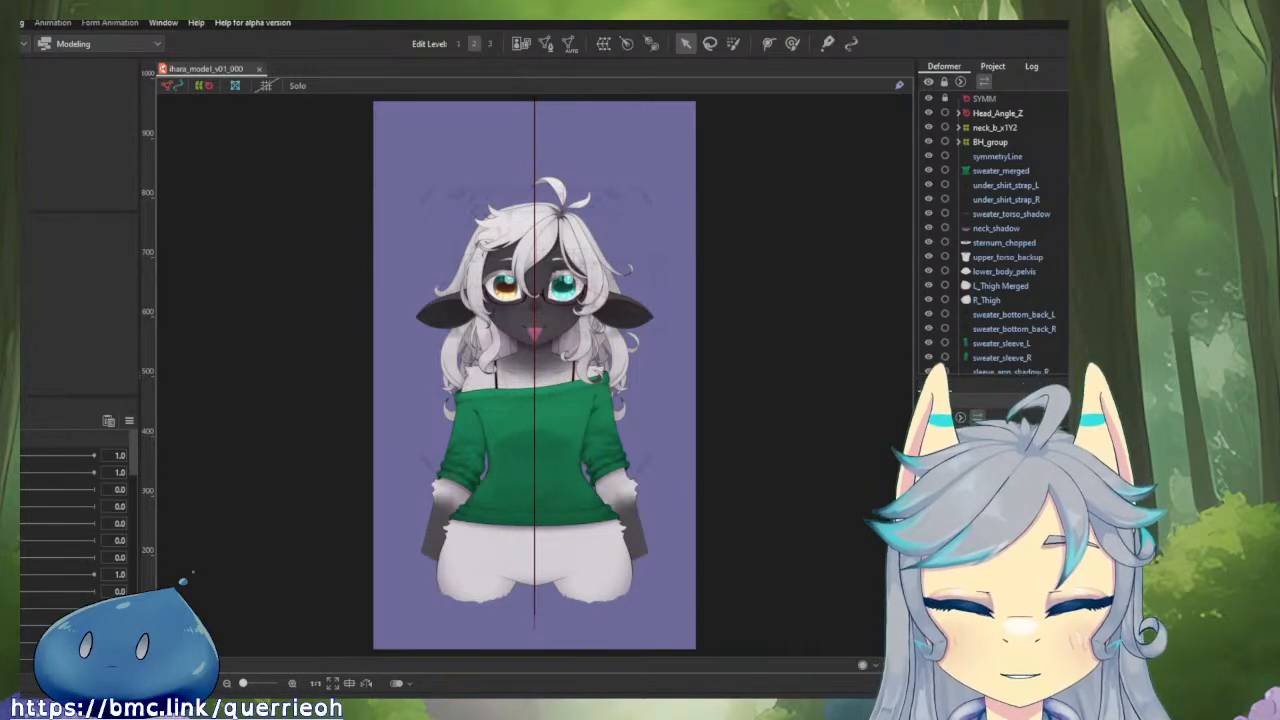
Examine the character's face, eyes and fringe around the central symmetry line.
{"action": "scroll", "coordinate": [588, 256], "scroll_direction": "up", "scroll_amount": 2}
{"action": "left_click_drag", "start_coordinate": [559, 247], "coordinate": [617, 296]}
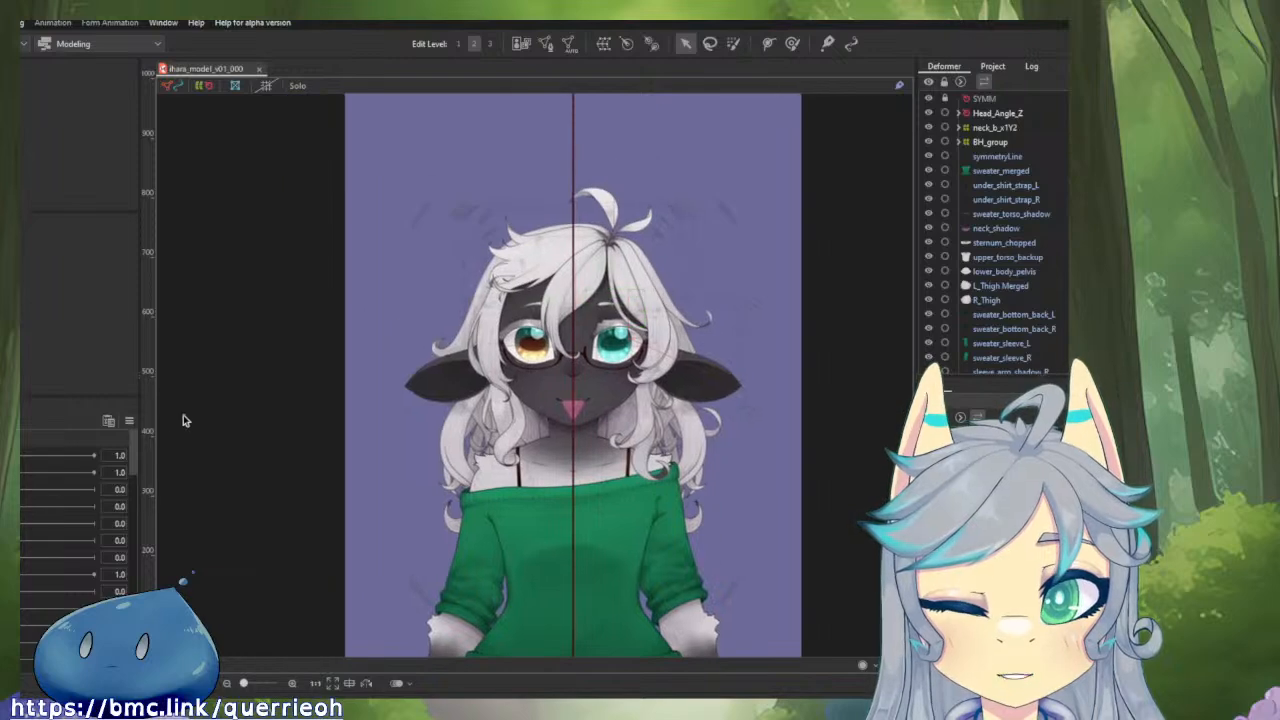
{"action": "left_click", "coordinate": [129, 420]}
{"action": "left_click", "coordinate": [151, 424]}
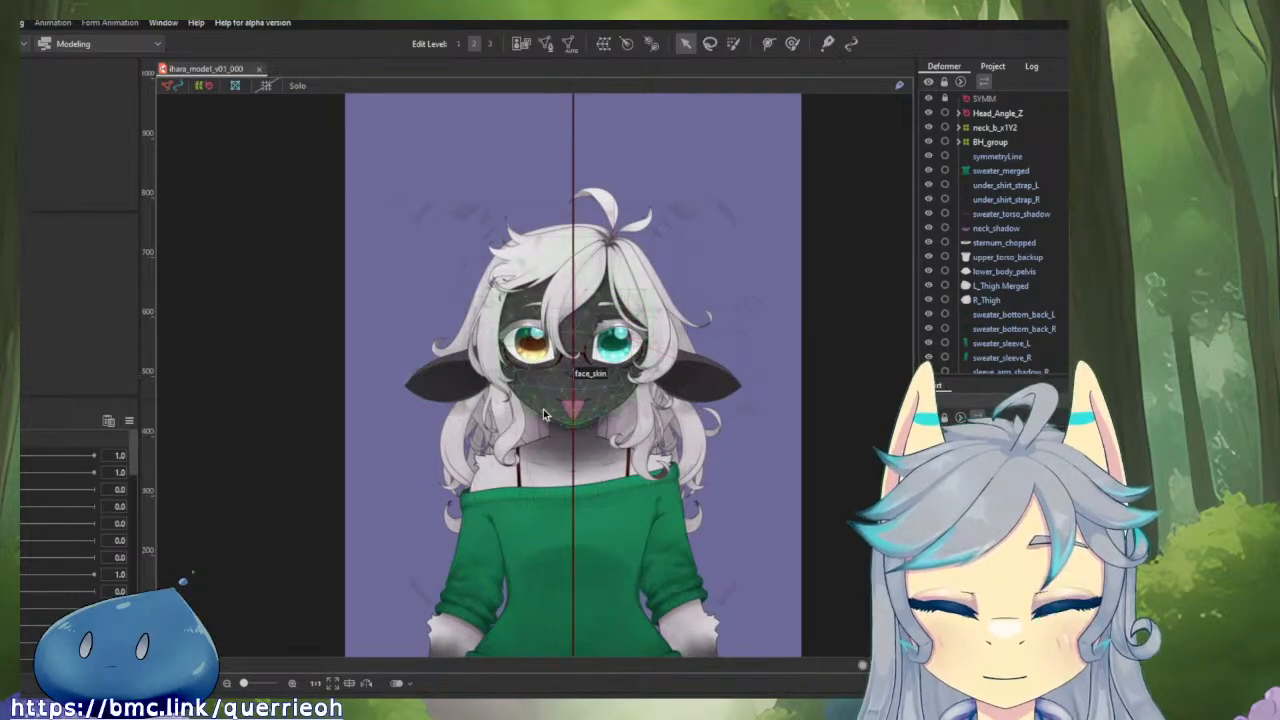
{"action": "scroll", "coordinate": [547, 409], "scroll_direction": "up", "scroll_amount": 5}
{"action": "left_click_drag", "start_coordinate": [767, 340], "coordinate": [632, 530]}
{"action": "scroll", "coordinate": [718, 380], "scroll_direction": "down", "scroll_amount": 1}
{"action": "scroll", "coordinate": [541, 564], "scroll_direction": "down", "scroll_amount": 4}
{"action": "scroll", "coordinate": [544, 566], "scroll_direction": "up", "scroll_amount": 2}
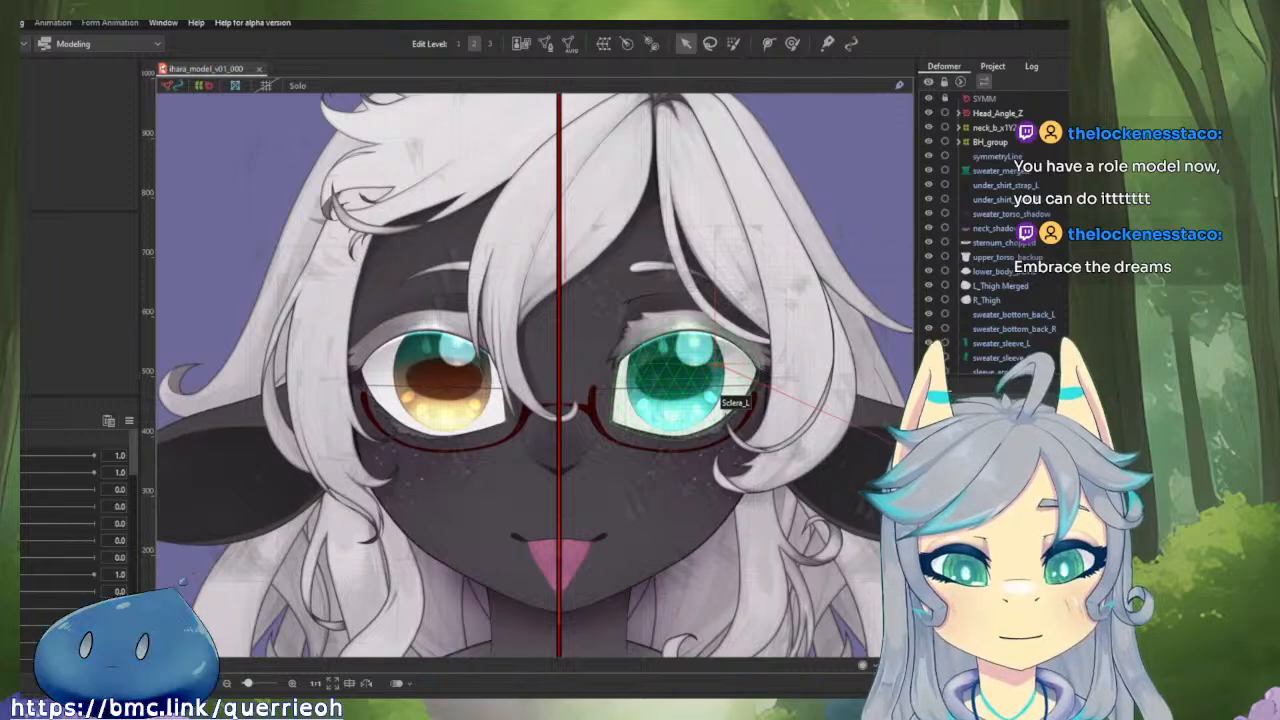
{"action": "left_click", "coordinate": [558, 410]}
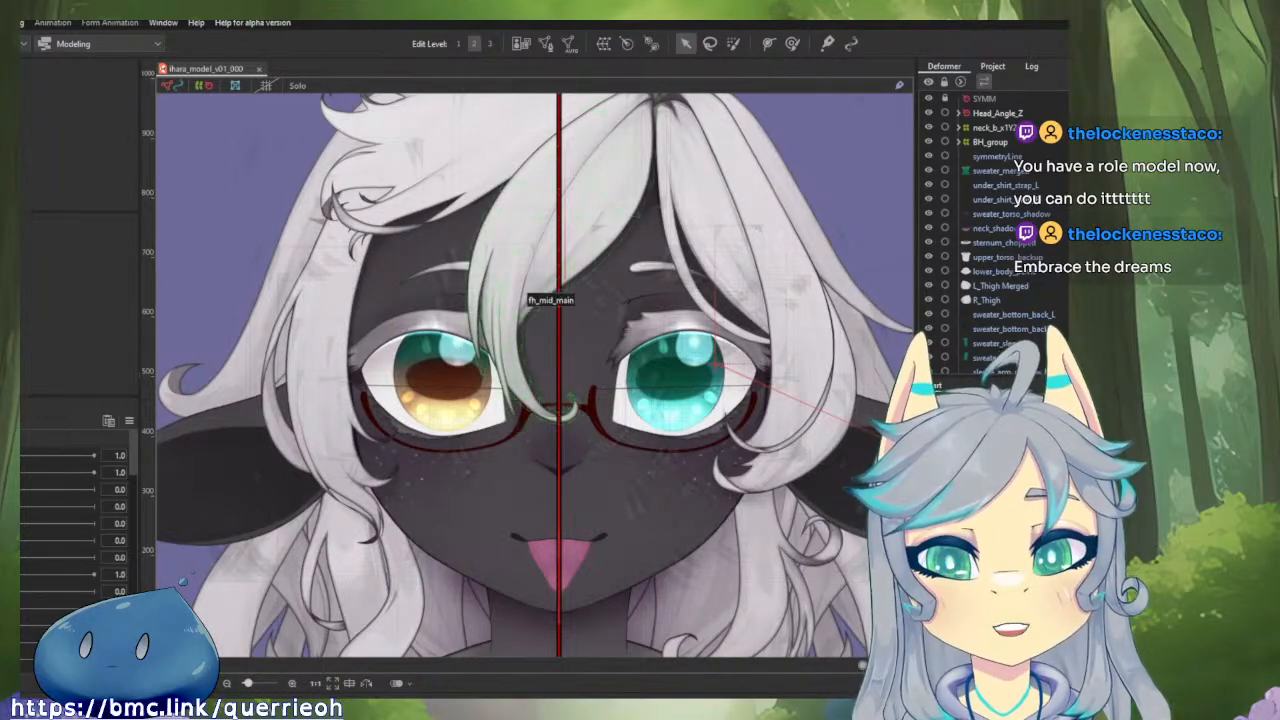
{"action": "left_click", "coordinate": [598, 536]}
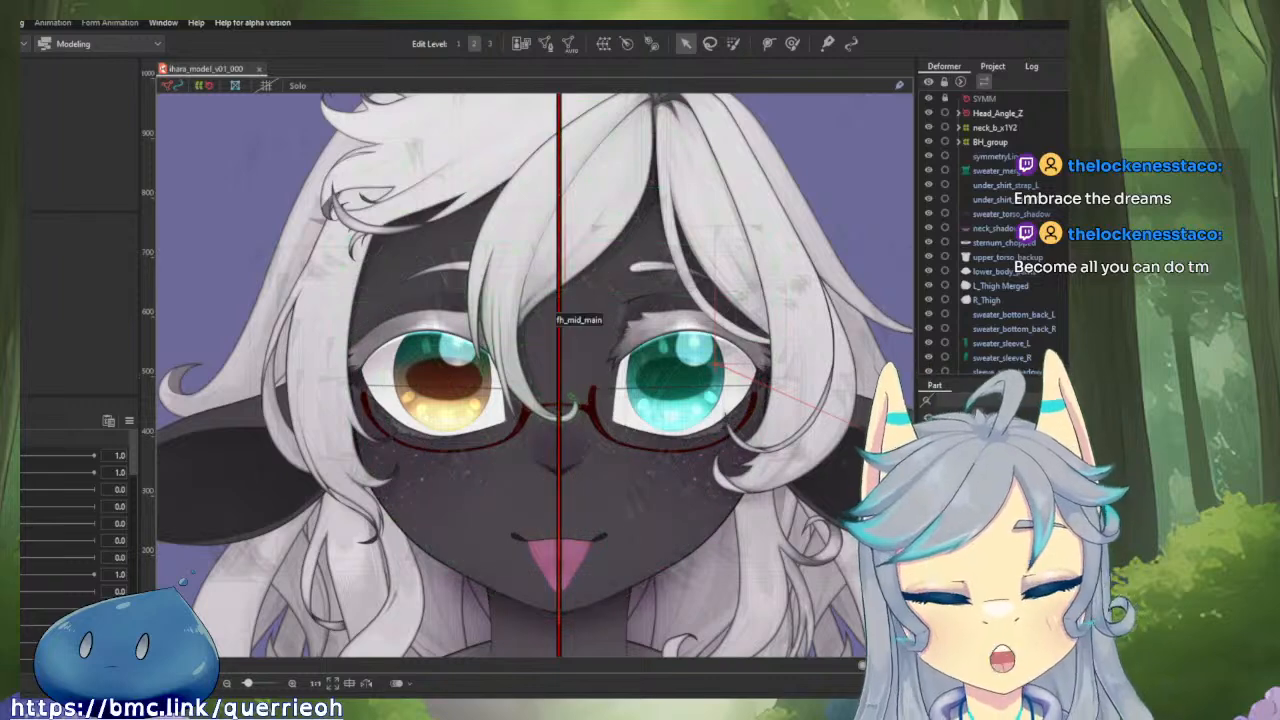
Add a vertical guide along the centre of the red symmetry line.
{"action": "left_click_drag", "start_coordinate": [593, 270], "coordinate": [619, 342]}
{"action": "scroll", "coordinate": [616, 632], "scroll_direction": "up", "scroll_amount": 3}
{"action": "left_click_drag", "start_coordinate": [616, 632], "coordinate": [578, 451]}
{"action": "scroll", "coordinate": [577, 451], "scroll_direction": "up", "scroll_amount": 12}
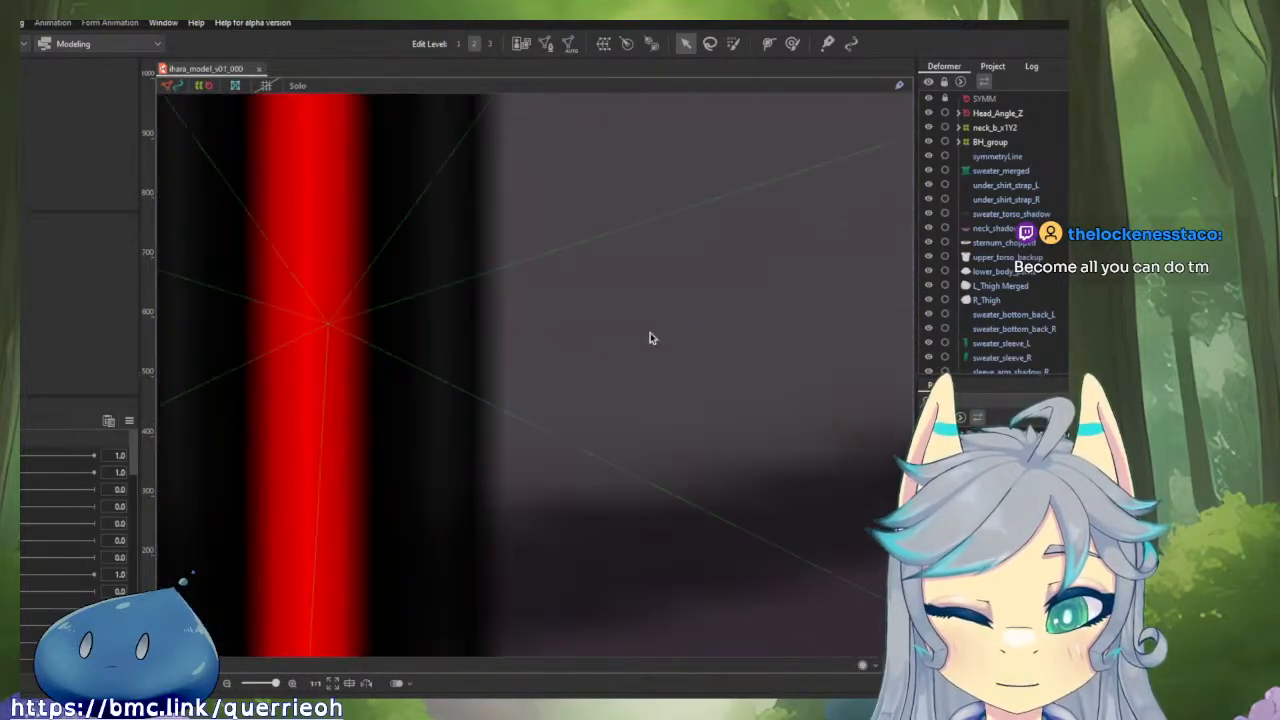
{"action": "left_click_drag", "start_coordinate": [506, 486], "coordinate": [738, 490]}
{"action": "scroll", "coordinate": [738, 490], "scroll_direction": "up", "scroll_amount": 2}
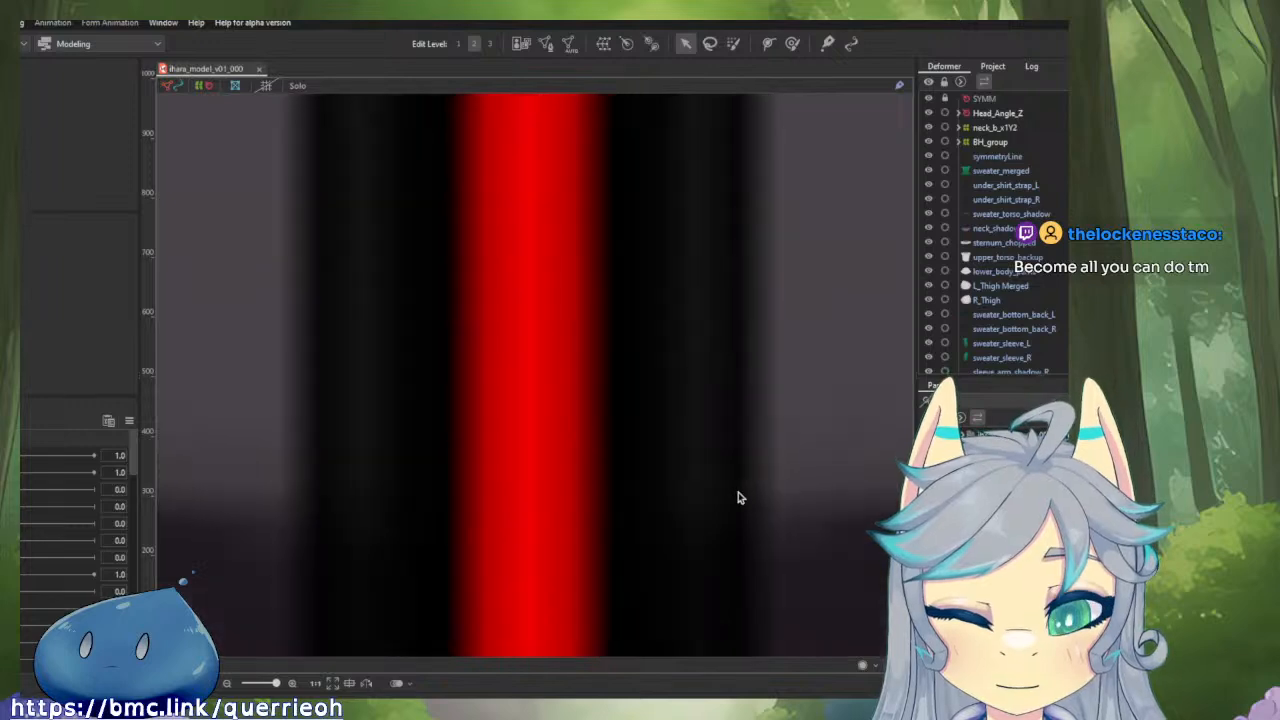
{"action": "right_click", "coordinate": [528, 503]}
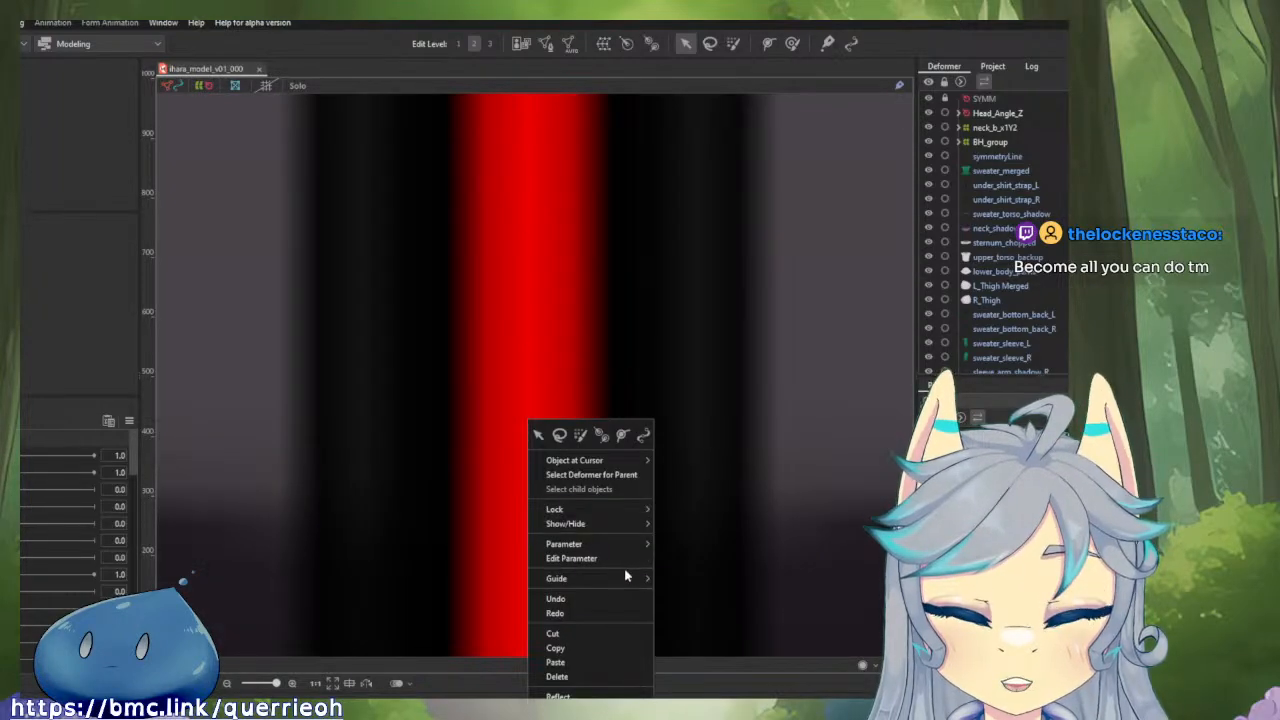
{"action": "mouse_move", "coordinate": [631, 579]}
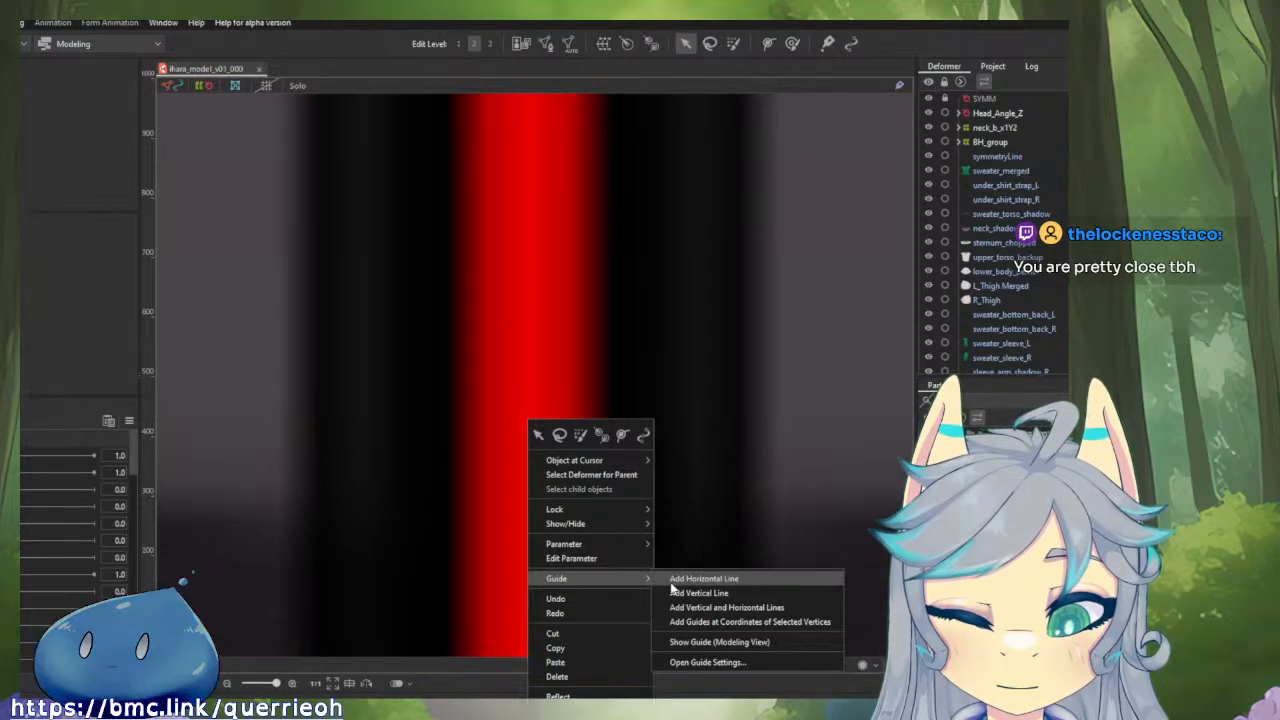
{"action": "left_click", "coordinate": [672, 592]}
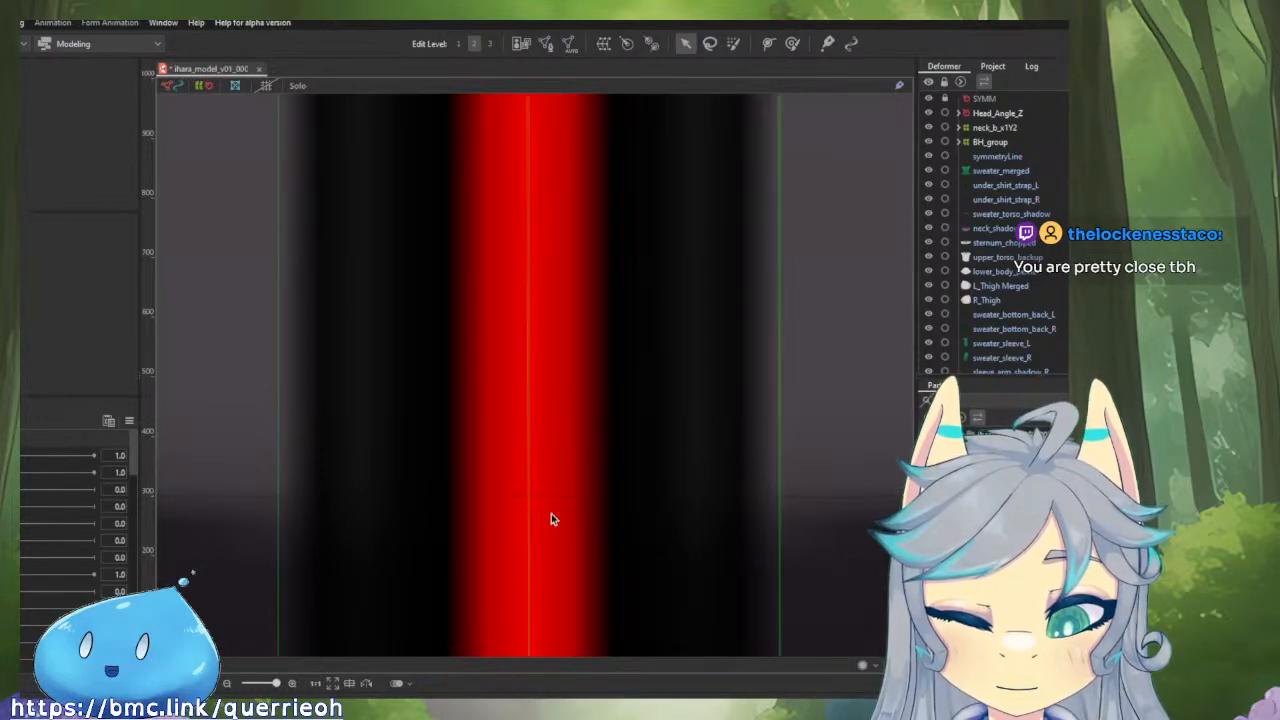
Select the symmetryLine mesh and add another vertical guide along its central edge.
{"action": "right_click", "coordinate": [521, 494]}
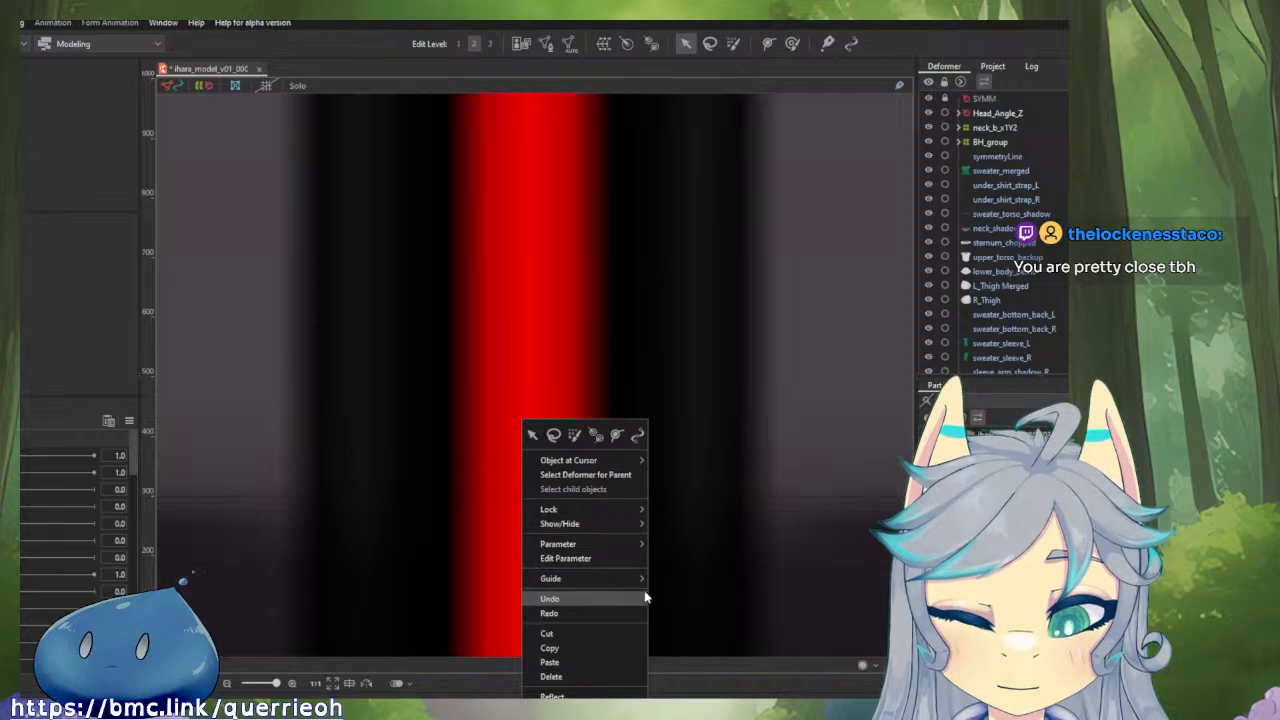
{"action": "mouse_move", "coordinate": [623, 582]}
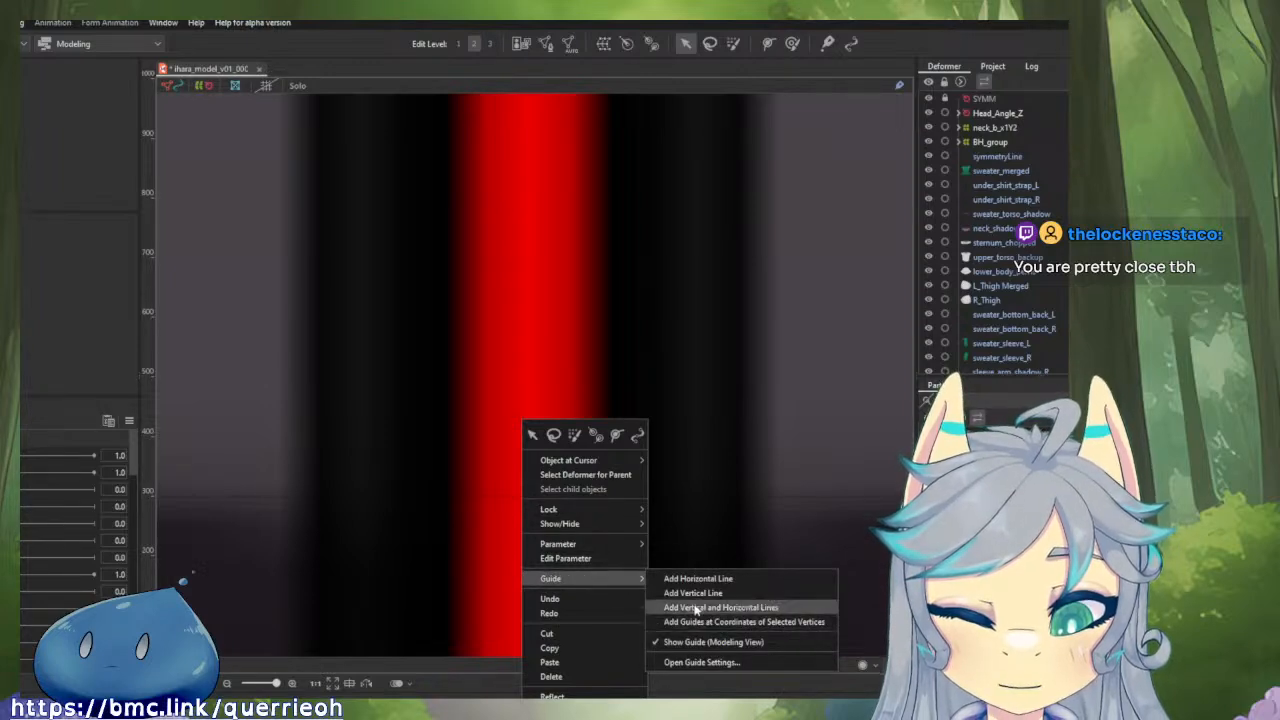
{"action": "right_click", "coordinate": [462, 452]}
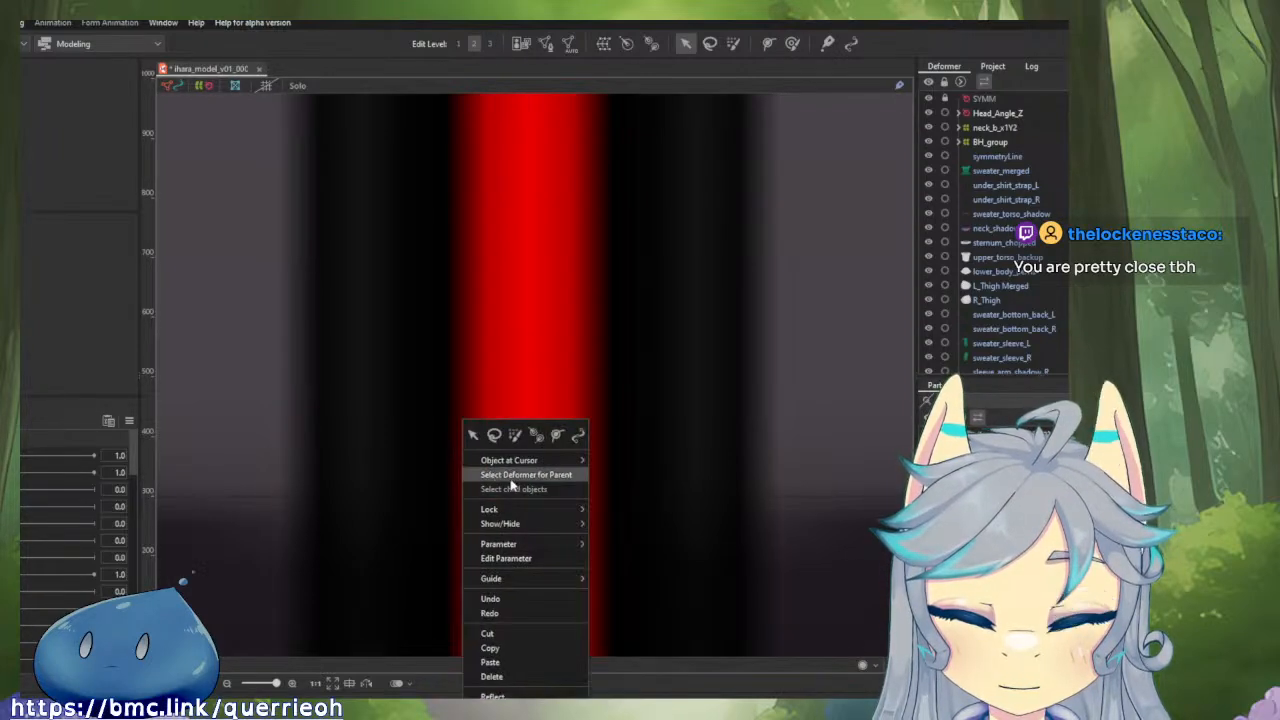
{"action": "left_click", "coordinate": [671, 414]}
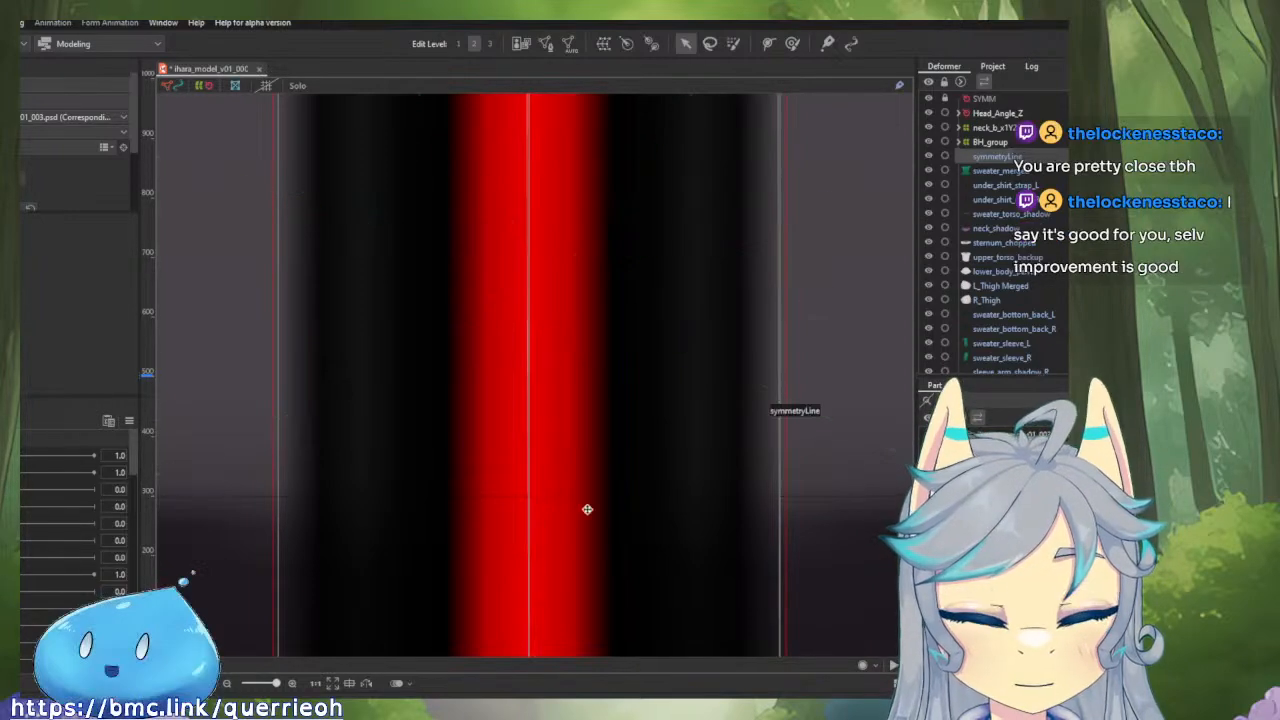
{"action": "right_click", "coordinate": [531, 498]}
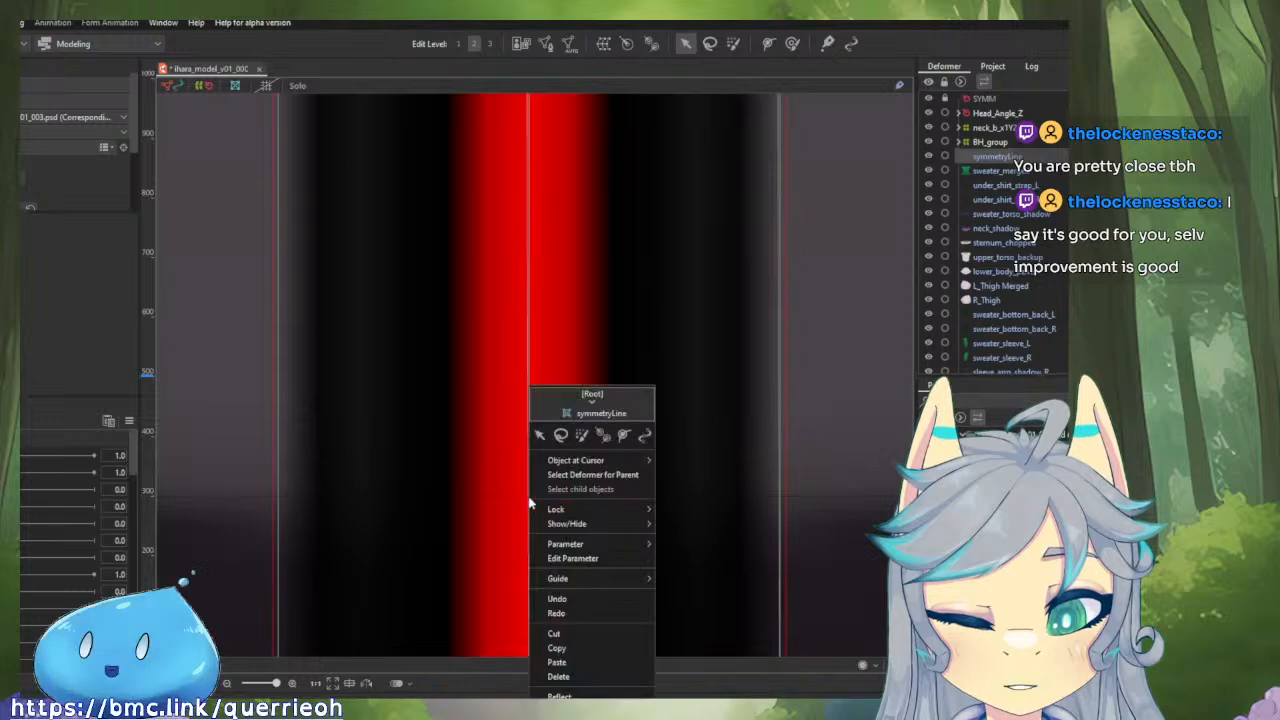
{"action": "mouse_move", "coordinate": [626, 592]}
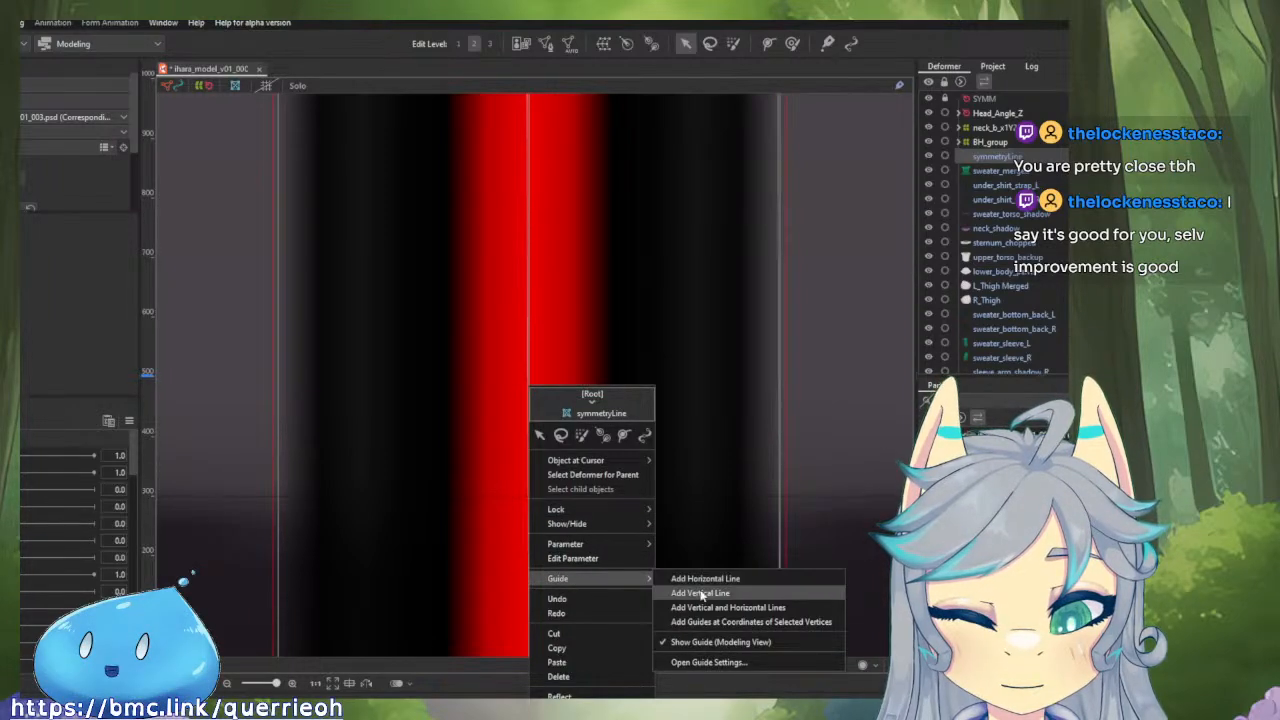
{"action": "left_click", "coordinate": [690, 590]}
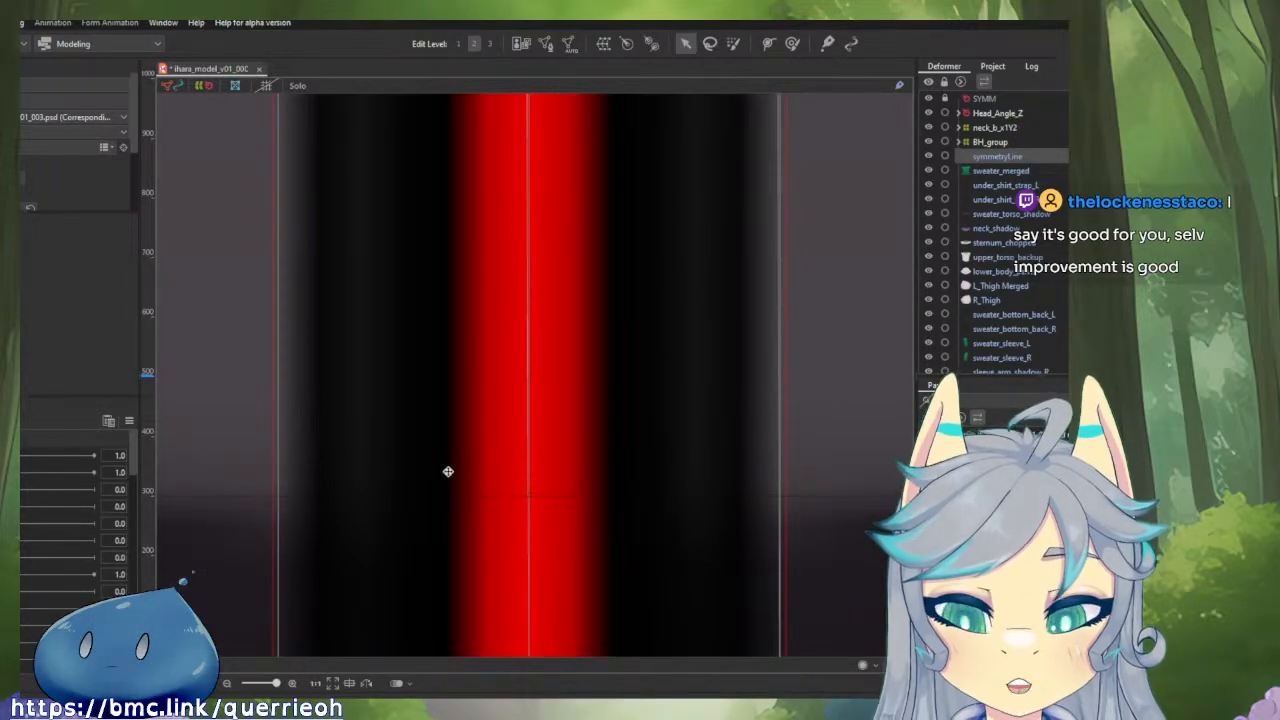
Open the modeling view's guide settings and try moving the vertical guide over the symmetry line.
{"action": "scroll", "coordinate": [76, 142], "scroll_direction": "down", "scroll_amount": 3}
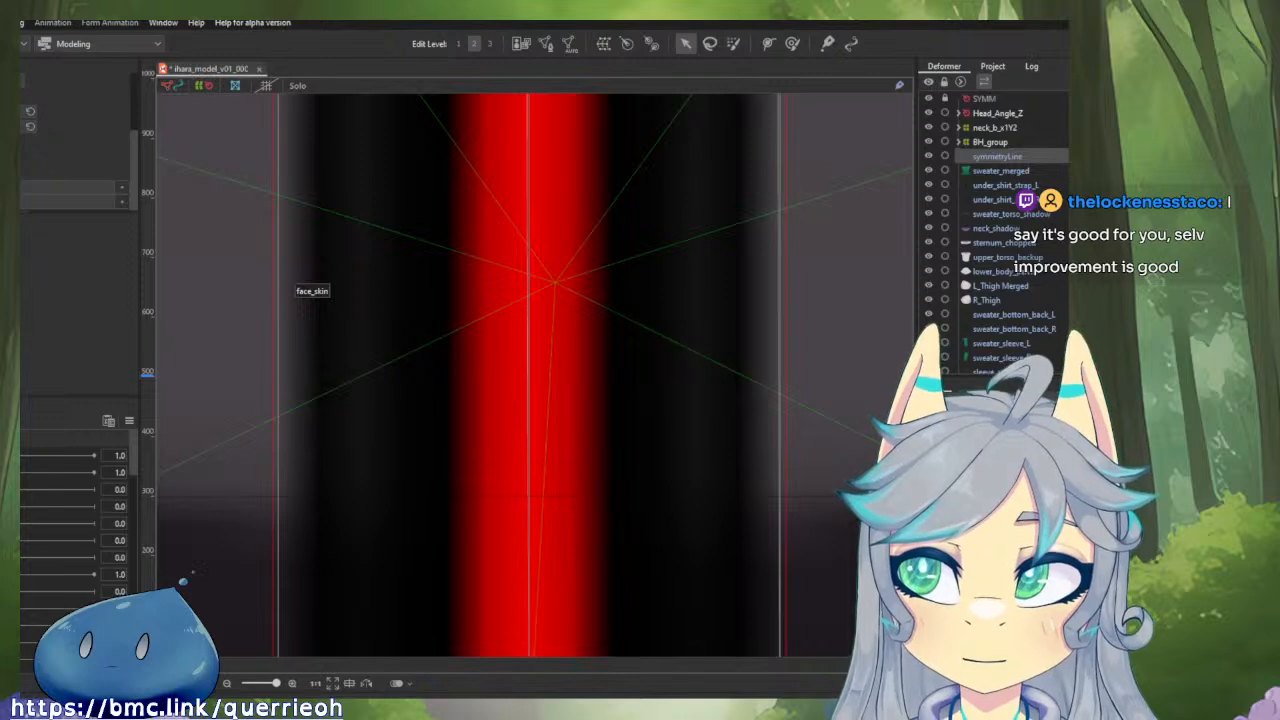
{"action": "scroll", "coordinate": [76, 142], "scroll_direction": "up", "scroll_amount": 3}
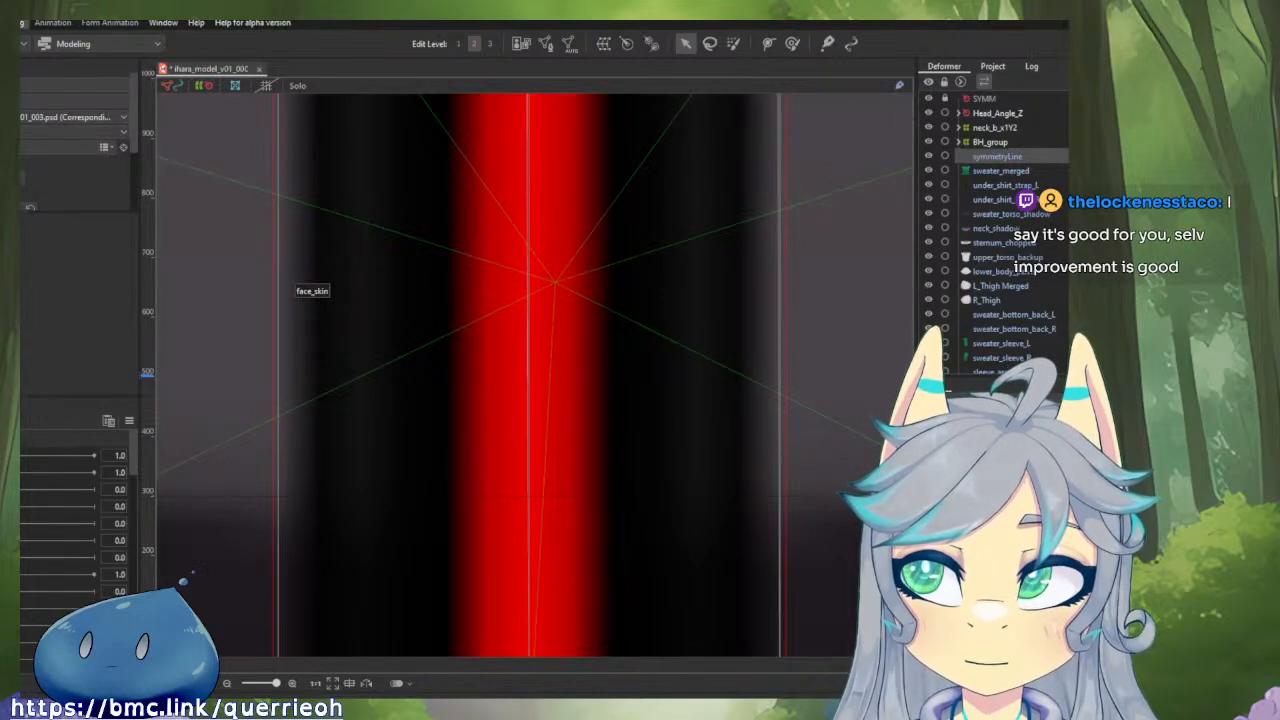
{"action": "left_click", "coordinate": [22, 23]}
{"action": "left_click", "coordinate": [22, 23]}
{"action": "left_click", "coordinate": [22, 23]}
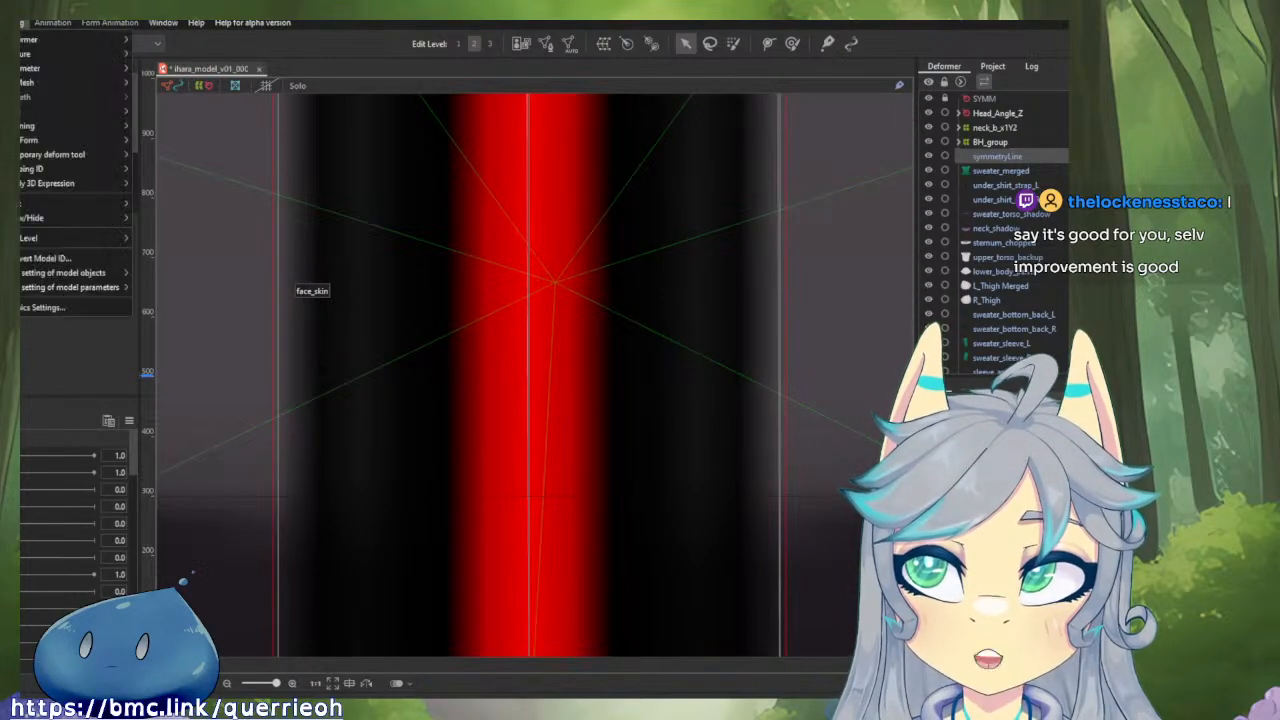
{"action": "mouse_move", "coordinate": [88, 273]}
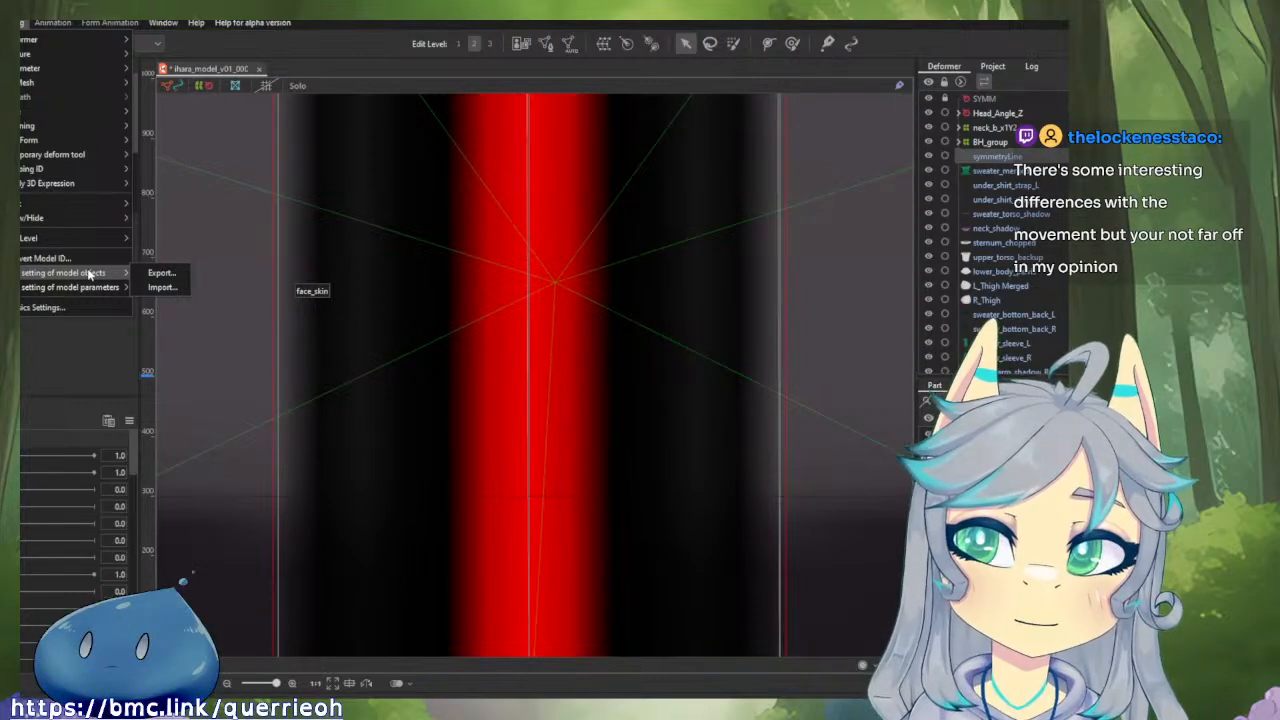
{"action": "mouse_move", "coordinate": [68, 170]}
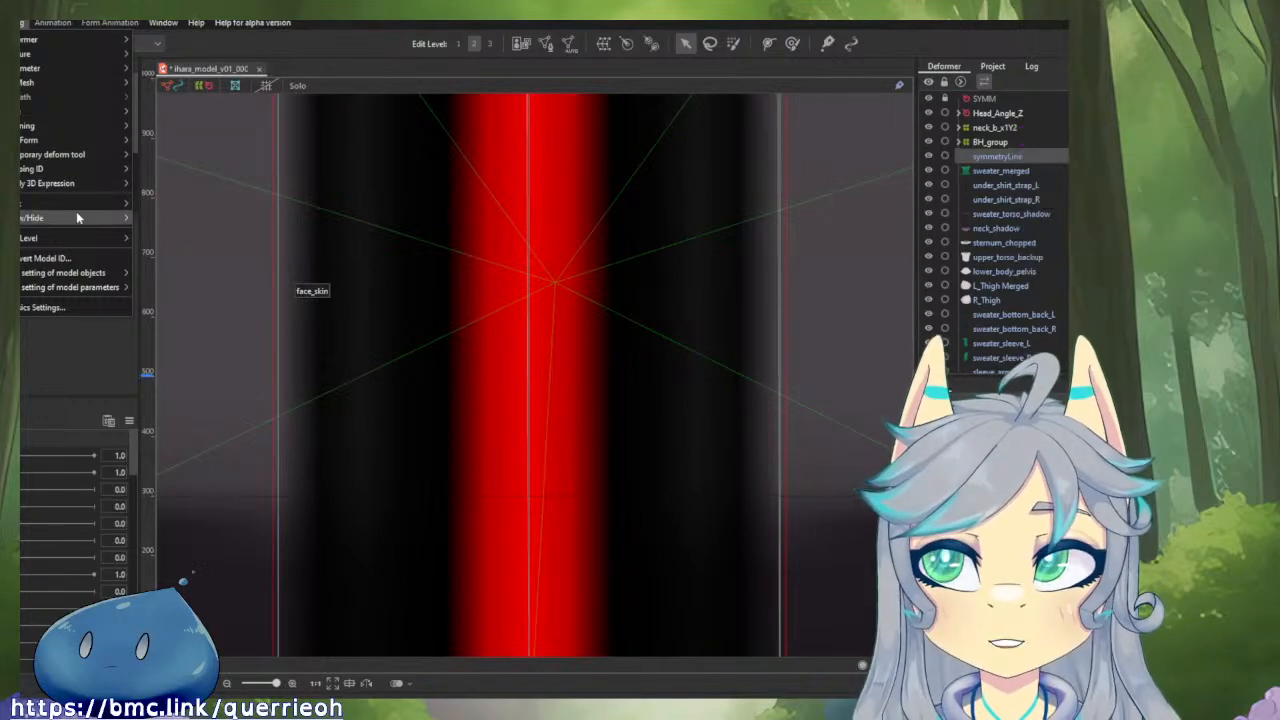
{"action": "mouse_move", "coordinate": [49, 132]}
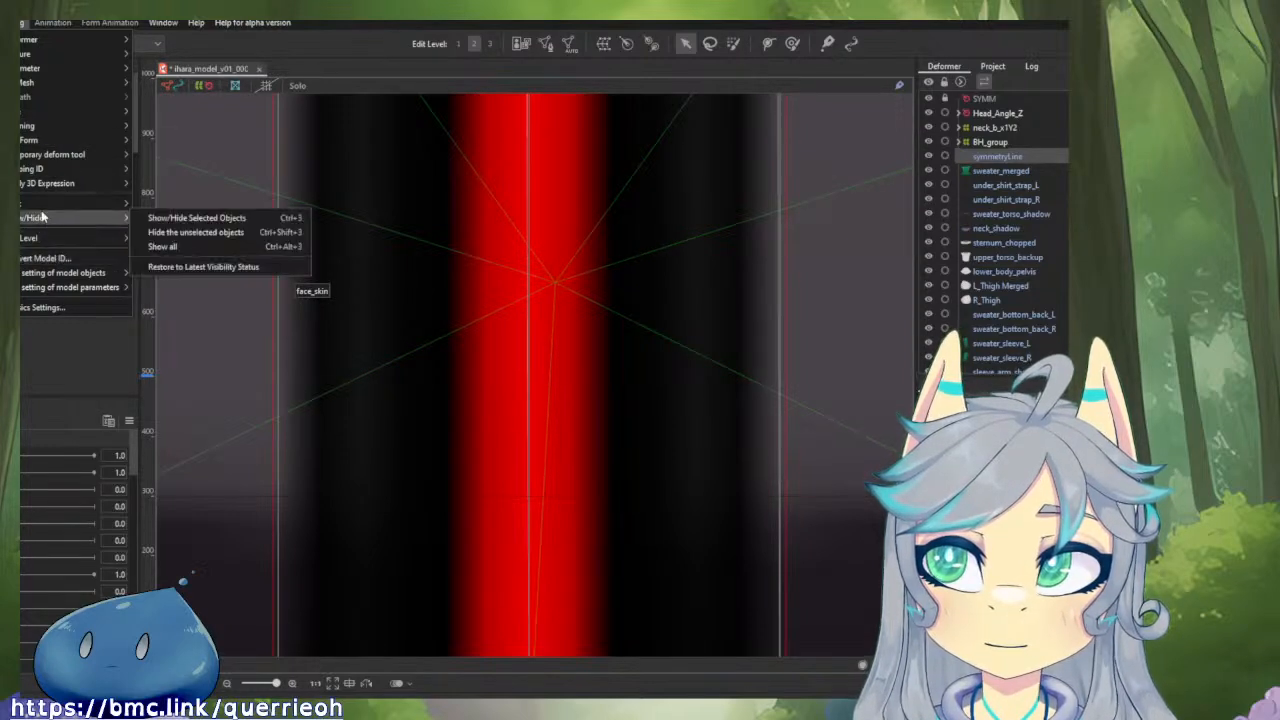
{"action": "mouse_move", "coordinate": [66, 224]}
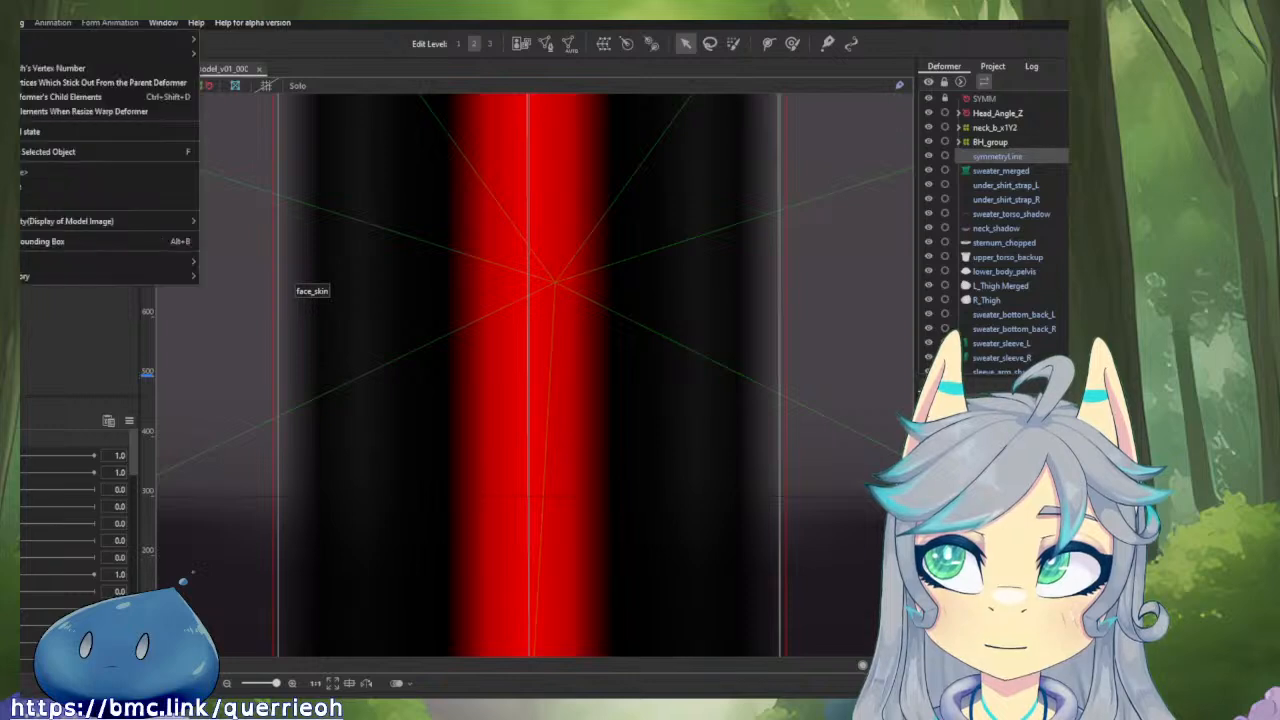
{"action": "mouse_move", "coordinate": [160, 56]}
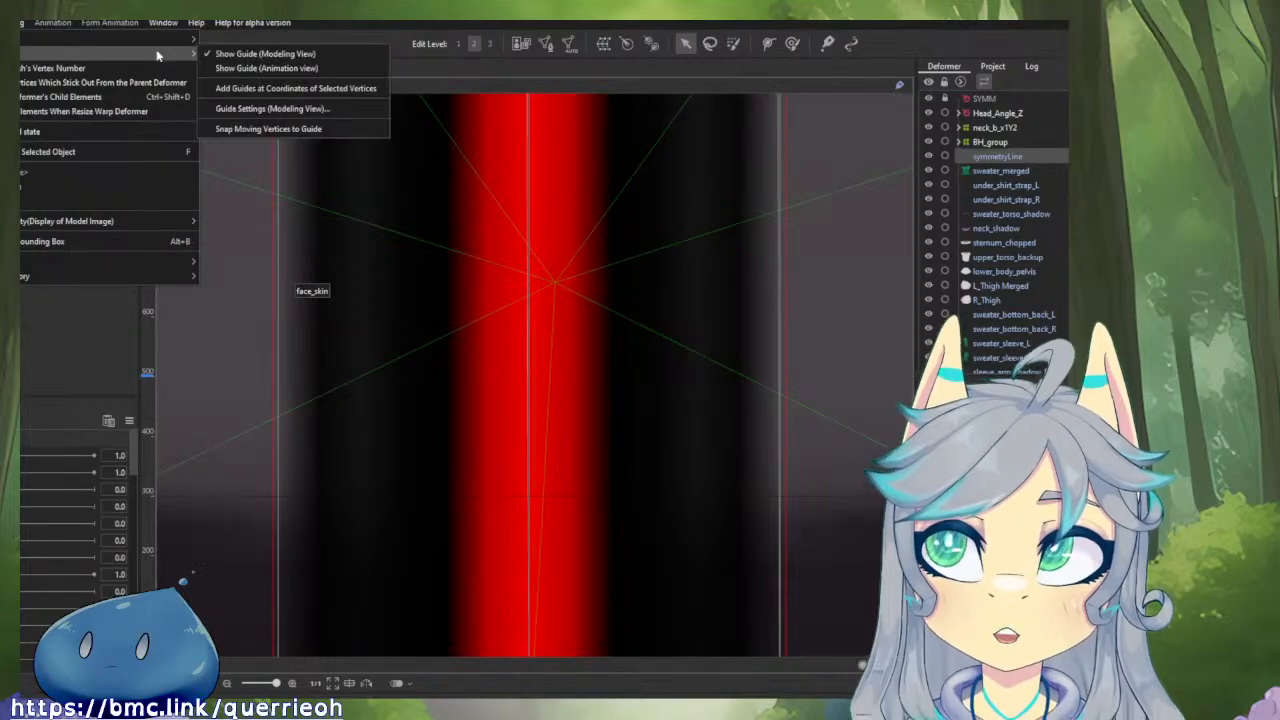
{"action": "left_click", "coordinate": [276, 128]}
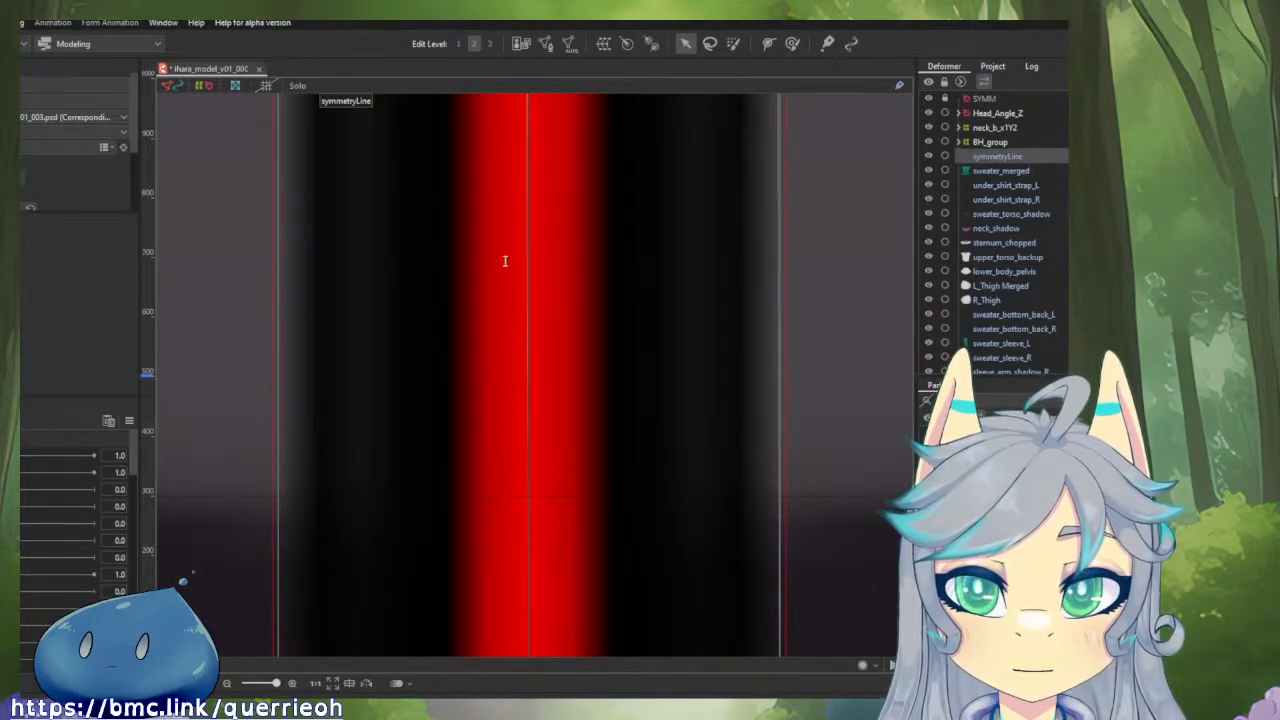
{"action": "scroll", "coordinate": [57, 172], "scroll_direction": "down", "scroll_amount": 3}
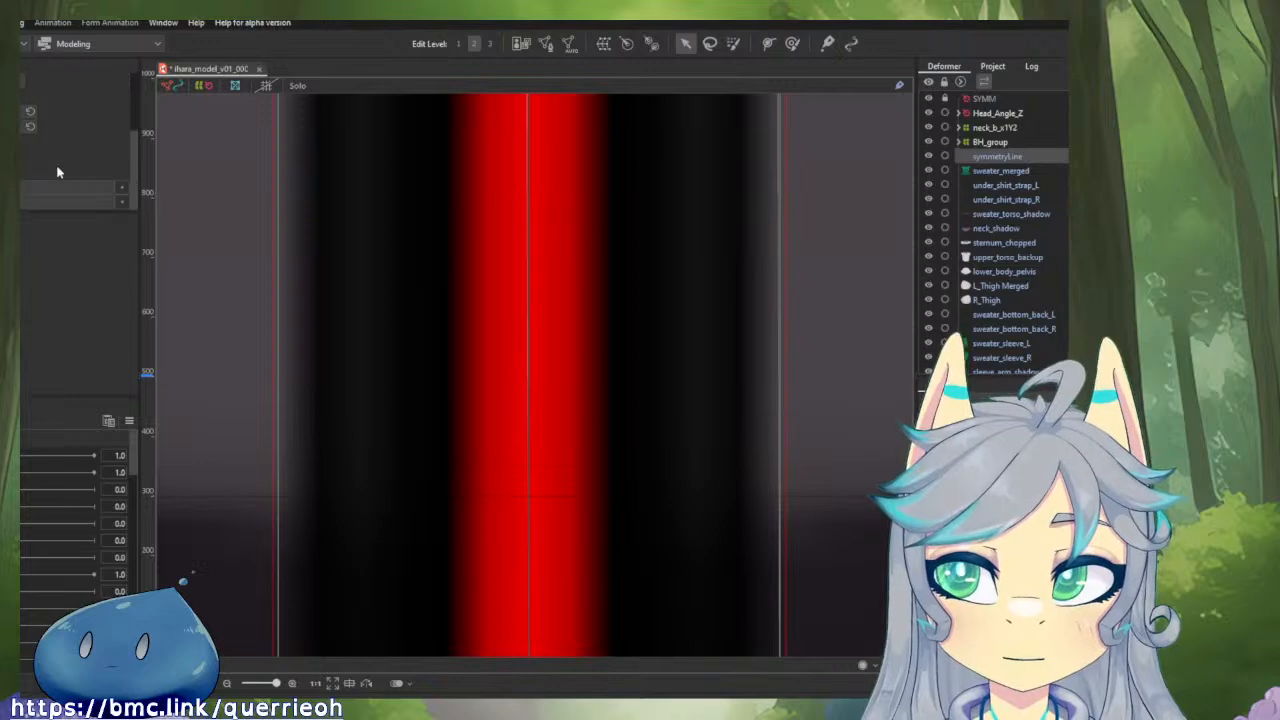
{"action": "scroll", "coordinate": [57, 172], "scroll_direction": "up", "scroll_amount": 3}
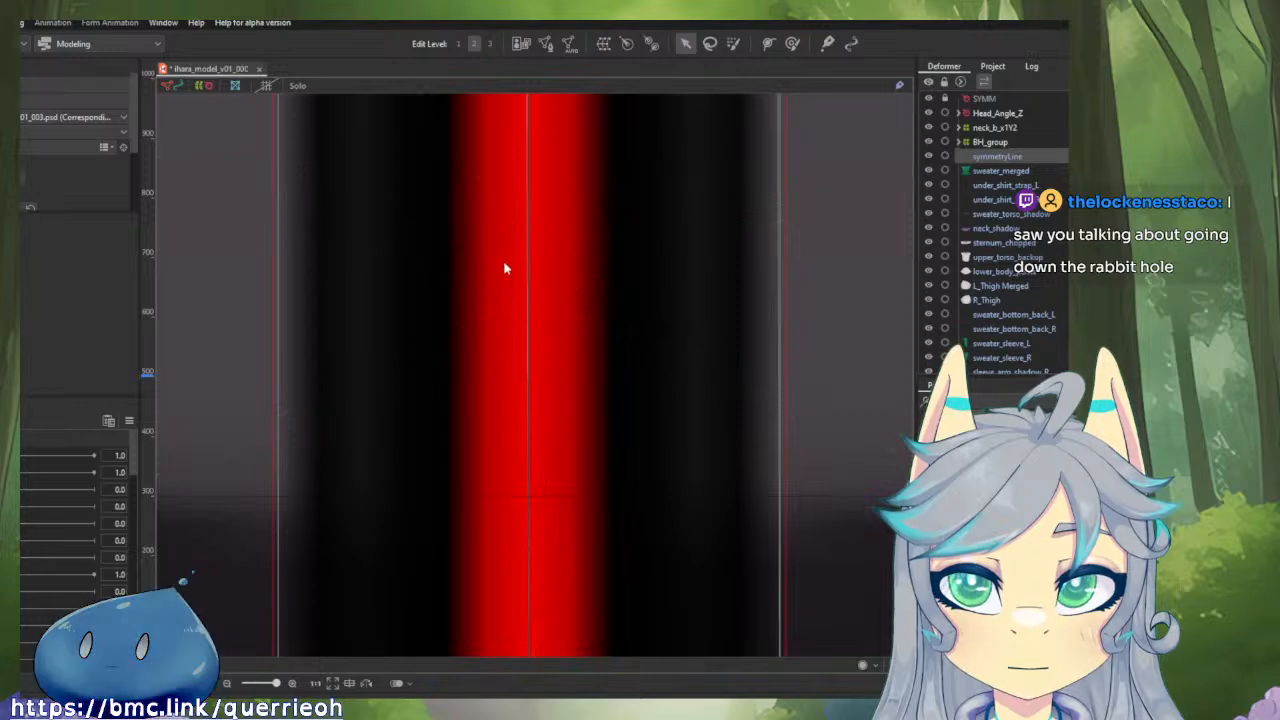
{"action": "mouse_move", "coordinate": [528, 262]}
{"action": "left_mouse_down"}
{"action": "mouse_move", "coordinate": [483, 262]}
{"action": "mouse_move", "coordinate": [527, 264]}
{"action": "left_mouse_up"}
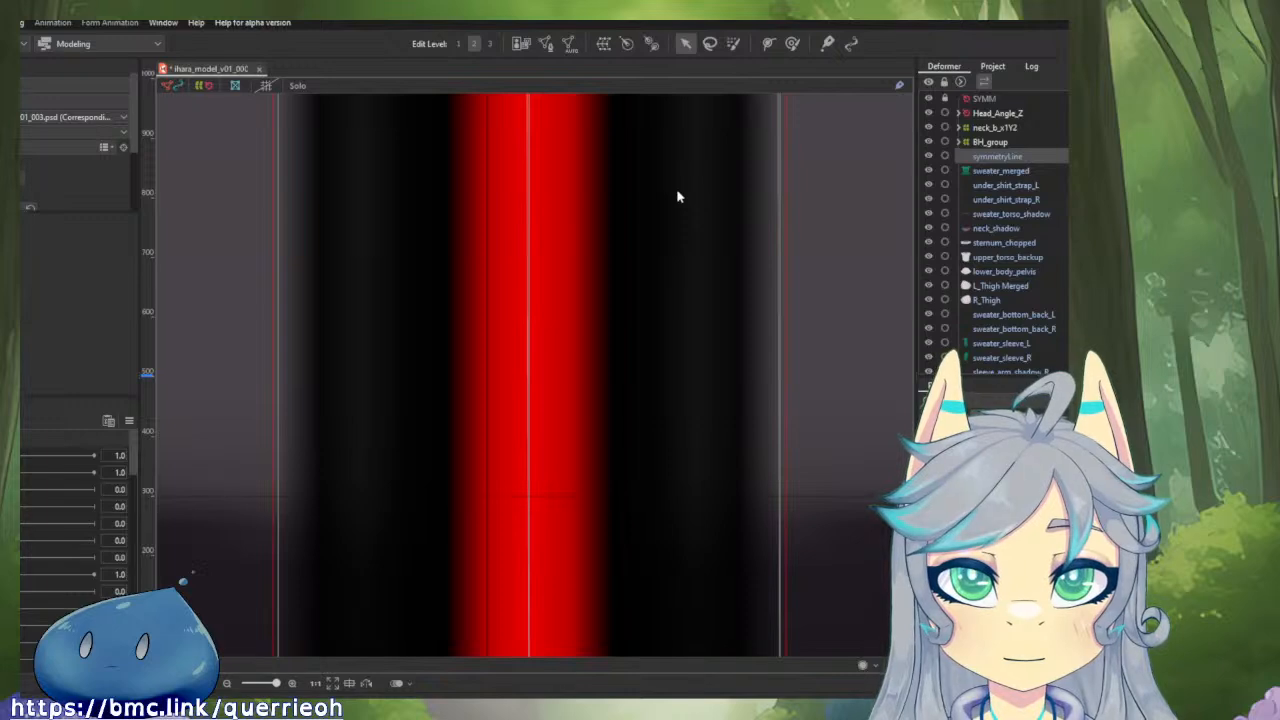
Leave mesh editing of symmetryLine without changes and reposition the vertical guide near its central edge through the modeling view's guide settings.
{"action": "left_click", "coordinate": [545, 44]}
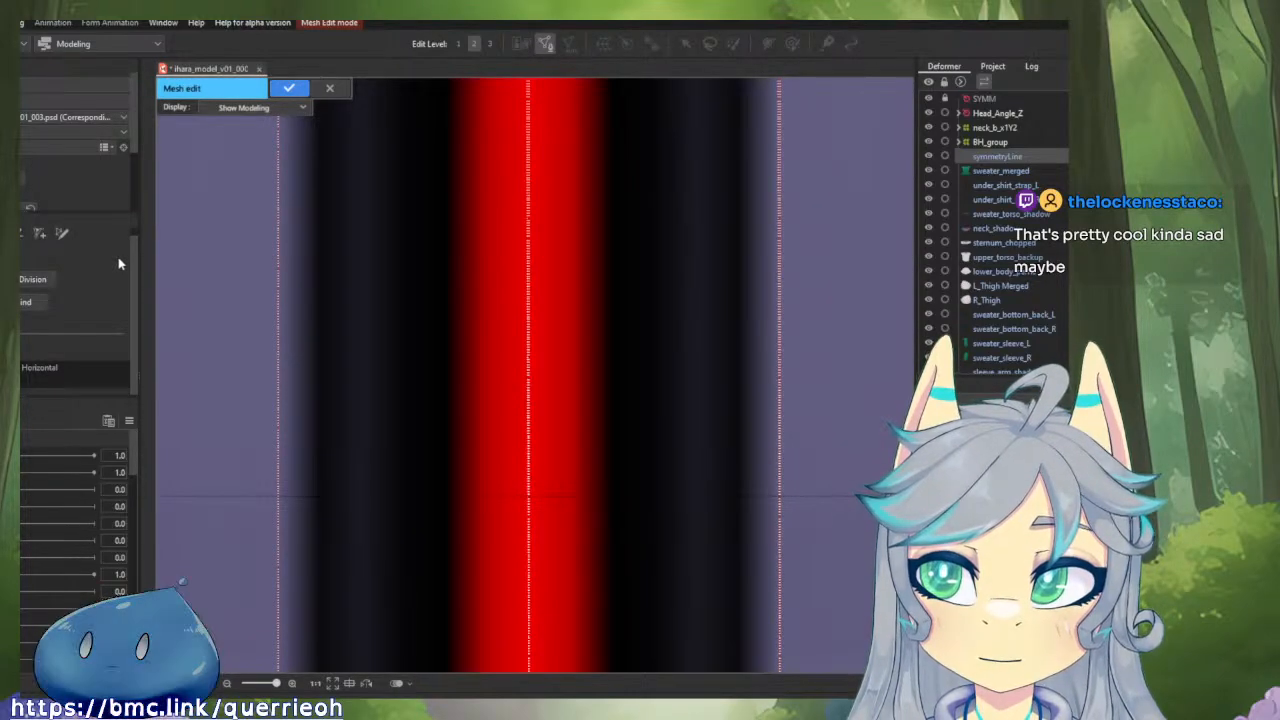
{"action": "left_click", "coordinate": [337, 87]}
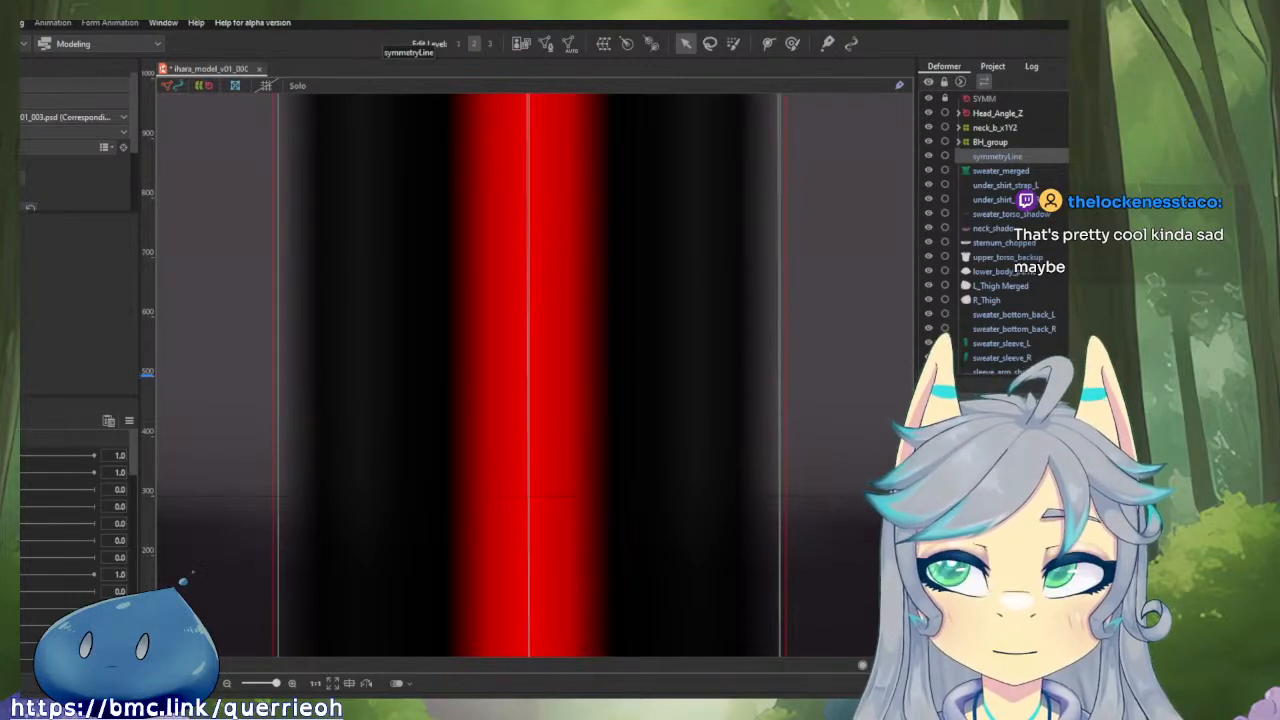
{"action": "key", "text": "alt+f"}
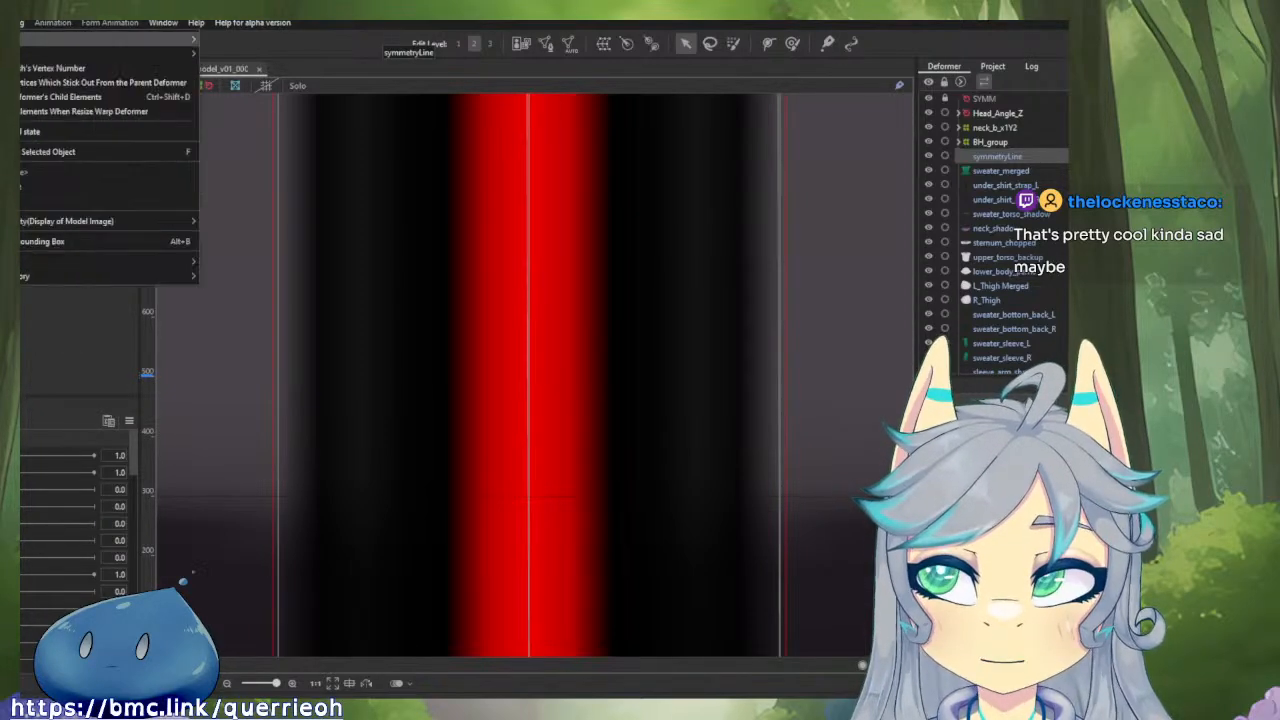
{"action": "mouse_move", "coordinate": [93, 230]}
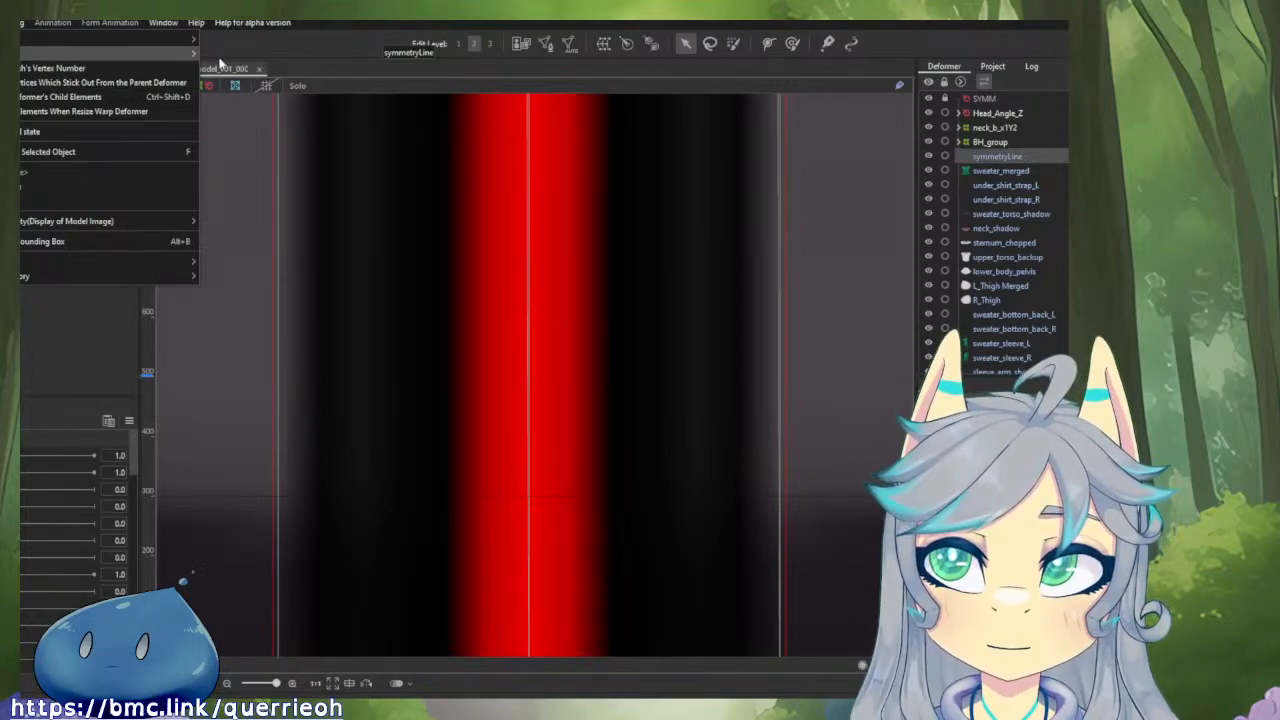
{"action": "left_click", "coordinate": [268, 108]}
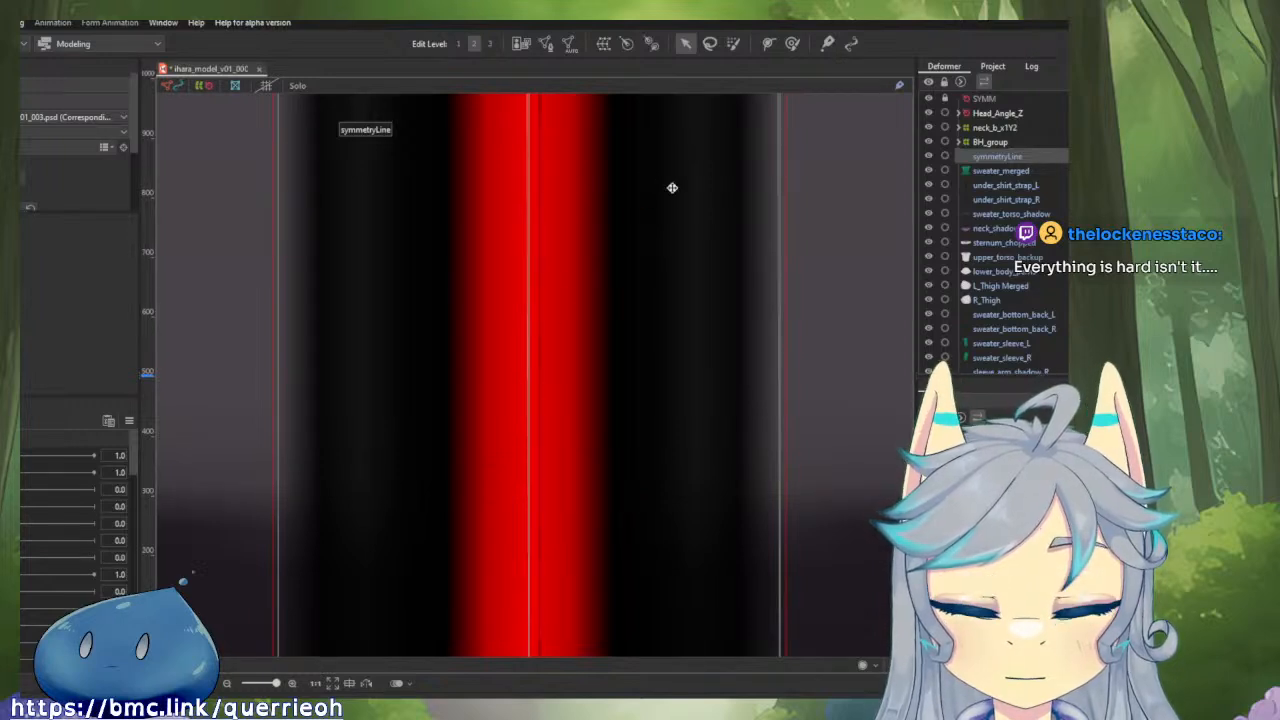
{"action": "scroll", "coordinate": [646, 271], "scroll_direction": "down", "scroll_amount": 3}
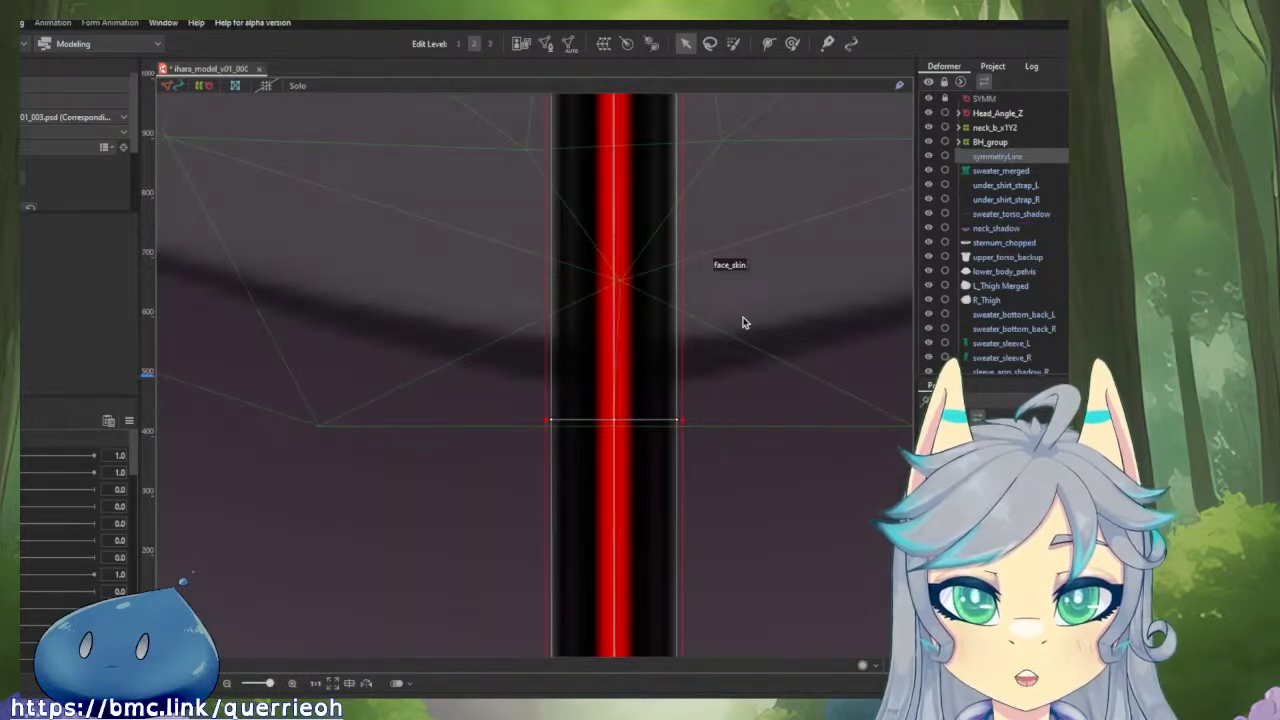
Hide the symmetryLine mesh and check the centre guide against the chin and mouth.
{"action": "scroll", "coordinate": [710, 380], "scroll_direction": "up", "scroll_amount": 2}
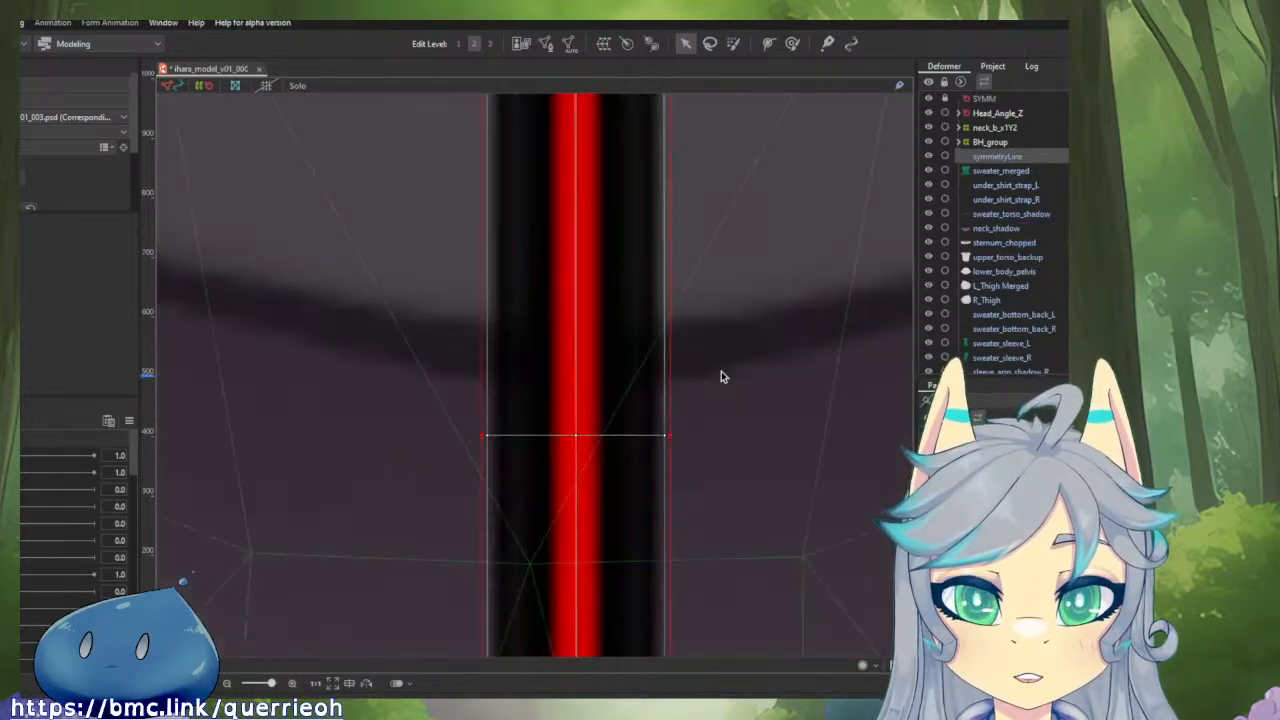
{"action": "left_click", "coordinate": [928, 157]}
{"action": "left_click", "coordinate": [687, 450]}
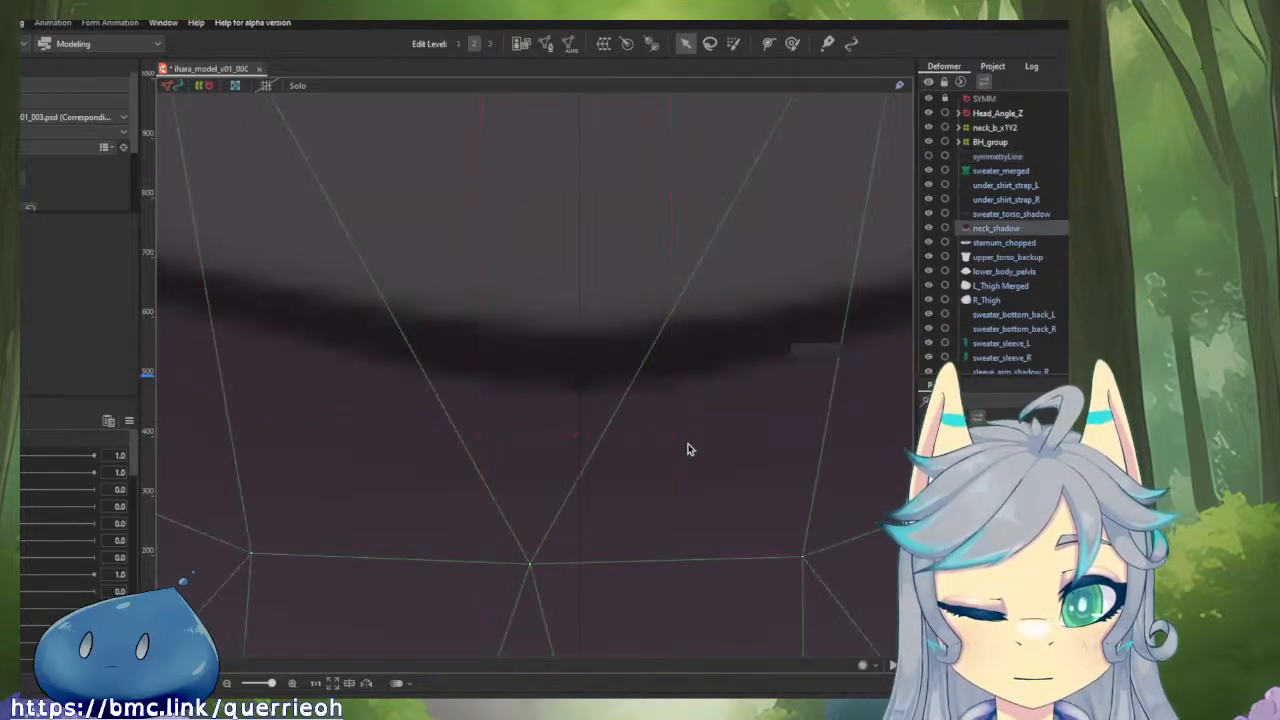
{"action": "scroll", "coordinate": [620, 437], "scroll_direction": "up", "scroll_amount": 2}
{"action": "scroll", "coordinate": [600, 435], "scroll_direction": "down", "scroll_amount": 4}
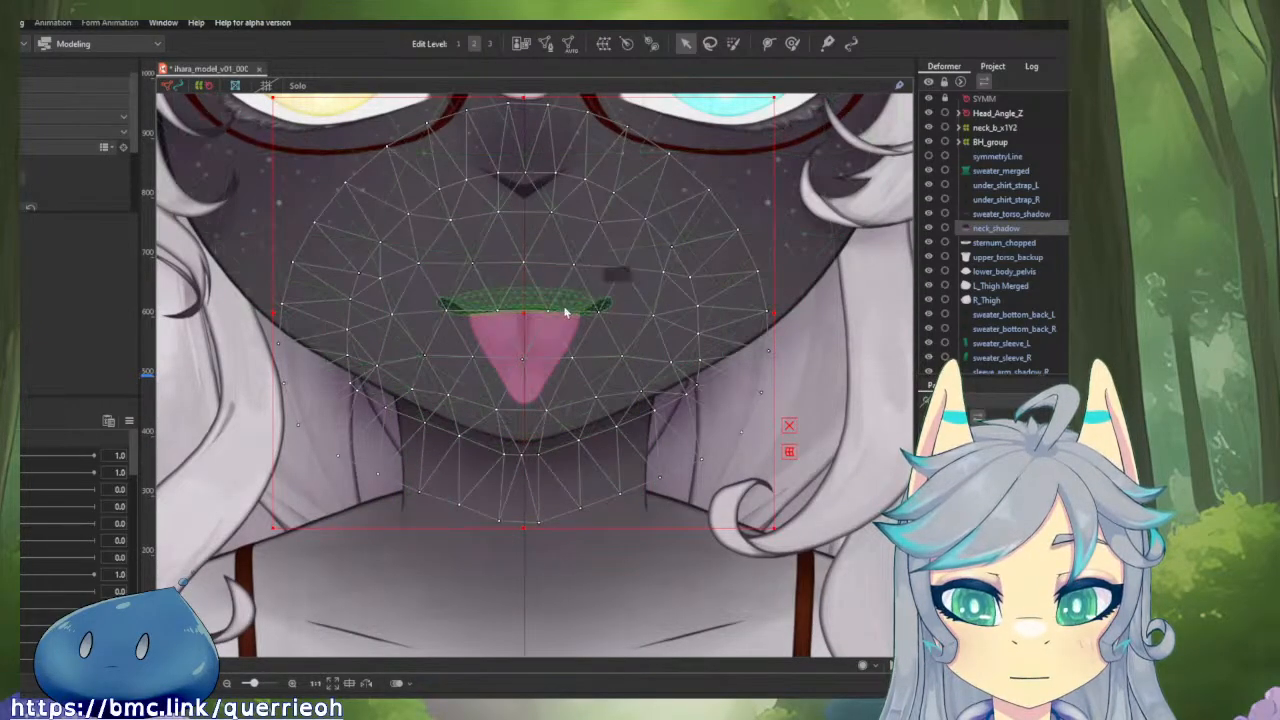
{"action": "scroll", "coordinate": [564, 308], "scroll_direction": "up", "scroll_amount": 5}
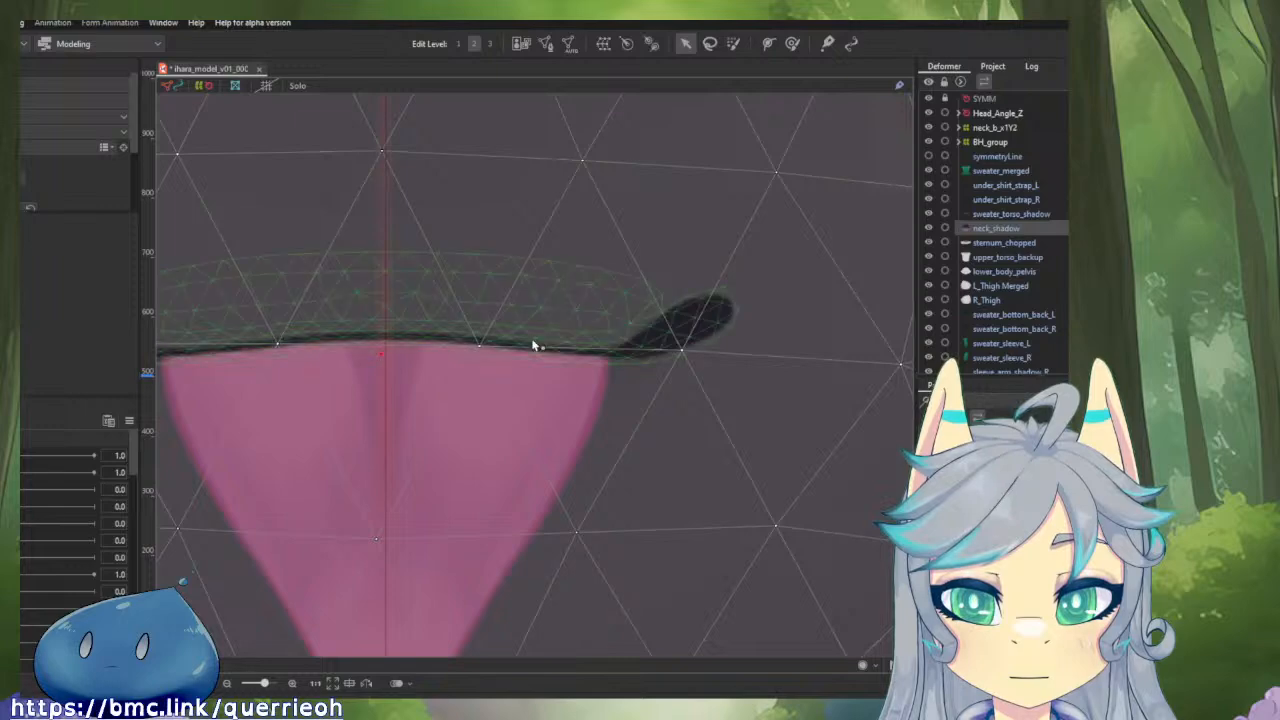
Open the face_skin mesh for editing and align its central vertex below the mouth line with the vertical guide.
{"action": "left_click", "coordinate": [531, 343]}
{"action": "left_click", "coordinate": [543, 184]}
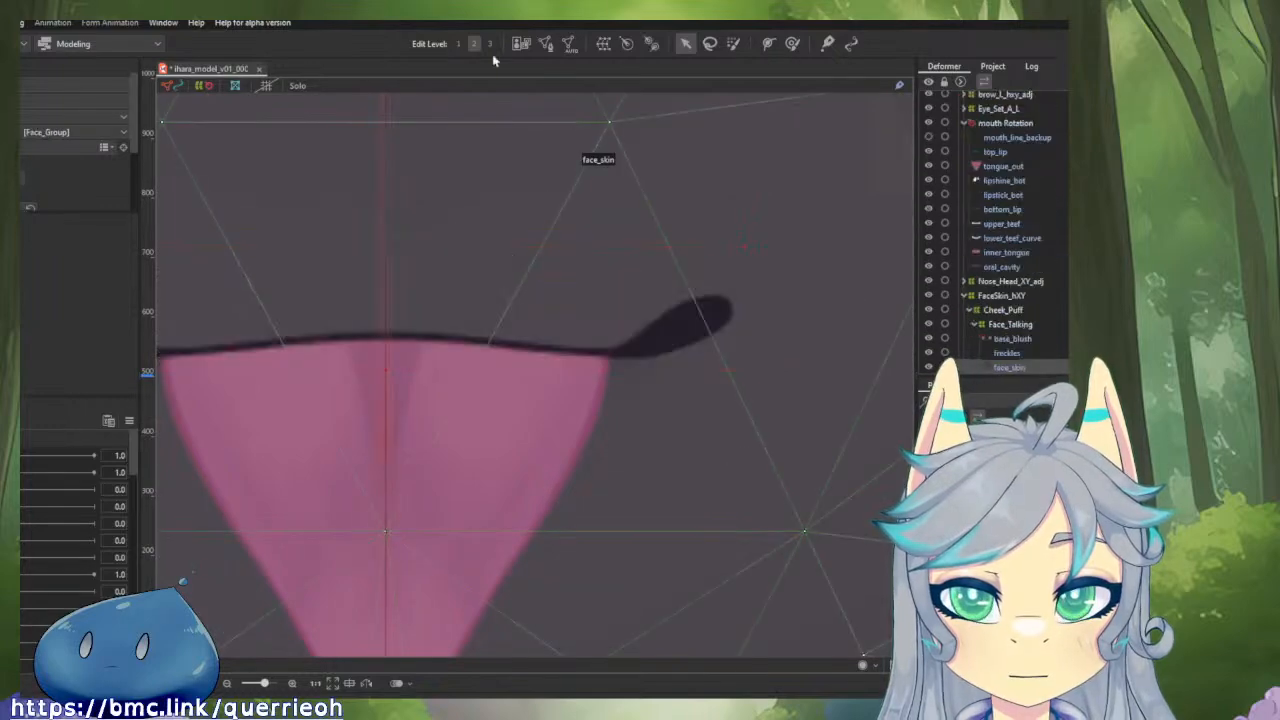
{"action": "left_click", "coordinate": [546, 44]}
{"action": "scroll", "coordinate": [405, 552], "scroll_direction": "up", "scroll_amount": 3}
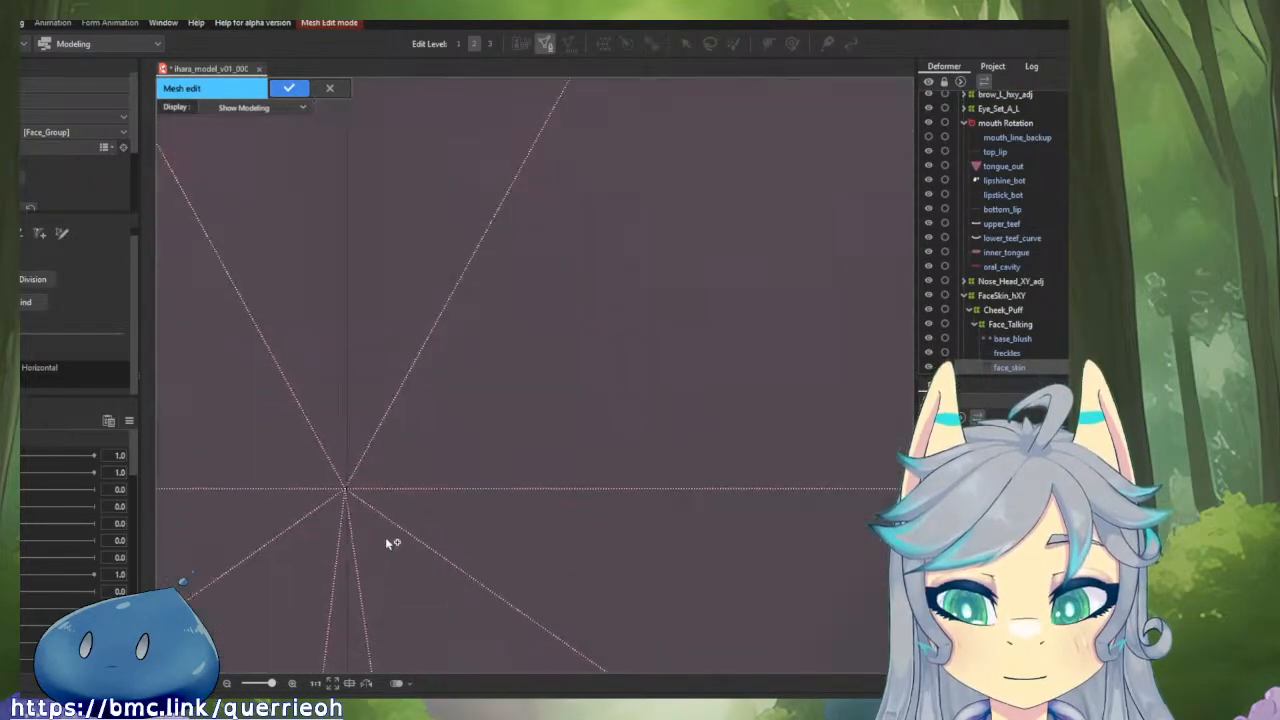
{"action": "left_click", "coordinate": [305, 420]}
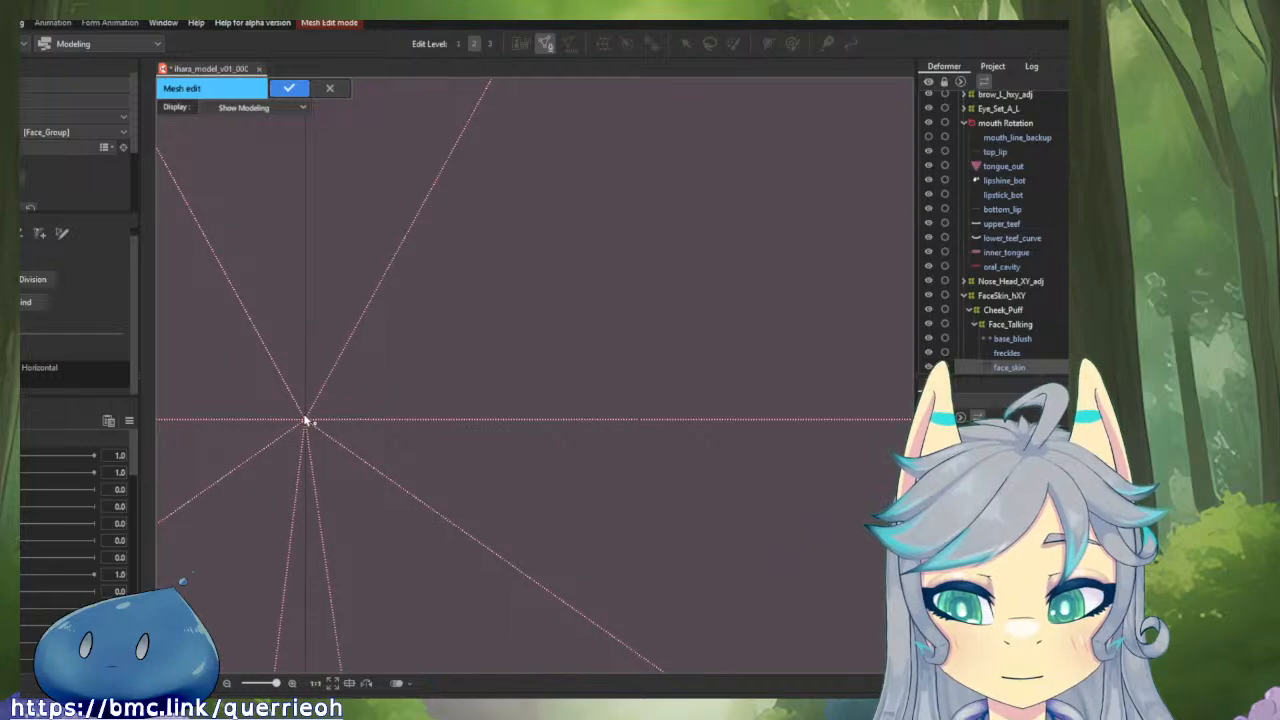
Align the central chin vertices of the face_skin mesh with the vertical guide and adjust the vertex beside them.
{"action": "scroll", "coordinate": [358, 446], "scroll_direction": "down", "scroll_amount": 5}
{"action": "left_click_drag", "start_coordinate": [390, 525], "coordinate": [515, 218]}
{"action": "scroll", "coordinate": [450, 482], "scroll_direction": "up", "scroll_amount": 3}
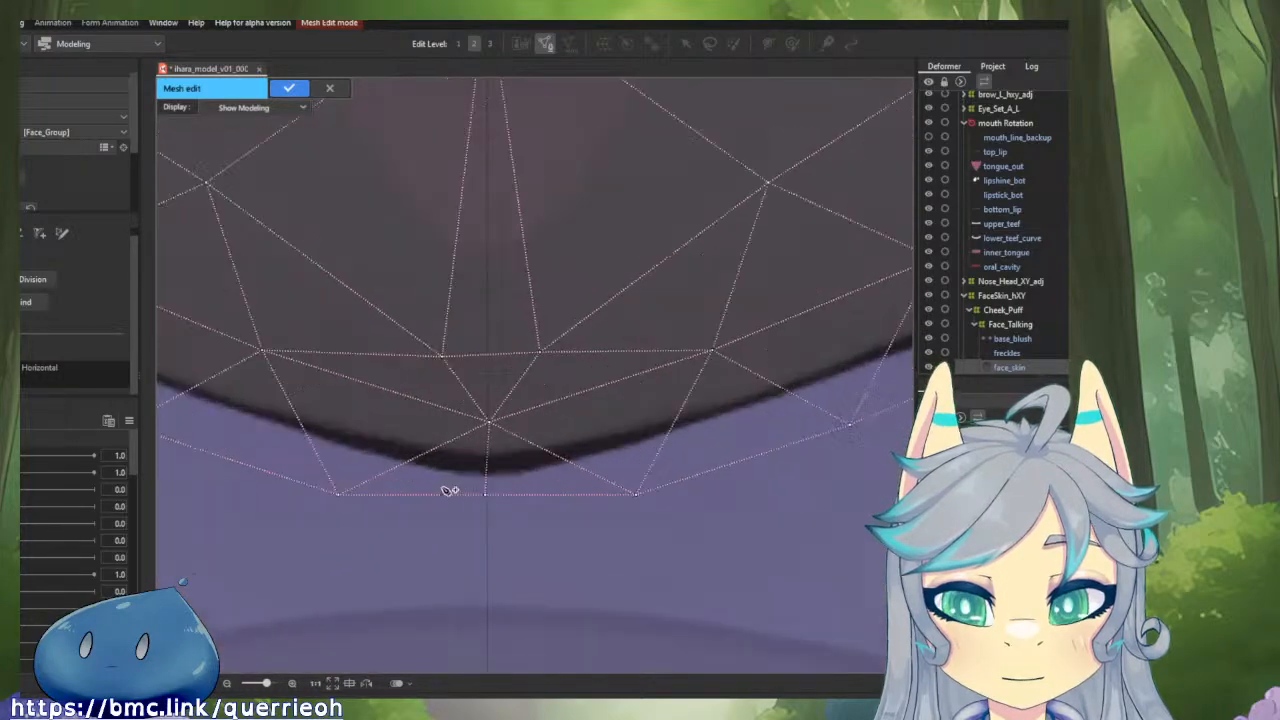
{"action": "left_click", "coordinate": [533, 365]}
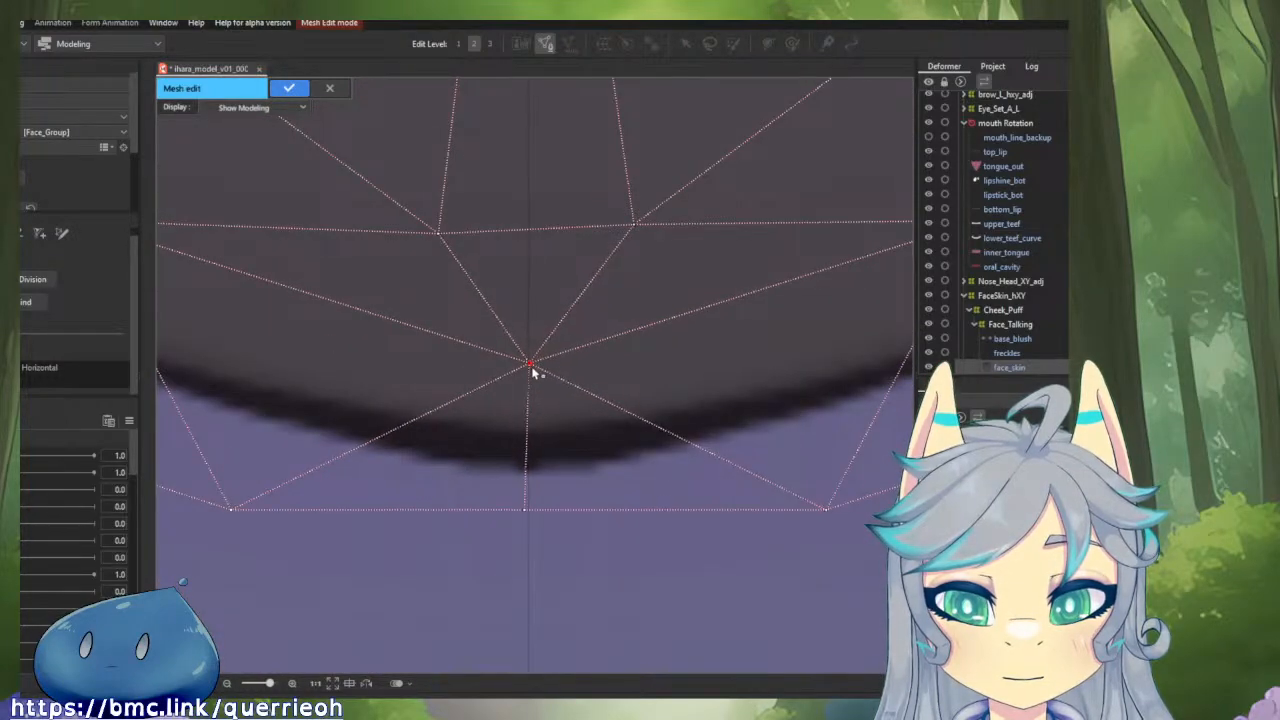
{"action": "left_click_drag", "start_coordinate": [531, 366], "coordinate": [528, 513]}
{"action": "scroll", "coordinate": [529, 512], "scroll_direction": "down", "scroll_amount": 4}
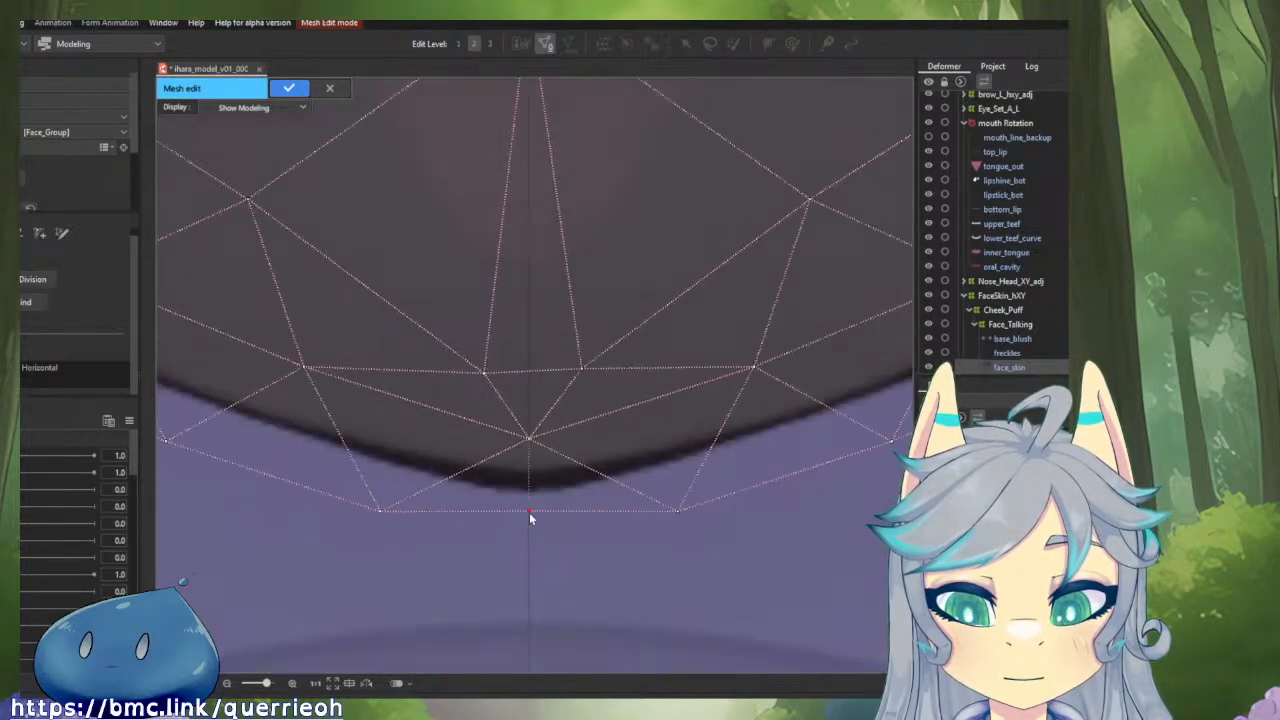
{"action": "scroll", "coordinate": [566, 422], "scroll_direction": "up", "scroll_amount": 4}
{"action": "mouse_move", "coordinate": [575, 389]}
{"action": "left_mouse_down"}
{"action": "mouse_move", "coordinate": [471, 389]}
{"action": "mouse_move", "coordinate": [556, 406]}
{"action": "mouse_move", "coordinate": [572, 391]}
{"action": "mouse_move", "coordinate": [563, 399]}
{"action": "left_mouse_up"}
{"action": "scroll", "coordinate": [560, 397], "scroll_direction": "down", "scroll_amount": 5}
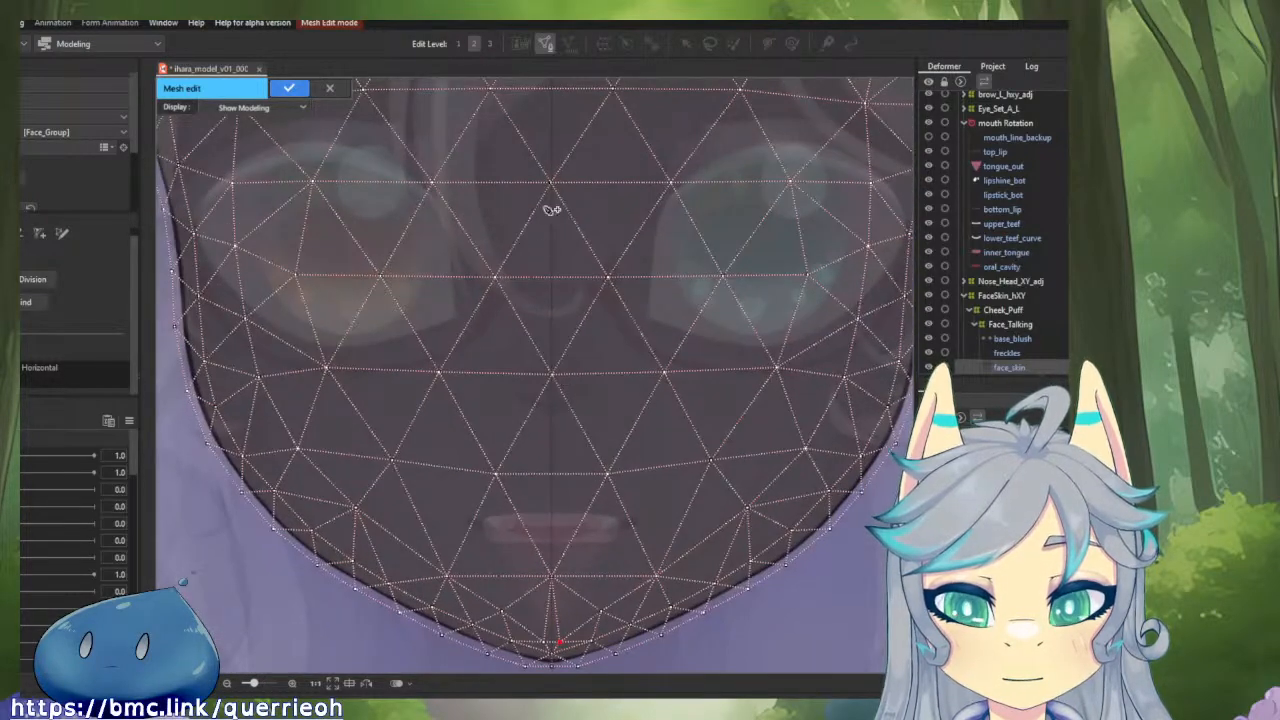
Align the topmost central forehead vertex of the face_skin mesh with the guide and apply the mesh edit.
{"action": "left_click_drag", "start_coordinate": [549, 166], "coordinate": [554, 645]}
{"action": "scroll", "coordinate": [593, 294], "scroll_direction": "up", "scroll_amount": 4}
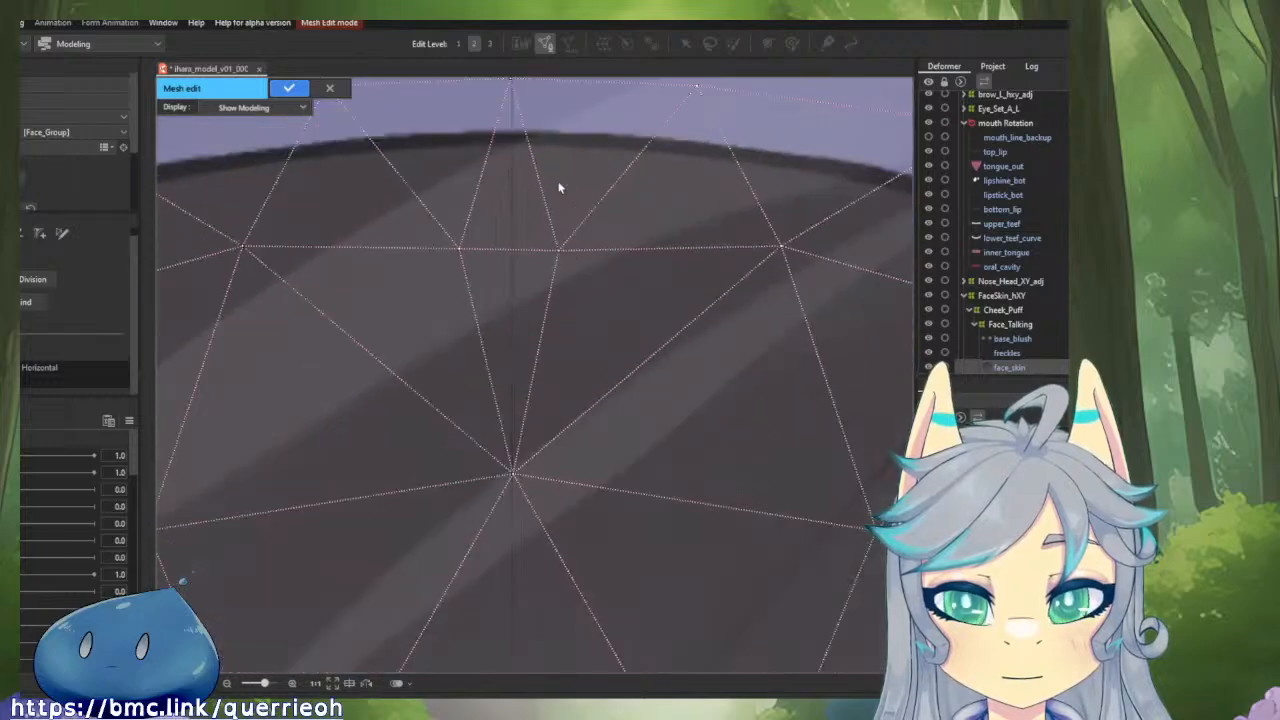
{"action": "scroll", "coordinate": [593, 313], "scroll_direction": "up", "scroll_amount": 4}
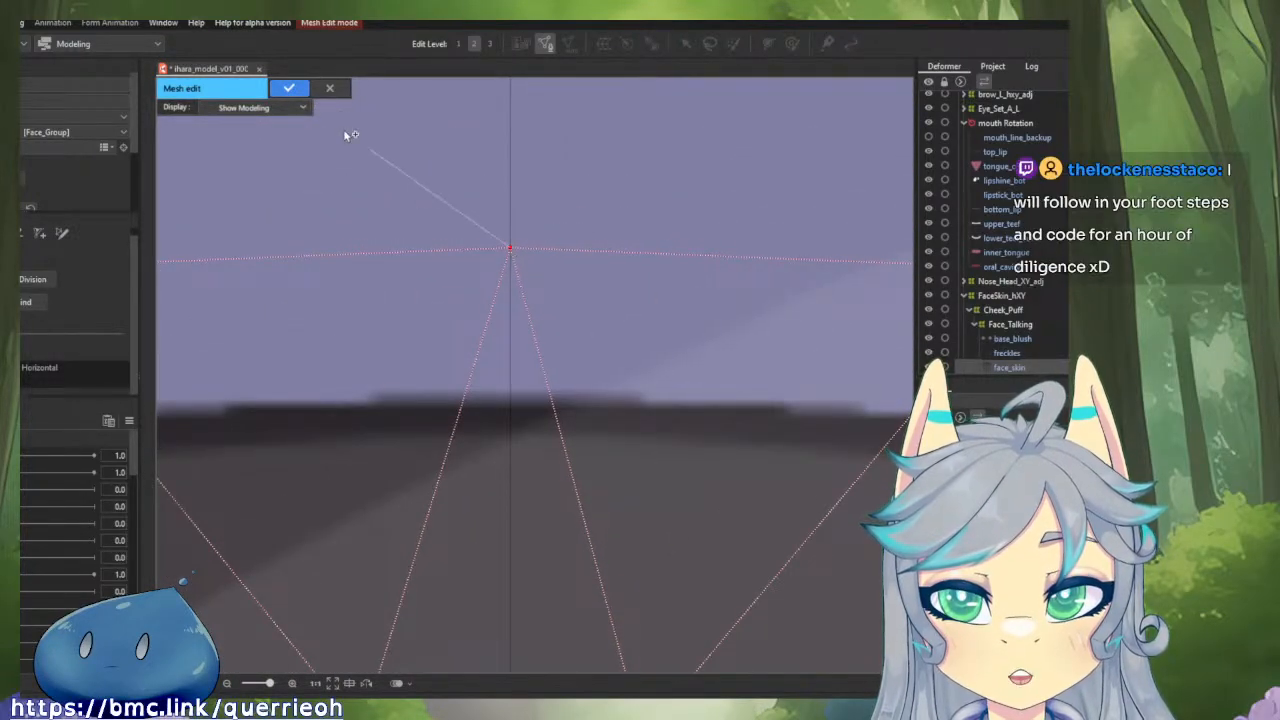
{"action": "left_click", "coordinate": [289, 88]}
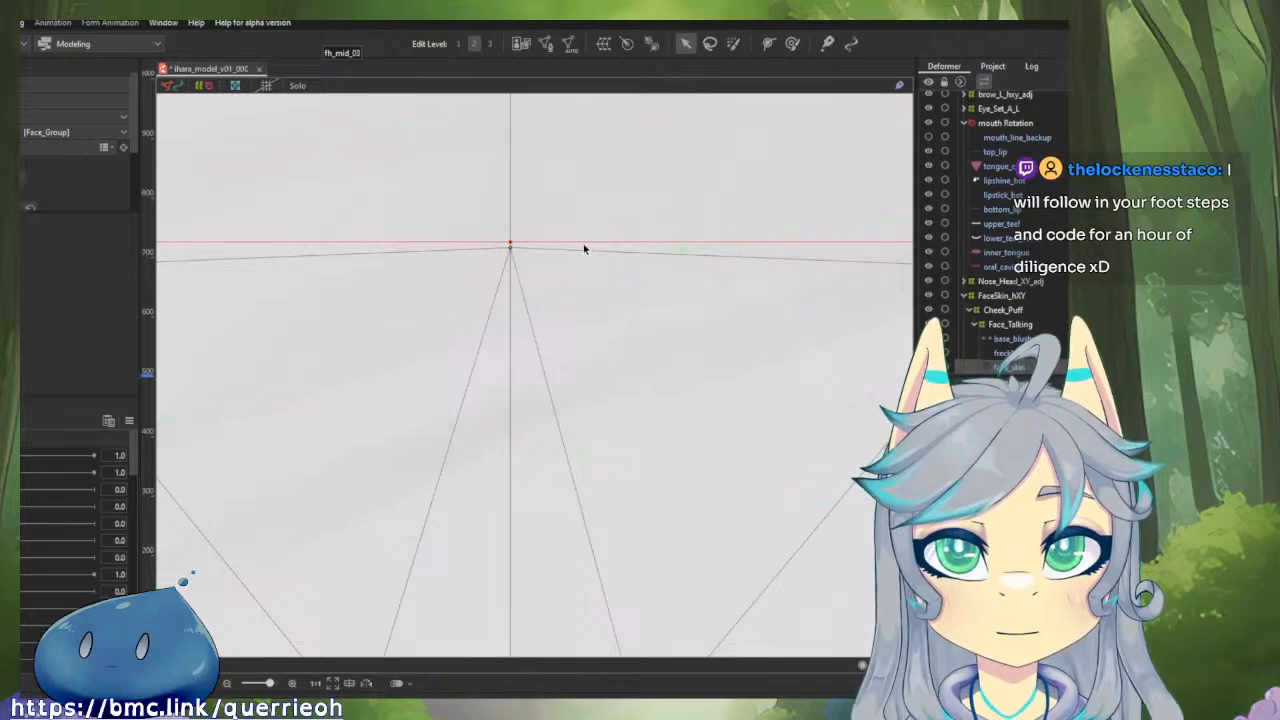
Select the Face_Talking deformer and examine its centre line against the guide across the glasses, nose and mouth.
{"action": "scroll", "coordinate": [572, 242], "scroll_direction": "down", "scroll_amount": 8}
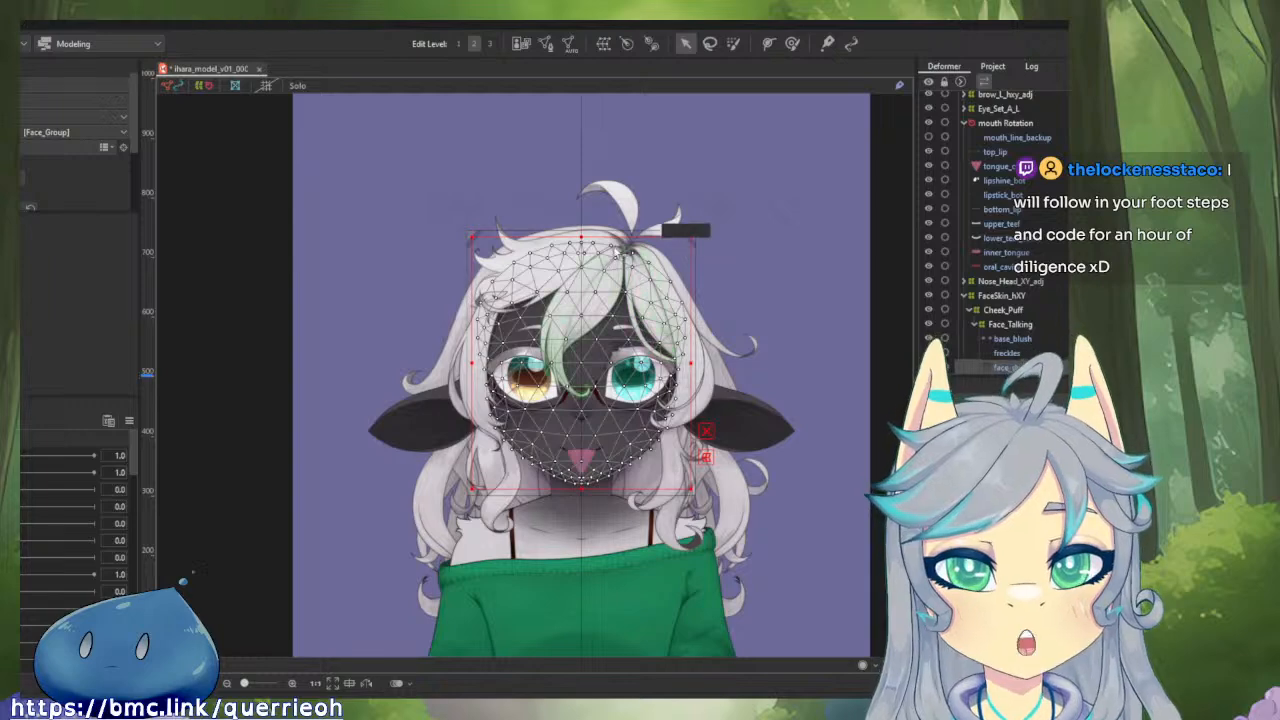
{"action": "scroll", "coordinate": [594, 230], "scroll_direction": "up", "scroll_amount": 3}
{"action": "scroll", "coordinate": [600, 240], "scroll_direction": "down", "scroll_amount": 5}
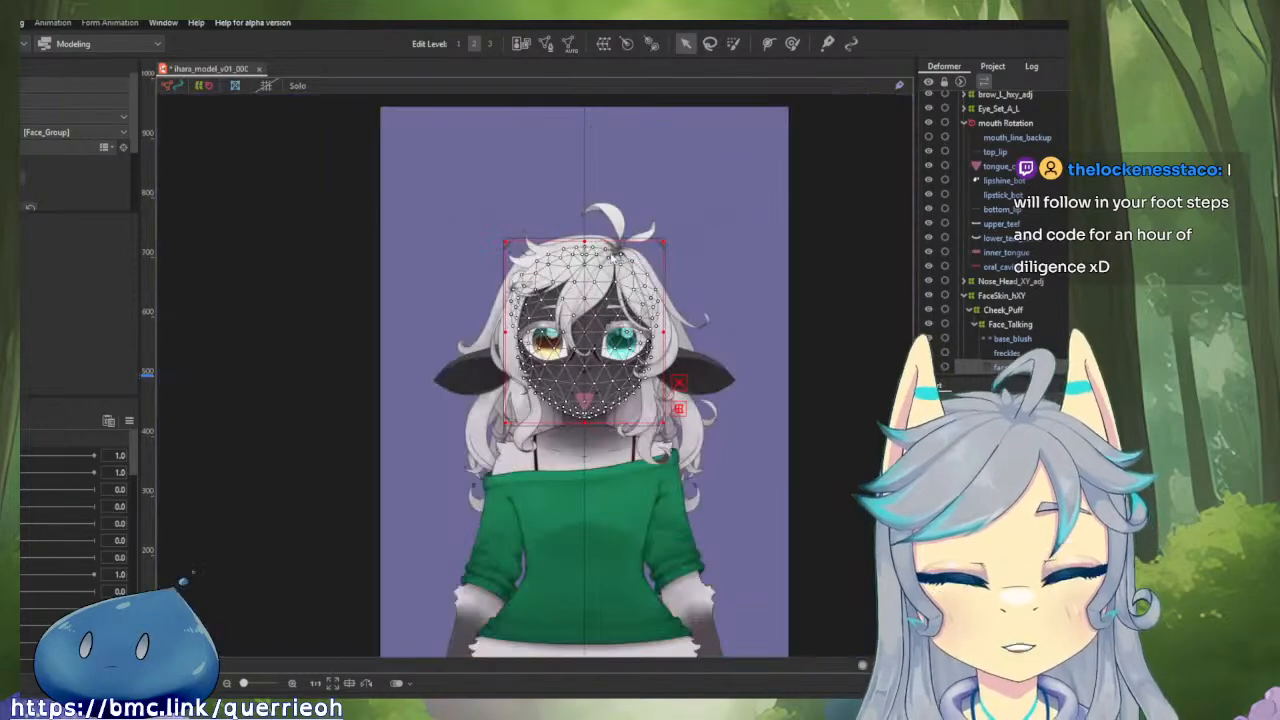
{"action": "scroll", "coordinate": [645, 313], "scroll_direction": "up", "scroll_amount": 5}
{"action": "scroll", "coordinate": [645, 313], "scroll_direction": "up", "scroll_amount": 3}
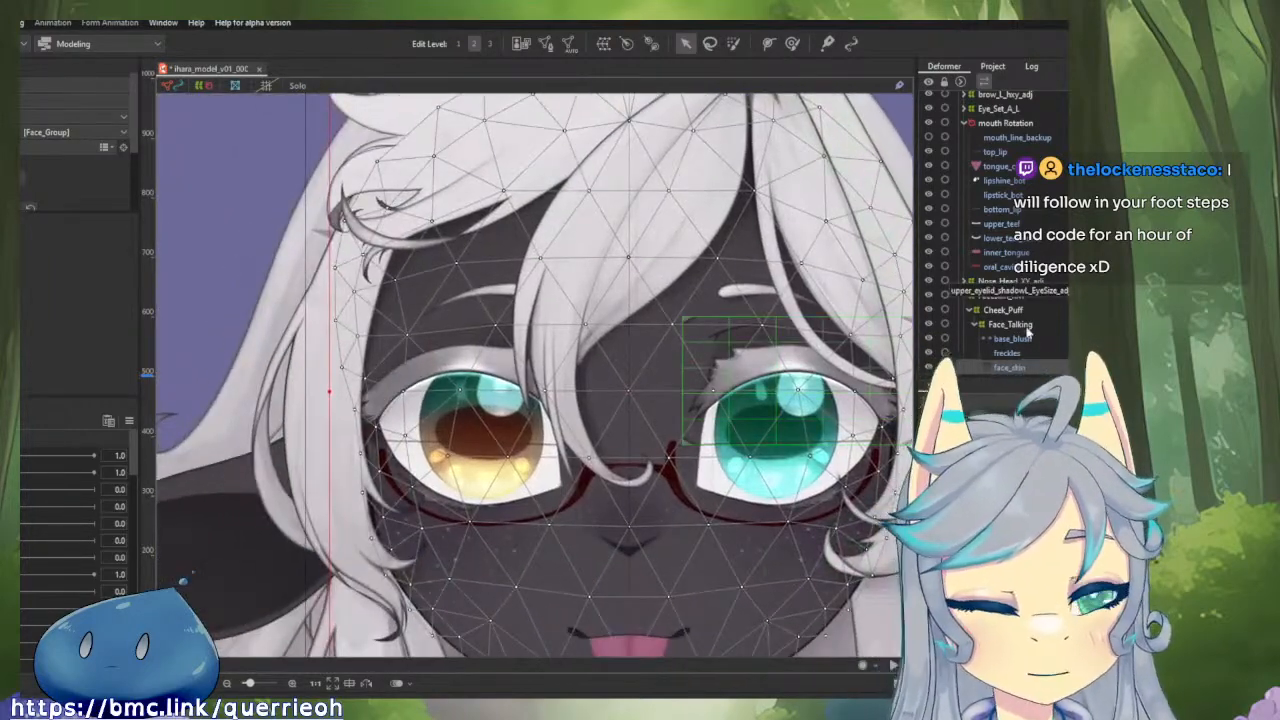
{"action": "left_click", "coordinate": [1027, 328]}
{"action": "left_click_drag", "start_coordinate": [831, 331], "coordinate": [803, 280]}
{"action": "scroll", "coordinate": [598, 520], "scroll_direction": "up", "scroll_amount": 8}
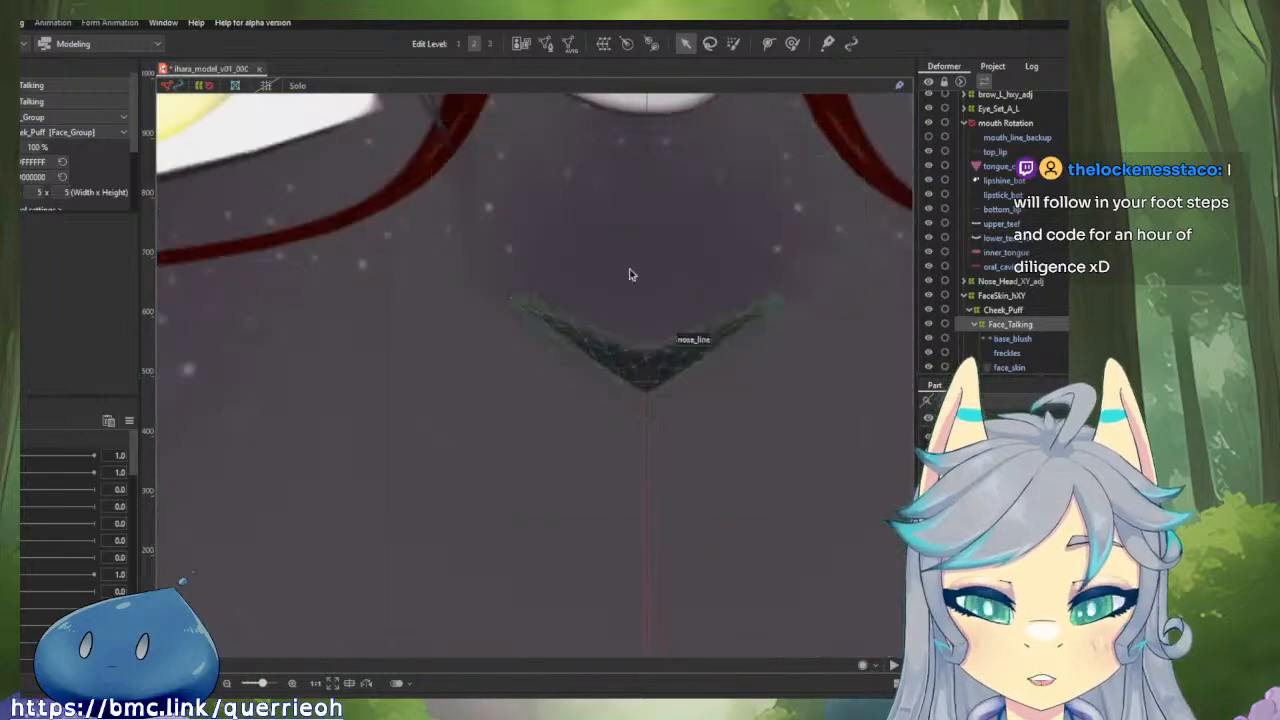
{"action": "left_click_drag", "start_coordinate": [643, 214], "coordinate": [717, 600]}
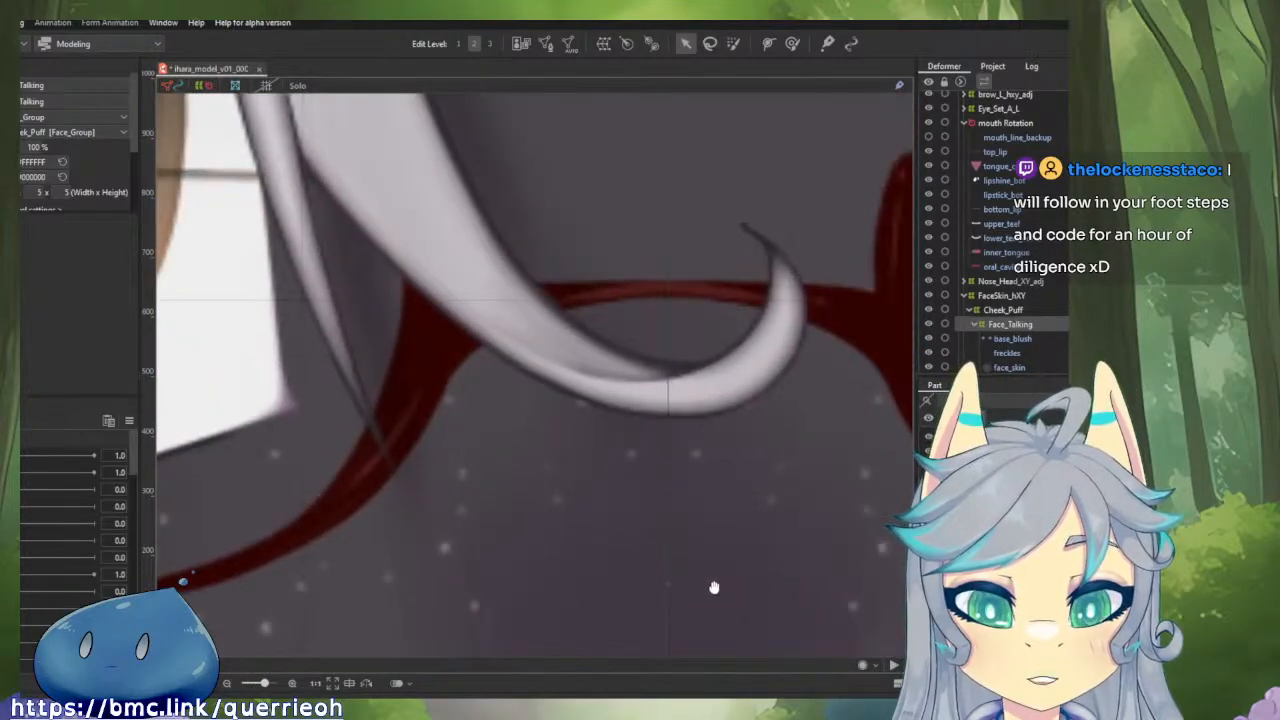
{"action": "scroll", "coordinate": [654, 414], "scroll_direction": "down", "scroll_amount": 5}
{"action": "left_click_drag", "start_coordinate": [507, 174], "coordinate": [496, 159]}
{"action": "scroll", "coordinate": [496, 160], "scroll_direction": "down", "scroll_amount": 1}
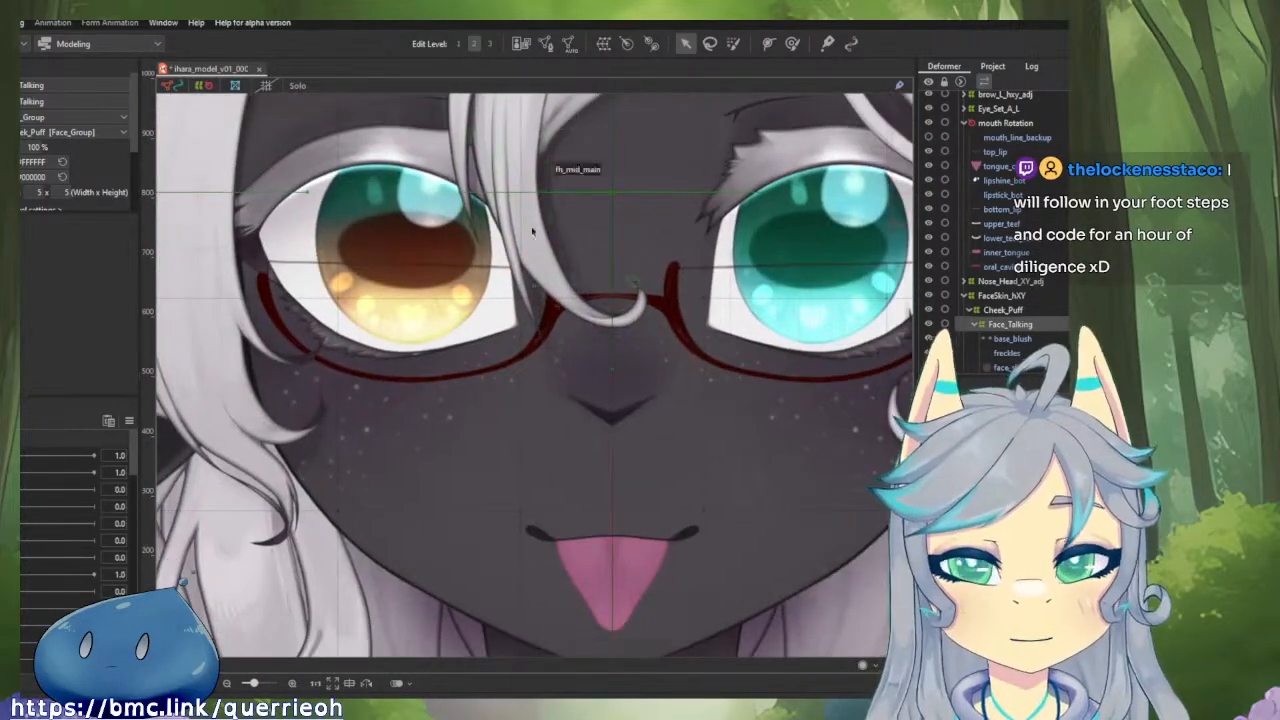
{"action": "left_click_drag", "start_coordinate": [618, 310], "coordinate": [465, 252]}
{"action": "scroll", "coordinate": [492, 364], "scroll_direction": "down", "scroll_amount": 2}
{"action": "scroll", "coordinate": [490, 534], "scroll_direction": "up", "scroll_amount": 2}
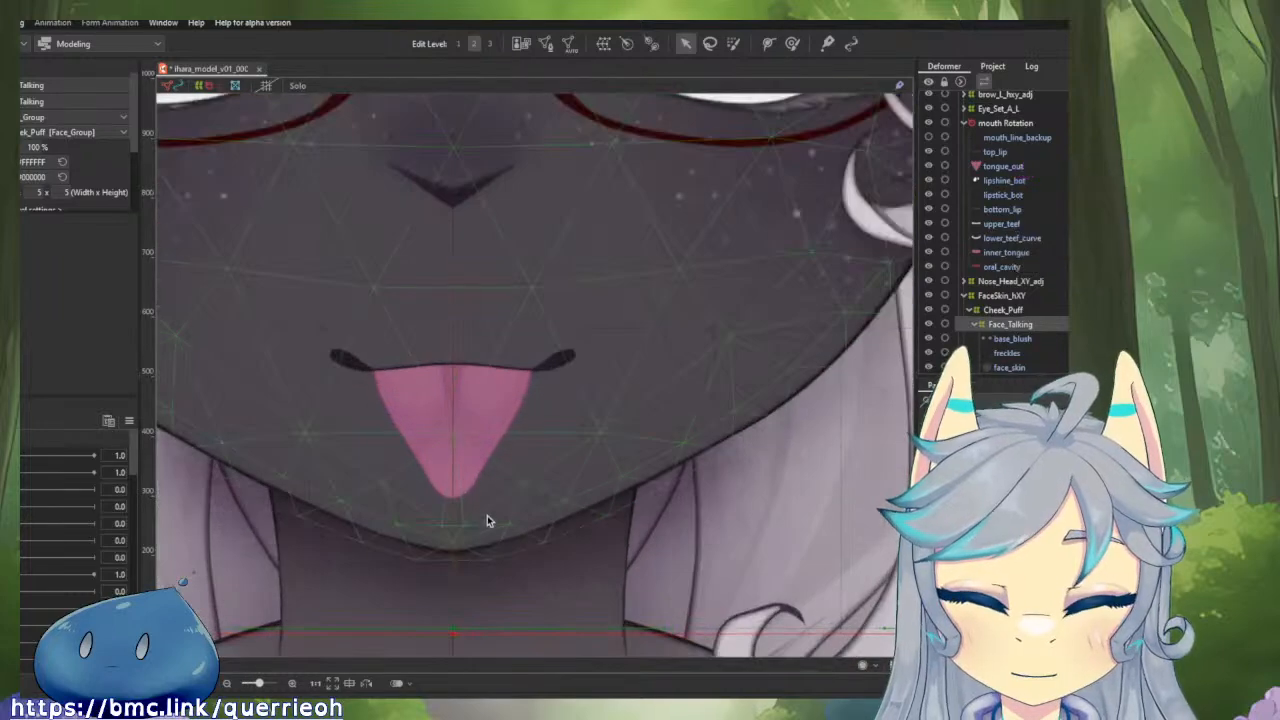
Examine the tongue_out mesh against the centre guide in mesh editing and leave it without changes.
{"action": "left_click", "coordinate": [484, 445]}
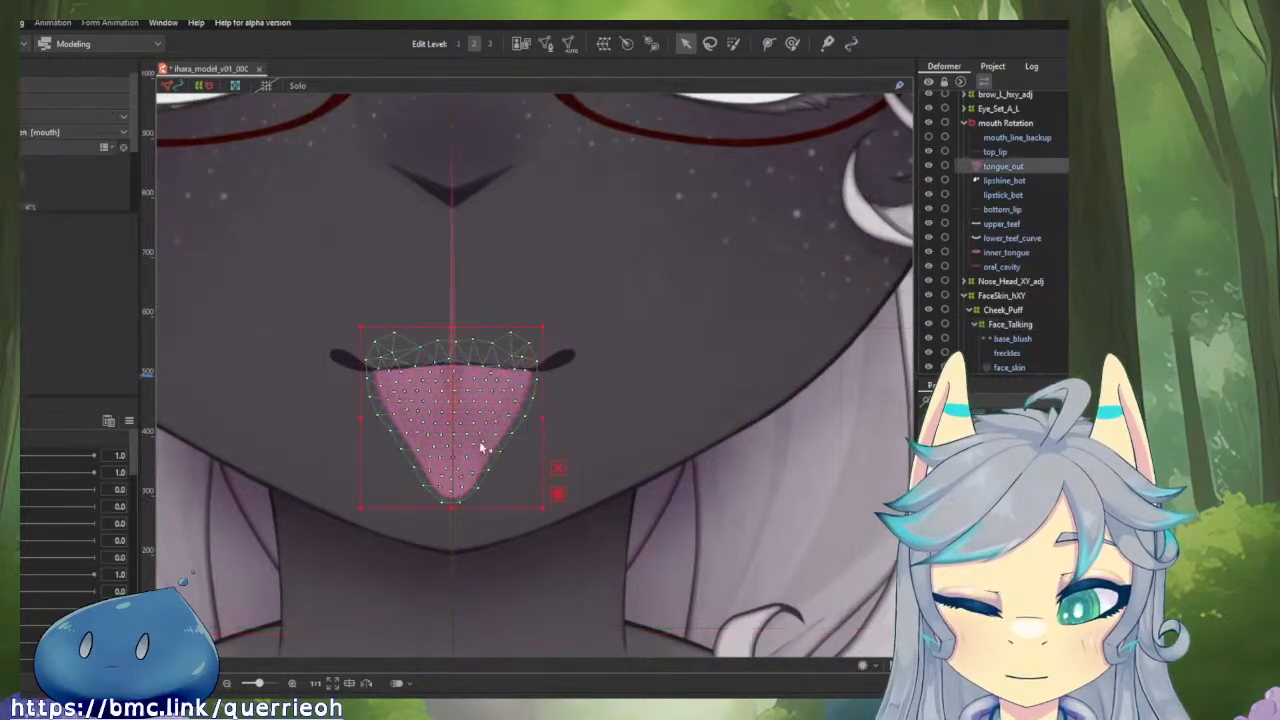
{"action": "left_click", "coordinate": [546, 44]}
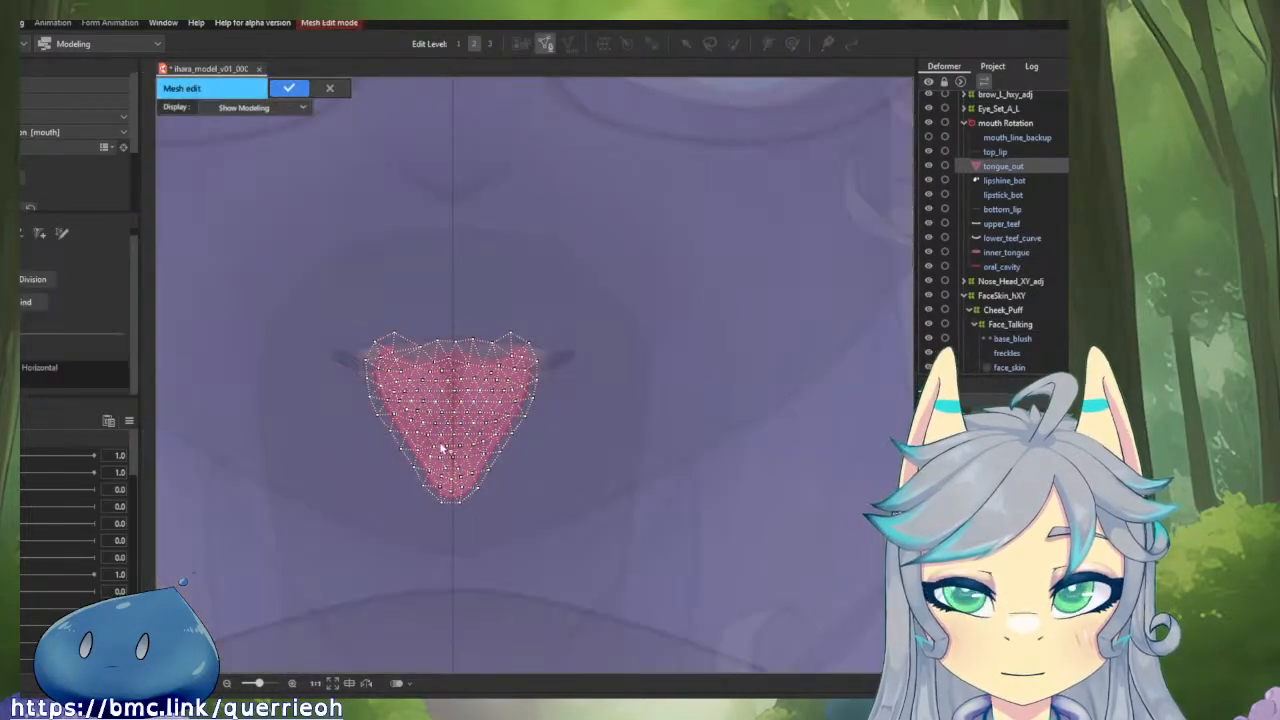
{"action": "scroll", "coordinate": [443, 449], "scroll_direction": "up", "scroll_amount": 3}
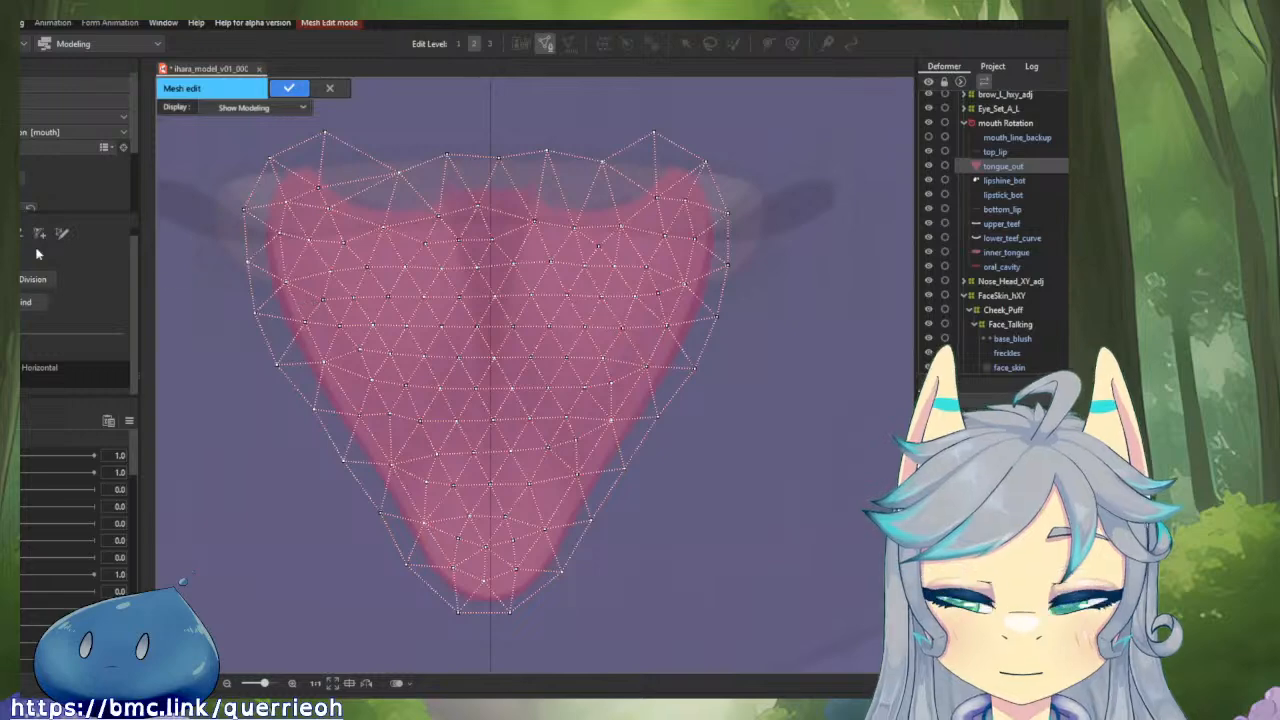
{"action": "scroll", "coordinate": [480, 171], "scroll_direction": "up", "scroll_amount": 2}
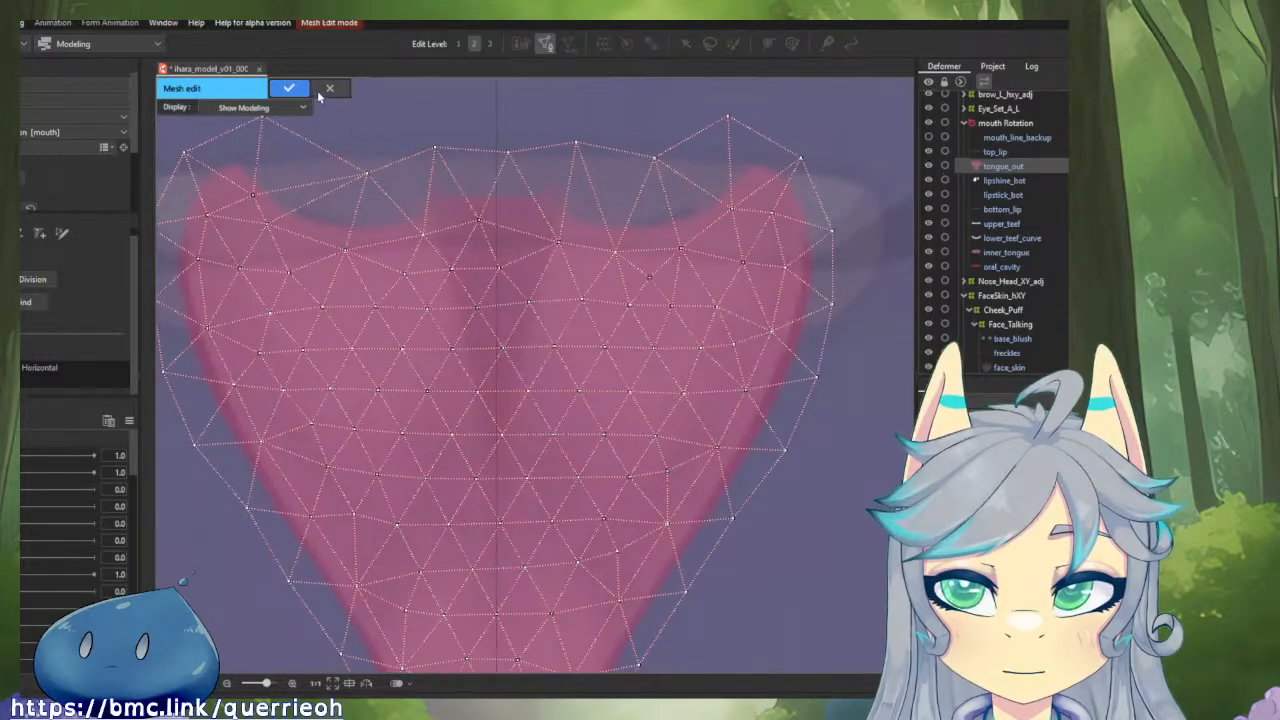
{"action": "left_click", "coordinate": [320, 92]}
Open the top_lip mesh for editing and check its central vertices against the vertical guide.
{"action": "left_click", "coordinate": [462, 192]}
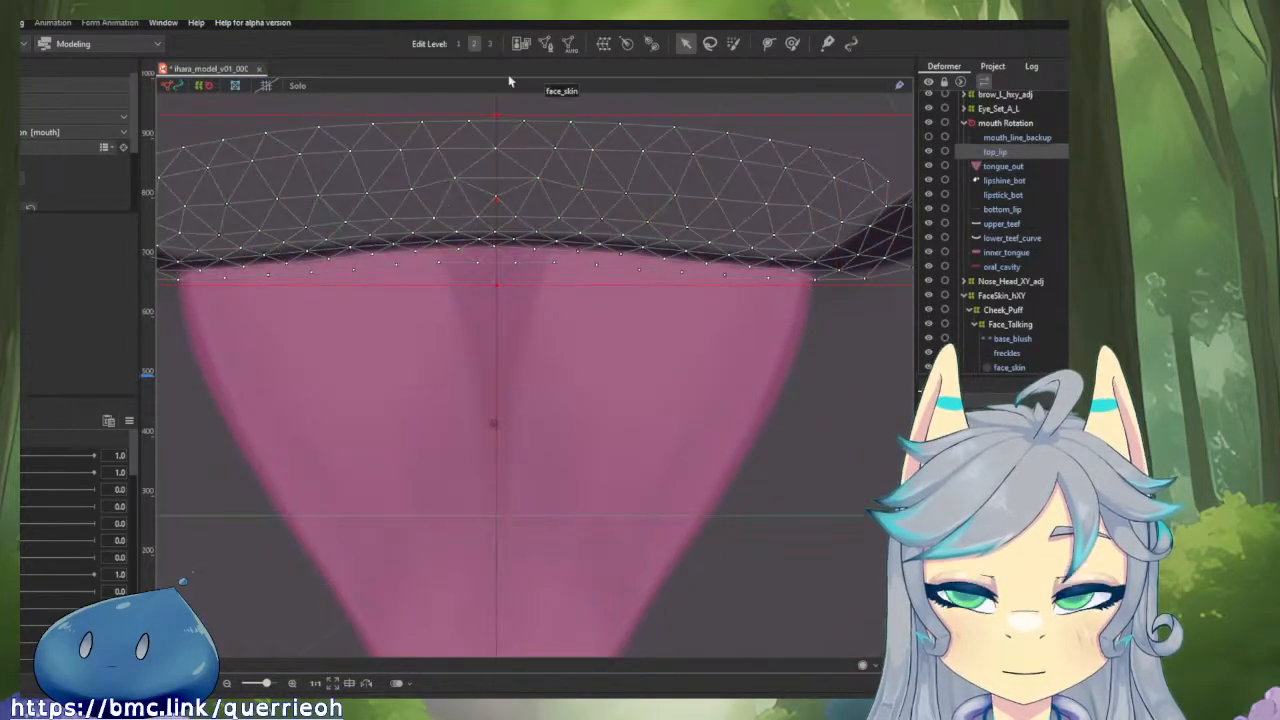
{"action": "scroll", "coordinate": [531, 126], "scroll_direction": "up", "scroll_amount": 4}
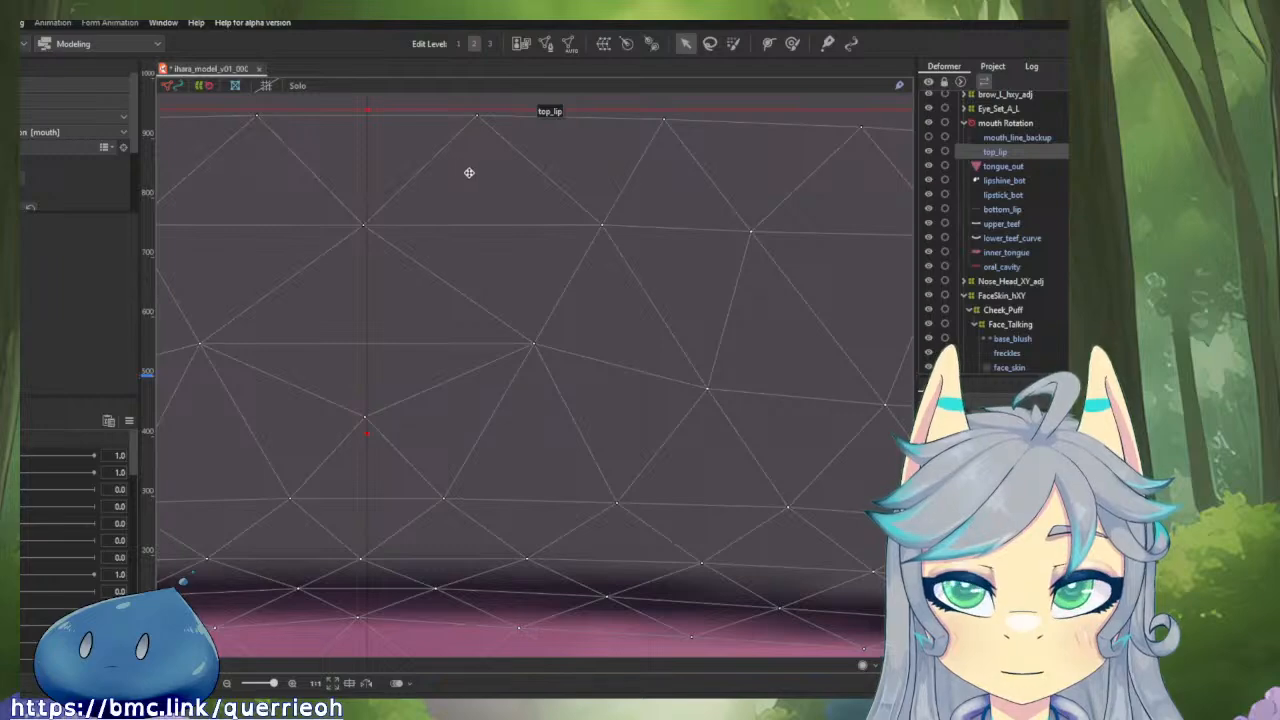
{"action": "left_click", "coordinate": [545, 43]}
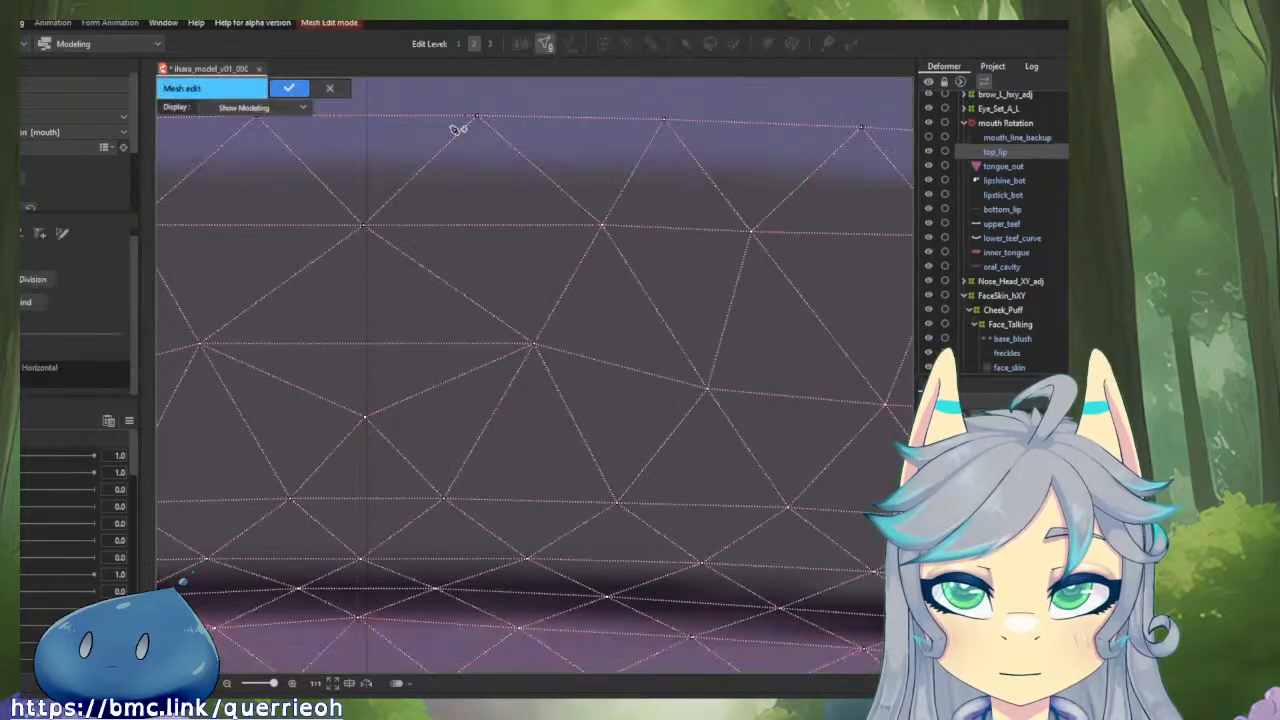
{"action": "scroll", "coordinate": [430, 184], "scroll_direction": "up", "scroll_amount": 3}
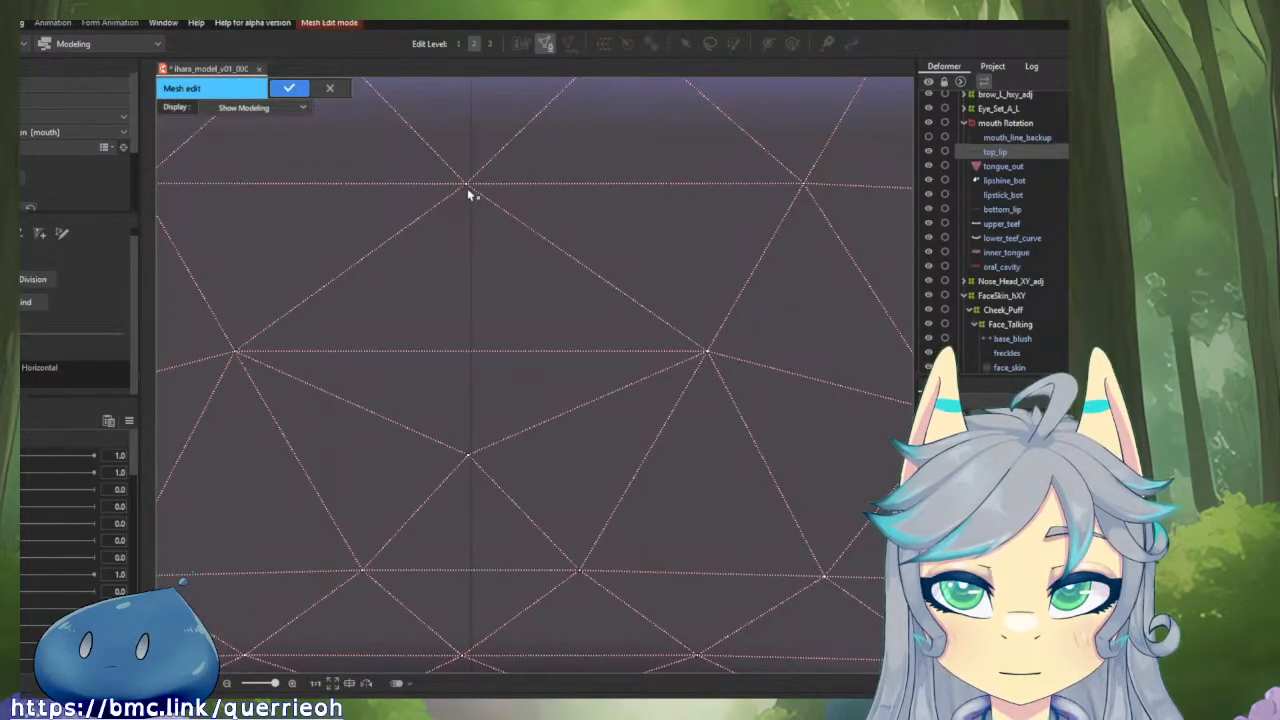
{"action": "scroll", "coordinate": [467, 188], "scroll_direction": "down", "scroll_amount": 3}
Erase all top_lip mesh vertices on the left side of the centre guide, keeping the right half.
{"action": "left_click", "coordinate": [20, 235]}
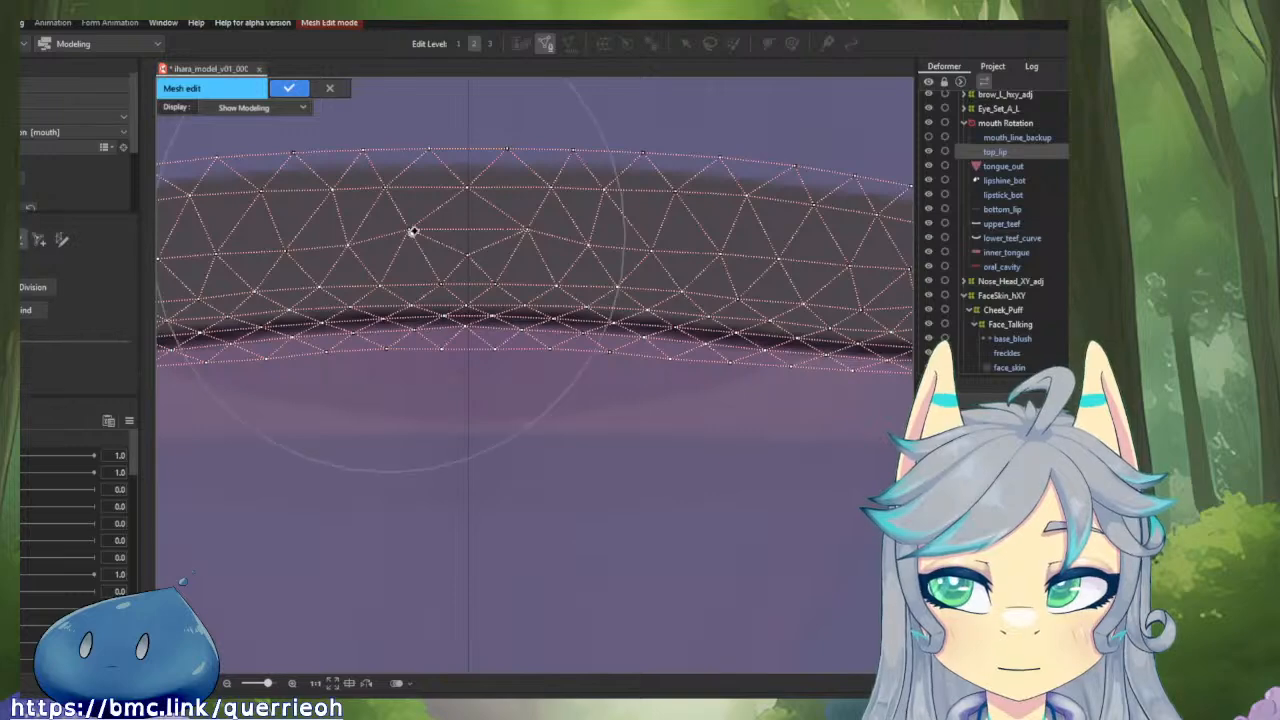
{"action": "left_click_drag", "start_coordinate": [421, 234], "coordinate": [709, 317]}
{"action": "left_click", "coordinate": [238, 386]}
{"action": "mouse_move", "coordinate": [350, 387]}
{"action": "left_mouse_down"}
{"action": "mouse_move", "coordinate": [502, 387]}
{"action": "mouse_move", "coordinate": [374, 372]}
{"action": "mouse_move", "coordinate": [238, 380]}
{"action": "mouse_move", "coordinate": [392, 347]}
{"action": "left_mouse_up"}
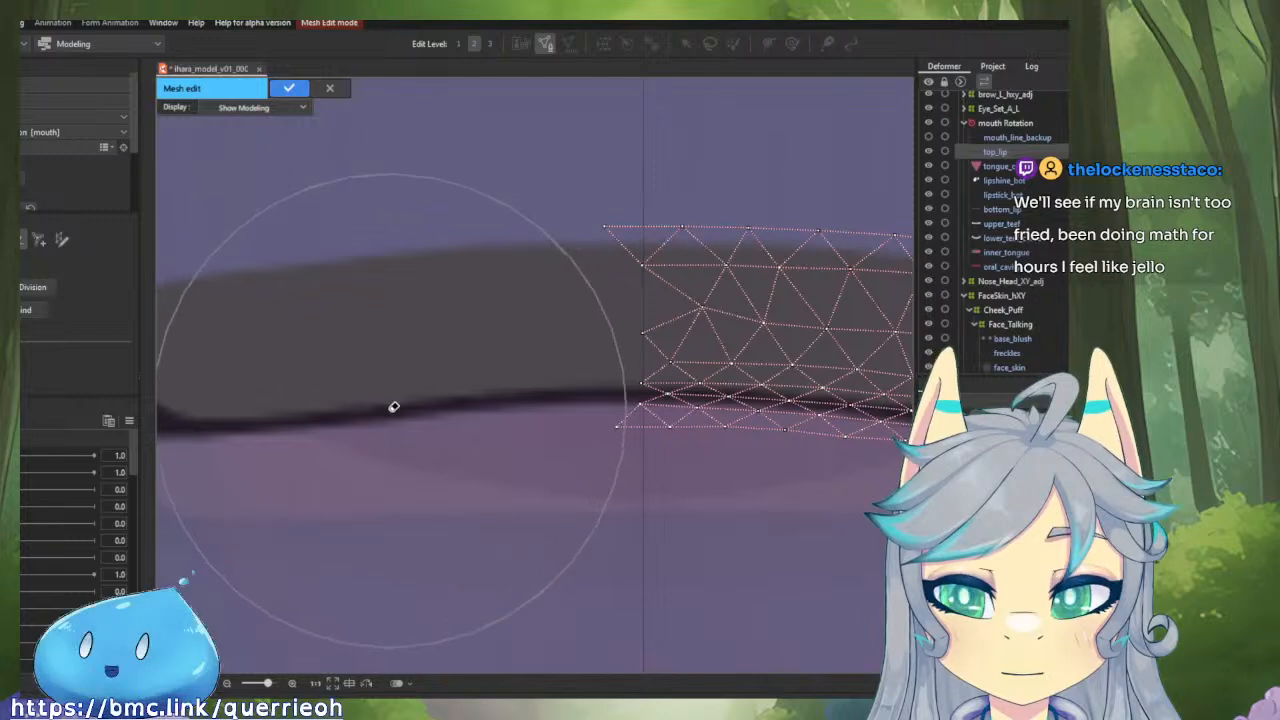
{"action": "left_click_drag", "start_coordinate": [394, 406], "coordinate": [376, 261]}
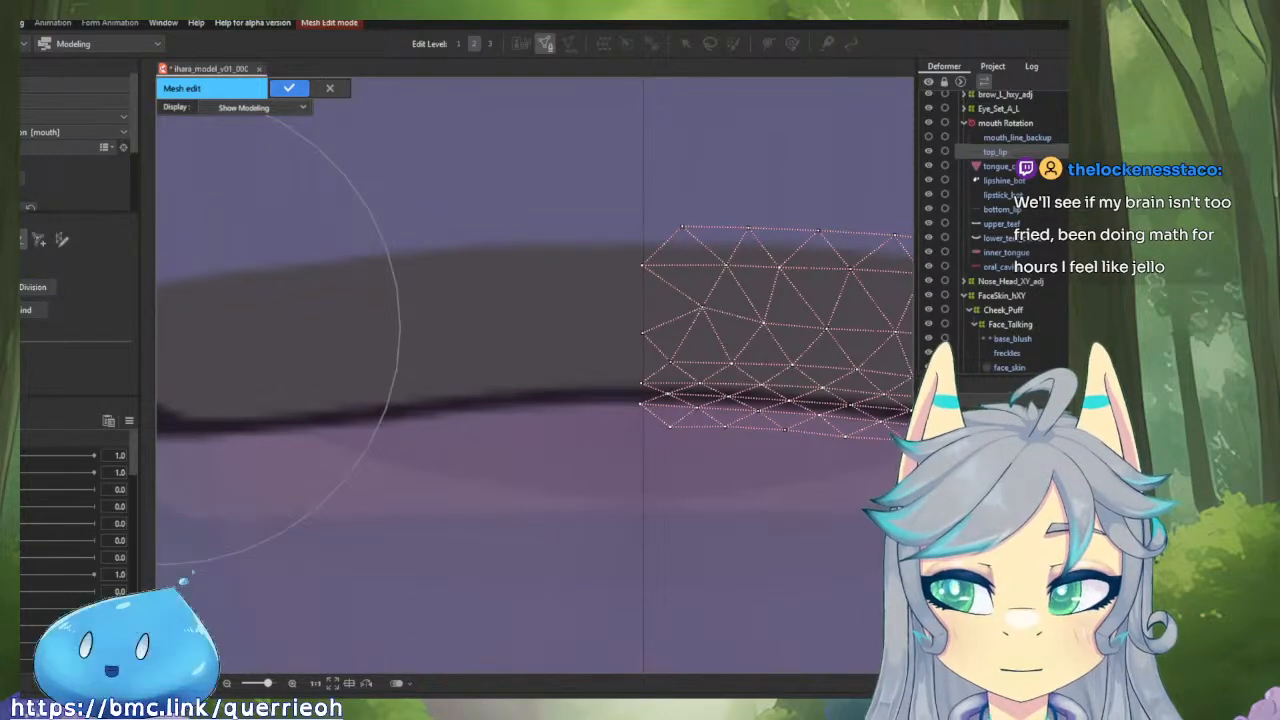
Select the whole remaining right half of the top_lip mesh and nudge it horizontally onto the centre guide.
{"action": "left_click", "coordinate": [18, 240]}
{"action": "left_click_drag", "start_coordinate": [594, 333], "coordinate": [325, 334]}
{"action": "scroll", "coordinate": [340, 333], "scroll_direction": "down", "scroll_amount": 2}
{"action": "scroll", "coordinate": [356, 332], "scroll_direction": "down", "scroll_amount": 1}
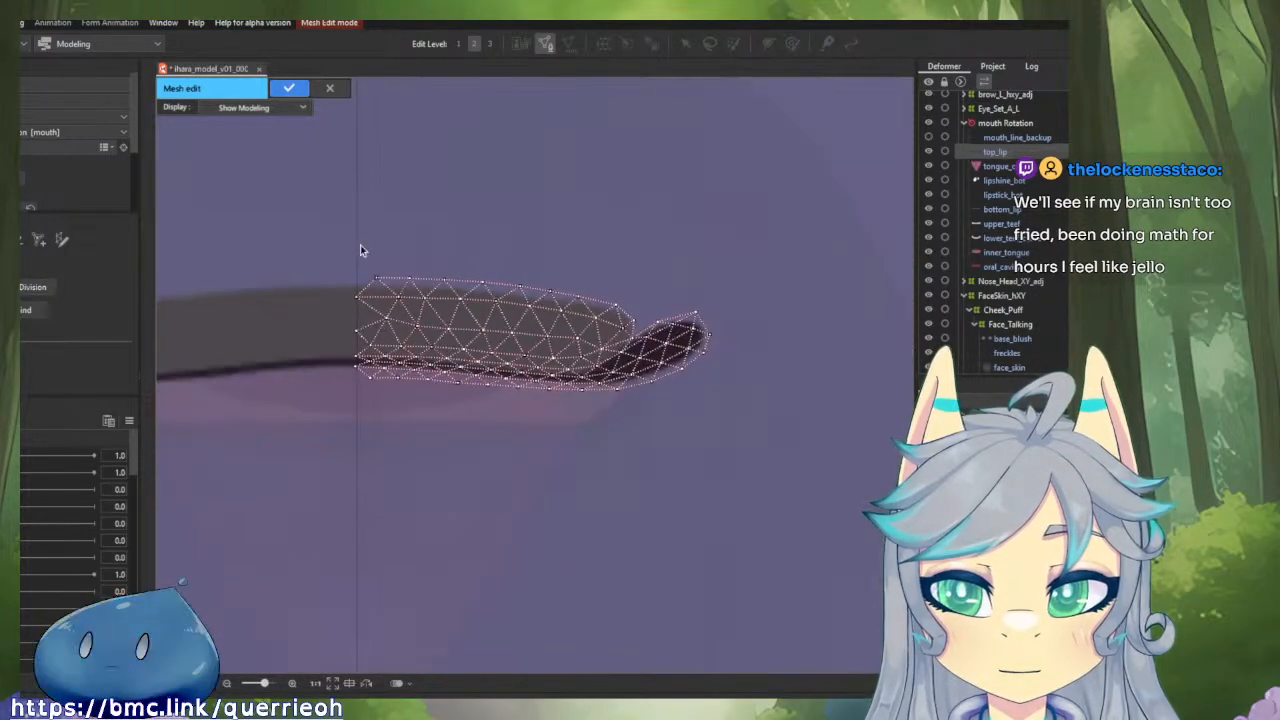
{"action": "mouse_move", "coordinate": [328, 225]}
{"action": "left_mouse_down"}
{"action": "mouse_move", "coordinate": [674, 274]}
{"action": "mouse_move", "coordinate": [563, 503]}
{"action": "mouse_move", "coordinate": [320, 352]}
{"action": "left_mouse_up"}
{"action": "scroll", "coordinate": [317, 329], "scroll_direction": "up", "scroll_amount": 5}
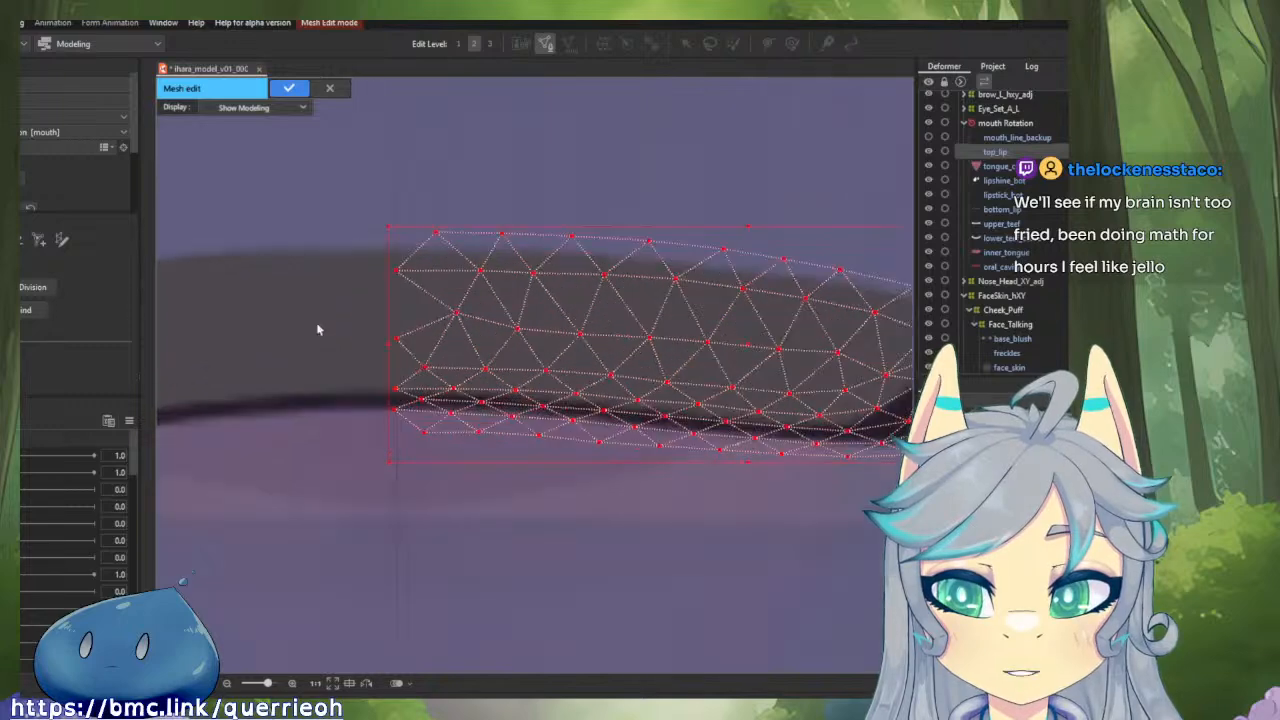
{"action": "scroll", "coordinate": [510, 304], "scroll_direction": "up", "scroll_amount": 2}
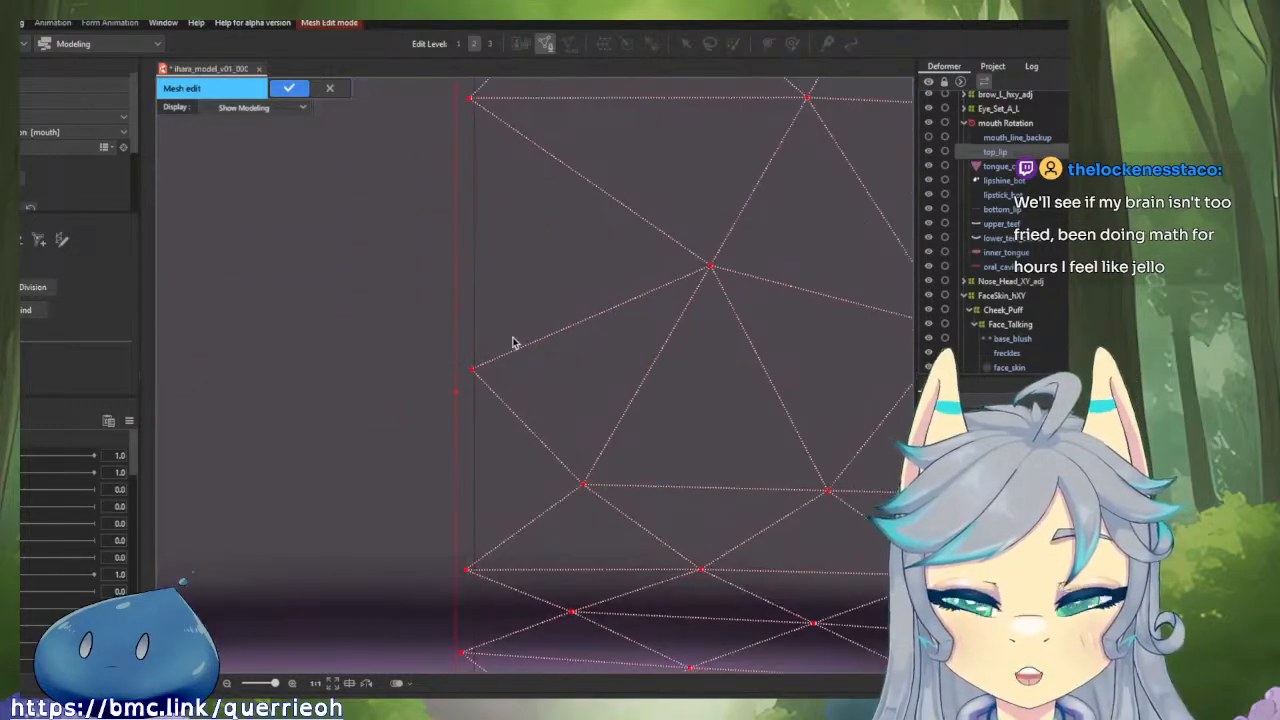
{"action": "key", "text": "Right"}
{"action": "key", "text": "Right"}
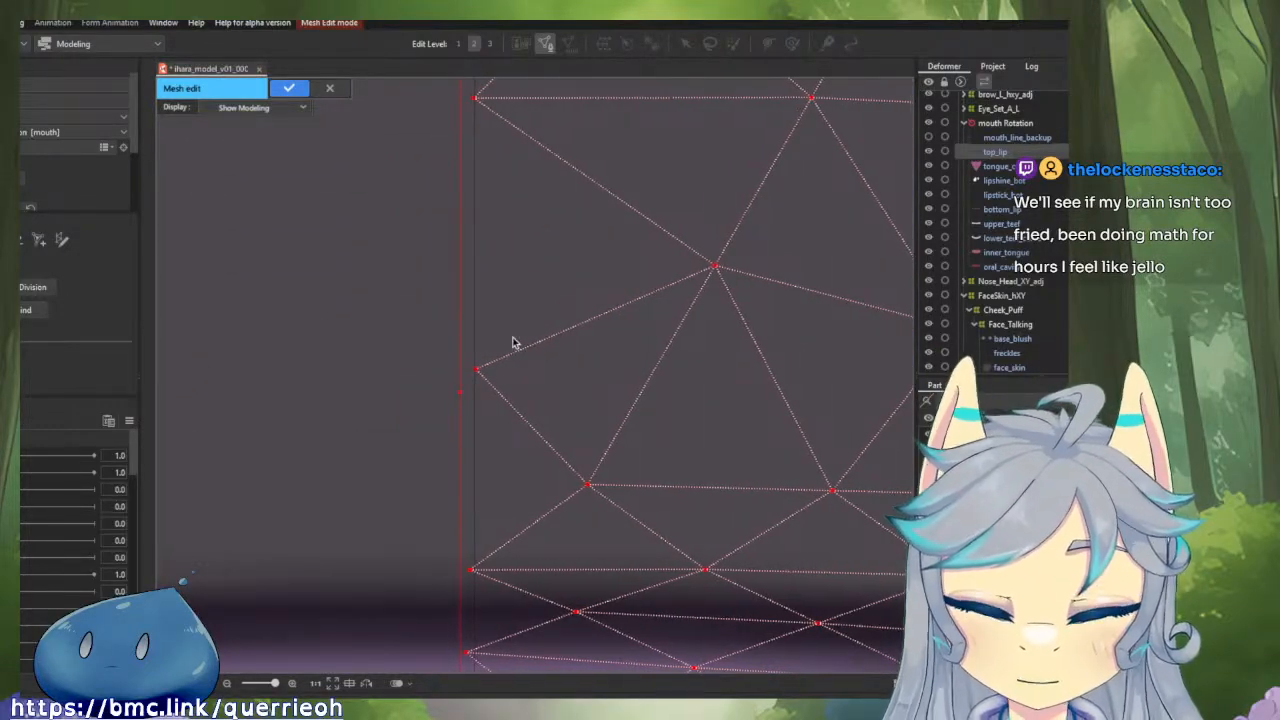
{"action": "key", "text": "Left"}
{"action": "key", "text": "Left"}
{"action": "key", "text": "Right"}
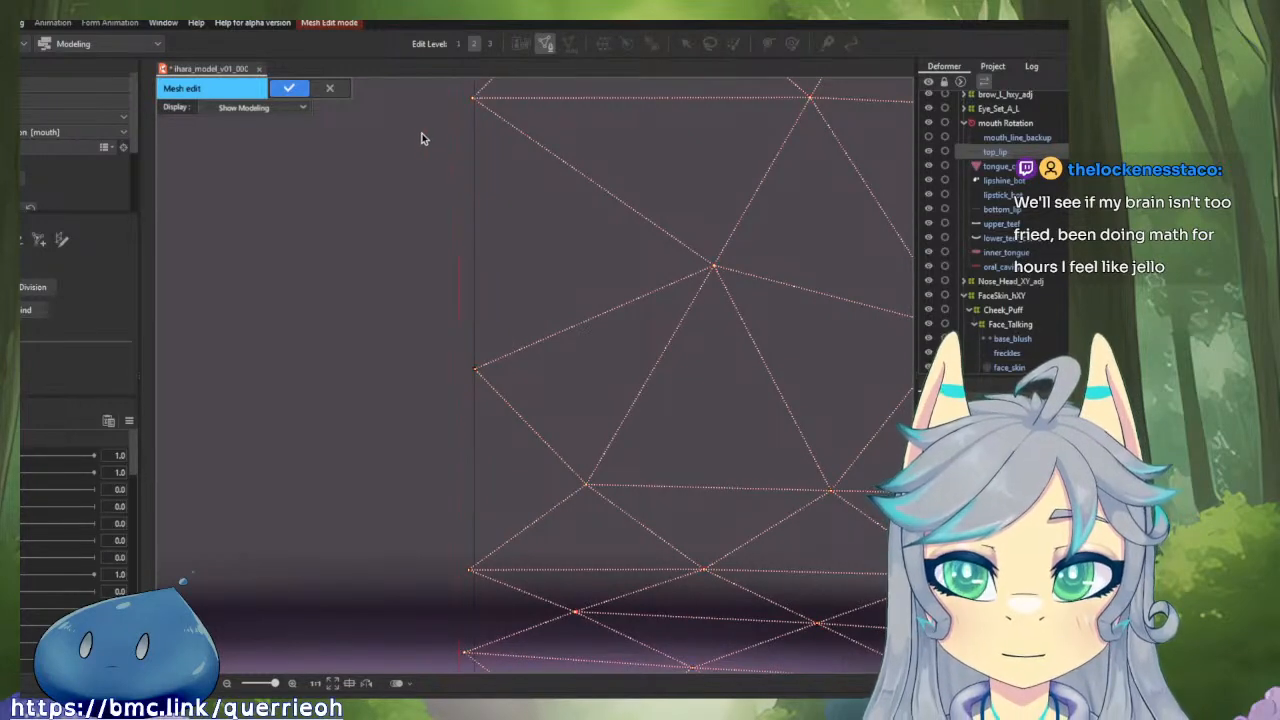
Align the top_lip mesh's individual central vertices, including the lower two, with the vertical centre guide.
{"action": "left_click_drag", "start_coordinate": [476, 100], "coordinate": [476, 100]}
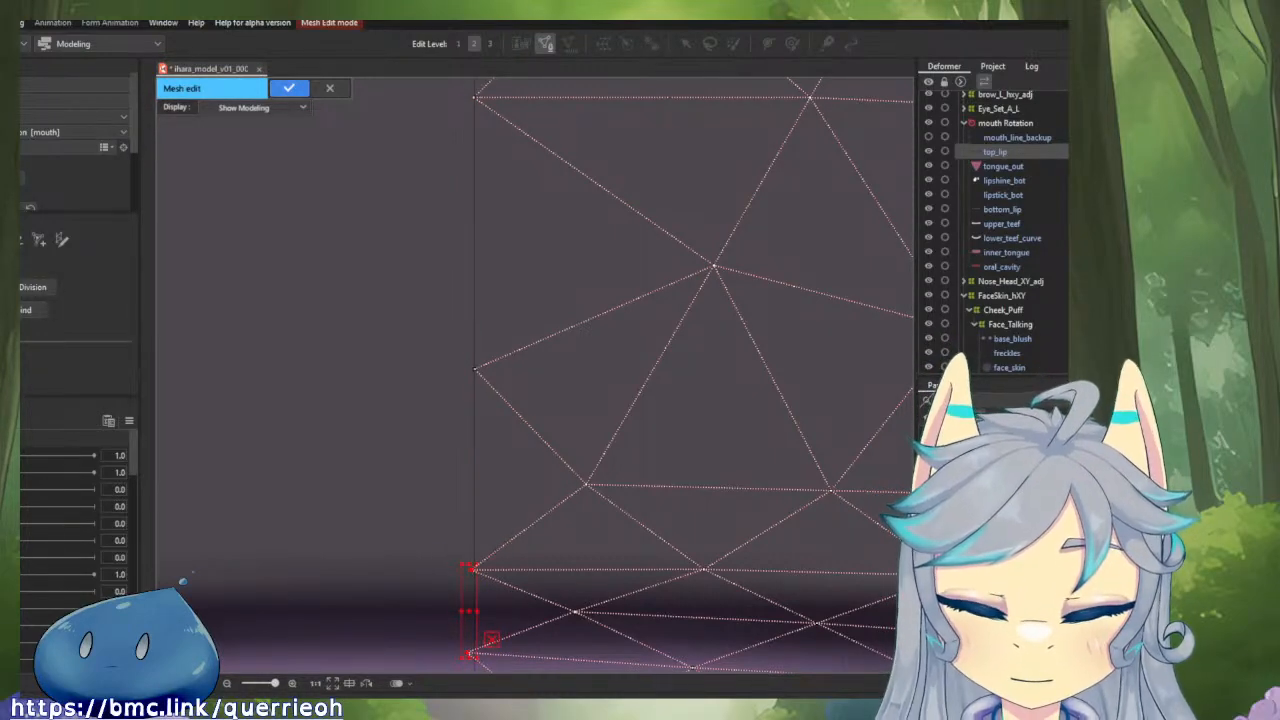
{"action": "key", "text": "Right"}
{"action": "key", "text": "Right"}
{"action": "key", "text": "Right"}
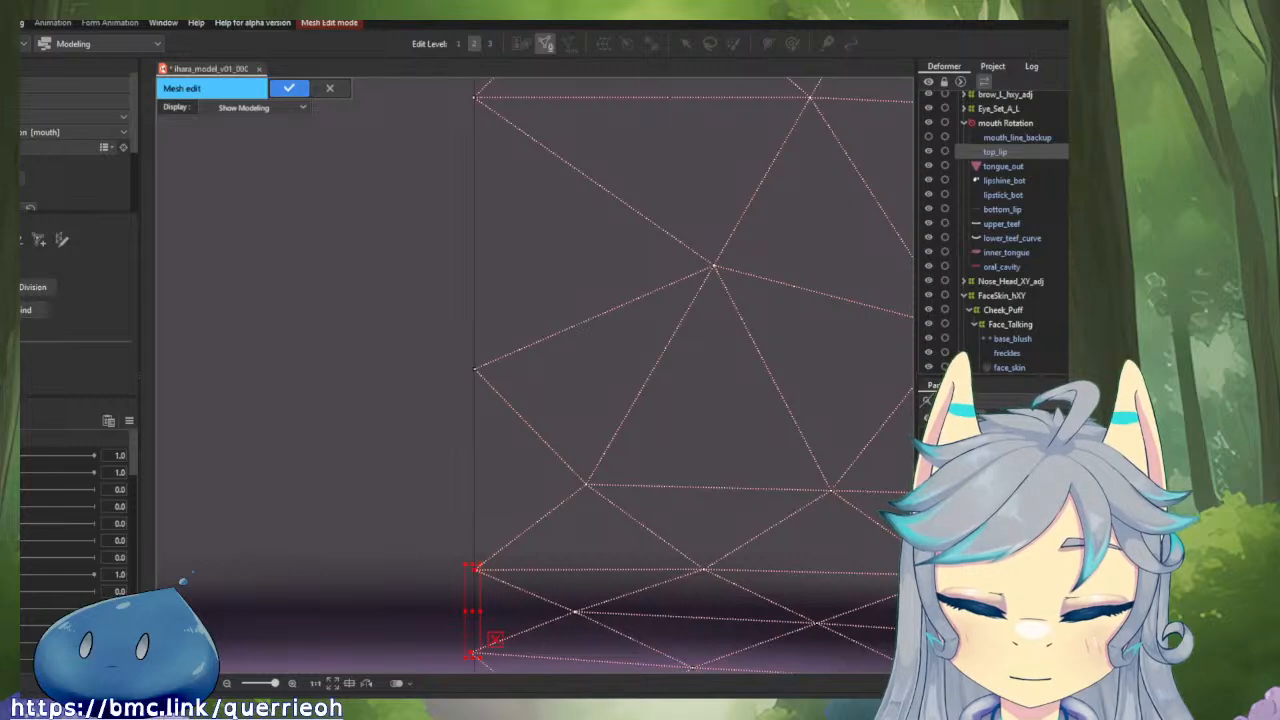
{"action": "left_click", "coordinate": [365, 542]}
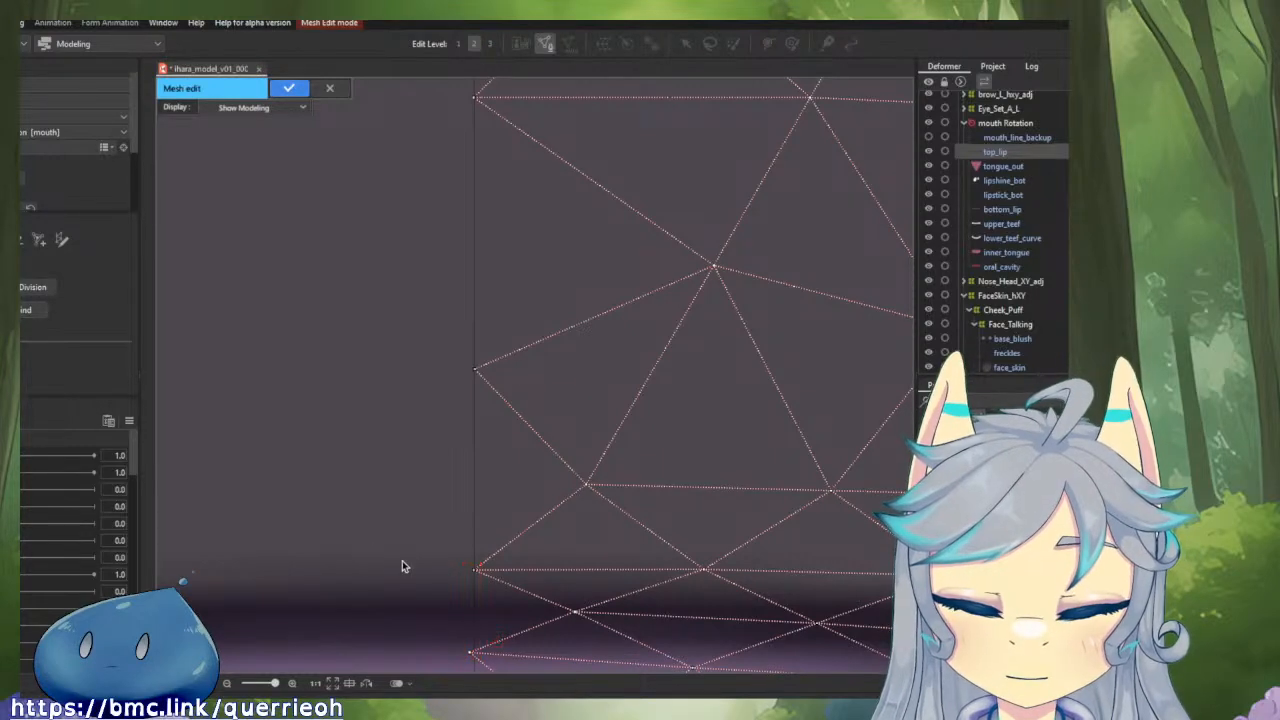
{"action": "left_click_drag", "start_coordinate": [454, 604], "coordinate": [442, 511]}
{"action": "left_click_drag", "start_coordinate": [458, 561], "coordinate": [464, 562]}
Select the full top_lip half mesh and reflect it horizontally to the other side of the centre guide.
{"action": "left_click_drag", "start_coordinate": [444, 282], "coordinate": [456, 430]}
{"action": "scroll", "coordinate": [456, 429], "scroll_direction": "down", "scroll_amount": 3}
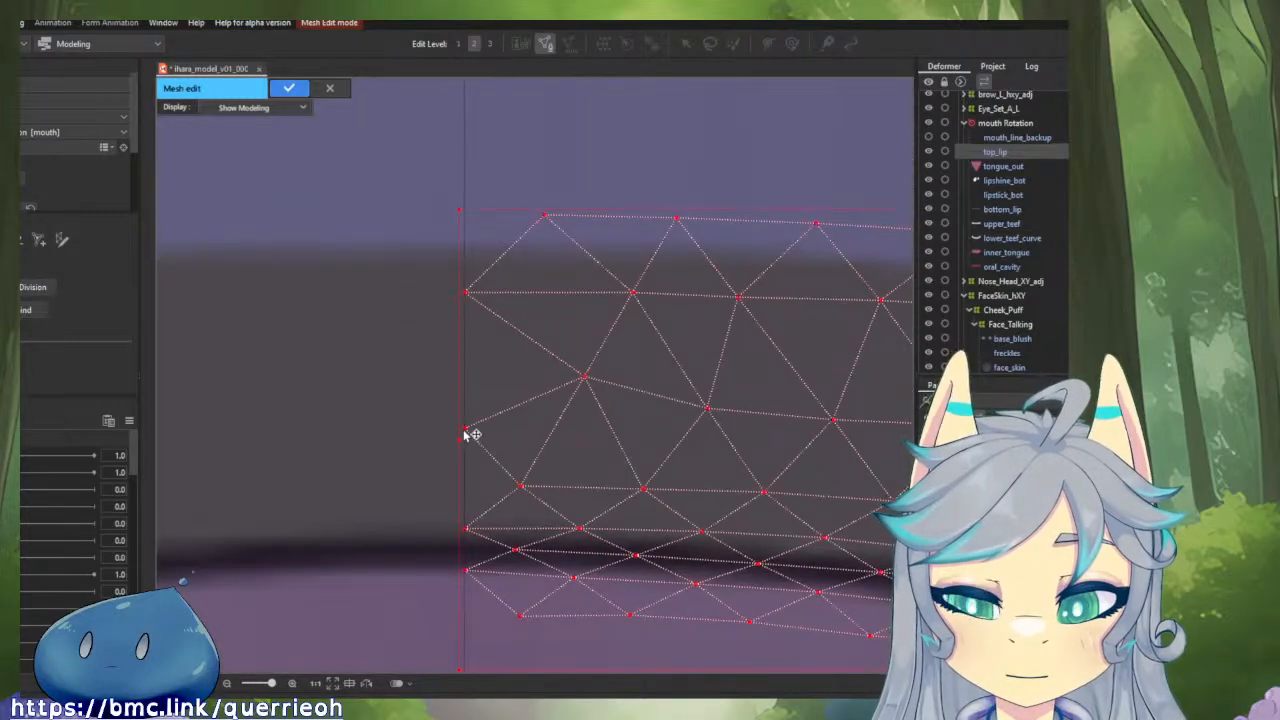
{"action": "scroll", "coordinate": [464, 435], "scroll_direction": "down", "scroll_amount": 2}
{"action": "right_click", "coordinate": [535, 458]}
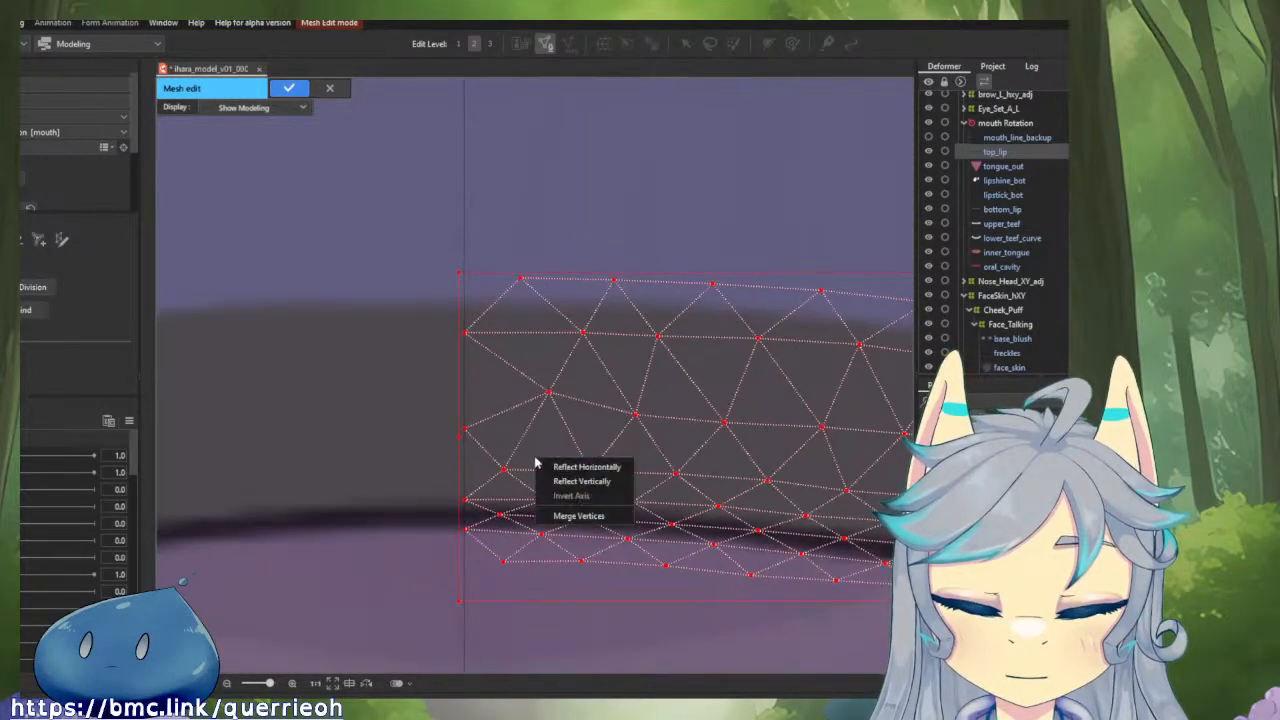
{"action": "left_click", "coordinate": [587, 467]}
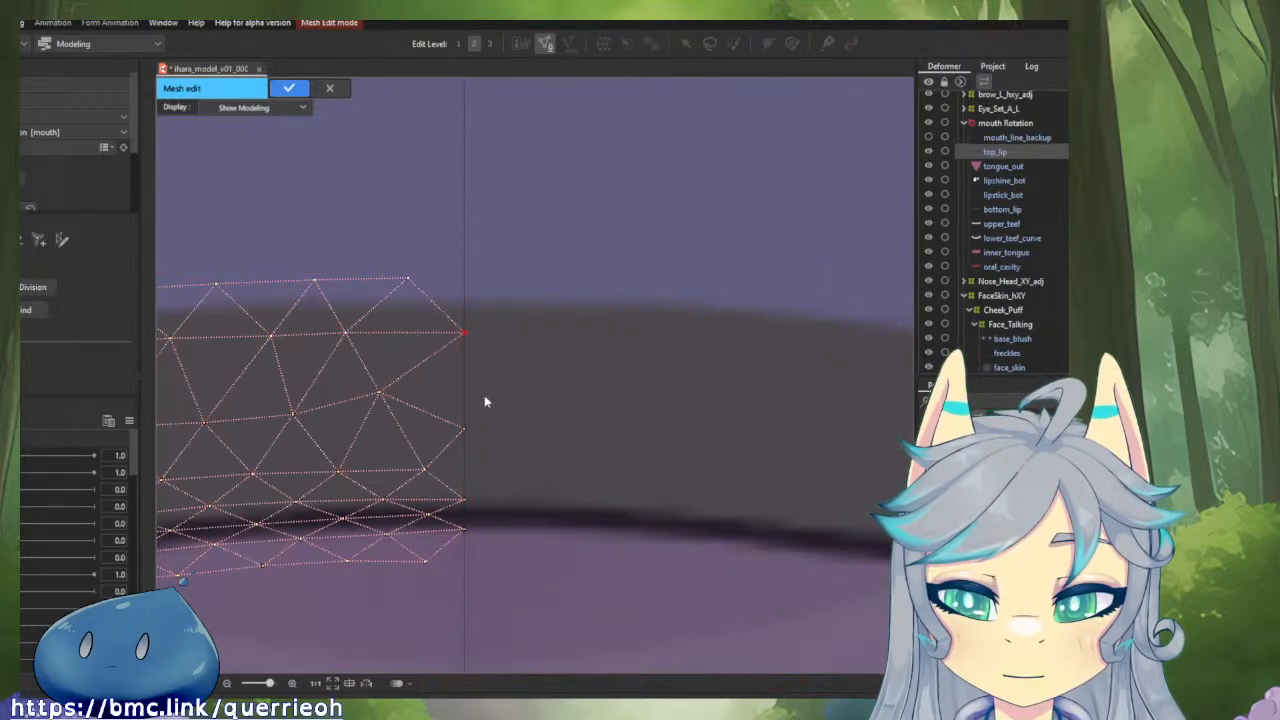
Delete the mirrored half's four central vertices and paste the original right half of the mesh back in.
{"action": "left_click", "coordinate": [465, 333]}
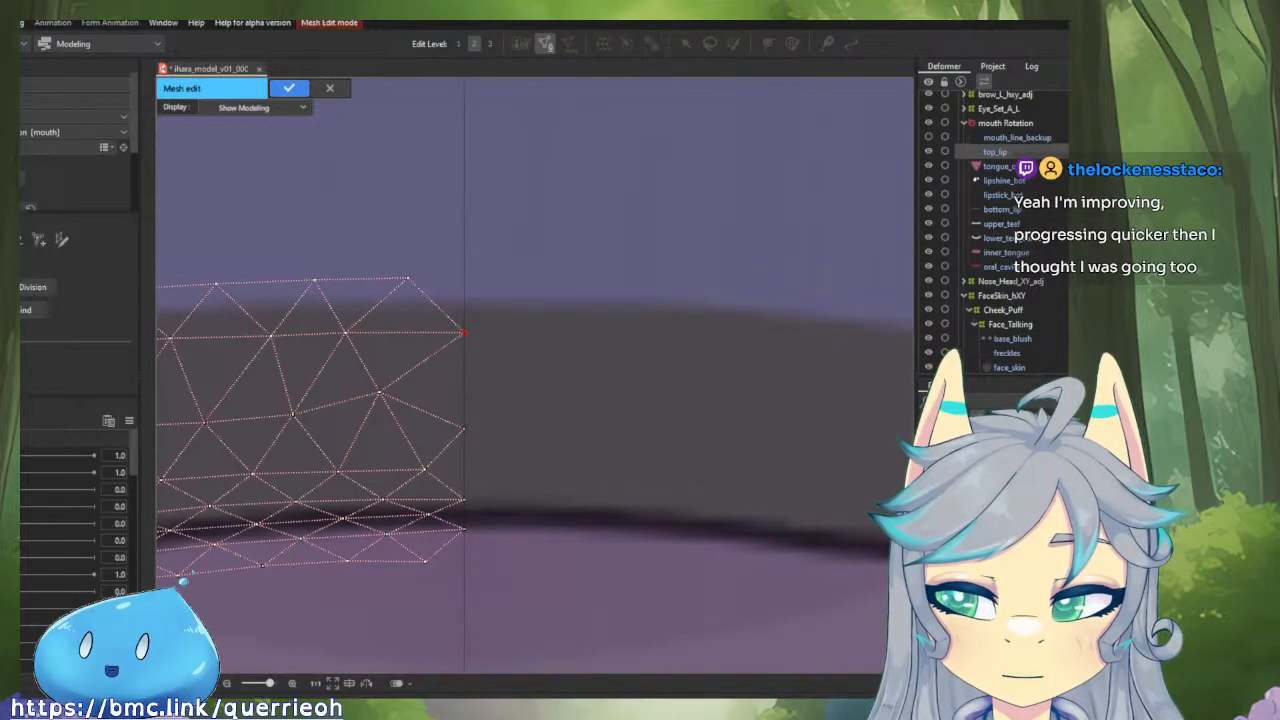
{"action": "key", "text": "Delete"}
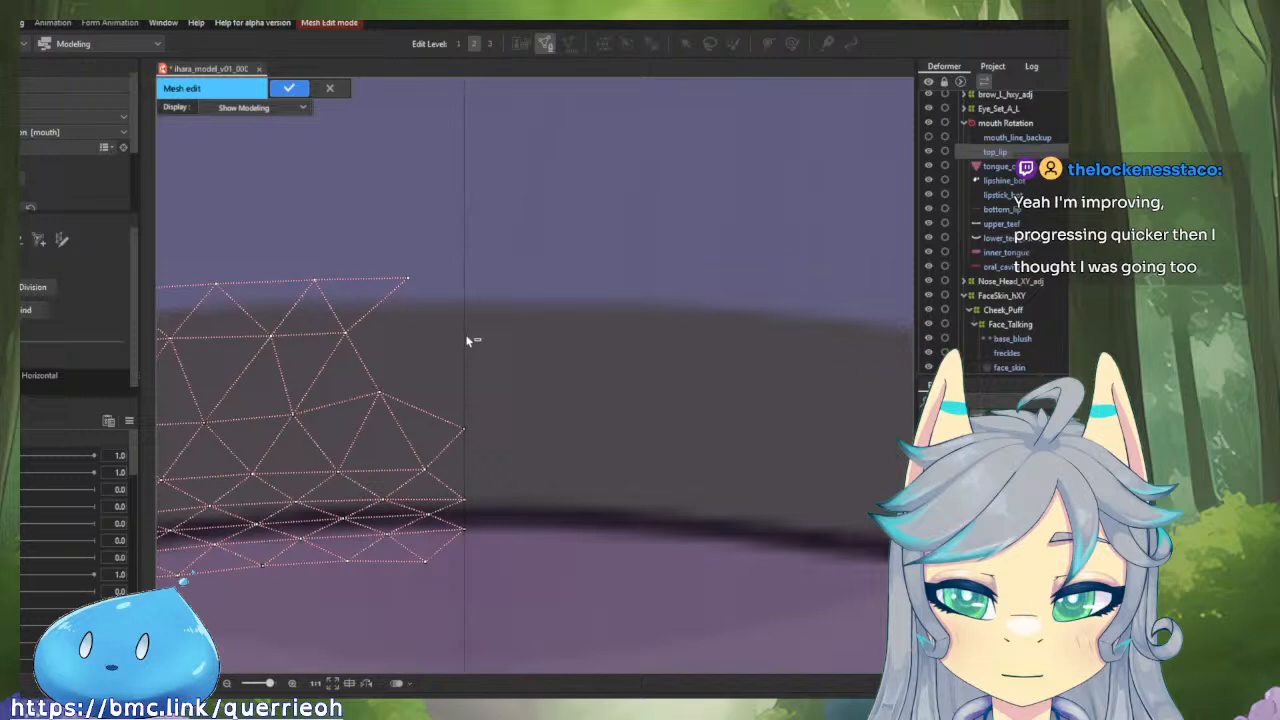
{"action": "left_click", "coordinate": [464, 432], "text": "alt"}
{"action": "left_click", "coordinate": [465, 500], "text": "alt"}
{"action": "left_click", "coordinate": [465, 528], "text": "alt"}
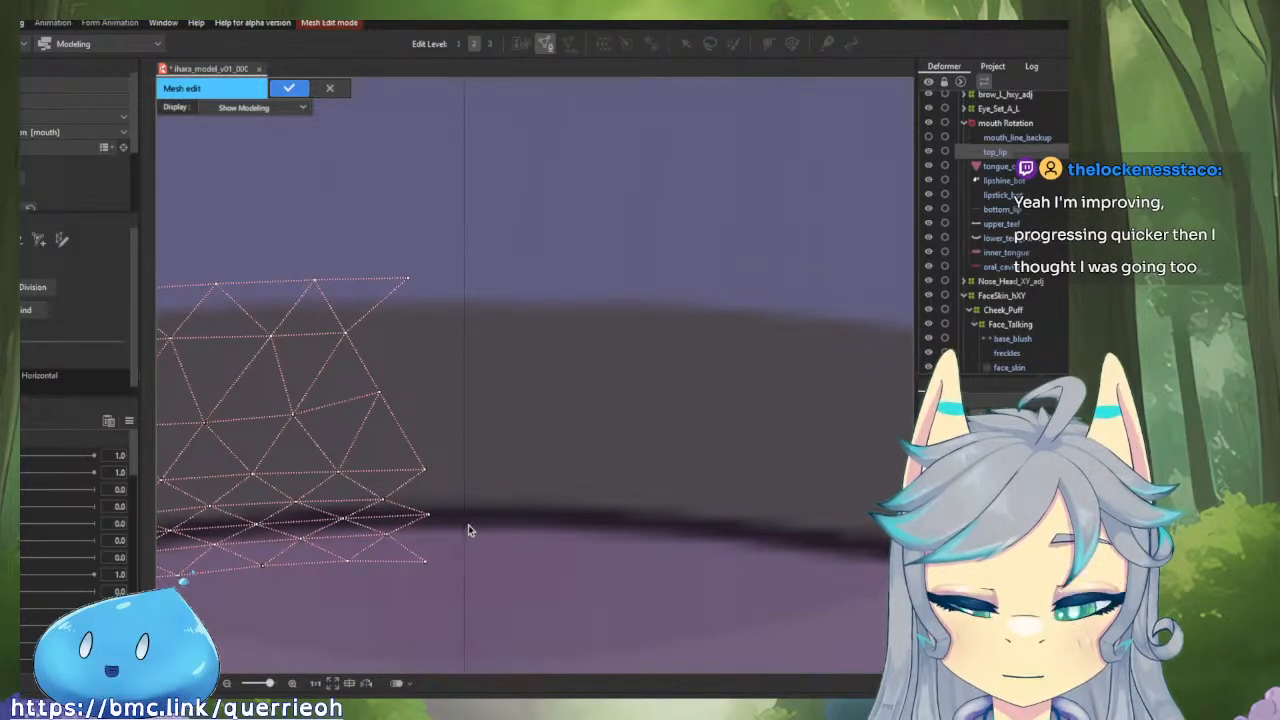
{"action": "key", "text": "ctrl+v"}
{"action": "left_click", "coordinate": [472, 236]}
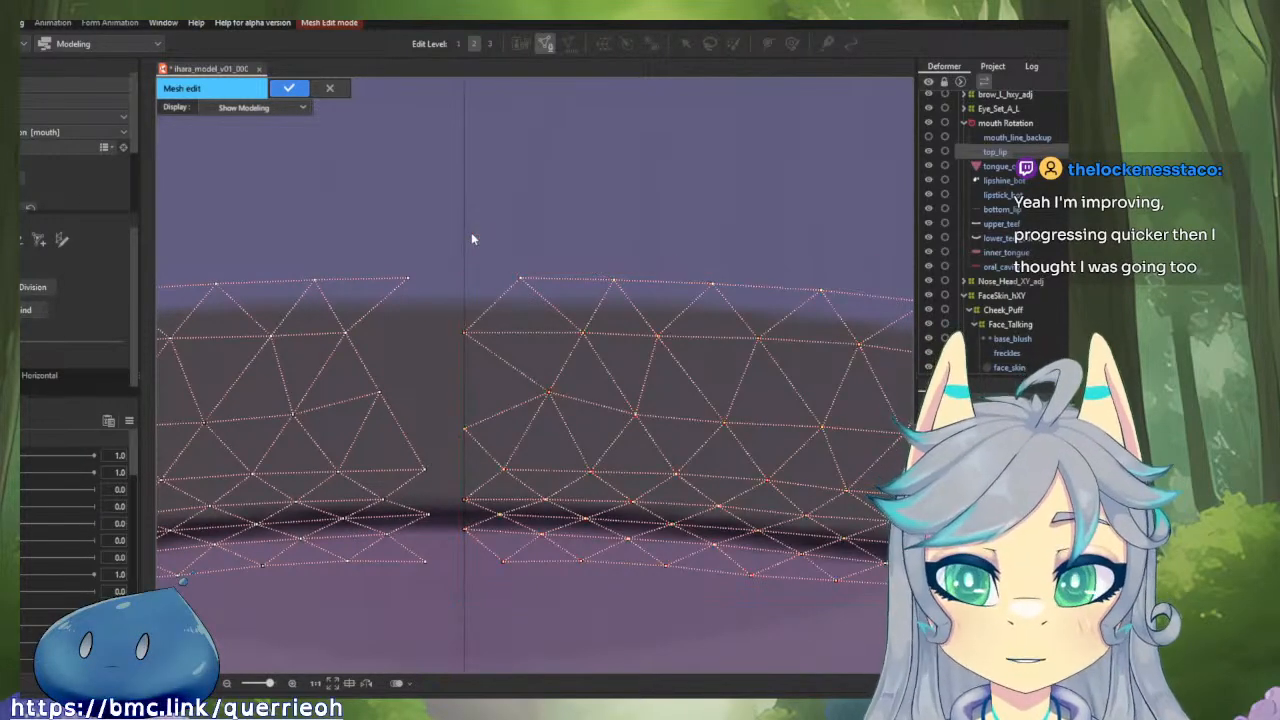
Connect the upper and lower outline edges of the two top_lip mesh halves across the centre guide.
{"action": "left_click", "coordinate": [520, 277]}
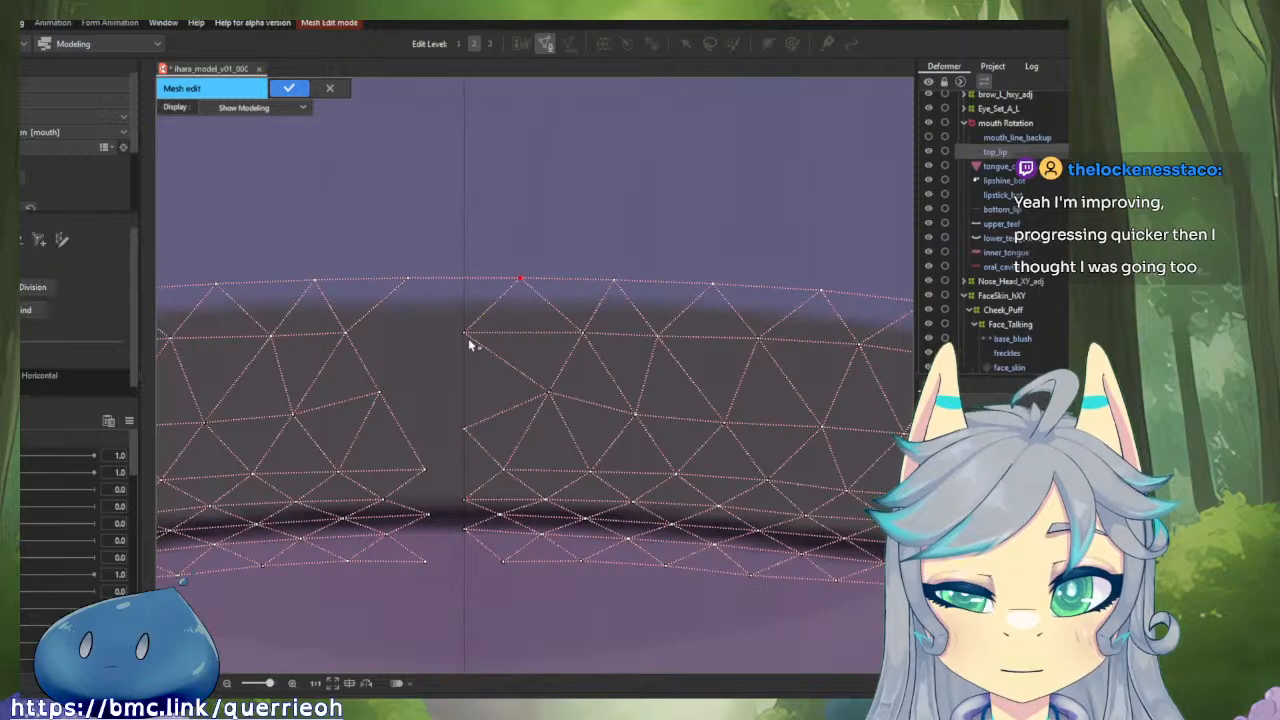
{"action": "left_click", "coordinate": [407, 278]}
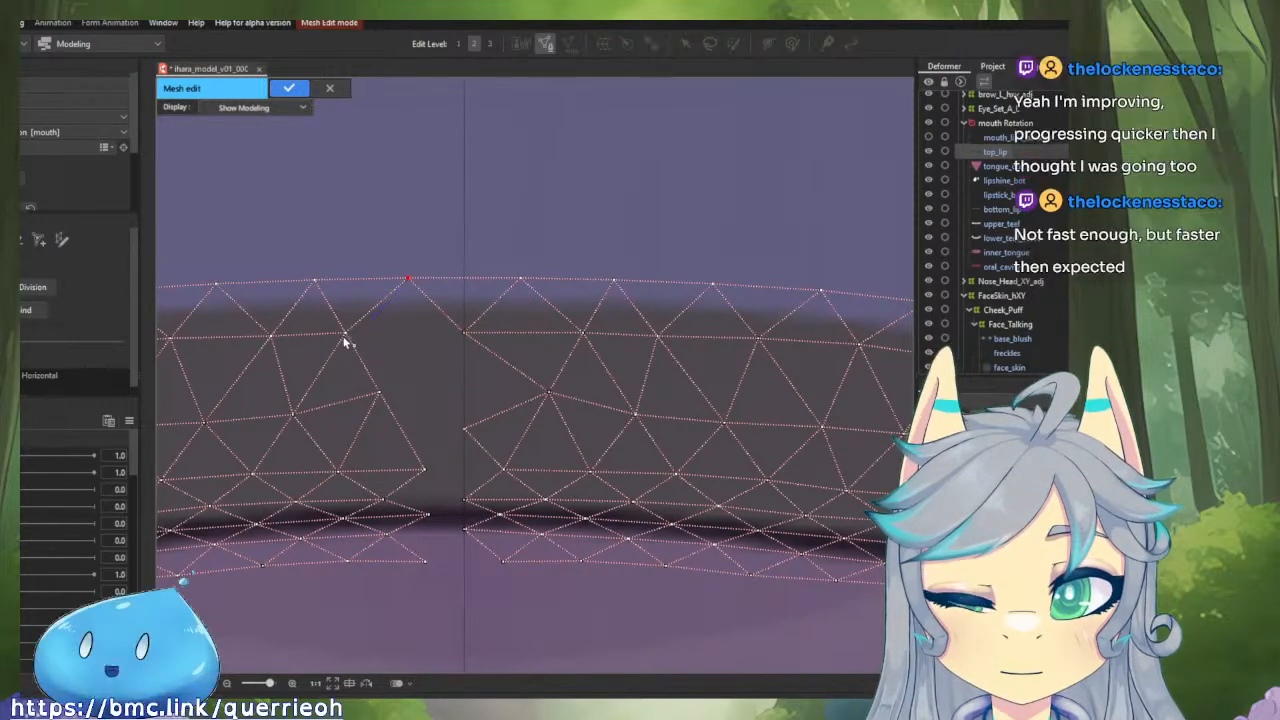
{"action": "left_click", "coordinate": [465, 530]}
{"action": "left_click", "coordinate": [503, 562]}
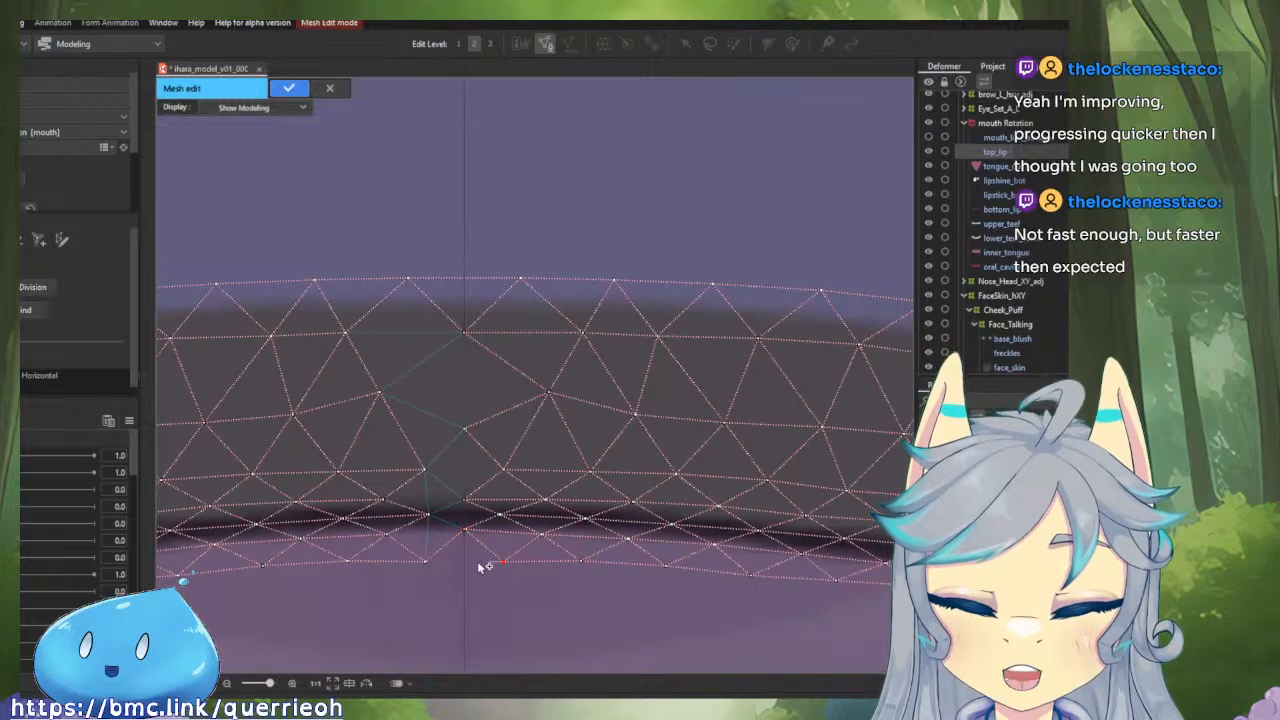
{"action": "left_click", "coordinate": [430, 563]}
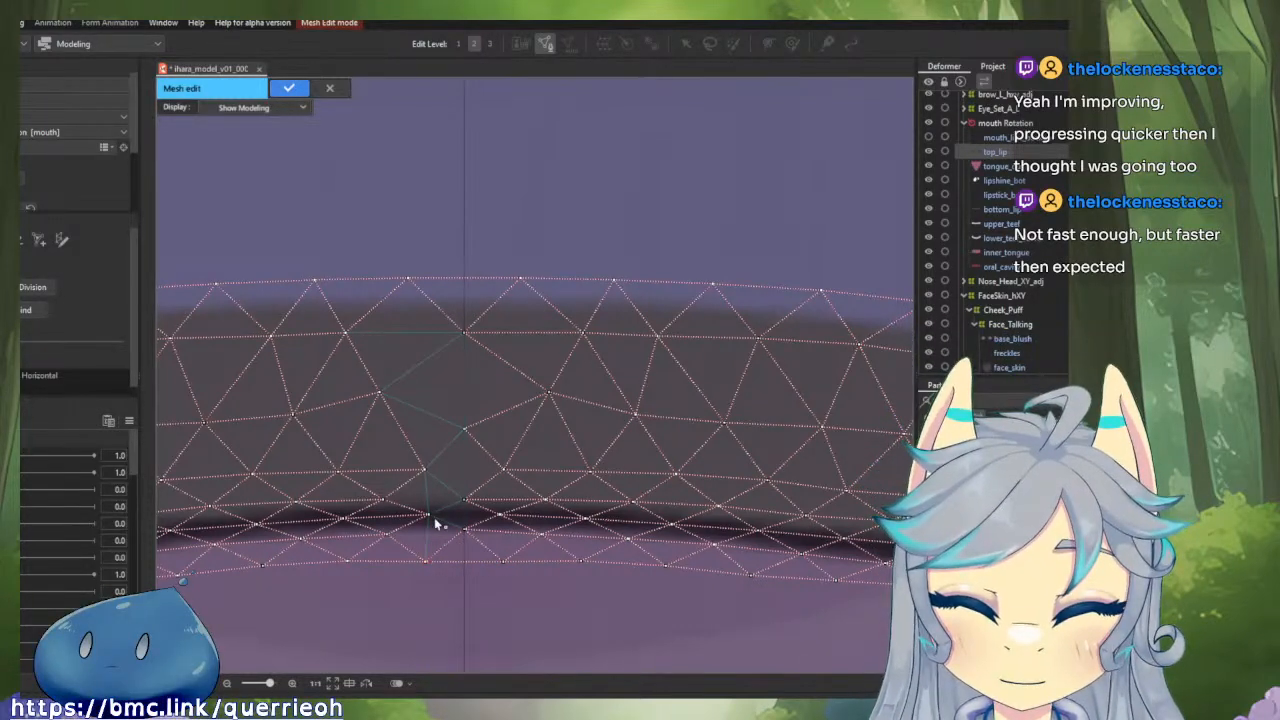
Connect the remaining inner vertices of the two top_lip halves across the centre and apply the mesh edit.
{"action": "left_click", "coordinate": [432, 517]}
{"action": "left_click", "coordinate": [504, 517]}
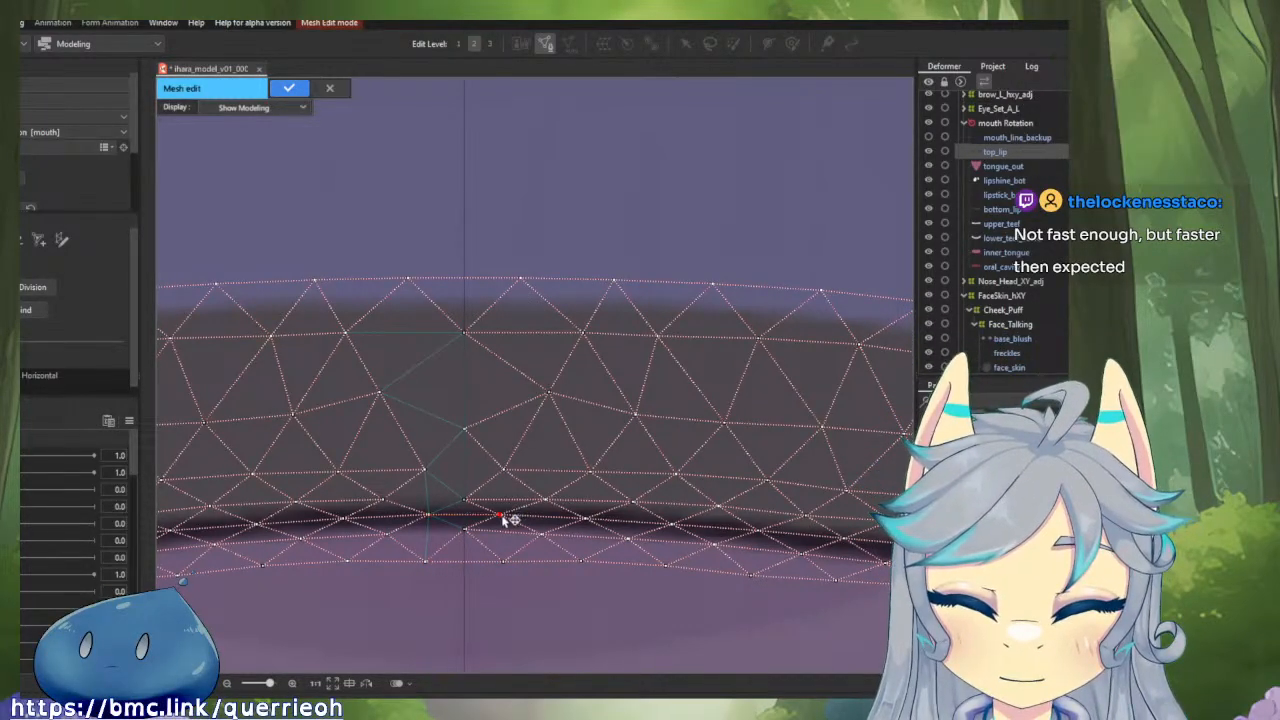
{"action": "left_click", "coordinate": [429, 517]}
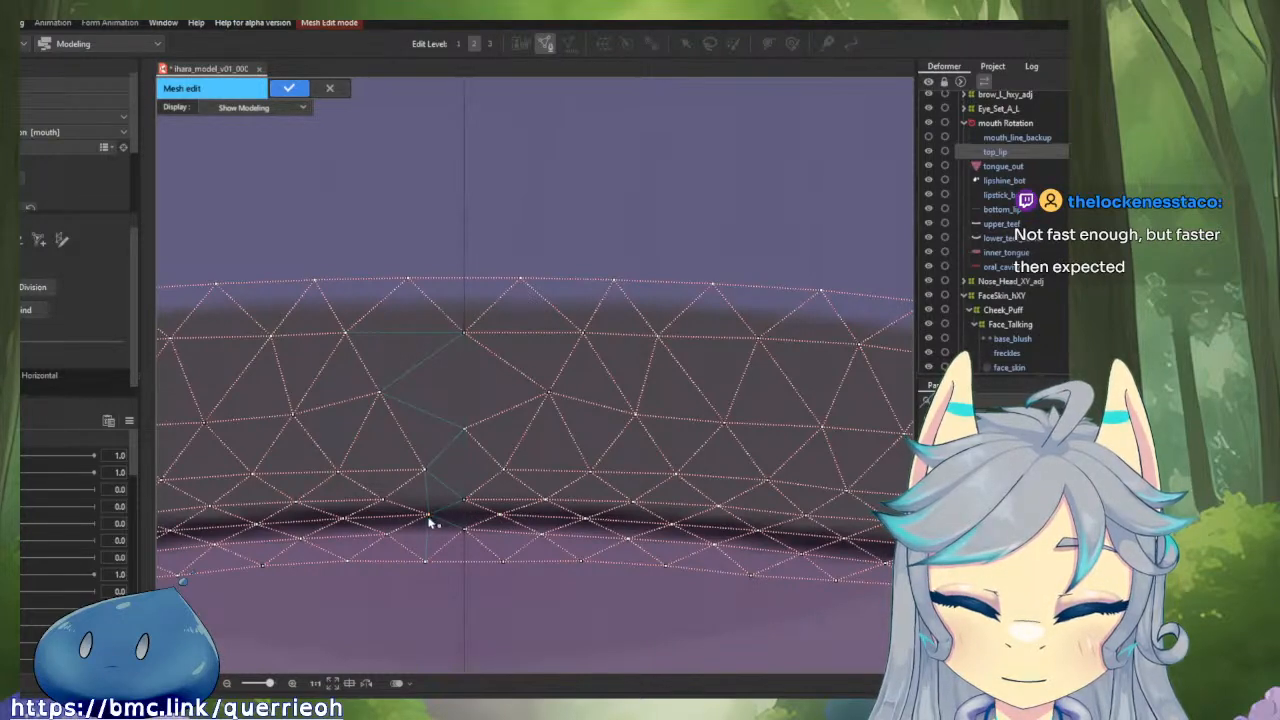
{"action": "left_click", "coordinate": [502, 516]}
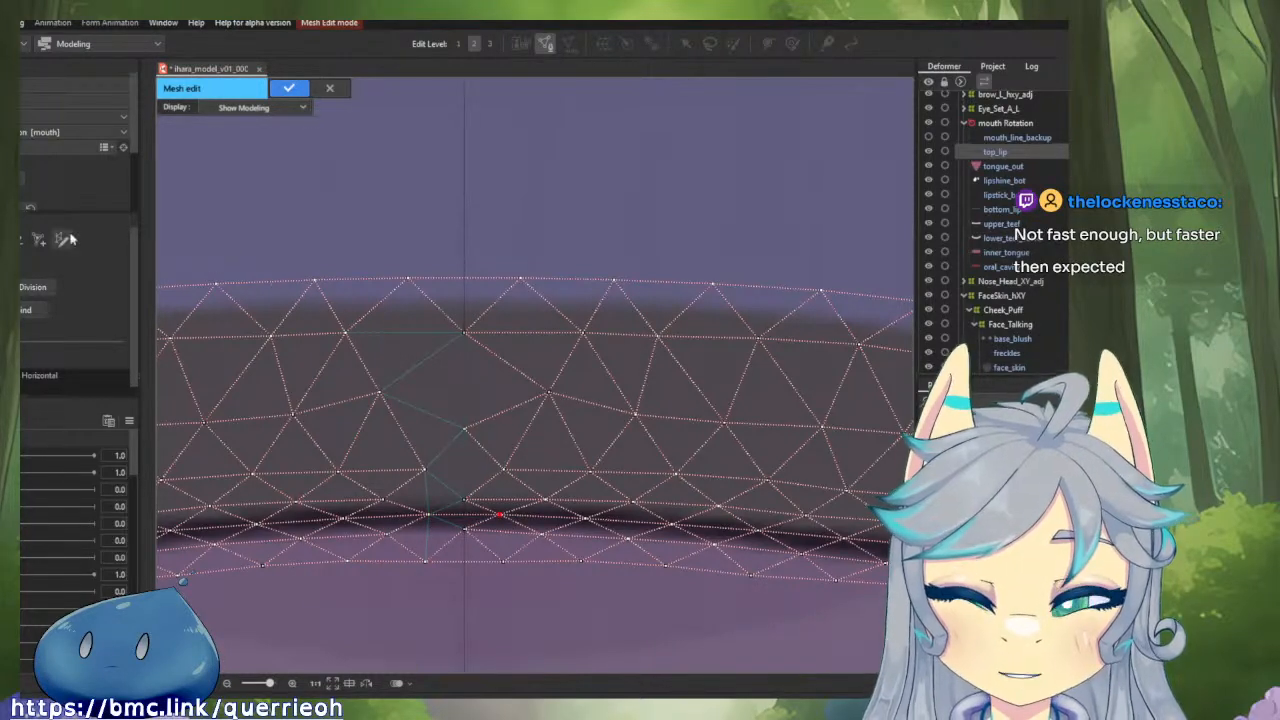
{"action": "left_click", "coordinate": [518, 389]}
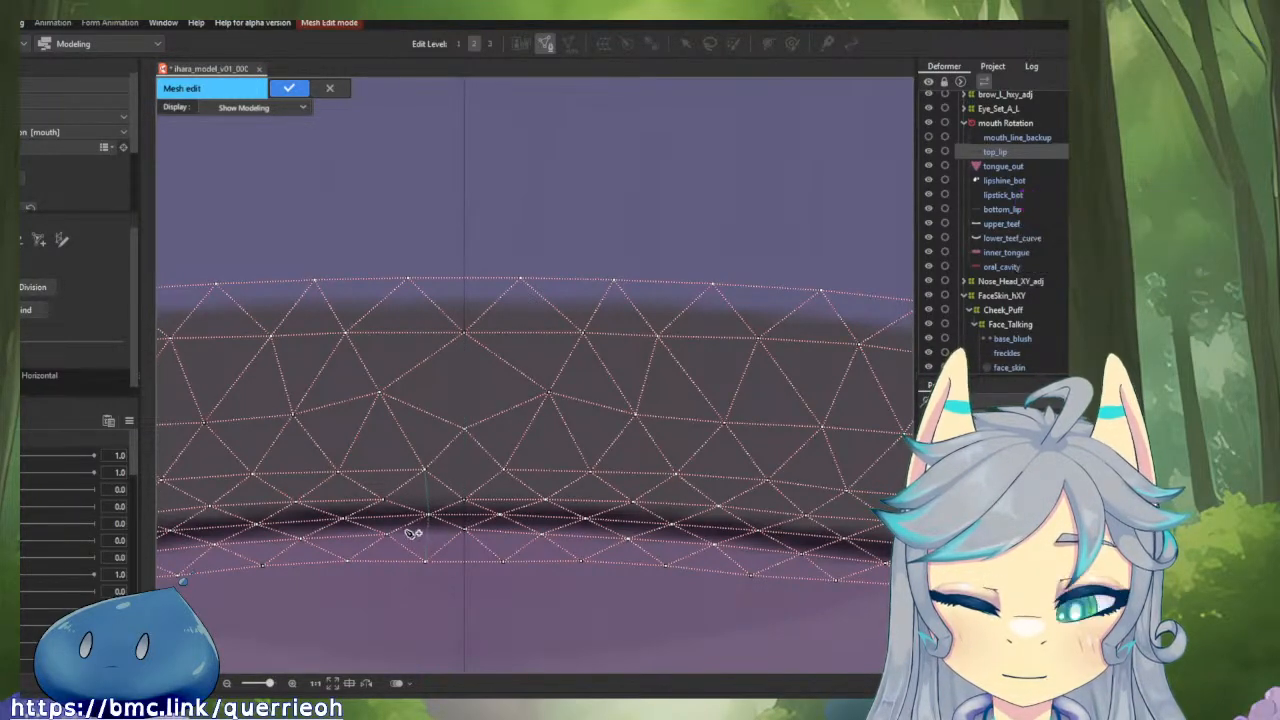
{"action": "left_click", "coordinate": [466, 528]}
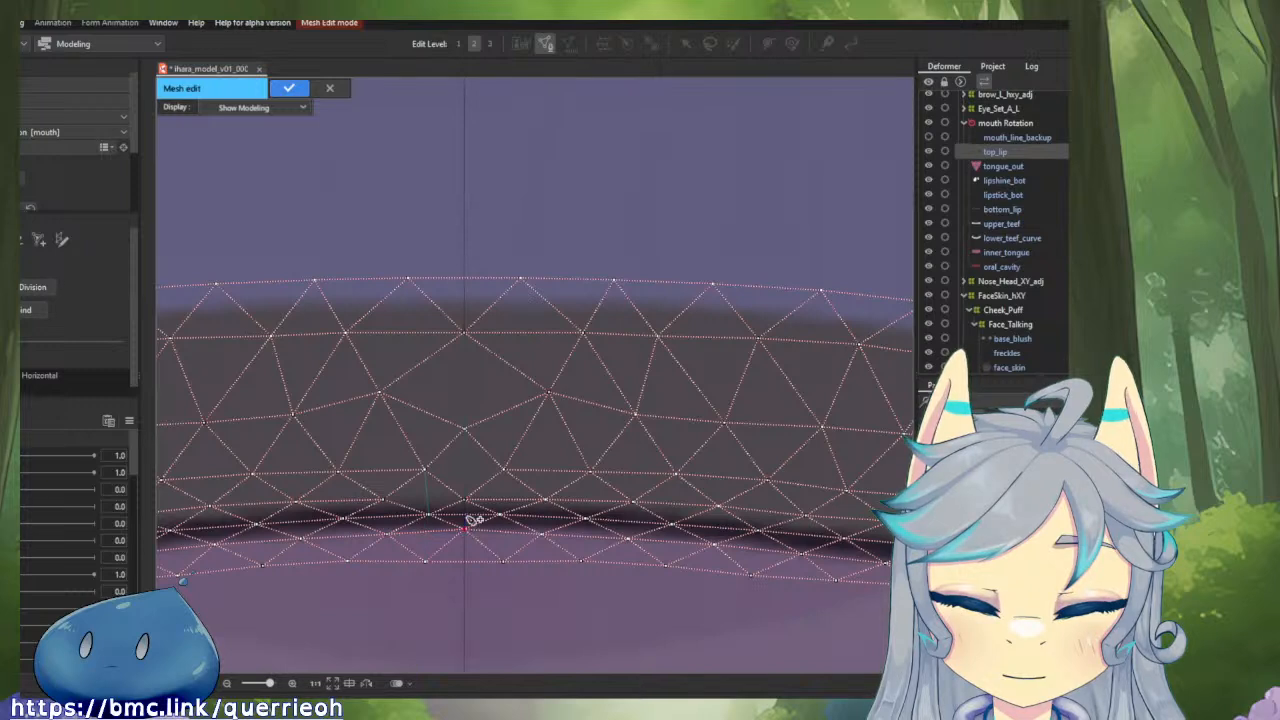
{"action": "left_click", "coordinate": [388, 534]}
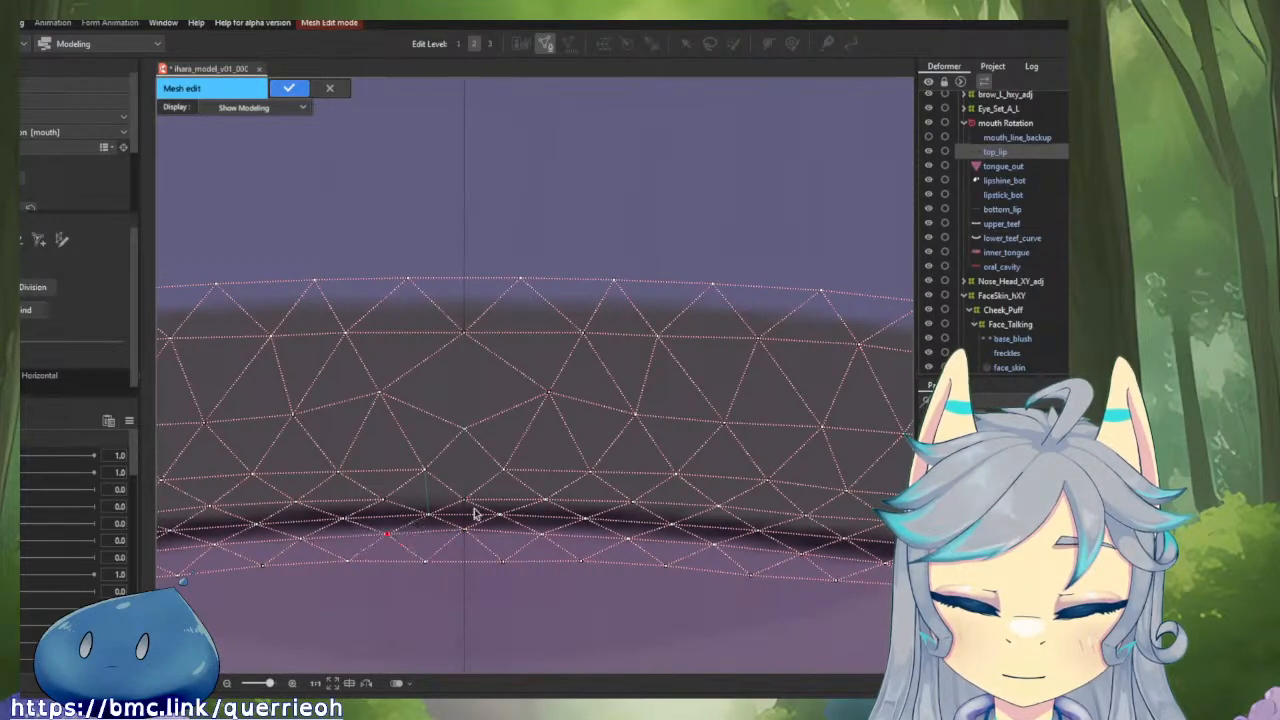
{"action": "left_click", "coordinate": [382, 500]}
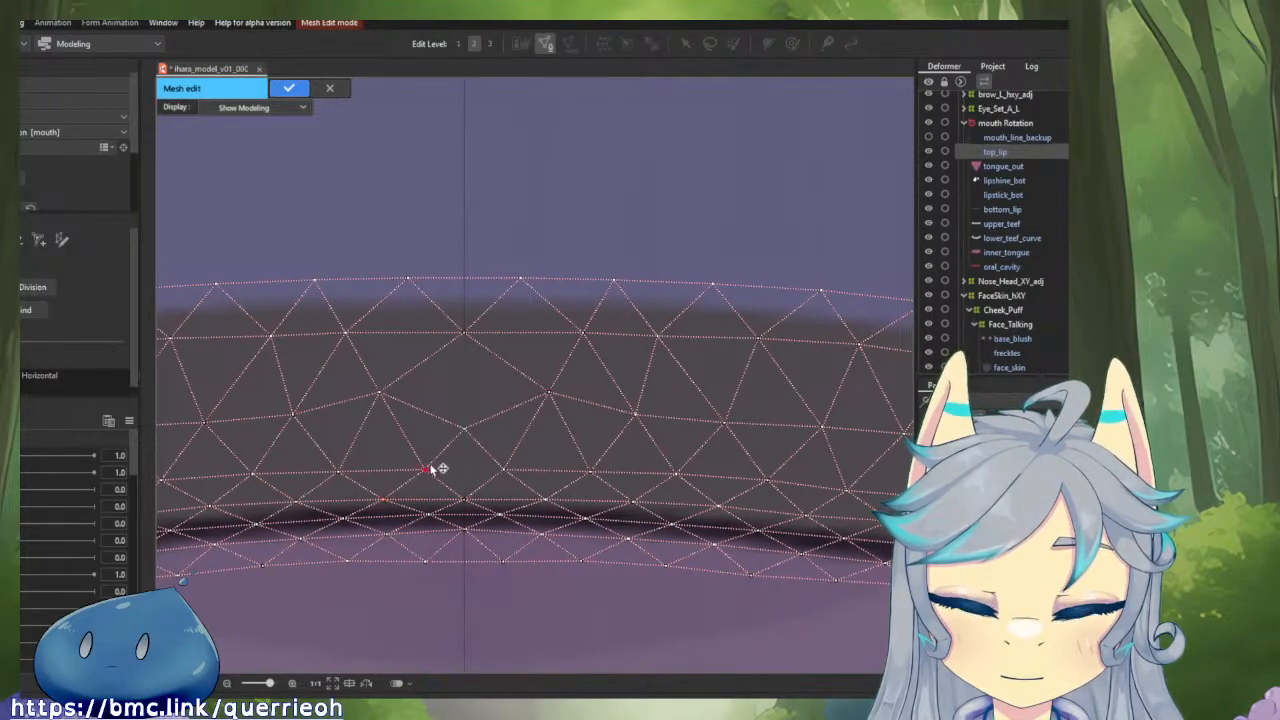
{"action": "left_click", "coordinate": [505, 469]}
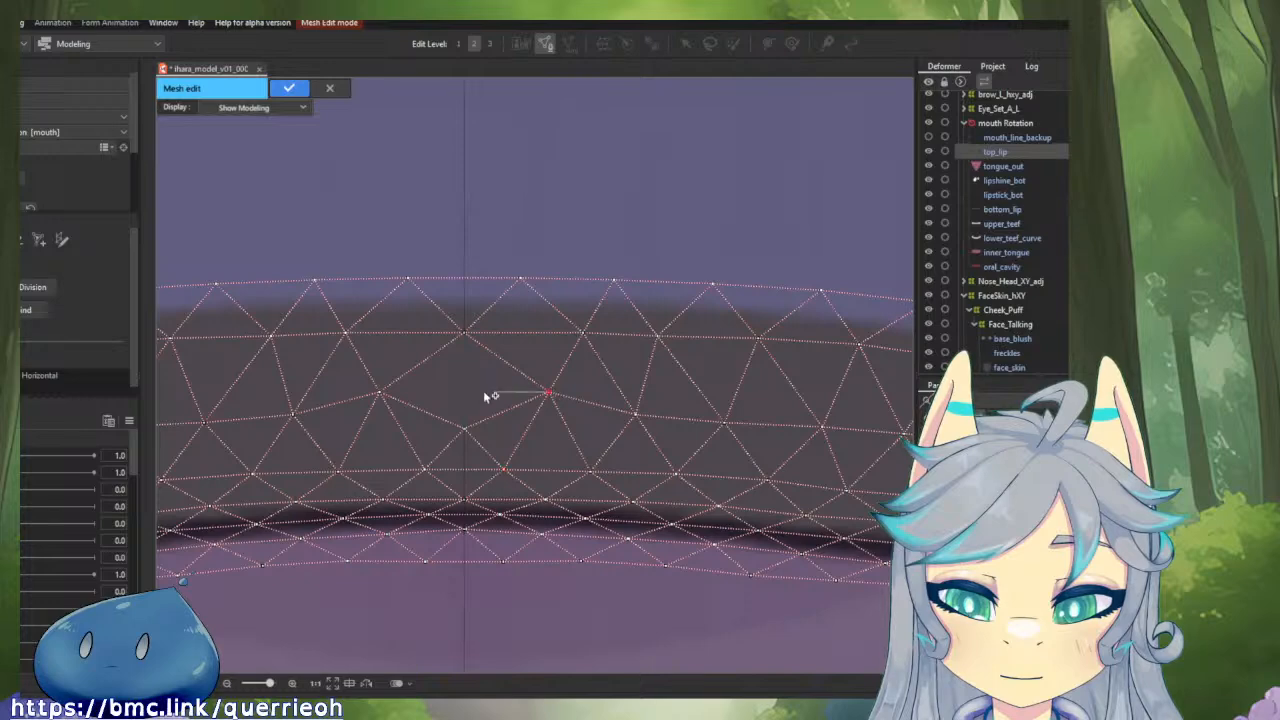
{"action": "left_click", "coordinate": [381, 393]}
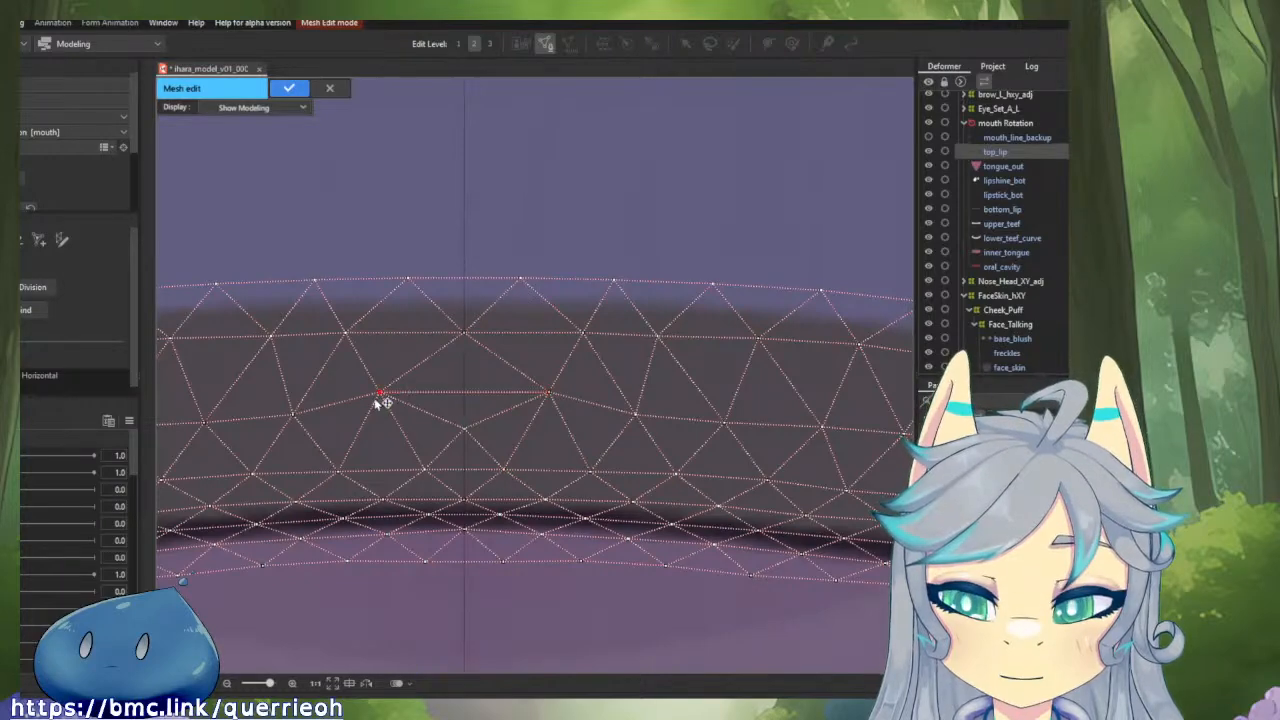
{"action": "left_click", "coordinate": [287, 90]}
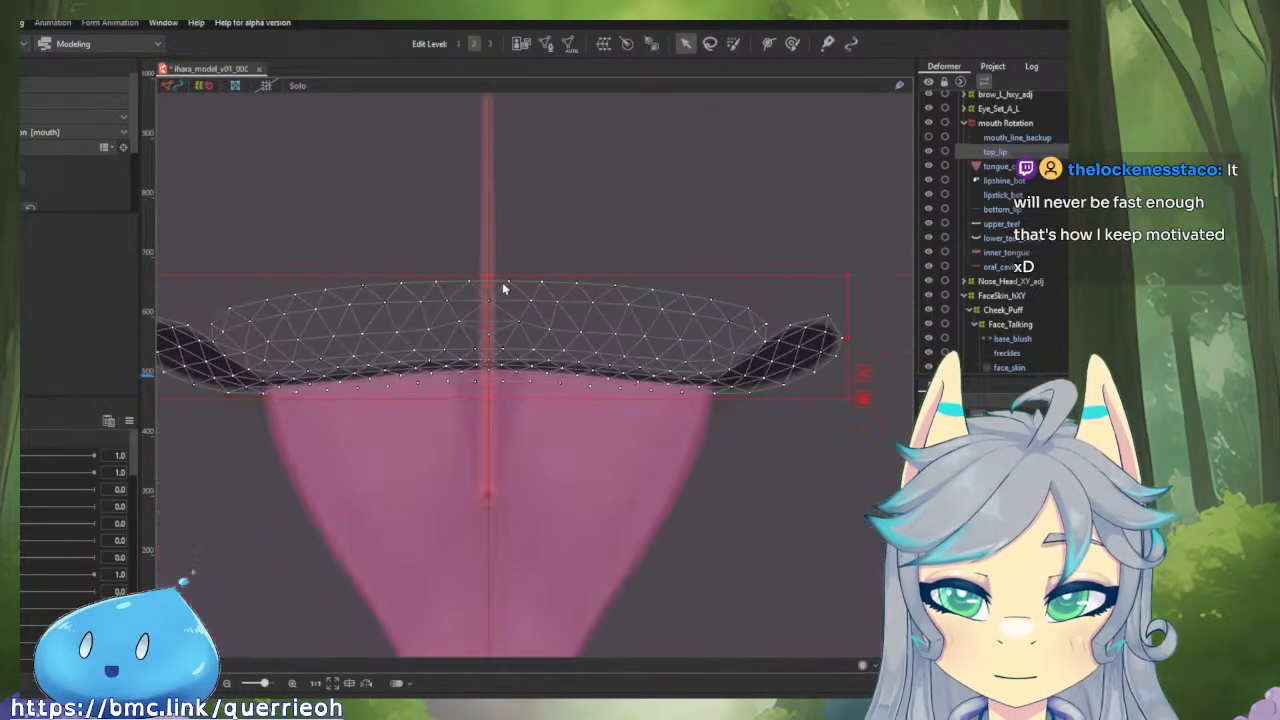
Open the bottom_lip mesh for editing and check its central vertices against the vertical guide.
{"action": "scroll", "coordinate": [503, 286], "scroll_direction": "down", "scroll_amount": 5}
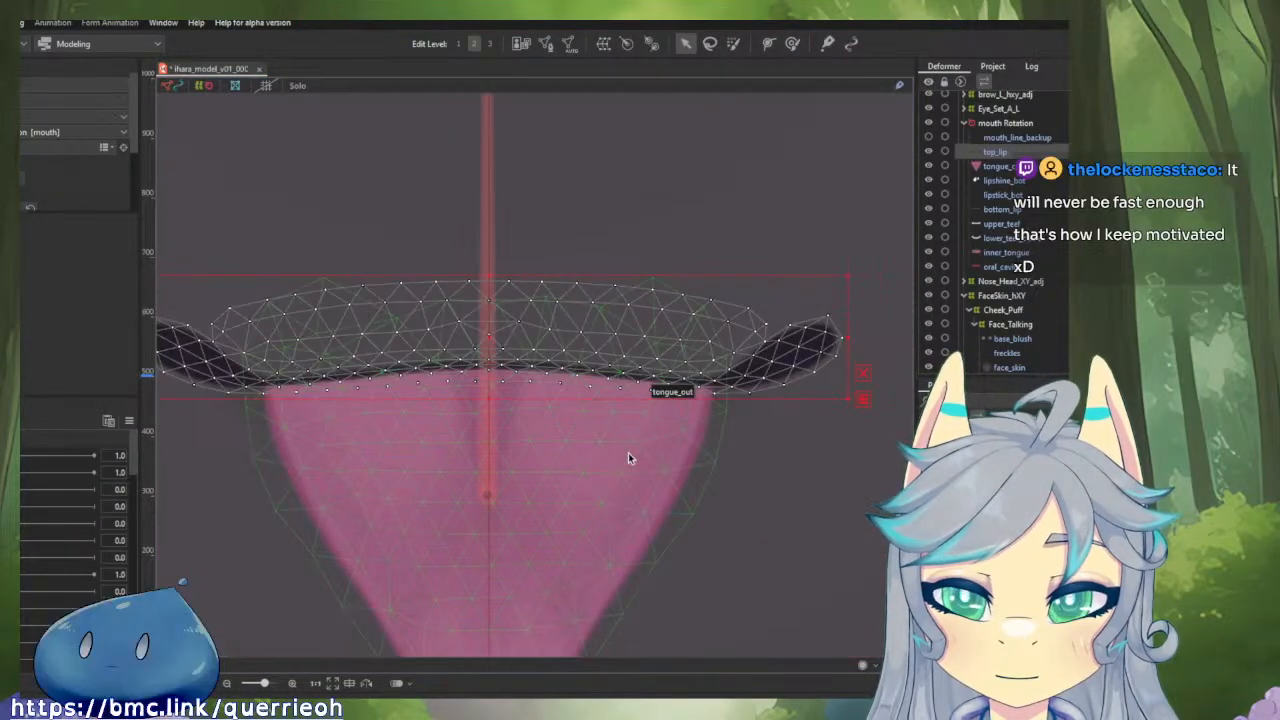
{"action": "left_click", "coordinate": [767, 418]}
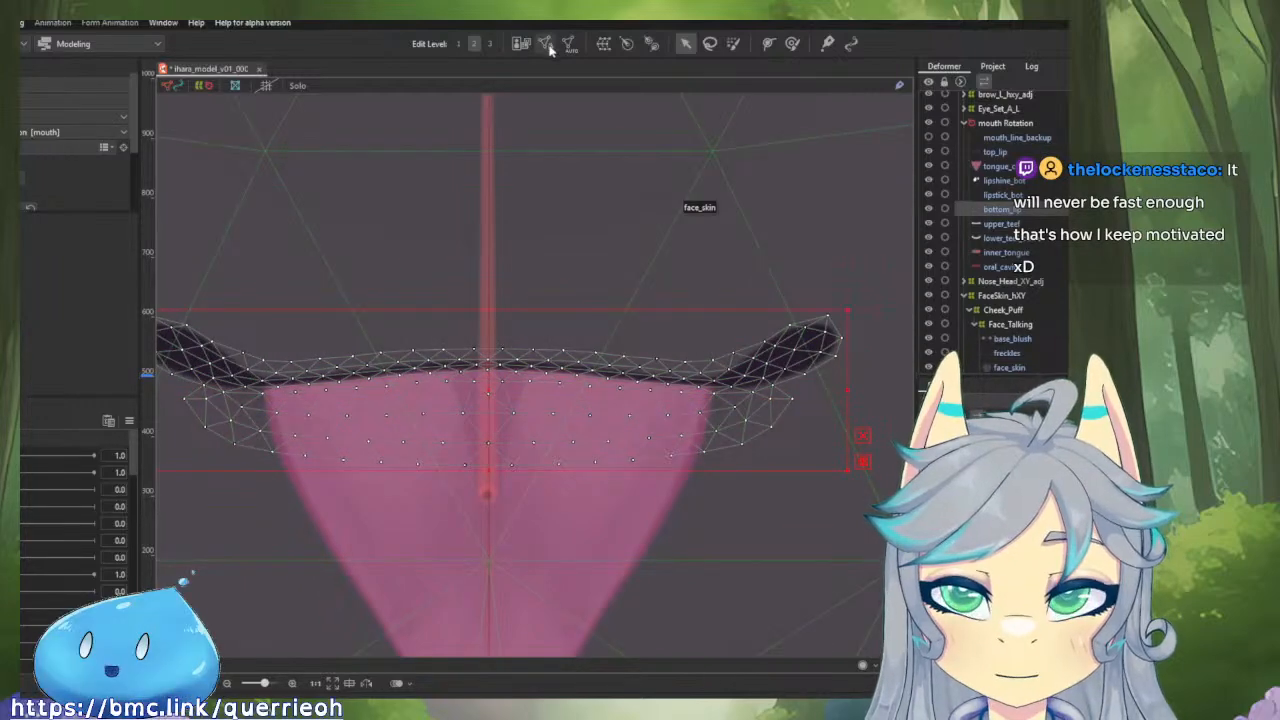
{"action": "left_click", "coordinate": [548, 45]}
{"action": "scroll", "coordinate": [520, 378], "scroll_direction": "up", "scroll_amount": 2}
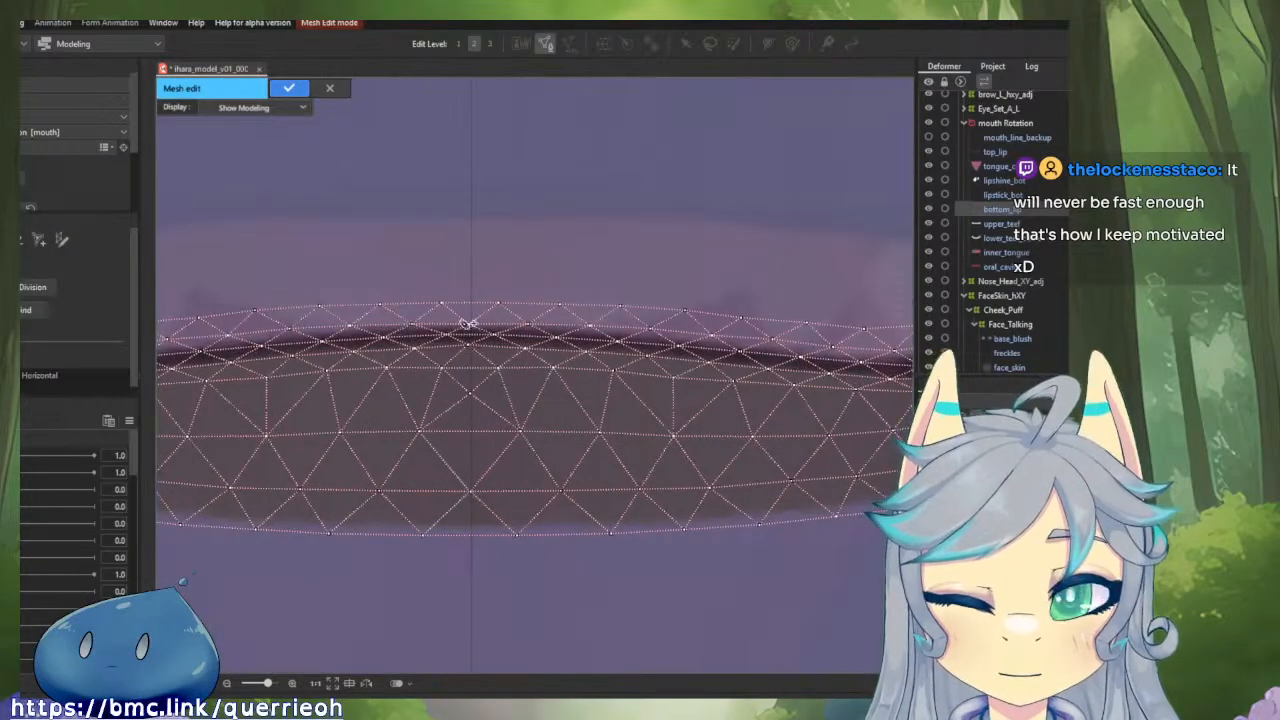
{"action": "scroll", "coordinate": [479, 337], "scroll_direction": "down", "scroll_amount": 2}
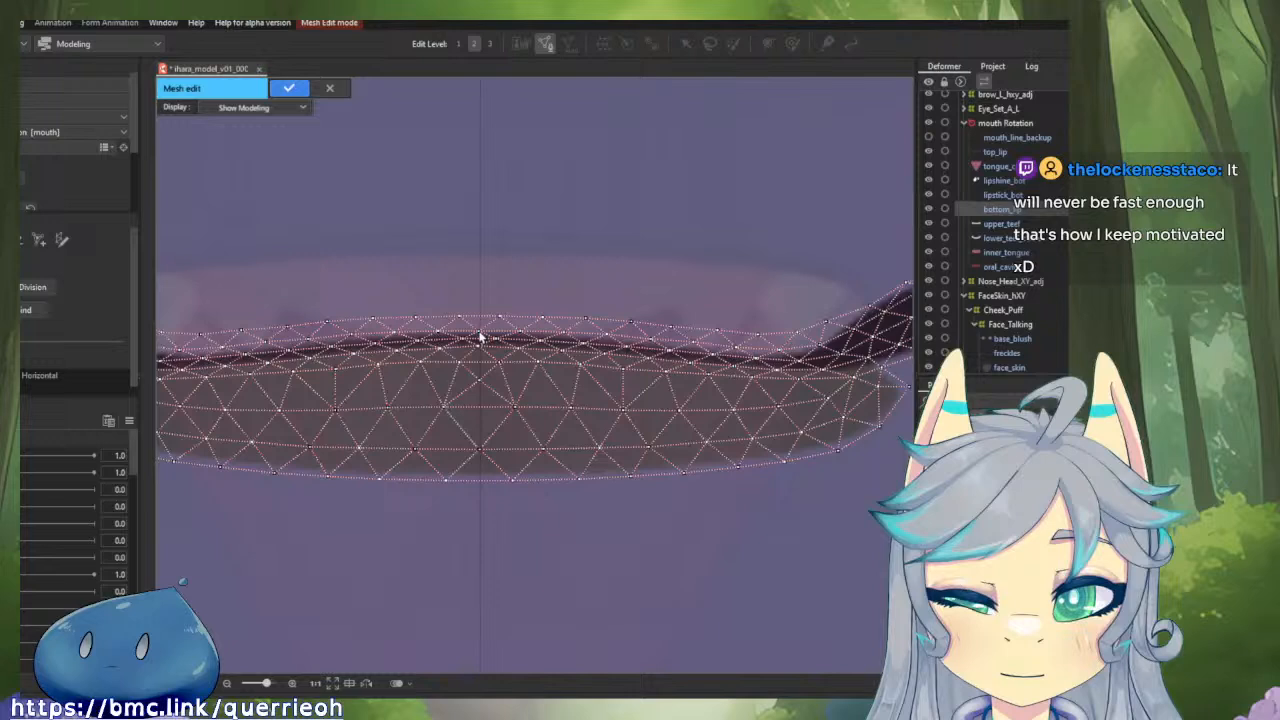
Erase the bottom_lip mesh vertices on the right side of the centre guide, keeping the left half.
{"action": "left_click", "coordinate": [40, 241]}
{"action": "mouse_move", "coordinate": [743, 363]}
{"action": "left_mouse_down"}
{"action": "mouse_move", "coordinate": [669, 378]}
{"action": "mouse_move", "coordinate": [665, 352]}
{"action": "mouse_move", "coordinate": [681, 414]}
{"action": "mouse_move", "coordinate": [667, 436]}
{"action": "mouse_move", "coordinate": [647, 406]}
{"action": "left_mouse_up"}
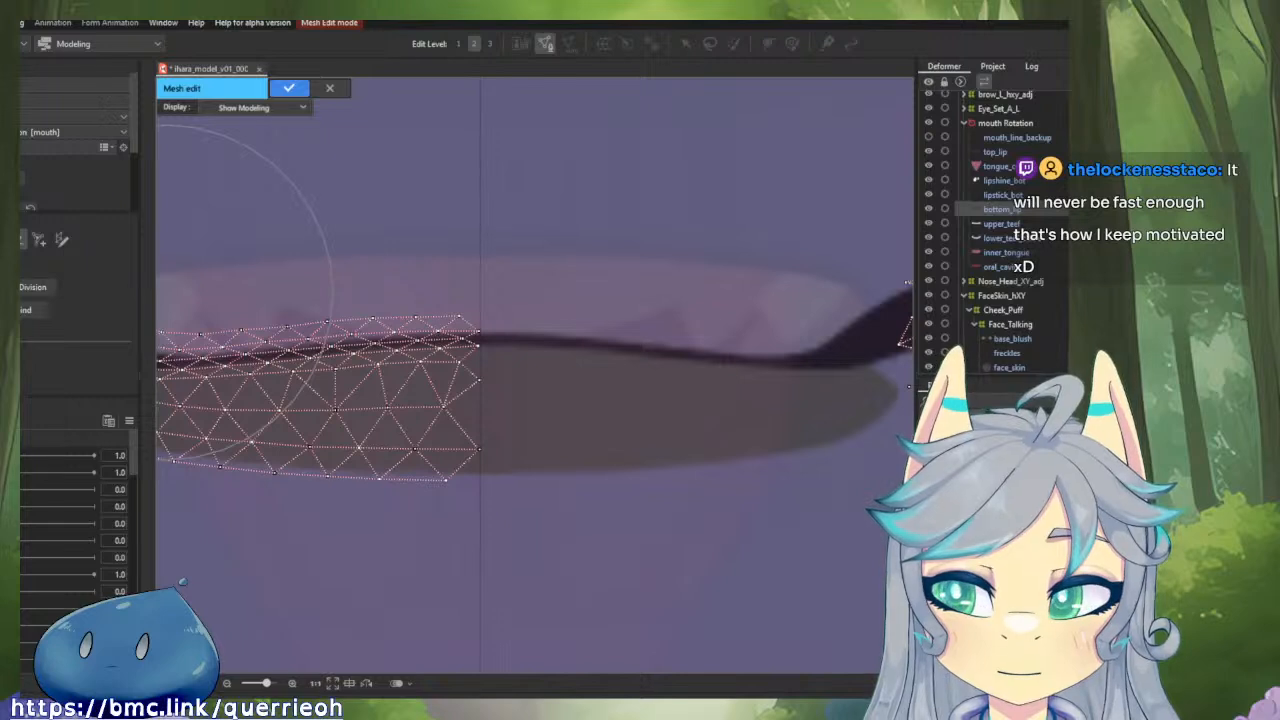
{"action": "left_click_drag", "start_coordinate": [512, 313], "coordinate": [672, 328]}
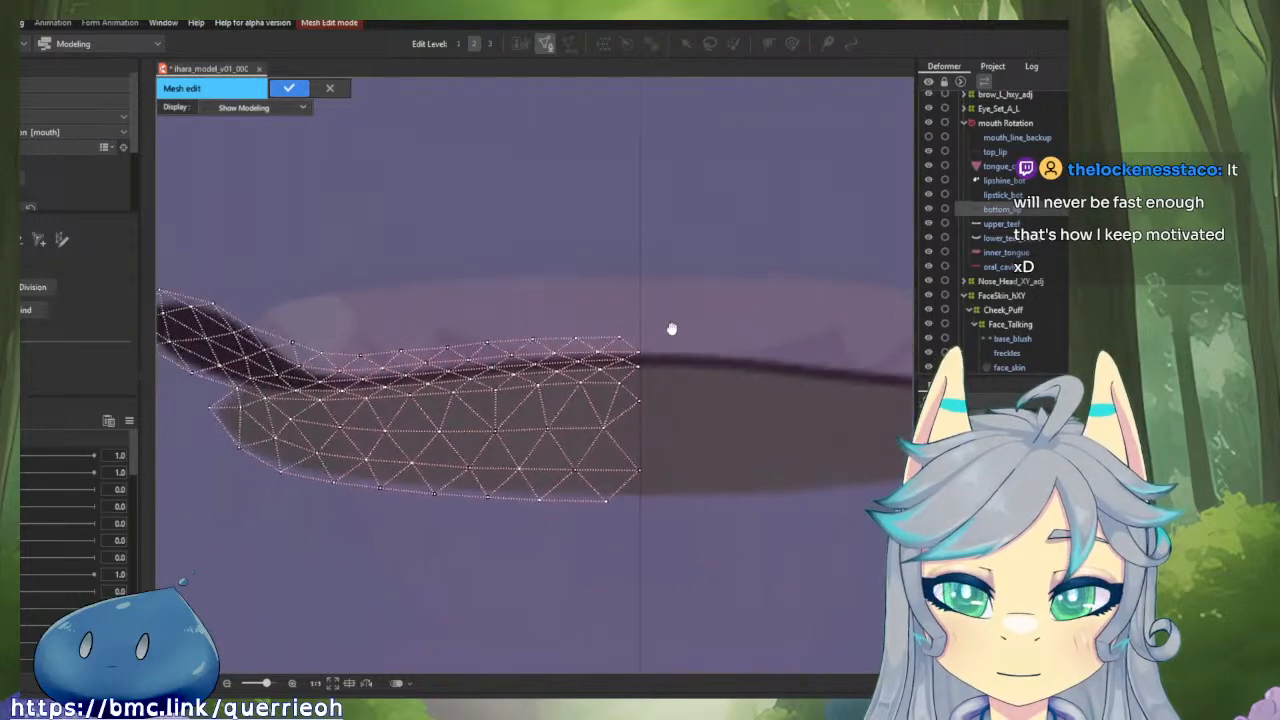
Move the two uppermost central vertices of the left bottom_lip mesh half exactly onto the vertical centre guide.
{"action": "left_click_drag", "start_coordinate": [566, 313], "coordinate": [602, 315]}
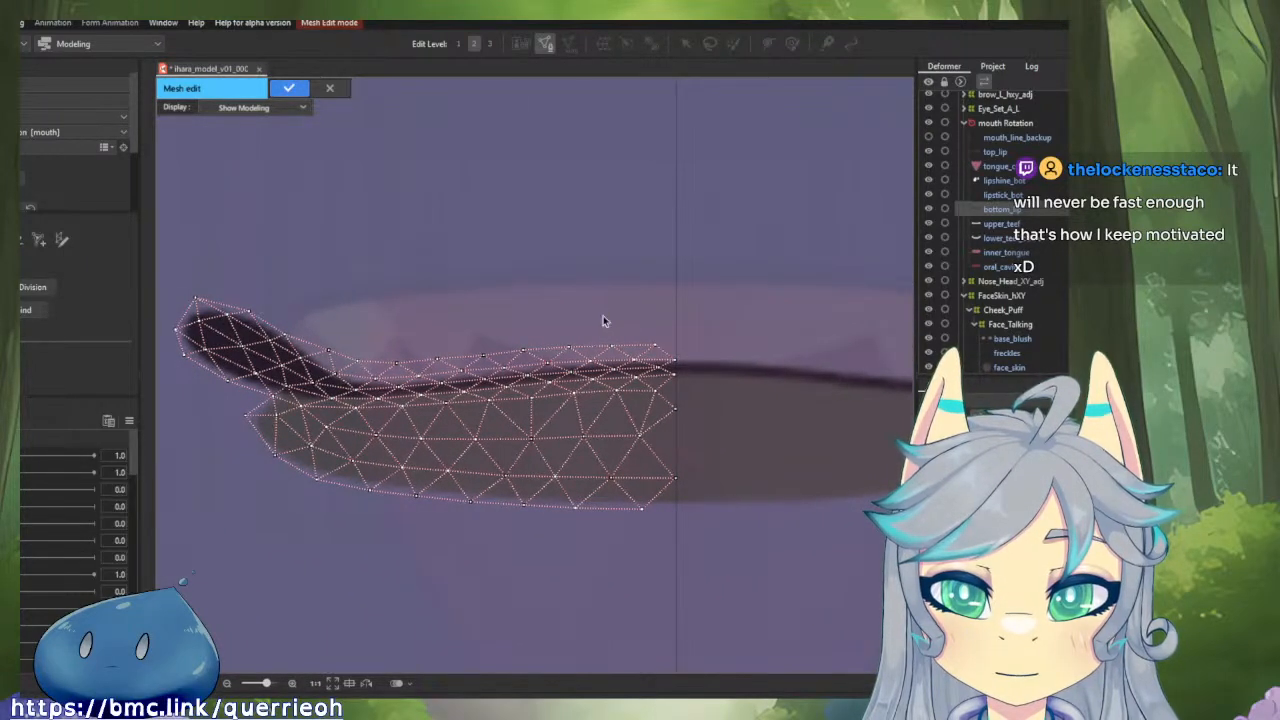
{"action": "scroll", "coordinate": [654, 351], "scroll_direction": "up", "scroll_amount": 3}
{"action": "left_click_drag", "start_coordinate": [654, 351], "coordinate": [568, 328]}
{"action": "scroll", "coordinate": [575, 330], "scroll_direction": "up", "scroll_amount": 3}
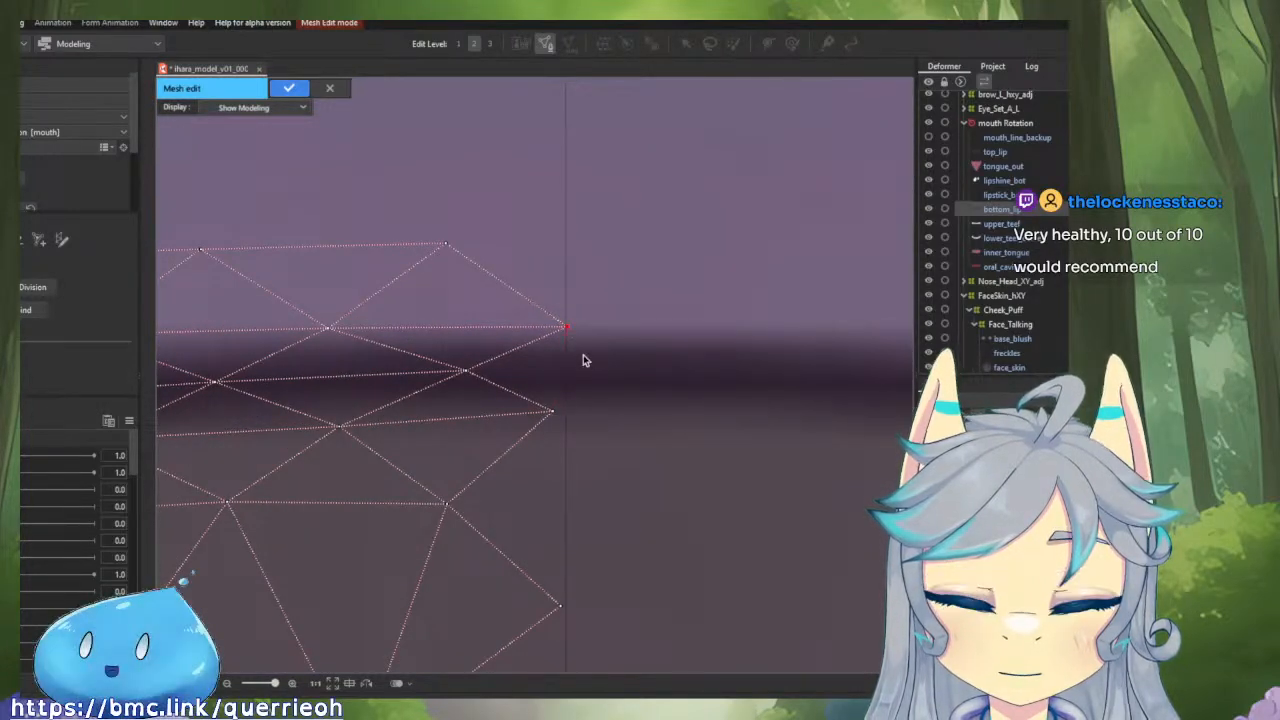
{"action": "scroll", "coordinate": [571, 333], "scroll_direction": "up", "scroll_amount": 2}
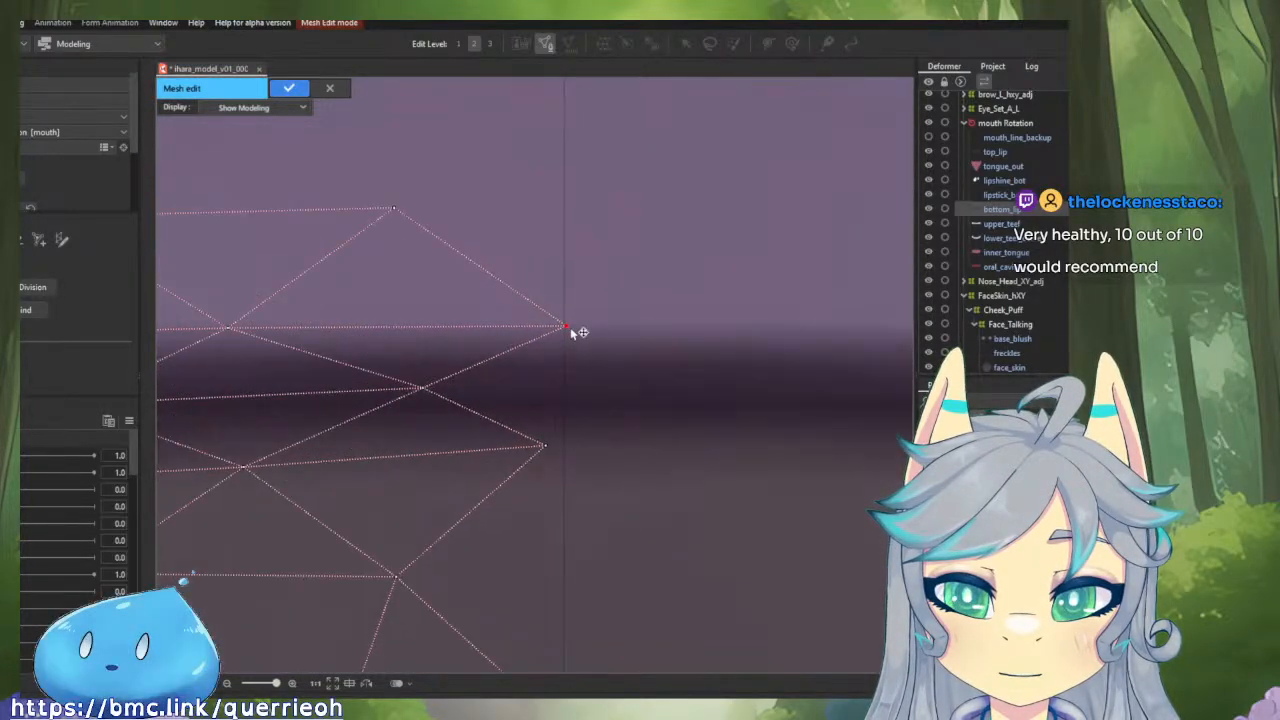
{"action": "left_click", "coordinate": [547, 445]}
{"action": "left_click", "coordinate": [553, 419], "text": "alt"}
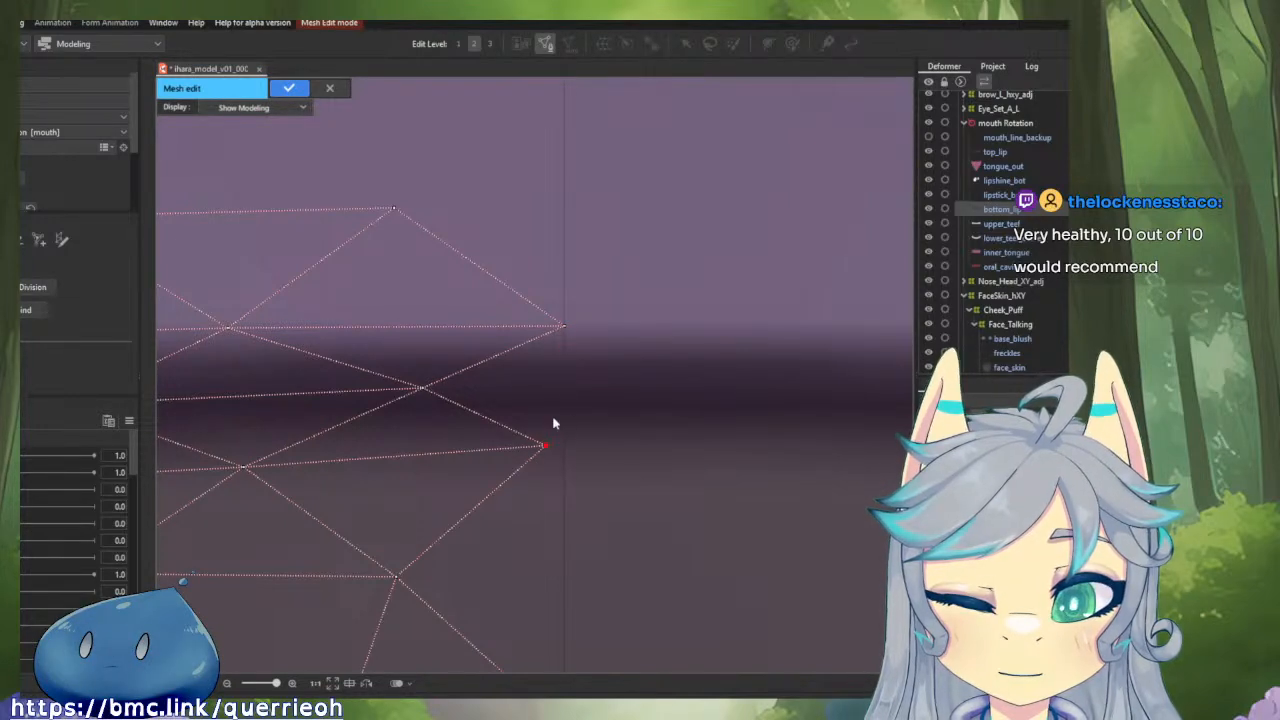
{"action": "left_click_drag", "start_coordinate": [548, 441], "coordinate": [564, 442]}
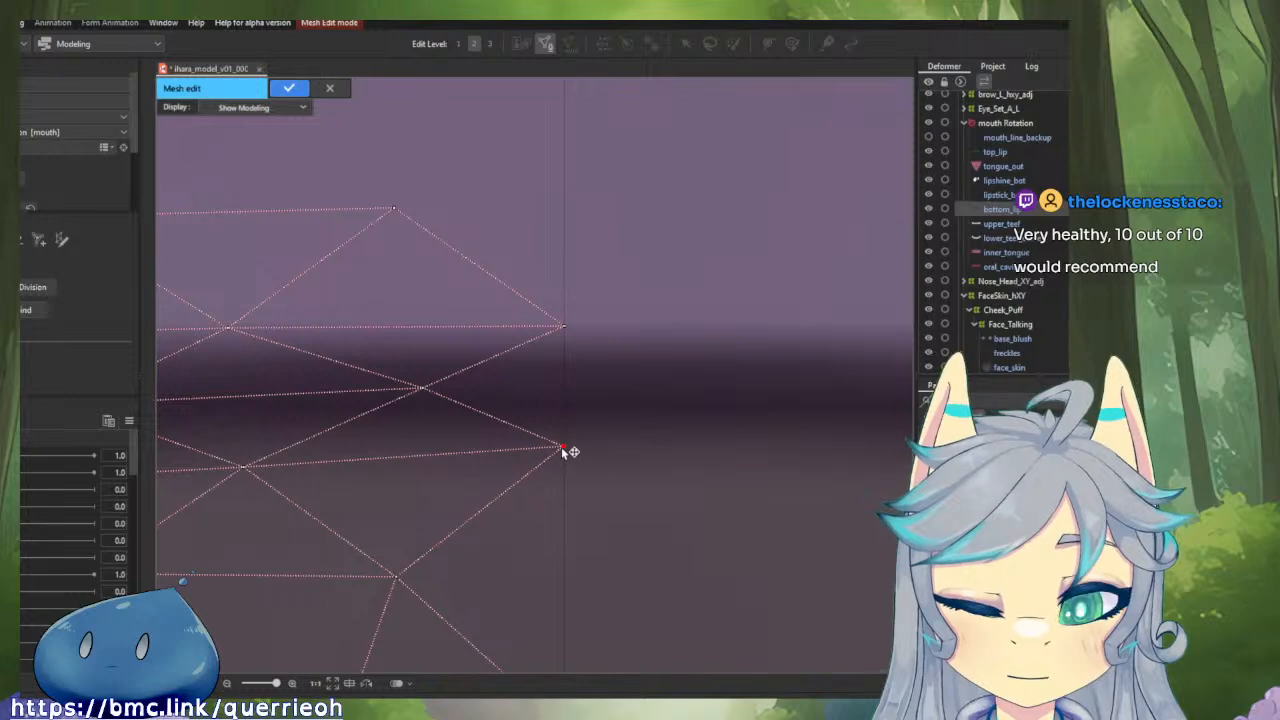
{"action": "left_click_drag", "start_coordinate": [562, 448], "coordinate": [568, 448]}
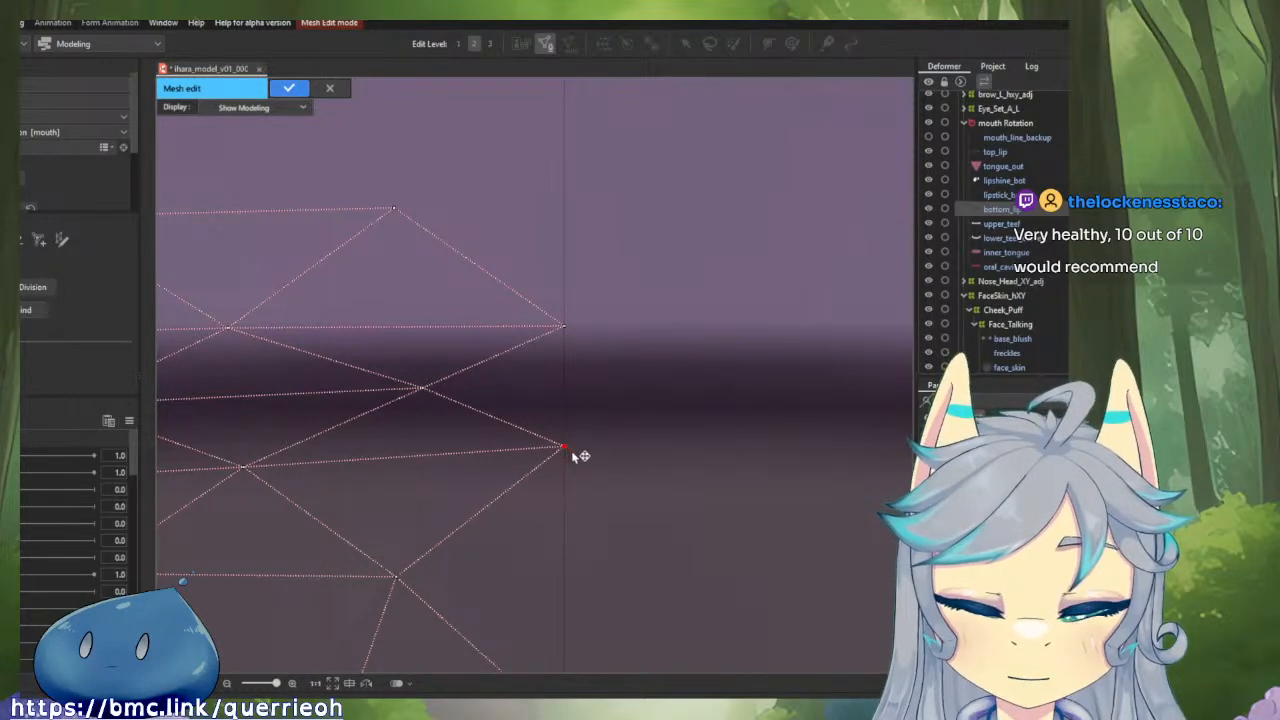
Move the third central vertex down the bottom_lip half's inner edge onto the vertical guide.
{"action": "scroll", "coordinate": [575, 455], "scroll_direction": "down", "scroll_amount": 5}
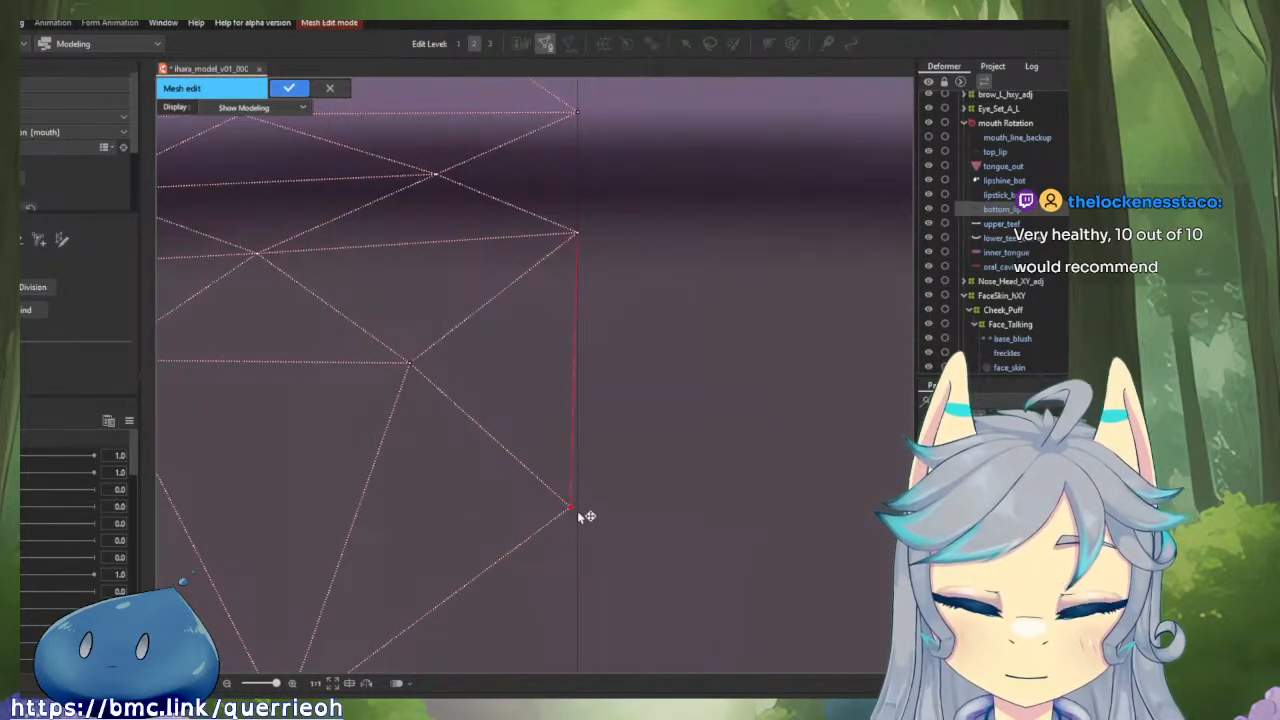
{"action": "left_click", "coordinate": [577, 511]}
{"action": "key", "text": "ctrl+z"}
{"action": "left_click_drag", "start_coordinate": [570, 510], "coordinate": [580, 512]}
Move the lowest central vertex of the bottom_lip half onto the vertical guide, leaving no stray vertex beside it.
{"action": "left_click_drag", "start_coordinate": [636, 544], "coordinate": [617, 314]}
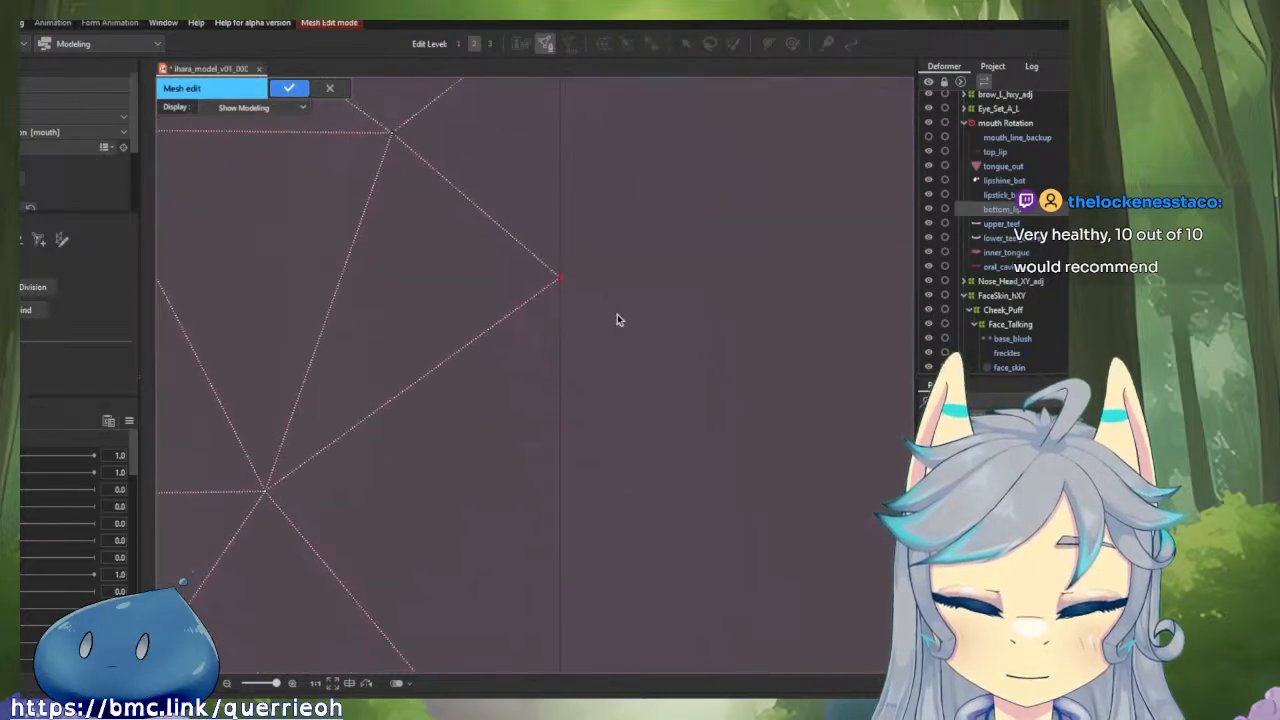
{"action": "scroll", "coordinate": [573, 442], "scroll_direction": "down", "scroll_amount": 3}
{"action": "left_click_drag", "start_coordinate": [571, 443], "coordinate": [568, 383]}
{"action": "scroll", "coordinate": [568, 383], "scroll_direction": "up", "scroll_amount": 1}
{"action": "left_click_drag", "start_coordinate": [599, 558], "coordinate": [567, 382]}
{"action": "scroll", "coordinate": [515, 414], "scroll_direction": "up", "scroll_amount": 2}
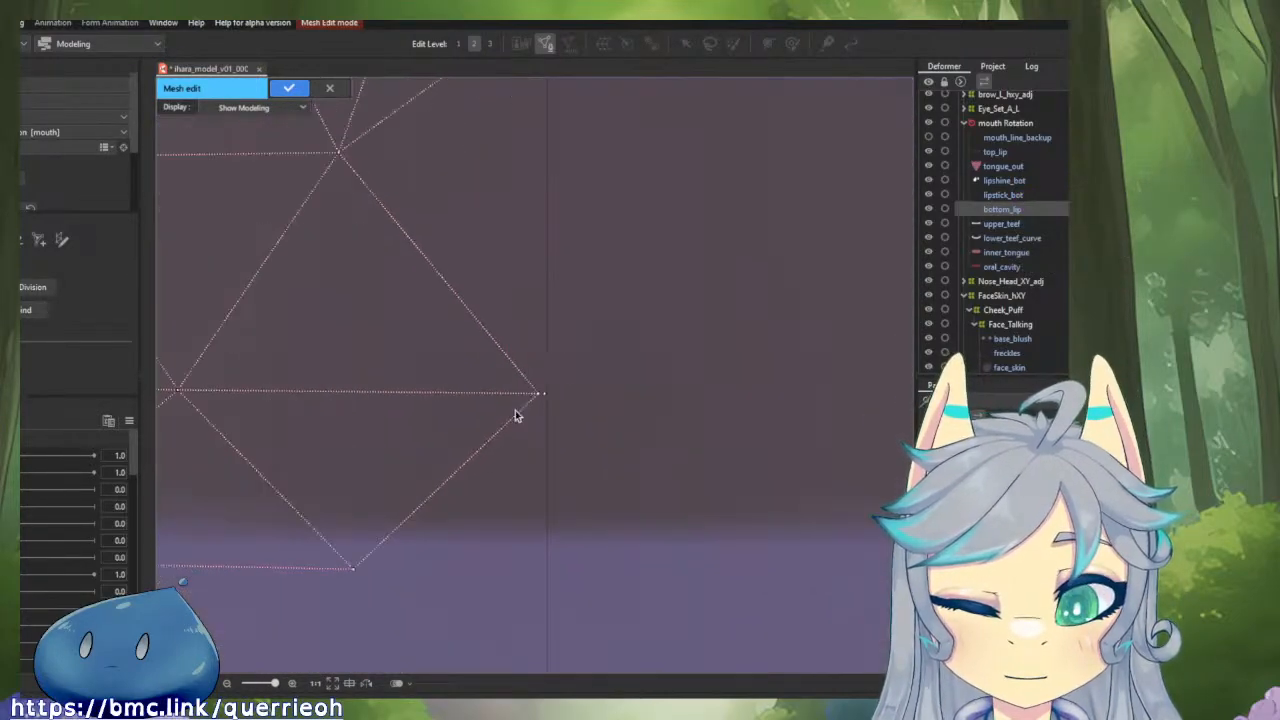
{"action": "left_click", "coordinate": [556, 388]}
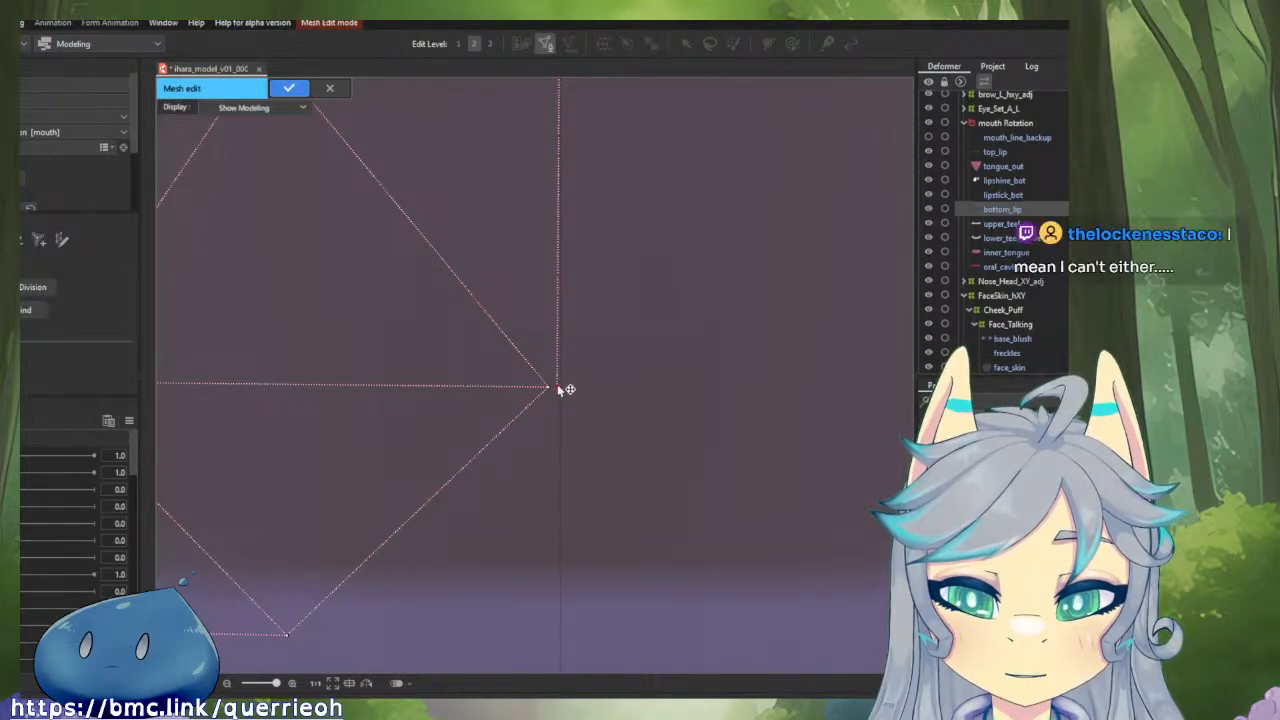
{"action": "key", "text": "alt+f"}
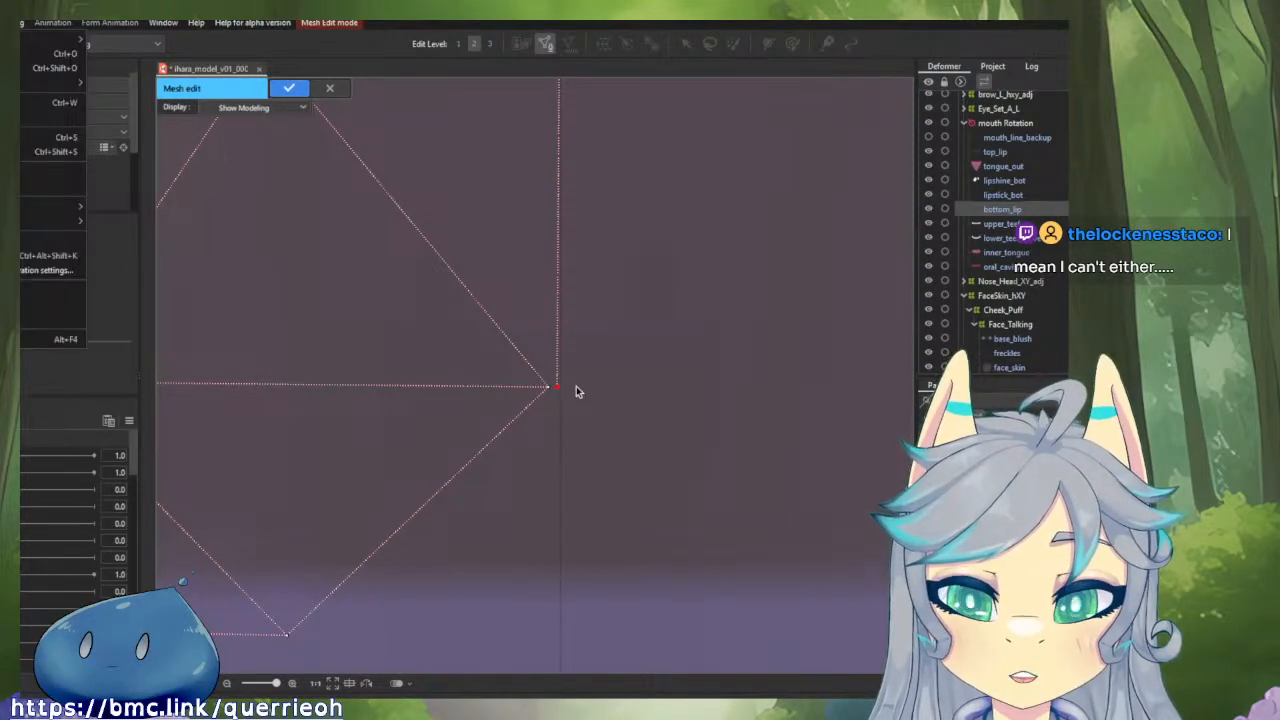
{"action": "left_click", "coordinate": [576, 391]}
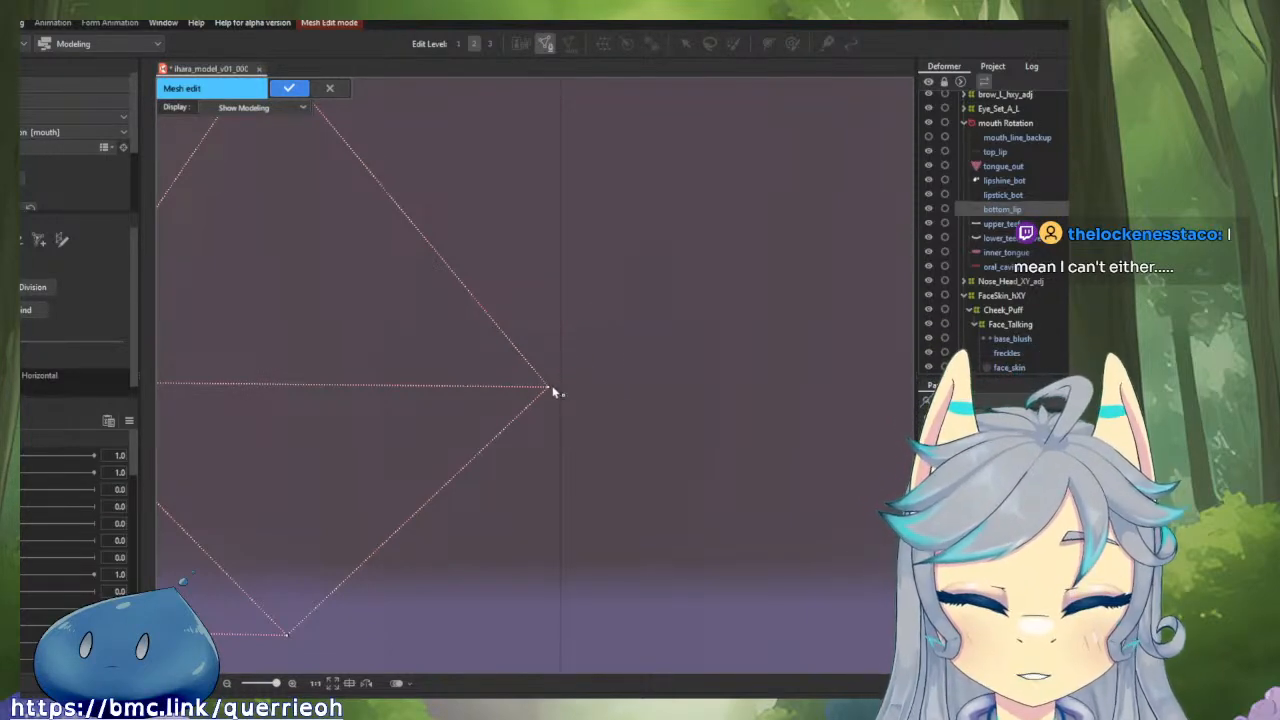
{"action": "left_click_drag", "start_coordinate": [553, 391], "coordinate": [560, 386]}
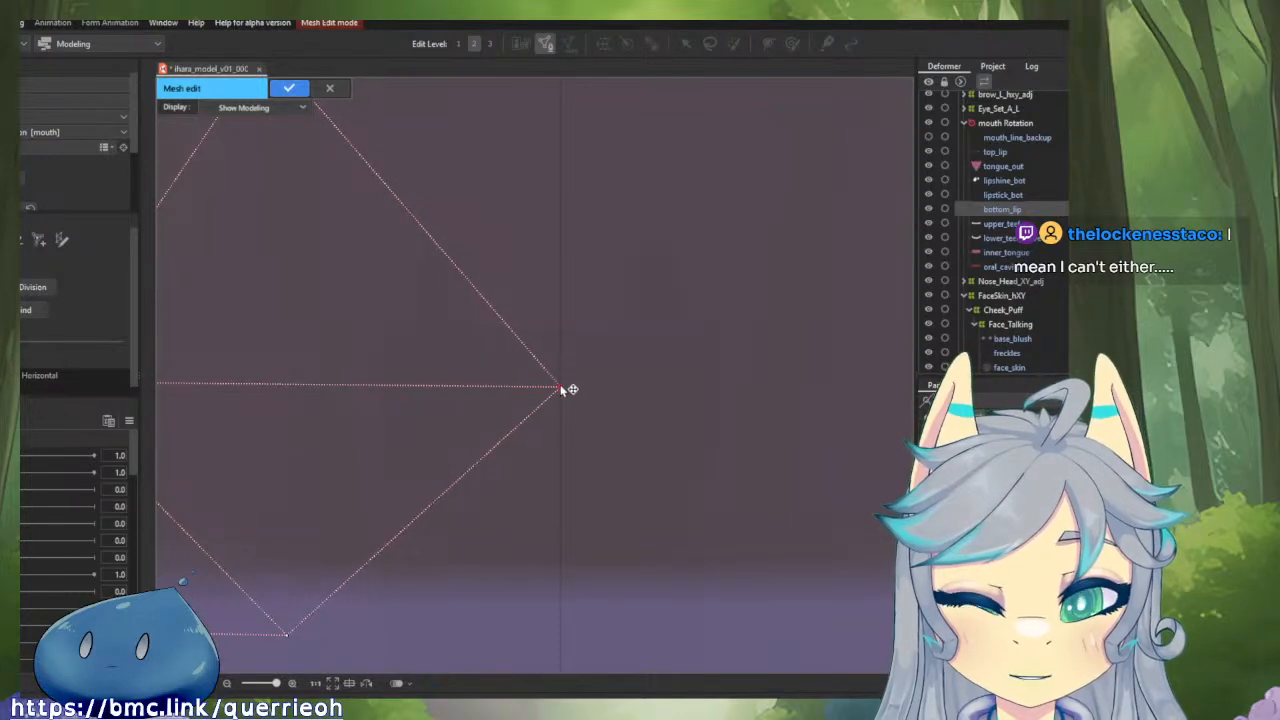
Select the whole bottom_lip mesh to check for strays and remove the leftover vertices at the right mouth corner.
{"action": "scroll", "coordinate": [668, 458], "scroll_direction": "down", "scroll_amount": 3}
{"action": "left_click_drag", "start_coordinate": [668, 458], "coordinate": [666, 355]}
{"action": "scroll", "coordinate": [628, 494], "scroll_direction": "down", "scroll_amount": 3}
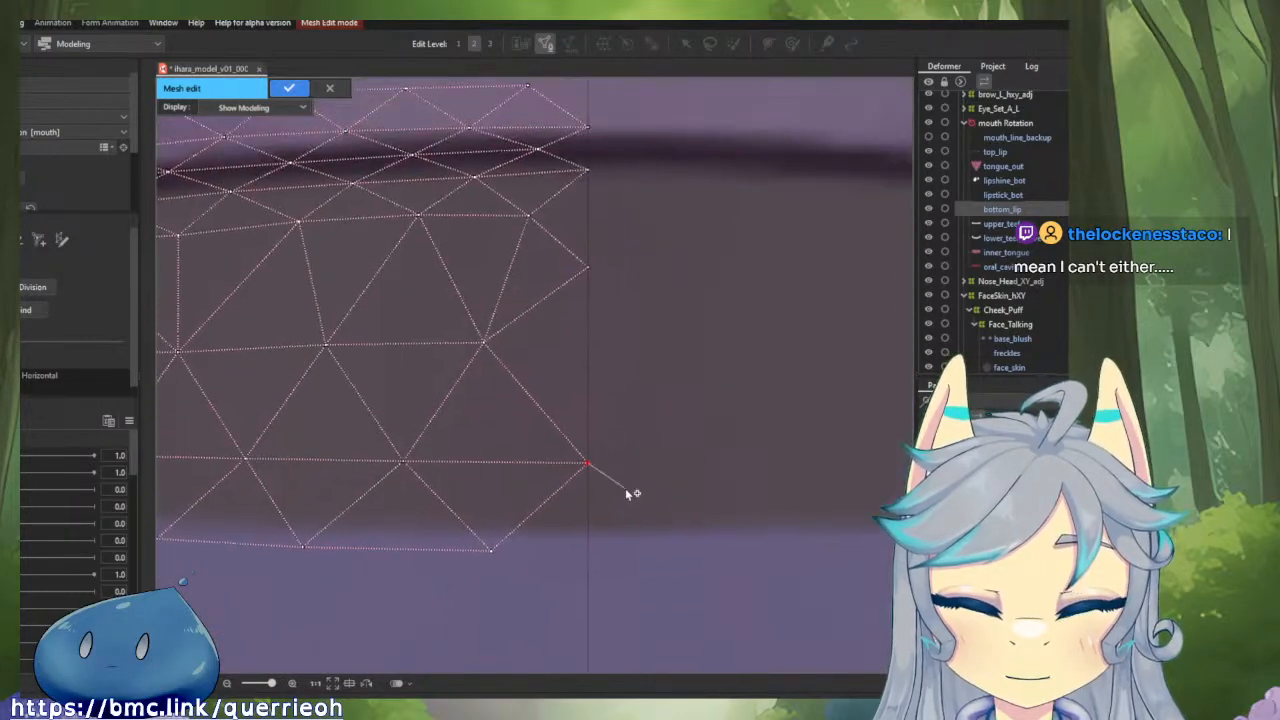
{"action": "right_click", "coordinate": [568, 429]}
{"action": "left_click", "coordinate": [694, 376]}
{"action": "scroll", "coordinate": [694, 375], "scroll_direction": "down", "scroll_amount": 5}
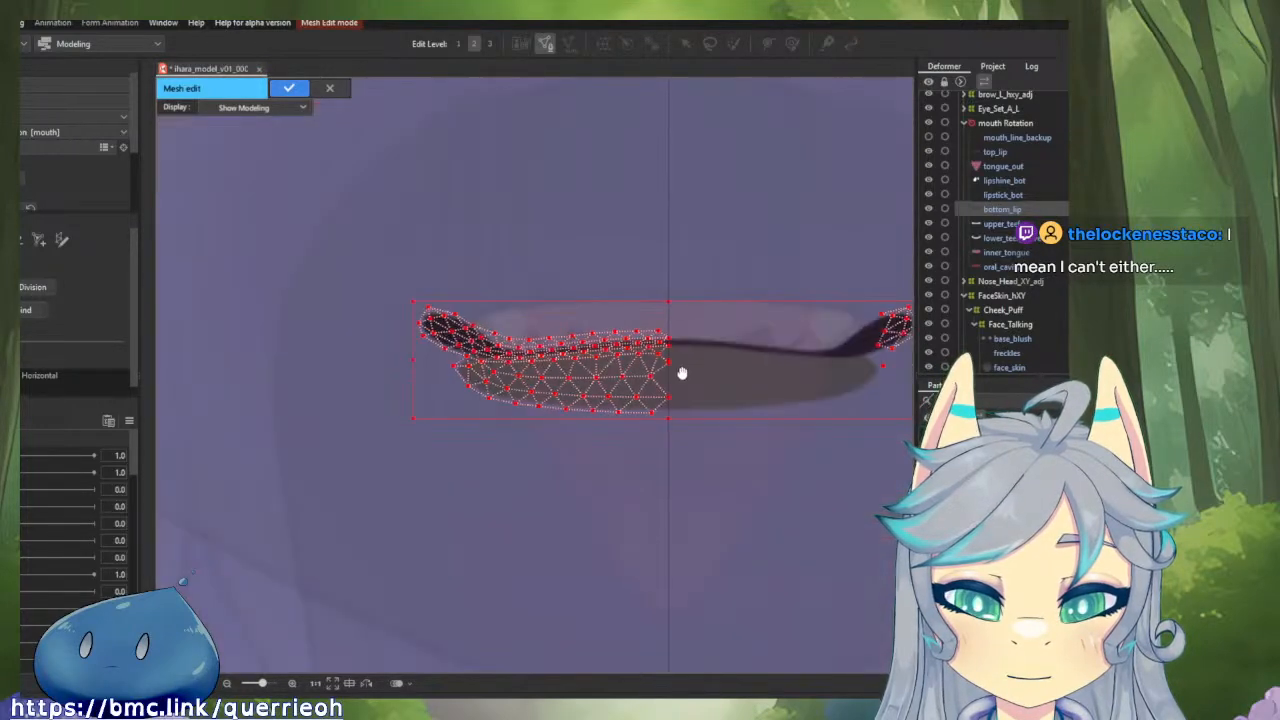
{"action": "left_click_drag", "start_coordinate": [686, 374], "coordinate": [520, 412]}
{"action": "left_click", "coordinate": [695, 407], "text": "alt"}
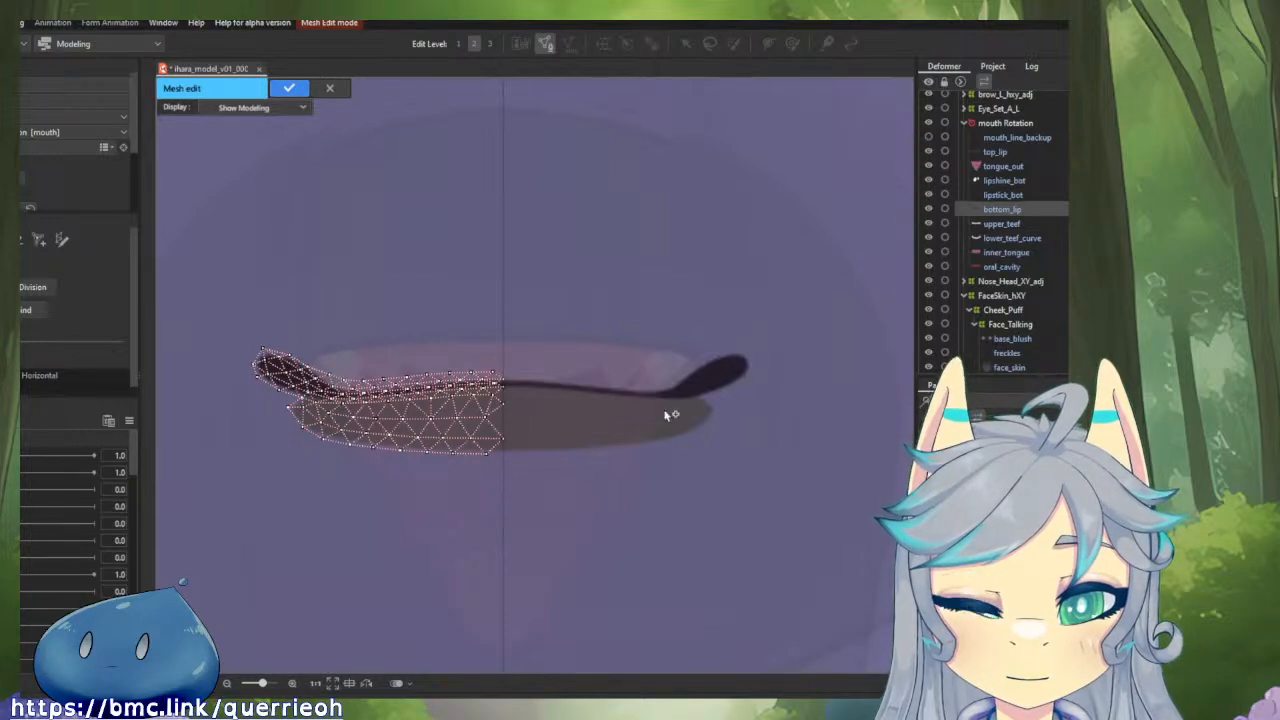
Select the entire left bottom_lip half, copy it and flip it horizontally to the right side of the centre guide.
{"action": "key", "text": "ctrl+a"}
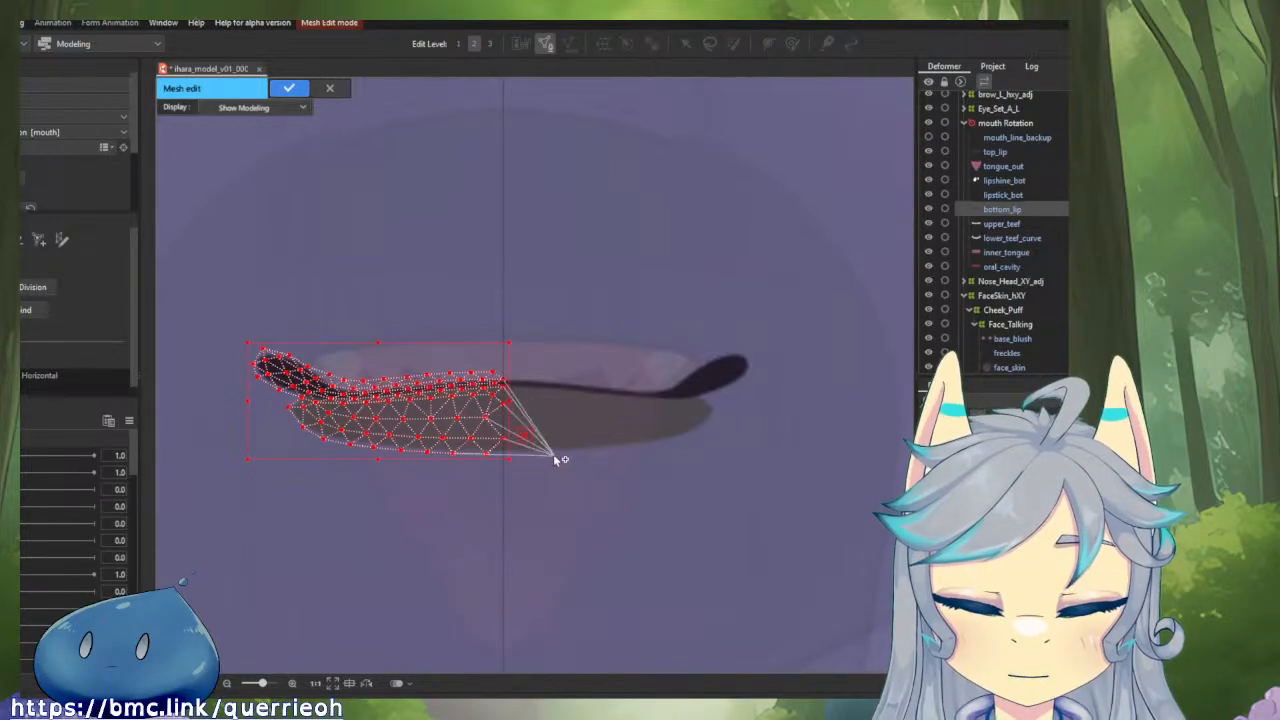
{"action": "right_click", "coordinate": [420, 425]}
{"action": "left_click", "coordinate": [455, 428]}
{"action": "scroll", "coordinate": [540, 377], "scroll_direction": "up", "scroll_amount": 5}
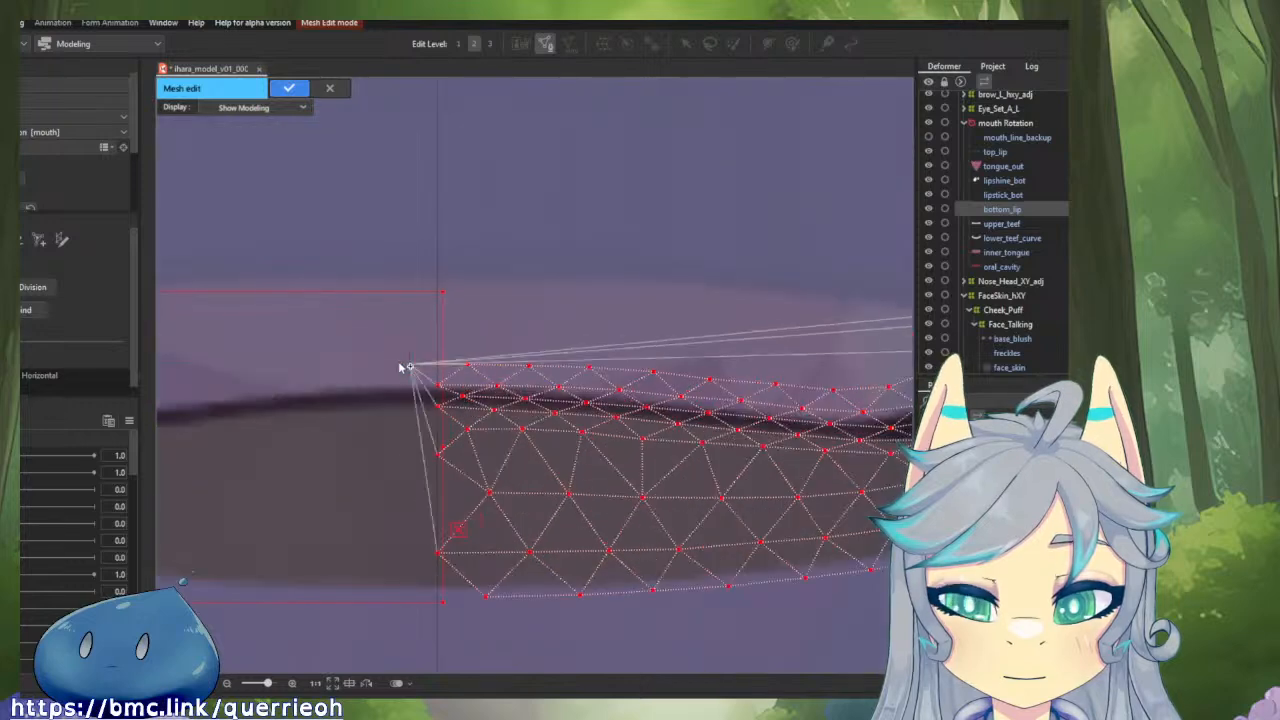
{"action": "key", "text": "Escape"}
Erase the mirrored half's four vertices on the centre guide and paste the original left bottom_lip half back in place.
{"action": "left_click", "coordinate": [438, 386], "text": "alt"}
{"action": "left_click", "coordinate": [438, 407], "text": "alt"}
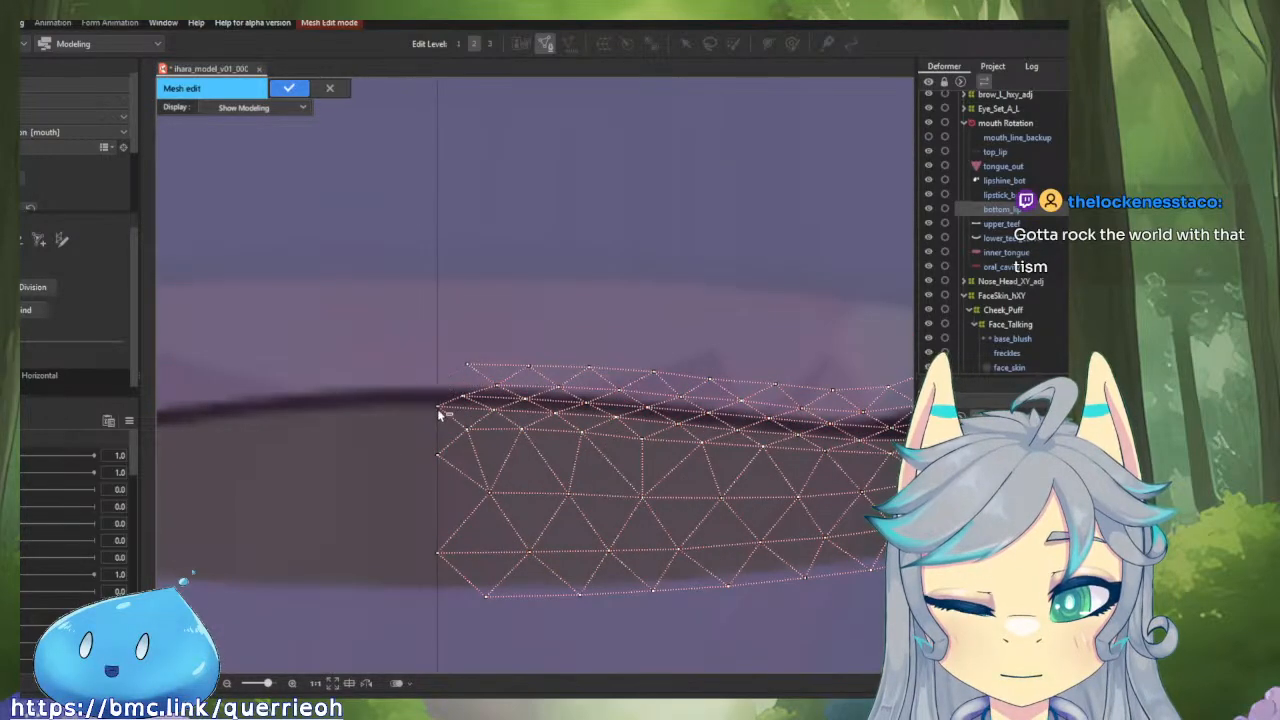
{"action": "left_click", "coordinate": [437, 455], "text": "alt"}
{"action": "left_click", "coordinate": [442, 553], "text": "alt"}
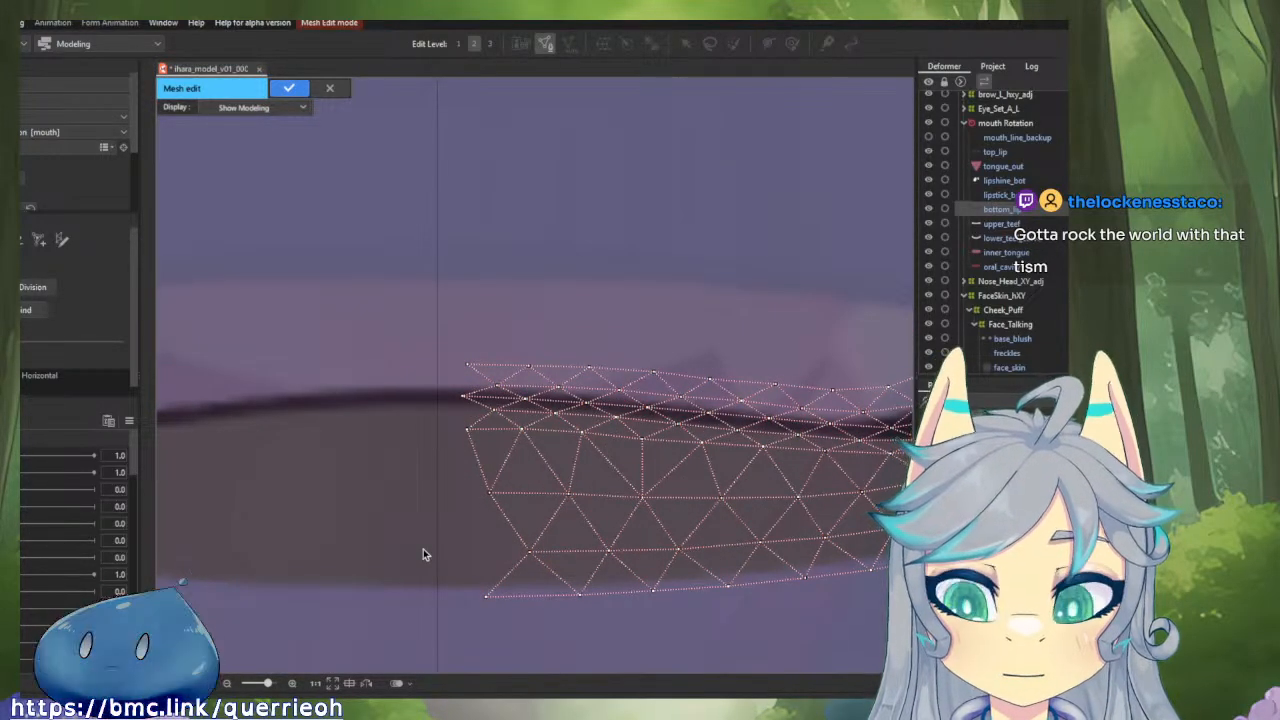
{"action": "key", "text": "ctrl+v"}
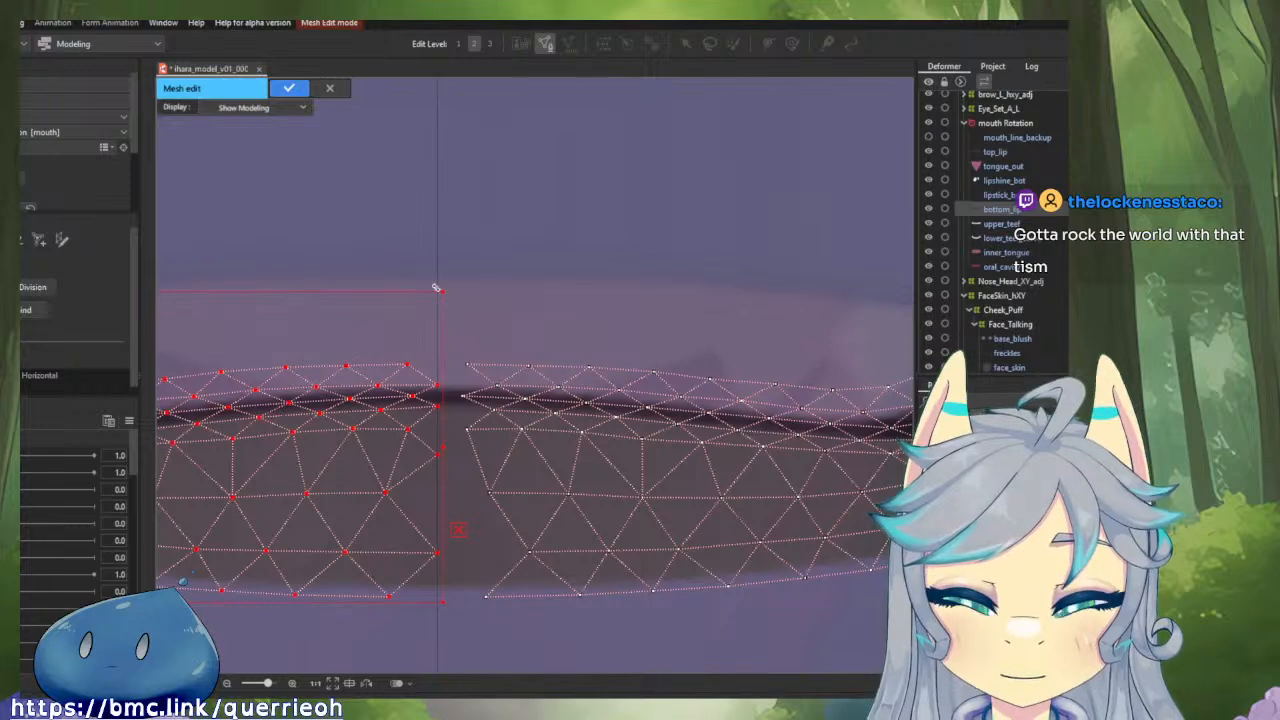
{"action": "left_click", "coordinate": [427, 270]}
{"action": "key", "text": "ctrl+z"}
Connect the upper rows of vertices of the two bottom_lip halves across the centre guide, including the dark mouth line.
{"action": "scroll", "coordinate": [440, 372], "scroll_direction": "up", "scroll_amount": 2}
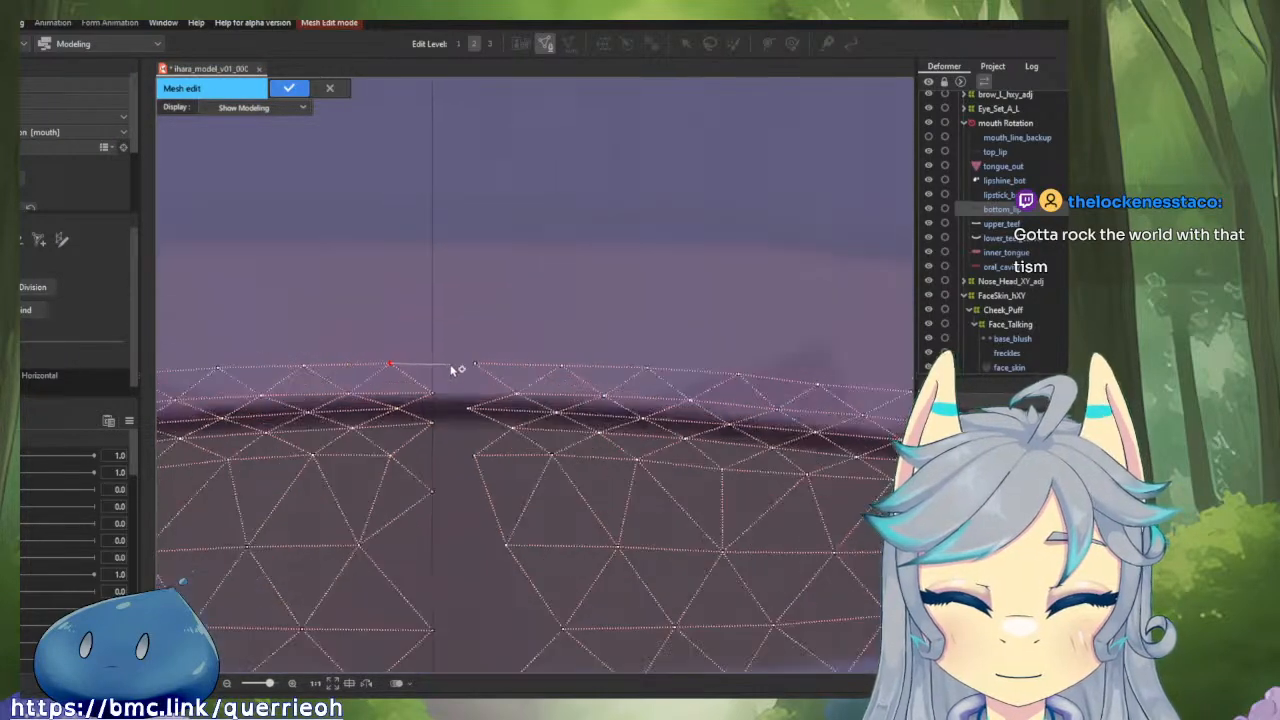
{"action": "left_click", "coordinate": [421, 405]}
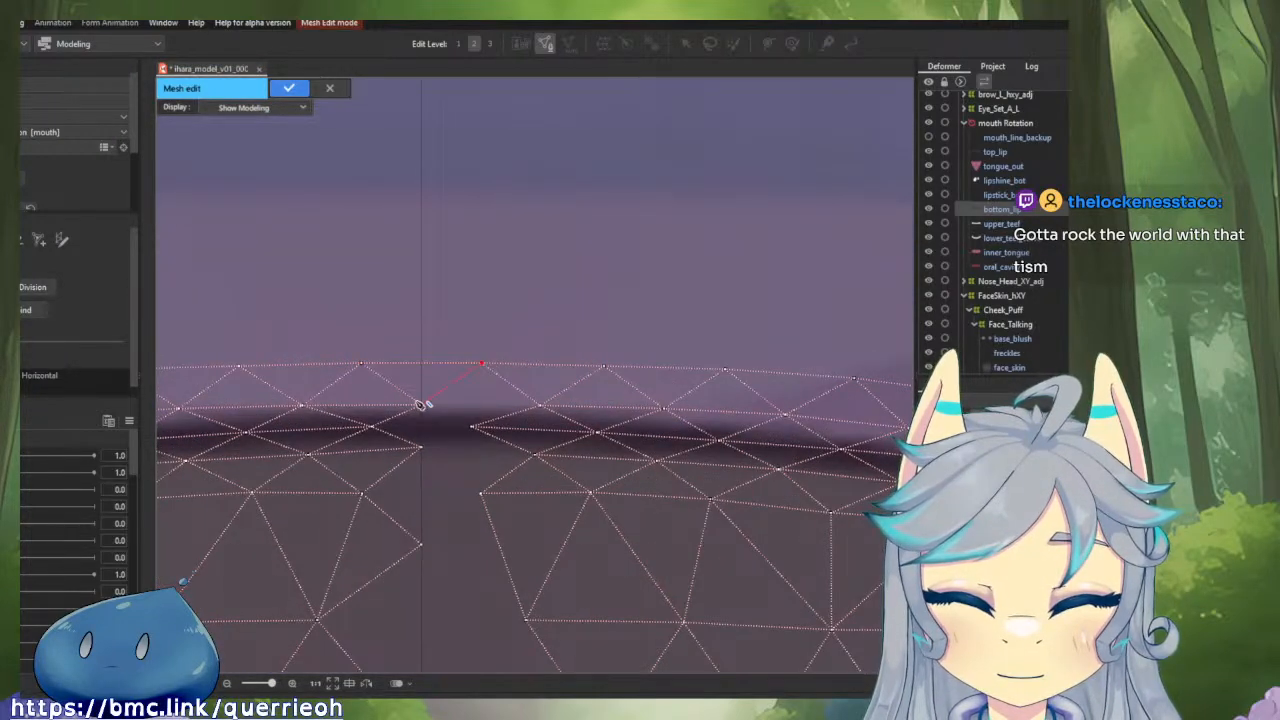
{"action": "left_click", "coordinate": [540, 405]}
{"action": "left_click", "coordinate": [472, 427]}
{"action": "left_click", "coordinate": [421, 405]}
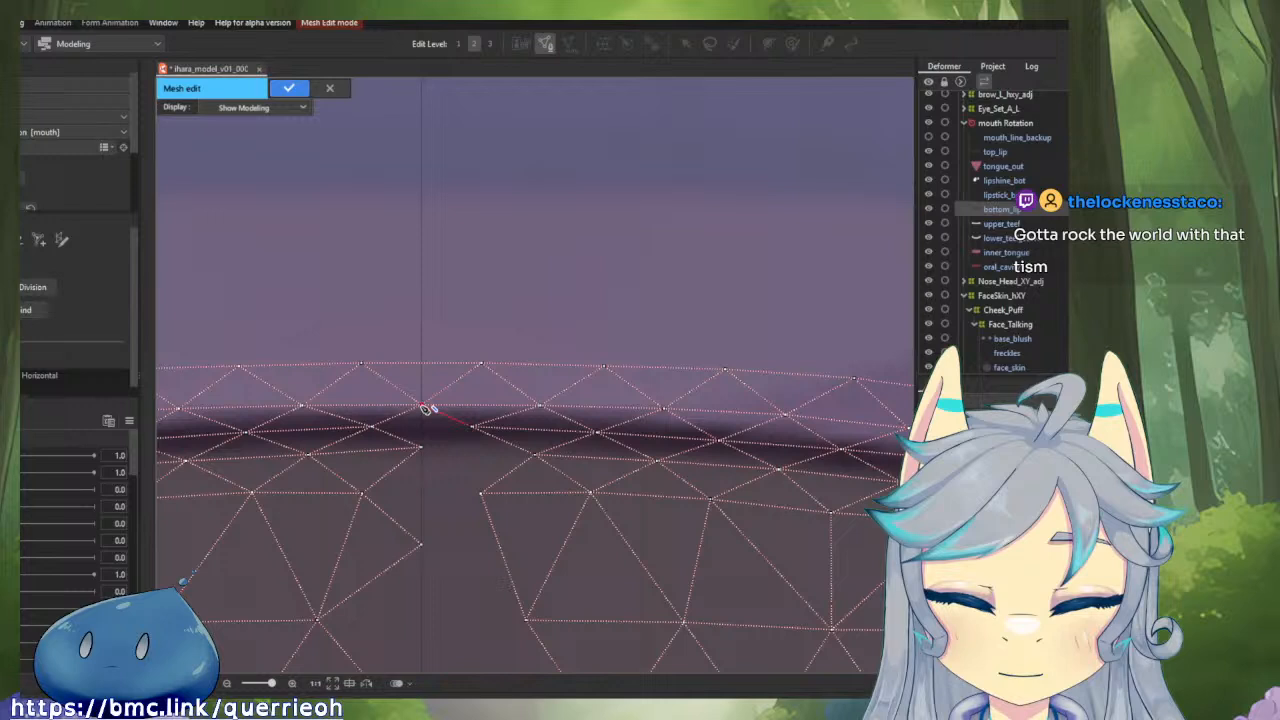
{"action": "left_click", "coordinate": [371, 428]}
{"action": "left_click", "coordinate": [472, 427]}
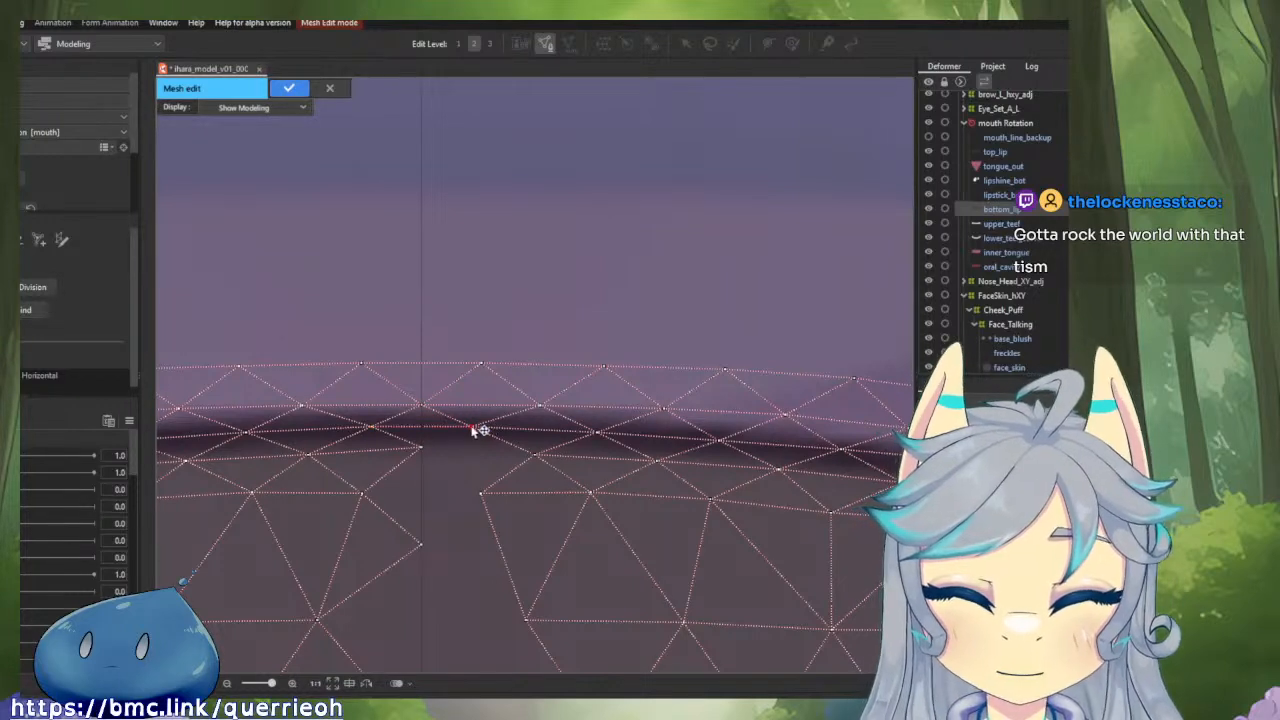
{"action": "left_click", "coordinate": [421, 446]}
{"action": "left_click", "coordinate": [535, 455]}
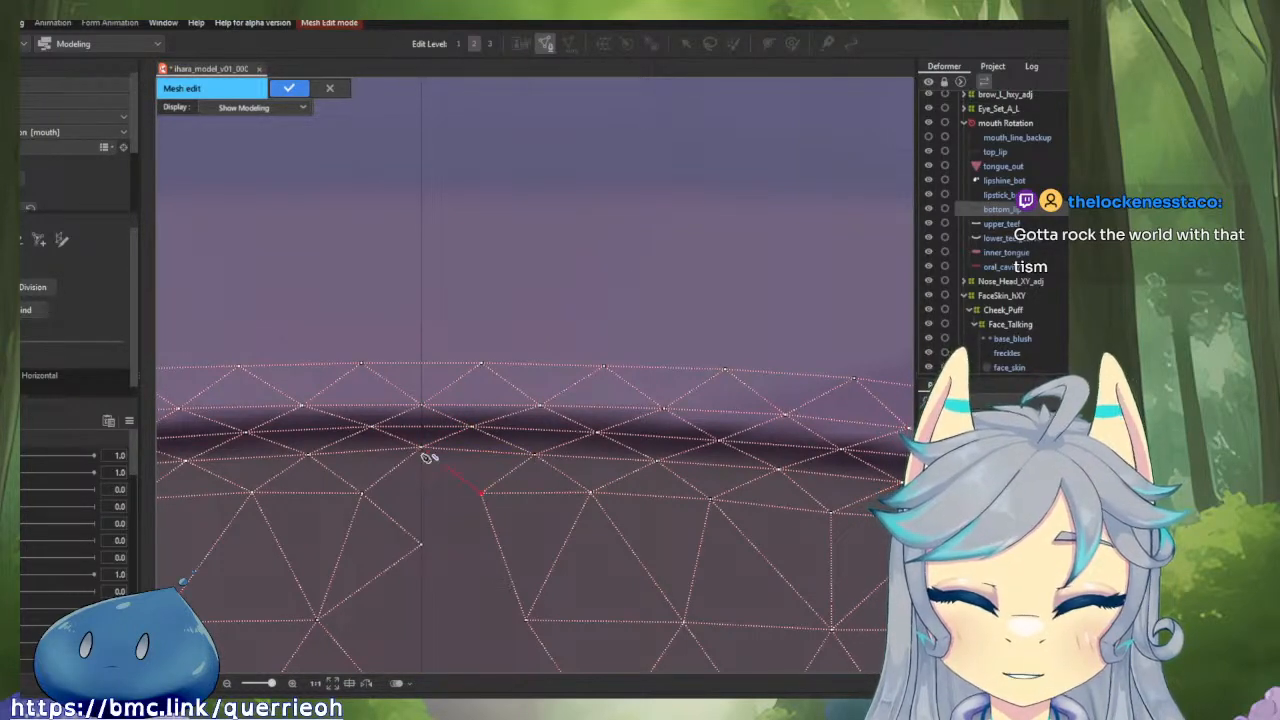
{"action": "left_click", "coordinate": [479, 493]}
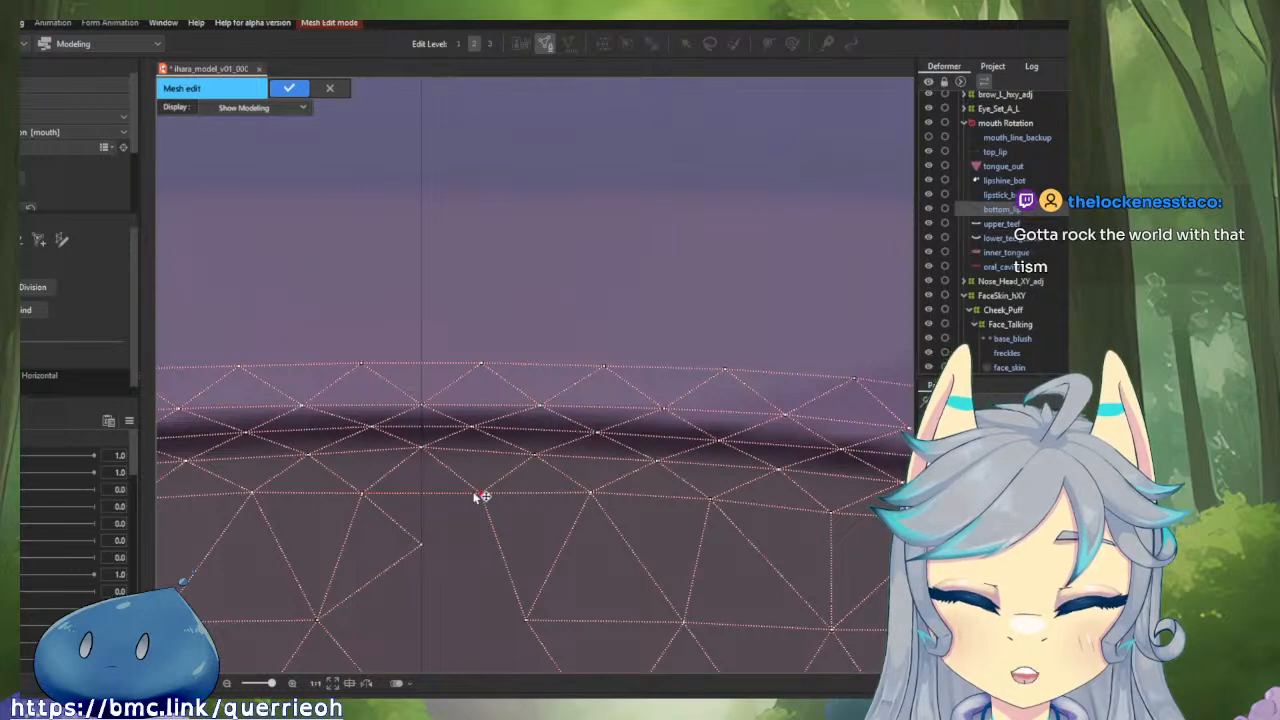
Connect the middle rows of bottom_lip vertices across the centre through the two lower vertices on the guide.
{"action": "left_click", "coordinate": [422, 545]}
{"action": "left_click_drag", "start_coordinate": [427, 549], "coordinate": [485, 369]}
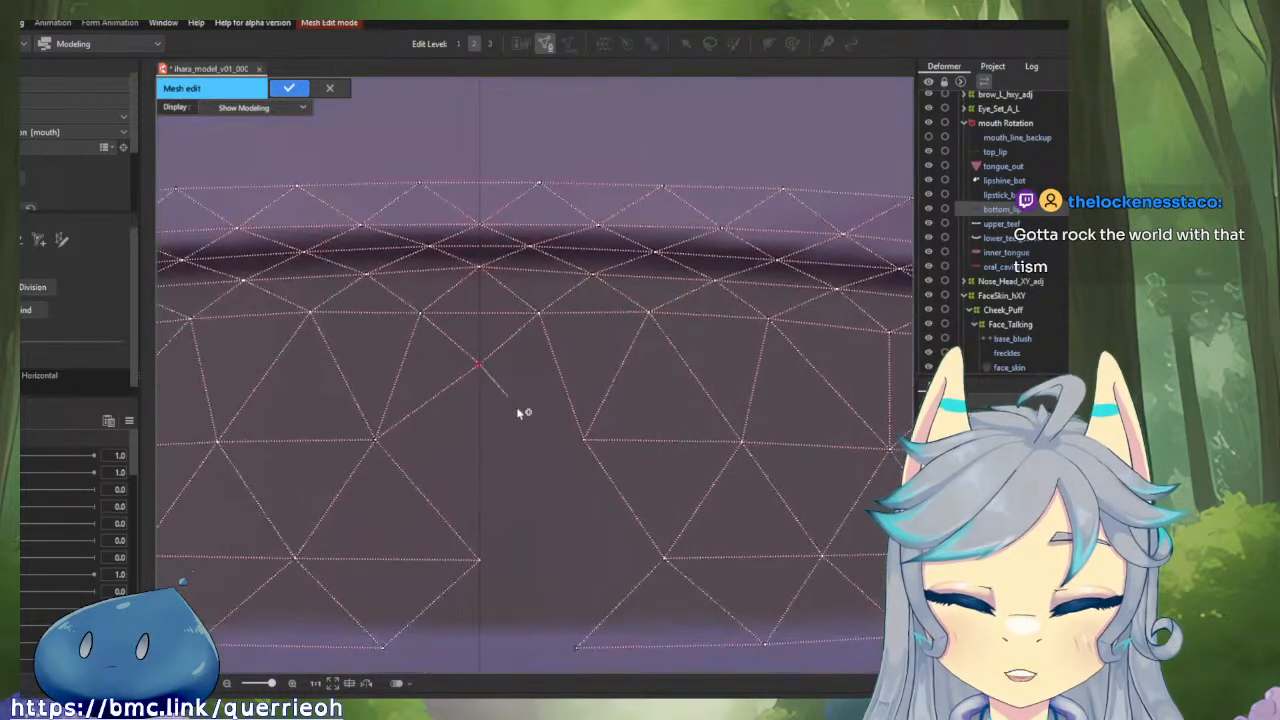
{"action": "left_click", "coordinate": [586, 441]}
{"action": "left_click", "coordinate": [379, 441]}
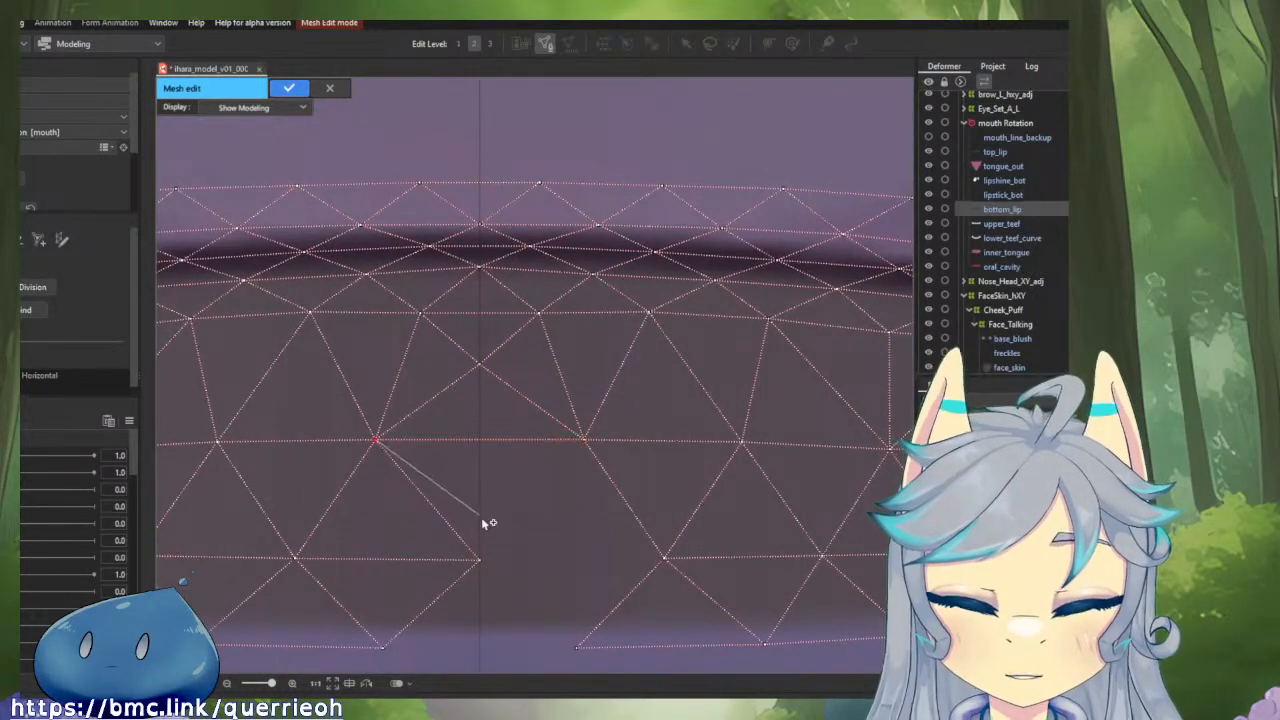
{"action": "left_click", "coordinate": [480, 560]}
{"action": "left_click", "coordinate": [586, 441]}
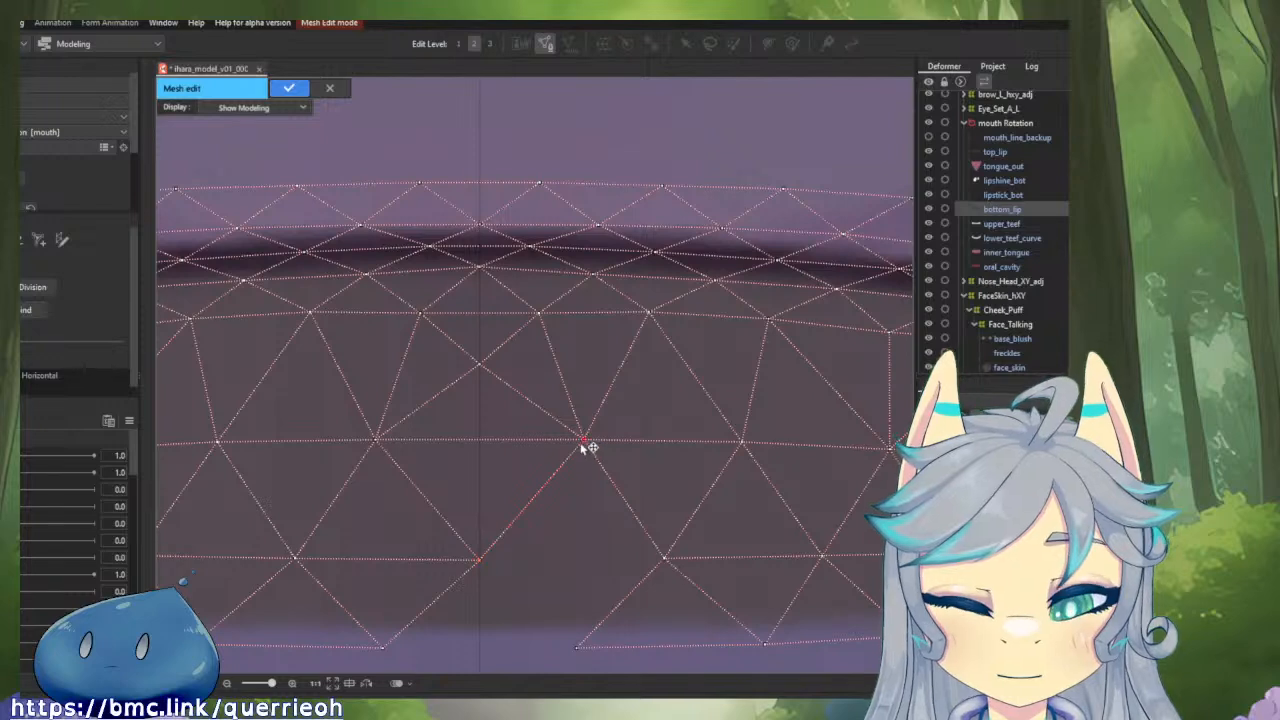
Connect the lowest inner vertices and the bottom outline of the bottom_lip halves, and apply the mesh edit.
{"action": "left_click_drag", "start_coordinate": [584, 447], "coordinate": [580, 357]}
{"action": "left_click", "coordinate": [679, 421]}
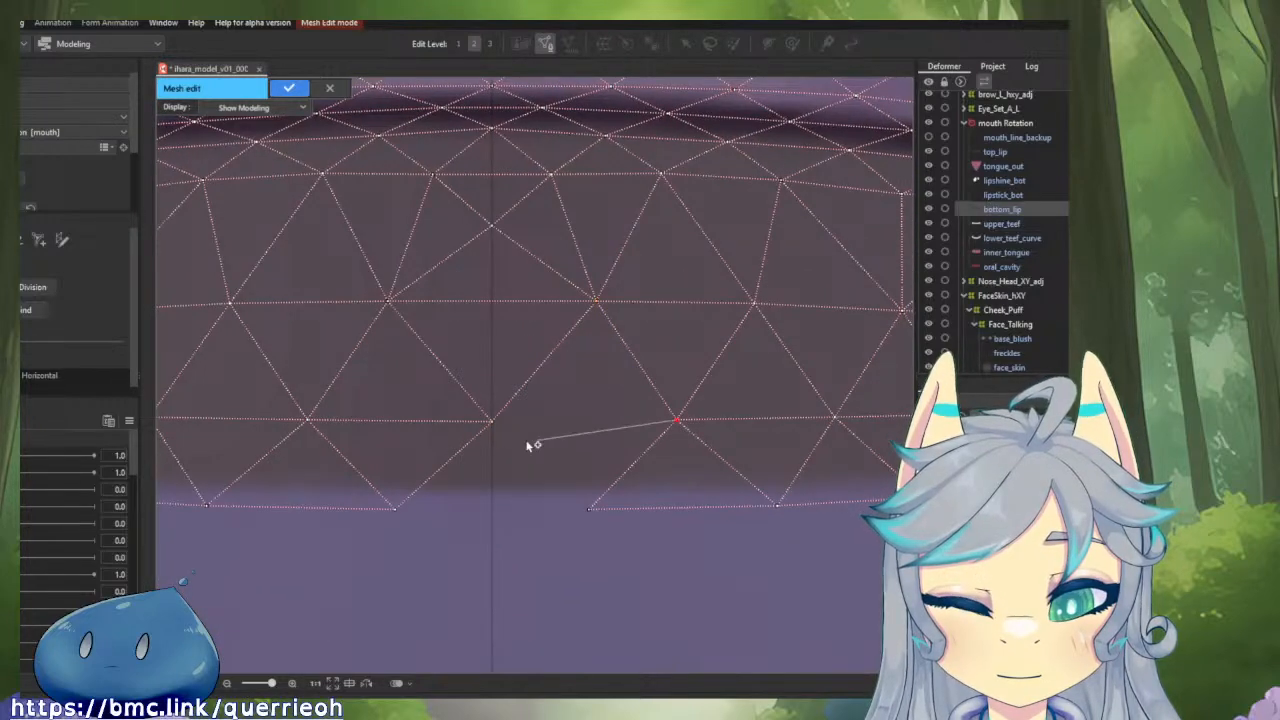
{"action": "left_click", "coordinate": [490, 423]}
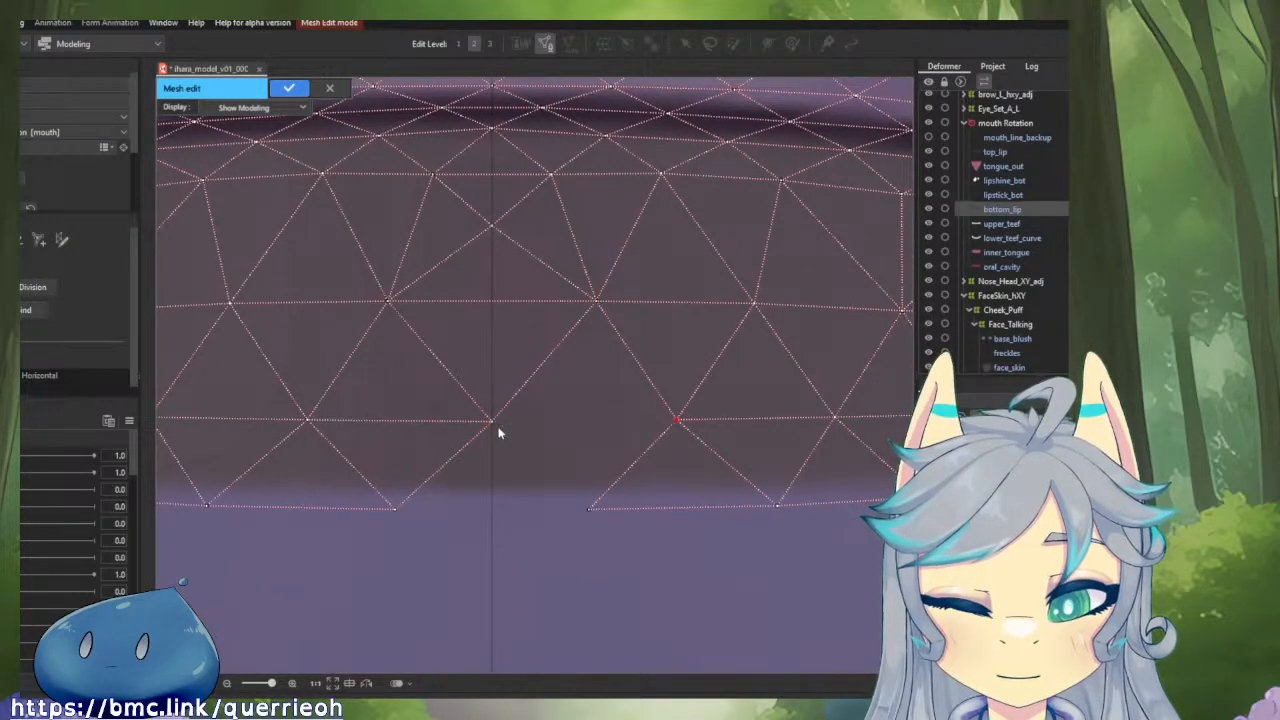
{"action": "left_click", "coordinate": [590, 509]}
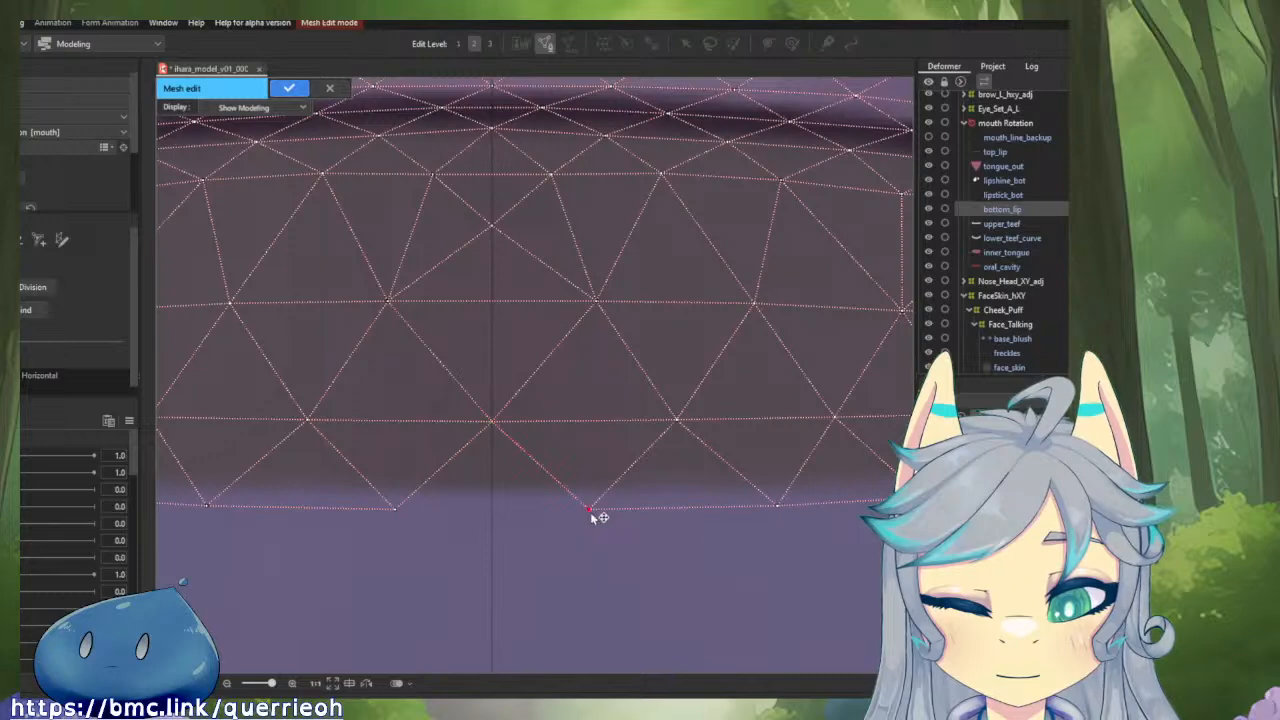
{"action": "left_click", "coordinate": [398, 509]}
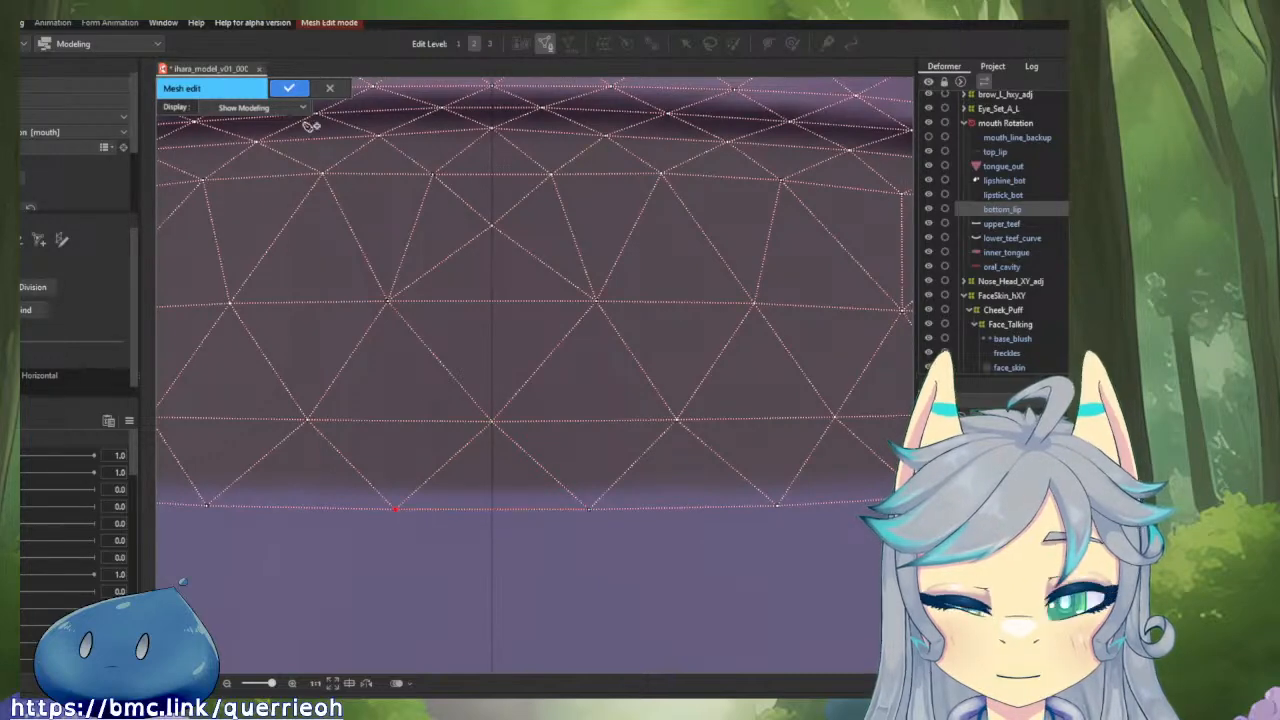
{"action": "left_click", "coordinate": [293, 88]}
{"action": "scroll", "coordinate": [539, 327], "scroll_direction": "down", "scroll_amount": 3}
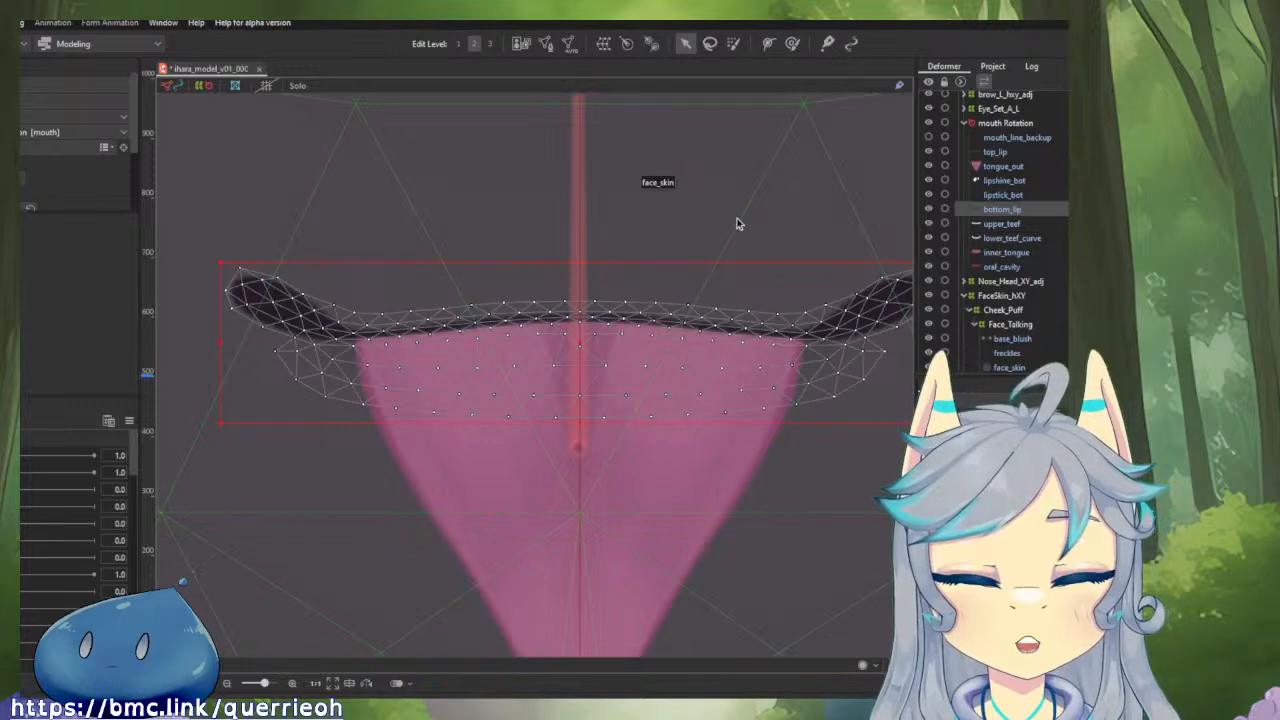
Unlock the SYMM guide deformer, shift its pivot slightly onto the vertical centre line, and lock it again.
{"action": "left_click_drag", "start_coordinate": [738, 221], "coordinate": [698, 252]}
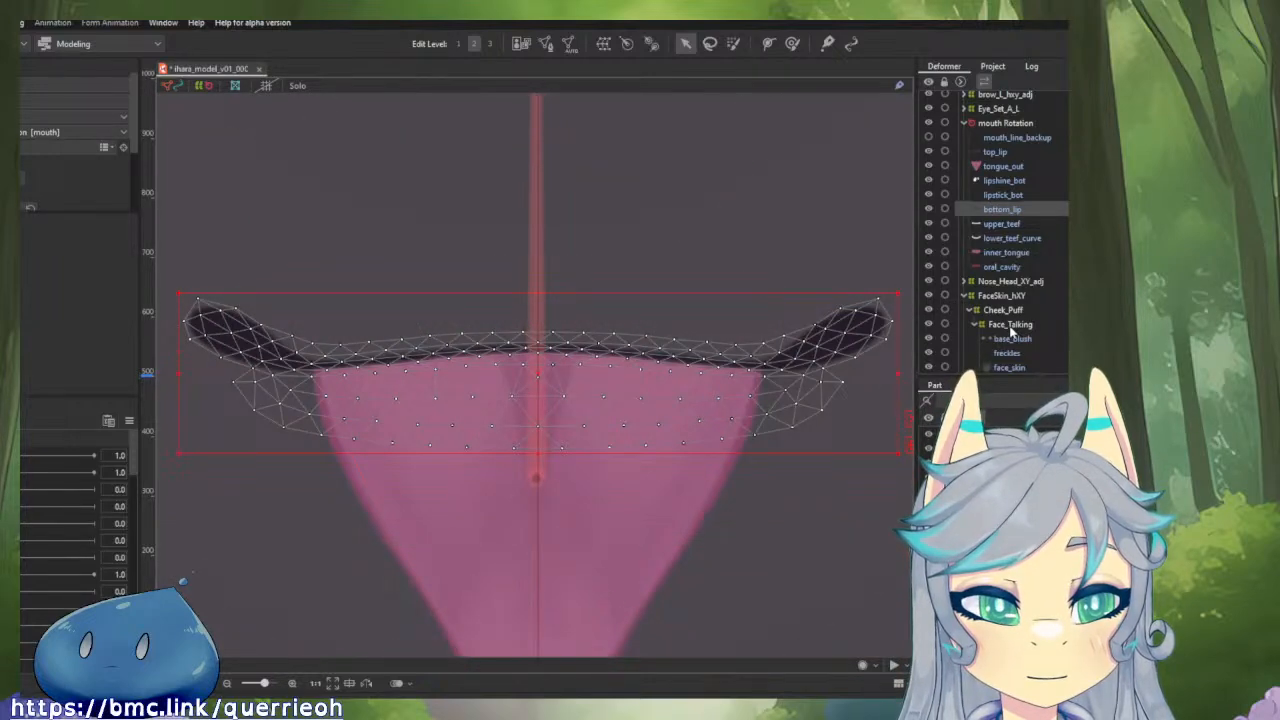
{"action": "scroll", "coordinate": [1011, 330], "scroll_direction": "up", "scroll_amount": 7}
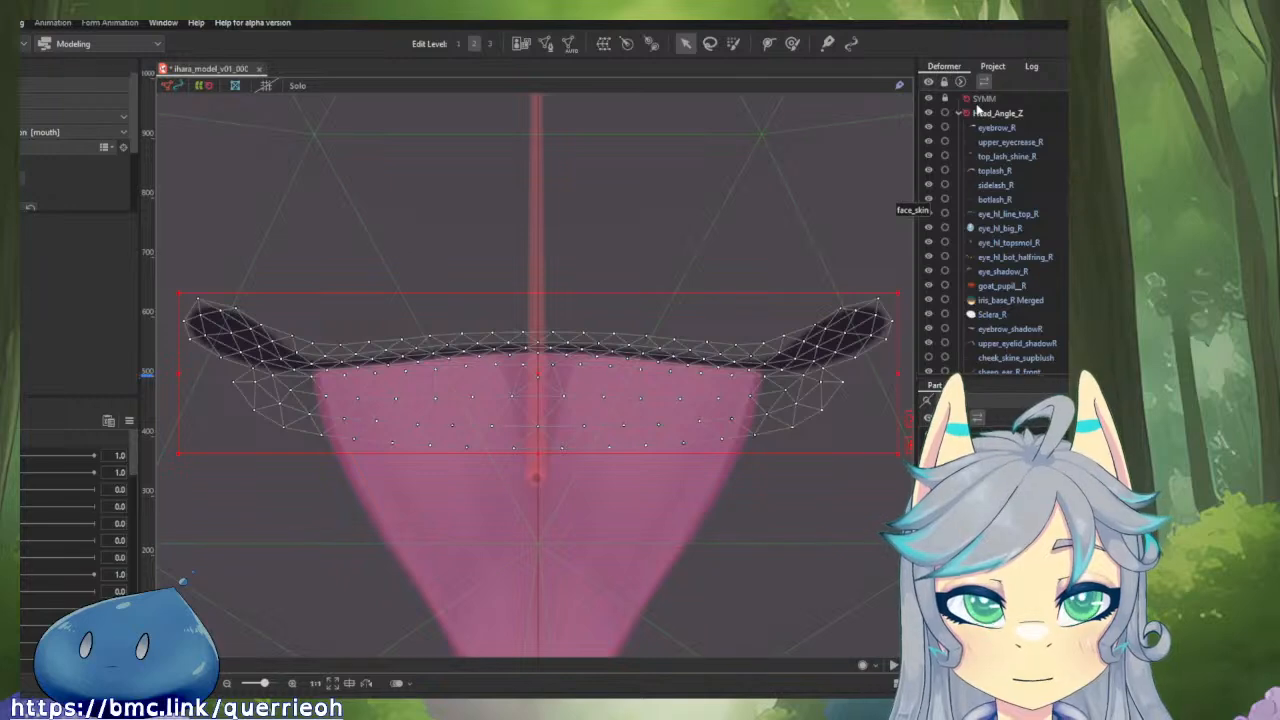
{"action": "left_click", "coordinate": [947, 100]}
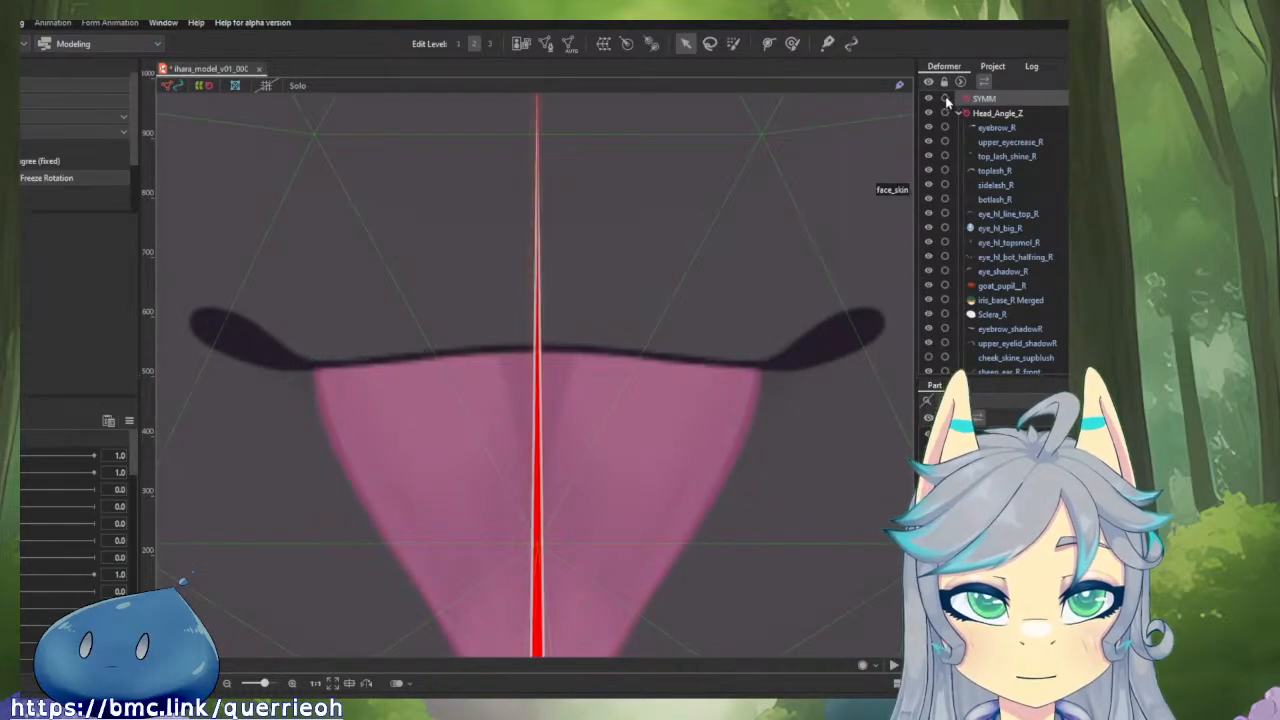
{"action": "left_click_drag", "start_coordinate": [763, 322], "coordinate": [797, 50]}
{"action": "left_click_drag", "start_coordinate": [528, 620], "coordinate": [532, 505]}
{"action": "scroll", "coordinate": [570, 535], "scroll_direction": "up", "scroll_amount": 6}
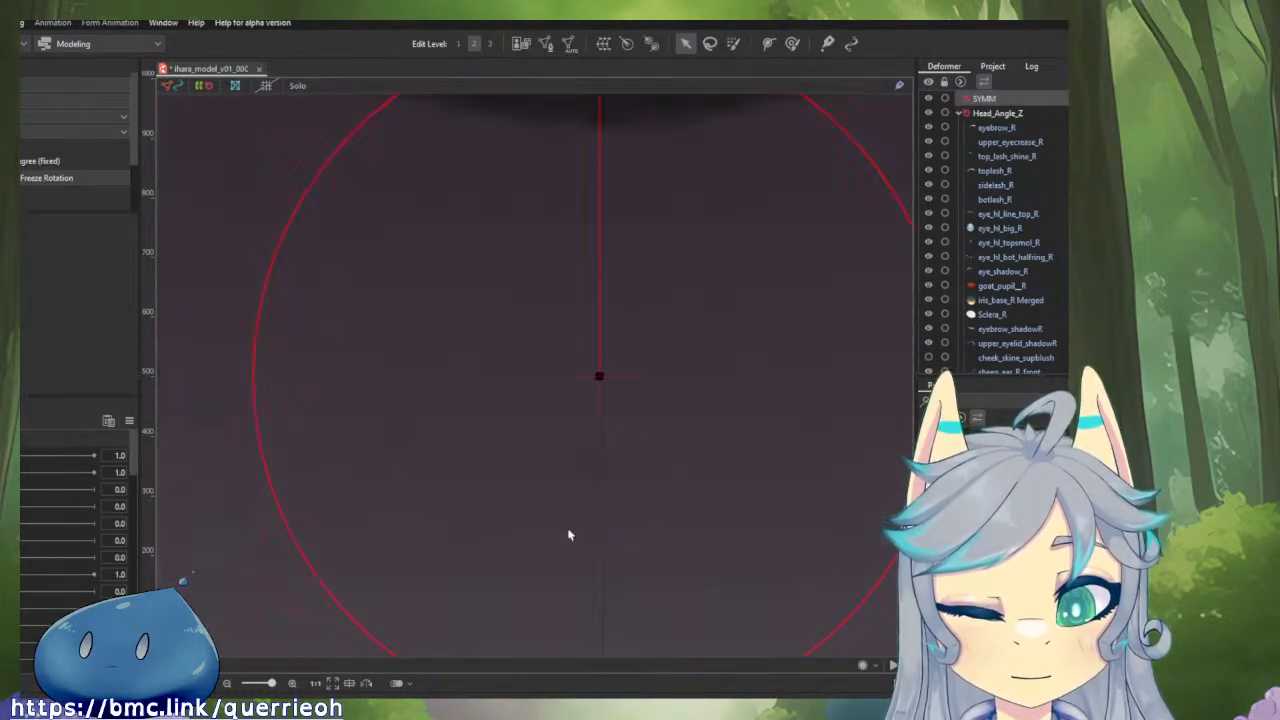
{"action": "scroll", "coordinate": [570, 535], "scroll_direction": "up", "scroll_amount": 3}
{"action": "scroll", "coordinate": [655, 215], "scroll_direction": "up", "scroll_amount": 2}
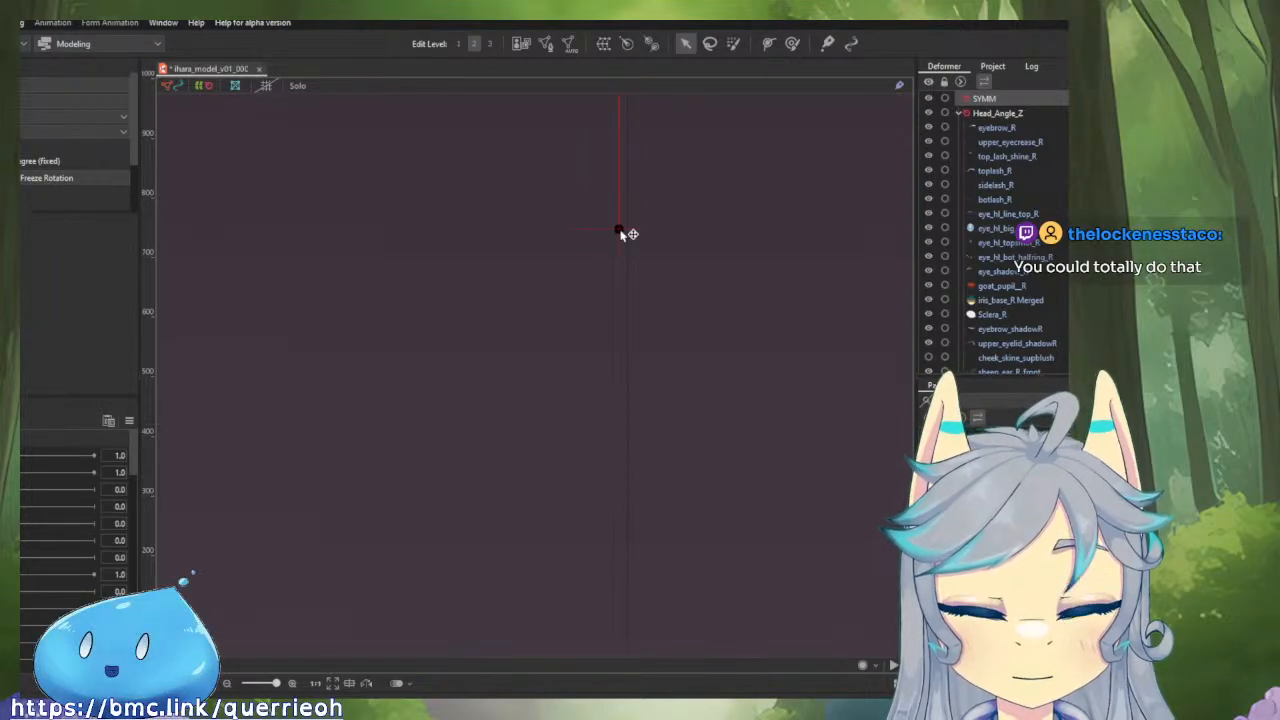
{"action": "left_click_drag", "start_coordinate": [620, 233], "coordinate": [628, 231]}
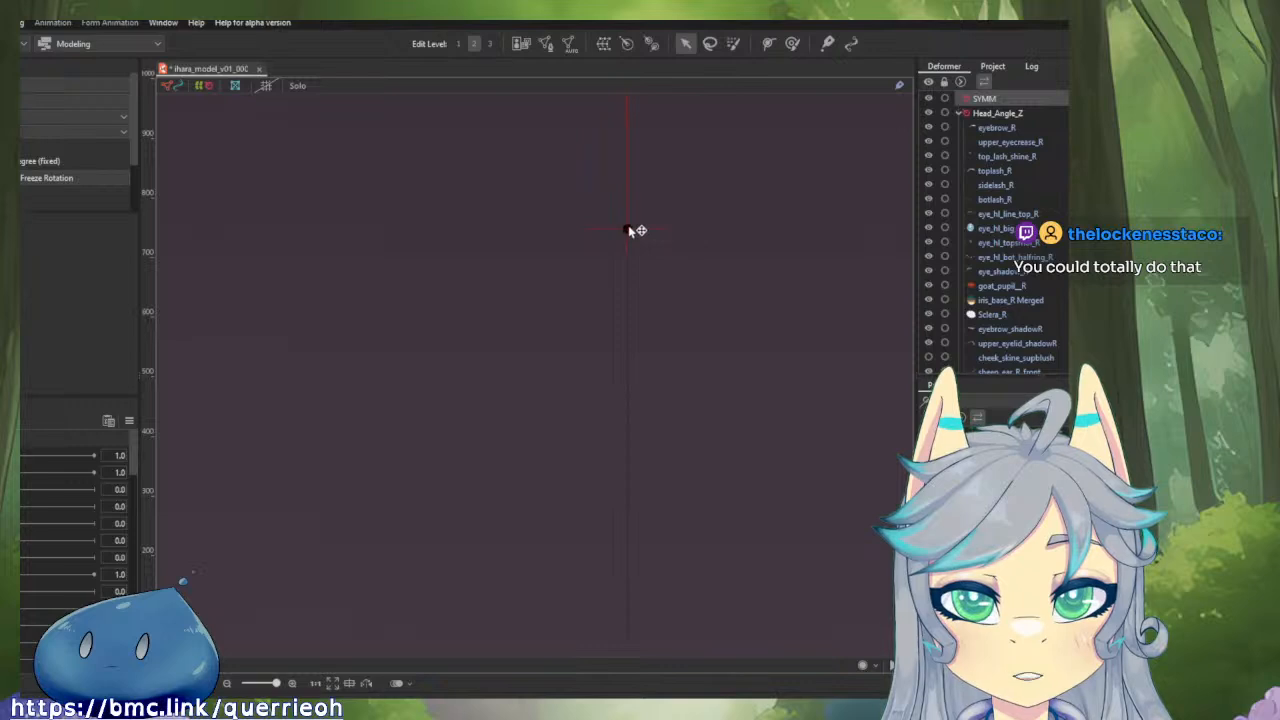
{"action": "scroll", "coordinate": [698, 283], "scroll_direction": "down", "scroll_amount": 4}
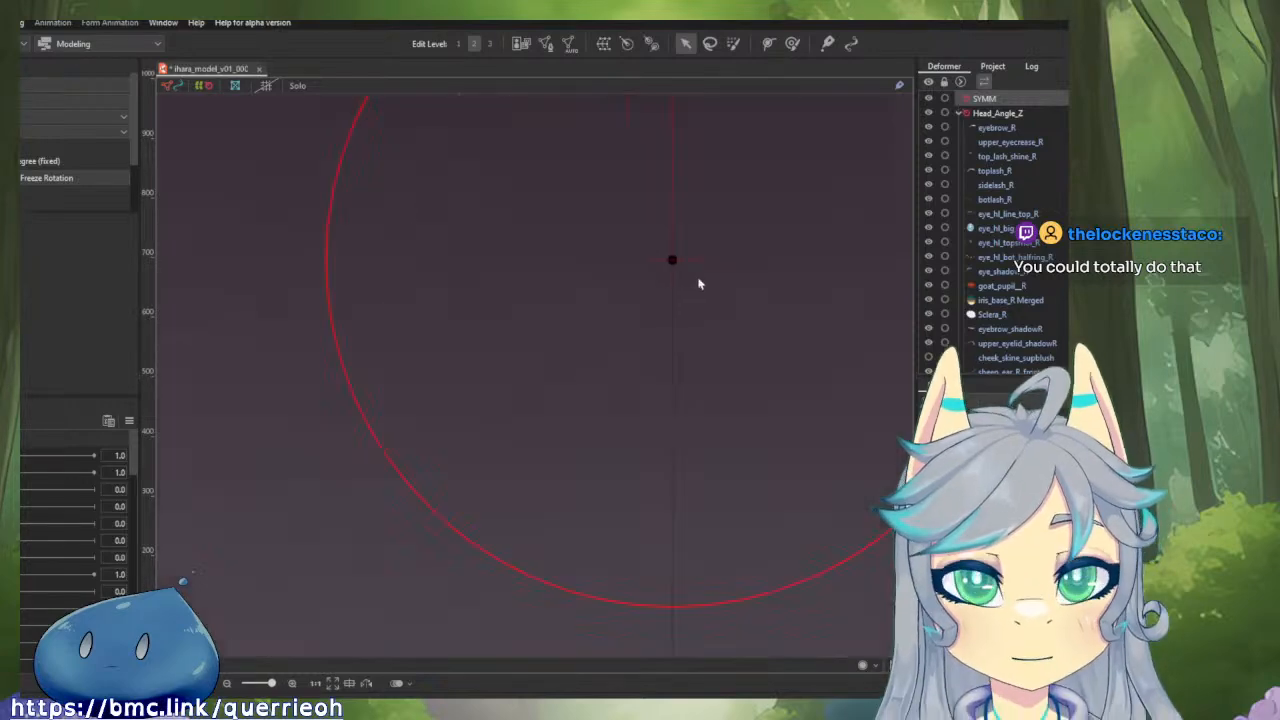
{"action": "left_click", "coordinate": [945, 99]}
{"action": "scroll", "coordinate": [762, 218], "scroll_direction": "down", "scroll_amount": 1}
{"action": "left_click_drag", "start_coordinate": [762, 218], "coordinate": [698, 384]}
{"action": "scroll", "coordinate": [698, 384], "scroll_direction": "down", "scroll_amount": 3}
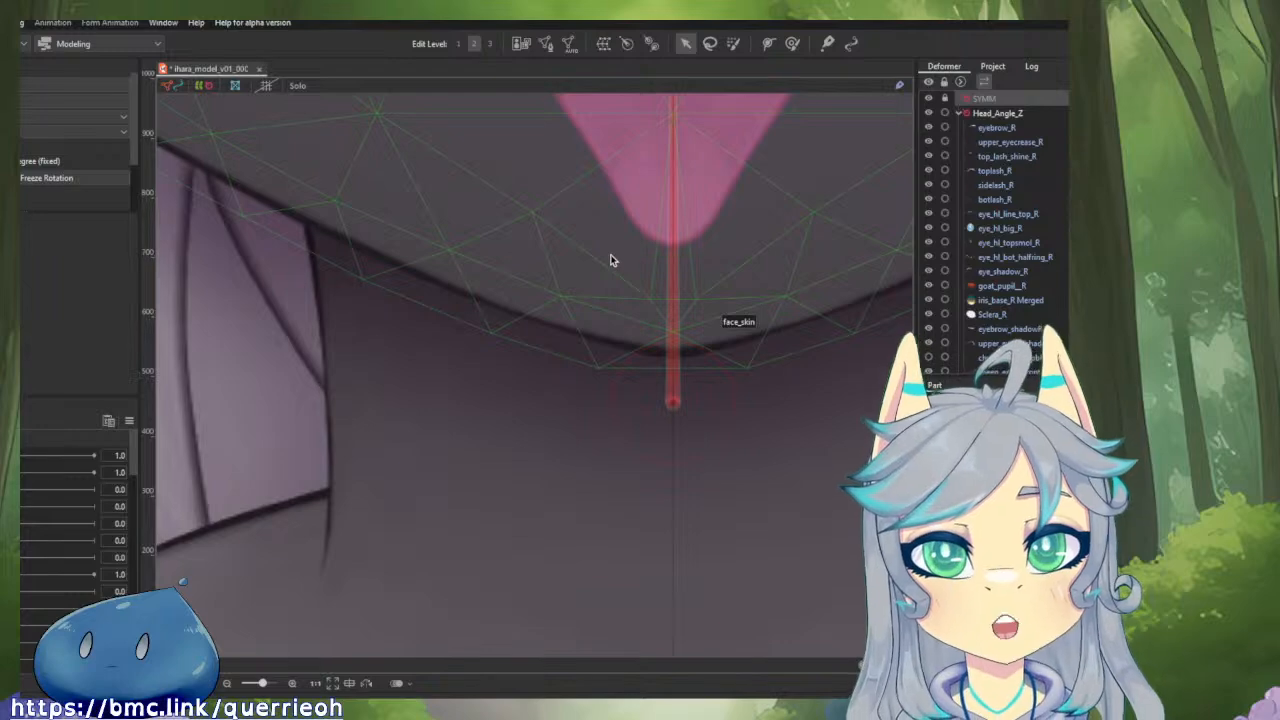
{"action": "scroll", "coordinate": [612, 475], "scroll_direction": "down", "scroll_amount": 5}
{"action": "scroll", "coordinate": [612, 475], "scroll_direction": "down", "scroll_amount": 3}
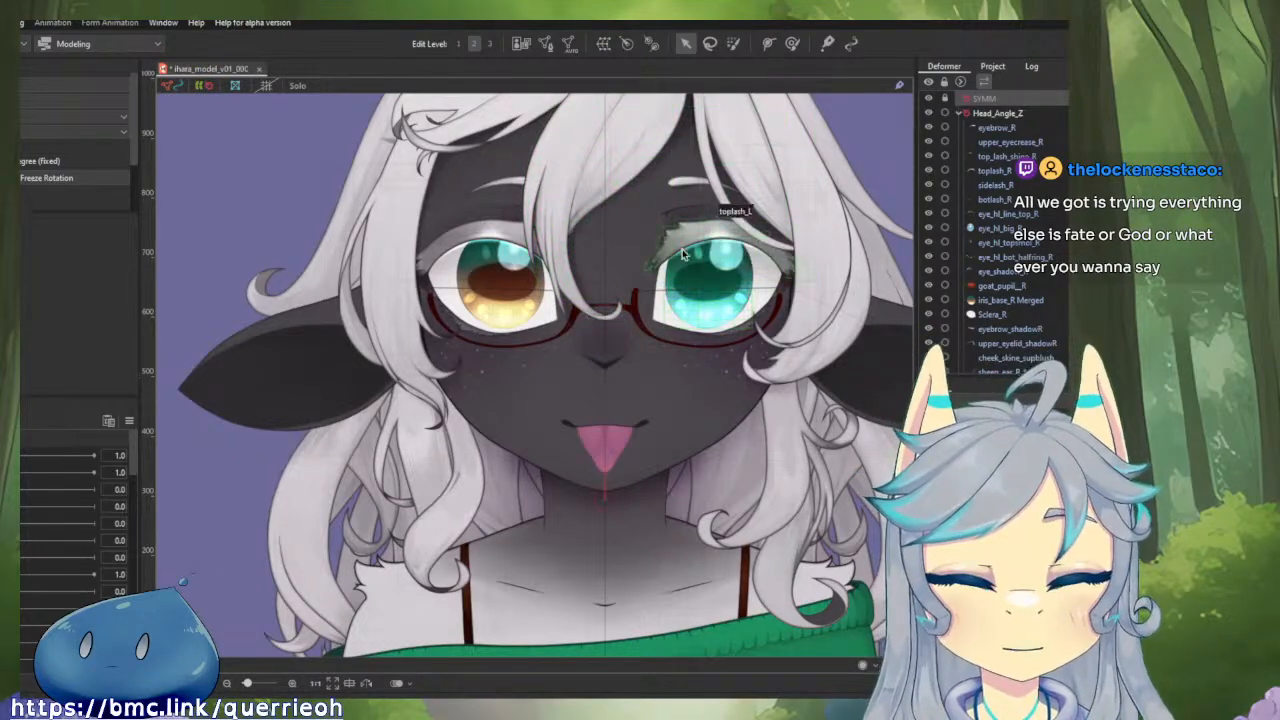
{"action": "left_click_drag", "start_coordinate": [684, 256], "coordinate": [612, 247]}
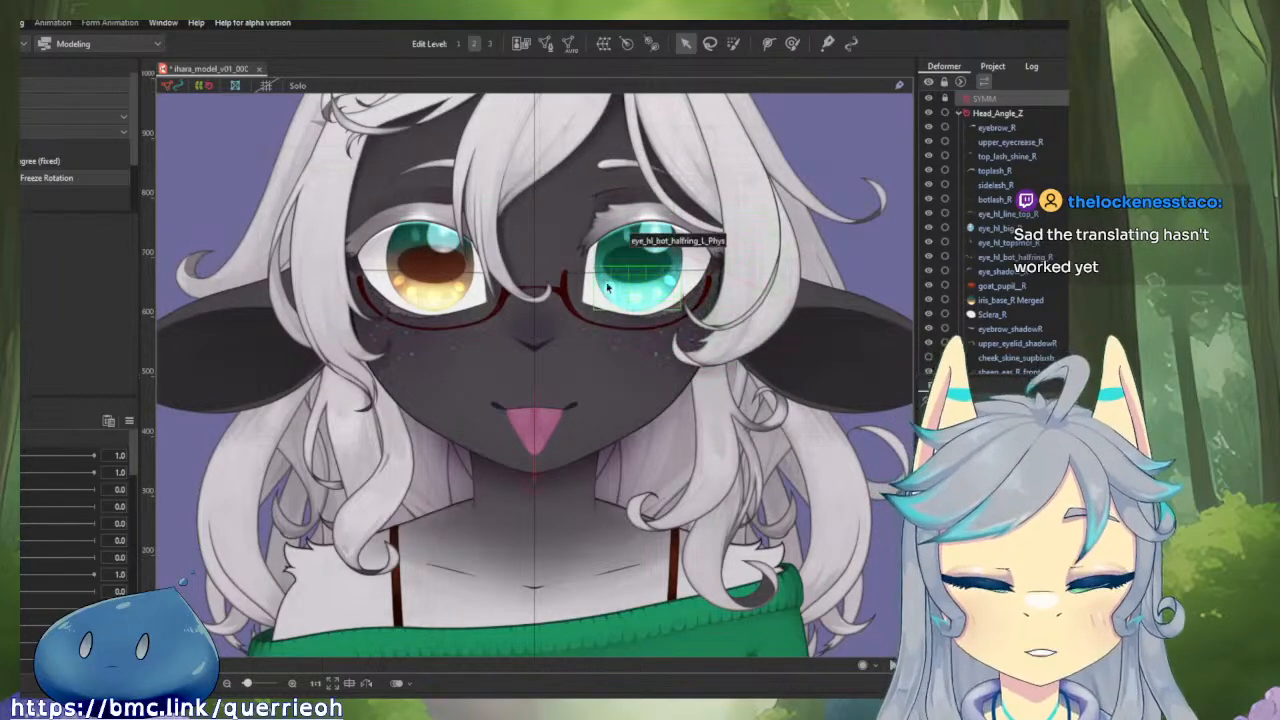
Open the tongue_out mesh for editing and erase its half on the right side of the centre line.
{"action": "scroll", "coordinate": [588, 487], "scroll_direction": "up", "scroll_amount": 5}
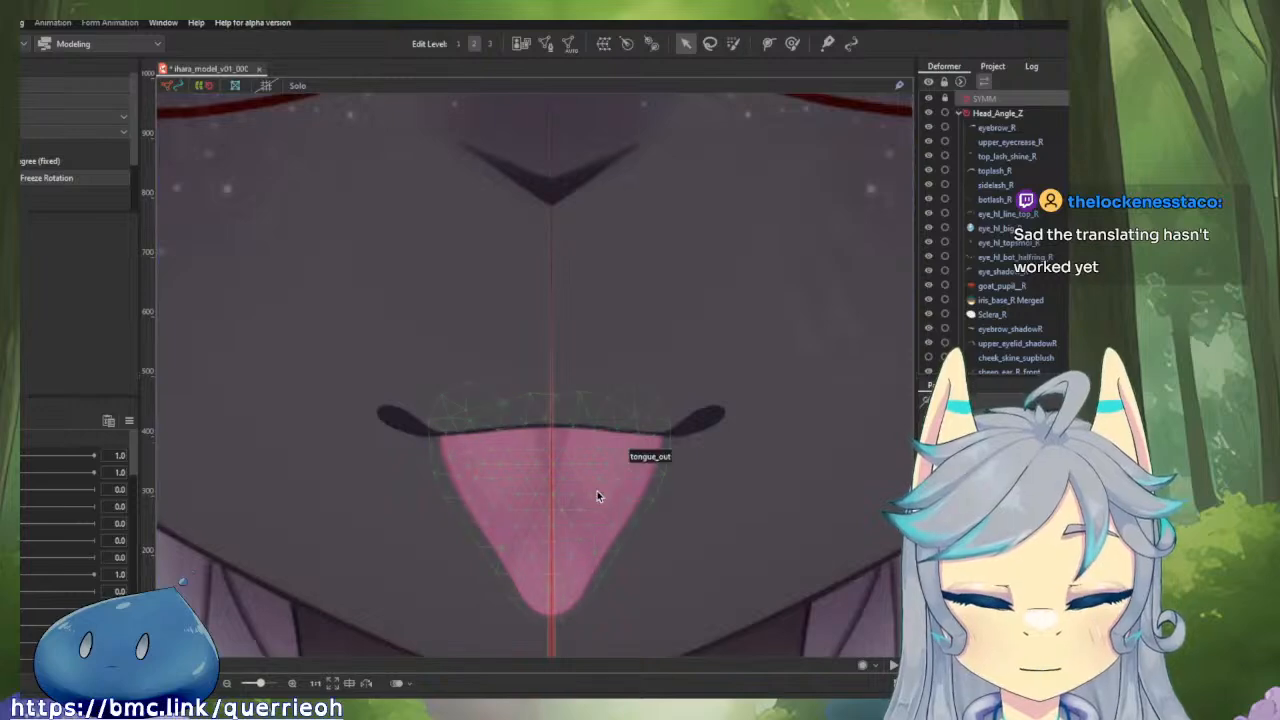
{"action": "left_click", "coordinate": [599, 494]}
{"action": "scroll", "coordinate": [571, 466], "scroll_direction": "up", "scroll_amount": 3}
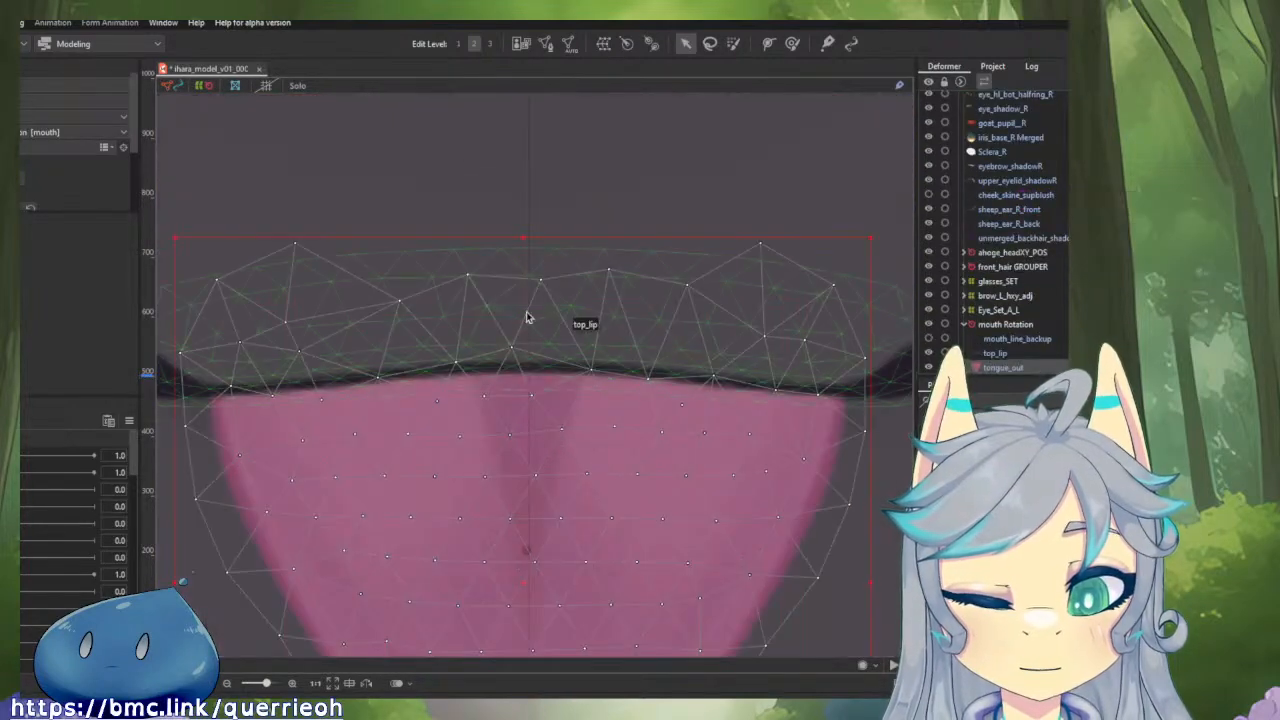
{"action": "left_click", "coordinate": [544, 44]}
{"action": "scroll", "coordinate": [745, 272], "scroll_direction": "down", "scroll_amount": 3}
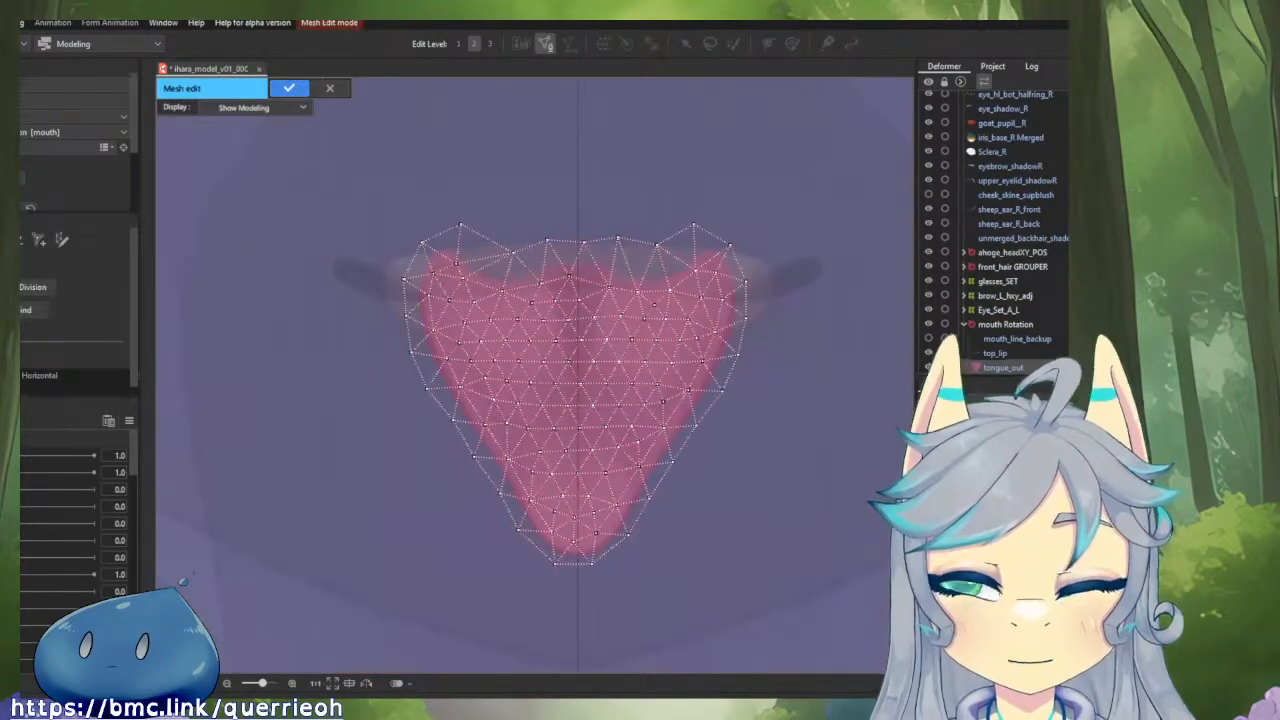
{"action": "mouse_move", "coordinate": [729, 251]}
{"action": "left_mouse_down"}
{"action": "mouse_move", "coordinate": [733, 287]}
{"action": "mouse_move", "coordinate": [691, 252]}
{"action": "mouse_move", "coordinate": [687, 271]}
{"action": "mouse_move", "coordinate": [706, 583]}
{"action": "left_mouse_up"}
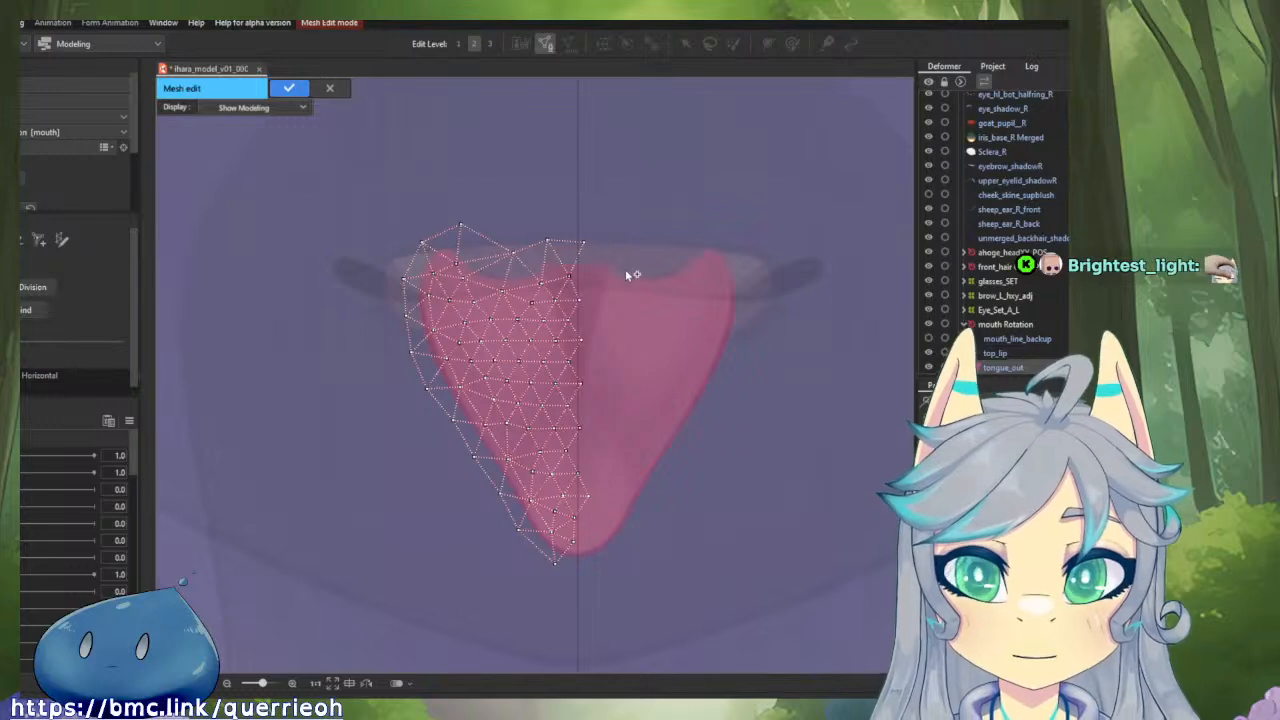
Remove the leftover top vertex beyond the centre line and move the neighbouring top vertex slightly towards the centre.
{"action": "scroll", "coordinate": [630, 230], "scroll_direction": "up", "scroll_amount": 4}
{"action": "left_click_drag", "start_coordinate": [660, 274], "coordinate": [709, 194]}
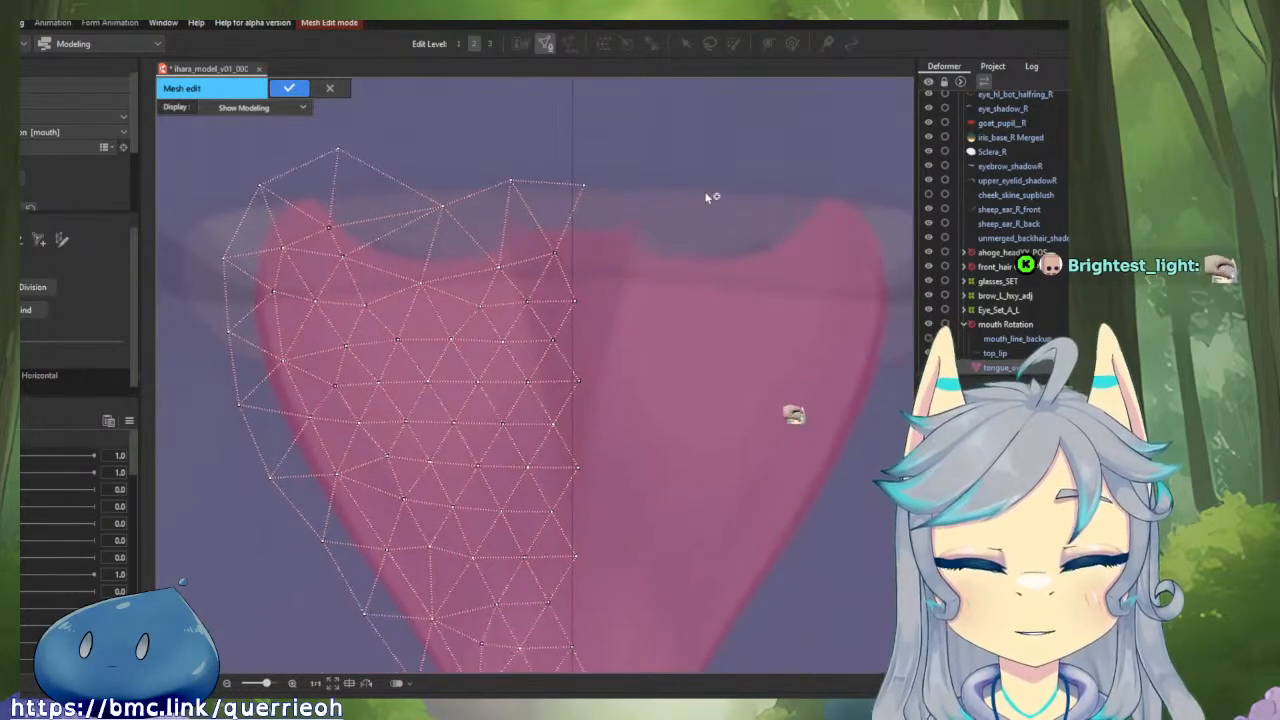
{"action": "key", "text": "ctrl+z"}
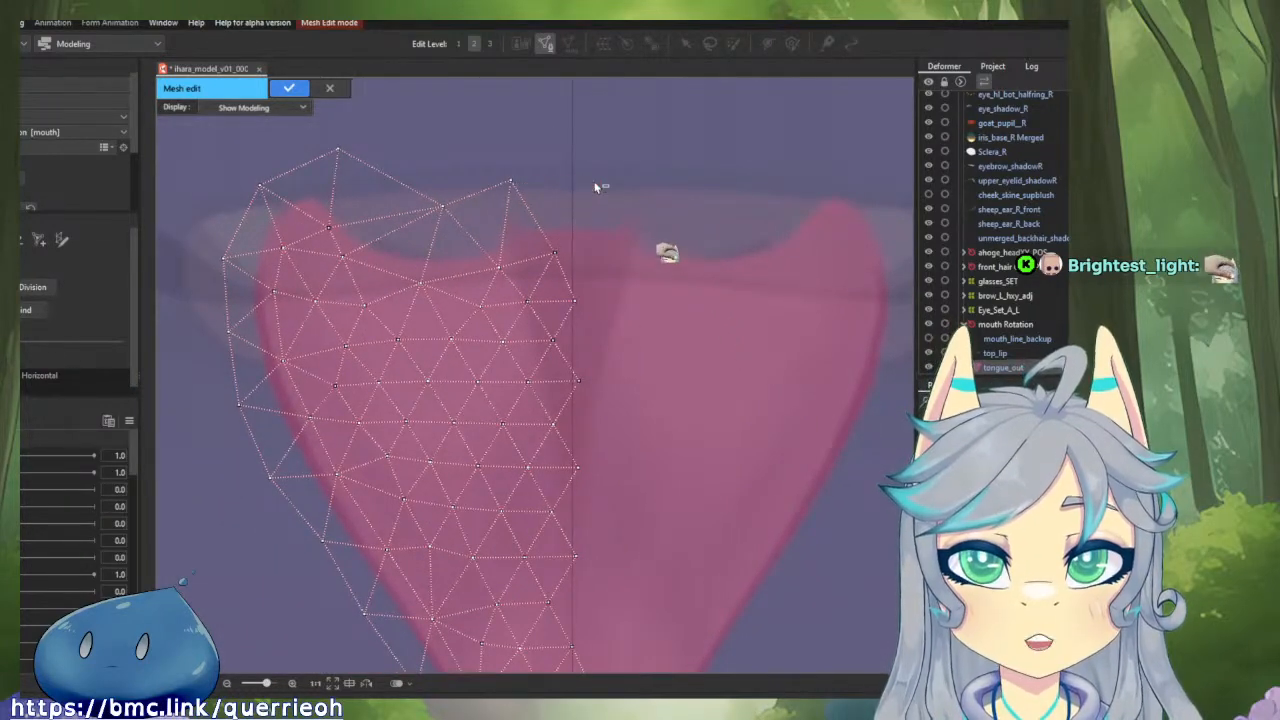
{"action": "left_click_drag", "start_coordinate": [513, 187], "coordinate": [531, 196]}
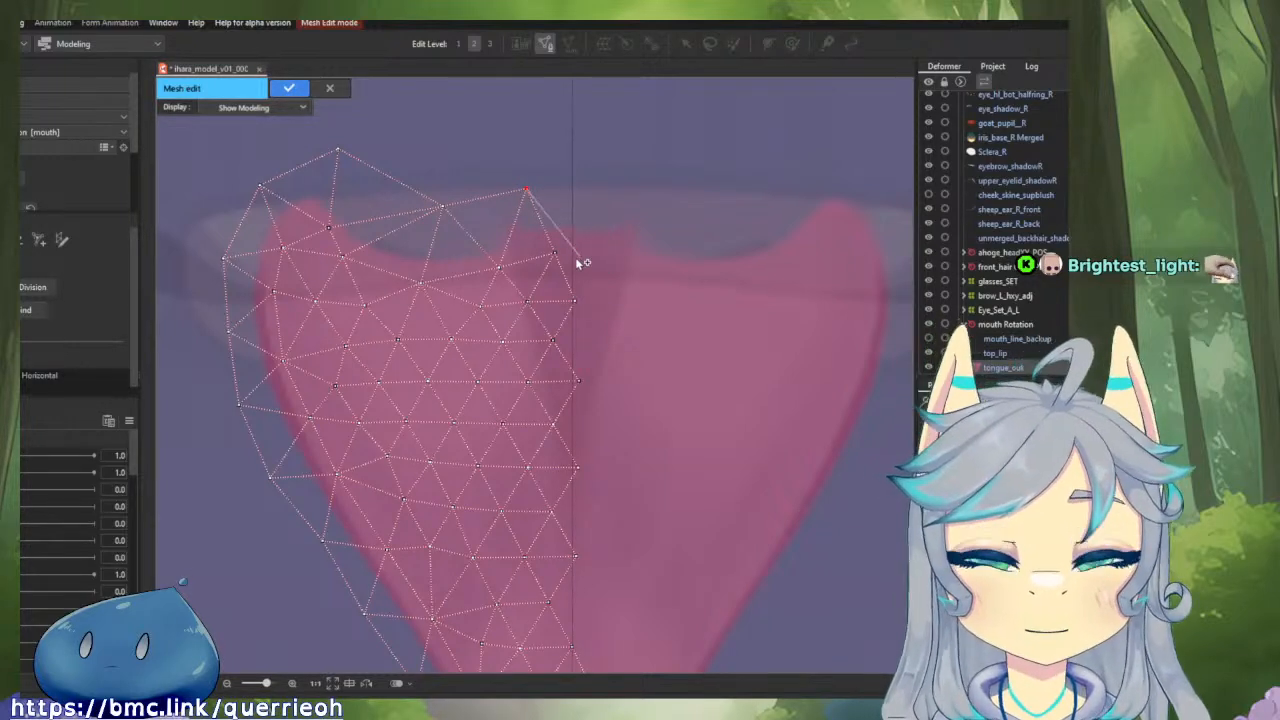
Align the inner edge vertices along the upper and middle tongue mesh with the vertical centre line.
{"action": "scroll", "coordinate": [556, 261], "scroll_direction": "up", "scroll_amount": 2}
{"action": "left_click", "coordinate": [589, 320]}
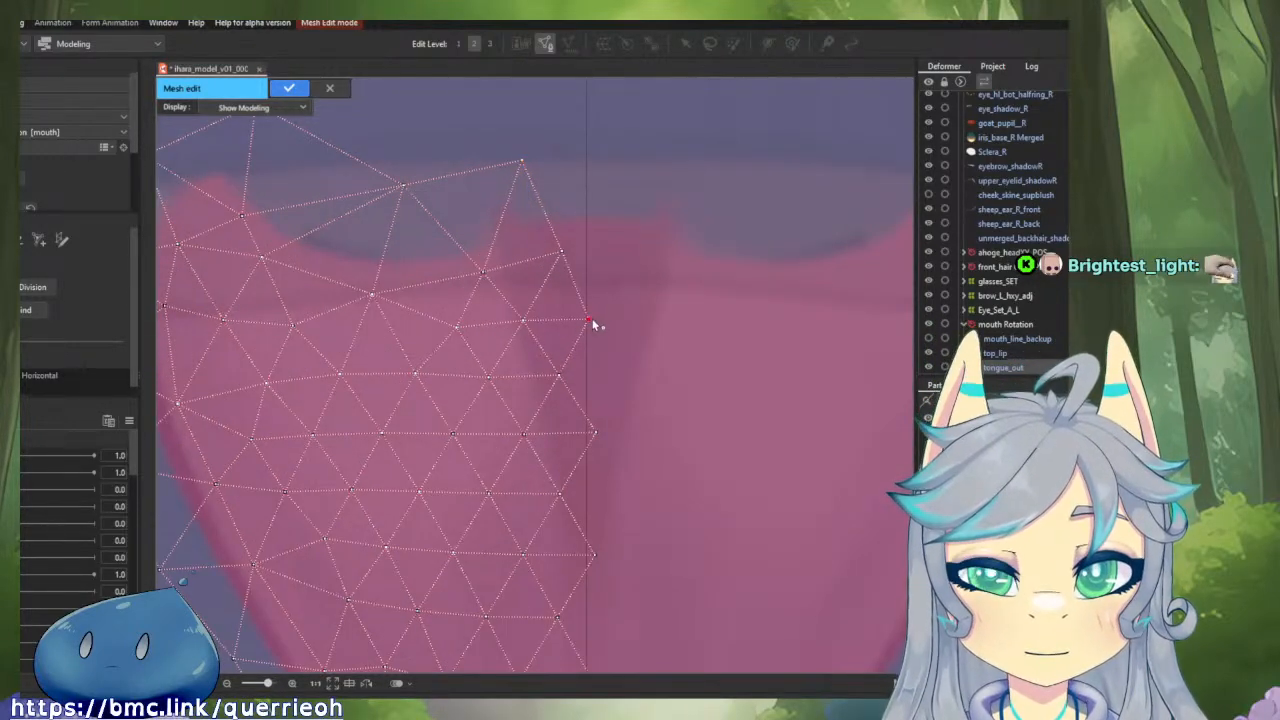
{"action": "left_click", "coordinate": [596, 434]}
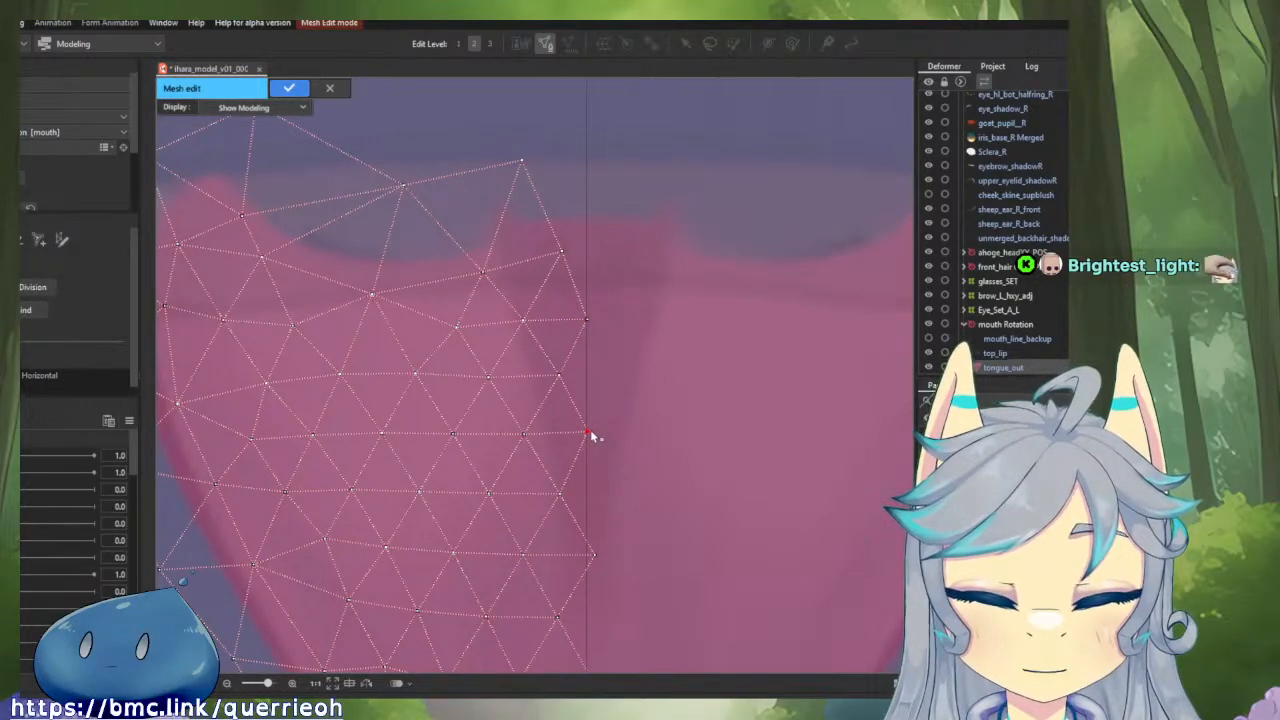
{"action": "scroll", "coordinate": [657, 357], "scroll_direction": "up", "scroll_amount": 5}
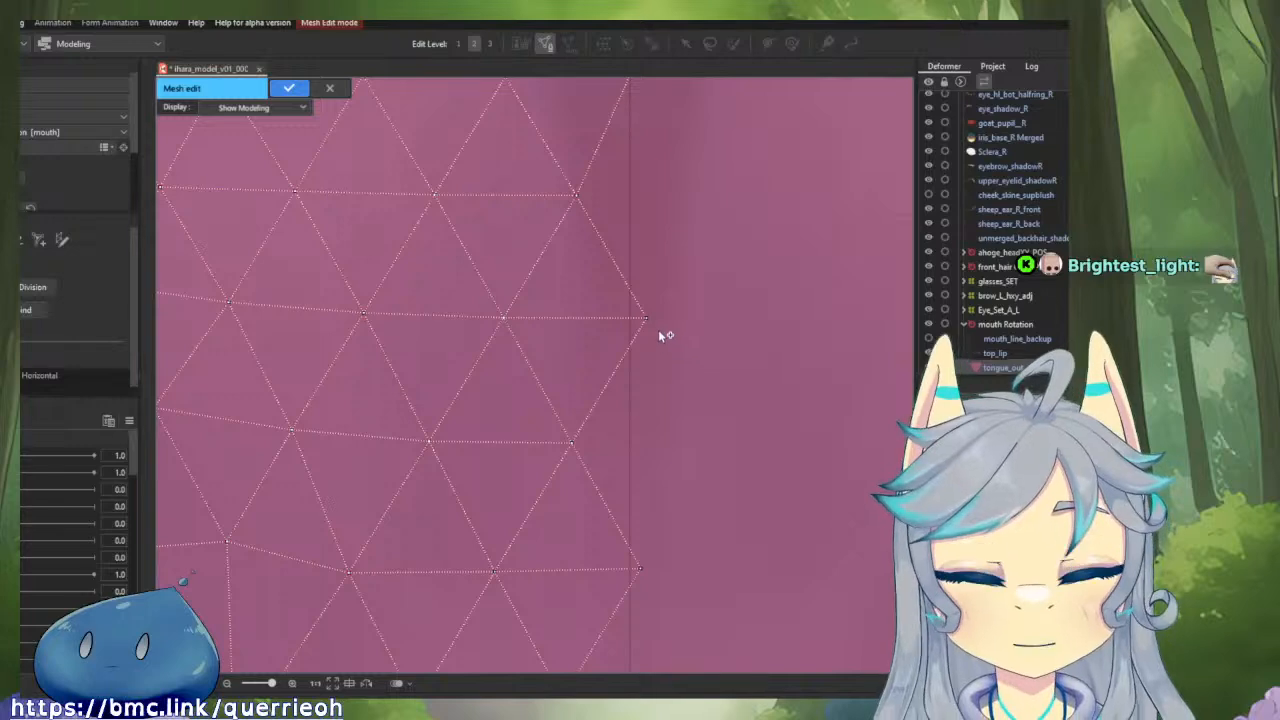
{"action": "left_click_drag", "start_coordinate": [646, 318], "coordinate": [639, 319]}
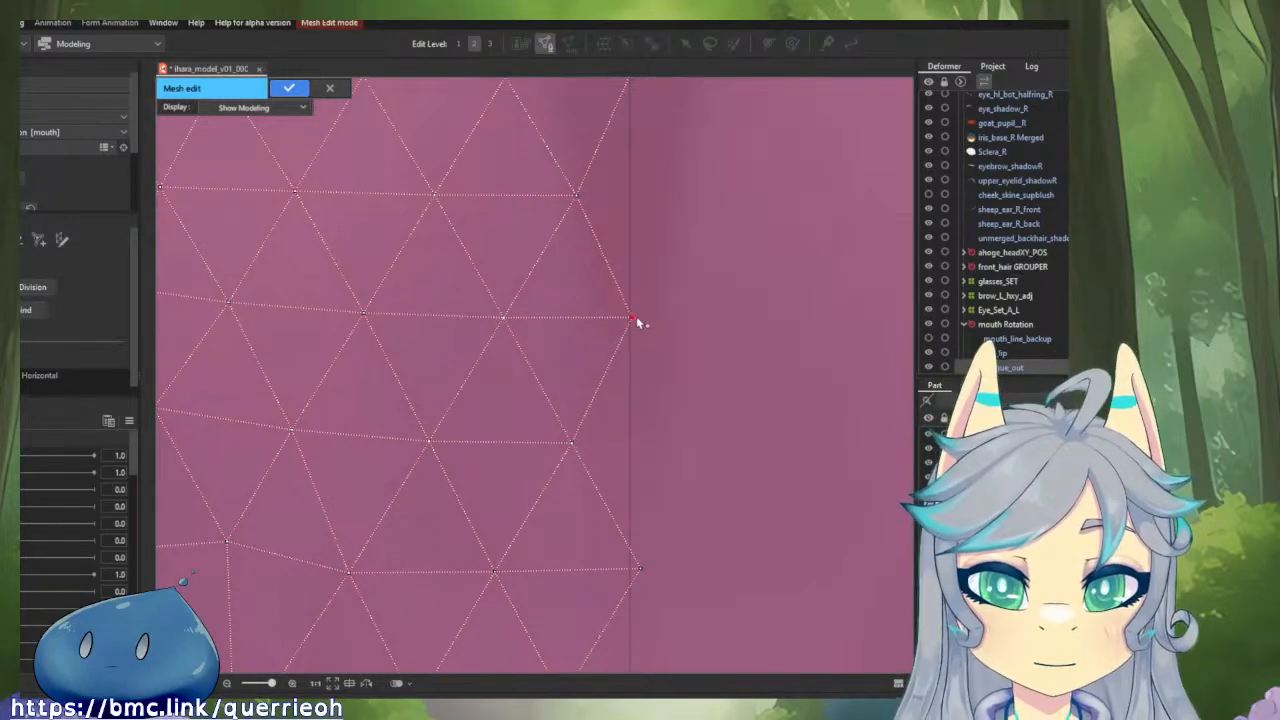
{"action": "left_click_drag", "start_coordinate": [690, 488], "coordinate": [700, 254]}
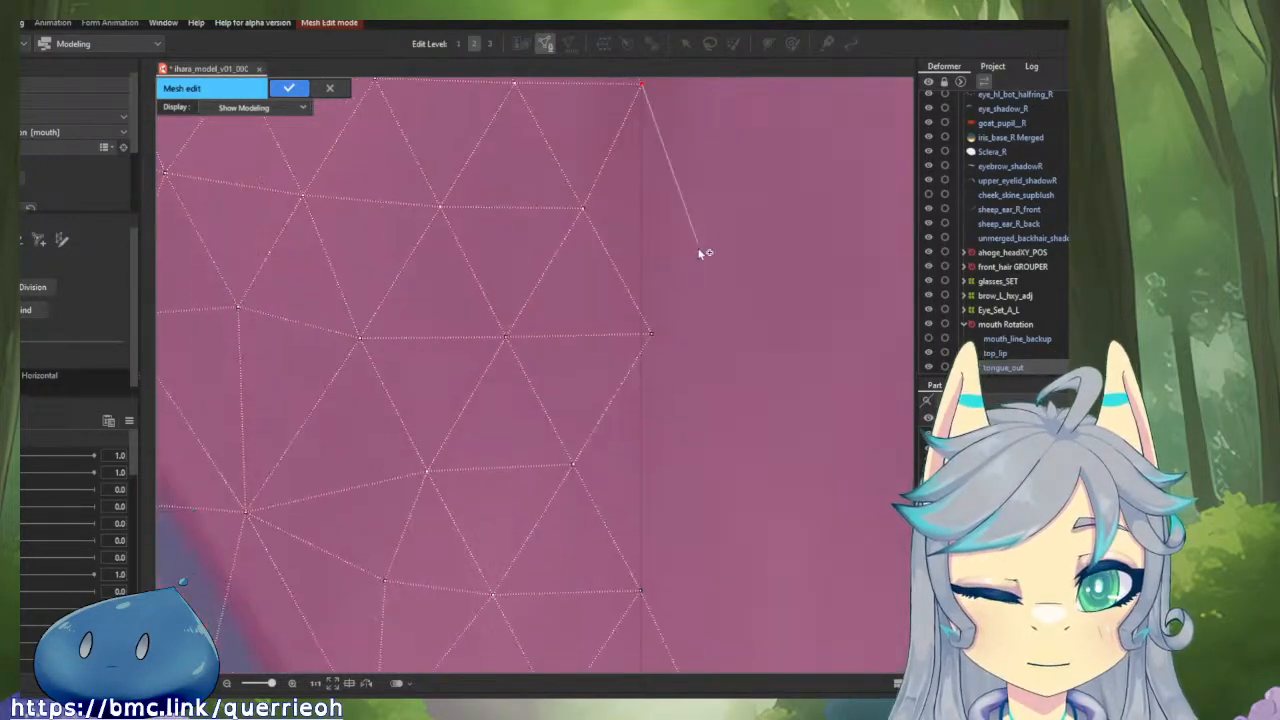
{"action": "left_click_drag", "start_coordinate": [658, 336], "coordinate": [648, 338]}
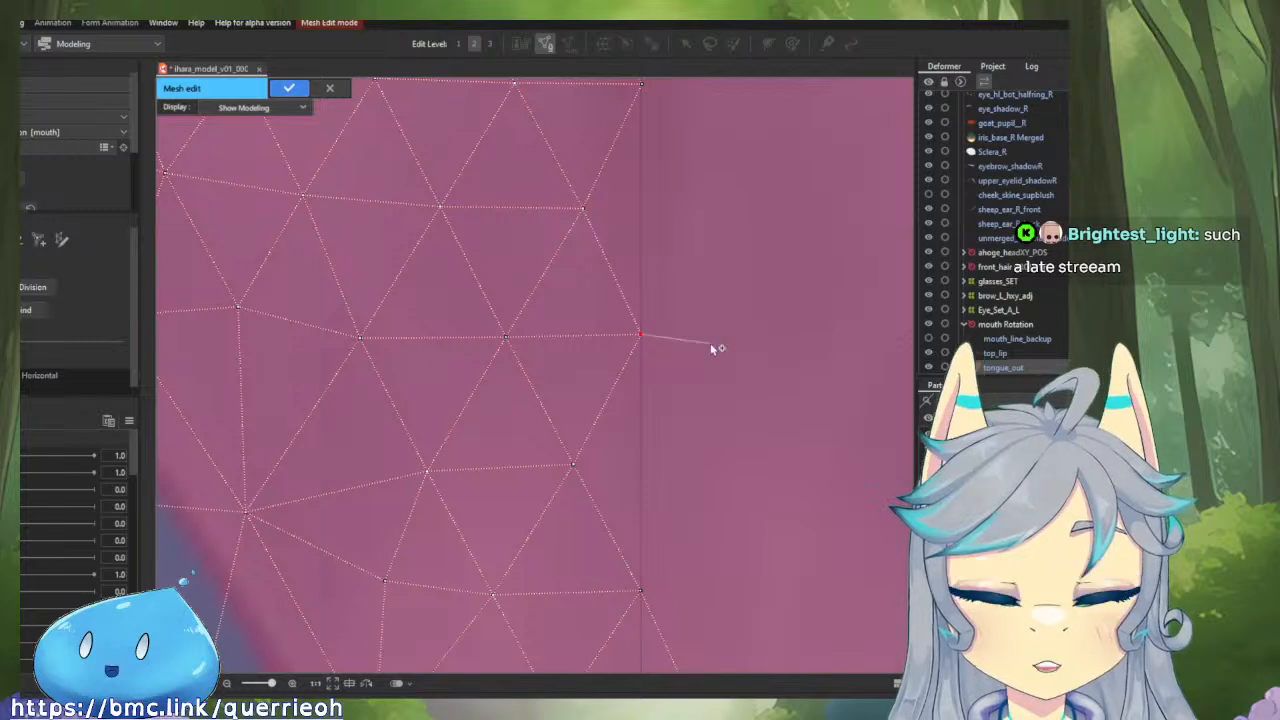
Erase the lower vertex that sticks out past the centre line and move the next one down onto the line.
{"action": "left_click_drag", "start_coordinate": [691, 483], "coordinate": [642, 362]}
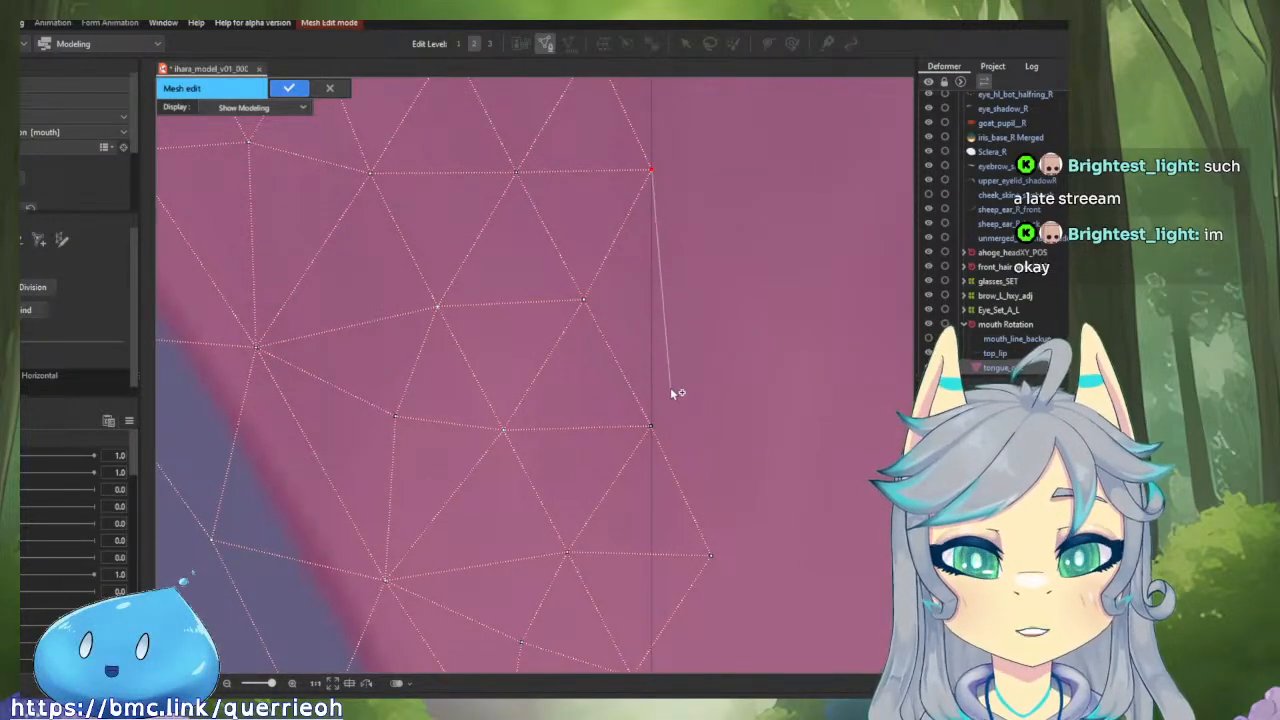
{"action": "left_click", "coordinate": [651, 426]}
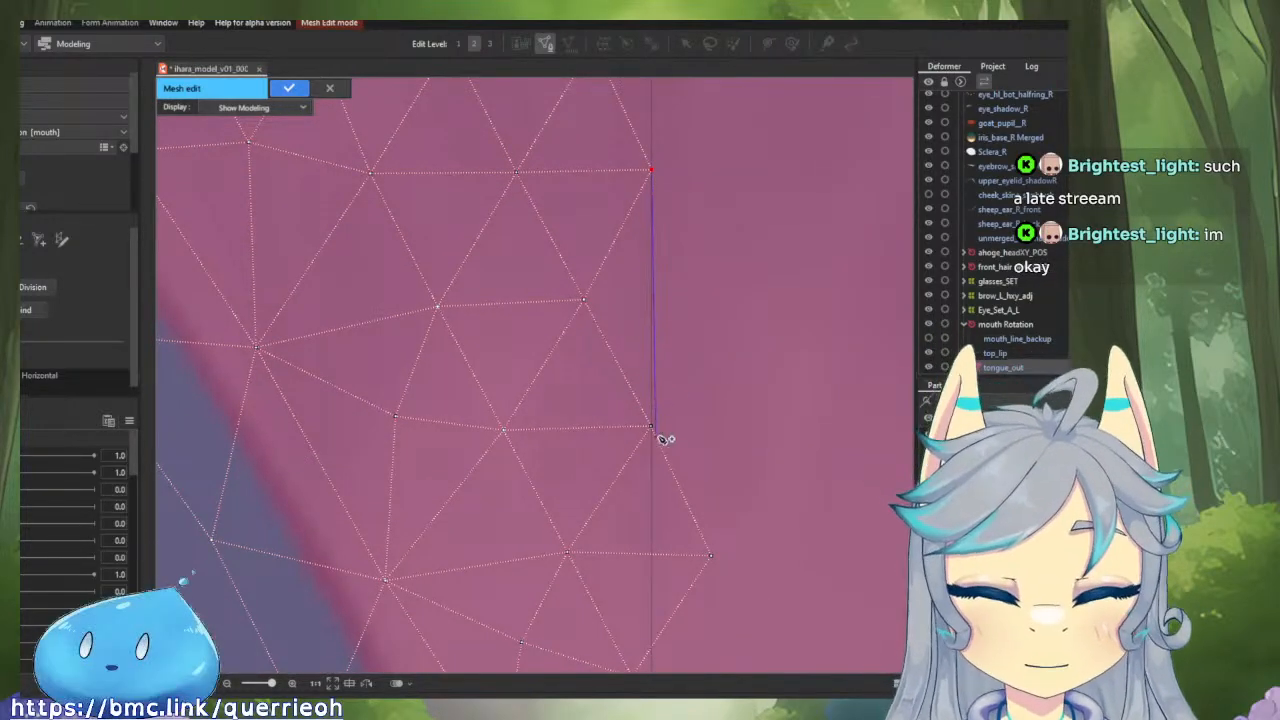
{"action": "left_click", "coordinate": [711, 555], "text": "alt"}
{"action": "left_click_drag", "start_coordinate": [711, 491], "coordinate": [693, 306]}
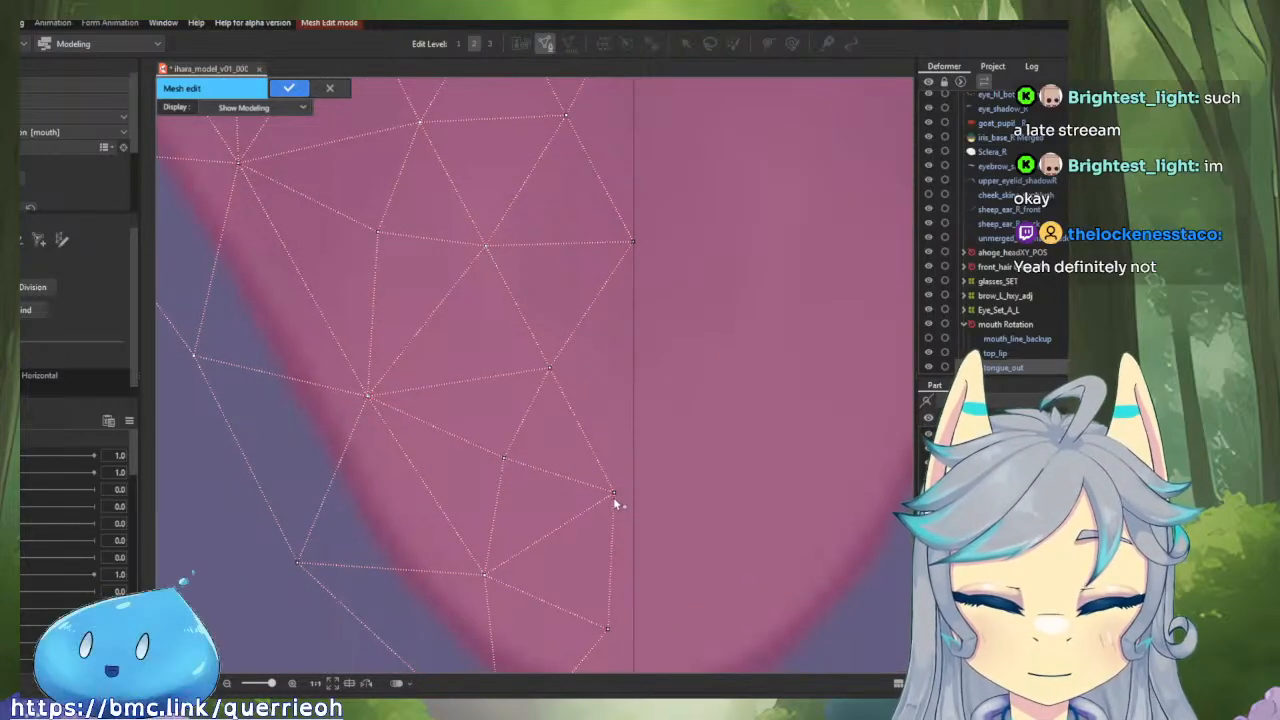
{"action": "left_click_drag", "start_coordinate": [613, 493], "coordinate": [636, 493]}
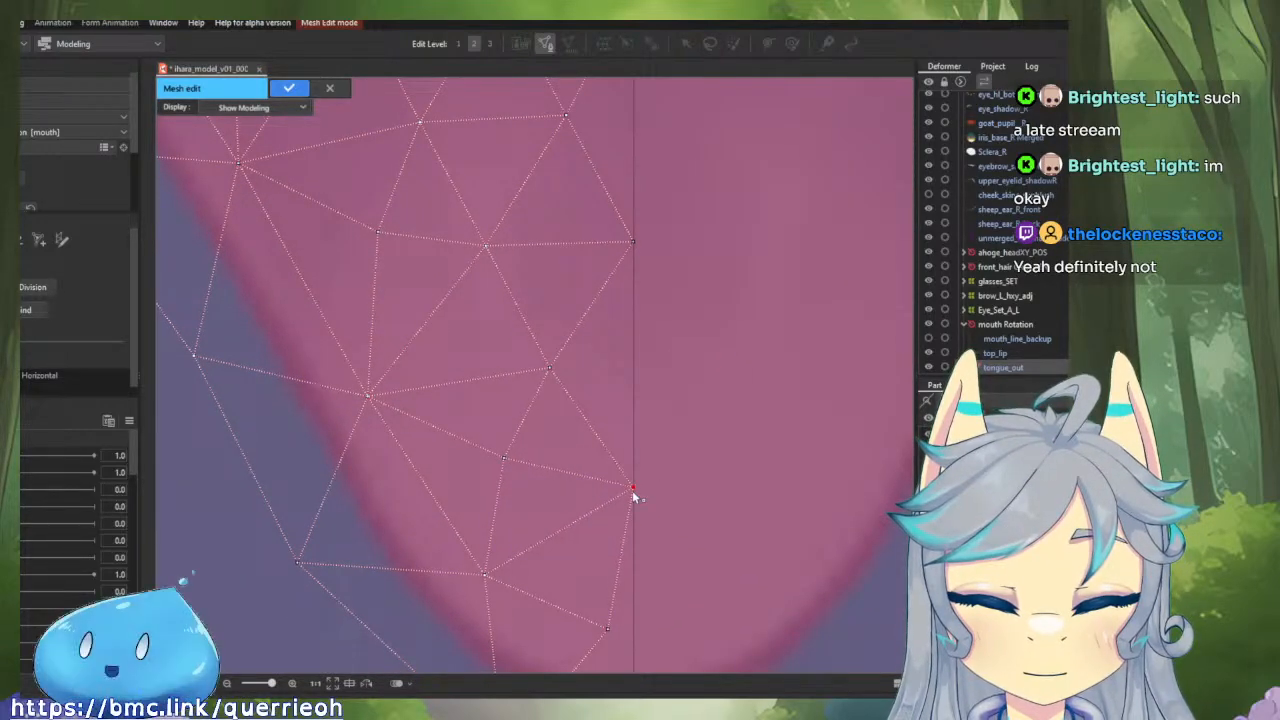
Reposition the inner vertices near the tongue tip to even out the triangles, moving the lowest one away from the centre line.
{"action": "left_click_drag", "start_coordinate": [731, 535], "coordinate": [731, 331]}
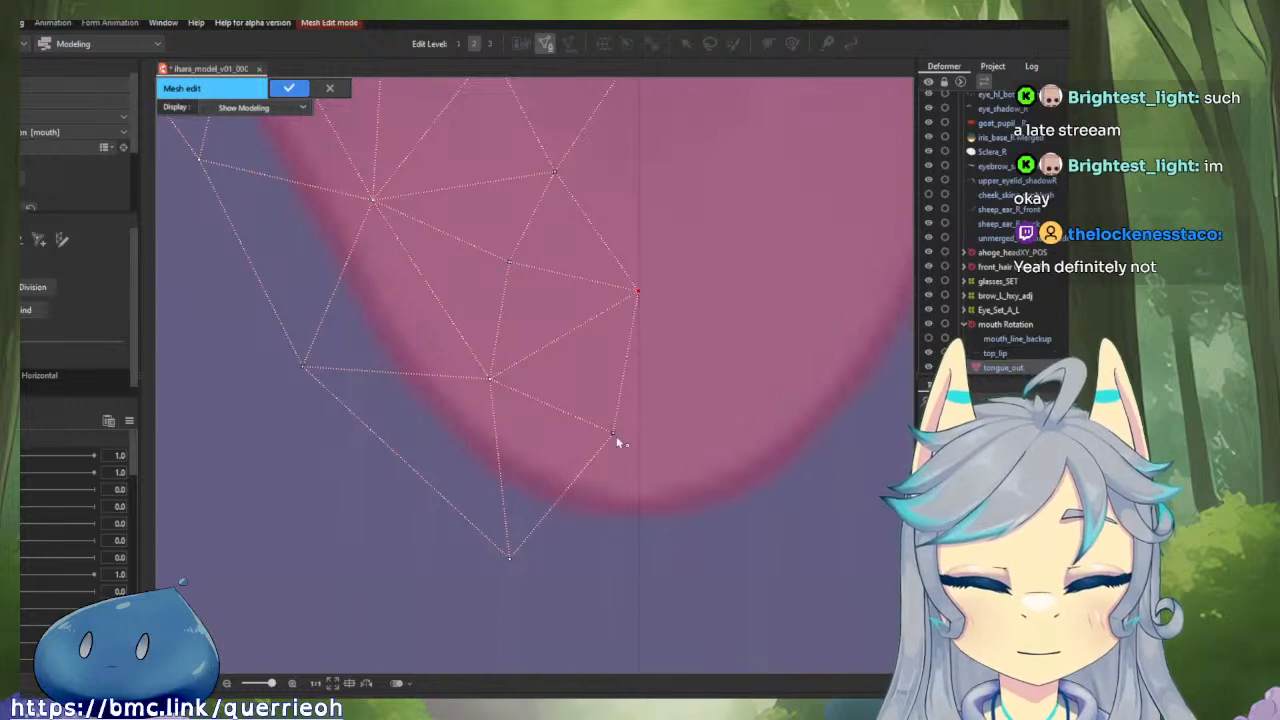
{"action": "mouse_move", "coordinate": [613, 433]}
{"action": "left_mouse_down"}
{"action": "mouse_move", "coordinate": [600, 437]}
{"action": "mouse_move", "coordinate": [607, 450]}
{"action": "left_mouse_up"}
{"action": "left_click_drag", "start_coordinate": [488, 377], "coordinate": [460, 358]}
{"action": "left_click_drag", "start_coordinate": [374, 200], "coordinate": [380, 217]}
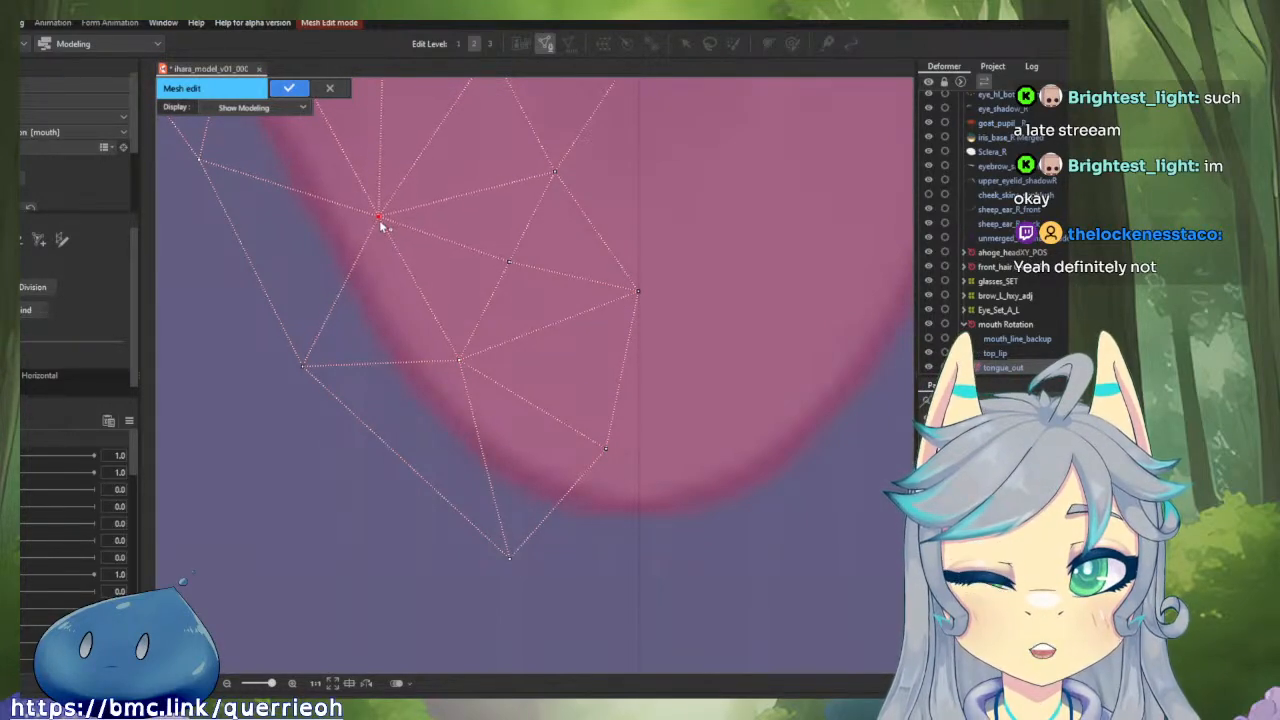
{"action": "left_click_drag", "start_coordinate": [510, 263], "coordinate": [509, 246]}
{"action": "scroll", "coordinate": [565, 214], "scroll_direction": "down", "scroll_amount": 3}
{"action": "left_click_drag", "start_coordinate": [566, 217], "coordinate": [591, 385]}
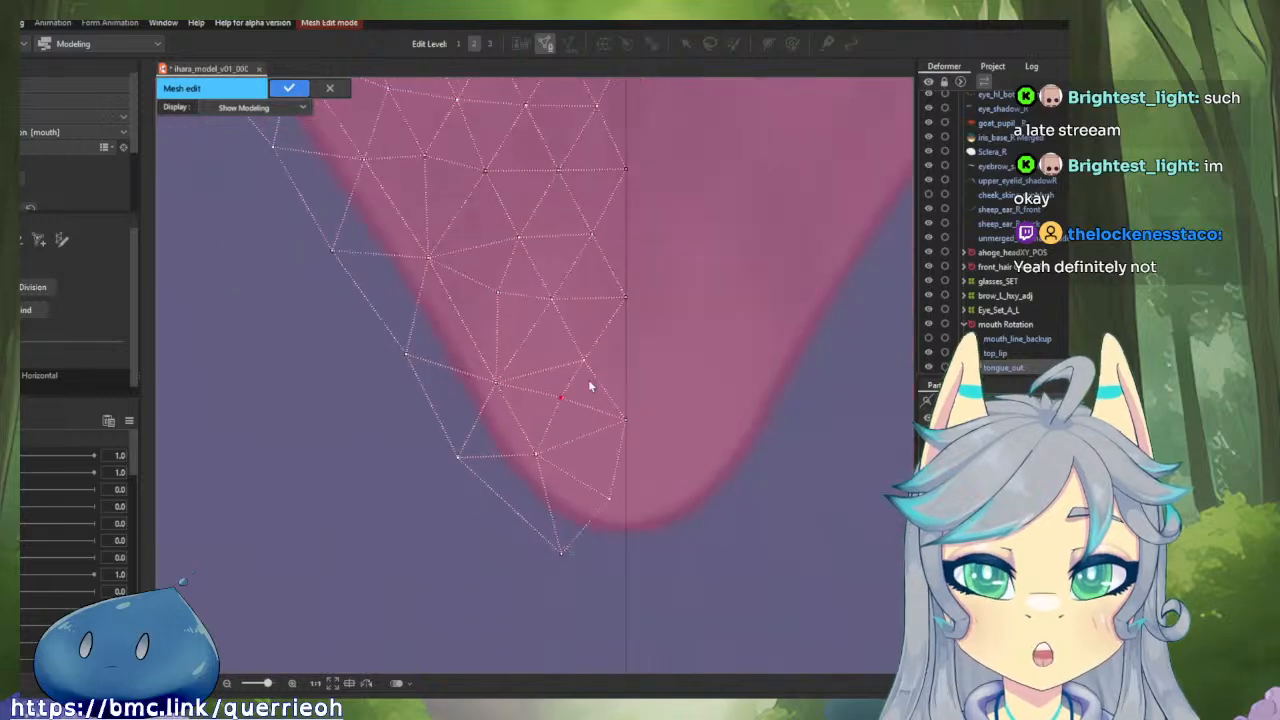
{"action": "left_click_drag", "start_coordinate": [735, 467], "coordinate": [724, 417]}
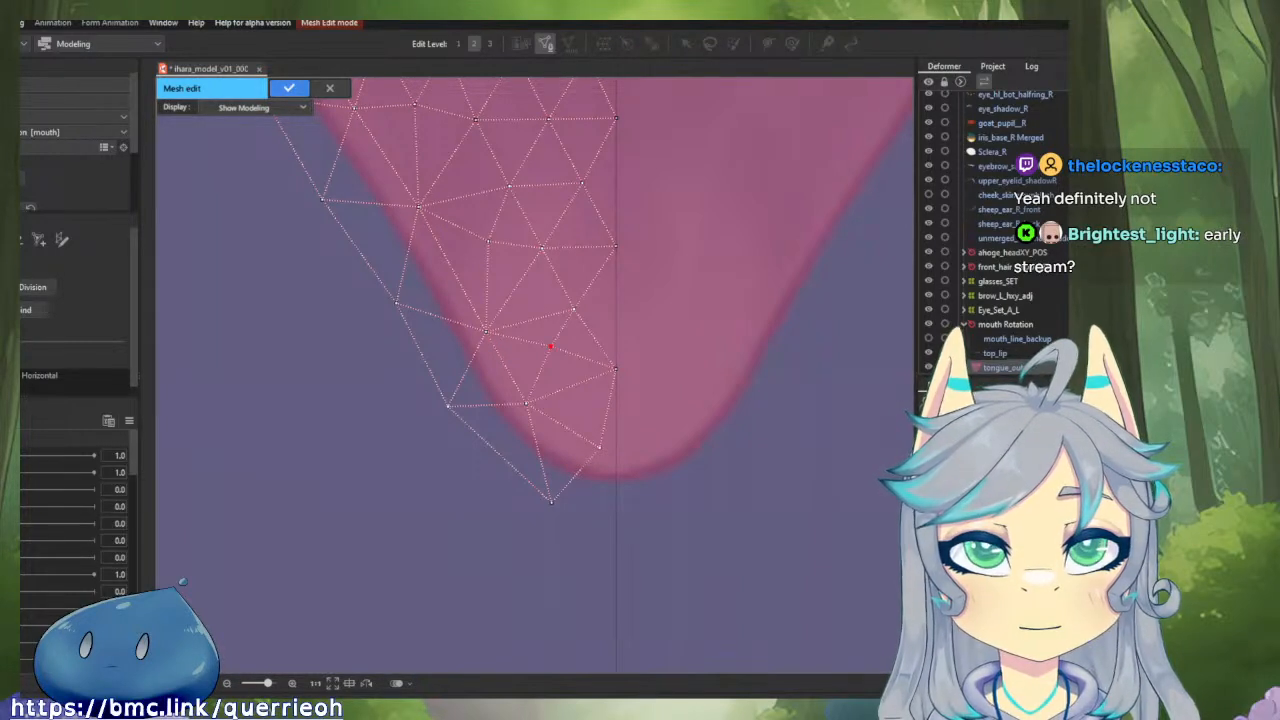
{"action": "left_click_drag", "start_coordinate": [716, 320], "coordinate": [713, 372]}
{"action": "left_click", "coordinate": [737, 352]}
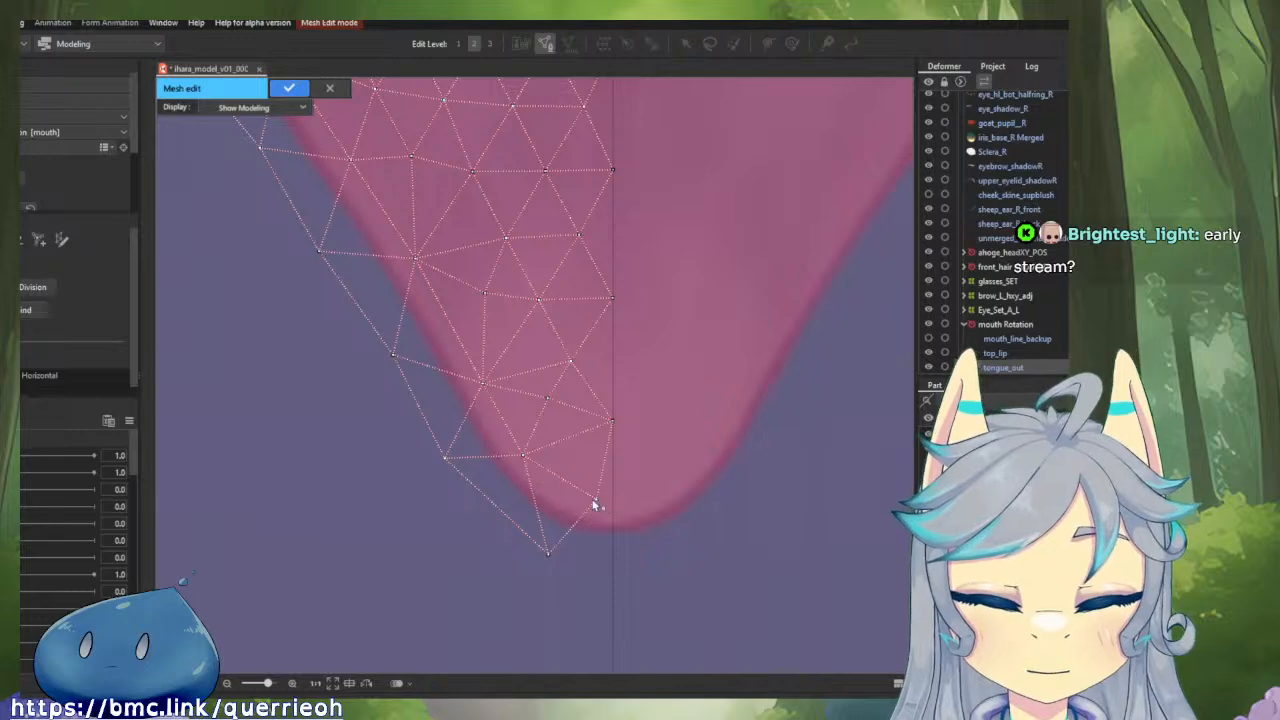
{"action": "left_click_drag", "start_coordinate": [594, 506], "coordinate": [572, 503]}
Pull the outer boundary vertices near the tongue tip inward so they sit closer to the tongue's outline.
{"action": "scroll", "coordinate": [609, 420], "scroll_direction": "down", "scroll_amount": 5}
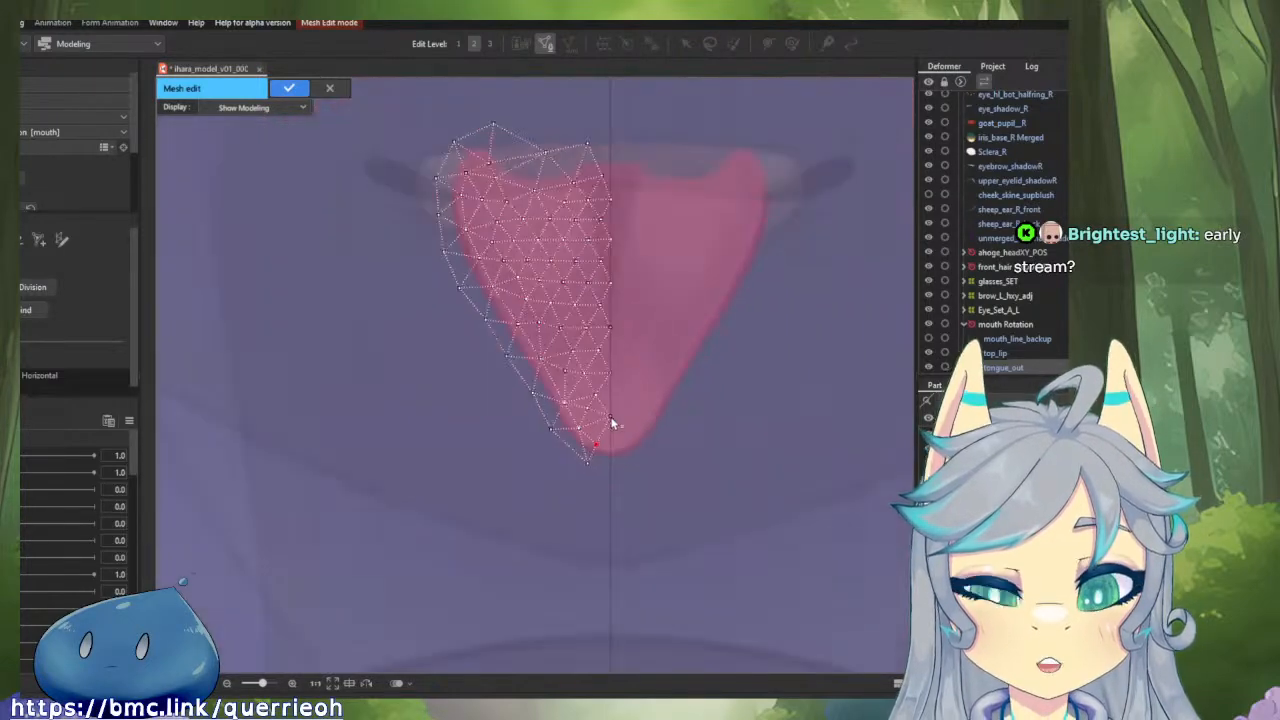
{"action": "scroll", "coordinate": [571, 466], "scroll_direction": "up", "scroll_amount": 5}
{"action": "left_click", "coordinate": [627, 464]}
{"action": "left_click_drag", "start_coordinate": [627, 466], "coordinate": [623, 446]}
{"action": "mouse_move", "coordinate": [531, 371]}
{"action": "left_mouse_down"}
{"action": "mouse_move", "coordinate": [550, 376]}
{"action": "mouse_move", "coordinate": [549, 361]}
{"action": "left_mouse_up"}
{"action": "left_click_drag", "start_coordinate": [502, 302], "coordinate": [574, 411]}
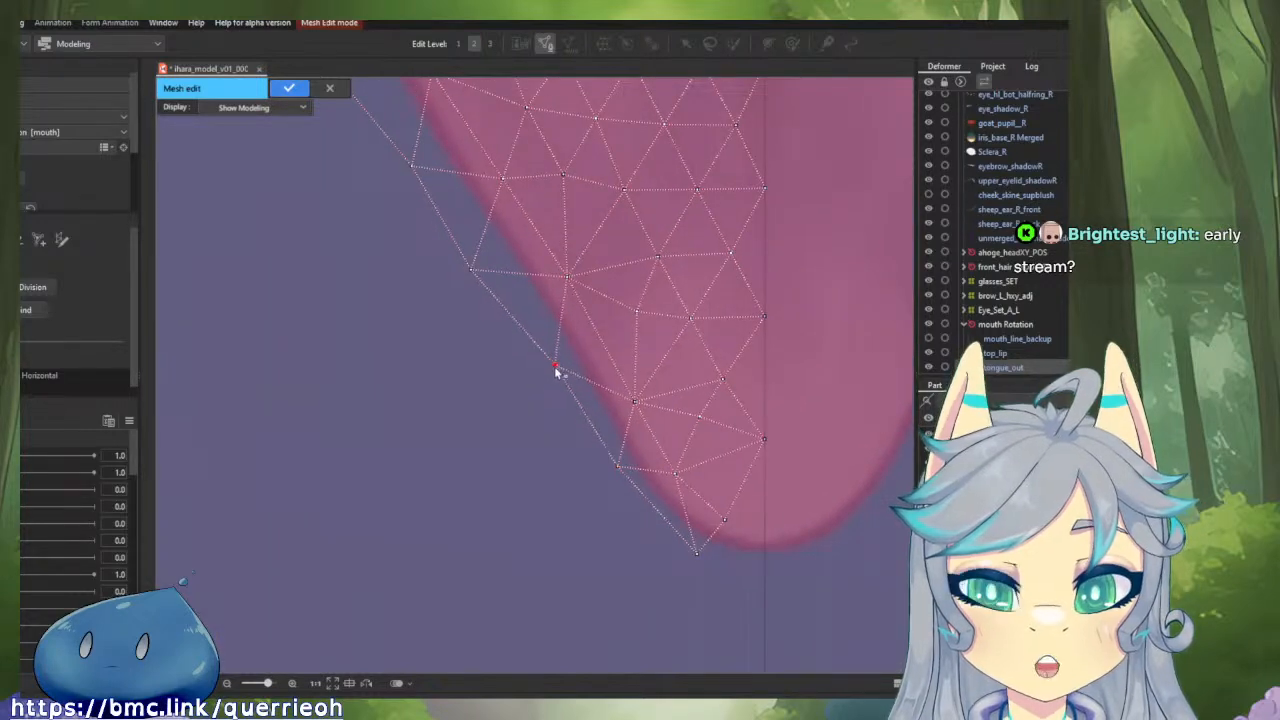
Tighten the outer boundary vertices up the left side of the tongue mesh, evening the margin around the artwork.
{"action": "scroll", "coordinate": [540, 400], "scroll_direction": "up", "scroll_amount": 2}
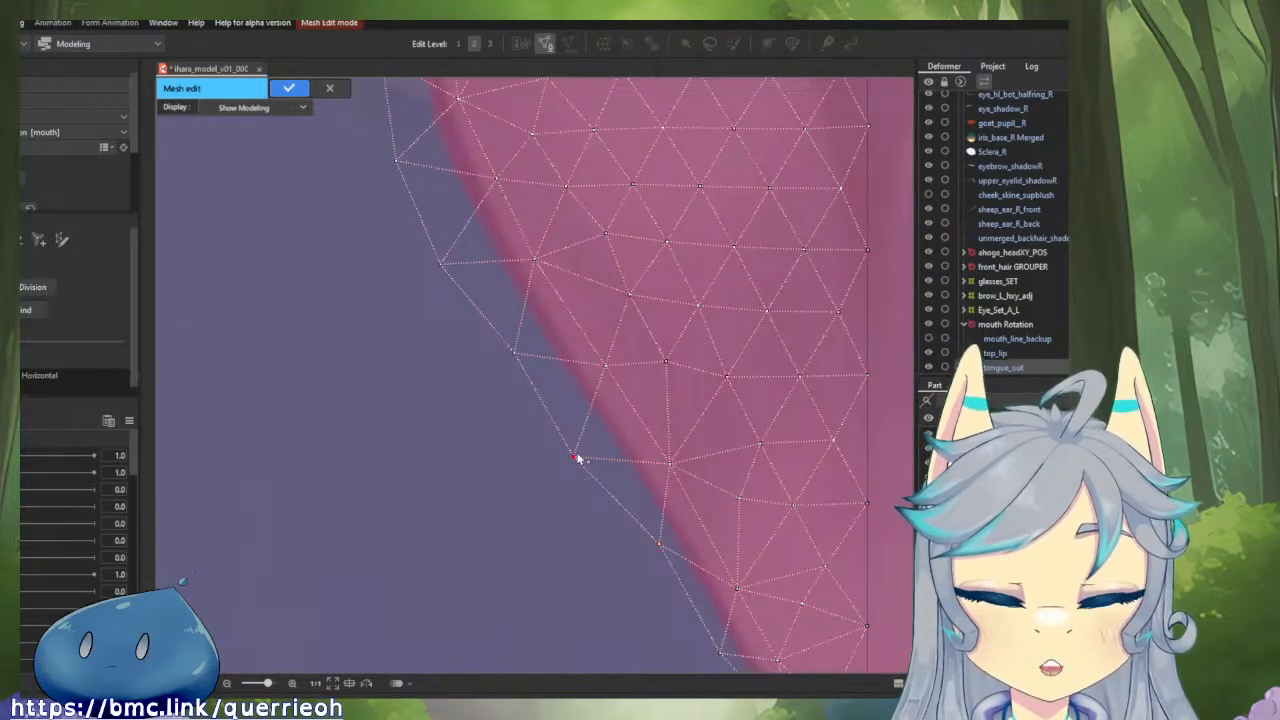
{"action": "left_click_drag", "start_coordinate": [577, 456], "coordinate": [602, 450]}
{"action": "left_click_drag", "start_coordinate": [516, 355], "coordinate": [623, 488]}
{"action": "left_click_drag", "start_coordinate": [533, 407], "coordinate": [566, 396]}
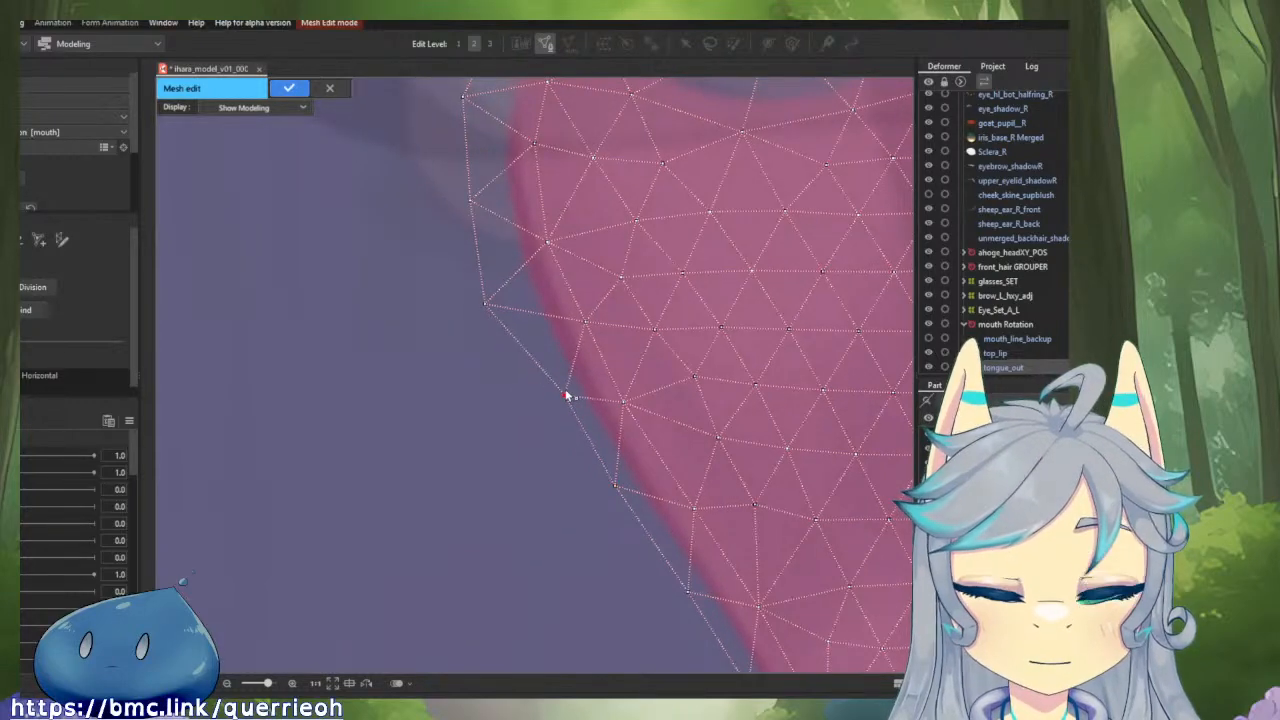
{"action": "left_click_drag", "start_coordinate": [480, 309], "coordinate": [597, 495]}
{"action": "left_click_drag", "start_coordinate": [566, 406], "coordinate": [584, 395]}
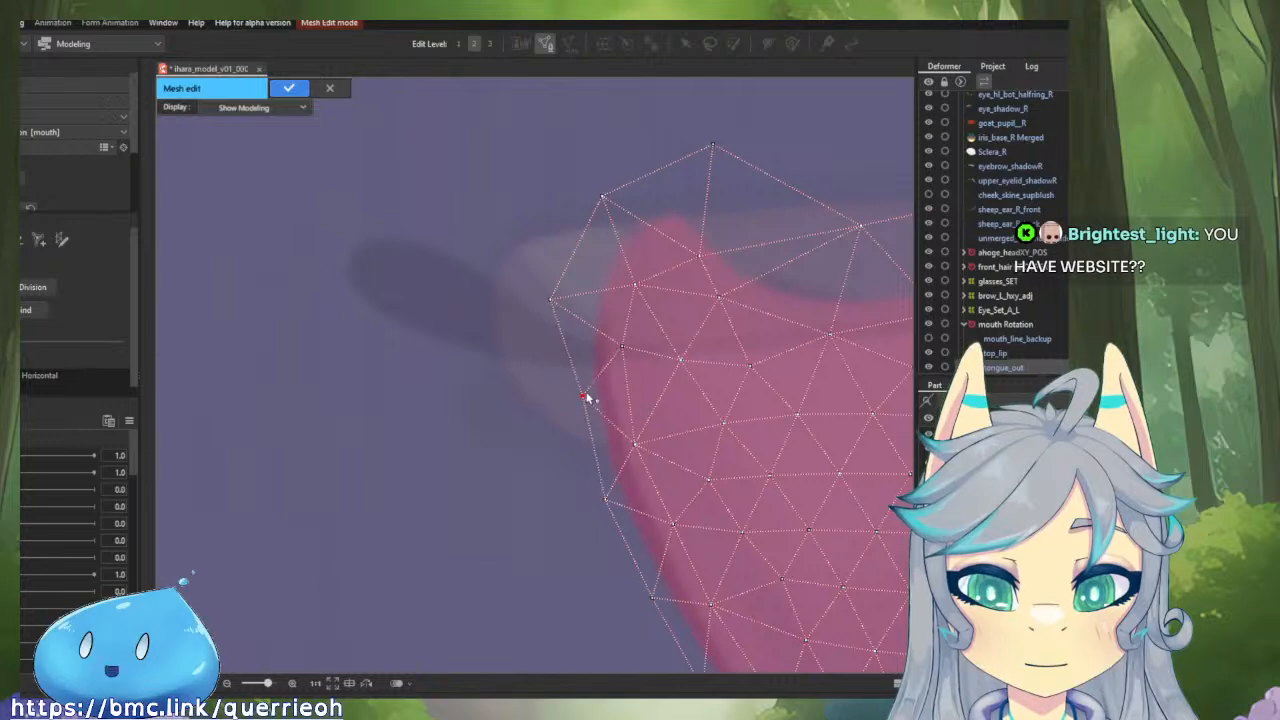
Lower the upper-left corner and peak vertices and raise the dipping one so the mesh's top edge runs smoothly above the tongue.
{"action": "left_click_drag", "start_coordinate": [552, 297], "coordinate": [526, 426]}
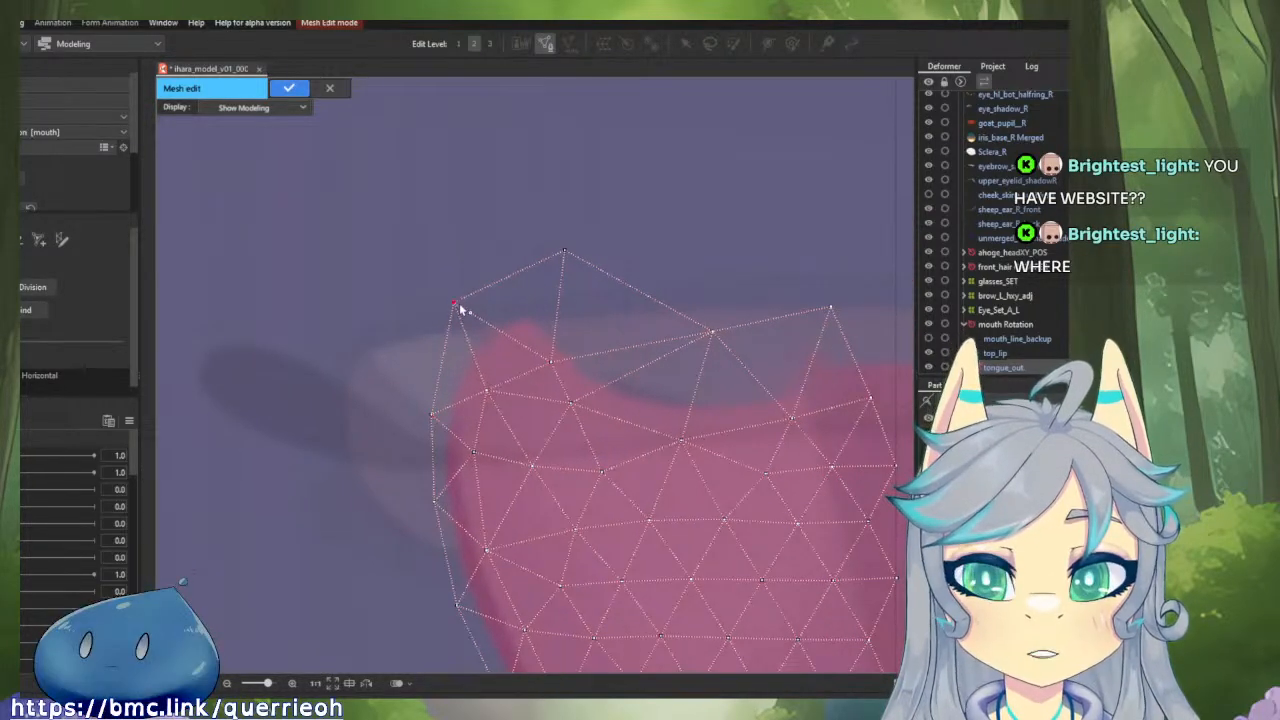
{"action": "mouse_move", "coordinate": [462, 305]}
{"action": "left_mouse_down"}
{"action": "mouse_move", "coordinate": [478, 328]}
{"action": "mouse_move", "coordinate": [470, 321]}
{"action": "left_mouse_up"}
{"action": "scroll", "coordinate": [581, 272], "scroll_direction": "down", "scroll_amount": 3}
{"action": "left_click_drag", "start_coordinate": [606, 284], "coordinate": [515, 320]}
{"action": "scroll", "coordinate": [514, 320], "scroll_direction": "up", "scroll_amount": 2}
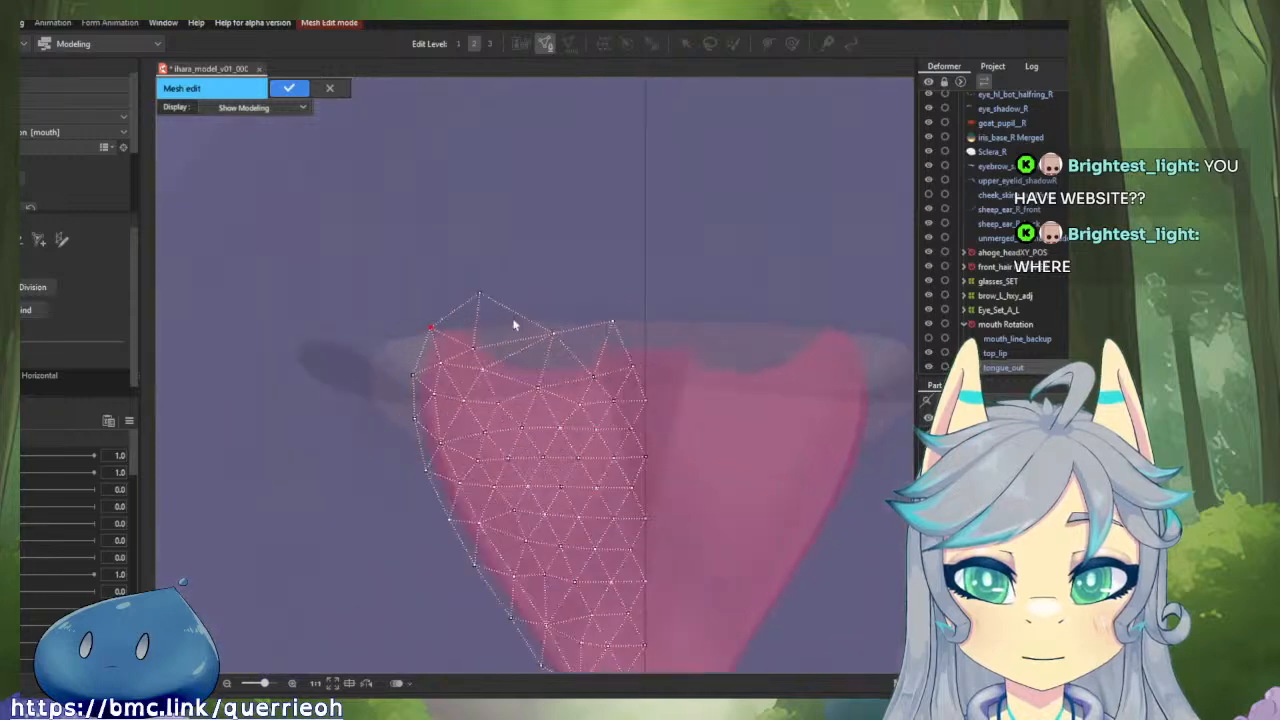
{"action": "left_click_drag", "start_coordinate": [467, 285], "coordinate": [465, 302]}
{"action": "left_click_drag", "start_coordinate": [474, 395], "coordinate": [492, 398]}
{"action": "left_click_drag", "start_coordinate": [567, 343], "coordinate": [540, 306]}
{"action": "left_click_drag", "start_coordinate": [462, 301], "coordinate": [450, 320]}
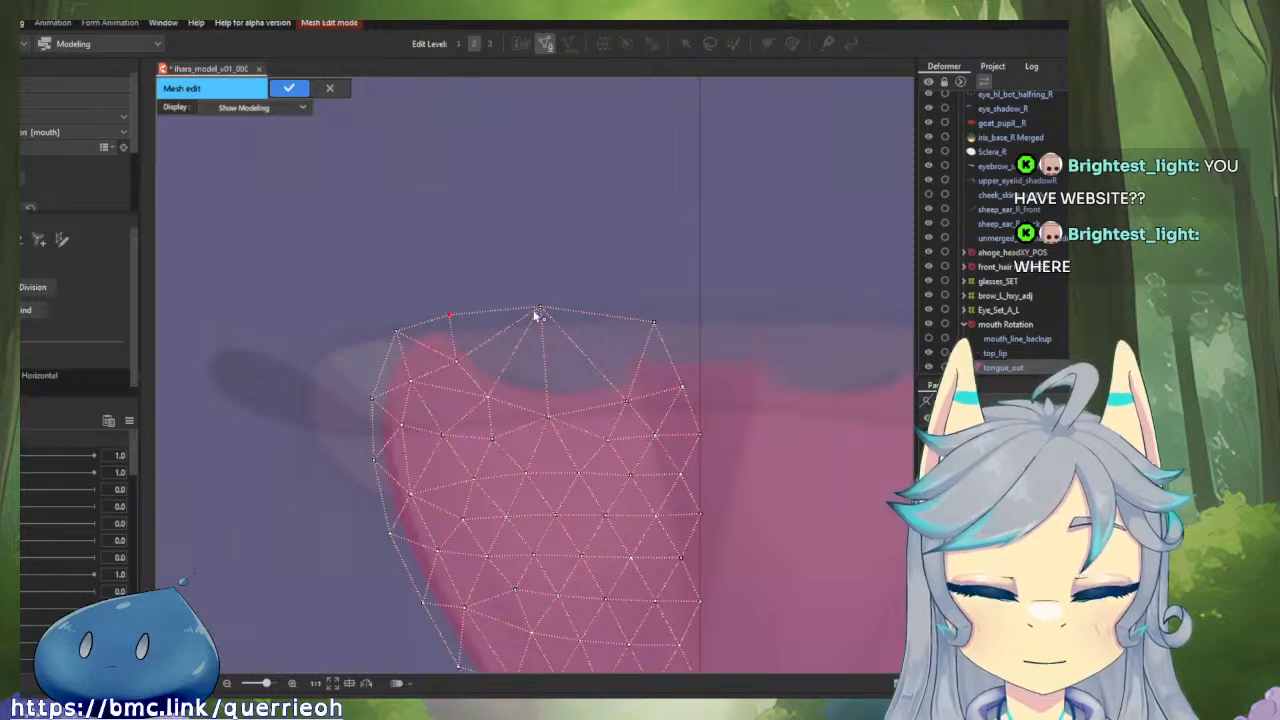
Replace the middle top-edge vertex with two new evenly spaced top vertices, linked through a new inner vertex above the tongue's dip.
{"action": "left_click_drag", "start_coordinate": [537, 310], "coordinate": [543, 318]}
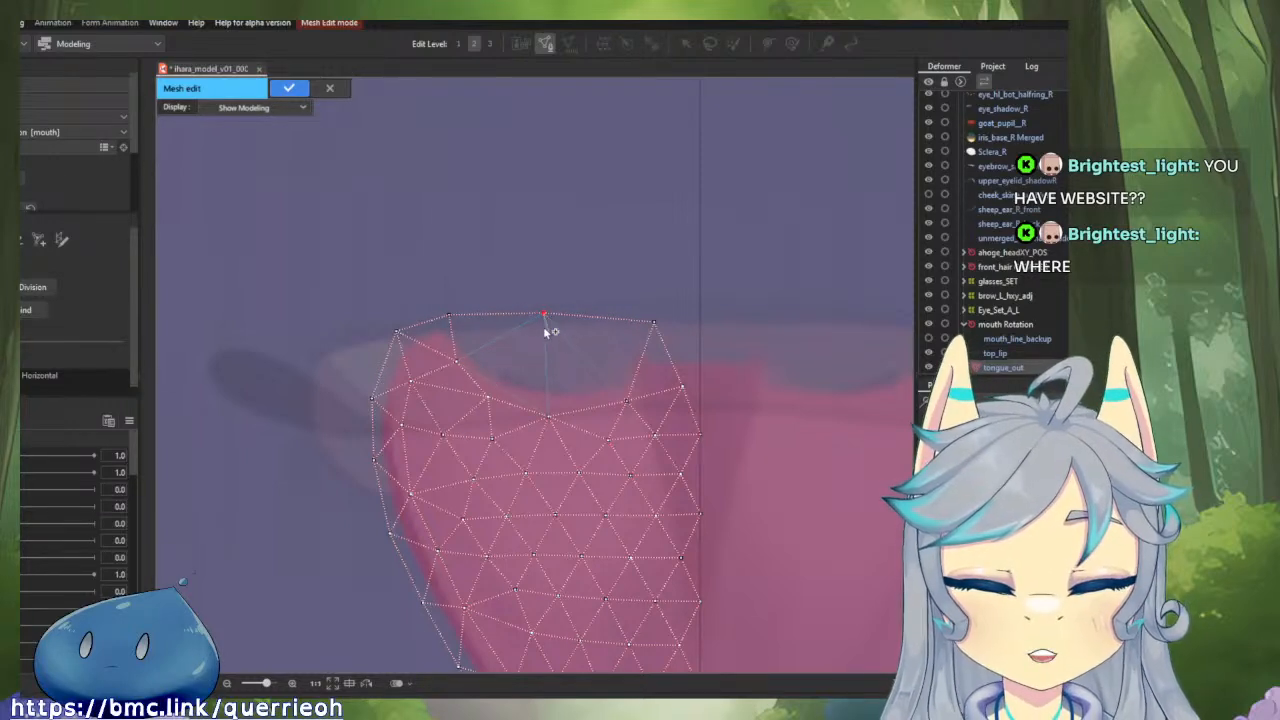
{"action": "key", "text": "Delete"}
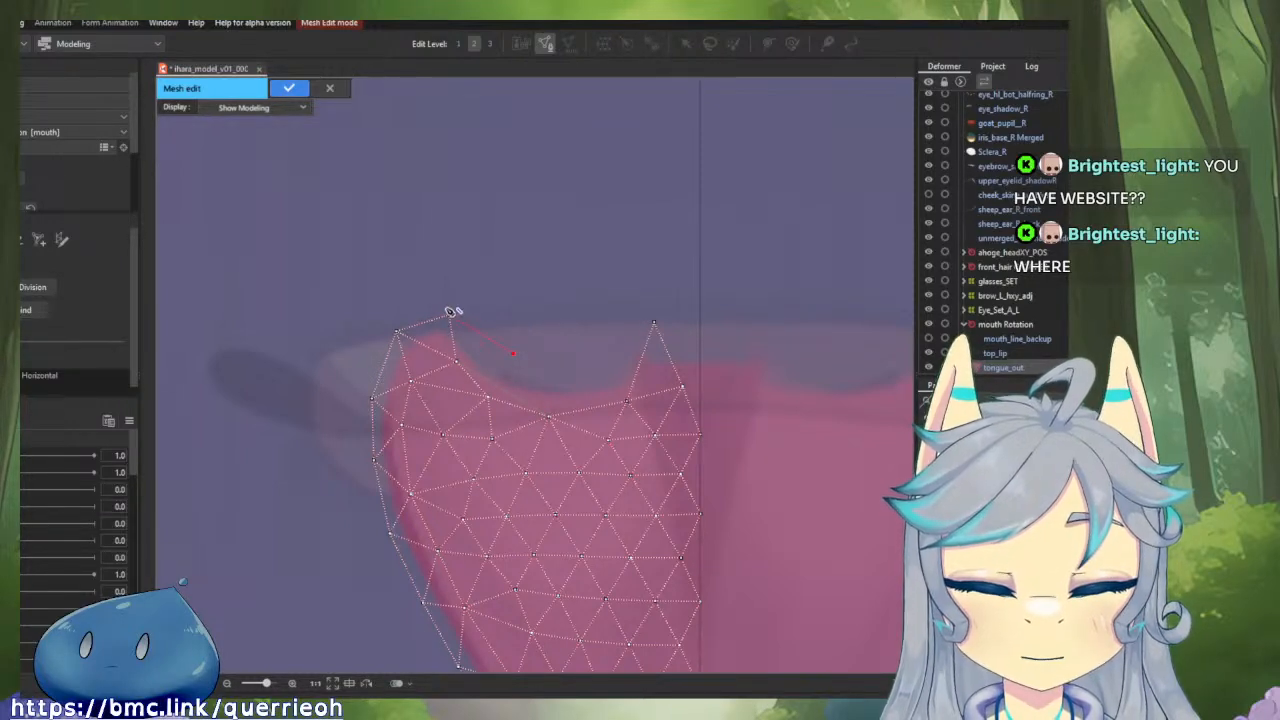
{"action": "left_click", "coordinate": [449, 314]}
{"action": "left_click", "coordinate": [515, 353]}
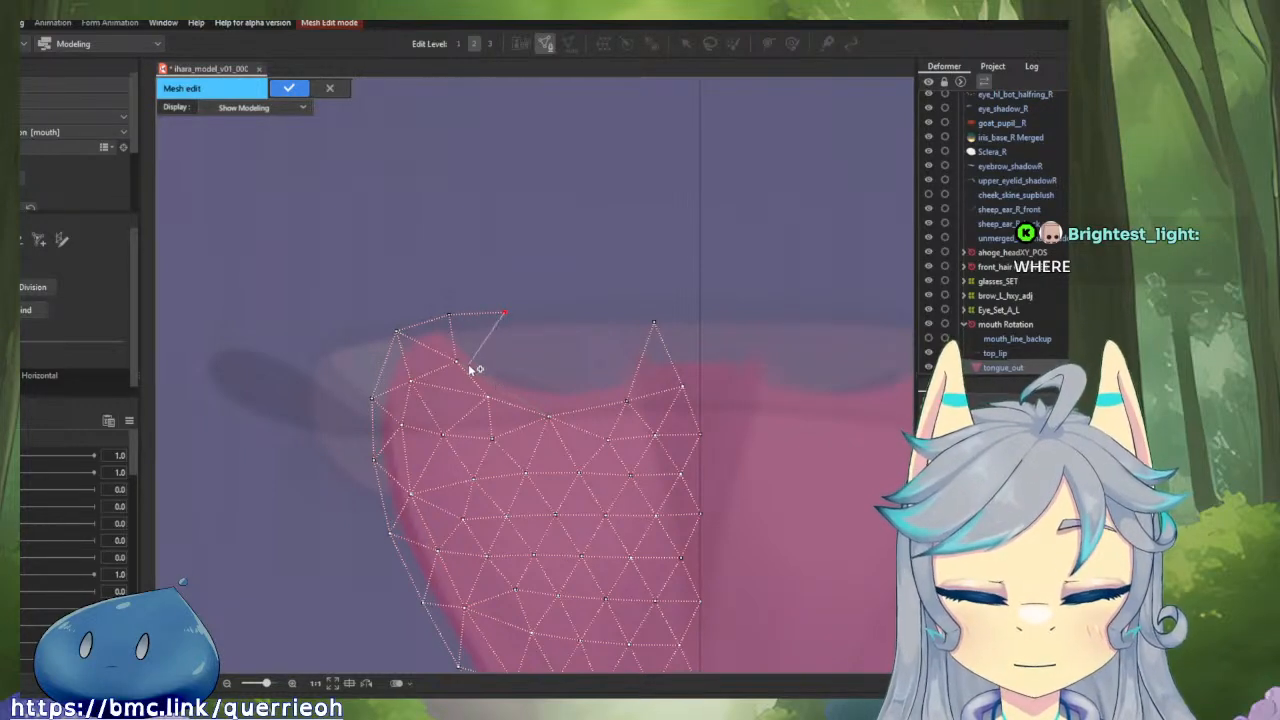
{"action": "left_click", "coordinate": [458, 362]}
{"action": "left_click", "coordinate": [540, 356]}
{"action": "left_click", "coordinate": [505, 312]}
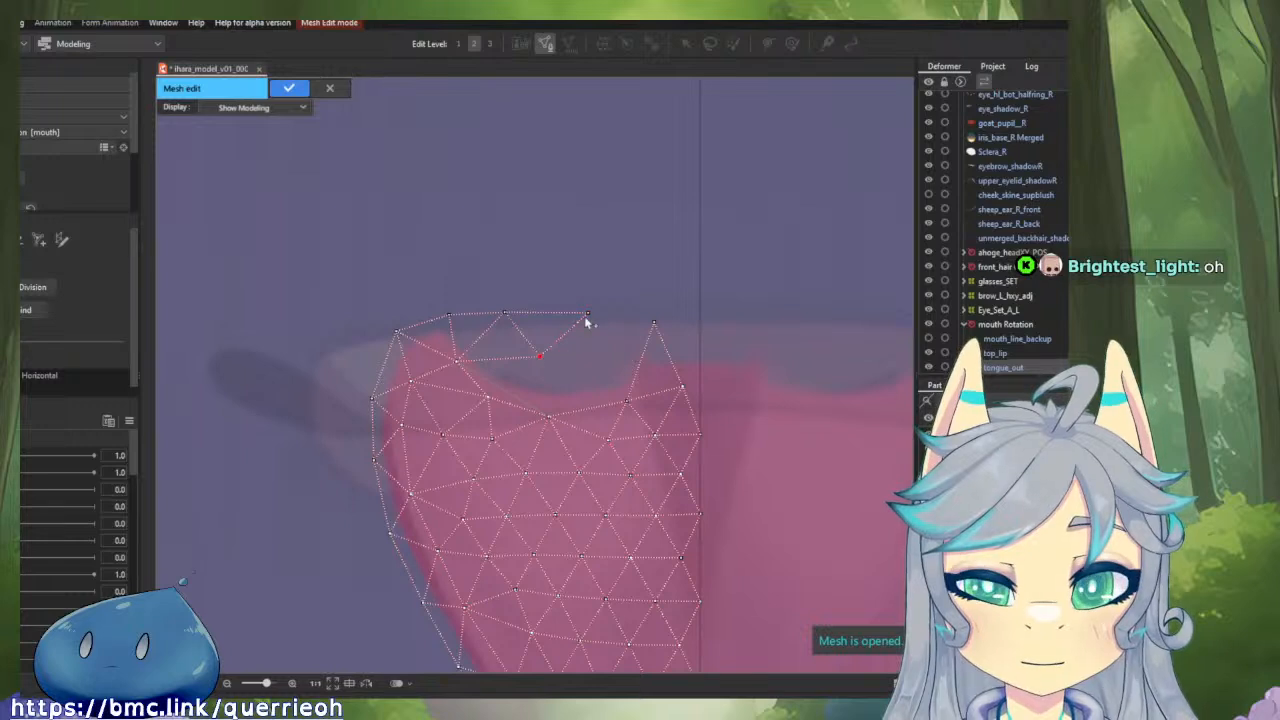
{"action": "left_click", "coordinate": [585, 312]}
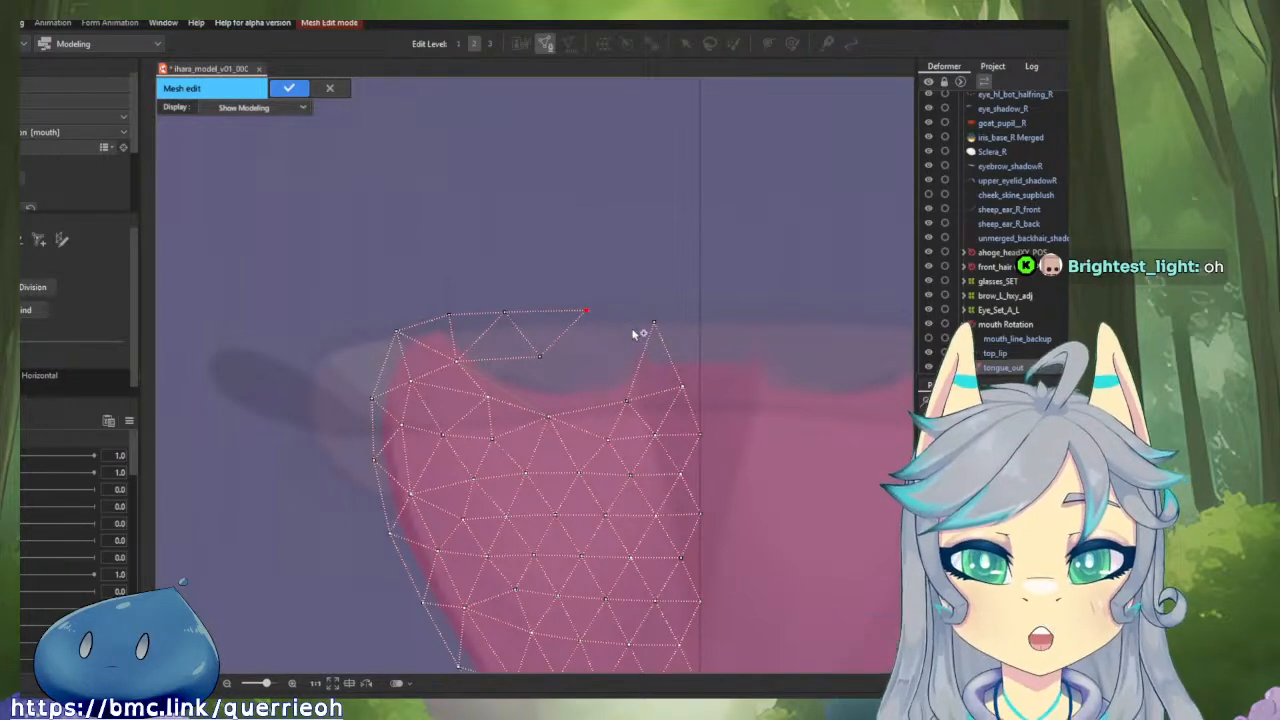
Add another inner vertex towards the centre and connect the new vertices to the existing mesh below to fill the gap.
{"action": "scroll", "coordinate": [491, 283], "scroll_direction": "up", "scroll_amount": 3}
{"action": "left_click_drag", "start_coordinate": [471, 302], "coordinate": [591, 310]}
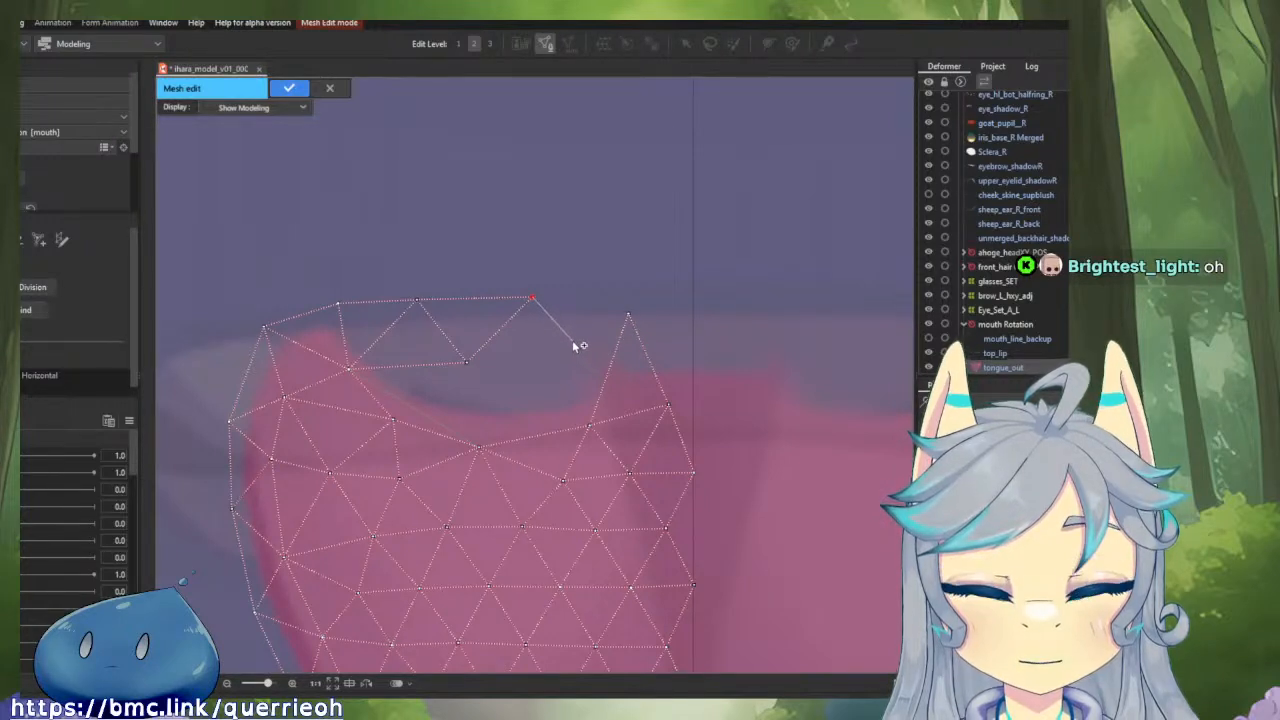
{"action": "left_click", "coordinate": [571, 341]}
{"action": "left_click", "coordinate": [466, 361]}
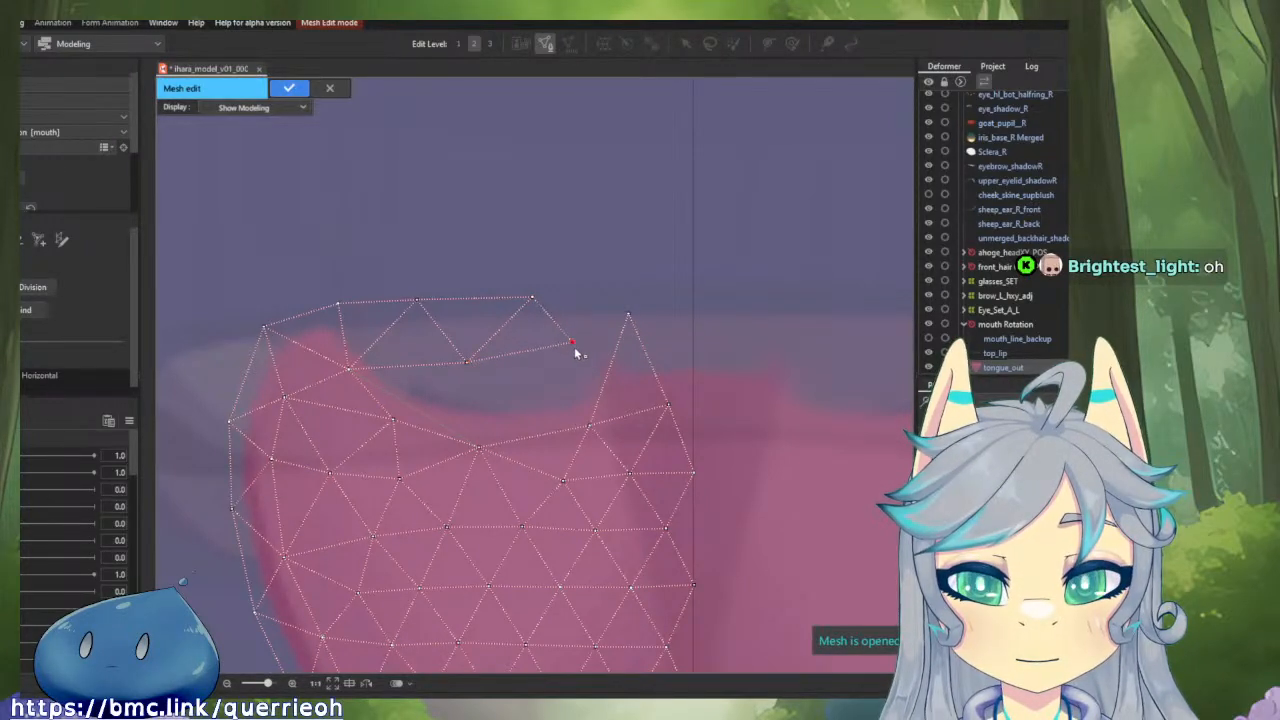
{"action": "left_click", "coordinate": [393, 419]}
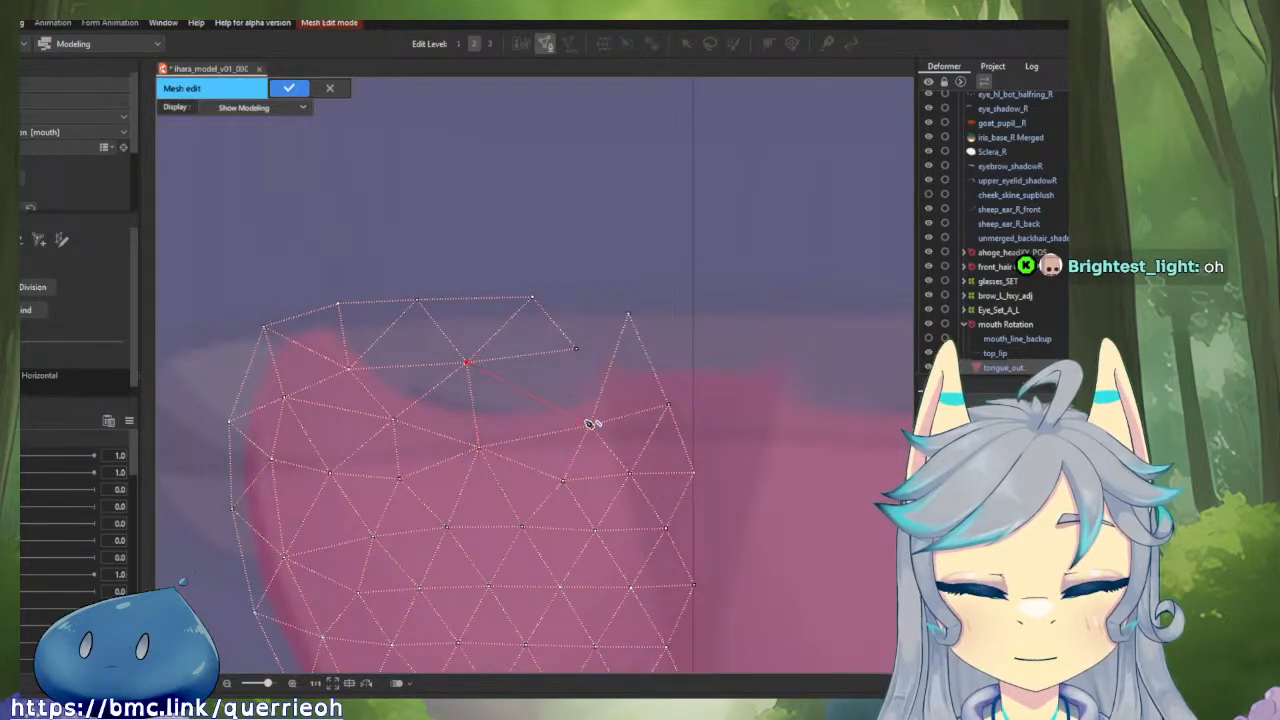
{"action": "left_click", "coordinate": [588, 425]}
{"action": "left_click", "coordinate": [577, 348]}
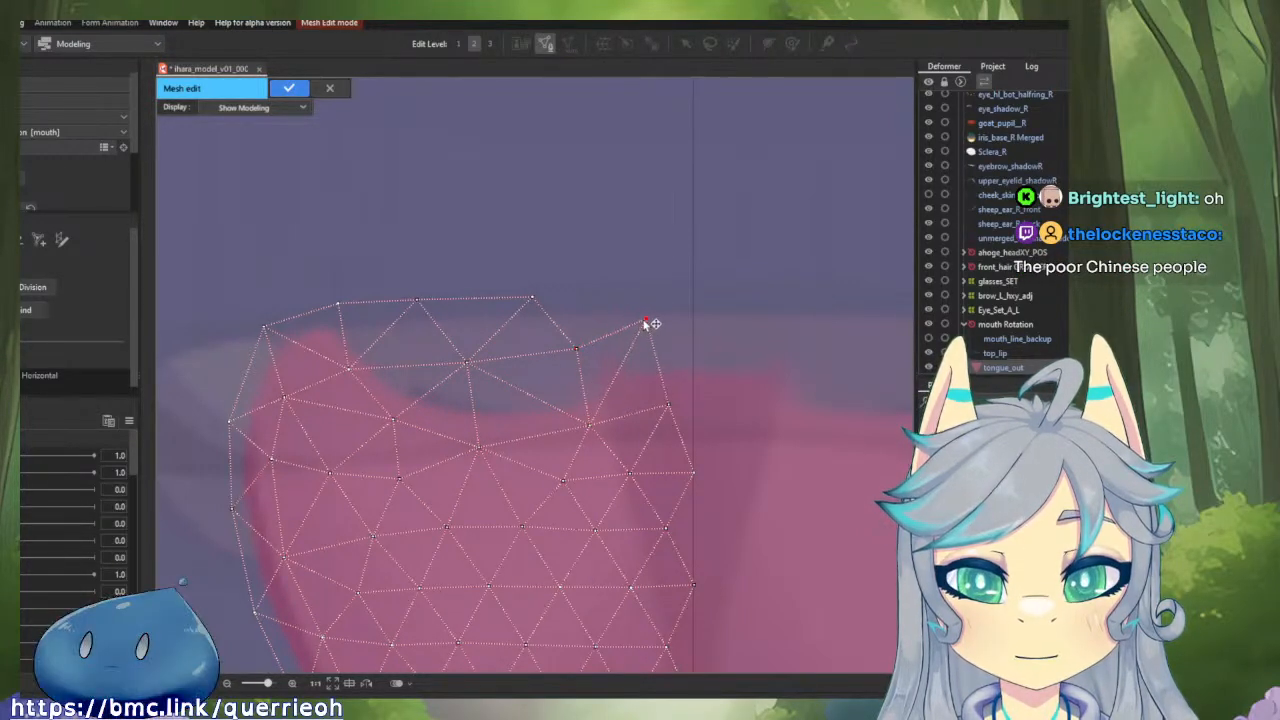
Lower the peak vertex, link it to a new top vertex on the centre line, and move the vertex below it onto that line.
{"action": "left_click", "coordinate": [642, 342]}
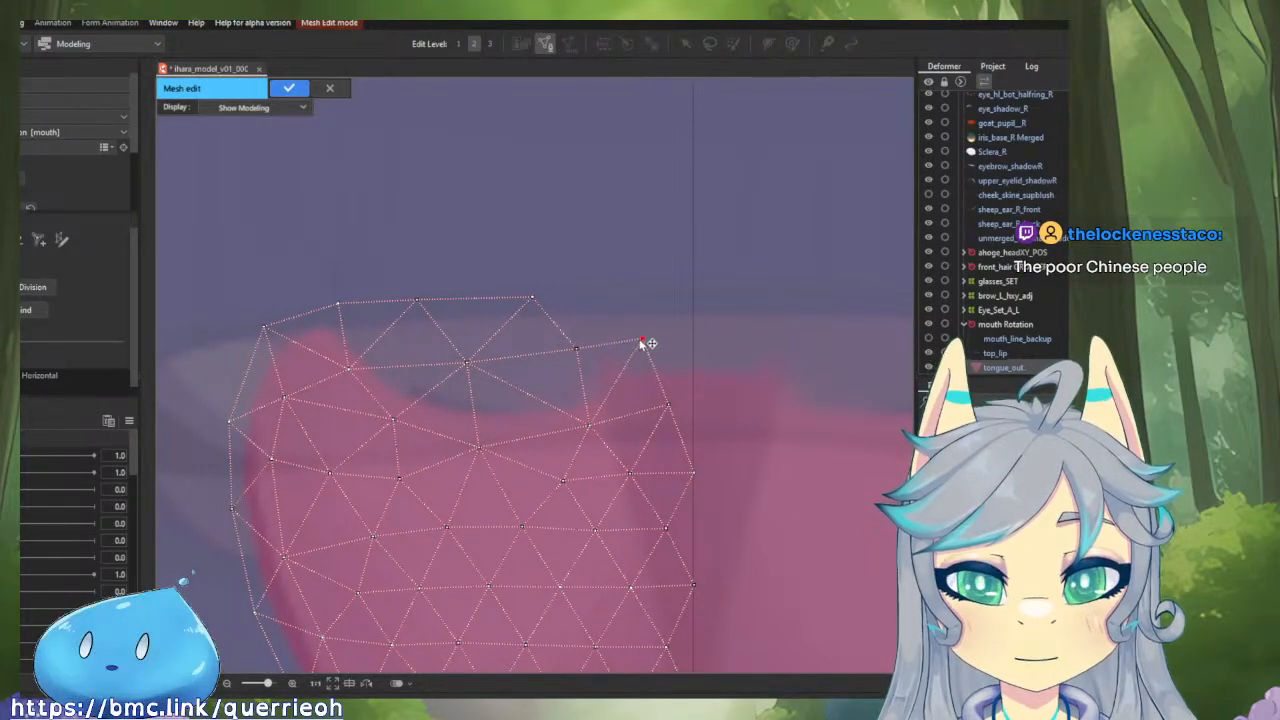
{"action": "left_click", "coordinate": [533, 298]}
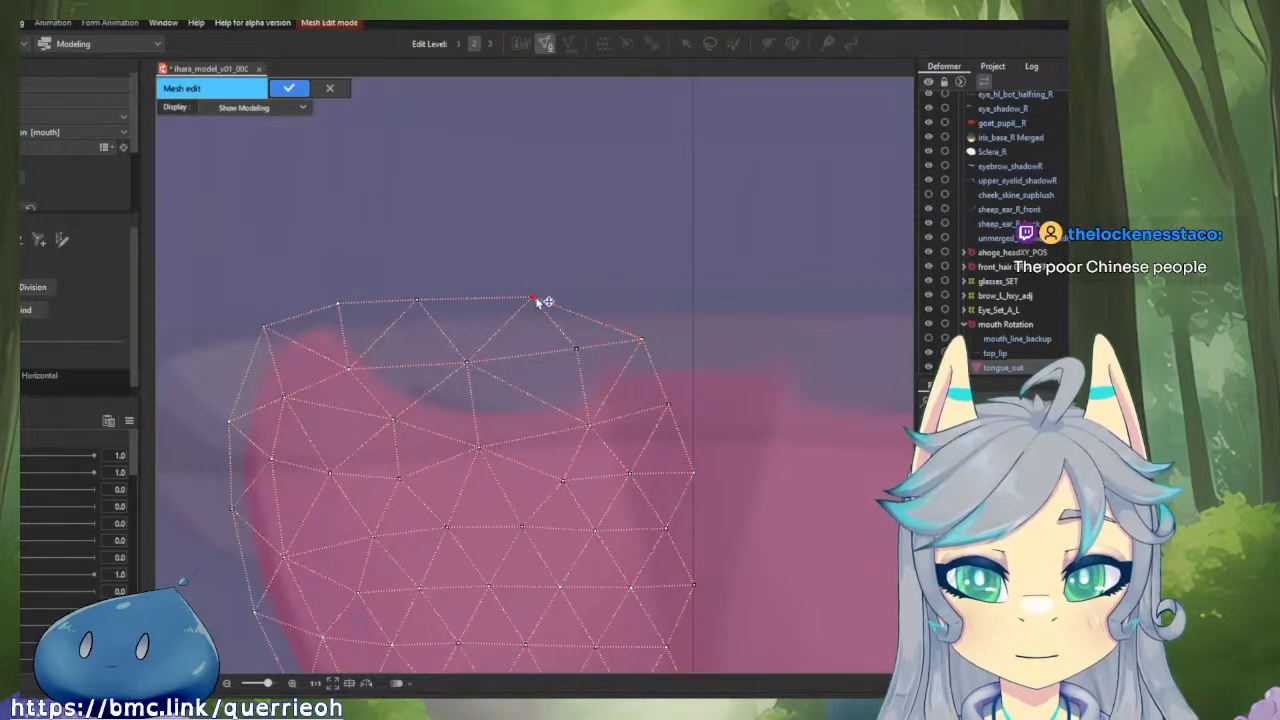
{"action": "left_click", "coordinate": [692, 301]}
{"action": "left_click", "coordinate": [645, 341]}
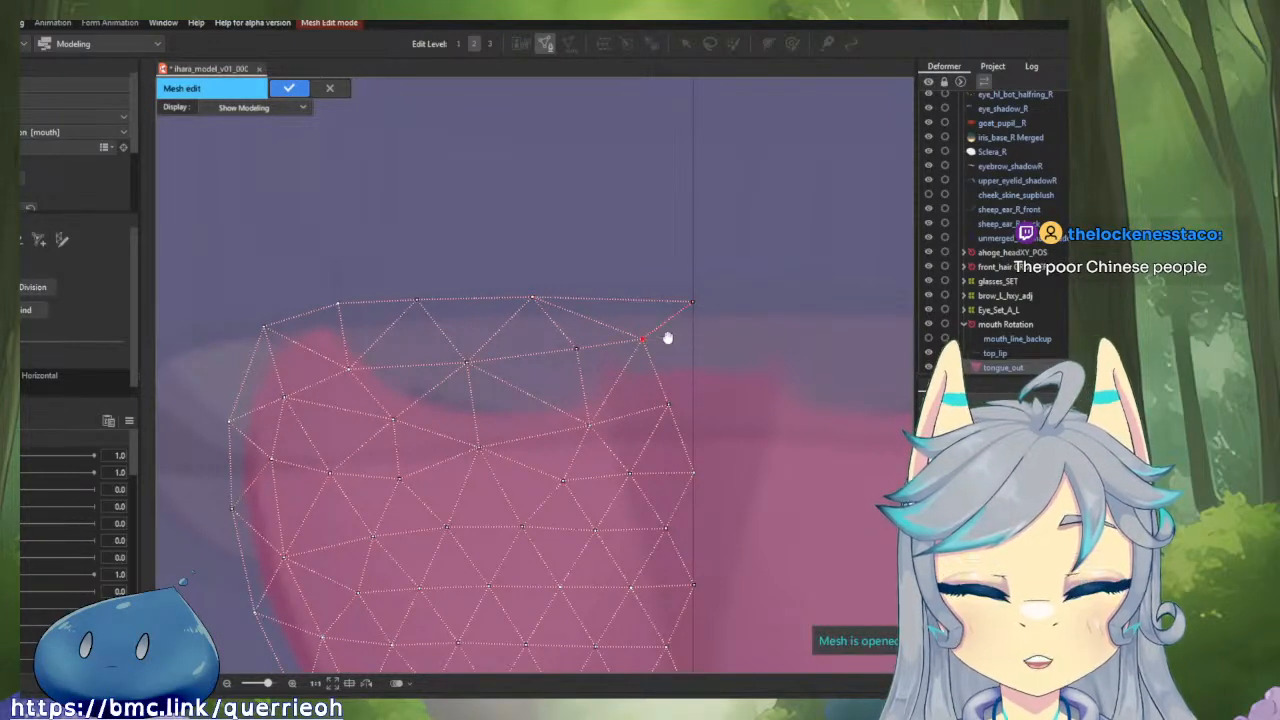
{"action": "left_click_drag", "start_coordinate": [566, 391], "coordinate": [589, 382]}
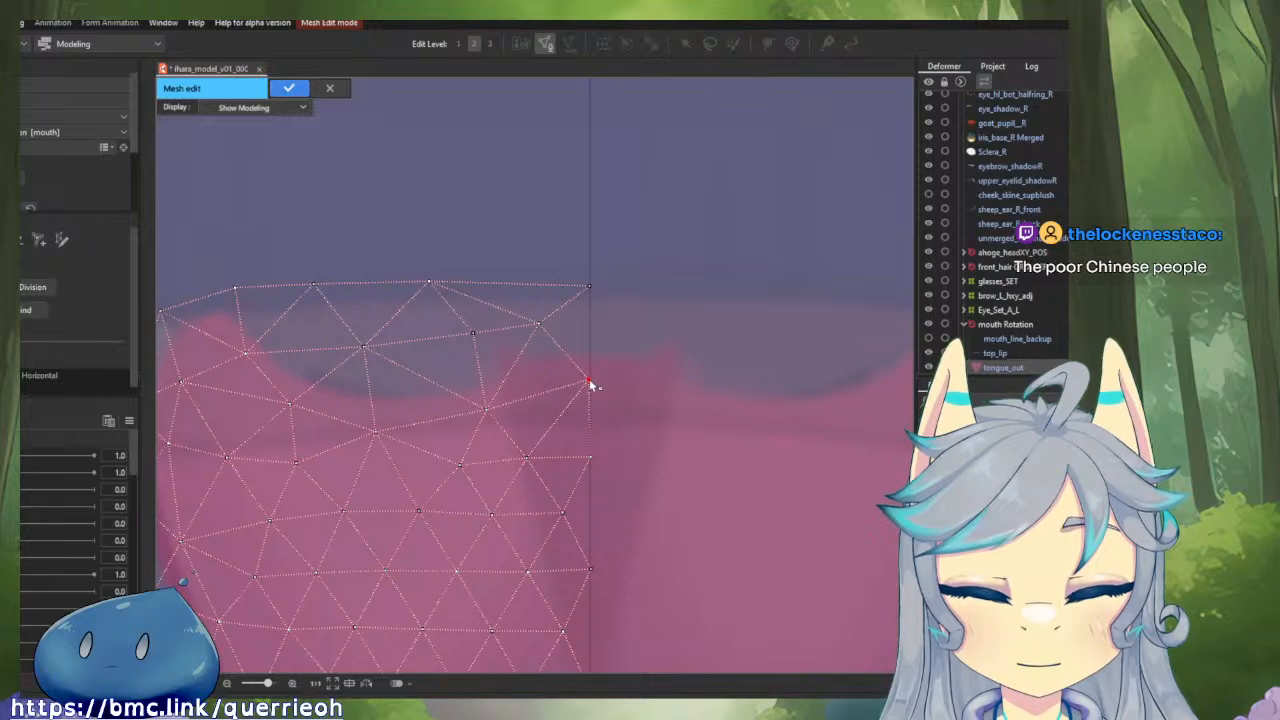
Delete the surplus inner vertices, shift the remaining top pair away from the centre, and link them to a new vertex on the centre line.
{"action": "key", "text": "Delete"}
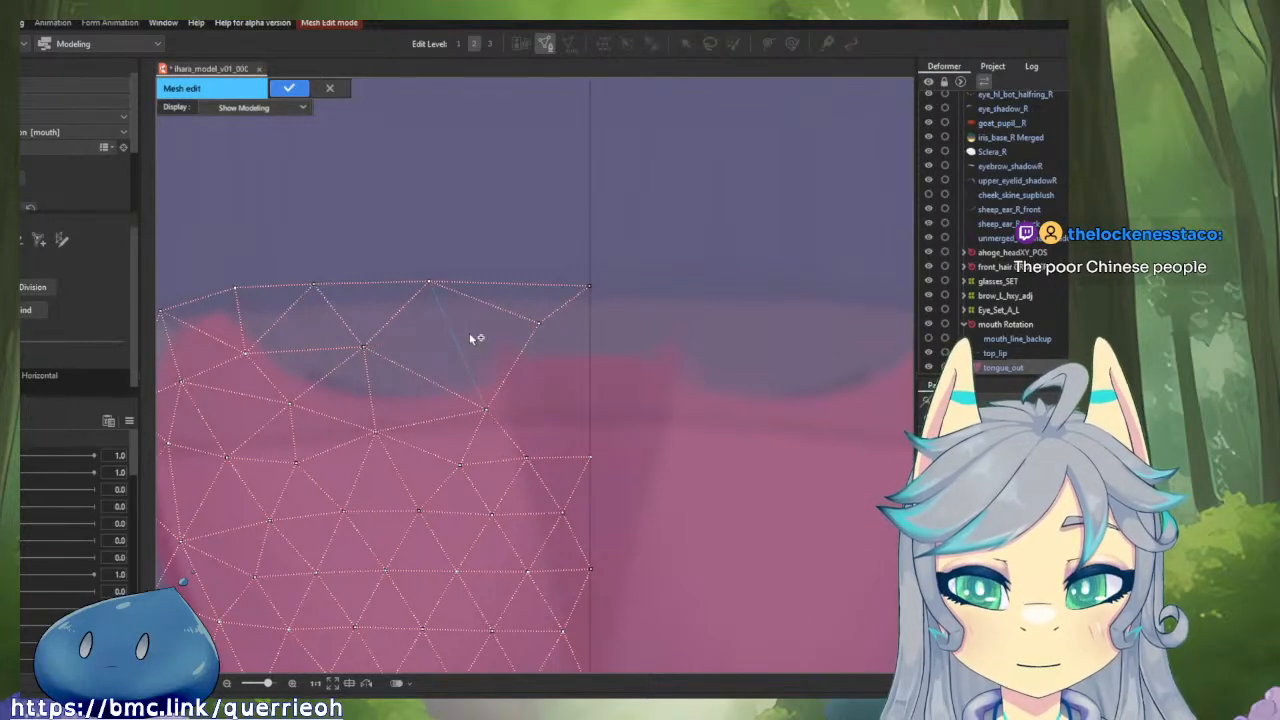
{"action": "left_click", "coordinate": [538, 323]}
{"action": "left_click_drag", "start_coordinate": [539, 323], "coordinate": [498, 341]}
{"action": "left_click_drag", "start_coordinate": [588, 287], "coordinate": [546, 288]}
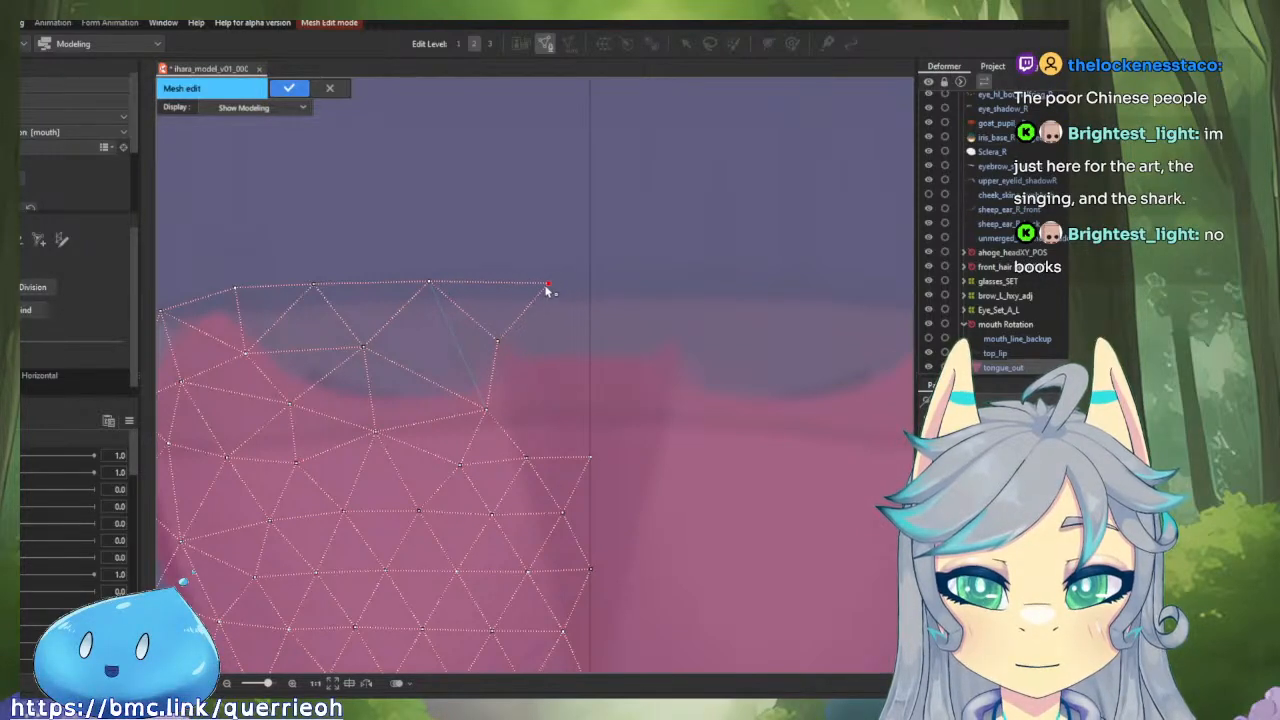
{"action": "left_click", "coordinate": [589, 332]}
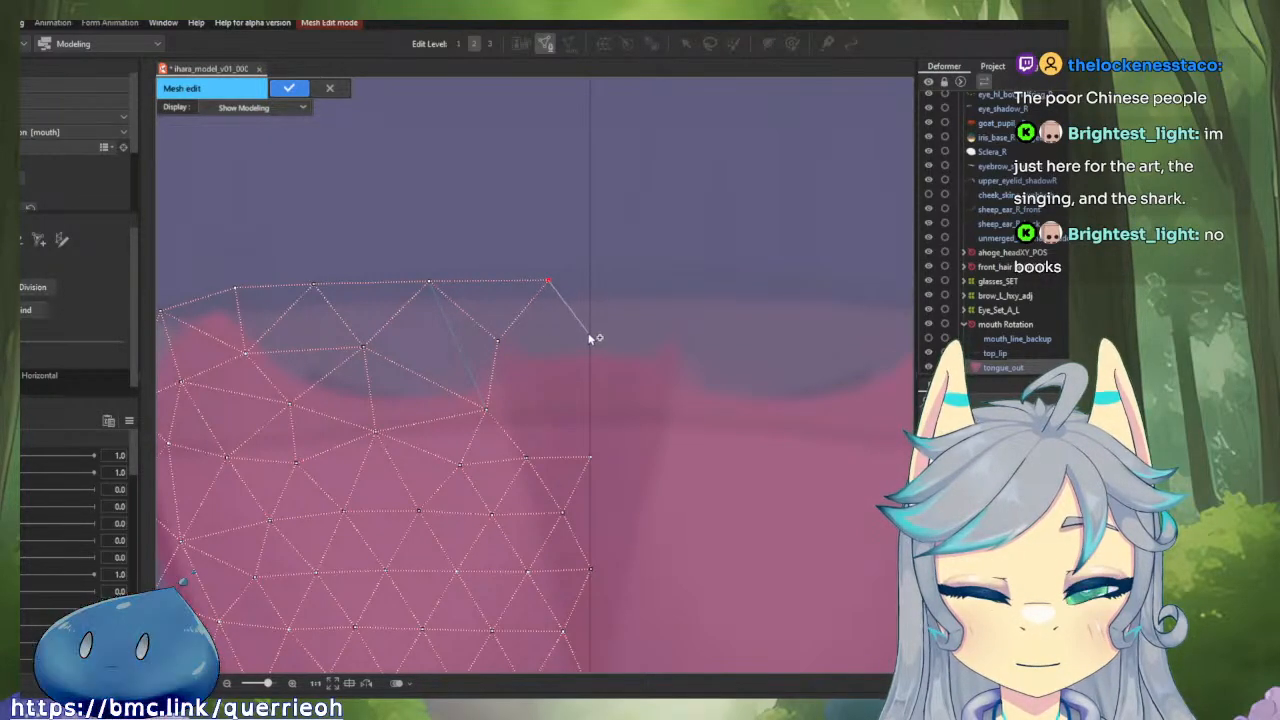
{"action": "left_click", "coordinate": [498, 341]}
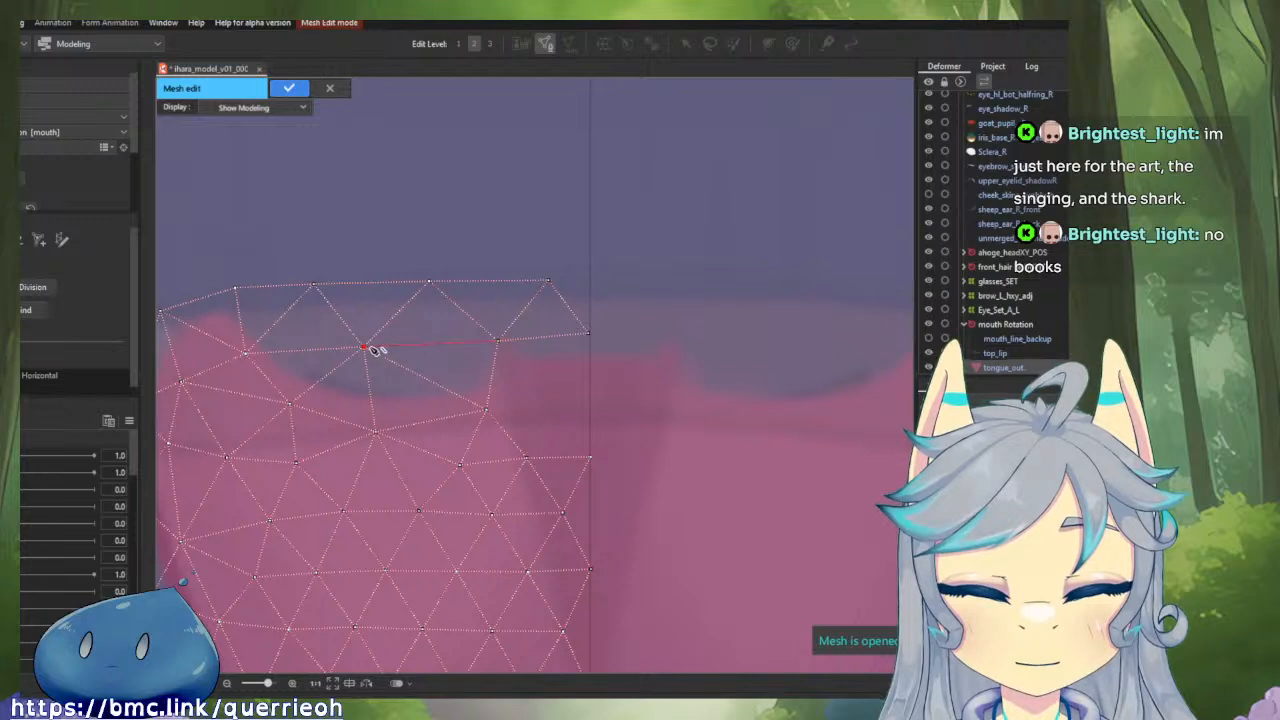
Connect the inner vertices across the top gap, shift the lower one outward, and add a linked vertex between it and the centre line.
{"action": "left_click", "coordinate": [365, 347]}
{"action": "left_click", "coordinate": [486, 410]}
{"action": "left_click_drag", "start_coordinate": [487, 411], "coordinate": [458, 410]}
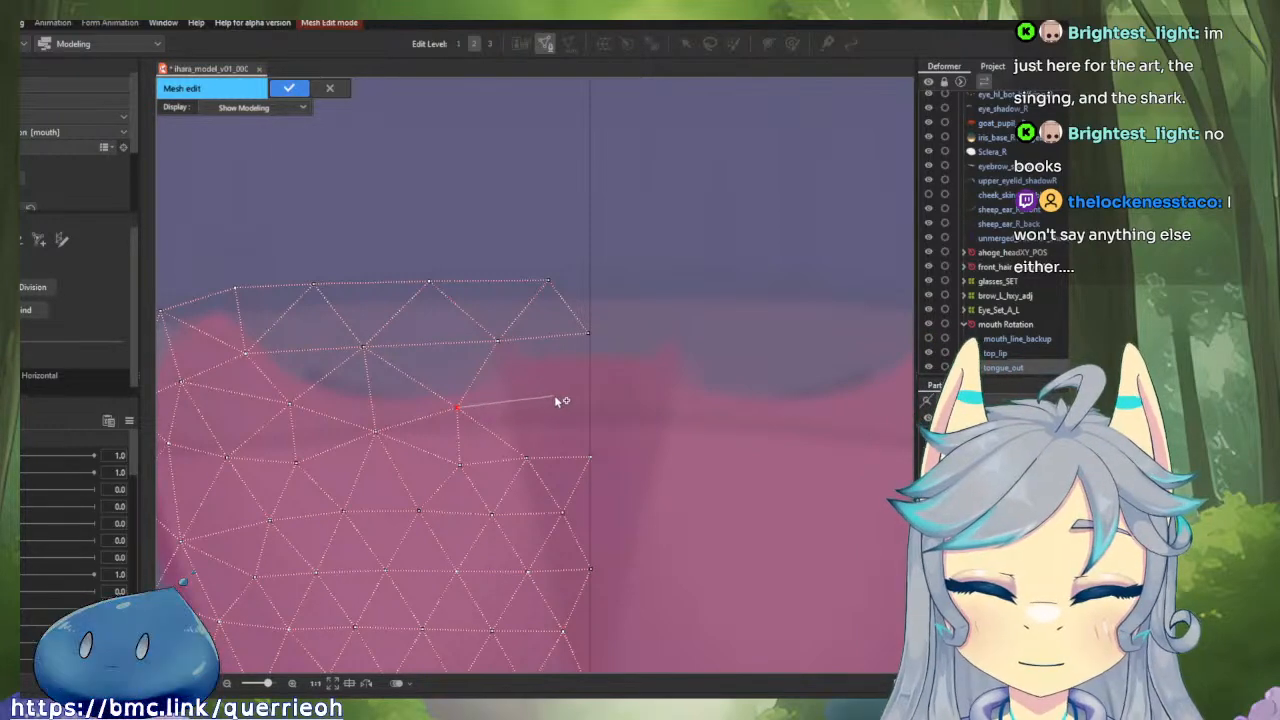
{"action": "left_click", "coordinate": [550, 389]}
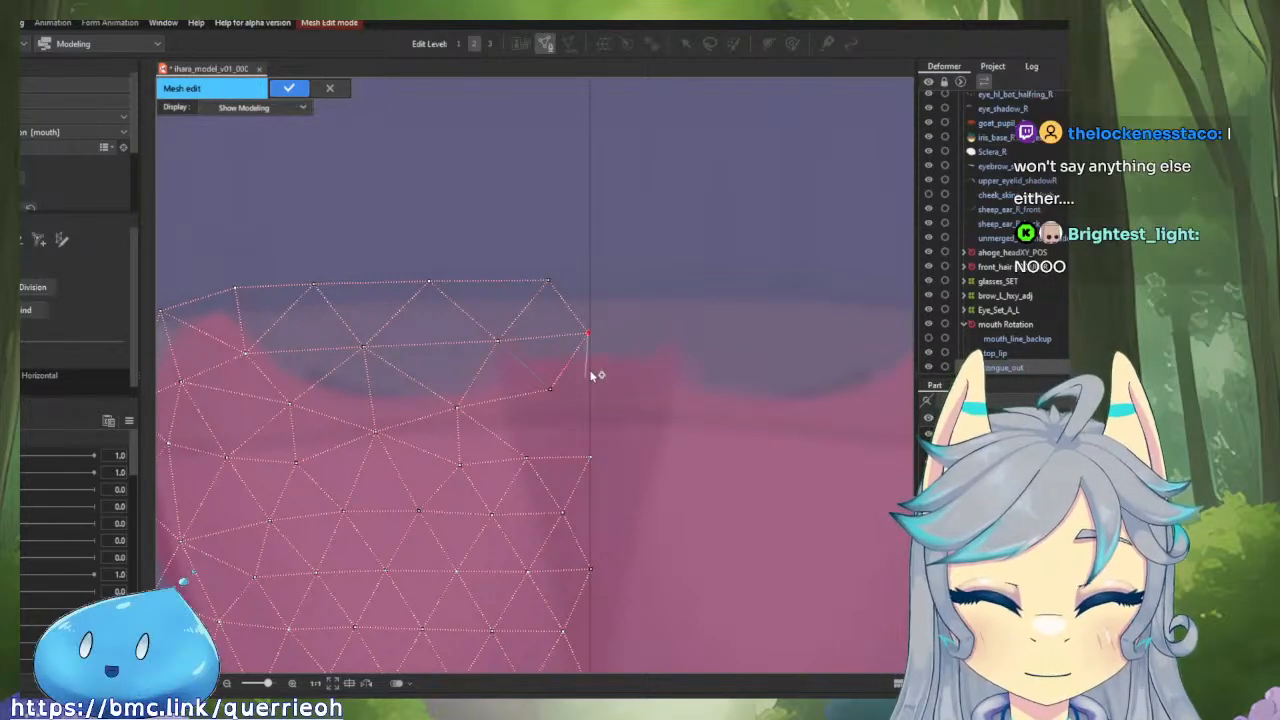
Align the upper centre vertices precisely with the guide and connect the newly added vertex to the centre-line vertex below.
{"action": "scroll", "coordinate": [589, 374], "scroll_direction": "up", "scroll_amount": 3}
{"action": "scroll", "coordinate": [582, 337], "scroll_direction": "up", "scroll_amount": 2}
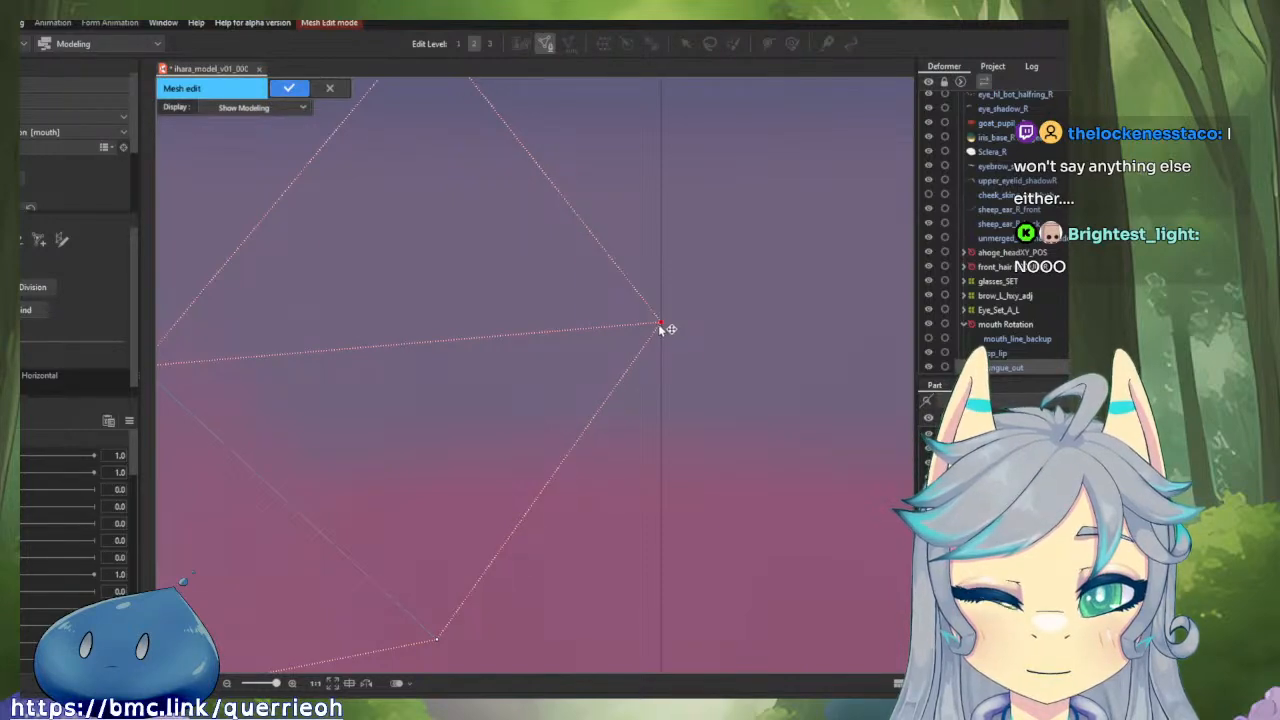
{"action": "scroll", "coordinate": [659, 324], "scroll_direction": "down", "scroll_amount": 3}
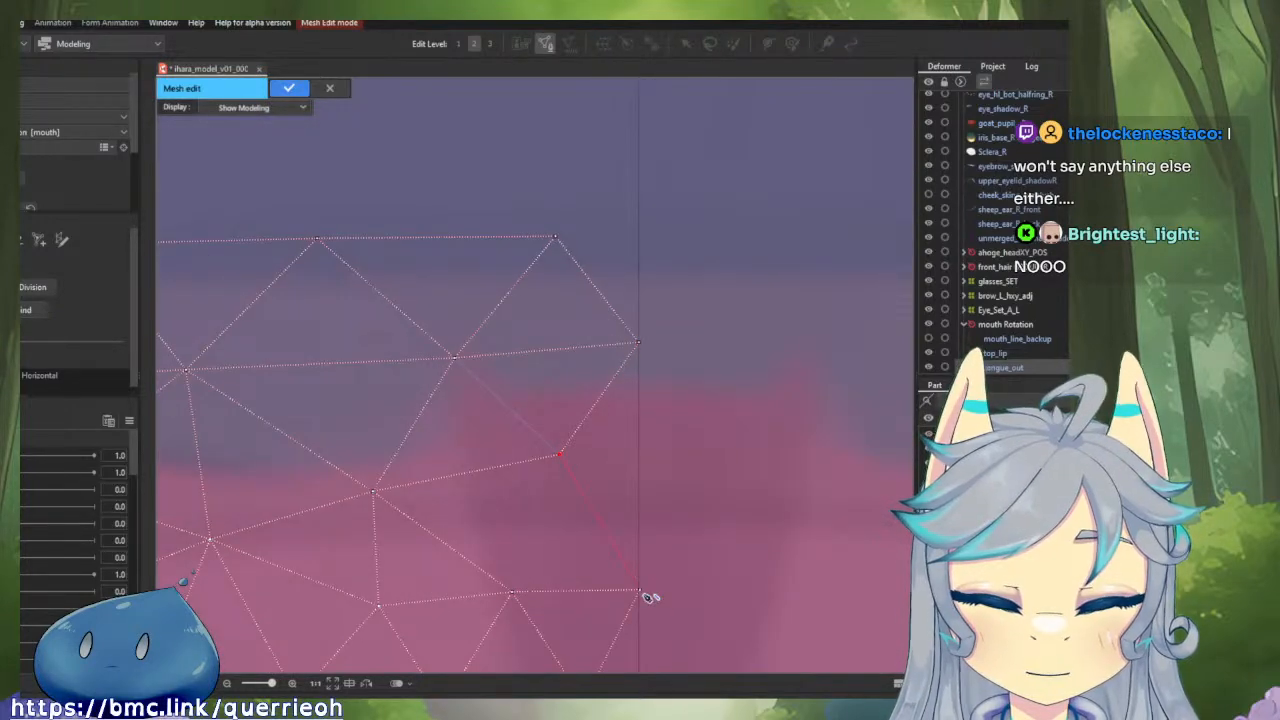
{"action": "scroll", "coordinate": [651, 606], "scroll_direction": "up", "scroll_amount": 1}
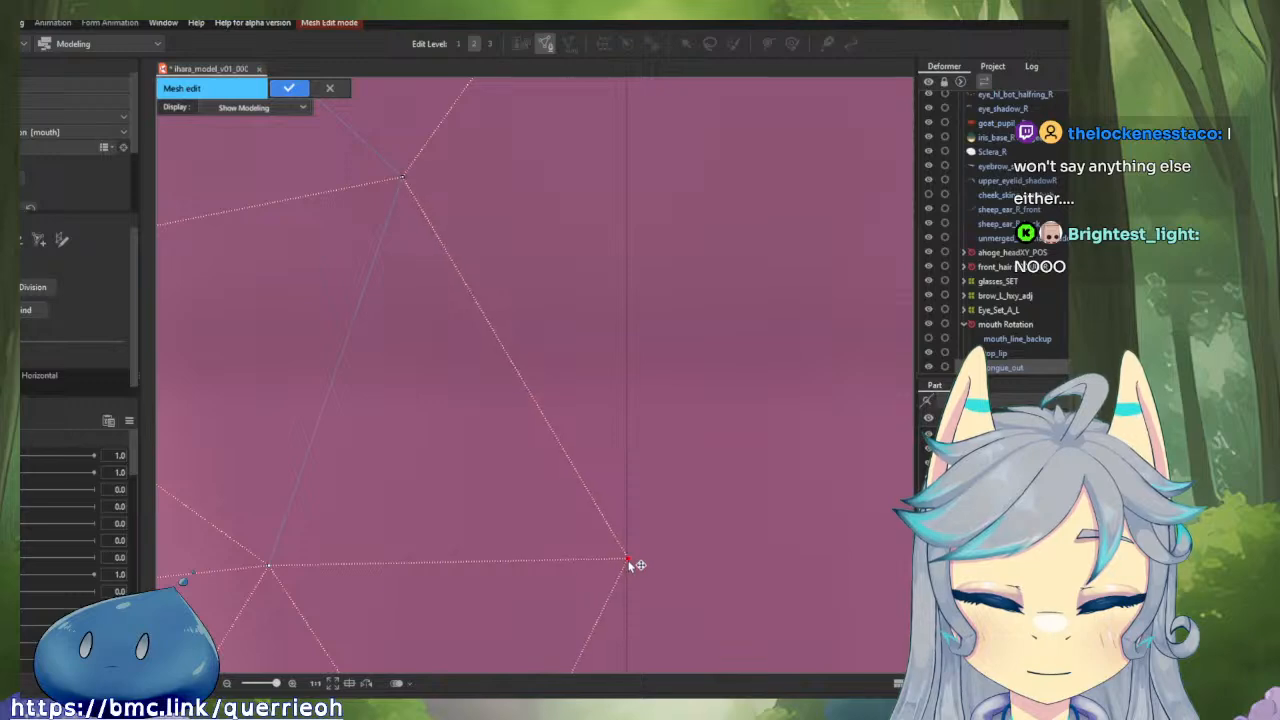
Move the lowest outer vertex at the tongue tip farther outward and fine-tune the inner vertex beside it.
{"action": "scroll", "coordinate": [628, 565], "scroll_direction": "down", "scroll_amount": 3}
{"action": "scroll", "coordinate": [423, 437], "scroll_direction": "down", "scroll_amount": 4}
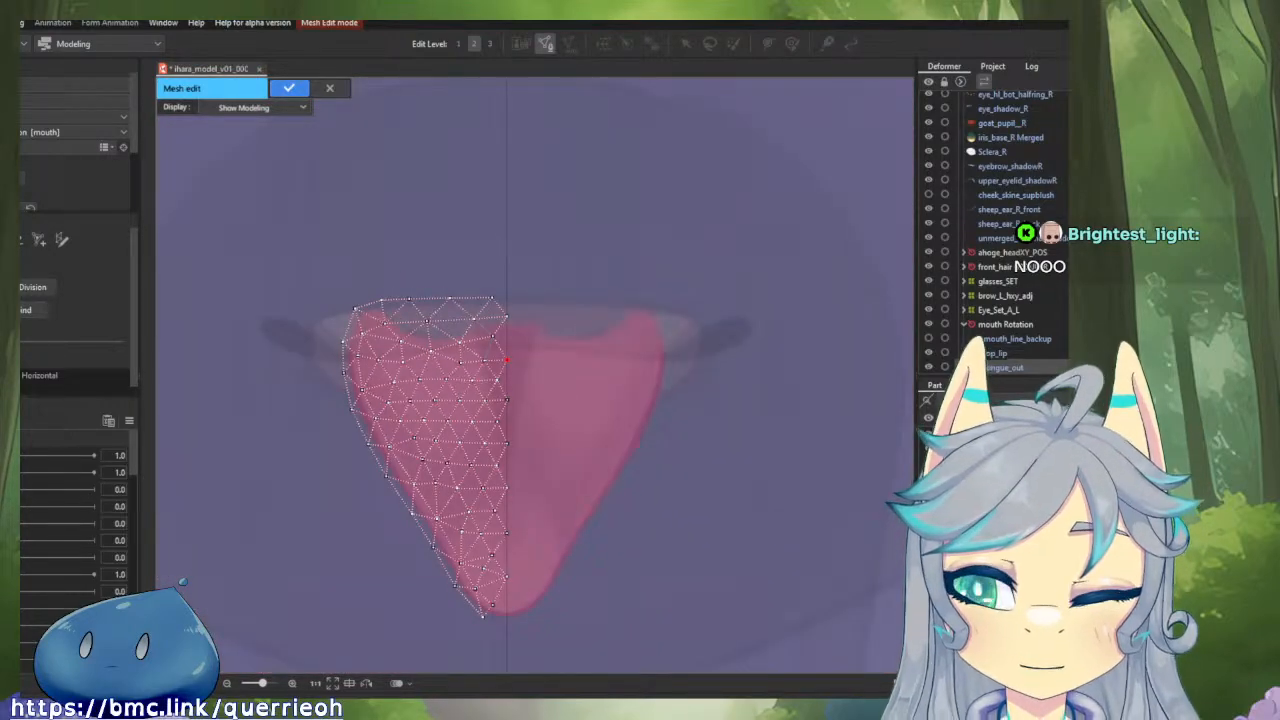
{"action": "scroll", "coordinate": [411, 449], "scroll_direction": "up", "scroll_amount": 6}
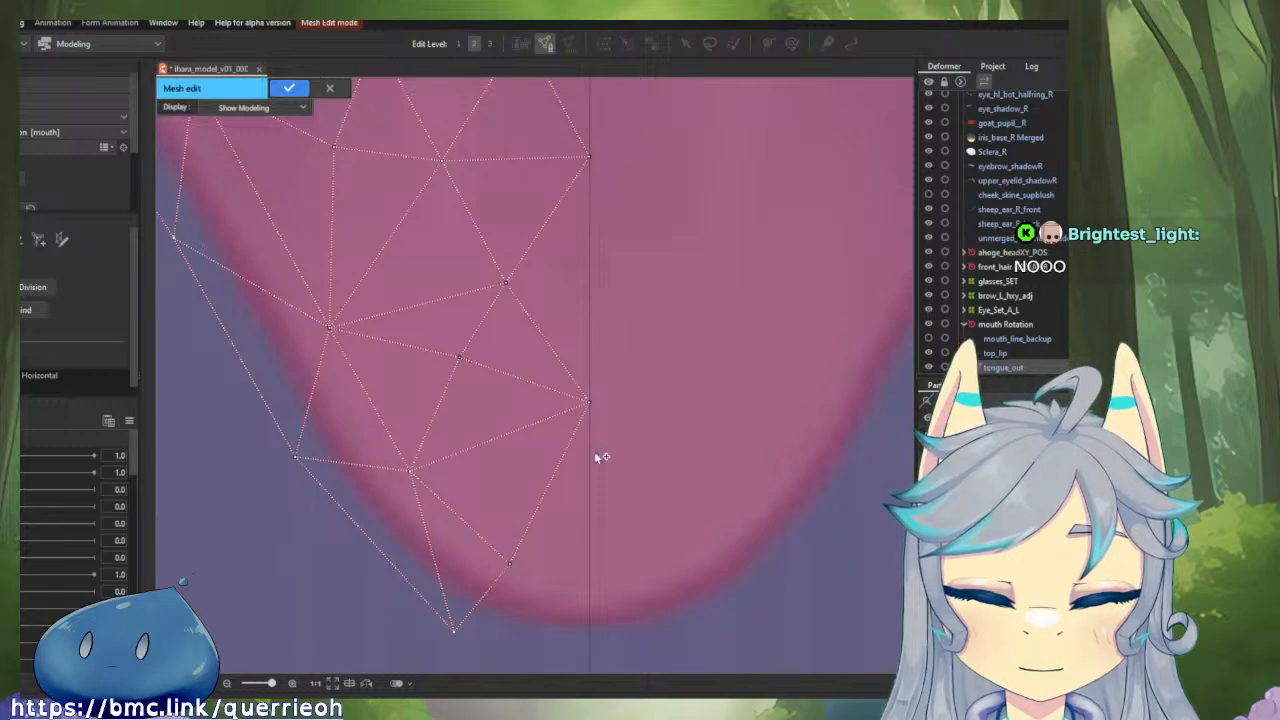
{"action": "left_click_drag", "start_coordinate": [572, 516], "coordinate": [540, 389]}
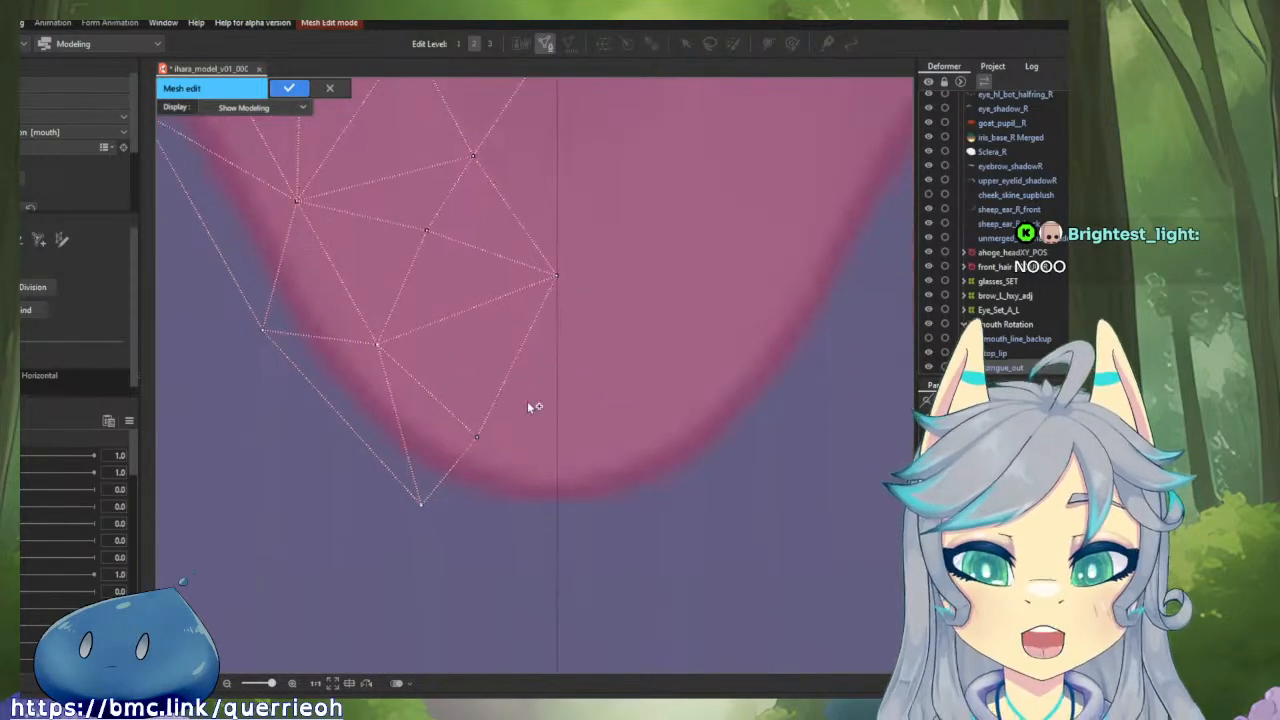
{"action": "scroll", "coordinate": [578, 418], "scroll_direction": "up", "scroll_amount": 2}
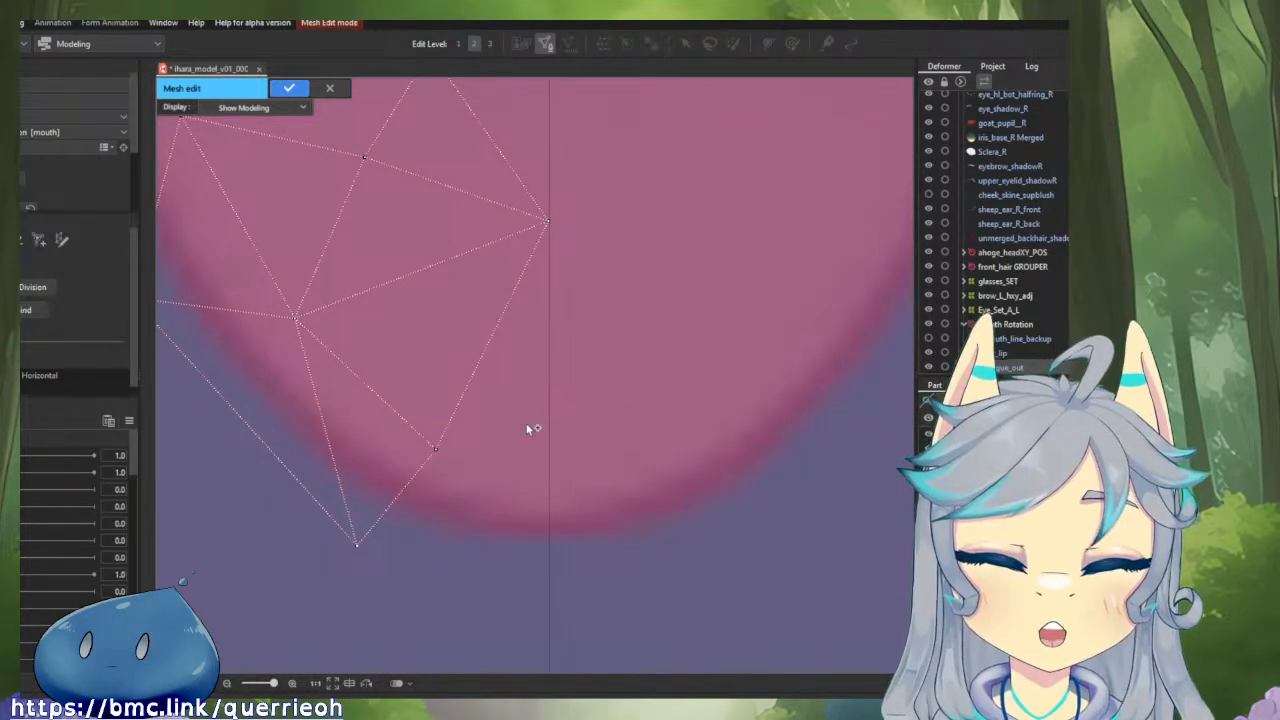
{"action": "left_click", "coordinate": [434, 449]}
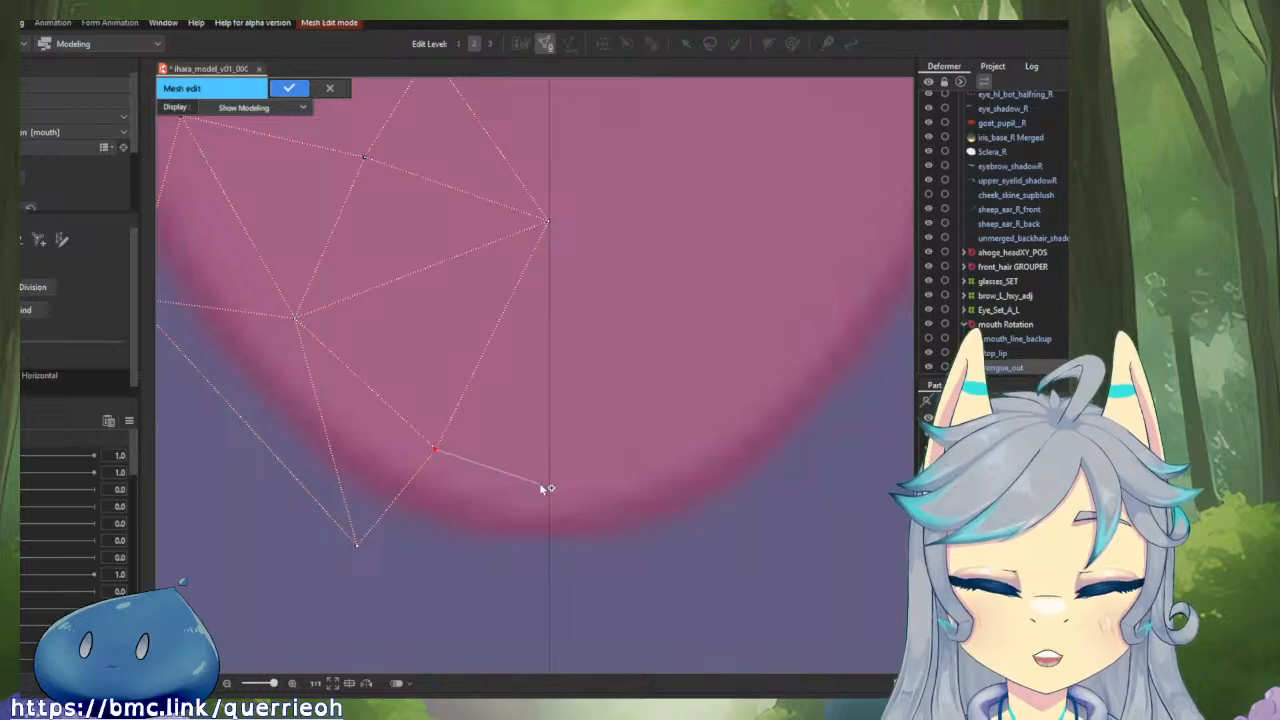
{"action": "left_click_drag", "start_coordinate": [567, 562], "coordinate": [706, 517]}
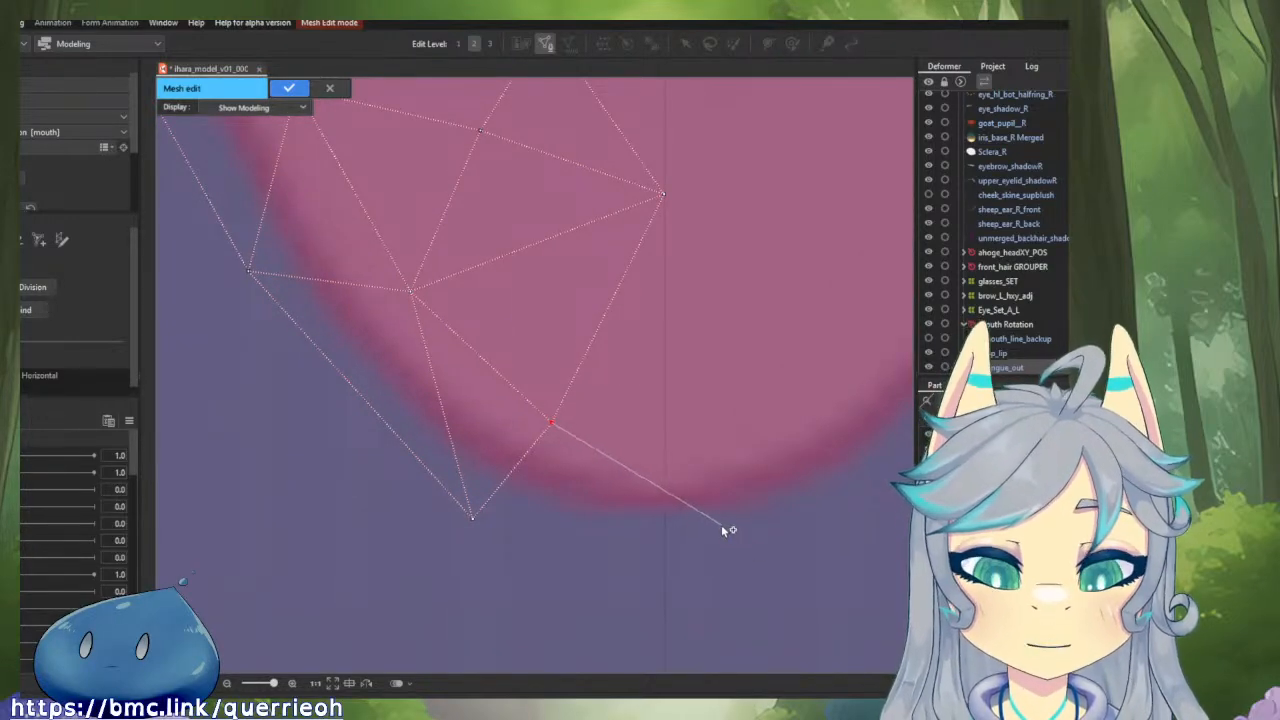
{"action": "left_click_drag", "start_coordinate": [471, 518], "coordinate": [404, 466]}
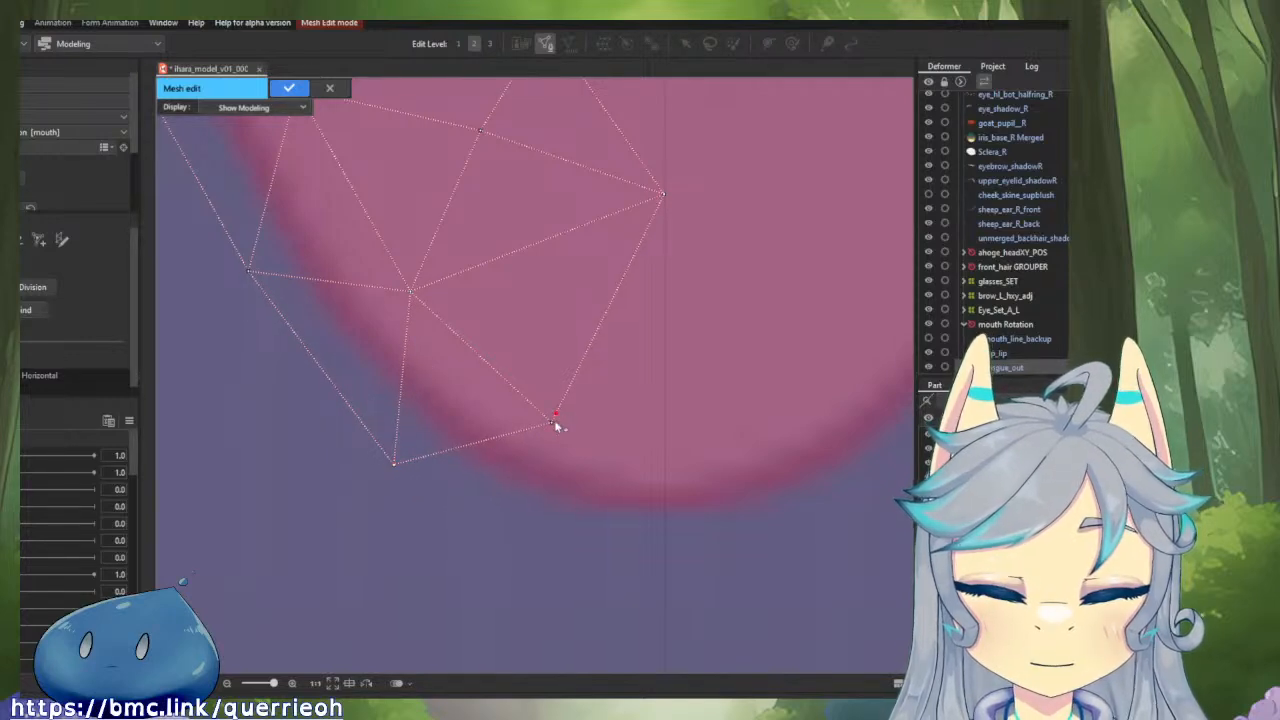
{"action": "left_click_drag", "start_coordinate": [553, 423], "coordinate": [549, 425]}
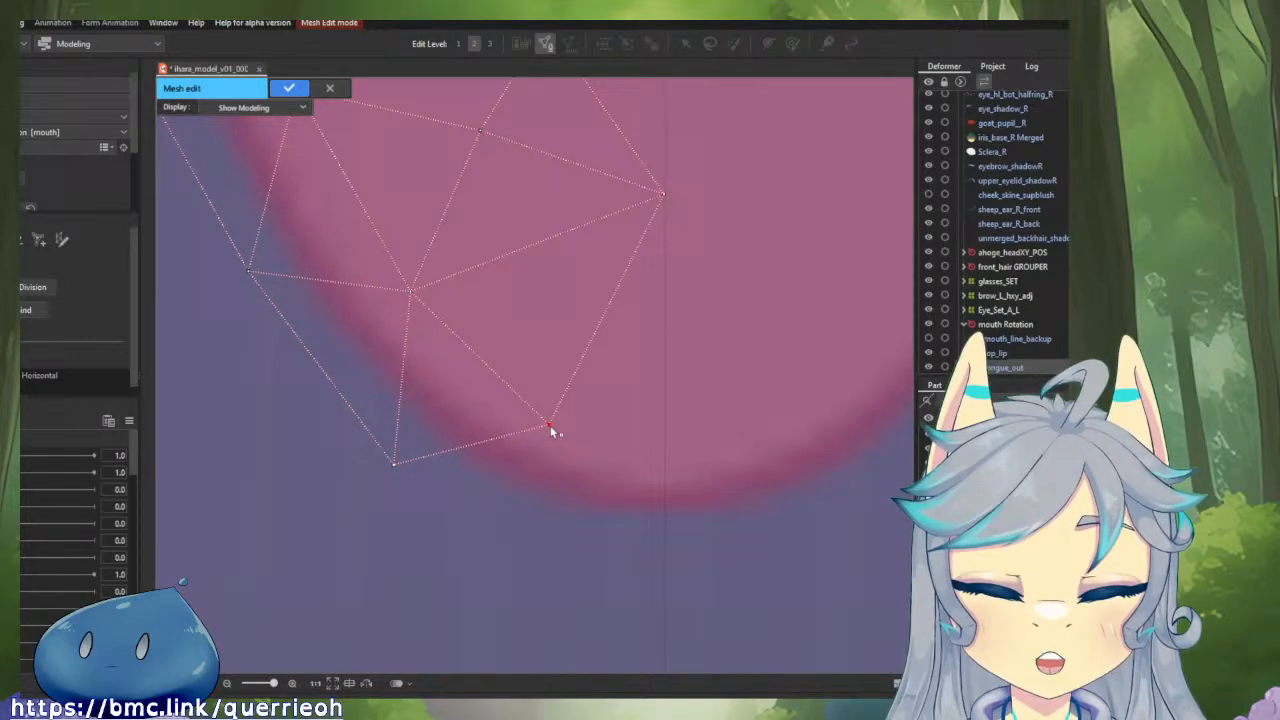
Add a vertex below the tongue tip, link it to the outer edge, and connect it to a new centre-line vertex joined to the inner one.
{"action": "left_click", "coordinate": [665, 534]}
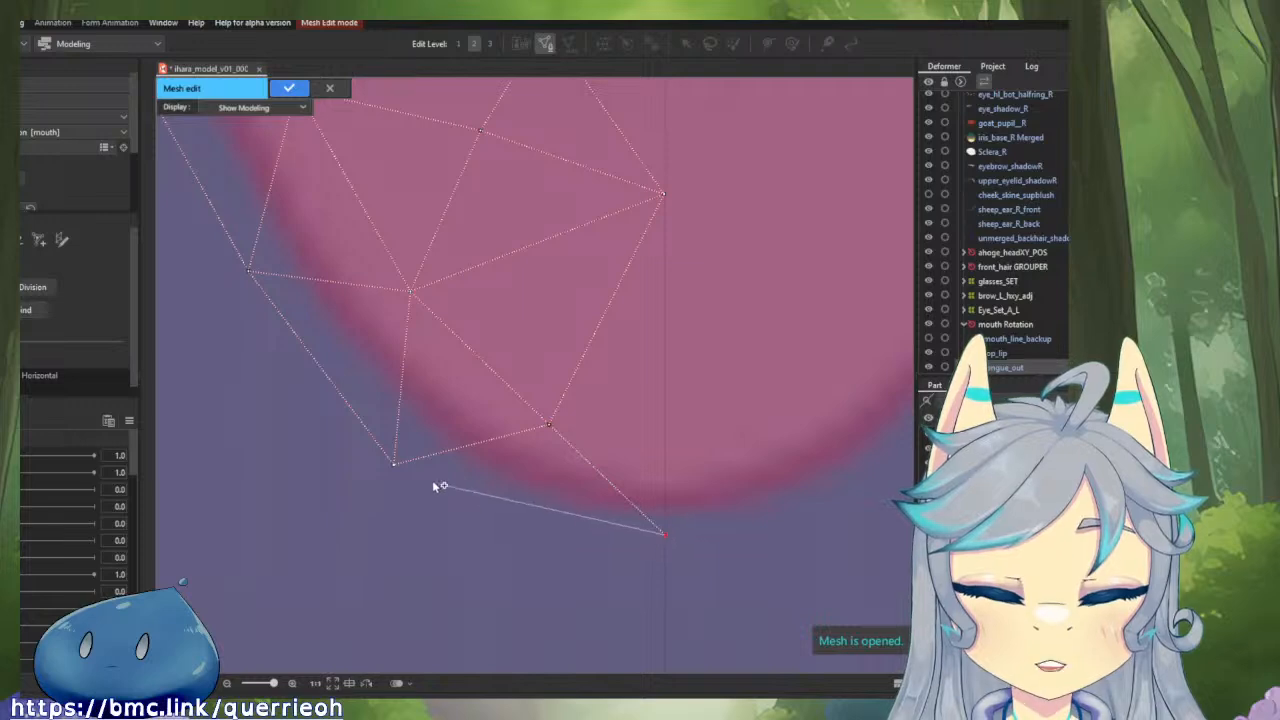
{"action": "left_click_drag", "start_coordinate": [669, 536], "coordinate": [588, 543]}
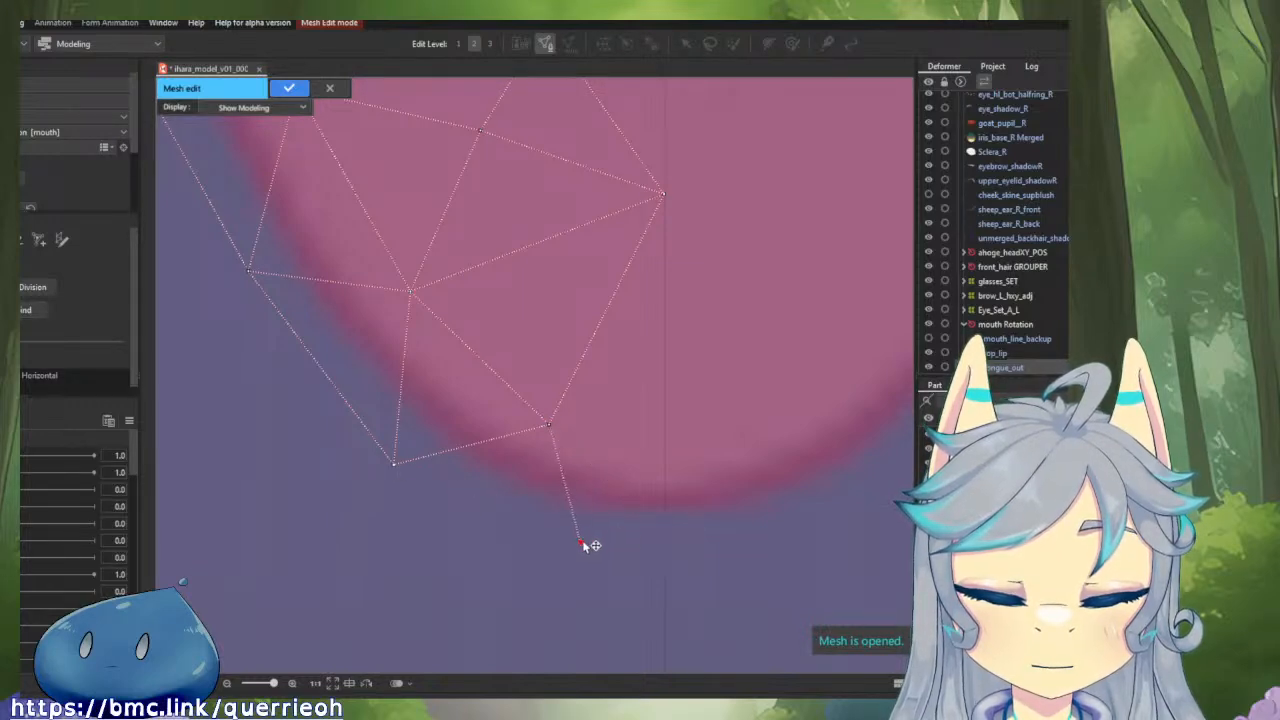
{"action": "left_click", "coordinate": [394, 469]}
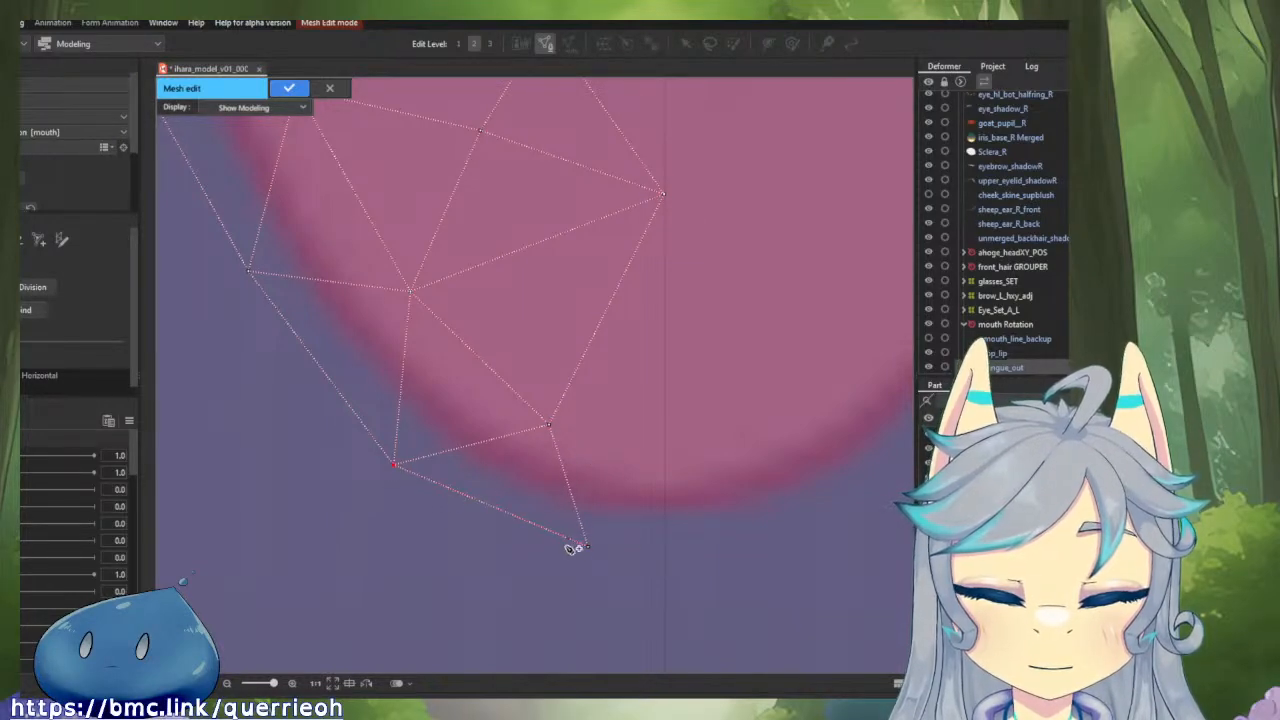
{"action": "left_click", "coordinate": [591, 548]}
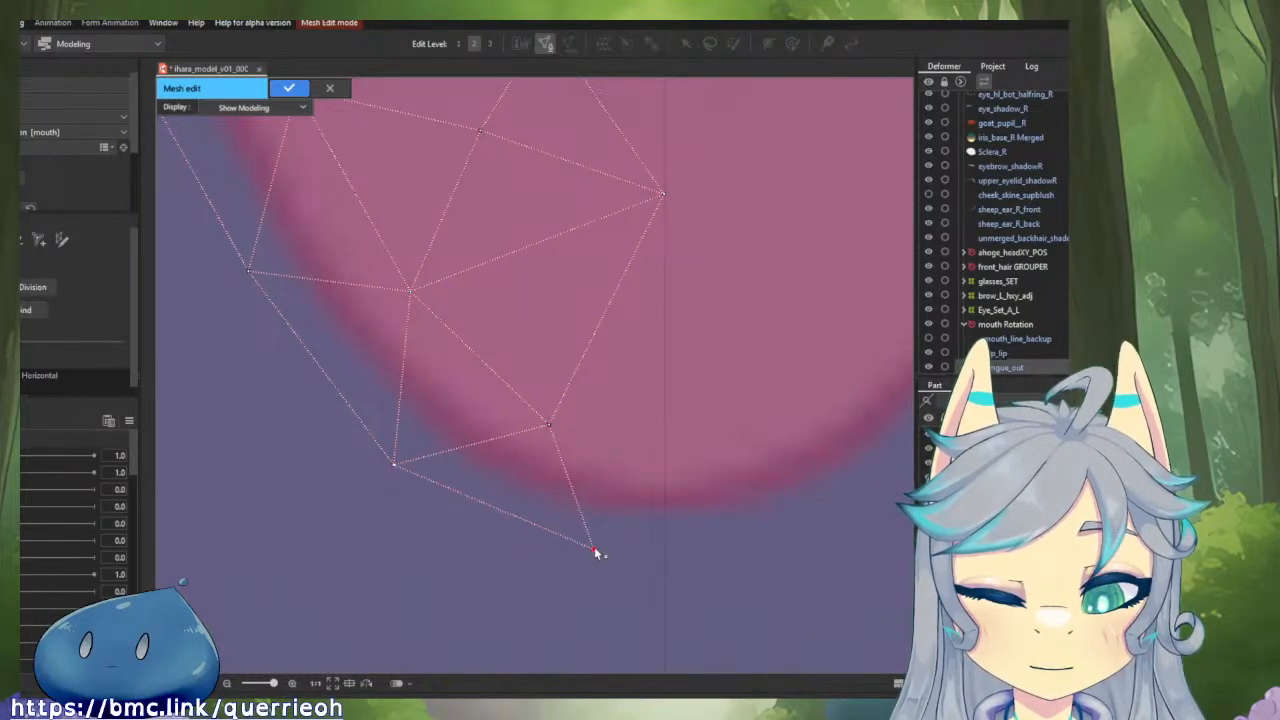
{"action": "left_click", "coordinate": [667, 446]}
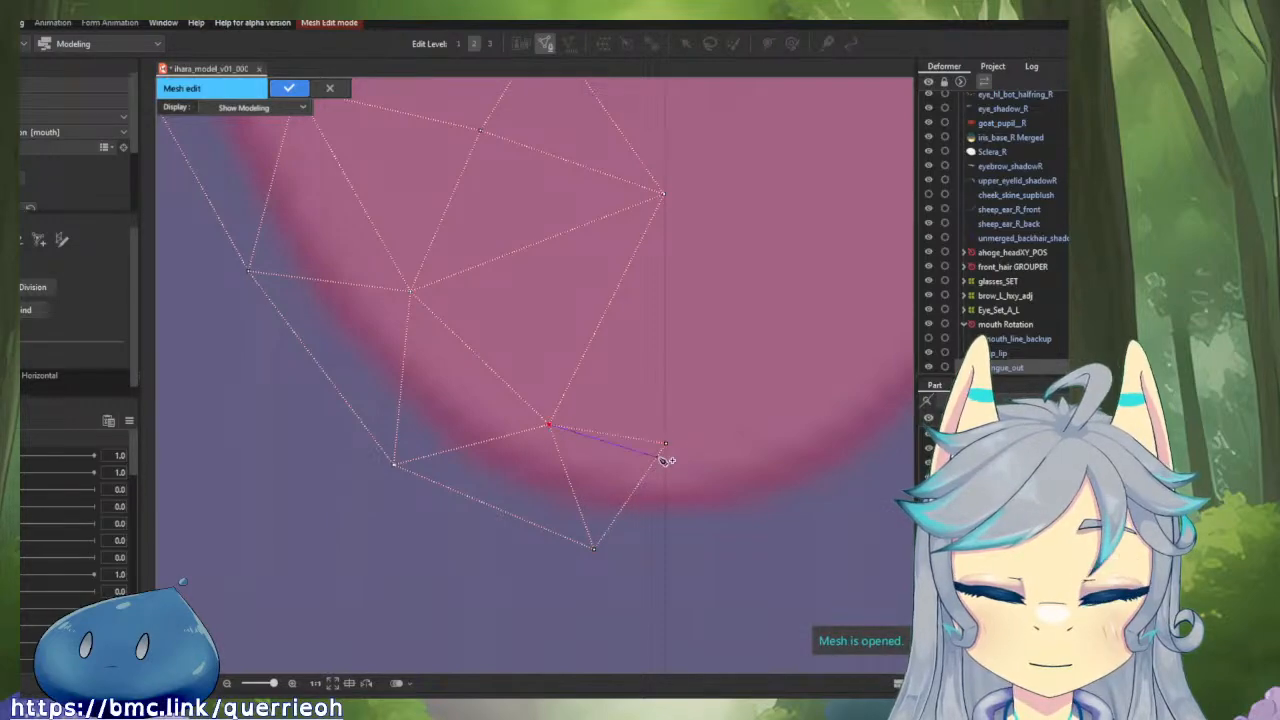
{"action": "scroll", "coordinate": [668, 452], "scroll_direction": "up", "scroll_amount": 3}
{"action": "scroll", "coordinate": [667, 438], "scroll_direction": "down", "scroll_amount": 6}
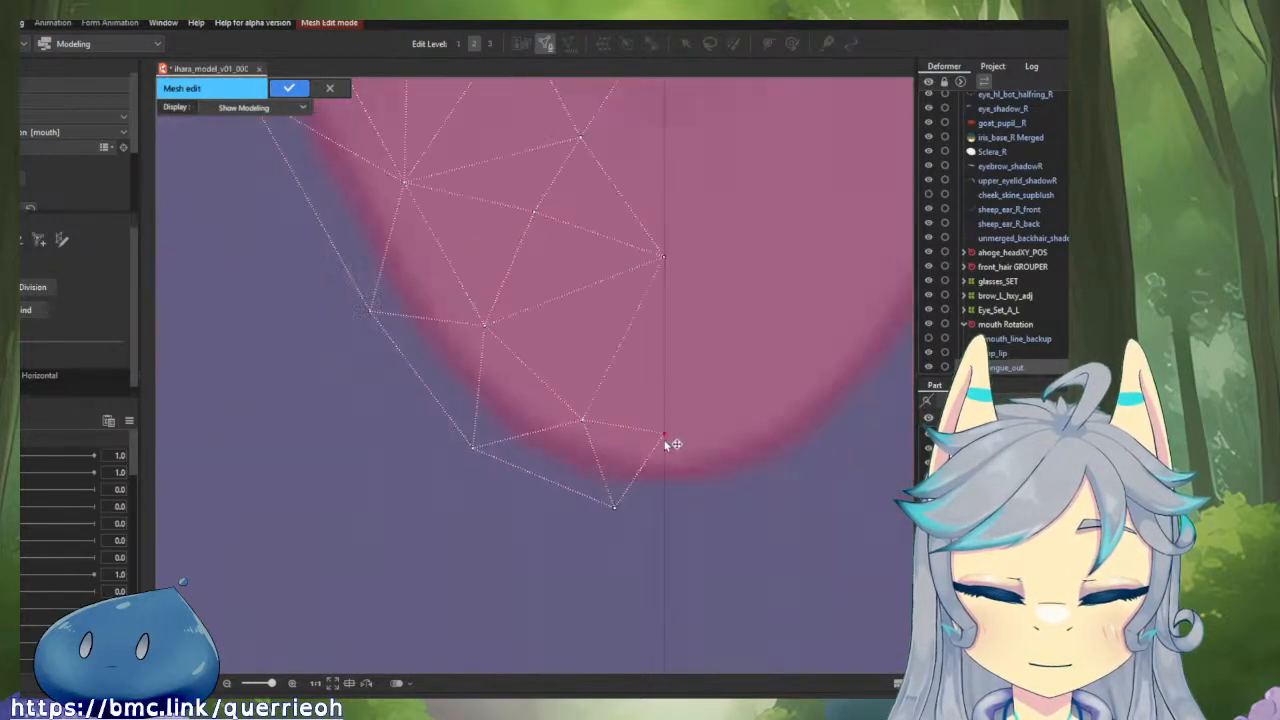
{"action": "left_click_drag", "start_coordinate": [619, 401], "coordinate": [661, 526]}
{"action": "scroll", "coordinate": [661, 524], "scroll_direction": "down", "scroll_amount": 3}
{"action": "scroll", "coordinate": [675, 524], "scroll_direction": "down", "scroll_amount": 2}
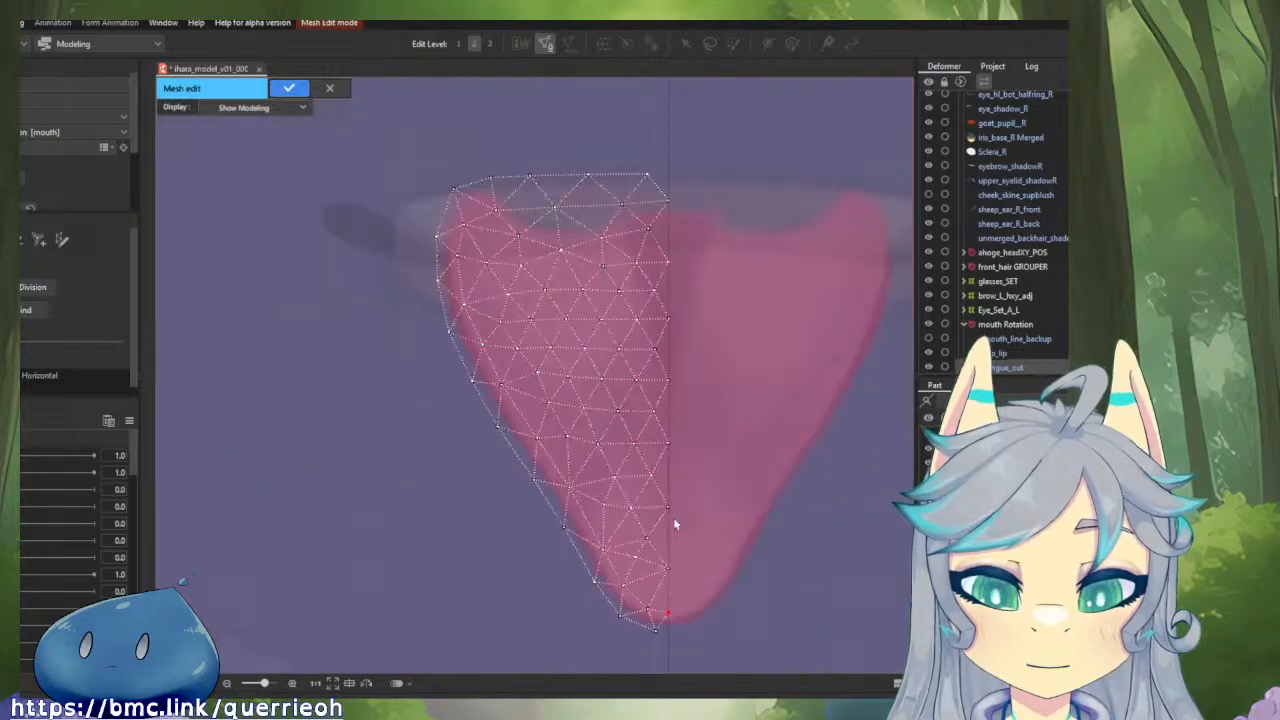
Mirror the whole half mesh across the centre guide, strip its duplicate centre-line vertices, and paste the original left half back in.
{"action": "key", "text": "ctrl+a"}
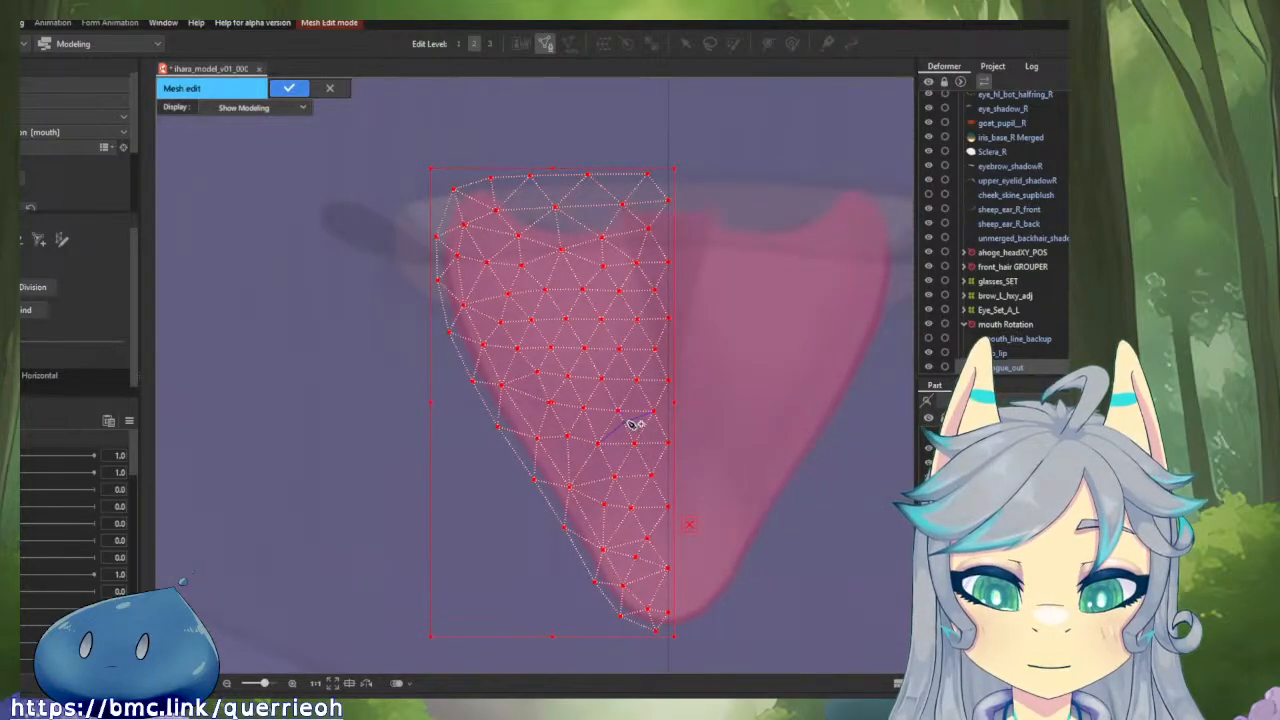
{"action": "right_click", "coordinate": [628, 427]}
{"action": "left_click", "coordinate": [656, 425]}
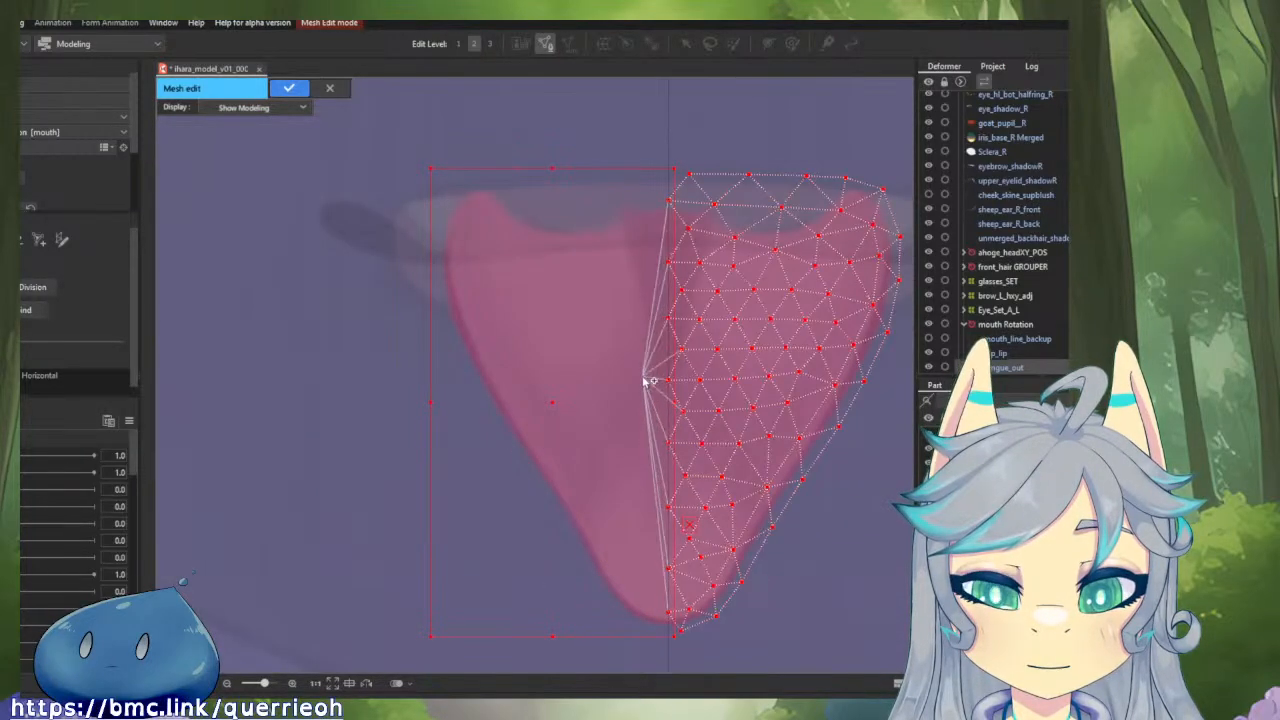
{"action": "left_click", "coordinate": [643, 382]}
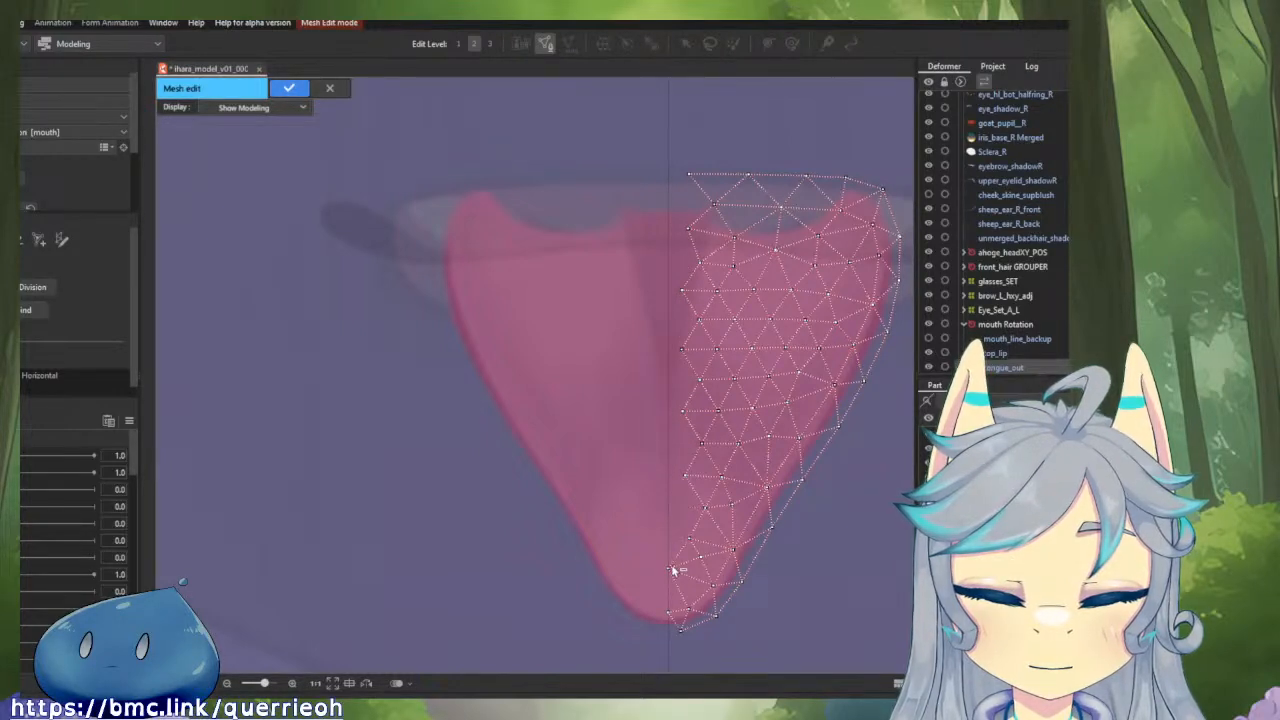
{"action": "key", "text": "ctrl+v"}
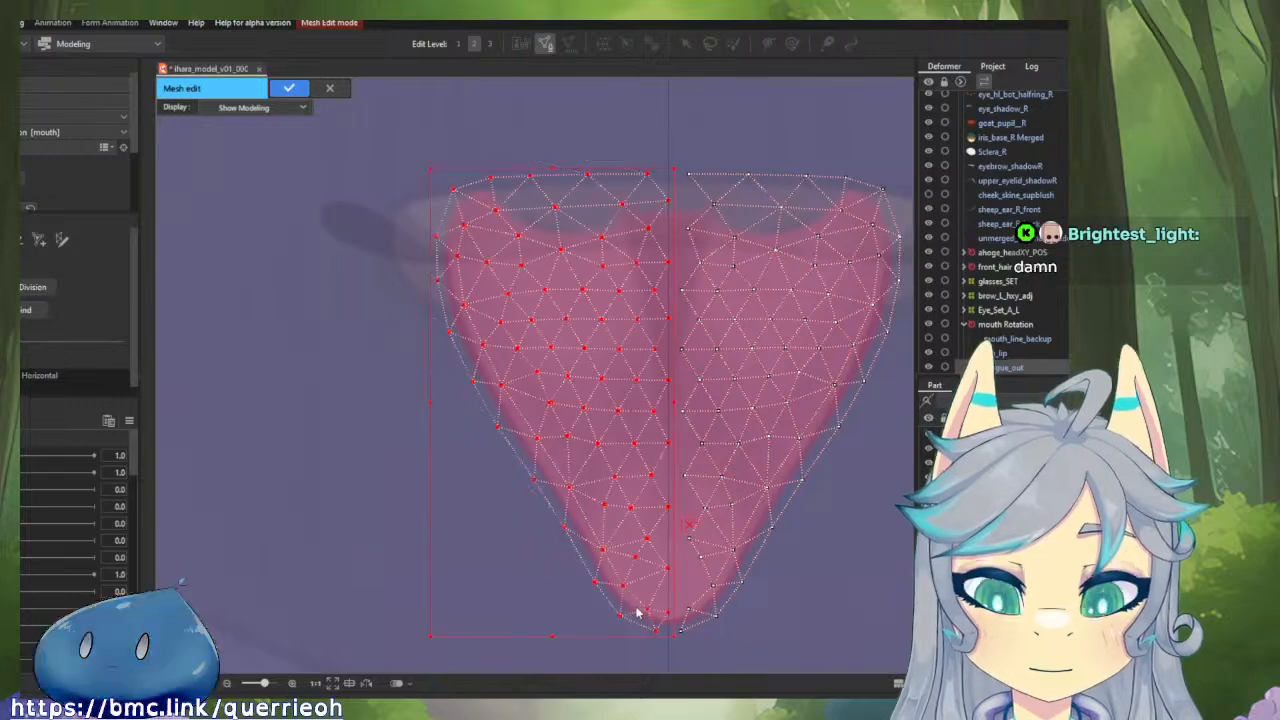
{"action": "left_click", "coordinate": [480, 533], "text": "ctrl"}
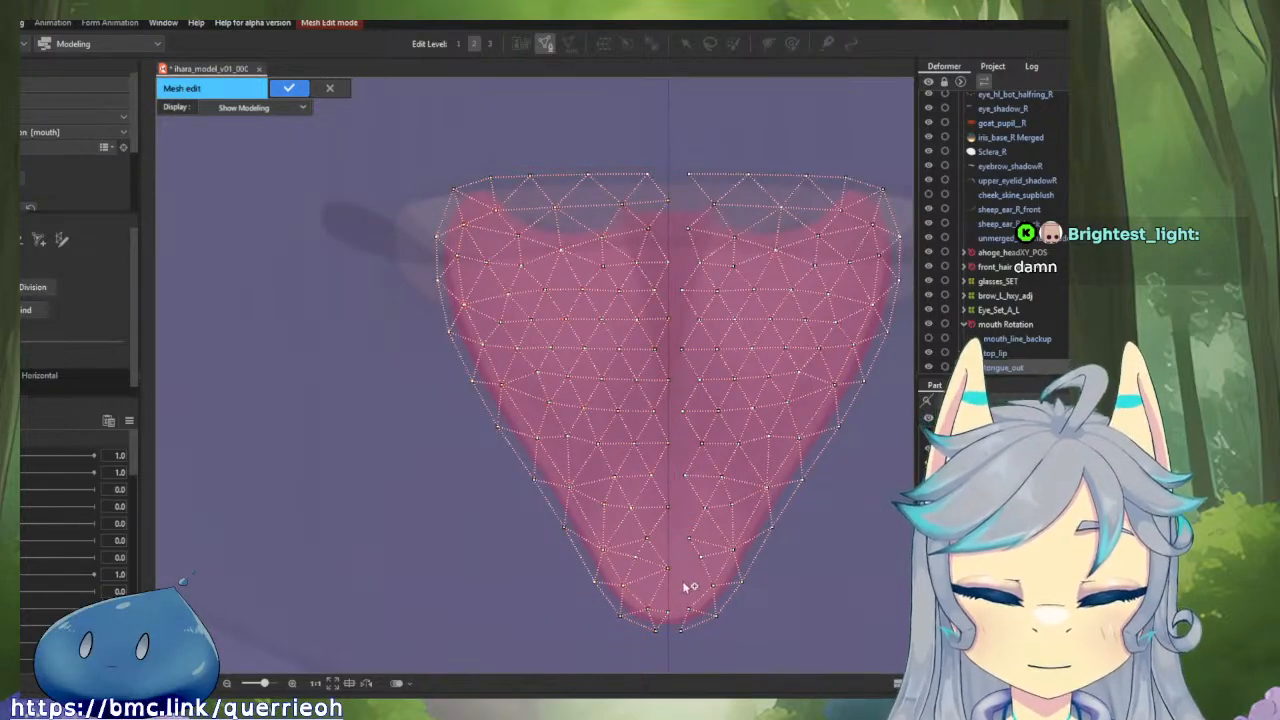
Join the two halves at the tongue tip by linking the mirrored half's lowest vertices to the left half and its centre-line vertices.
{"action": "left_click_drag", "start_coordinate": [684, 586], "coordinate": [592, 371]}
{"action": "scroll", "coordinate": [580, 412], "scroll_direction": "up", "scroll_amount": 5}
{"action": "left_click", "coordinate": [607, 466]}
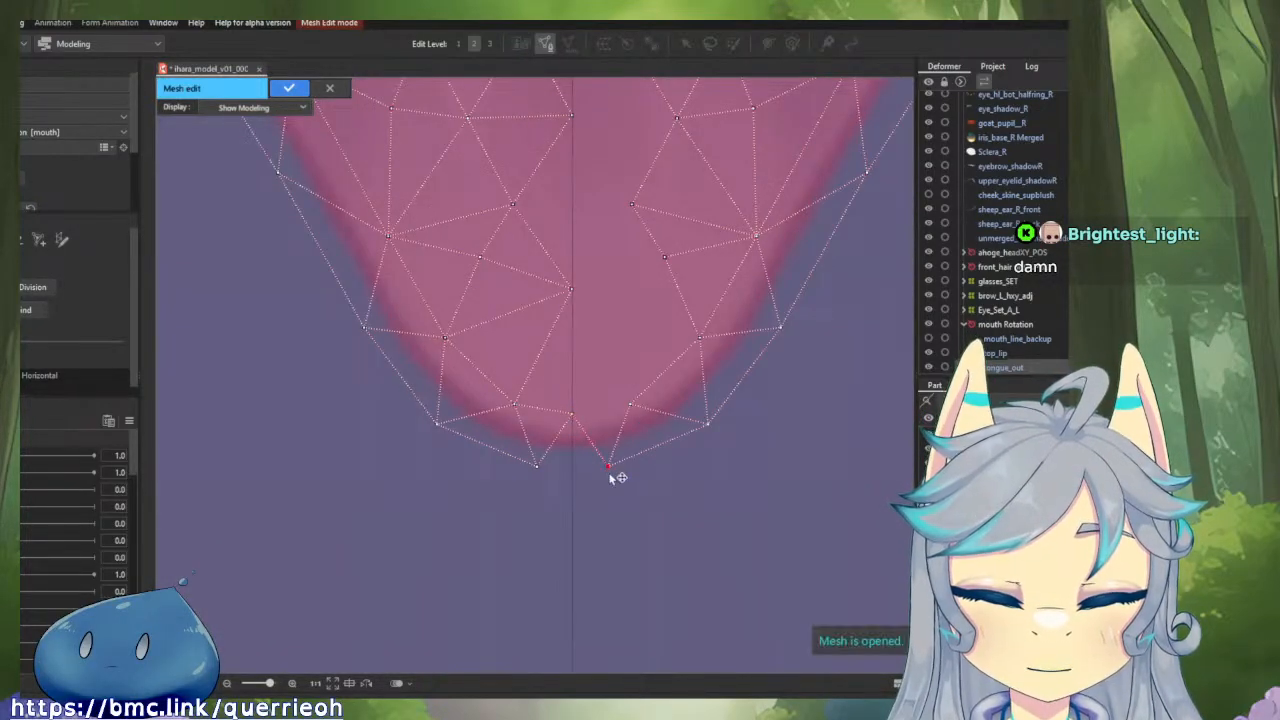
{"action": "left_click", "coordinate": [571, 414]}
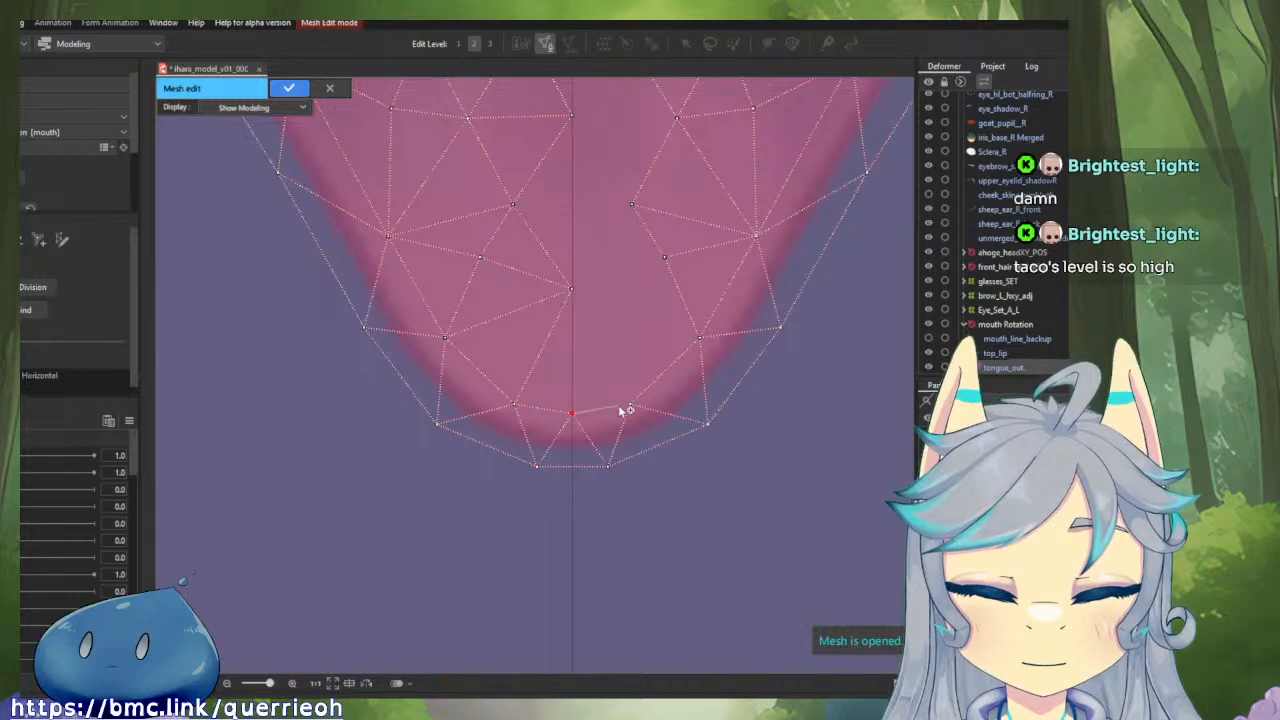
{"action": "left_click", "coordinate": [631, 405]}
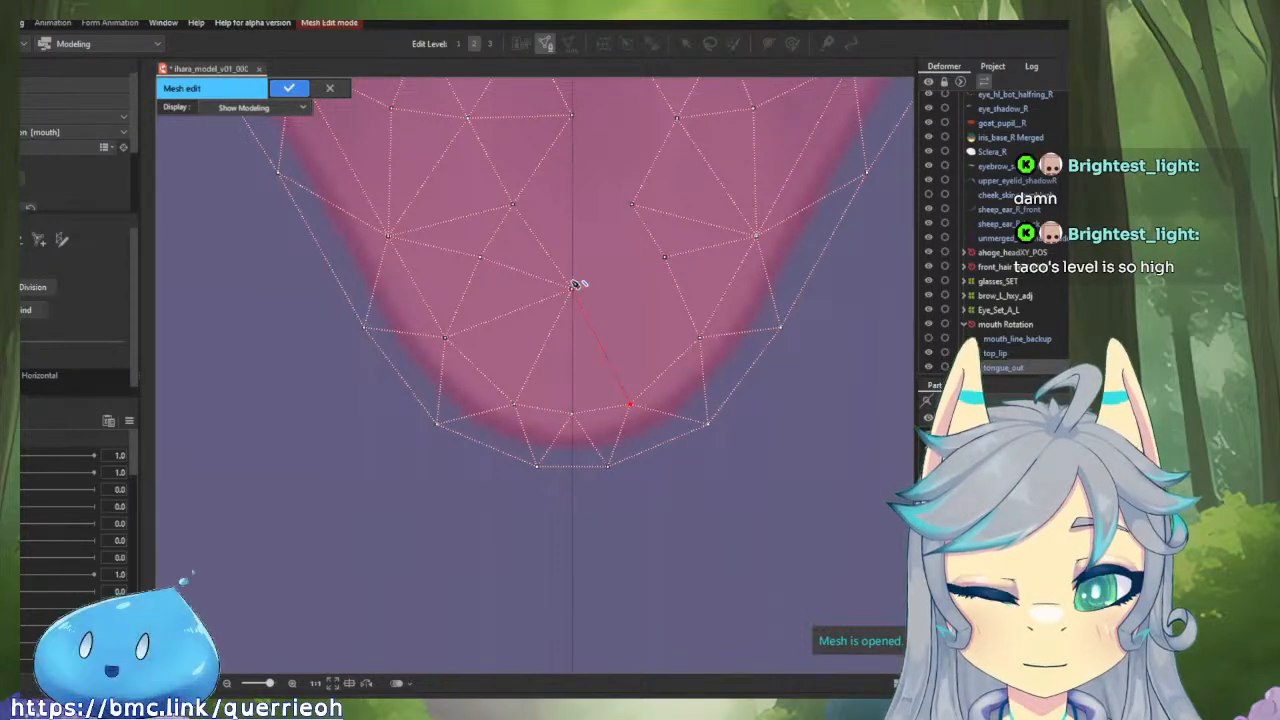
{"action": "left_click", "coordinate": [572, 289]}
{"action": "left_click", "coordinate": [702, 338]}
Bridge the gap just above the tip by connecting the mirrored inner vertices to the opposite vertex and the centre-line vertices.
{"action": "left_click_drag", "start_coordinate": [645, 301], "coordinate": [681, 384]}
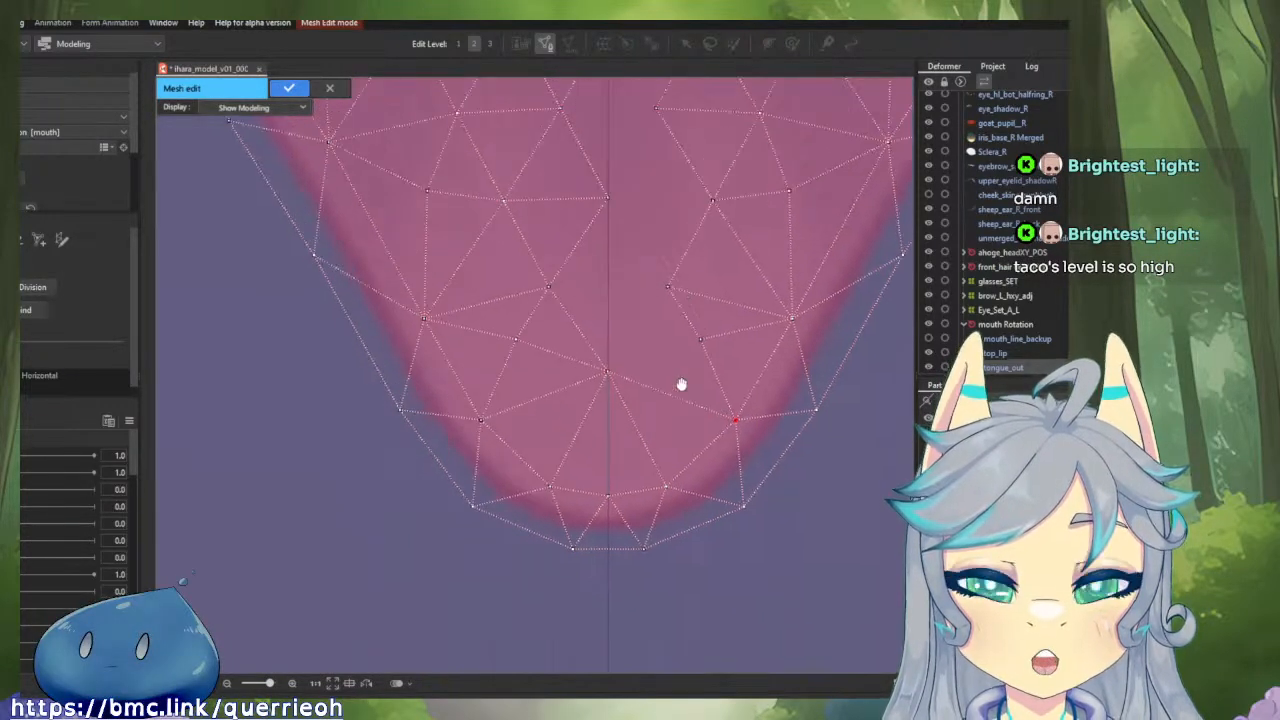
{"action": "left_click", "coordinate": [668, 287]}
{"action": "left_click_drag", "start_coordinate": [672, 290], "coordinate": [600, 431]}
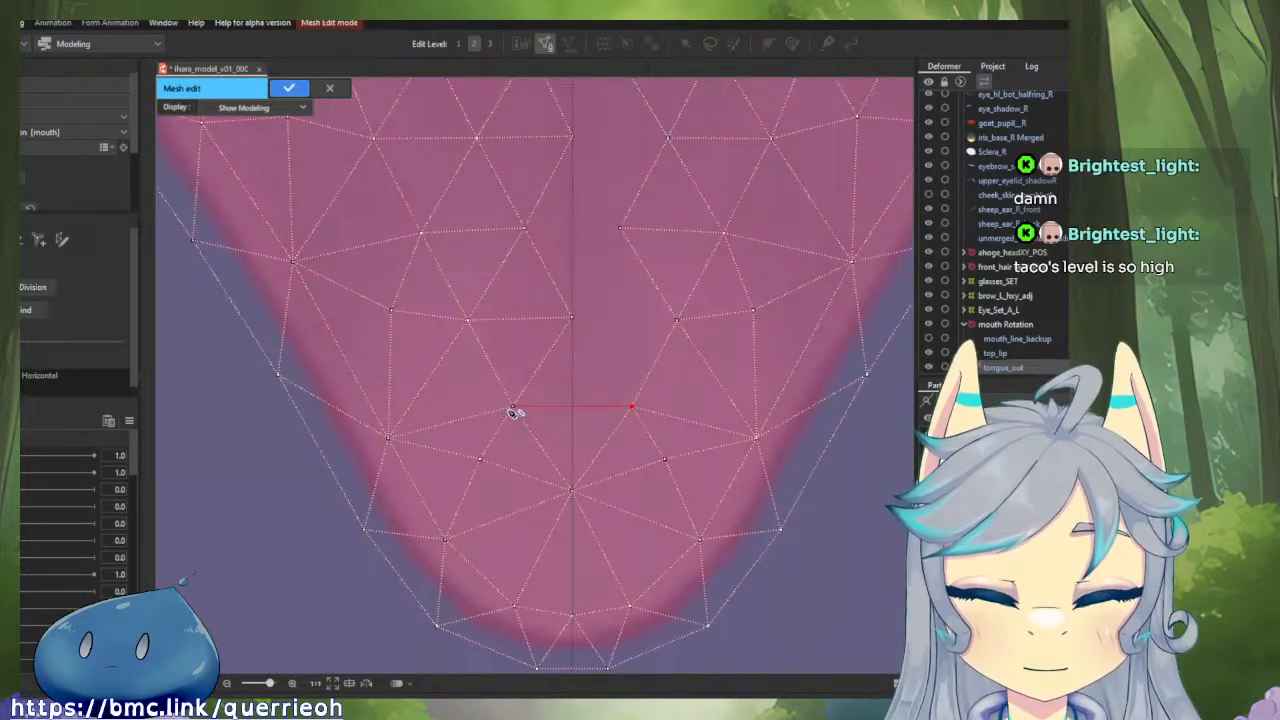
{"action": "left_click", "coordinate": [512, 407]}
{"action": "left_click", "coordinate": [634, 407]}
{"action": "scroll", "coordinate": [634, 363], "scroll_direction": "up", "scroll_amount": 3}
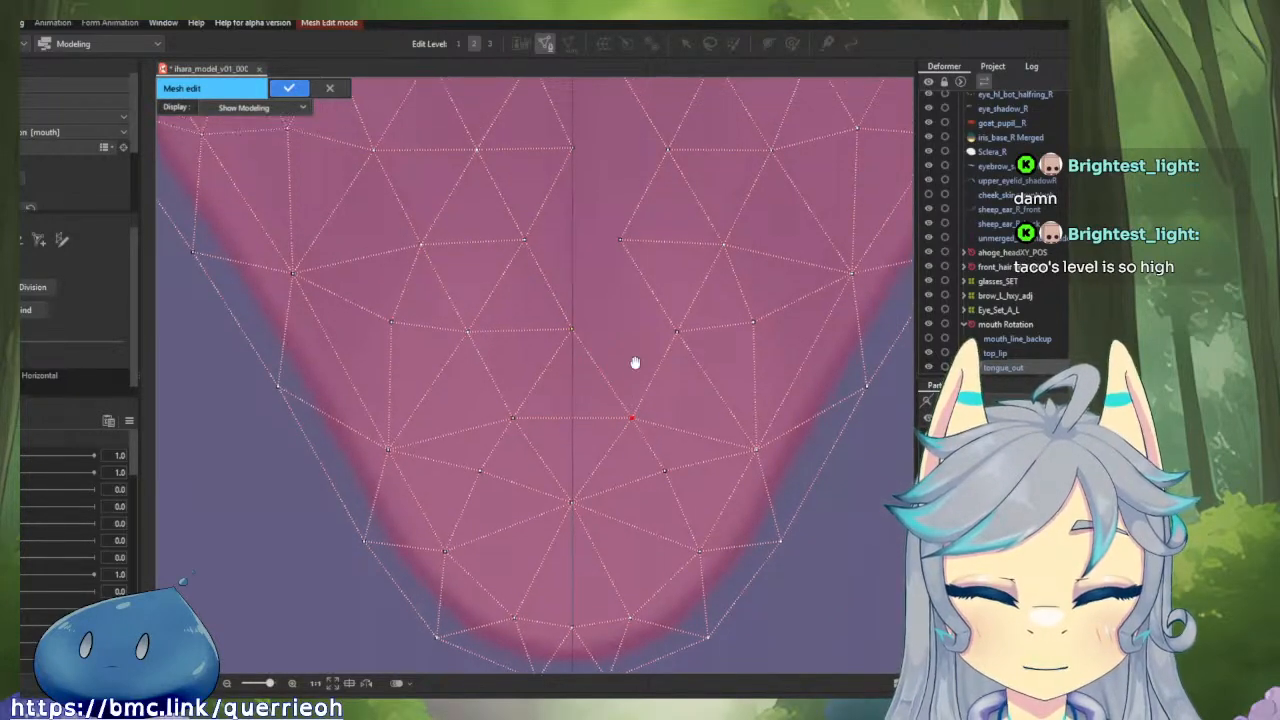
{"action": "left_click", "coordinate": [584, 423]}
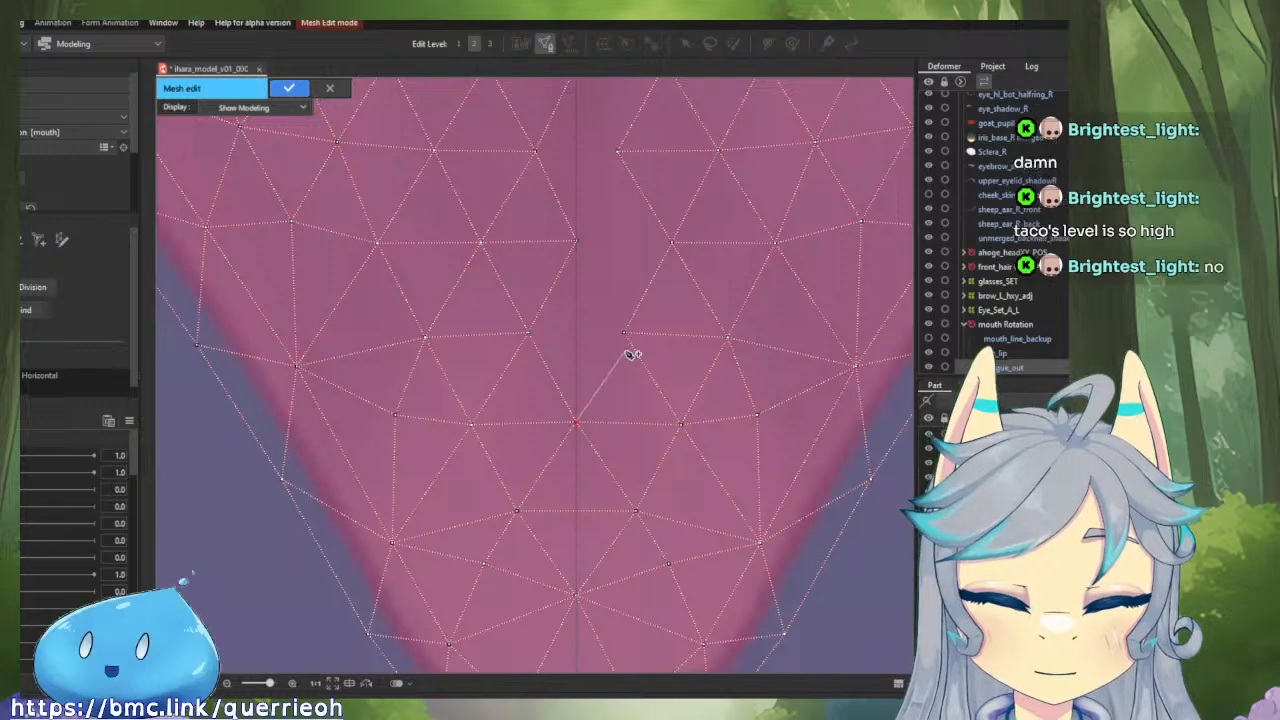
Continue linking the mirrored half's inner vertices to the left half and centre line through the middle rows of the tongue.
{"action": "left_click_drag", "start_coordinate": [623, 409], "coordinate": [586, 382]}
{"action": "scroll", "coordinate": [583, 380], "scroll_direction": "up", "scroll_amount": 2}
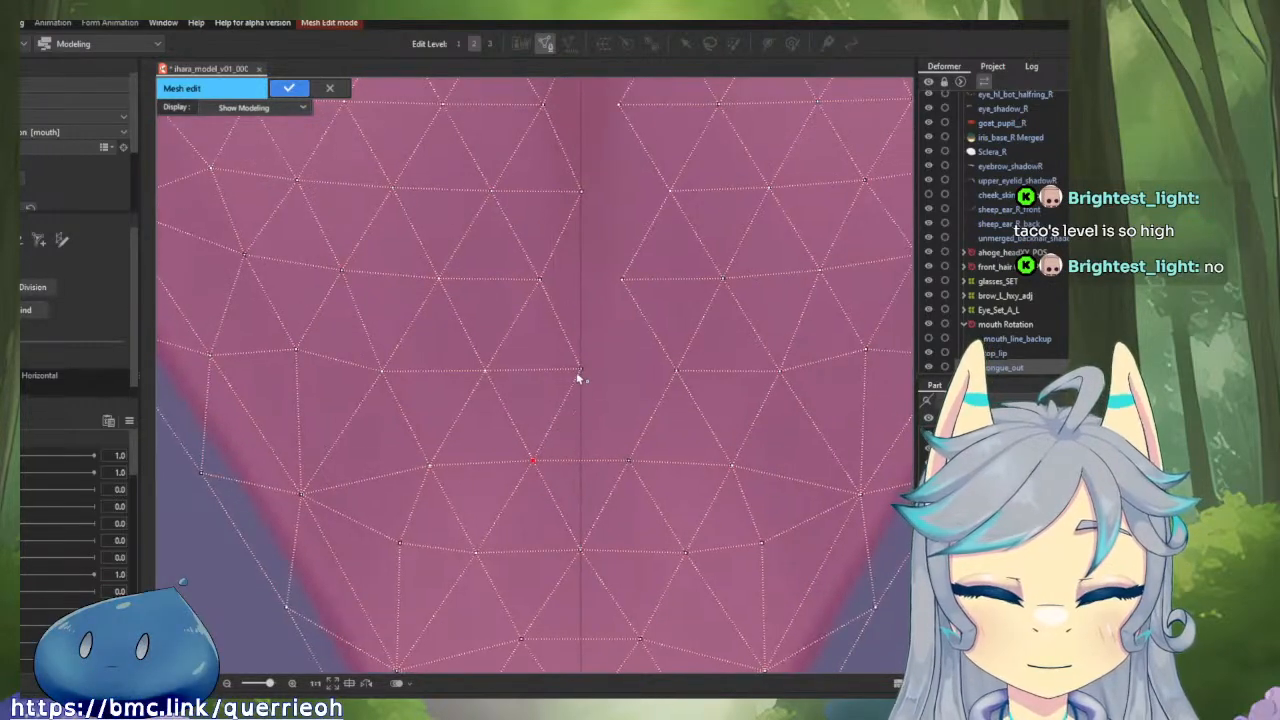
{"action": "left_click", "coordinate": [631, 462]}
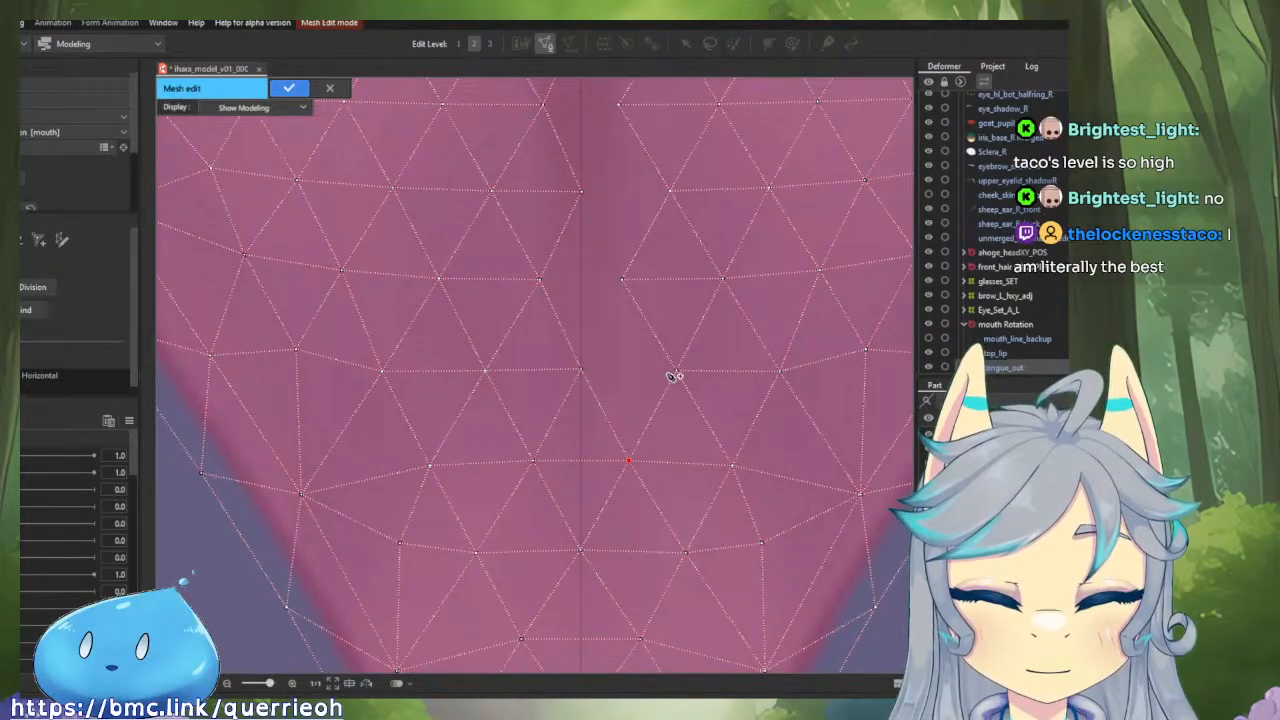
{"action": "left_click", "coordinate": [586, 375]}
{"action": "left_click_drag", "start_coordinate": [586, 376], "coordinate": [610, 495]}
{"action": "left_click", "coordinate": [647, 401]}
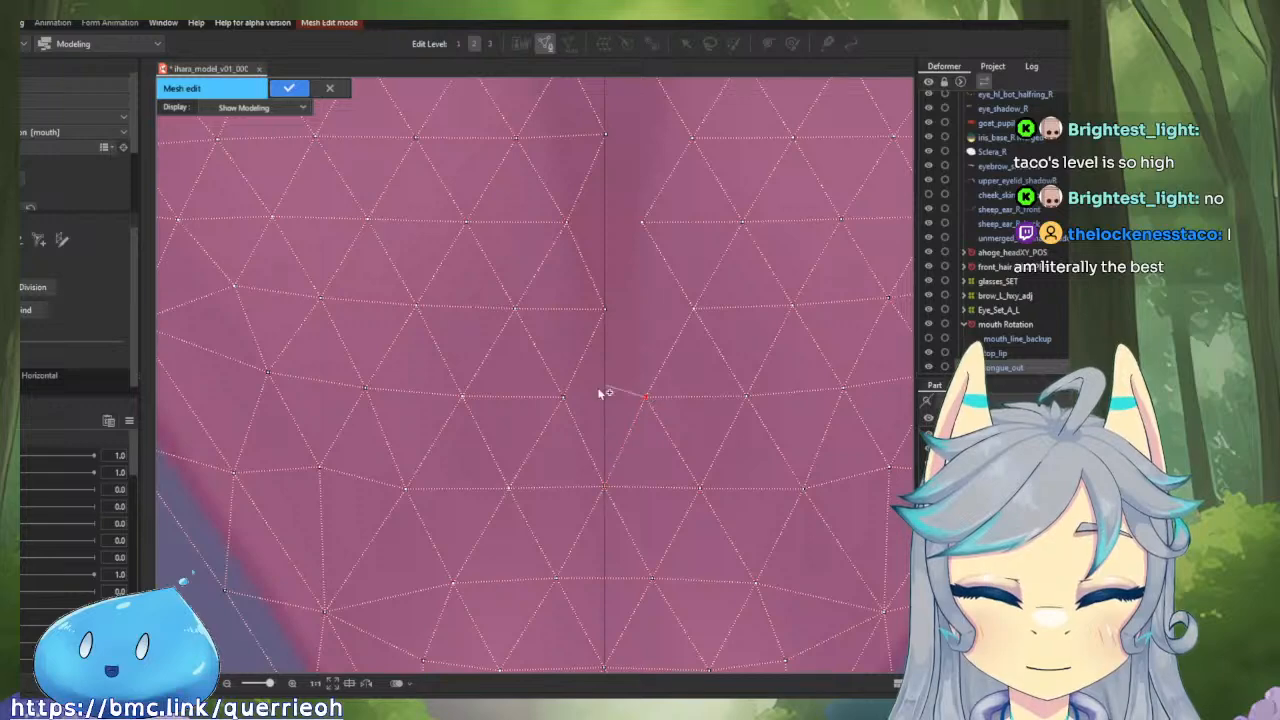
{"action": "left_click", "coordinate": [607, 315]}
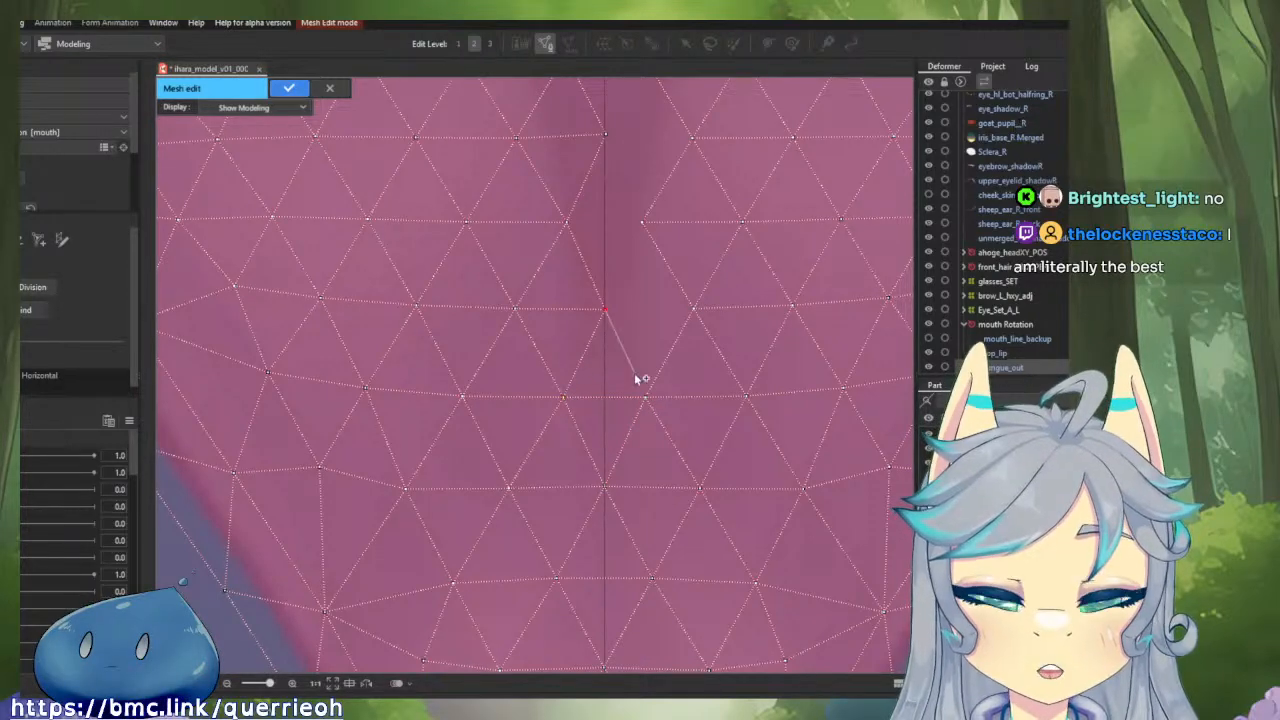
{"action": "left_click", "coordinate": [648, 397]}
Connect the two halves across the upper rows and close the top edge of the tongue mesh at the centre line.
{"action": "left_click_drag", "start_coordinate": [624, 316], "coordinate": [548, 690]}
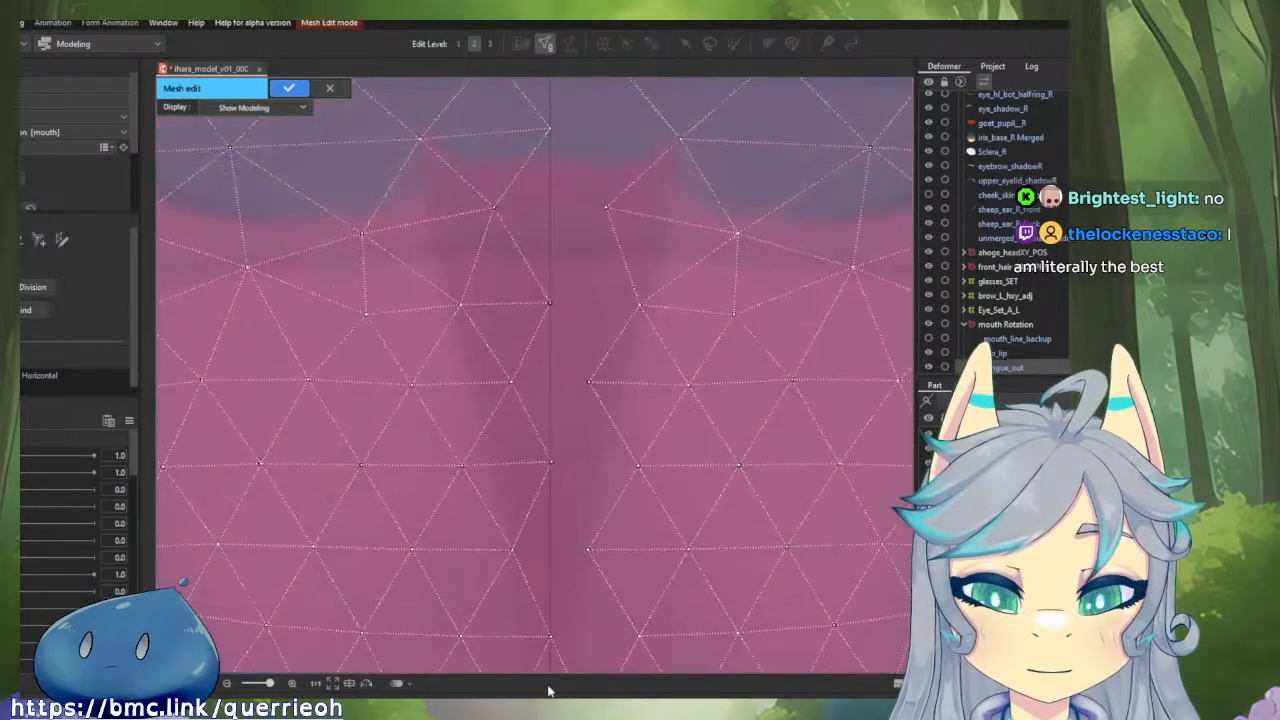
{"action": "left_click_drag", "start_coordinate": [557, 177], "coordinate": [571, 403]}
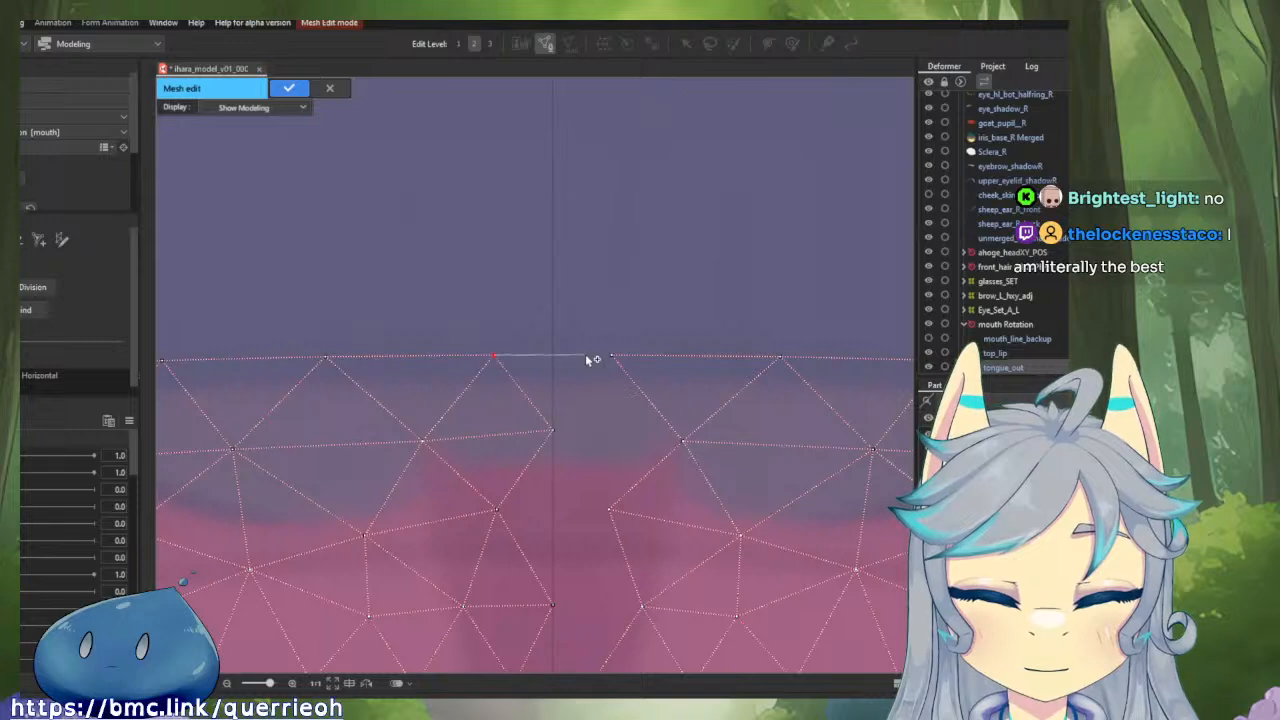
{"action": "scroll", "coordinate": [557, 437], "scroll_direction": "down", "scroll_amount": 4}
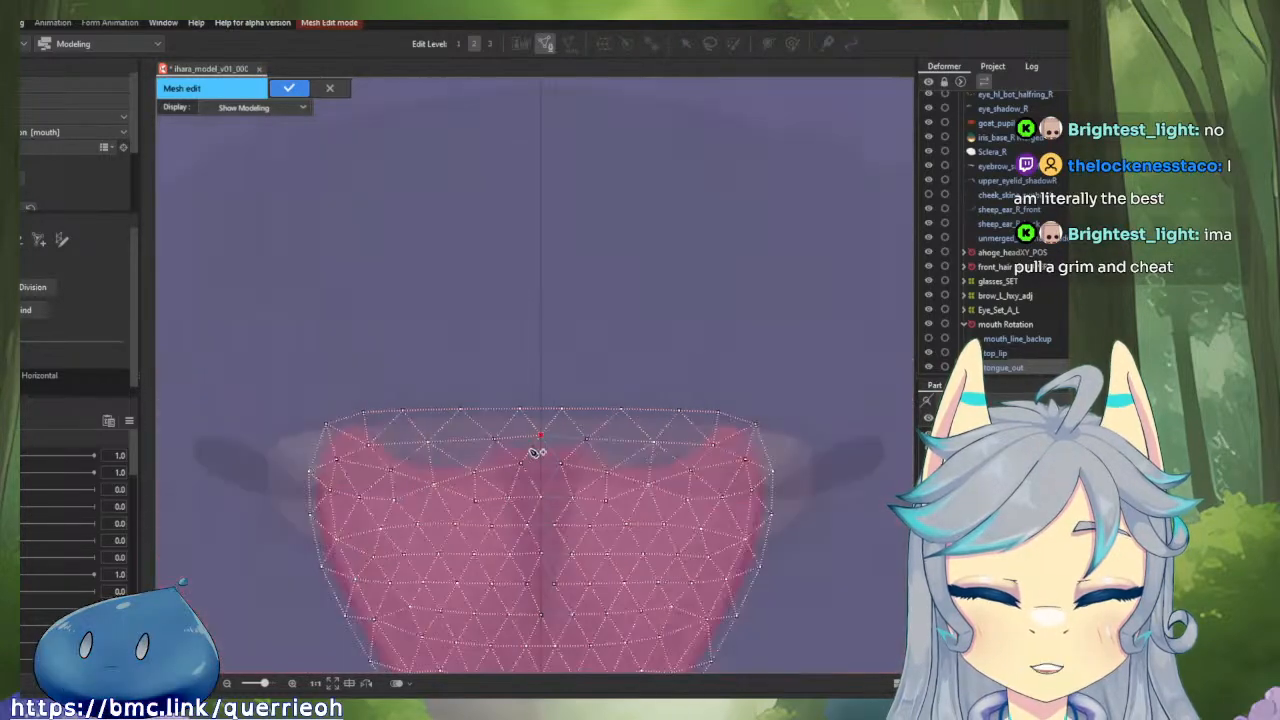
{"action": "left_click_drag", "start_coordinate": [615, 489], "coordinate": [613, 396]}
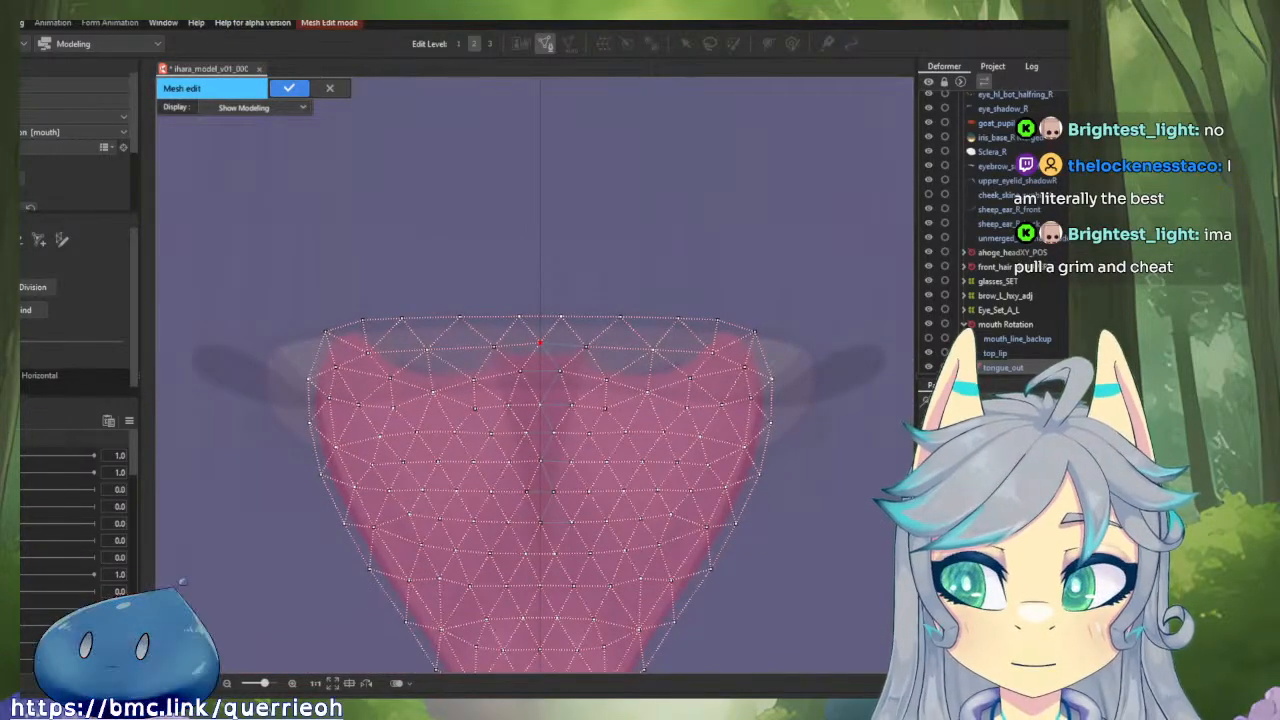
Apply the completed mesh edit to the tongue_out part.
{"action": "scroll", "coordinate": [530, 258], "scroll_direction": "down", "scroll_amount": 2}
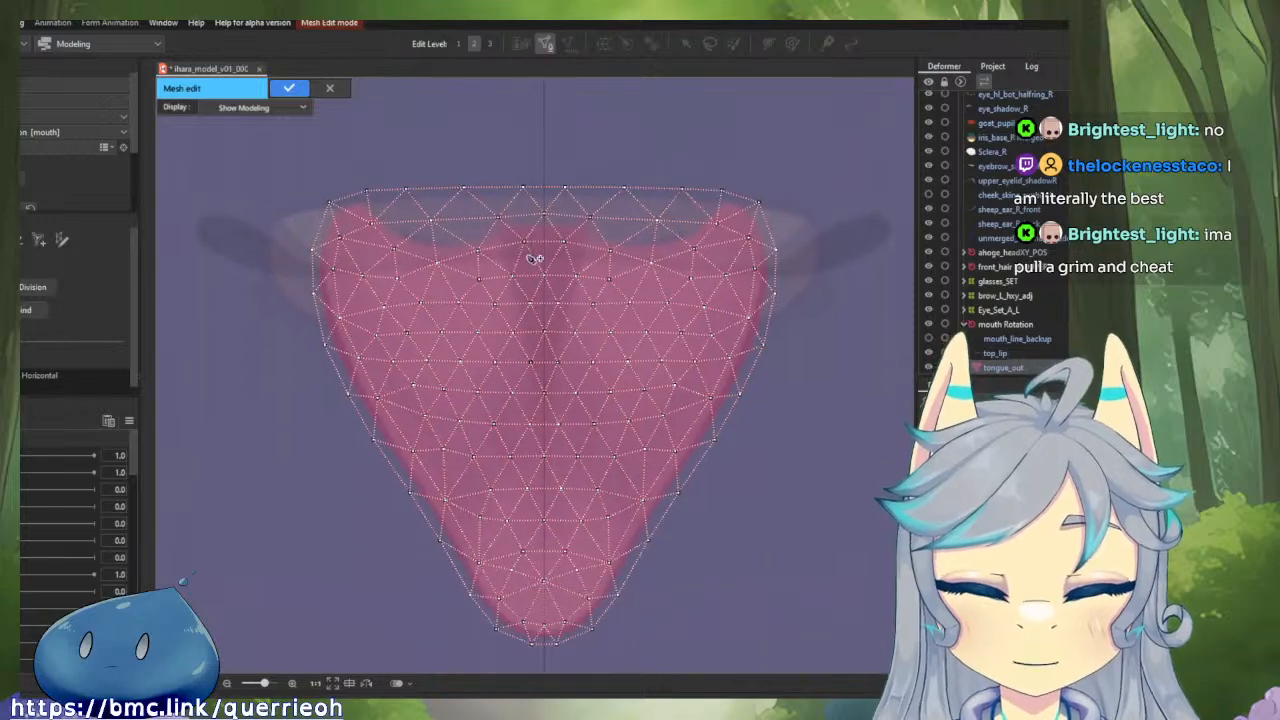
{"action": "left_click", "coordinate": [286, 88]}
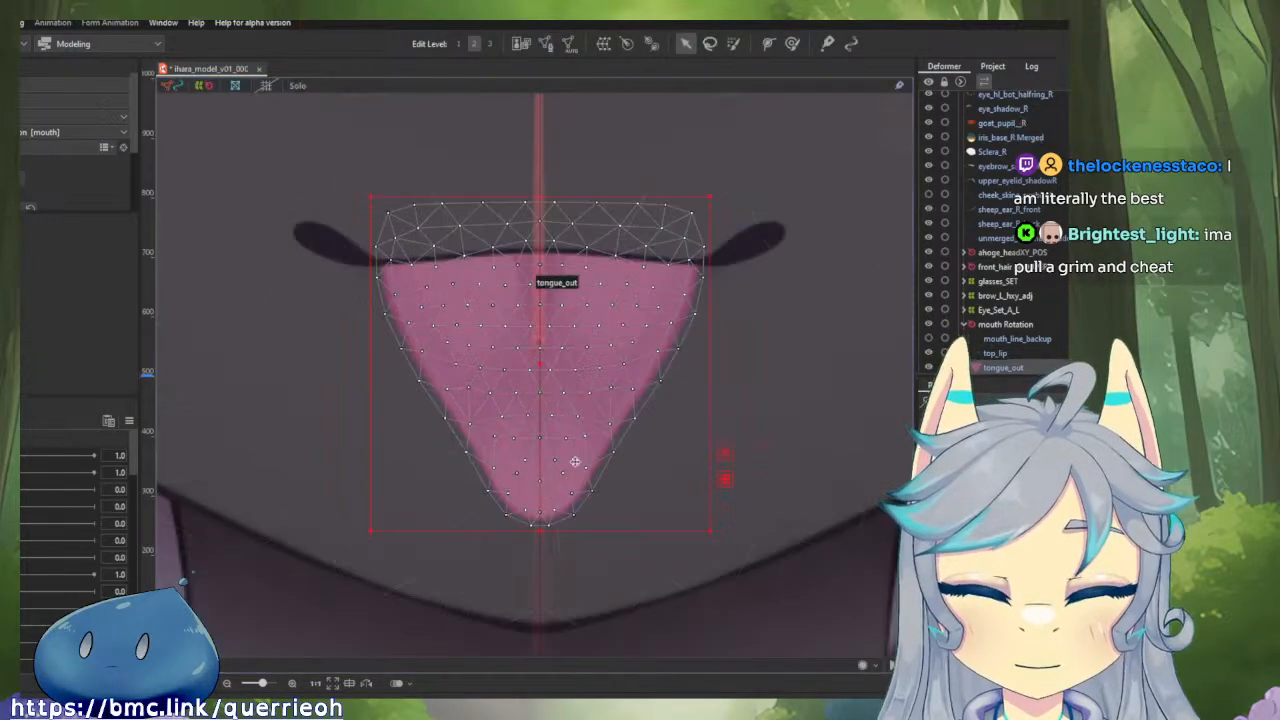
Check the meshes of lipshine_bot, bottom_lip, upper_teef, lower_teef_curve, inner_tongue and oral_cavity for symmetry, showing the last two in isolation.
{"action": "scroll", "coordinate": [1028, 367], "scroll_direction": "down", "scroll_amount": 3}
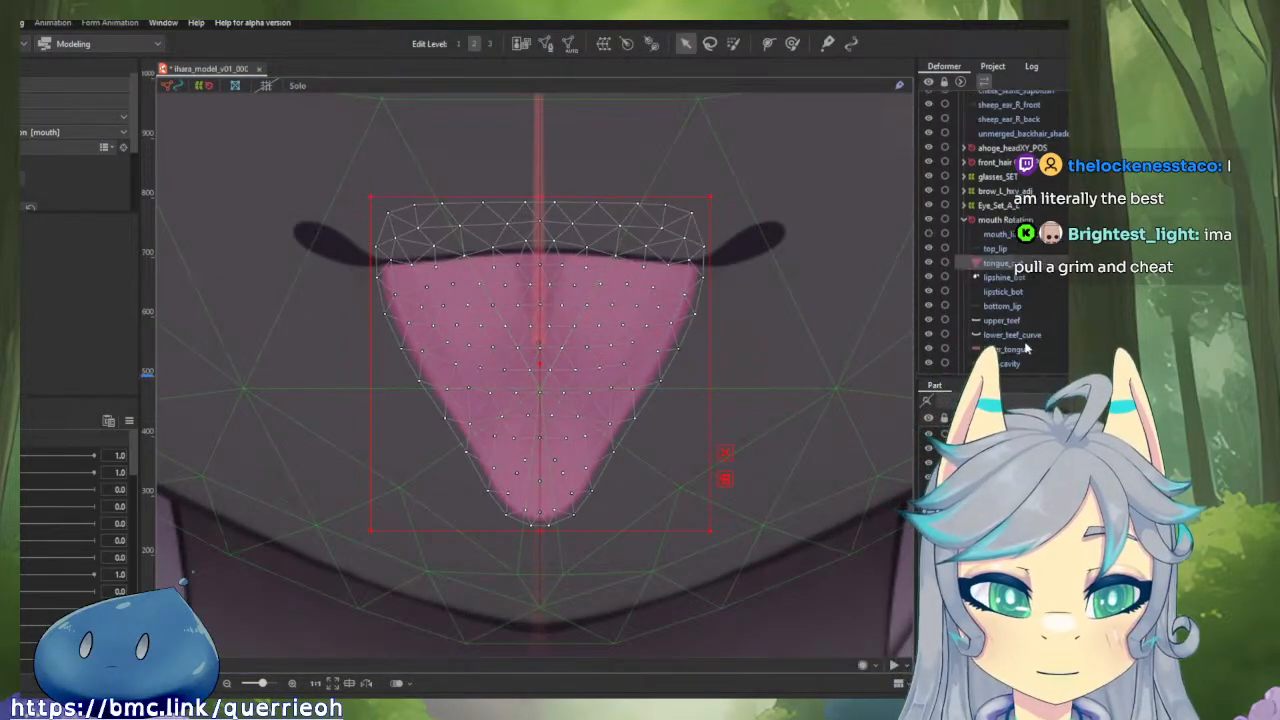
{"action": "left_click", "coordinate": [1024, 278]}
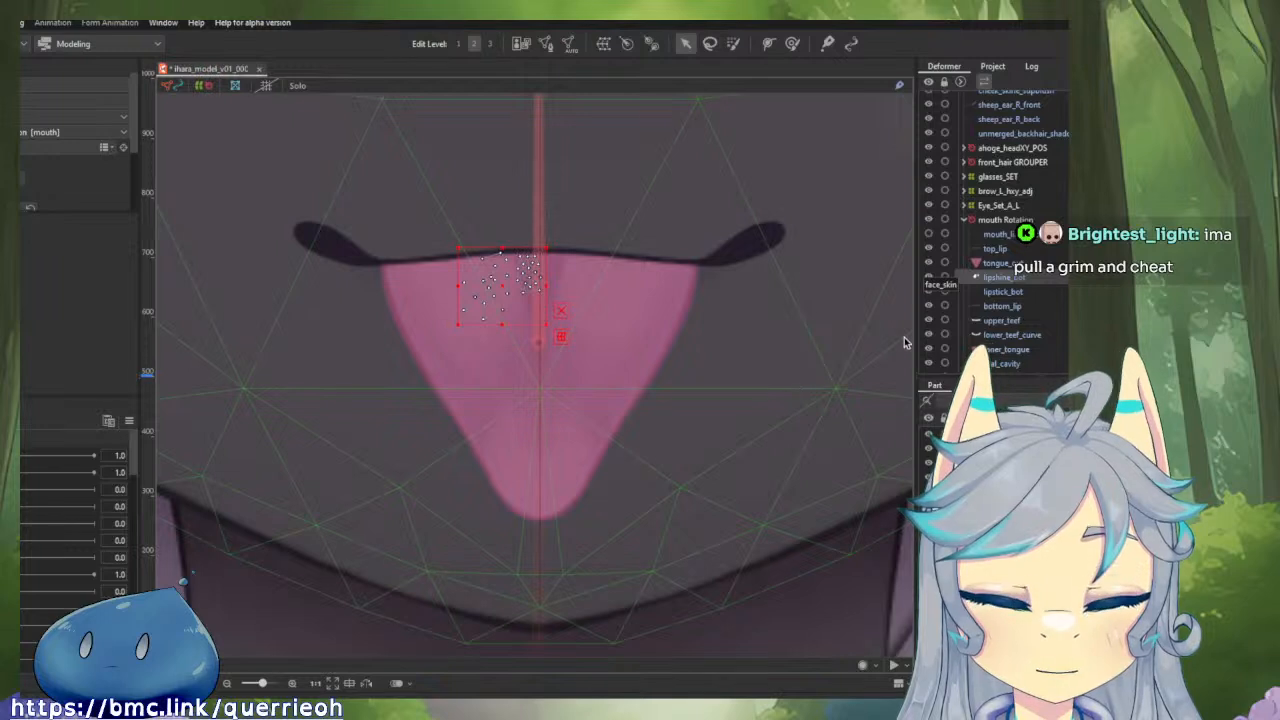
{"action": "left_click", "coordinate": [1018, 307]}
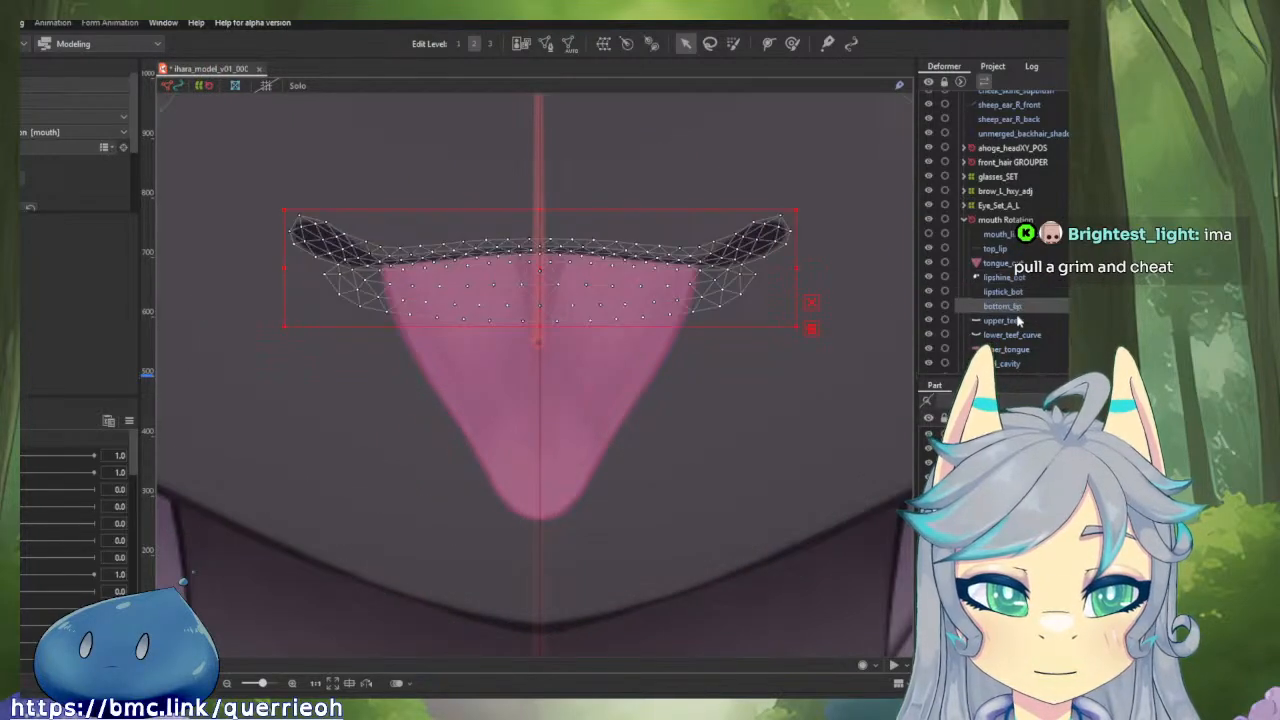
{"action": "left_click", "coordinate": [1008, 321]}
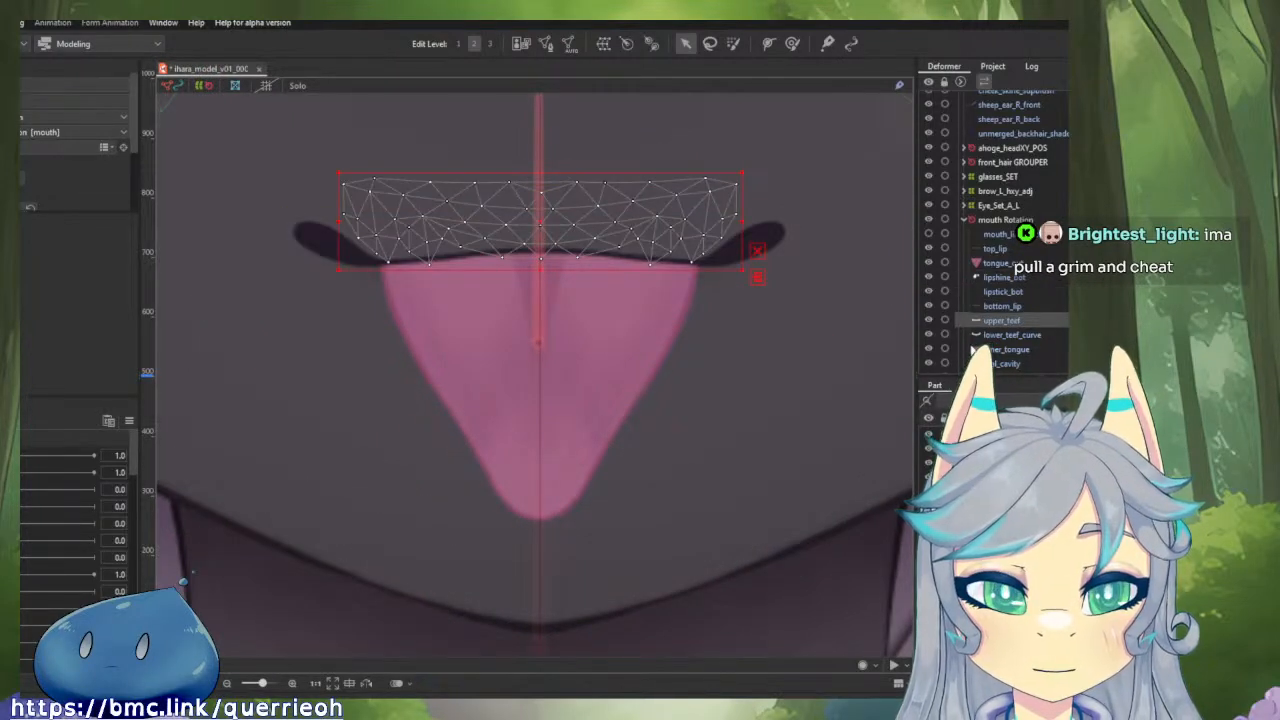
{"action": "left_click", "coordinate": [993, 337]}
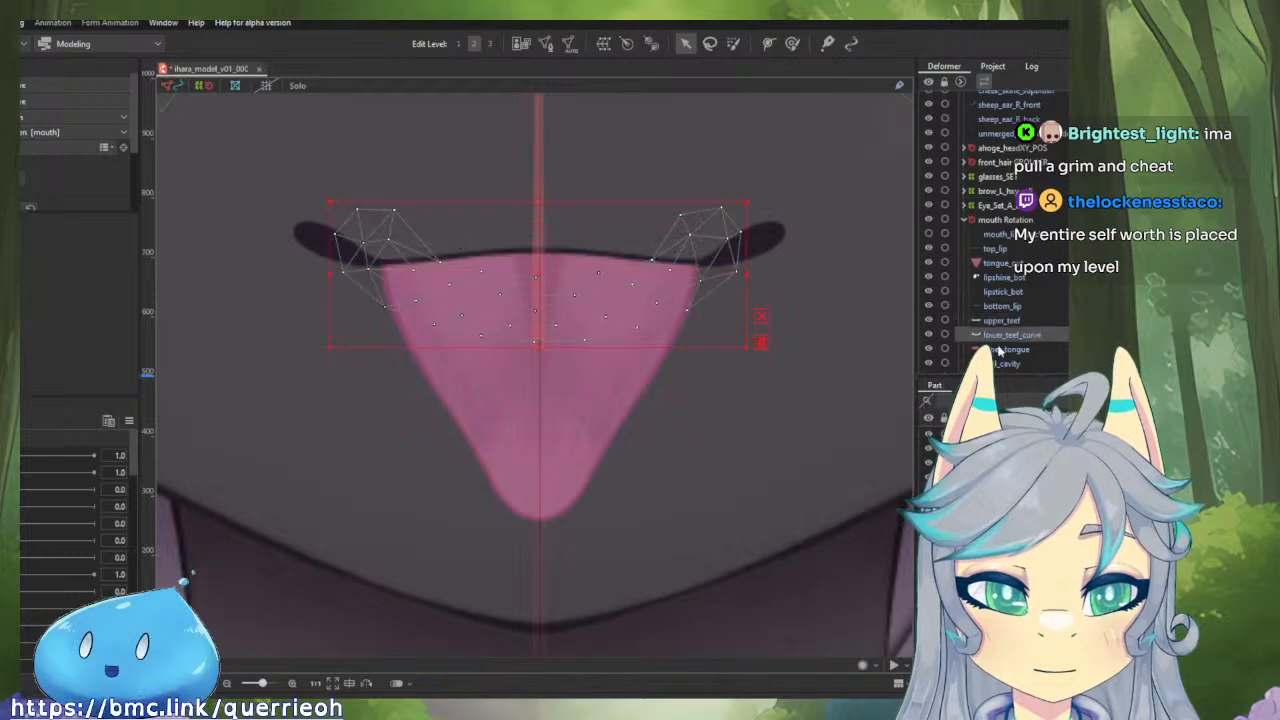
{"action": "left_click", "coordinate": [1000, 350]}
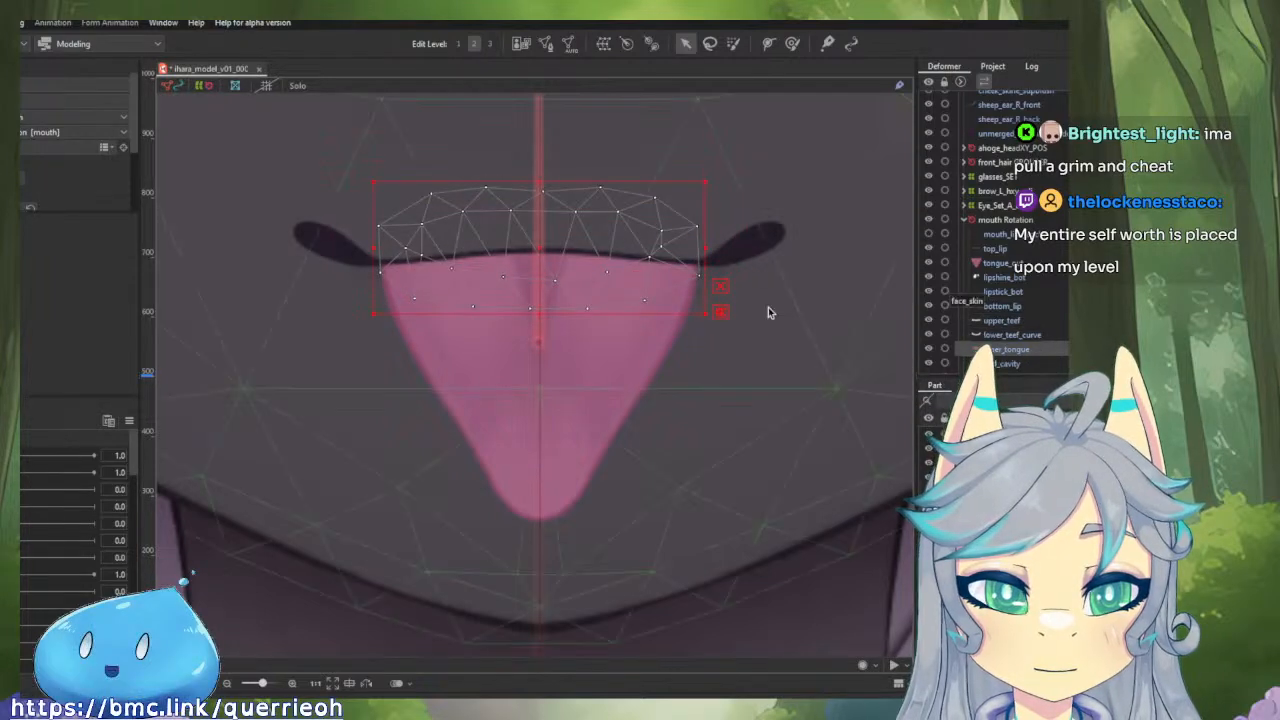
{"action": "key", "text": "s"}
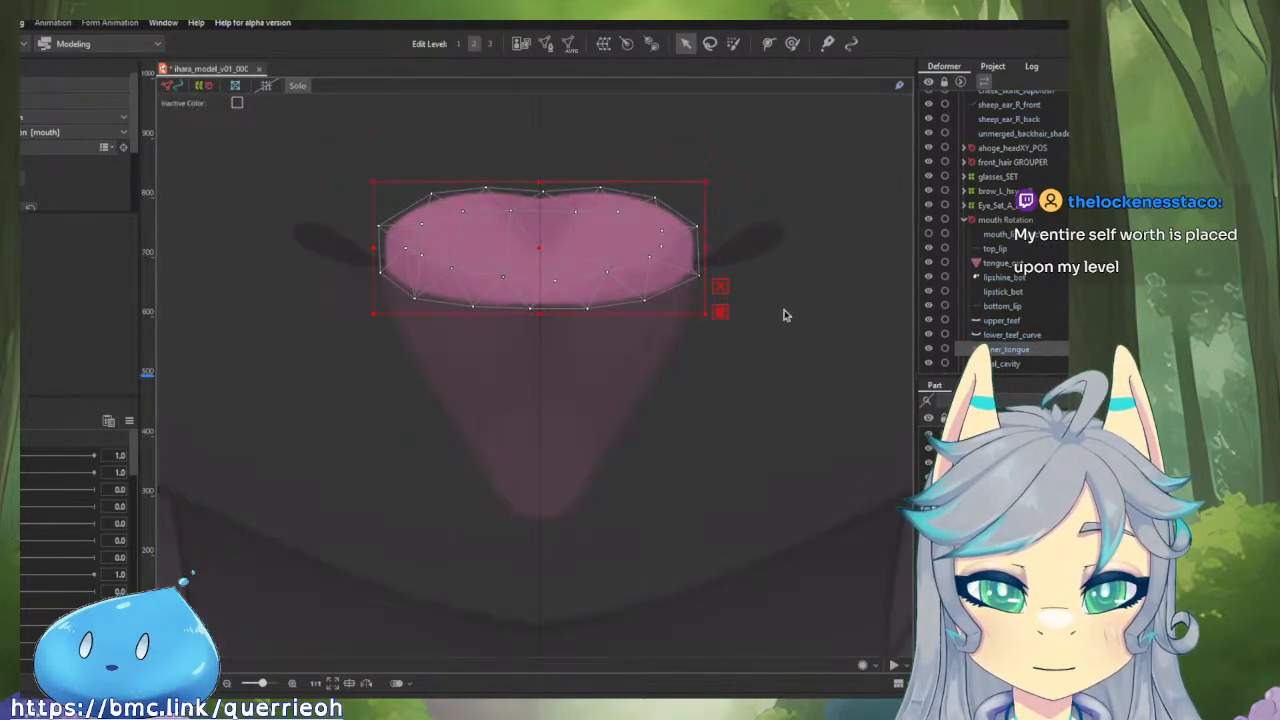
{"action": "left_click", "coordinate": [1017, 365]}
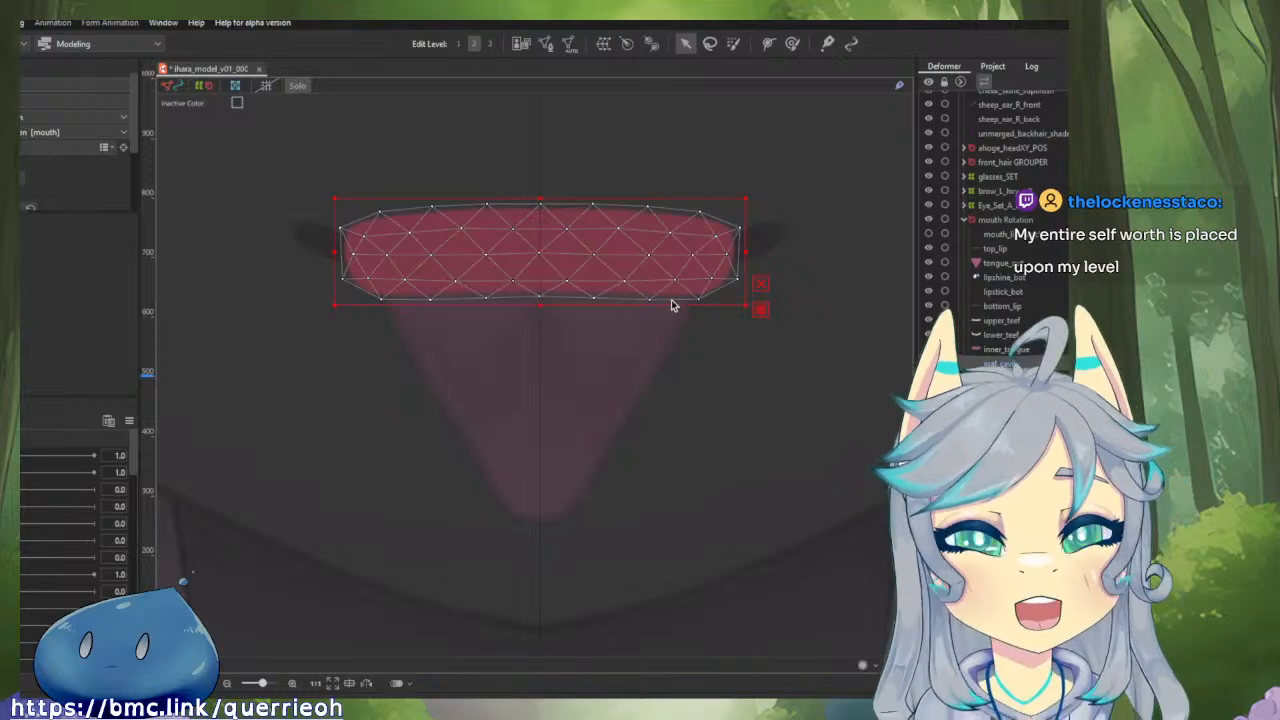
{"action": "key", "text": "s"}
Inspect the FaceSkin_hXY deformer and view the face_skin mesh in isolation to check its symmetry about the centre line.
{"action": "scroll", "coordinate": [1055, 351], "scroll_direction": "down", "scroll_amount": 2}
{"action": "scroll", "coordinate": [1055, 351], "scroll_direction": "down", "scroll_amount": 3}
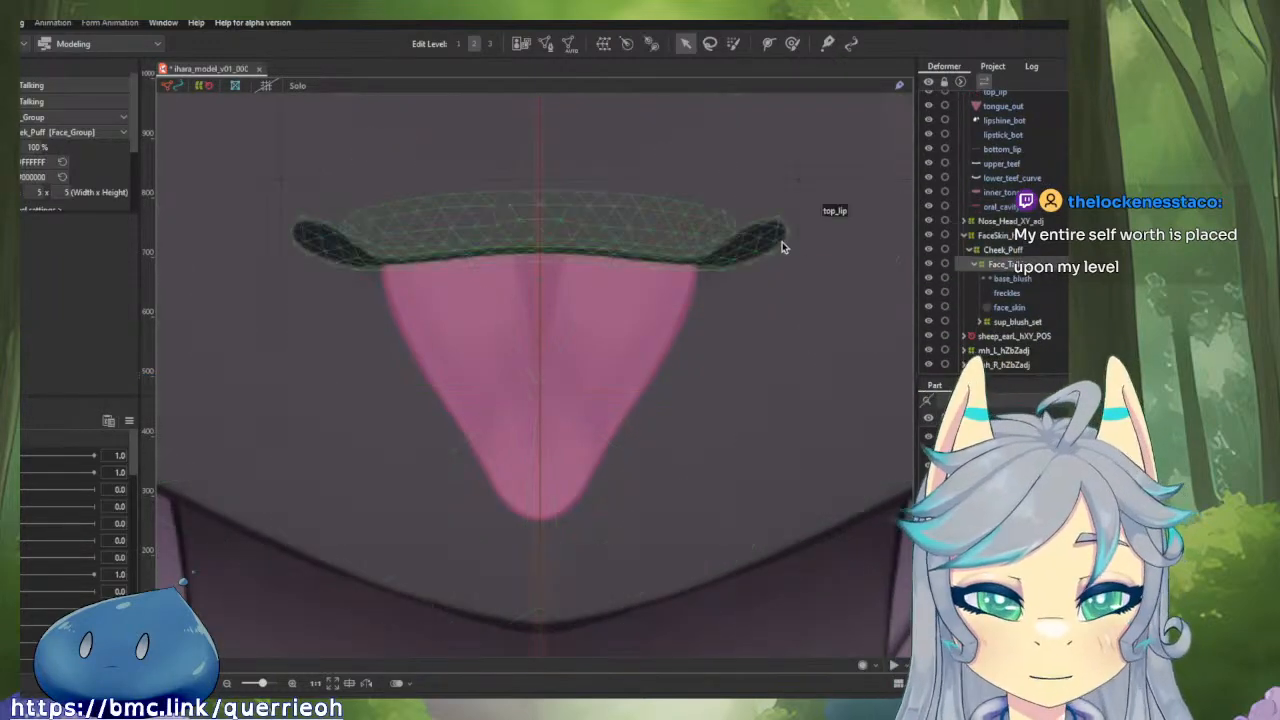
{"action": "scroll", "coordinate": [780, 250], "scroll_direction": "down", "scroll_amount": 5}
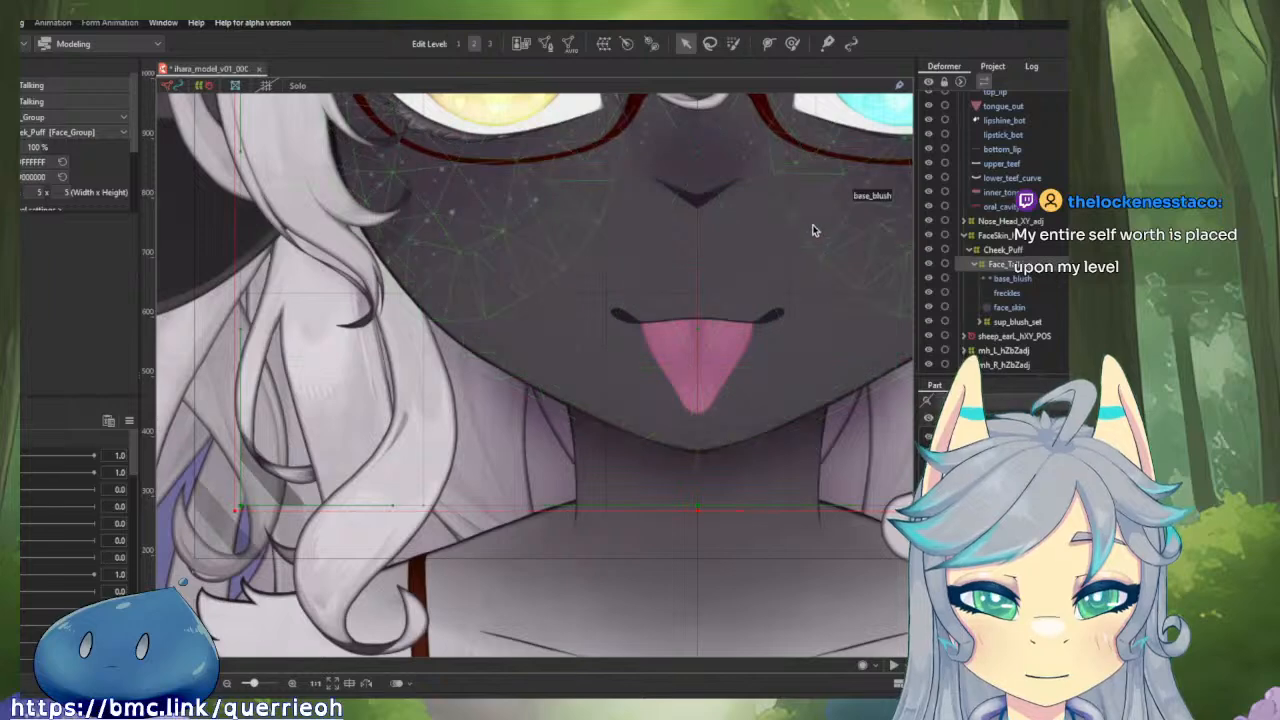
{"action": "left_click", "coordinate": [1003, 222]}
{"action": "left_click", "coordinate": [1006, 235]}
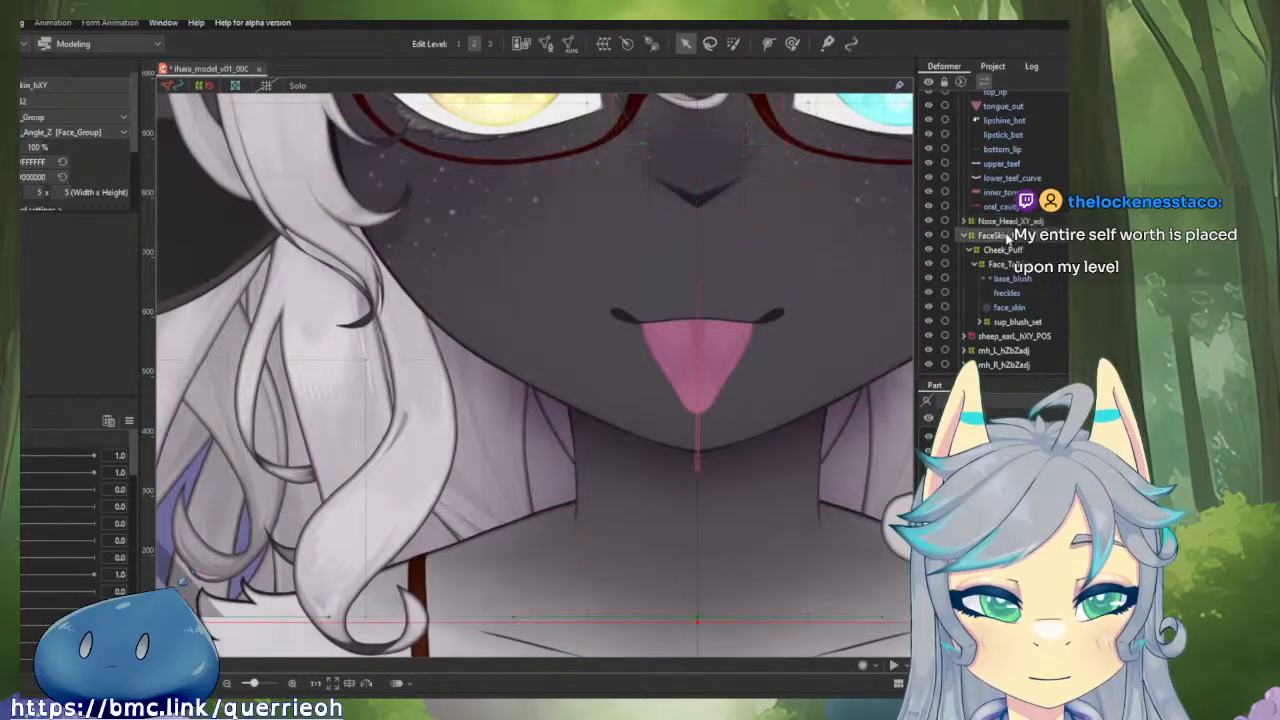
{"action": "scroll", "coordinate": [824, 209], "scroll_direction": "down", "scroll_amount": 6}
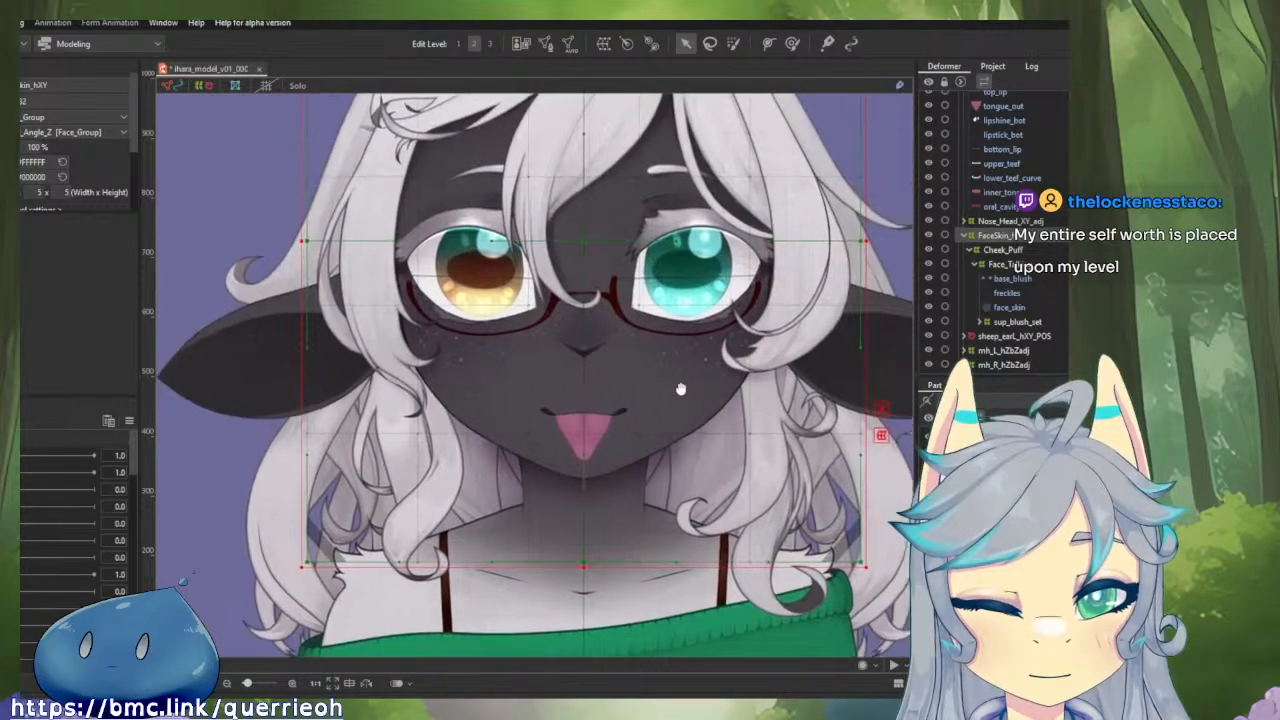
{"action": "left_click_drag", "start_coordinate": [681, 389], "coordinate": [679, 399]}
{"action": "scroll", "coordinate": [1041, 241], "scroll_direction": "up", "scroll_amount": 2}
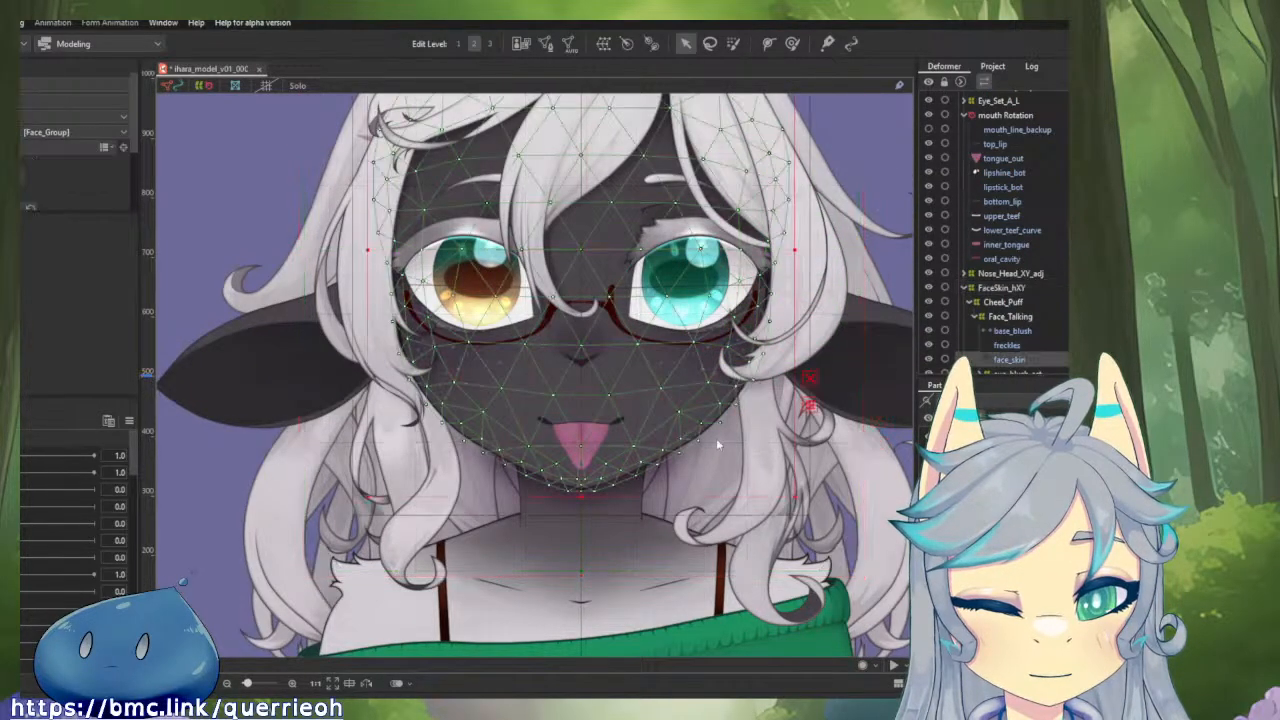
{"action": "left_click", "coordinate": [726, 436]}
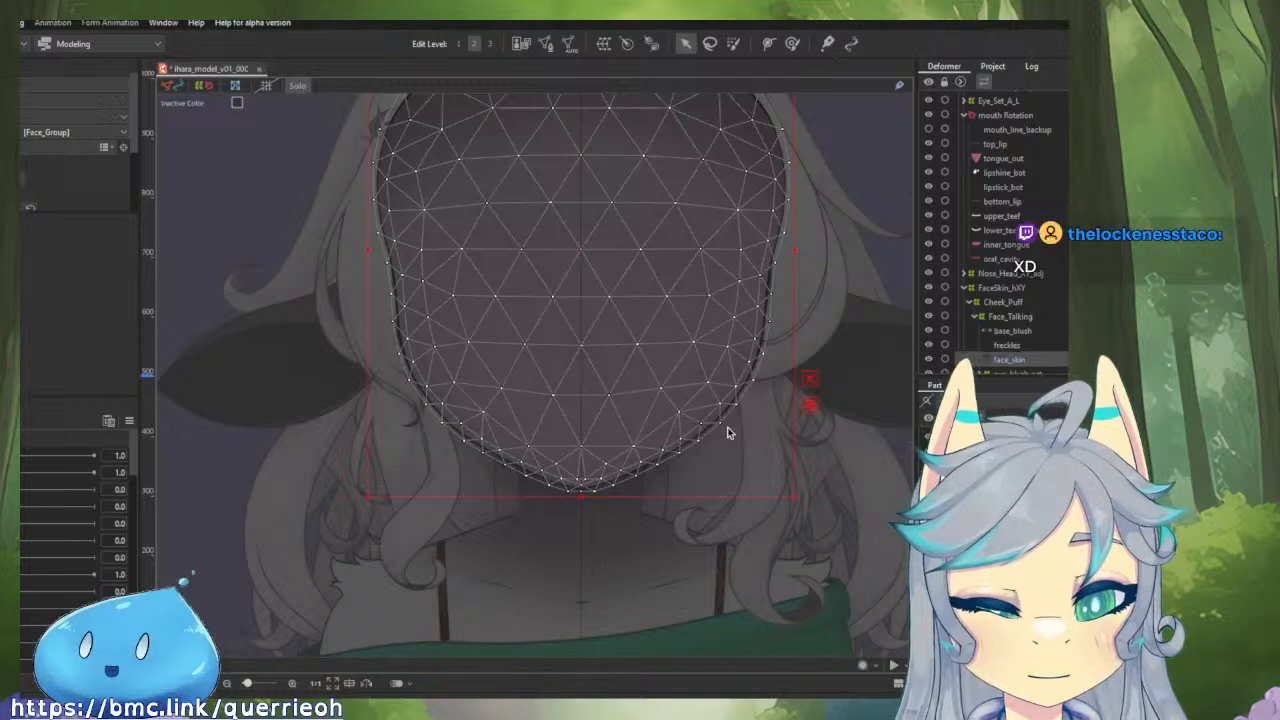
{"action": "key", "text": "s"}
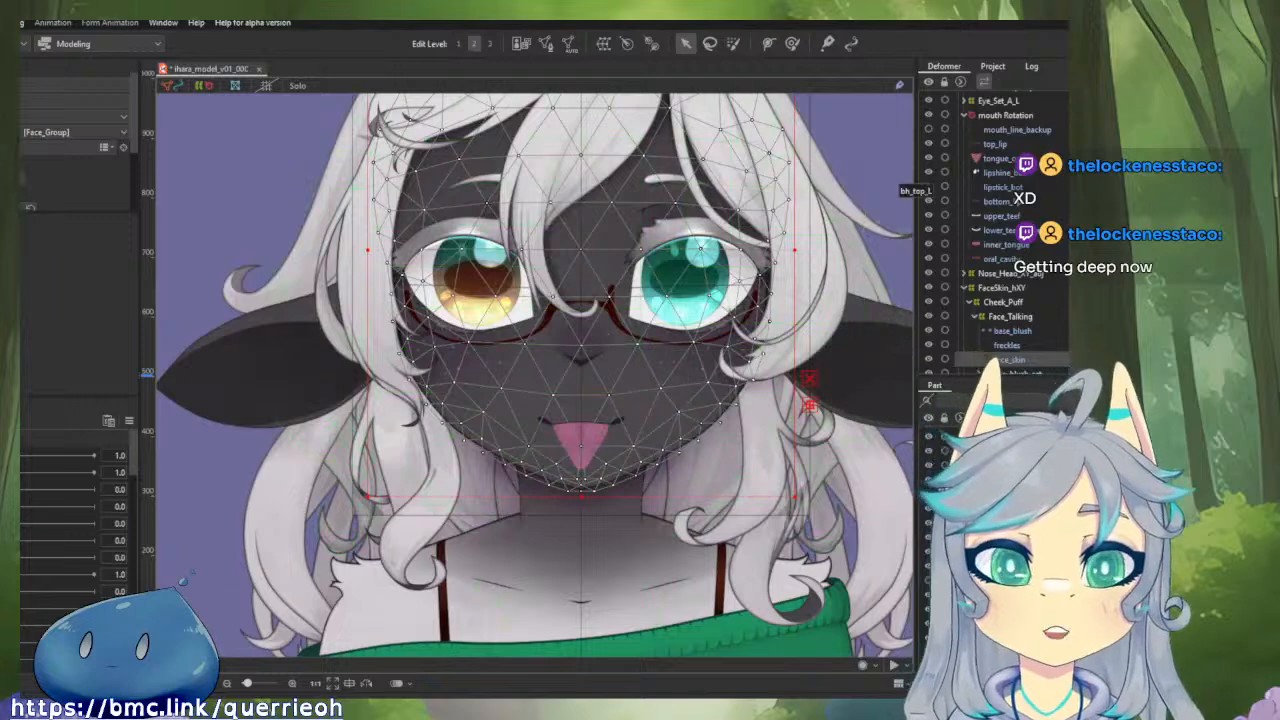
{"action": "left_click_drag", "start_coordinate": [857, 227], "coordinate": [869, 277]}
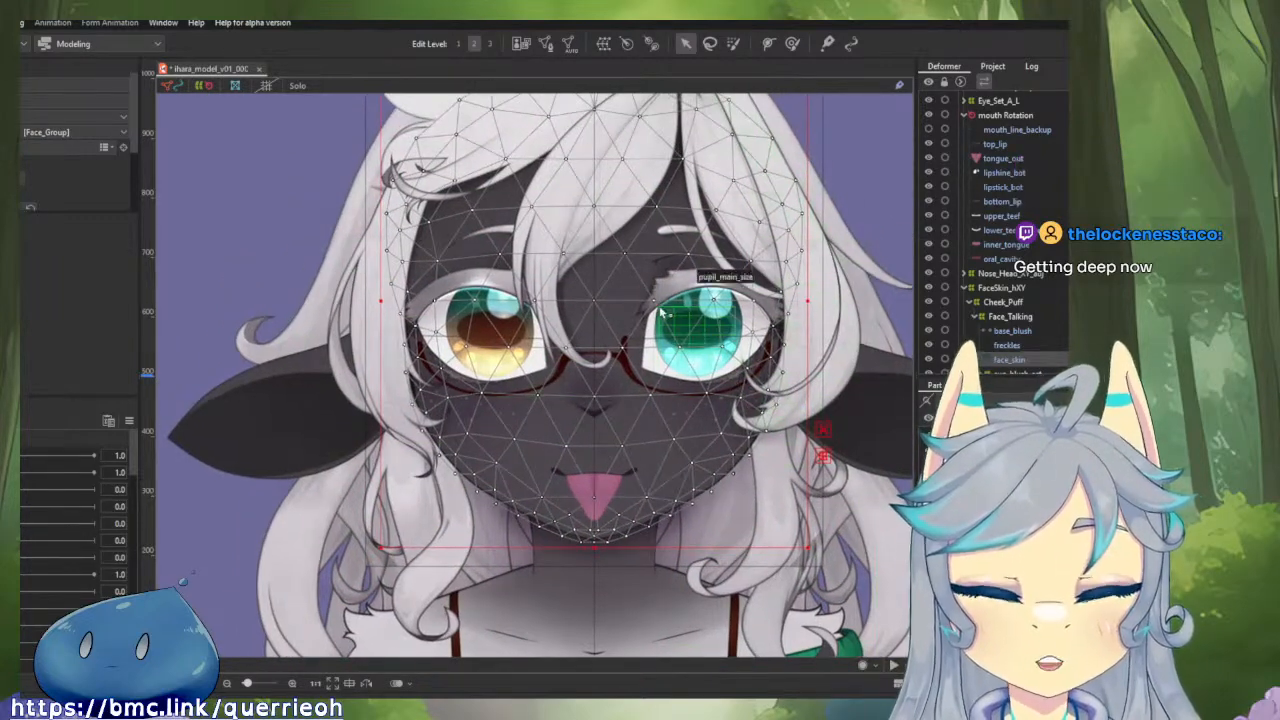
{"action": "left_click_drag", "start_coordinate": [659, 305], "coordinate": [586, 331]}
{"action": "scroll", "coordinate": [587, 328], "scroll_direction": "down", "scroll_amount": 3}
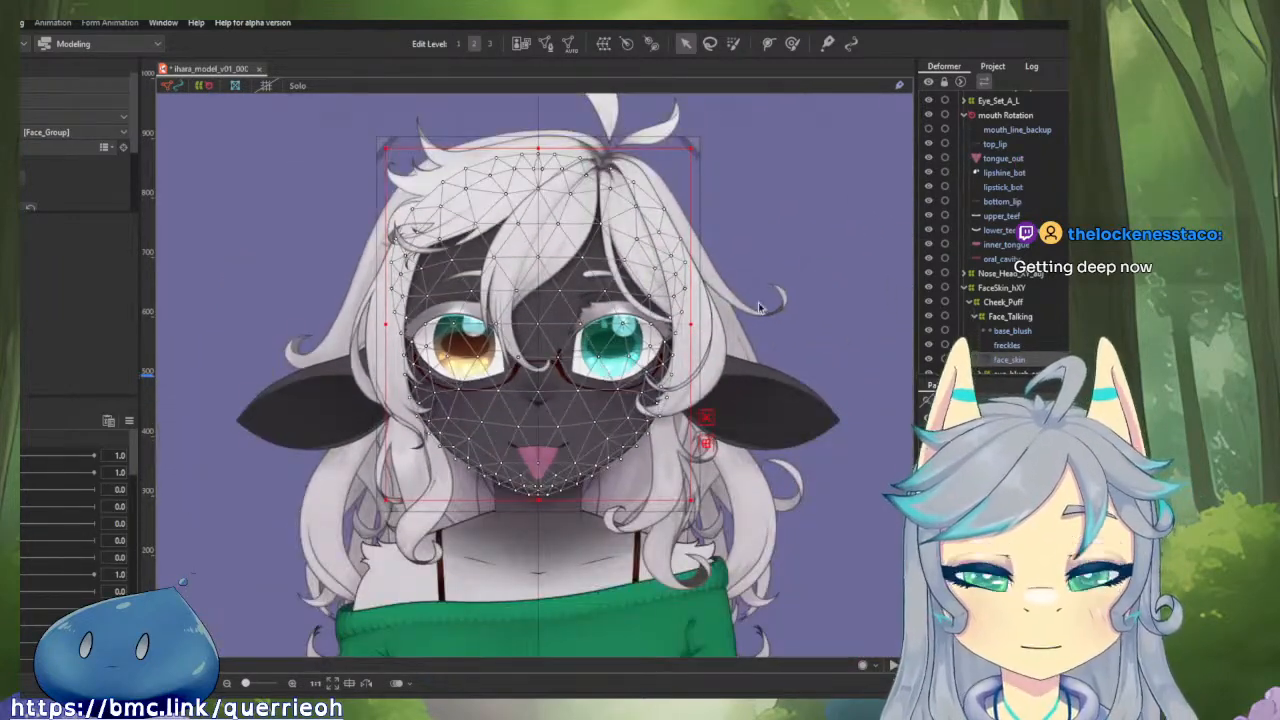
{"action": "left_click_drag", "start_coordinate": [735, 267], "coordinate": [761, 278]}
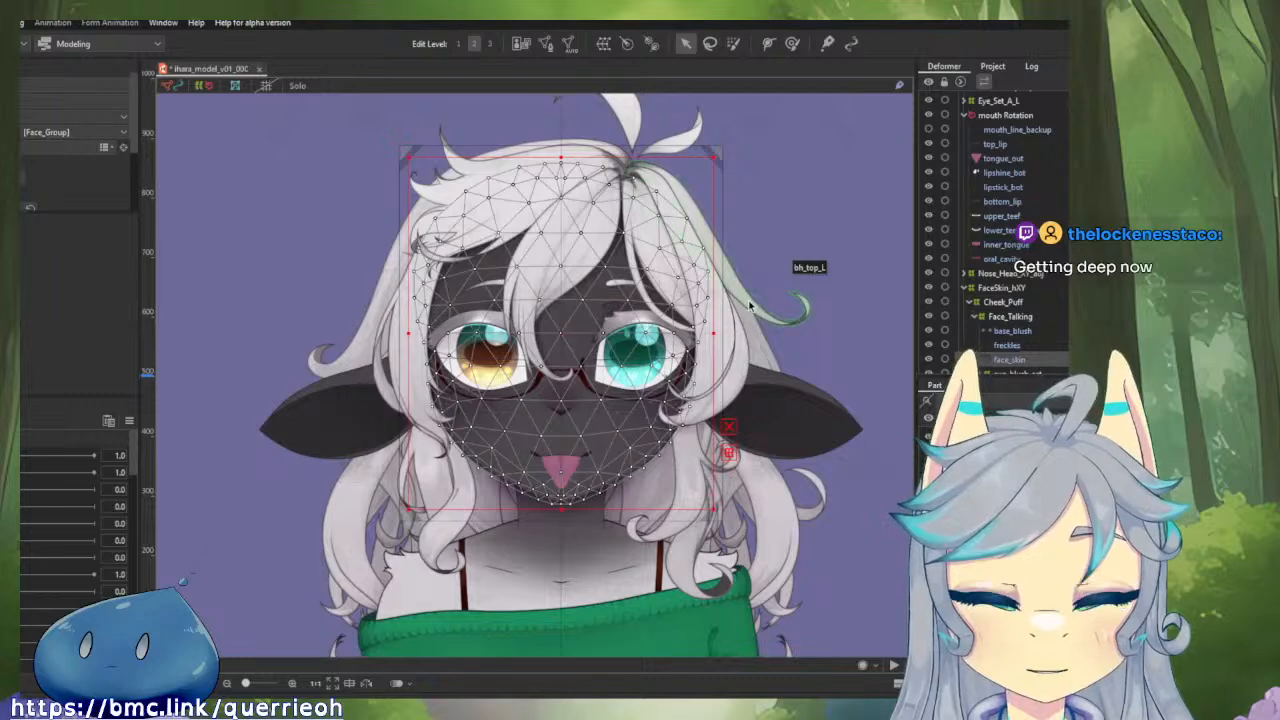
{"action": "left_click", "coordinate": [750, 305]}
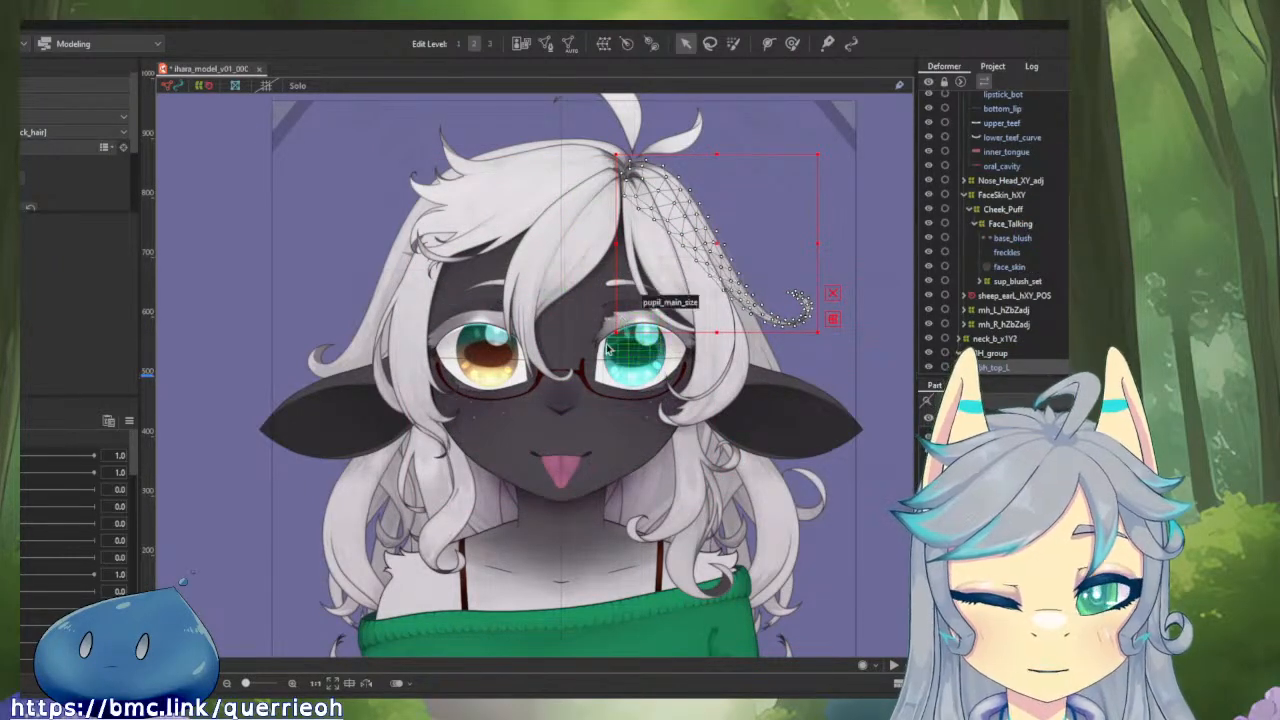
Examine the glasses mesh in mesh editing against the centre guide and leave without applying any changes.
{"action": "scroll", "coordinate": [598, 362], "scroll_direction": "up", "scroll_amount": 4}
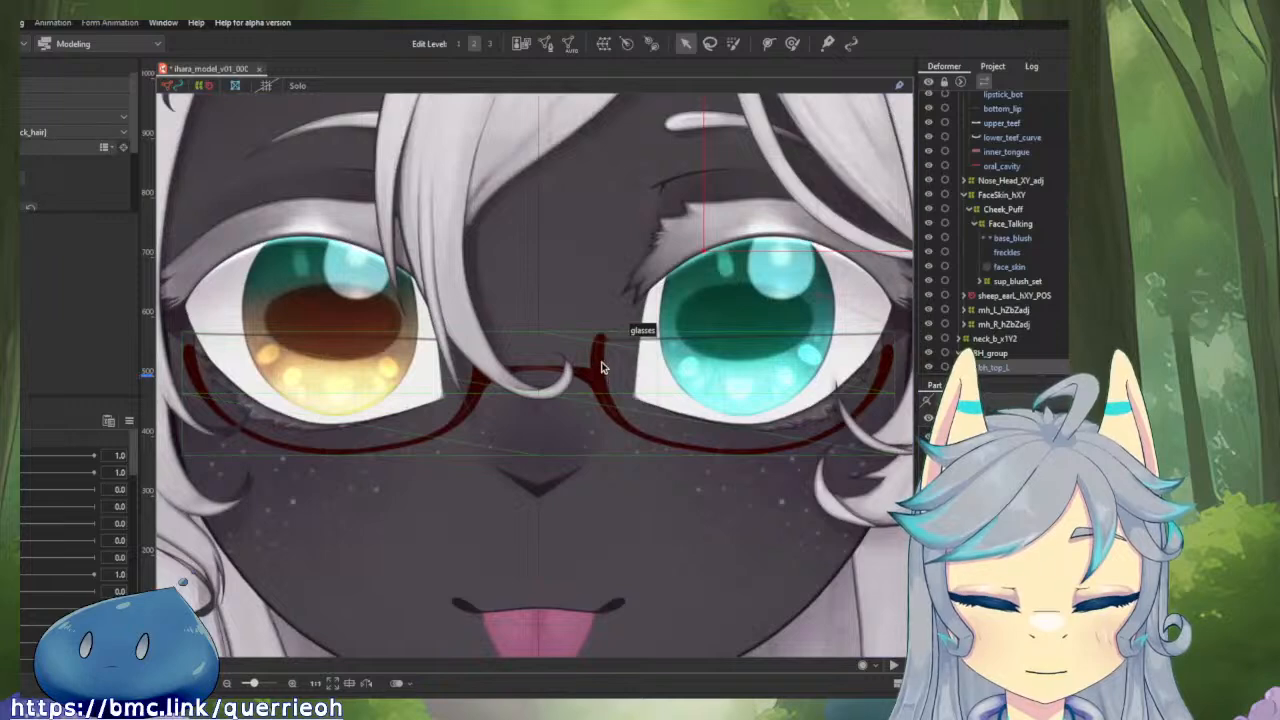
{"action": "left_click", "coordinate": [601, 368]}
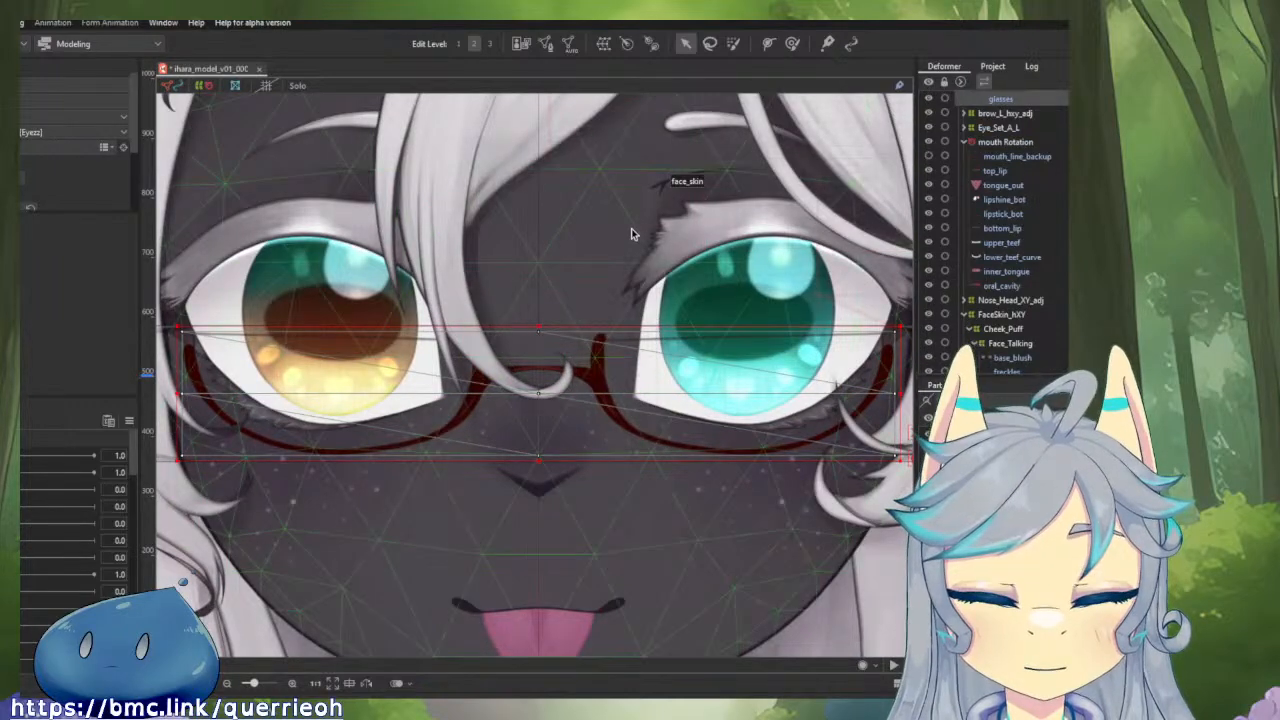
{"action": "left_click", "coordinate": [546, 45]}
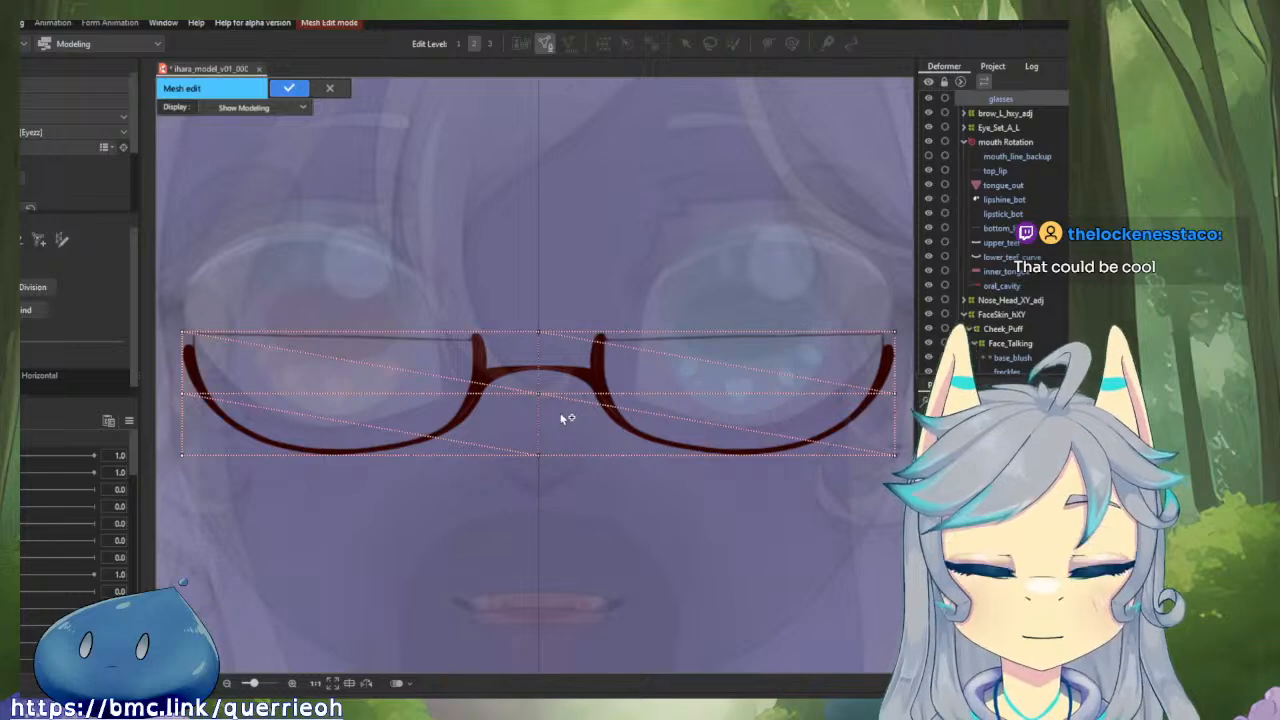
{"action": "scroll", "coordinate": [540, 400], "scroll_direction": "down", "scroll_amount": 3}
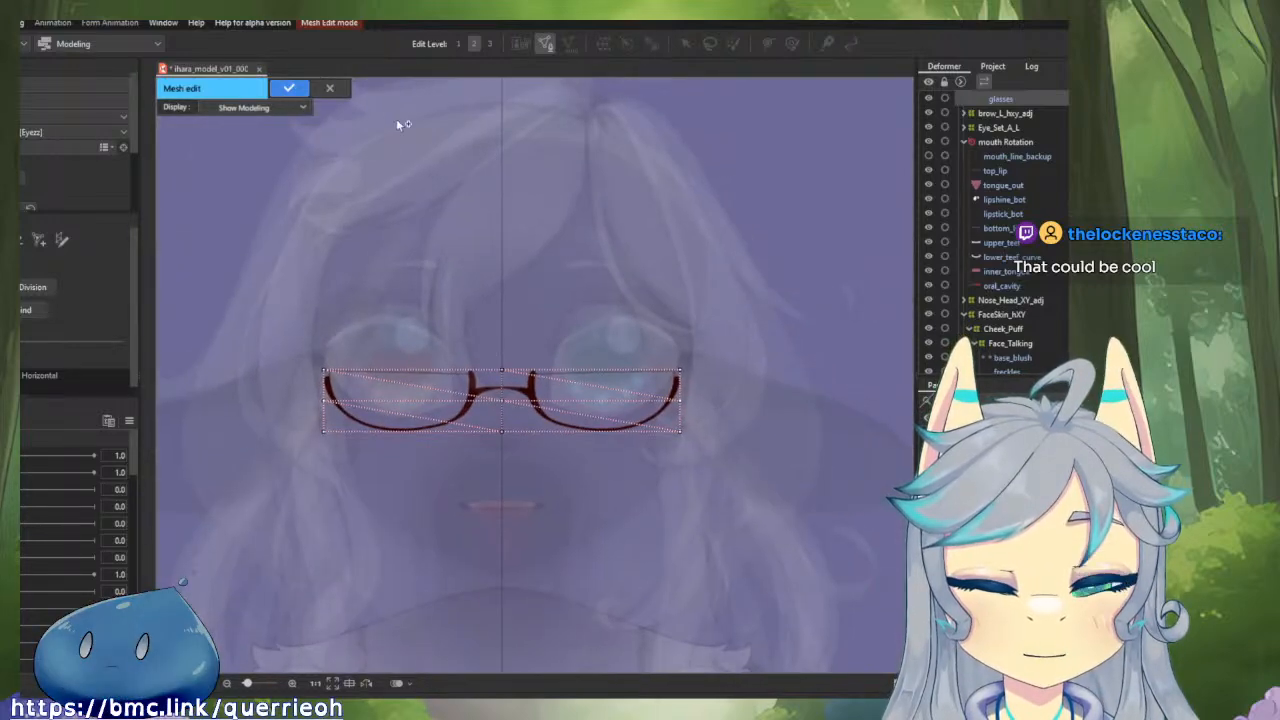
{"action": "left_click", "coordinate": [329, 88]}
{"action": "scroll", "coordinate": [965, 333], "scroll_direction": "up", "scroll_amount": 1}
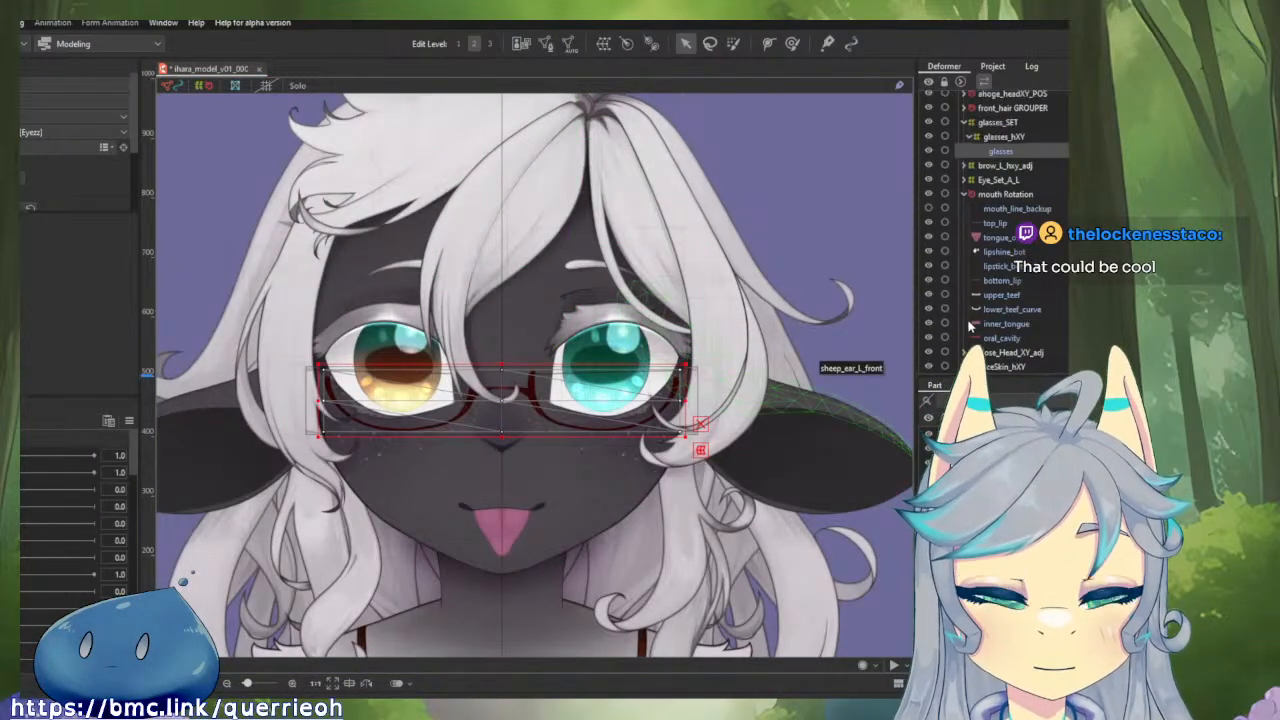
Open the neck_shadow part under the chin for mesh editing and set the display to Show Model Image.
{"action": "scroll", "coordinate": [985, 312], "scroll_direction": "up", "scroll_amount": 1}
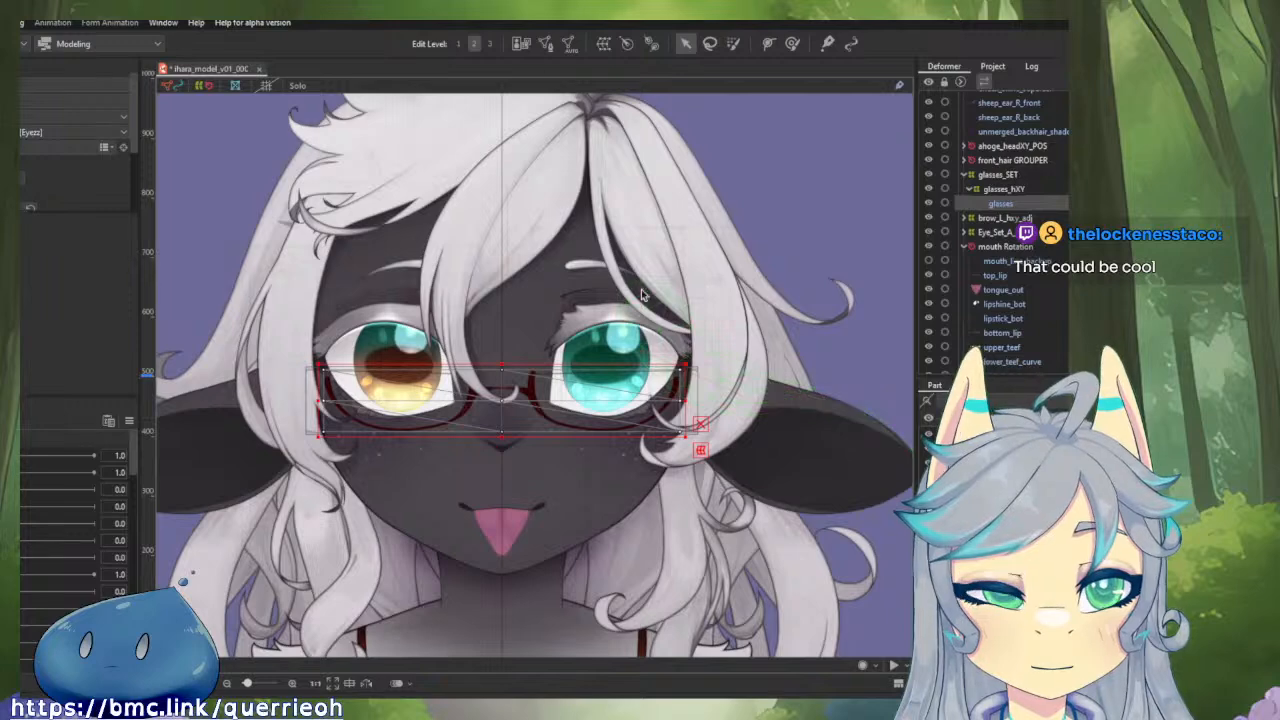
{"action": "scroll", "coordinate": [554, 463], "scroll_direction": "down", "scroll_amount": 2}
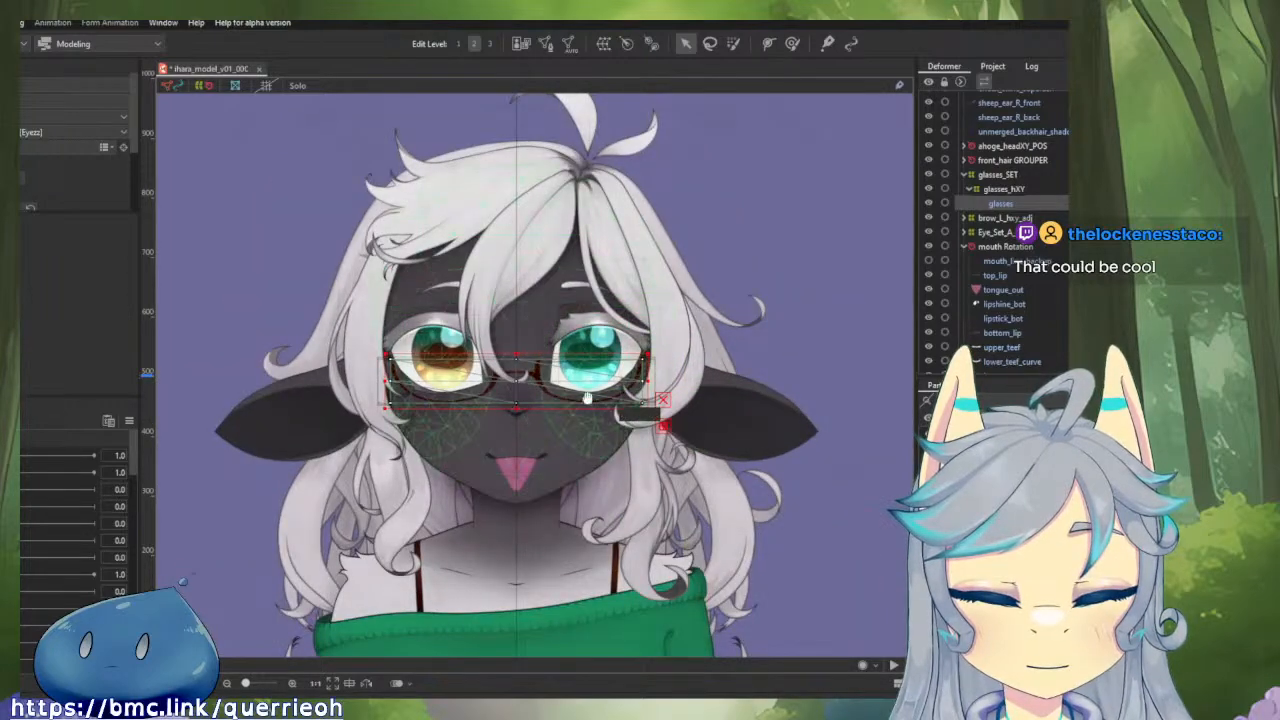
{"action": "scroll", "coordinate": [570, 400], "scroll_direction": "down", "scroll_amount": 3}
{"action": "scroll", "coordinate": [586, 329], "scroll_direction": "up", "scroll_amount": 3}
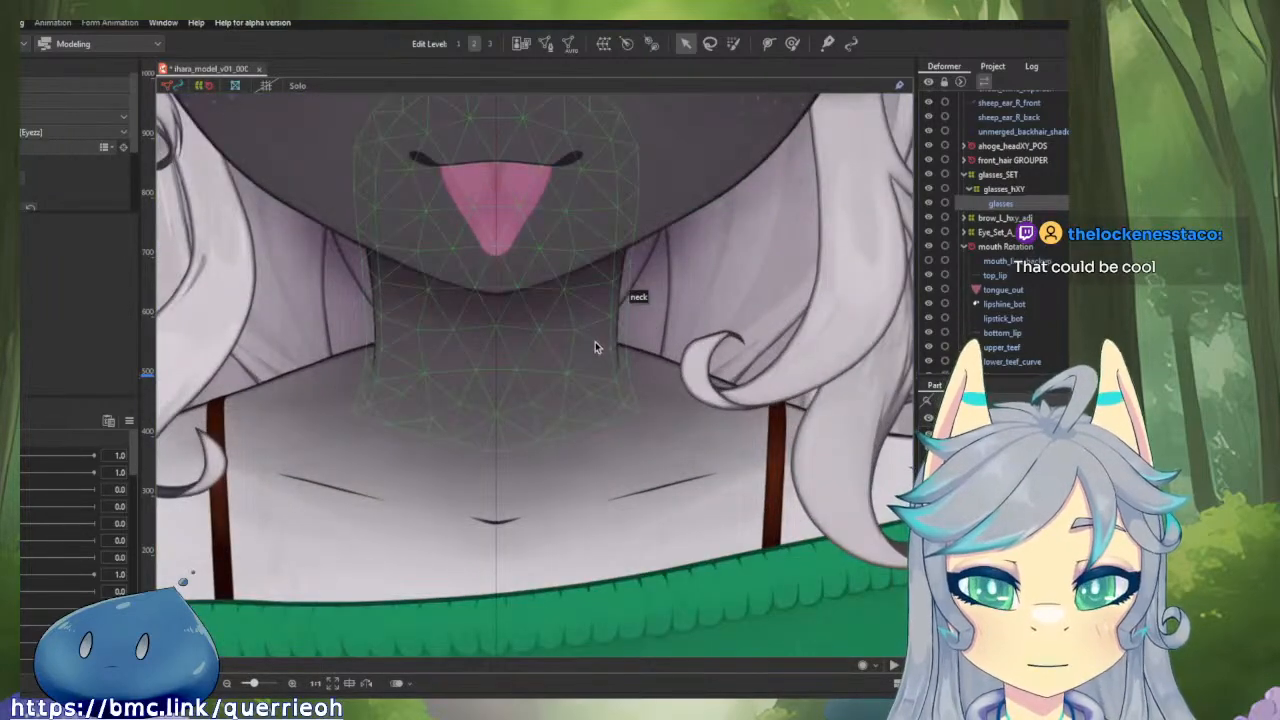
{"action": "left_click", "coordinate": [595, 347]}
{"action": "left_click", "coordinate": [573, 287]}
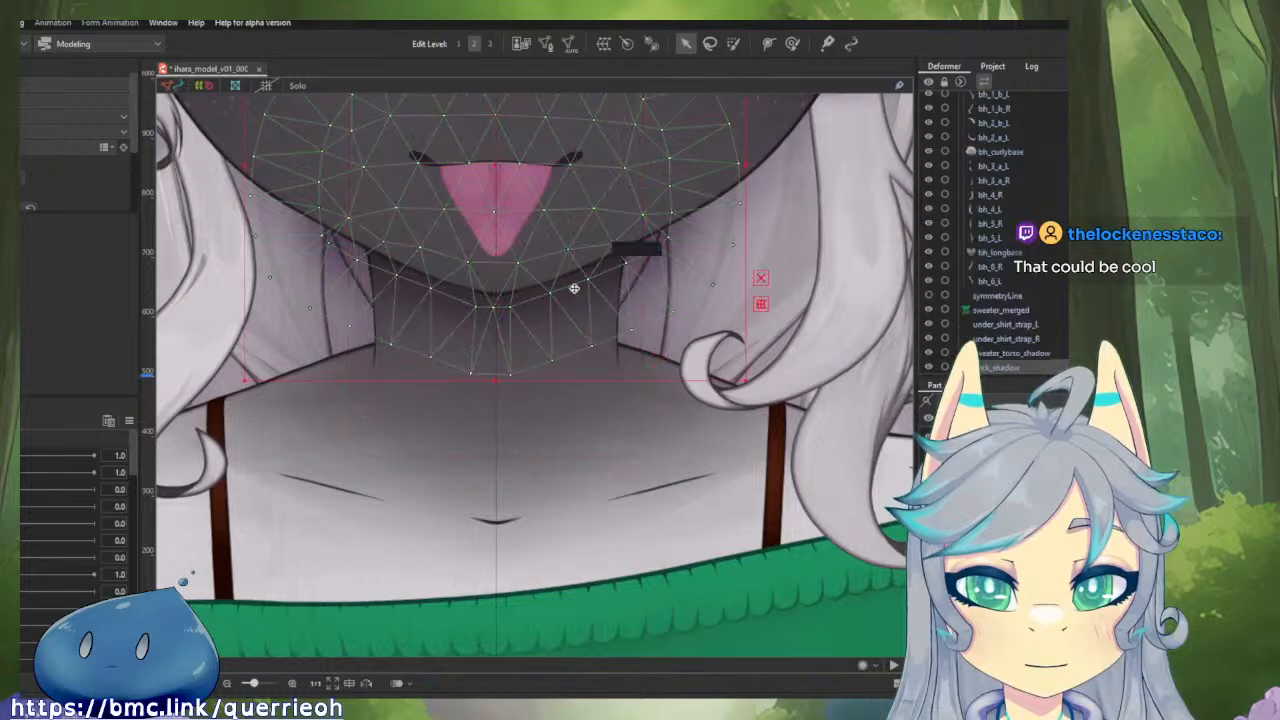
{"action": "left_click", "coordinate": [545, 40]}
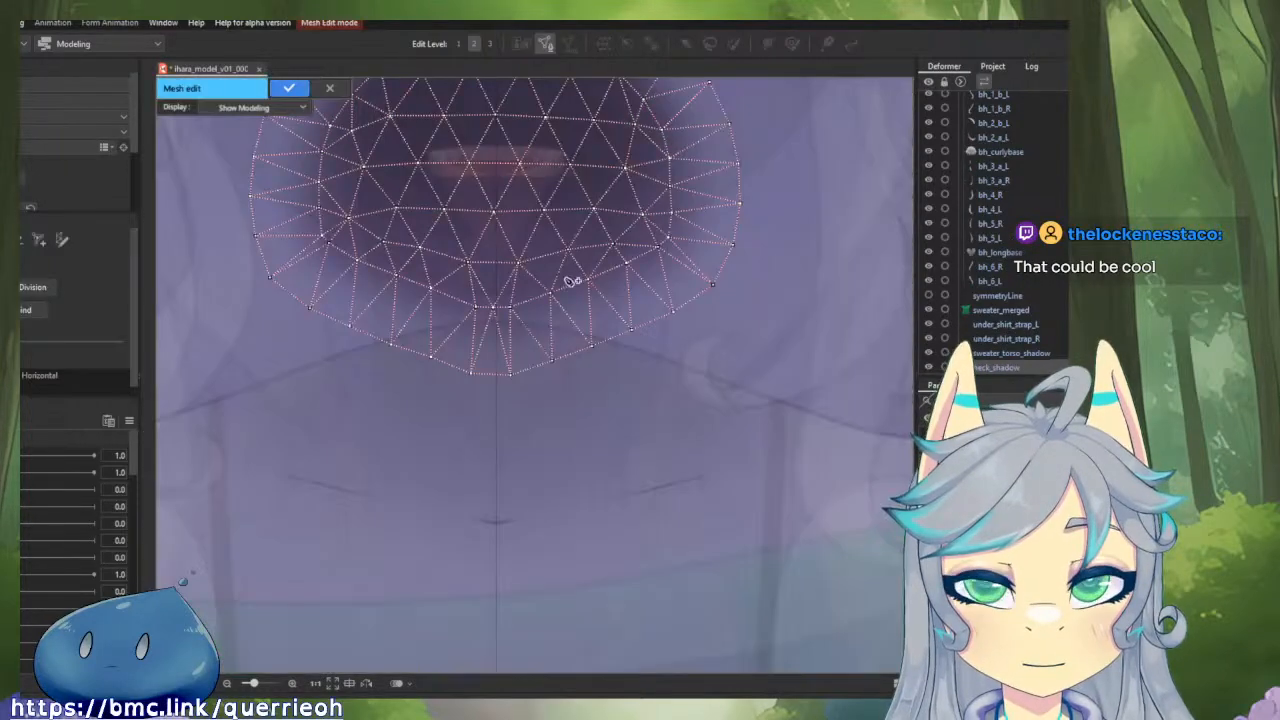
{"action": "scroll", "coordinate": [572, 281], "scroll_direction": "down", "scroll_amount": 2}
{"action": "left_click_drag", "start_coordinate": [580, 302], "coordinate": [632, 420]}
{"action": "left_click", "coordinate": [268, 108]}
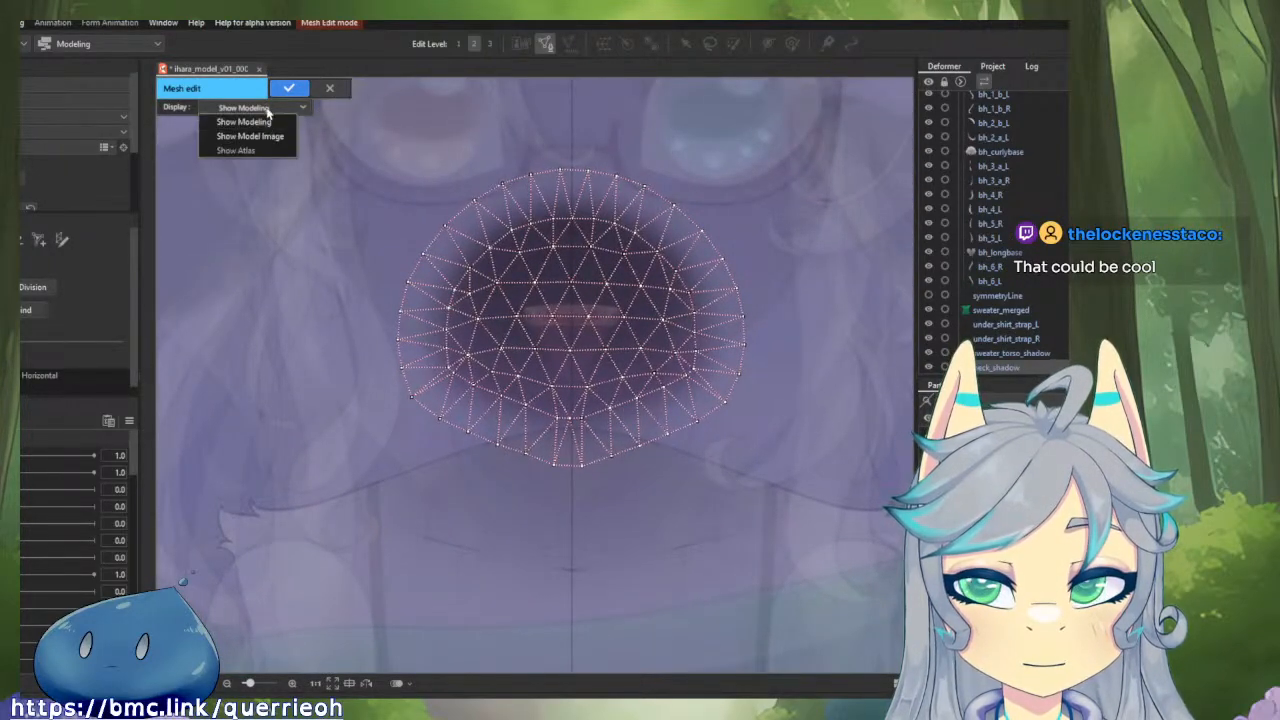
{"action": "left_click", "coordinate": [274, 135]}
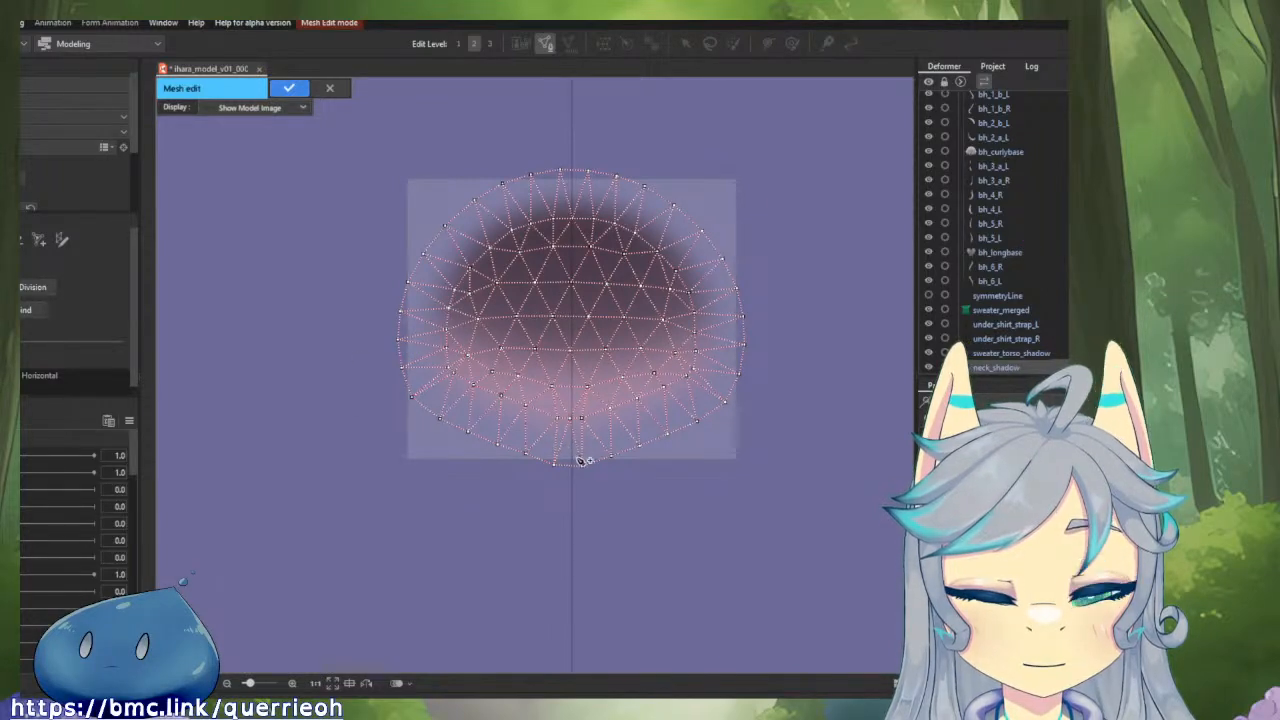
Move the two lowest outline vertices of the neck_shadow mesh up to the image's bottom edge, evenly spaced about the centre guide.
{"action": "scroll", "coordinate": [580, 460], "scroll_direction": "up", "scroll_amount": 3}
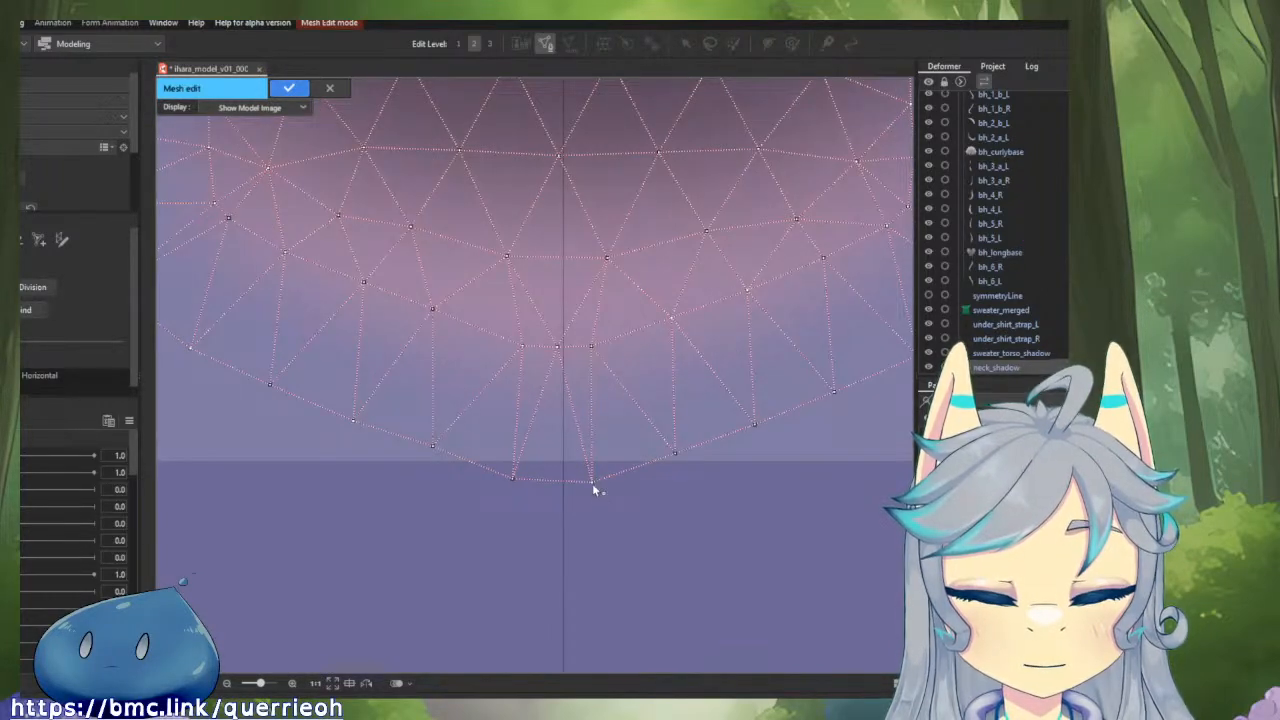
{"action": "left_click_drag", "start_coordinate": [592, 483], "coordinate": [600, 463]}
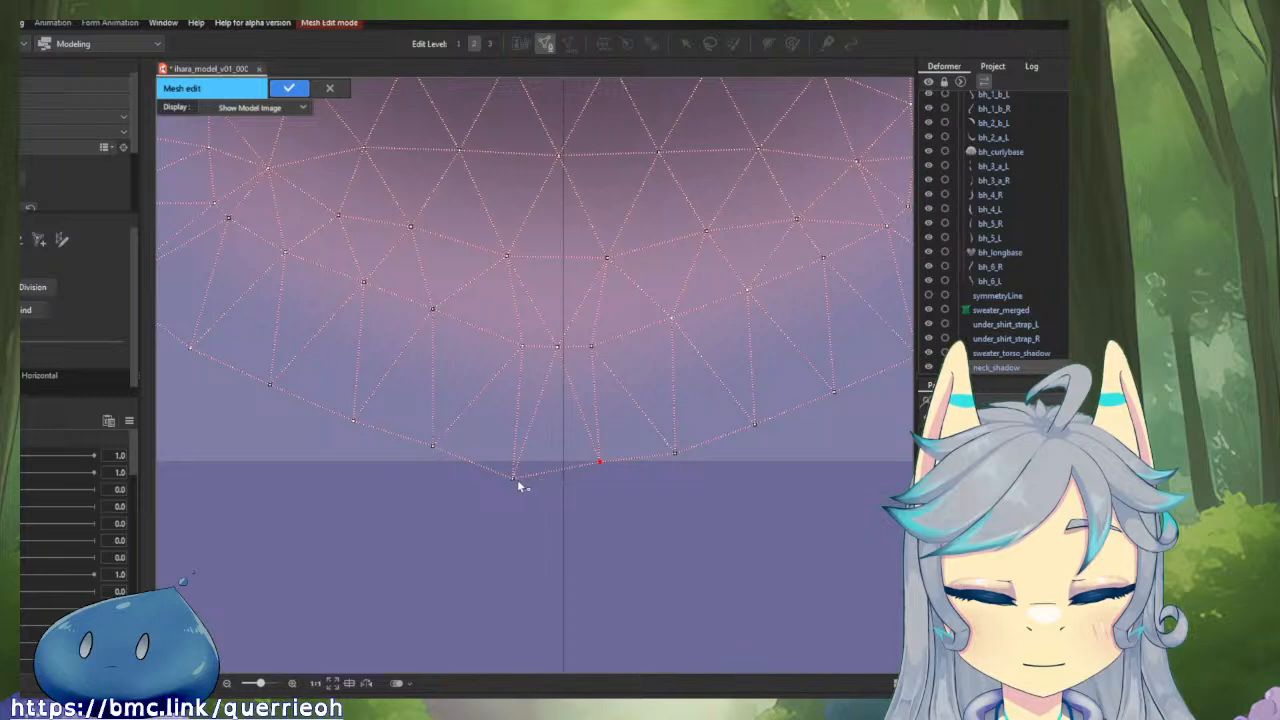
{"action": "left_click_drag", "start_coordinate": [519, 486], "coordinate": [514, 466]}
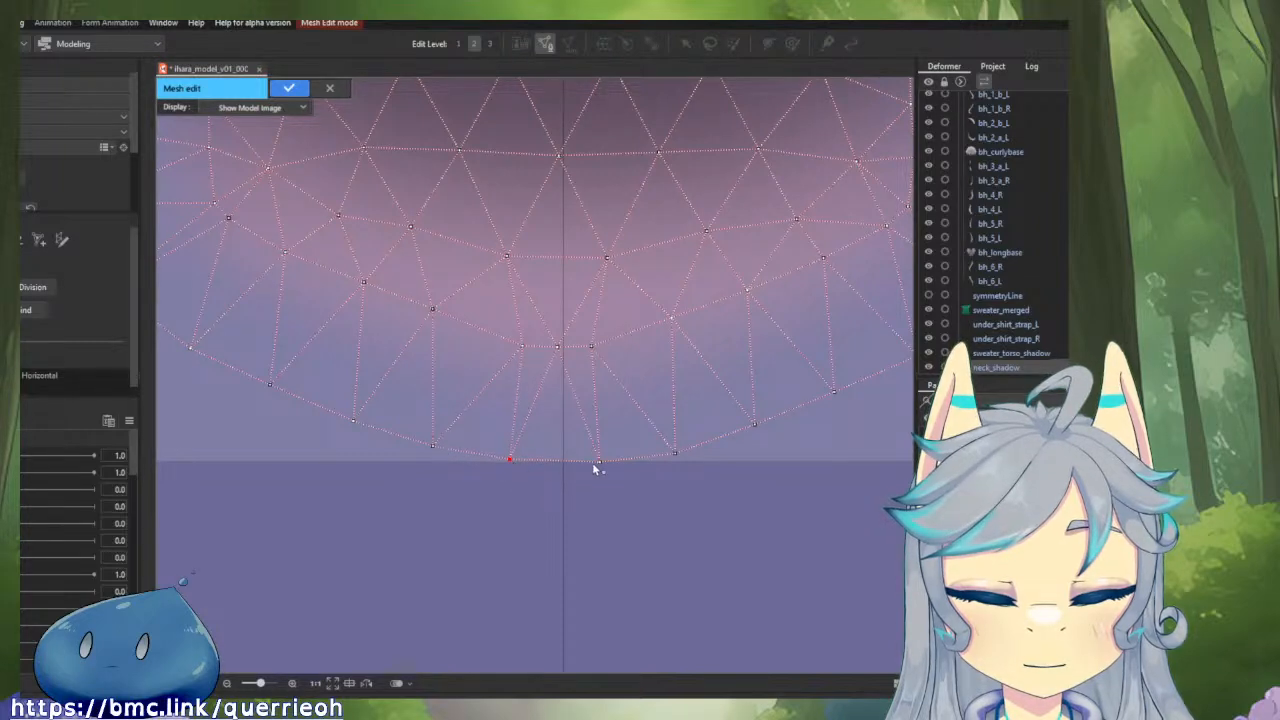
{"action": "left_click_drag", "start_coordinate": [597, 465], "coordinate": [617, 465]}
{"action": "scroll", "coordinate": [615, 463], "scroll_direction": "down", "scroll_amount": 3}
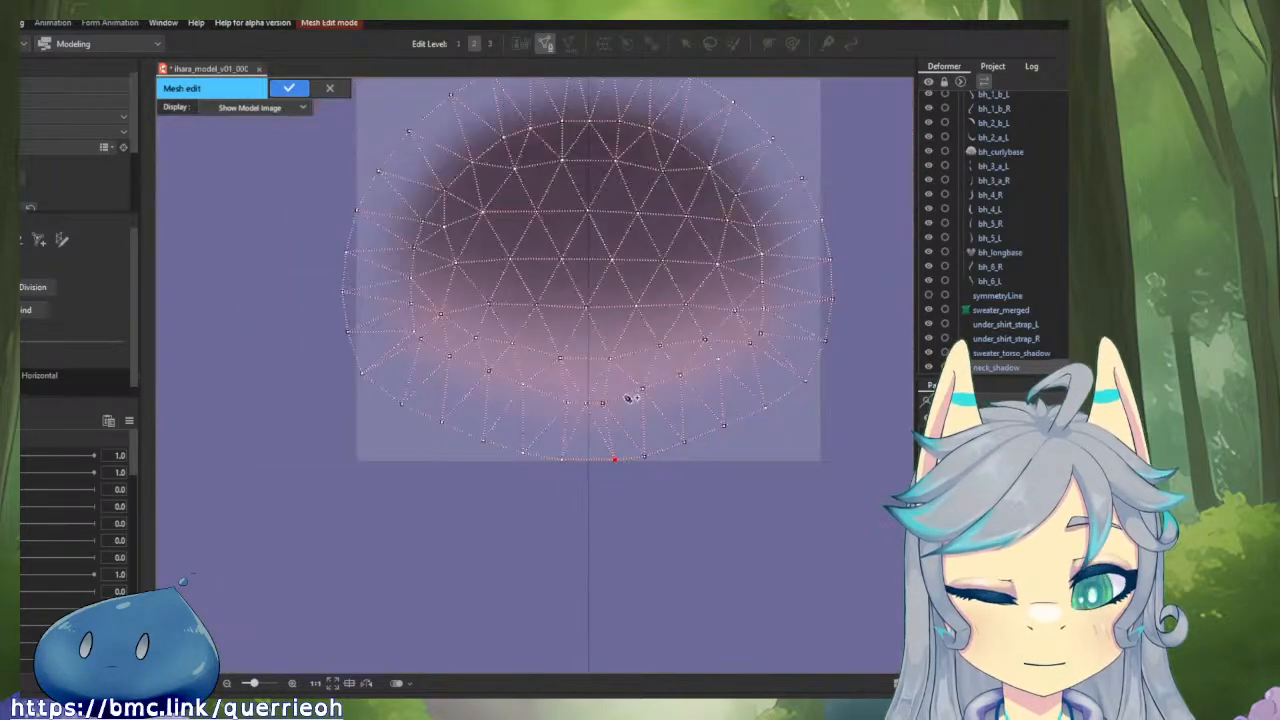
Align the lower inner vertices of the neck_shadow mesh symmetrically about the centre guide and apply the mesh edit.
{"action": "left_click_drag", "start_coordinate": [603, 406], "coordinate": [589, 308]}
{"action": "left_click", "coordinate": [588, 408]}
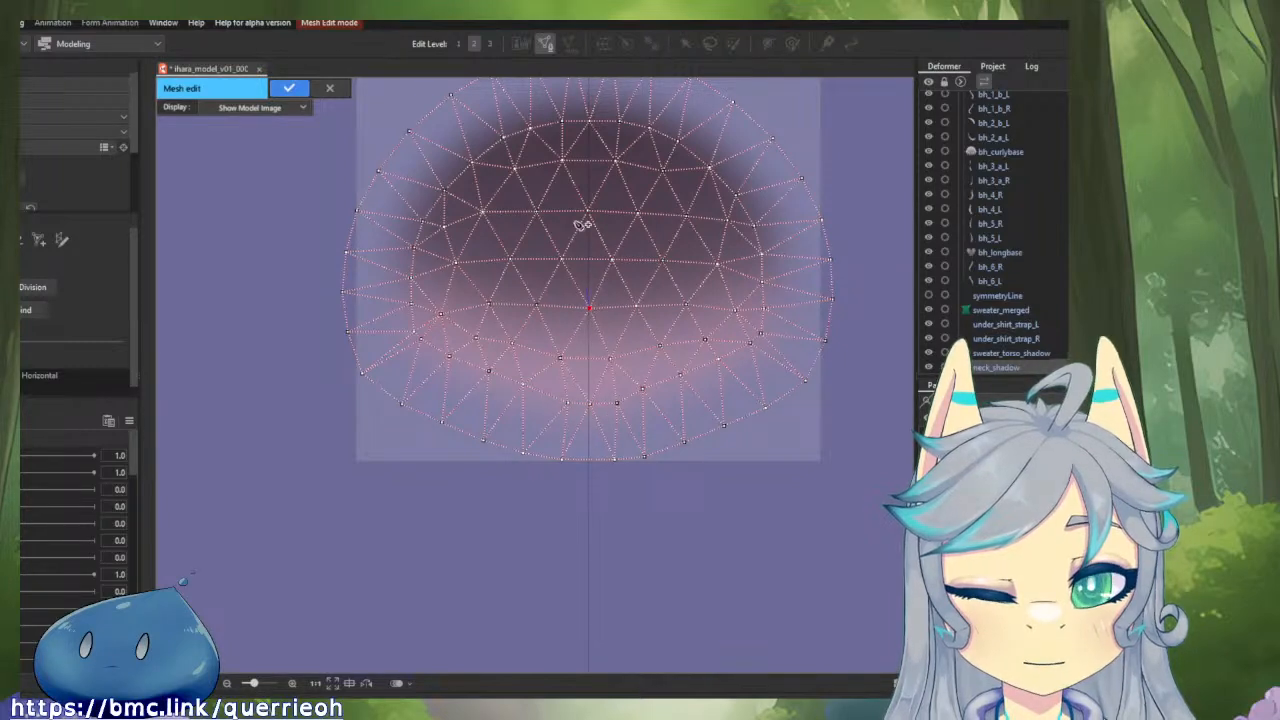
{"action": "left_click_drag", "start_coordinate": [586, 222], "coordinate": [559, 303]}
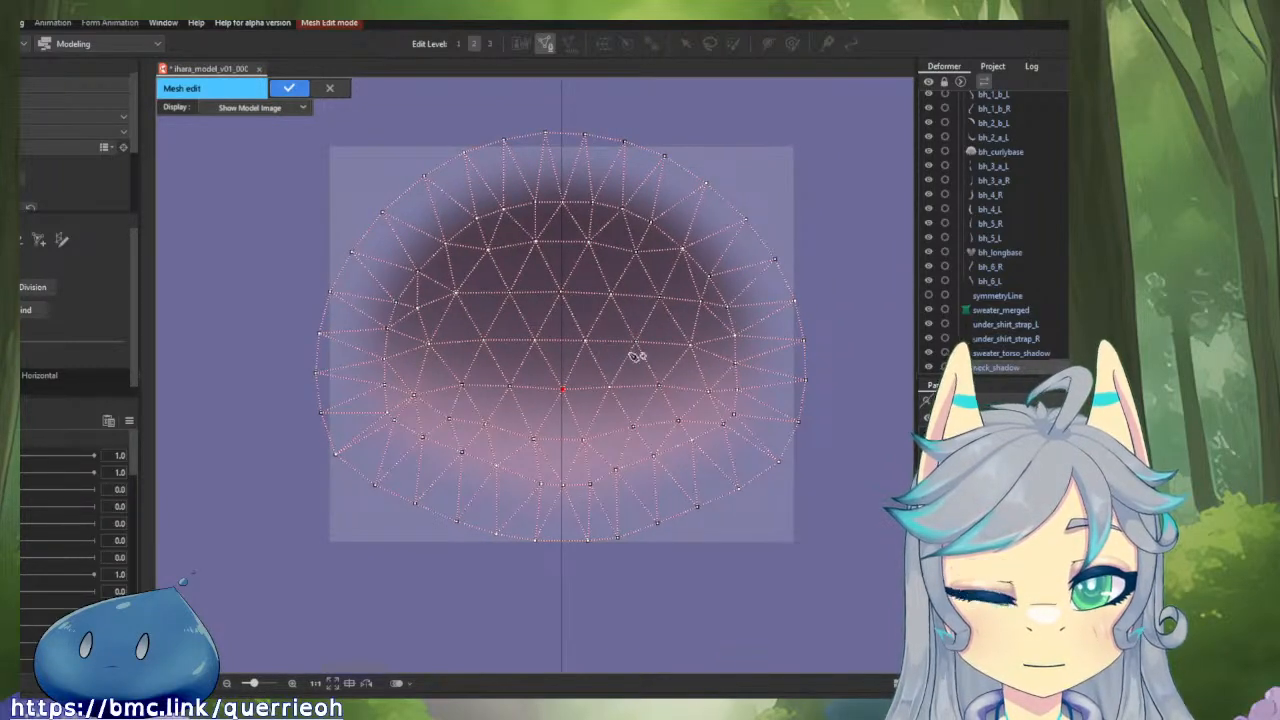
{"action": "left_click", "coordinate": [289, 88]}
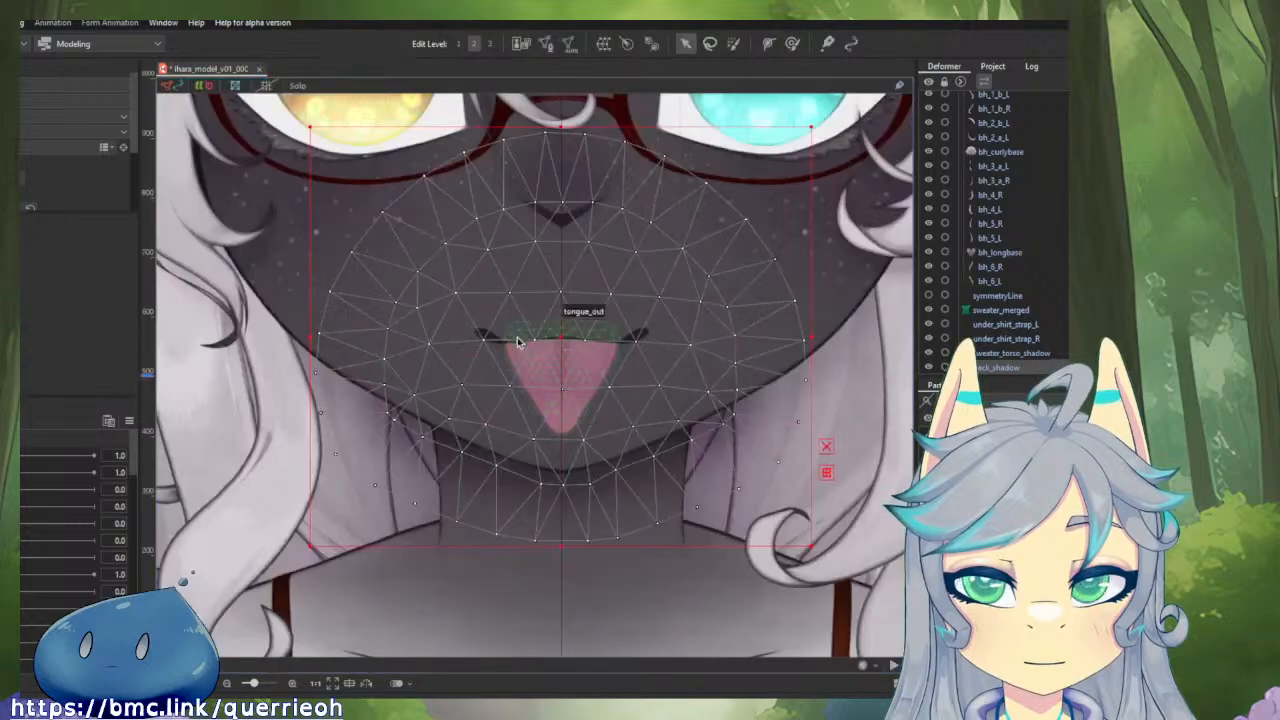
{"action": "scroll", "coordinate": [518, 342], "scroll_direction": "down", "scroll_amount": 3}
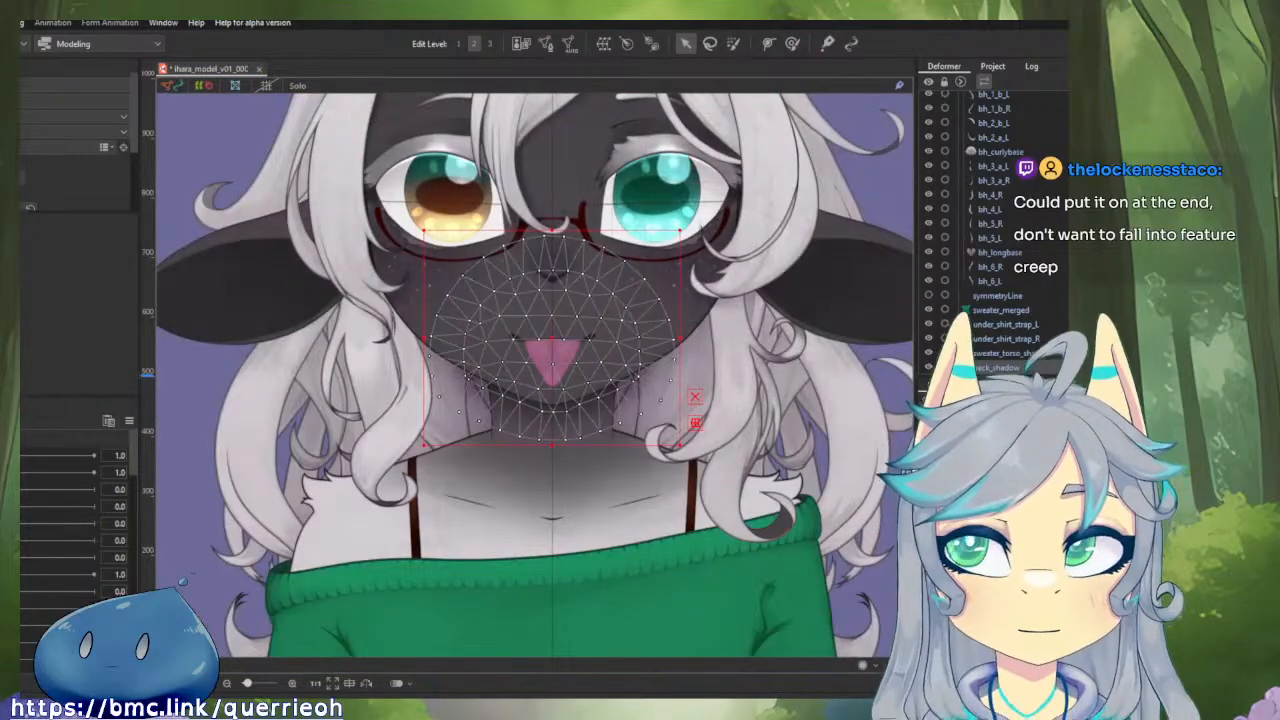
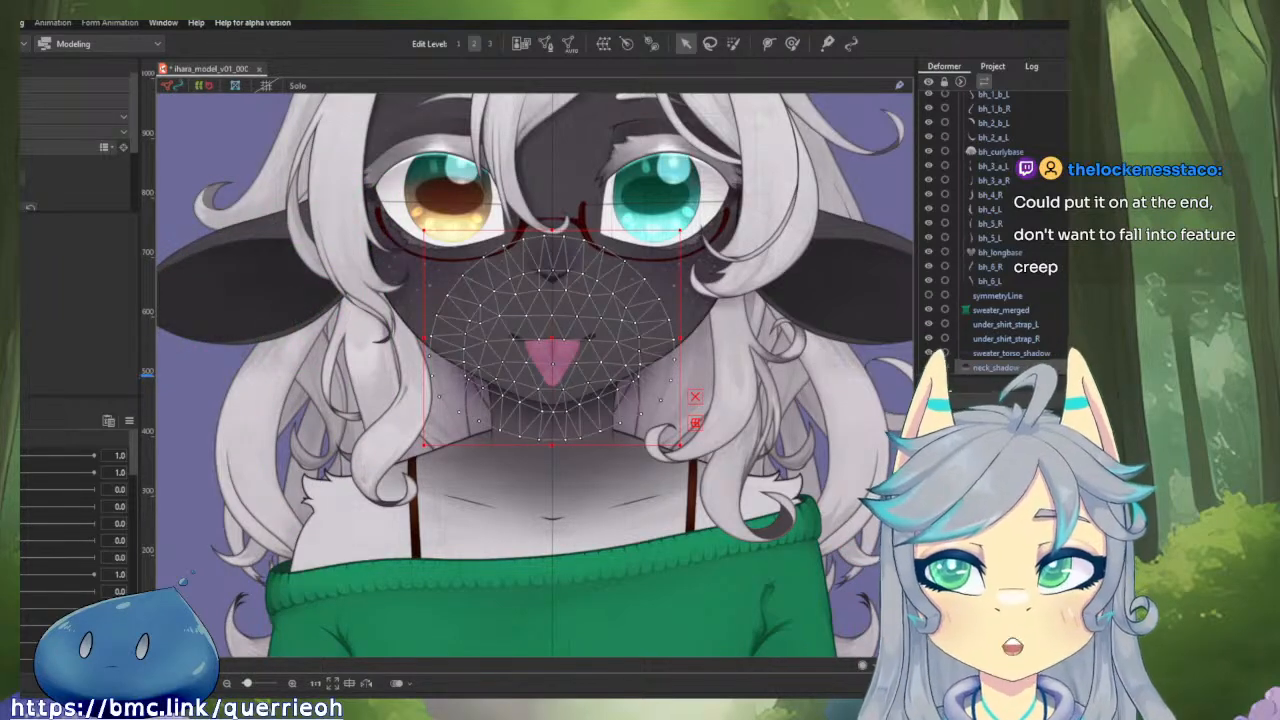
Open the recent model Dog_Pirate_l2d_v01_000.cmo3 and select its neck shadow mesh below the chin.
{"action": "left_click", "coordinate": [20, 22]}
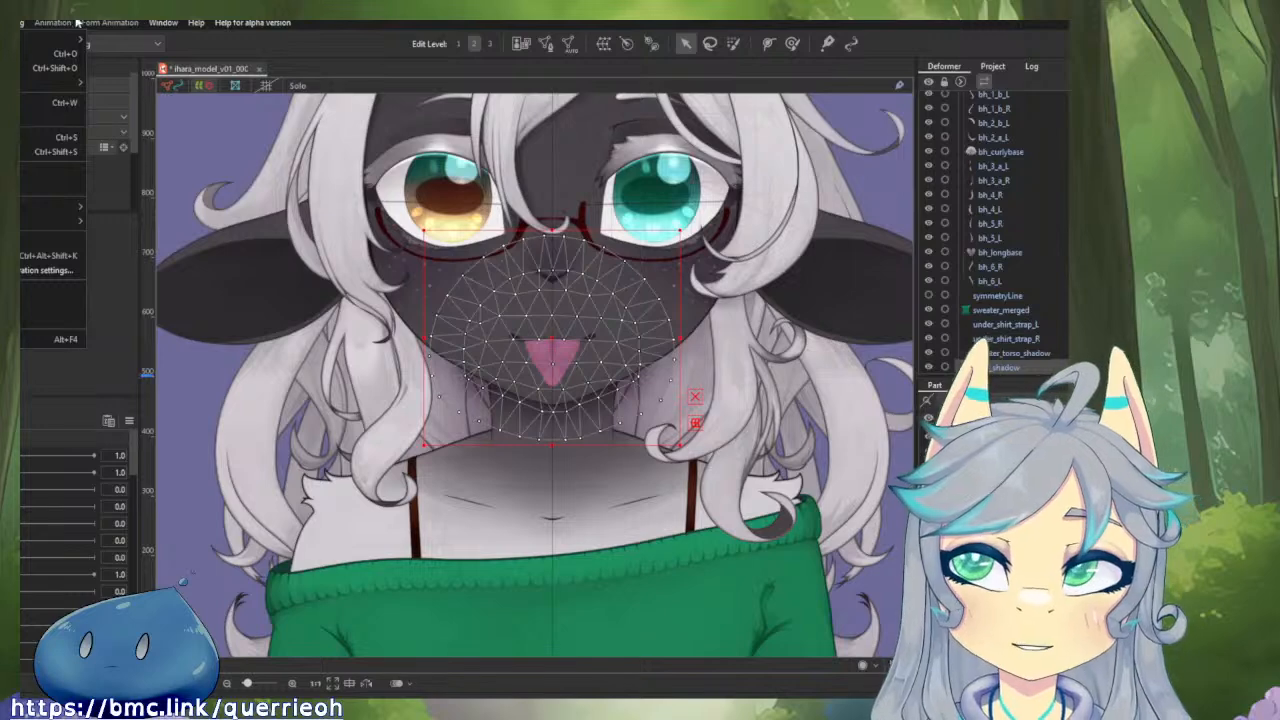
{"action": "mouse_move", "coordinate": [27, 86]}
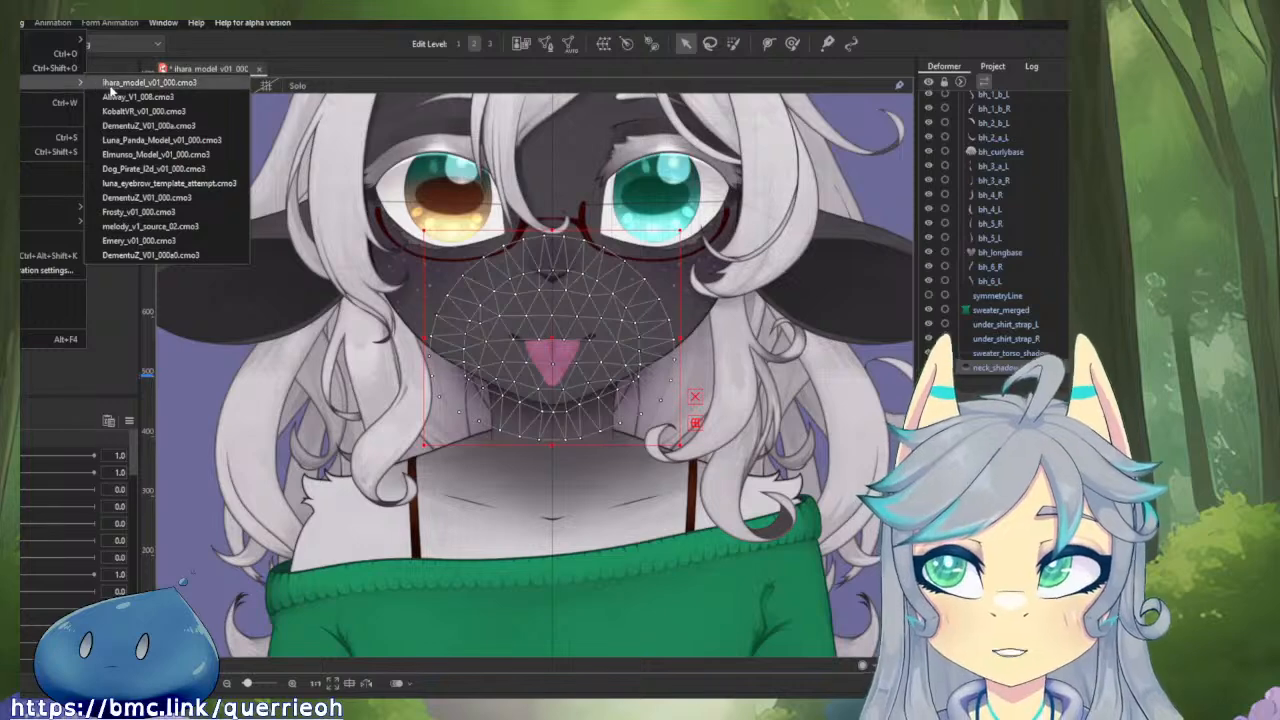
{"action": "left_click", "coordinate": [160, 170]}
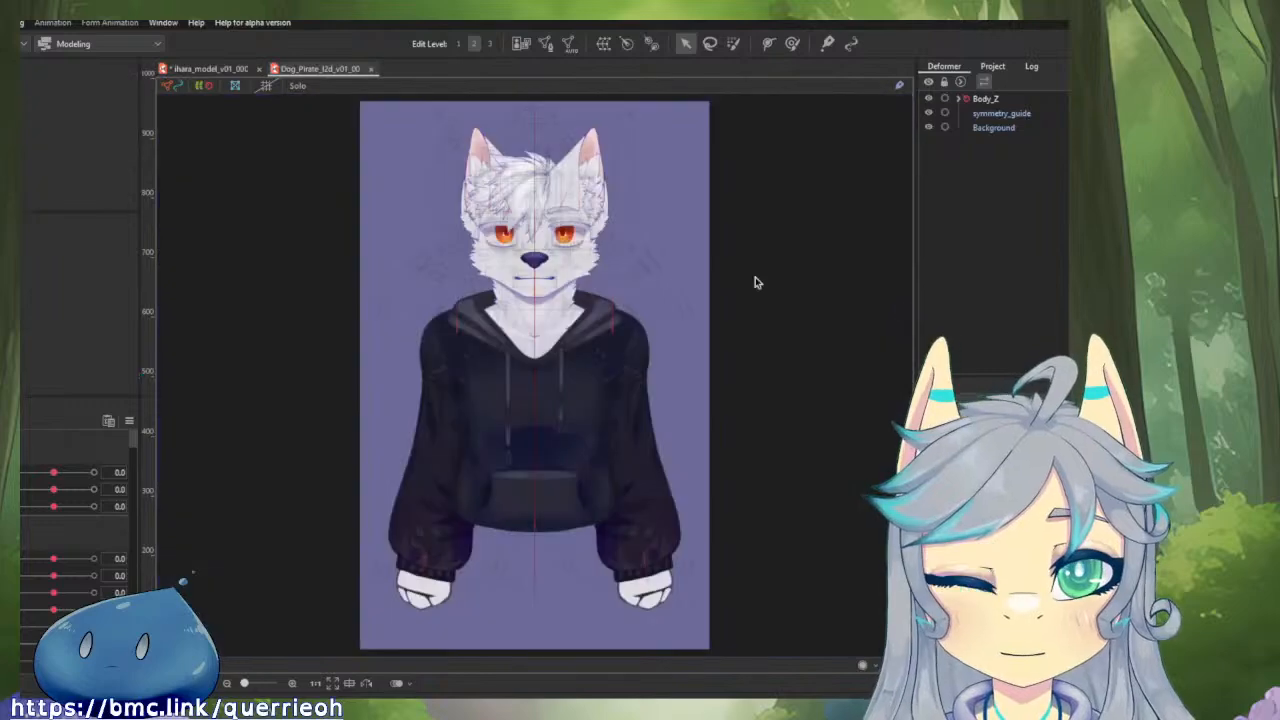
{"action": "scroll", "coordinate": [566, 293], "scroll_direction": "up", "scroll_amount": 5}
{"action": "left_click", "coordinate": [566, 293]}
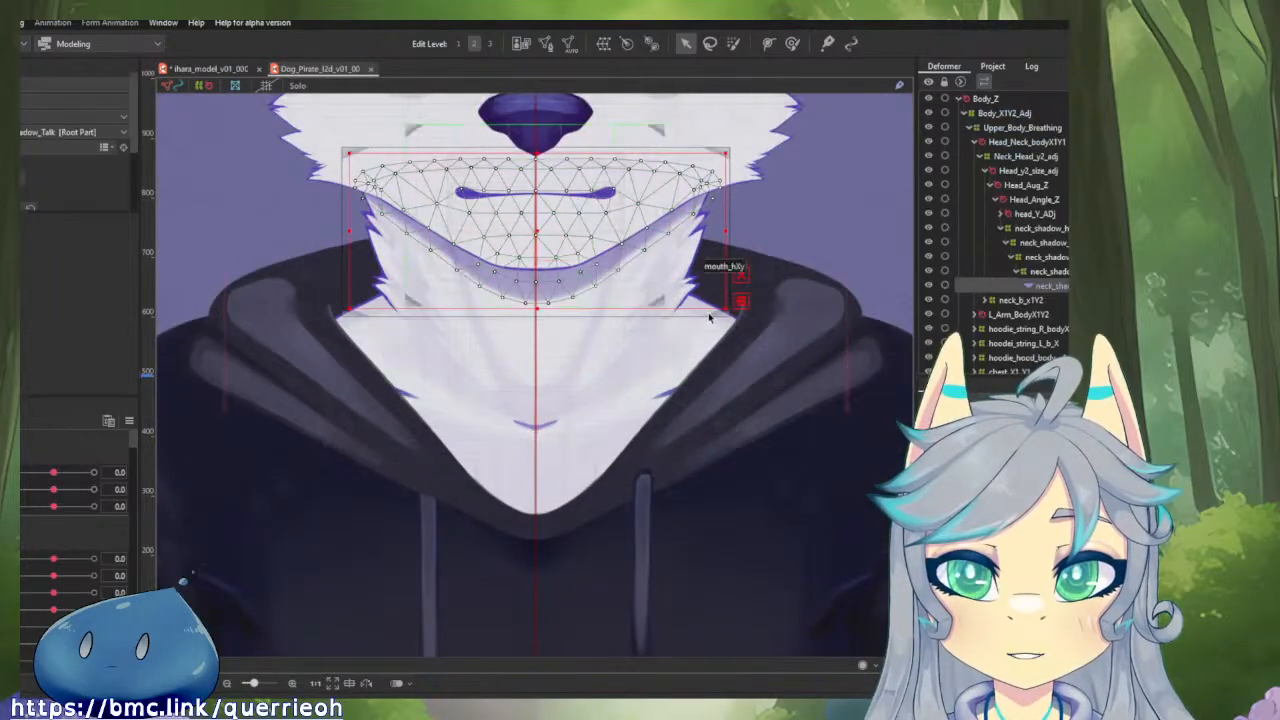
Inspect each parent warp deformer of the Dog_Pirate neck shadow, from Talk through xy and Z up to Y2.
{"action": "left_click", "coordinate": [1062, 271]}
{"action": "left_click", "coordinate": [1062, 257]}
{"action": "left_click", "coordinate": [1063, 242]}
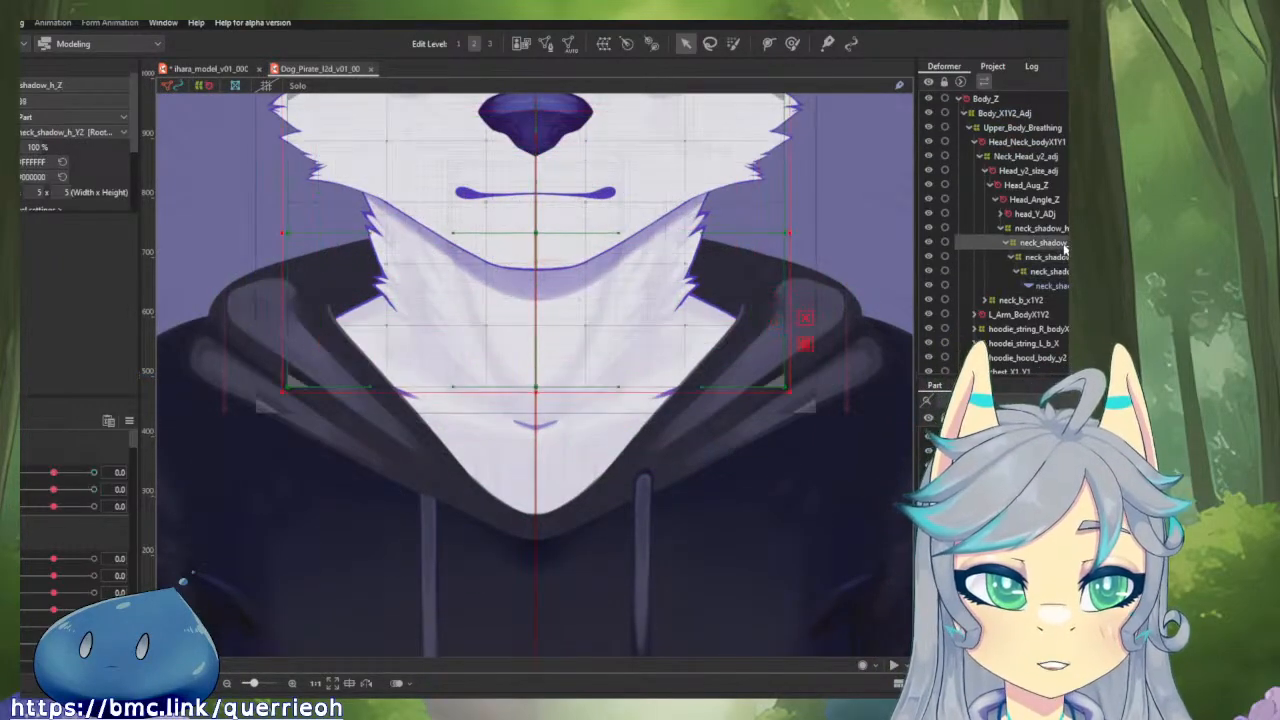
{"action": "left_click", "coordinate": [1064, 228]}
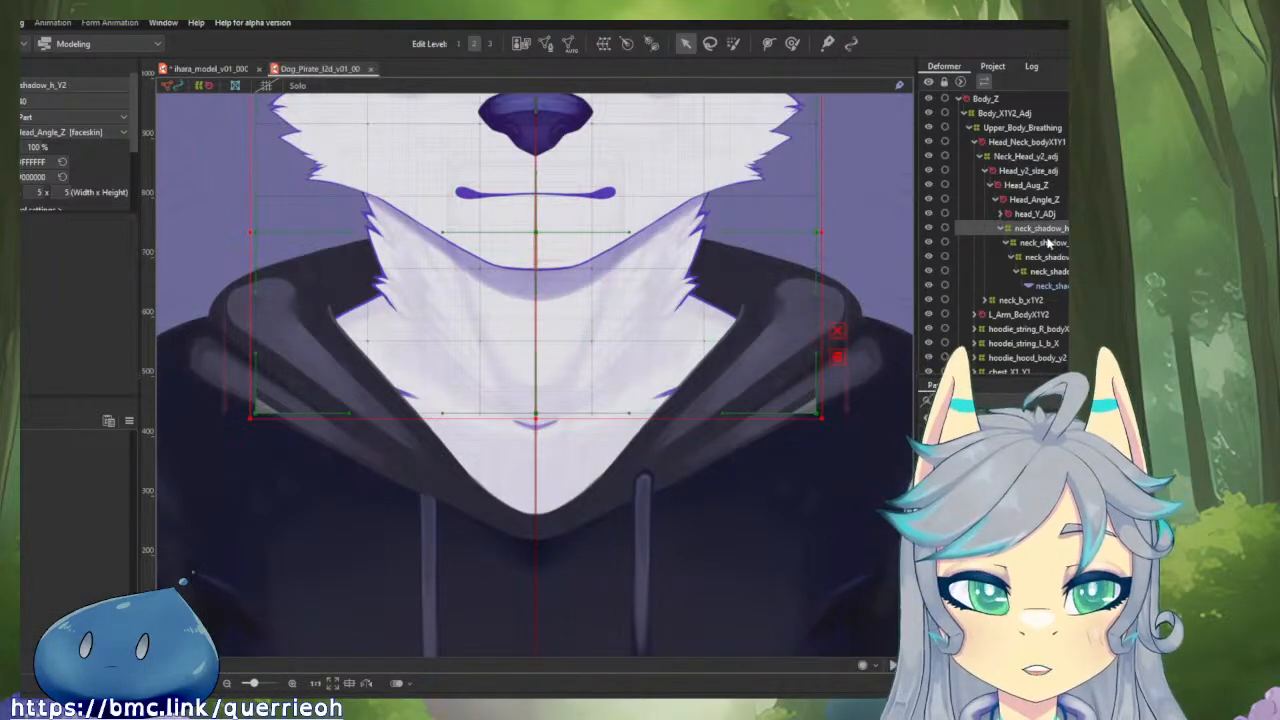
{"action": "left_click", "coordinate": [1050, 243]}
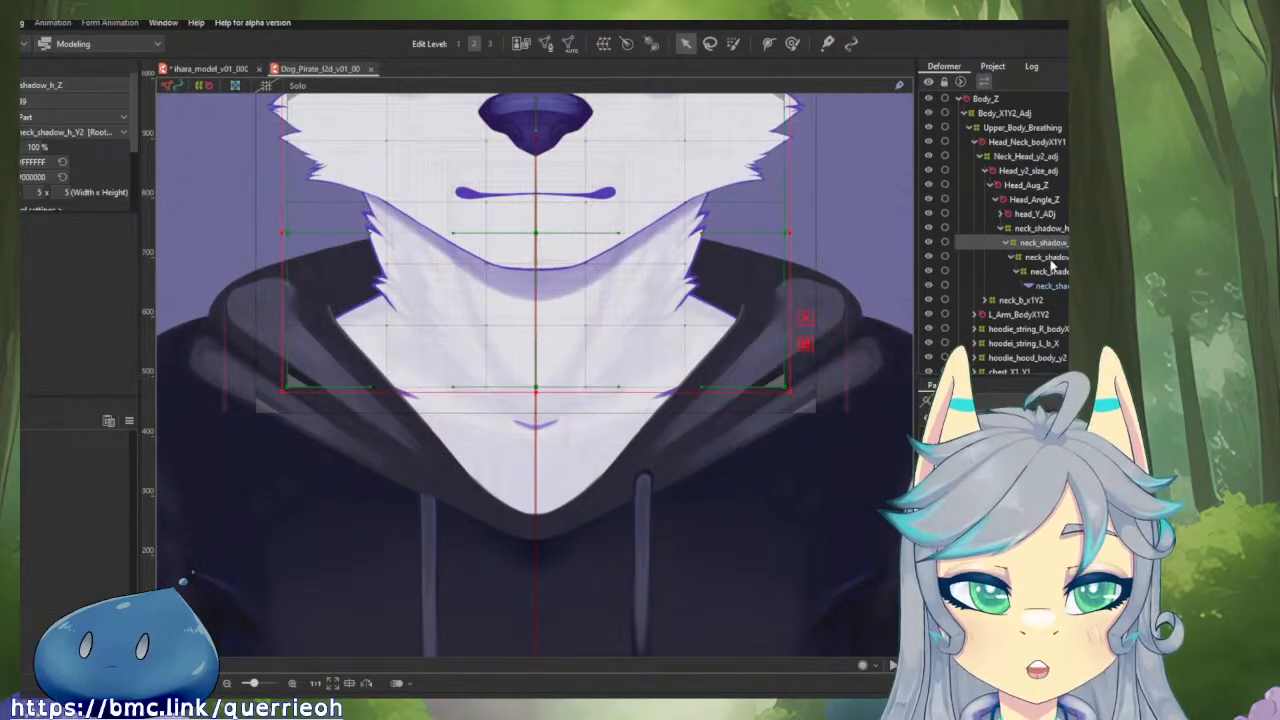
{"action": "left_click", "coordinate": [1051, 260]}
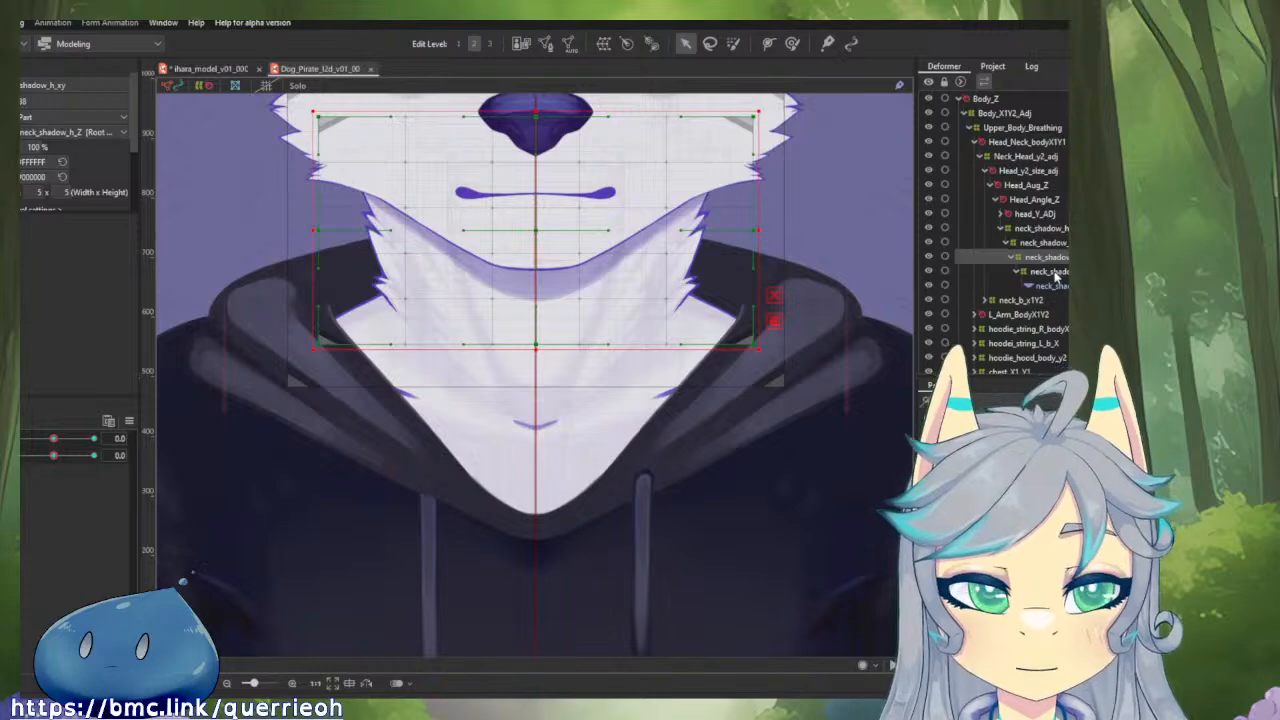
{"action": "left_click", "coordinate": [1052, 271]}
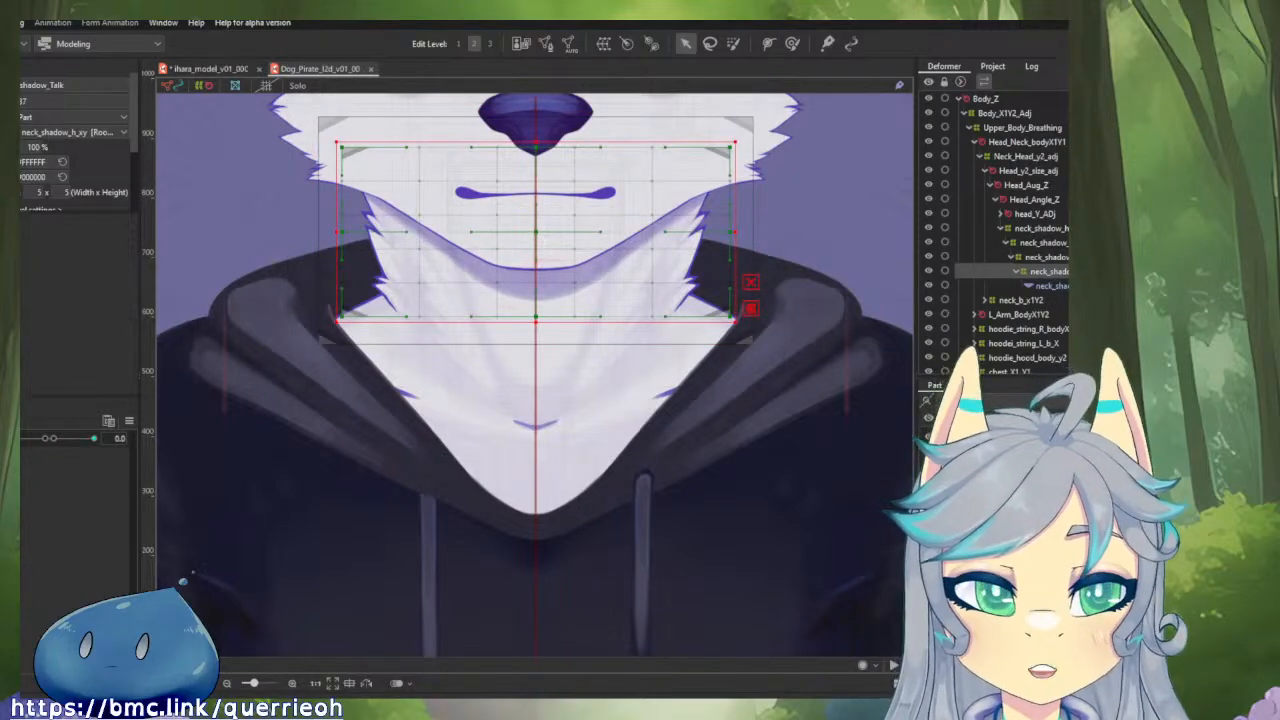
{"action": "left_click", "coordinate": [1066, 257]}
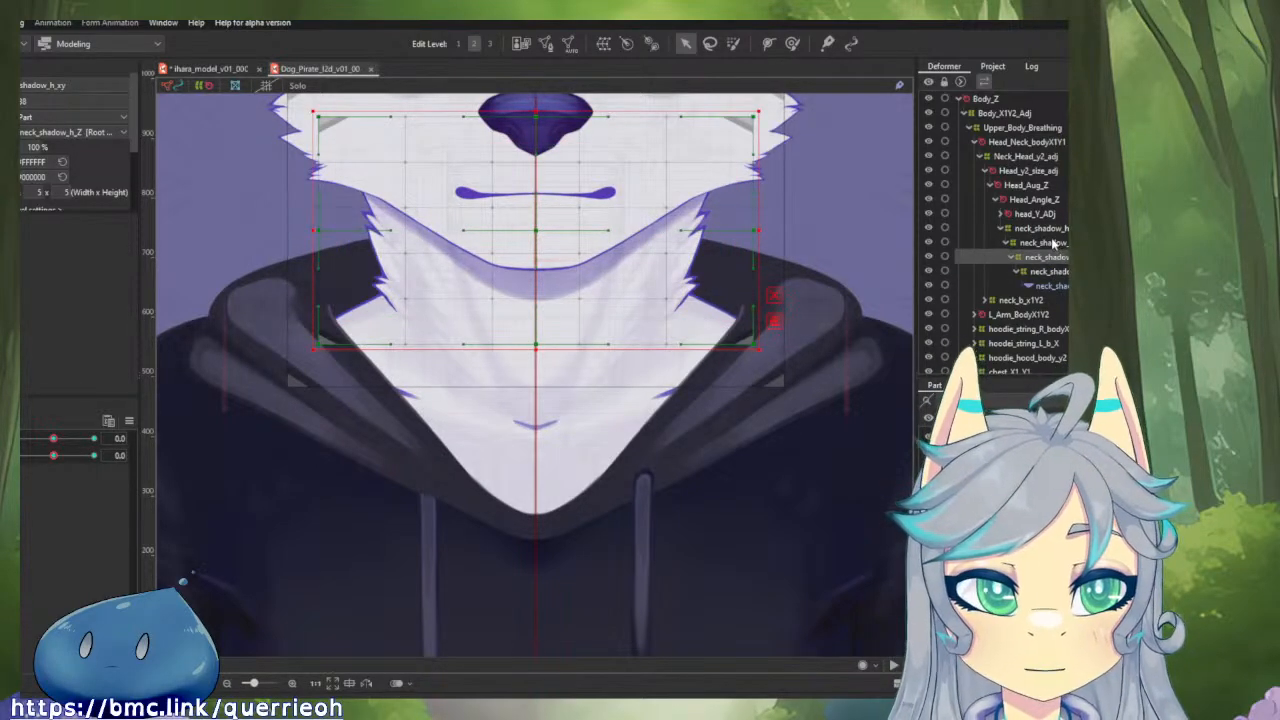
Open DementuZ_V01_000a.cmo3 and inspect the neck shadow mesh and its Neck Shadow Head XY deformer with its two parameters linked.
{"action": "left_click", "coordinate": [20, 23]}
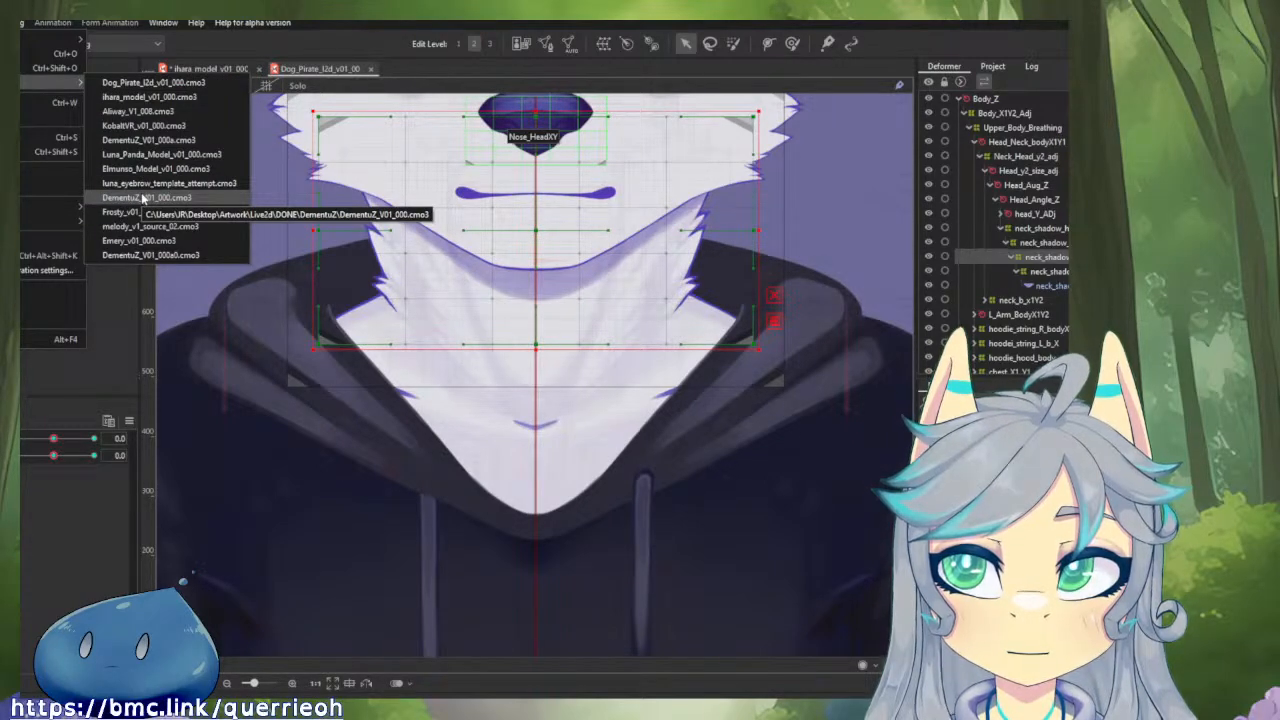
{"action": "left_click", "coordinate": [139, 148]}
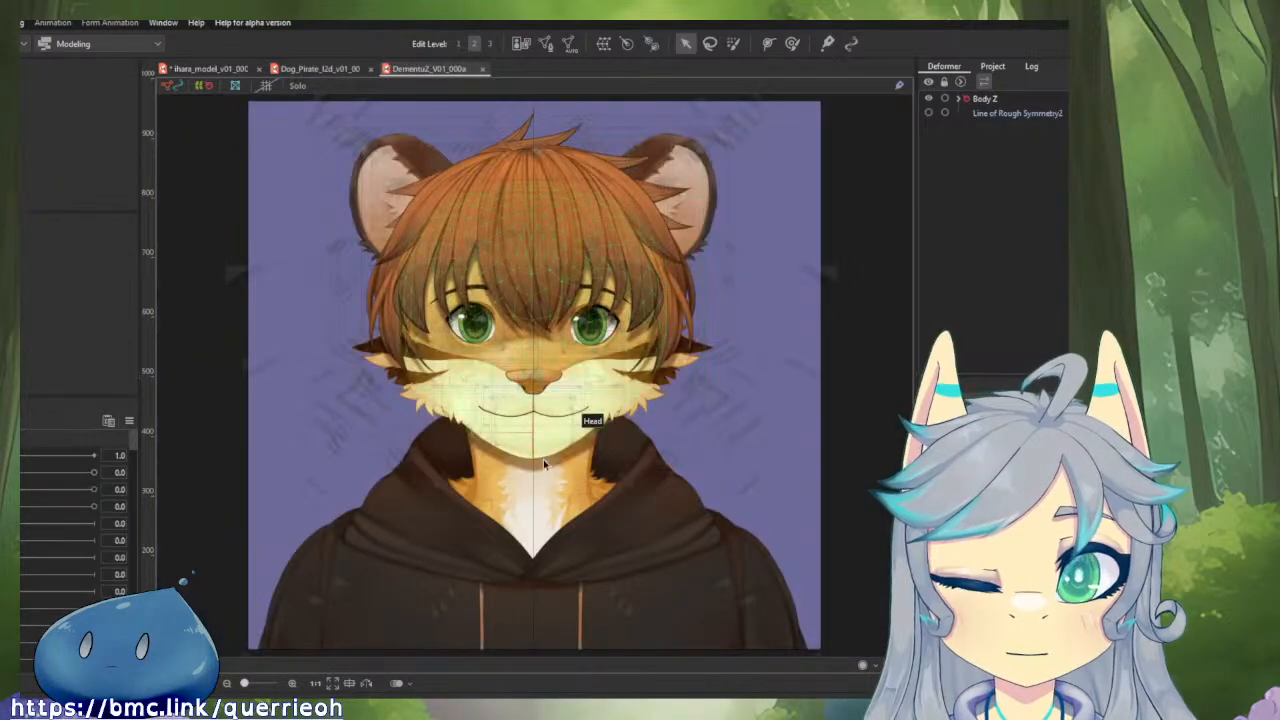
{"action": "left_click", "coordinate": [544, 462]}
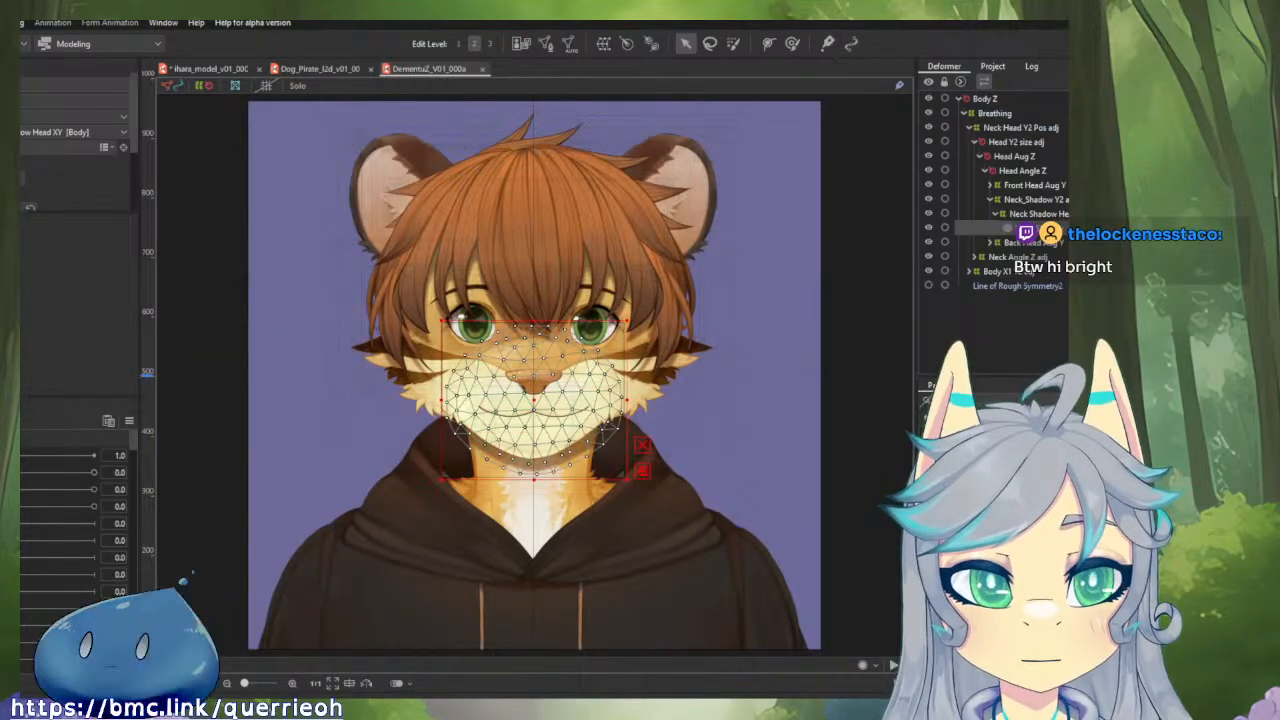
{"action": "left_click", "coordinate": [1030, 216]}
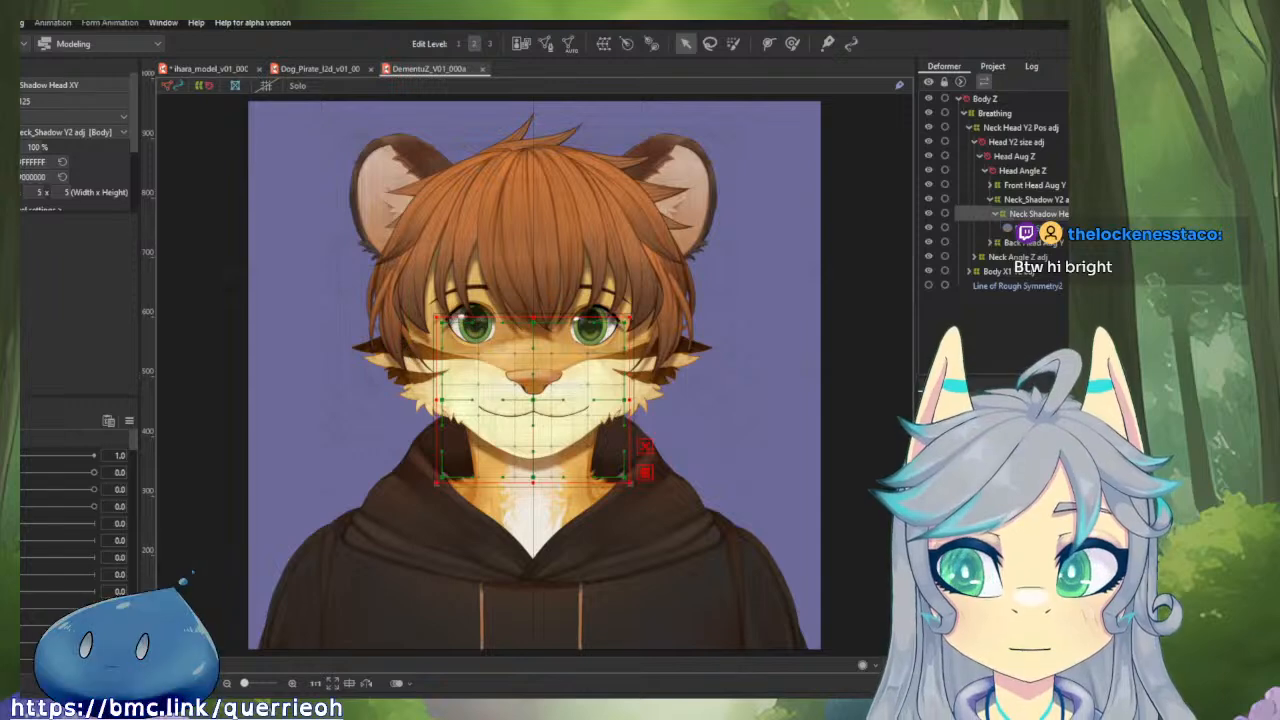
{"action": "left_click", "coordinate": [22, 421]}
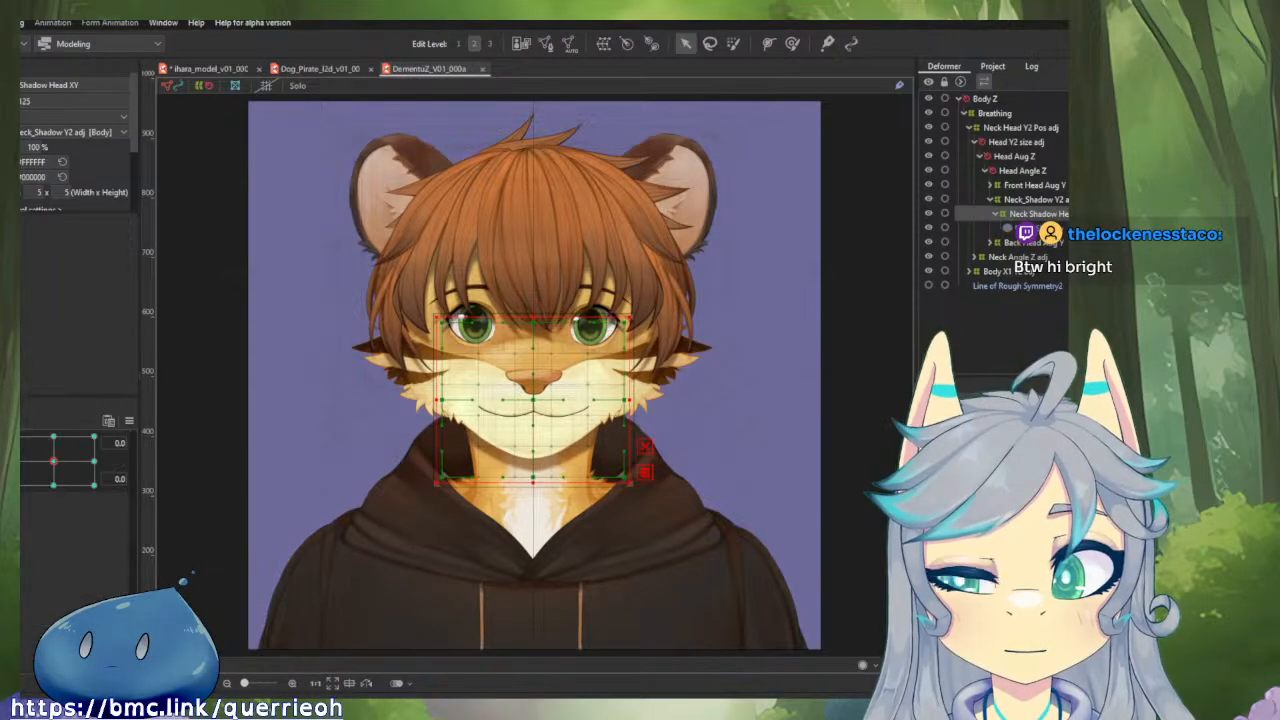
{"action": "mouse_move", "coordinate": [33, 461]}
{"action": "left_mouse_down"}
{"action": "mouse_move", "coordinate": [45, 445]}
{"action": "mouse_move", "coordinate": [75, 468]}
{"action": "mouse_move", "coordinate": [50, 495]}
{"action": "mouse_move", "coordinate": [69, 513]}
{"action": "mouse_move", "coordinate": [128, 505]}
{"action": "mouse_move", "coordinate": [128, 454]}
{"action": "mouse_move", "coordinate": [67, 414]}
{"action": "mouse_move", "coordinate": [10, 430]}
{"action": "mouse_move", "coordinate": [51, 523]}
{"action": "mouse_move", "coordinate": [131, 505]}
{"action": "mouse_move", "coordinate": [109, 422]}
{"action": "mouse_move", "coordinate": [23, 400]}
{"action": "mouse_move", "coordinate": [40, 470]}
{"action": "mouse_move", "coordinate": [87, 517]}
{"action": "mouse_move", "coordinate": [30, 462]}
{"action": "mouse_move", "coordinate": [40, 432]}
{"action": "mouse_move", "coordinate": [64, 427]}
{"action": "mouse_move", "coordinate": [40, 450]}
{"action": "mouse_move", "coordinate": [54, 464]}
{"action": "left_mouse_up"}
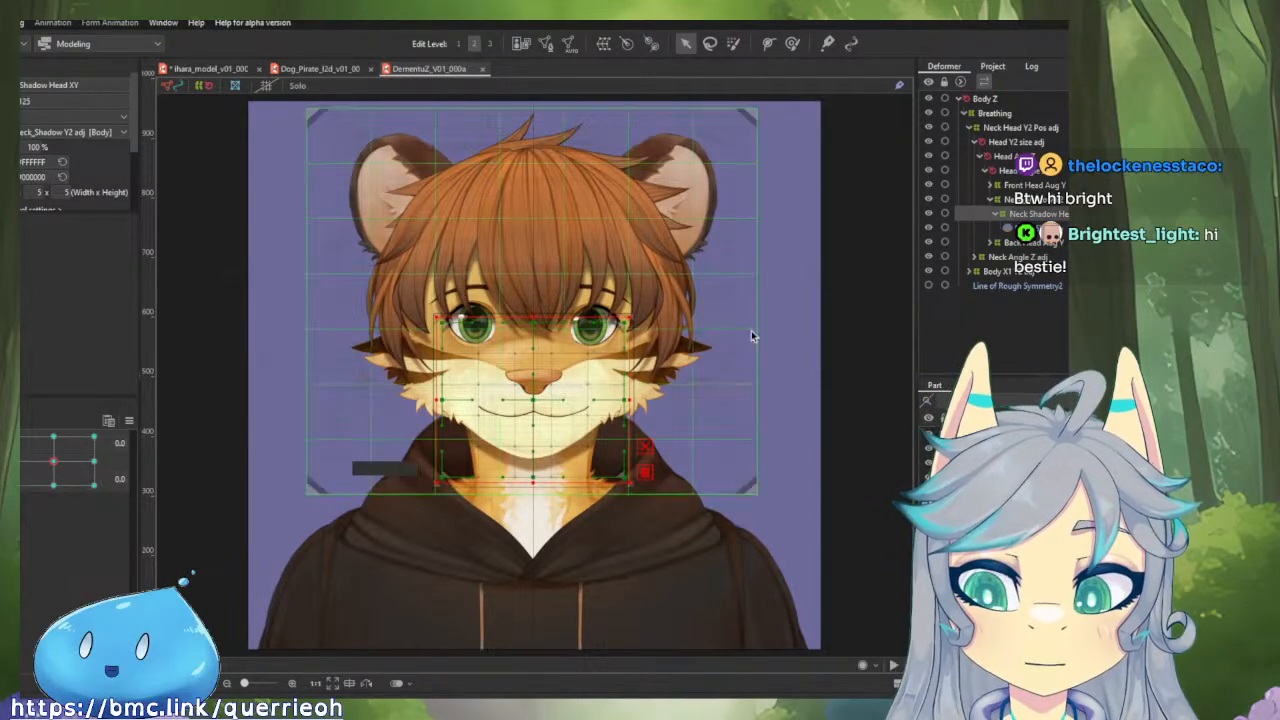
Inspect the Neck_Shadow Y2 adj and Front Head Aug Y deformers, testing the latter's parameter and returning it to 0.0.
{"action": "left_click", "coordinate": [1066, 201]}
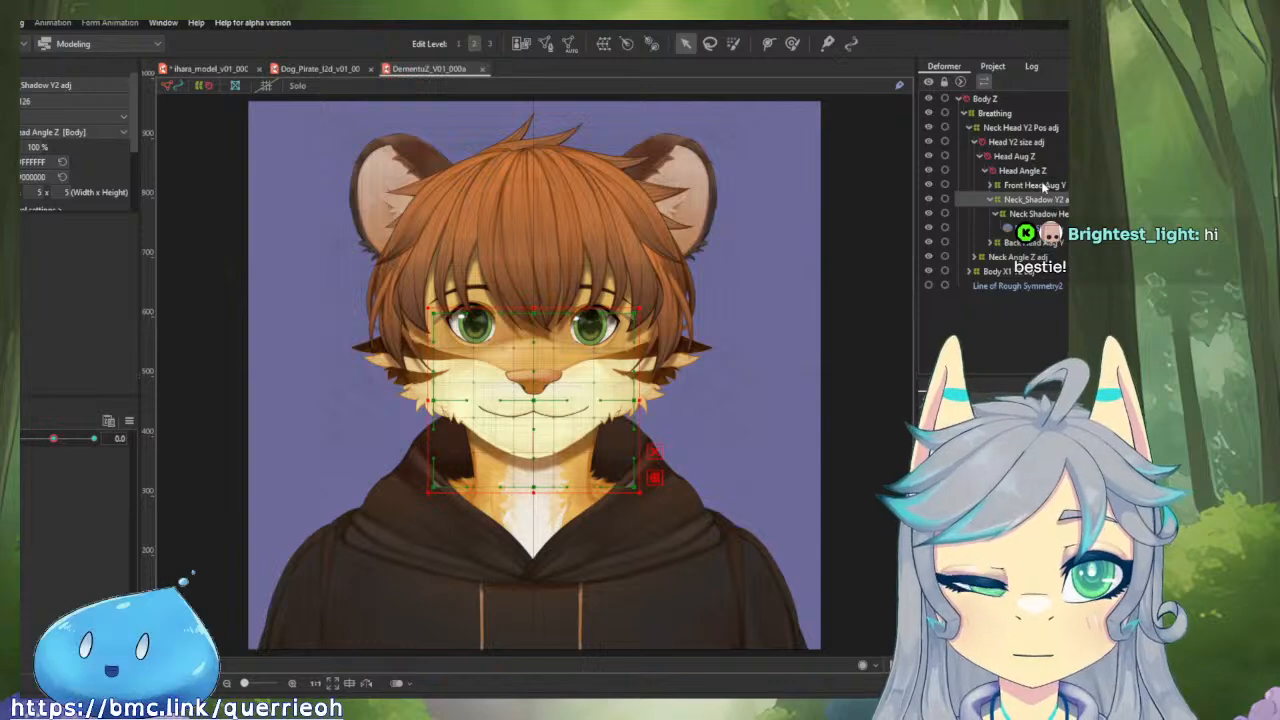
{"action": "left_click", "coordinate": [1044, 190]}
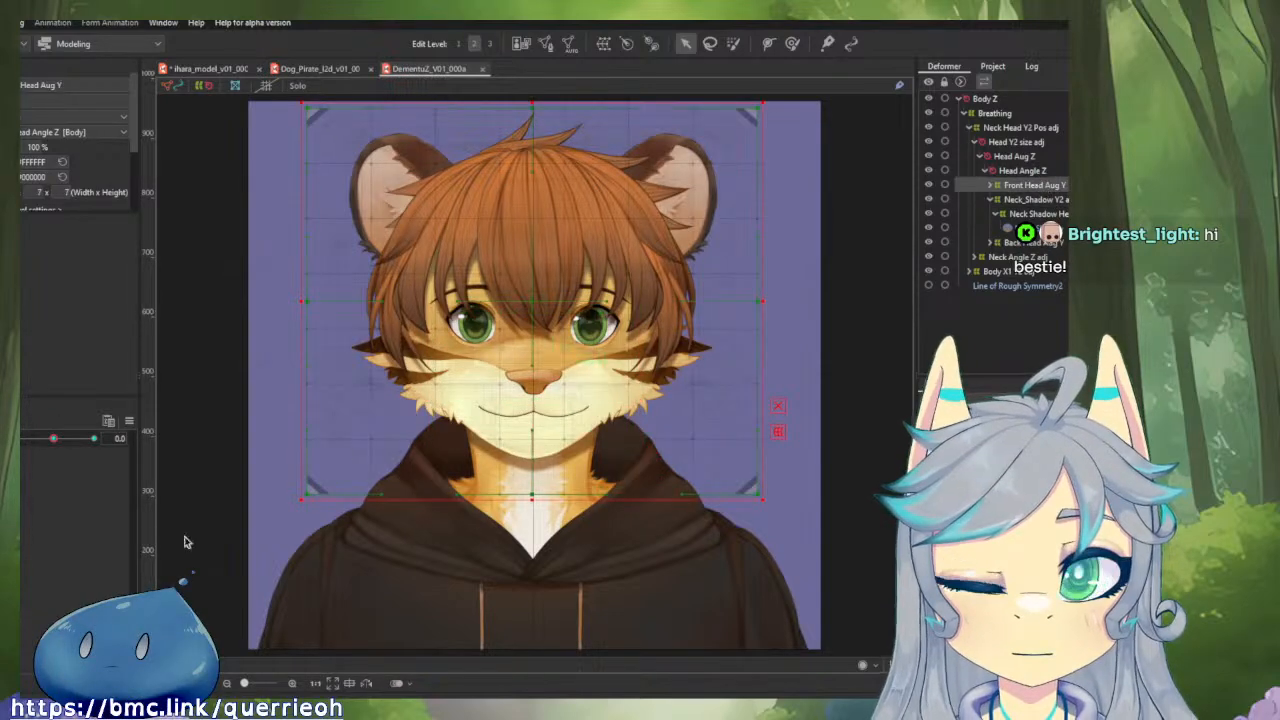
{"action": "left_click_drag", "start_coordinate": [54, 440], "coordinate": [25, 446]}
{"action": "left_click", "coordinate": [54, 439]}
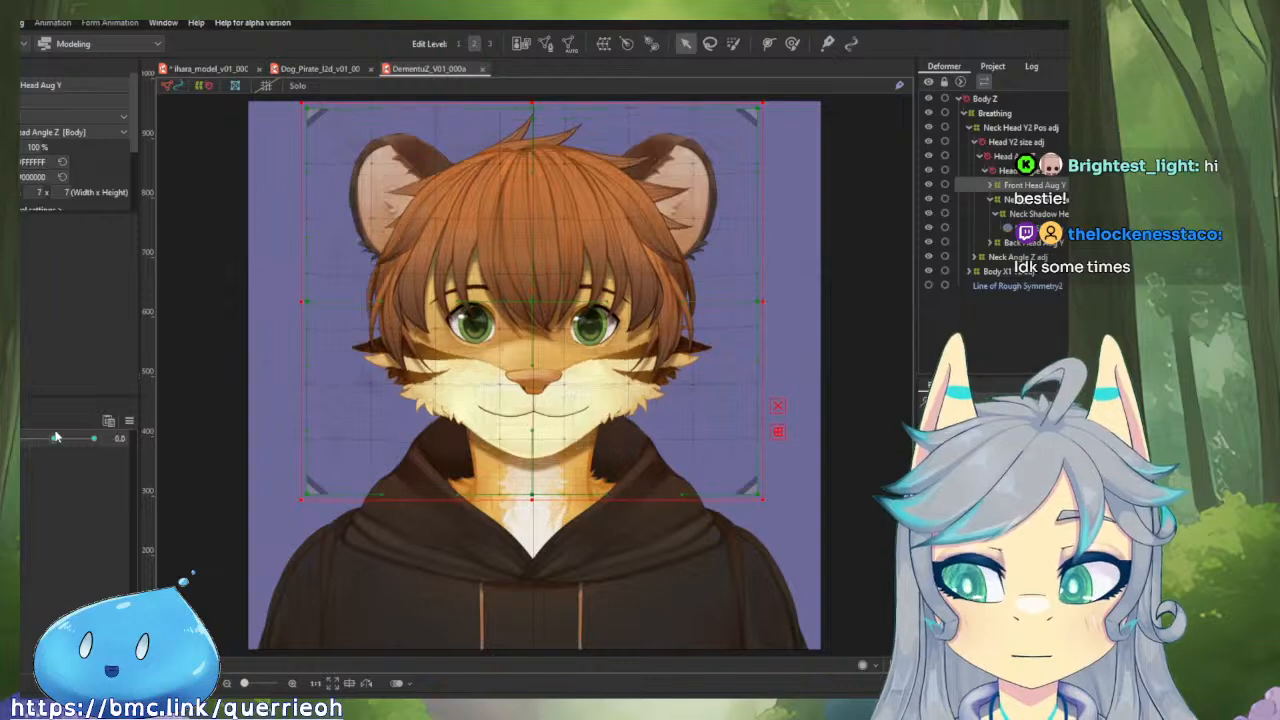
Return to the Dog_Pirate model, clear the deformer selection and link the head's X and Y angle parameters.
{"action": "left_click", "coordinate": [323, 72]}
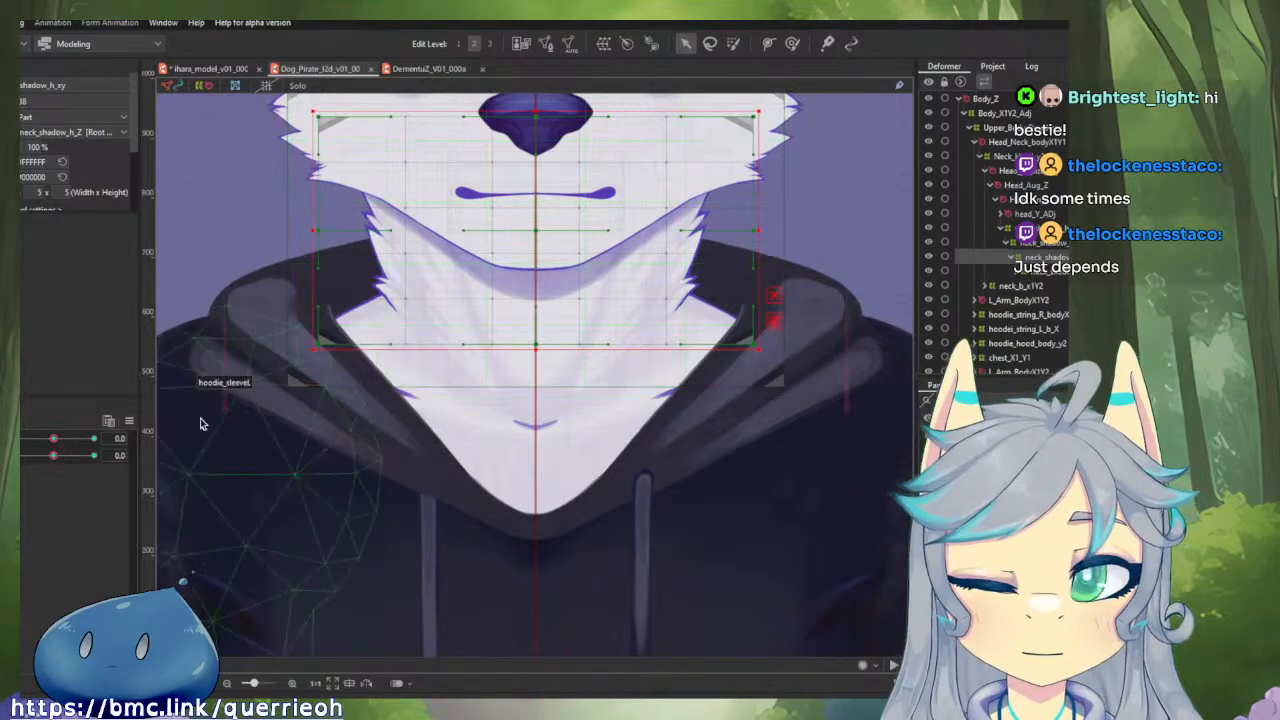
{"action": "scroll", "coordinate": [400, 509], "scroll_direction": "down", "scroll_amount": 3}
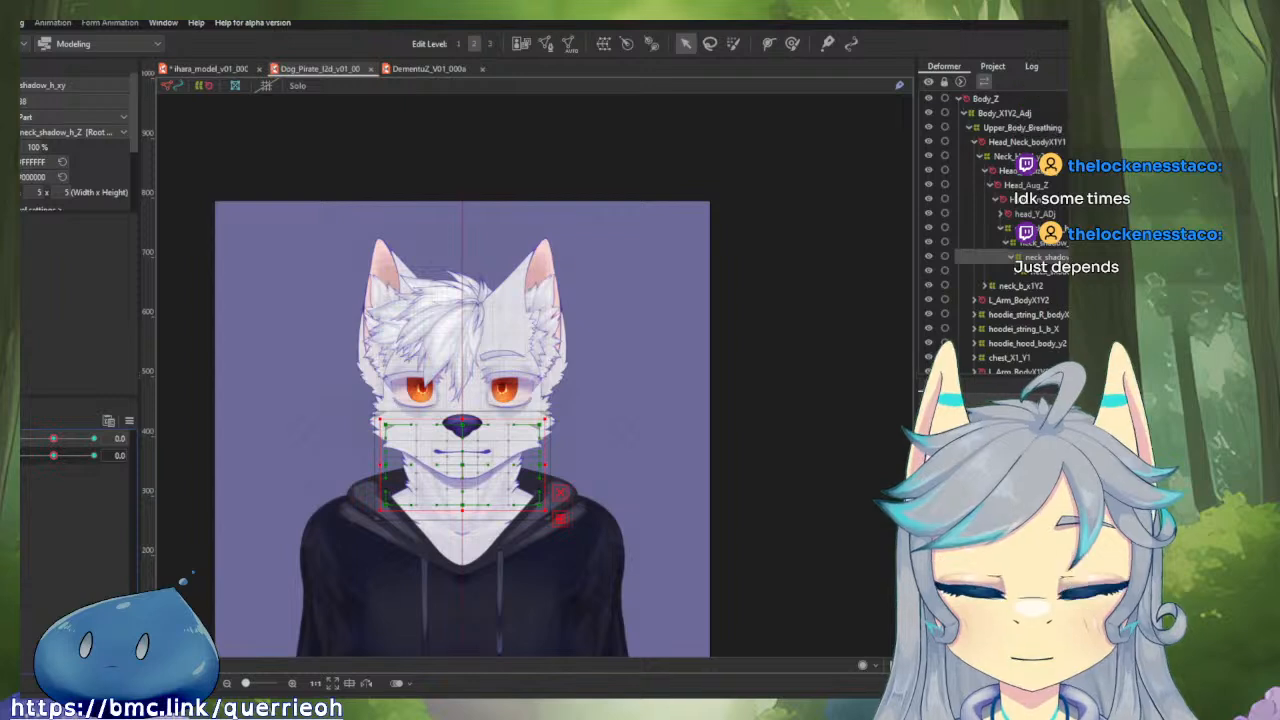
{"action": "left_click", "coordinate": [297, 86]}
{"action": "left_click", "coordinate": [297, 86]}
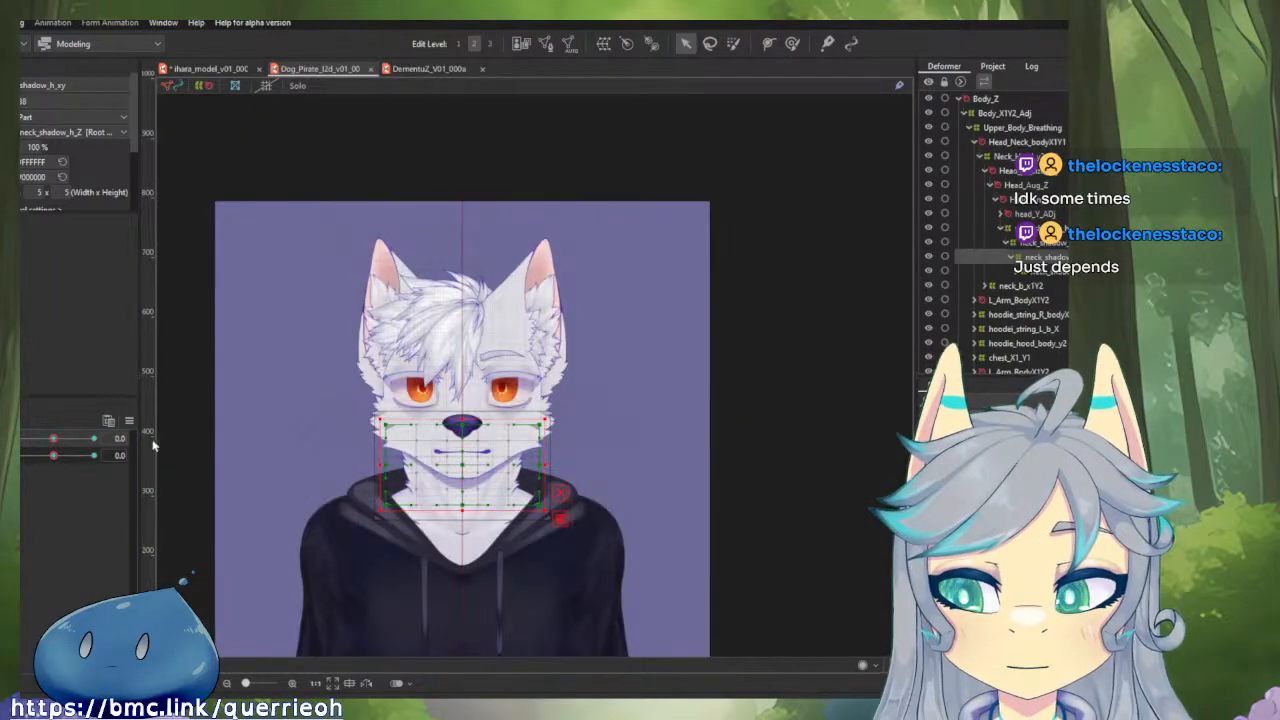
{"action": "left_click", "coordinate": [248, 399]}
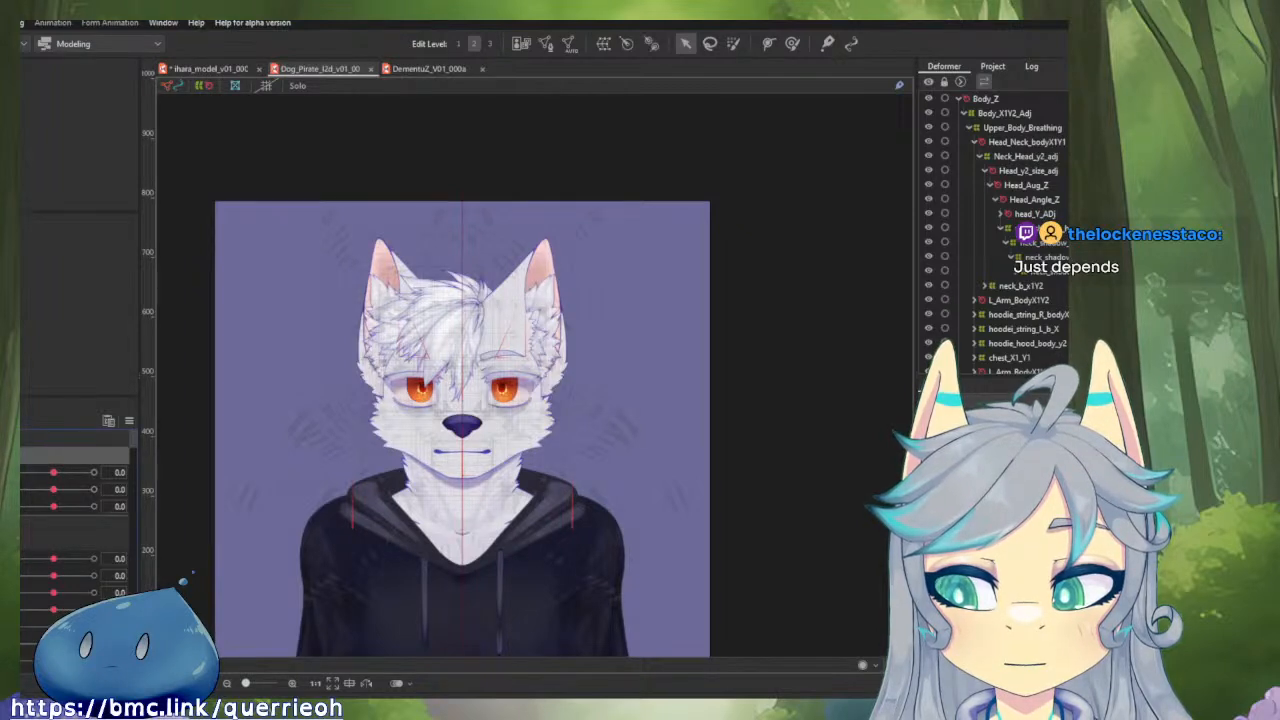
{"action": "left_click", "coordinate": [21, 481]}
Turn the Dog_Pirate head through its extreme X and Y angles, ending at 30.0 on both parameters.
{"action": "left_click_drag", "start_coordinate": [52, 496], "coordinate": [58, 435]}
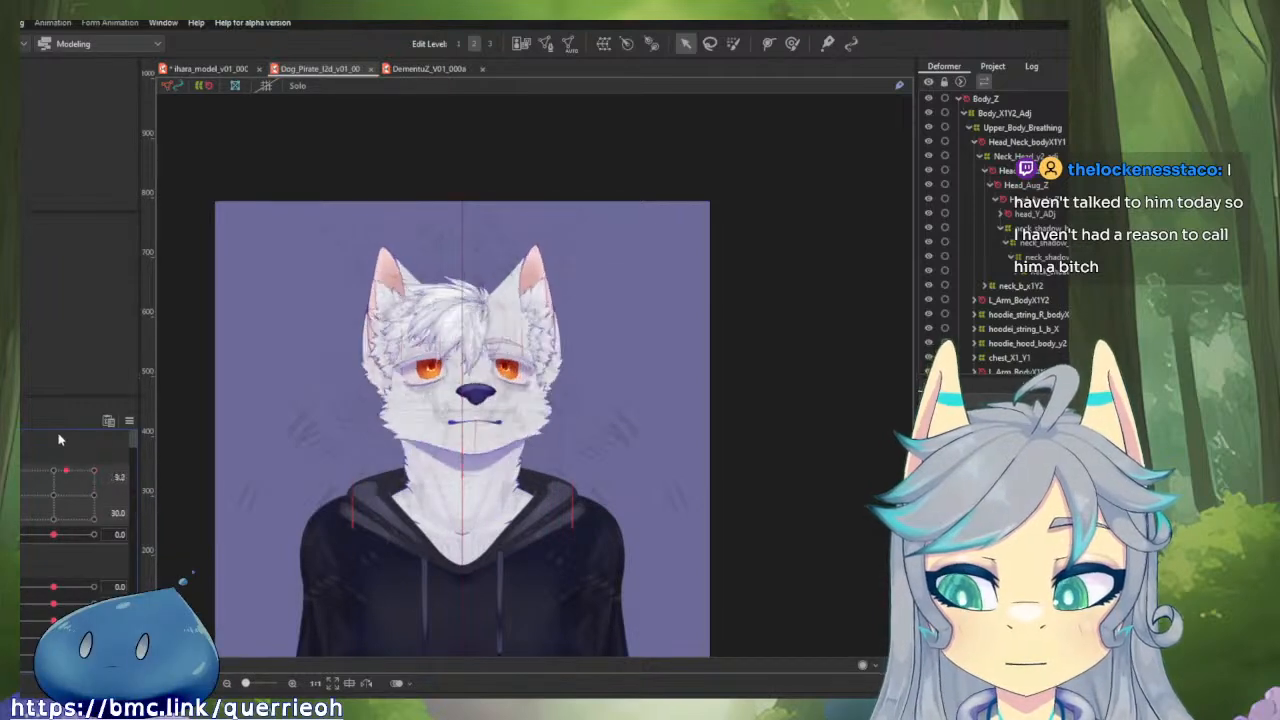
{"action": "left_click_drag", "start_coordinate": [58, 550], "coordinate": [93, 462]}
{"action": "left_click_drag", "start_coordinate": [130, 527], "coordinate": [25, 540]}
{"action": "left_click_drag", "start_coordinate": [99, 555], "coordinate": [51, 550]}
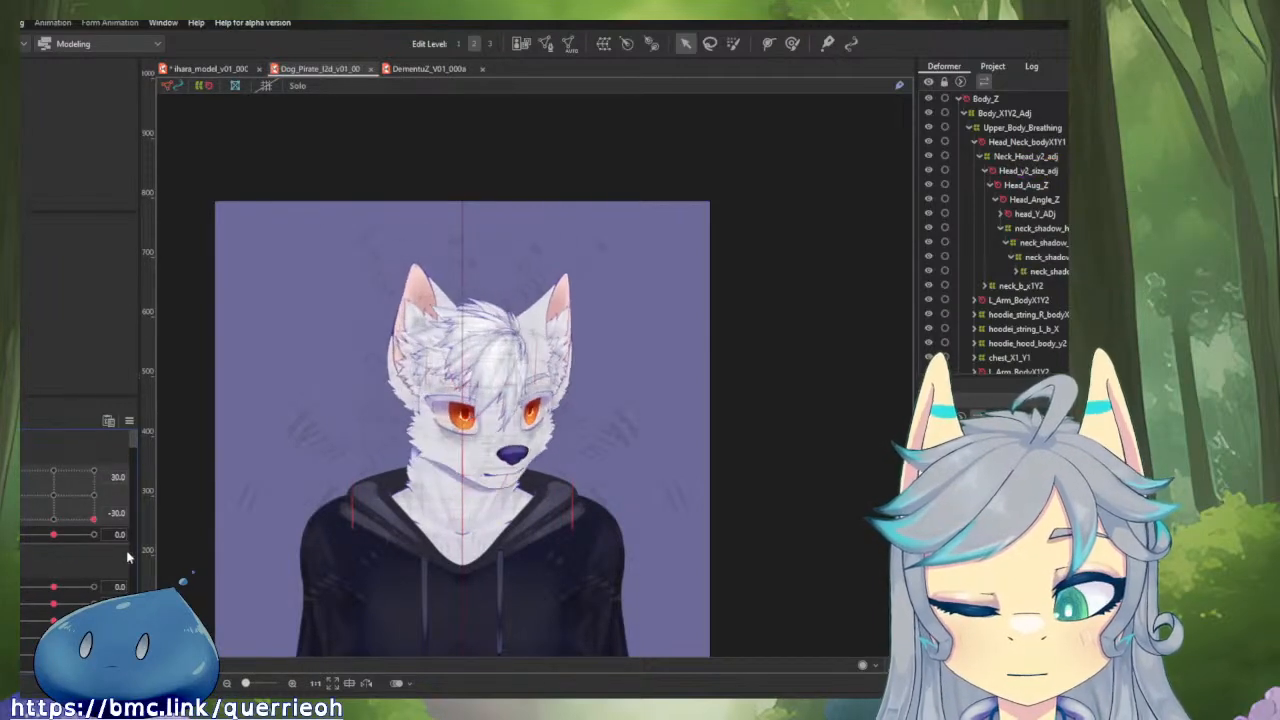
{"action": "left_click_drag", "start_coordinate": [127, 557], "coordinate": [154, 474]}
Examine how the Dog_Pirate neck_shadow mesh and its parent Talk deformer bend with the head turned.
{"action": "scroll", "coordinate": [491, 425], "scroll_direction": "up", "scroll_amount": 2}
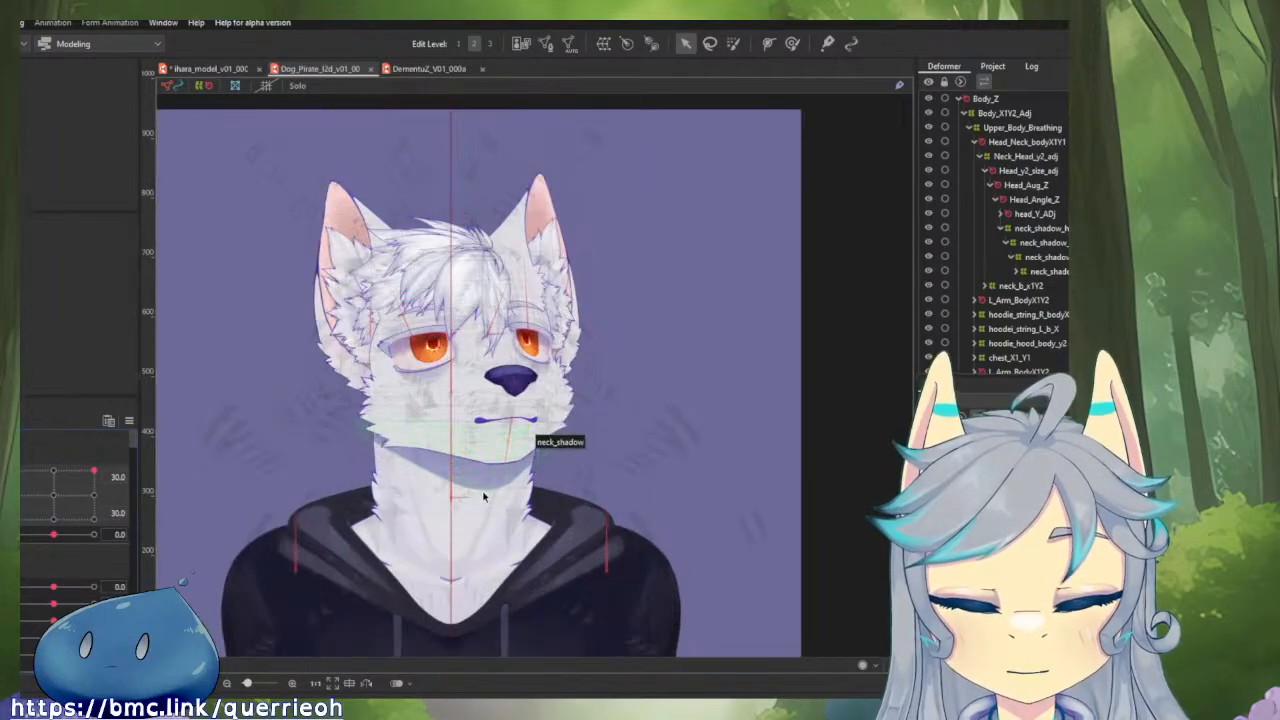
{"action": "left_click", "coordinate": [483, 497]}
{"action": "scroll", "coordinate": [490, 470], "scroll_direction": "up", "scroll_amount": 4}
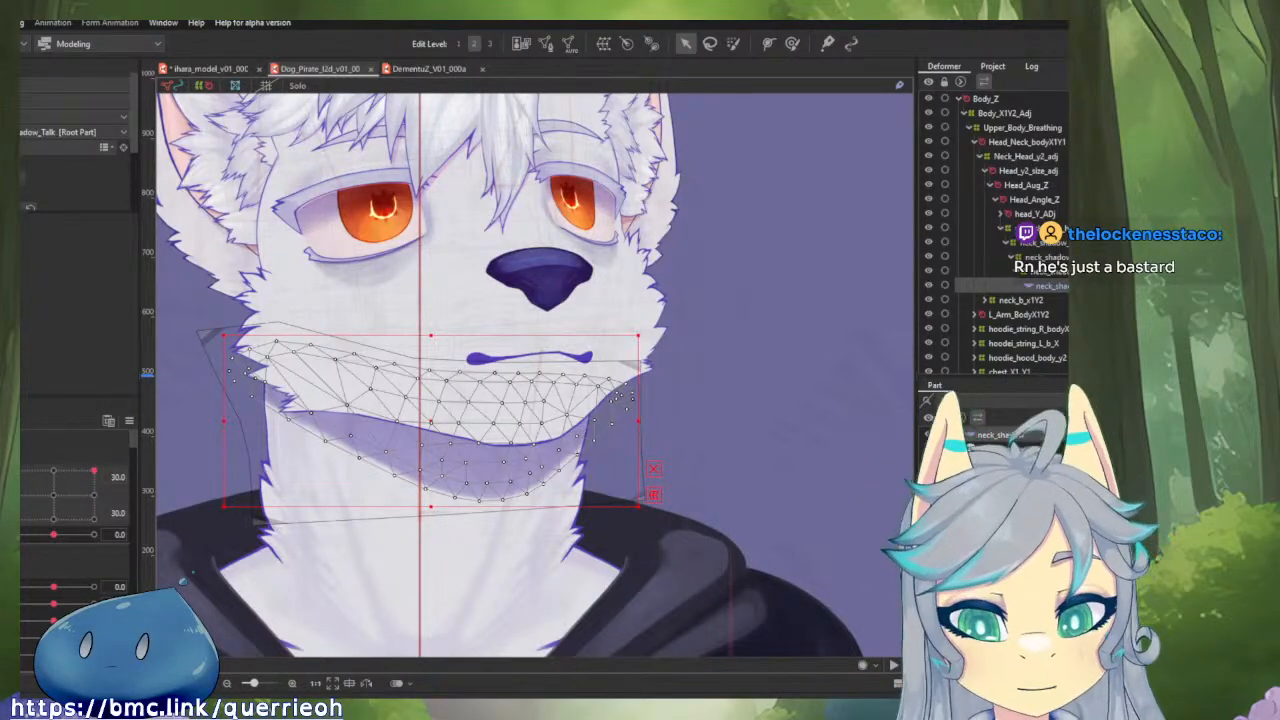
{"action": "left_click_drag", "start_coordinate": [725, 353], "coordinate": [784, 467]}
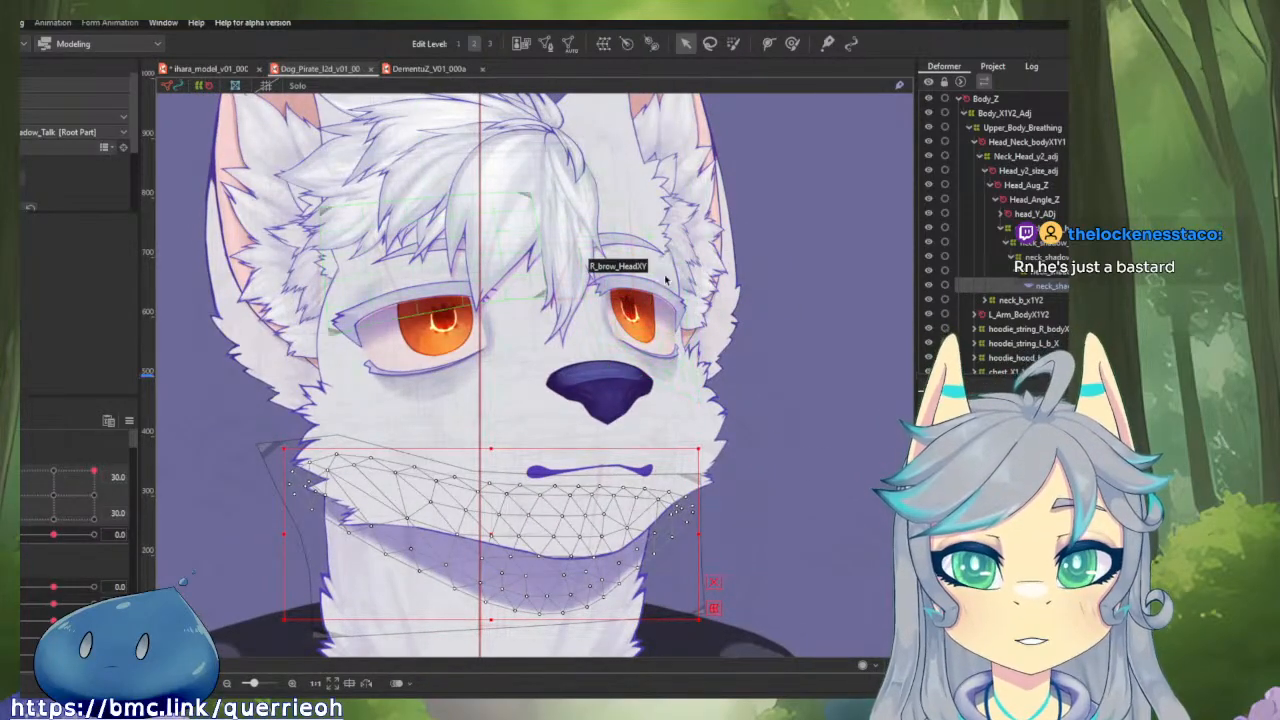
{"action": "left_click_drag", "start_coordinate": [710, 218], "coordinate": [720, 252]}
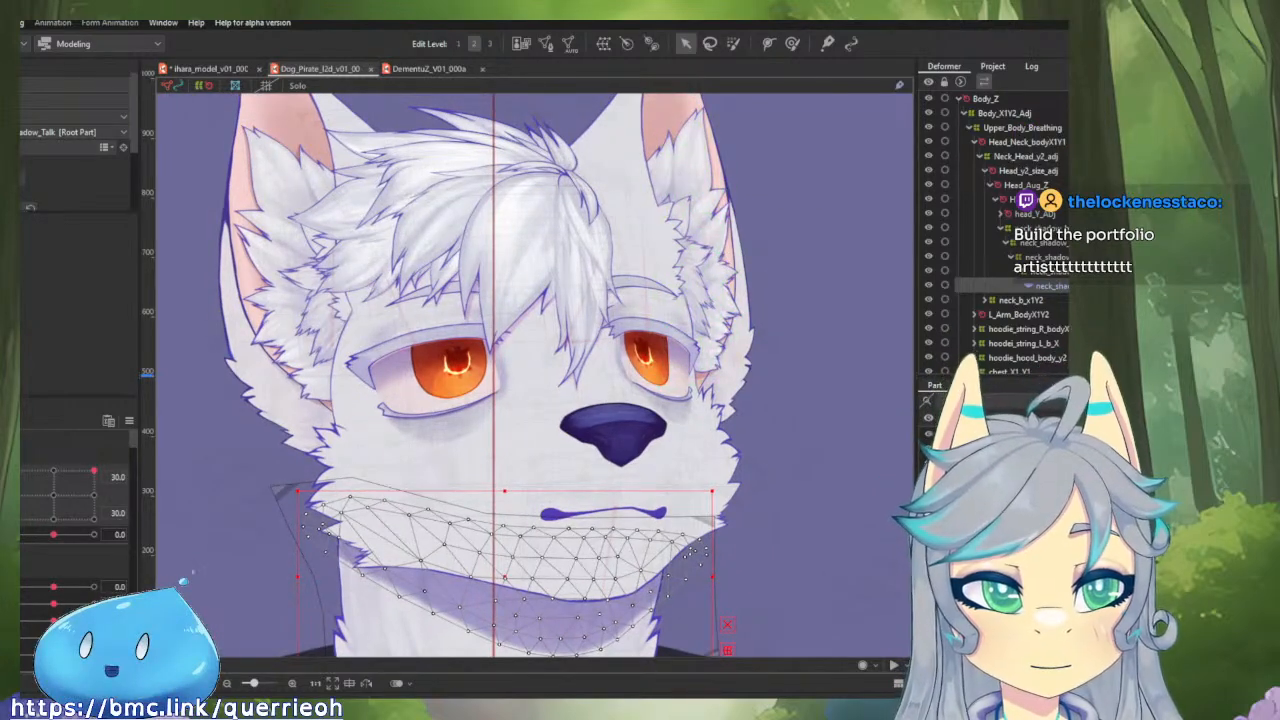
{"action": "left_click", "coordinate": [1048, 271]}
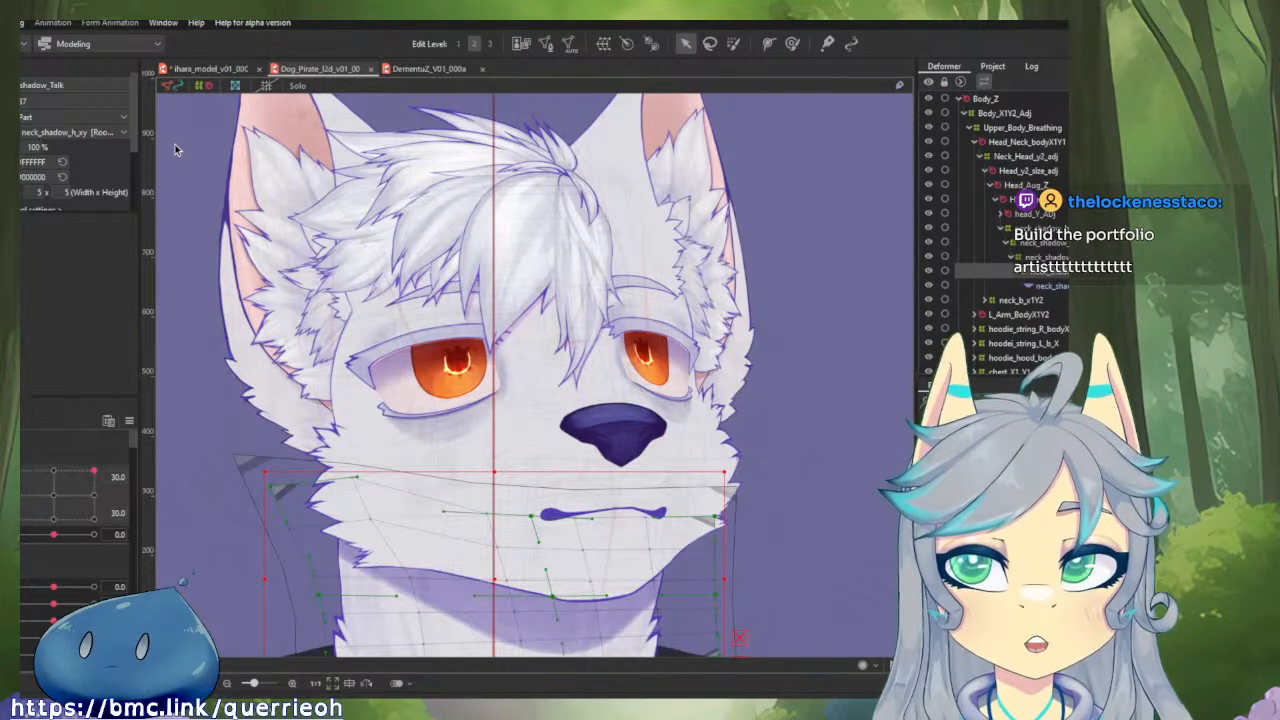
Close the DementuZ model, open the recent KobaltVR_v01_000.cmo3 and view the neck shadow area under the chin.
{"action": "left_click", "coordinate": [482, 70]}
{"action": "left_click", "coordinate": [8, 22]}
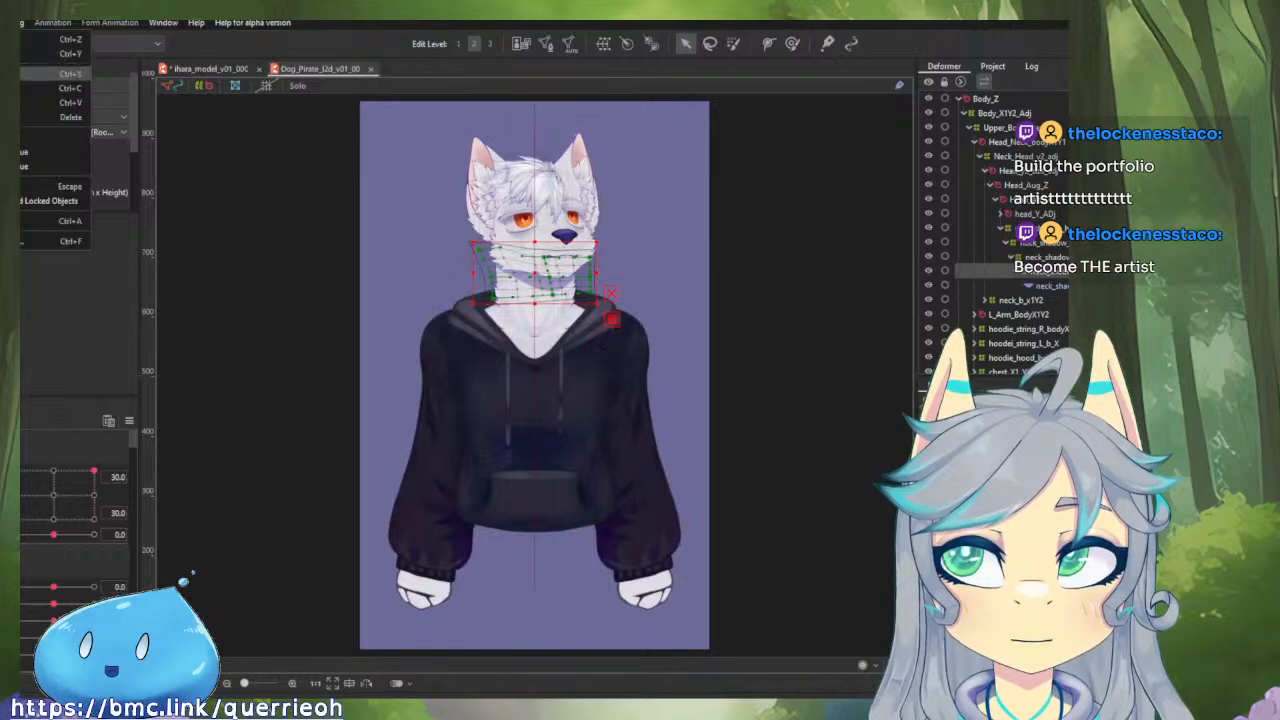
{"action": "mouse_move", "coordinate": [60, 83]}
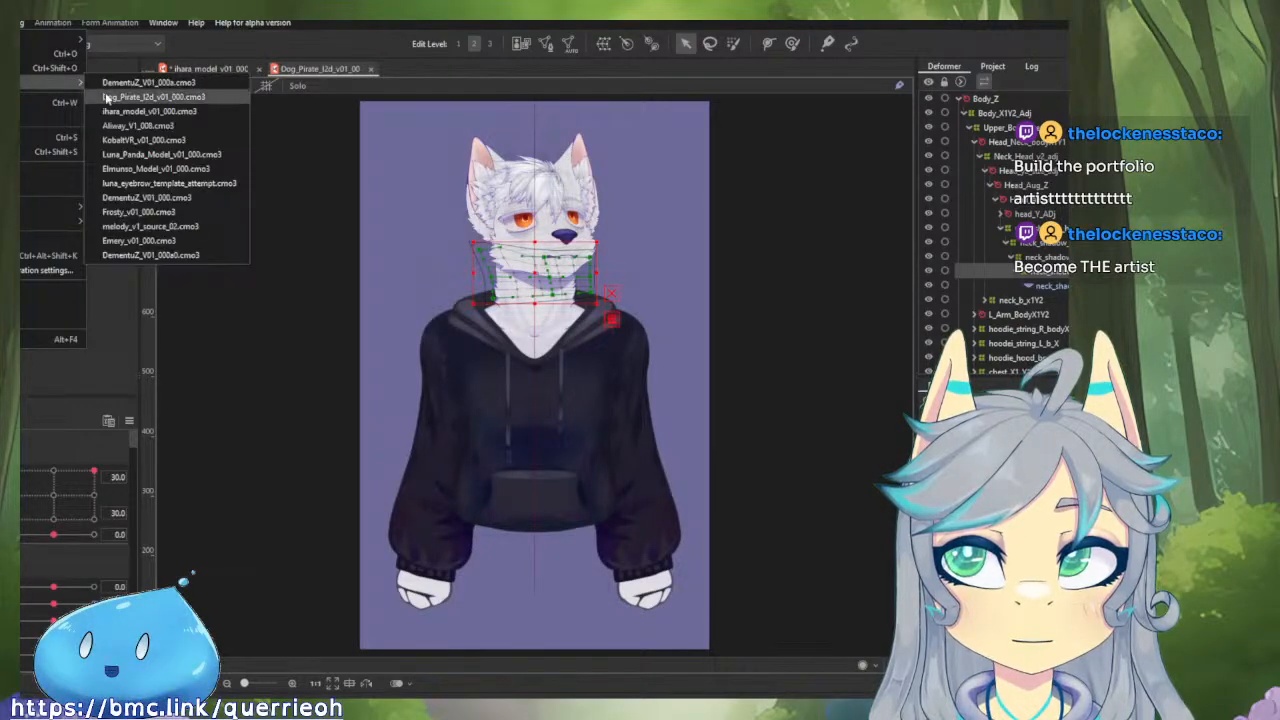
{"action": "left_click", "coordinate": [140, 140]}
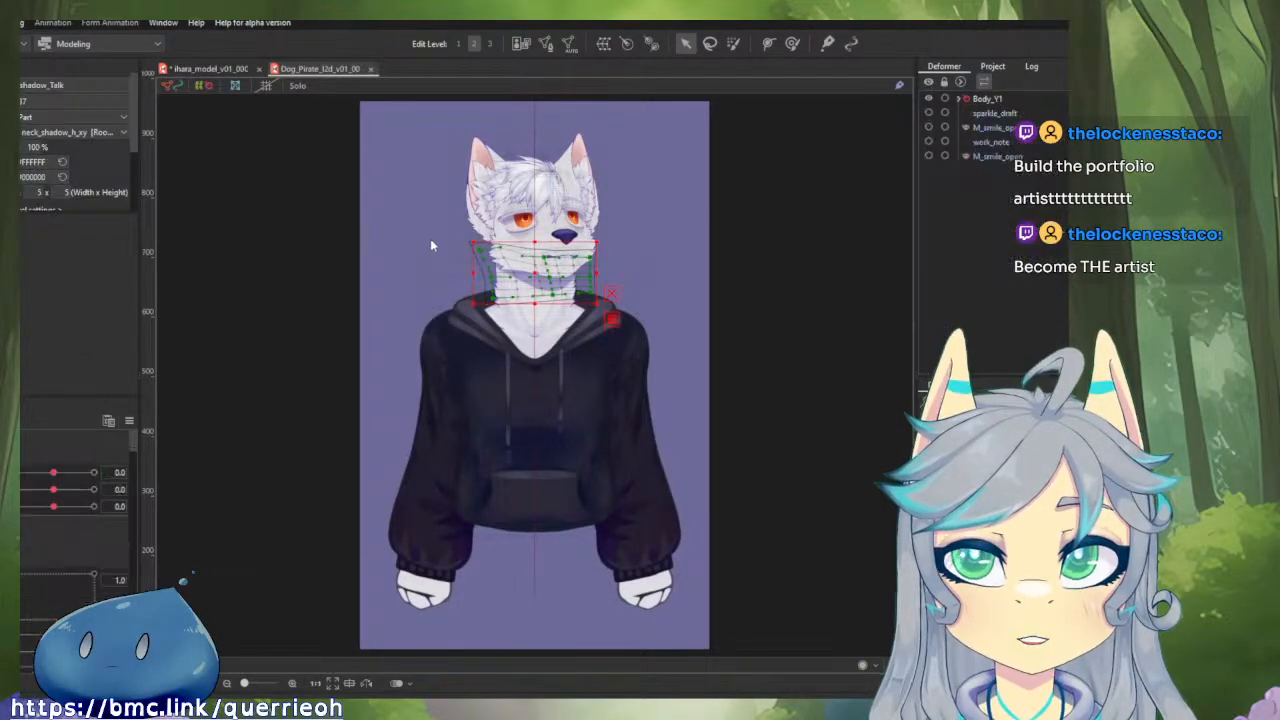
{"action": "scroll", "coordinate": [559, 418], "scroll_direction": "up", "scroll_amount": 4}
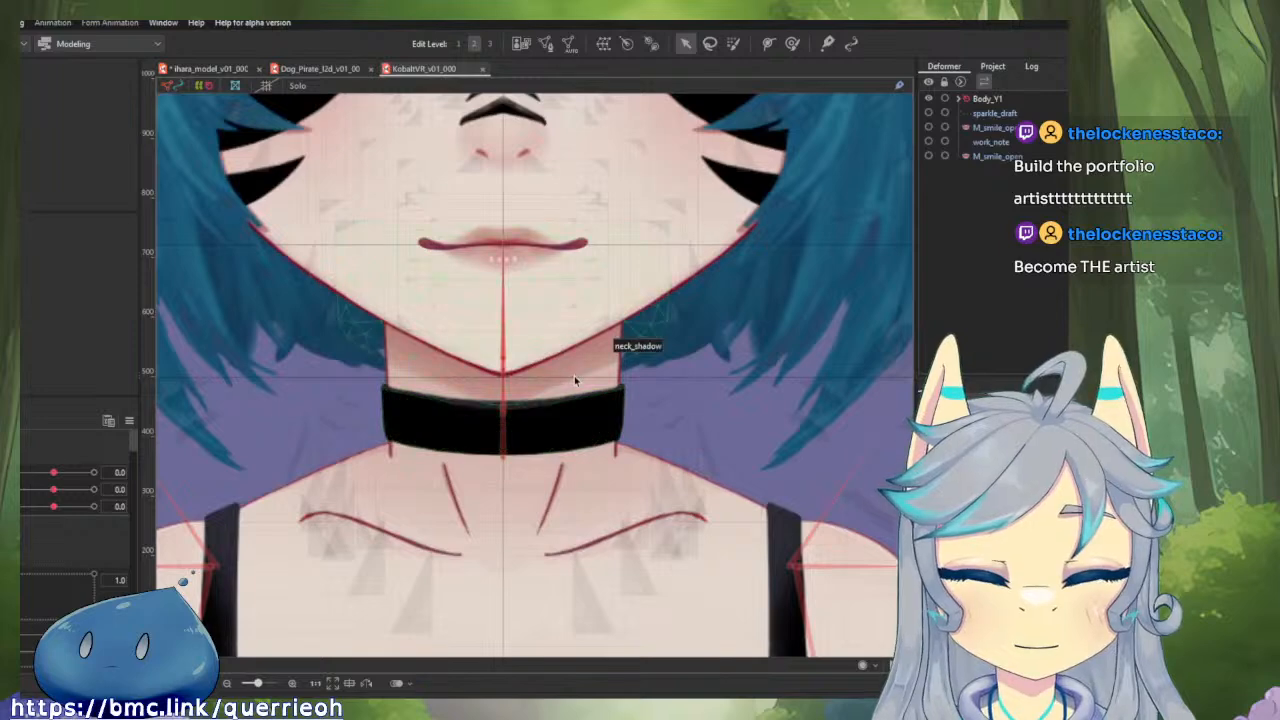
{"action": "scroll", "coordinate": [574, 375], "scroll_direction": "down", "scroll_amount": 6}
{"action": "scroll", "coordinate": [575, 378], "scroll_direction": "up", "scroll_amount": 4}
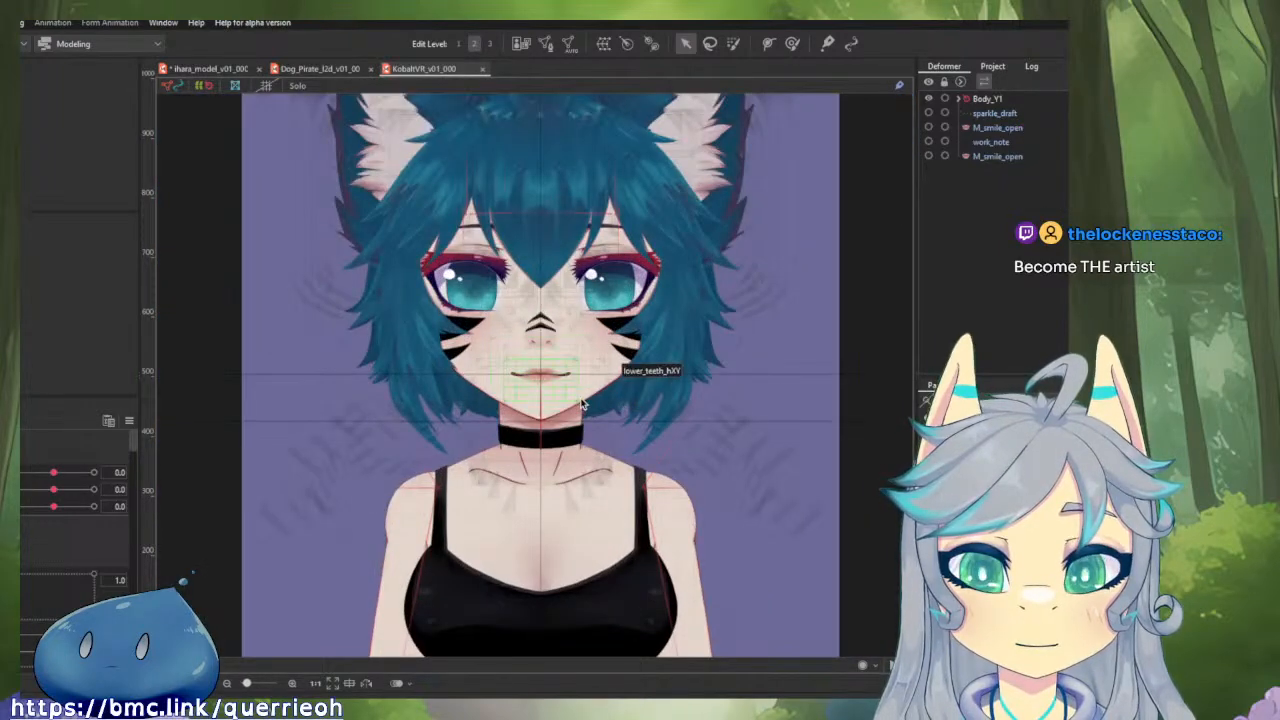
Turn the KobaltVR head to extreme X and Y angles, including 30.0 on both and X at -30.0, and reset the angles to 0.0.
{"action": "left_click_drag", "start_coordinate": [54, 473], "coordinate": [103, 508]}
{"action": "left_click", "coordinate": [59, 494]}
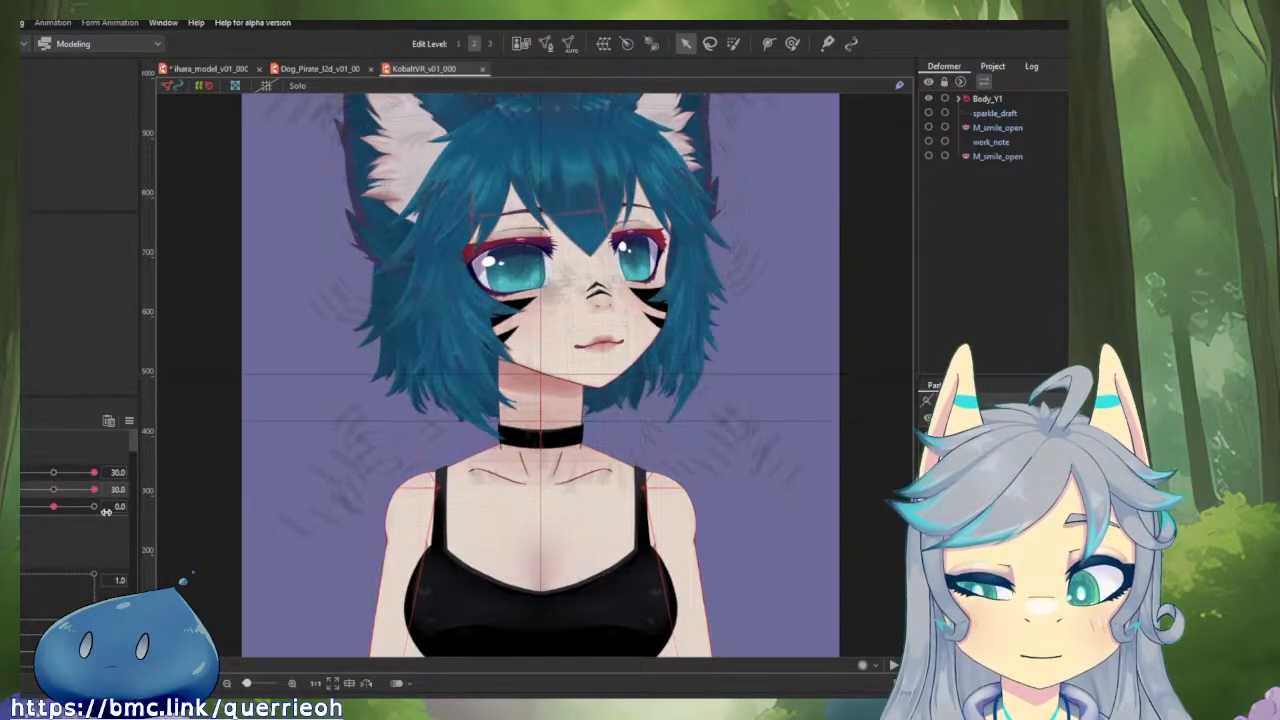
{"action": "left_click", "coordinate": [59, 494]}
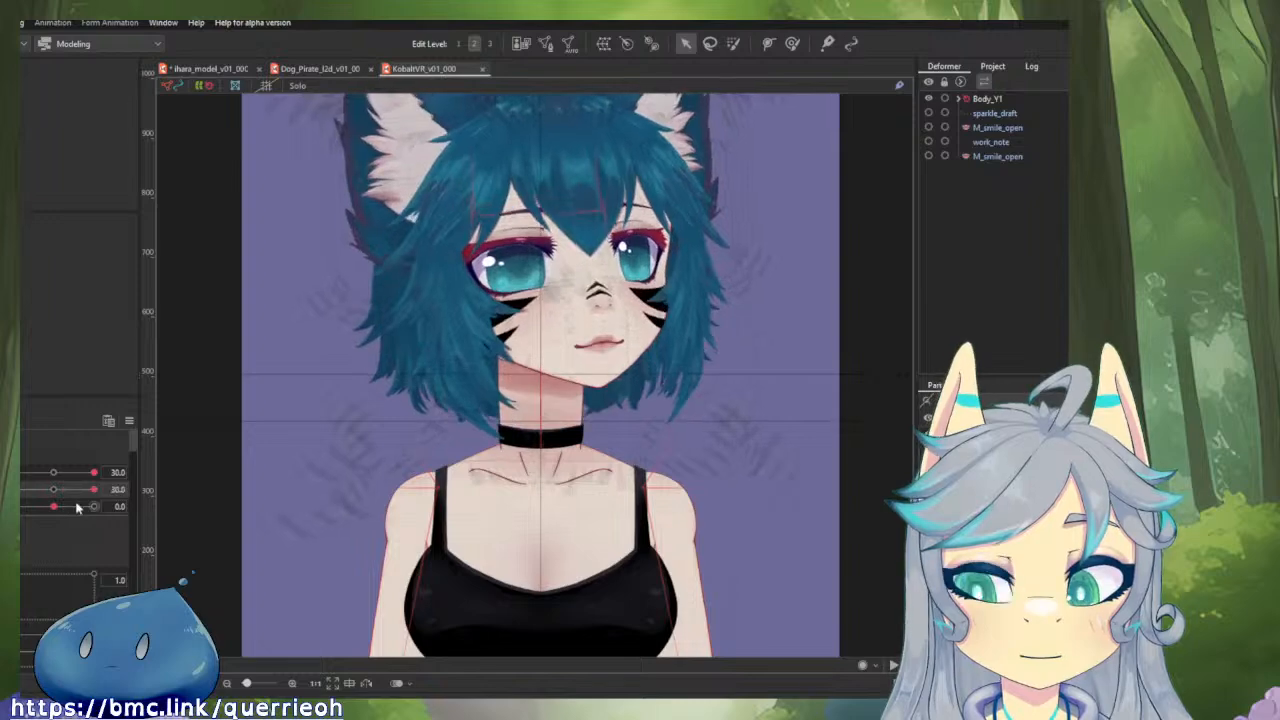
{"action": "left_click_drag", "start_coordinate": [94, 476], "coordinate": [30, 474]}
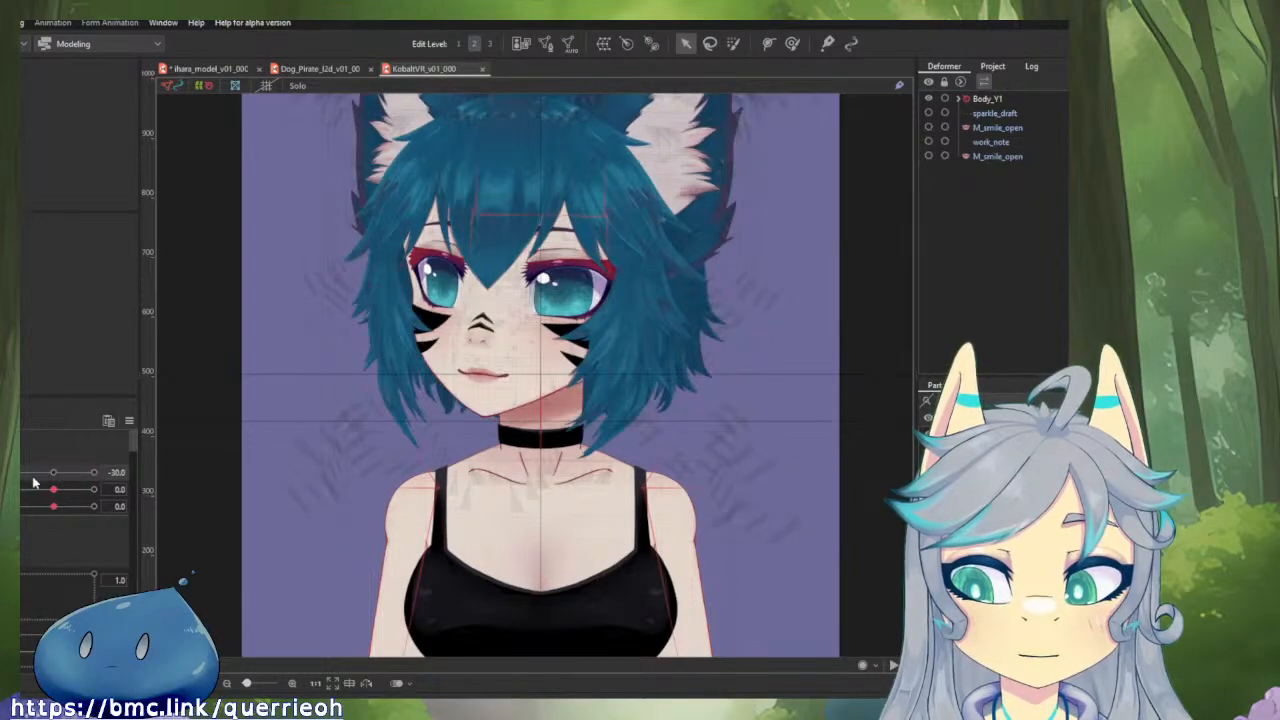
{"action": "left_click", "coordinate": [57, 474]}
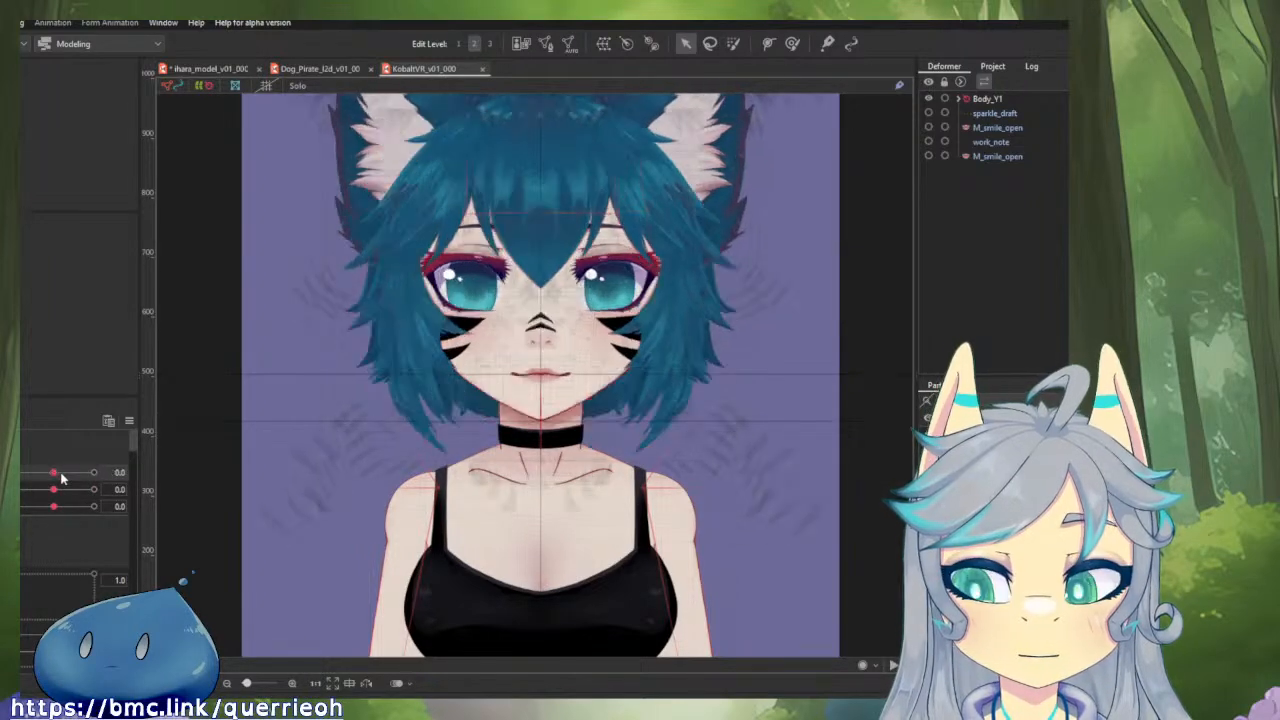
Examine the KobaltVR neck_shadow mesh and its parent talking, hXY and Y2_adj deformers, and compare them with the Face_Skin_XY deformer.
{"action": "left_click", "coordinate": [528, 430]}
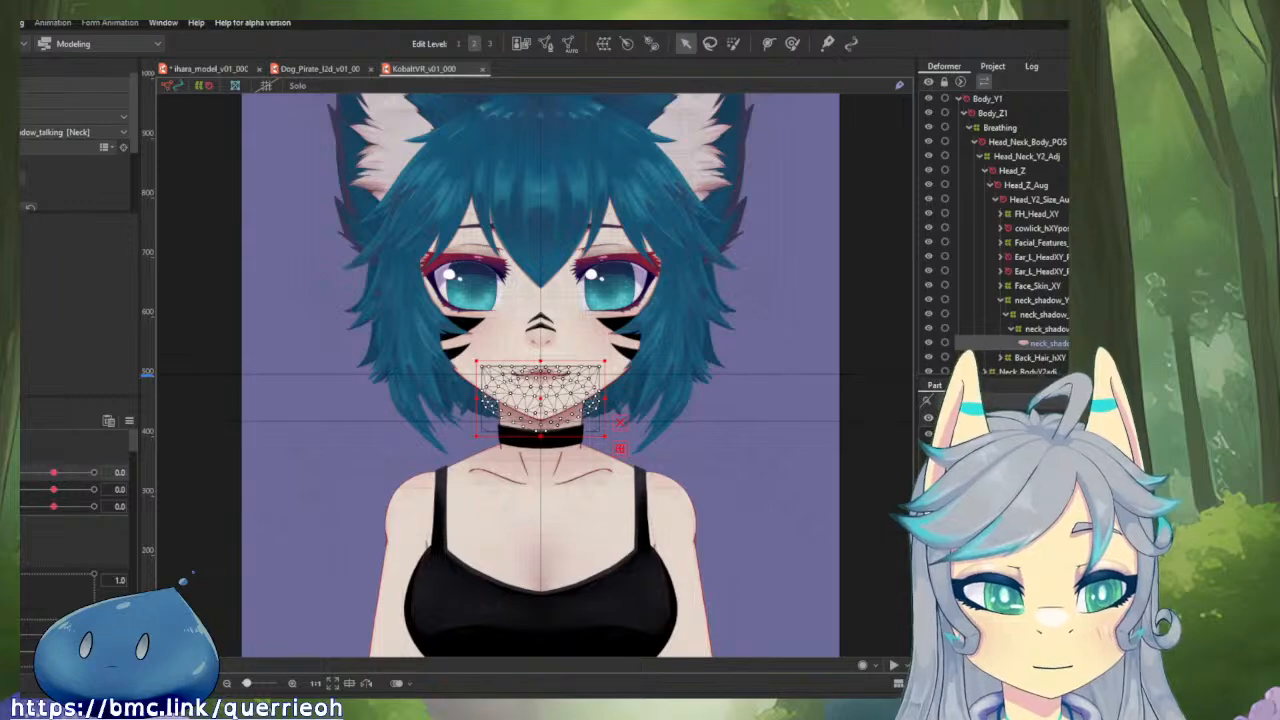
{"action": "left_click", "coordinate": [1045, 329]}
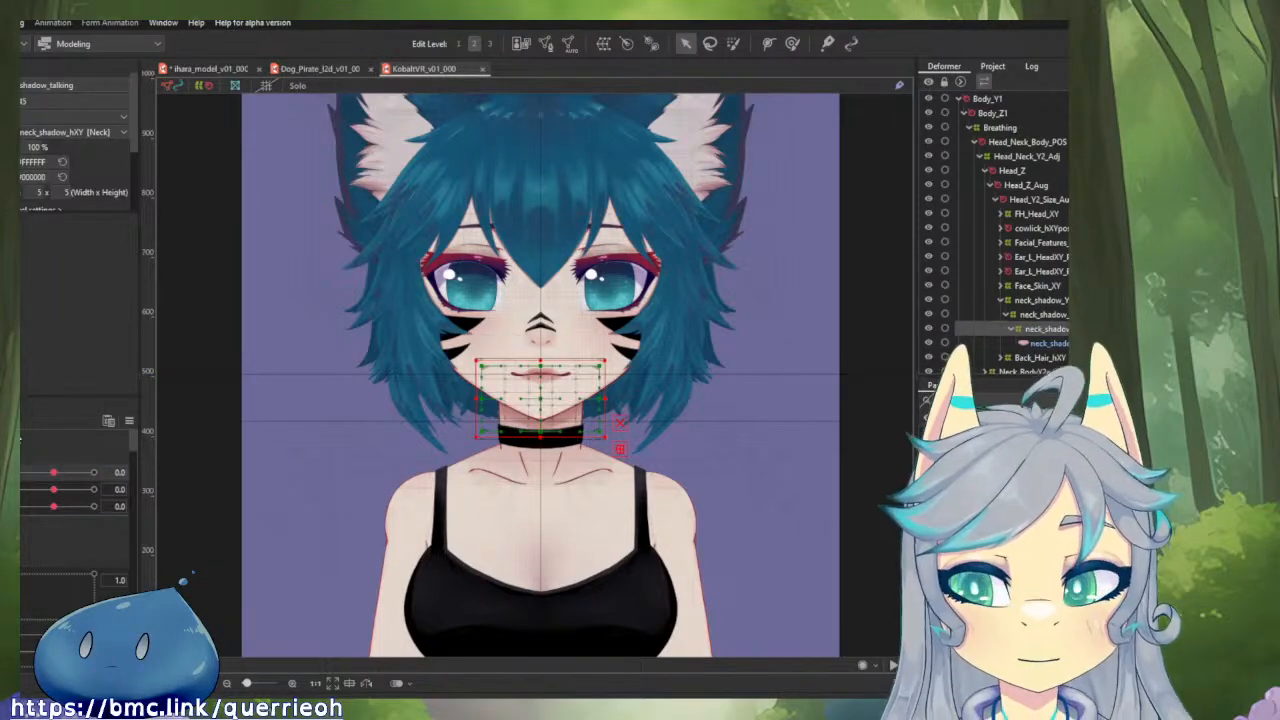
{"action": "scroll", "coordinate": [98, 457], "scroll_direction": "down", "scroll_amount": 5}
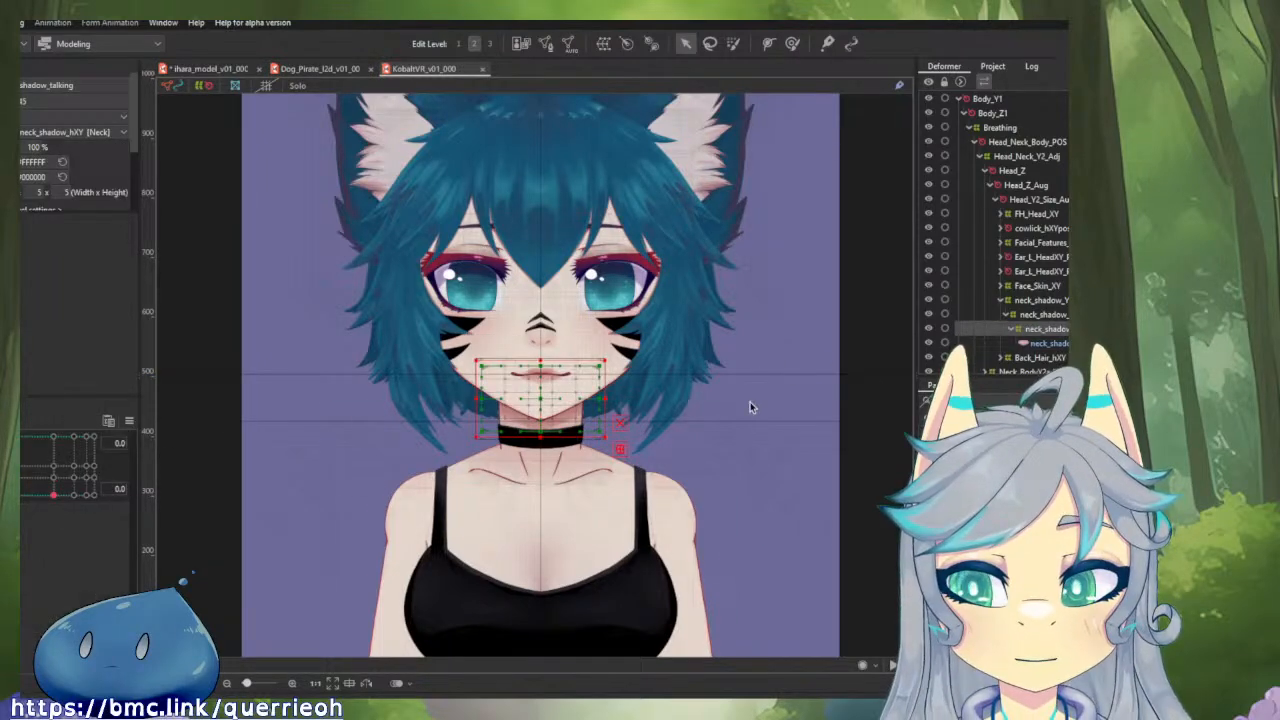
{"action": "left_click", "coordinate": [1045, 316]}
{"action": "left_click", "coordinate": [1047, 301]}
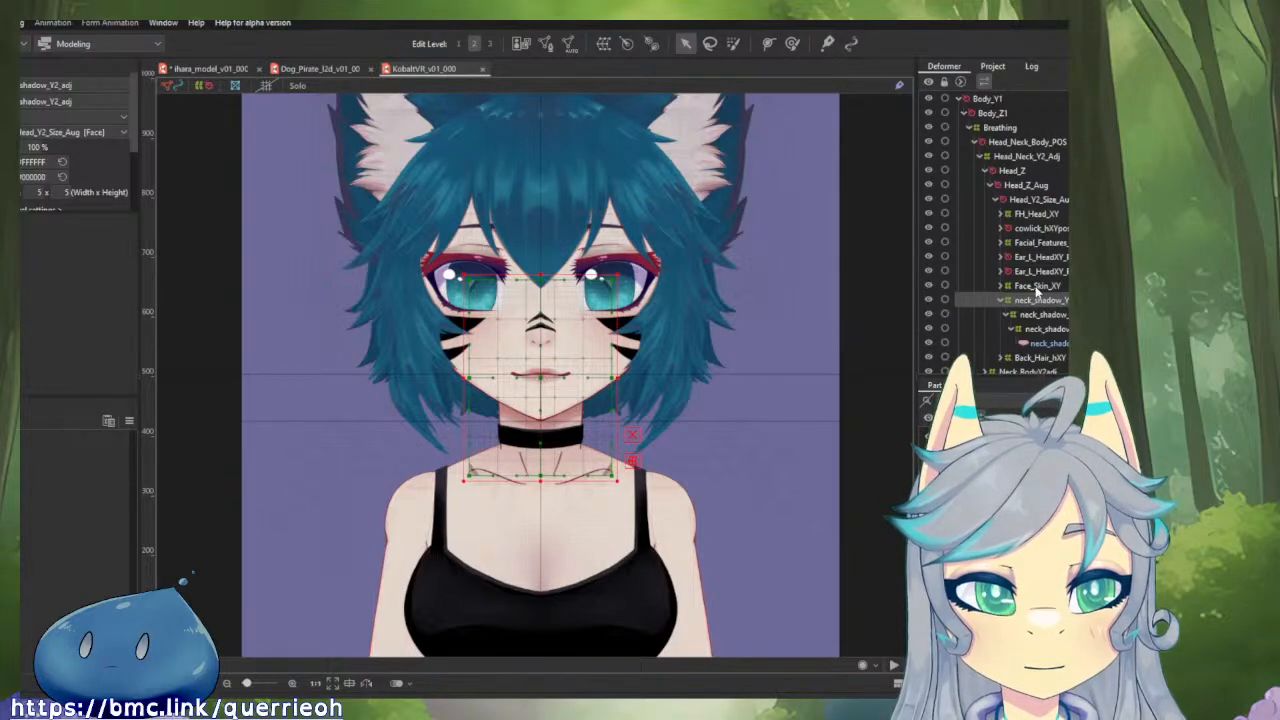
{"action": "left_click", "coordinate": [1037, 287]}
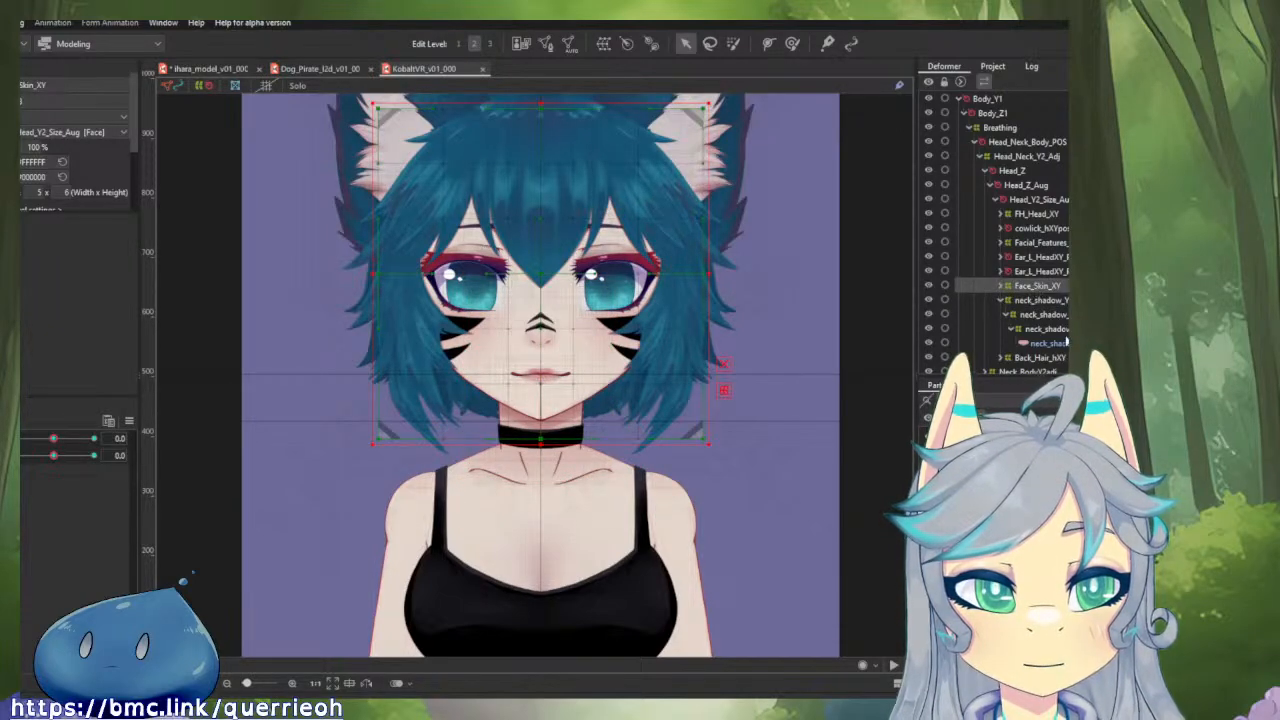
{"action": "left_click", "coordinate": [1065, 342]}
{"action": "left_click", "coordinate": [1060, 329]}
{"action": "left_click", "coordinate": [1057, 316]}
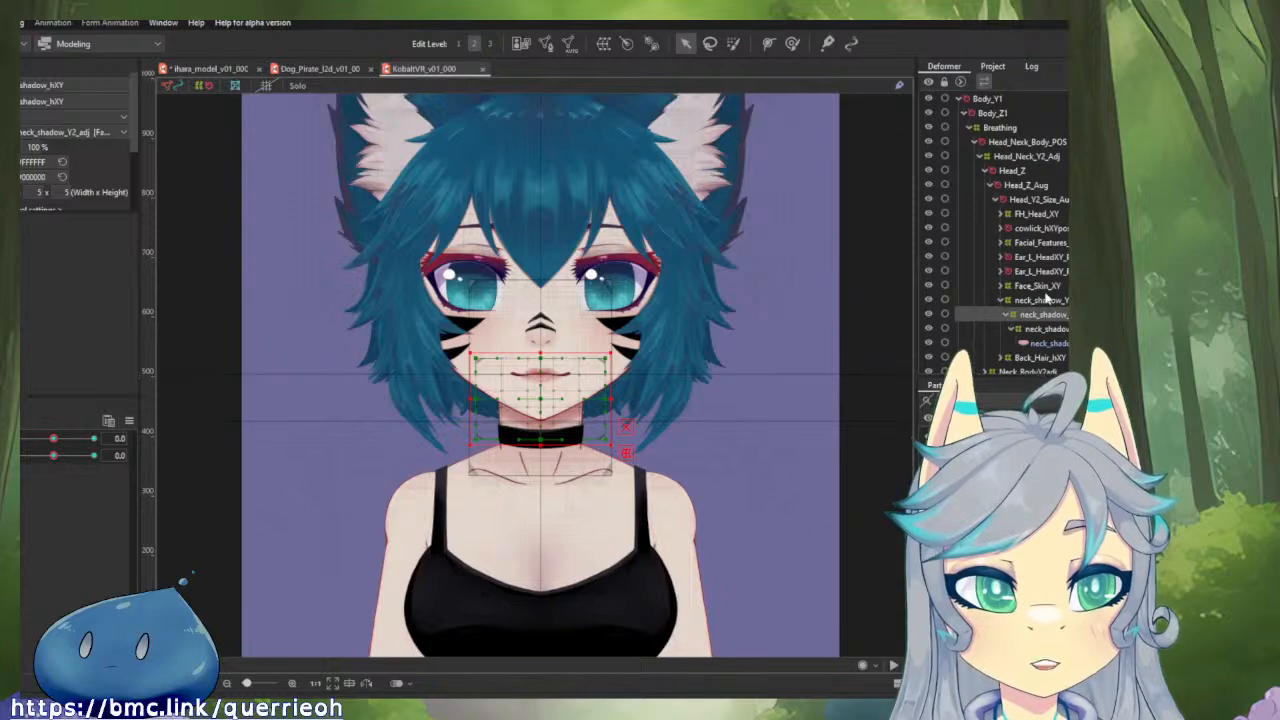
Compare the neck_shadow mesh in the ihara model with Dog_Pirate's neck_shadow_h_Y2 deformer and its Head_Angle_Z parent.
{"action": "left_click", "coordinate": [205, 68]}
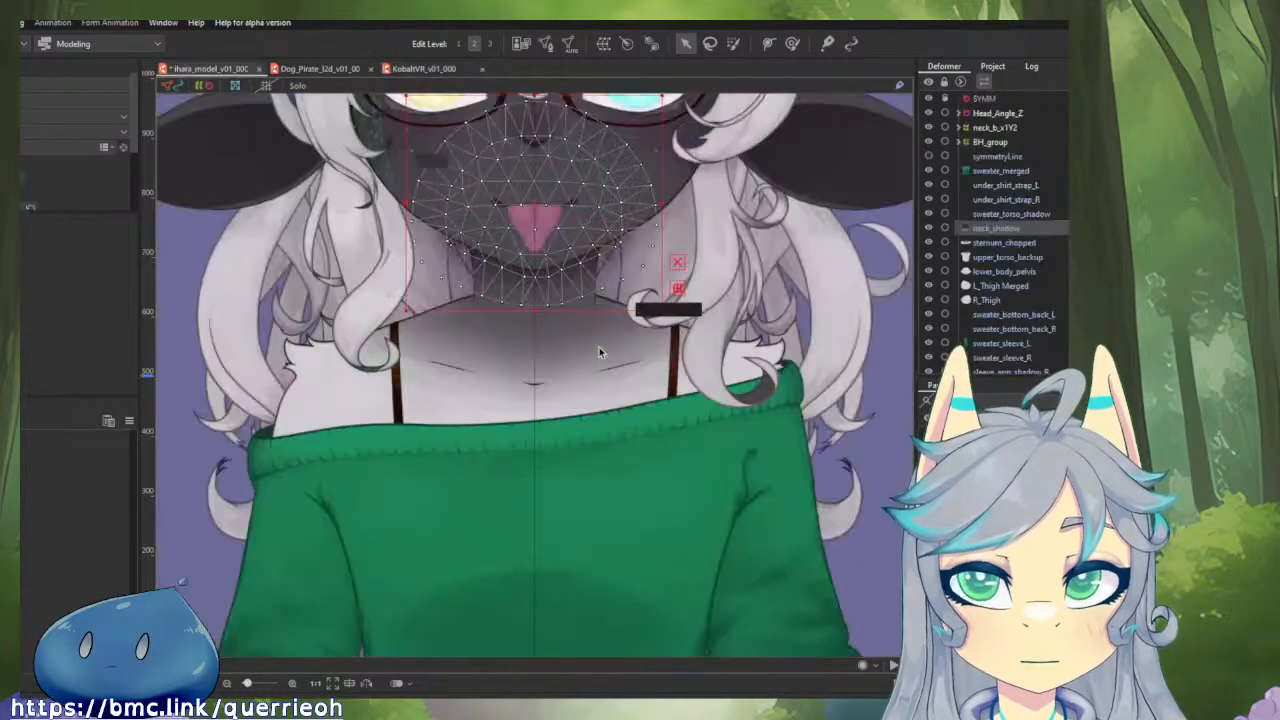
{"action": "scroll", "coordinate": [599, 347], "scroll_direction": "up", "scroll_amount": 3}
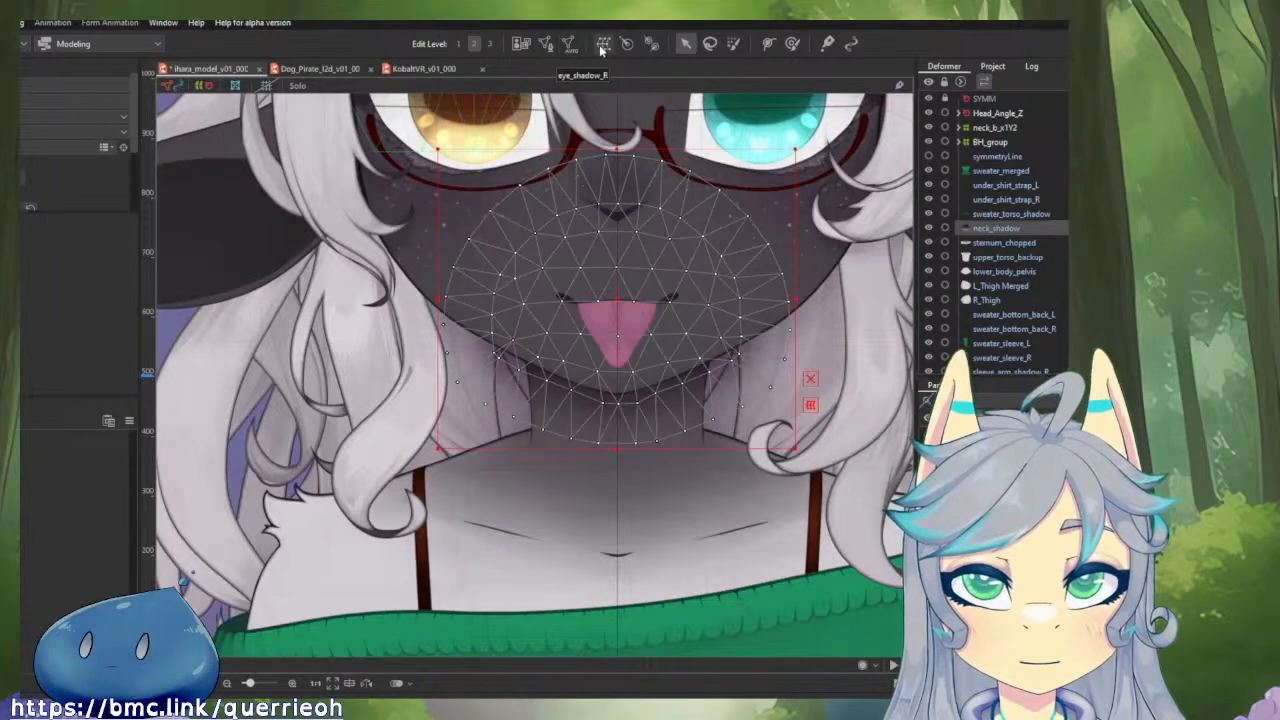
{"action": "left_click", "coordinate": [326, 68]}
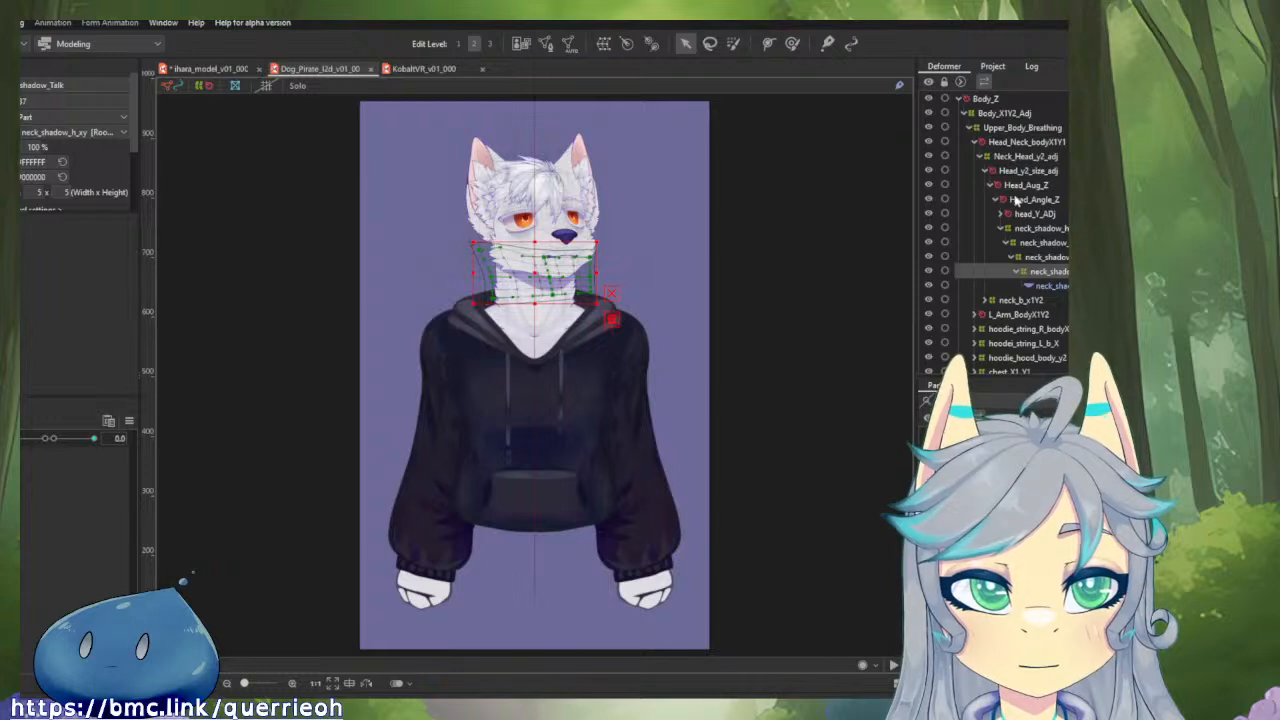
{"action": "left_click", "coordinate": [1019, 229]}
{"action": "left_click", "coordinate": [999, 228]}
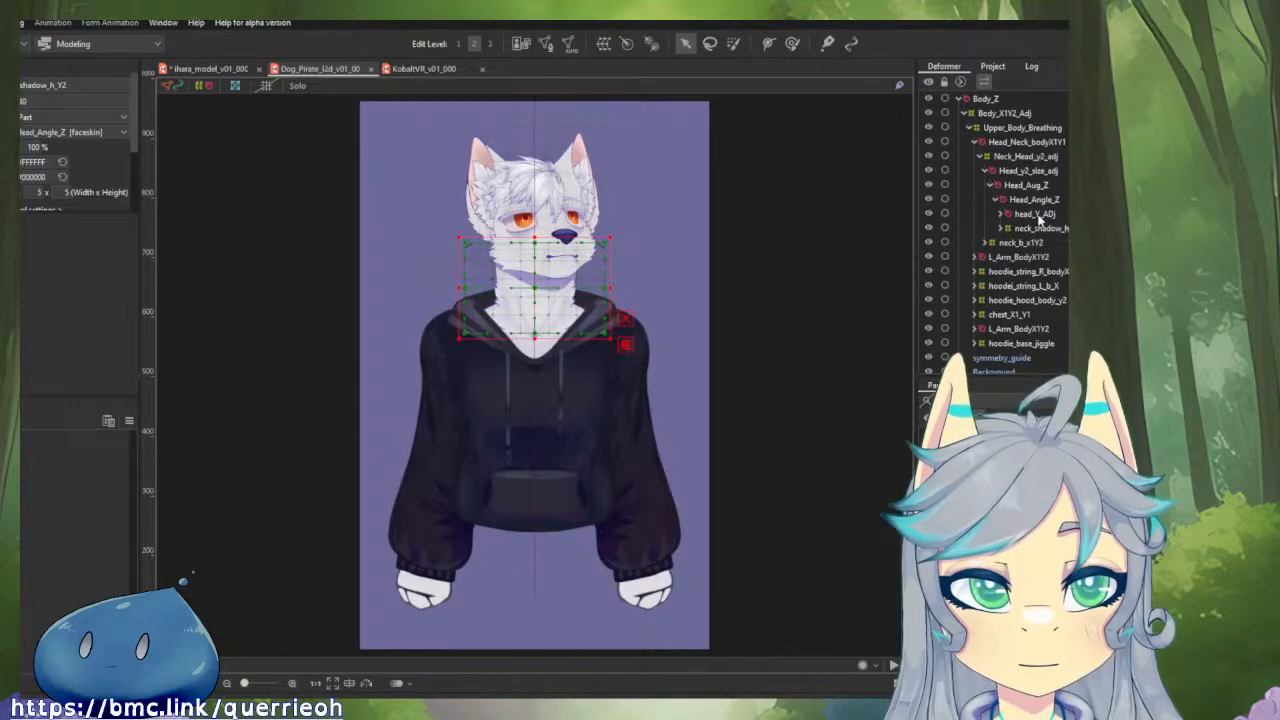
{"action": "left_click", "coordinate": [1026, 201]}
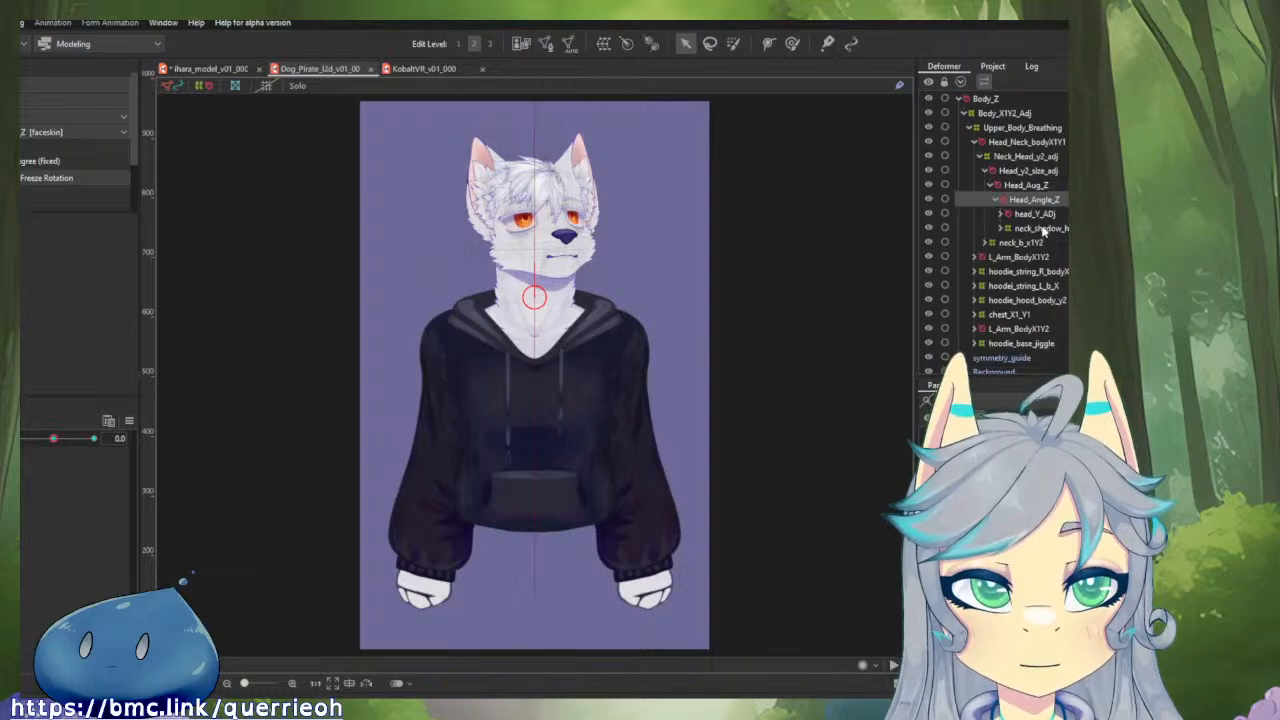
In the ihara model, parent neck_shadow to Head_Angle_Z and align that rotation deformer's pivot with the vertical symmetry line.
{"action": "left_click", "coordinate": [240, 76]}
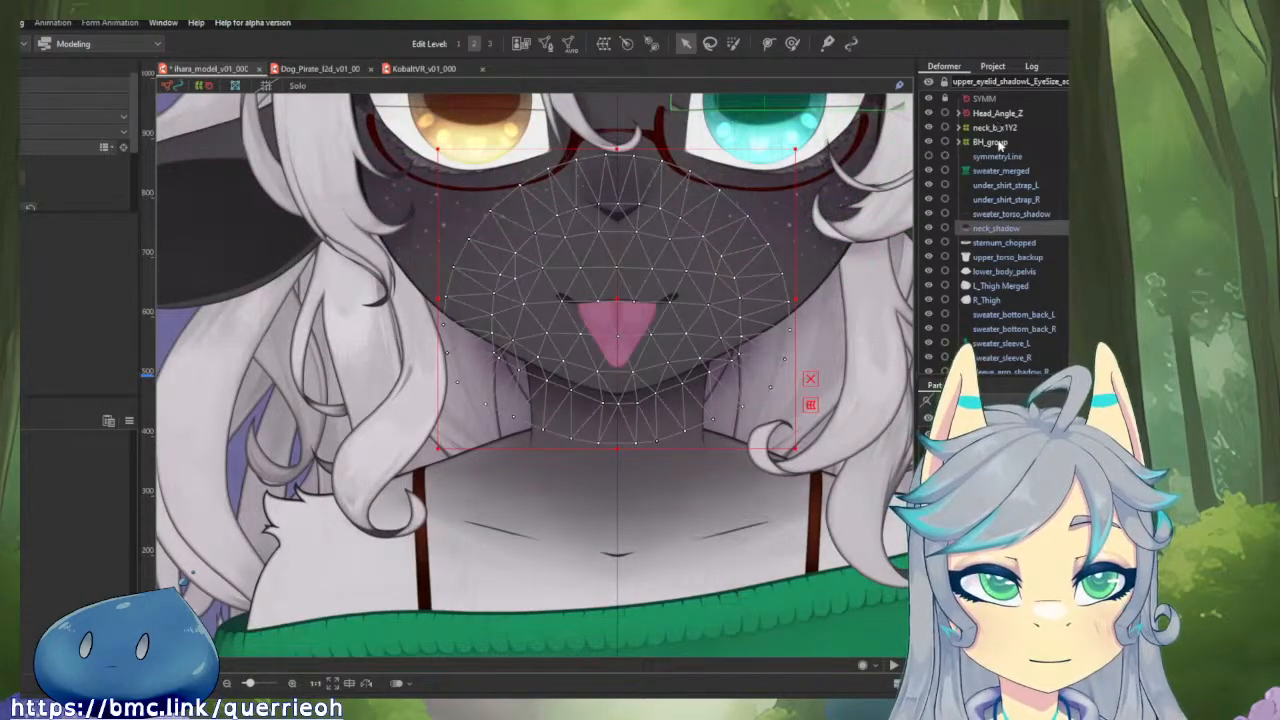
{"action": "left_click", "coordinate": [978, 115]}
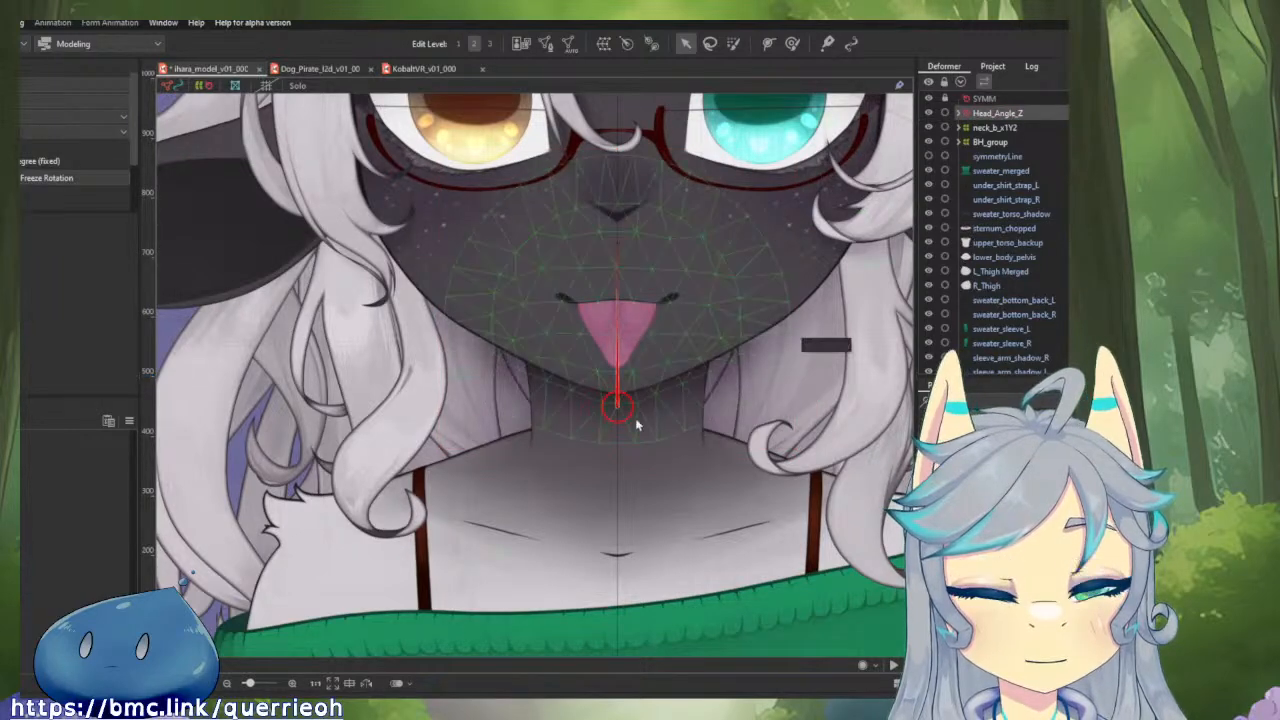
{"action": "scroll", "coordinate": [600, 390], "scroll_direction": "up", "scroll_amount": 5}
{"action": "scroll", "coordinate": [598, 388], "scroll_direction": "up", "scroll_amount": 5}
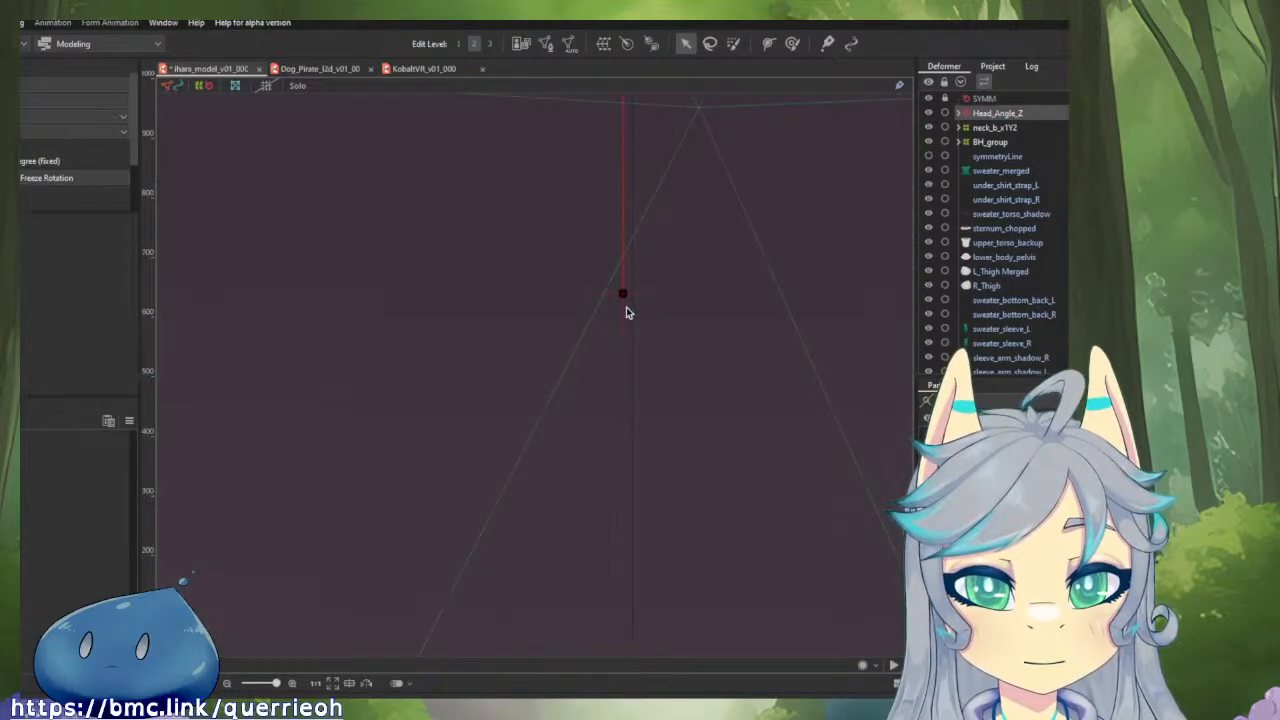
{"action": "left_click_drag", "start_coordinate": [624, 293], "coordinate": [634, 294]}
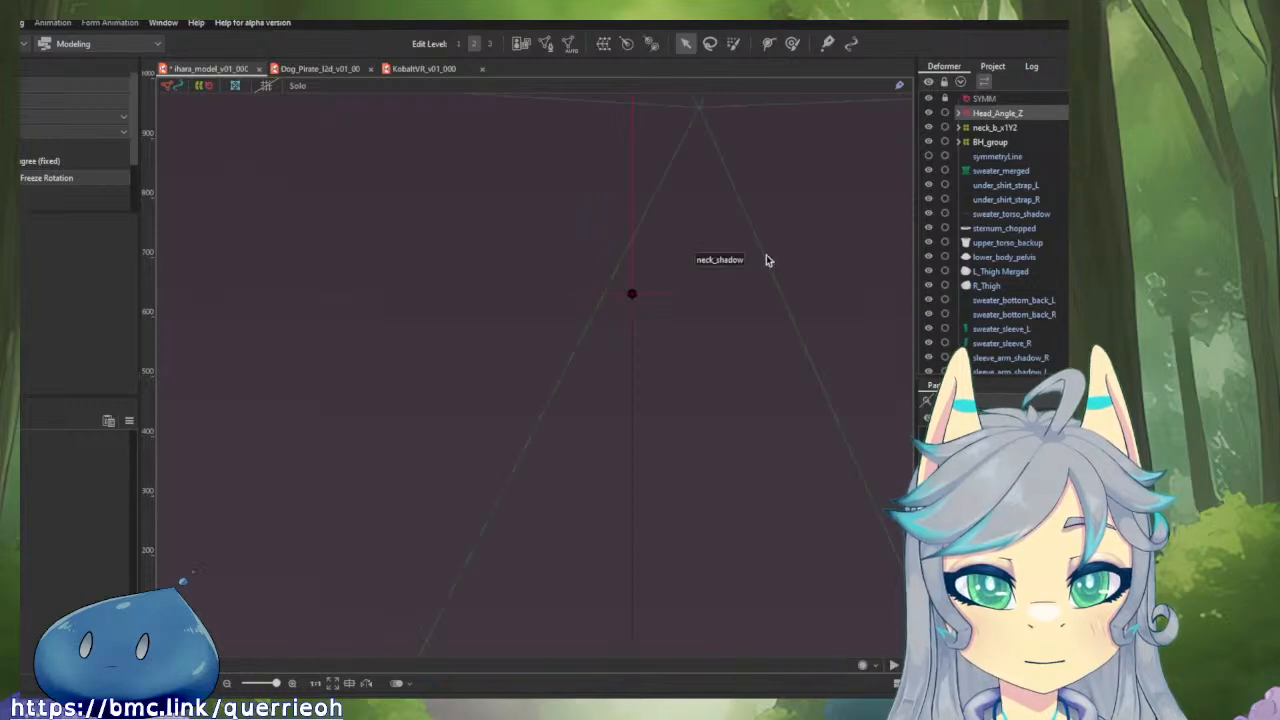
Select the neck_shadow mesh inside Head_Angle_Z and show the model's full parameter list.
{"action": "scroll", "coordinate": [837, 223], "scroll_direction": "down", "scroll_amount": 4}
{"action": "left_click", "coordinate": [960, 114]}
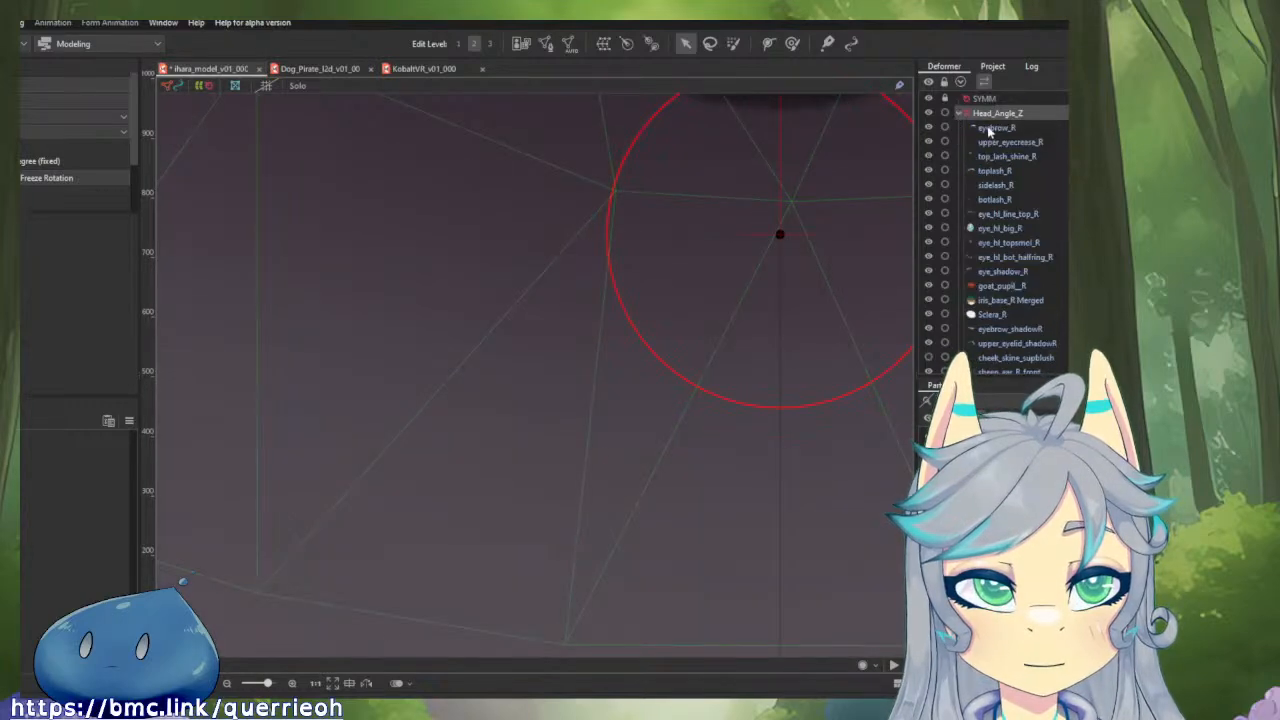
{"action": "scroll", "coordinate": [1030, 310], "scroll_direction": "down", "scroll_amount": 5}
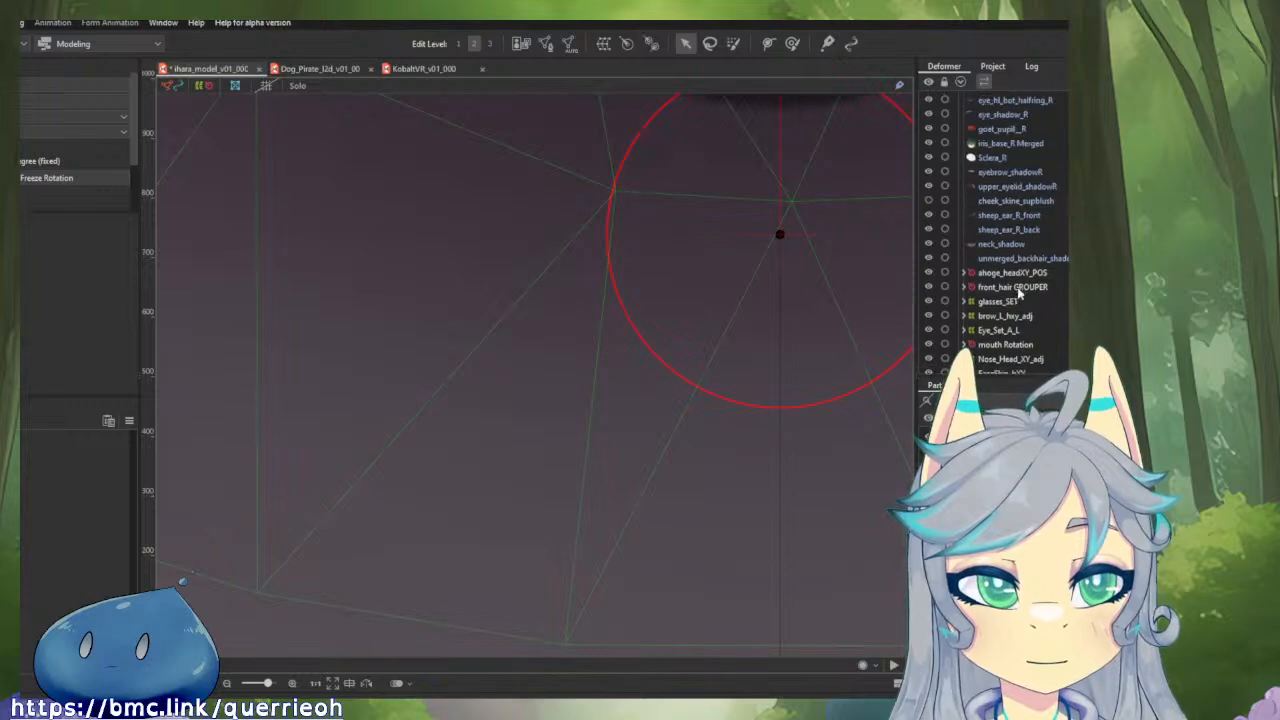
{"action": "left_click", "coordinate": [1008, 258]}
{"action": "scroll", "coordinate": [824, 290], "scroll_direction": "down", "scroll_amount": 4}
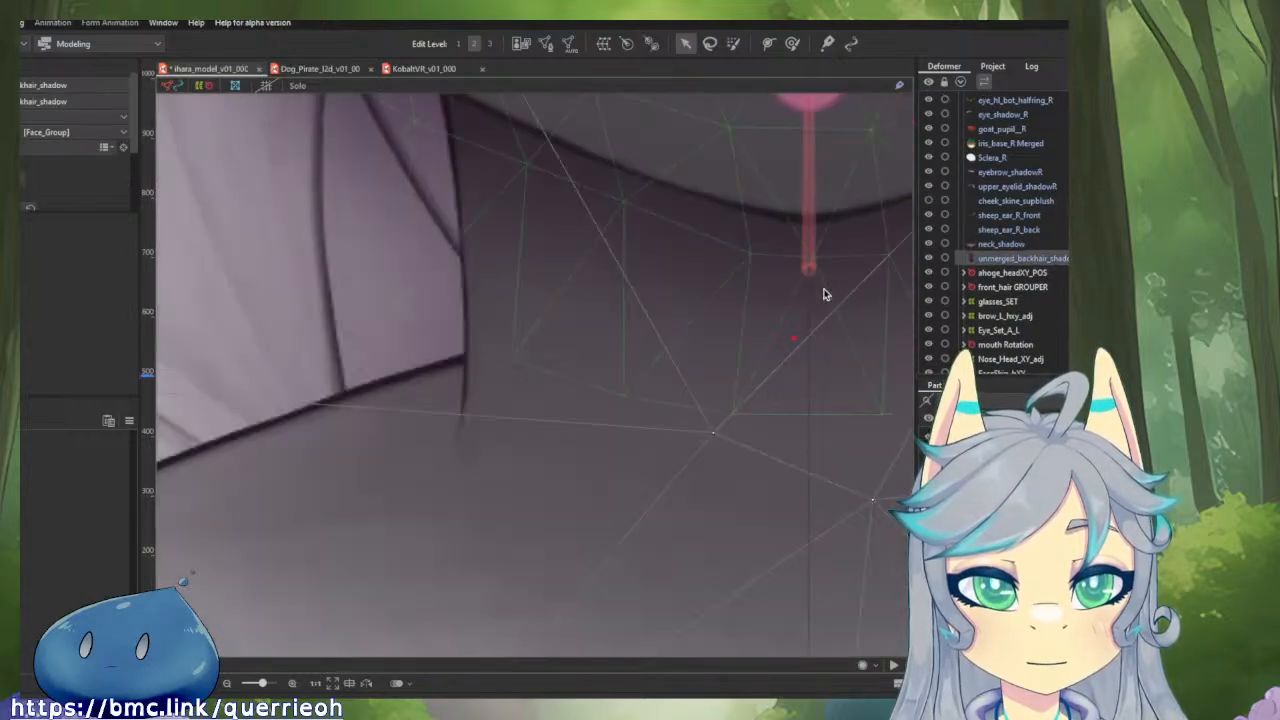
{"action": "left_click", "coordinate": [984, 246]}
{"action": "scroll", "coordinate": [774, 232], "scroll_direction": "down", "scroll_amount": 4}
{"action": "left_click_drag", "start_coordinate": [653, 374], "coordinate": [471, 533]}
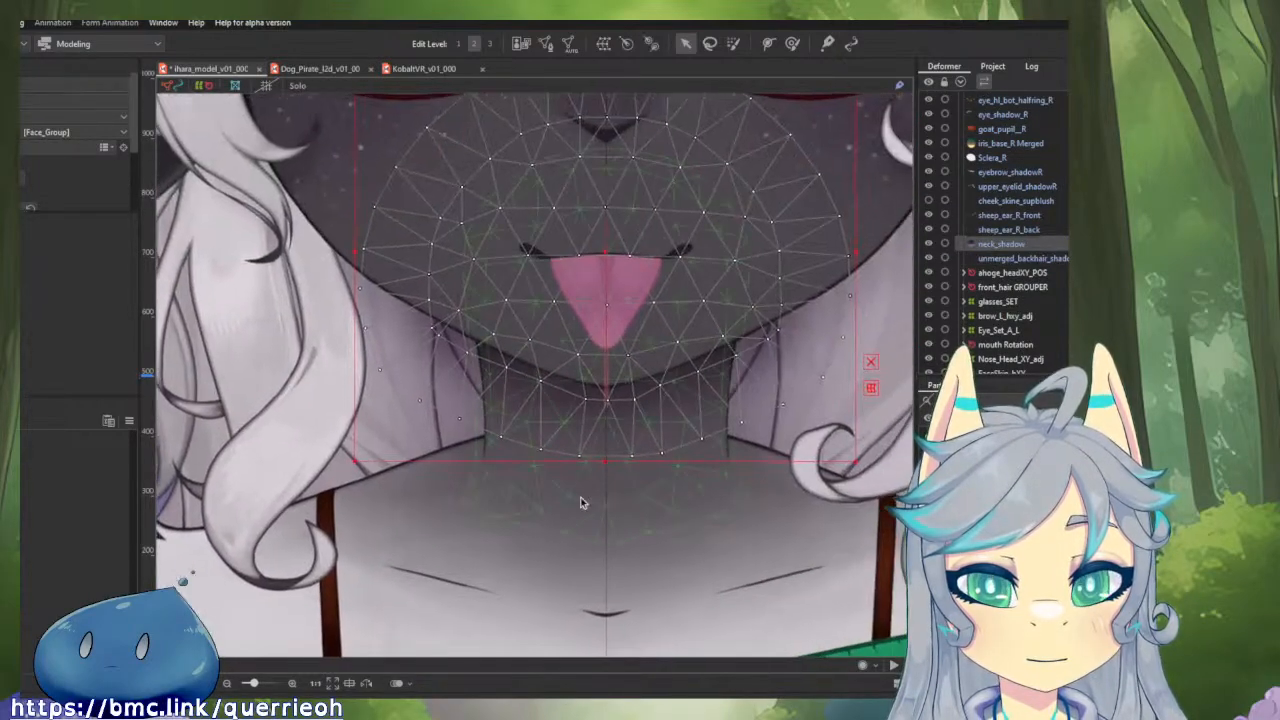
{"action": "left_click", "coordinate": [129, 421]}
{"action": "left_click", "coordinate": [160, 423]}
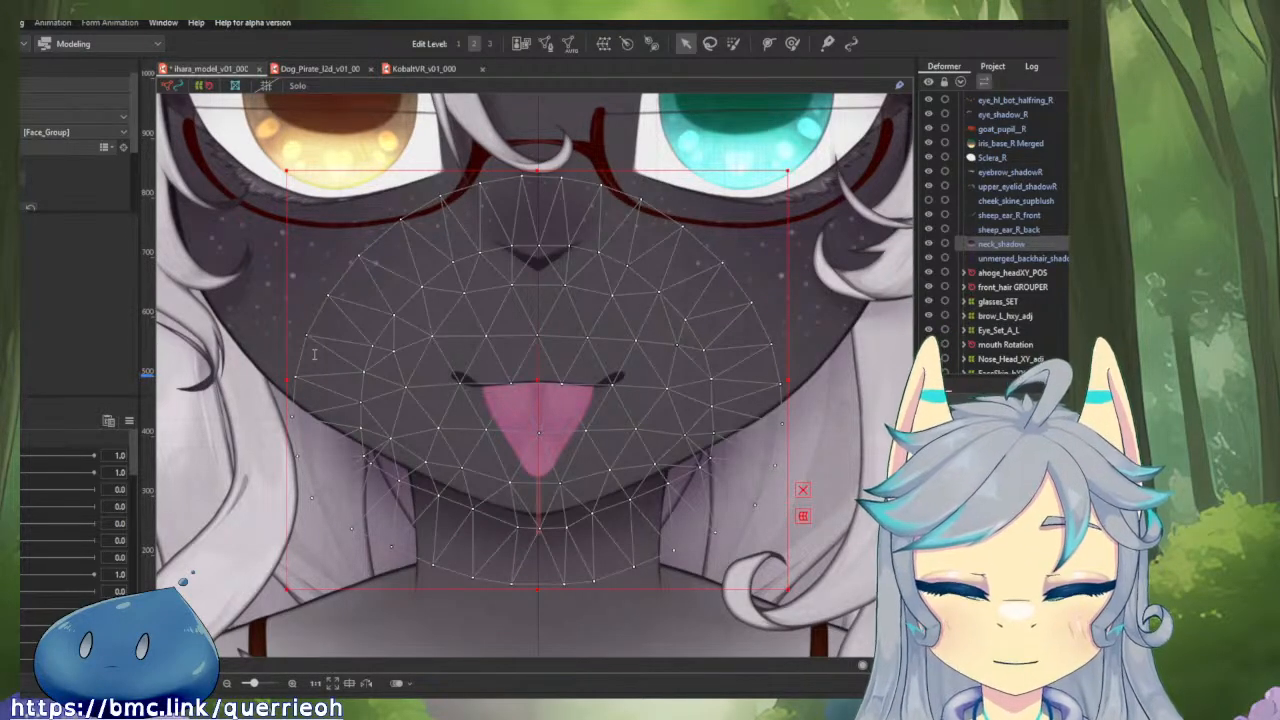
Create three nested 5 x 5 parent warp deformers around neck_shadow, named neck_shadow_talking, neck_shadow_hXY and neck_shadow_bY2.
{"action": "left_click", "coordinate": [403, 540]}
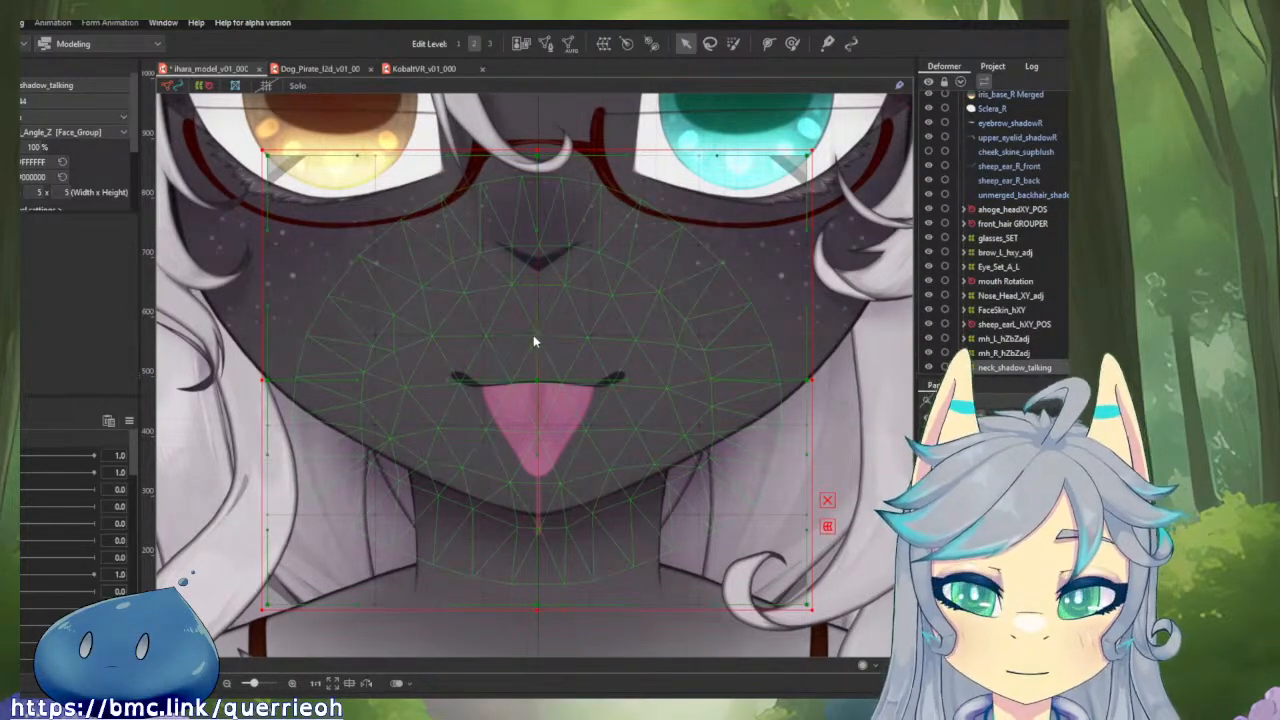
{"action": "left_click", "coordinate": [393, 517]}
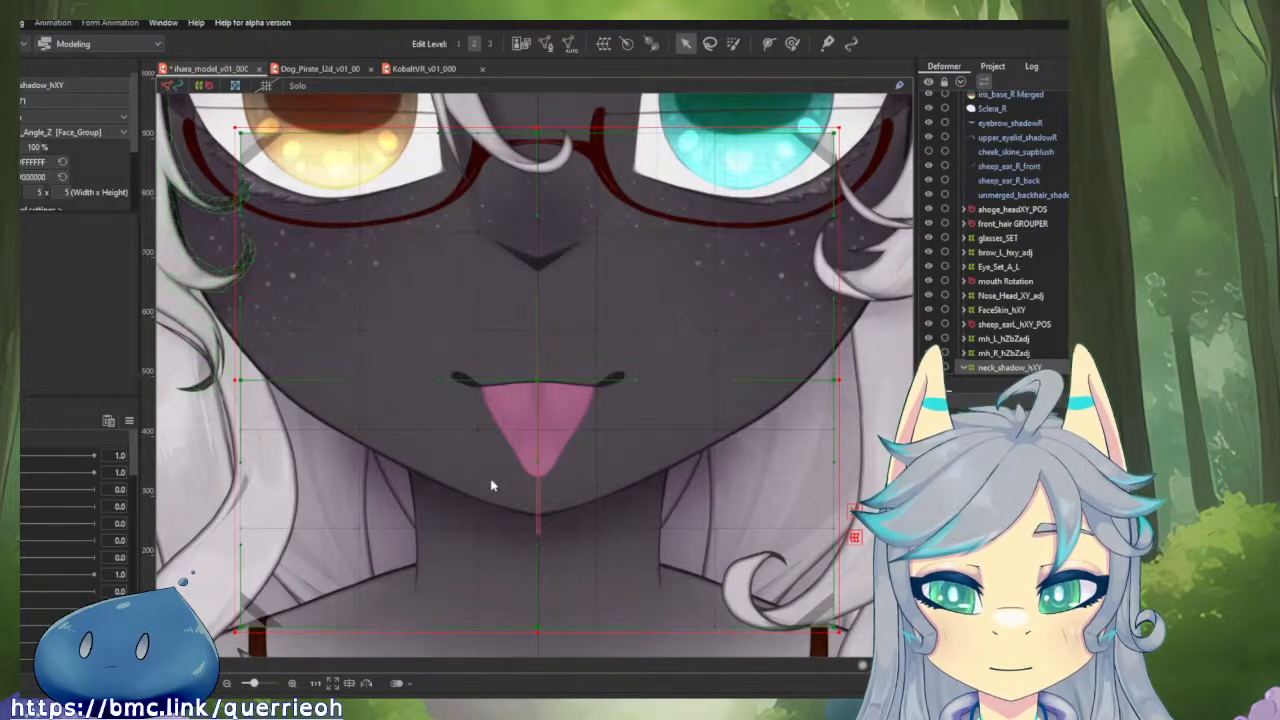
{"action": "left_click", "coordinate": [483, 511]}
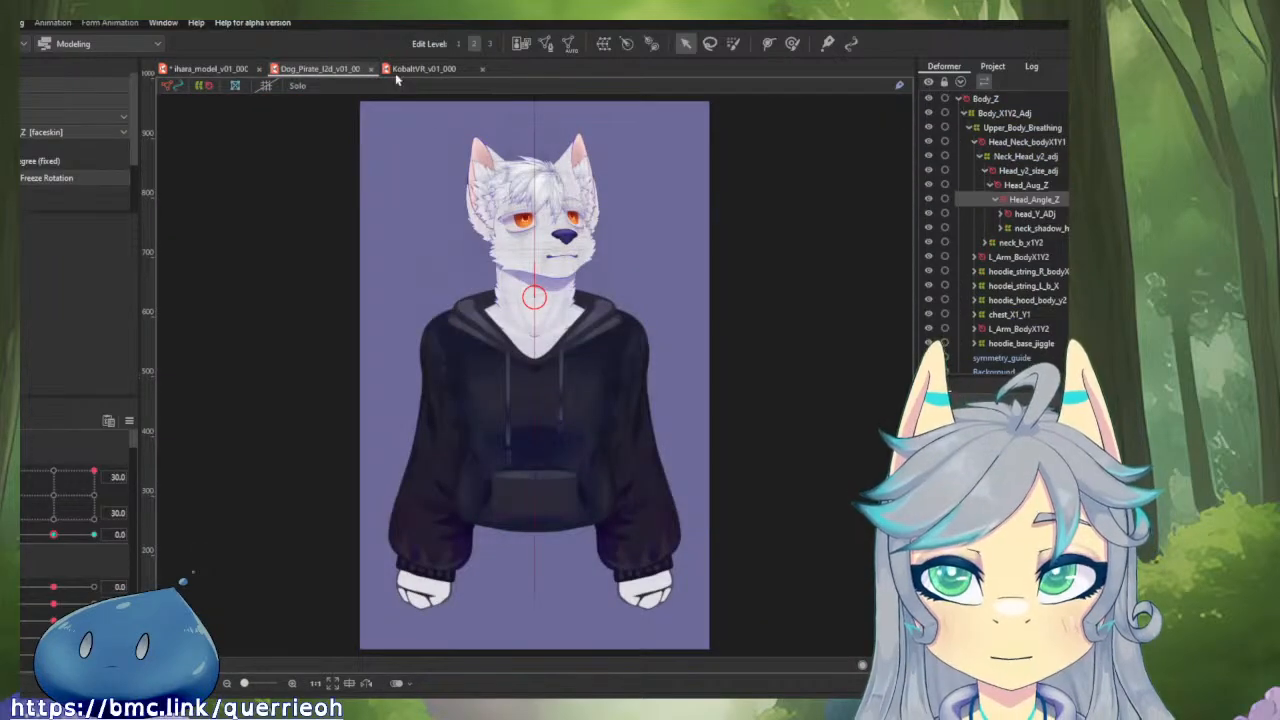
Examine the order of the nested neck_shadow h_Y2, h_Z and h_xy warp deformers in the Dog_Pirate model.
{"action": "left_click", "coordinate": [1020, 229]}
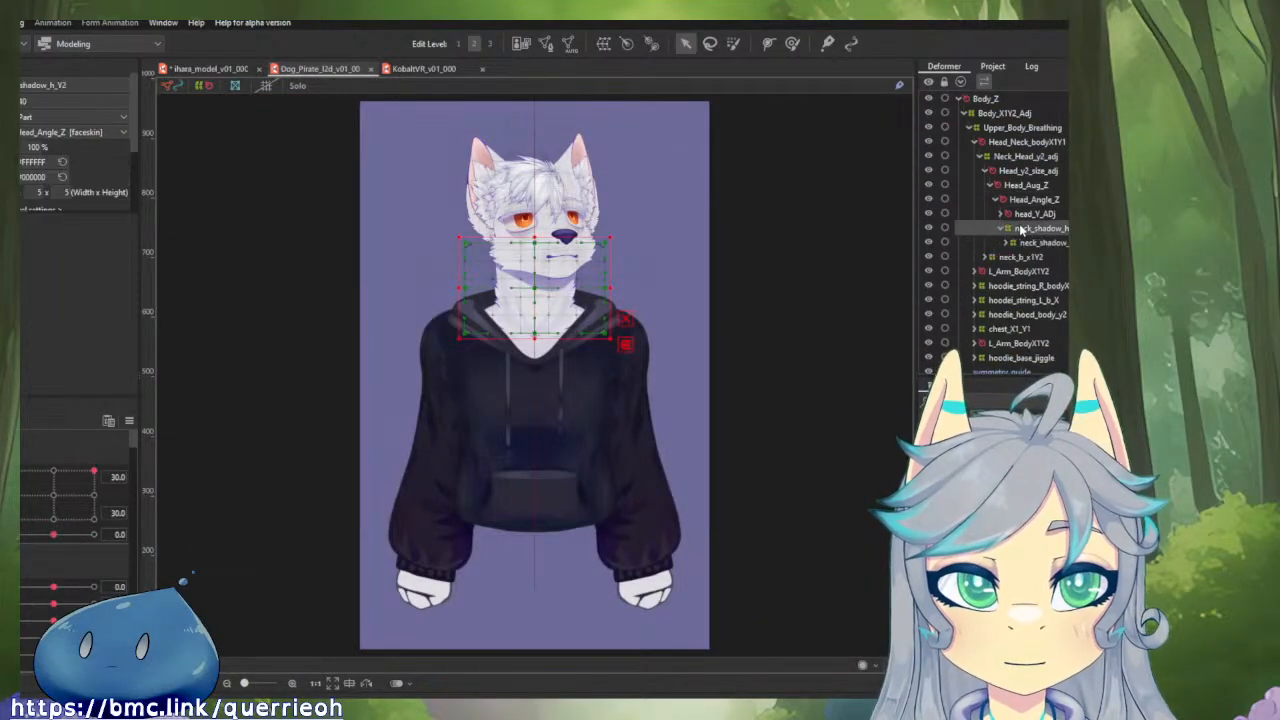
{"action": "left_click", "coordinate": [1027, 244]}
{"action": "left_click", "coordinate": [1034, 258]}
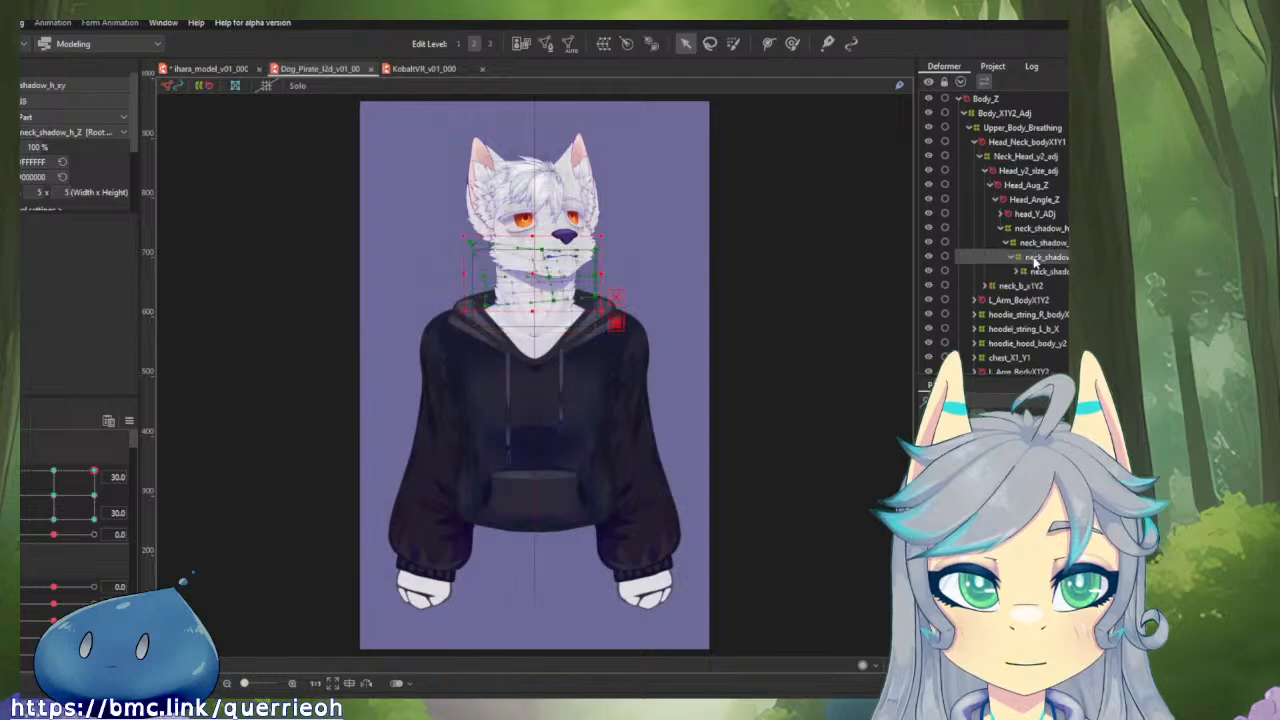
{"action": "left_click", "coordinate": [1040, 245]}
{"action": "left_click", "coordinate": [1043, 228]}
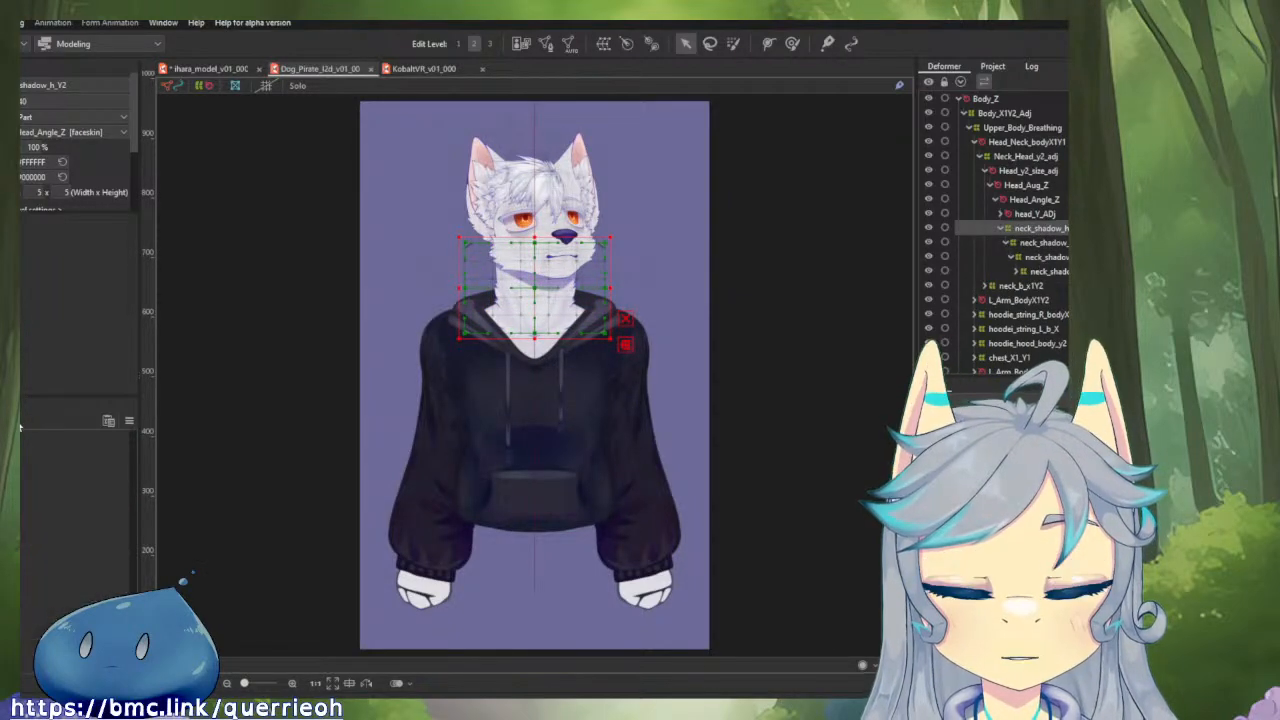
In the ihara model, rename the outermost neck shadow deformer neck_shadow_hZ and add a parent warp deformer named neck_shadow_bY2 above it.
{"action": "left_click", "coordinate": [238, 70]}
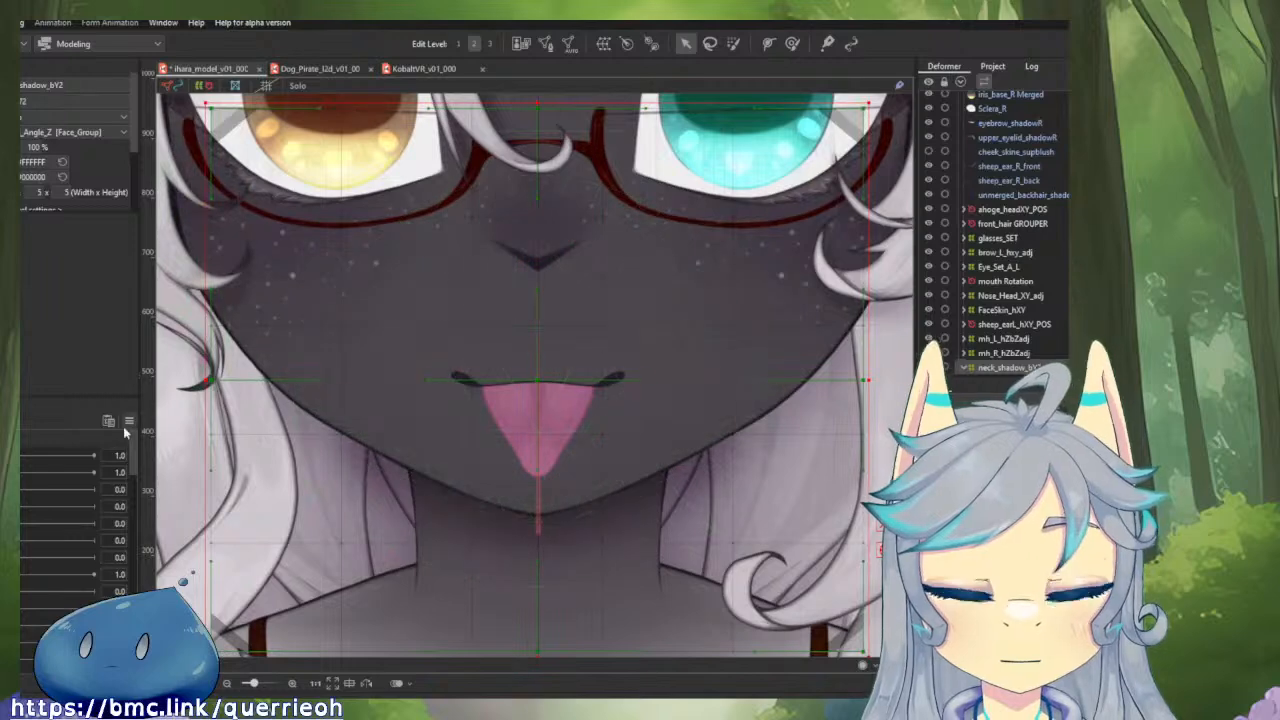
{"action": "scroll", "coordinate": [1000, 368], "scroll_direction": "down", "scroll_amount": 2}
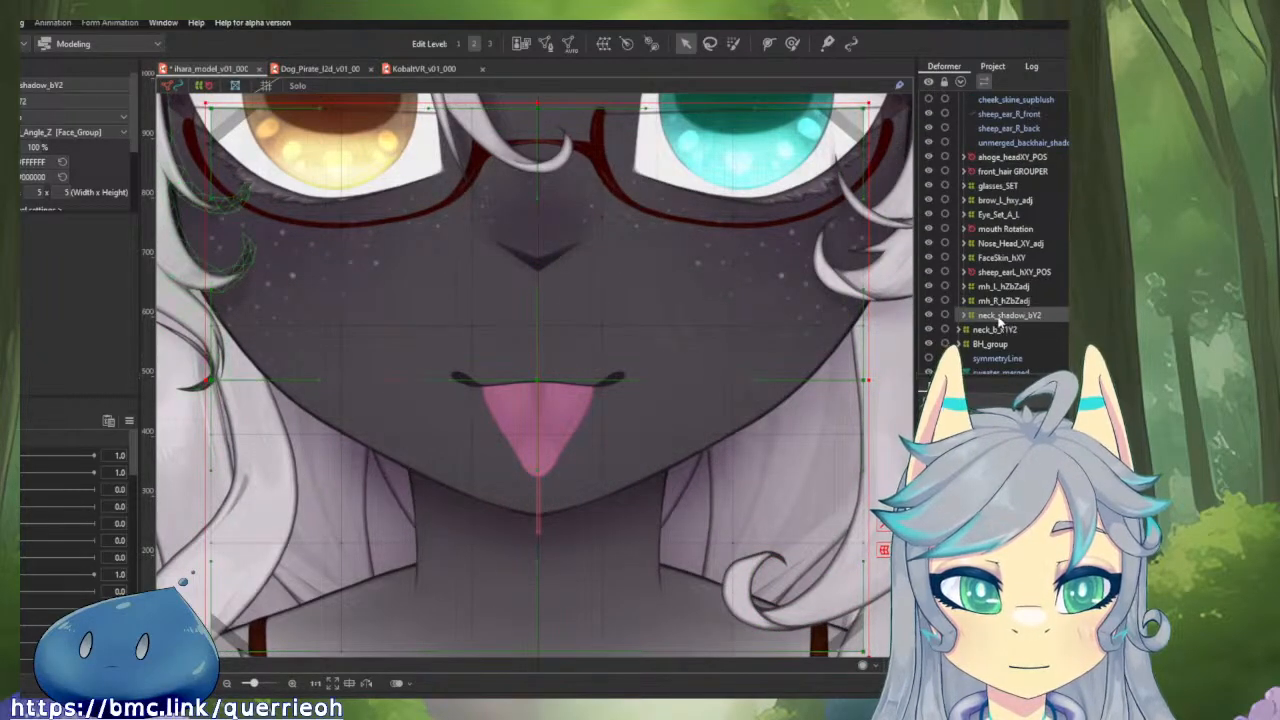
{"action": "double_click", "coordinate": [50, 85]}
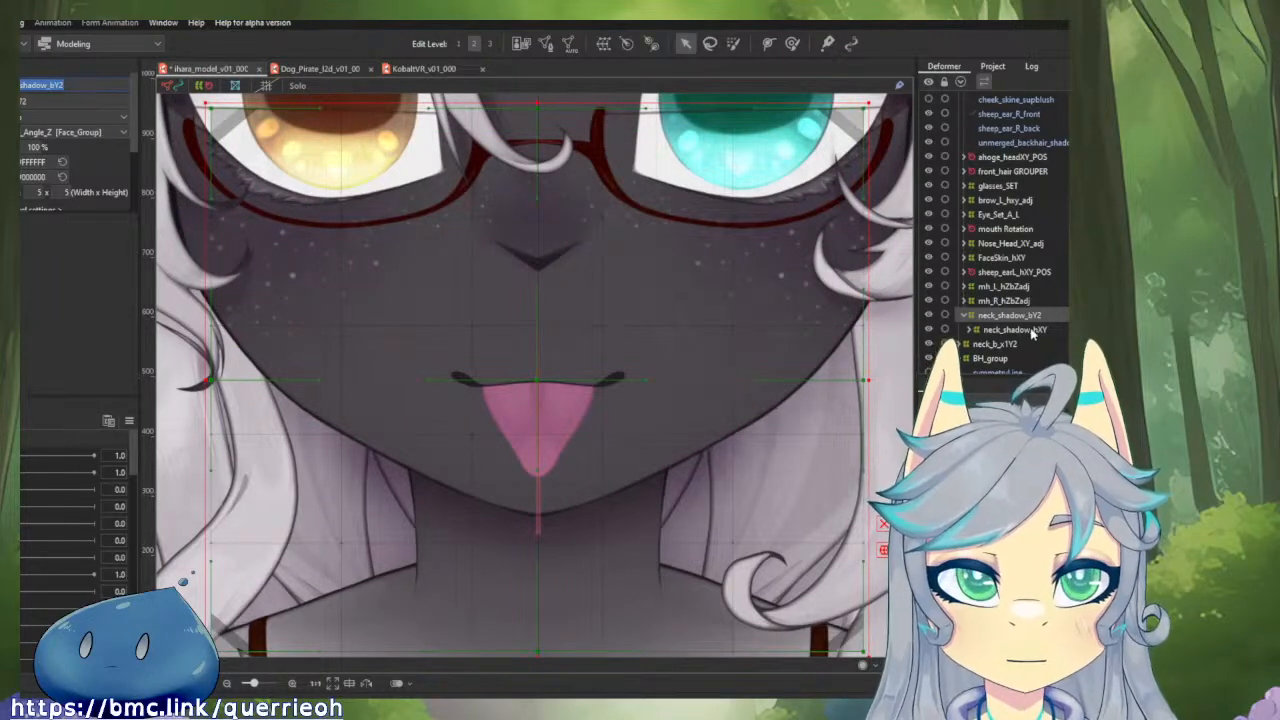
{"action": "left_click", "coordinate": [72, 87]}
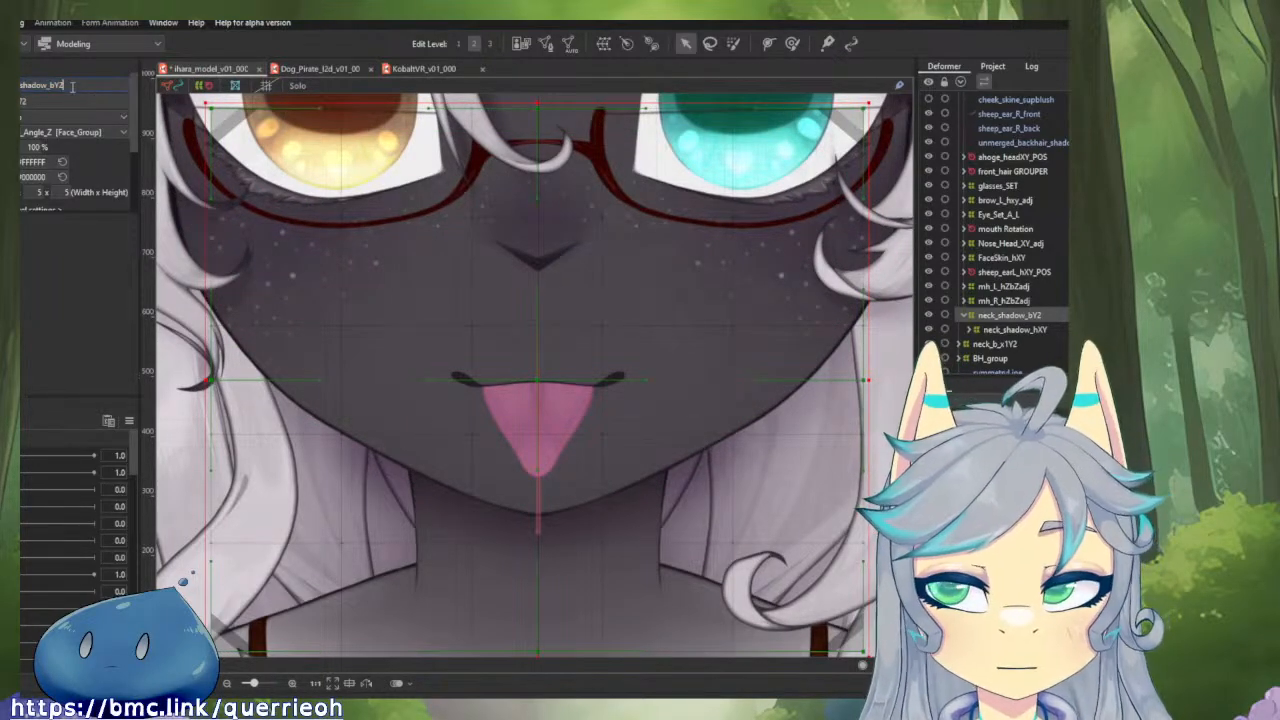
{"action": "left_click_drag", "start_coordinate": [50, 85], "coordinate": [91, 95]}
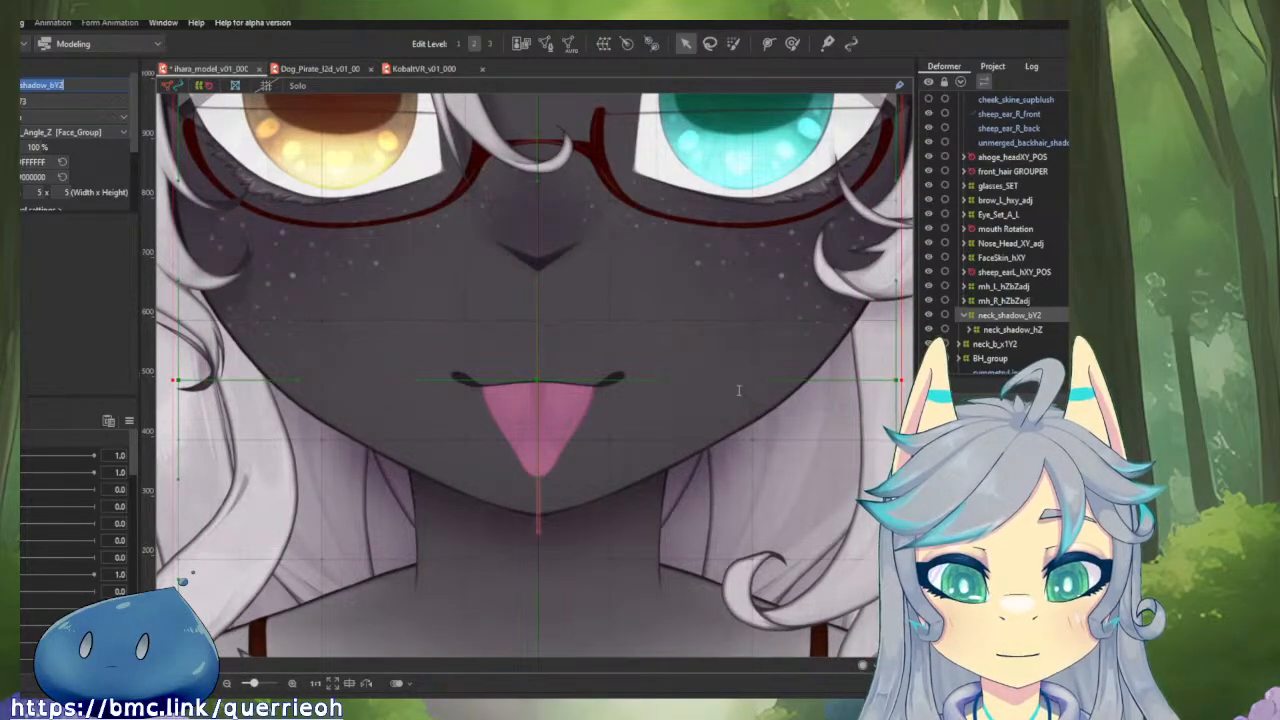
Expand the nested neck_shadow deformers and shrink neck_shadow_talking on all sides to sit closer around the neck_shadow mesh.
{"action": "scroll", "coordinate": [739, 390], "scroll_direction": "down", "scroll_amount": 3}
{"action": "double_click", "coordinate": [997, 331]}
{"action": "left_click", "coordinate": [1010, 346]}
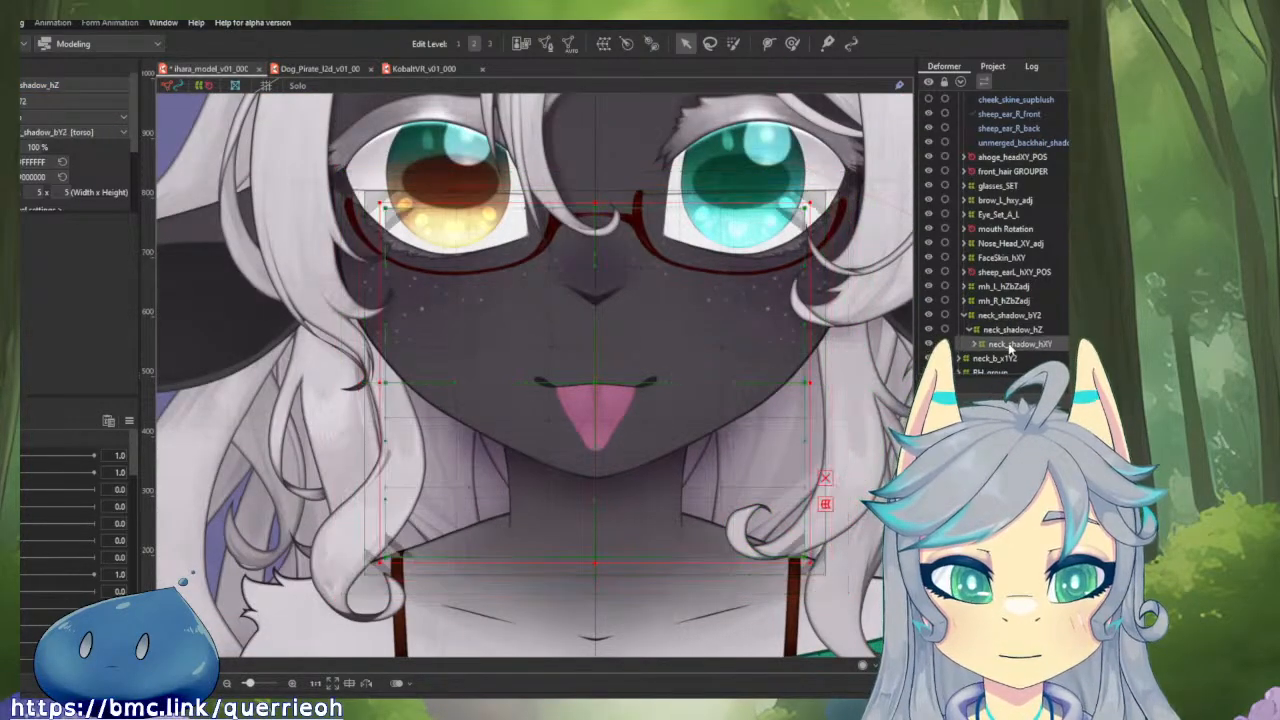
{"action": "double_click", "coordinate": [1010, 347]}
{"action": "double_click", "coordinate": [1010, 358]}
{"action": "scroll", "coordinate": [1034, 362], "scroll_direction": "down", "scroll_amount": 2}
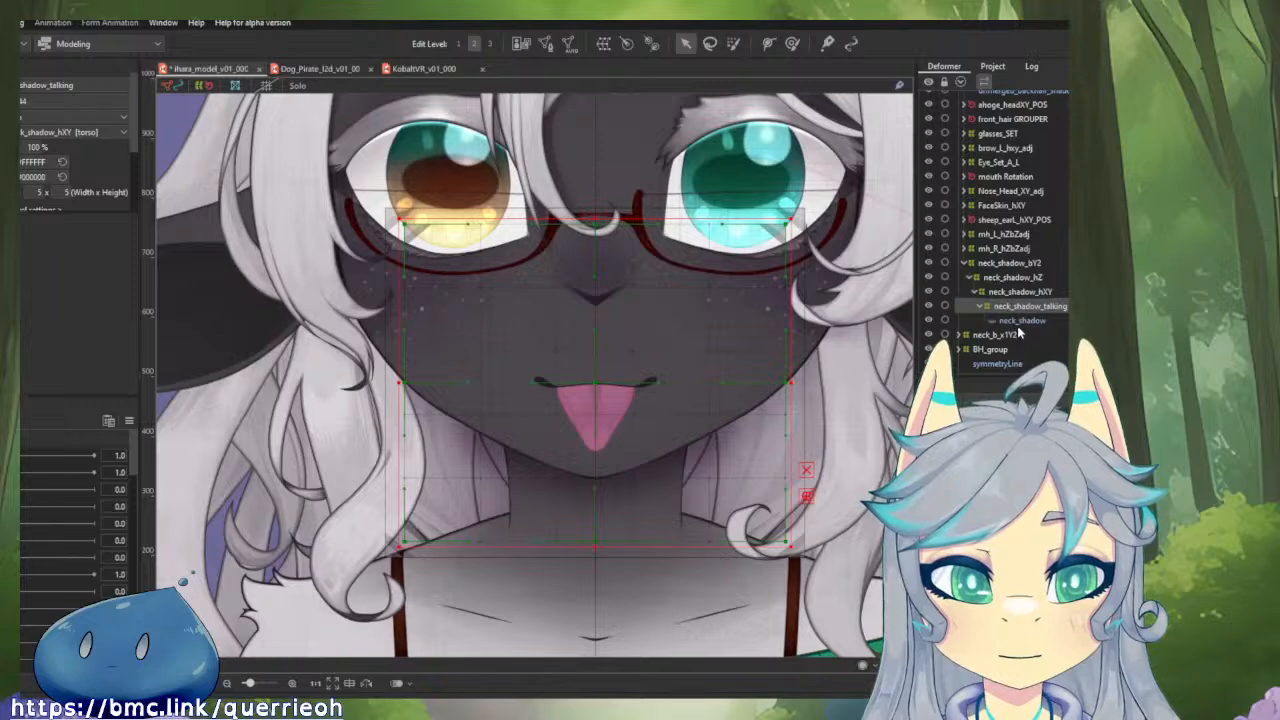
{"action": "left_click", "coordinate": [1019, 322]}
{"action": "left_click", "coordinate": [1020, 306]}
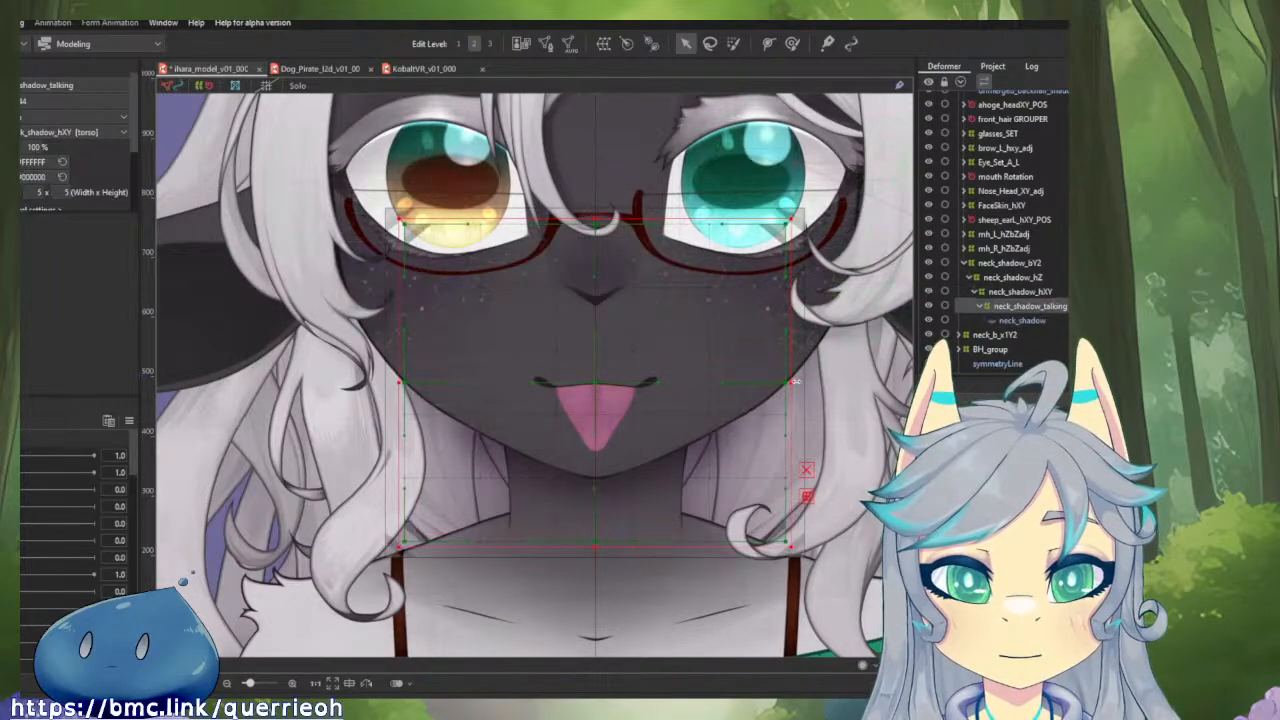
{"action": "left_click_drag", "start_coordinate": [795, 382], "coordinate": [782, 393]}
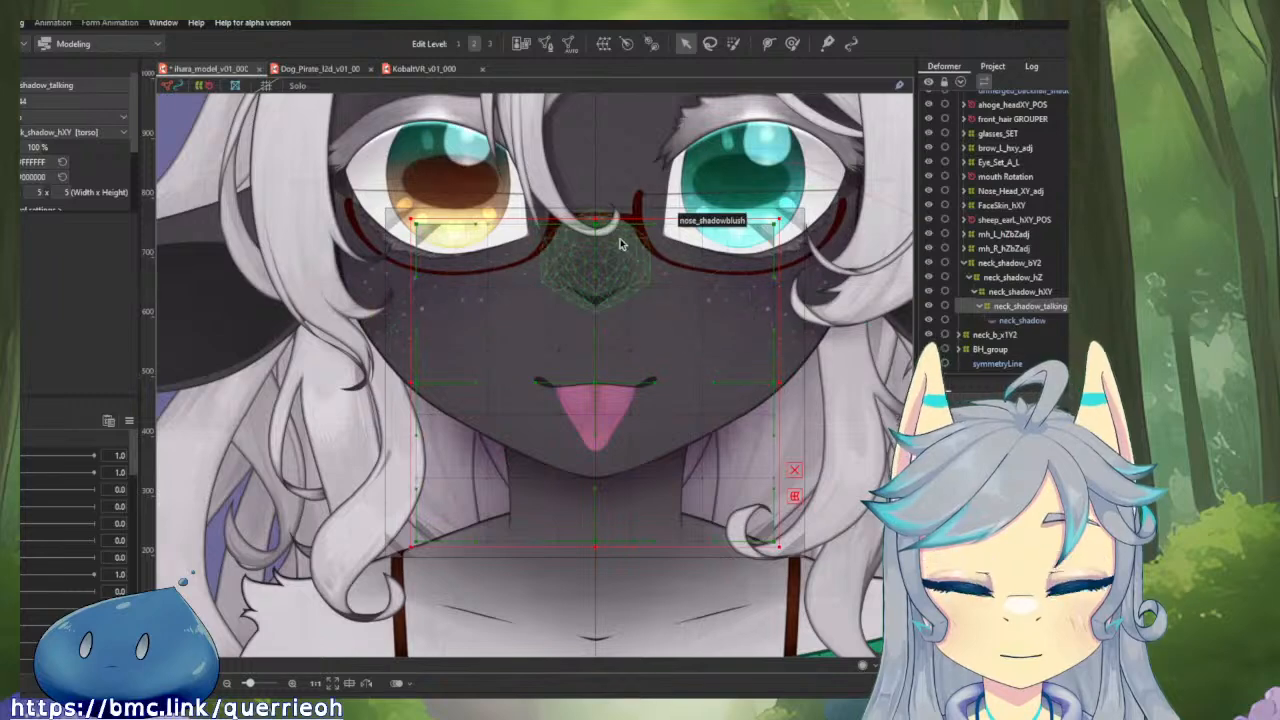
{"action": "left_click_drag", "start_coordinate": [592, 215], "coordinate": [595, 234]}
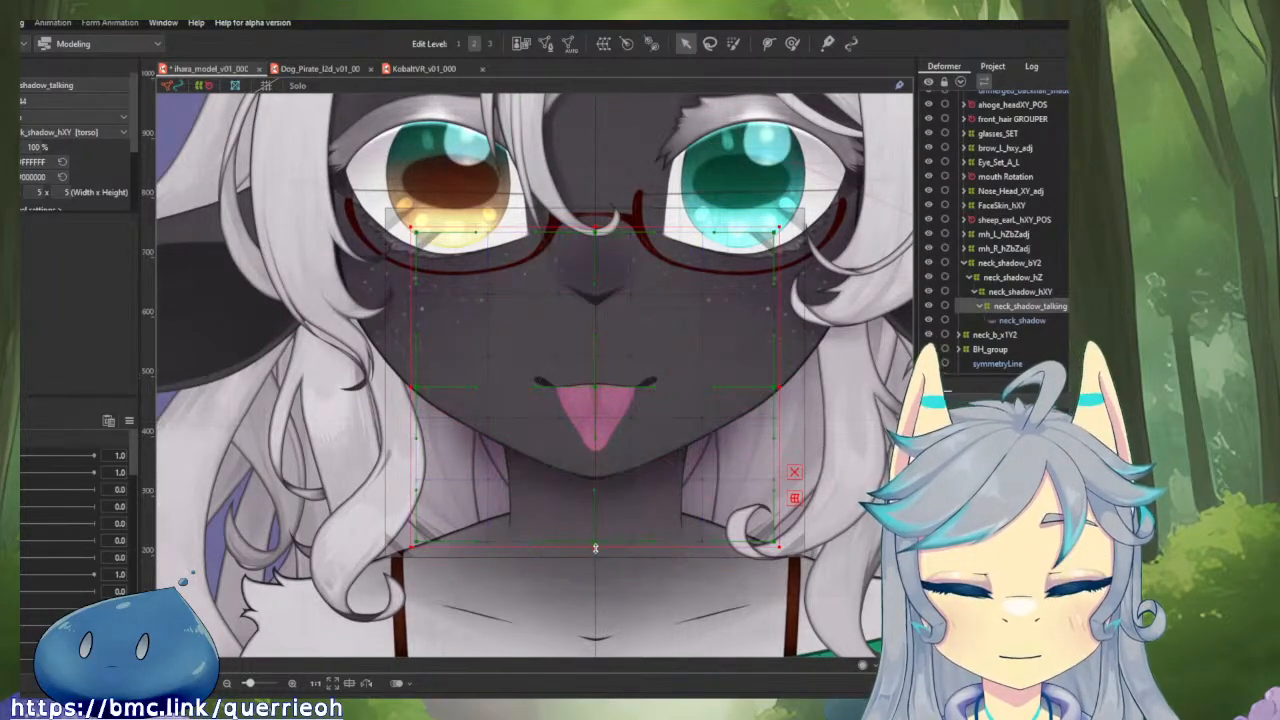
{"action": "left_click_drag", "start_coordinate": [595, 548], "coordinate": [595, 538]}
Edit the neck_shadow mesh, moving the right half's outer vertices along the side and upper arc to fit the image border.
{"action": "left_click", "coordinate": [1050, 321]}
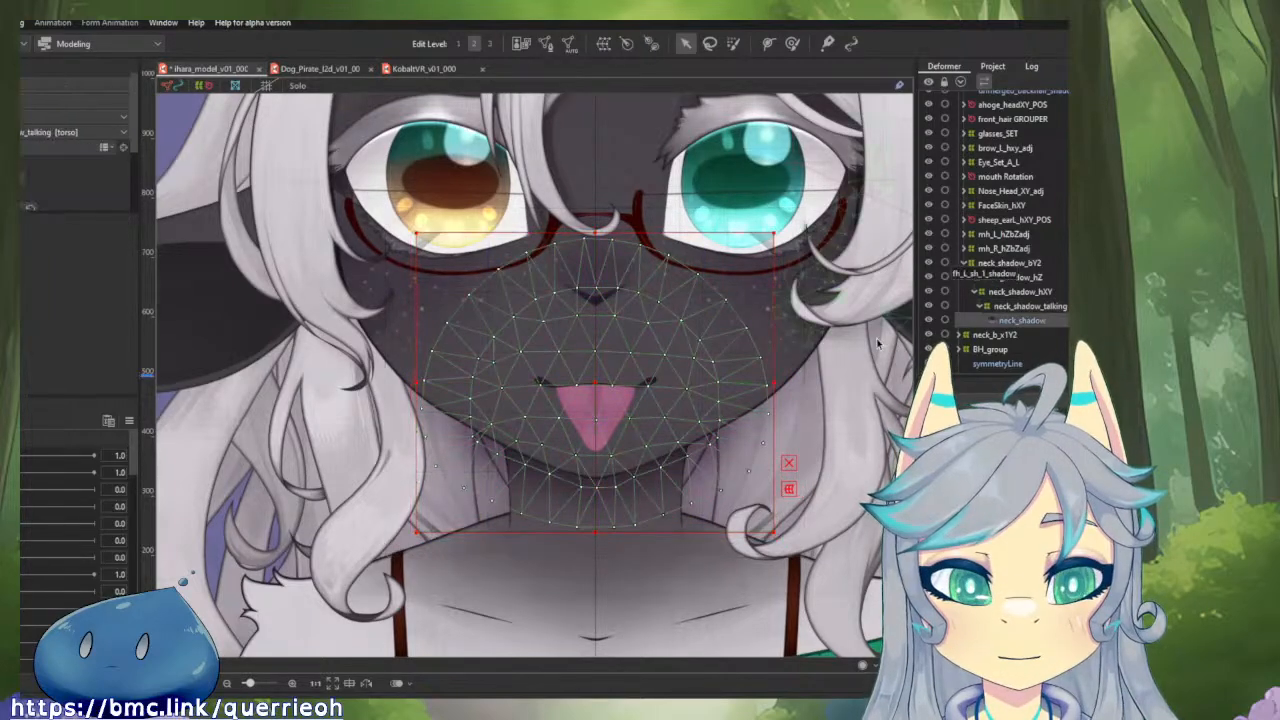
{"action": "left_click", "coordinate": [545, 43]}
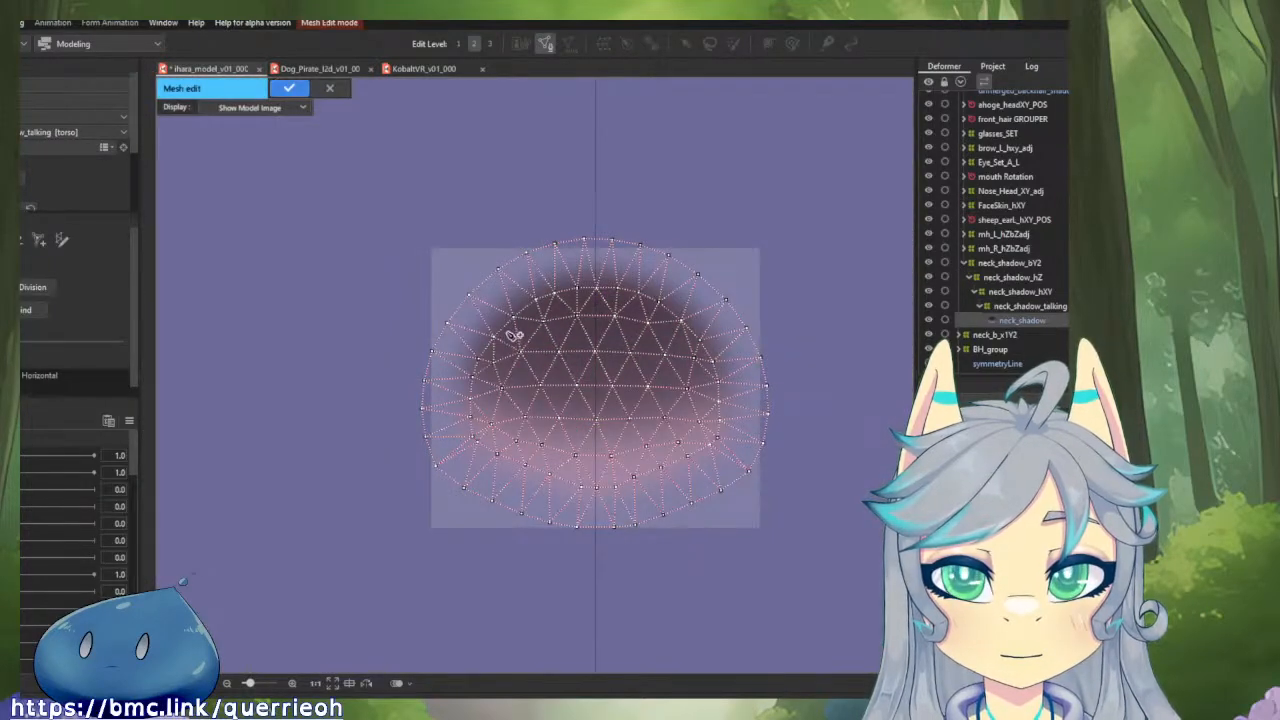
{"action": "scroll", "coordinate": [770, 366], "scroll_direction": "up", "scroll_amount": 2}
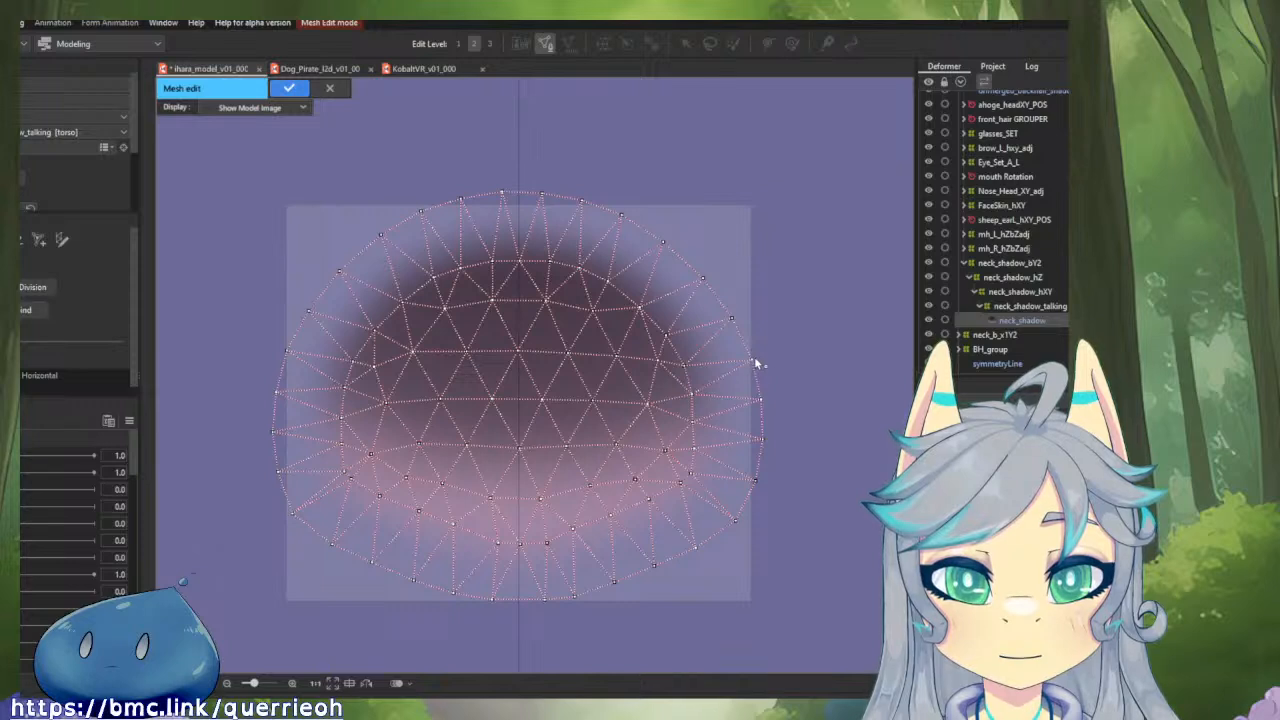
{"action": "mouse_move", "coordinate": [762, 400]}
{"action": "left_mouse_down"}
{"action": "mouse_move", "coordinate": [756, 442]}
{"action": "mouse_move", "coordinate": [751, 402]}
{"action": "left_mouse_up"}
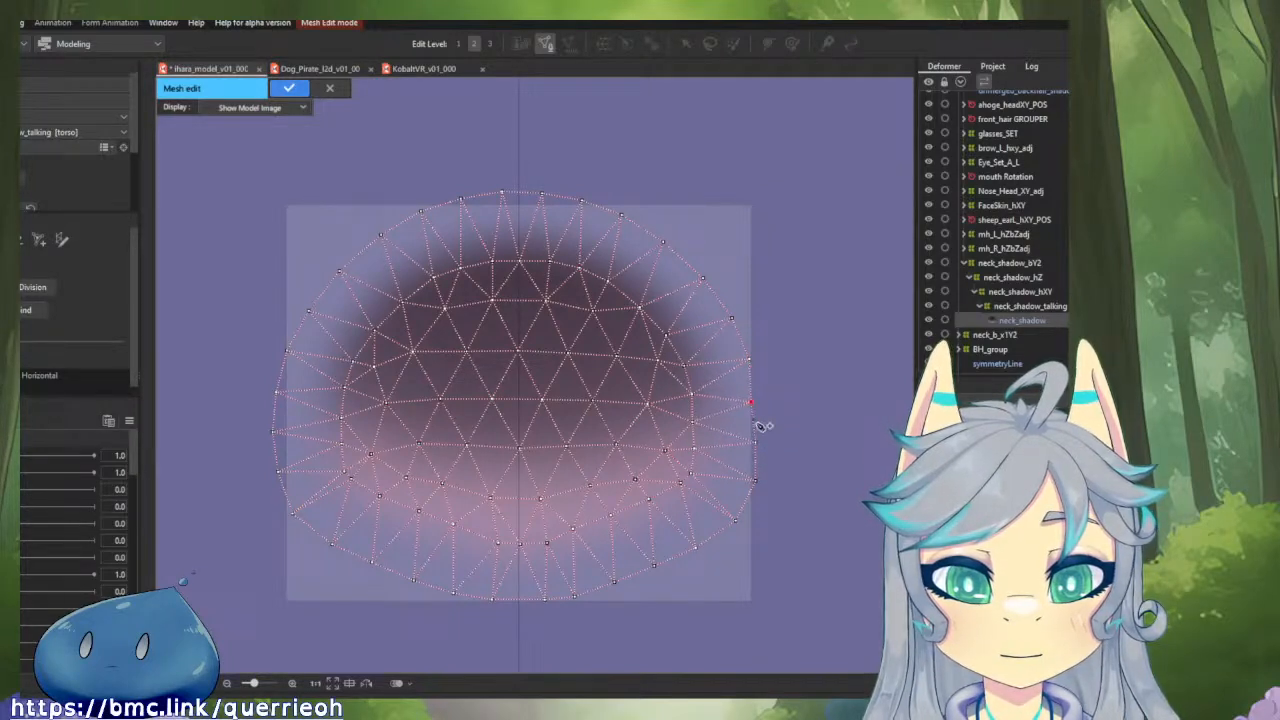
{"action": "left_click", "coordinate": [755, 486]}
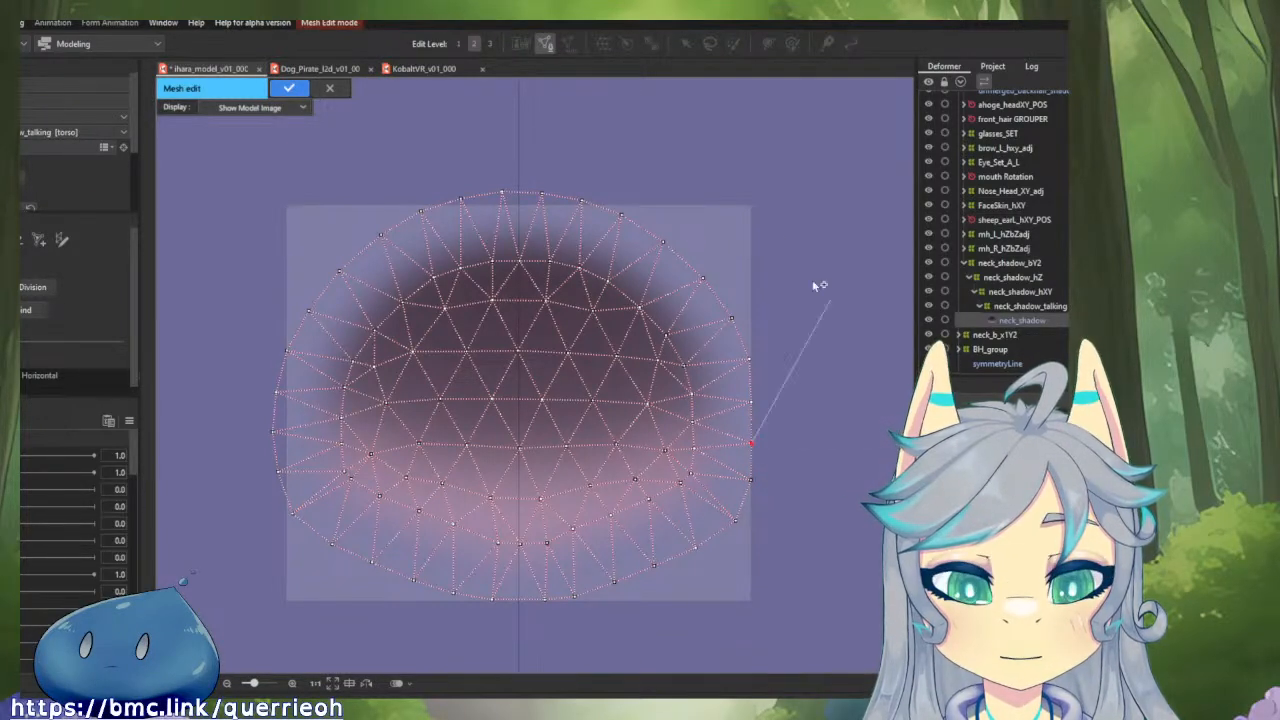
{"action": "left_click_drag", "start_coordinate": [540, 194], "coordinate": [540, 201]}
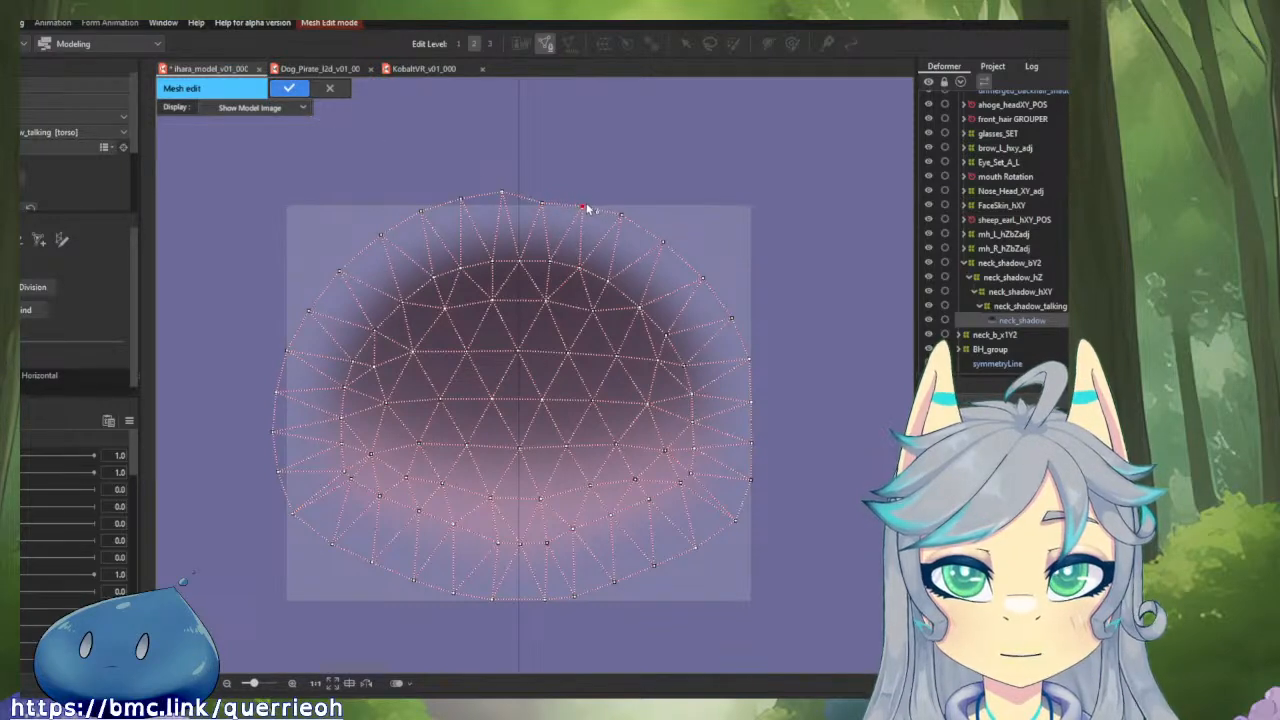
{"action": "left_click", "coordinate": [621, 214]}
{"action": "left_click_drag", "start_coordinate": [584, 207], "coordinate": [712, 286]}
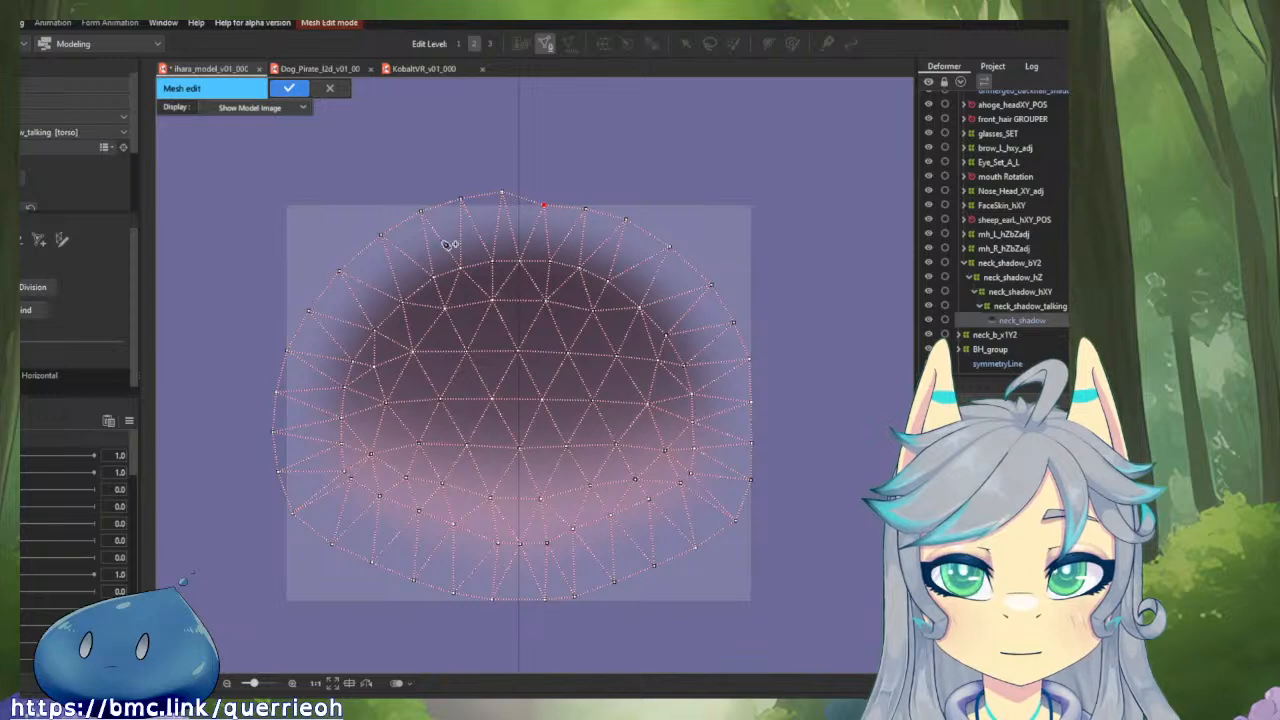
Delete the vertices of the neck_shadow mesh's left half, keeping the right half and its centre vertices.
{"action": "left_click", "coordinate": [26, 240]}
{"action": "mouse_move", "coordinate": [418, 192]}
{"action": "left_mouse_down"}
{"action": "mouse_move", "coordinate": [472, 183]}
{"action": "mouse_move", "coordinate": [459, 190]}
{"action": "mouse_move", "coordinate": [470, 208]}
{"action": "mouse_move", "coordinate": [450, 205]}
{"action": "mouse_move", "coordinate": [511, 245]}
{"action": "mouse_move", "coordinate": [416, 184]}
{"action": "mouse_move", "coordinate": [433, 190]}
{"action": "mouse_move", "coordinate": [405, 231]}
{"action": "mouse_move", "coordinate": [416, 241]}
{"action": "mouse_move", "coordinate": [407, 285]}
{"action": "mouse_move", "coordinate": [420, 282]}
{"action": "mouse_move", "coordinate": [402, 418]}
{"action": "mouse_move", "coordinate": [345, 434]}
{"action": "mouse_move", "coordinate": [404, 409]}
{"action": "mouse_move", "coordinate": [429, 483]}
{"action": "mouse_move", "coordinate": [420, 534]}
{"action": "left_mouse_up"}
{"action": "mouse_move", "coordinate": [357, 502]}
{"action": "left_mouse_down"}
{"action": "mouse_move", "coordinate": [315, 410]}
{"action": "mouse_move", "coordinate": [312, 505]}
{"action": "left_mouse_up"}
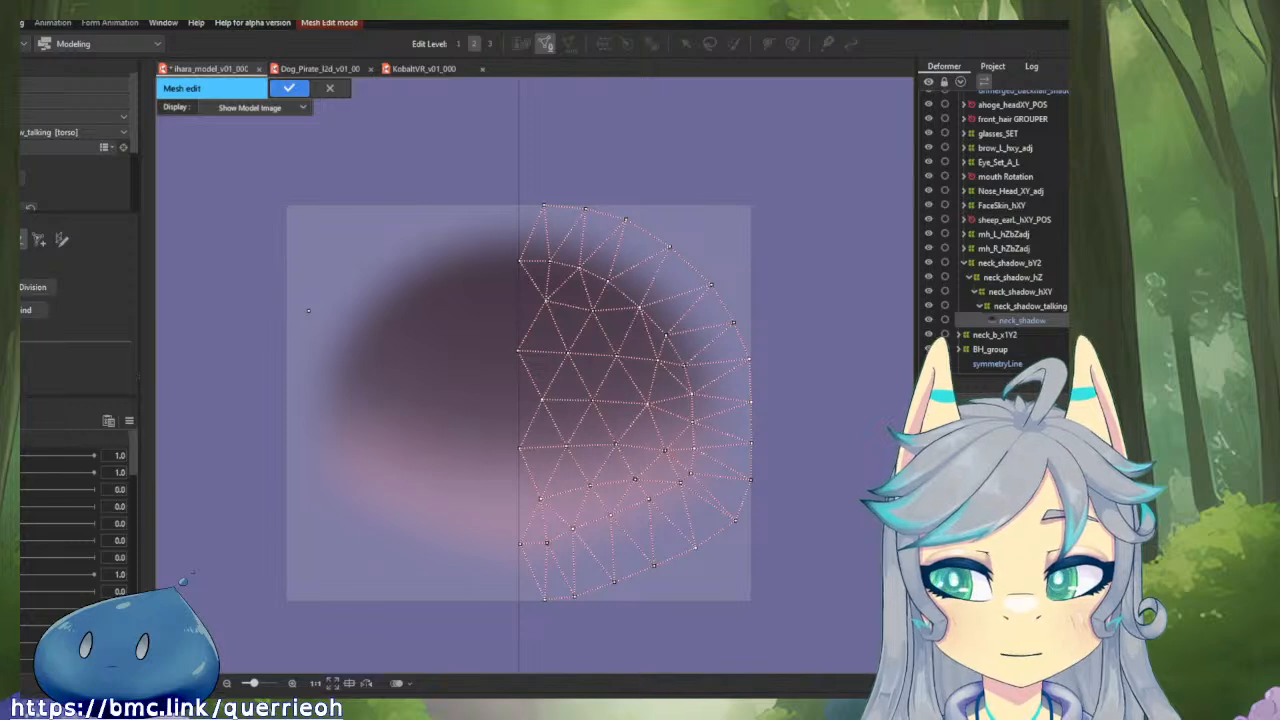
Align the half mesh's innermost vertices exactly on the vertical centre line, from the lower edge up to the top.
{"action": "scroll", "coordinate": [512, 521], "scroll_direction": "up", "scroll_amount": 5}
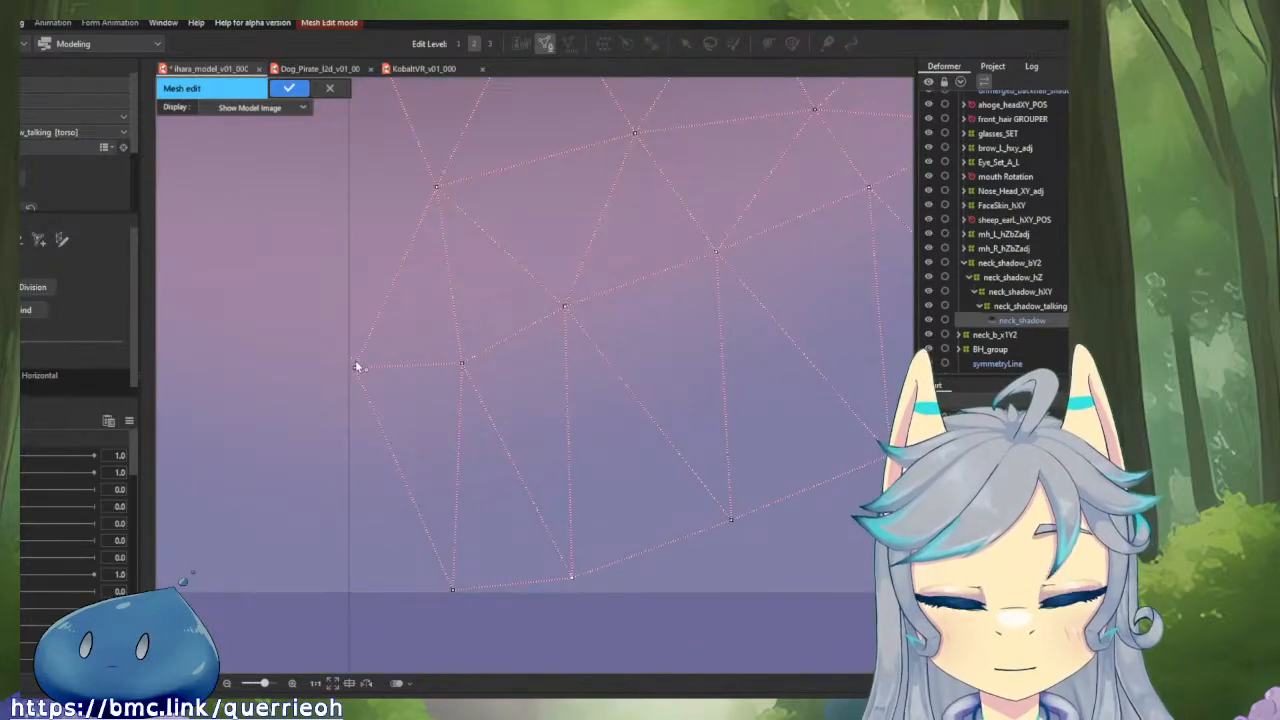
{"action": "left_click_drag", "start_coordinate": [354, 373], "coordinate": [626, 569]}
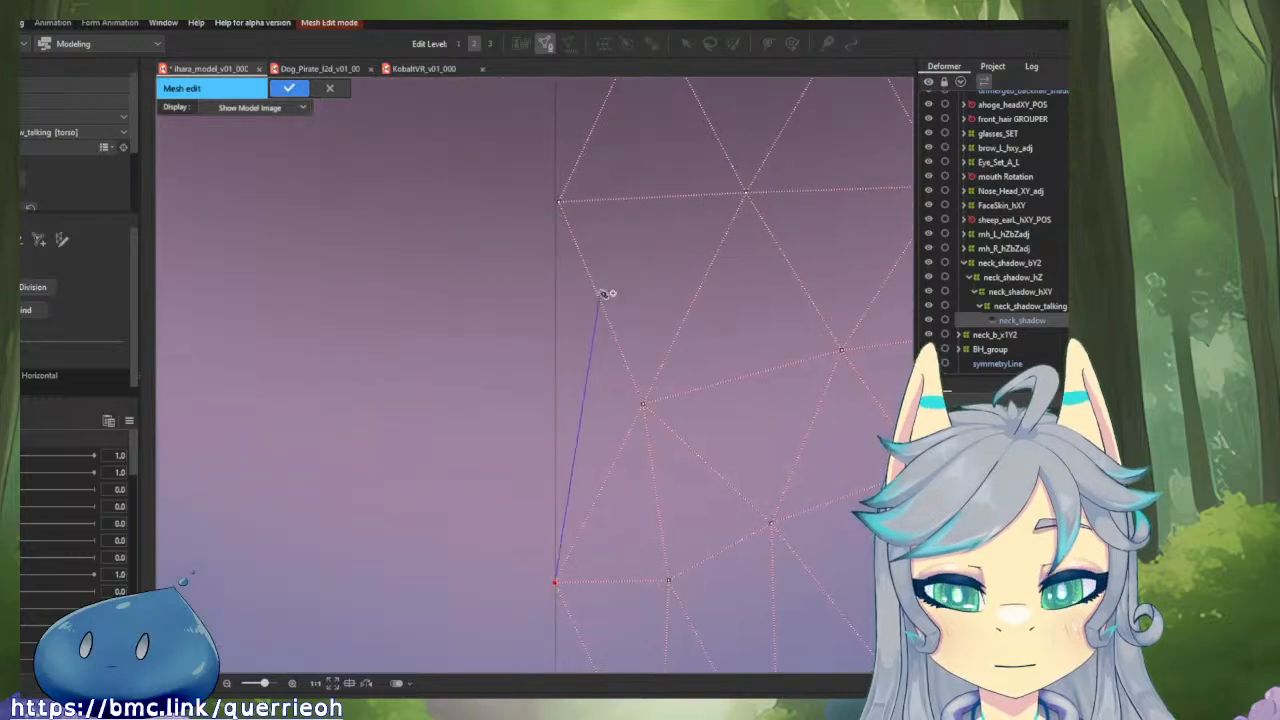
{"action": "left_click", "coordinate": [559, 203]}
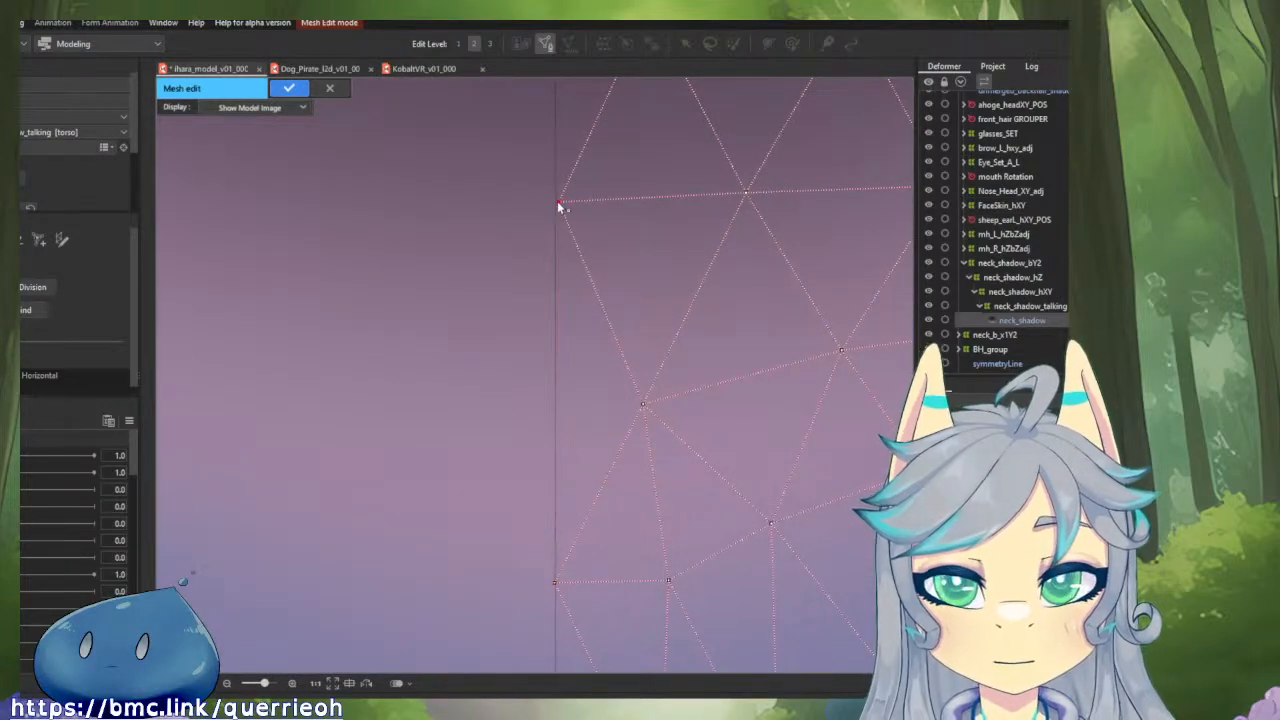
{"action": "left_click_drag", "start_coordinate": [600, 213], "coordinate": [600, 668]}
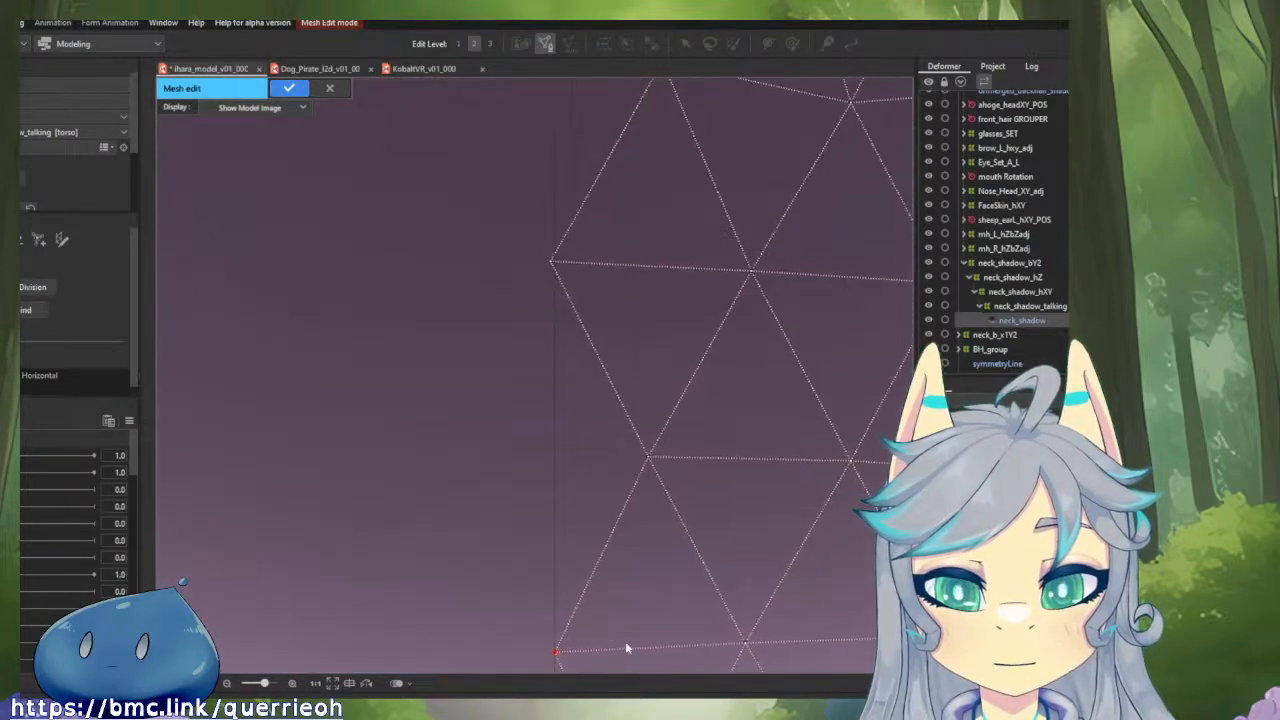
{"action": "left_click_drag", "start_coordinate": [553, 269], "coordinate": [556, 268]}
{"action": "left_click_drag", "start_coordinate": [565, 96], "coordinate": [561, 532]}
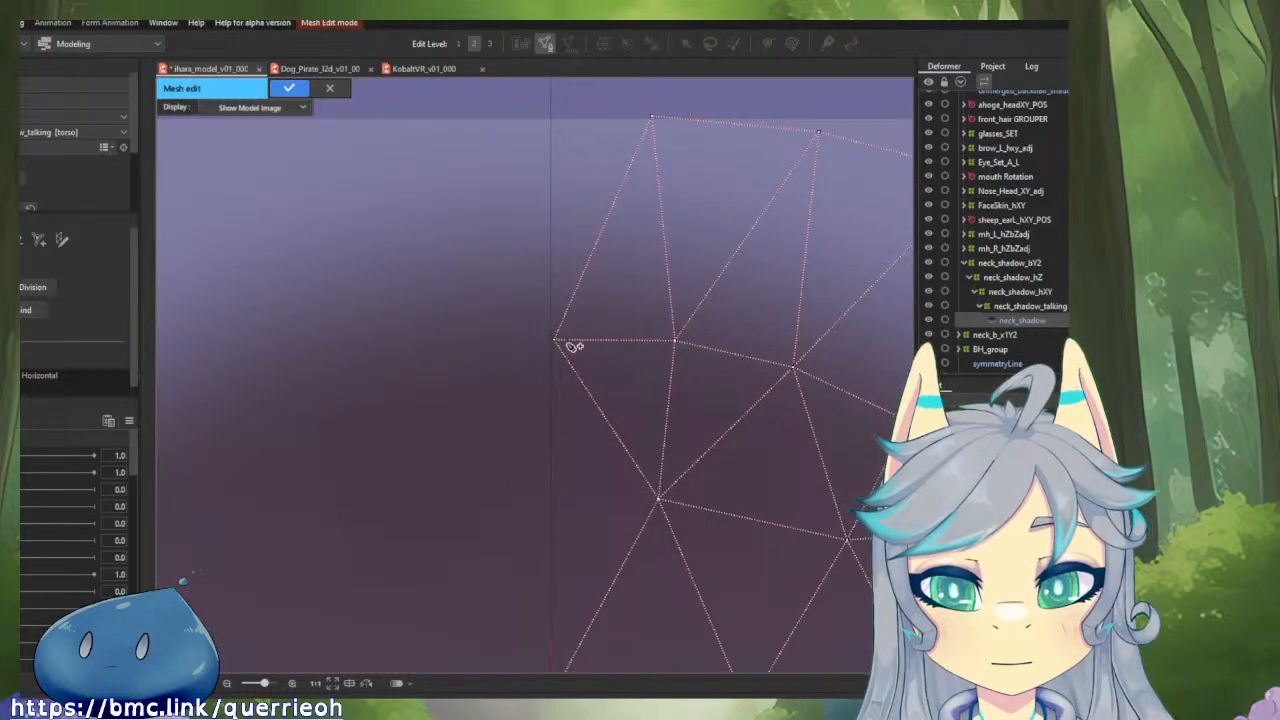
{"action": "left_click_drag", "start_coordinate": [561, 343], "coordinate": [557, 344]}
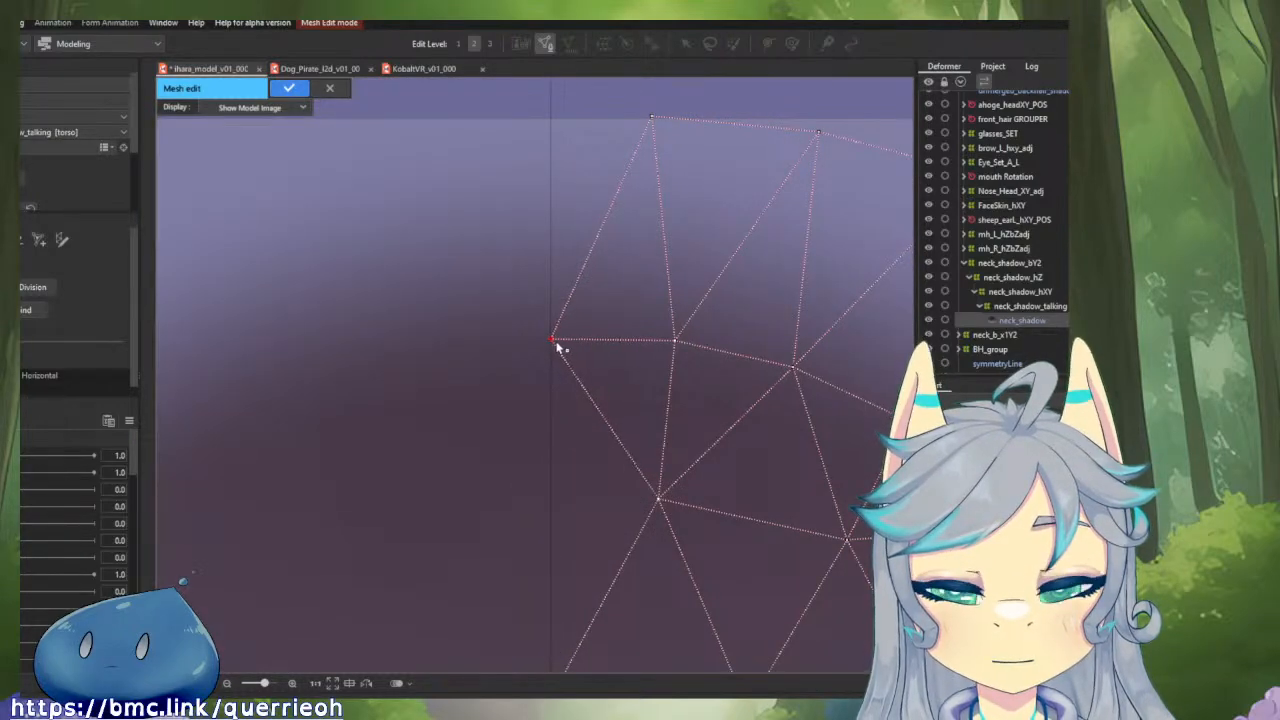
Copy the whole right half of the mesh and flip it horizontally onto the left side of the shadow.
{"action": "scroll", "coordinate": [556, 345], "scroll_direction": "down", "scroll_amount": 5}
{"action": "left_click_drag", "start_coordinate": [556, 465], "coordinate": [524, 286]}
{"action": "scroll", "coordinate": [524, 286], "scroll_direction": "down", "scroll_amount": 3}
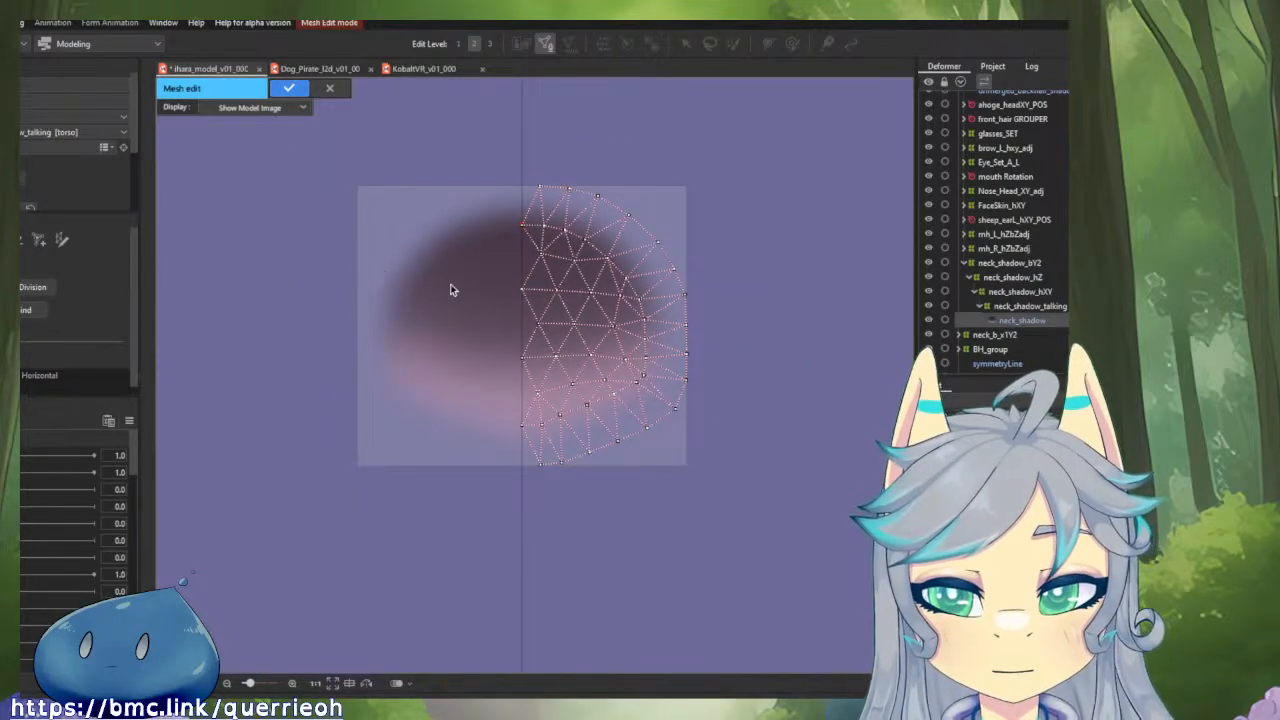
{"action": "key", "text": "ctrl+a"}
{"action": "right_click", "coordinate": [628, 289]}
{"action": "left_click", "coordinate": [662, 292]}
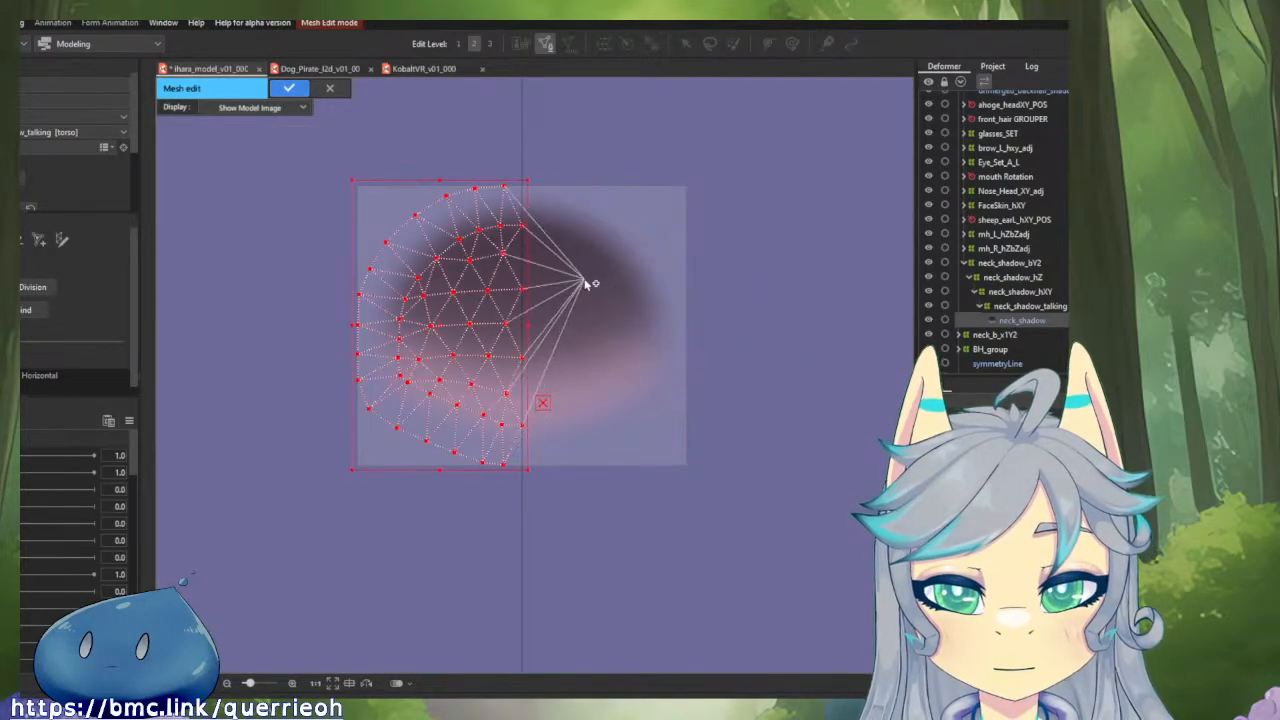
Delete the flipped half's vertices on the centre line and paste the original right half back into the mesh.
{"action": "left_click", "coordinate": [561, 267]}
{"action": "left_click", "coordinate": [561, 267], "text": "alt"}
{"action": "left_click", "coordinate": [523, 227], "text": "alt"}
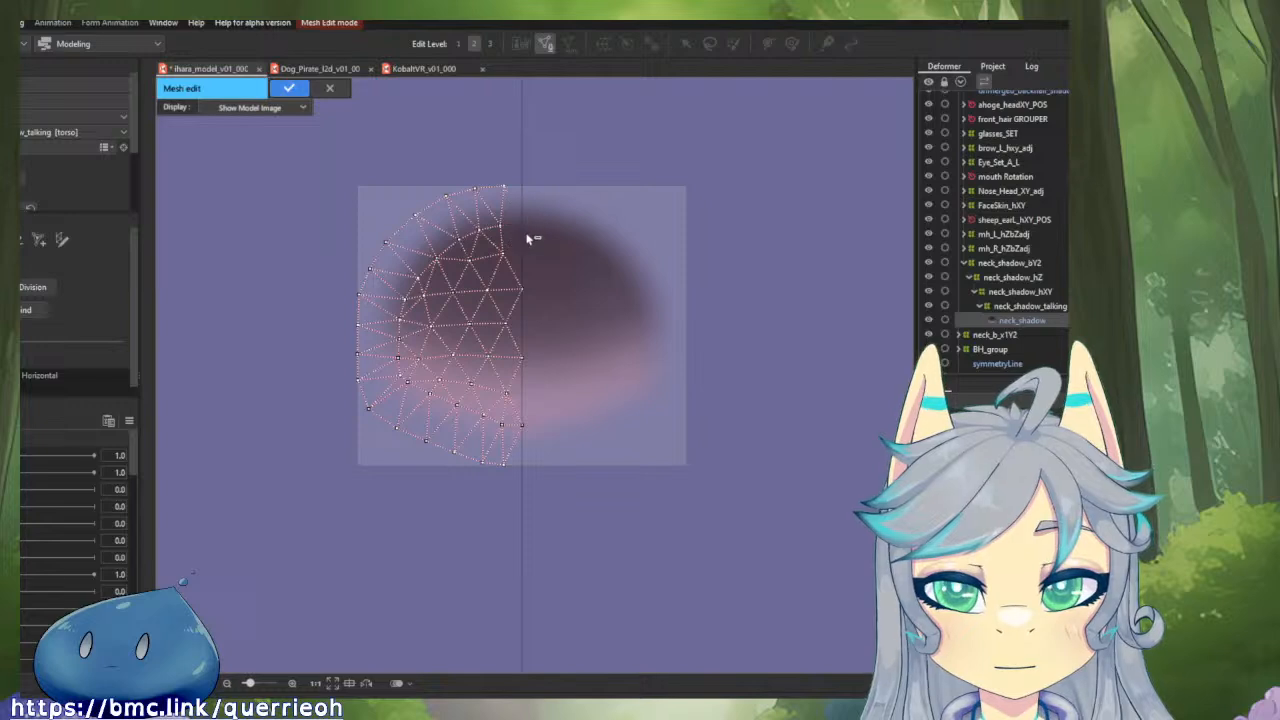
{"action": "left_click", "coordinate": [528, 351], "text": "alt"}
{"action": "left_click", "coordinate": [521, 425], "text": "alt"}
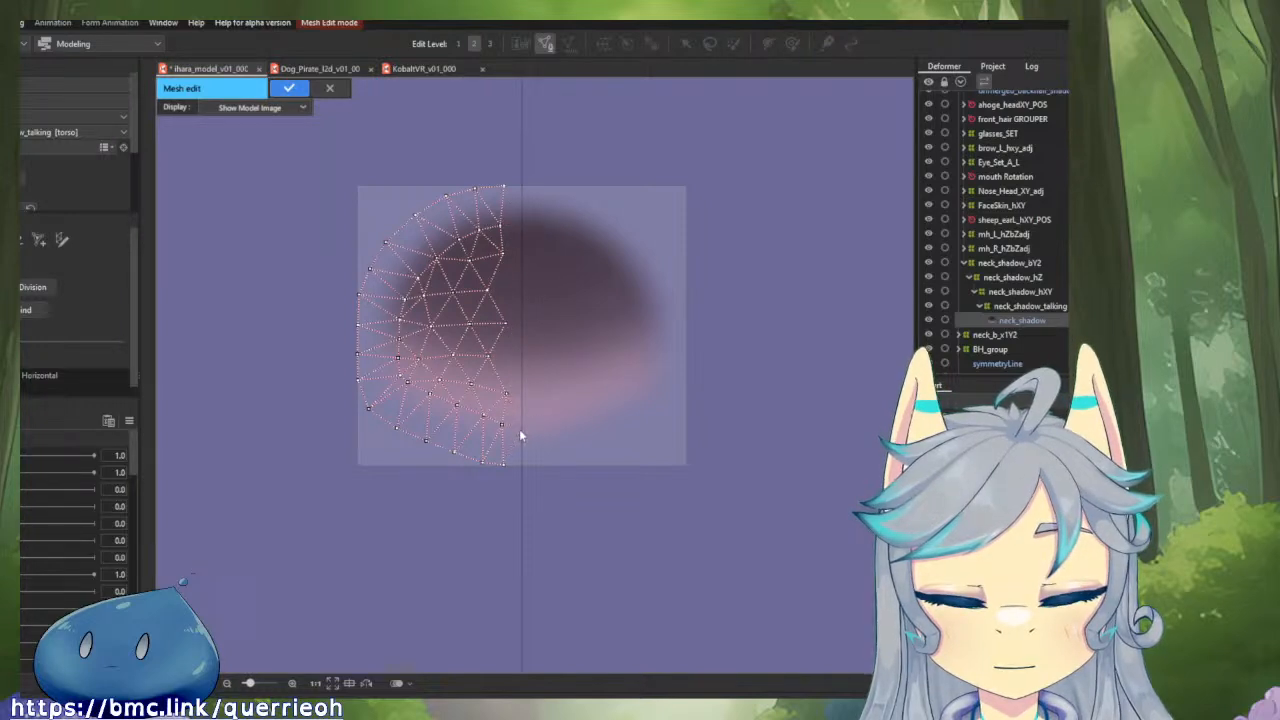
{"action": "key", "text": "ctrl+v"}
{"action": "left_click", "coordinate": [548, 152]}
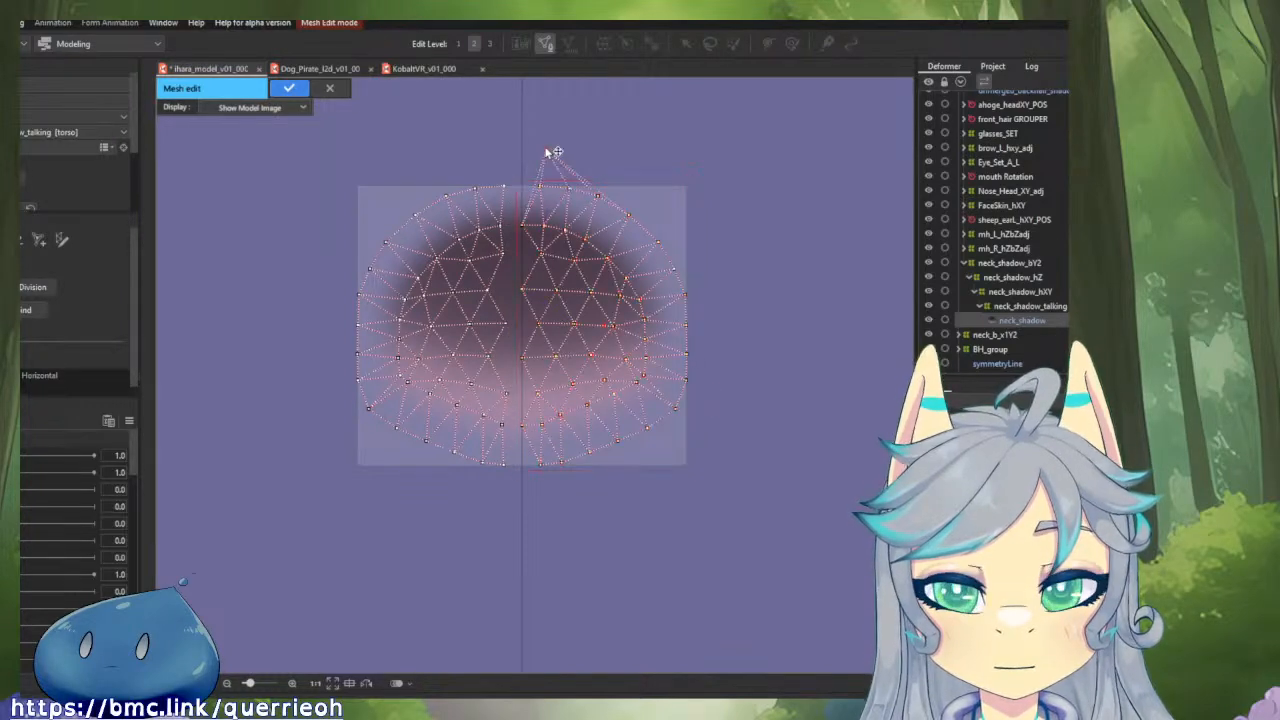
Connect the two mesh halves with edges across the centre line from top to bottom and apply the mesh edit.
{"action": "scroll", "coordinate": [509, 169], "scroll_direction": "up", "scroll_amount": 3}
{"action": "left_click_drag", "start_coordinate": [498, 205], "coordinate": [571, 205]}
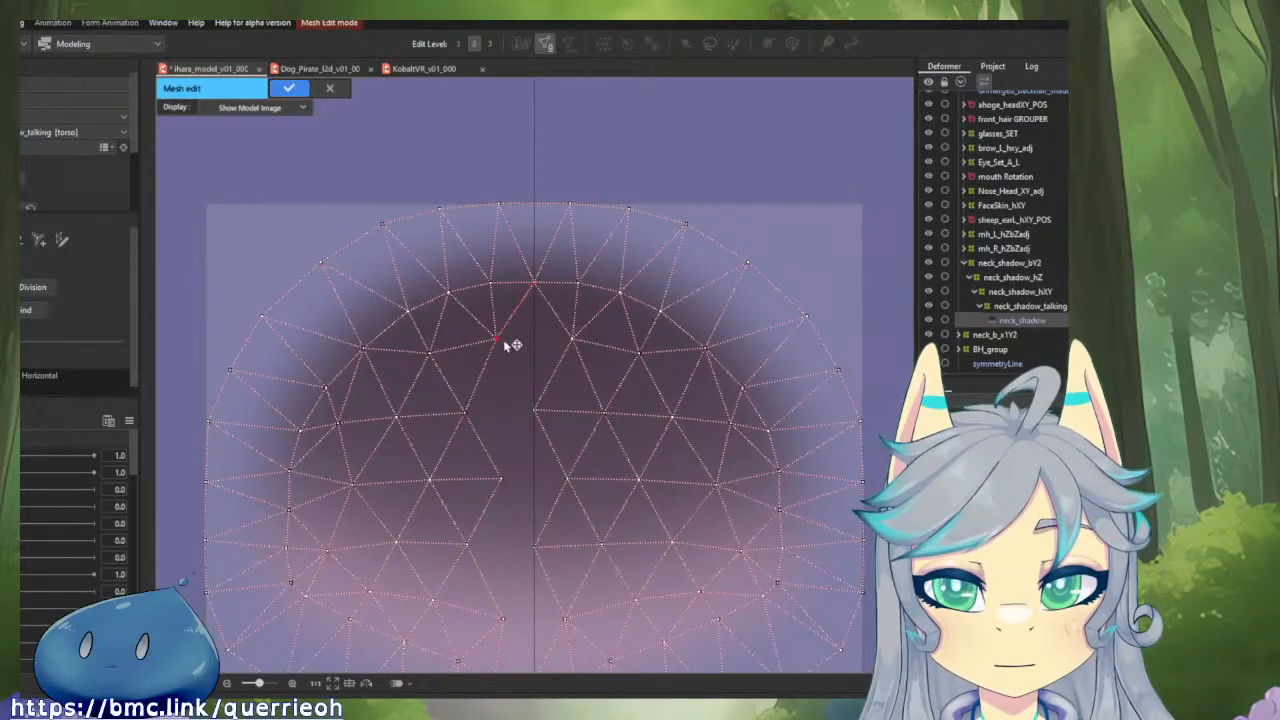
{"action": "left_click_drag", "start_coordinate": [497, 340], "coordinate": [576, 342]}
{"action": "scroll", "coordinate": [543, 400], "scroll_direction": "down", "scroll_amount": 4}
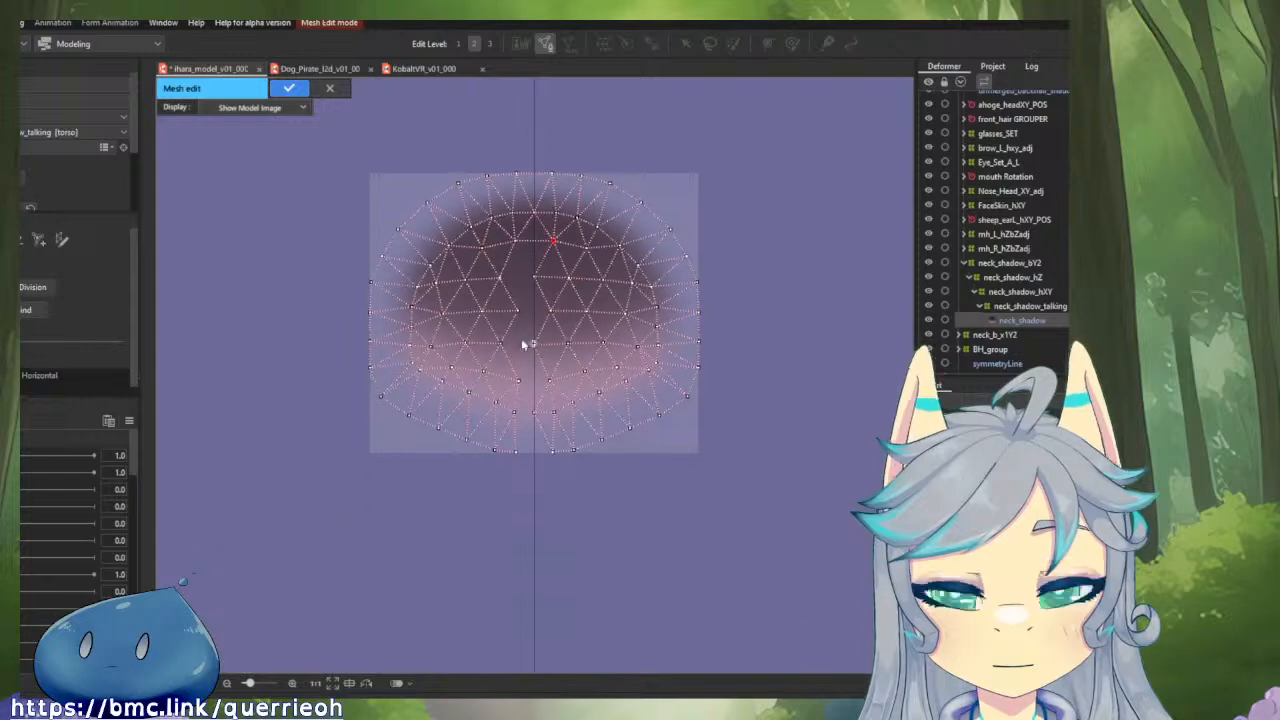
{"action": "scroll", "coordinate": [535, 392], "scroll_direction": "up", "scroll_amount": 4}
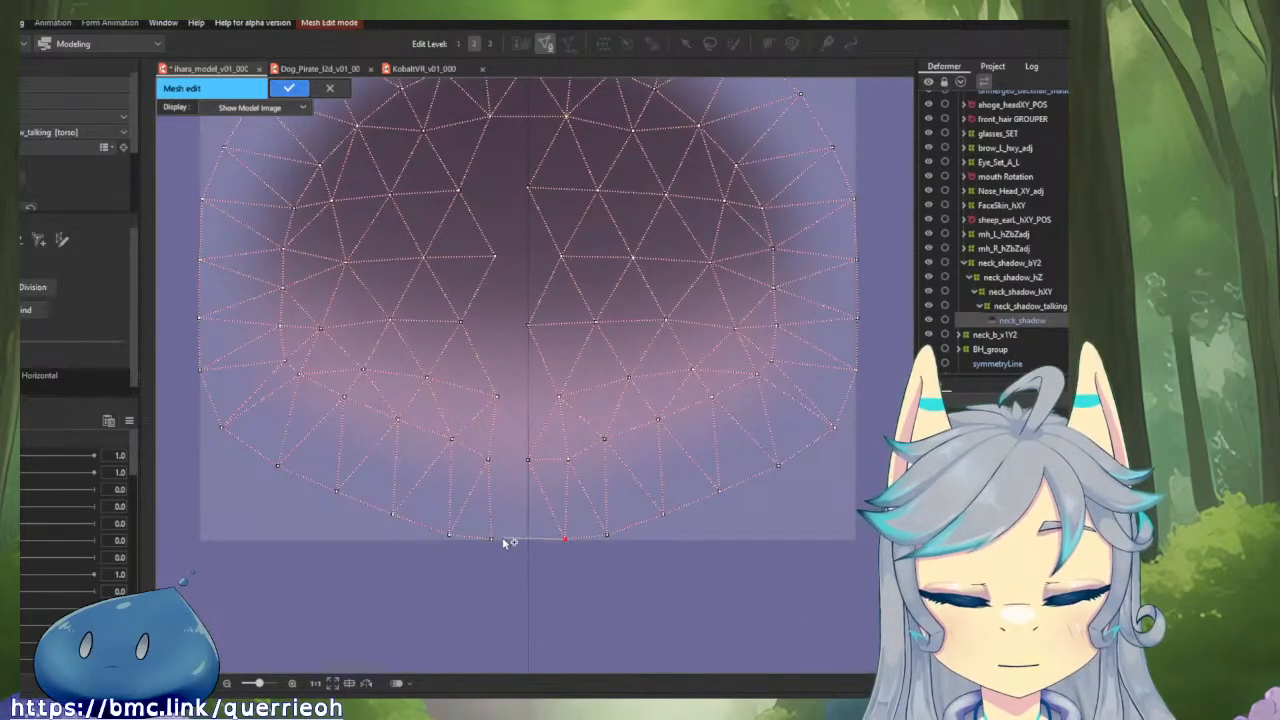
{"action": "left_click_drag", "start_coordinate": [491, 538], "coordinate": [530, 462]}
{"action": "left_click", "coordinate": [529, 461]}
{"action": "left_click", "coordinate": [489, 460]}
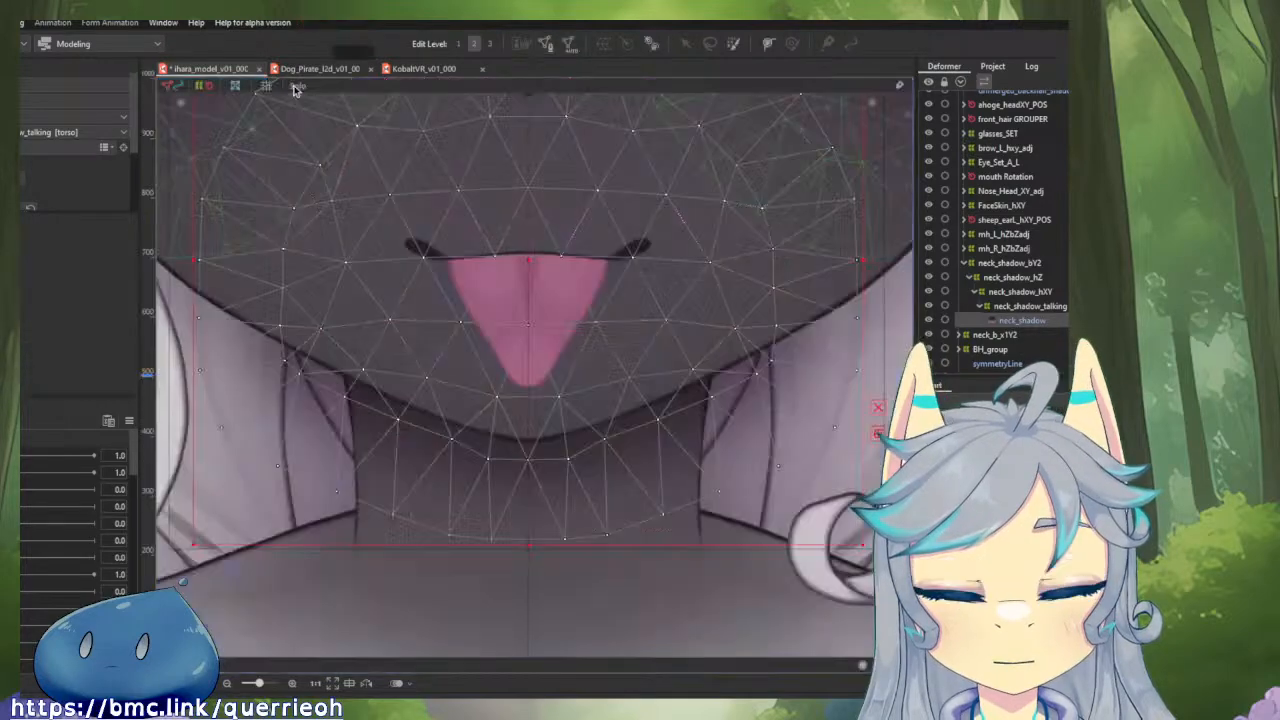
{"action": "left_click", "coordinate": [288, 88]}
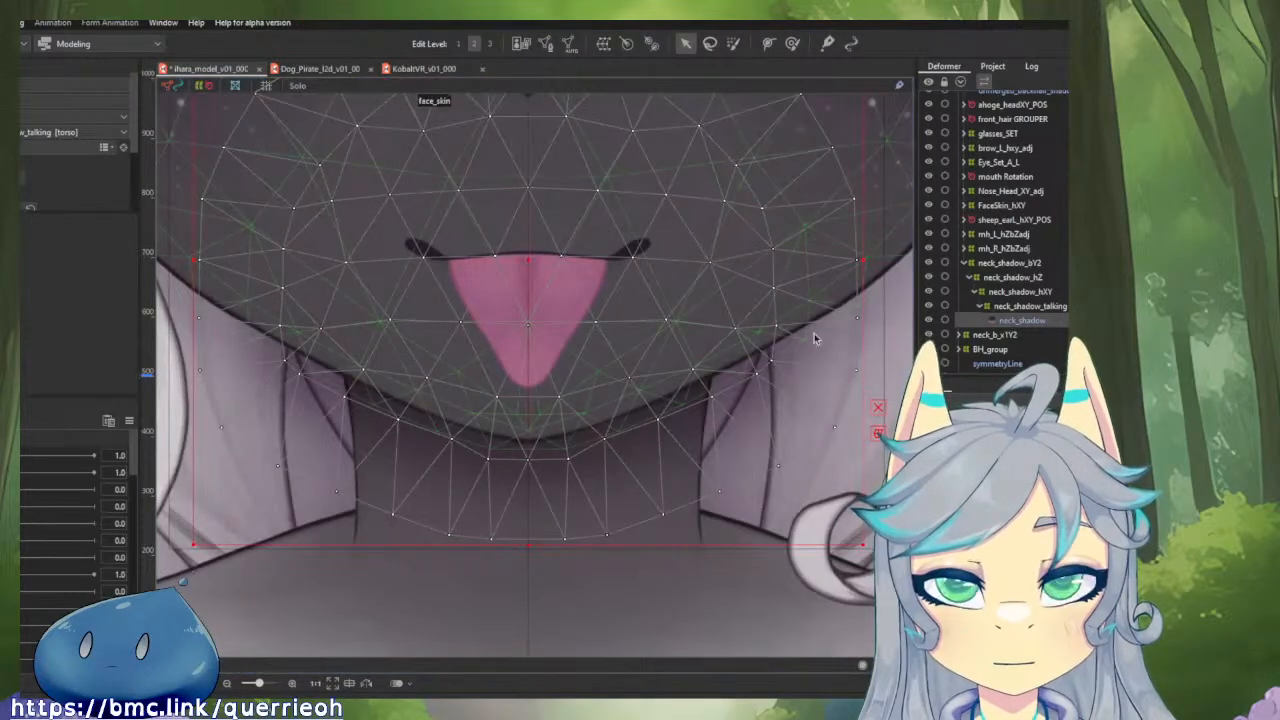
Tighten the neck_shadow_talking deformer's sides, top and bottom symmetrically around the rebuilt neck_shadow mesh.
{"action": "left_click", "coordinate": [1010, 306]}
{"action": "left_click_drag", "start_coordinate": [831, 257], "coordinate": [787, 316]}
{"action": "scroll", "coordinate": [786, 316], "scroll_direction": "down", "scroll_amount": 2}
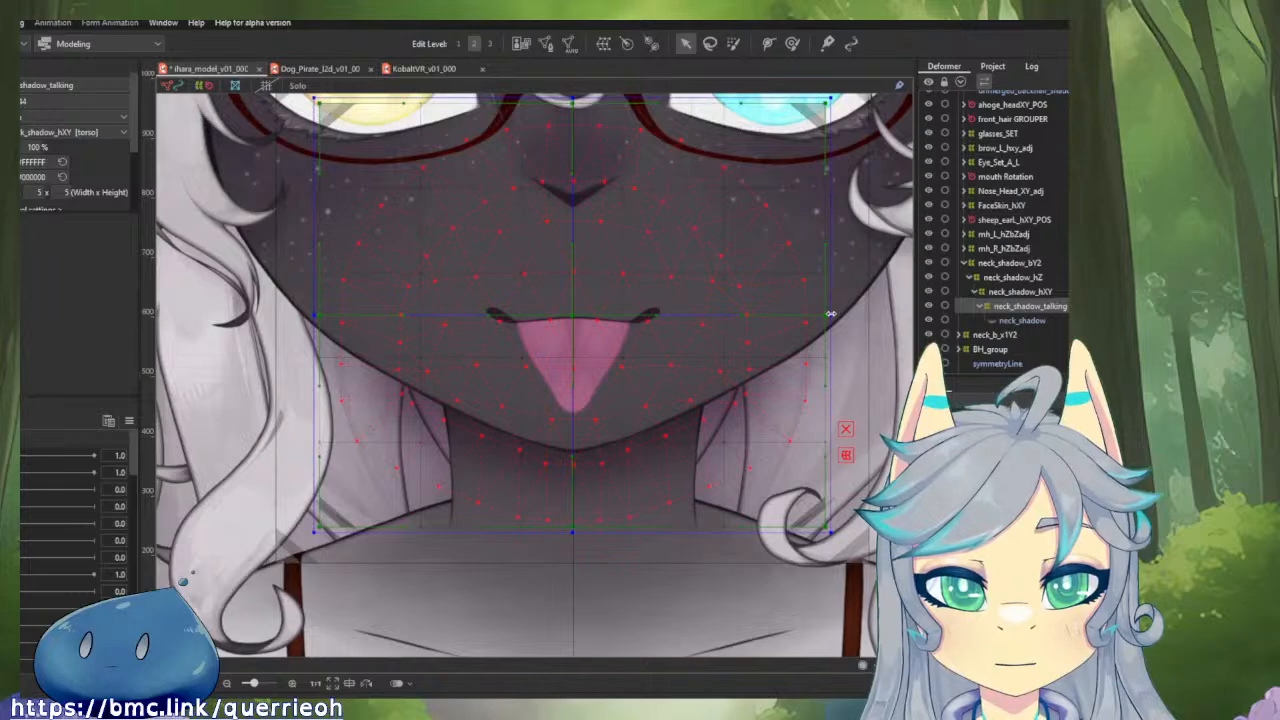
{"action": "left_click", "coordinate": [312, 311]}
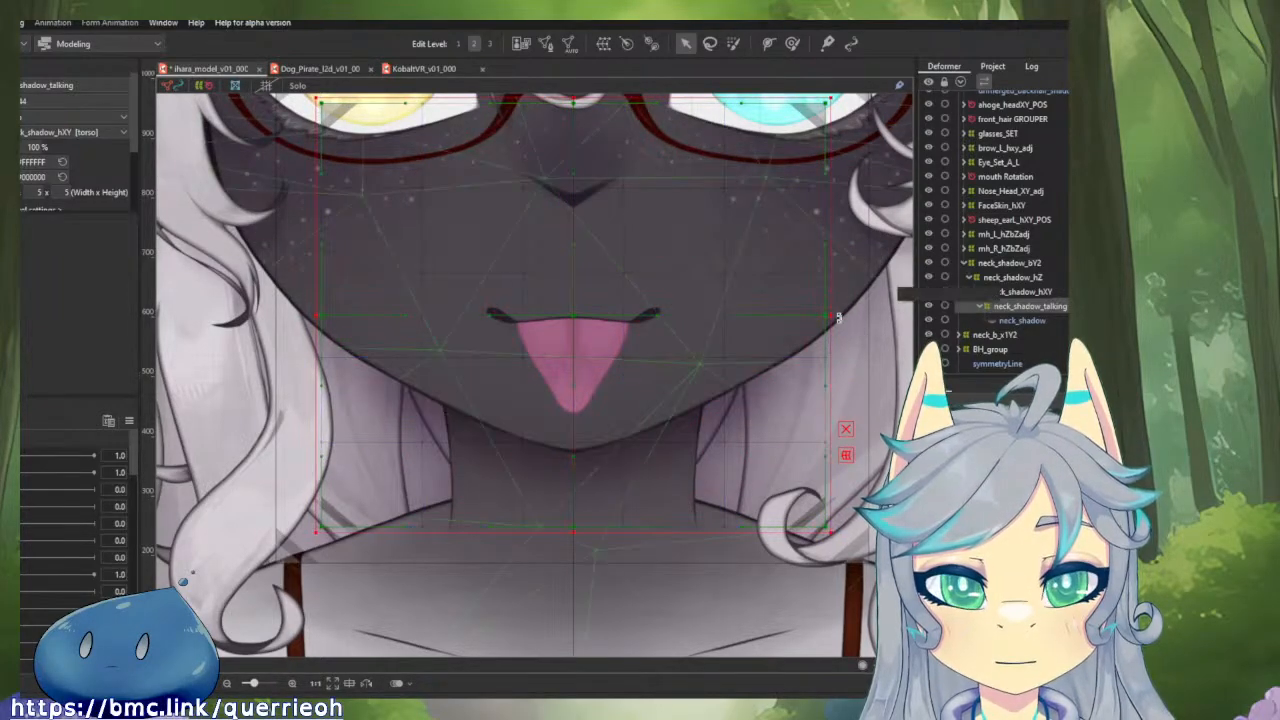
{"action": "left_click_drag", "start_coordinate": [829, 316], "coordinate": [814, 325]}
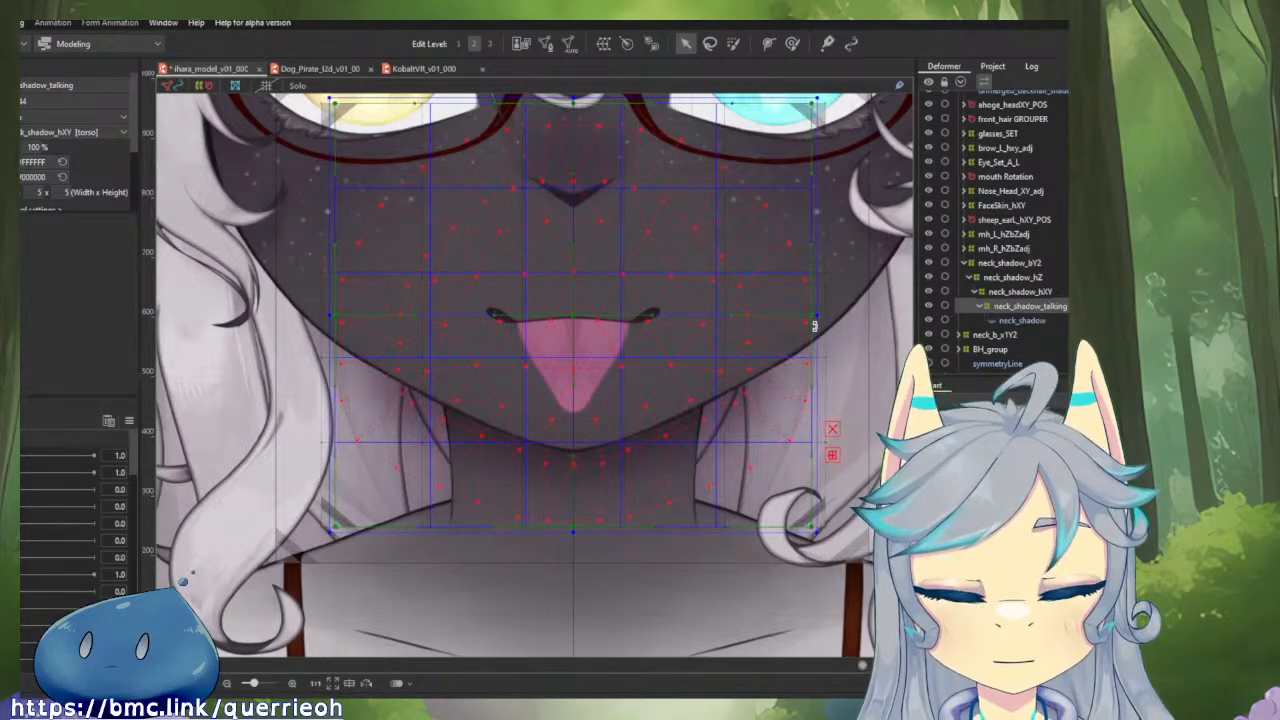
{"action": "scroll", "coordinate": [586, 180], "scroll_direction": "up", "scroll_amount": 1}
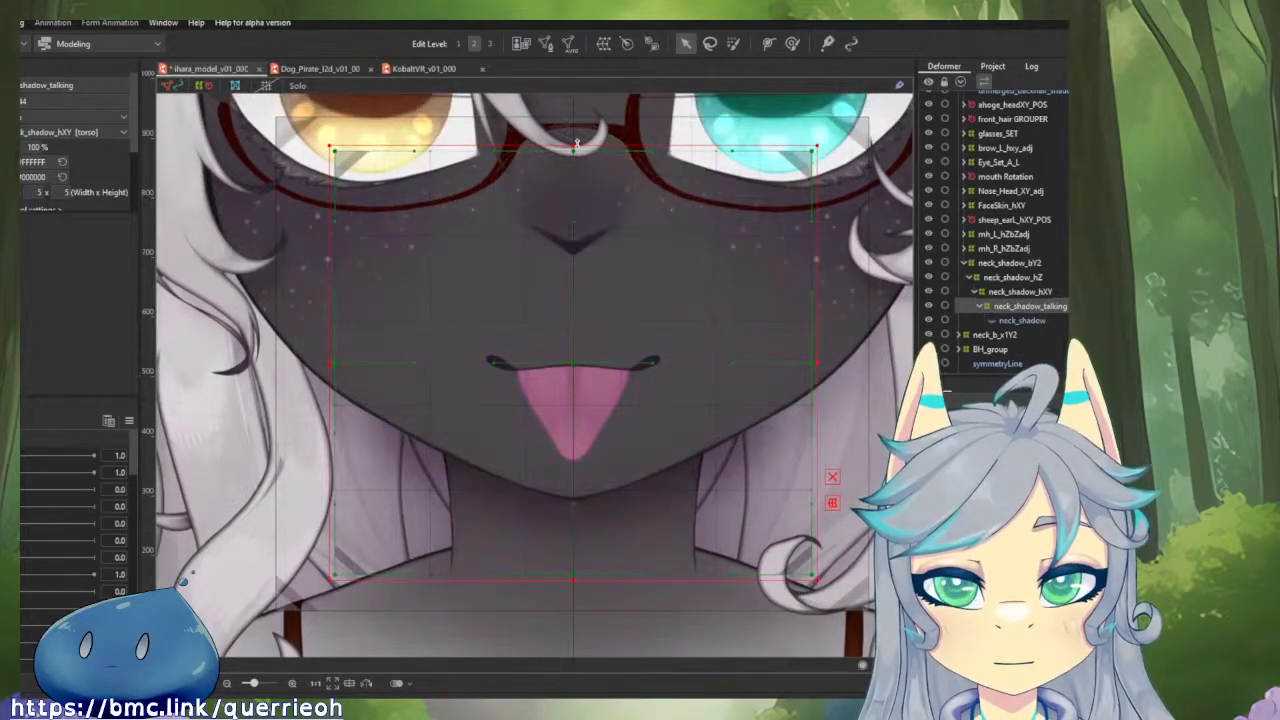
{"action": "left_click_drag", "start_coordinate": [572, 140], "coordinate": [574, 165]}
{"action": "left_click_drag", "start_coordinate": [575, 580], "coordinate": [575, 577]}
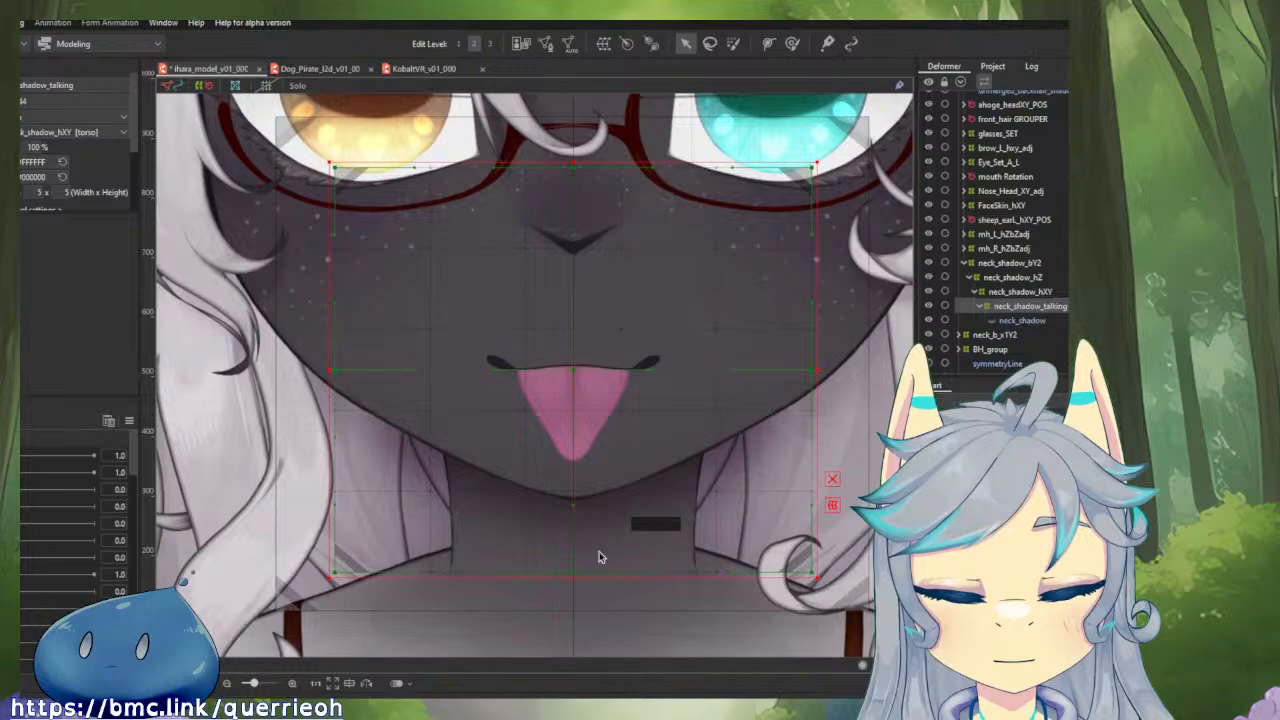
Tighten the neck_shadow_hXY deformer's sides, top and bottom symmetrically around the neck_shadow_talking deformer, undoing a stray shift.
{"action": "left_click", "coordinate": [1020, 291]}
{"action": "left_click_drag", "start_coordinate": [873, 365], "coordinate": [828, 388]}
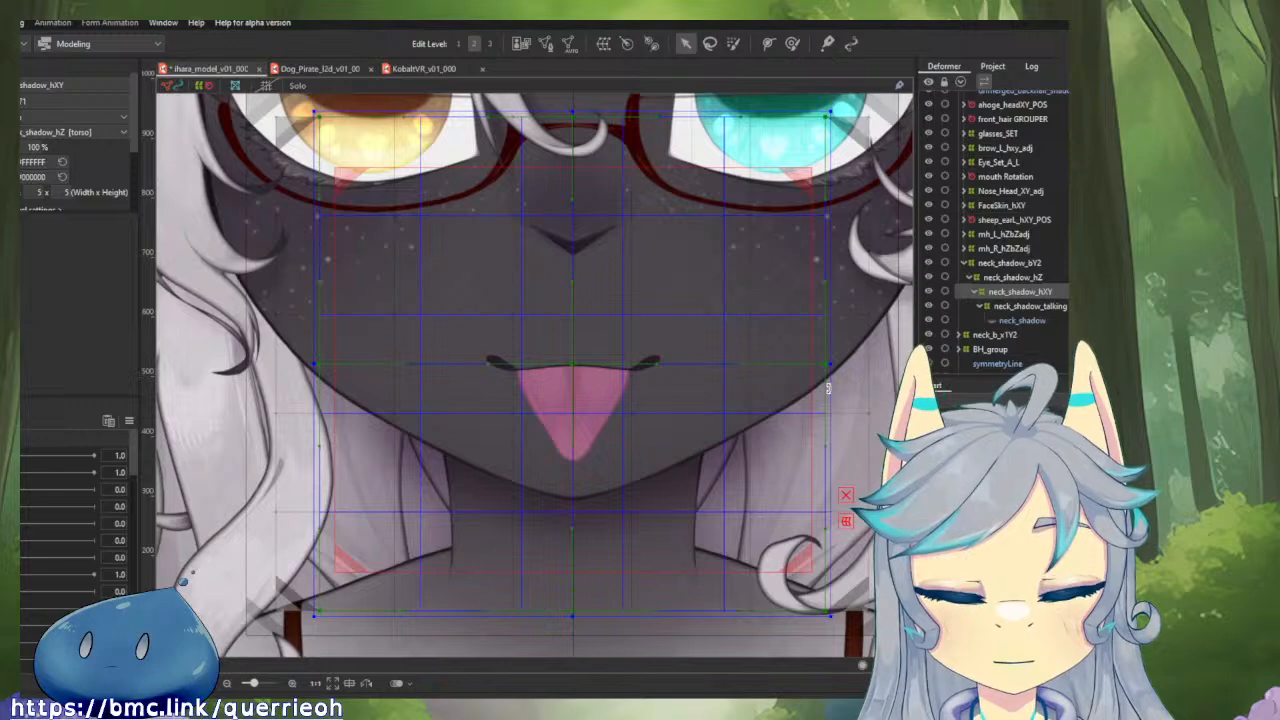
{"action": "left_click_drag", "start_coordinate": [828, 388], "coordinate": [828, 388]}
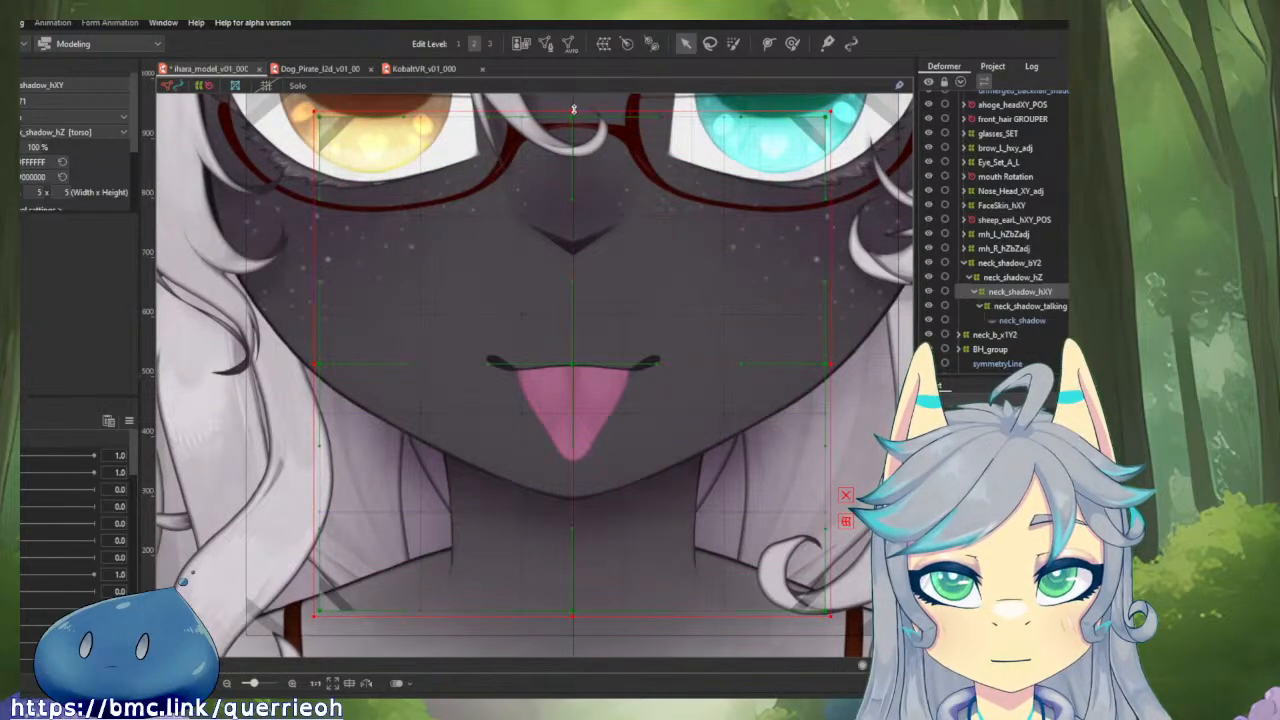
{"action": "left_click_drag", "start_coordinate": [574, 108], "coordinate": [574, 157]}
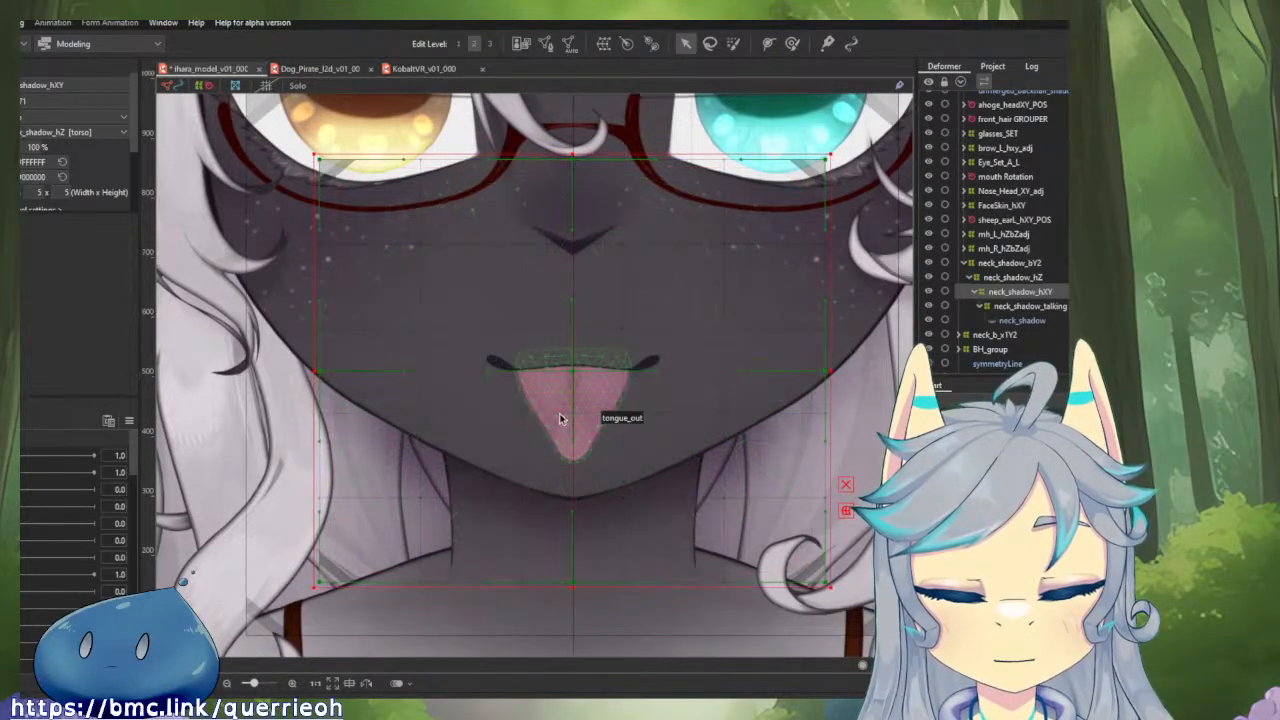
{"action": "left_click_drag", "start_coordinate": [572, 369], "coordinate": [445, 352]}
{"action": "key", "text": "ctrl+z"}
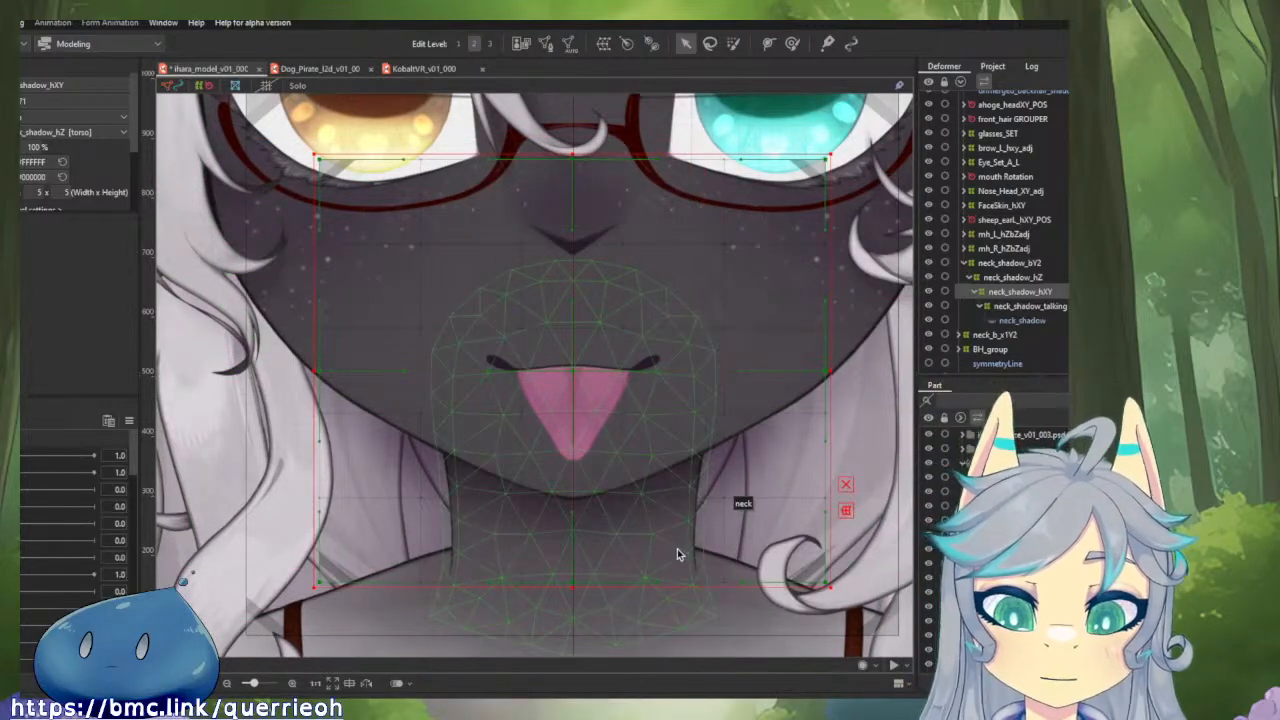
Inspect the neck and neck_shadow meshes and their properties one after the other.
{"action": "left_click", "coordinate": [677, 548]}
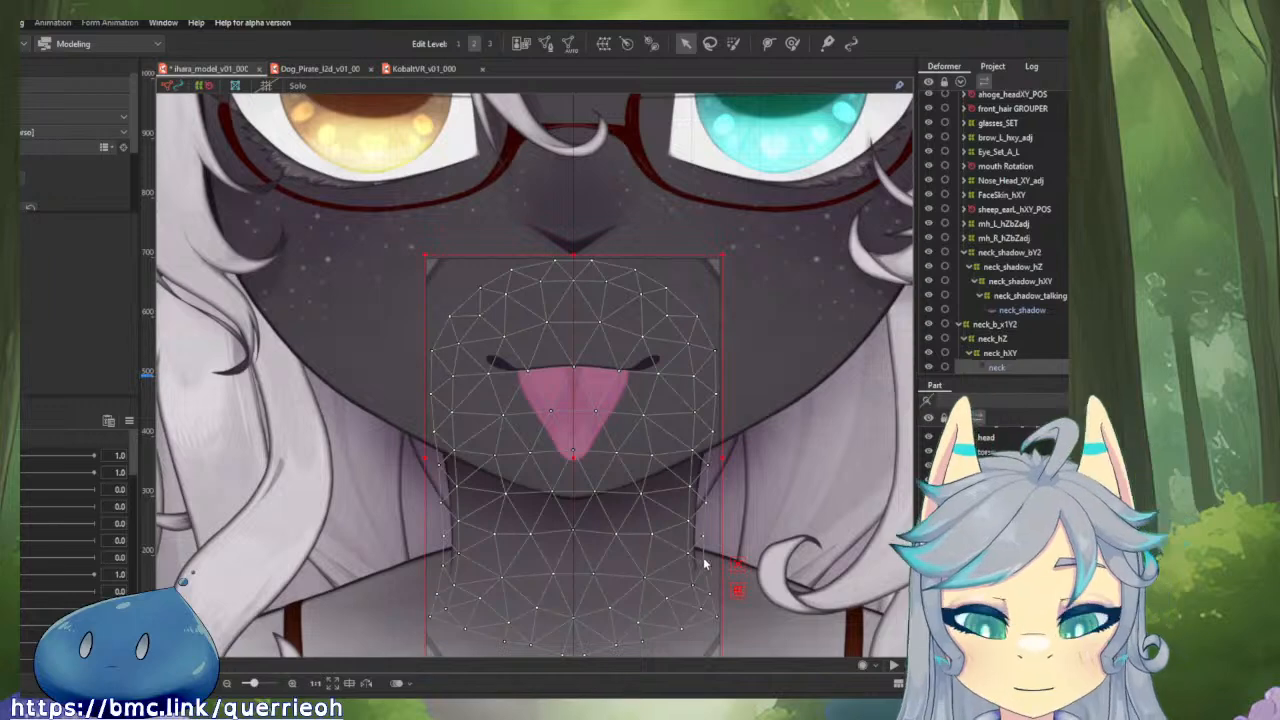
{"action": "left_click", "coordinate": [1008, 309]}
{"action": "scroll", "coordinate": [50, 186], "scroll_direction": "down", "scroll_amount": 5}
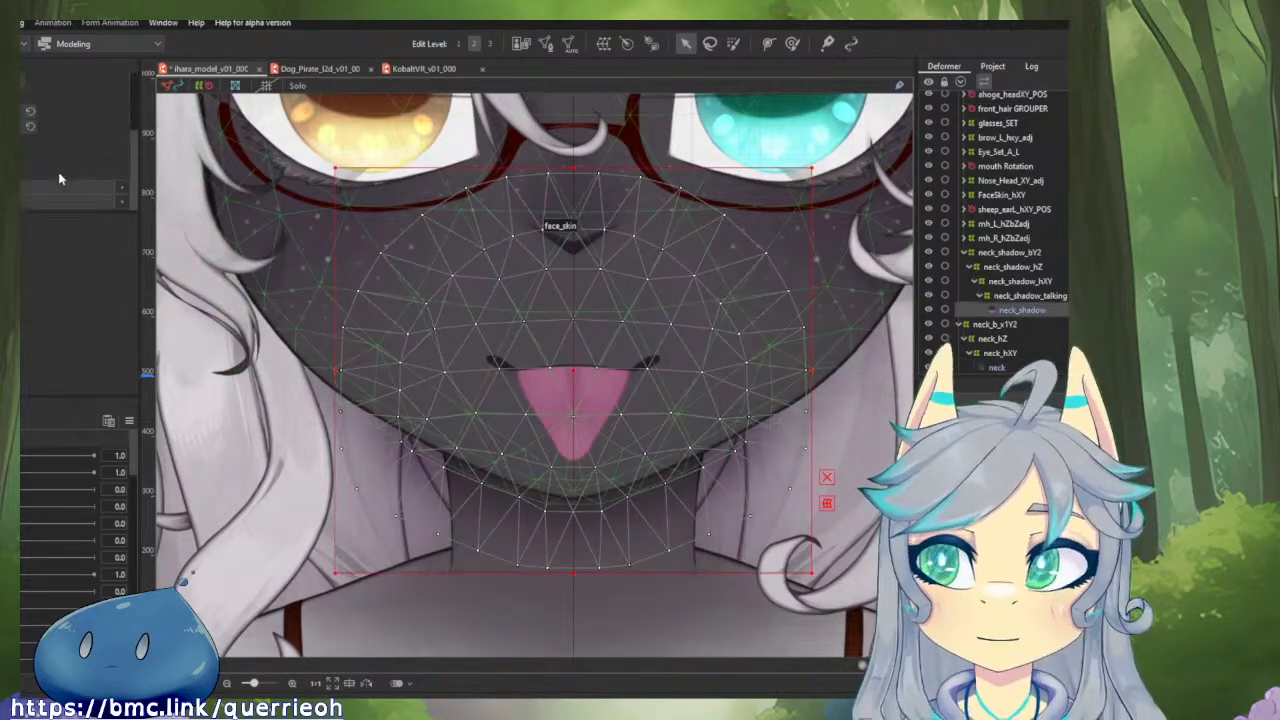
{"action": "scroll", "coordinate": [86, 150], "scroll_direction": "up", "scroll_amount": 3}
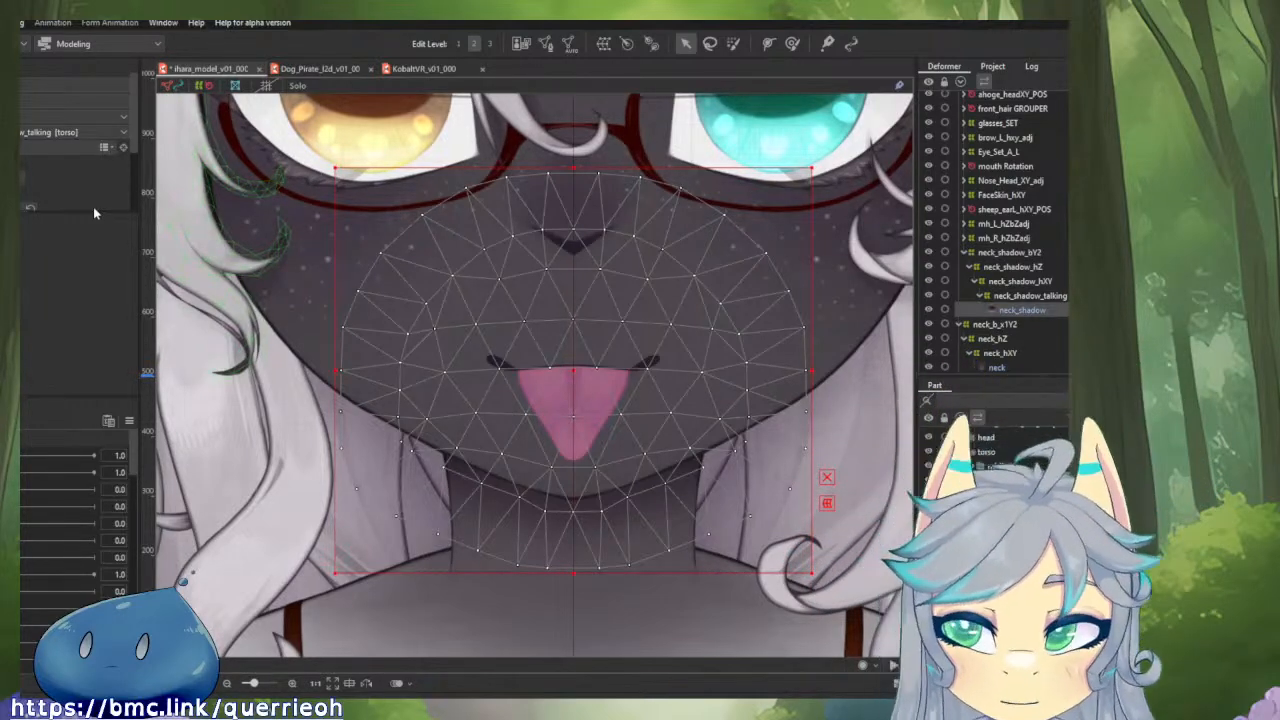
{"action": "scroll", "coordinate": [556, 436], "scroll_direction": "down", "scroll_amount": 3}
{"action": "scroll", "coordinate": [556, 436], "scroll_direction": "up", "scroll_amount": 5}
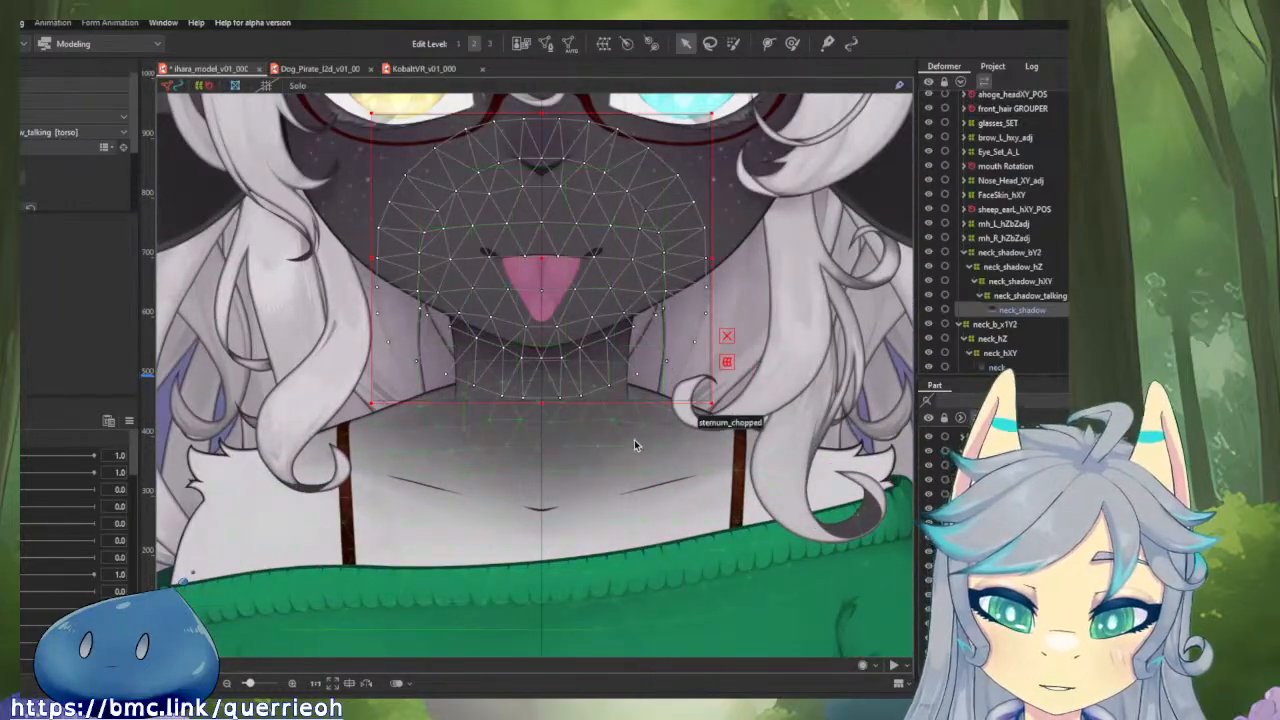
Open the sternum_chopped mesh for editing and delete all vertices on its right half.
{"action": "left_click", "coordinate": [634, 439]}
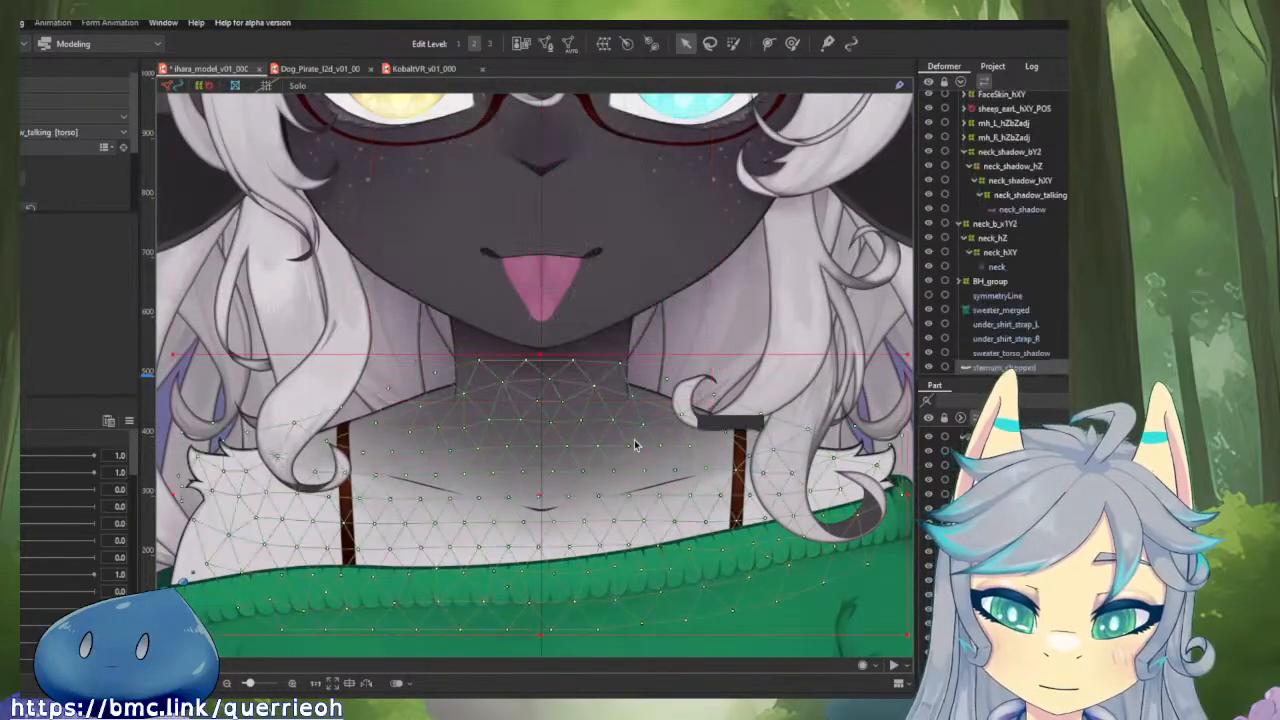
{"action": "left_click", "coordinate": [546, 43]}
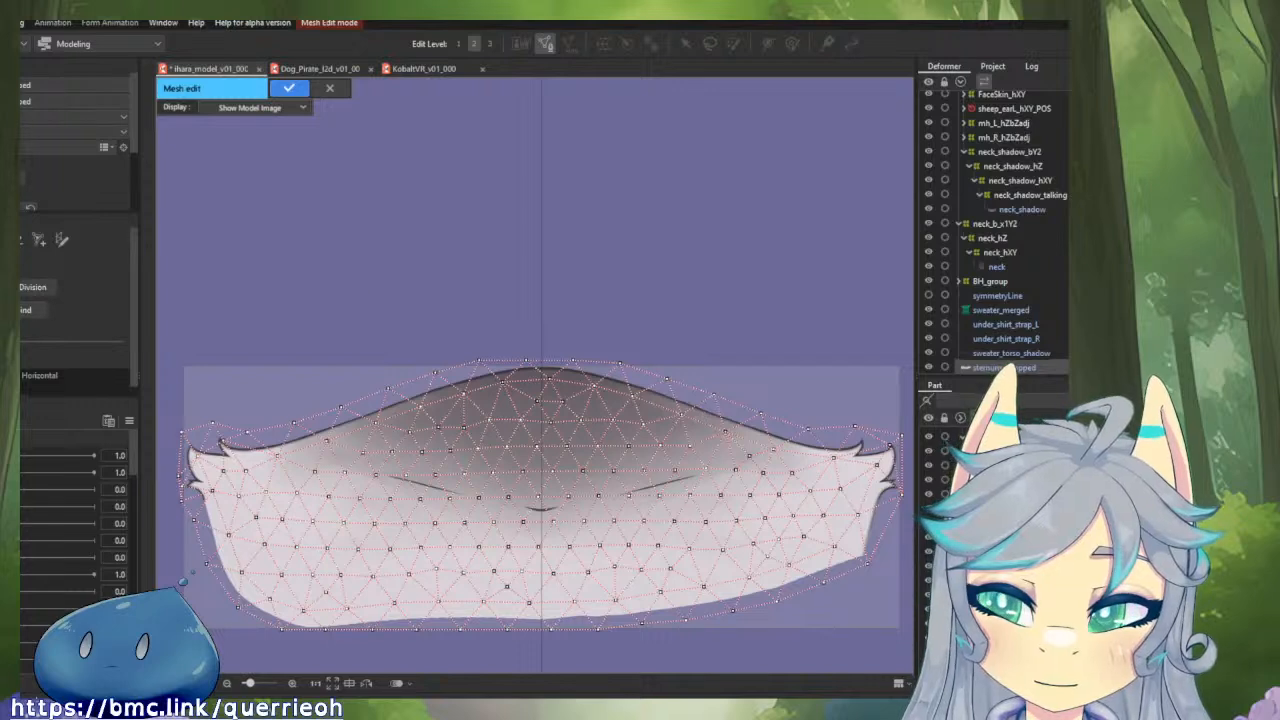
{"action": "left_click", "coordinate": [27, 247]}
{"action": "left_click_drag", "start_coordinate": [716, 405], "coordinate": [611, 324]}
{"action": "mouse_move", "coordinate": [535, 261]}
{"action": "left_mouse_down"}
{"action": "mouse_move", "coordinate": [503, 415]}
{"action": "mouse_move", "coordinate": [525, 503]}
{"action": "mouse_move", "coordinate": [579, 487]}
{"action": "mouse_move", "coordinate": [686, 338]}
{"action": "mouse_move", "coordinate": [712, 515]}
{"action": "mouse_move", "coordinate": [773, 515]}
{"action": "mouse_move", "coordinate": [773, 419]}
{"action": "mouse_move", "coordinate": [557, 494]}
{"action": "left_mouse_up"}
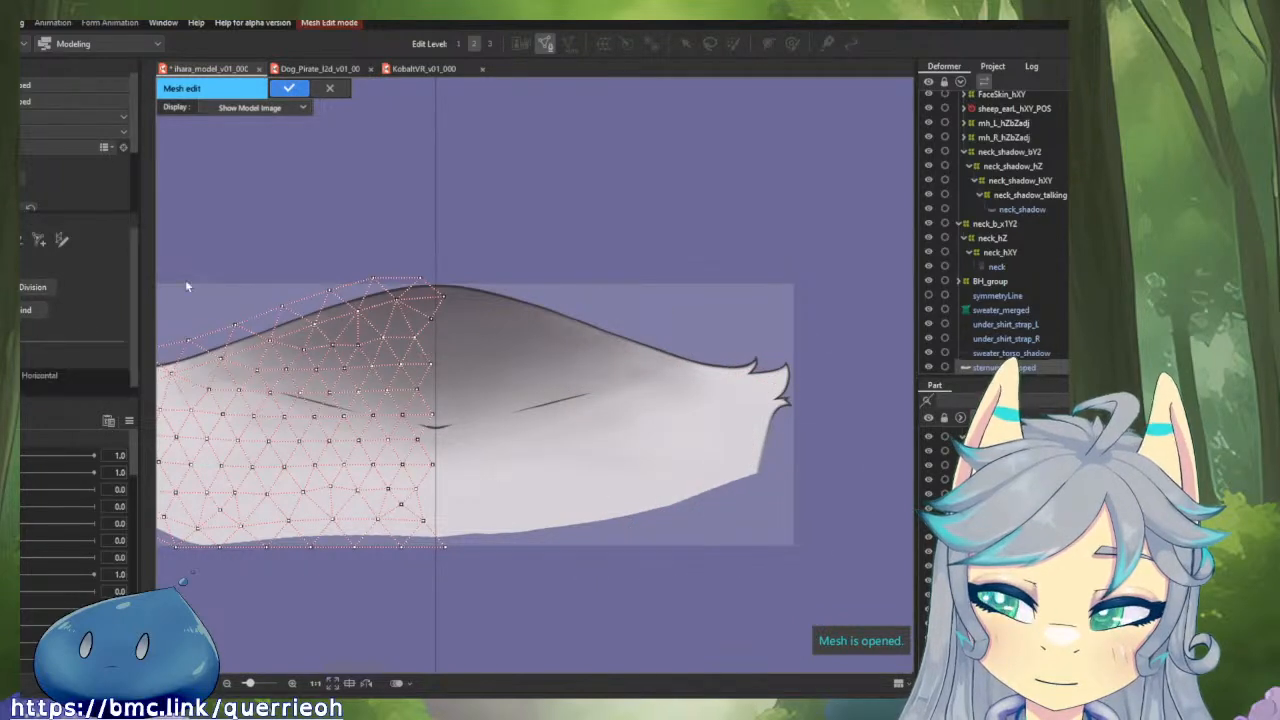
Move the upper and middle inner-edge vertices of the remaining left half onto the centre line.
{"action": "scroll", "coordinate": [509, 329], "scroll_direction": "up", "scroll_amount": 5}
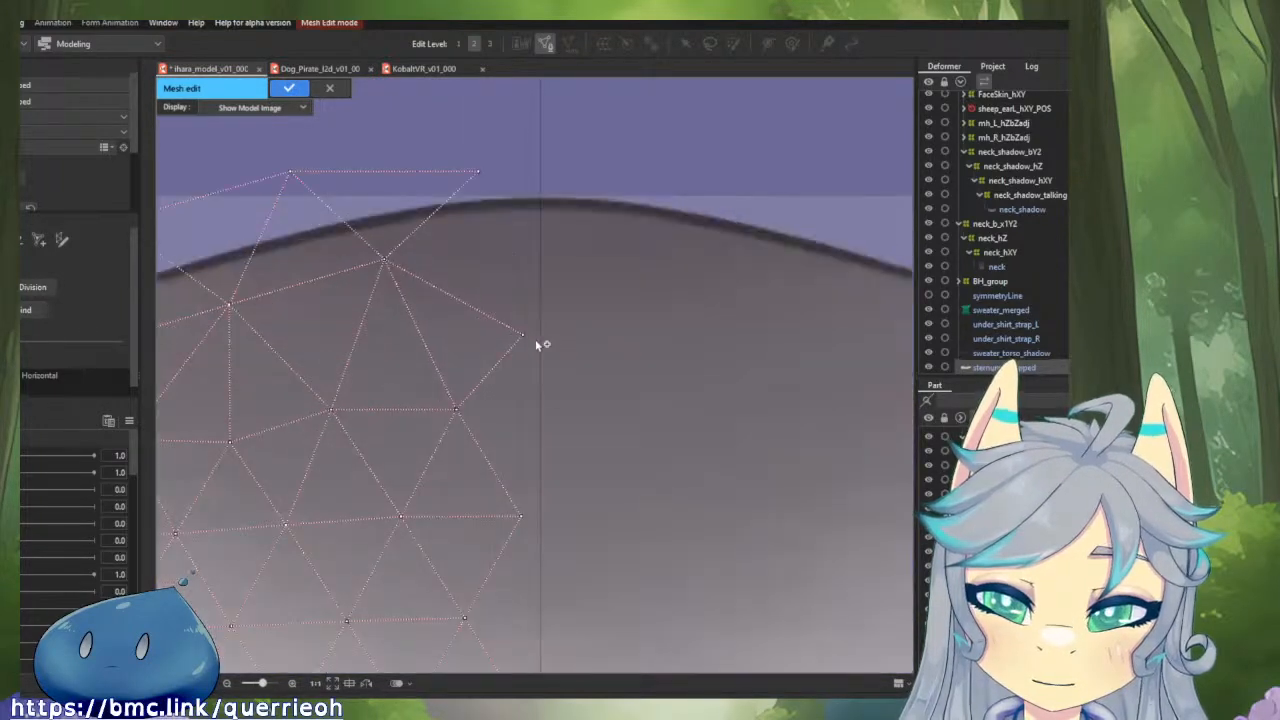
{"action": "left_click_drag", "start_coordinate": [530, 340], "coordinate": [544, 325]}
{"action": "scroll", "coordinate": [545, 329], "scroll_direction": "down", "scroll_amount": 3}
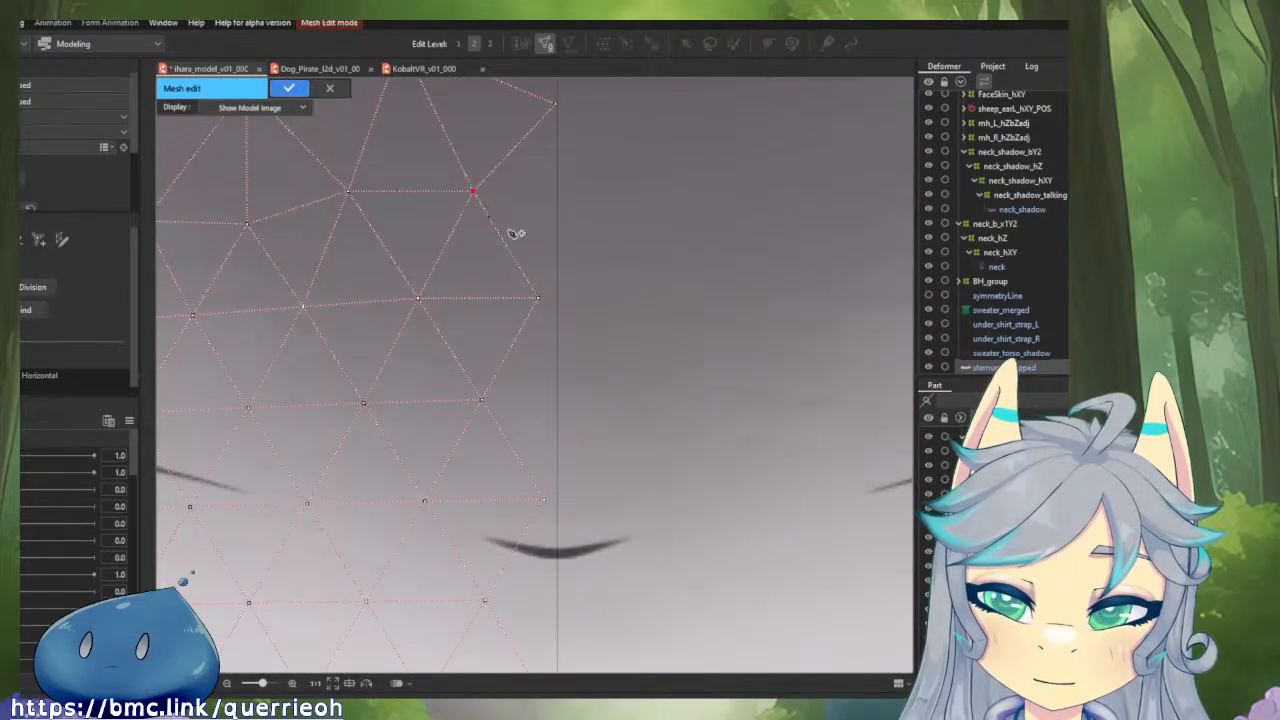
{"action": "left_click_drag", "start_coordinate": [540, 299], "coordinate": [558, 299]}
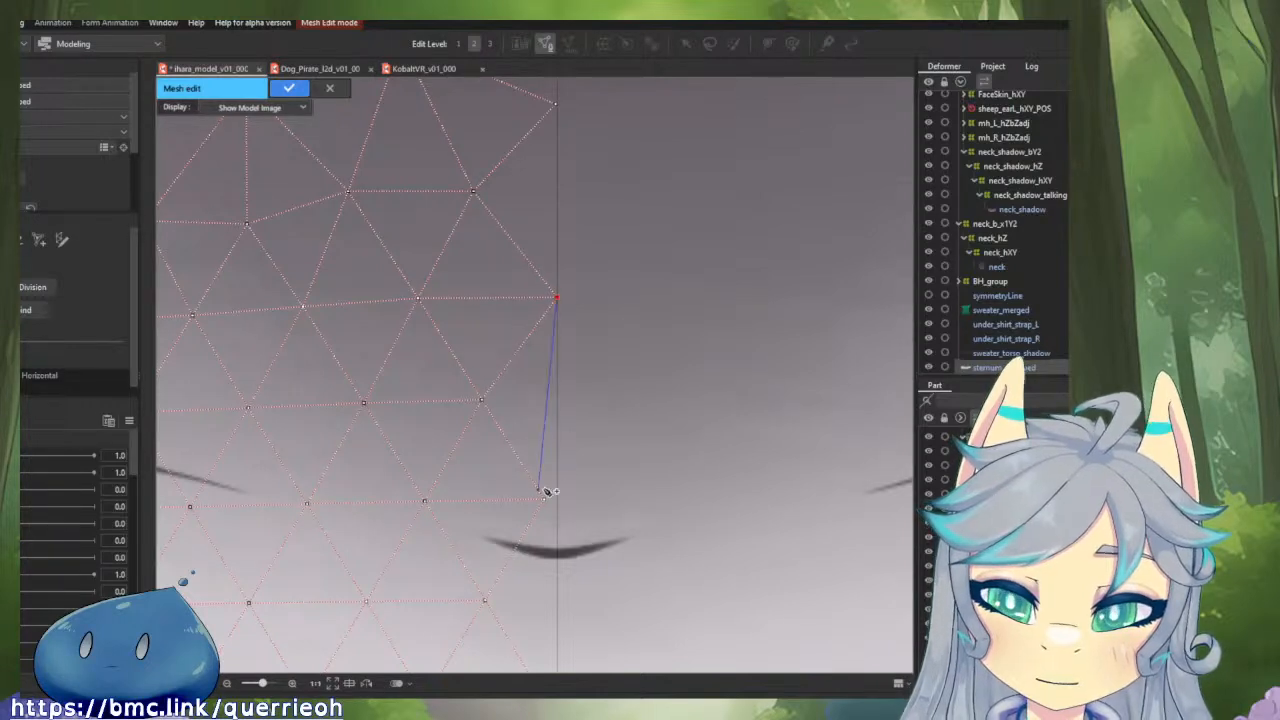
{"action": "left_click_drag", "start_coordinate": [544, 500], "coordinate": [560, 508]}
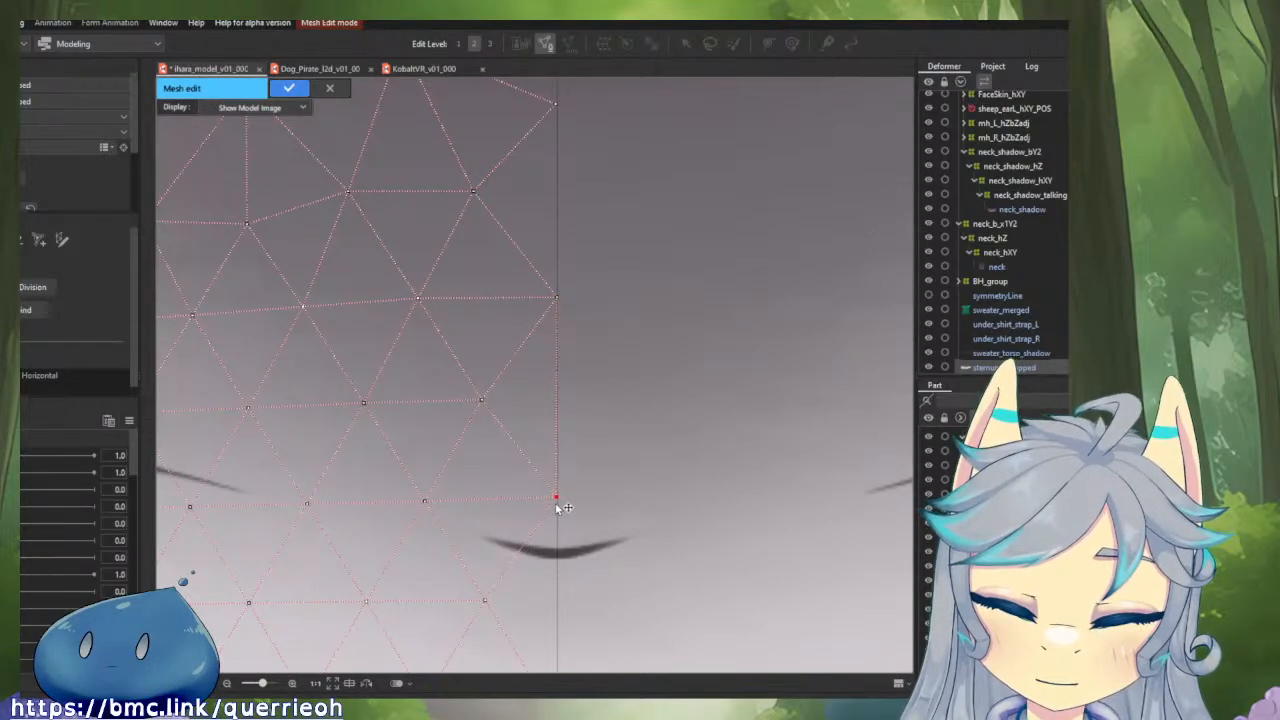
{"action": "left_click_drag", "start_coordinate": [584, 604], "coordinate": [566, 320]}
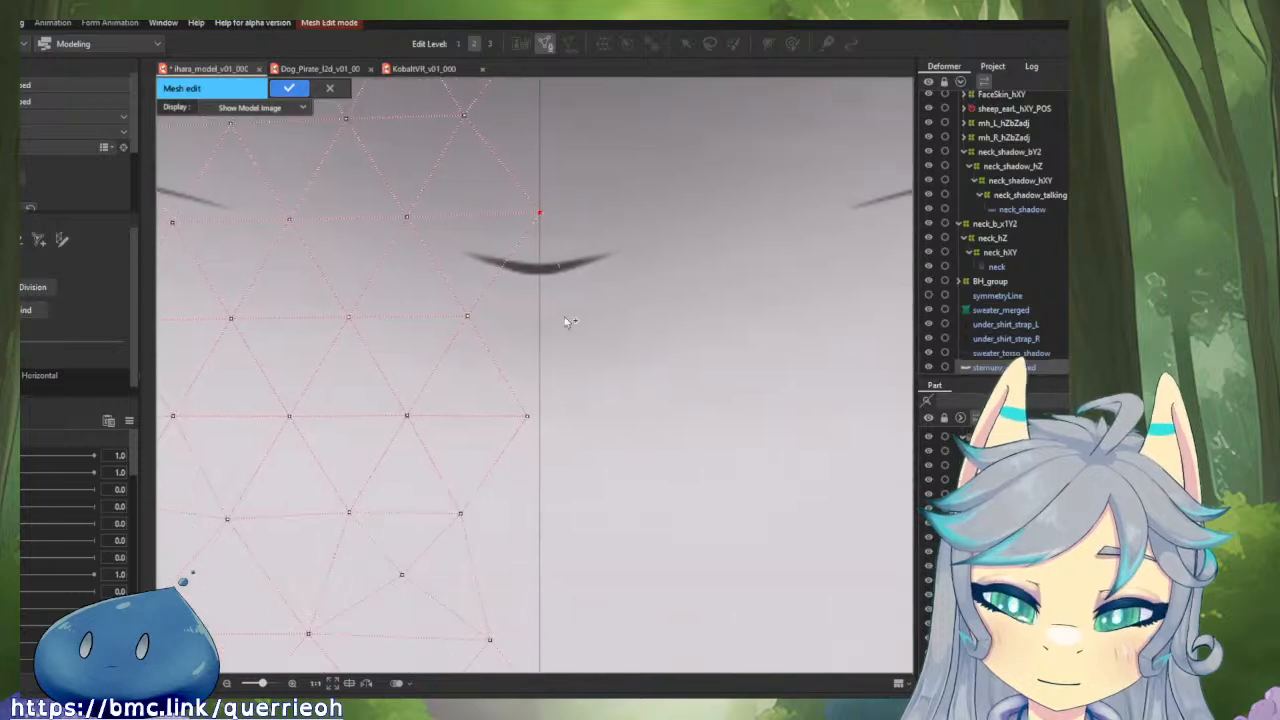
{"action": "left_click", "coordinate": [530, 416]}
{"action": "left_click_drag", "start_coordinate": [530, 417], "coordinate": [538, 417]}
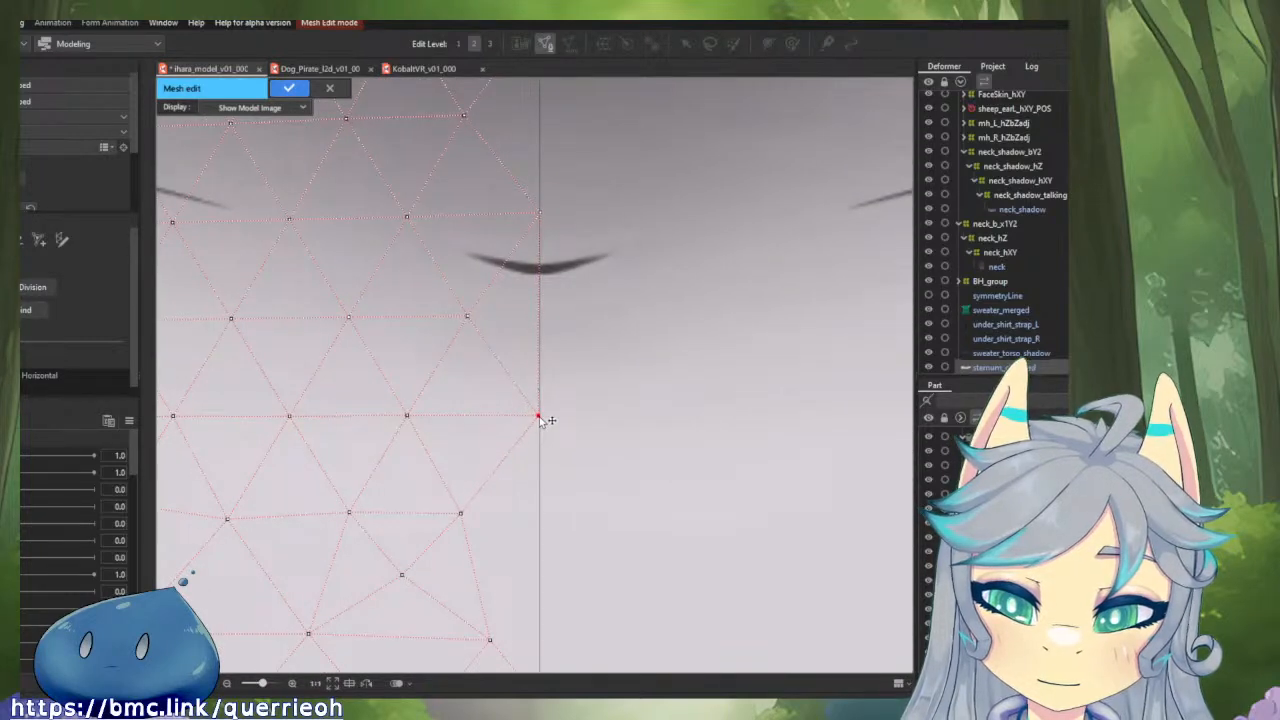
Pull the lowest inner vertex onto the centre line, adjust its neighbour above and delete the bottom vertex beyond the line.
{"action": "scroll", "coordinate": [655, 432], "scroll_direction": "down", "scroll_amount": 1}
{"action": "left_click_drag", "start_coordinate": [655, 433], "coordinate": [660, 163]}
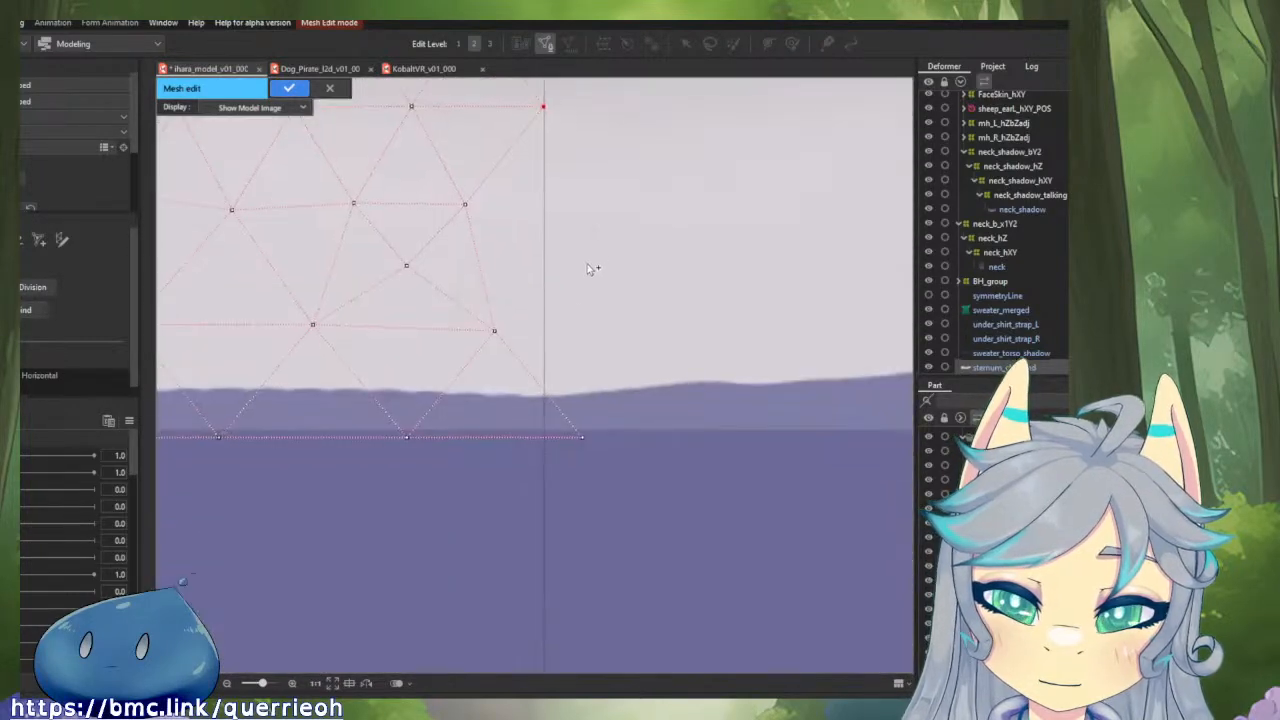
{"action": "left_click", "coordinate": [497, 332]}
{"action": "left_click_drag", "start_coordinate": [498, 333], "coordinate": [548, 337]}
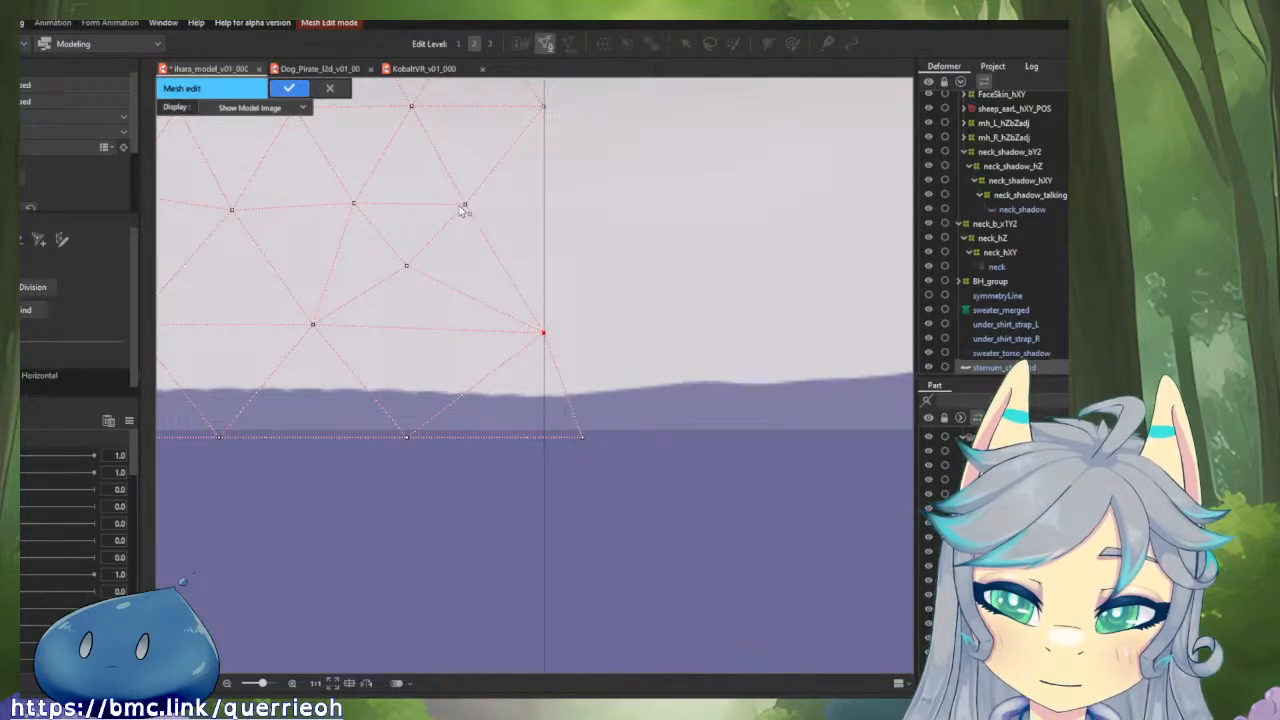
{"action": "left_click_drag", "start_coordinate": [465, 205], "coordinate": [468, 198]}
{"action": "left_click", "coordinate": [583, 438], "text": "alt"}
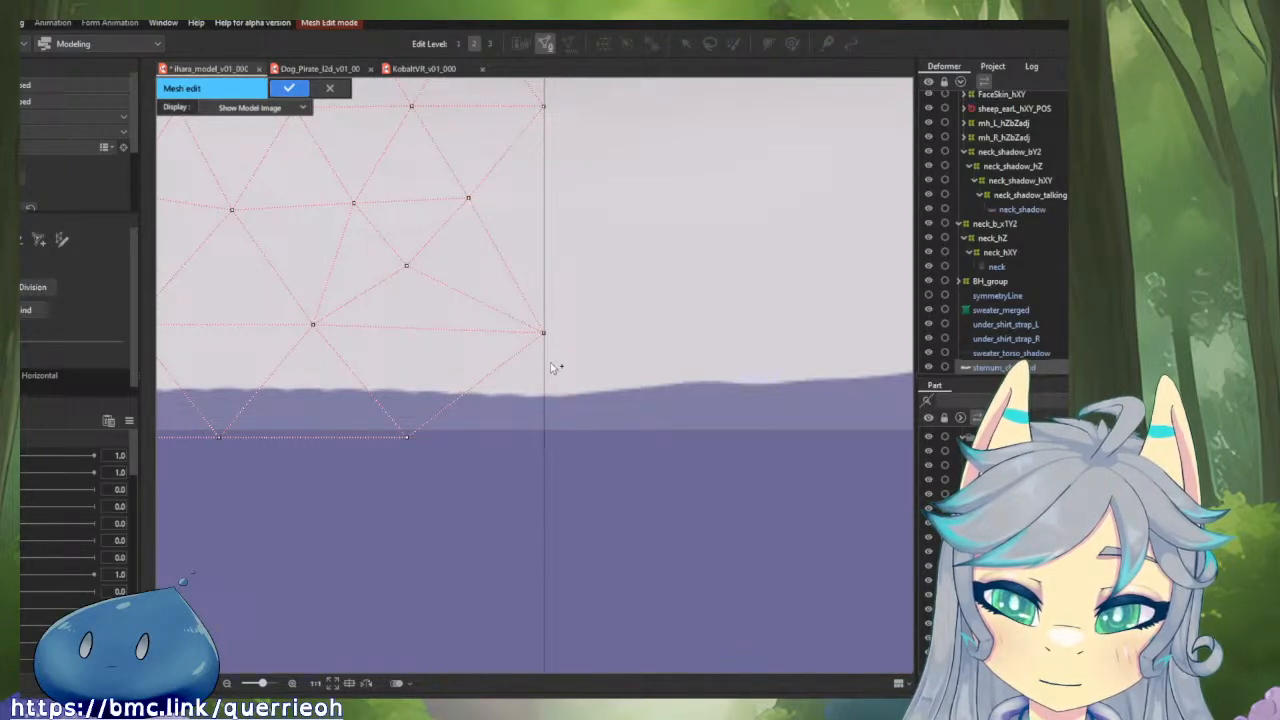
Fine-align the two lowest inner-edge vertices exactly with the centre line.
{"action": "scroll", "coordinate": [560, 366], "scroll_direction": "up", "scroll_amount": 5}
{"action": "left_click_drag", "start_coordinate": [648, 455], "coordinate": [654, 448]}
{"action": "scroll", "coordinate": [660, 318], "scroll_direction": "down", "scroll_amount": 1}
{"action": "scroll", "coordinate": [656, 220], "scroll_direction": "down", "scroll_amount": 2}
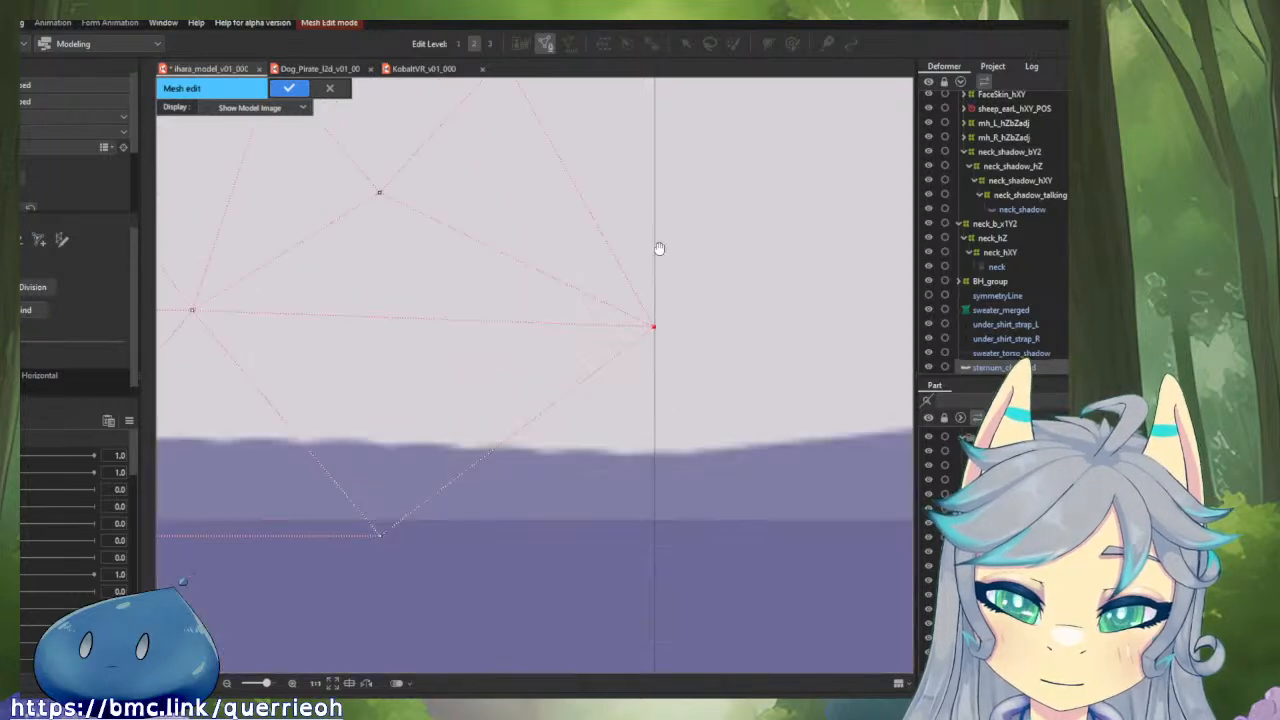
{"action": "left_click_drag", "start_coordinate": [656, 244], "coordinate": [655, 562]}
{"action": "scroll", "coordinate": [622, 186], "scroll_direction": "up", "scroll_amount": 4}
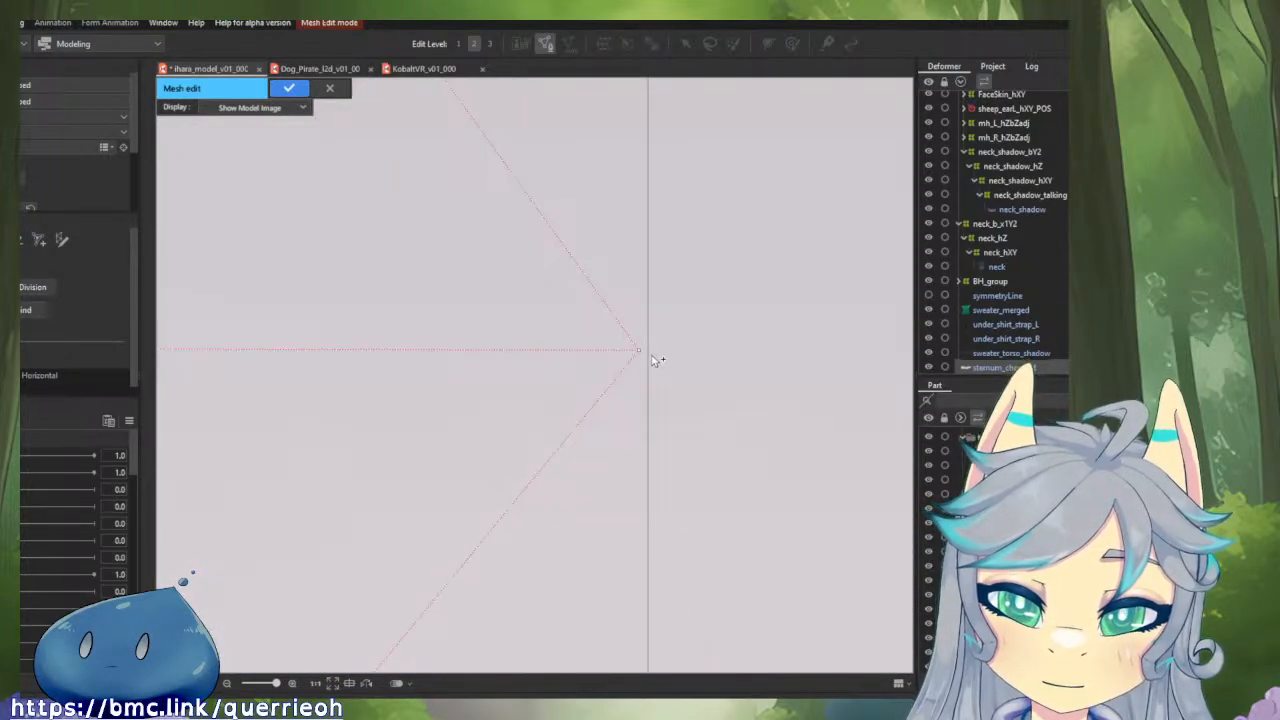
{"action": "left_click_drag", "start_coordinate": [641, 350], "coordinate": [650, 350]}
{"action": "left_click_drag", "start_coordinate": [664, 241], "coordinate": [664, 430]}
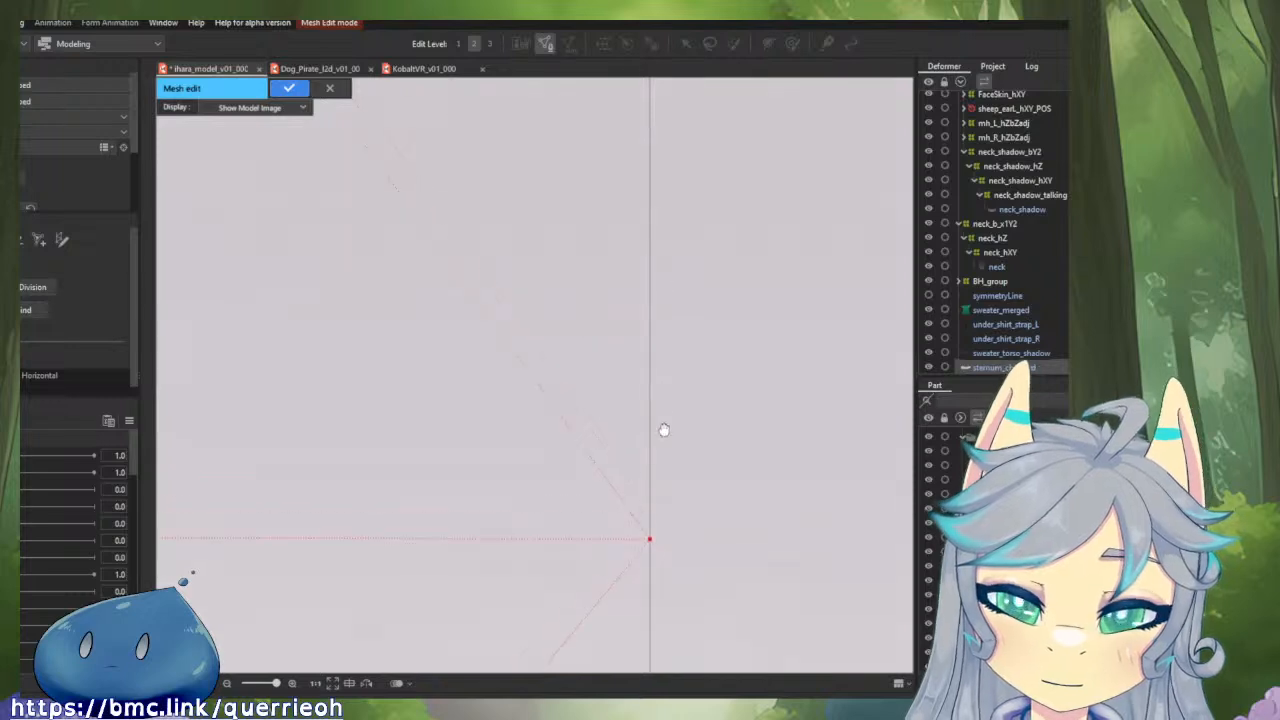
Align the vertex just above the small collarbone mark exactly with the centre line, undoing an accidental edge.
{"action": "scroll", "coordinate": [672, 370], "scroll_direction": "down", "scroll_amount": 2}
{"action": "scroll", "coordinate": [642, 328], "scroll_direction": "up", "scroll_amount": 1}
{"action": "left_click_drag", "start_coordinate": [642, 328], "coordinate": [623, 551]}
{"action": "scroll", "coordinate": [650, 500], "scroll_direction": "down", "scroll_amount": 1}
{"action": "scroll", "coordinate": [658, 214], "scroll_direction": "up", "scroll_amount": 1}
{"action": "left_click_drag", "start_coordinate": [658, 216], "coordinate": [656, 429]}
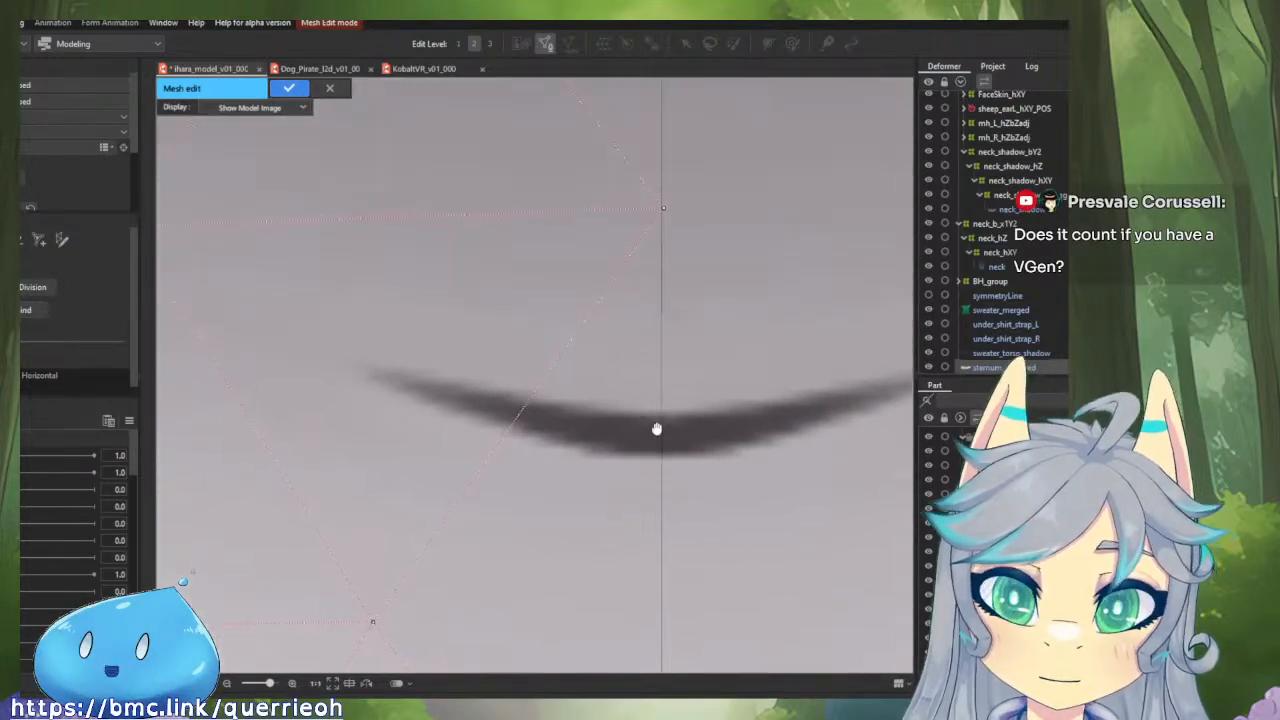
{"action": "scroll", "coordinate": [656, 429], "scroll_direction": "down", "scroll_amount": 1}
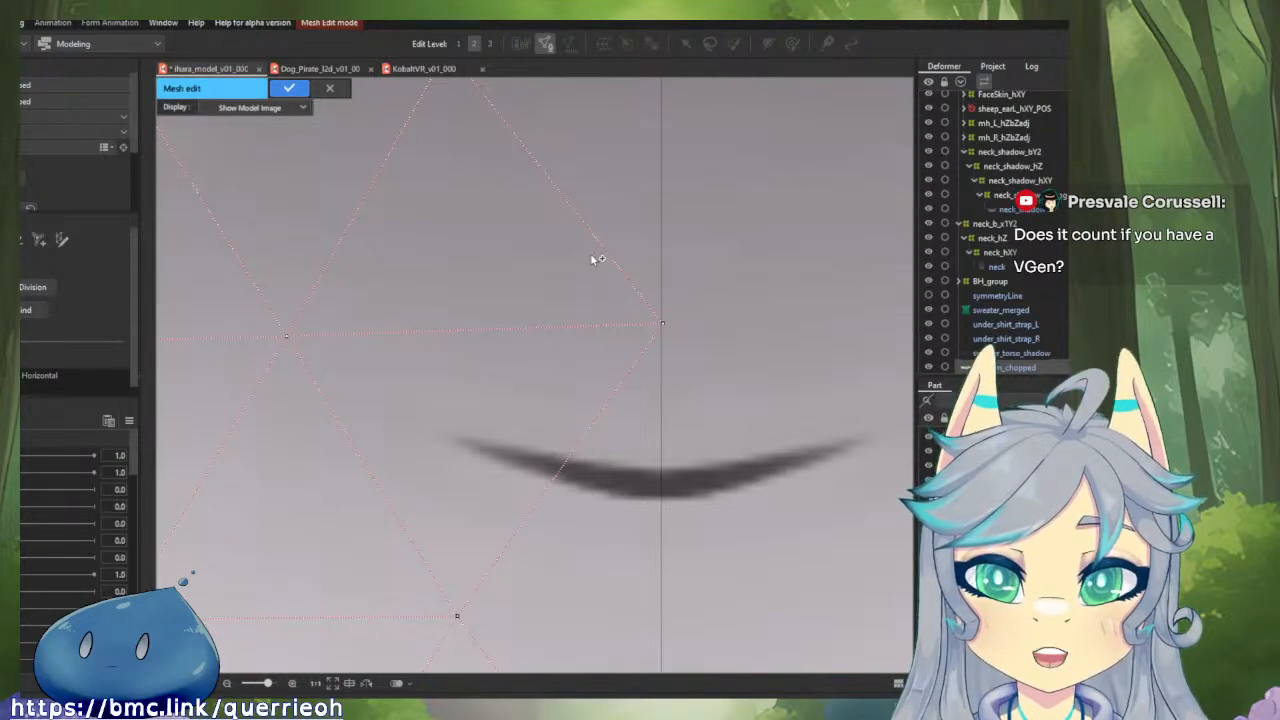
{"action": "left_click_drag", "start_coordinate": [590, 254], "coordinate": [572, 106]}
{"action": "scroll", "coordinate": [596, 290], "scroll_direction": "up", "scroll_amount": 2}
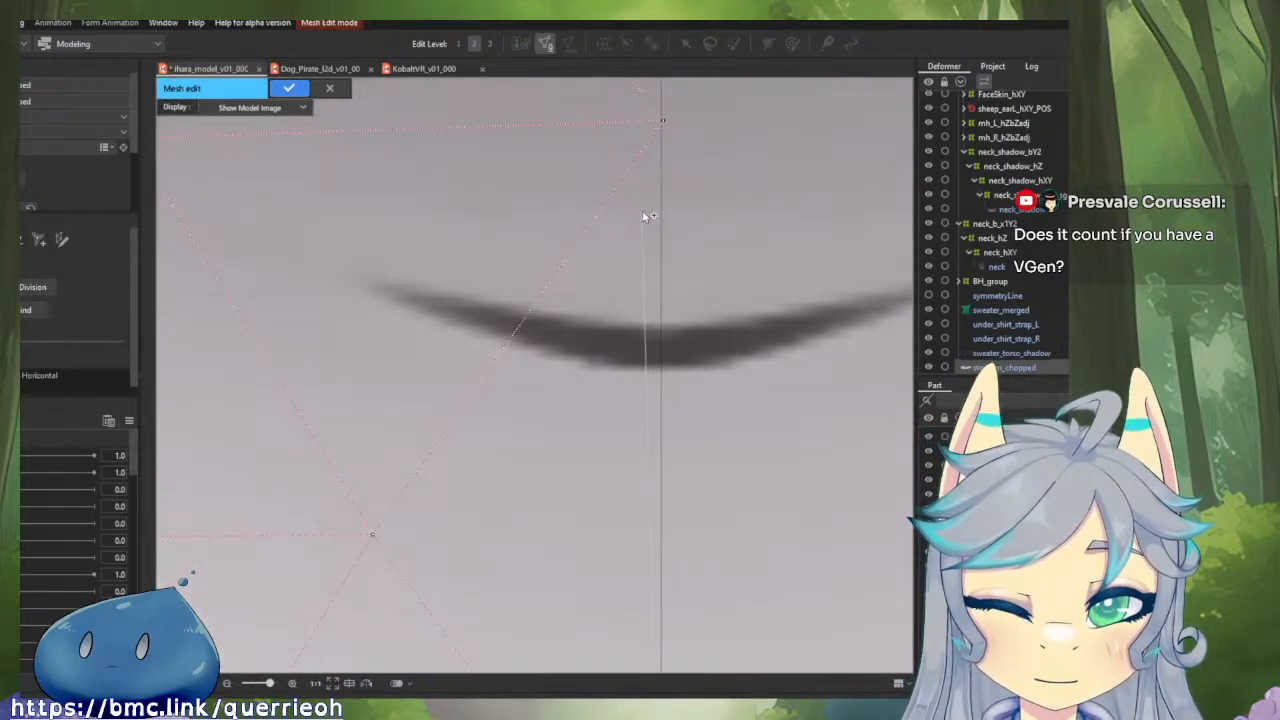
{"action": "left_click", "coordinate": [662, 123]}
{"action": "key", "text": "ctrl+z"}
{"action": "scroll", "coordinate": [667, 125], "scroll_direction": "up", "scroll_amount": 5}
{"action": "left_click_drag", "start_coordinate": [668, 126], "coordinate": [650, 255]}
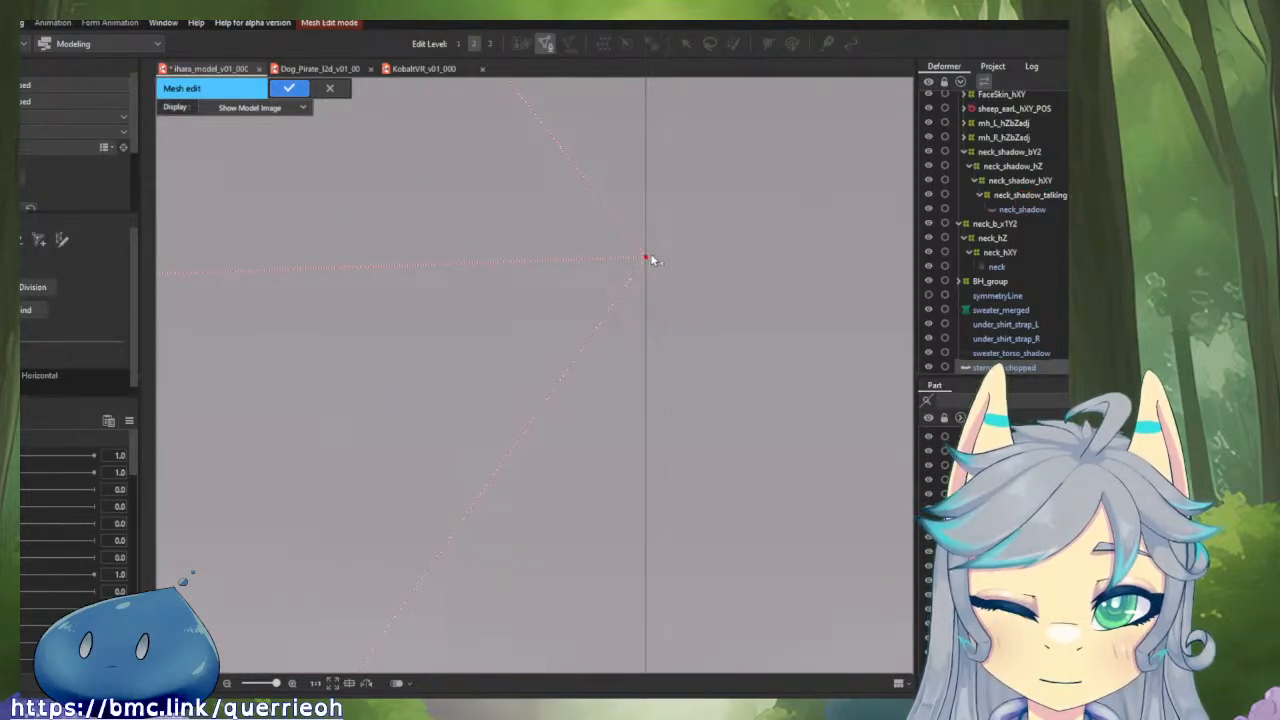
Align the two inner-edge vertices nearest the sternum's upper outline exactly with the centre line.
{"action": "left_click_drag", "start_coordinate": [672, 188], "coordinate": [668, 364]}
{"action": "scroll", "coordinate": [668, 364], "scroll_direction": "down", "scroll_amount": 5}
{"action": "scroll", "coordinate": [661, 229], "scroll_direction": "down", "scroll_amount": 5}
{"action": "left_click_drag", "start_coordinate": [660, 204], "coordinate": [662, 396]}
{"action": "scroll", "coordinate": [660, 241], "scroll_direction": "up", "scroll_amount": 10}
{"action": "left_click_drag", "start_coordinate": [667, 272], "coordinate": [605, 576]}
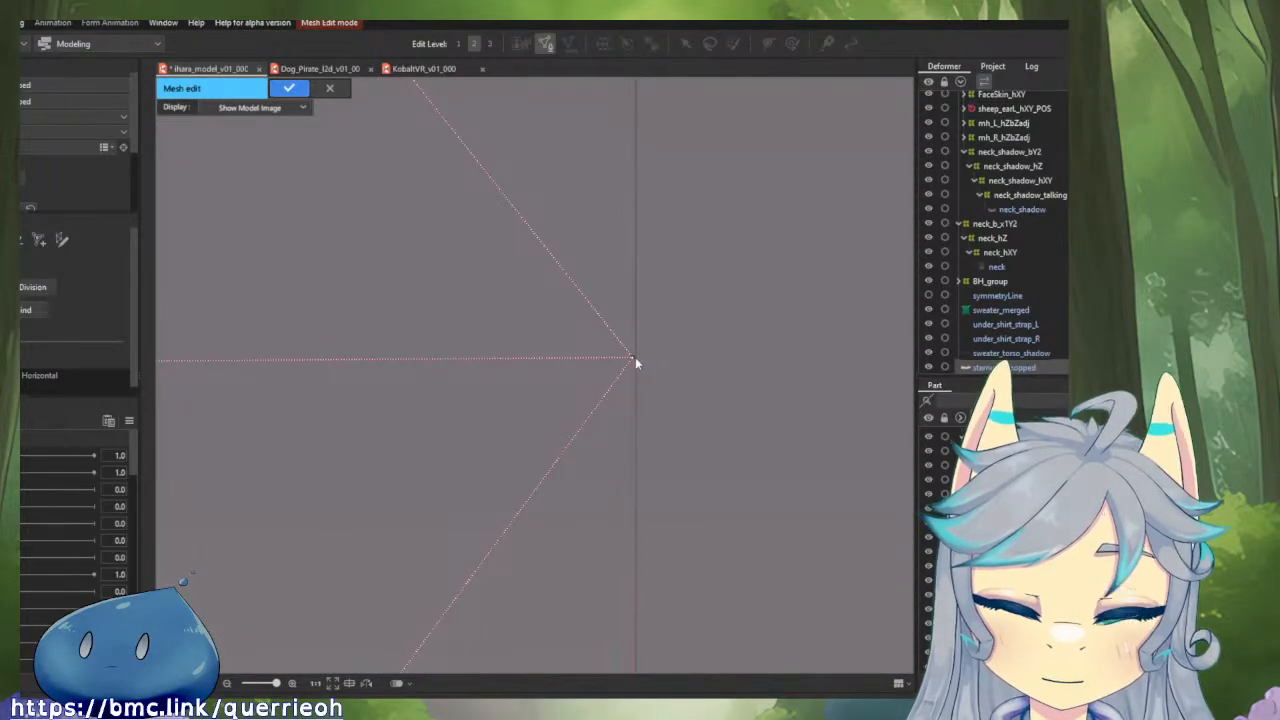
{"action": "left_click_drag", "start_coordinate": [635, 358], "coordinate": [638, 358]}
{"action": "left_click_drag", "start_coordinate": [634, 169], "coordinate": [638, 190]}
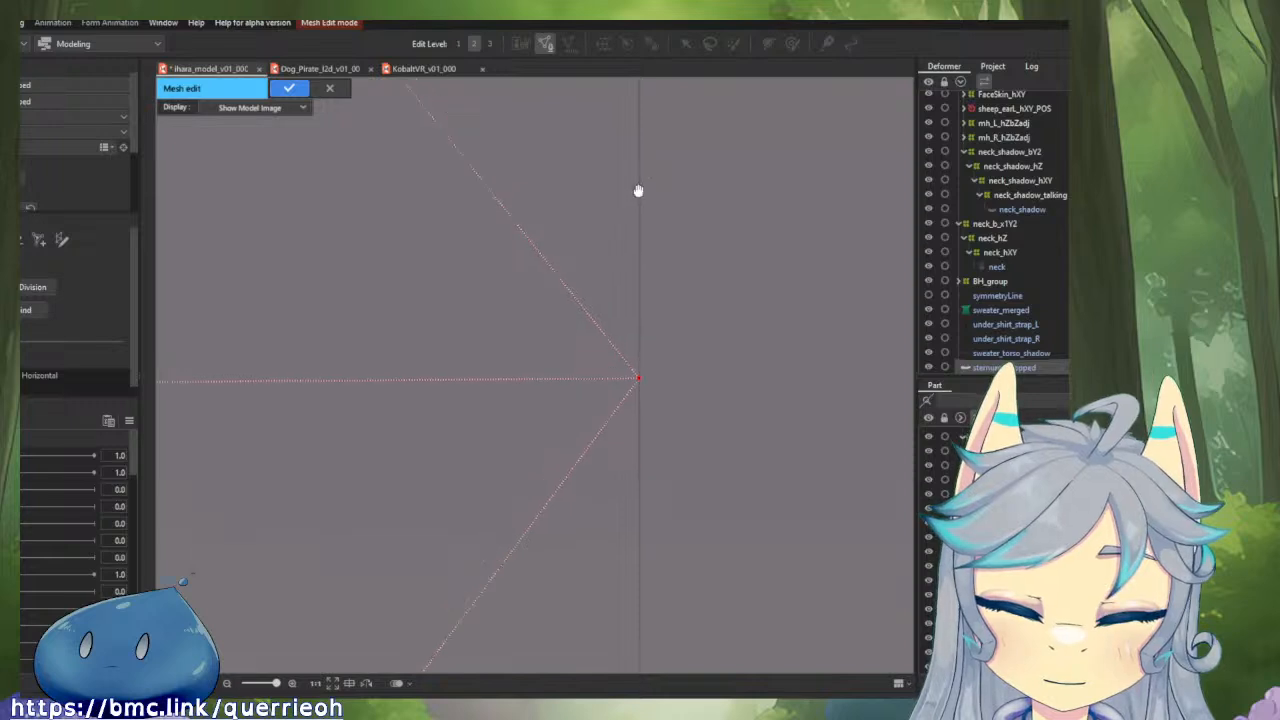
{"action": "scroll", "coordinate": [646, 457], "scroll_direction": "down", "scroll_amount": 5}
{"action": "scroll", "coordinate": [597, 500], "scroll_direction": "up", "scroll_amount": 4}
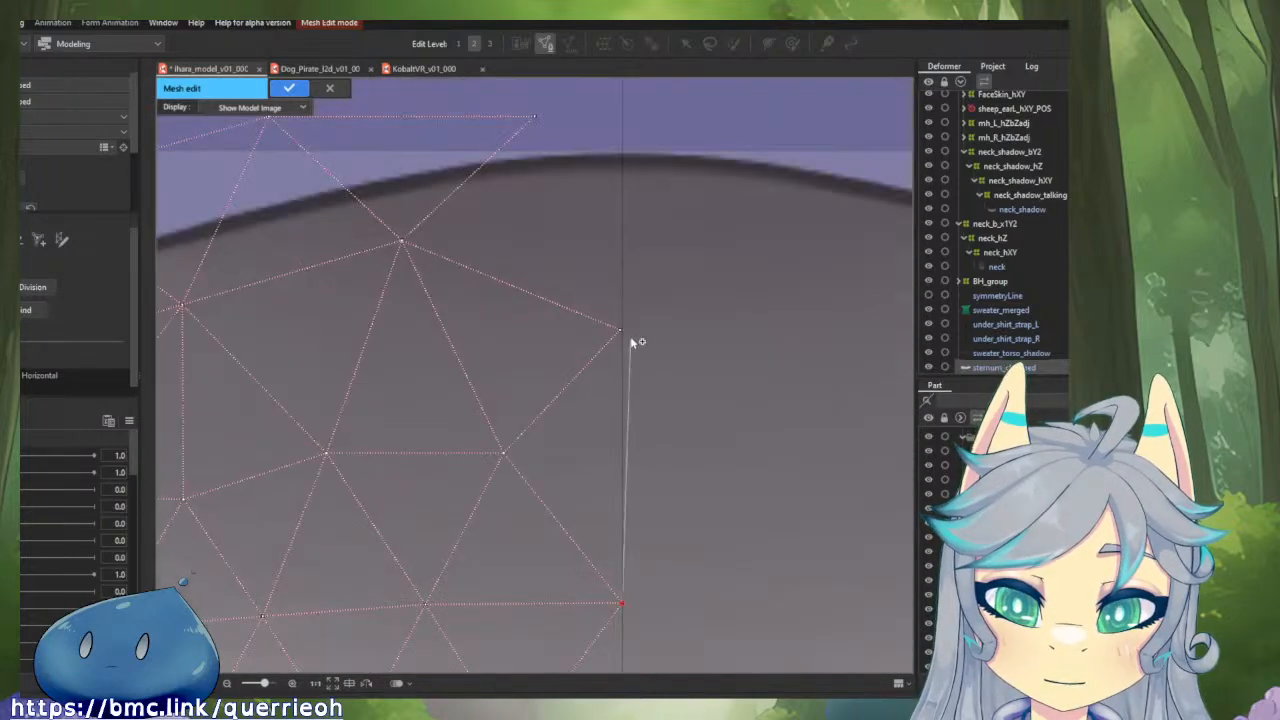
{"action": "scroll", "coordinate": [632, 342], "scroll_direction": "up", "scroll_amount": 3}
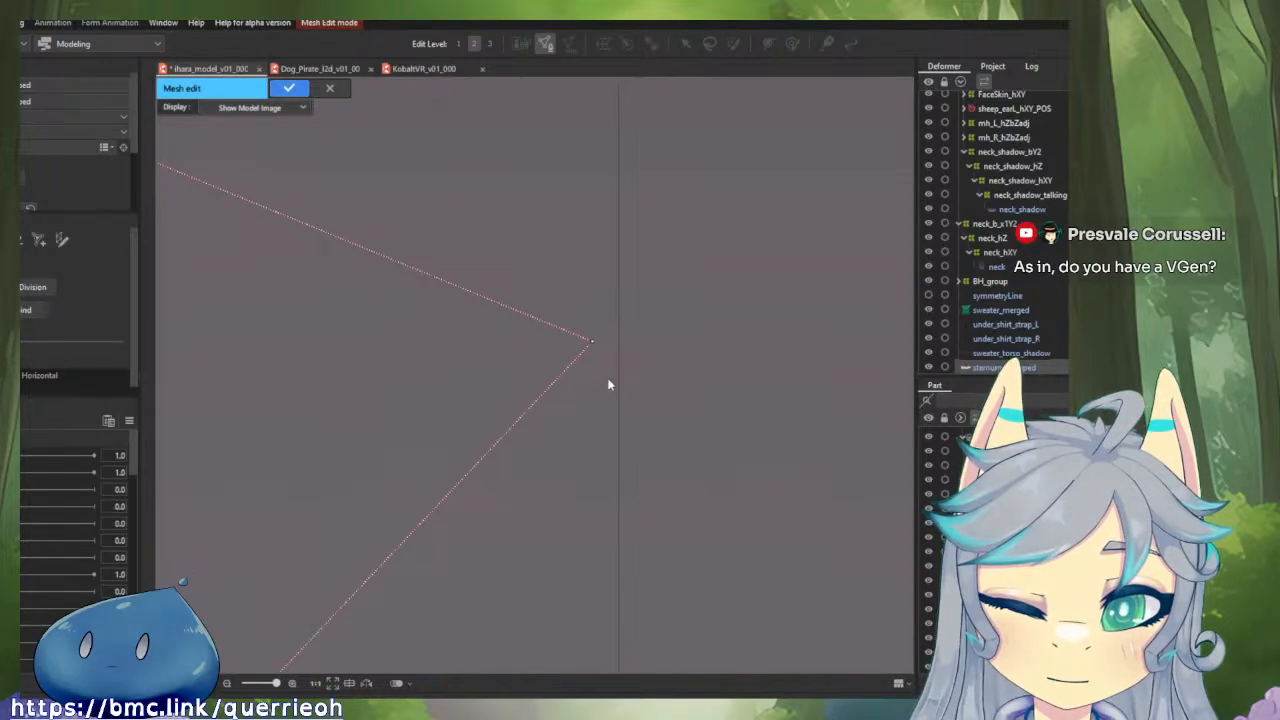
{"action": "left_click_drag", "start_coordinate": [596, 352], "coordinate": [610, 500]}
{"action": "scroll", "coordinate": [608, 500], "scroll_direction": "down", "scroll_amount": 6}
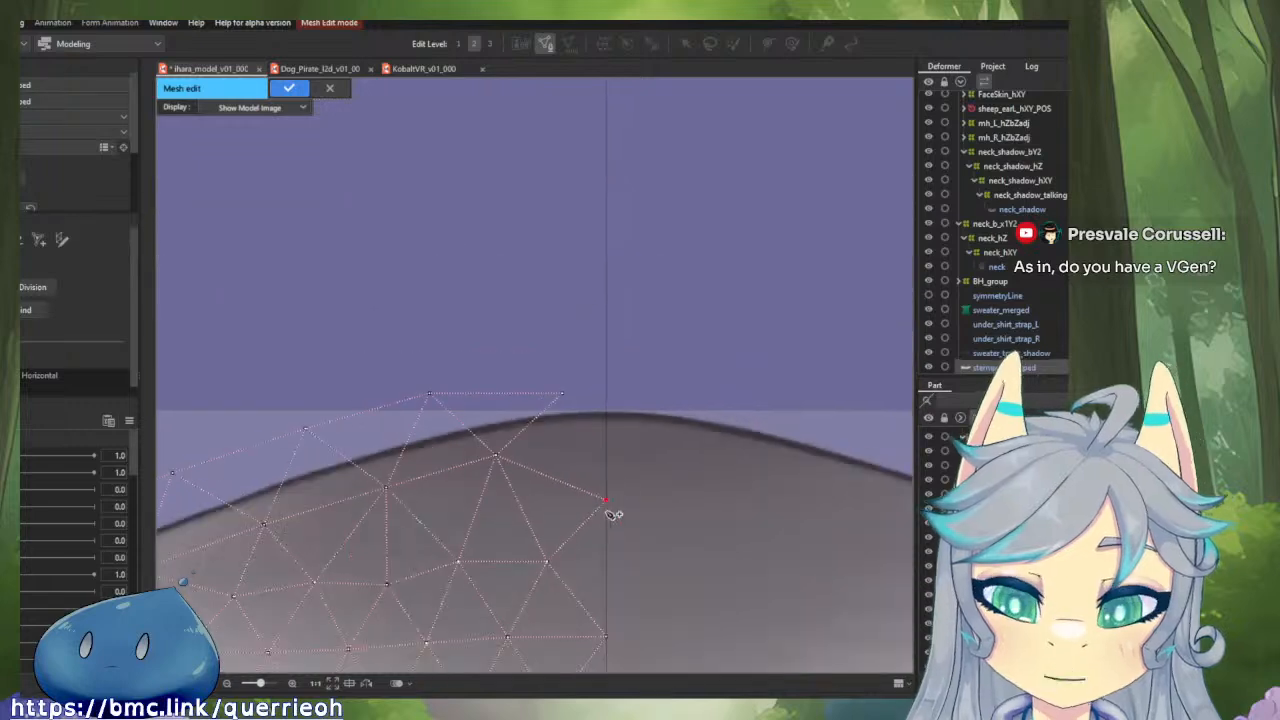
Shift the interior vertex nearest the top of the sternum slightly towards the centre line.
{"action": "scroll", "coordinate": [614, 443], "scroll_direction": "up", "scroll_amount": 2}
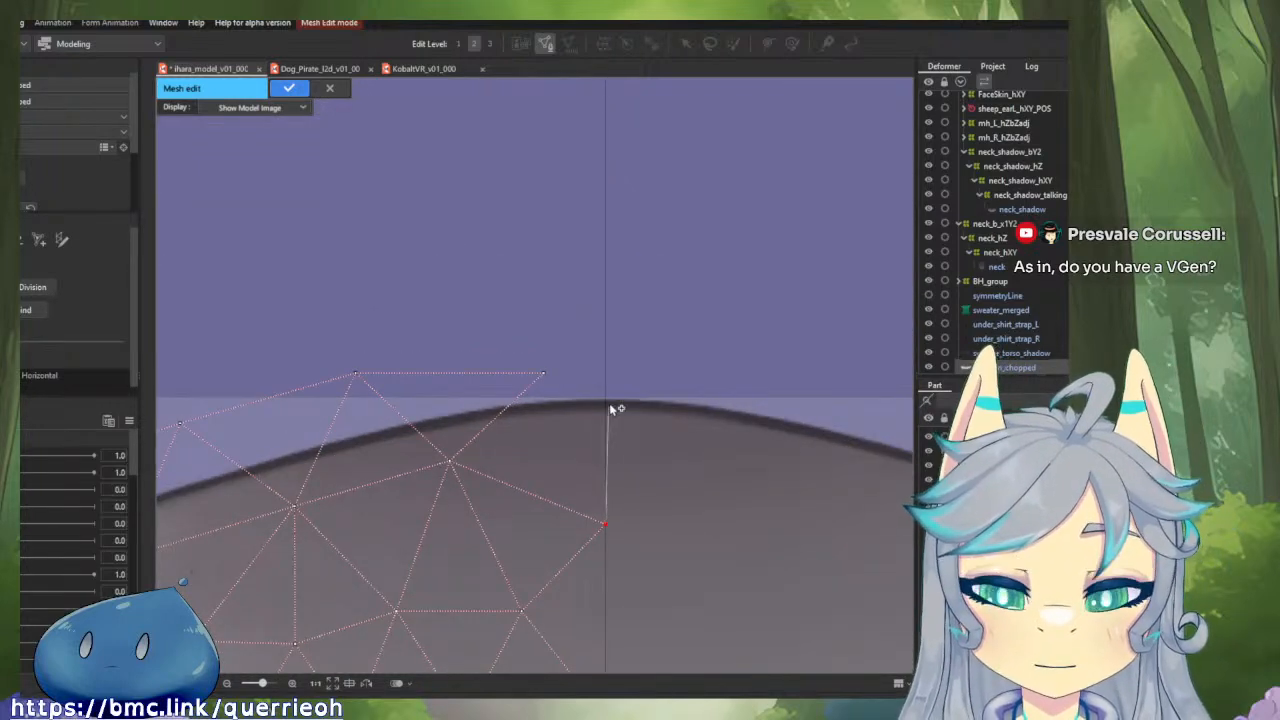
{"action": "left_click_drag", "start_coordinate": [610, 408], "coordinate": [640, 286]}
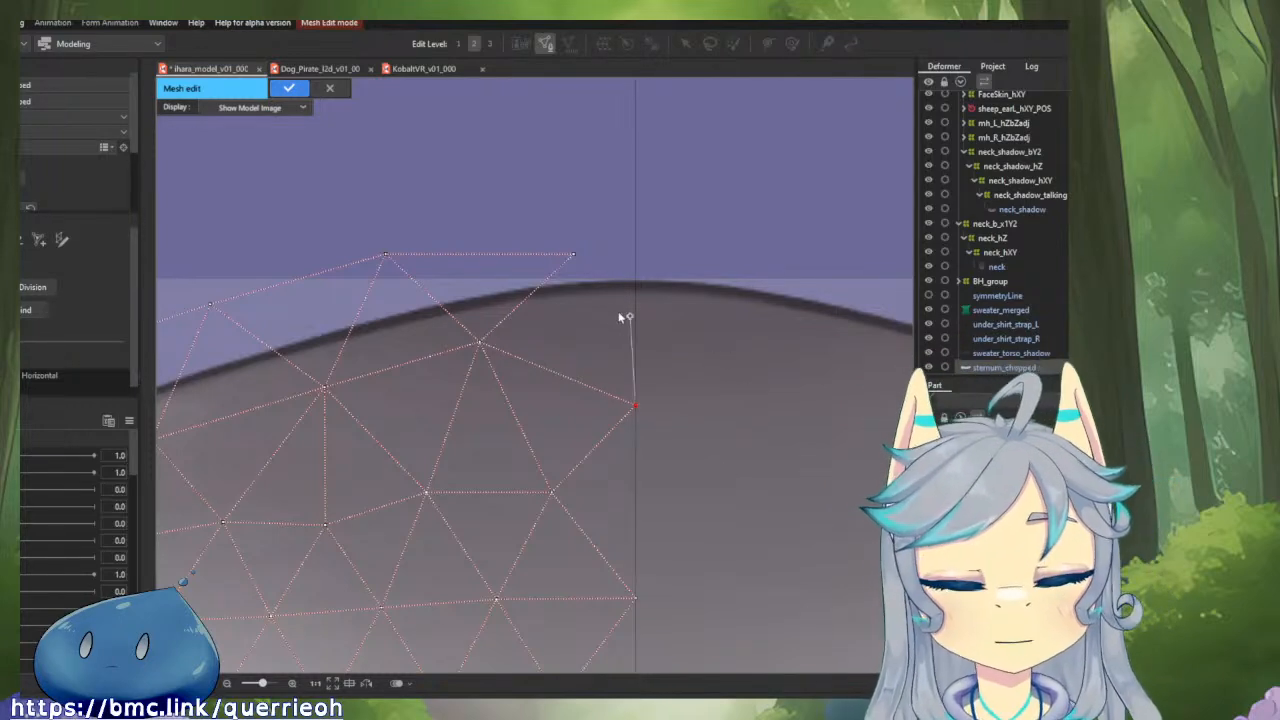
{"action": "left_click_drag", "start_coordinate": [479, 343], "coordinate": [489, 342]}
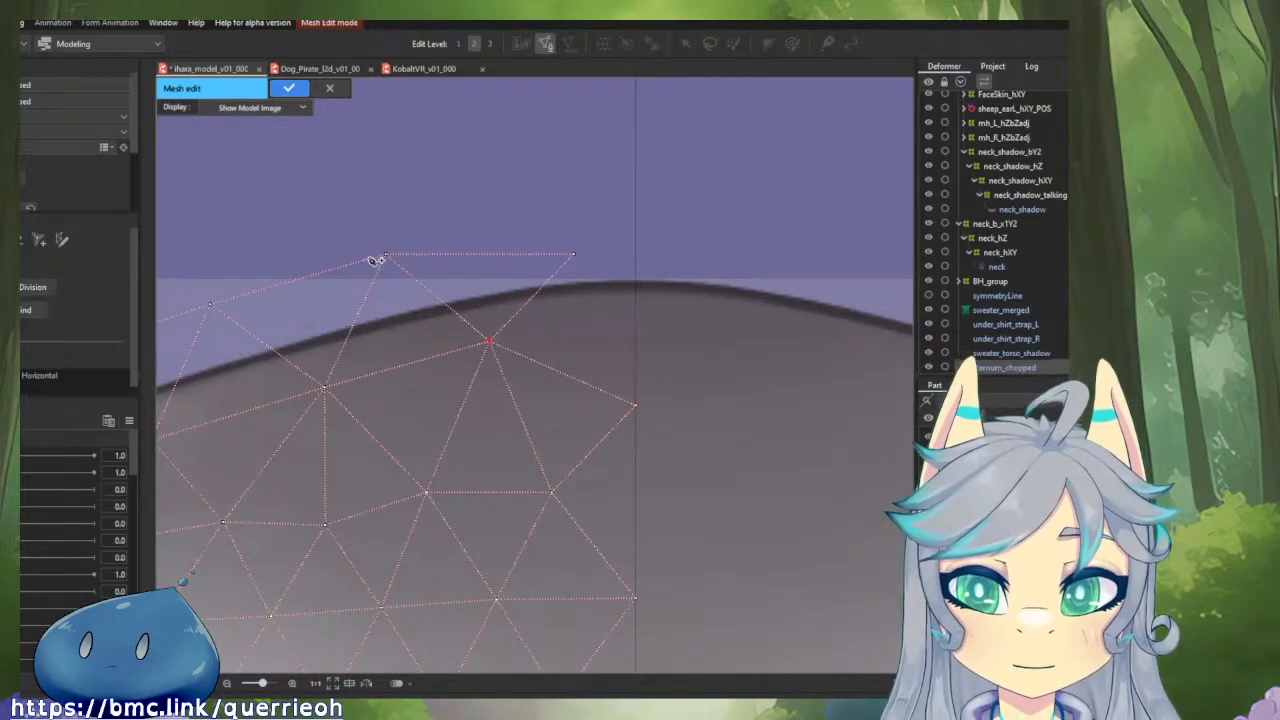
Move the outer vertices along the sternum's upper outline closer to the line art, from beside the centre line out to the fur tufts.
{"action": "left_click_drag", "start_coordinate": [379, 258], "coordinate": [648, 291]}
{"action": "left_click_drag", "start_coordinate": [469, 274], "coordinate": [474, 315]}
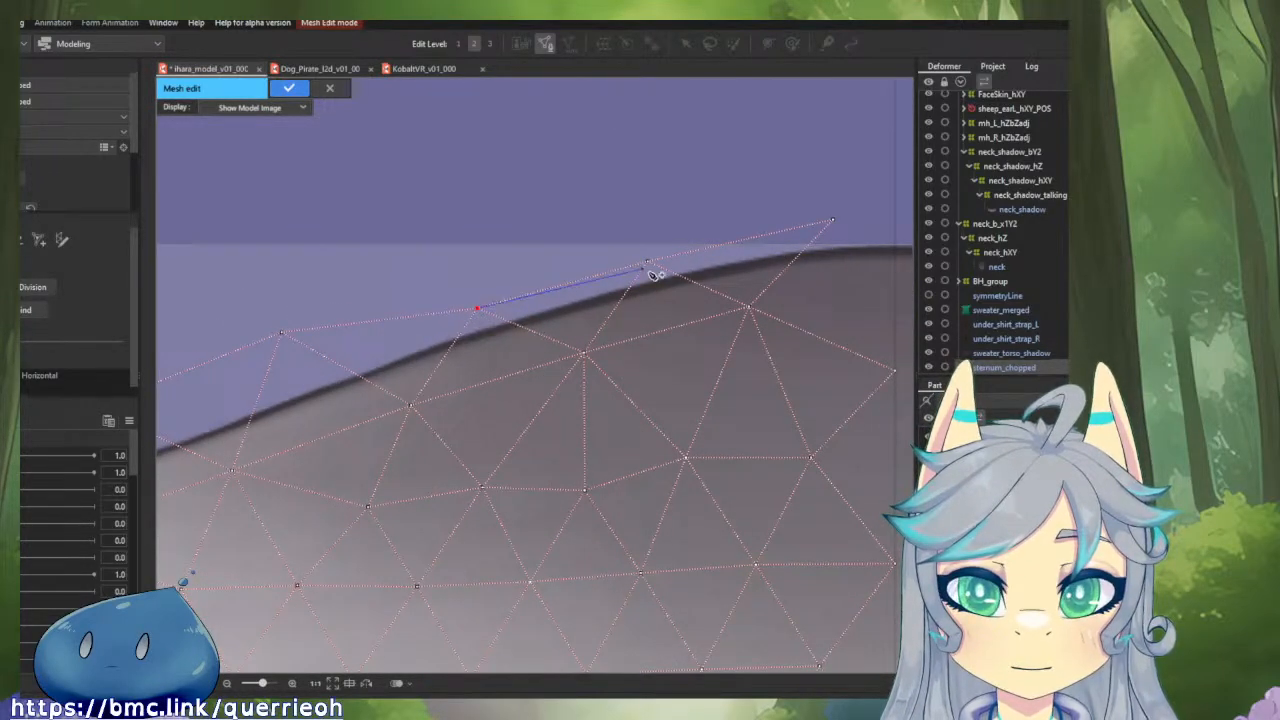
{"action": "left_click", "coordinate": [647, 263]}
{"action": "left_click", "coordinate": [478, 312]}
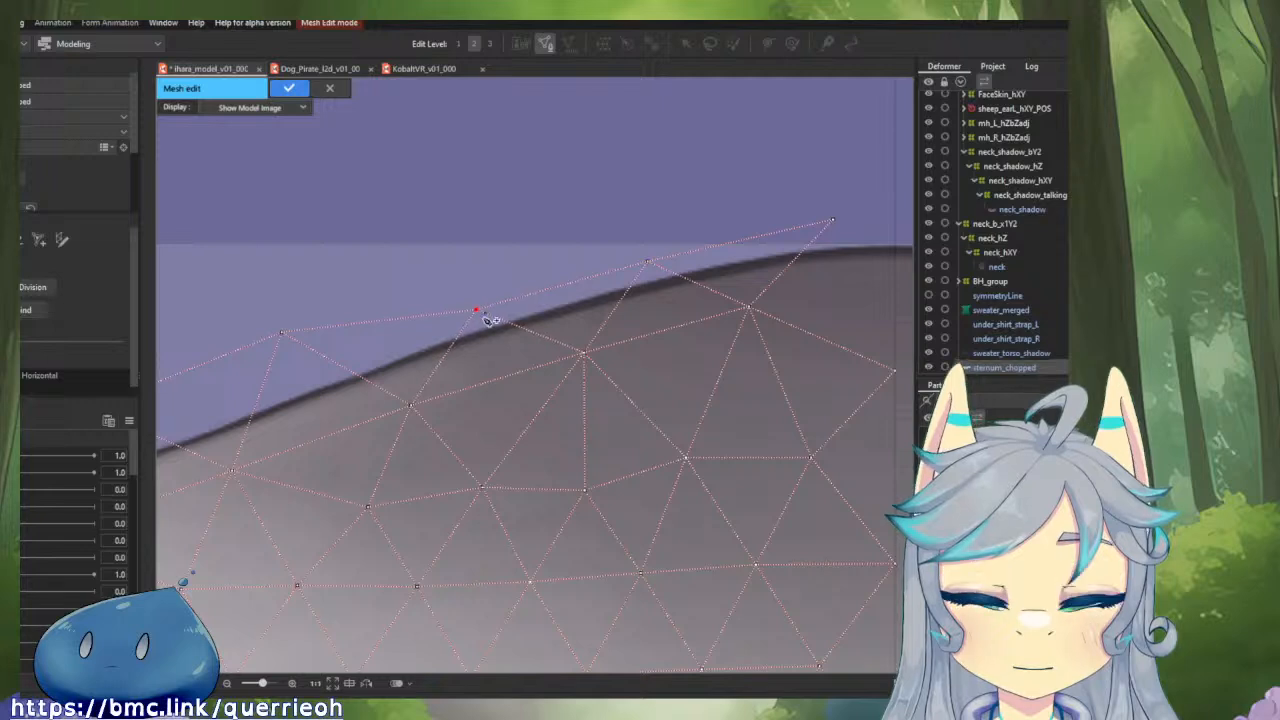
{"action": "left_click_drag", "start_coordinate": [282, 332], "coordinate": [570, 316]}
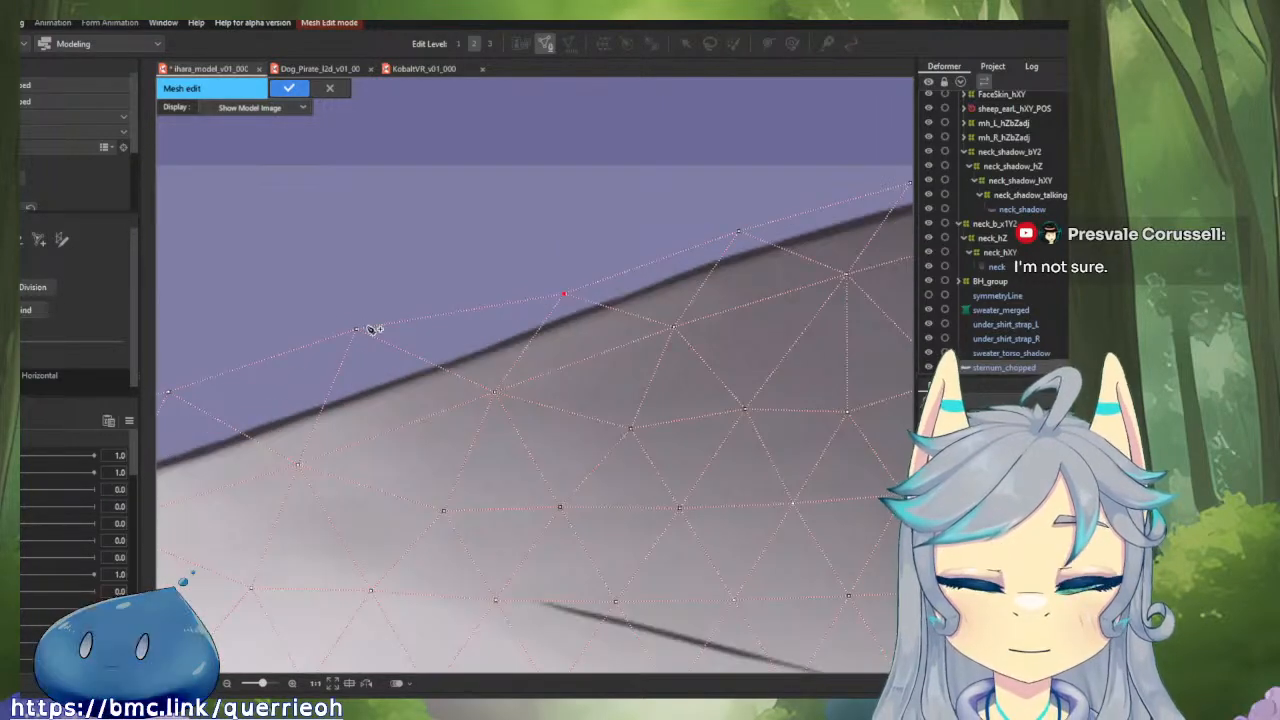
{"action": "left_click_drag", "start_coordinate": [370, 328], "coordinate": [382, 366]}
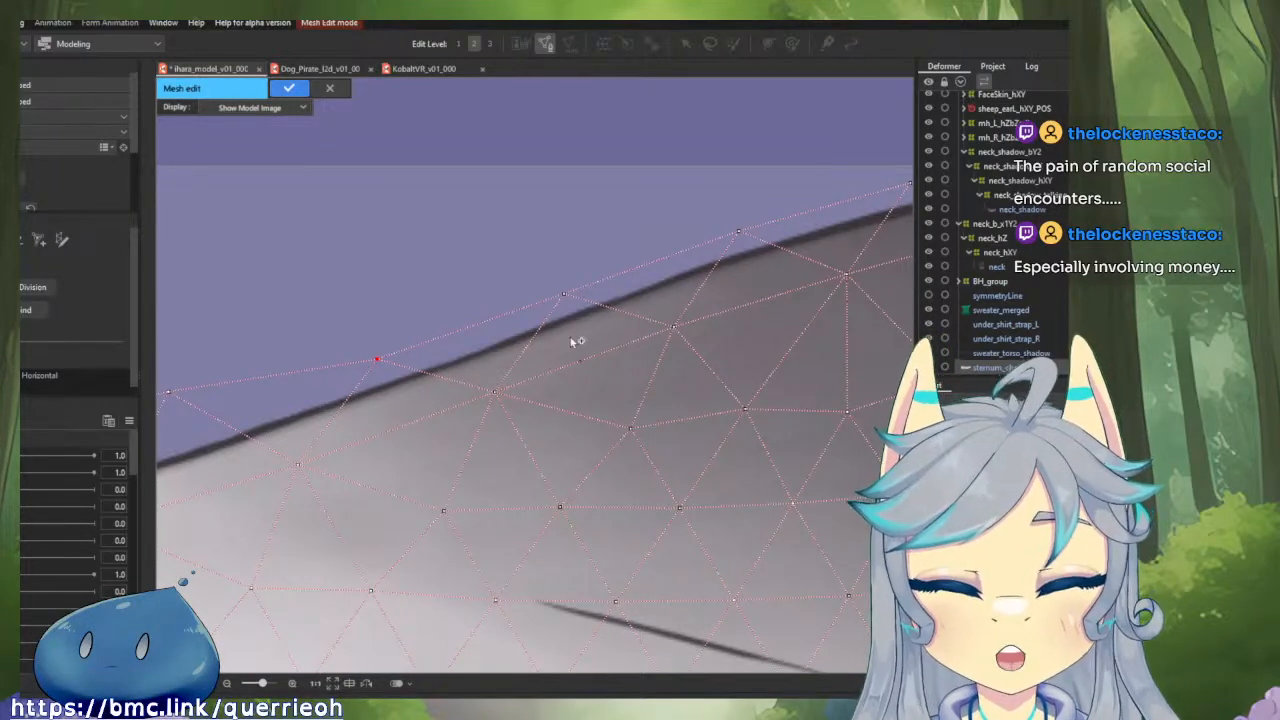
{"action": "left_click_drag", "start_coordinate": [466, 370], "coordinate": [692, 332]}
{"action": "scroll", "coordinate": [603, 355], "scroll_direction": "up", "scroll_amount": 2}
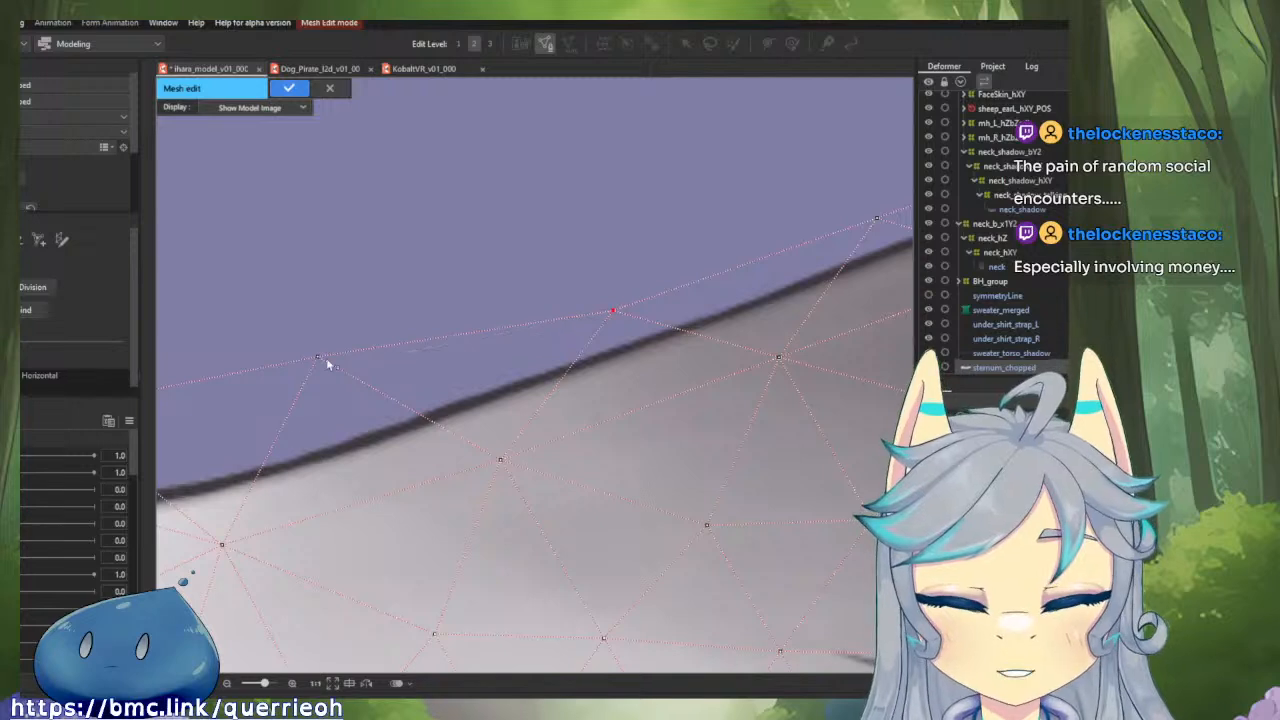
{"action": "left_click_drag", "start_coordinate": [326, 358], "coordinate": [569, 334]}
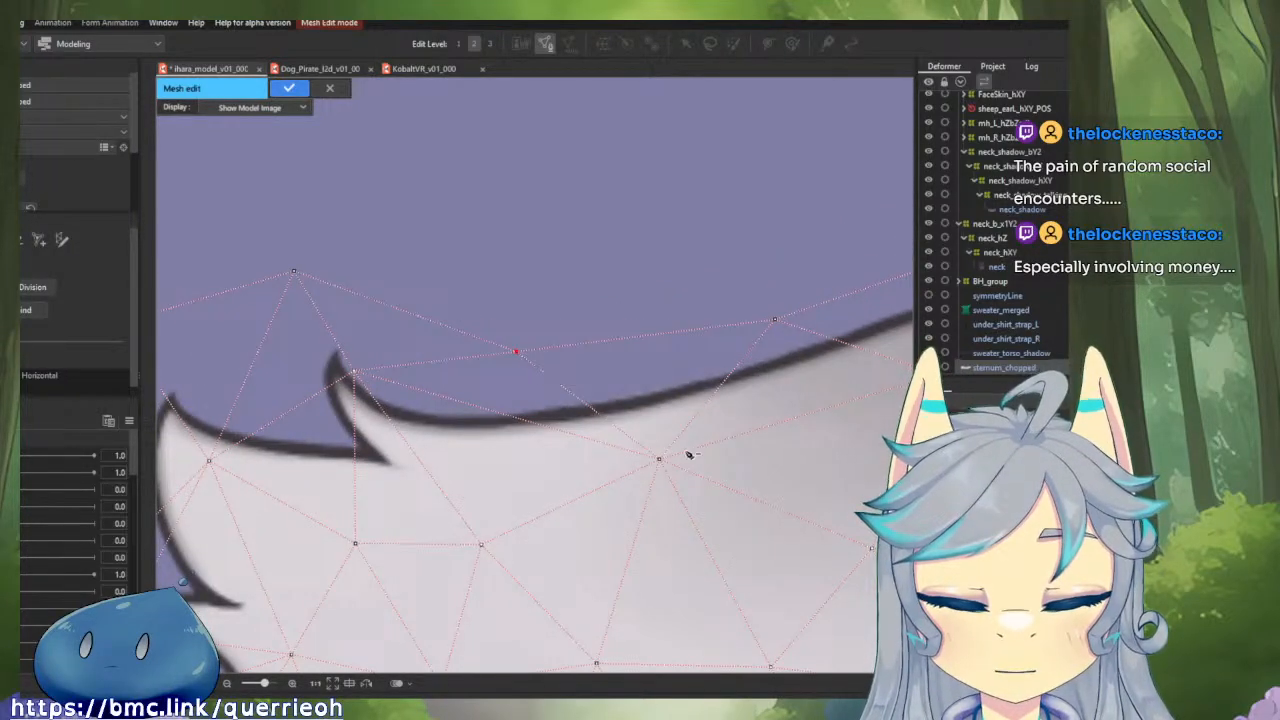
Delete the interior and border vertices around the two upper fur tufts so that area can be meshed again.
{"action": "left_click", "coordinate": [659, 460], "text": "alt"}
{"action": "left_click", "coordinate": [355, 373], "text": "alt"}
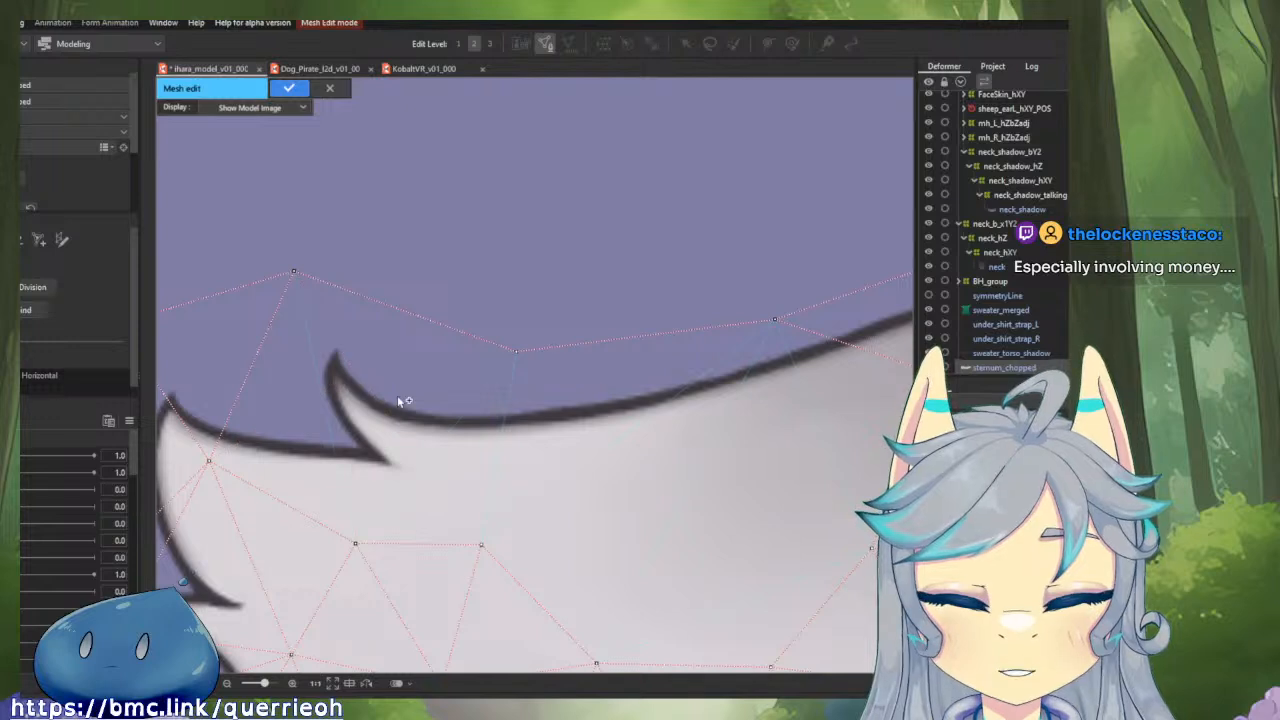
{"action": "left_click_drag", "start_coordinate": [397, 397], "coordinate": [559, 395]}
{"action": "left_click", "coordinate": [456, 270], "text": "alt"}
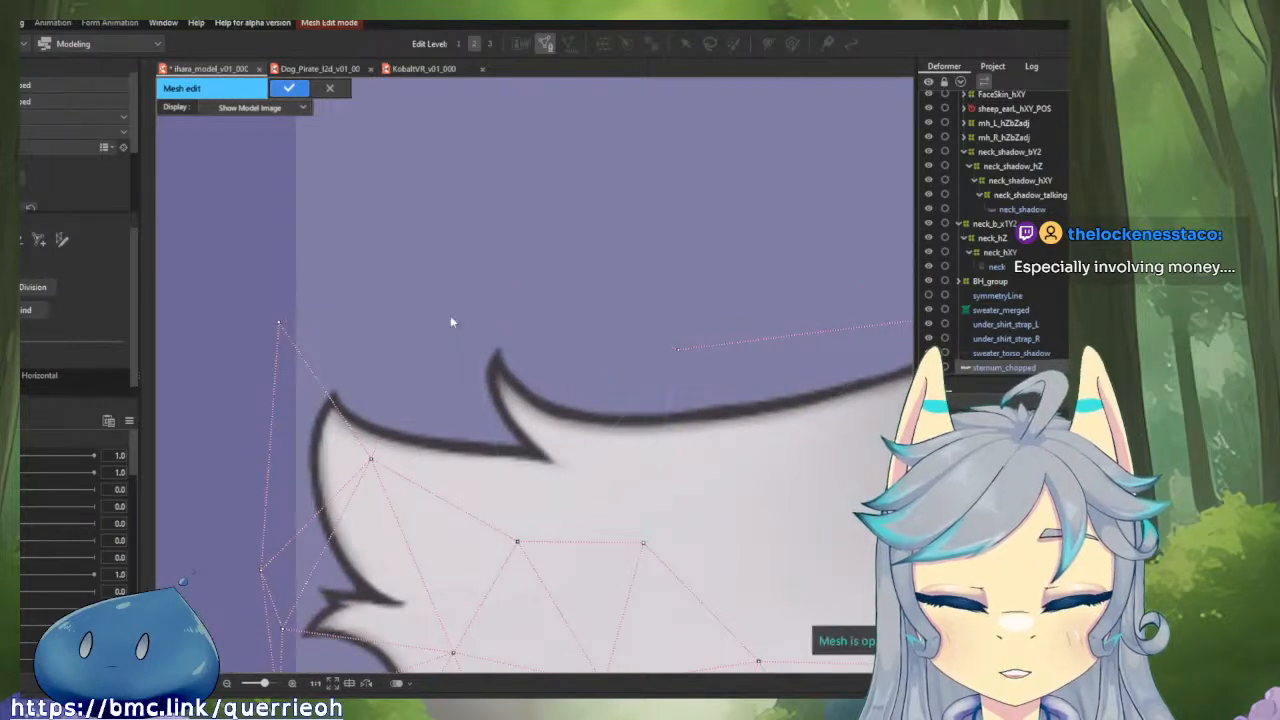
{"action": "left_click", "coordinate": [371, 461], "text": "alt"}
Clear the vertices around the small lower fur tuft, including those outside its outline.
{"action": "scroll", "coordinate": [397, 380], "scroll_direction": "down", "scroll_amount": 3}
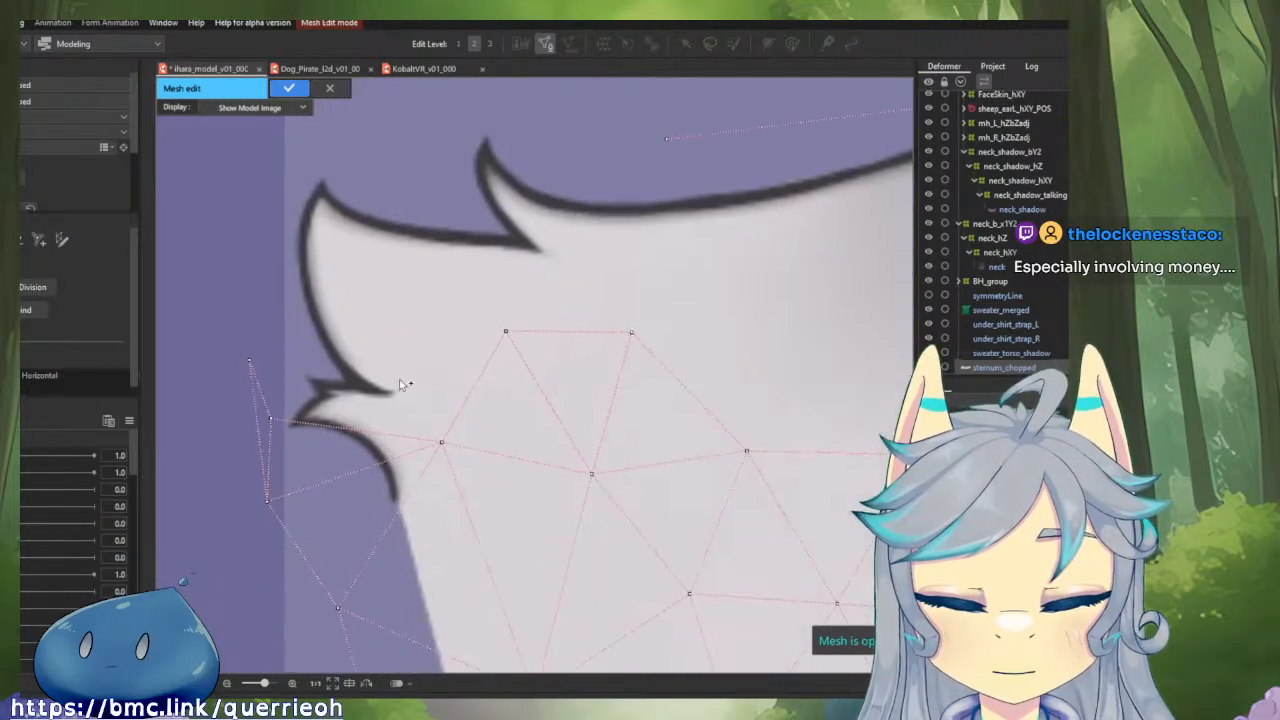
{"action": "left_click", "coordinate": [349, 411]}
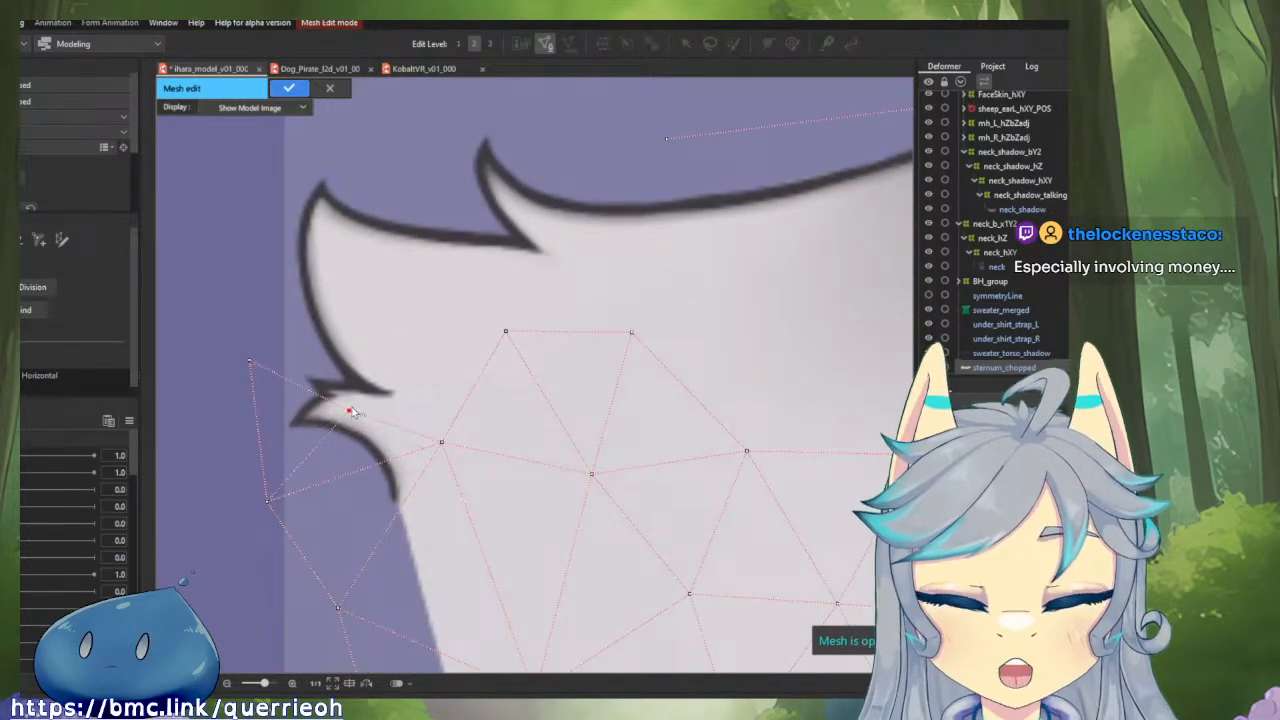
{"action": "left_click", "coordinate": [441, 442], "text": "alt"}
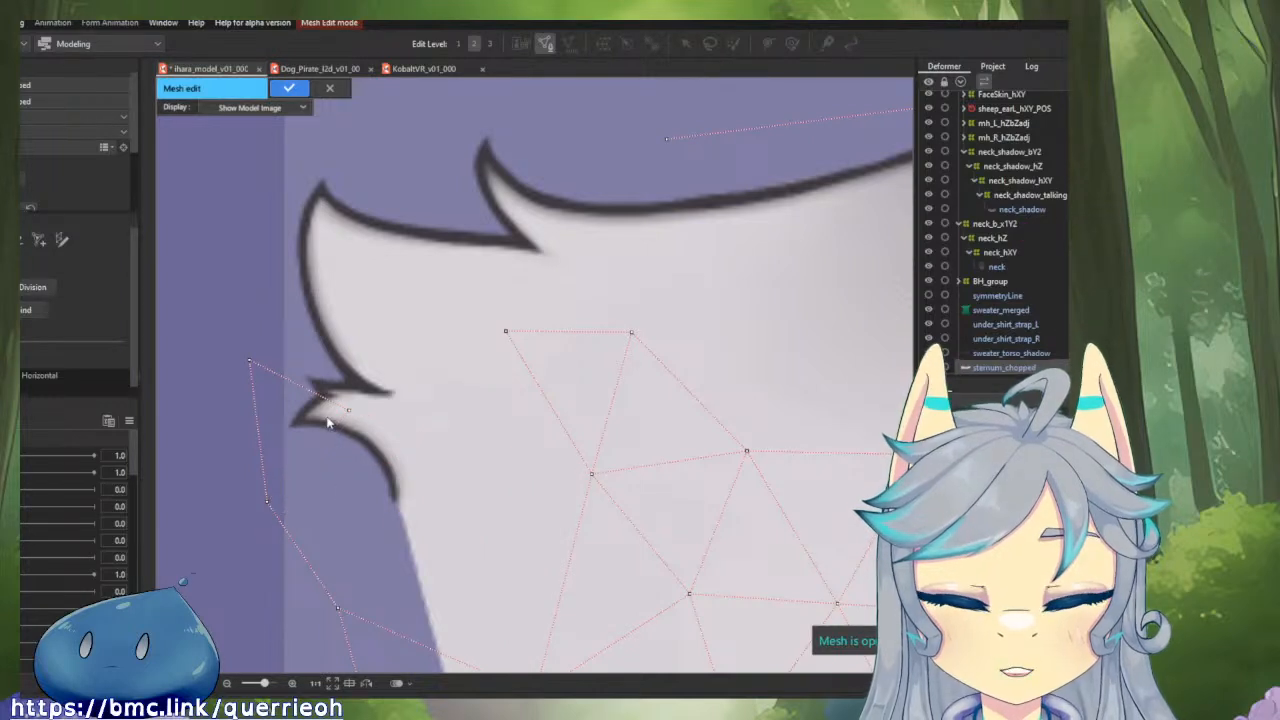
{"action": "left_click", "coordinate": [267, 501], "text": "alt"}
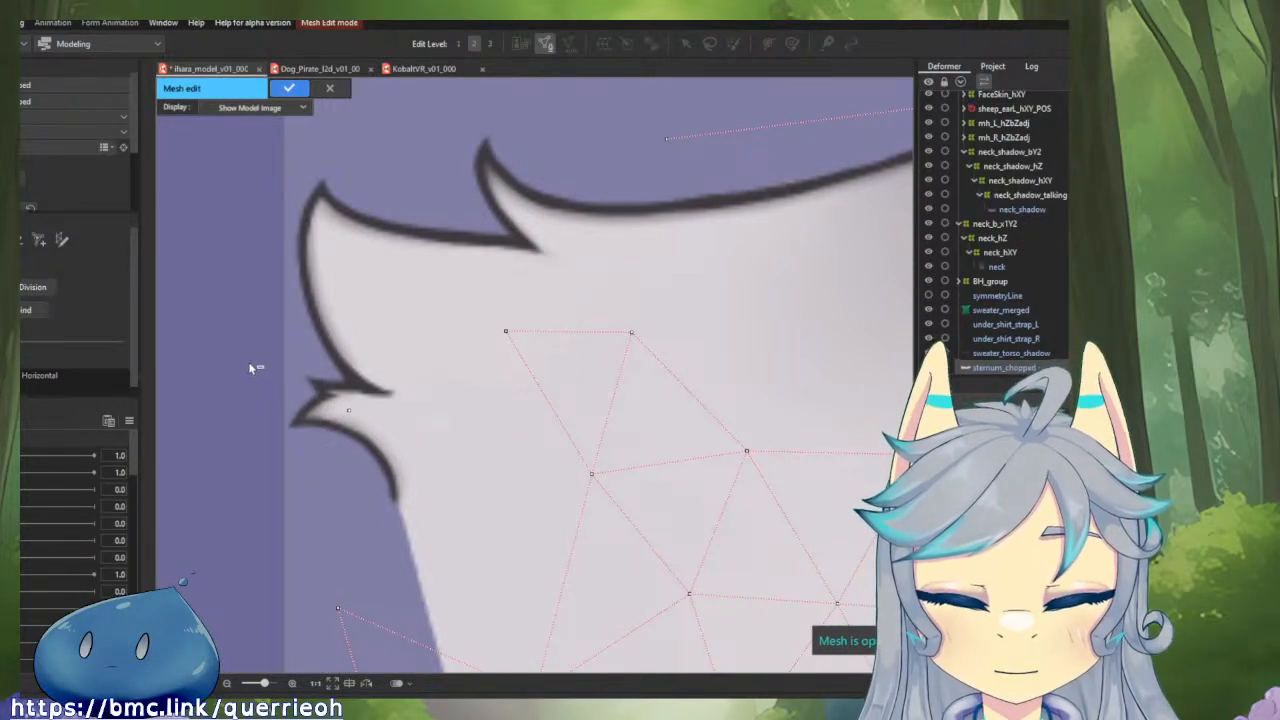
{"action": "left_click", "coordinate": [250, 361], "text": "alt"}
Add an interior vertex below the upper outline and connect it to the neighbouring interior vertices on its centre-line side.
{"action": "scroll", "coordinate": [519, 375], "scroll_direction": "down", "scroll_amount": 3}
{"action": "scroll", "coordinate": [662, 300], "scroll_direction": "up", "scroll_amount": 3}
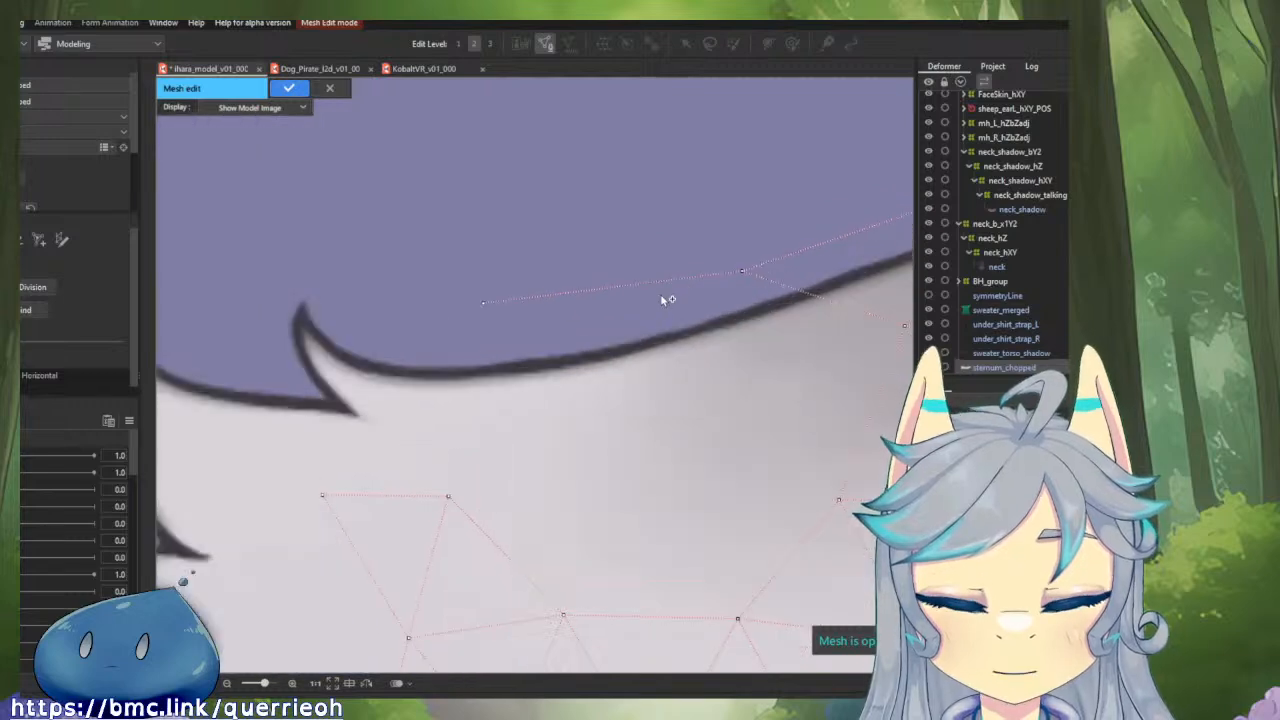
{"action": "left_click", "coordinate": [647, 398]}
{"action": "left_click_drag", "start_coordinate": [648, 399], "coordinate": [553, 437]}
{"action": "left_click", "coordinate": [729, 354]}
{"action": "left_click", "coordinate": [488, 433]}
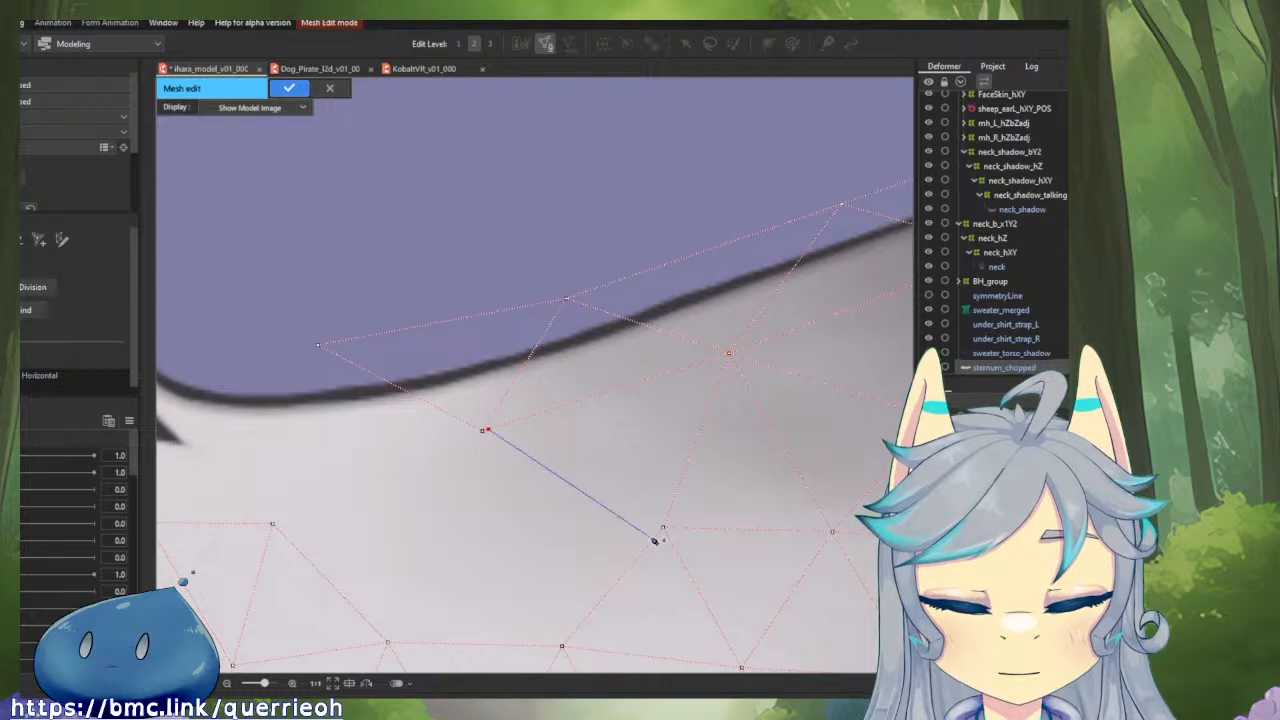
{"action": "left_click", "coordinate": [481, 432]}
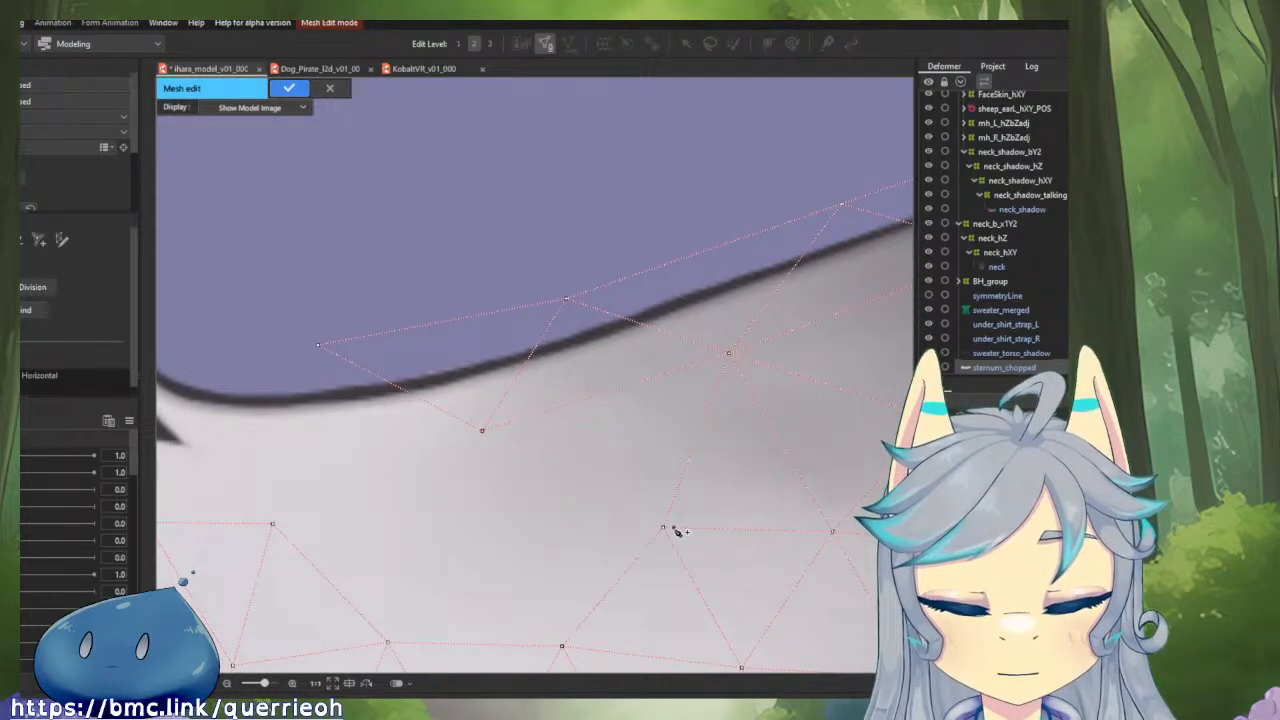
{"action": "left_click", "coordinate": [665, 529]}
Connect the new interior vertex to the existing row of vertices below it, closing the gap in the mesh.
{"action": "left_click_drag", "start_coordinate": [582, 518], "coordinate": [645, 326]}
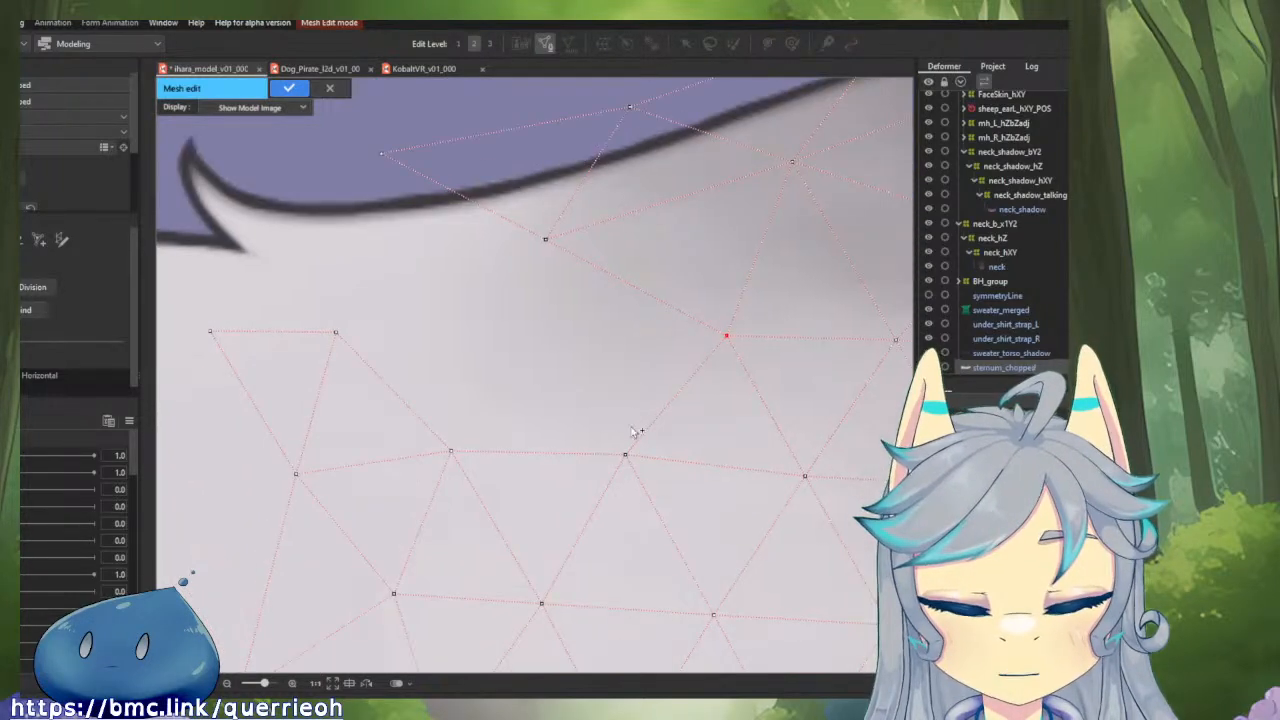
{"action": "left_click", "coordinate": [547, 240]}
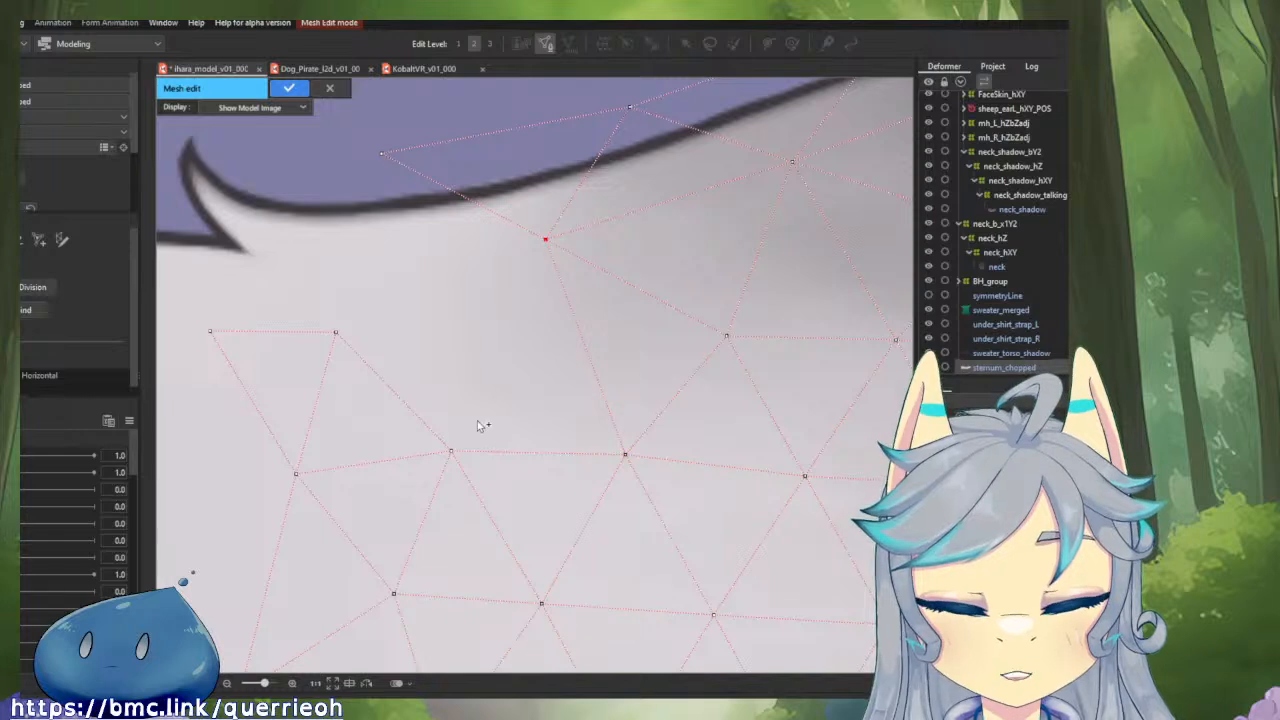
{"action": "left_click", "coordinate": [453, 452]}
{"action": "left_click_drag", "start_coordinate": [422, 356], "coordinate": [522, 440]}
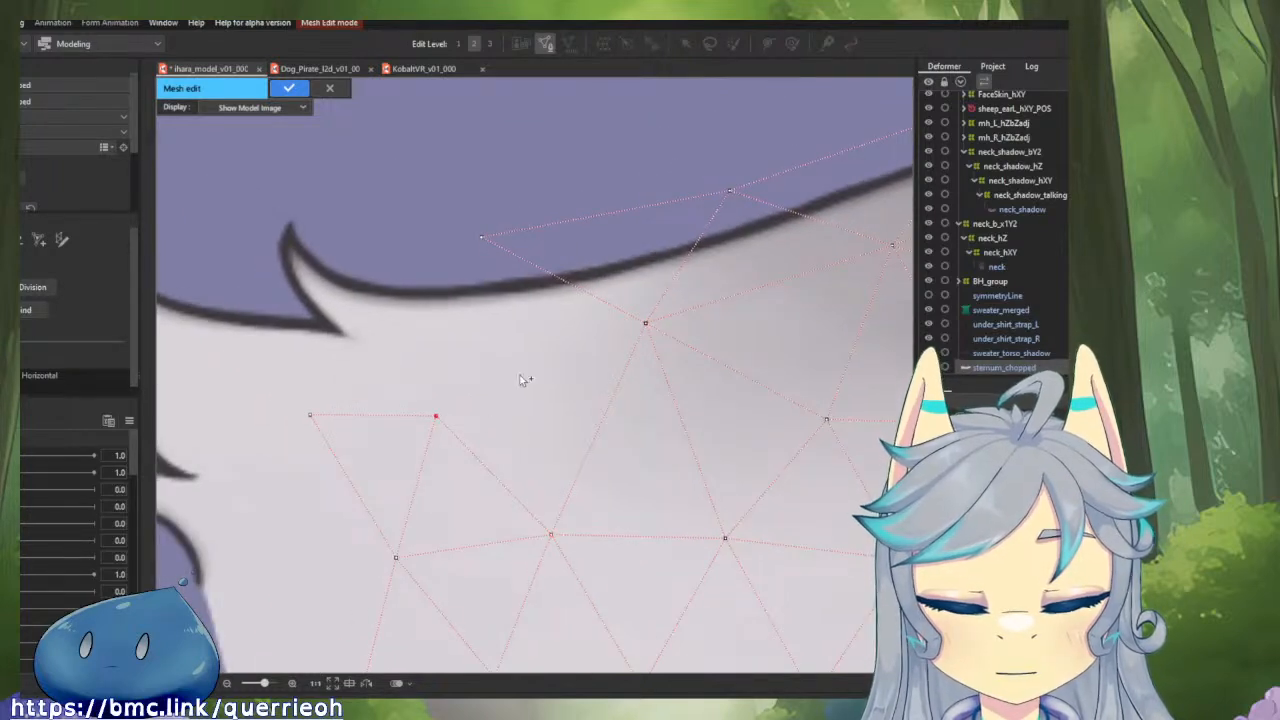
{"action": "left_click", "coordinate": [645, 322]}
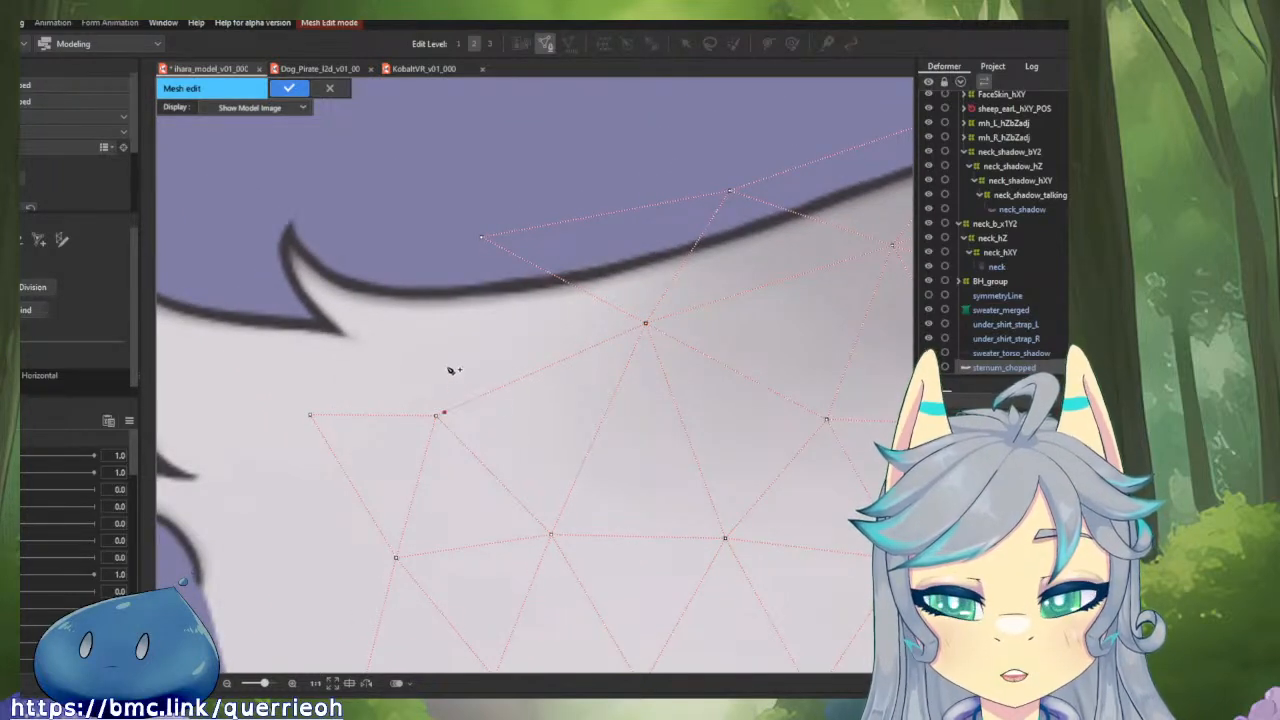
Raise the interior vertex nearest the tufts and move the end vertex of the upper border slightly towards the centre line.
{"action": "left_click_drag", "start_coordinate": [437, 418], "coordinate": [533, 462]}
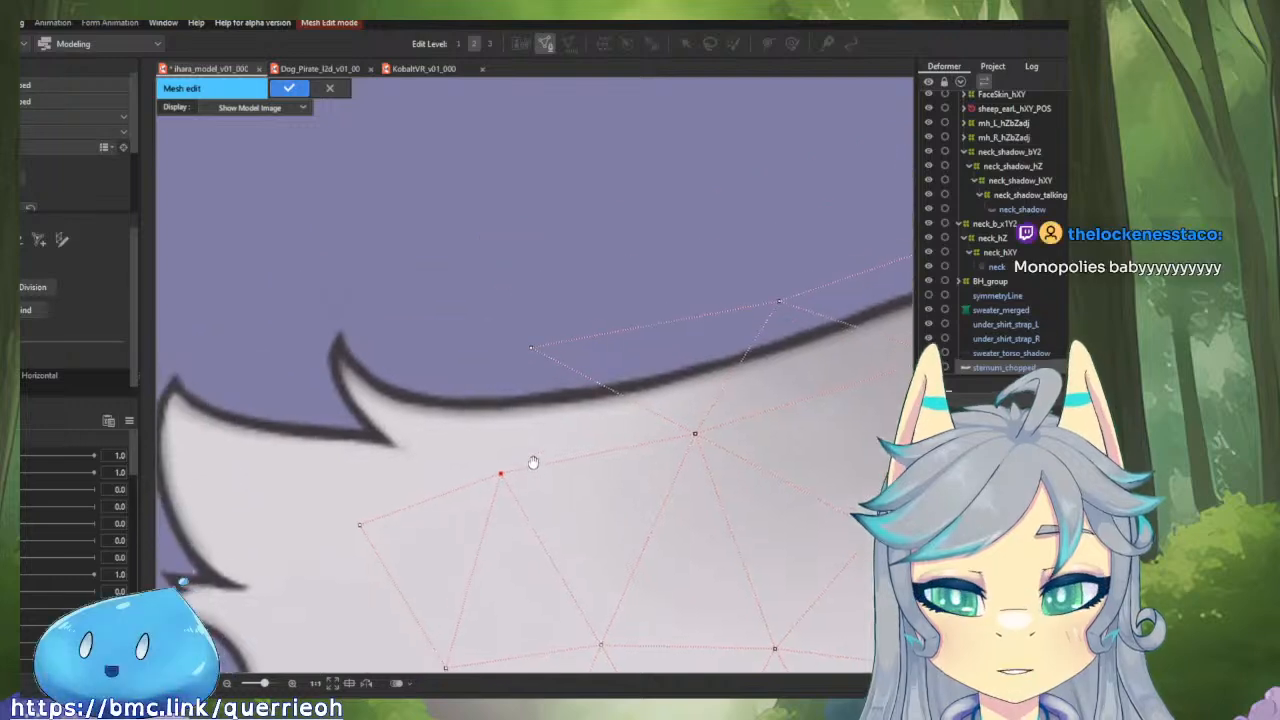
{"action": "left_click", "coordinate": [530, 347]}
{"action": "left_click_drag", "start_coordinate": [530, 347], "coordinate": [580, 348]}
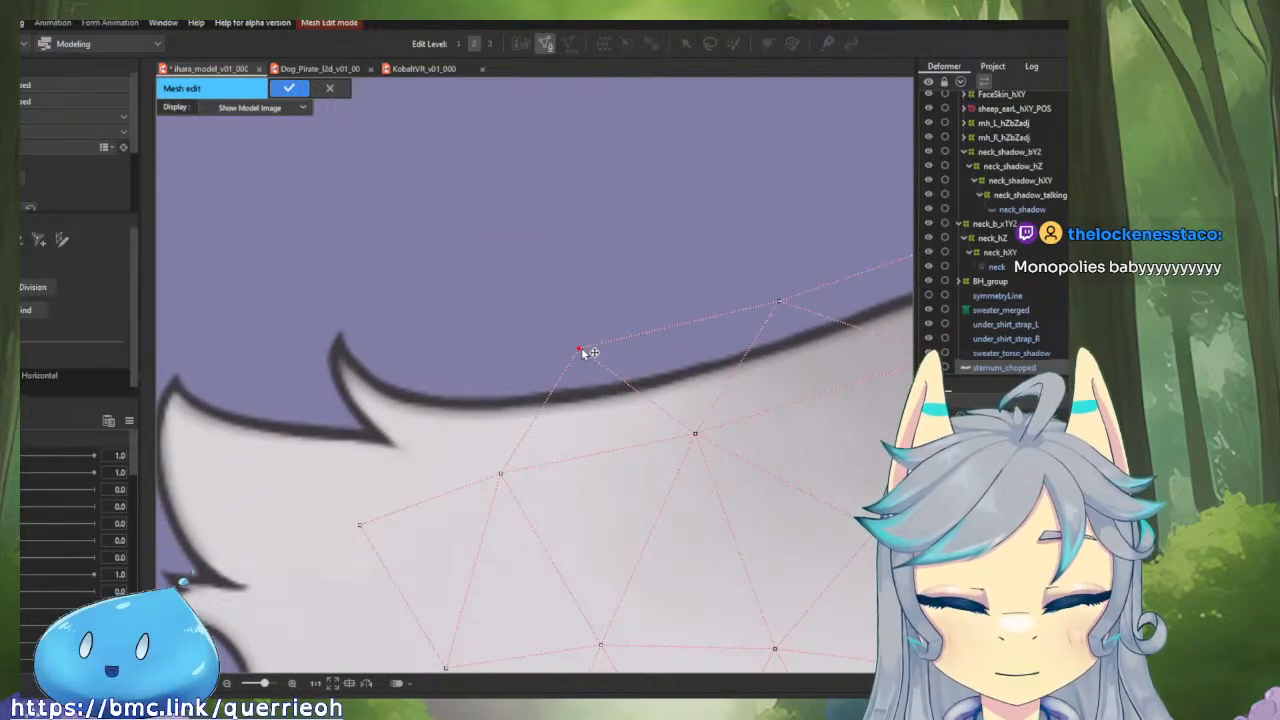
Add border vertices above the outline beside the upper tuft plus one at the tuft's base, connect them and fine-tune their positions.
{"action": "left_click", "coordinate": [422, 367]}
{"action": "left_click_drag", "start_coordinate": [422, 367], "coordinate": [501, 474]}
{"action": "left_click", "coordinate": [389, 414]}
{"action": "left_click_drag", "start_coordinate": [389, 414], "coordinate": [473, 365]}
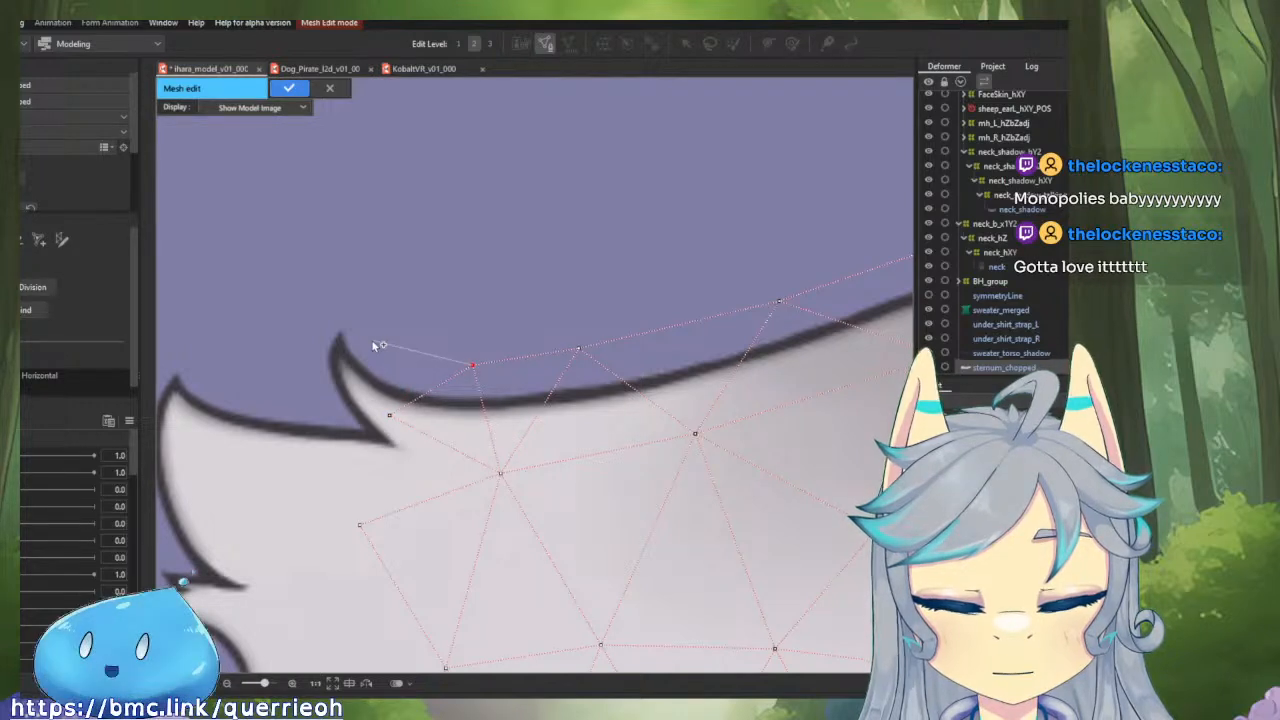
{"action": "left_click", "coordinate": [367, 341]}
{"action": "left_click", "coordinate": [389, 415]}
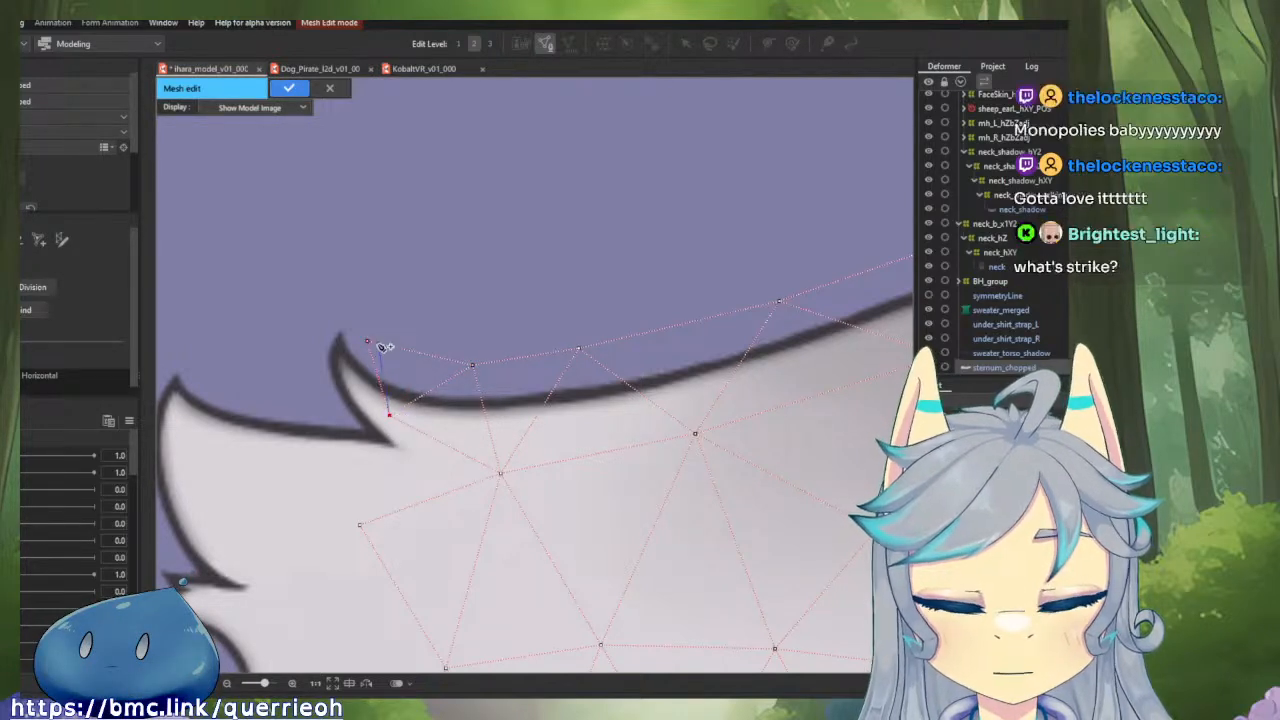
{"action": "left_click_drag", "start_coordinate": [370, 342], "coordinate": [378, 347]}
{"action": "left_click_drag", "start_coordinate": [474, 365], "coordinate": [485, 377]}
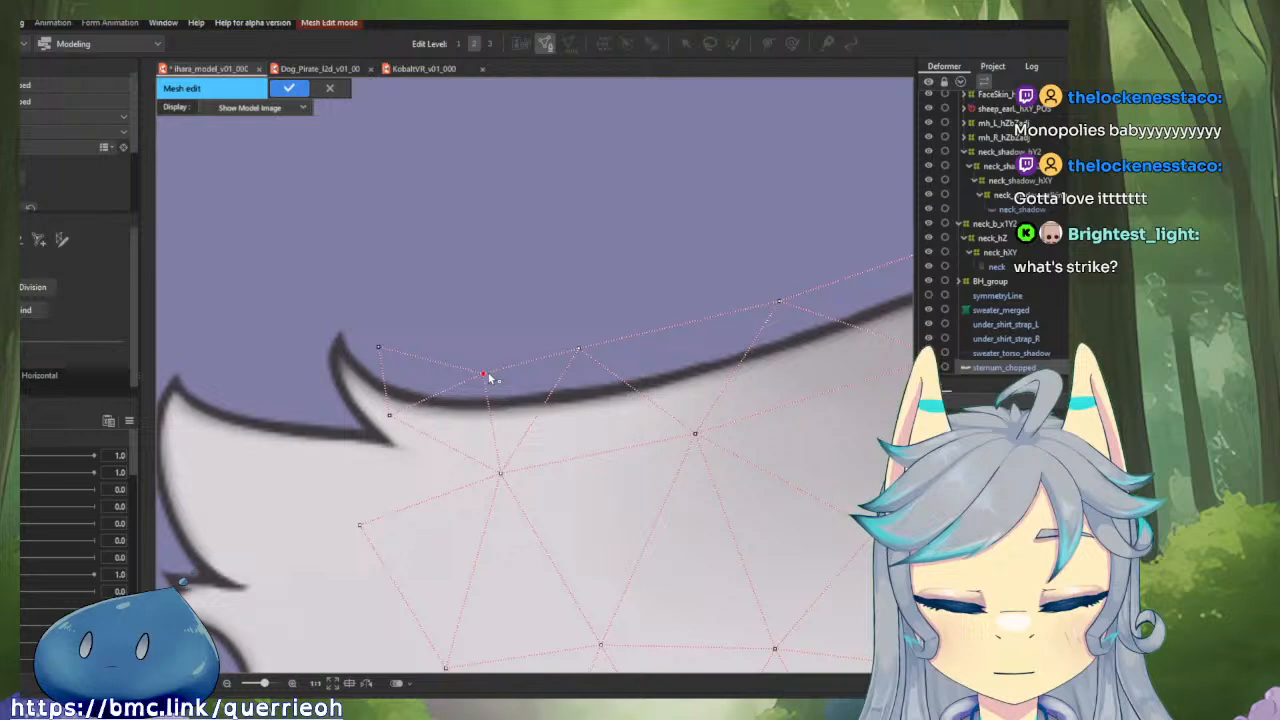
Wrap the upper tuft's tip with vertices above and on its outer side, joining them to the vertex at its base.
{"action": "left_click", "coordinate": [388, 416]}
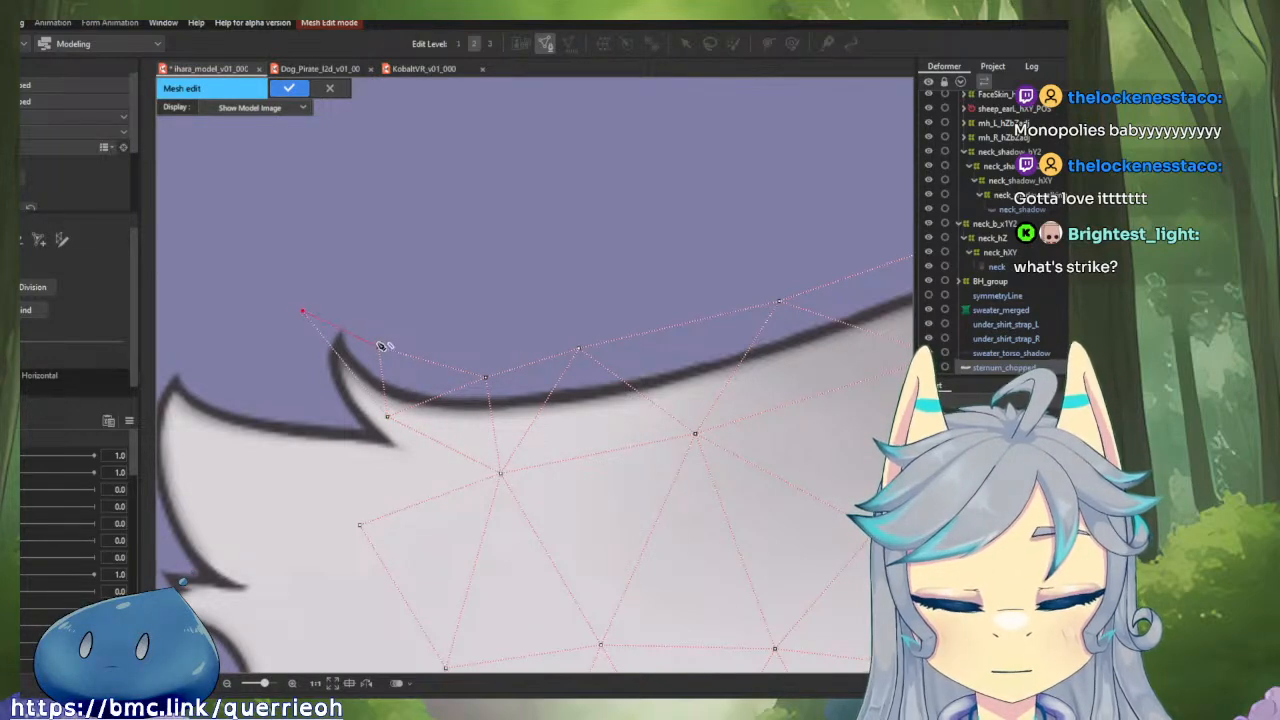
{"action": "left_click", "coordinate": [379, 346]}
{"action": "left_click_drag", "start_coordinate": [307, 311], "coordinate": [324, 303]}
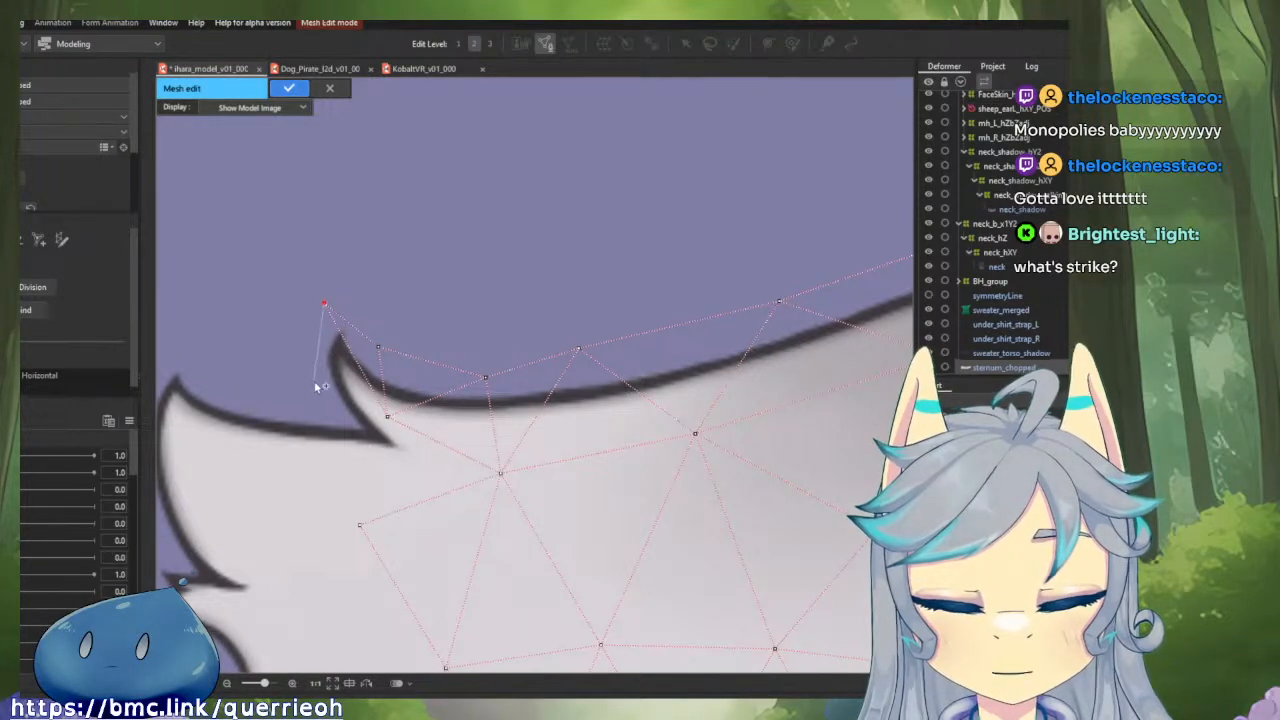
{"action": "left_click", "coordinate": [314, 383]}
{"action": "left_click", "coordinate": [388, 417]}
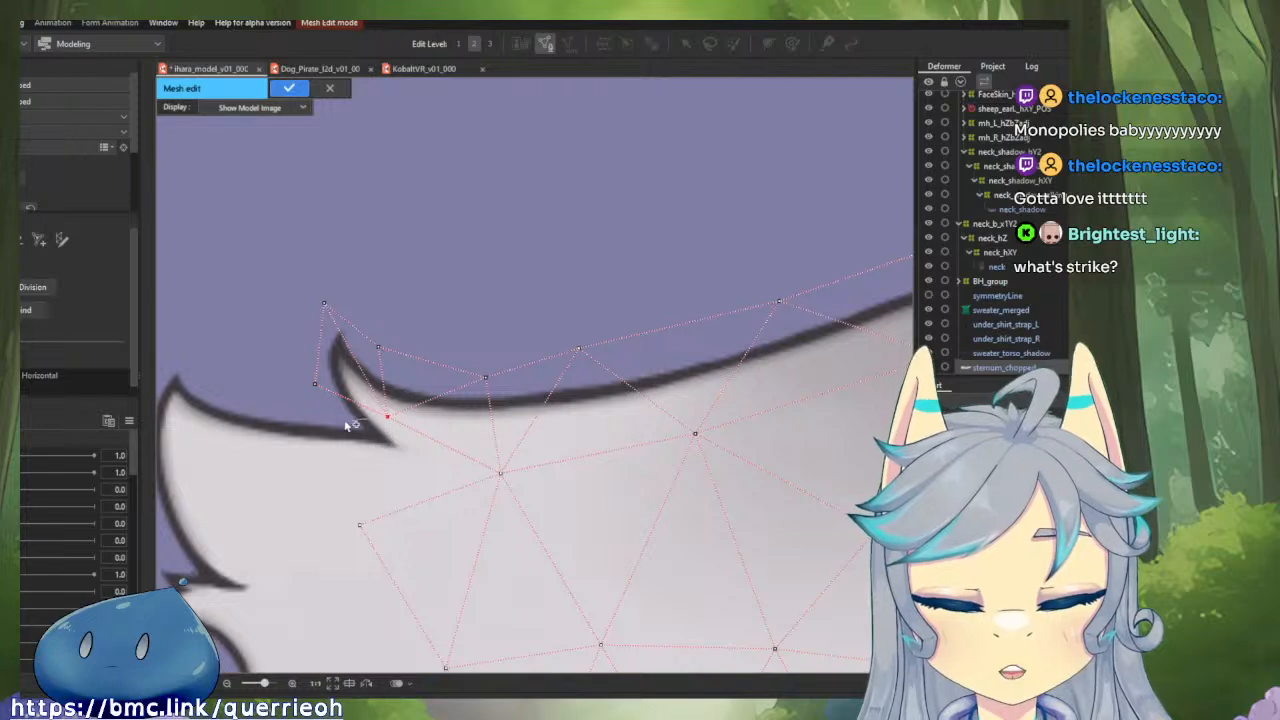
Add a border vertex above the outline between the two tufts and connect it to the tuft-base and interior vertices.
{"action": "left_click", "coordinate": [270, 405]}
{"action": "left_click_drag", "start_coordinate": [366, 477], "coordinate": [441, 477]}
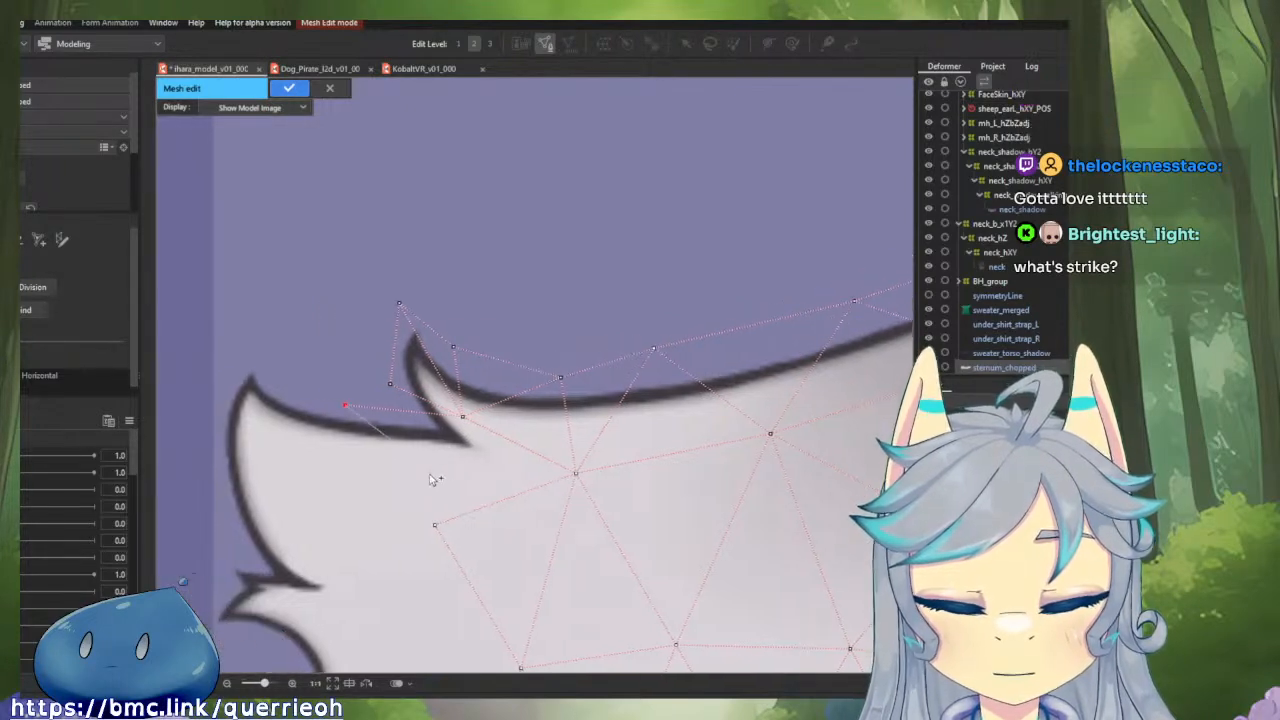
{"action": "left_click", "coordinate": [435, 524]}
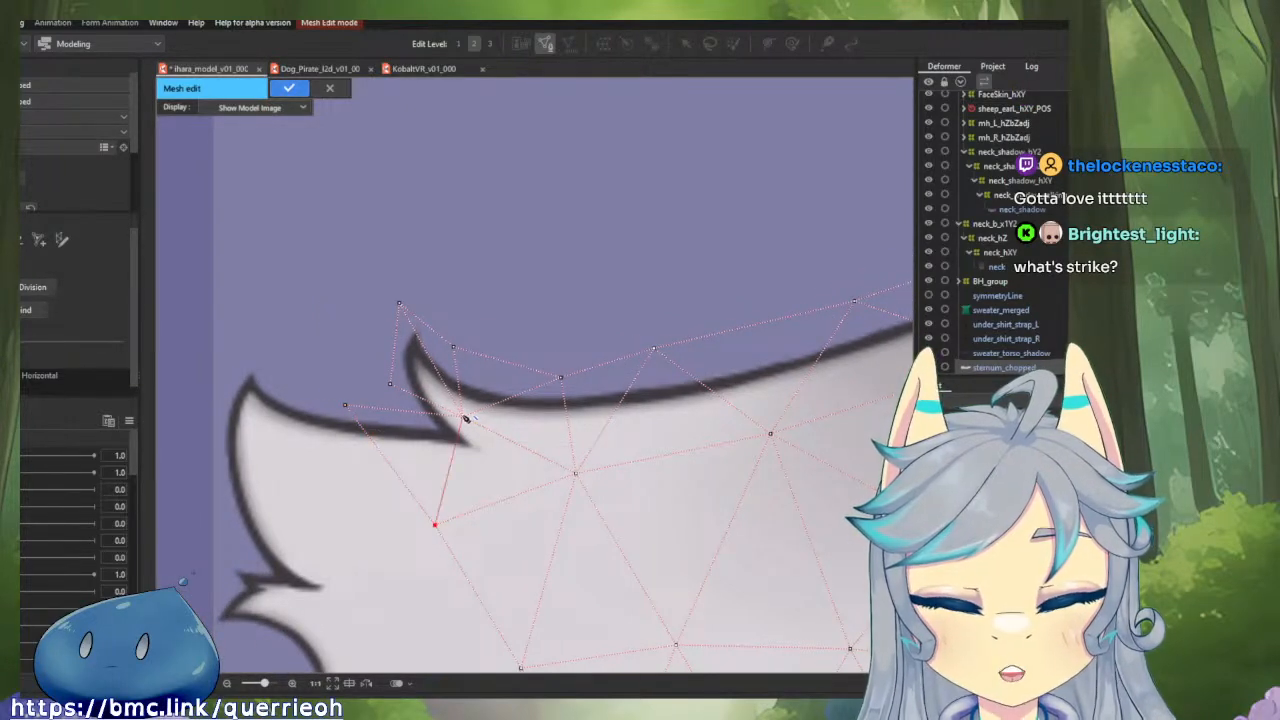
{"action": "left_click", "coordinate": [345, 406]}
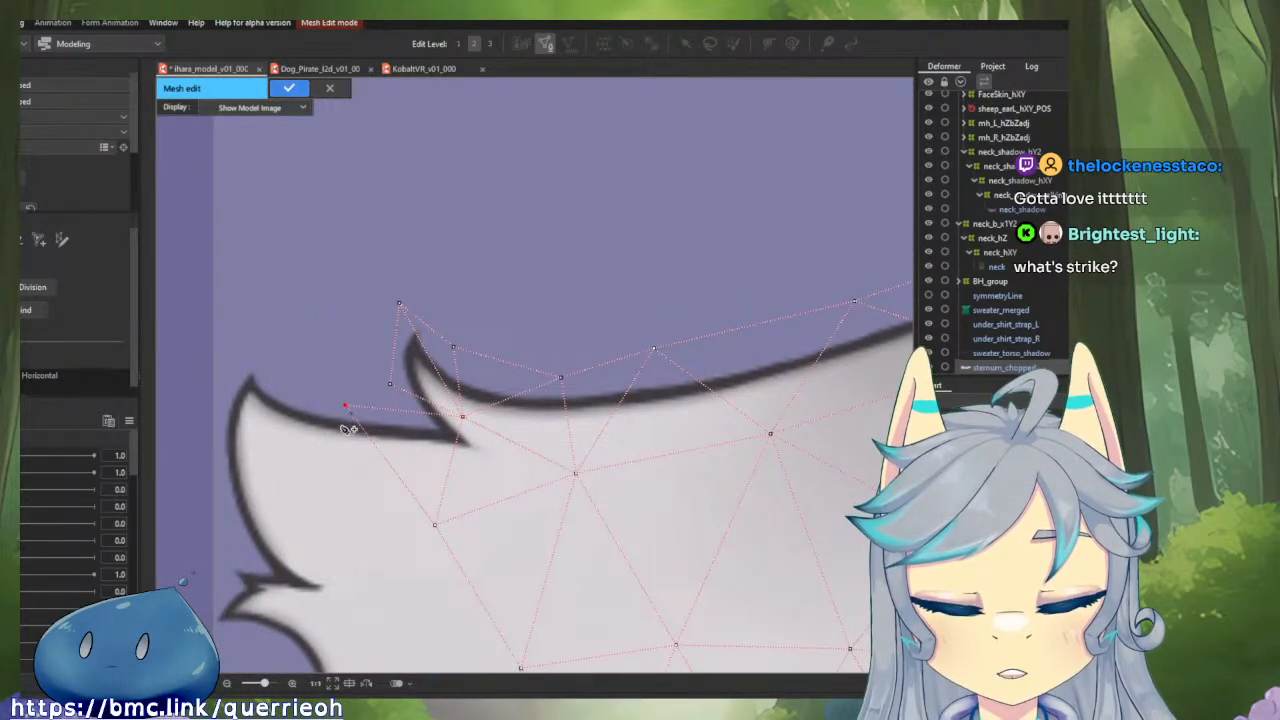
Add two vertices inside the outermost tuft, connect them to the nearest interior vertex and nudge the one at the tip.
{"action": "left_click", "coordinate": [254, 423]}
{"action": "left_click", "coordinate": [435, 524]}
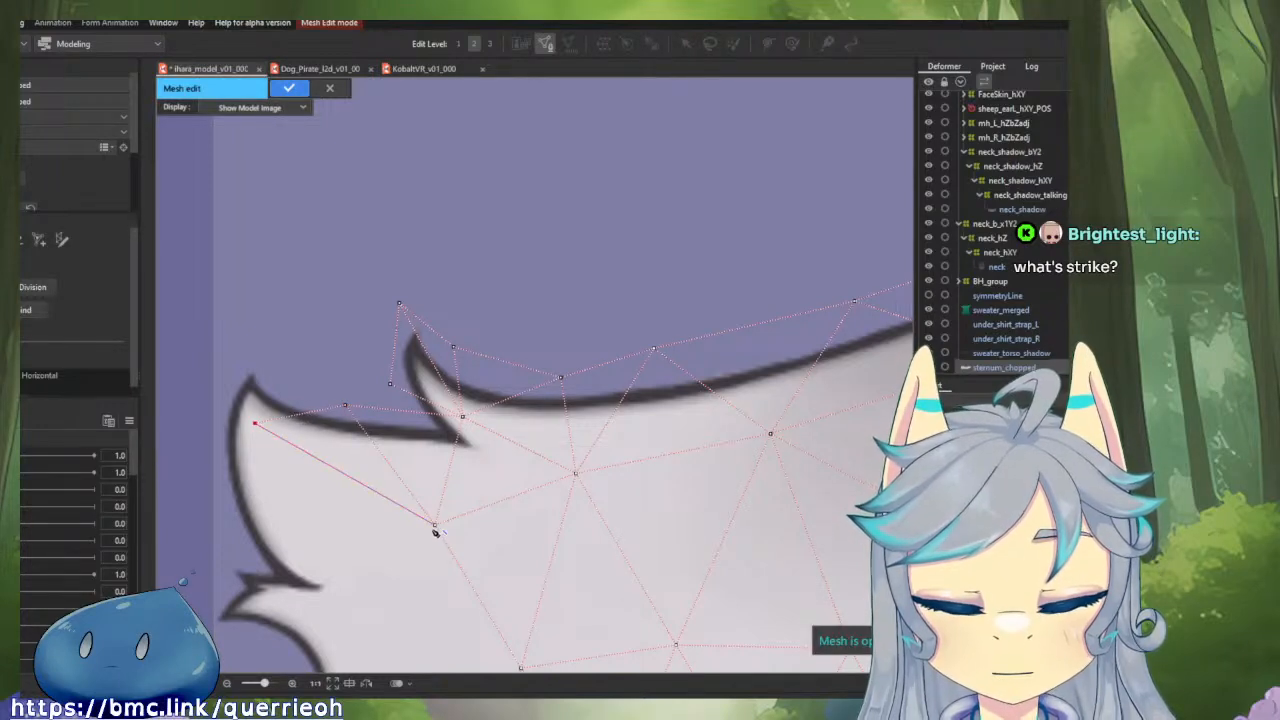
{"action": "left_click", "coordinate": [276, 517]}
{"action": "left_click", "coordinate": [251, 420]}
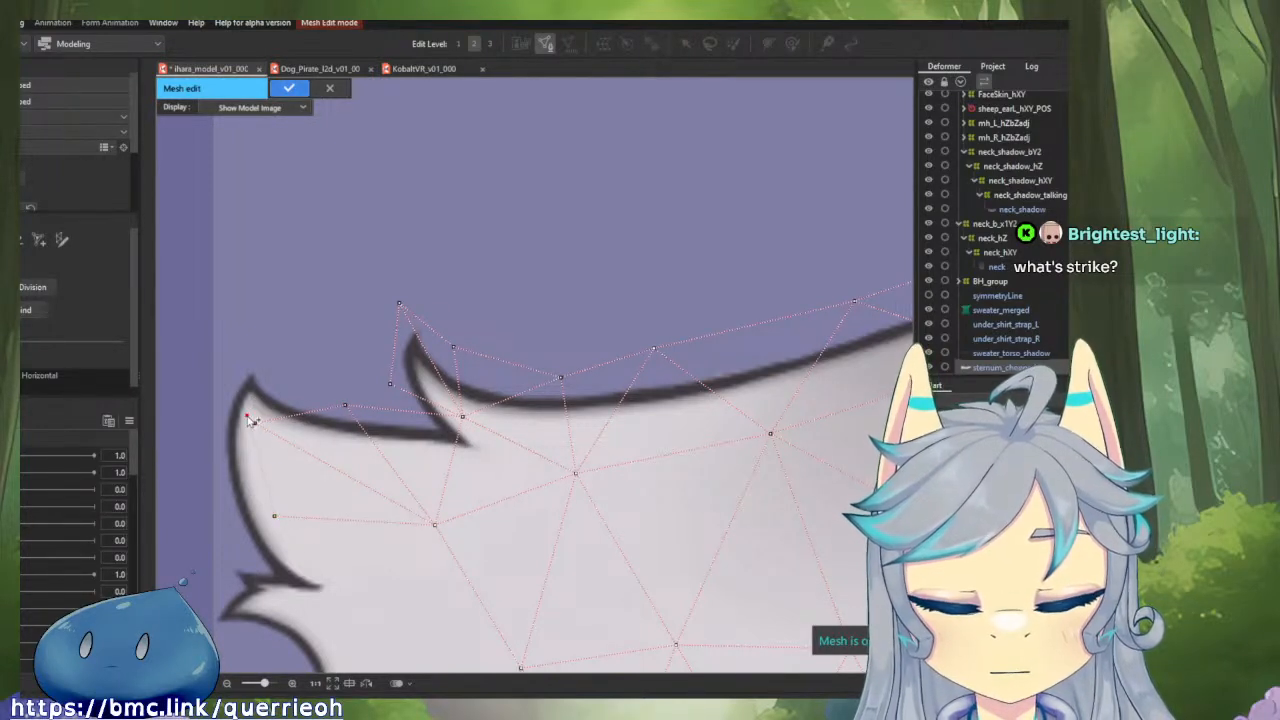
Wrap the outermost tuft's tip with border vertices above and on its outer side, connecting them to the between-tufts border vertex and the inner tip vertex.
{"action": "left_click", "coordinate": [245, 346]}
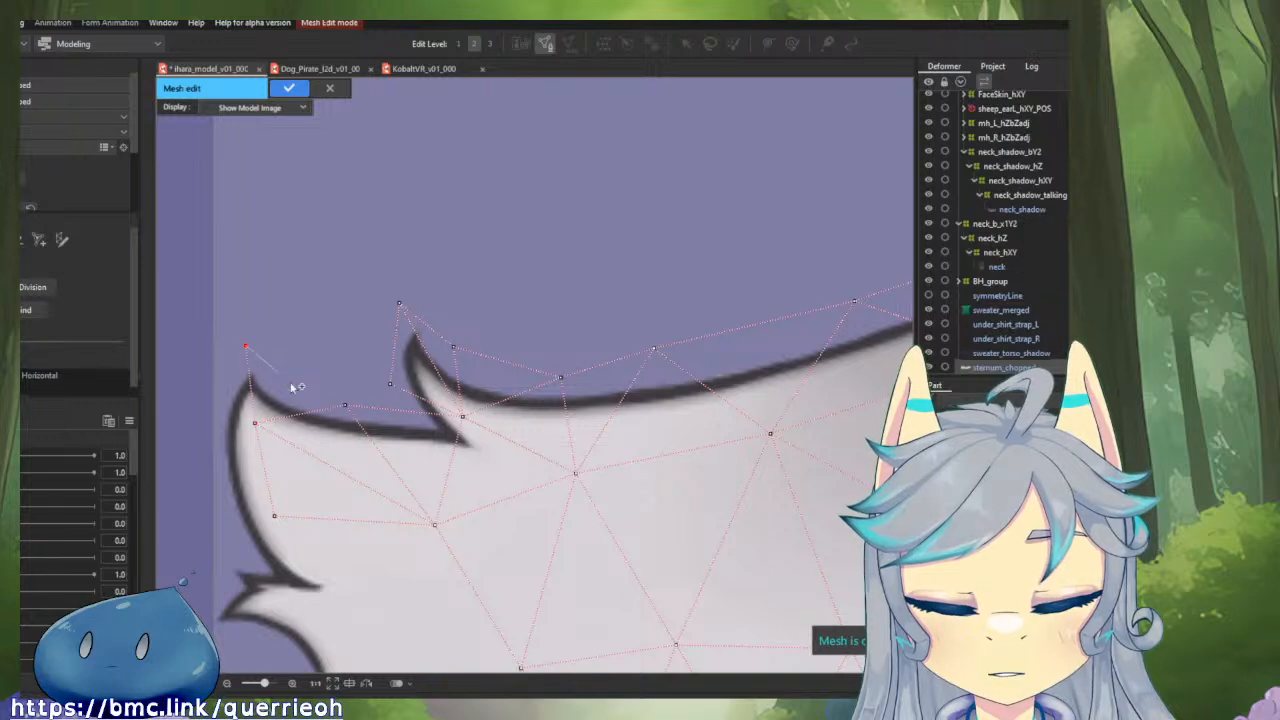
{"action": "left_click", "coordinate": [344, 405]}
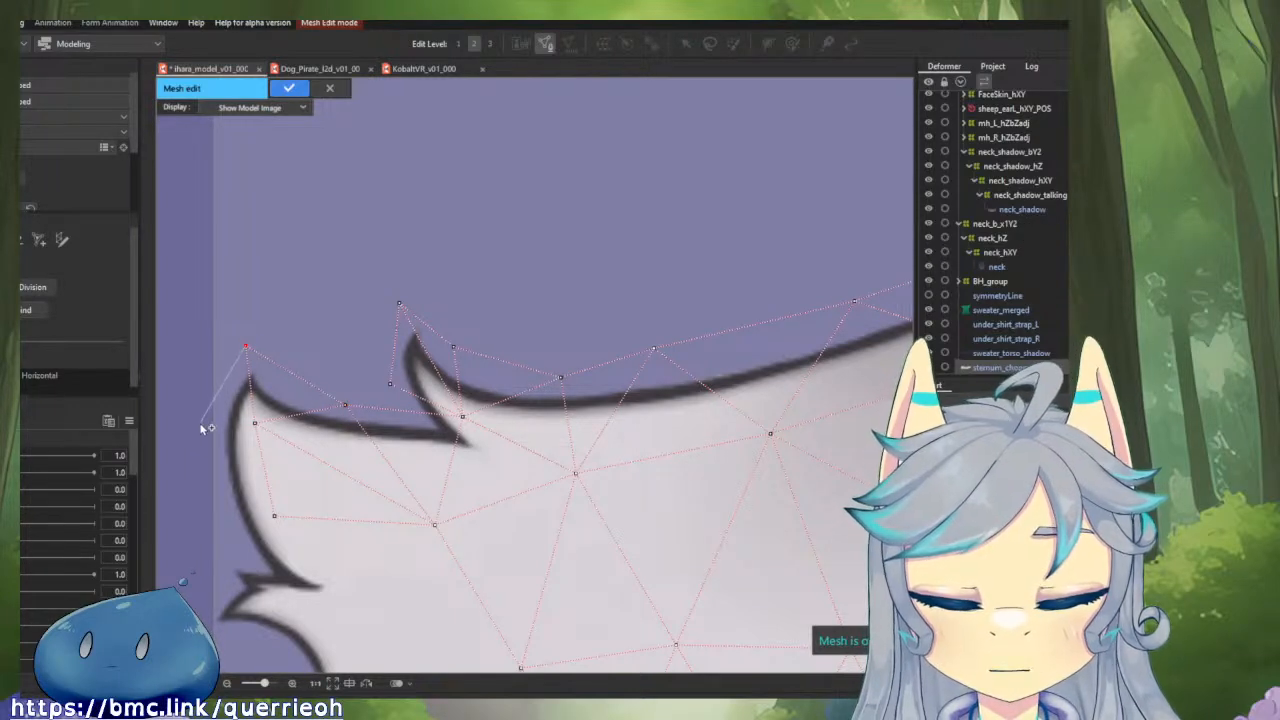
{"action": "left_click", "coordinate": [210, 426]}
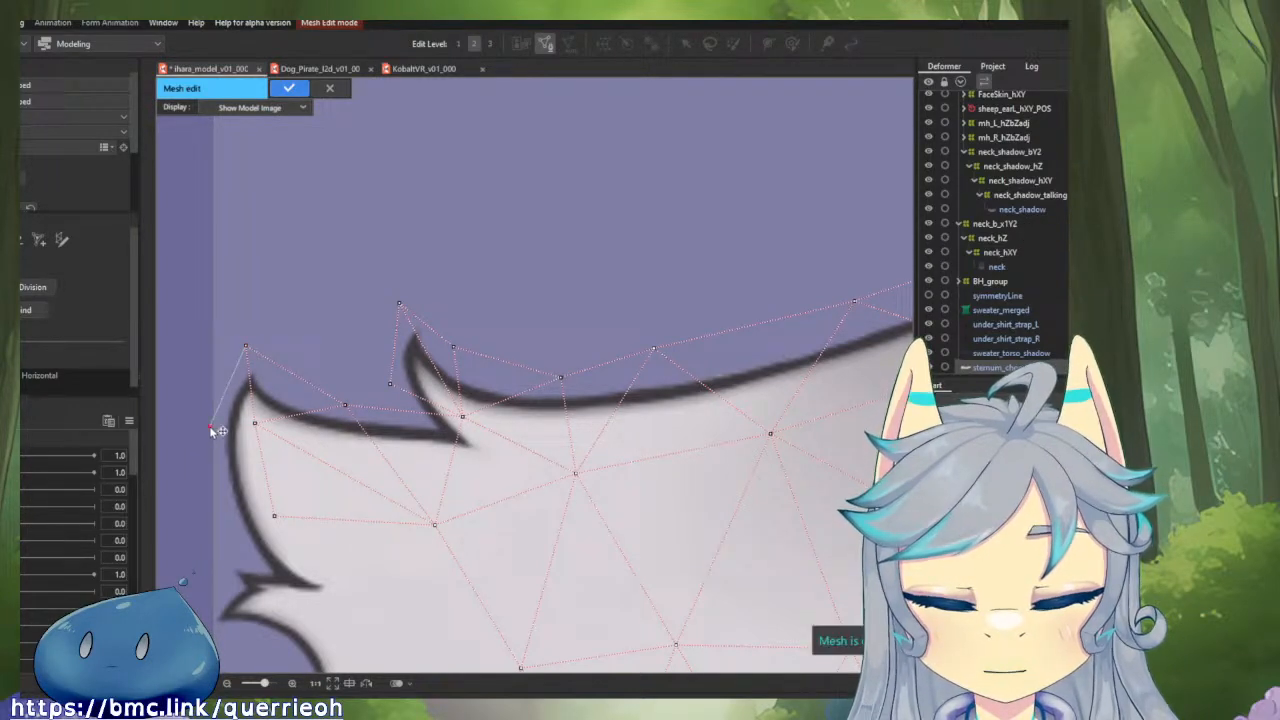
{"action": "left_click", "coordinate": [274, 517]}
{"action": "left_click_drag", "start_coordinate": [210, 426], "coordinate": [208, 417]}
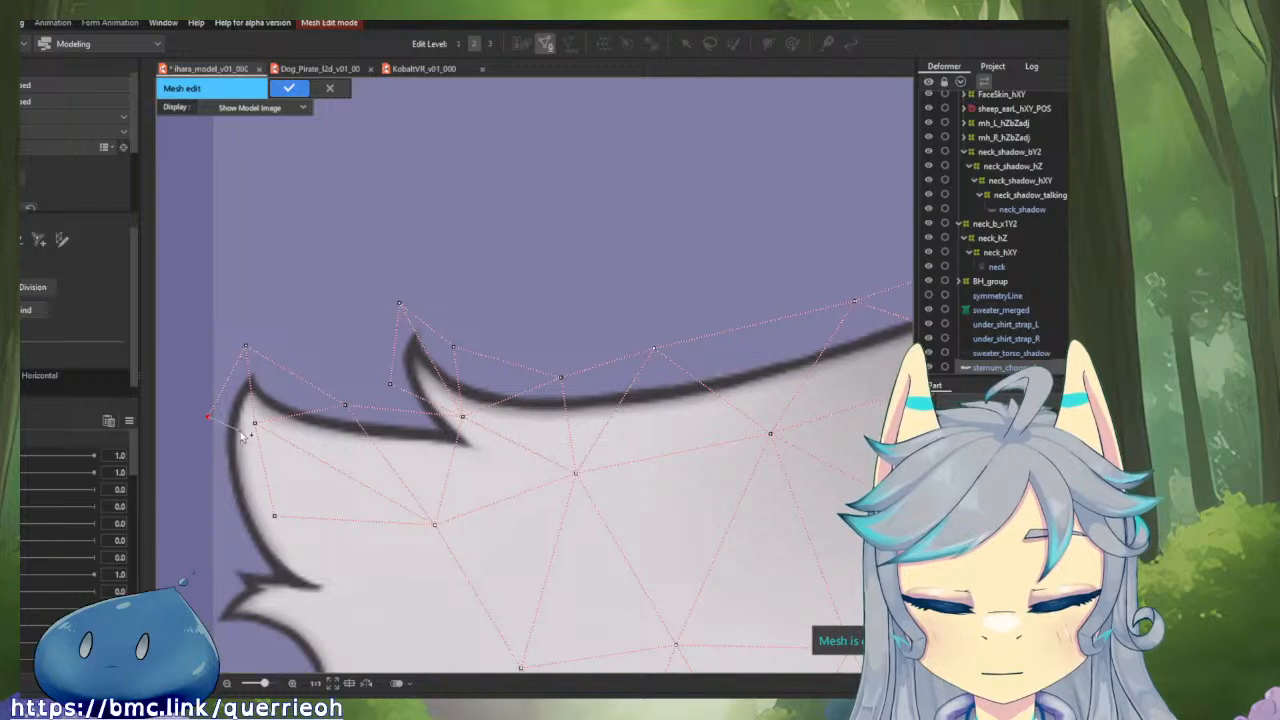
{"action": "left_click", "coordinate": [255, 424]}
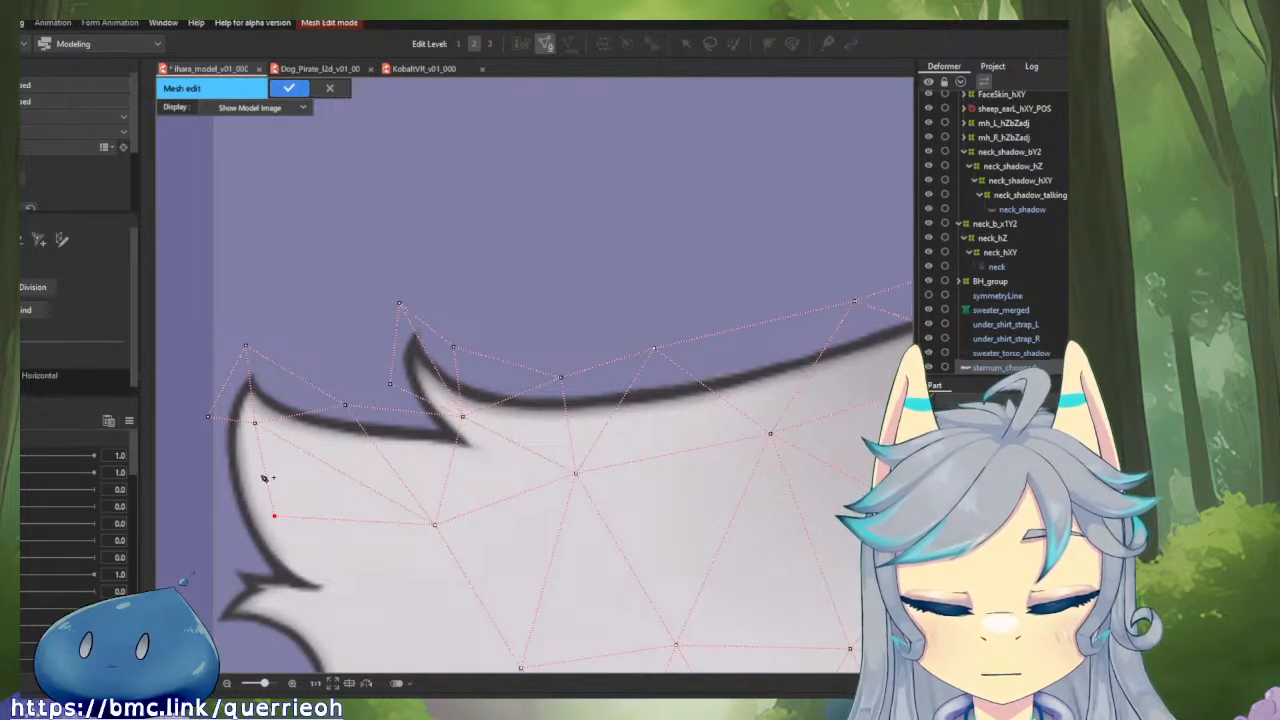
Add a border vertex lower on the outermost tuft's outer side, connect it to the outer and inner tip vertices, and delete the lower interior vertex.
{"action": "left_click", "coordinate": [218, 512]}
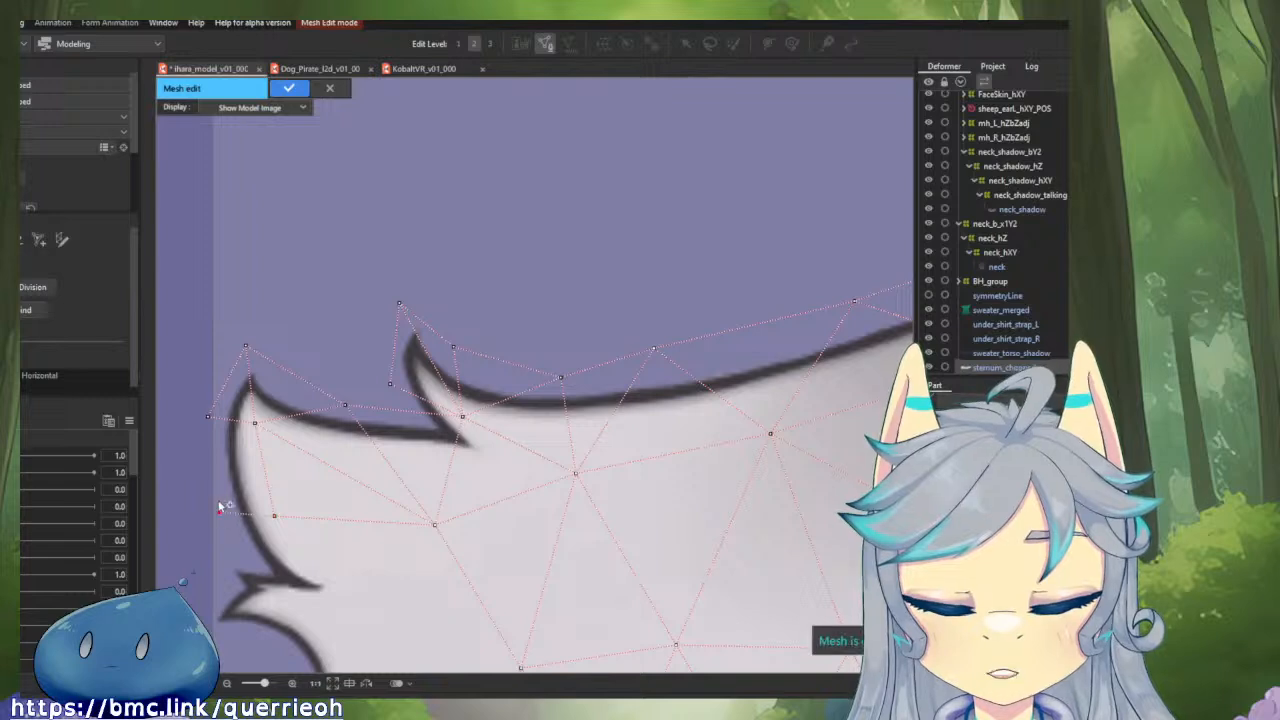
{"action": "left_click", "coordinate": [214, 418]}
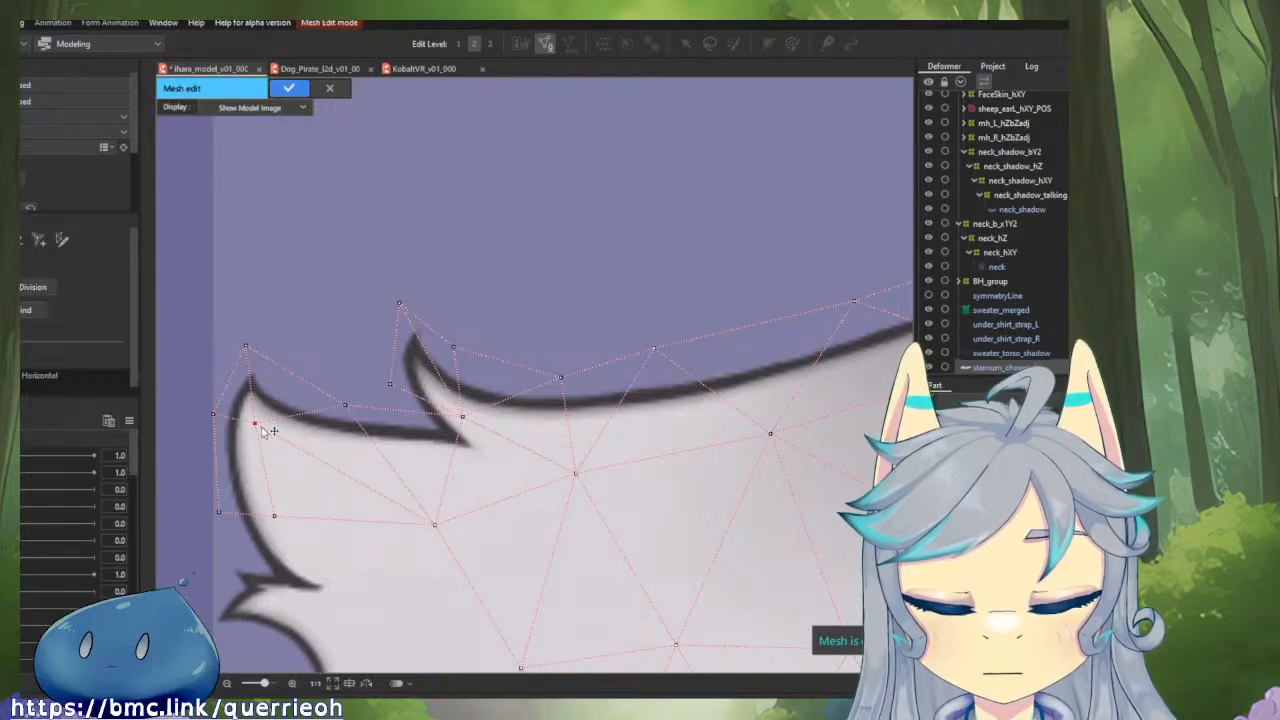
{"action": "left_click", "coordinate": [219, 512]}
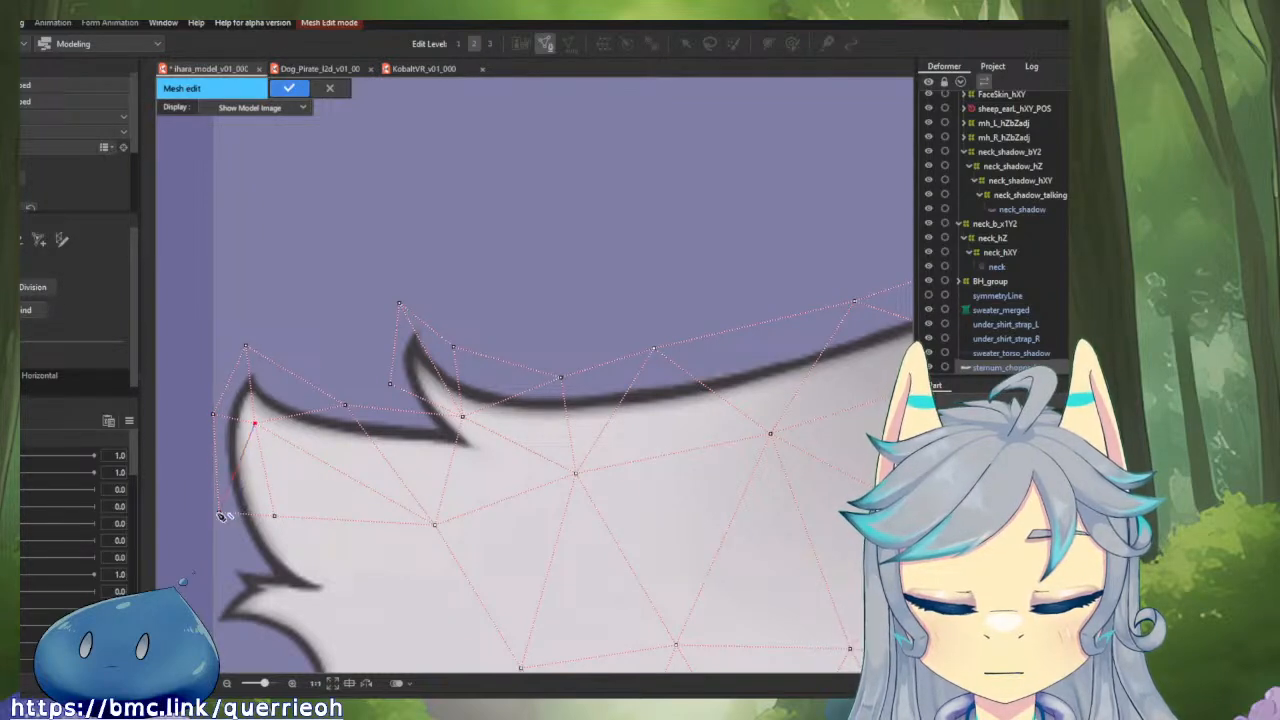
{"action": "left_click", "coordinate": [274, 516], "text": "ctrl"}
{"action": "left_click", "coordinate": [221, 511]}
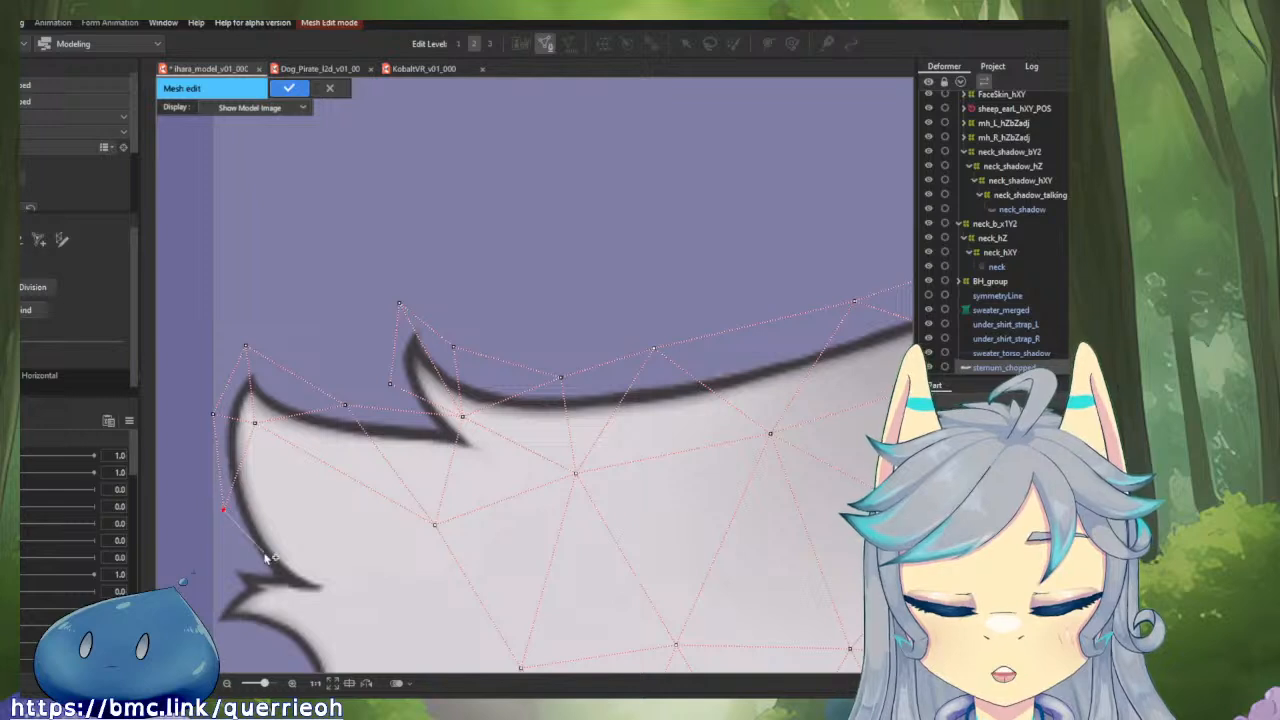
{"action": "left_click_drag", "start_coordinate": [437, 483], "coordinate": [512, 390]}
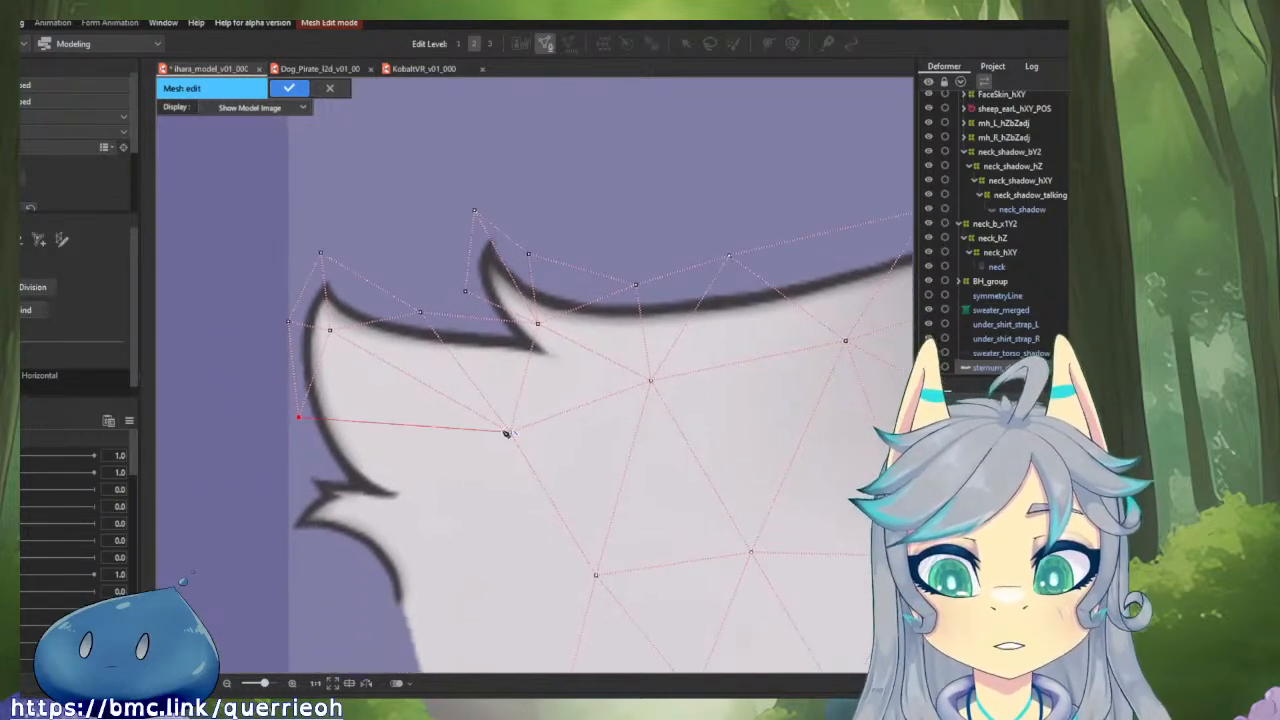
{"action": "left_click", "coordinate": [386, 474]}
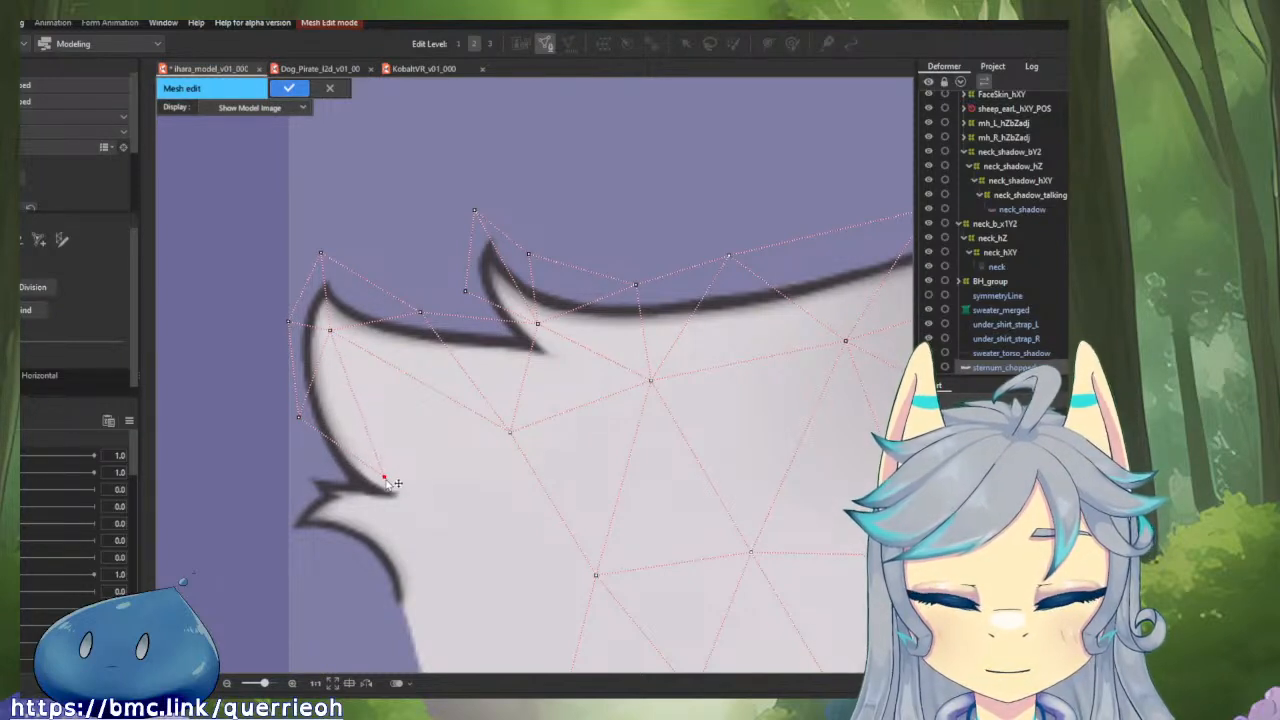
{"action": "left_click", "coordinate": [328, 474]}
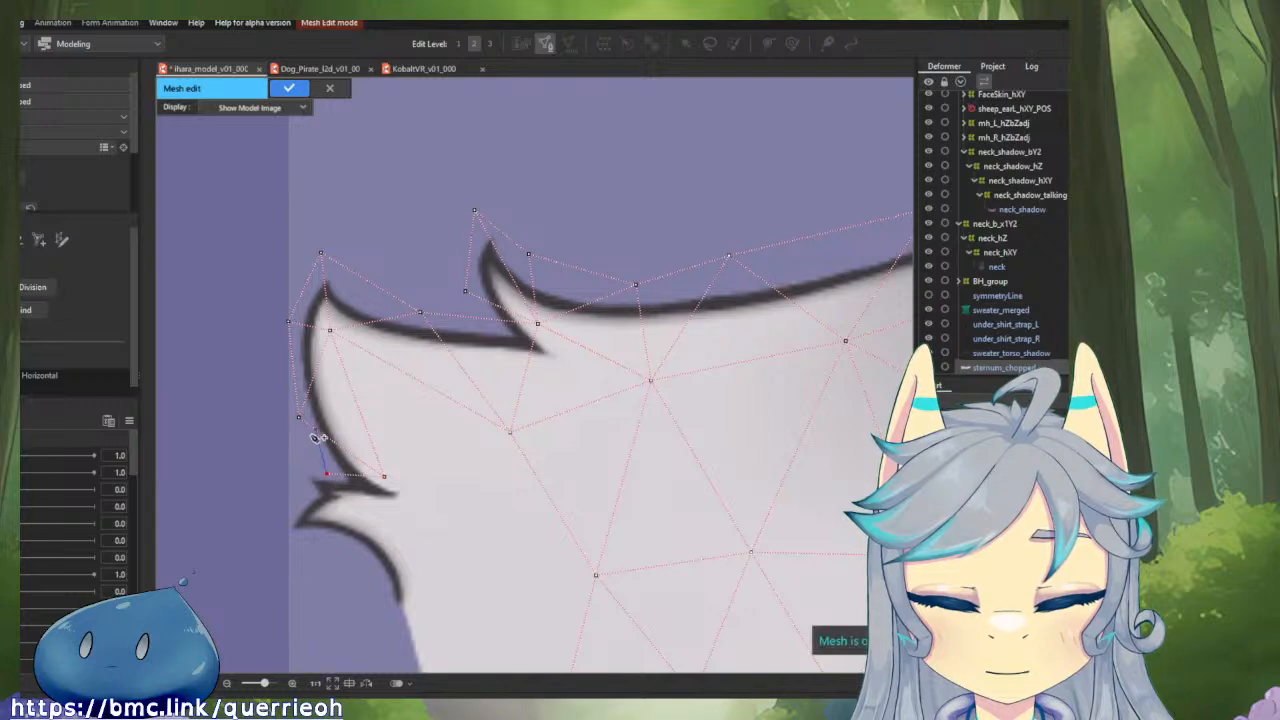
{"action": "left_click", "coordinate": [298, 417]}
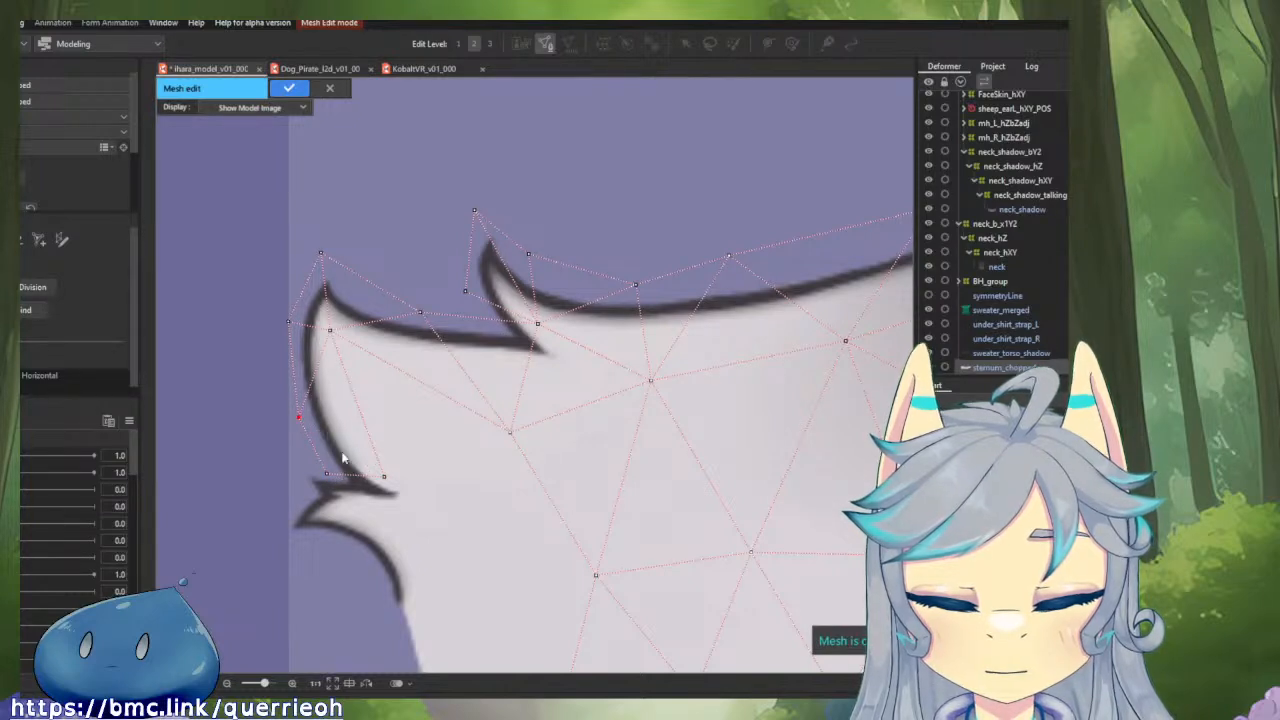
{"action": "key", "text": "ctrl+z"}
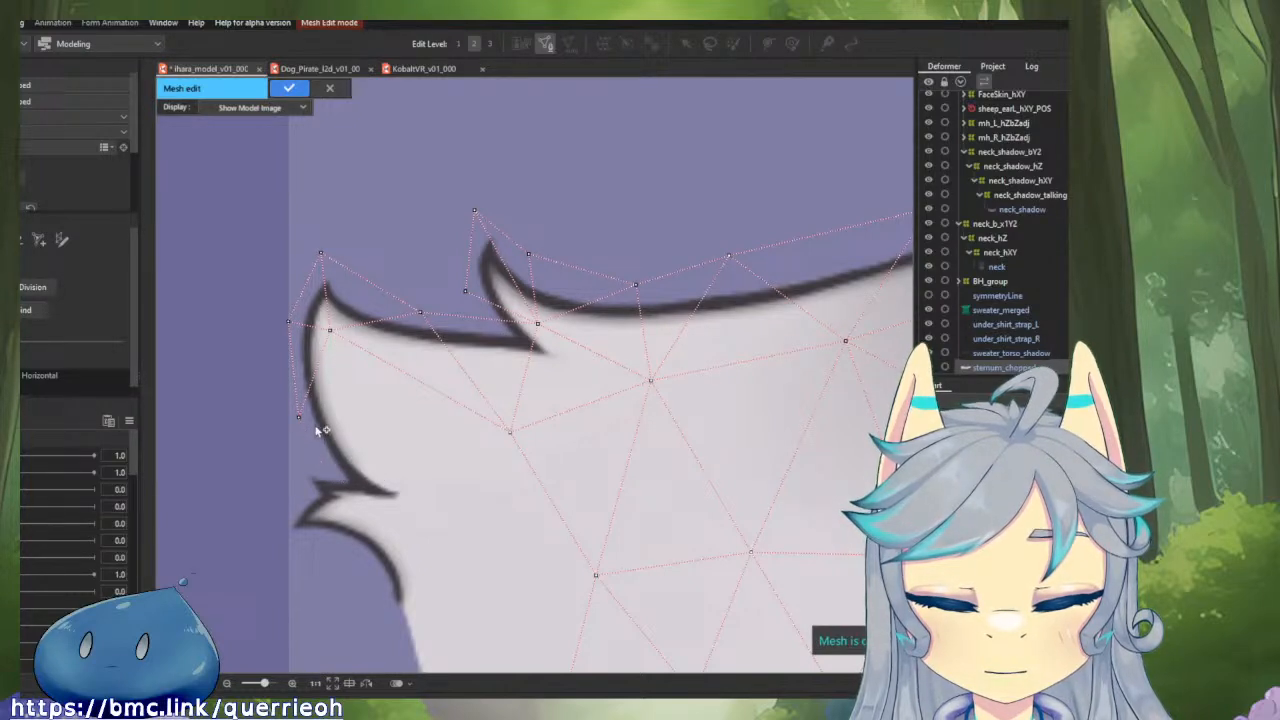
Add an interior vertex halfway down the outermost tuft and a border vertex at its lower notch, connecting them to the neighbouring tuft vertices.
{"action": "left_click", "coordinate": [374, 427]}
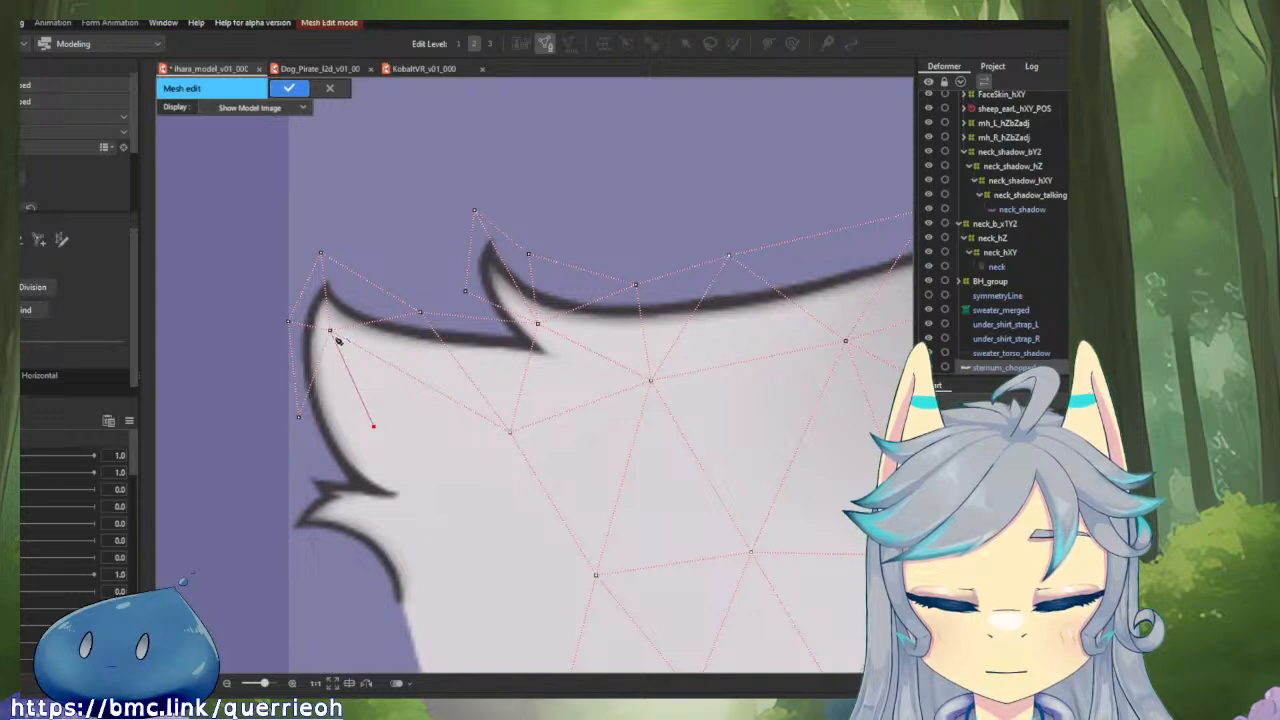
{"action": "left_click", "coordinate": [330, 331]}
{"action": "left_click", "coordinate": [299, 417]}
{"action": "left_click", "coordinate": [374, 427]}
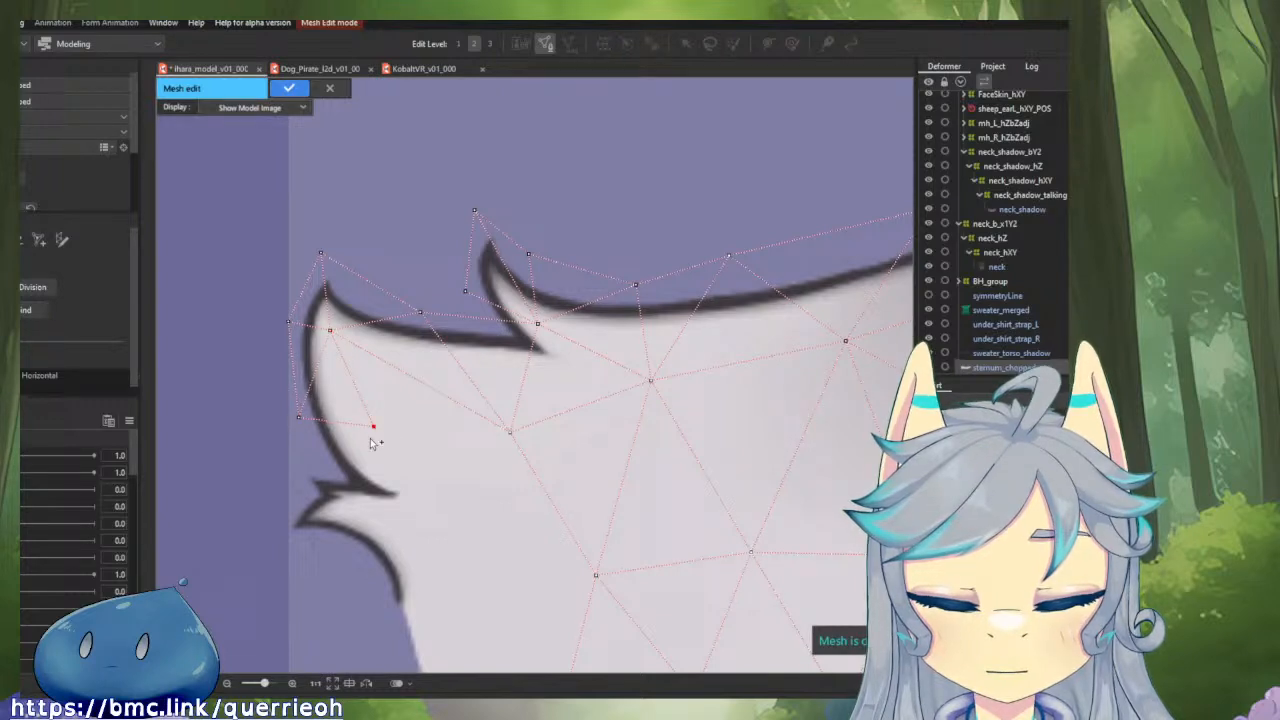
{"action": "left_click", "coordinate": [337, 477]}
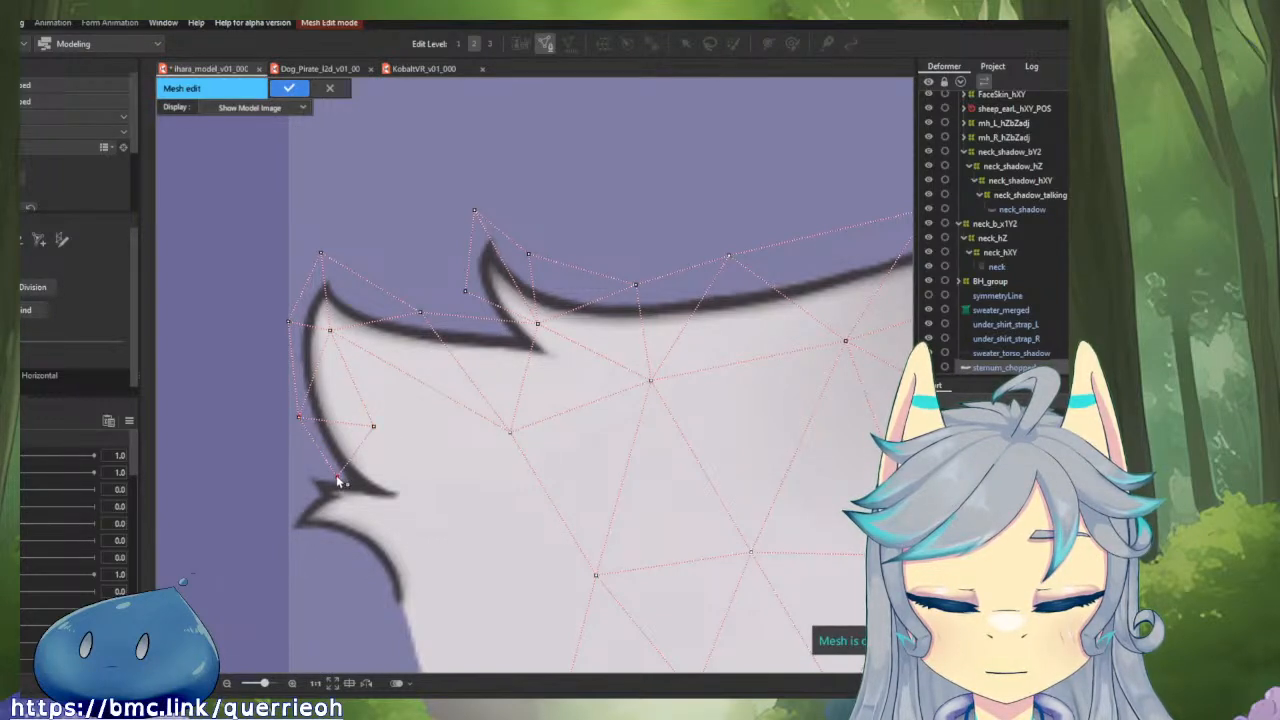
Place a border vertex outside the small upper spike below the outermost tuft and move the next vertex into the gap between the two spikes.
{"action": "left_click", "coordinate": [283, 471]}
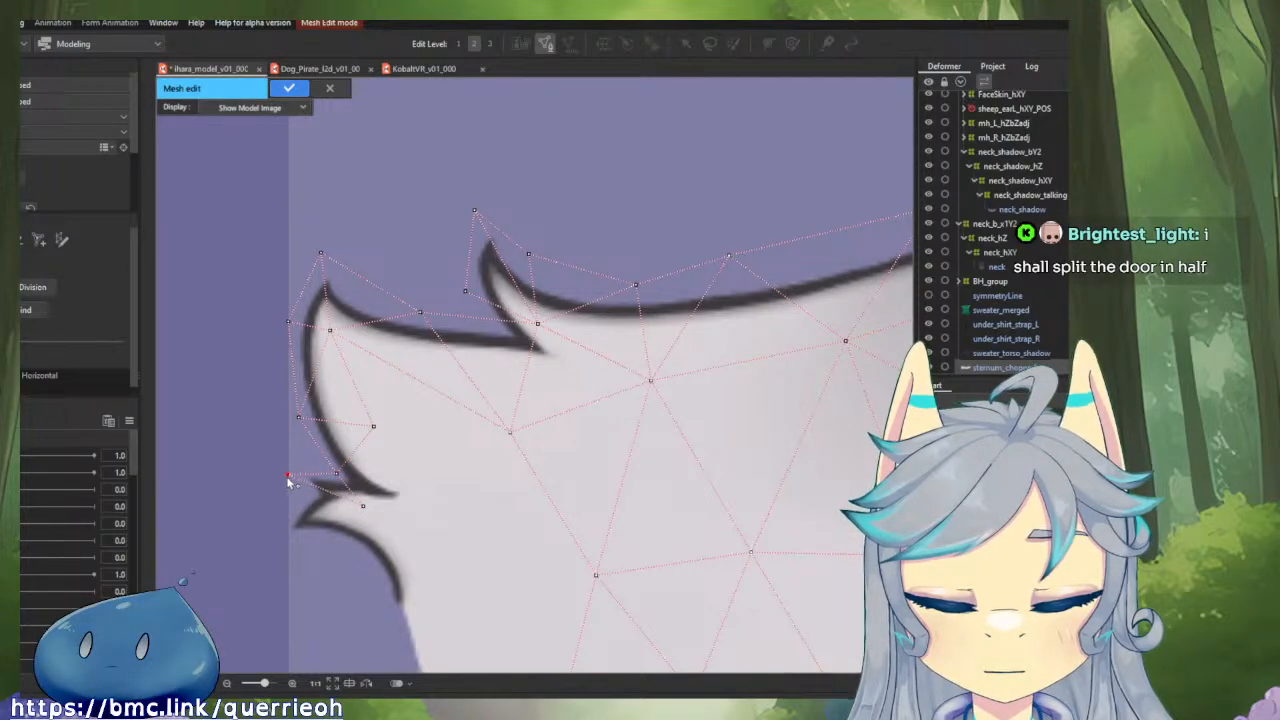
{"action": "left_click_drag", "start_coordinate": [284, 472], "coordinate": [295, 469]}
{"action": "left_click_drag", "start_coordinate": [364, 507], "coordinate": [313, 494]}
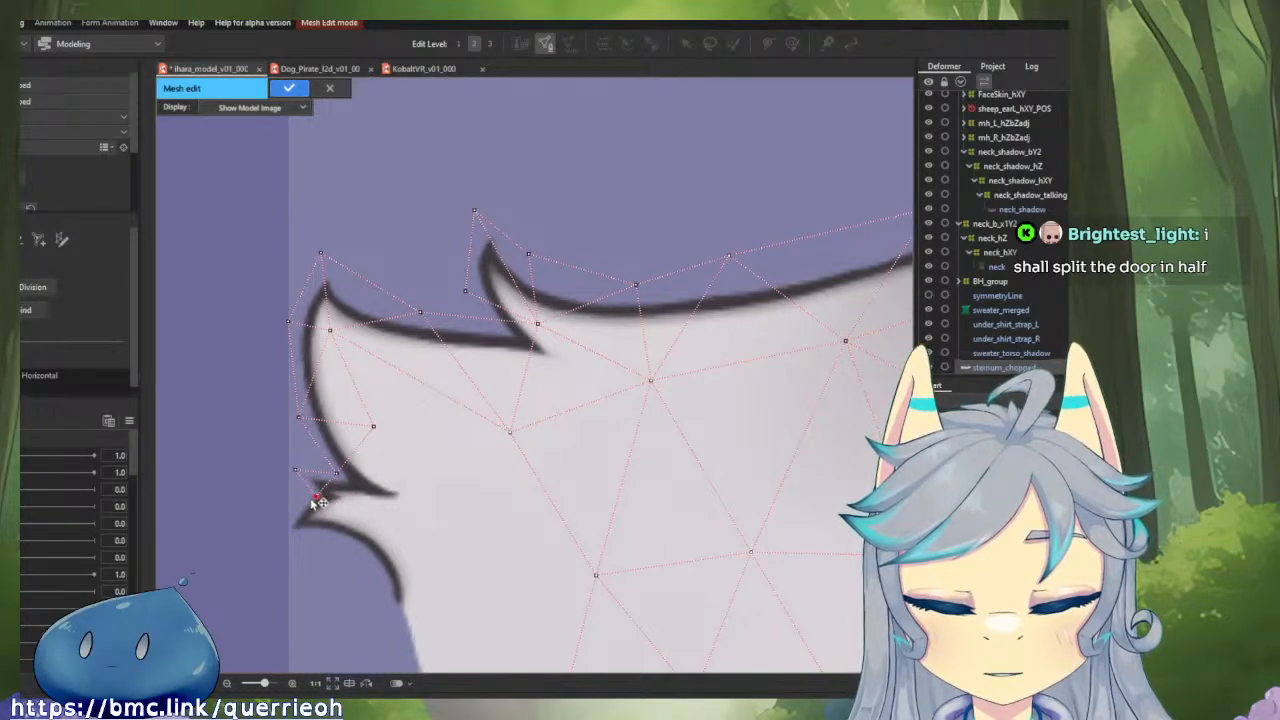
Wrap the lower spike with vertices beyond its tip, inside it, beneath it and at its base, and connect them together.
{"action": "left_click", "coordinate": [270, 529]}
{"action": "left_click", "coordinate": [332, 514]}
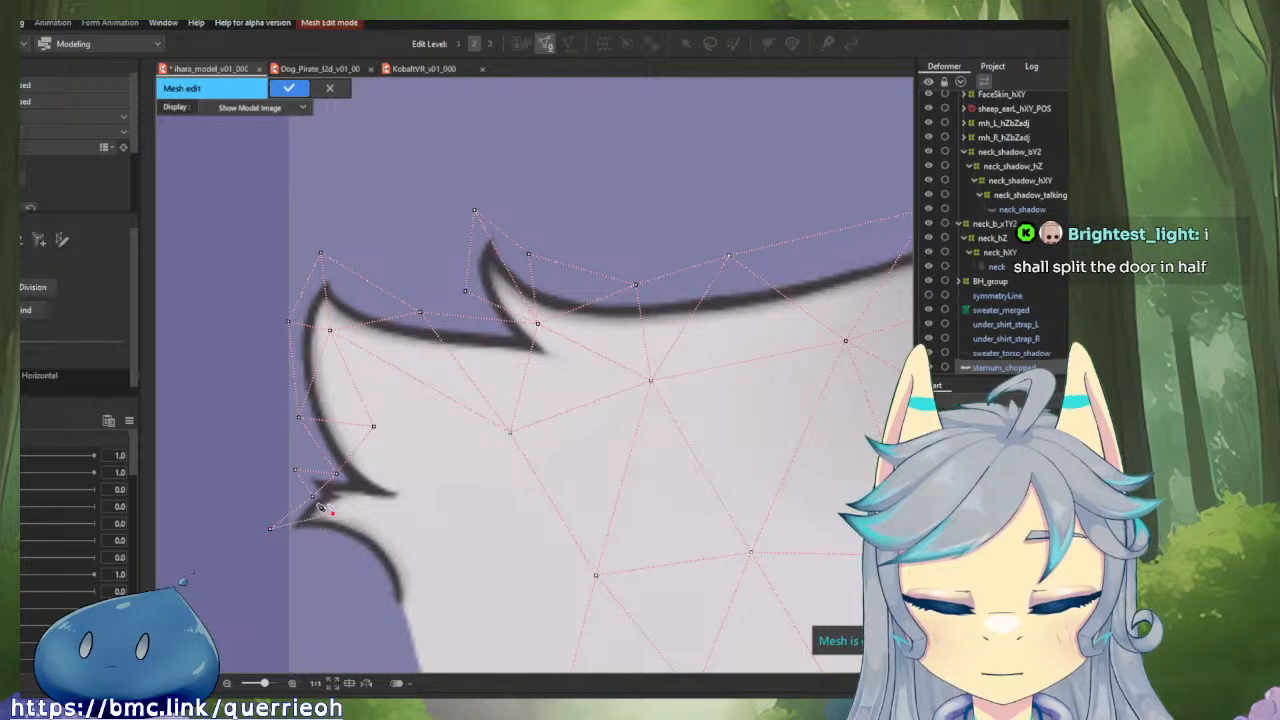
{"action": "left_click", "coordinate": [313, 497]}
{"action": "left_click", "coordinate": [352, 553]}
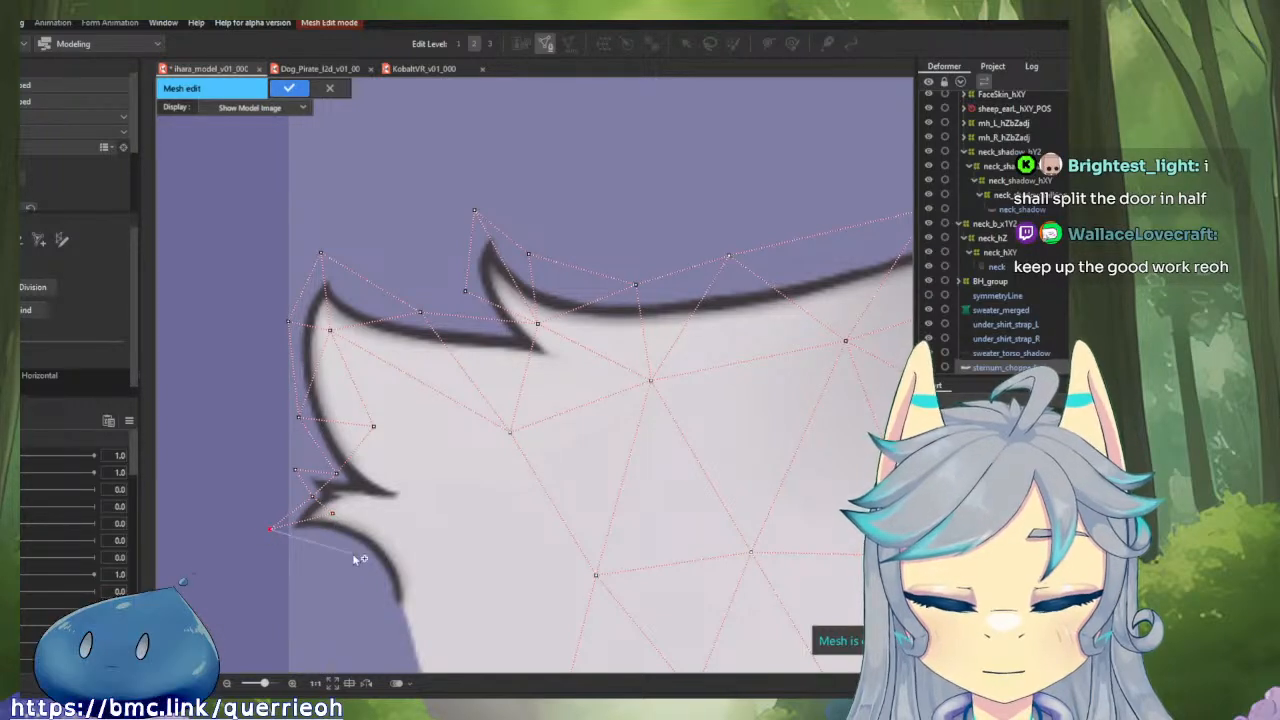
{"action": "left_click", "coordinate": [333, 515]}
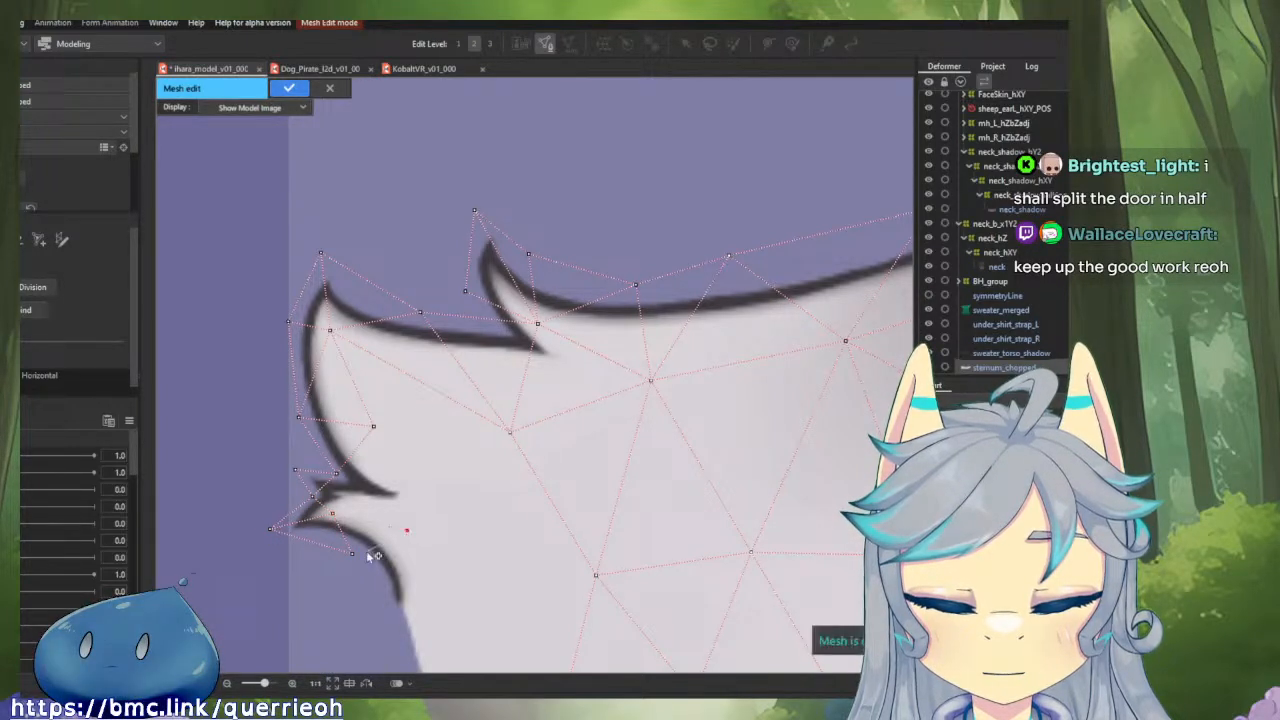
{"action": "left_click", "coordinate": [352, 553]}
{"action": "left_click", "coordinate": [333, 515]}
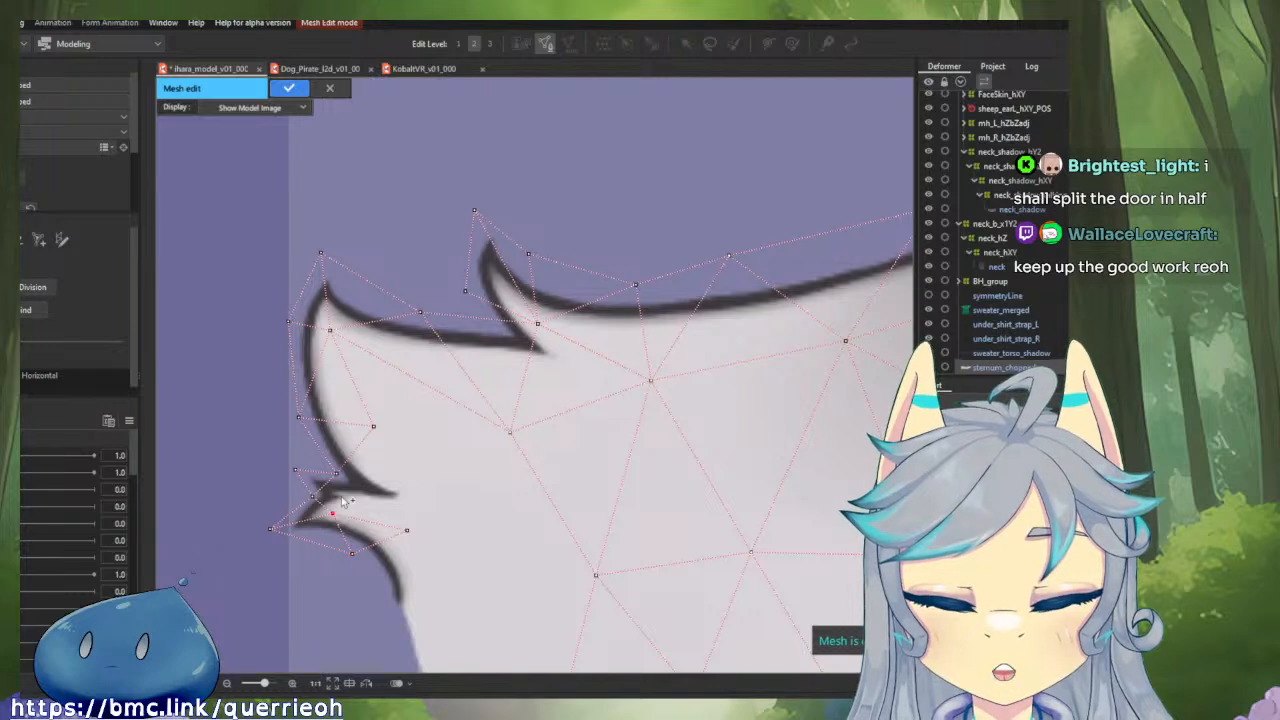
Add a vertex at the inner end of the notch between the outermost tuft and the spikes, connecting it to the surrounding border and interior vertices.
{"action": "left_click", "coordinate": [336, 474]}
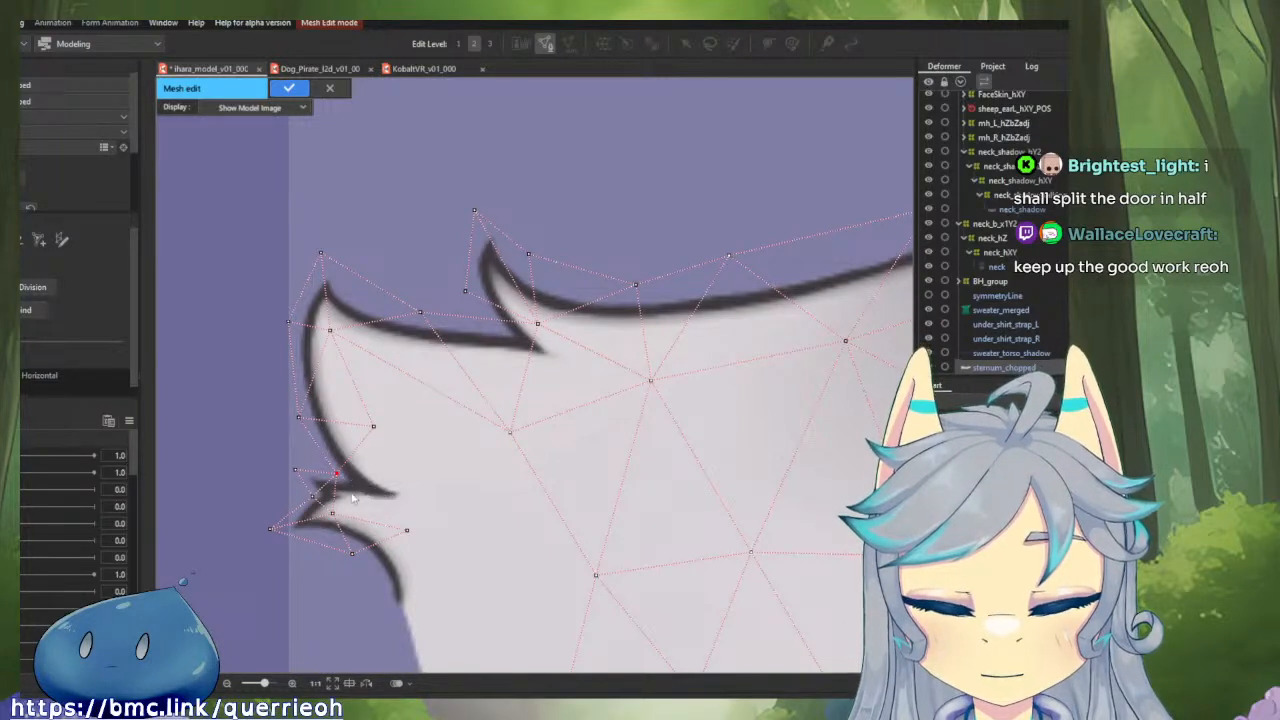
{"action": "left_click", "coordinate": [371, 498]}
{"action": "left_click", "coordinate": [313, 496]}
{"action": "left_click", "coordinate": [336, 474]}
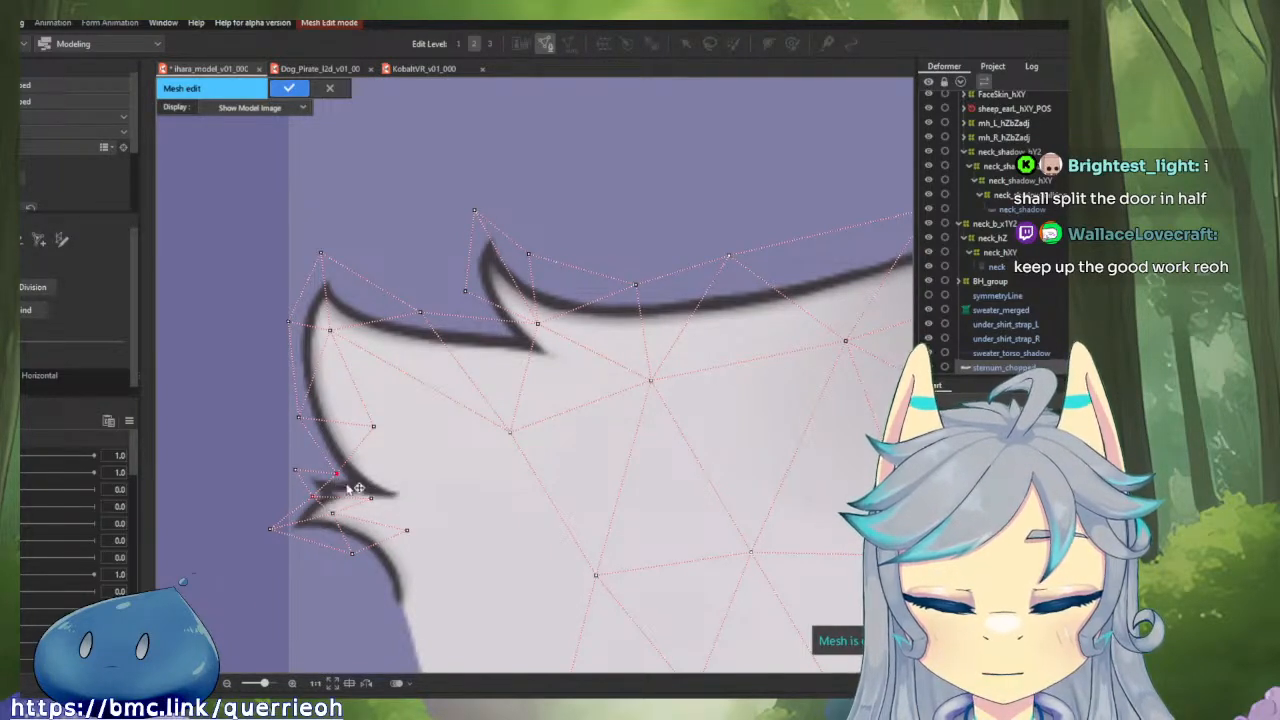
{"action": "left_click", "coordinate": [373, 427]}
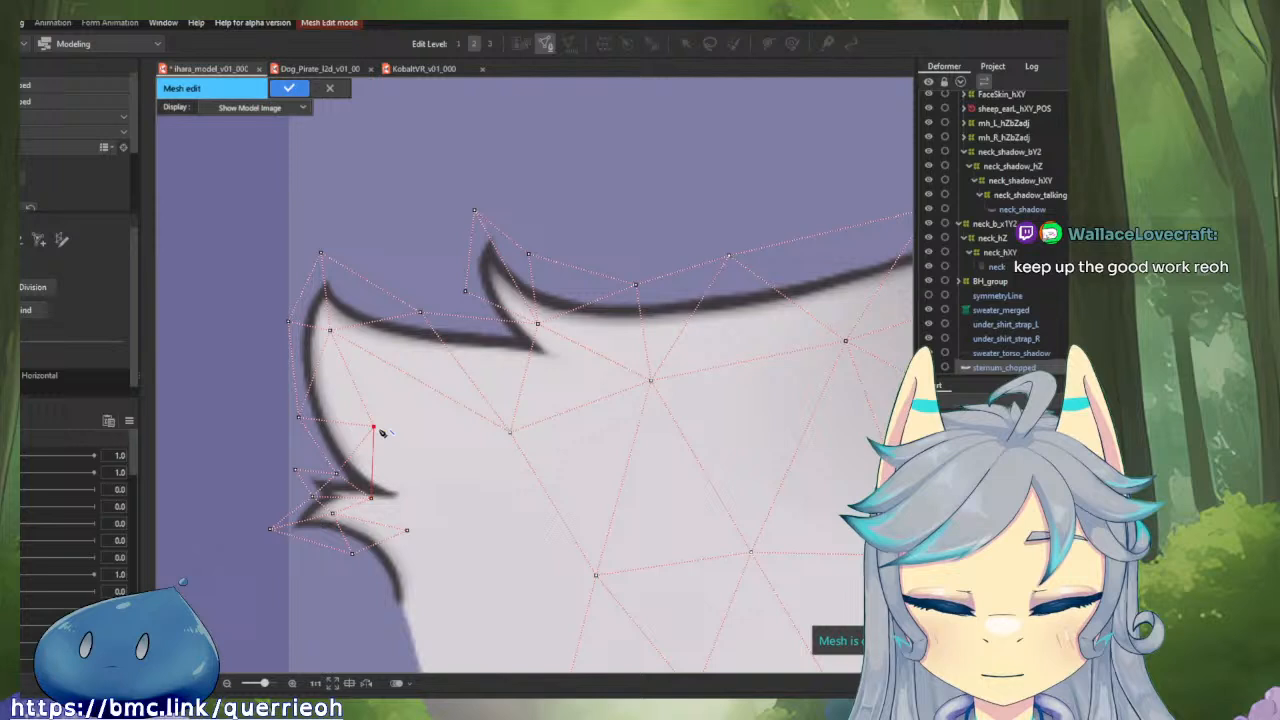
{"action": "left_click", "coordinate": [510, 432]}
{"action": "left_click", "coordinate": [371, 498]}
{"action": "left_click", "coordinate": [407, 530]}
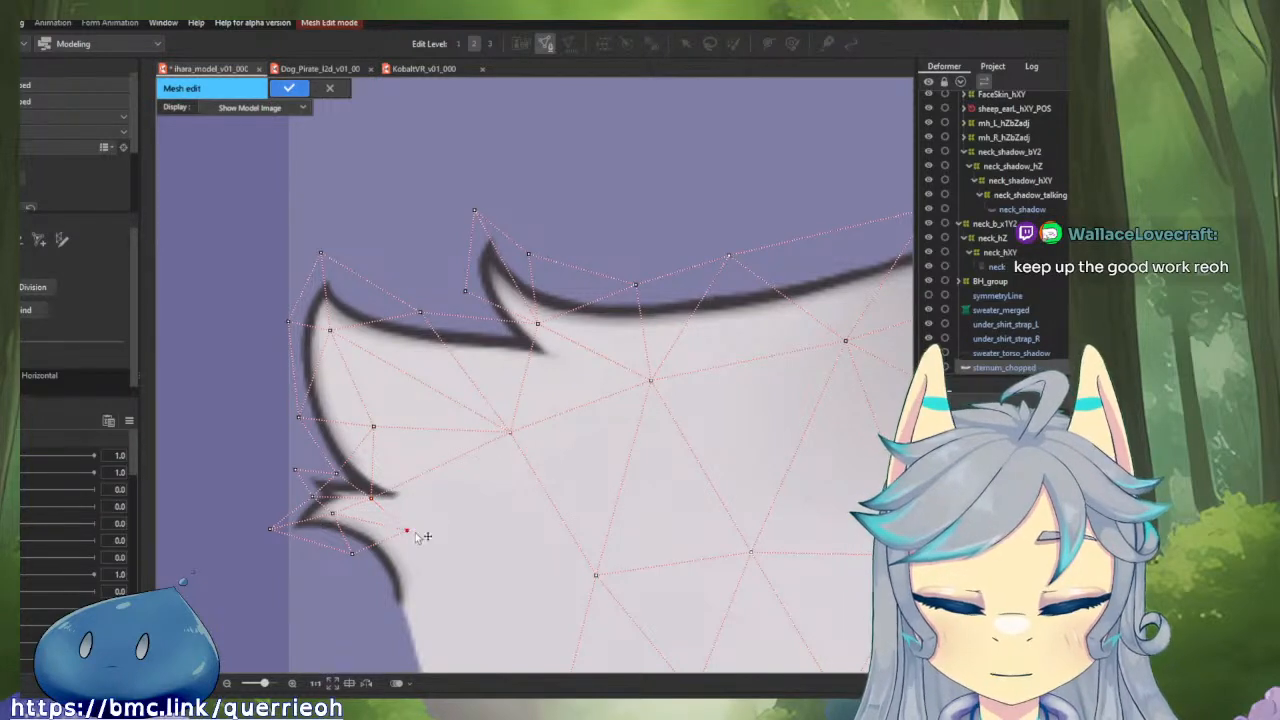
Add a border vertex outside the lower spike's bottom end and an interior vertex across from it, connecting both to the spike's vertices.
{"action": "left_click_drag", "start_coordinate": [416, 534], "coordinate": [425, 429]}
{"action": "left_click", "coordinate": [393, 492]}
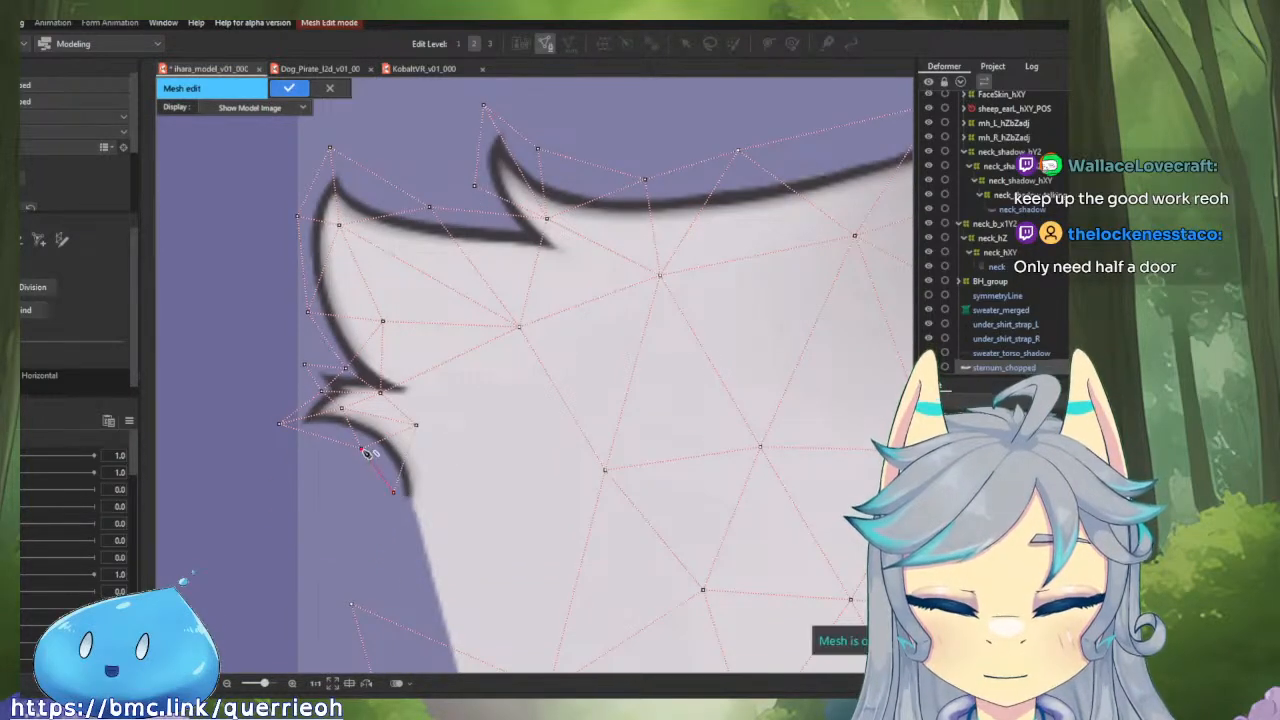
{"action": "left_click", "coordinate": [460, 532]}
{"action": "left_click", "coordinate": [420, 425]}
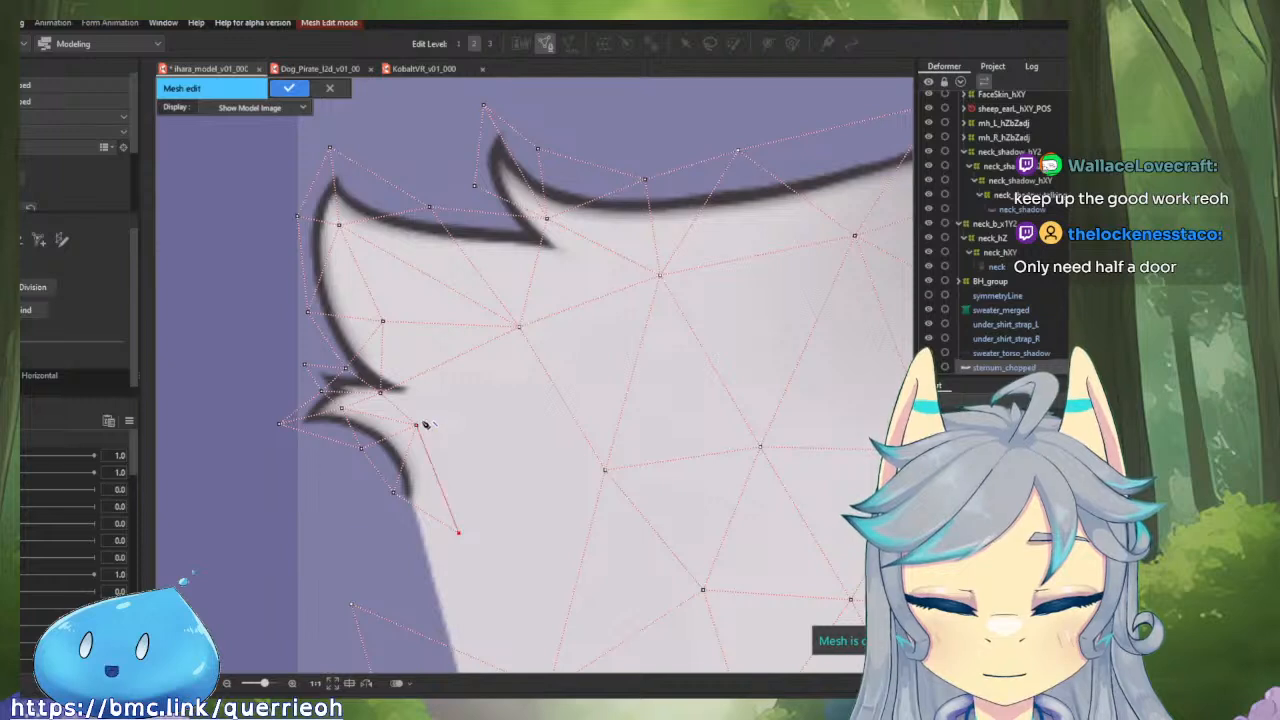
{"action": "left_click", "coordinate": [394, 492]}
Pull the uppermost side border vertex below the spikes in towards the outline, connect it to the interior vertex there and nudge both.
{"action": "left_click_drag", "start_coordinate": [418, 576], "coordinate": [337, 390]}
{"action": "left_click_drag", "start_coordinate": [274, 421], "coordinate": [341, 472]}
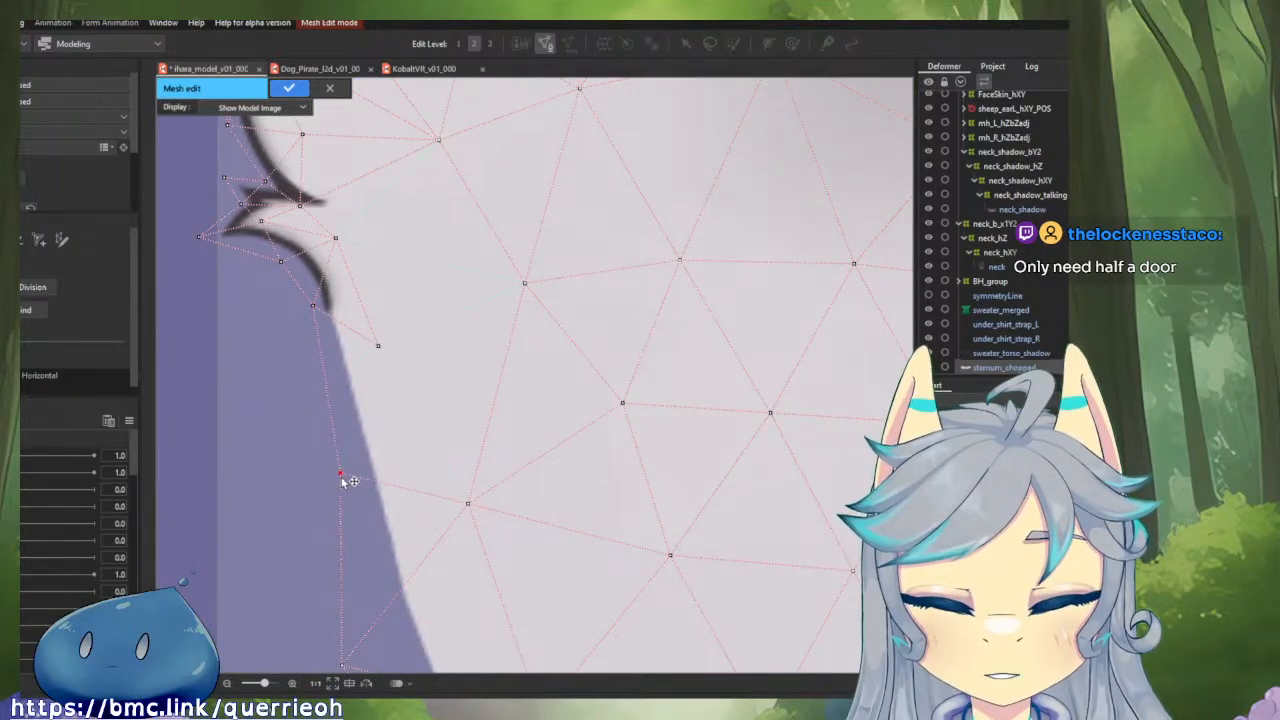
{"action": "left_click", "coordinate": [379, 347]}
{"action": "left_click_drag", "start_coordinate": [379, 347], "coordinate": [391, 373]}
{"action": "left_click_drag", "start_coordinate": [342, 472], "coordinate": [347, 473]}
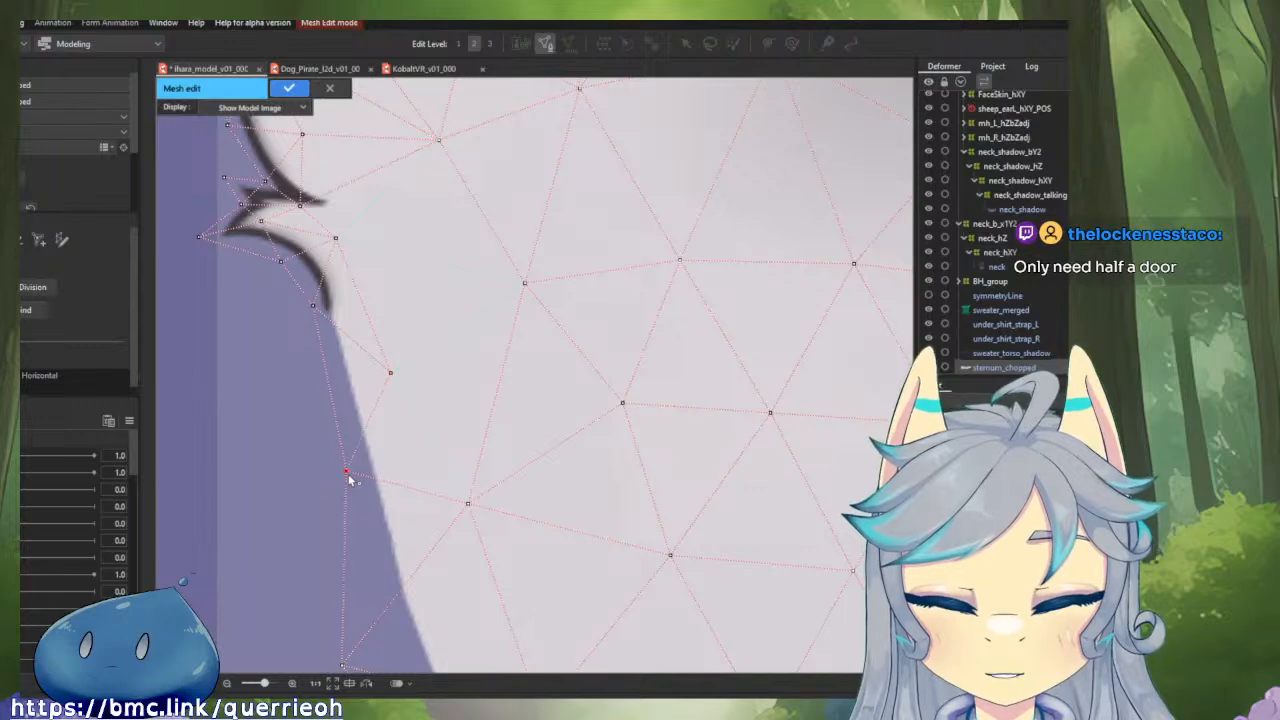
Move the remaining border vertices along the side and lower corner curve closer to the sternum's outline.
{"action": "scroll", "coordinate": [349, 480], "scroll_direction": "down", "scroll_amount": 4}
{"action": "scroll", "coordinate": [354, 440], "scroll_direction": "up", "scroll_amount": 3}
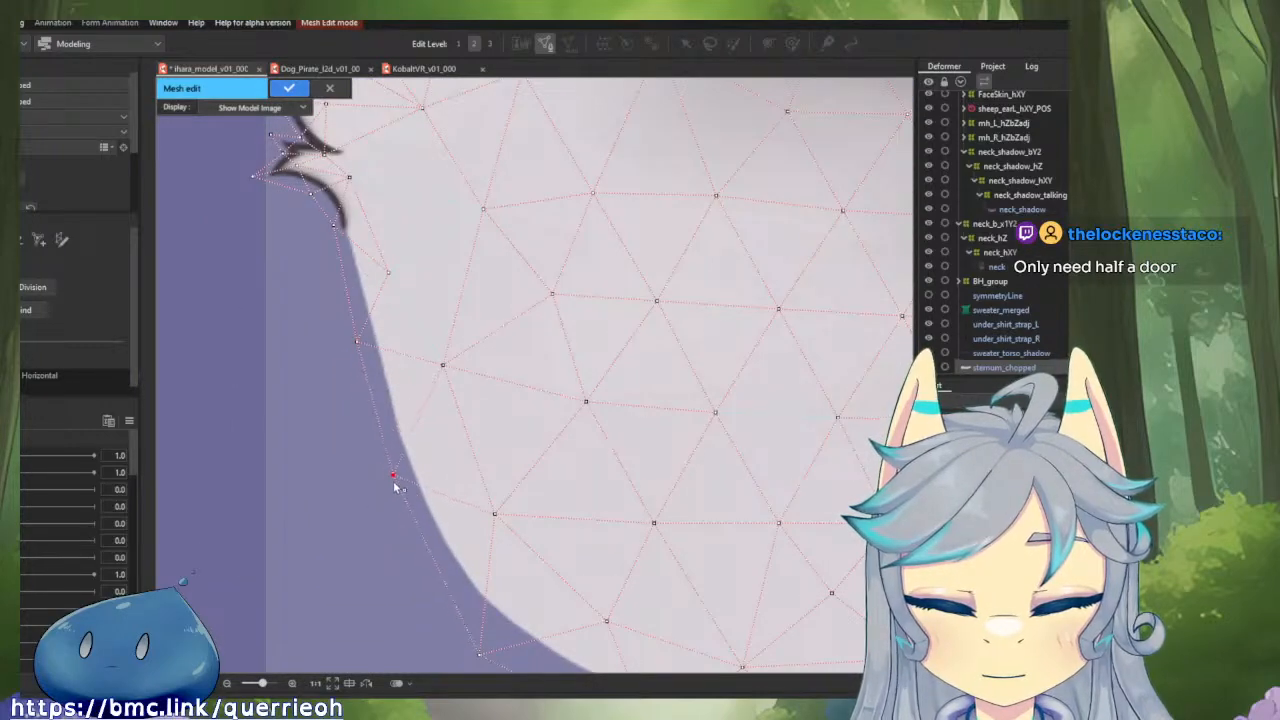
{"action": "left_click_drag", "start_coordinate": [396, 487], "coordinate": [397, 395]}
{"action": "left_click_drag", "start_coordinate": [441, 516], "coordinate": [432, 490]}
{"action": "left_click_drag", "start_coordinate": [612, 609], "coordinate": [598, 597]}
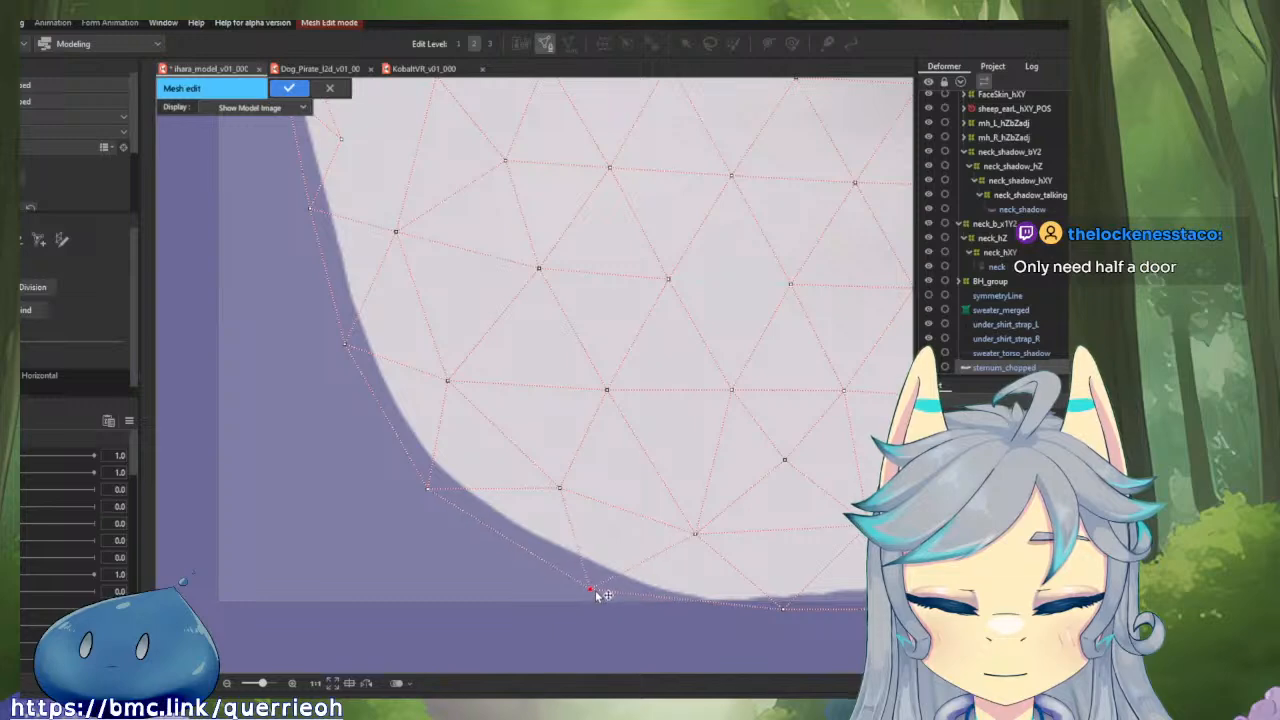
{"action": "scroll", "coordinate": [600, 594], "scroll_direction": "down", "scroll_amount": 3}
{"action": "scroll", "coordinate": [686, 586], "scroll_direction": "up", "scroll_amount": 2}
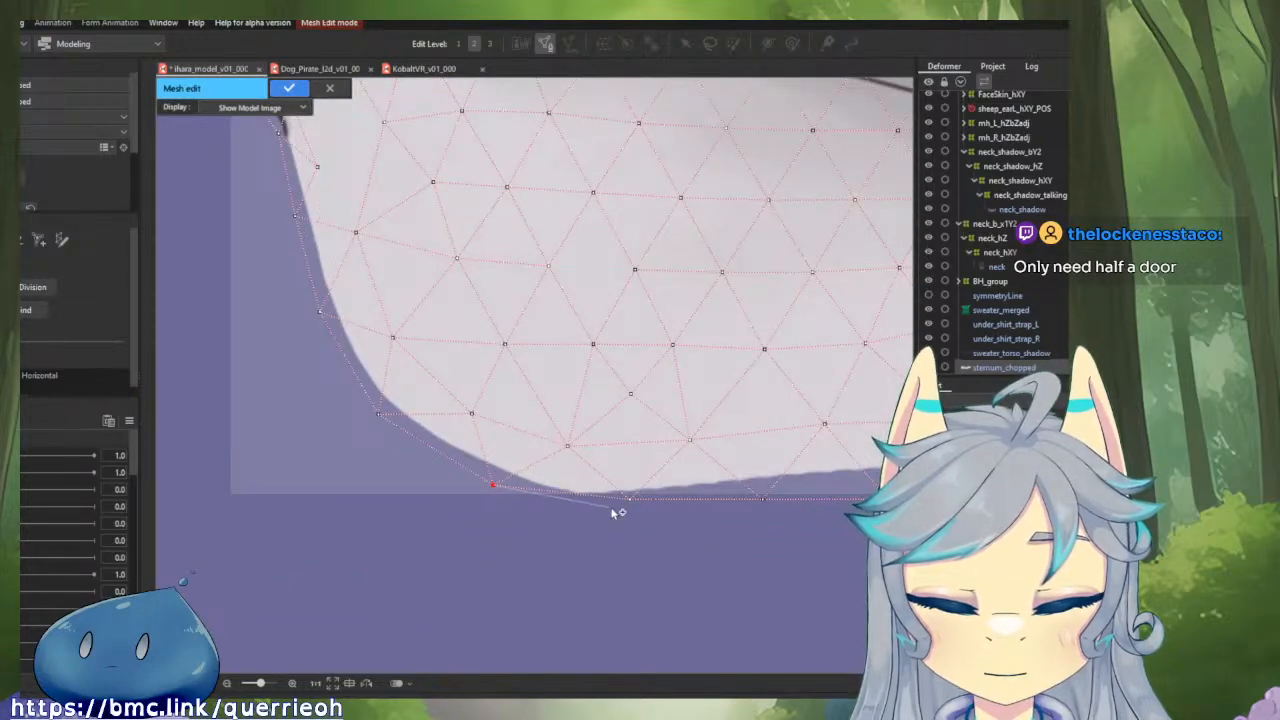
{"action": "scroll", "coordinate": [683, 503], "scroll_direction": "down", "scroll_amount": 2}
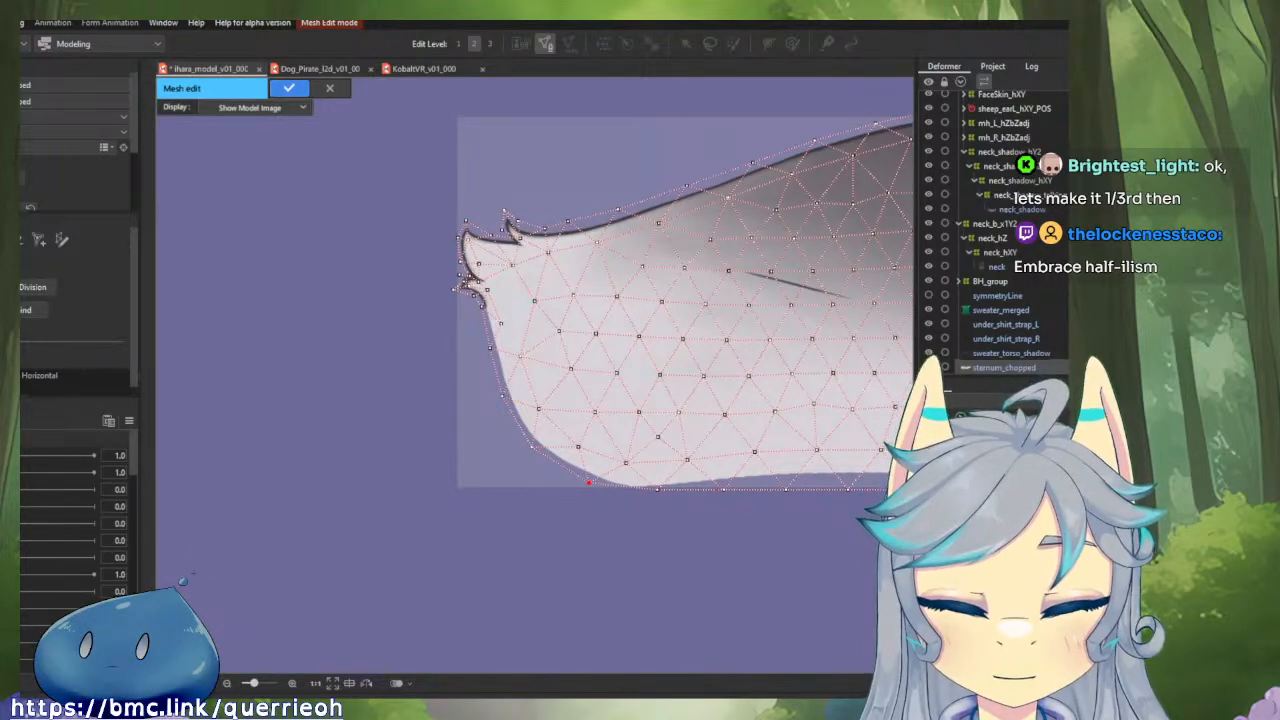
Check the half mesh's border along the lower corner curve, the bottom edge and the upper outline near the centre line.
{"action": "left_click_drag", "start_coordinate": [575, 346], "coordinate": [412, 336]}
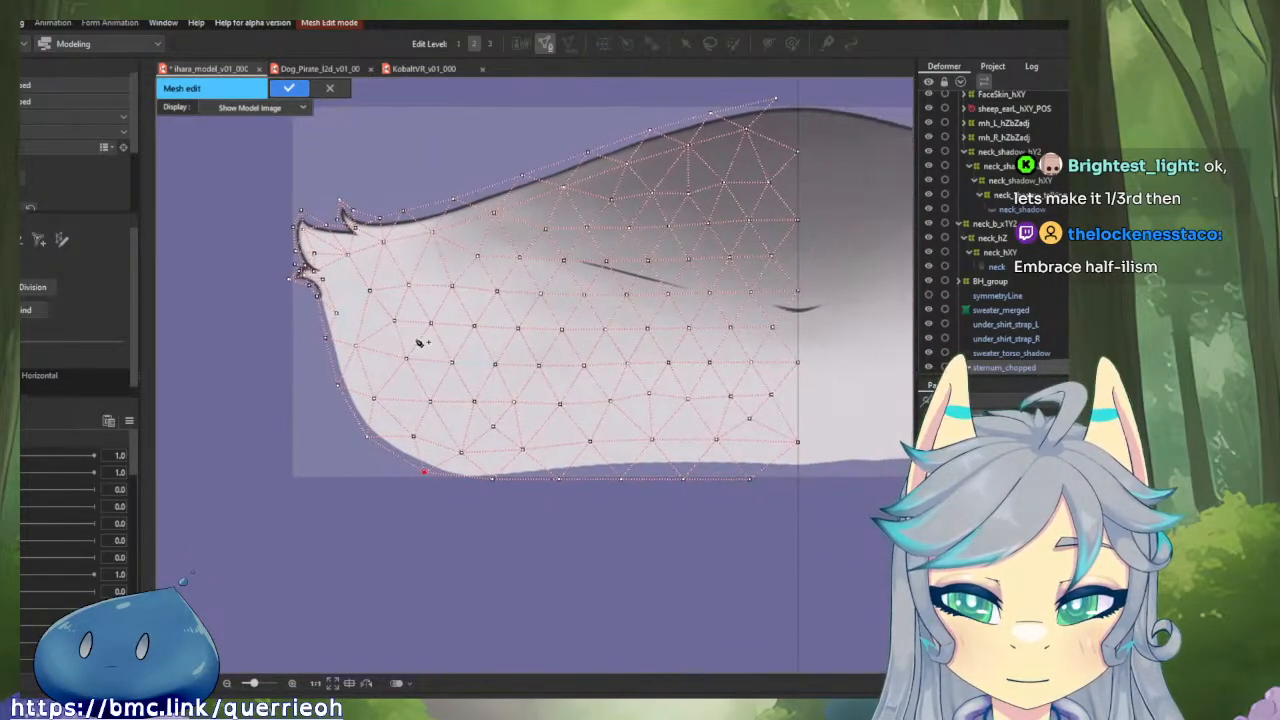
{"action": "scroll", "coordinate": [562, 467], "scroll_direction": "up", "scroll_amount": 3}
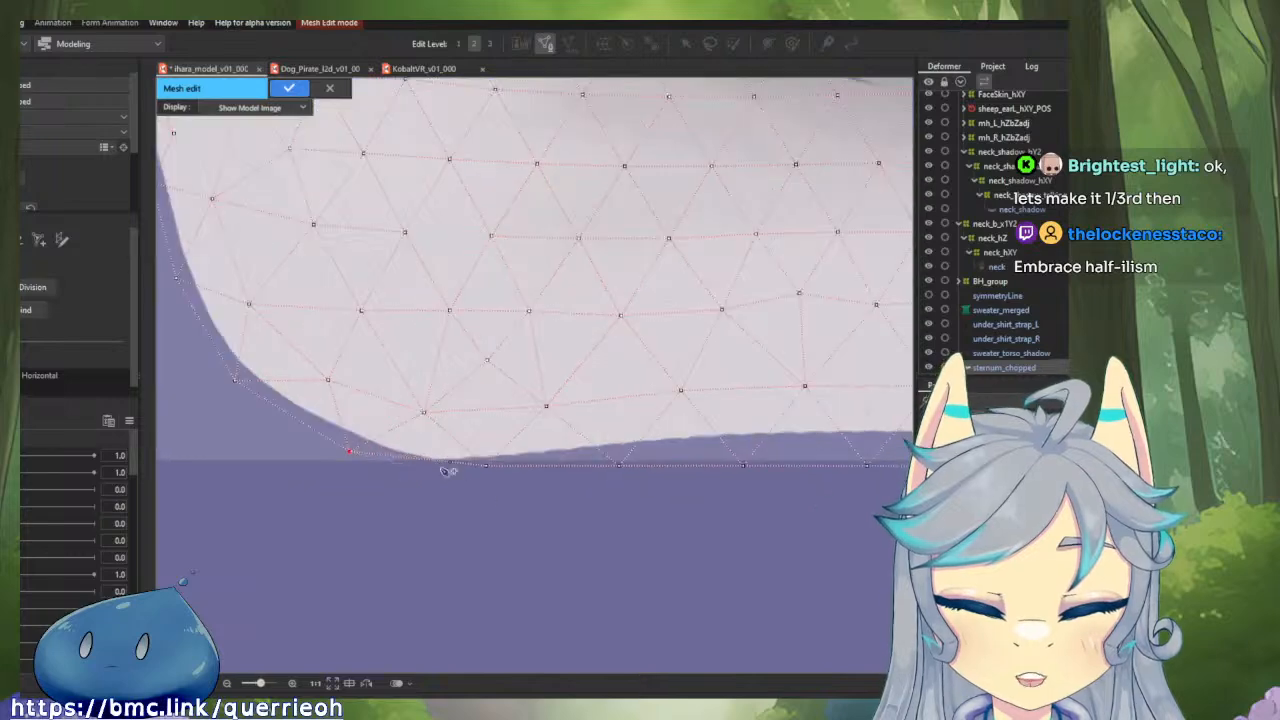
{"action": "scroll", "coordinate": [421, 434], "scroll_direction": "down", "scroll_amount": 1}
{"action": "scroll", "coordinate": [421, 434], "scroll_direction": "down", "scroll_amount": 2}
{"action": "scroll", "coordinate": [484, 480], "scroll_direction": "up", "scroll_amount": 5}
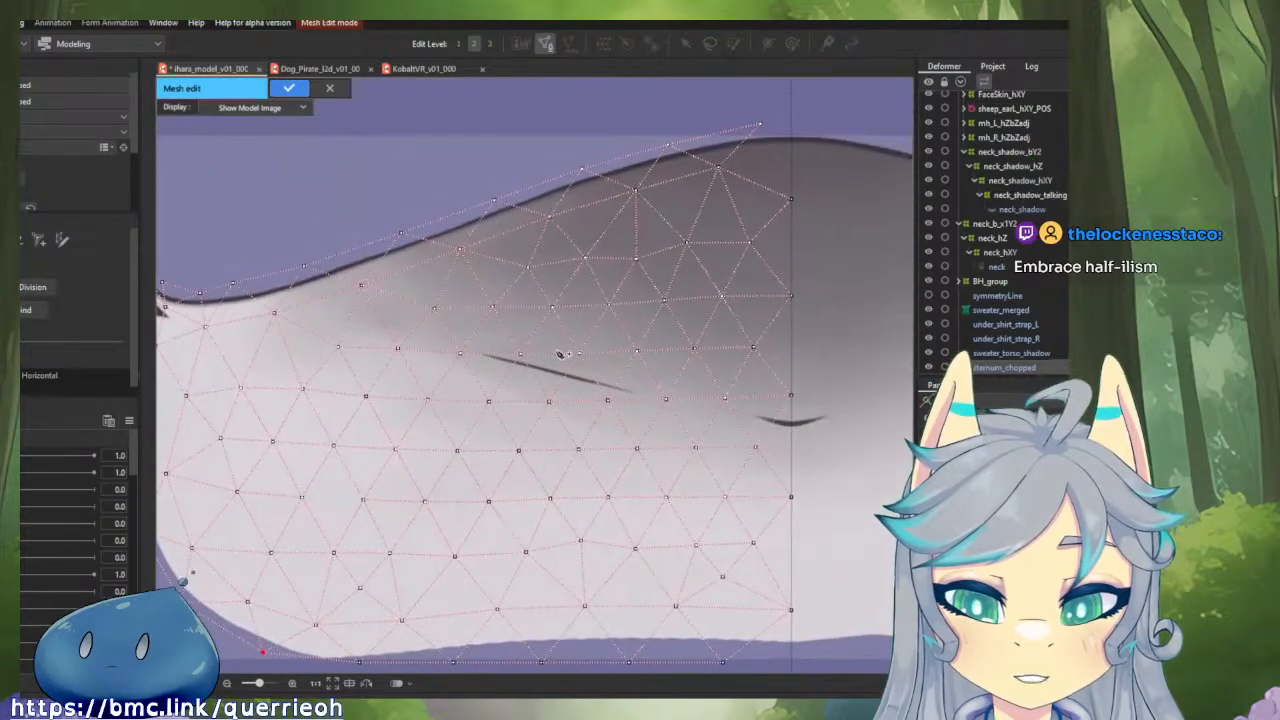
{"action": "scroll", "coordinate": [557, 355], "scroll_direction": "down", "scroll_amount": 3}
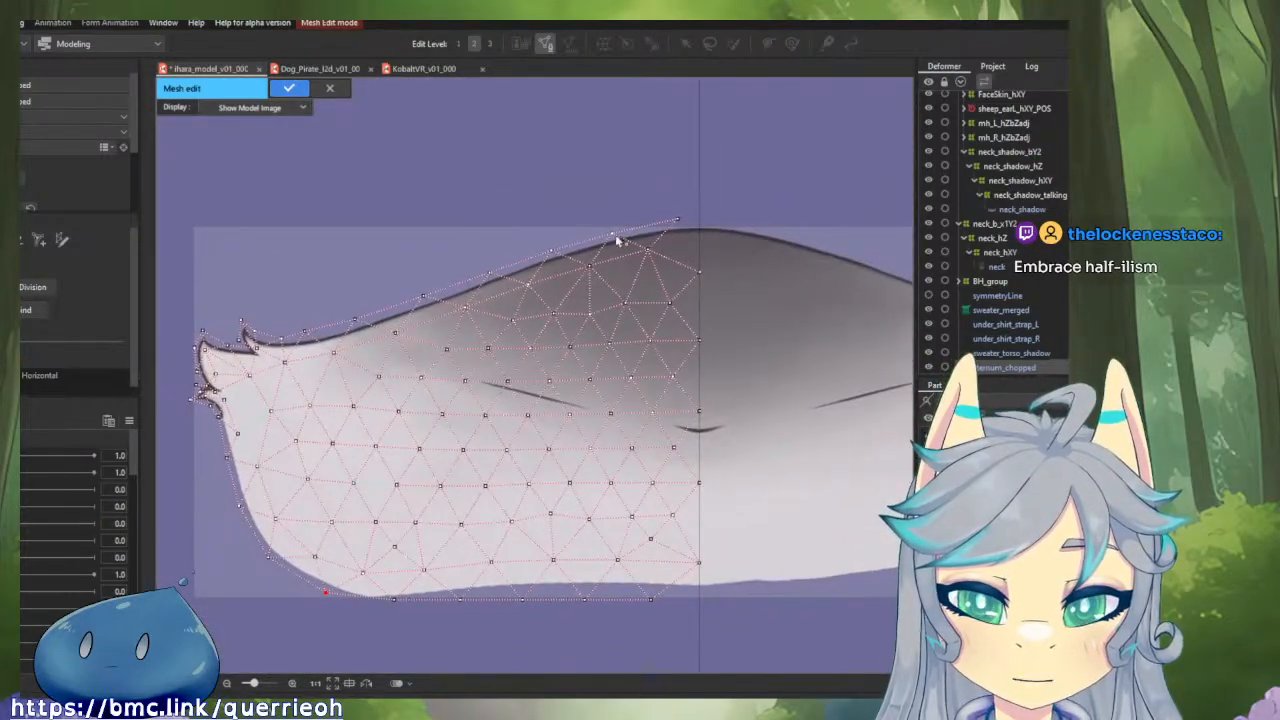
{"action": "scroll", "coordinate": [700, 282], "scroll_direction": "up", "scroll_amount": 3}
{"action": "scroll", "coordinate": [700, 282], "scroll_direction": "up", "scroll_amount": 3}
{"action": "scroll", "coordinate": [697, 285], "scroll_direction": "down", "scroll_amount": 3}
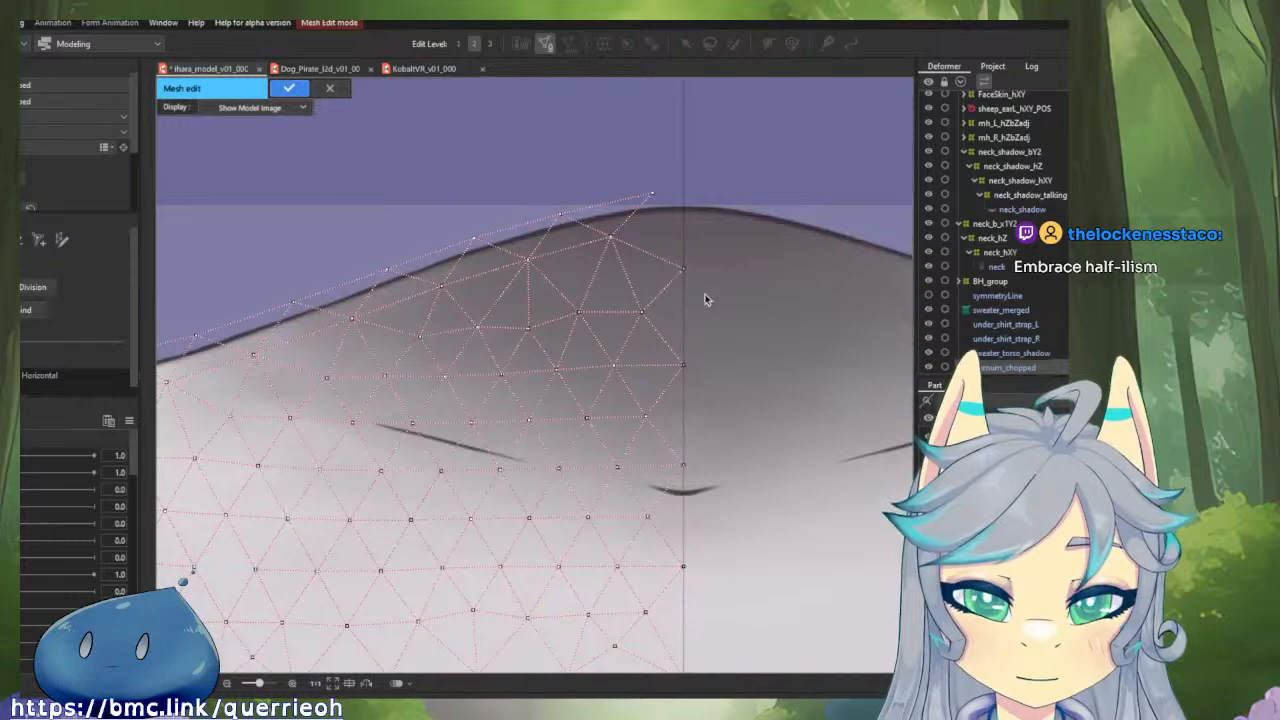
{"action": "key", "text": "ctrl+a"}
{"action": "left_click", "coordinate": [703, 298]}
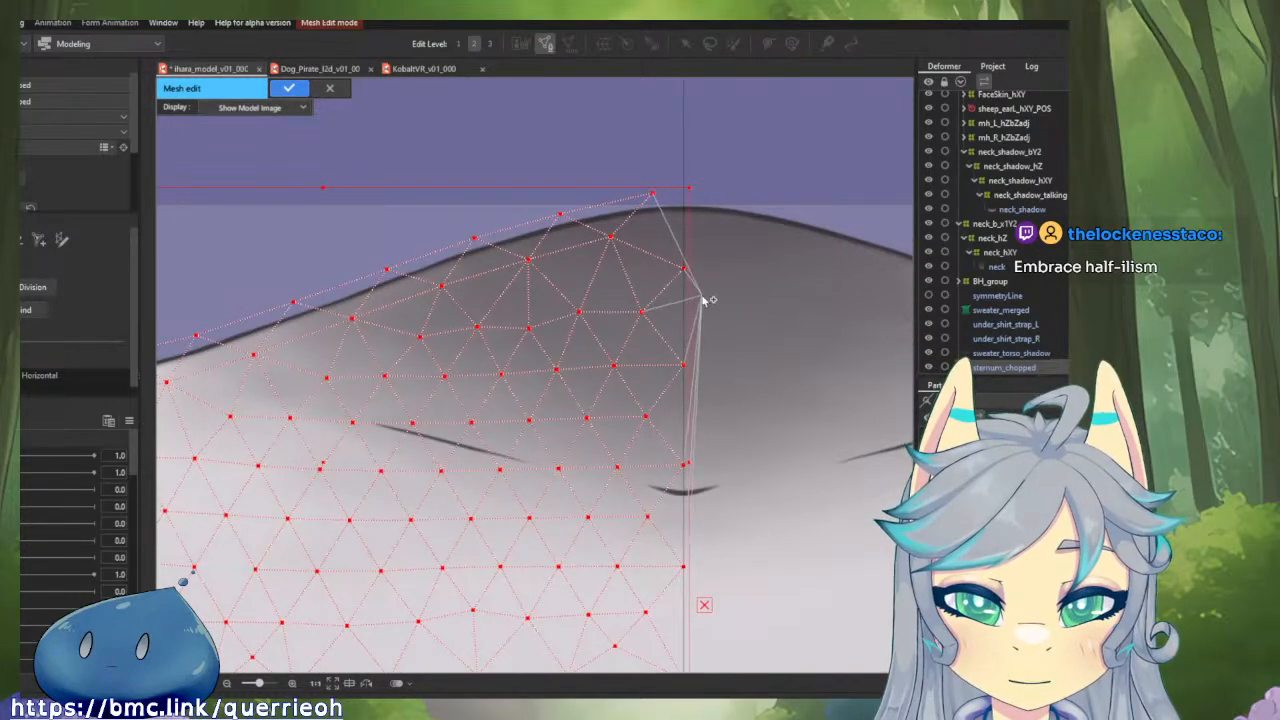
{"action": "left_click", "coordinate": [703, 297]}
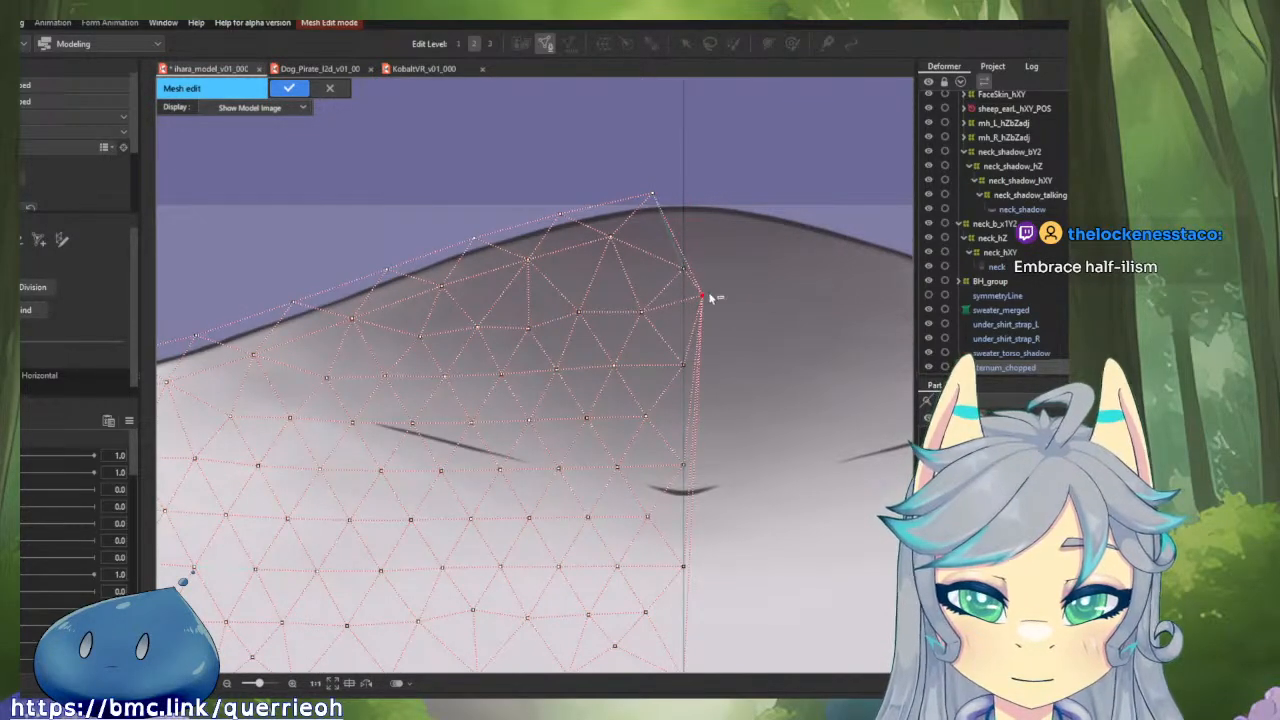
Move the border vertex nearest the sternum's peak onto the centre line, just above the outline.
{"action": "scroll", "coordinate": [660, 175], "scroll_direction": "up", "scroll_amount": 3}
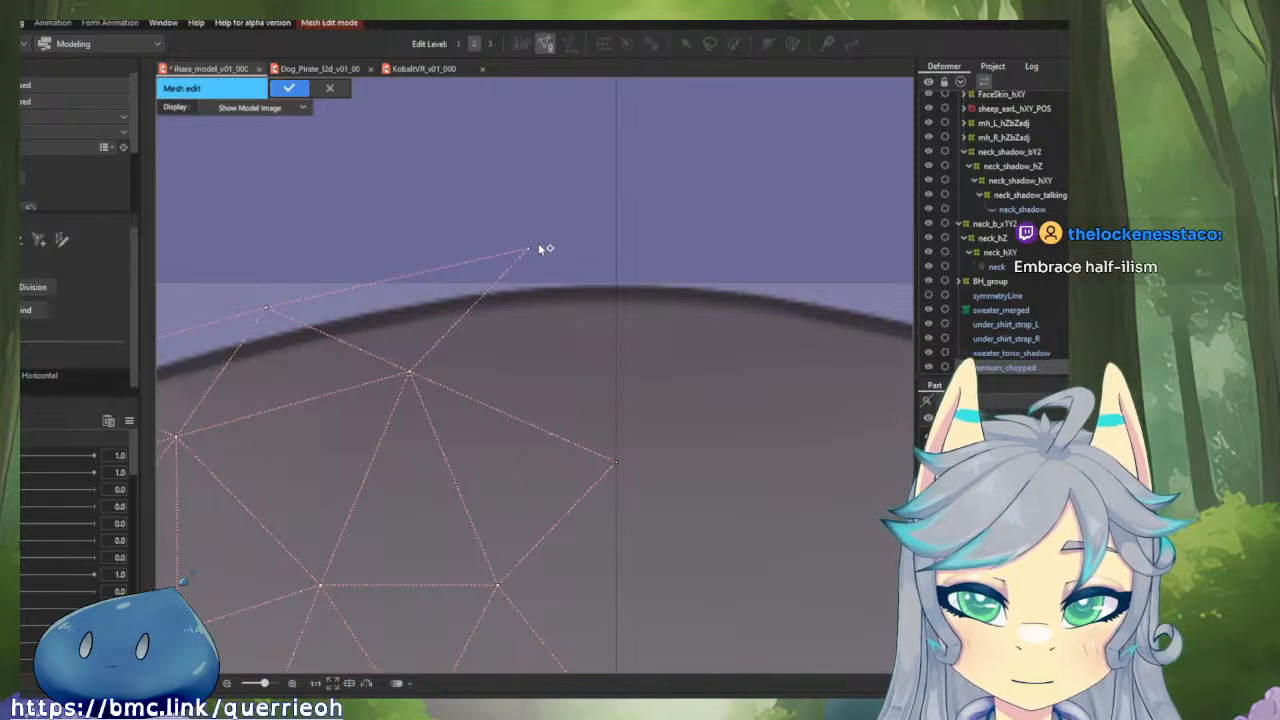
{"action": "left_click_drag", "start_coordinate": [539, 244], "coordinate": [616, 462]}
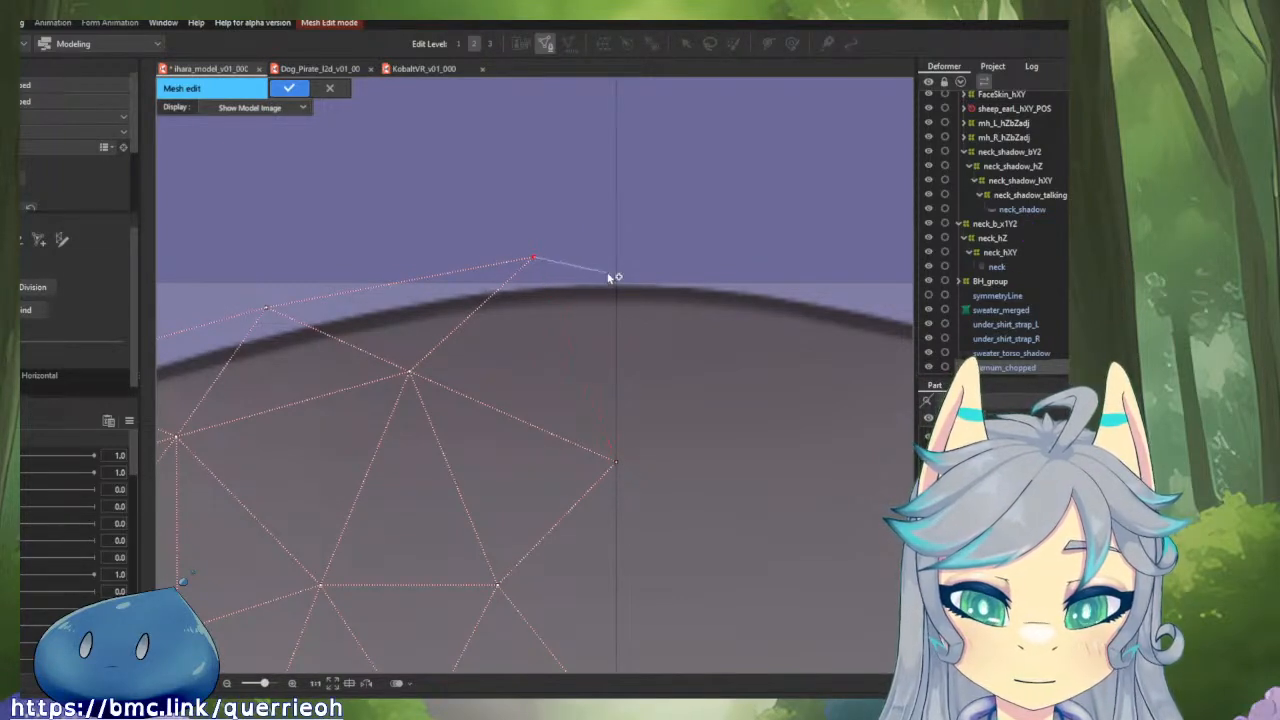
{"action": "left_click_drag", "start_coordinate": [533, 258], "coordinate": [614, 260]}
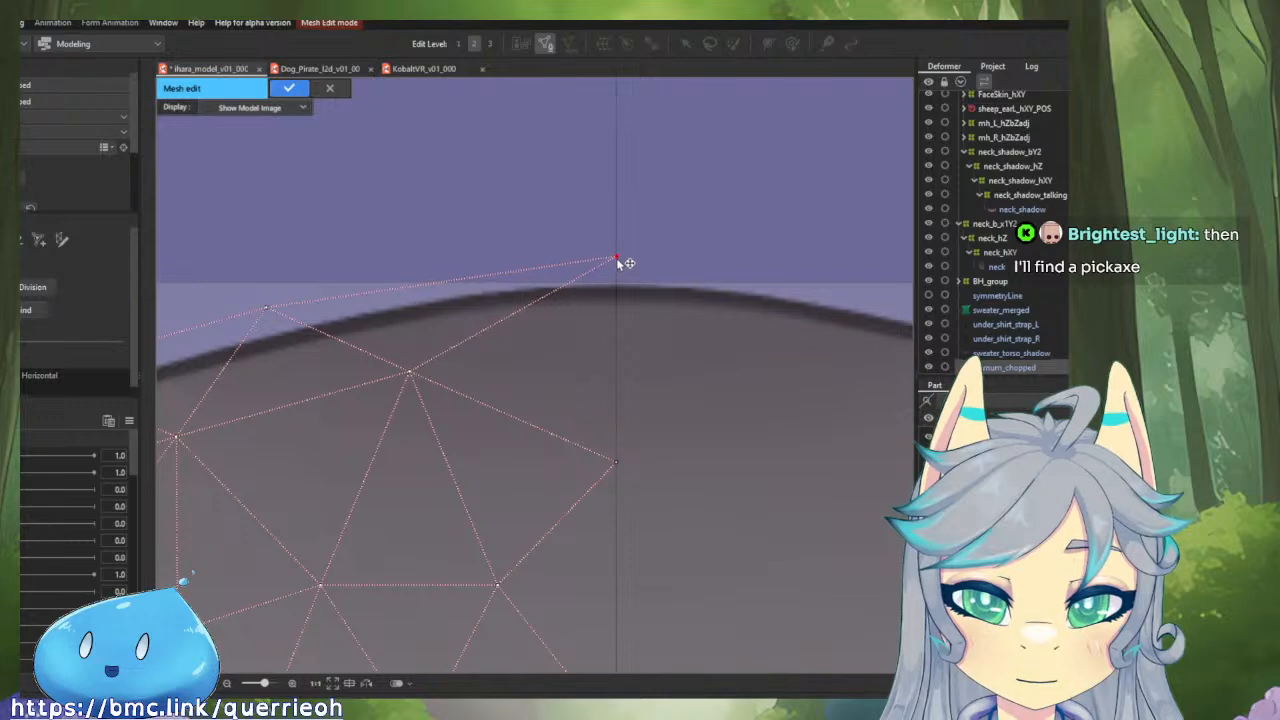
{"action": "scroll", "coordinate": [617, 259], "scroll_direction": "up", "scroll_amount": 3}
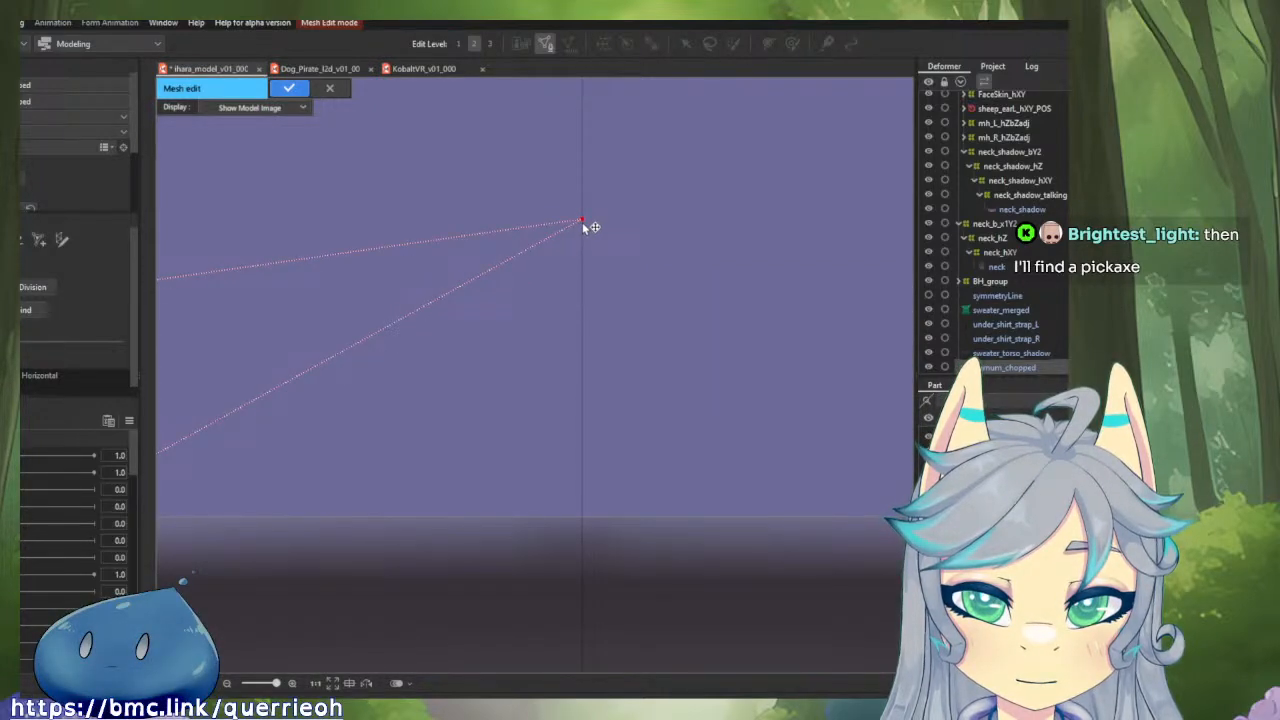
{"action": "scroll", "coordinate": [686, 330], "scroll_direction": "down", "scroll_amount": 3}
{"action": "left_click", "coordinate": [668, 269]}
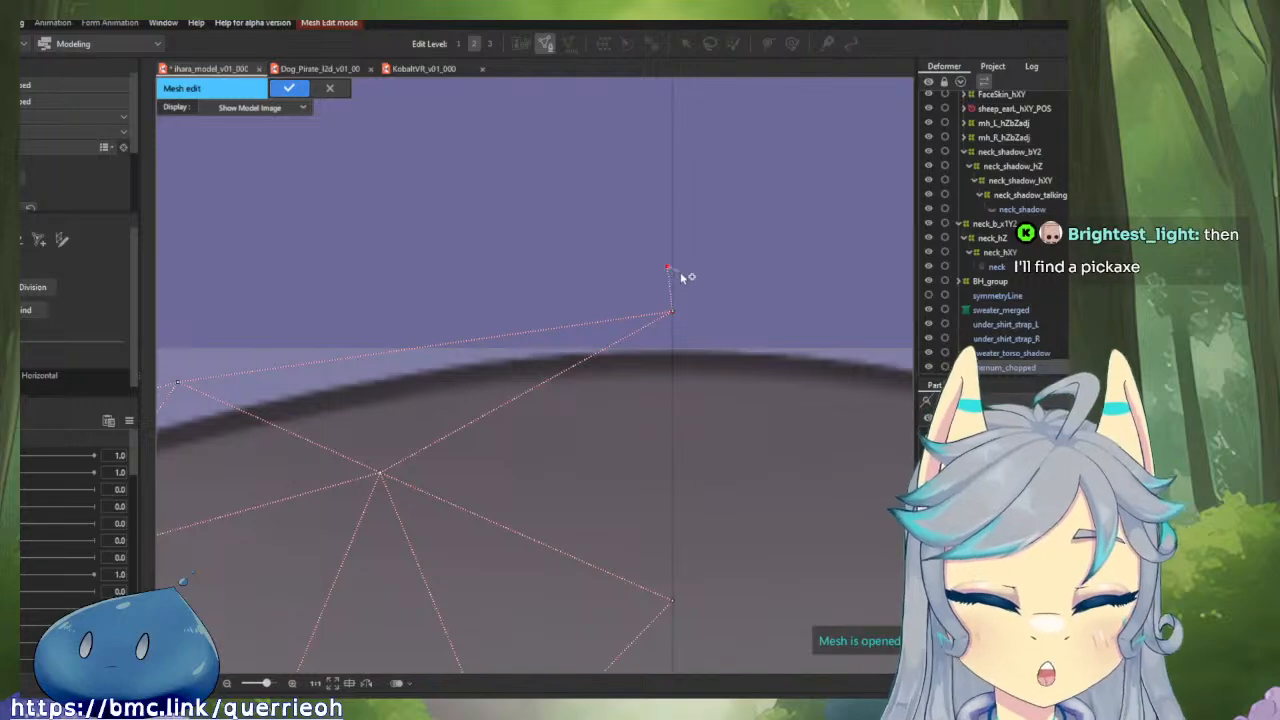
Flip the whole half mesh horizontally across the centre line and paste the original half back in its place.
{"action": "scroll", "coordinate": [668, 269], "scroll_direction": "down", "scroll_amount": 3}
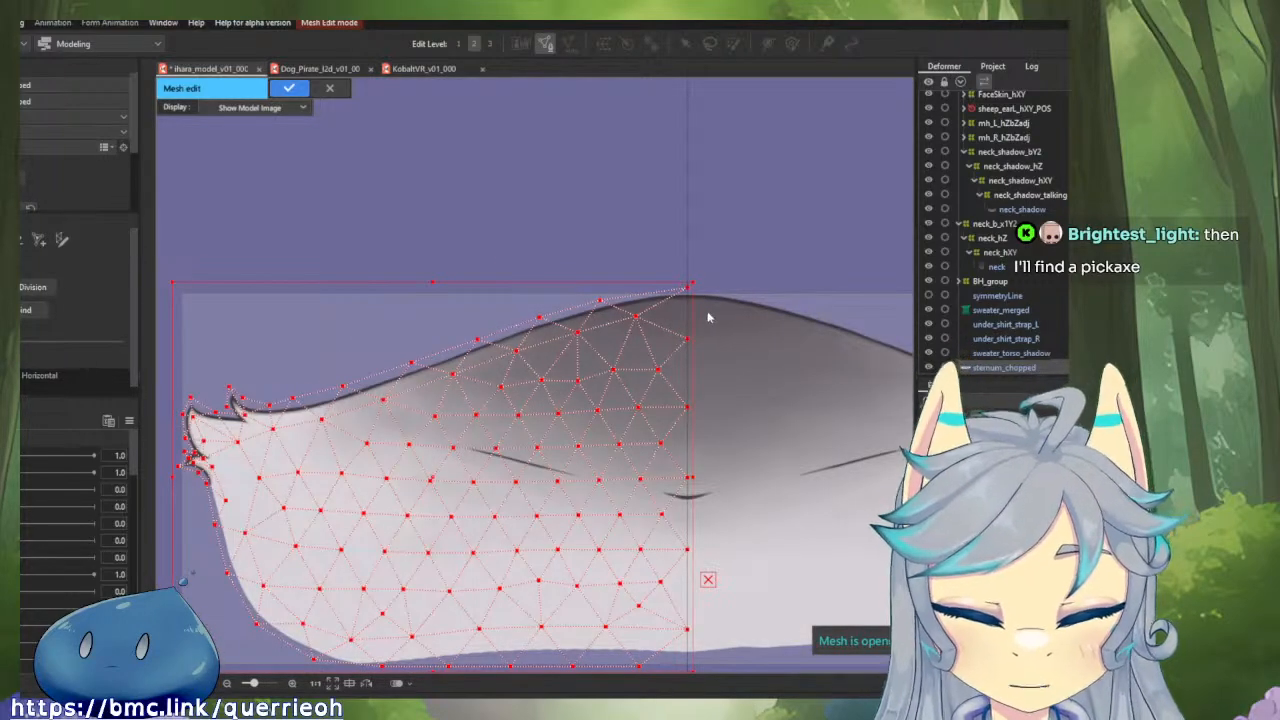
{"action": "scroll", "coordinate": [708, 318], "scroll_direction": "up", "scroll_amount": 2}
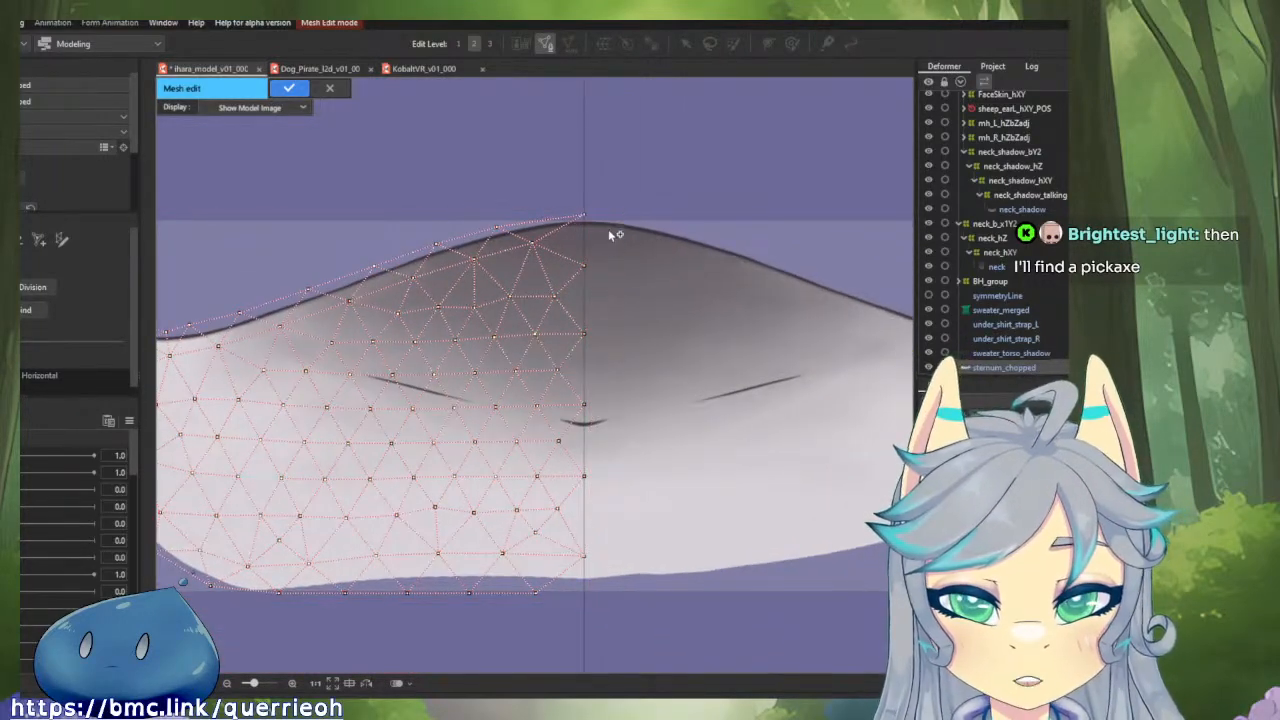
{"action": "key", "text": "ctrl+a"}
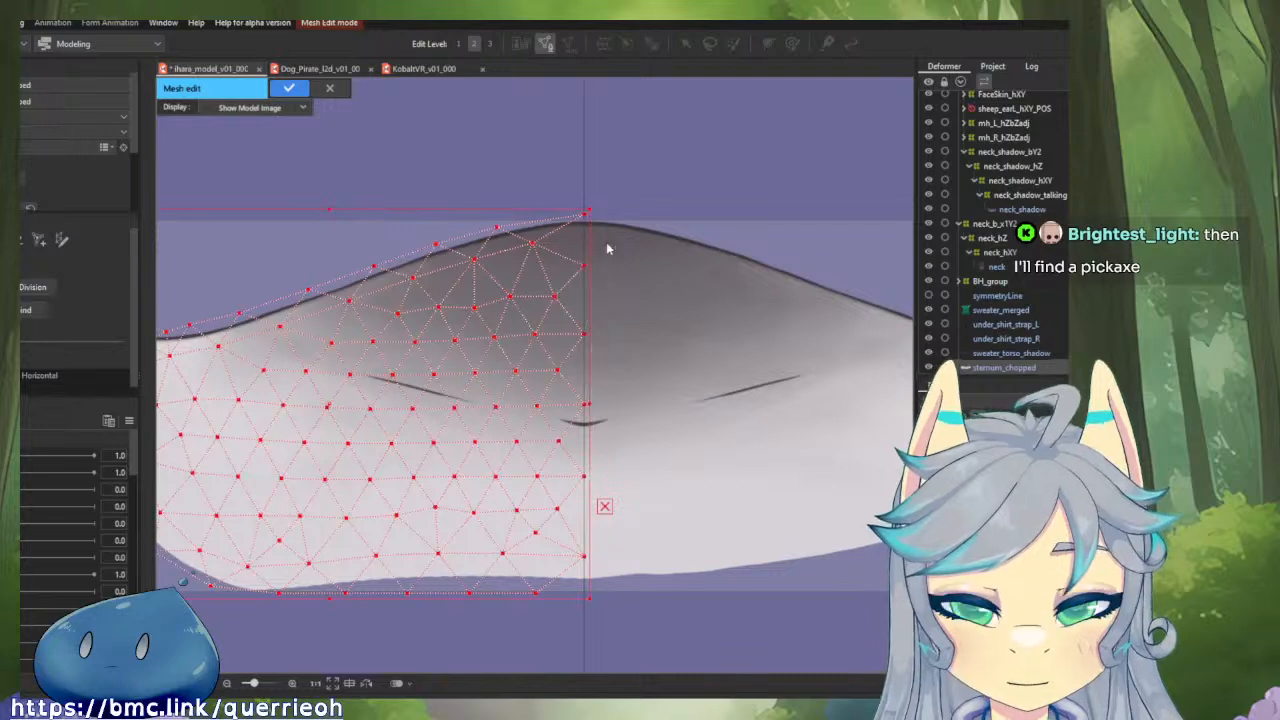
{"action": "right_click", "coordinate": [548, 258]}
{"action": "left_click", "coordinate": [575, 263]}
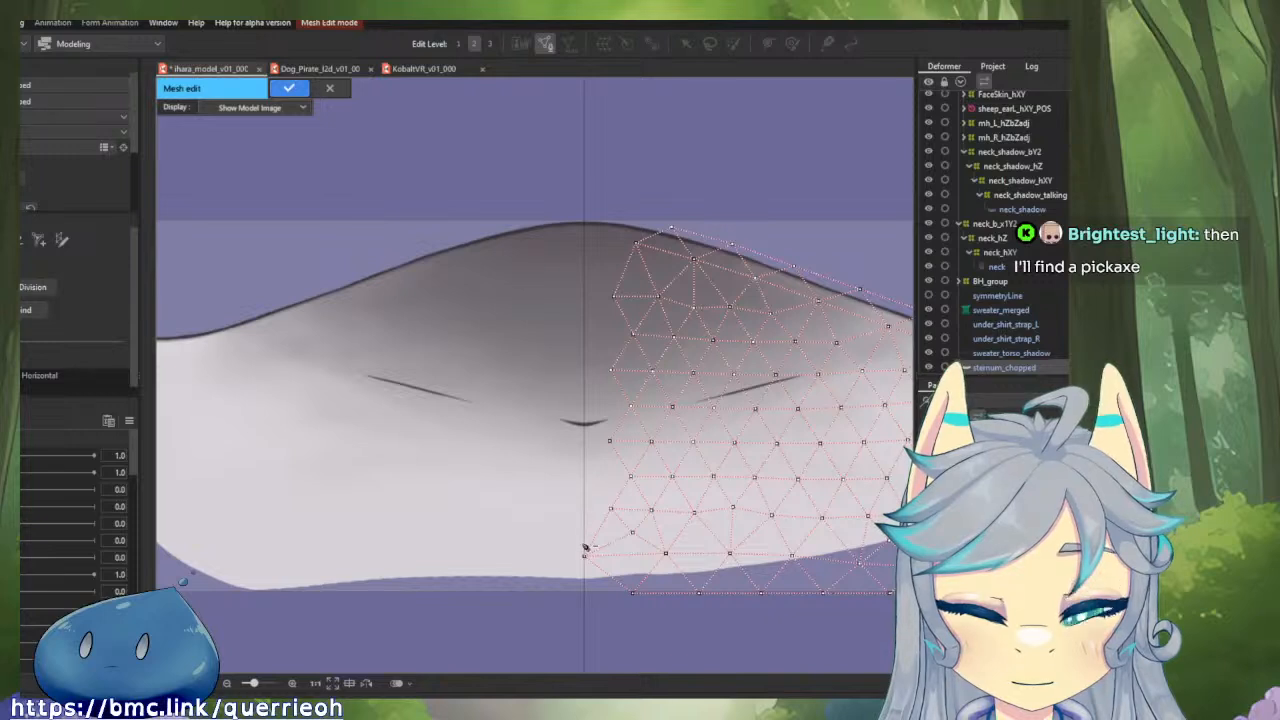
{"action": "key", "text": "ctrl+v"}
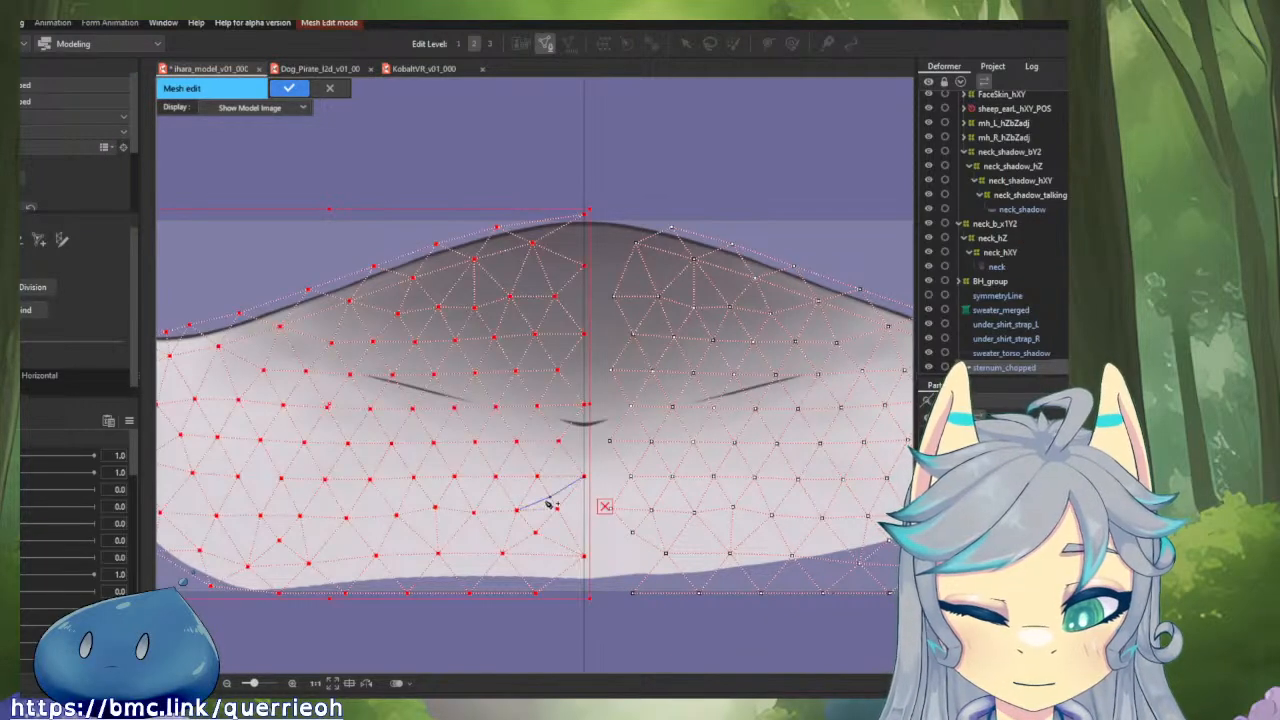
Connect matching interior vertices of the two mesh halves across the centre line, from the lower rows up to the dark shaded area.
{"action": "left_click", "coordinate": [583, 512]}
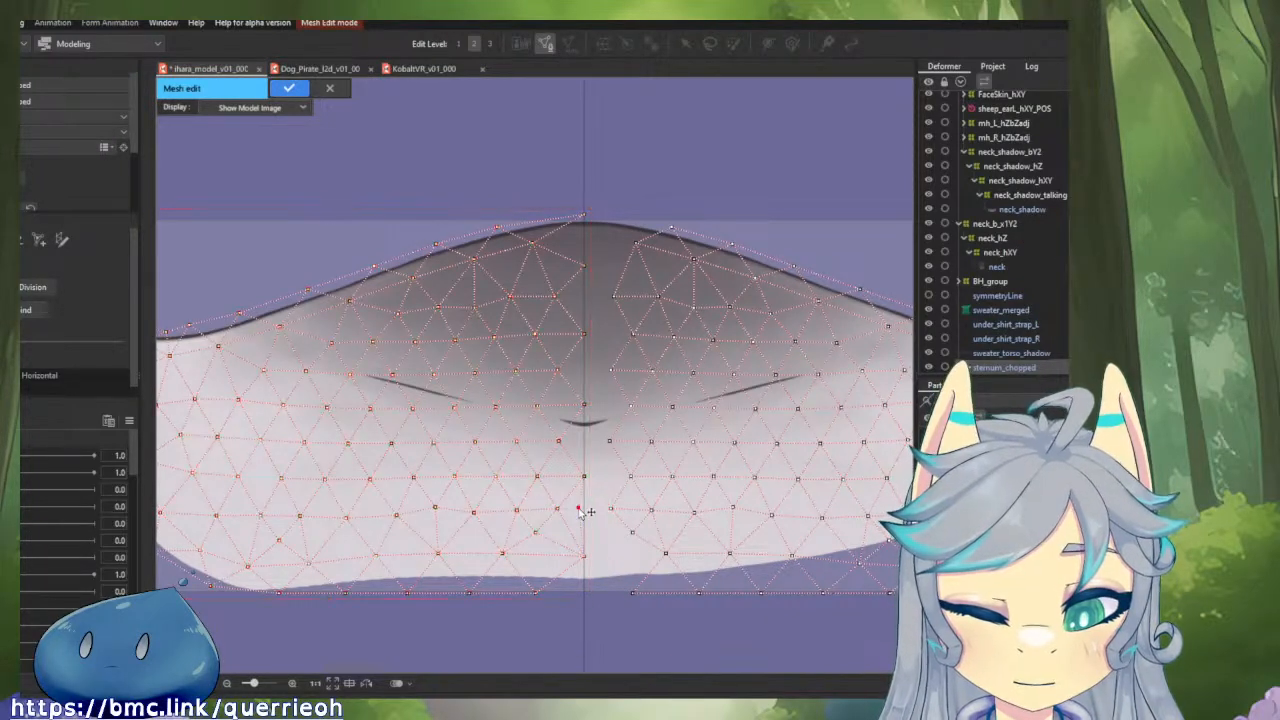
{"action": "left_click", "coordinate": [606, 513]}
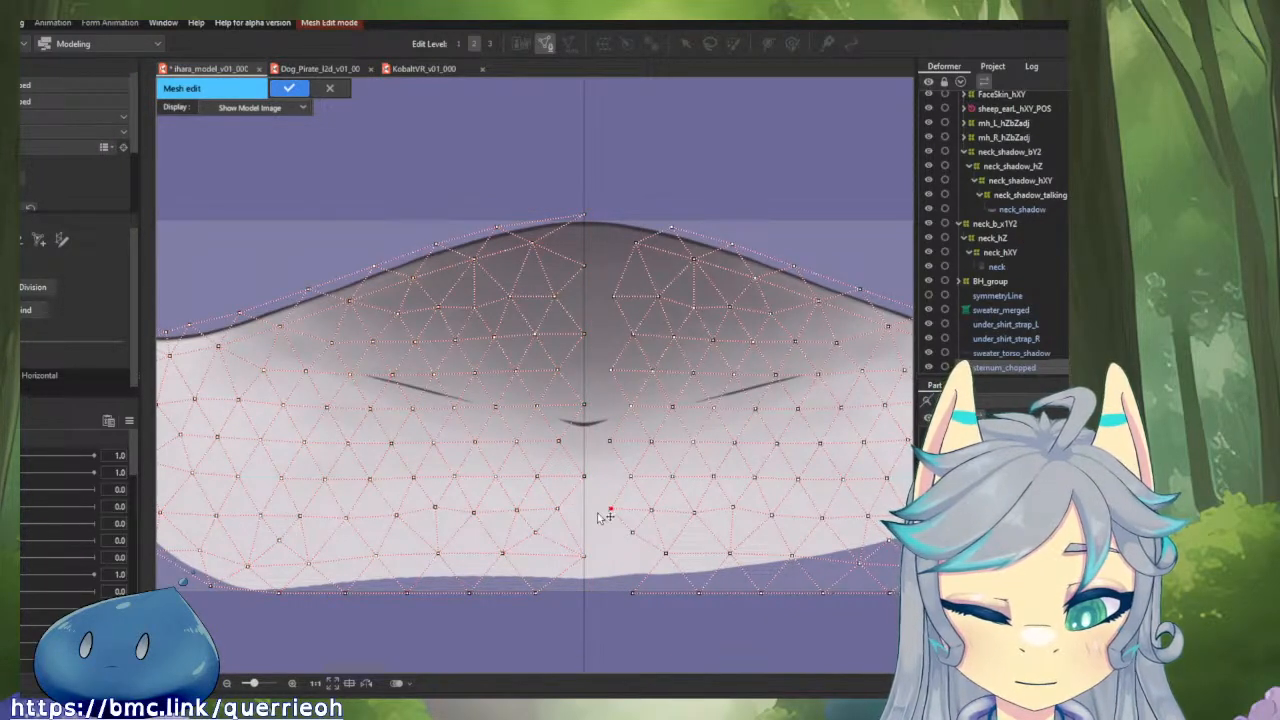
{"action": "left_click", "coordinate": [559, 442]}
{"action": "left_click", "coordinate": [610, 442]}
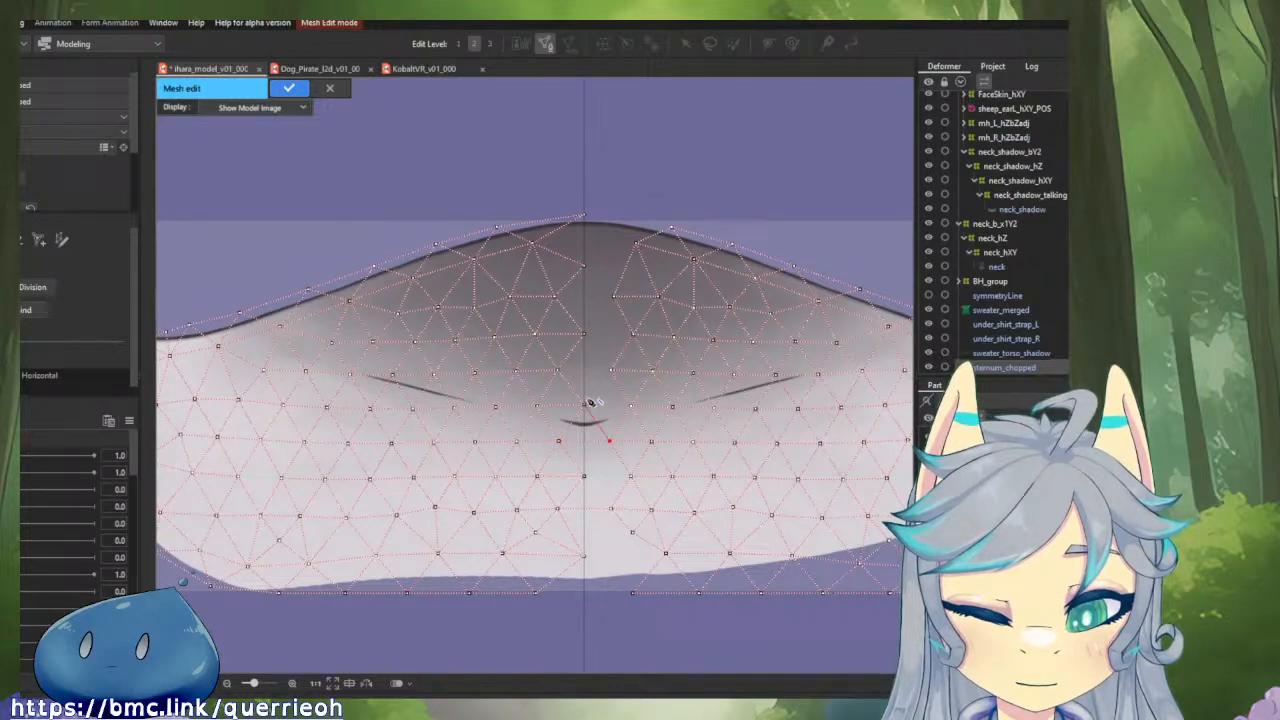
{"action": "left_click", "coordinate": [584, 334]}
{"action": "left_click", "coordinate": [611, 297]}
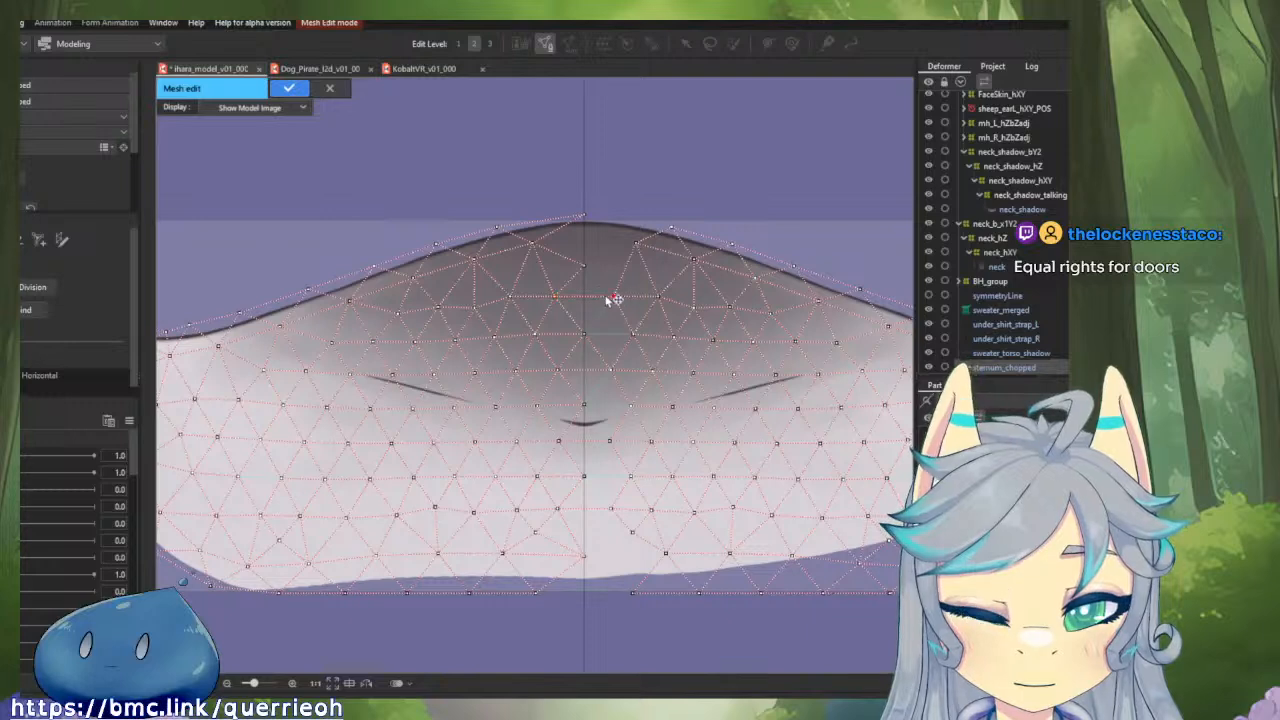
Join the two mesh halves at the top peak and along the bottom border, linking the lowest centre vertex to the mirrored half.
{"action": "left_click", "coordinate": [585, 266]}
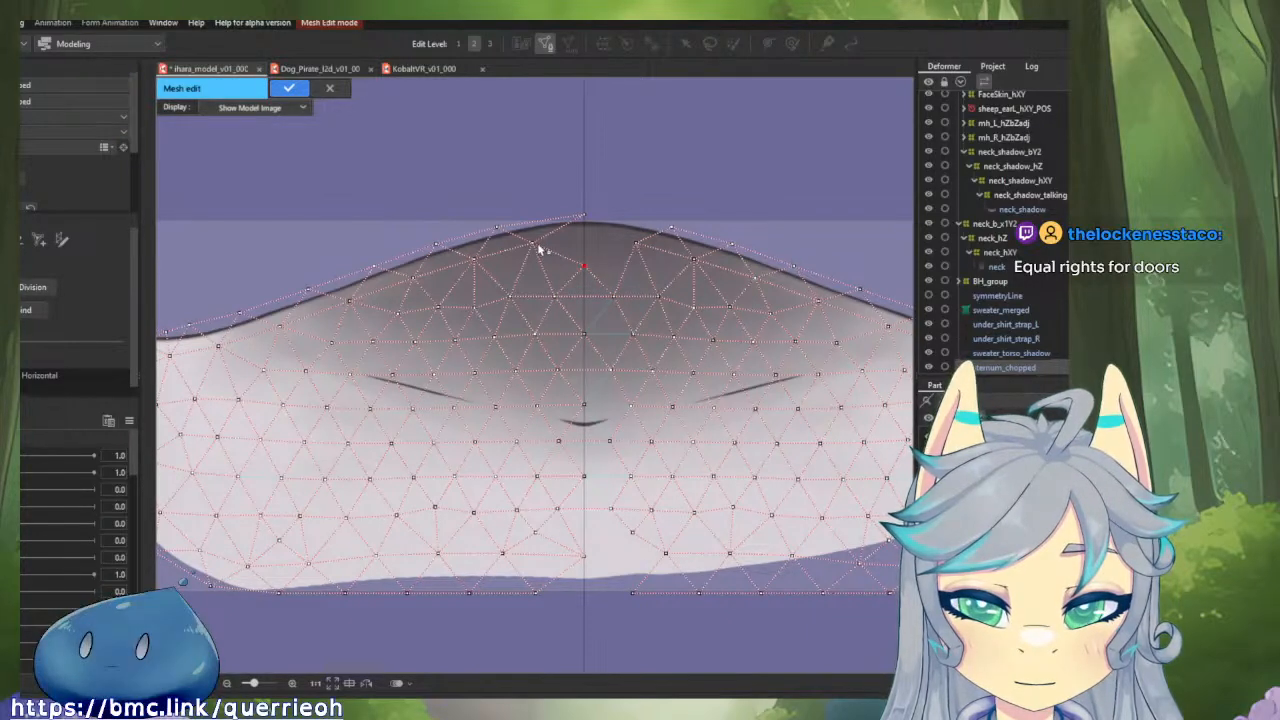
{"action": "left_click", "coordinate": [585, 216]}
{"action": "left_click", "coordinate": [672, 228]}
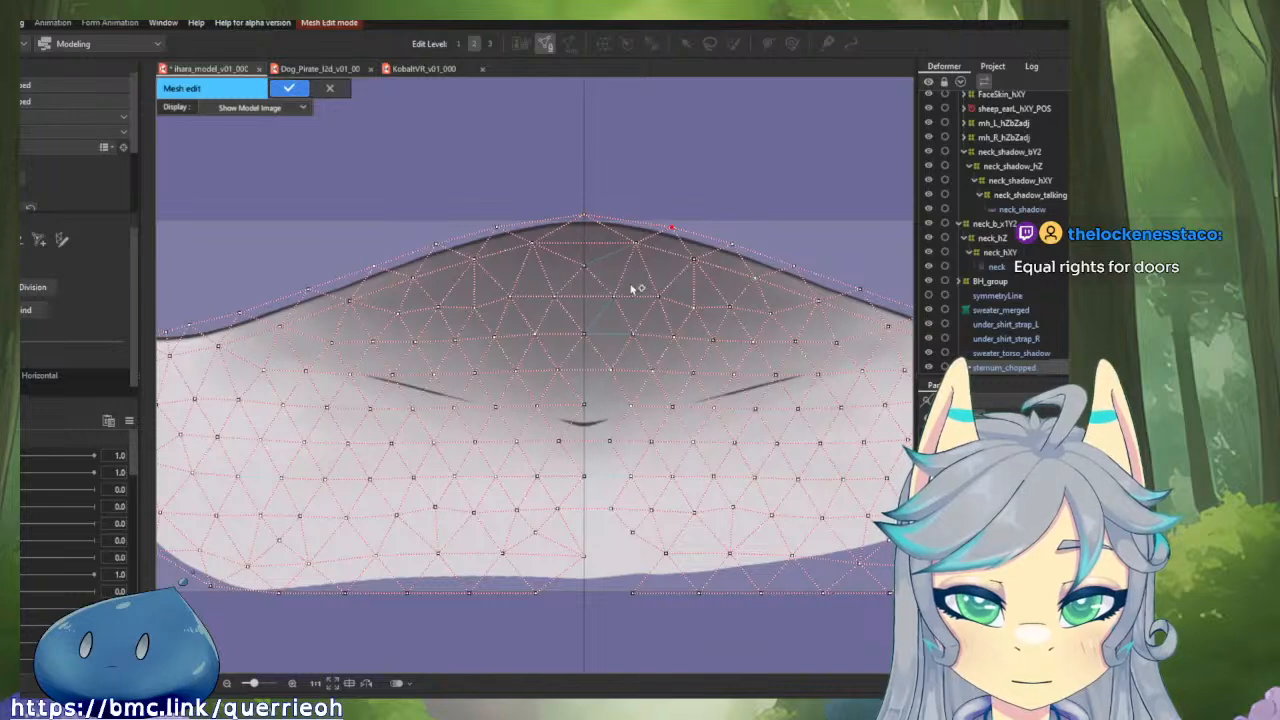
{"action": "left_click", "coordinate": [633, 594]}
{"action": "left_click", "coordinate": [585, 557]}
{"action": "left_click", "coordinate": [666, 554]}
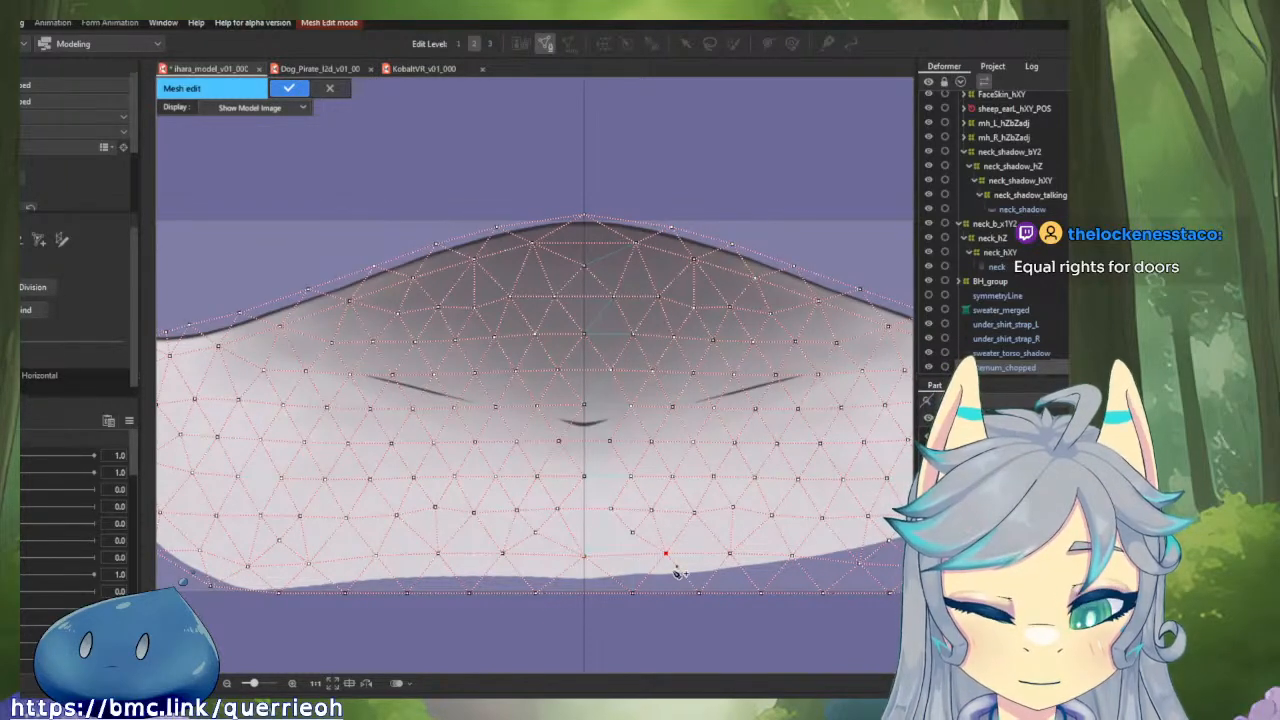
{"action": "left_click", "coordinate": [22, 310]}
Check the mirrored half's fit along the lower edge and side tufts, and apply the mesh edit.
{"action": "scroll", "coordinate": [588, 340], "scroll_direction": "down", "scroll_amount": 3}
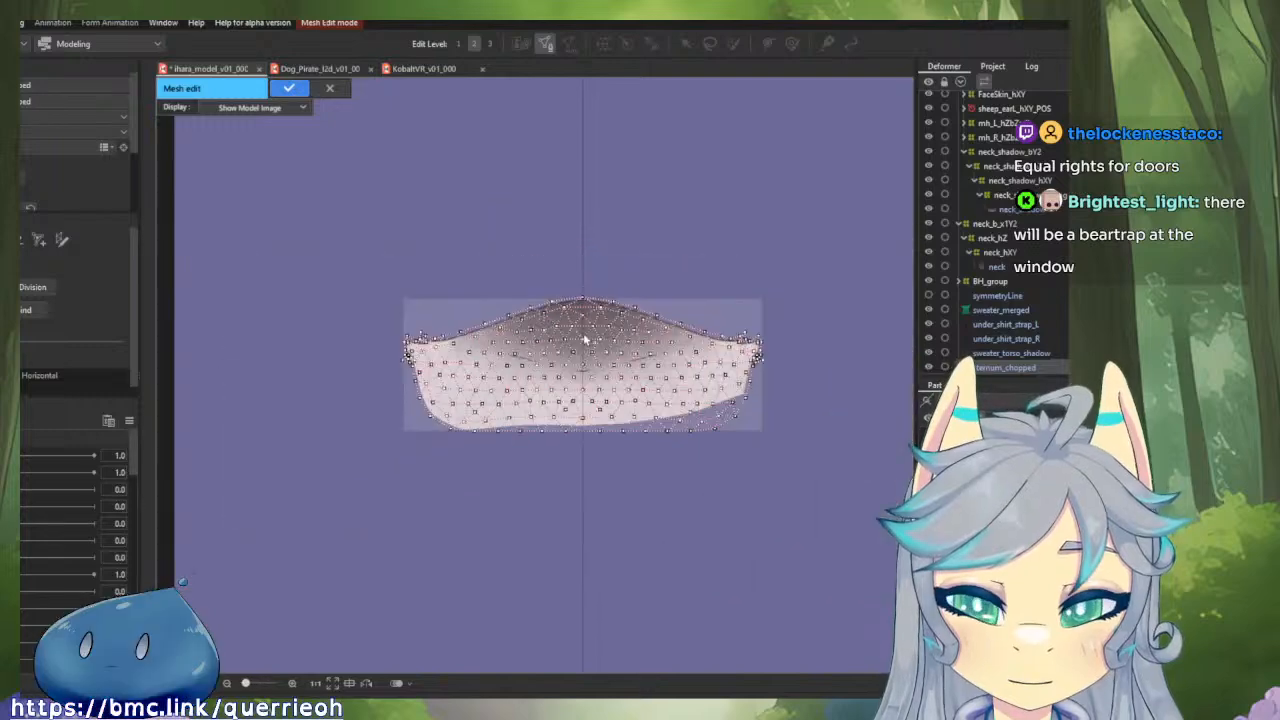
{"action": "key", "text": "ctrl+a"}
{"action": "scroll", "coordinate": [772, 470], "scroll_direction": "up", "scroll_amount": 5}
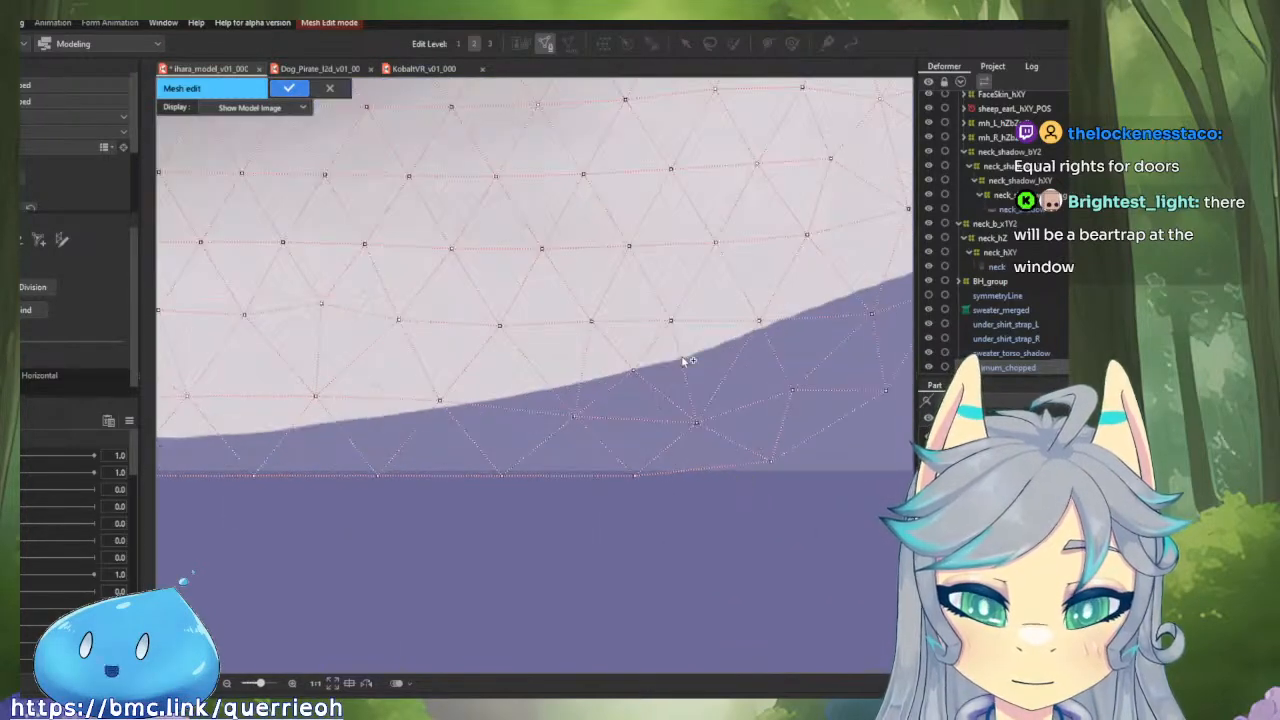
{"action": "scroll", "coordinate": [680, 357], "scroll_direction": "down", "scroll_amount": 5}
{"action": "scroll", "coordinate": [651, 366], "scroll_direction": "up", "scroll_amount": 5}
{"action": "scroll", "coordinate": [670, 308], "scroll_direction": "down", "scroll_amount": 5}
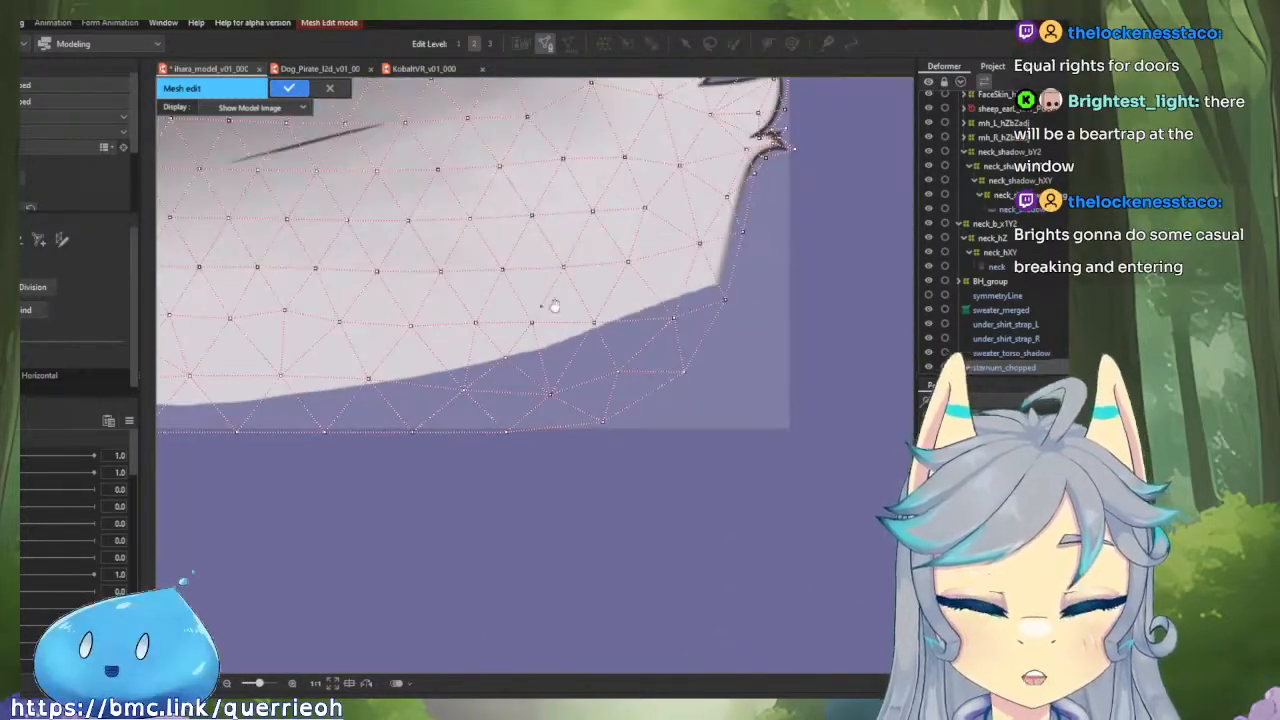
{"action": "scroll", "coordinate": [549, 306], "scroll_direction": "up", "scroll_amount": 3}
{"action": "scroll", "coordinate": [703, 414], "scroll_direction": "down", "scroll_amount": 3}
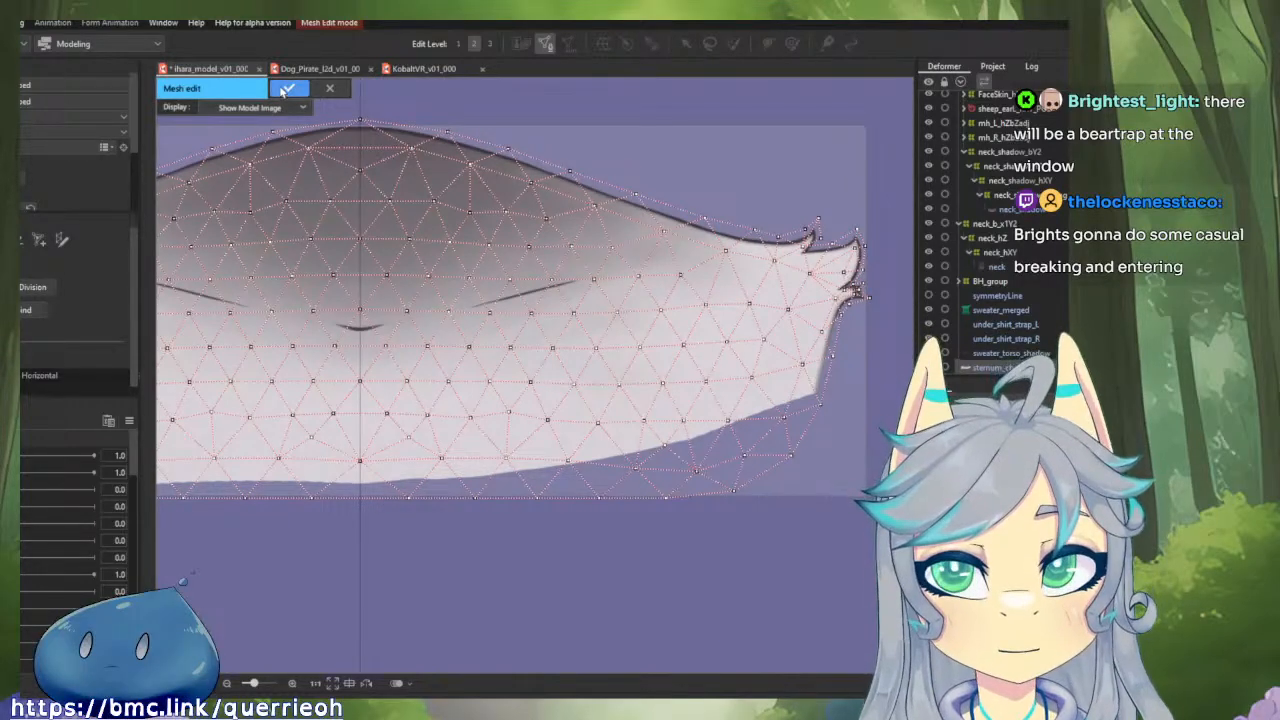
{"action": "left_click", "coordinate": [287, 90]}
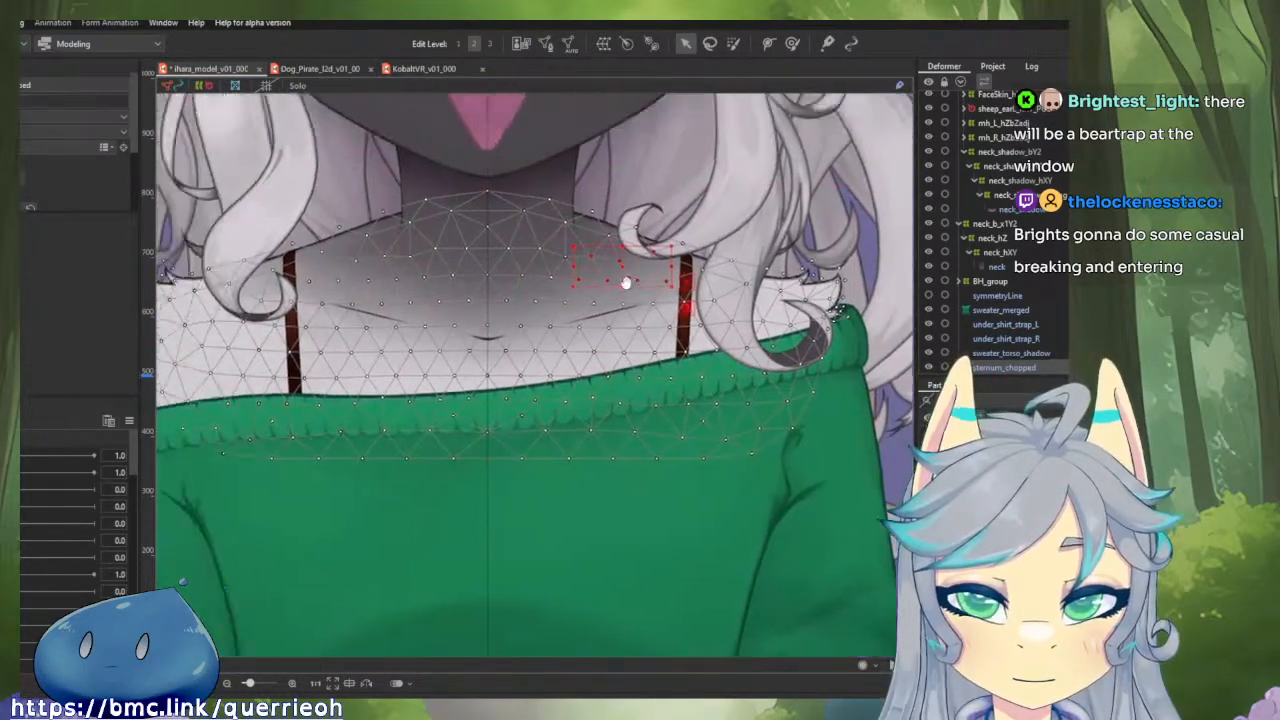
Inspect the sternum mesh over the character's neckline and sweater, and clear the selection.
{"action": "scroll", "coordinate": [625, 283], "scroll_direction": "down", "scroll_amount": 2}
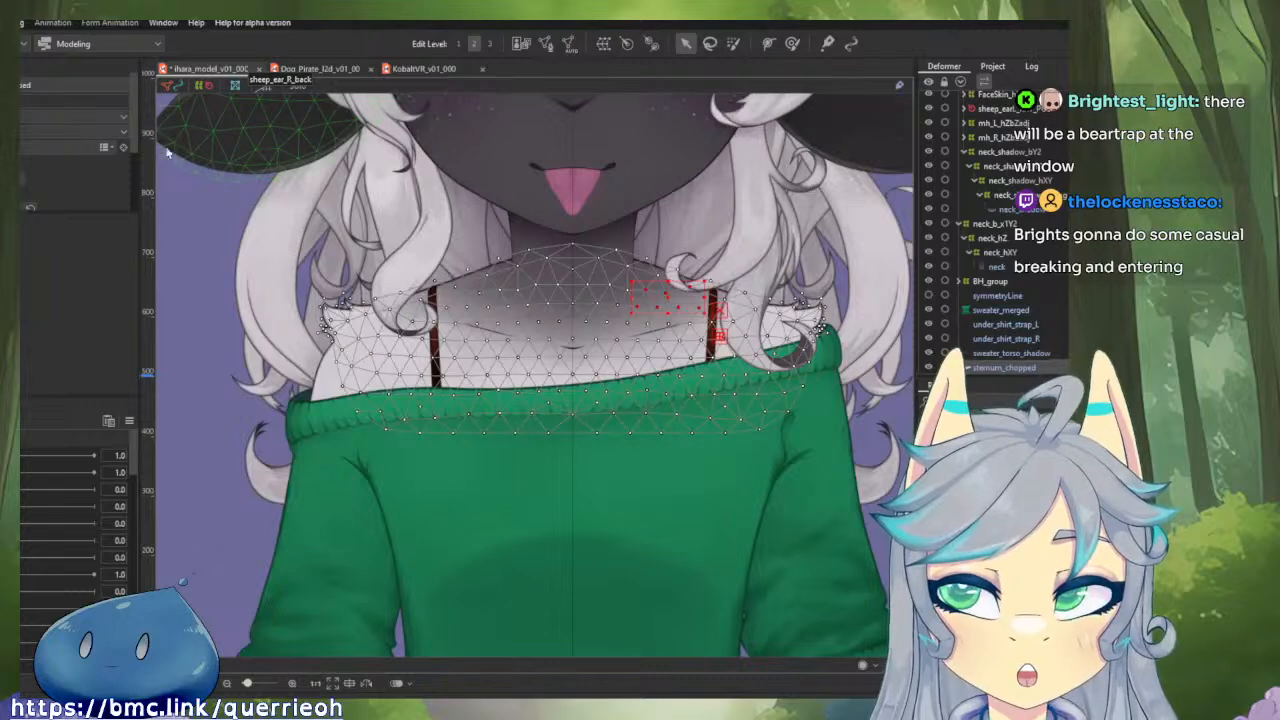
{"action": "left_click", "coordinate": [628, 364]}
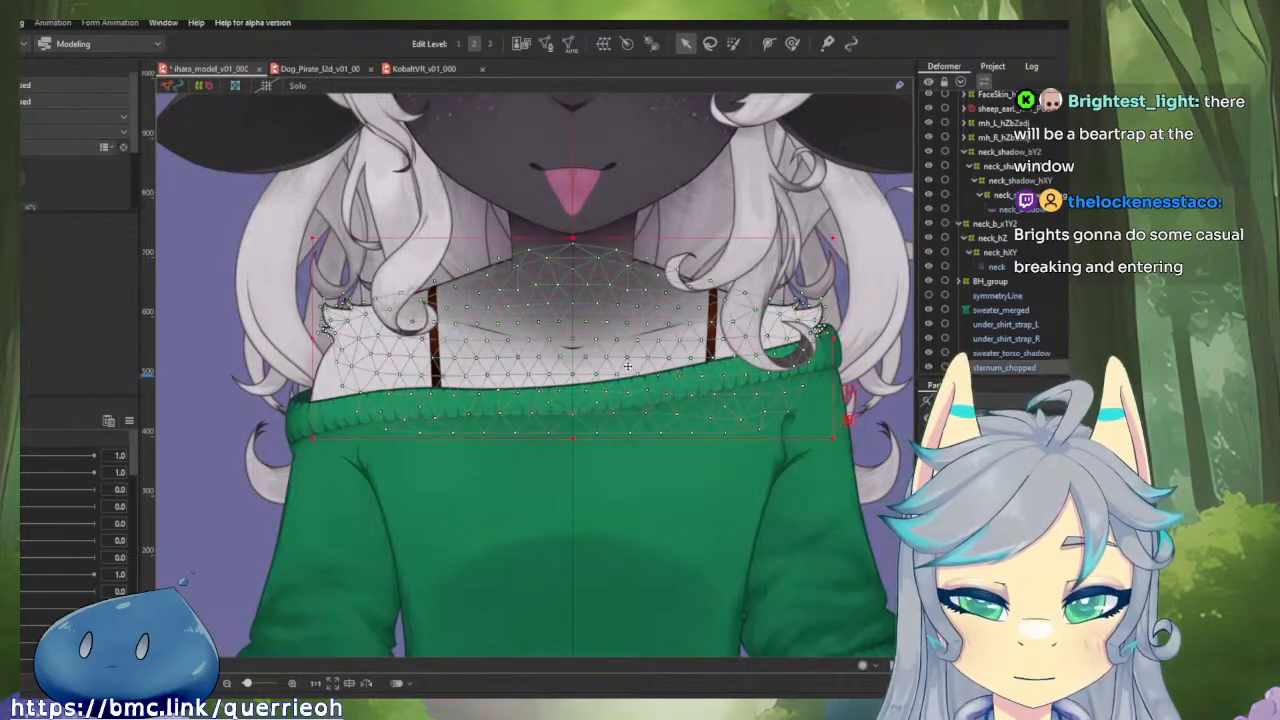
{"action": "scroll", "coordinate": [297, 317], "scroll_direction": "down", "scroll_amount": 3}
{"action": "left_click", "coordinate": [297, 317]}
{"action": "scroll", "coordinate": [433, 322], "scroll_direction": "up", "scroll_amount": 2}
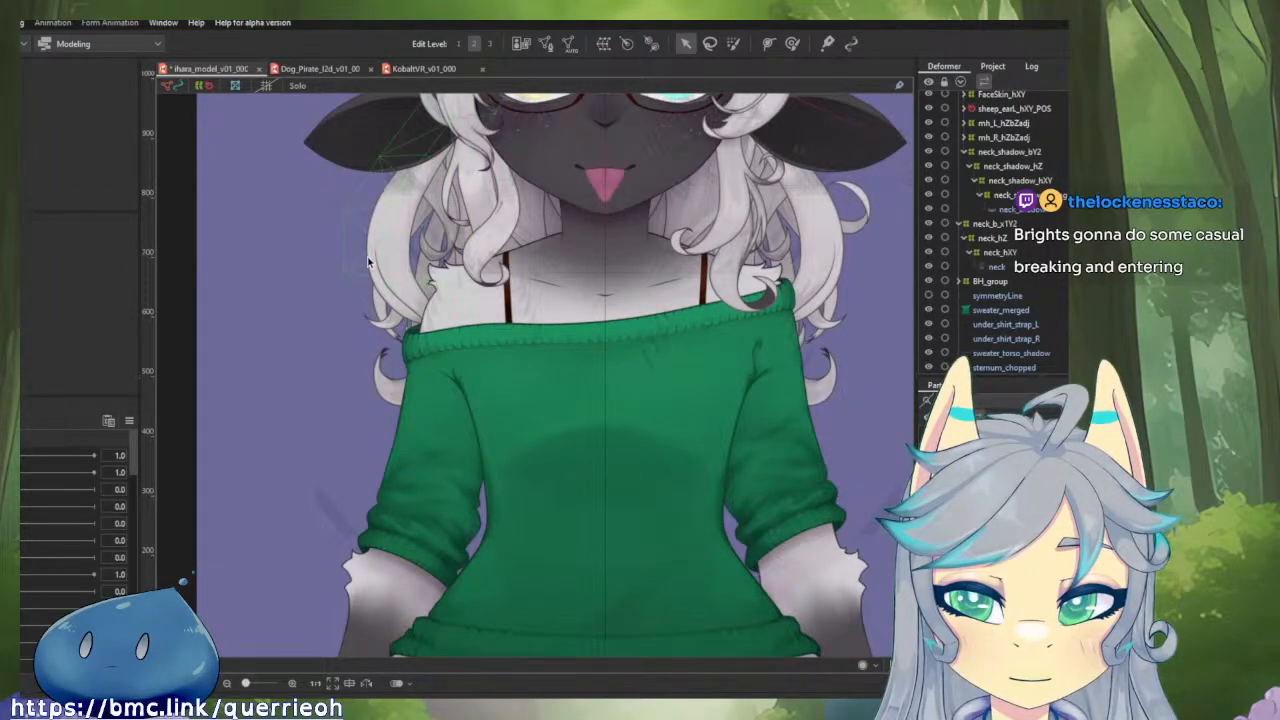
{"action": "scroll", "coordinate": [368, 262], "scroll_direction": "down", "scroll_amount": 3}
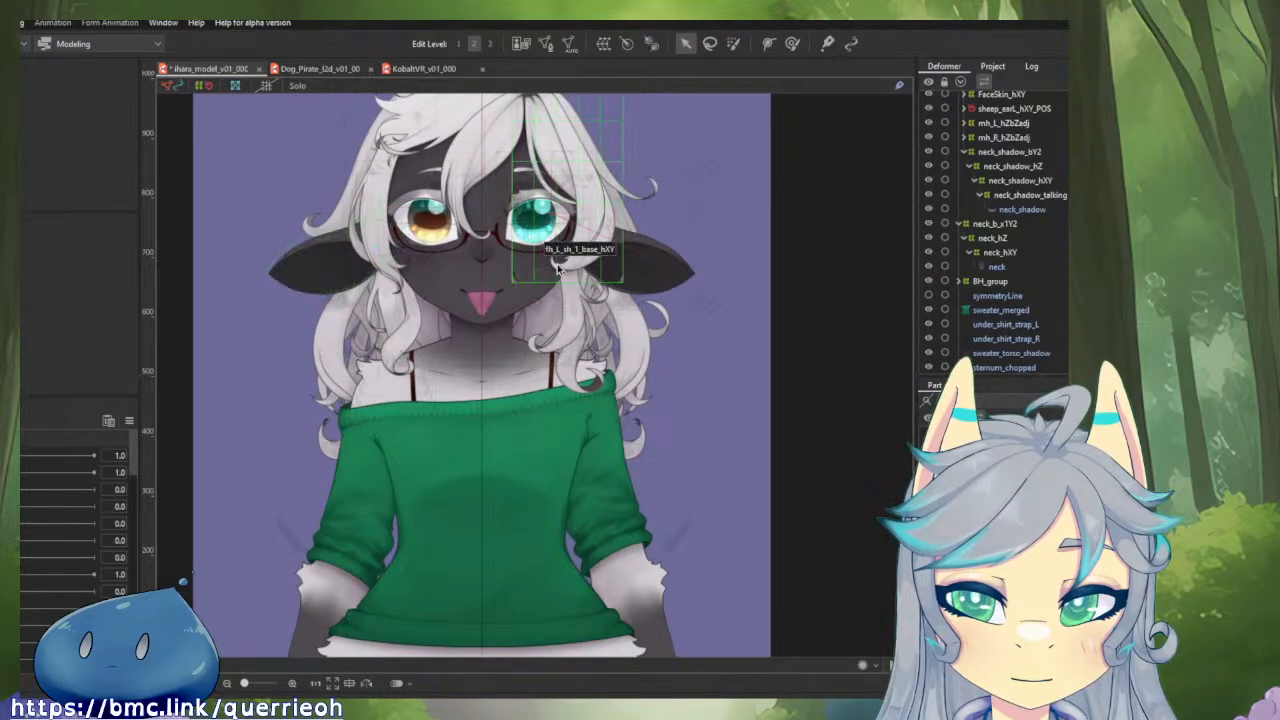
{"action": "scroll", "coordinate": [557, 268], "scroll_direction": "up", "scroll_amount": 4}
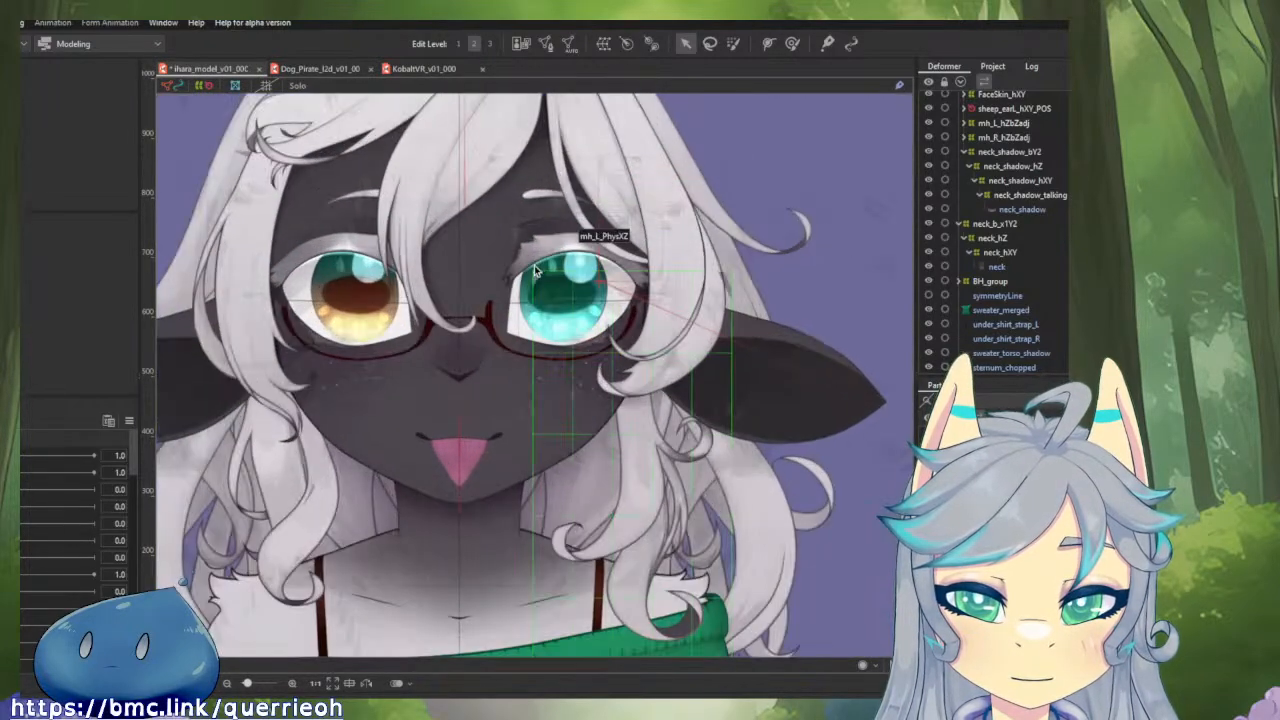
{"action": "scroll", "coordinate": [590, 380], "scroll_direction": "up", "scroll_amount": 4}
{"action": "scroll", "coordinate": [623, 442], "scroll_direction": "down", "scroll_amount": 2}
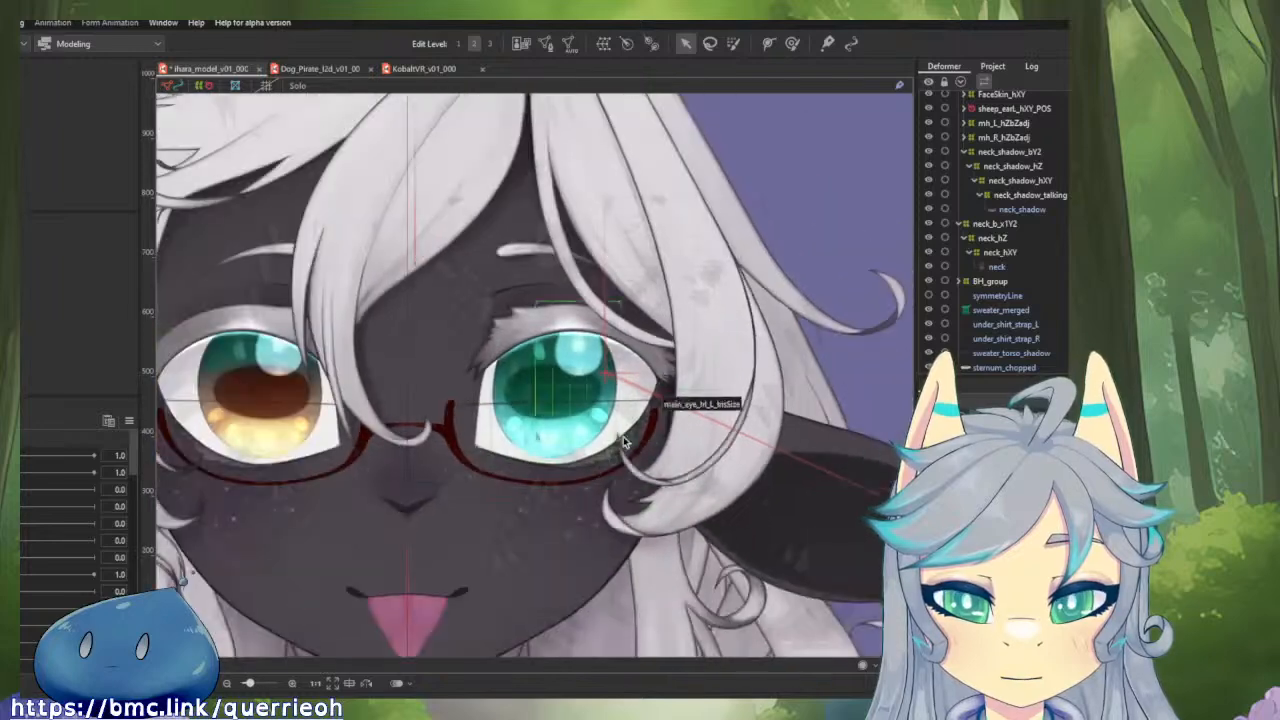
Examine the left eye, eyelid crease and brow up close, and find the brow parameters and the left brow deformer group.
{"action": "scroll", "coordinate": [76, 512], "scroll_direction": "down", "scroll_amount": 3}
{"action": "scroll", "coordinate": [76, 512], "scroll_direction": "down", "scroll_amount": 4}
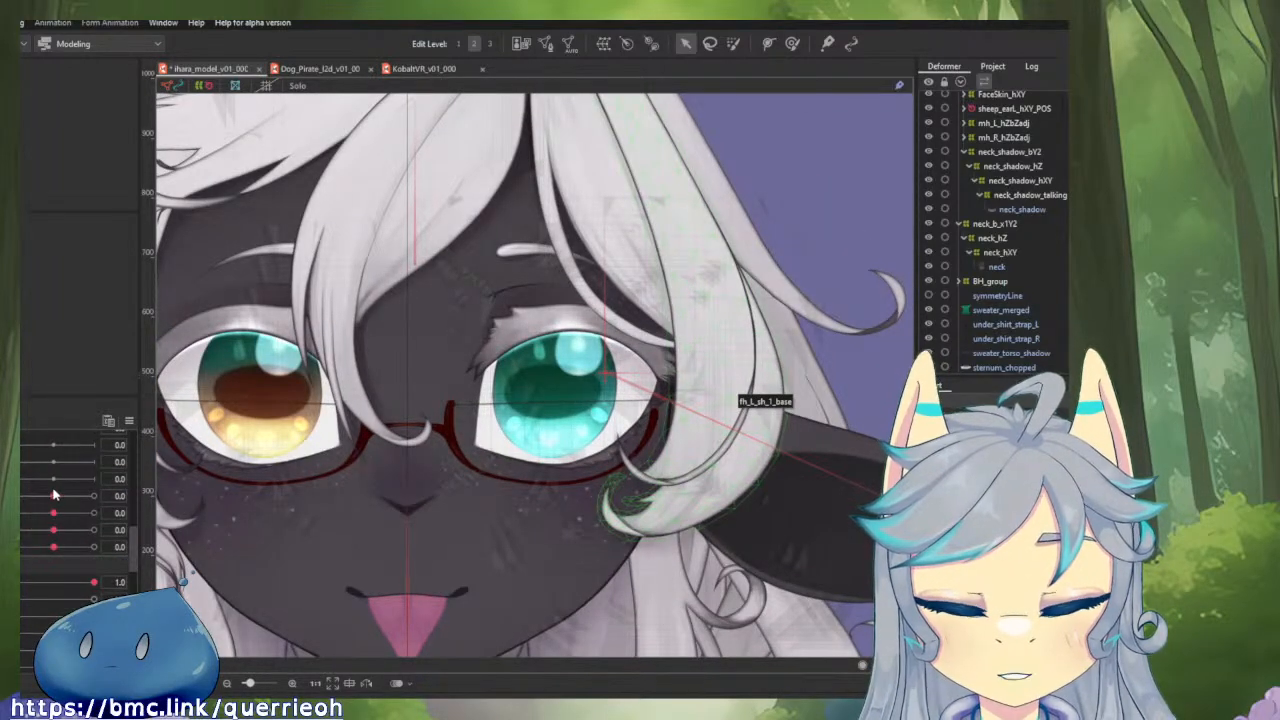
{"action": "left_click_drag", "start_coordinate": [54, 496], "coordinate": [51, 538]}
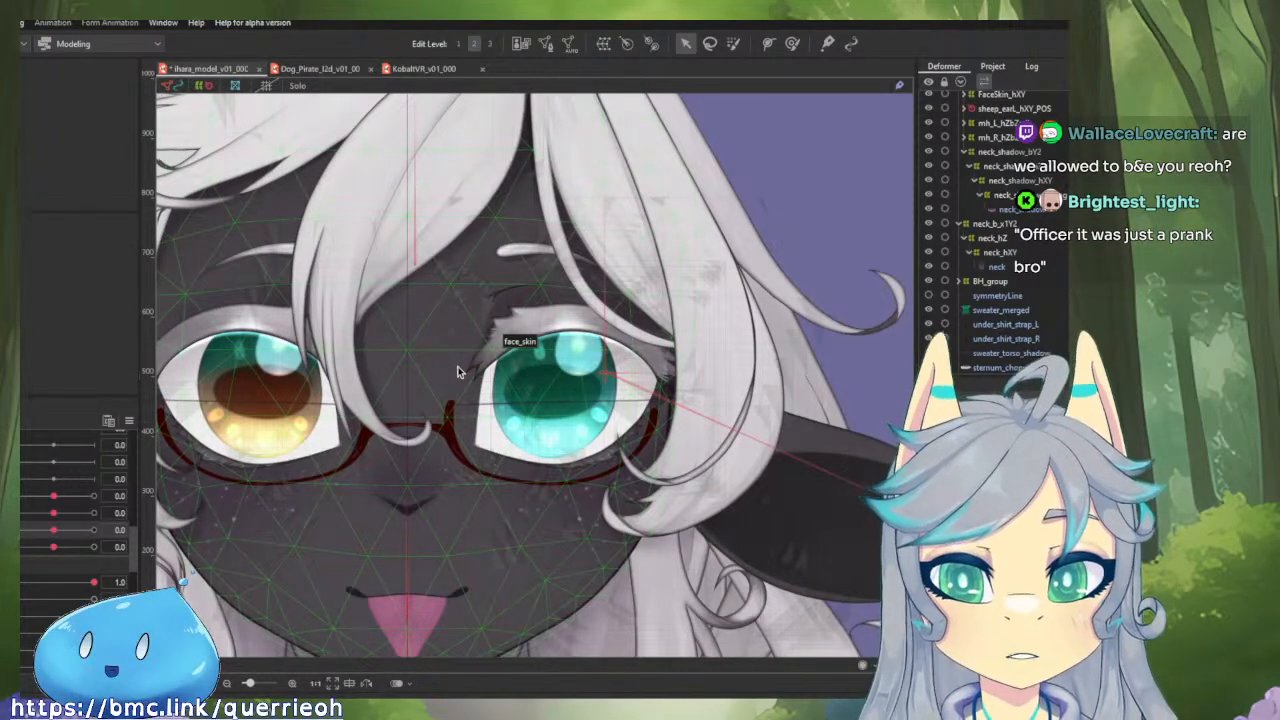
{"action": "scroll", "coordinate": [520, 272], "scroll_direction": "up", "scroll_amount": 3}
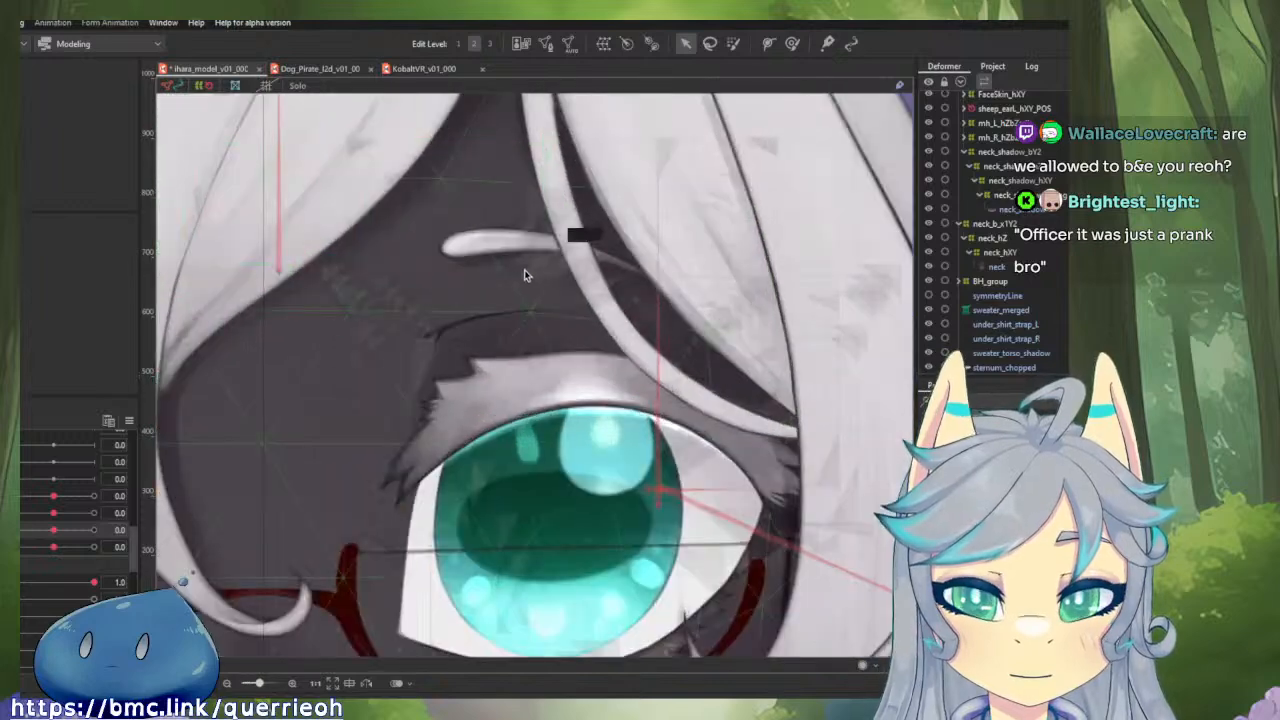
{"action": "scroll", "coordinate": [1000, 280], "scroll_direction": "down", "scroll_amount": 7}
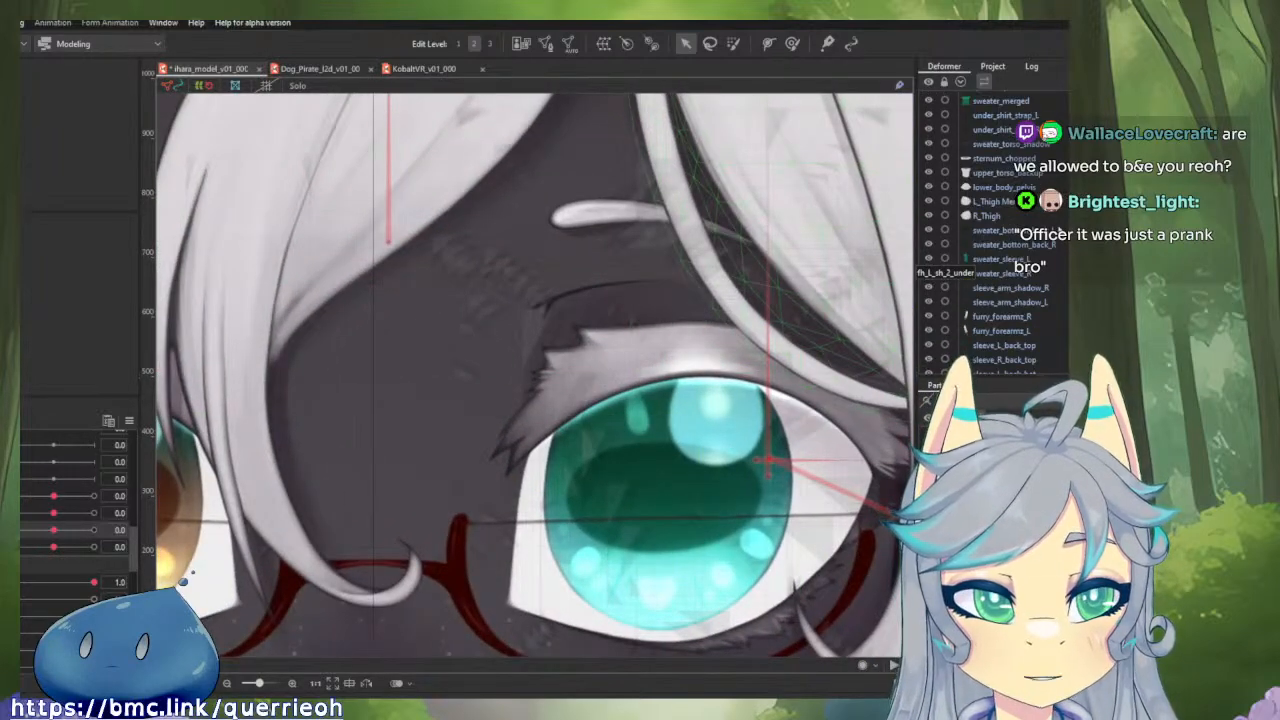
{"action": "scroll", "coordinate": [1000, 280], "scroll_direction": "up", "scroll_amount": 12}
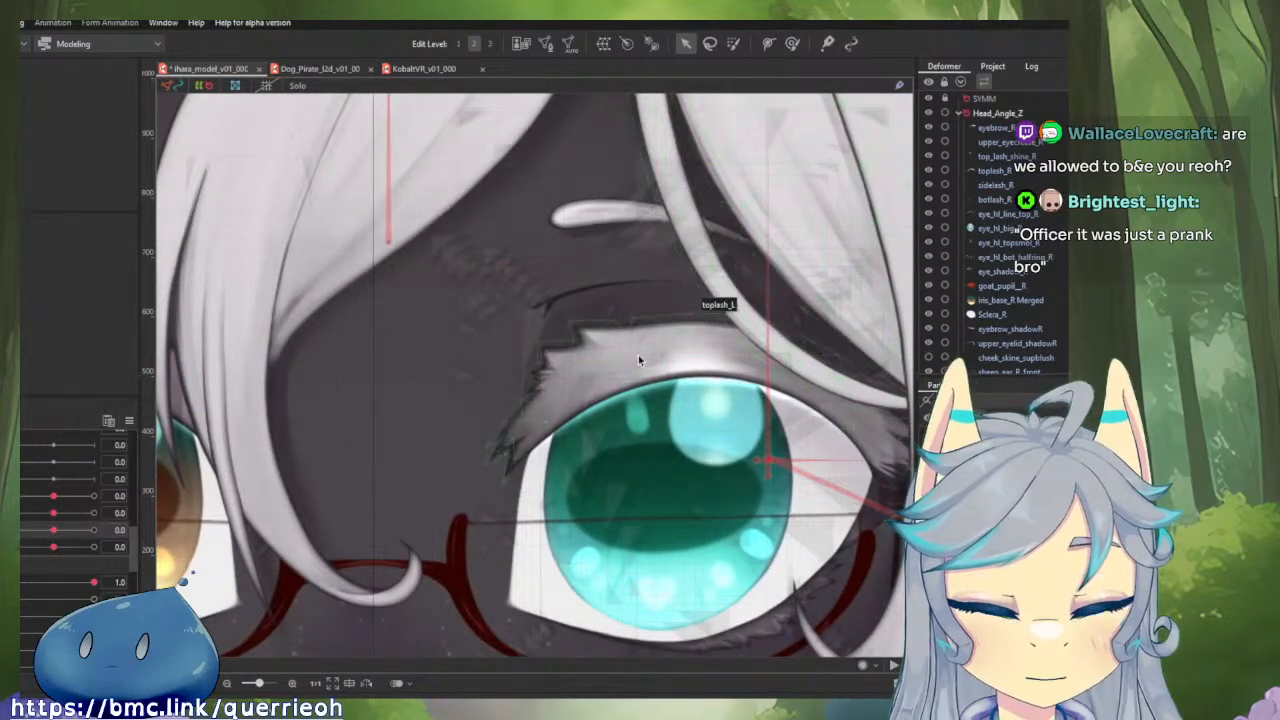
{"action": "scroll", "coordinate": [1012, 178], "scroll_direction": "up", "scroll_amount": 3}
{"action": "scroll", "coordinate": [1012, 178], "scroll_direction": "down", "scroll_amount": 5}
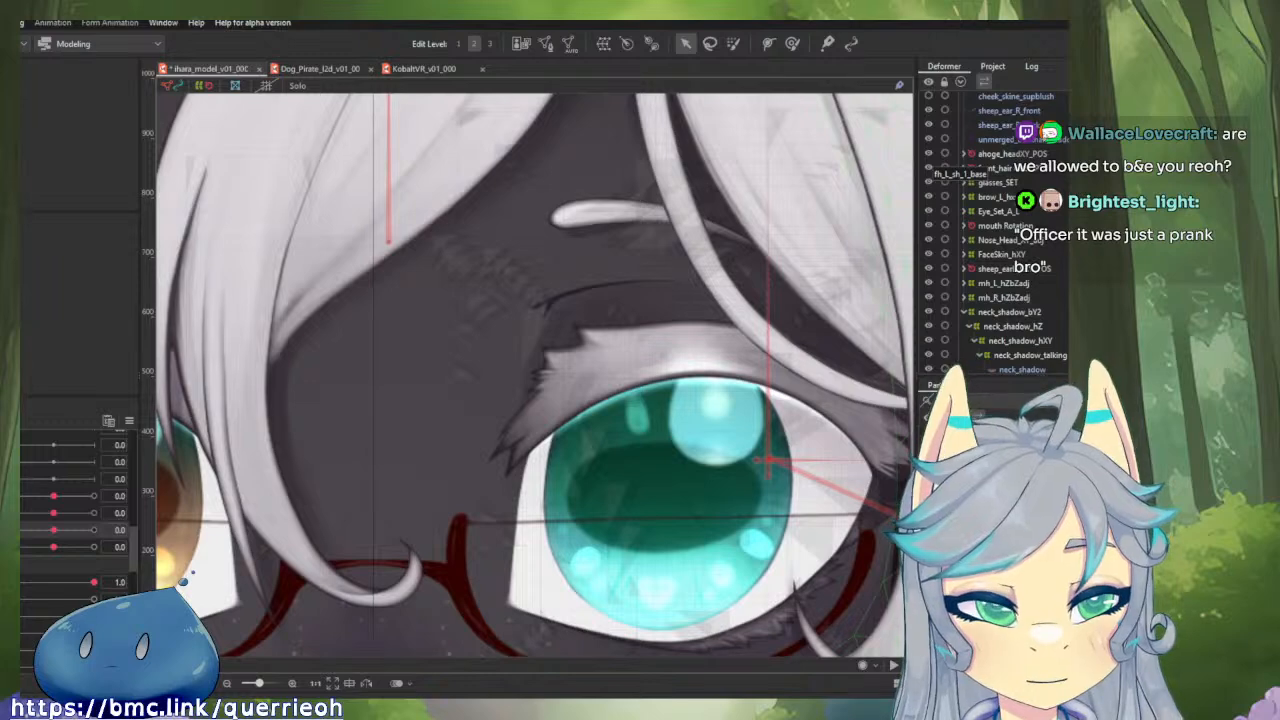
Expand brow_L_hxy_adj down through brow_L_blink and select brow_L_browXy to inspect the left brow's nested deformers.
{"action": "left_click", "coordinate": [983, 198]}
{"action": "left_click", "coordinate": [965, 198]}
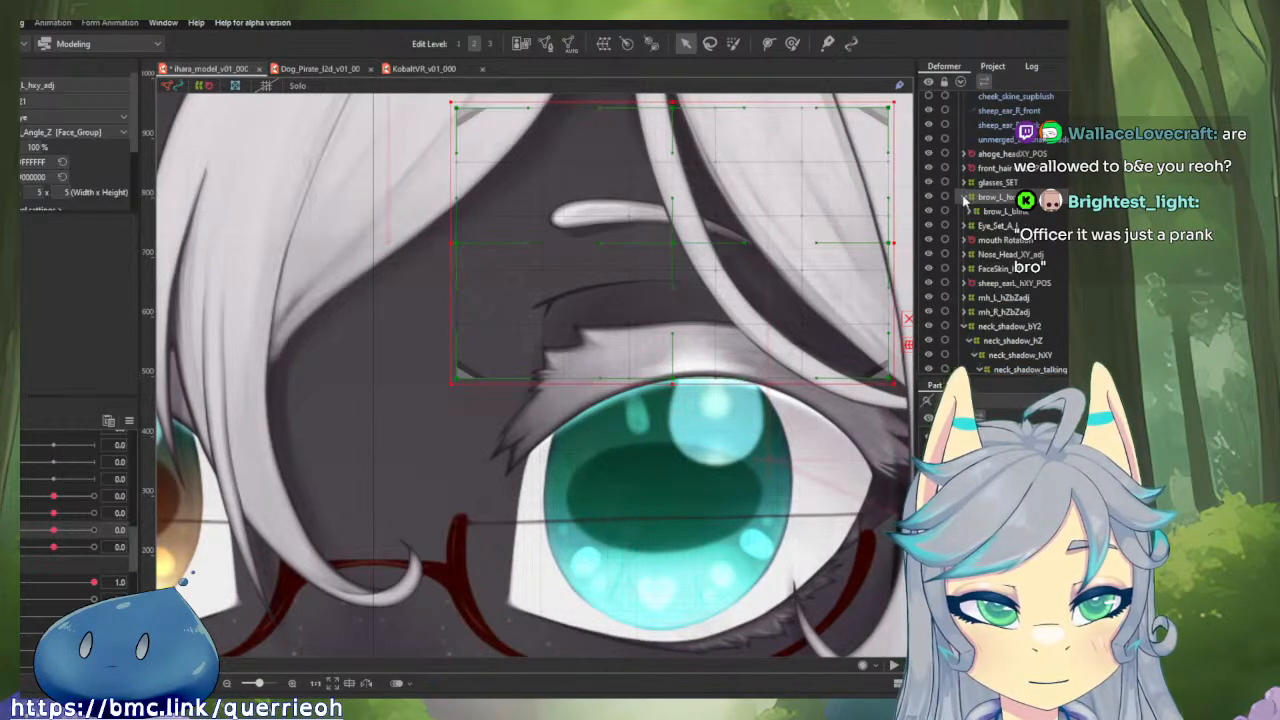
{"action": "left_click", "coordinate": [972, 212]}
{"action": "left_click", "coordinate": [980, 226]}
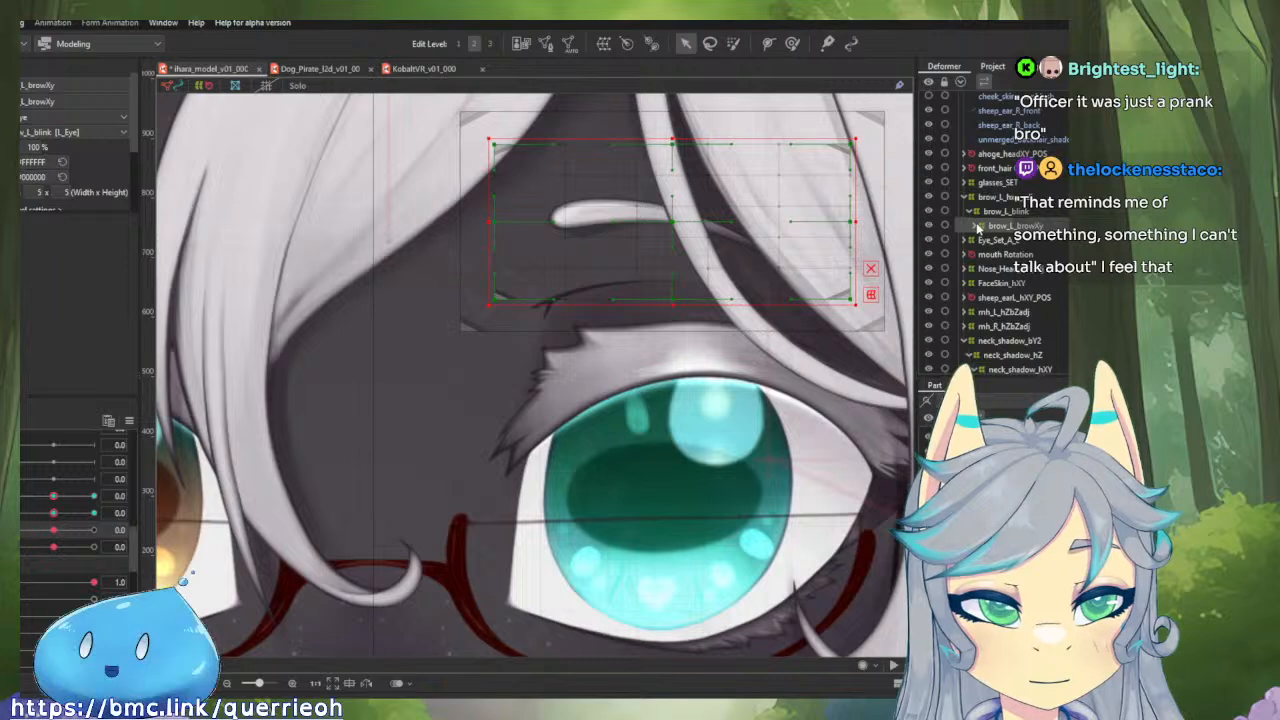
Select the left upper eye crease and trace its parent deformers up to l_up_crease_EyeSize_adj, collapsing that branch.
{"action": "left_click", "coordinate": [625, 280]}
{"action": "left_click", "coordinate": [587, 289]}
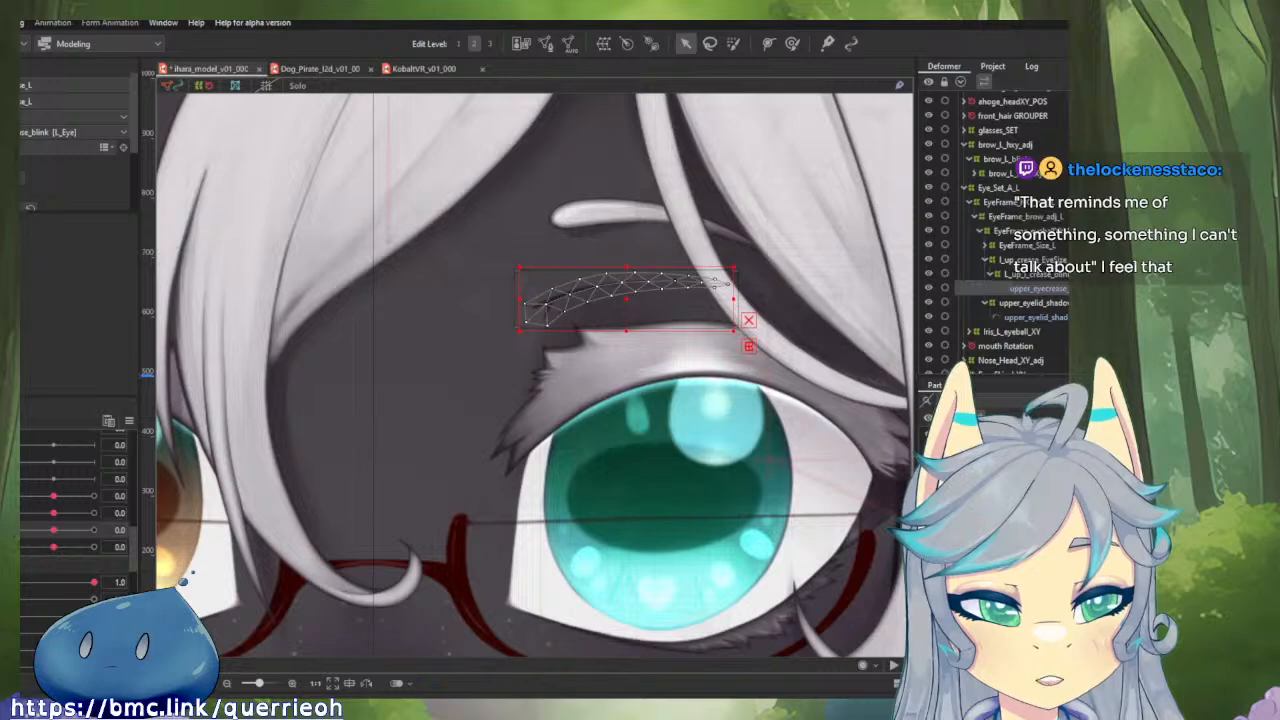
{"action": "left_click", "coordinate": [1041, 274]}
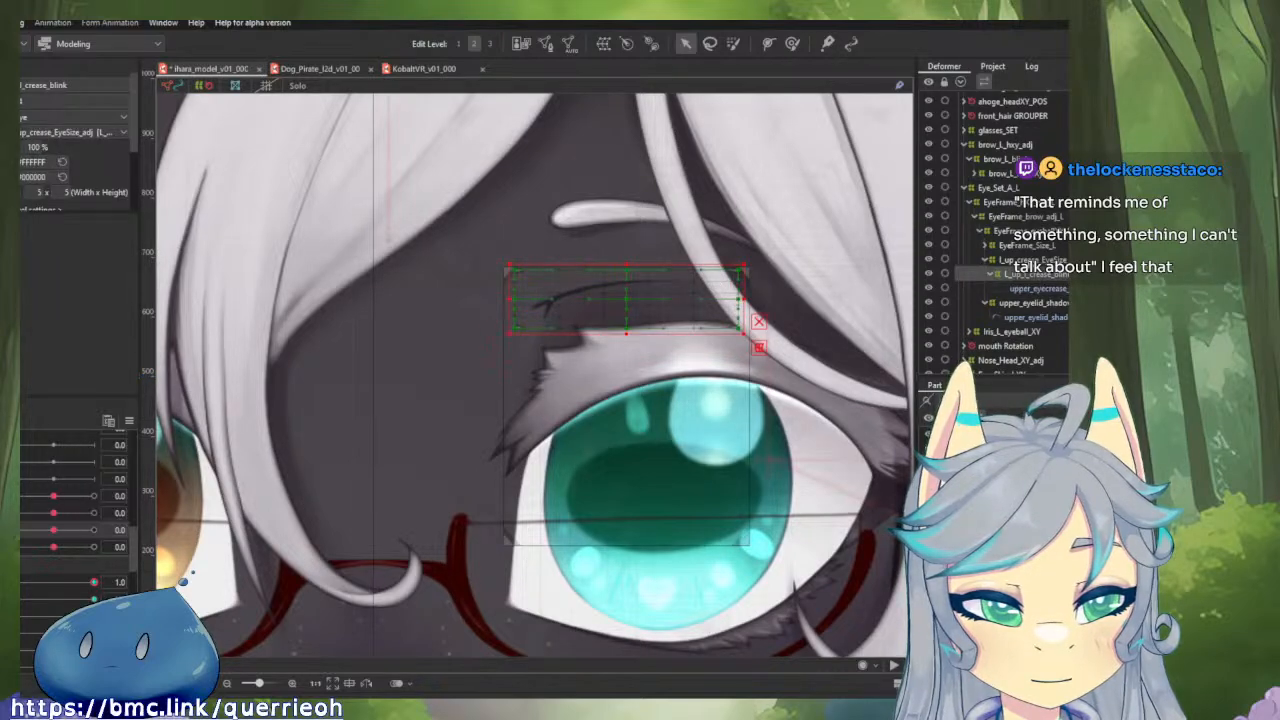
{"action": "left_click", "coordinate": [1034, 260]}
{"action": "left_click", "coordinate": [986, 260]}
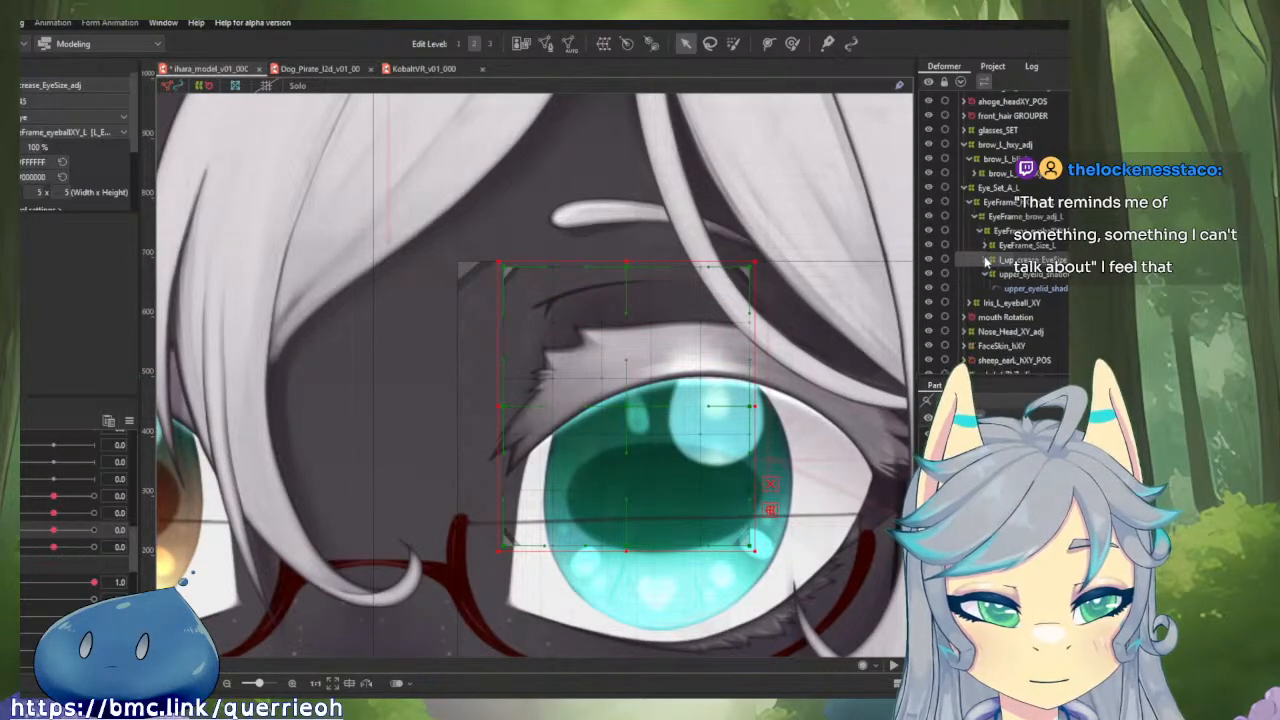
Wrap the left upper crease and upper eyelid shadow EyeSize deformers together in a new parent warp deformer named crease_shadow_brow_adj.
{"action": "left_click", "coordinate": [1024, 276]}
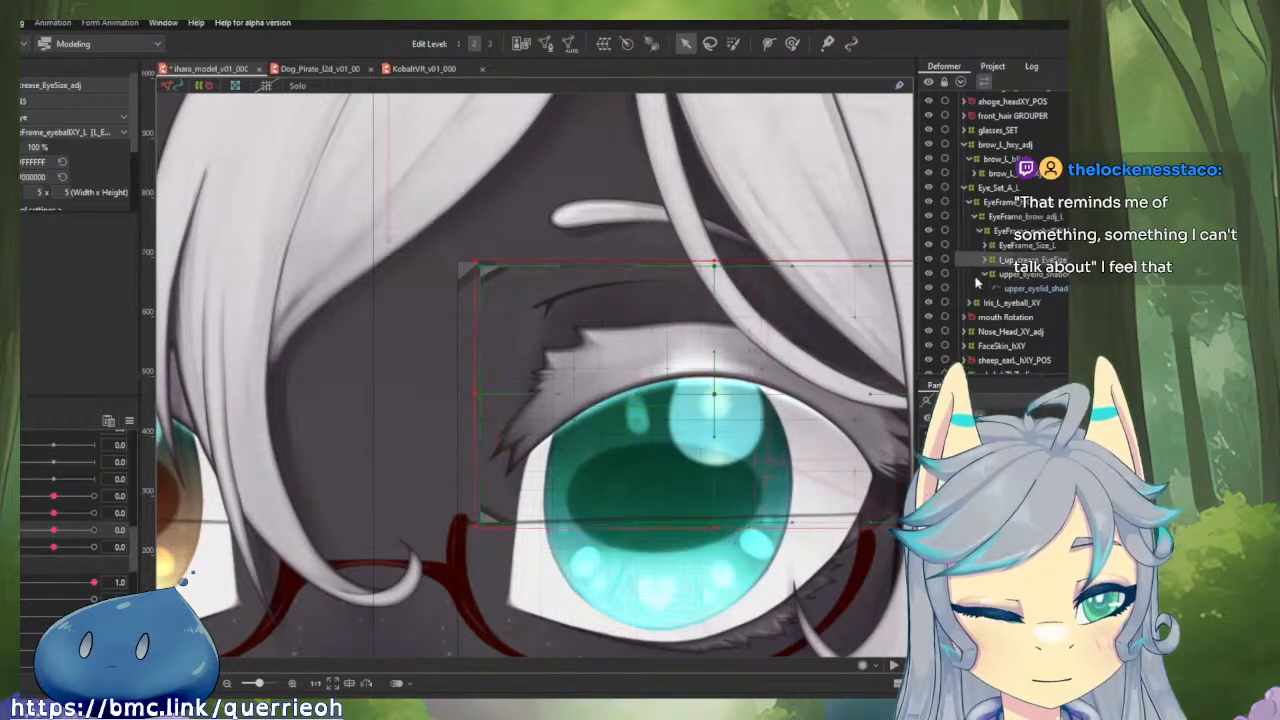
{"action": "left_click", "coordinate": [986, 272]}
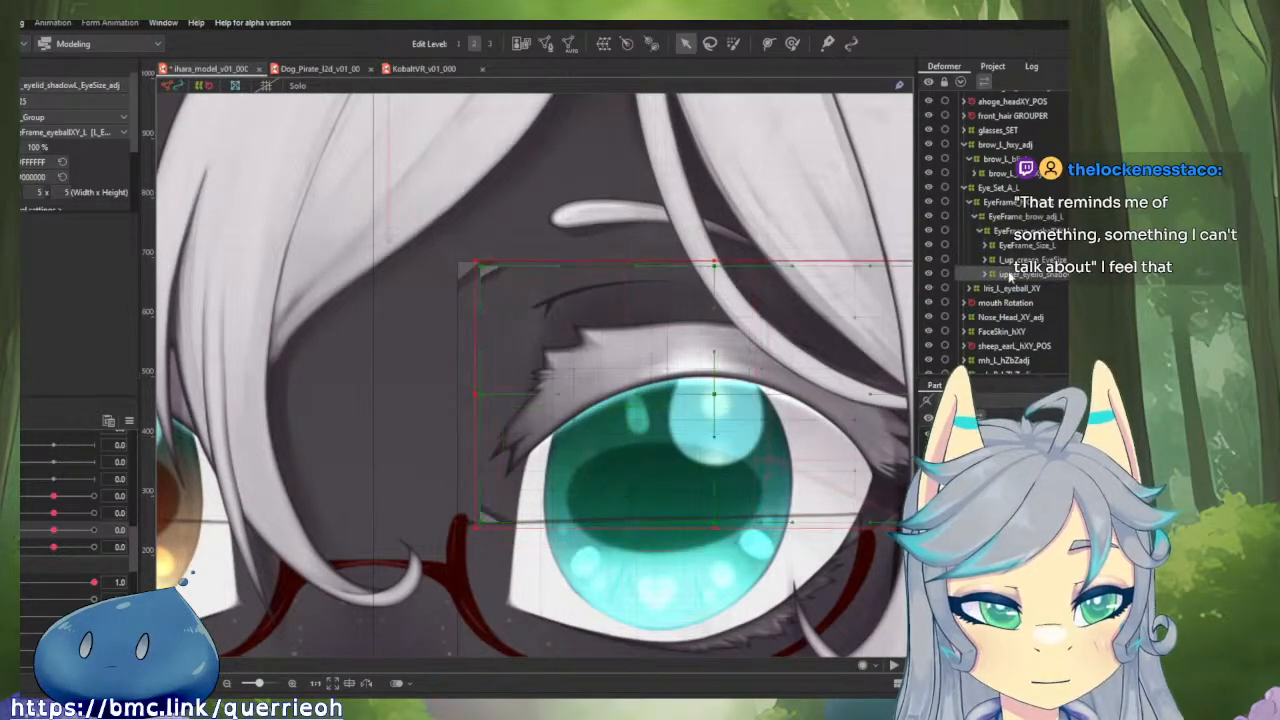
{"action": "left_click", "coordinate": [1012, 261]}
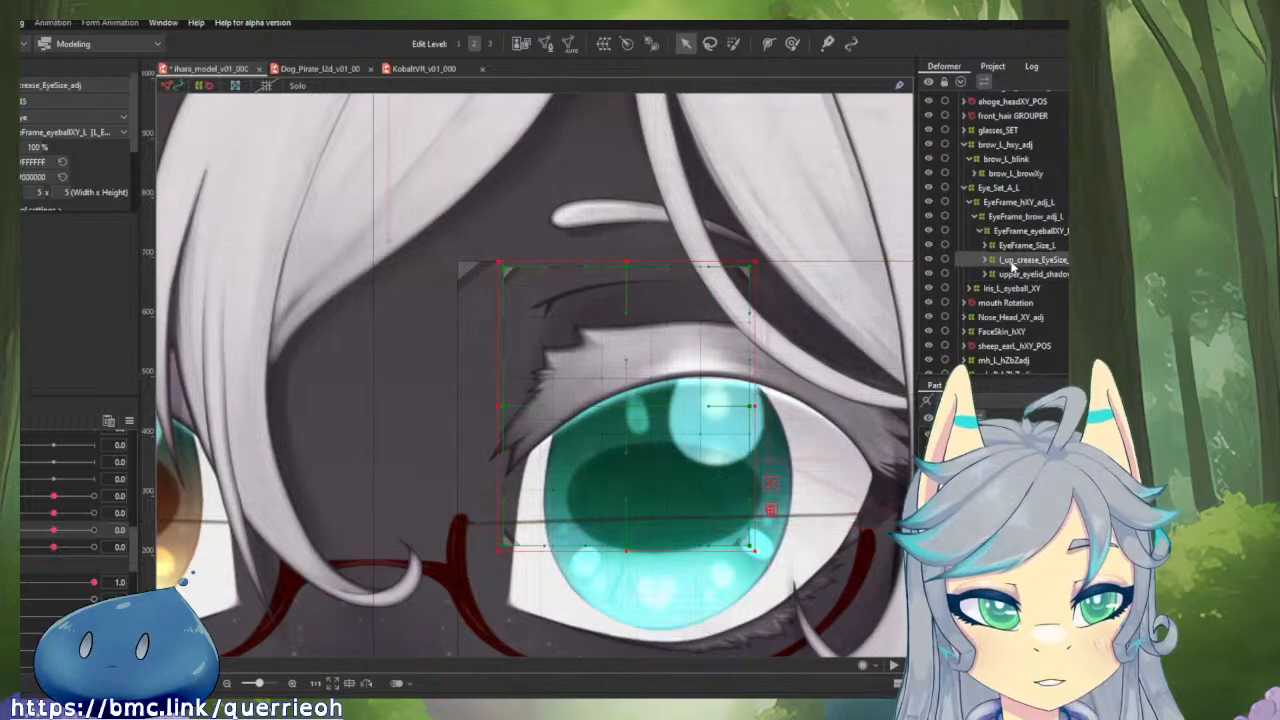
{"action": "left_click", "coordinate": [1016, 275]}
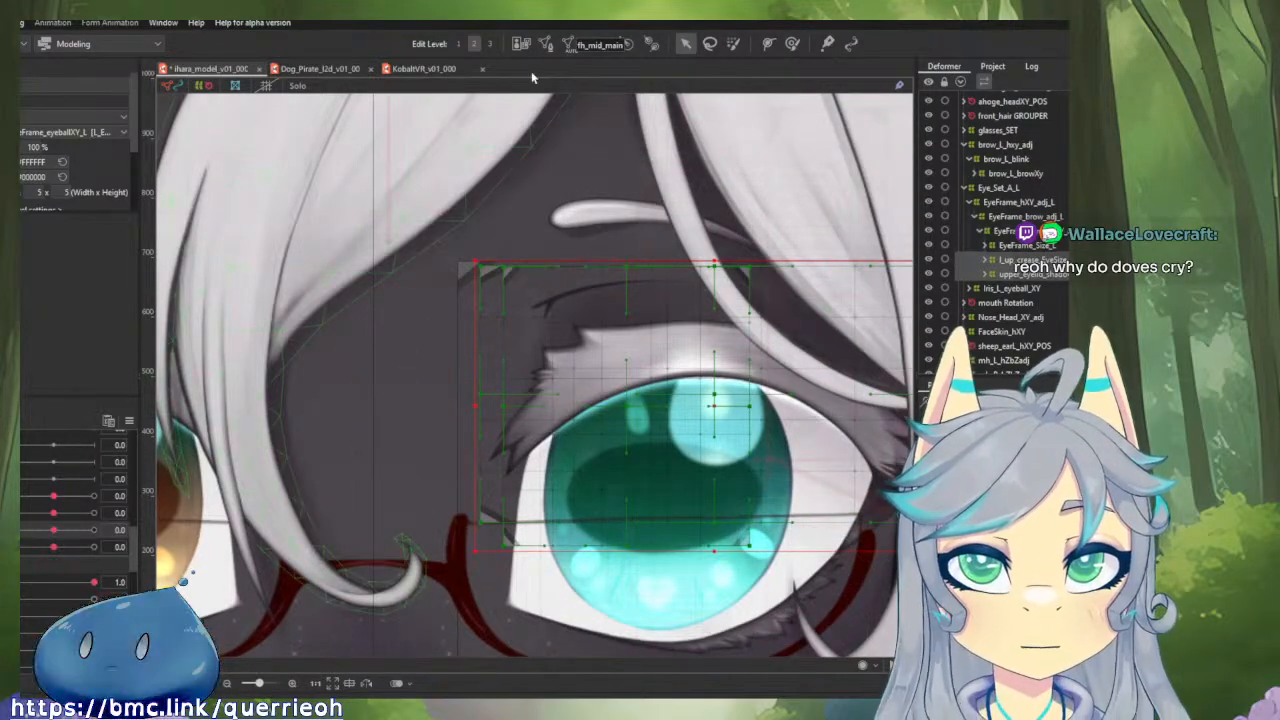
{"action": "left_click_drag", "start_coordinate": [719, 170], "coordinate": [685, 182]}
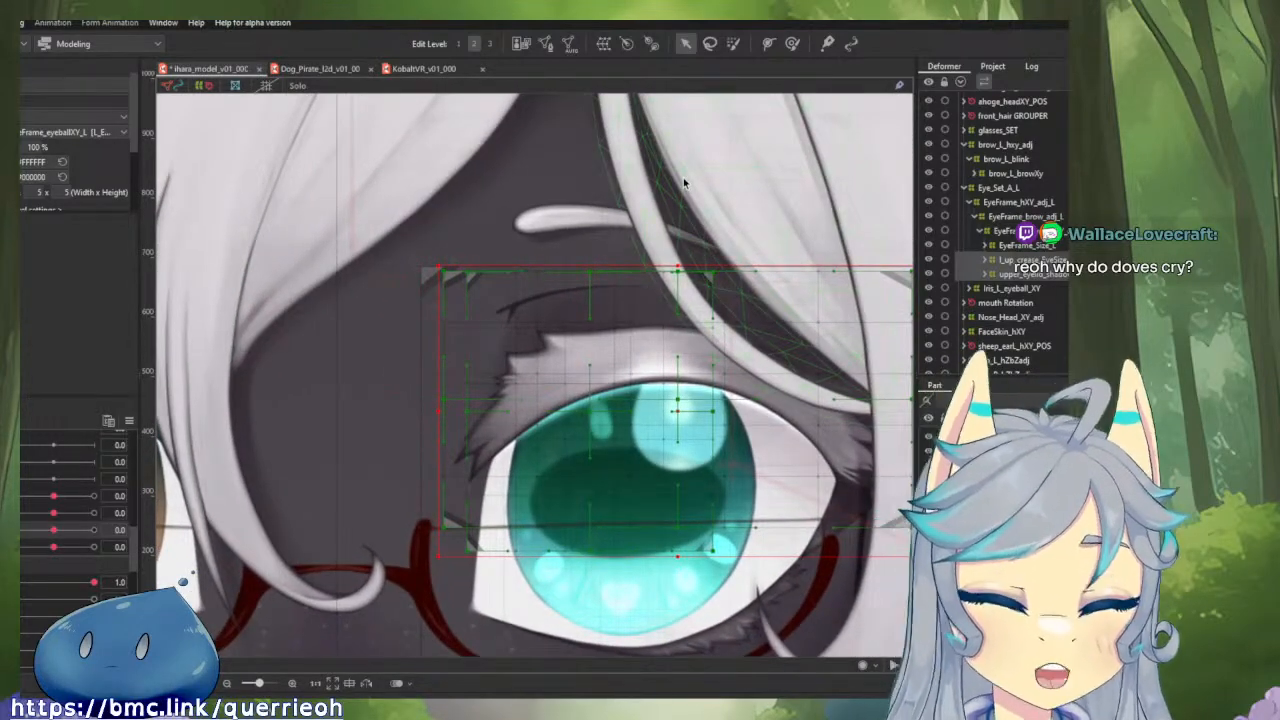
{"action": "scroll", "coordinate": [689, 137], "scroll_direction": "up", "scroll_amount": 2}
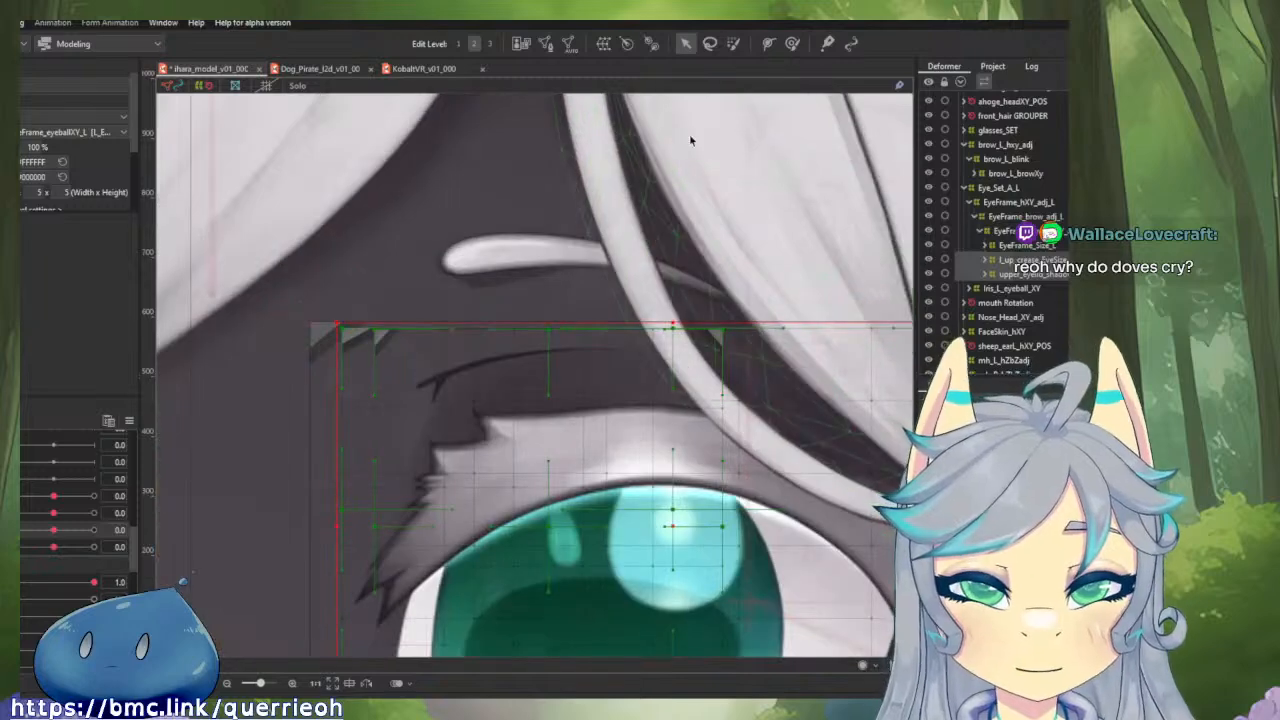
{"action": "left_click_drag", "start_coordinate": [694, 209], "coordinate": [651, 163]}
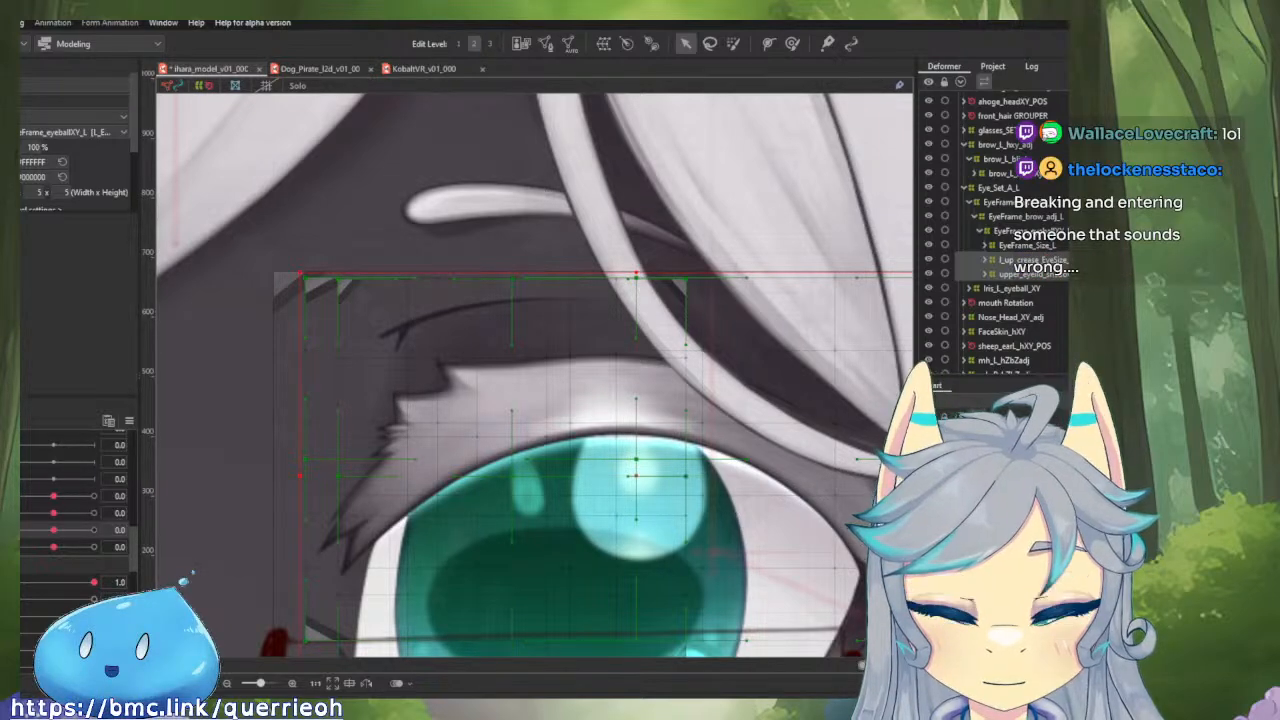
{"action": "left_click", "coordinate": [466, 514]}
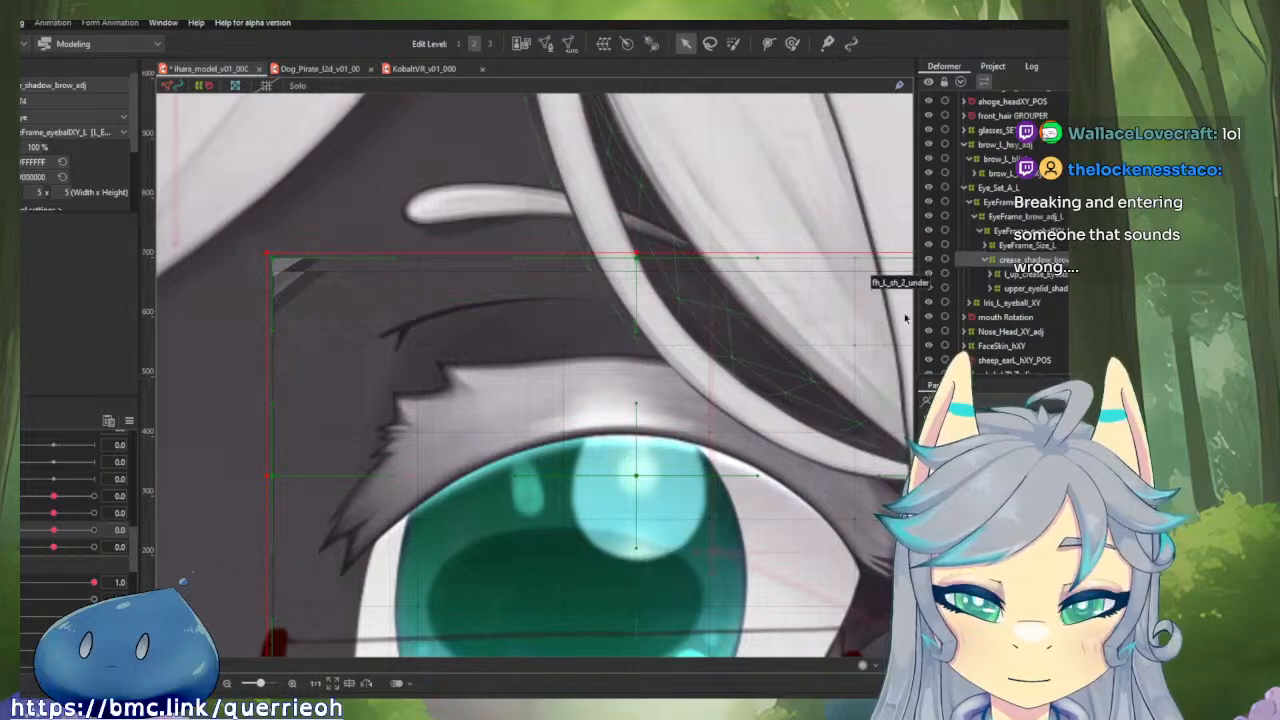
Inspect the bounds of the crease's EyeSize and blink deformers inside the new crease_shadow_brow_adj parent.
{"action": "left_click", "coordinate": [1041, 276]}
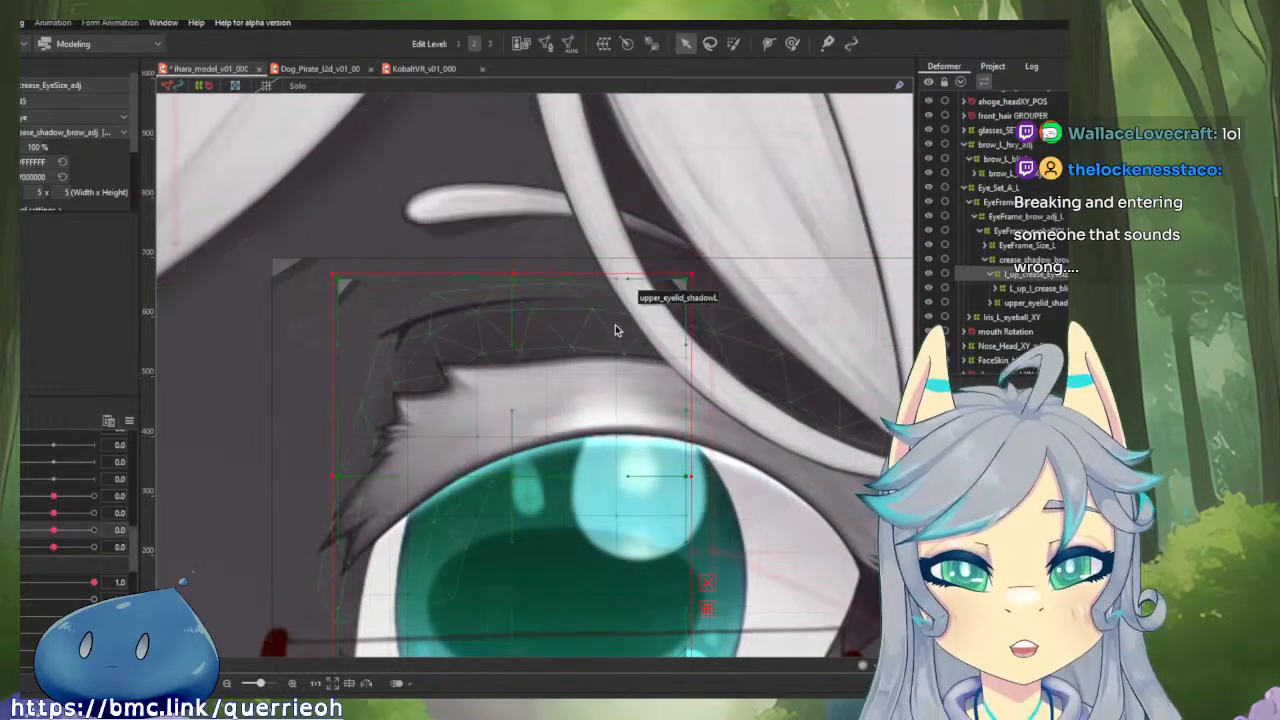
{"action": "left_click_drag", "start_coordinate": [614, 331], "coordinate": [560, 316]}
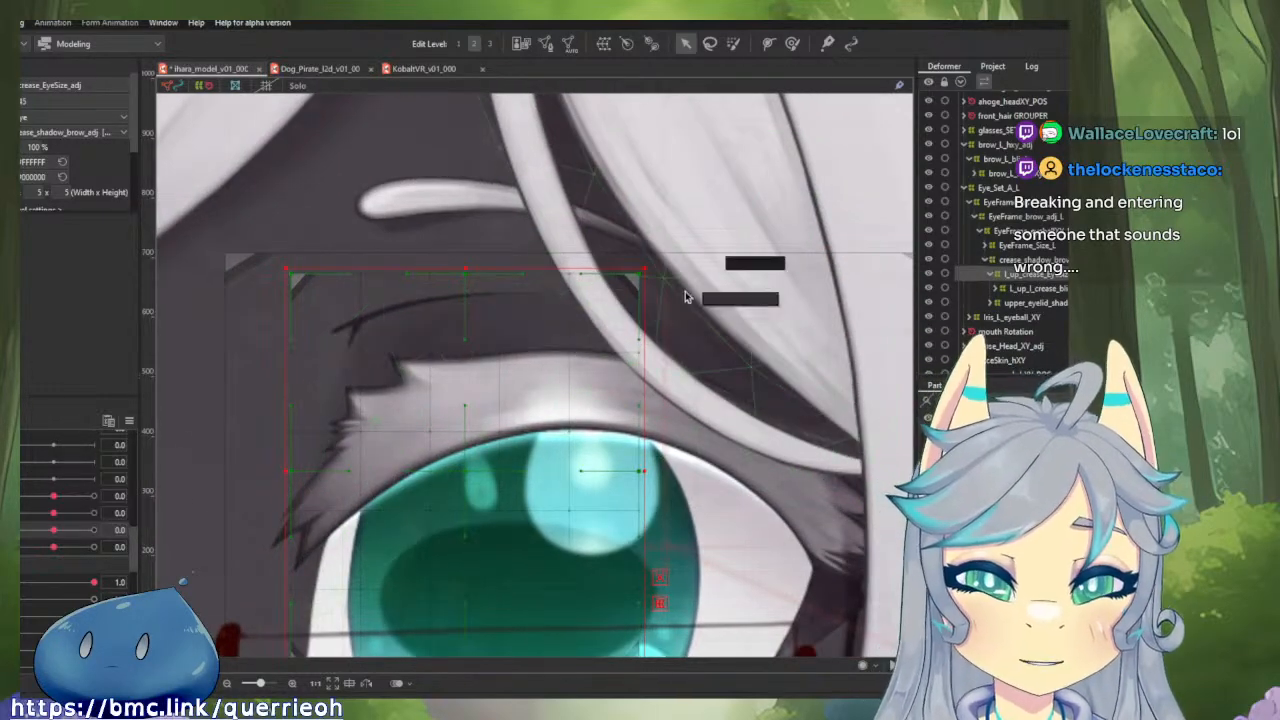
{"action": "left_click", "coordinate": [1017, 288]}
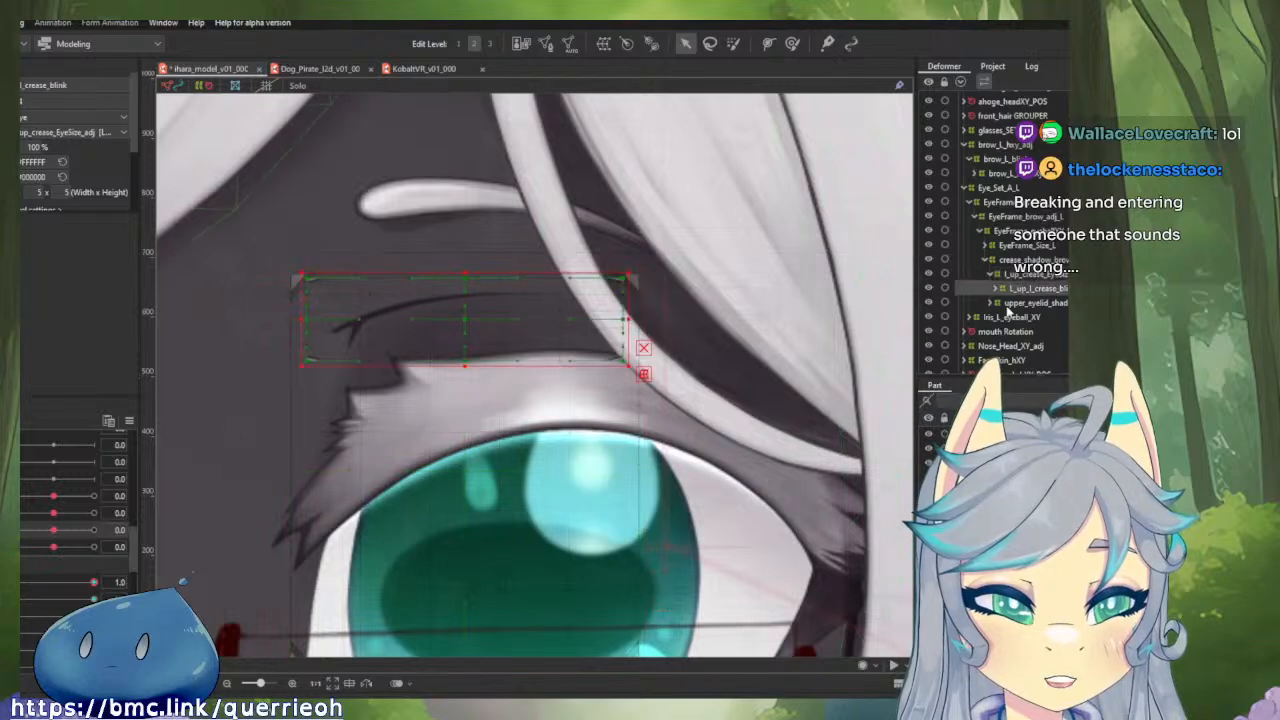
{"action": "scroll", "coordinate": [463, 283], "scroll_direction": "up", "scroll_amount": 4}
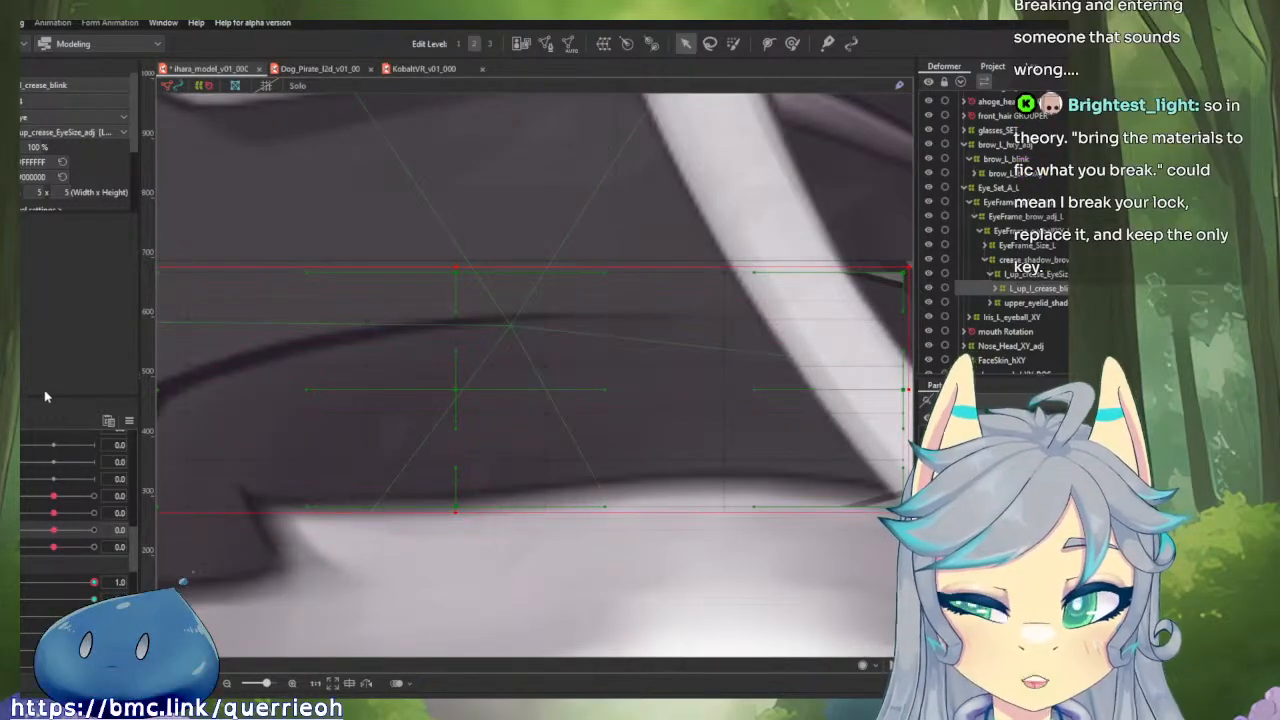
{"action": "scroll", "coordinate": [611, 323], "scroll_direction": "down", "scroll_amount": 4}
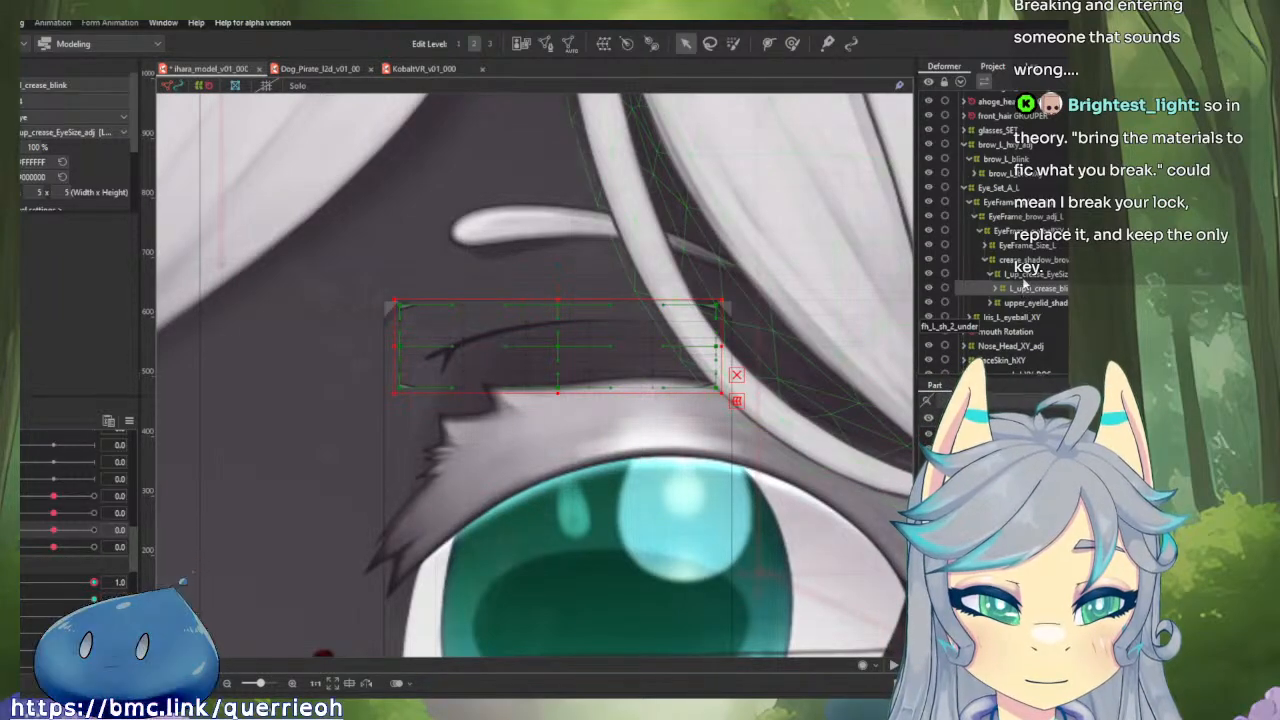
Test the crease EyeSize deformer's parameter at 1.0, return it to 0.0, and select the eyelid shadow's EyeSize deformer.
{"action": "left_click", "coordinate": [1030, 274]}
{"action": "scroll", "coordinate": [557, 339], "scroll_direction": "up", "scroll_amount": 1}
{"action": "scroll", "coordinate": [557, 339], "scroll_direction": "up", "scroll_amount": 1}
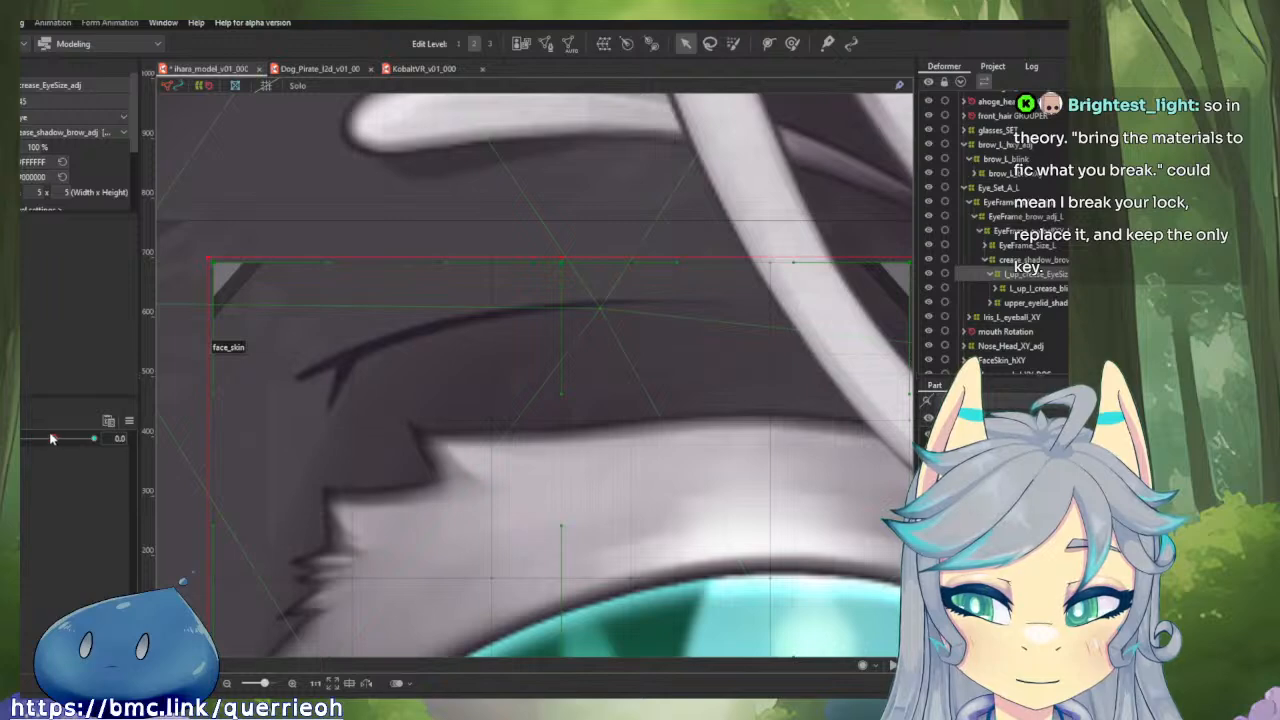
{"action": "left_click_drag", "start_coordinate": [52, 438], "coordinate": [100, 438]}
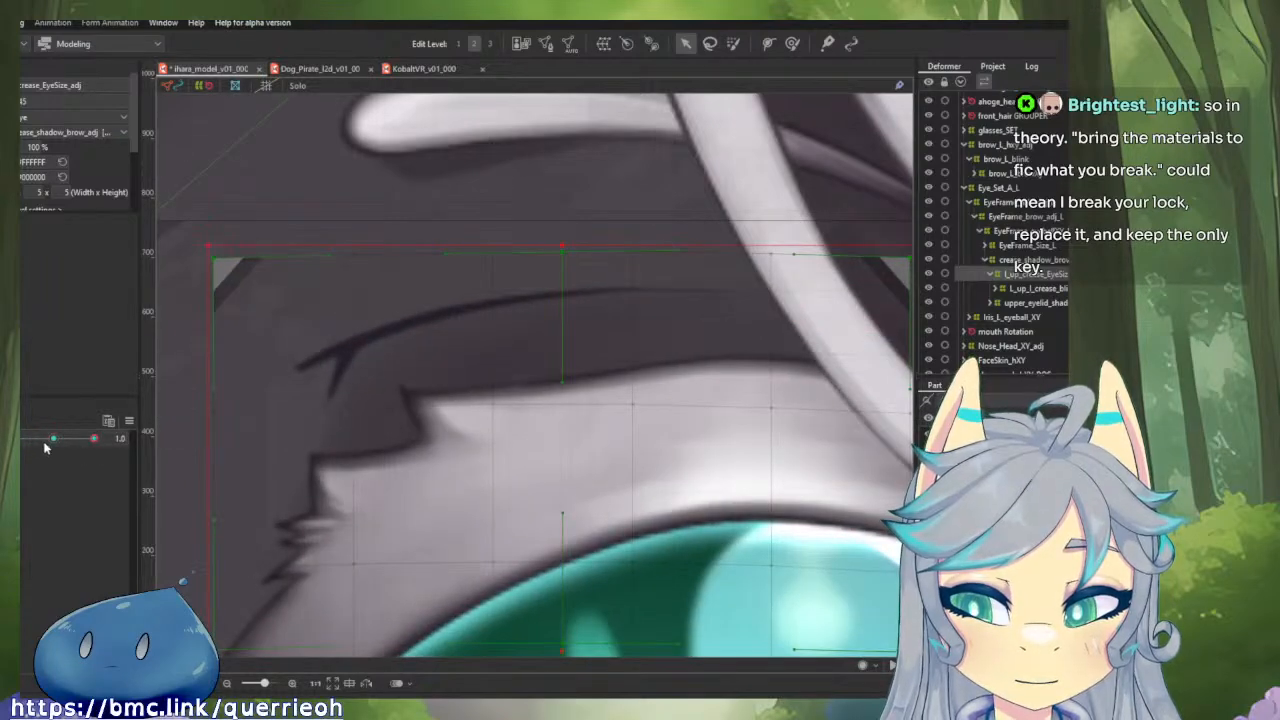
{"action": "left_click", "coordinate": [46, 443]}
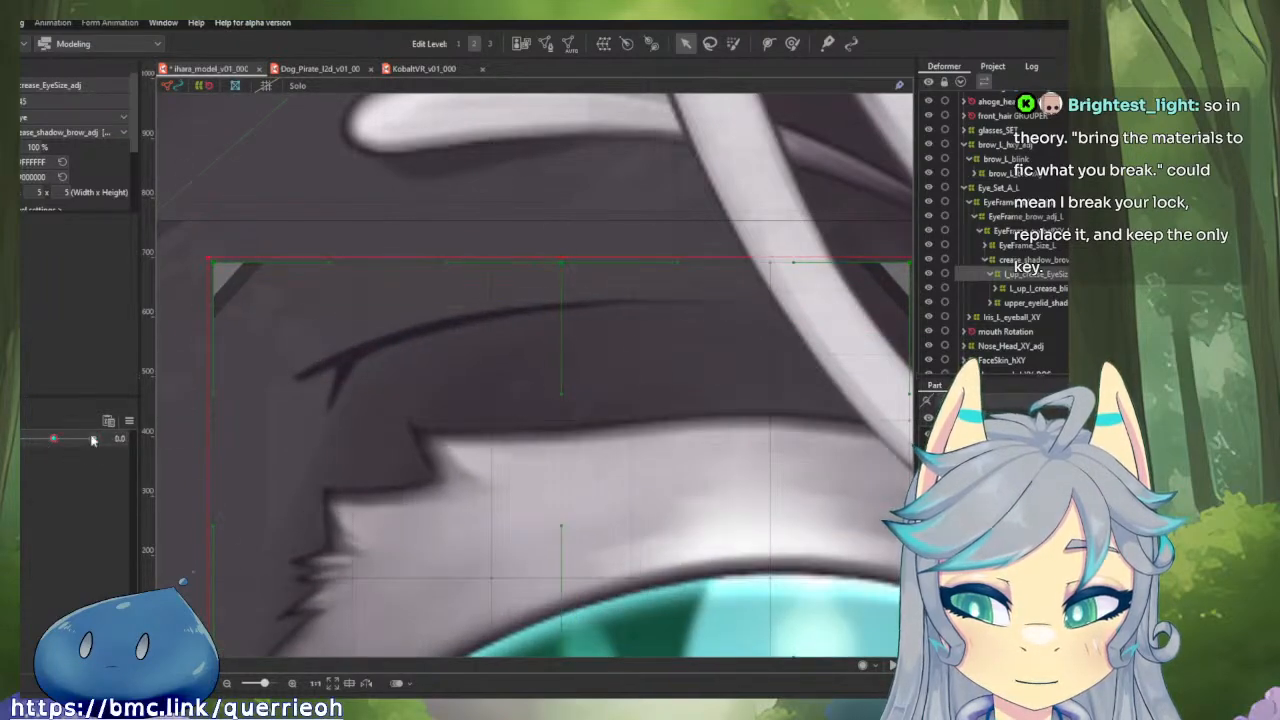
{"action": "left_click", "coordinate": [1031, 306]}
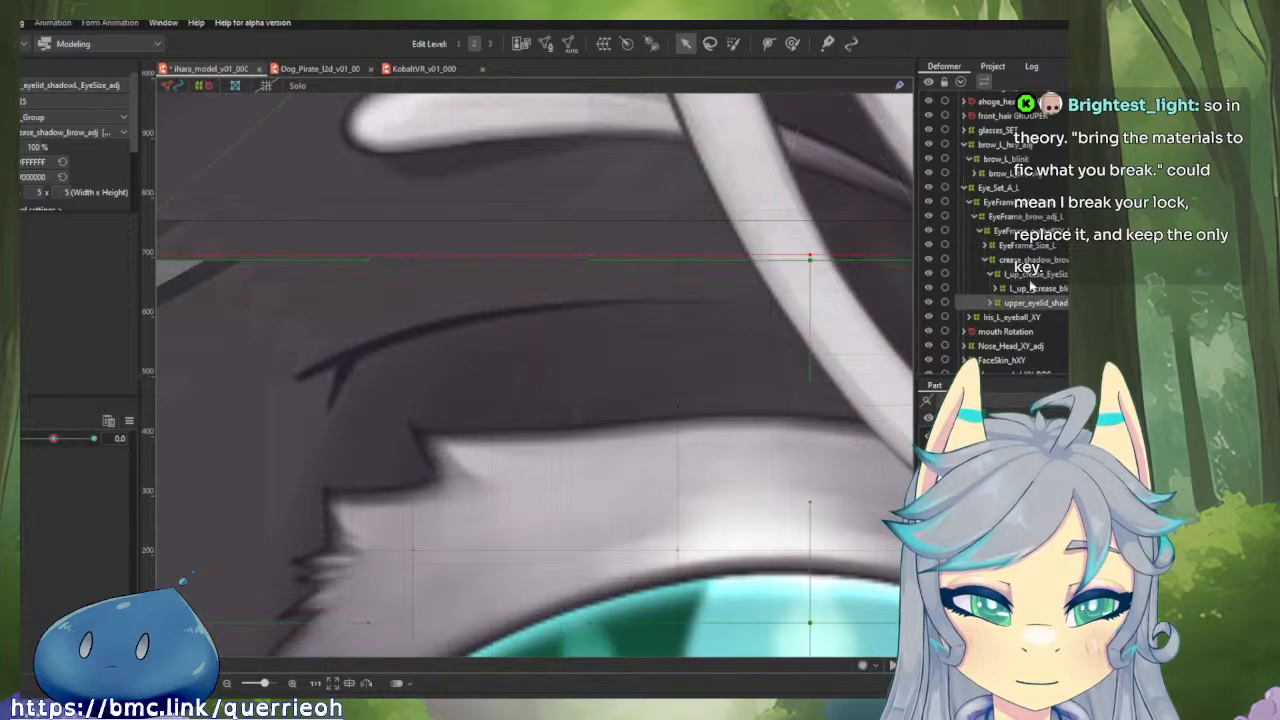
Tighten crease_shadow_brow_adj around its child deformers by lowering its upper edge and moving both side edges inward.
{"action": "left_click", "coordinate": [1030, 260]}
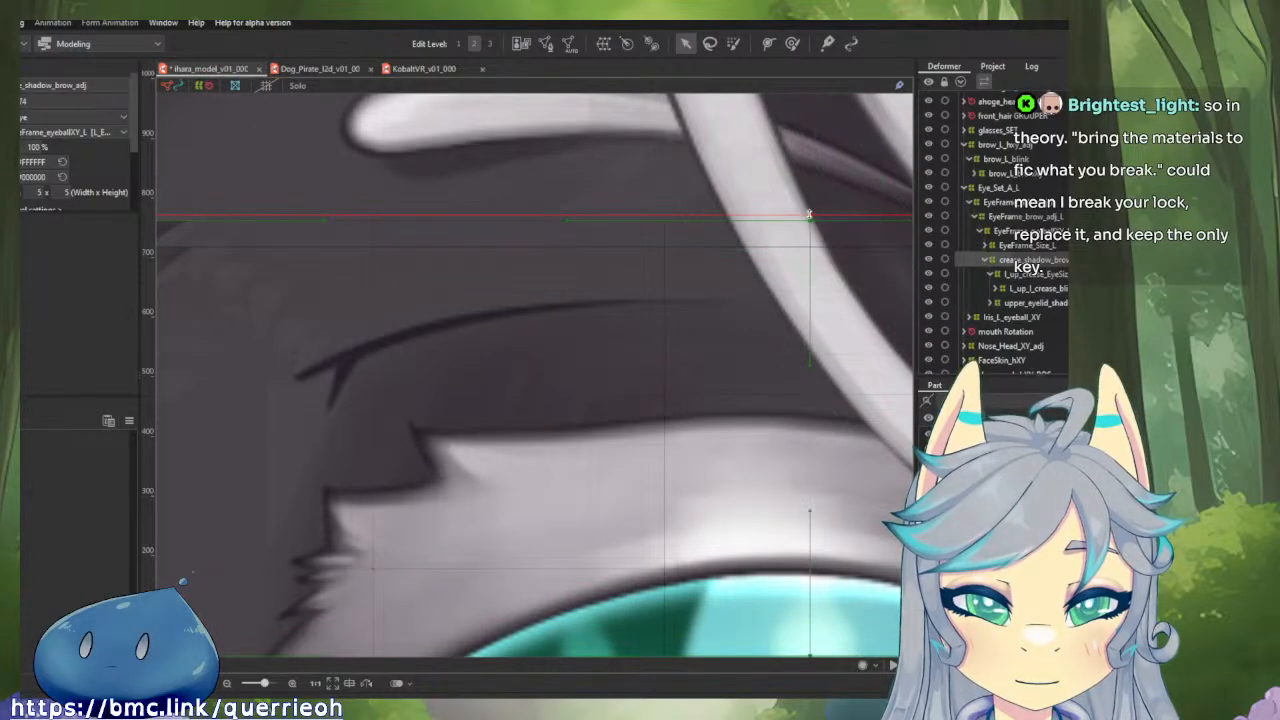
{"action": "left_click_drag", "start_coordinate": [811, 215], "coordinate": [810, 251]}
{"action": "scroll", "coordinate": [810, 251], "scroll_direction": "down", "scroll_amount": 3}
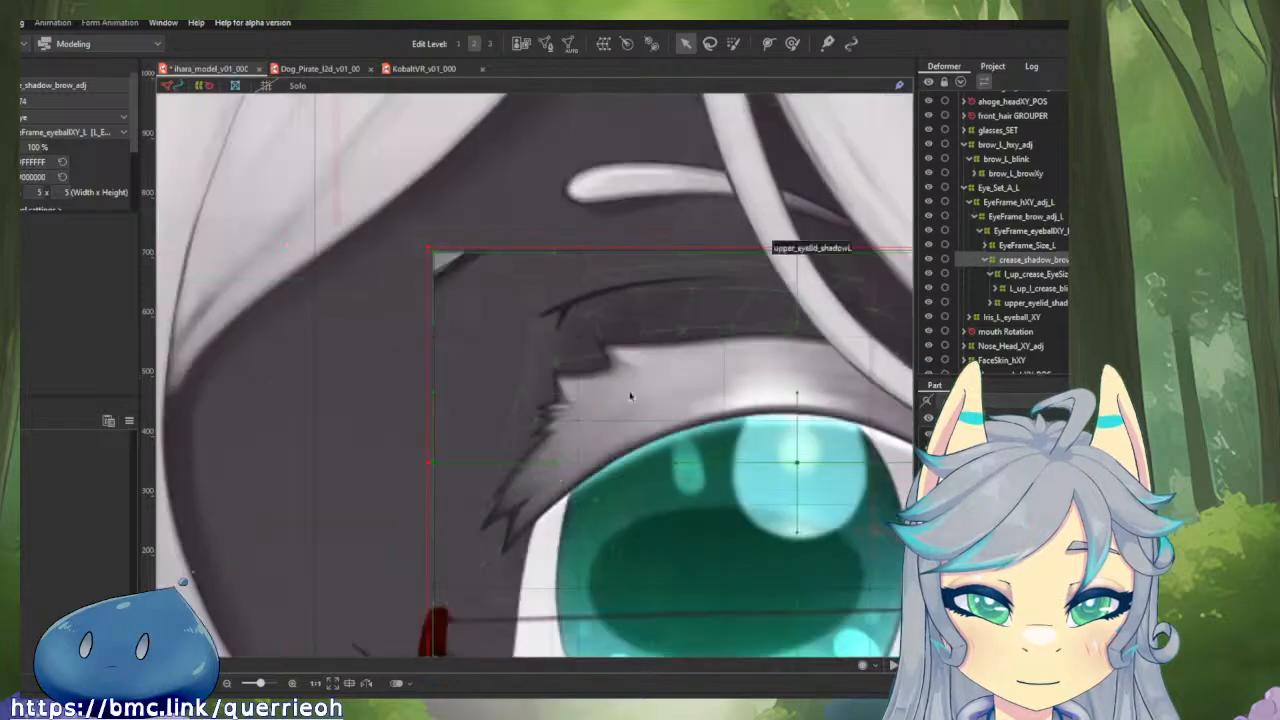
{"action": "scroll", "coordinate": [427, 462], "scroll_direction": "up", "scroll_amount": 3}
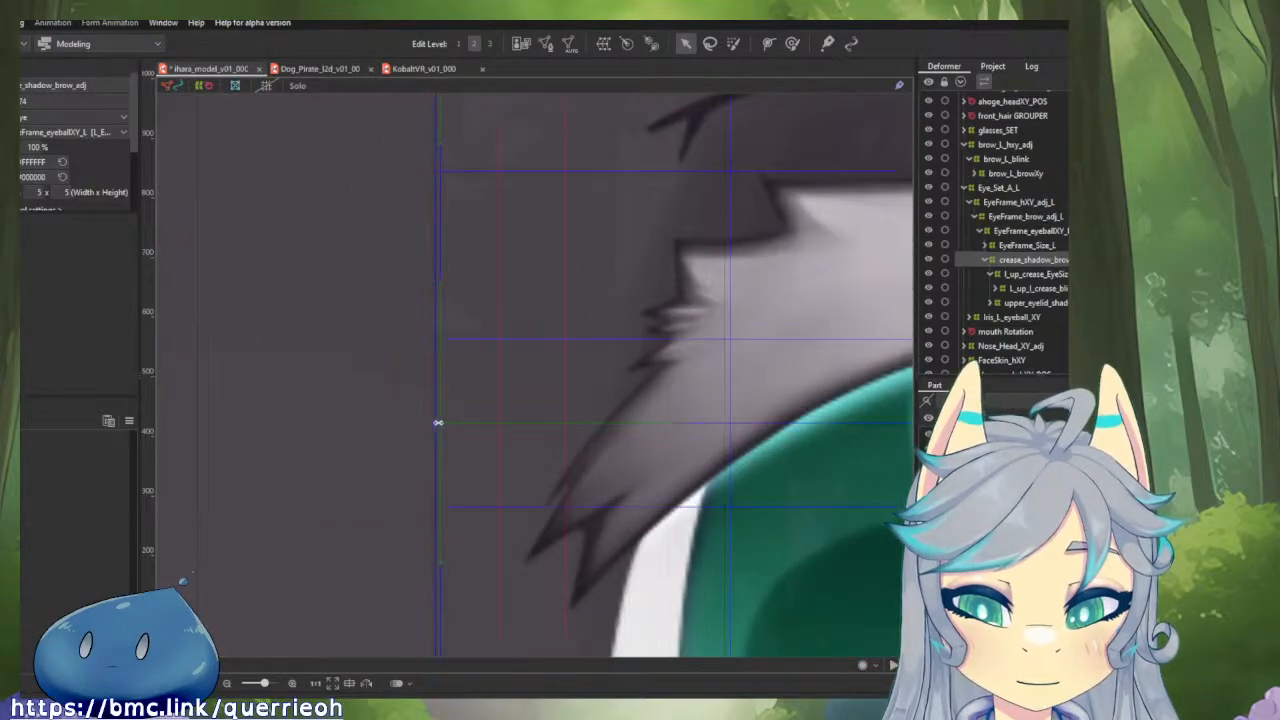
{"action": "left_click_drag", "start_coordinate": [443, 421], "coordinate": [490, 421]}
{"action": "scroll", "coordinate": [490, 421], "scroll_direction": "down", "scroll_amount": 3}
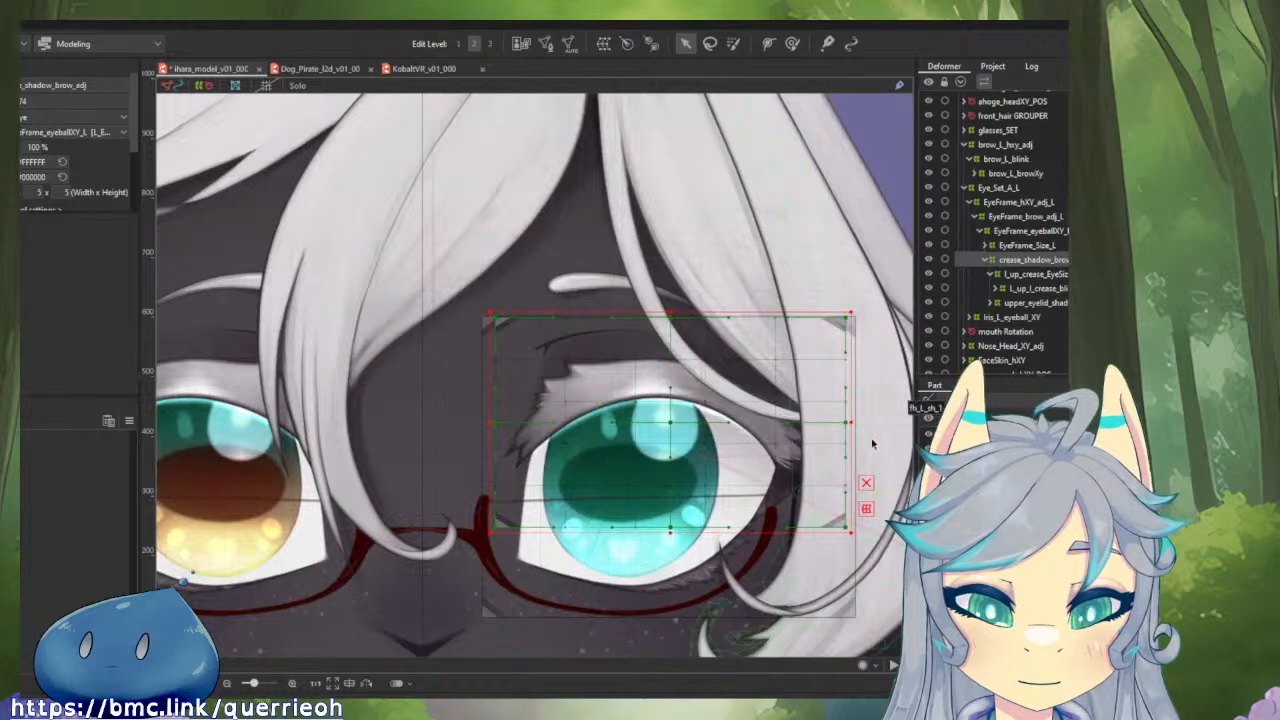
{"action": "scroll", "coordinate": [850, 425], "scroll_direction": "up", "scroll_amount": 3}
{"action": "left_click_drag", "start_coordinate": [806, 406], "coordinate": [771, 406]}
{"action": "scroll", "coordinate": [769, 405], "scroll_direction": "down", "scroll_amount": 4}
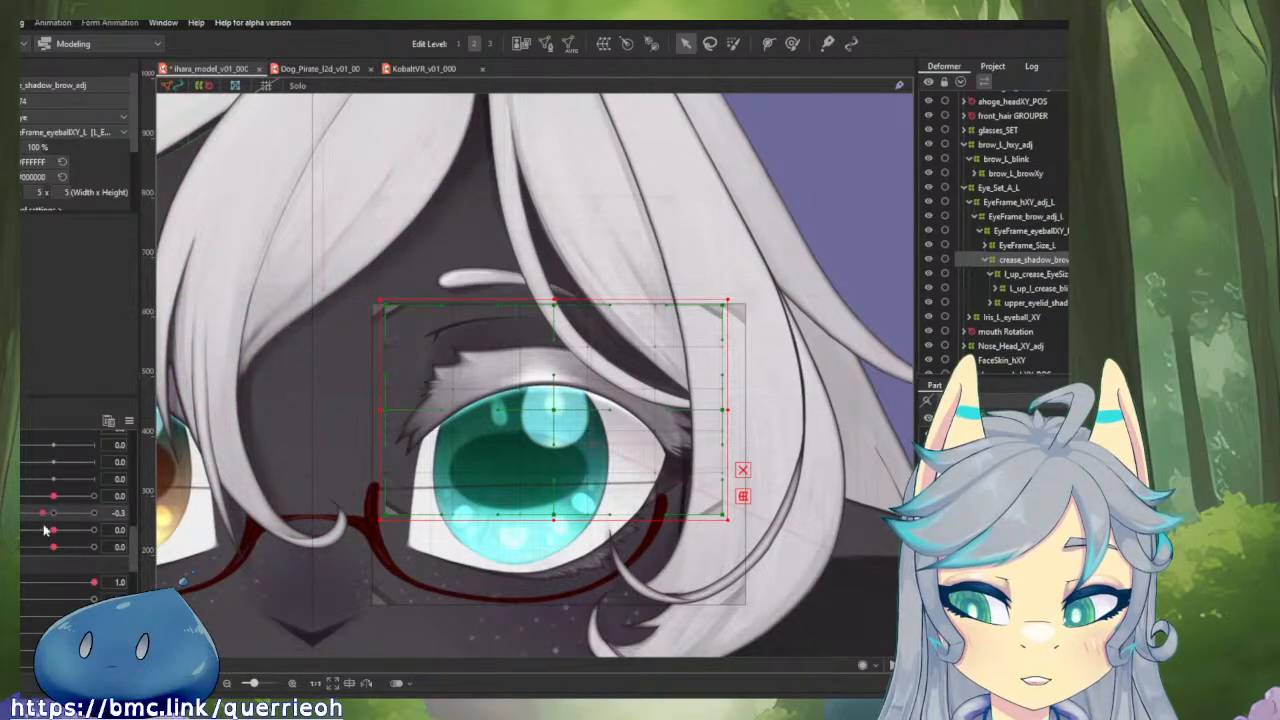
Preview the left brow's movement with its brow parameters, taking the last one from 1.0 back to 0.0.
{"action": "left_click_drag", "start_coordinate": [56, 533], "coordinate": [115, 568]}
{"action": "left_click", "coordinate": [50, 535]}
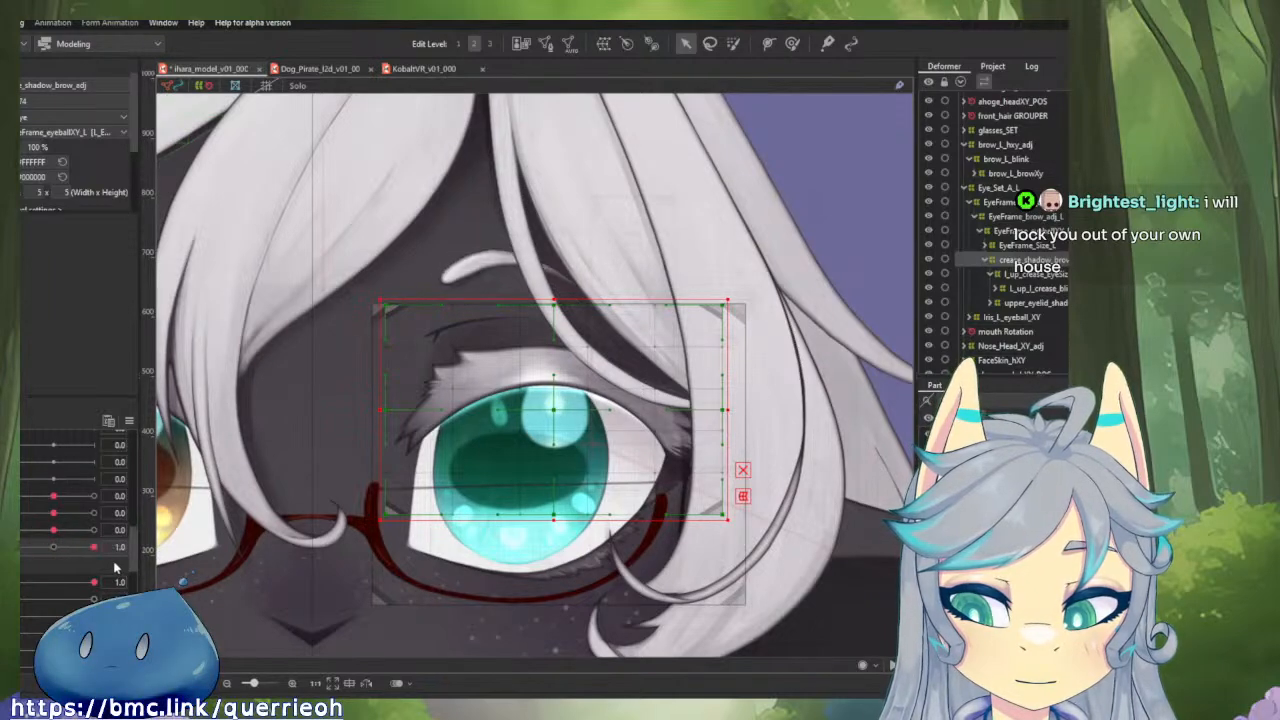
{"action": "left_click", "coordinate": [53, 548]}
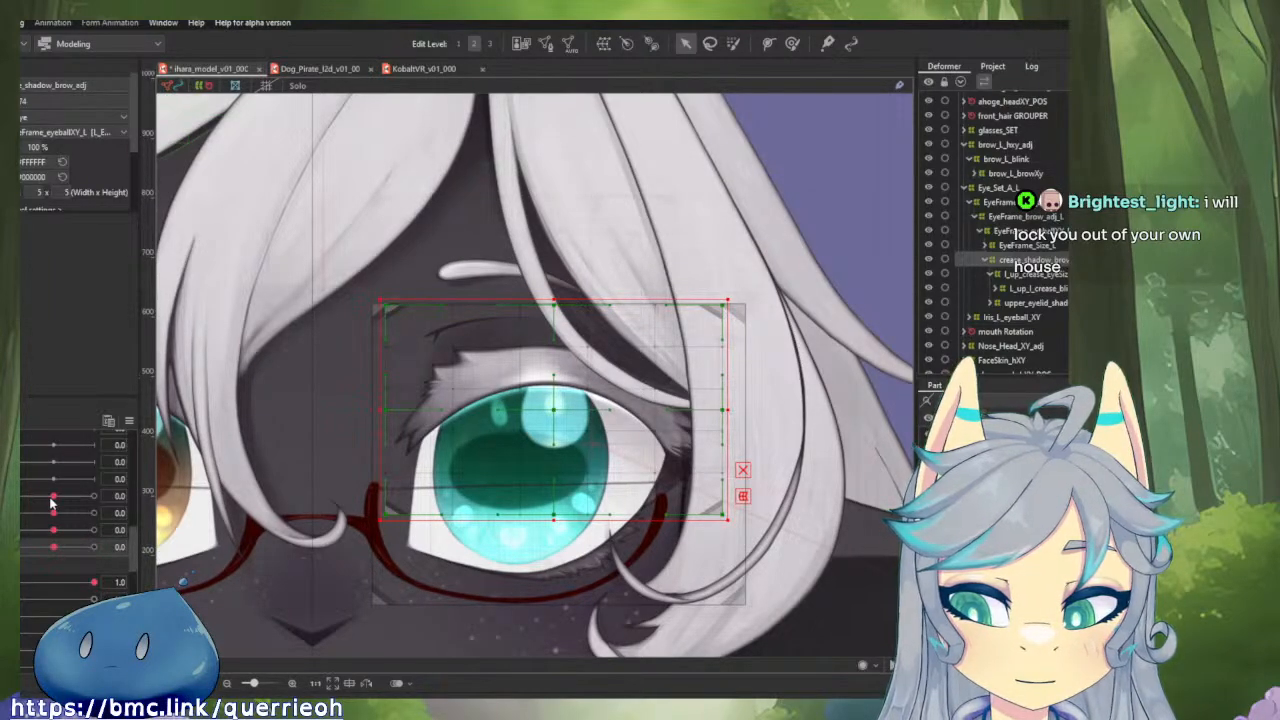
Set the brow parameter to 1.0 and raise crease_shadow_brow_adj's upper edge toward the brow using an enlarged deform brush.
{"action": "left_click", "coordinate": [49, 510]}
{"action": "left_click_drag", "start_coordinate": [55, 513], "coordinate": [94, 513]}
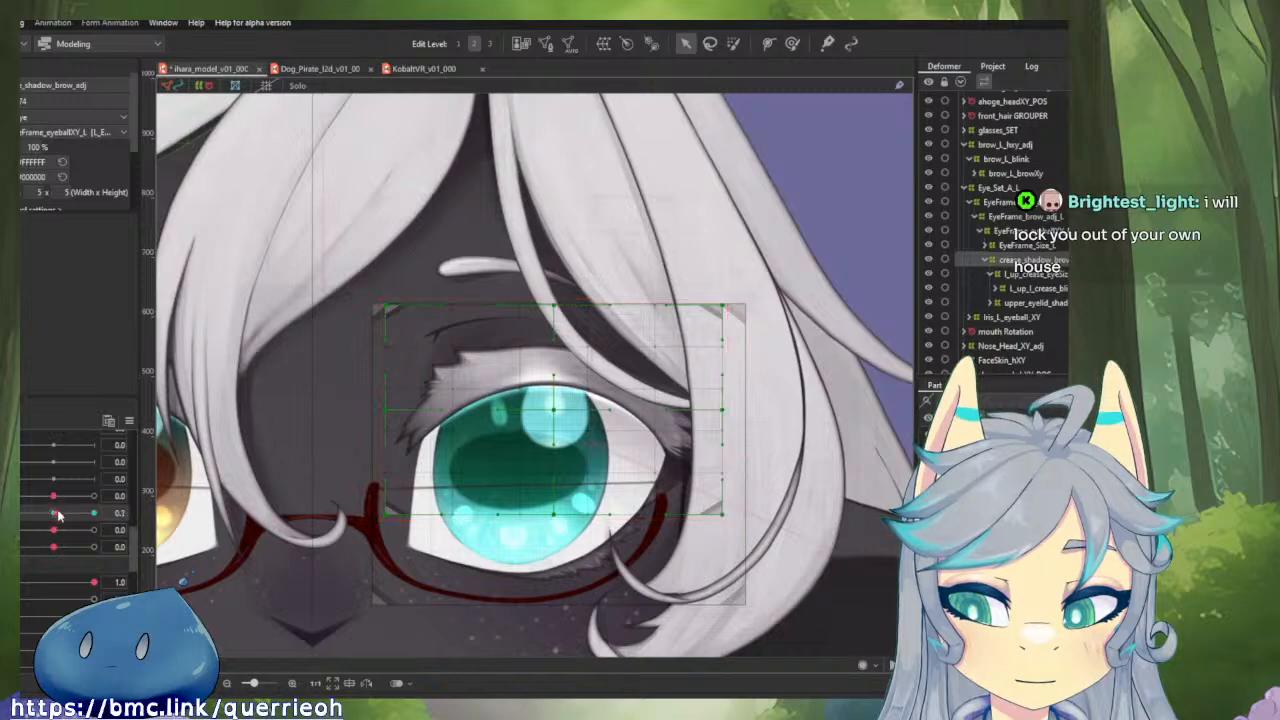
{"action": "left_click", "coordinate": [791, 44]}
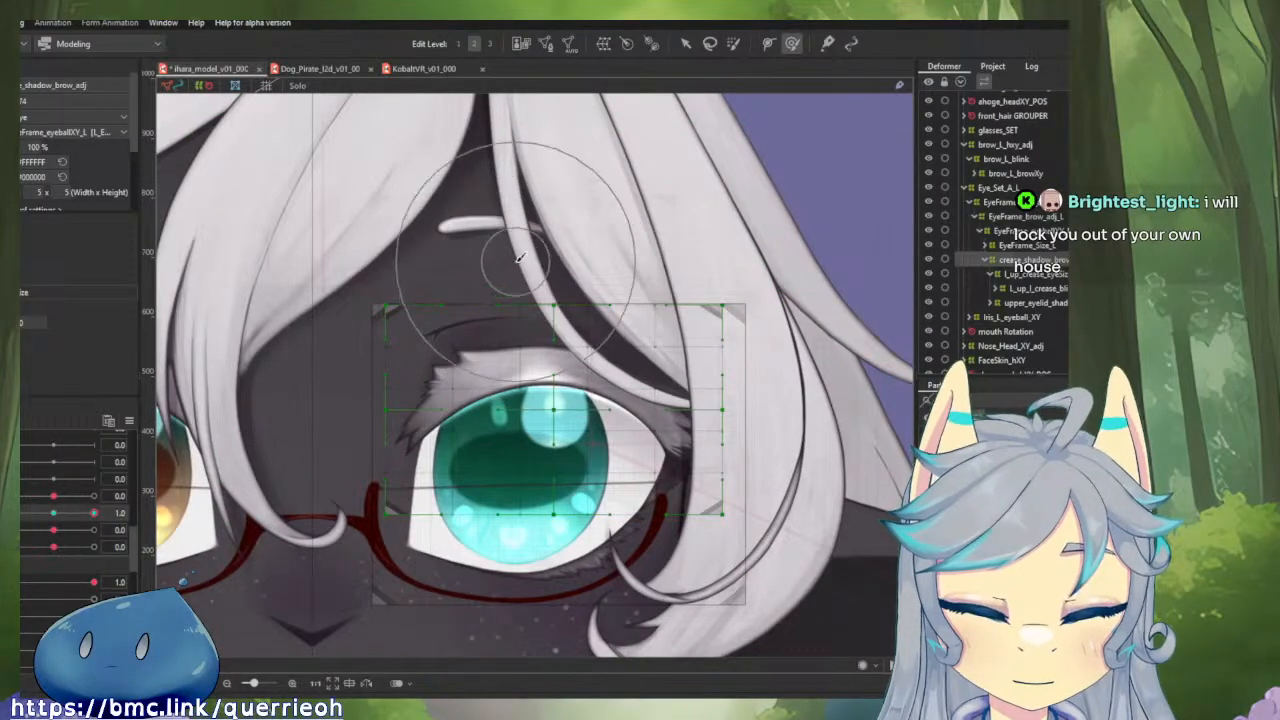
{"action": "key", "text": "bracketright"}
{"action": "key", "text": "bracketright"}
{"action": "key", "text": "bracketright"}
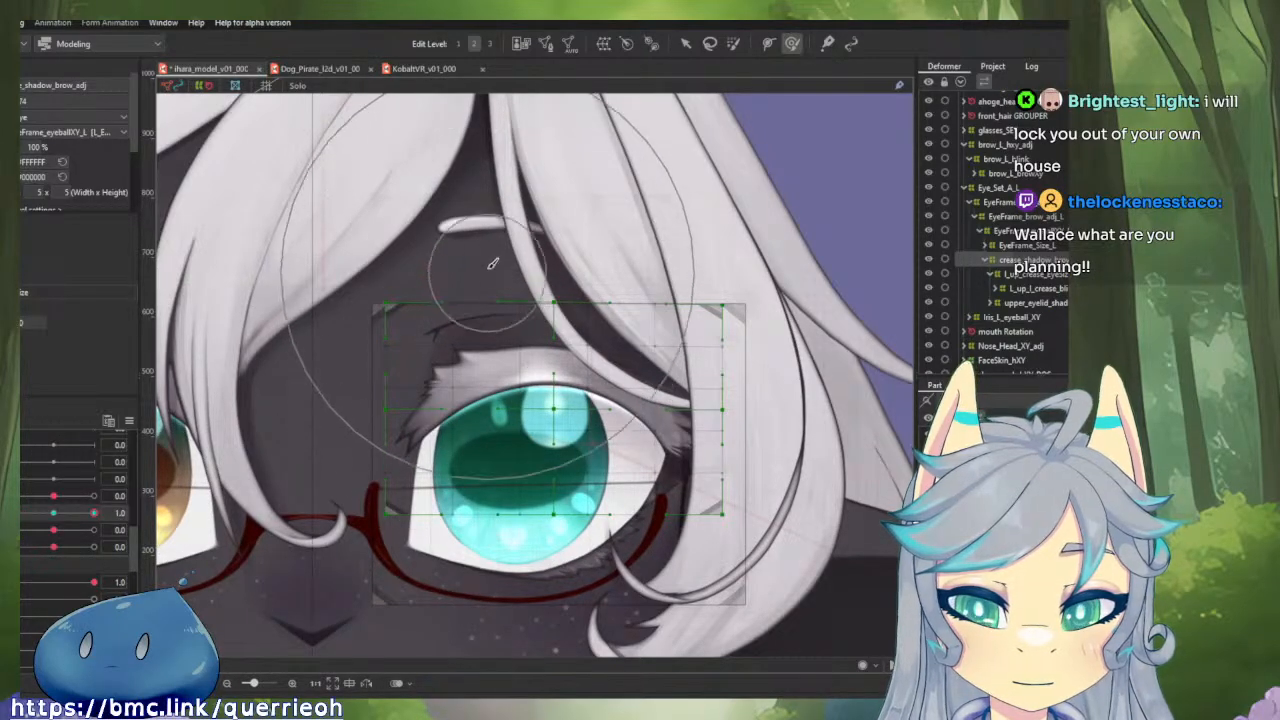
{"action": "left_click_drag", "start_coordinate": [487, 233], "coordinate": [479, 195]}
{"action": "mouse_move", "coordinate": [93, 512]}
{"action": "left_mouse_down"}
{"action": "mouse_move", "coordinate": [51, 517]}
{"action": "mouse_move", "coordinate": [132, 524]}
{"action": "mouse_move", "coordinate": [53, 526]}
{"action": "mouse_move", "coordinate": [104, 521]}
{"action": "left_mouse_up"}
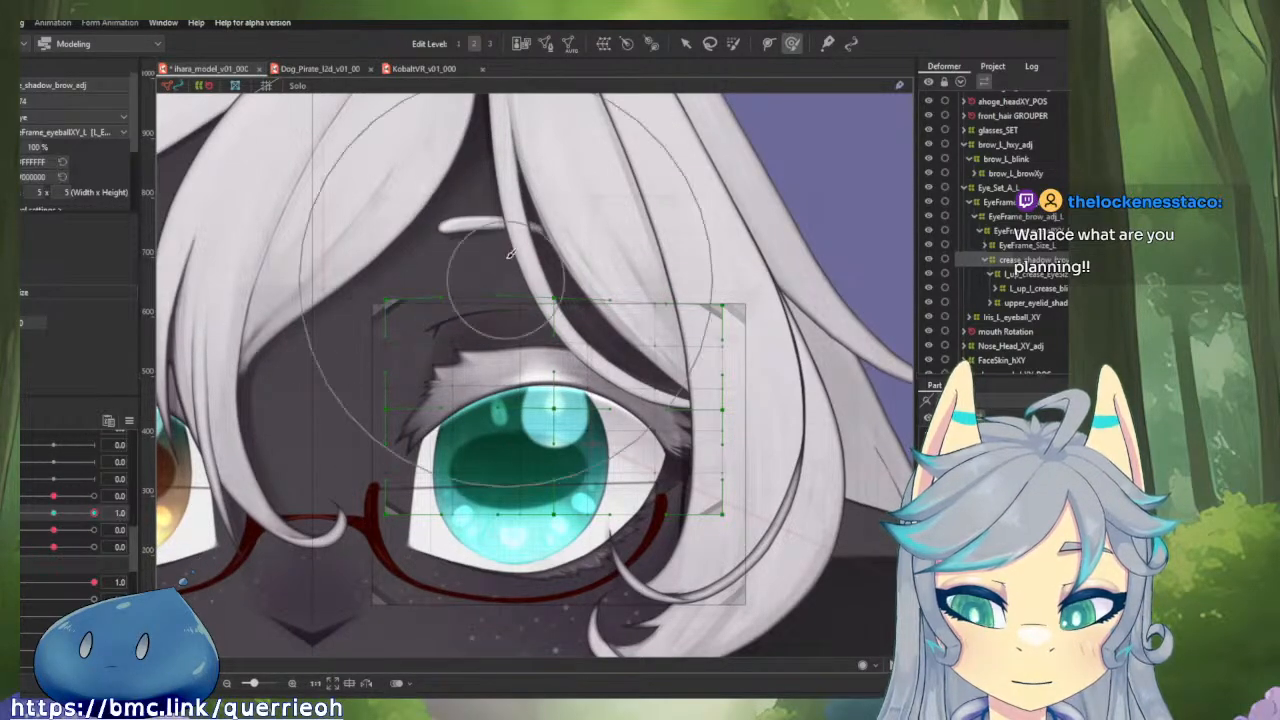
{"action": "left_click_drag", "start_coordinate": [506, 230], "coordinate": [498, 213]}
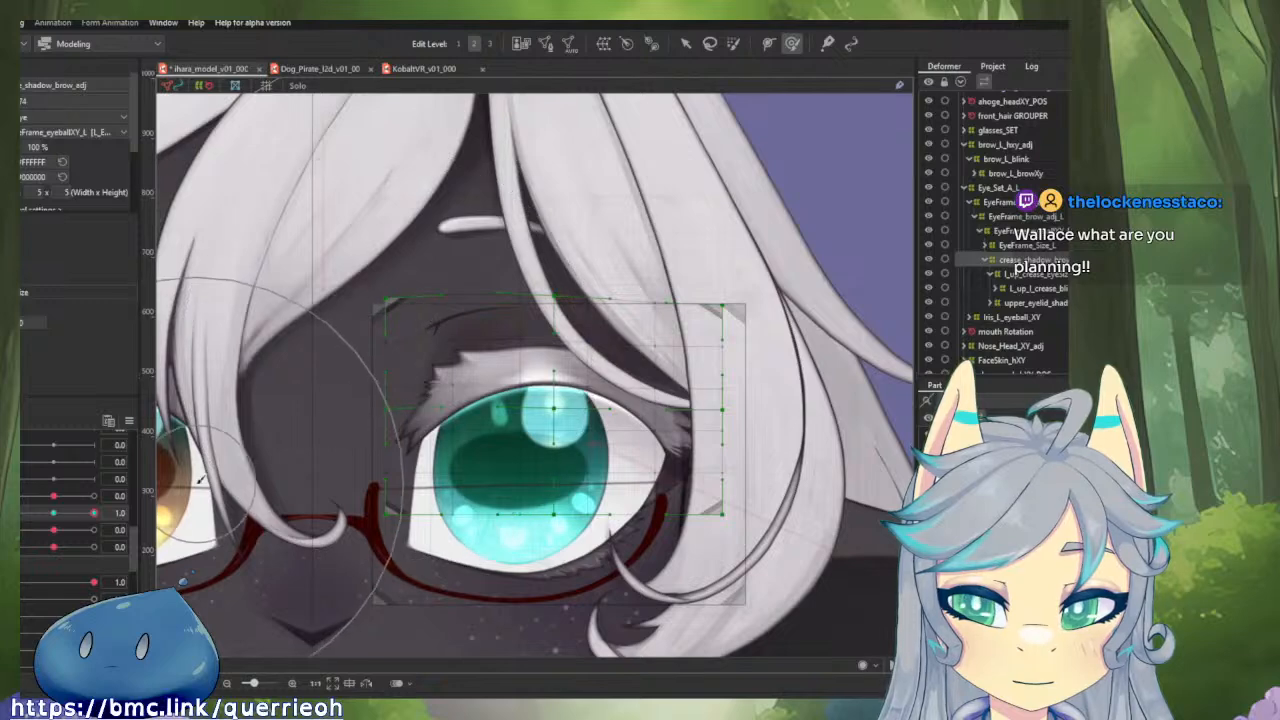
Lower crease_shadow_brow_adj's upper edge slightly at the same brow parameter's -1.0 key, and return the parameter to 0.0.
{"action": "left_click_drag", "start_coordinate": [93, 512], "coordinate": [42, 514]}
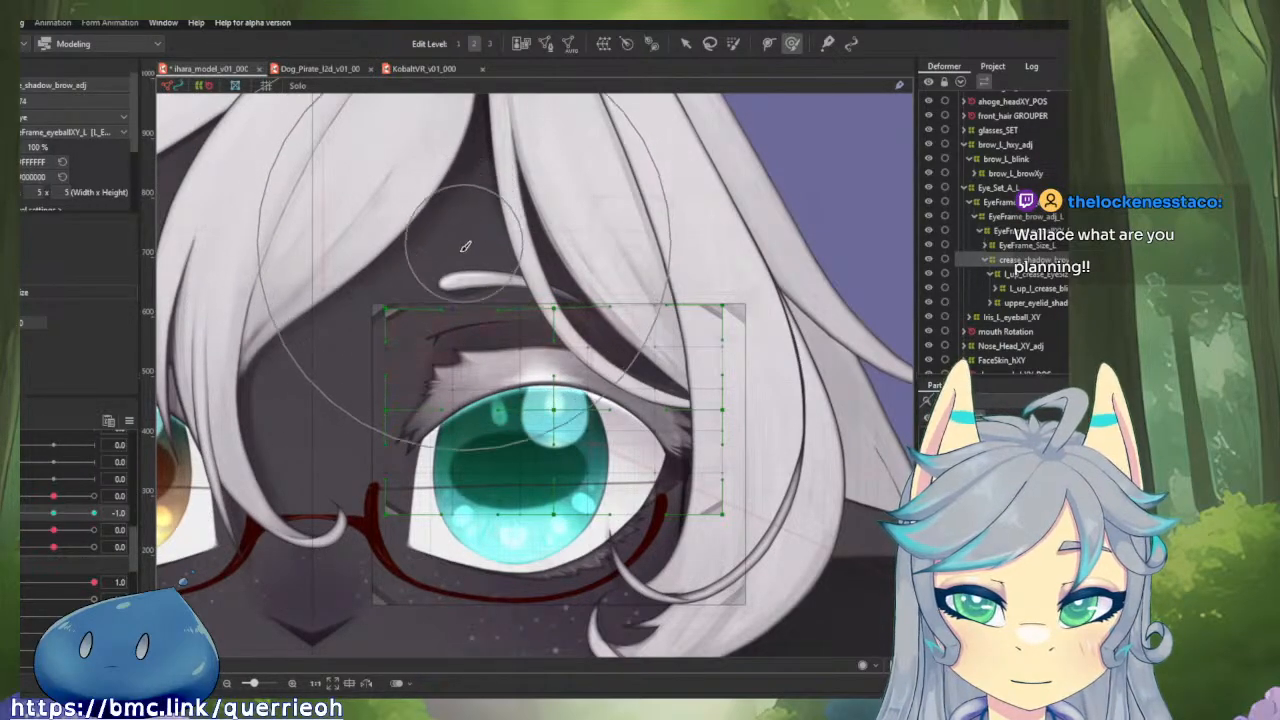
{"action": "left_click_drag", "start_coordinate": [22, 514], "coordinate": [55, 520]}
{"action": "left_click", "coordinate": [54, 514]}
Preview the brow shape with the remaining brow parameters, and reset all parameters to their default values.
{"action": "left_click", "coordinate": [55, 532]}
{"action": "left_click", "coordinate": [129, 420]}
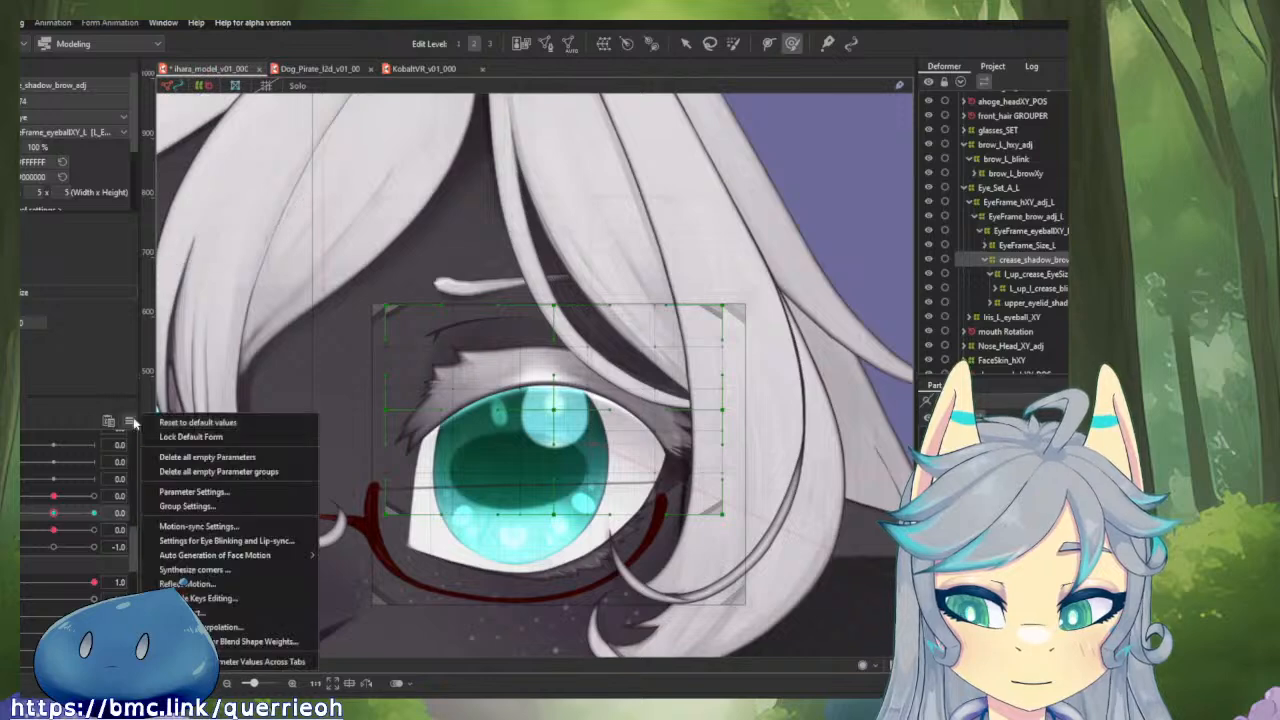
{"action": "left_click", "coordinate": [188, 423]}
{"action": "left_click_drag", "start_coordinate": [459, 362], "coordinate": [618, 346]}
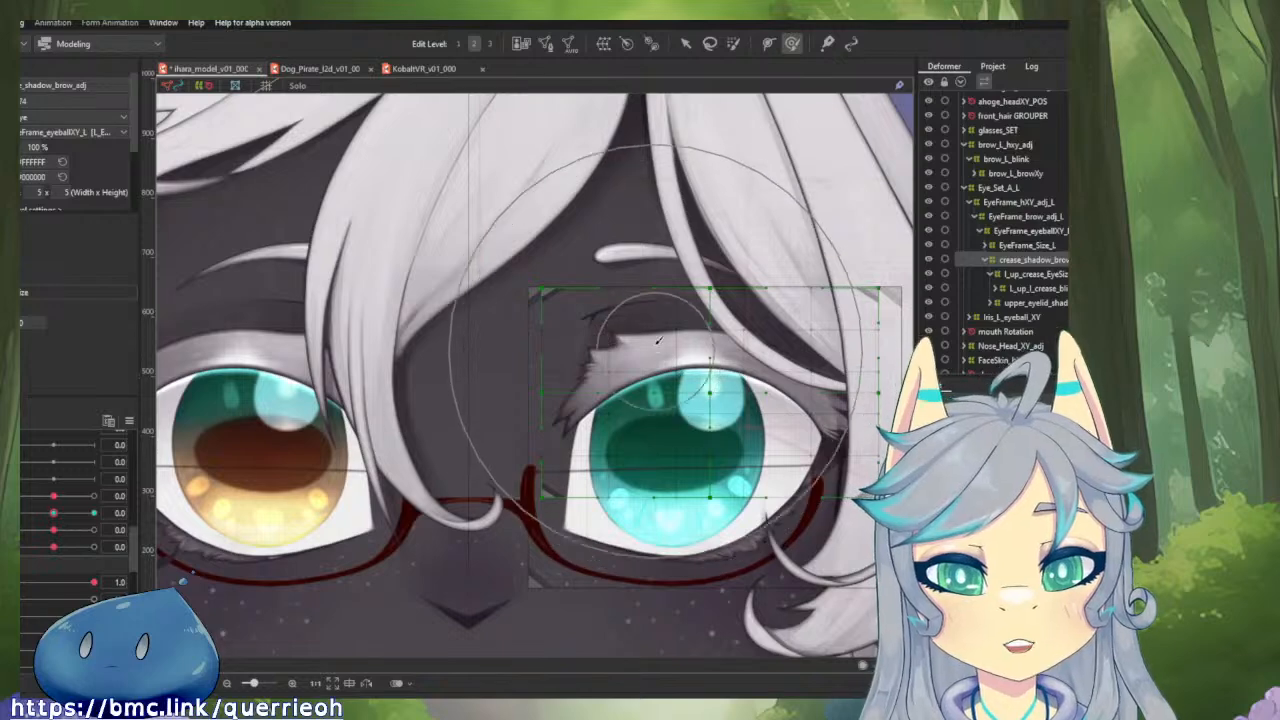
{"action": "mouse_move", "coordinate": [640, 318]}
{"action": "left_mouse_down"}
{"action": "mouse_move", "coordinate": [700, 348]}
{"action": "mouse_move", "coordinate": [630, 306]}
{"action": "left_mouse_up"}
{"action": "scroll", "coordinate": [639, 303], "scroll_direction": "up", "scroll_amount": 2}
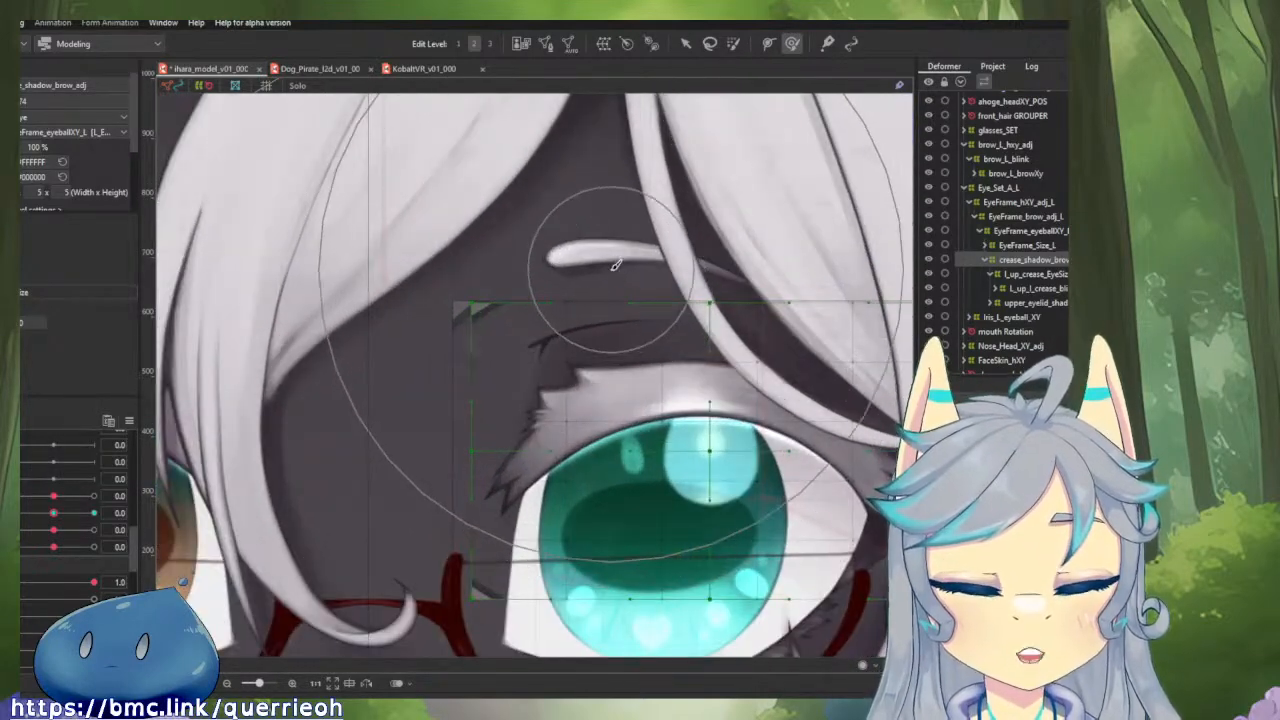
{"action": "left_click_drag", "start_coordinate": [616, 350], "coordinate": [568, 428]}
{"action": "scroll", "coordinate": [568, 428], "scroll_direction": "down", "scroll_amount": 2}
{"action": "scroll", "coordinate": [510, 447], "scroll_direction": "down", "scroll_amount": 2}
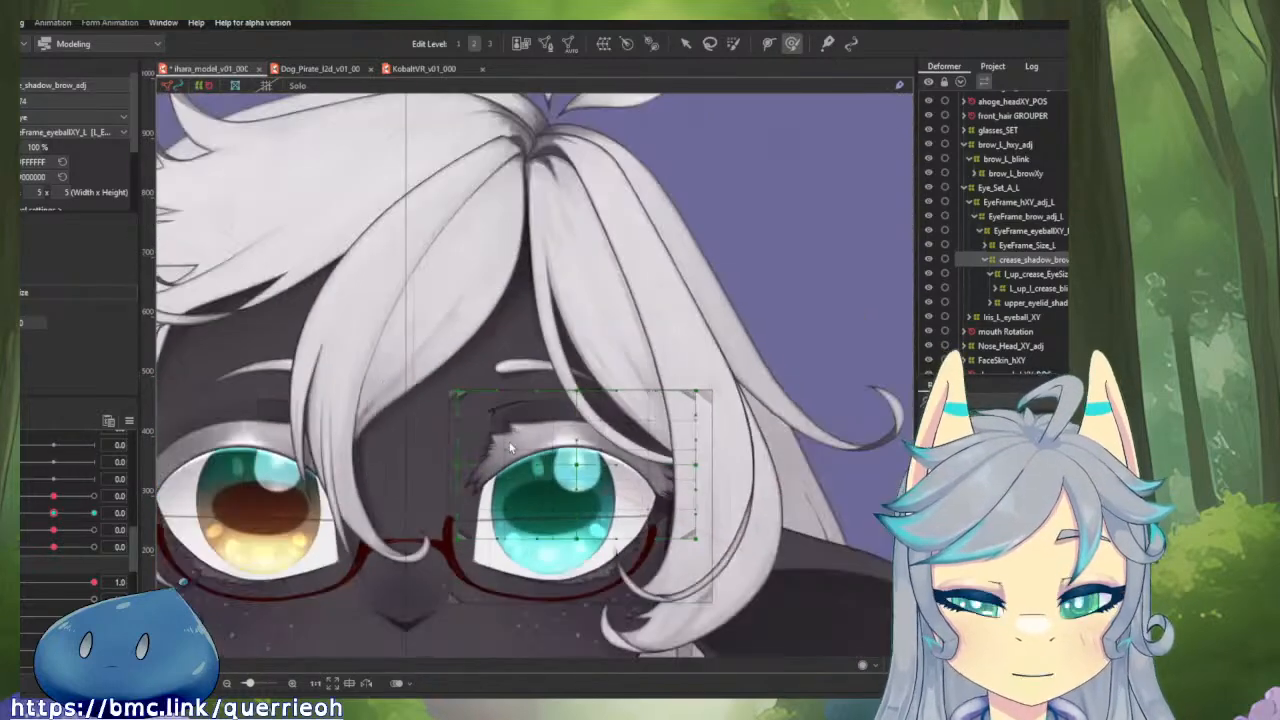
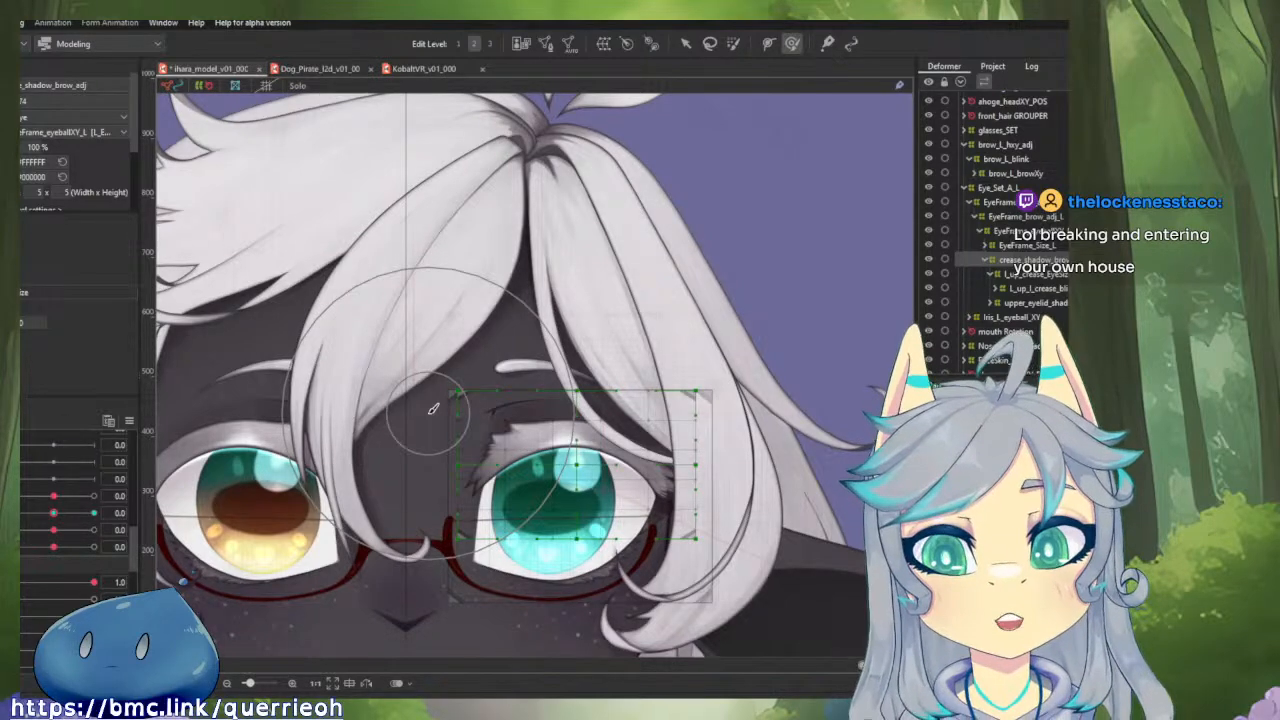
Examine the whole face and the left eye area up close, selecting the under-layer front hair strand over the left brow.
{"action": "left_click_drag", "start_coordinate": [665, 193], "coordinate": [703, 246]}
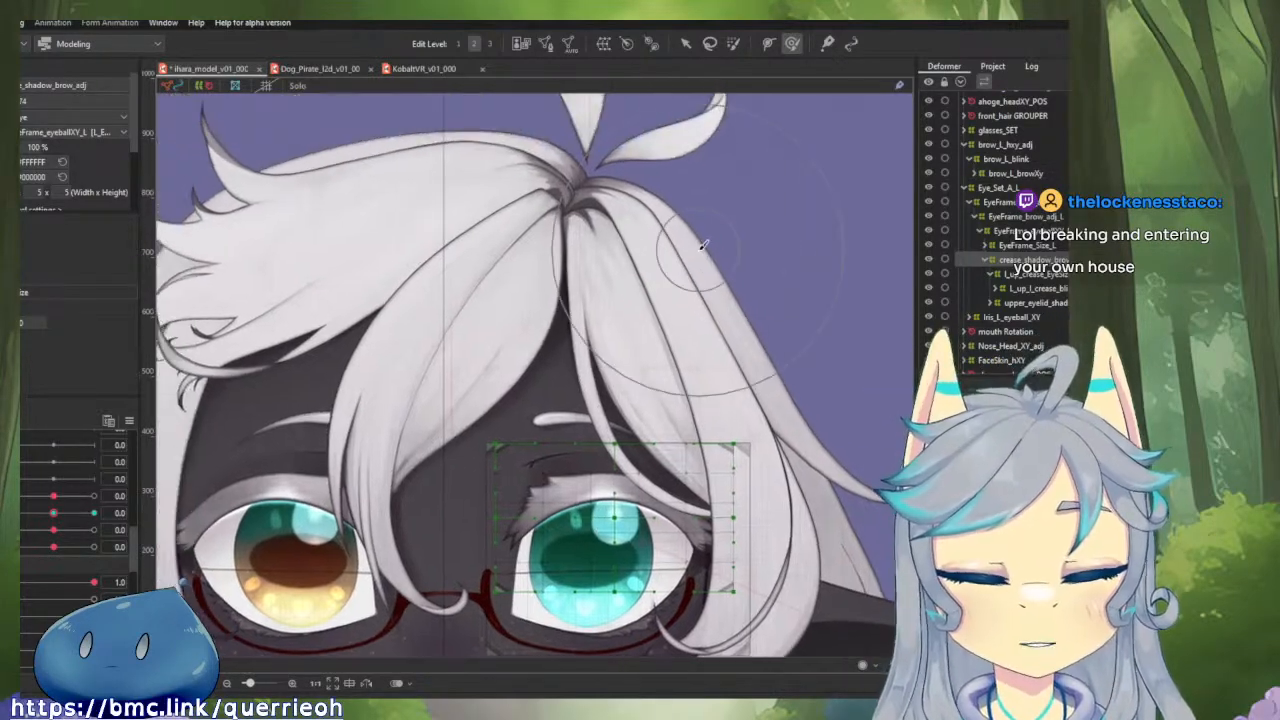
{"action": "scroll", "coordinate": [703, 246], "scroll_direction": "down", "scroll_amount": 2}
{"action": "left_click_drag", "start_coordinate": [688, 312], "coordinate": [703, 221]}
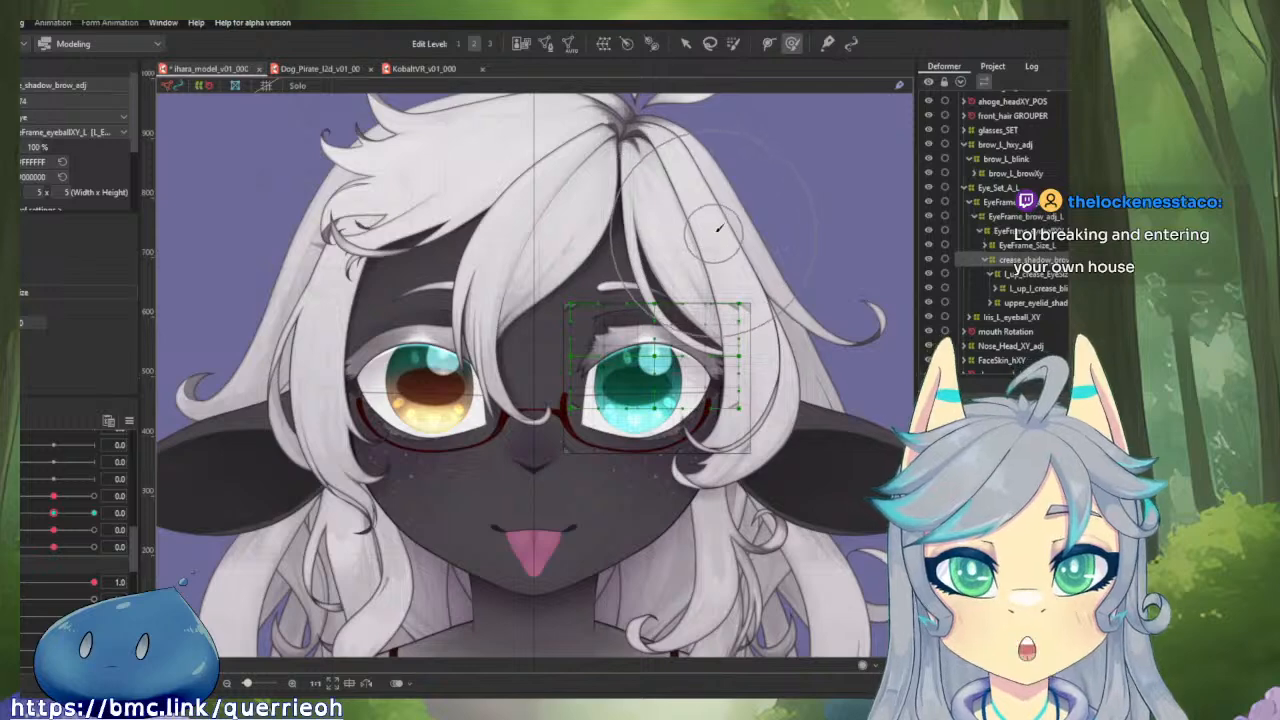
{"action": "left_click_drag", "start_coordinate": [674, 351], "coordinate": [717, 282]}
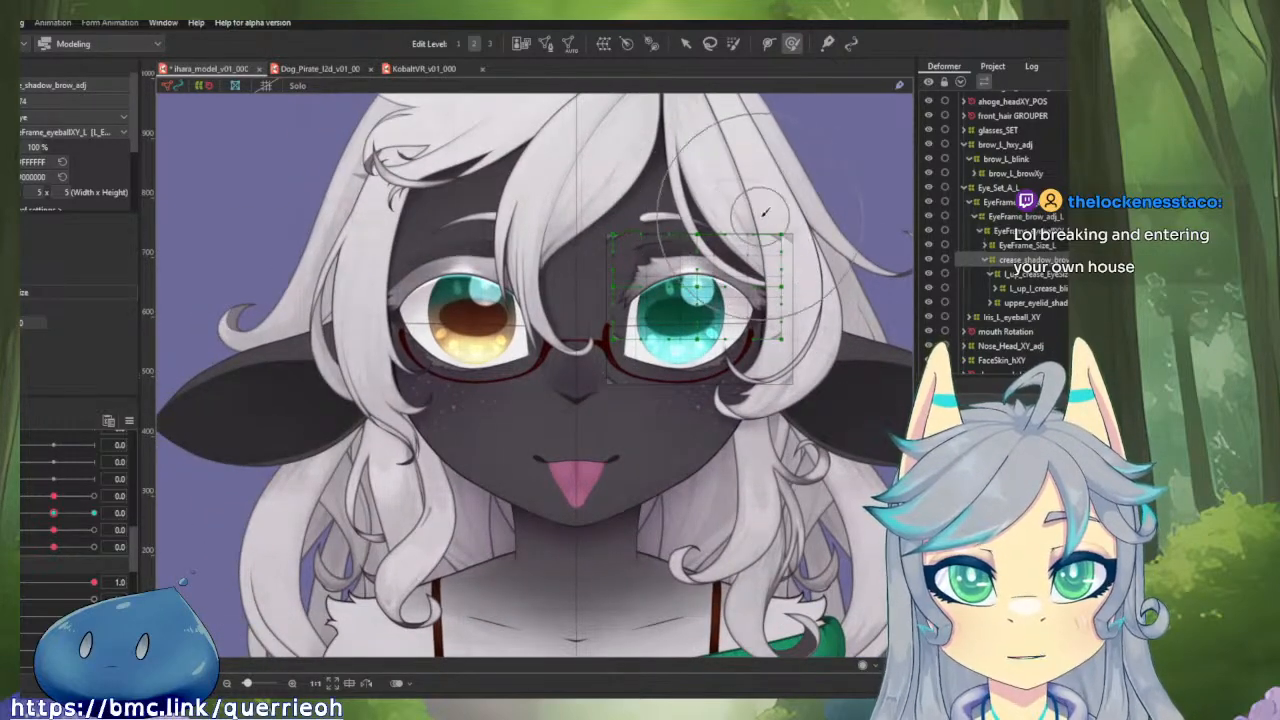
{"action": "key", "text": "v"}
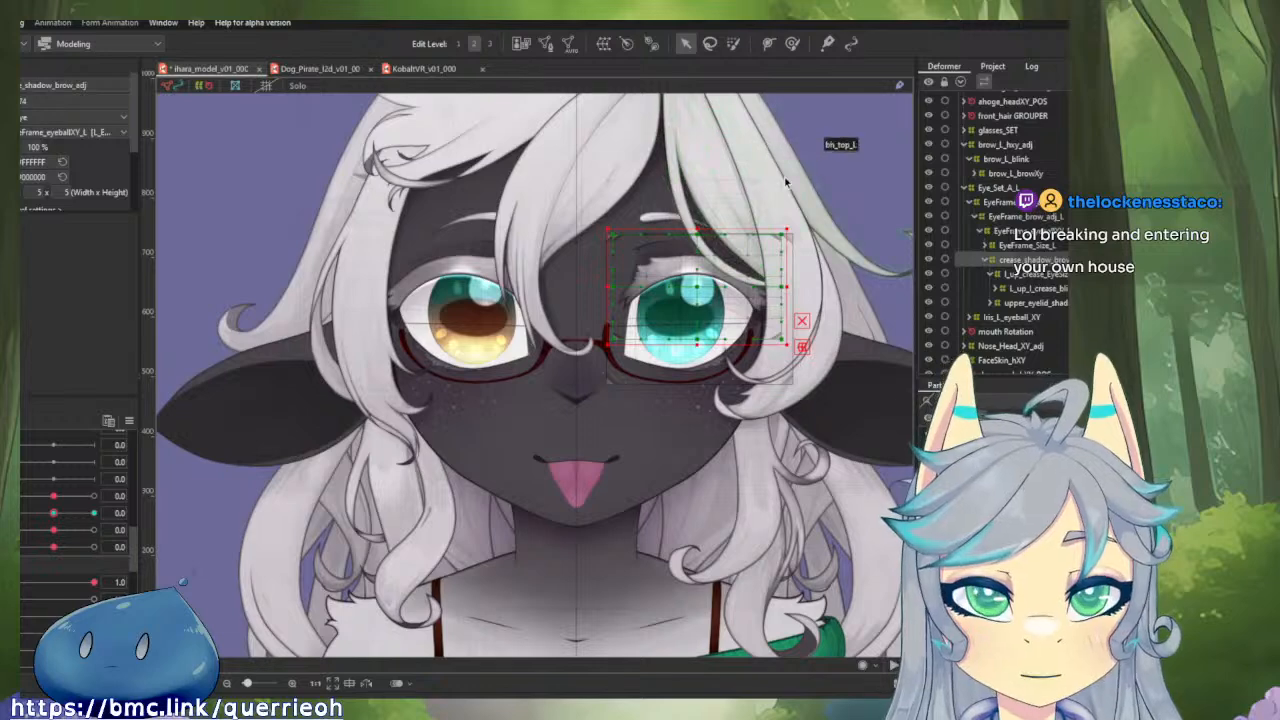
{"action": "left_click_drag", "start_coordinate": [700, 194], "coordinate": [687, 293]}
{"action": "scroll", "coordinate": [650, 202], "scroll_direction": "up", "scroll_amount": 4}
{"action": "left_click", "coordinate": [693, 189]}
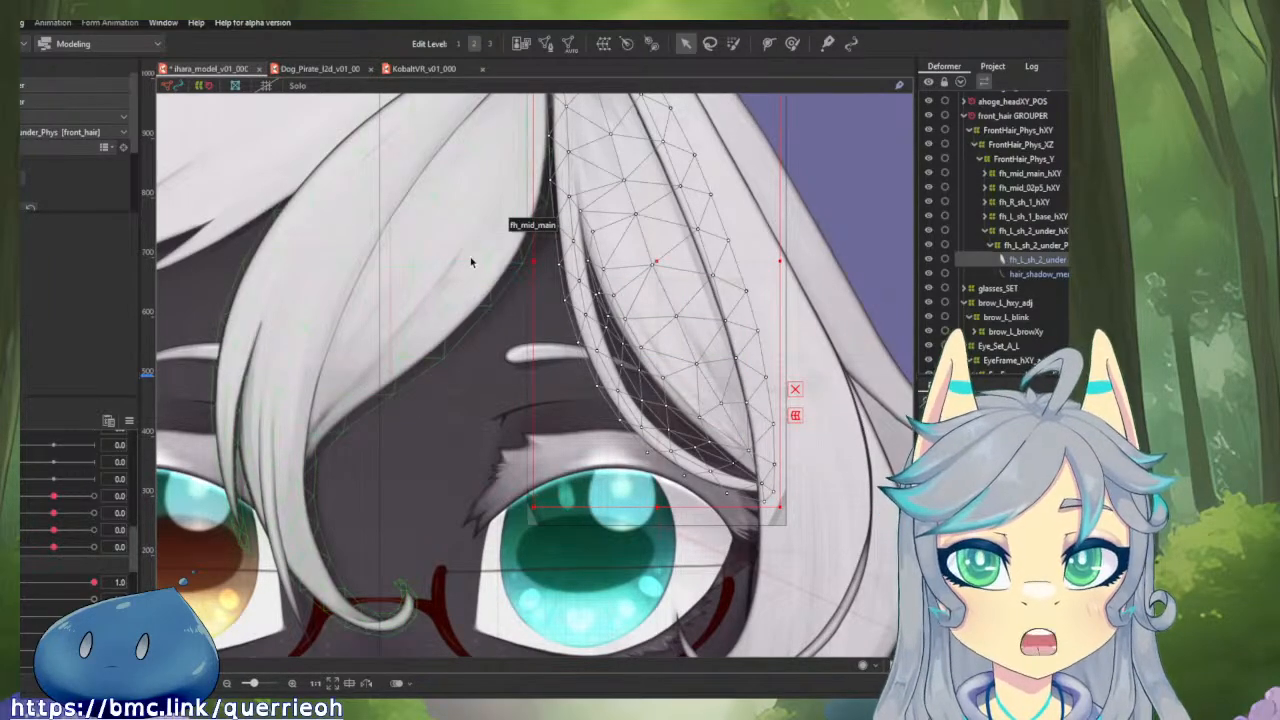
{"action": "scroll", "coordinate": [472, 262], "scroll_direction": "down", "scroll_amount": 2}
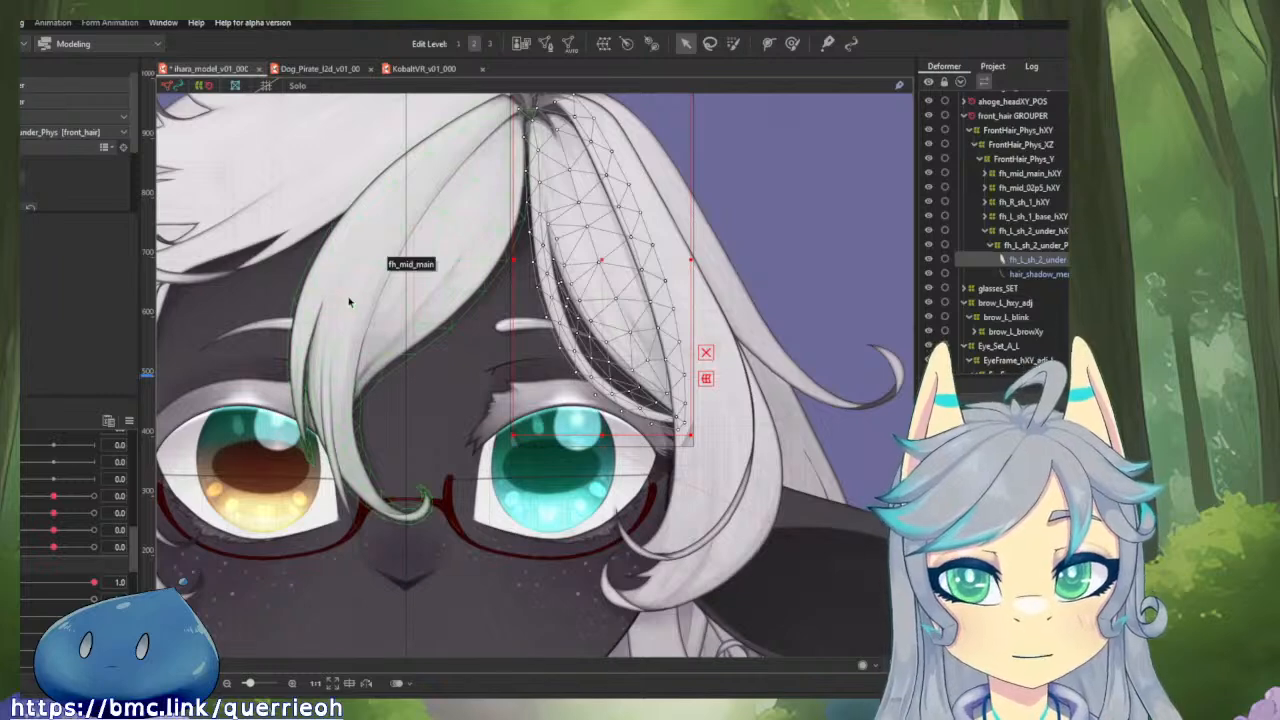
{"action": "left_click_drag", "start_coordinate": [518, 339], "coordinate": [657, 241]}
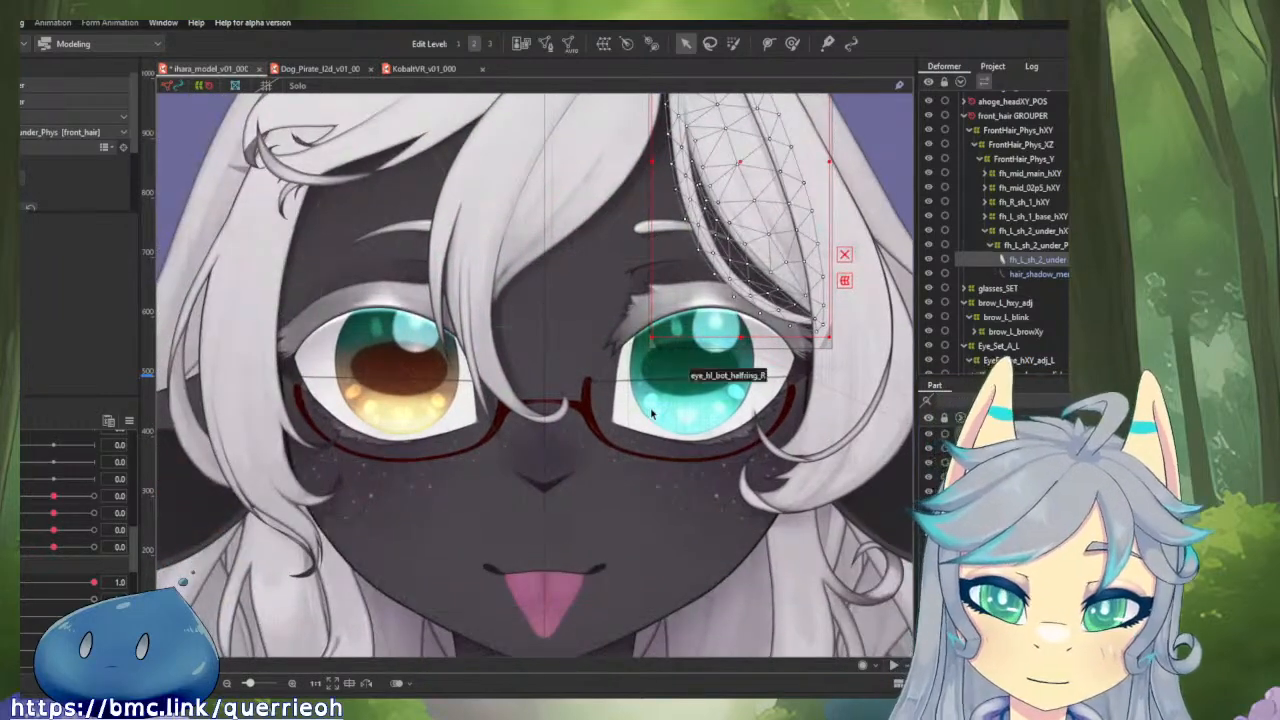
{"action": "left_click_drag", "start_coordinate": [651, 413], "coordinate": [510, 240]}
{"action": "scroll", "coordinate": [498, 242], "scroll_direction": "up", "scroll_amount": 3}
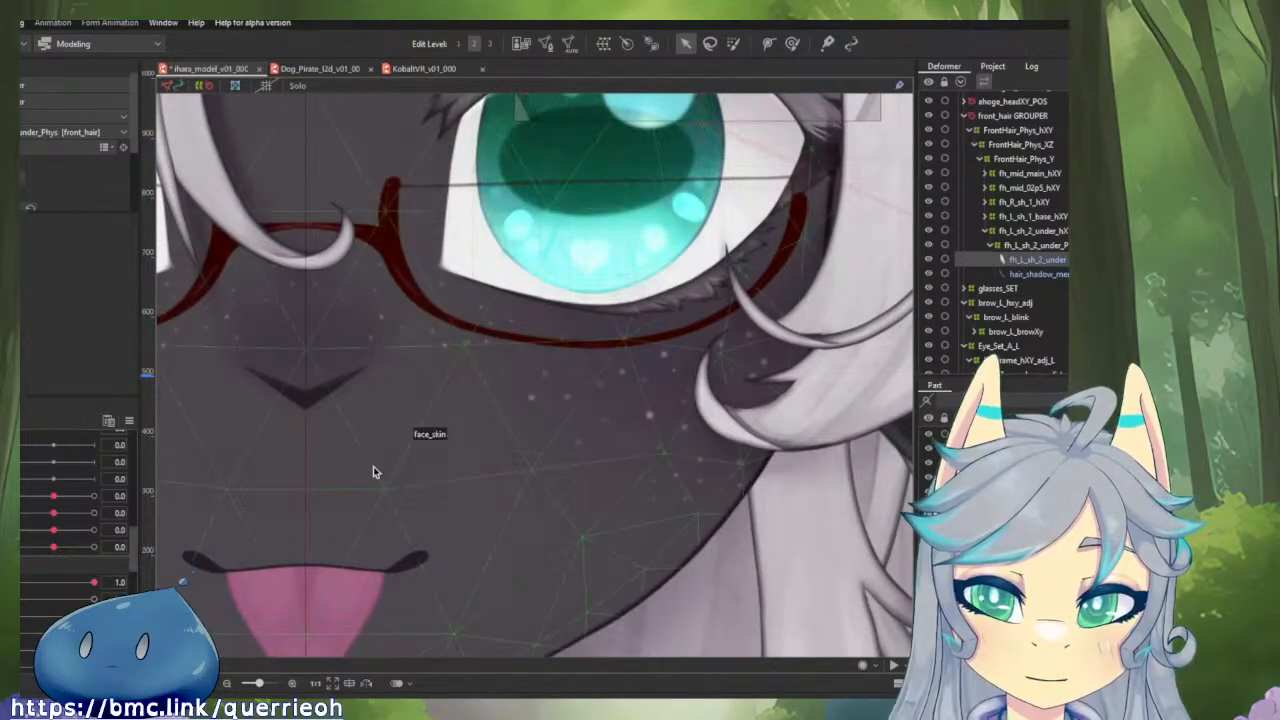
Close the left eye by setting its open parameter to 0.0, and preview the brow movement up to 1.0.
{"action": "left_click_drag", "start_coordinate": [84, 583], "coordinate": [22, 578]}
{"action": "left_click_drag", "start_coordinate": [412, 405], "coordinate": [403, 524]}
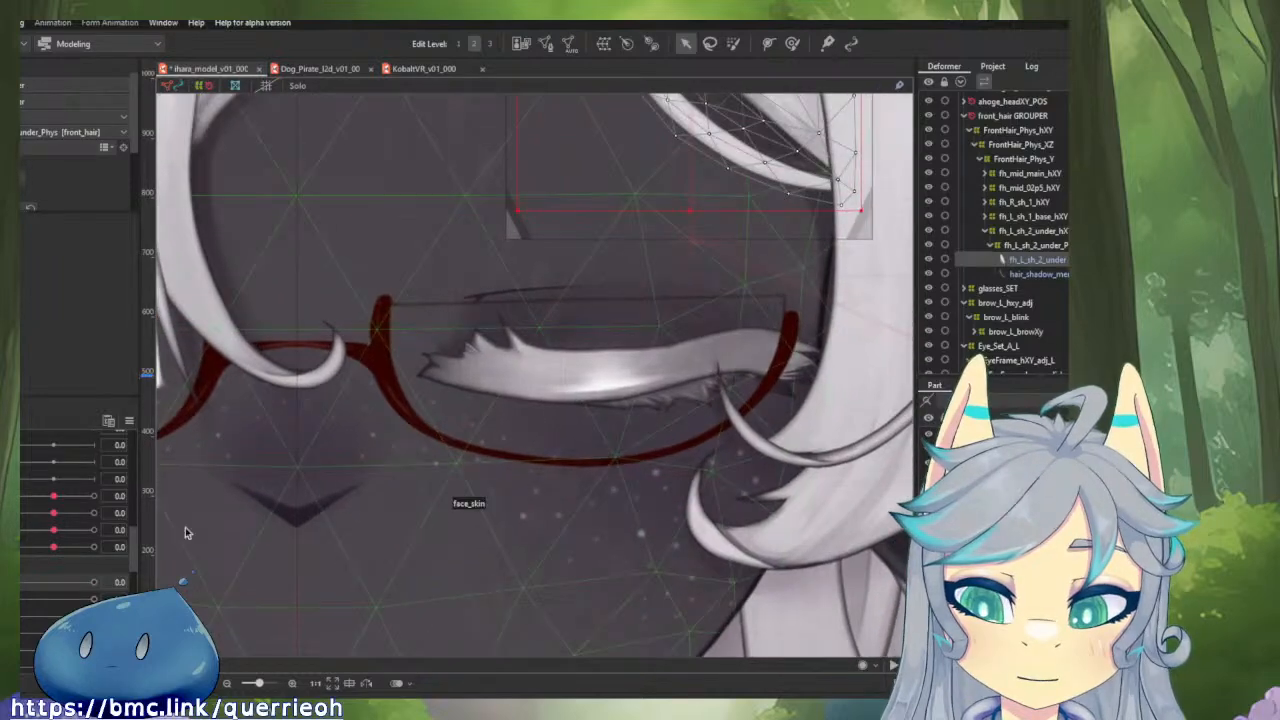
{"action": "left_click", "coordinate": [71, 496]}
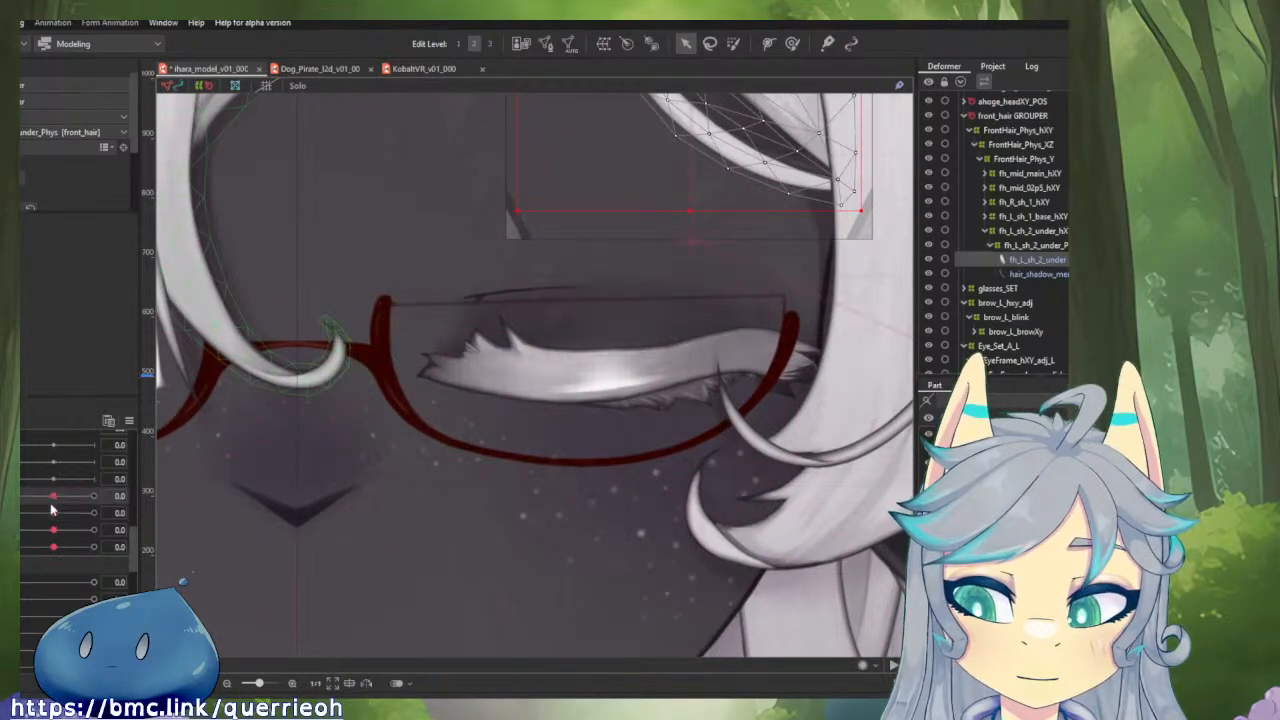
{"action": "left_click_drag", "start_coordinate": [51, 514], "coordinate": [92, 520]}
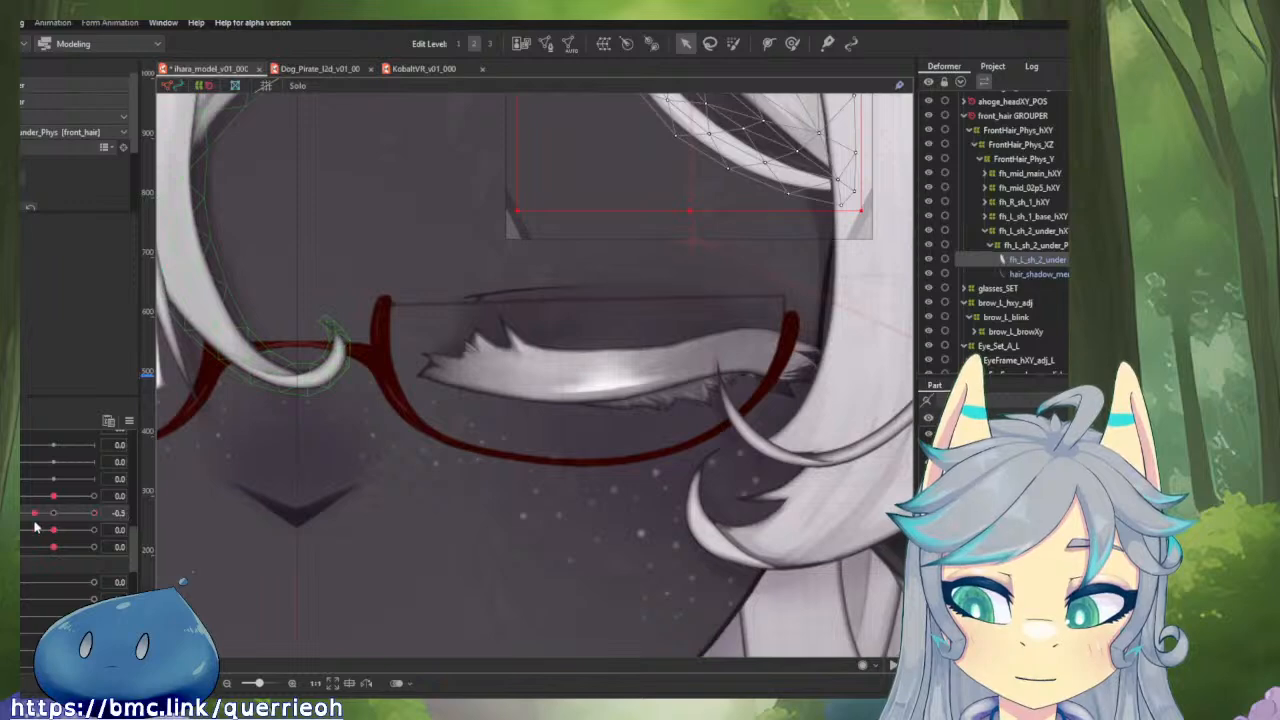
{"action": "scroll", "coordinate": [380, 505], "scroll_direction": "down", "scroll_amount": 2}
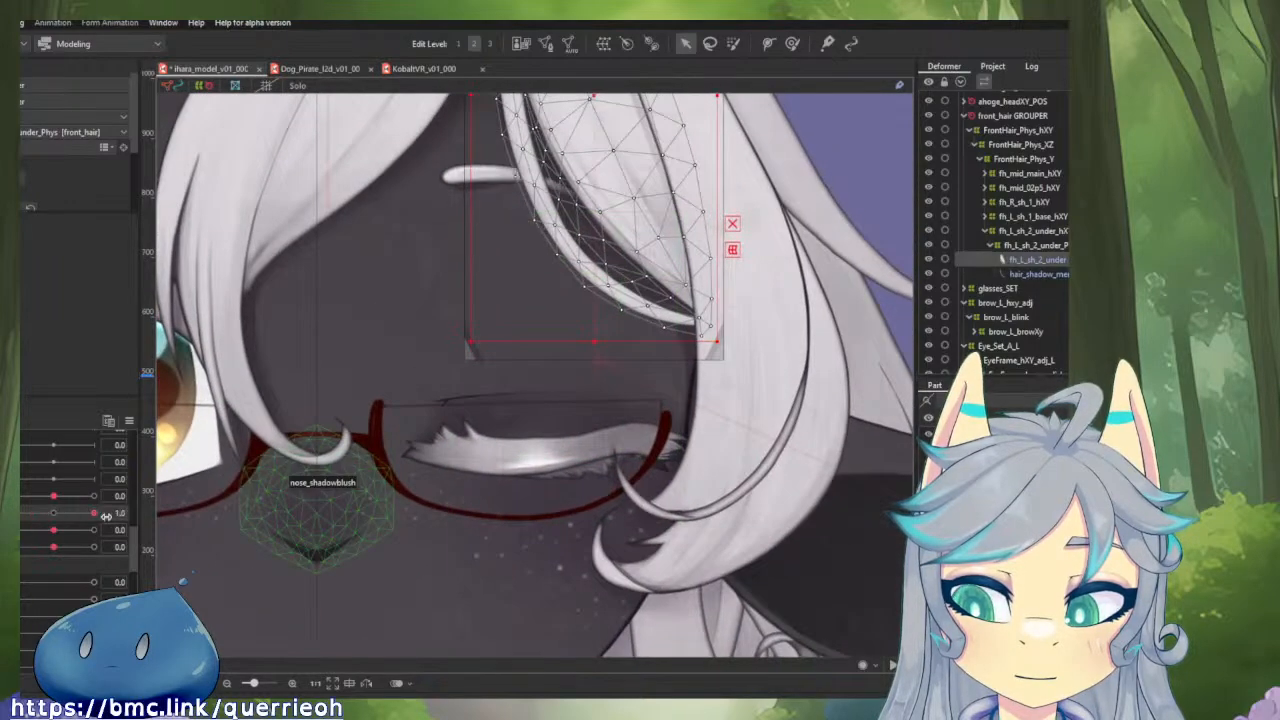
{"action": "left_click_drag", "start_coordinate": [53, 512], "coordinate": [115, 527]}
{"action": "left_click_drag", "start_coordinate": [53, 496], "coordinate": [64, 503]}
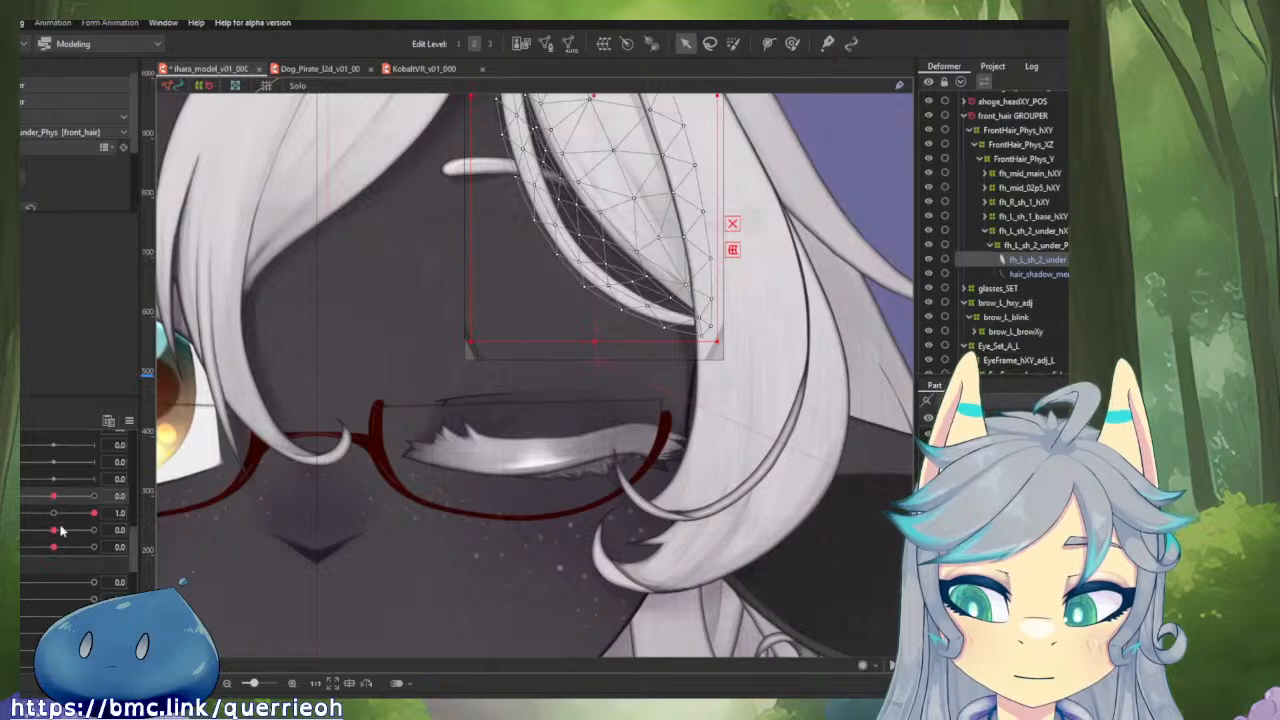
Compare the open and closed left eye with the brow parameter at 1.0 and -1.0, ending with the eye closed and the brow at 1.0.
{"action": "left_click_drag", "start_coordinate": [14, 582], "coordinate": [56, 583]}
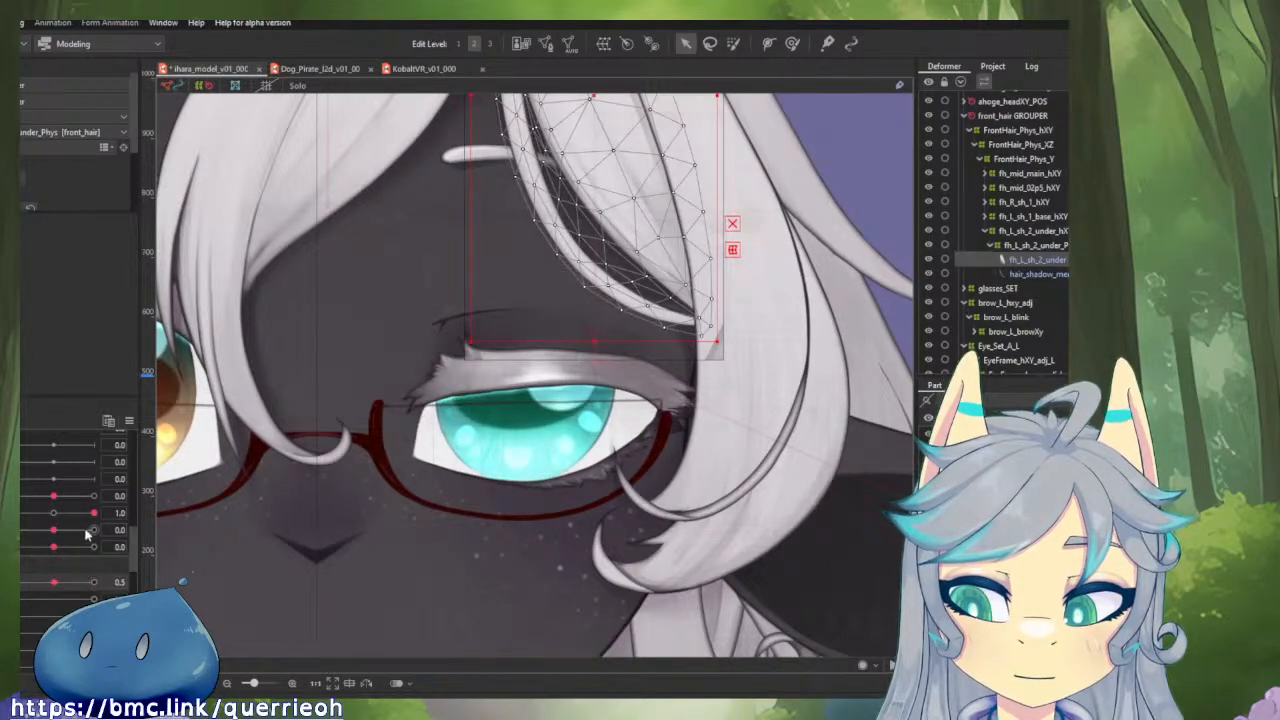
{"action": "left_click_drag", "start_coordinate": [93, 514], "coordinate": [120, 516]}
{"action": "left_click_drag", "start_coordinate": [83, 578], "coordinate": [18, 582]}
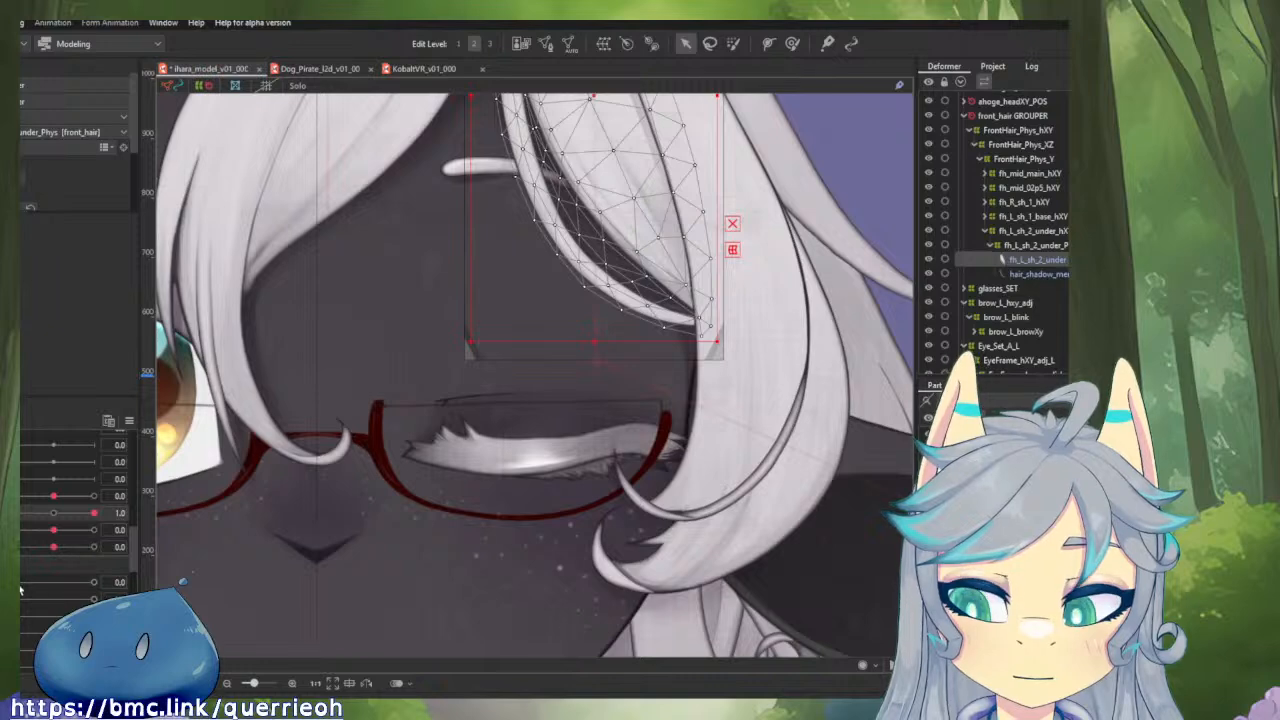
{"action": "left_click_drag", "start_coordinate": [20, 590], "coordinate": [95, 588]}
{"action": "left_click_drag", "start_coordinate": [93, 513], "coordinate": [22, 513]}
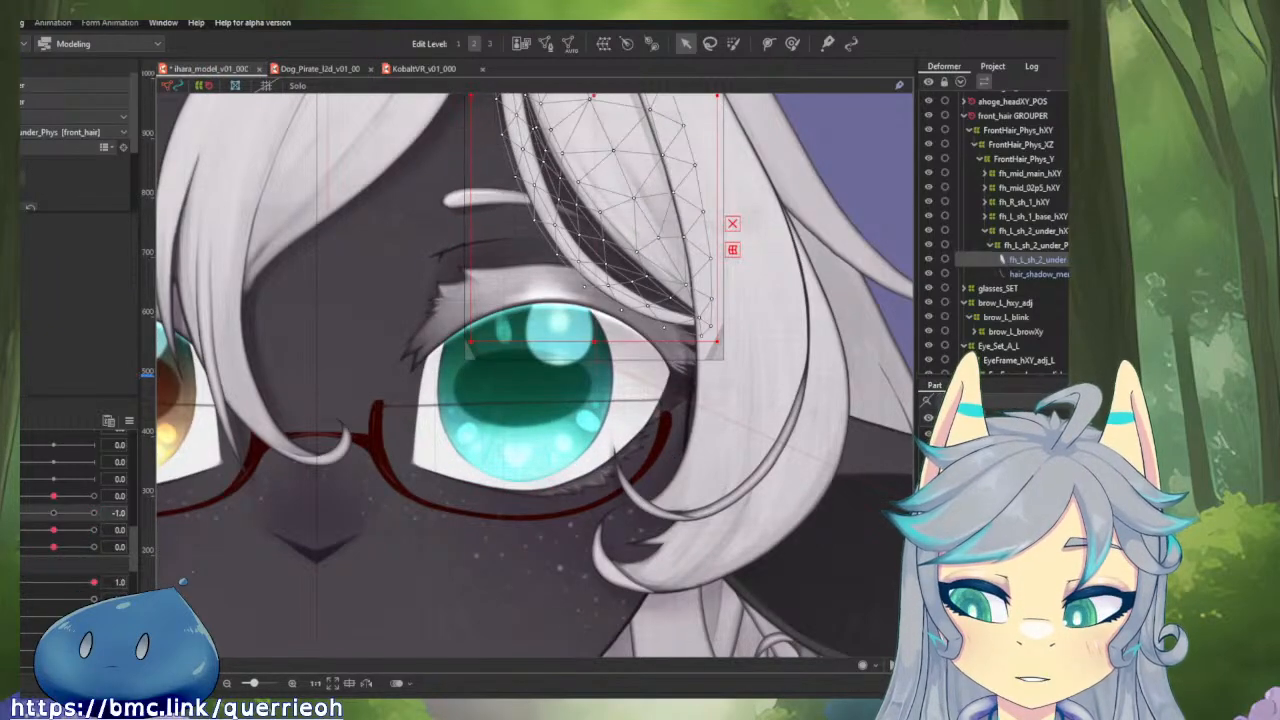
{"action": "left_click_drag", "start_coordinate": [91, 583], "coordinate": [20, 583]}
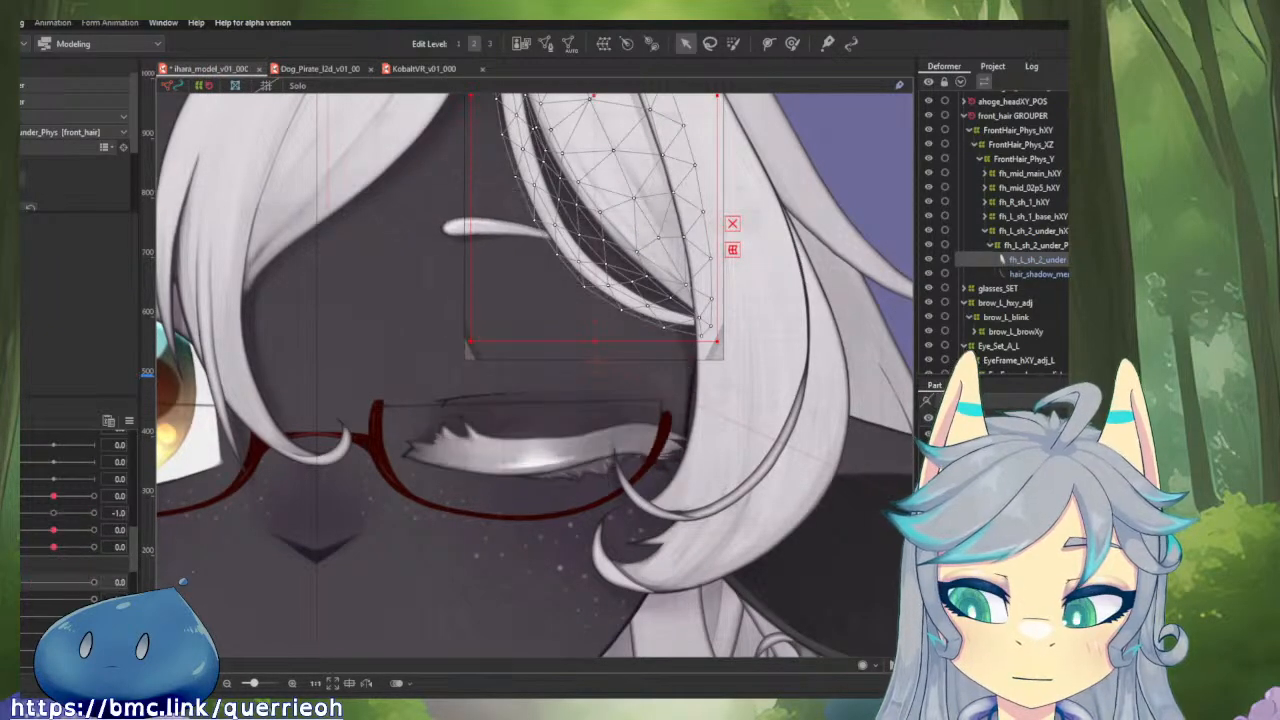
{"action": "left_click_drag", "start_coordinate": [24, 514], "coordinate": [120, 545]}
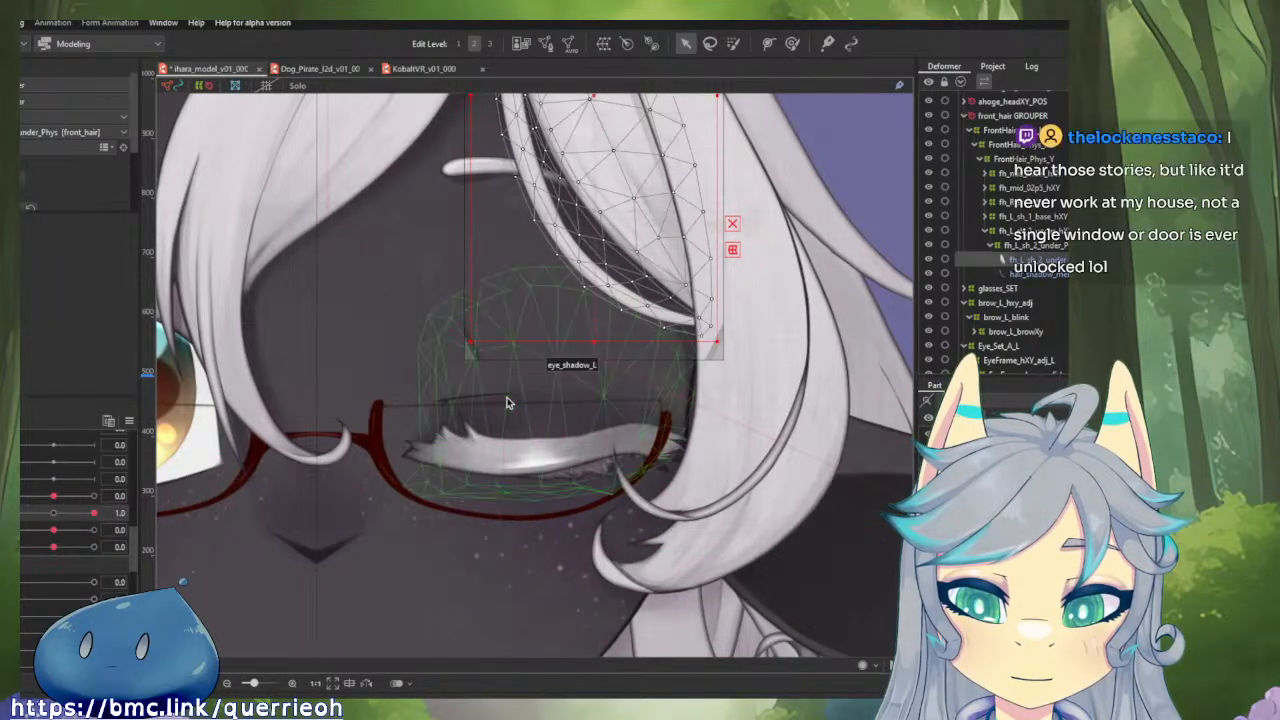
Raise the middle of crease_shadow_brow_adj slightly with a resized deform brush at the brow parameter's 1.0 key, following the closed-eye crease.
{"action": "scroll", "coordinate": [460, 398], "scroll_direction": "up", "scroll_amount": 3}
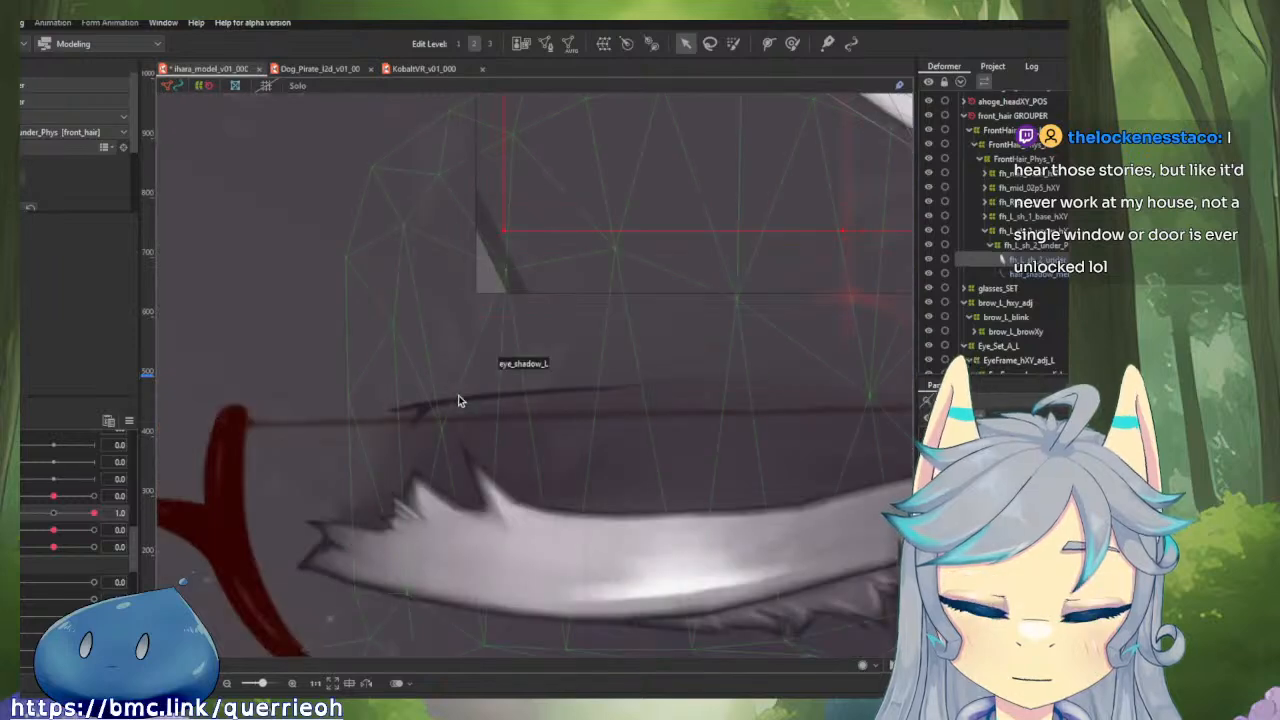
{"action": "left_click", "coordinate": [464, 400]}
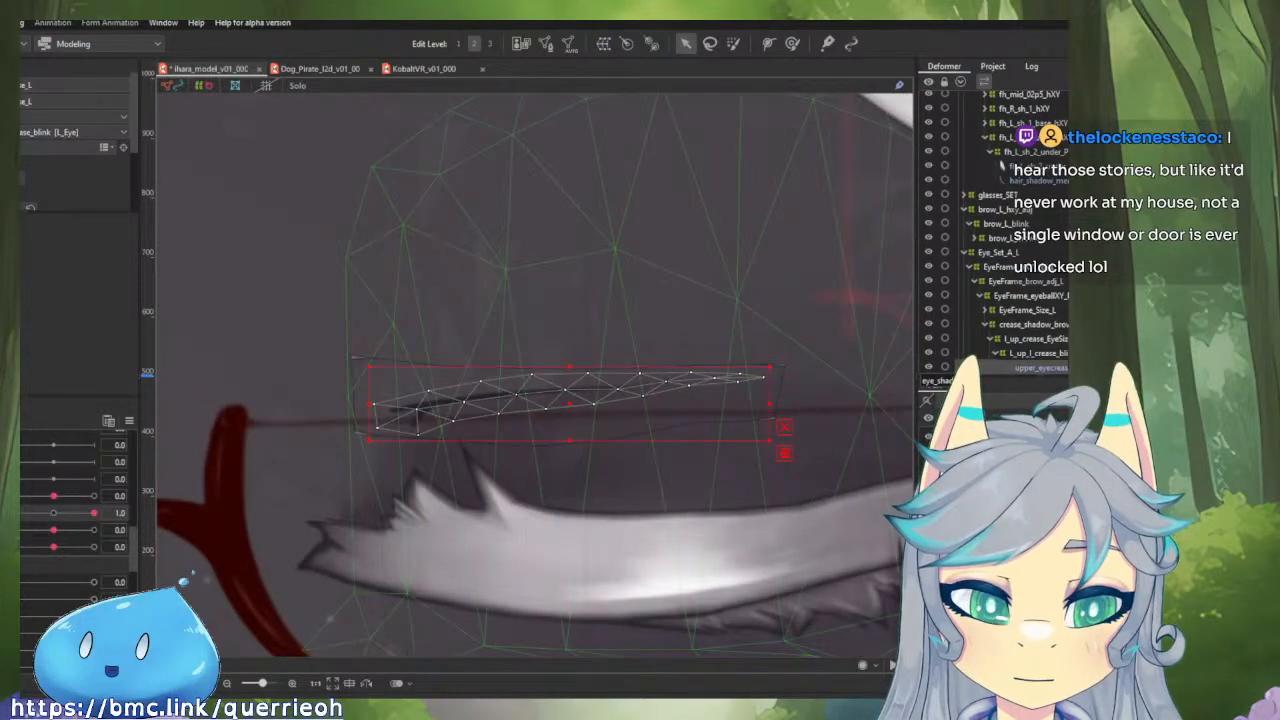
{"action": "left_click", "coordinate": [1050, 339]}
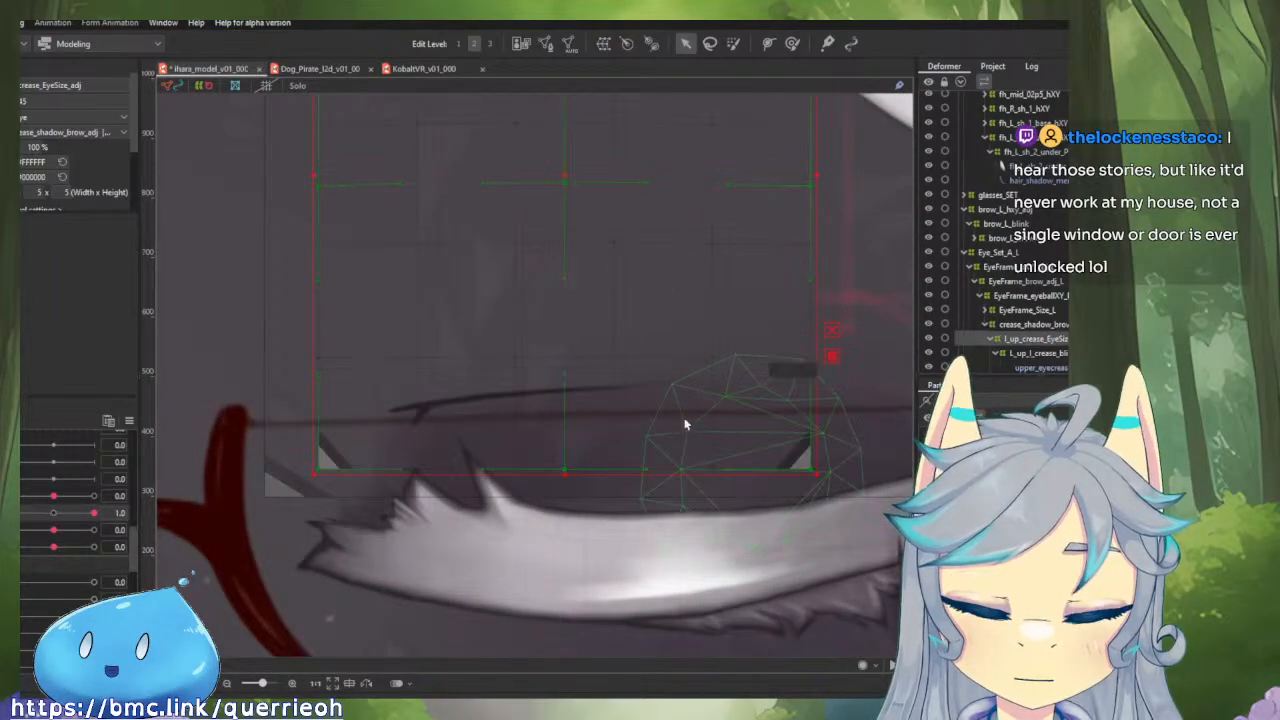
{"action": "scroll", "coordinate": [685, 424], "scroll_direction": "down", "scroll_amount": 3}
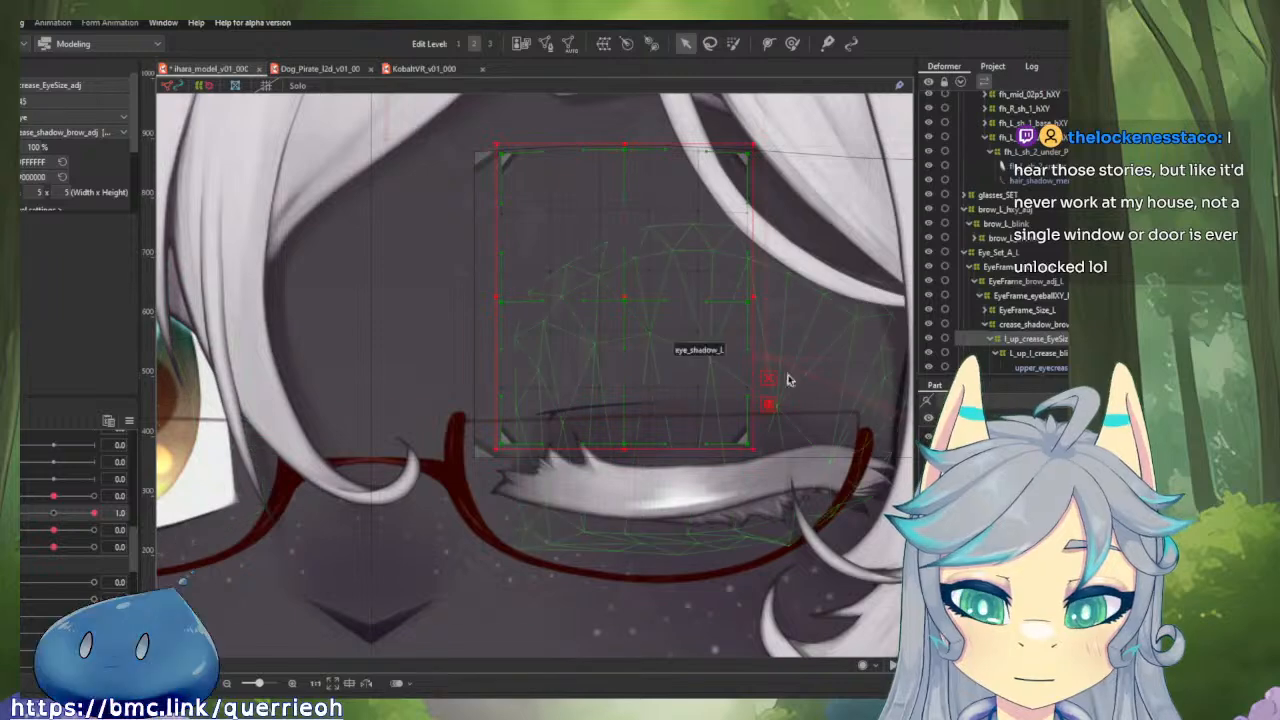
{"action": "left_click", "coordinate": [1045, 325]}
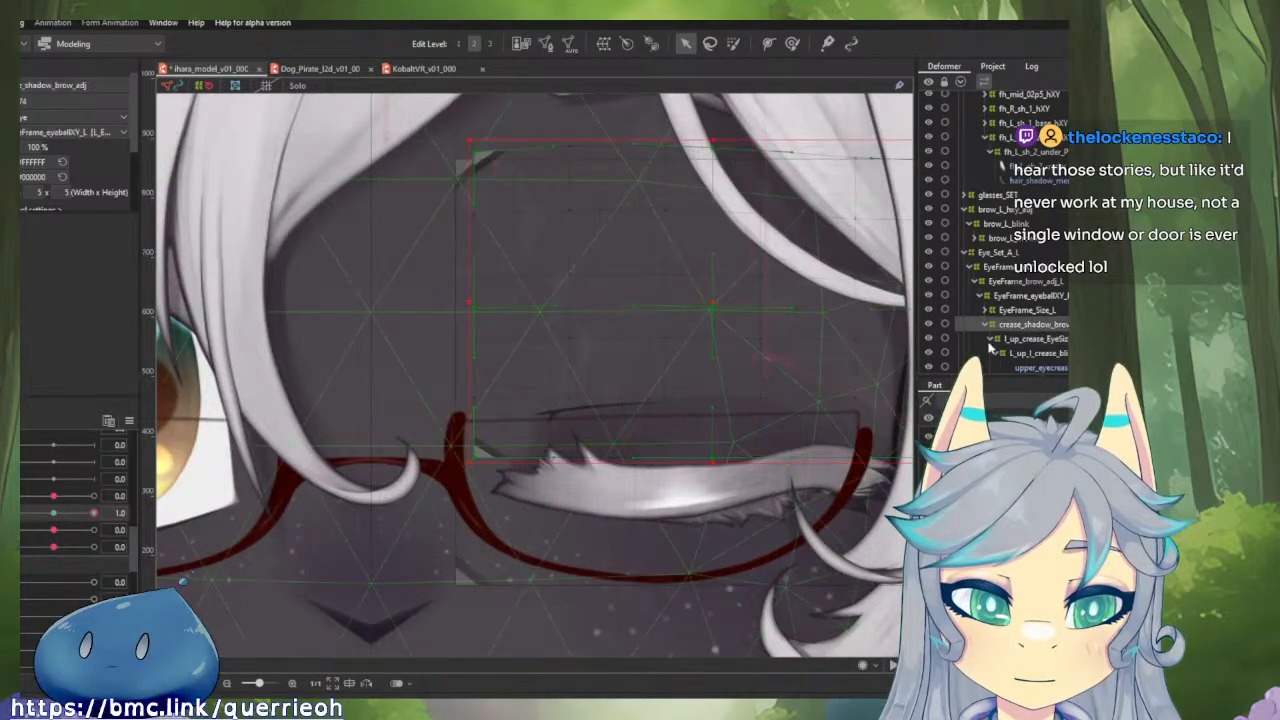
{"action": "left_click", "coordinate": [797, 44]}
{"action": "left_click_drag", "start_coordinate": [605, 346], "coordinate": [498, 341]}
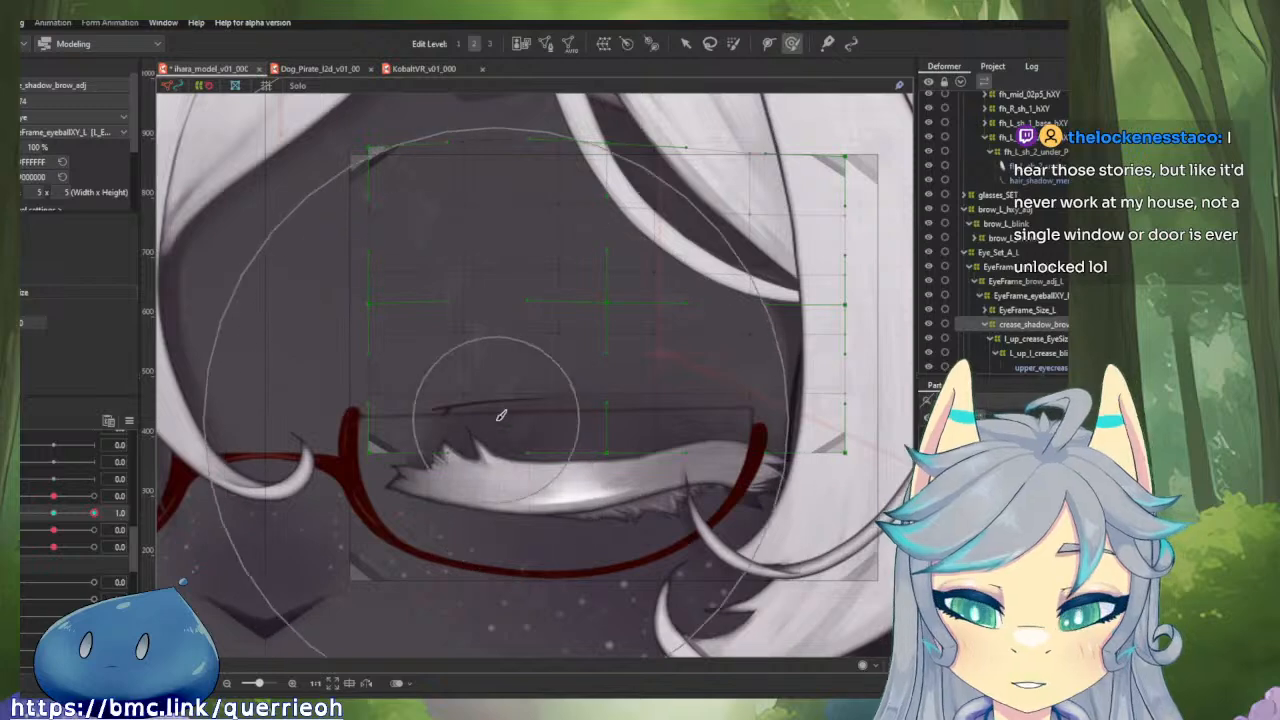
{"action": "left_click_drag", "start_coordinate": [534, 457], "coordinate": [401, 388]}
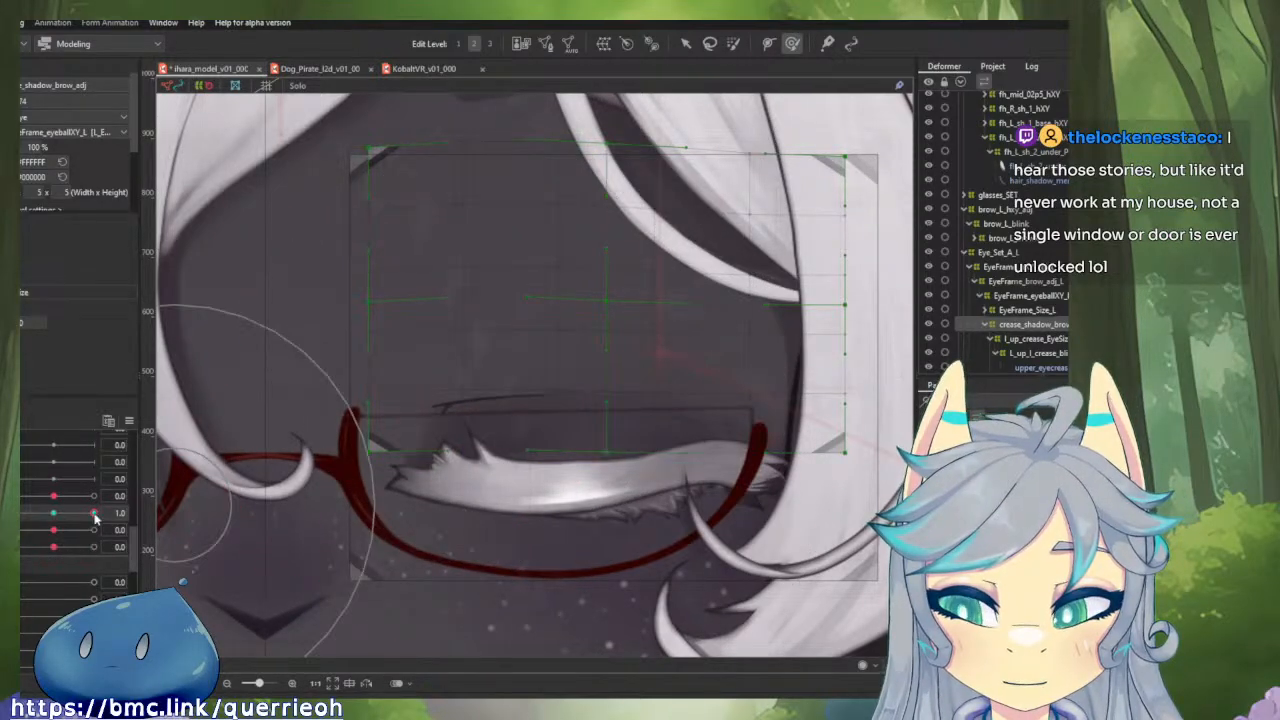
{"action": "mouse_move", "coordinate": [95, 515]}
{"action": "left_mouse_down"}
{"action": "mouse_move", "coordinate": [58, 516]}
{"action": "mouse_move", "coordinate": [100, 517]}
{"action": "left_mouse_up"}
{"action": "left_click_drag", "start_coordinate": [497, 396], "coordinate": [352, 285]}
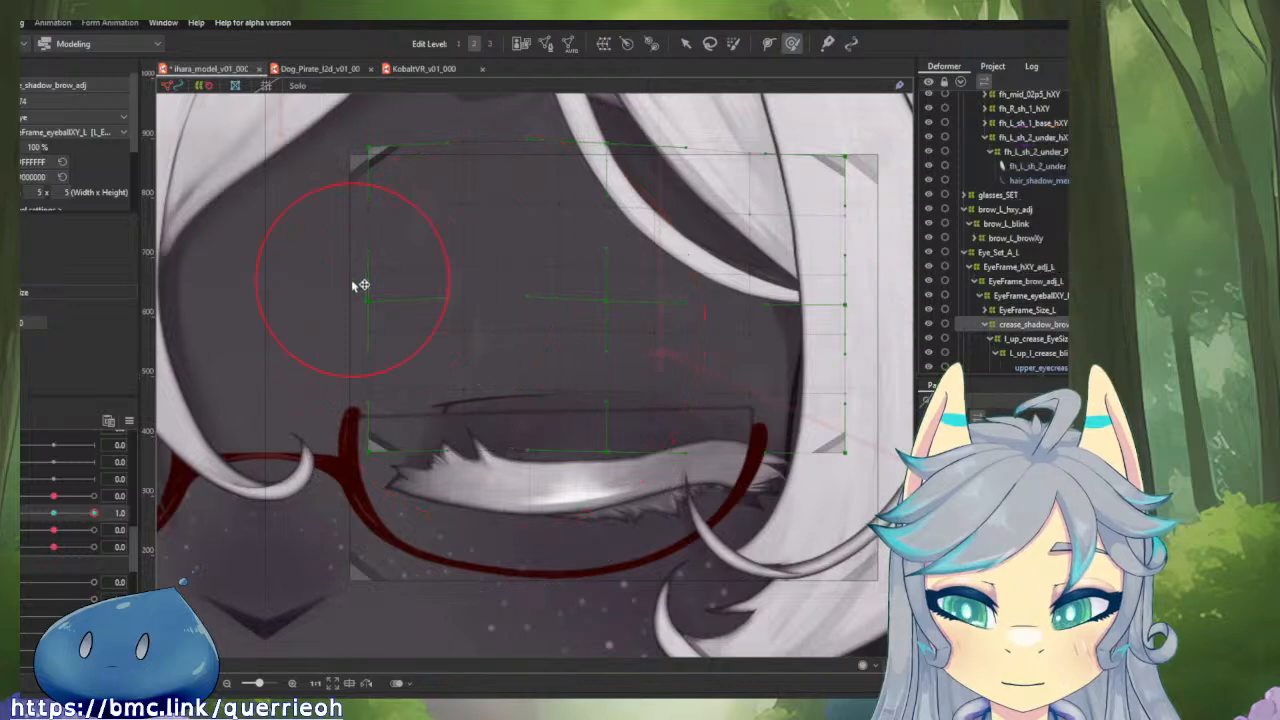
{"action": "mouse_move", "coordinate": [493, 317]}
{"action": "left_mouse_down"}
{"action": "mouse_move", "coordinate": [535, 331]}
{"action": "mouse_move", "coordinate": [494, 291]}
{"action": "left_mouse_up"}
Lower the middle of crease_shadow_brow_adj slightly at the brow parameter's -1.0 key, and preview the movement back up to 1.0.
{"action": "left_click_drag", "start_coordinate": [95, 515], "coordinate": [13, 515]}
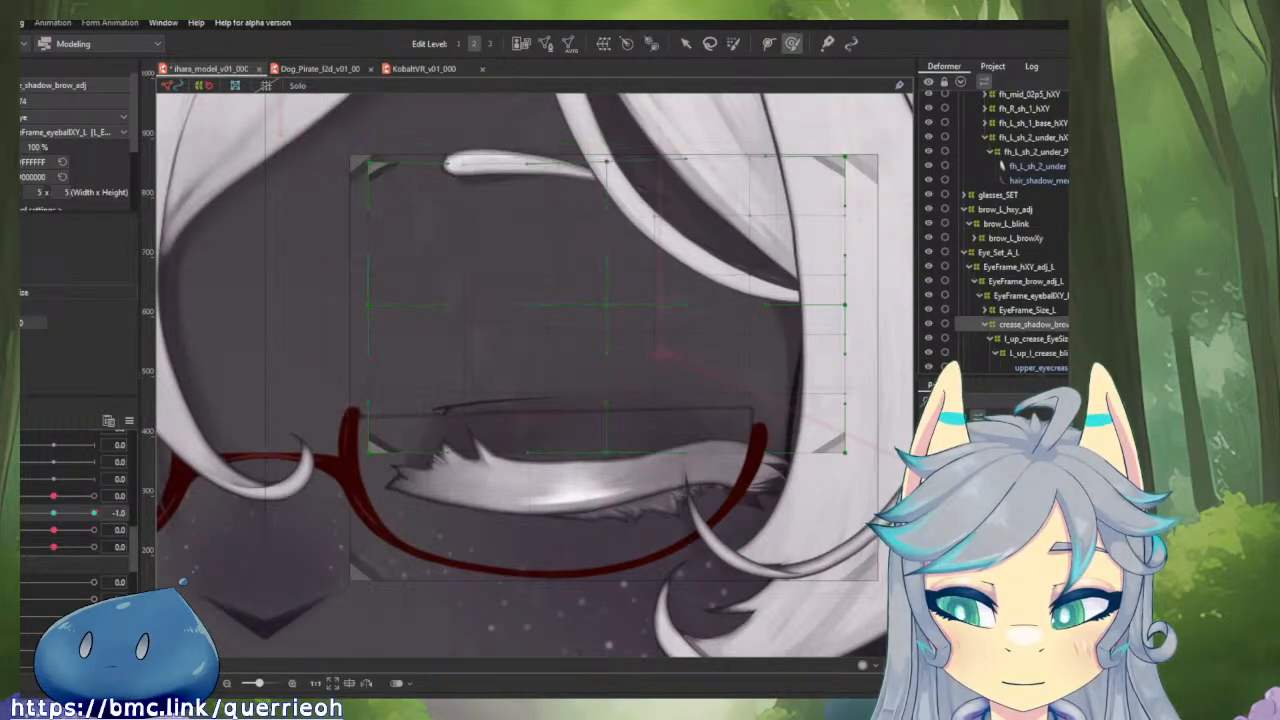
{"action": "mouse_move", "coordinate": [436, 317]}
{"action": "left_mouse_down"}
{"action": "mouse_move", "coordinate": [526, 360]}
{"action": "mouse_move", "coordinate": [478, 355]}
{"action": "left_mouse_up"}
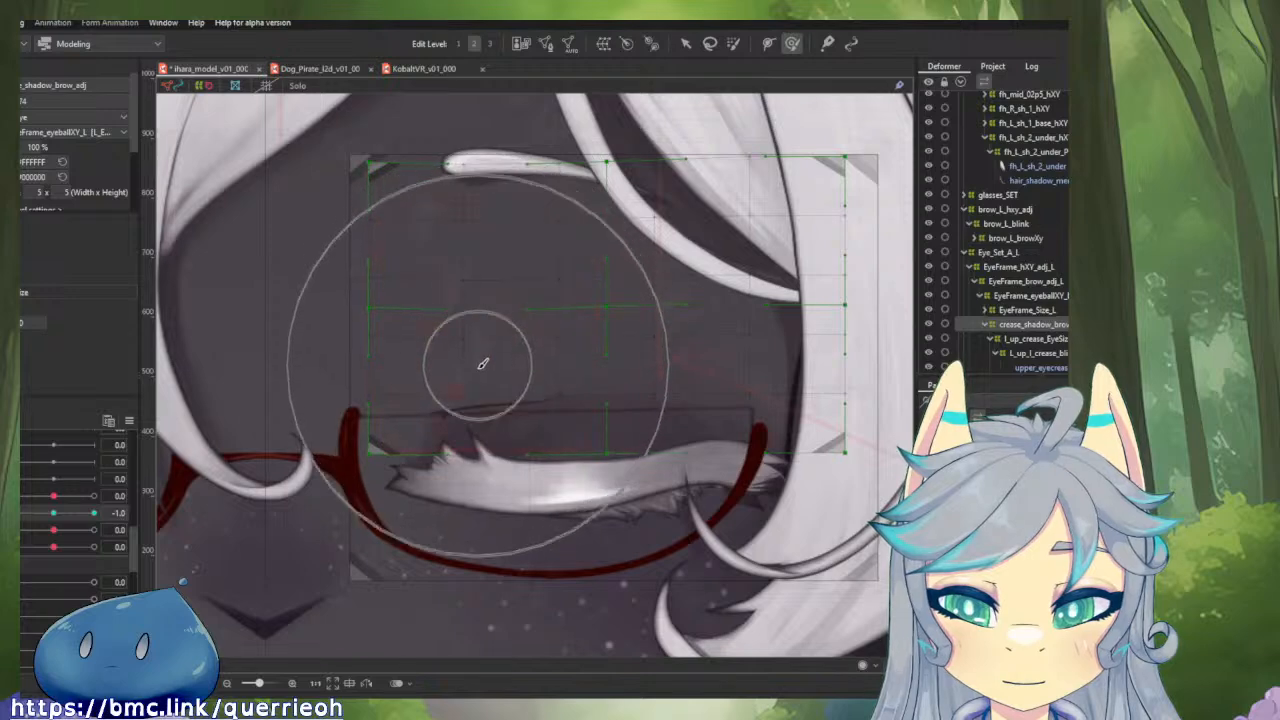
{"action": "mouse_move", "coordinate": [14, 515]}
{"action": "left_mouse_down"}
{"action": "mouse_move", "coordinate": [72, 527]}
{"action": "mouse_move", "coordinate": [14, 533]}
{"action": "mouse_move", "coordinate": [118, 543]}
{"action": "mouse_move", "coordinate": [14, 540]}
{"action": "left_mouse_up"}
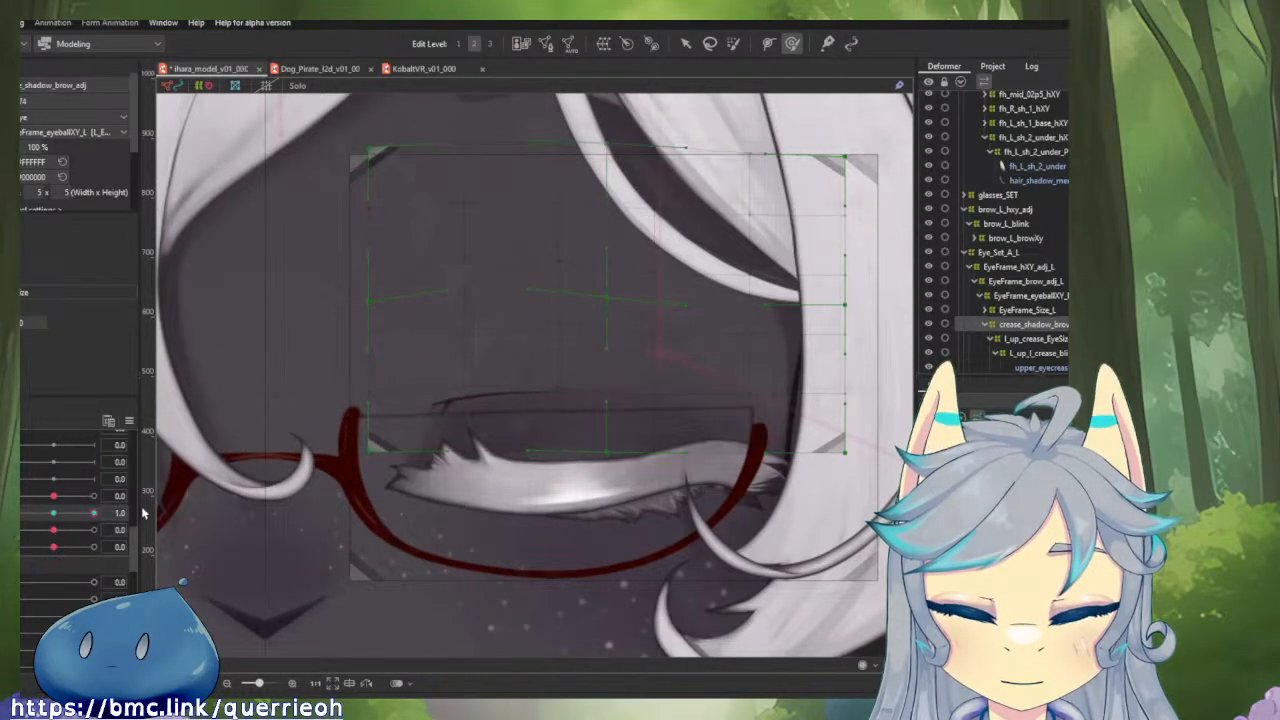
{"action": "left_click_drag", "start_coordinate": [15, 514], "coordinate": [138, 584]}
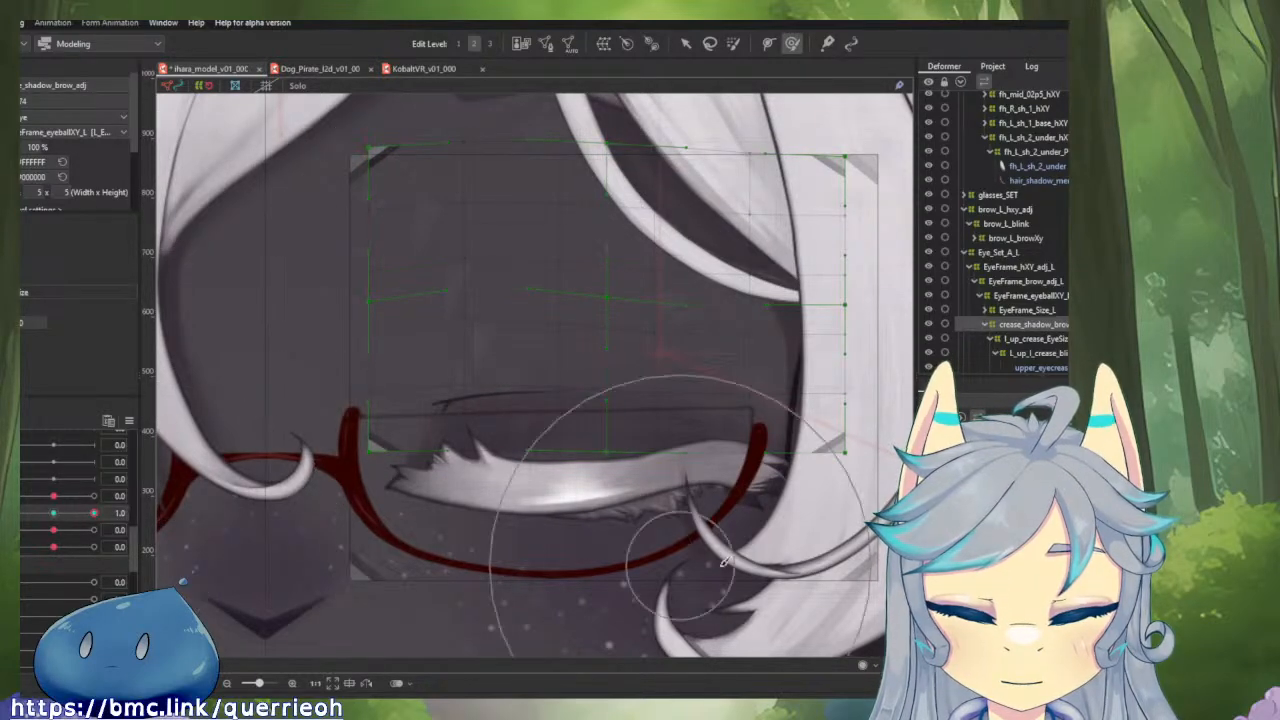
Raise sidelash_L slightly towards the top lash on the closed left eye with the deform brush, previewing the start of the blink first.
{"action": "scroll", "coordinate": [785, 545], "scroll_direction": "up", "scroll_amount": 5}
{"action": "scroll", "coordinate": [630, 457], "scroll_direction": "up", "scroll_amount": 2}
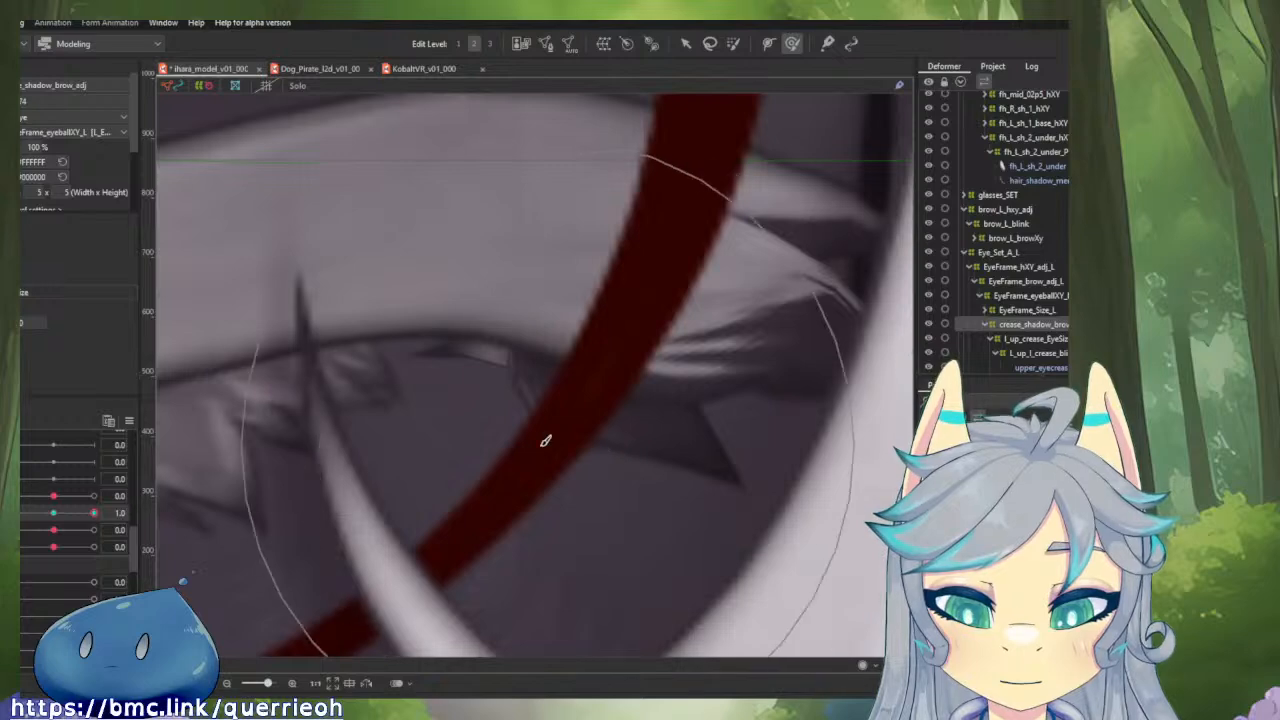
{"action": "left_click", "coordinate": [465, 357]}
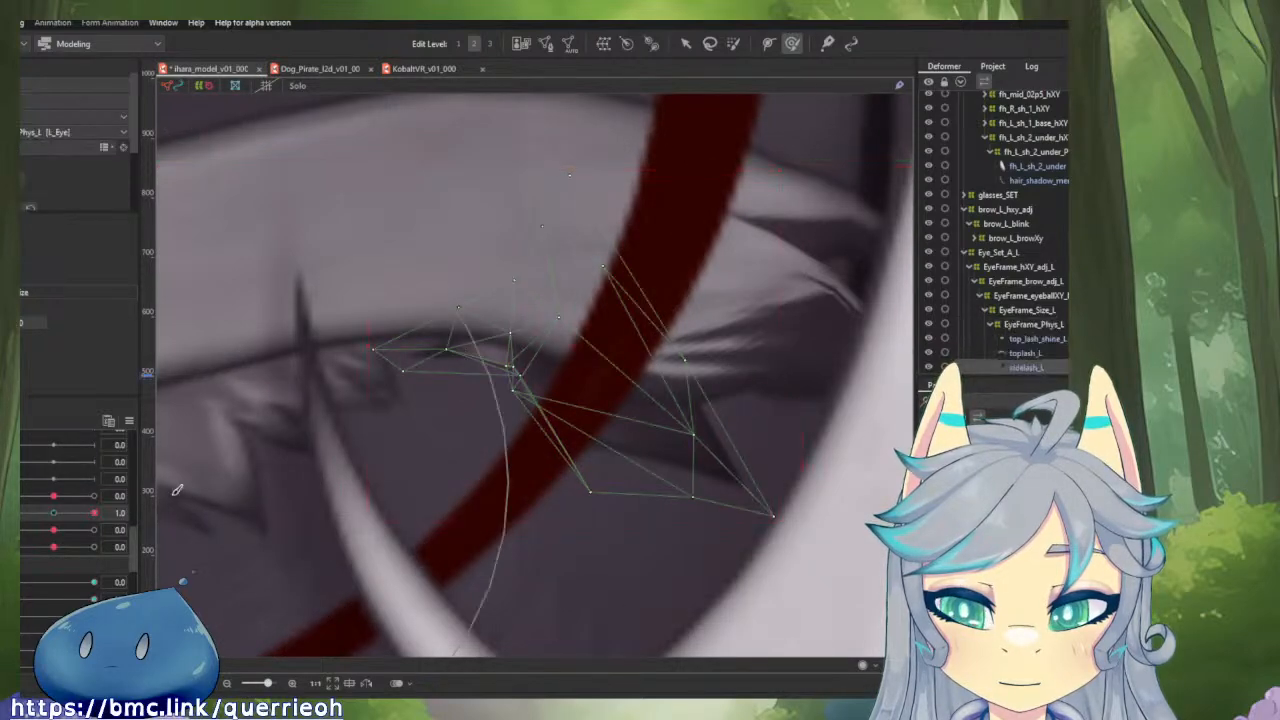
{"action": "mouse_move", "coordinate": [20, 587]}
{"action": "left_mouse_down"}
{"action": "mouse_move", "coordinate": [95, 588]}
{"action": "mouse_move", "coordinate": [10, 590]}
{"action": "mouse_move", "coordinate": [105, 593]}
{"action": "mouse_move", "coordinate": [12, 606]}
{"action": "left_mouse_up"}
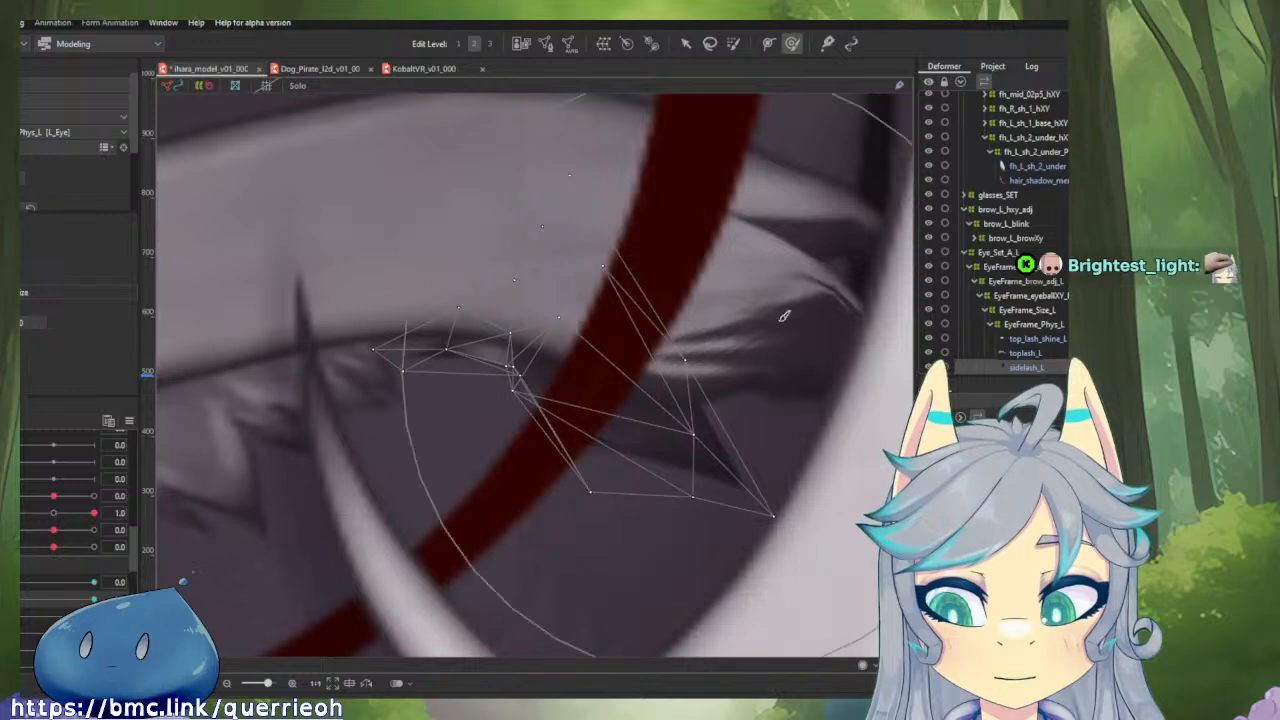
{"action": "left_click_drag", "start_coordinate": [486, 375], "coordinate": [612, 391]}
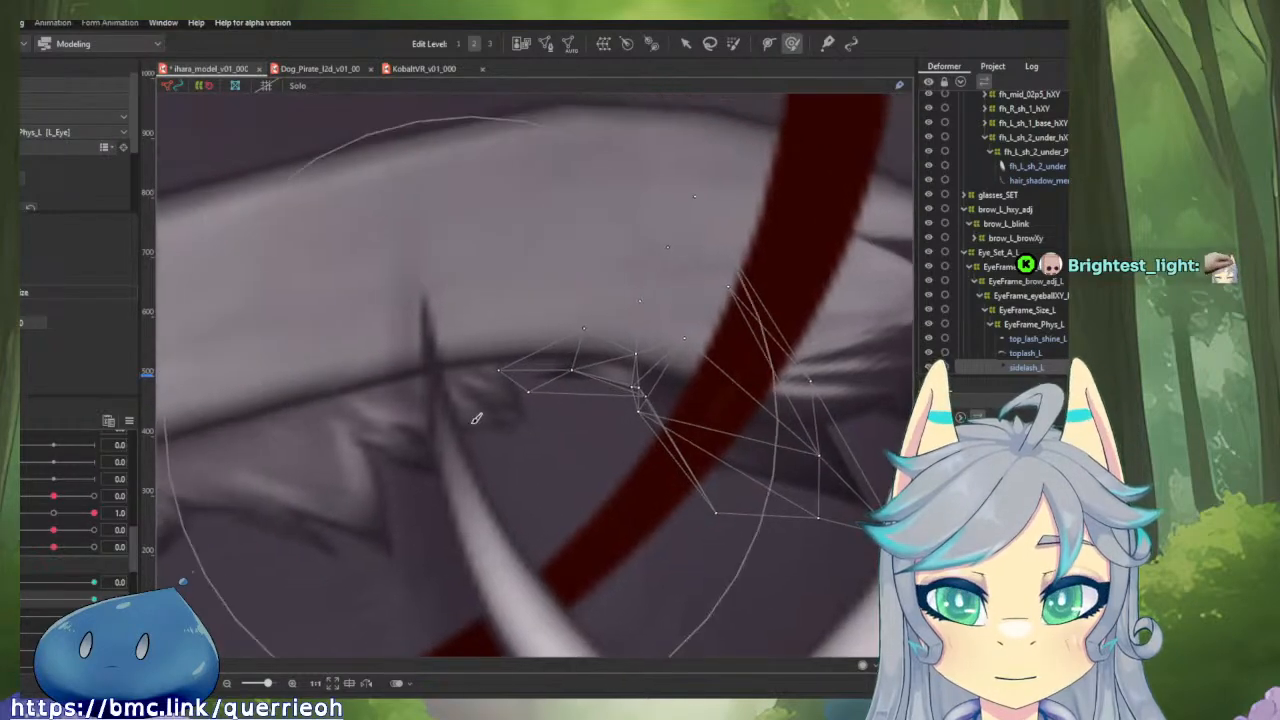
{"action": "left_click", "coordinate": [477, 407]}
{"action": "mouse_move", "coordinate": [386, 408]}
{"action": "left_mouse_down"}
{"action": "mouse_move", "coordinate": [341, 413]}
{"action": "mouse_move", "coordinate": [302, 359]}
{"action": "left_mouse_up"}
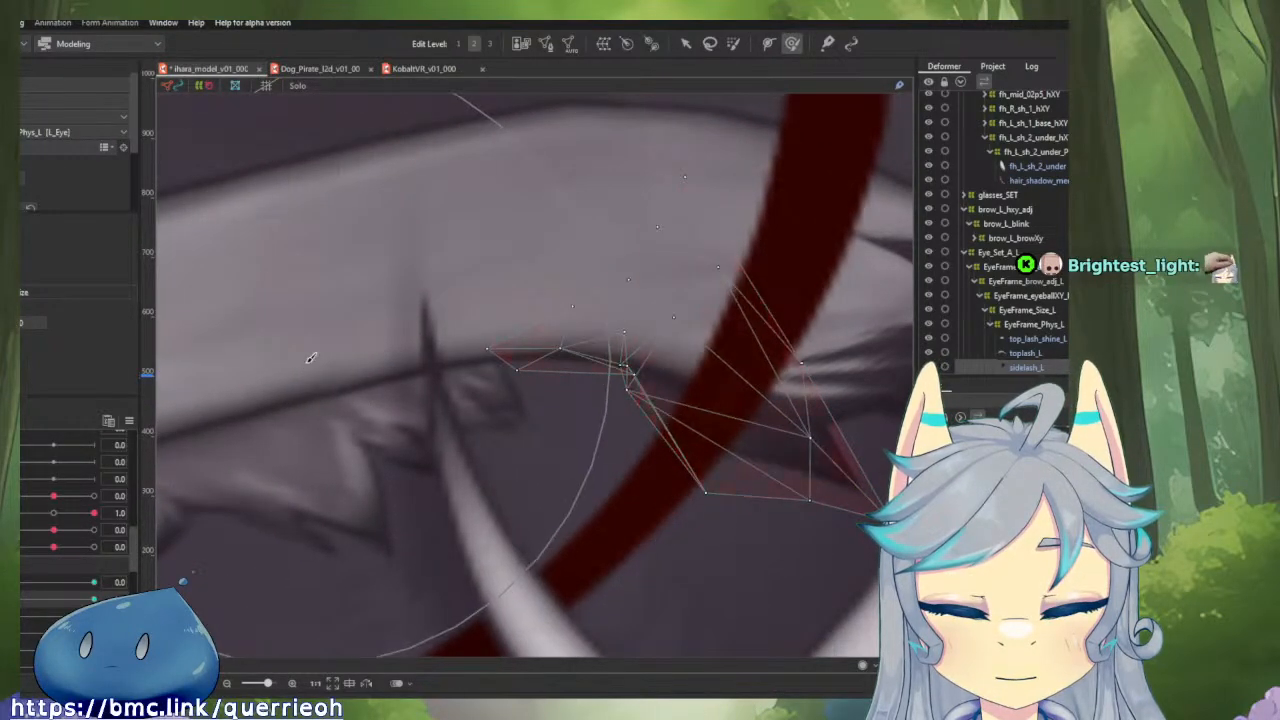
Spread the bunched middle mesh points of sidelash_L apart and move its tip points outward on the closed eye, checking the eye-open movement.
{"action": "key", "text": "v"}
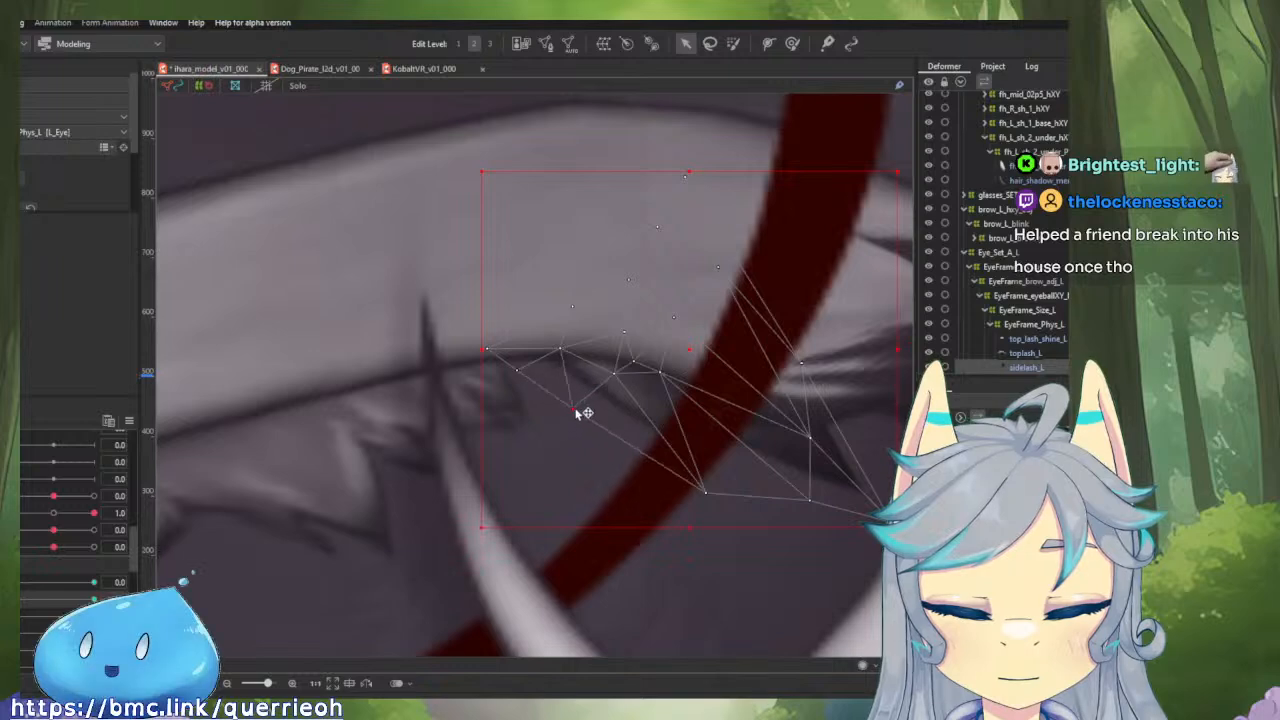
{"action": "scroll", "coordinate": [585, 407], "scroll_direction": "down", "scroll_amount": 3}
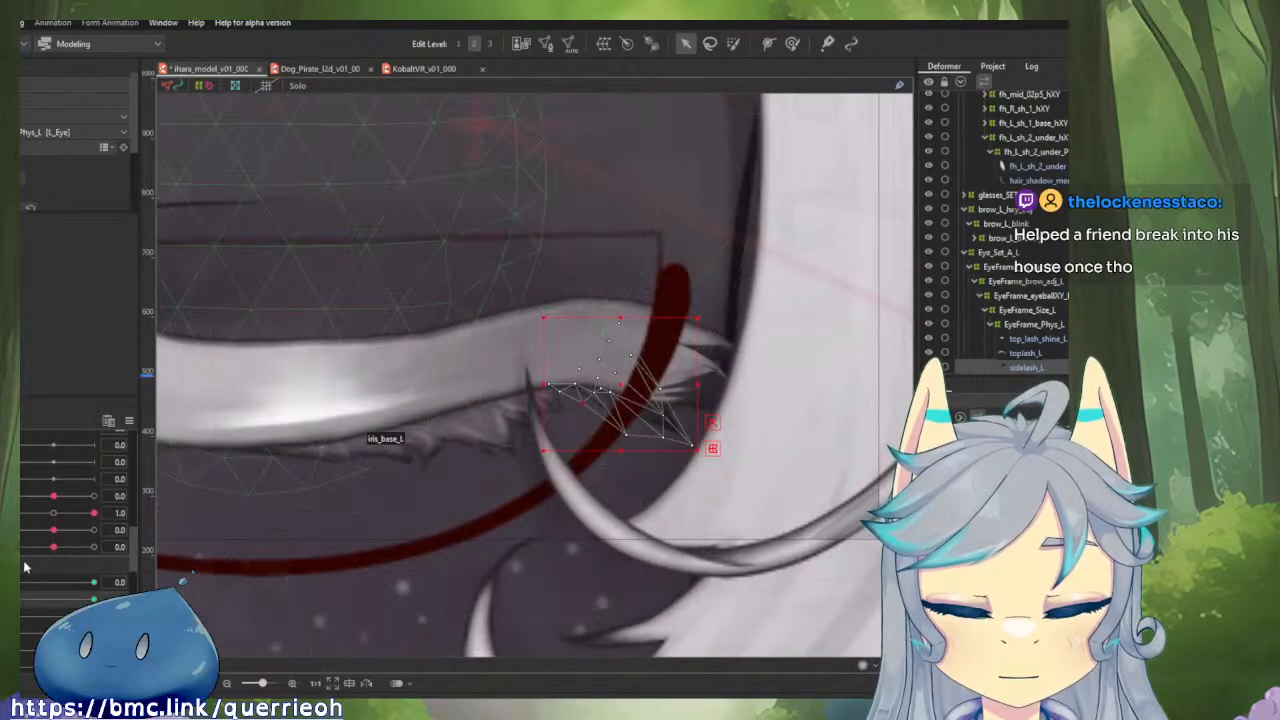
{"action": "mouse_move", "coordinate": [20, 602]}
{"action": "left_mouse_down"}
{"action": "mouse_move", "coordinate": [95, 603]}
{"action": "mouse_move", "coordinate": [18, 604]}
{"action": "mouse_move", "coordinate": [34, 586]}
{"action": "mouse_move", "coordinate": [92, 597]}
{"action": "mouse_move", "coordinate": [20, 591]}
{"action": "left_mouse_up"}
{"action": "scroll", "coordinate": [615, 340], "scroll_direction": "up", "scroll_amount": 4}
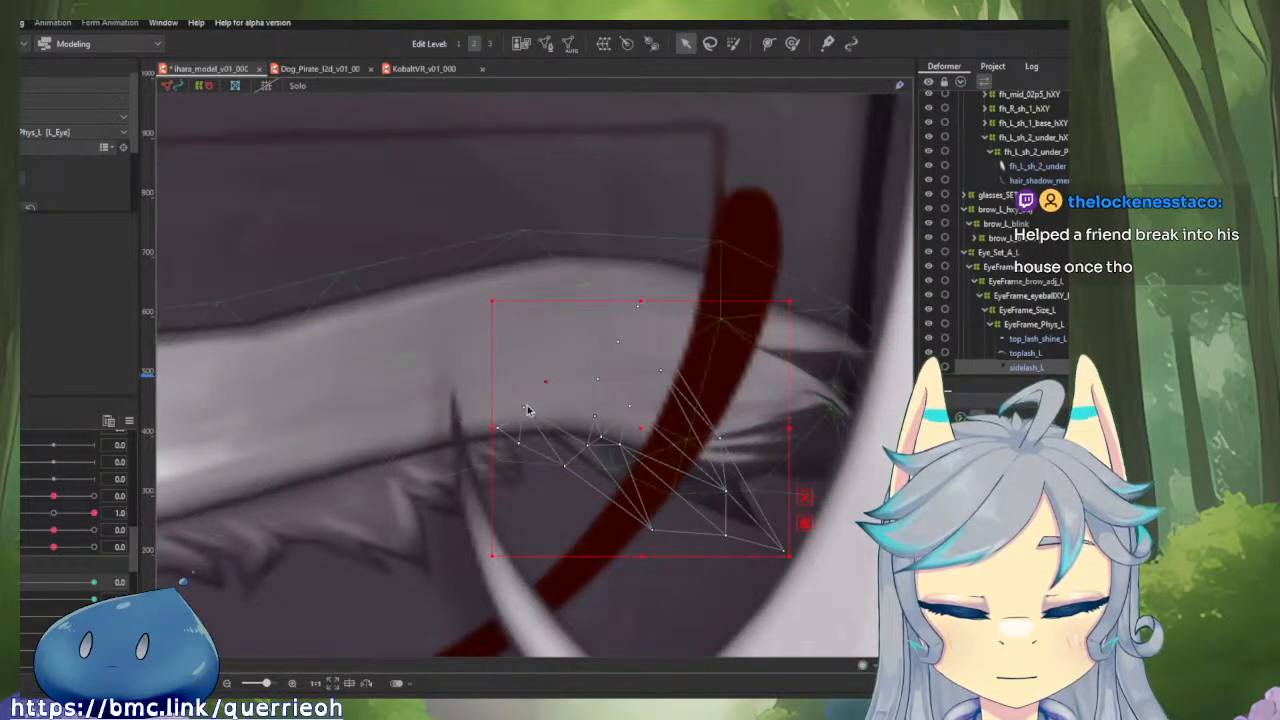
{"action": "left_click_drag", "start_coordinate": [493, 428], "coordinate": [480, 408]}
{"action": "key", "text": "ctrl+z"}
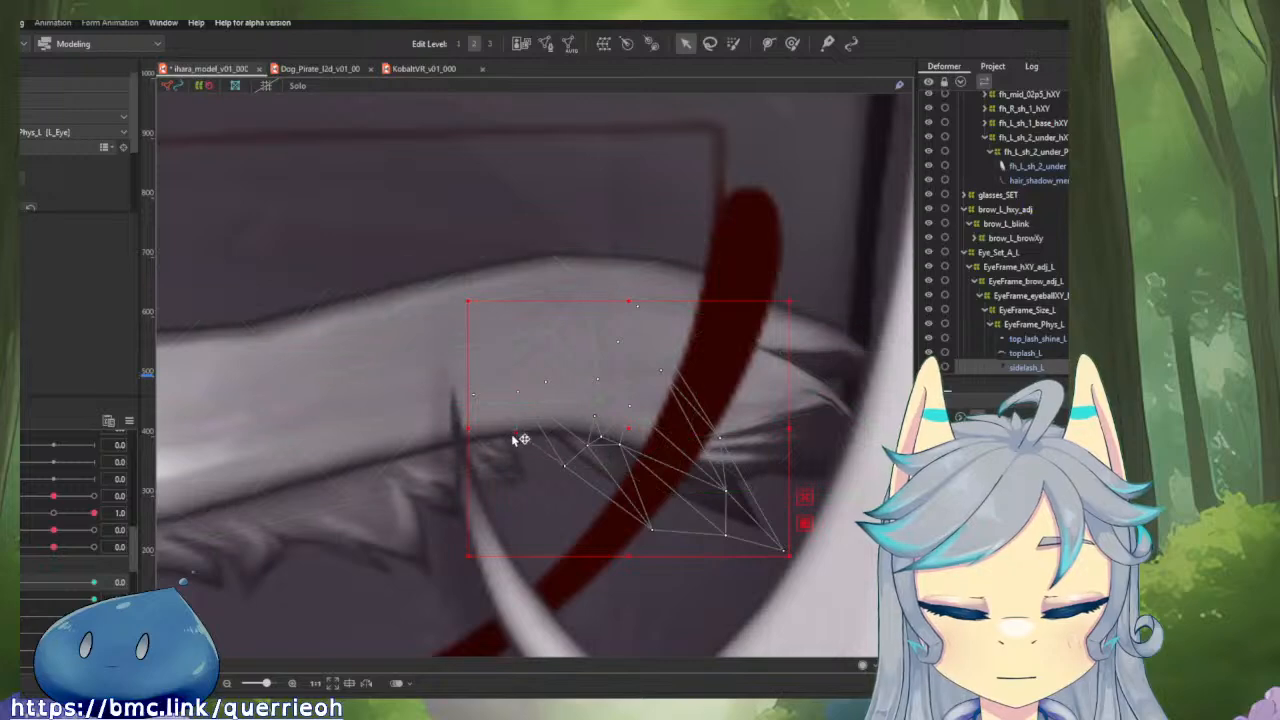
{"action": "mouse_move", "coordinate": [15, 582]}
{"action": "left_mouse_down"}
{"action": "mouse_move", "coordinate": [97, 586]}
{"action": "mouse_move", "coordinate": [14, 587]}
{"action": "left_mouse_up"}
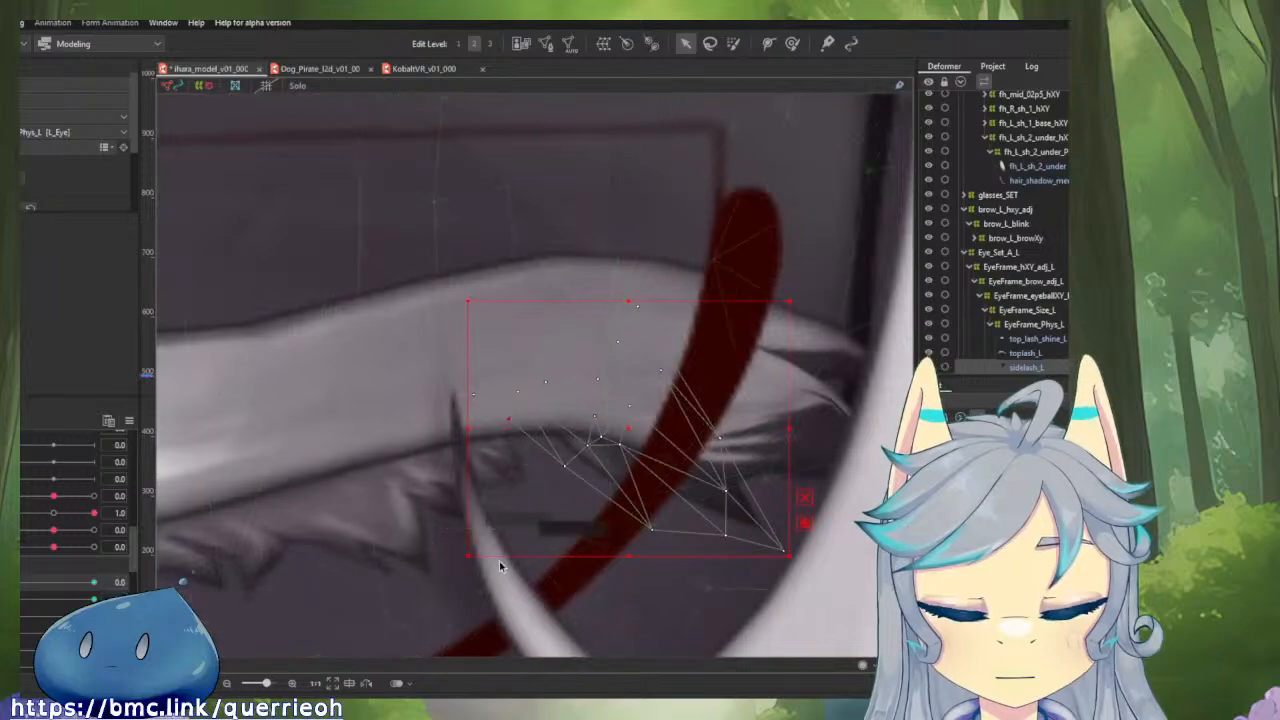
Smooth the placement of sidelash_L on the closed eye with small deform brush strokes at its middle, outer end and tip.
{"action": "left_click", "coordinate": [792, 43]}
{"action": "left_click_drag", "start_coordinate": [588, 424], "coordinate": [592, 420]}
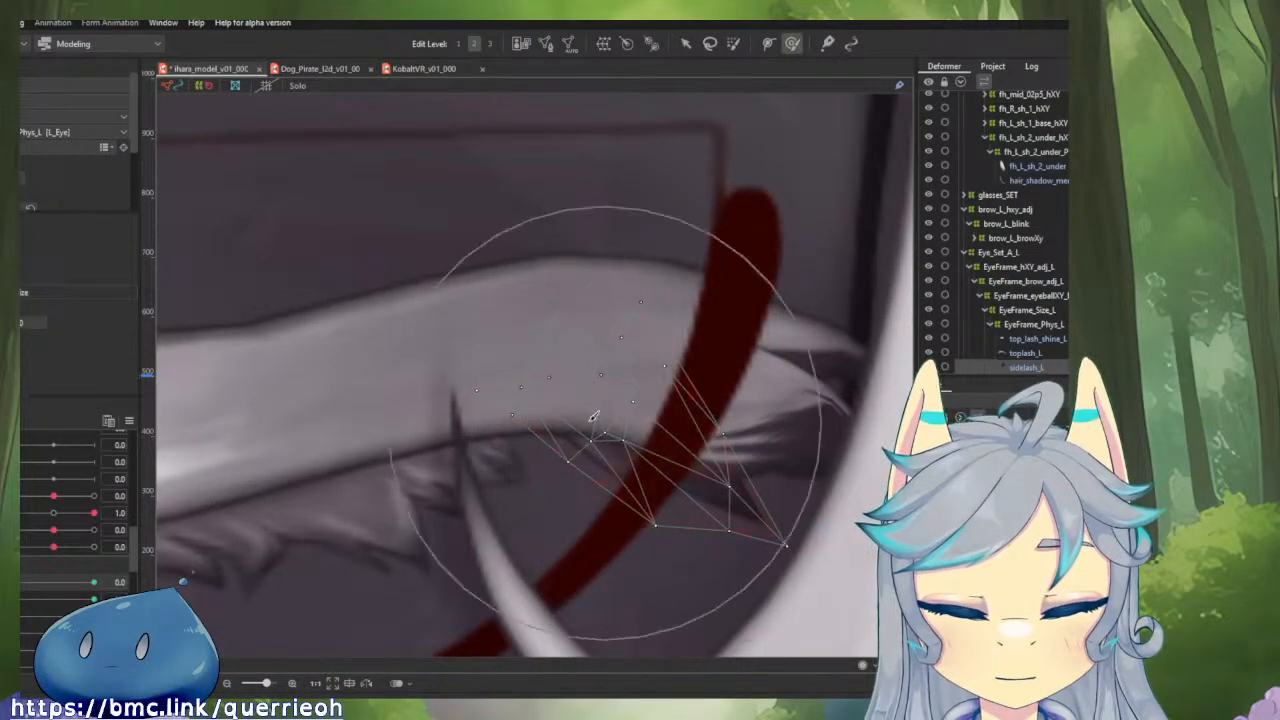
{"action": "left_click_drag", "start_coordinate": [420, 393], "coordinate": [422, 409]}
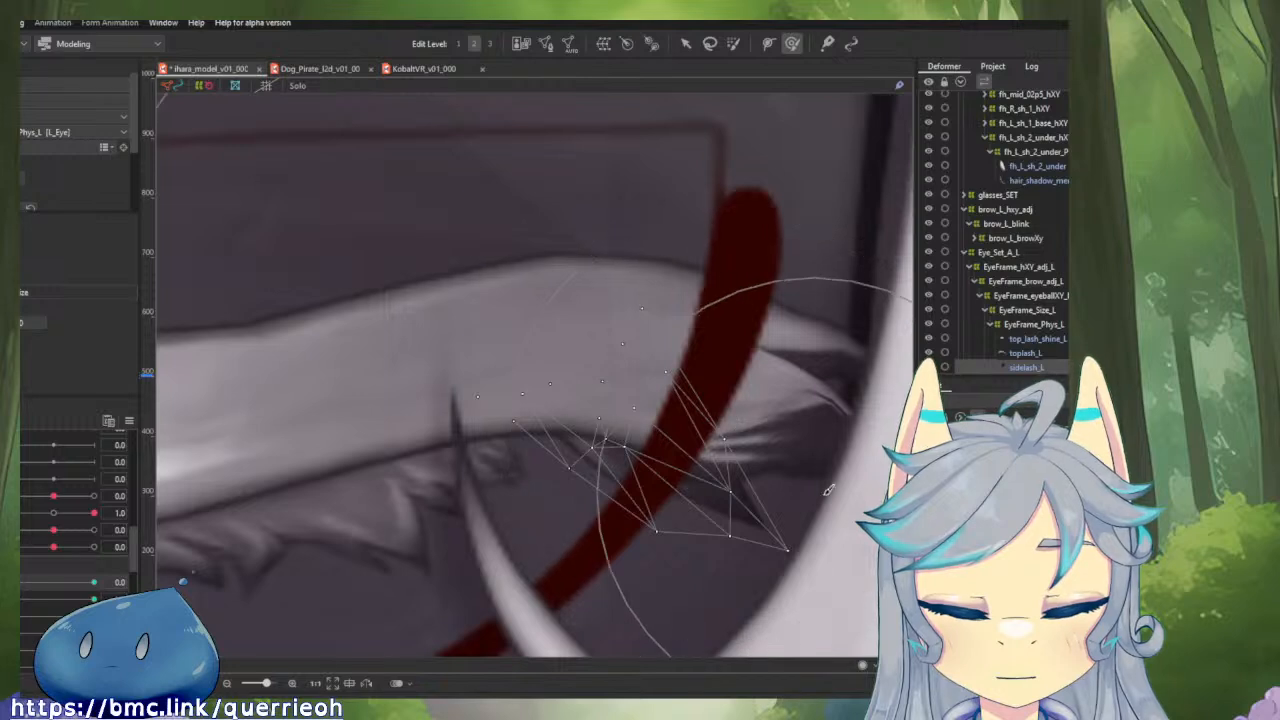
{"action": "mouse_move", "coordinate": [468, 286]}
{"action": "left_mouse_down"}
{"action": "mouse_move", "coordinate": [520, 314]}
{"action": "mouse_move", "coordinate": [545, 350]}
{"action": "left_mouse_up"}
{"action": "left_click_drag", "start_coordinate": [751, 472], "coordinate": [728, 428]}
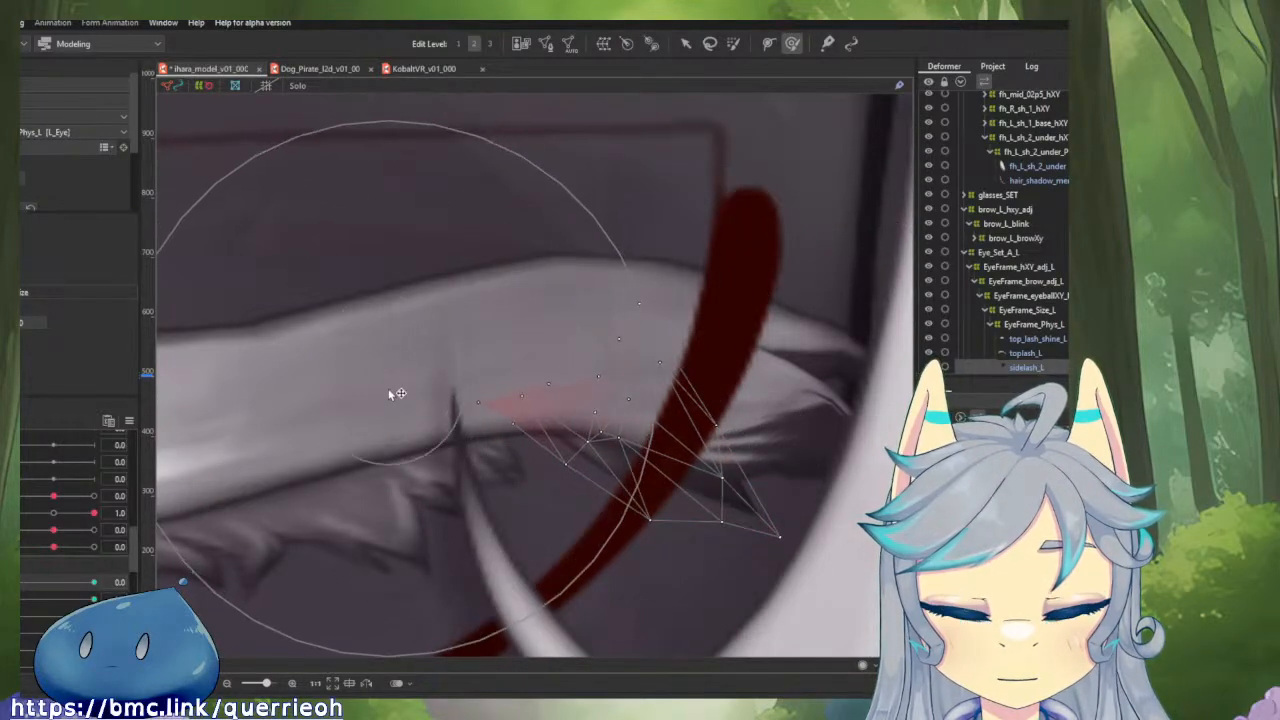
{"action": "left_click_drag", "start_coordinate": [398, 393], "coordinate": [400, 423]}
{"action": "mouse_move", "coordinate": [15, 583]}
{"action": "left_mouse_down"}
{"action": "mouse_move", "coordinate": [90, 583]}
{"action": "mouse_move", "coordinate": [16, 585]}
{"action": "left_mouse_up"}
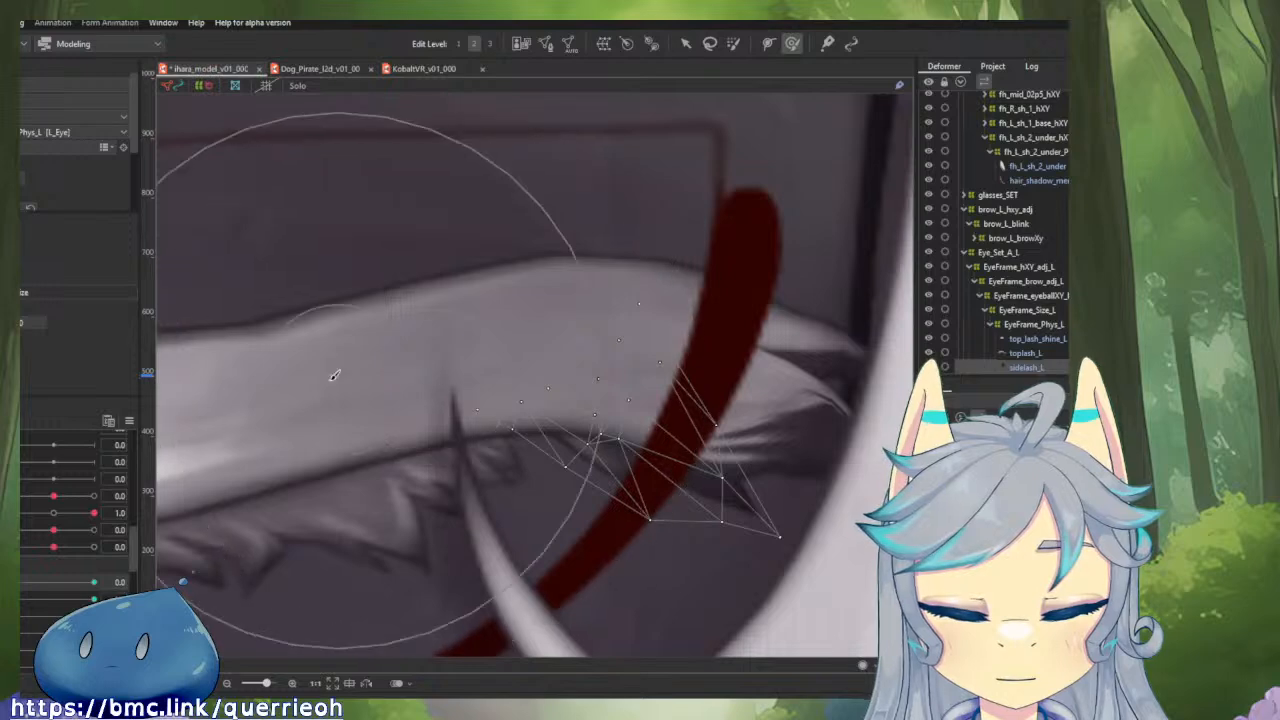
Shorten sidelash_L by pulling its tip points inward and slightly up with the deform brush, and preview the start of the blink.
{"action": "mouse_move", "coordinate": [330, 381]}
{"action": "left_mouse_down"}
{"action": "mouse_move", "coordinate": [374, 438]}
{"action": "mouse_move", "coordinate": [545, 503]}
{"action": "mouse_move", "coordinate": [567, 541]}
{"action": "mouse_move", "coordinate": [674, 607]}
{"action": "left_mouse_up"}
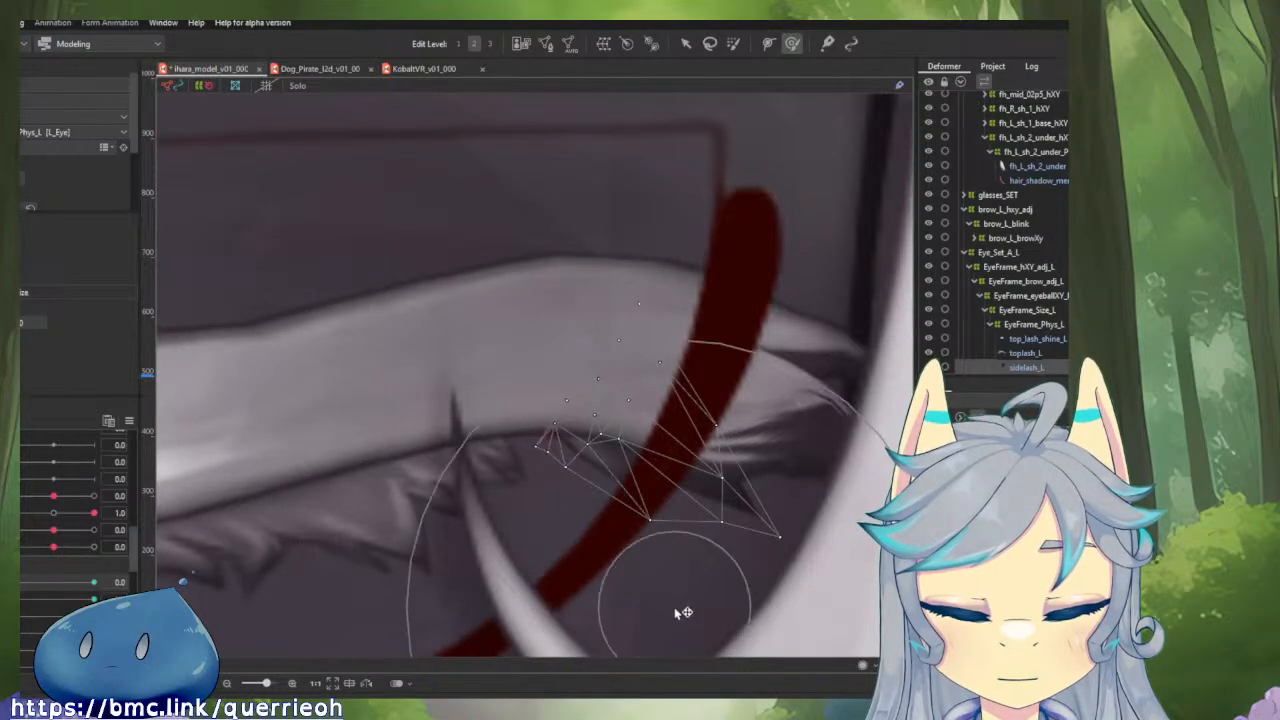
{"action": "mouse_move", "coordinate": [18, 585]}
{"action": "left_mouse_down"}
{"action": "mouse_move", "coordinate": [92, 590]}
{"action": "mouse_move", "coordinate": [14, 588]}
{"action": "left_mouse_up"}
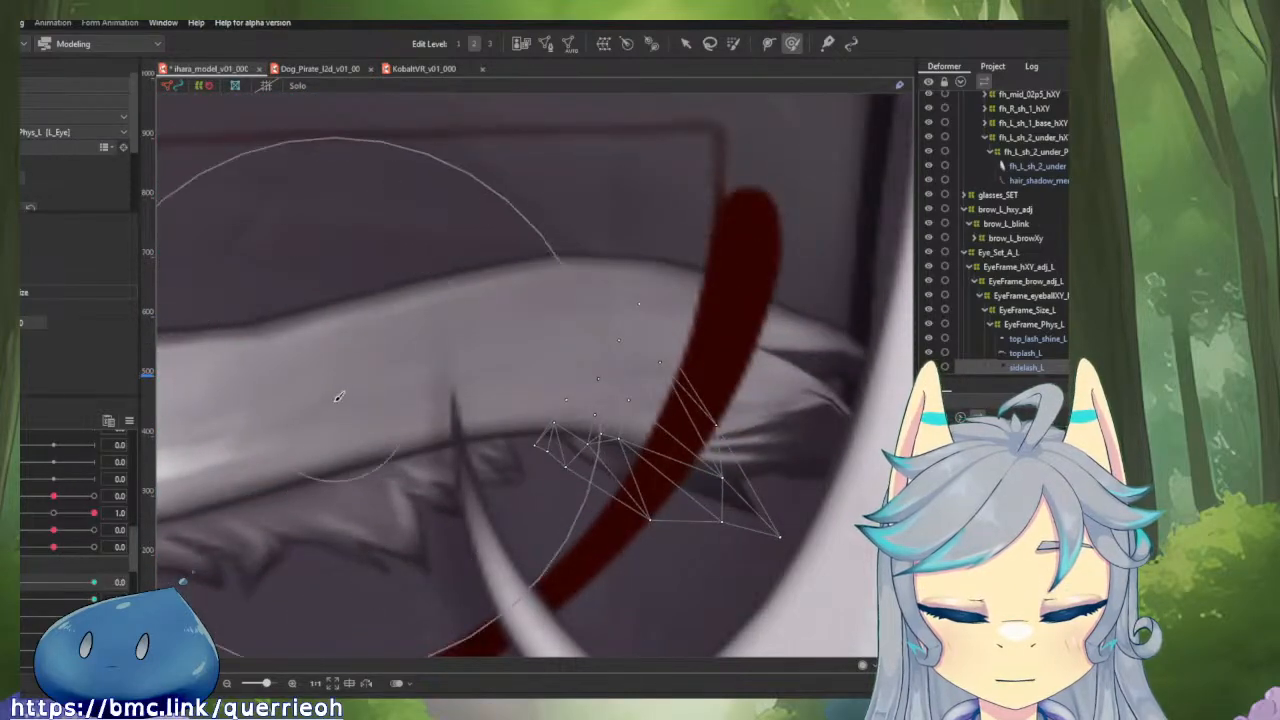
{"action": "left_click_drag", "start_coordinate": [343, 394], "coordinate": [436, 277]}
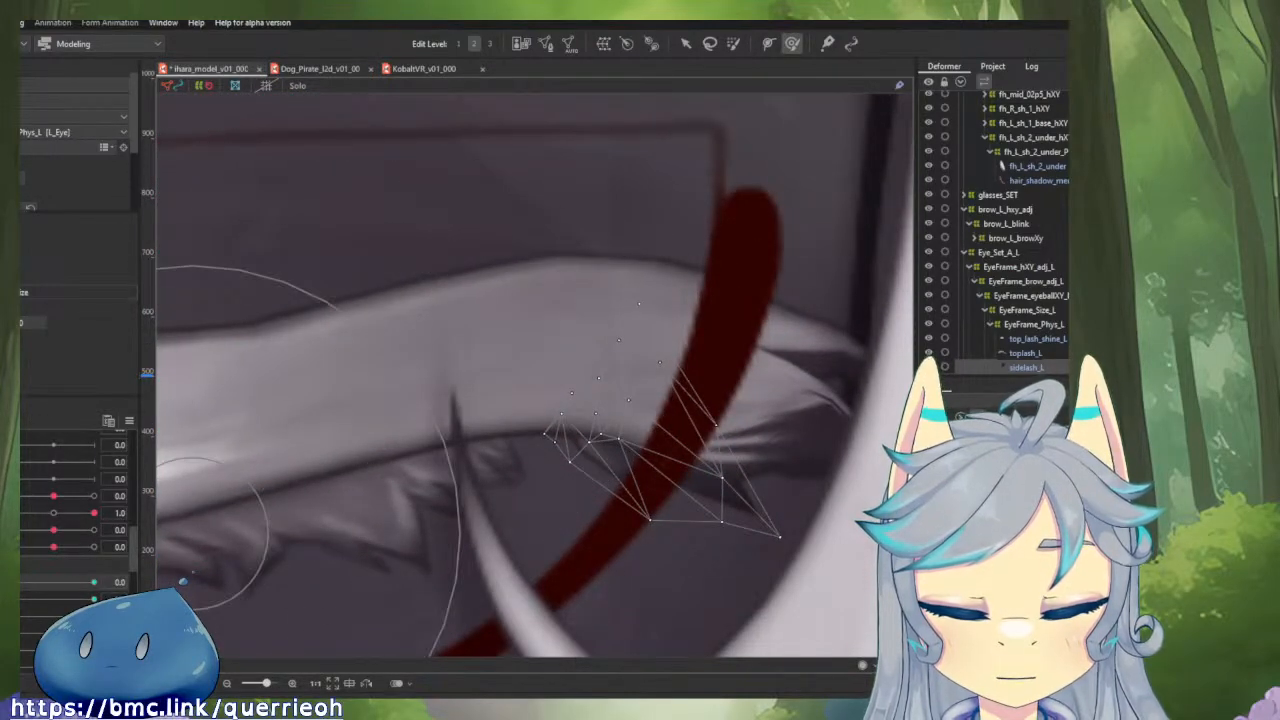
{"action": "mouse_move", "coordinate": [17, 586]}
{"action": "left_mouse_down"}
{"action": "mouse_move", "coordinate": [124, 586]}
{"action": "mouse_move", "coordinate": [14, 584]}
{"action": "left_mouse_up"}
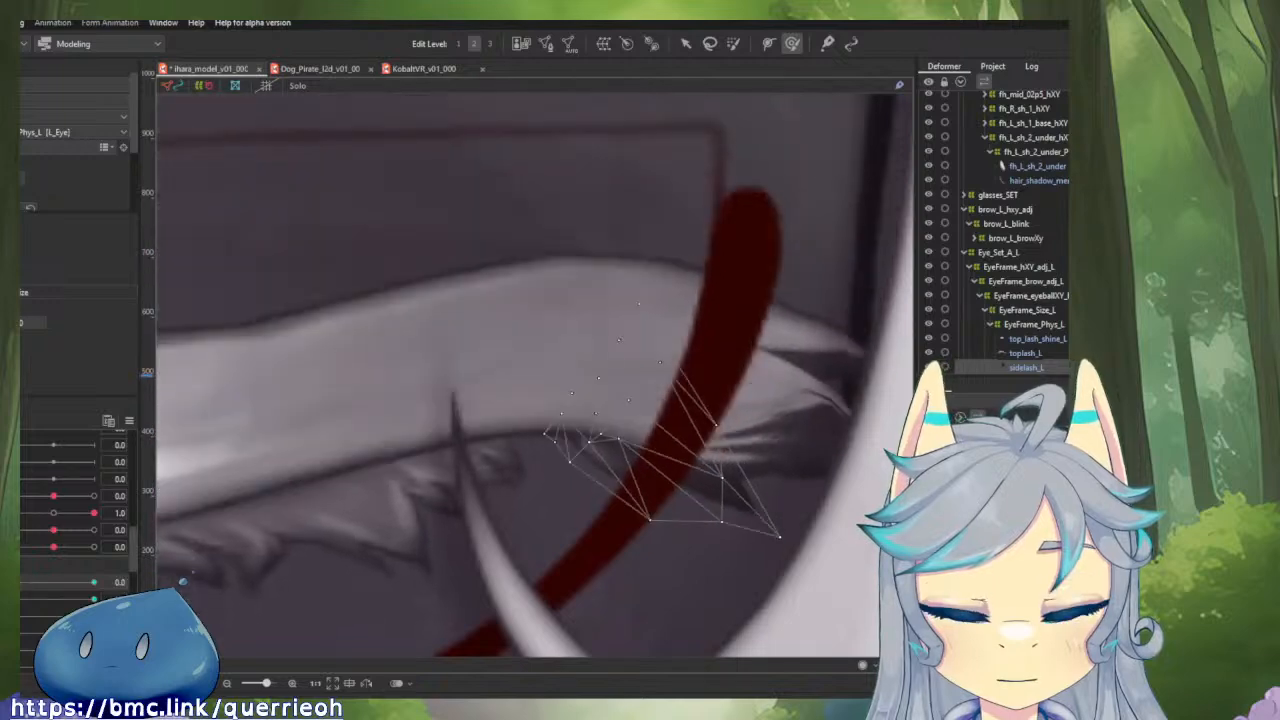
Move individual tip points of sidelash_L up behind the top lash with the selection tool on the closed eye.
{"action": "key", "text": "v"}
{"action": "scroll", "coordinate": [543, 434], "scroll_direction": "up", "scroll_amount": 2}
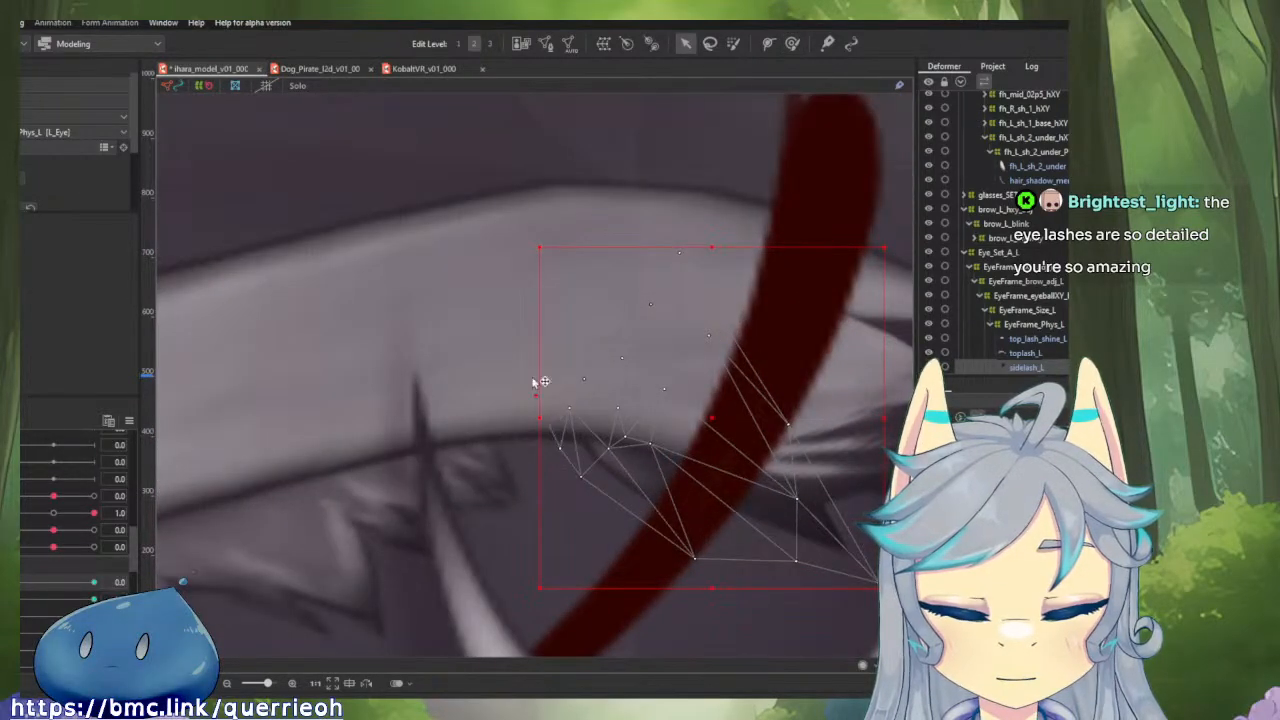
{"action": "left_click_drag", "start_coordinate": [541, 381], "coordinate": [514, 320]}
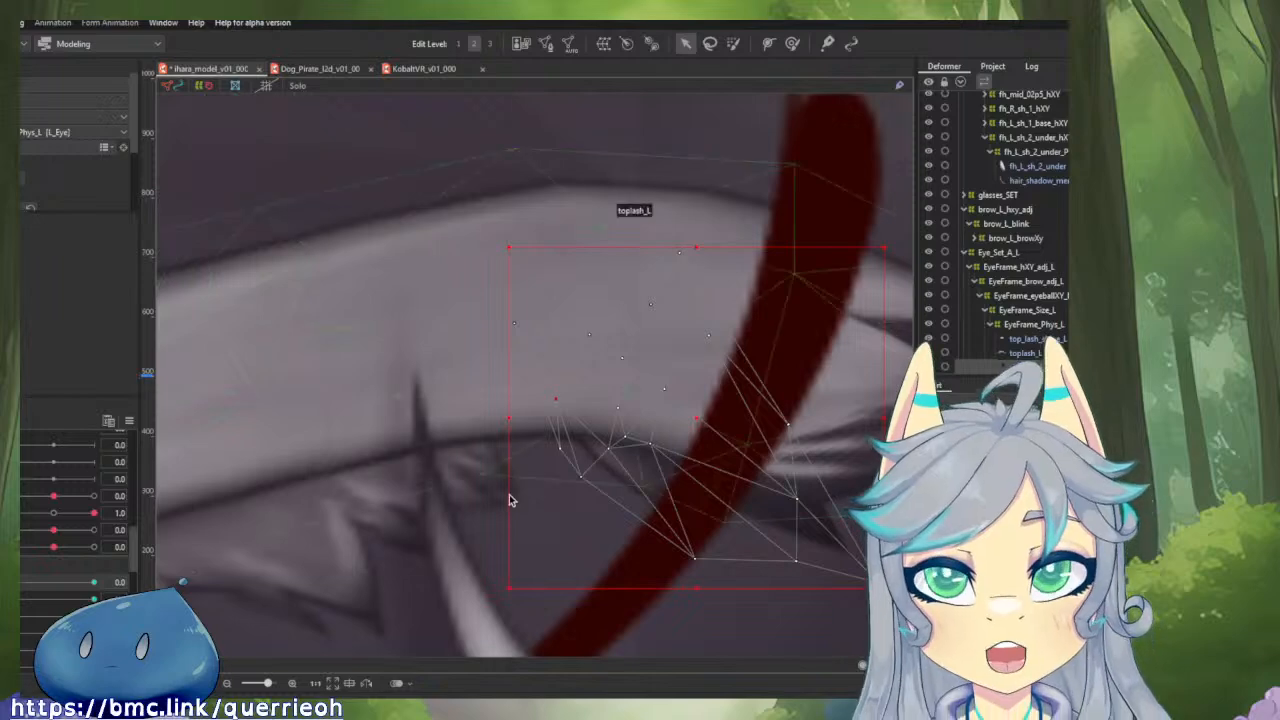
{"action": "scroll", "coordinate": [494, 402], "scroll_direction": "down", "scroll_amount": 2}
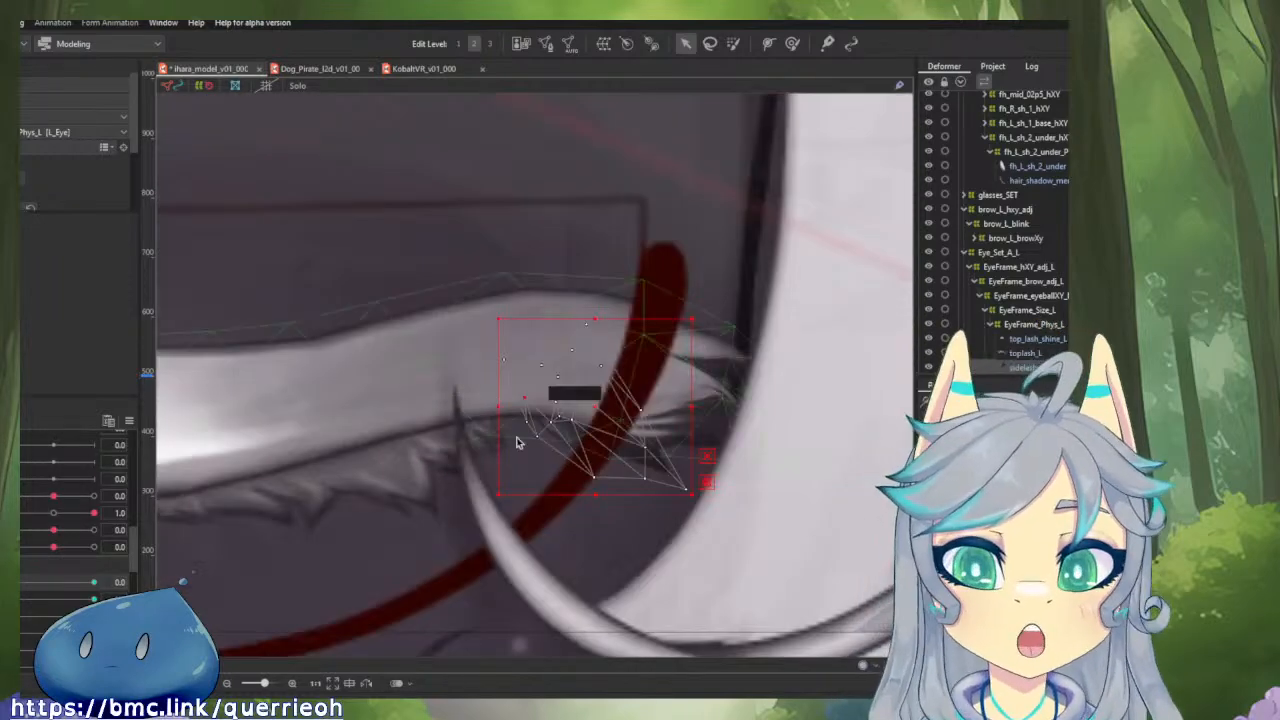
{"action": "scroll", "coordinate": [634, 500], "scroll_direction": "down", "scroll_amount": 4}
{"action": "left_click_drag", "start_coordinate": [517, 443], "coordinate": [401, 511]}
{"action": "scroll", "coordinate": [606, 496], "scroll_direction": "up", "scroll_amount": 2}
{"action": "scroll", "coordinate": [671, 467], "scroll_direction": "down", "scroll_amount": 4}
{"action": "scroll", "coordinate": [643, 467], "scroll_direction": "up", "scroll_amount": 5}
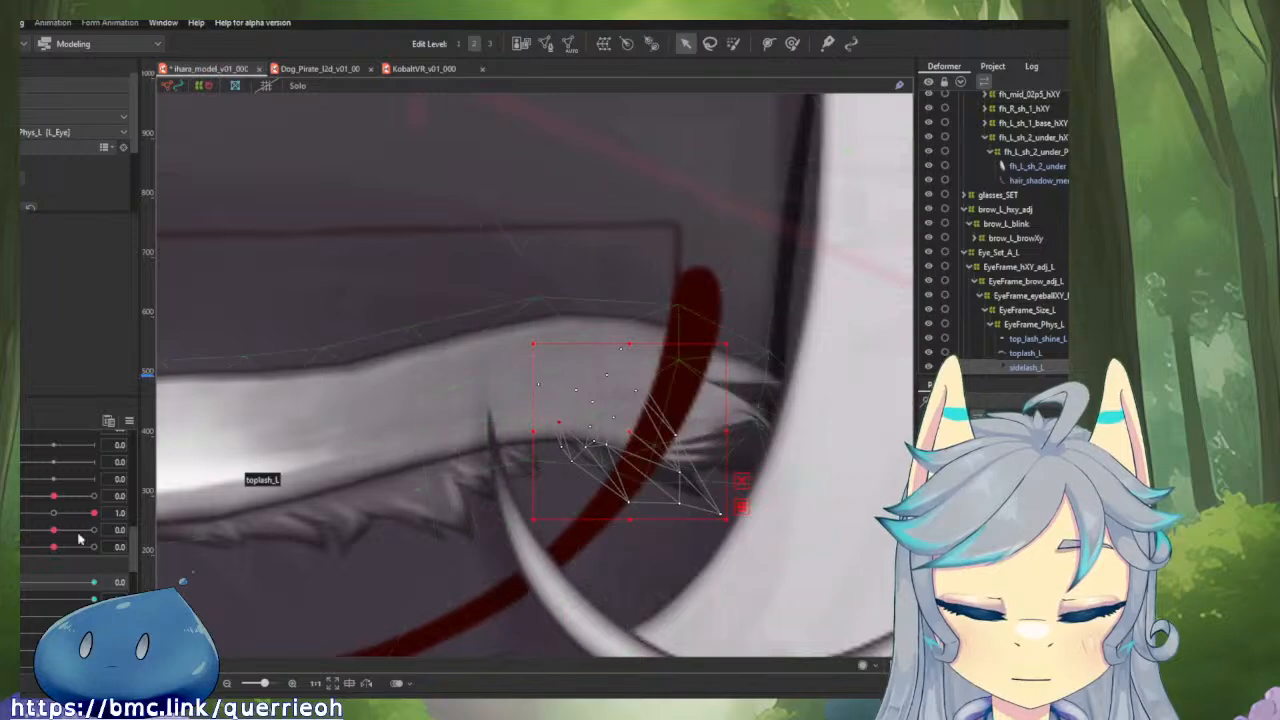
Preview sidelash_L as the left eye opens to 1.0, and reset all parameters to their default values.
{"action": "left_click_drag", "start_coordinate": [29, 582], "coordinate": [4, 590]}
{"action": "scroll", "coordinate": [492, 466], "scroll_direction": "up", "scroll_amount": 2}
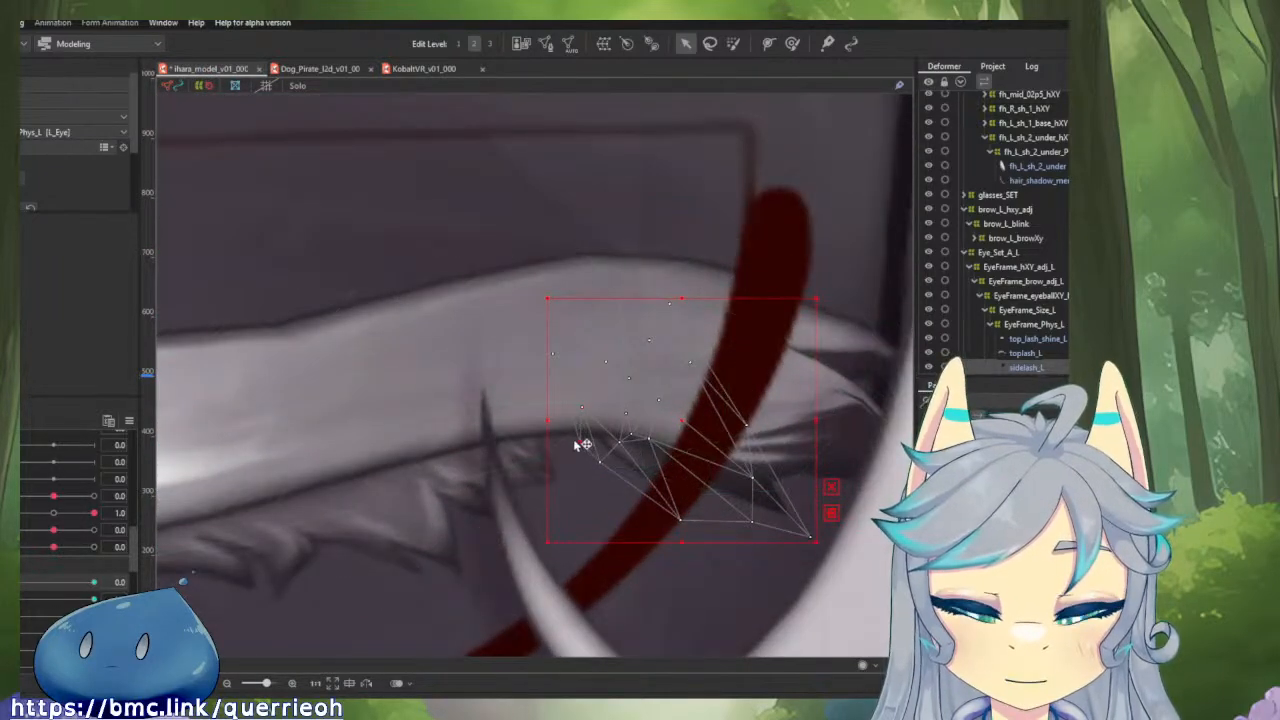
{"action": "left_click_drag", "start_coordinate": [80, 586], "coordinate": [94, 585]}
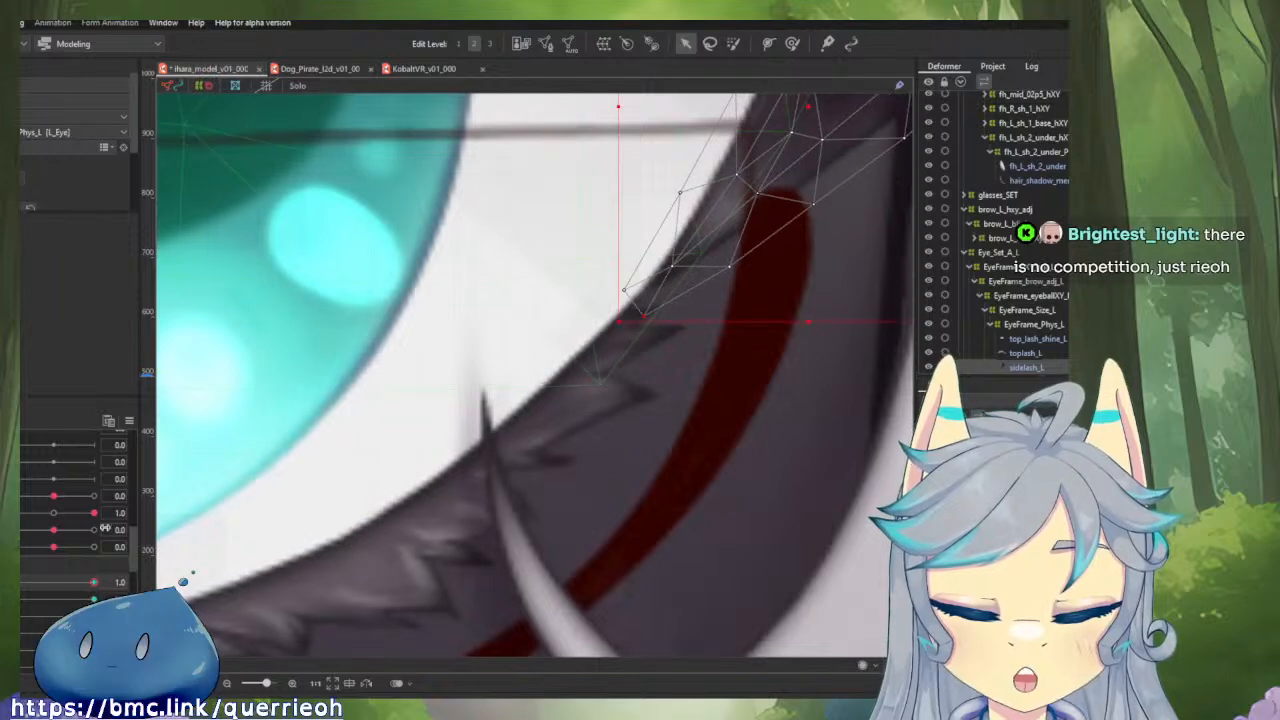
{"action": "left_click", "coordinate": [128, 420]}
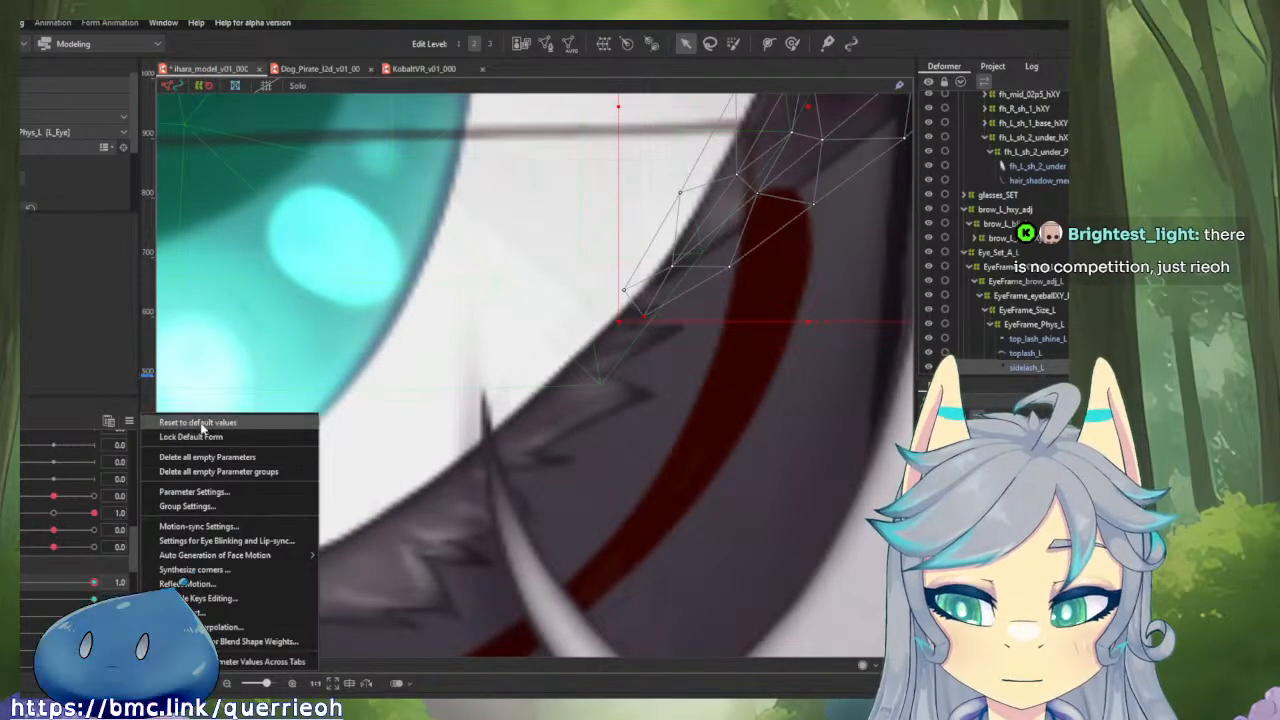
{"action": "left_click", "coordinate": [195, 423]}
Examine the mesh layout of sidelash_L in mesh editing, and leave without changing it.
{"action": "left_click", "coordinate": [545, 43]}
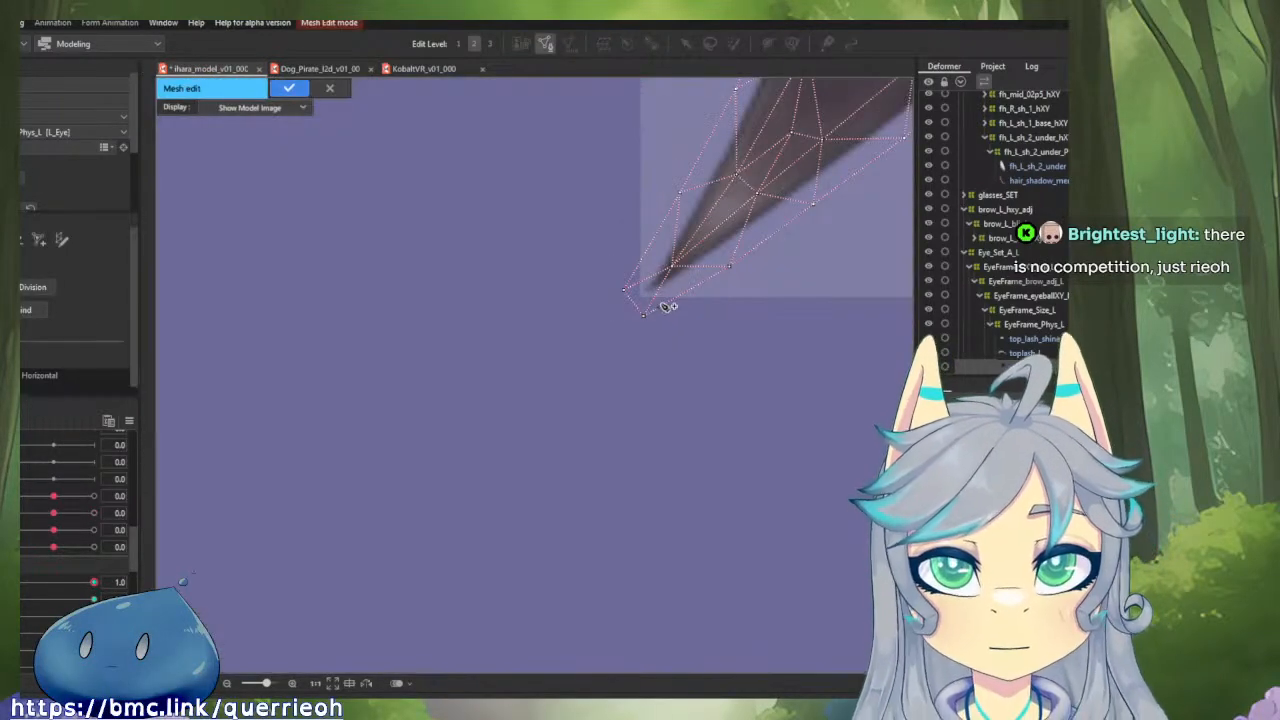
{"action": "scroll", "coordinate": [663, 286], "scroll_direction": "down", "scroll_amount": 4}
{"action": "scroll", "coordinate": [632, 357], "scroll_direction": "up", "scroll_amount": 2}
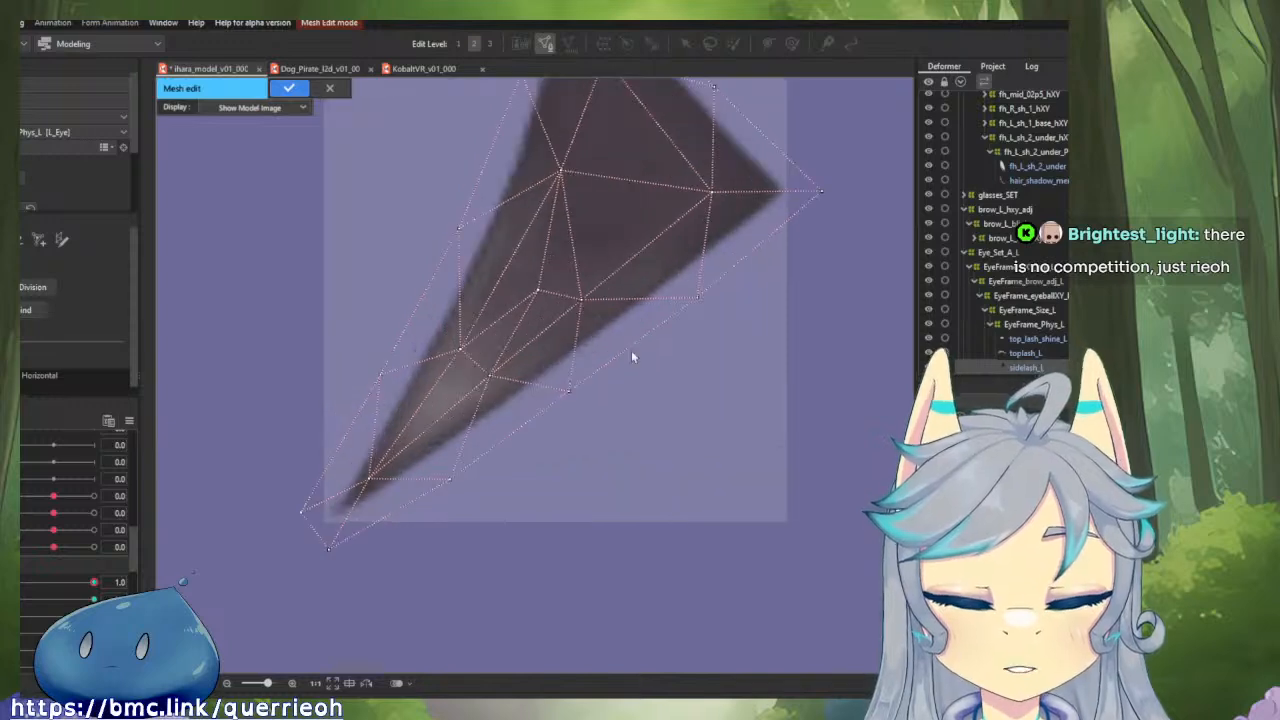
{"action": "scroll", "coordinate": [550, 346], "scroll_direction": "down", "scroll_amount": 2}
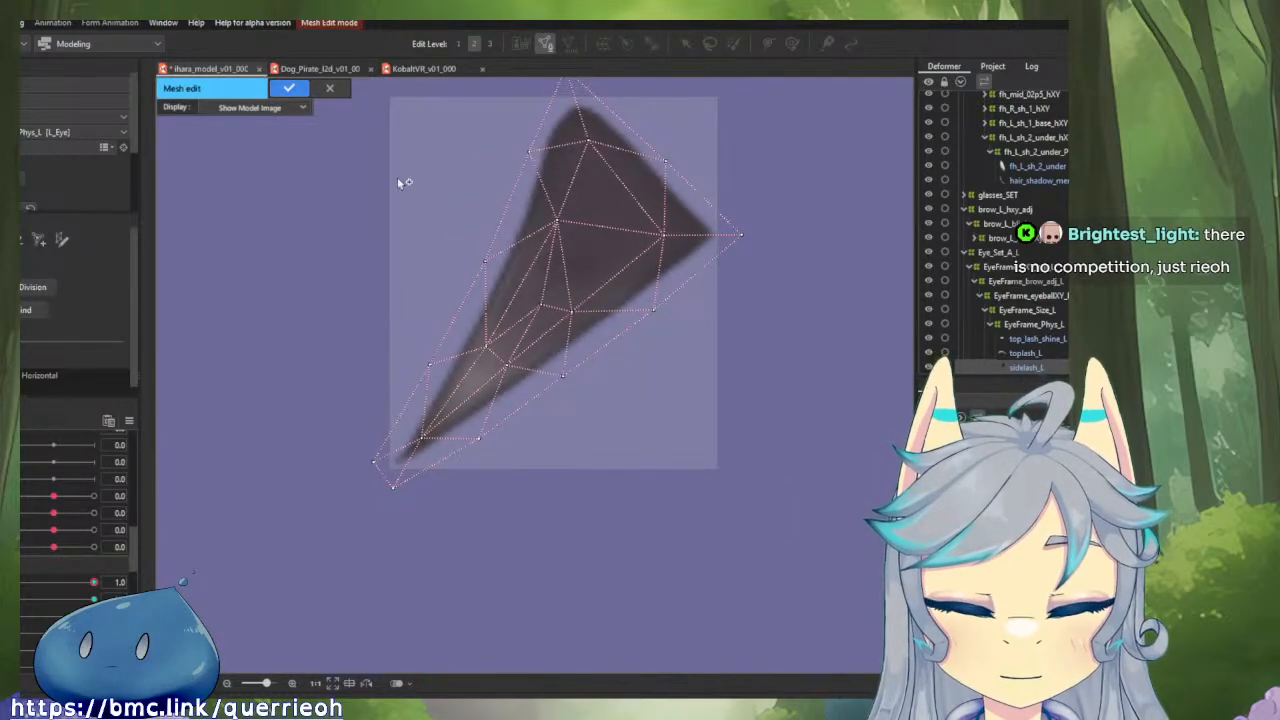
{"action": "left_click", "coordinate": [342, 90]}
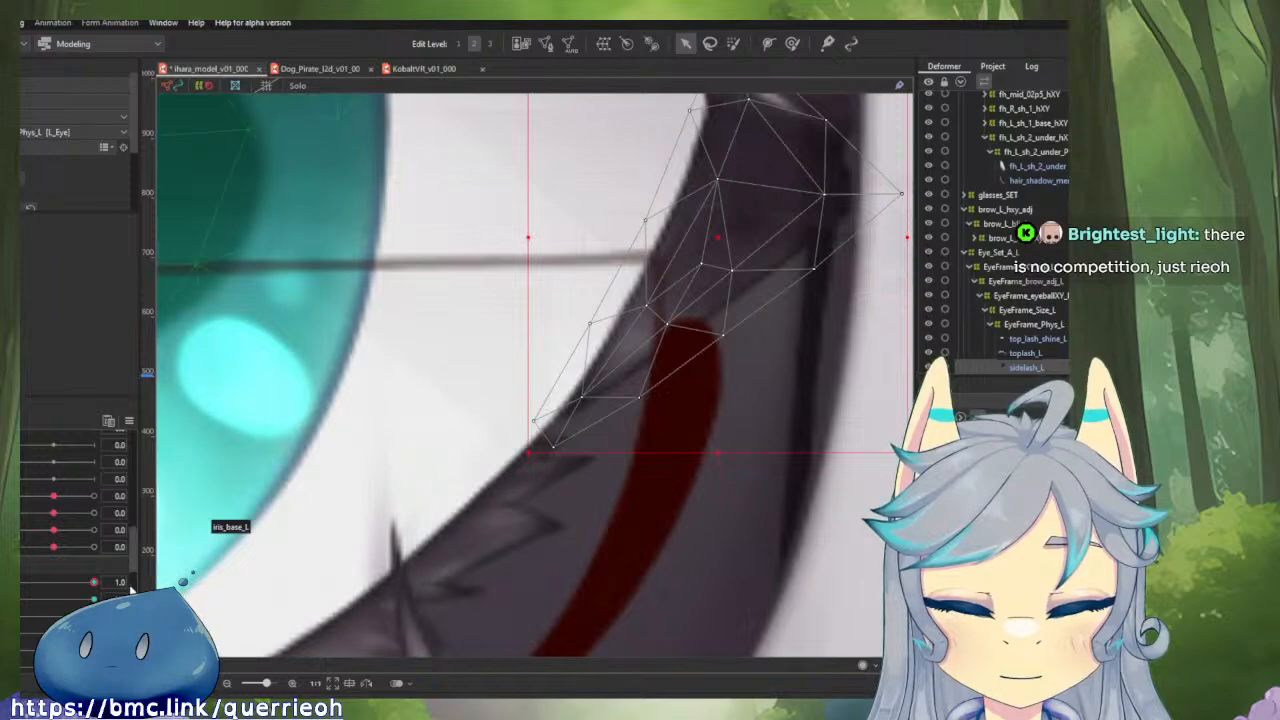
Select the lower tip points of sidelash_L with the eye open at 1.0, and shift them down and outward on the closed eye at 0.0.
{"action": "mouse_move", "coordinate": [94, 586]}
{"action": "left_mouse_down"}
{"action": "mouse_move", "coordinate": [10, 589]}
{"action": "mouse_move", "coordinate": [116, 581]}
{"action": "mouse_move", "coordinate": [20, 588]}
{"action": "mouse_move", "coordinate": [100, 581]}
{"action": "left_mouse_up"}
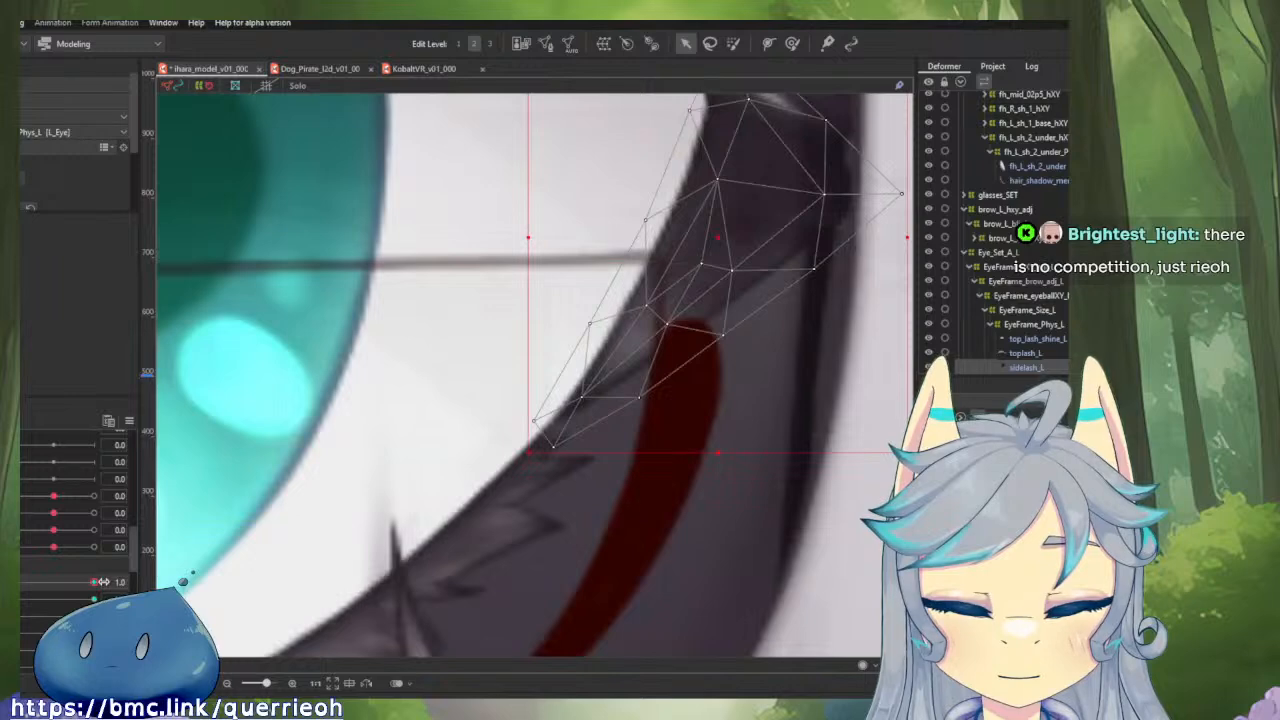
{"action": "left_click_drag", "start_coordinate": [480, 352], "coordinate": [702, 554]}
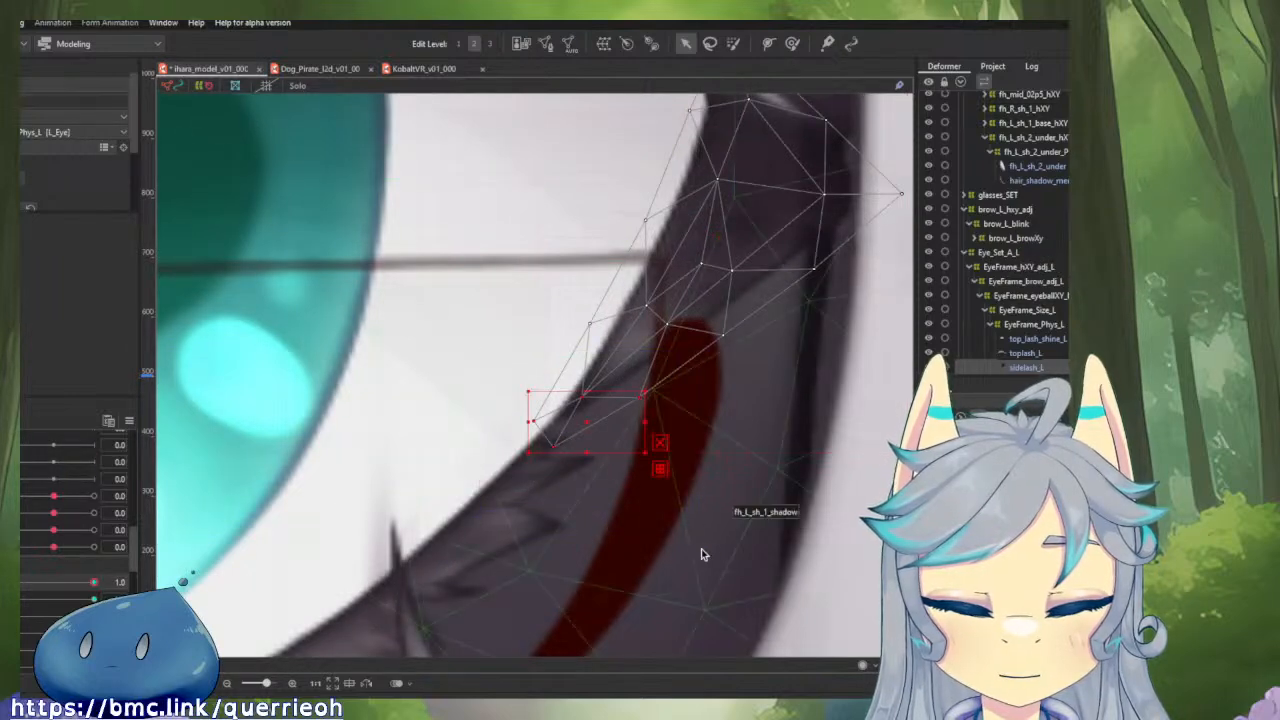
{"action": "left_click_drag", "start_coordinate": [91, 588], "coordinate": [16, 588]}
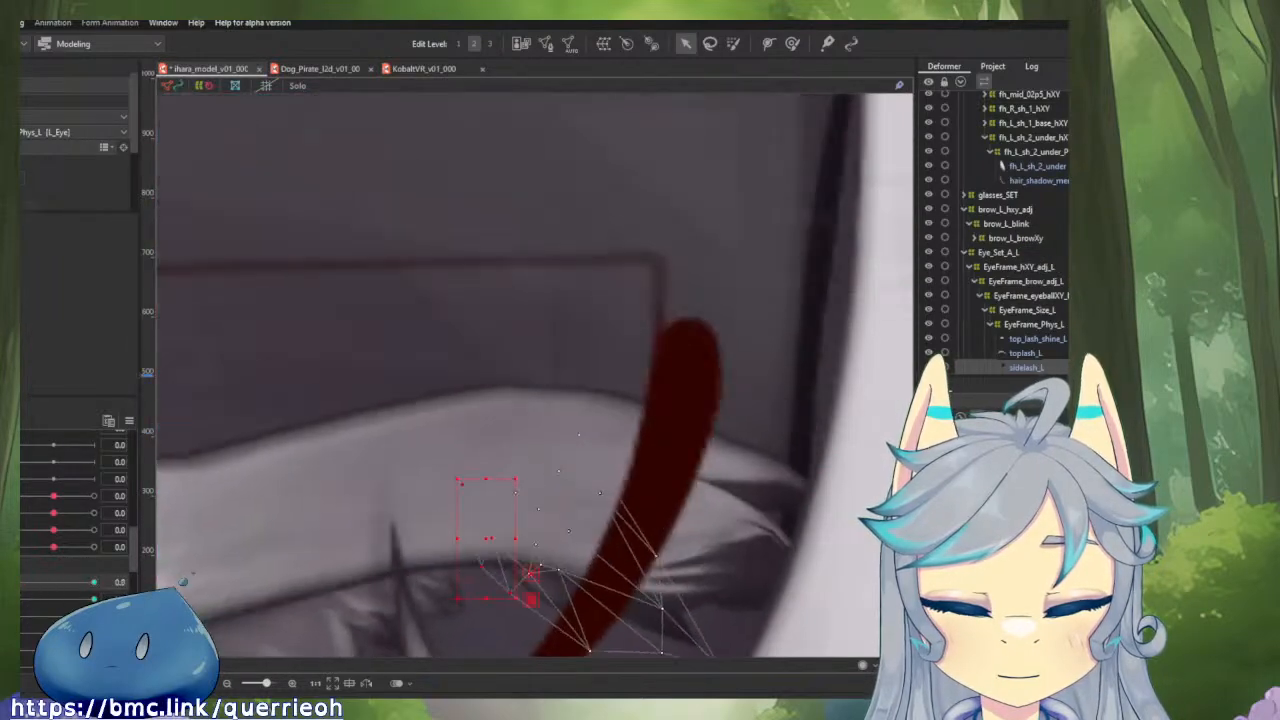
{"action": "left_click_drag", "start_coordinate": [486, 478], "coordinate": [502, 560]}
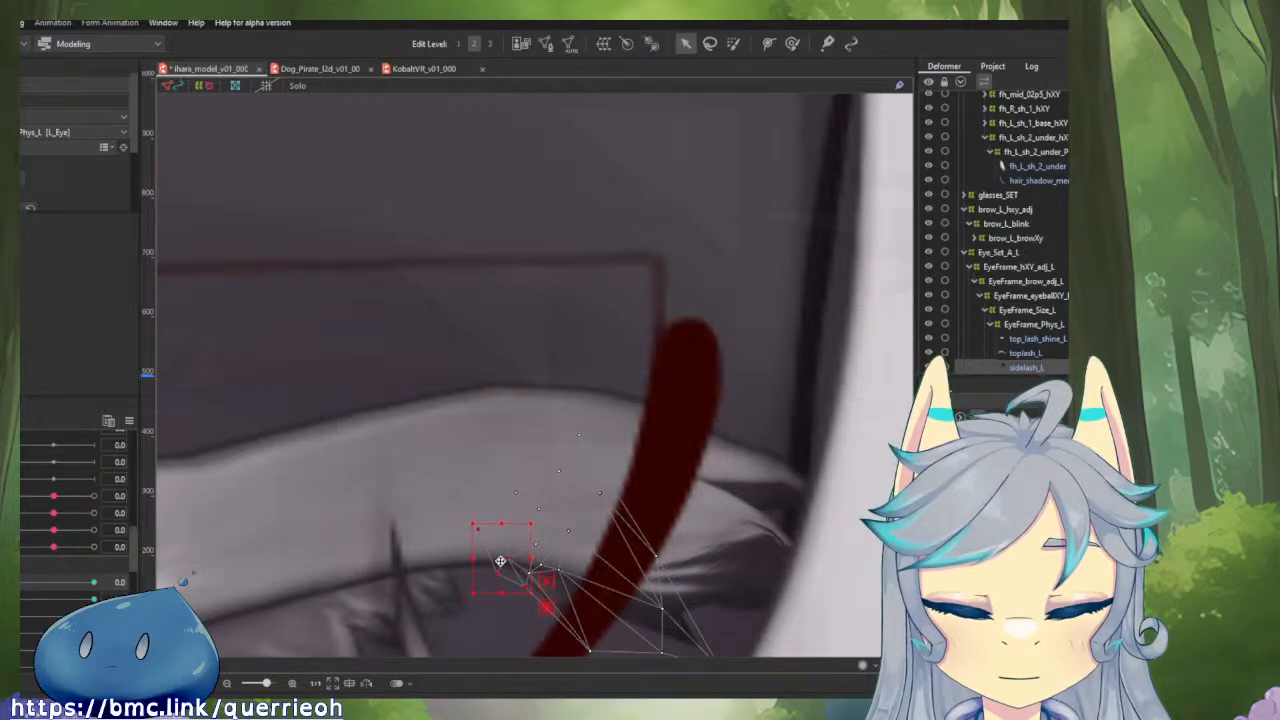
{"action": "mouse_move", "coordinate": [22, 584]}
{"action": "left_mouse_down"}
{"action": "mouse_move", "coordinate": [92, 585]}
{"action": "mouse_move", "coordinate": [18, 584]}
{"action": "left_mouse_up"}
Nudge the inner tip of sidelash_L up behind the top lash with the deform brush, previewing the start of the blink between strokes.
{"action": "left_click_drag", "start_coordinate": [600, 563], "coordinate": [620, 439]}
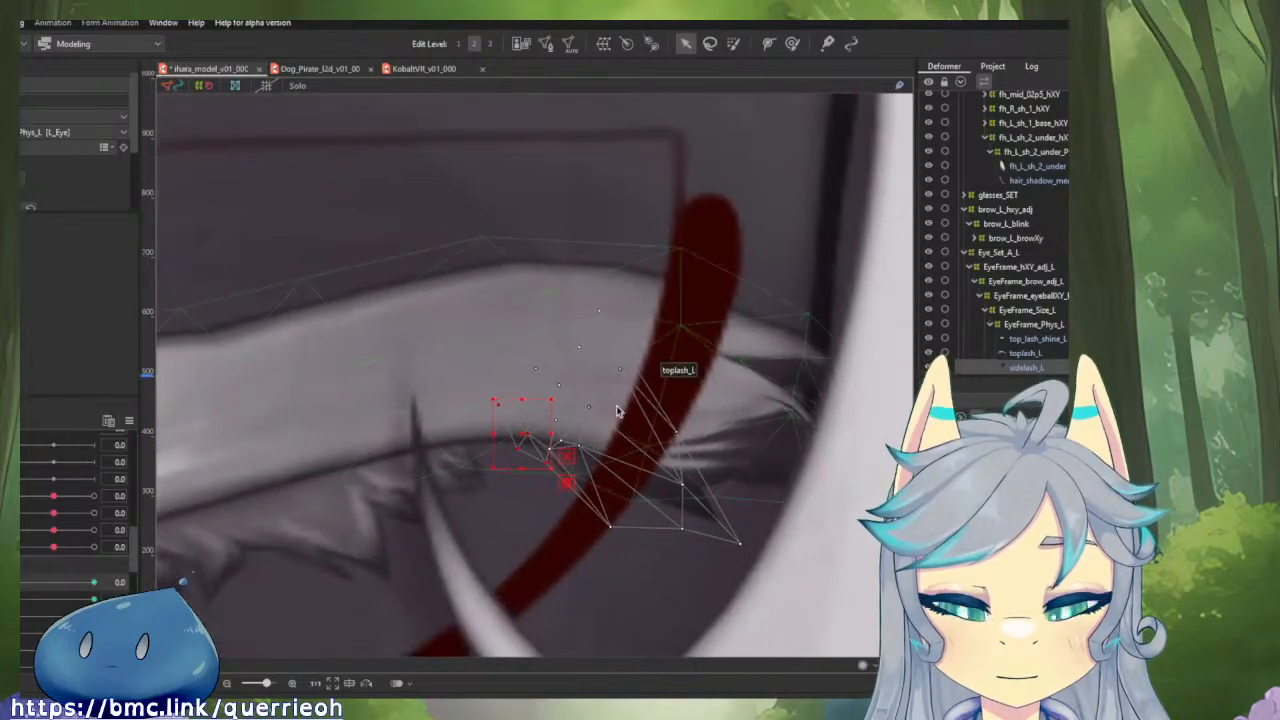
{"action": "left_click", "coordinate": [788, 47]}
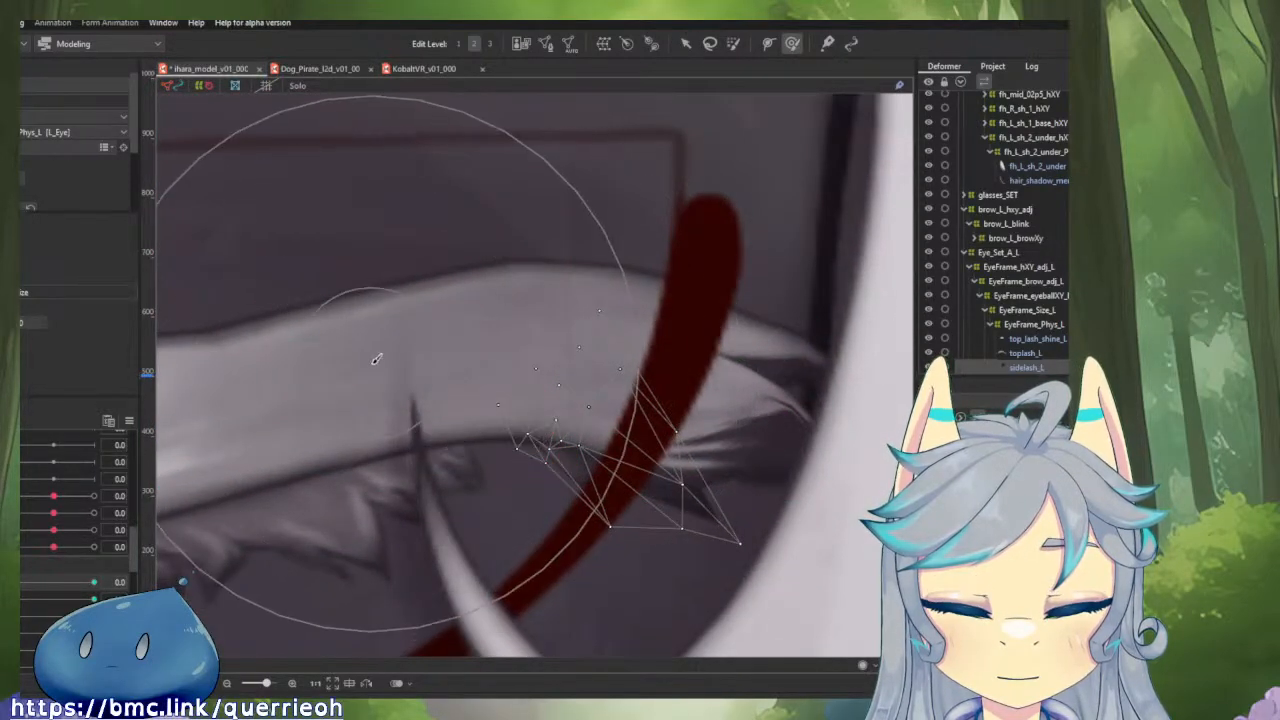
{"action": "left_click_drag", "start_coordinate": [457, 369], "coordinate": [382, 334]}
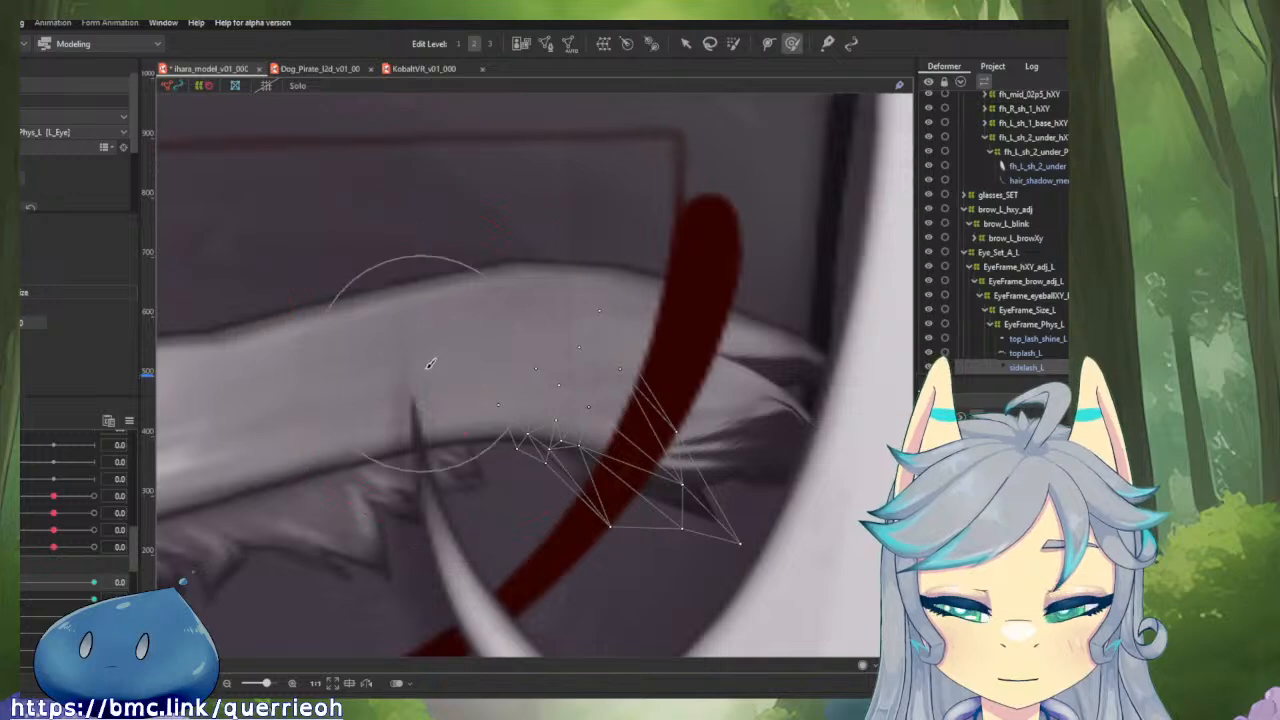
{"action": "left_click_drag", "start_coordinate": [510, 411], "coordinate": [534, 369]}
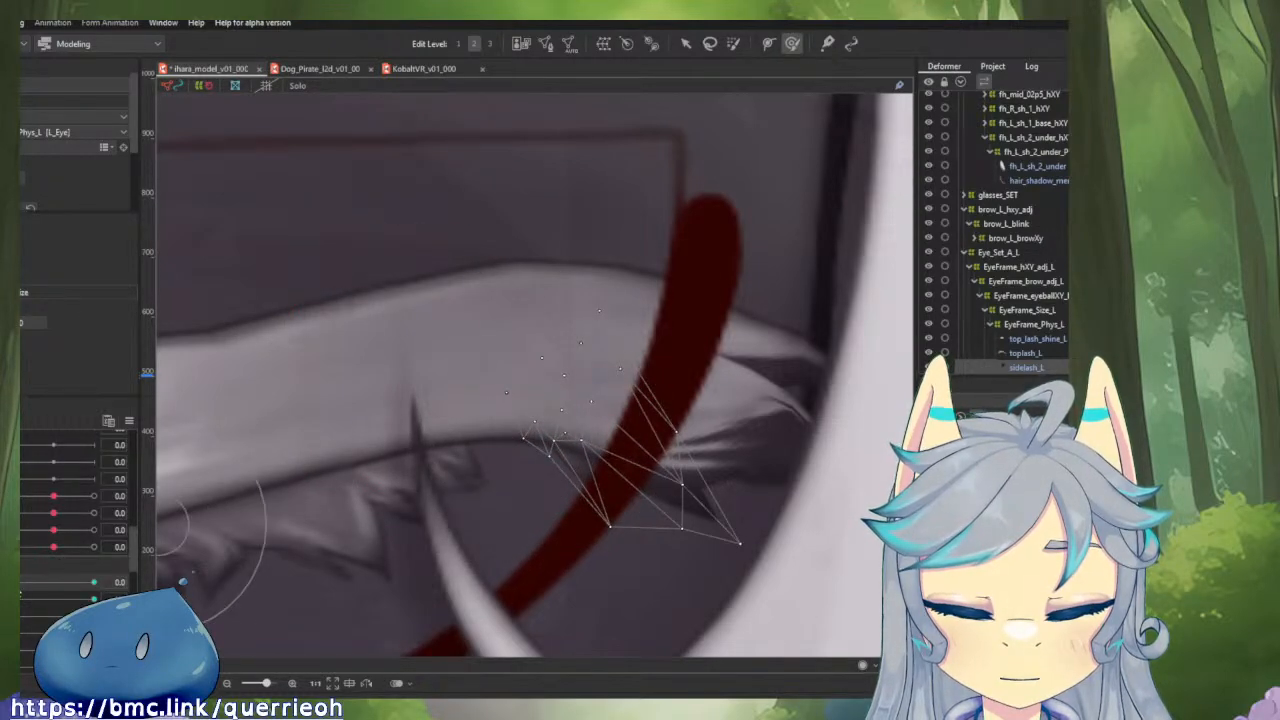
{"action": "mouse_move", "coordinate": [13, 582]}
{"action": "left_mouse_down"}
{"action": "mouse_move", "coordinate": [92, 586]}
{"action": "mouse_move", "coordinate": [13, 584]}
{"action": "left_mouse_up"}
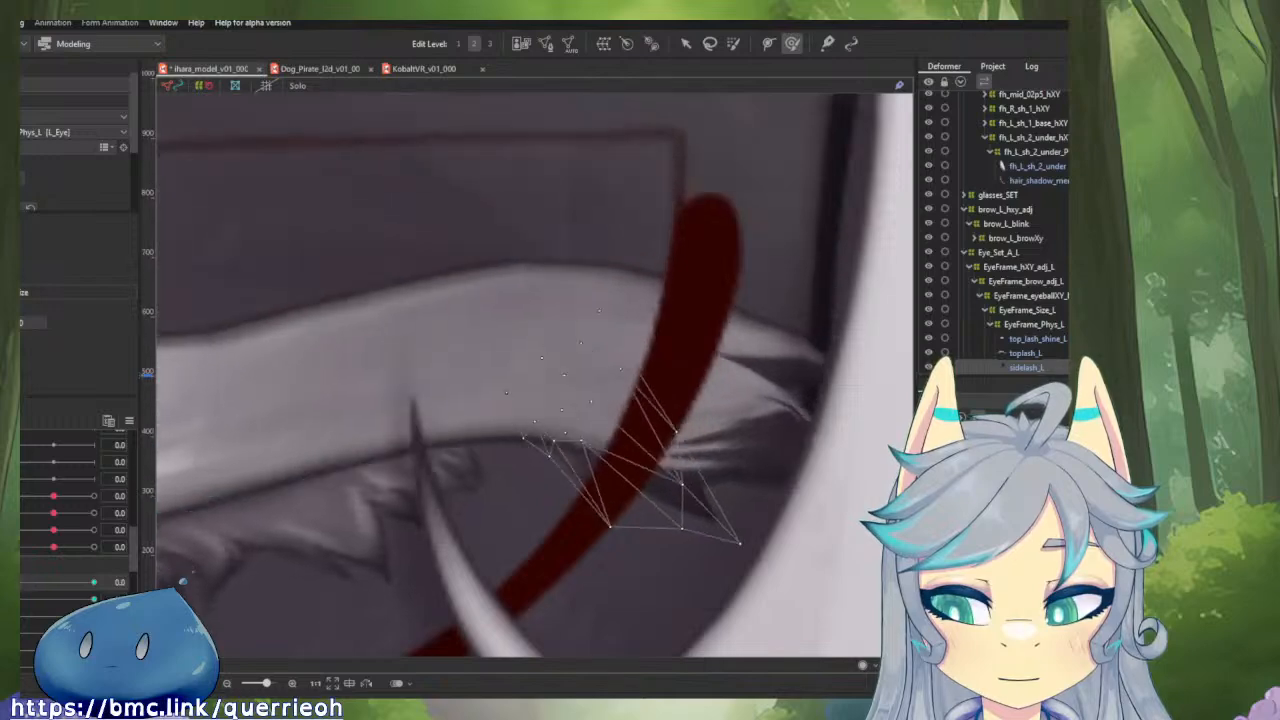
{"action": "mouse_move", "coordinate": [505, 400]}
{"action": "left_mouse_down"}
{"action": "mouse_move", "coordinate": [488, 353]}
{"action": "mouse_move", "coordinate": [526, 310]}
{"action": "mouse_move", "coordinate": [577, 294]}
{"action": "left_mouse_up"}
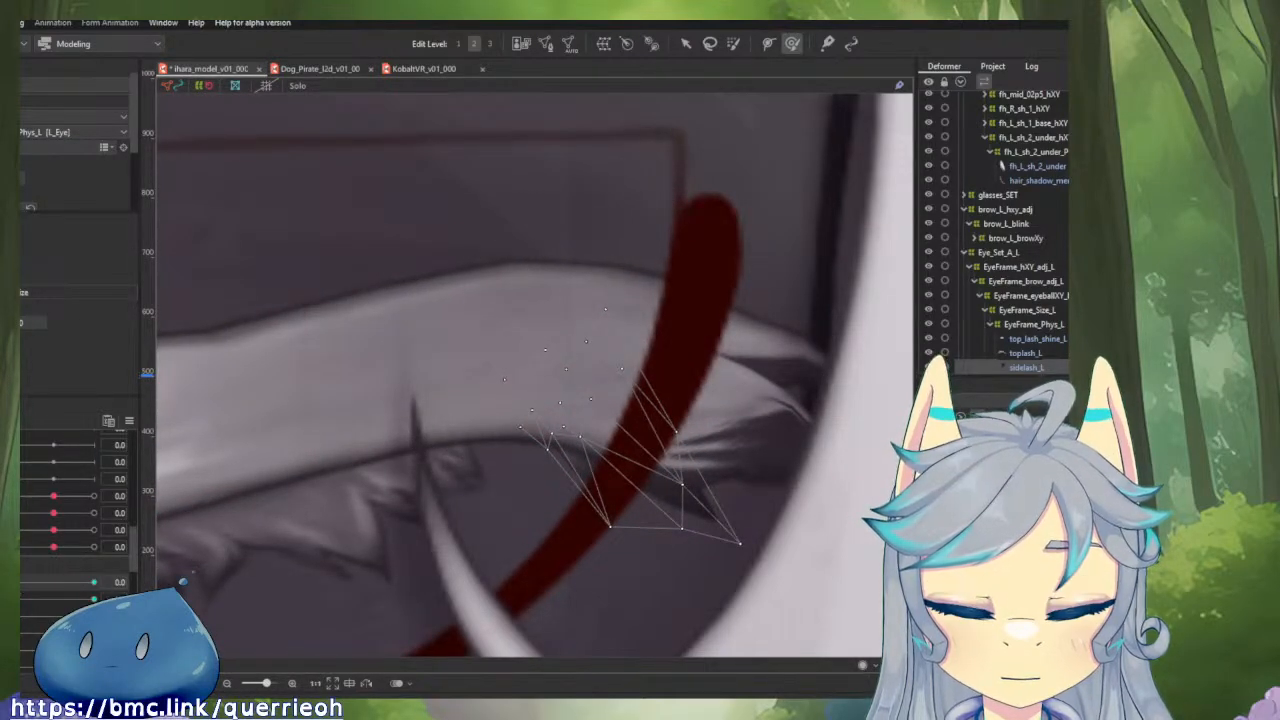
{"action": "mouse_move", "coordinate": [13, 582]}
{"action": "left_mouse_down"}
{"action": "mouse_move", "coordinate": [92, 585]}
{"action": "mouse_move", "coordinate": [13, 584]}
{"action": "left_mouse_up"}
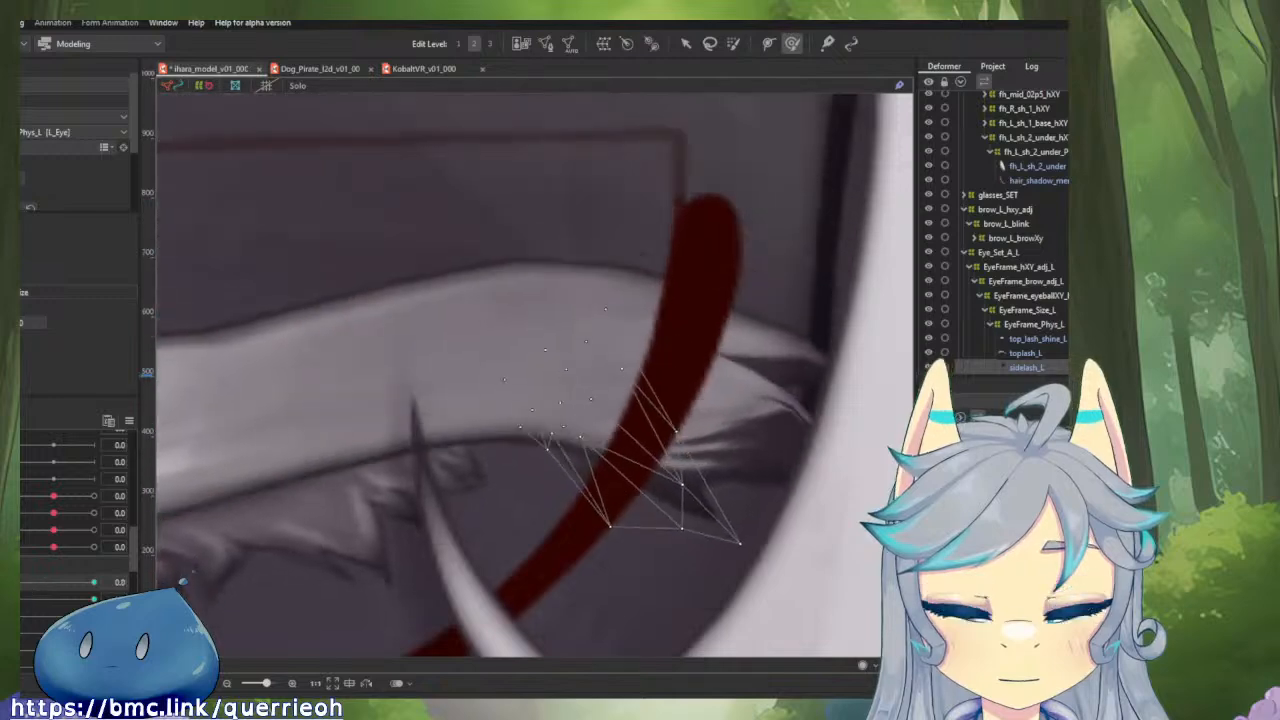
{"action": "left_click_drag", "start_coordinate": [488, 433], "coordinate": [478, 384]}
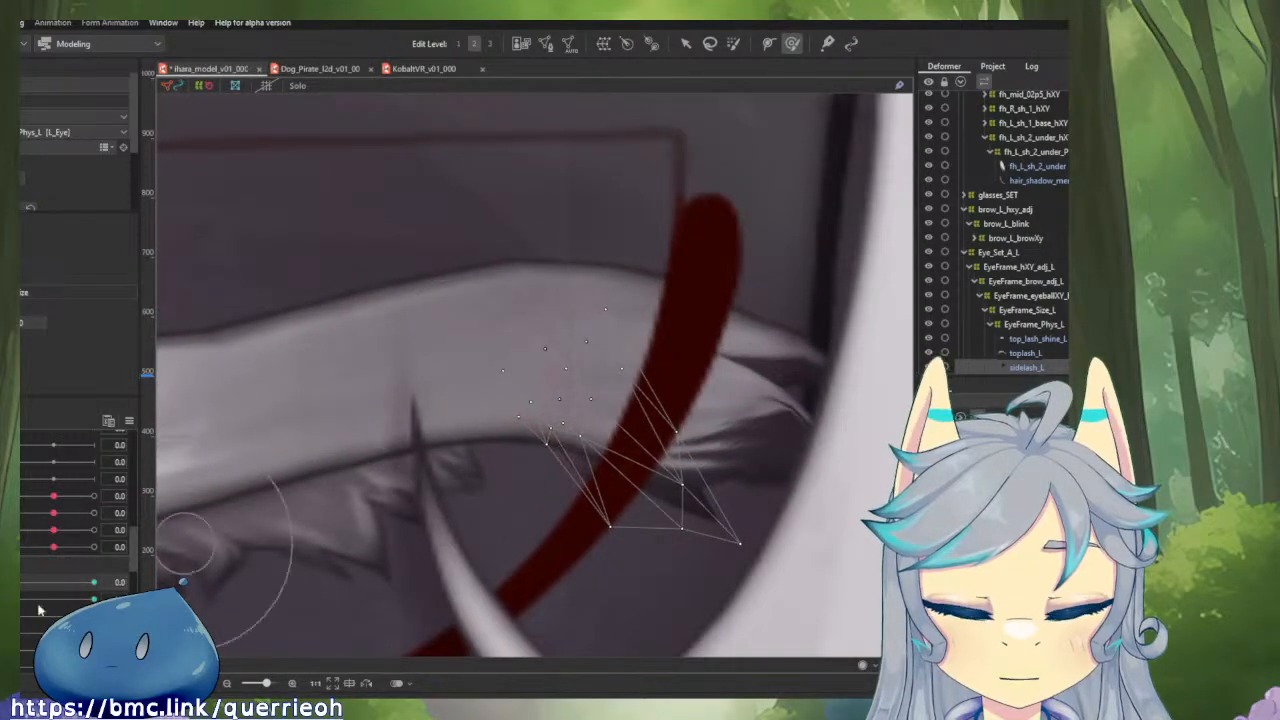
{"action": "mouse_move", "coordinate": [15, 584]}
{"action": "left_mouse_down"}
{"action": "mouse_move", "coordinate": [86, 586]}
{"action": "mouse_move", "coordinate": [13, 586]}
{"action": "left_mouse_up"}
{"action": "mouse_move", "coordinate": [502, 460]}
{"action": "left_mouse_down"}
{"action": "mouse_move", "coordinate": [537, 372]}
{"action": "mouse_move", "coordinate": [531, 355]}
{"action": "left_mouse_up"}
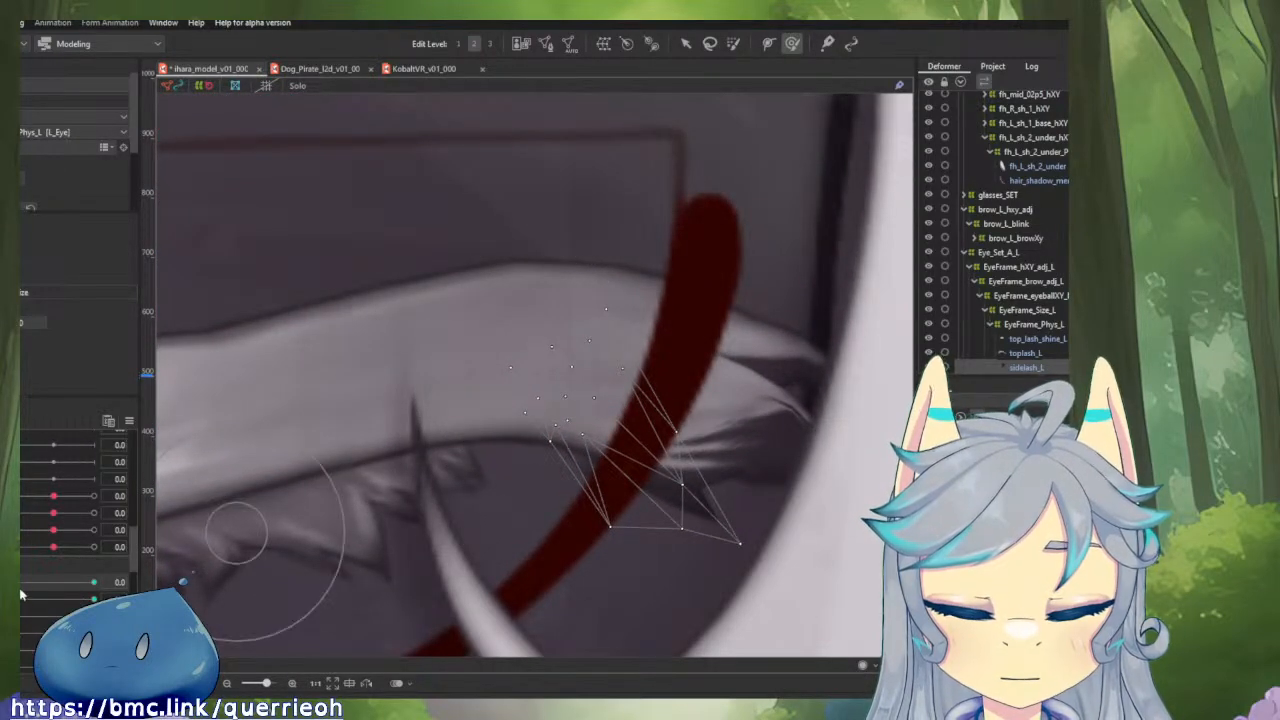
{"action": "mouse_move", "coordinate": [15, 585]}
{"action": "left_mouse_down"}
{"action": "mouse_move", "coordinate": [93, 582]}
{"action": "mouse_move", "coordinate": [18, 596]}
{"action": "mouse_move", "coordinate": [95, 598]}
{"action": "mouse_move", "coordinate": [18, 605]}
{"action": "left_mouse_up"}
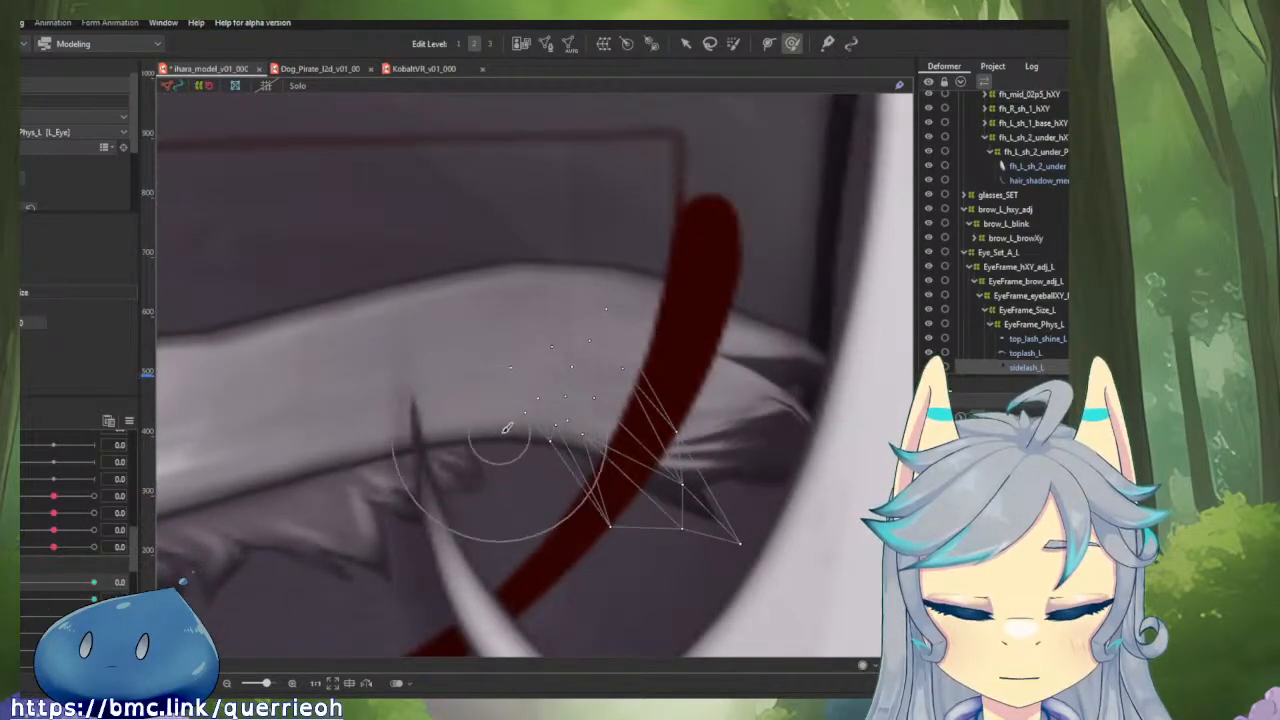
Isolate sidelash_L with Solo and push its bunched upper-edge points down and outward with the deform brush.
{"action": "key", "text": "s"}
{"action": "scroll", "coordinate": [532, 422], "scroll_direction": "up", "scroll_amount": 2}
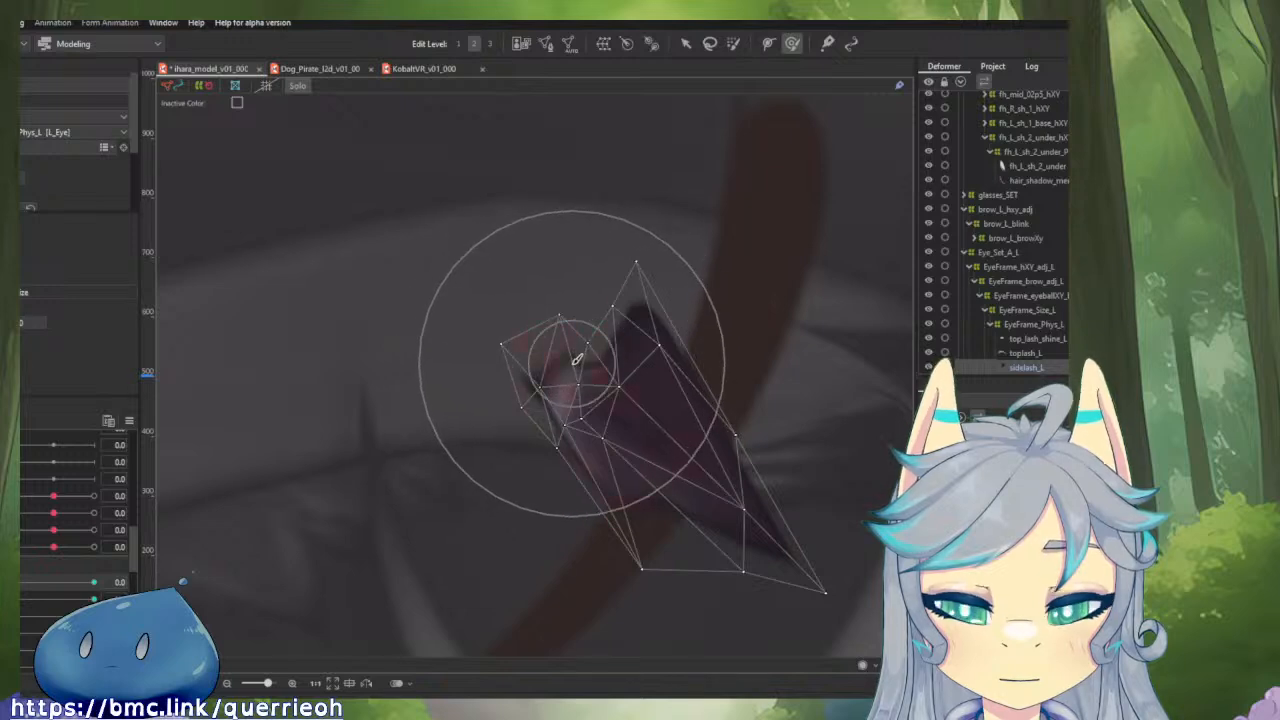
{"action": "left_click_drag", "start_coordinate": [577, 378], "coordinate": [572, 331]}
{"action": "left_click_drag", "start_coordinate": [648, 230], "coordinate": [742, 286]}
{"action": "mouse_move", "coordinate": [711, 331]}
{"action": "left_mouse_down"}
{"action": "mouse_move", "coordinate": [741, 394]}
{"action": "mouse_move", "coordinate": [801, 415]}
{"action": "mouse_move", "coordinate": [840, 471]}
{"action": "left_mouse_up"}
{"action": "left_click_drag", "start_coordinate": [711, 346], "coordinate": [742, 422]}
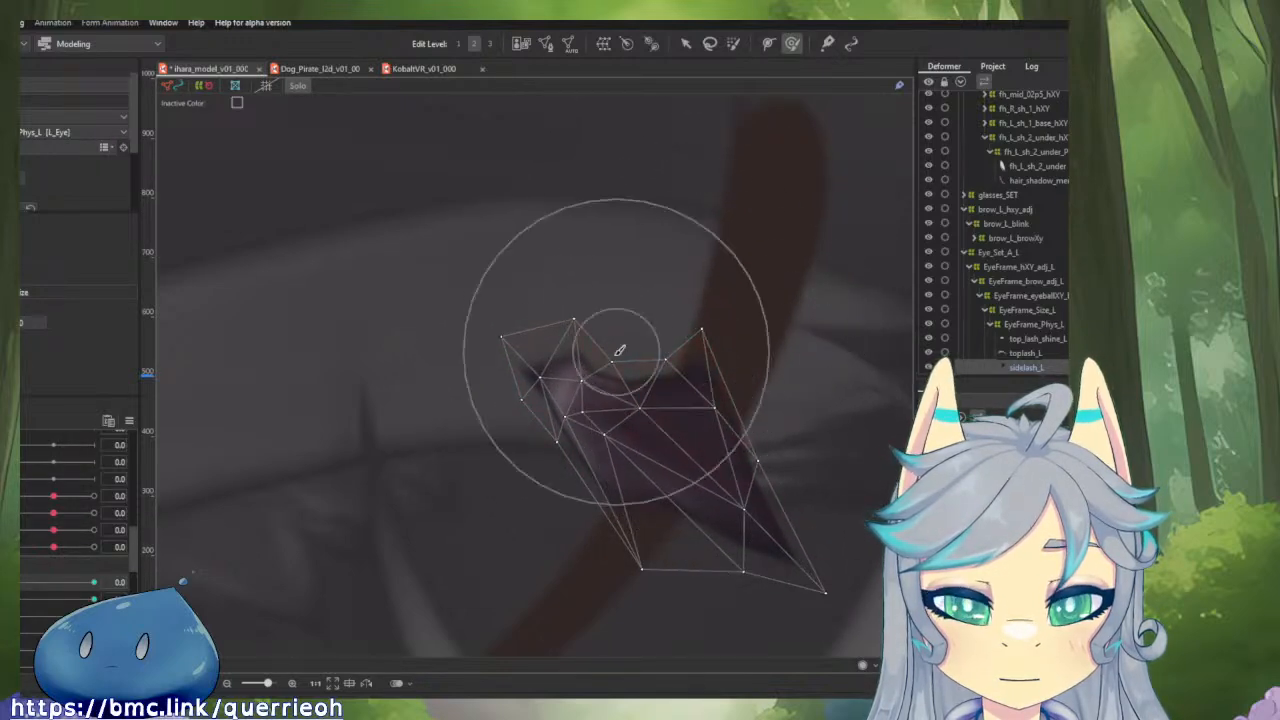
Move individual points along the upper edge and inner tip of sidelash_L with the selection tool to untangle its closed-eye mesh.
{"action": "key", "text": "v"}
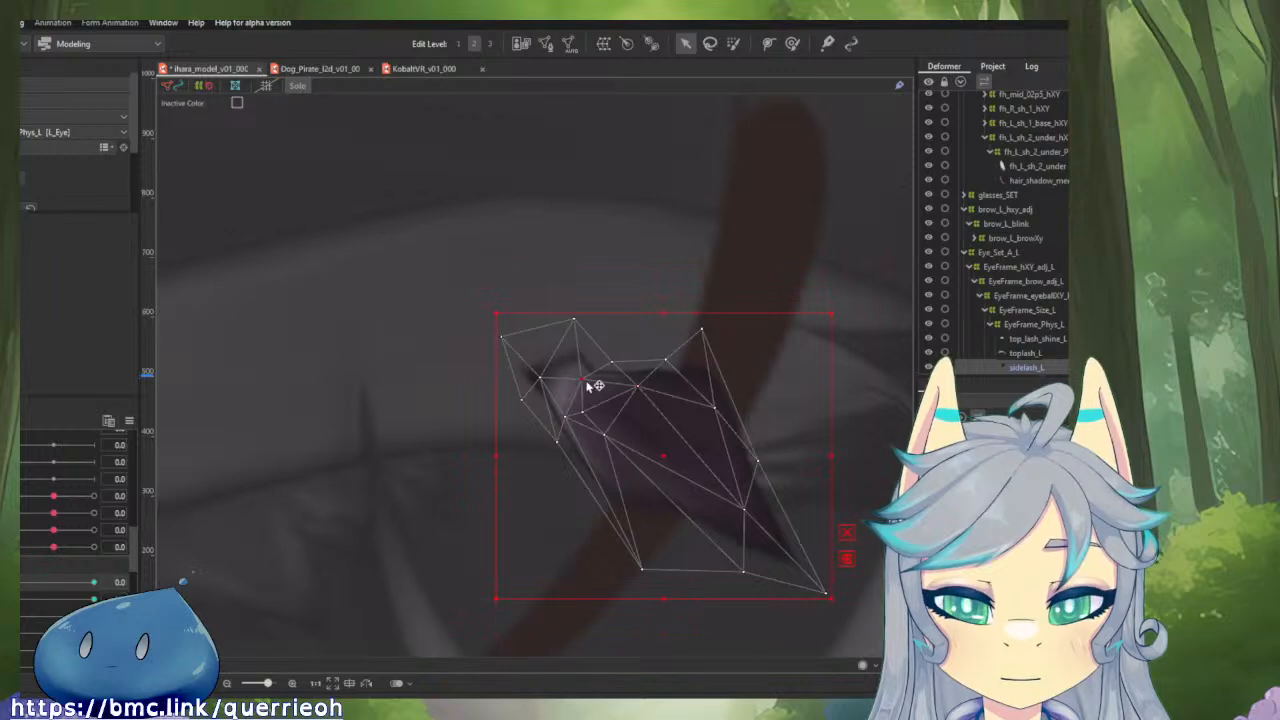
{"action": "left_click_drag", "start_coordinate": [608, 374], "coordinate": [717, 375]}
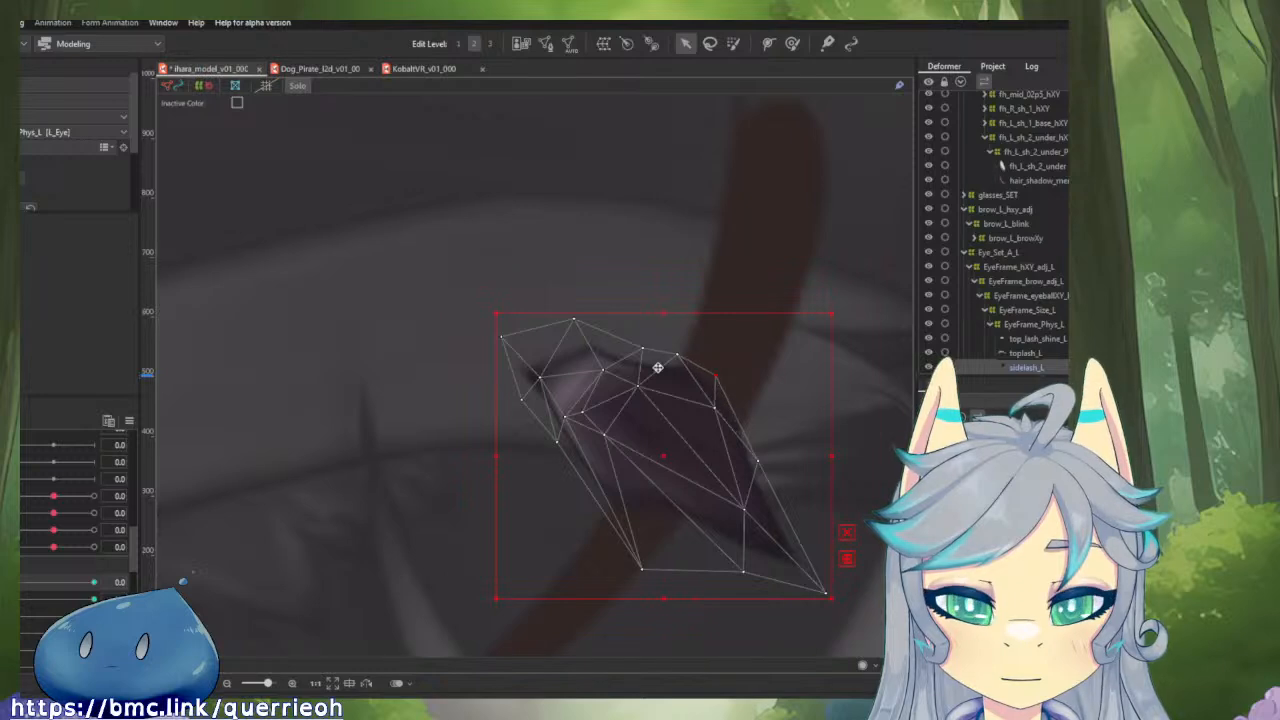
{"action": "left_click_drag", "start_coordinate": [574, 322], "coordinate": [673, 389]}
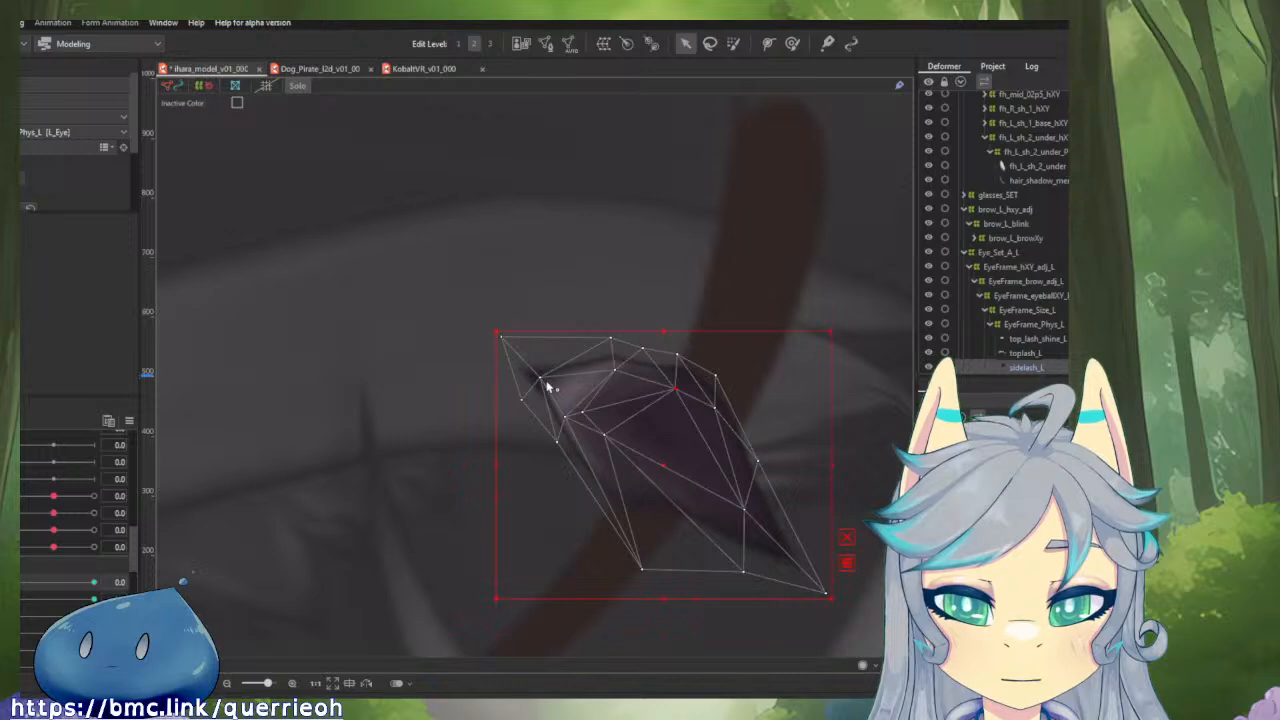
{"action": "mouse_move", "coordinate": [542, 378]}
{"action": "left_mouse_down"}
{"action": "mouse_move", "coordinate": [549, 364]}
{"action": "mouse_move", "coordinate": [526, 379]}
{"action": "left_mouse_up"}
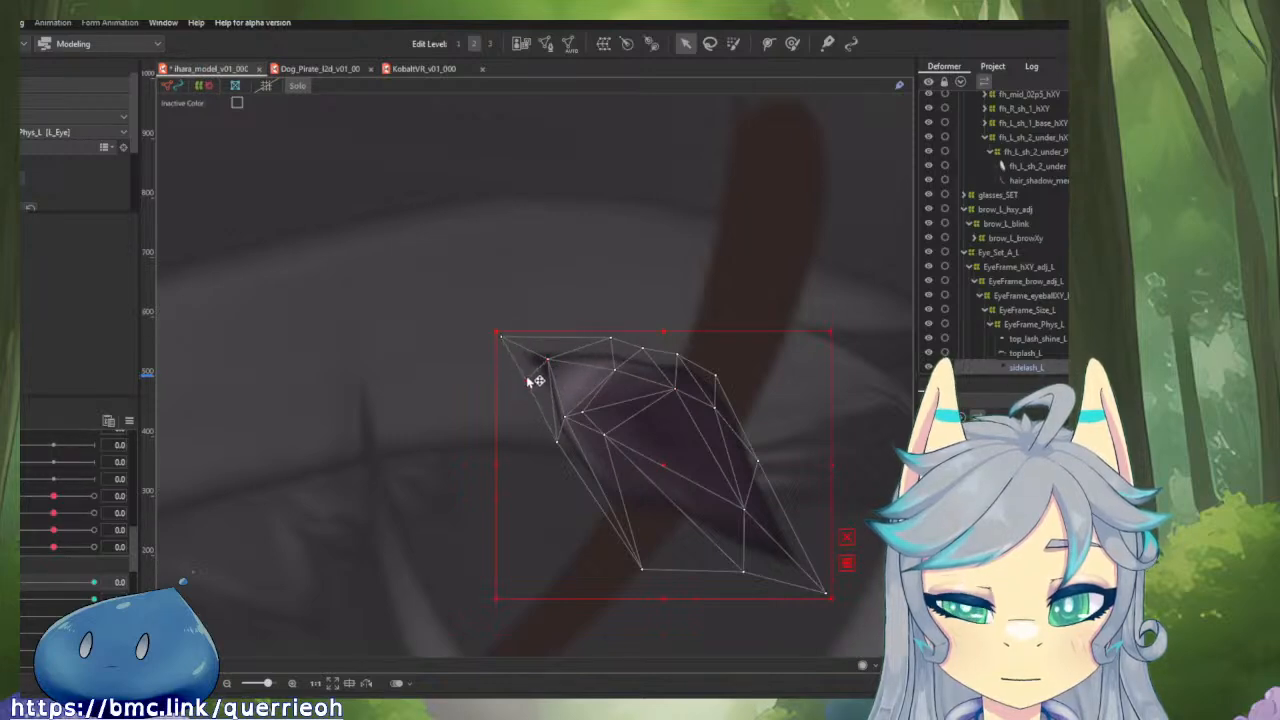
{"action": "left_click_drag", "start_coordinate": [500, 338], "coordinate": [523, 327]}
{"action": "left_click", "coordinate": [476, 372]}
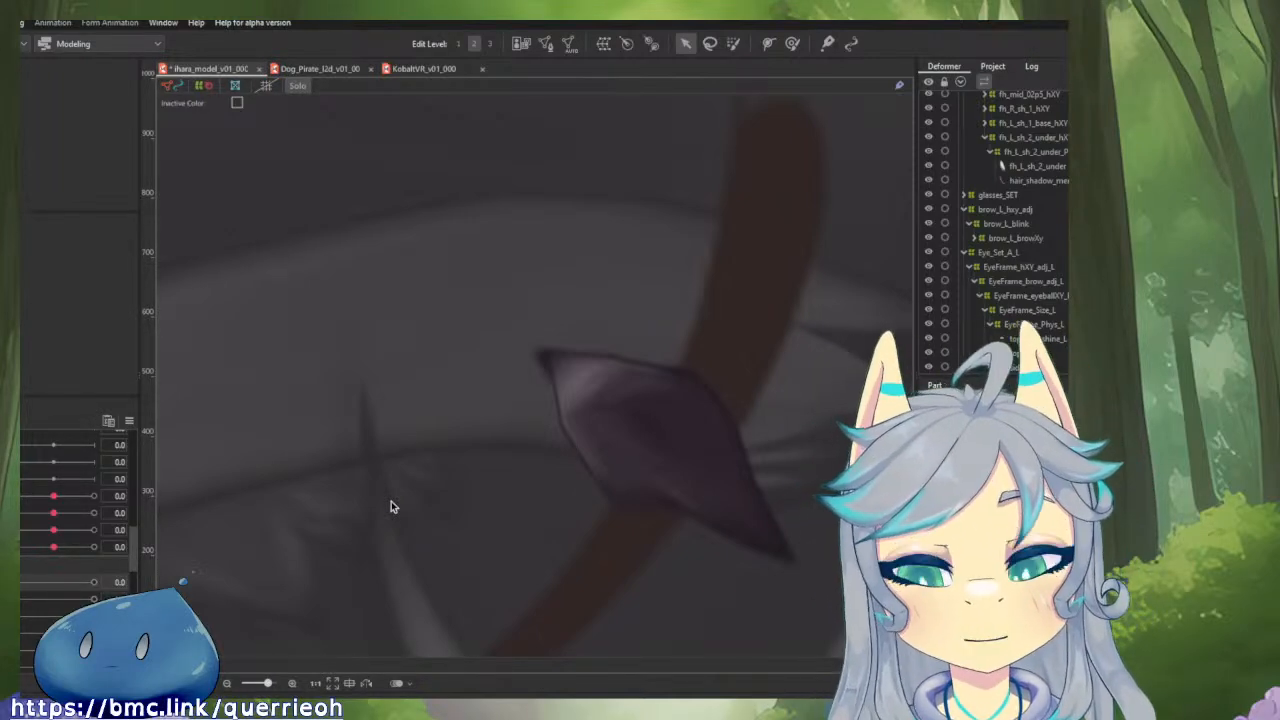
{"action": "left_click", "coordinate": [583, 403]}
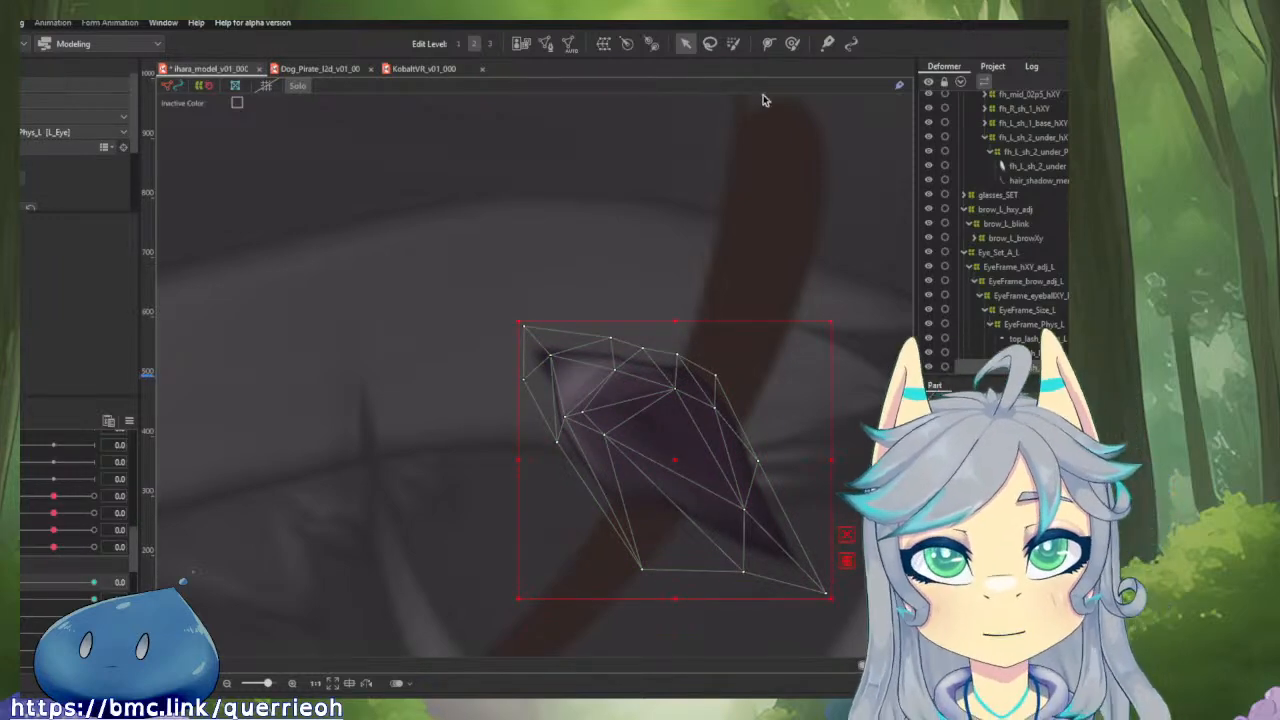
{"action": "scroll", "coordinate": [768, 98], "scroll_direction": "up", "scroll_amount": 1}
{"action": "scroll", "coordinate": [850, 266], "scroll_direction": "down", "scroll_amount": 1}
{"action": "left_click_drag", "start_coordinate": [850, 264], "coordinate": [680, 195]}
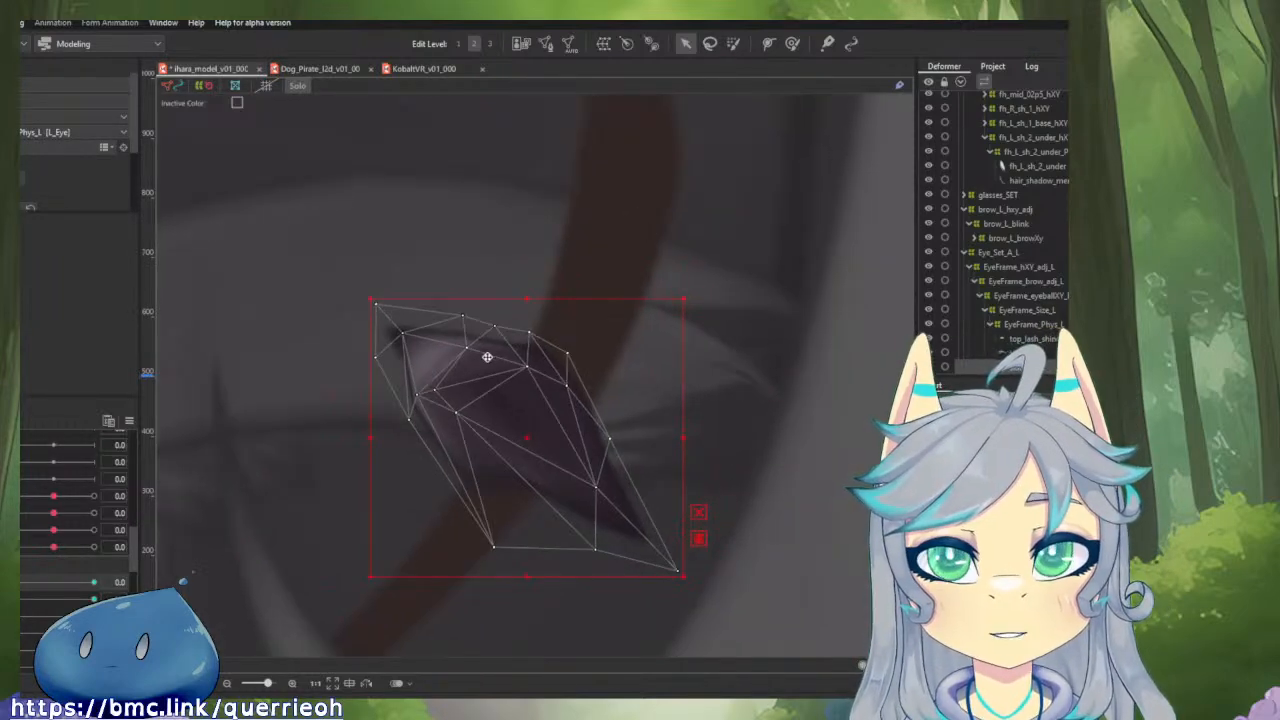
{"action": "left_click_drag", "start_coordinate": [490, 318], "coordinate": [536, 281]}
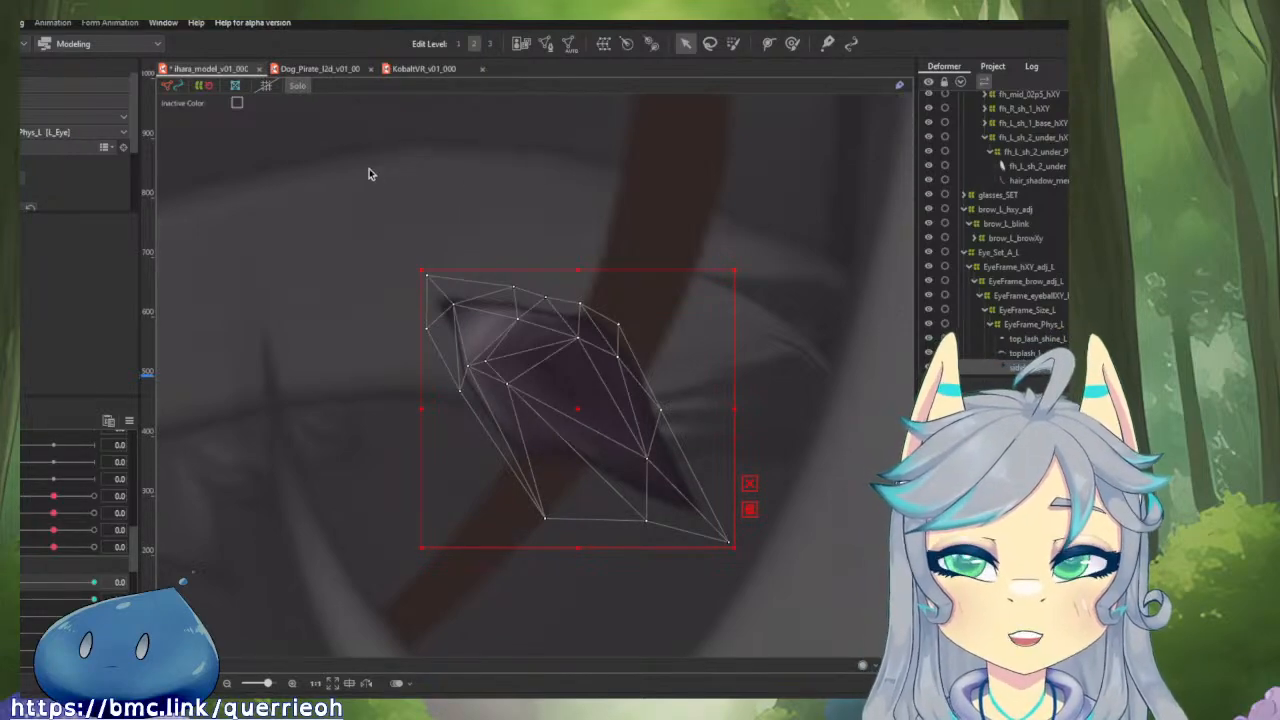
{"action": "left_click_drag", "start_coordinate": [377, 174], "coordinate": [437, 220]}
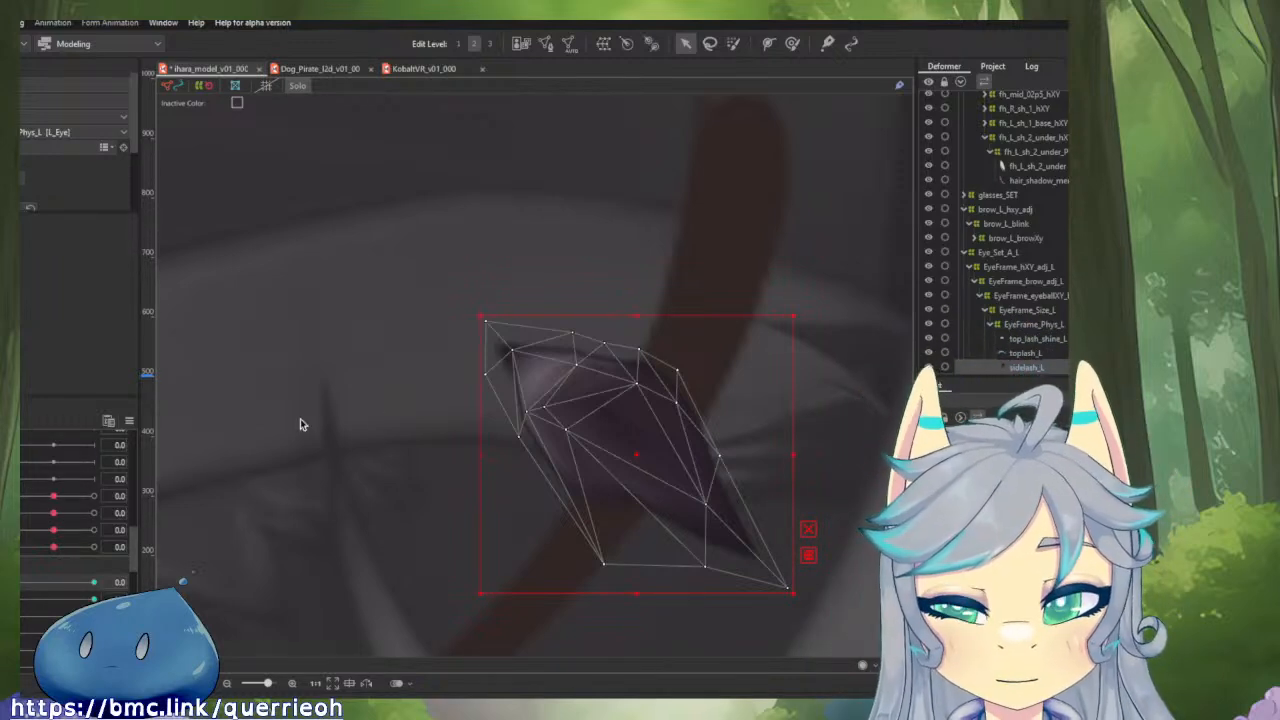
Pull the inner tip of sidelash_L up and outward with the deform brush, preview the blink, and turn off Solo.
{"action": "left_click", "coordinate": [24, 584]}
{"action": "mouse_move", "coordinate": [27, 588]}
{"action": "left_mouse_down"}
{"action": "mouse_move", "coordinate": [100, 562]}
{"action": "mouse_move", "coordinate": [12, 577]}
{"action": "left_mouse_up"}
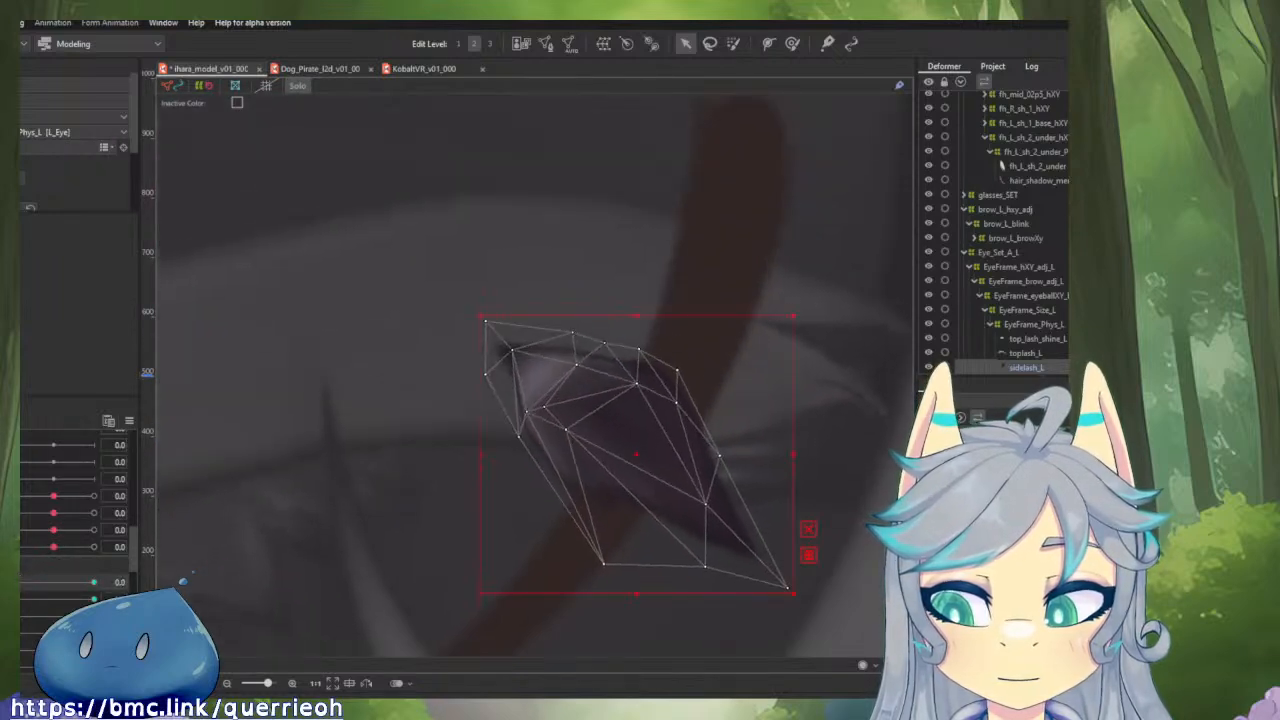
{"action": "left_click", "coordinate": [792, 43]}
{"action": "left_click_drag", "start_coordinate": [484, 297], "coordinate": [489, 290]}
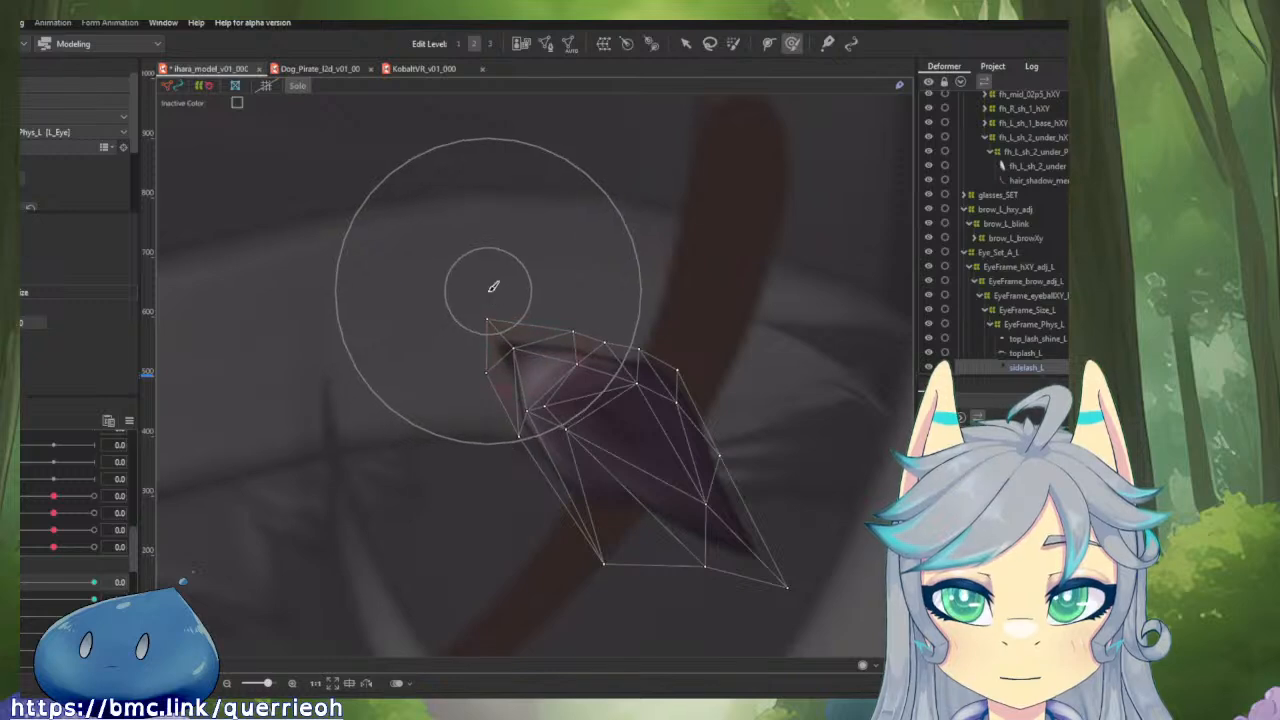
{"action": "mouse_move", "coordinate": [394, 312]}
{"action": "left_mouse_down"}
{"action": "mouse_move", "coordinate": [405, 269]}
{"action": "mouse_move", "coordinate": [437, 244]}
{"action": "left_mouse_up"}
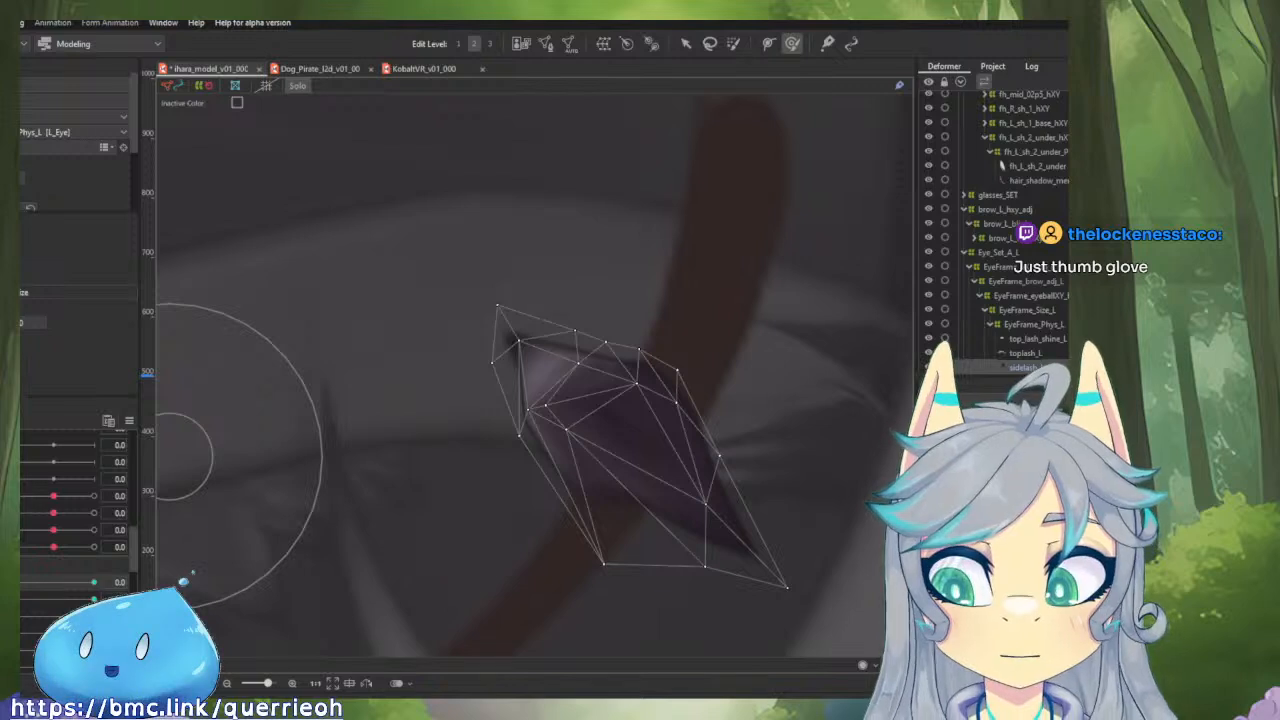
{"action": "mouse_move", "coordinate": [14, 582]}
{"action": "left_mouse_down"}
{"action": "mouse_move", "coordinate": [80, 570]}
{"action": "mouse_move", "coordinate": [12, 578]}
{"action": "left_mouse_up"}
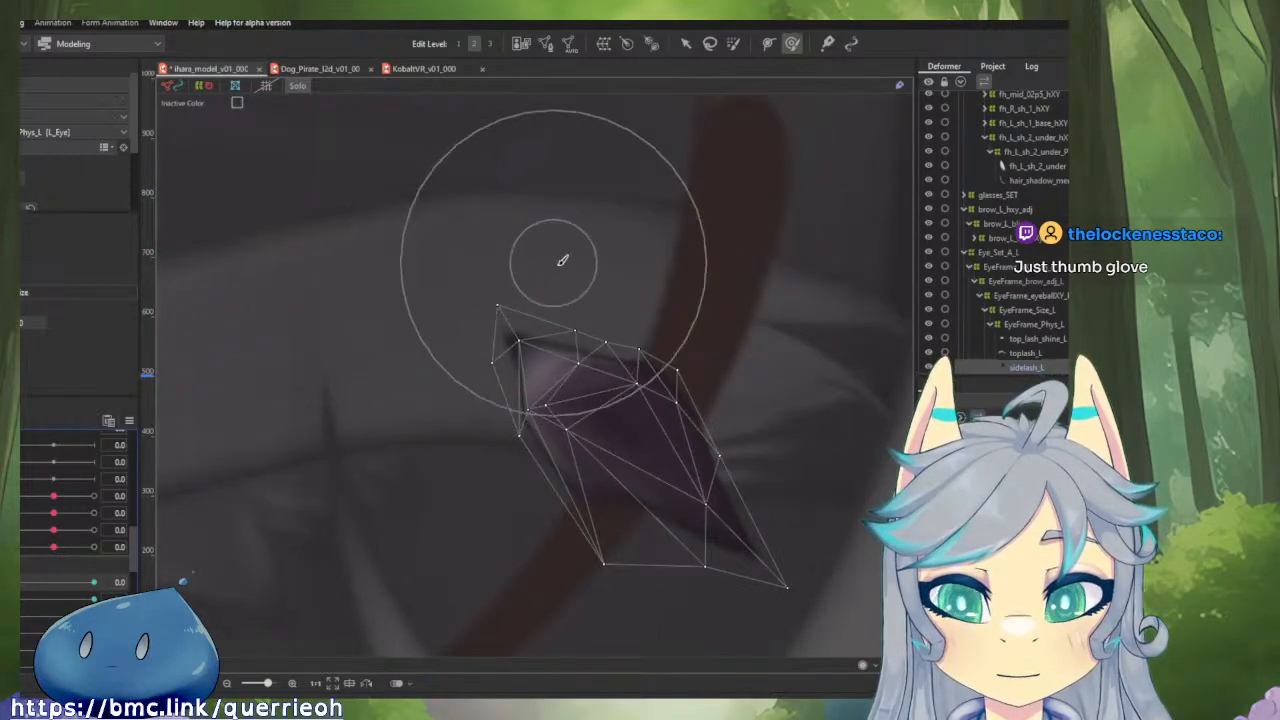
{"action": "mouse_move", "coordinate": [563, 263]}
{"action": "left_mouse_down"}
{"action": "mouse_move", "coordinate": [600, 277]}
{"action": "mouse_move", "coordinate": [624, 255]}
{"action": "left_mouse_up"}
{"action": "left_click_drag", "start_coordinate": [507, 322], "coordinate": [517, 299]}
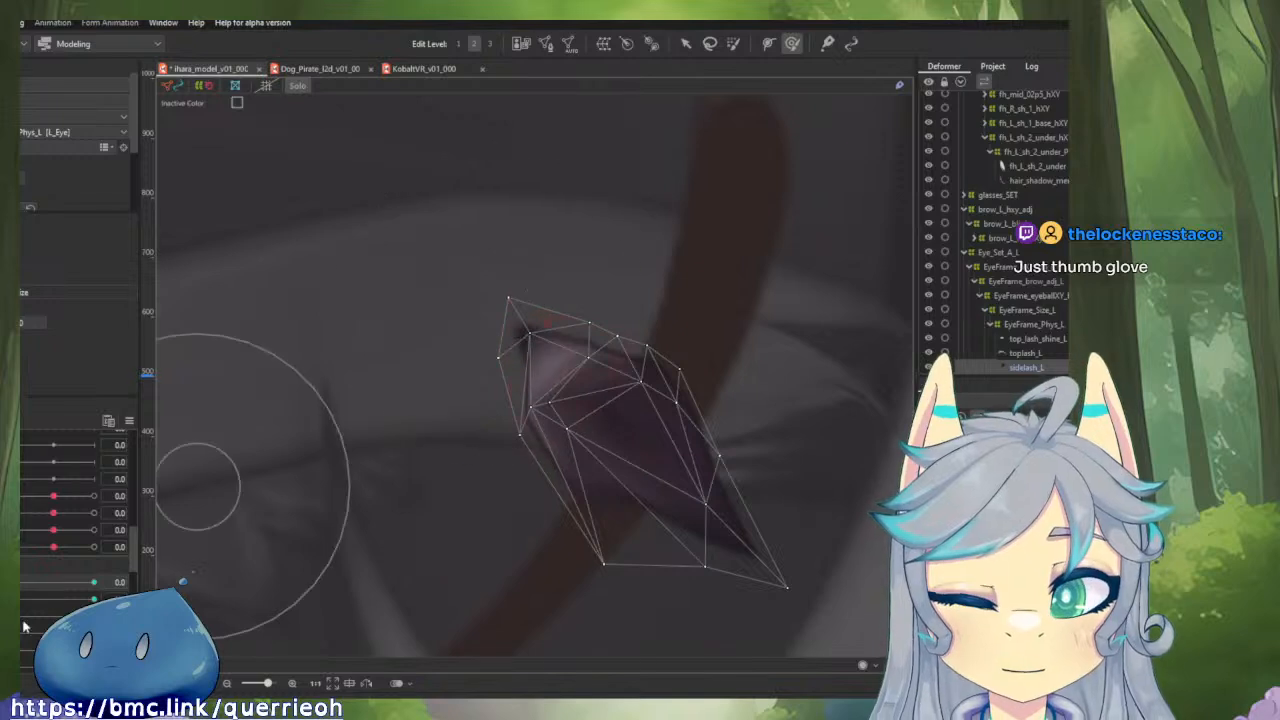
{"action": "mouse_move", "coordinate": [14, 582]}
{"action": "left_mouse_down"}
{"action": "mouse_move", "coordinate": [108, 563]}
{"action": "mouse_move", "coordinate": [35, 588]}
{"action": "left_mouse_up"}
{"action": "mouse_move", "coordinate": [20, 595]}
{"action": "left_mouse_down"}
{"action": "mouse_move", "coordinate": [66, 567]}
{"action": "mouse_move", "coordinate": [20, 590]}
{"action": "left_mouse_up"}
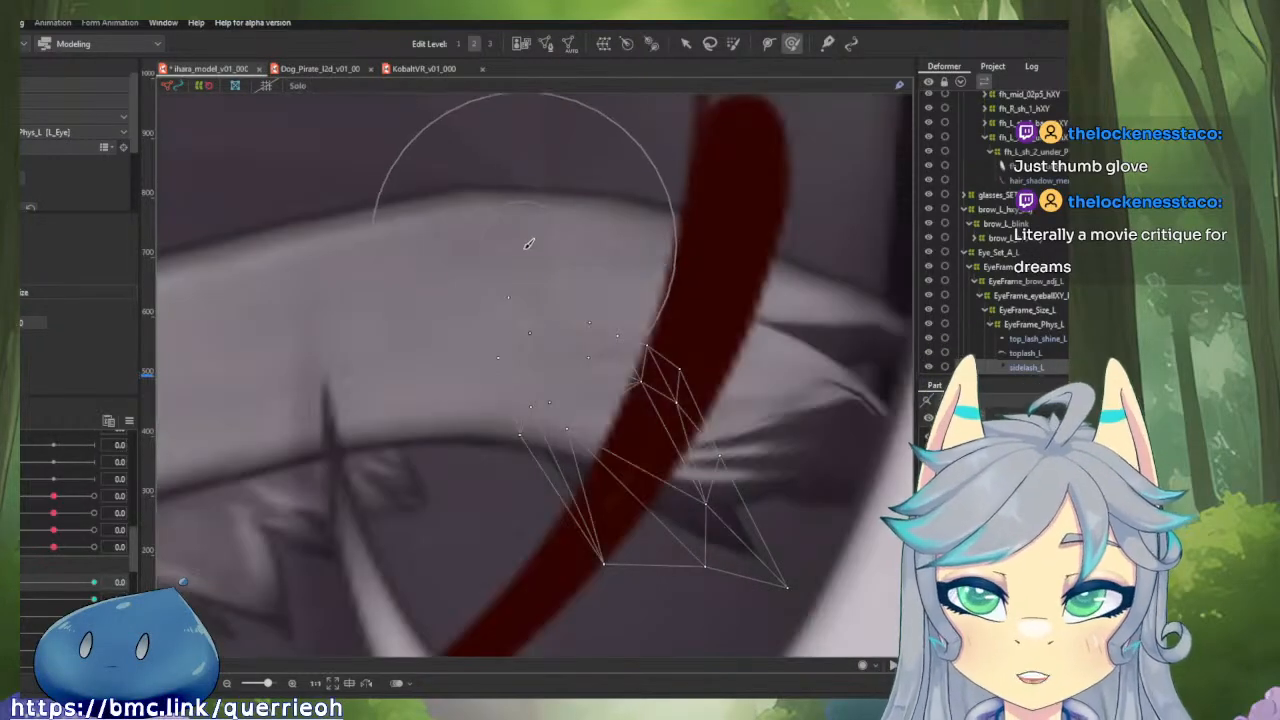
Select Sclera_L with the selection tool active and isolate it with Solo.
{"action": "scroll", "coordinate": [1000, 300], "scroll_direction": "down", "scroll_amount": 2}
{"action": "left_click", "coordinate": [1042, 320]}
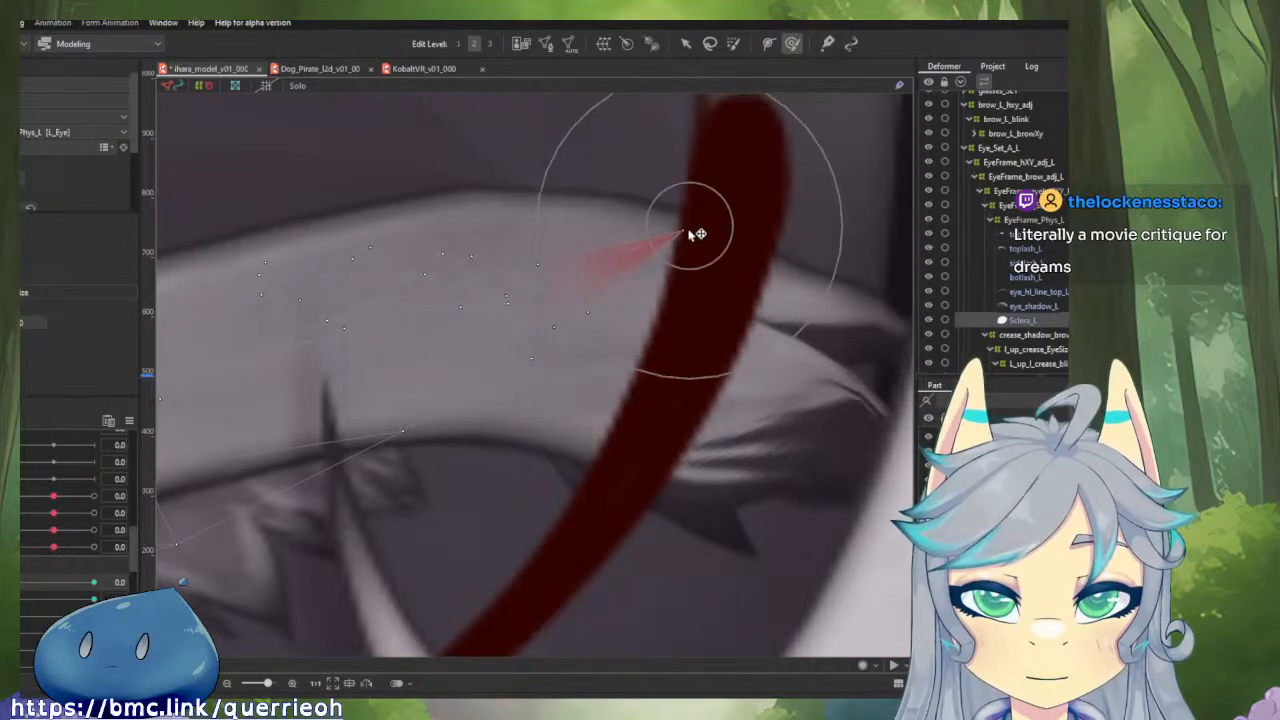
{"action": "key", "text": "v"}
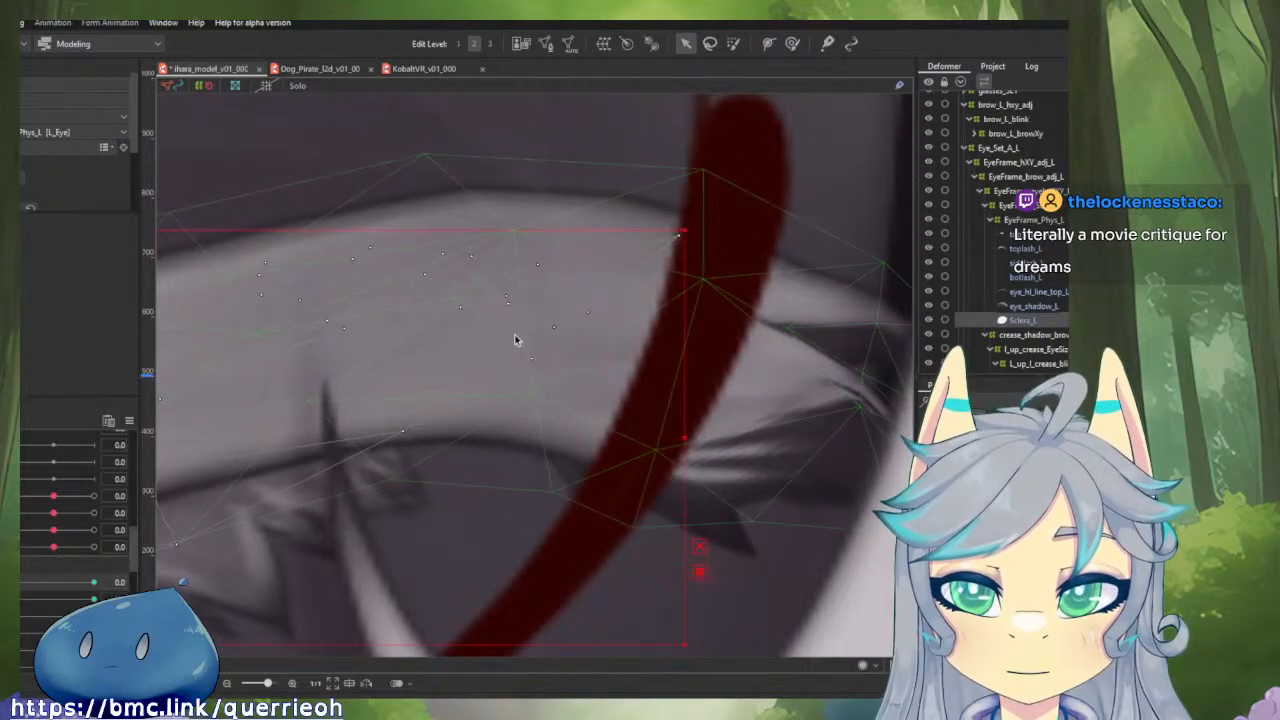
{"action": "key", "text": "s"}
{"action": "left_click_drag", "start_coordinate": [611, 286], "coordinate": [697, 277]}
{"action": "scroll", "coordinate": [604, 289], "scroll_direction": "down", "scroll_amount": 5}
{"action": "scroll", "coordinate": [539, 307], "scroll_direction": "up", "scroll_amount": 6}
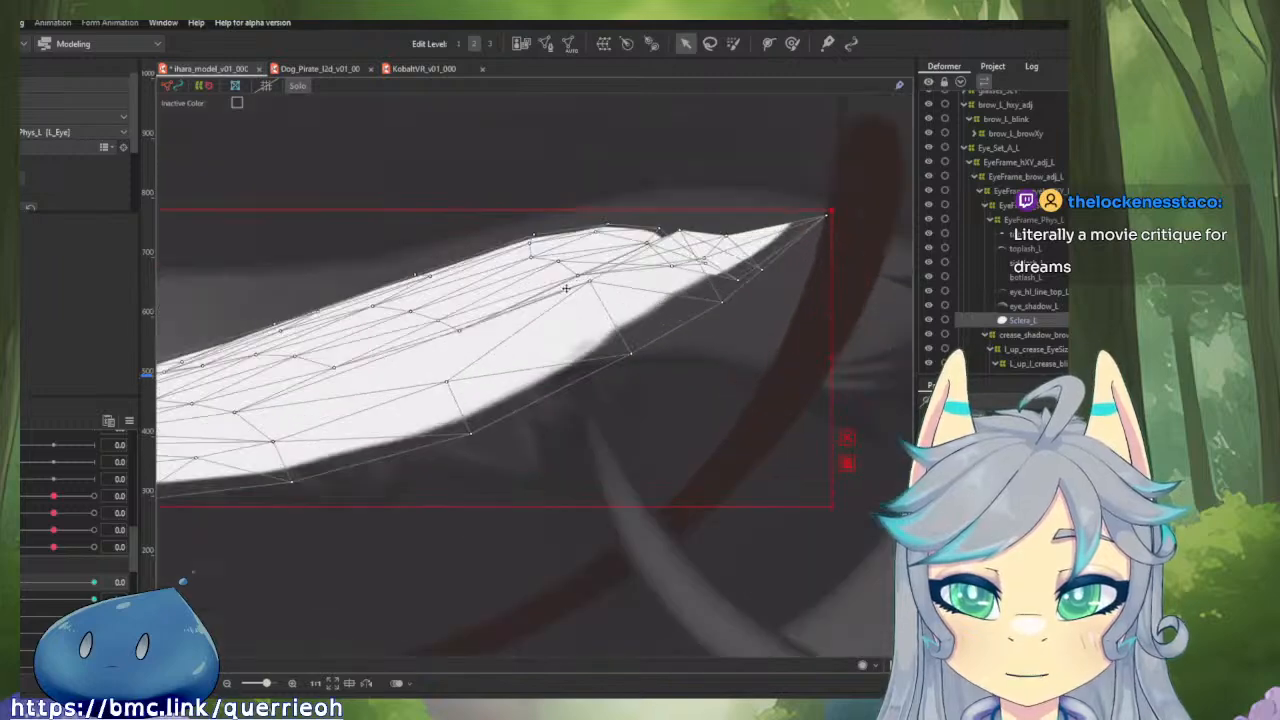
Pull a tangled point near the side-lash corner of Sclera_L's closed shape up to its upper edge.
{"action": "left_click_drag", "start_coordinate": [628, 308], "coordinate": [605, 262]}
{"action": "left_click_drag", "start_coordinate": [520, 342], "coordinate": [531, 366]}
{"action": "left_click", "coordinate": [718, 333]}
{"action": "left_click_drag", "start_coordinate": [718, 335], "coordinate": [692, 241]}
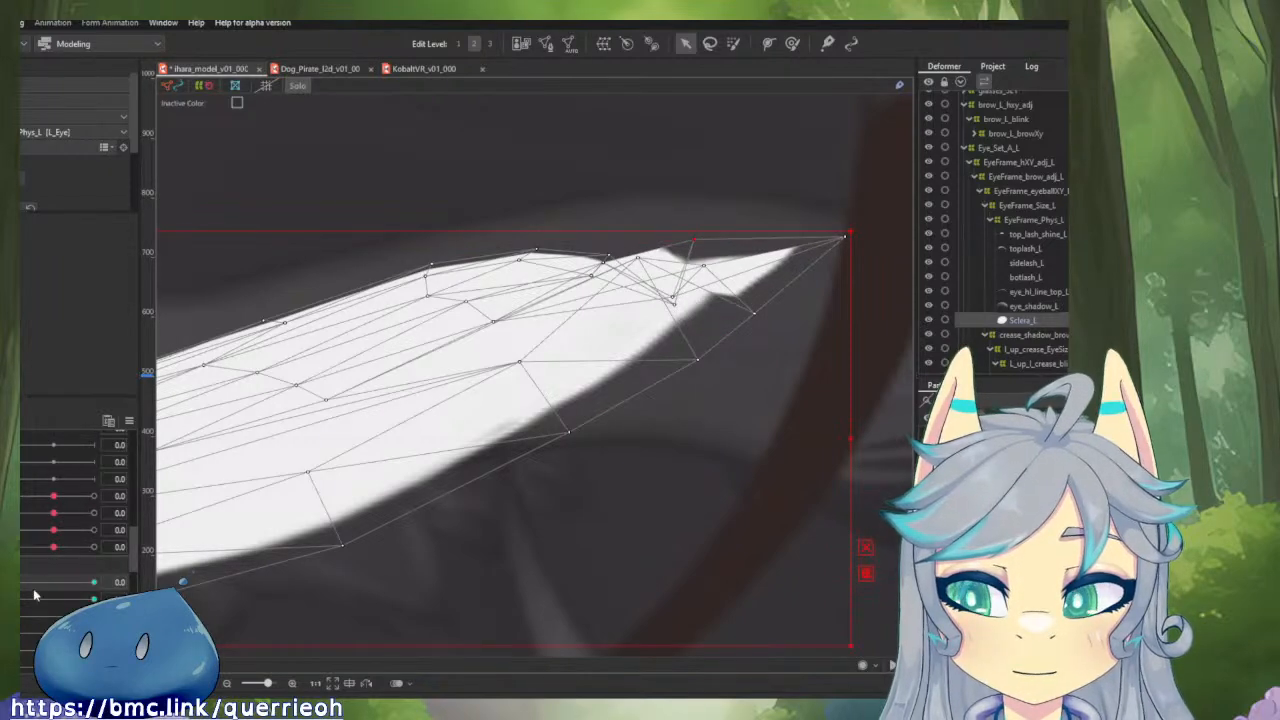
Select Sclera_L's side-lash corner points in the partly open shape at 0.4, copy their form, and return the blink parameter to 0.0.
{"action": "left_click_drag", "start_coordinate": [19, 588], "coordinate": [44, 584]}
{"action": "scroll", "coordinate": [495, 322], "scroll_direction": "down", "scroll_amount": 2}
{"action": "left_click_drag", "start_coordinate": [508, 341], "coordinate": [457, 521]}
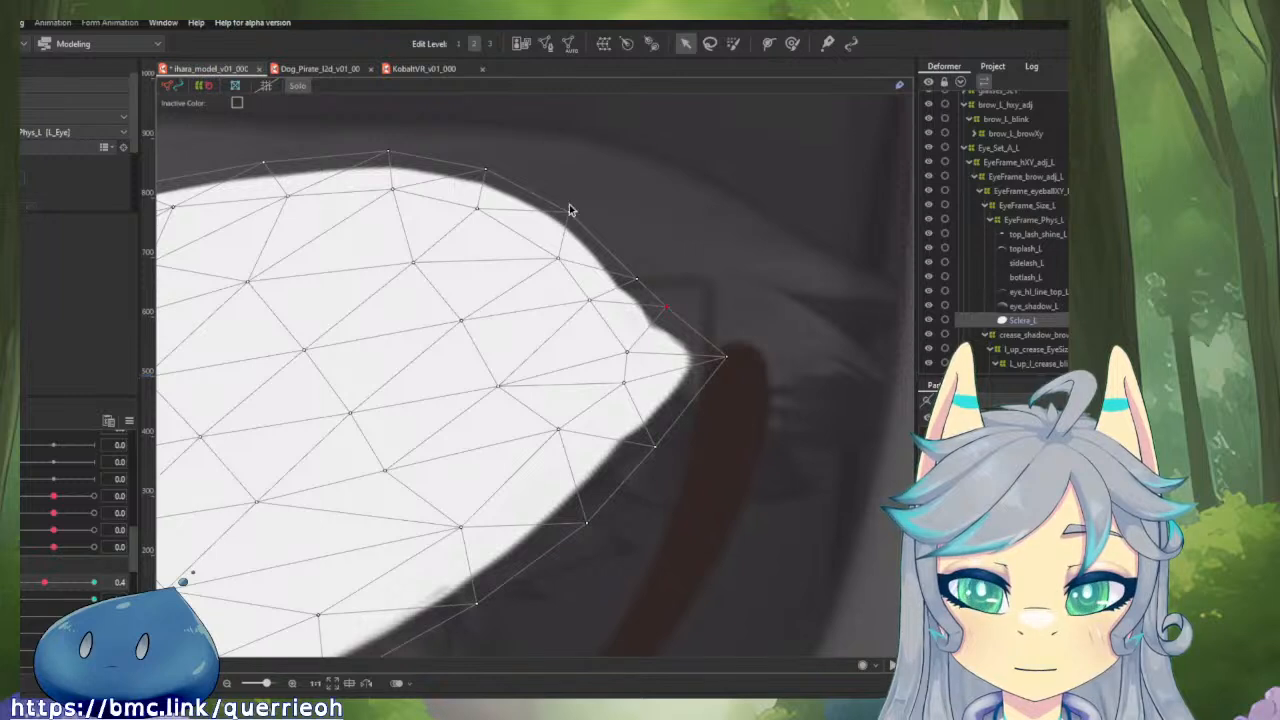
{"action": "left_click_drag", "start_coordinate": [540, 184], "coordinate": [743, 400]}
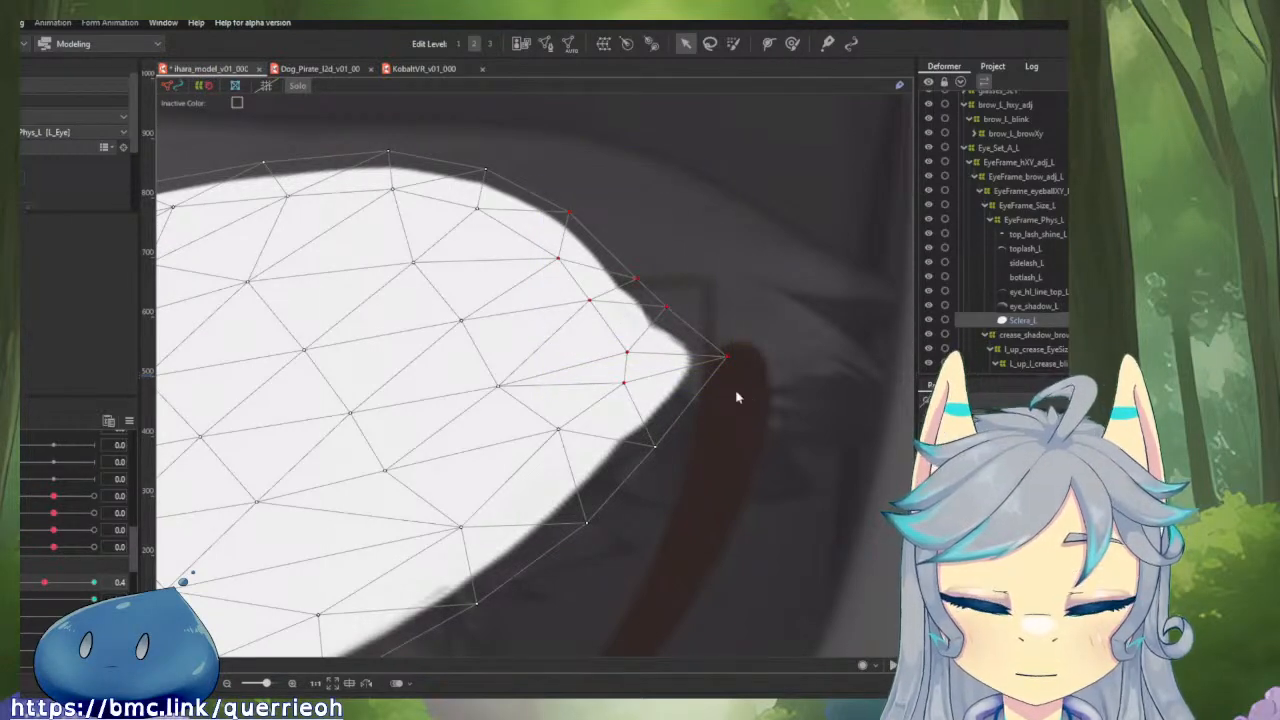
{"action": "left_click_drag", "start_coordinate": [40, 588], "coordinate": [9, 588]}
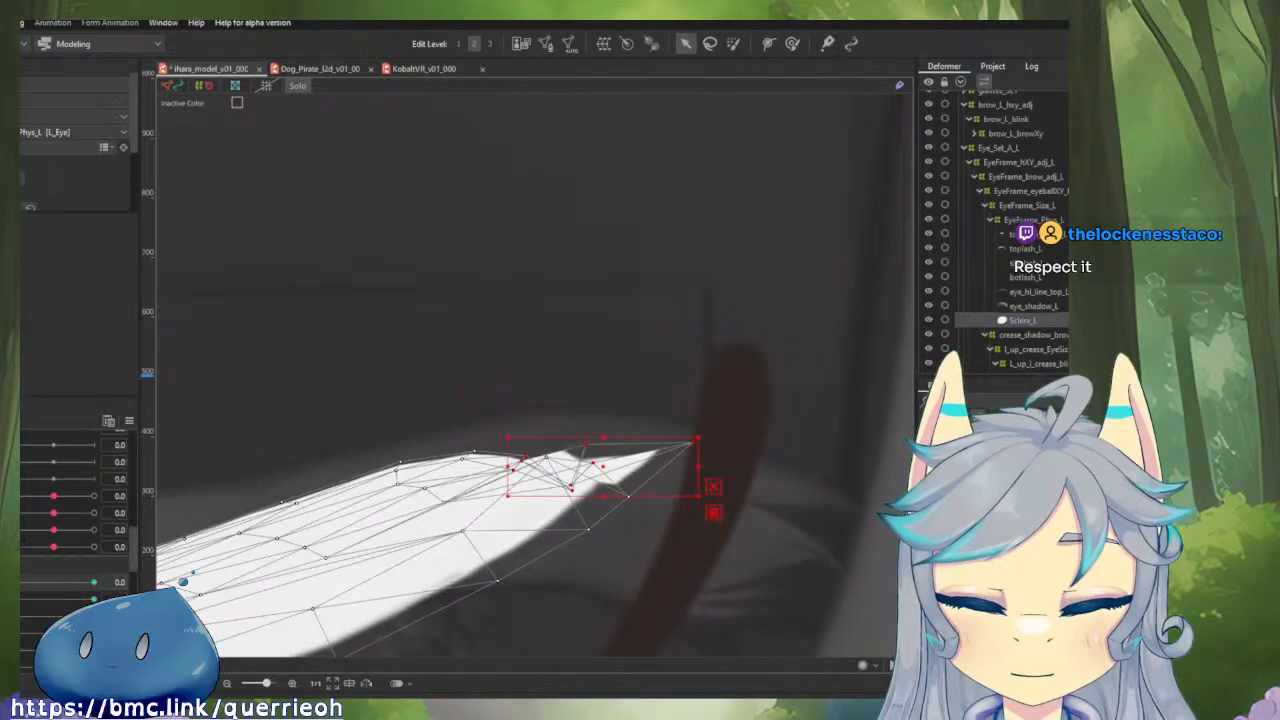
{"action": "left_click_drag", "start_coordinate": [12, 587], "coordinate": [62, 611]}
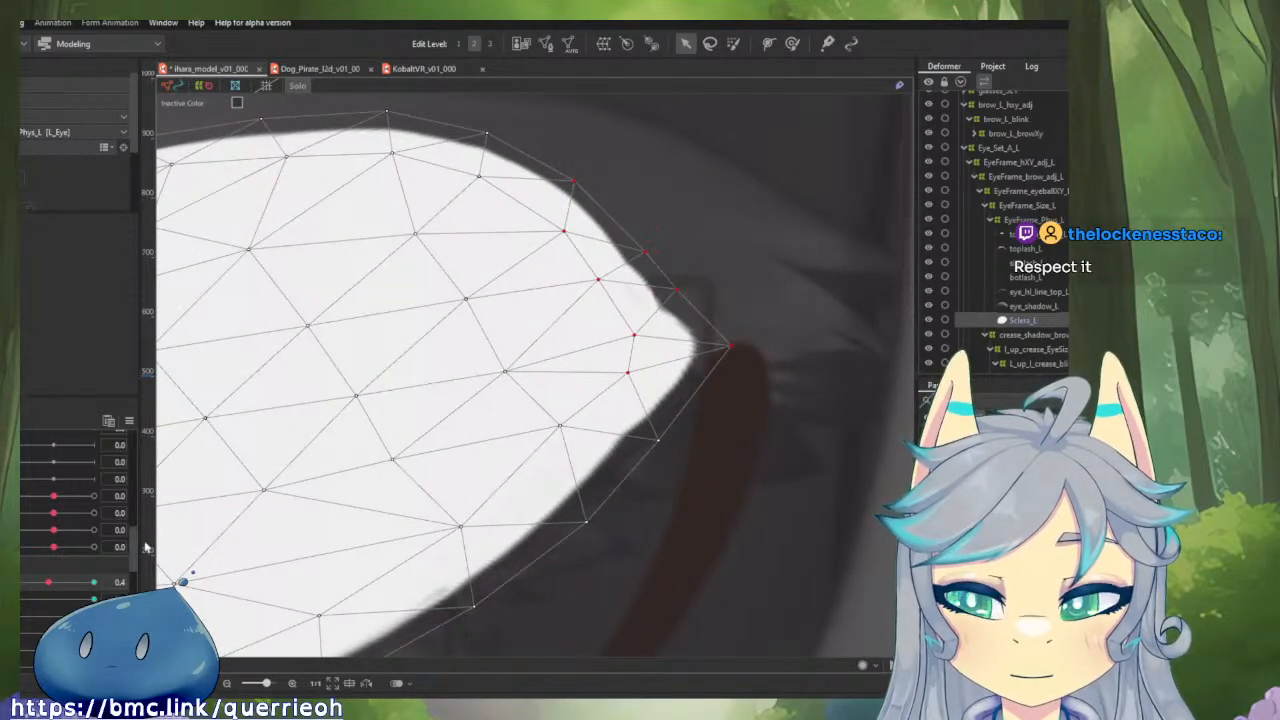
{"action": "left_click", "coordinate": [20, 586]}
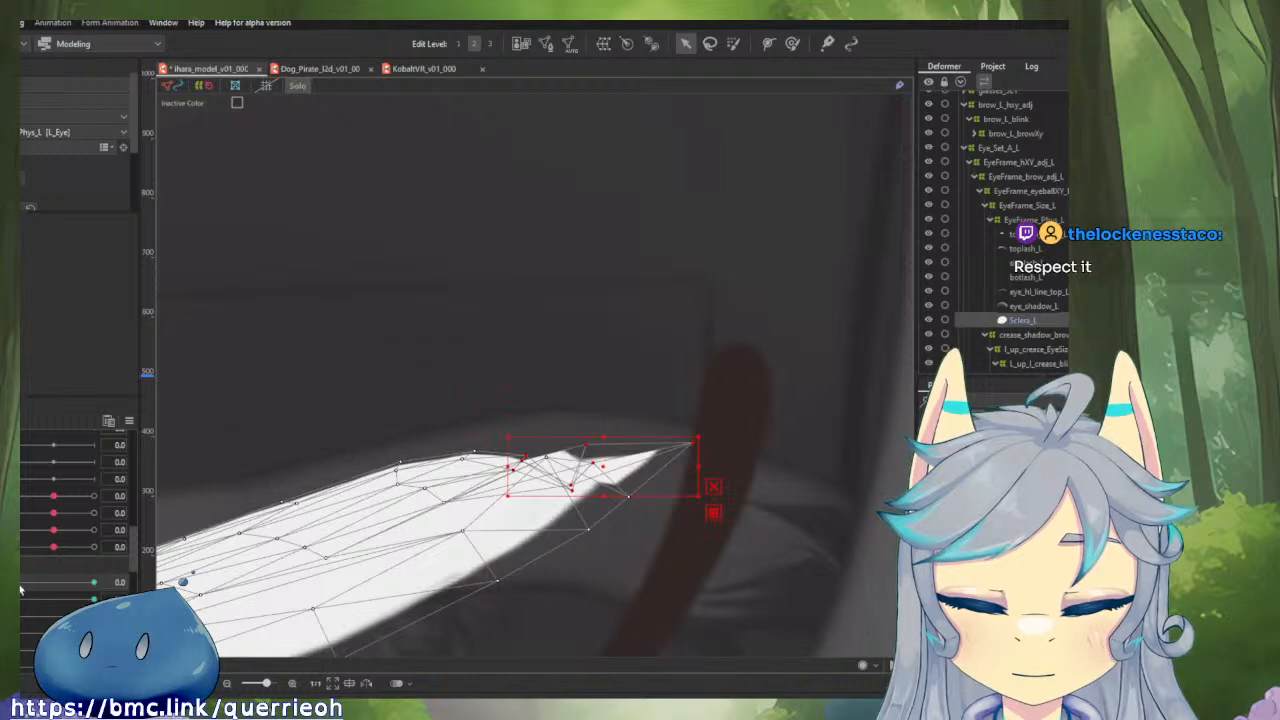
{"action": "key", "text": "t"}
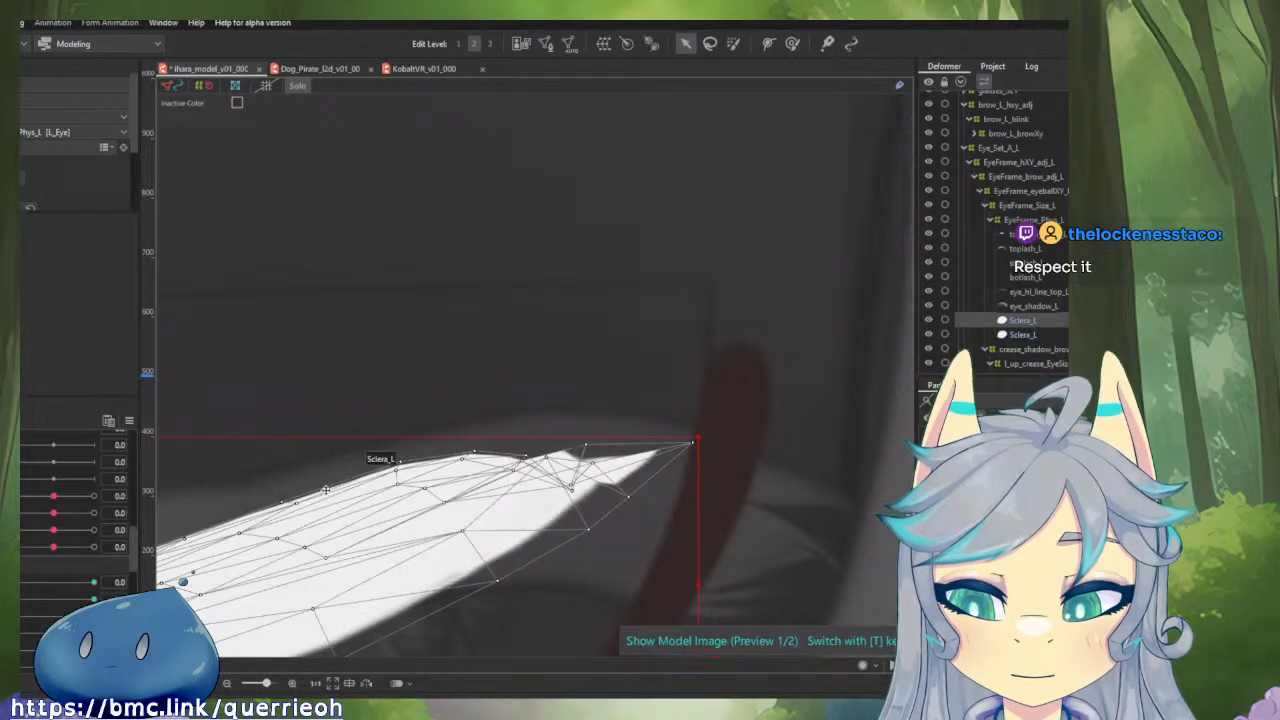
{"action": "scroll", "coordinate": [375, 488], "scroll_direction": "down", "scroll_amount": 3}
{"action": "left_click_drag", "start_coordinate": [556, 373], "coordinate": [685, 266]}
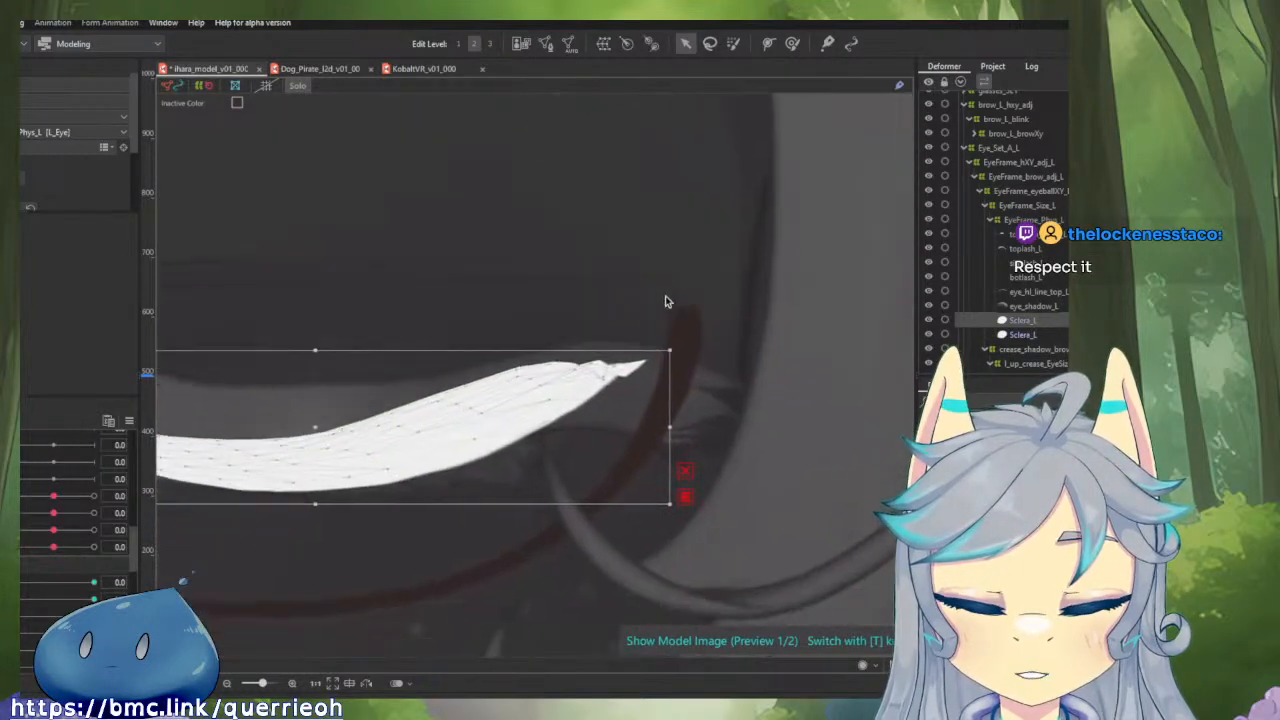
{"action": "left_click", "coordinate": [464, 430]}
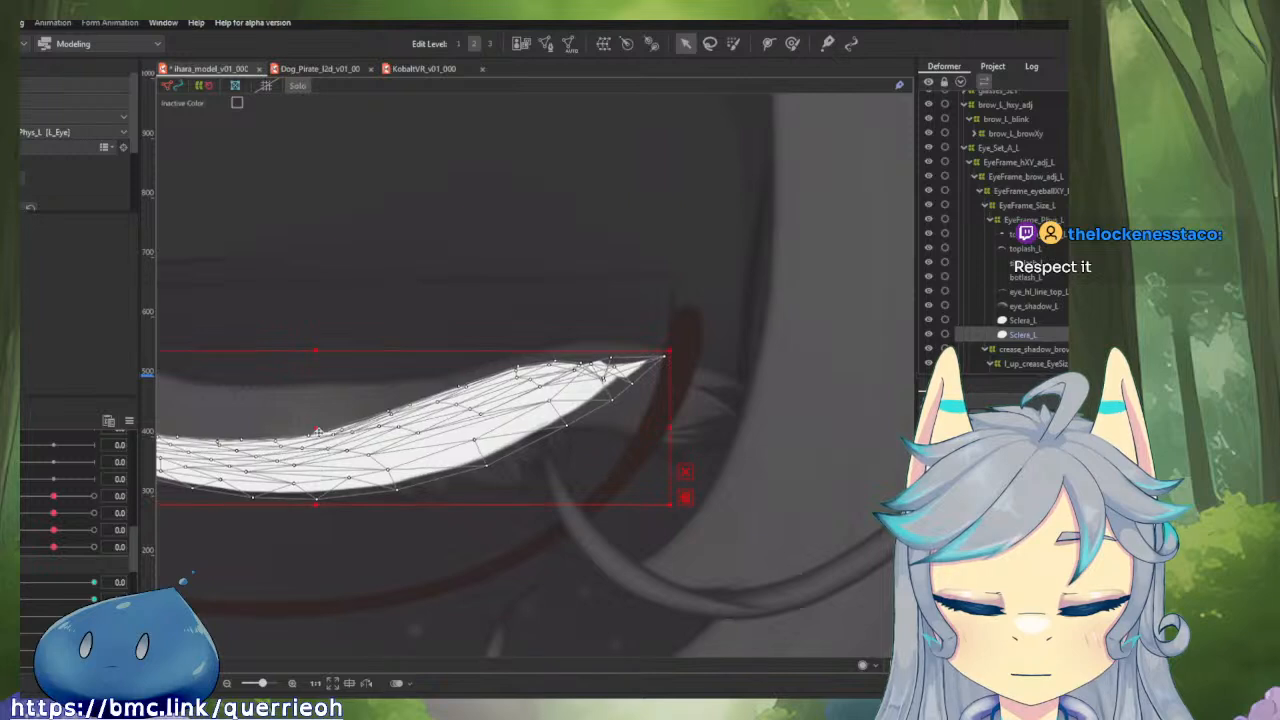
{"action": "left_click_drag", "start_coordinate": [320, 429], "coordinate": [369, 485]}
{"action": "key", "text": "ctrl+z"}
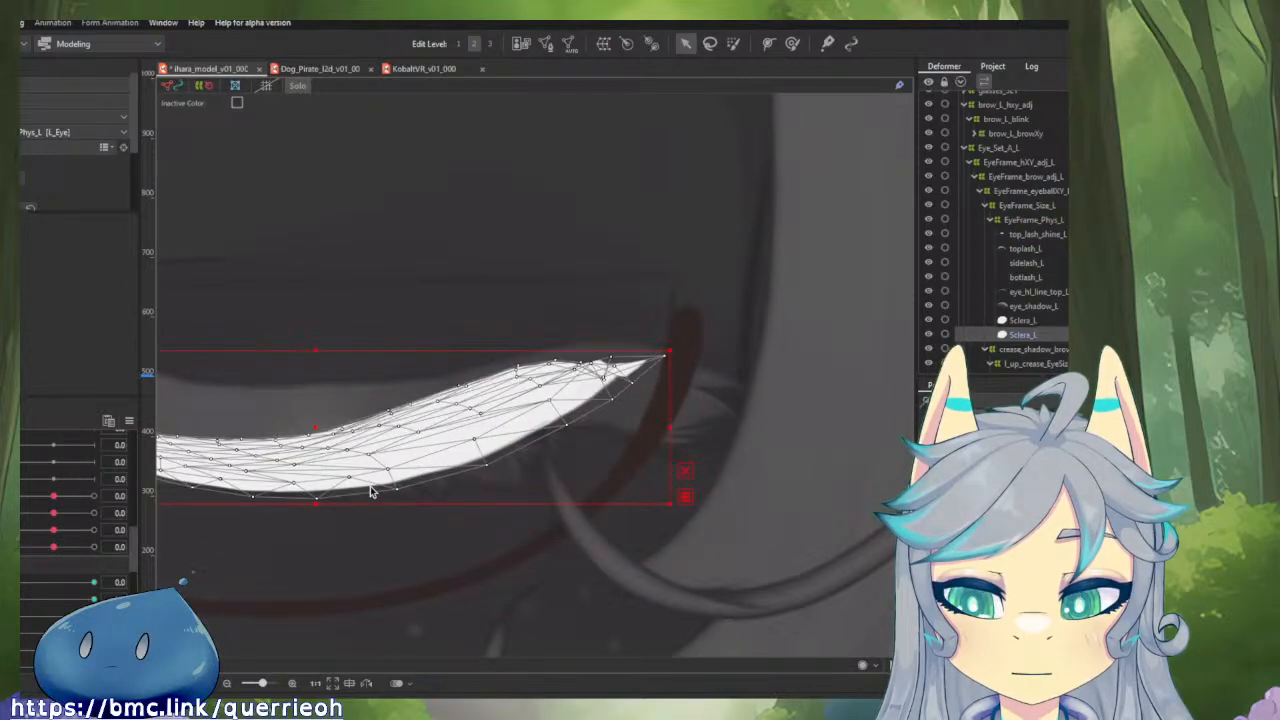
{"action": "key", "text": "ctrl+z"}
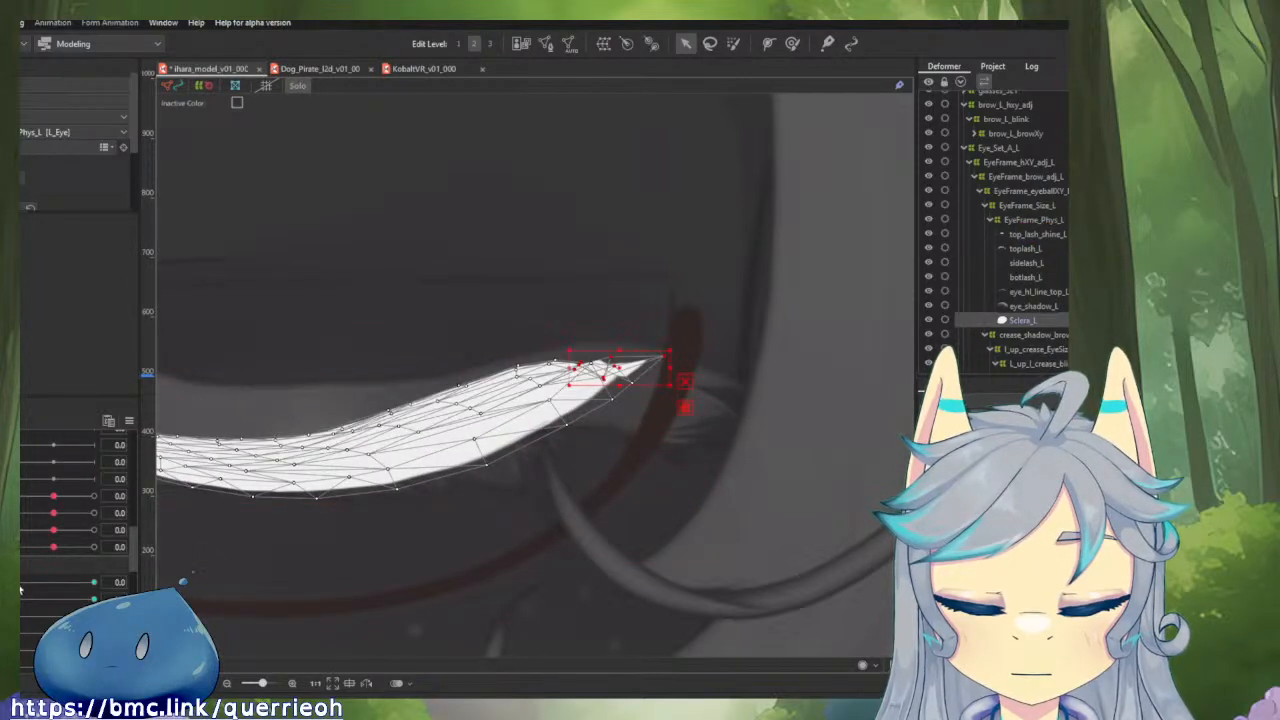
Paste the copied form onto the selected corner points of Sclera_L in the closed shape at 0.0.
{"action": "mouse_move", "coordinate": [20, 588]}
{"action": "left_mouse_down"}
{"action": "mouse_move", "coordinate": [39, 585]}
{"action": "mouse_move", "coordinate": [25, 586]}
{"action": "left_mouse_up"}
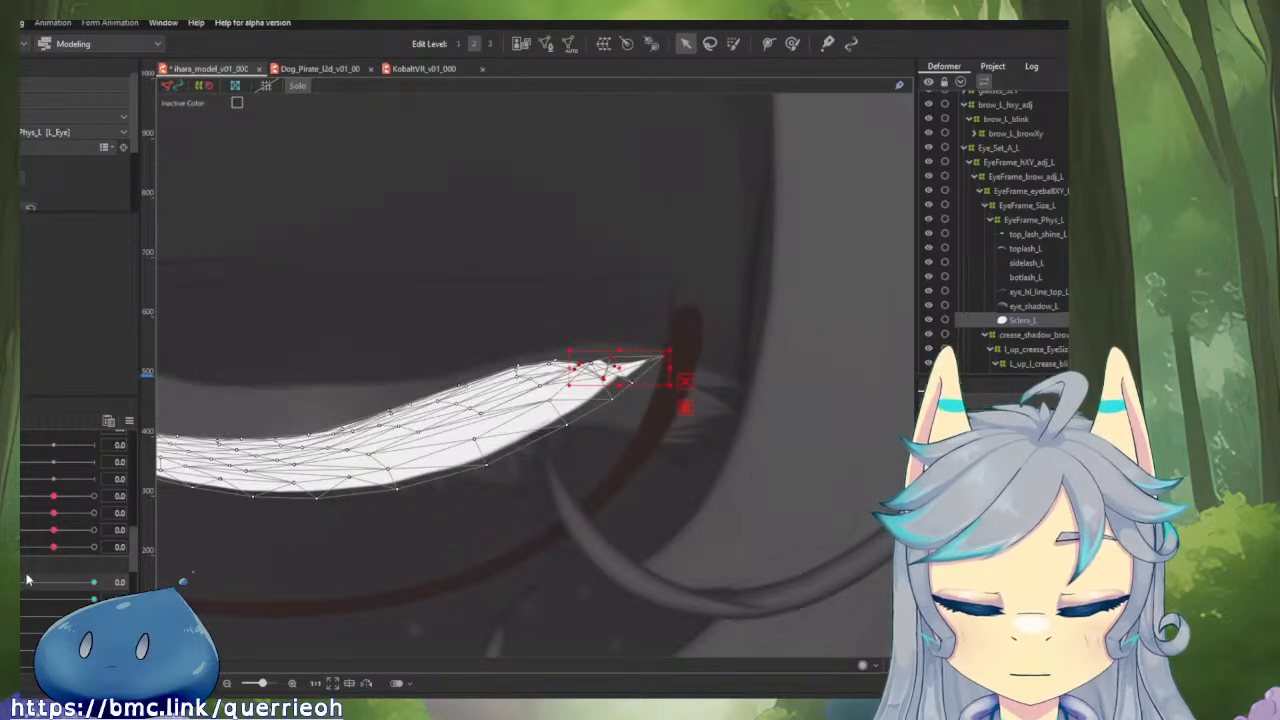
{"action": "key", "text": "ctrl+v"}
{"action": "scroll", "coordinate": [626, 270], "scroll_direction": "up", "scroll_amount": 3}
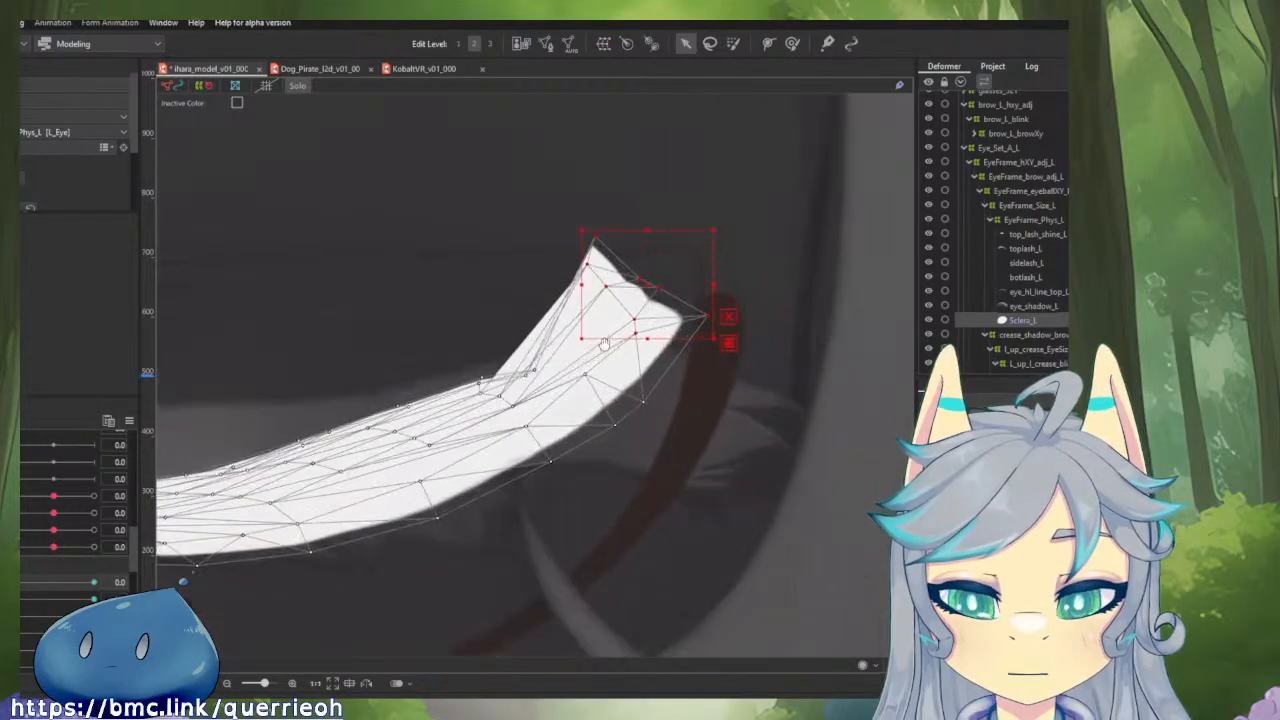
Bring the raised peak points of Sclera_L's corner down individually and spread them along the inner part of the upper edge.
{"action": "left_click", "coordinate": [1030, 320]}
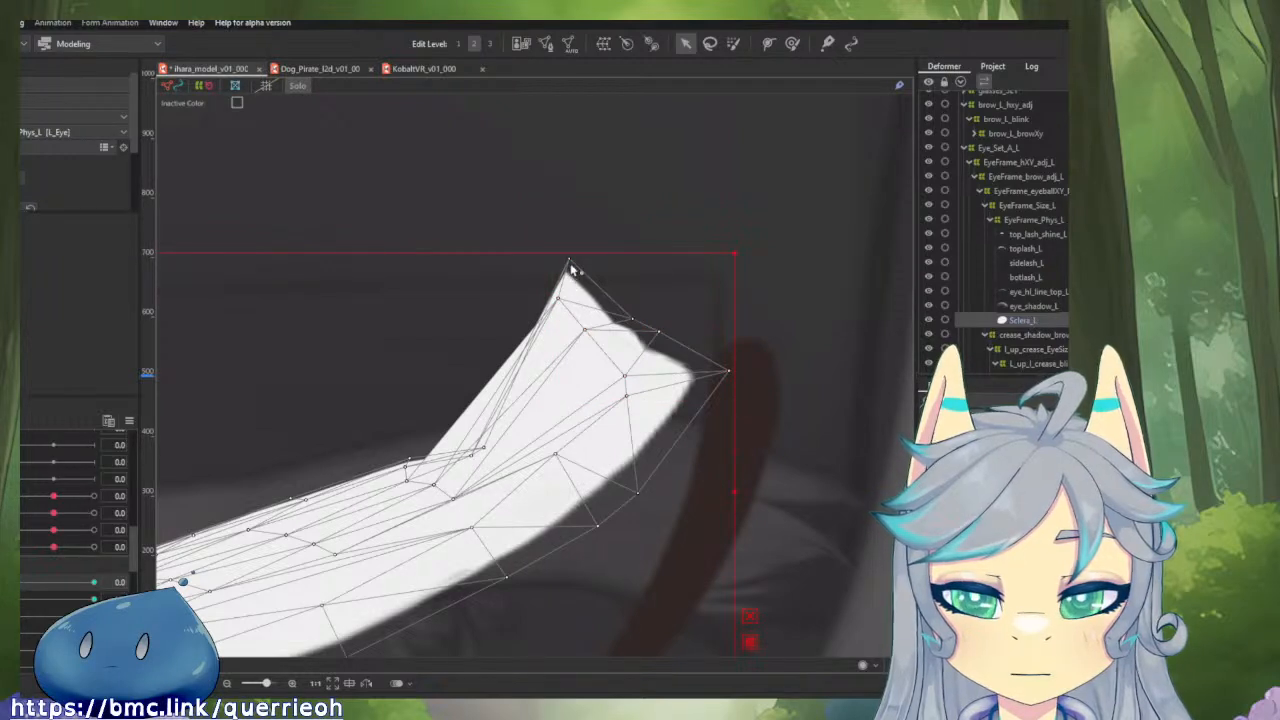
{"action": "left_click_drag", "start_coordinate": [570, 260], "coordinate": [474, 459]}
{"action": "key", "text": "ctrl+z"}
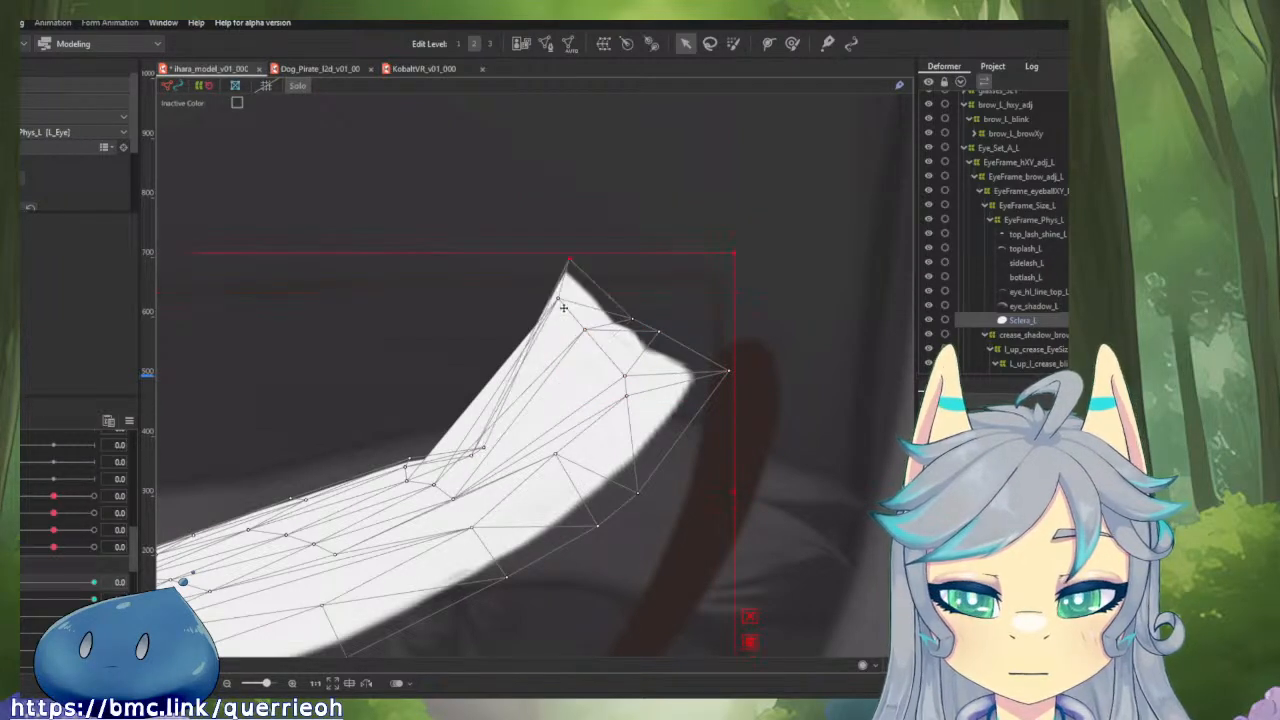
{"action": "left_click_drag", "start_coordinate": [574, 263], "coordinate": [530, 438]}
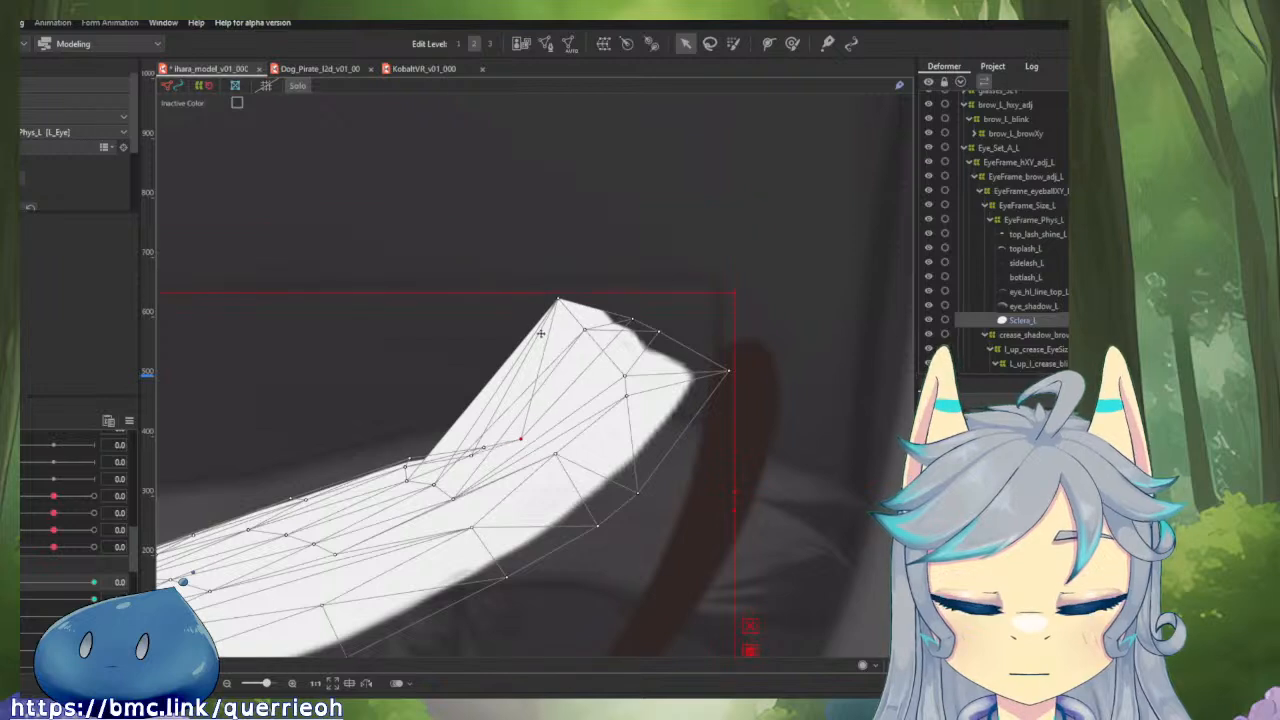
{"action": "left_click_drag", "start_coordinate": [566, 305], "coordinate": [477, 415]}
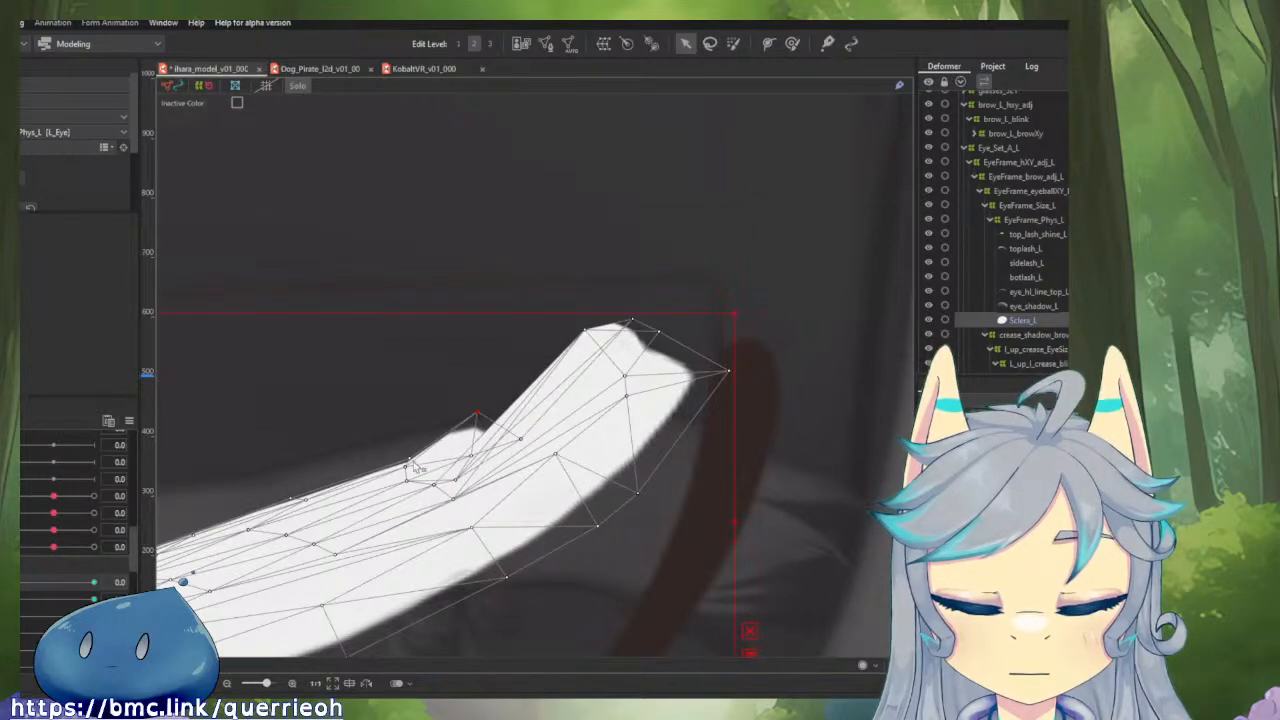
{"action": "left_click_drag", "start_coordinate": [410, 460], "coordinate": [371, 475]}
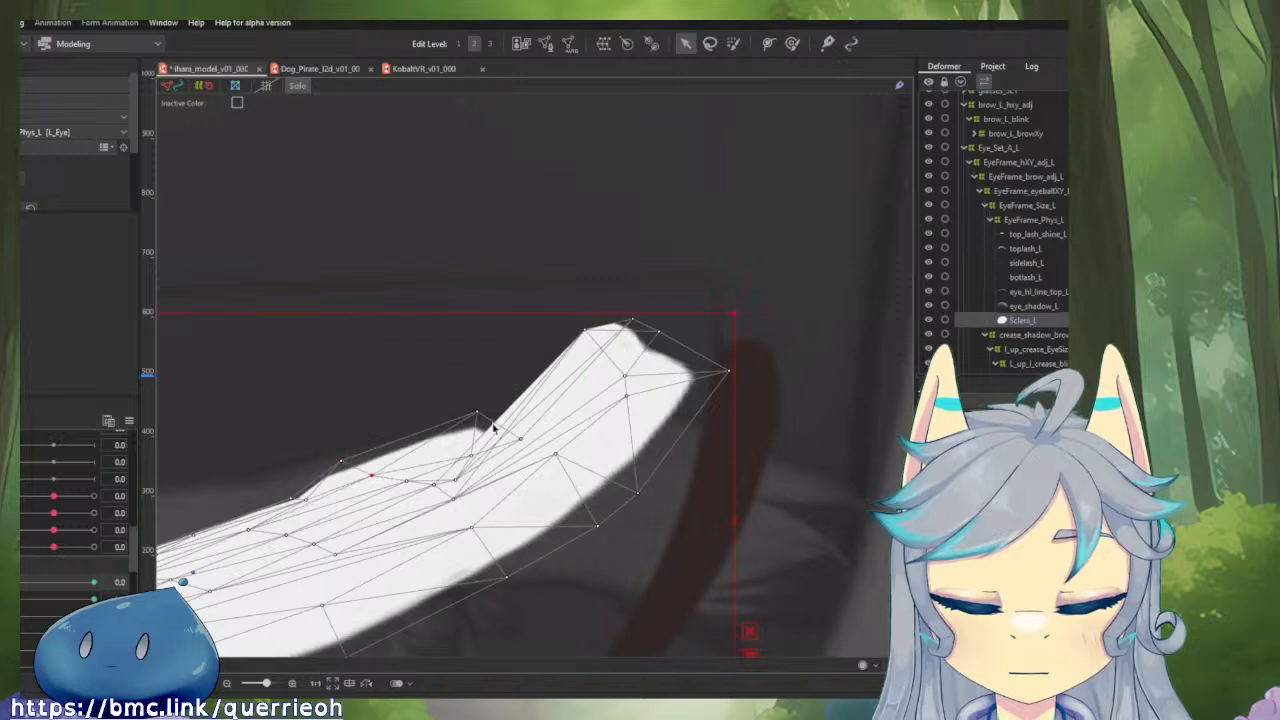
{"action": "left_click_drag", "start_coordinate": [478, 413], "coordinate": [428, 462]}
{"action": "left_click_drag", "start_coordinate": [520, 439], "coordinate": [468, 432]}
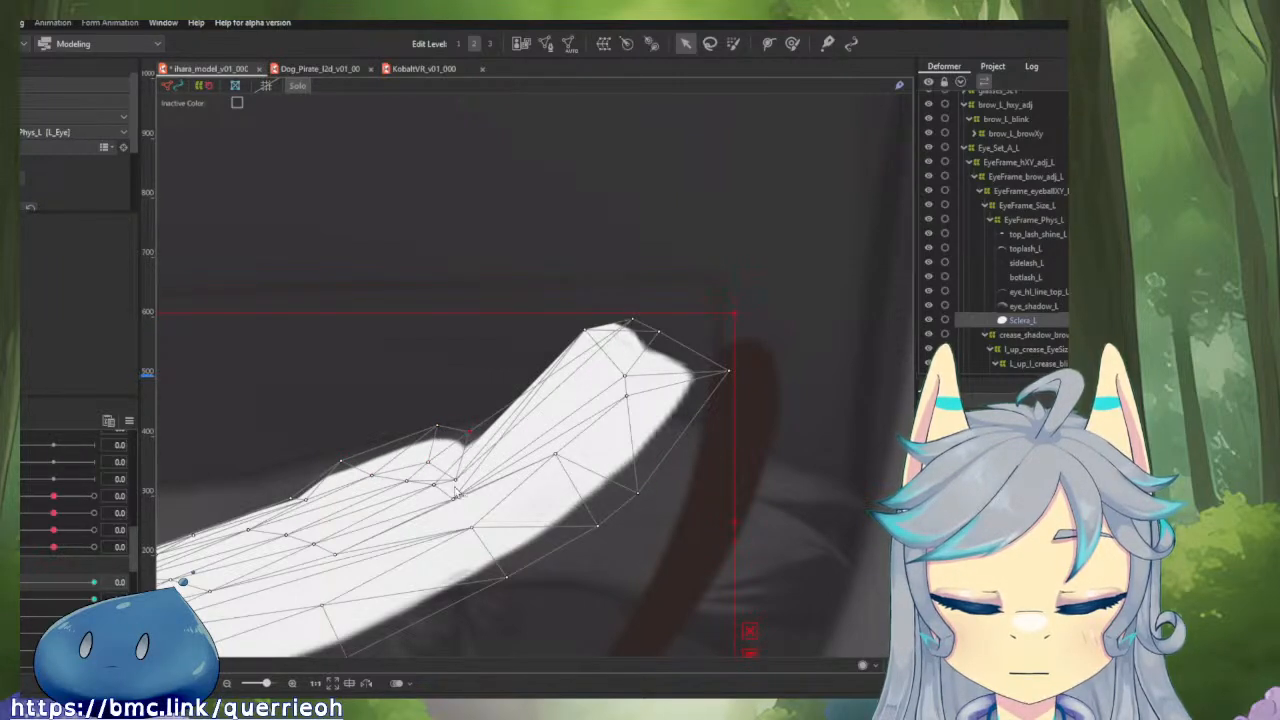
{"action": "left_click_drag", "start_coordinate": [455, 480], "coordinate": [455, 464]}
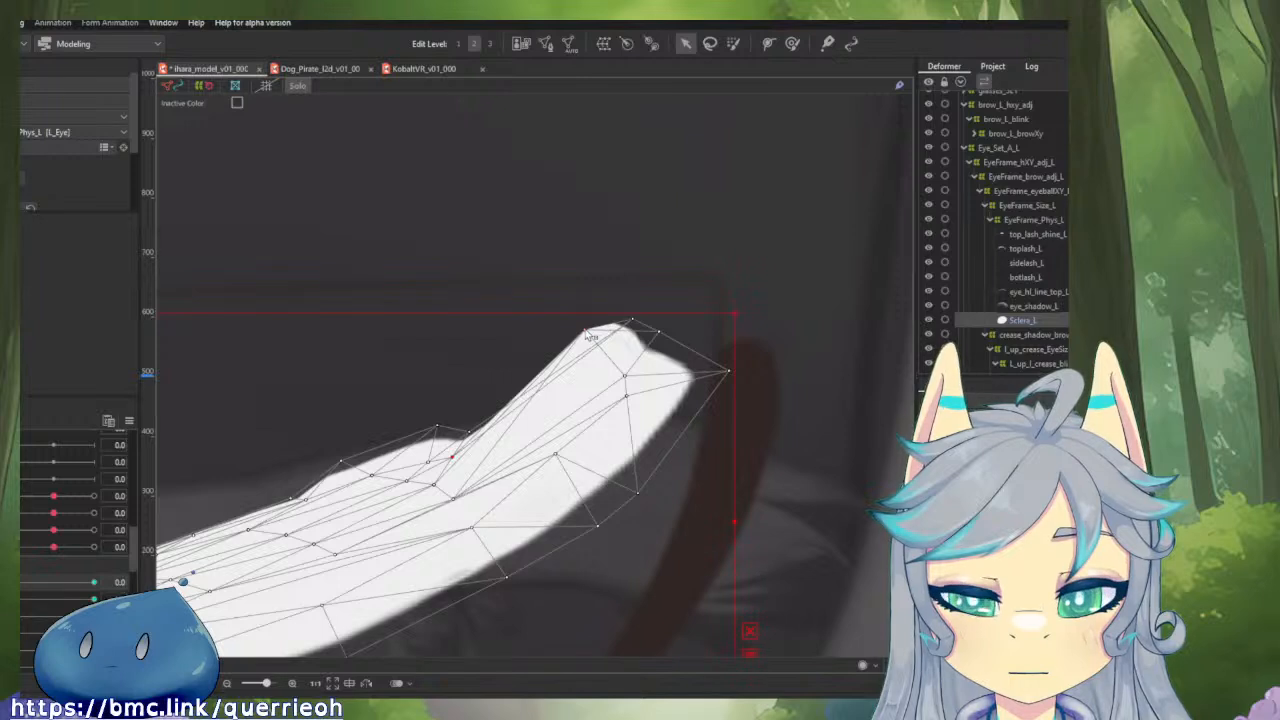
Lower the remaining raised points near Sclera_L's corner toward the upper edge to flatten the closed shape's bump.
{"action": "left_click_drag", "start_coordinate": [586, 330], "coordinate": [513, 439]}
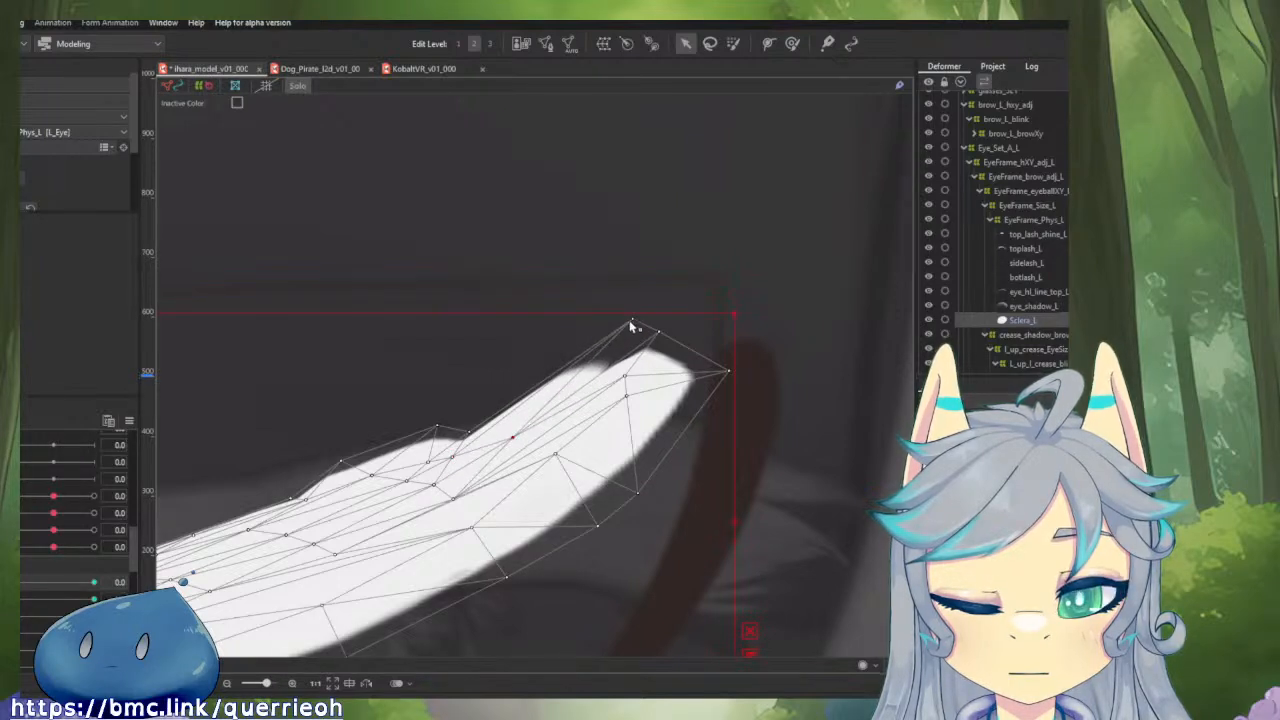
{"action": "left_click_drag", "start_coordinate": [632, 321], "coordinate": [507, 414]}
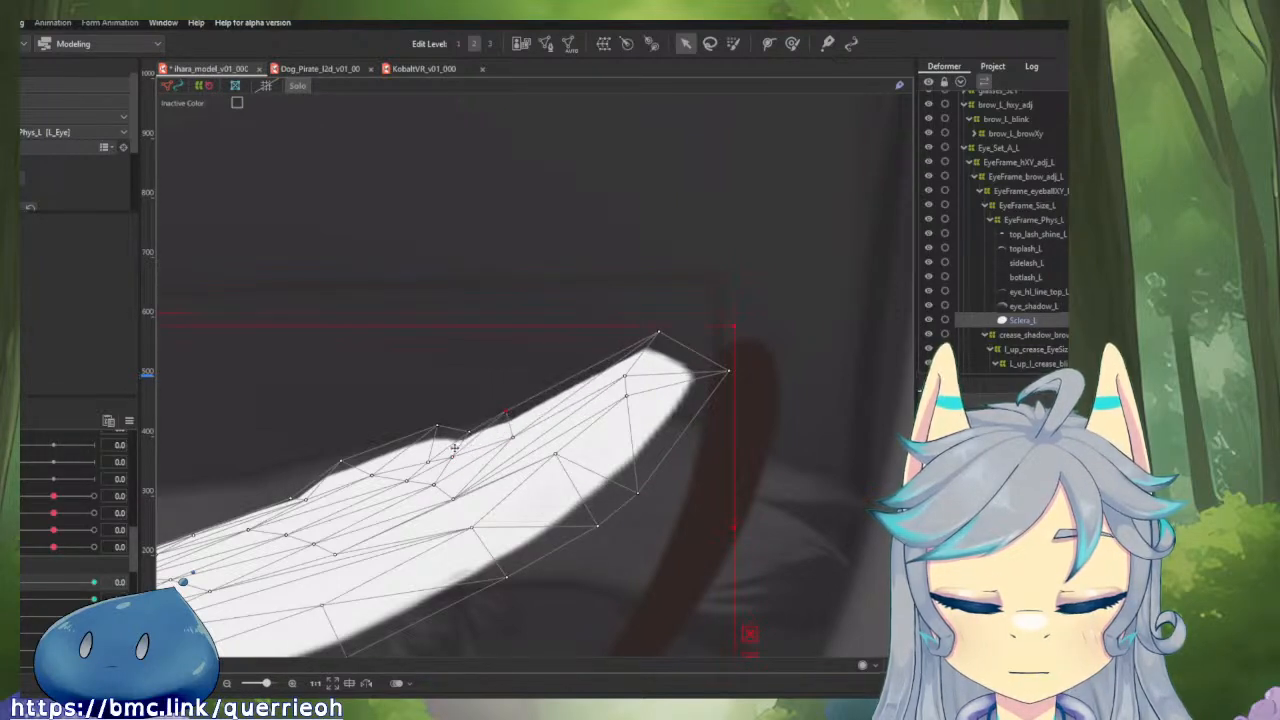
{"action": "left_click_drag", "start_coordinate": [453, 459], "coordinate": [490, 416]}
{"action": "left_click", "coordinate": [512, 436]}
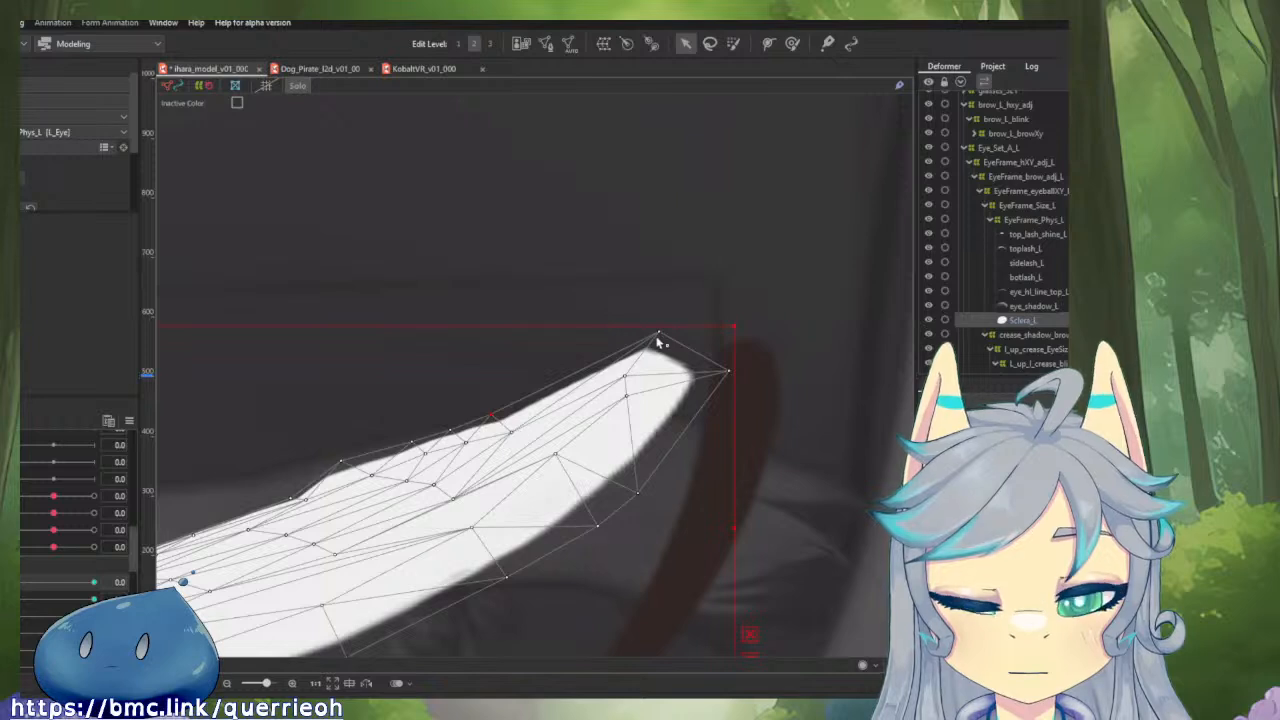
{"action": "left_click_drag", "start_coordinate": [658, 333], "coordinate": [551, 384]}
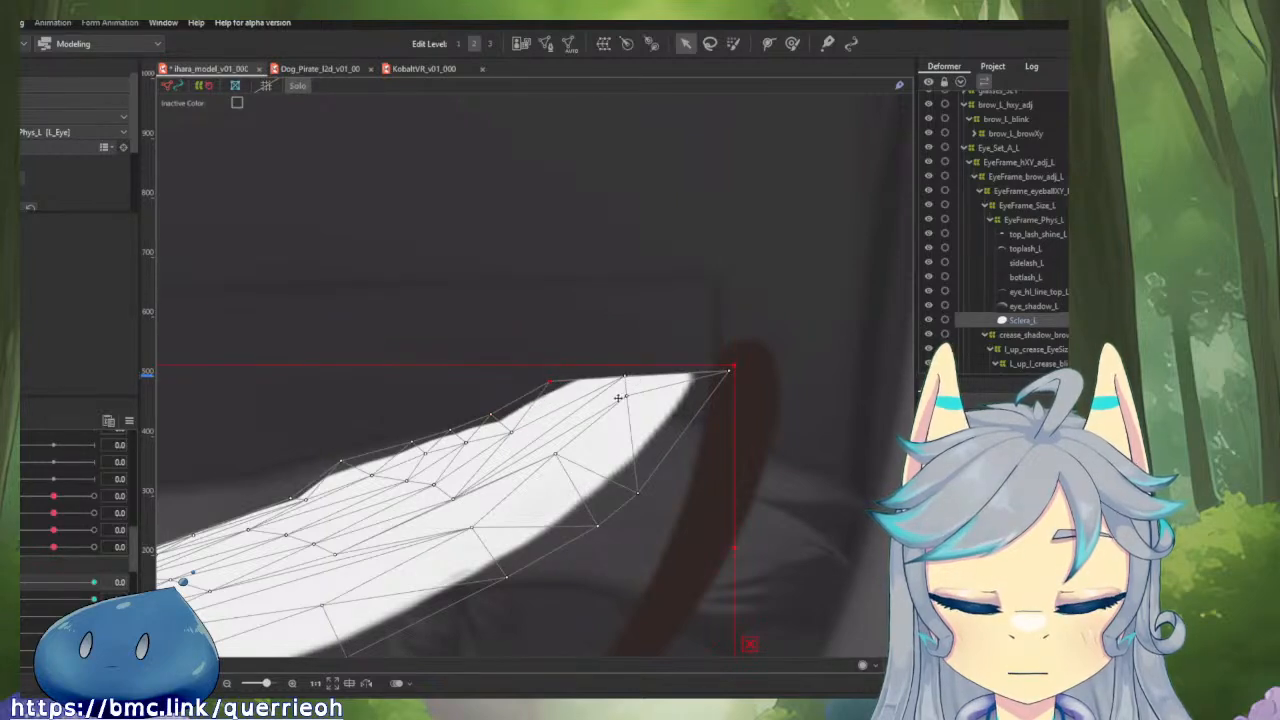
Shift the lower-edge points and neighbouring interior points of Sclera_L down and apart to even out the mesh near the corner.
{"action": "left_click_drag", "start_coordinate": [555, 457], "coordinate": [503, 455]}
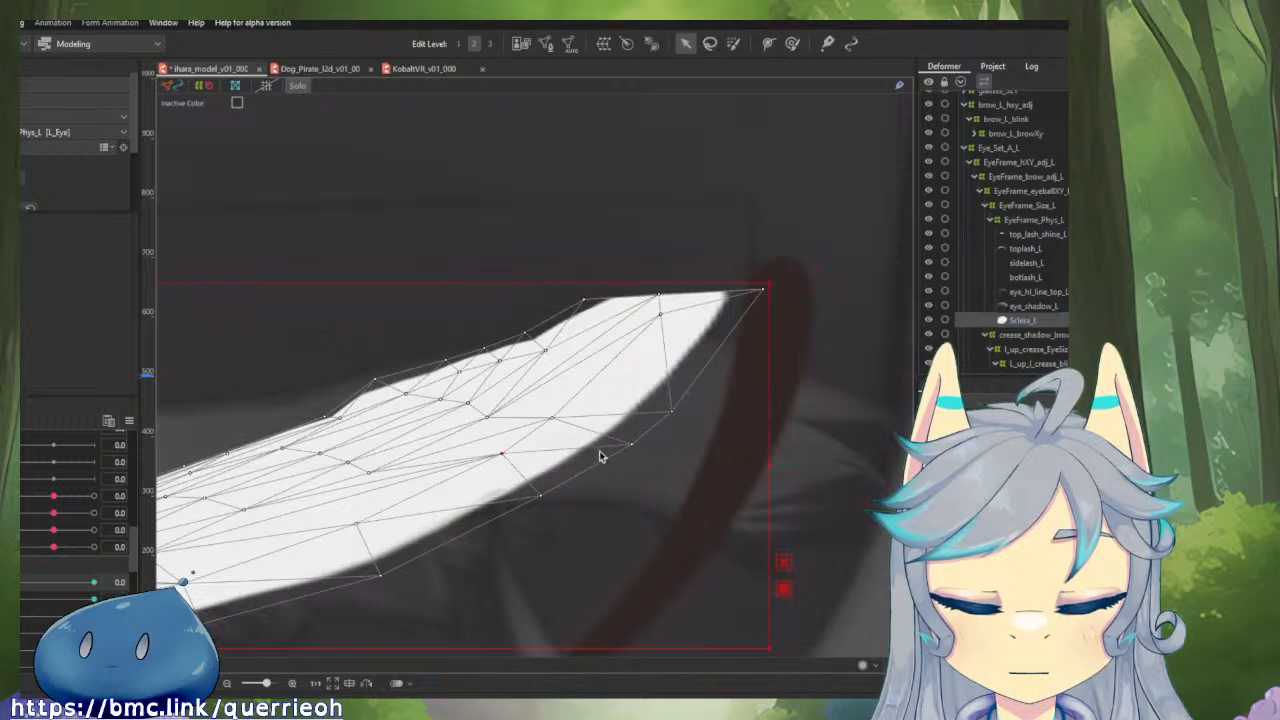
{"action": "left_click_drag", "start_coordinate": [631, 444], "coordinate": [604, 473]}
{"action": "left_click_drag", "start_coordinate": [540, 497], "coordinate": [519, 517]}
{"action": "left_click_drag", "start_coordinate": [504, 455], "coordinate": [489, 471]}
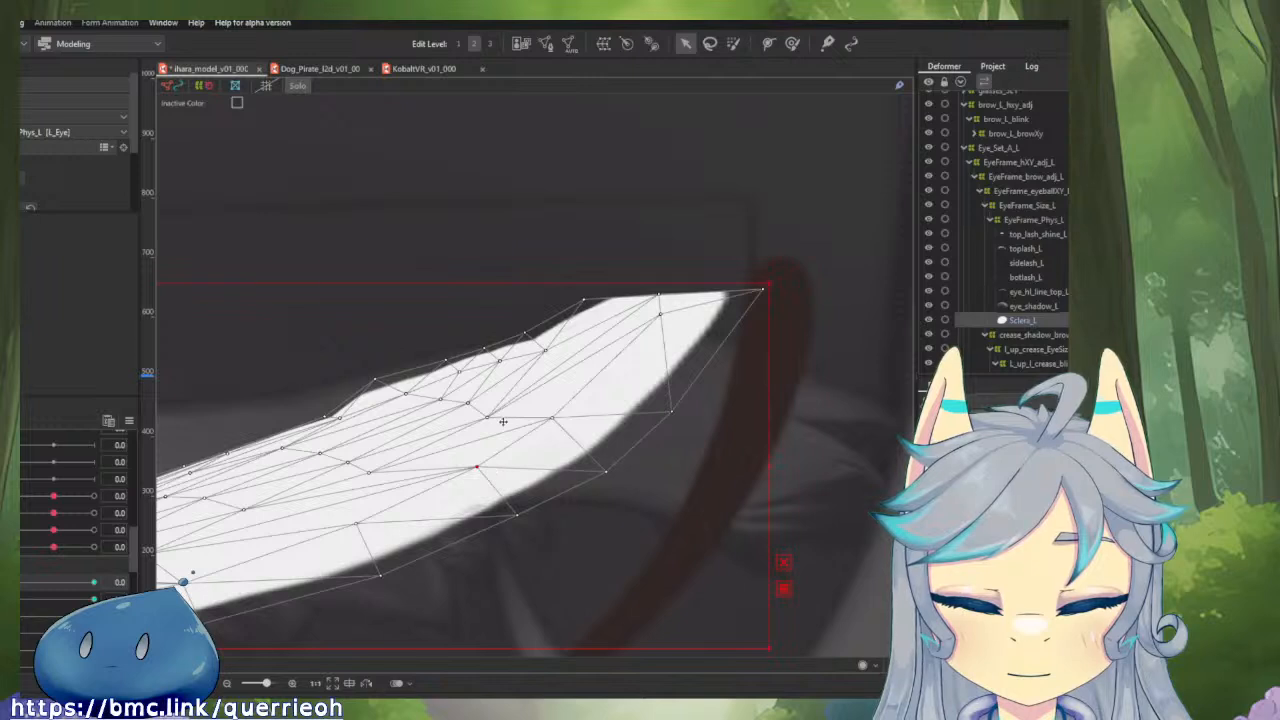
{"action": "mouse_move", "coordinate": [553, 420]}
{"action": "left_mouse_down"}
{"action": "mouse_move", "coordinate": [530, 449]}
{"action": "mouse_move", "coordinate": [539, 438]}
{"action": "left_mouse_up"}
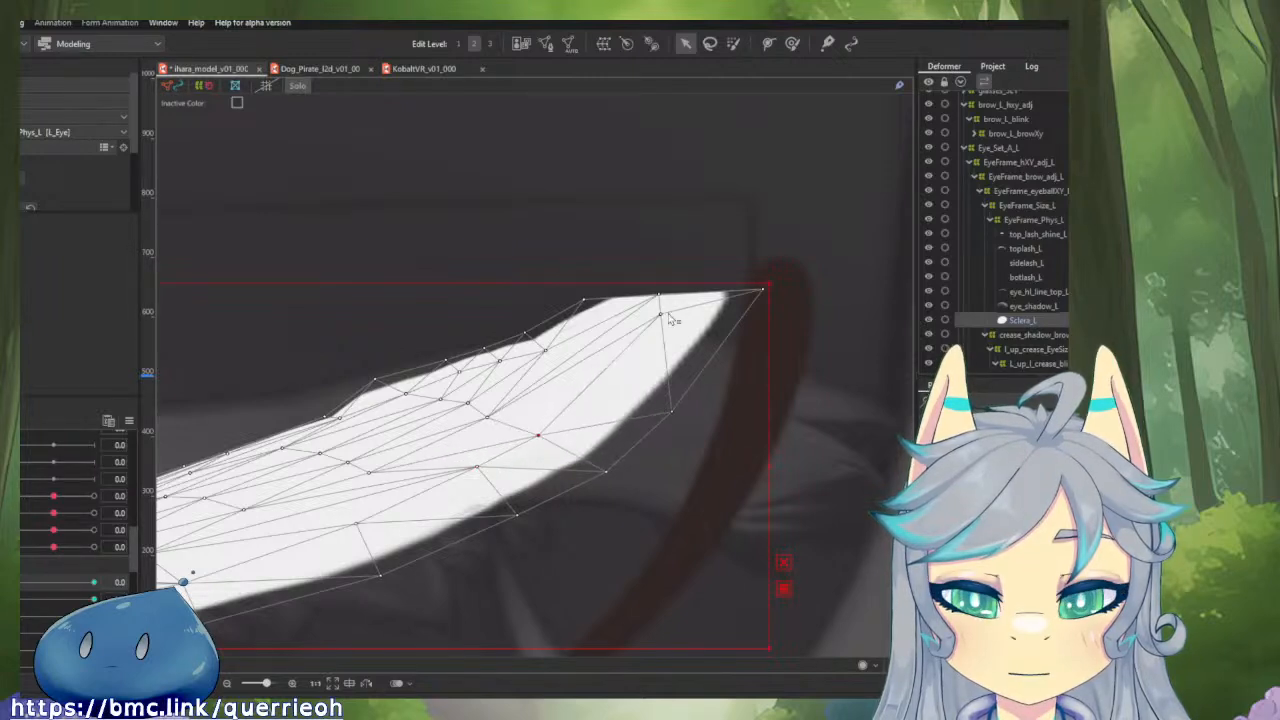
{"action": "left_click_drag", "start_coordinate": [661, 317], "coordinate": [664, 429]}
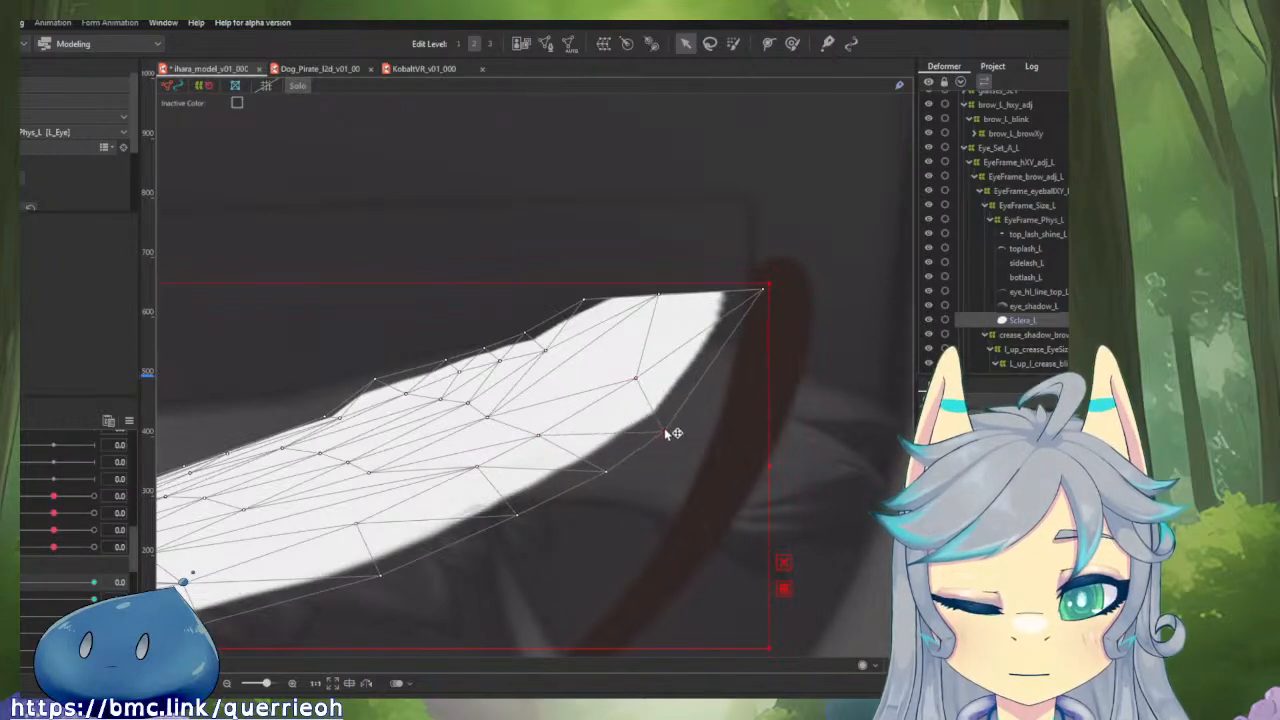
Smooth the upper-edge points of Sclera_L, pull its pointed corner inward away from the side lash, and deselect the mesh.
{"action": "left_click_drag", "start_coordinate": [661, 298], "coordinate": [637, 358]}
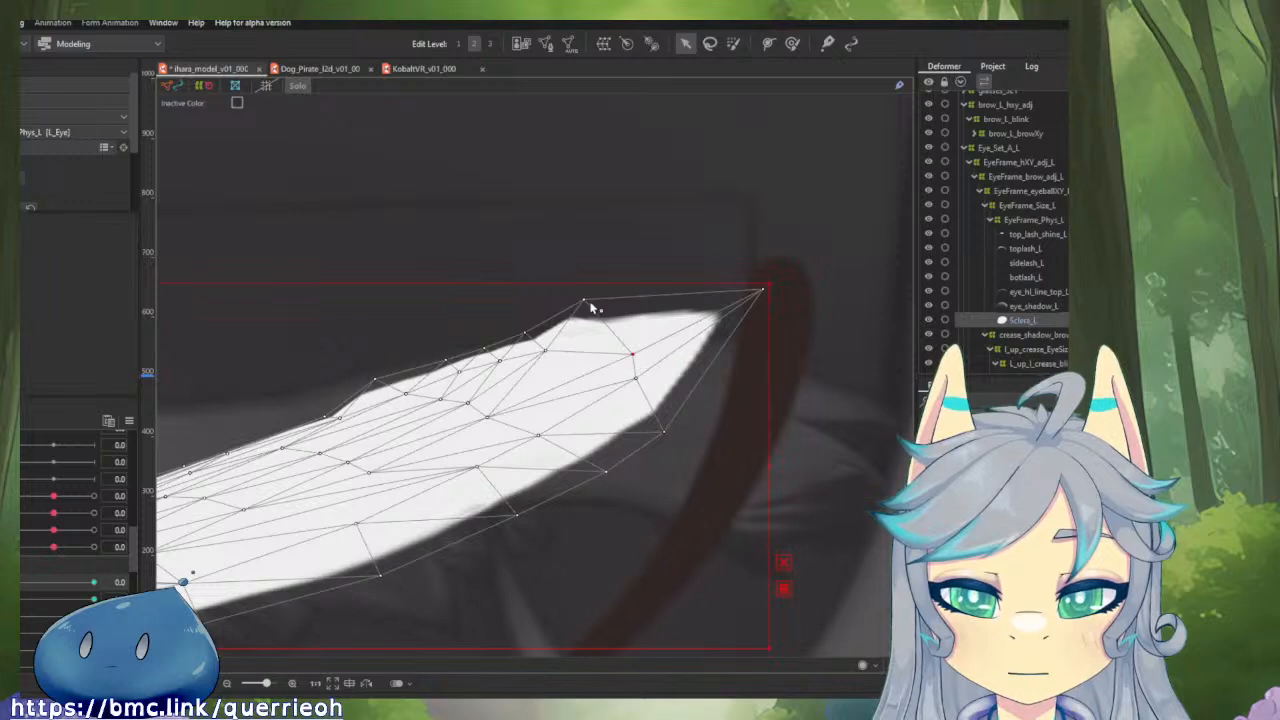
{"action": "left_click_drag", "start_coordinate": [585, 303], "coordinate": [462, 380]}
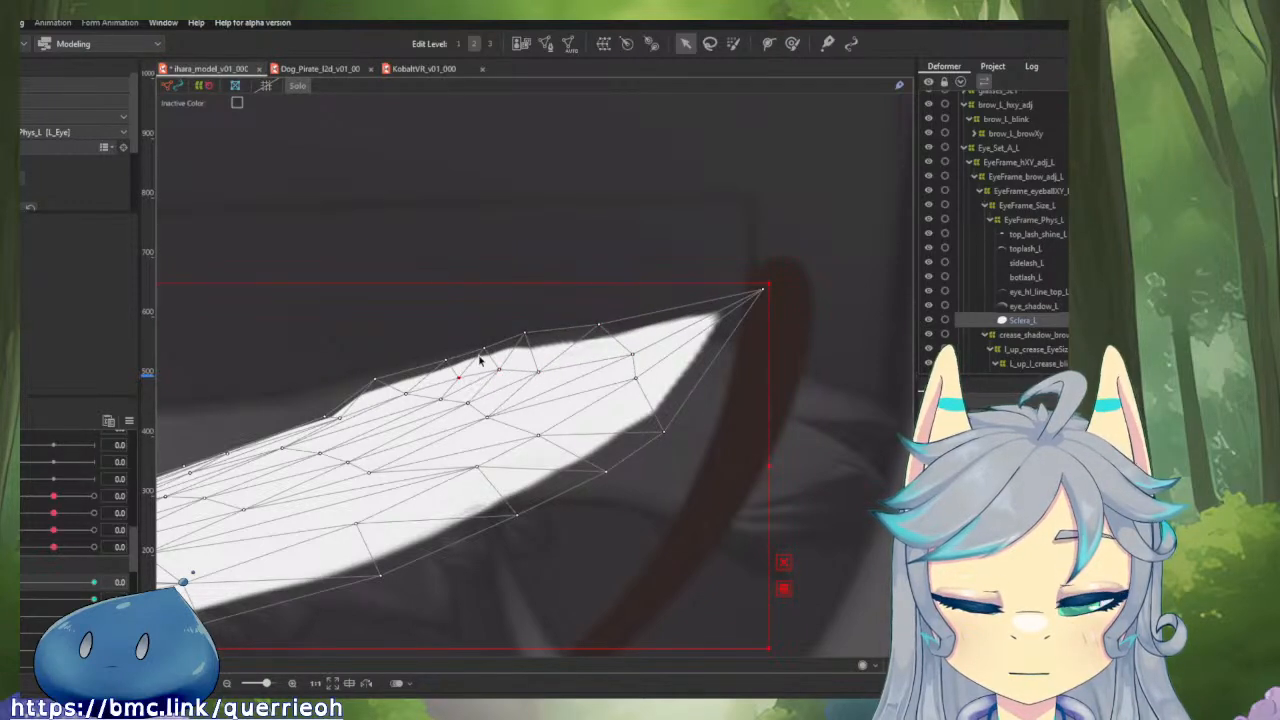
{"action": "left_click_drag", "start_coordinate": [526, 334], "coordinate": [631, 387]}
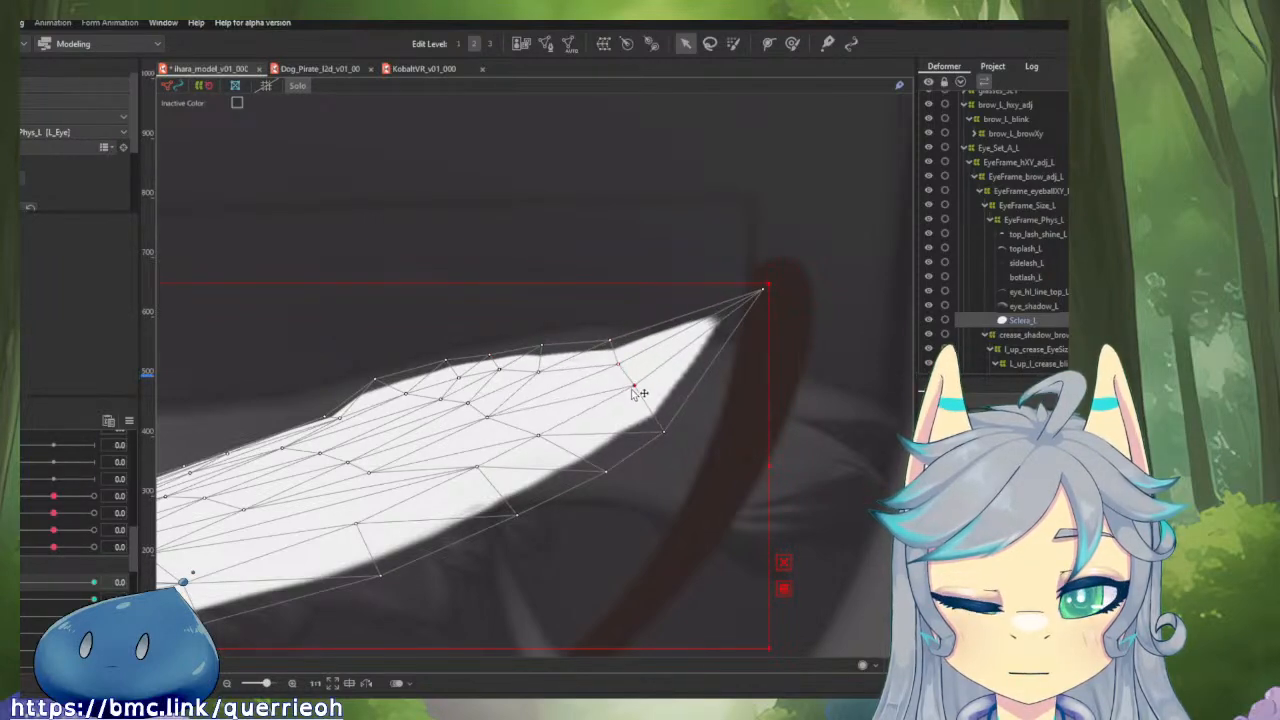
{"action": "left_click_drag", "start_coordinate": [762, 290], "coordinate": [669, 345]}
{"action": "left_click", "coordinate": [651, 268]}
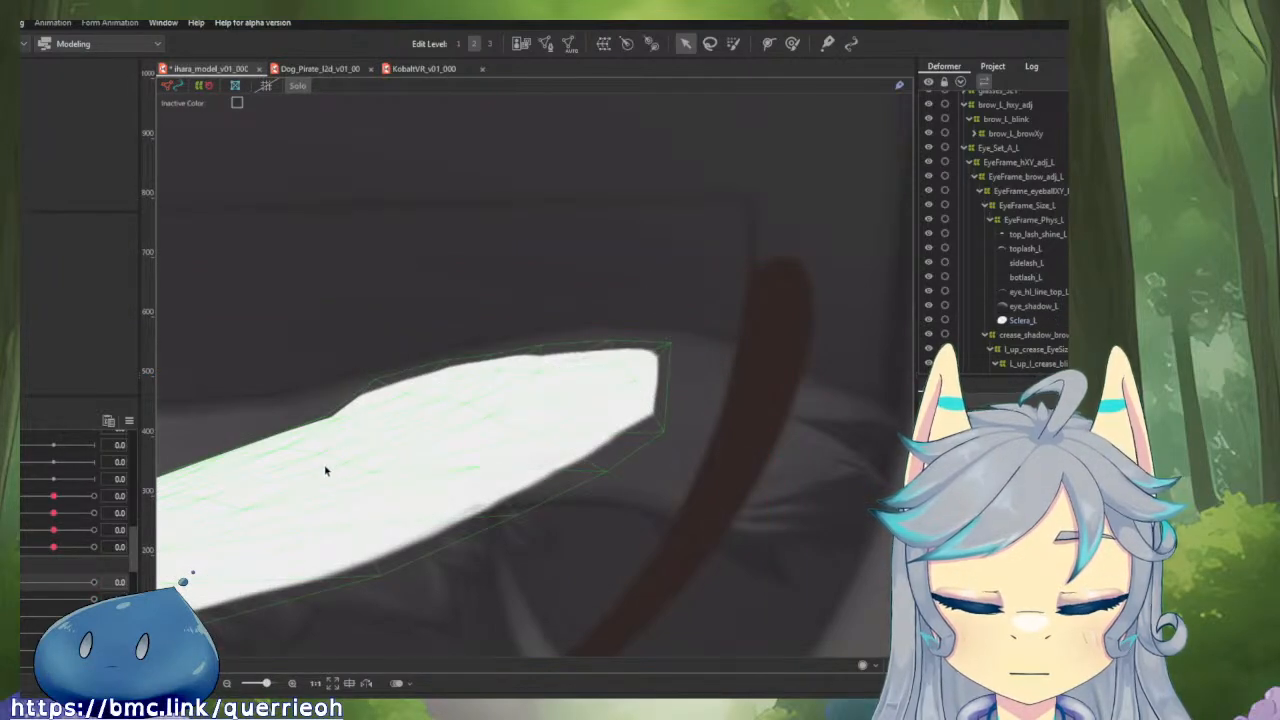
Turn off the solo display and scrub the left eye's opening from closed to 0.4 to check how the meshes move.
{"action": "key", "text": "shift+s"}
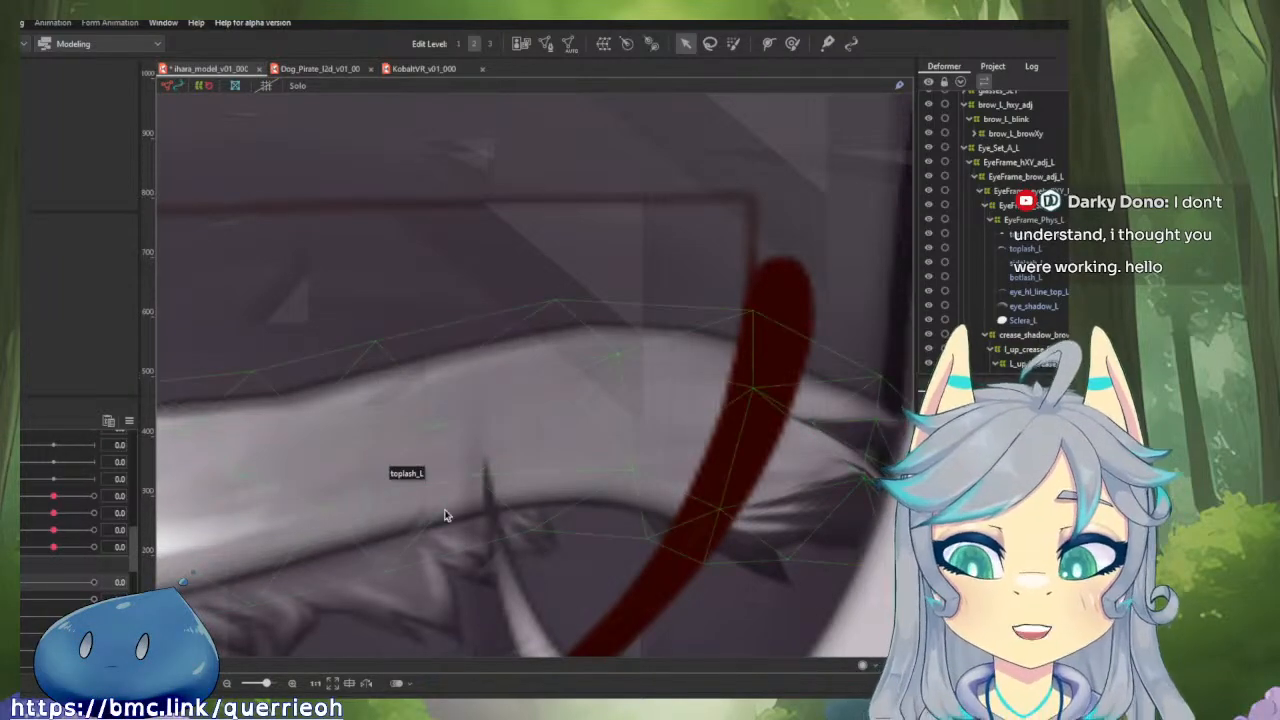
{"action": "scroll", "coordinate": [583, 500], "scroll_direction": "down", "scroll_amount": 3}
{"action": "left_click_drag", "start_coordinate": [579, 490], "coordinate": [578, 354]}
{"action": "scroll", "coordinate": [575, 358], "scroll_direction": "down", "scroll_amount": 4}
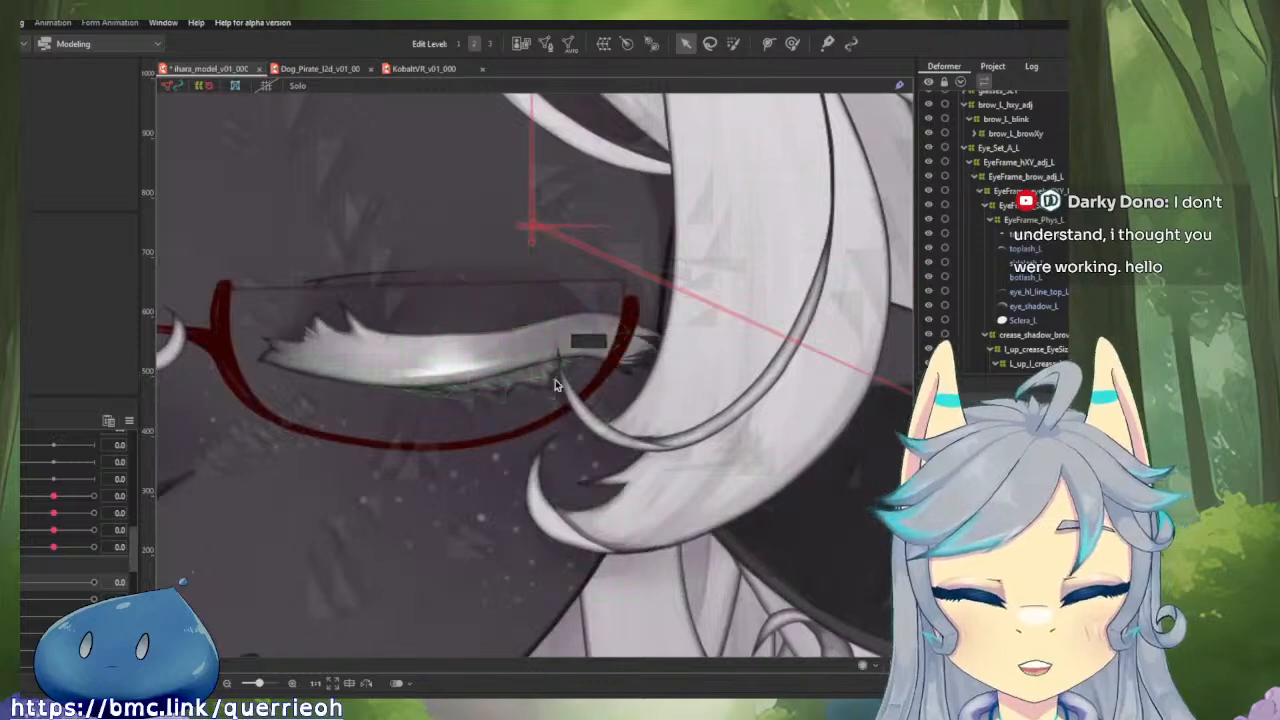
{"action": "scroll", "coordinate": [555, 379], "scroll_direction": "up", "scroll_amount": 2}
{"action": "left_click_drag", "start_coordinate": [20, 585], "coordinate": [49, 582]}
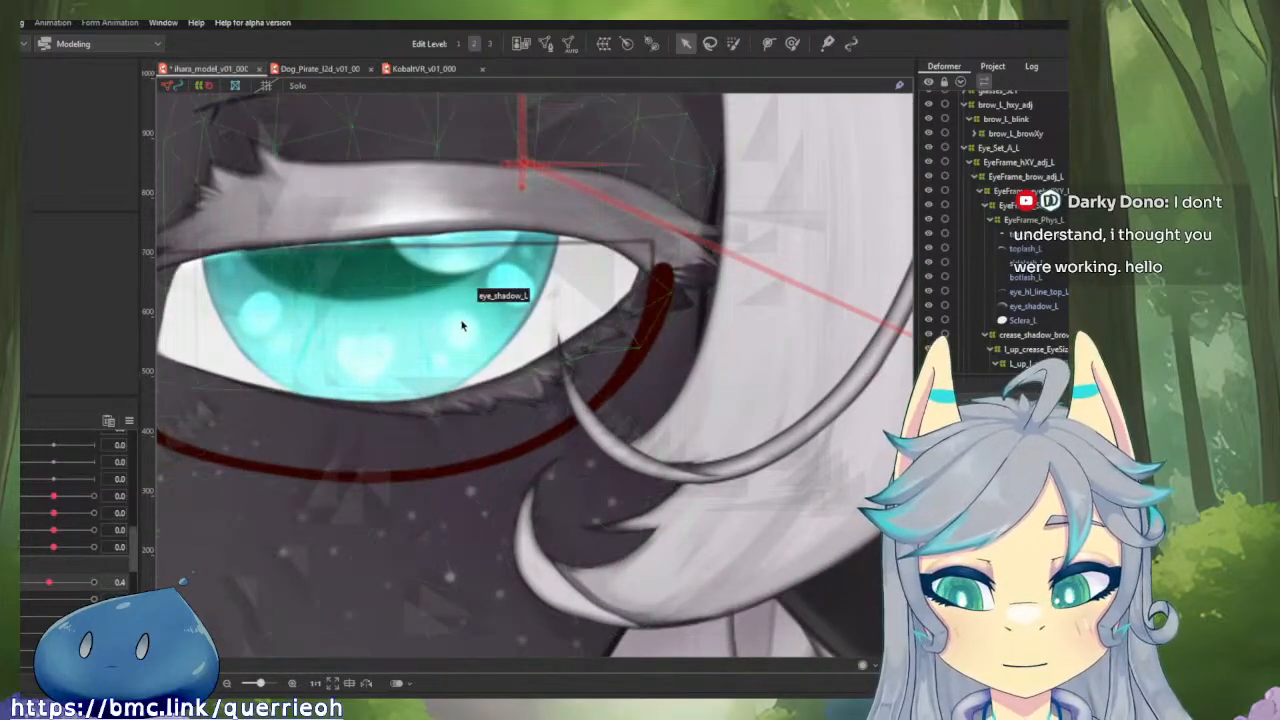
Select Sclera_L in its closed shape and brush its outermost corner points outward under the top lash.
{"action": "left_click", "coordinate": [582, 310]}
{"action": "left_click", "coordinate": [1019, 321]}
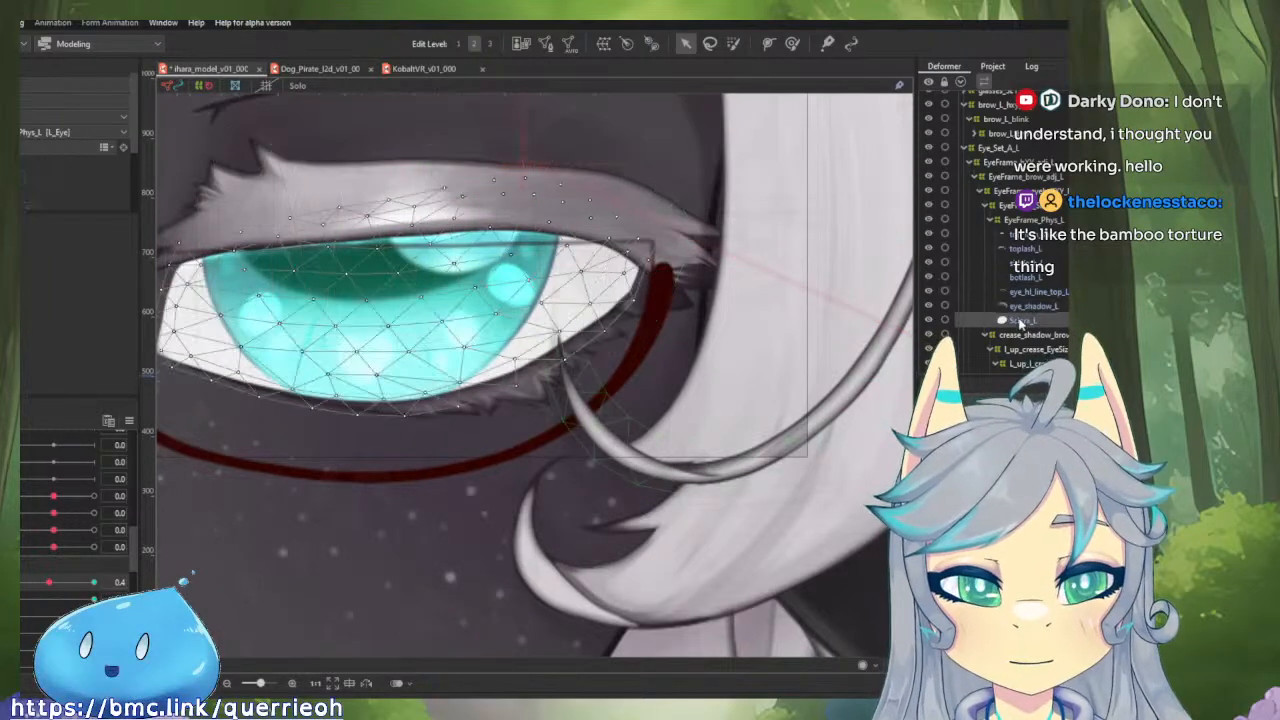
{"action": "left_click_drag", "start_coordinate": [49, 582], "coordinate": [22, 583]}
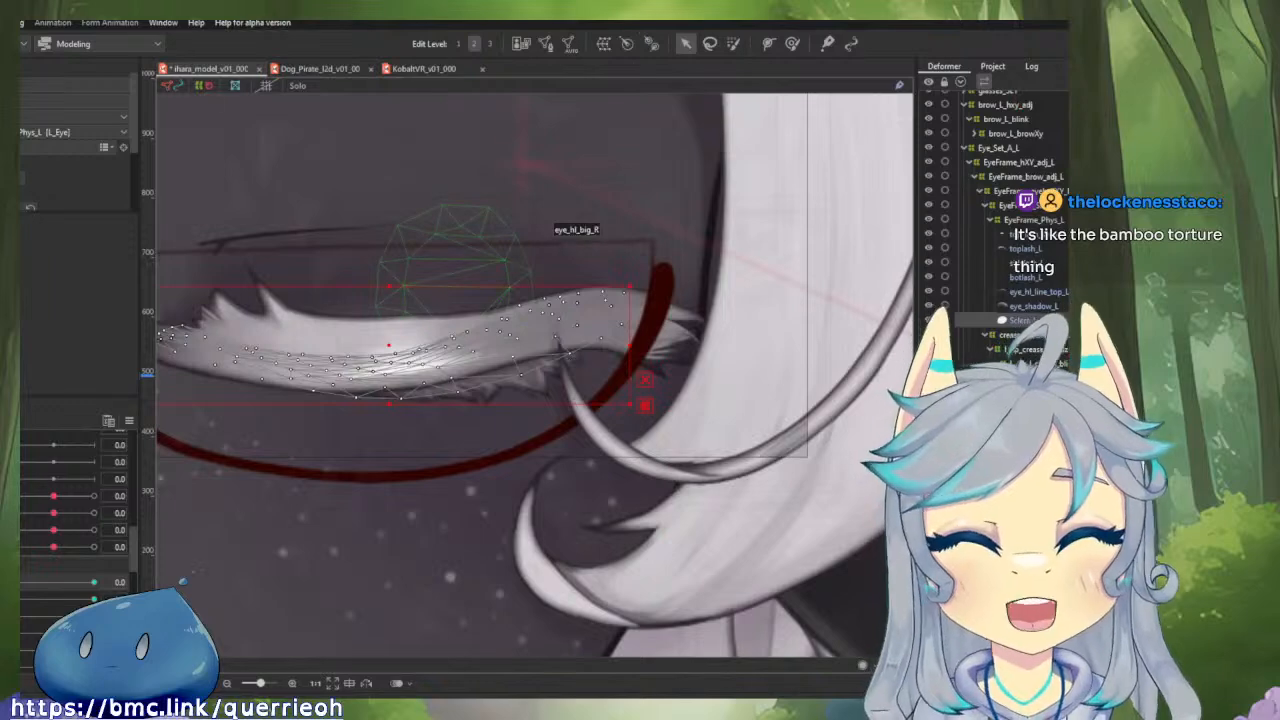
{"action": "left_click", "coordinate": [791, 44]}
{"action": "scroll", "coordinate": [543, 434], "scroll_direction": "up", "scroll_amount": 3}
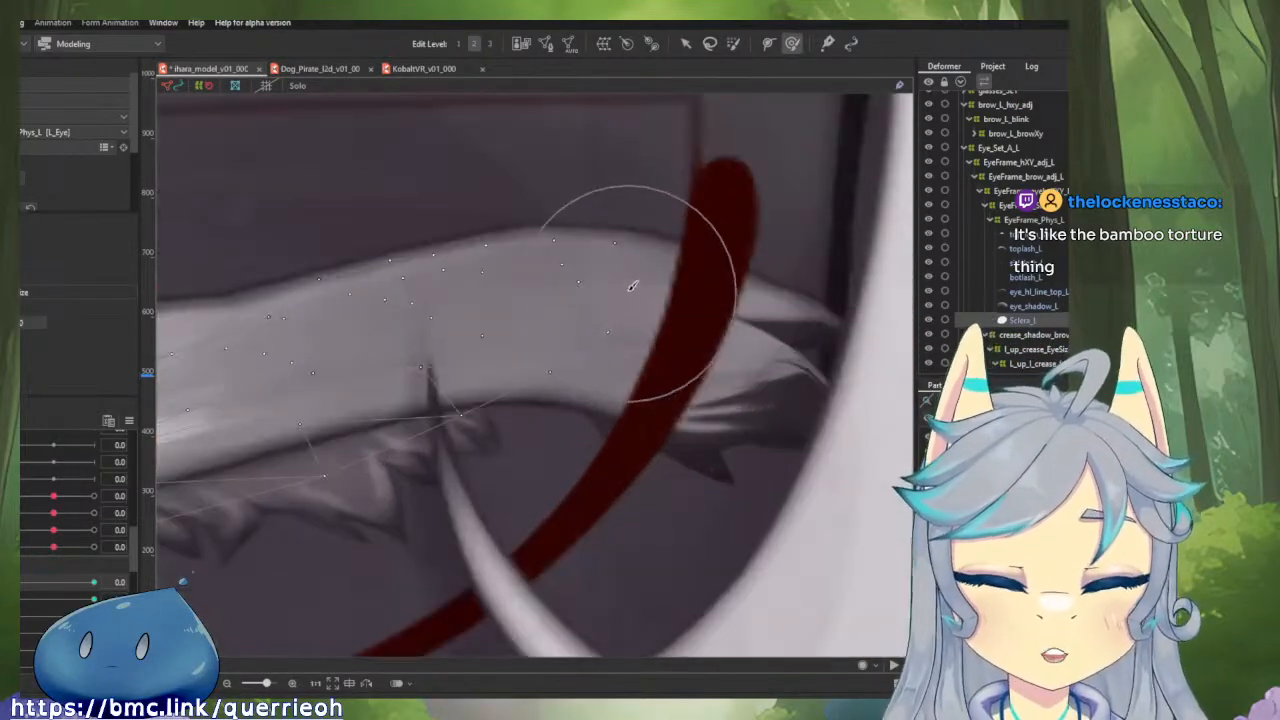
{"action": "left_click_drag", "start_coordinate": [616, 238], "coordinate": [643, 244]}
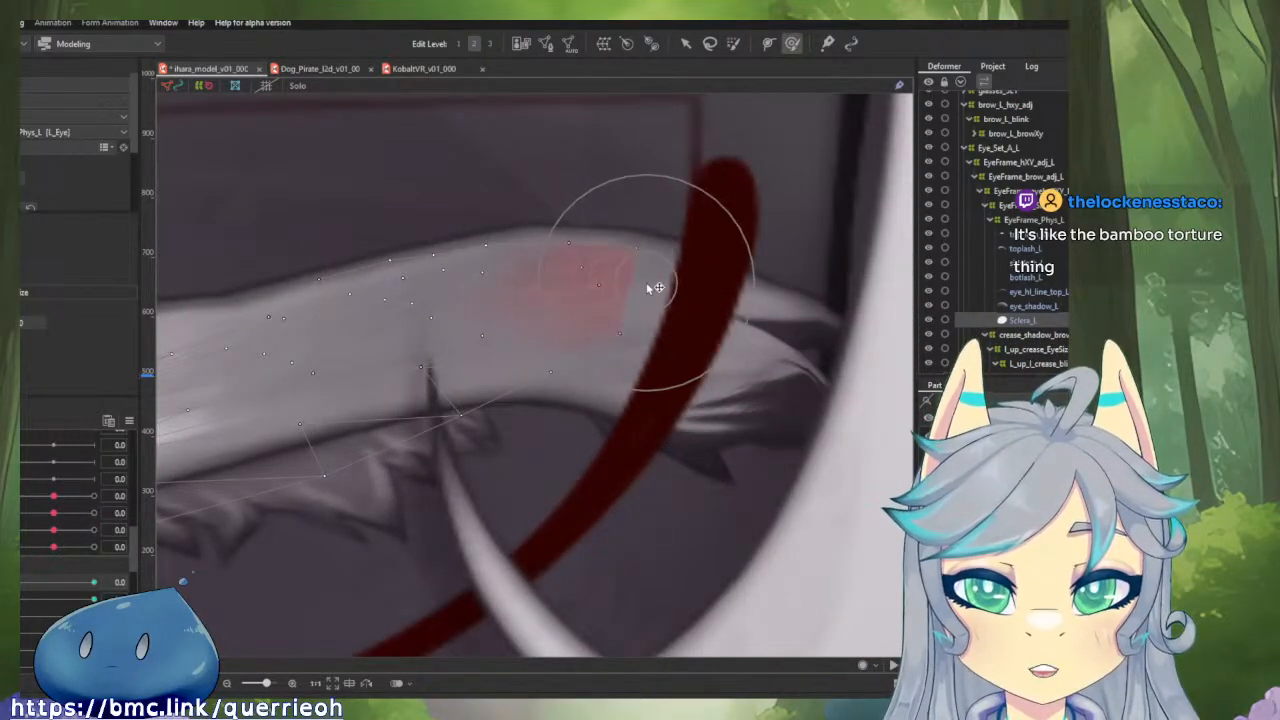
{"action": "mouse_move", "coordinate": [20, 586]}
{"action": "left_mouse_down"}
{"action": "mouse_move", "coordinate": [54, 586]}
{"action": "mouse_move", "coordinate": [18, 590]}
{"action": "left_mouse_up"}
{"action": "left_click_drag", "start_coordinate": [610, 258], "coordinate": [643, 257]}
{"action": "mouse_move", "coordinate": [20, 586]}
{"action": "left_mouse_down"}
{"action": "mouse_move", "coordinate": [50, 586]}
{"action": "mouse_move", "coordinate": [20, 590]}
{"action": "left_mouse_up"}
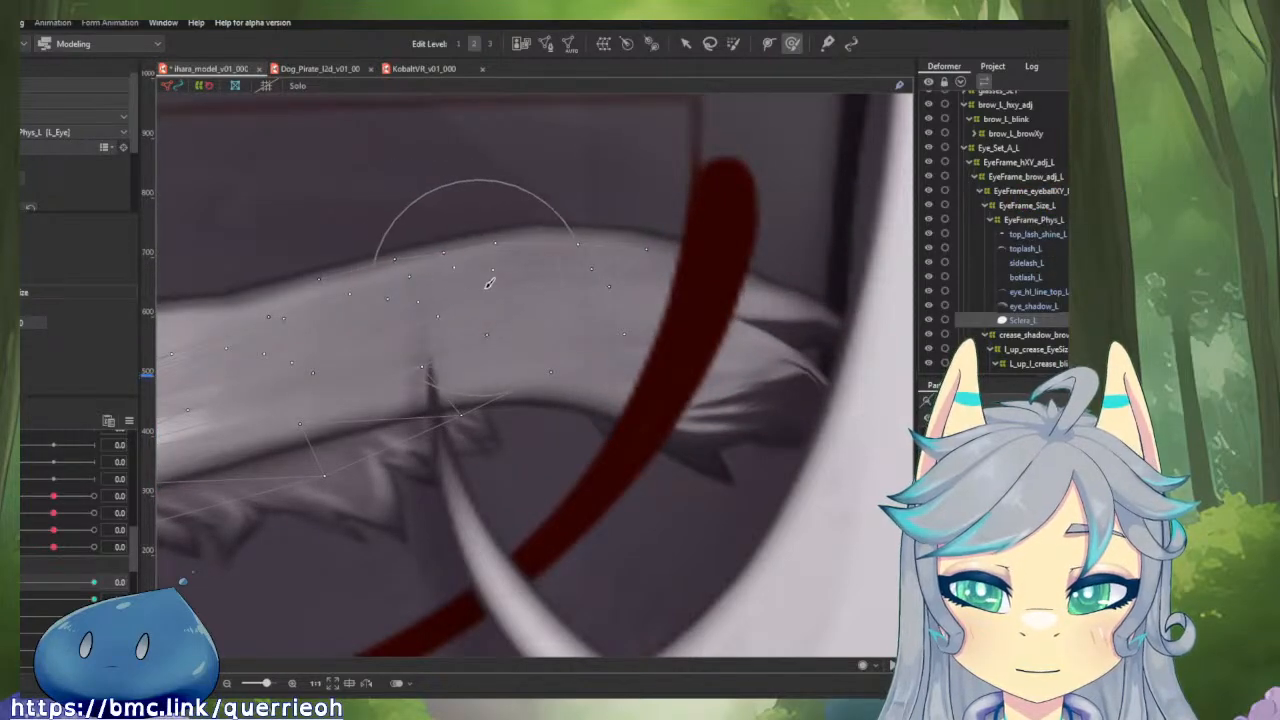
Spread Sclera_L's upper-edge and neighbouring interior points farther toward the outer corner with the Deform Brush, checking the blink.
{"action": "mouse_move", "coordinate": [491, 280]}
{"action": "left_mouse_down"}
{"action": "mouse_move", "coordinate": [509, 263]}
{"action": "mouse_move", "coordinate": [589, 283]}
{"action": "left_mouse_up"}
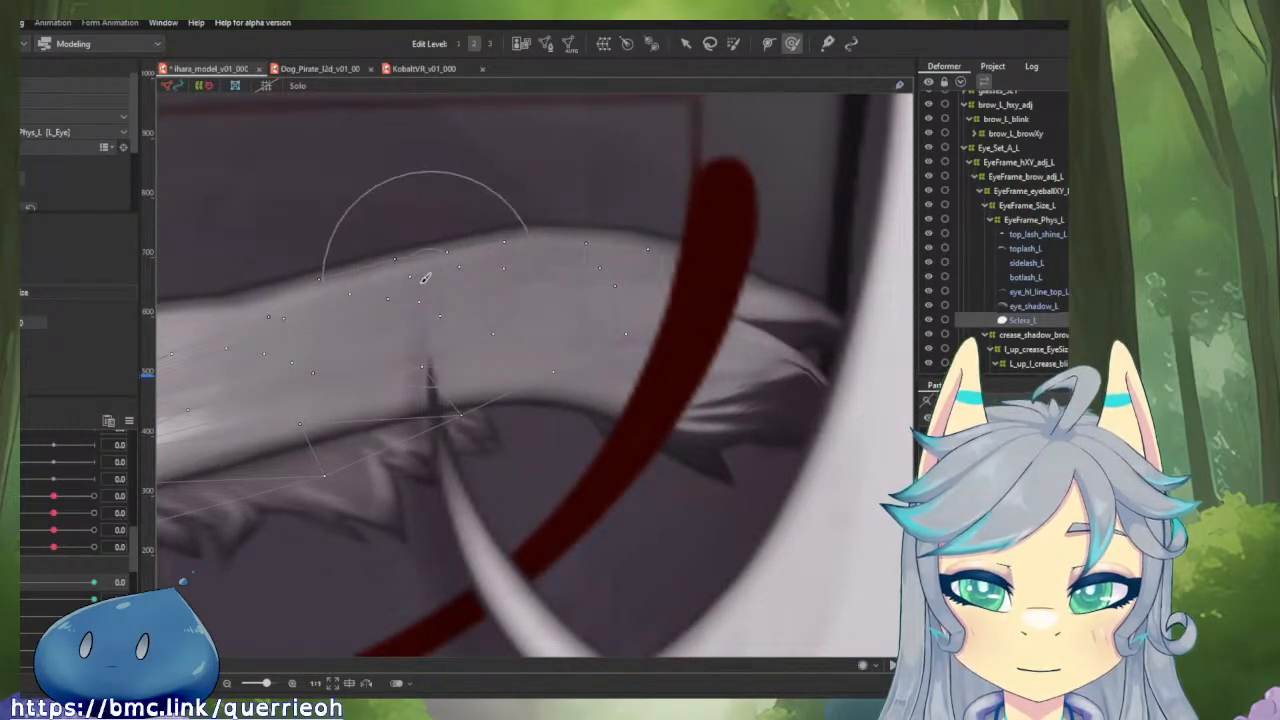
{"action": "left_click_drag", "start_coordinate": [429, 283], "coordinate": [604, 269]}
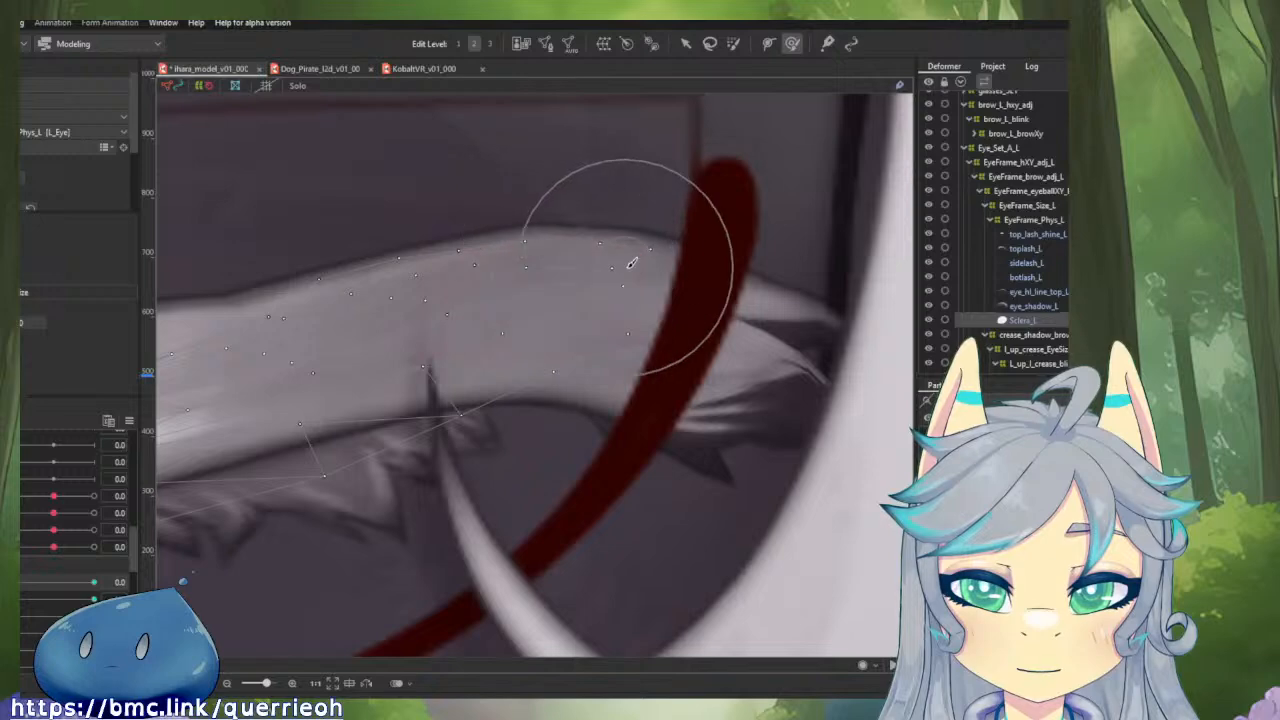
{"action": "left_click_drag", "start_coordinate": [694, 273], "coordinate": [733, 290]}
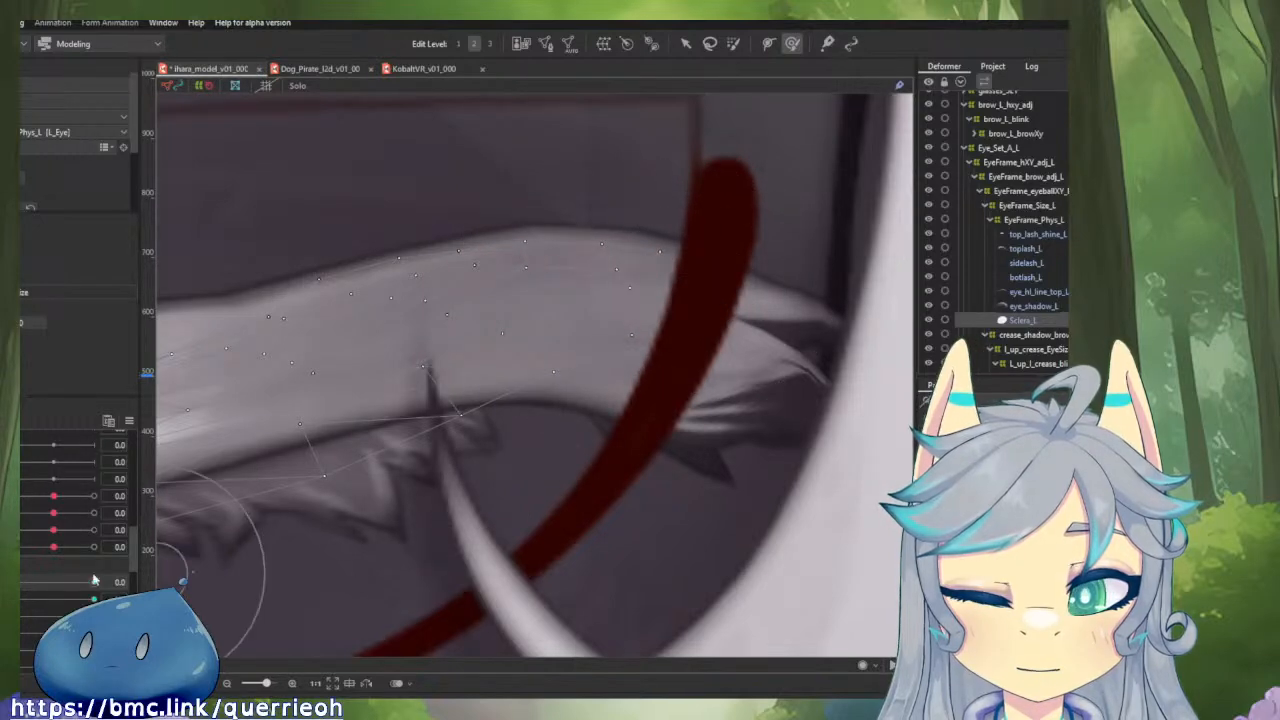
{"action": "mouse_move", "coordinate": [23, 582]}
{"action": "left_mouse_down"}
{"action": "mouse_move", "coordinate": [84, 586]}
{"action": "mouse_move", "coordinate": [17, 588]}
{"action": "left_mouse_up"}
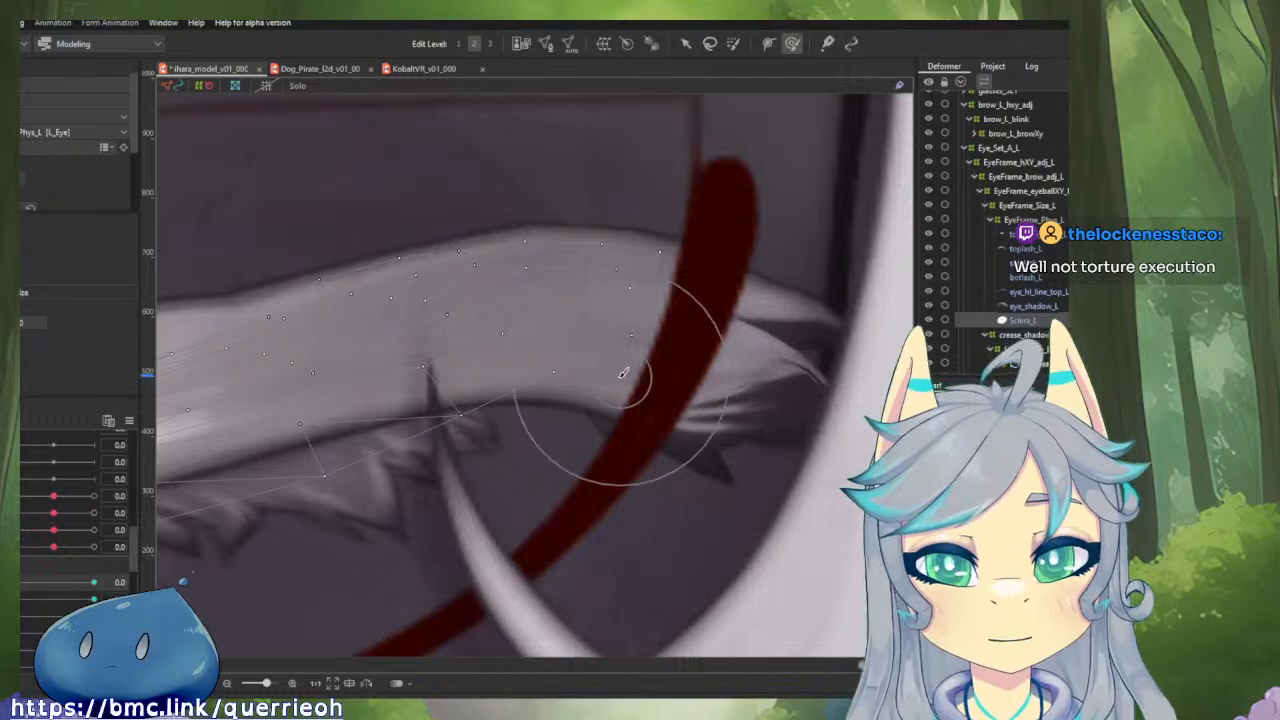
Select toplash_L, isolate it in solo view, and pull the mesh point above its lower outer lash tip inward.
{"action": "scroll", "coordinate": [616, 359], "scroll_direction": "down", "scroll_amount": 2}
{"action": "left_click_drag", "start_coordinate": [616, 358], "coordinate": [751, 377]}
{"action": "left_click_drag", "start_coordinate": [845, 373], "coordinate": [700, 371]}
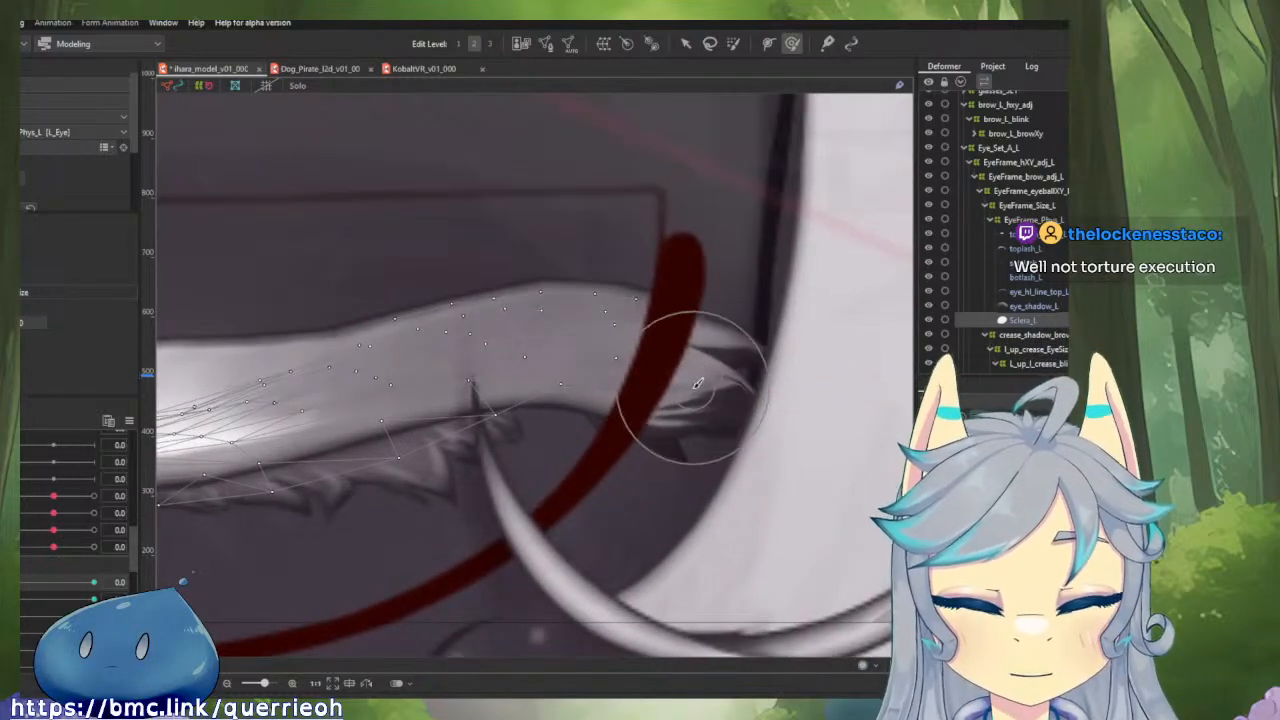
{"action": "left_click", "coordinate": [714, 372]}
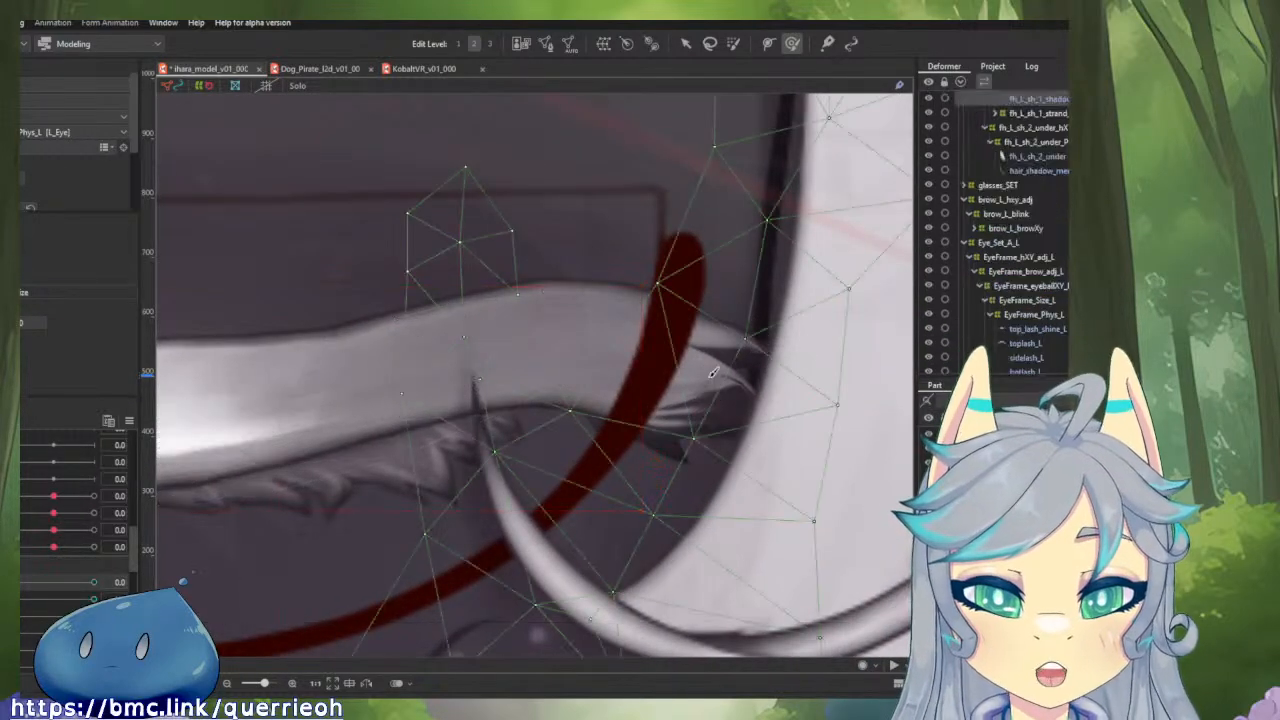
{"action": "left_click", "coordinate": [350, 354]}
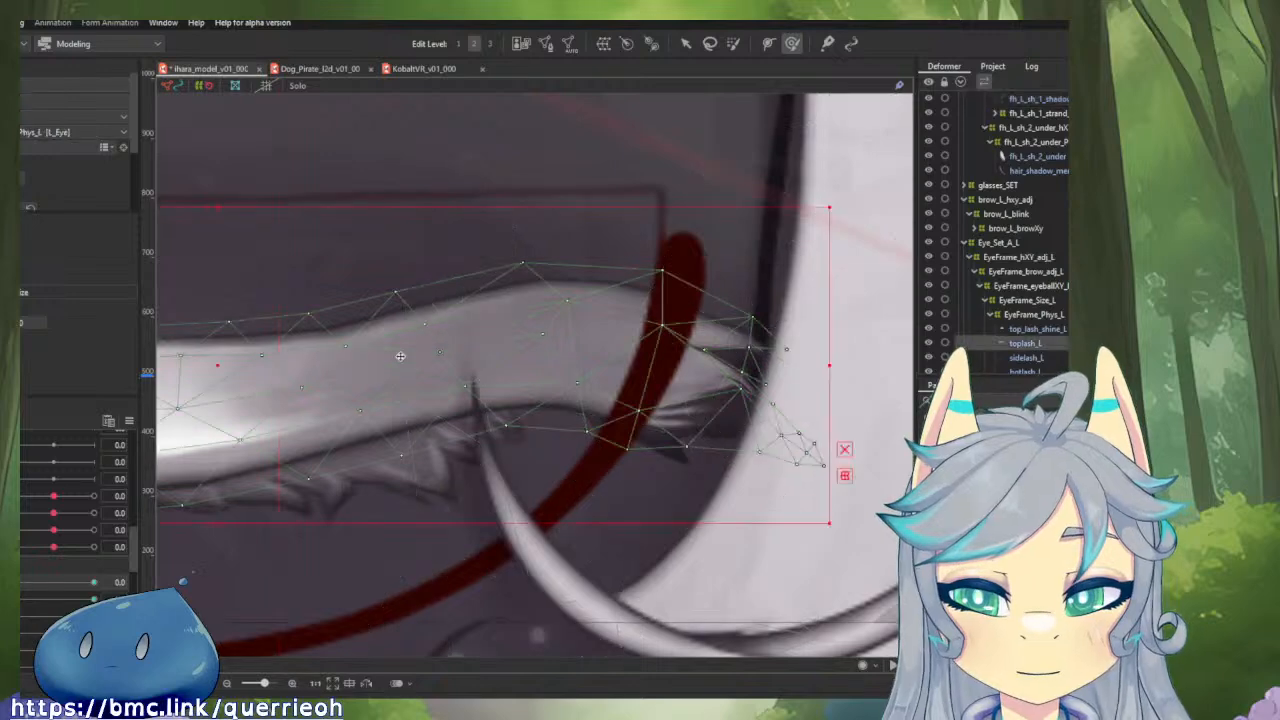
{"action": "scroll", "coordinate": [812, 374], "scroll_direction": "up", "scroll_amount": 2}
{"action": "mouse_move", "coordinate": [764, 434]}
{"action": "left_mouse_down"}
{"action": "mouse_move", "coordinate": [797, 433]}
{"action": "mouse_move", "coordinate": [788, 464]}
{"action": "mouse_move", "coordinate": [713, 426]}
{"action": "left_mouse_up"}
{"action": "key", "text": "v"}
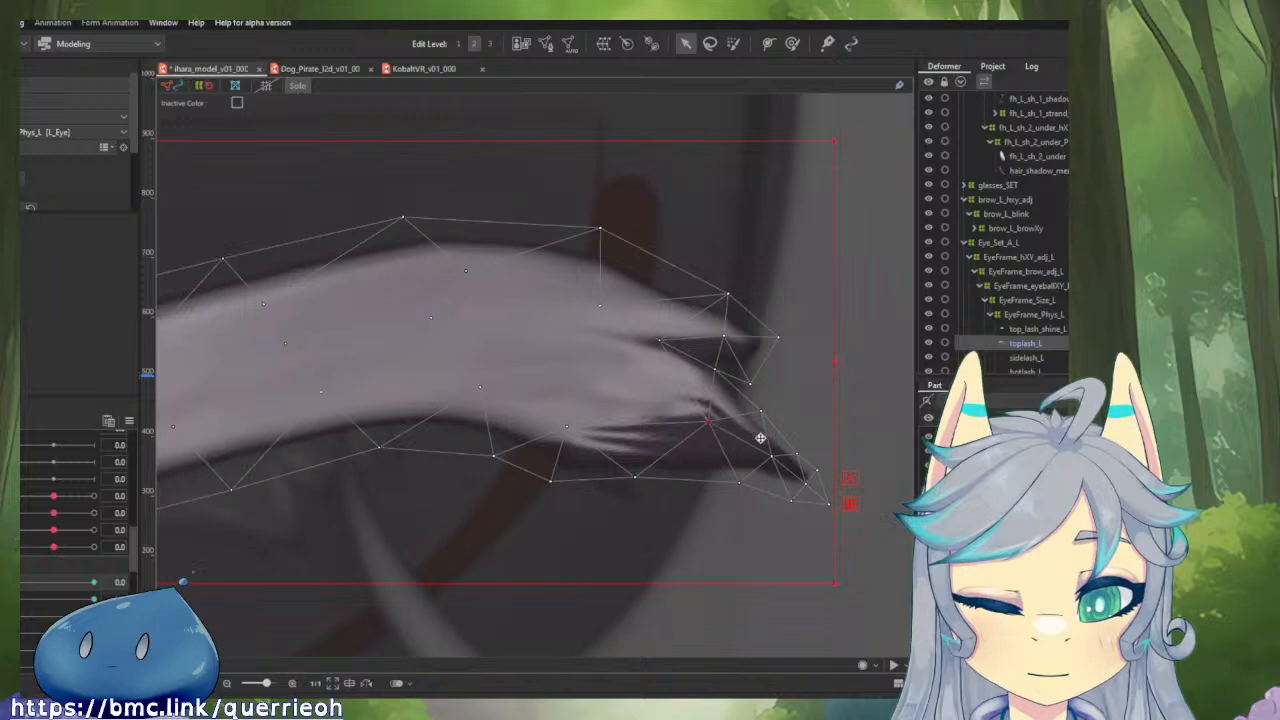
{"action": "scroll", "coordinate": [766, 436], "scroll_direction": "down", "scroll_amount": 5}
{"action": "scroll", "coordinate": [814, 429], "scroll_direction": "up", "scroll_amount": 4}
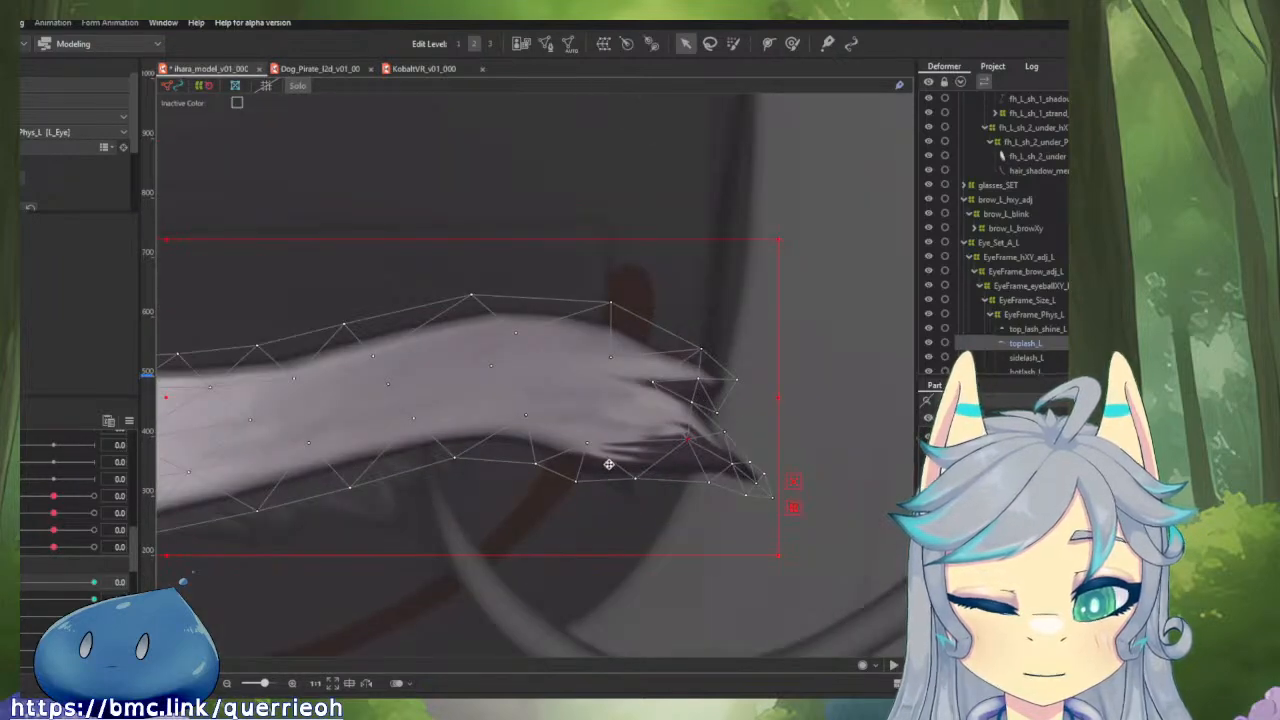
{"action": "scroll", "coordinate": [605, 465], "scroll_direction": "down", "scroll_amount": 4}
Nudge the outermost mesh point of toplash_L's upper lash tip and inspect the isolated lash's closed shape.
{"action": "mouse_move", "coordinate": [16, 582]}
{"action": "left_mouse_down"}
{"action": "mouse_move", "coordinate": [103, 582]}
{"action": "mouse_move", "coordinate": [16, 582]}
{"action": "mouse_move", "coordinate": [103, 582]}
{"action": "mouse_move", "coordinate": [16, 582]}
{"action": "mouse_move", "coordinate": [103, 582]}
{"action": "mouse_move", "coordinate": [33, 588]}
{"action": "mouse_move", "coordinate": [112, 594]}
{"action": "mouse_move", "coordinate": [25, 597]}
{"action": "left_mouse_up"}
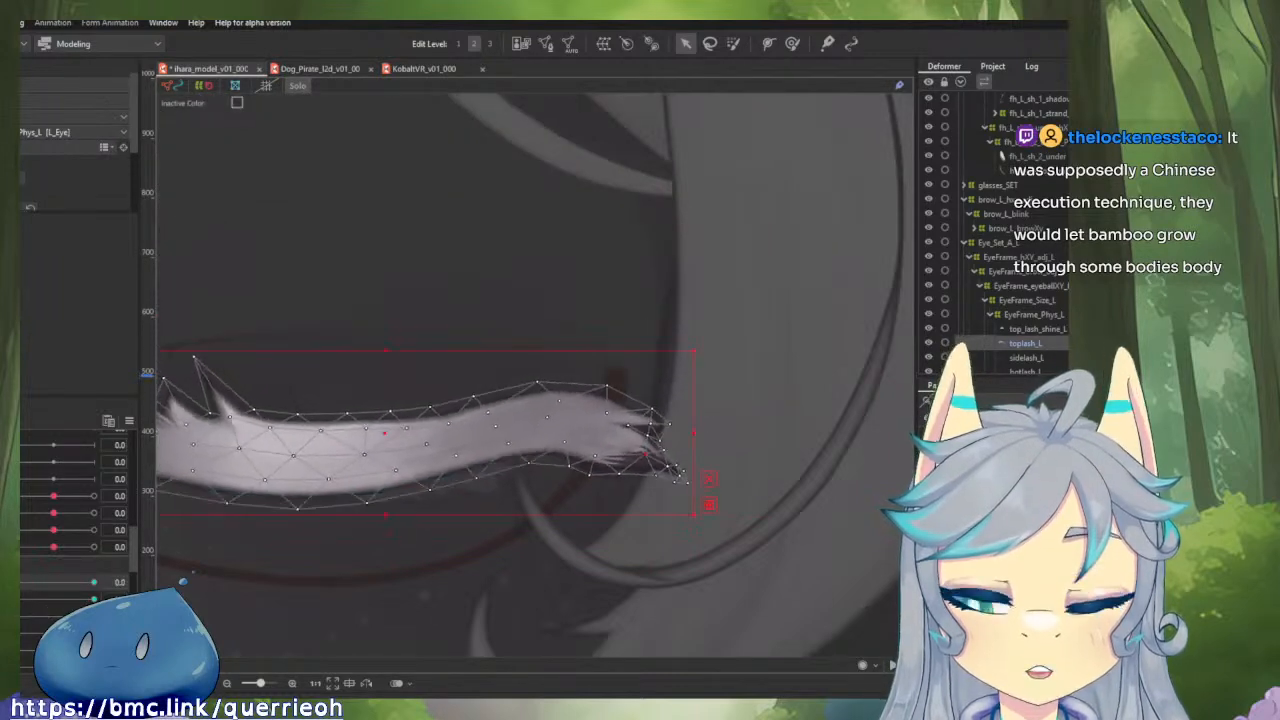
{"action": "scroll", "coordinate": [616, 409], "scroll_direction": "up", "scroll_amount": 2}
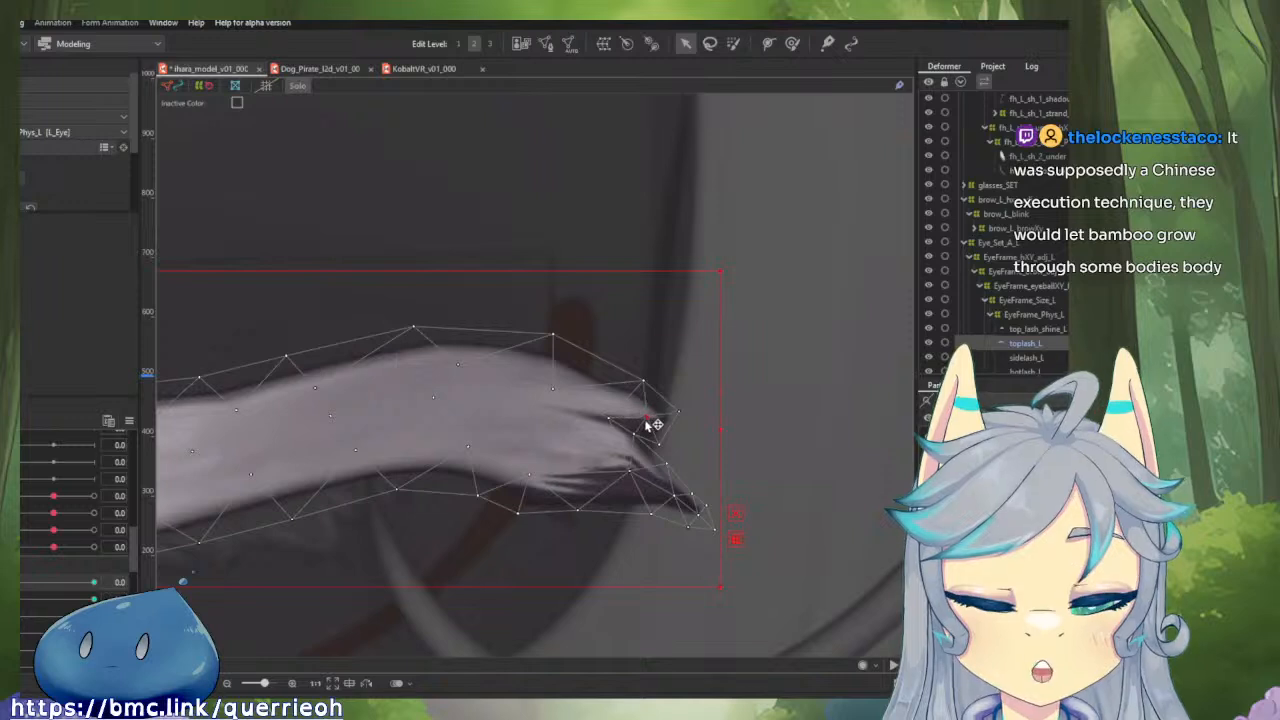
{"action": "mouse_move", "coordinate": [680, 412]}
{"action": "left_mouse_down"}
{"action": "mouse_move", "coordinate": [697, 441]}
{"action": "mouse_move", "coordinate": [681, 420]}
{"action": "left_mouse_up"}
{"action": "scroll", "coordinate": [612, 435], "scroll_direction": "down", "scroll_amount": 3}
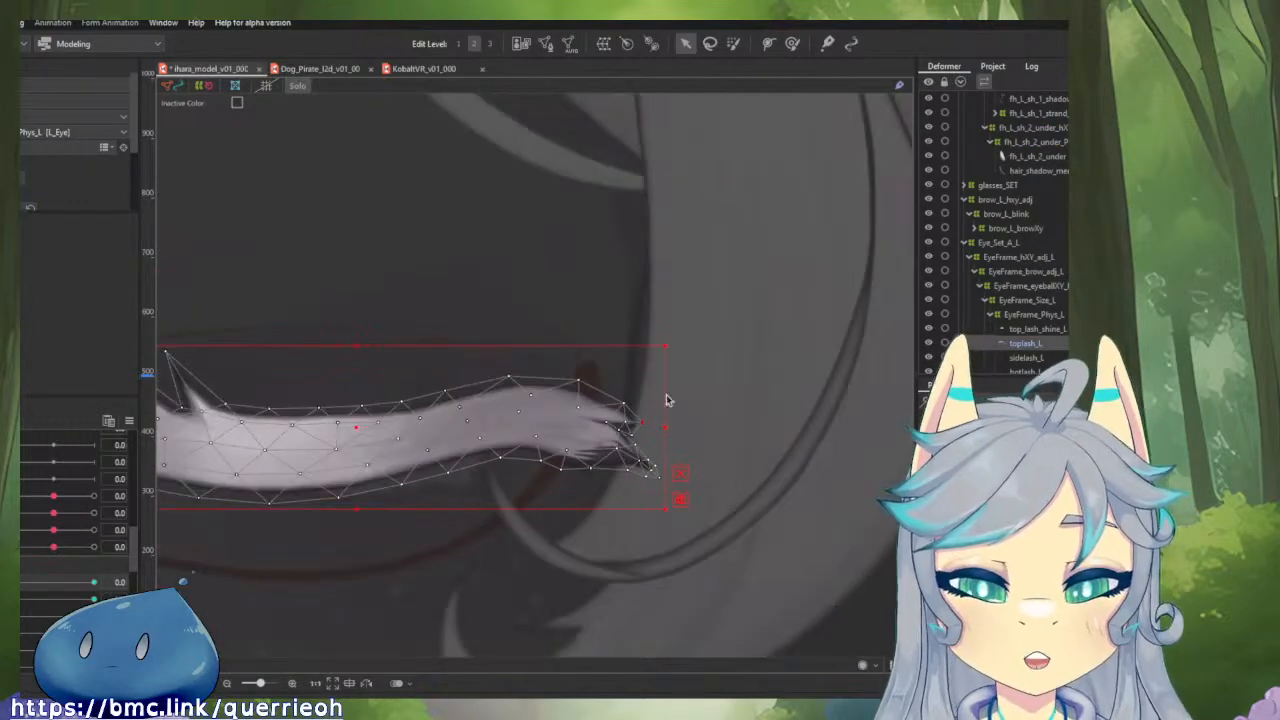
{"action": "left_click_drag", "start_coordinate": [554, 502], "coordinate": [689, 443]}
{"action": "scroll", "coordinate": [689, 443], "scroll_direction": "up", "scroll_amount": 4}
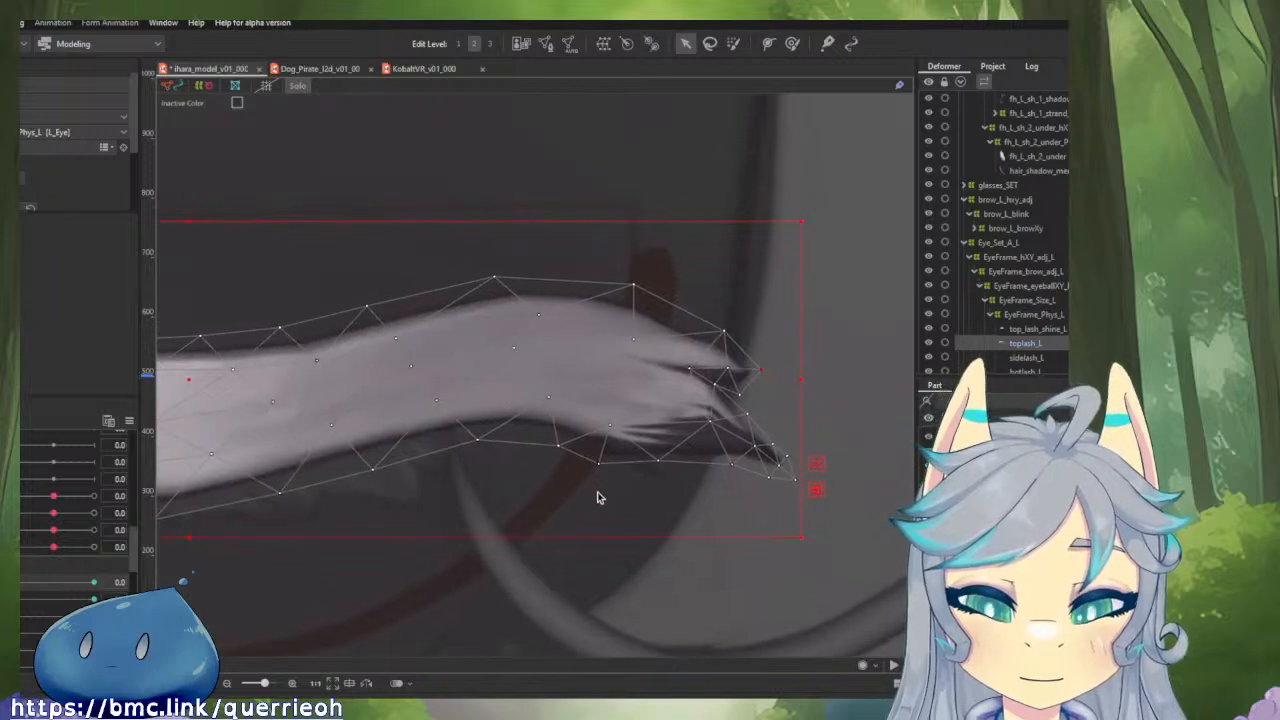
{"action": "scroll", "coordinate": [471, 380], "scroll_direction": "down", "scroll_amount": 3}
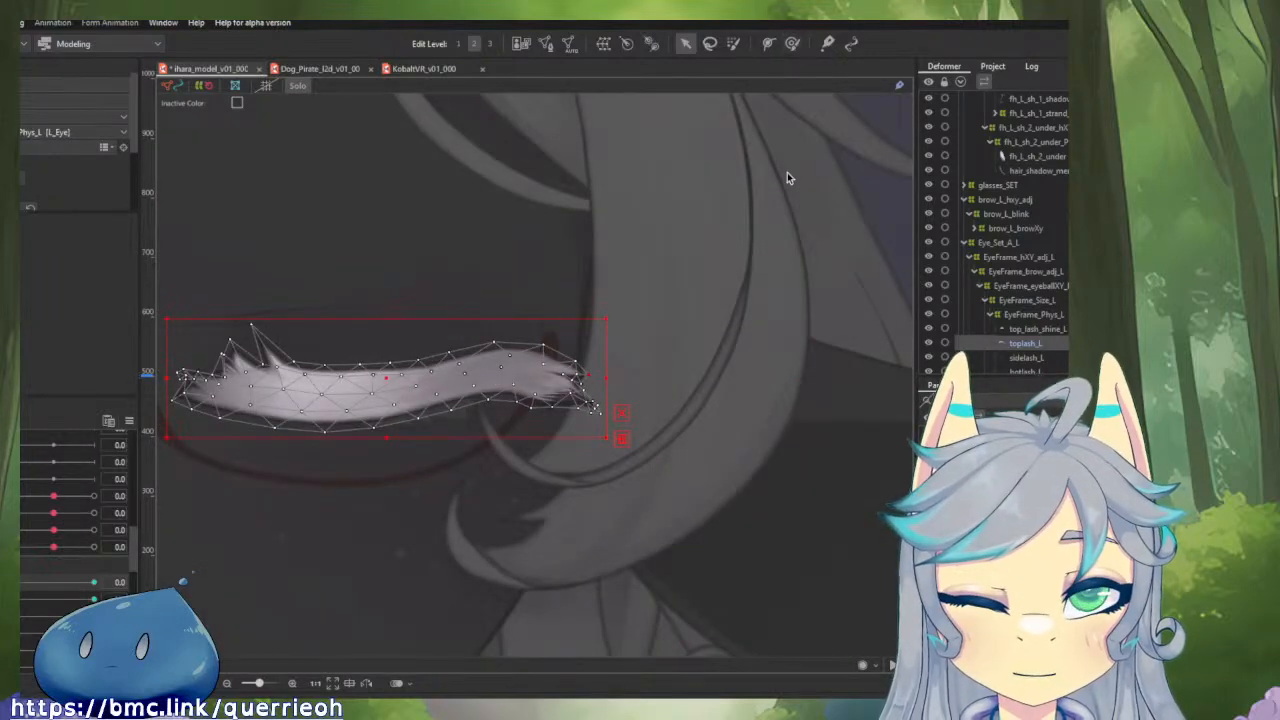
Show the full model, select all the left-eye meshes together, and brush their outer corner slightly inward.
{"action": "key", "text": "s"}
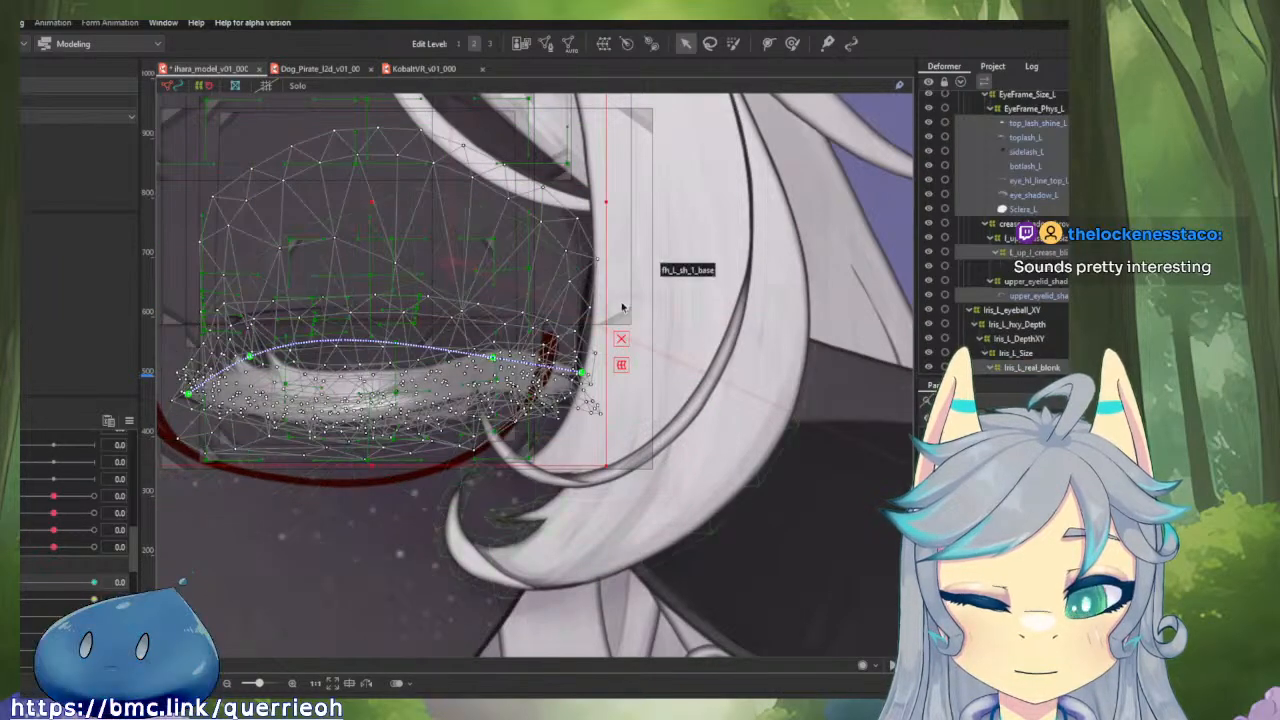
{"action": "left_click", "coordinate": [790, 45]}
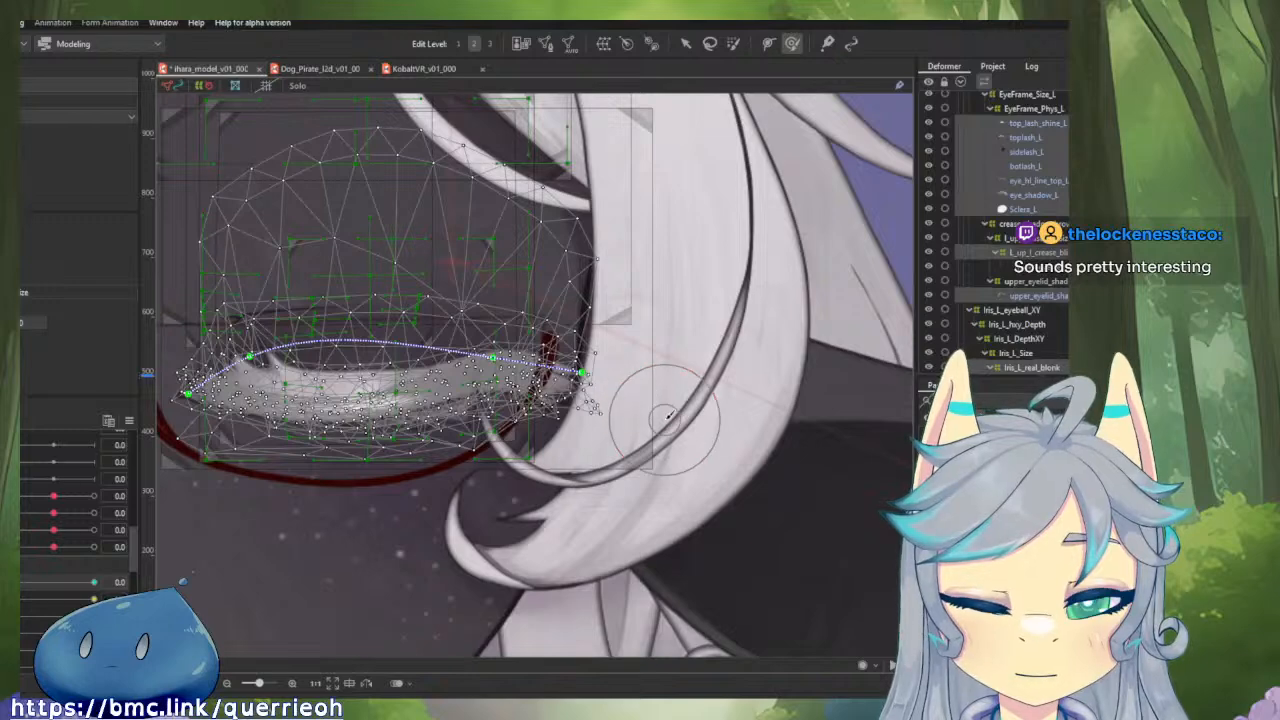
{"action": "left_click_drag", "start_coordinate": [617, 397], "coordinate": [654, 405]}
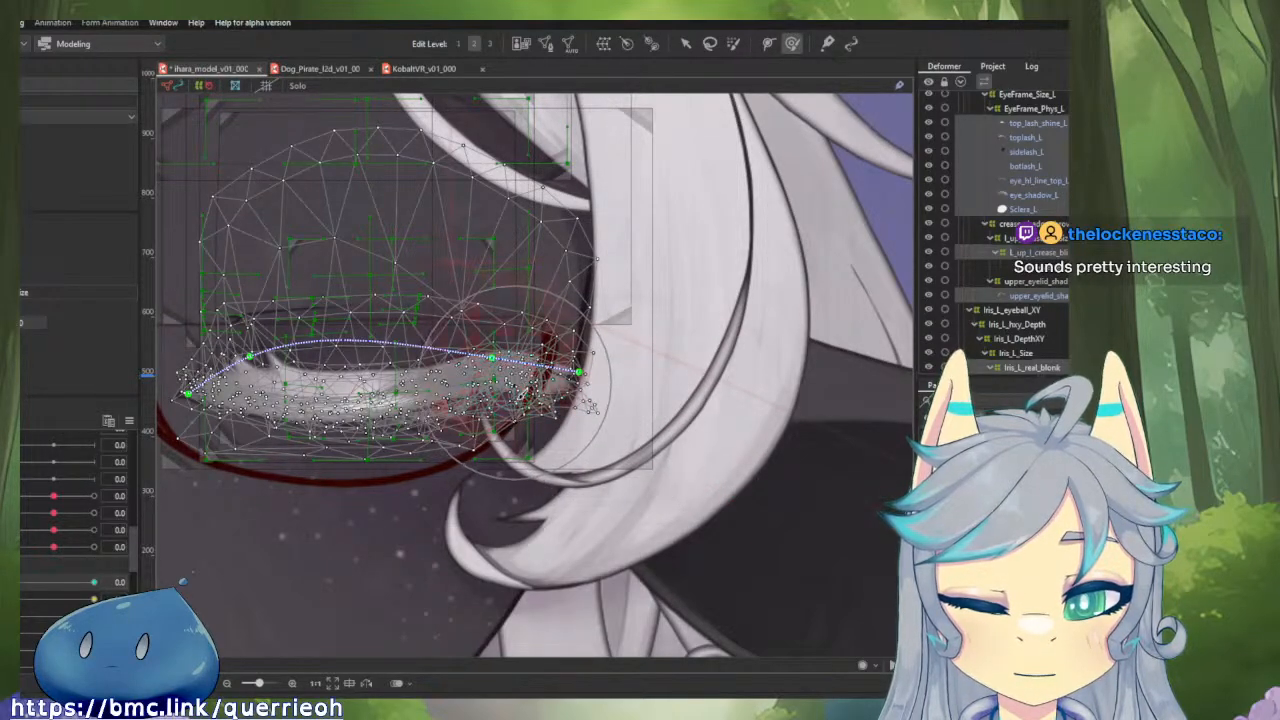
{"action": "left_click_drag", "start_coordinate": [46, 583], "coordinate": [18, 592]}
{"action": "key", "text": "y"}
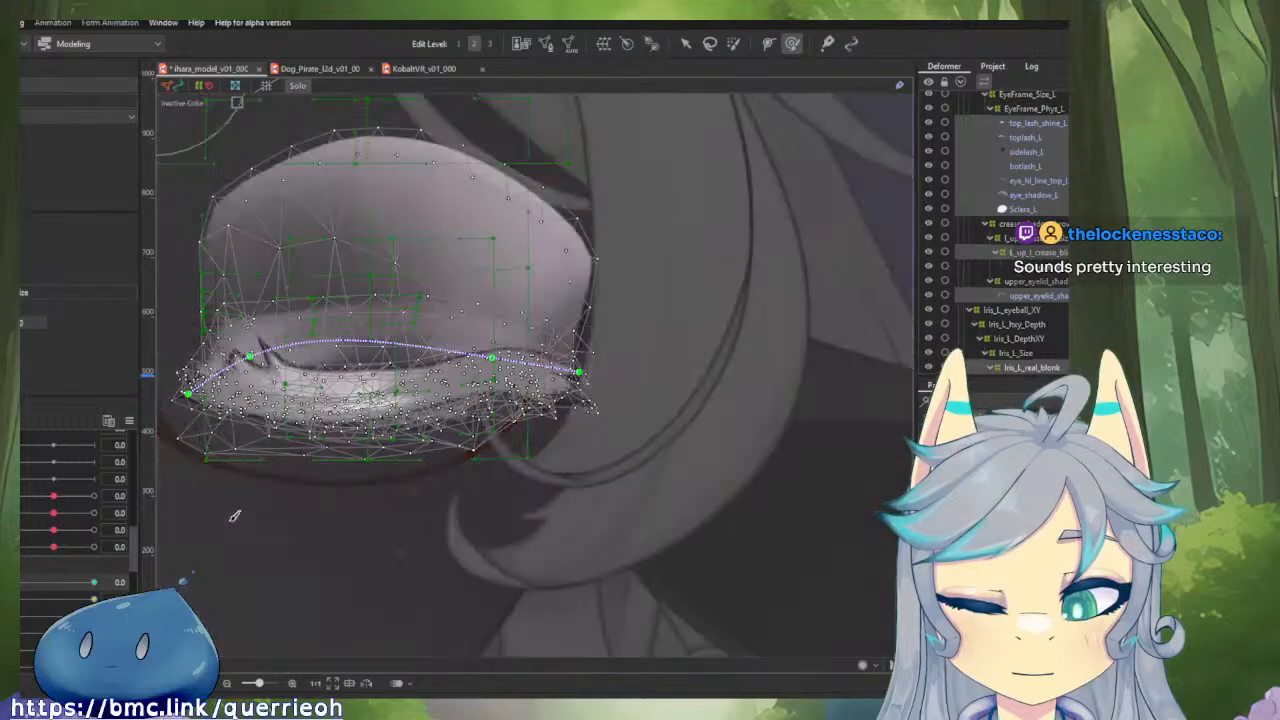
{"action": "key", "text": "y"}
Deselect the eye meshes and scrub the left eye between open and closed to examine the finished blink from several zoom levels.
{"action": "left_click", "coordinate": [229, 527]}
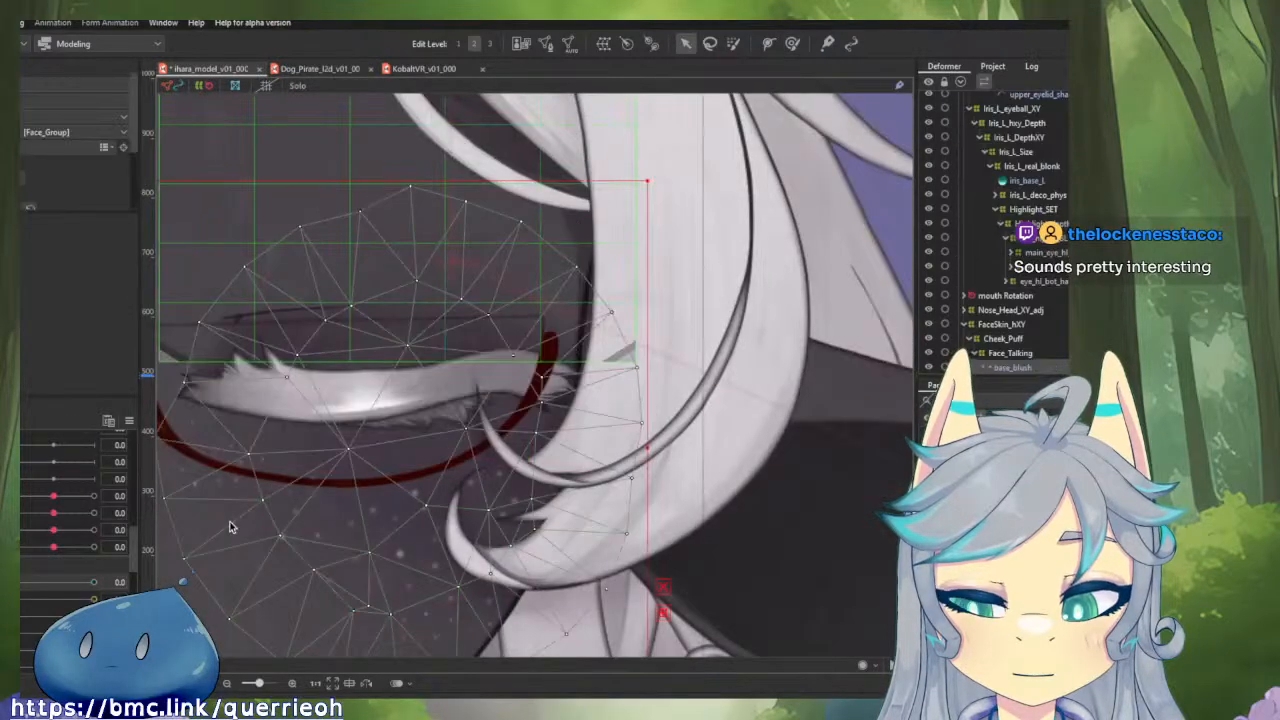
{"action": "left_click", "coordinate": [740, 484]}
{"action": "scroll", "coordinate": [740, 484], "scroll_direction": "down", "scroll_amount": 3}
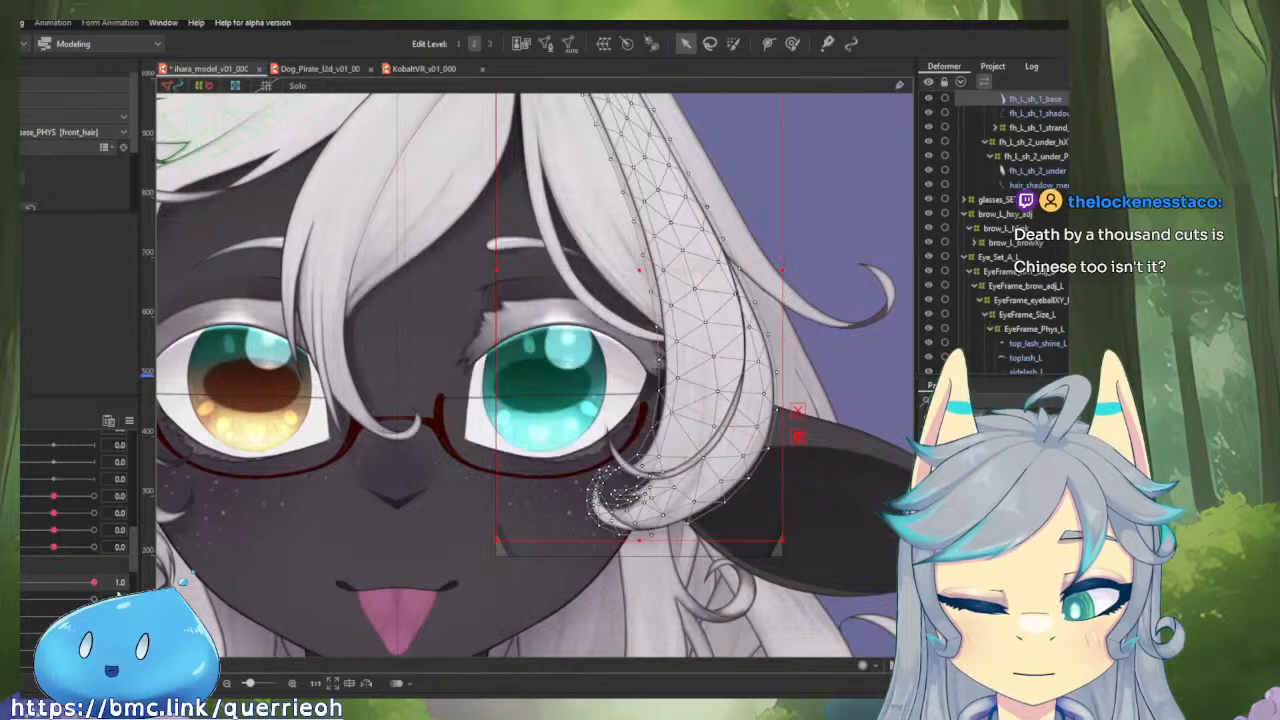
{"action": "left_click_drag", "start_coordinate": [93, 593], "coordinate": [6, 585]}
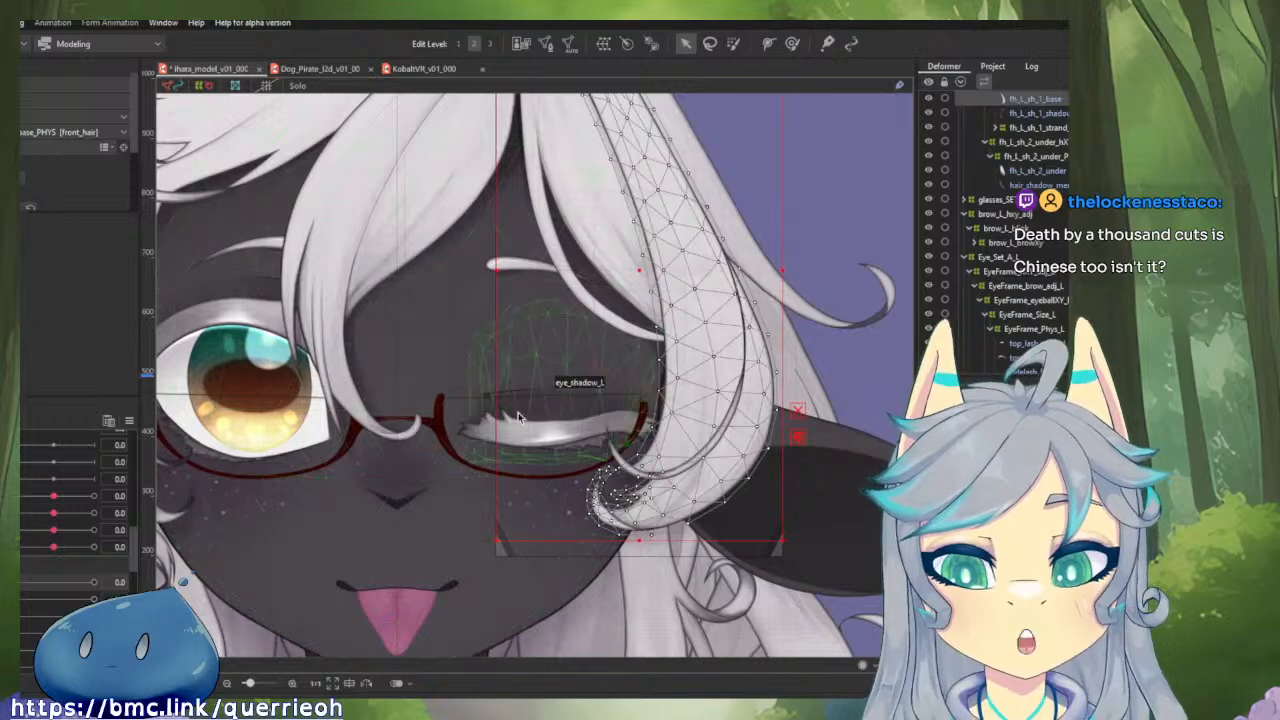
{"action": "scroll", "coordinate": [520, 384], "scroll_direction": "up", "scroll_amount": 5}
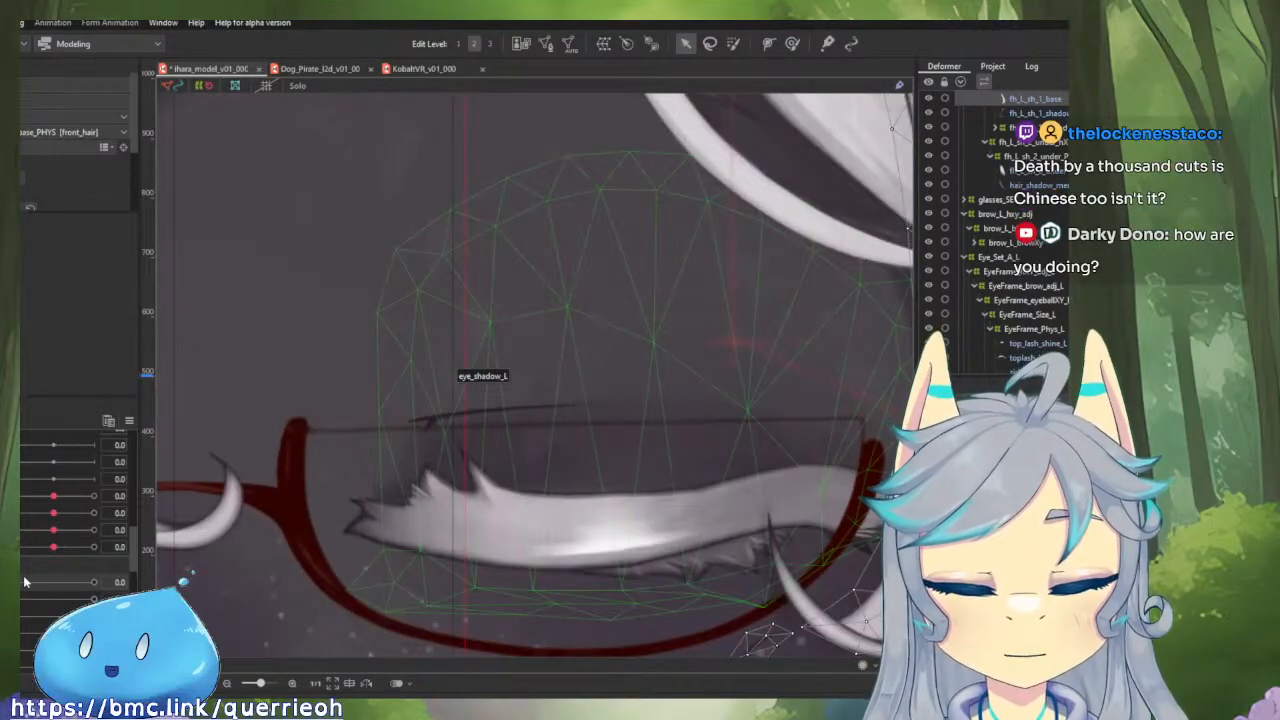
{"action": "left_click_drag", "start_coordinate": [25, 582], "coordinate": [30, 578]}
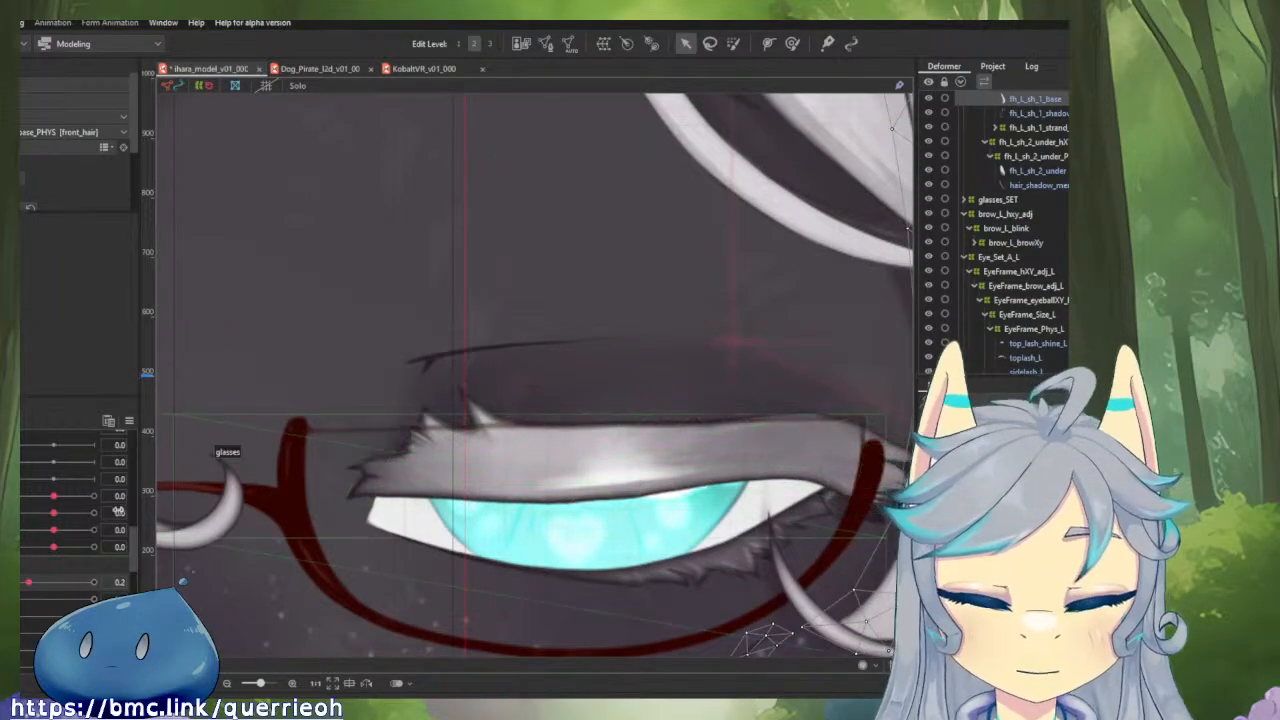
{"action": "mouse_move", "coordinate": [20, 587]}
{"action": "left_mouse_down"}
{"action": "mouse_move", "coordinate": [97, 590]}
{"action": "mouse_move", "coordinate": [64, 588]}
{"action": "mouse_move", "coordinate": [104, 578]}
{"action": "mouse_move", "coordinate": [20, 588]}
{"action": "left_mouse_up"}
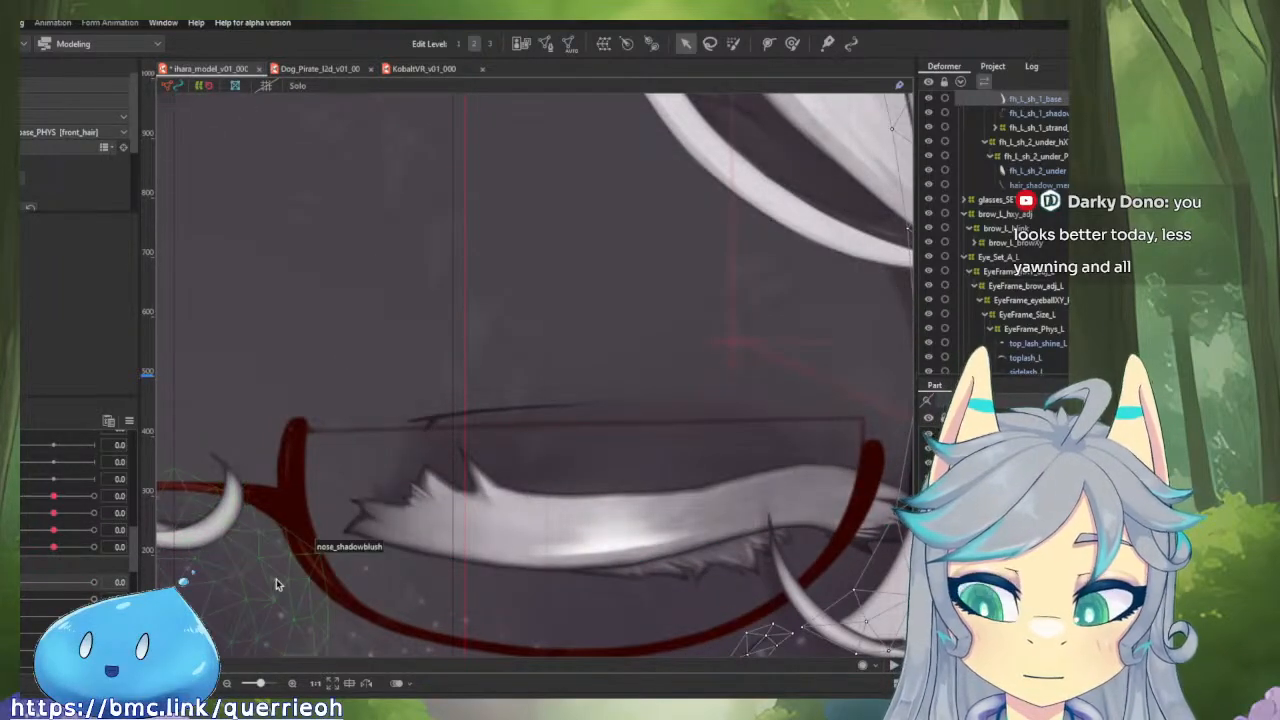
{"action": "left_click_drag", "start_coordinate": [567, 468], "coordinate": [484, 434]}
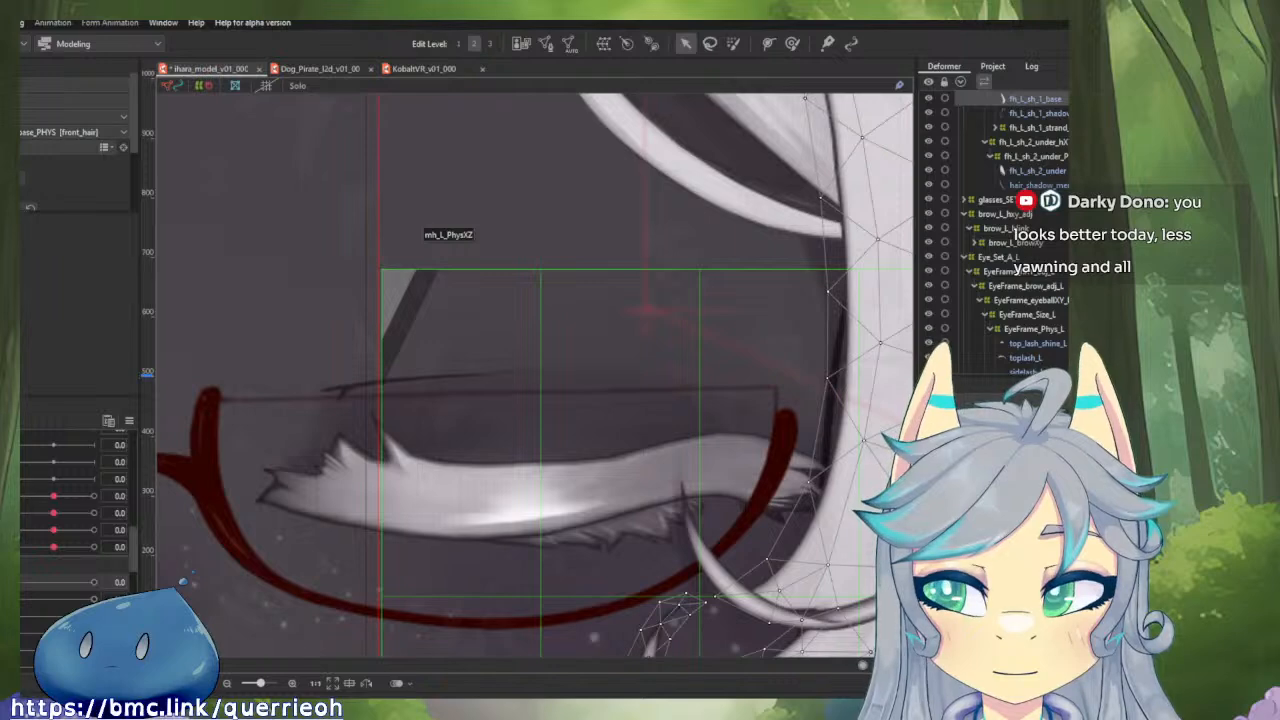
{"action": "left_click_drag", "start_coordinate": [471, 420], "coordinate": [543, 420]}
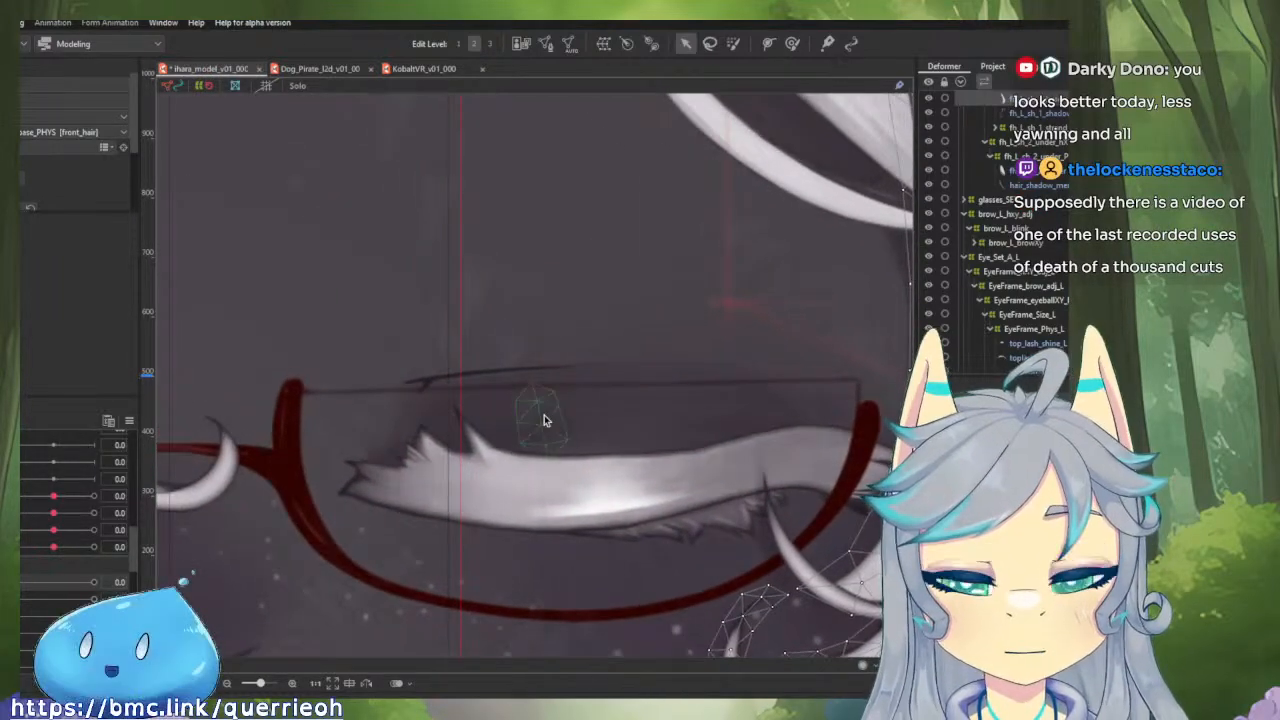
{"action": "scroll", "coordinate": [543, 420], "scroll_direction": "down", "scroll_amount": 2}
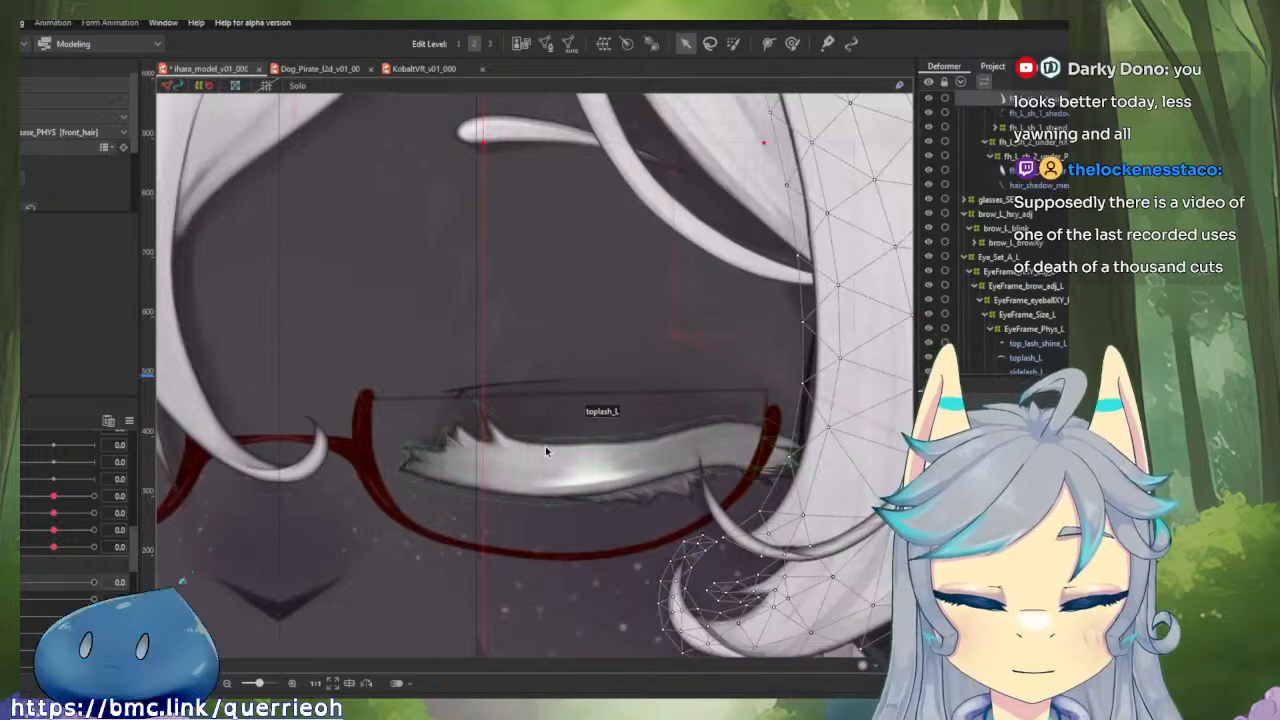
Select toplash_L, adjust the mesh points at its inner upper lash spikes, and scrub the closed blink to inspect the shape.
{"action": "left_click", "coordinate": [545, 446]}
{"action": "scroll", "coordinate": [437, 394], "scroll_direction": "up", "scroll_amount": 2}
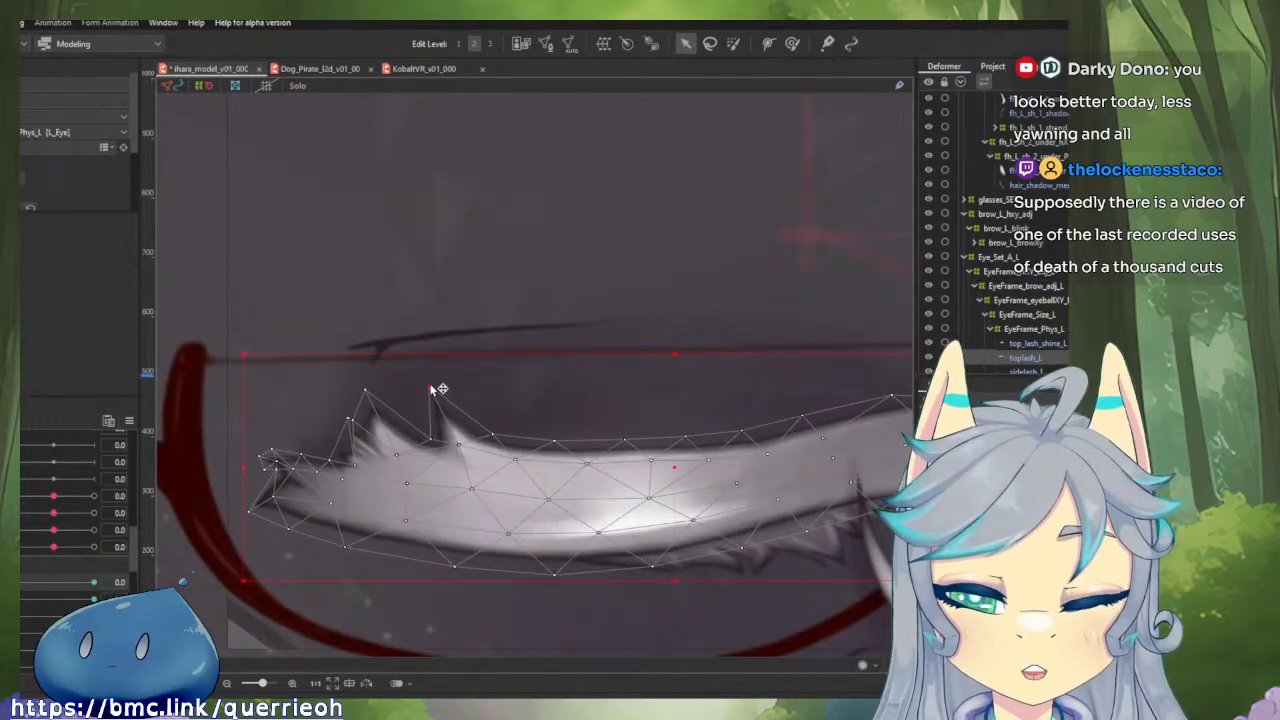
{"action": "left_click_drag", "start_coordinate": [431, 389], "coordinate": [373, 399]}
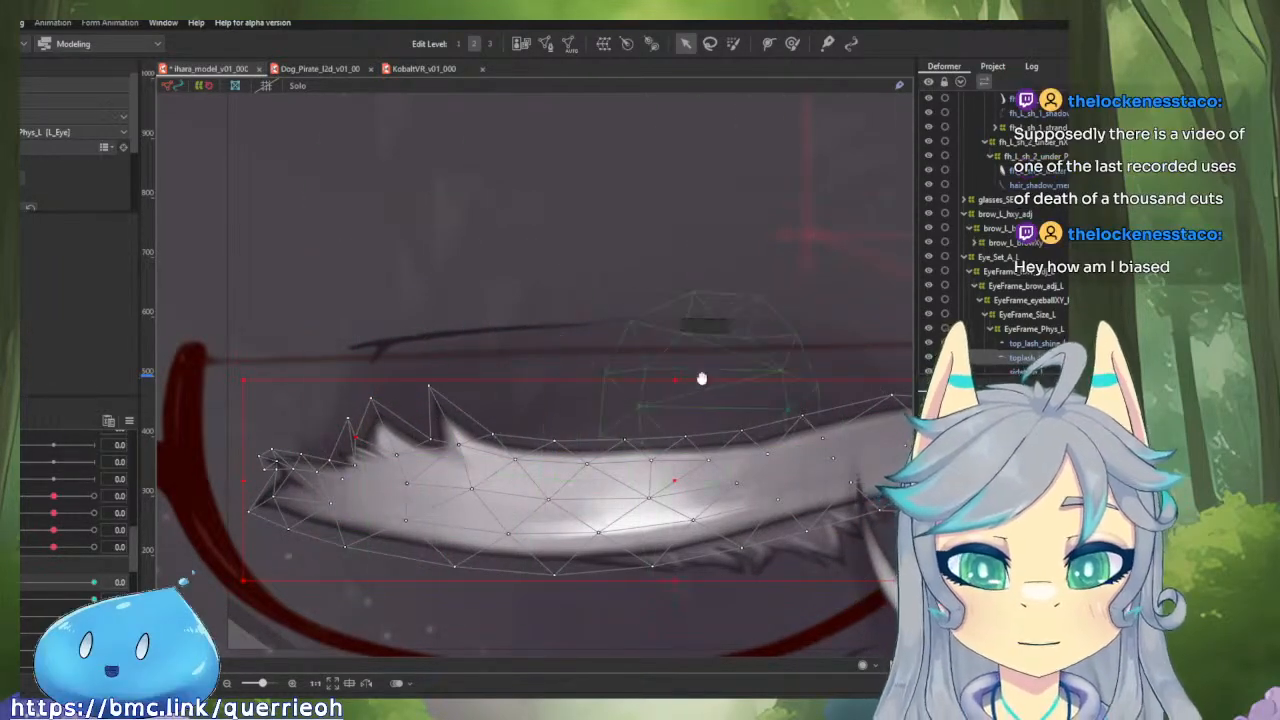
{"action": "left_click_drag", "start_coordinate": [700, 374], "coordinate": [580, 378]}
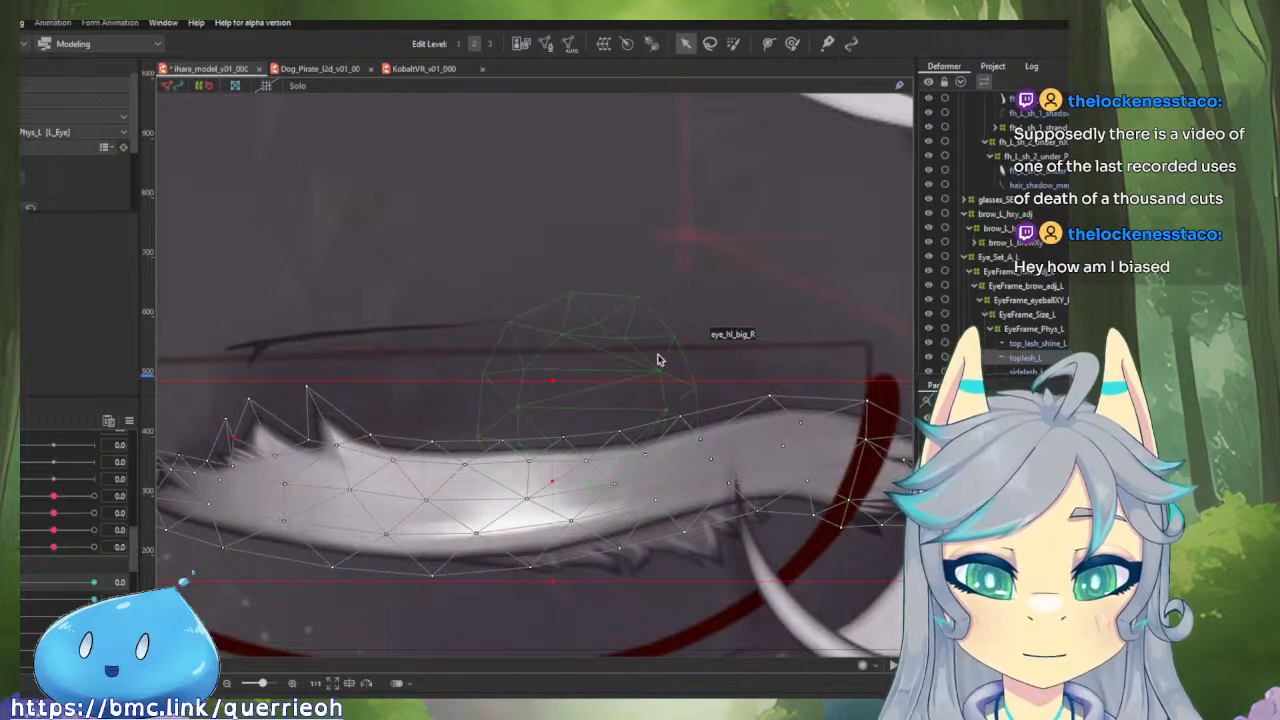
{"action": "mouse_move", "coordinate": [14, 583]}
{"action": "left_mouse_down"}
{"action": "mouse_move", "coordinate": [93, 592]}
{"action": "mouse_move", "coordinate": [12, 600]}
{"action": "left_mouse_up"}
{"action": "scroll", "coordinate": [592, 408], "scroll_direction": "down", "scroll_amount": 3}
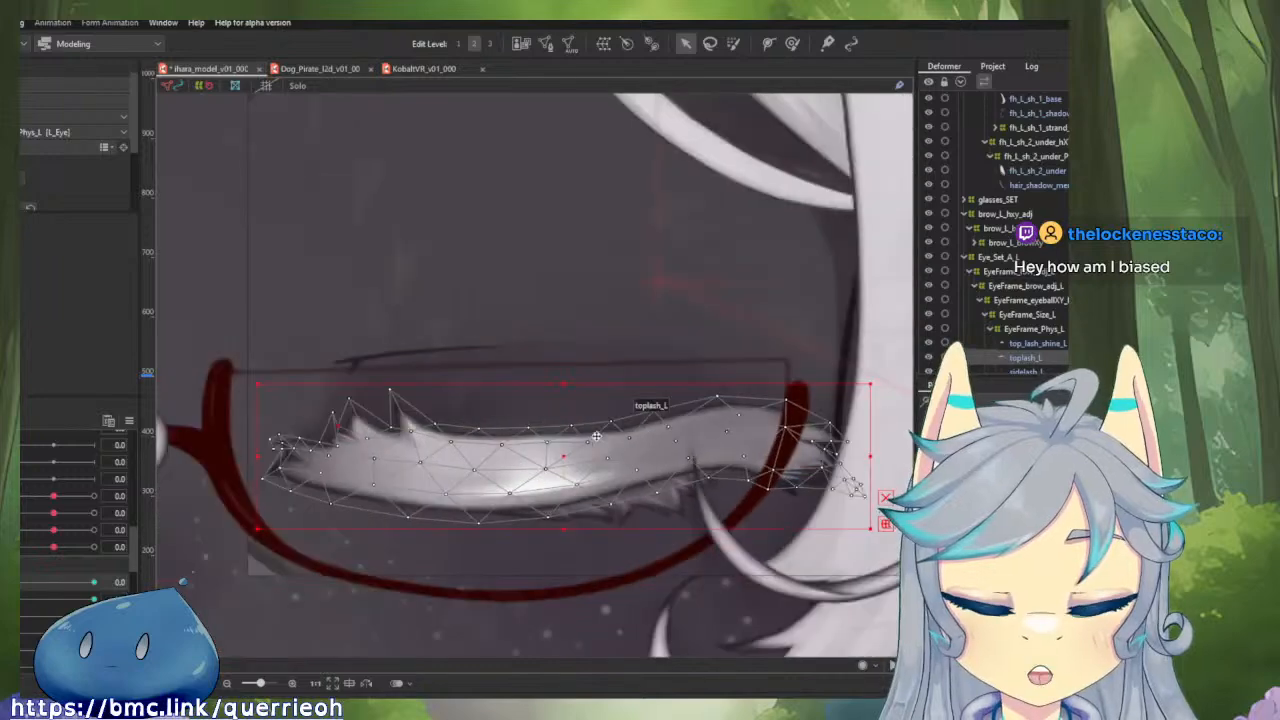
{"action": "scroll", "coordinate": [623, 471], "scroll_direction": "up", "scroll_amount": 3}
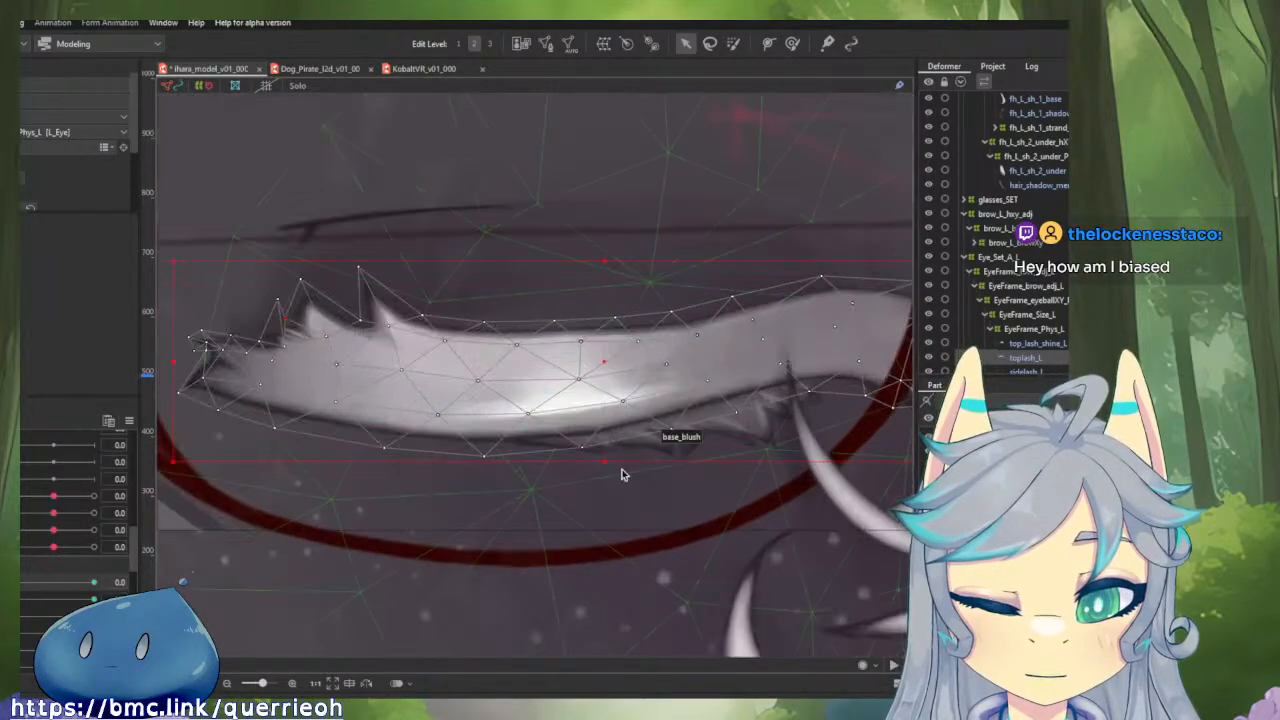
{"action": "mouse_move", "coordinate": [14, 584]}
{"action": "left_mouse_down"}
{"action": "mouse_move", "coordinate": [59, 589]}
{"action": "mouse_move", "coordinate": [14, 584]}
{"action": "left_mouse_up"}
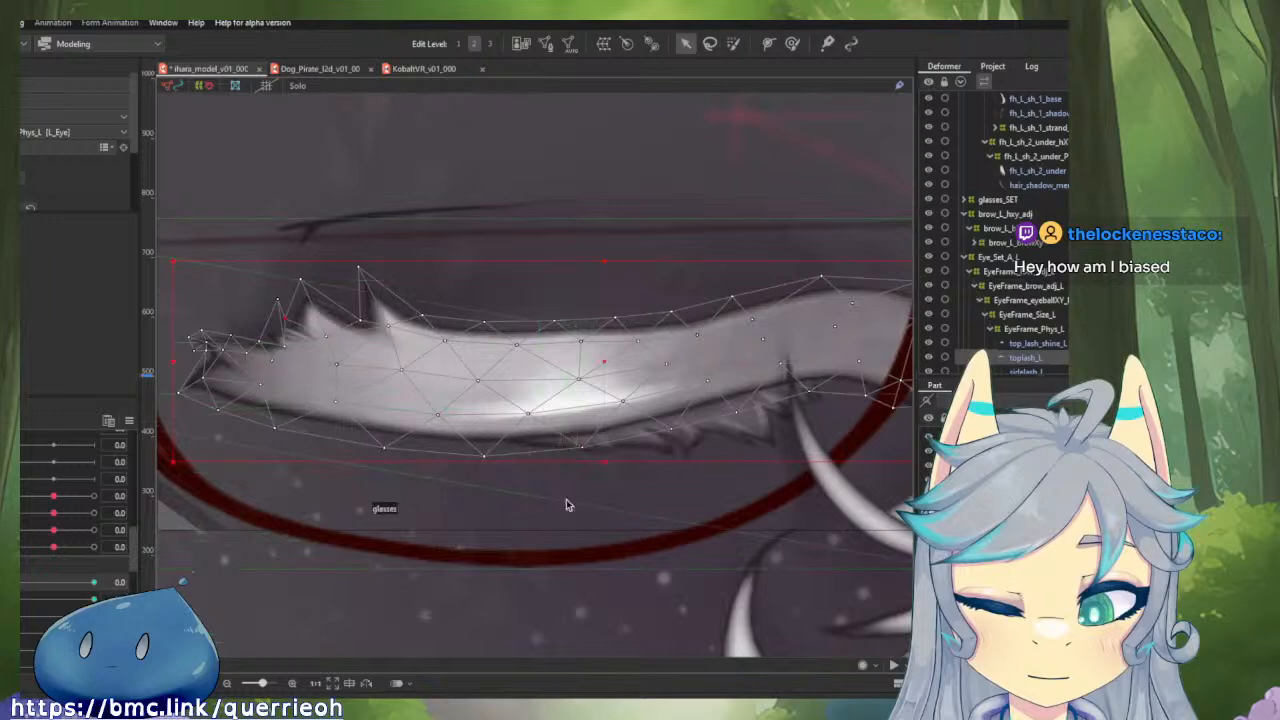
Select botlash_L and examine its mesh along the closed lid, scrubbing the blink and comparing it against the whole face.
{"action": "left_click", "coordinate": [677, 447]}
{"action": "scroll", "coordinate": [680, 460], "scroll_direction": "up", "scroll_amount": 2}
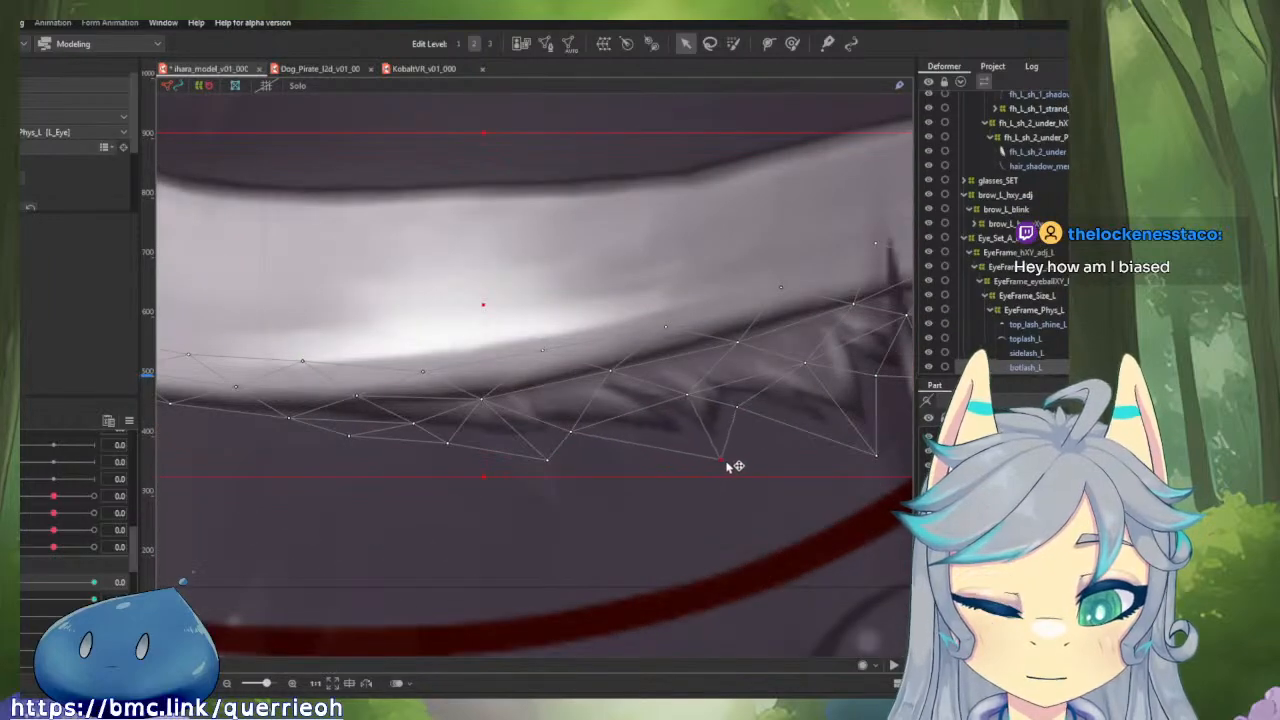
{"action": "scroll", "coordinate": [578, 498], "scroll_direction": "down", "scroll_amount": 2}
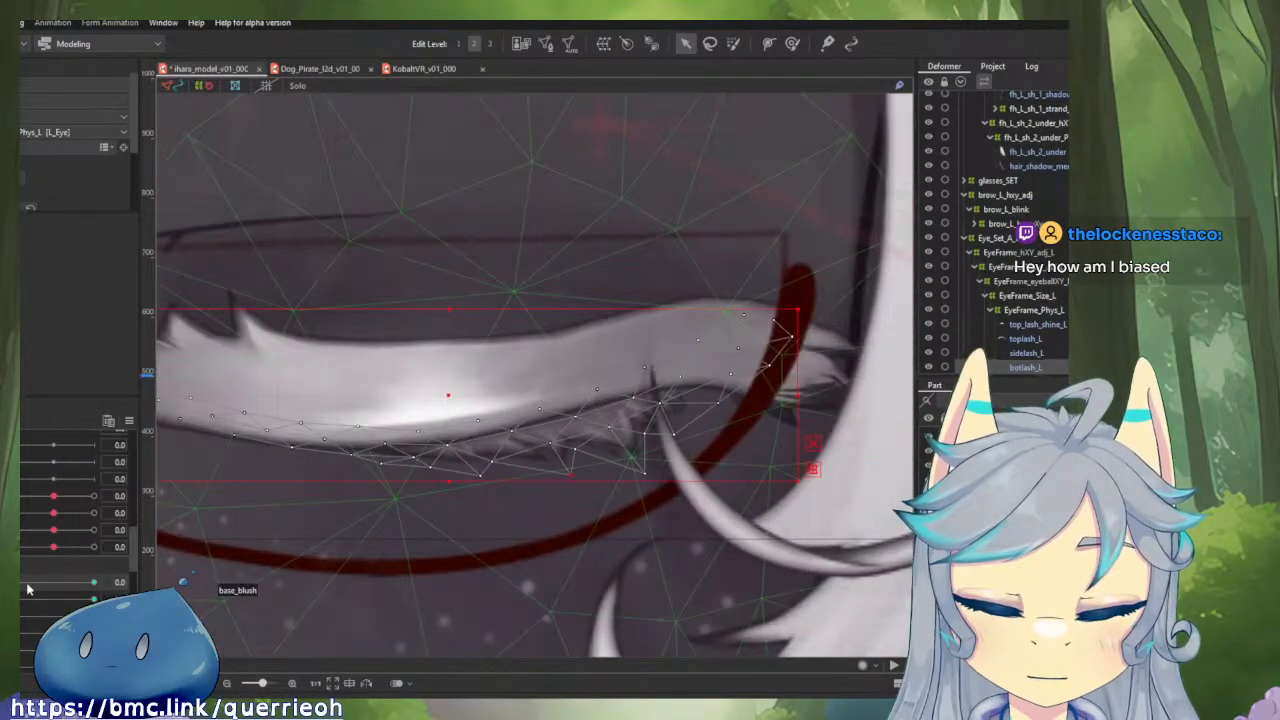
{"action": "mouse_move", "coordinate": [28, 590]}
{"action": "left_mouse_down"}
{"action": "mouse_move", "coordinate": [117, 584]}
{"action": "mouse_move", "coordinate": [14, 592]}
{"action": "mouse_move", "coordinate": [130, 591]}
{"action": "mouse_move", "coordinate": [20, 590]}
{"action": "left_mouse_up"}
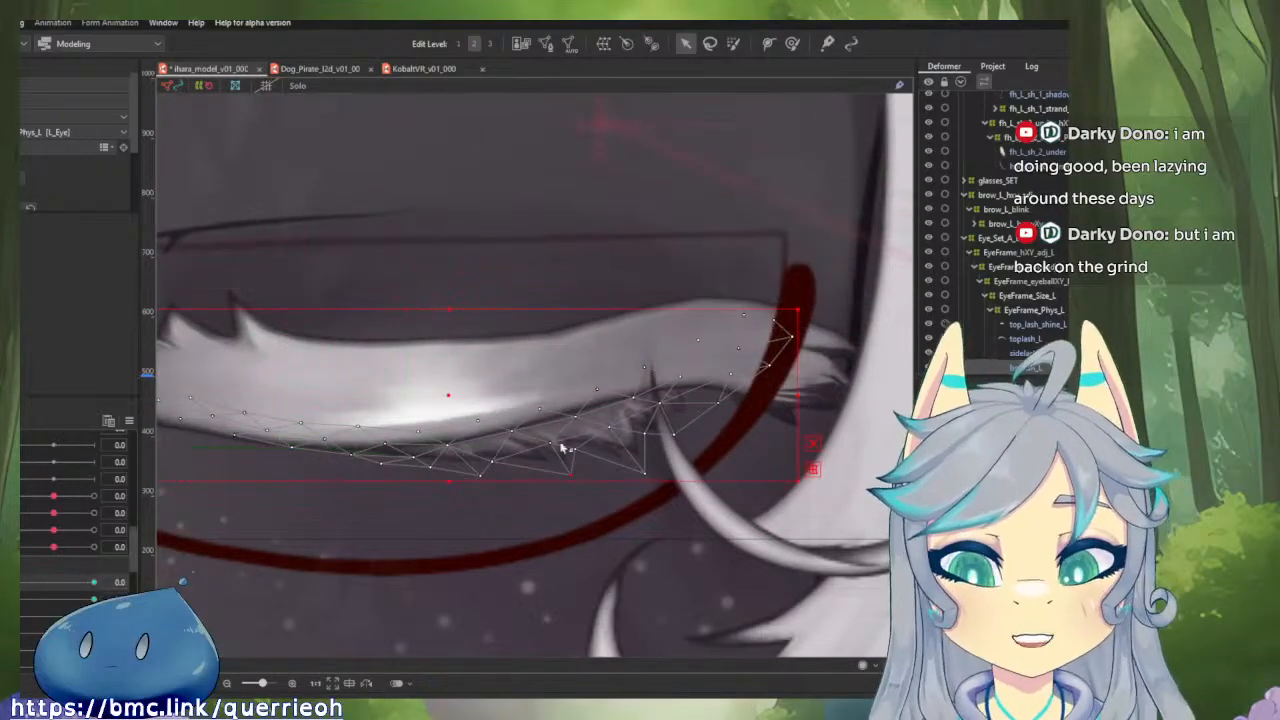
{"action": "left_click_drag", "start_coordinate": [477, 430], "coordinate": [649, 399]}
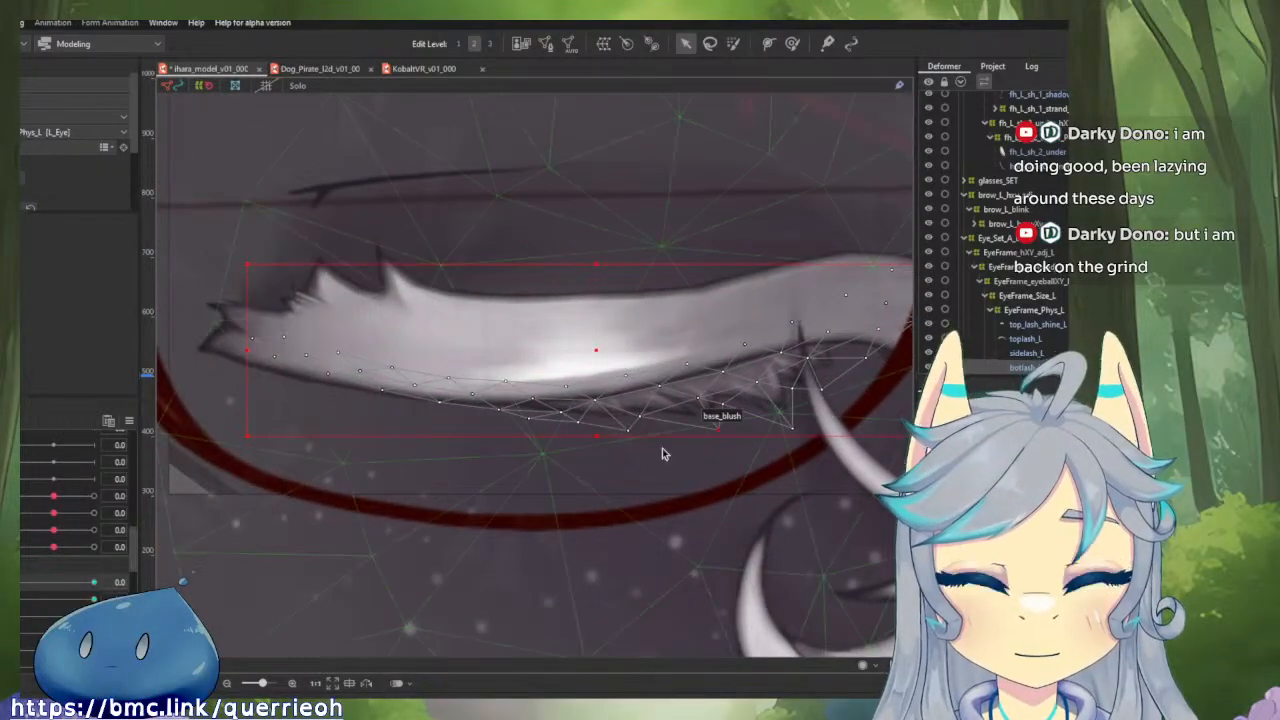
{"action": "scroll", "coordinate": [662, 453], "scroll_direction": "down", "scroll_amount": 3}
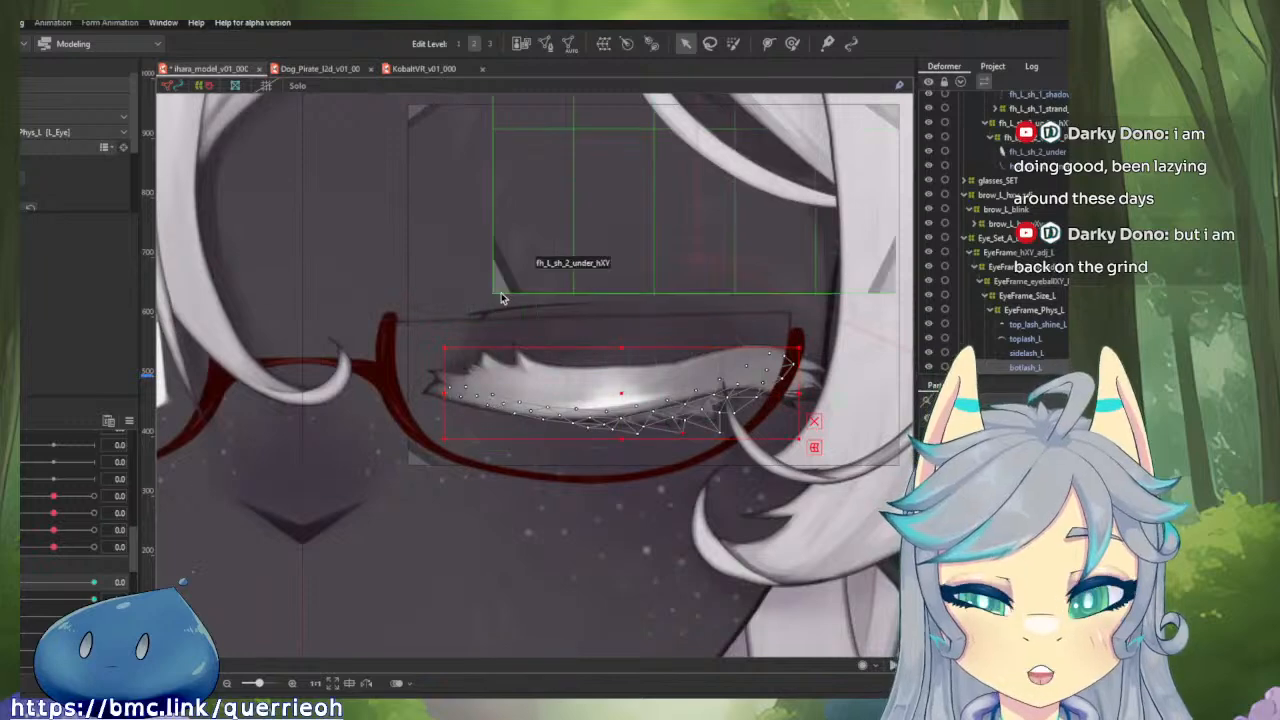
{"action": "scroll", "coordinate": [506, 290], "scroll_direction": "down", "scroll_amount": 2}
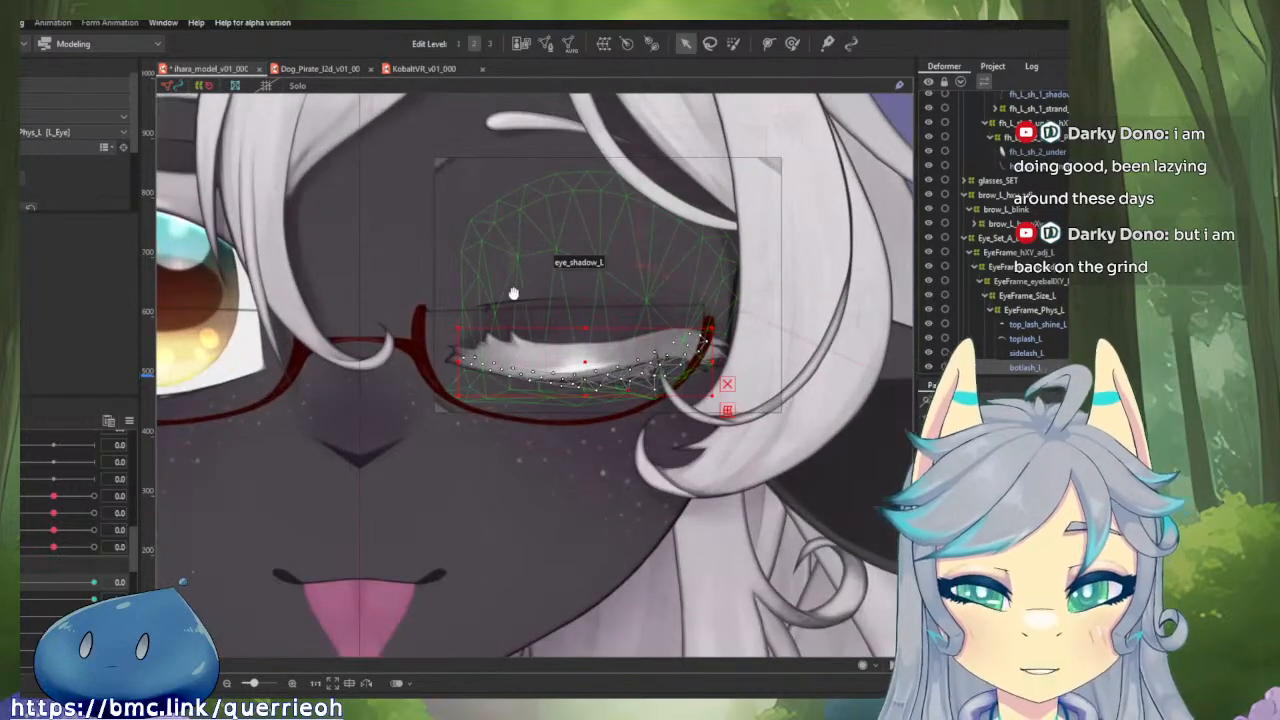
{"action": "left_click_drag", "start_coordinate": [514, 294], "coordinate": [460, 286]}
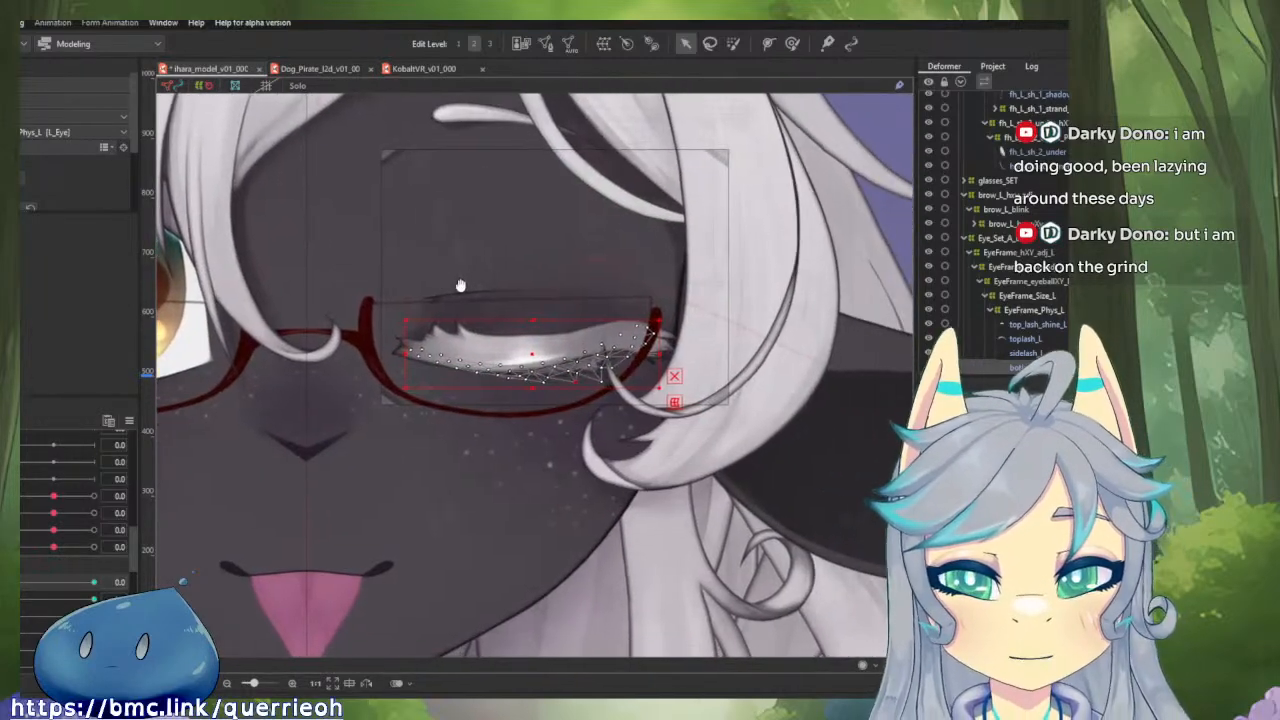
{"action": "scroll", "coordinate": [556, 347], "scroll_direction": "up", "scroll_amount": 2}
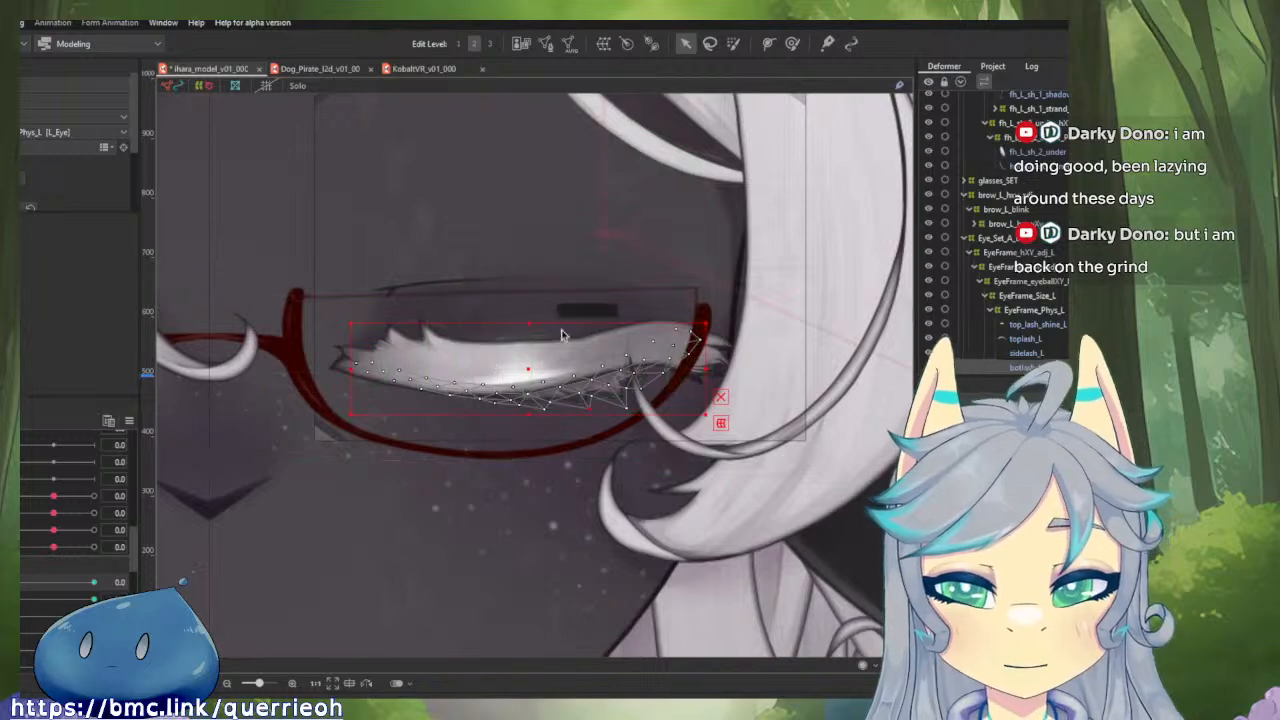
{"action": "left_click_drag", "start_coordinate": [643, 263], "coordinate": [569, 339]}
Select the long left front-hair strand, scrub a pose parameter, reset the parameters to defaults, and test the left blink near fully open.
{"action": "left_click", "coordinate": [830, 328]}
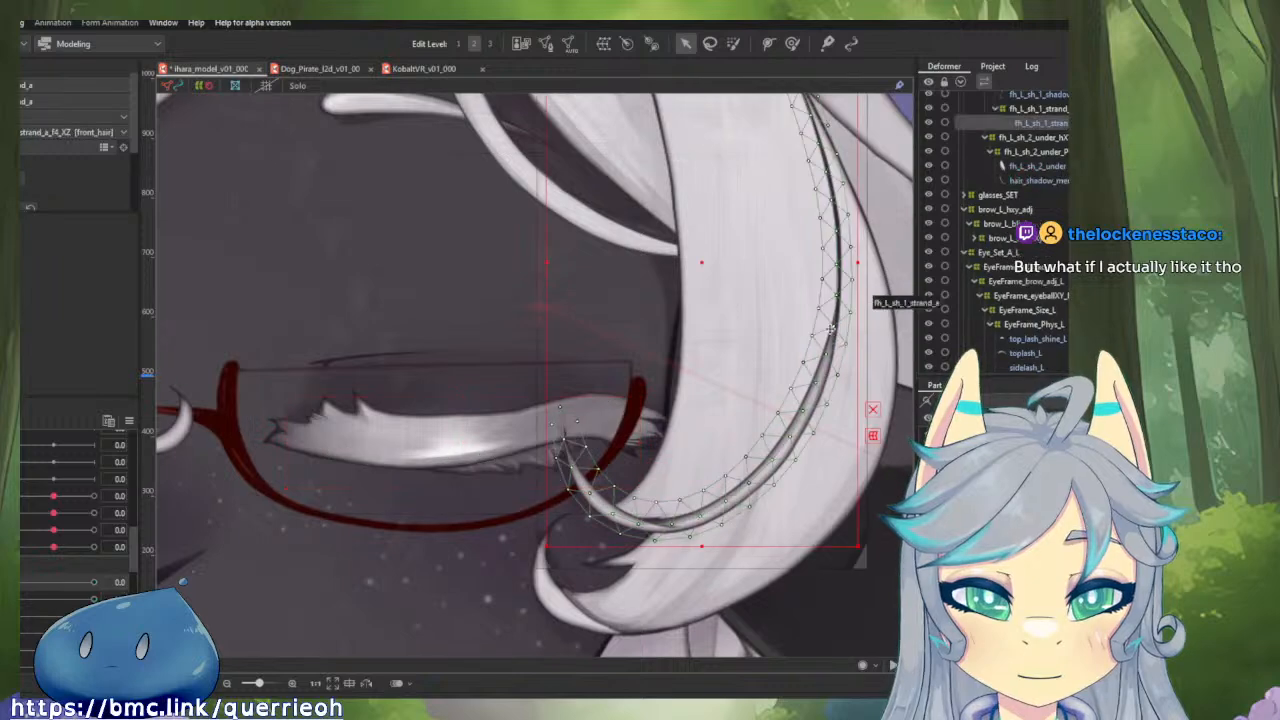
{"action": "scroll", "coordinate": [516, 264], "scroll_direction": "down", "scroll_amount": 3}
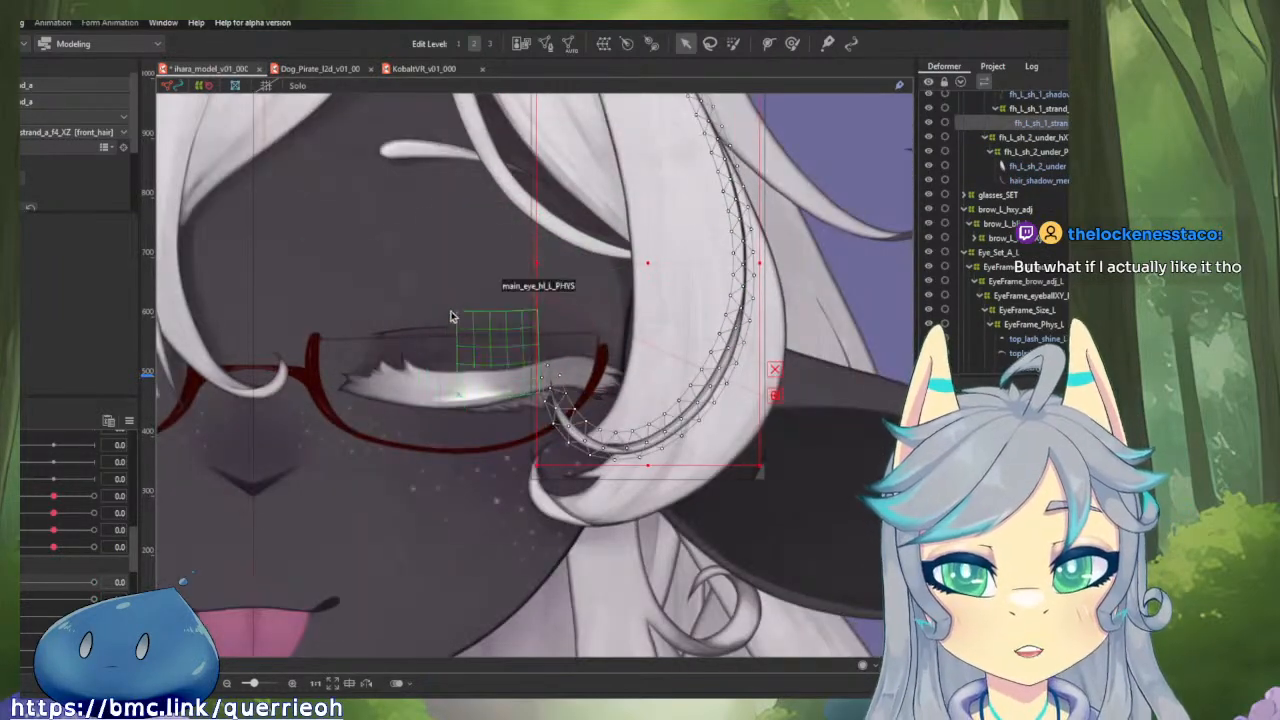
{"action": "scroll", "coordinate": [465, 320], "scroll_direction": "up", "scroll_amount": 4}
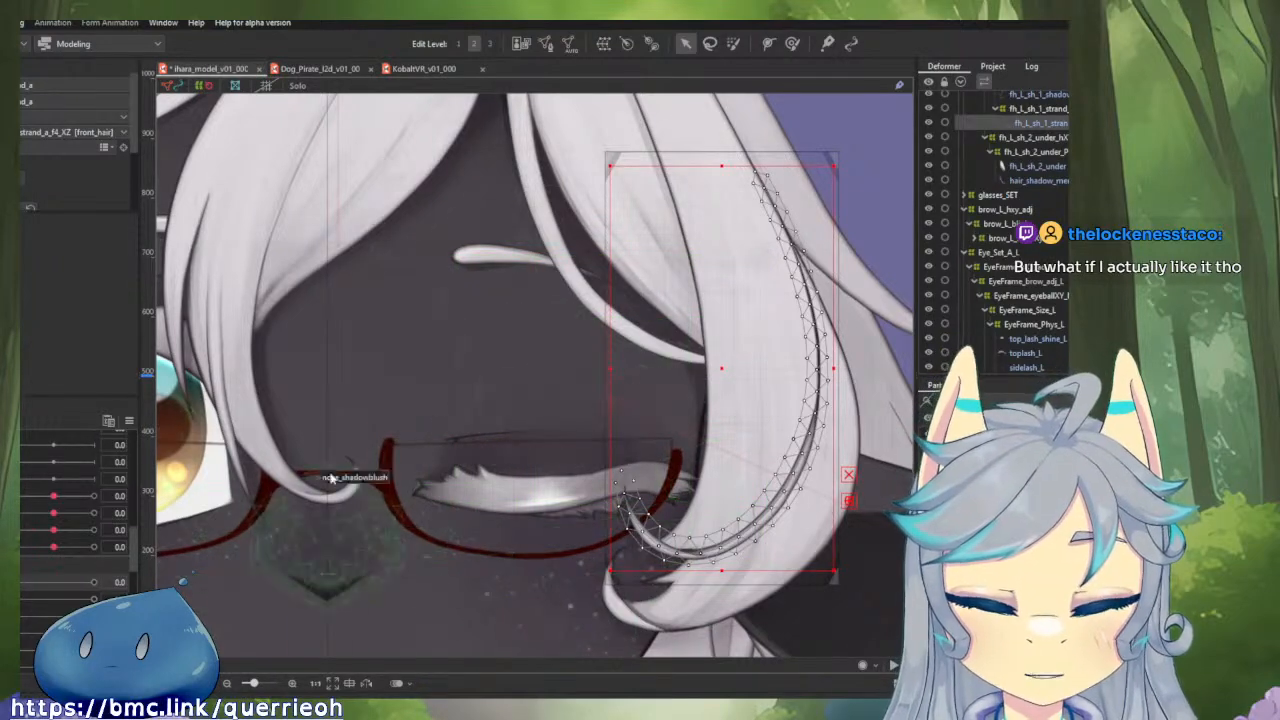
{"action": "scroll", "coordinate": [58, 517], "scroll_direction": "down", "scroll_amount": 3}
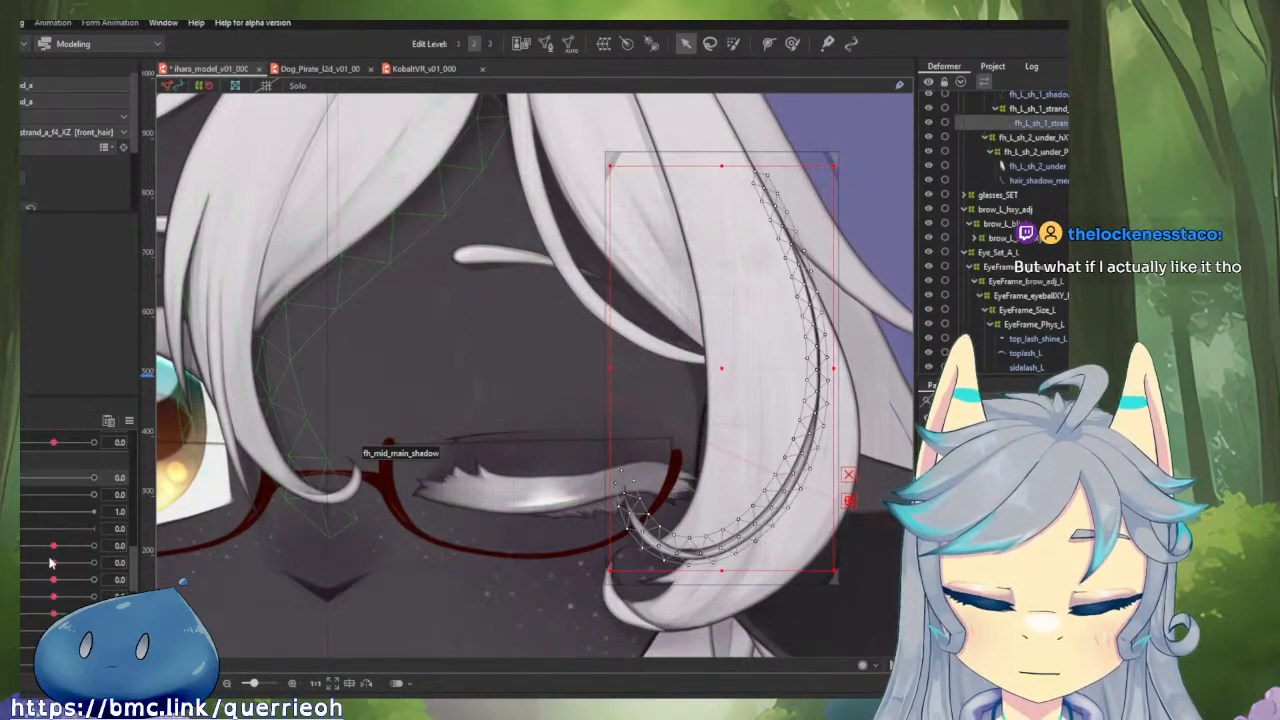
{"action": "left_click_drag", "start_coordinate": [50, 563], "coordinate": [120, 582]}
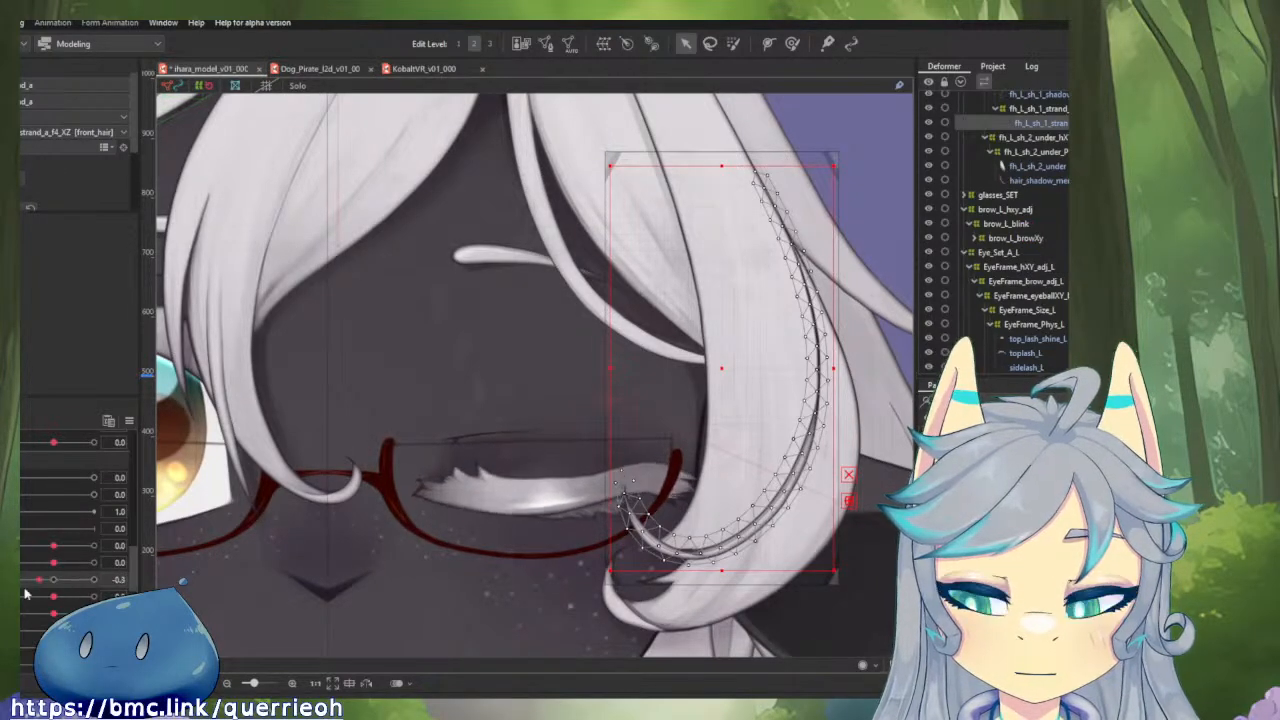
{"action": "left_click", "coordinate": [129, 421]}
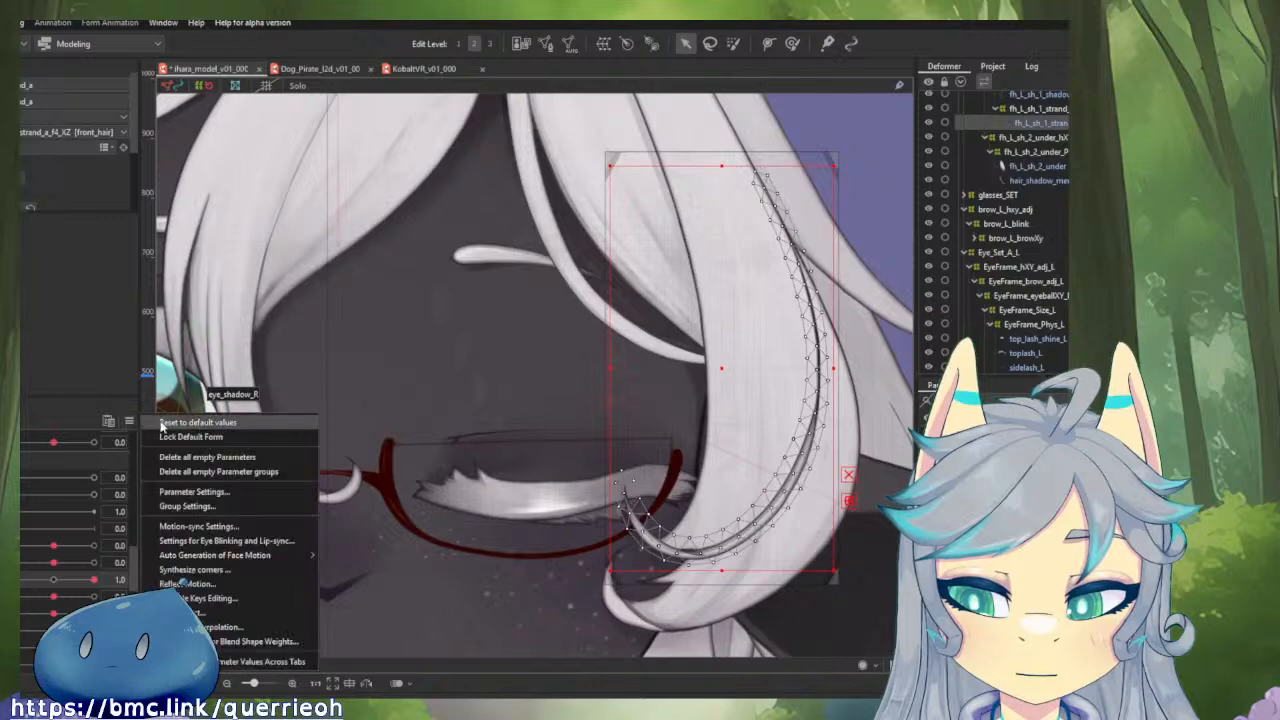
{"action": "left_click", "coordinate": [163, 423]}
{"action": "mouse_move", "coordinate": [57, 547]}
{"action": "left_mouse_down"}
{"action": "mouse_move", "coordinate": [16, 548]}
{"action": "mouse_move", "coordinate": [101, 547]}
{"action": "mouse_move", "coordinate": [60, 549]}
{"action": "left_mouse_up"}
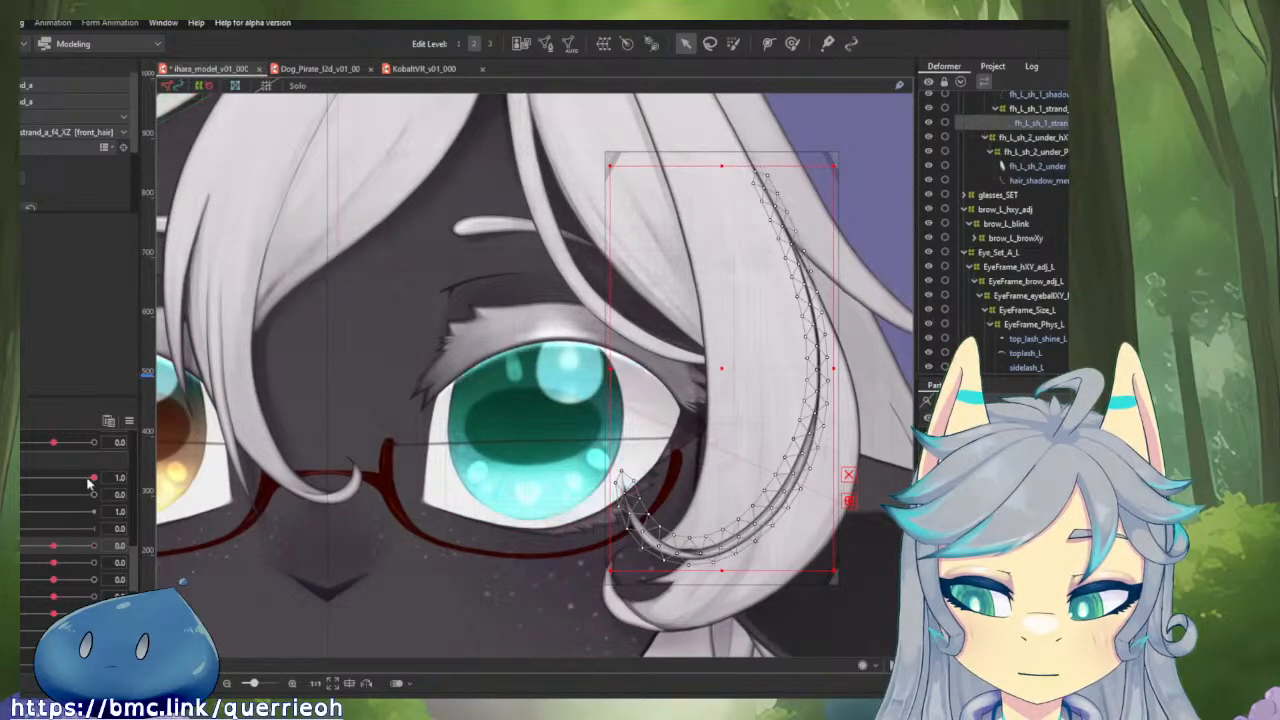
{"action": "mouse_move", "coordinate": [88, 483]}
{"action": "left_mouse_down"}
{"action": "mouse_move", "coordinate": [56, 479]}
{"action": "mouse_move", "coordinate": [105, 479]}
{"action": "mouse_move", "coordinate": [40, 479]}
{"action": "mouse_move", "coordinate": [84, 479]}
{"action": "left_mouse_up"}
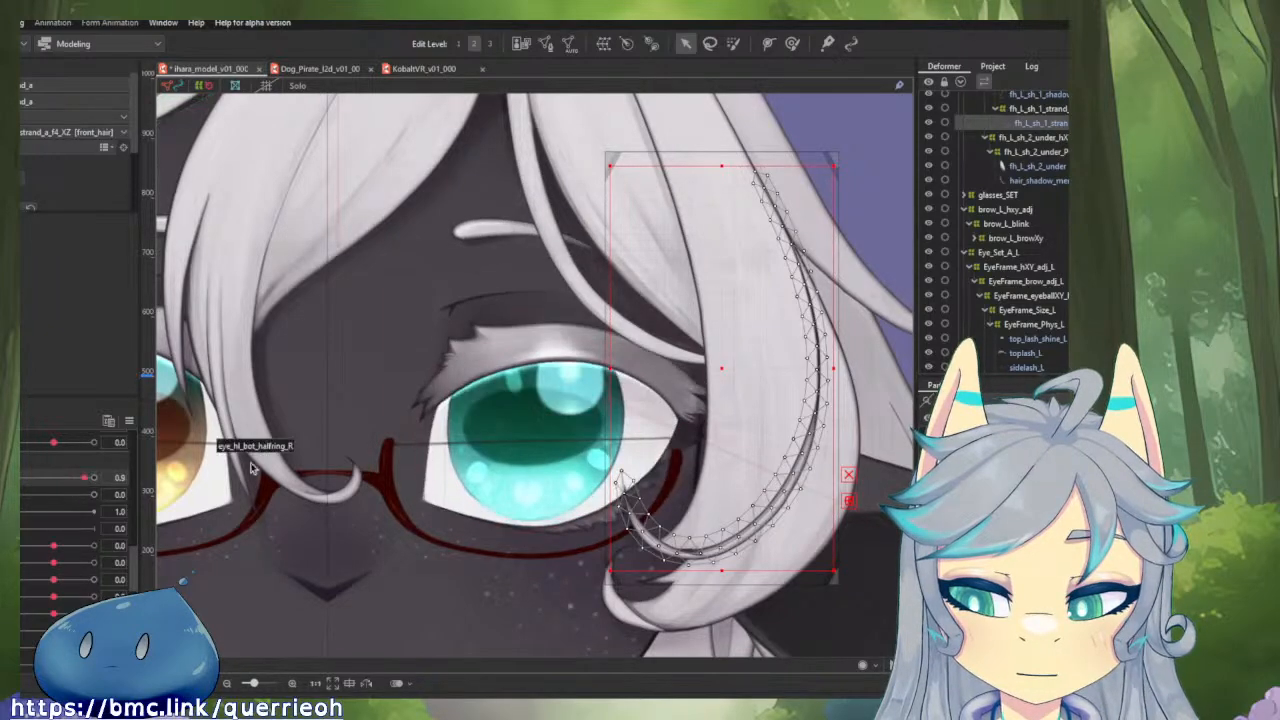
Inspect the Iris_L_real_blonk and eye_hl_1_L_BLINK deformers in turn while scrubbing the left eye from open to closed.
{"action": "left_click", "coordinate": [511, 390]}
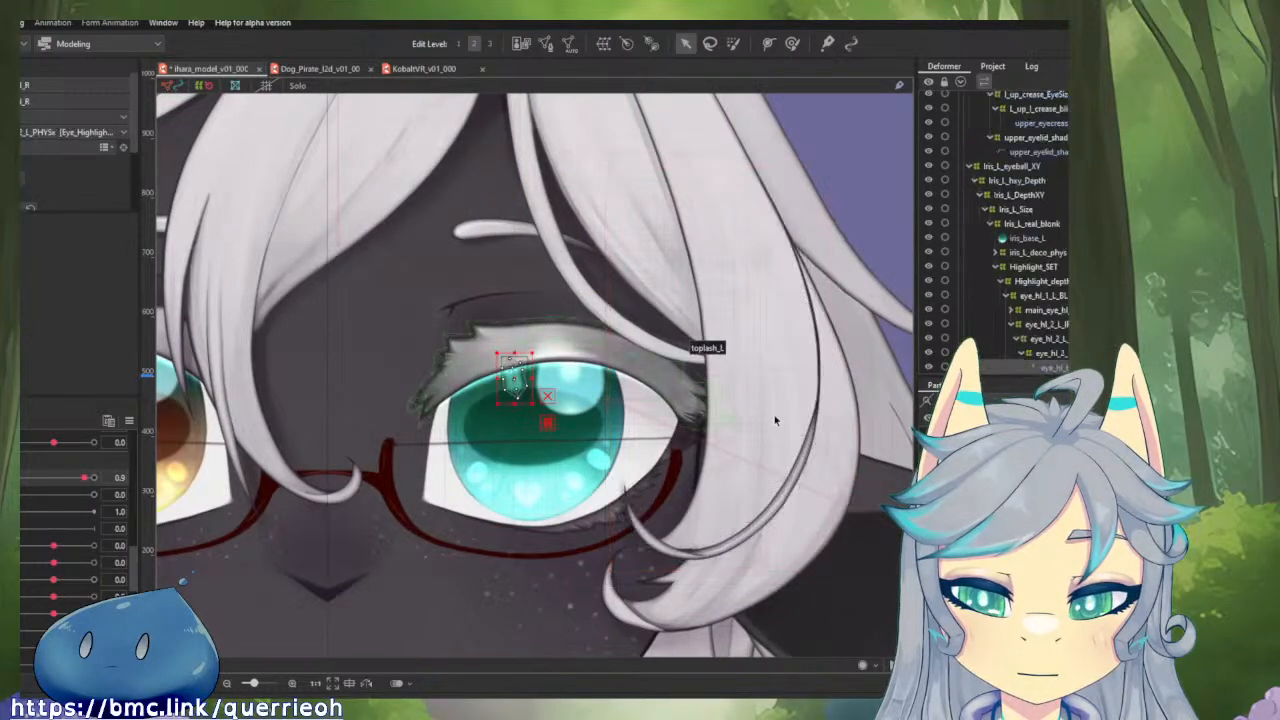
{"action": "left_click", "coordinate": [1033, 224]}
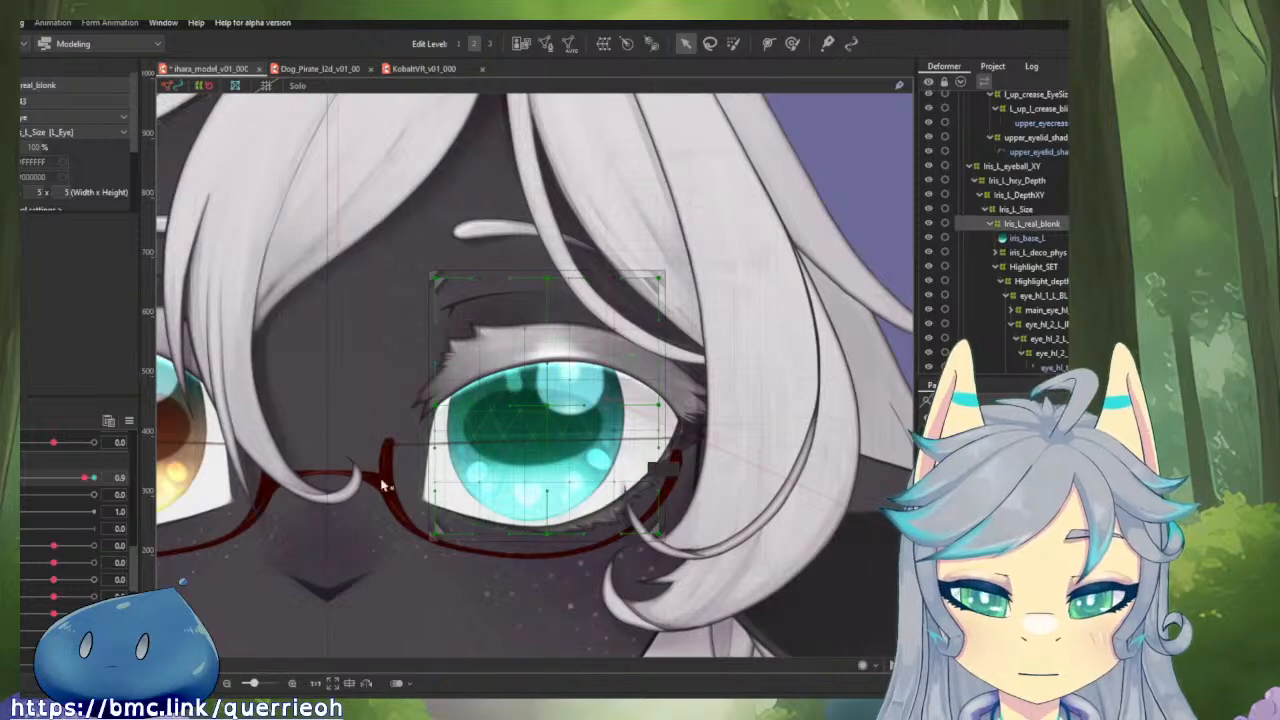
{"action": "mouse_move", "coordinate": [92, 481]}
{"action": "left_mouse_down"}
{"action": "mouse_move", "coordinate": [72, 478]}
{"action": "mouse_move", "coordinate": [93, 478]}
{"action": "left_mouse_up"}
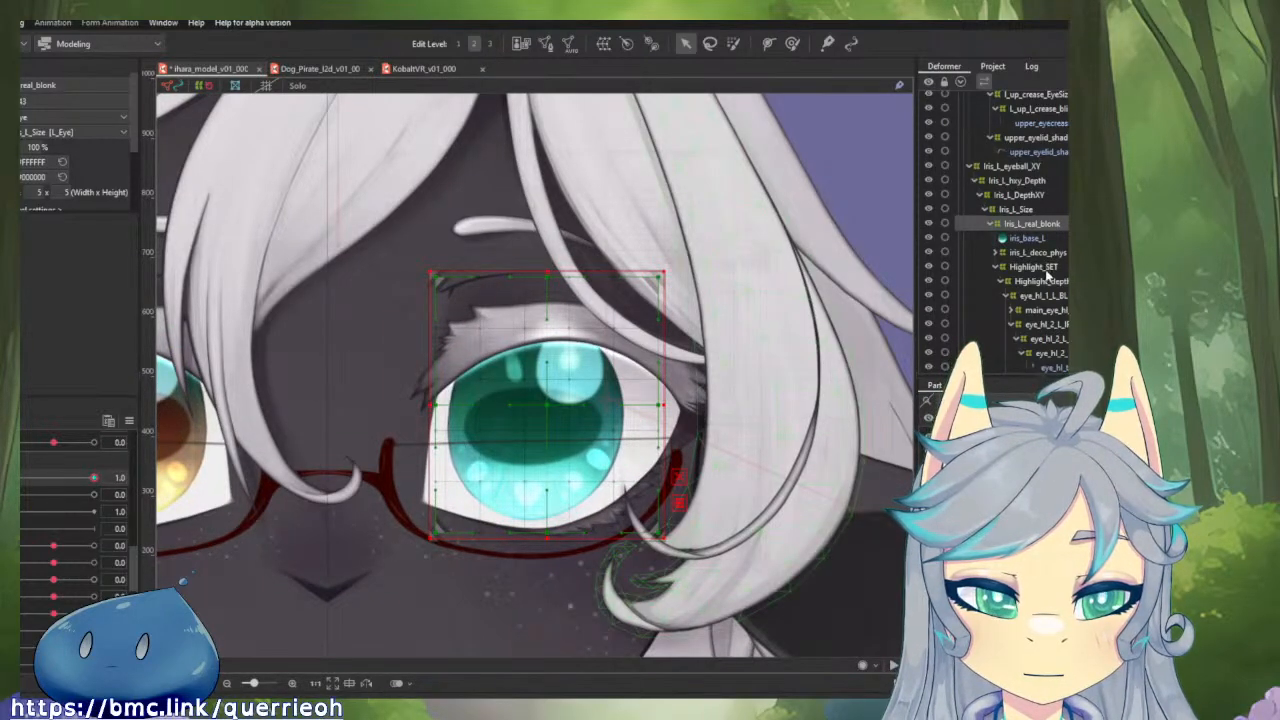
{"action": "left_click", "coordinate": [1046, 297]}
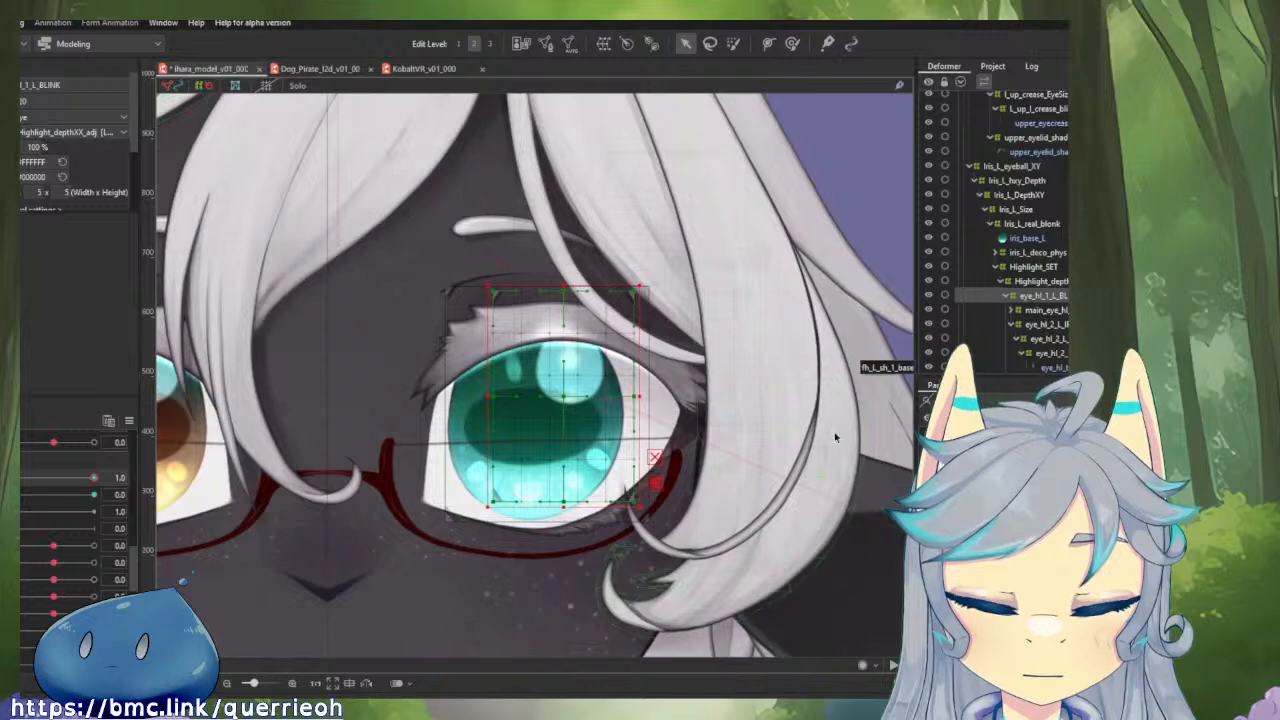
{"action": "left_click_drag", "start_coordinate": [94, 480], "coordinate": [20, 478]}
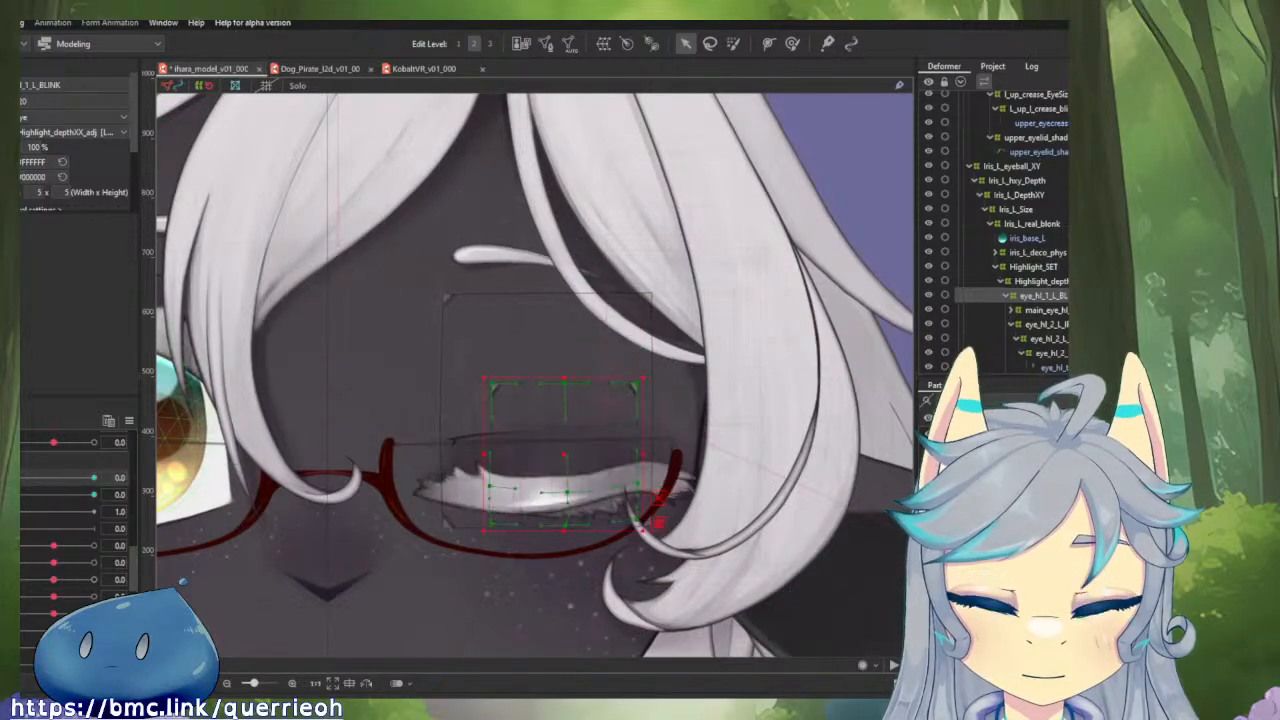
Enlarge the deform brush and push the upper inner edge of the closed eye_hl_1_L_BLINK deformer slightly downward.
{"action": "scroll", "coordinate": [508, 437], "scroll_direction": "up", "scroll_amount": 3}
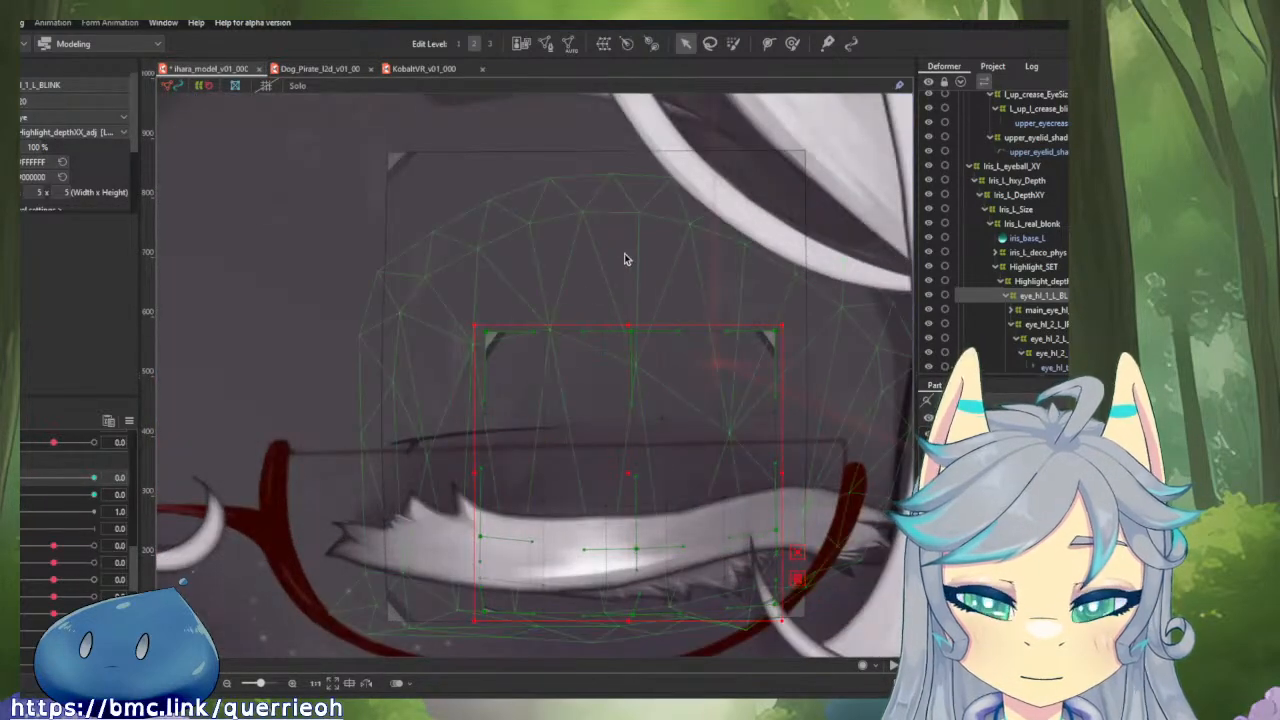
{"action": "left_click", "coordinate": [793, 46]}
{"action": "left_click_drag", "start_coordinate": [601, 438], "coordinate": [571, 313]}
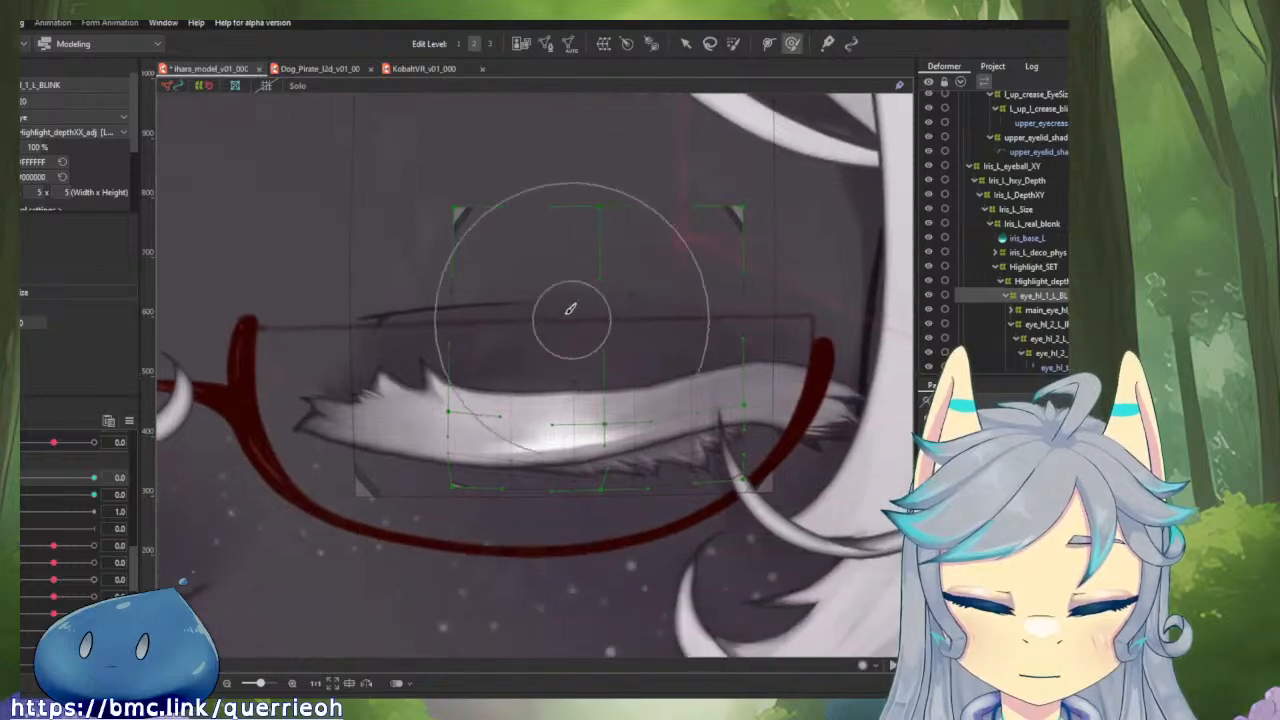
{"action": "key", "text": "b"}
{"action": "left_click_drag", "start_coordinate": [650, 254], "coordinate": [708, 288]}
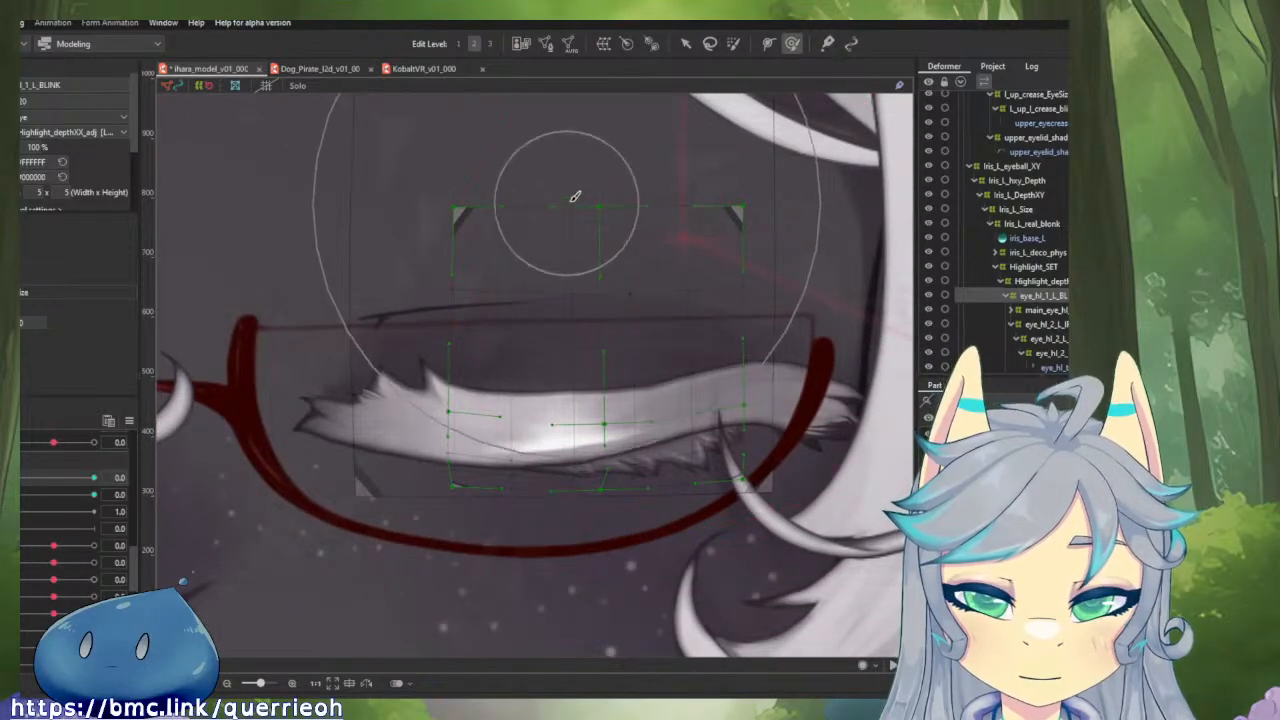
{"action": "left_click_drag", "start_coordinate": [577, 197], "coordinate": [578, 211]}
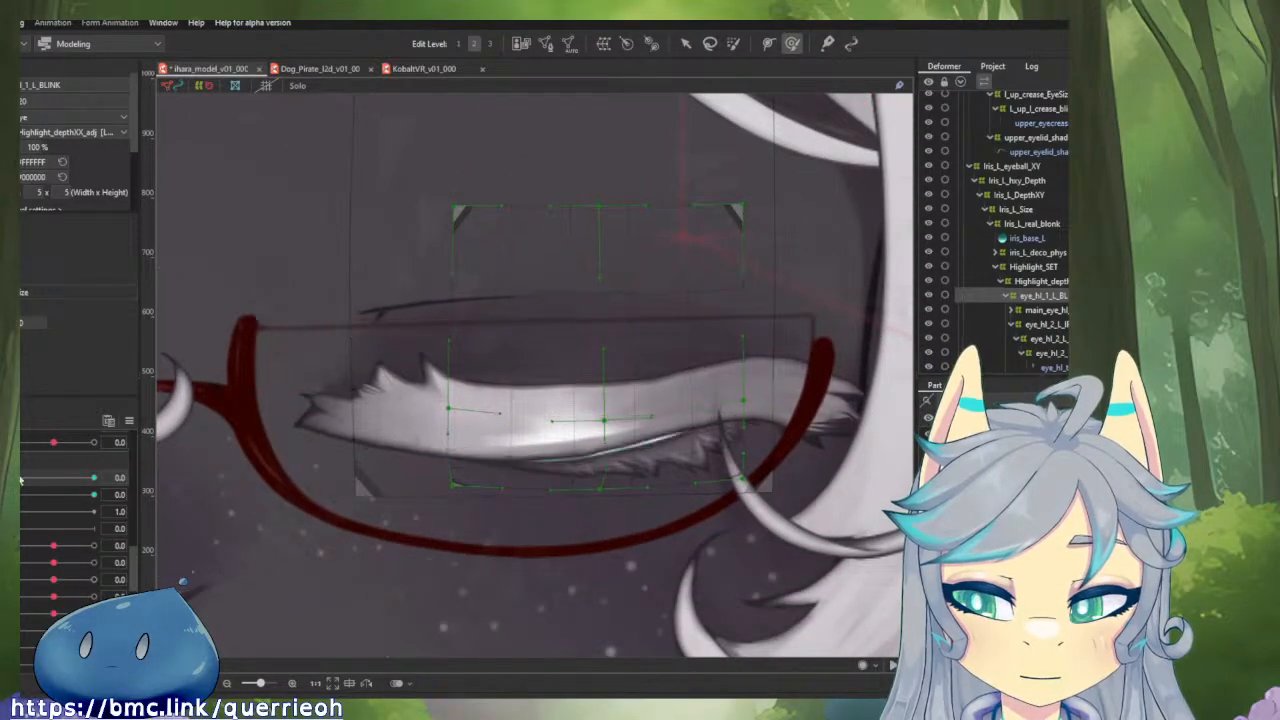
{"action": "mouse_move", "coordinate": [22, 477]}
{"action": "left_mouse_down"}
{"action": "mouse_move", "coordinate": [80, 480]}
{"action": "mouse_move", "coordinate": [20, 478]}
{"action": "left_mouse_up"}
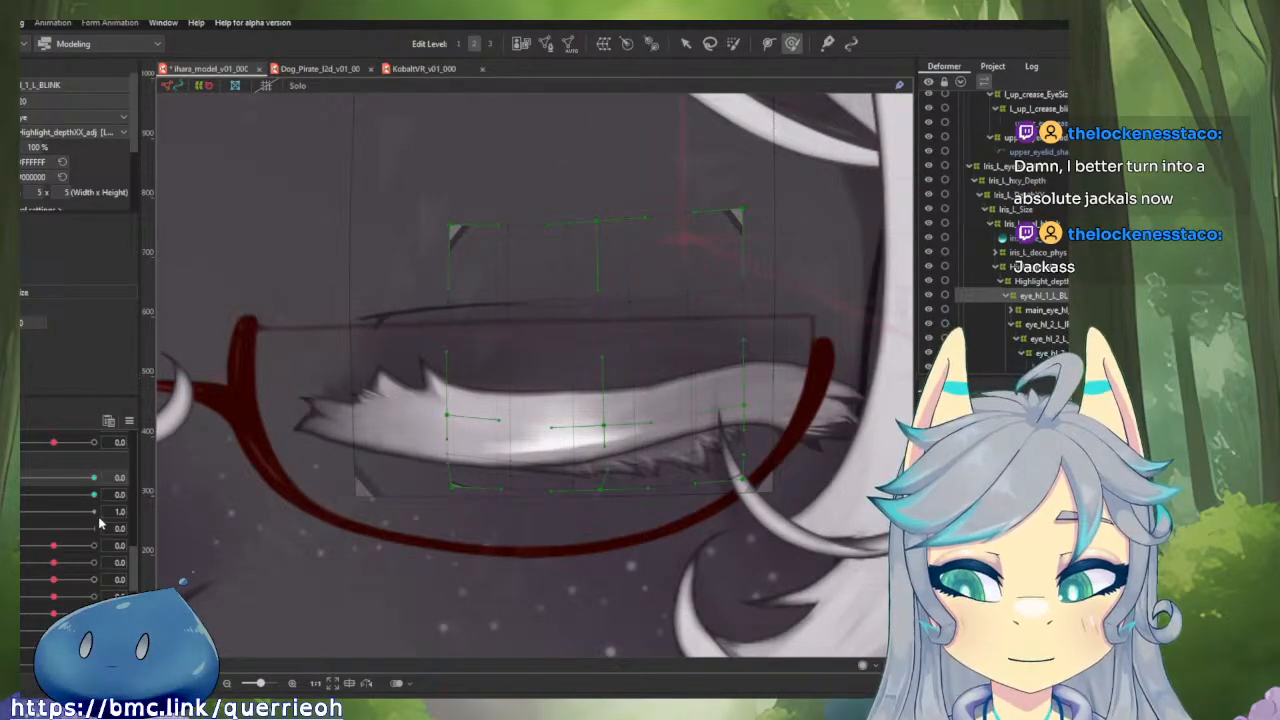
Reopen the left eye to 1.0 and scrub the horizontal gaze parameter to check the iris and highlights.
{"action": "left_click_drag", "start_coordinate": [93, 478], "coordinate": [142, 507]}
{"action": "left_click", "coordinate": [129, 421]}
{"action": "left_click", "coordinate": [180, 490]}
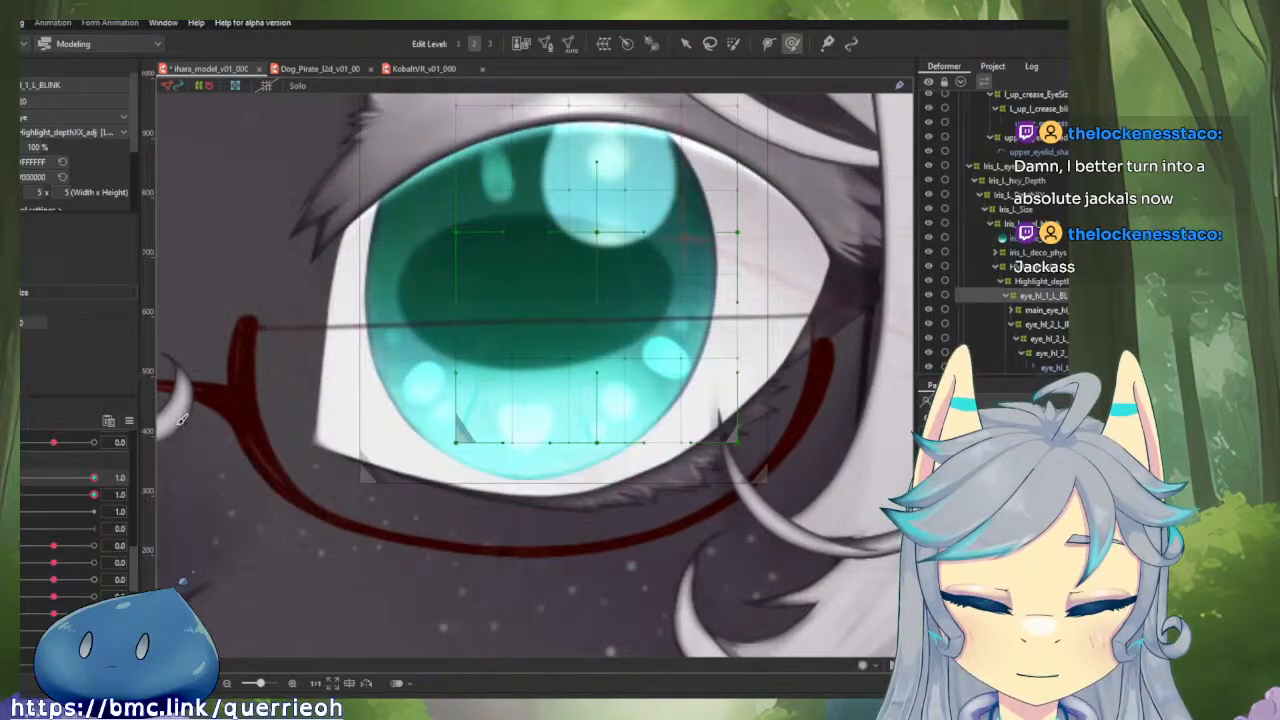
{"action": "mouse_move", "coordinate": [54, 547]}
{"action": "left_mouse_down"}
{"action": "mouse_move", "coordinate": [32, 545]}
{"action": "mouse_move", "coordinate": [107, 543]}
{"action": "mouse_move", "coordinate": [14, 547]}
{"action": "mouse_move", "coordinate": [112, 538]}
{"action": "mouse_move", "coordinate": [14, 547]}
{"action": "mouse_move", "coordinate": [100, 542]}
{"action": "mouse_move", "coordinate": [14, 547]}
{"action": "mouse_move", "coordinate": [53, 545]}
{"action": "left_mouse_up"}
{"action": "left_click", "coordinate": [49, 547]}
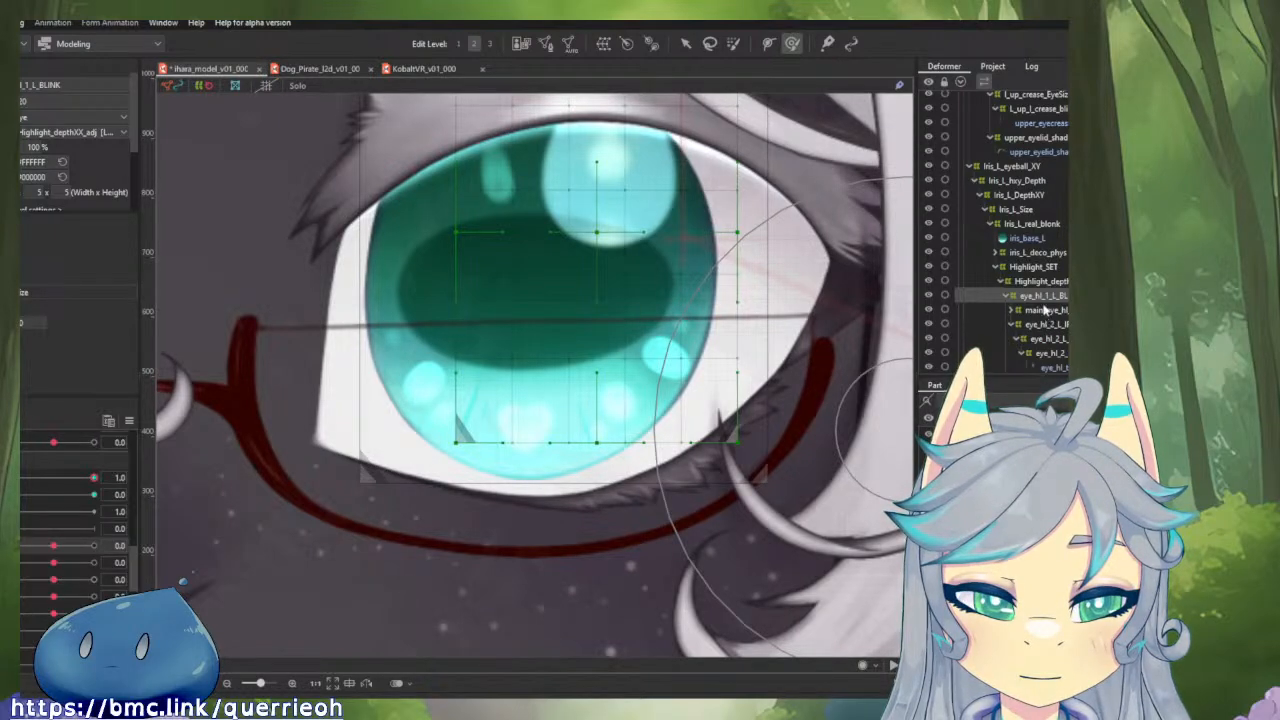
Select the Iris_L_eyeball_XY deformer, test its horizontal gaze slightly to the negative side, and return the parameter to 0.0.
{"action": "scroll", "coordinate": [1043, 284], "scroll_direction": "down", "scroll_amount": 2}
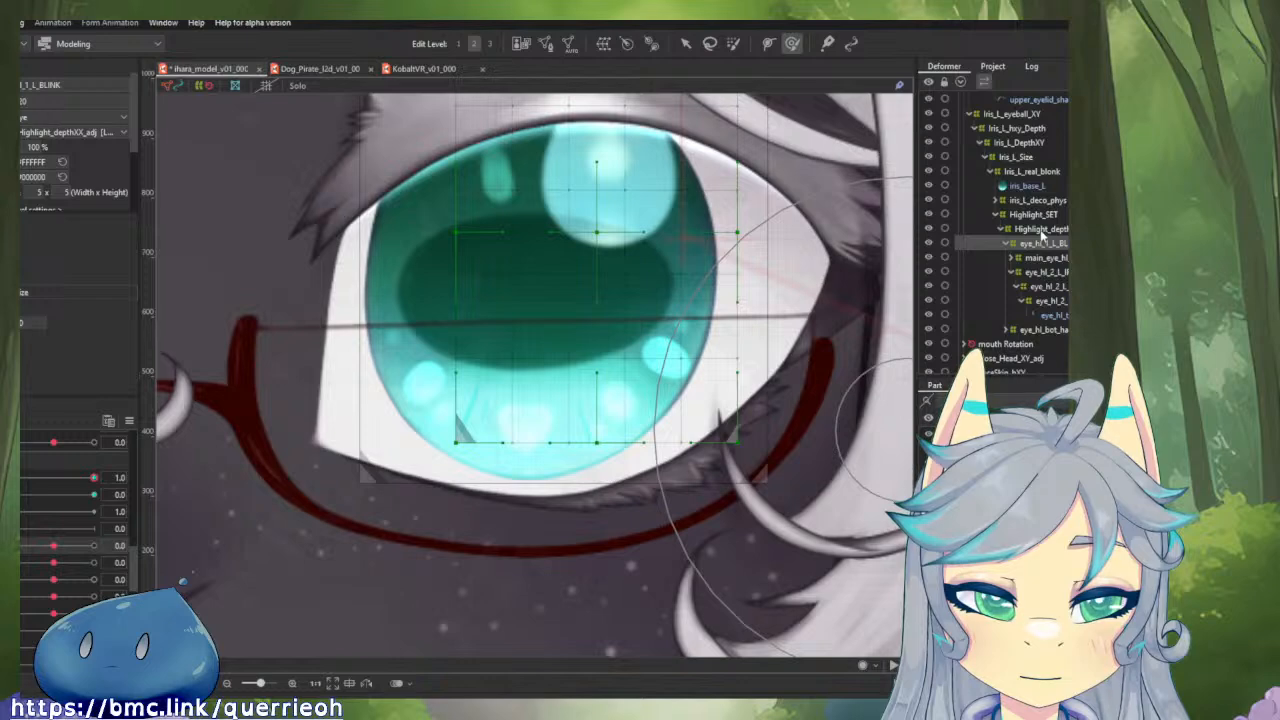
{"action": "left_click", "coordinate": [1012, 113]}
{"action": "left_click", "coordinate": [44, 548]}
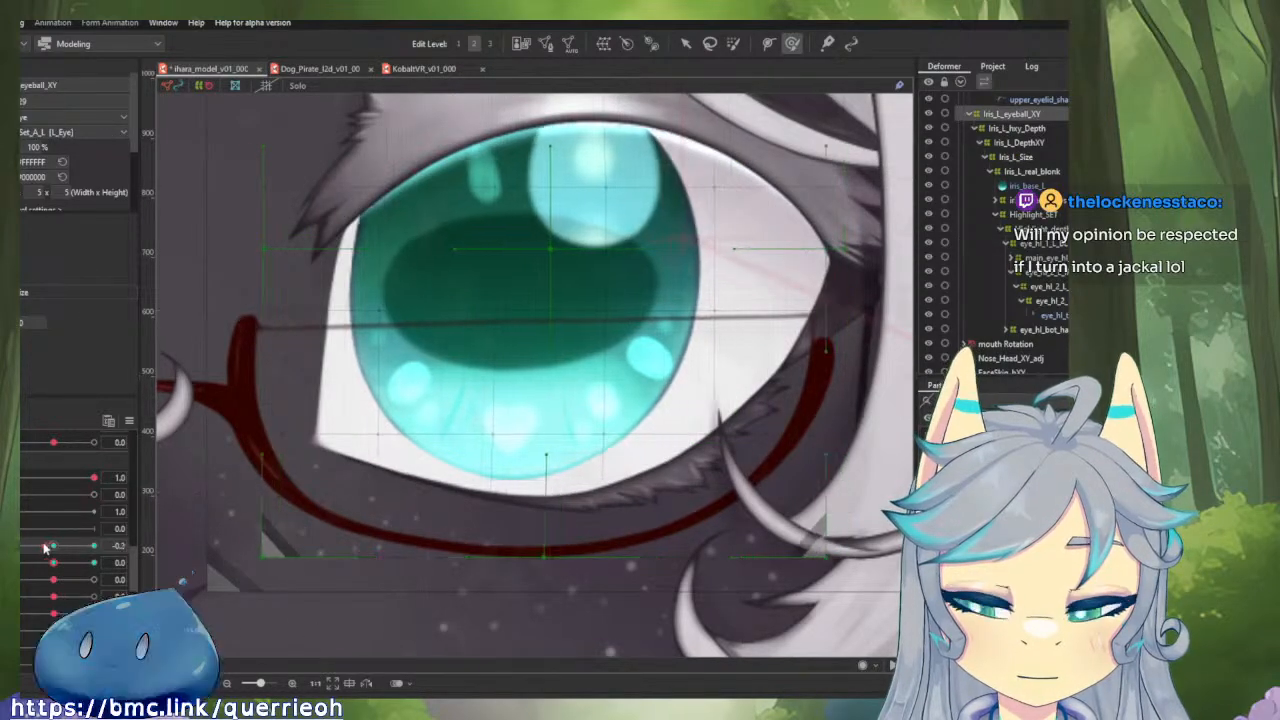
{"action": "mouse_move", "coordinate": [44, 548]}
{"action": "left_mouse_down"}
{"action": "mouse_move", "coordinate": [32, 546]}
{"action": "mouse_move", "coordinate": [128, 549]}
{"action": "mouse_move", "coordinate": [13, 548]}
{"action": "mouse_move", "coordinate": [56, 547]}
{"action": "left_mouse_up"}
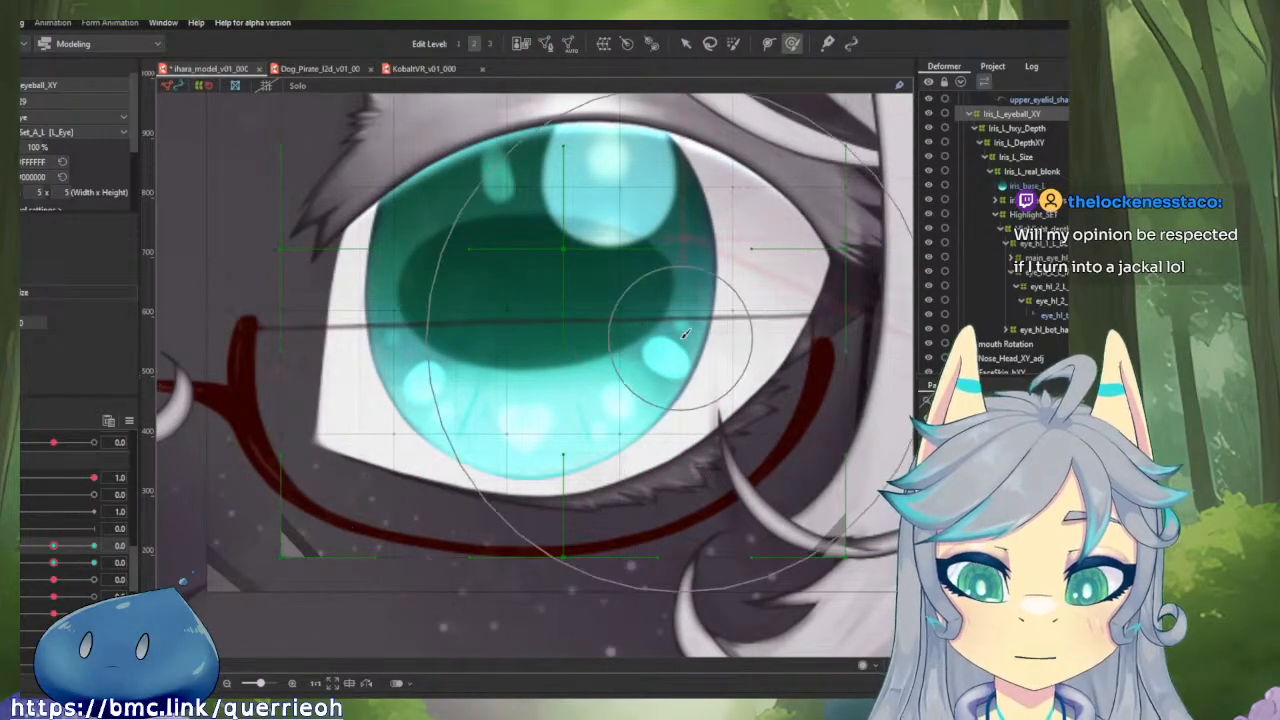
{"action": "scroll", "coordinate": [683, 337], "scroll_direction": "down", "scroll_amount": 3}
{"action": "left_click_drag", "start_coordinate": [681, 339], "coordinate": [666, 448]}
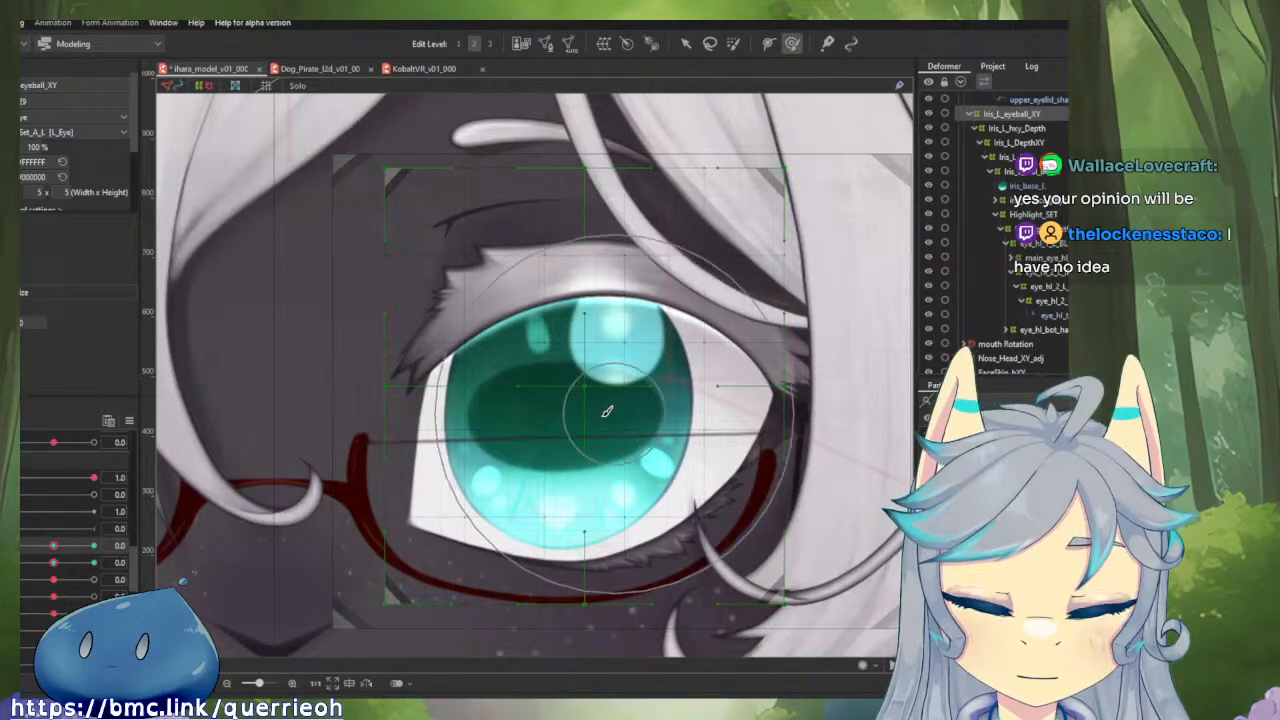
Start the 3D Rotation Expression command on the Iris_L_eyeball_XY deformer with its gaze parameters at 0.0.
{"action": "left_click", "coordinate": [130, 421]}
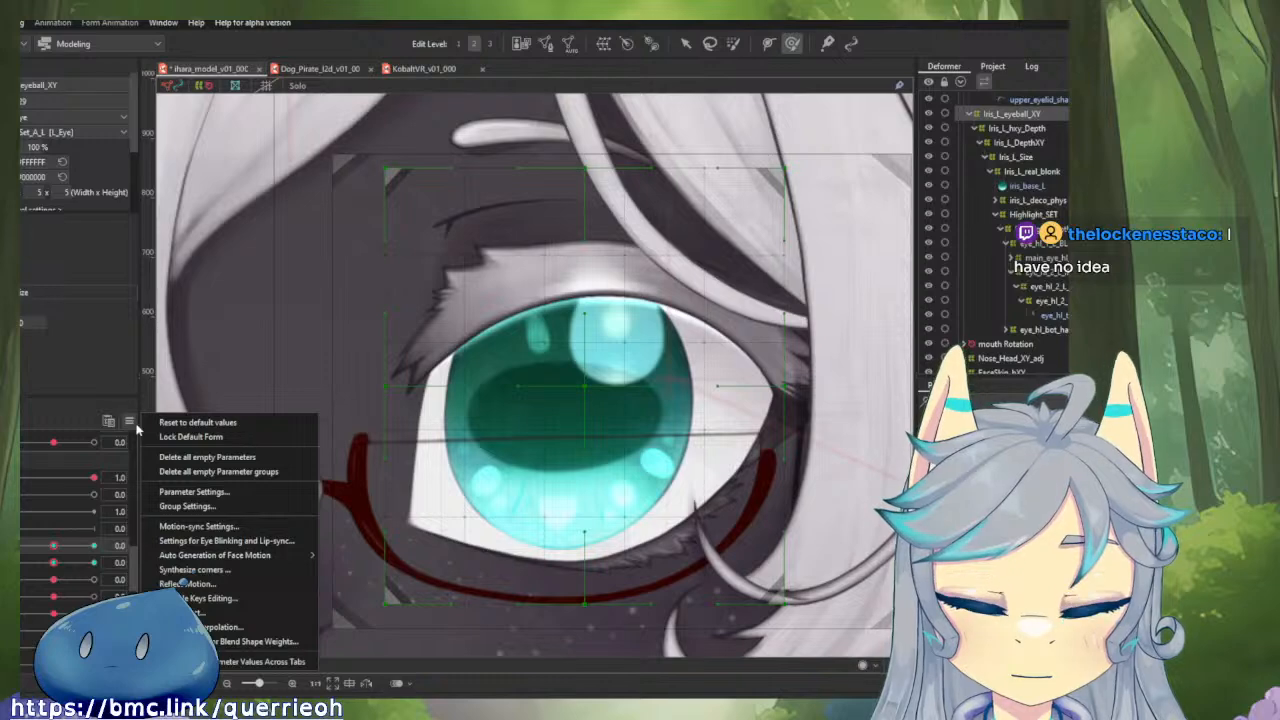
{"action": "left_click", "coordinate": [20, 23]}
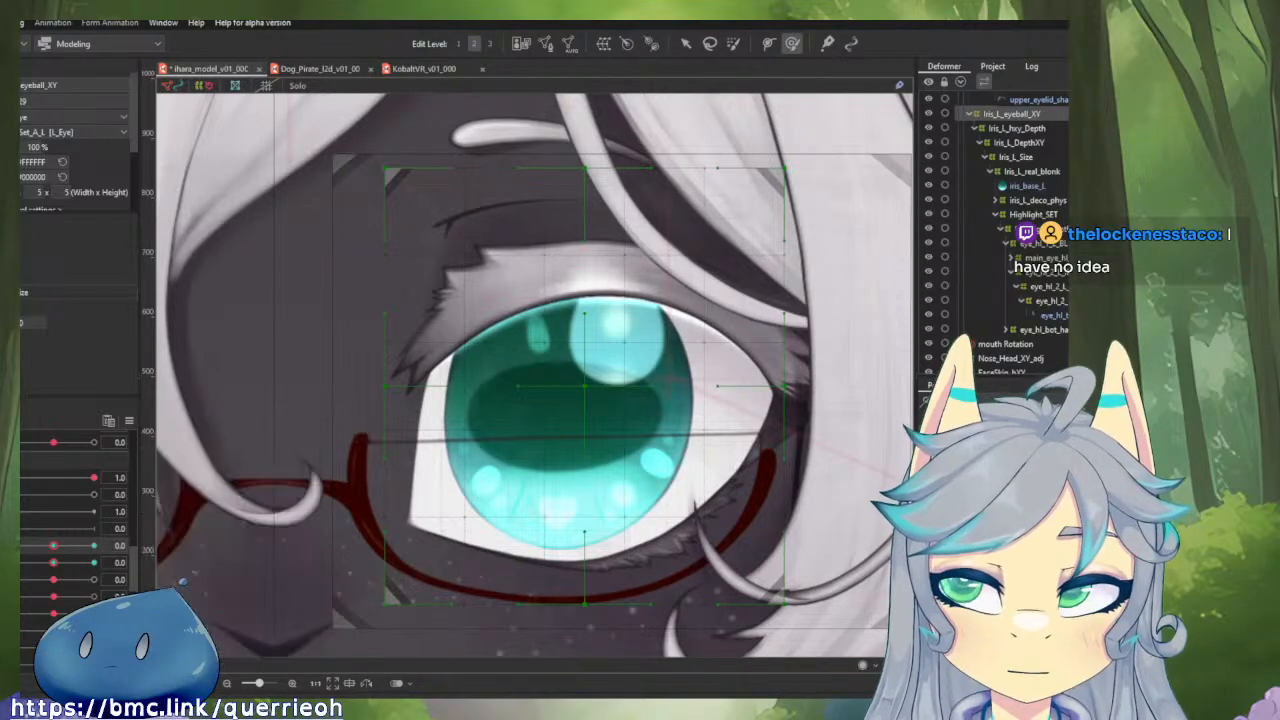
{"action": "left_click", "coordinate": [20, 23]}
{"action": "mouse_move", "coordinate": [27, 42]}
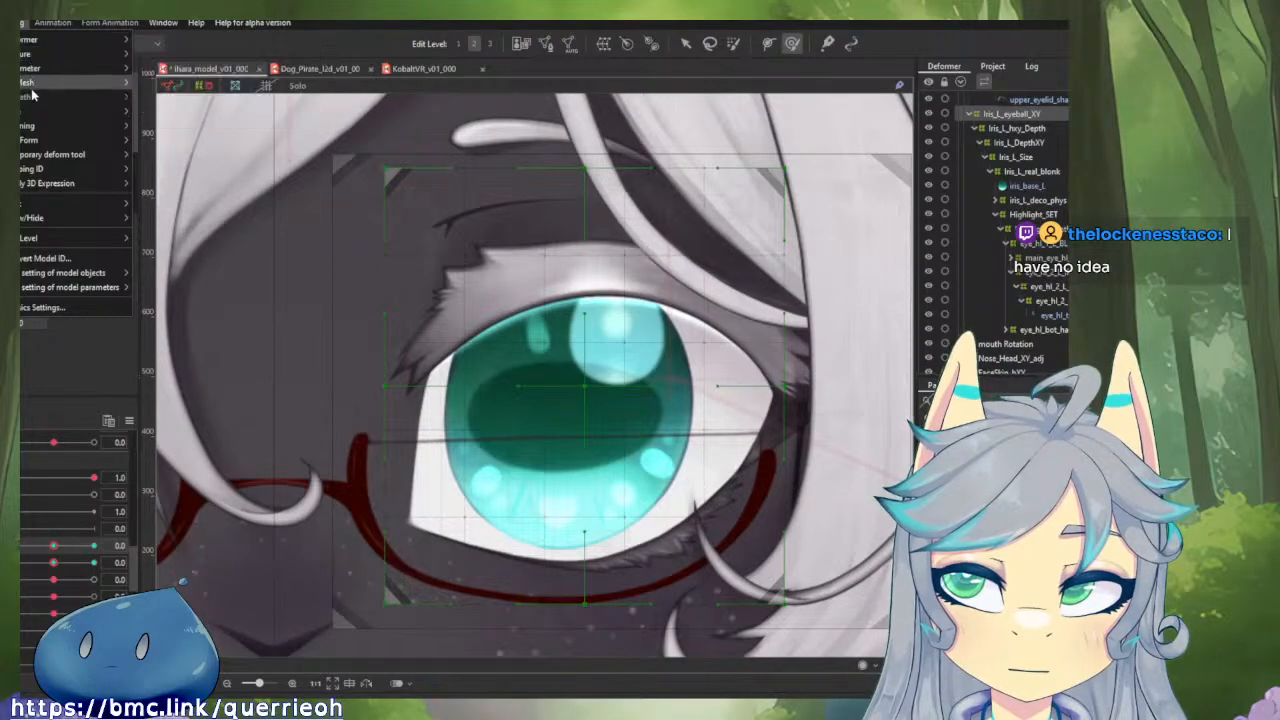
{"action": "mouse_move", "coordinate": [27, 184]}
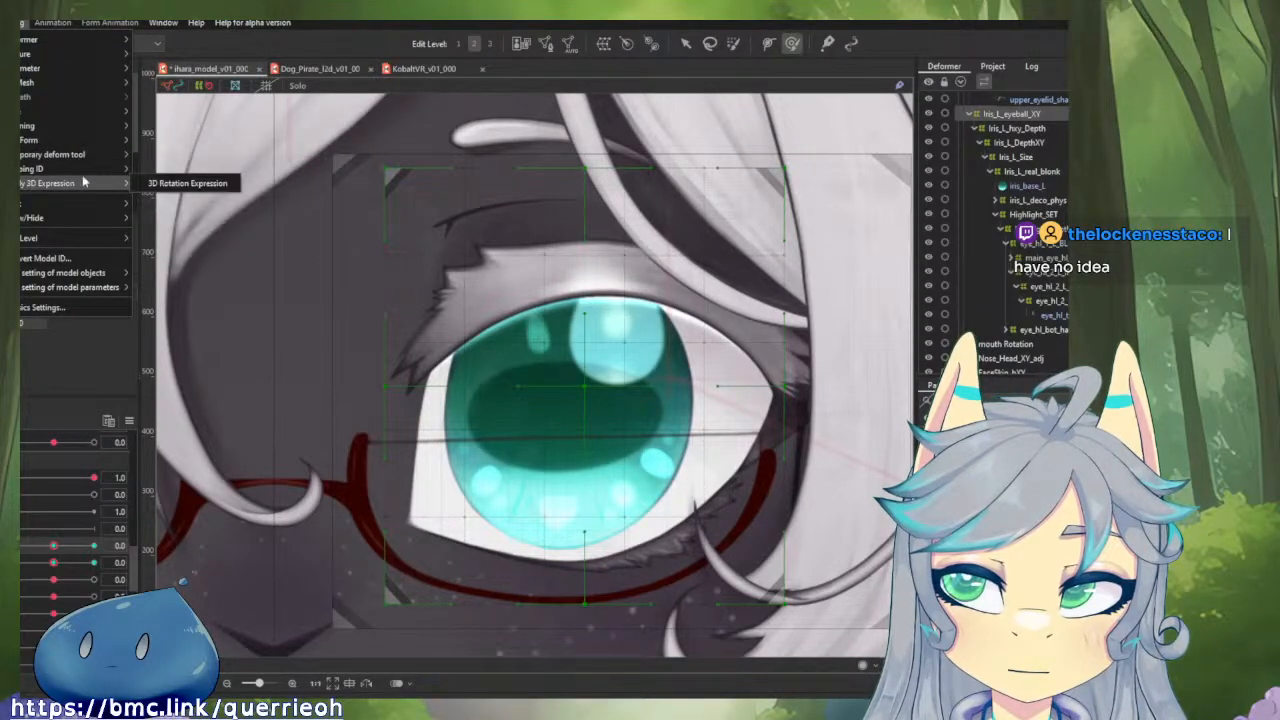
{"action": "left_click", "coordinate": [157, 187]}
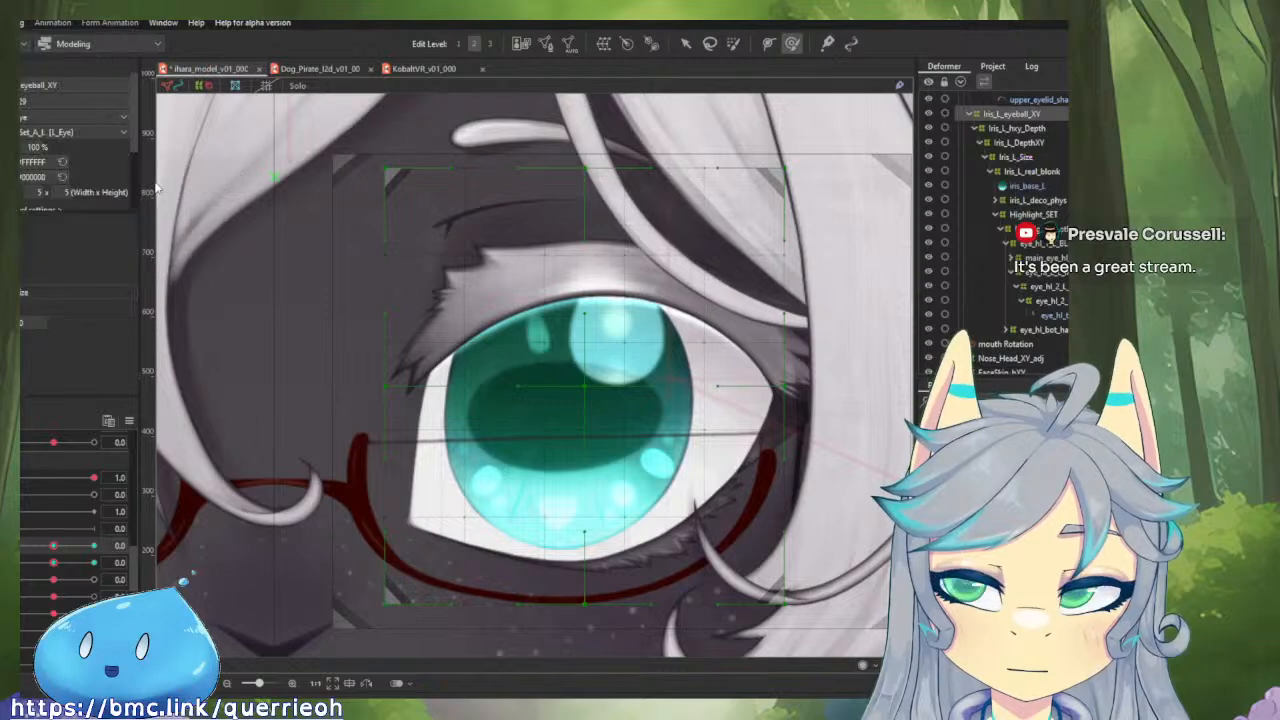
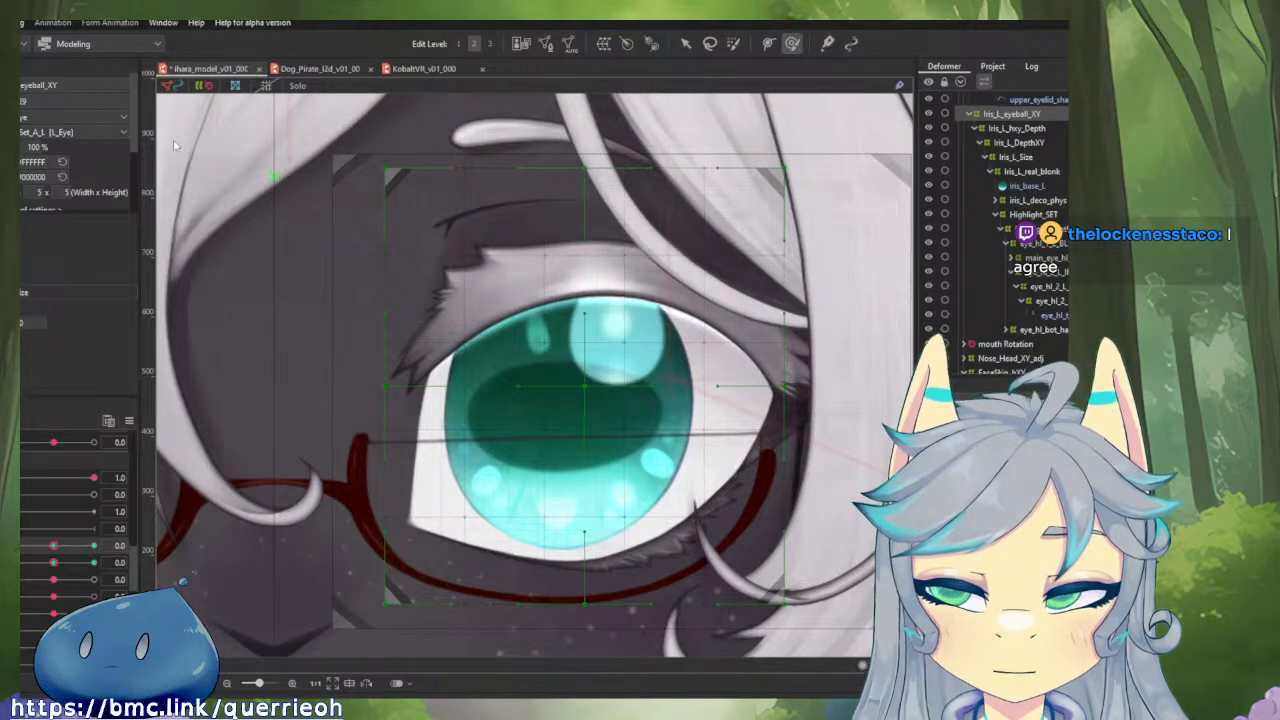
Undo the last two operations and reselect the Iris_L_eyeball_XY deformer in the deformer hierarchy.
{"action": "key", "text": "ctrl+z"}
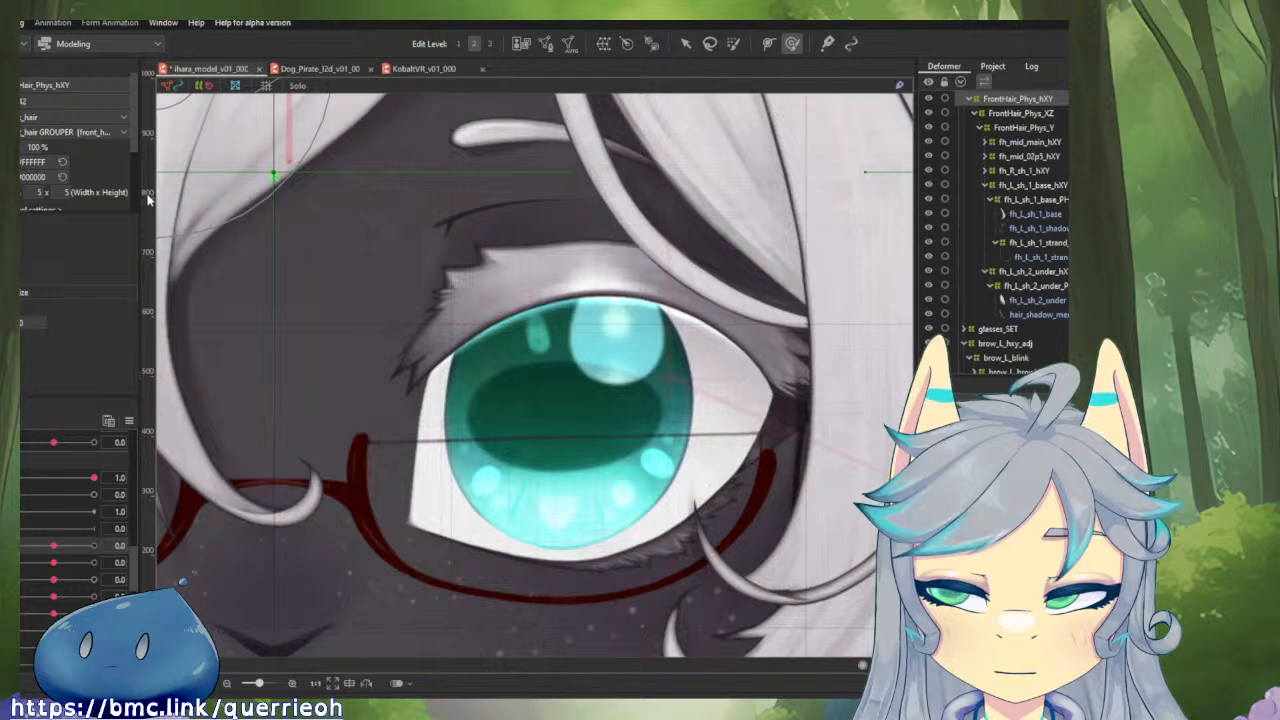
{"action": "key", "text": "ctrl+z"}
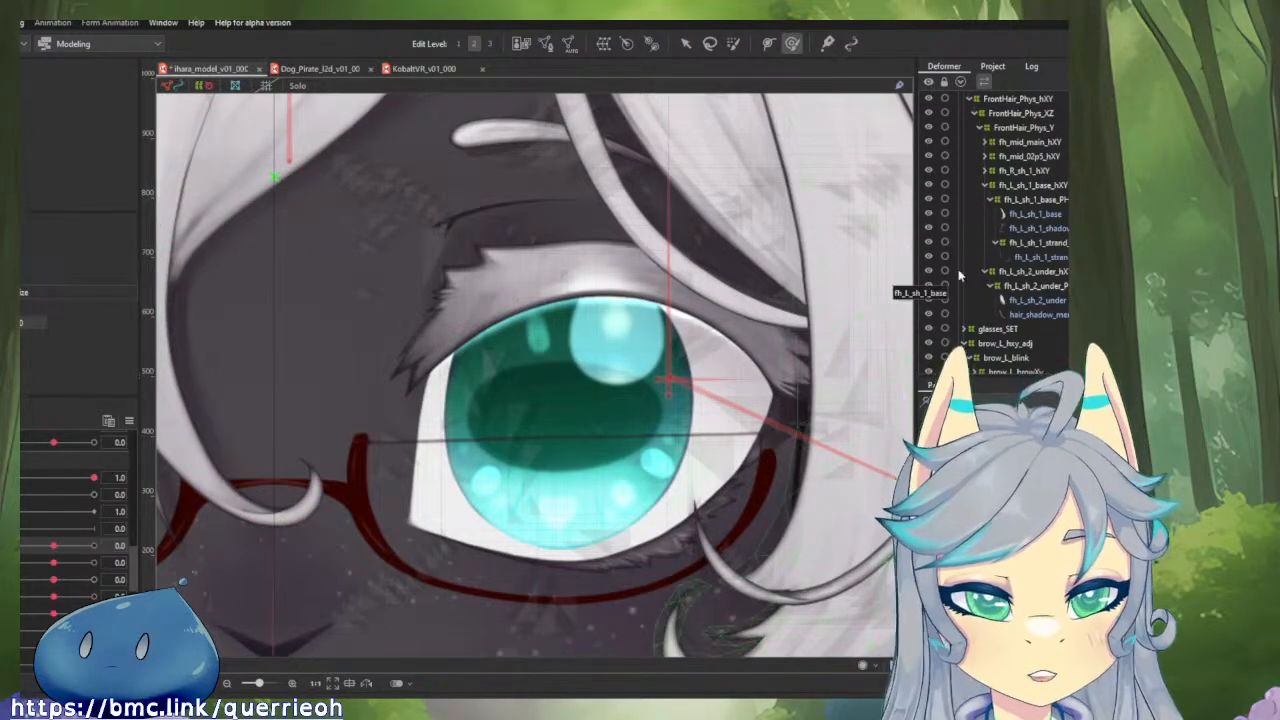
{"action": "scroll", "coordinate": [1010, 270], "scroll_direction": "up", "scroll_amount": 2}
{"action": "scroll", "coordinate": [1031, 242], "scroll_direction": "down", "scroll_amount": 6}
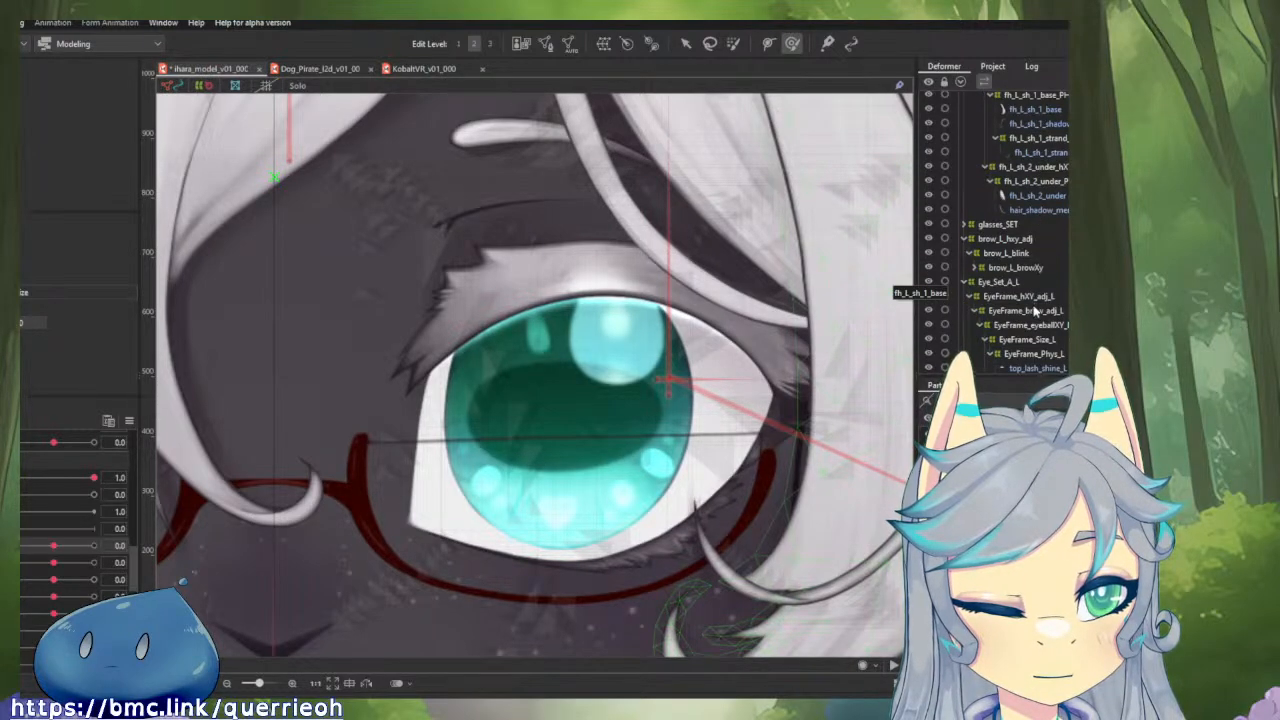
{"action": "scroll", "coordinate": [1036, 311], "scroll_direction": "down", "scroll_amount": 8}
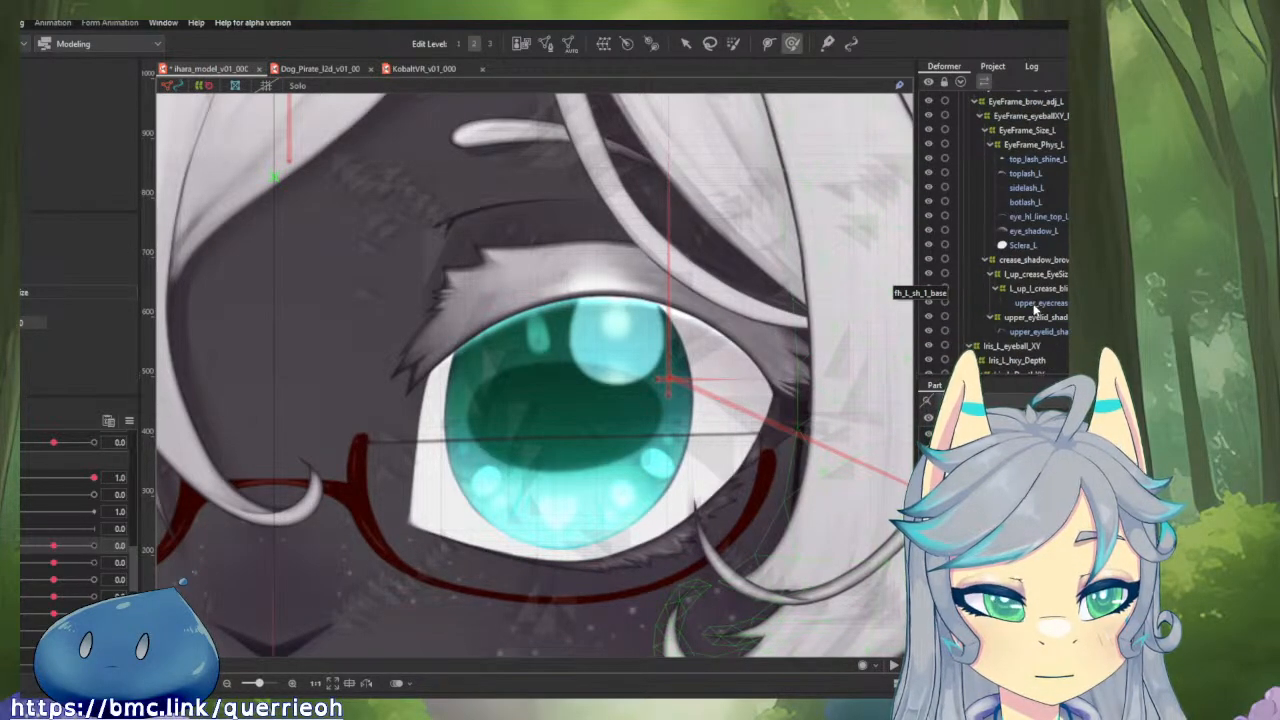
{"action": "scroll", "coordinate": [1035, 310], "scroll_direction": "down", "scroll_amount": 2}
{"action": "left_click", "coordinate": [1032, 295]}
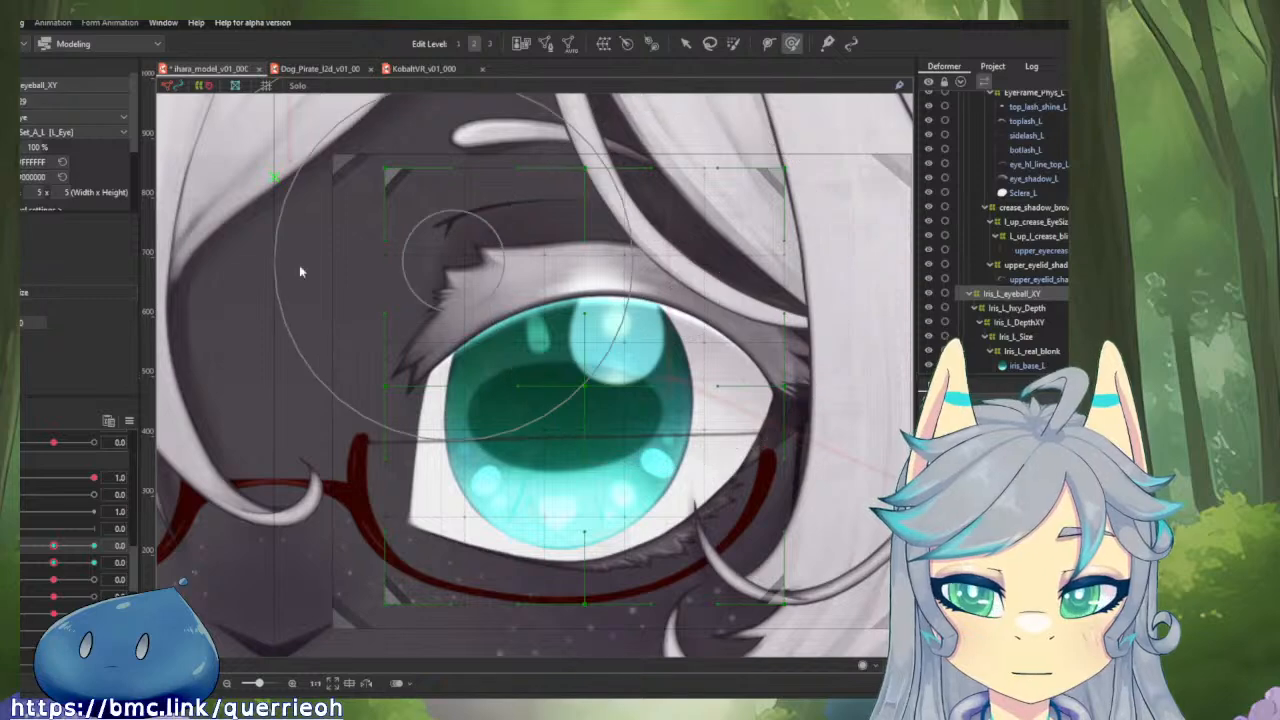
Scrub the horizontal gaze parameter to check how the left iris shifts, and return it to 0.0.
{"action": "scroll", "coordinate": [69, 521], "scroll_direction": "down", "scroll_amount": 3}
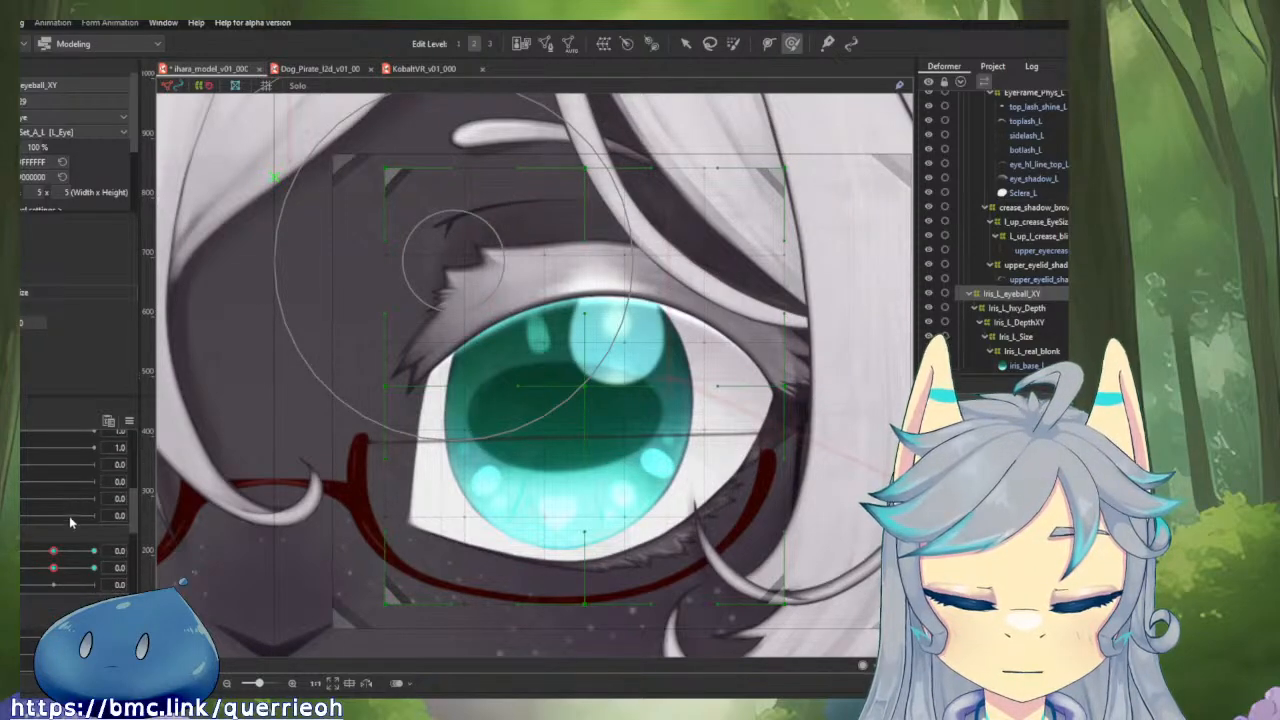
{"action": "mouse_move", "coordinate": [54, 551]}
{"action": "left_mouse_down"}
{"action": "mouse_move", "coordinate": [12, 552]}
{"action": "mouse_move", "coordinate": [52, 558]}
{"action": "left_mouse_up"}
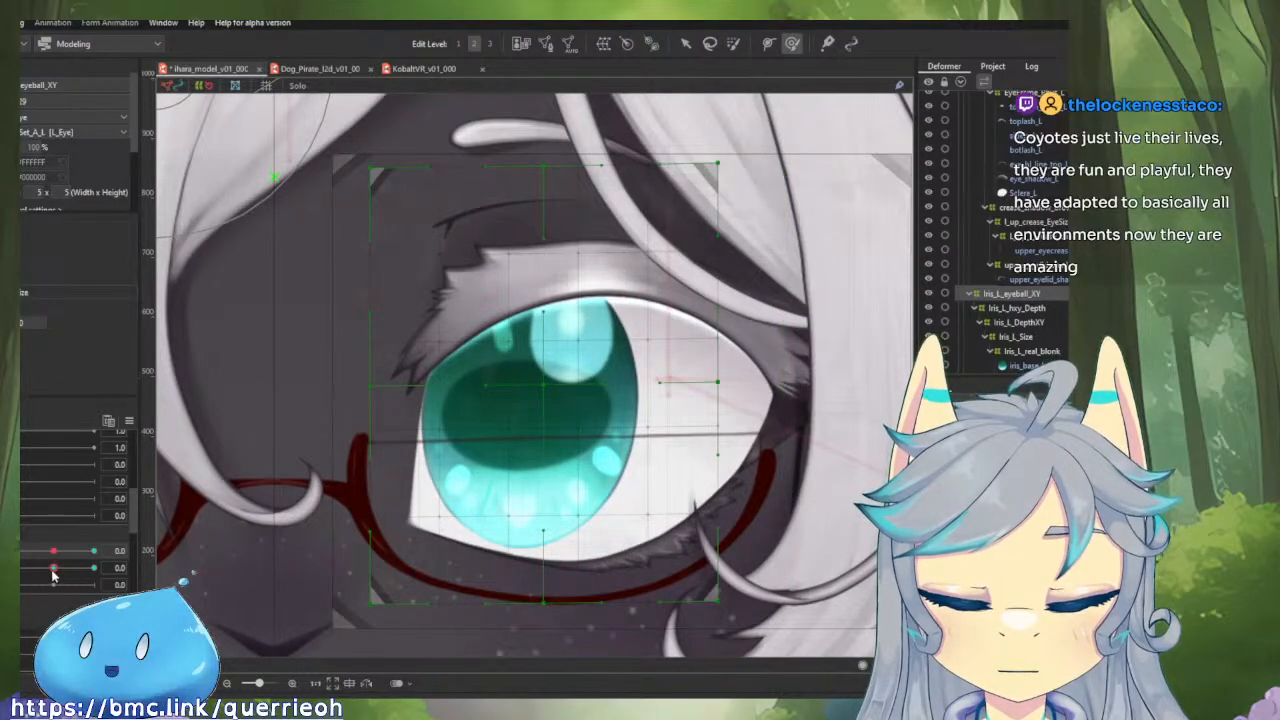
{"action": "scroll", "coordinate": [53, 570], "scroll_direction": "down", "scroll_amount": 2}
{"action": "scroll", "coordinate": [52, 570], "scroll_direction": "up", "scroll_amount": 3}
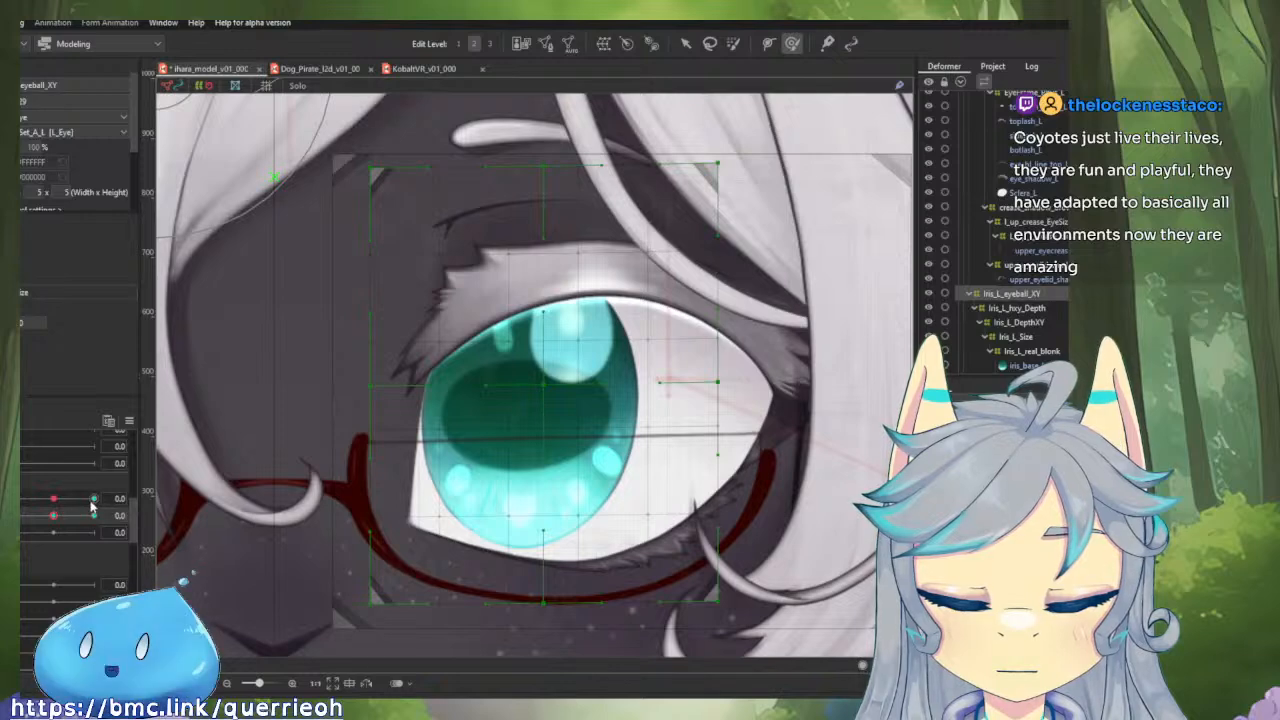
{"action": "left_click", "coordinate": [55, 499]}
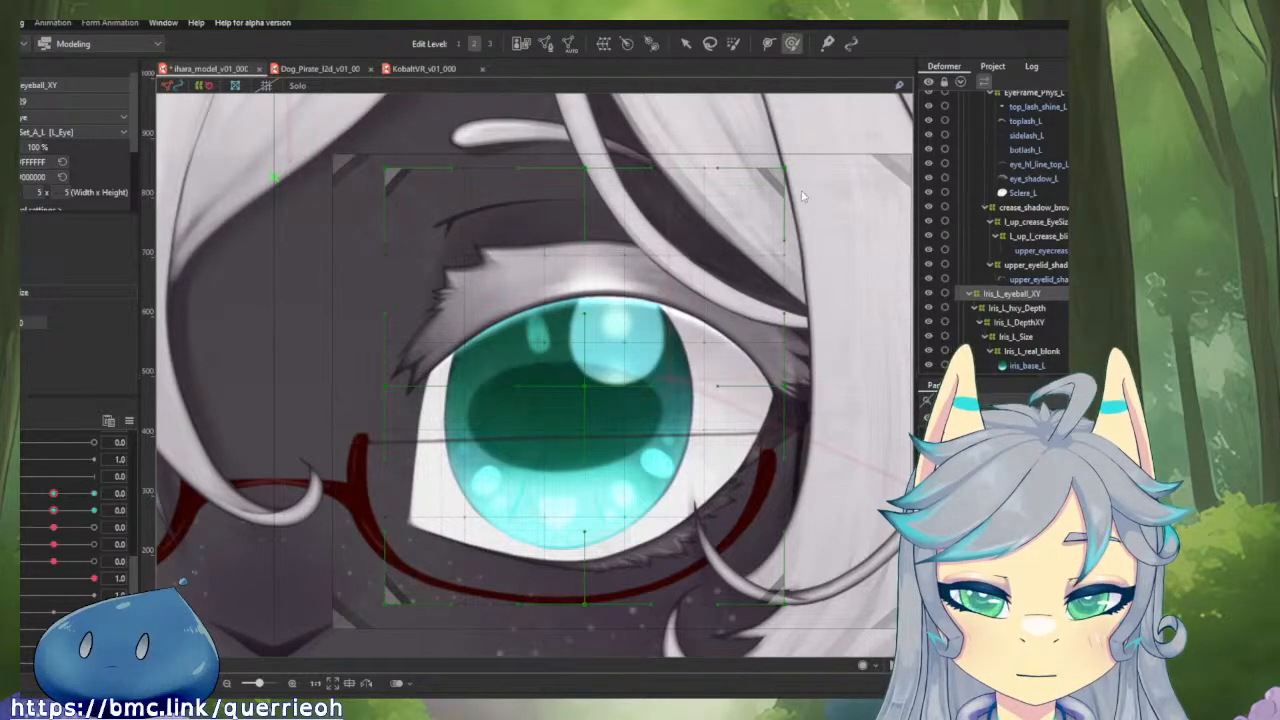
Link the horizontal and vertical gaze parameters into one grid and test diagonal gaze positions around the 0.0 centre.
{"action": "left_click", "coordinate": [12, 502]}
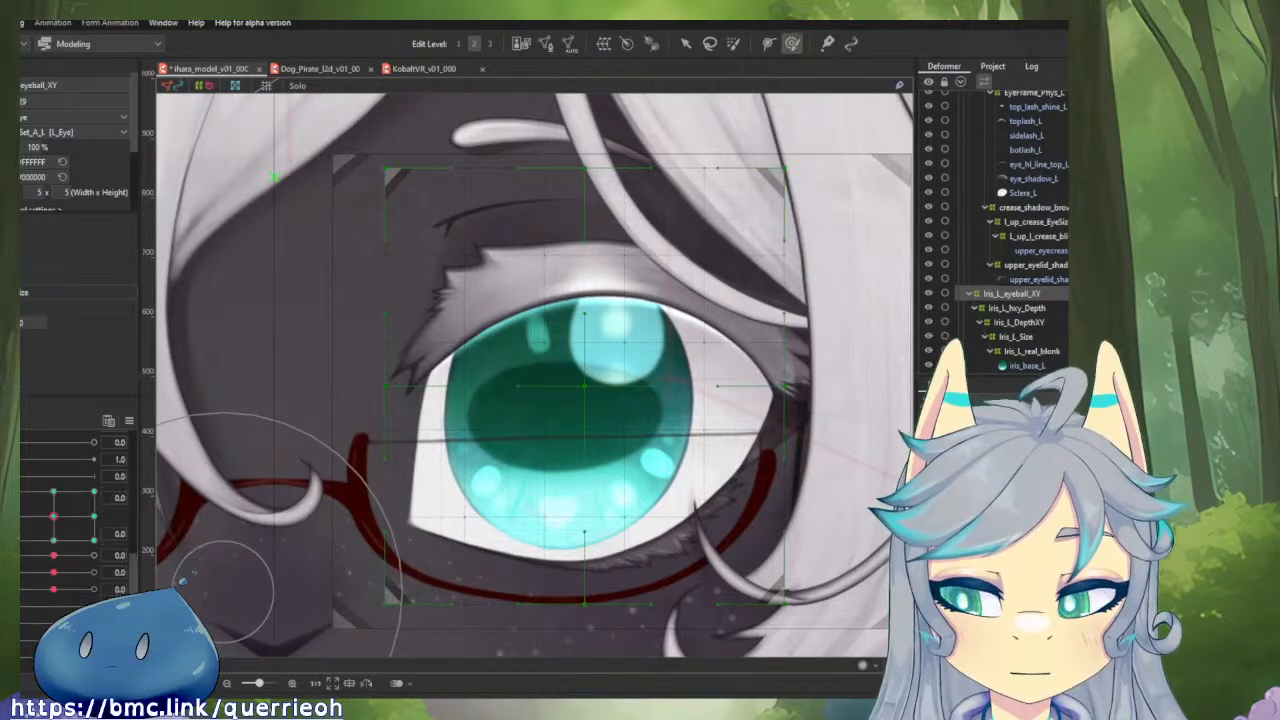
{"action": "left_click_drag", "start_coordinate": [53, 516], "coordinate": [100, 494]}
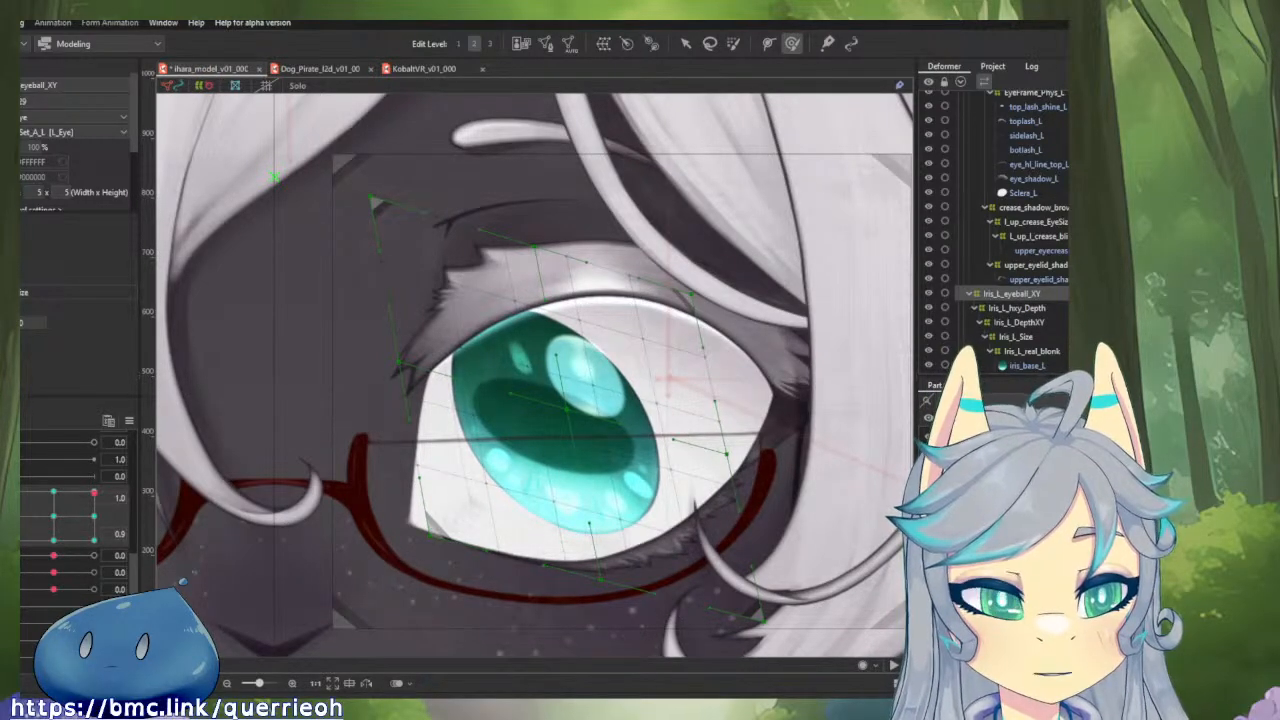
{"action": "mouse_move", "coordinate": [79, 515]}
{"action": "left_mouse_down"}
{"action": "mouse_move", "coordinate": [84, 536]}
{"action": "mouse_move", "coordinate": [97, 462]}
{"action": "mouse_move", "coordinate": [12, 518]}
{"action": "mouse_move", "coordinate": [94, 580]}
{"action": "mouse_move", "coordinate": [95, 525]}
{"action": "left_mouse_up"}
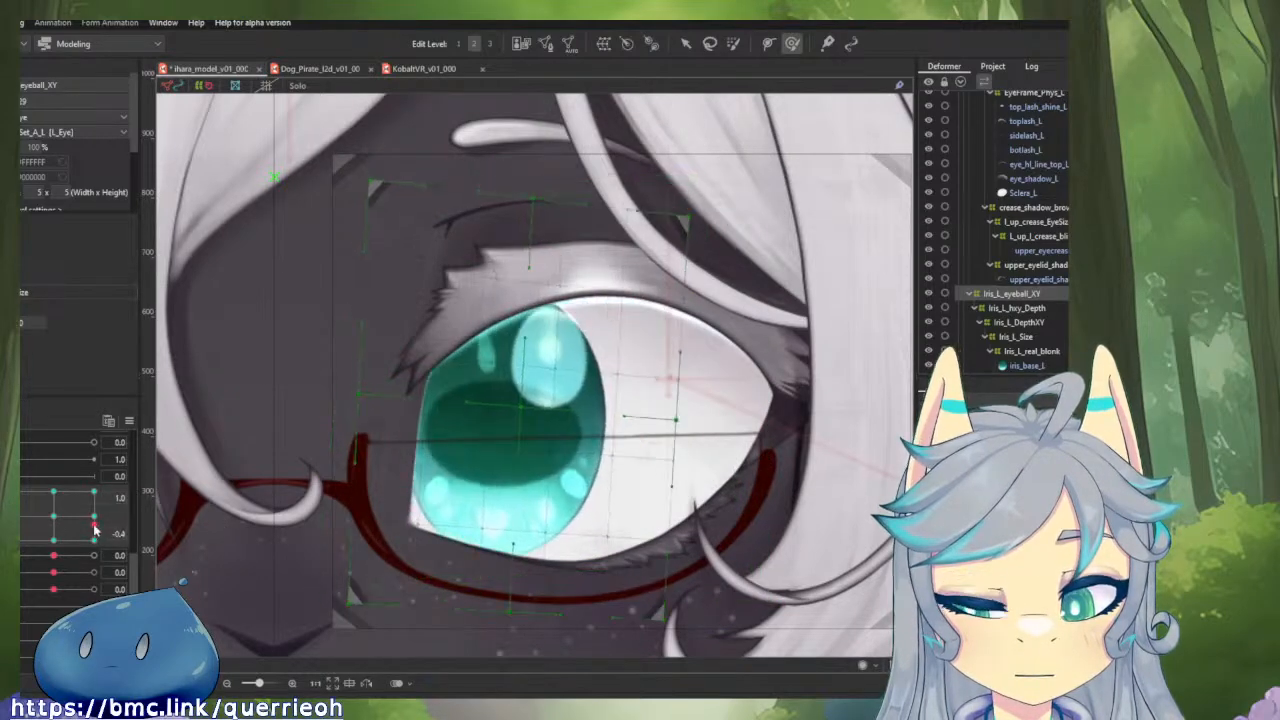
{"action": "left_click", "coordinate": [54, 516]}
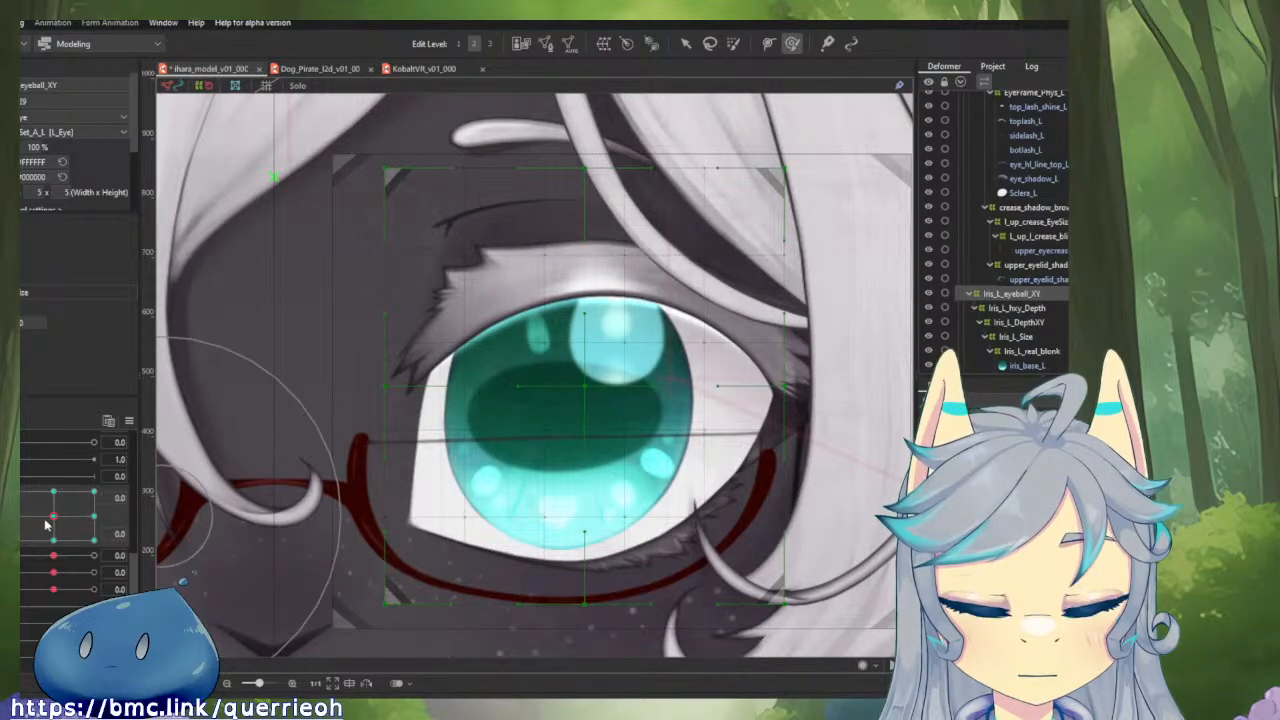
{"action": "mouse_move", "coordinate": [48, 520]}
{"action": "left_mouse_down"}
{"action": "mouse_move", "coordinate": [62, 547]}
{"action": "mouse_move", "coordinate": [157, 566]}
{"action": "mouse_move", "coordinate": [20, 527]}
{"action": "mouse_move", "coordinate": [100, 517]}
{"action": "mouse_move", "coordinate": [54, 517]}
{"action": "left_mouse_up"}
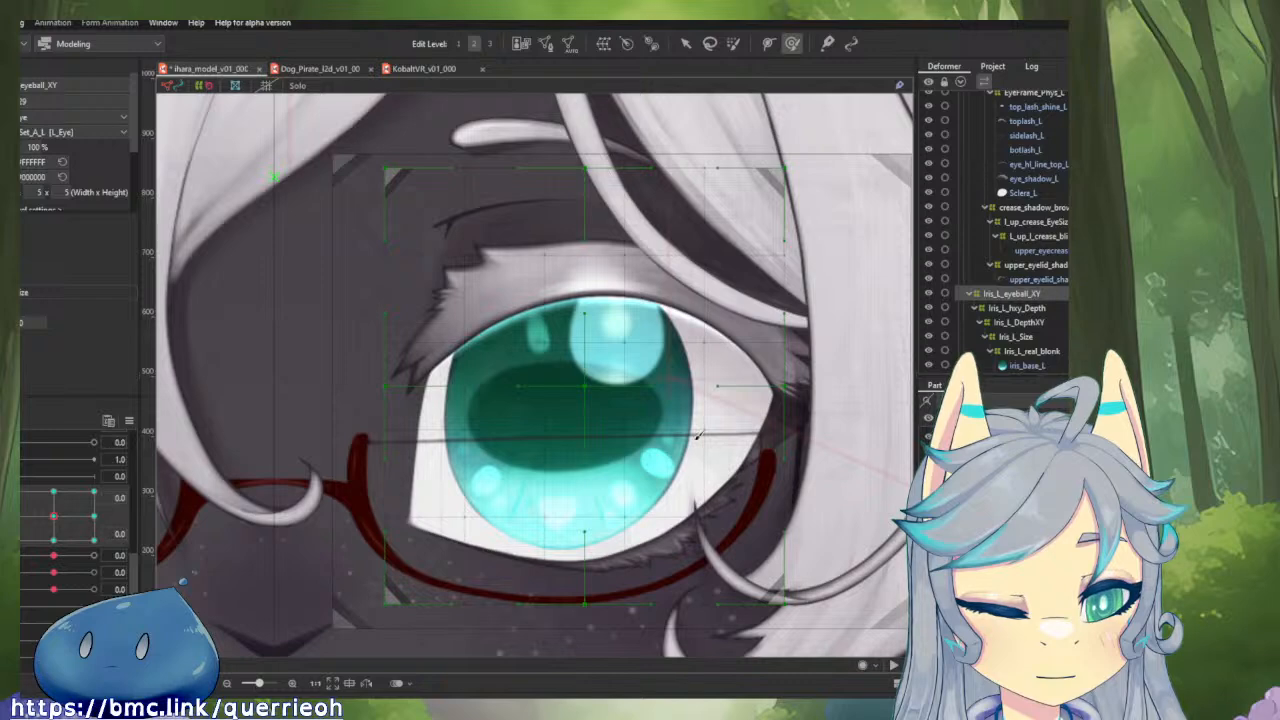
{"action": "left_click_drag", "start_coordinate": [54, 516], "coordinate": [107, 564]}
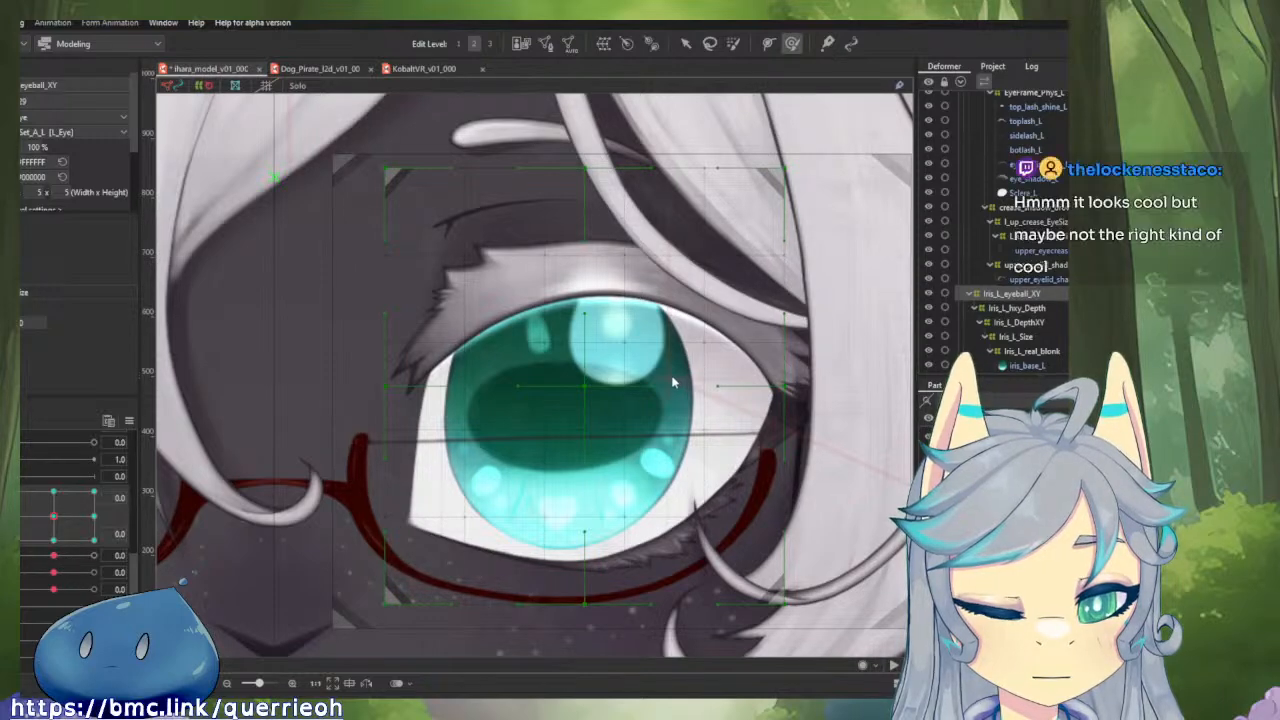
Set the horizontal gaze to 1.0 with the vertical at 0.0, and unlink the two gaze parameters.
{"action": "left_click", "coordinate": [95, 516]}
{"action": "mouse_move", "coordinate": [455, 425]}
{"action": "left_mouse_down"}
{"action": "mouse_move", "coordinate": [357, 420]}
{"action": "mouse_move", "coordinate": [405, 425]}
{"action": "mouse_move", "coordinate": [548, 388]}
{"action": "left_mouse_up"}
{"action": "key", "text": "v"}
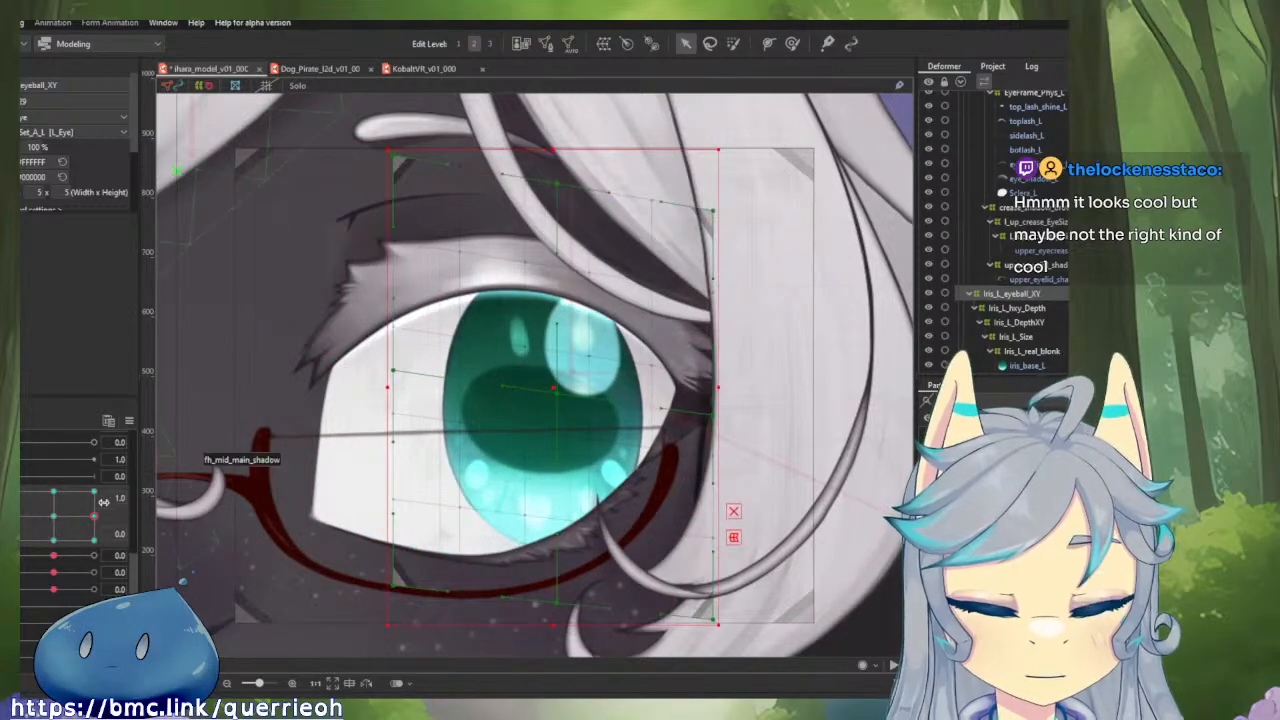
{"action": "left_click", "coordinate": [24, 512]}
{"action": "mouse_move", "coordinate": [94, 494]}
{"action": "left_mouse_down"}
{"action": "mouse_move", "coordinate": [76, 495]}
{"action": "mouse_move", "coordinate": [95, 495]}
{"action": "left_mouse_up"}
{"action": "left_click_drag", "start_coordinate": [445, 463], "coordinate": [350, 480]}
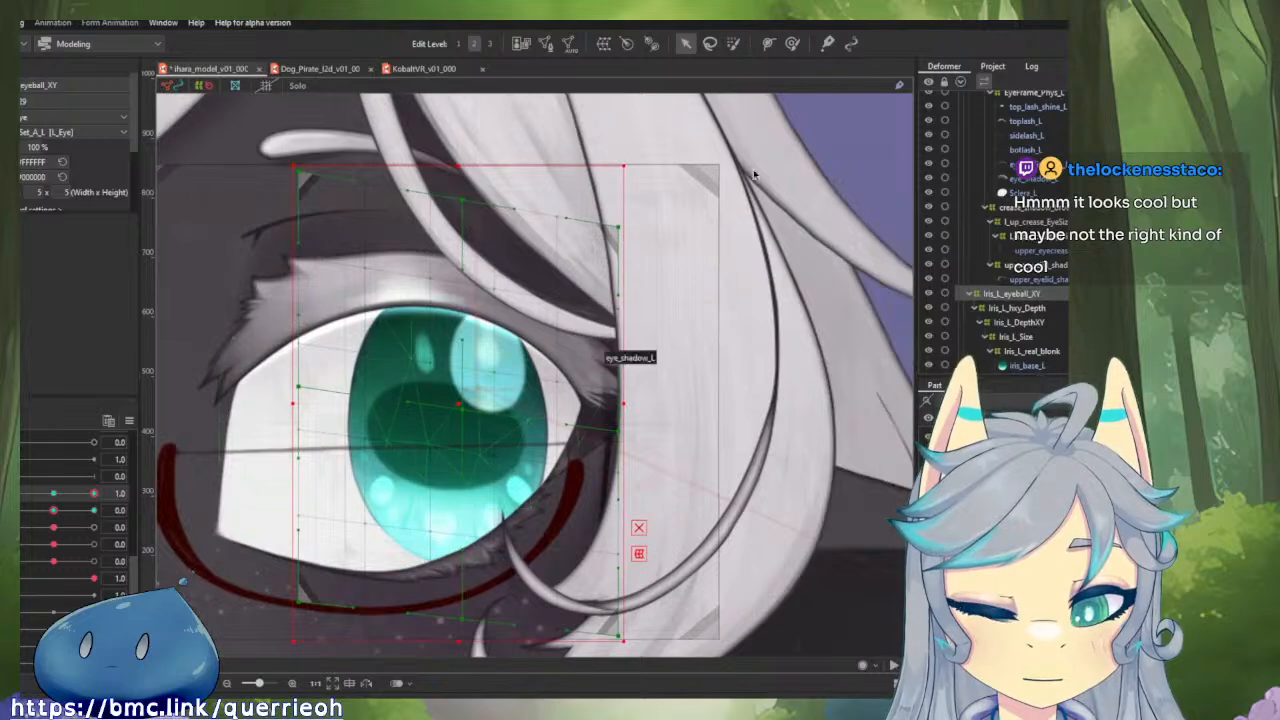
Push the outer edge of the Iris_L_eyeball_XY deformer upward and slightly inward with the deform brush at horizontal gaze 1.0.
{"action": "left_click", "coordinate": [792, 44]}
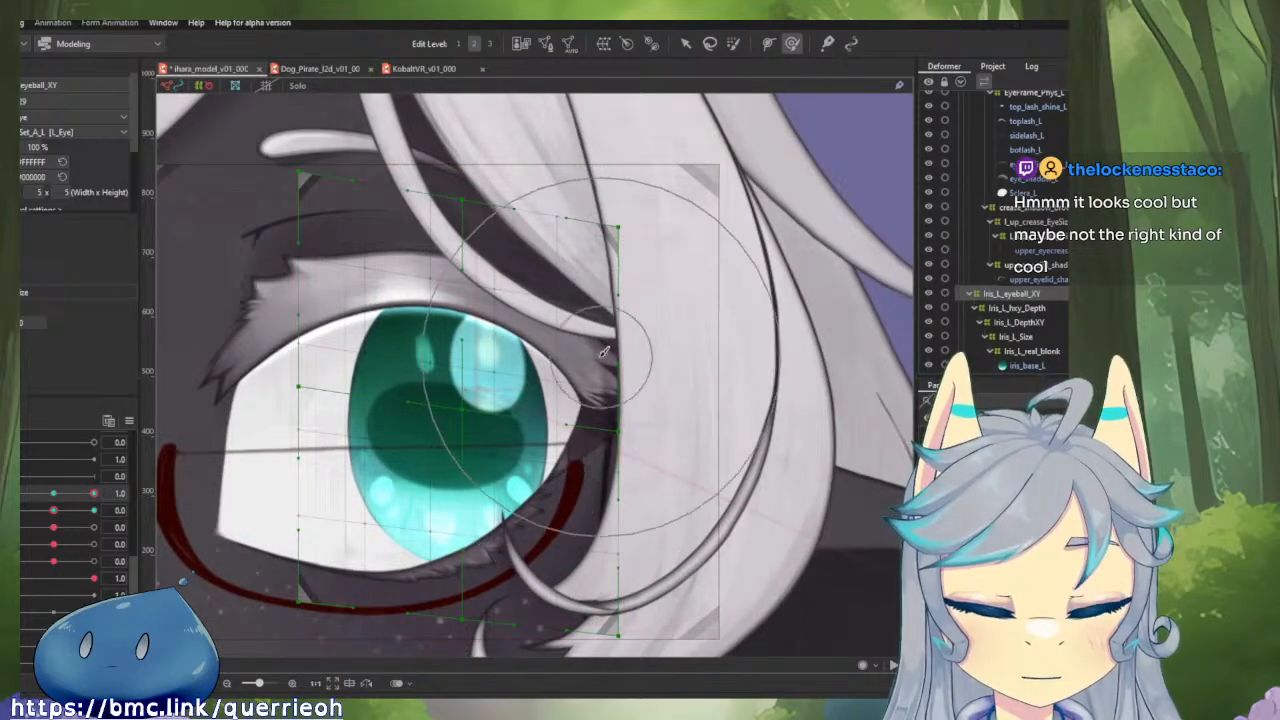
{"action": "key", "text": "b"}
{"action": "left_click_drag", "start_coordinate": [592, 390], "coordinate": [620, 385]}
{"action": "left_click_drag", "start_coordinate": [628, 484], "coordinate": [630, 460]}
{"action": "left_click_drag", "start_coordinate": [659, 634], "coordinate": [659, 599]}
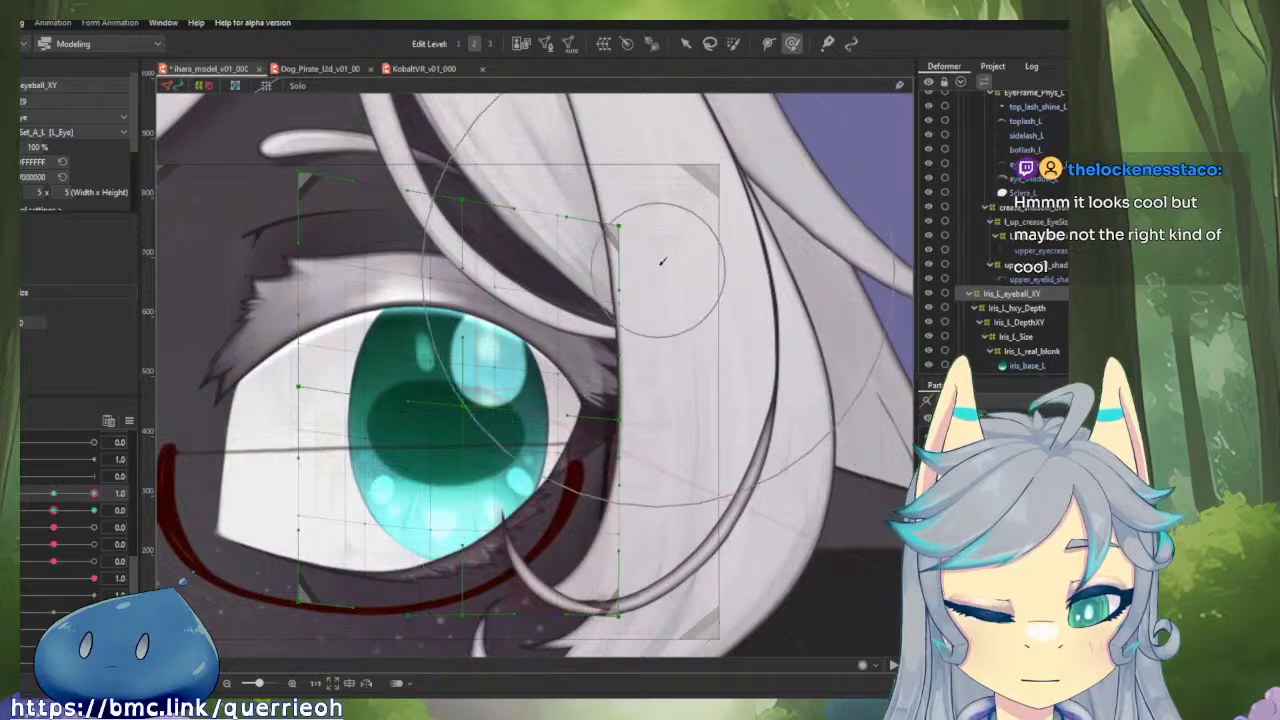
{"action": "left_click_drag", "start_coordinate": [661, 246], "coordinate": [643, 272]}
{"action": "left_click_drag", "start_coordinate": [664, 436], "coordinate": [651, 442]}
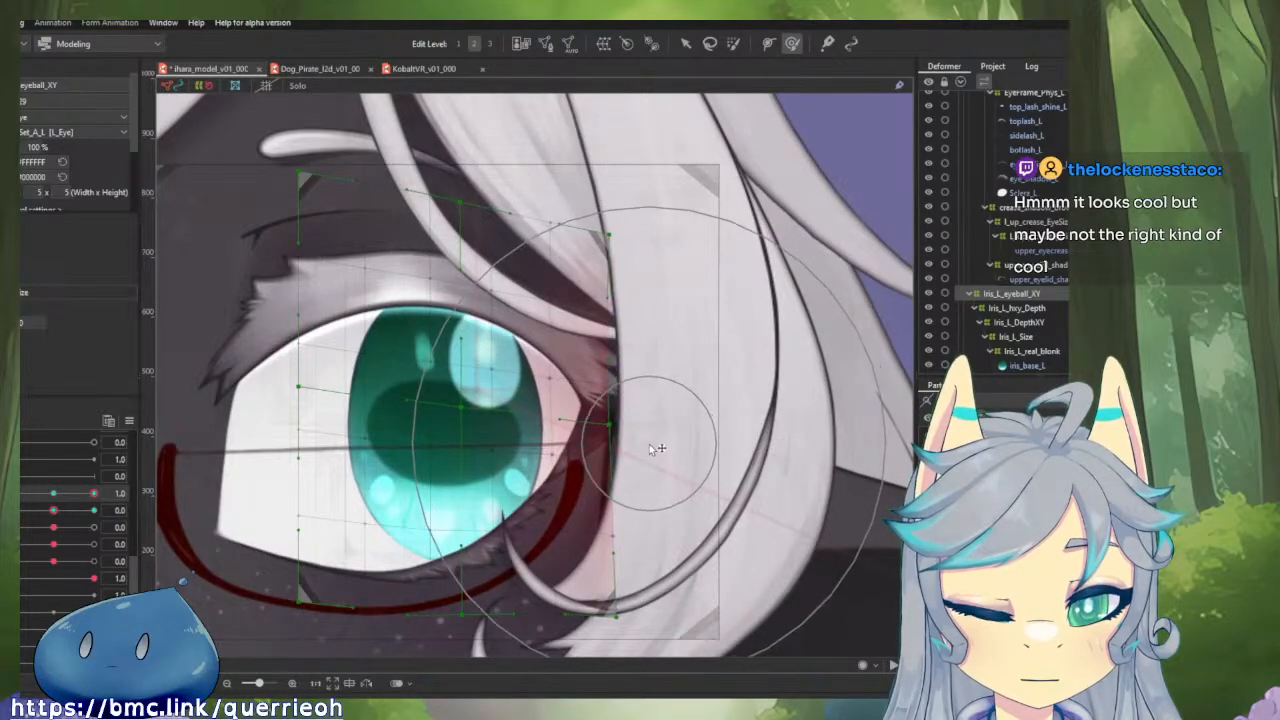
{"action": "left_click_drag", "start_coordinate": [706, 601], "coordinate": [687, 598]}
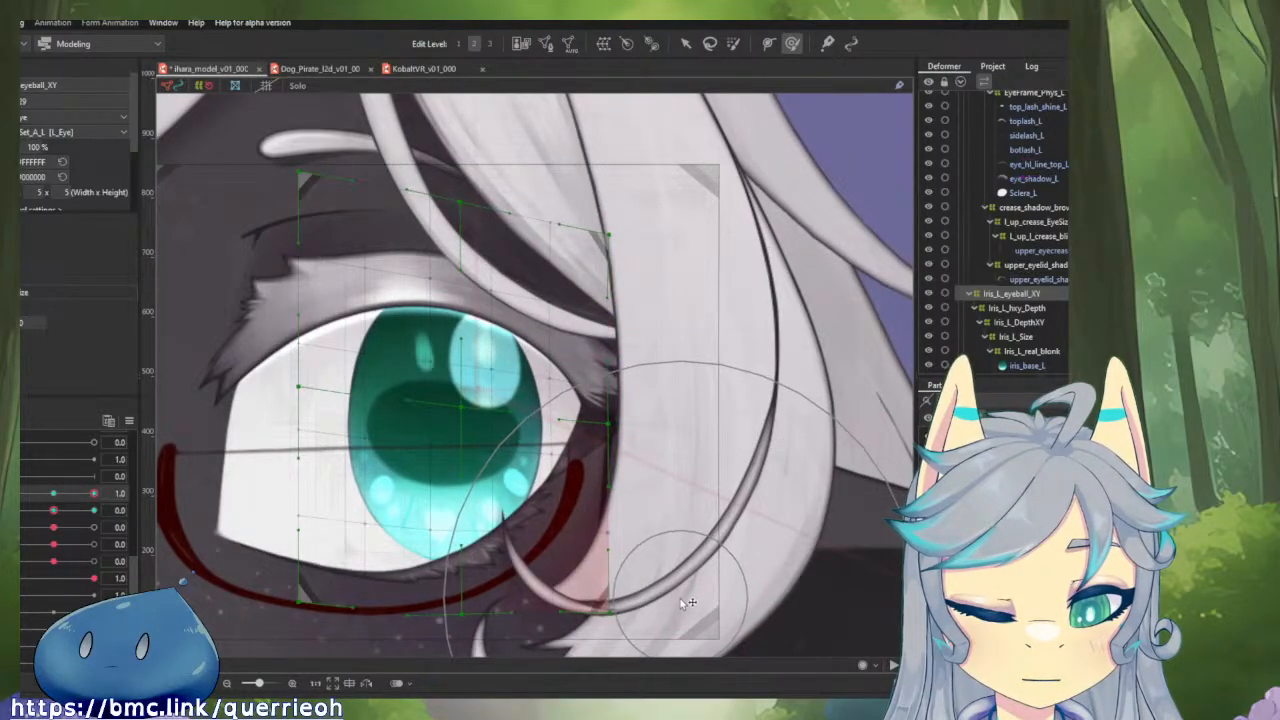
Undo the last deformer change and compare the left iris at horizontal gaze 1.0 and the negative side.
{"action": "scroll", "coordinate": [702, 440], "scroll_direction": "down", "scroll_amount": 3}
{"action": "mouse_move", "coordinate": [700, 435]}
{"action": "left_mouse_down"}
{"action": "mouse_move", "coordinate": [578, 414]}
{"action": "mouse_move", "coordinate": [594, 461]}
{"action": "mouse_move", "coordinate": [696, 474]}
{"action": "left_mouse_up"}
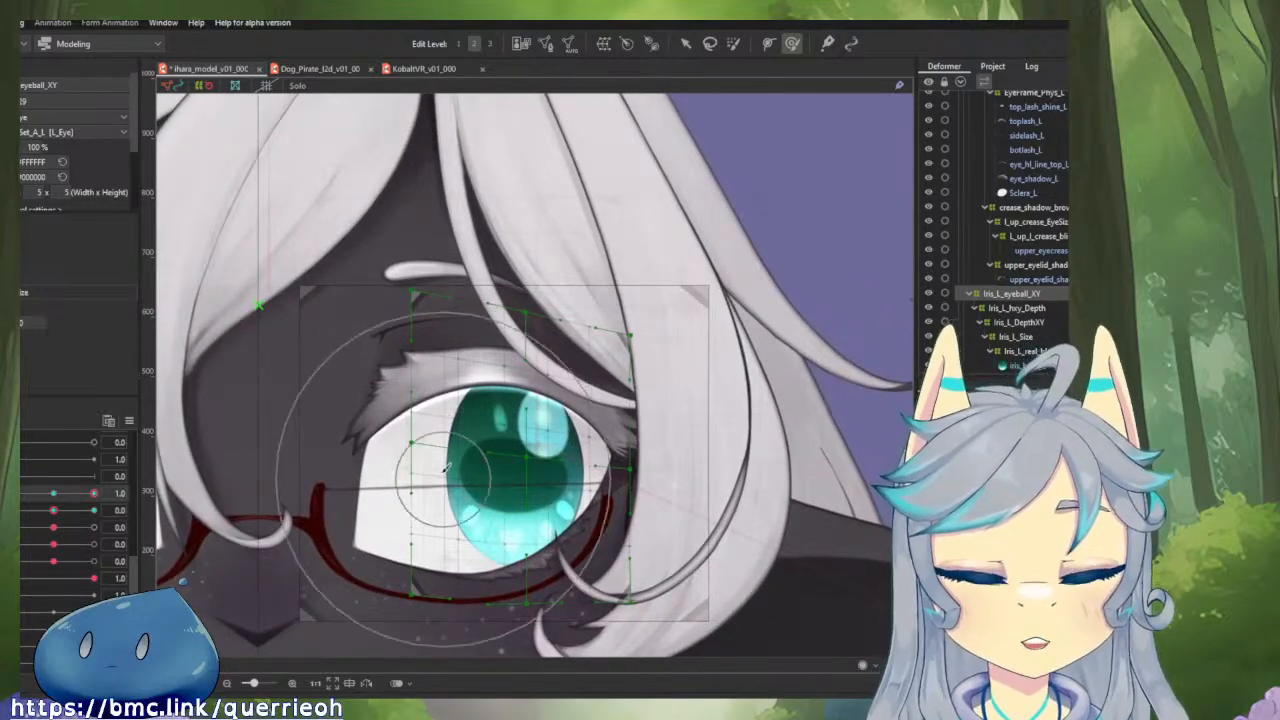
{"action": "left_click_drag", "start_coordinate": [93, 494], "coordinate": [93, 494]}
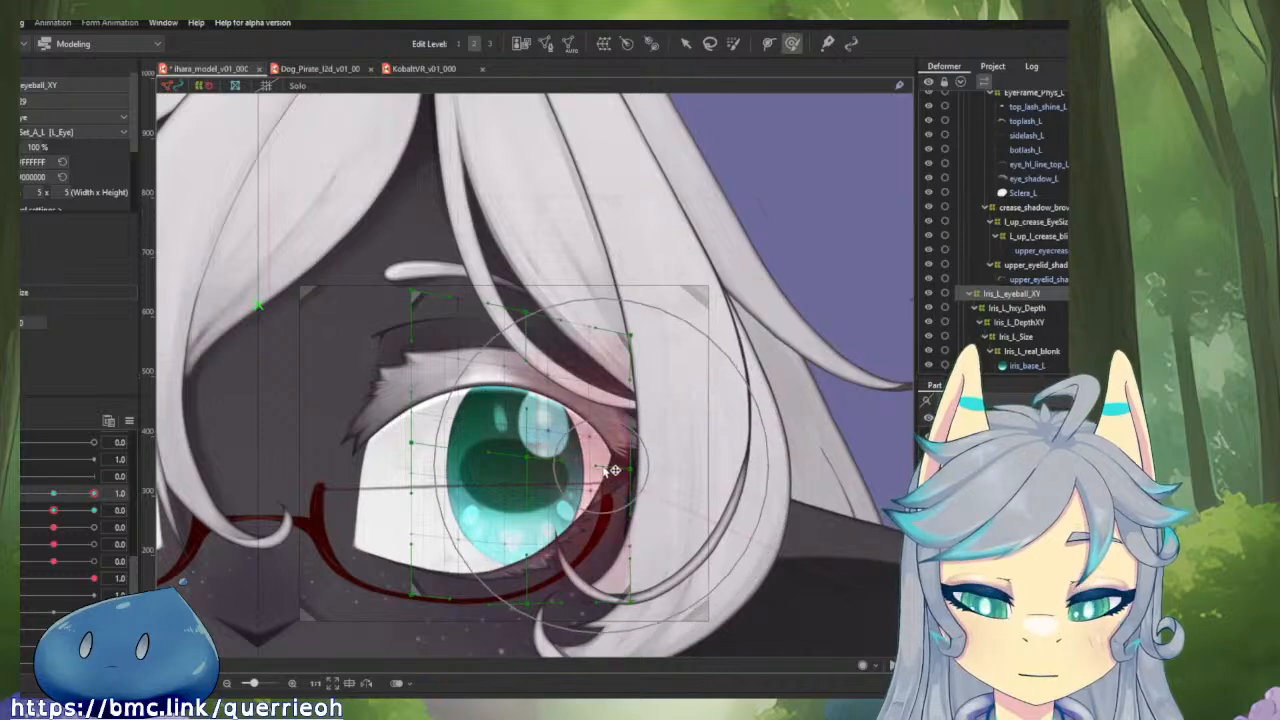
{"action": "key", "text": "ctrl+z"}
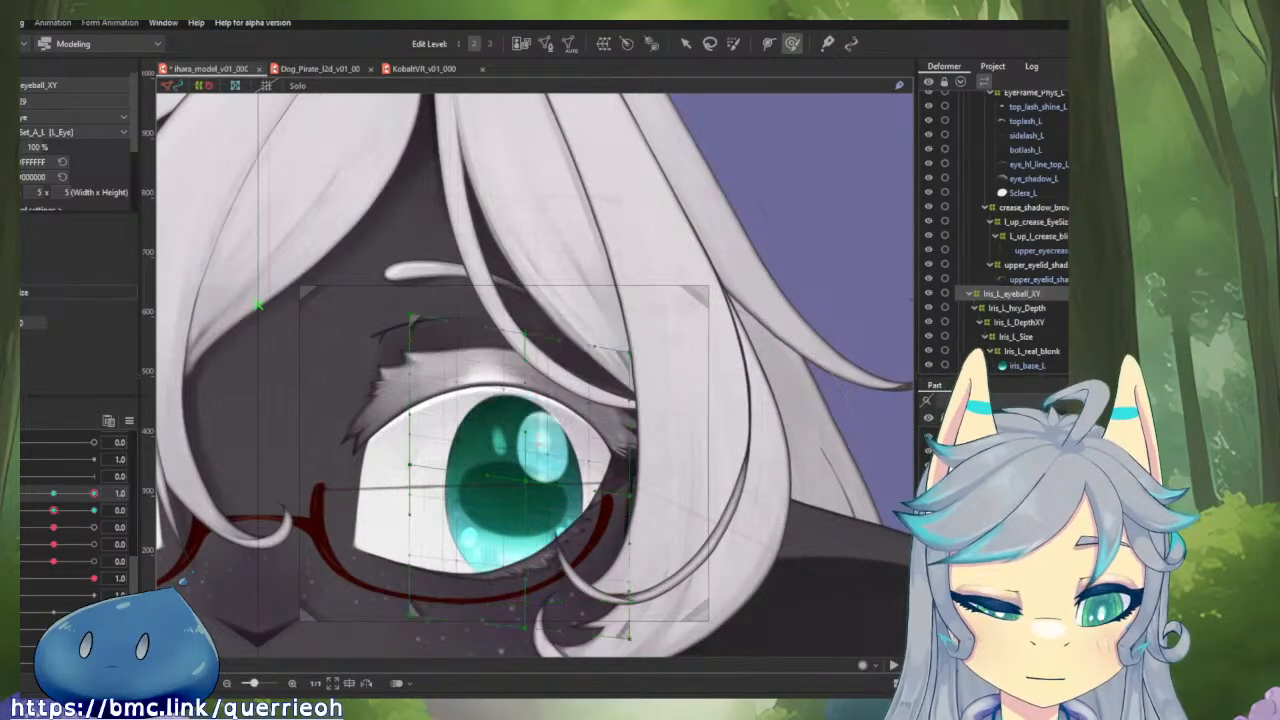
{"action": "left_click_drag", "start_coordinate": [93, 494], "coordinate": [35, 501]}
{"action": "scroll", "coordinate": [505, 449], "scroll_direction": "down", "scroll_amount": 5}
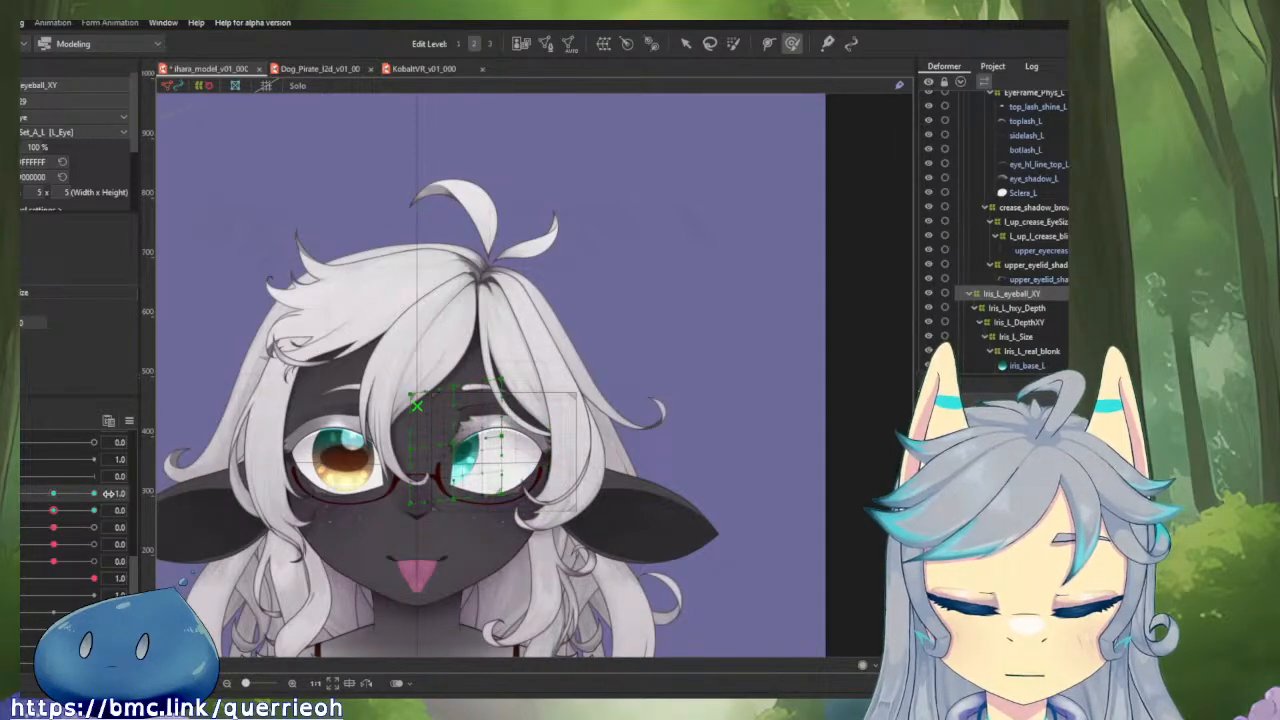
{"action": "left_click", "coordinate": [96, 494]}
Reshape the Iris_L_eyeball_XY deformer at horizontal gaze 1.0 so its tilt is reduced and the iris sits more level.
{"action": "scroll", "coordinate": [610, 477], "scroll_direction": "up", "scroll_amount": 3}
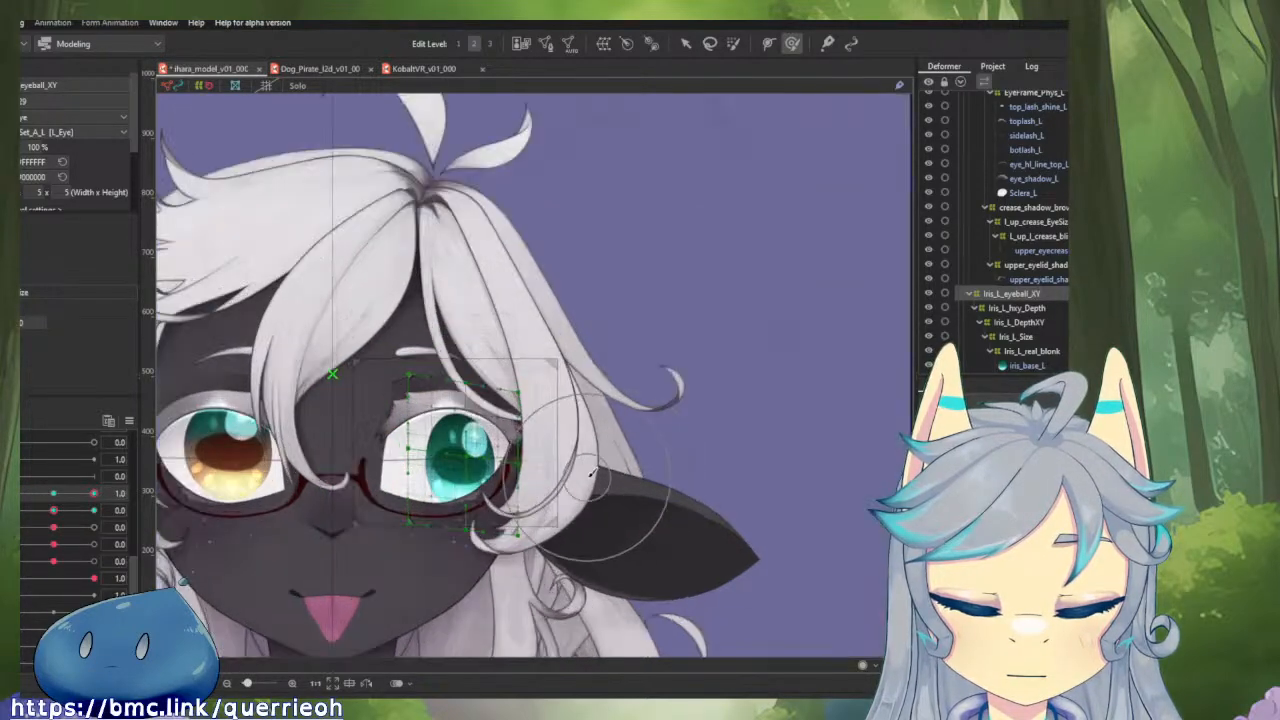
{"action": "left_click_drag", "start_coordinate": [544, 512], "coordinate": [539, 488]}
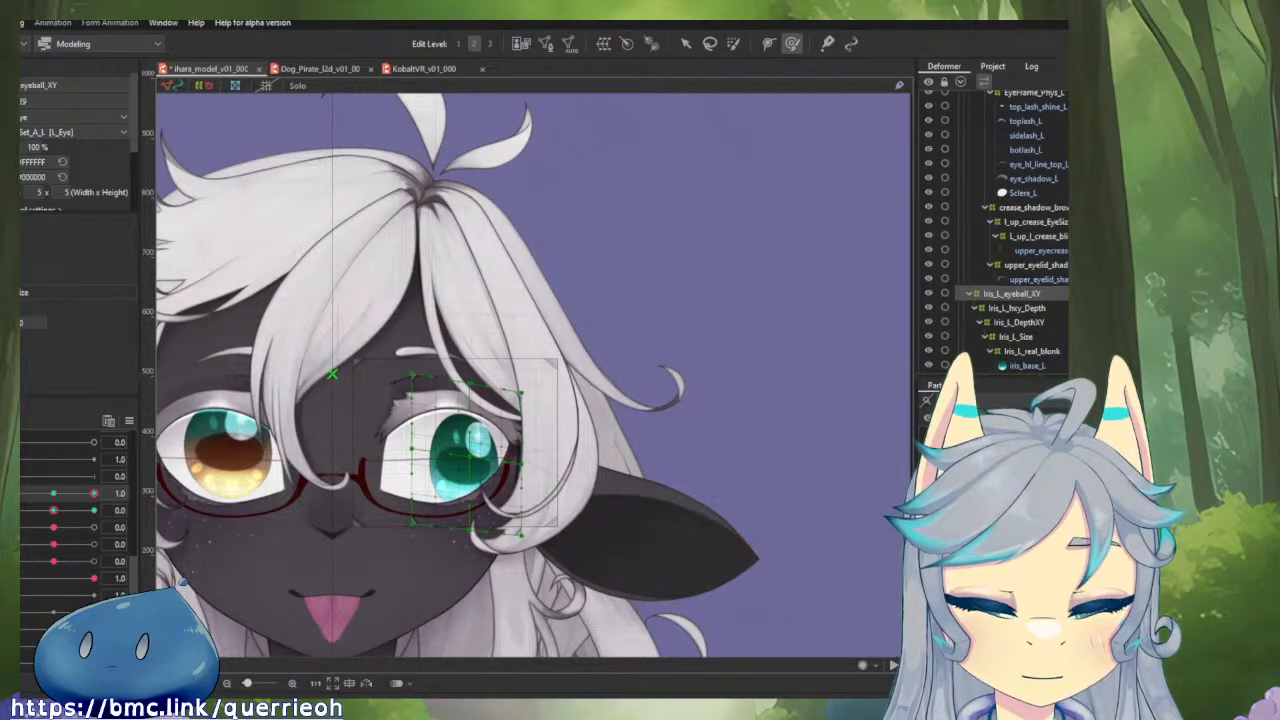
{"action": "mouse_move", "coordinate": [94, 493]}
{"action": "left_mouse_down"}
{"action": "mouse_move", "coordinate": [13, 494]}
{"action": "mouse_move", "coordinate": [94, 494]}
{"action": "left_mouse_up"}
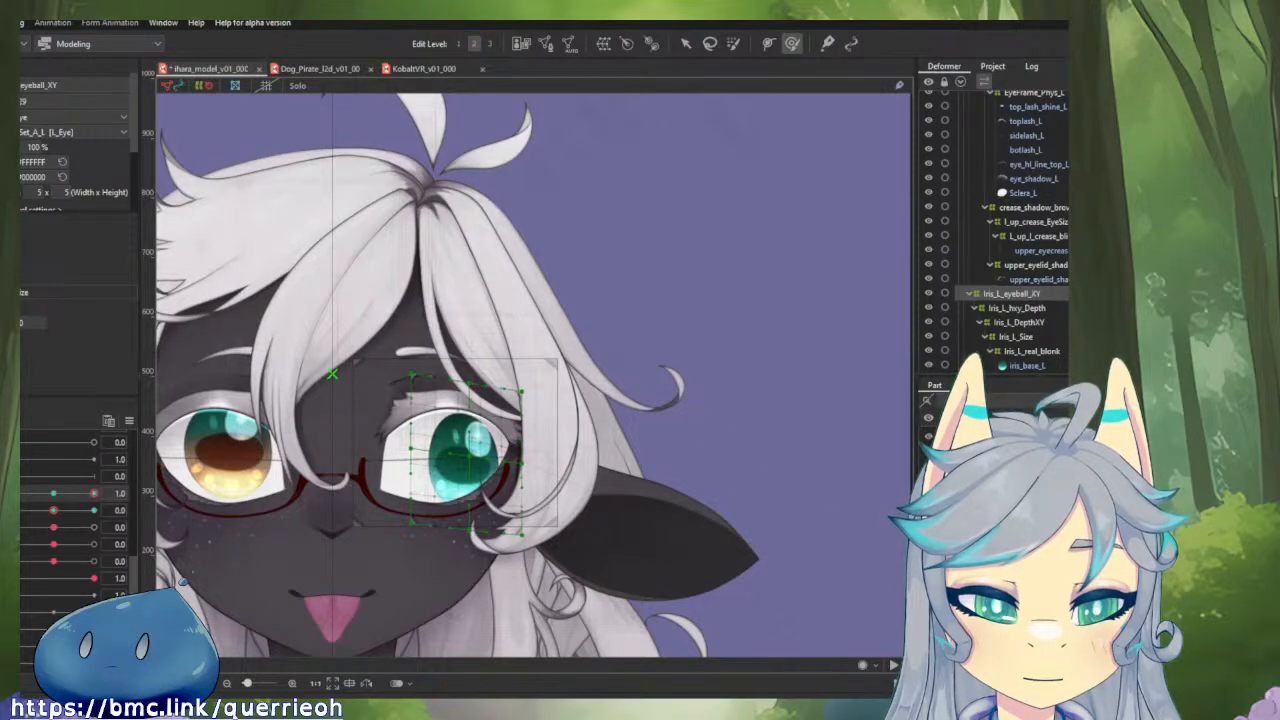
{"action": "left_click_drag", "start_coordinate": [462, 455], "coordinate": [412, 453]}
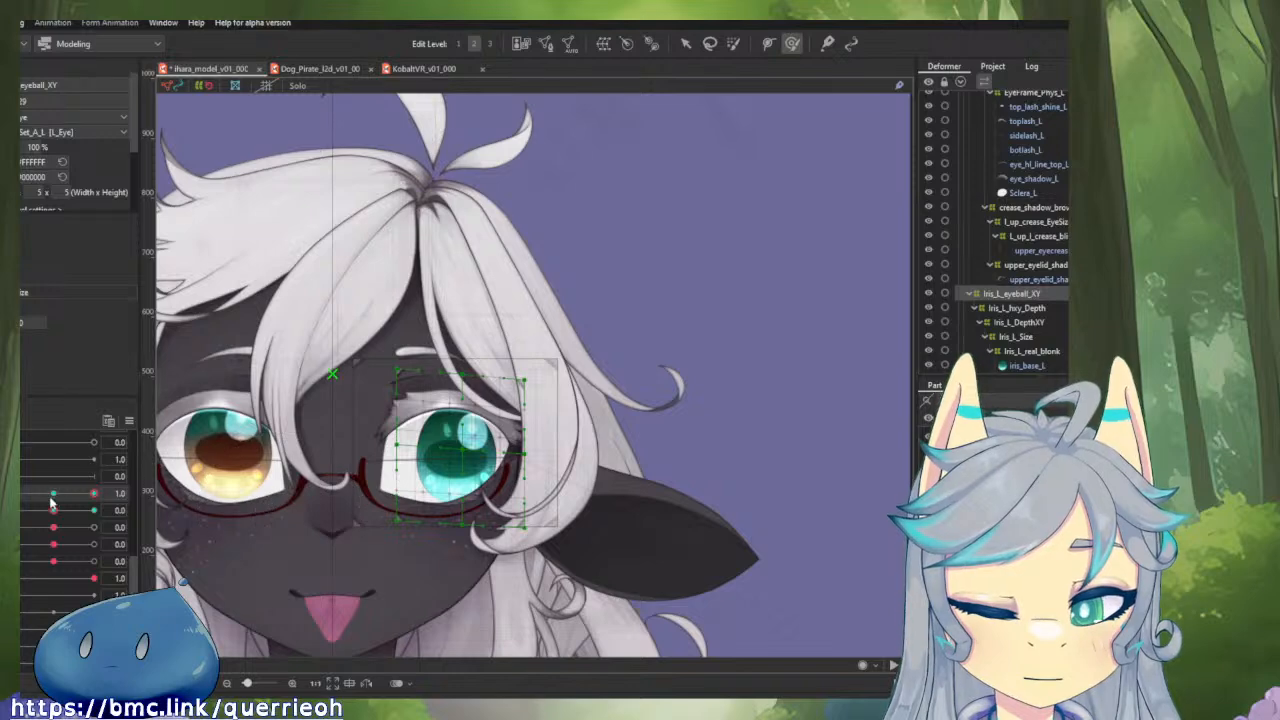
Test the vertical gaze at -1.0 and 1.0 with the horizontal gaze at -1.0, undoing the last change in between.
{"action": "left_click_drag", "start_coordinate": [53, 510], "coordinate": [117, 510]}
{"action": "mouse_move", "coordinate": [14, 512]}
{"action": "left_mouse_down"}
{"action": "mouse_move", "coordinate": [106, 526]}
{"action": "mouse_move", "coordinate": [57, 496]}
{"action": "mouse_move", "coordinate": [14, 499]}
{"action": "mouse_move", "coordinate": [14, 512]}
{"action": "left_mouse_up"}
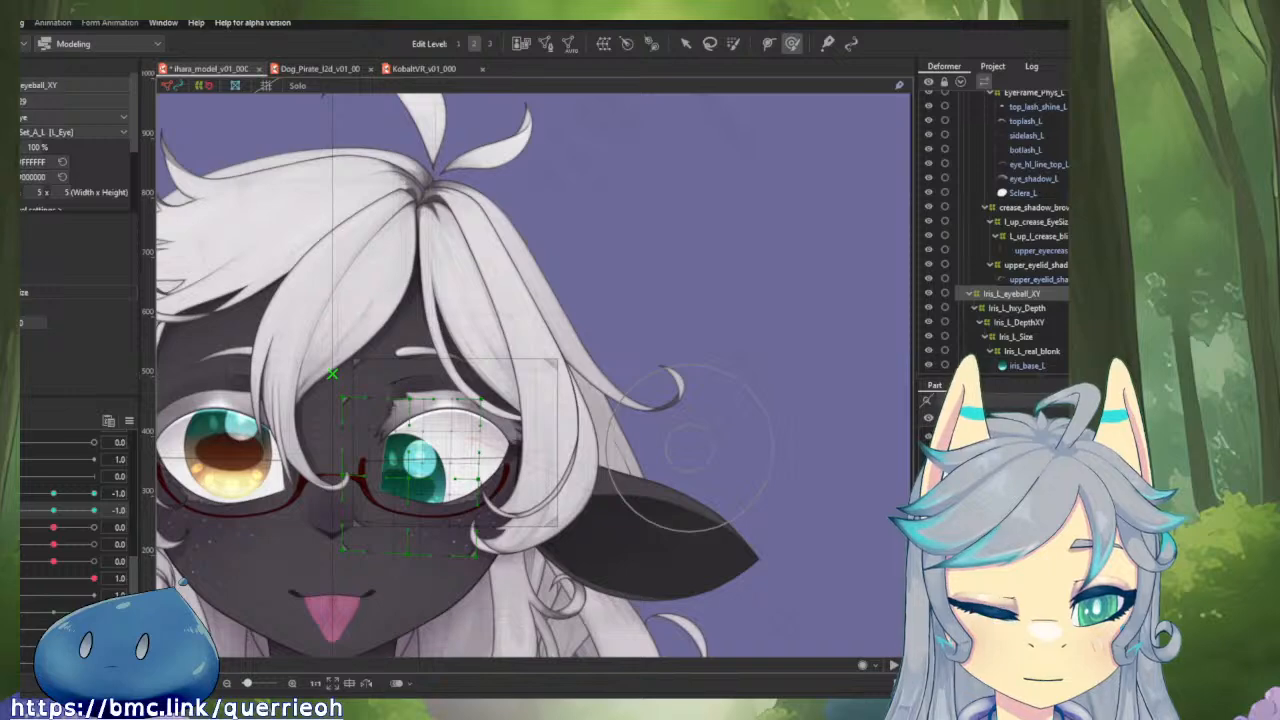
{"action": "key", "text": "ctrl+z"}
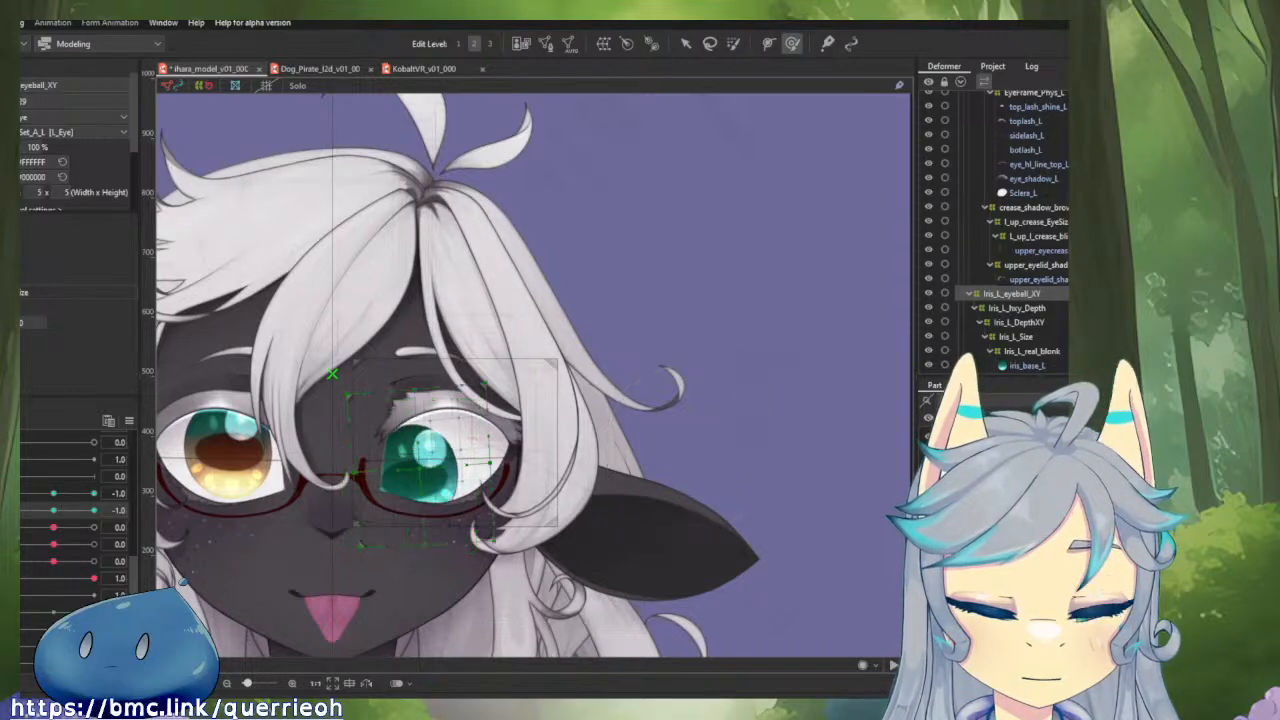
{"action": "left_click_drag", "start_coordinate": [19, 514], "coordinate": [94, 512]}
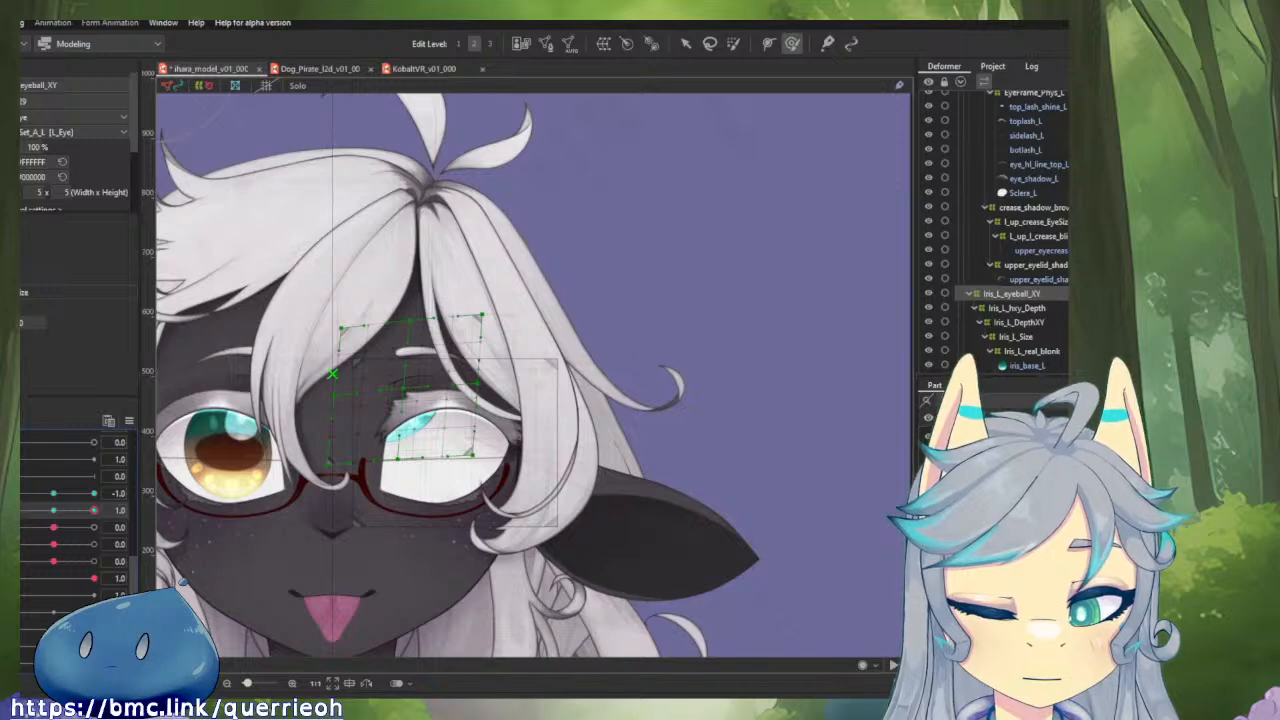
Relink the gaze parameters, try the gaze around 0.6 and -0.6, and set the parameter below them to -0.5.
{"action": "left_click_drag", "start_coordinate": [21, 494], "coordinate": [82, 540]}
{"action": "left_click", "coordinate": [12, 509]}
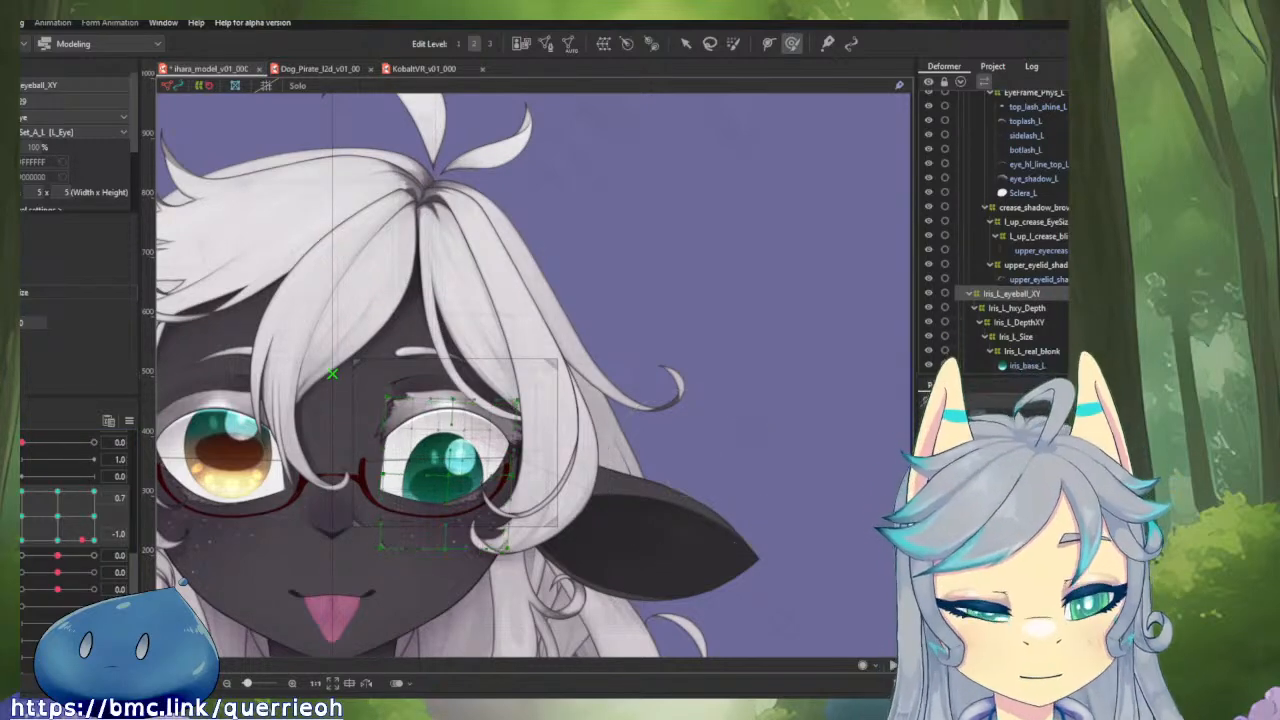
{"action": "left_click", "coordinate": [82, 555]}
{"action": "mouse_move", "coordinate": [82, 555]}
{"action": "left_mouse_down"}
{"action": "mouse_move", "coordinate": [95, 555]}
{"action": "mouse_move", "coordinate": [28, 553]}
{"action": "mouse_move", "coordinate": [160, 484]}
{"action": "mouse_move", "coordinate": [80, 530]}
{"action": "mouse_move", "coordinate": [68, 520]}
{"action": "mouse_move", "coordinate": [80, 530]}
{"action": "left_mouse_up"}
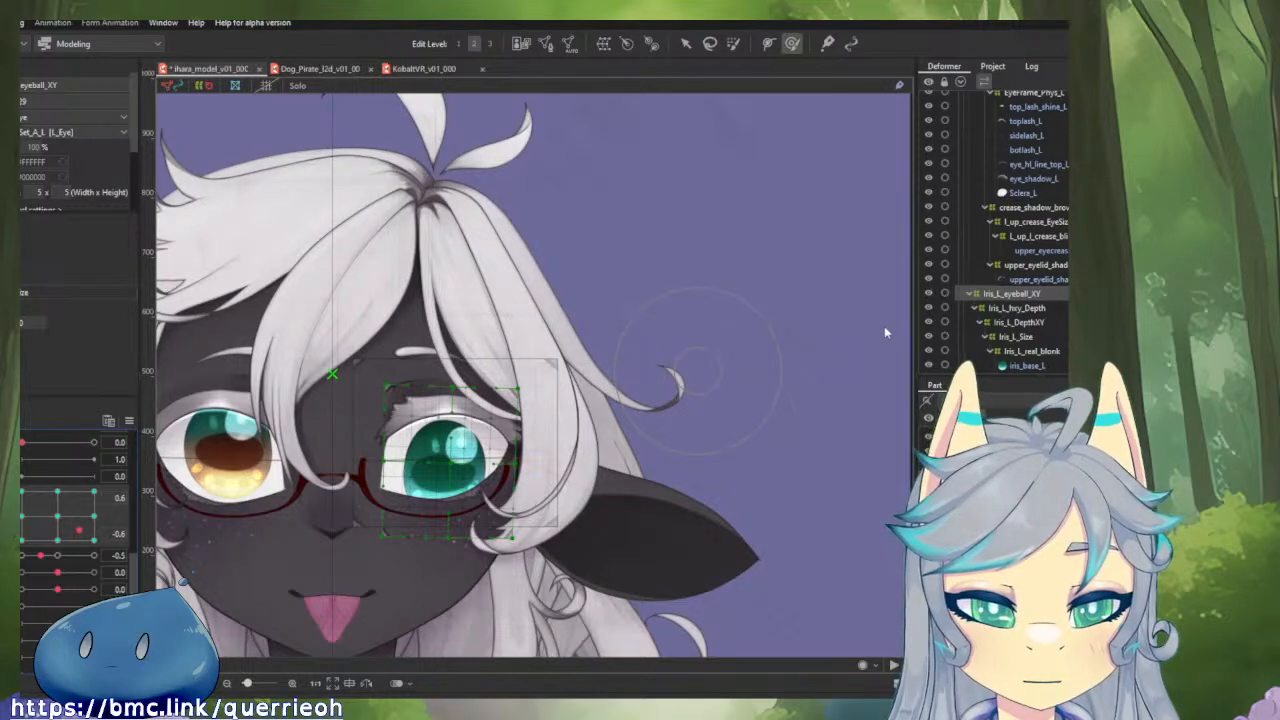
{"action": "scroll", "coordinate": [691, 339], "scroll_direction": "up", "scroll_amount": 1}
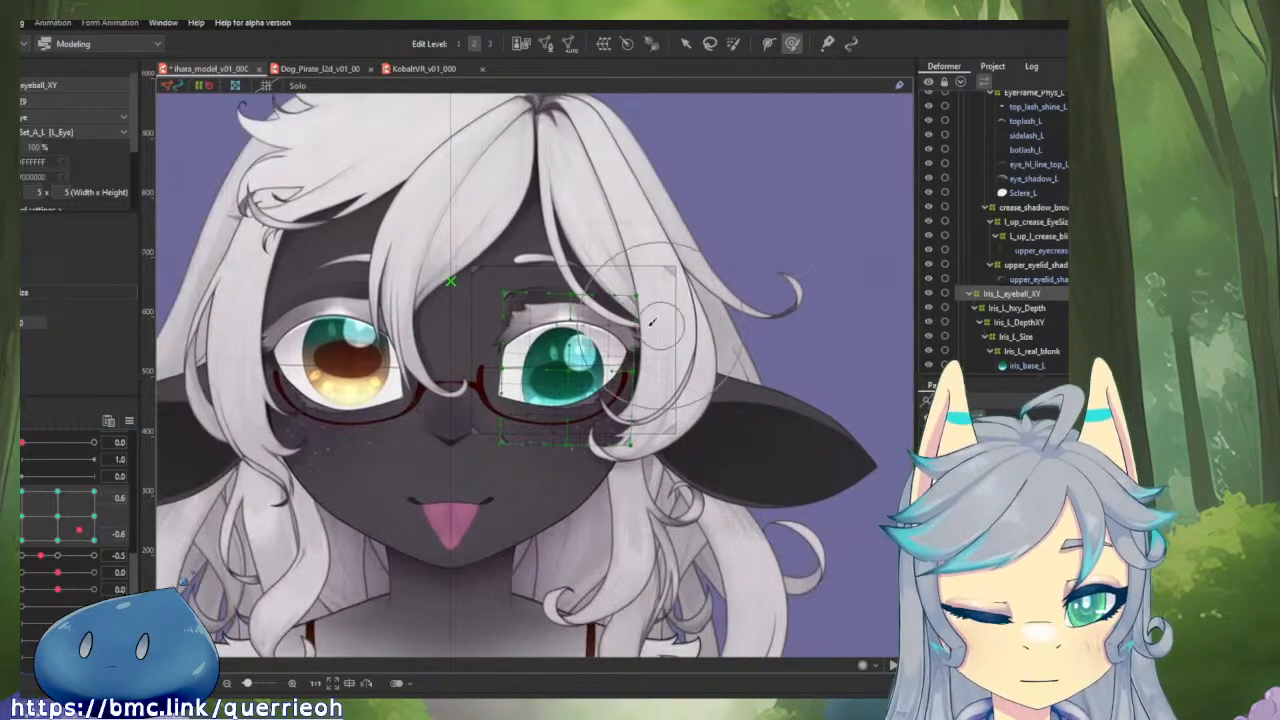
{"action": "scroll", "coordinate": [575, 393], "scroll_direction": "up", "scroll_amount": 4}
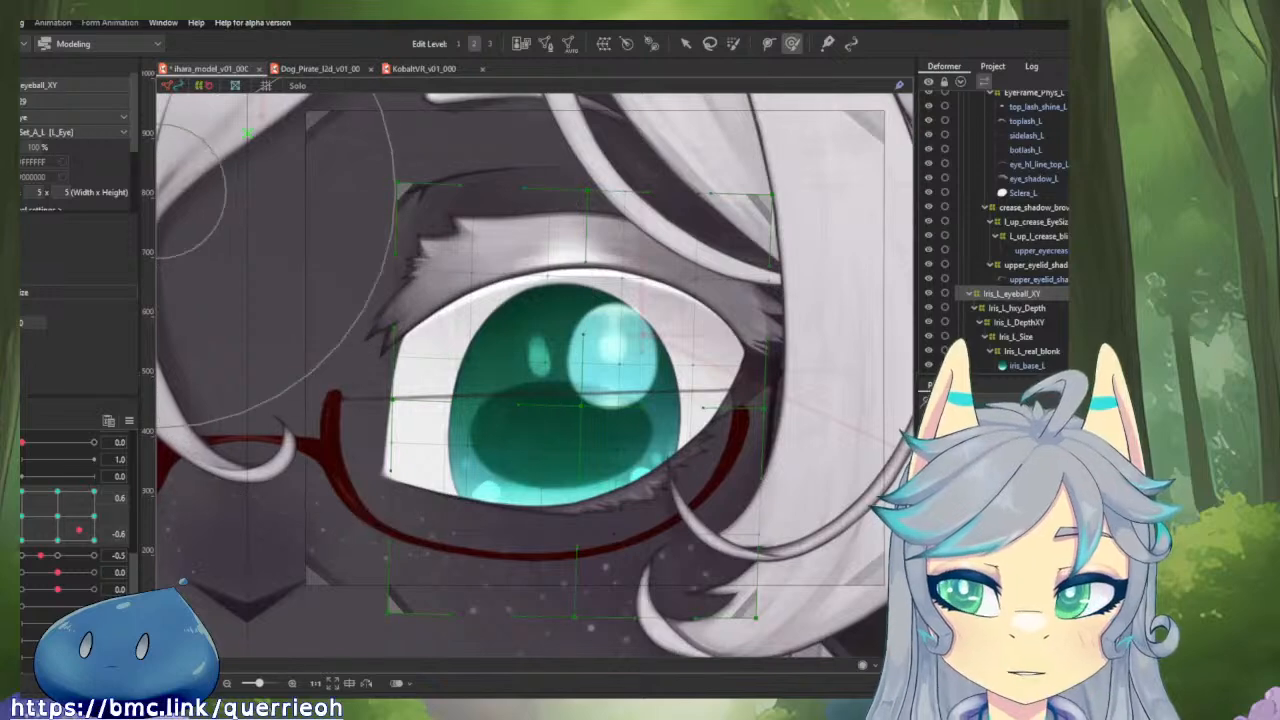
{"action": "scroll", "coordinate": [80, 140], "scroll_direction": "down", "scroll_amount": 3}
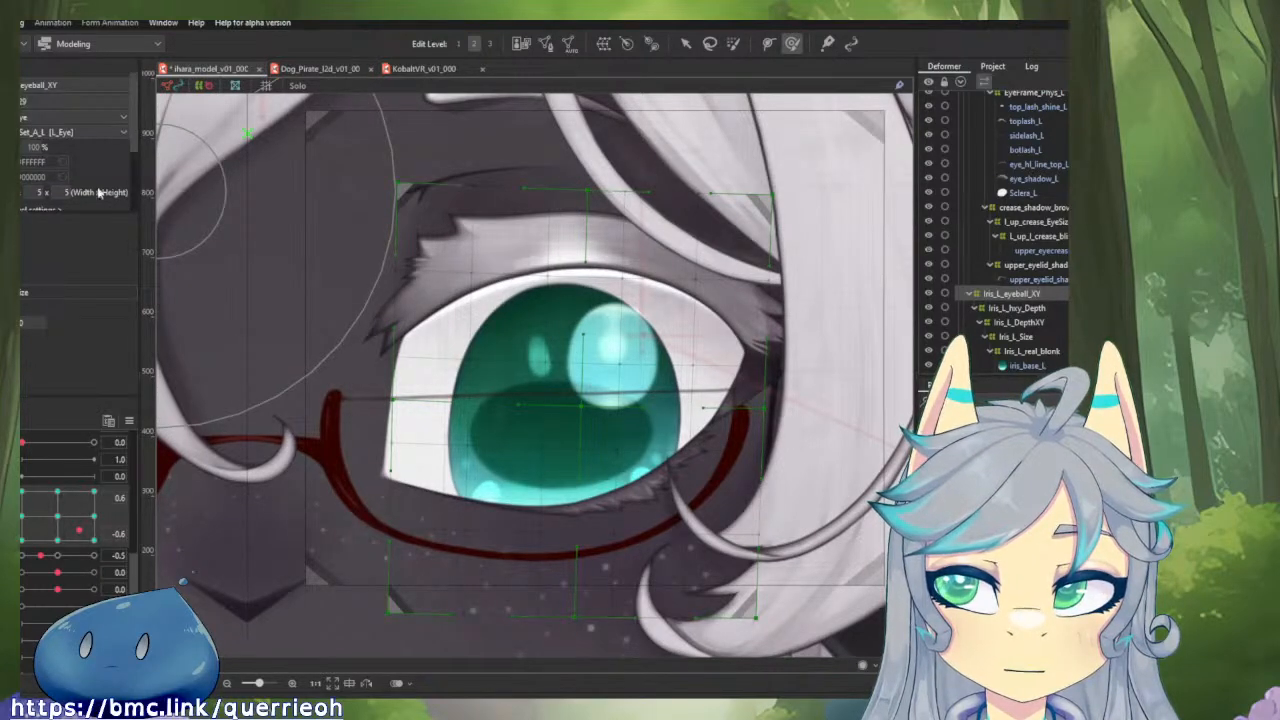
{"action": "left_click", "coordinate": [538, 389]}
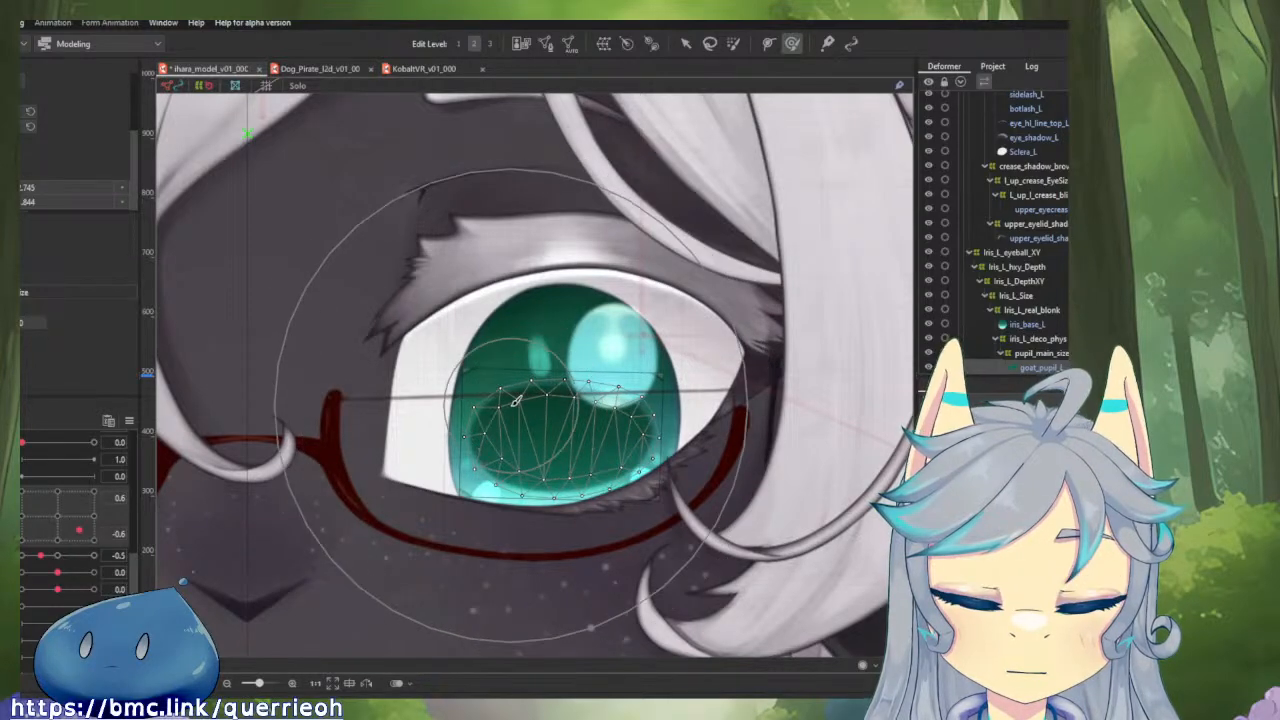
{"action": "key", "text": "ctrl"}
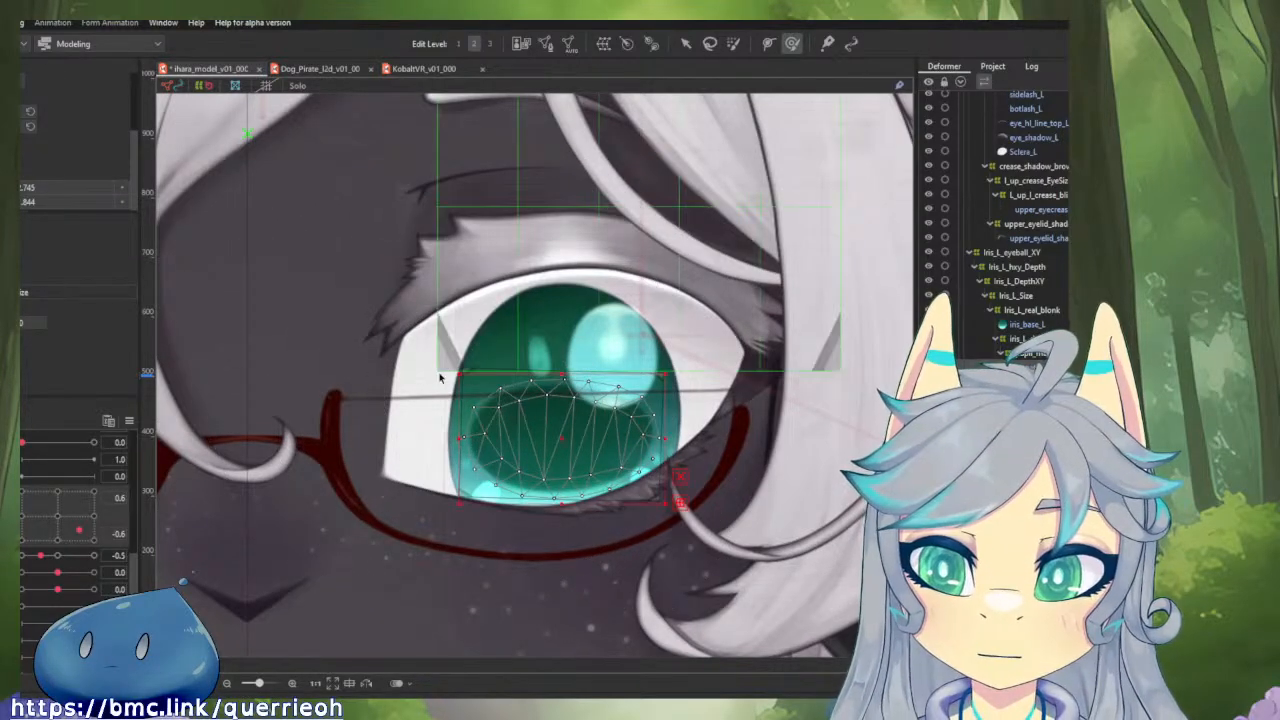
{"action": "key", "text": "ctrl+z"}
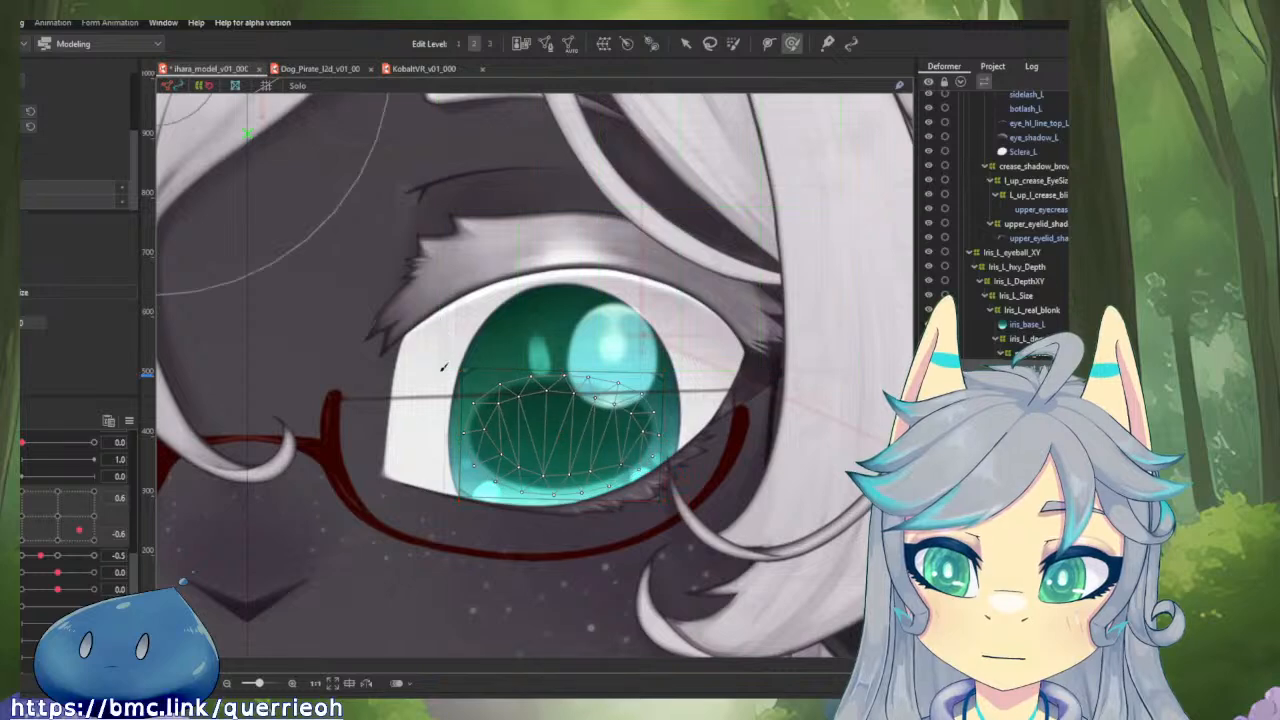
{"action": "left_click", "coordinate": [740, 207]}
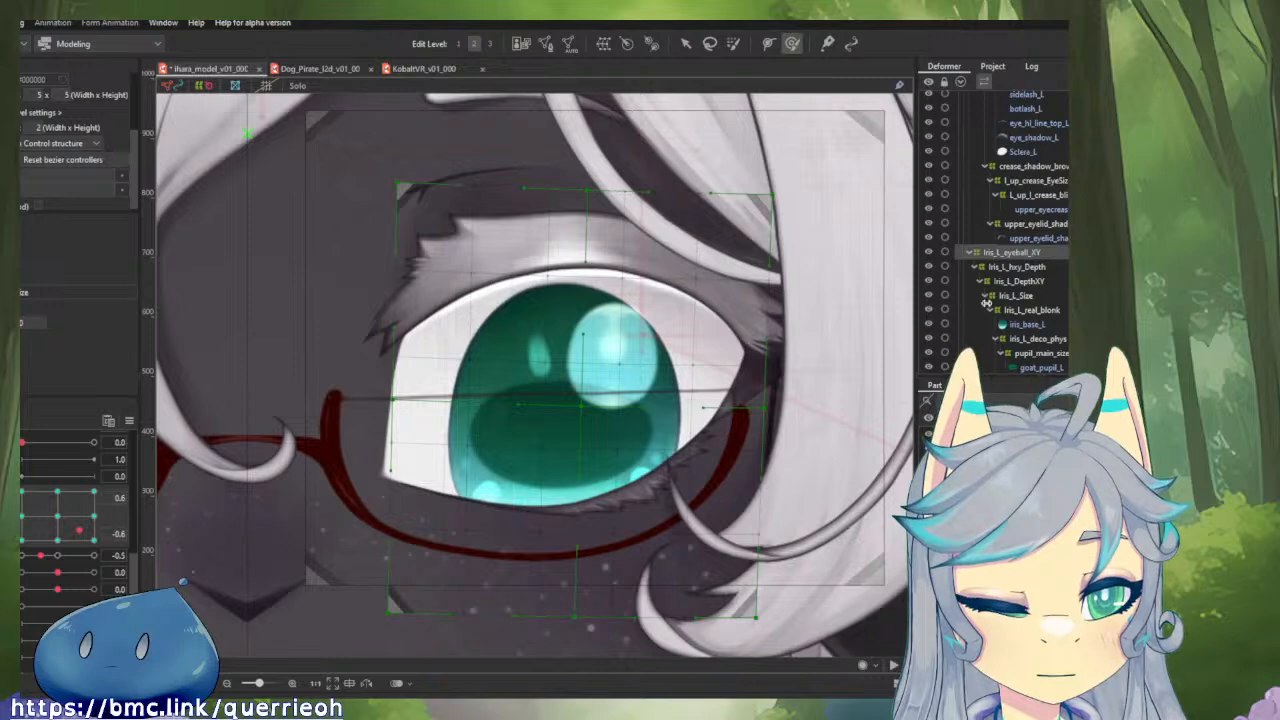
Undo the last Iris_L_eyeball_XY deformer change and check the iris at horizontal gaze 1.0 with vertical gaze 0.5 and -1.0.
{"action": "key", "text": "ctrl+z"}
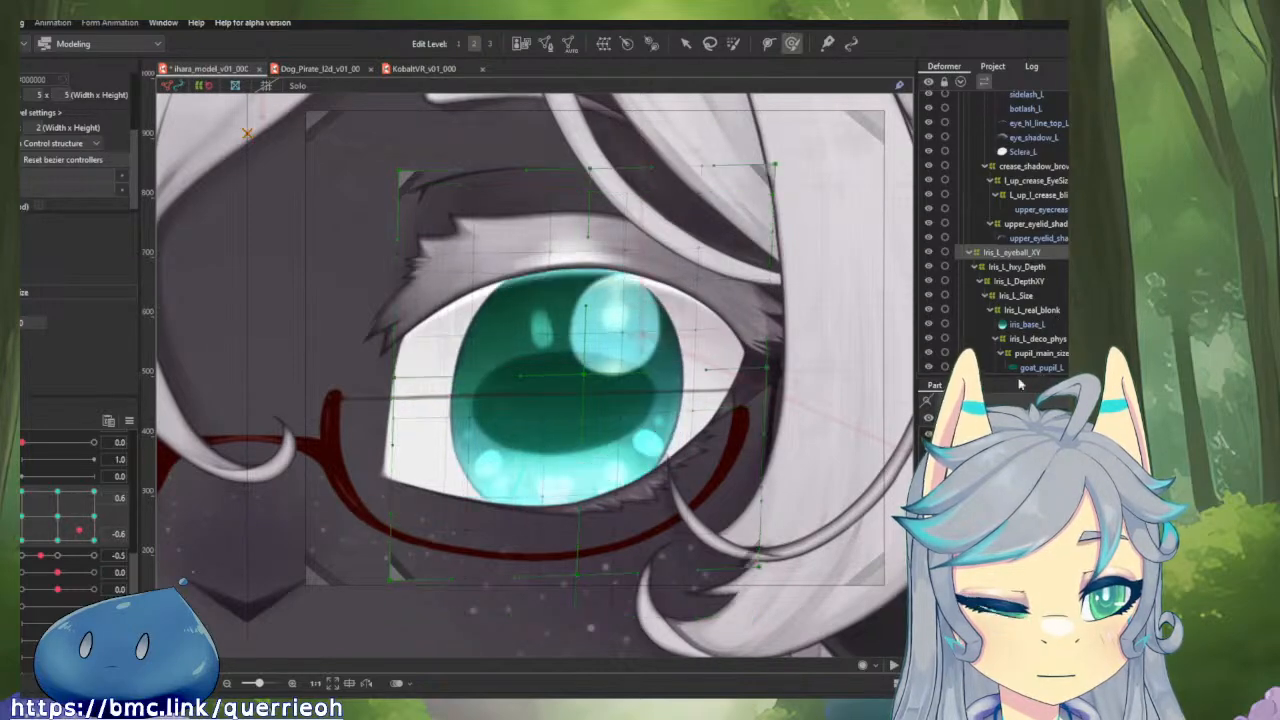
{"action": "left_click_drag", "start_coordinate": [80, 531], "coordinate": [114, 448]}
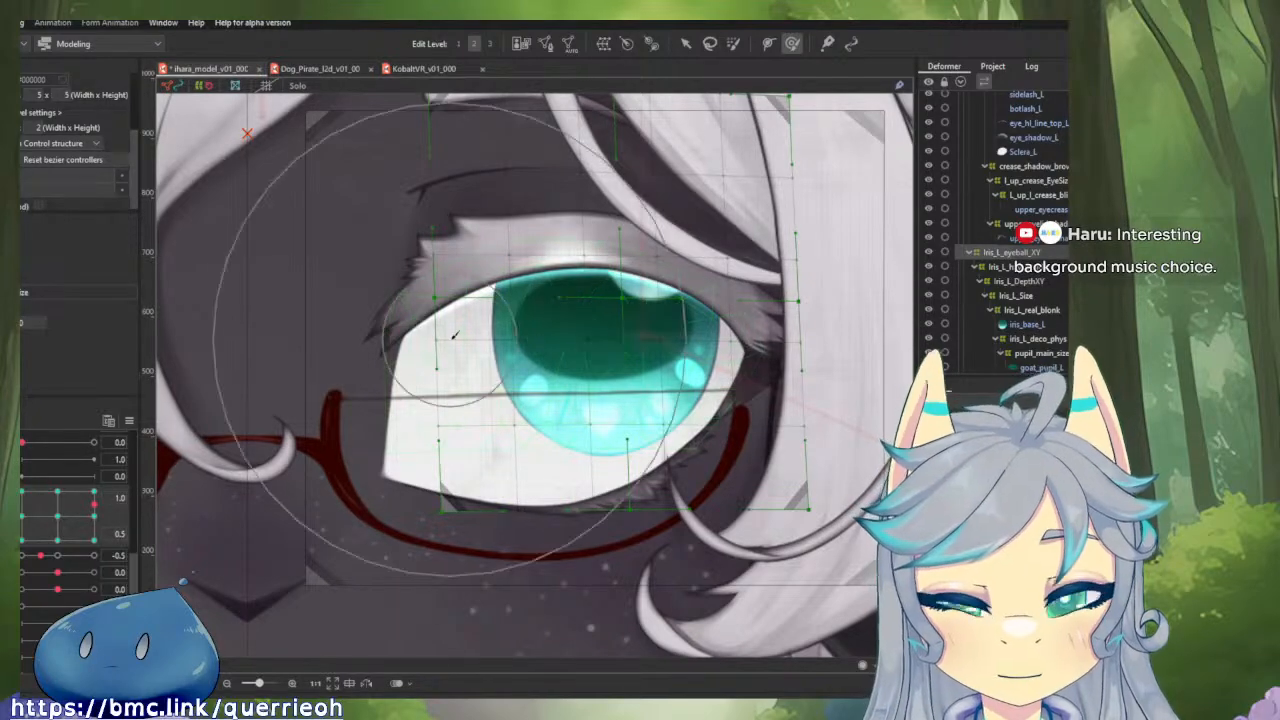
{"action": "left_click_drag", "start_coordinate": [96, 519], "coordinate": [128, 577]}
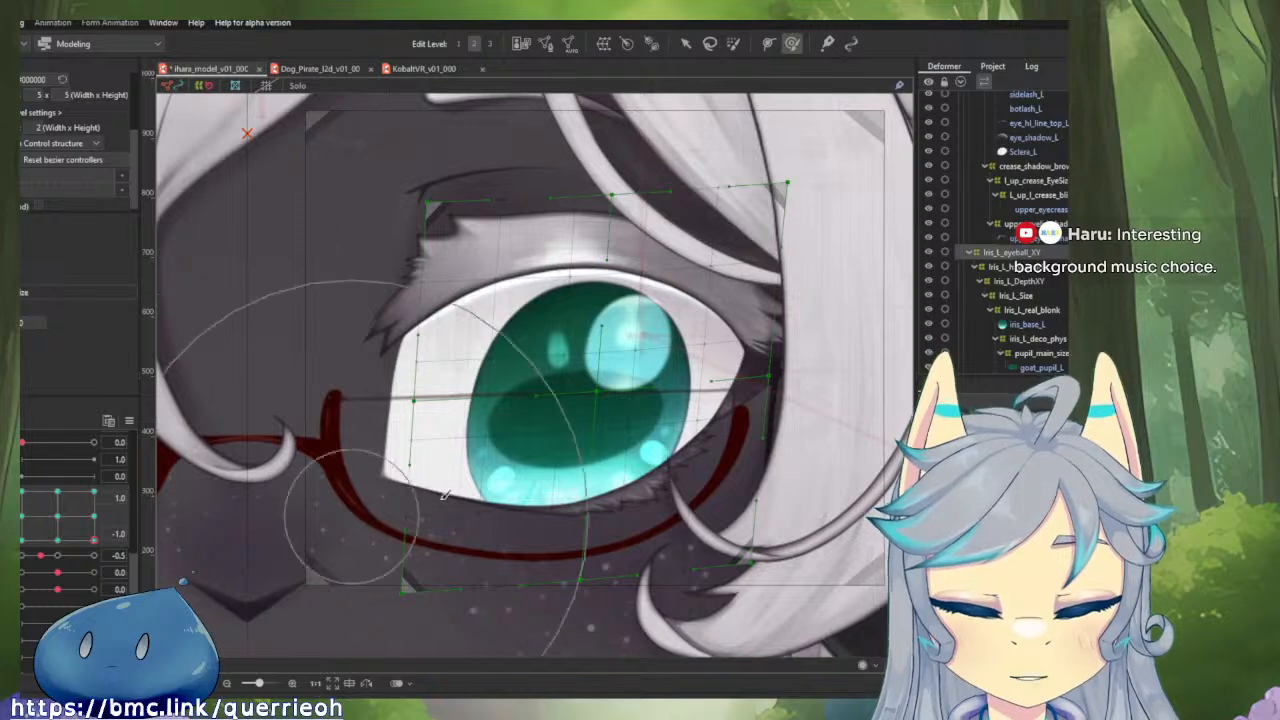
Try shifting the left iris inward with the deform brush at horizontal gaze 1.0 and vertical -1.0, and undo the changes.
{"action": "left_click_drag", "start_coordinate": [535, 460], "coordinate": [459, 464]}
{"action": "scroll", "coordinate": [459, 464], "scroll_direction": "down", "scroll_amount": 2}
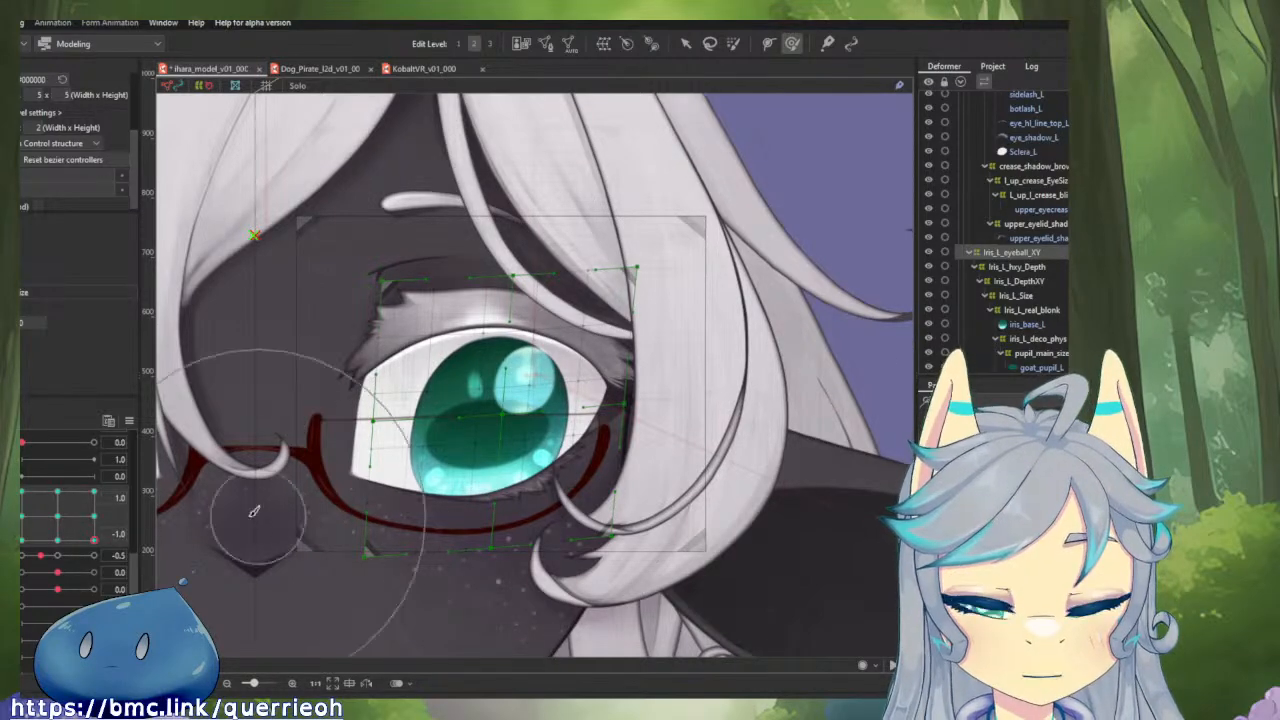
{"action": "left_click_drag", "start_coordinate": [93, 540], "coordinate": [104, 567]}
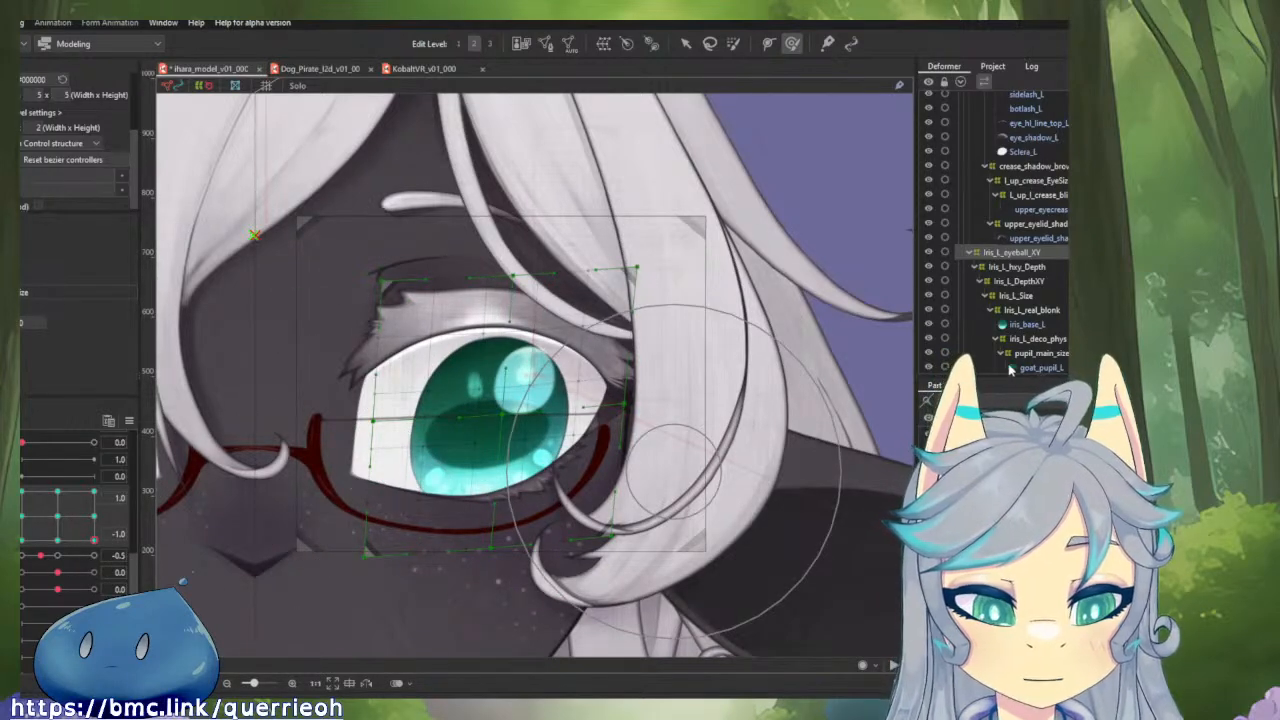
{"action": "key", "text": "ctrl+z"}
{"action": "key", "text": "ctrl+z"}
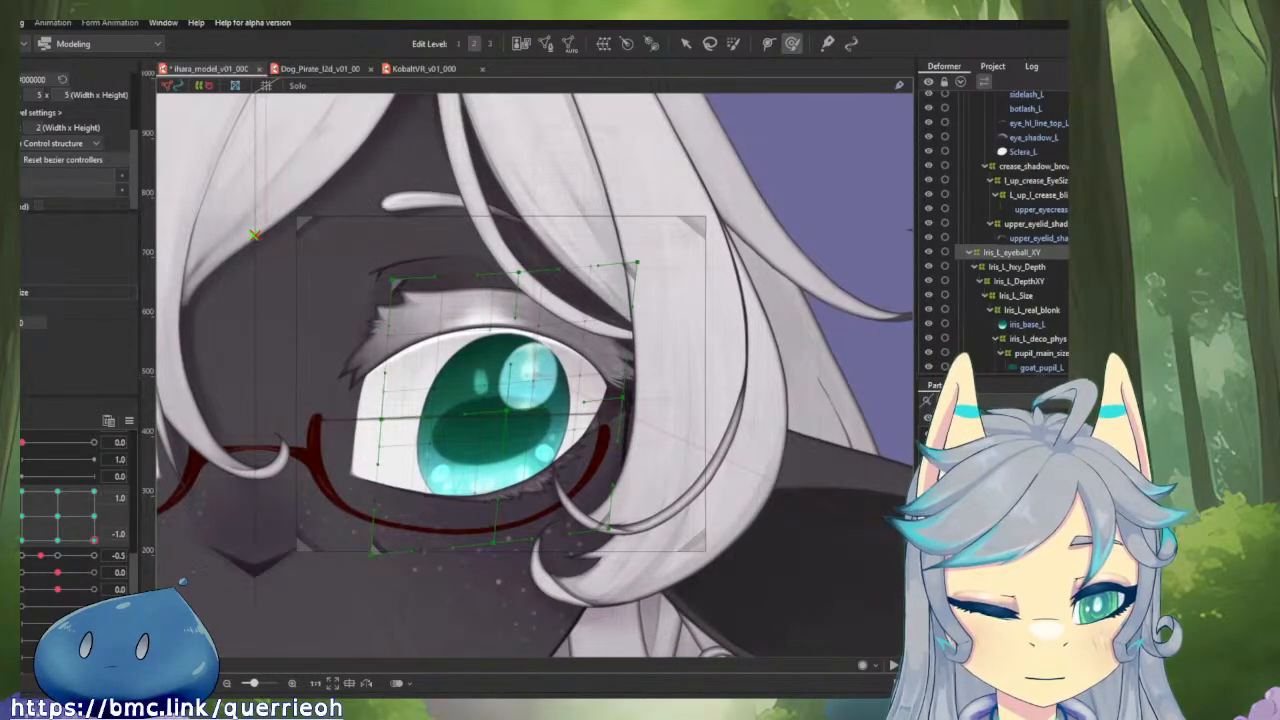
{"action": "key", "text": "ctrl+z"}
{"action": "key", "text": "ctrl+z"}
{"action": "key", "text": "ctrl+z"}
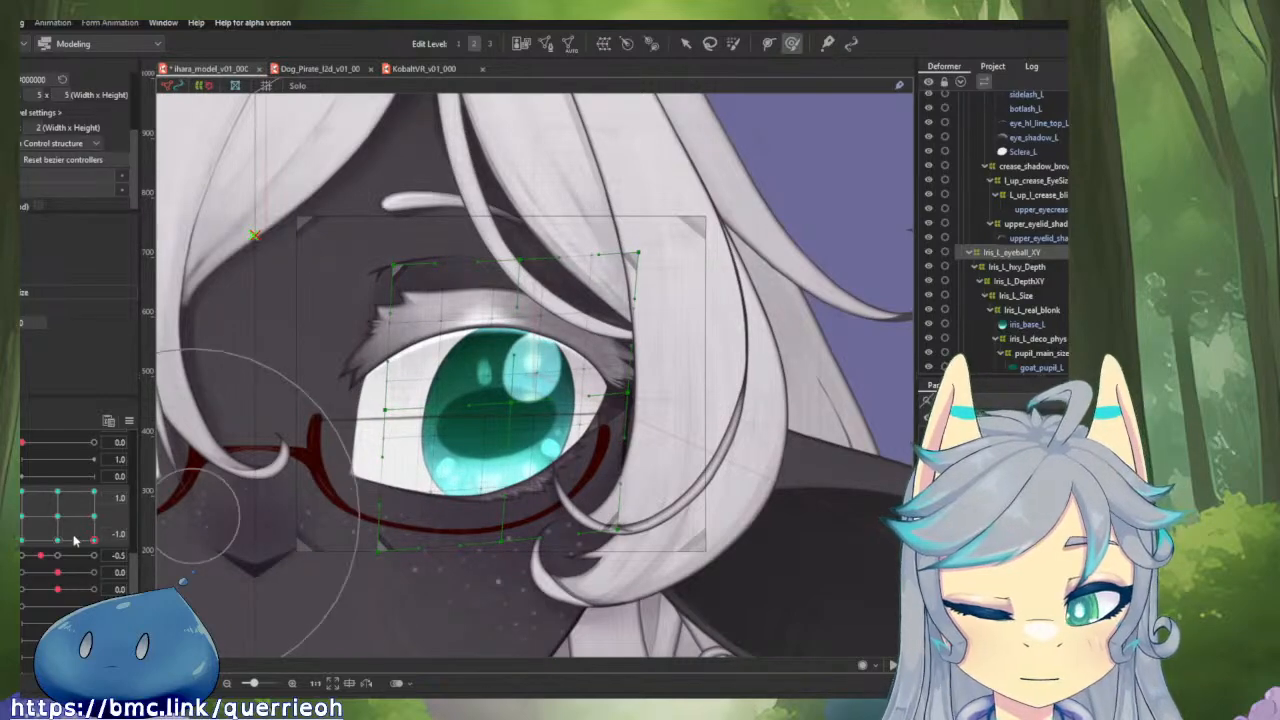
Set the vertical gaze to 0.0 at horizontal gaze 1.0 and make the Iris_L_eyeball_XY deformer narrower there.
{"action": "mouse_move", "coordinate": [93, 540]}
{"action": "left_mouse_down"}
{"action": "mouse_move", "coordinate": [99, 474]}
{"action": "mouse_move", "coordinate": [138, 537]}
{"action": "mouse_move", "coordinate": [156, 508]}
{"action": "mouse_move", "coordinate": [27, 454]}
{"action": "mouse_move", "coordinate": [24, 550]}
{"action": "mouse_move", "coordinate": [176, 577]}
{"action": "mouse_move", "coordinate": [22, 488]}
{"action": "mouse_move", "coordinate": [85, 528]}
{"action": "mouse_move", "coordinate": [120, 531]}
{"action": "mouse_move", "coordinate": [93, 516]}
{"action": "left_mouse_up"}
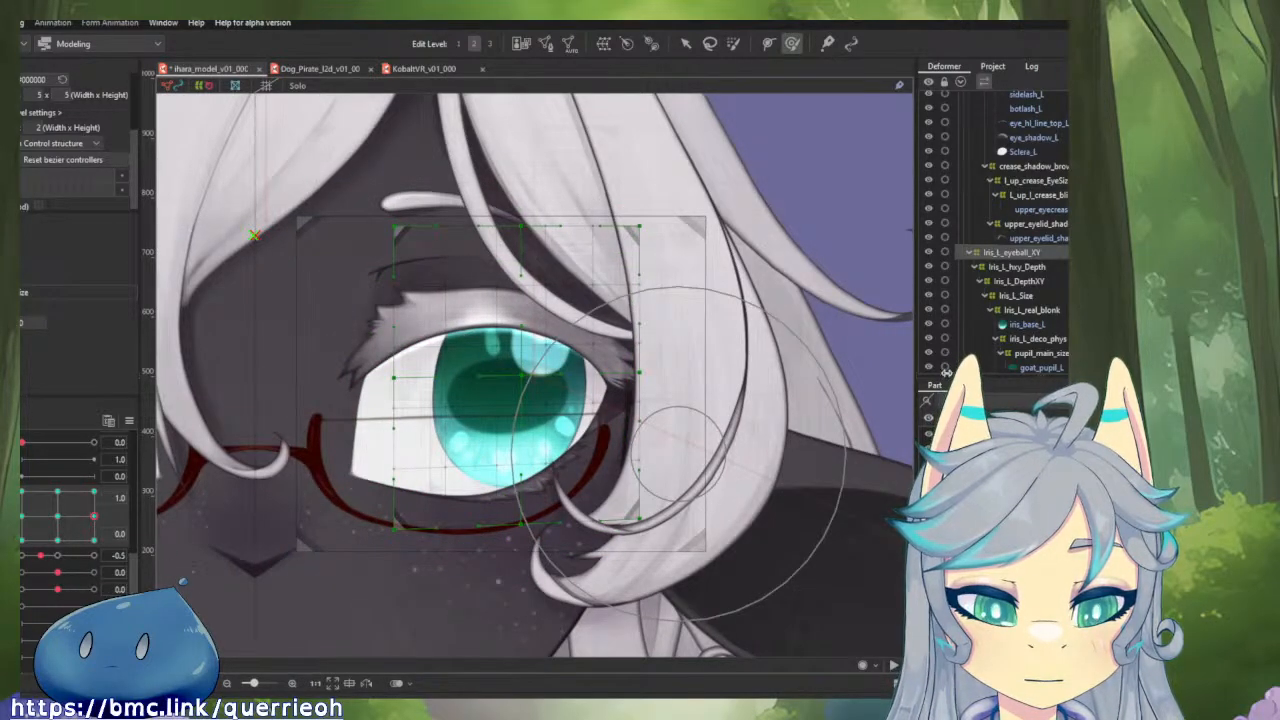
{"action": "key", "text": "ctrl+z"}
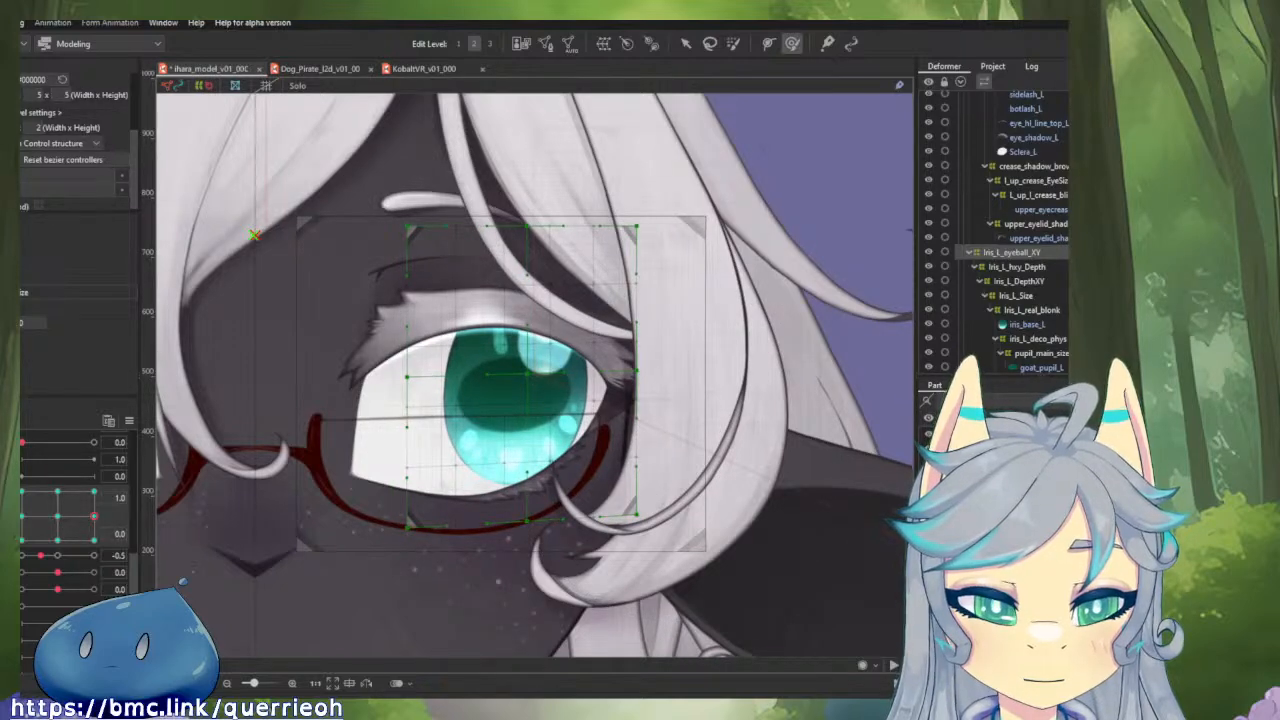
{"action": "left_click_drag", "start_coordinate": [948, 363], "coordinate": [945, 365]}
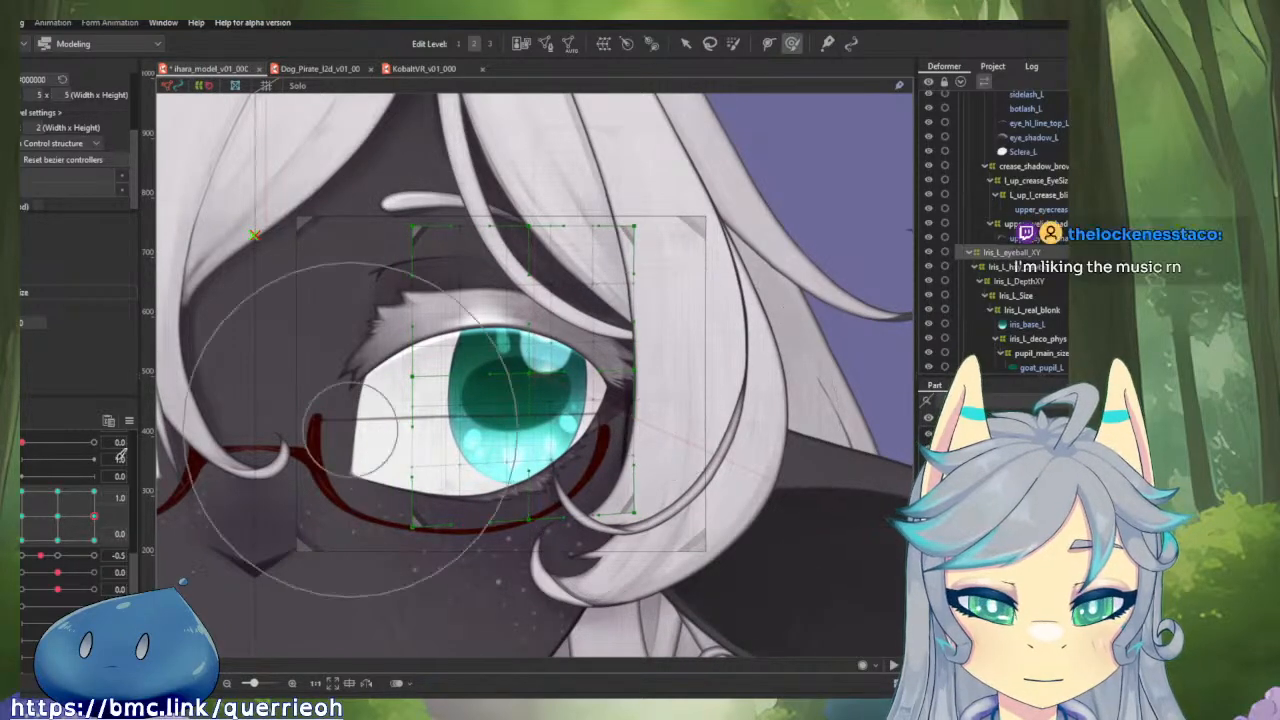
Return the vertical gaze to -1.0 at horizontal gaze 1.0 and undo the last iris deformer change.
{"action": "mouse_move", "coordinate": [95, 517]}
{"action": "left_mouse_down"}
{"action": "mouse_move", "coordinate": [110, 542]}
{"action": "mouse_move", "coordinate": [95, 515]}
{"action": "mouse_move", "coordinate": [40, 512]}
{"action": "mouse_move", "coordinate": [80, 470]}
{"action": "mouse_move", "coordinate": [21, 527]}
{"action": "mouse_move", "coordinate": [106, 545]}
{"action": "mouse_move", "coordinate": [55, 488]}
{"action": "mouse_move", "coordinate": [20, 497]}
{"action": "mouse_move", "coordinate": [84, 540]}
{"action": "mouse_move", "coordinate": [97, 507]}
{"action": "mouse_move", "coordinate": [57, 473]}
{"action": "mouse_move", "coordinate": [21, 524]}
{"action": "mouse_move", "coordinate": [94, 520]}
{"action": "mouse_move", "coordinate": [23, 530]}
{"action": "mouse_move", "coordinate": [94, 530]}
{"action": "mouse_move", "coordinate": [95, 541]}
{"action": "left_mouse_up"}
{"action": "scroll", "coordinate": [455, 353], "scroll_direction": "down", "scroll_amount": 4}
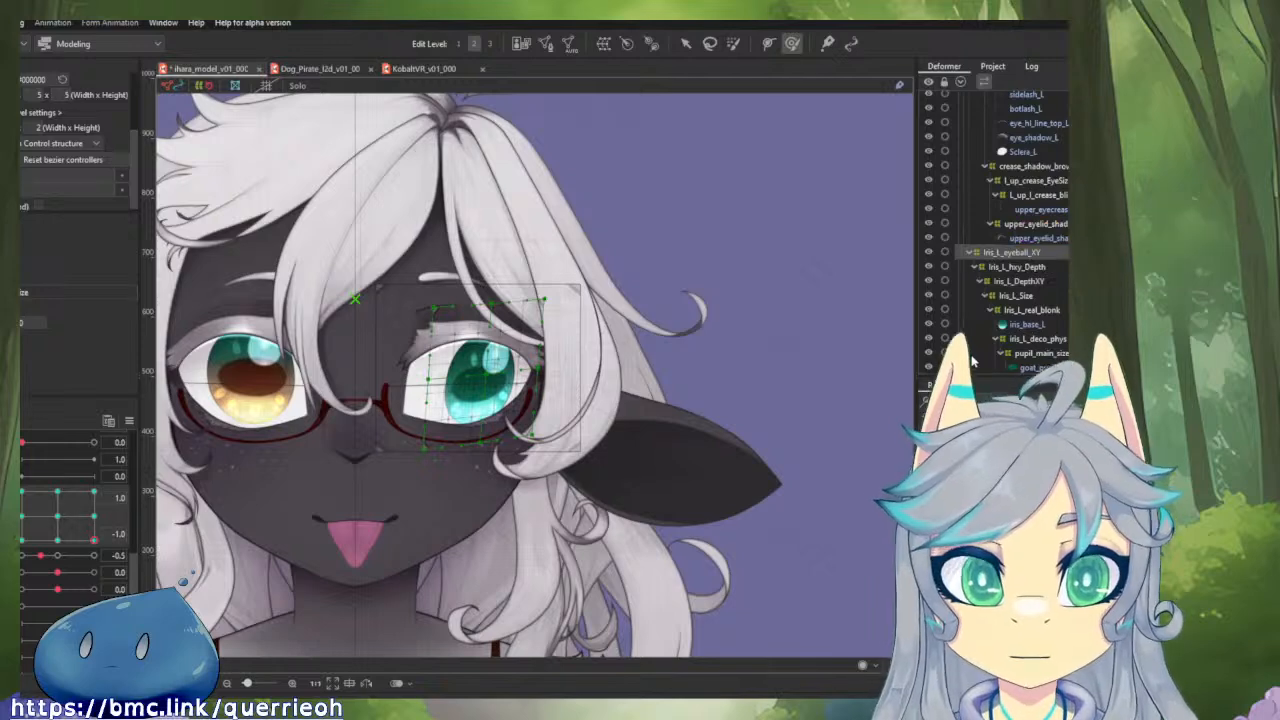
{"action": "key", "text": "ctrl+z"}
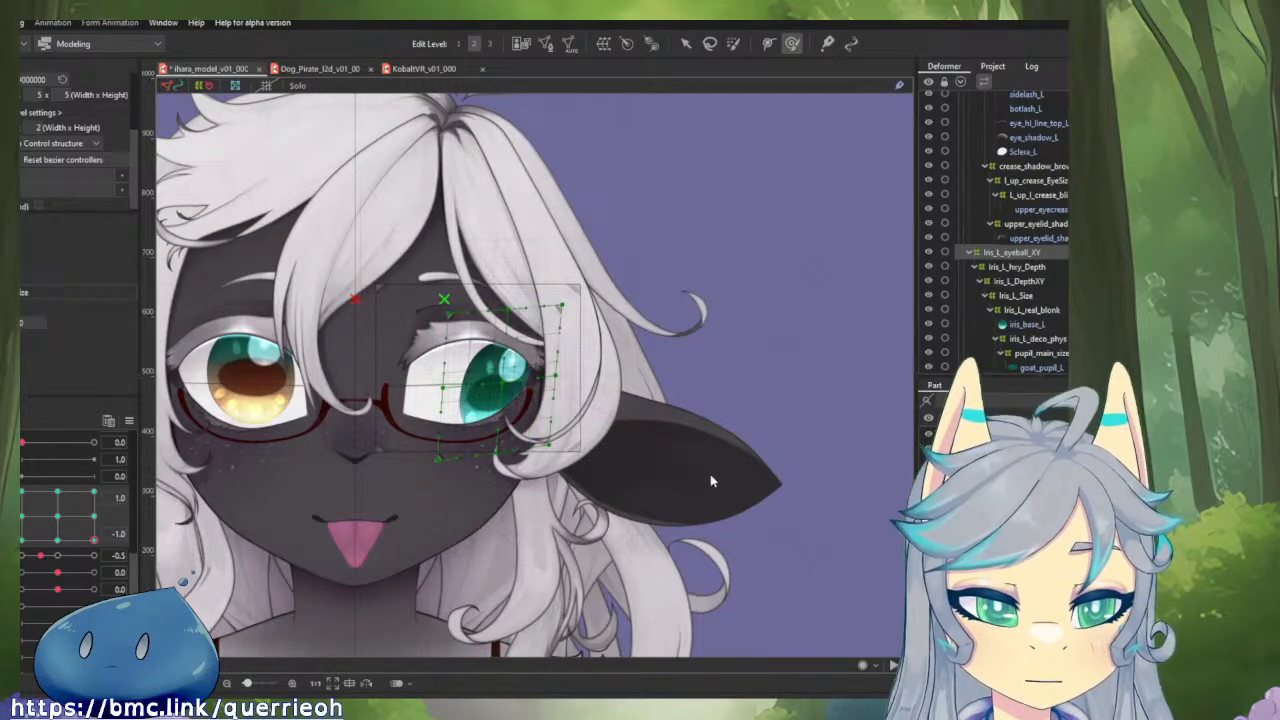
Test the left iris at the neutral gaze and around the horizontal and vertical extremes, ending at horizontal 1.0 and vertical -1.0.
{"action": "left_click_drag", "start_coordinate": [94, 540], "coordinate": [58, 517]}
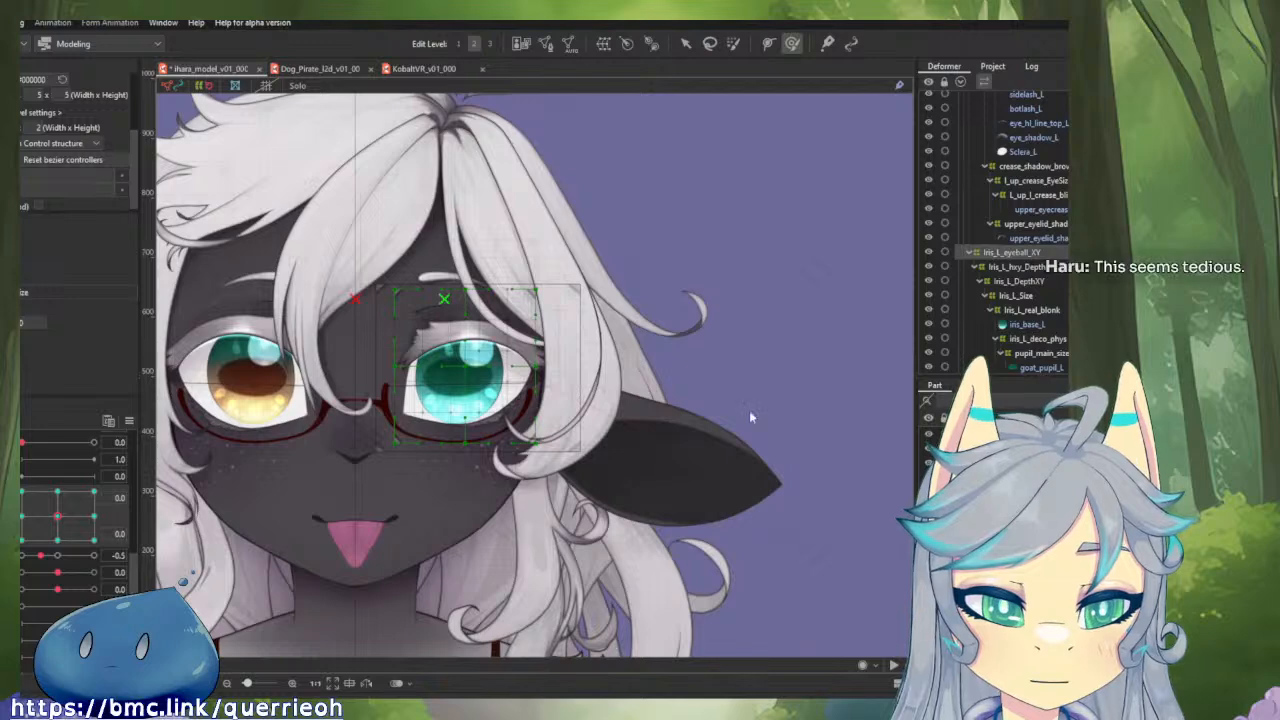
{"action": "left_click_drag", "start_coordinate": [58, 517], "coordinate": [95, 564]}
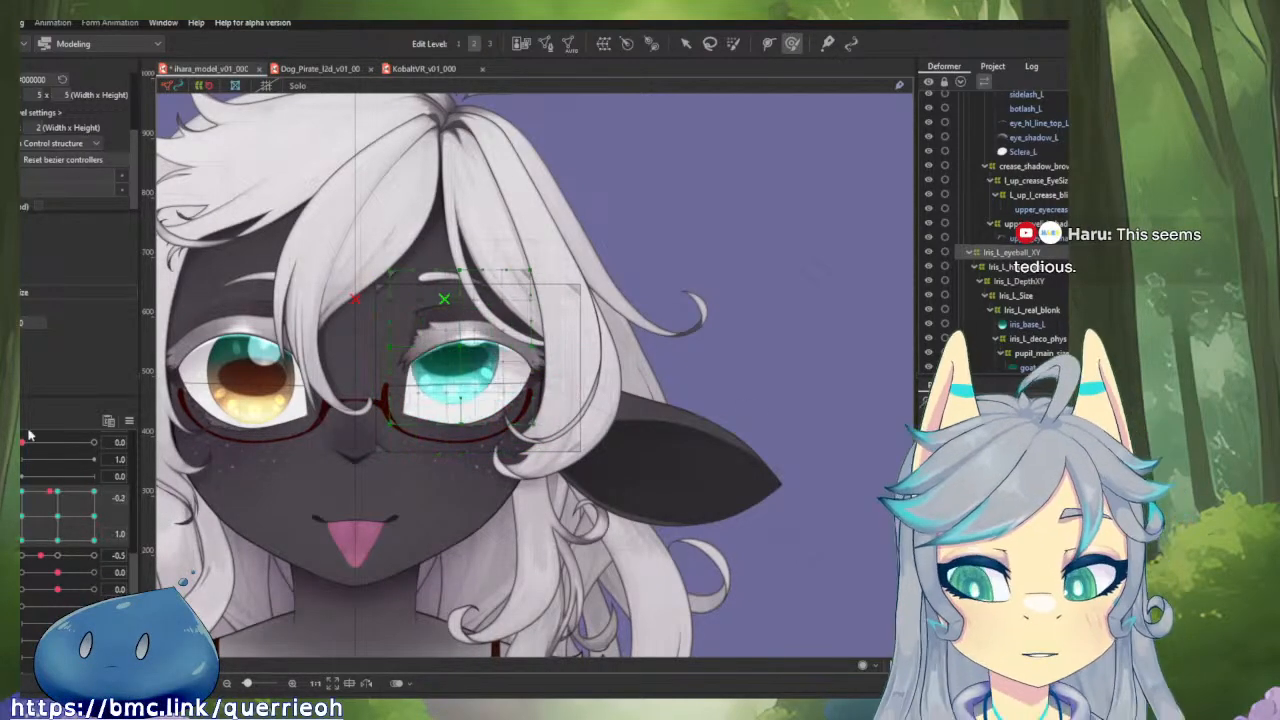
{"action": "left_click_drag", "start_coordinate": [22, 491], "coordinate": [22, 540]}
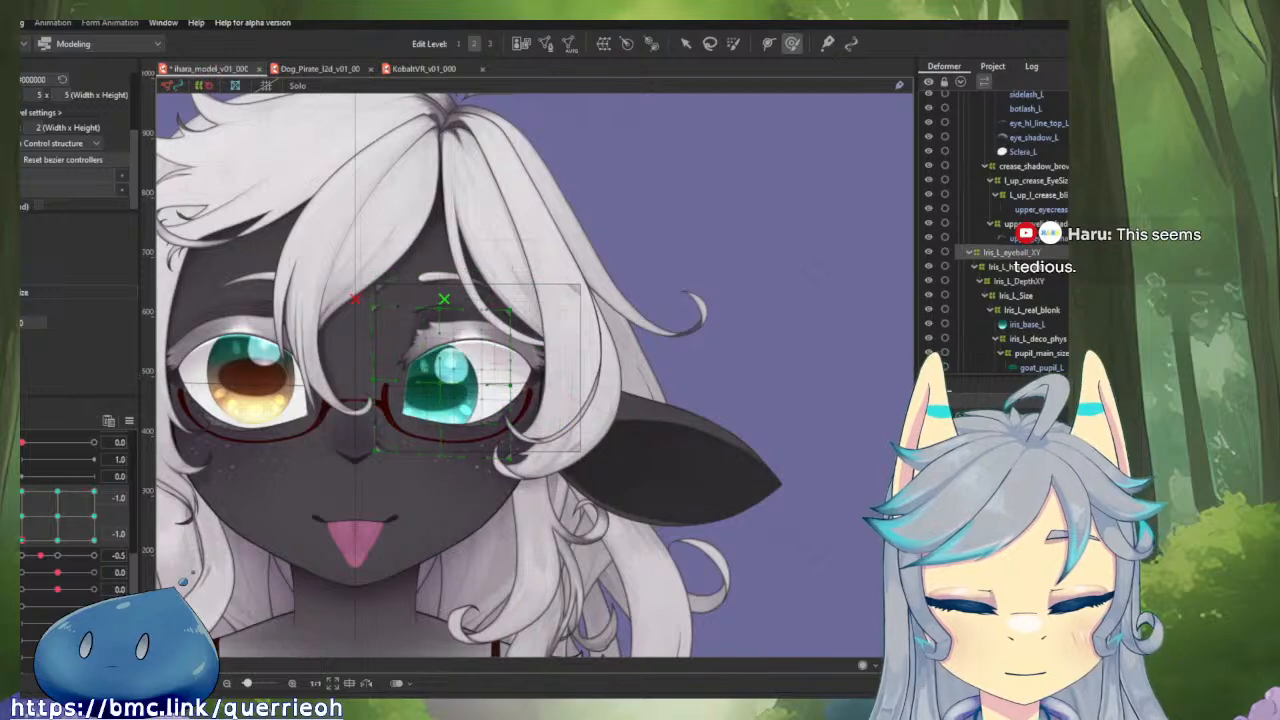
{"action": "mouse_move", "coordinate": [22, 491]}
{"action": "left_mouse_down"}
{"action": "mouse_move", "coordinate": [114, 438]}
{"action": "mouse_move", "coordinate": [92, 505]}
{"action": "mouse_move", "coordinate": [22, 501]}
{"action": "mouse_move", "coordinate": [94, 504]}
{"action": "mouse_move", "coordinate": [80, 530]}
{"action": "mouse_move", "coordinate": [24, 522]}
{"action": "mouse_move", "coordinate": [22, 491]}
{"action": "left_mouse_up"}
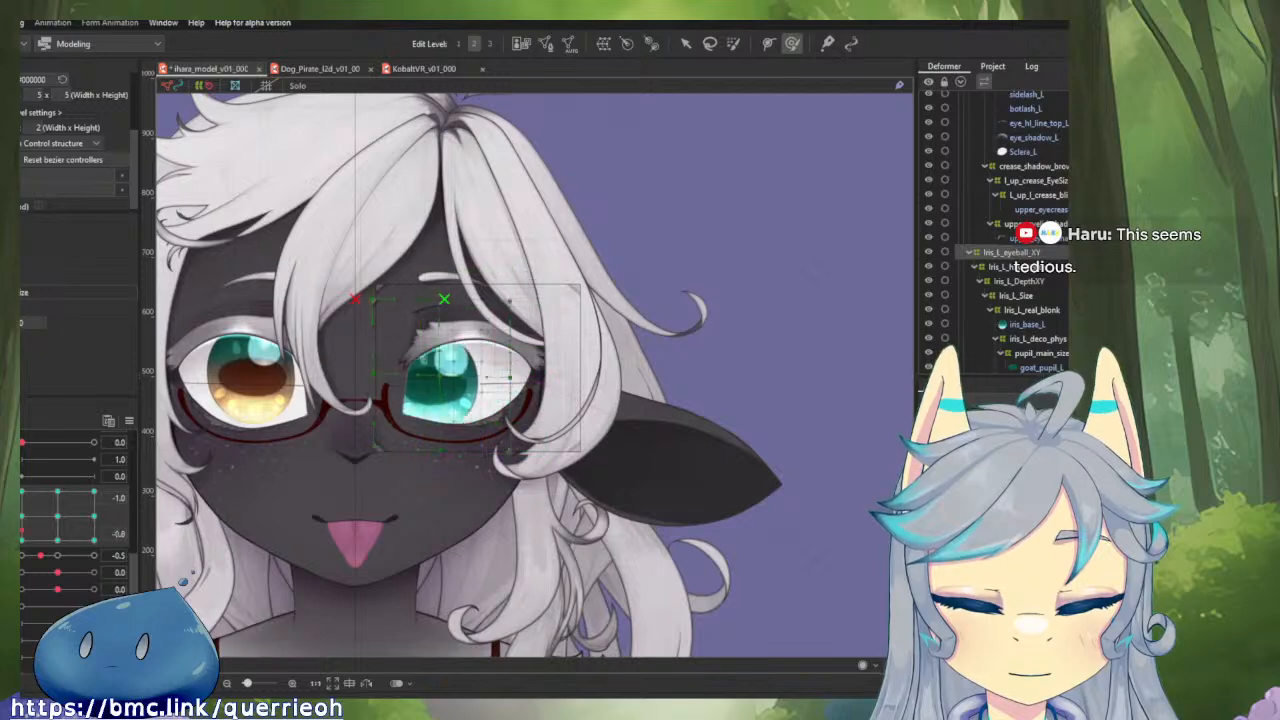
{"action": "left_click_drag", "start_coordinate": [157, 558], "coordinate": [86, 553]}
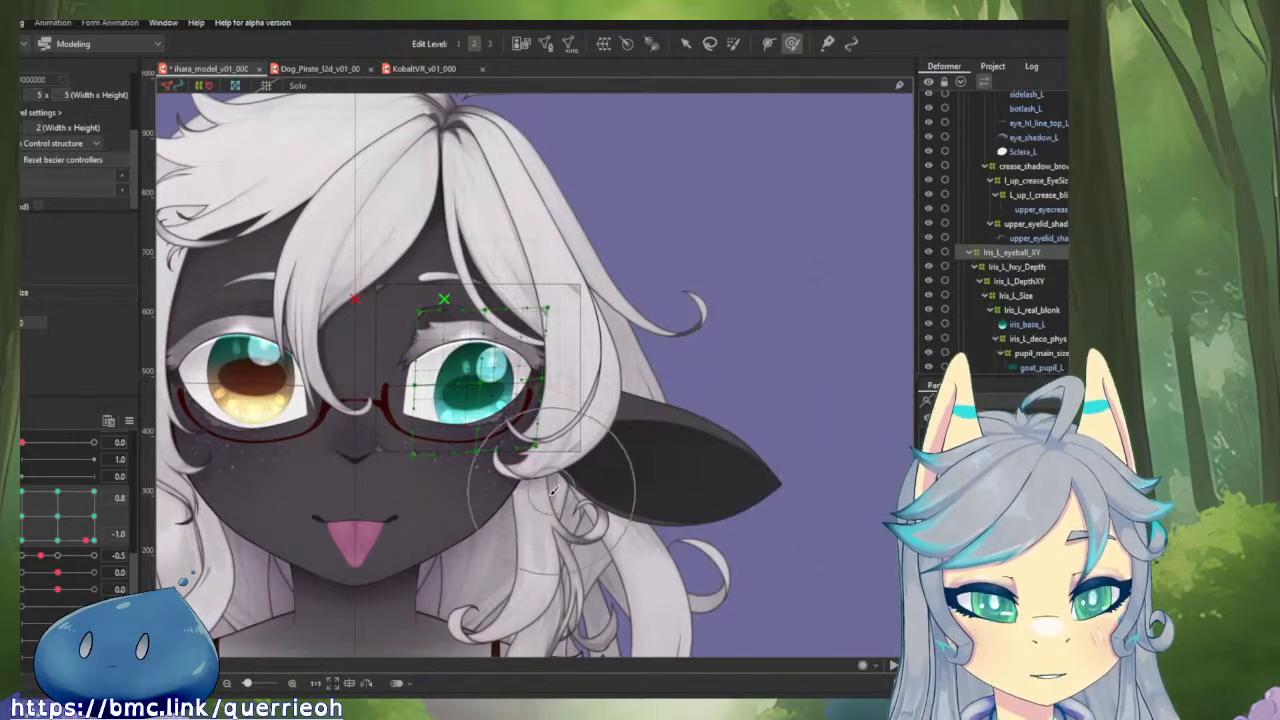
{"action": "left_click_drag", "start_coordinate": [86, 542], "coordinate": [69, 543]}
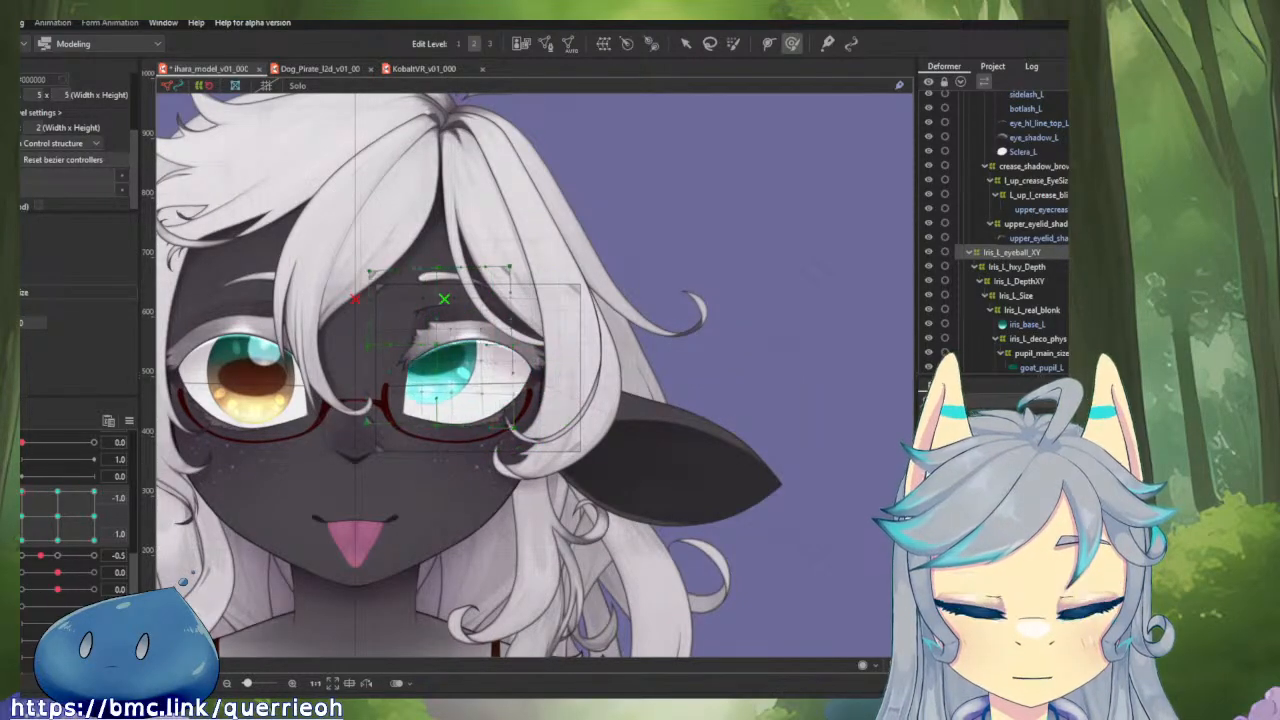
{"action": "left_click_drag", "start_coordinate": [183, 397], "coordinate": [22, 541]}
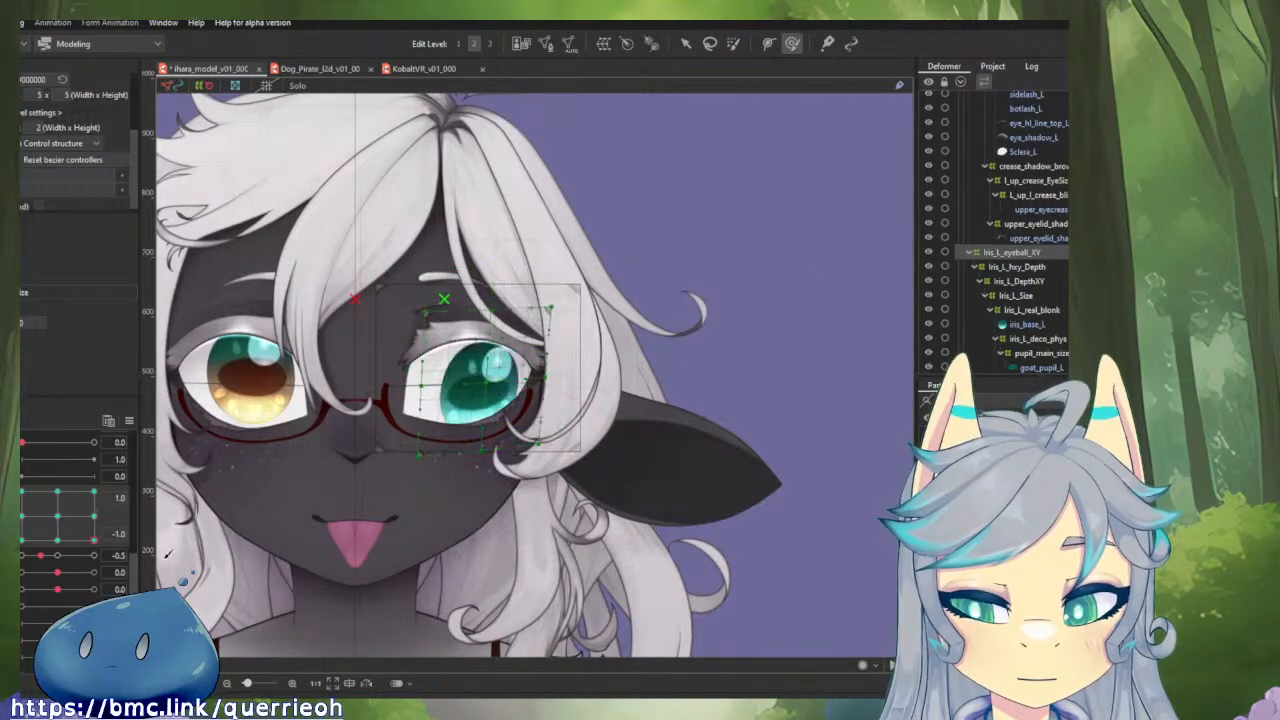
Undo the last iris deformer change and compare horizontal gaze -1.0 and 1.0 at vertical gaze -1.0.
{"action": "key", "text": "ctrl+z"}
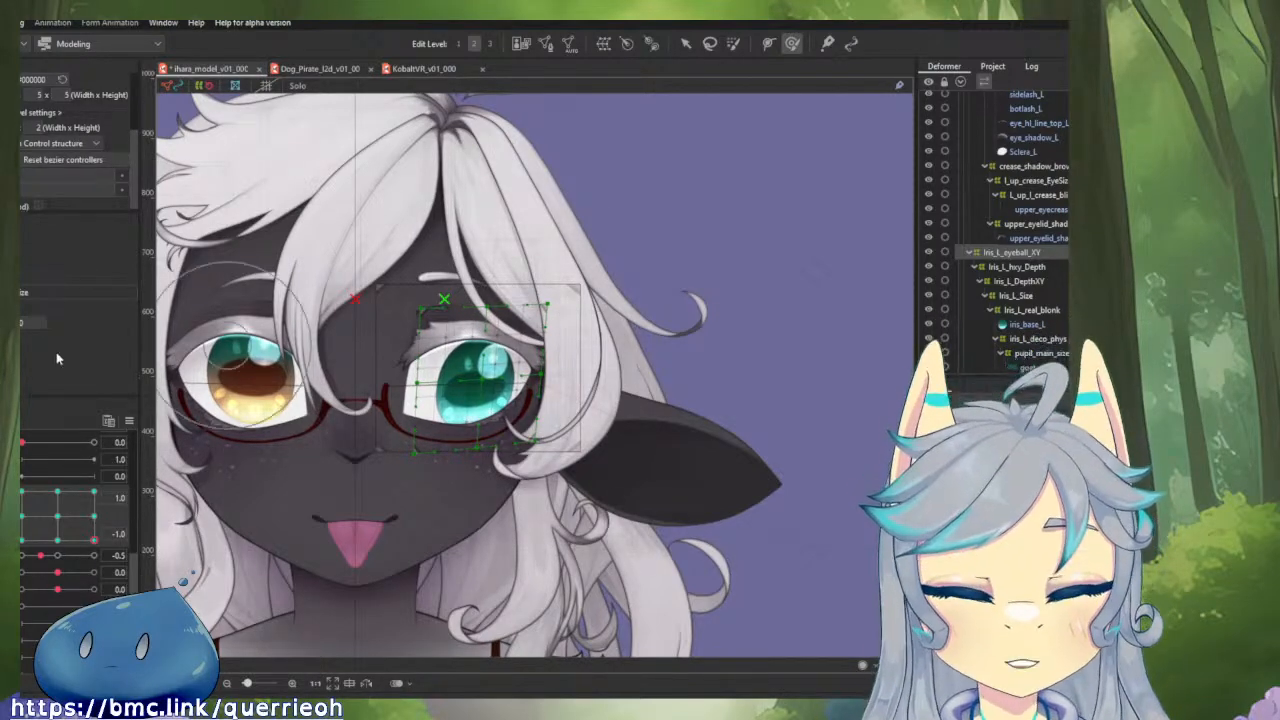
{"action": "left_click_drag", "start_coordinate": [95, 539], "coordinate": [126, 480]}
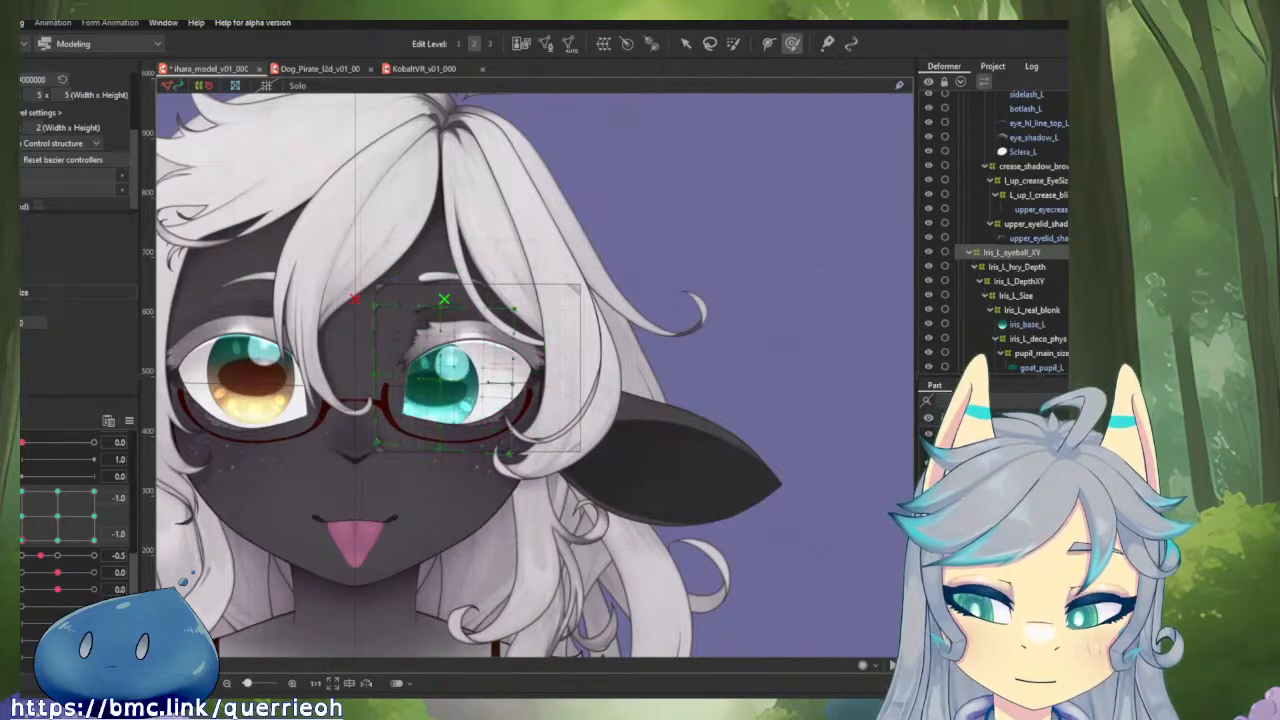
{"action": "left_click_drag", "start_coordinate": [21, 541], "coordinate": [110, 548]}
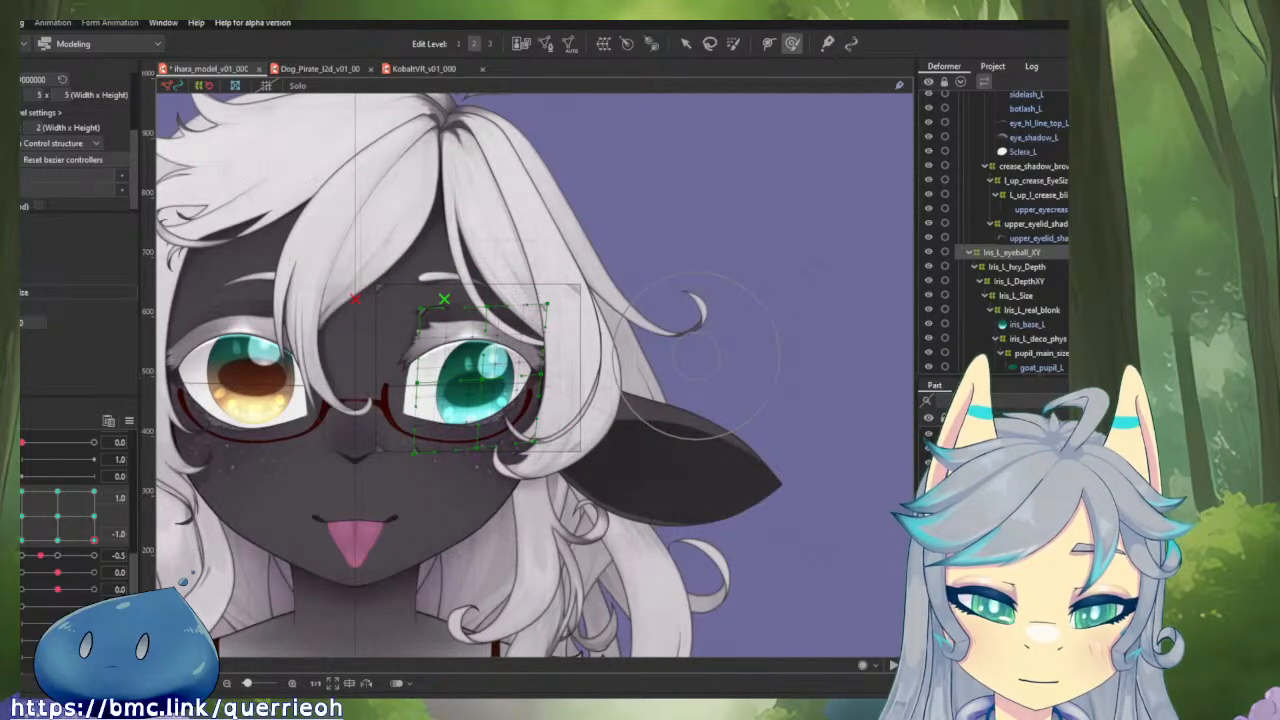
Try pushing the outer edge of the Iris_L_eyeball_XY deformer outward at horizontal gaze 1.0 and vertical -1.0, and undo it.
{"action": "left_click_drag", "start_coordinate": [543, 448], "coordinate": [548, 452]}
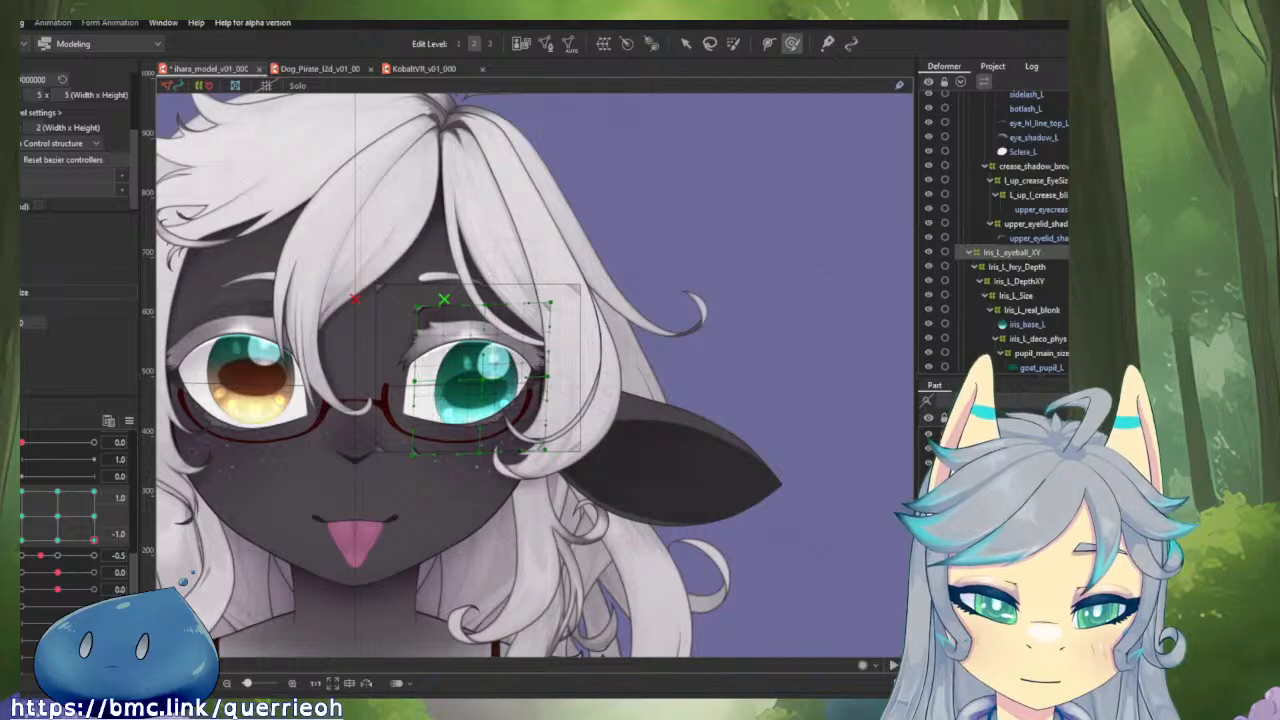
{"action": "left_click_drag", "start_coordinate": [546, 376], "coordinate": [550, 377]}
{"action": "key", "text": "ctrl+z"}
{"action": "key", "text": "ctrl+z"}
{"action": "key", "text": "ctrl+z"}
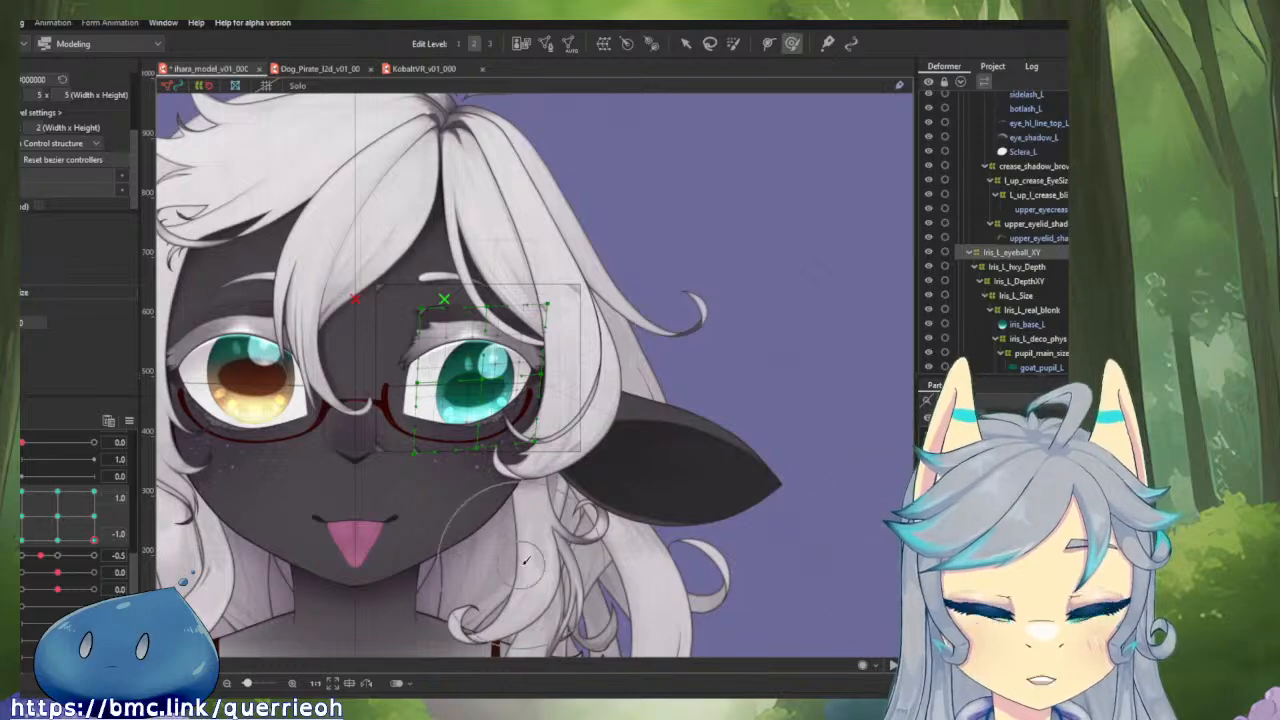
Push the iris deformer's inner edge outward at horizontal gaze 1.0 and vertical -1.0, and check the iris at vertical 1.0.
{"action": "mouse_move", "coordinate": [100, 545]}
{"action": "left_mouse_down"}
{"action": "mouse_move", "coordinate": [22, 540]}
{"action": "mouse_move", "coordinate": [94, 540]}
{"action": "left_mouse_up"}
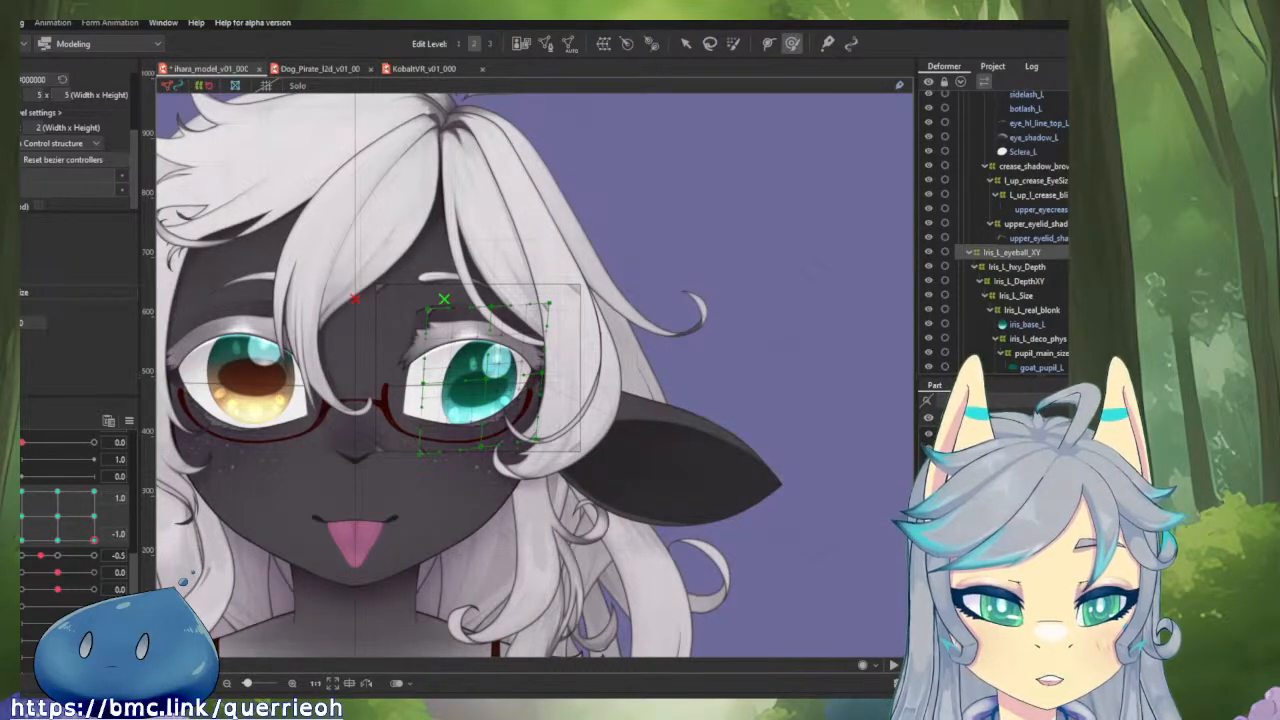
{"action": "left_click_drag", "start_coordinate": [424, 383], "coordinate": [432, 383]}
{"action": "left_click_drag", "start_coordinate": [93, 541], "coordinate": [94, 491]}
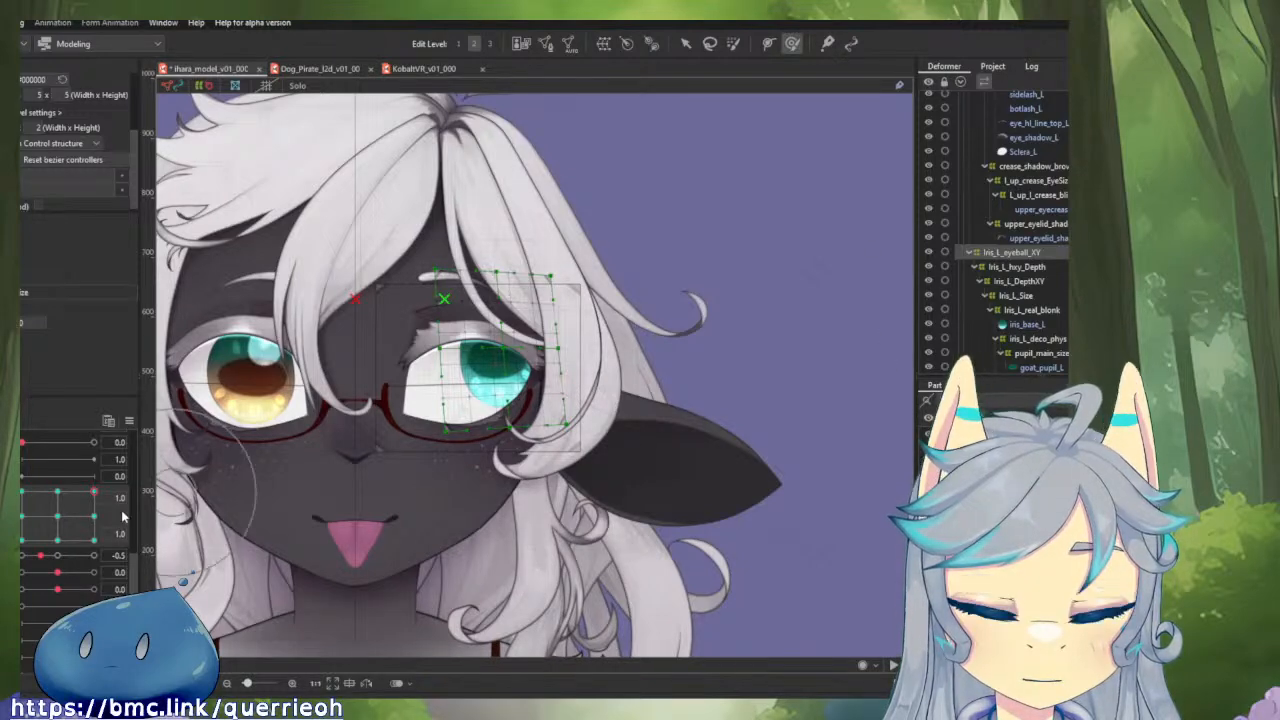
Sweep the gaze and inspect the left iris up close at horizontal 1.0 with vertical 0.3 and -1.0.
{"action": "left_click_drag", "start_coordinate": [93, 491], "coordinate": [42, 594]}
{"action": "left_click_drag", "start_coordinate": [165, 483], "coordinate": [98, 509]}
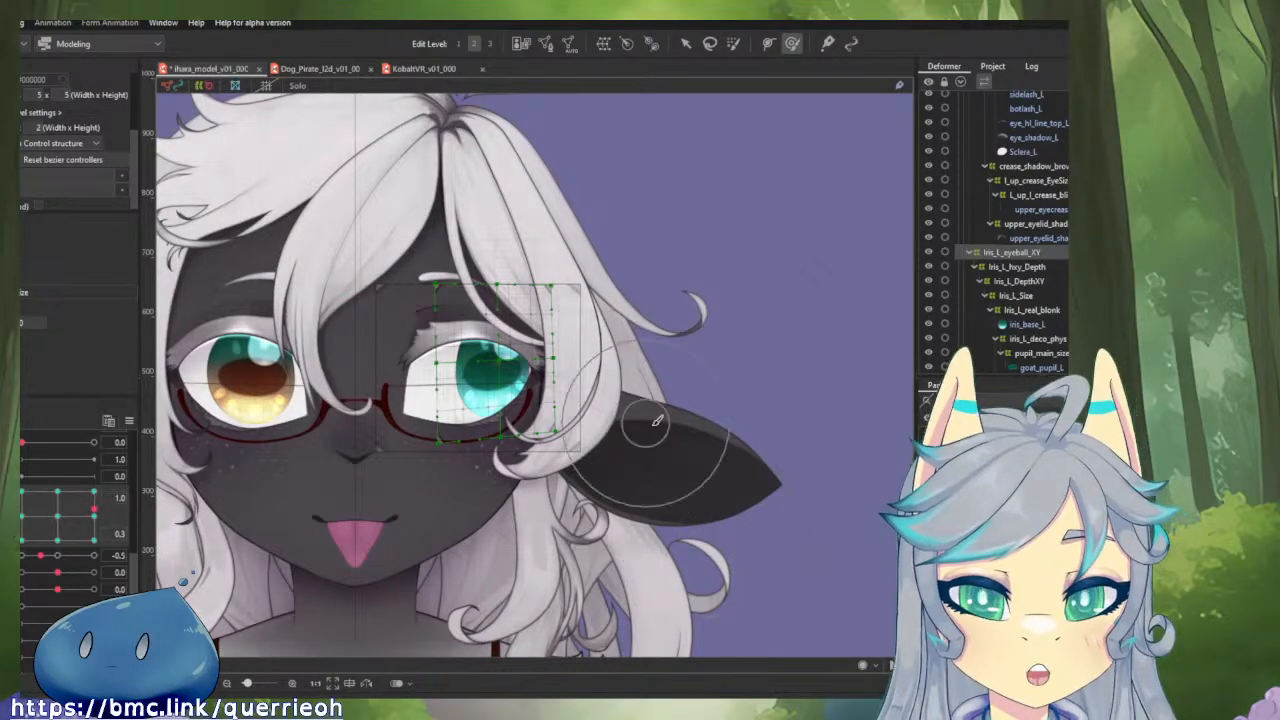
{"action": "scroll", "coordinate": [490, 380], "scroll_direction": "up", "scroll_amount": 5}
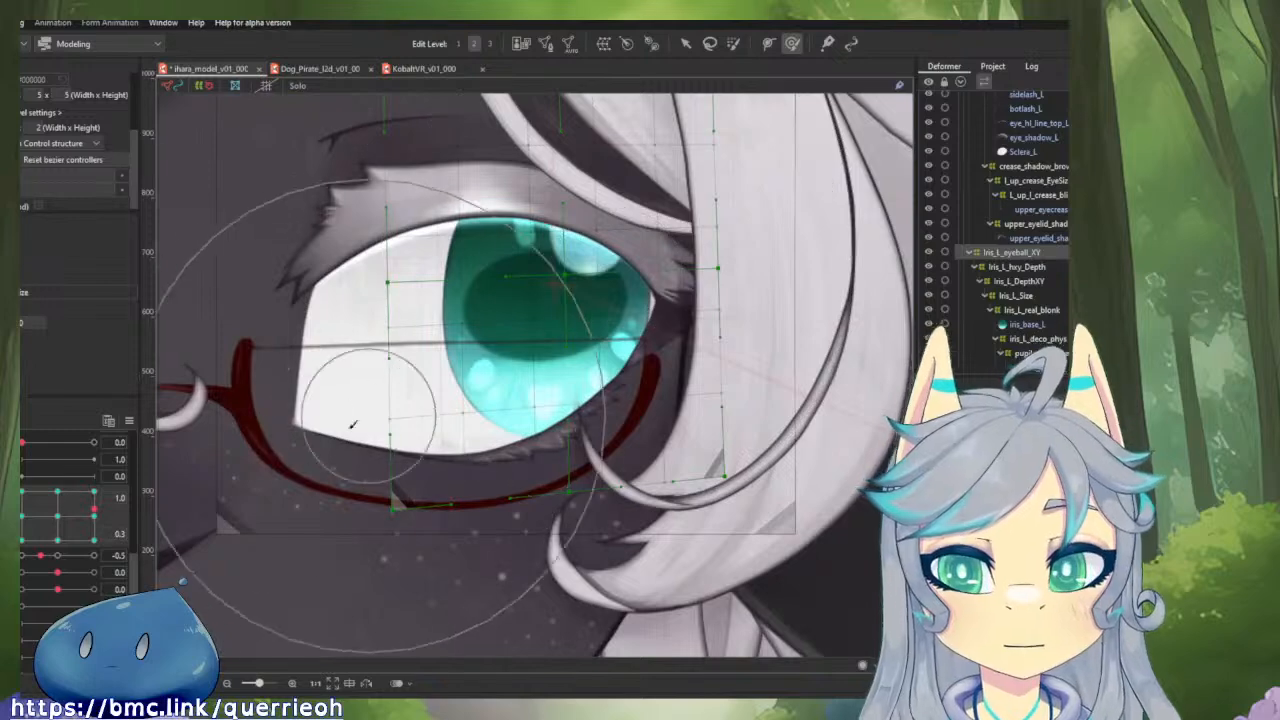
{"action": "mouse_move", "coordinate": [93, 510]}
{"action": "left_mouse_down"}
{"action": "mouse_move", "coordinate": [137, 553]}
{"action": "mouse_move", "coordinate": [31, 423]}
{"action": "mouse_move", "coordinate": [14, 522]}
{"action": "mouse_move", "coordinate": [60, 570]}
{"action": "mouse_move", "coordinate": [125, 555]}
{"action": "left_mouse_up"}
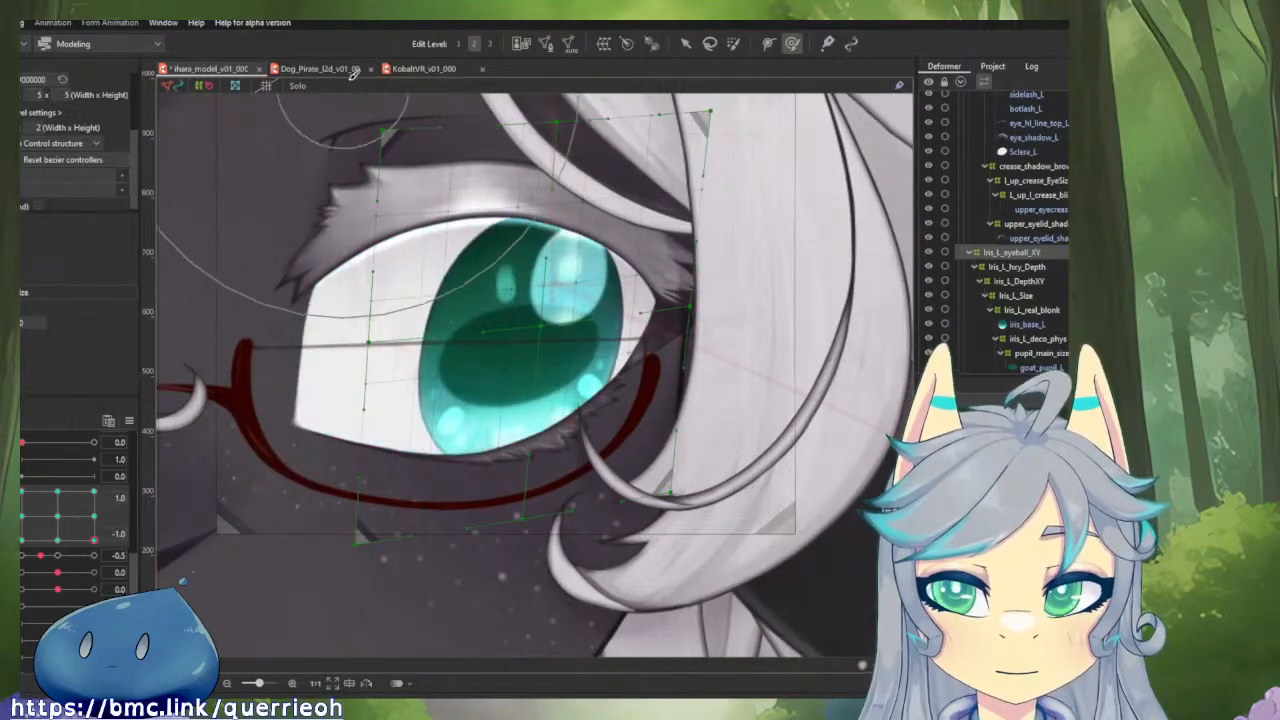
Switch to the KobaltVR_v01_000 model and sweep its eye gaze through the diagonal corners to examine the iris positions.
{"action": "left_click", "coordinate": [422, 68]}
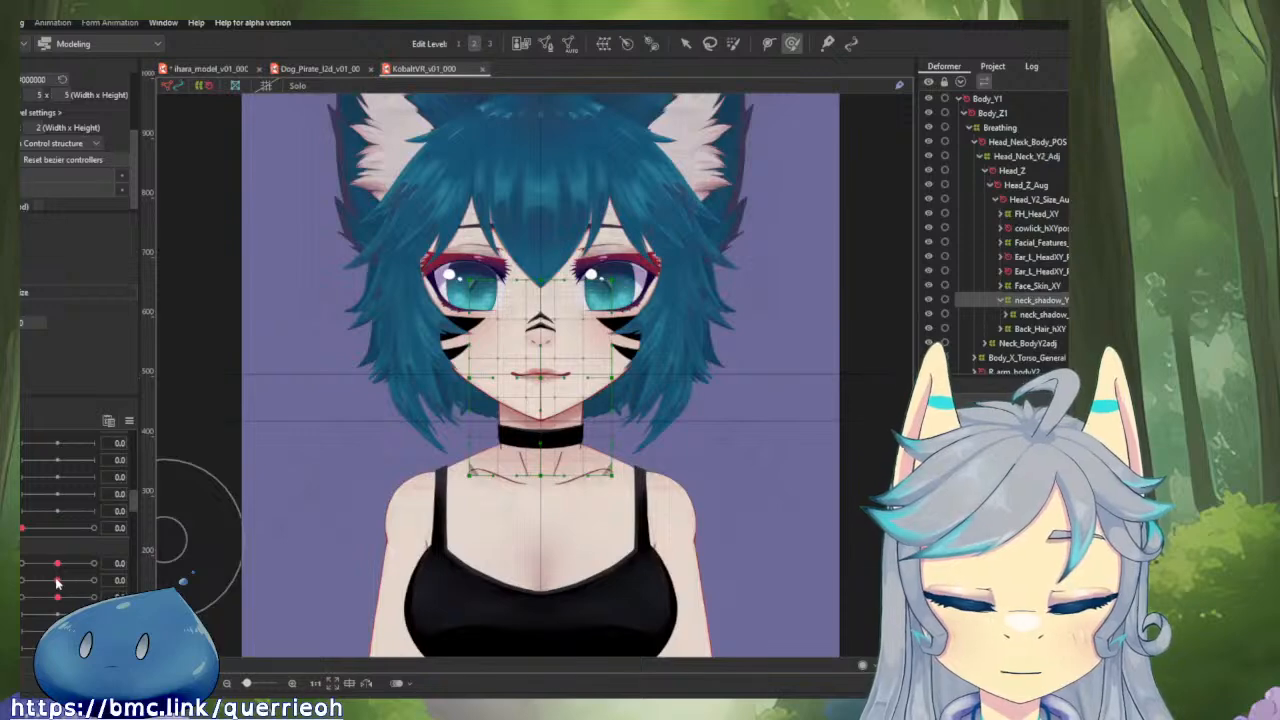
{"action": "scroll", "coordinate": [56, 580], "scroll_direction": "down", "scroll_amount": 6}
{"action": "scroll", "coordinate": [50, 560], "scroll_direction": "up", "scroll_amount": 2}
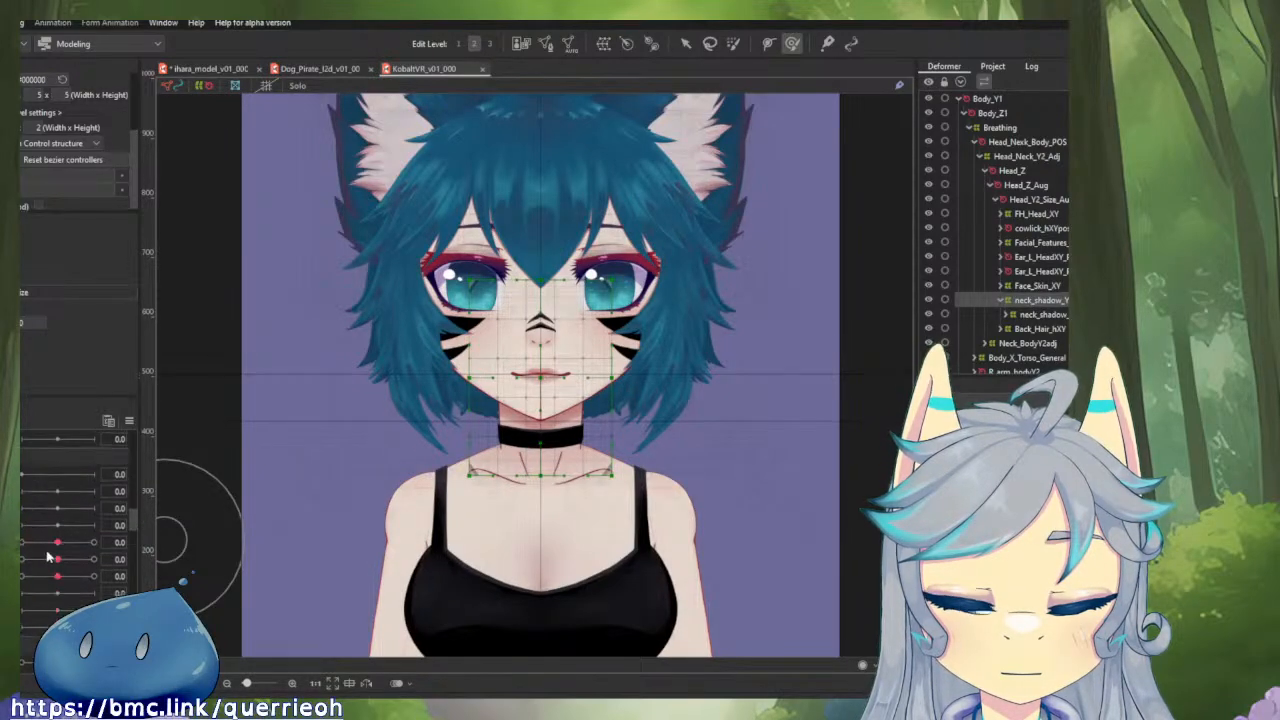
{"action": "scroll", "coordinate": [47, 558], "scroll_direction": "down", "scroll_amount": 3}
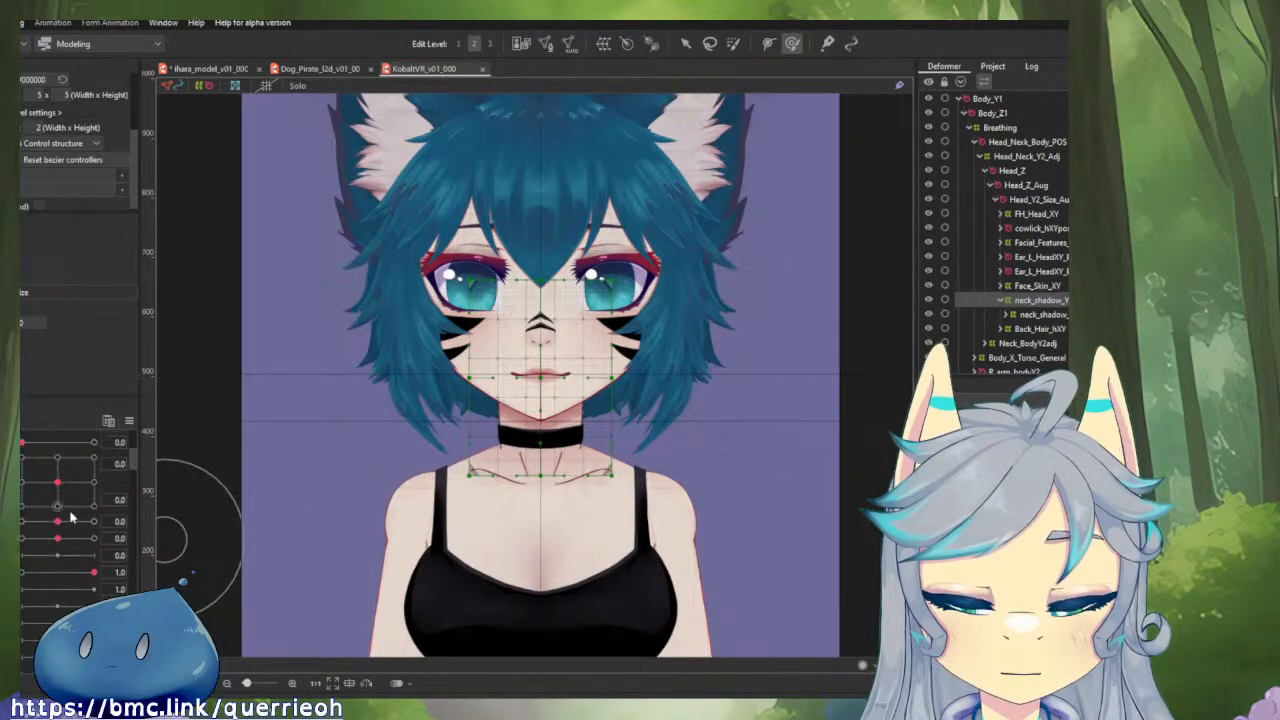
{"action": "left_click_drag", "start_coordinate": [62, 484], "coordinate": [192, 504]}
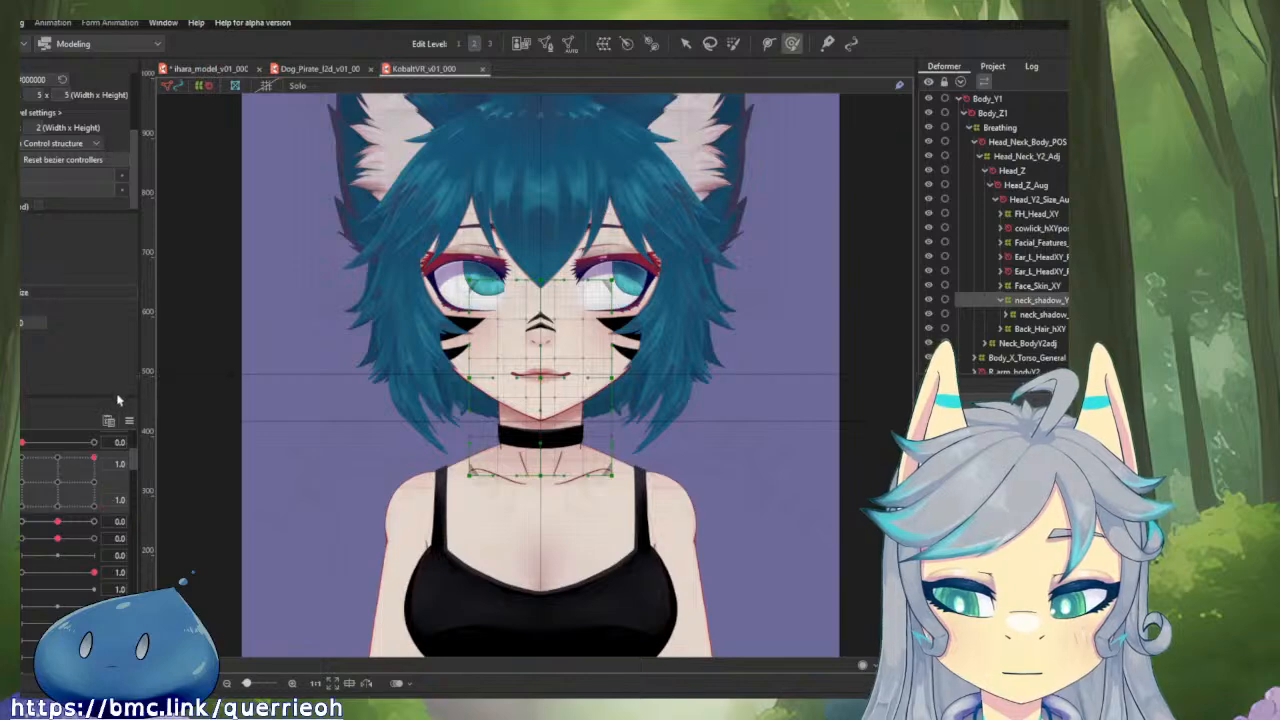
{"action": "left_click_drag", "start_coordinate": [22, 506], "coordinate": [151, 538]}
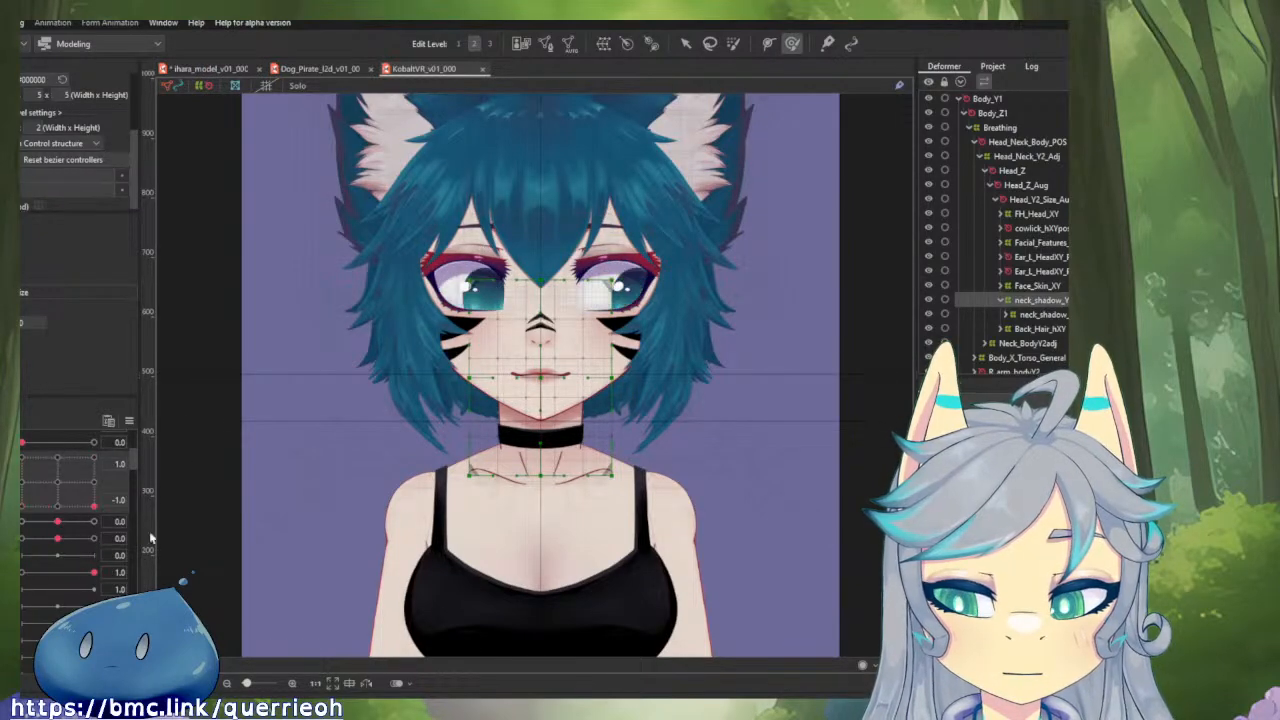
{"action": "left_click_drag", "start_coordinate": [26, 480], "coordinate": [88, 492]}
{"action": "scroll", "coordinate": [606, 322], "scroll_direction": "up", "scroll_amount": 5}
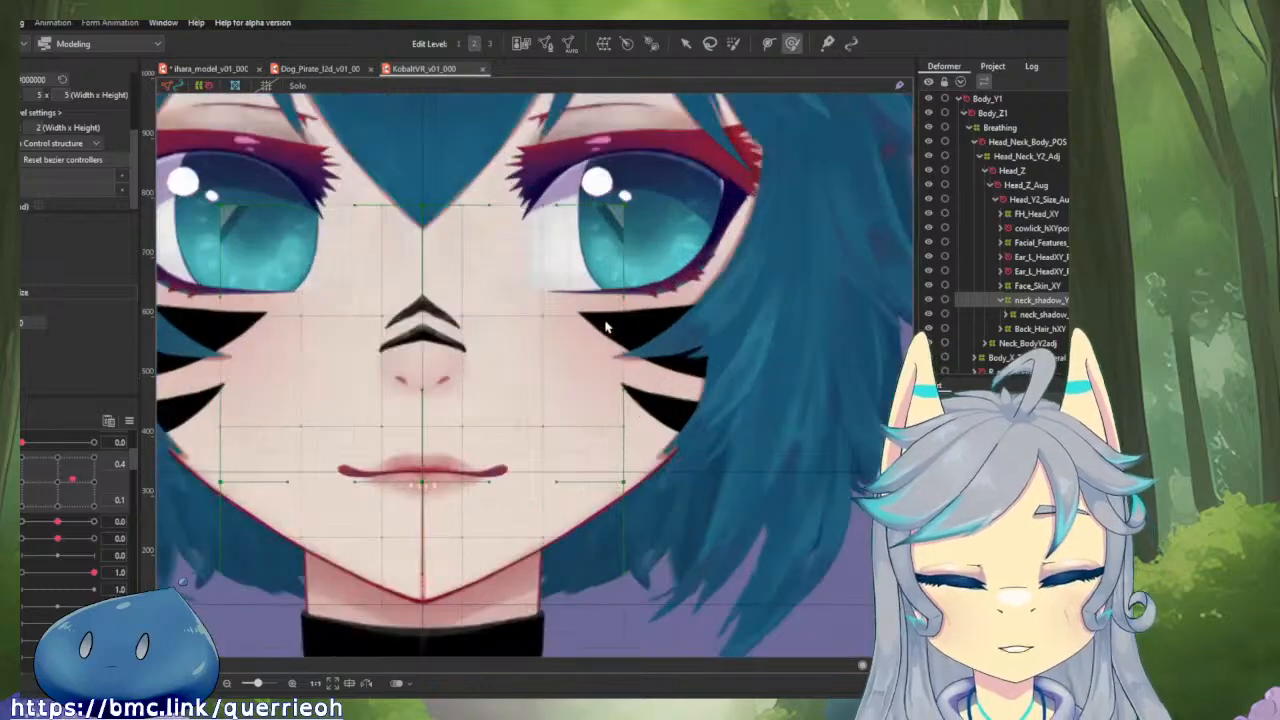
{"action": "left_click_drag", "start_coordinate": [536, 342], "coordinate": [315, 449]}
{"action": "mouse_move", "coordinate": [60, 505]}
{"action": "left_mouse_down"}
{"action": "mouse_move", "coordinate": [128, 504]}
{"action": "mouse_move", "coordinate": [62, 449]}
{"action": "mouse_move", "coordinate": [18, 474]}
{"action": "mouse_move", "coordinate": [44, 512]}
{"action": "mouse_move", "coordinate": [126, 468]}
{"action": "mouse_move", "coordinate": [32, 544]}
{"action": "mouse_move", "coordinate": [80, 450]}
{"action": "mouse_move", "coordinate": [57, 482]}
{"action": "left_mouse_up"}
Switch to the Dog_Pirate model and sweep its eye gaze to examine how the iris moves toward the corners and edges.
{"action": "left_click", "coordinate": [327, 71]}
{"action": "scroll", "coordinate": [567, 200], "scroll_direction": "up", "scroll_amount": 5}
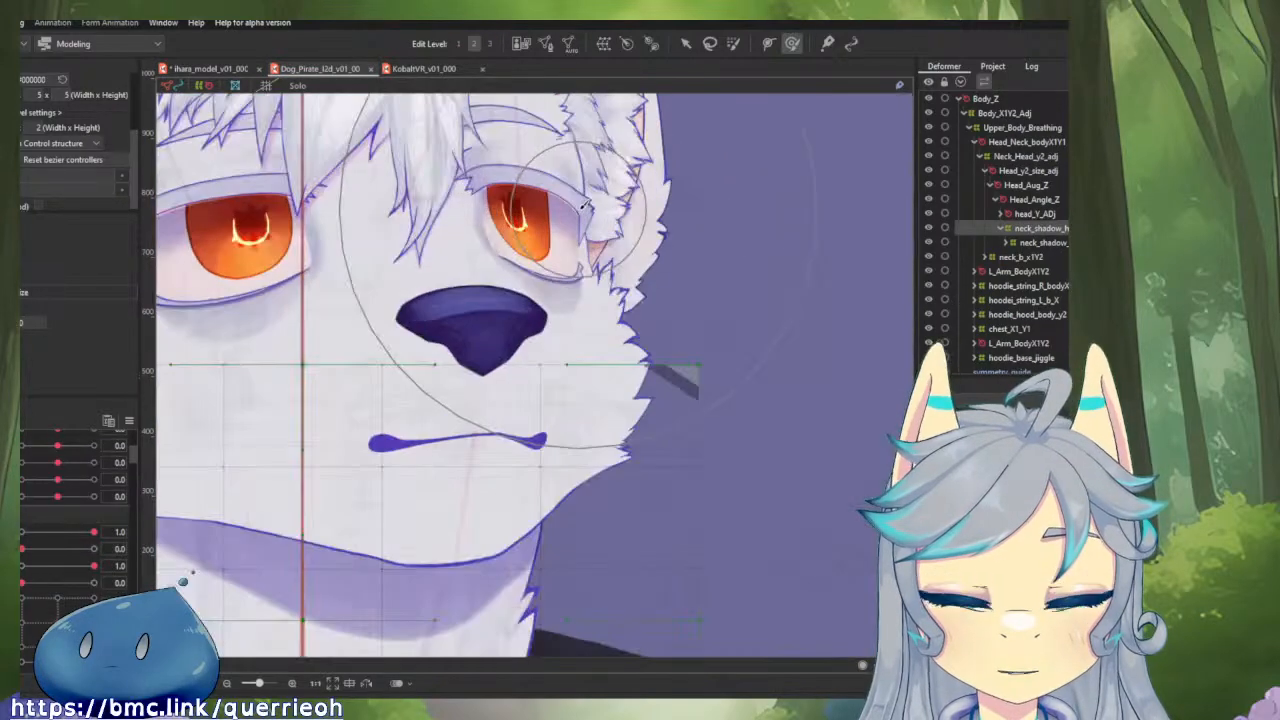
{"action": "left_click", "coordinate": [131, 422]}
{"action": "left_click", "coordinate": [165, 419]}
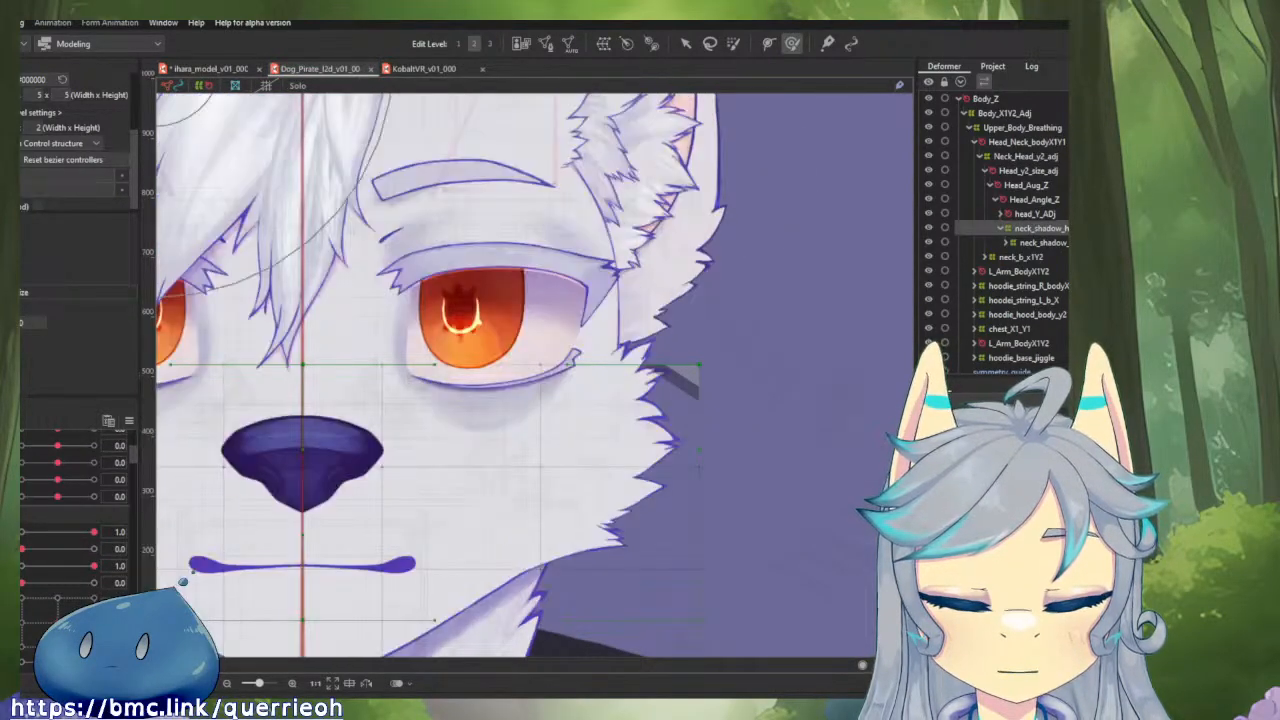
{"action": "left_click_drag", "start_coordinate": [57, 630], "coordinate": [114, 584]}
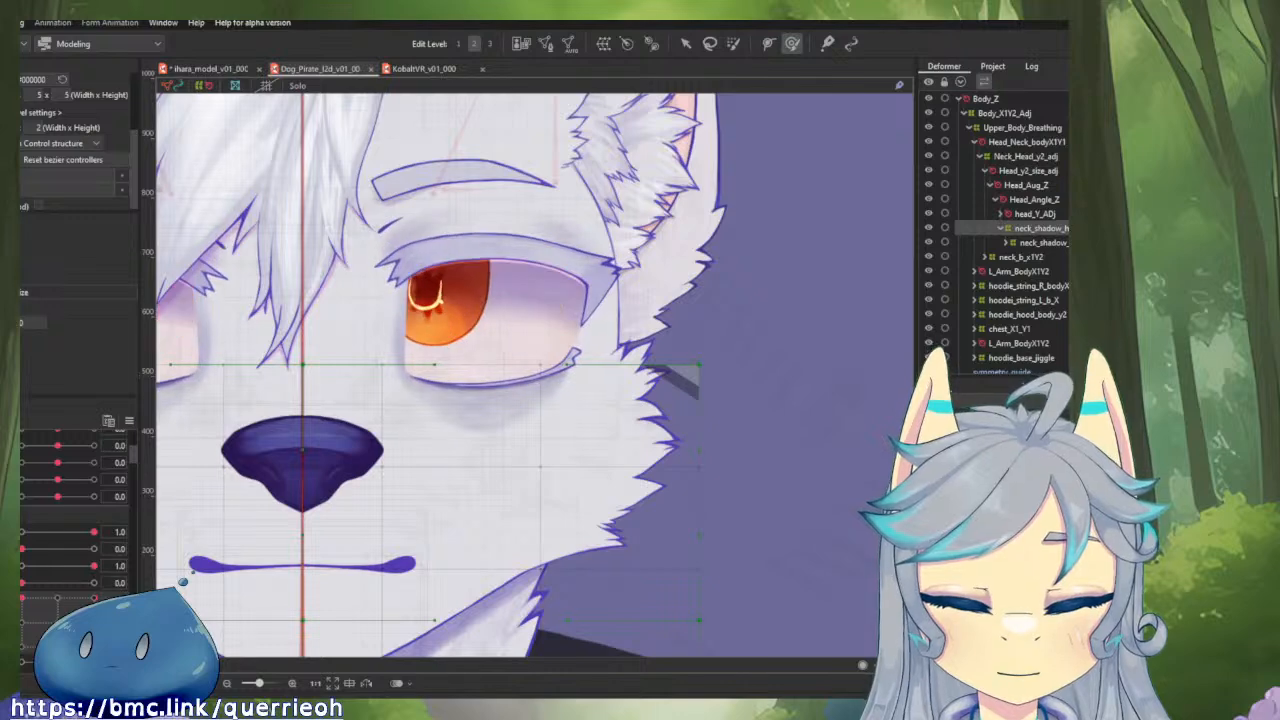
{"action": "left_click_drag", "start_coordinate": [98, 658], "coordinate": [28, 567]}
{"action": "left_click_drag", "start_coordinate": [22, 641], "coordinate": [132, 580]}
{"action": "left_click_drag", "start_coordinate": [22, 647], "coordinate": [22, 598]}
{"action": "mouse_move", "coordinate": [22, 647]}
{"action": "left_mouse_down"}
{"action": "mouse_move", "coordinate": [94, 620]}
{"action": "mouse_move", "coordinate": [43, 598]}
{"action": "left_mouse_up"}
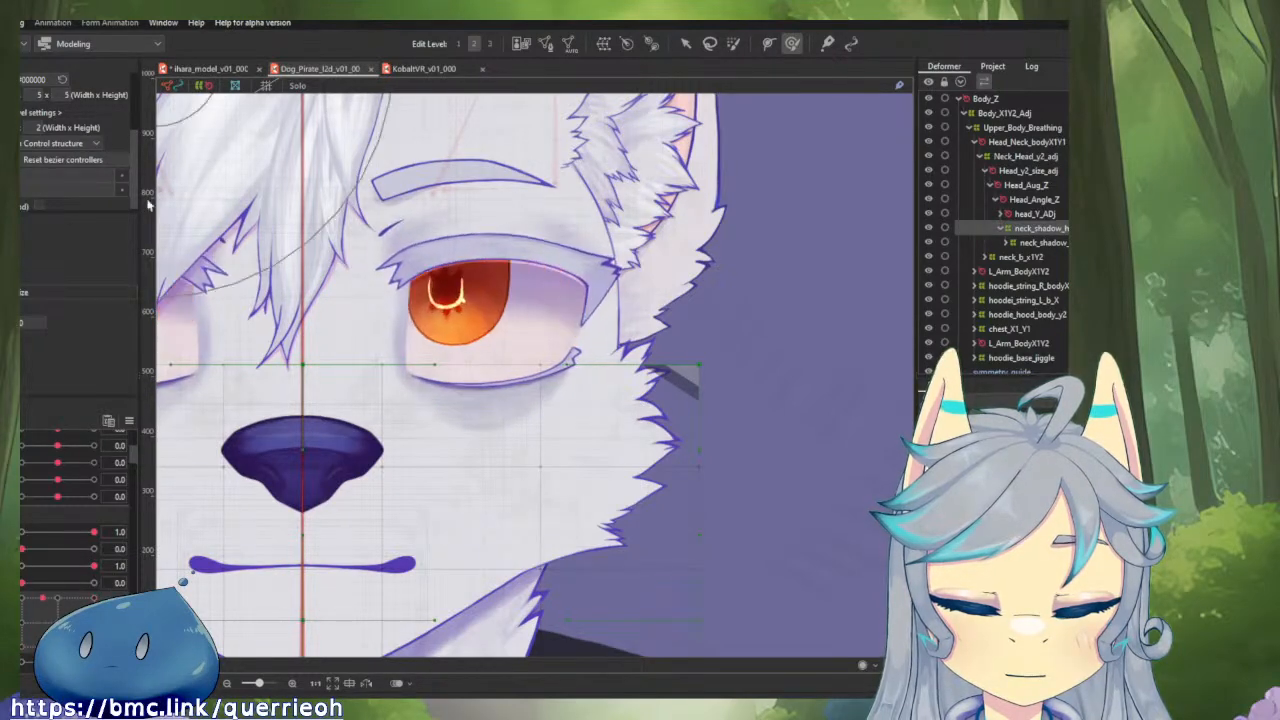
Return to the ihara model and compare the left iris across the gaze range, finishing at horizontal 1.0 and vertical 1.0.
{"action": "left_click", "coordinate": [207, 69]}
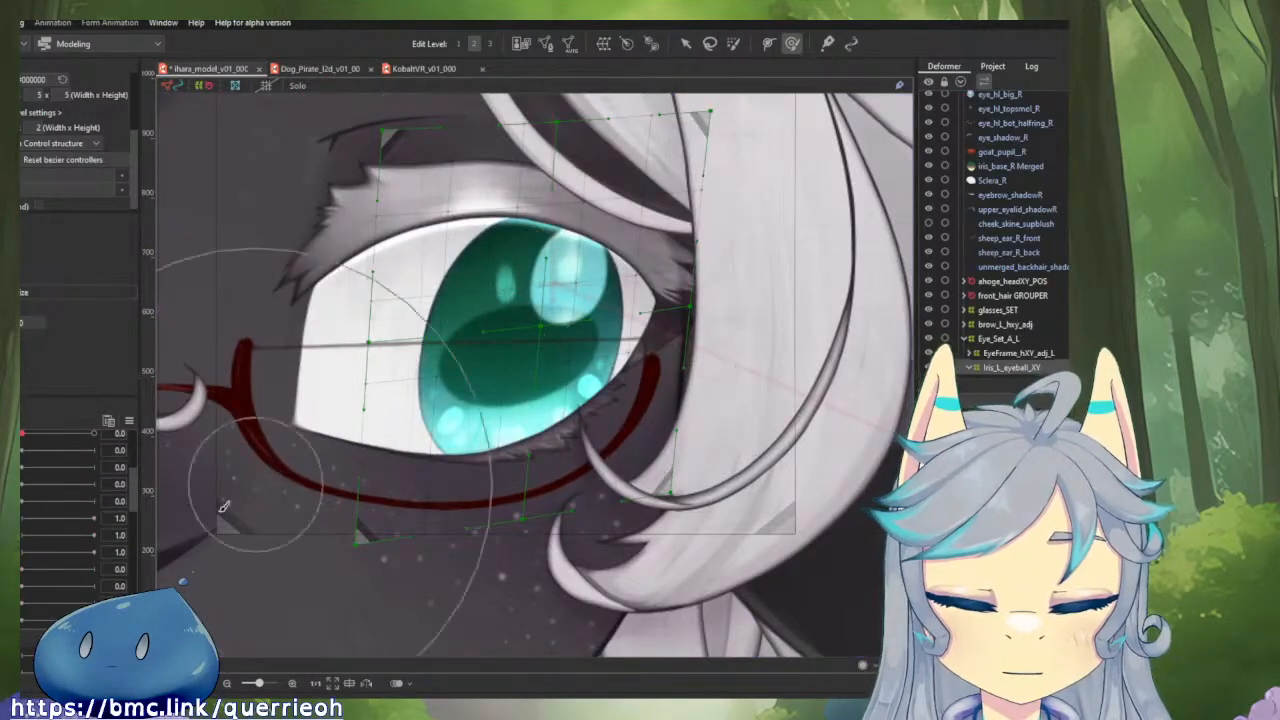
{"action": "scroll", "coordinate": [58, 510], "scroll_direction": "down", "scroll_amount": 3}
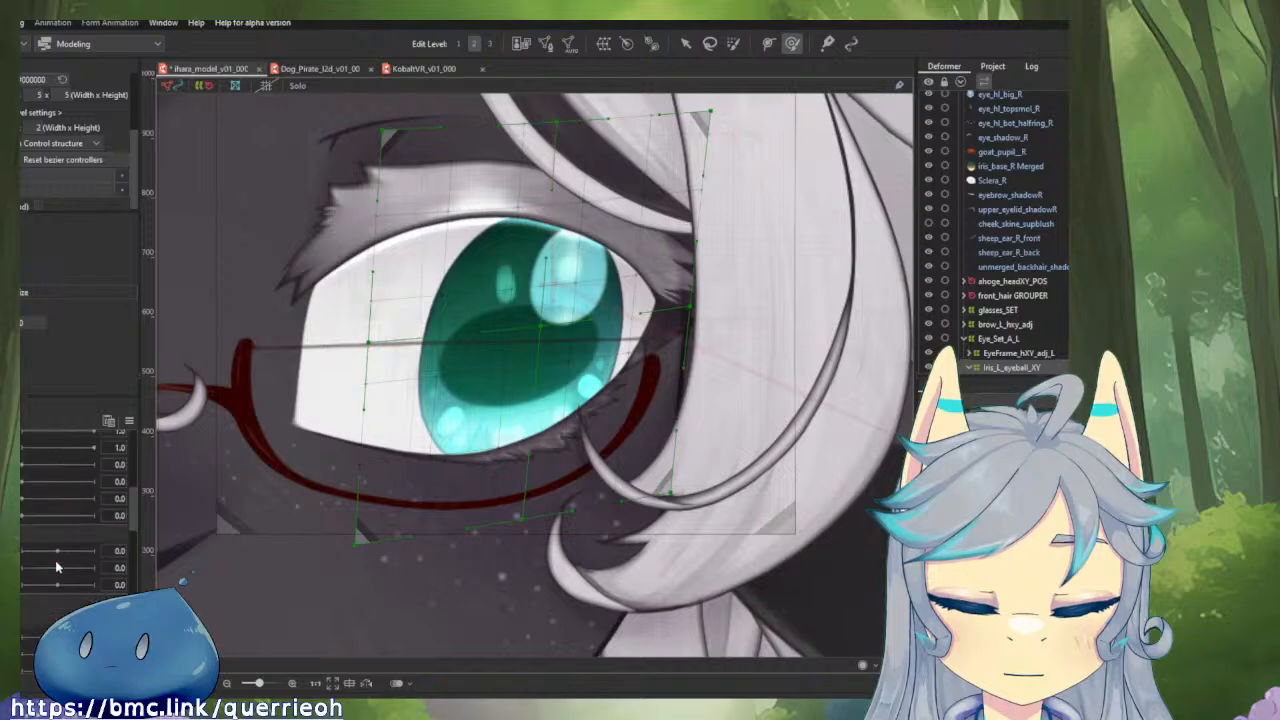
{"action": "scroll", "coordinate": [46, 553], "scroll_direction": "down", "scroll_amount": 3}
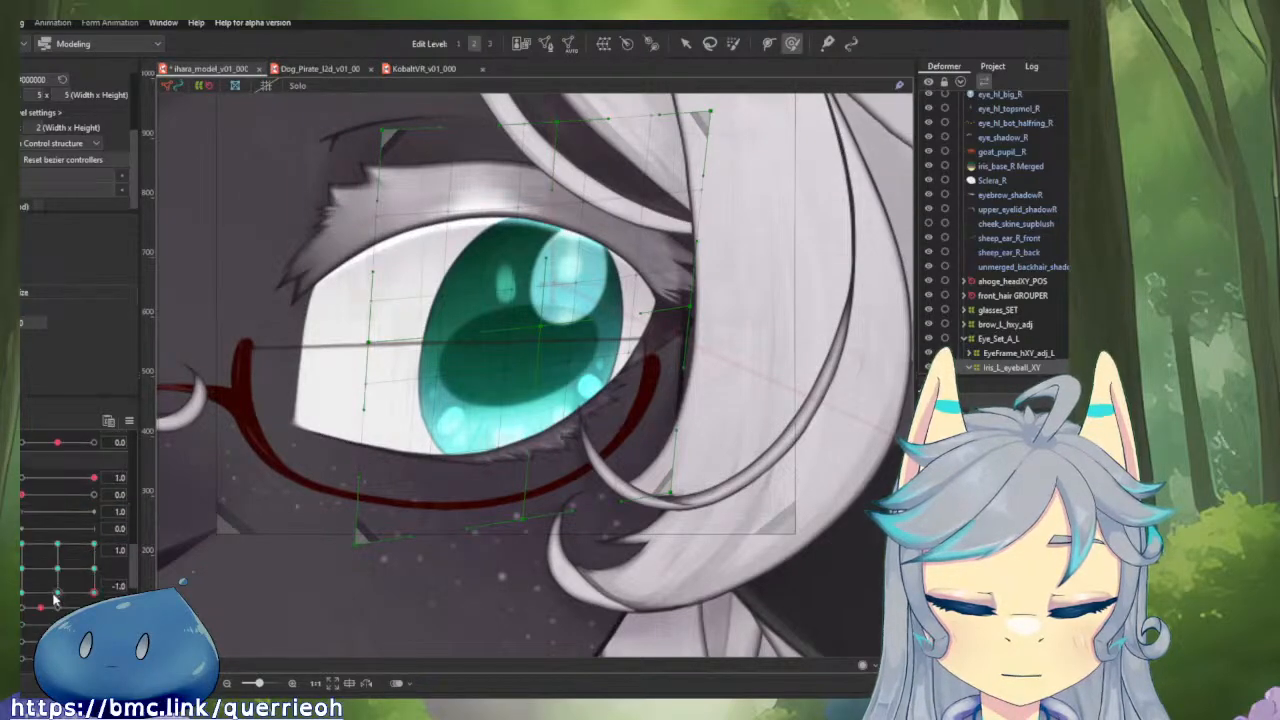
{"action": "left_click_drag", "start_coordinate": [62, 582], "coordinate": [124, 527]}
{"action": "left_click", "coordinate": [57, 567]}
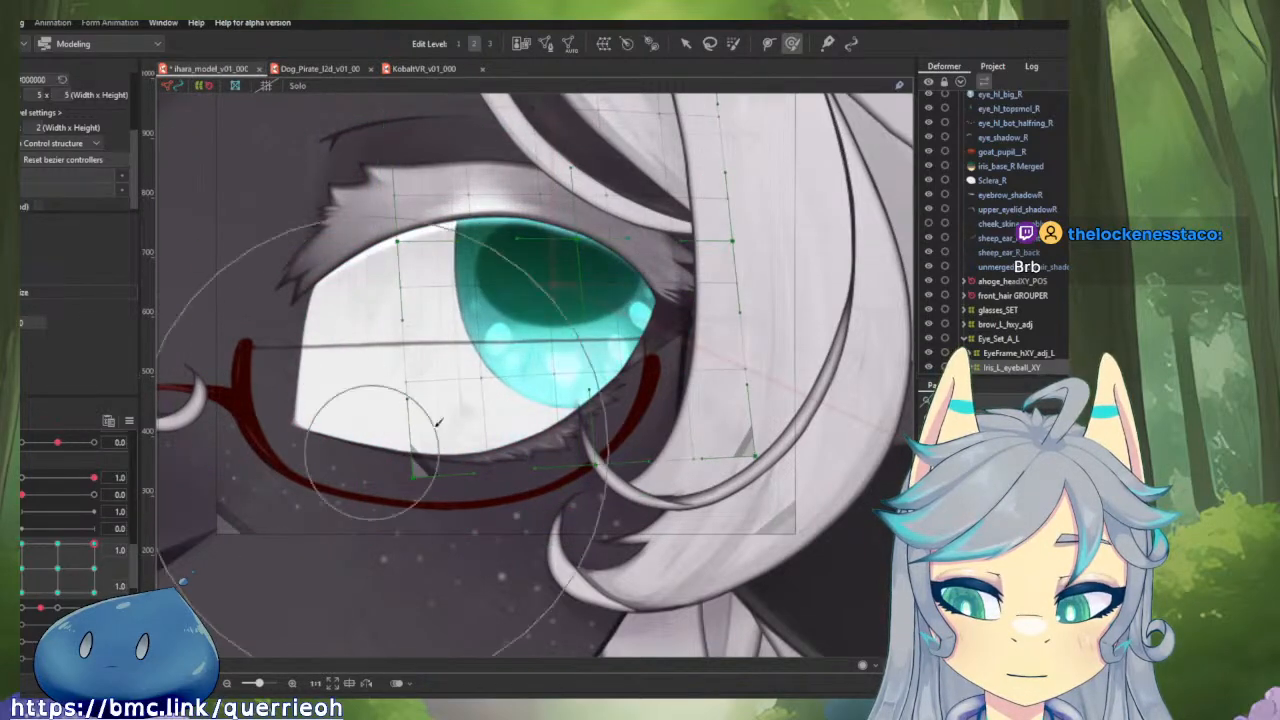
{"action": "scroll", "coordinate": [437, 422], "scroll_direction": "down", "scroll_amount": 6}
{"action": "scroll", "coordinate": [578, 432], "scroll_direction": "up", "scroll_amount": 4}
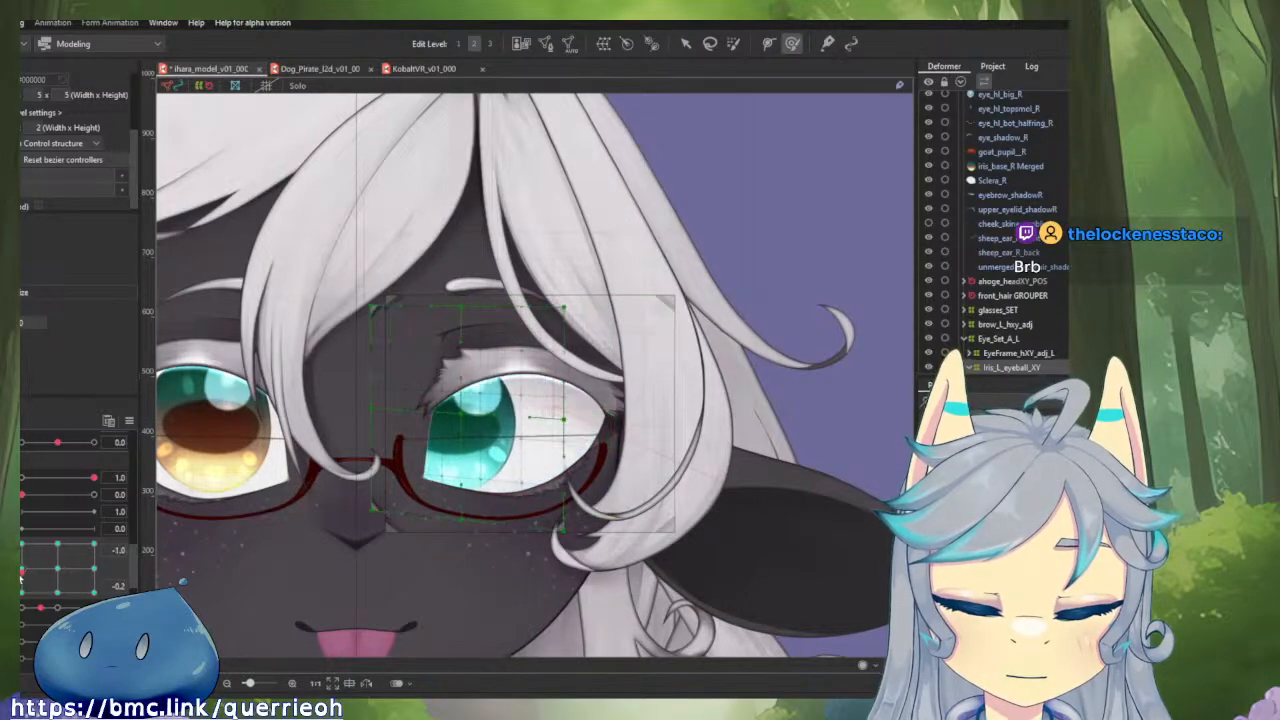
{"action": "left_click_drag", "start_coordinate": [82, 577], "coordinate": [122, 565]}
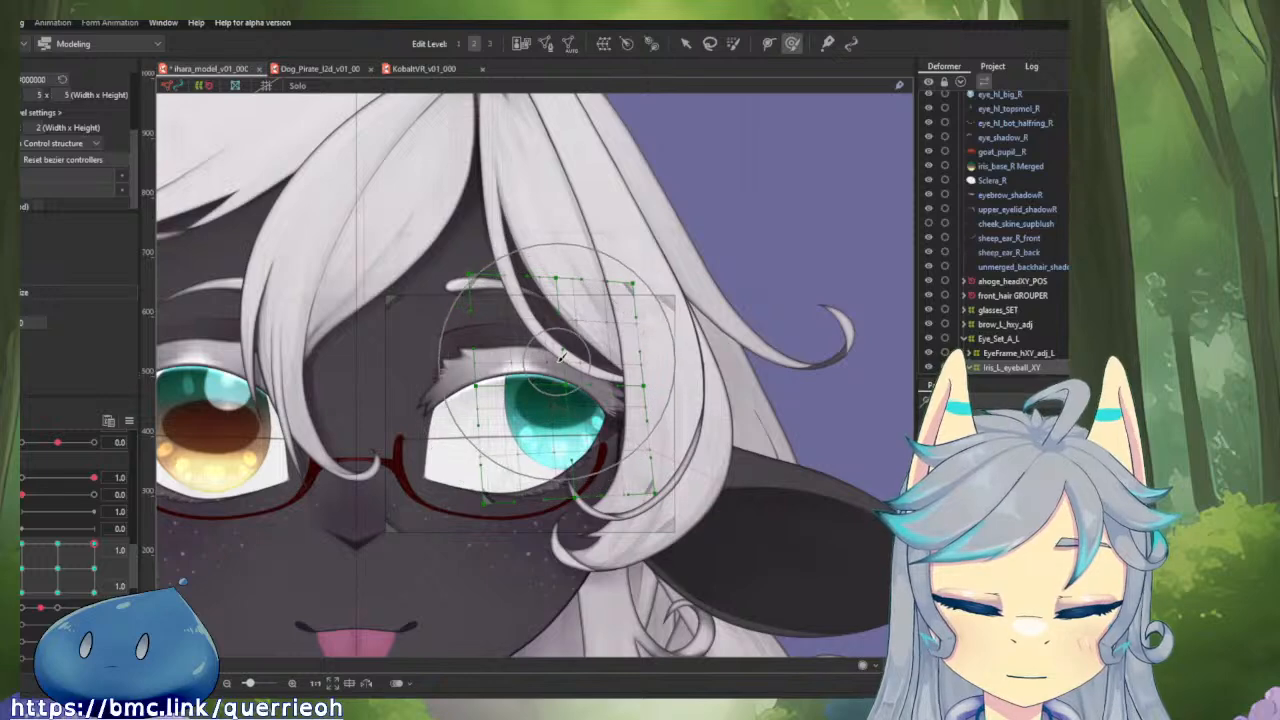
Compress the Iris_L_eyeball_XY deformer at horizontal gaze 1.0 and vertical 1.0, pushing its upper edge down and lower edge slightly up.
{"action": "mouse_move", "coordinate": [558, 361]}
{"action": "left_mouse_down"}
{"action": "mouse_move", "coordinate": [672, 435]}
{"action": "mouse_move", "coordinate": [633, 381]}
{"action": "left_mouse_up"}
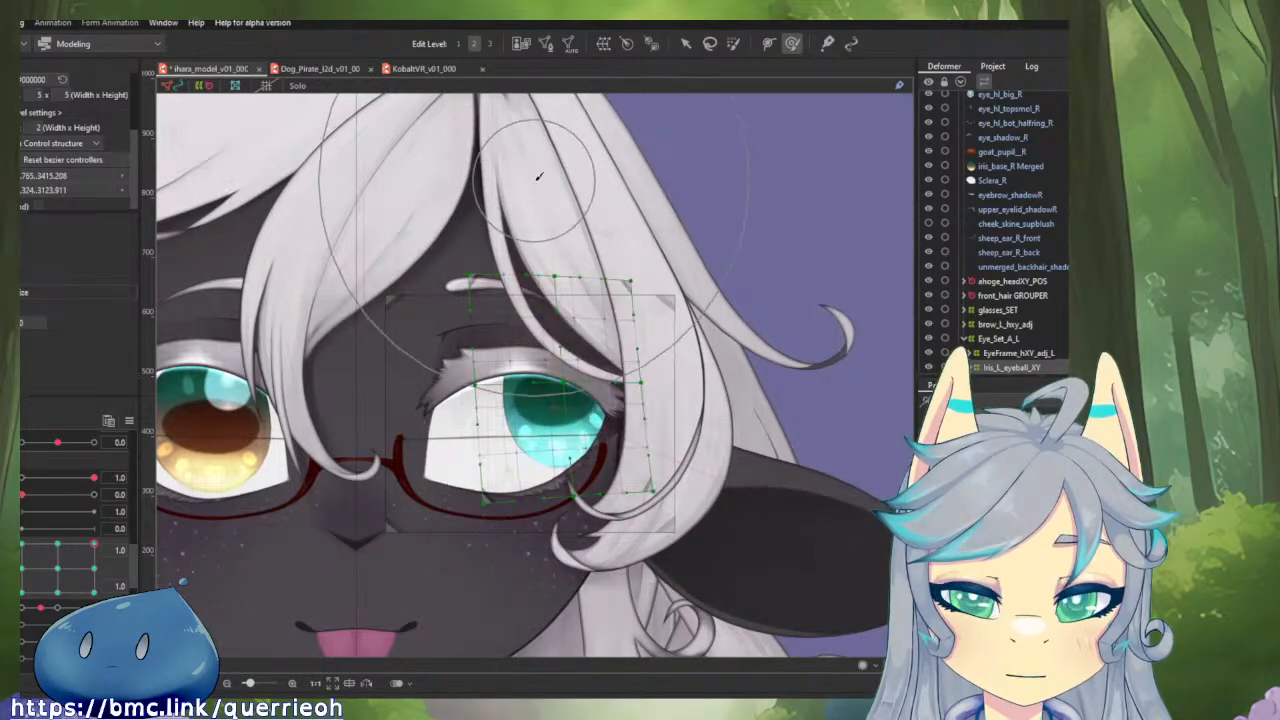
{"action": "left_click_drag", "start_coordinate": [530, 174], "coordinate": [526, 216]}
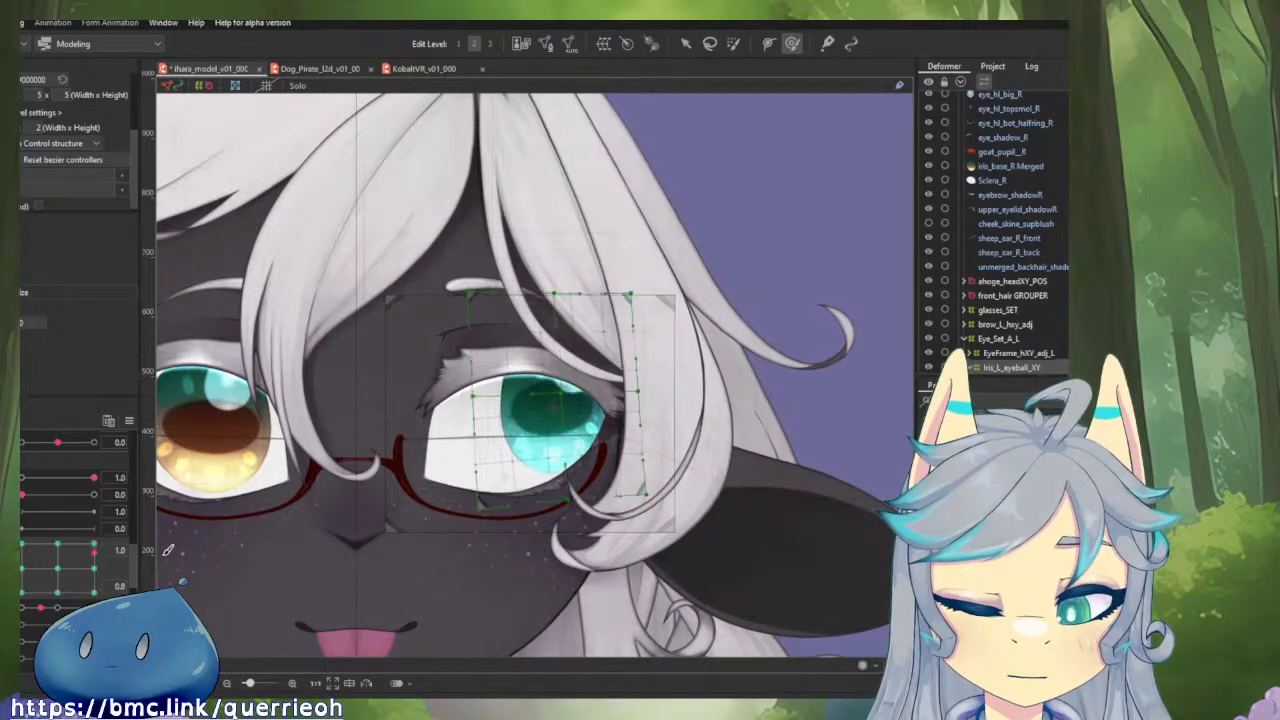
{"action": "left_click_drag", "start_coordinate": [542, 411], "coordinate": [487, 358]}
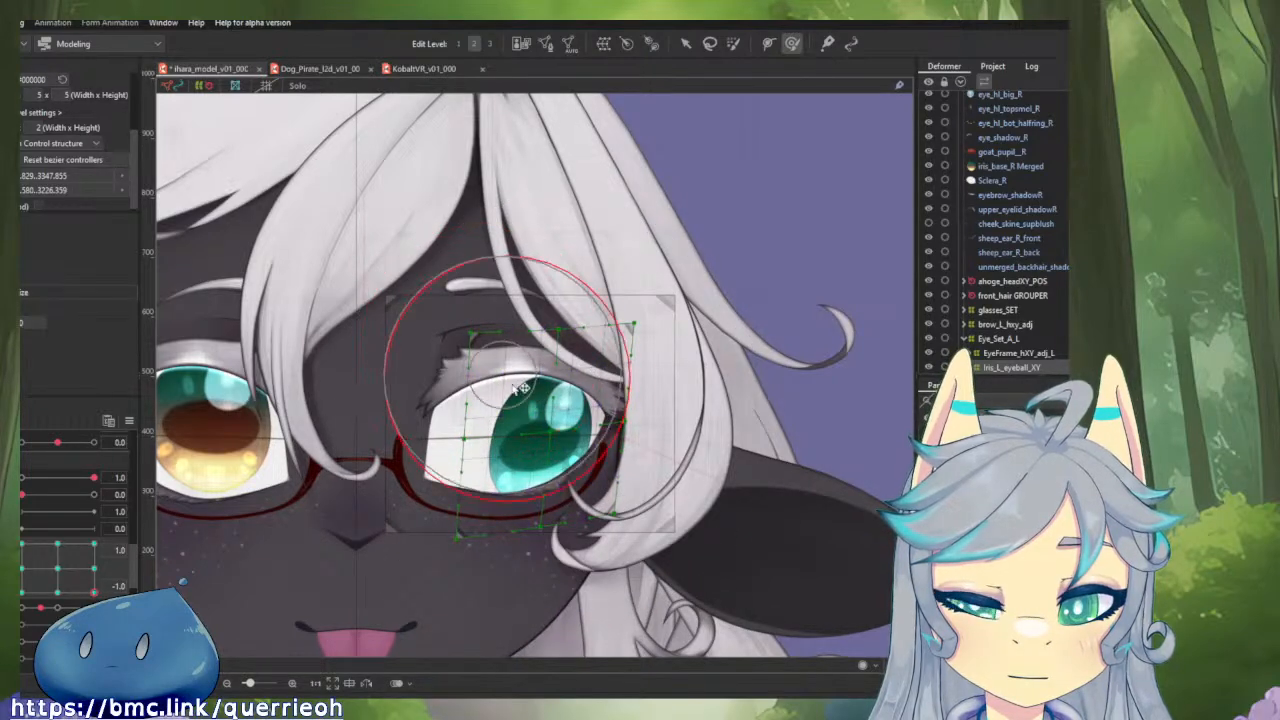
{"action": "left_click_drag", "start_coordinate": [531, 408], "coordinate": [560, 443]}
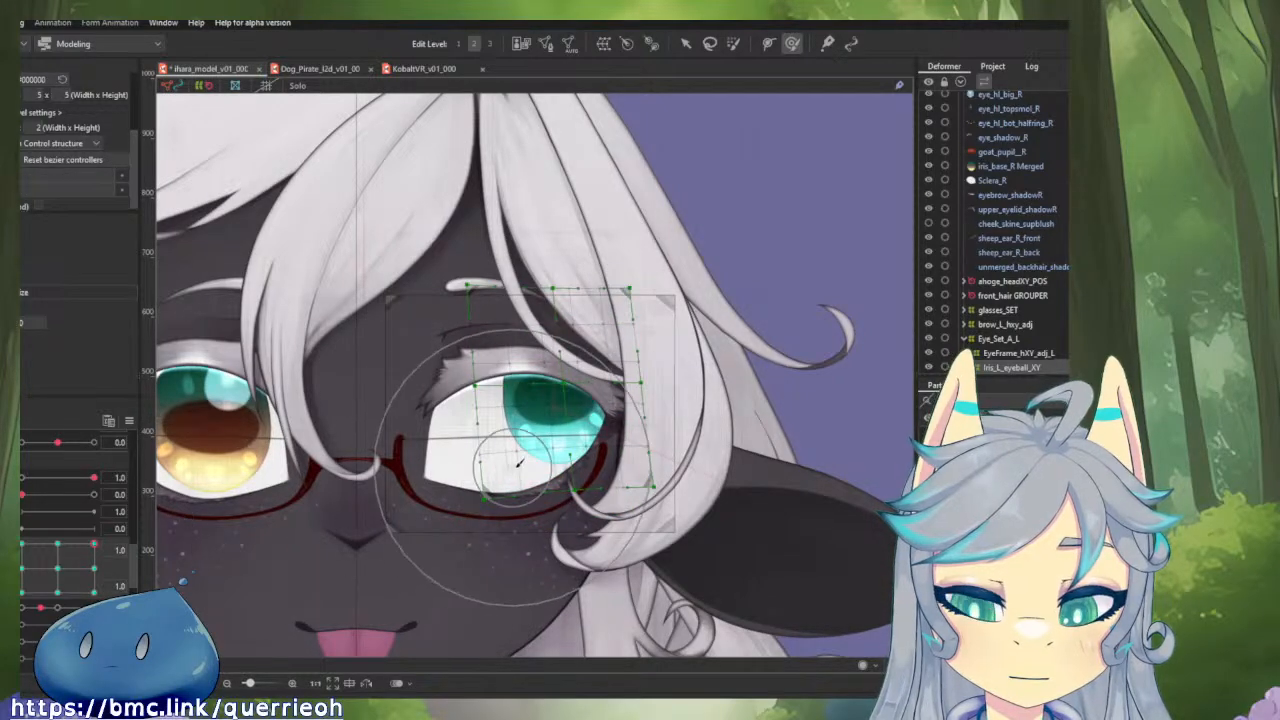
{"action": "left_click_drag", "start_coordinate": [539, 477], "coordinate": [544, 459]}
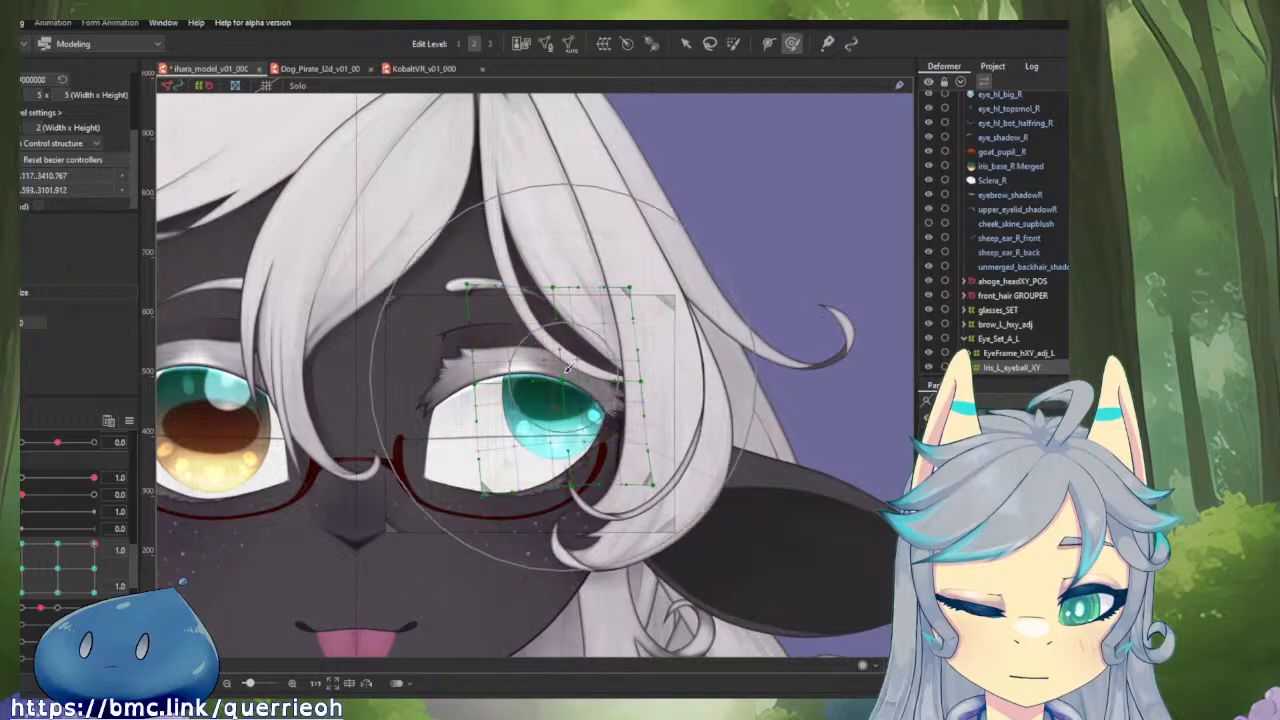
{"action": "left_click_drag", "start_coordinate": [484, 174], "coordinate": [490, 213]}
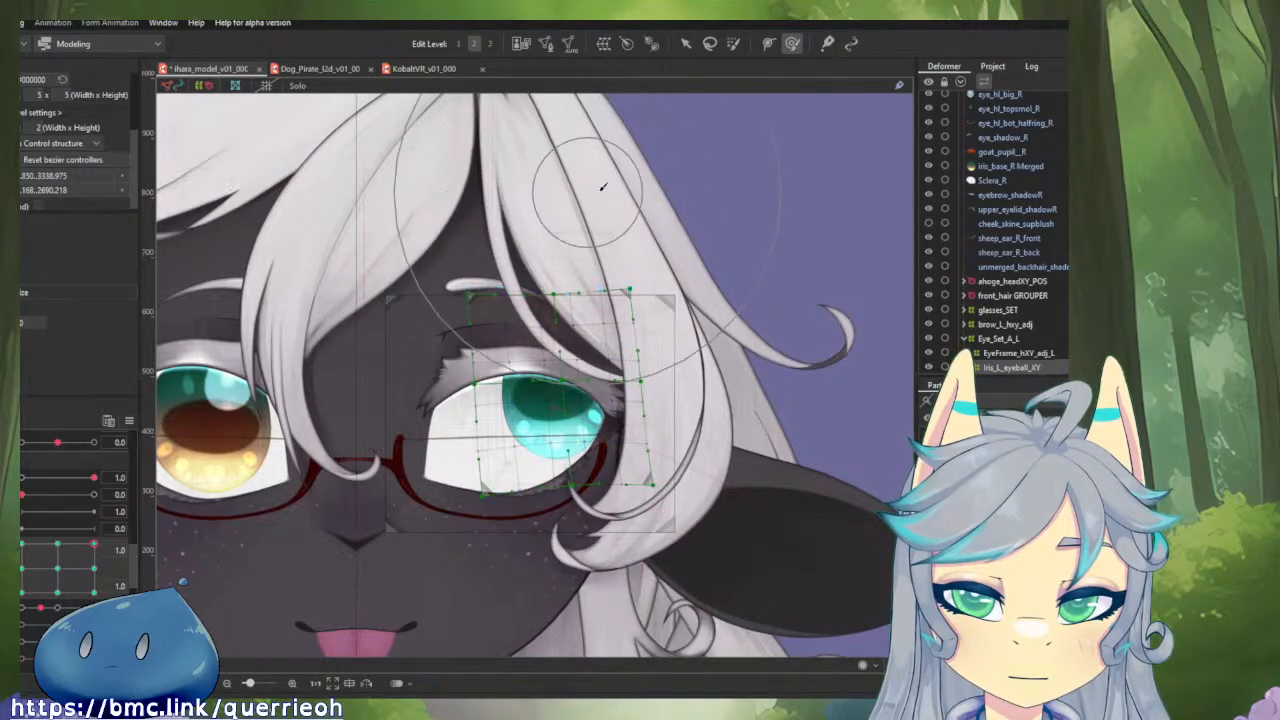
{"action": "left_click_drag", "start_coordinate": [630, 181], "coordinate": [634, 212]}
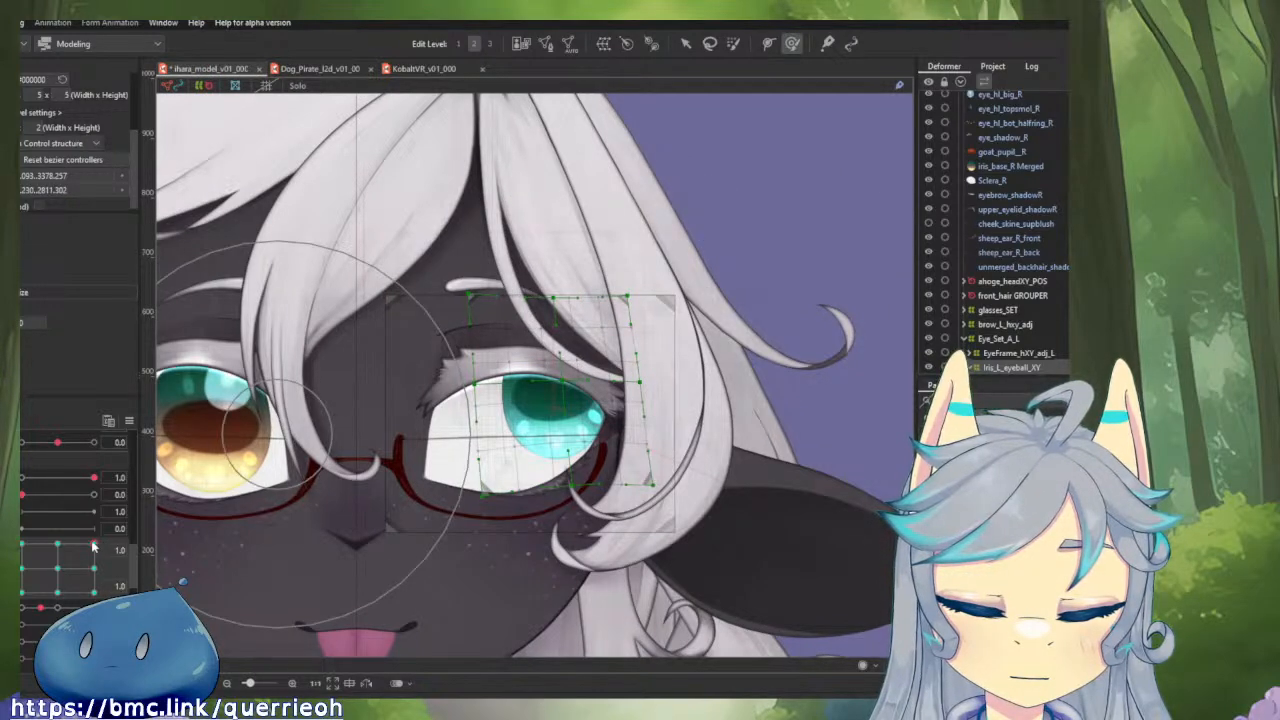
Compare vertical gaze -1.0, and nudge the iris deformer's upper outer and inner corners at horizontal 1.0 and vertical 1.0.
{"action": "left_click_drag", "start_coordinate": [92, 546], "coordinate": [101, 584]}
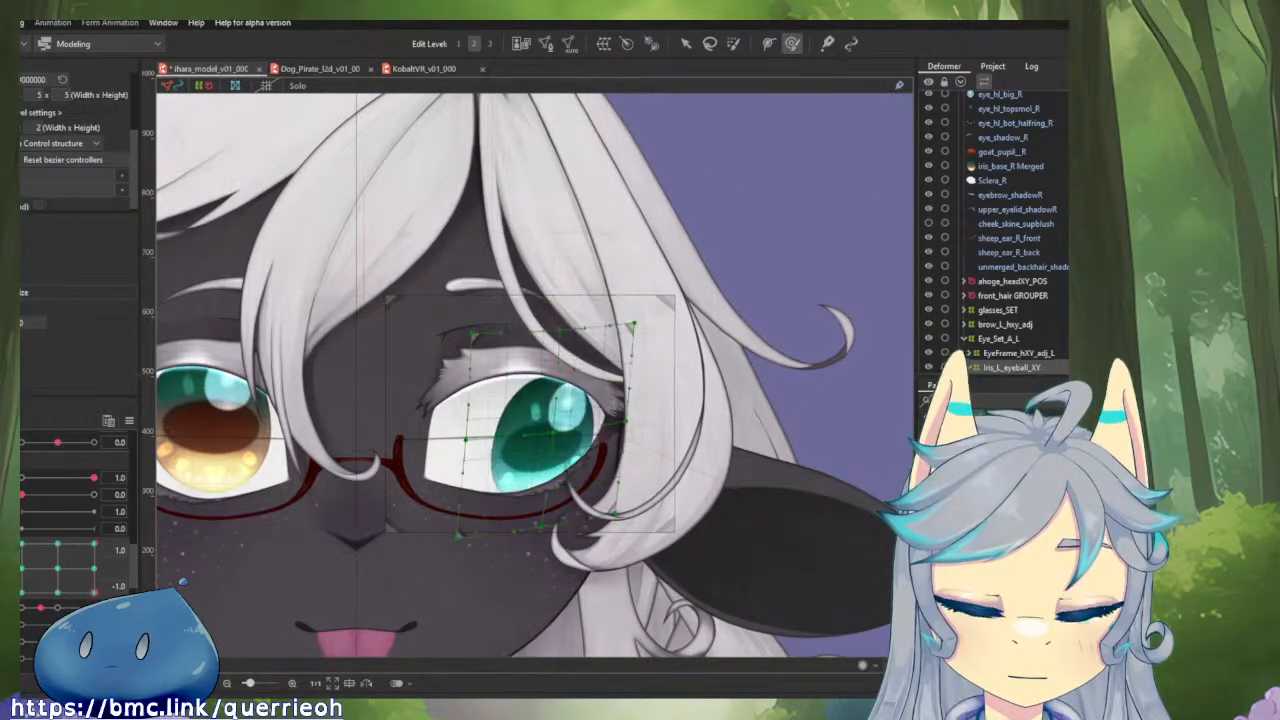
{"action": "left_click_drag", "start_coordinate": [640, 242], "coordinate": [614, 248]}
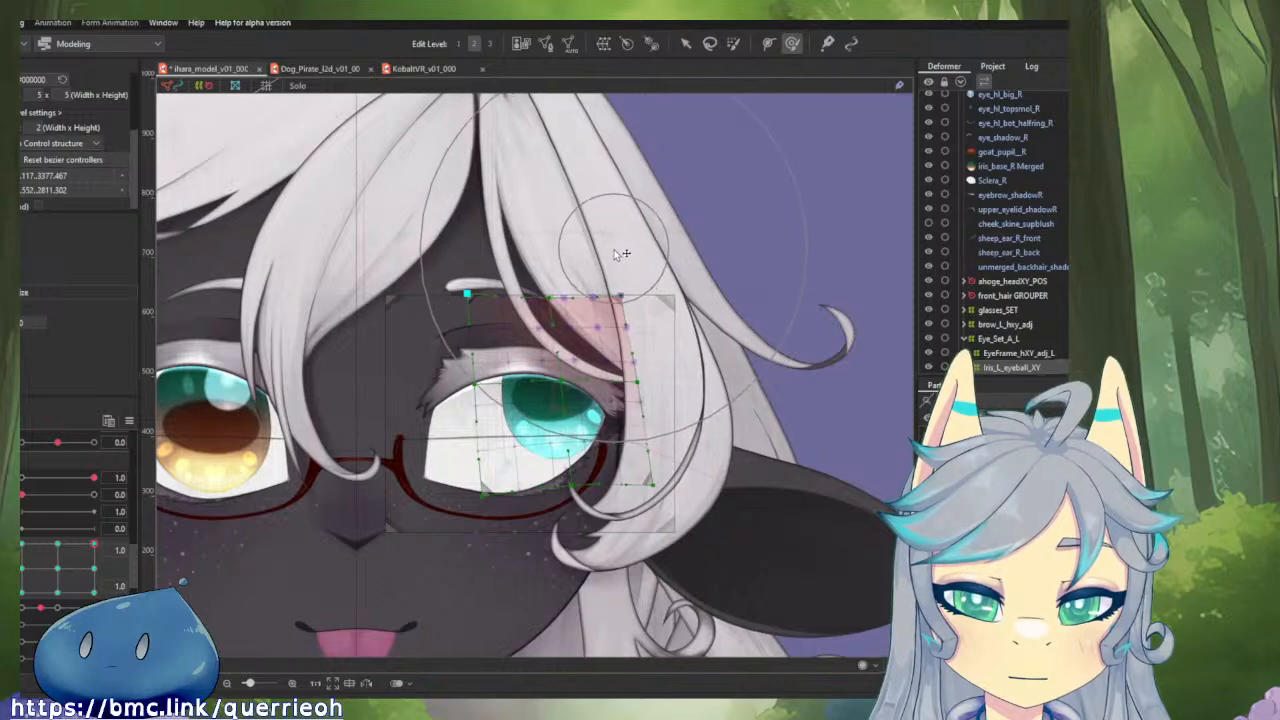
{"action": "left_click_drag", "start_coordinate": [467, 241], "coordinate": [470, 250]}
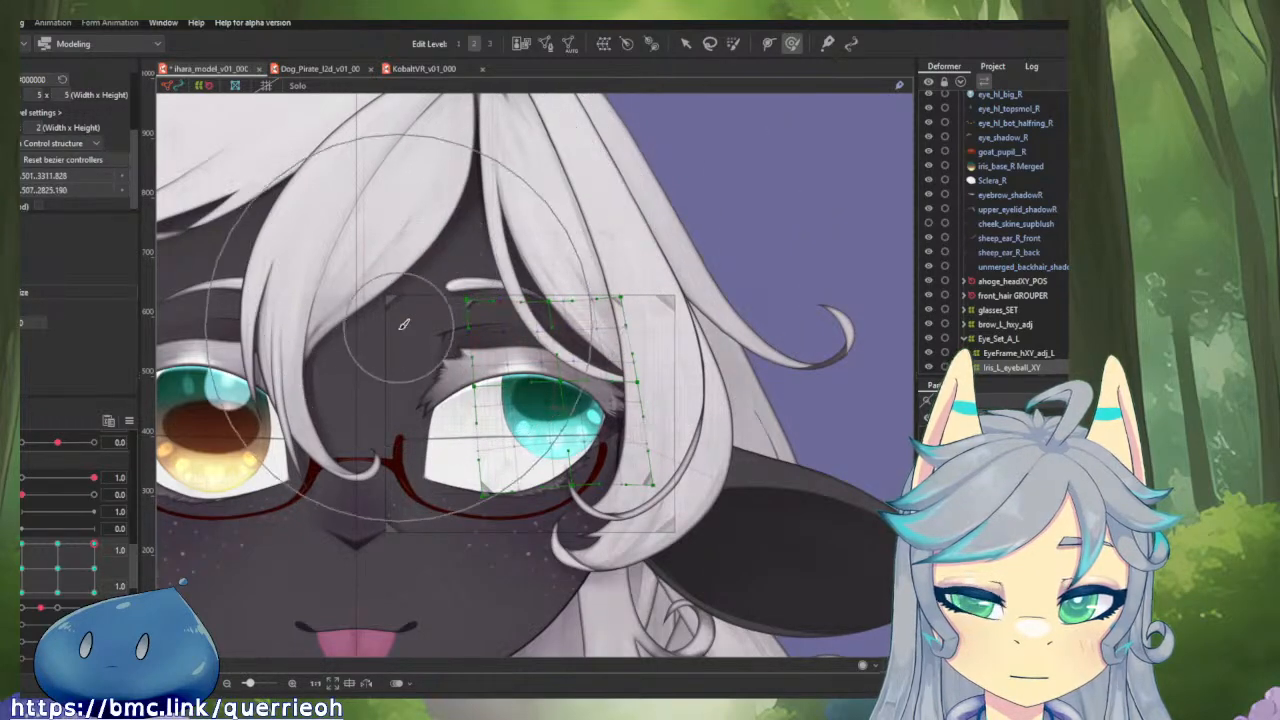
Push the iris deformer's upper edge down at horizontal gaze 1.0 and vertical -1.0.
{"action": "left_click_drag", "start_coordinate": [93, 546], "coordinate": [93, 590]}
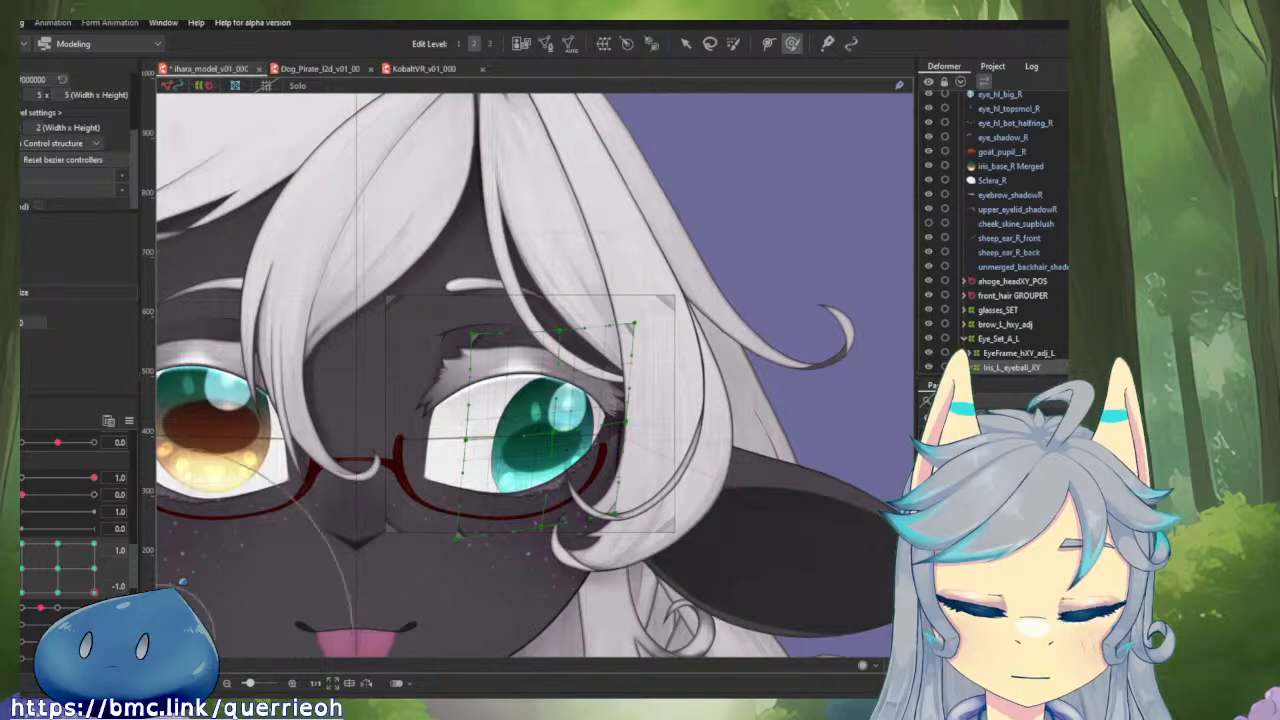
{"action": "mouse_move", "coordinate": [614, 238]}
{"action": "left_mouse_down"}
{"action": "mouse_move", "coordinate": [680, 252]}
{"action": "mouse_move", "coordinate": [603, 226]}
{"action": "mouse_move", "coordinate": [622, 231]}
{"action": "mouse_move", "coordinate": [622, 246]}
{"action": "mouse_move", "coordinate": [605, 235]}
{"action": "mouse_move", "coordinate": [603, 247]}
{"action": "left_mouse_up"}
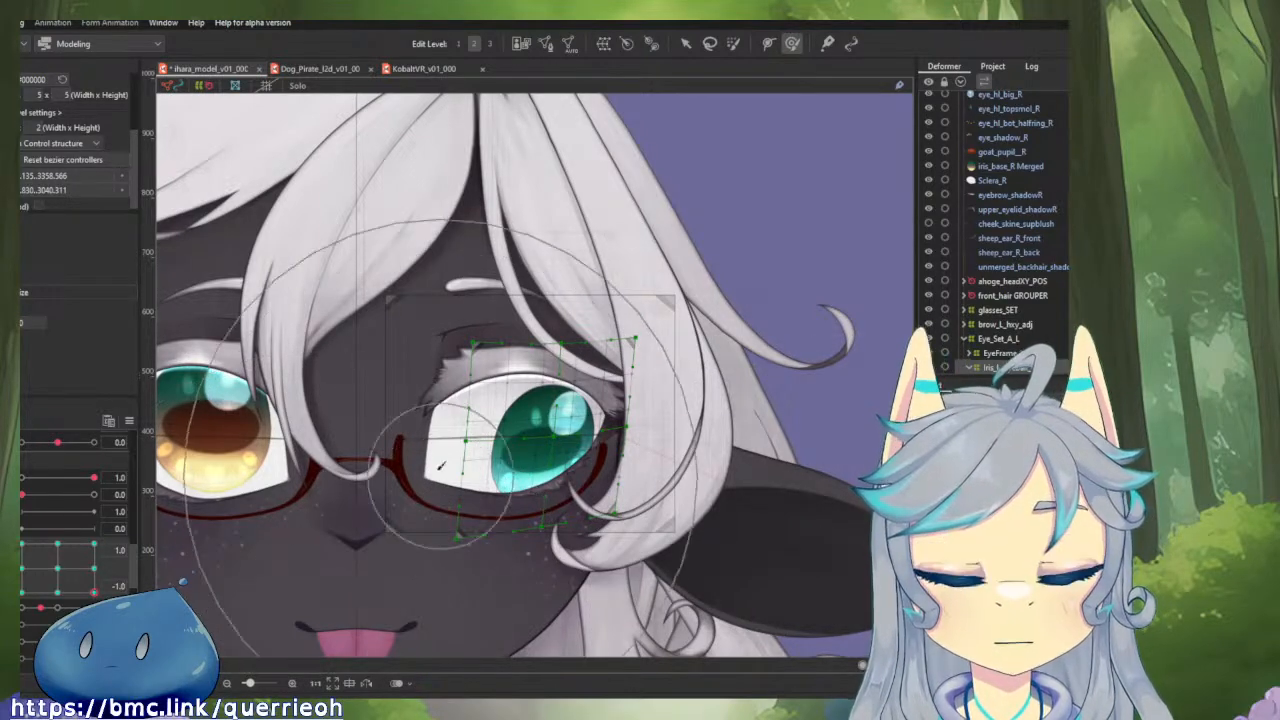
{"action": "mouse_move", "coordinate": [92, 592]}
{"action": "left_mouse_down"}
{"action": "mouse_move", "coordinate": [91, 533]}
{"action": "mouse_move", "coordinate": [115, 563]}
{"action": "mouse_move", "coordinate": [95, 593]}
{"action": "mouse_move", "coordinate": [24, 591]}
{"action": "mouse_move", "coordinate": [95, 593]}
{"action": "left_mouse_up"}
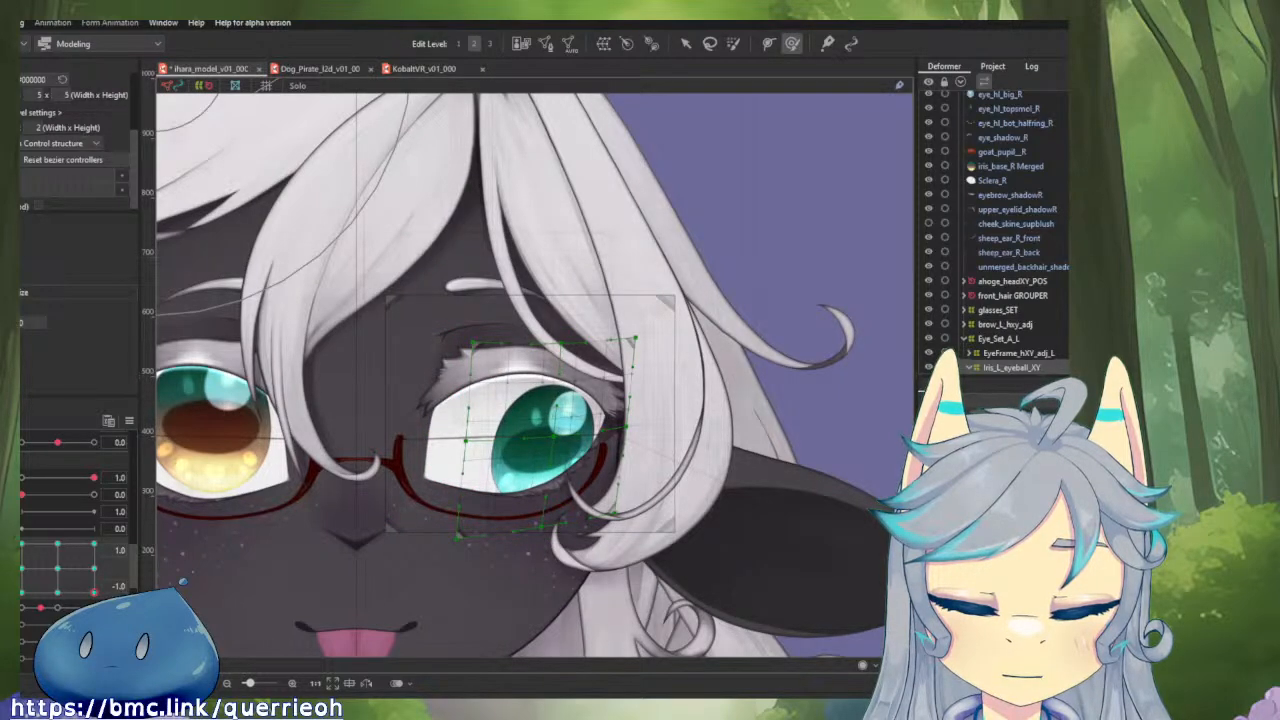
Separate the combined eyeball gaze parameter into individual horizontal and vertical sliders and delete all empty parameter groups.
{"action": "left_click", "coordinate": [20, 562]}
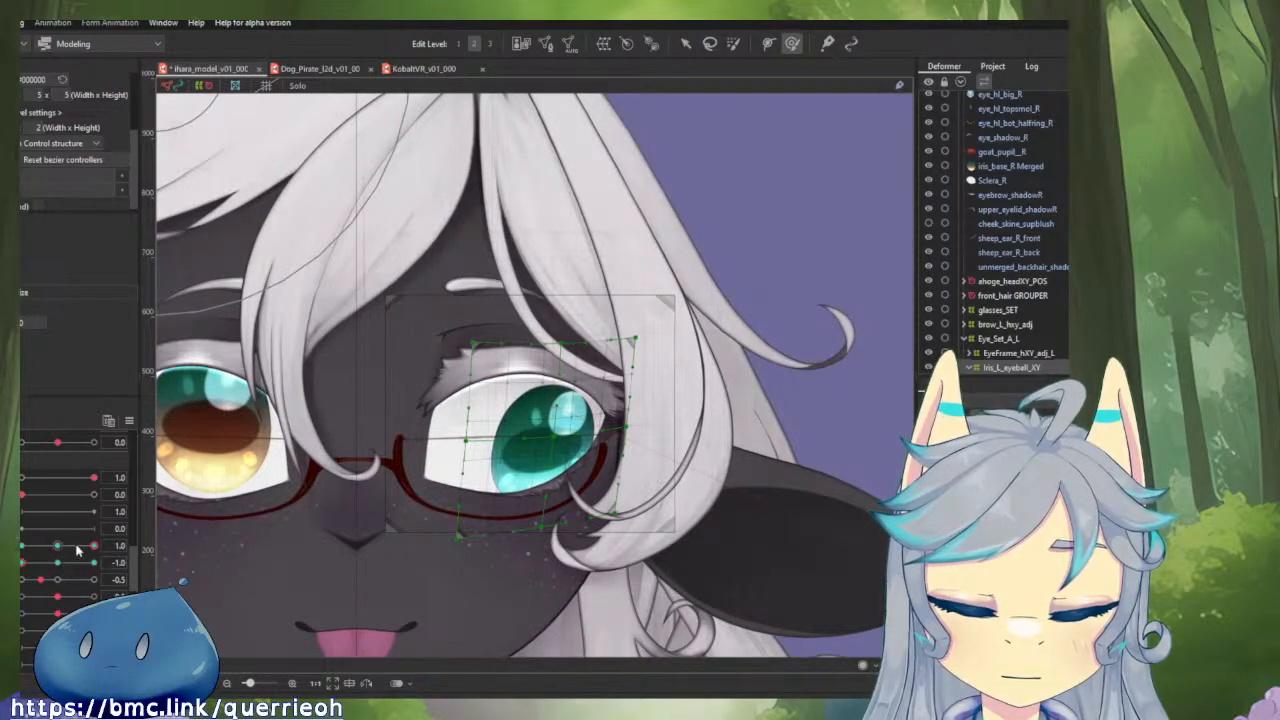
{"action": "left_click_drag", "start_coordinate": [93, 547], "coordinate": [120, 562]}
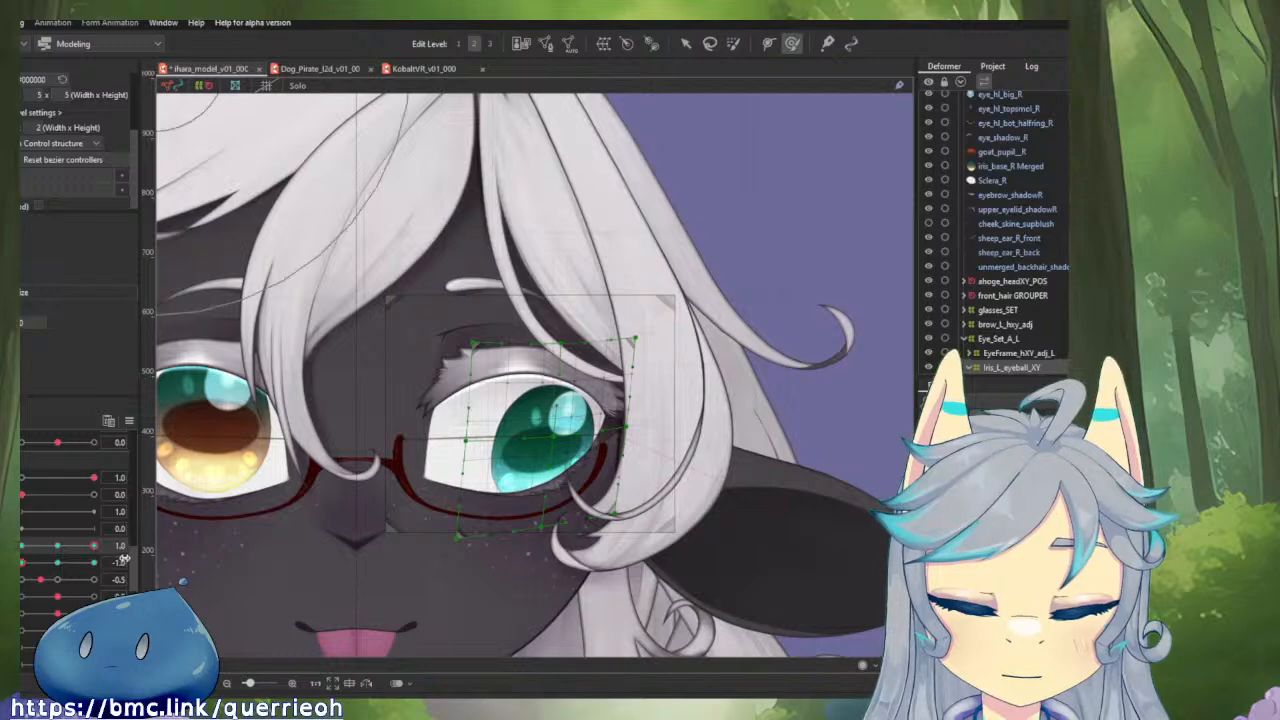
{"action": "left_click", "coordinate": [129, 420]}
{"action": "mouse_move", "coordinate": [215, 555]}
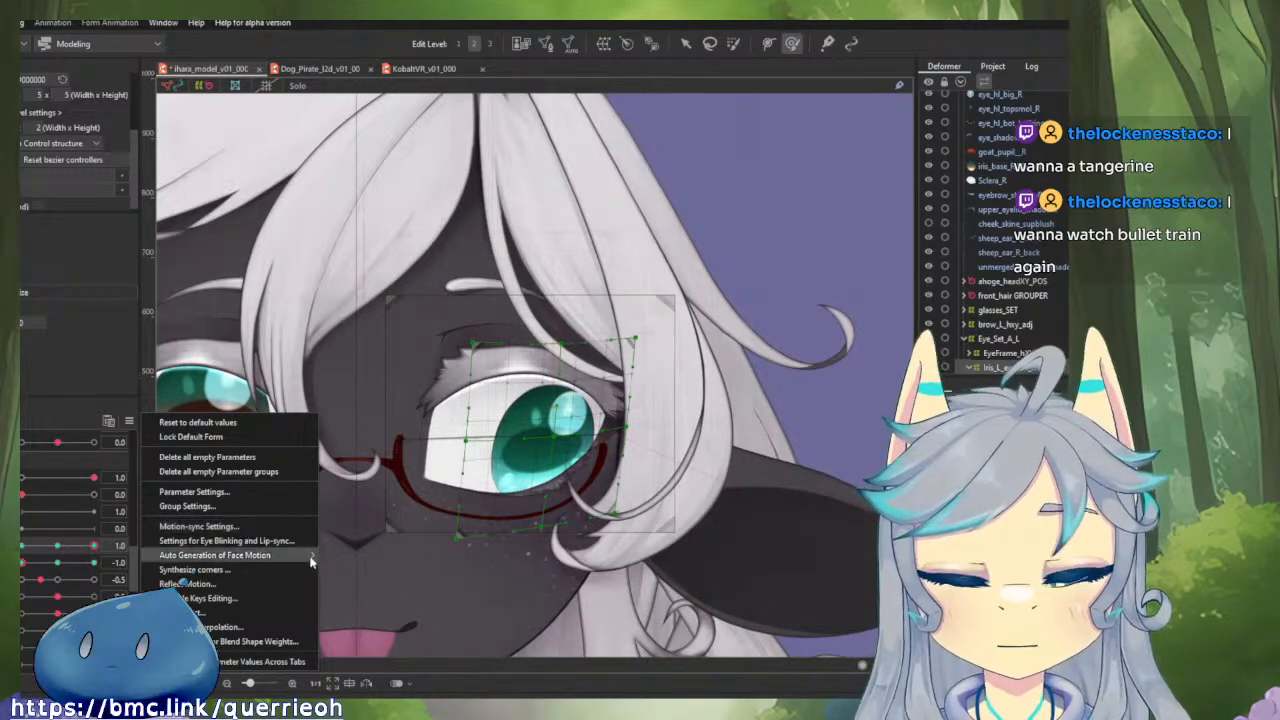
{"action": "left_click", "coordinate": [229, 472]}
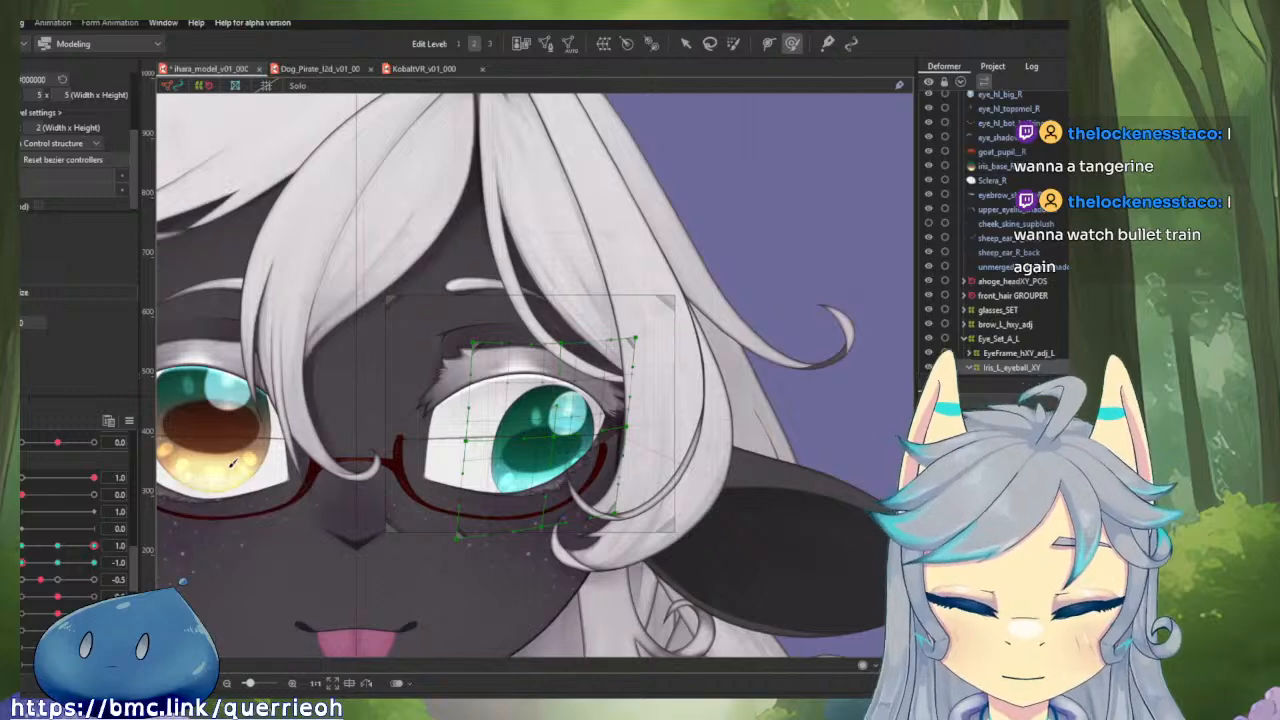
Reflect the left iris deformer's motion from horizontal gaze 1.0 to the opposite side, and compare horizontal -1.0 with 0.0 at vertical -1.0.
{"action": "mouse_move", "coordinate": [93, 548]}
{"action": "left_mouse_down"}
{"action": "mouse_move", "coordinate": [45, 551]}
{"action": "mouse_move", "coordinate": [103, 552]}
{"action": "left_mouse_up"}
{"action": "left_click", "coordinate": [129, 421]}
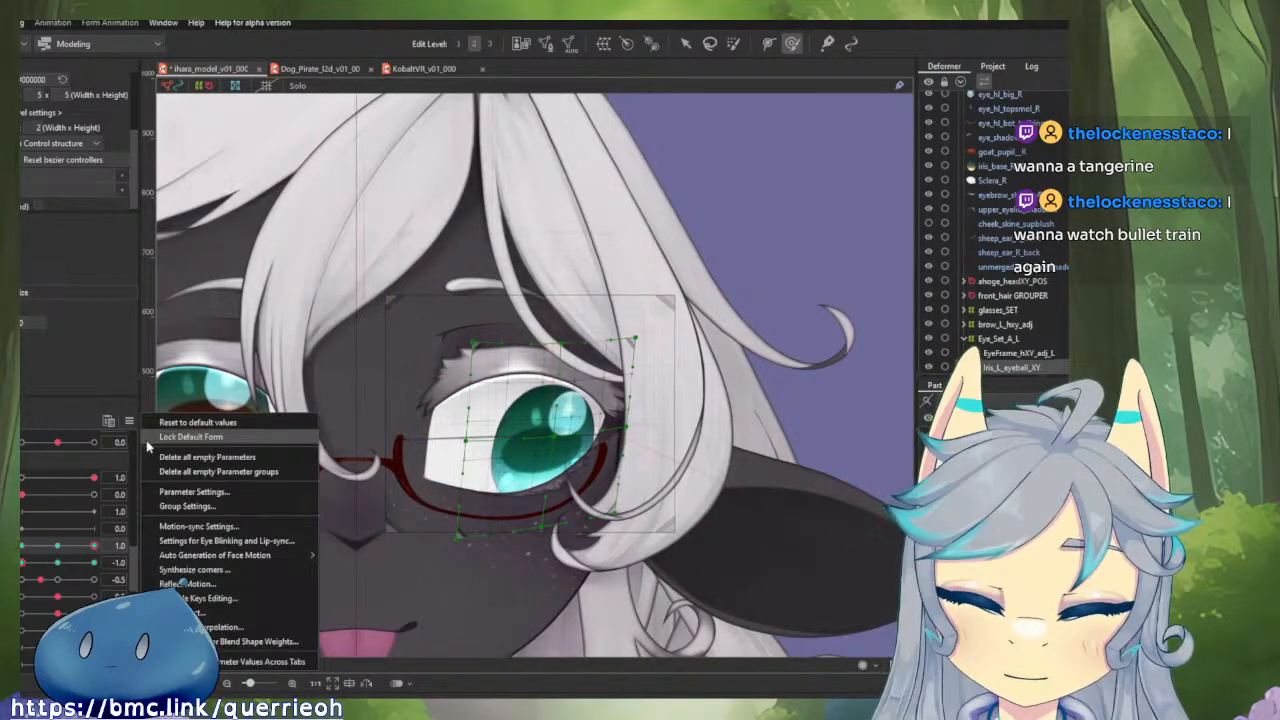
{"action": "left_click", "coordinate": [206, 589]}
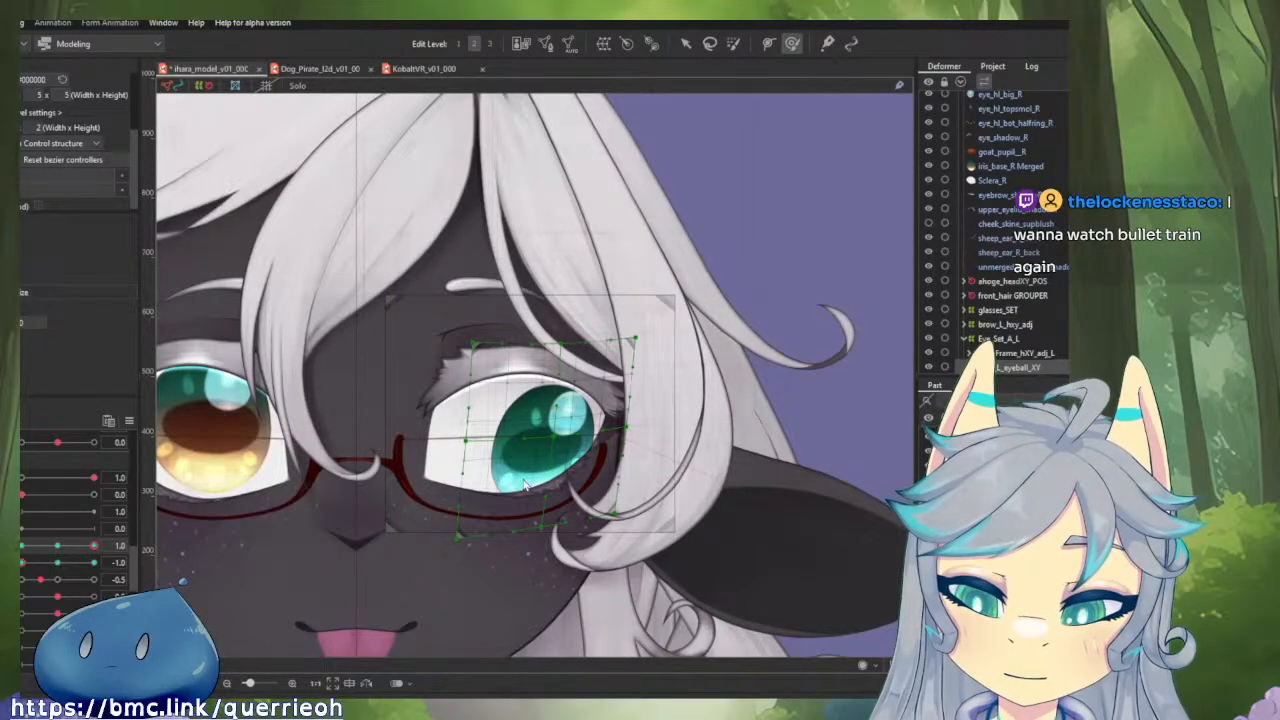
{"action": "left_click_drag", "start_coordinate": [93, 546], "coordinate": [21, 546]}
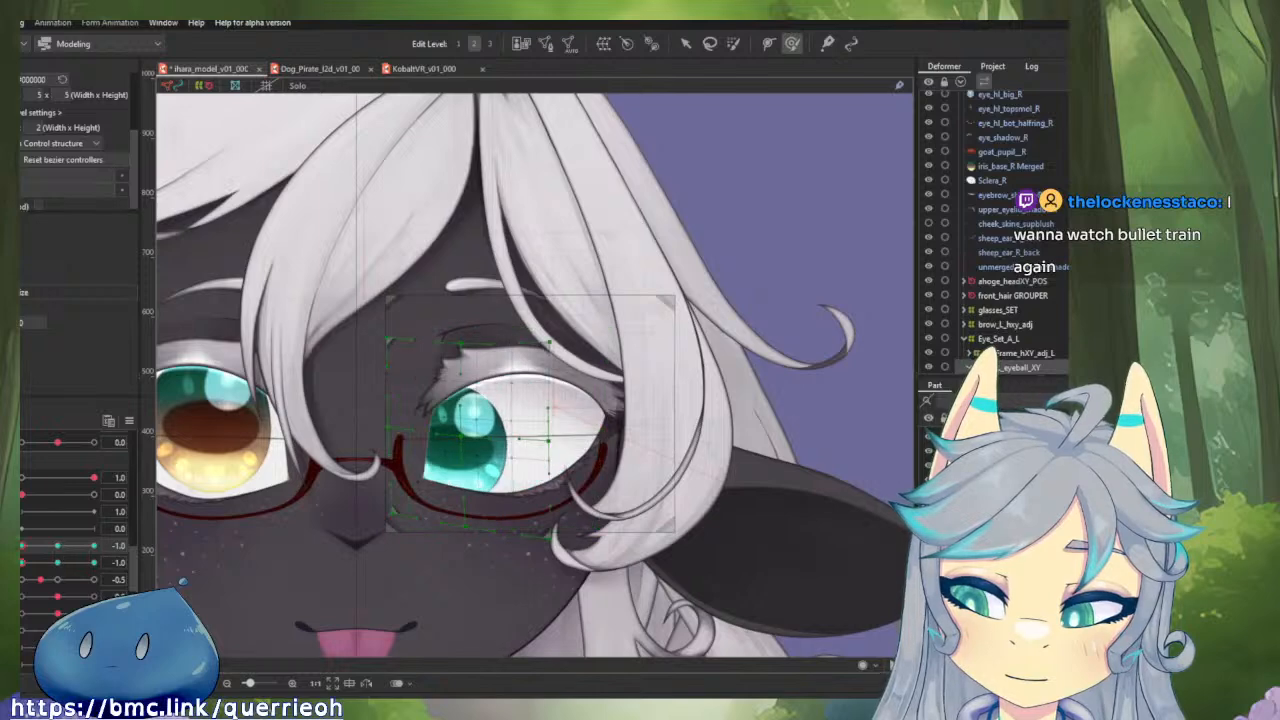
{"action": "left_click", "coordinate": [56, 547]}
{"action": "mouse_move", "coordinate": [22, 564]}
{"action": "left_mouse_down"}
{"action": "mouse_move", "coordinate": [72, 569]}
{"action": "mouse_move", "coordinate": [21, 566]}
{"action": "left_mouse_up"}
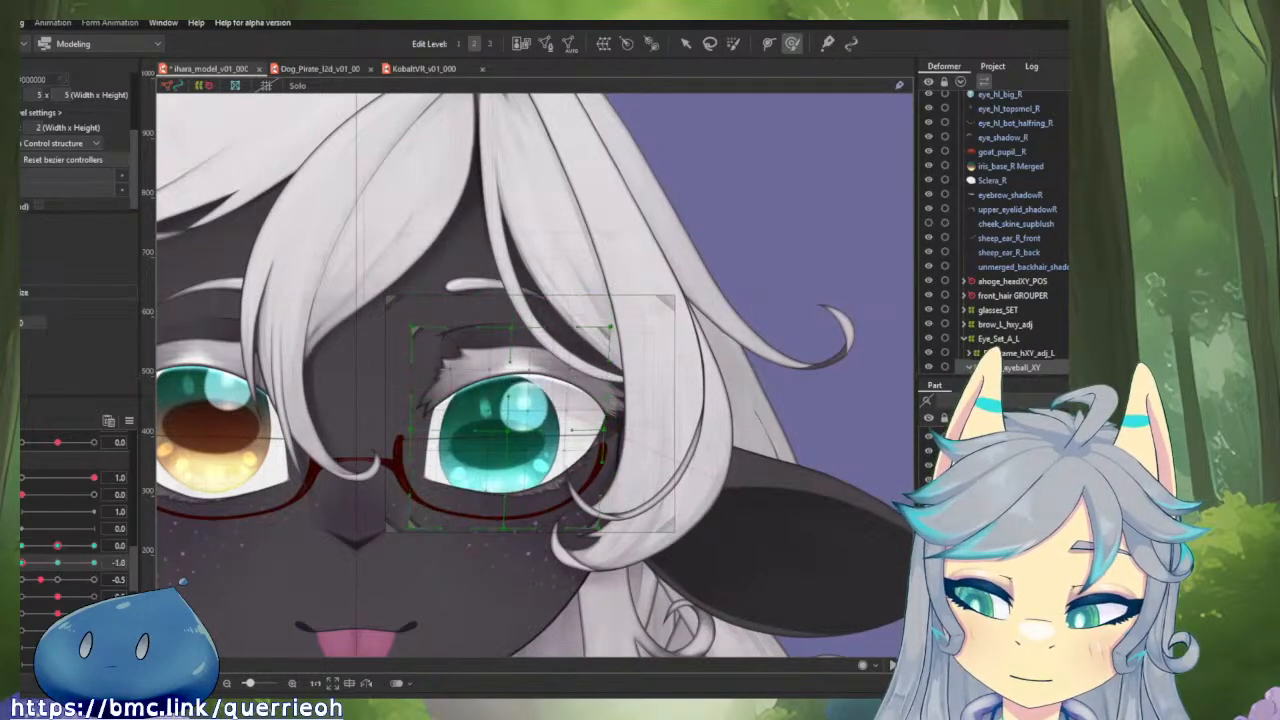
{"action": "left_click", "coordinate": [55, 549]}
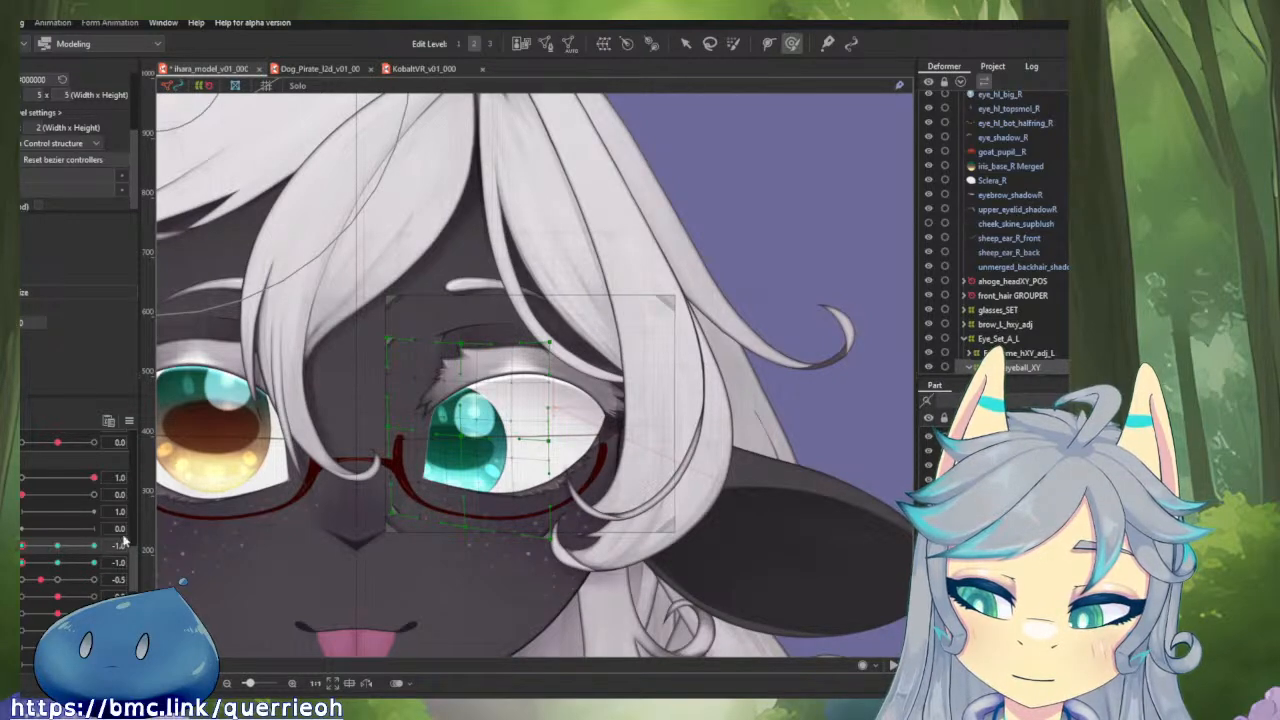
Select the iris deformer's upper points and compare their placement at horizontal gaze -1.0 and 0.0, with vertical gaze at -1.0.
{"action": "key", "text": "v"}
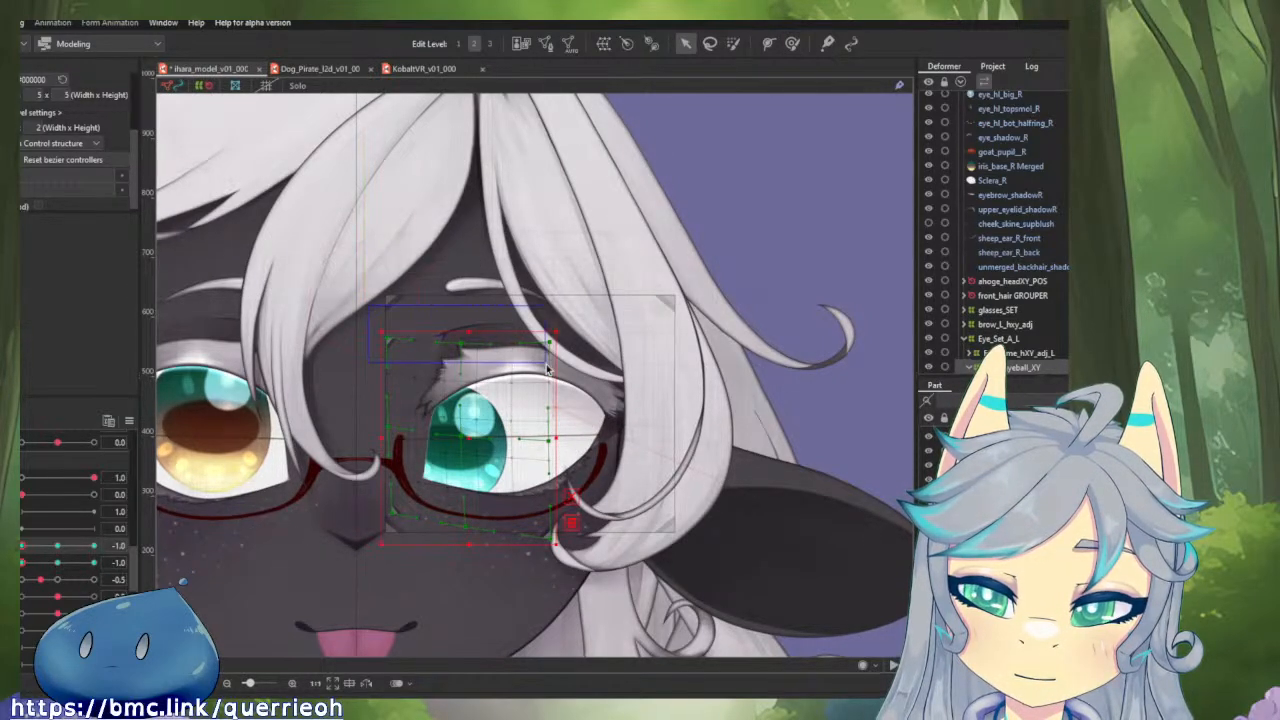
{"action": "left_click", "coordinate": [548, 368]}
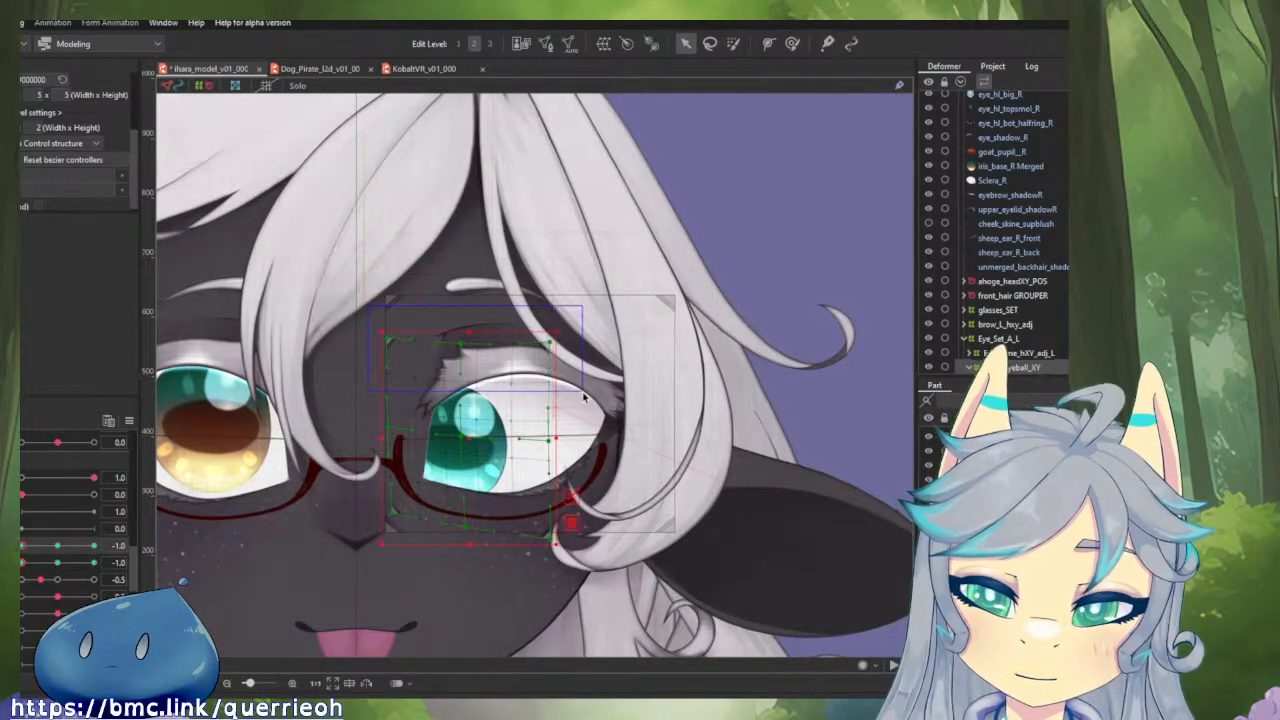
{"action": "left_click", "coordinate": [62, 545]}
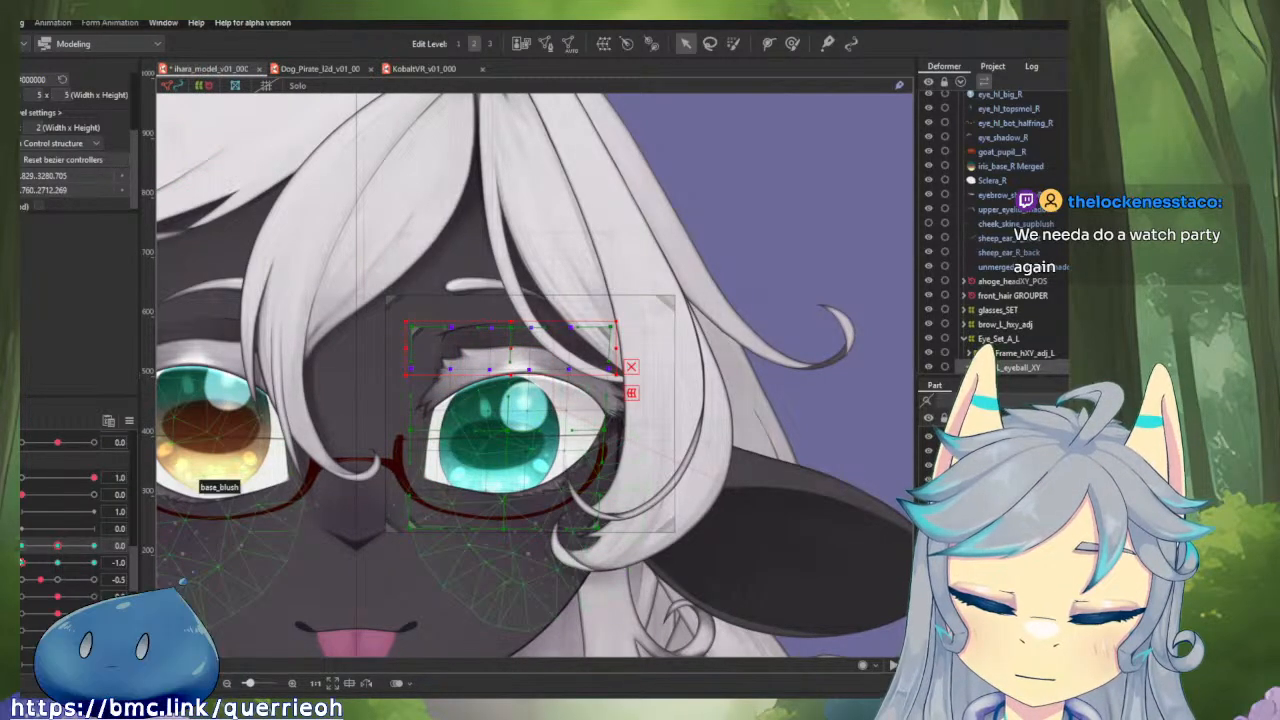
{"action": "left_click", "coordinate": [22, 545]}
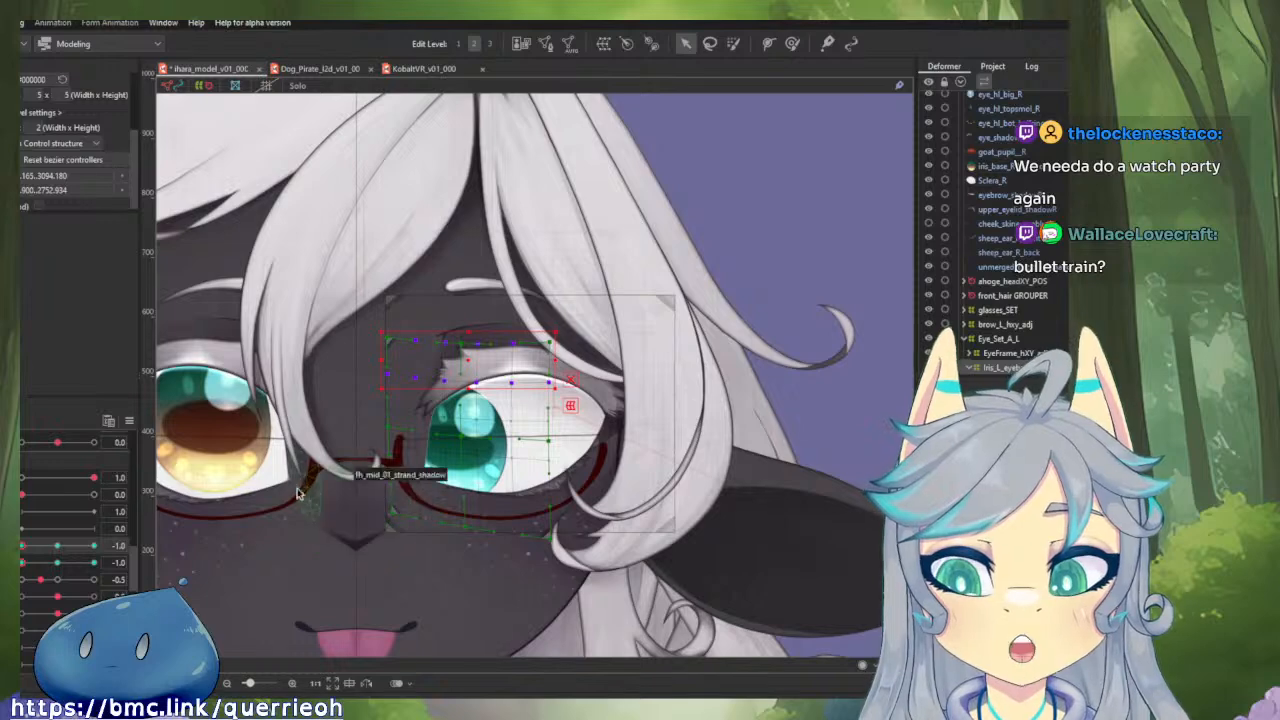
{"action": "left_click", "coordinate": [58, 546]}
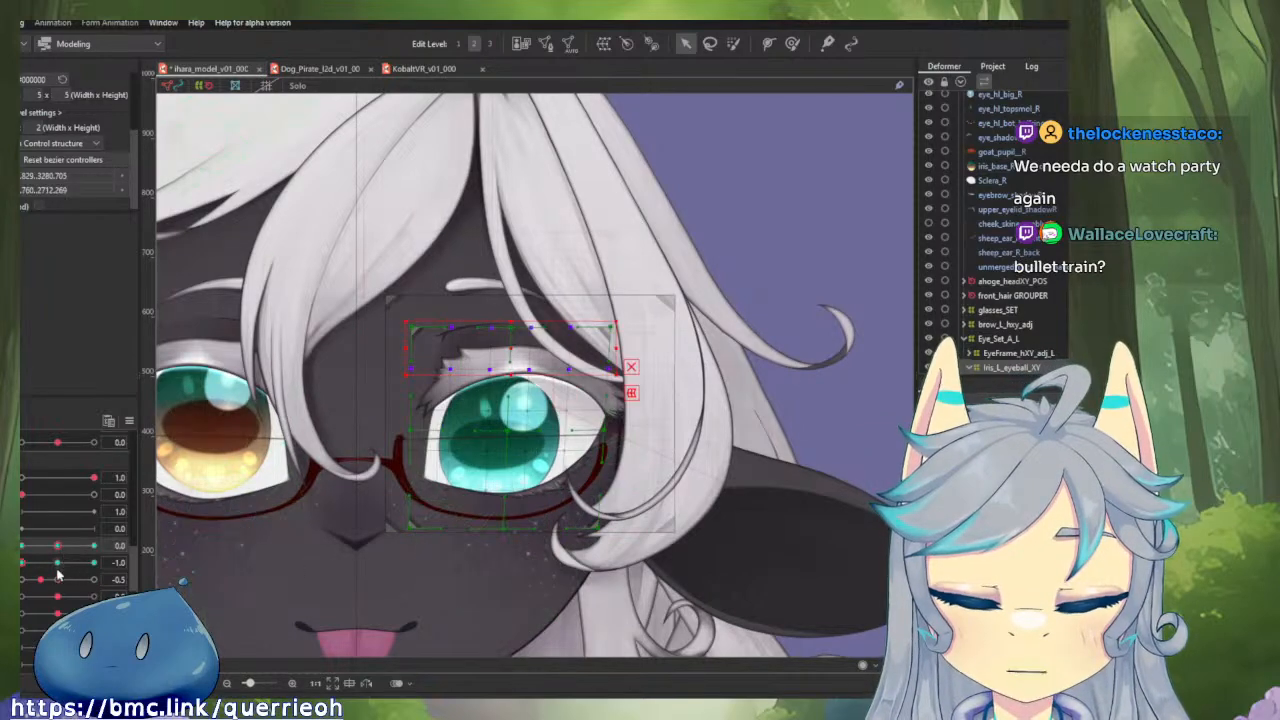
Copy the iris deformer's upper points from horizontal gaze -1.0 to 0.0 at vertical -1.0, and shift them sideways to centre over the iris.
{"action": "scroll", "coordinate": [700, 425], "scroll_direction": "up", "scroll_amount": 3}
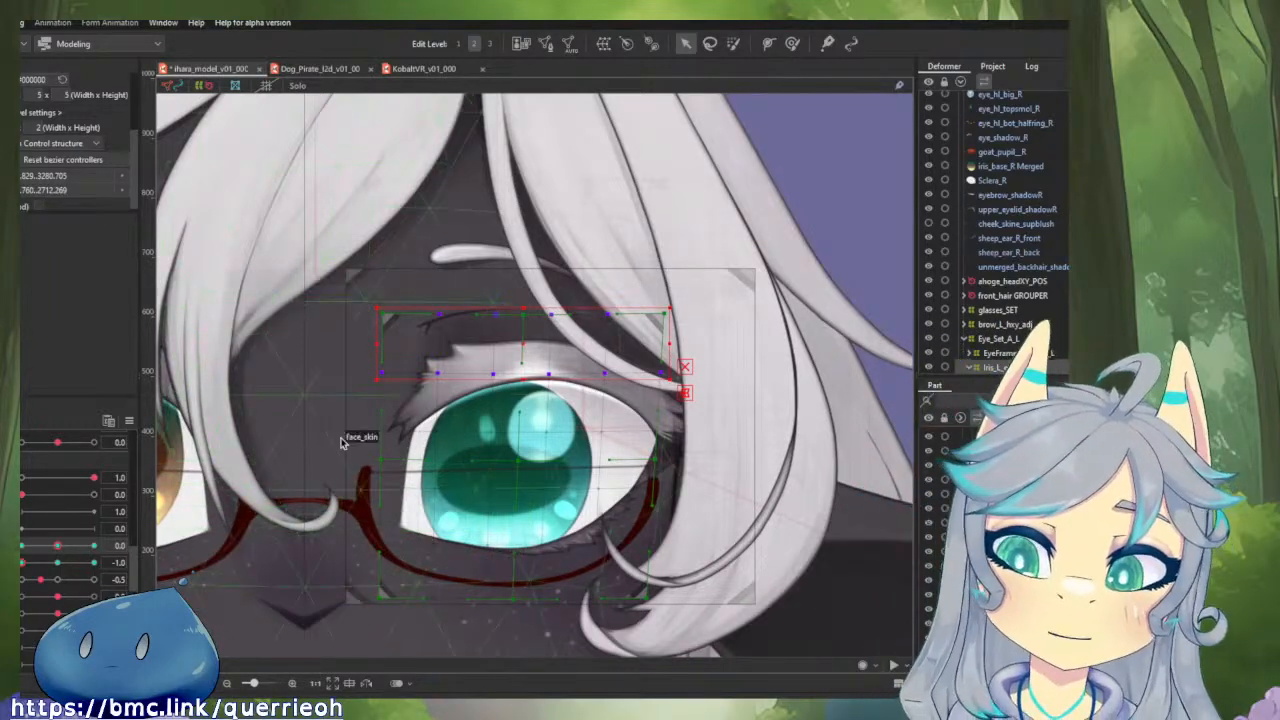
{"action": "left_click_drag", "start_coordinate": [55, 549], "coordinate": [22, 550]}
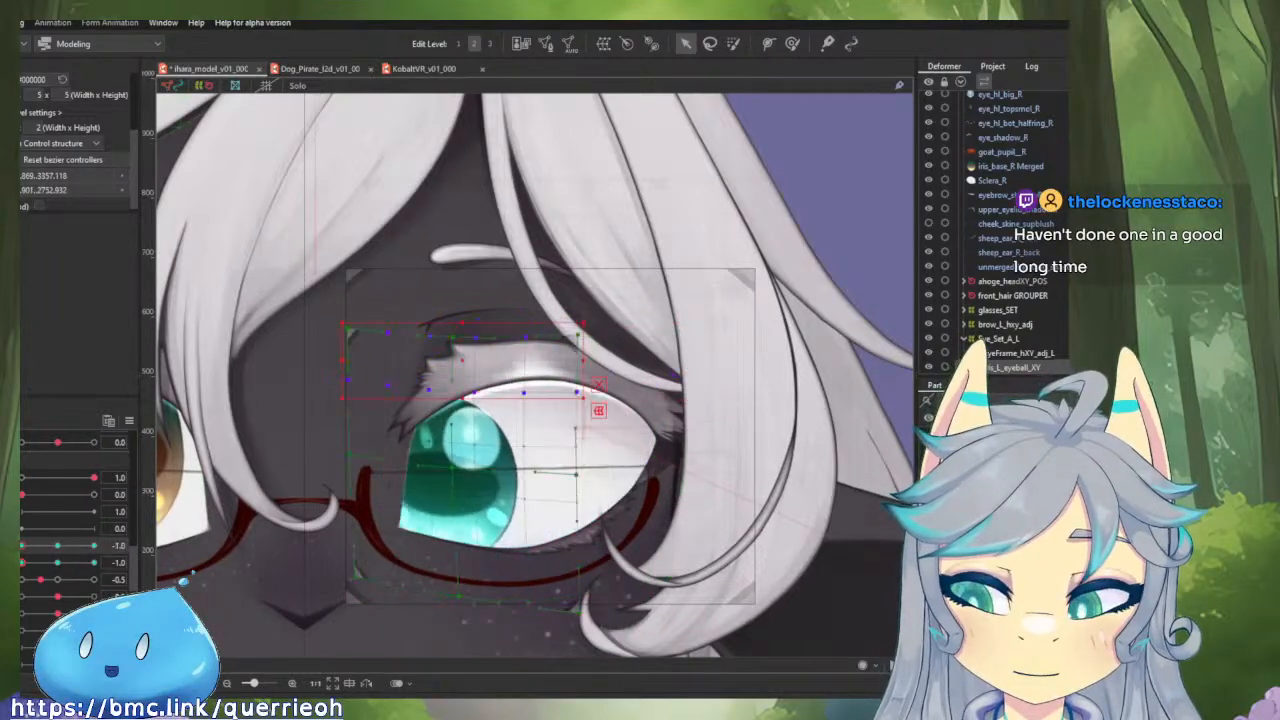
{"action": "left_click", "coordinate": [57, 543]}
{"action": "left_click", "coordinate": [30, 546]}
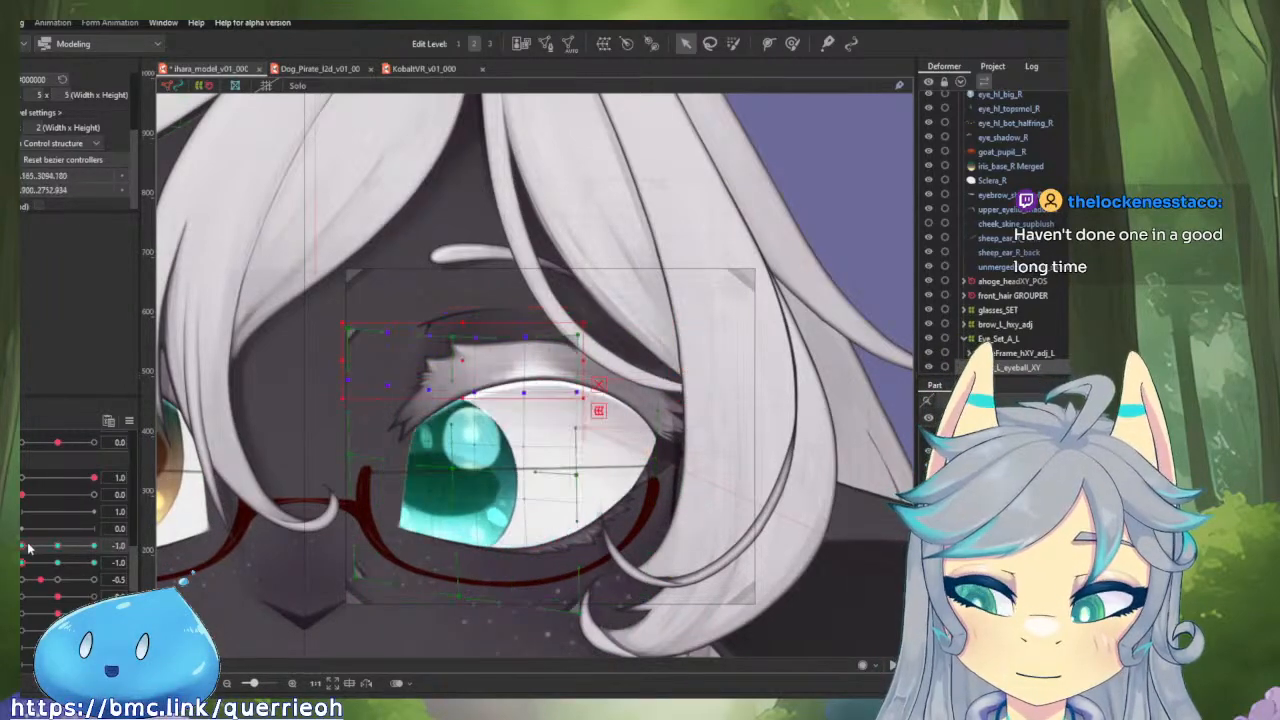
{"action": "left_click", "coordinate": [58, 548]}
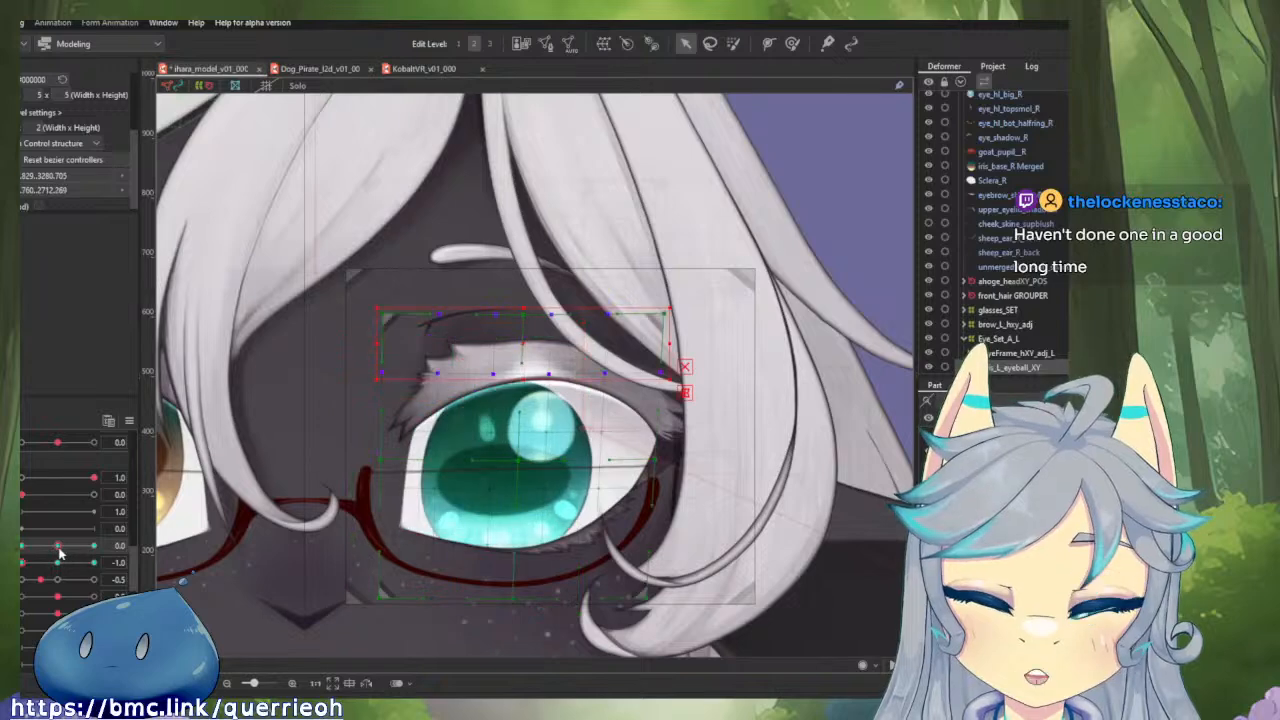
{"action": "key", "text": "ctrl+v"}
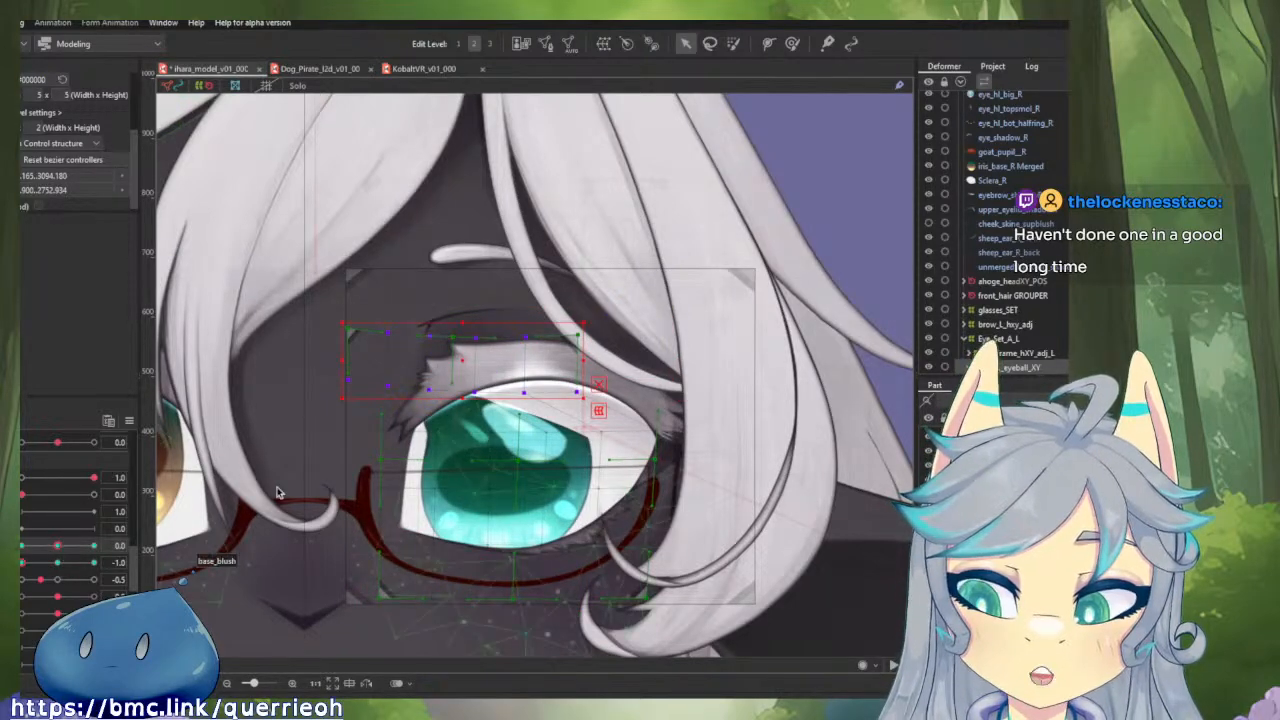
{"action": "left_click_drag", "start_coordinate": [467, 360], "coordinate": [522, 361]}
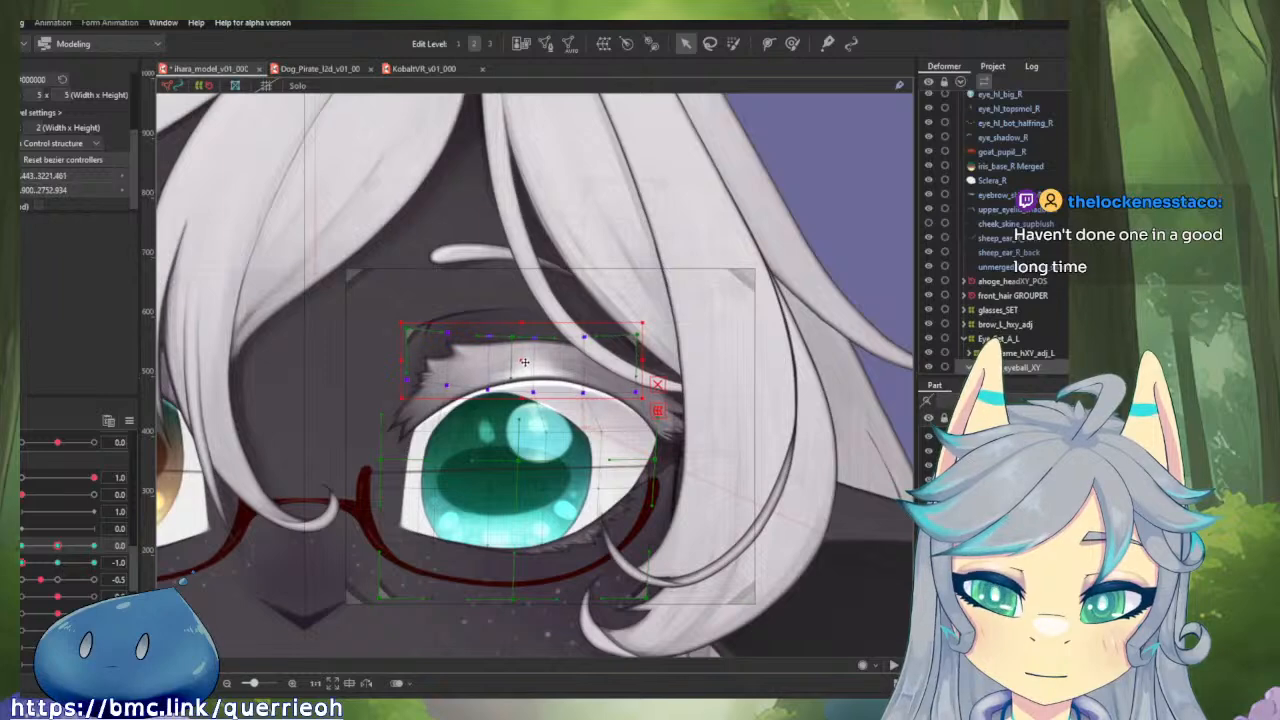
{"action": "mouse_move", "coordinate": [58, 546]}
{"action": "left_mouse_down"}
{"action": "mouse_move", "coordinate": [39, 547]}
{"action": "mouse_move", "coordinate": [60, 547]}
{"action": "left_mouse_up"}
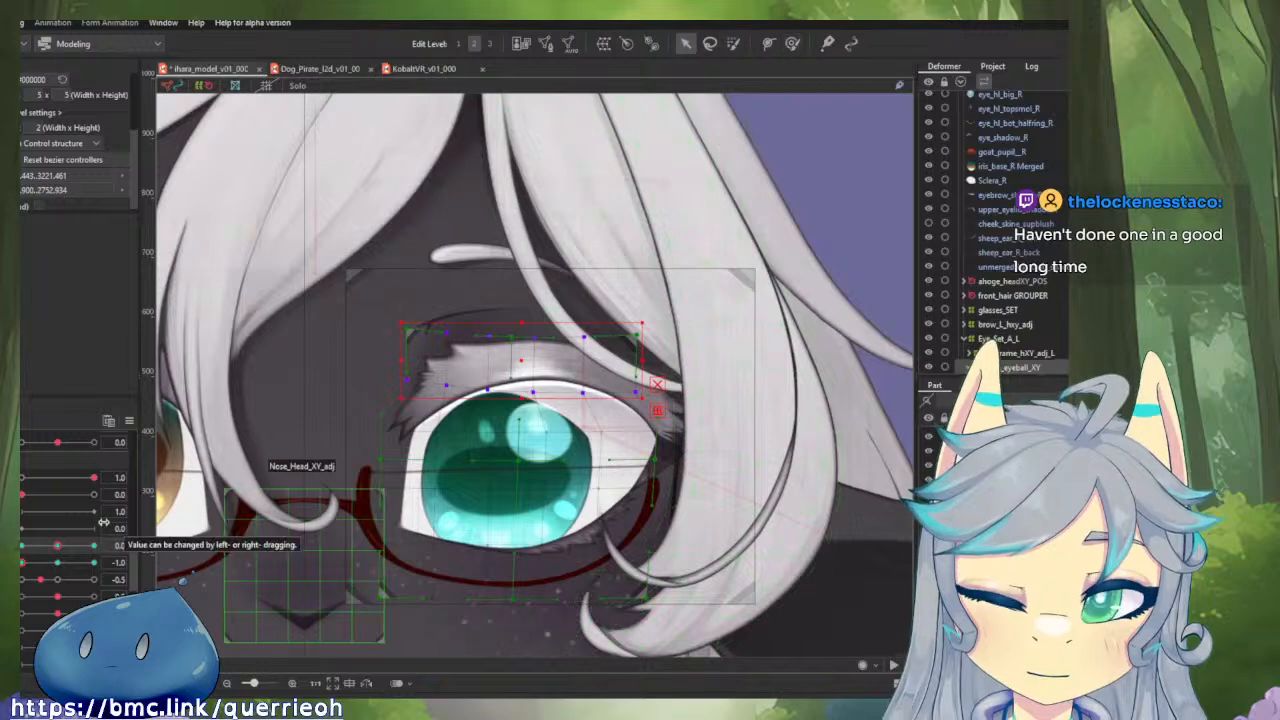
{"action": "left_click_drag", "start_coordinate": [43, 547], "coordinate": [24, 547]}
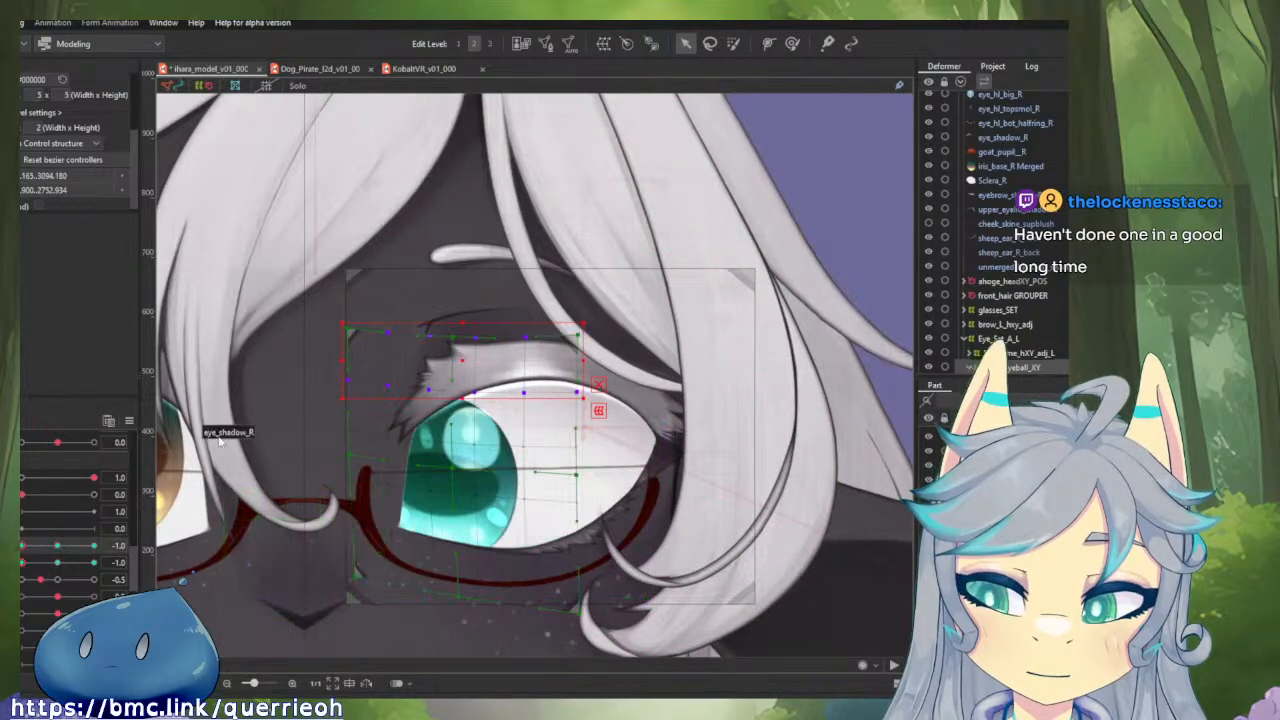
{"action": "left_click", "coordinate": [55, 547]}
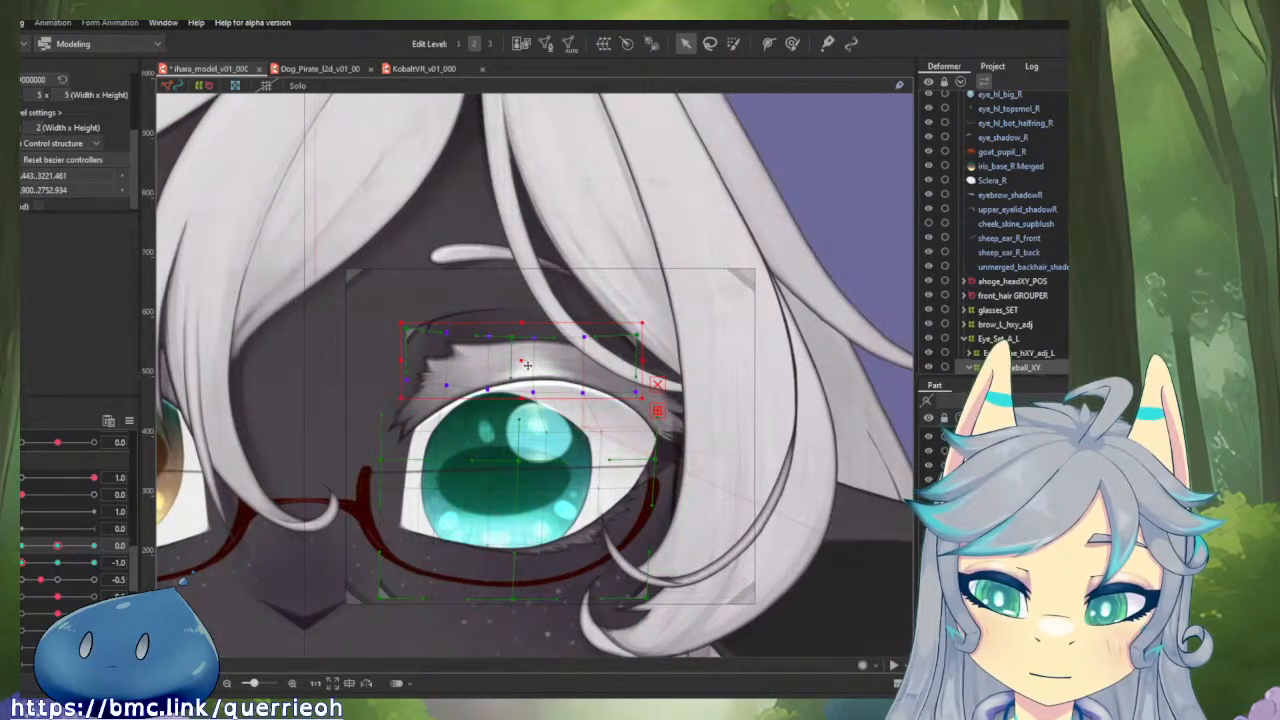
Brush the iris deformer's upper middle edge upward and spread both upper corners outward at horizontal gaze 0.0 and vertical -1.0.
{"action": "left_click", "coordinate": [791, 43]}
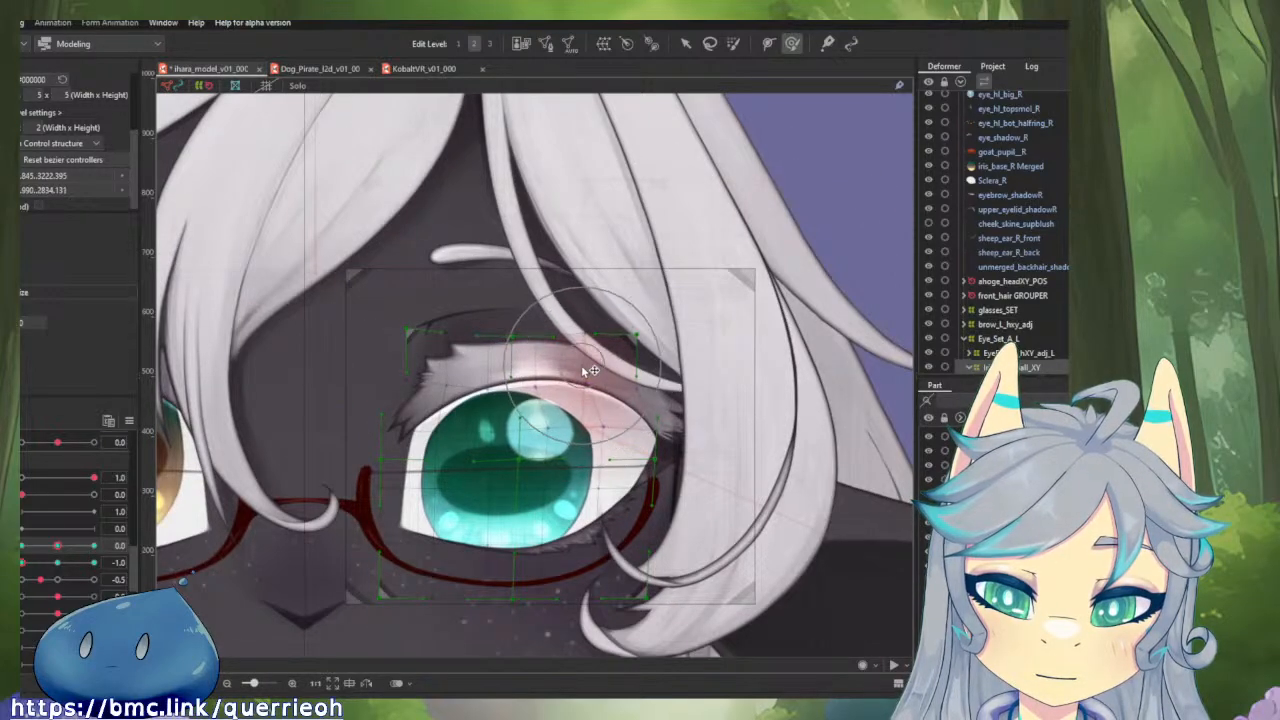
{"action": "left_click_drag", "start_coordinate": [556, 361], "coordinate": [558, 344]}
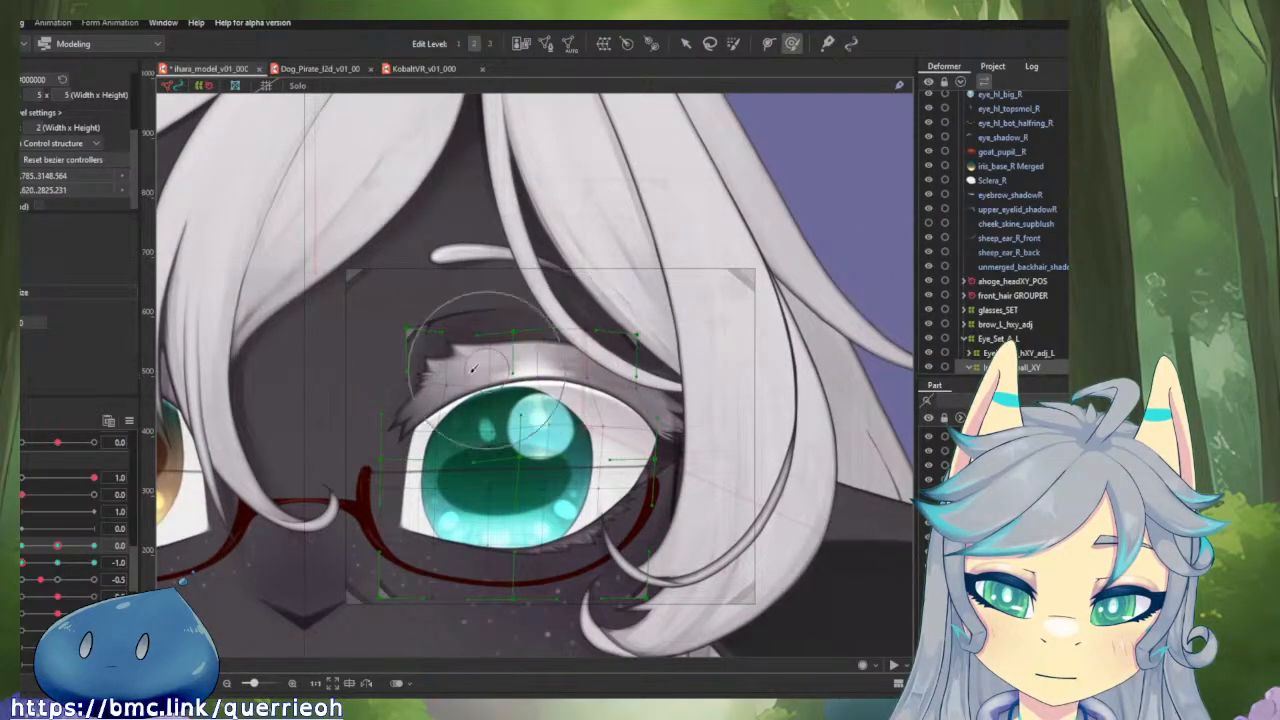
{"action": "mouse_move", "coordinate": [22, 563]}
{"action": "left_mouse_down"}
{"action": "mouse_move", "coordinate": [57, 567]}
{"action": "mouse_move", "coordinate": [22, 566]}
{"action": "left_mouse_up"}
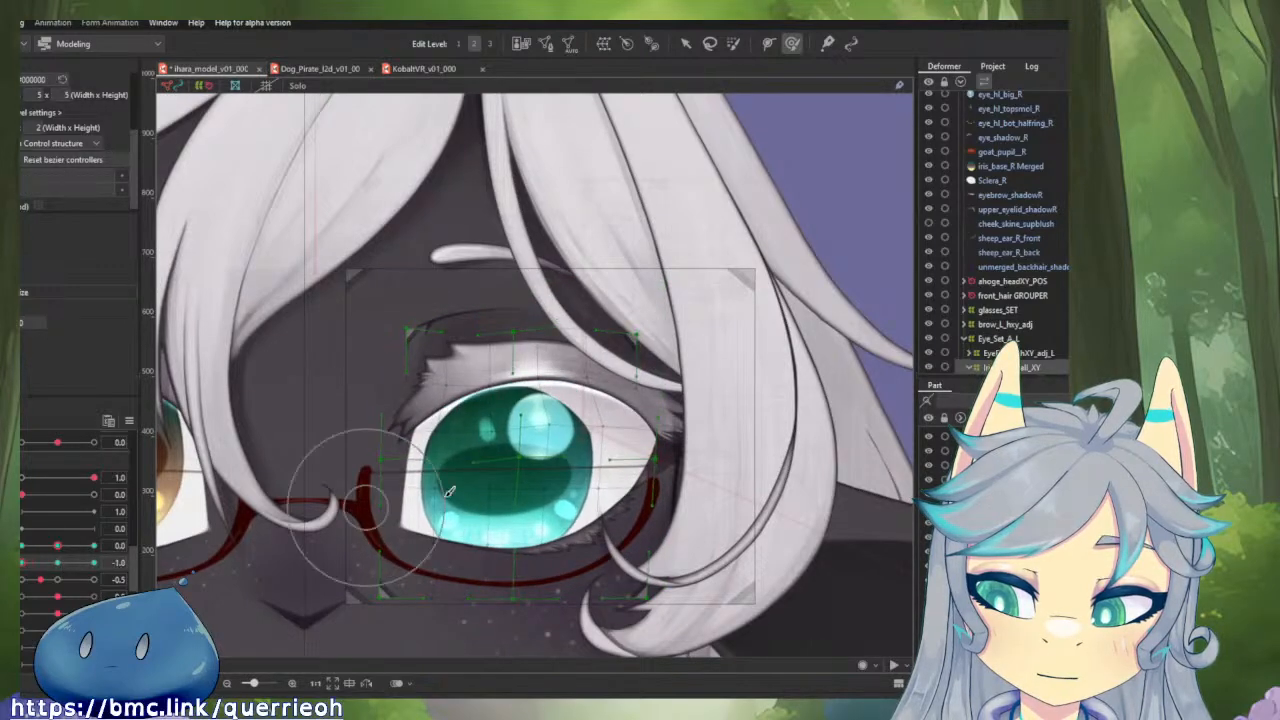
{"action": "mouse_move", "coordinate": [604, 358]}
{"action": "left_mouse_down"}
{"action": "mouse_move", "coordinate": [636, 353]}
{"action": "mouse_move", "coordinate": [622, 353]}
{"action": "left_mouse_up"}
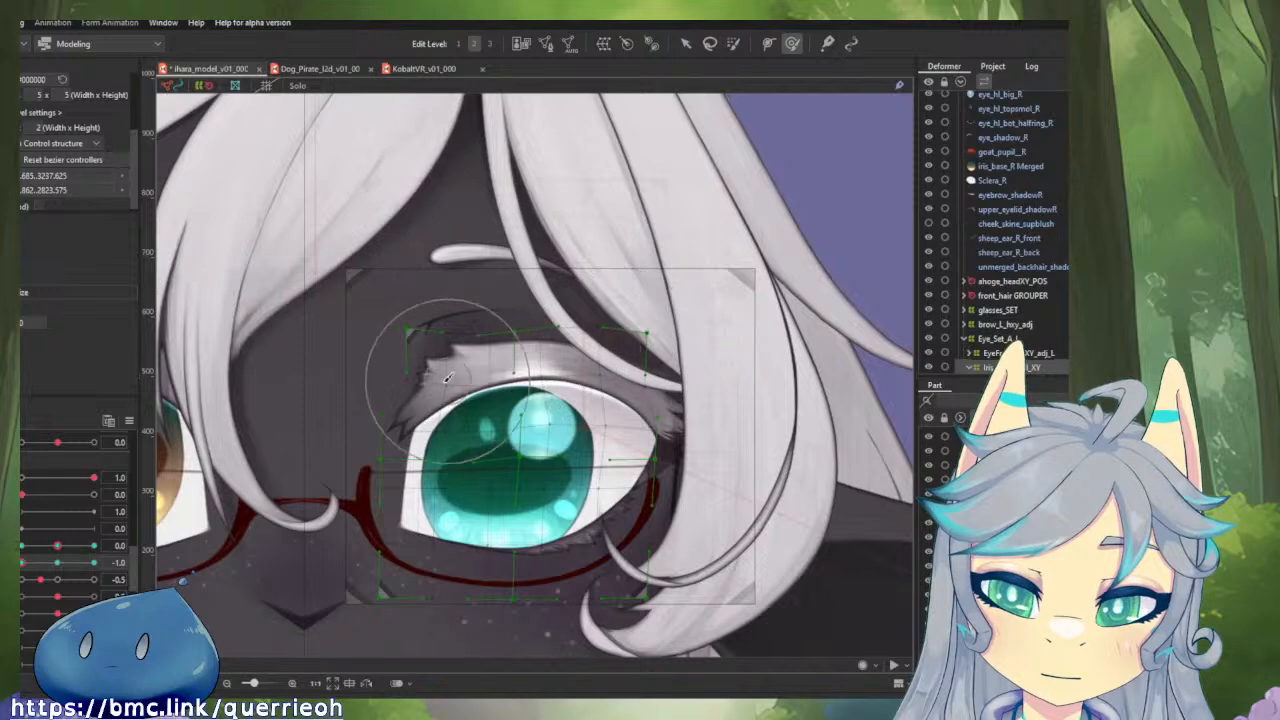
{"action": "left_click_drag", "start_coordinate": [430, 379], "coordinate": [385, 381]}
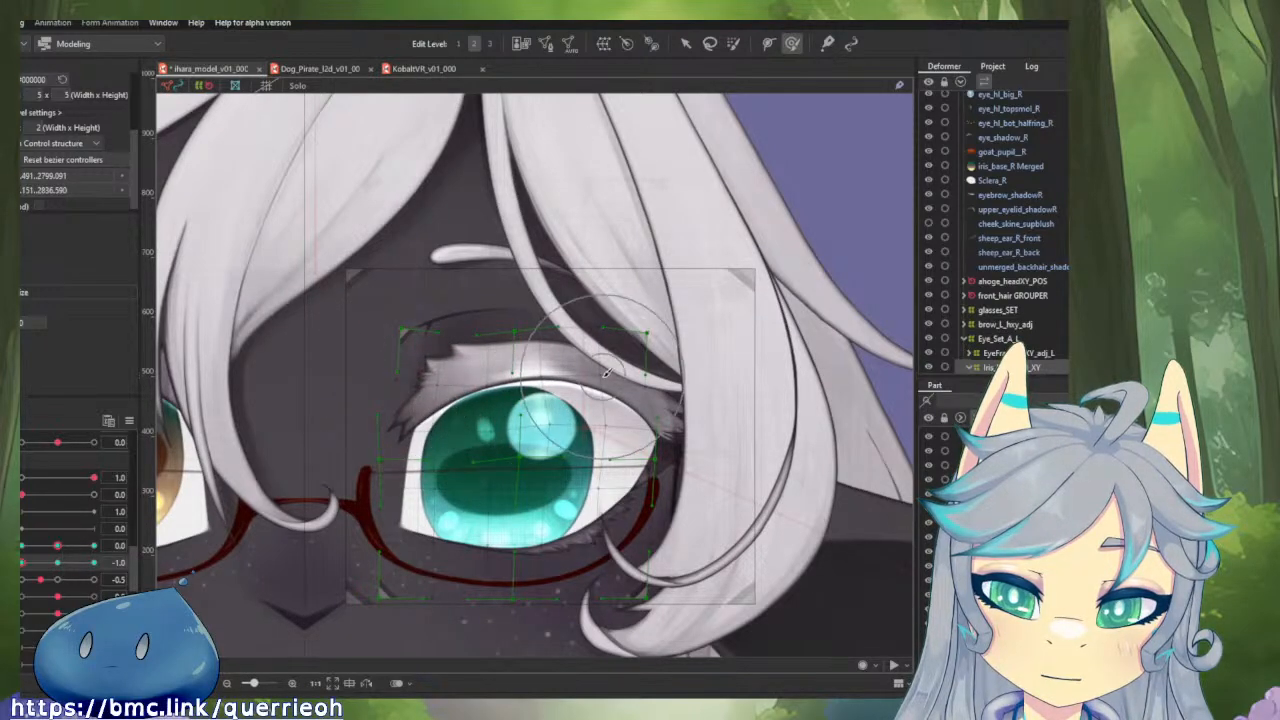
{"action": "scroll", "coordinate": [600, 376], "scroll_direction": "down", "scroll_amount": 2}
{"action": "left_click_drag", "start_coordinate": [597, 445], "coordinate": [565, 408]}
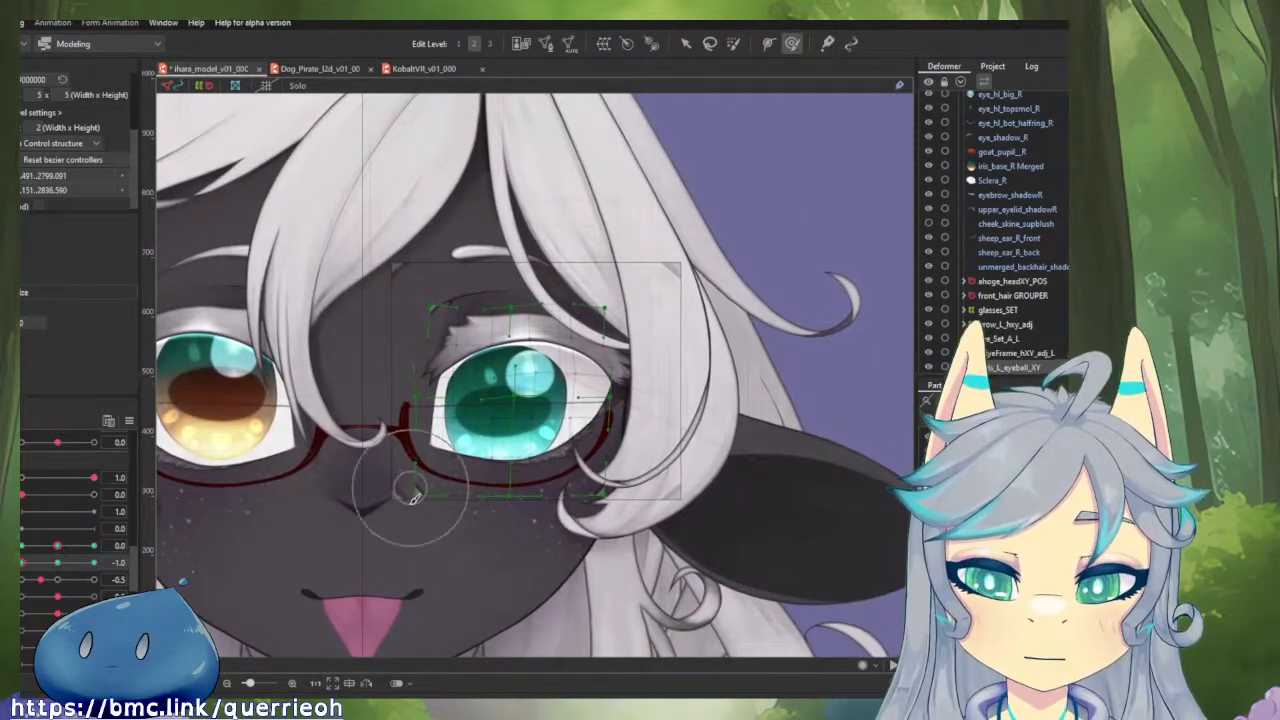
{"action": "mouse_move", "coordinate": [24, 563]}
{"action": "left_mouse_down"}
{"action": "mouse_move", "coordinate": [71, 575]}
{"action": "mouse_move", "coordinate": [17, 572]}
{"action": "left_mouse_up"}
Adjust individual points in the iris deformer's upper middle and inner area, and check the vertical gaze motion at horizontal 0.0.
{"action": "scroll", "coordinate": [536, 330], "scroll_direction": "up", "scroll_amount": 2}
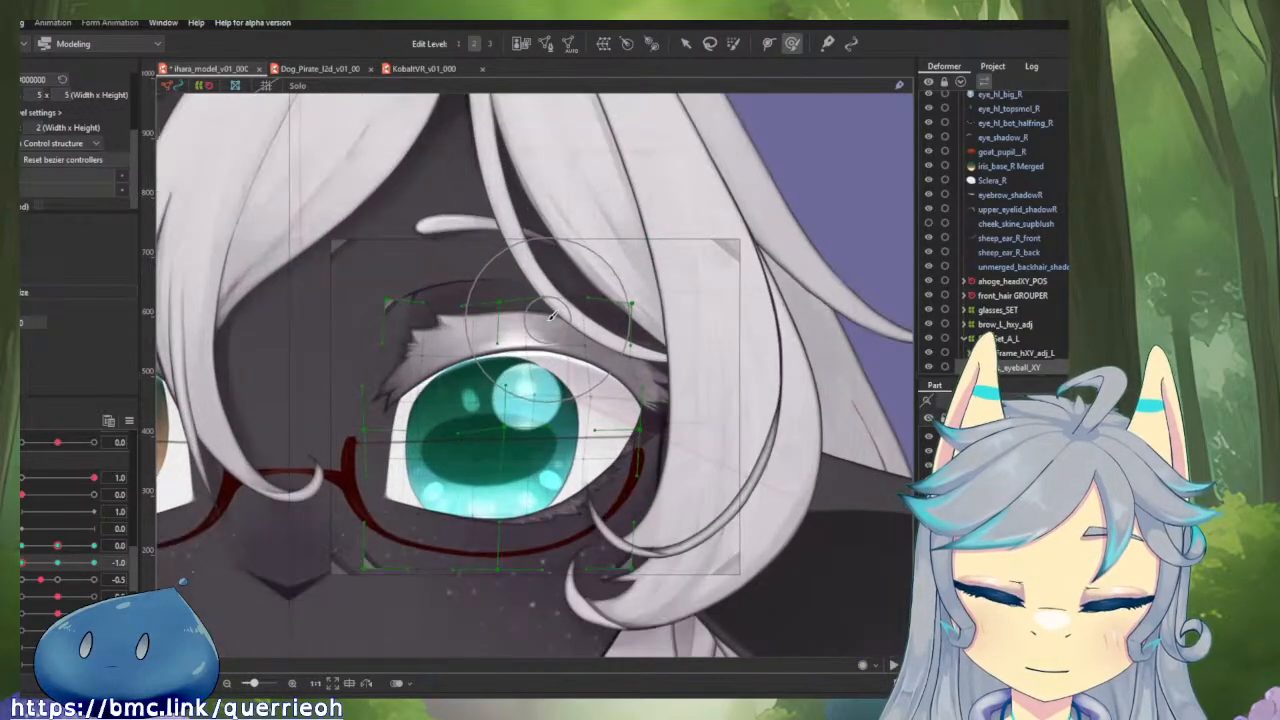
{"action": "key", "text": "v"}
{"action": "scroll", "coordinate": [517, 366], "scroll_direction": "up", "scroll_amount": 2}
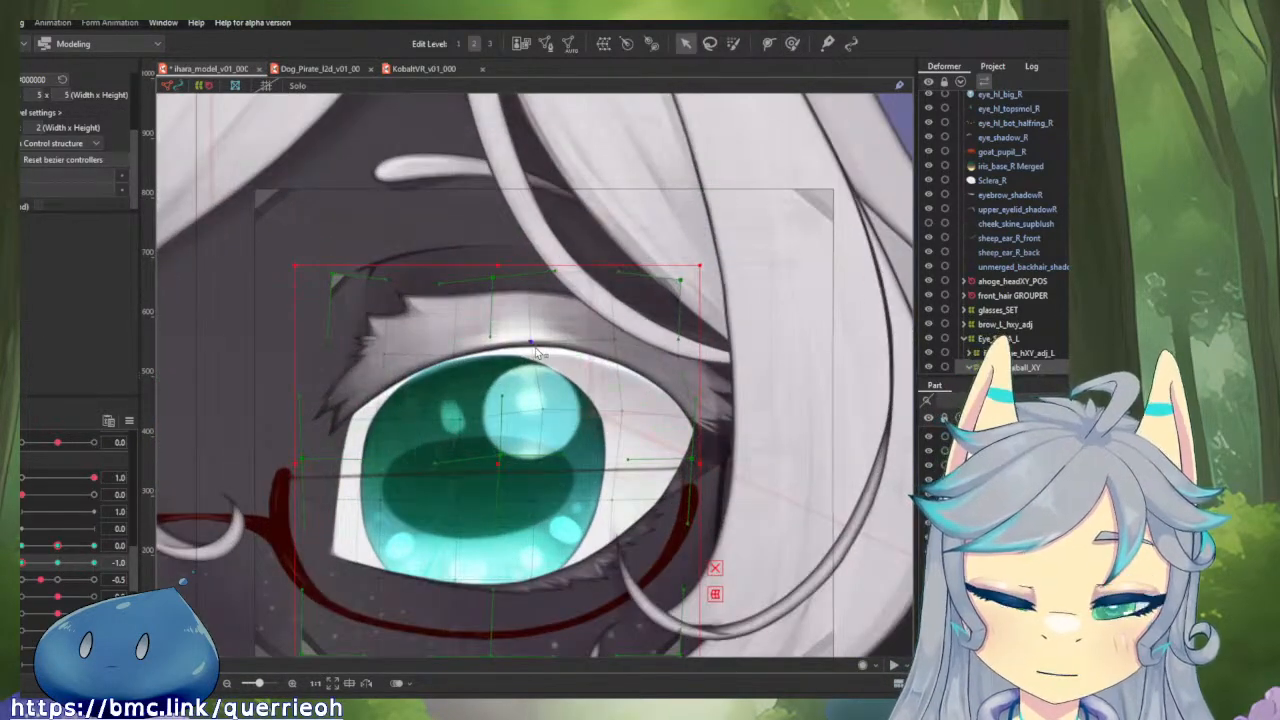
{"action": "left_click", "coordinate": [466, 365]}
{"action": "left_click", "coordinate": [384, 354]}
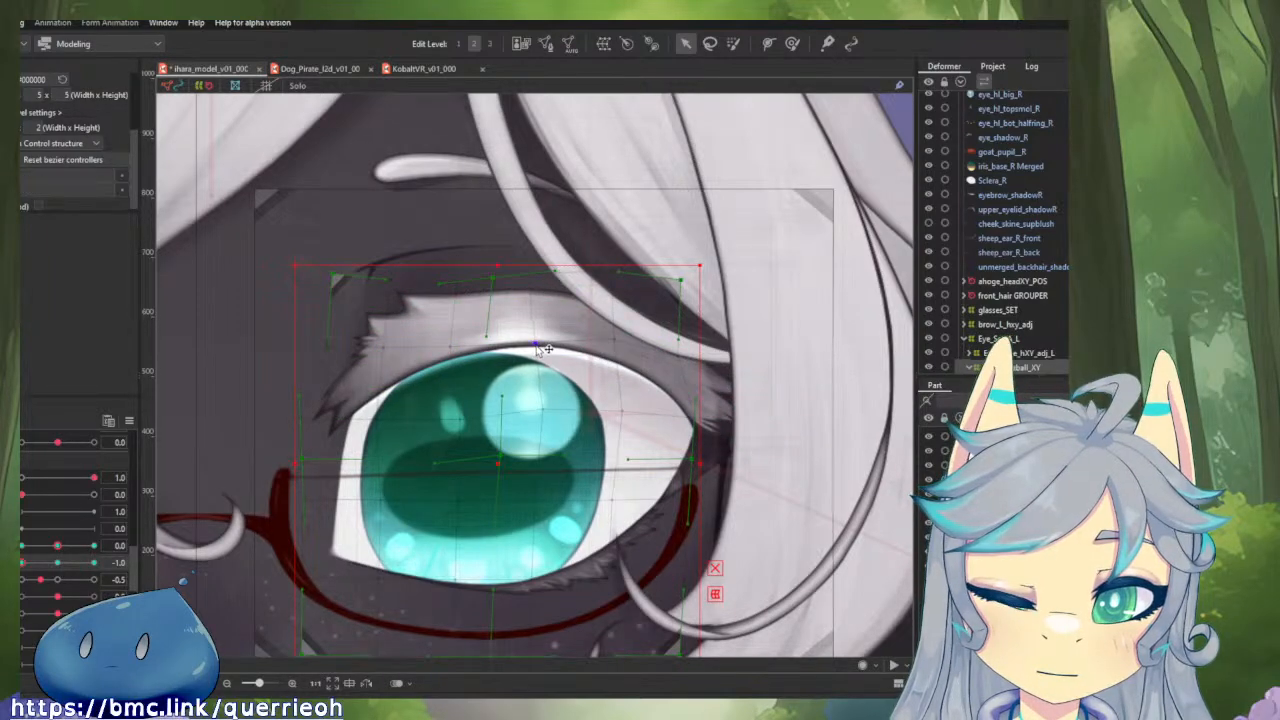
{"action": "left_click", "coordinate": [459, 424]}
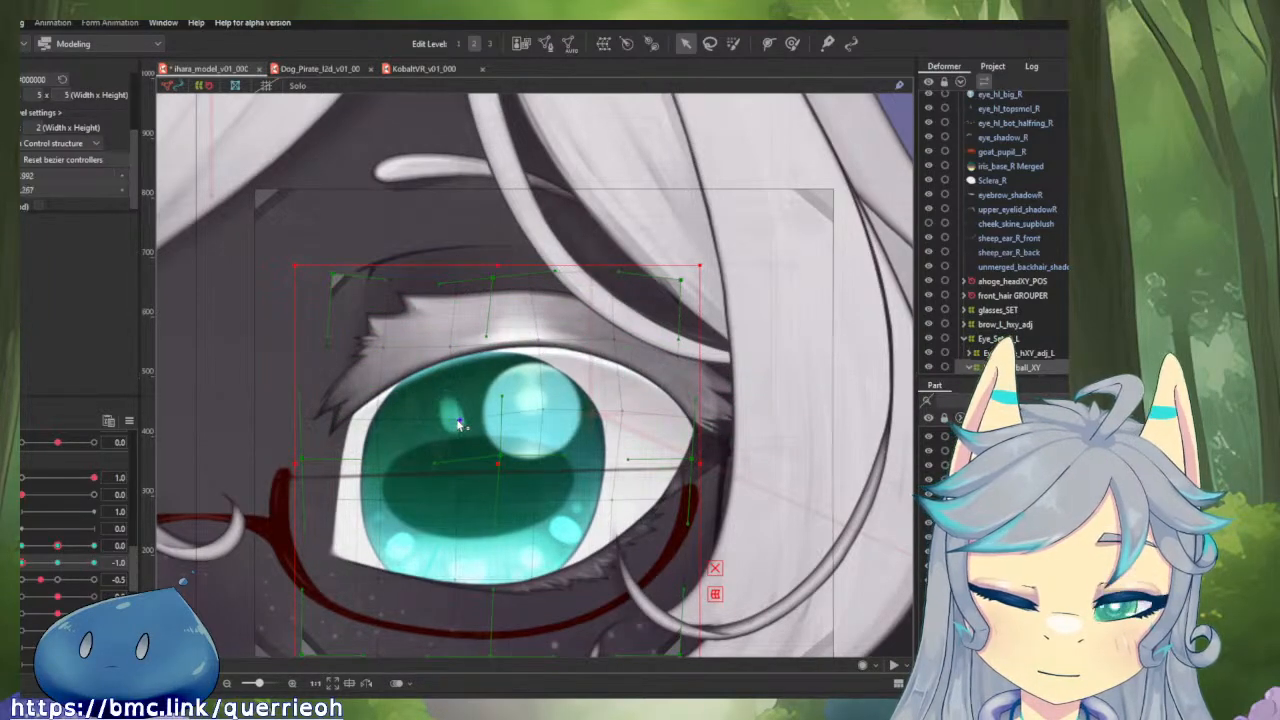
{"action": "left_click", "coordinate": [376, 423]}
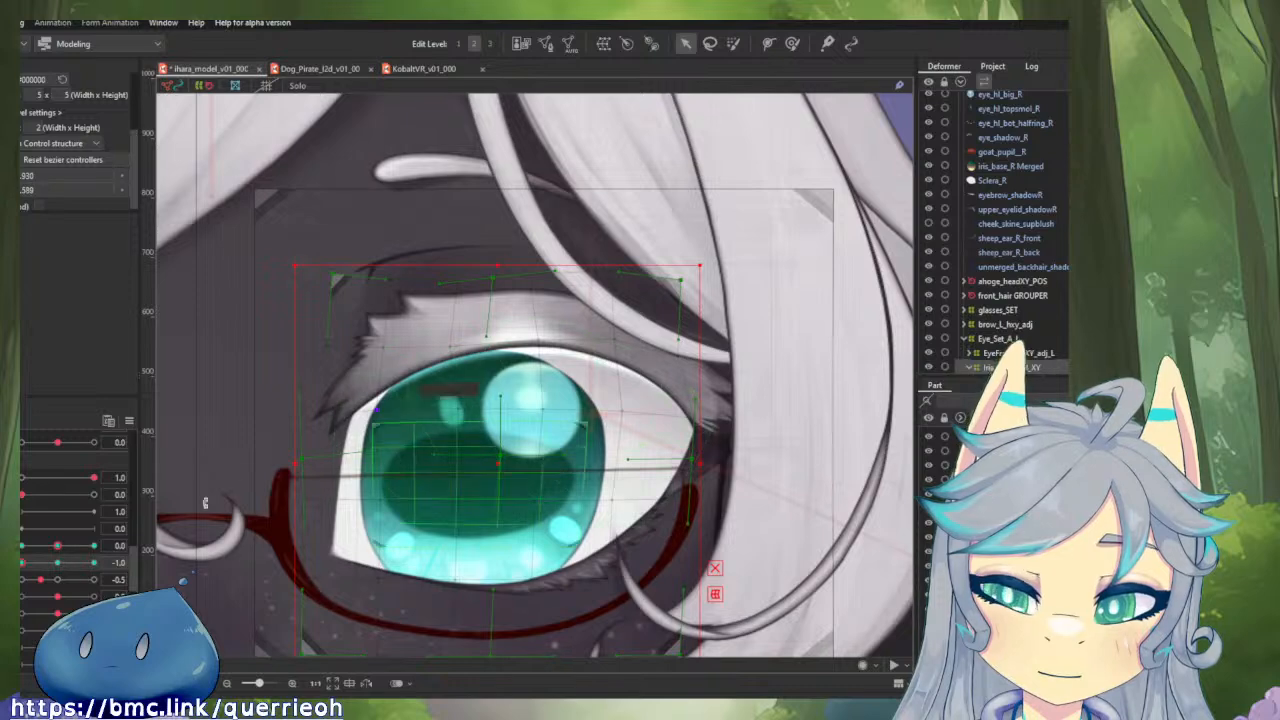
{"action": "left_click", "coordinate": [34, 563]}
{"action": "mouse_move", "coordinate": [34, 565]}
{"action": "left_mouse_down"}
{"action": "mouse_move", "coordinate": [59, 565]}
{"action": "mouse_move", "coordinate": [22, 565]}
{"action": "left_mouse_up"}
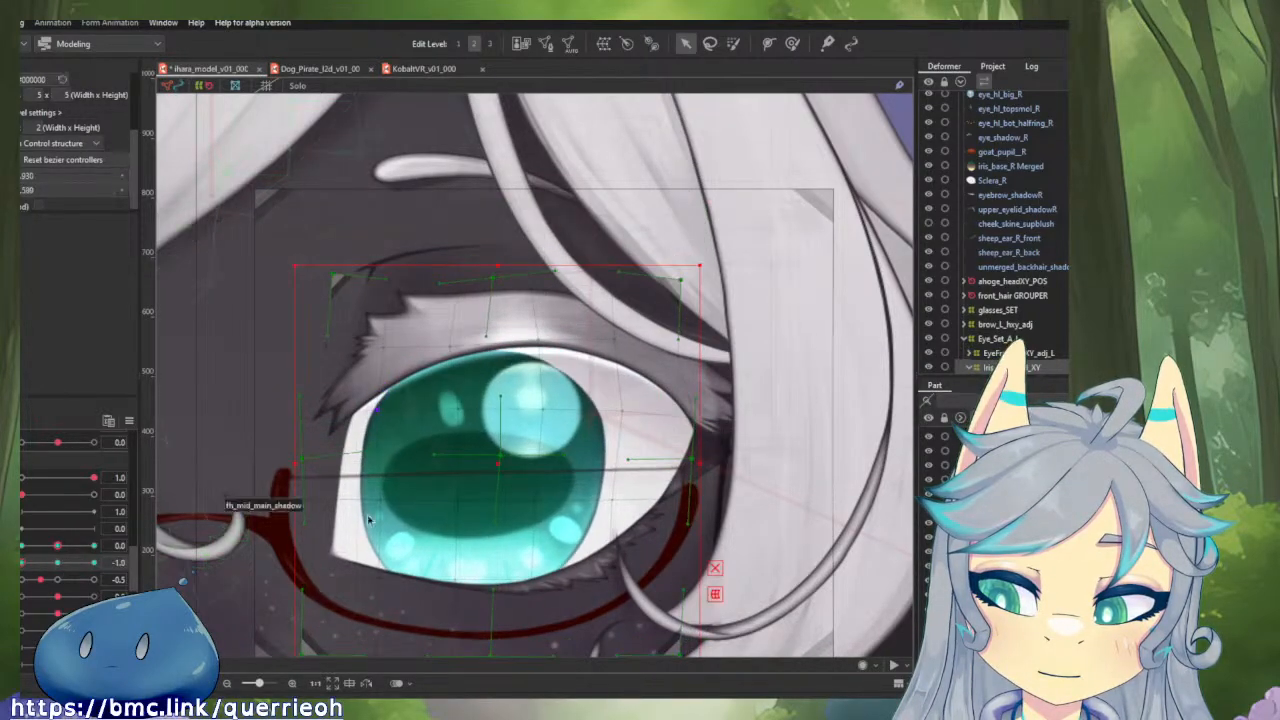
Brush the iris deformer's upper outer corner outward and nudge its inner and outer sides at horizontal gaze 0.0 and vertical -1.0.
{"action": "left_click", "coordinate": [792, 44]}
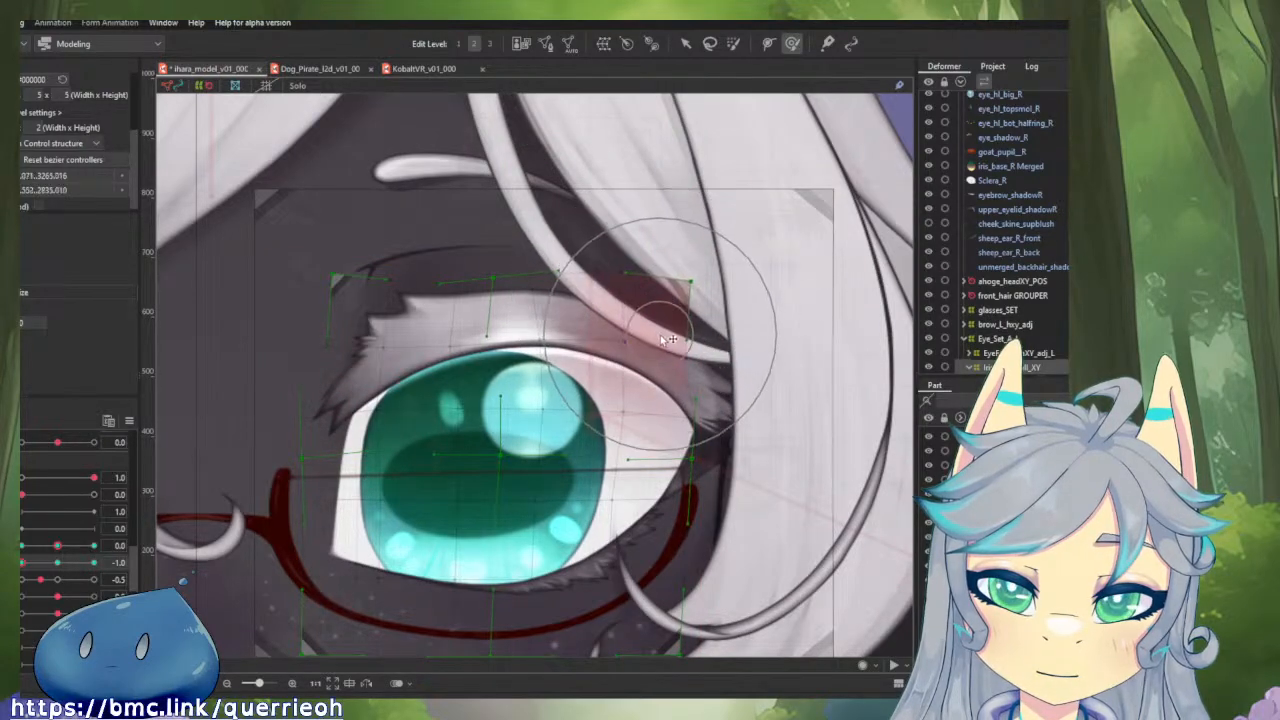
{"action": "scroll", "coordinate": [583, 370], "scroll_direction": "down", "scroll_amount": 2}
{"action": "scroll", "coordinate": [583, 370], "scroll_direction": "down", "scroll_amount": 3}
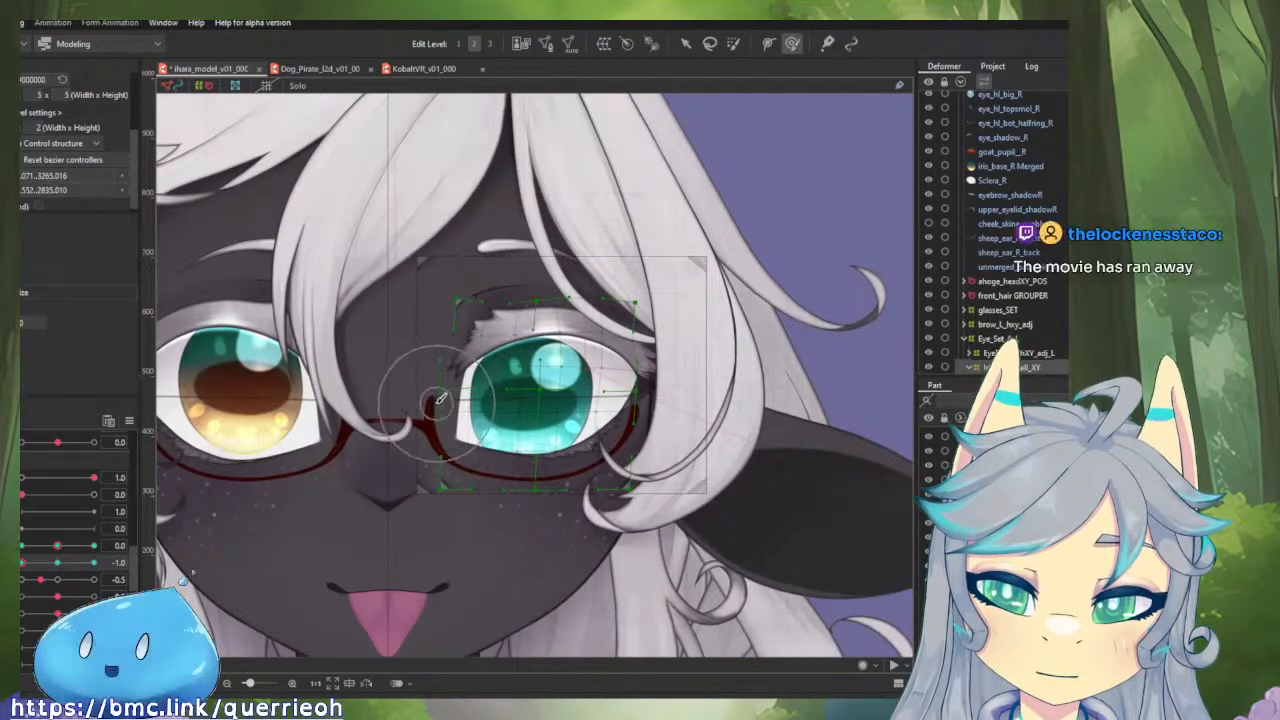
{"action": "left_click_drag", "start_coordinate": [447, 406], "coordinate": [450, 408]}
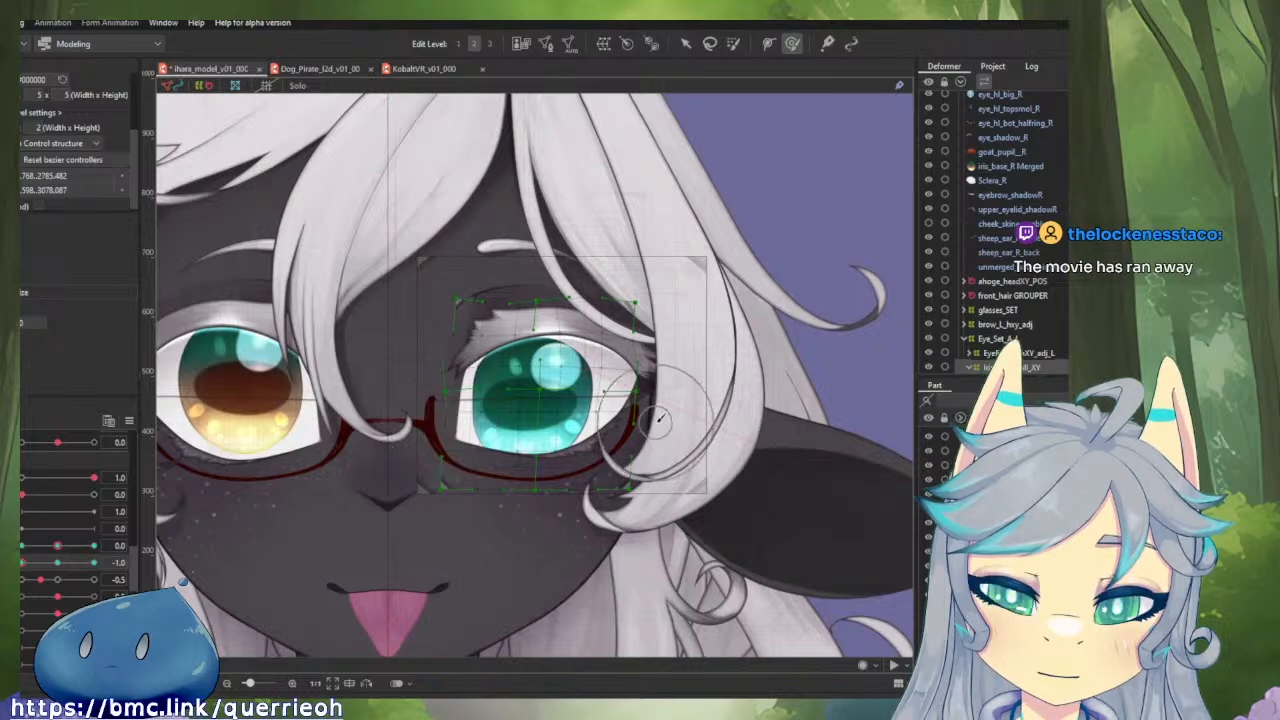
{"action": "mouse_move", "coordinate": [652, 419]}
{"action": "left_mouse_down"}
{"action": "mouse_move", "coordinate": [650, 378]}
{"action": "mouse_move", "coordinate": [604, 410]}
{"action": "mouse_move", "coordinate": [615, 388]}
{"action": "left_mouse_up"}
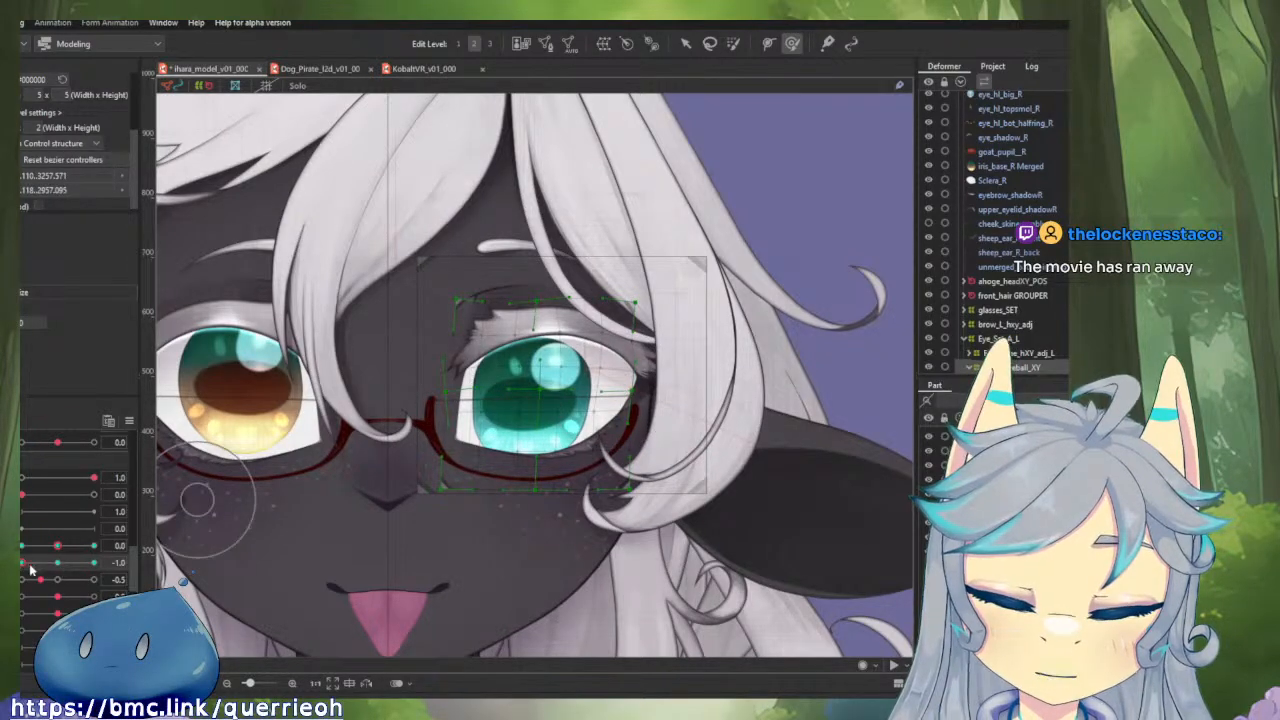
Check the left iris deformer's vertical gaze motion between 0.0 and -1.0, at horizontal gaze 0.0 and then -1.0.
{"action": "mouse_move", "coordinate": [30, 569]}
{"action": "left_mouse_down"}
{"action": "mouse_move", "coordinate": [74, 565]}
{"action": "mouse_move", "coordinate": [22, 565]}
{"action": "left_mouse_up"}
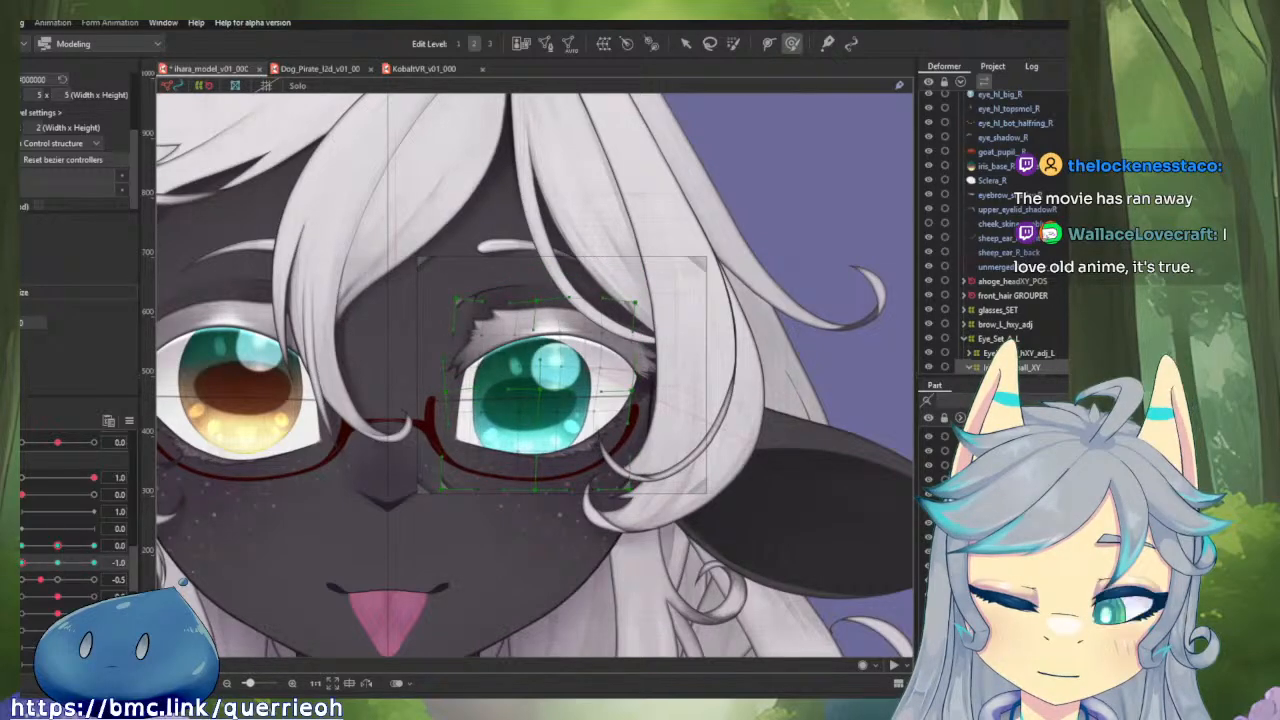
{"action": "left_click", "coordinate": [52, 566]}
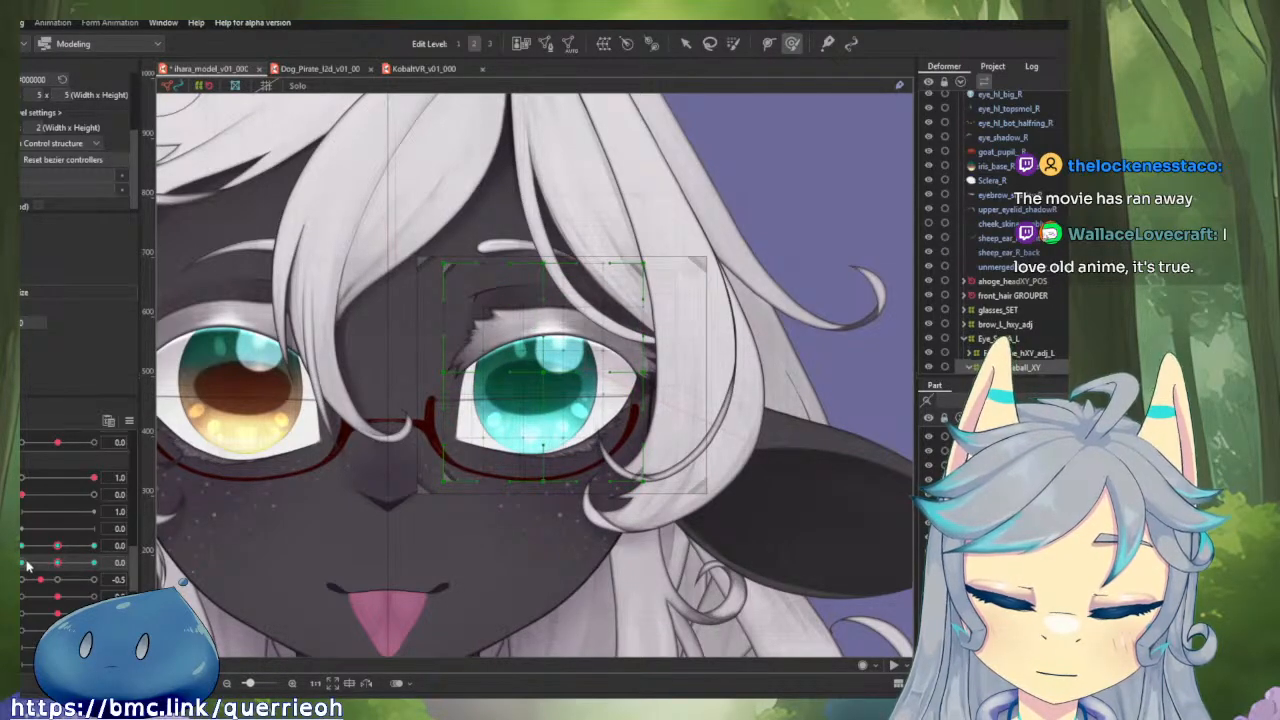
{"action": "left_click", "coordinate": [25, 564]}
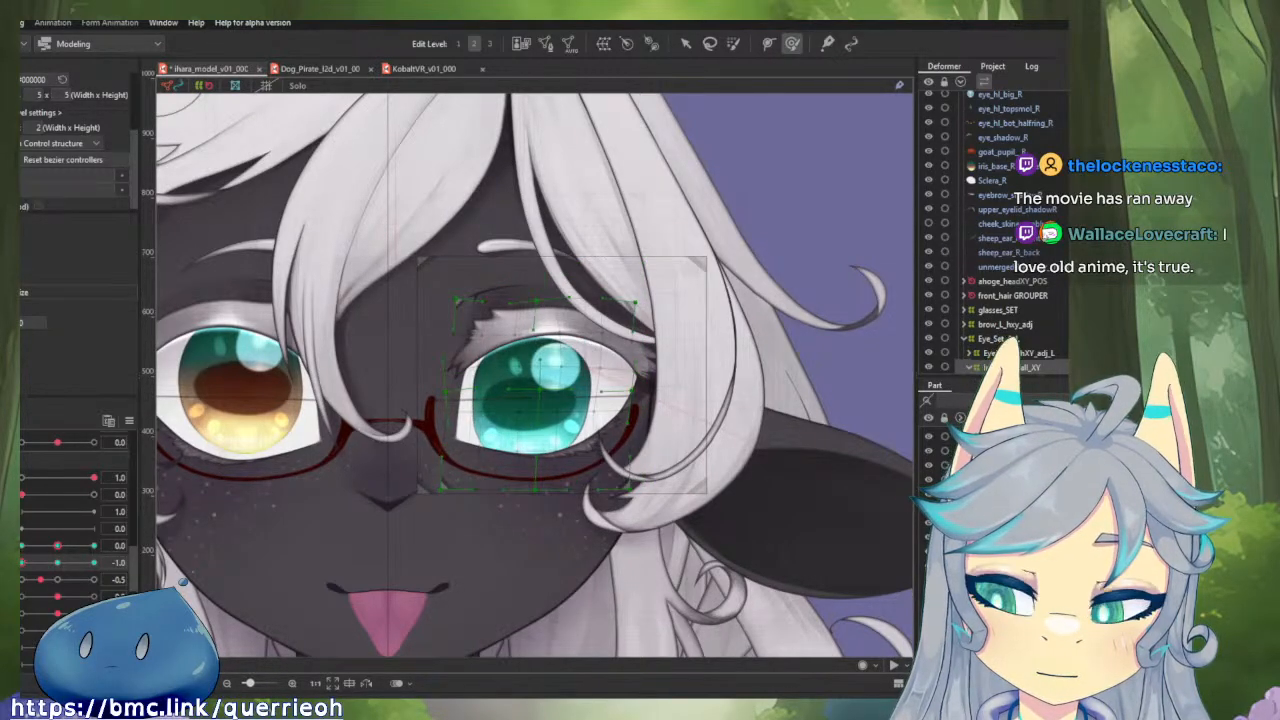
{"action": "left_click", "coordinate": [52, 565]}
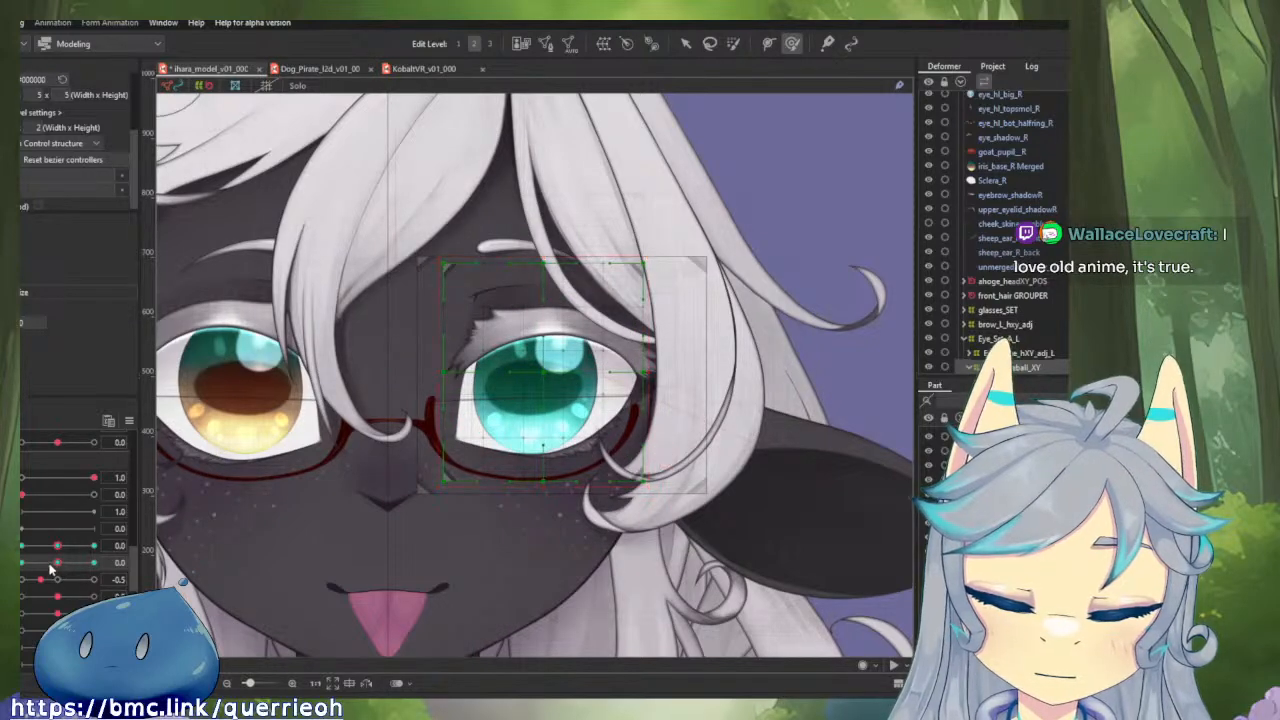
{"action": "left_click", "coordinate": [30, 548]}
{"action": "left_click_drag", "start_coordinate": [58, 563], "coordinate": [22, 563]}
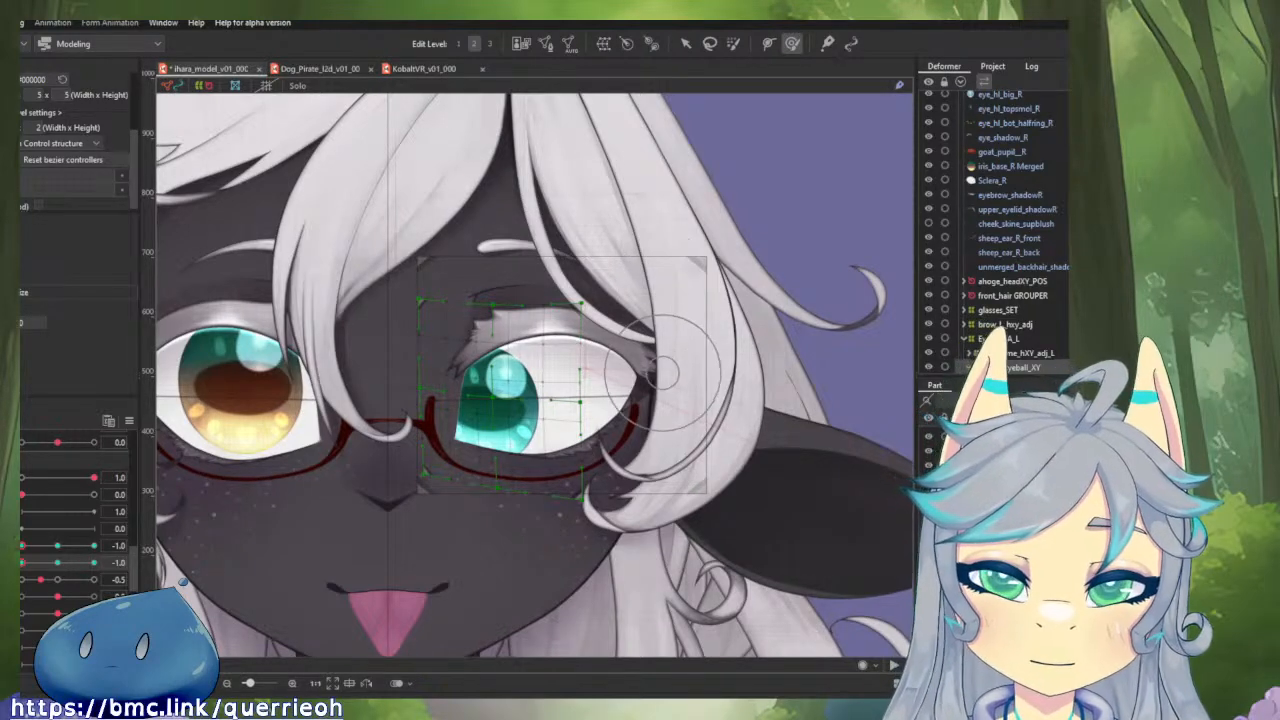
{"action": "scroll", "coordinate": [670, 230], "scroll_direction": "down", "scroll_amount": 2}
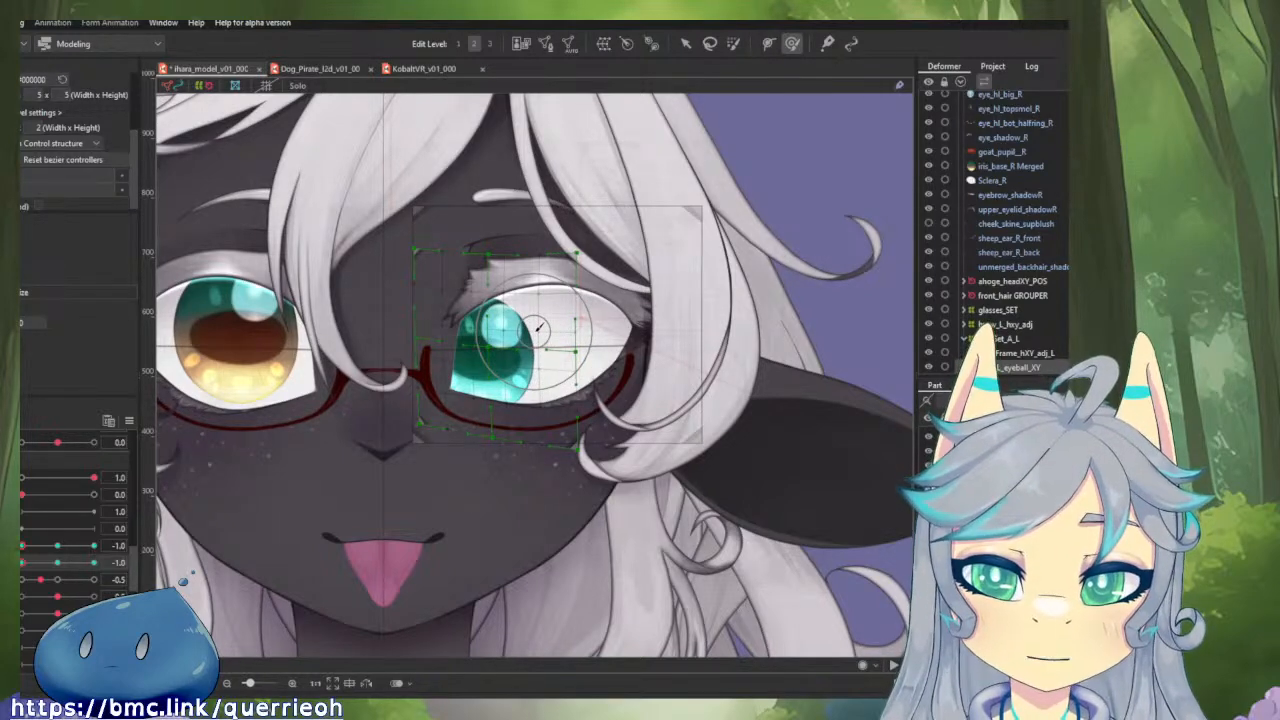
{"action": "scroll", "coordinate": [573, 412], "scroll_direction": "up", "scroll_amount": 2}
{"action": "left_click_drag", "start_coordinate": [572, 422], "coordinate": [538, 500]}
Copy the iris deformer's shape from vertical gaze 0.0 to -1.0 at horizontal gaze 0.0, replacing the shape there.
{"action": "mouse_move", "coordinate": [25, 546]}
{"action": "left_mouse_down"}
{"action": "mouse_move", "coordinate": [94, 546]}
{"action": "mouse_move", "coordinate": [20, 546]}
{"action": "left_mouse_up"}
{"action": "mouse_move", "coordinate": [61, 553]}
{"action": "left_mouse_down"}
{"action": "mouse_move", "coordinate": [75, 552]}
{"action": "mouse_move", "coordinate": [43, 551]}
{"action": "mouse_move", "coordinate": [98, 546]}
{"action": "mouse_move", "coordinate": [22, 546]}
{"action": "mouse_move", "coordinate": [59, 548]}
{"action": "left_mouse_up"}
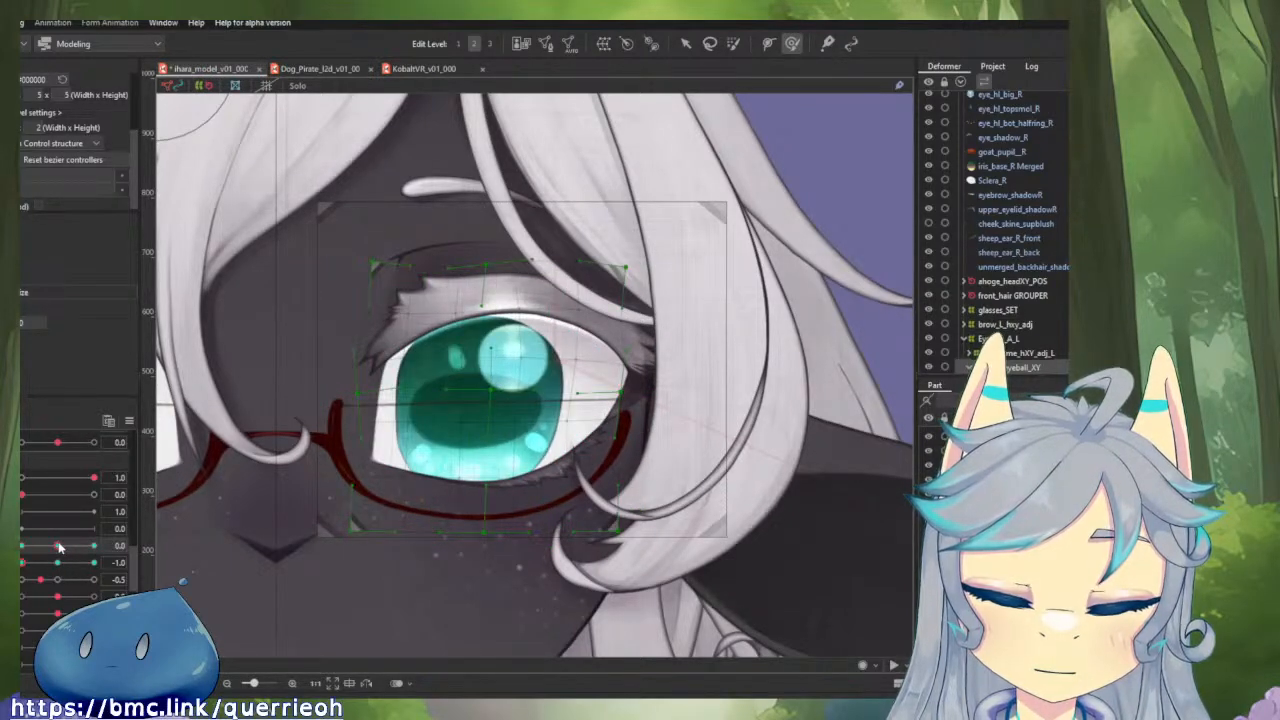
{"action": "left_click", "coordinate": [56, 563]}
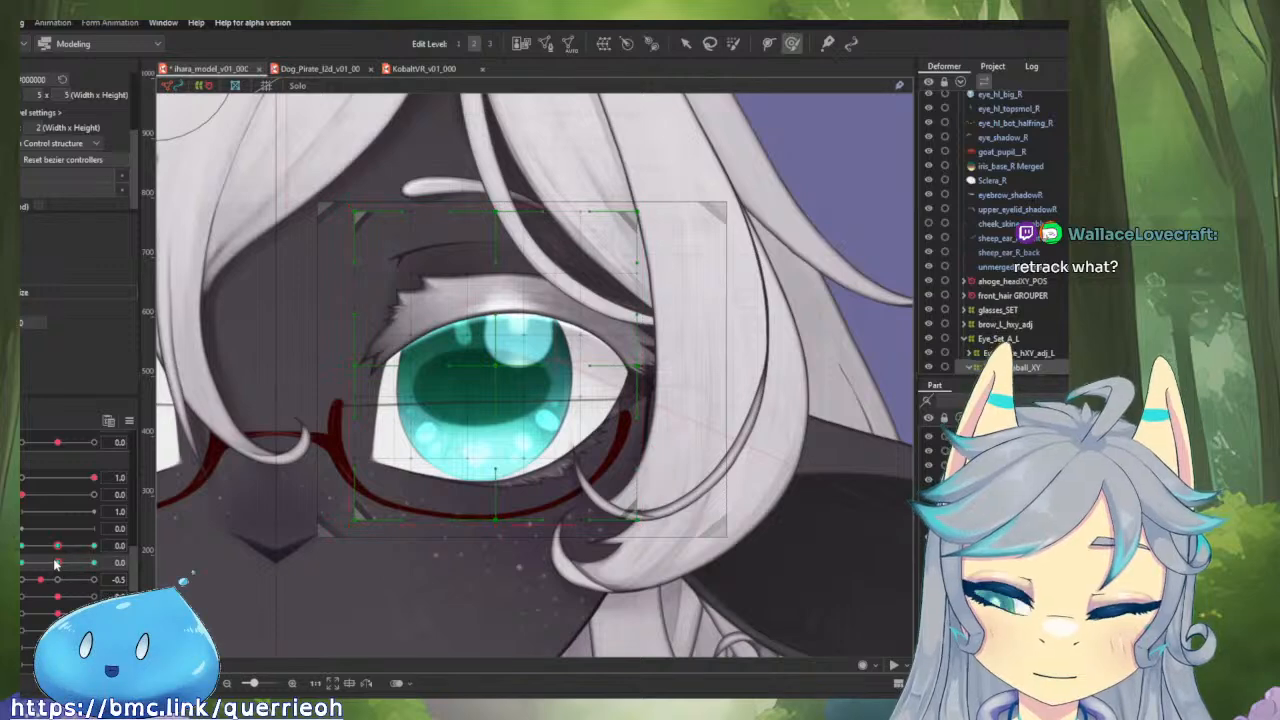
{"action": "left_click", "coordinate": [20, 563]}
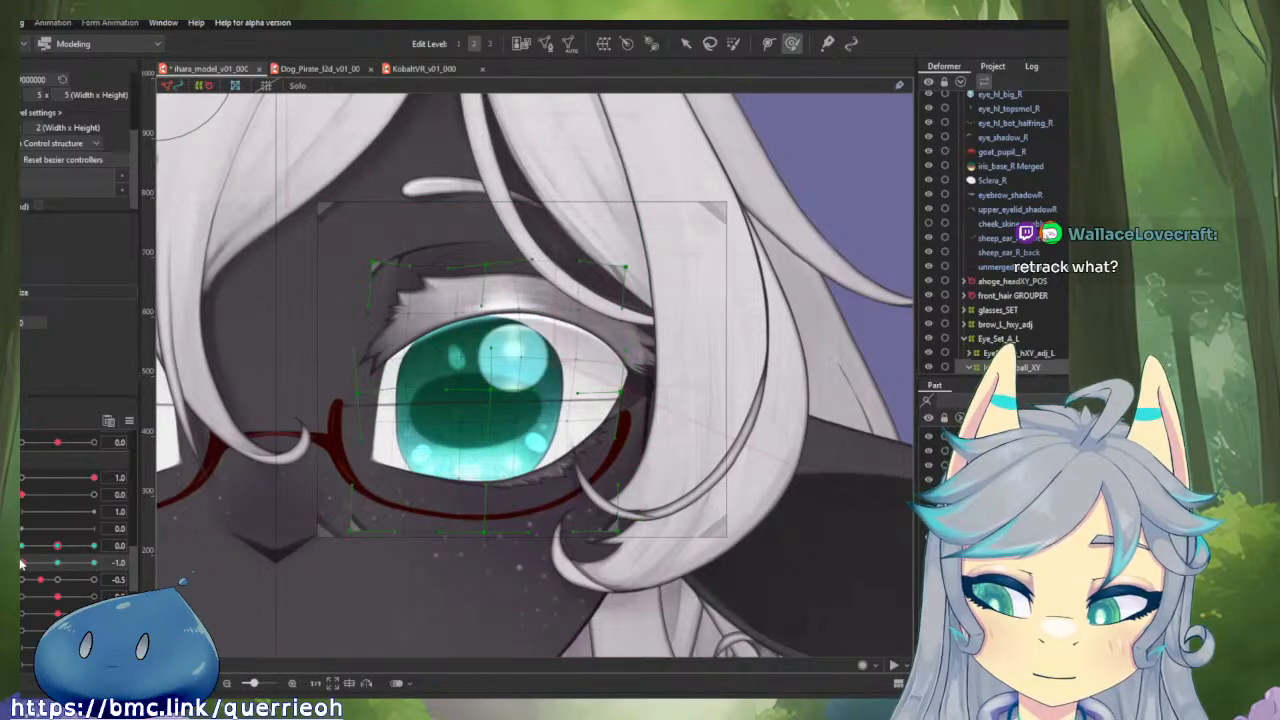
{"action": "left_click", "coordinate": [56, 597]}
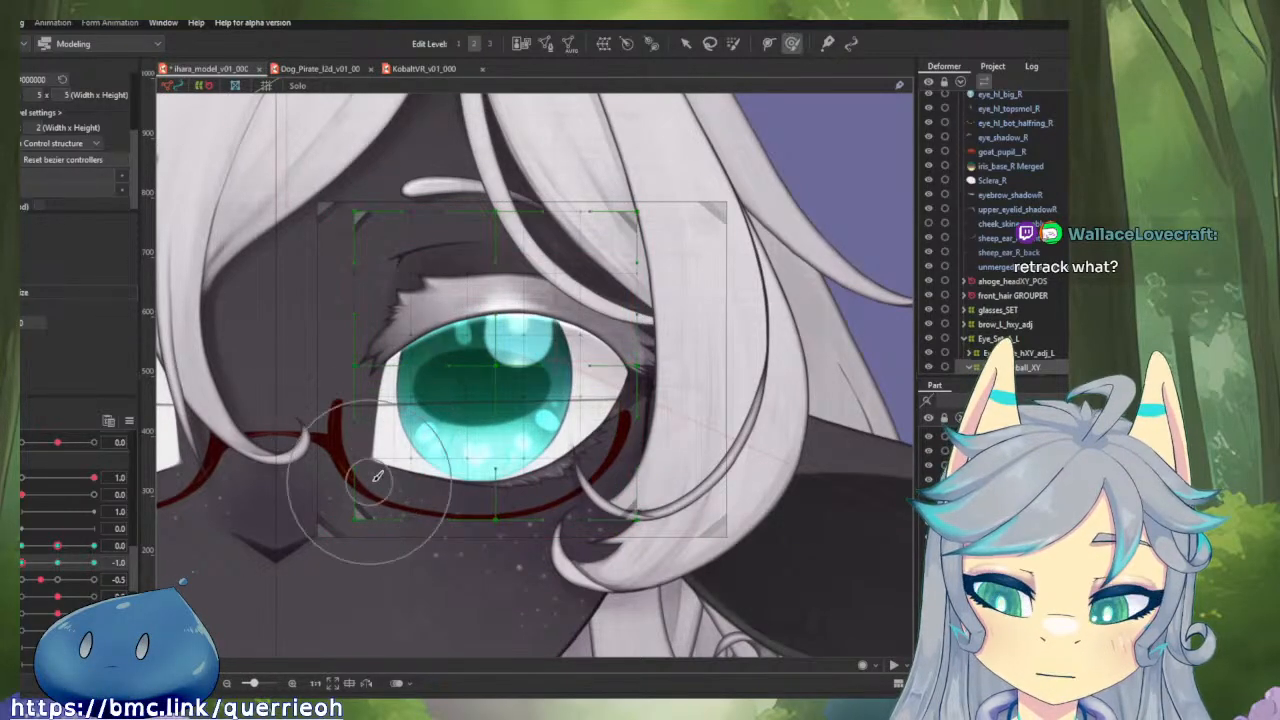
Use a temporary deformation to lower the iris deformer's two upper corners and pull its lower corners inward at vertical gaze -1.0.
{"action": "key", "text": "v"}
{"action": "double_click", "coordinate": [650, 470]}
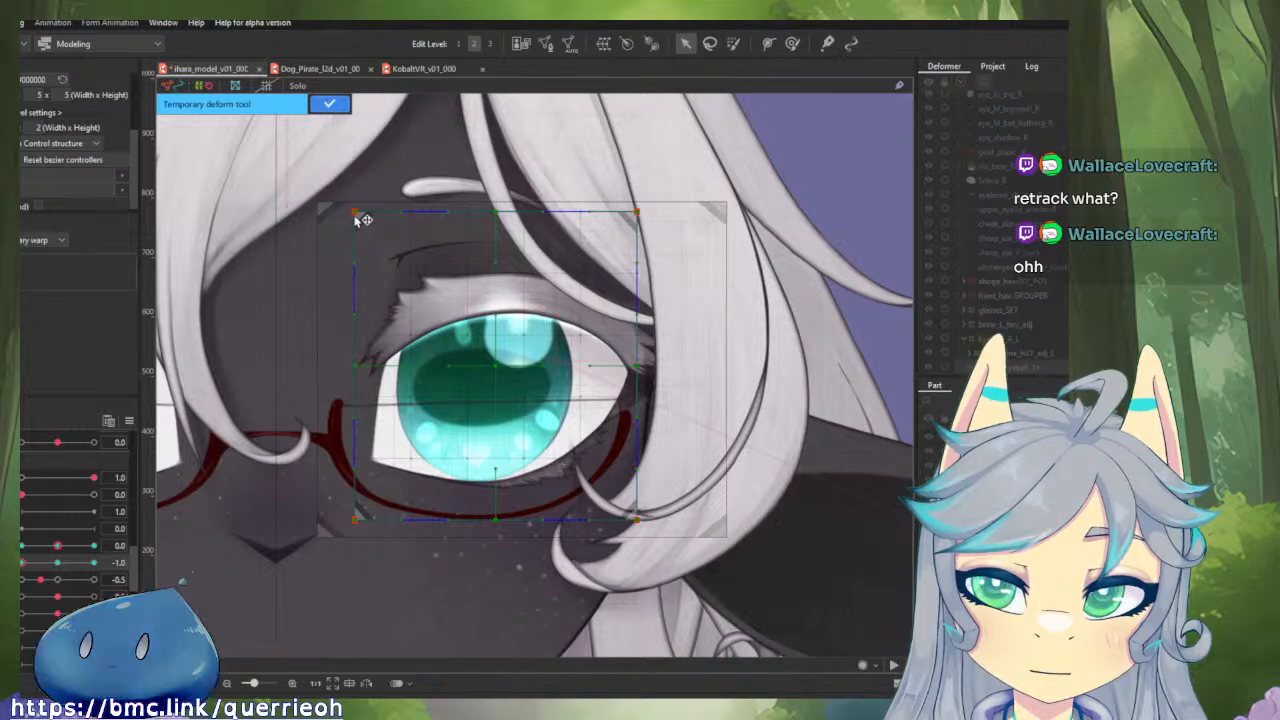
{"action": "left_click_drag", "start_coordinate": [363, 219], "coordinate": [362, 270]}
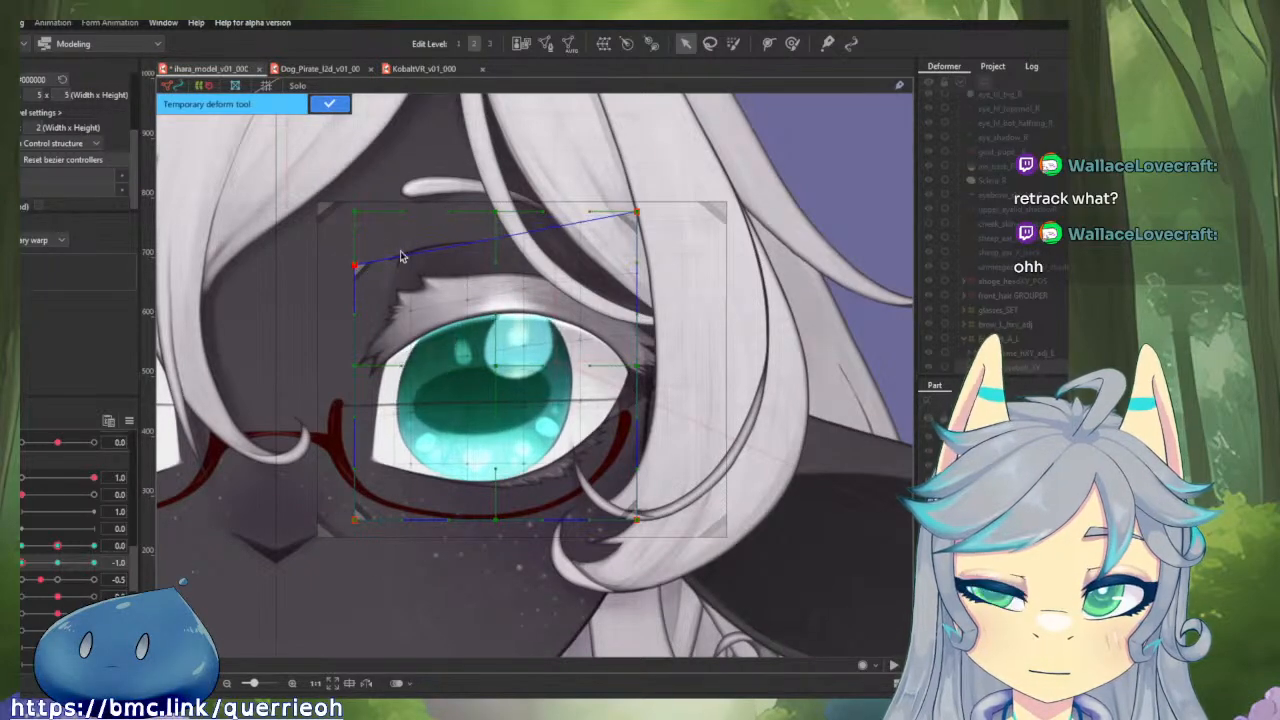
{"action": "left_click_drag", "start_coordinate": [644, 216], "coordinate": [648, 272]}
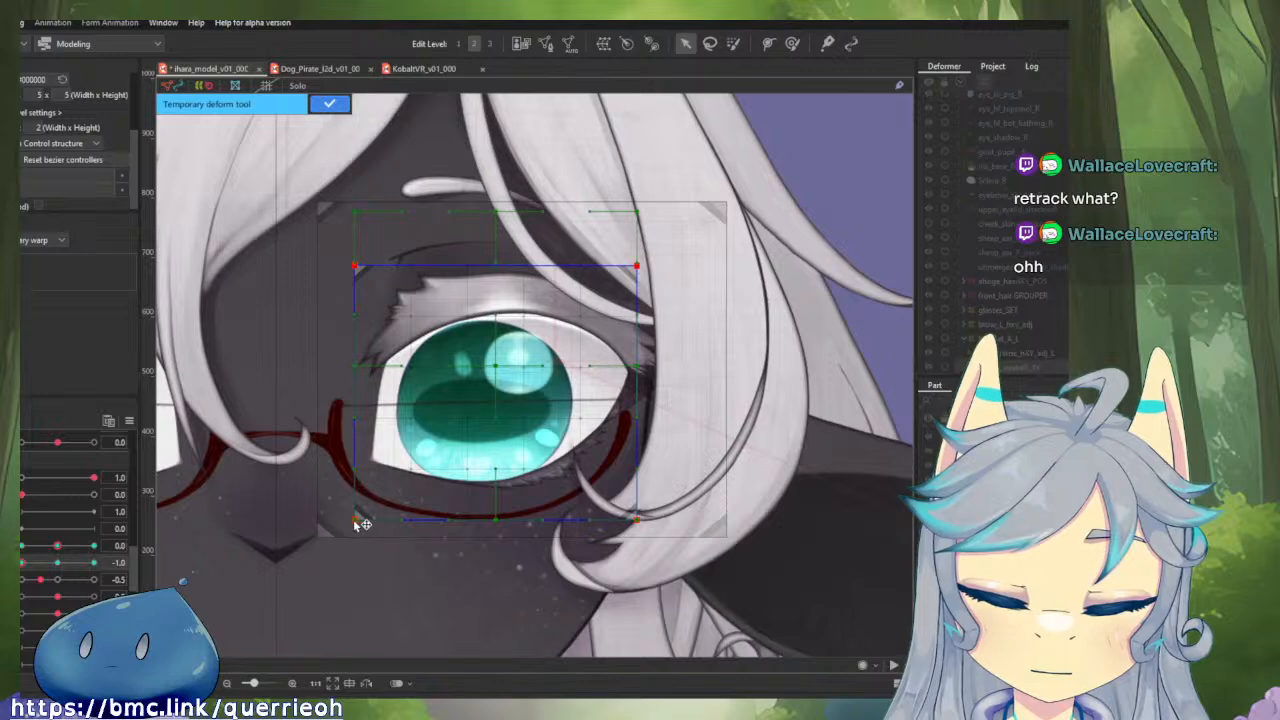
{"action": "left_click_drag", "start_coordinate": [362, 524], "coordinate": [382, 524]}
{"action": "left_click_drag", "start_coordinate": [643, 521], "coordinate": [622, 523]}
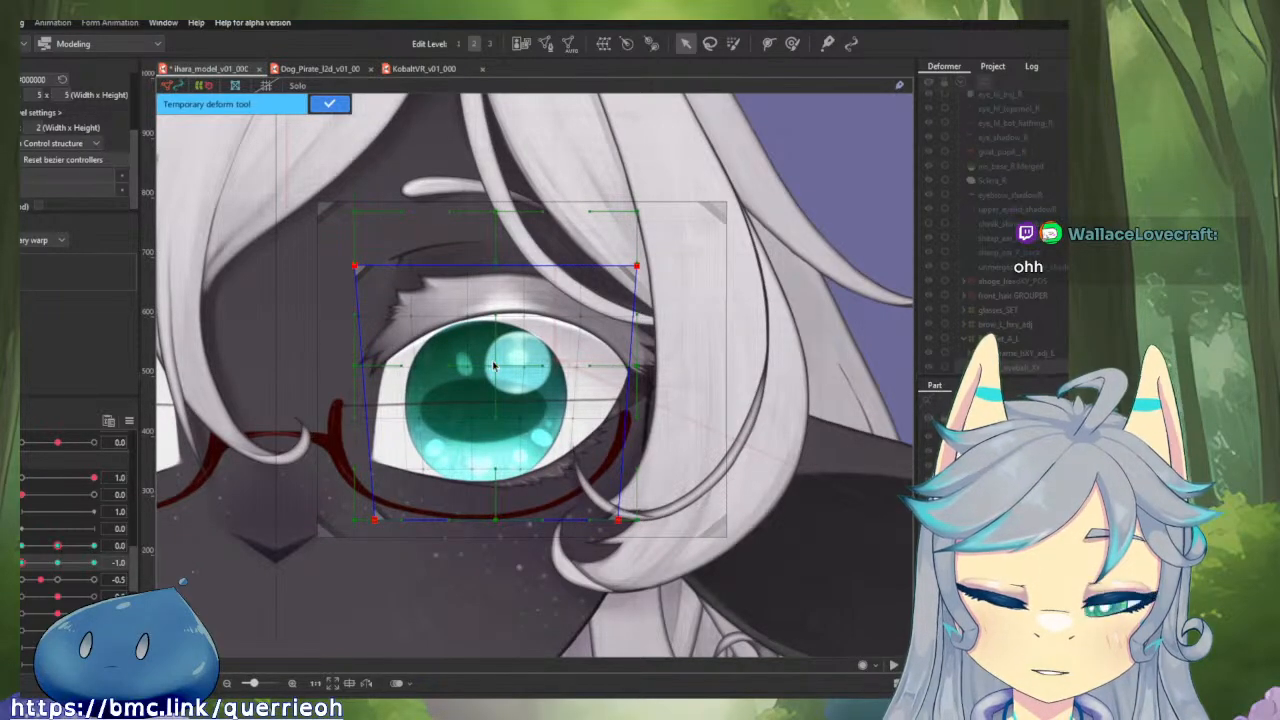
Lower both bottom corners slightly, pull the outer one further inward, and apply the temporary deformation at vertical gaze -1.0.
{"action": "mouse_move", "coordinate": [28, 563]}
{"action": "left_mouse_down"}
{"action": "mouse_move", "coordinate": [58, 565]}
{"action": "mouse_move", "coordinate": [29, 569]}
{"action": "mouse_move", "coordinate": [48, 573]}
{"action": "mouse_move", "coordinate": [37, 582]}
{"action": "left_mouse_up"}
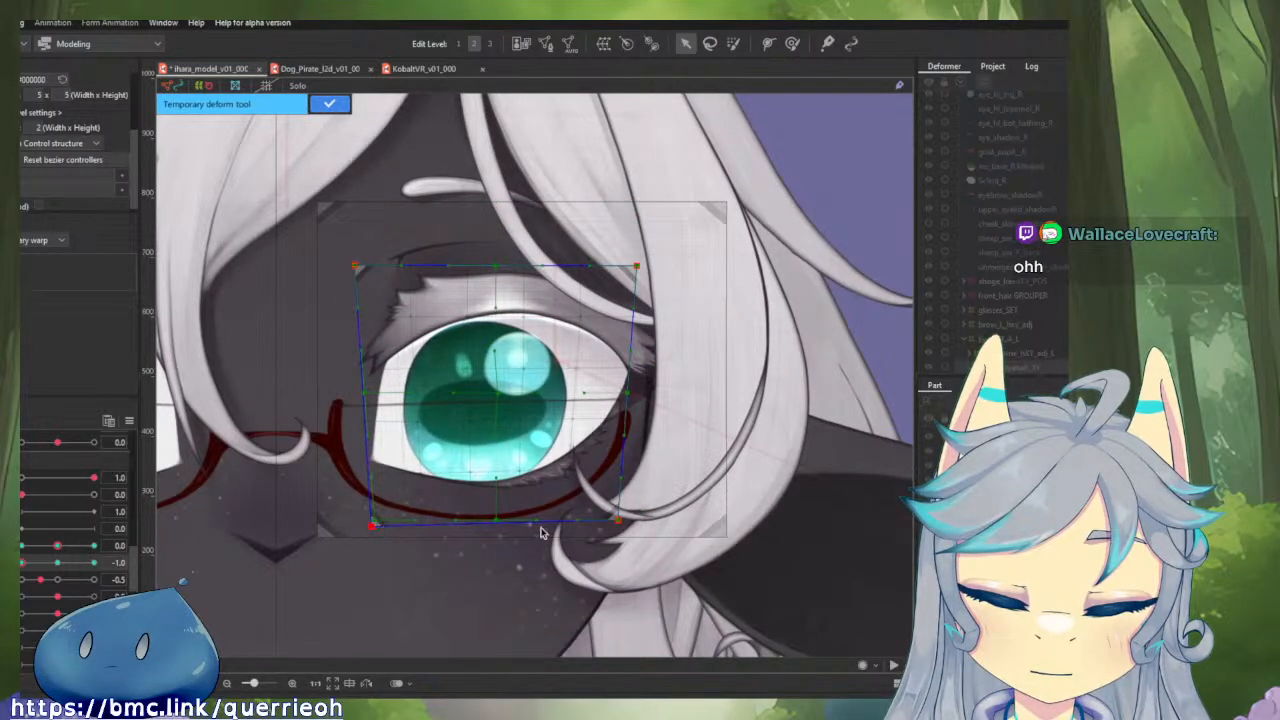
{"action": "left_click_drag", "start_coordinate": [621, 524], "coordinate": [609, 530]}
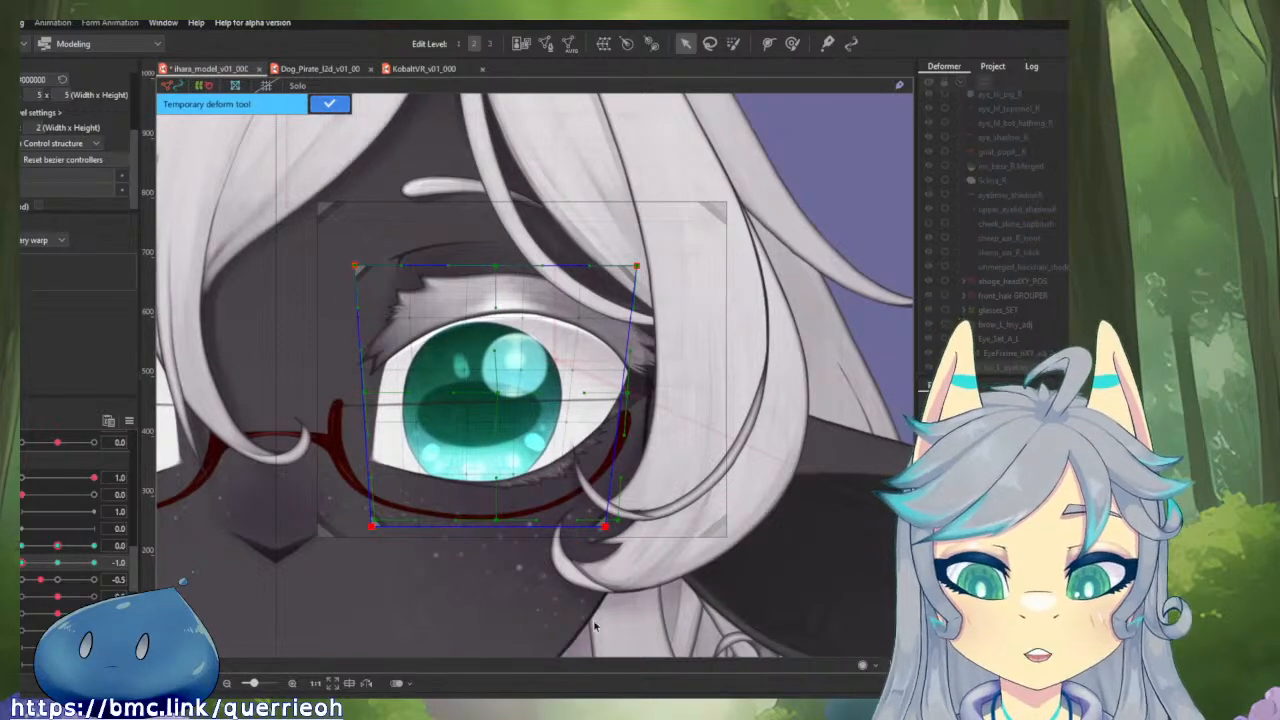
{"action": "left_click_drag", "start_coordinate": [474, 435], "coordinate": [412, 453]}
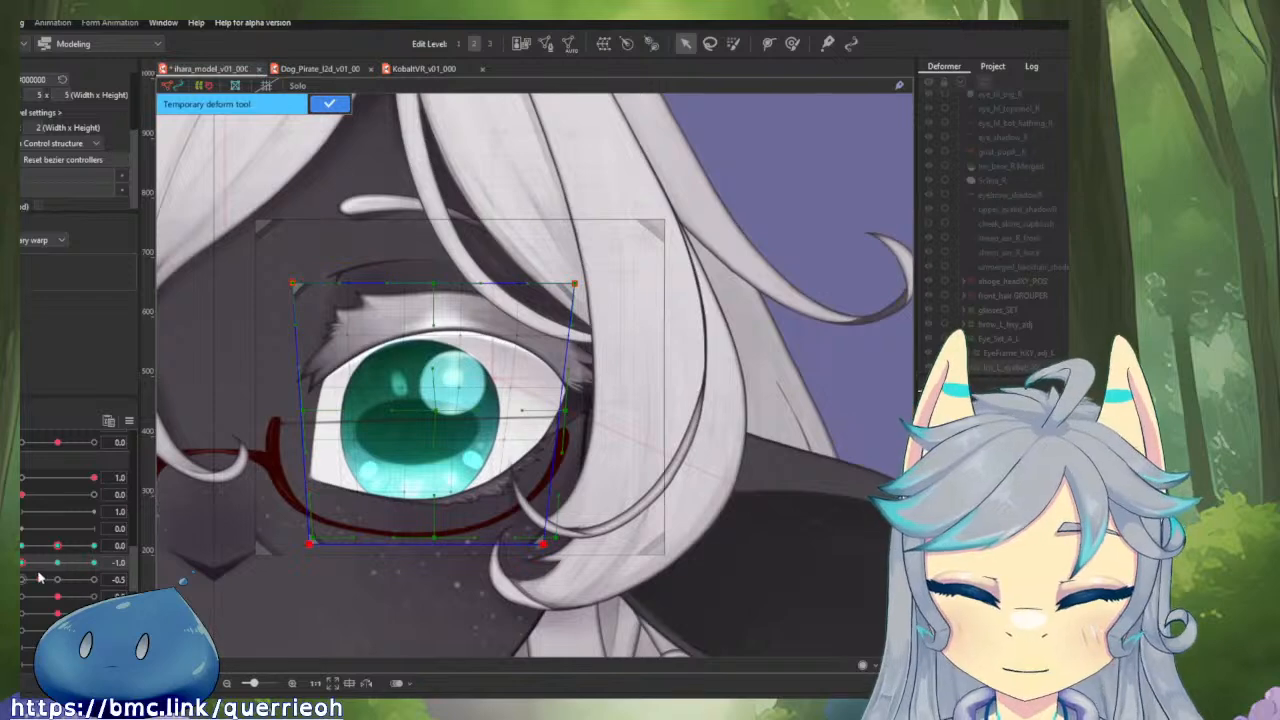
{"action": "mouse_move", "coordinate": [24, 567]}
{"action": "left_mouse_down"}
{"action": "mouse_move", "coordinate": [42, 569]}
{"action": "mouse_move", "coordinate": [22, 566]}
{"action": "left_mouse_up"}
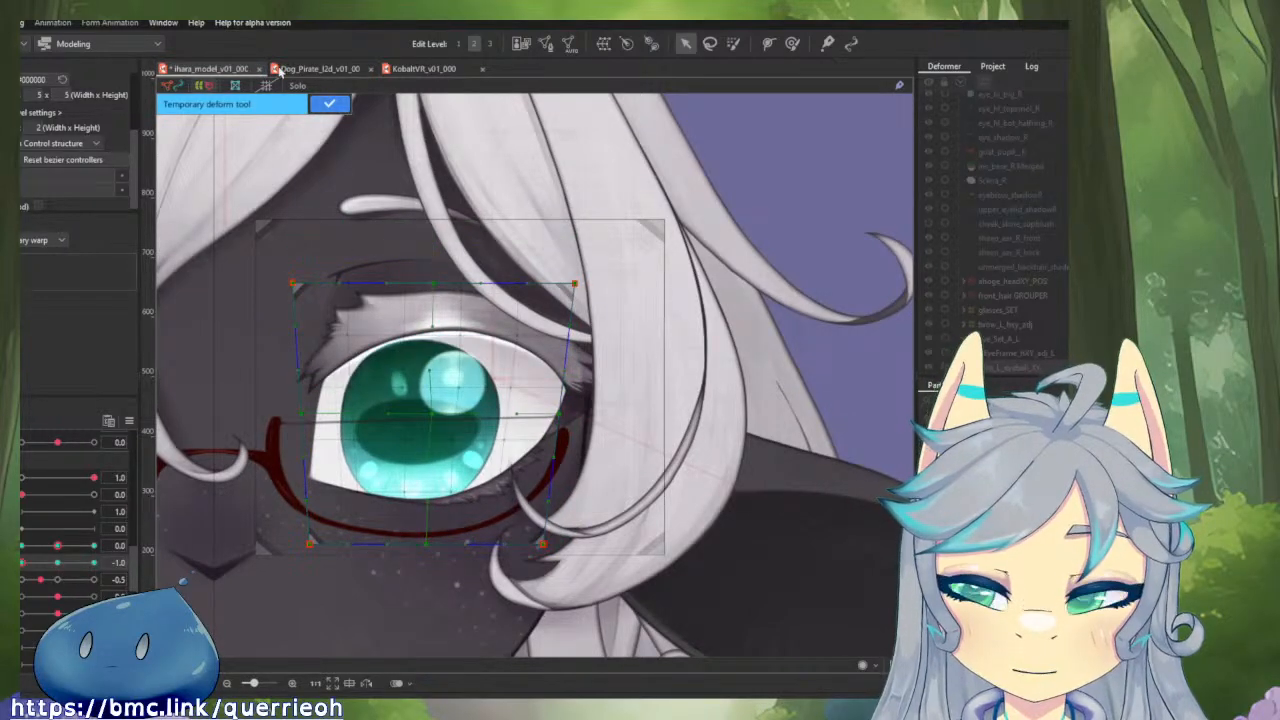
{"action": "left_click", "coordinate": [328, 105]}
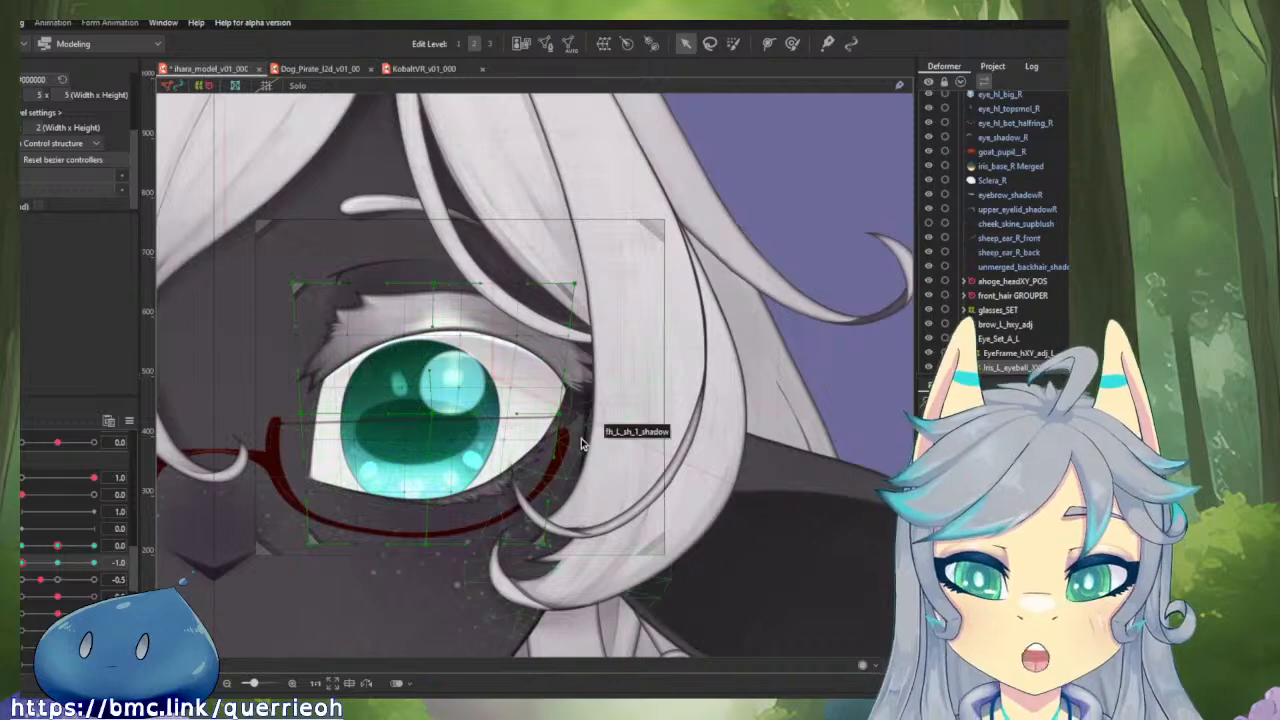
Brush the iris deformer's lower inner corner slightly toward the nose and check the downward gaze motion at horizontal 0.0.
{"action": "left_click_drag", "start_coordinate": [581, 438], "coordinate": [674, 404]}
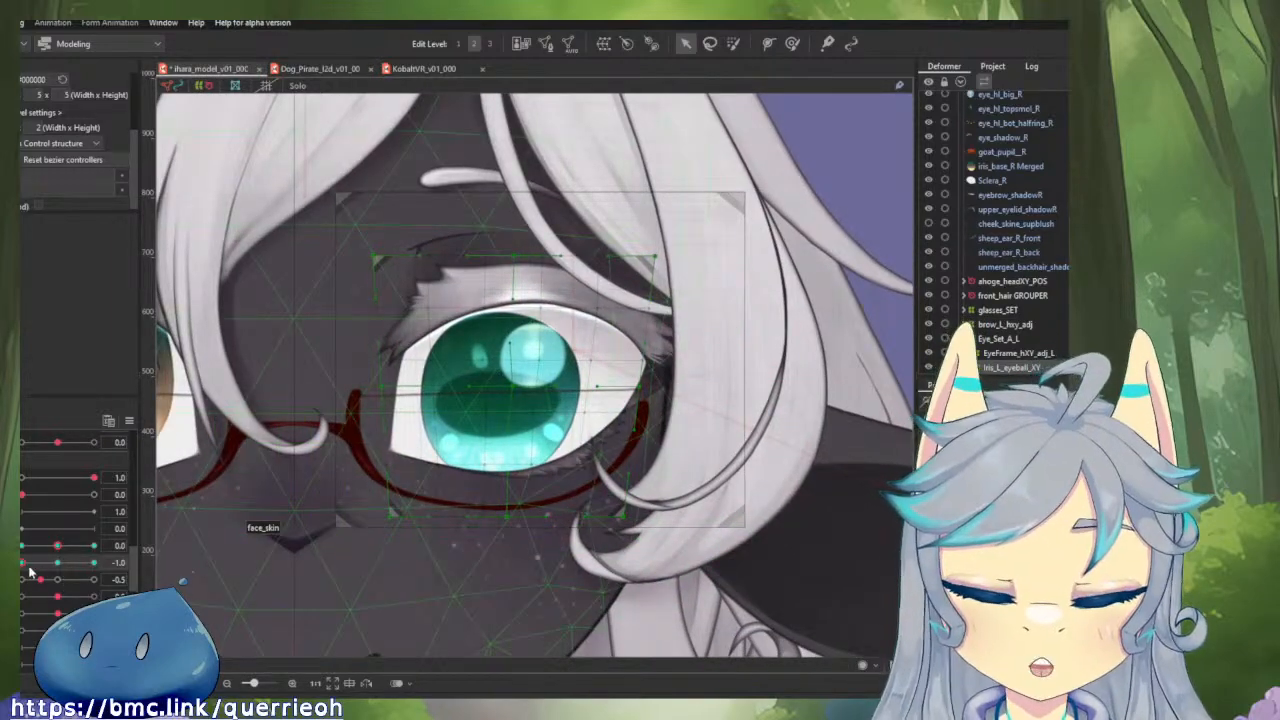
{"action": "mouse_move", "coordinate": [25, 565]}
{"action": "left_mouse_down"}
{"action": "mouse_move", "coordinate": [120, 565]}
{"action": "mouse_move", "coordinate": [18, 573]}
{"action": "left_mouse_up"}
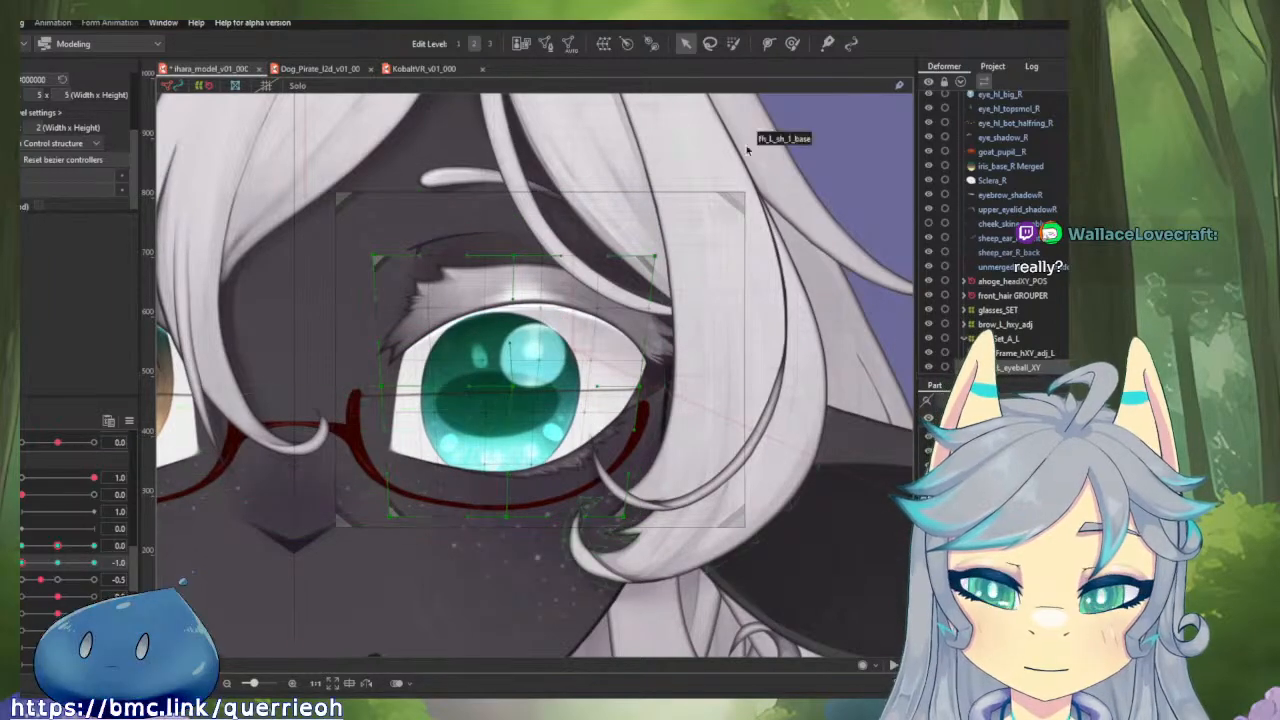
{"action": "left_click_drag", "start_coordinate": [436, 497], "coordinate": [418, 500]}
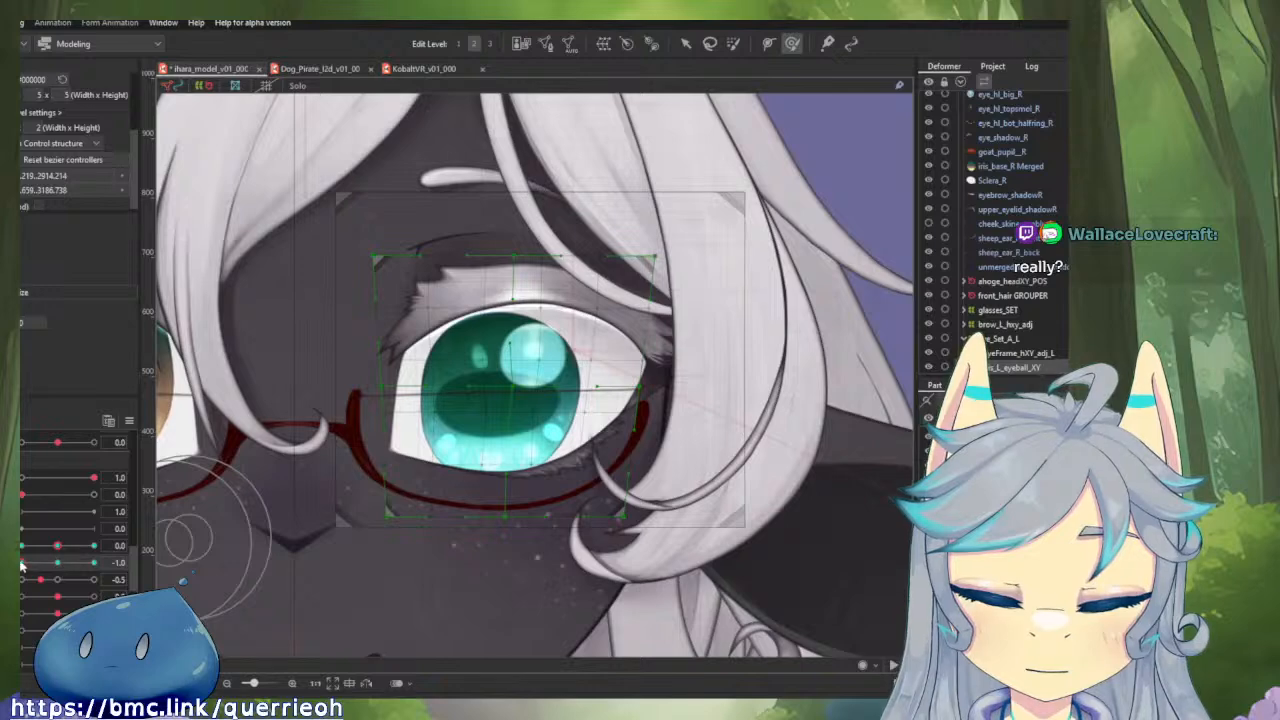
{"action": "mouse_move", "coordinate": [22, 564]}
{"action": "left_mouse_down"}
{"action": "mouse_move", "coordinate": [58, 564]}
{"action": "mouse_move", "coordinate": [20, 564]}
{"action": "left_mouse_up"}
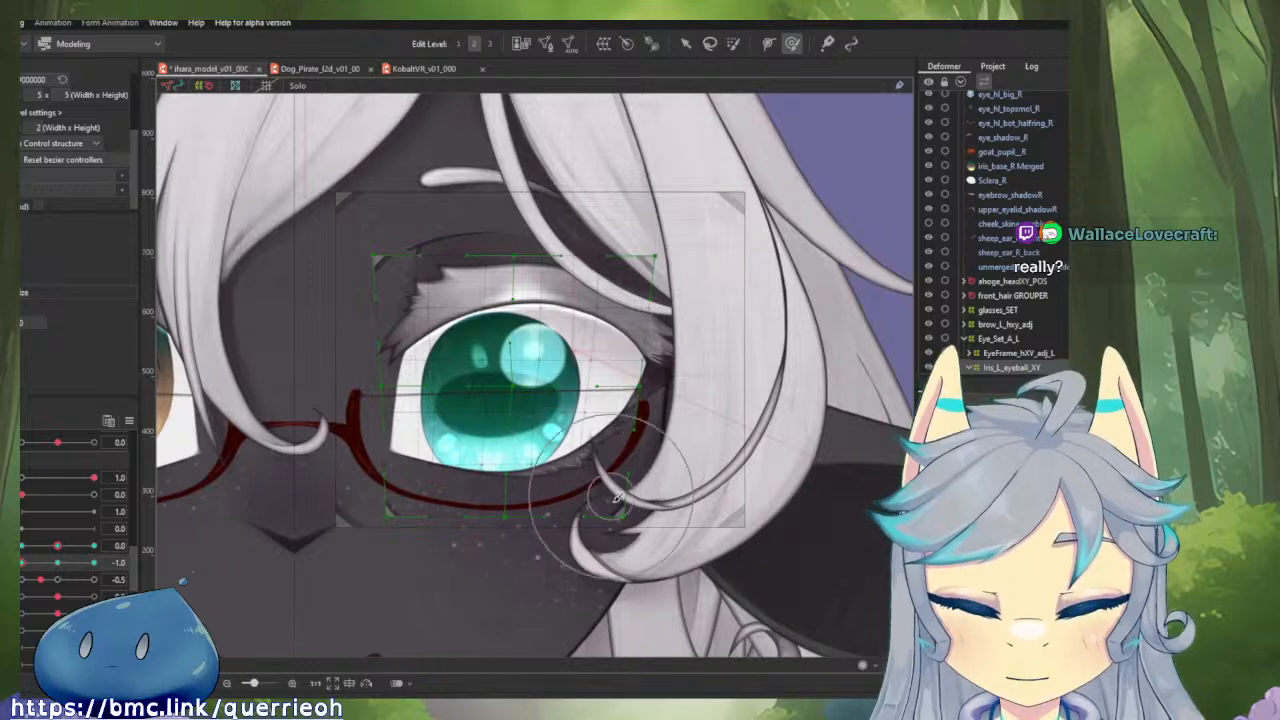
Pull the iris deformer's upper corners inward with a temporary deformation at horizontal gaze 0.0 and vertical 1.0, and apply it.
{"action": "left_click_drag", "start_coordinate": [30, 565], "coordinate": [98, 579]}
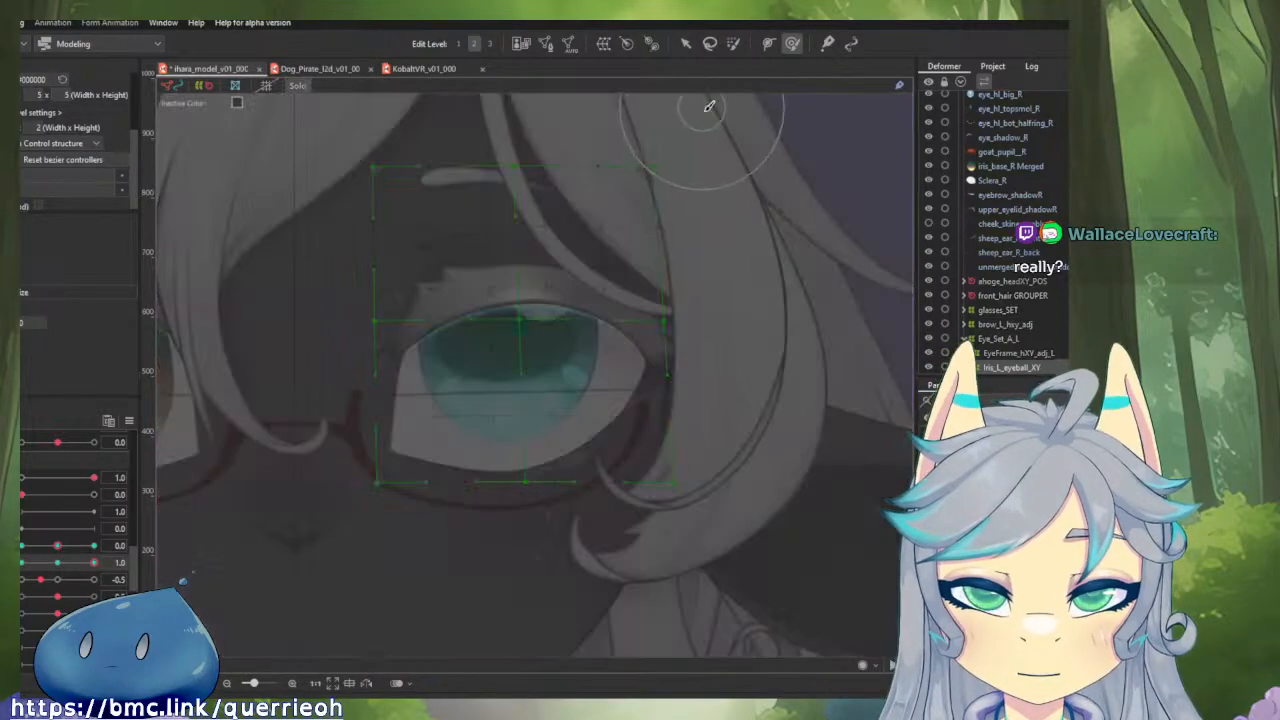
{"action": "key", "text": "v"}
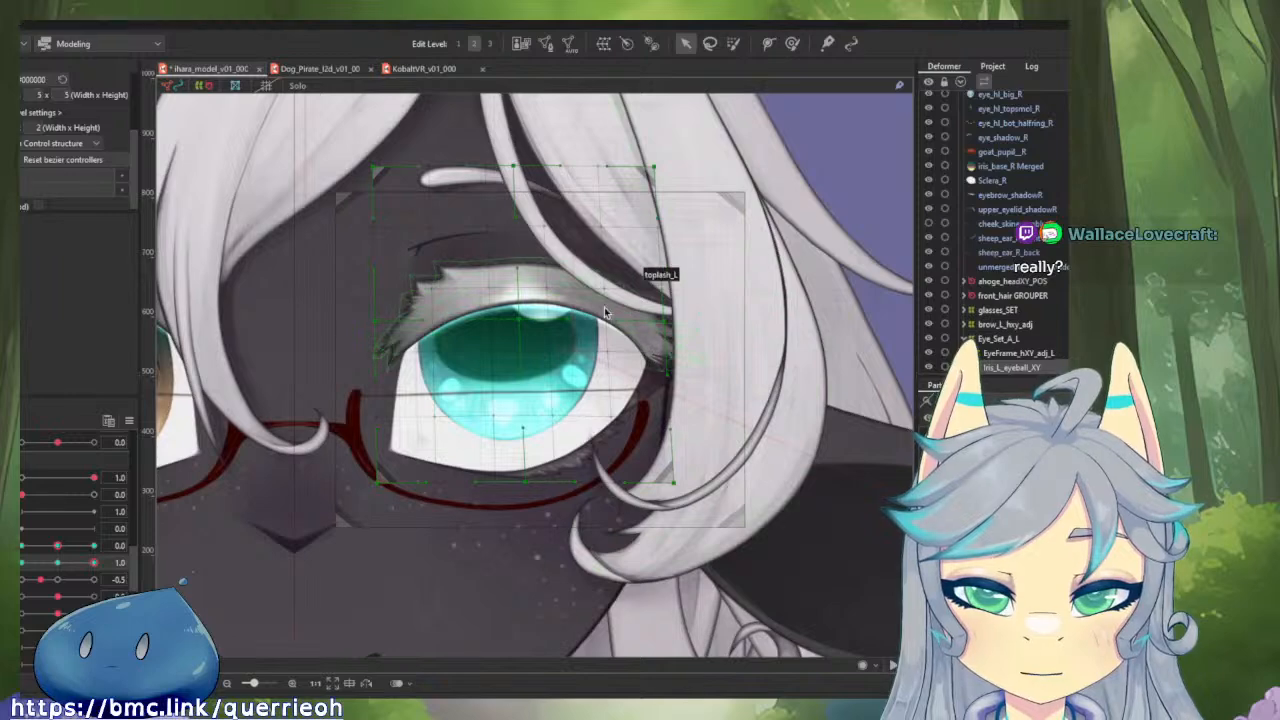
{"action": "left_click", "coordinate": [997, 369]}
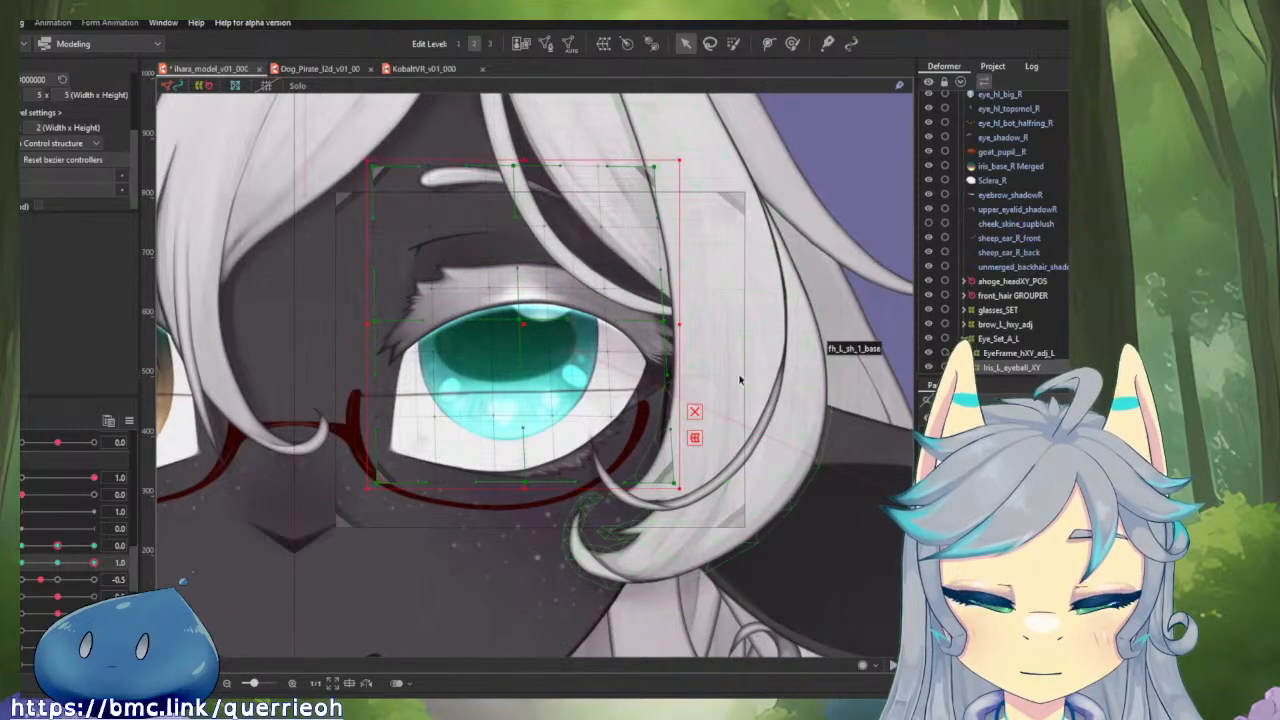
{"action": "left_click", "coordinate": [695, 437]}
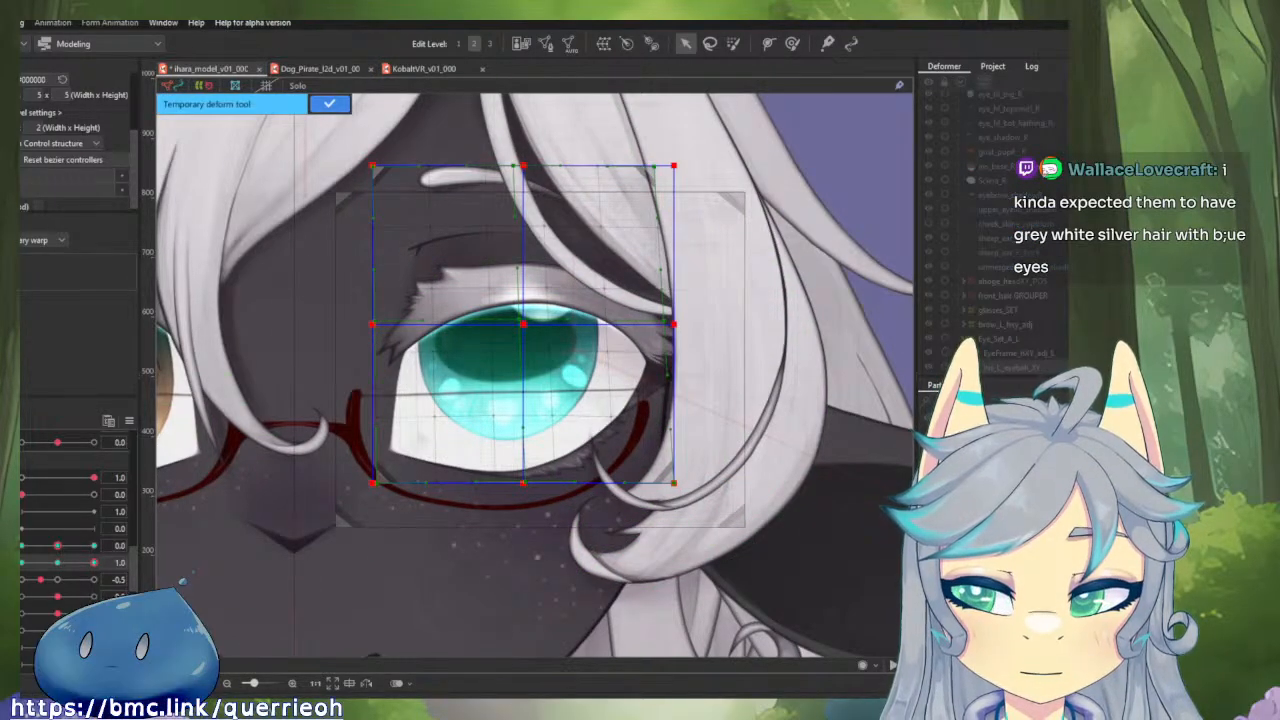
{"action": "key", "text": "Return"}
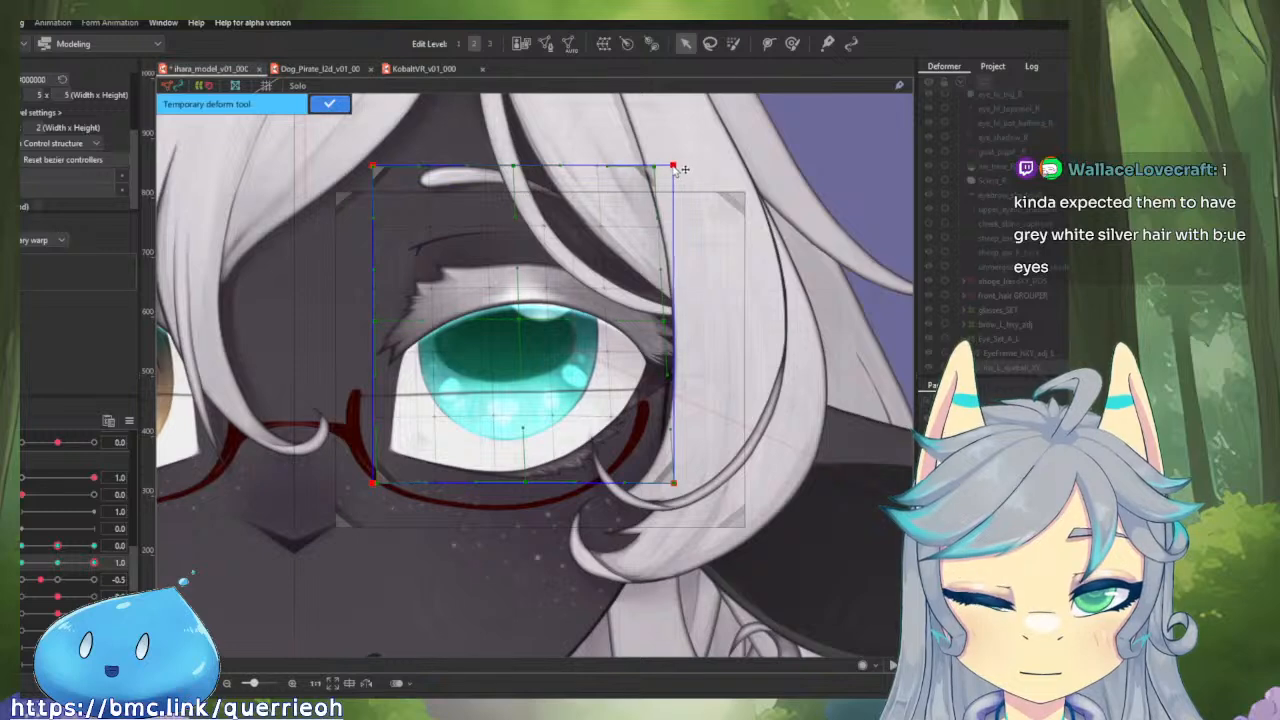
{"action": "left_click_drag", "start_coordinate": [683, 170], "coordinate": [665, 170]}
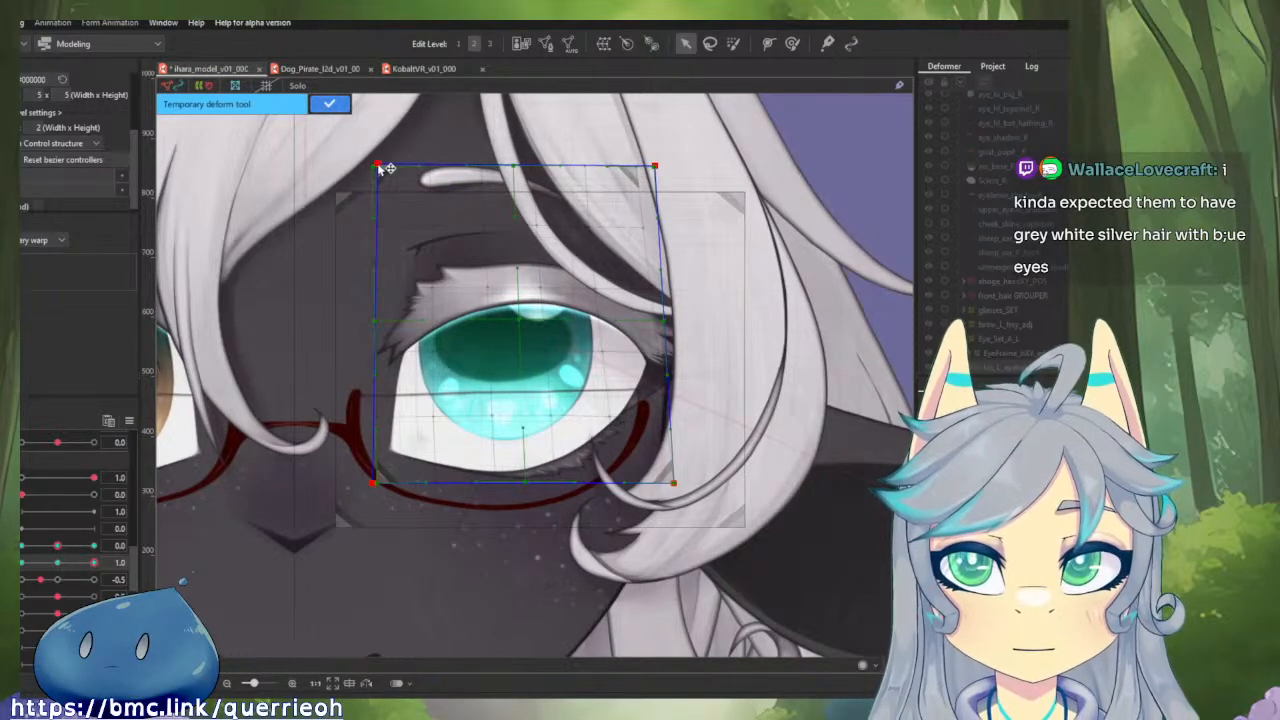
{"action": "left_click_drag", "start_coordinate": [383, 168], "coordinate": [386, 175]}
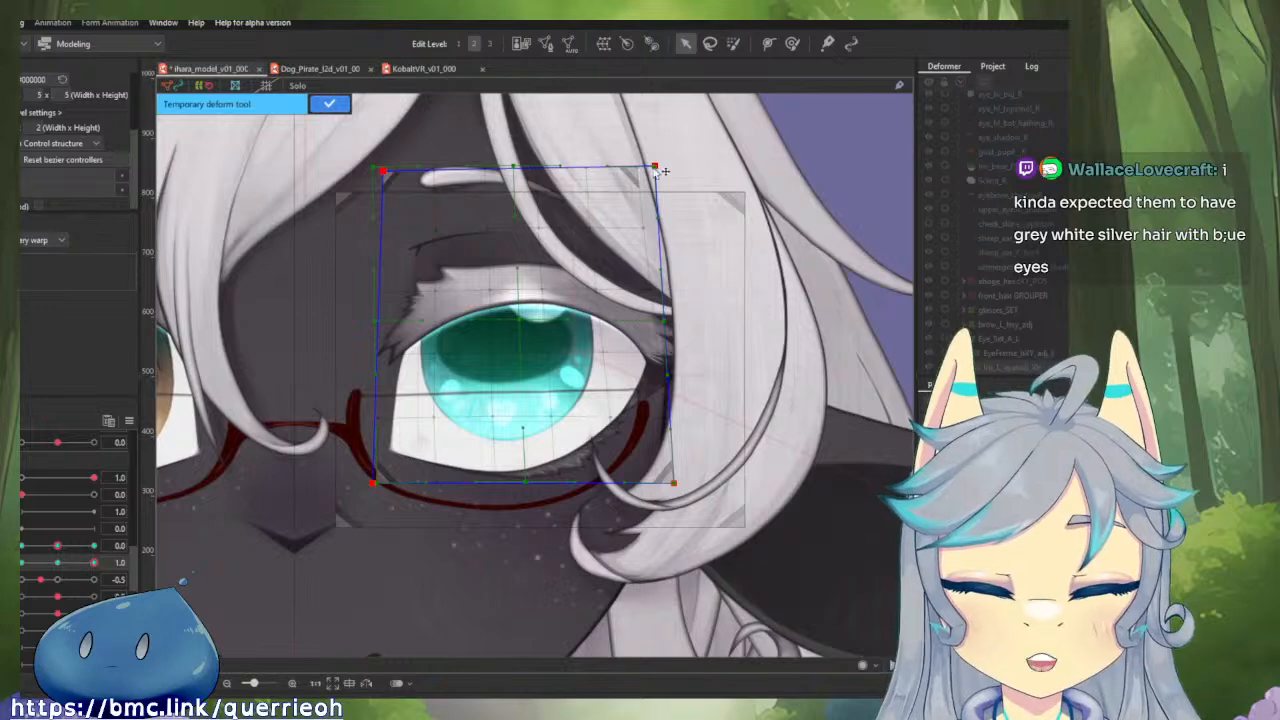
{"action": "left_click_drag", "start_coordinate": [660, 173], "coordinate": [648, 170]}
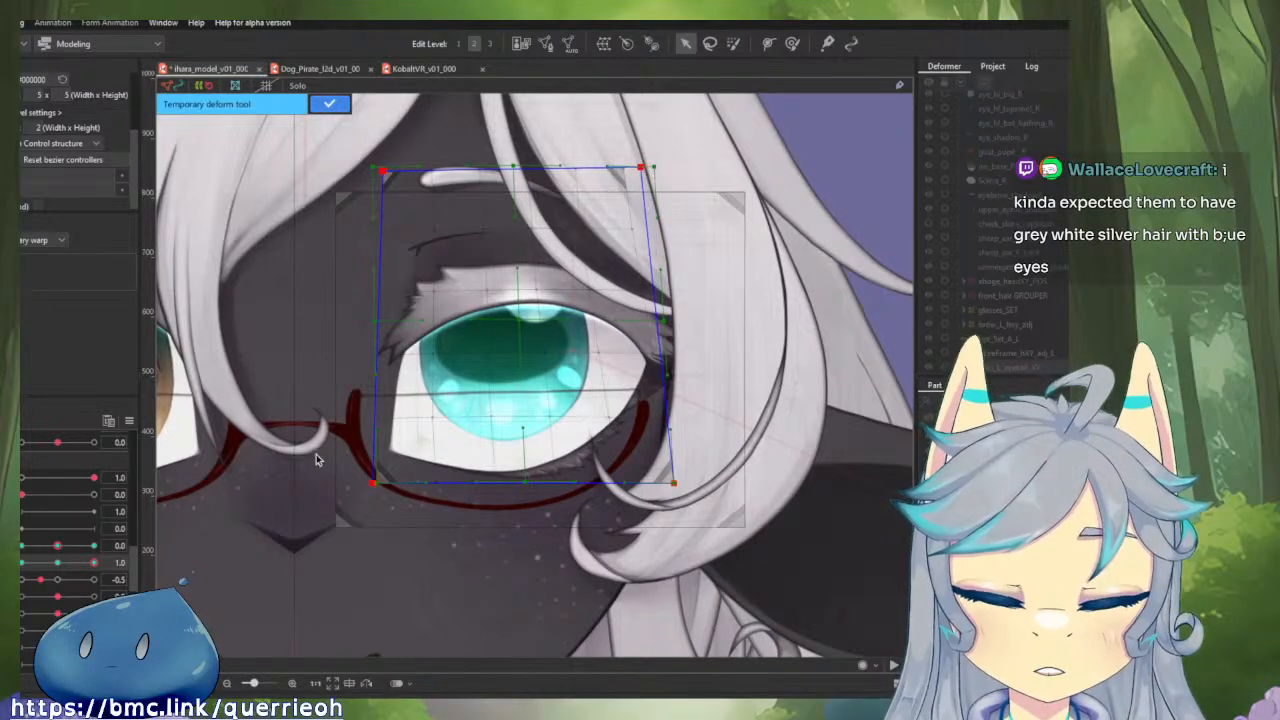
{"action": "left_click", "coordinate": [330, 106]}
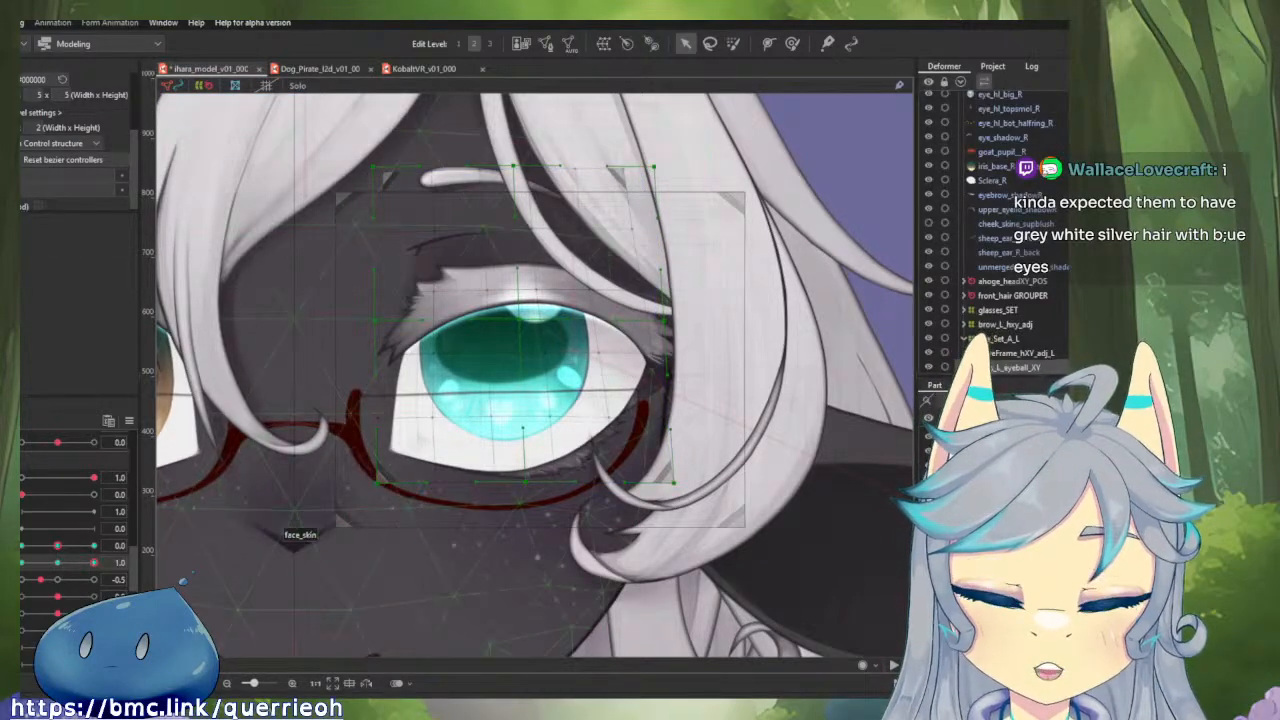
Move the iris deformer's lower inner corner outward at vertical gaze -1.0 and check the motion up to 1.0.
{"action": "left_click_drag", "start_coordinate": [93, 563], "coordinate": [18, 568]}
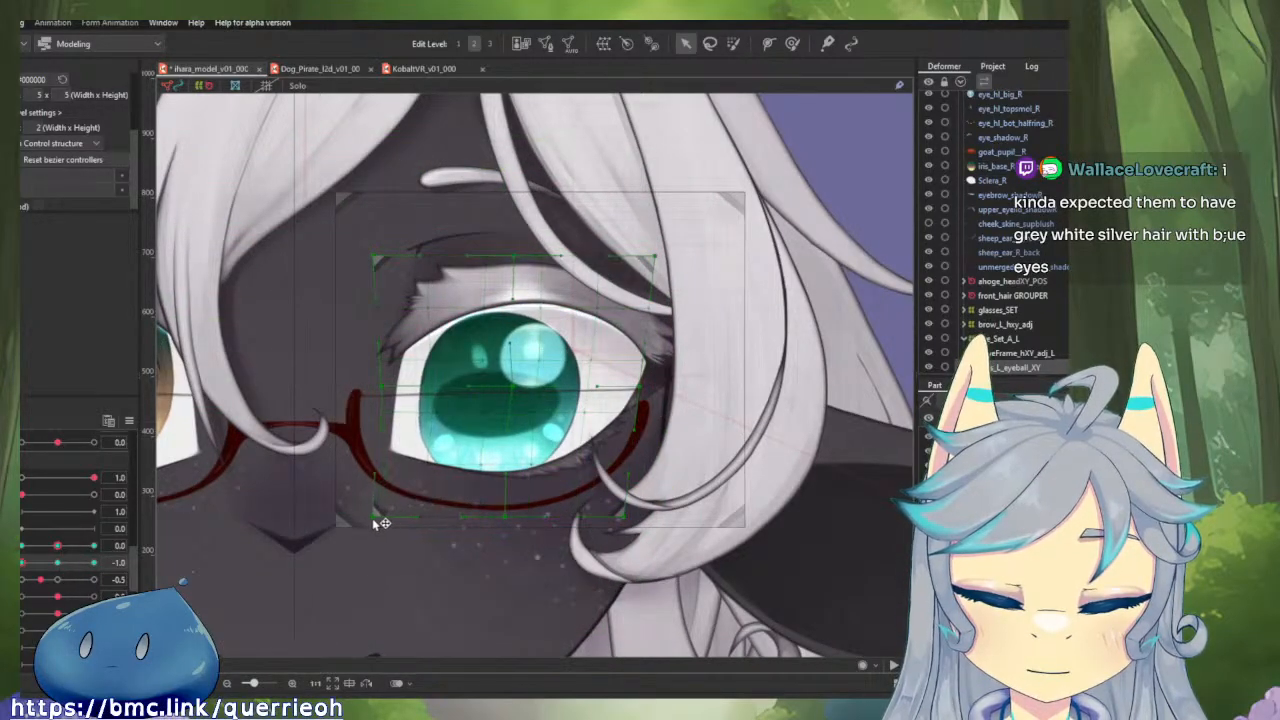
{"action": "mouse_move", "coordinate": [24, 563]}
{"action": "left_mouse_down"}
{"action": "mouse_move", "coordinate": [122, 566]}
{"action": "mouse_move", "coordinate": [21, 566]}
{"action": "left_mouse_up"}
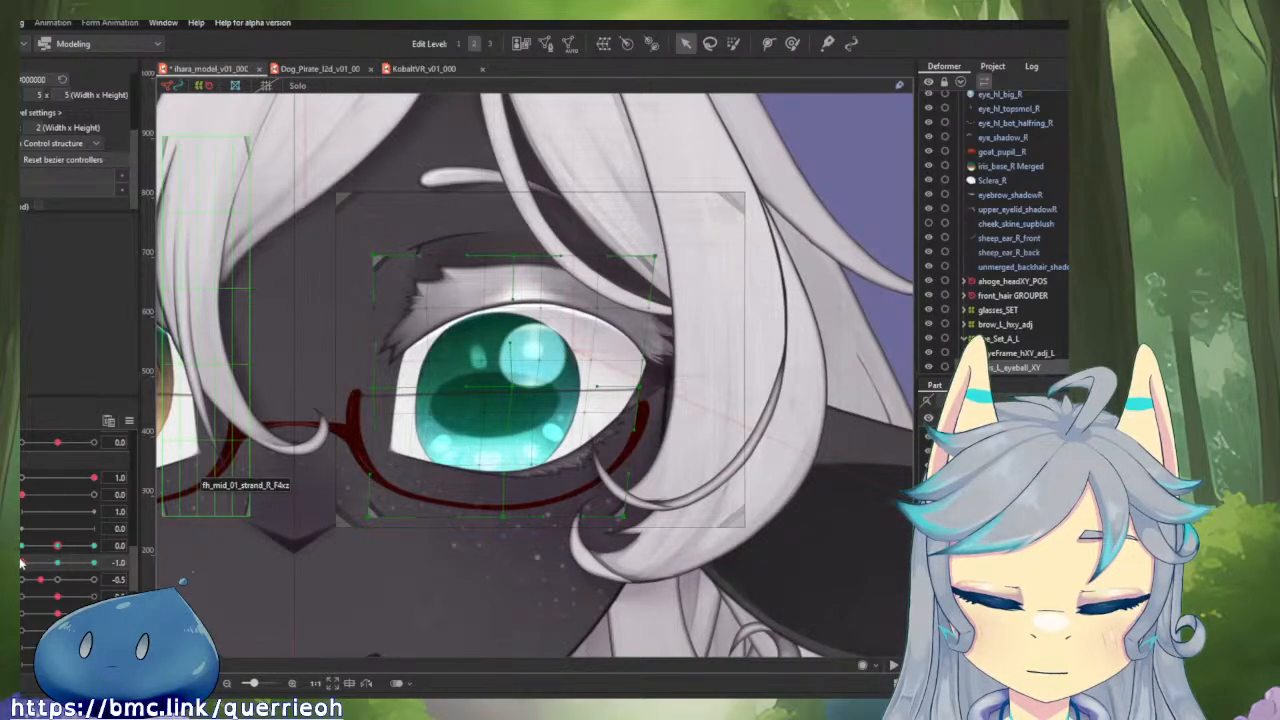
{"action": "left_click_drag", "start_coordinate": [22, 564], "coordinate": [120, 573]}
{"action": "left_click", "coordinate": [59, 547]}
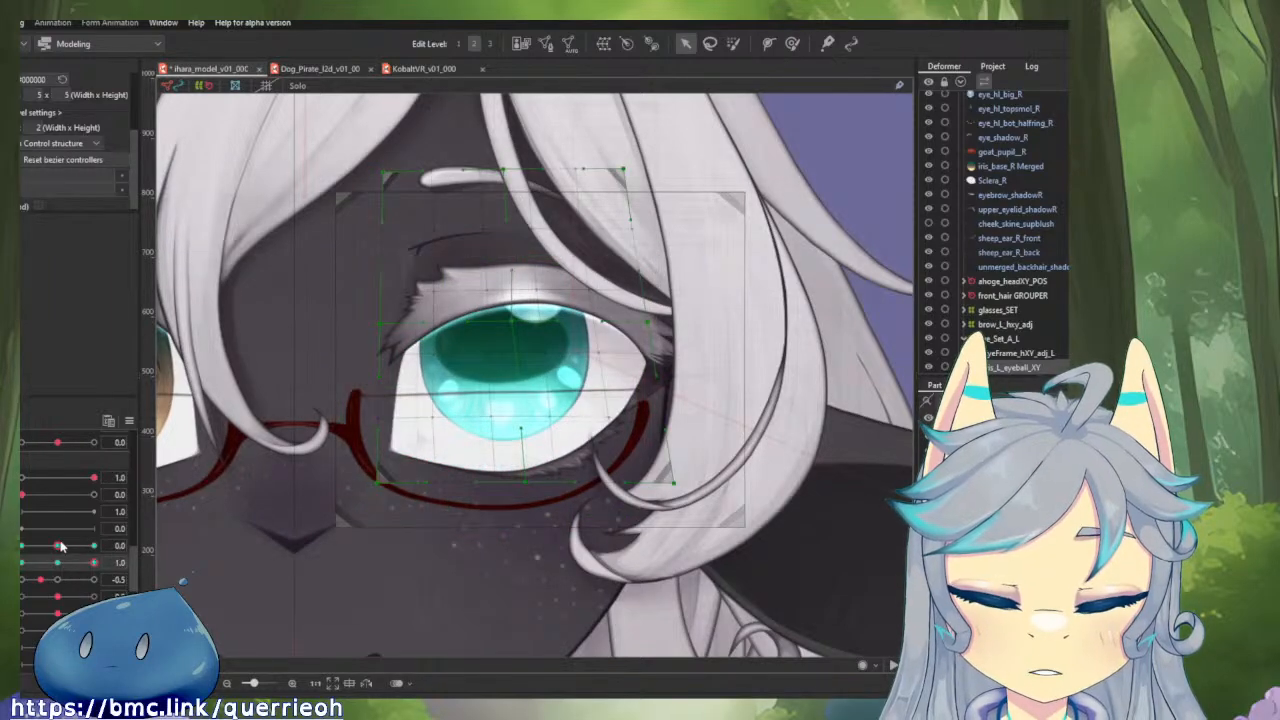
Link the horizontal and vertical gaze parameters and brush the iris deformer's upper inner corner toward the nose at horizontal and vertical 1.0.
{"action": "left_click_drag", "start_coordinate": [60, 546], "coordinate": [117, 578]}
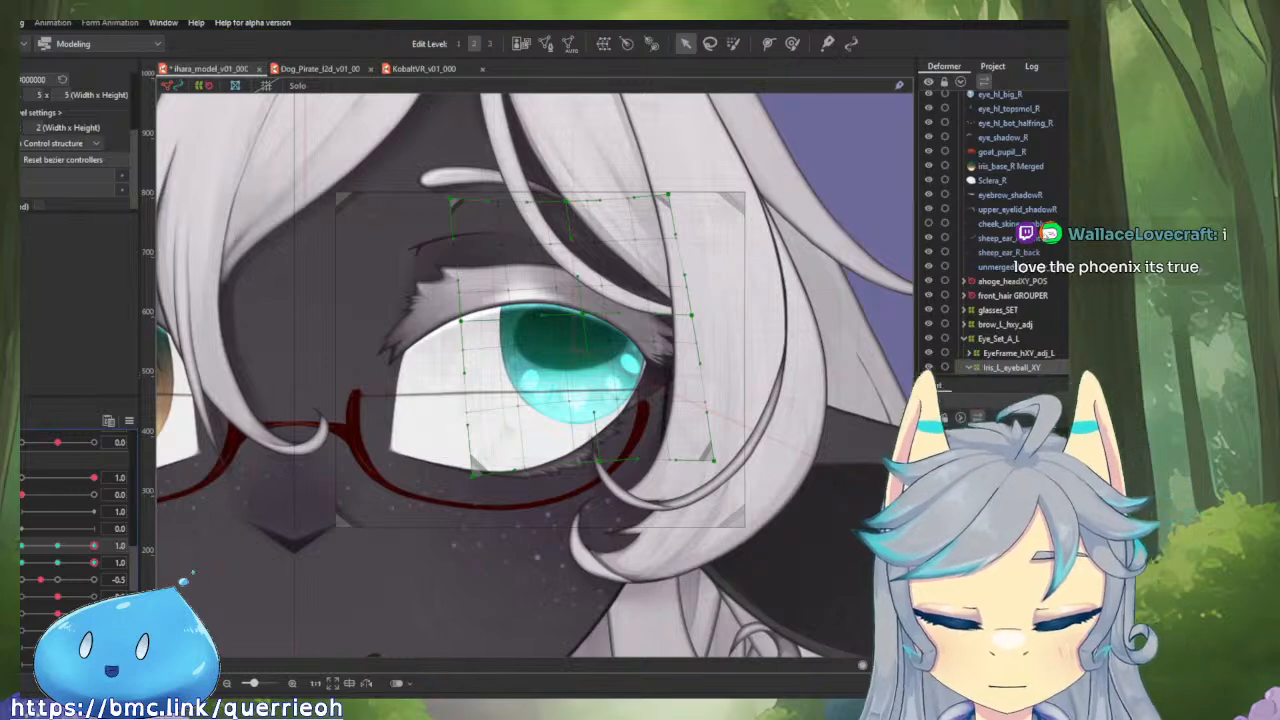
{"action": "key", "text": "ctrl+d"}
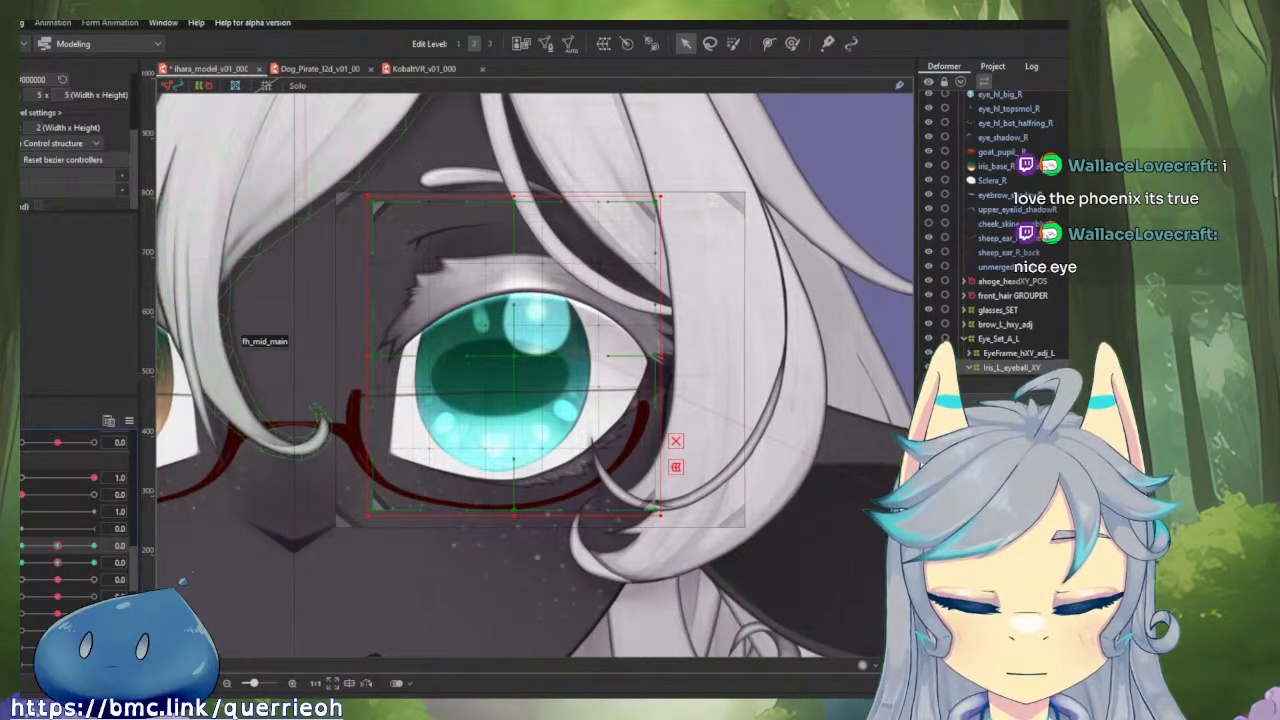
{"action": "left_click", "coordinate": [12, 553]}
{"action": "left_click_drag", "start_coordinate": [54, 567], "coordinate": [133, 523]}
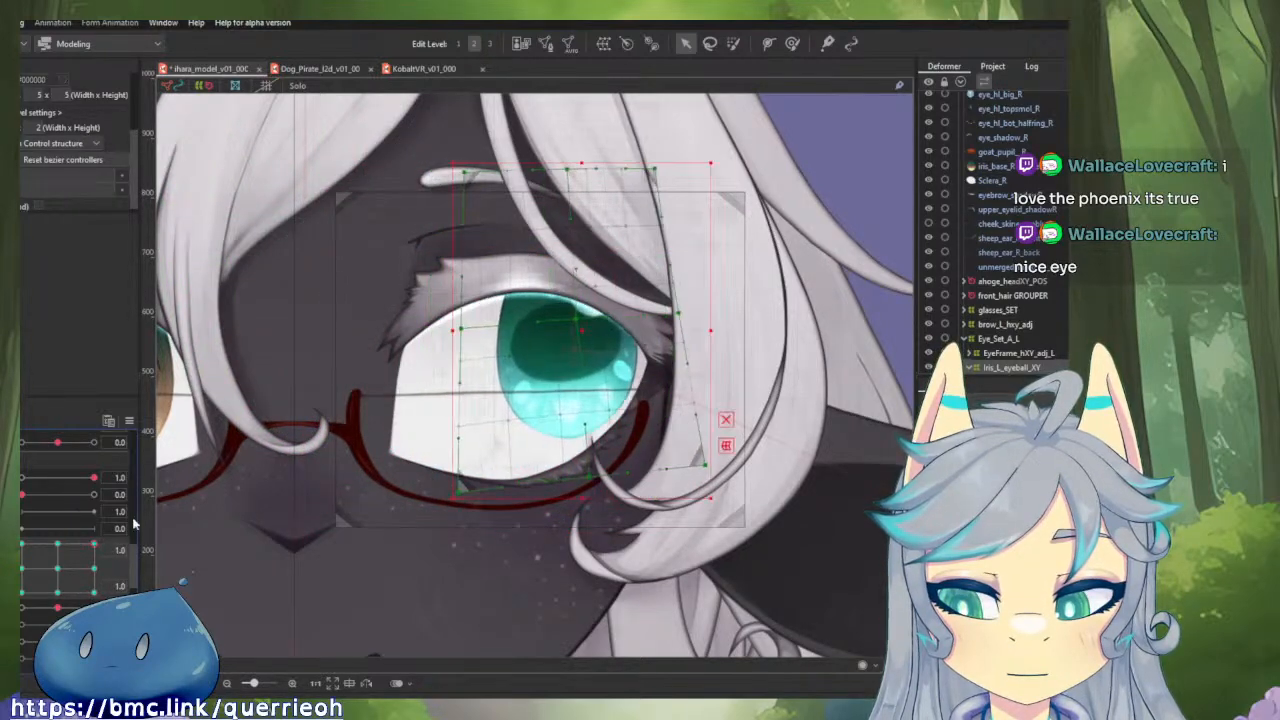
{"action": "left_click", "coordinate": [793, 45]}
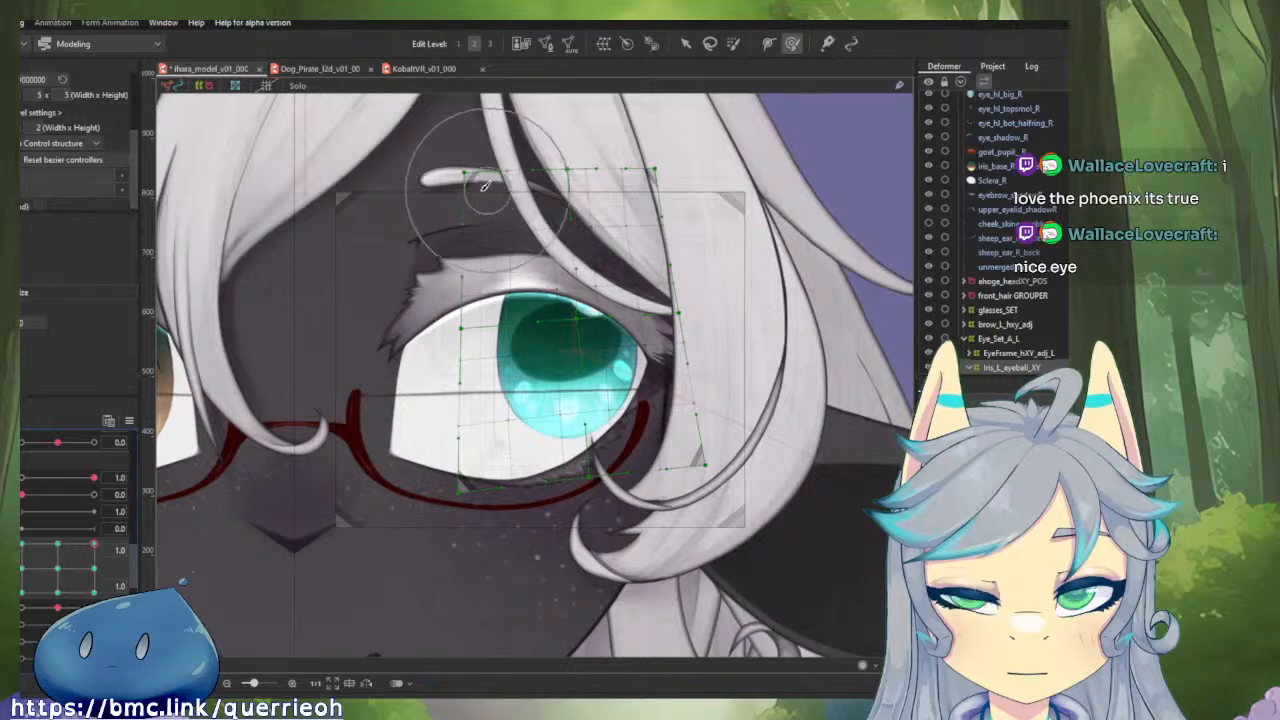
{"action": "left_click_drag", "start_coordinate": [493, 205], "coordinate": [453, 232]}
Enlarge the deform brush and nudge the iris deformer's upper and middle points slightly outward and down at horizontal 1.0, vertical -1.0.
{"action": "left_click_drag", "start_coordinate": [94, 544], "coordinate": [94, 593]}
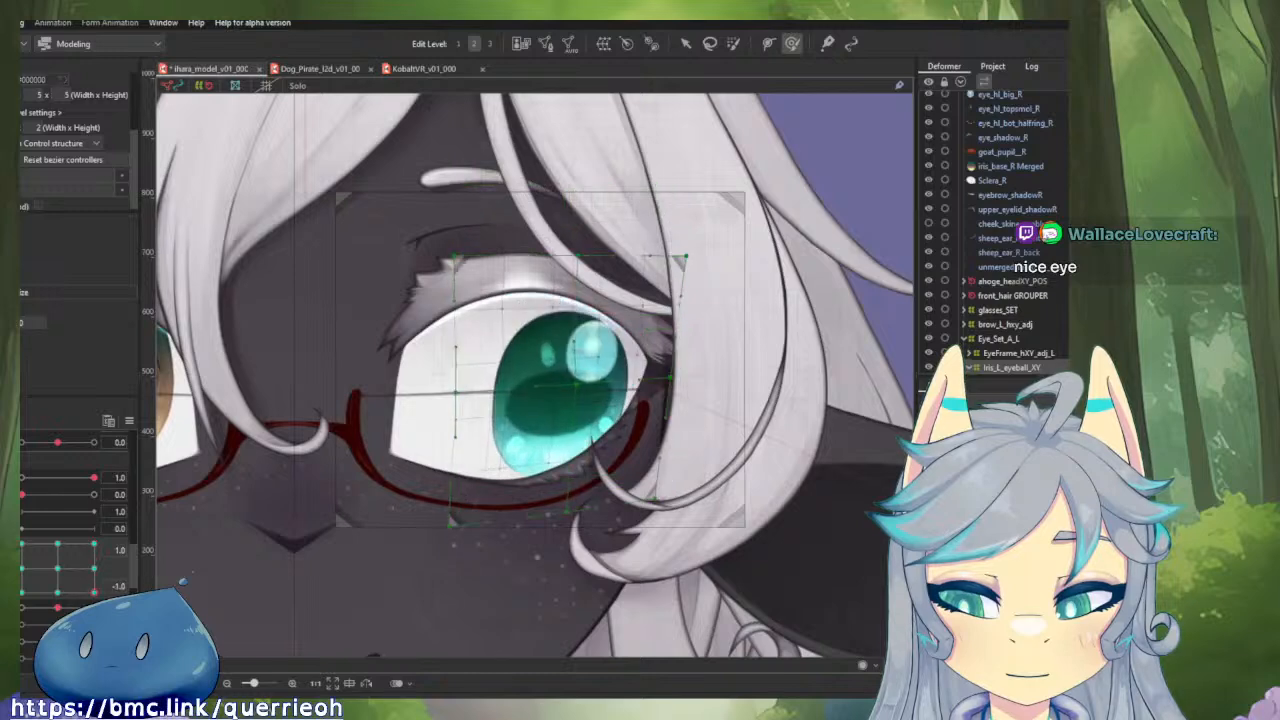
{"action": "key", "text": "b"}
{"action": "left_click_drag", "start_coordinate": [549, 320], "coordinate": [620, 322]}
{"action": "left_click_drag", "start_coordinate": [568, 270], "coordinate": [570, 284]}
{"action": "left_click_drag", "start_coordinate": [600, 172], "coordinate": [603, 193]}
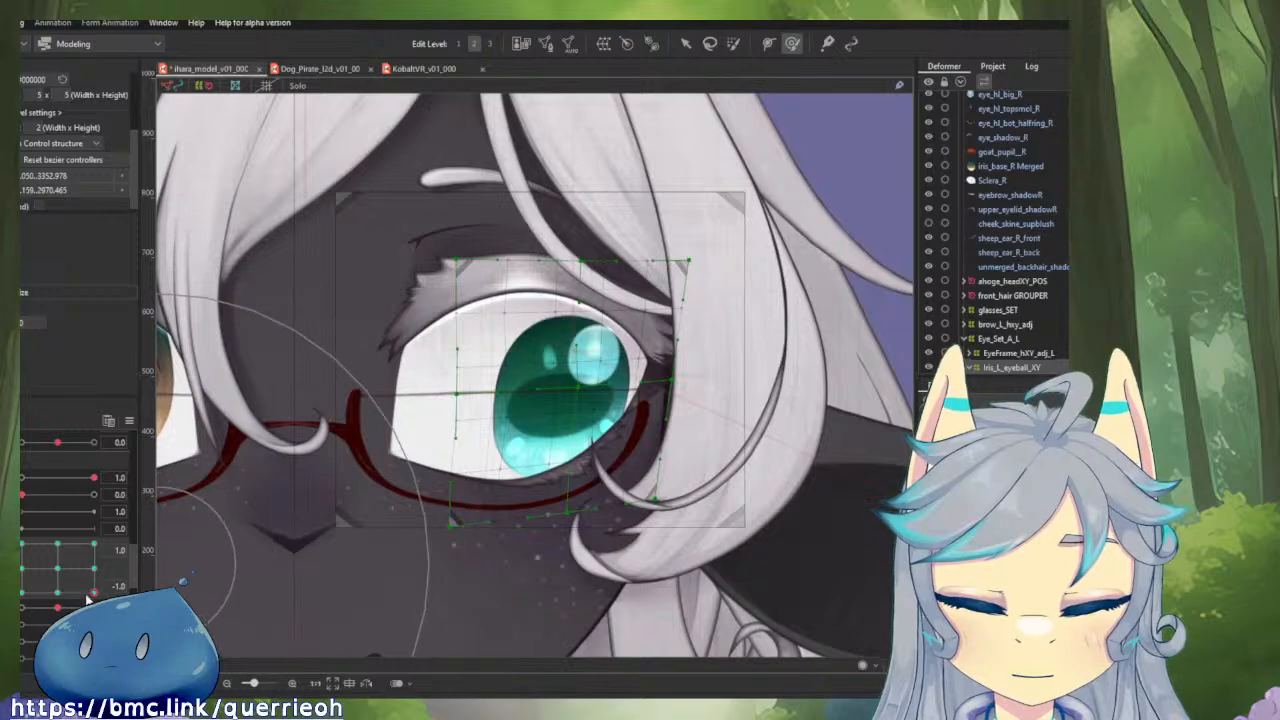
At horizontal 1.0, raise the iris deformer's lower edge at vertical 1.0 and brush its upper inner corner outward at vertical -1.0.
{"action": "mouse_move", "coordinate": [94, 593]}
{"action": "left_mouse_down"}
{"action": "mouse_move", "coordinate": [122, 524]}
{"action": "mouse_move", "coordinate": [106, 612]}
{"action": "mouse_move", "coordinate": [102, 536]}
{"action": "left_mouse_up"}
{"action": "left_click_drag", "start_coordinate": [556, 509], "coordinate": [540, 474]}
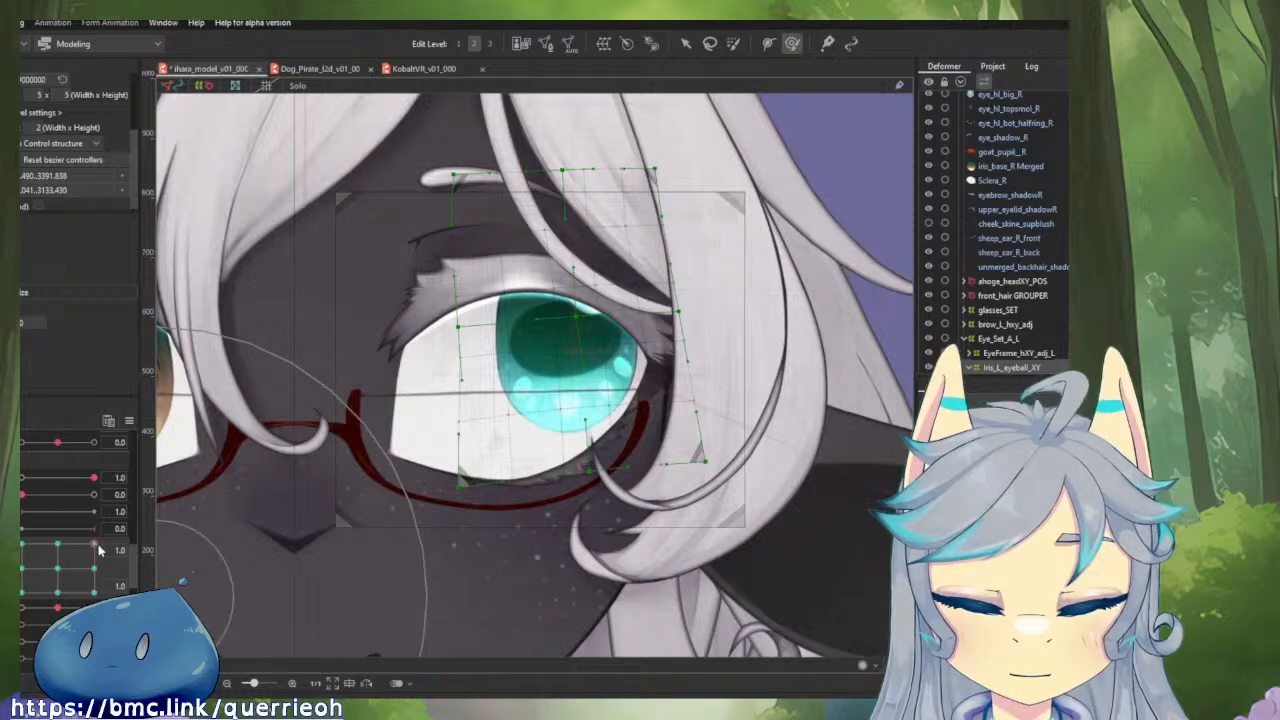
{"action": "mouse_move", "coordinate": [96, 543]}
{"action": "left_mouse_down"}
{"action": "mouse_move", "coordinate": [113, 602]}
{"action": "mouse_move", "coordinate": [127, 551]}
{"action": "mouse_move", "coordinate": [134, 602]}
{"action": "mouse_move", "coordinate": [149, 535]}
{"action": "mouse_move", "coordinate": [146, 604]}
{"action": "left_mouse_up"}
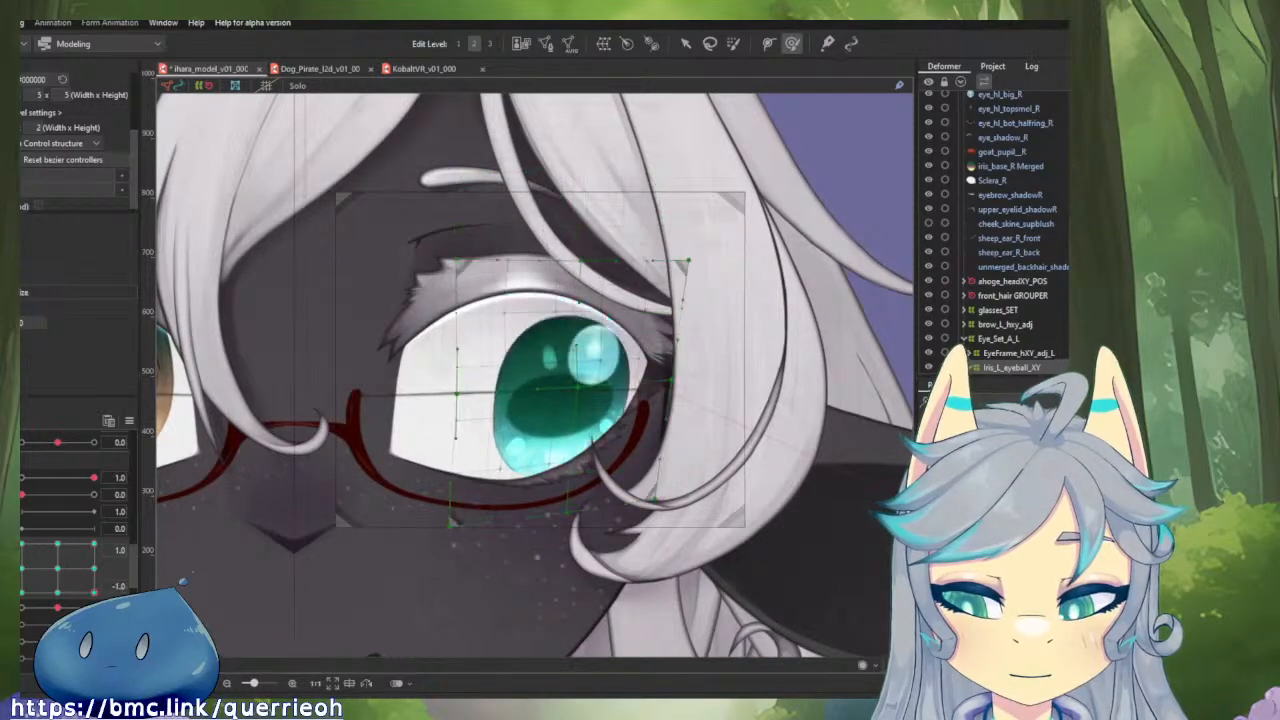
{"action": "left_click_drag", "start_coordinate": [403, 168], "coordinate": [454, 180]}
At horizontal and vertical 1.0, brush the lower inner corner outward and the upper inner corner toward the nose, then check vertical -1.0.
{"action": "mouse_move", "coordinate": [97, 592]}
{"action": "left_mouse_down"}
{"action": "mouse_move", "coordinate": [118, 514]}
{"action": "mouse_move", "coordinate": [112, 604]}
{"action": "mouse_move", "coordinate": [118, 528]}
{"action": "left_mouse_up"}
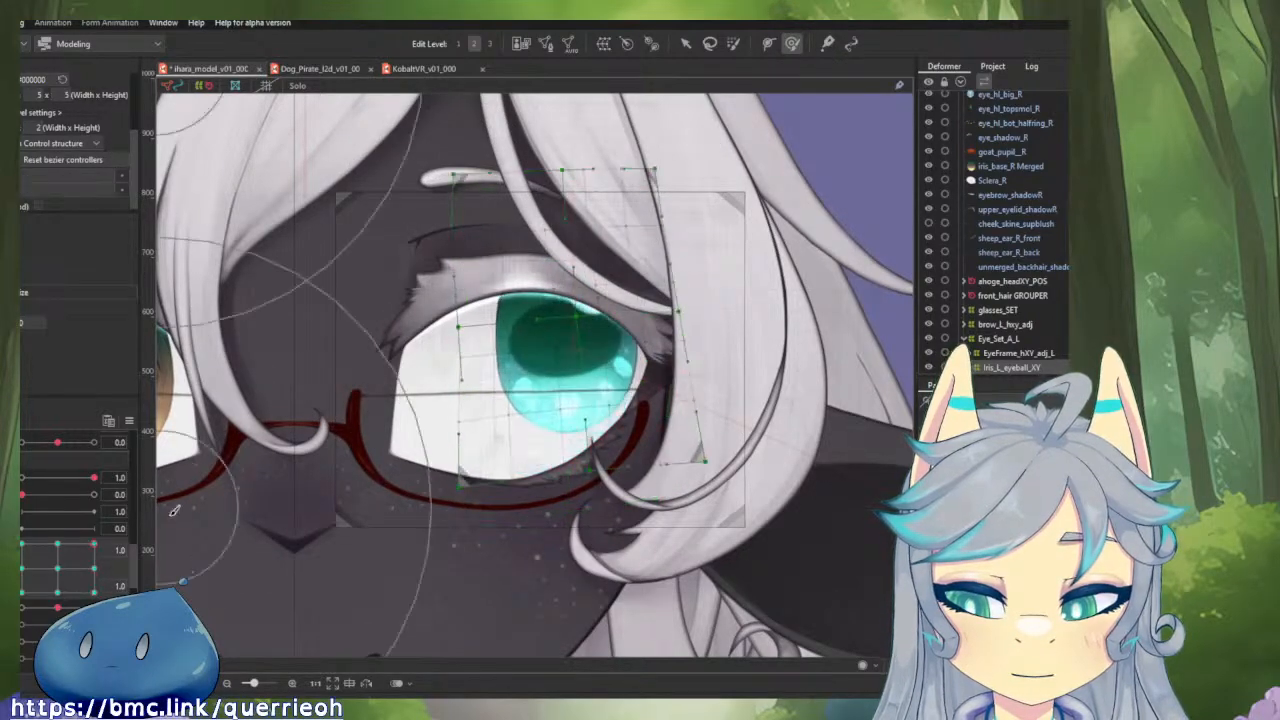
{"action": "left_click_drag", "start_coordinate": [417, 581], "coordinate": [442, 597]}
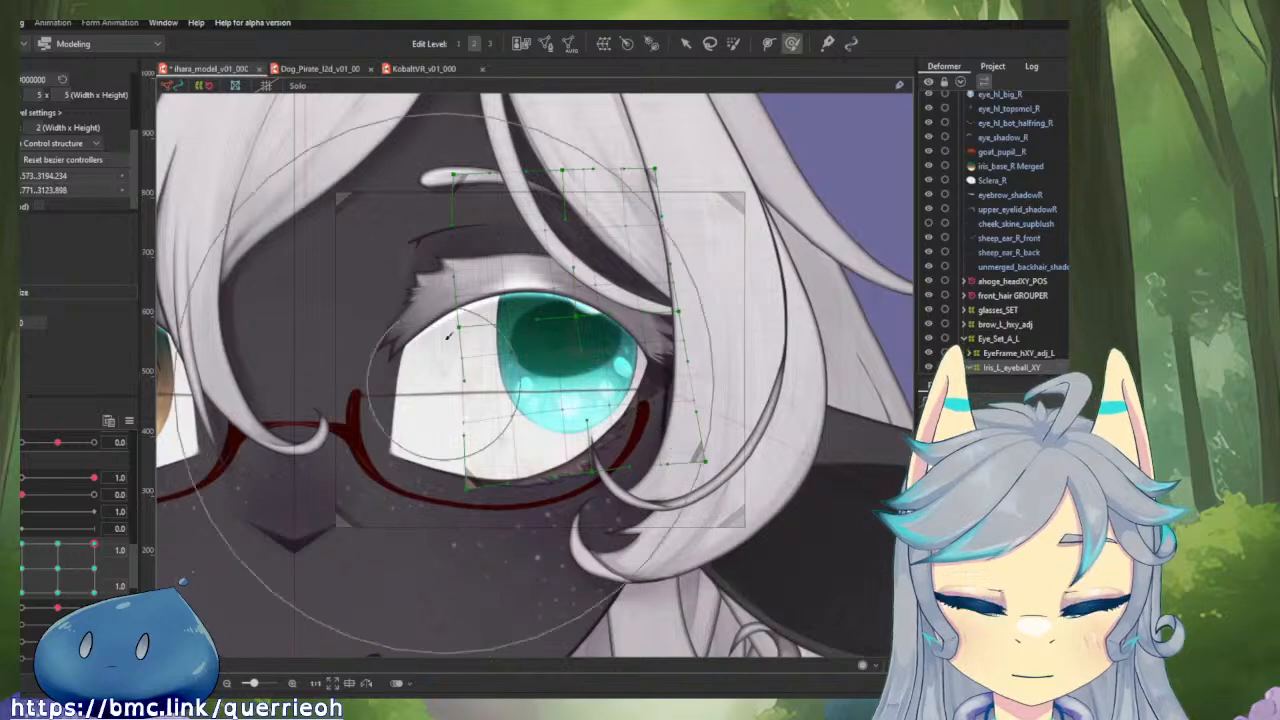
{"action": "mouse_move", "coordinate": [424, 201]}
{"action": "left_mouse_down"}
{"action": "mouse_move", "coordinate": [402, 200]}
{"action": "mouse_move", "coordinate": [359, 121]}
{"action": "mouse_move", "coordinate": [345, 126]}
{"action": "left_mouse_up"}
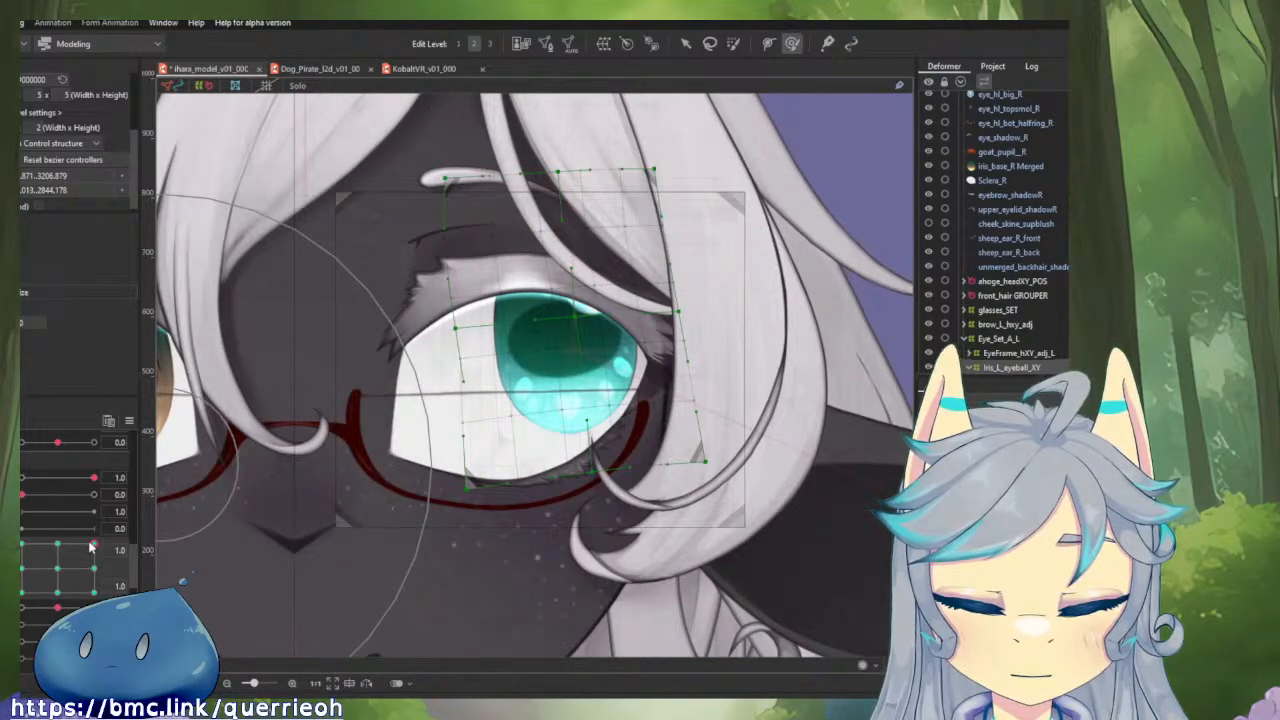
{"action": "mouse_move", "coordinate": [92, 546]}
{"action": "left_mouse_down"}
{"action": "mouse_move", "coordinate": [100, 592]}
{"action": "mouse_move", "coordinate": [112, 550]}
{"action": "mouse_move", "coordinate": [22, 508]}
{"action": "mouse_move", "coordinate": [22, 592]}
{"action": "mouse_move", "coordinate": [94, 592]}
{"action": "mouse_move", "coordinate": [86, 502]}
{"action": "mouse_move", "coordinate": [22, 572]}
{"action": "mouse_move", "coordinate": [94, 592]}
{"action": "mouse_move", "coordinate": [94, 546]}
{"action": "mouse_move", "coordinate": [94, 592]}
{"action": "left_mouse_up"}
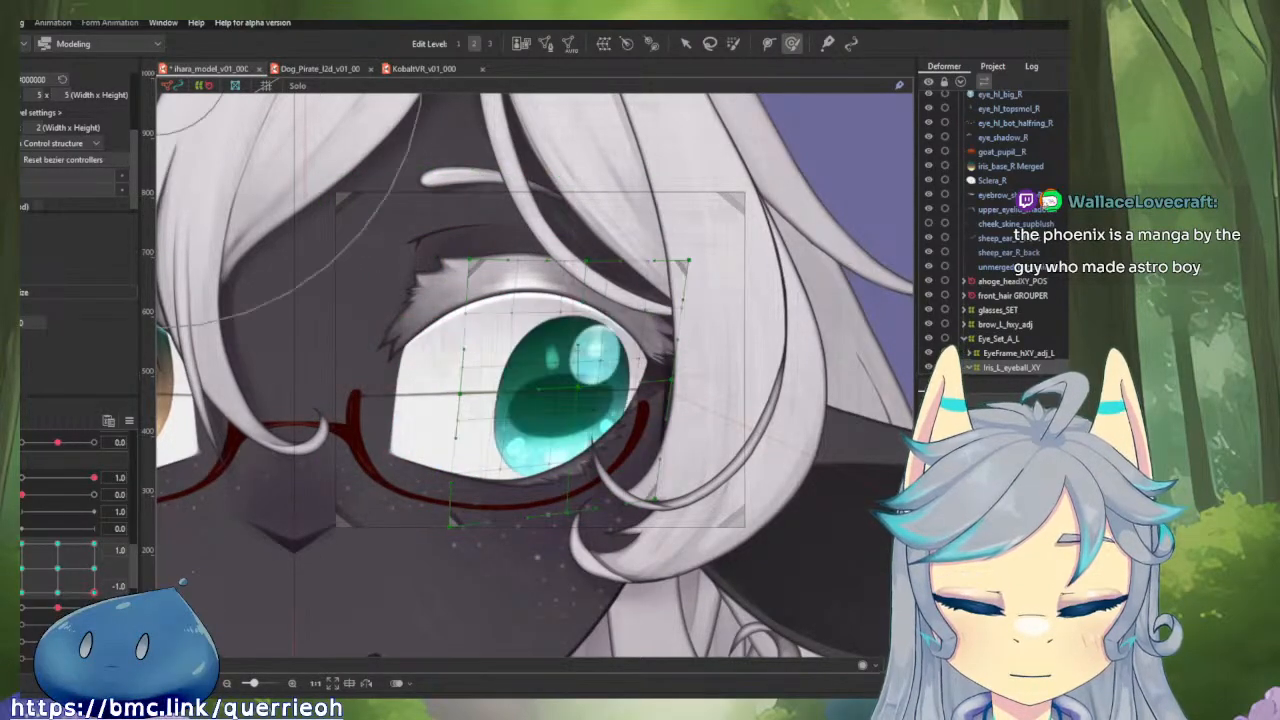
Unlink the gaze parameters, reflect the iris deformer's horizontal gaze motion, and check it at horizontal -1.0 and at different vertical positions.
{"action": "left_click", "coordinate": [21, 568]}
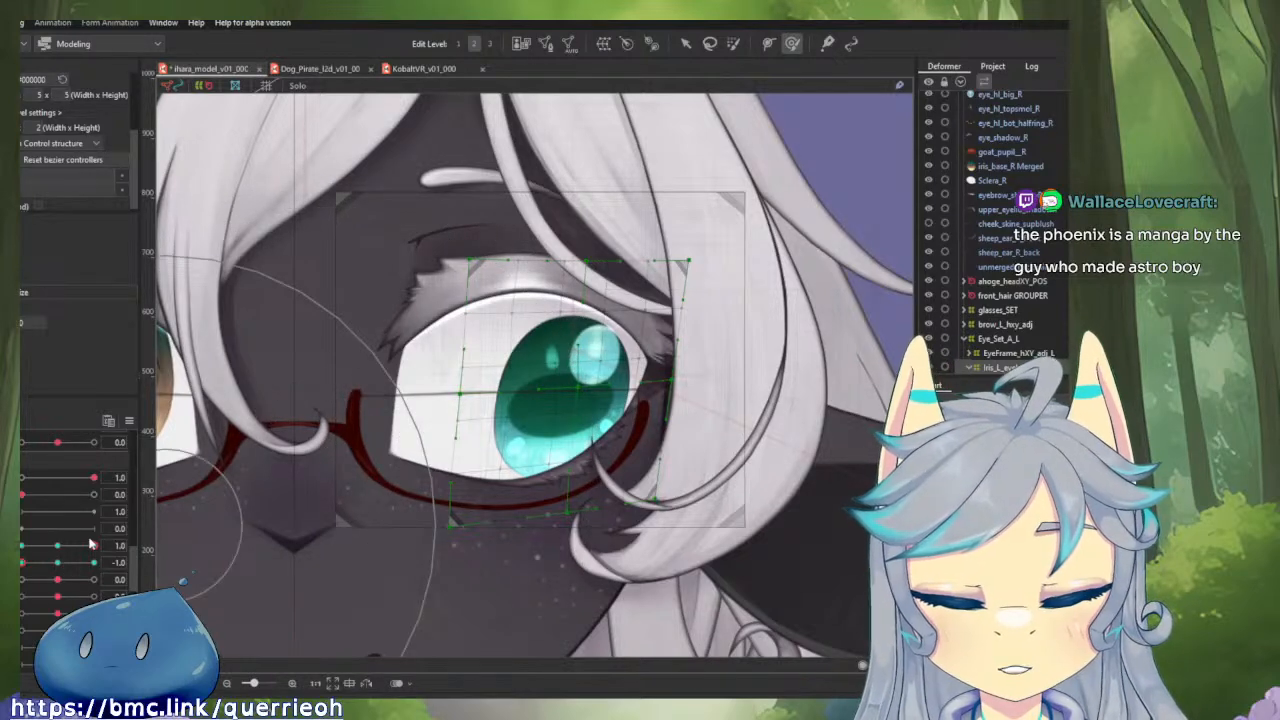
{"action": "left_click_drag", "start_coordinate": [92, 545], "coordinate": [141, 543]}
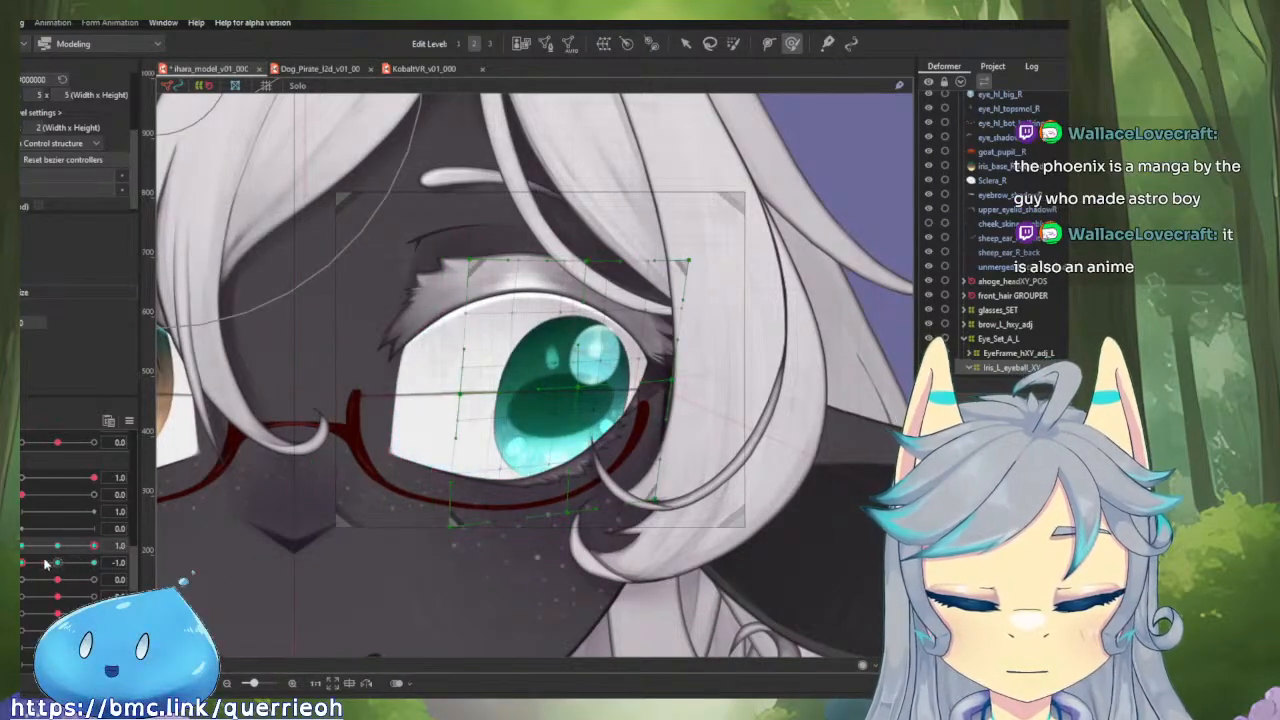
{"action": "left_click_drag", "start_coordinate": [78, 563], "coordinate": [118, 558]}
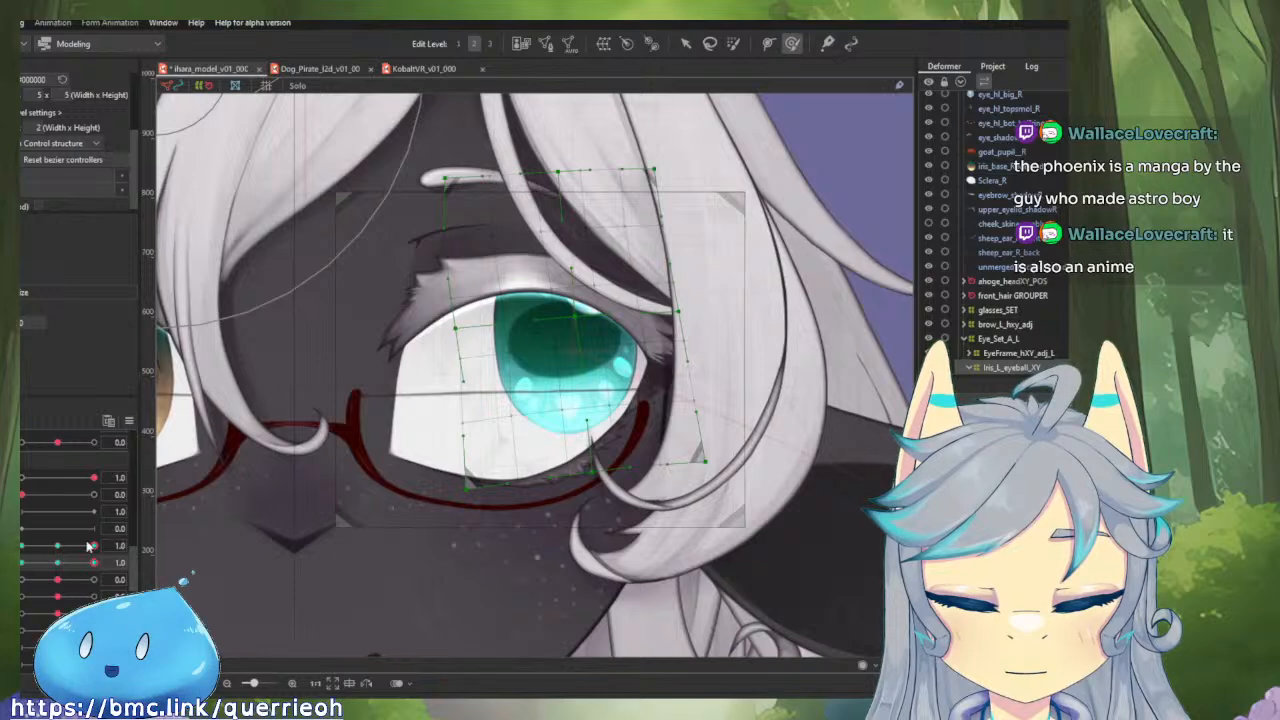
{"action": "left_click", "coordinate": [130, 420]}
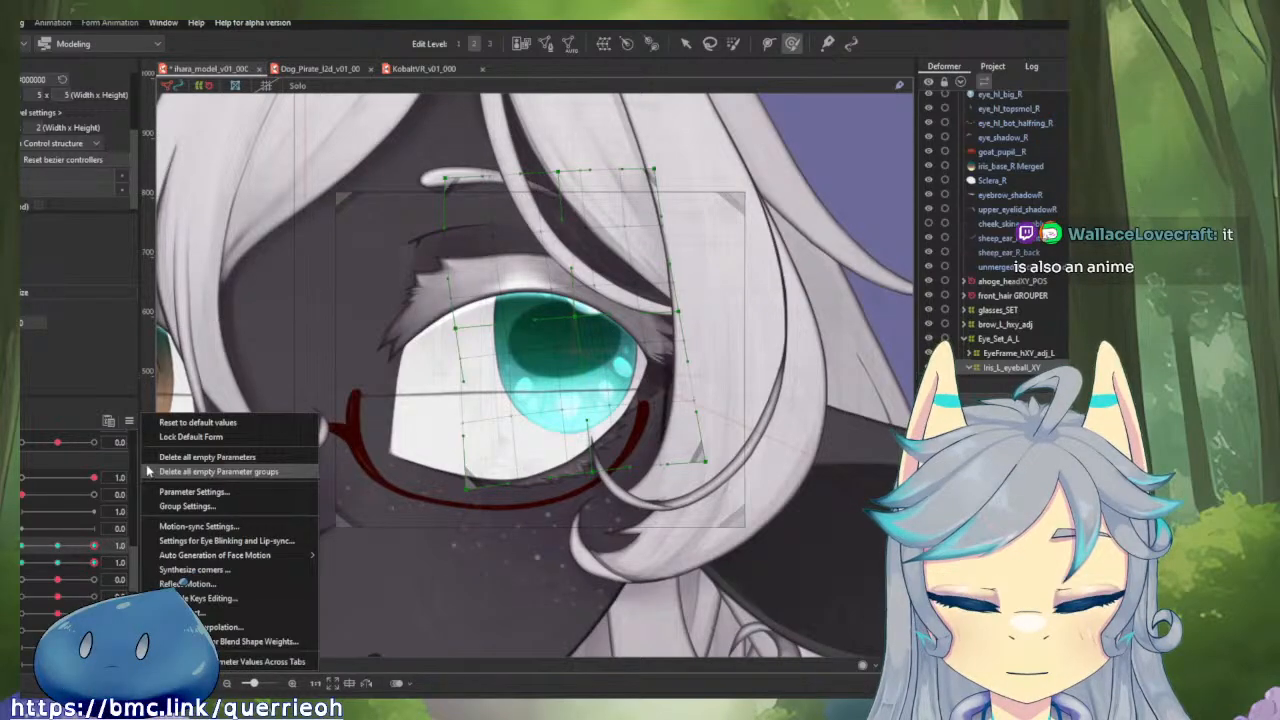
{"action": "left_click", "coordinate": [205, 582]}
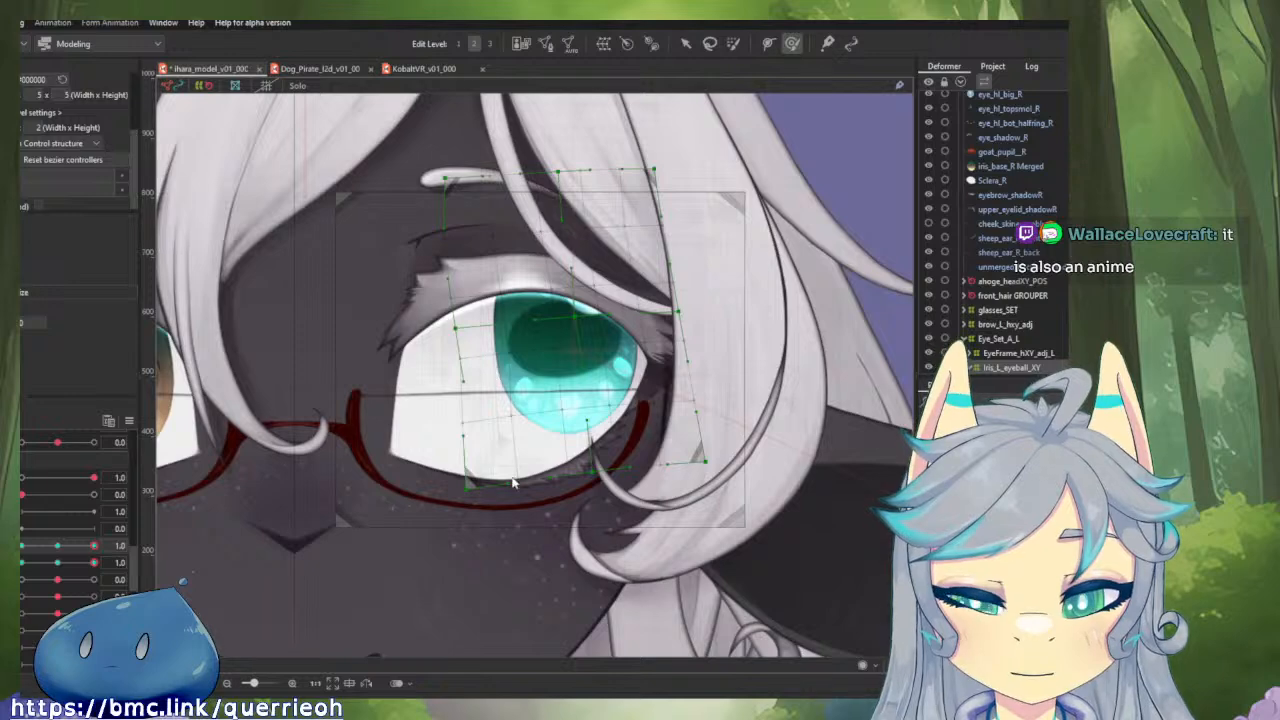
{"action": "left_click_drag", "start_coordinate": [95, 546], "coordinate": [18, 546]}
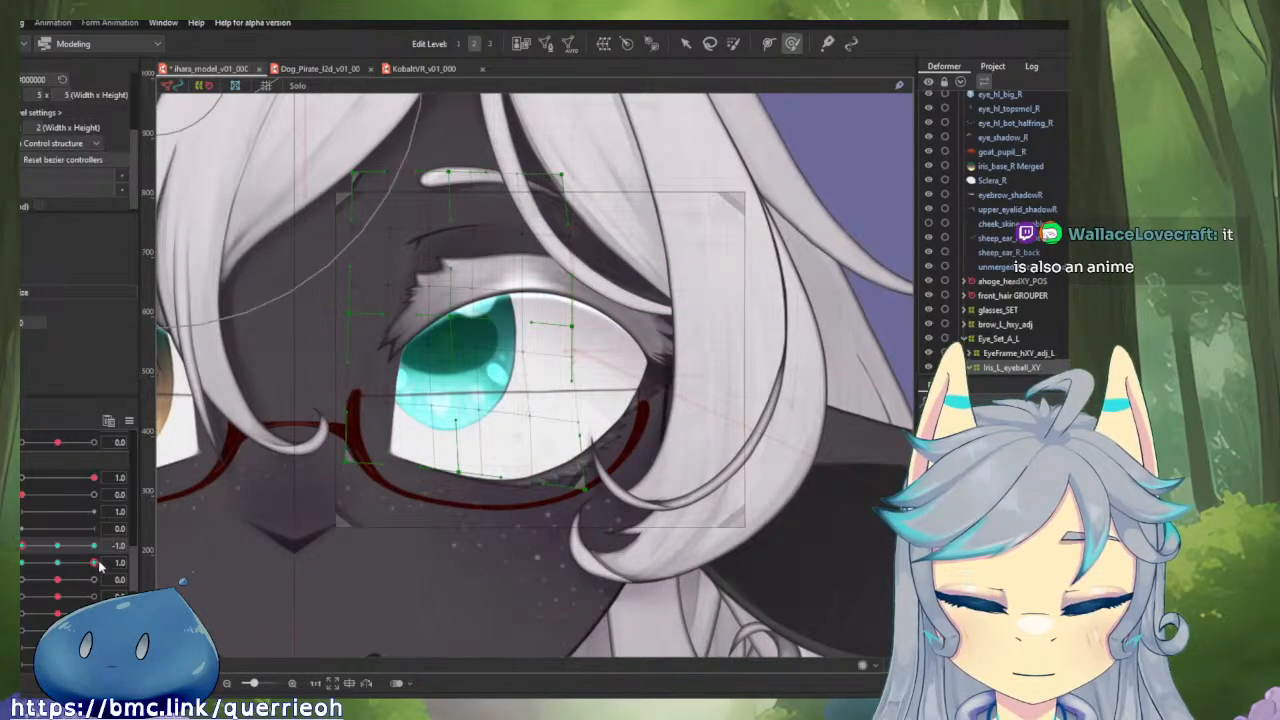
{"action": "mouse_move", "coordinate": [99, 566]}
{"action": "left_mouse_down"}
{"action": "mouse_move", "coordinate": [20, 563]}
{"action": "mouse_move", "coordinate": [60, 546]}
{"action": "mouse_move", "coordinate": [123, 546]}
{"action": "mouse_move", "coordinate": [22, 546]}
{"action": "mouse_move", "coordinate": [140, 576]}
{"action": "mouse_move", "coordinate": [20, 565]}
{"action": "mouse_move", "coordinate": [60, 551]}
{"action": "mouse_move", "coordinate": [108, 560]}
{"action": "left_mouse_up"}
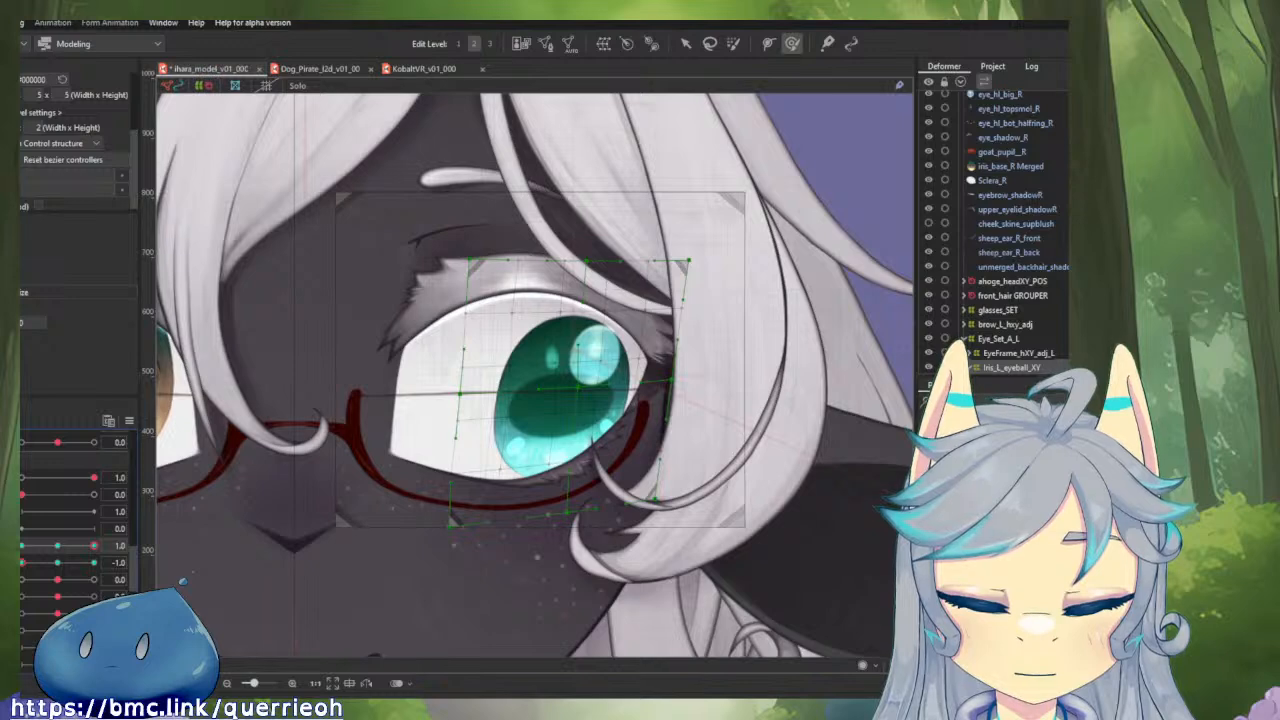
Relink the gaze parameters, brush the deformer's middle slightly outward and adjust its upper and lower inner areas at horizontal and vertical 1.0.
{"action": "left_click_drag", "start_coordinate": [96, 594], "coordinate": [107, 496]}
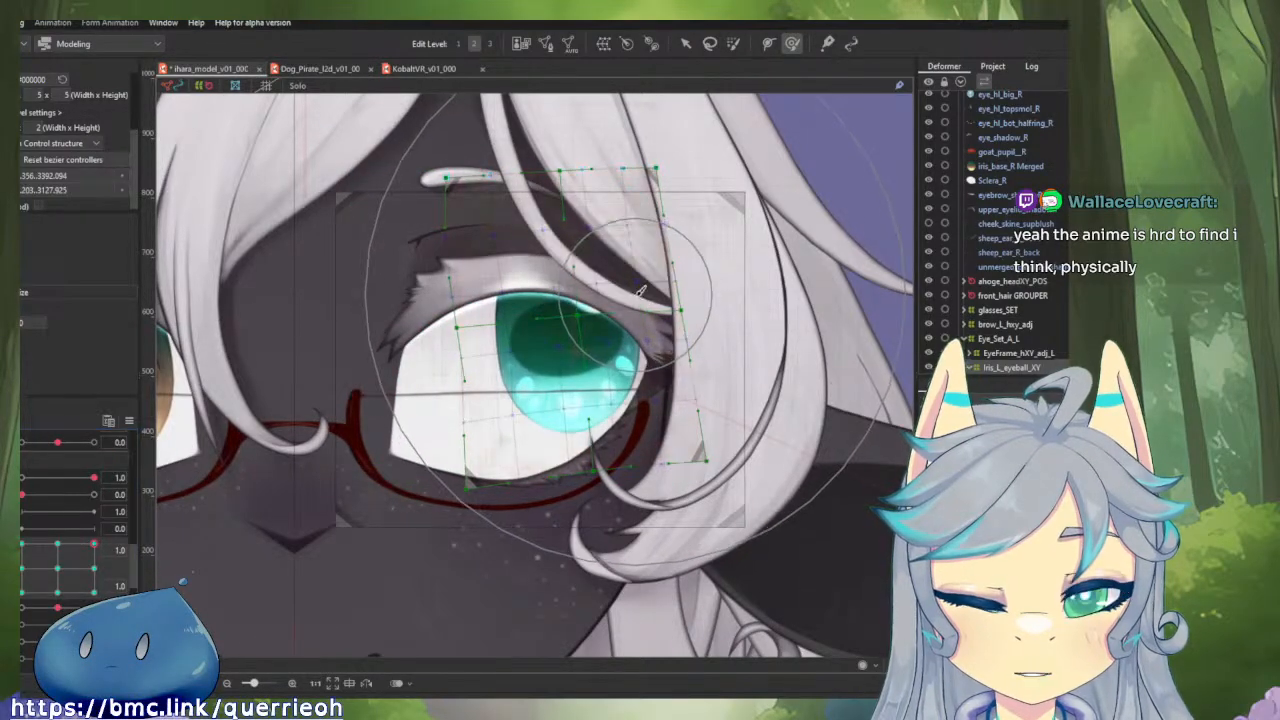
{"action": "mouse_move", "coordinate": [633, 313]}
{"action": "left_mouse_down"}
{"action": "mouse_move", "coordinate": [646, 317]}
{"action": "mouse_move", "coordinate": [533, 316]}
{"action": "mouse_move", "coordinate": [596, 313]}
{"action": "left_mouse_up"}
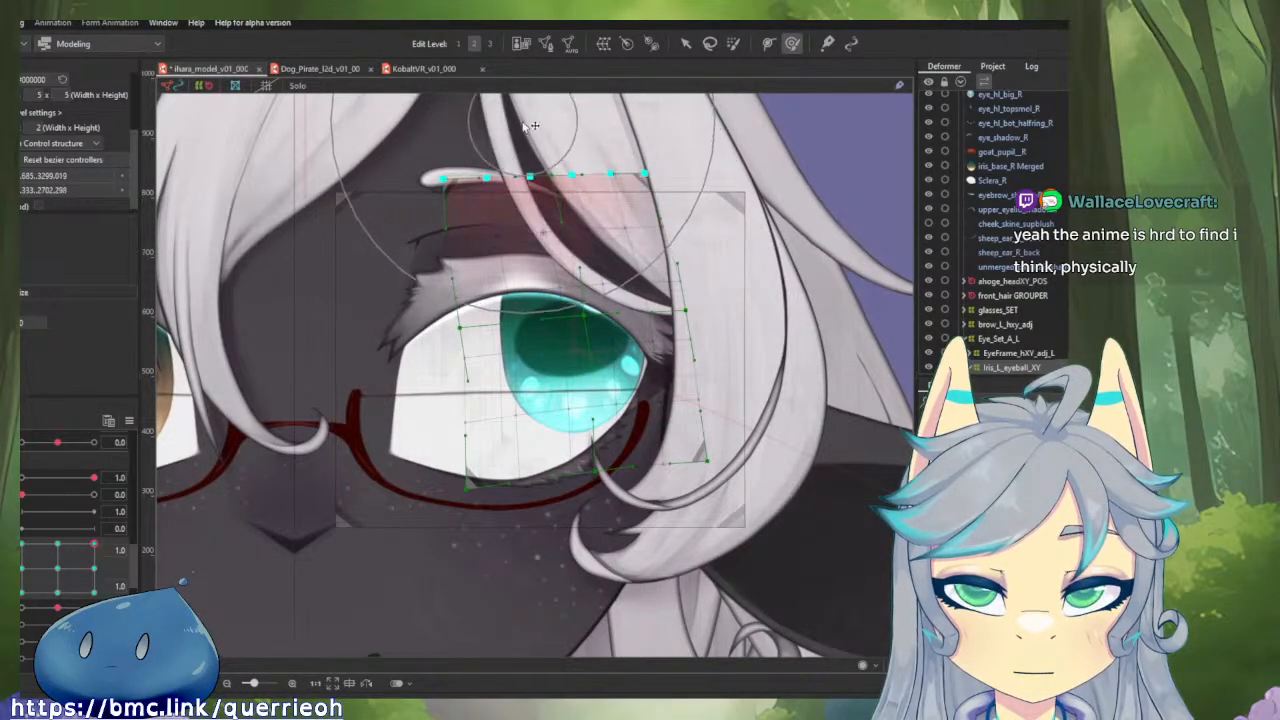
{"action": "left_click_drag", "start_coordinate": [446, 415], "coordinate": [451, 413]}
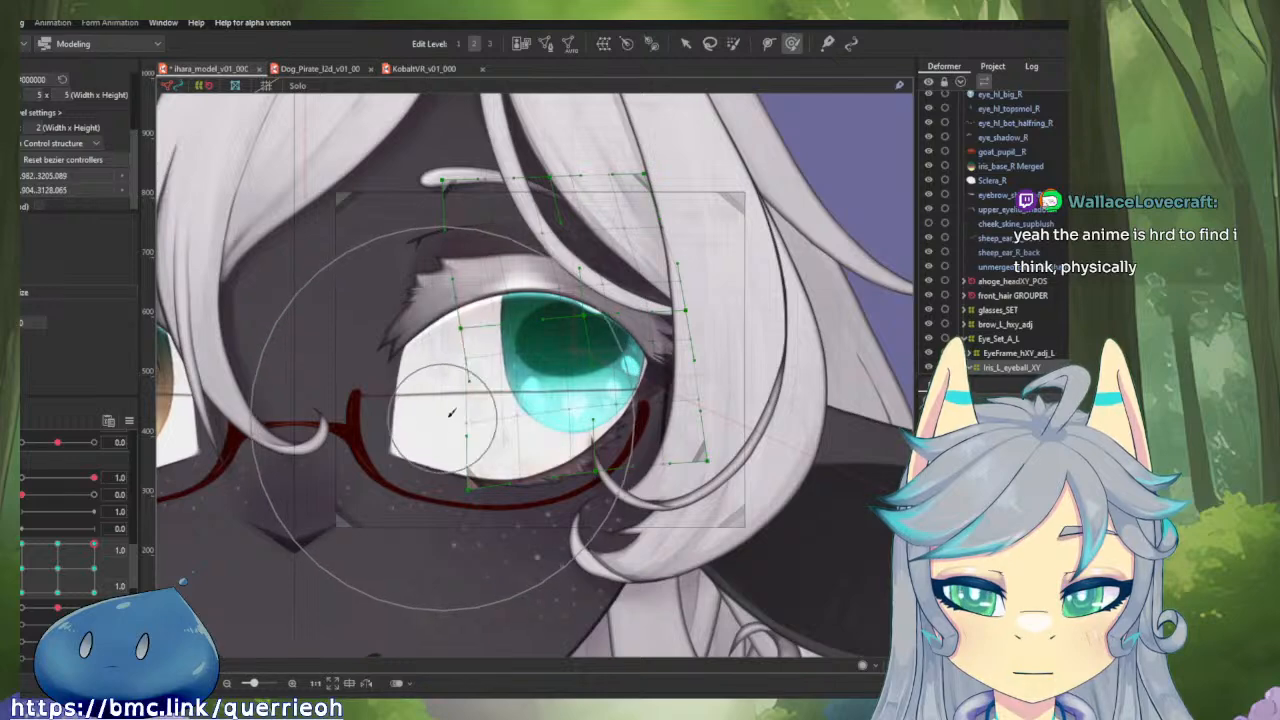
{"action": "left_click_drag", "start_coordinate": [92, 548], "coordinate": [24, 538]}
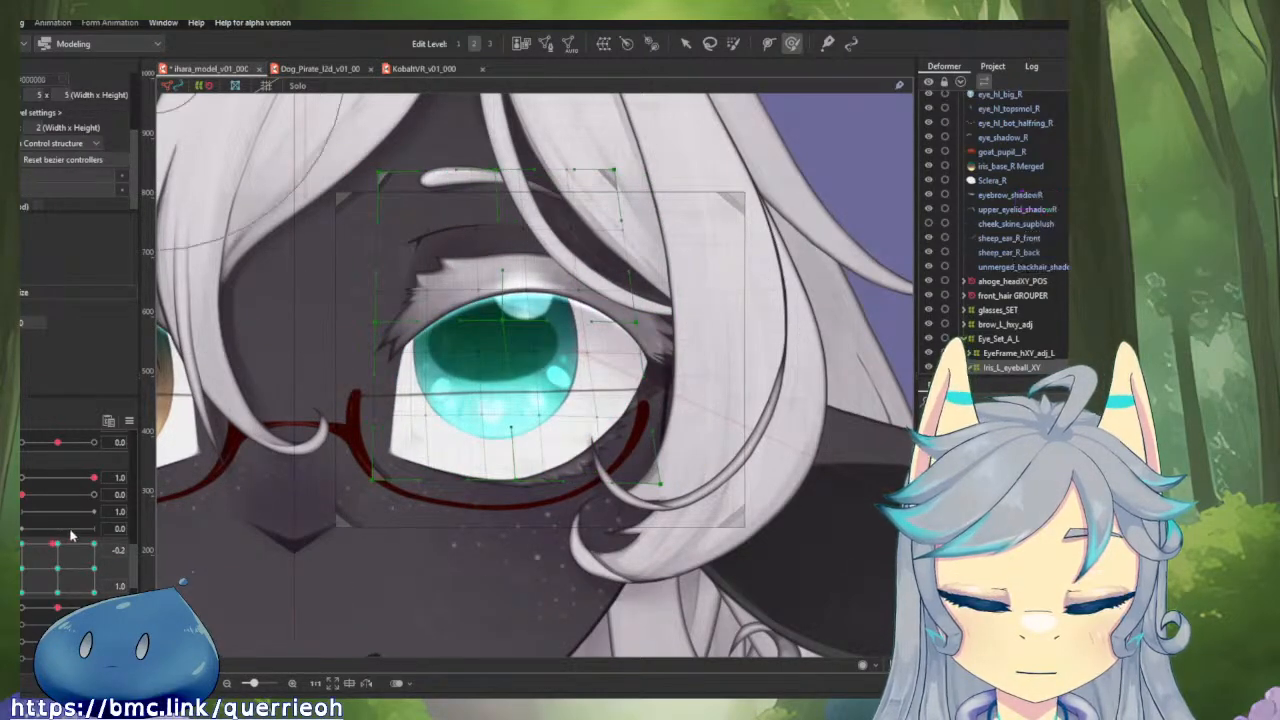
At horizontal 0.0 and vertical 1.0, nudge the iris deformer's centre outward and brush its whole upper edge downward.
{"action": "left_click", "coordinate": [59, 548]}
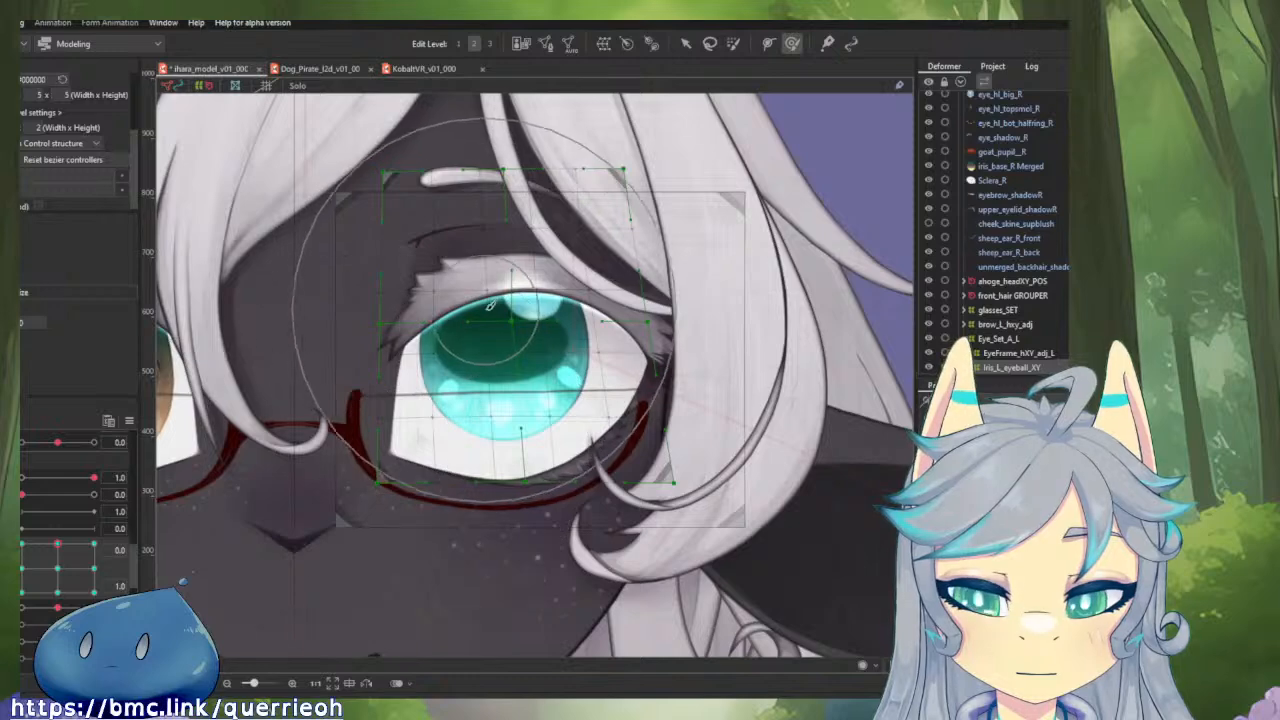
{"action": "left_click_drag", "start_coordinate": [510, 310], "coordinate": [518, 301]}
{"action": "left_click_drag", "start_coordinate": [510, 143], "coordinate": [512, 149]}
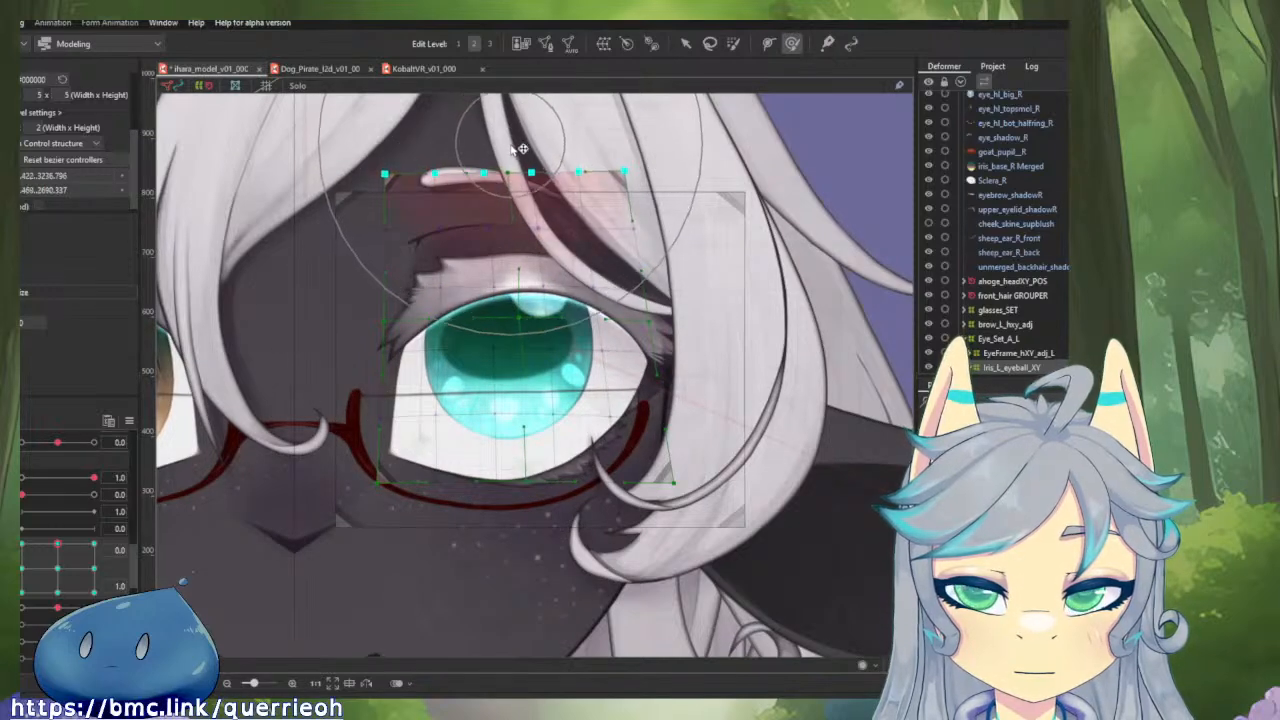
{"action": "mouse_move", "coordinate": [589, 137]}
{"action": "left_mouse_down"}
{"action": "mouse_move", "coordinate": [624, 148]}
{"action": "mouse_move", "coordinate": [639, 192]}
{"action": "left_mouse_up"}
{"action": "left_click_drag", "start_coordinate": [674, 150], "coordinate": [681, 170]}
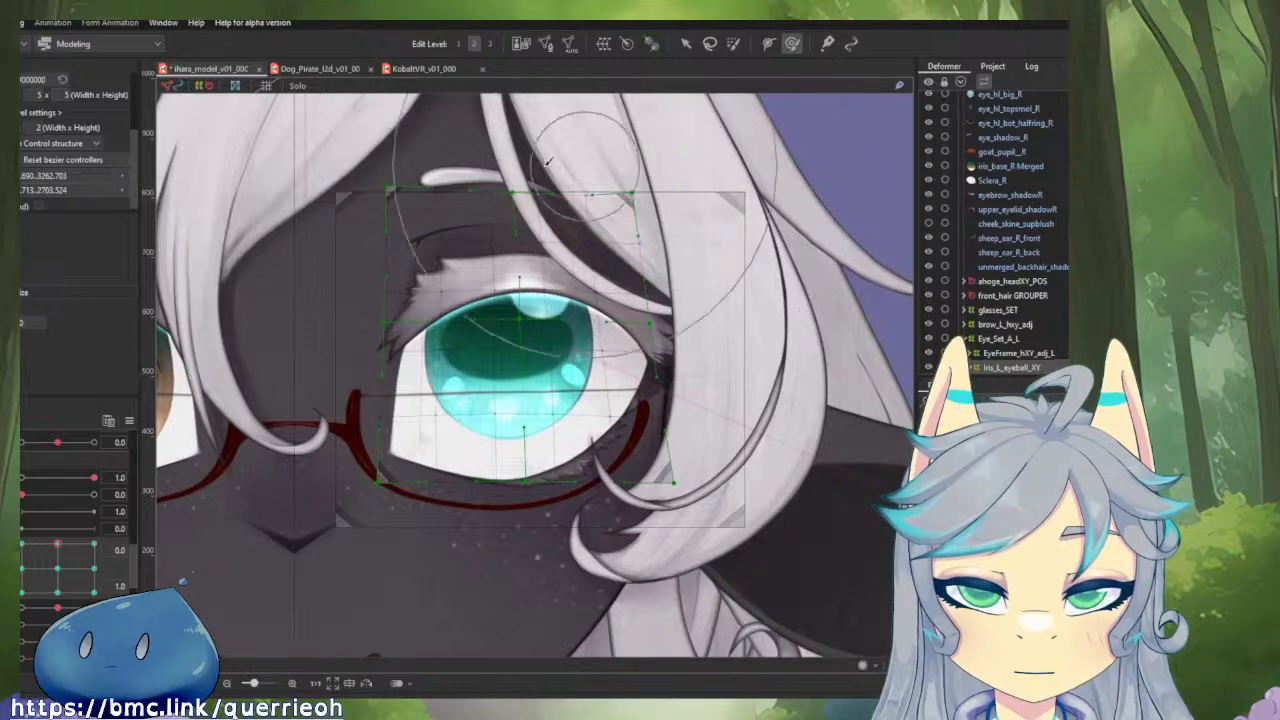
{"action": "left_click_drag", "start_coordinate": [385, 159], "coordinate": [360, 201]}
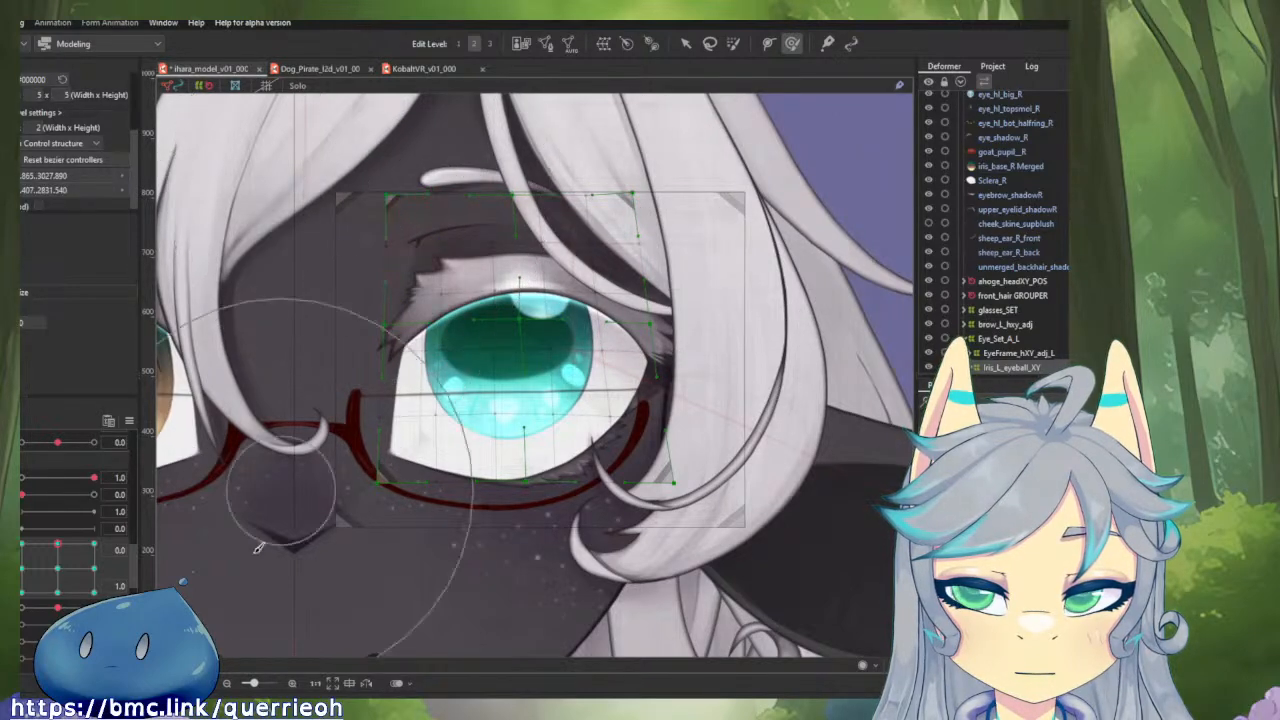
Brush the iris deformer's upper edge downward at horizontal 1.0 and vertical 1.0.
{"action": "mouse_move", "coordinate": [58, 544]}
{"action": "left_mouse_down"}
{"action": "mouse_move", "coordinate": [23, 537]}
{"action": "mouse_move", "coordinate": [121, 529]}
{"action": "mouse_move", "coordinate": [98, 543]}
{"action": "left_mouse_up"}
{"action": "left_click_drag", "start_coordinate": [556, 135], "coordinate": [550, 161]}
{"action": "mouse_move", "coordinate": [658, 142]}
{"action": "left_mouse_down"}
{"action": "mouse_move", "coordinate": [666, 156]}
{"action": "mouse_move", "coordinate": [709, 153]}
{"action": "left_mouse_up"}
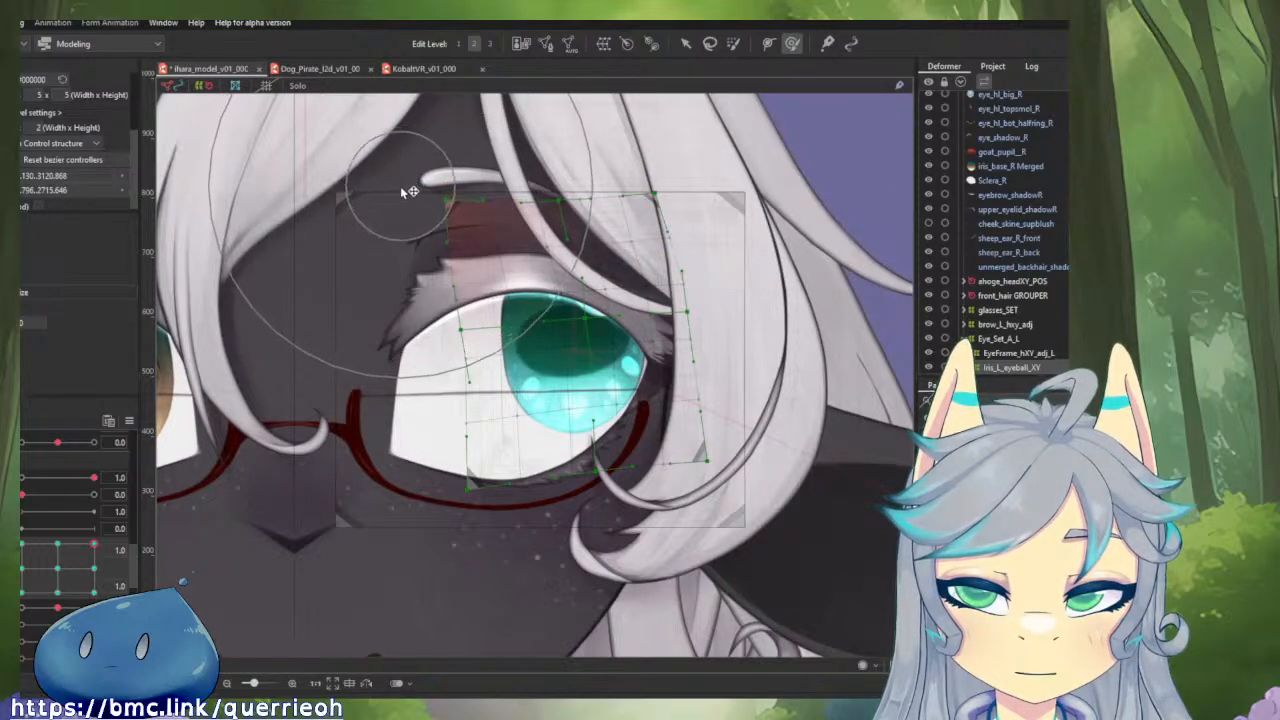
Lower the iris deformer's upper edge and both upper corners with the deform brush at horizontal -1.0 and vertical 1.0.
{"action": "left_click_drag", "start_coordinate": [82, 549], "coordinate": [20, 538]}
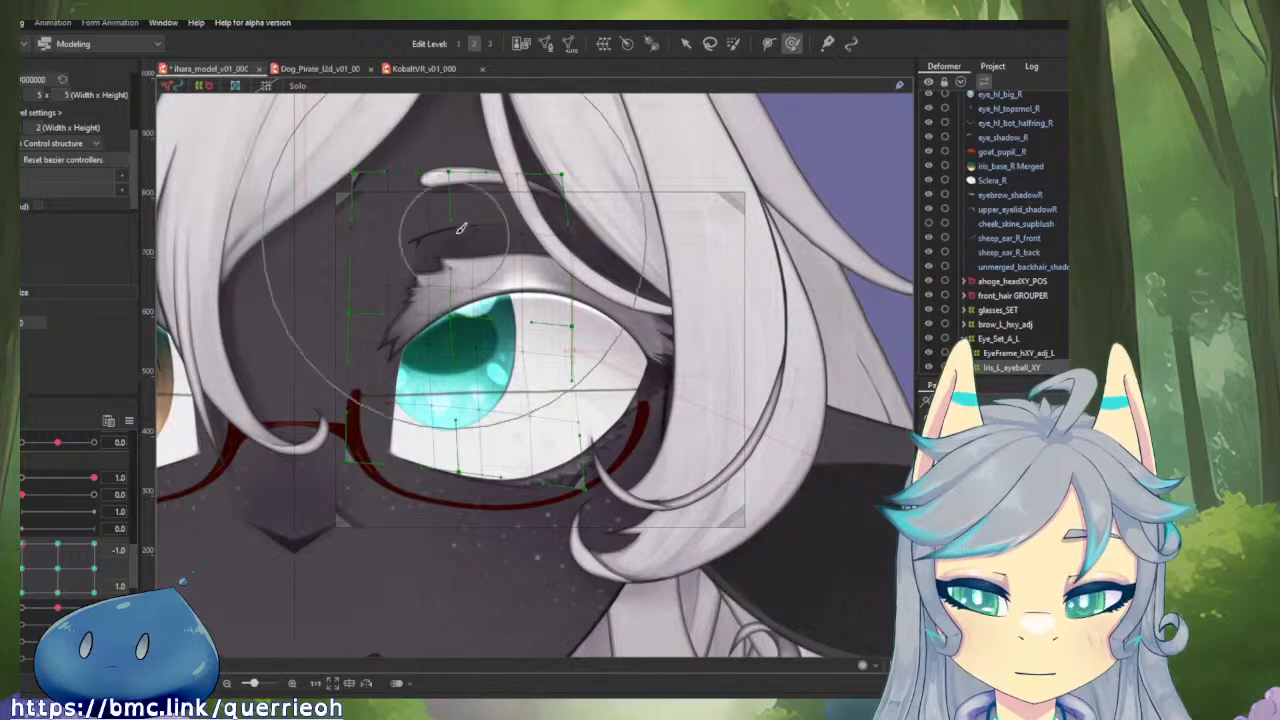
{"action": "mouse_move", "coordinate": [457, 231]}
{"action": "left_mouse_down"}
{"action": "mouse_move", "coordinate": [447, 312]}
{"action": "mouse_move", "coordinate": [459, 231]}
{"action": "mouse_move", "coordinate": [463, 259]}
{"action": "left_mouse_up"}
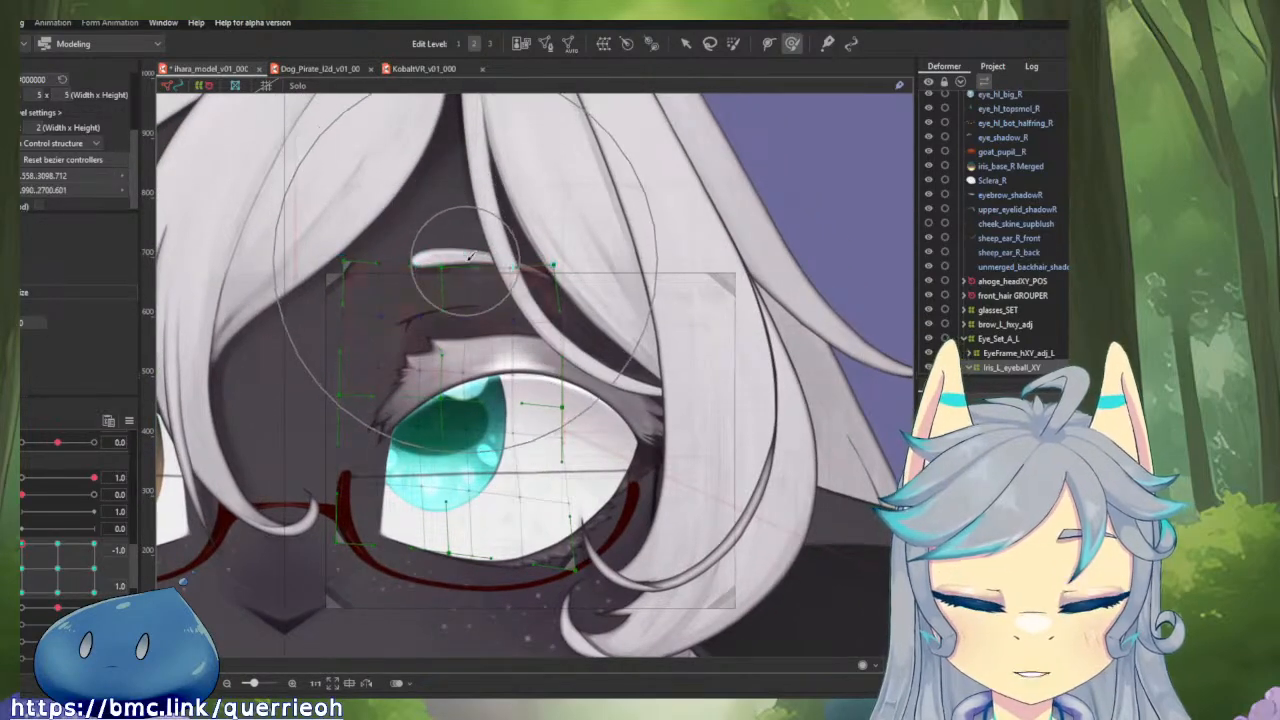
{"action": "left_click_drag", "start_coordinate": [534, 225], "coordinate": [546, 253]}
{"action": "left_click_drag", "start_coordinate": [340, 231], "coordinate": [352, 250]}
{"action": "left_click_drag", "start_coordinate": [581, 236], "coordinate": [589, 245]}
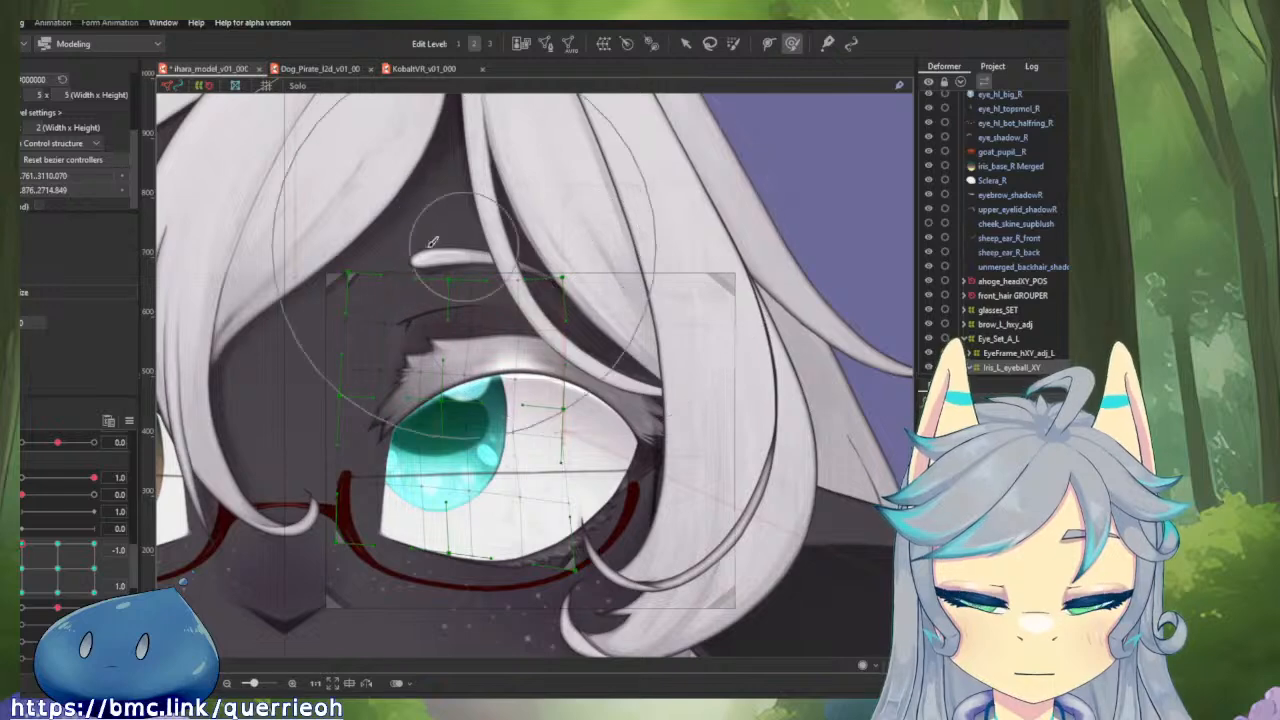
{"action": "left_click_drag", "start_coordinate": [328, 228], "coordinate": [328, 240]}
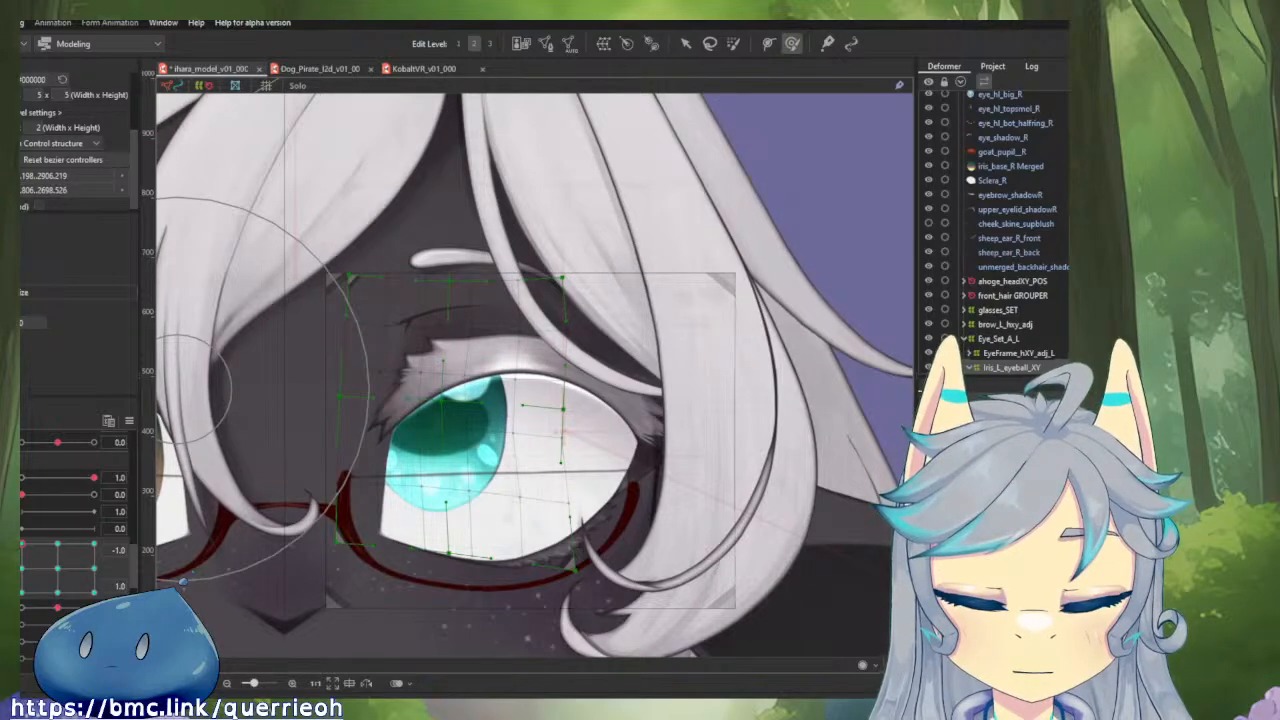
Check the vertical gaze motion at horizontal -1.0 and brush the iris's centre slightly toward the nose at vertical 1.0.
{"action": "mouse_move", "coordinate": [22, 544]}
{"action": "left_mouse_down"}
{"action": "mouse_move", "coordinate": [100, 537]}
{"action": "mouse_move", "coordinate": [22, 543]}
{"action": "left_mouse_up"}
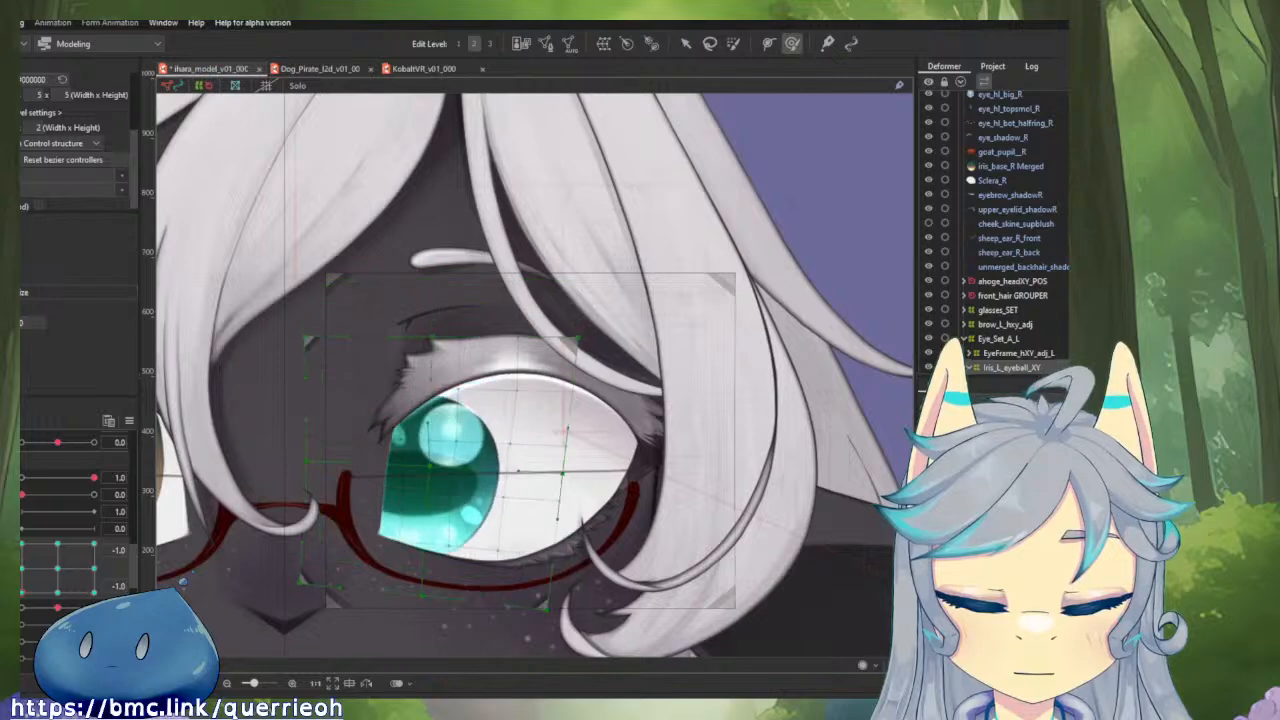
{"action": "left_click_drag", "start_coordinate": [22, 592], "coordinate": [22, 497]}
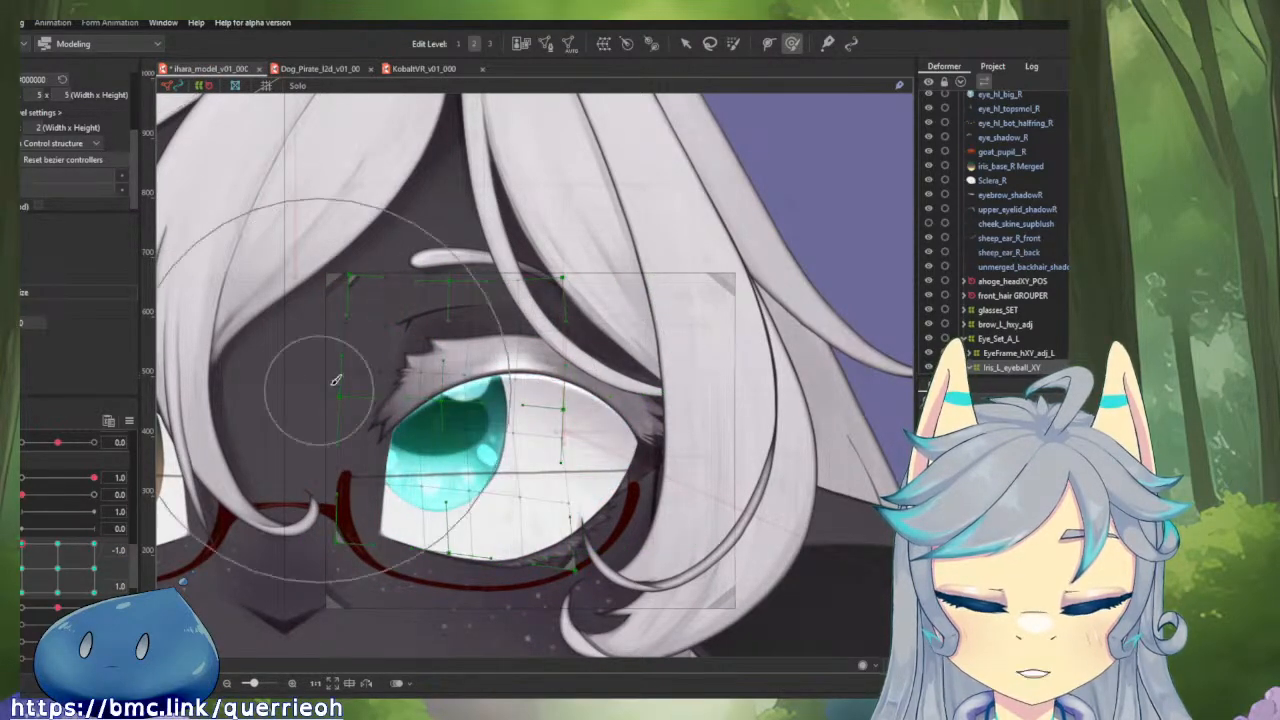
{"action": "mouse_move", "coordinate": [471, 410]}
{"action": "left_mouse_down"}
{"action": "mouse_move", "coordinate": [375, 389]}
{"action": "mouse_move", "coordinate": [449, 388]}
{"action": "mouse_move", "coordinate": [432, 397]}
{"action": "mouse_move", "coordinate": [438, 386]}
{"action": "mouse_move", "coordinate": [443, 423]}
{"action": "left_mouse_up"}
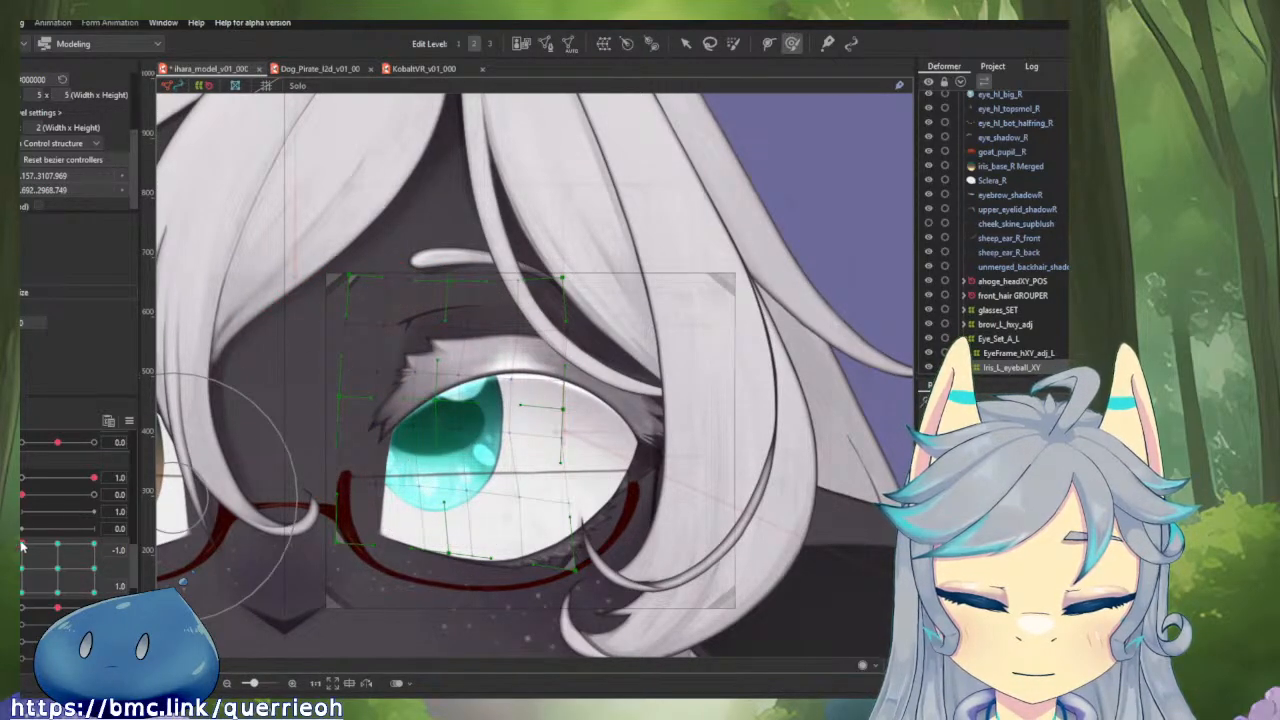
At horizontal -1.0 and vertical 1.0, raise the iris deformer's lower inner corner and lower its upper inner corner with the deform brush.
{"action": "mouse_move", "coordinate": [22, 545]}
{"action": "left_mouse_down"}
{"action": "mouse_move", "coordinate": [87, 544]}
{"action": "mouse_move", "coordinate": [22, 545]}
{"action": "left_mouse_up"}
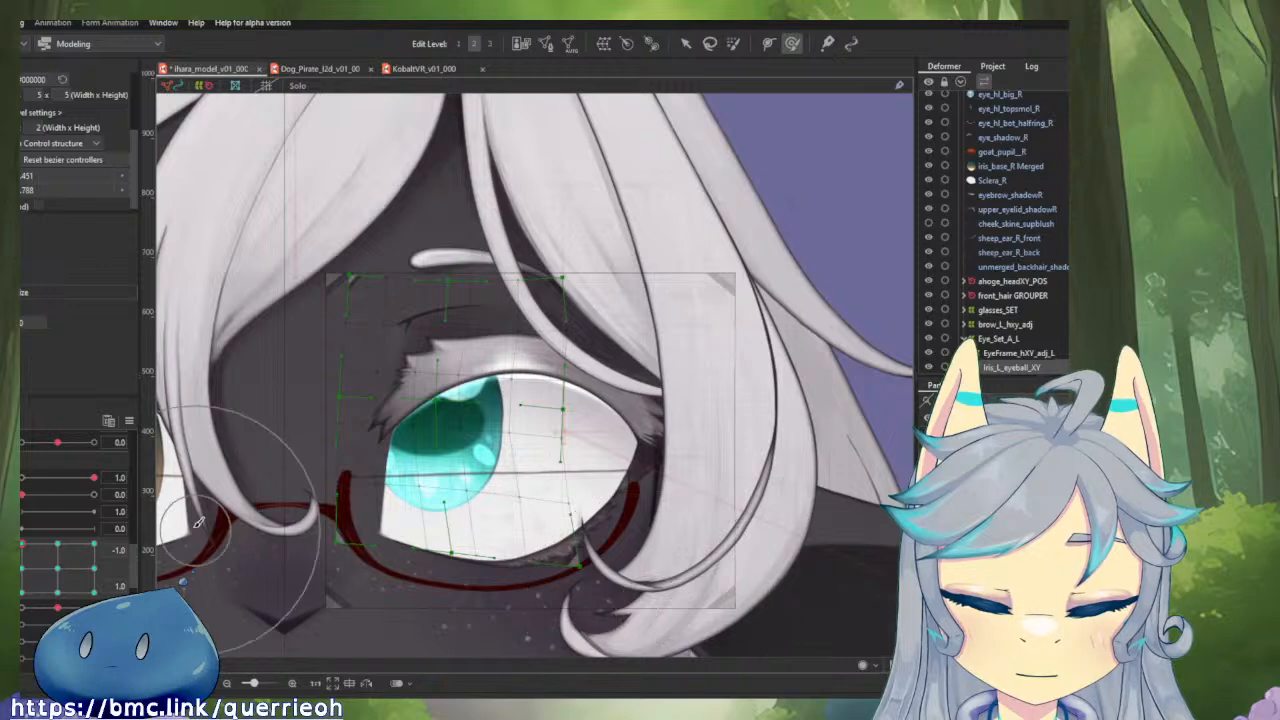
{"action": "left_click_drag", "start_coordinate": [274, 543], "coordinate": [307, 531]}
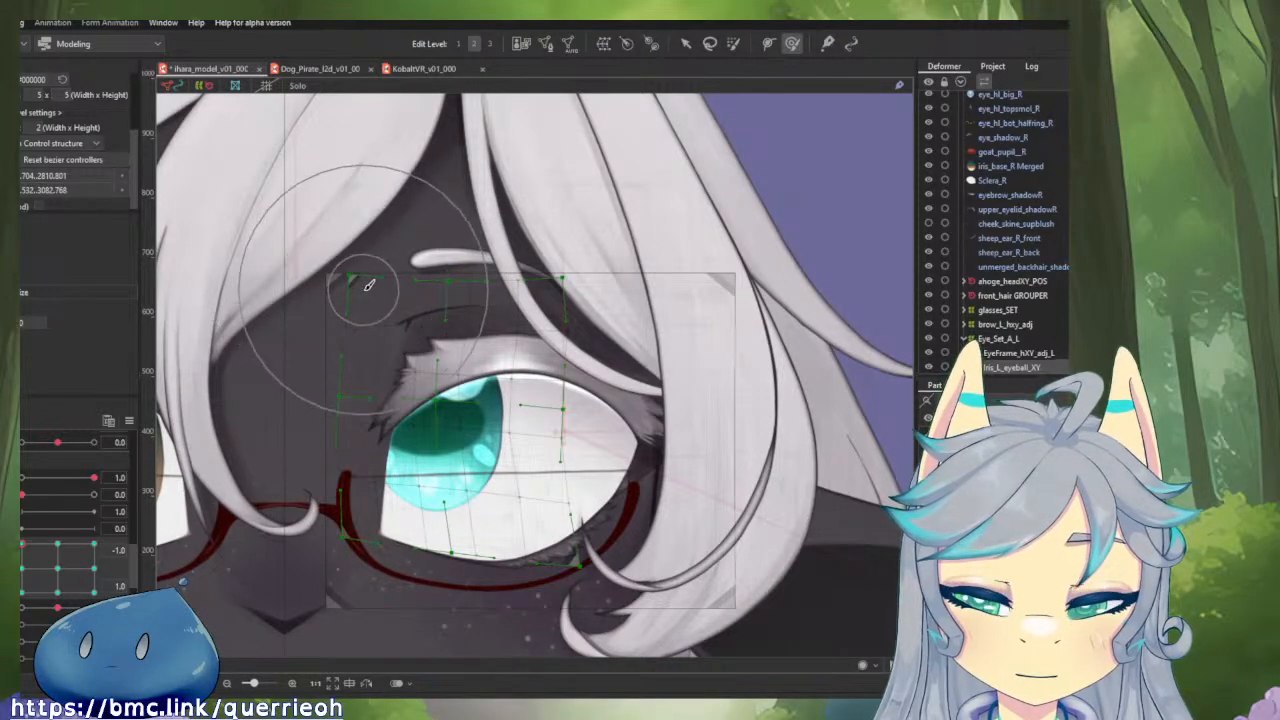
{"action": "left_click_drag", "start_coordinate": [326, 252], "coordinate": [318, 270]}
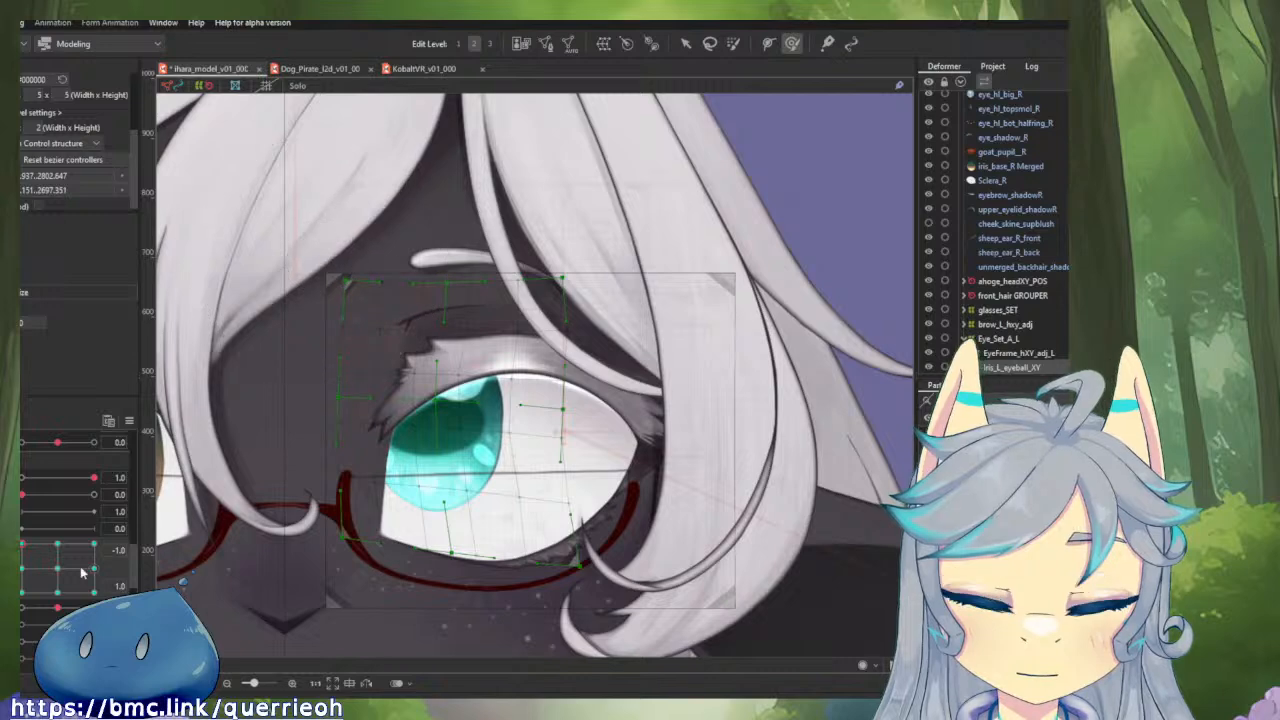
At horizontal -1.0 and vertical 0.0, brush the iris deformer's inner edge and corners away from the nose.
{"action": "mouse_move", "coordinate": [22, 547]}
{"action": "left_mouse_down"}
{"action": "mouse_move", "coordinate": [52, 544]}
{"action": "mouse_move", "coordinate": [21, 546]}
{"action": "mouse_move", "coordinate": [20, 574]}
{"action": "mouse_move", "coordinate": [21, 542]}
{"action": "mouse_move", "coordinate": [56, 569]}
{"action": "mouse_move", "coordinate": [42, 578]}
{"action": "mouse_move", "coordinate": [58, 572]}
{"action": "mouse_move", "coordinate": [20, 572]}
{"action": "left_mouse_up"}
{"action": "mouse_move", "coordinate": [312, 306]}
{"action": "left_mouse_down"}
{"action": "mouse_move", "coordinate": [363, 304]}
{"action": "mouse_move", "coordinate": [308, 322]}
{"action": "mouse_move", "coordinate": [327, 318]}
{"action": "left_mouse_up"}
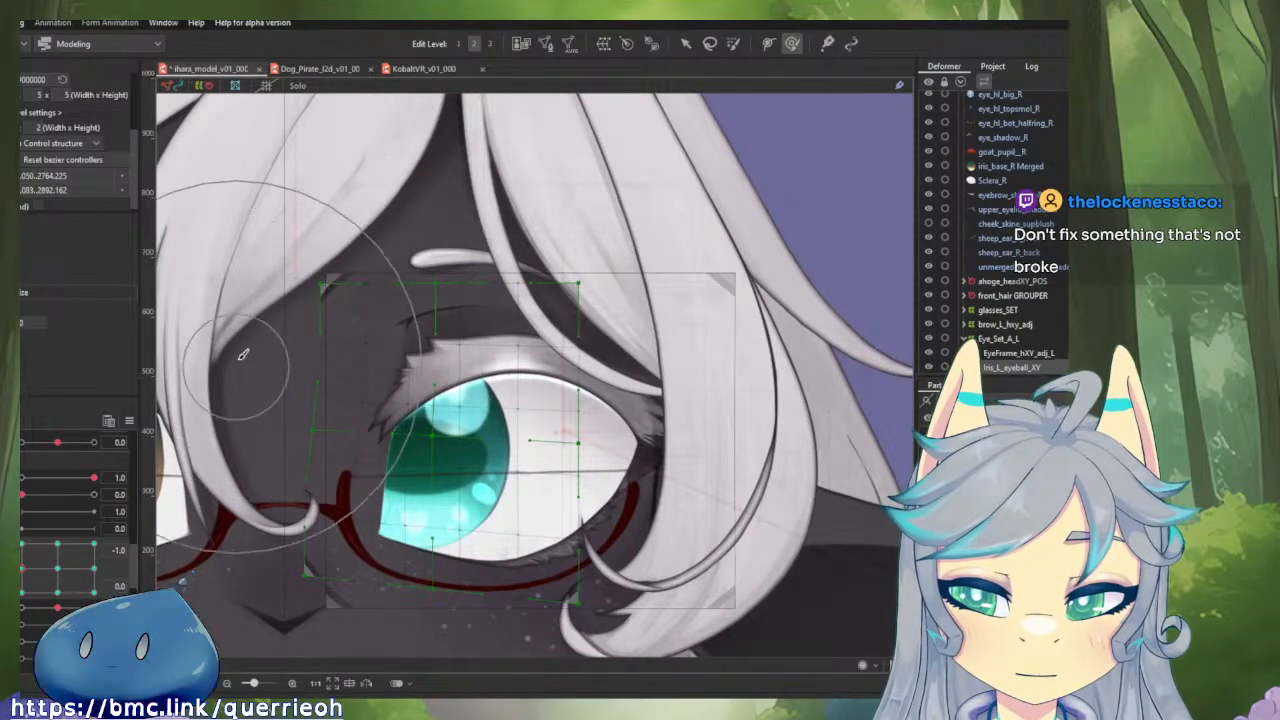
{"action": "left_click_drag", "start_coordinate": [252, 362], "coordinate": [281, 362]}
{"action": "mouse_move", "coordinate": [268, 506]}
{"action": "left_mouse_down"}
{"action": "mouse_move", "coordinate": [373, 463]}
{"action": "mouse_move", "coordinate": [294, 475]}
{"action": "mouse_move", "coordinate": [325, 473]}
{"action": "mouse_move", "coordinate": [272, 501]}
{"action": "mouse_move", "coordinate": [355, 501]}
{"action": "mouse_move", "coordinate": [377, 476]}
{"action": "mouse_move", "coordinate": [408, 478]}
{"action": "mouse_move", "coordinate": [389, 516]}
{"action": "left_mouse_up"}
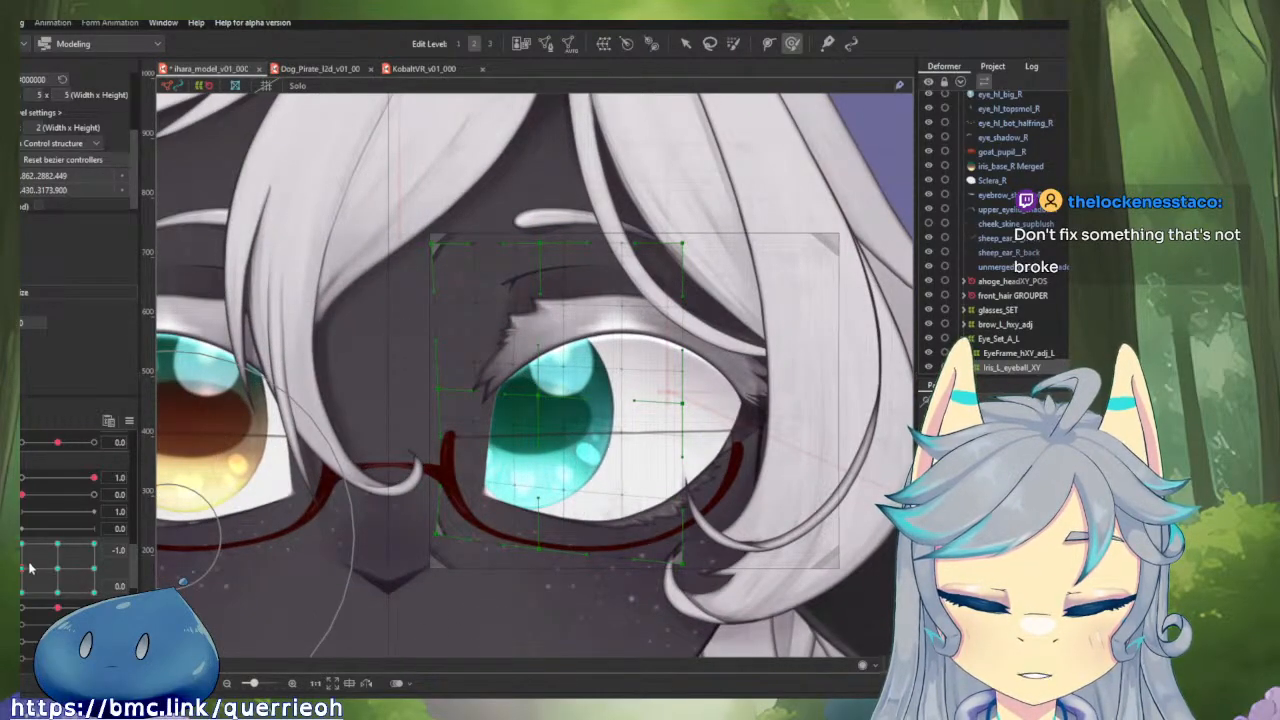
Check the upward gaze motion at horizontal -1.0 and brush the iris's shape slightly at vertical 1.0.
{"action": "mouse_move", "coordinate": [27, 567]}
{"action": "left_mouse_down"}
{"action": "mouse_move", "coordinate": [49, 568]}
{"action": "mouse_move", "coordinate": [25, 571]}
{"action": "left_mouse_up"}
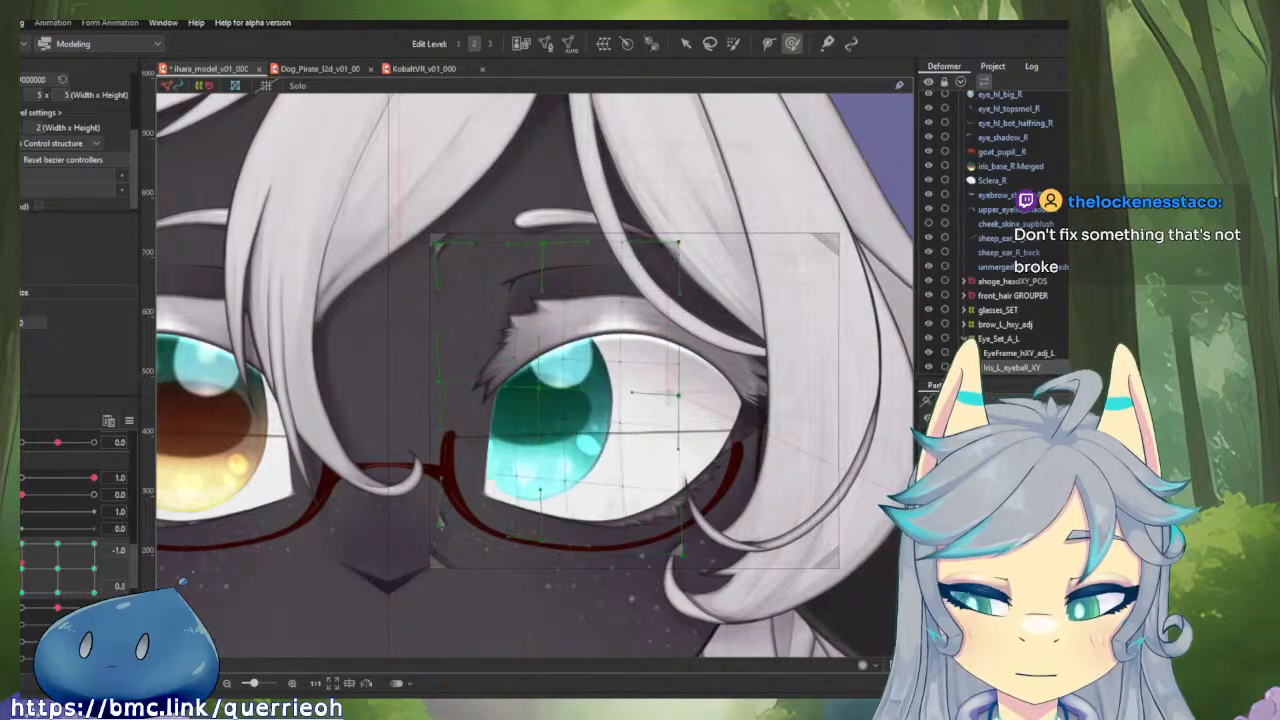
{"action": "left_click_drag", "start_coordinate": [22, 553], "coordinate": [22, 542]}
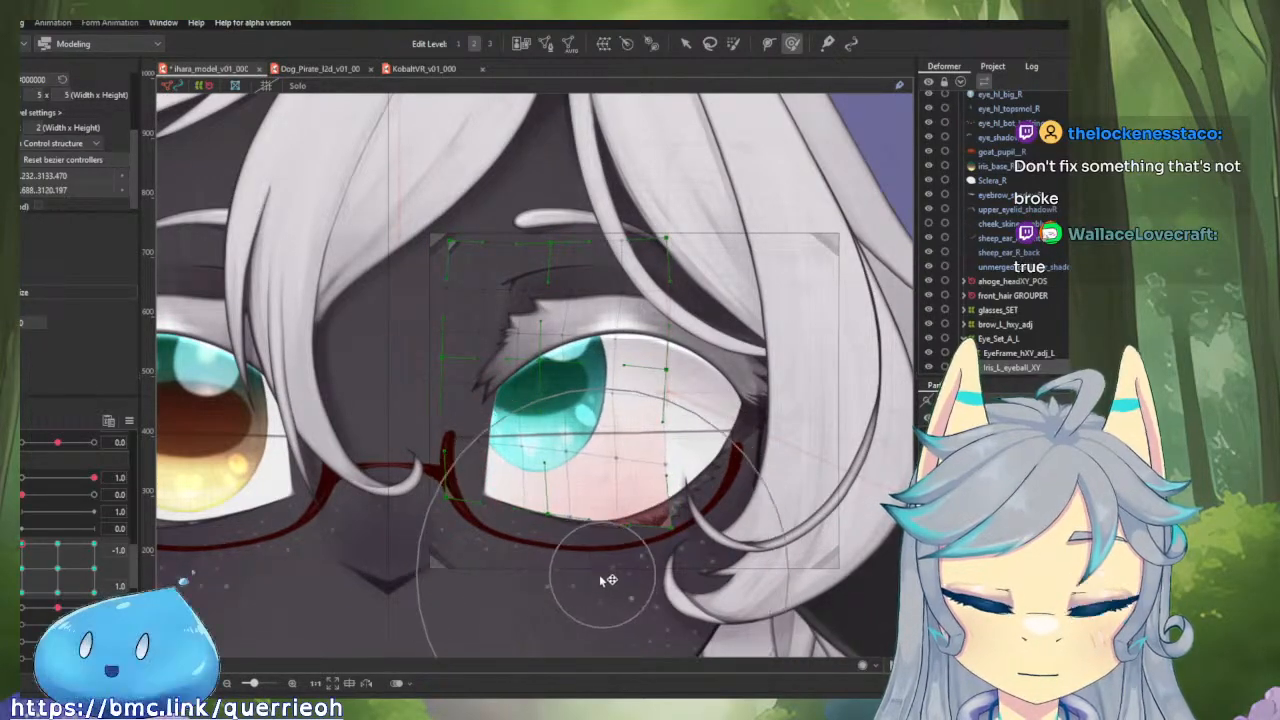
{"action": "left_click", "coordinate": [562, 362]}
{"action": "left_click_drag", "start_coordinate": [558, 362], "coordinate": [552, 364]}
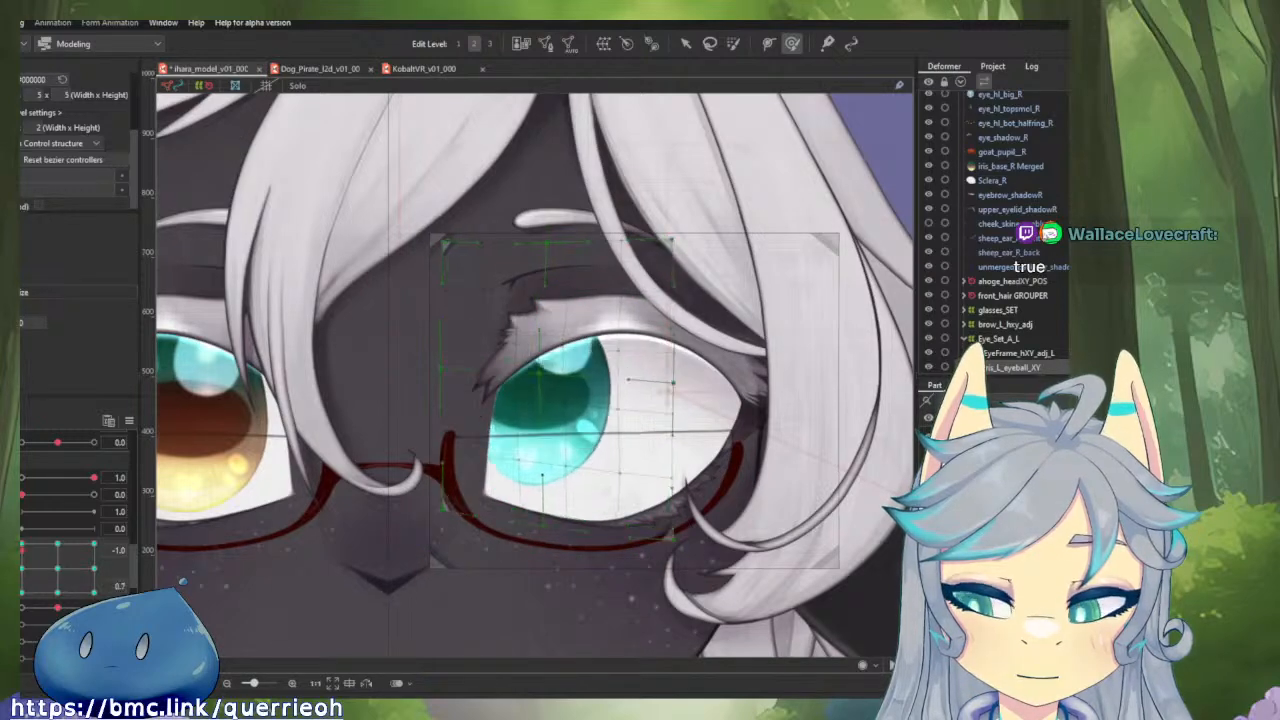
At horizontal -1.0 and vertical -1.0, brush the iris deformer's inner edge and whole lower edge away from the nose.
{"action": "left_click_drag", "start_coordinate": [256, 346], "coordinate": [358, 352]}
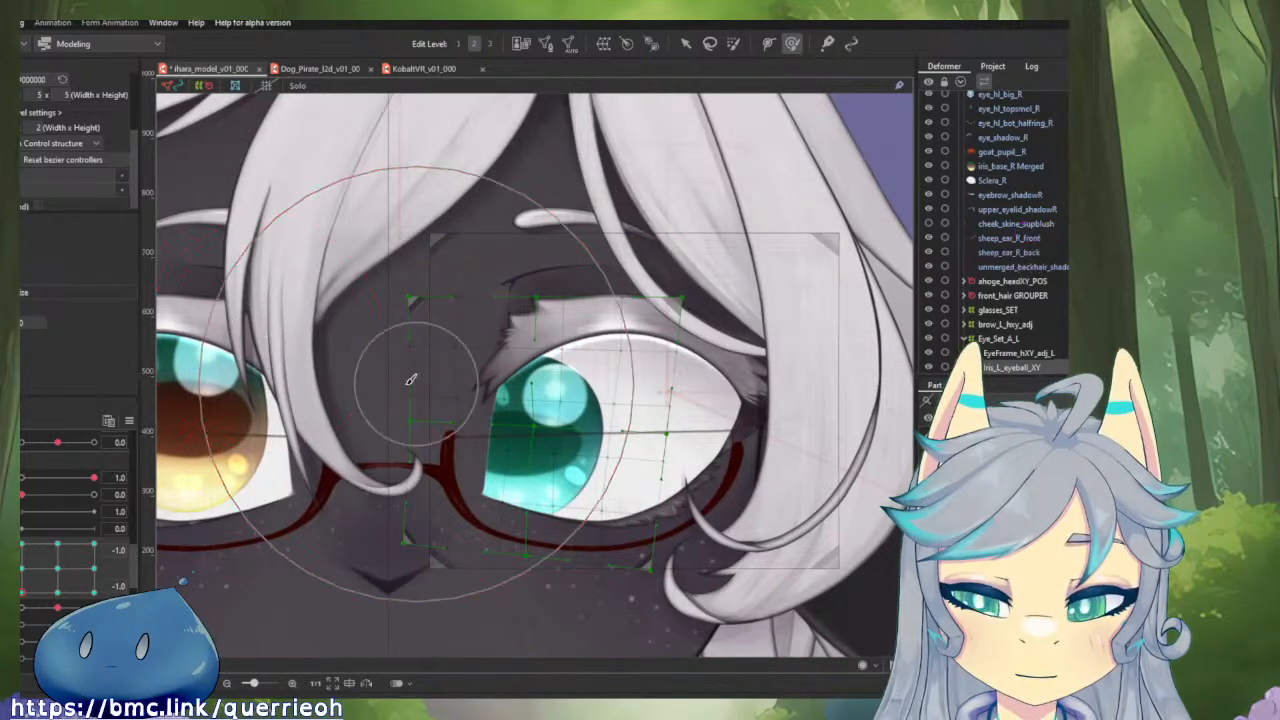
{"action": "left_click_drag", "start_coordinate": [318, 393], "coordinate": [429, 391]}
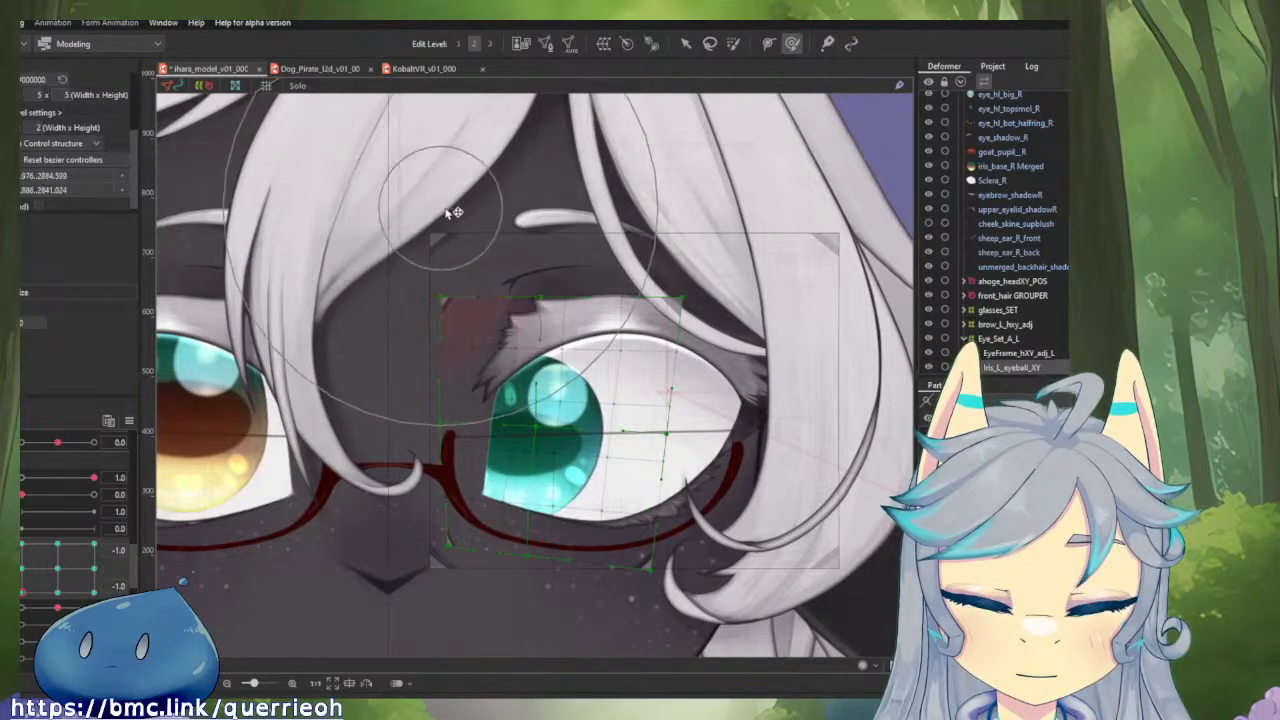
{"action": "mouse_move", "coordinate": [23, 592]}
{"action": "left_mouse_down"}
{"action": "mouse_move", "coordinate": [22, 552]}
{"action": "mouse_move", "coordinate": [22, 592]}
{"action": "left_mouse_up"}
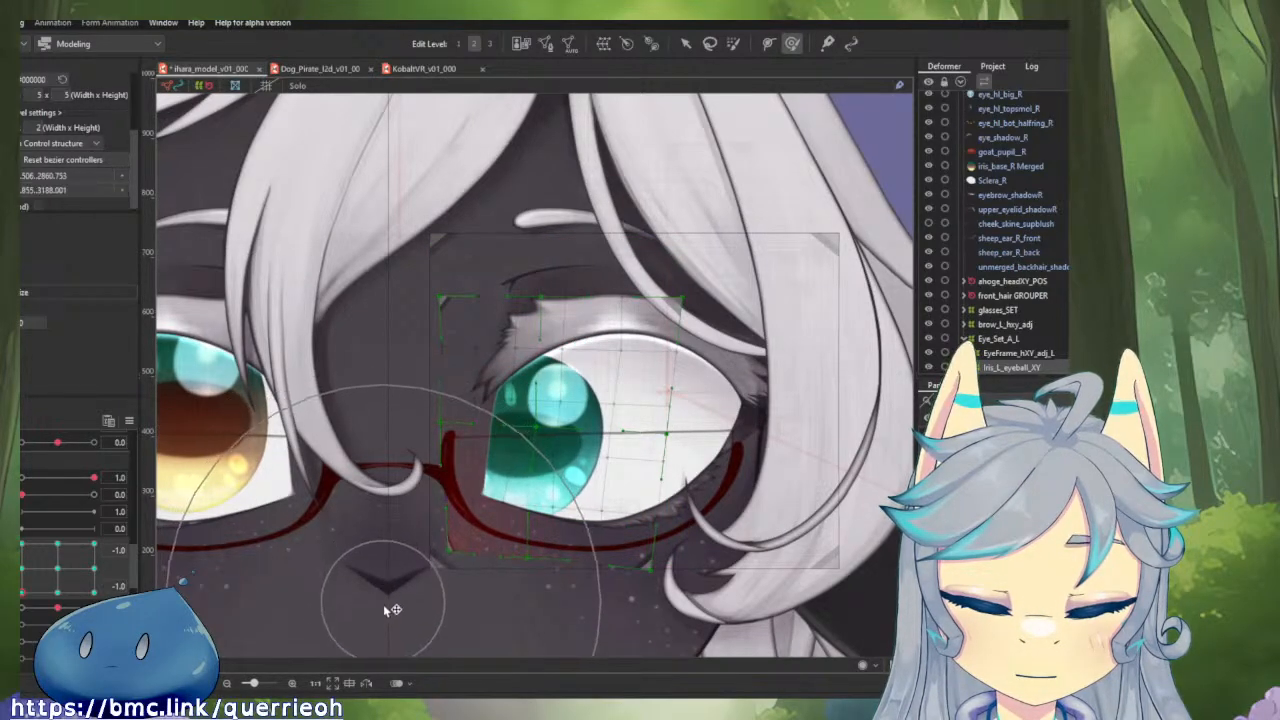
{"action": "mouse_move", "coordinate": [649, 633]}
{"action": "left_mouse_down"}
{"action": "mouse_move", "coordinate": [703, 629]}
{"action": "mouse_move", "coordinate": [200, 600]}
{"action": "left_mouse_up"}
{"action": "mouse_move", "coordinate": [23, 596]}
{"action": "left_mouse_down"}
{"action": "mouse_move", "coordinate": [21, 543]}
{"action": "mouse_move", "coordinate": [21, 594]}
{"action": "left_mouse_up"}
{"action": "left_click_drag", "start_coordinate": [524, 611], "coordinate": [593, 609]}
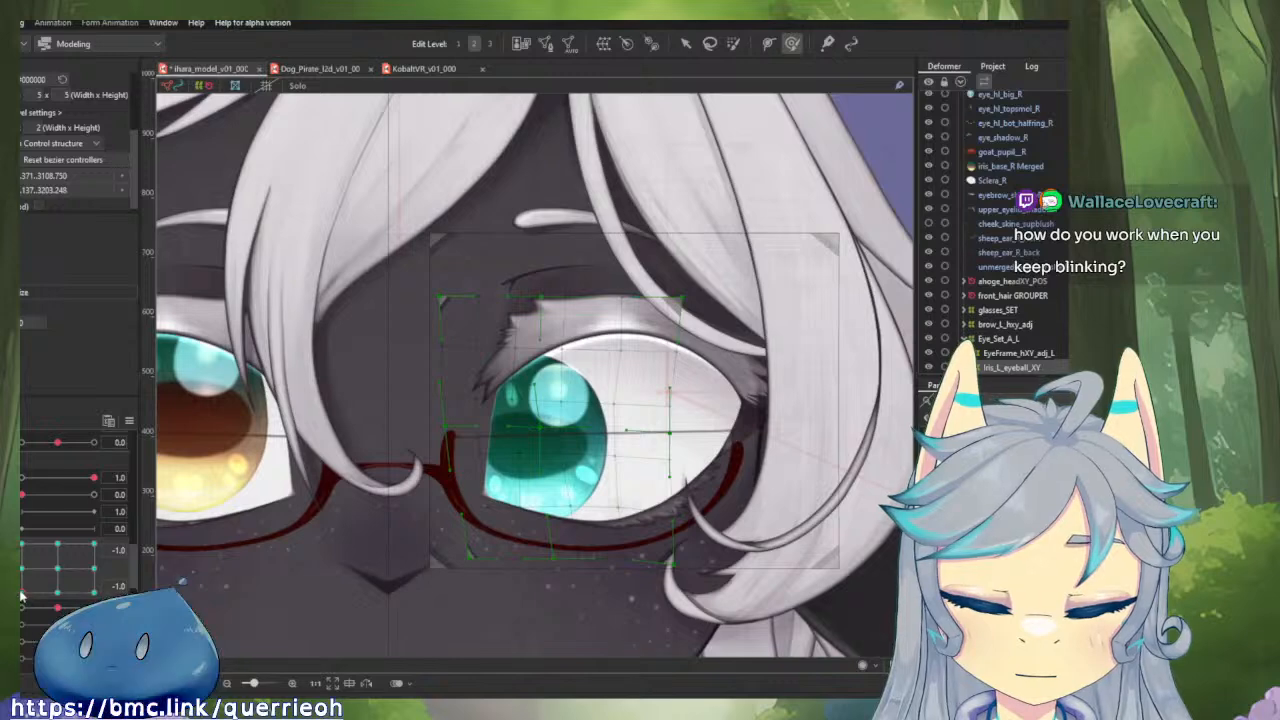
Check the vertical gaze motion, and at horizontal -1.0 and vertical -1.0 brush the iris deformer's lower outer corner outward and upper edge toward the nose.
{"action": "left_click_drag", "start_coordinate": [22, 594], "coordinate": [21, 543]}
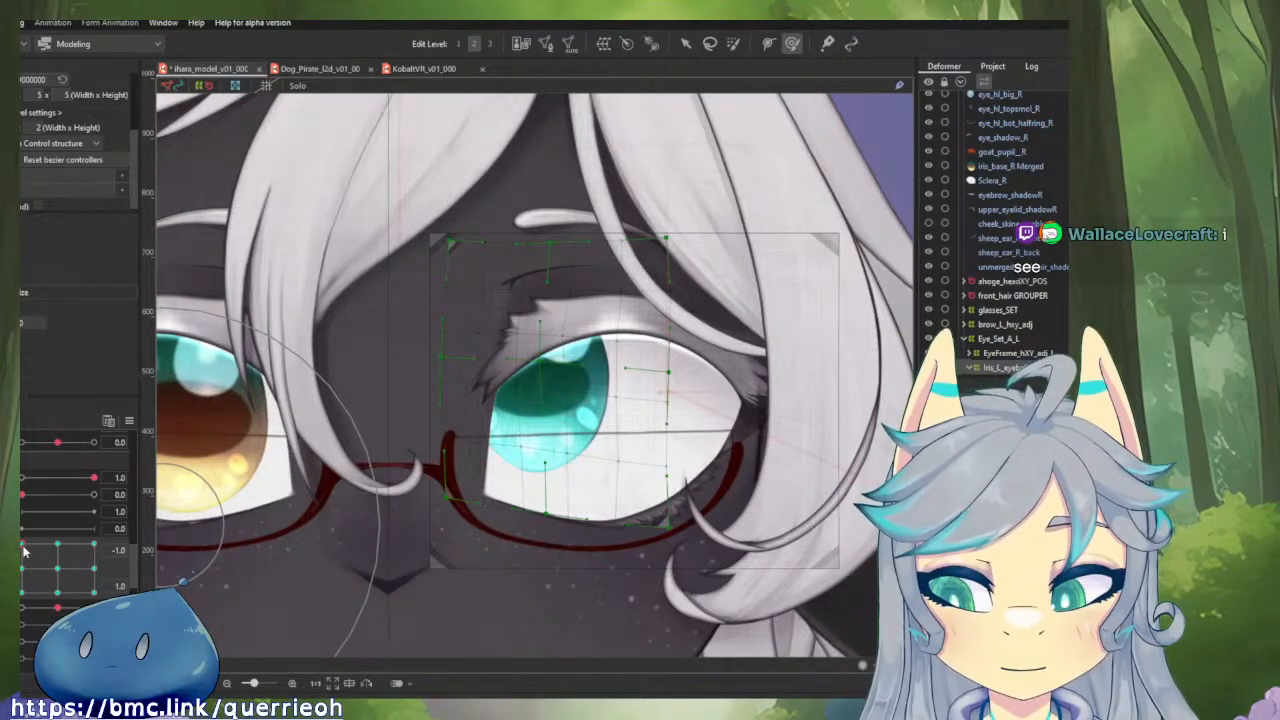
{"action": "left_click_drag", "start_coordinate": [24, 550], "coordinate": [23, 590]}
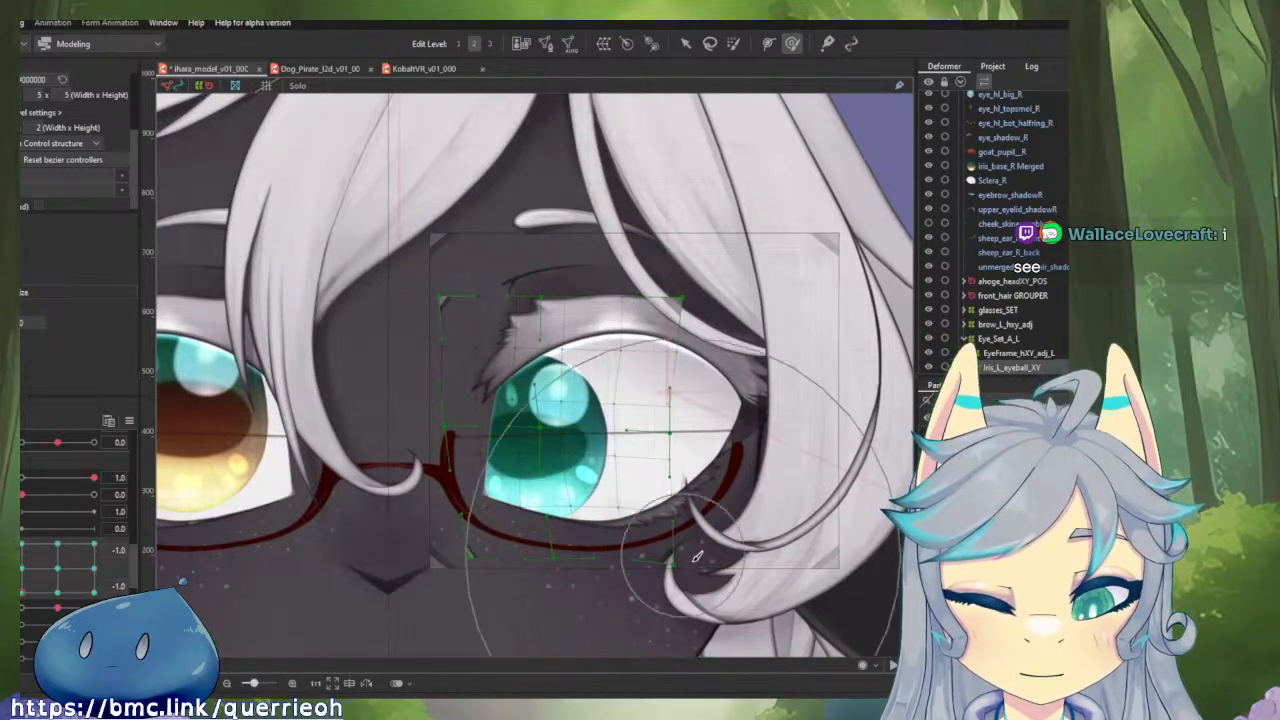
{"action": "left_click_drag", "start_coordinate": [678, 558], "coordinate": [703, 563]}
{"action": "left_click_drag", "start_coordinate": [585, 232], "coordinate": [524, 233]}
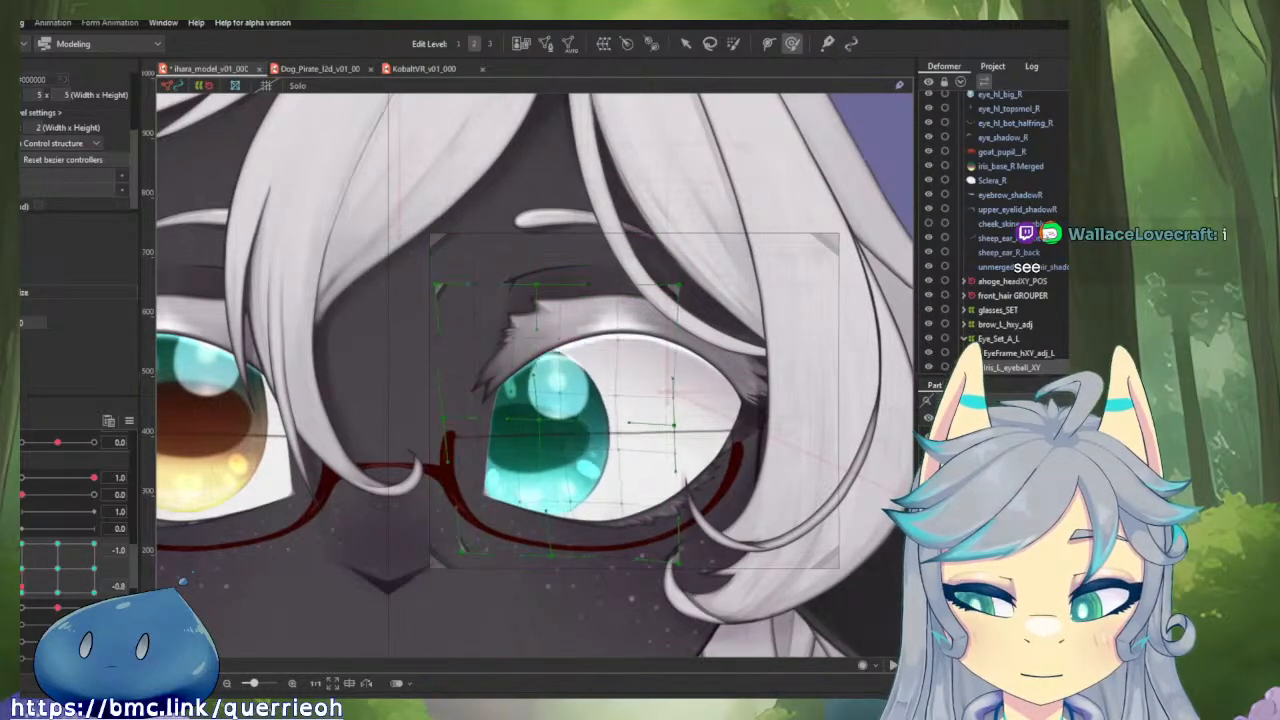
{"action": "left_click_drag", "start_coordinate": [22, 587], "coordinate": [22, 593]}
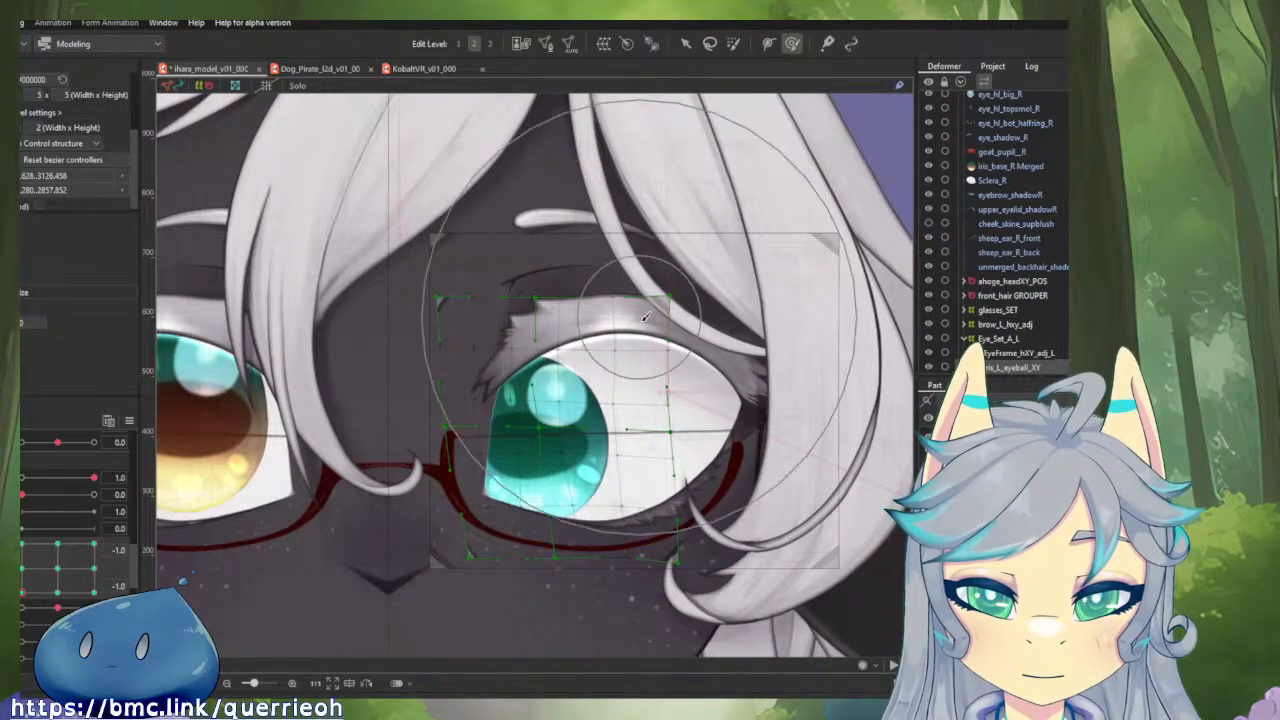
{"action": "key", "text": "b"}
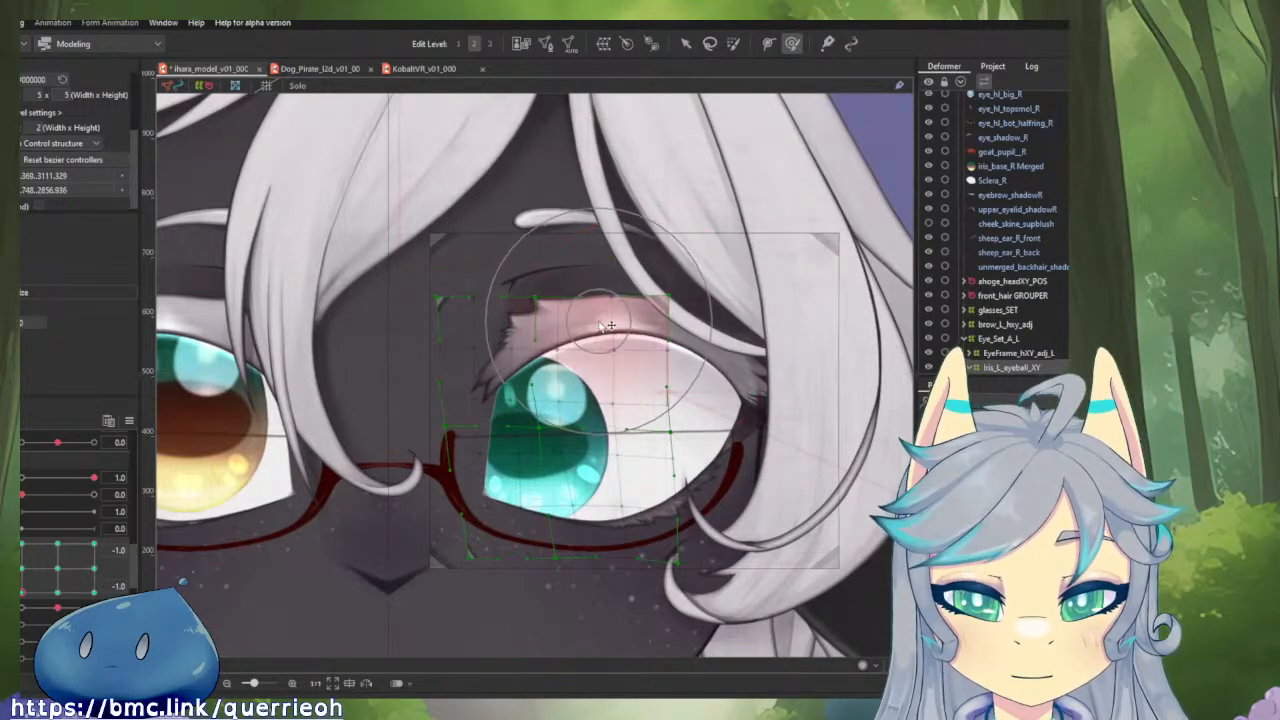
{"action": "left_click_drag", "start_coordinate": [610, 325], "coordinate": [587, 313]}
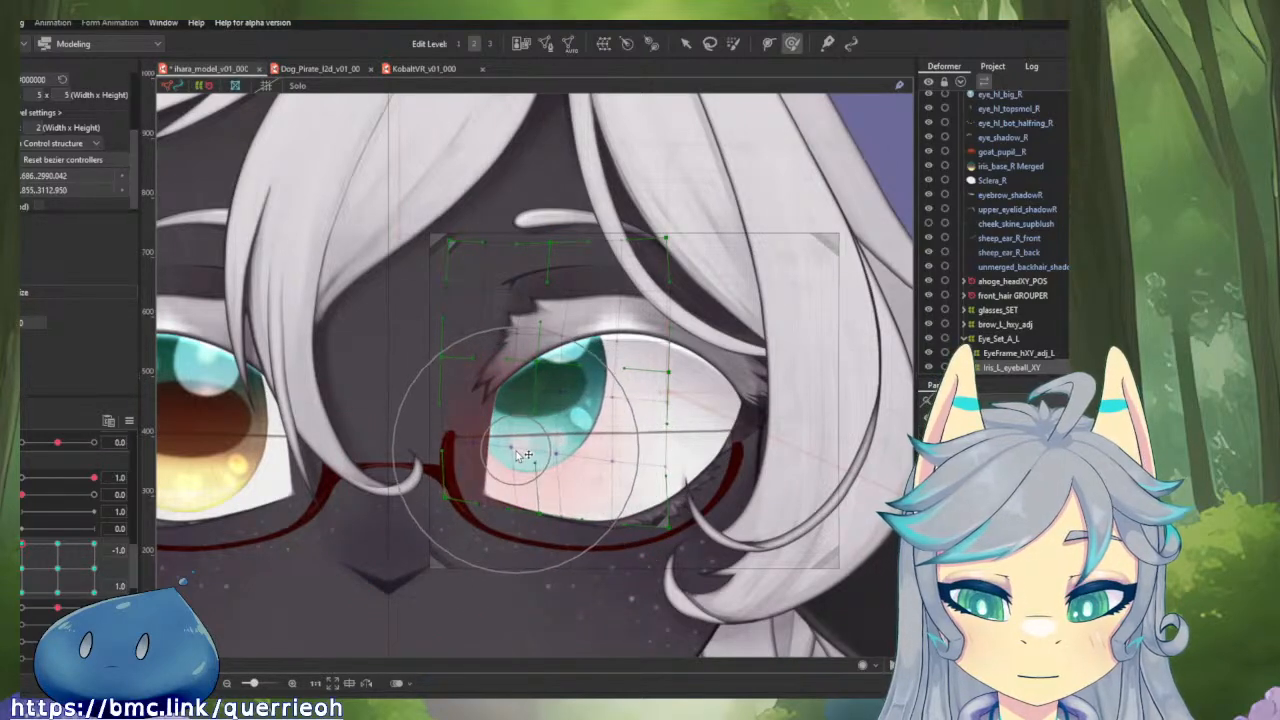
At horizontal -1.0 and vertical 1.0, brush the iris deformer's lower edge toward the nose.
{"action": "left_click_drag", "start_coordinate": [22, 544], "coordinate": [22, 544]}
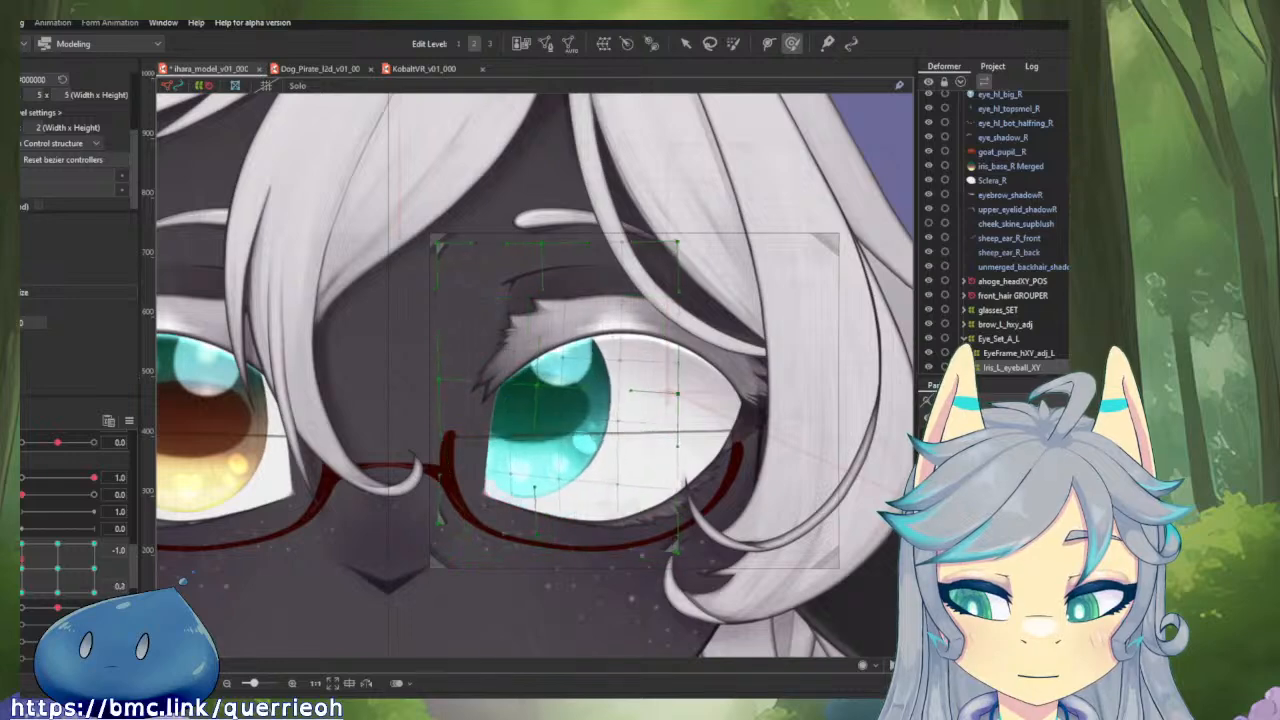
{"action": "left_click_drag", "start_coordinate": [557, 611], "coordinate": [537, 605]}
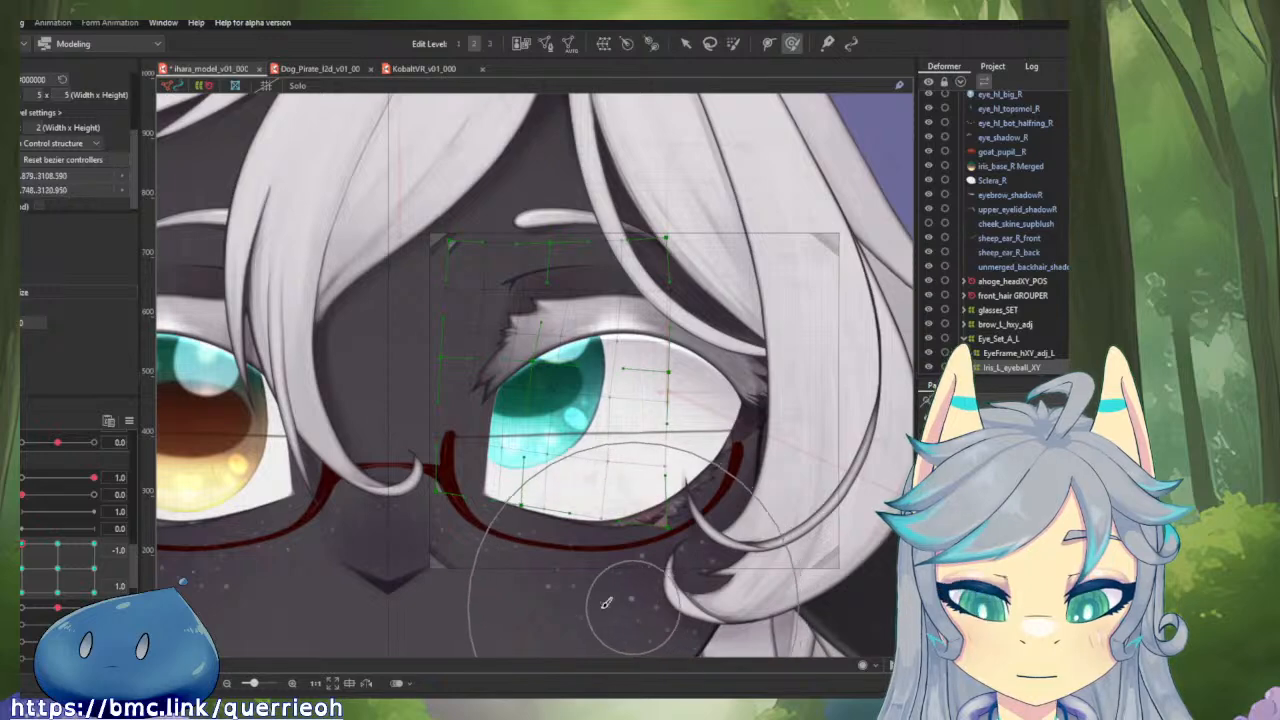
{"action": "mouse_move", "coordinate": [24, 547]}
{"action": "left_mouse_down"}
{"action": "mouse_move", "coordinate": [22, 593]}
{"action": "mouse_move", "coordinate": [22, 545]}
{"action": "left_mouse_up"}
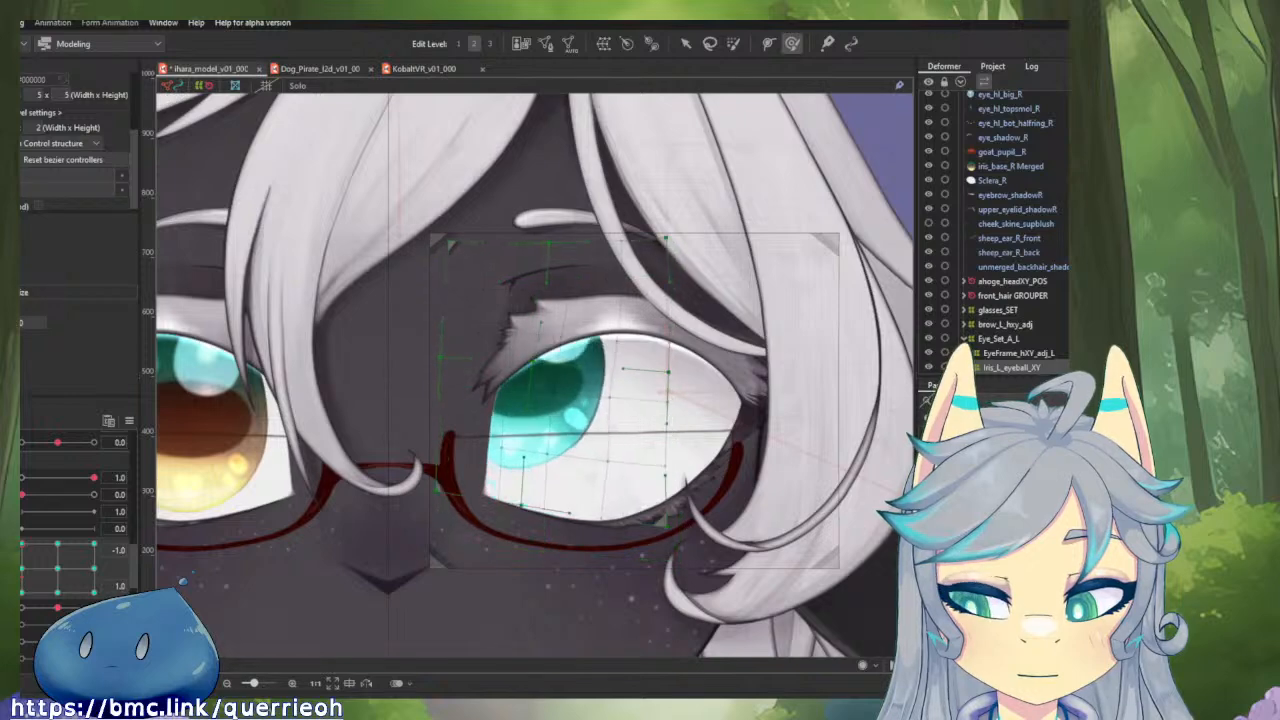
Touch up the iris deformer's outer side at horizontal -1.0 and vertical 0.0, and reshape its outer edge and upper outer corner at vertical 1.0.
{"action": "left_click", "coordinate": [23, 569]}
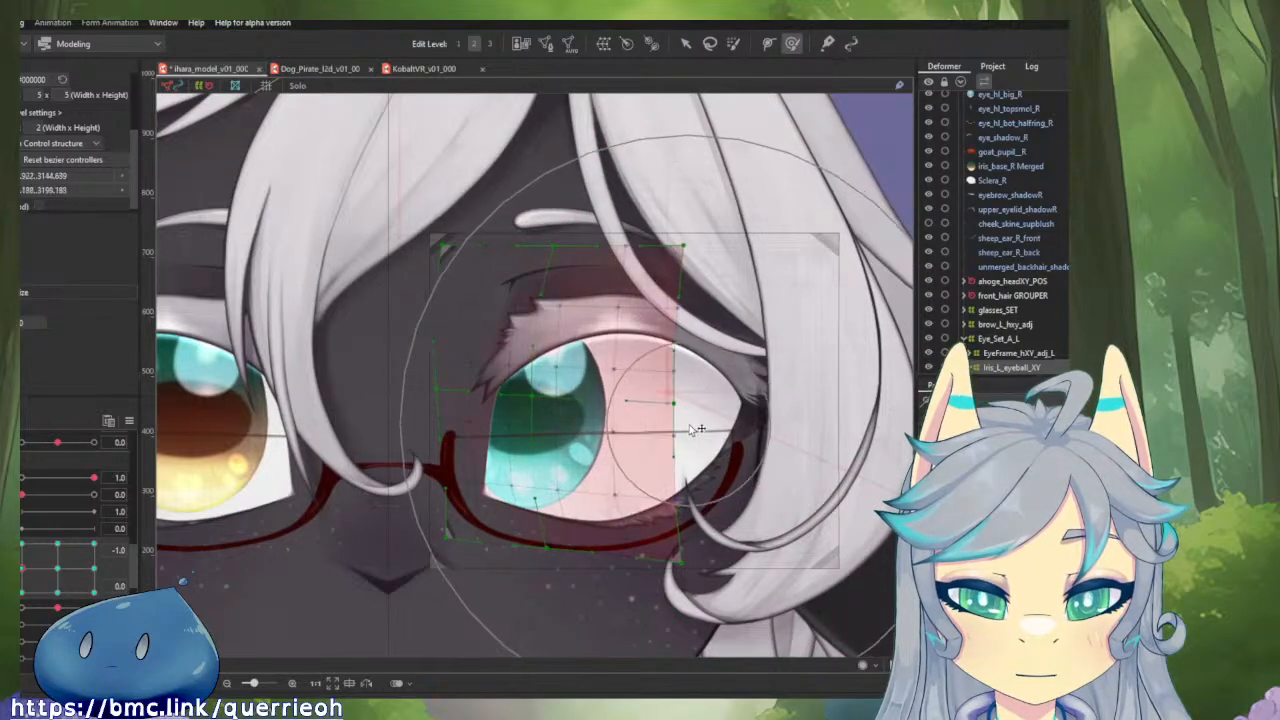
{"action": "mouse_move", "coordinate": [23, 570]}
{"action": "left_mouse_down"}
{"action": "mouse_move", "coordinate": [21, 545]}
{"action": "mouse_move", "coordinate": [21, 588]}
{"action": "mouse_move", "coordinate": [21, 543]}
{"action": "mouse_move", "coordinate": [21, 593]}
{"action": "mouse_move", "coordinate": [21, 543]}
{"action": "left_mouse_up"}
{"action": "left_click_drag", "start_coordinate": [772, 158], "coordinate": [782, 162]}
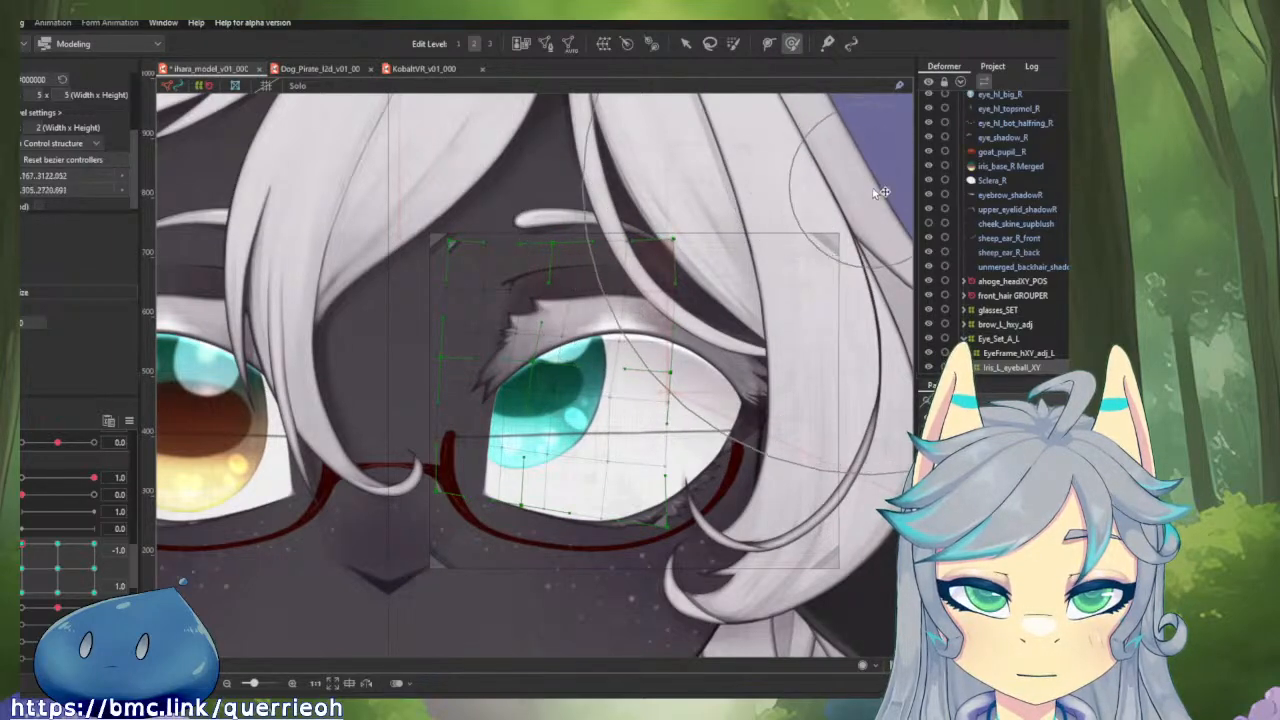
{"action": "left_click_drag", "start_coordinate": [882, 192], "coordinate": [904, 217]}
{"action": "left_click_drag", "start_coordinate": [828, 338], "coordinate": [809, 348]}
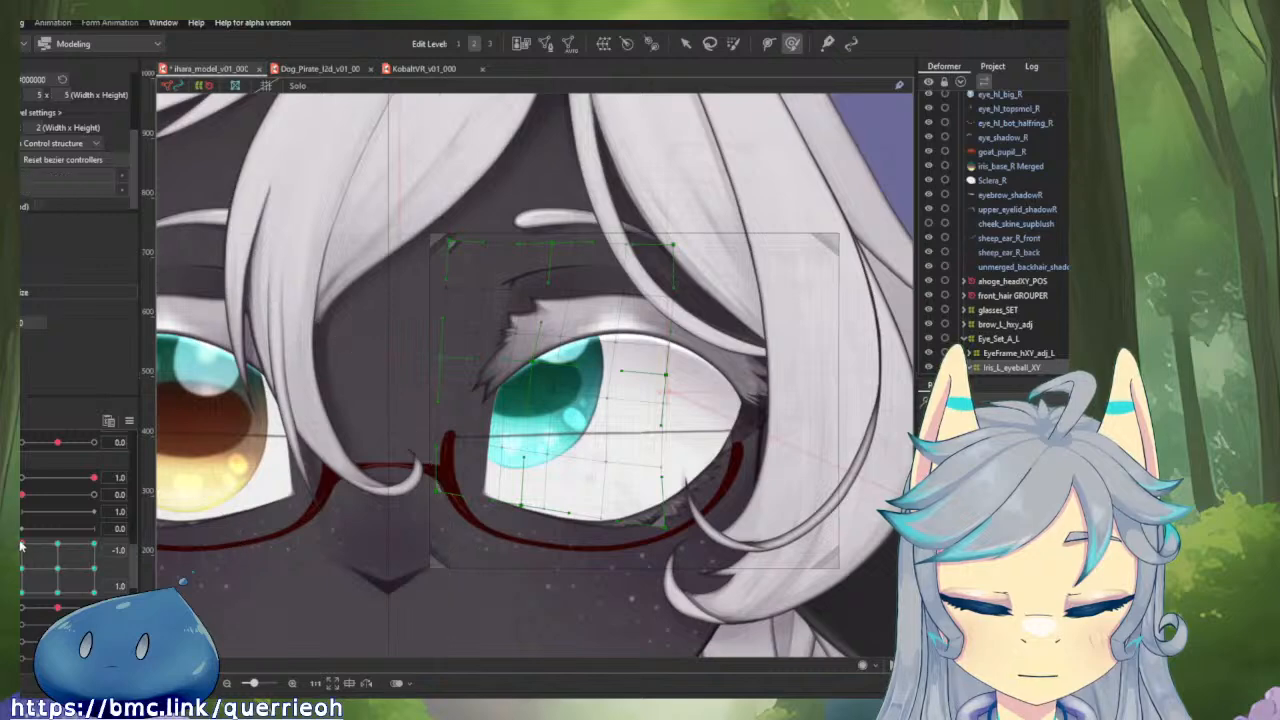
{"action": "left_click_drag", "start_coordinate": [22, 546], "coordinate": [22, 592]}
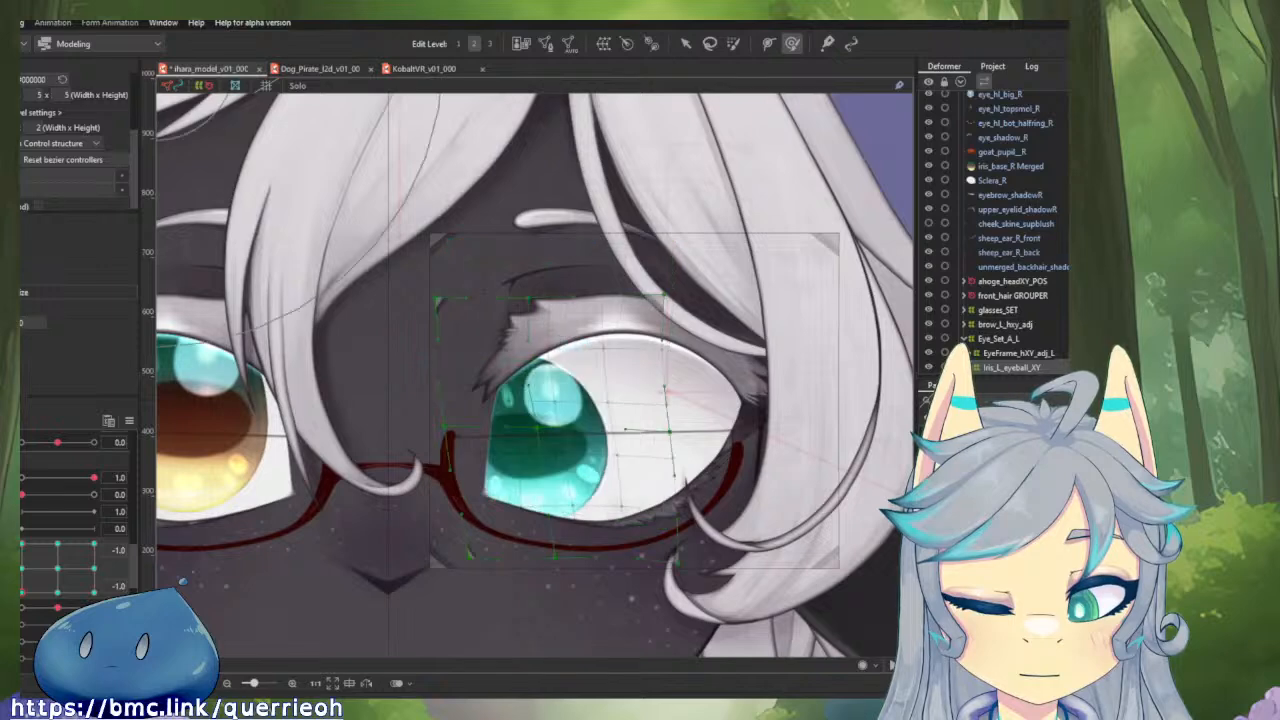
Separate the combined horizontal and vertical gaze parameters and apply Reflect Motion at horizontal -1.0 for both vertical -1.0 and 1.0.
{"action": "left_click", "coordinate": [22, 554]}
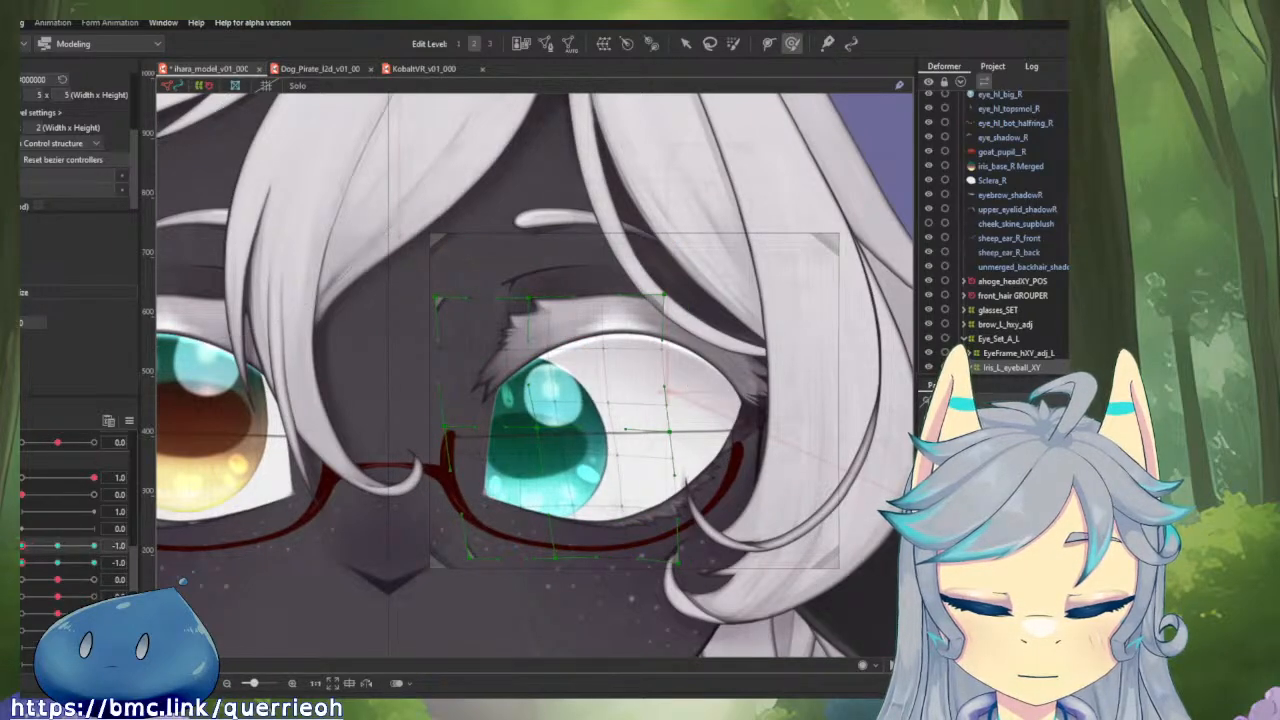
{"action": "left_click", "coordinate": [127, 422]}
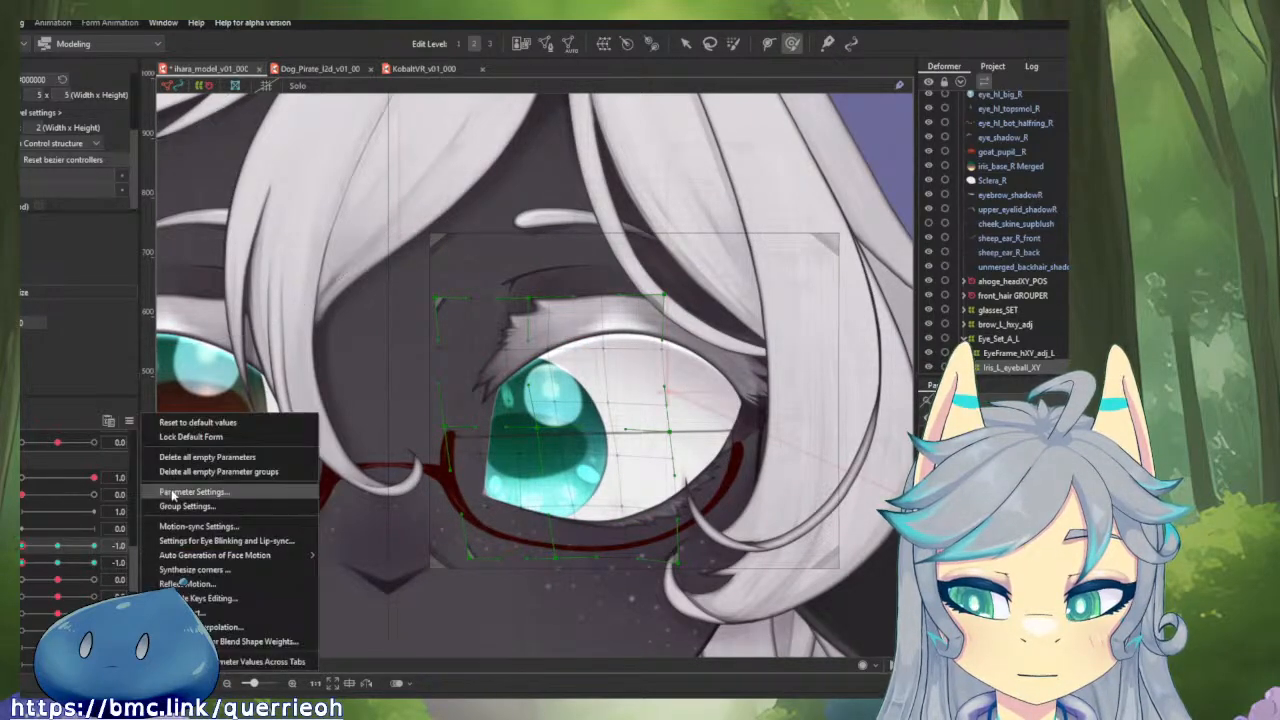
{"action": "left_click", "coordinate": [175, 583]}
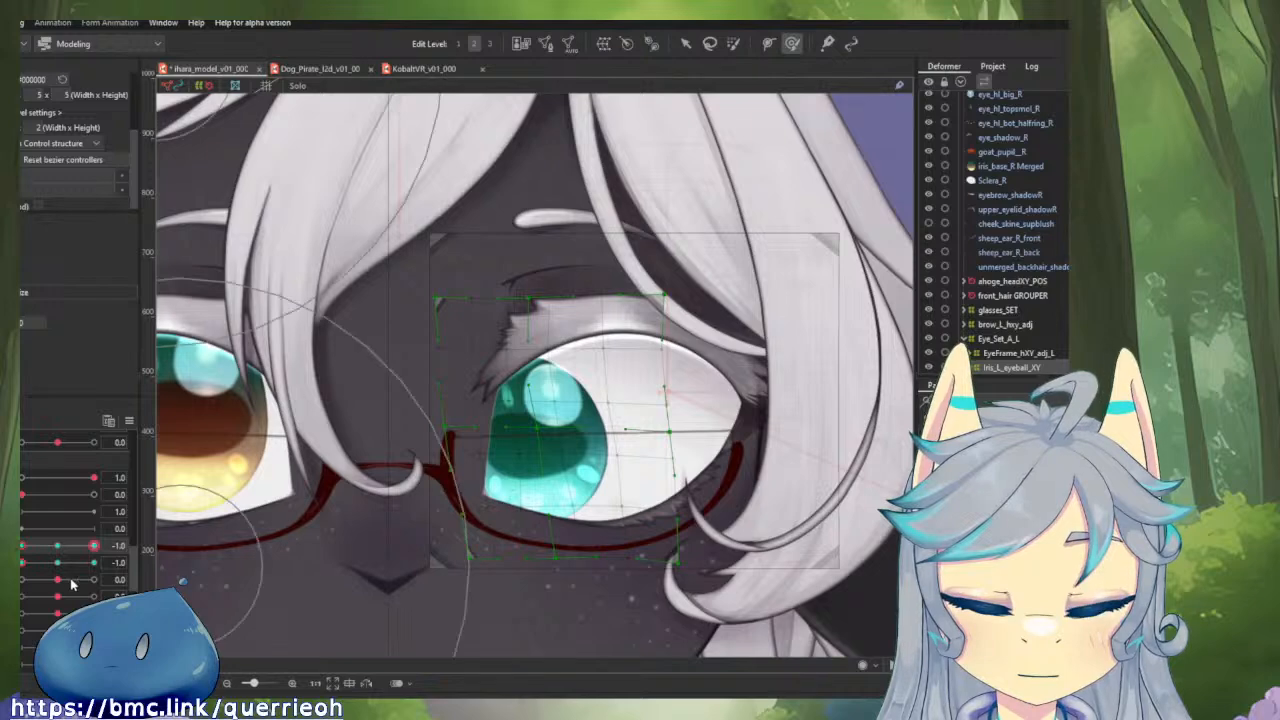
{"action": "left_click_drag", "start_coordinate": [28, 570], "coordinate": [137, 549]}
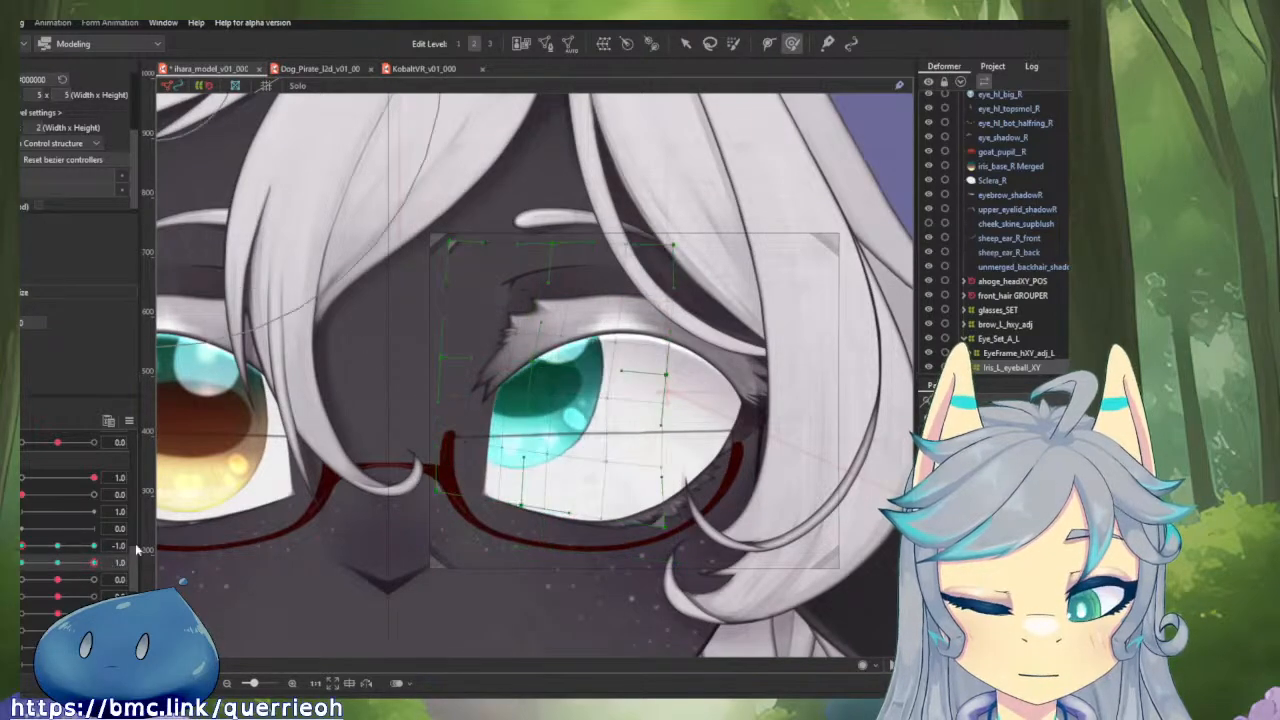
{"action": "left_click", "coordinate": [129, 421]}
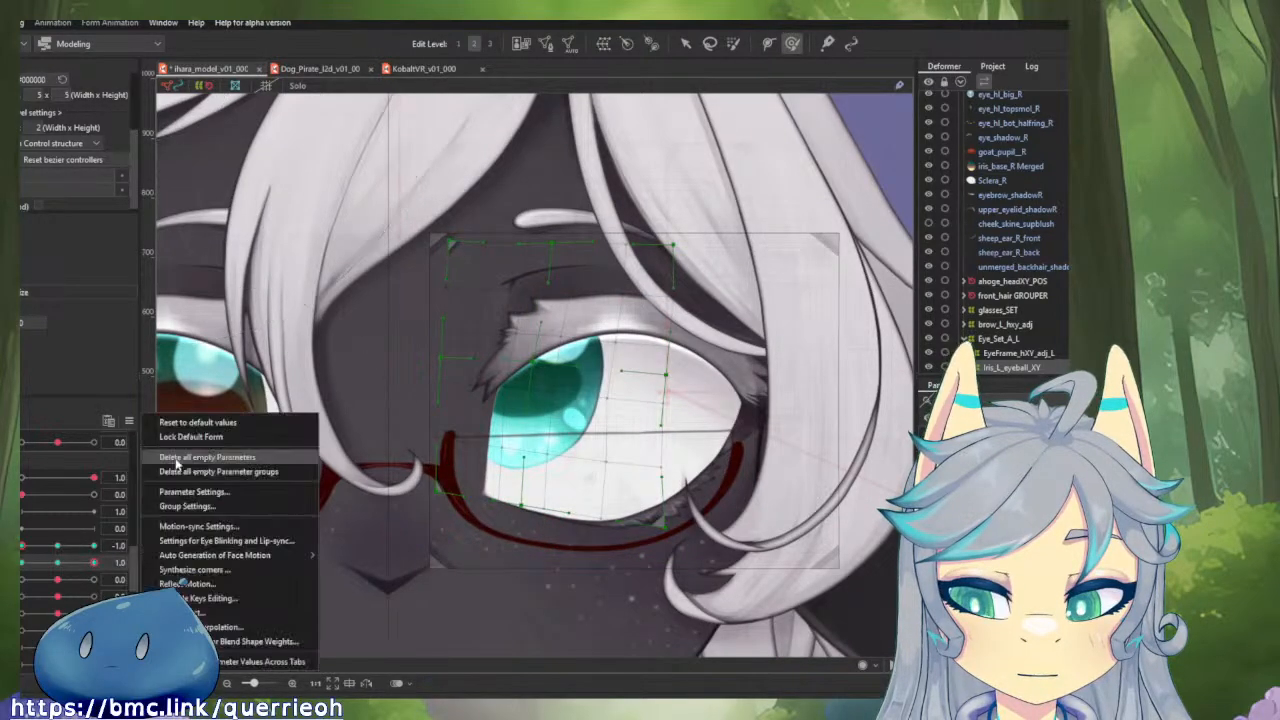
{"action": "left_click", "coordinate": [202, 584]}
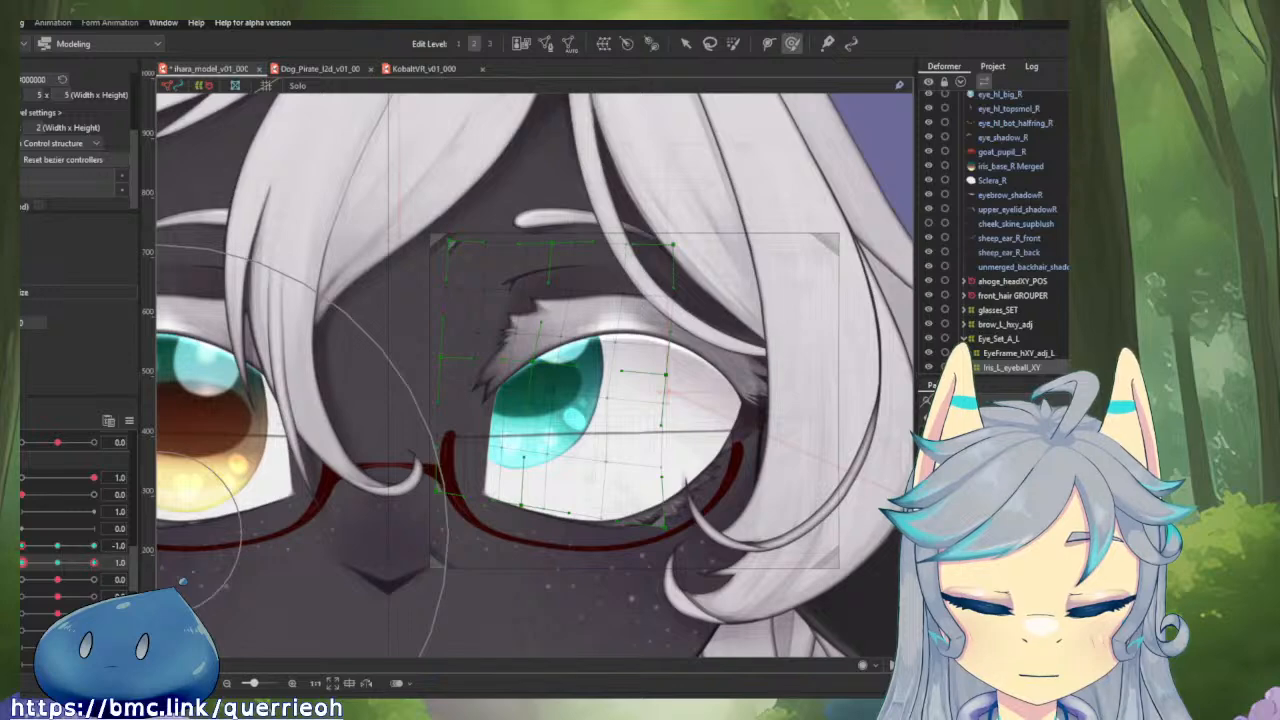
At horizontal 1.0 and vertical 1.0, brush the iris deformer's upper inner corner downward and toward the nose, and pull the upper outer corner slightly inward.
{"action": "left_click_drag", "start_coordinate": [57, 545], "coordinate": [96, 590]}
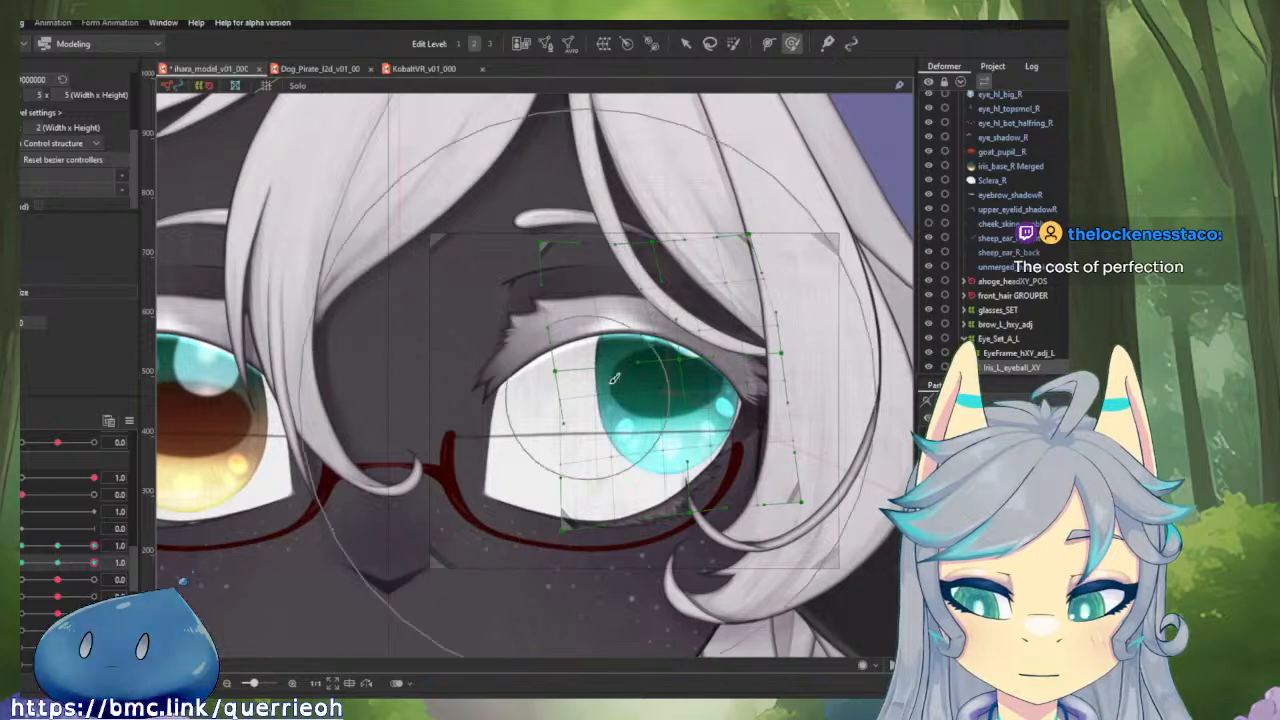
{"action": "left_click_drag", "start_coordinate": [728, 315], "coordinate": [724, 317]}
{"action": "left_click_drag", "start_coordinate": [606, 273], "coordinate": [548, 273]}
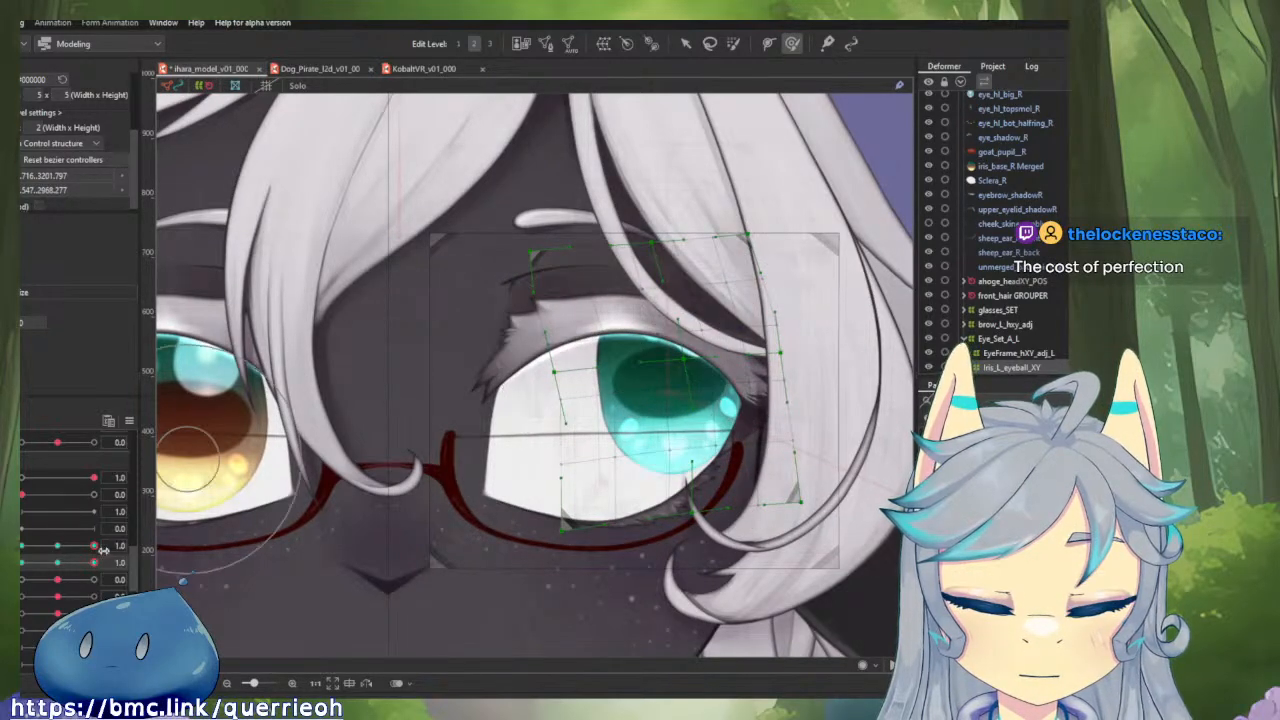
{"action": "mouse_move", "coordinate": [93, 564]}
{"action": "left_mouse_down"}
{"action": "mouse_move", "coordinate": [20, 572]}
{"action": "mouse_move", "coordinate": [106, 584]}
{"action": "left_mouse_up"}
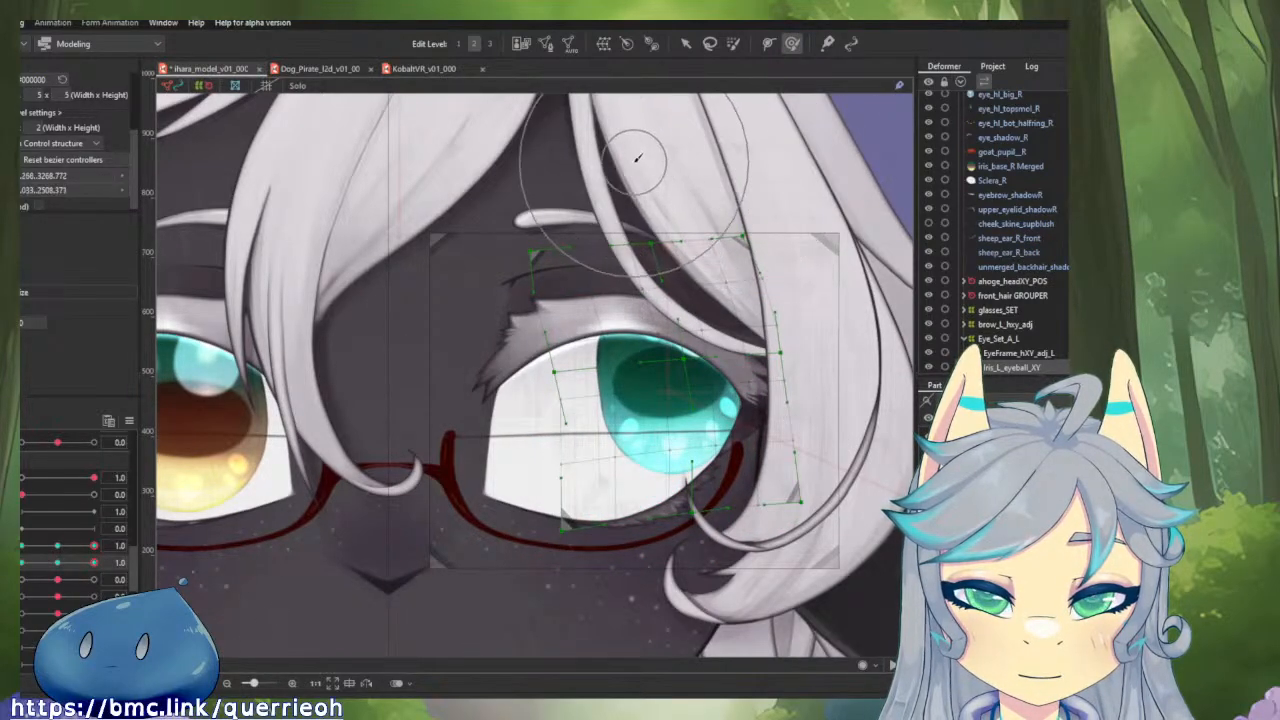
{"action": "mouse_move", "coordinate": [560, 185]}
{"action": "left_mouse_down"}
{"action": "mouse_move", "coordinate": [480, 209]}
{"action": "mouse_move", "coordinate": [451, 236]}
{"action": "mouse_move", "coordinate": [451, 296]}
{"action": "mouse_move", "coordinate": [466, 323]}
{"action": "mouse_move", "coordinate": [457, 357]}
{"action": "mouse_move", "coordinate": [567, 440]}
{"action": "left_mouse_up"}
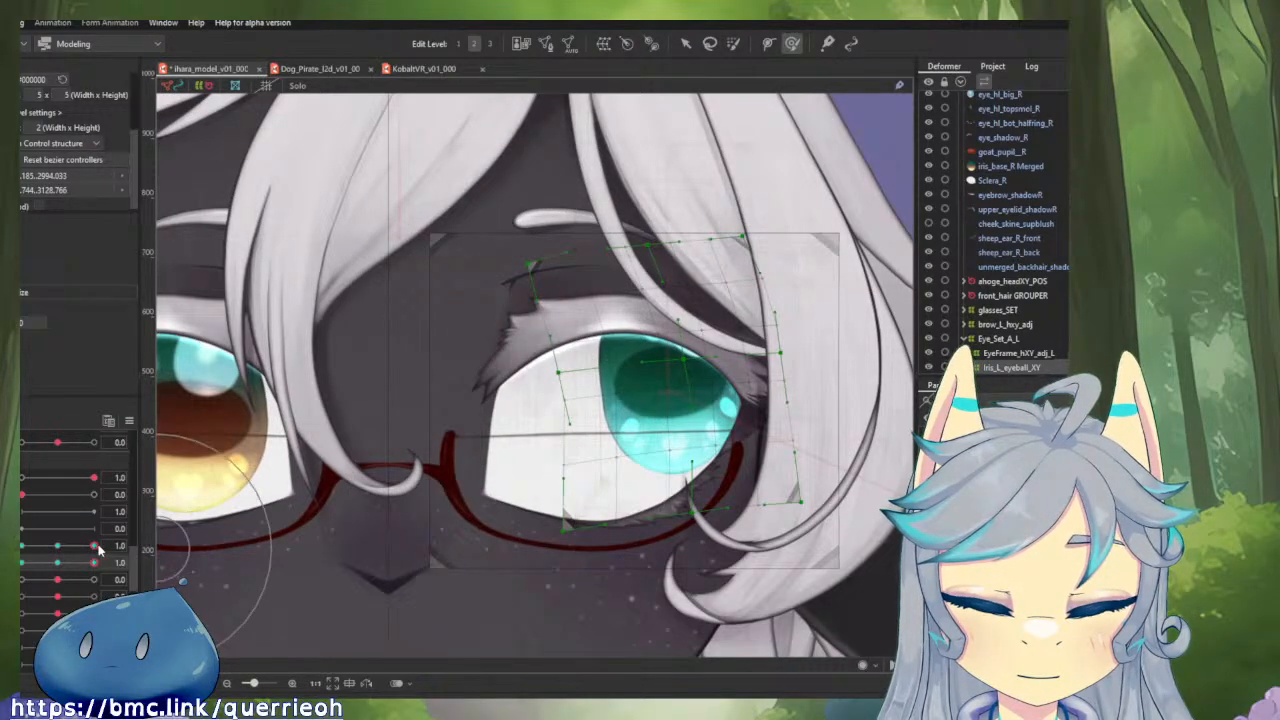
At horizontal 1.0 and vertical 1.0, brush the upper outer part of the iris deformer slightly toward the nose.
{"action": "left_click_drag", "start_coordinate": [93, 562], "coordinate": [72, 563]}
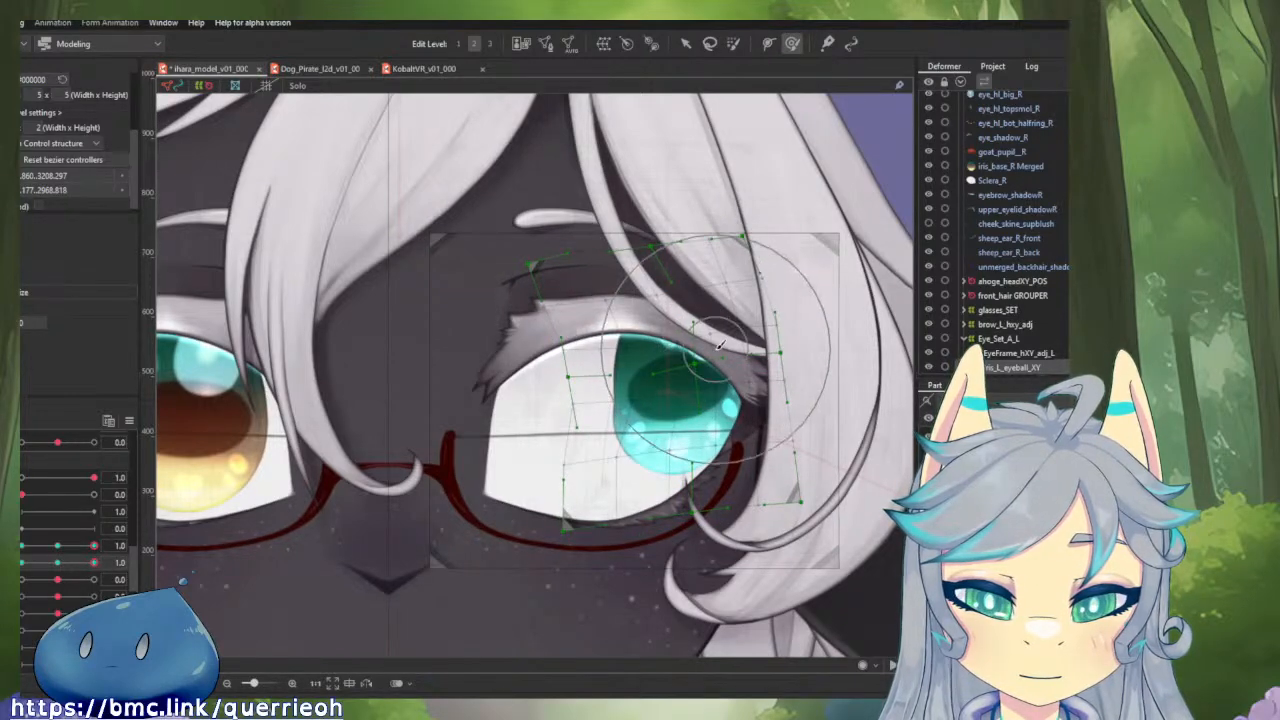
{"action": "mouse_move", "coordinate": [718, 346]}
{"action": "left_mouse_down"}
{"action": "mouse_move", "coordinate": [729, 345]}
{"action": "mouse_move", "coordinate": [692, 345]}
{"action": "left_mouse_up"}
{"action": "key", "text": "b"}
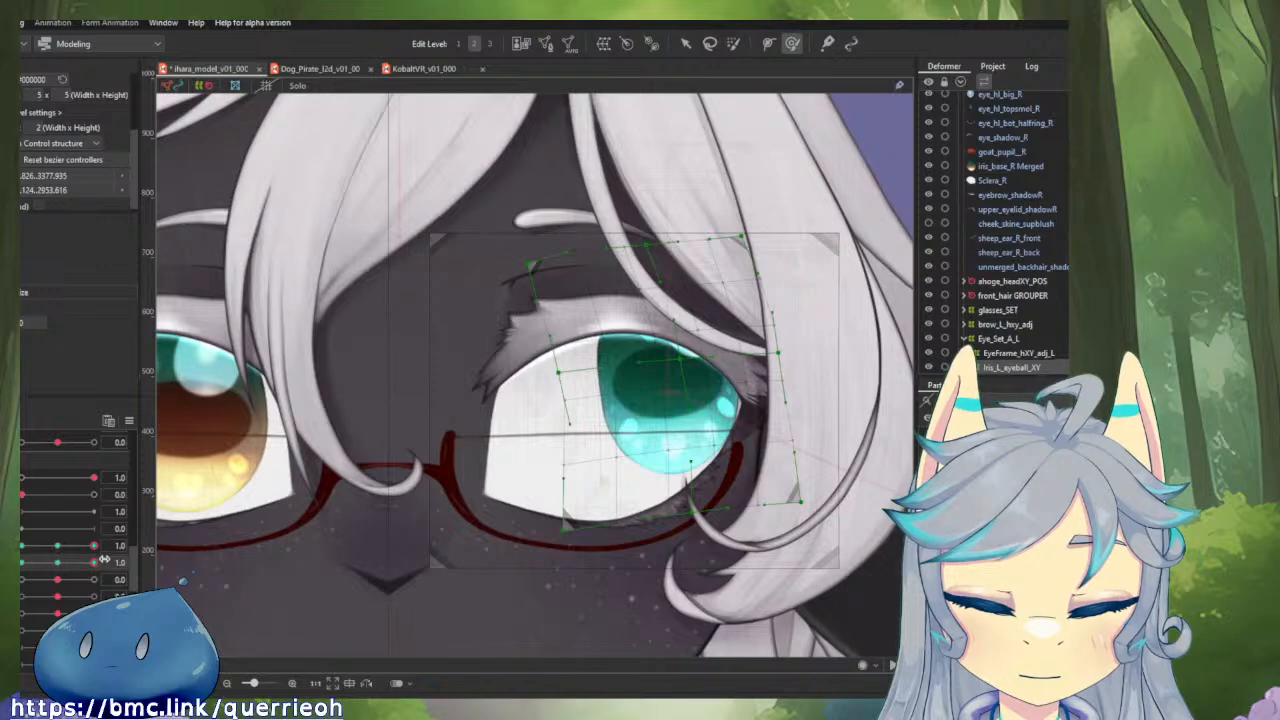
At horizontal -1.0 and vertical -1.0, move the whole iris deformer downward within the eye.
{"action": "left_click_drag", "start_coordinate": [103, 561], "coordinate": [27, 566]}
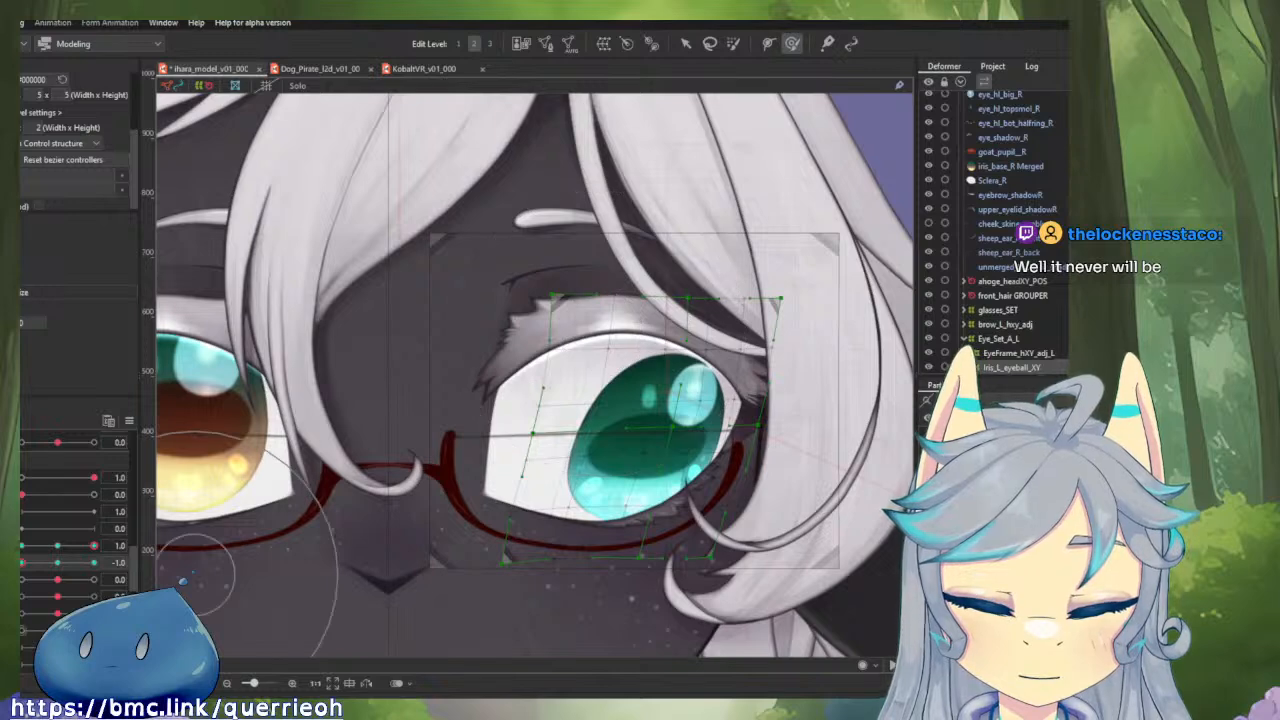
{"action": "left_click_drag", "start_coordinate": [96, 545], "coordinate": [24, 545]}
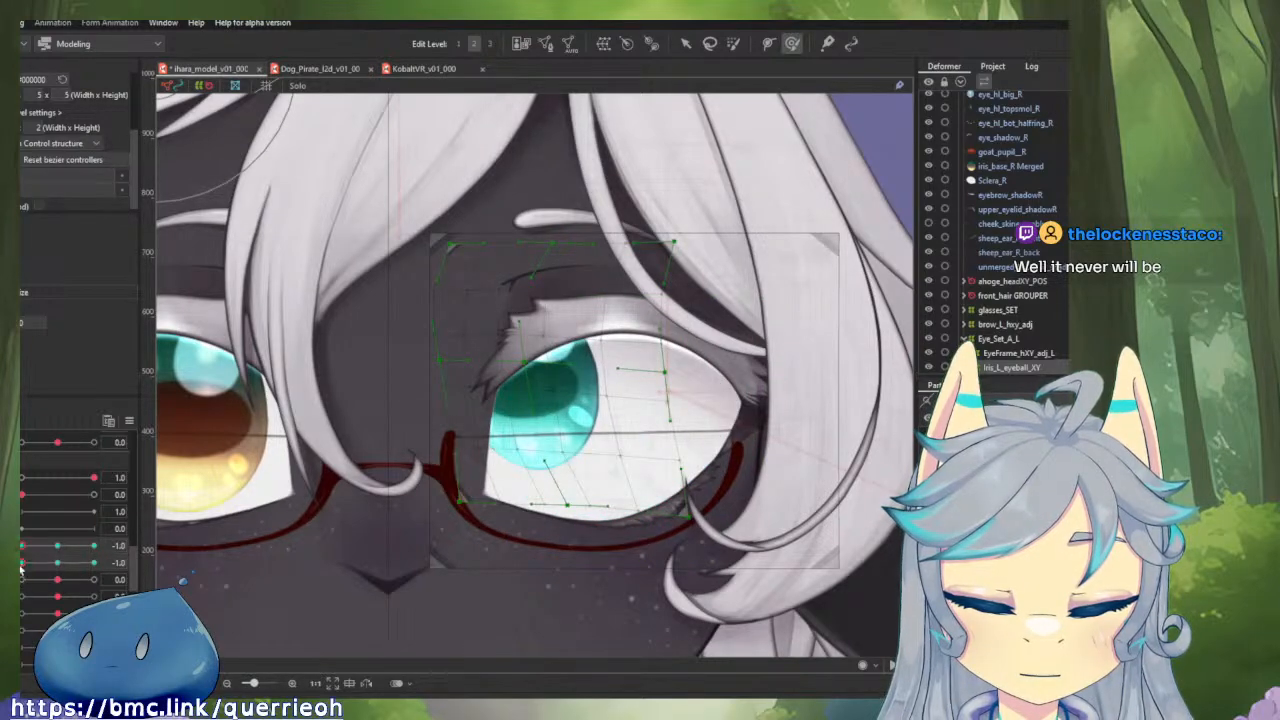
{"action": "mouse_move", "coordinate": [21, 563]}
{"action": "left_mouse_down"}
{"action": "mouse_move", "coordinate": [100, 570]}
{"action": "mouse_move", "coordinate": [22, 570]}
{"action": "left_mouse_up"}
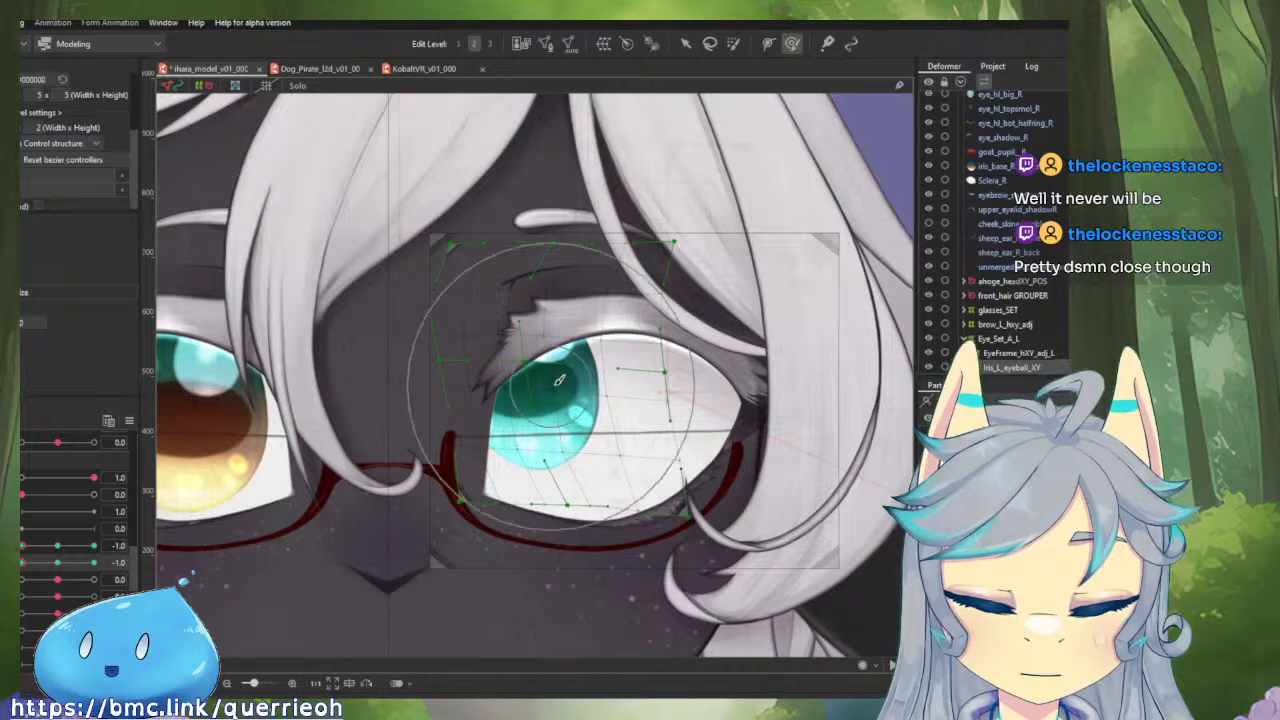
{"action": "key", "text": "v"}
{"action": "left_click_drag", "start_coordinate": [560, 379], "coordinate": [549, 431]}
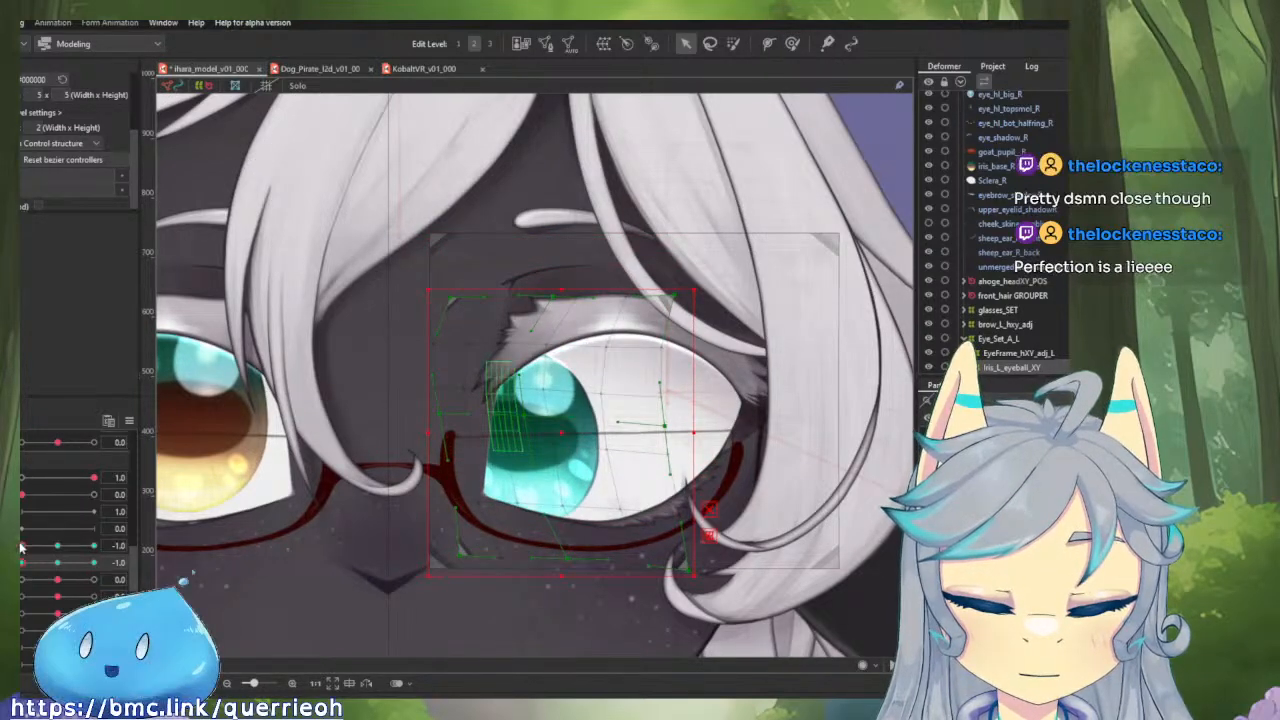
Compare the iris at both horizontal extremes with vertical at -1.0, and shift the deformer outward, away from the nose, at horizontal 1.0.
{"action": "left_click_drag", "start_coordinate": [22, 546], "coordinate": [20, 588]}
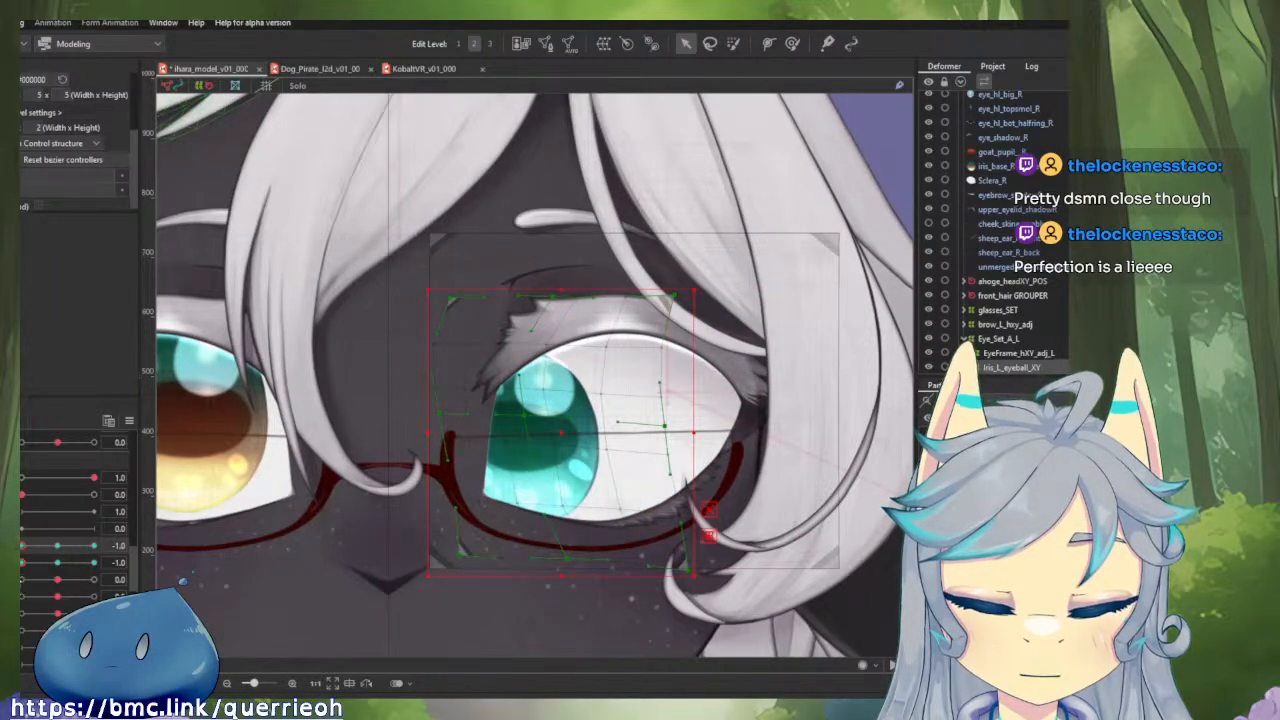
{"action": "left_click_drag", "start_coordinate": [24, 548], "coordinate": [116, 562]}
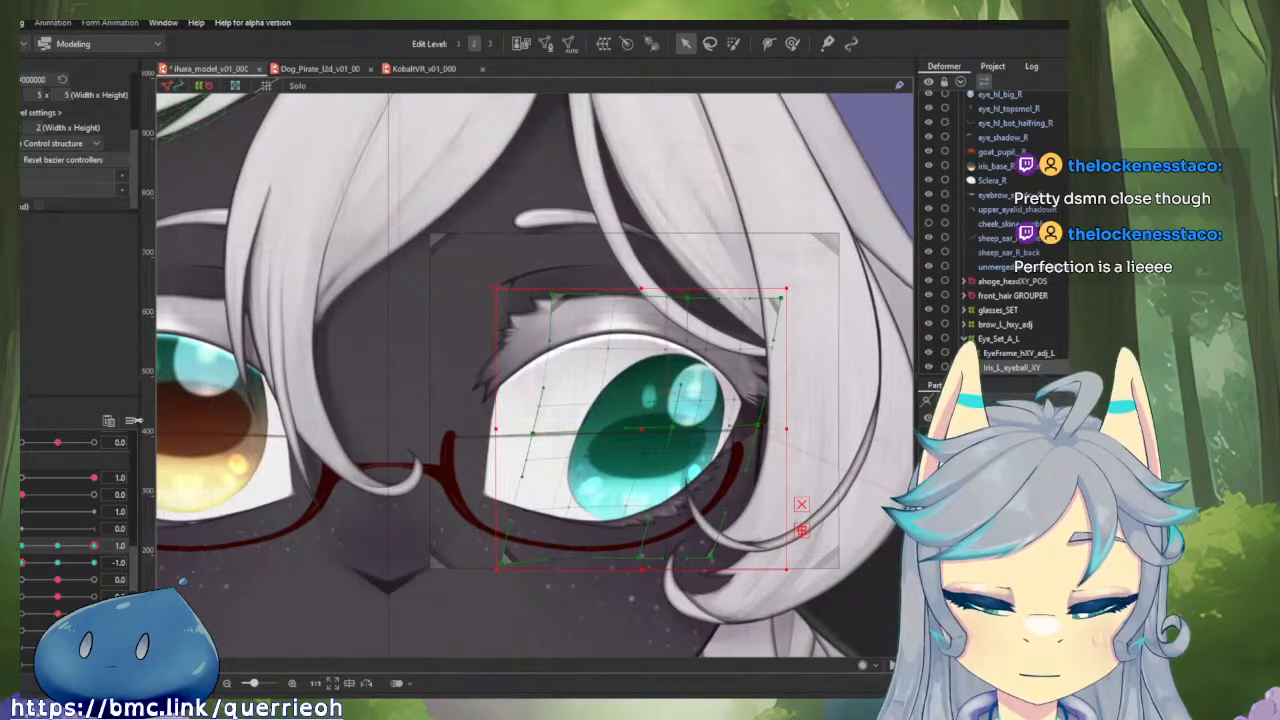
{"action": "left_click_drag", "start_coordinate": [88, 546], "coordinate": [108, 546]}
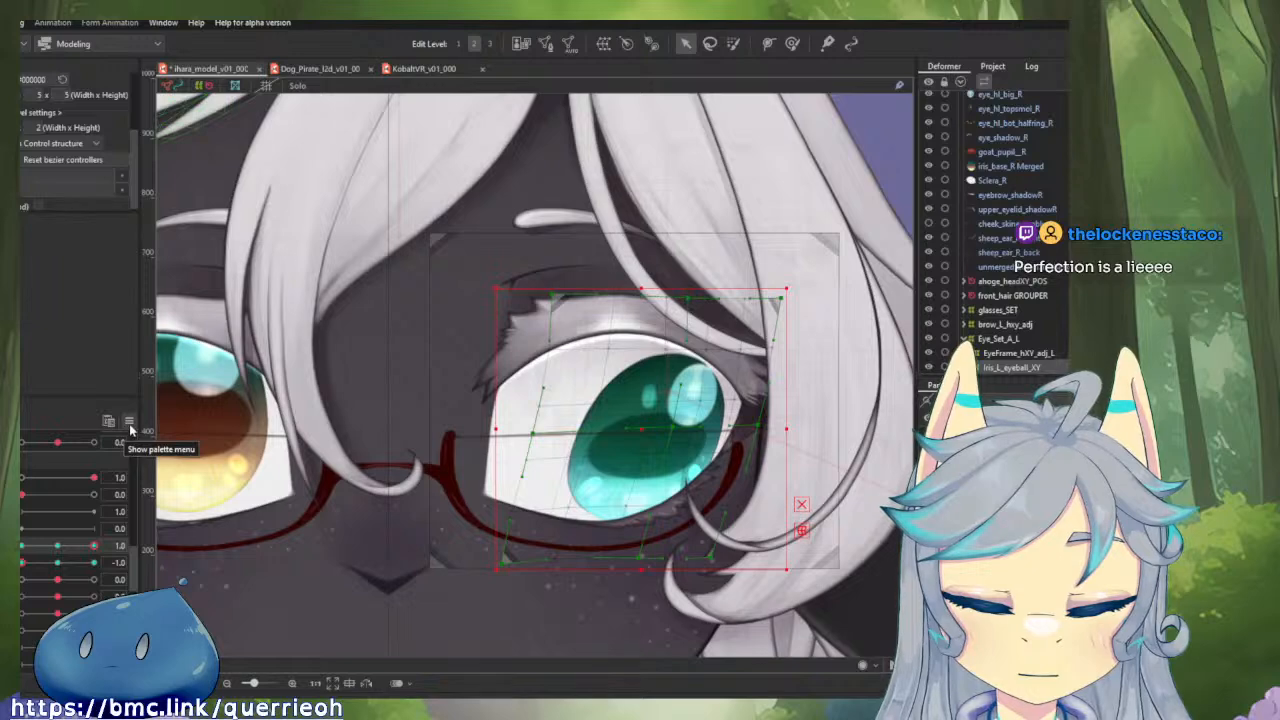
{"action": "left_click", "coordinate": [129, 421]}
{"action": "key", "text": "Escape"}
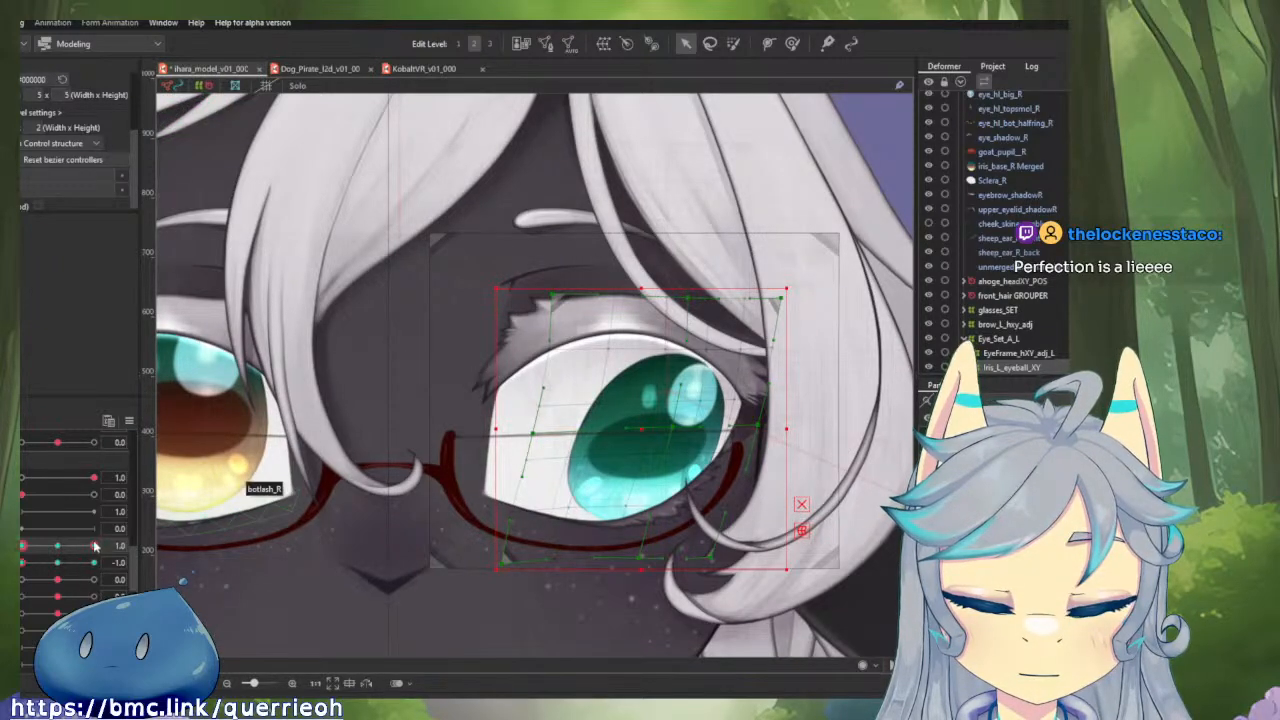
{"action": "left_click_drag", "start_coordinate": [95, 546], "coordinate": [123, 565]}
{"action": "mouse_move", "coordinate": [23, 546]}
{"action": "left_mouse_down"}
{"action": "mouse_move", "coordinate": [104, 547]}
{"action": "mouse_move", "coordinate": [21, 546]}
{"action": "left_mouse_up"}
{"action": "mouse_move", "coordinate": [93, 562]}
{"action": "left_mouse_down"}
{"action": "mouse_move", "coordinate": [22, 562]}
{"action": "mouse_move", "coordinate": [101, 570]}
{"action": "mouse_move", "coordinate": [20, 568]}
{"action": "mouse_move", "coordinate": [106, 562]}
{"action": "left_mouse_up"}
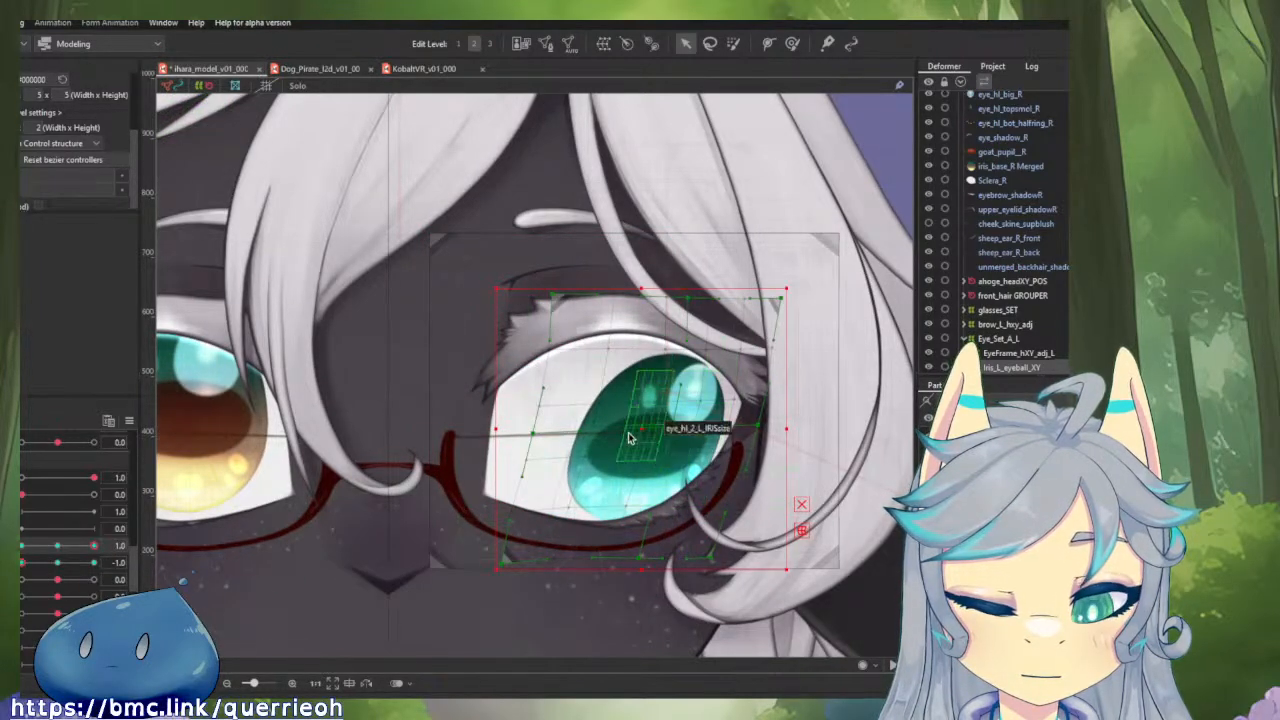
{"action": "left_click_drag", "start_coordinate": [646, 427], "coordinate": [680, 431]}
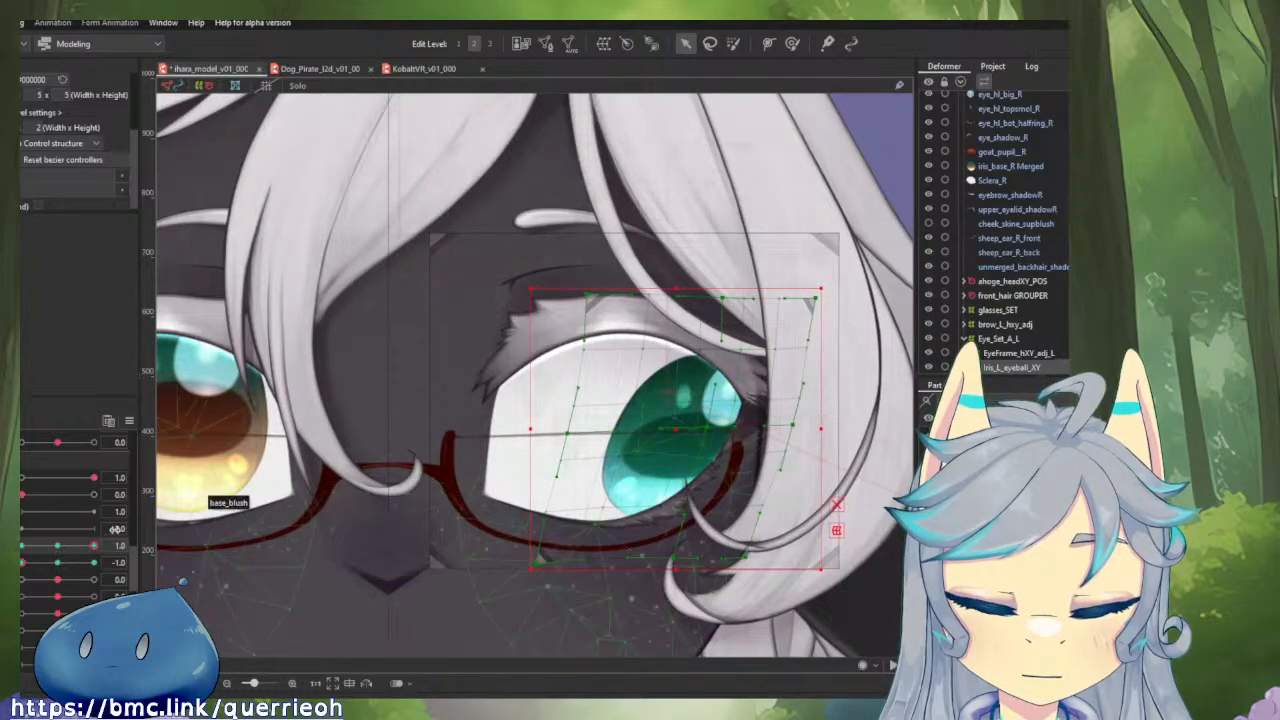
At horizontal 1.0 and vertical 0.0, shift the whole iris deformer slightly outward, away from the nose.
{"action": "left_click_drag", "start_coordinate": [88, 547], "coordinate": [59, 564]}
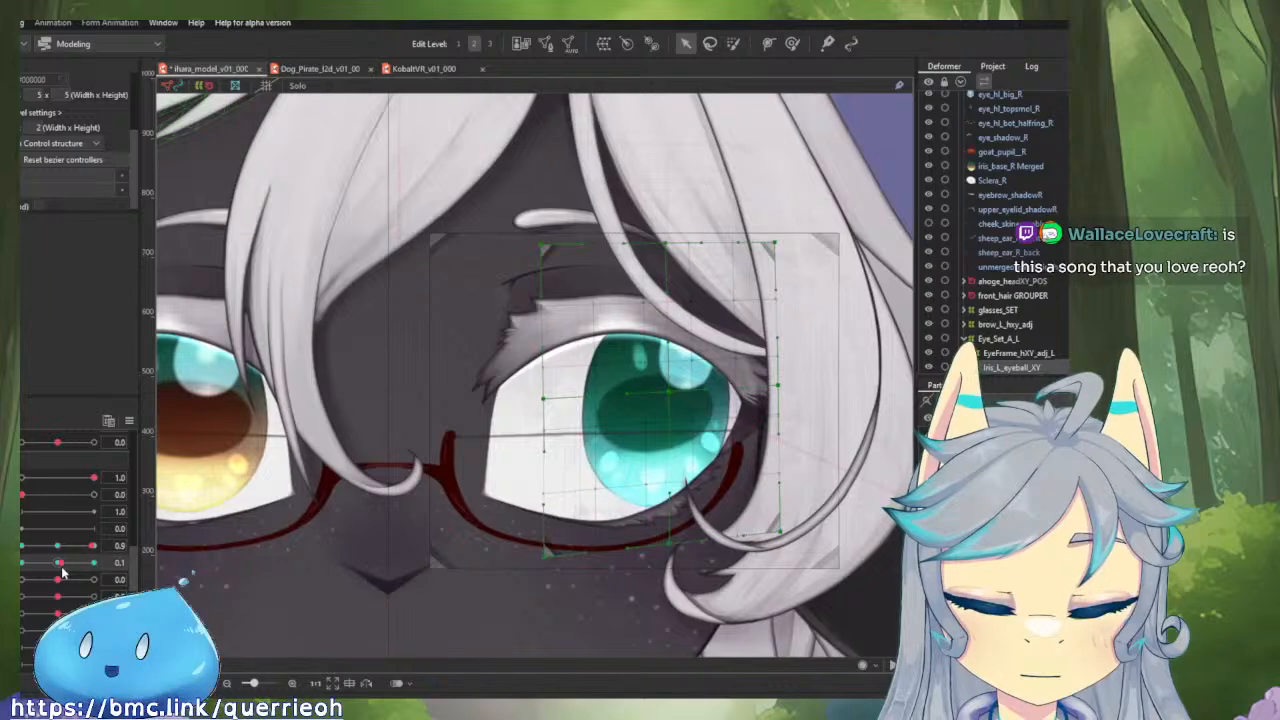
{"action": "left_click", "coordinate": [673, 395]}
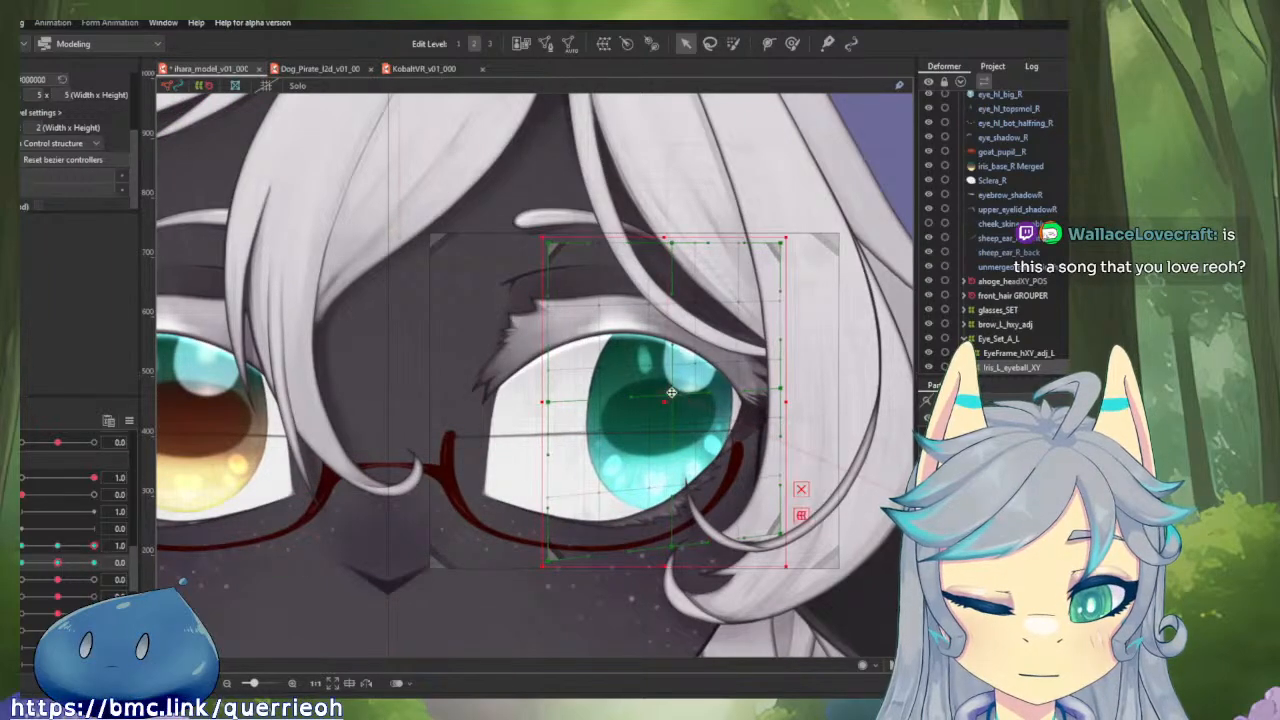
{"action": "left_click_drag", "start_coordinate": [676, 403], "coordinate": [687, 403]}
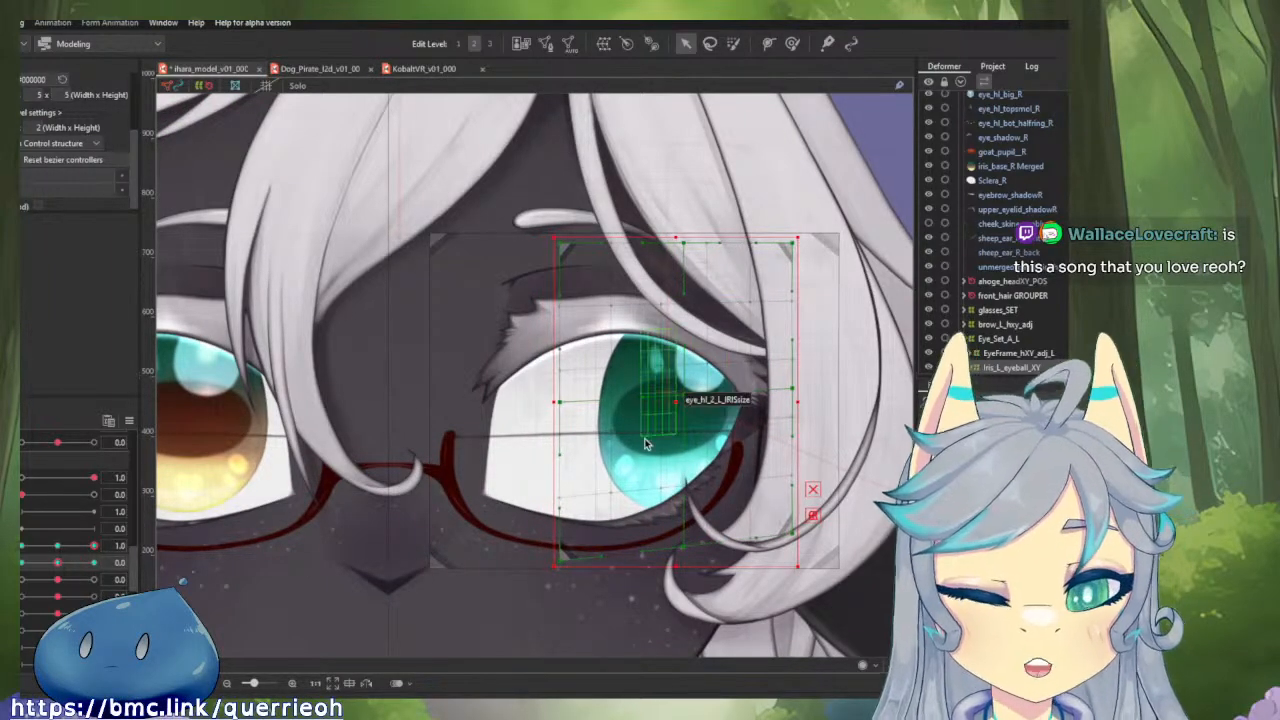
Check the left iris against the whole face at horizontal 1.0 and vertical 1.0, and reset both gaze parameters to 0.0.
{"action": "scroll", "coordinate": [645, 444], "scroll_direction": "down", "scroll_amount": 2}
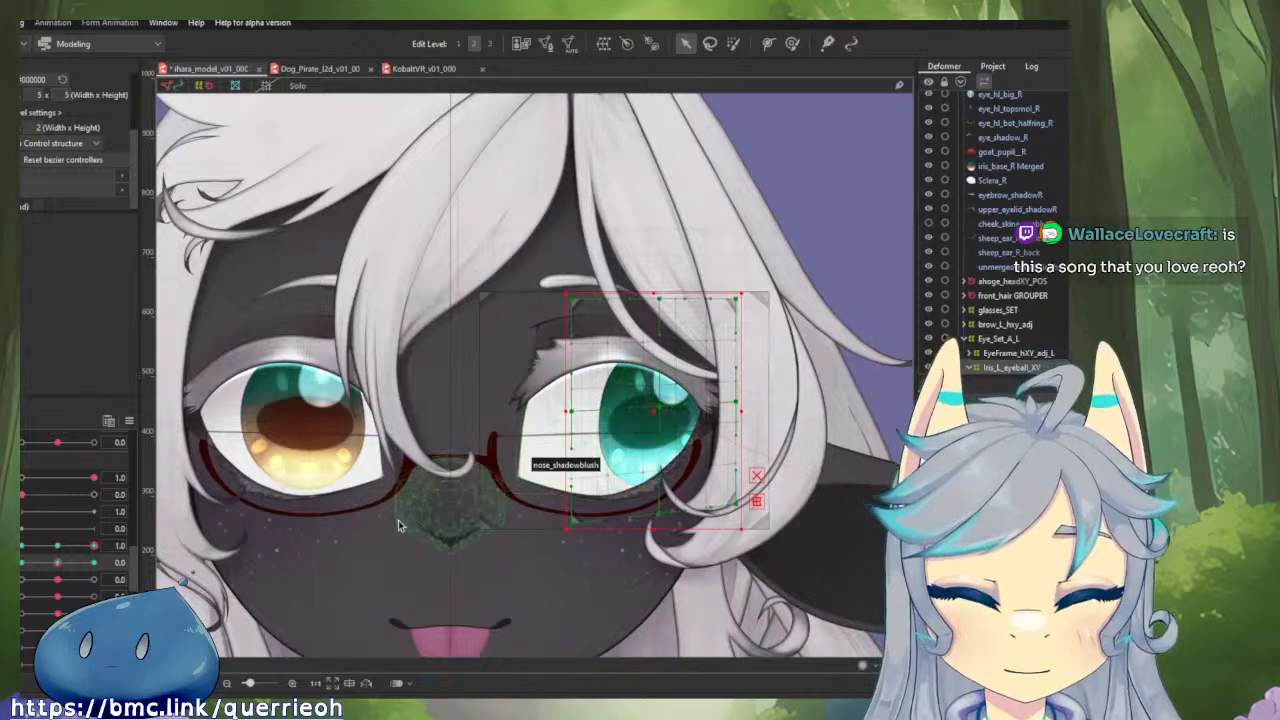
{"action": "left_click_drag", "start_coordinate": [94, 547], "coordinate": [63, 548]}
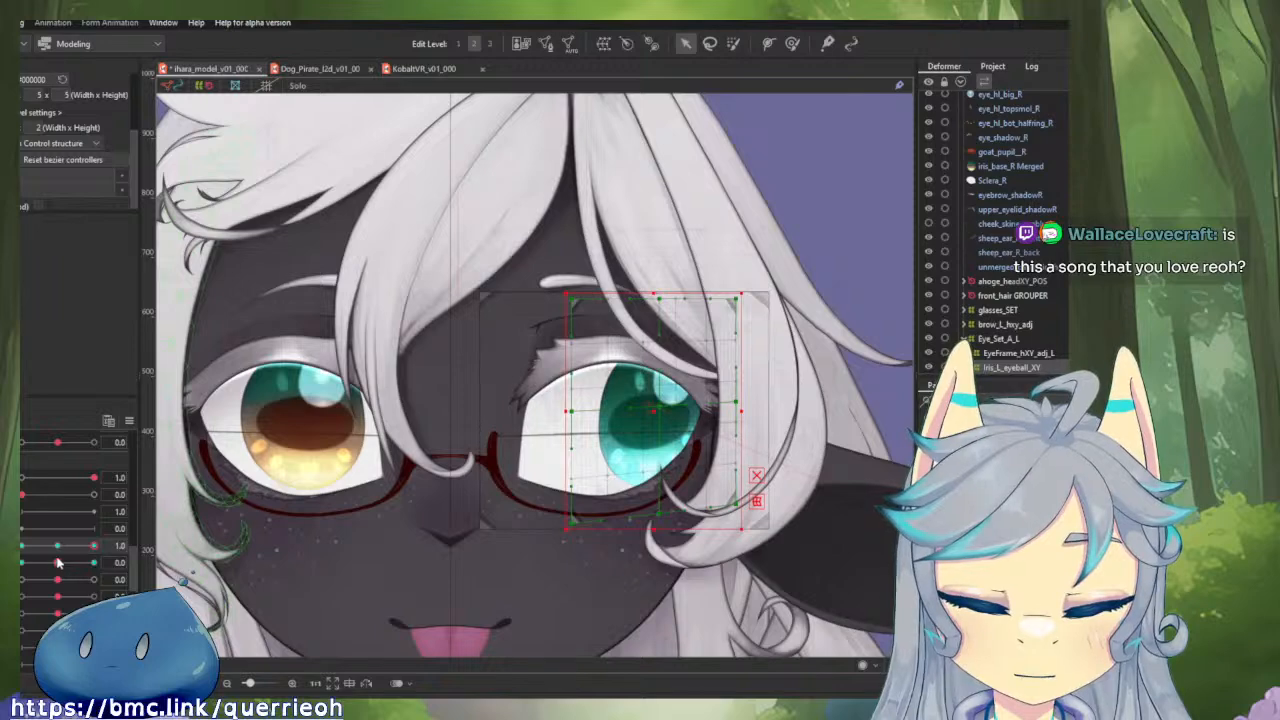
{"action": "left_click_drag", "start_coordinate": [75, 566], "coordinate": [93, 563]}
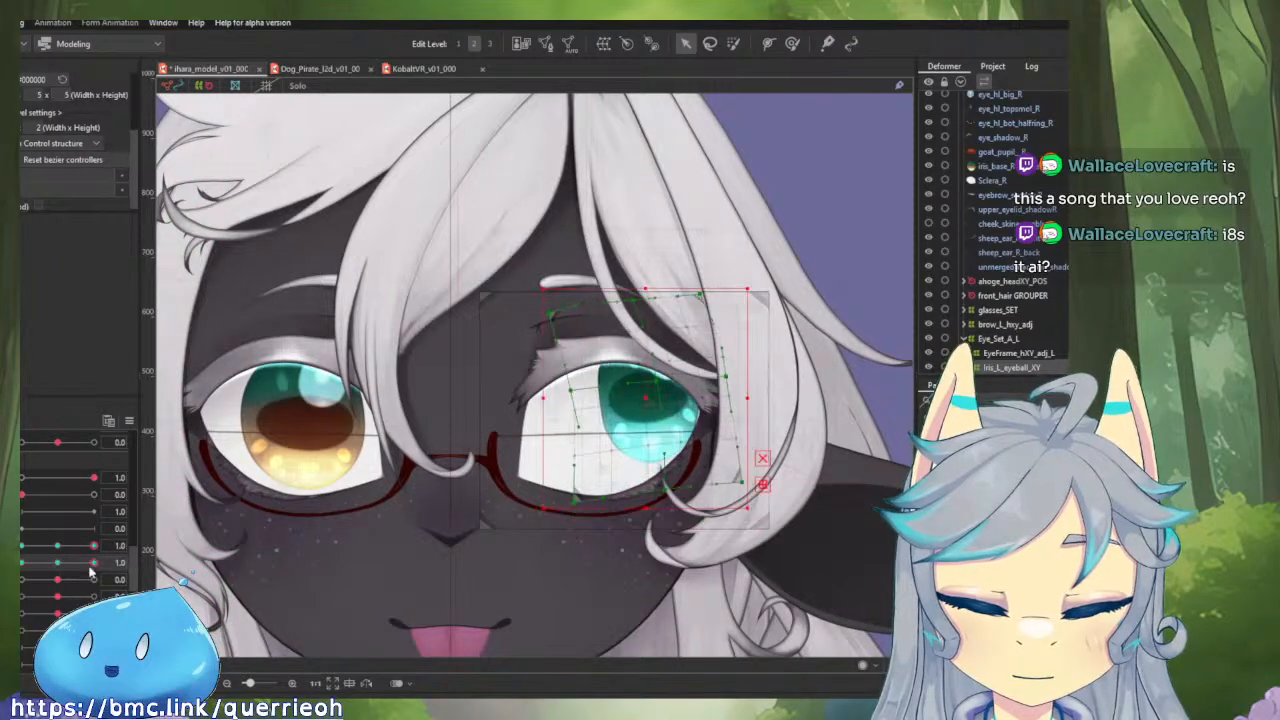
{"action": "left_click", "coordinate": [792, 43]}
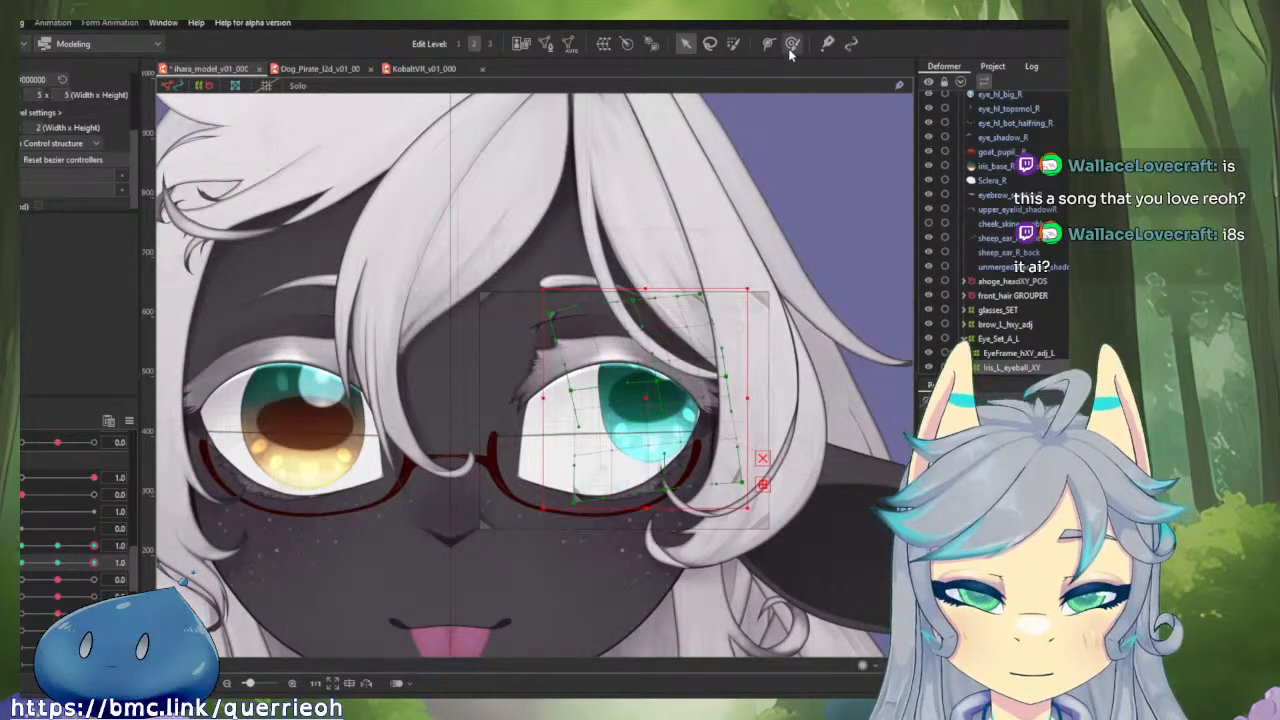
{"action": "scroll", "coordinate": [723, 450], "scroll_direction": "up", "scroll_amount": 2}
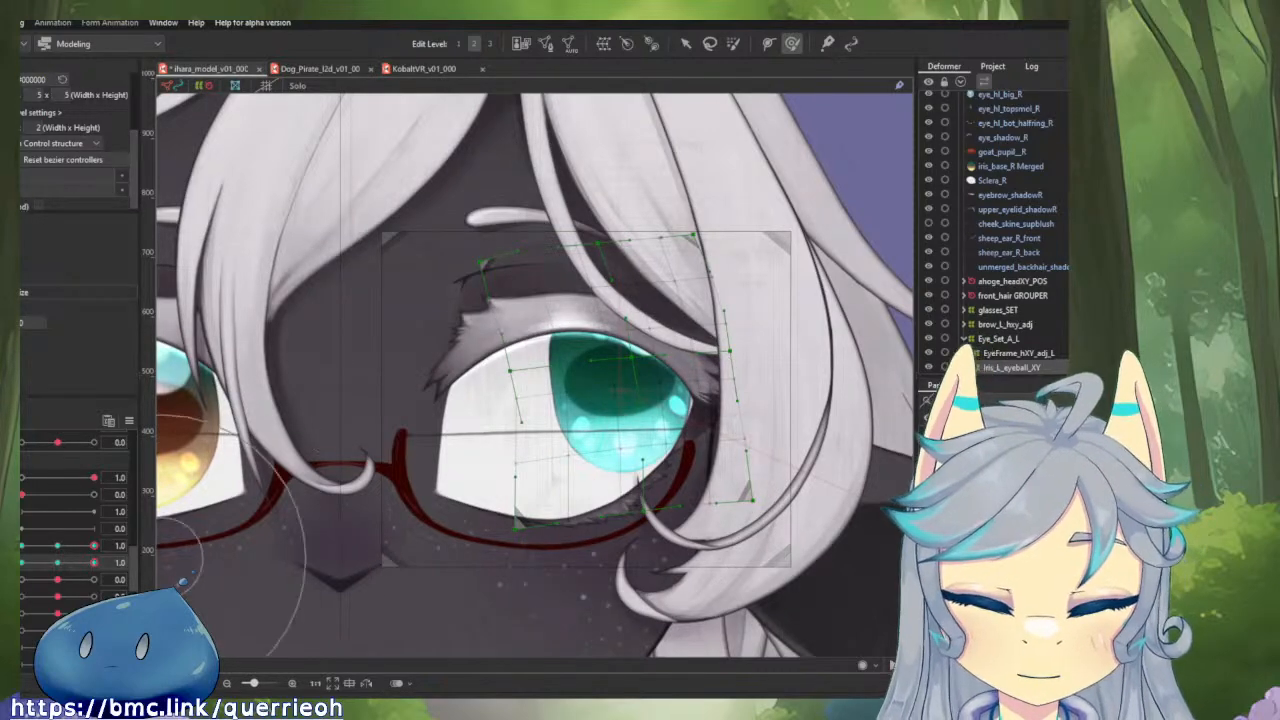
{"action": "left_click_drag", "start_coordinate": [94, 545], "coordinate": [32, 533]}
{"action": "left_click", "coordinate": [57, 546]}
{"action": "left_click", "coordinate": [57, 563]}
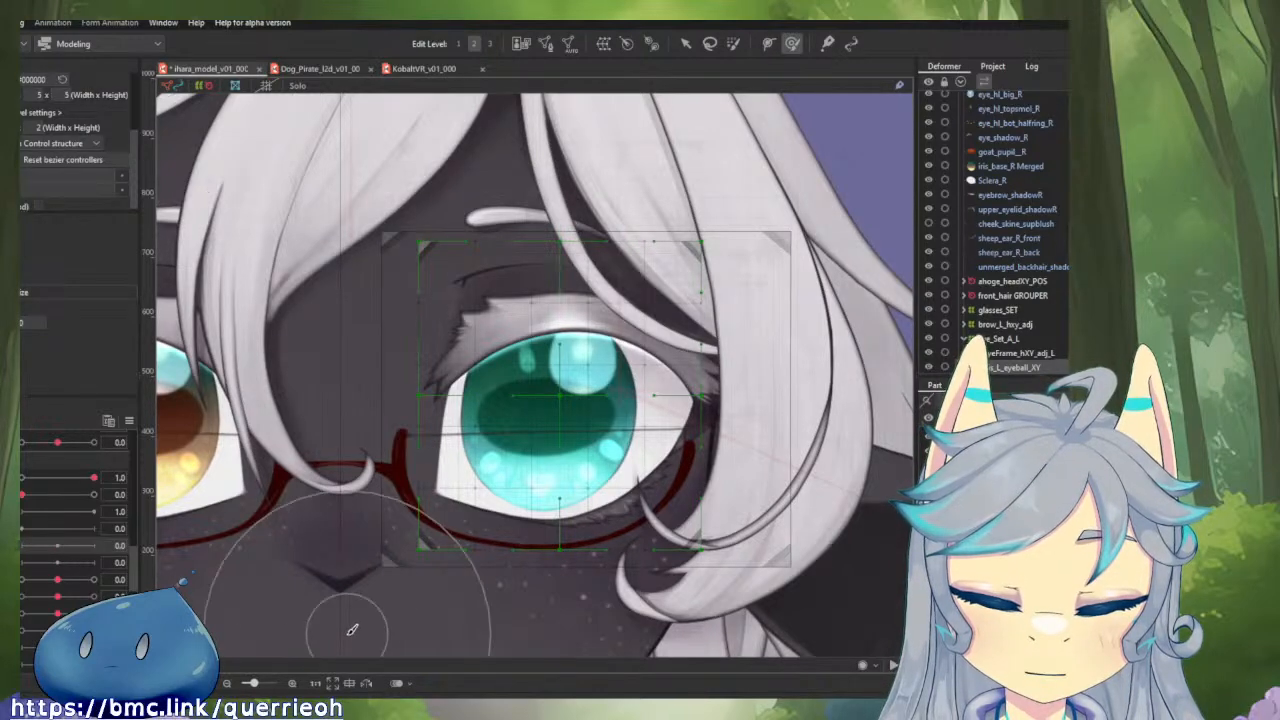
Wrap Iris_L_eyeball_XY in a parent warp deformer of slightly reduced height and give it parameter keys at 0.0 and 1.0.
{"action": "scroll", "coordinate": [1038, 348], "scroll_direction": "down", "scroll_amount": 2}
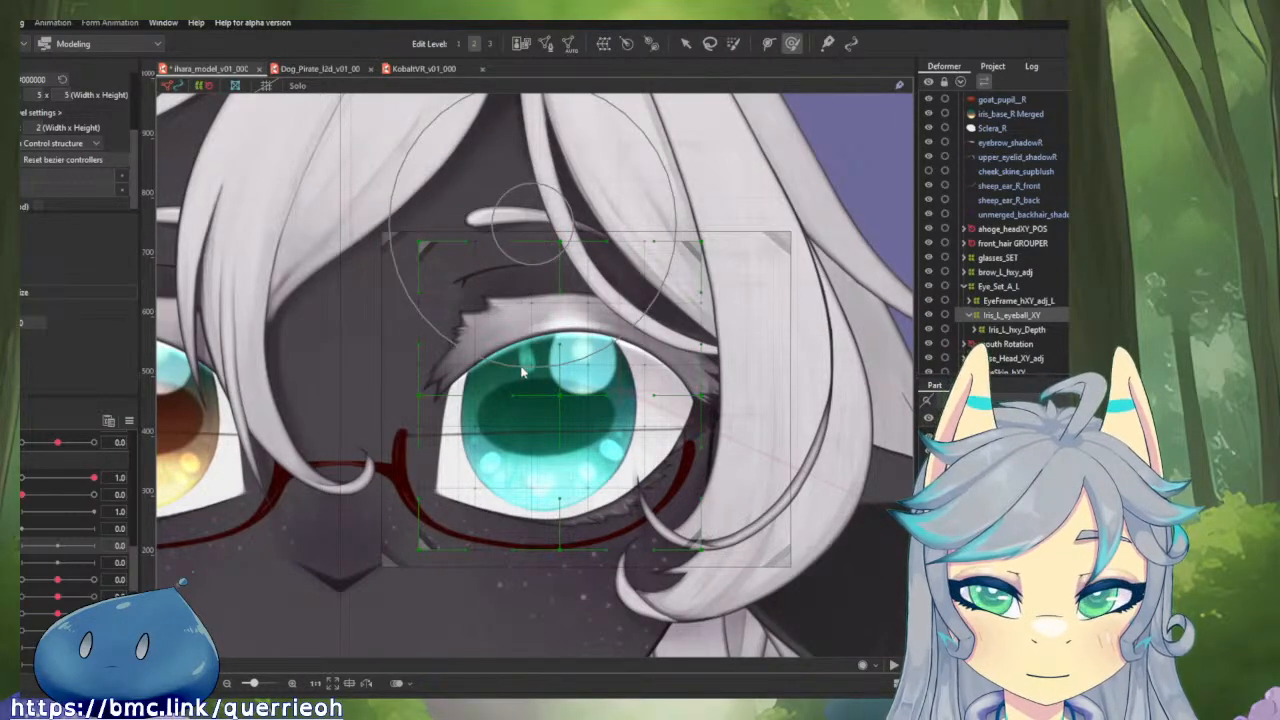
{"action": "left_click", "coordinate": [479, 511]}
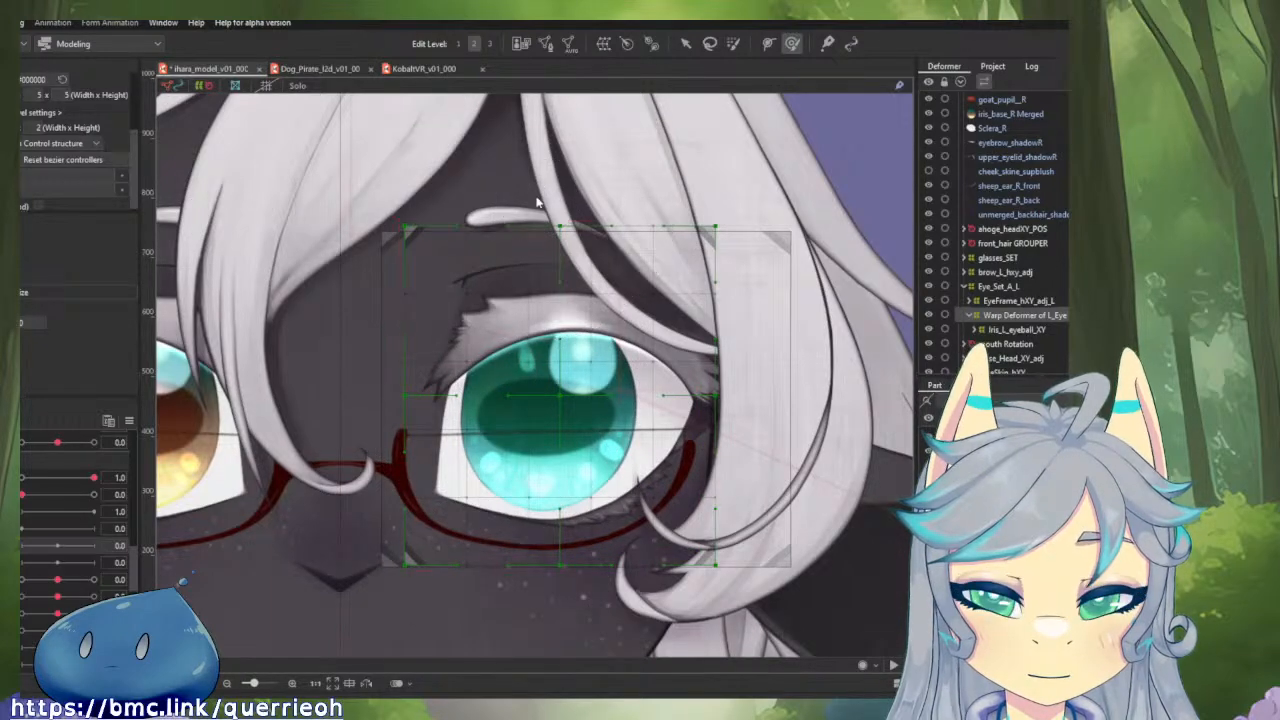
{"action": "key", "text": "v"}
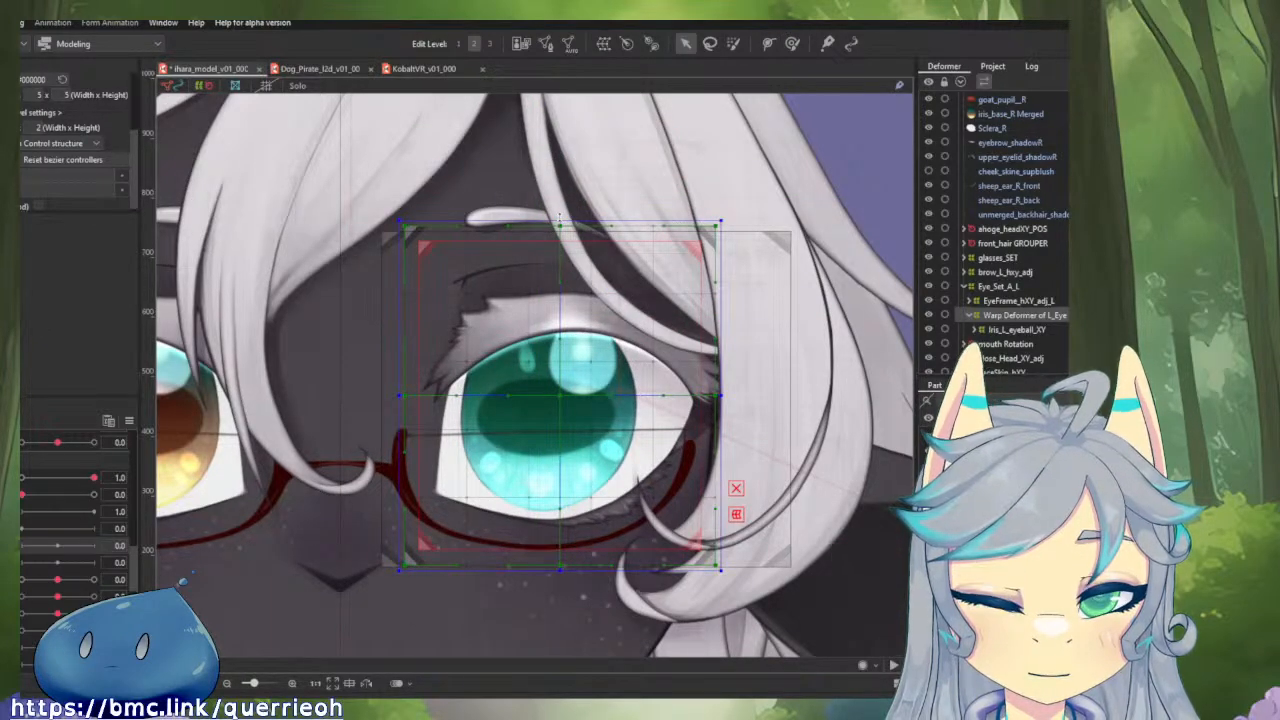
{"action": "mouse_move", "coordinate": [559, 218]}
{"action": "left_mouse_down"}
{"action": "mouse_move", "coordinate": [559, 254]}
{"action": "mouse_move", "coordinate": [564, 232]}
{"action": "left_mouse_up"}
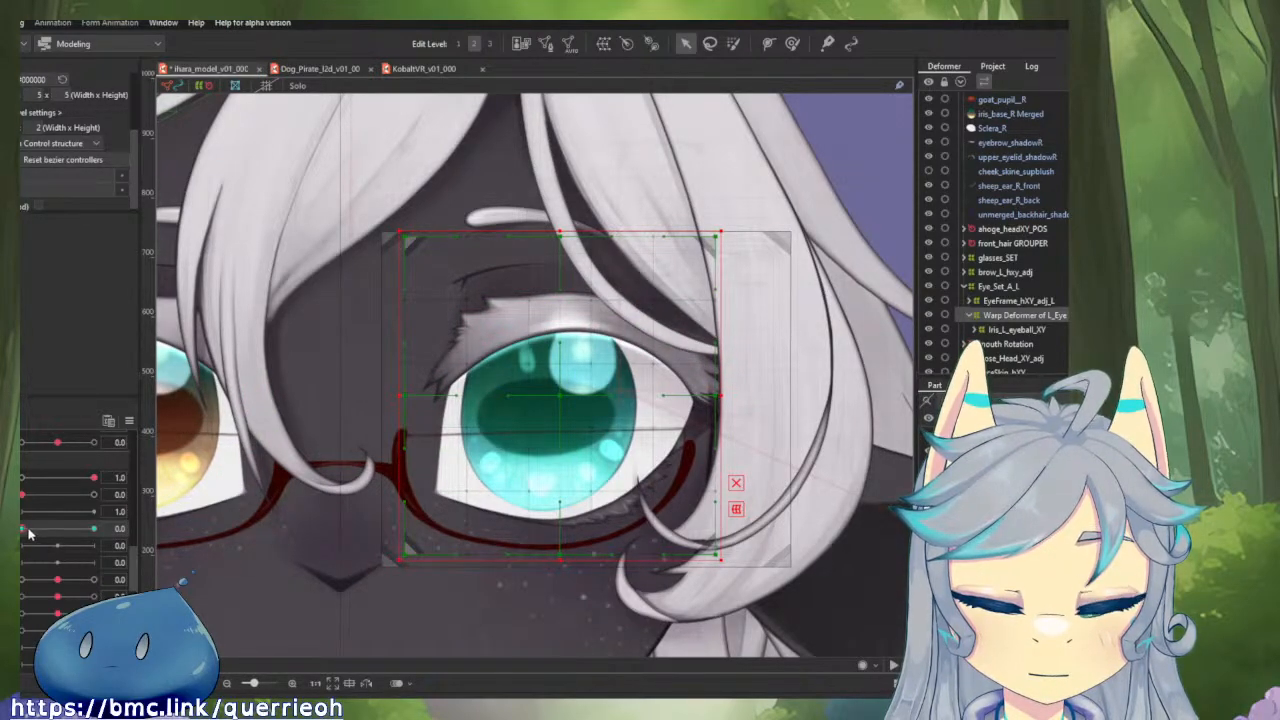
{"action": "left_click_drag", "start_coordinate": [26, 529], "coordinate": [198, 534]}
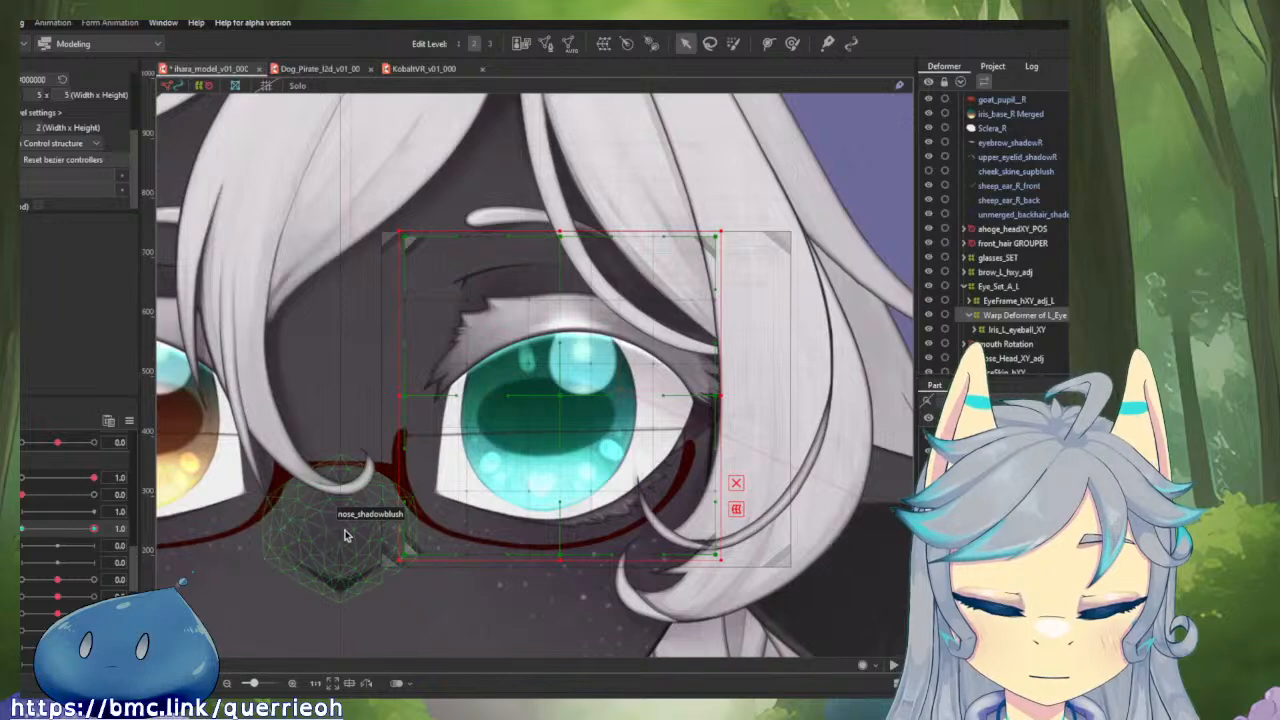
Try painting a selection on the new iris parent deformer and enlarging it about its centre, and toggle the solo view on and off.
{"action": "left_click", "coordinate": [731, 45]}
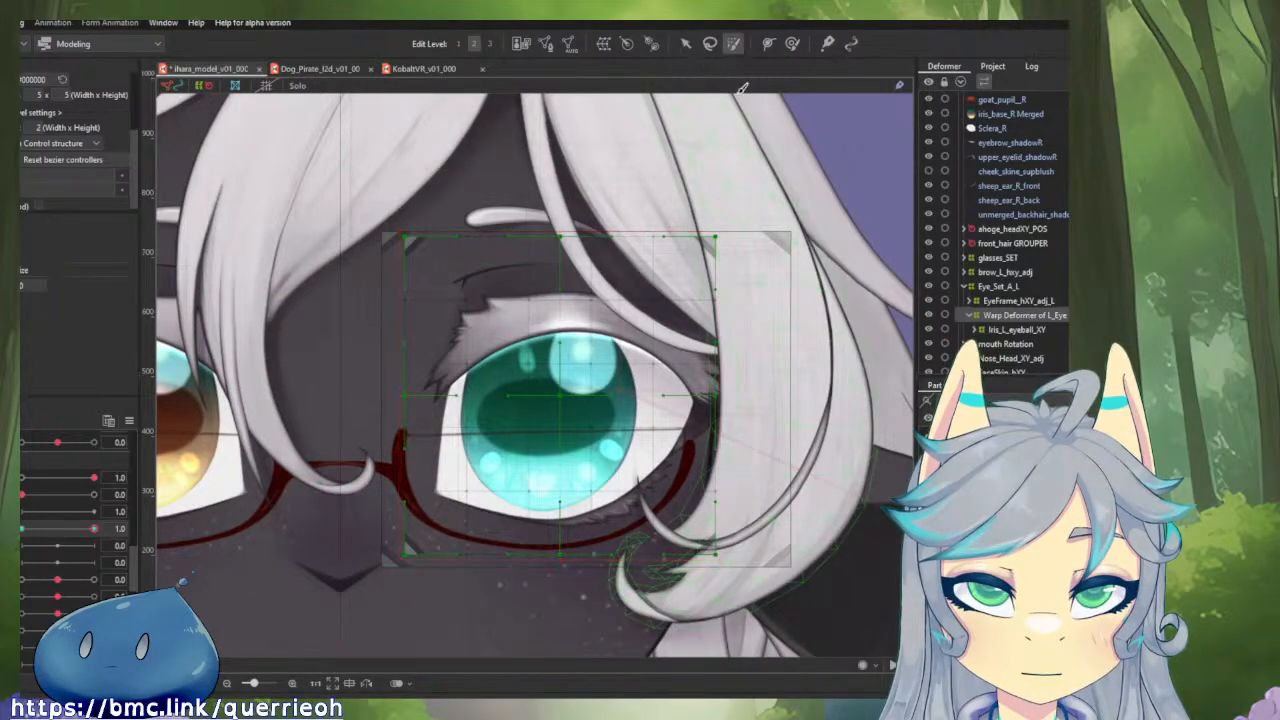
{"action": "scroll", "coordinate": [625, 305], "scroll_direction": "down", "scroll_amount": 10}
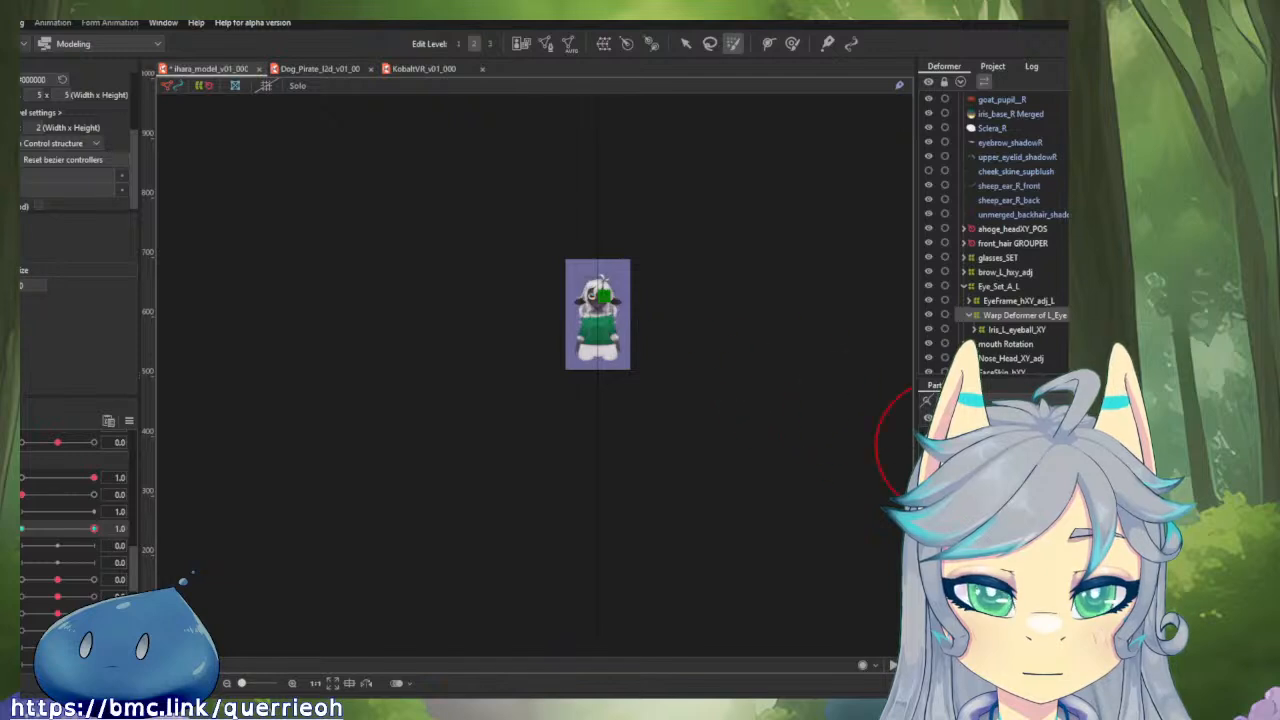
{"action": "scroll", "coordinate": [625, 305], "scroll_direction": "up", "scroll_amount": 5}
{"action": "scroll", "coordinate": [593, 278], "scroll_direction": "up", "scroll_amount": 3}
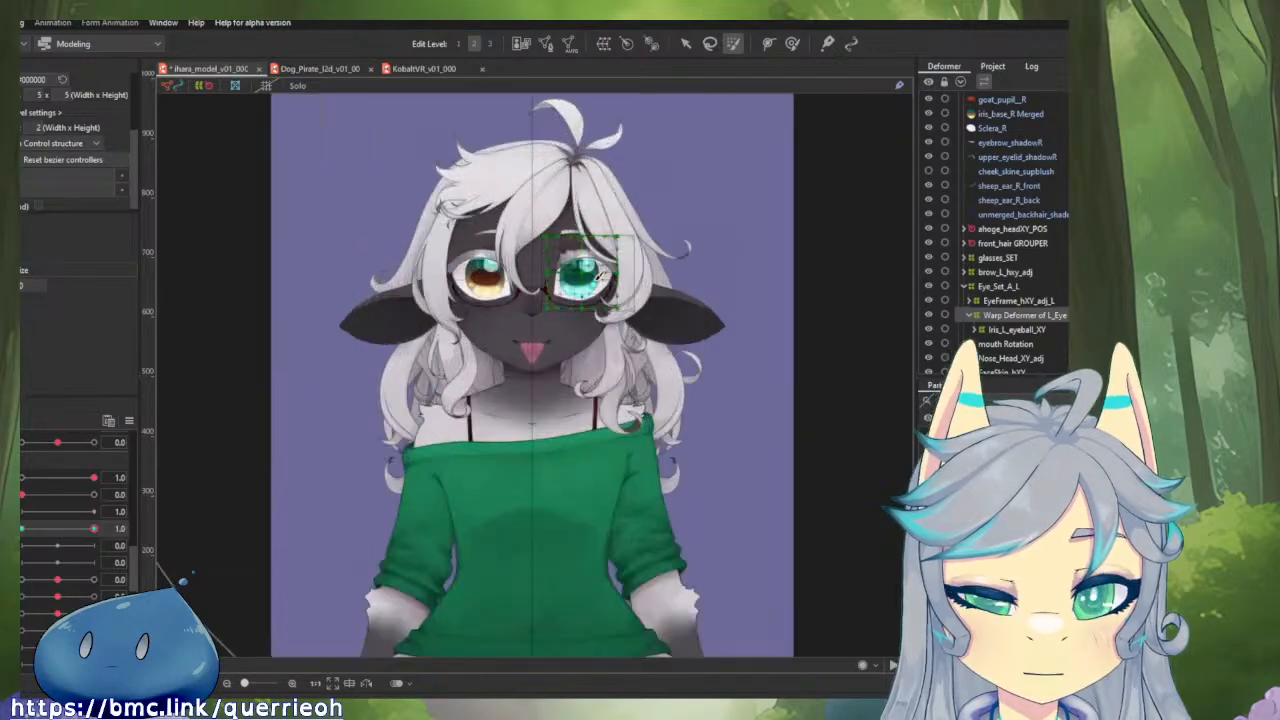
{"action": "left_click", "coordinate": [585, 268]}
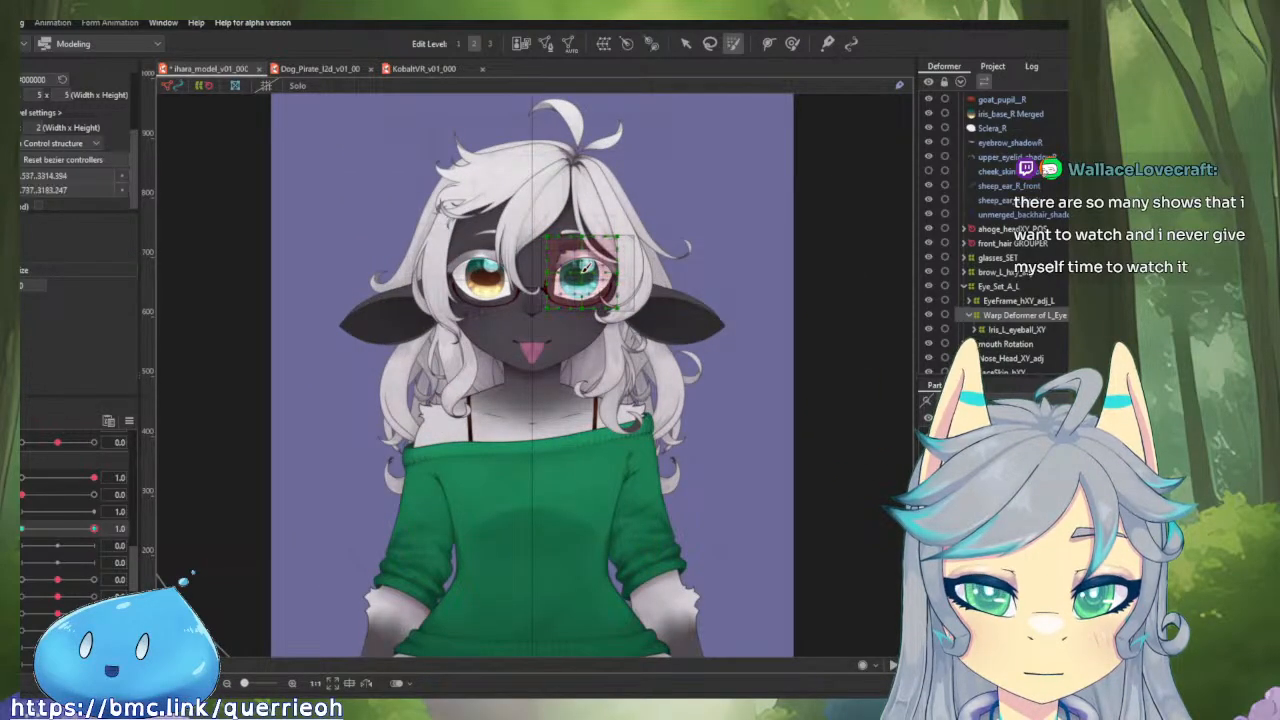
{"action": "key", "text": "v"}
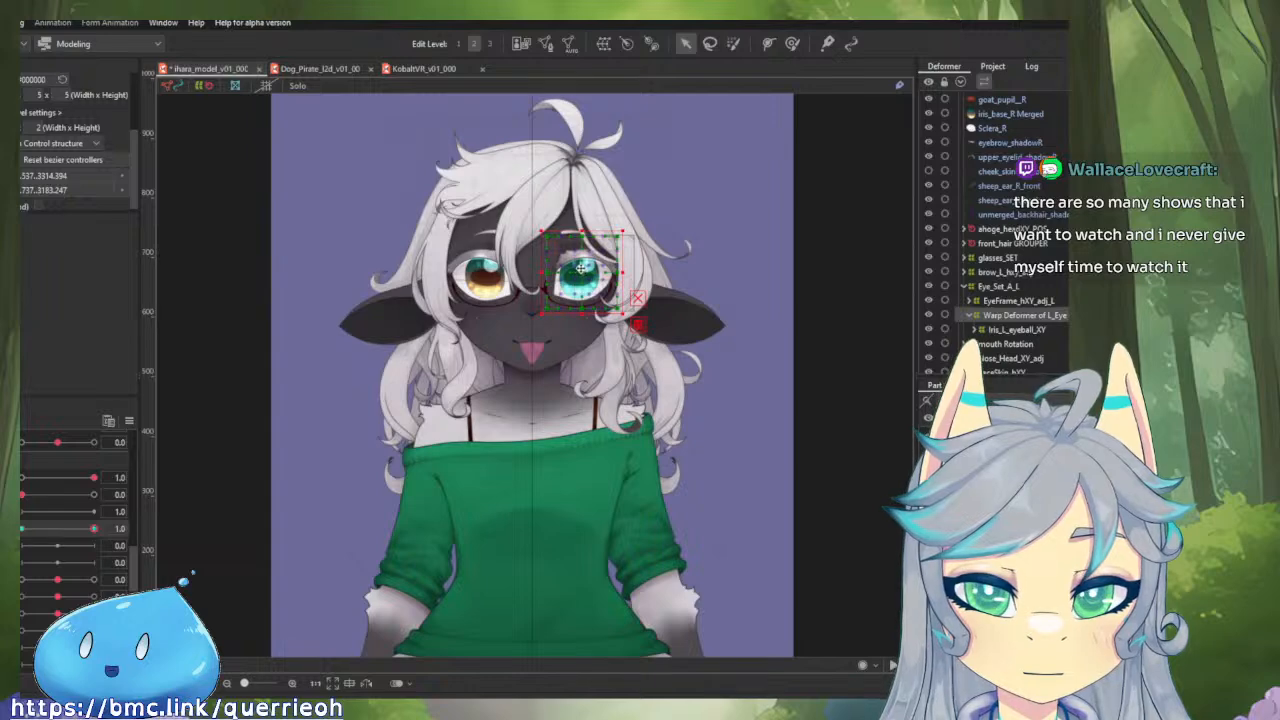
{"action": "scroll", "coordinate": [583, 278], "scroll_direction": "up", "scroll_amount": 3}
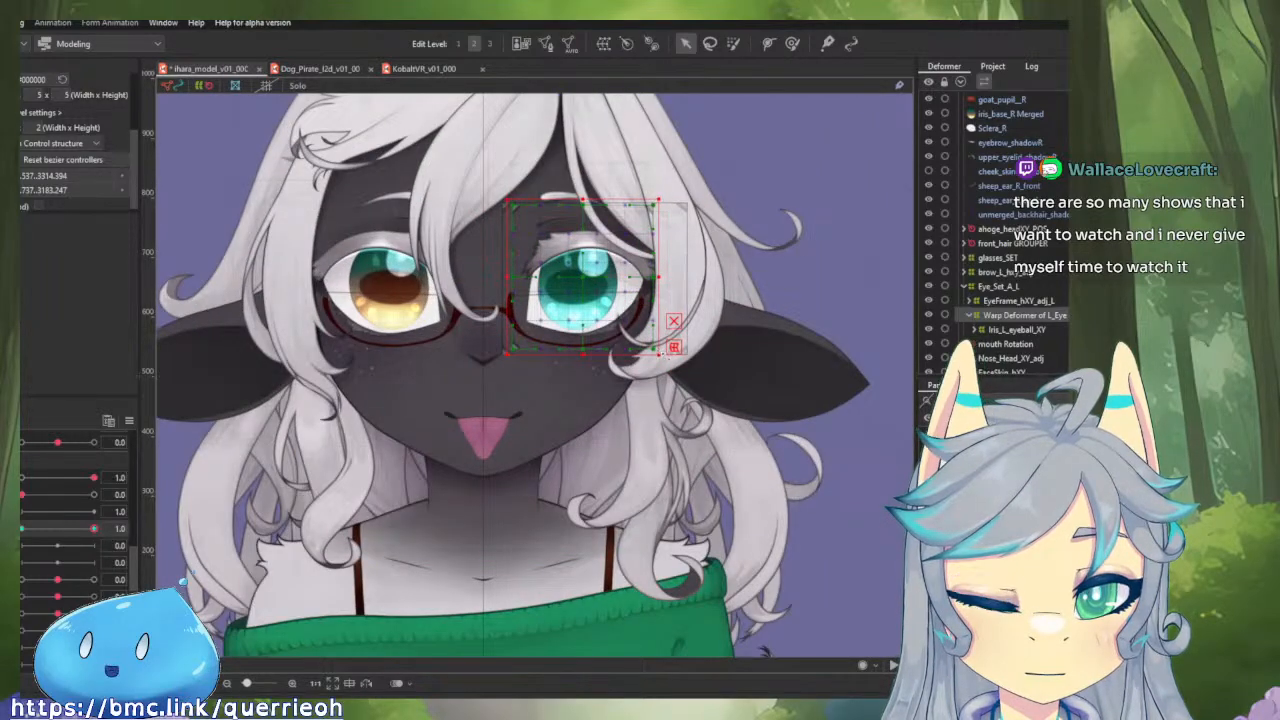
{"action": "left_click_drag", "start_coordinate": [661, 354], "coordinate": [899, 435]}
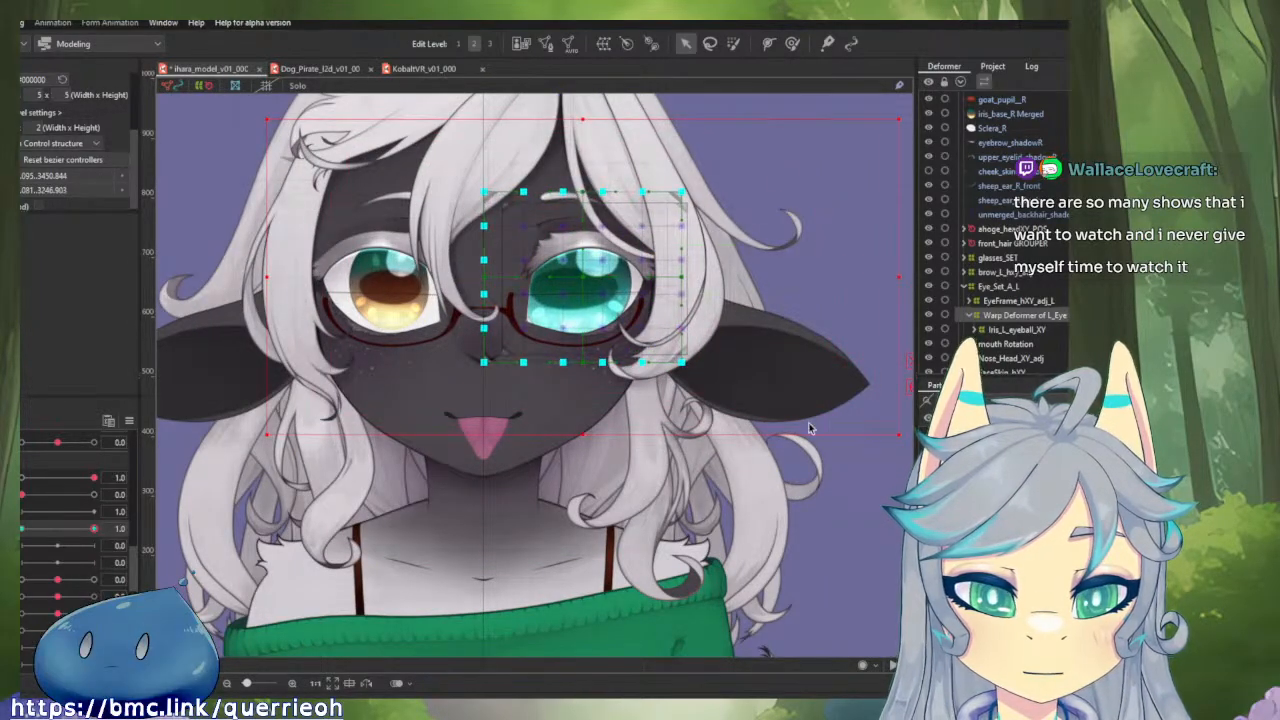
{"action": "key", "text": "ctrl+z"}
{"action": "key", "text": "s"}
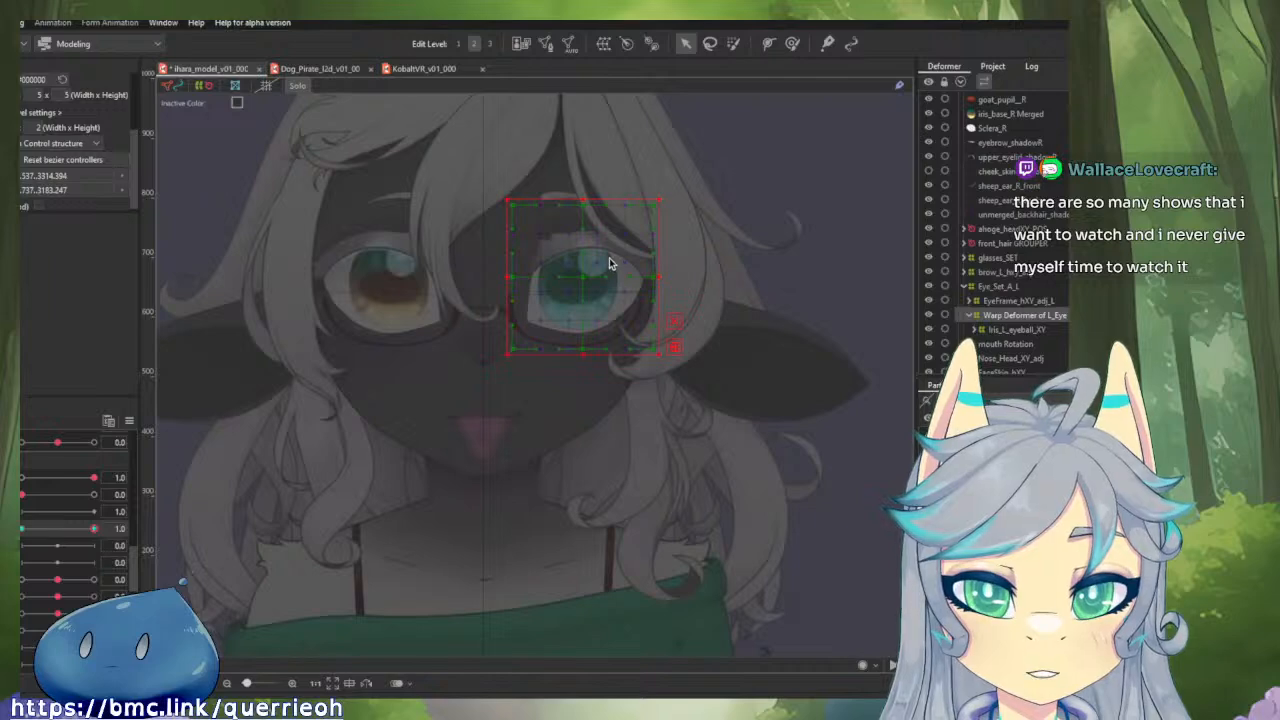
{"action": "key", "text": "s"}
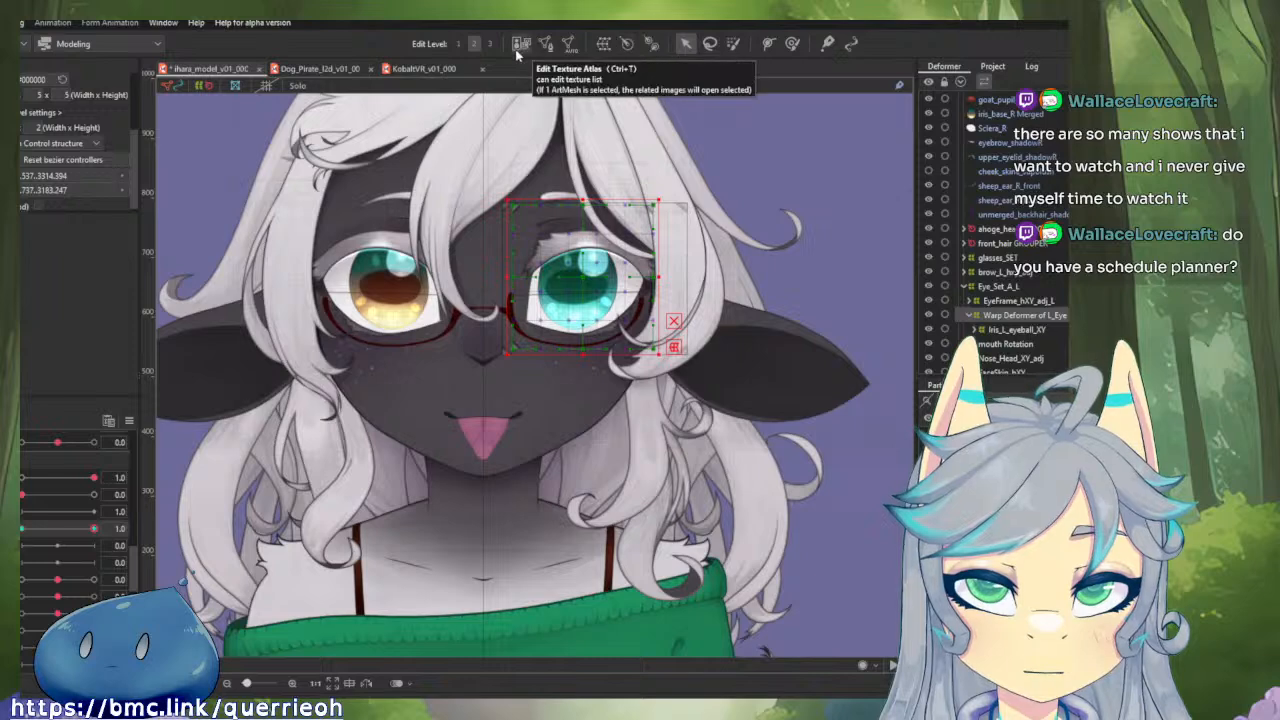
Try lasso-selecting the inner control points of the left iris's parent warp deformer around the eye.
{"action": "left_click", "coordinate": [709, 46]}
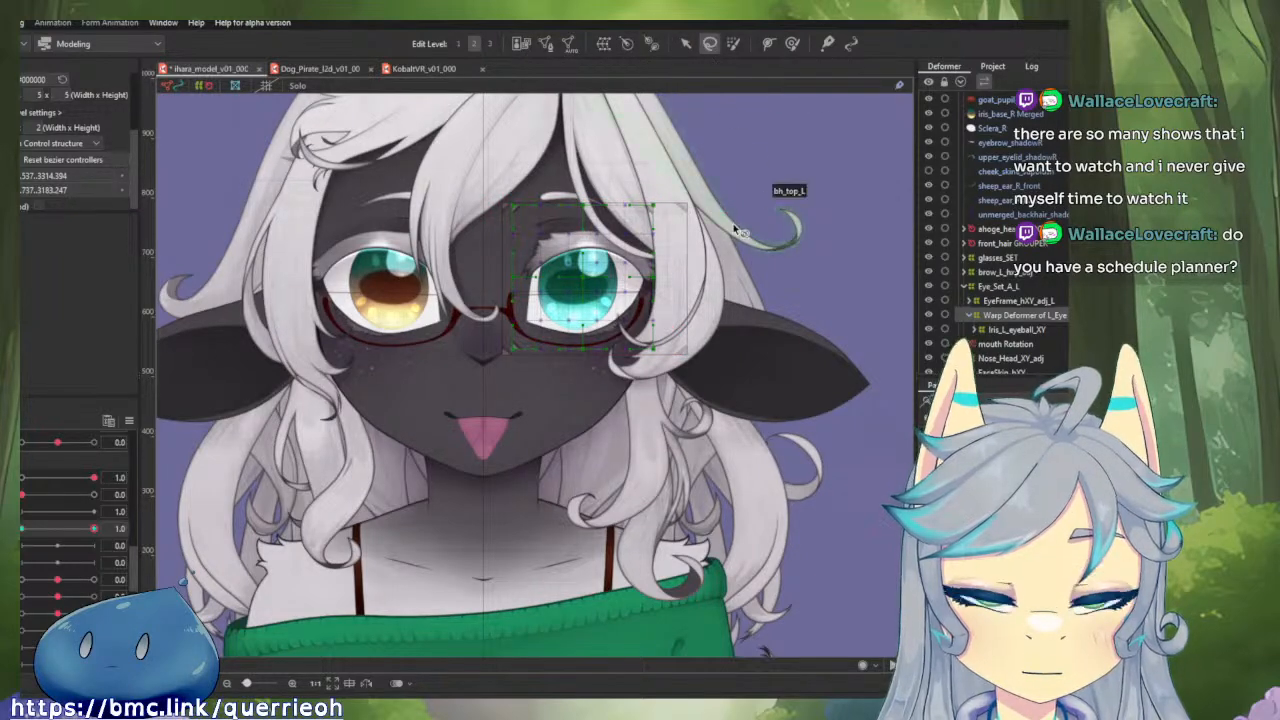
{"action": "scroll", "coordinate": [705, 360], "scroll_direction": "up", "scroll_amount": 2}
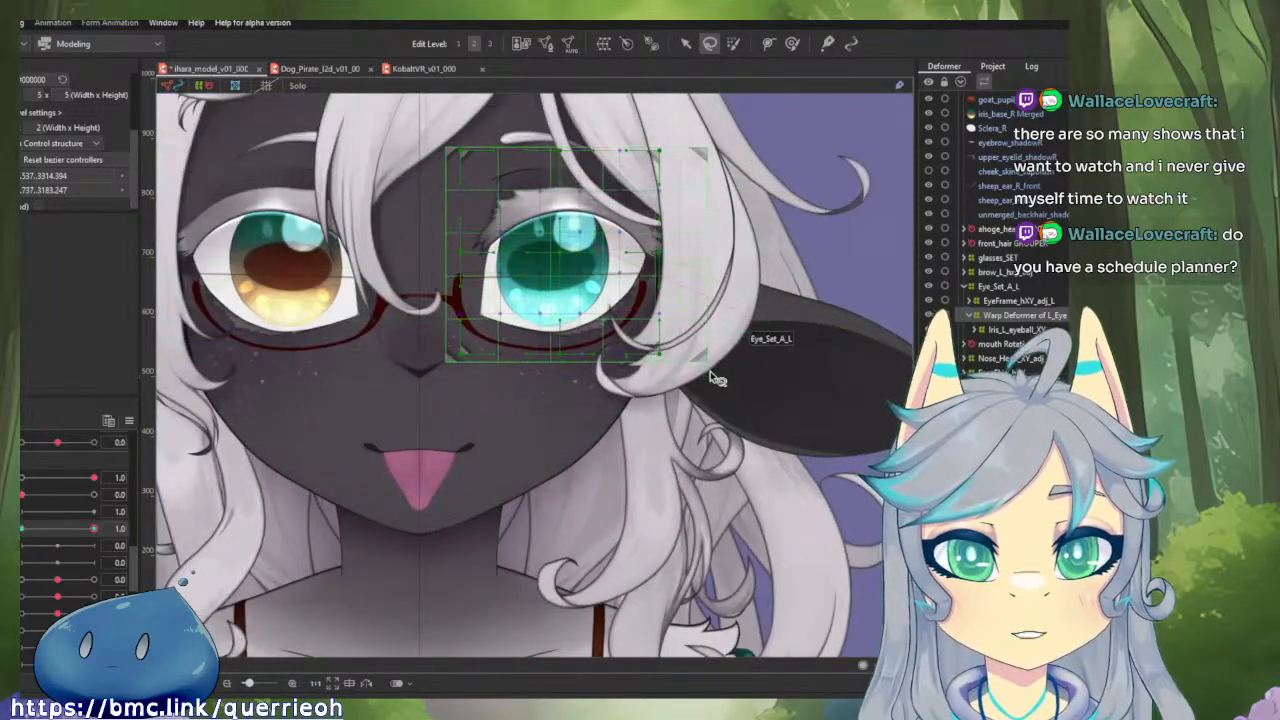
{"action": "scroll", "coordinate": [494, 167], "scroll_direction": "up", "scroll_amount": 1}
{"action": "key", "text": "f"}
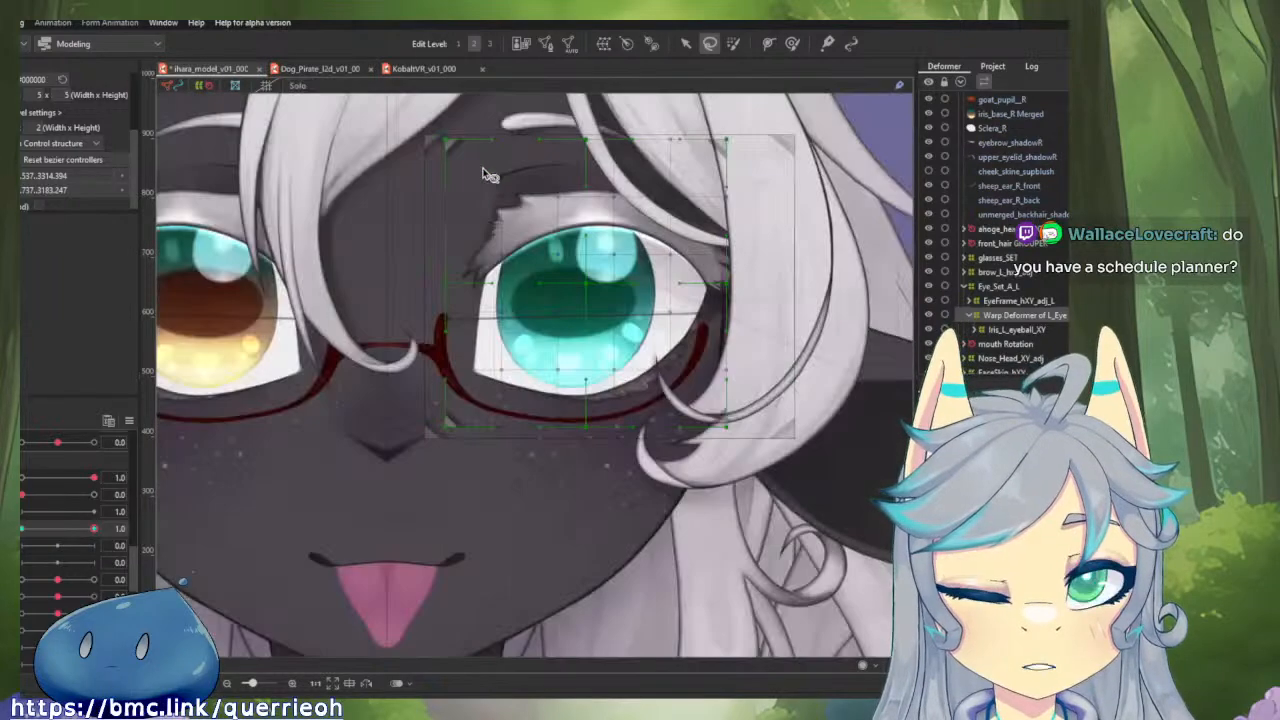
{"action": "mouse_move", "coordinate": [485, 167]}
{"action": "left_mouse_down"}
{"action": "mouse_move", "coordinate": [705, 175]}
{"action": "mouse_move", "coordinate": [721, 217]}
{"action": "mouse_move", "coordinate": [725, 325]}
{"action": "mouse_move", "coordinate": [703, 382]}
{"action": "mouse_move", "coordinate": [672, 414]}
{"action": "left_mouse_up"}
{"action": "mouse_move", "coordinate": [539, 400]}
{"action": "left_mouse_down"}
{"action": "mouse_move", "coordinate": [485, 286]}
{"action": "mouse_move", "coordinate": [488, 175]}
{"action": "left_mouse_up"}
Try brush-selecting the iris parent deformer's points with a large brush and stretching them vertically about their centre, and undo the stretch.
{"action": "left_click", "coordinate": [733, 43]}
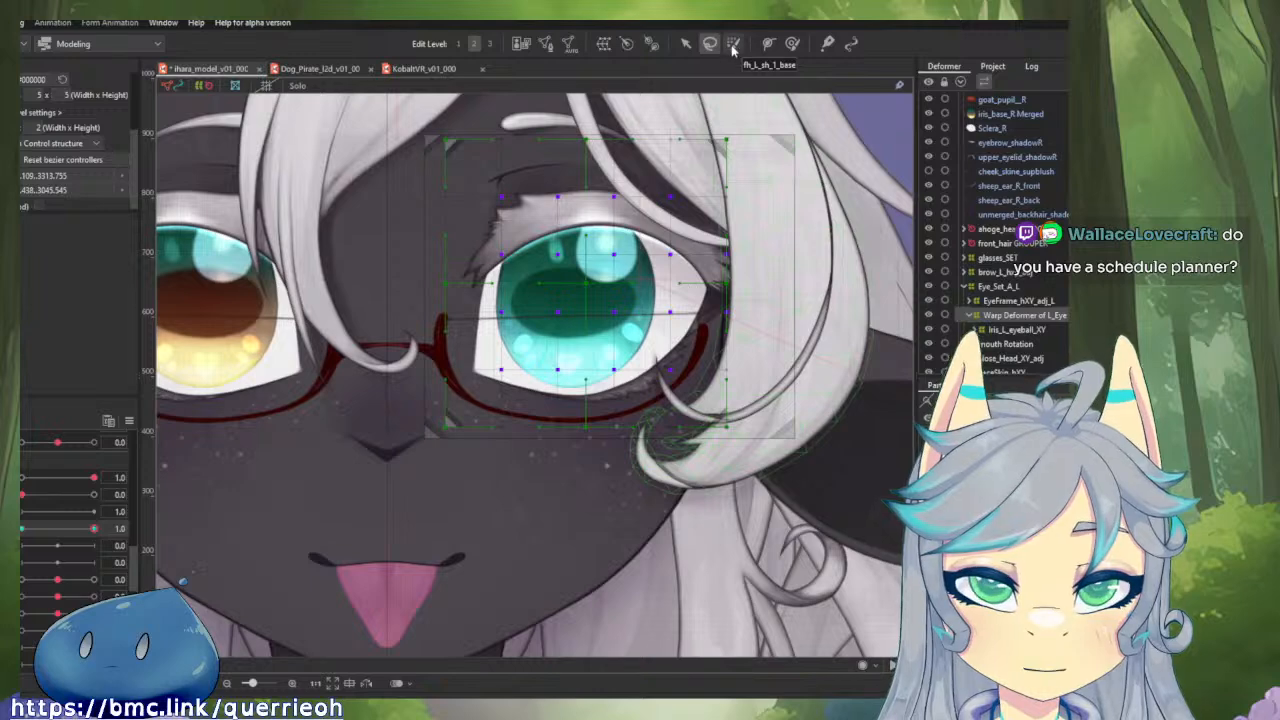
{"action": "scroll", "coordinate": [635, 235], "scroll_direction": "down", "scroll_amount": 3}
{"action": "scroll", "coordinate": [642, 219], "scroll_direction": "up", "scroll_amount": 3}
{"action": "scroll", "coordinate": [642, 219], "scroll_direction": "down", "scroll_amount": 6}
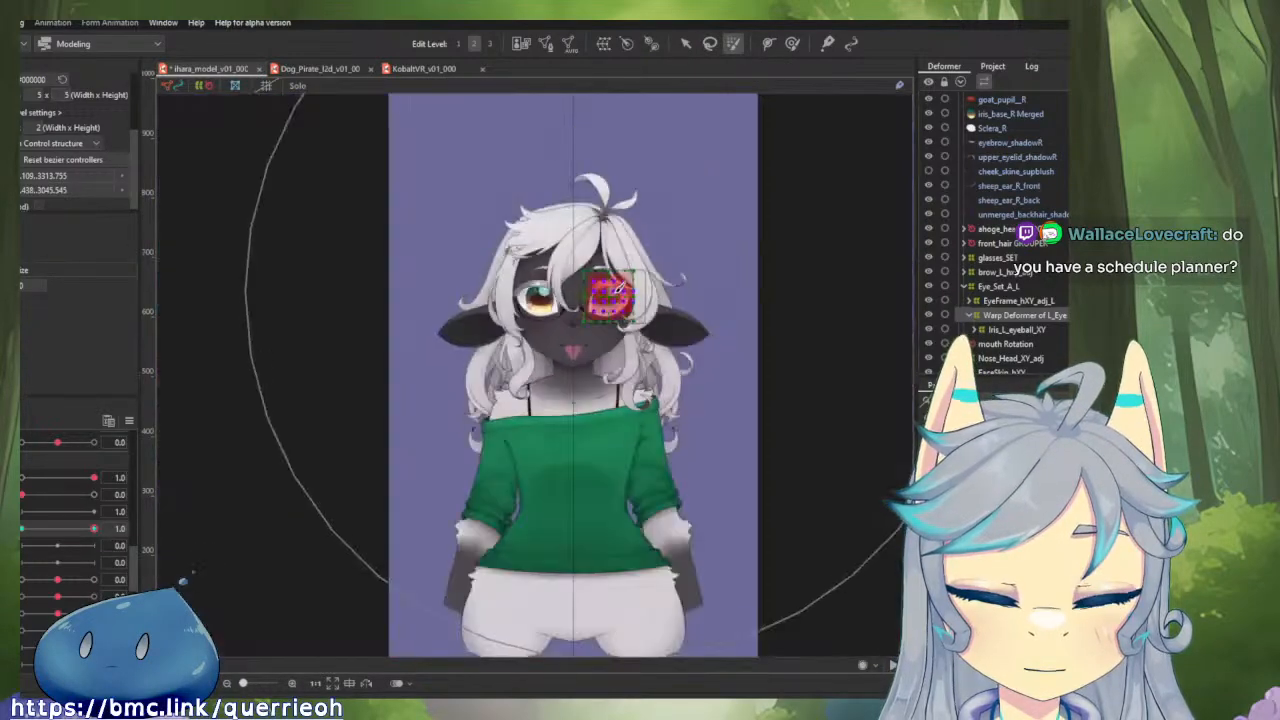
{"action": "scroll", "coordinate": [614, 307], "scroll_direction": "up", "scroll_amount": 3}
{"action": "scroll", "coordinate": [610, 310], "scroll_direction": "down", "scroll_amount": 3}
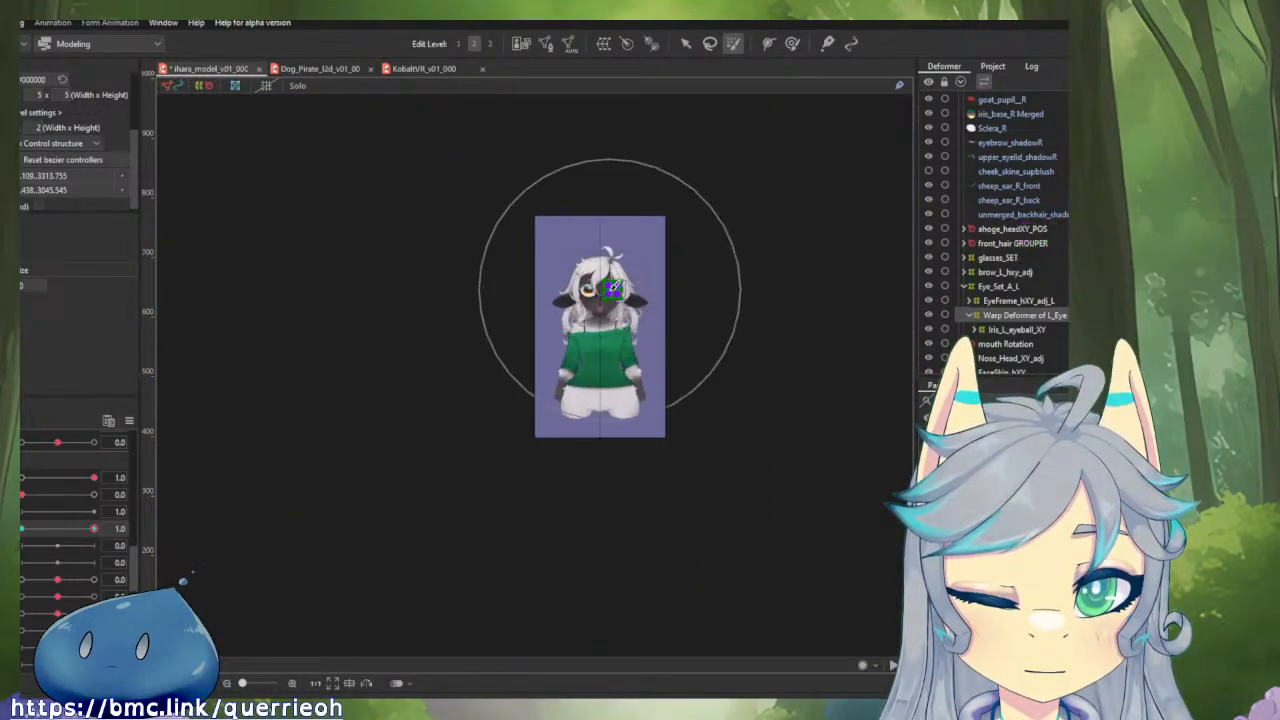
{"action": "scroll", "coordinate": [614, 292], "scroll_direction": "up", "scroll_amount": 2}
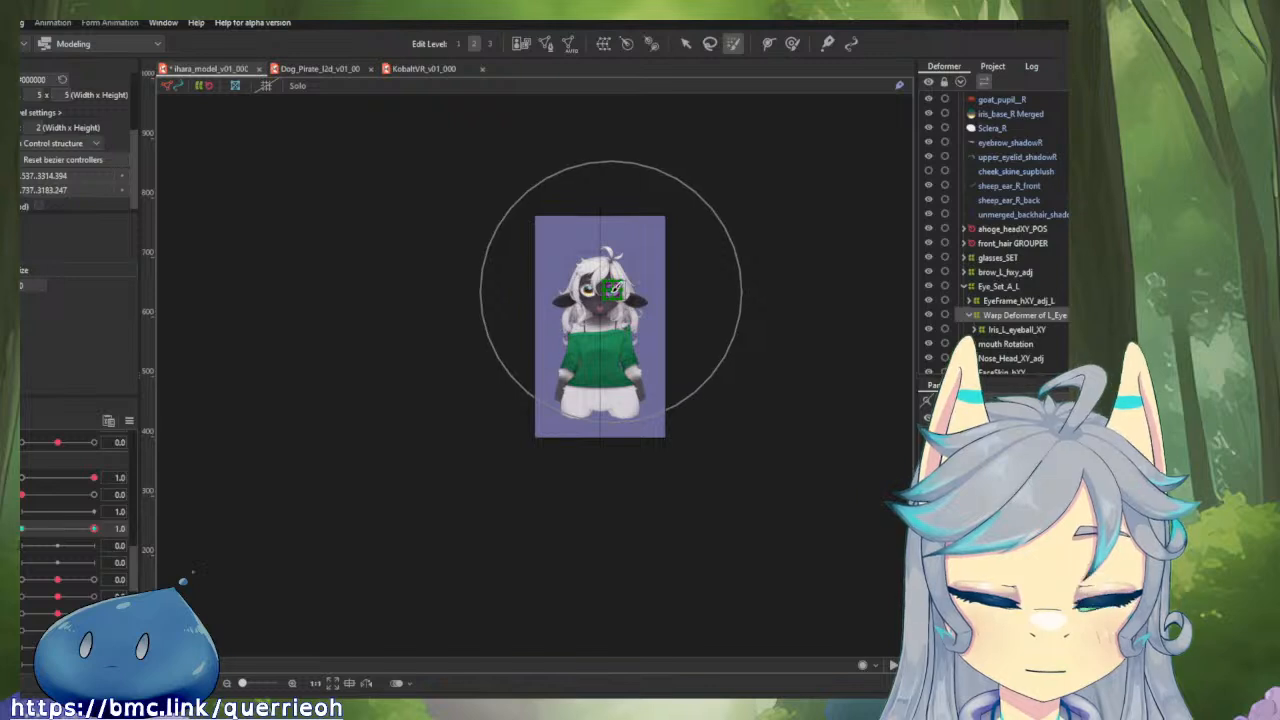
{"action": "scroll", "coordinate": [612, 290], "scroll_direction": "up", "scroll_amount": 5}
{"action": "scroll", "coordinate": [578, 240], "scroll_direction": "up", "scroll_amount": 2}
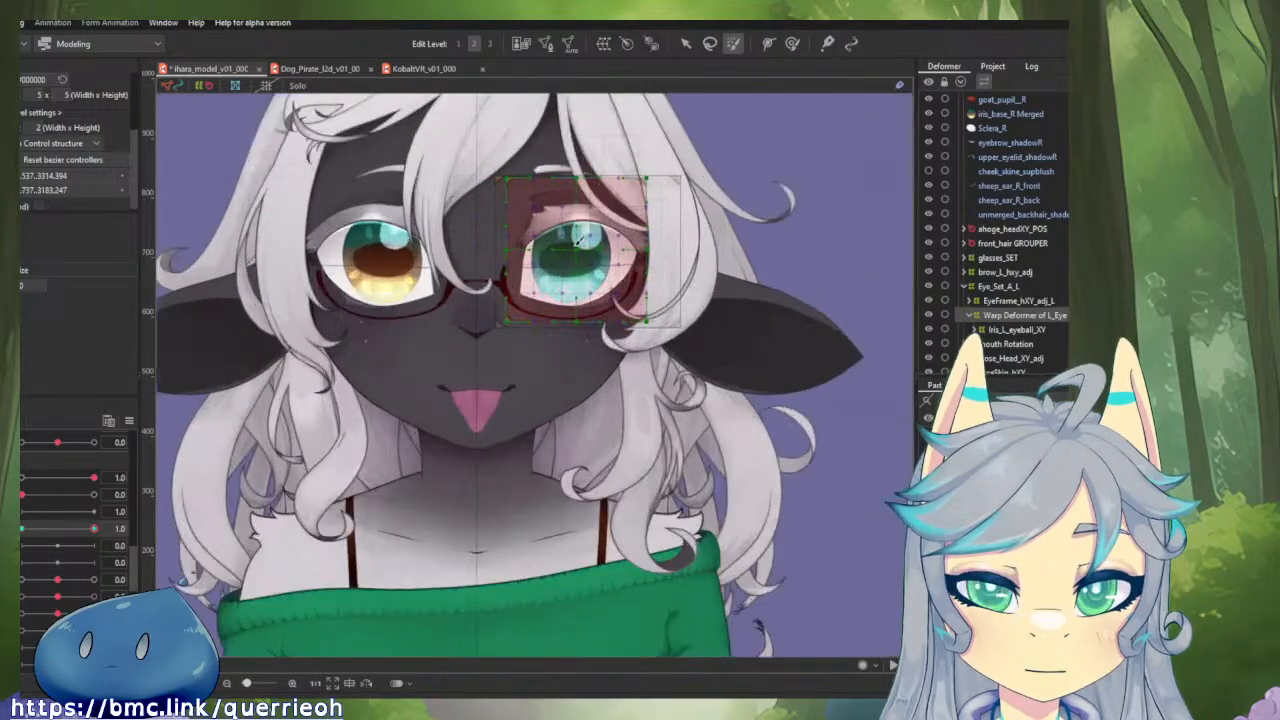
{"action": "mouse_move", "coordinate": [580, 245]}
{"action": "left_mouse_down"}
{"action": "mouse_move", "coordinate": [519, 195]}
{"action": "mouse_move", "coordinate": [577, 282]}
{"action": "left_mouse_up"}
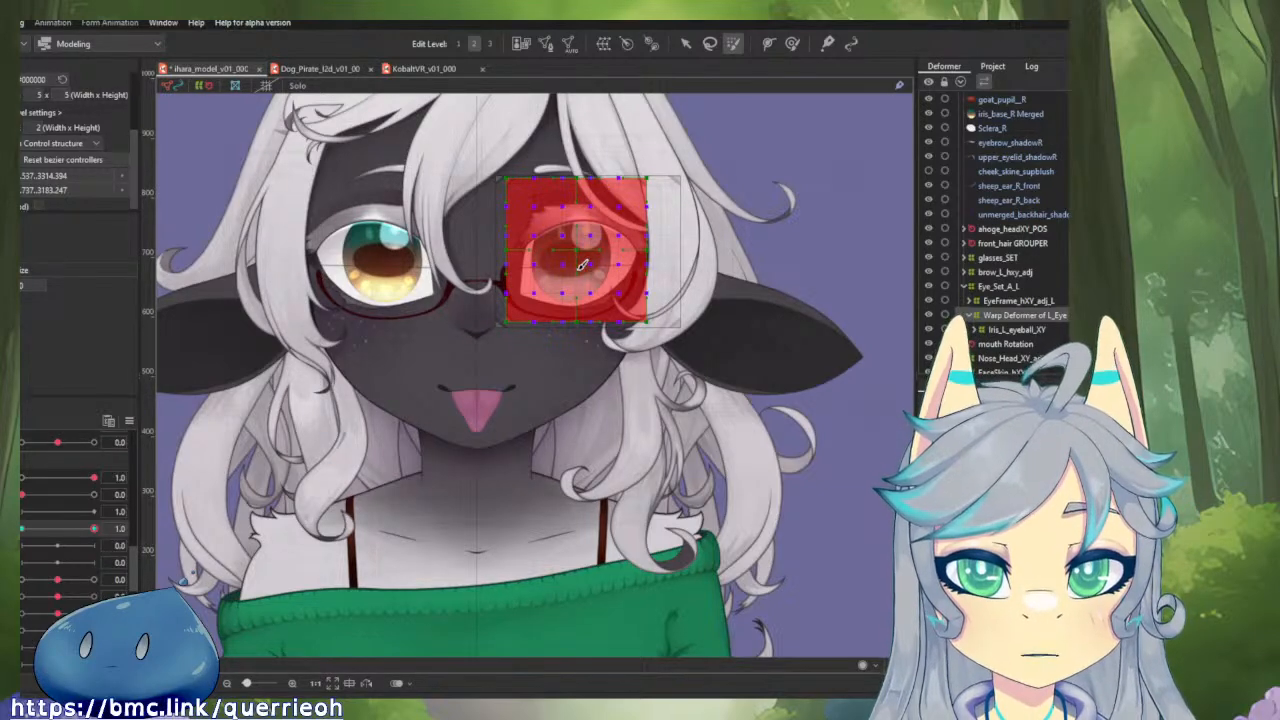
{"action": "key", "text": "v"}
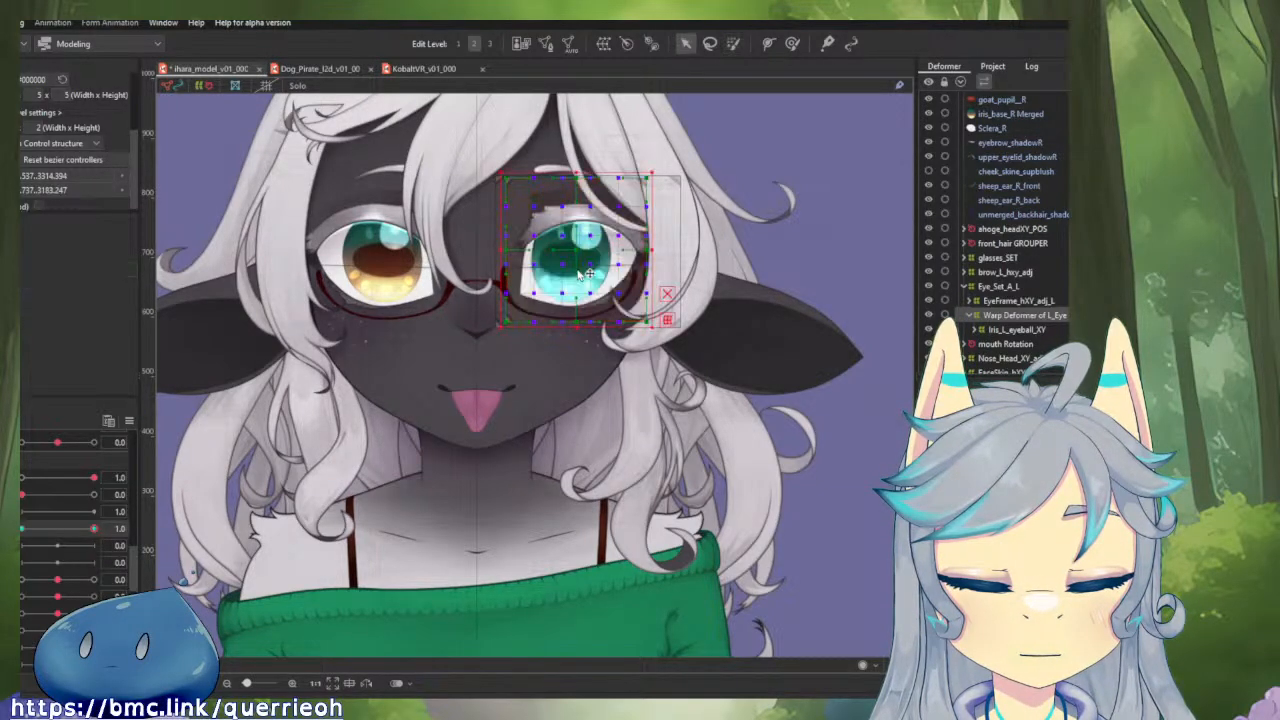
{"action": "left_click_drag", "start_coordinate": [652, 324], "coordinate": [656, 400]}
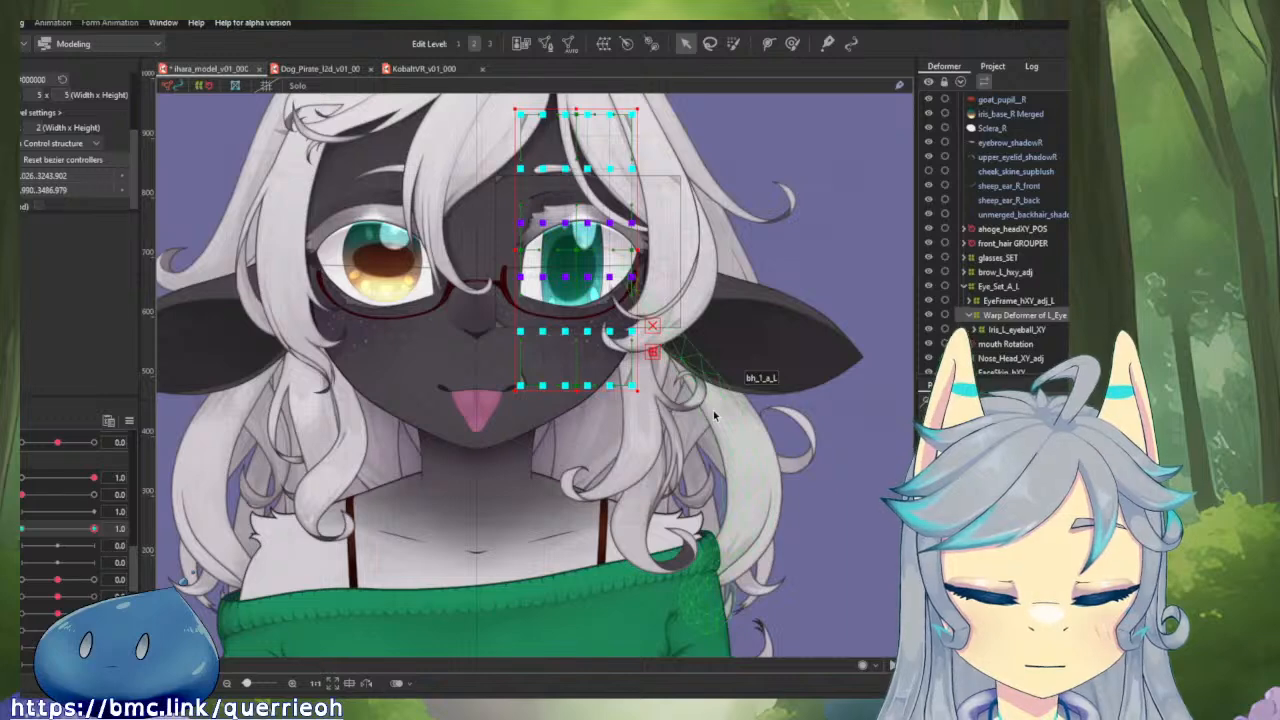
{"action": "key", "text": "ctrl+z"}
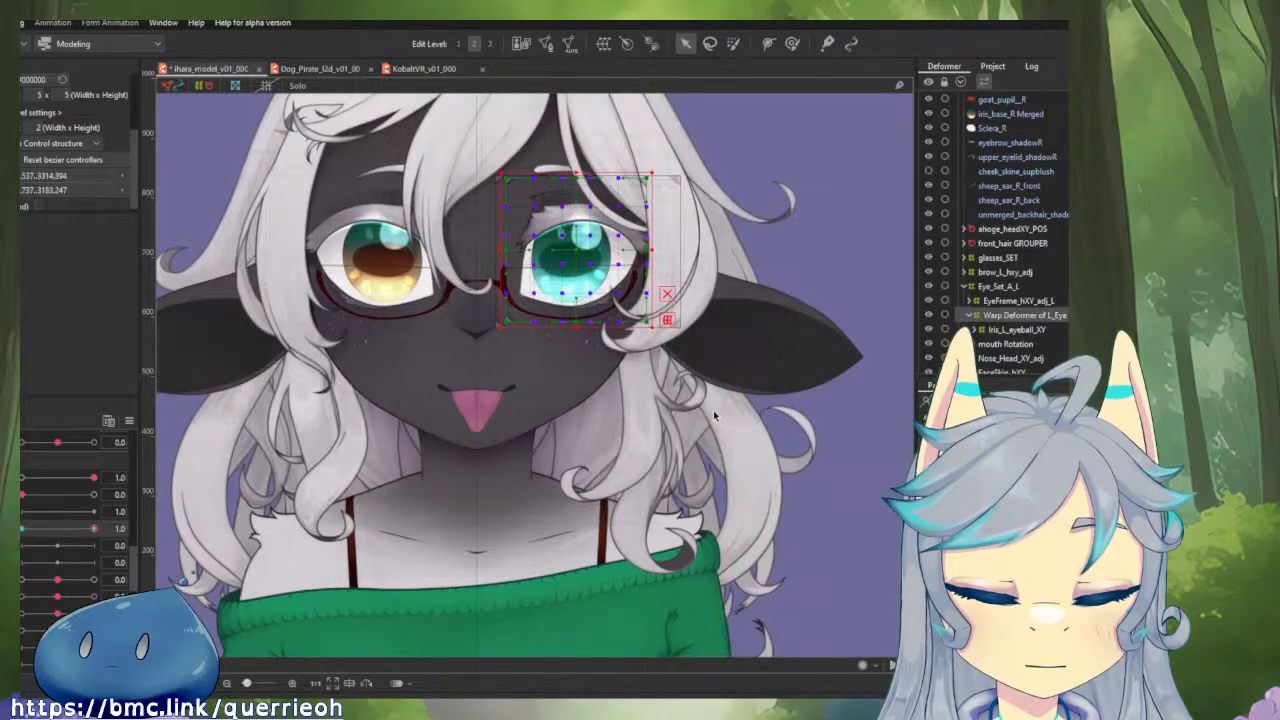
{"action": "scroll", "coordinate": [498, 155], "scroll_direction": "up", "scroll_amount": 2}
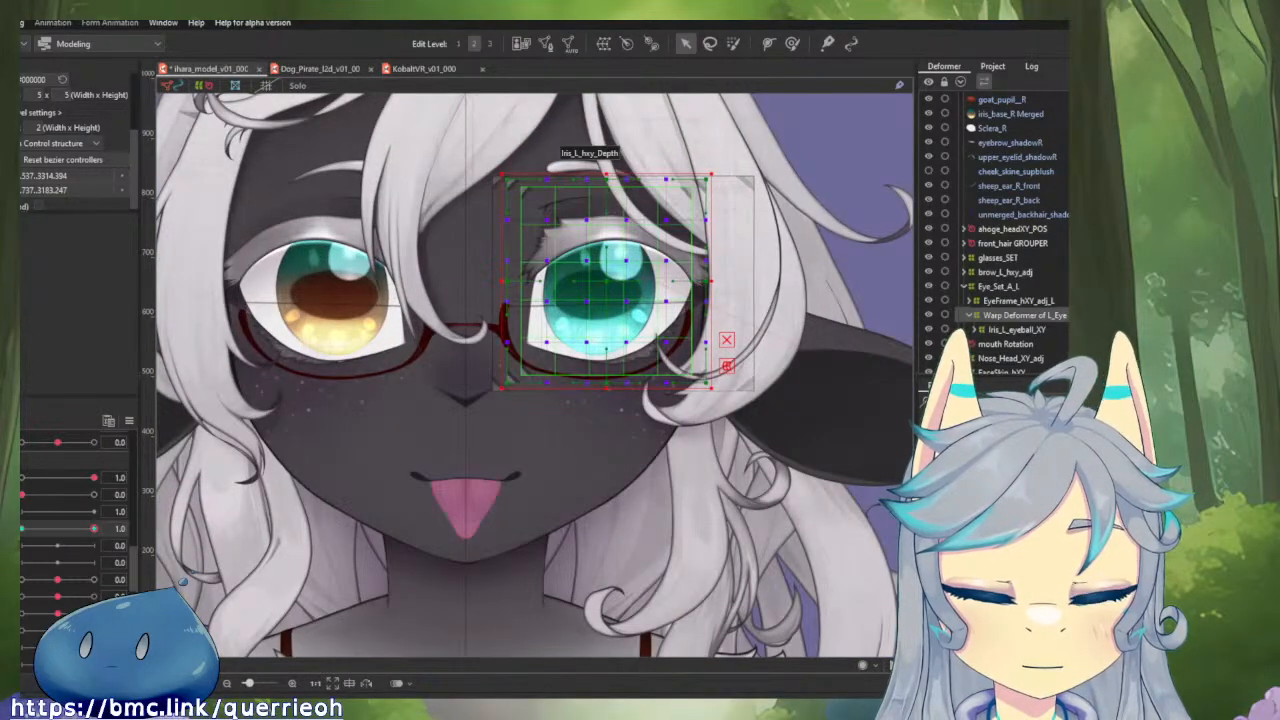
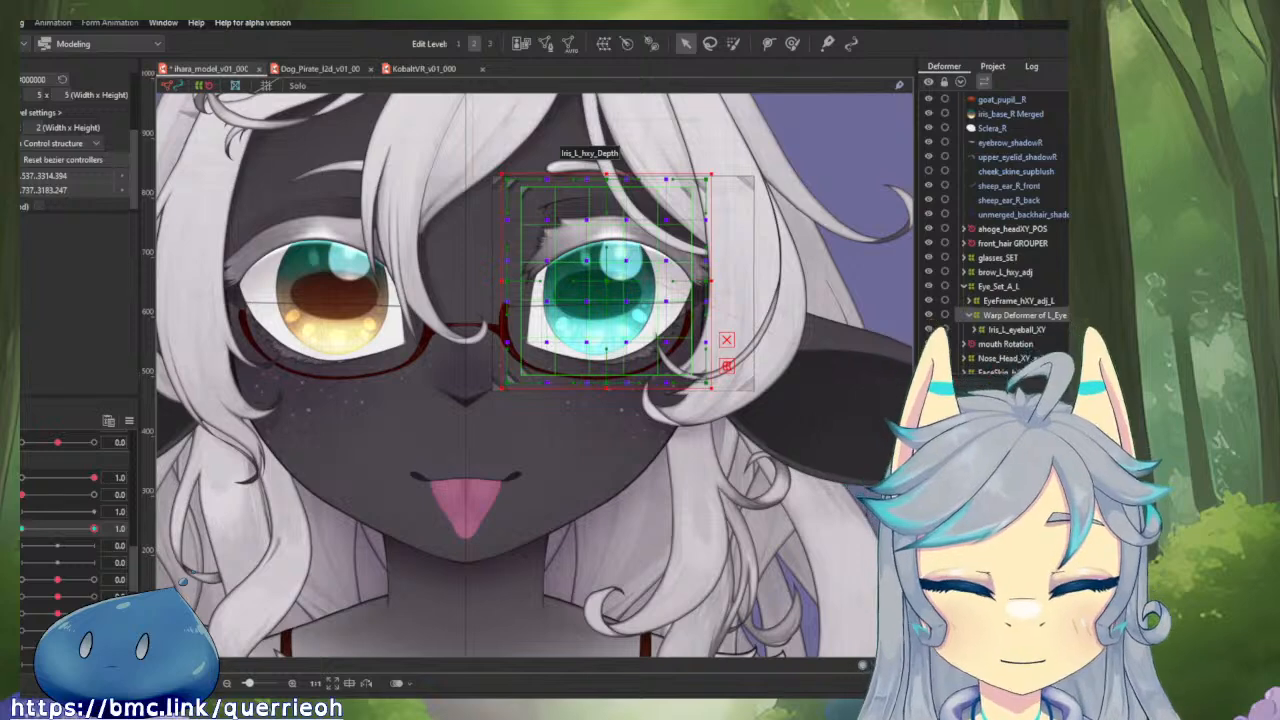
Move Iris_L_eyeball_XY out of Warp Deformer of L_Eye in the deformer hierarchy, and select the warp deformer.
{"action": "scroll", "coordinate": [672, 344], "scroll_direction": "up", "scroll_amount": 2}
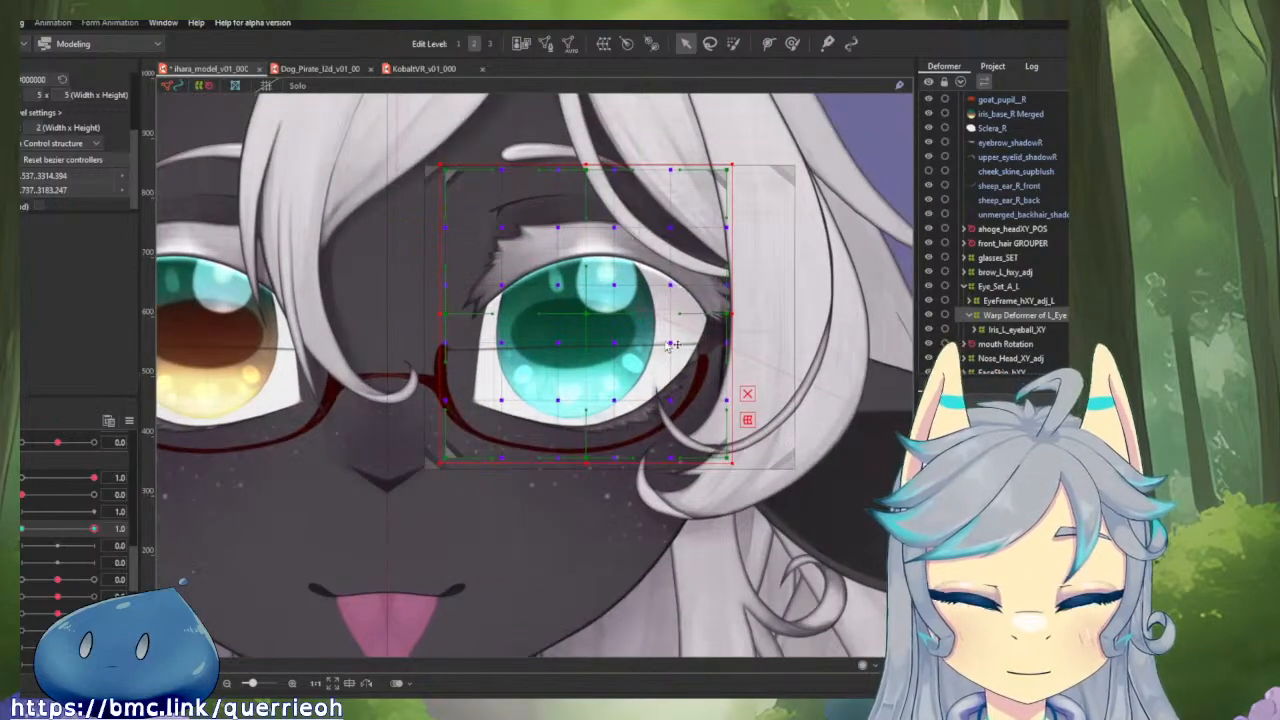
{"action": "left_click", "coordinate": [791, 44]}
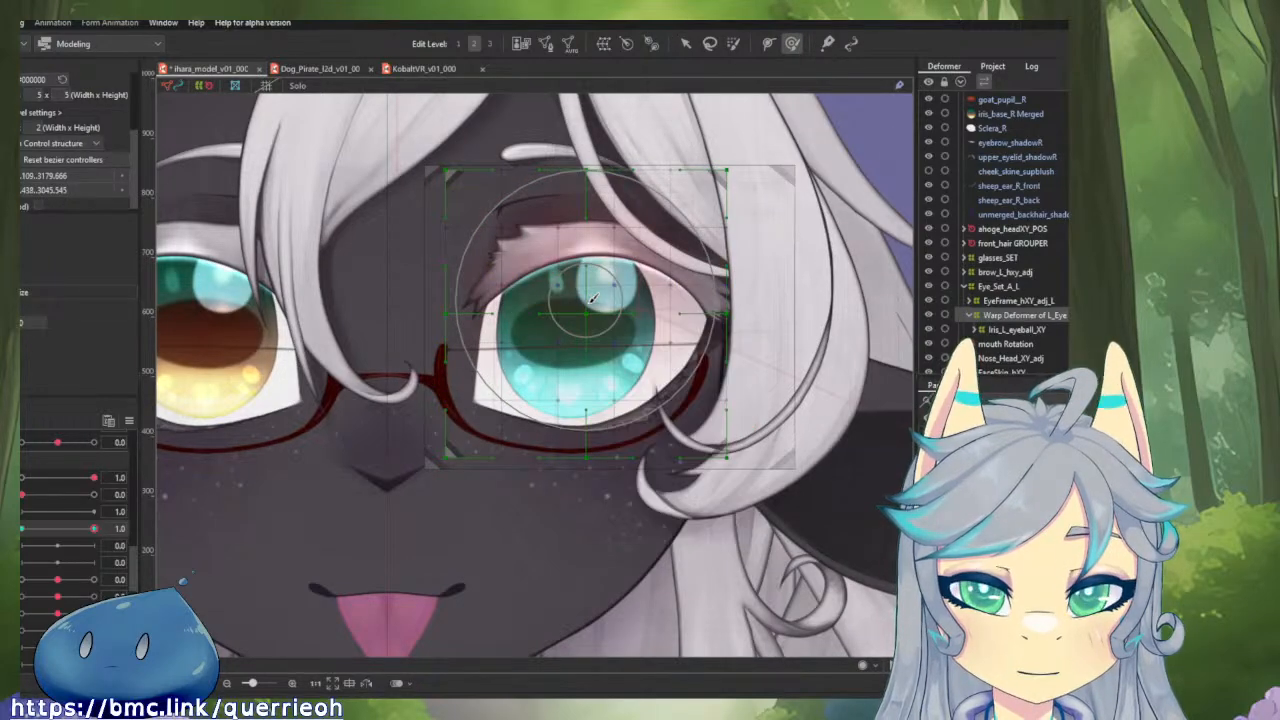
{"action": "key", "text": "ctrl"}
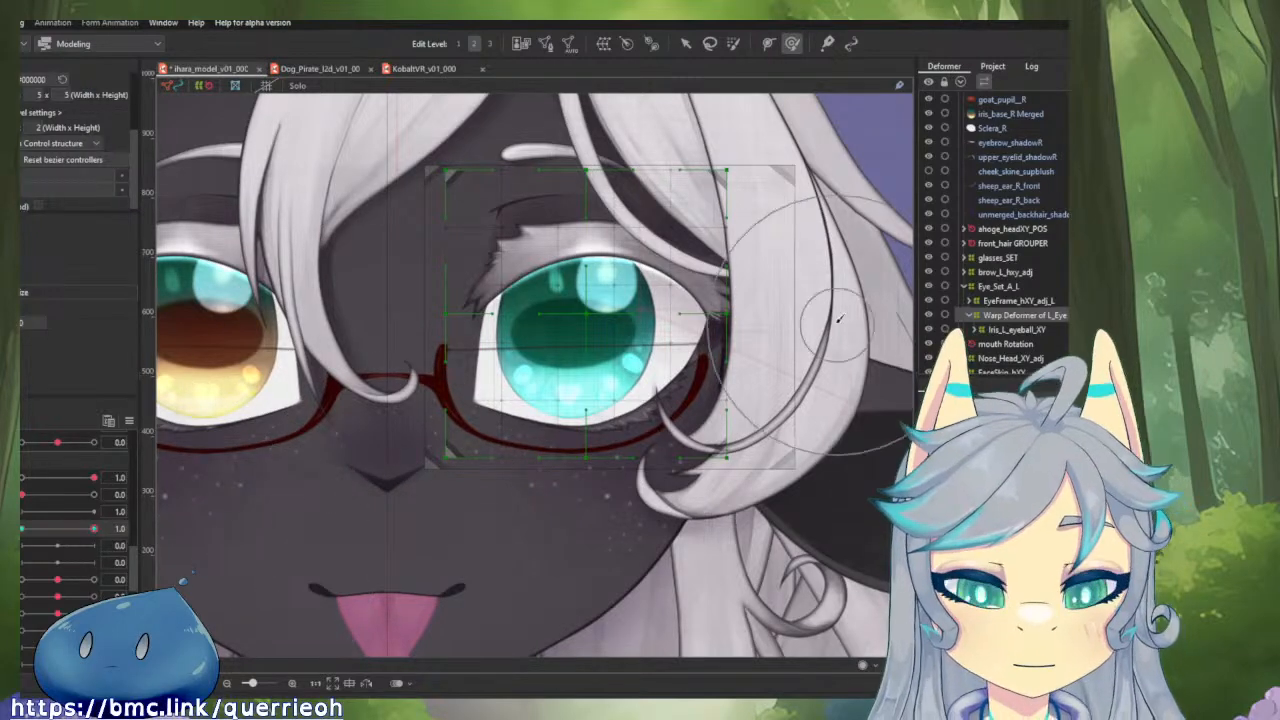
{"action": "left_click_drag", "start_coordinate": [774, 330], "coordinate": [737, 415]}
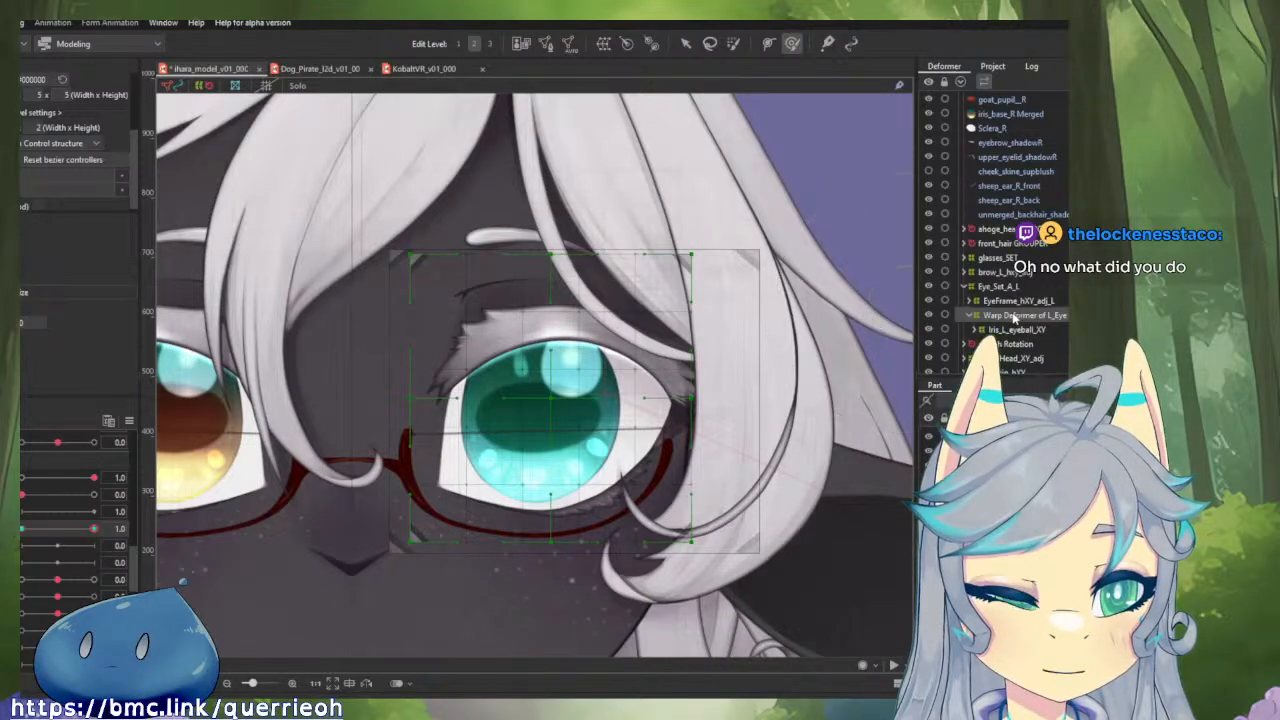
{"action": "left_click", "coordinate": [1013, 330]}
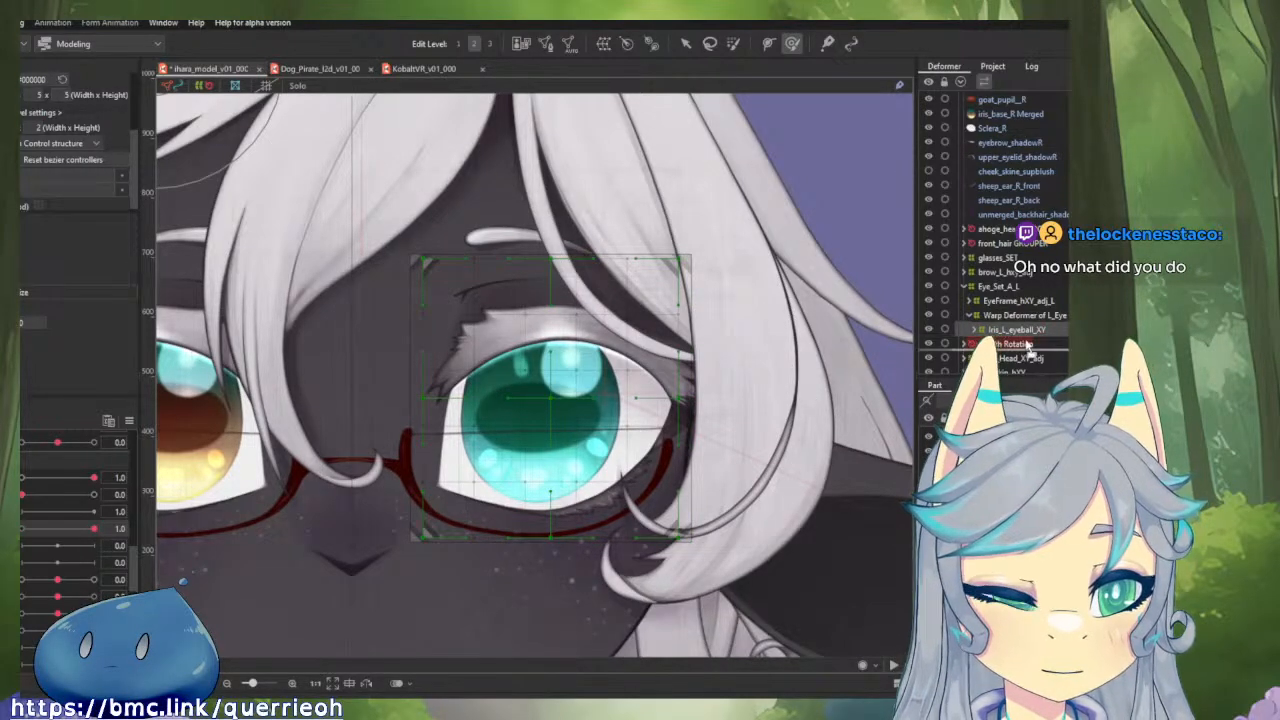
{"action": "left_click", "coordinate": [1024, 316]}
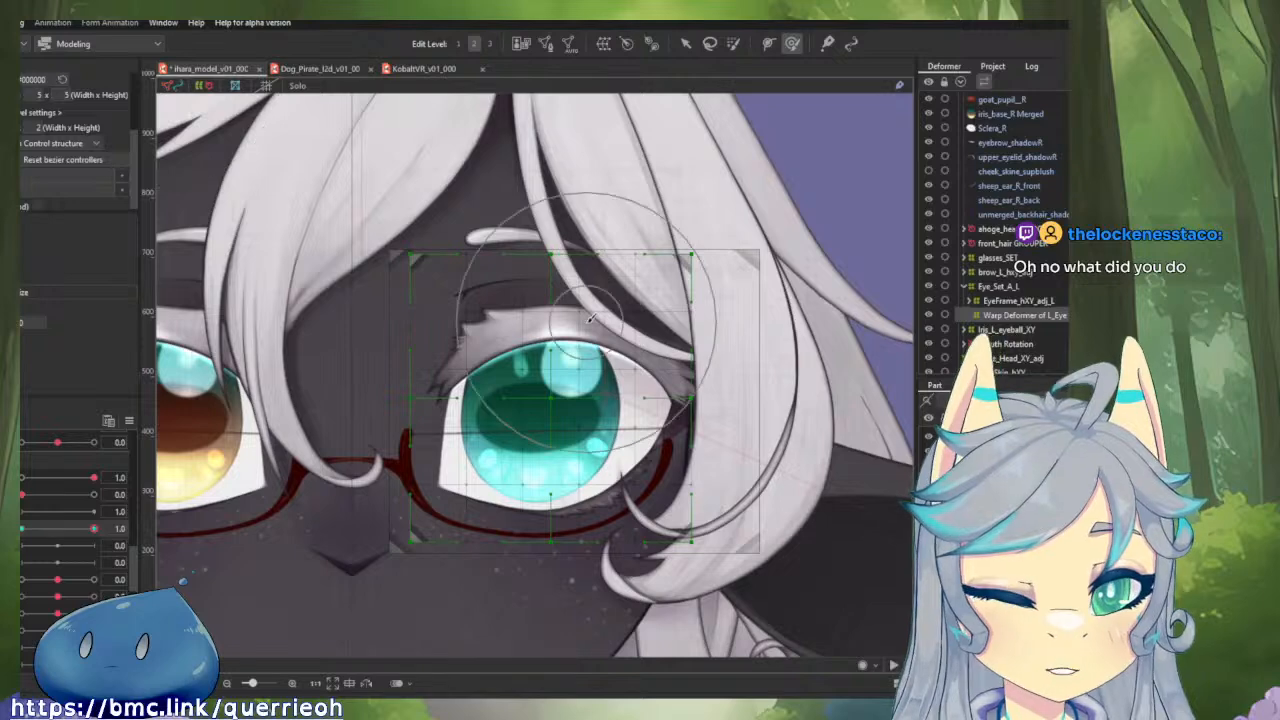
Try to reshape Warp Deformer of L_Eye with a larger deform brush, and undo the changes.
{"action": "scroll", "coordinate": [588, 320], "scroll_direction": "down", "scroll_amount": 5}
{"action": "scroll", "coordinate": [612, 352], "scroll_direction": "up", "scroll_amount": 2}
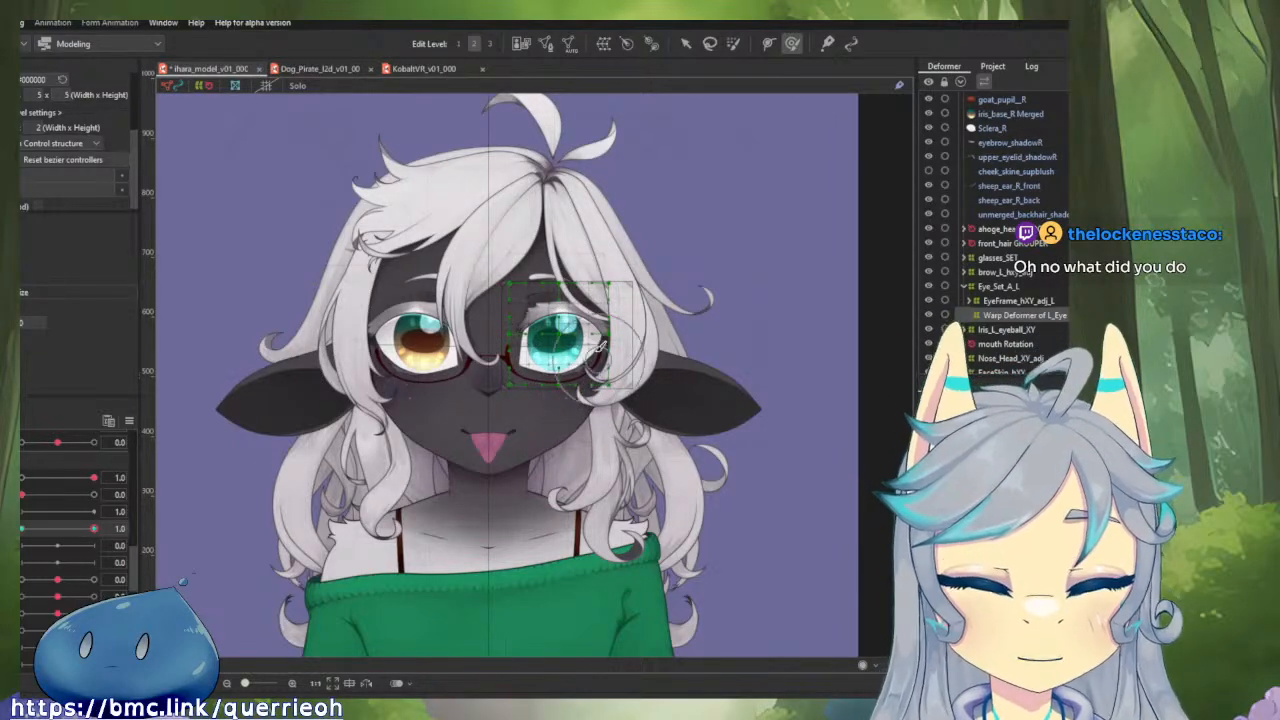
{"action": "mouse_move", "coordinate": [590, 410]}
{"action": "left_mouse_down"}
{"action": "mouse_move", "coordinate": [680, 423]}
{"action": "mouse_move", "coordinate": [557, 390]}
{"action": "mouse_move", "coordinate": [606, 407]}
{"action": "left_mouse_up"}
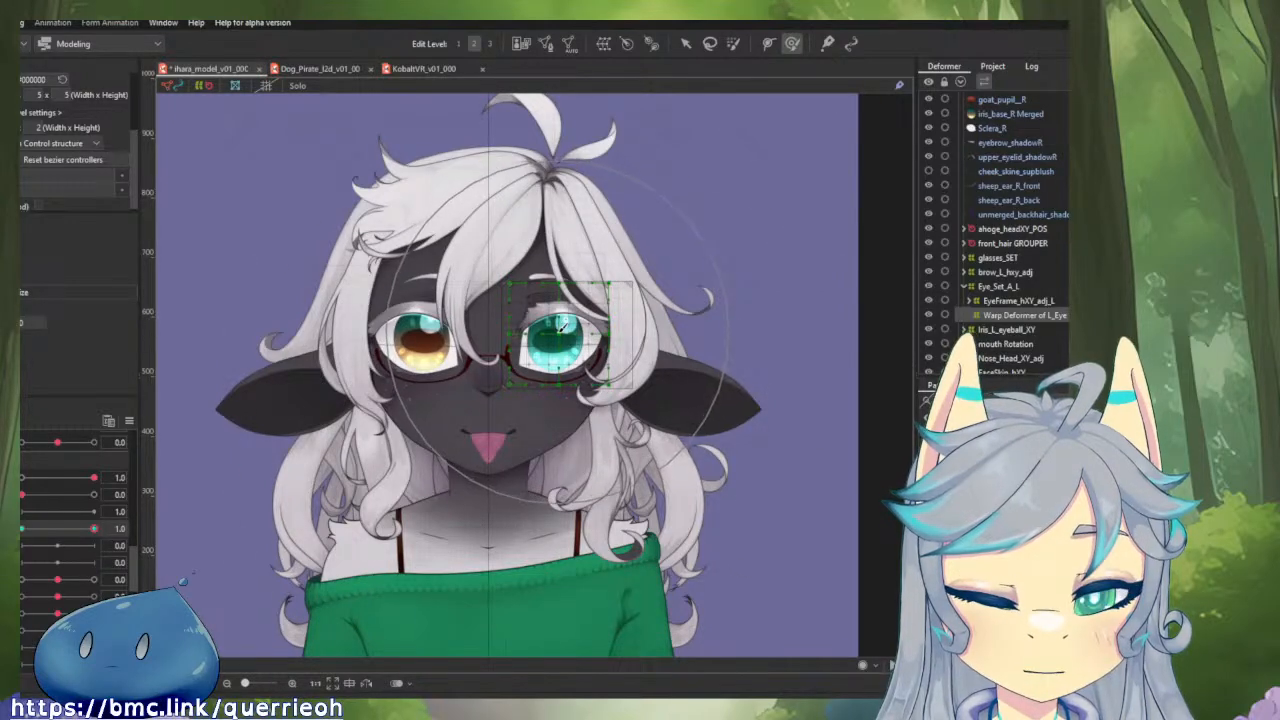
{"action": "mouse_move", "coordinate": [565, 341]}
{"action": "left_mouse_down"}
{"action": "mouse_move", "coordinate": [642, 362]}
{"action": "mouse_move", "coordinate": [649, 296]}
{"action": "mouse_move", "coordinate": [509, 218]}
{"action": "mouse_move", "coordinate": [390, 205]}
{"action": "mouse_move", "coordinate": [271, 288]}
{"action": "mouse_move", "coordinate": [329, 538]}
{"action": "mouse_move", "coordinate": [725, 636]}
{"action": "left_mouse_up"}
{"action": "key", "text": "ctrl+z"}
{"action": "key", "text": "ctrl+z"}
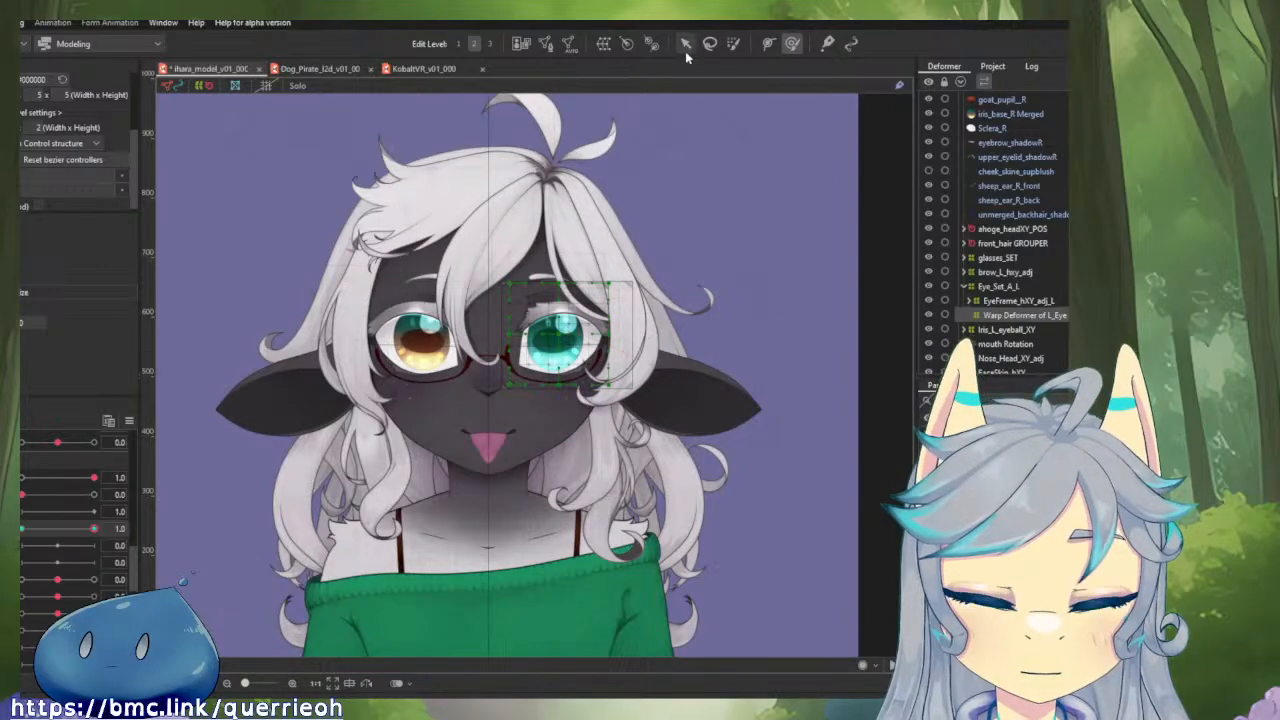
Select the control points of Warp Deformer of L_Eye by brush and enlarge the grid to roughly head size.
{"action": "left_click", "coordinate": [731, 44]}
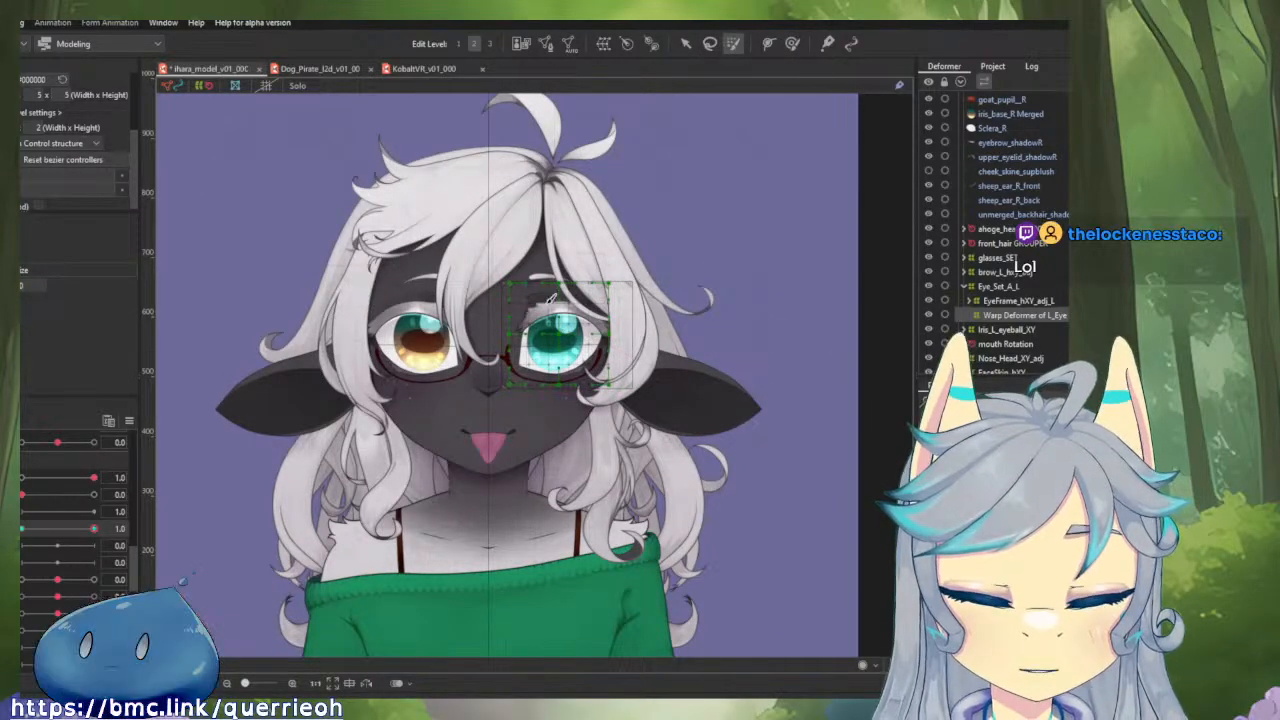
{"action": "scroll", "coordinate": [509, 281], "scroll_direction": "down", "scroll_amount": 8}
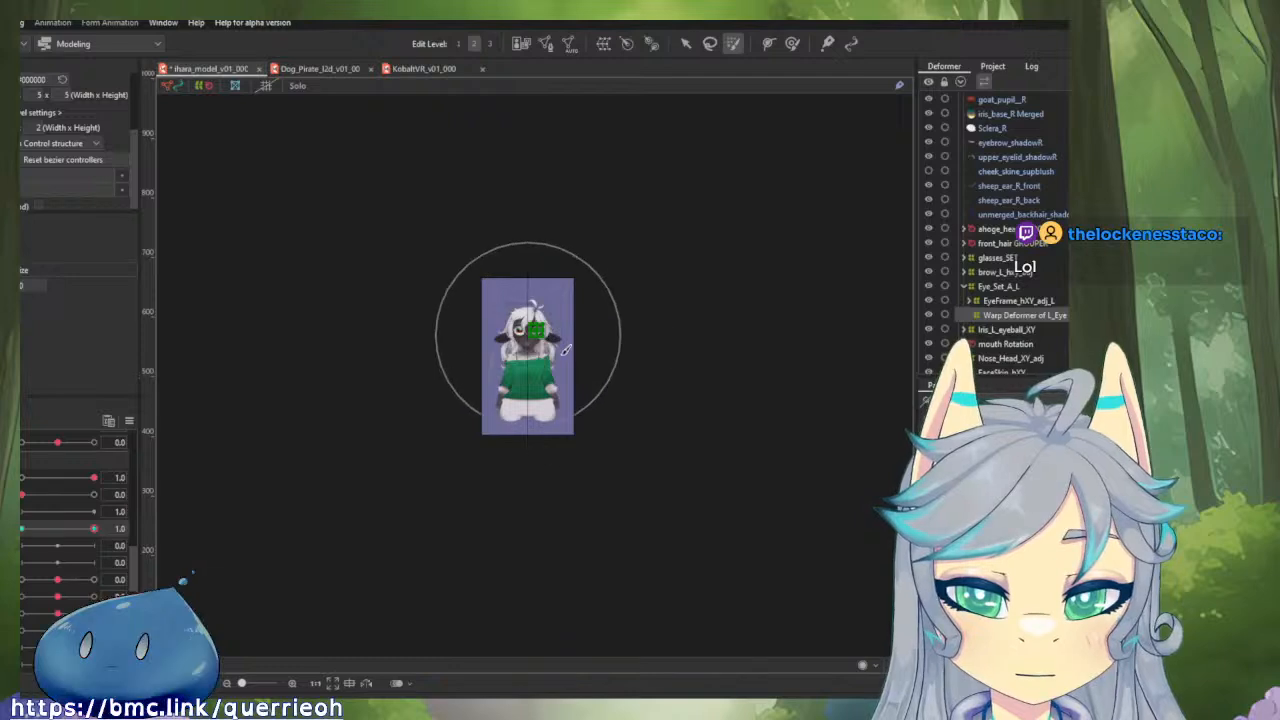
{"action": "scroll", "coordinate": [540, 345], "scroll_direction": "up", "scroll_amount": 6}
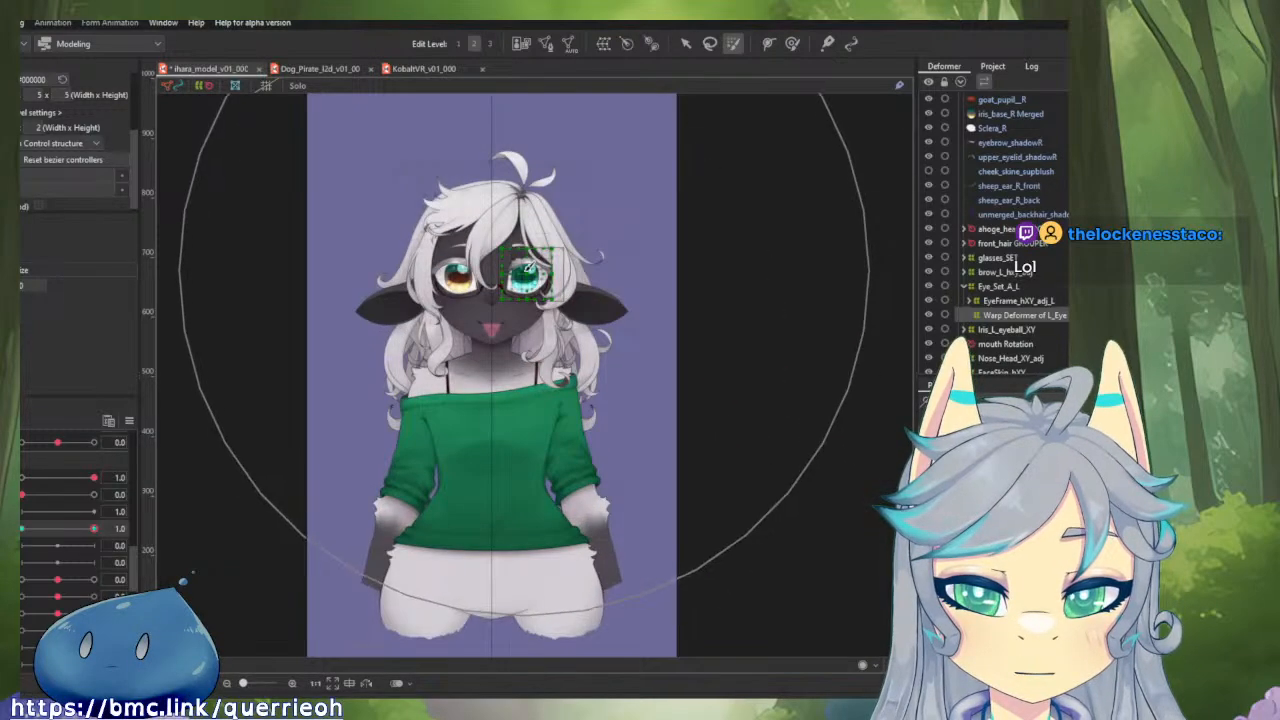
{"action": "left_click", "coordinate": [526, 274]}
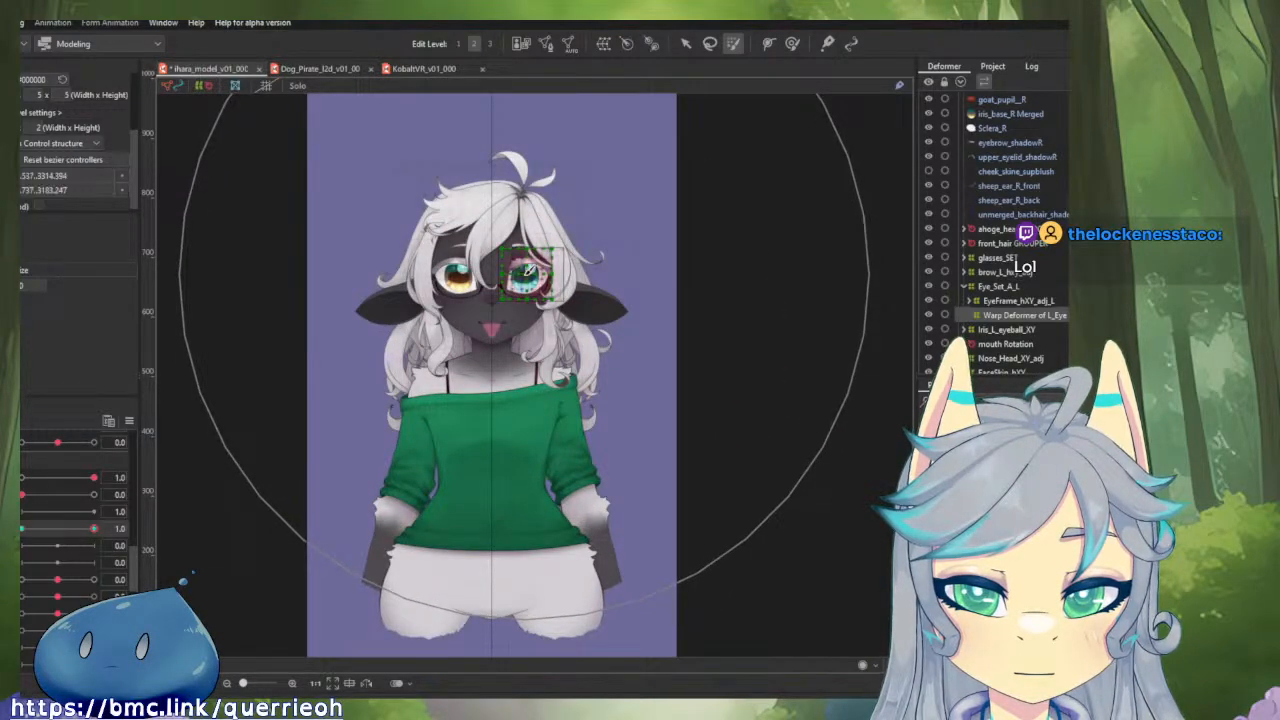
{"action": "key", "text": "v"}
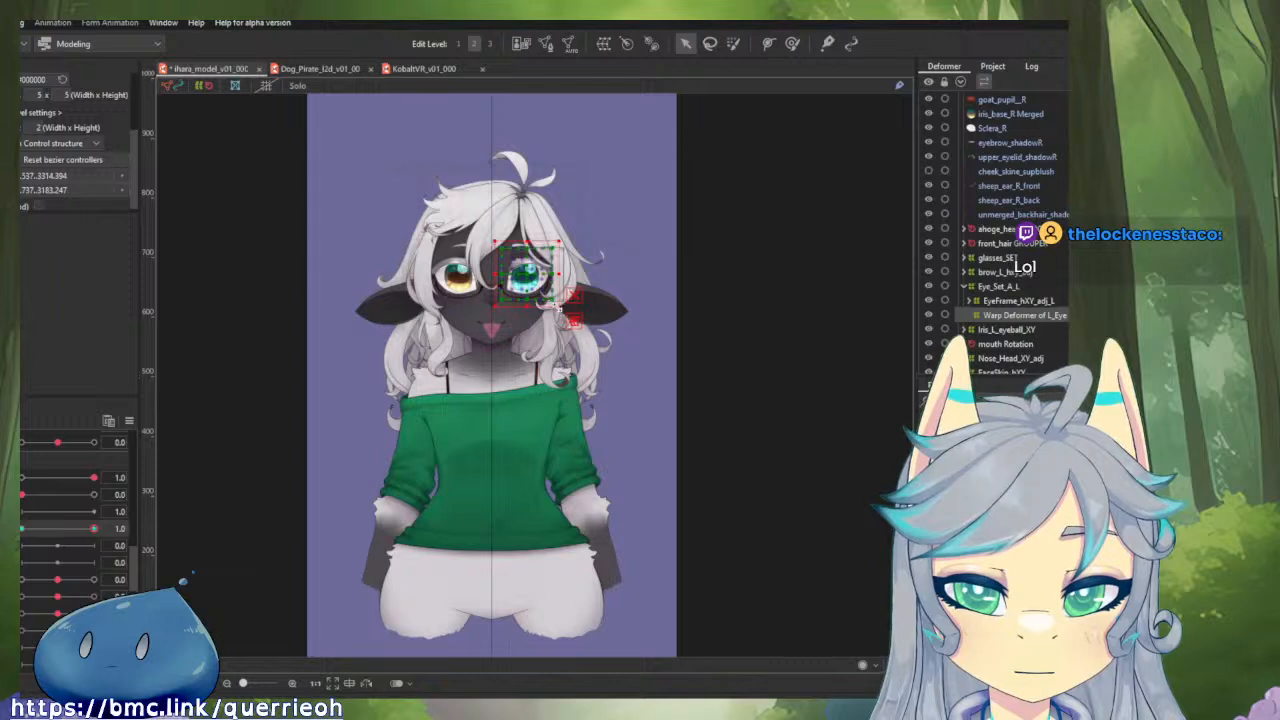
{"action": "left_click_drag", "start_coordinate": [557, 304], "coordinate": [860, 654]}
{"action": "scroll", "coordinate": [865, 505], "scroll_direction": "down", "scroll_amount": 5}
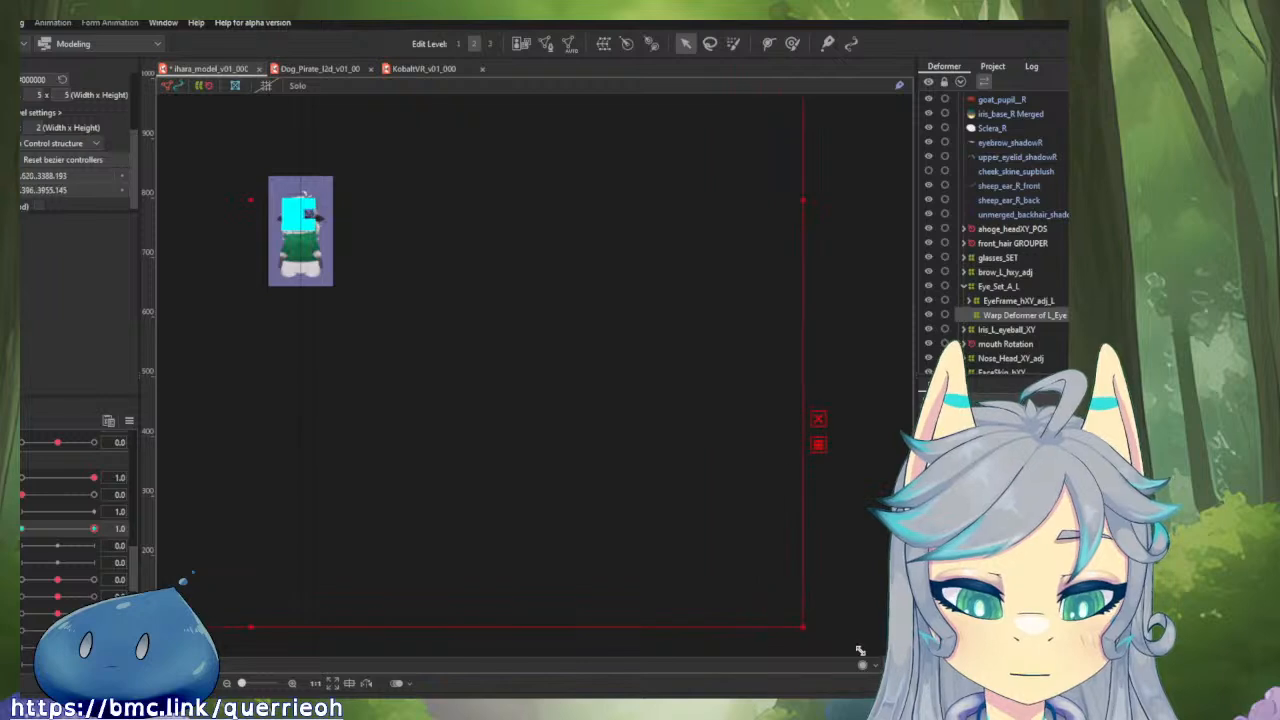
Shift the enlarged warp grid sideways across the face toward the teal eye and deselect it.
{"action": "scroll", "coordinate": [279, 192], "scroll_direction": "up", "scroll_amount": 5}
{"action": "scroll", "coordinate": [279, 193], "scroll_direction": "up", "scroll_amount": 2}
{"action": "left_click_drag", "start_coordinate": [380, 235], "coordinate": [455, 316]}
{"action": "scroll", "coordinate": [455, 316], "scroll_direction": "down", "scroll_amount": 2}
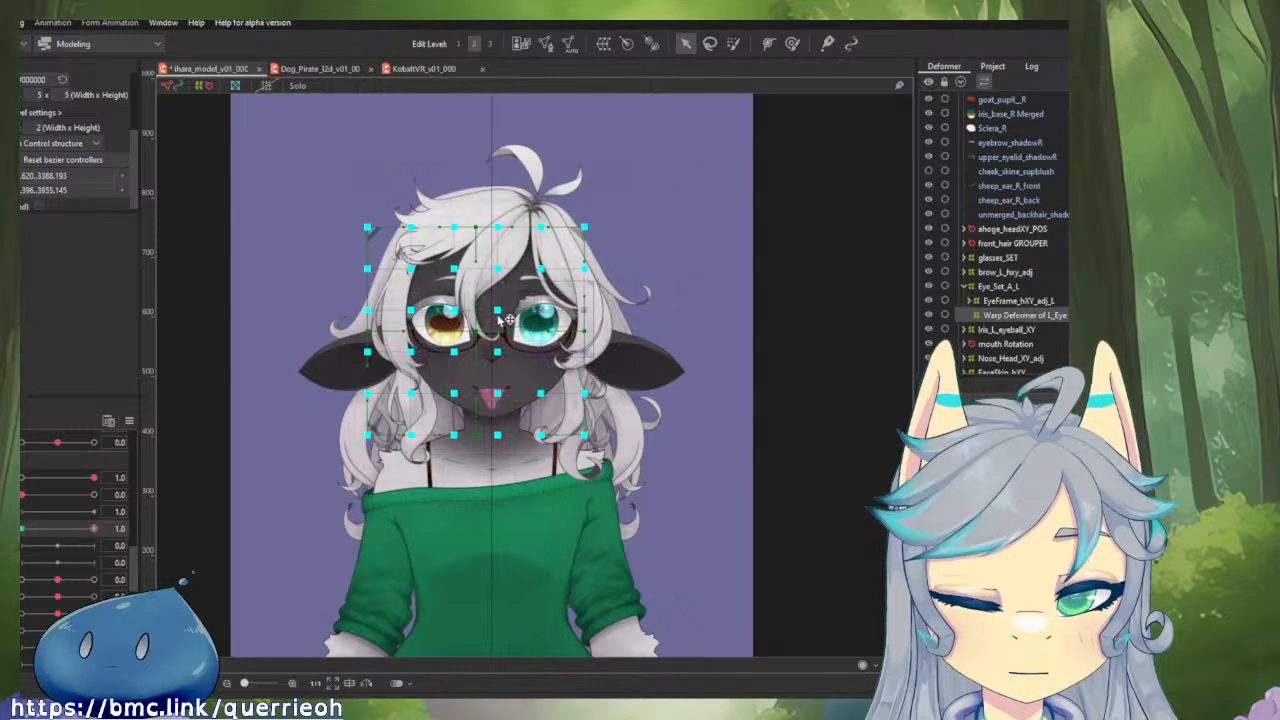
{"action": "left_click_drag", "start_coordinate": [499, 309], "coordinate": [816, 268]}
{"action": "left_click", "coordinate": [692, 257]}
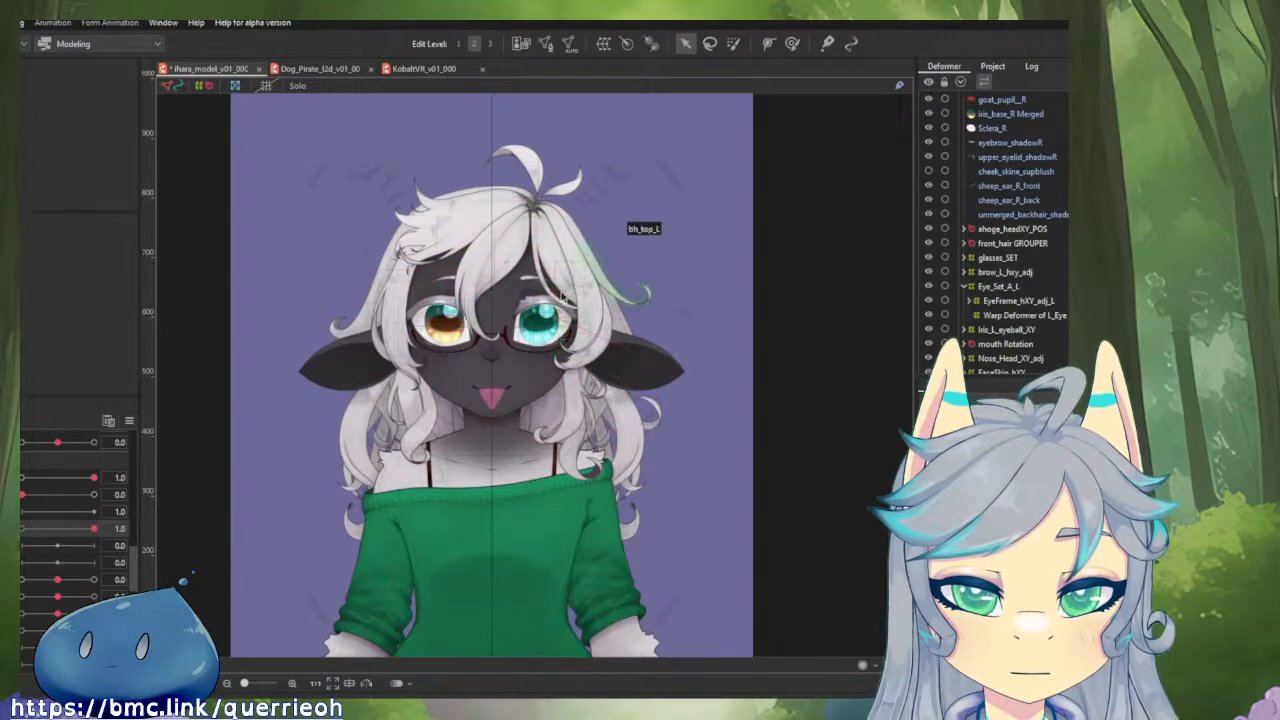
Reselect Warp Deformer of L_Eye, brush-select its control points and shrink the grid around the teal eye.
{"action": "scroll", "coordinate": [600, 286], "scroll_direction": "down", "scroll_amount": 5}
{"action": "scroll", "coordinate": [697, 320], "scroll_direction": "up", "scroll_amount": 2}
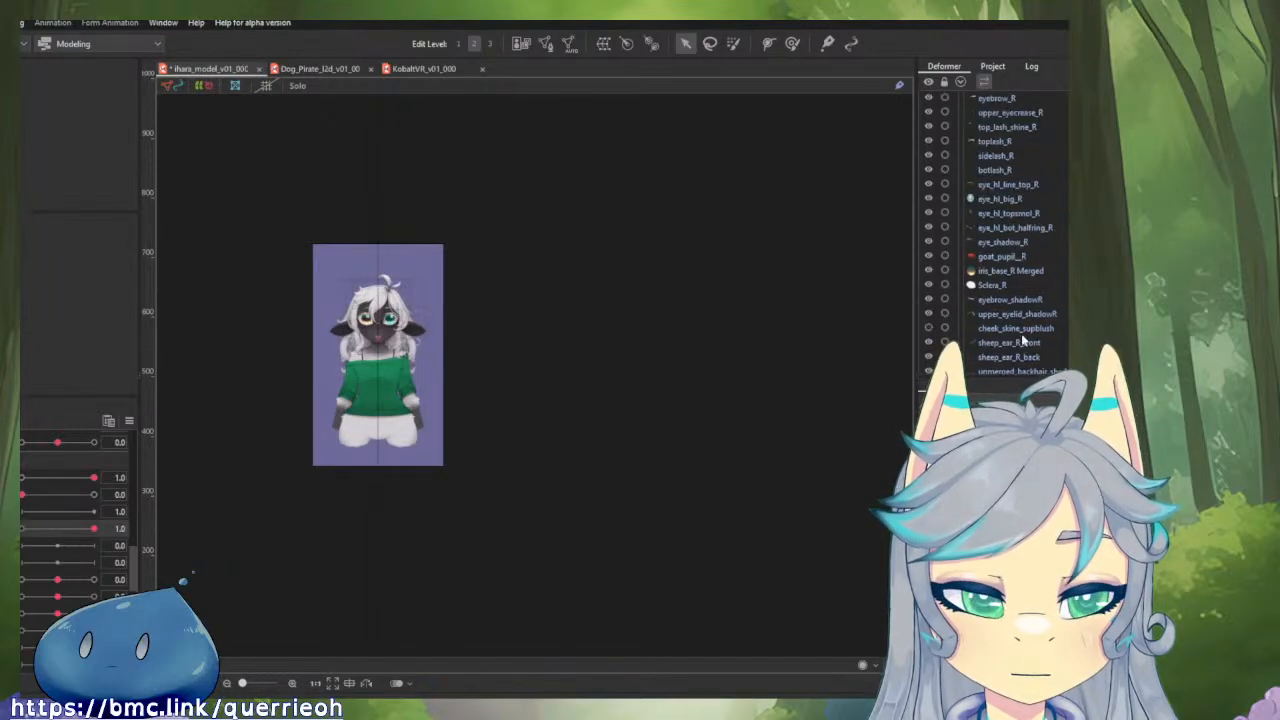
{"action": "scroll", "coordinate": [1022, 345], "scroll_direction": "down", "scroll_amount": 2}
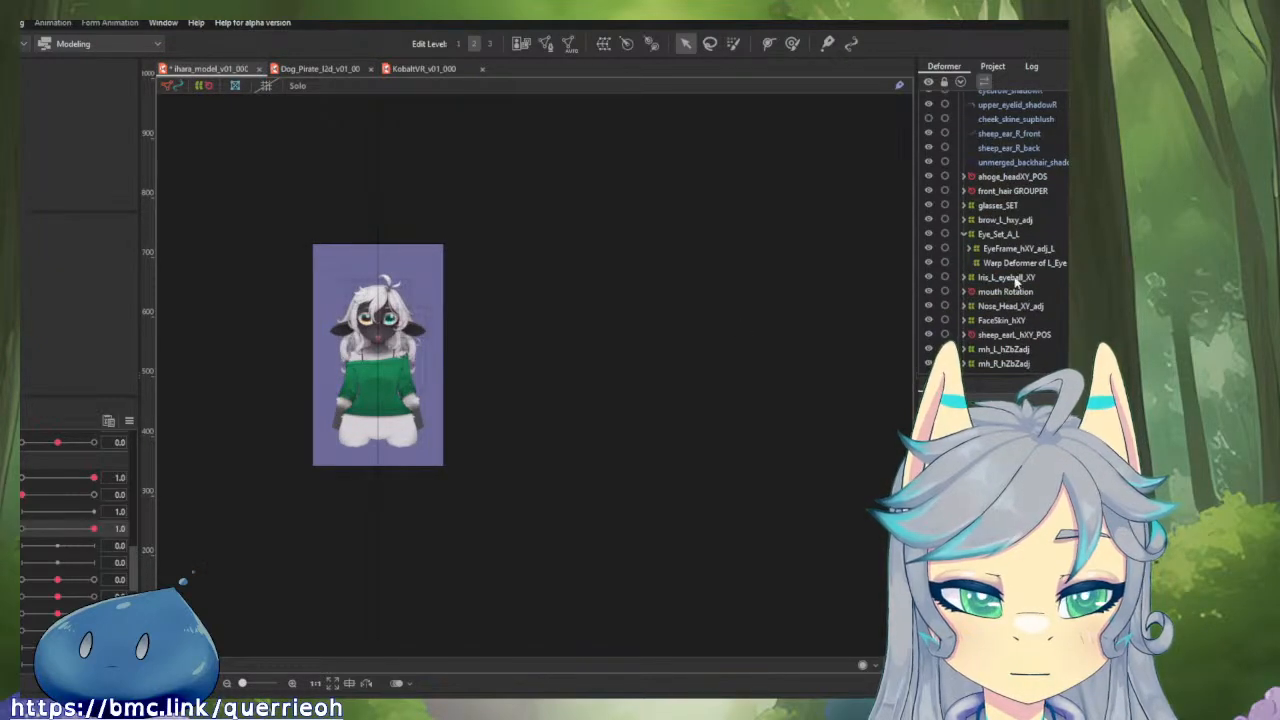
{"action": "left_click", "coordinate": [1011, 263]}
{"action": "scroll", "coordinate": [454, 324], "scroll_direction": "up", "scroll_amount": 4}
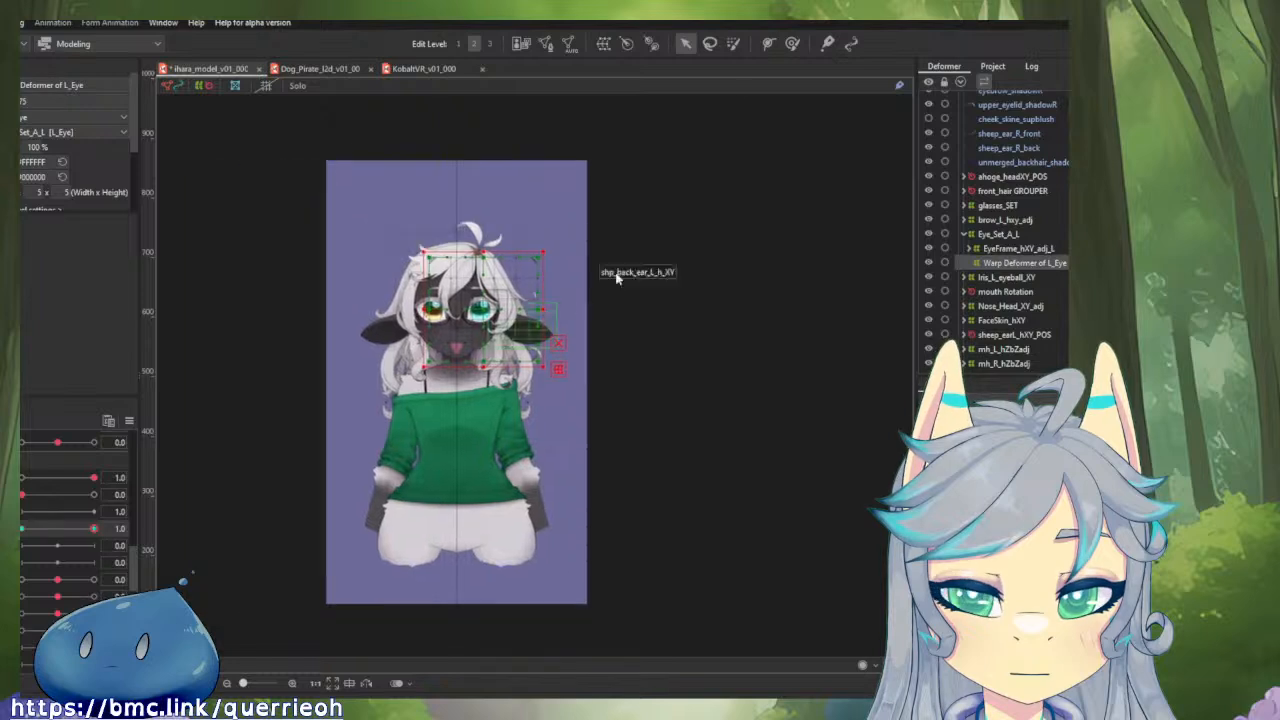
{"action": "left_click", "coordinate": [735, 45]}
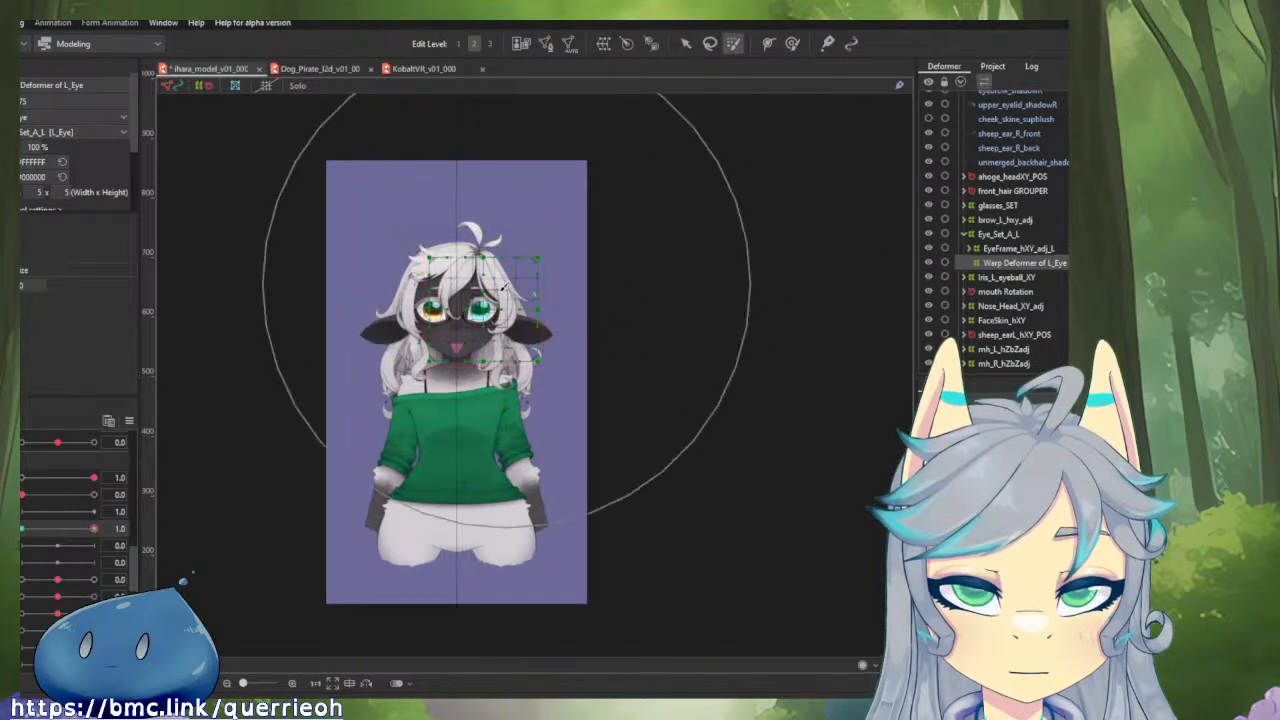
{"action": "key", "text": "v"}
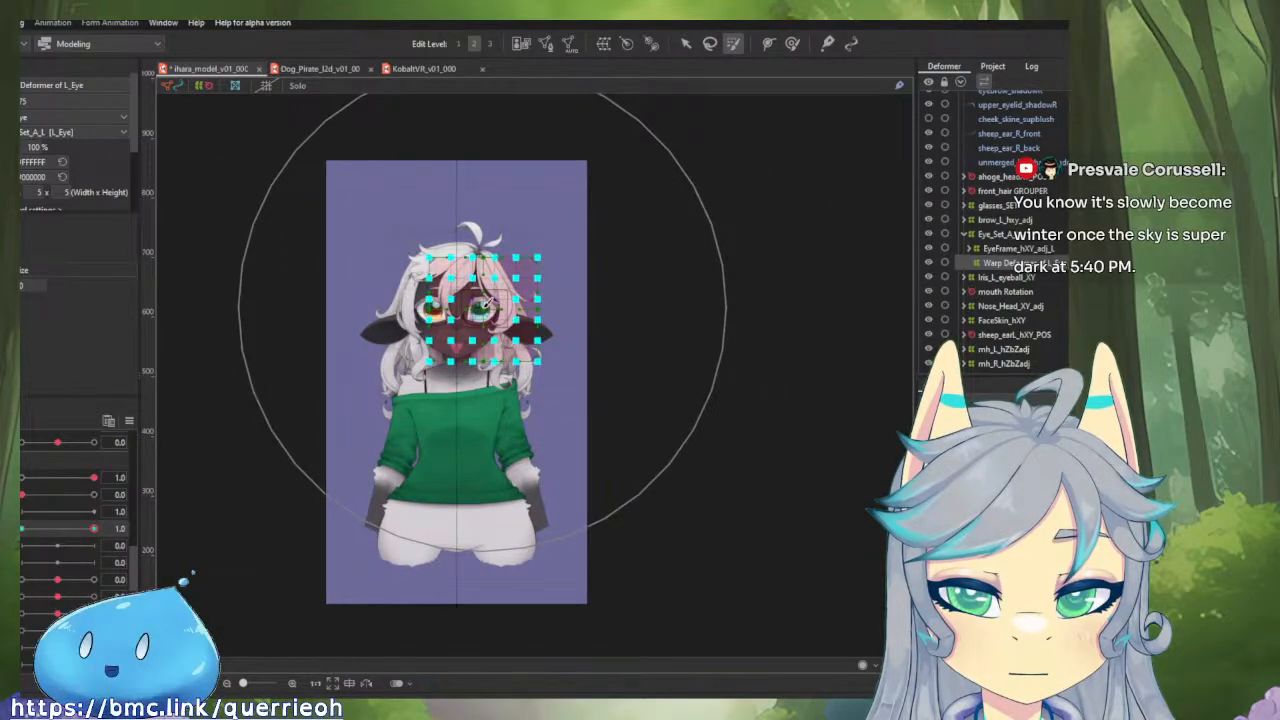
{"action": "left_click_drag", "start_coordinate": [542, 366], "coordinate": [490, 317]}
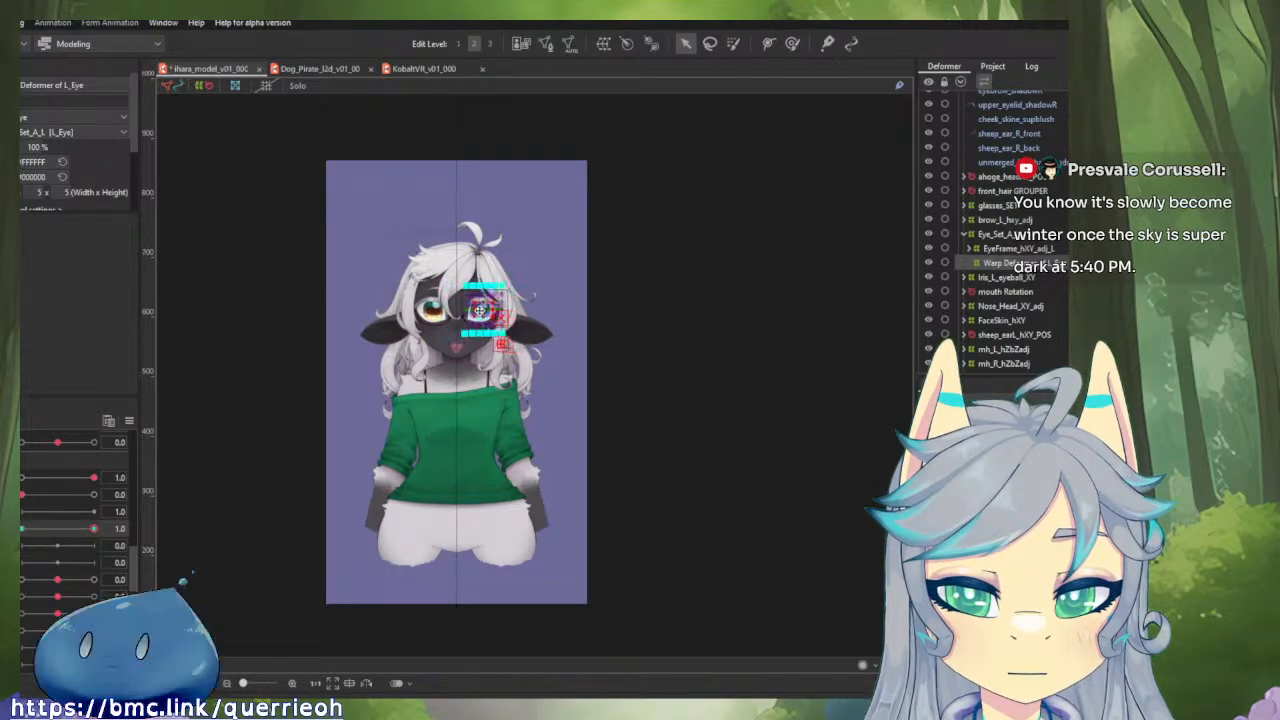
Squeeze the warp deformer's control points into a small grid inside the teal iris.
{"action": "scroll", "coordinate": [484, 311], "scroll_direction": "up", "scroll_amount": 3}
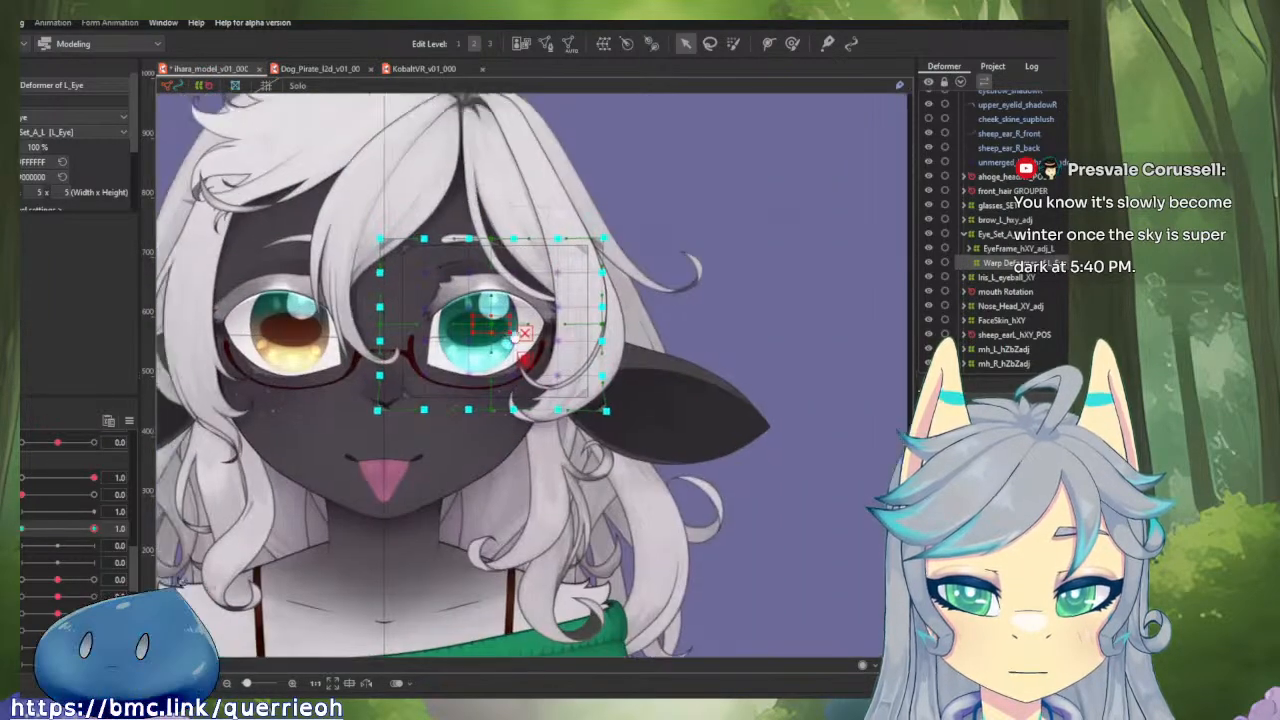
{"action": "scroll", "coordinate": [484, 311], "scroll_direction": "down", "scroll_amount": 1}
{"action": "left_click_drag", "start_coordinate": [528, 333], "coordinate": [595, 659]}
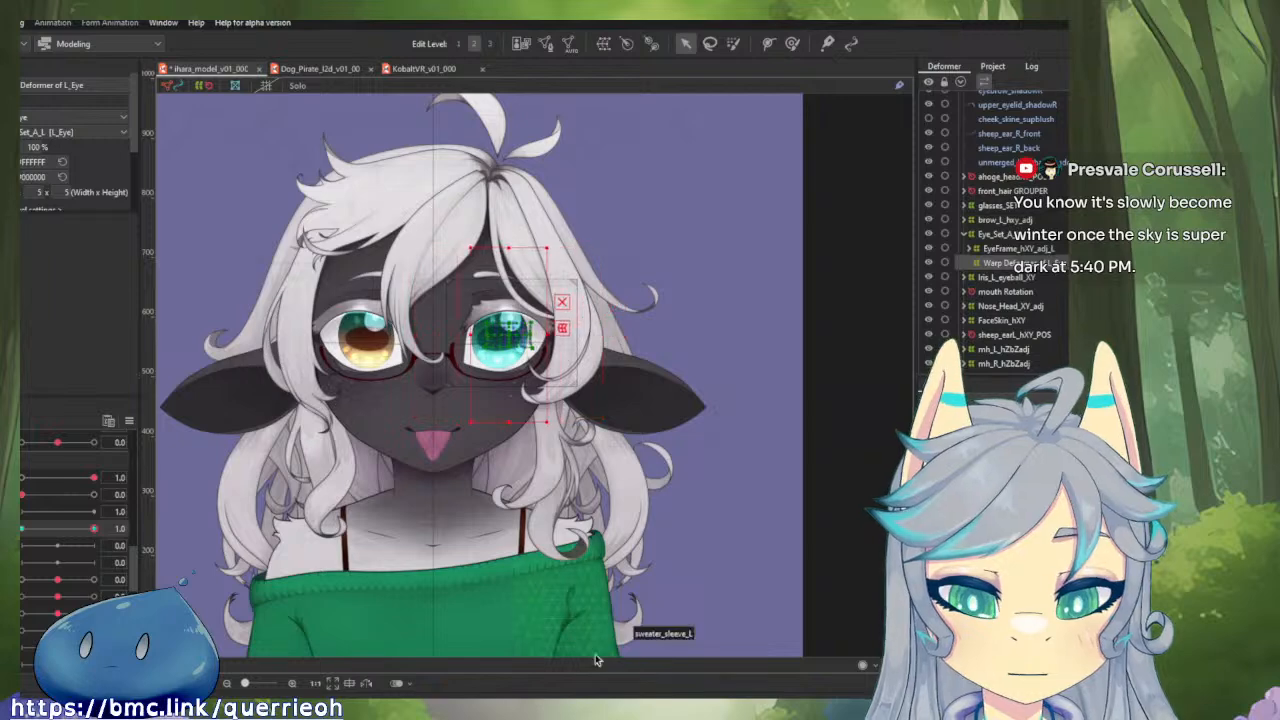
{"action": "scroll", "coordinate": [513, 320], "scroll_direction": "up", "scroll_amount": 4}
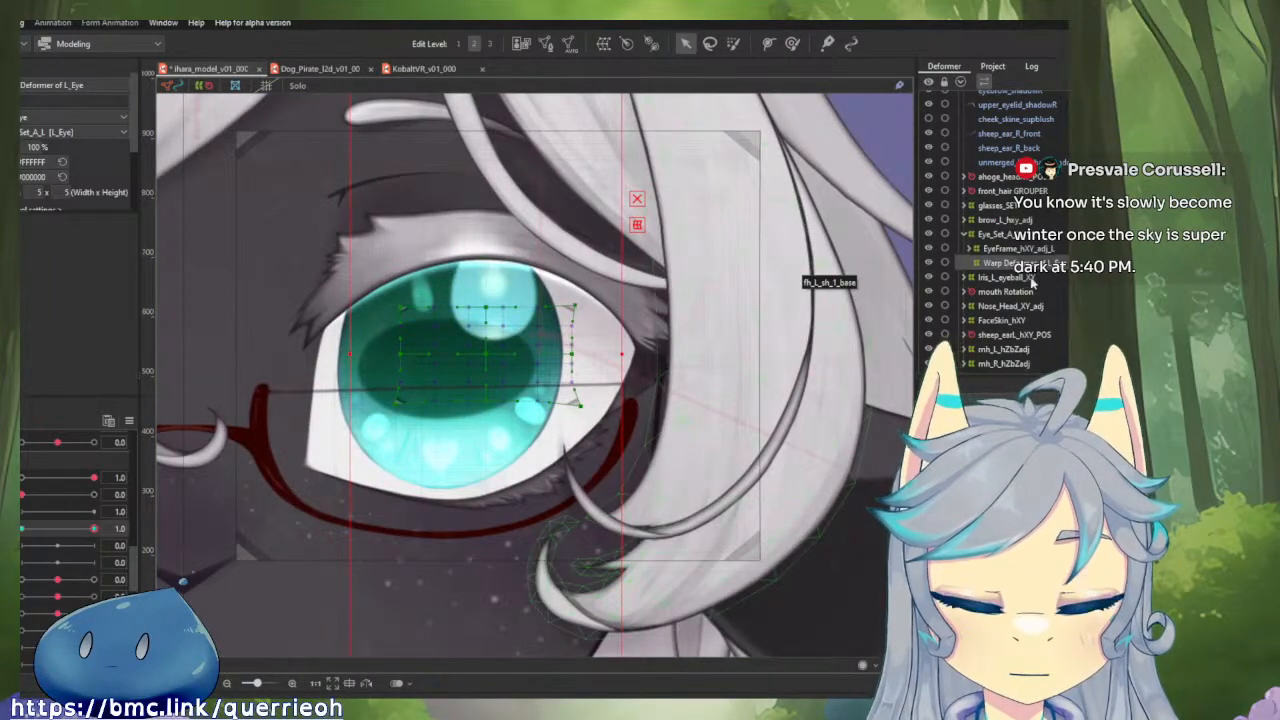
Discard the warp deformer's shrunken form at parameter value 1.0, and scrub the parameter back to 1.0 to check the grid.
{"action": "left_click", "coordinate": [94, 529]}
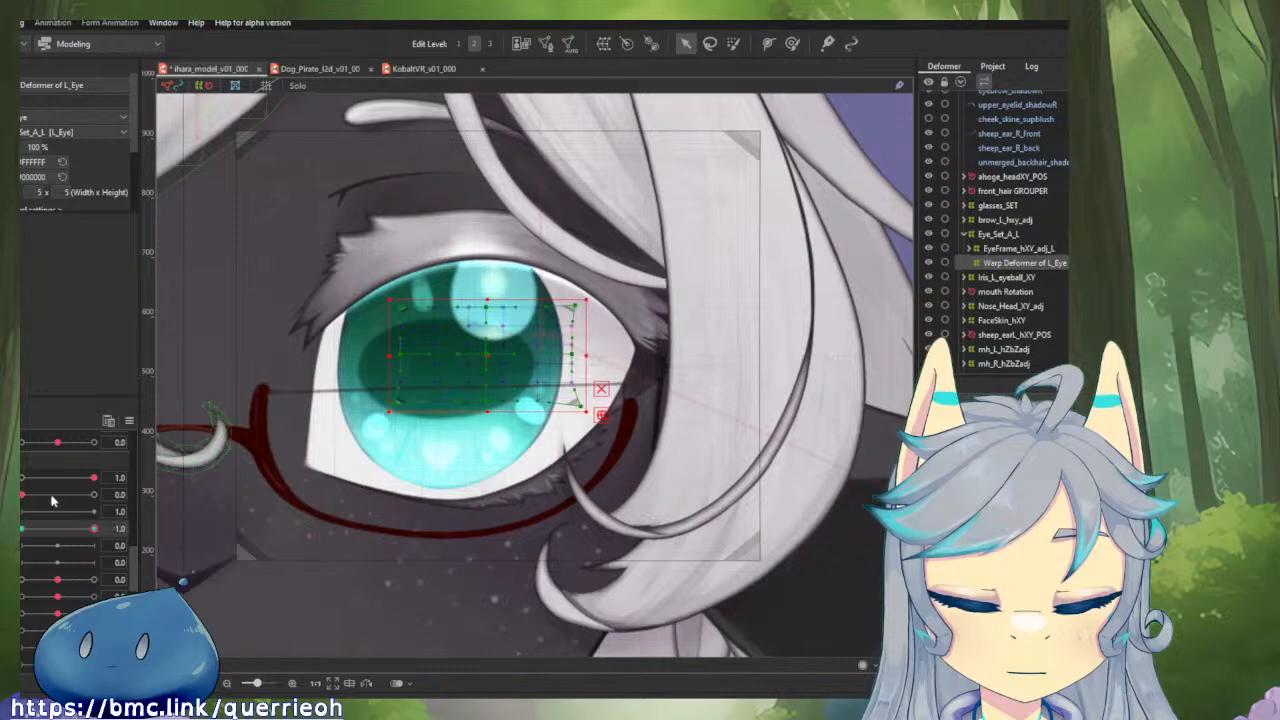
{"action": "key", "text": "ctrl+z"}
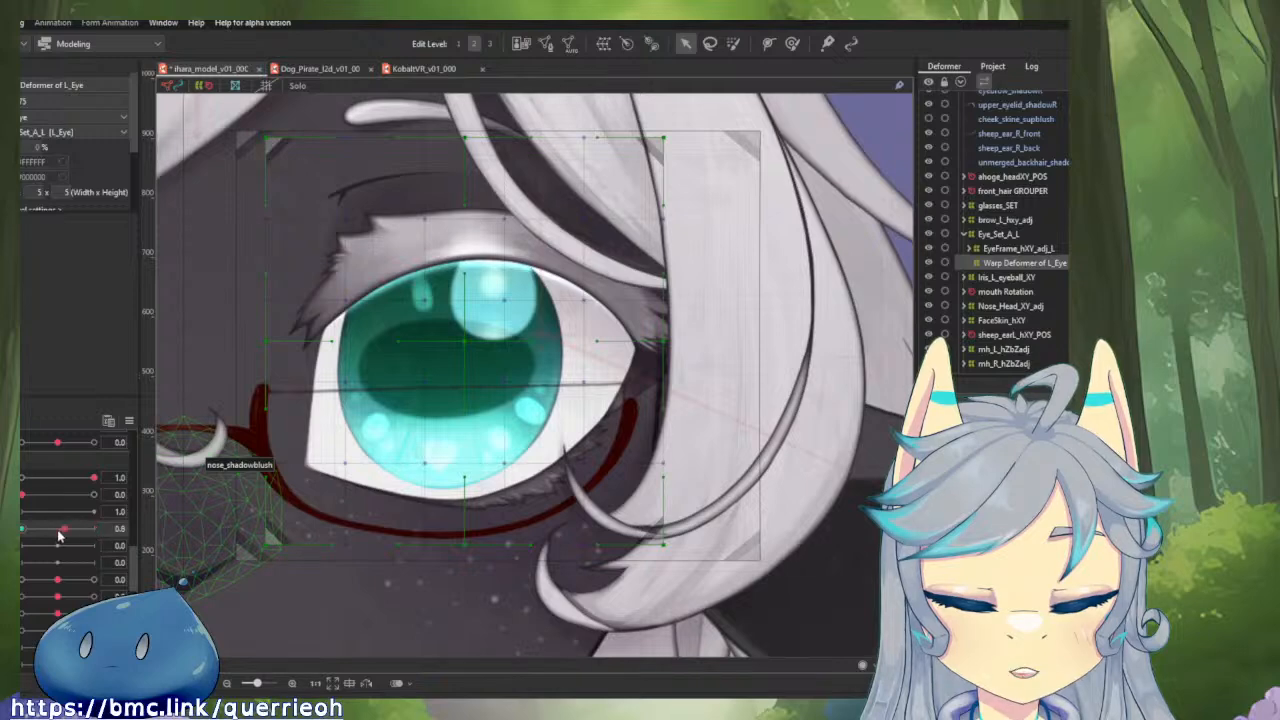
{"action": "left_click_drag", "start_coordinate": [58, 536], "coordinate": [98, 530]}
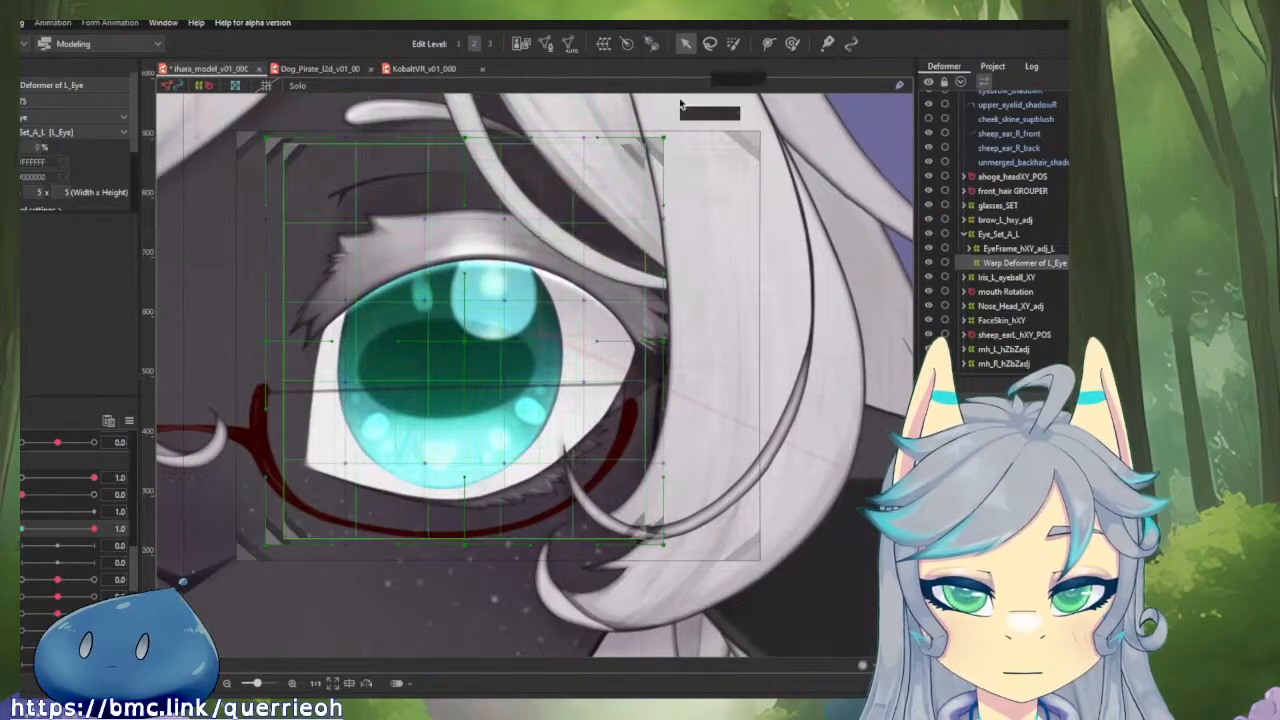
Try to brush-select all control points of Warp Deformer of L_Eye for transforming at parameter value 1.0.
{"action": "left_click", "coordinate": [732, 44]}
{"action": "scroll", "coordinate": [572, 262], "scroll_direction": "down", "scroll_amount": 3}
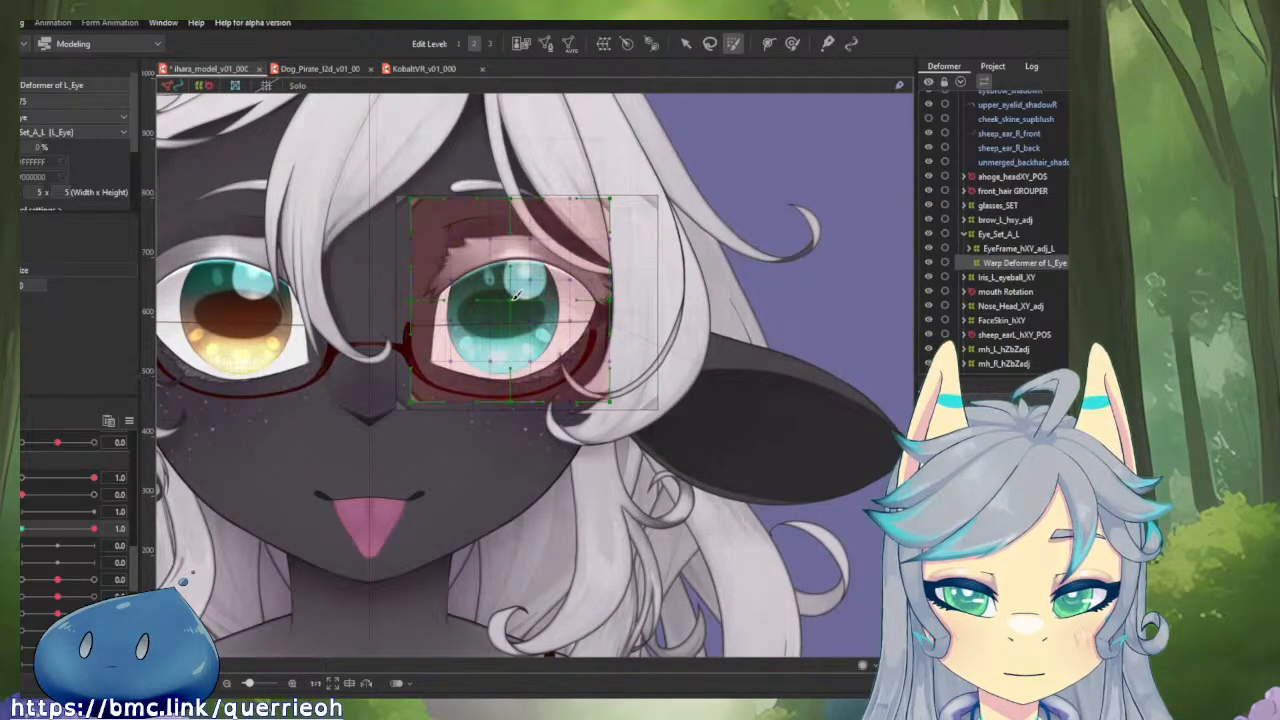
{"action": "key", "text": "v"}
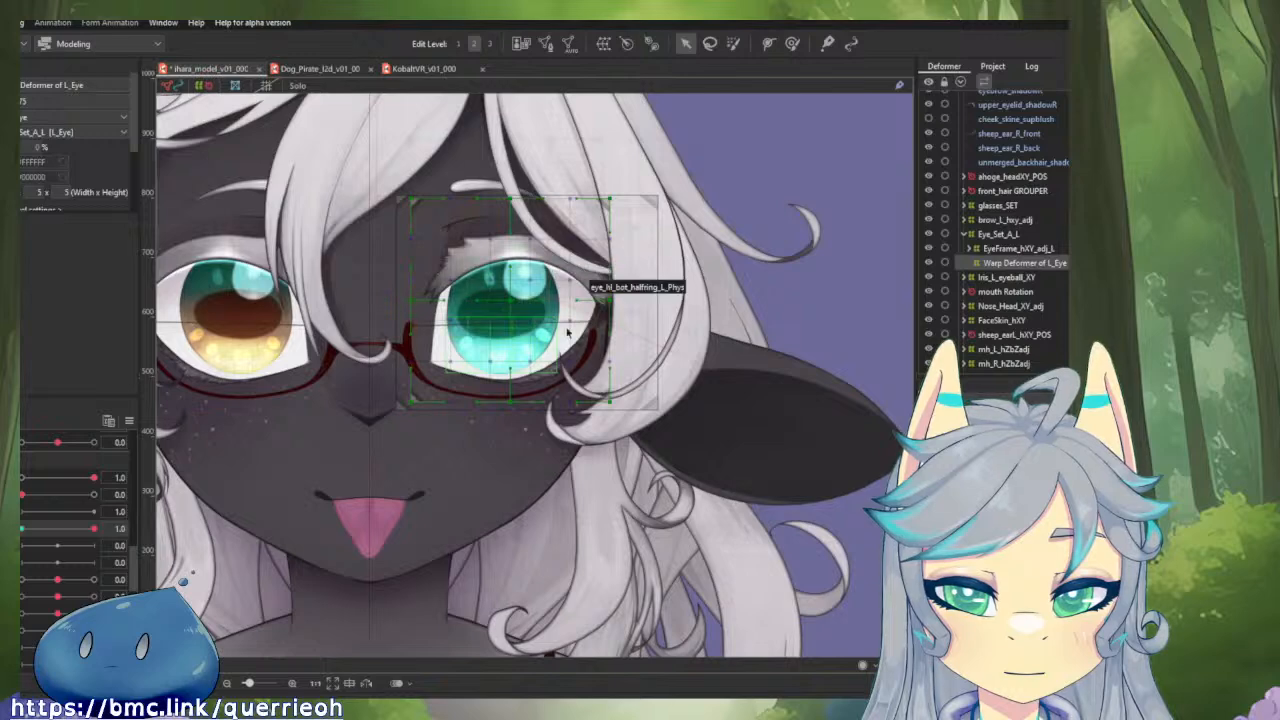
{"action": "scroll", "coordinate": [598, 359], "scroll_direction": "down", "scroll_amount": 5}
{"action": "scroll", "coordinate": [607, 358], "scroll_direction": "up", "scroll_amount": 2}
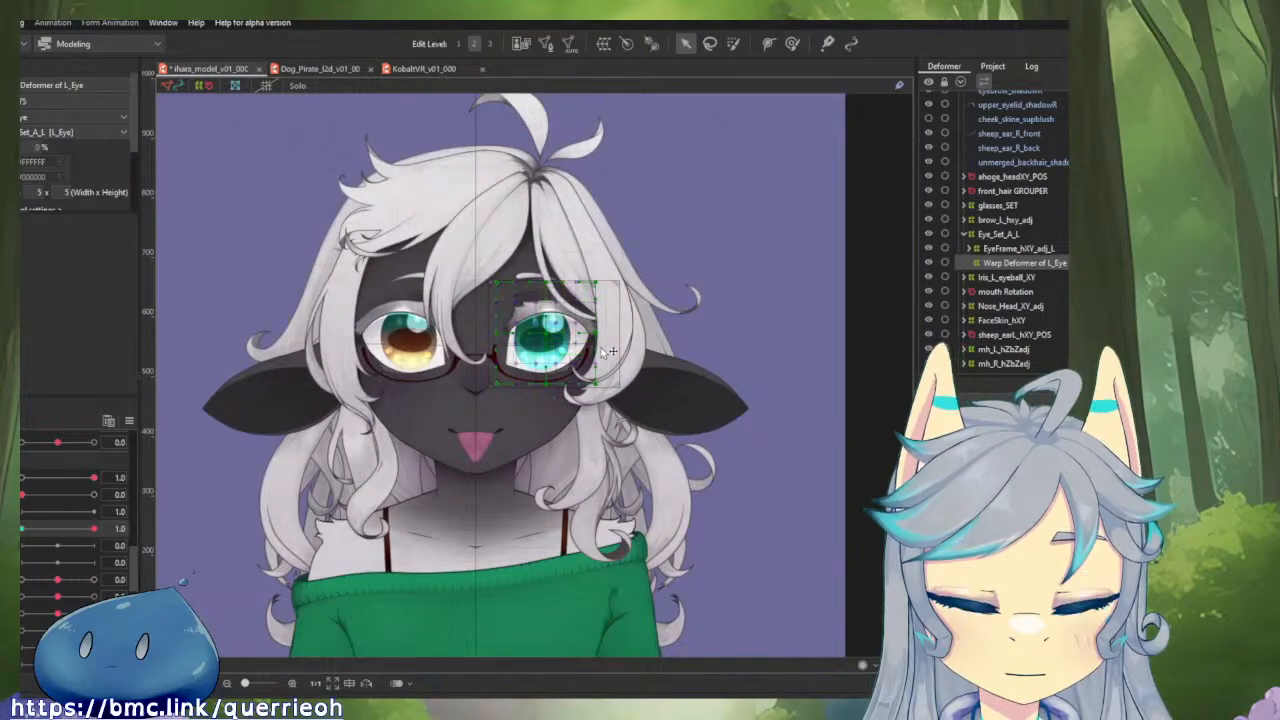
Compare Iris_L_eyeball_XY with the eye's warp grid, set the active parameter to 0.0 and select Warp Deformer of L_Eye.
{"action": "left_click", "coordinate": [1008, 277]}
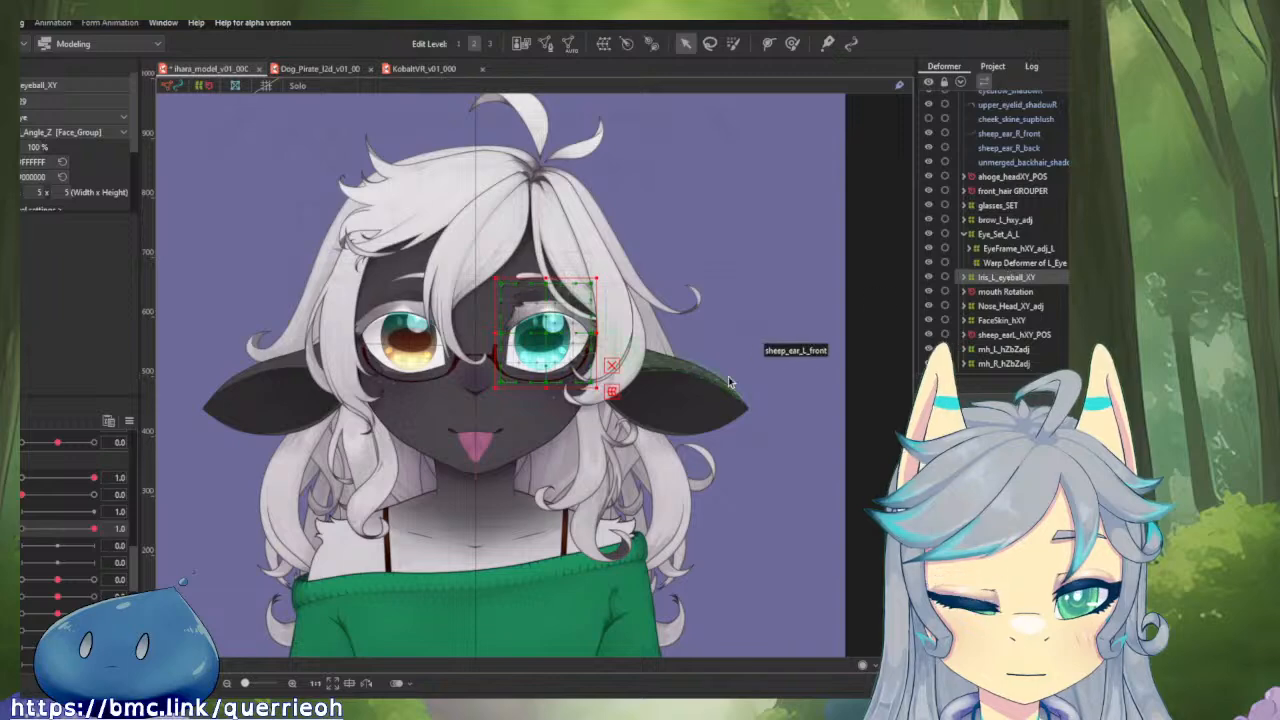
{"action": "scroll", "coordinate": [540, 432], "scroll_direction": "up", "scroll_amount": 2}
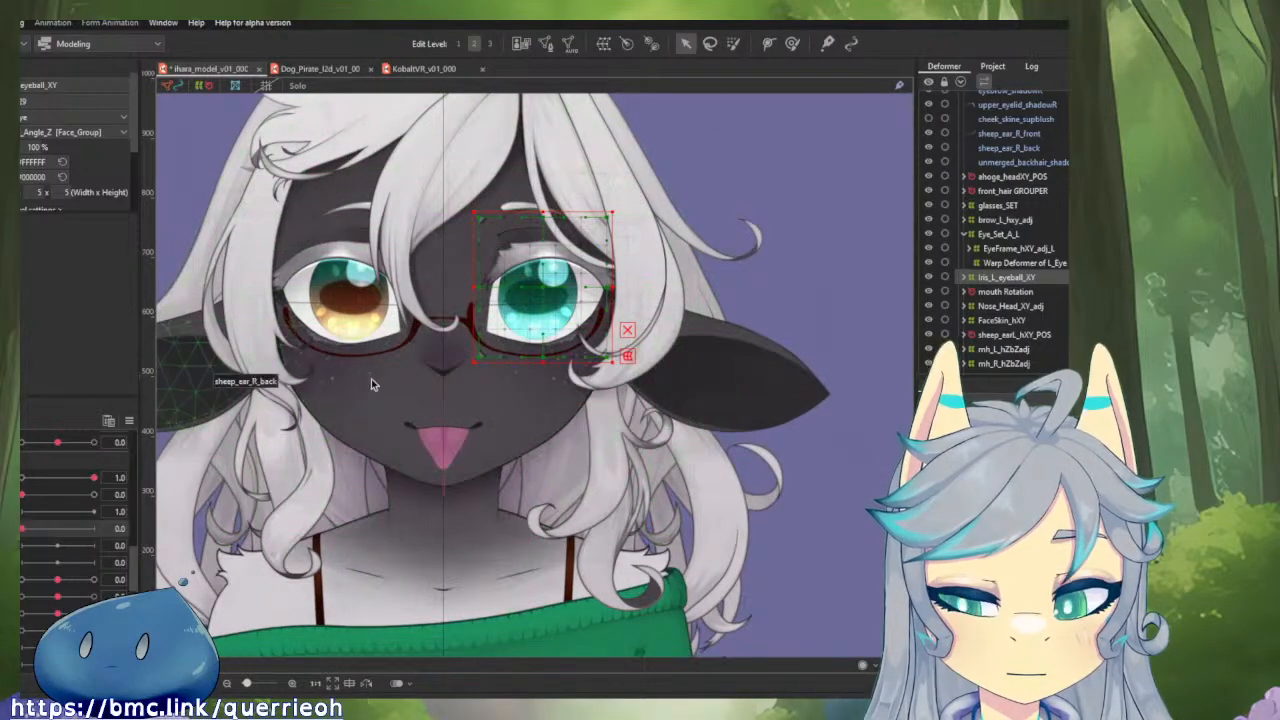
{"action": "left_click", "coordinate": [1022, 263]}
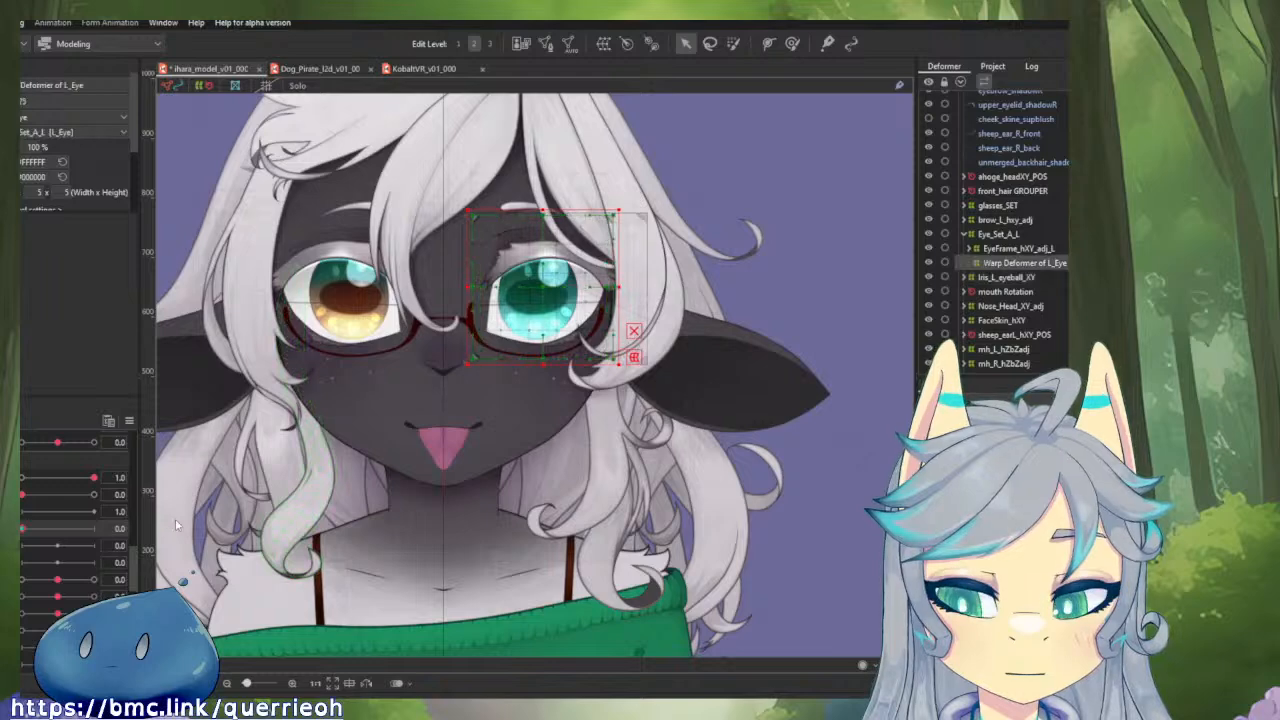
Compare the grids of EyeFrame_hXY_adj_L, Warp Deformer of L_Eye and Iris_L_eyeball_XY around the left eye.
{"action": "left_click", "coordinate": [1022, 252]}
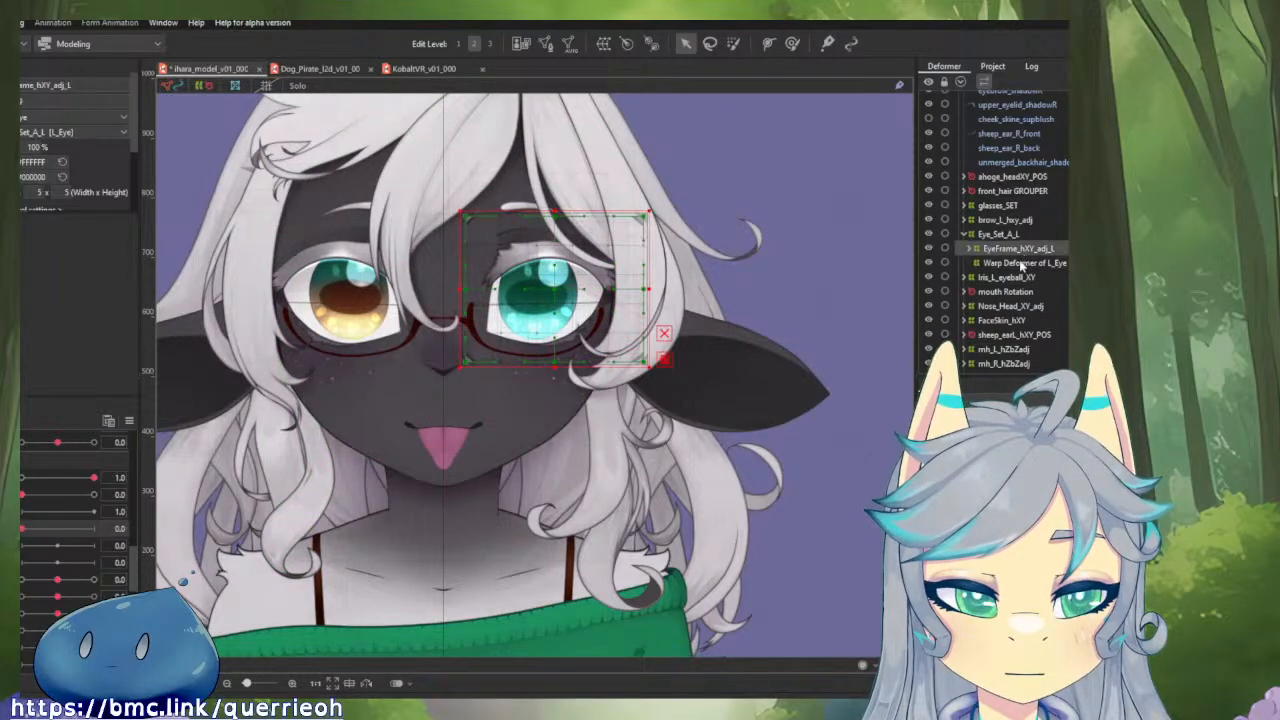
{"action": "left_click", "coordinate": [1022, 263]}
{"action": "scroll", "coordinate": [615, 290], "scroll_direction": "up", "scroll_amount": 3}
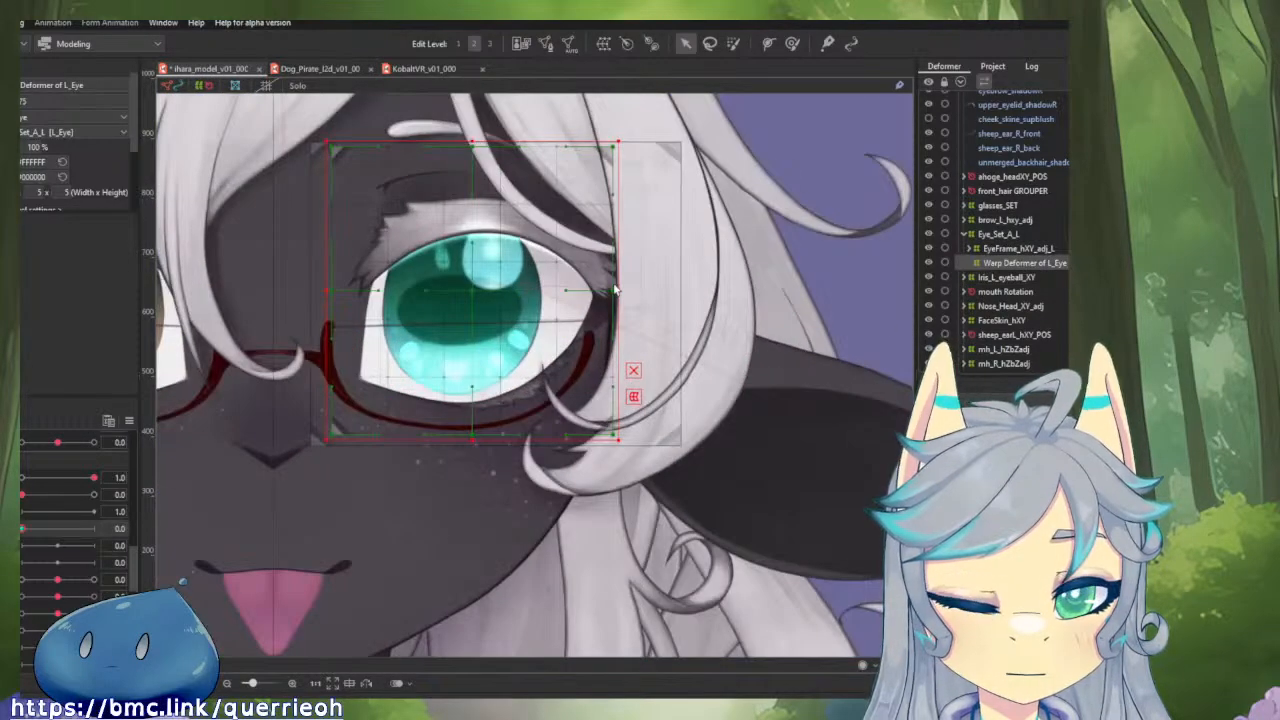
{"action": "left_click", "coordinate": [1010, 278]}
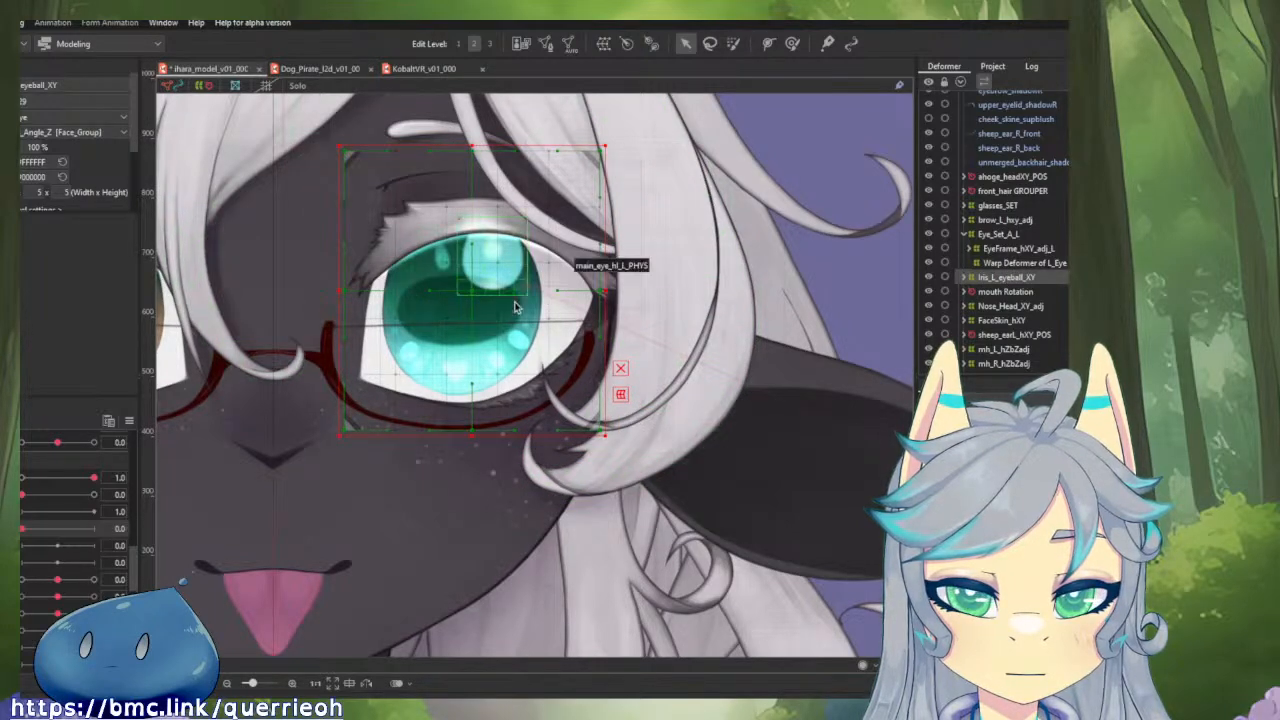
{"action": "left_click_drag", "start_coordinate": [483, 296], "coordinate": [537, 306]}
{"action": "key", "text": "ctrl+z"}
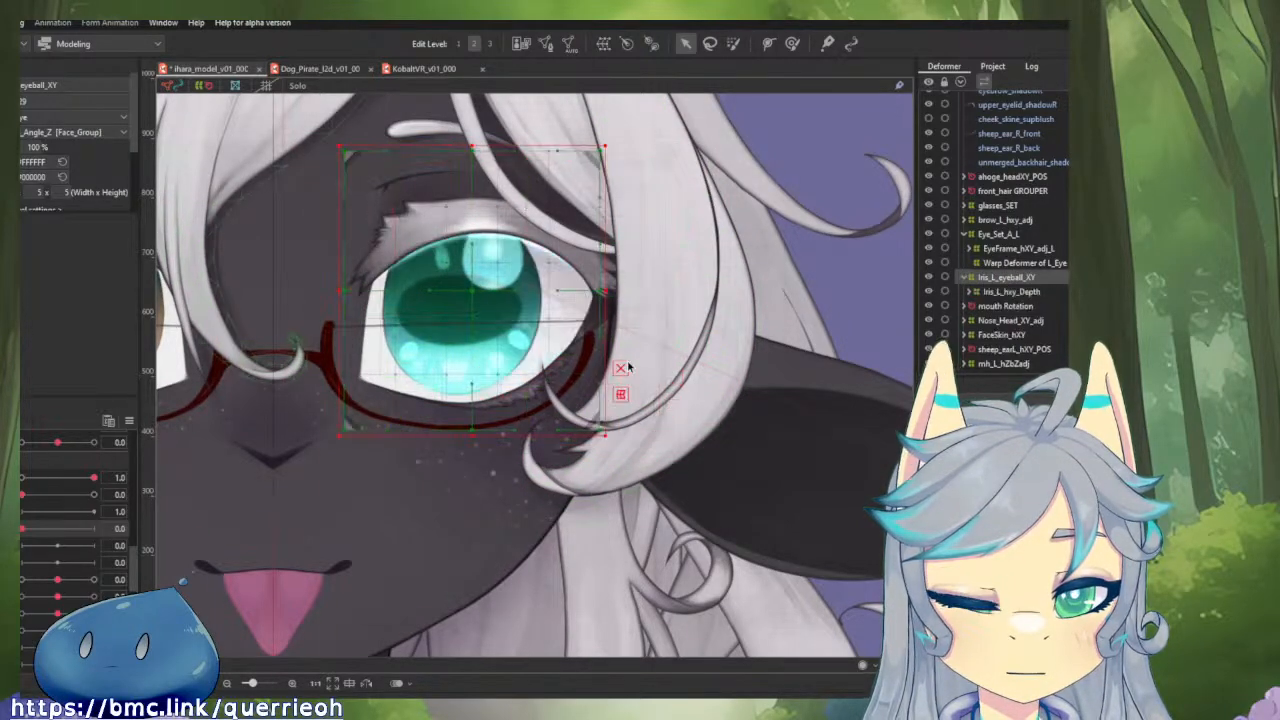
{"action": "left_click", "coordinate": [560, 350]}
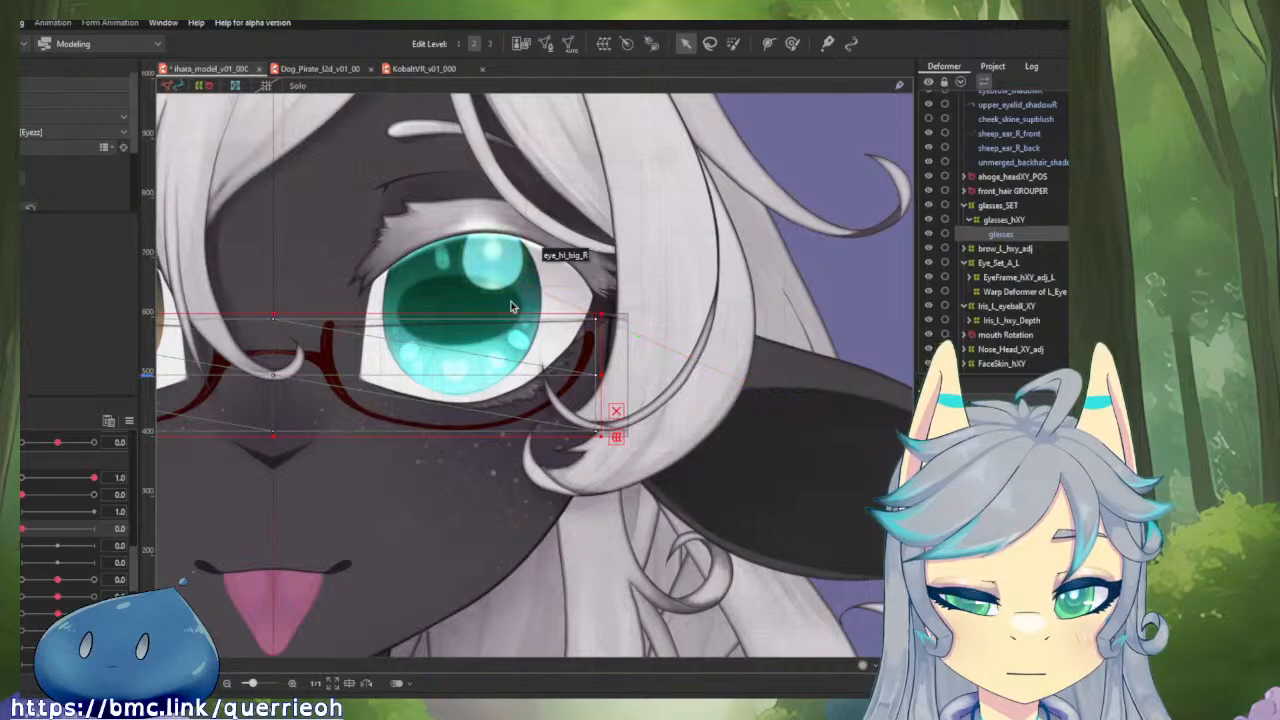
{"action": "left_click", "coordinate": [985, 249]}
{"action": "left_click", "coordinate": [995, 292]}
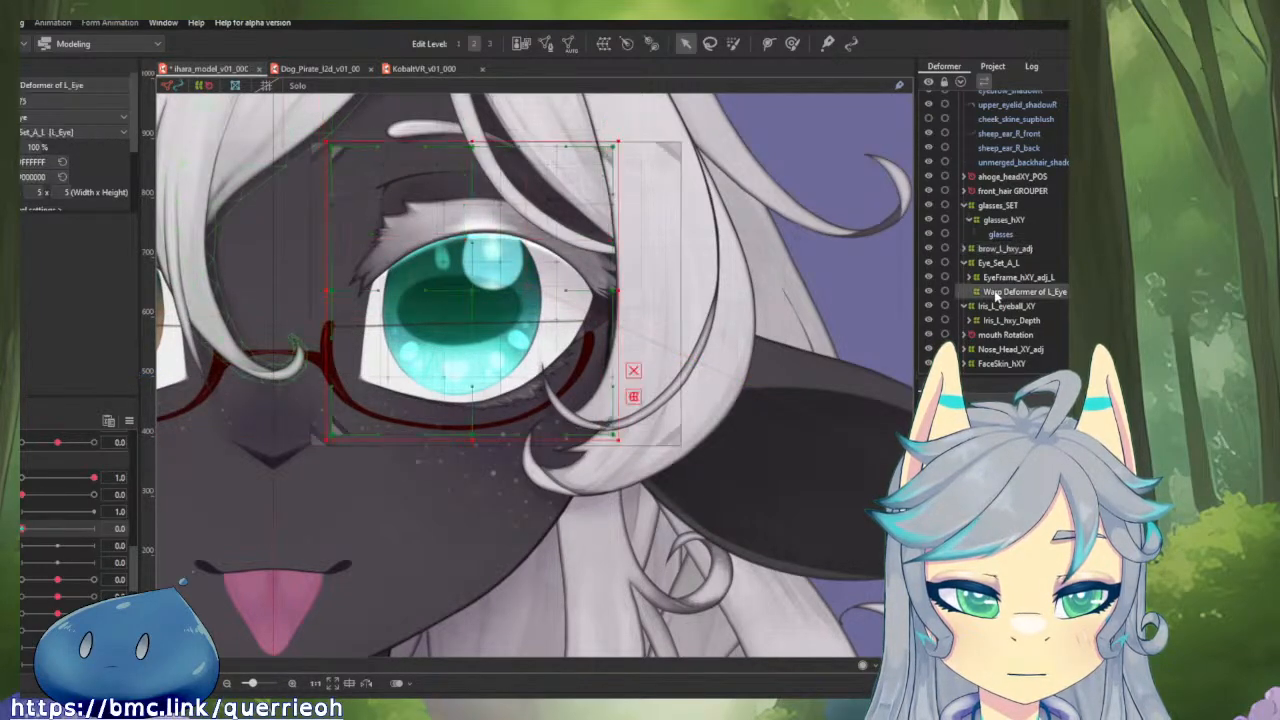
Select Iris_L_eyeball_XY and reset the model's parameters to their default values.
{"action": "left_click", "coordinate": [985, 306]}
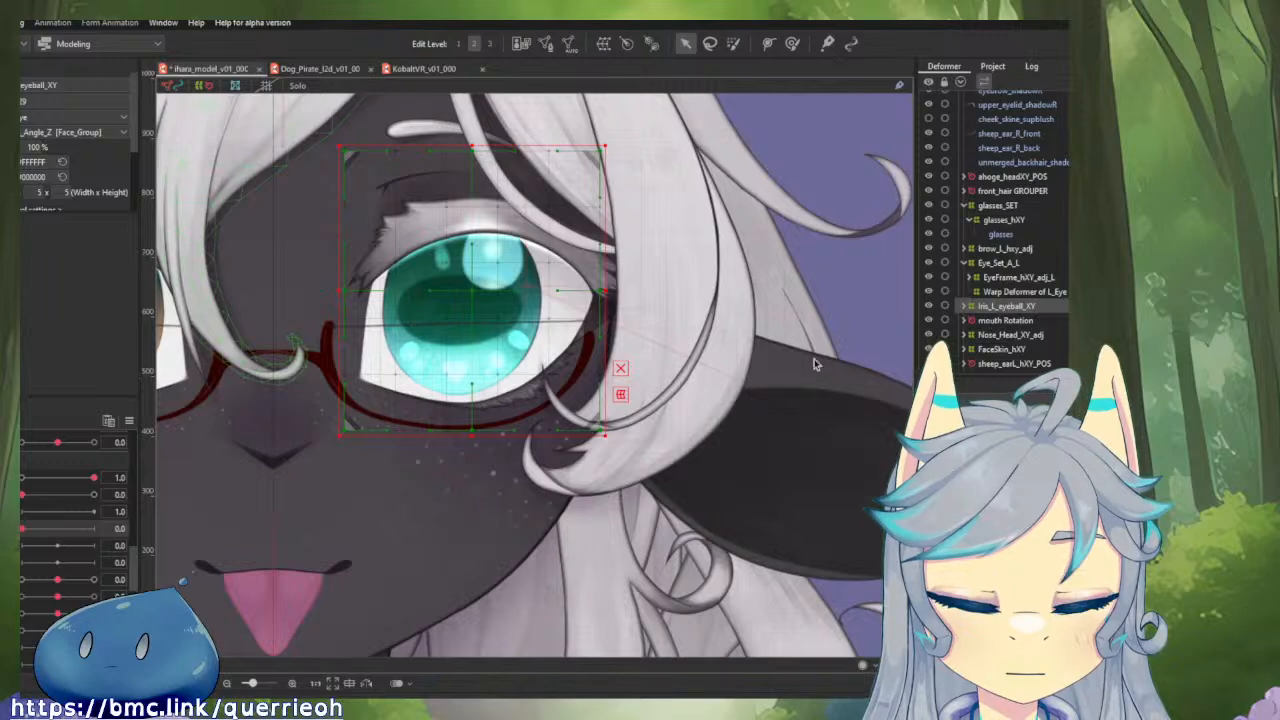
{"action": "left_click", "coordinate": [131, 420]}
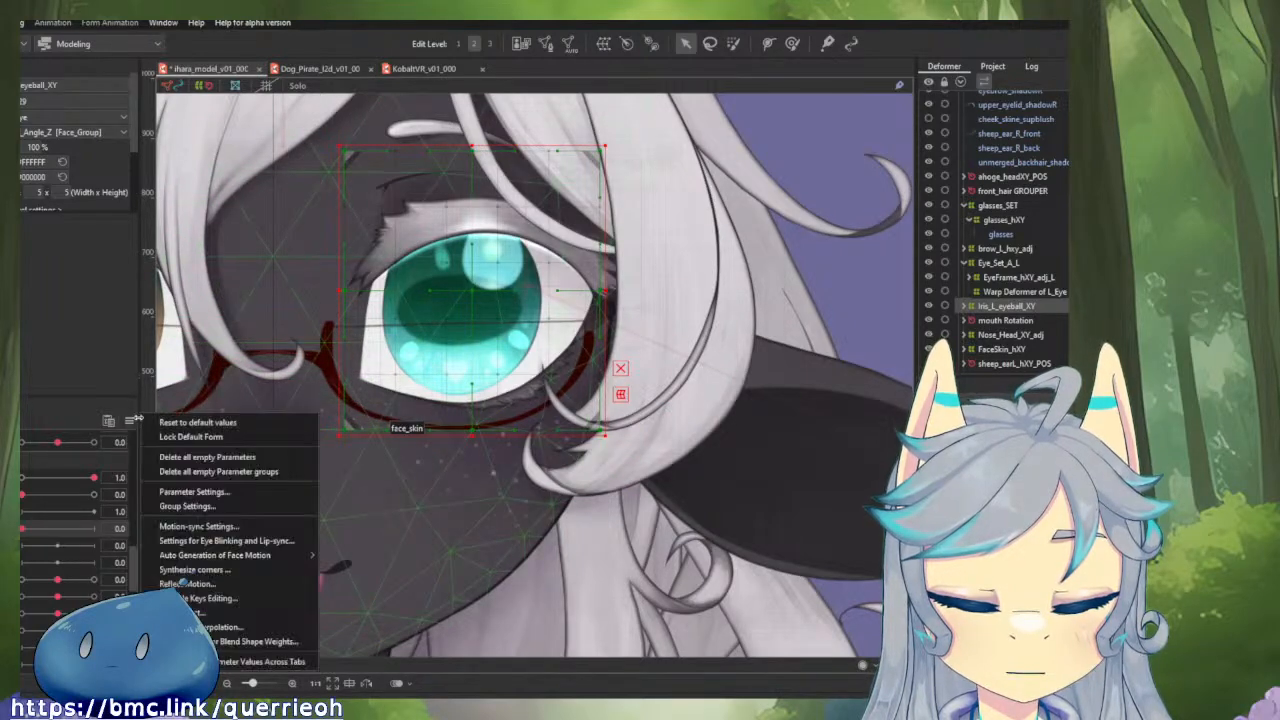
{"action": "left_click", "coordinate": [195, 422]}
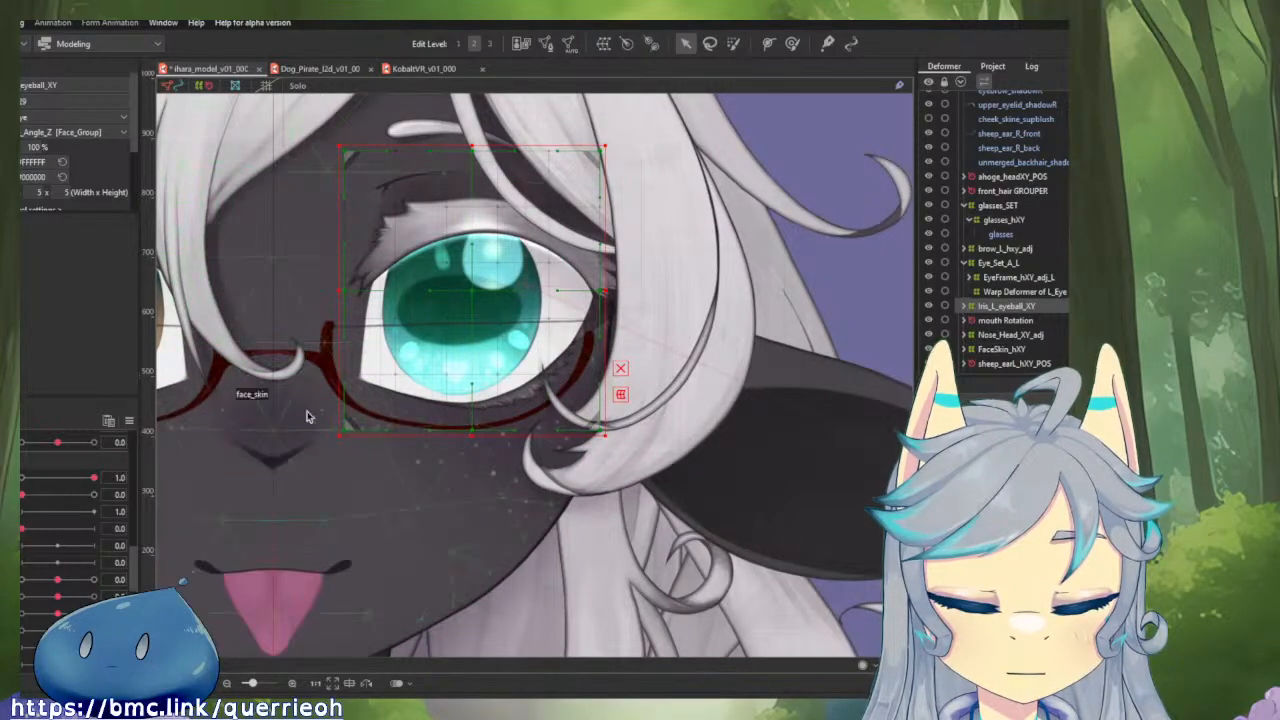
Expand the Iris_L_eyeball_XY hierarchy down through Iris_L_Size and Iris_L_real_blonk, and select the iris_base_L mesh.
{"action": "double_click", "coordinate": [979, 307]}
{"action": "double_click", "coordinate": [997, 324]}
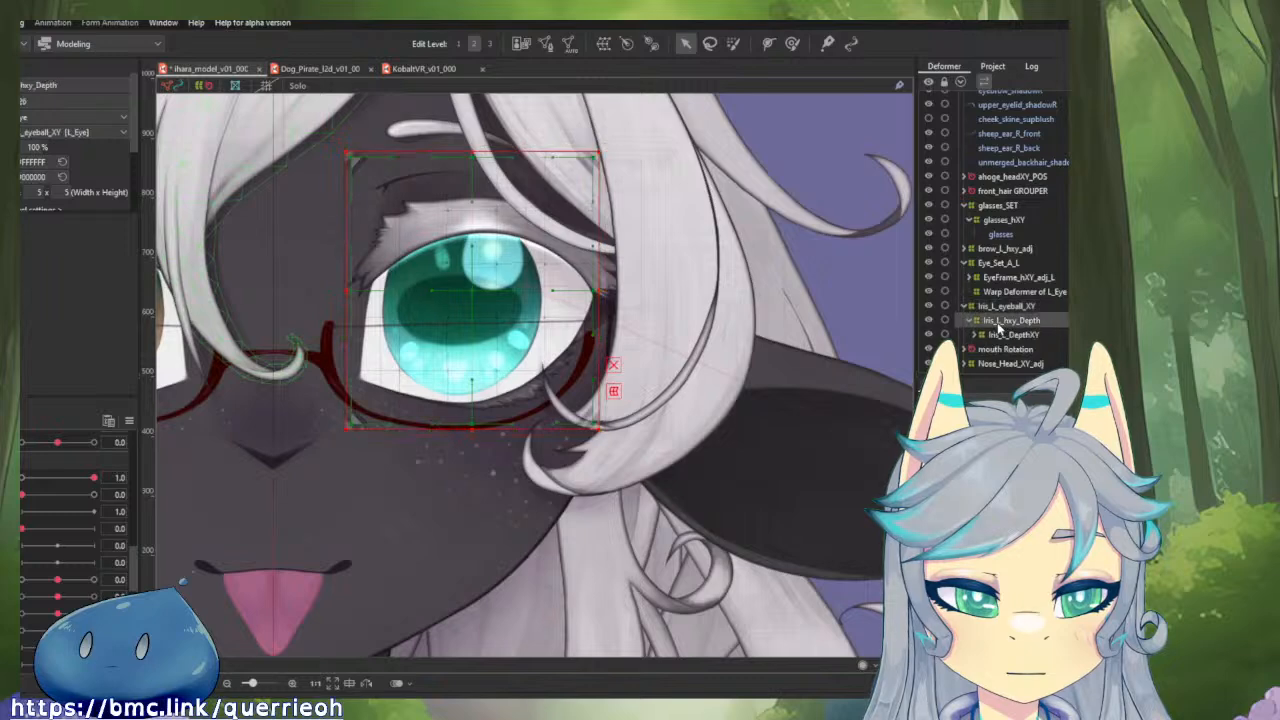
{"action": "double_click", "coordinate": [998, 337]}
{"action": "scroll", "coordinate": [999, 343], "scroll_direction": "down", "scroll_amount": 1}
{"action": "double_click", "coordinate": [1012, 297]}
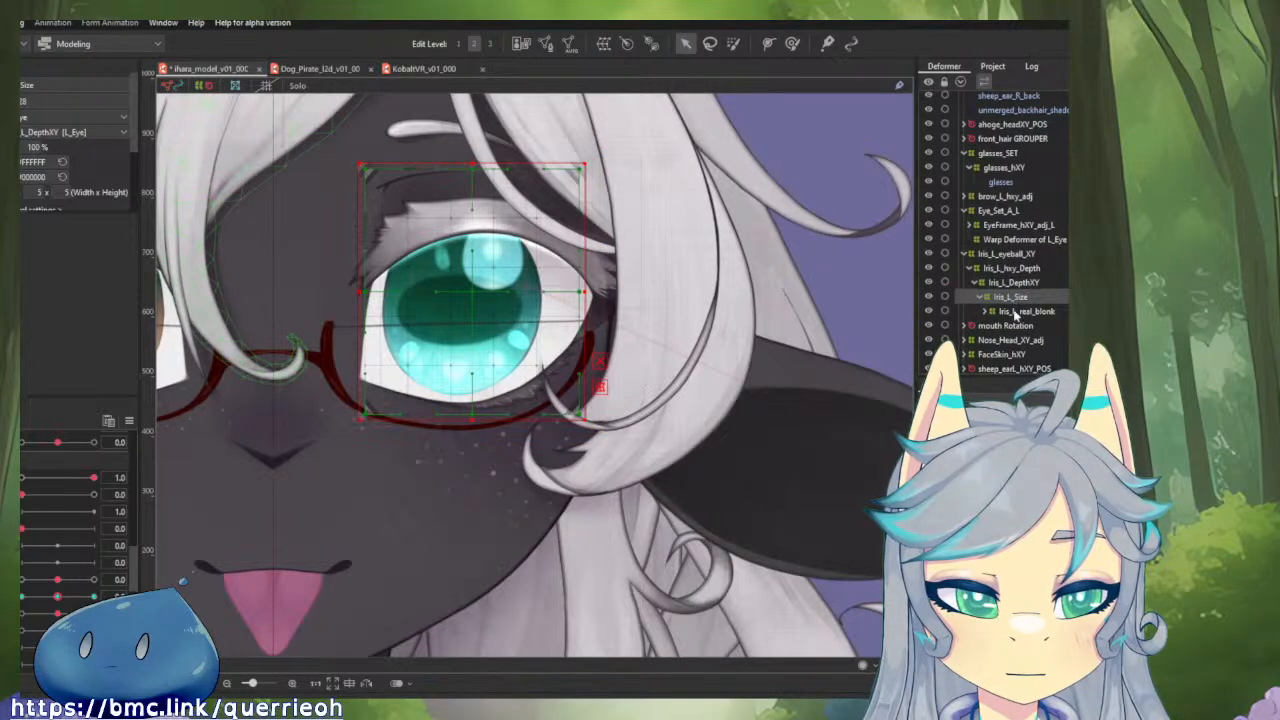
{"action": "double_click", "coordinate": [1016, 311]}
{"action": "left_click", "coordinate": [1018, 326]}
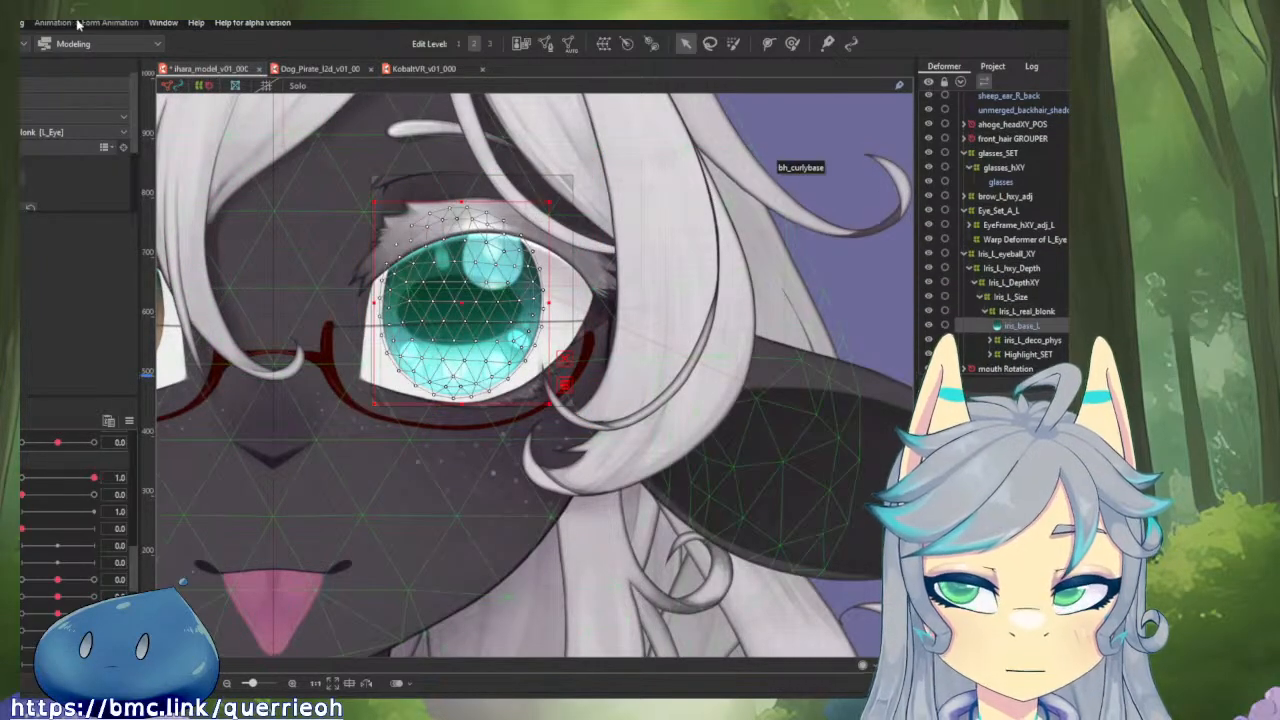
Revert the form of iris_base_L to its original.
{"action": "left_click", "coordinate": [20, 22]}
{"action": "mouse_move", "coordinate": [47, 128]}
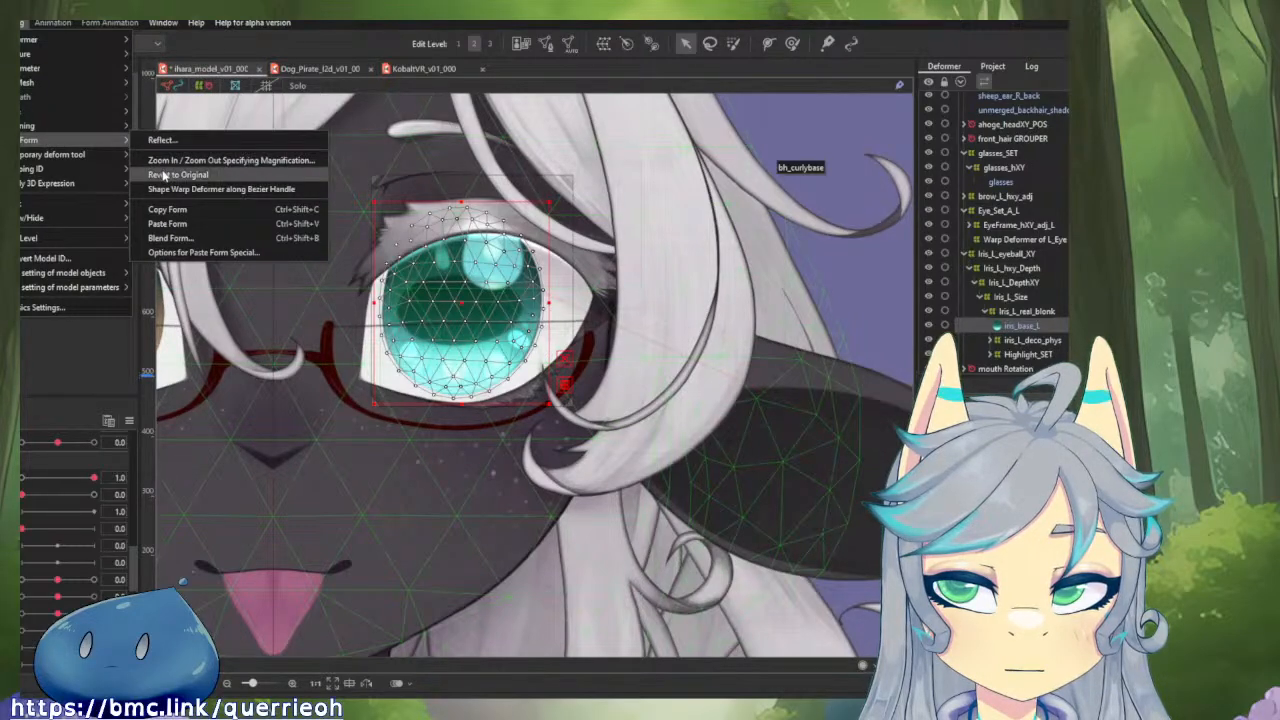
{"action": "left_click", "coordinate": [162, 174]}
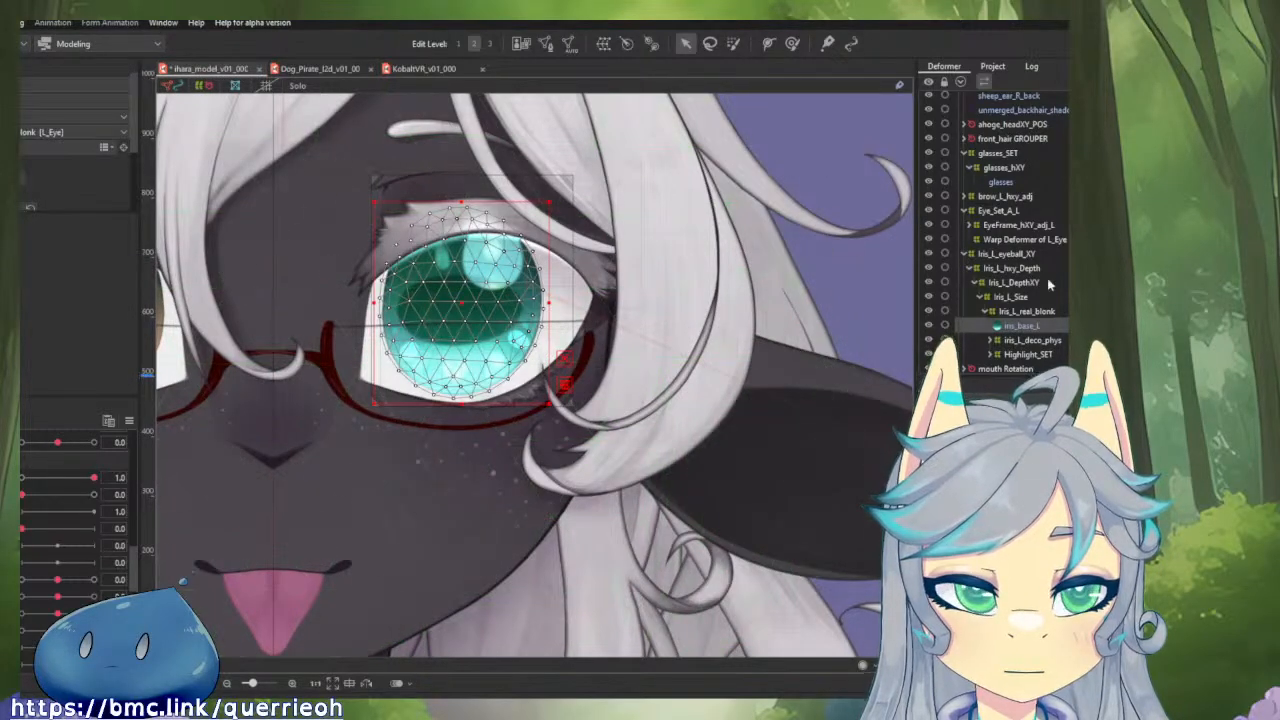
Select Warp Deformer of L_Eye and set the active parameter to 1.0.
{"action": "left_click", "coordinate": [1010, 240]}
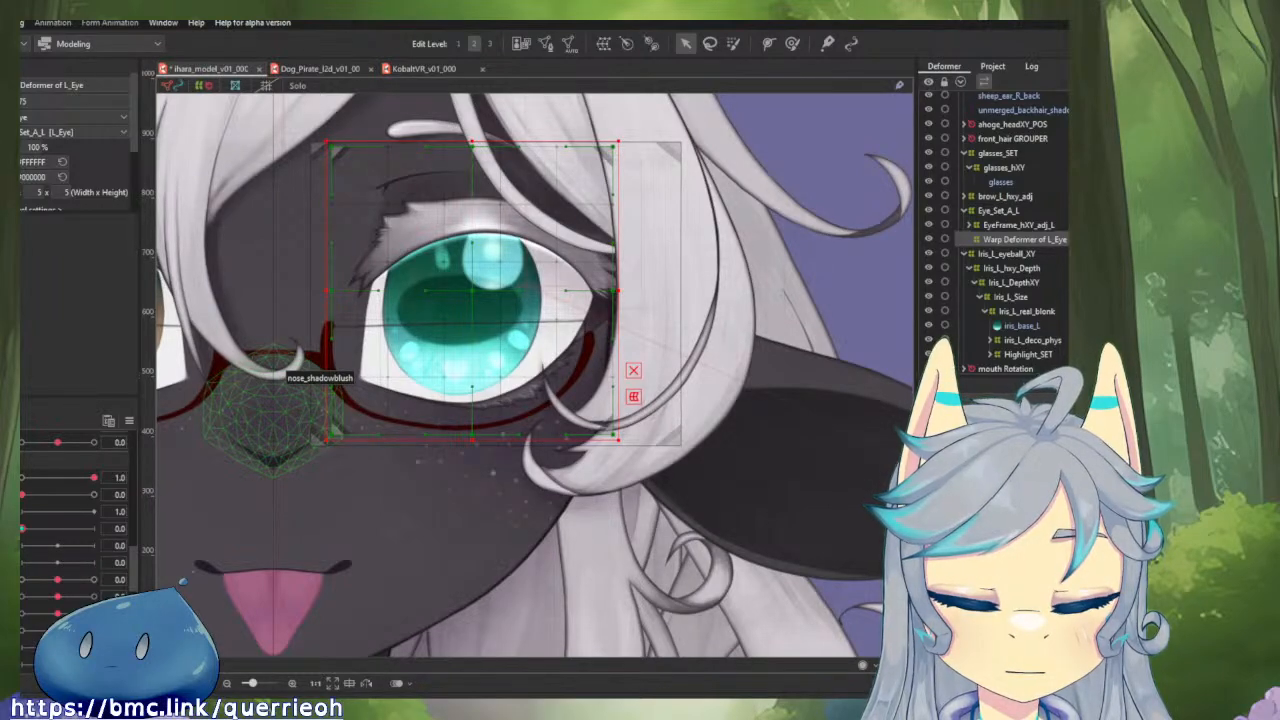
{"action": "left_click", "coordinate": [36, 528]}
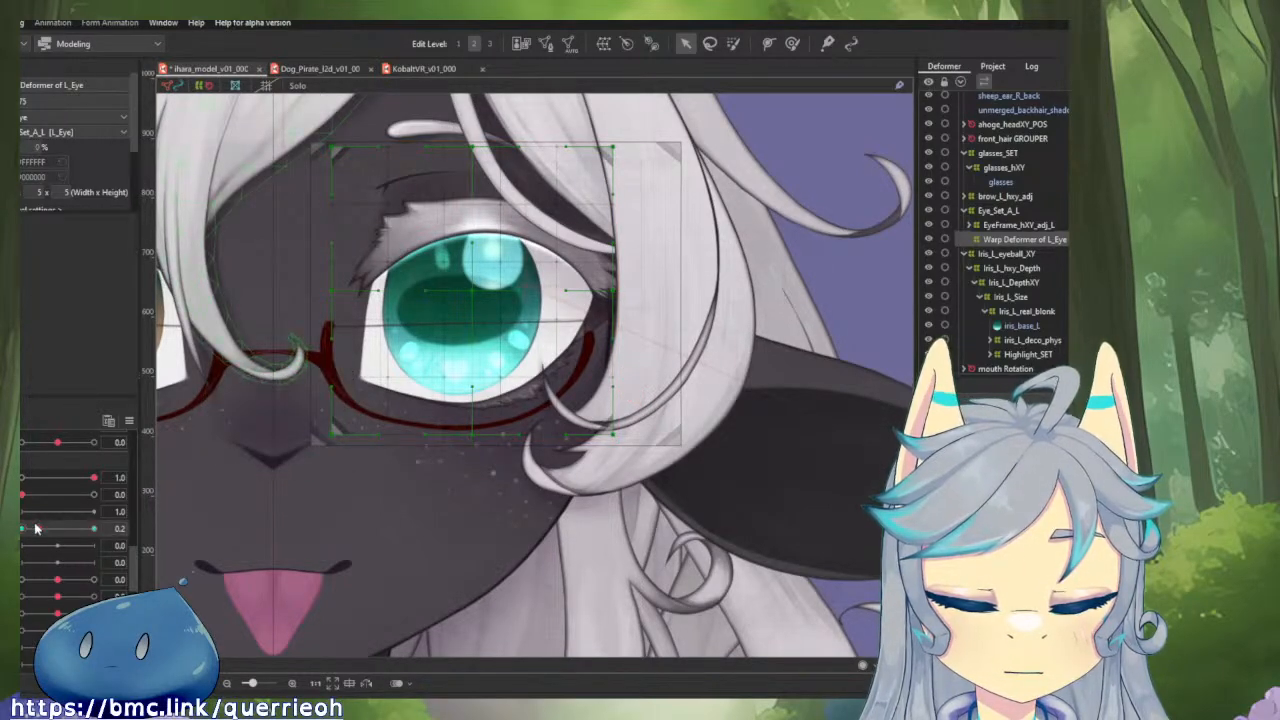
{"action": "left_click", "coordinate": [94, 528]}
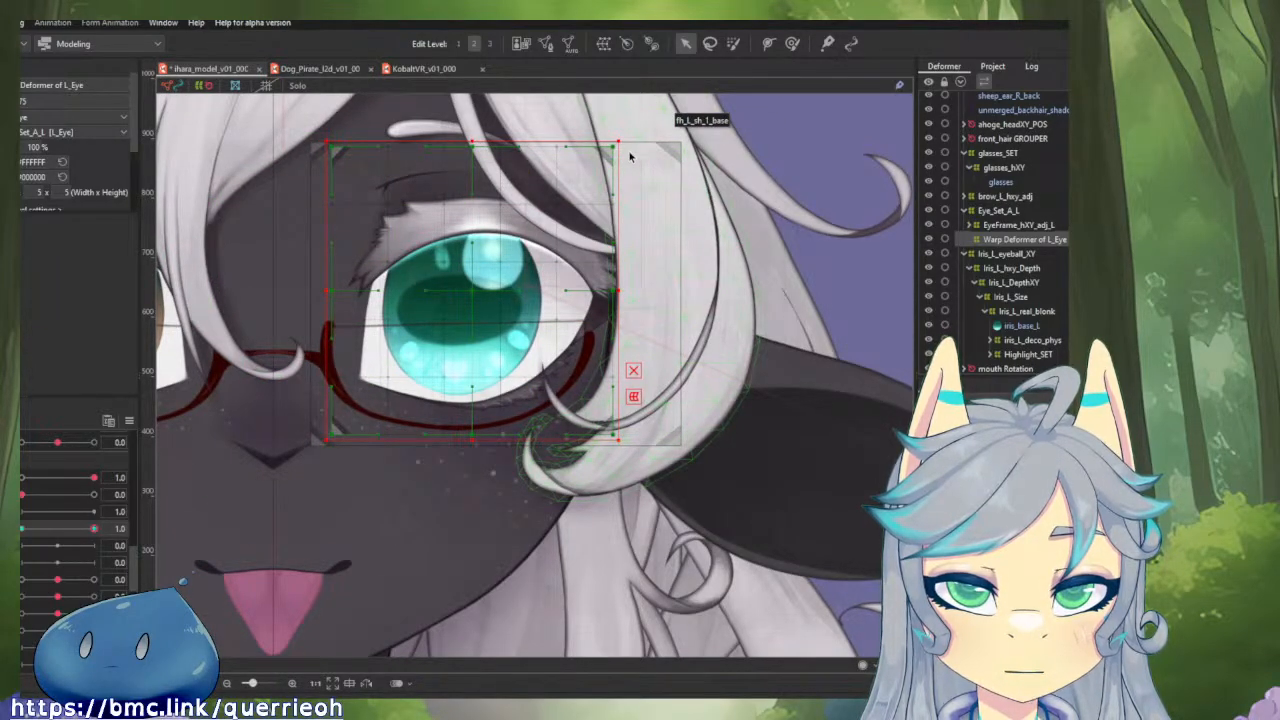
Try to shrink the warp deformer into the iris using lassoed and brush-selected inner control points, and undo the scaling.
{"action": "left_click", "coordinate": [709, 43]}
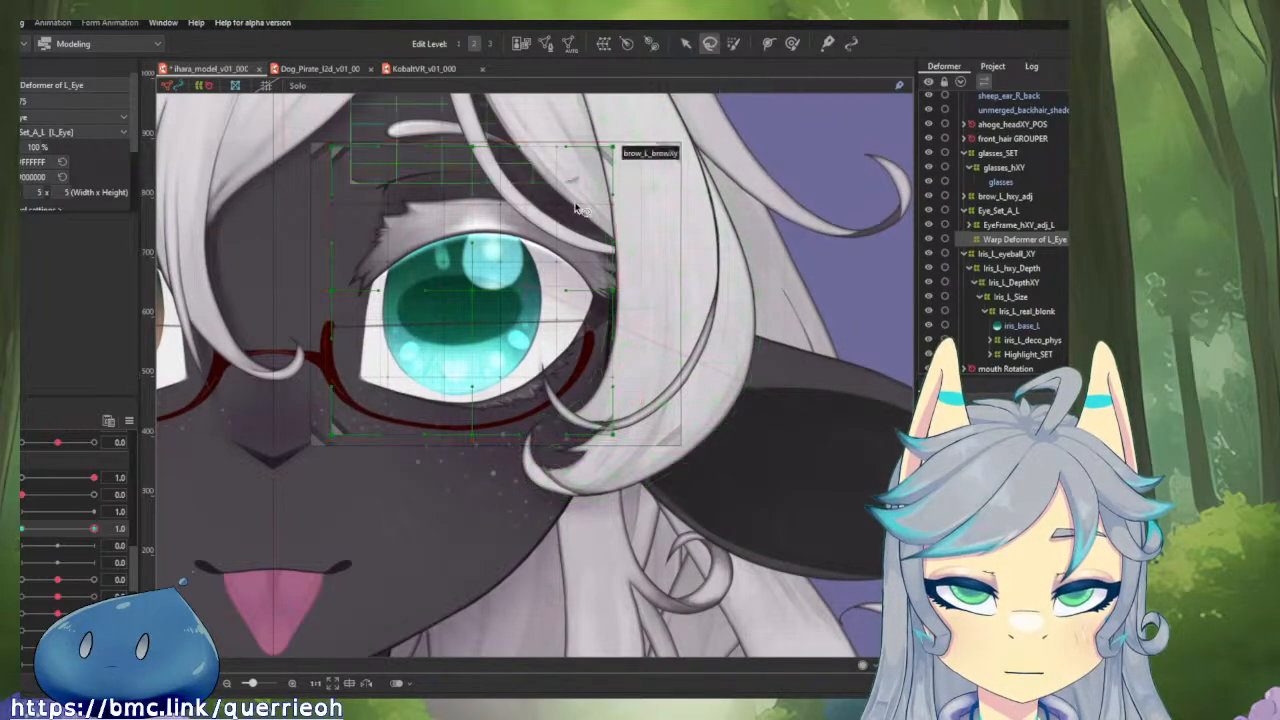
{"action": "mouse_move", "coordinate": [581, 192]}
{"action": "left_mouse_down"}
{"action": "mouse_move", "coordinate": [371, 202]}
{"action": "mouse_move", "coordinate": [374, 376]}
{"action": "mouse_move", "coordinate": [423, 401]}
{"action": "mouse_move", "coordinate": [516, 408]}
{"action": "mouse_move", "coordinate": [581, 384]}
{"action": "mouse_move", "coordinate": [583, 200]}
{"action": "left_mouse_up"}
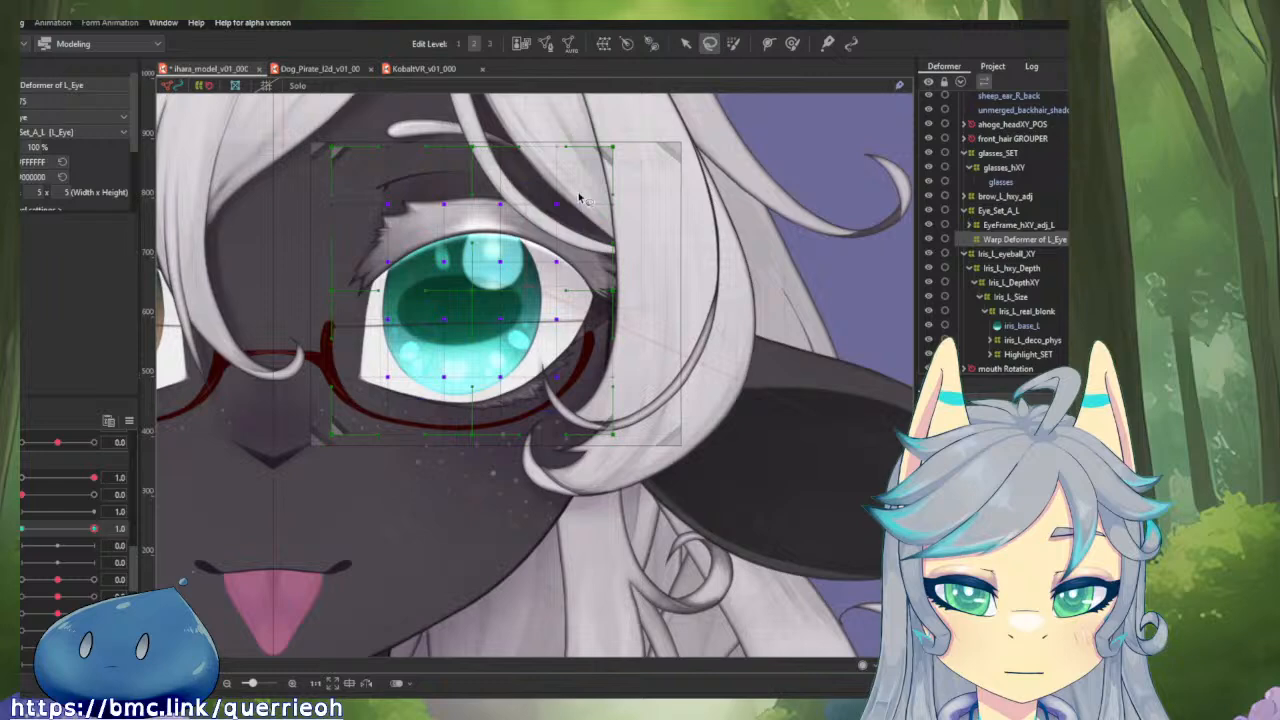
{"action": "left_click", "coordinate": [733, 43]}
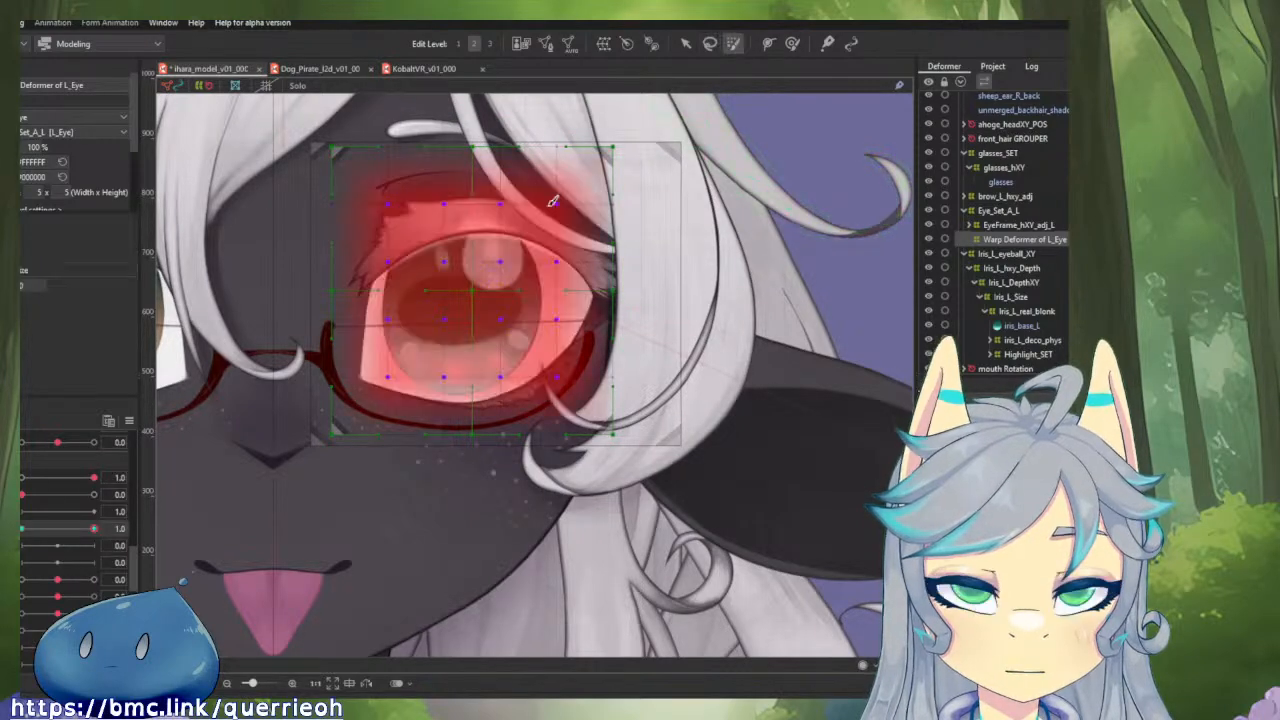
{"action": "left_click", "coordinate": [476, 286]}
{"action": "key", "text": "v"}
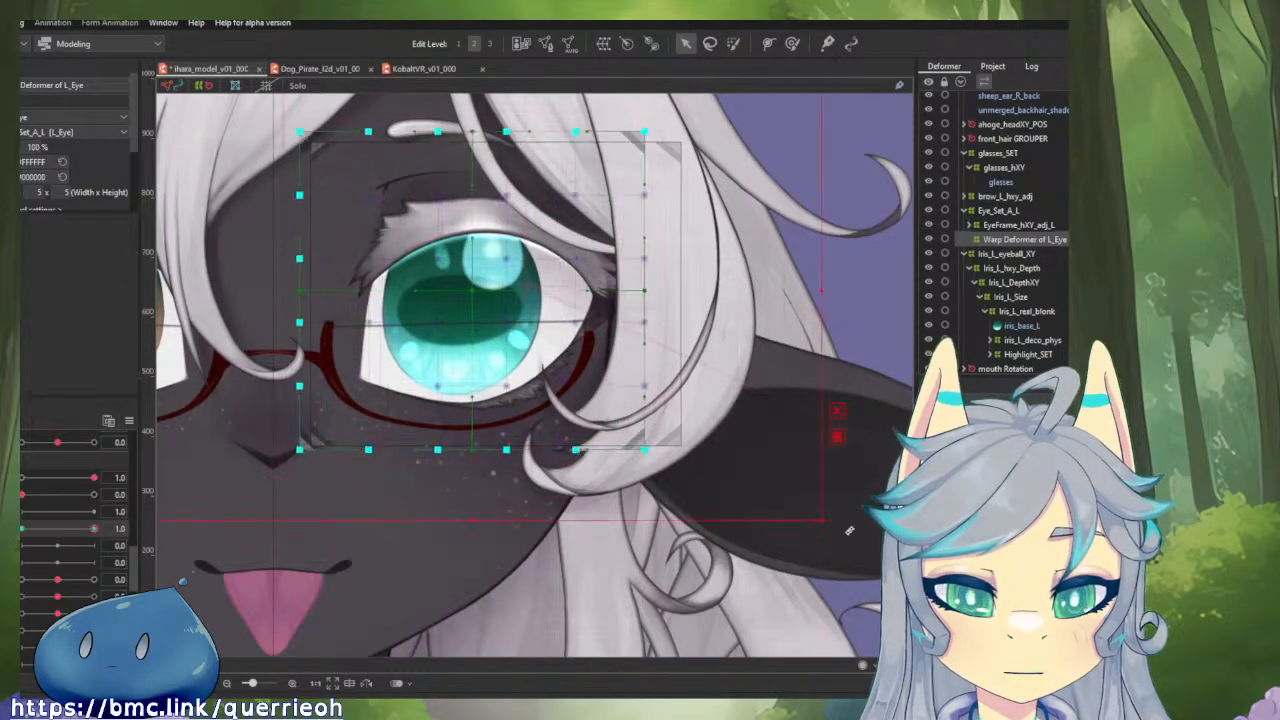
{"action": "left_click", "coordinate": [440, 302]}
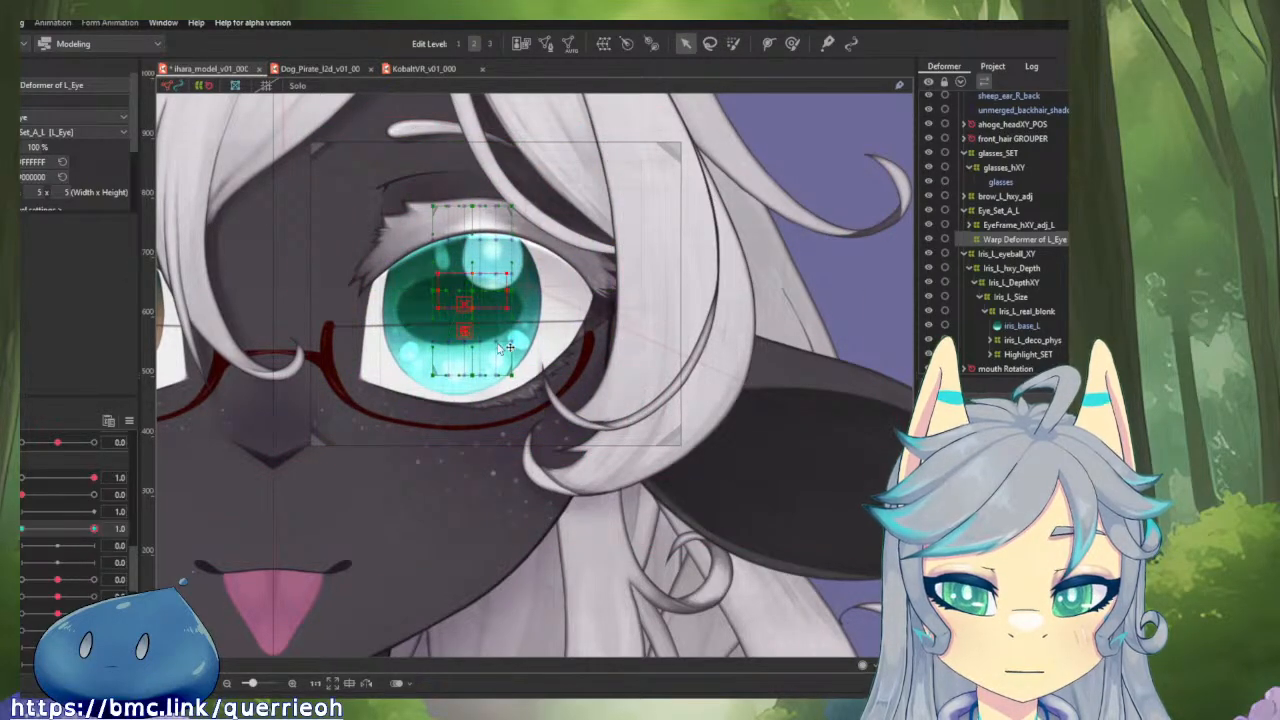
{"action": "key", "text": "ctrl+z"}
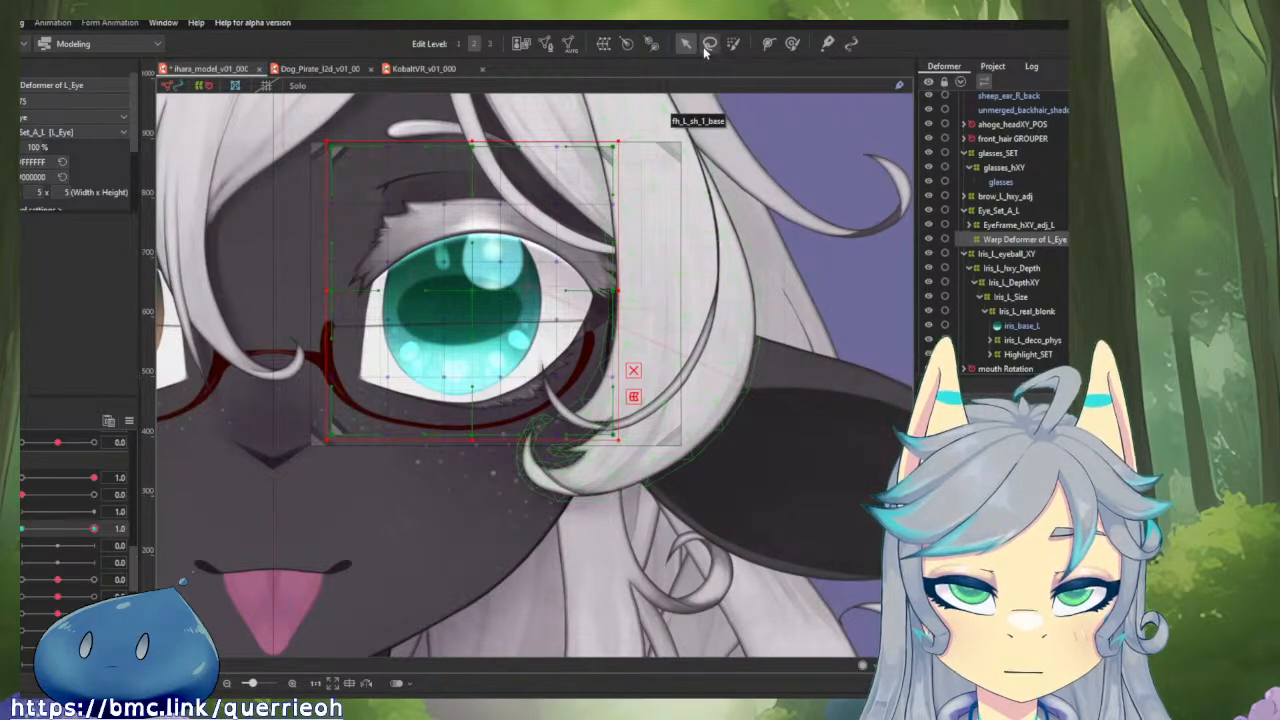
Lasso the 16 inner control points of Warp Deformer of L_Eye, leaving out its outer edge.
{"action": "left_click", "coordinate": [709, 44]}
{"action": "left_click_drag", "start_coordinate": [375, 172], "coordinate": [575, 173]}
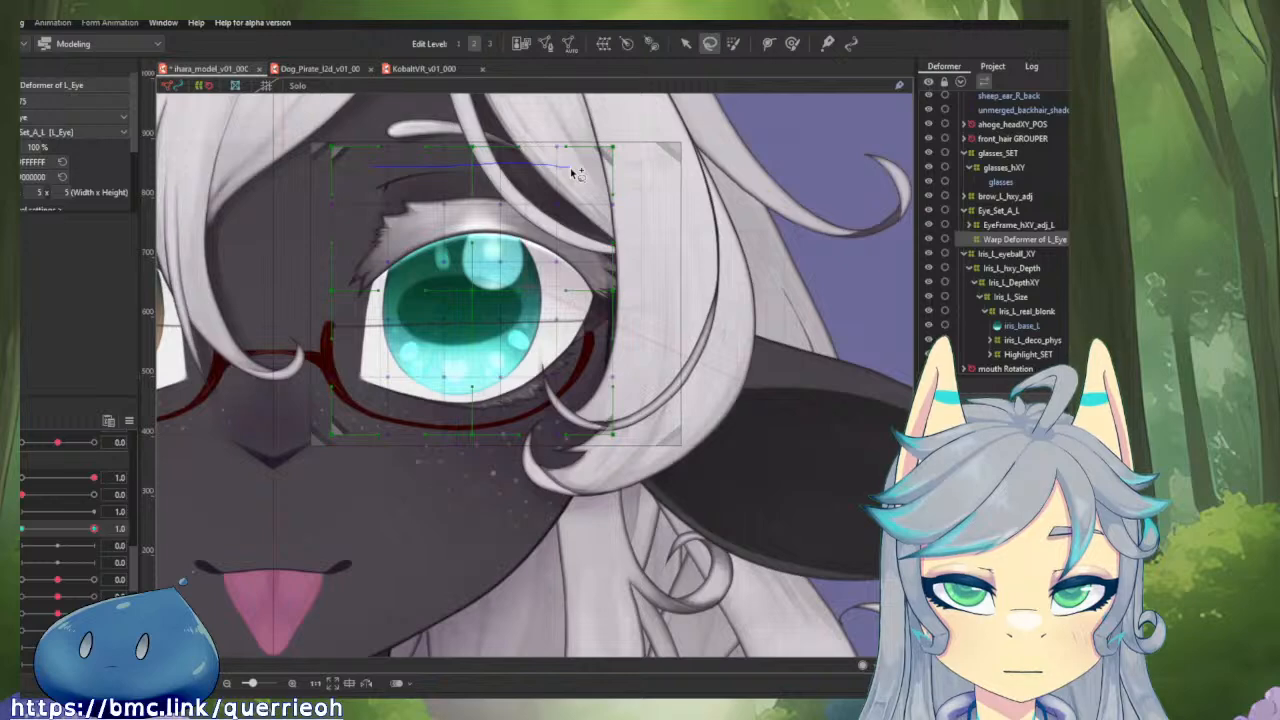
{"action": "mouse_move", "coordinate": [570, 167]}
{"action": "left_mouse_down"}
{"action": "mouse_move", "coordinate": [589, 245]}
{"action": "mouse_move", "coordinate": [638, 152]}
{"action": "left_mouse_up"}
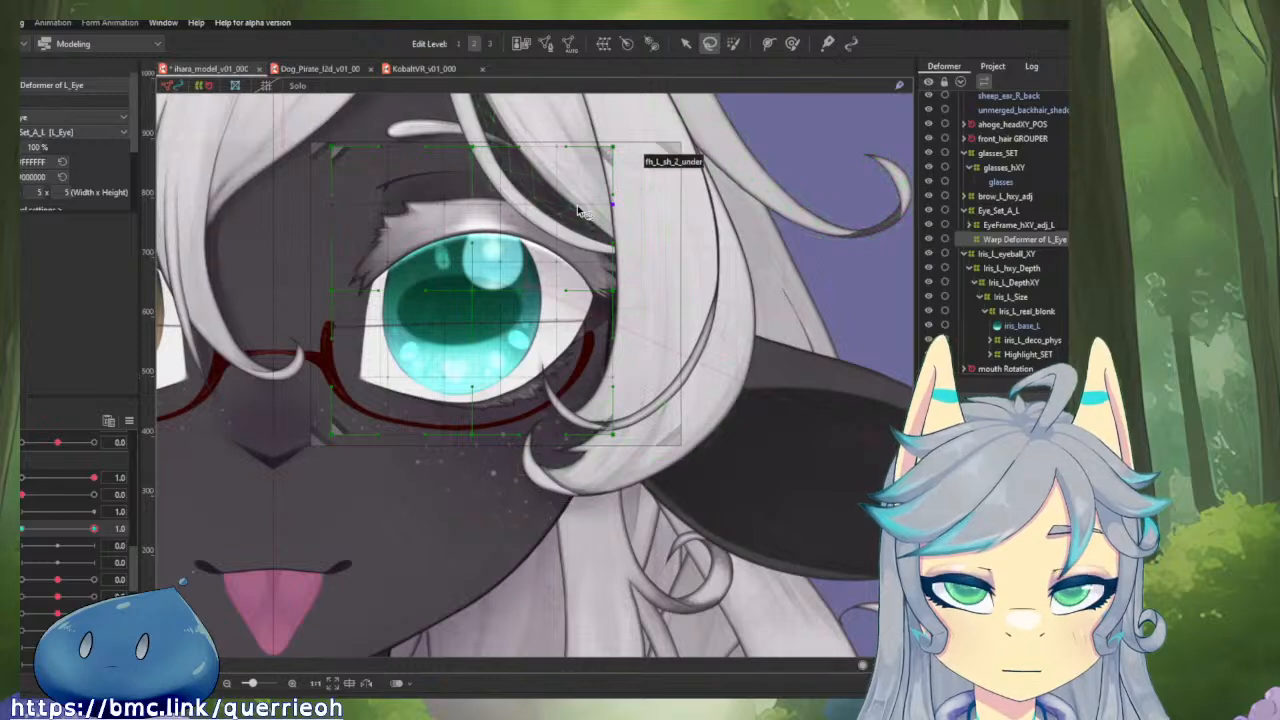
{"action": "mouse_move", "coordinate": [580, 203]}
{"action": "left_mouse_down"}
{"action": "mouse_move", "coordinate": [431, 175]}
{"action": "mouse_move", "coordinate": [360, 183]}
{"action": "mouse_move", "coordinate": [350, 256]}
{"action": "mouse_move", "coordinate": [374, 383]}
{"action": "mouse_move", "coordinate": [460, 413]}
{"action": "mouse_move", "coordinate": [531, 411]}
{"action": "mouse_move", "coordinate": [587, 385]}
{"action": "mouse_move", "coordinate": [589, 238]}
{"action": "mouse_move", "coordinate": [612, 210]}
{"action": "left_mouse_up"}
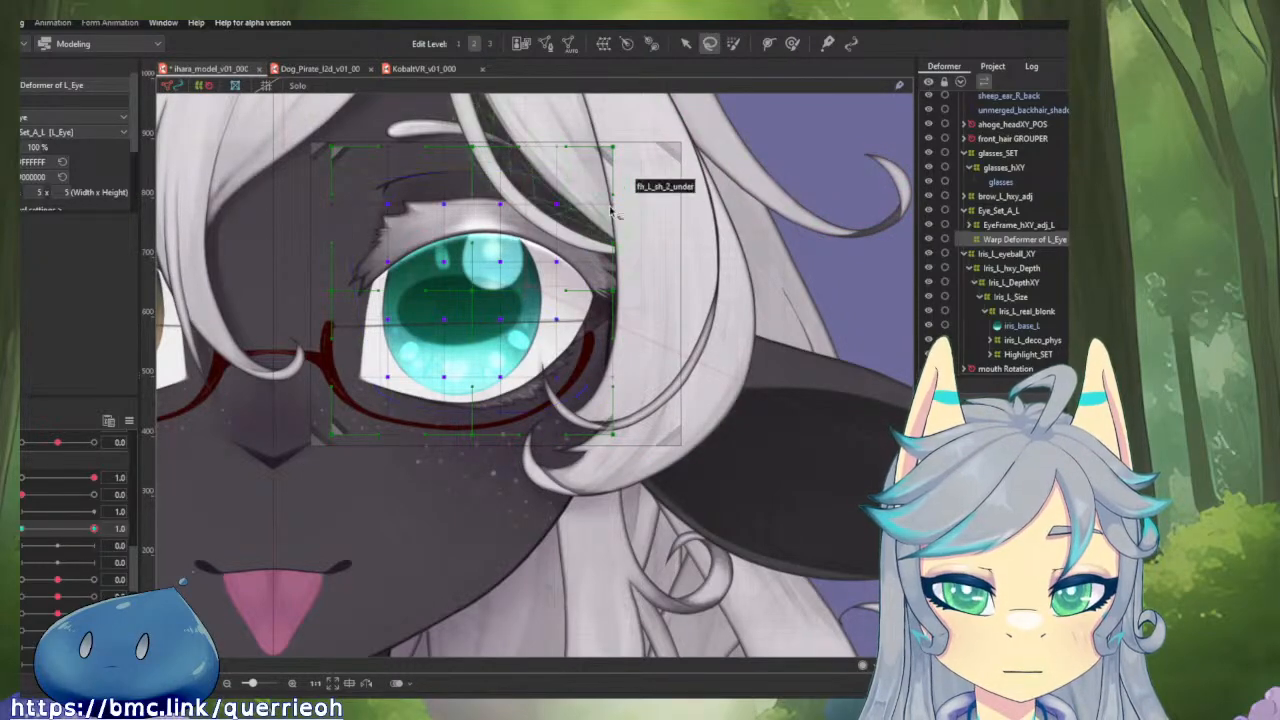
Brush-select the whole warp grid of the left eye and nudge it slightly toward the eye's outer corner.
{"action": "left_click", "coordinate": [735, 44]}
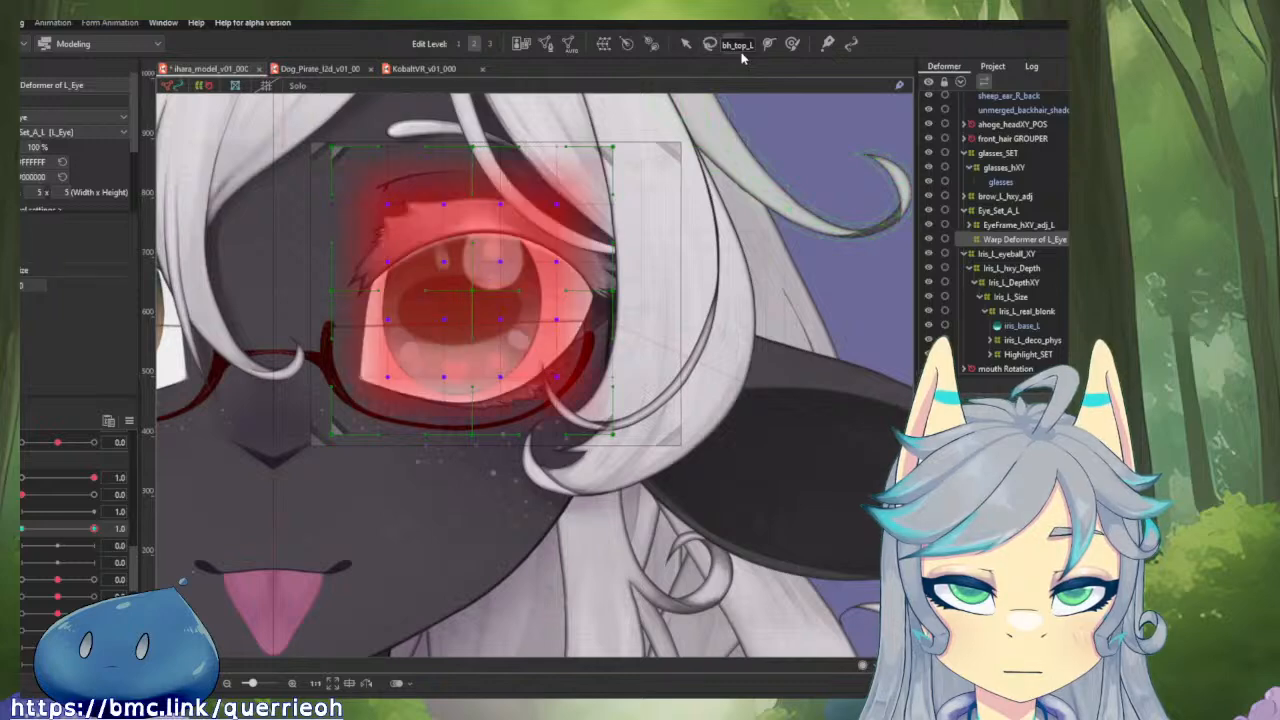
{"action": "left_click", "coordinate": [474, 288]}
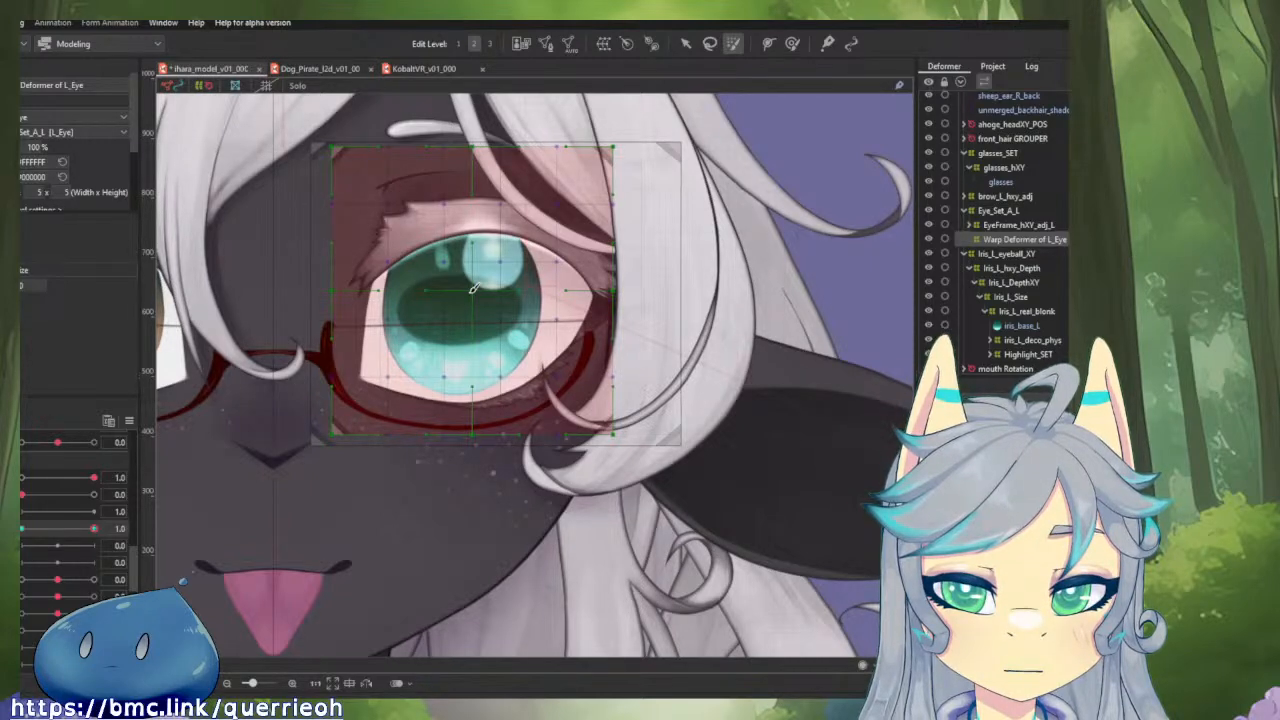
{"action": "mouse_move", "coordinate": [490, 300]}
{"action": "left_mouse_down"}
{"action": "mouse_move", "coordinate": [650, 323]}
{"action": "mouse_move", "coordinate": [649, 291]}
{"action": "mouse_move", "coordinate": [613, 302]}
{"action": "mouse_move", "coordinate": [496, 279]}
{"action": "left_mouse_up"}
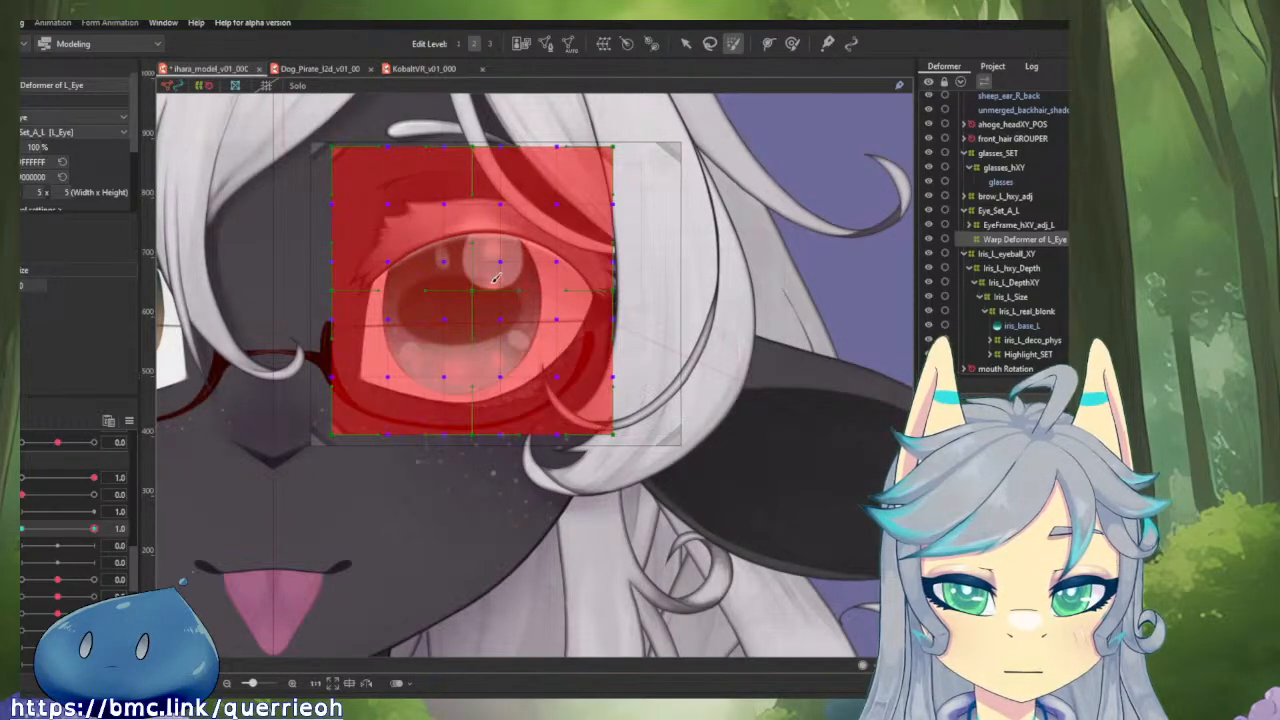
{"action": "left_click", "coordinate": [480, 287]}
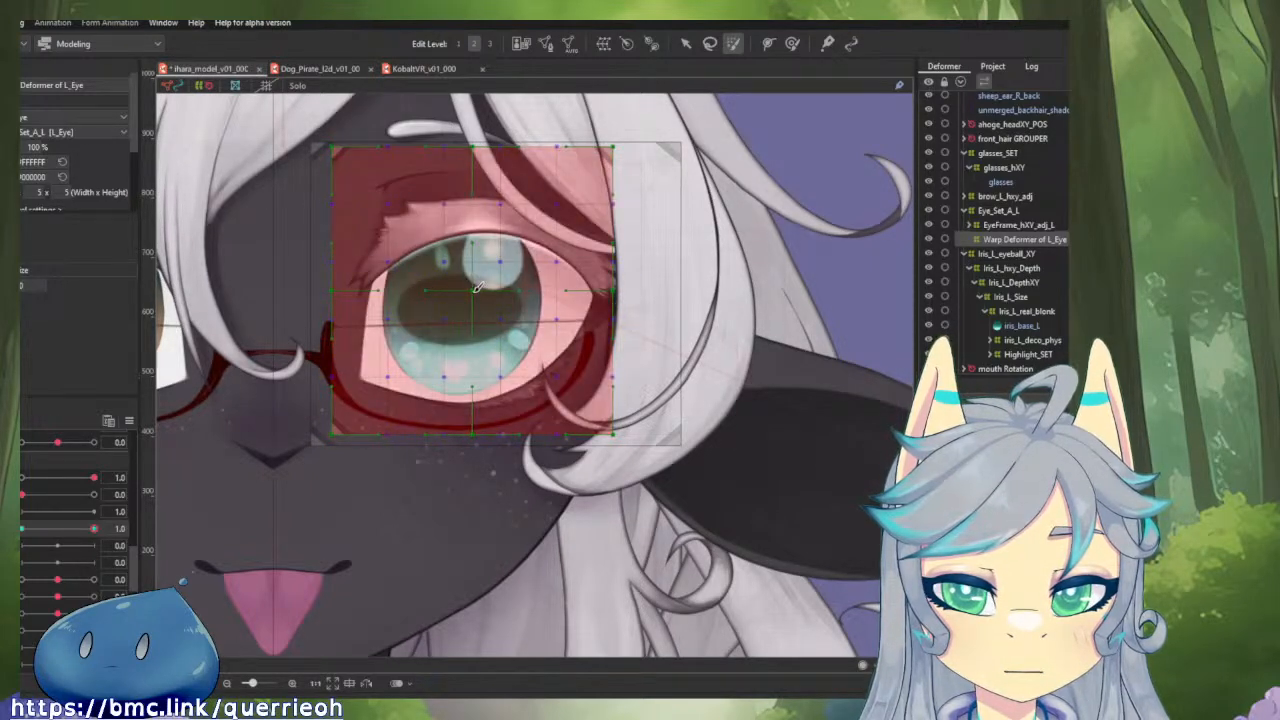
{"action": "left_click", "coordinate": [792, 45]}
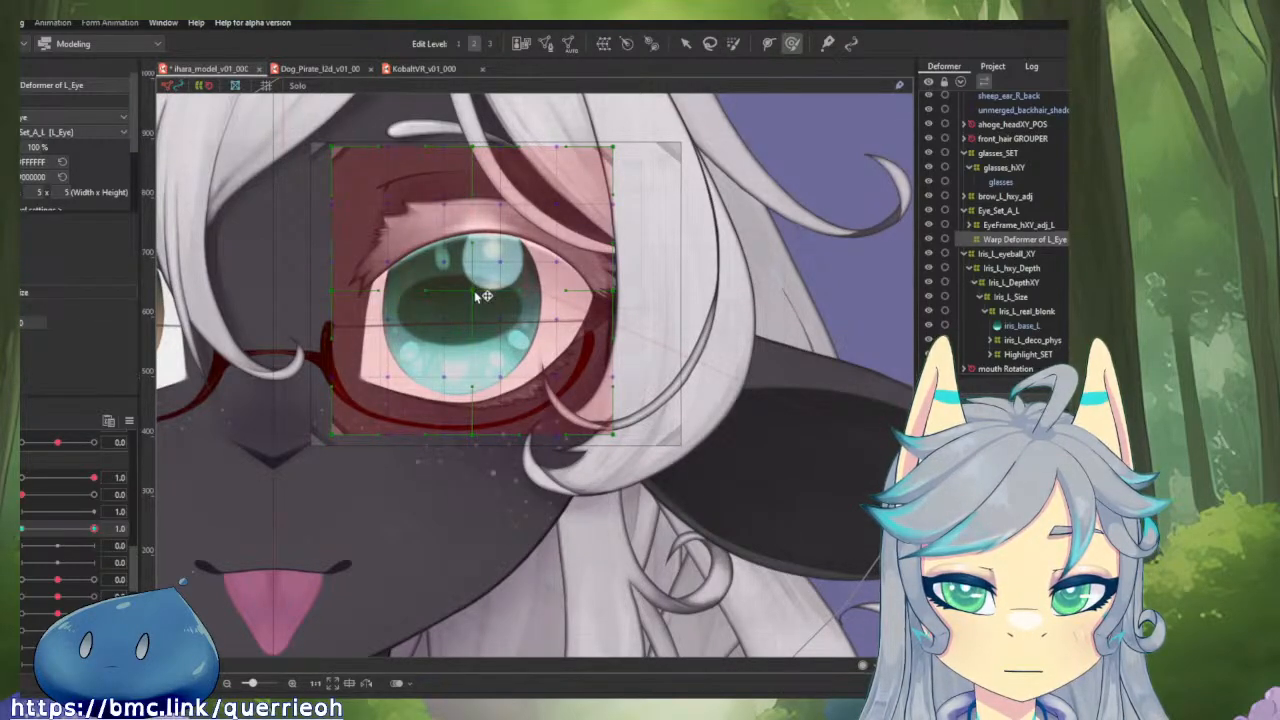
{"action": "left_click_drag", "start_coordinate": [484, 290], "coordinate": [490, 294]}
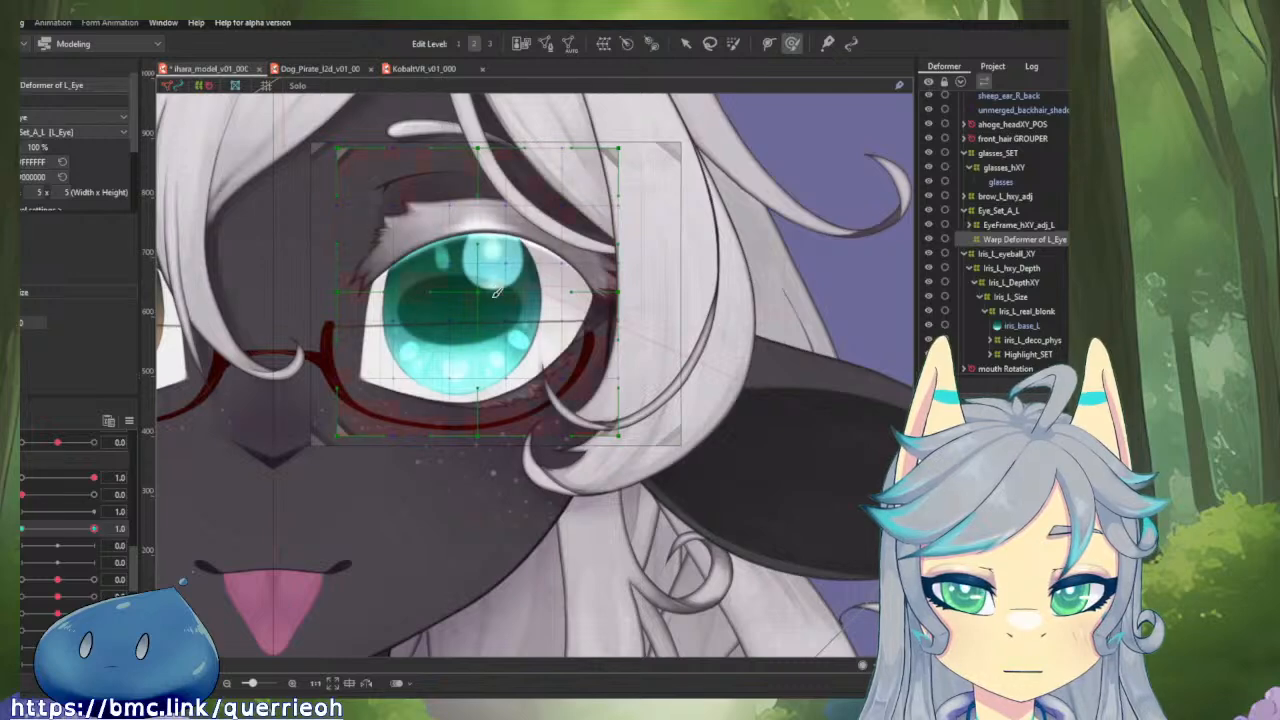
Brush-select the centre of the left eye's warp grid, try to shrink the deformer into the iris, and undo the scaling.
{"action": "left_click", "coordinate": [730, 50]}
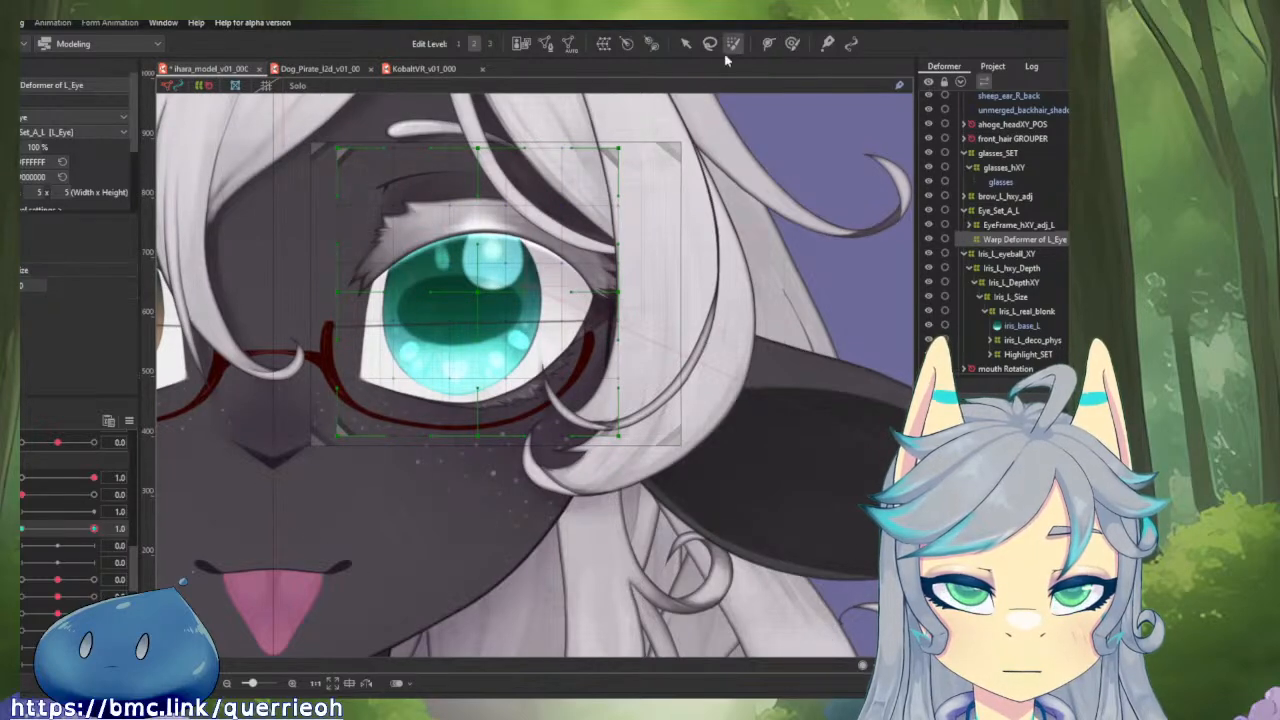
{"action": "left_click", "coordinate": [478, 288]}
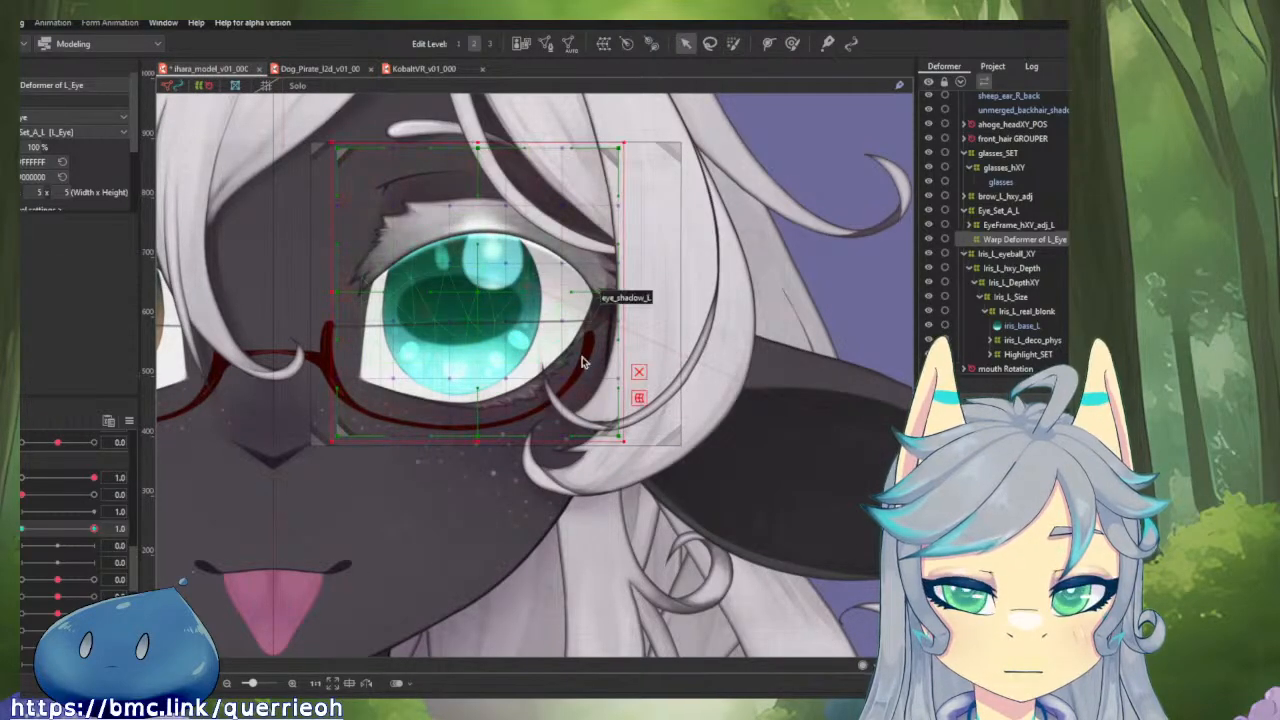
{"action": "left_click_drag", "start_coordinate": [623, 441], "coordinate": [484, 276]}
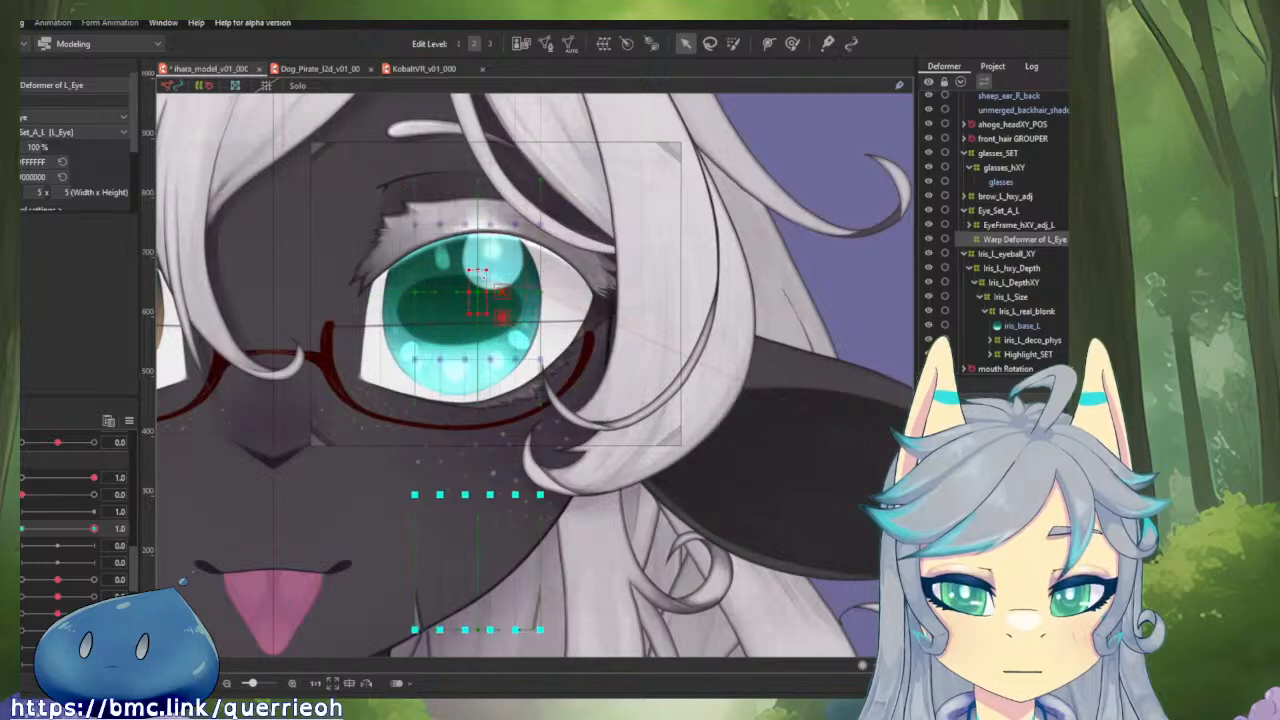
{"action": "key", "text": "ctrl+z"}
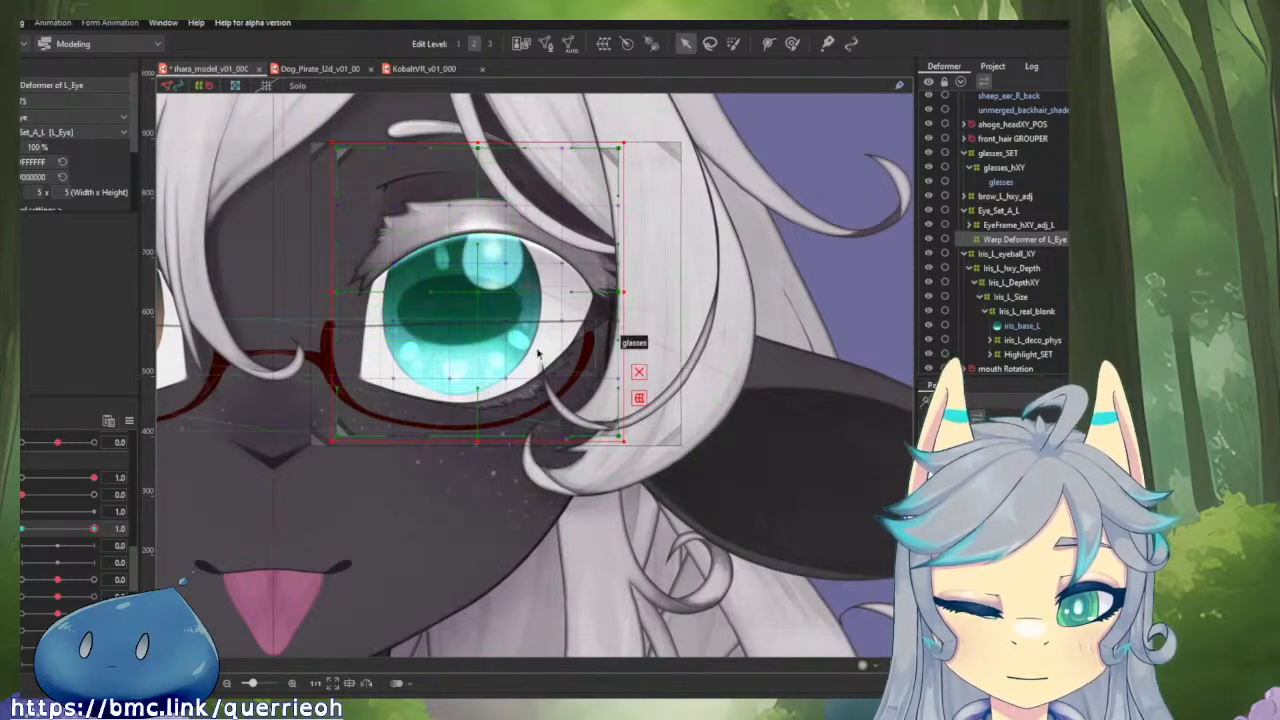
Try enlarging and shrinking the brush-weighted warp grid around the left eye, and undo all of the scaling.
{"action": "left_click_drag", "start_coordinate": [509, 283], "coordinate": [563, 325]}
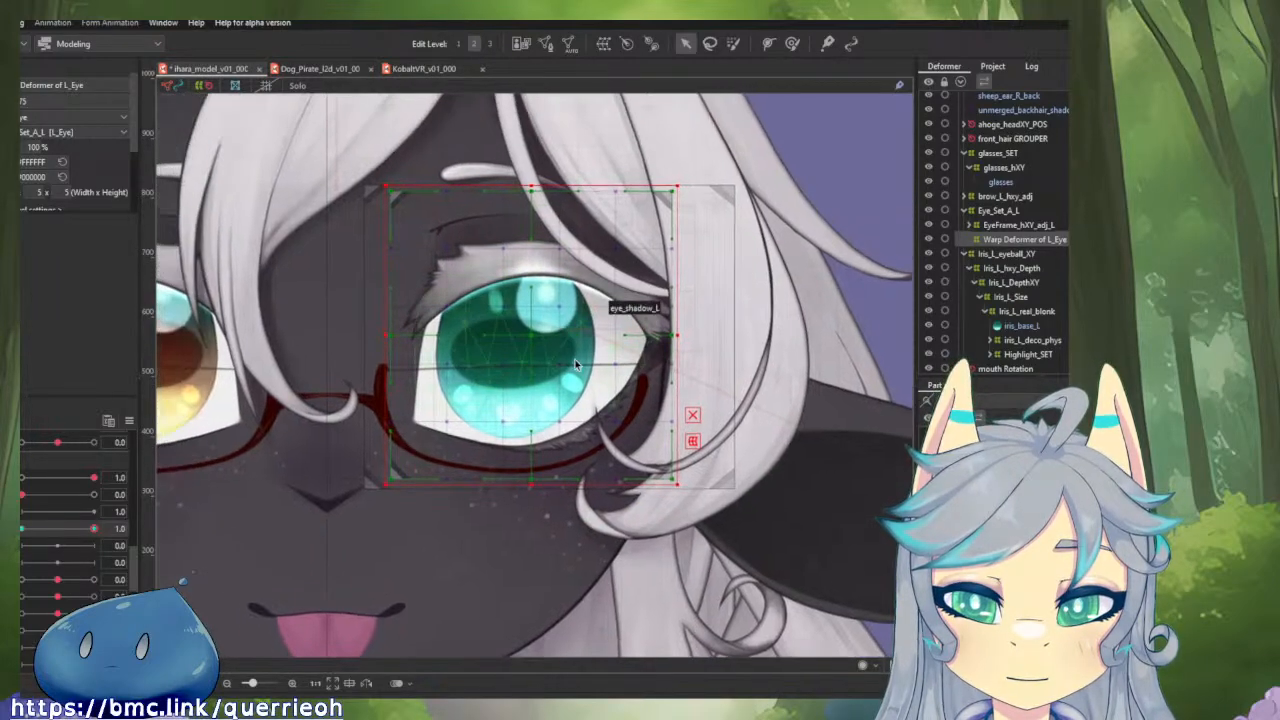
{"action": "left_click", "coordinate": [740, 46]}
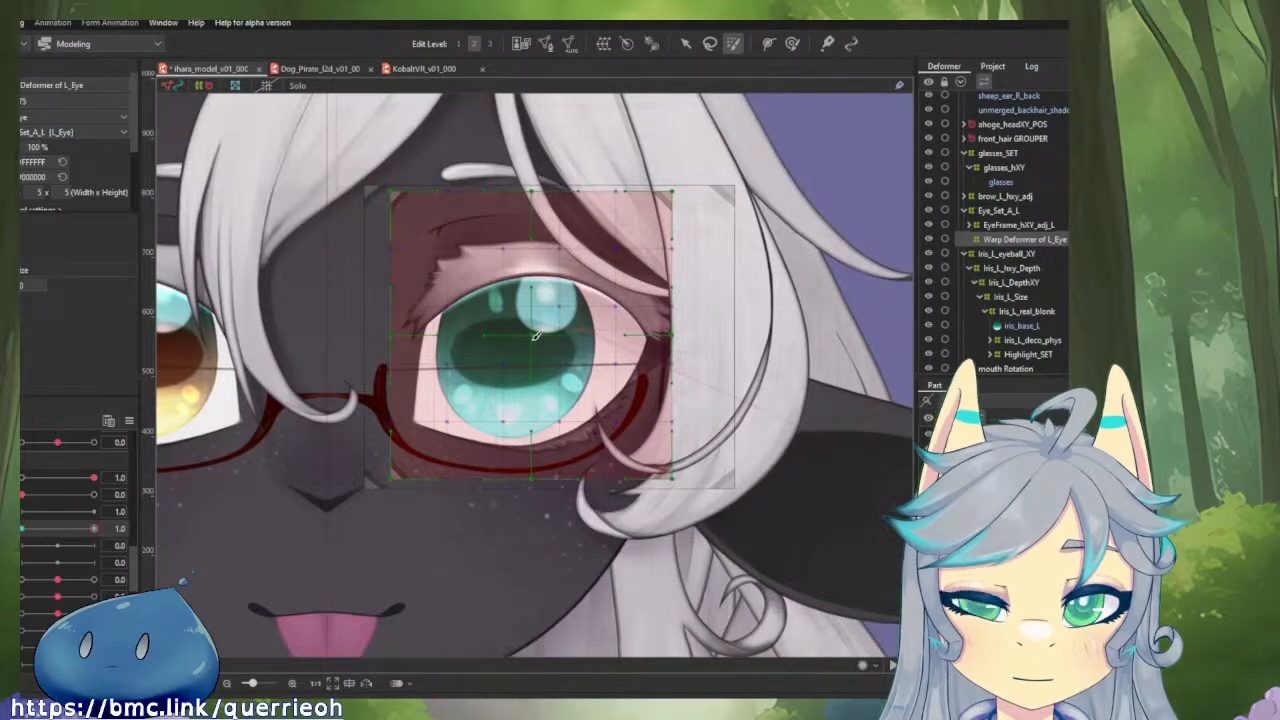
{"action": "scroll", "coordinate": [536, 335], "scroll_direction": "up", "scroll_amount": 5}
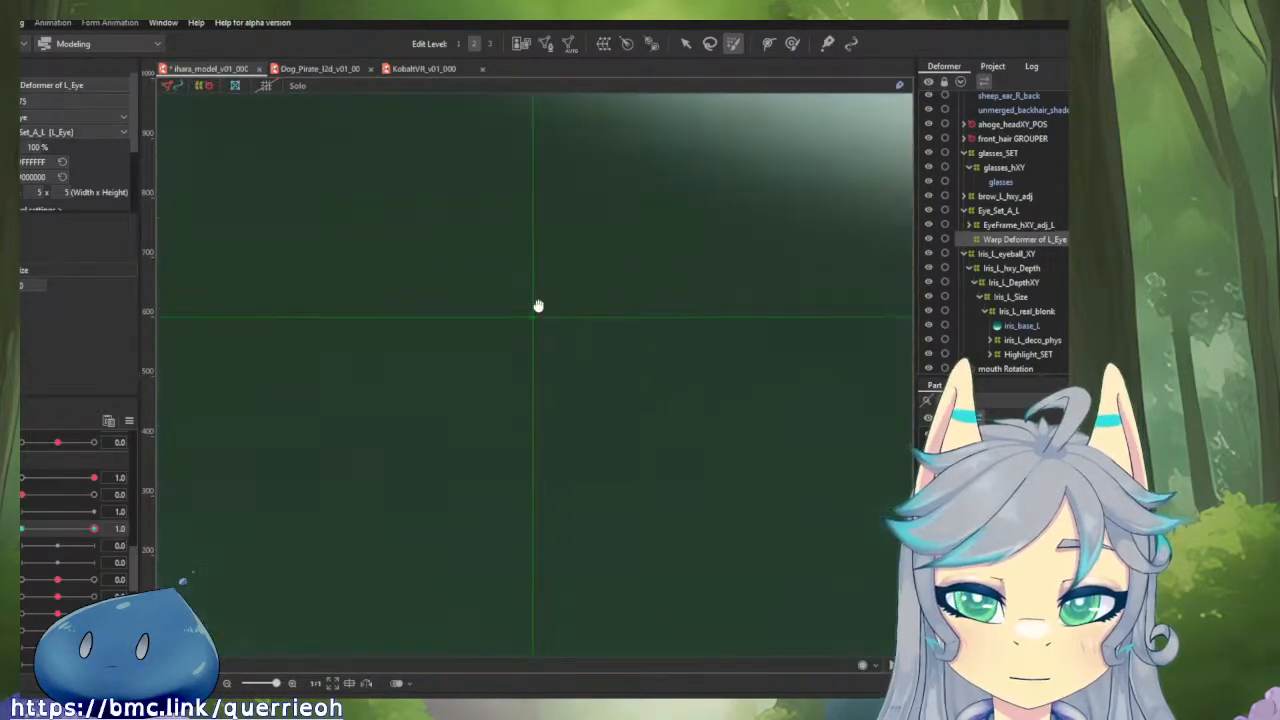
{"action": "scroll", "coordinate": [542, 322], "scroll_direction": "down", "scroll_amount": 5}
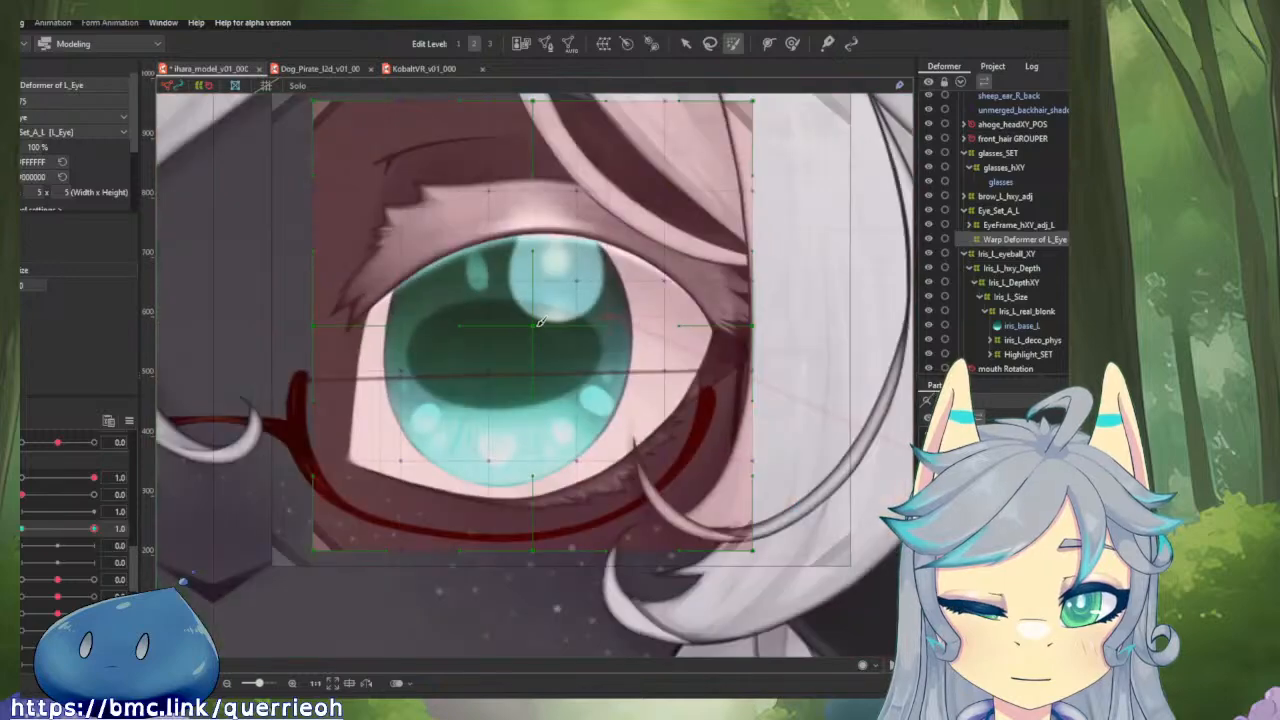
{"action": "scroll", "coordinate": [540, 320], "scroll_direction": "down", "scroll_amount": 2}
{"action": "key", "text": "v"}
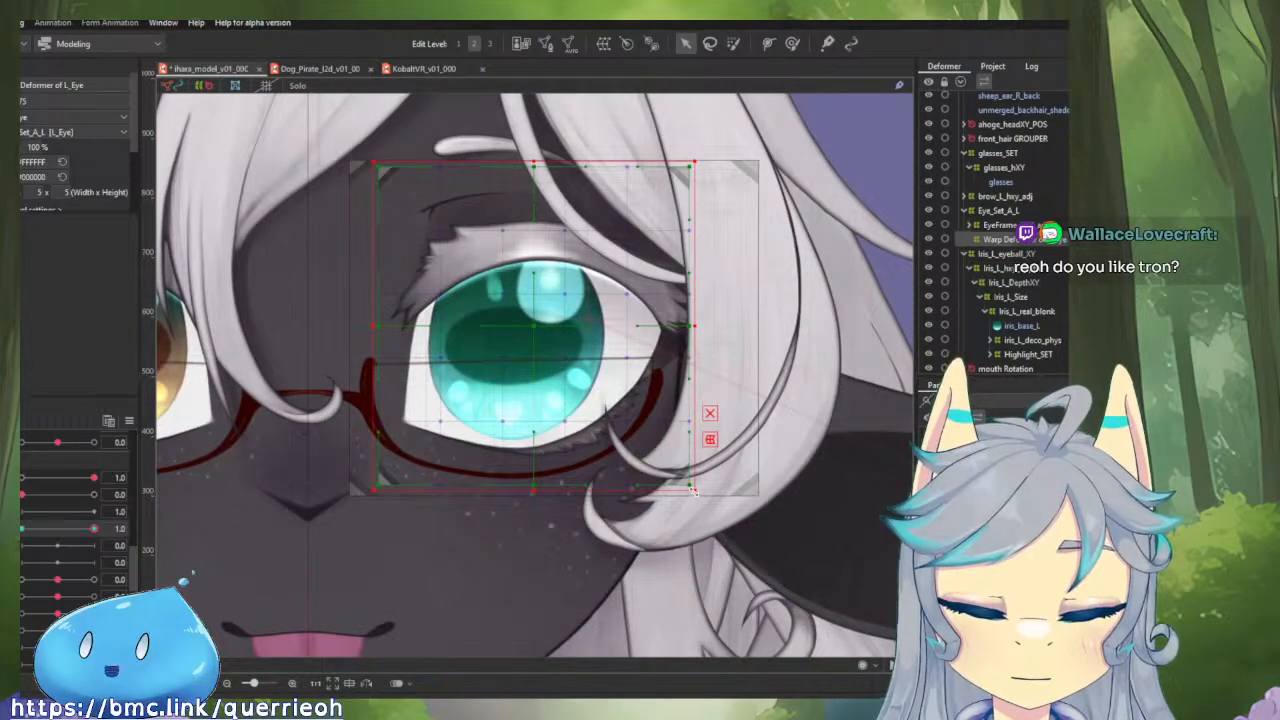
{"action": "left_click_drag", "start_coordinate": [692, 488], "coordinate": [852, 652]}
{"action": "scroll", "coordinate": [648, 456], "scroll_direction": "down", "scroll_amount": 5}
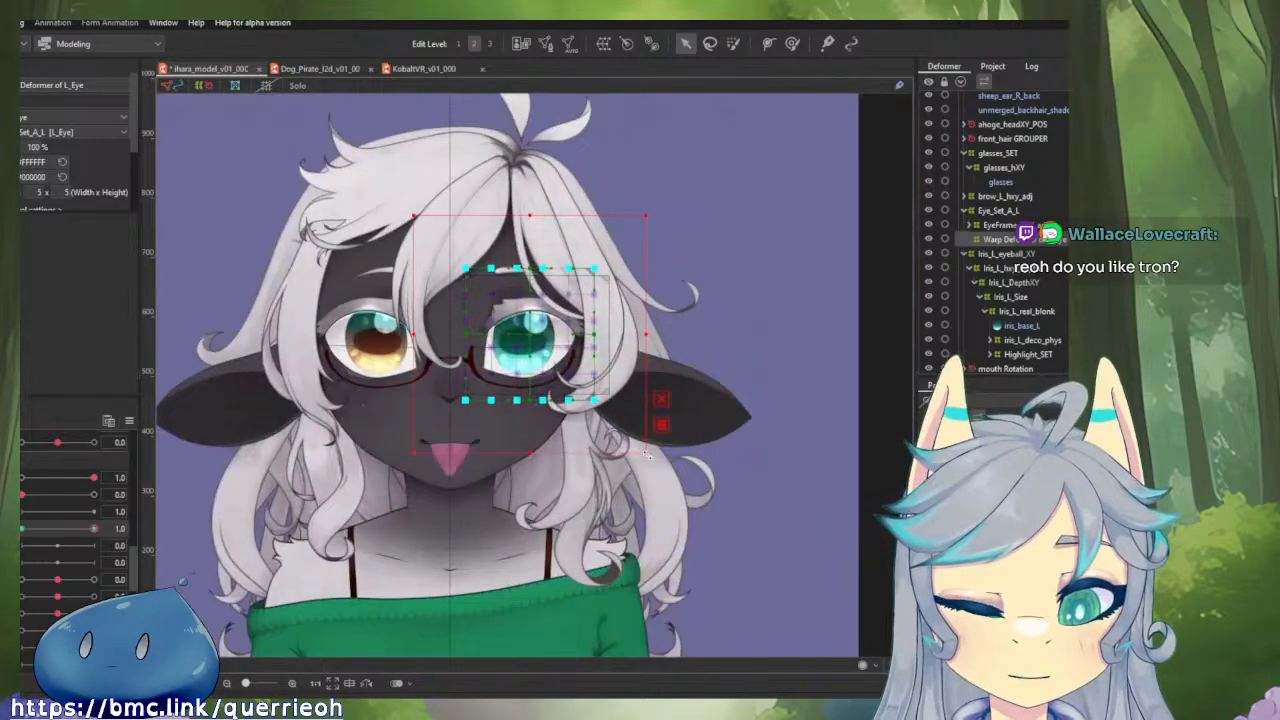
{"action": "left_click_drag", "start_coordinate": [649, 456], "coordinate": [576, 381]}
{"action": "left_click_drag", "start_coordinate": [515, 431], "coordinate": [750, 568]}
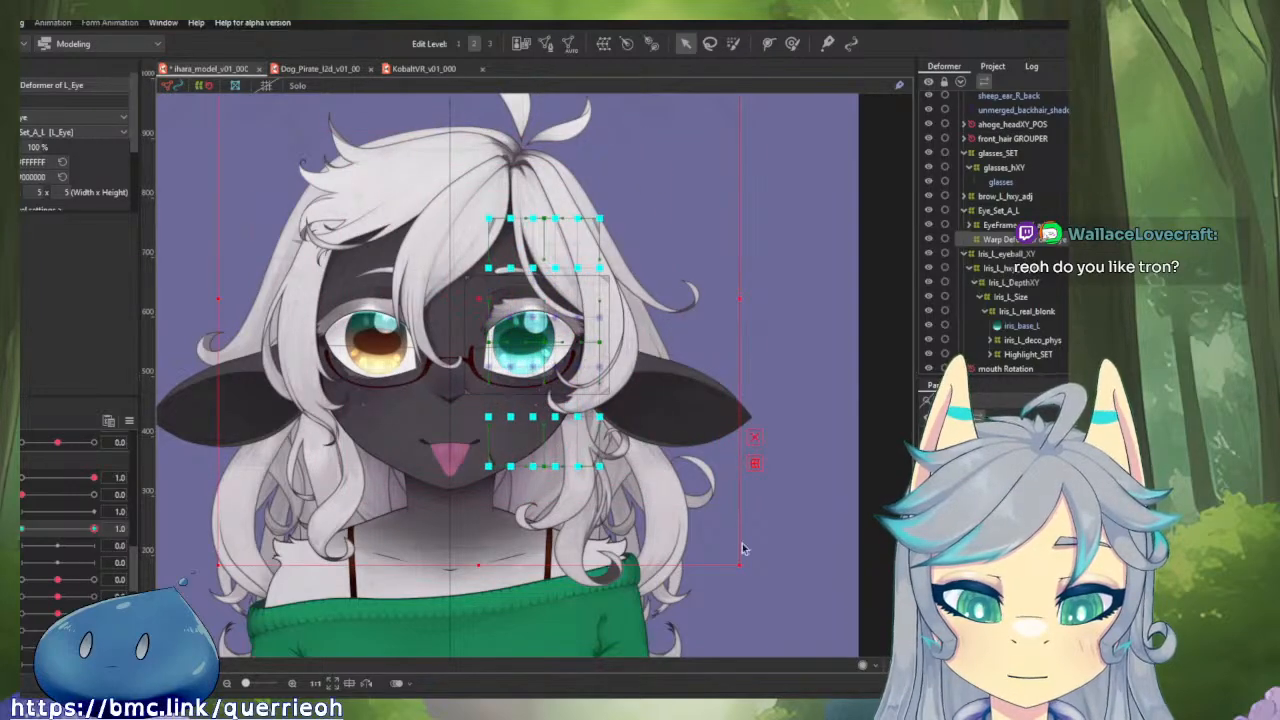
{"action": "key", "text": "ctrl+z"}
{"action": "key", "text": "ctrl+z"}
{"action": "key", "text": "ctrl+z"}
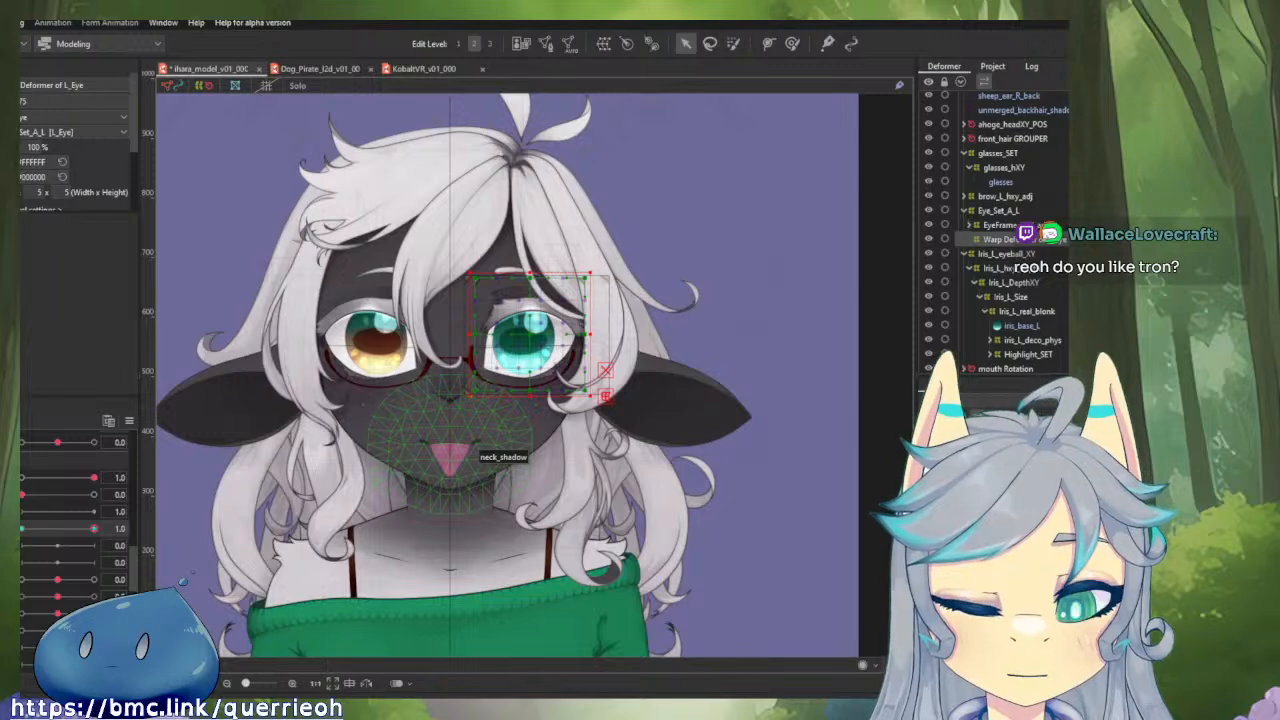
Set the active parameter of Warp Deformer of L_Eye to 0.0.
{"action": "left_click", "coordinate": [794, 44]}
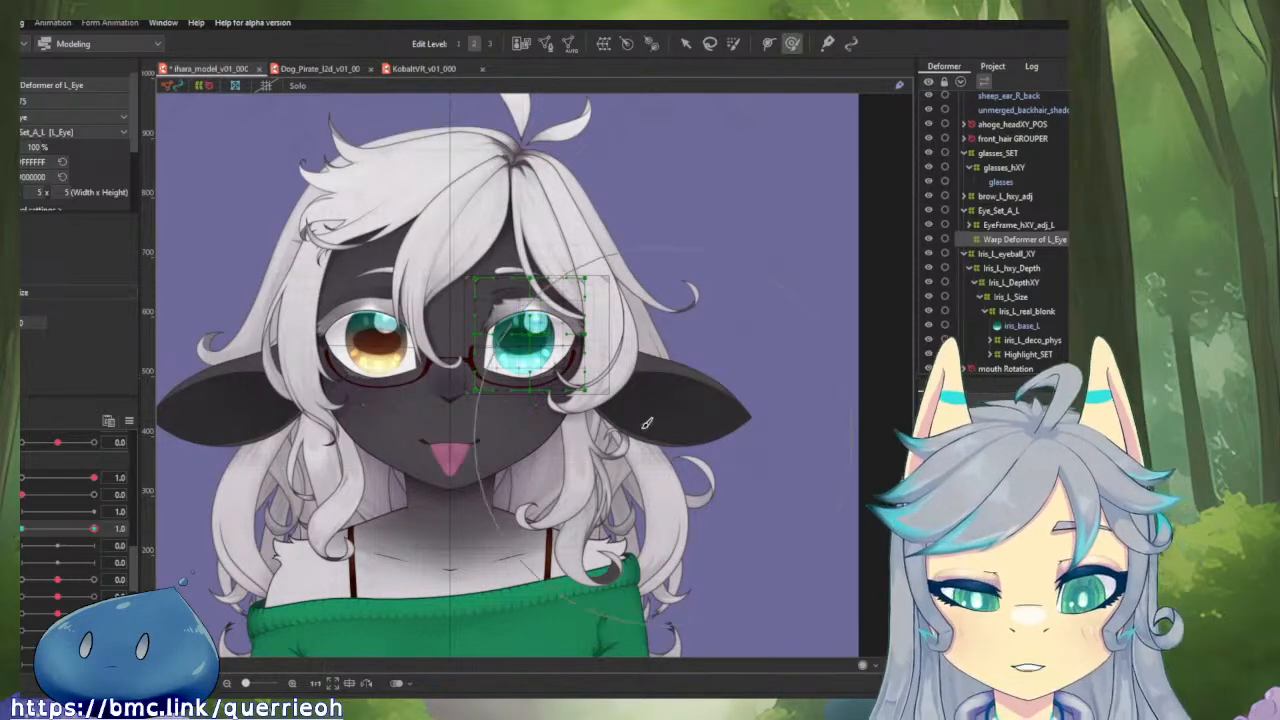
{"action": "scroll", "coordinate": [595, 512], "scroll_direction": "up", "scroll_amount": 5}
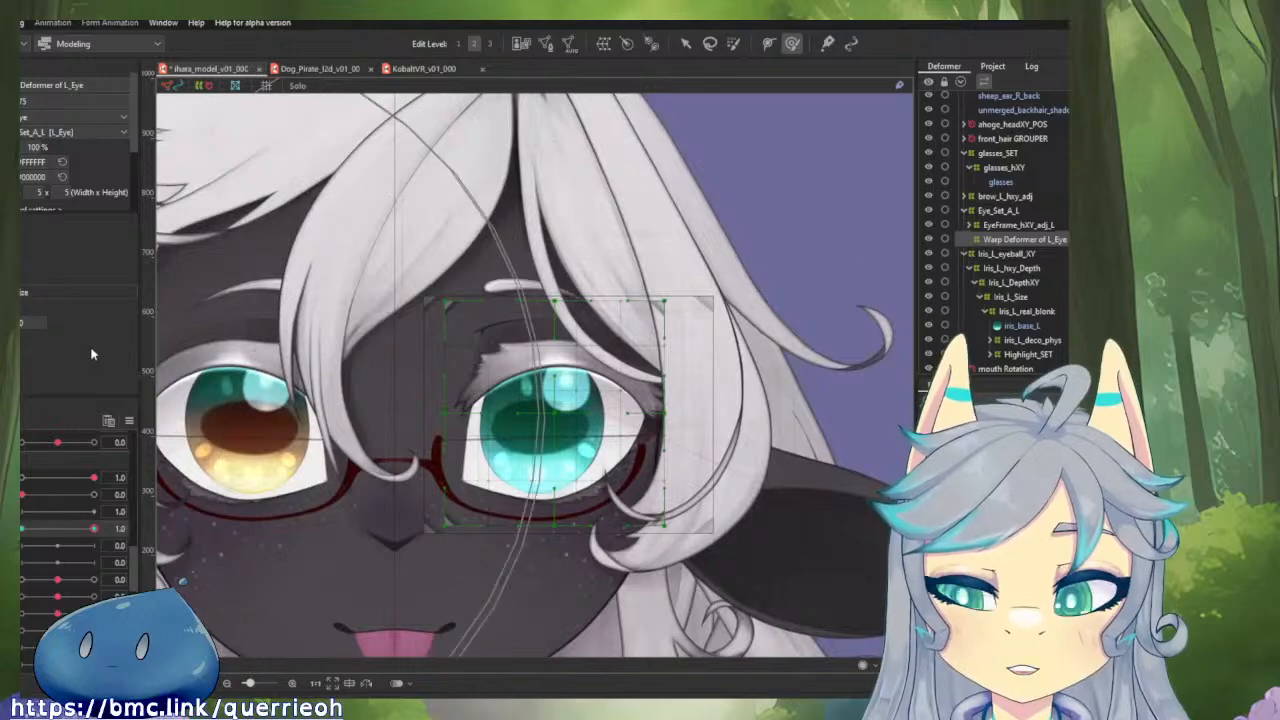
{"action": "scroll", "coordinate": [78, 140], "scroll_direction": "down", "scroll_amount": 3}
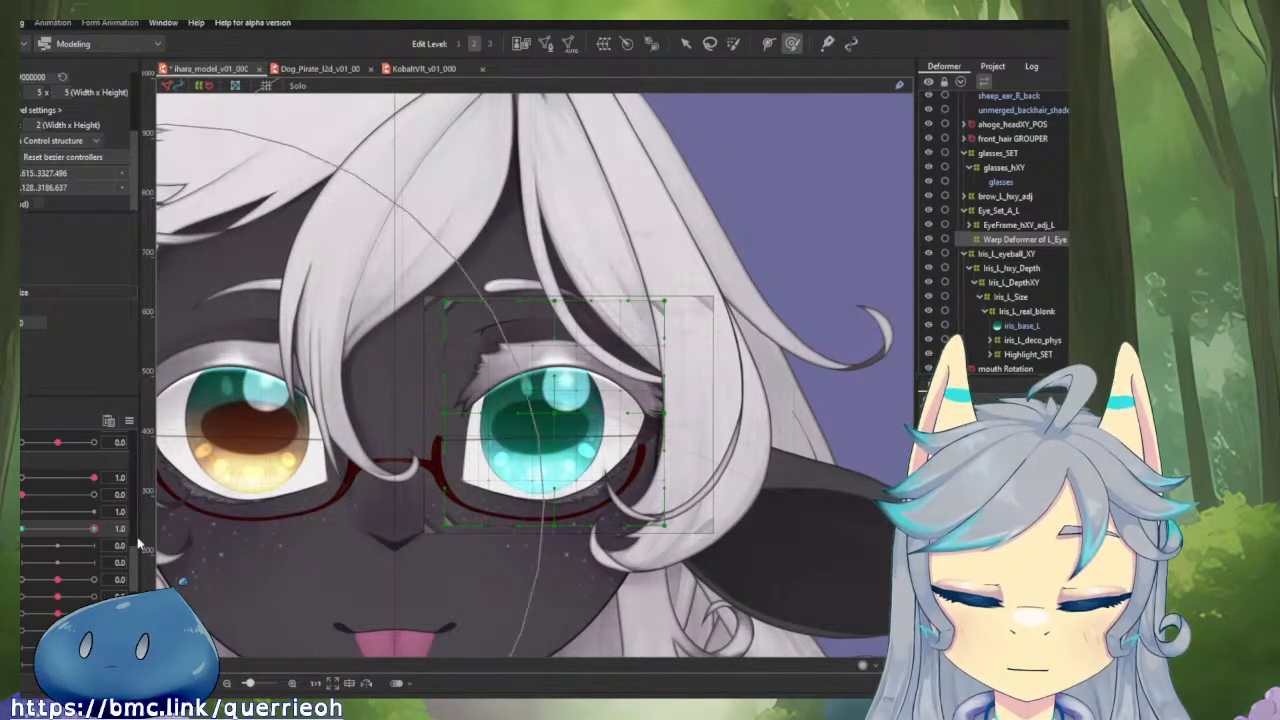
{"action": "left_click_drag", "start_coordinate": [94, 528], "coordinate": [20, 529]}
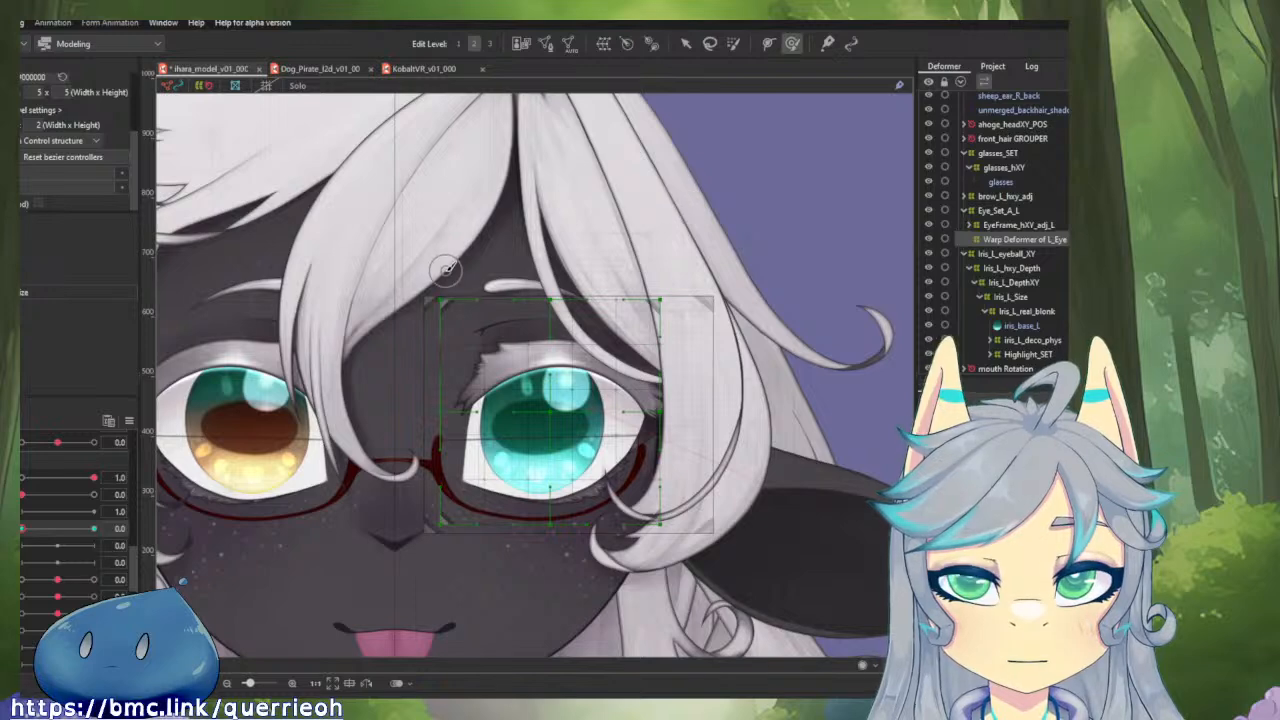
Change the grid divisions of Warp Deformer of L_Eye to 7 x 7.
{"action": "left_click", "coordinate": [735, 44]}
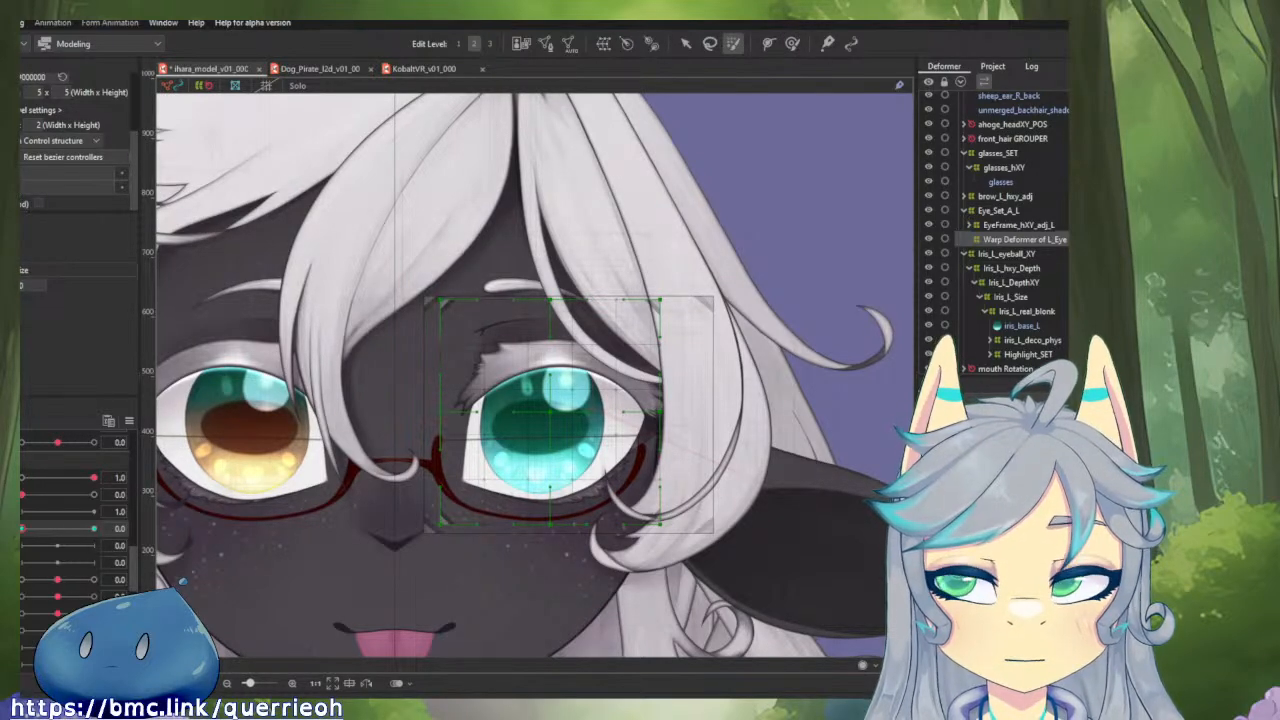
{"action": "scroll", "coordinate": [75, 142], "scroll_direction": "up", "scroll_amount": 1}
{"action": "scroll", "coordinate": [75, 142], "scroll_direction": "up", "scroll_amount": 1}
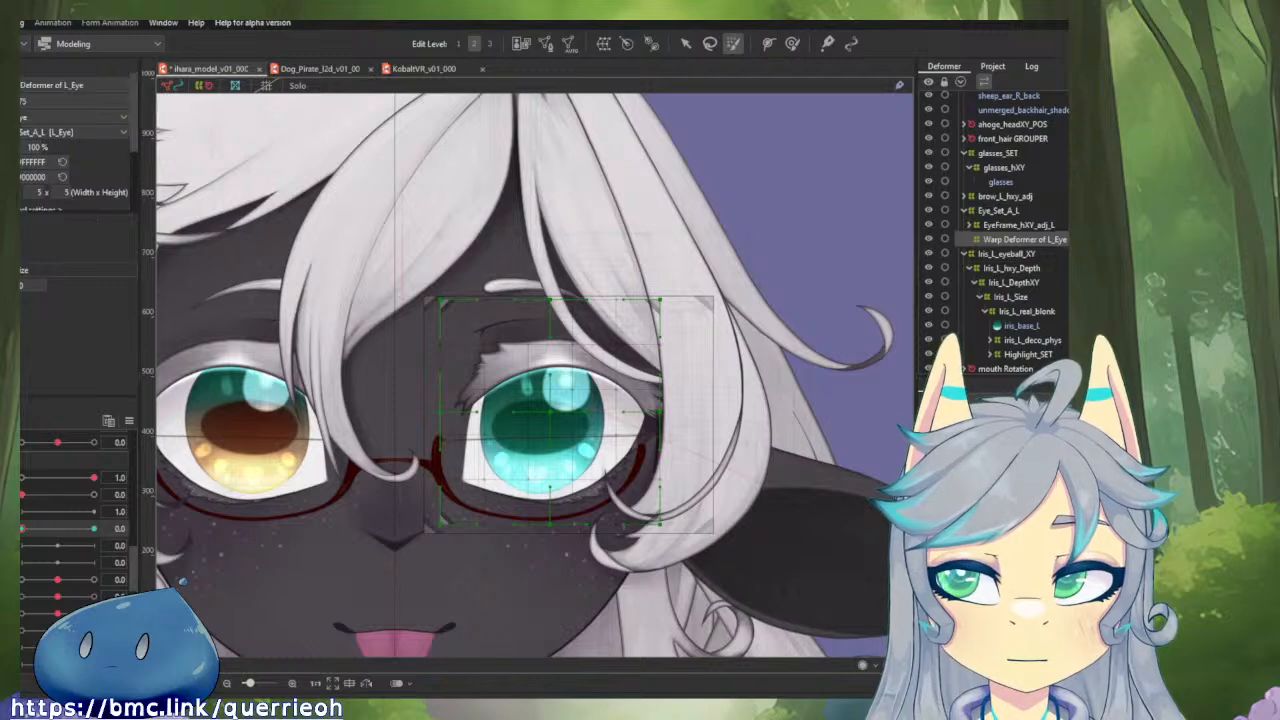
{"action": "scroll", "coordinate": [35, 142], "scroll_direction": "down", "scroll_amount": 2}
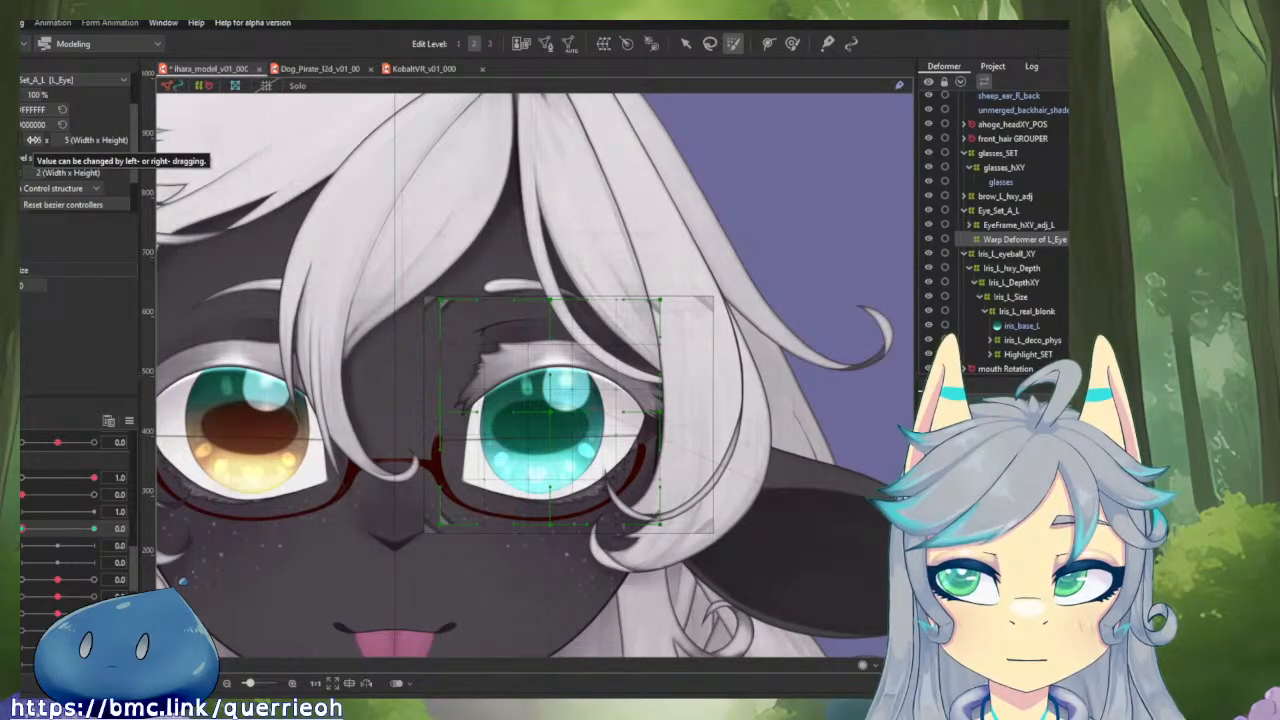
{"action": "left_click_drag", "start_coordinate": [34, 140], "coordinate": [50, 140]}
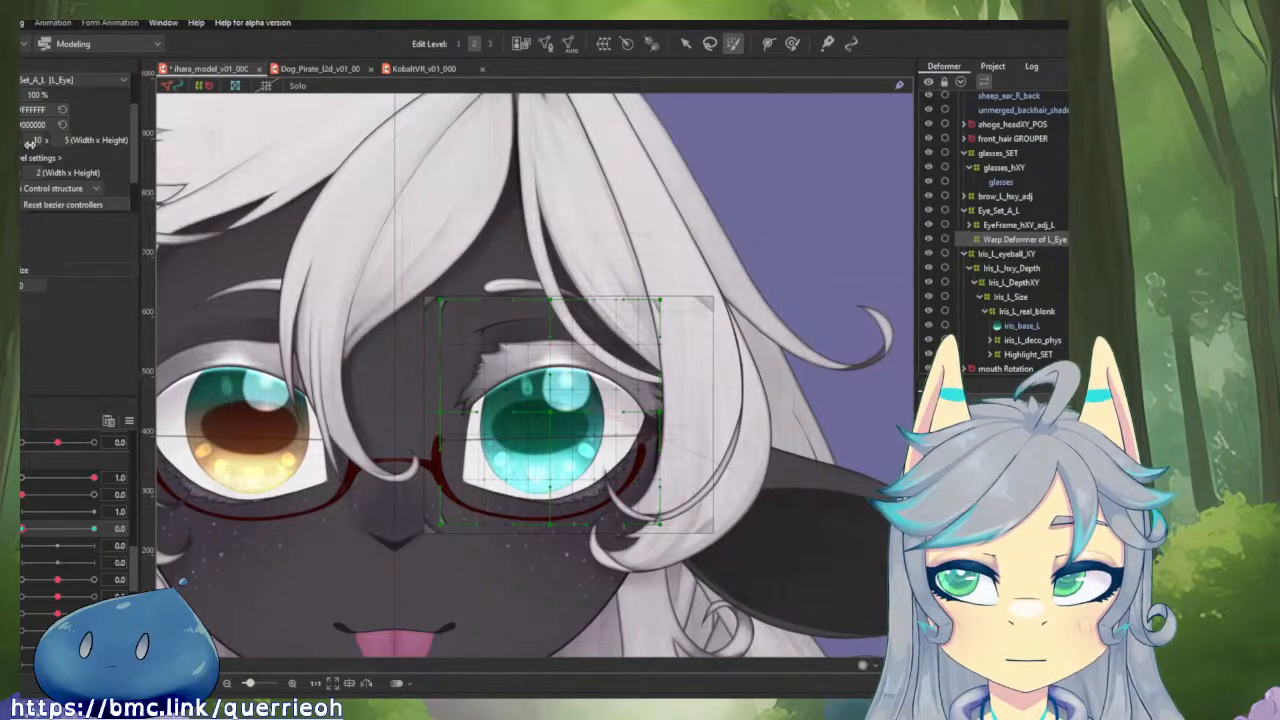
{"action": "left_click_drag", "start_coordinate": [30, 142], "coordinate": [16, 142]}
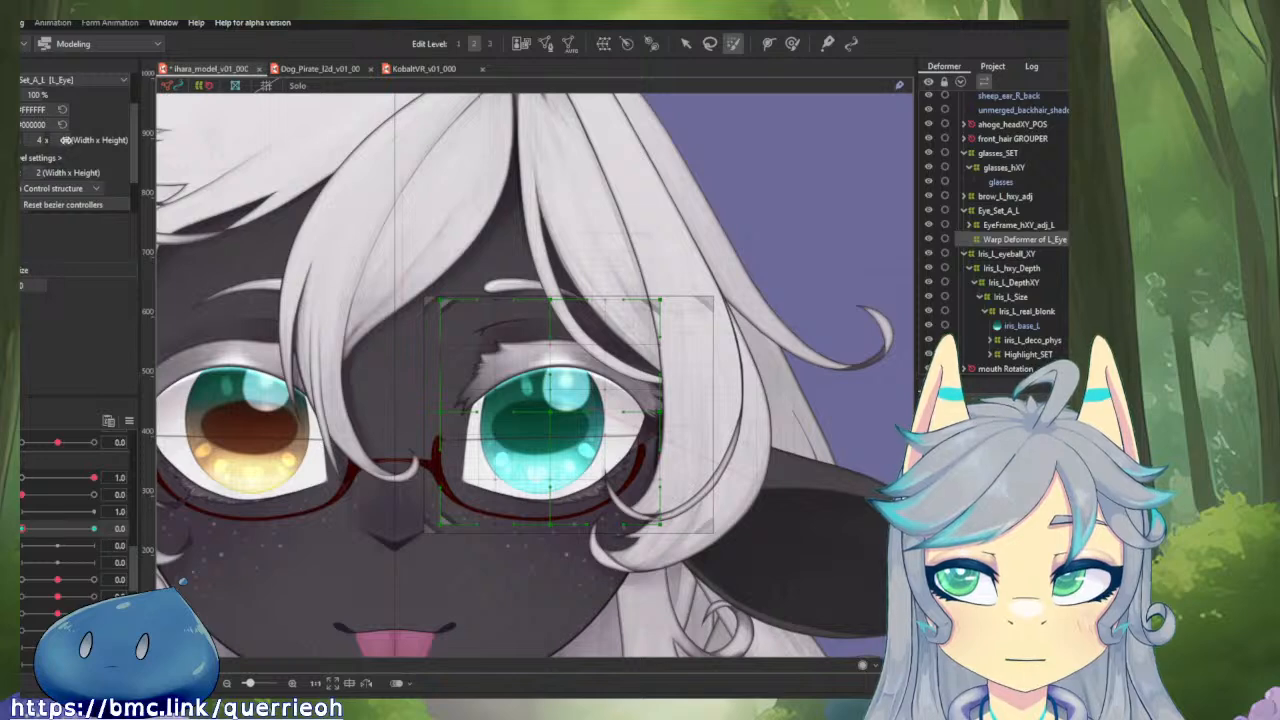
{"action": "mouse_move", "coordinate": [43, 140]}
{"action": "left_mouse_down"}
{"action": "mouse_move", "coordinate": [96, 140]}
{"action": "mouse_move", "coordinate": [58, 143]}
{"action": "left_mouse_up"}
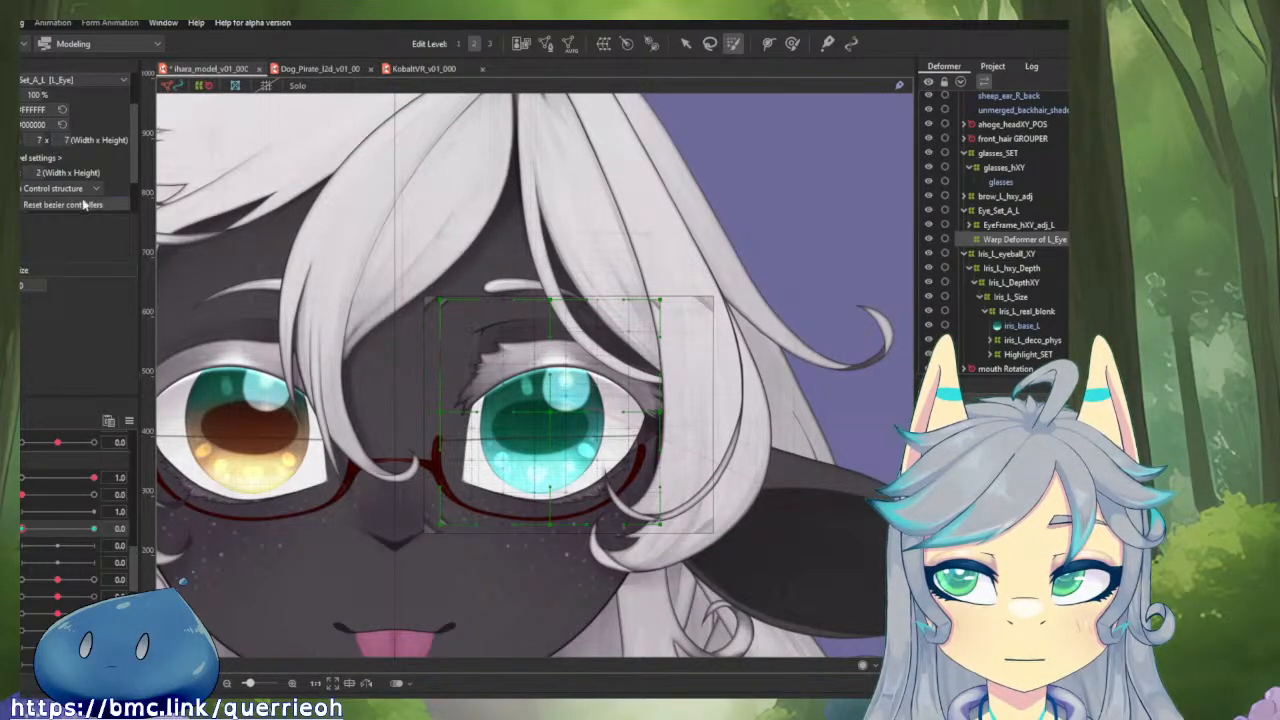
With the active parameter at 1.0, shrink the left eye's warp deformer slightly toward its centre.
{"action": "key", "text": "v"}
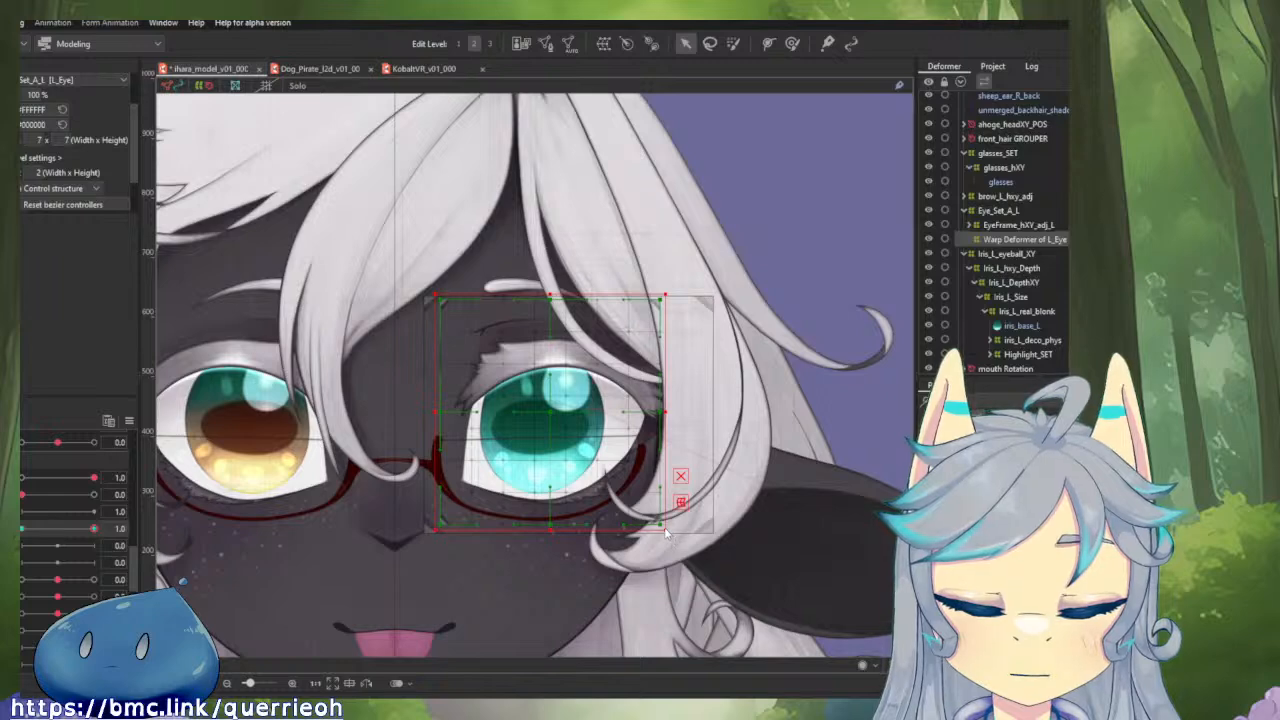
{"action": "mouse_move", "coordinate": [667, 530]}
{"action": "left_mouse_down"}
{"action": "mouse_move", "coordinate": [789, 652]}
{"action": "mouse_move", "coordinate": [703, 563]}
{"action": "mouse_move", "coordinate": [780, 609]}
{"action": "mouse_move", "coordinate": [535, 491]}
{"action": "mouse_move", "coordinate": [700, 520]}
{"action": "mouse_move", "coordinate": [730, 540]}
{"action": "mouse_move", "coordinate": [680, 545]}
{"action": "mouse_move", "coordinate": [657, 565]}
{"action": "mouse_move", "coordinate": [660, 526]}
{"action": "left_mouse_up"}
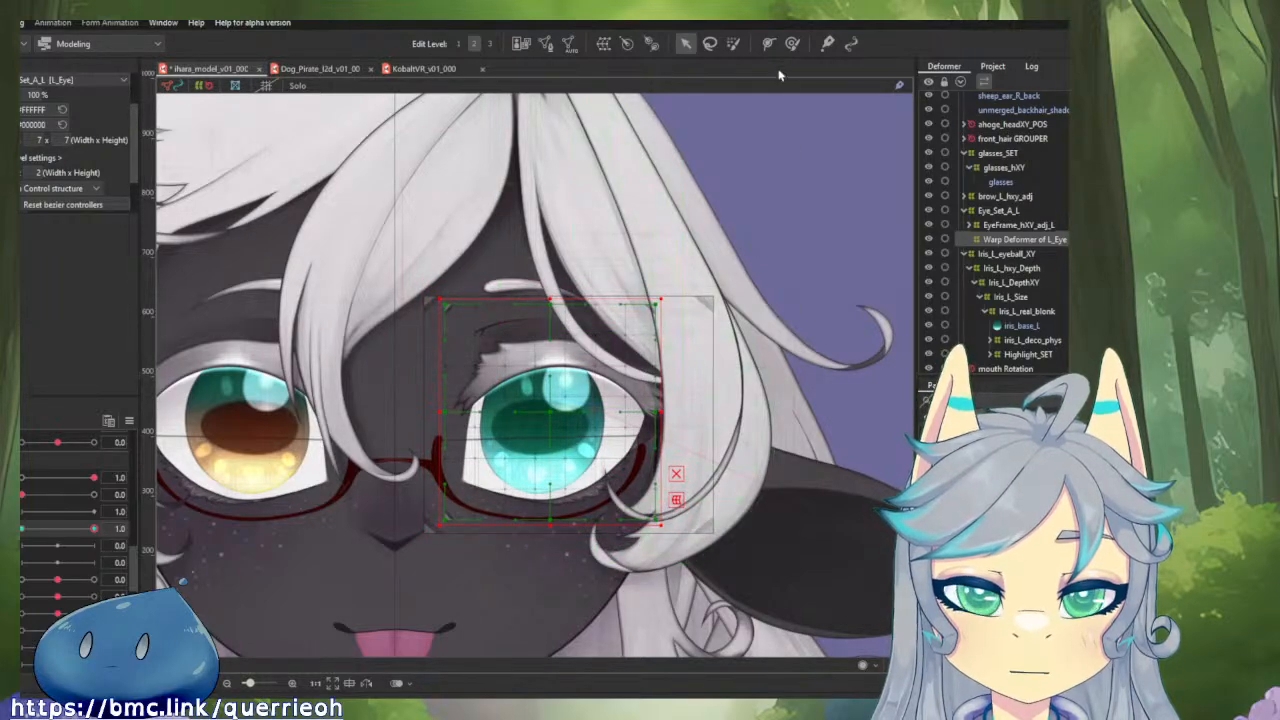
Try to scale the left eye's 7 x 7 warp grid slightly outward with a light brush weight, and undo the scaling.
{"action": "left_click", "coordinate": [732, 44]}
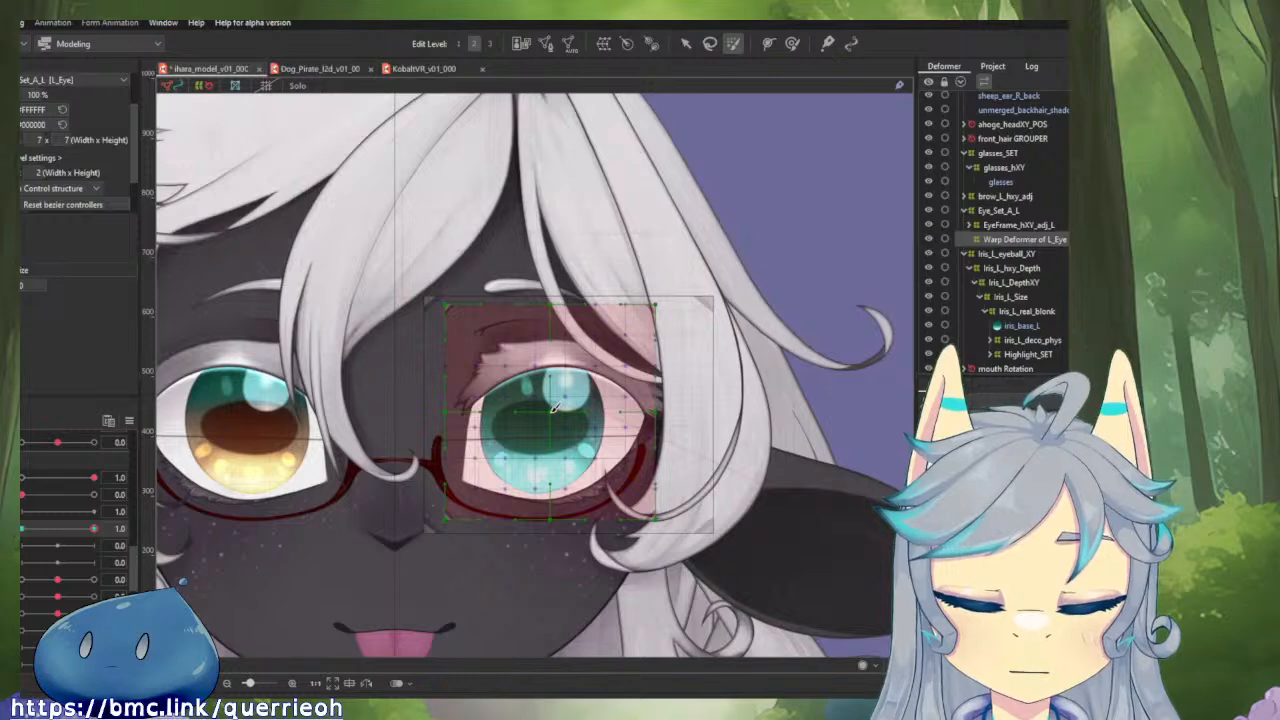
{"action": "key", "text": "v"}
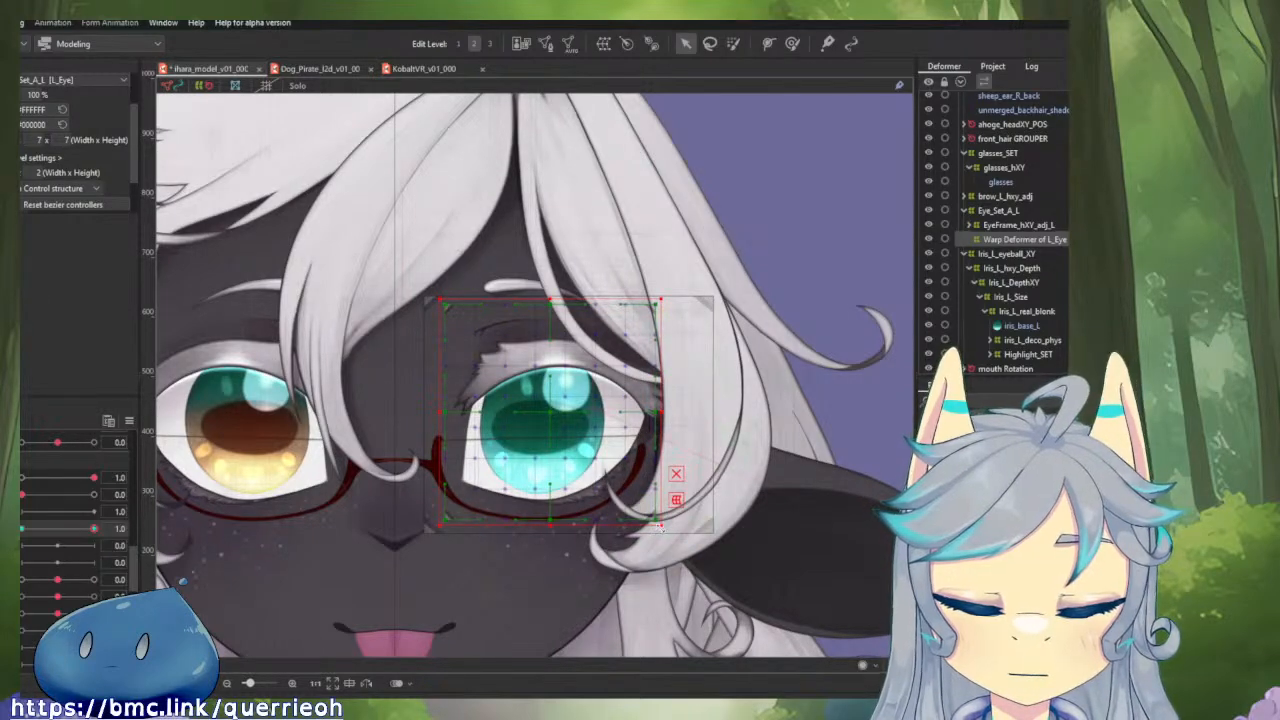
{"action": "left_click_drag", "start_coordinate": [661, 526], "coordinate": [688, 554]}
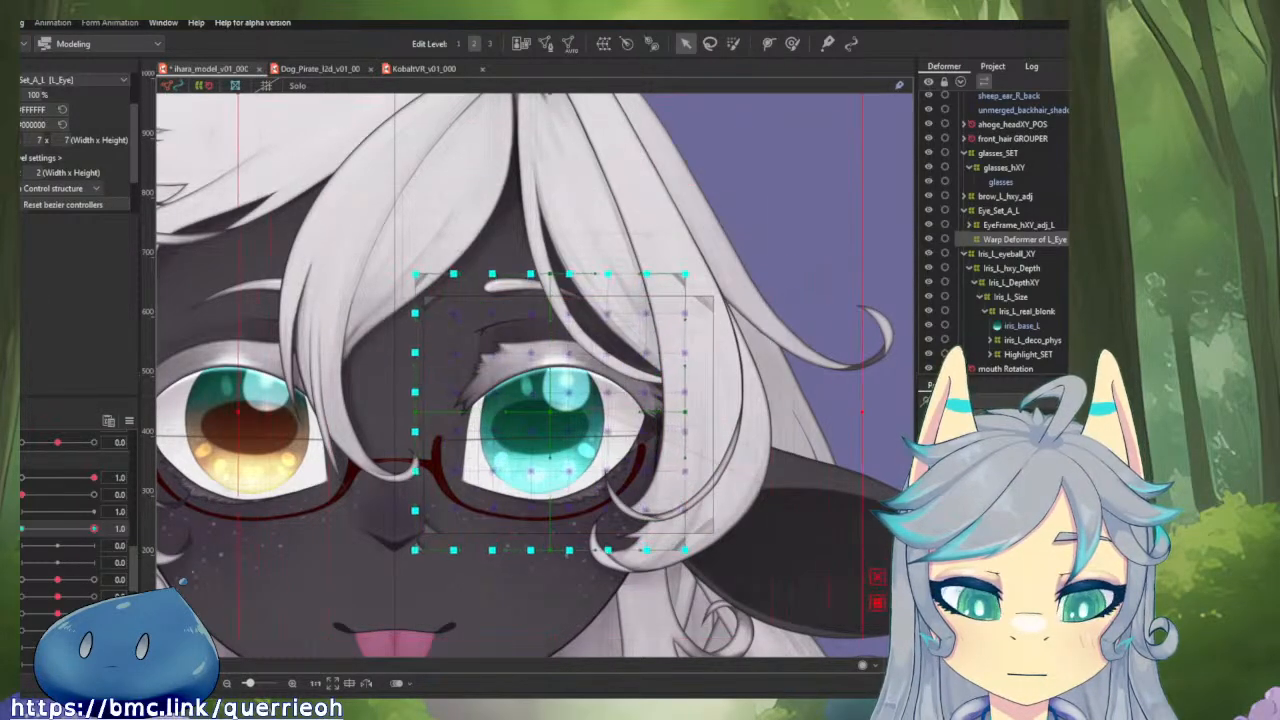
{"action": "key", "text": "ctrl+z"}
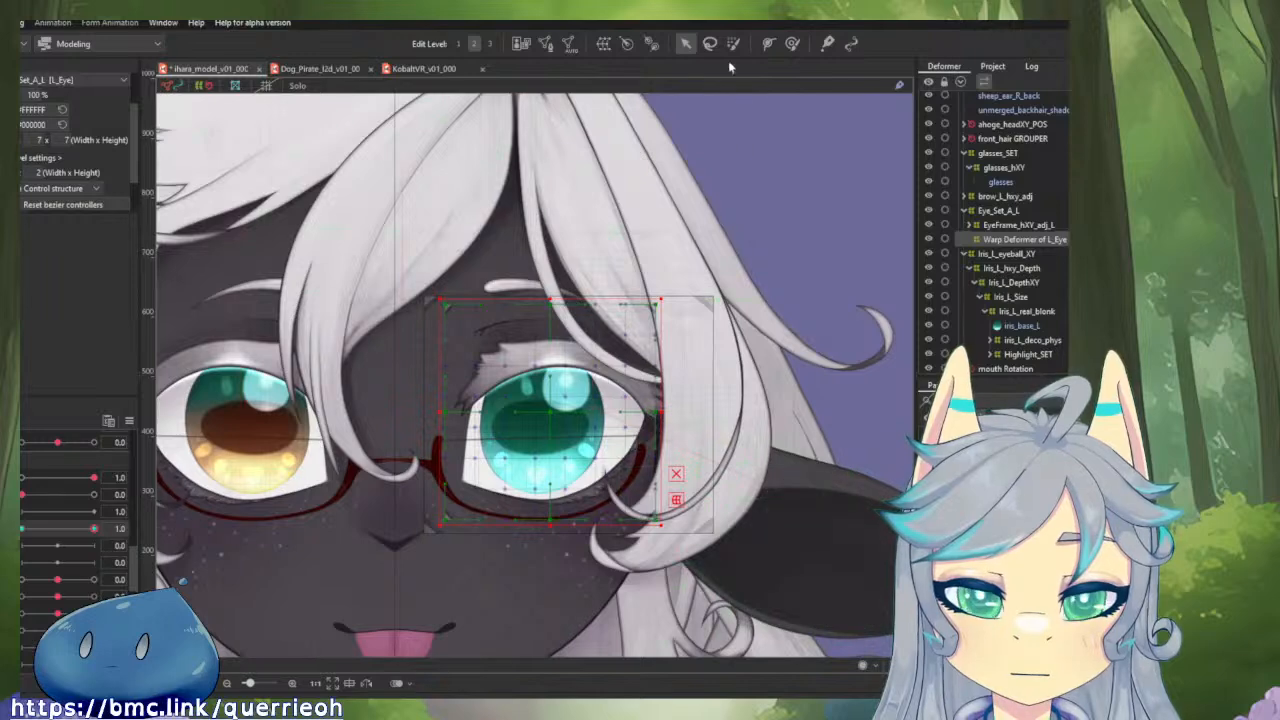
Brush-select all grid points of the left eye's warp deformer at full weight, try enlarging it well beyond the eye, and undo the scaling.
{"action": "left_click", "coordinate": [733, 43]}
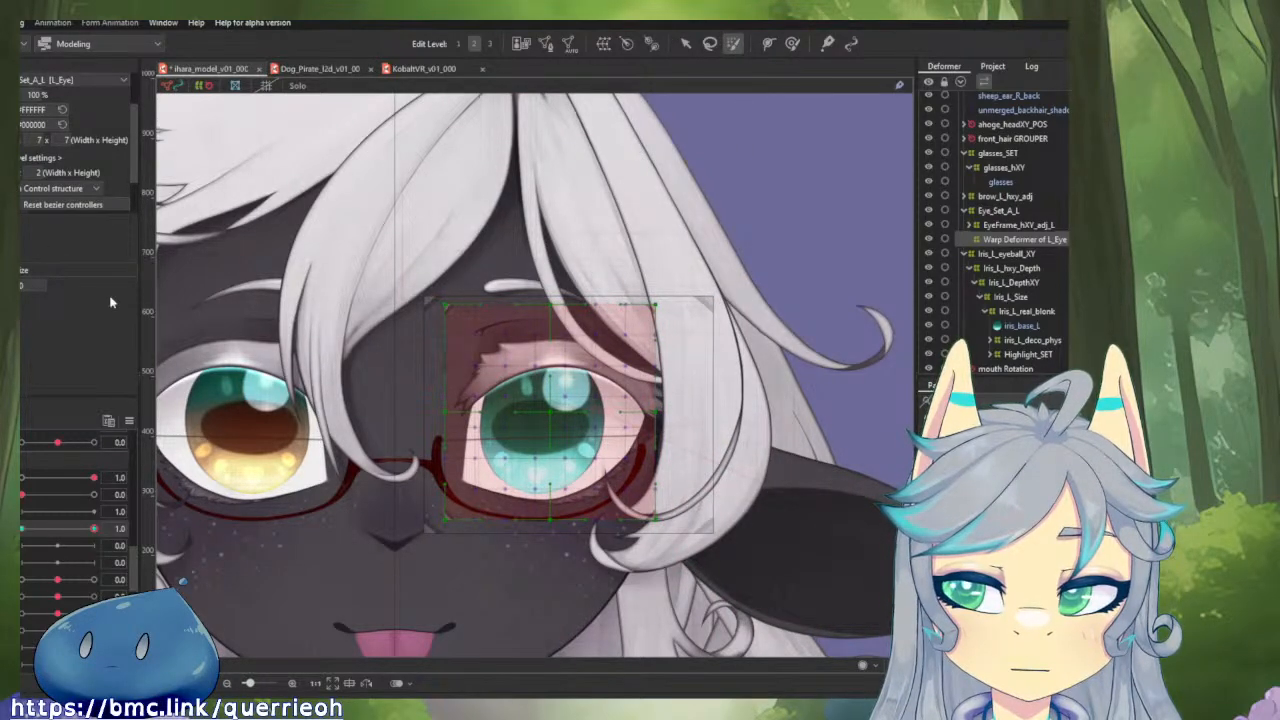
{"action": "left_click", "coordinate": [555, 409]}
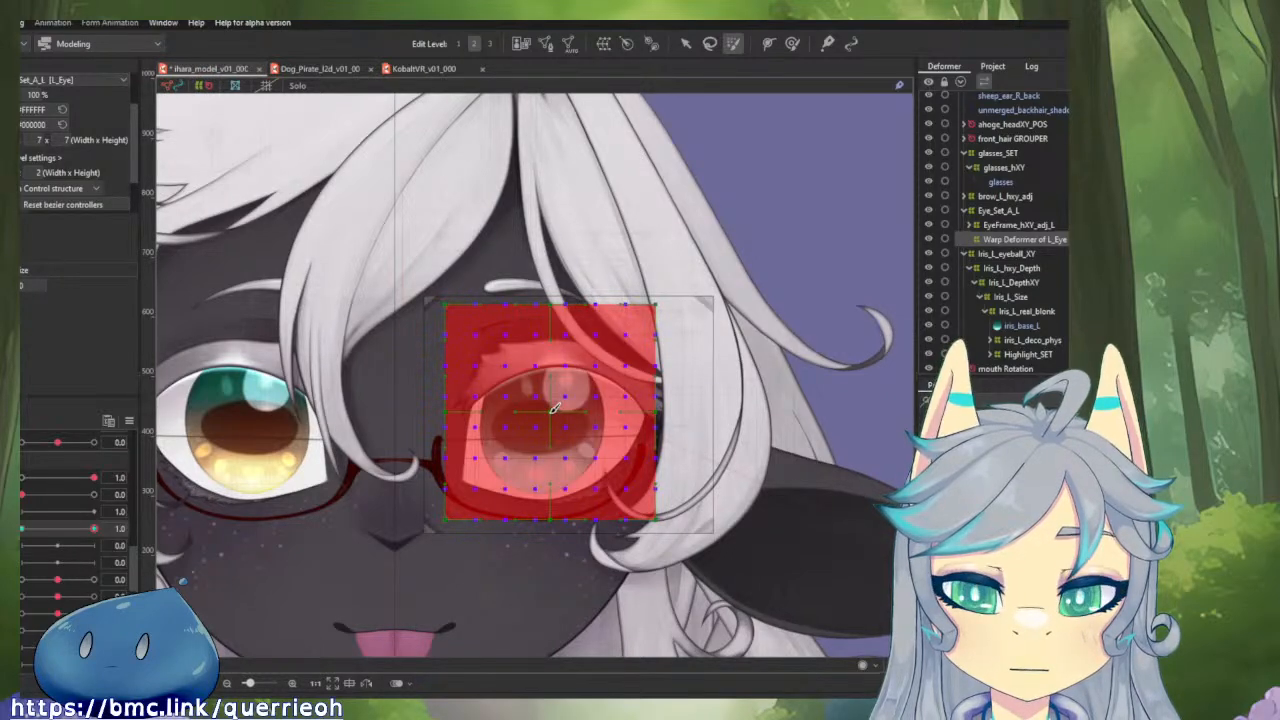
{"action": "key", "text": "v"}
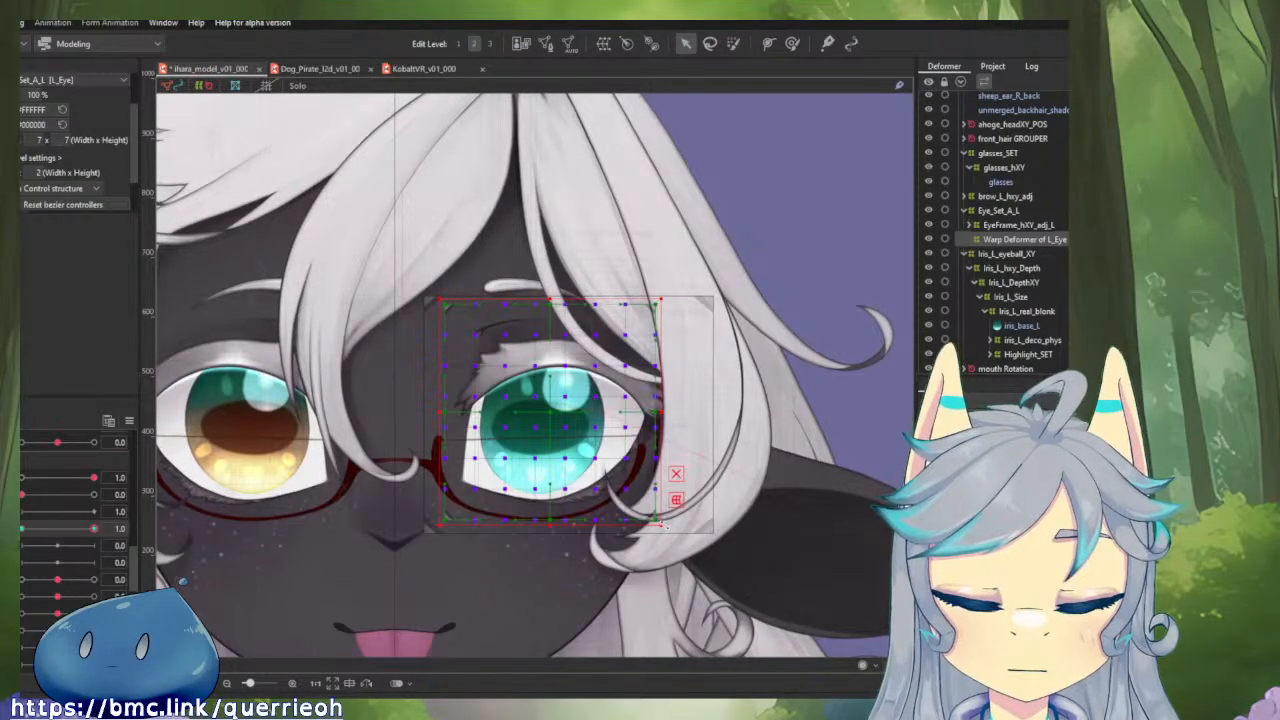
{"action": "left_click_drag", "start_coordinate": [664, 526], "coordinate": [826, 617]}
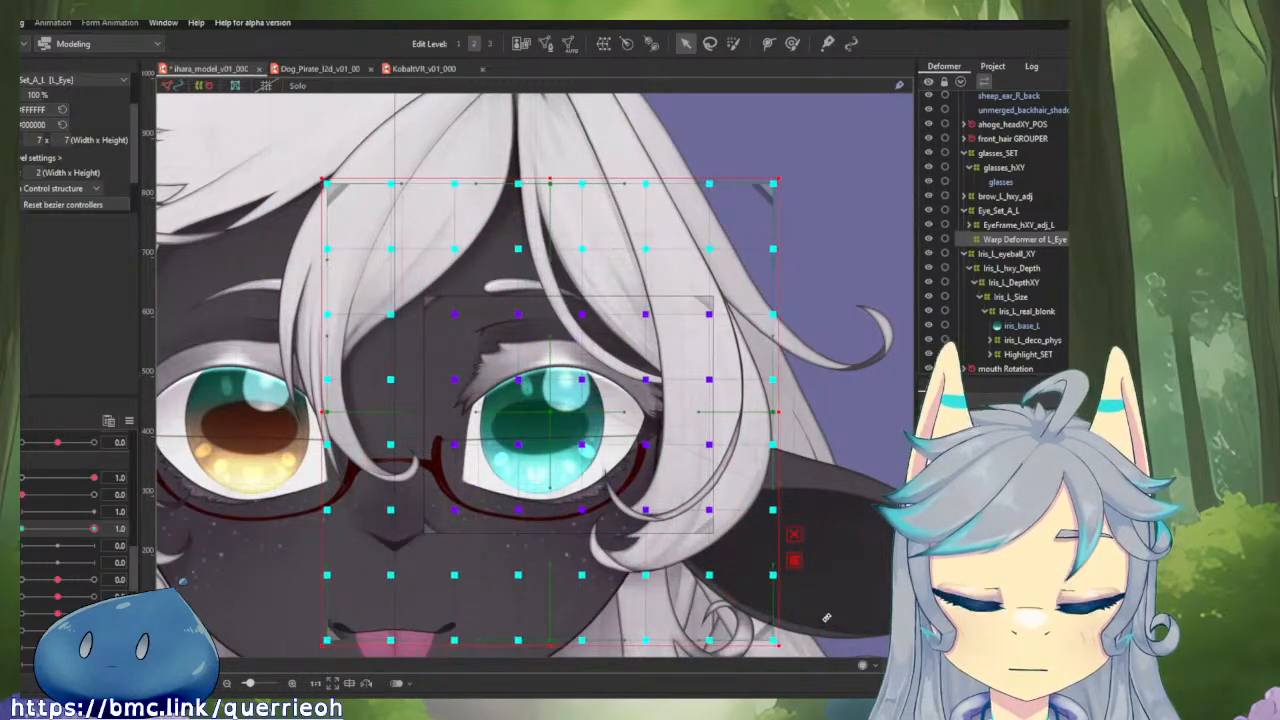
{"action": "key", "text": "ctrl+z"}
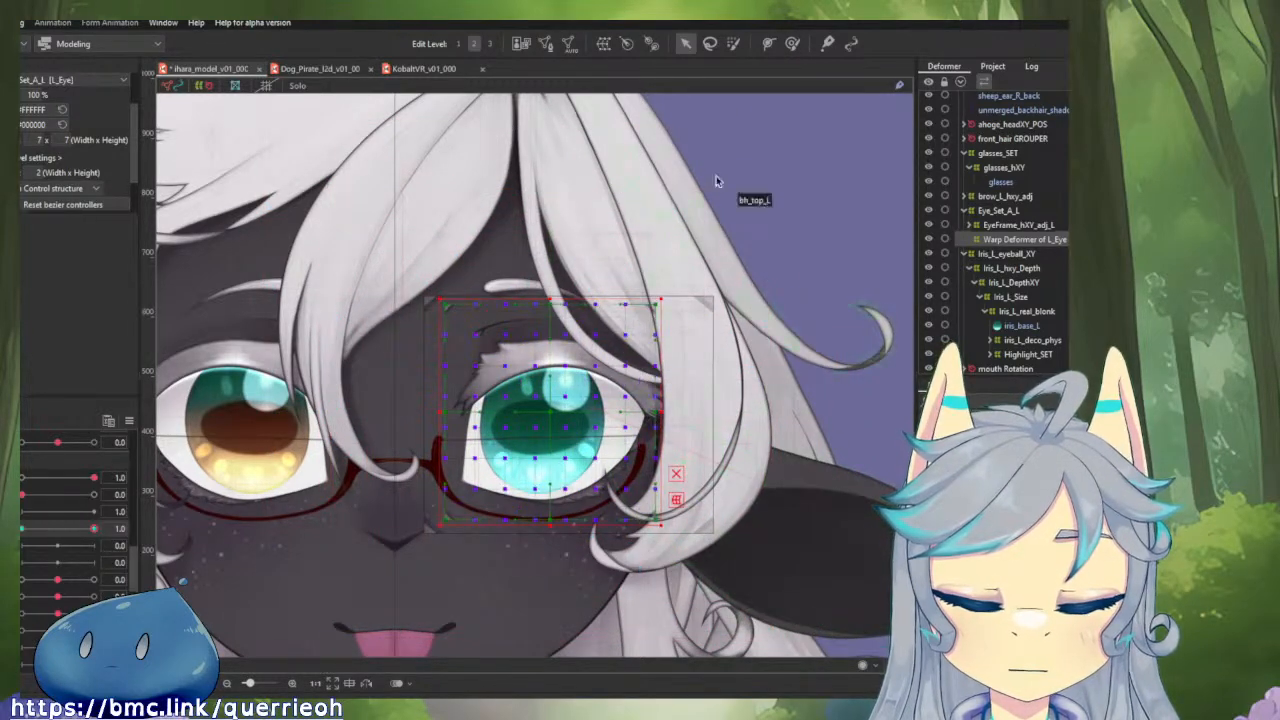
Lasso the 36 inner control points of the left eye's 7 x 7 warp grid, leaving out its outer edge.
{"action": "left_click", "coordinate": [712, 44]}
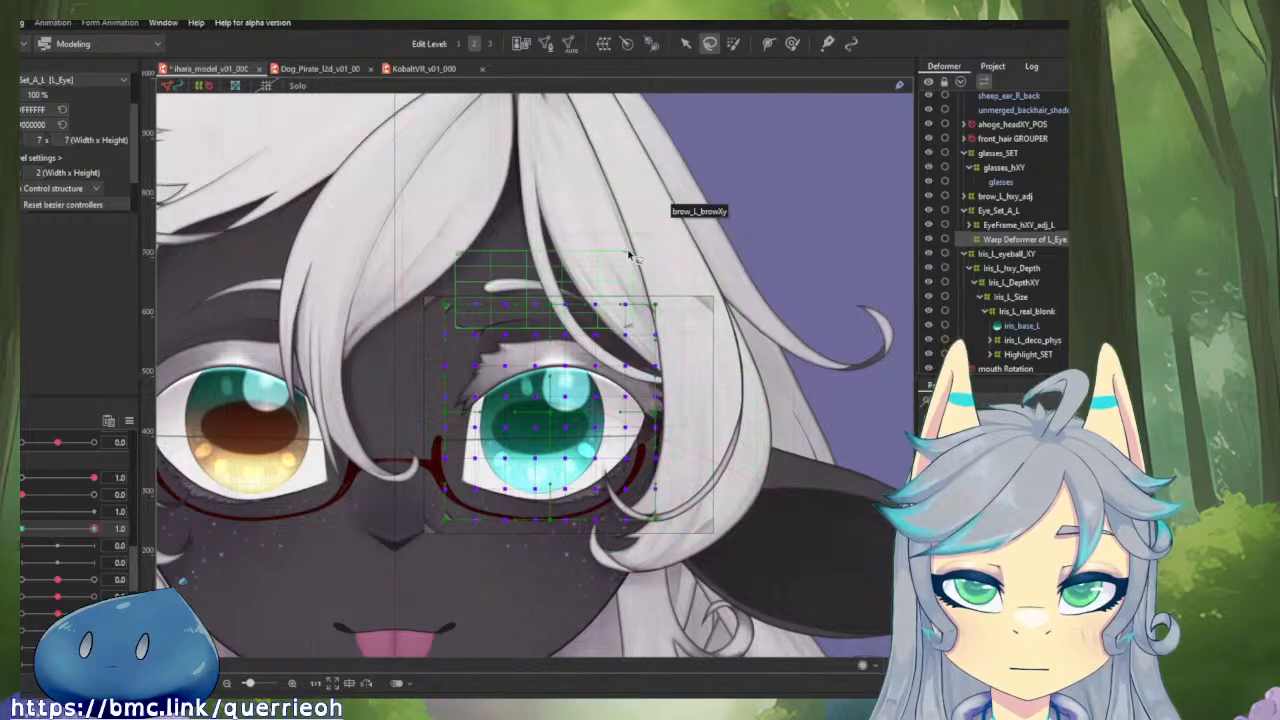
{"action": "left_click", "coordinate": [578, 295]}
{"action": "mouse_move", "coordinate": [419, 326]}
{"action": "left_mouse_down"}
{"action": "mouse_move", "coordinate": [630, 321]}
{"action": "mouse_move", "coordinate": [637, 503]}
{"action": "mouse_move", "coordinate": [465, 501]}
{"action": "mouse_move", "coordinate": [457, 355]}
{"action": "mouse_move", "coordinate": [409, 353]}
{"action": "mouse_move", "coordinate": [395, 493]}
{"action": "mouse_move", "coordinate": [521, 615]}
{"action": "mouse_move", "coordinate": [830, 553]}
{"action": "mouse_move", "coordinate": [675, 276]}
{"action": "mouse_move", "coordinate": [499, 208]}
{"action": "mouse_move", "coordinate": [383, 292]}
{"action": "mouse_move", "coordinate": [403, 376]}
{"action": "left_mouse_up"}
{"action": "left_click", "coordinate": [399, 372]}
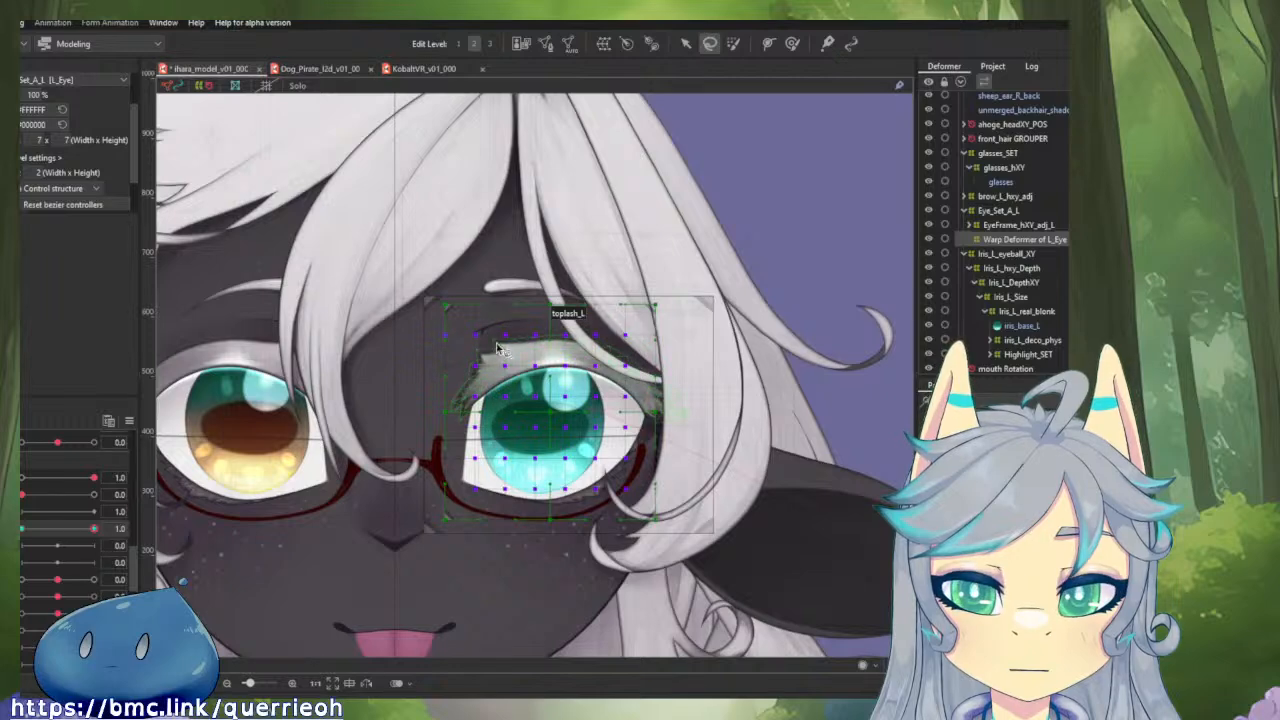
Finish lassoing the inner control points of the left eye's warp grid, try enlarging them far beyond the eye, and undo the scaling.
{"action": "left_click", "coordinate": [434, 326]}
{"action": "left_click", "coordinate": [434, 325]}
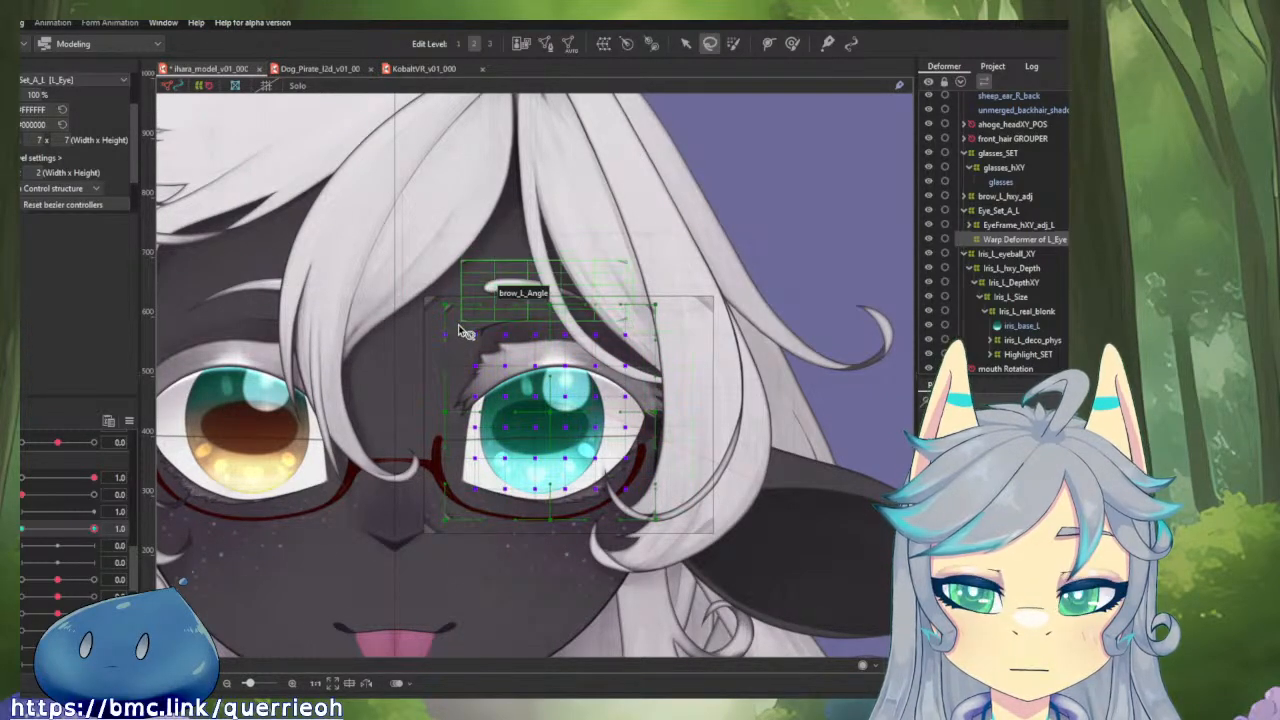
{"action": "left_click", "coordinate": [465, 330]}
{"action": "left_click", "coordinate": [465, 330]}
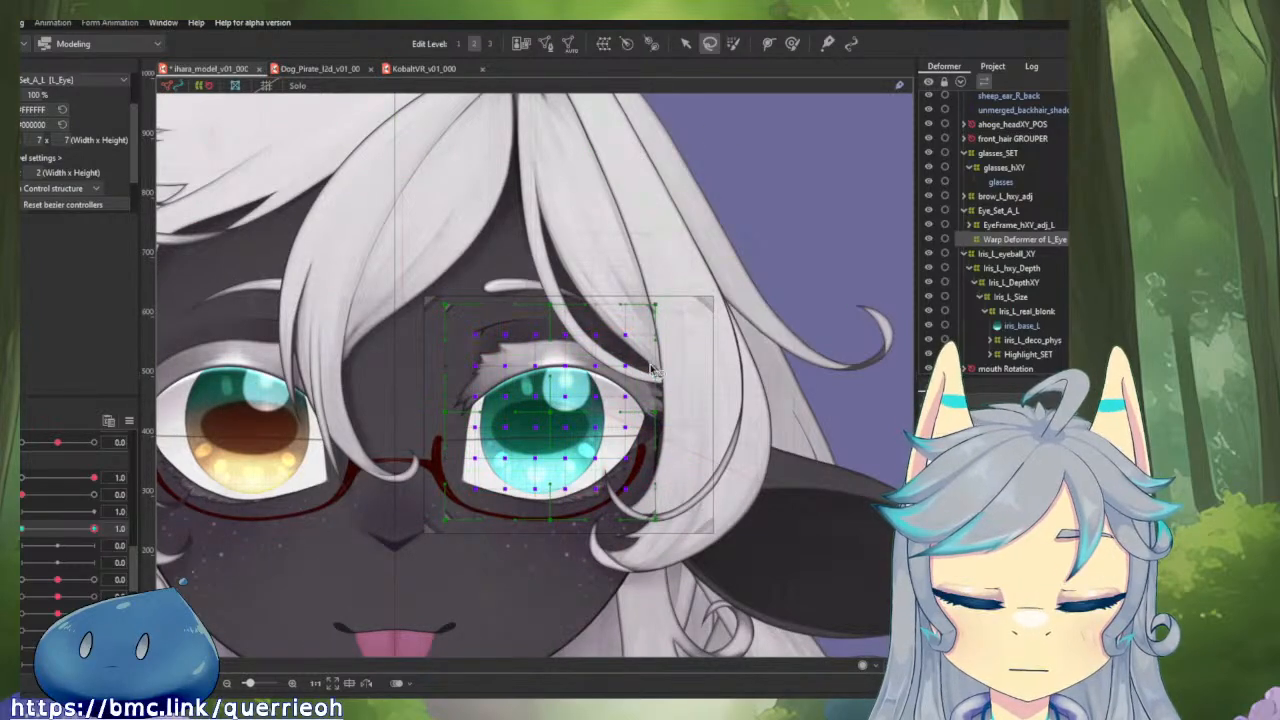
{"action": "key", "text": "v"}
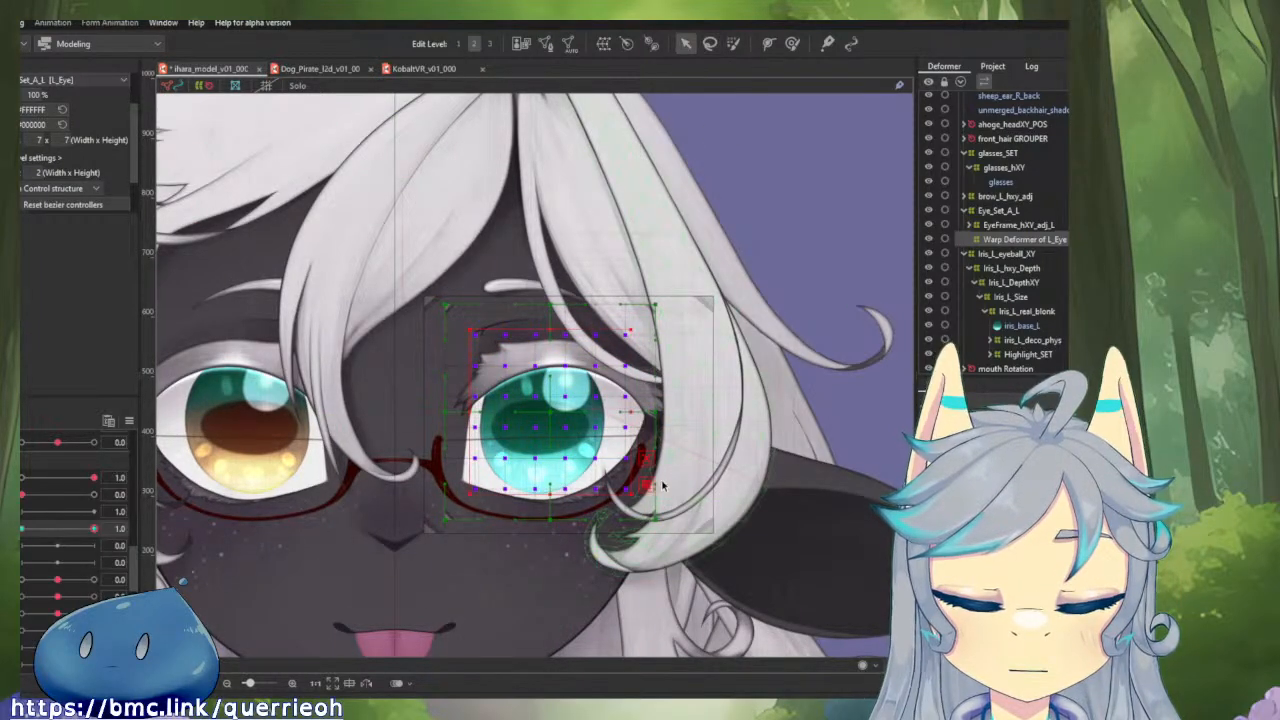
{"action": "left_click_drag", "start_coordinate": [631, 494], "coordinate": [637, 500]}
{"action": "left_click_drag", "start_coordinate": [758, 531], "coordinate": [693, 538]}
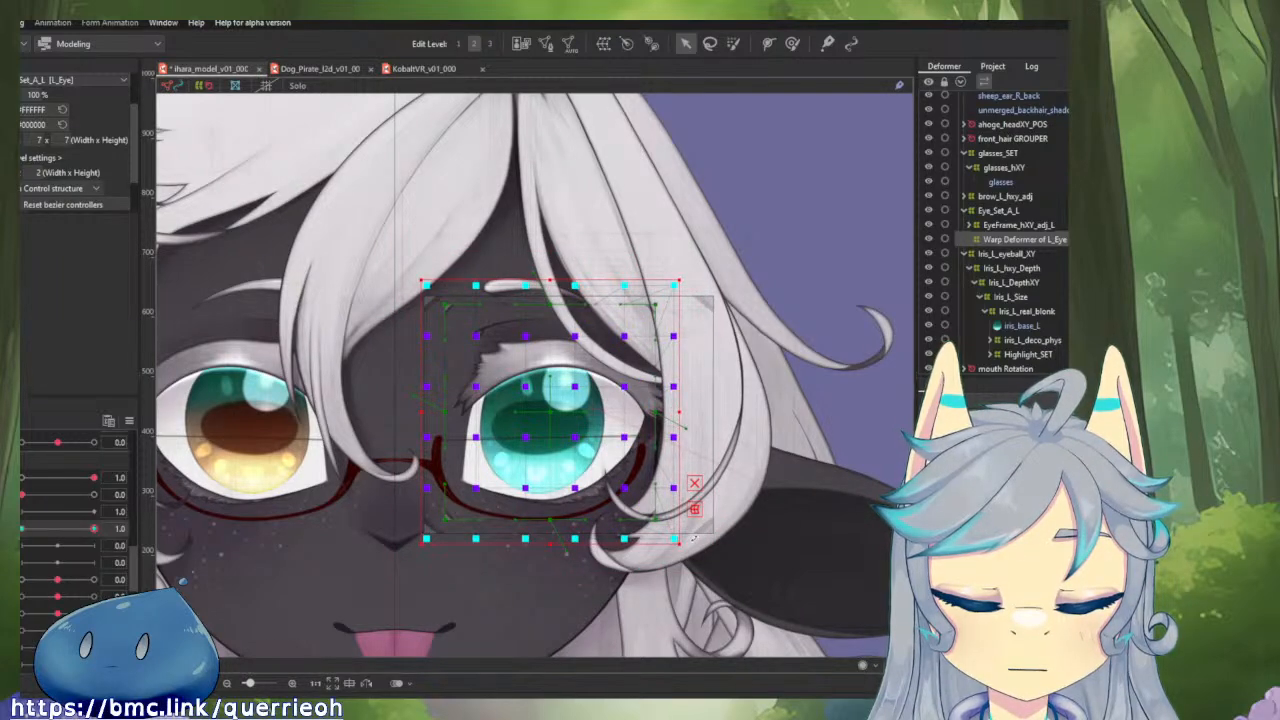
{"action": "left_click_drag", "start_coordinate": [693, 538], "coordinate": [787, 636]}
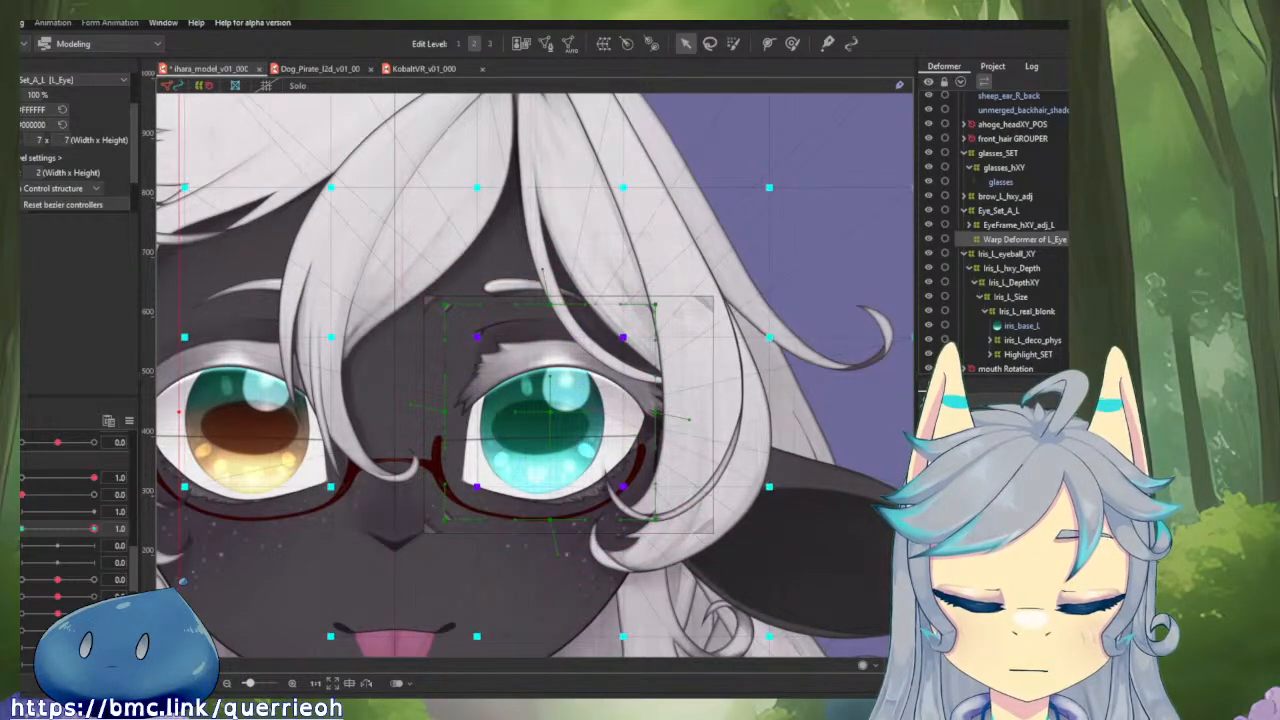
{"action": "scroll", "coordinate": [657, 436], "scroll_direction": "down", "scroll_amount": 5}
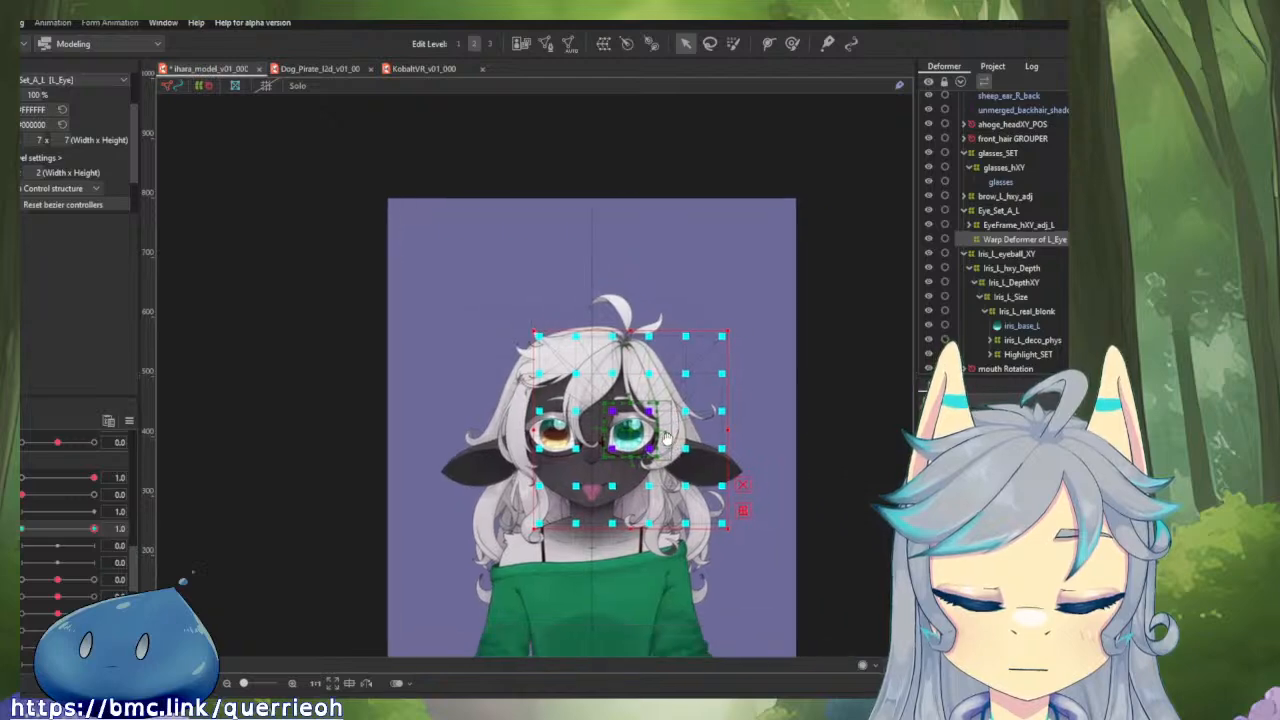
{"action": "scroll", "coordinate": [657, 436], "scroll_direction": "up", "scroll_amount": 1}
{"action": "scroll", "coordinate": [657, 436], "scroll_direction": "up", "scroll_amount": 2}
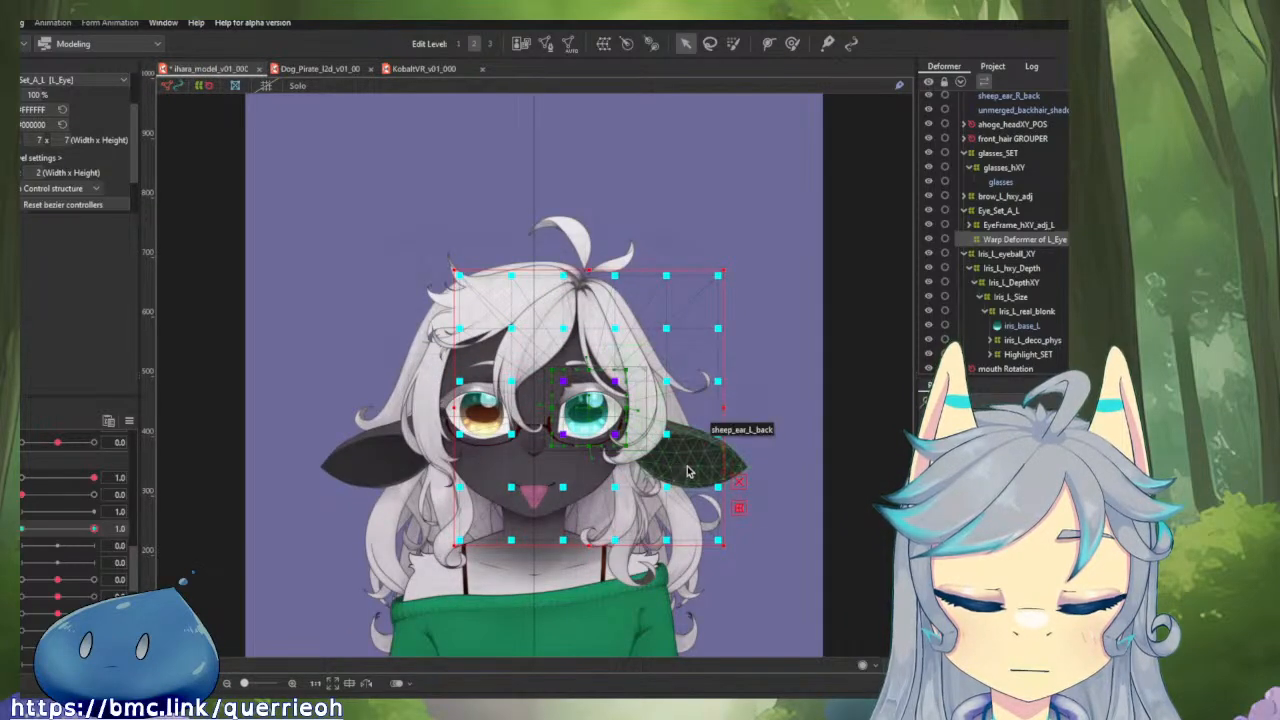
{"action": "key", "text": "ctrl+z"}
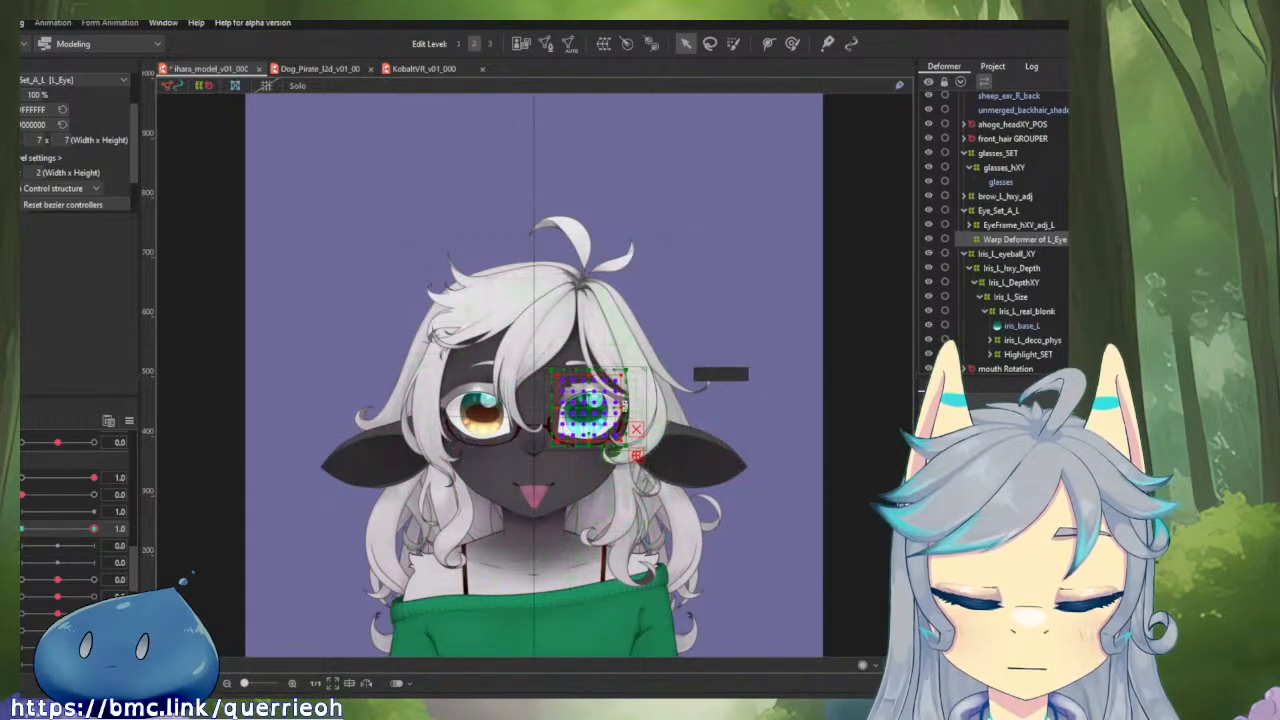
Brush-select the left eye's whole warp grid at a light weight, enlarge it in two passes well beyond the eye, and deselect it.
{"action": "scroll", "coordinate": [627, 412], "scroll_direction": "up", "scroll_amount": 2}
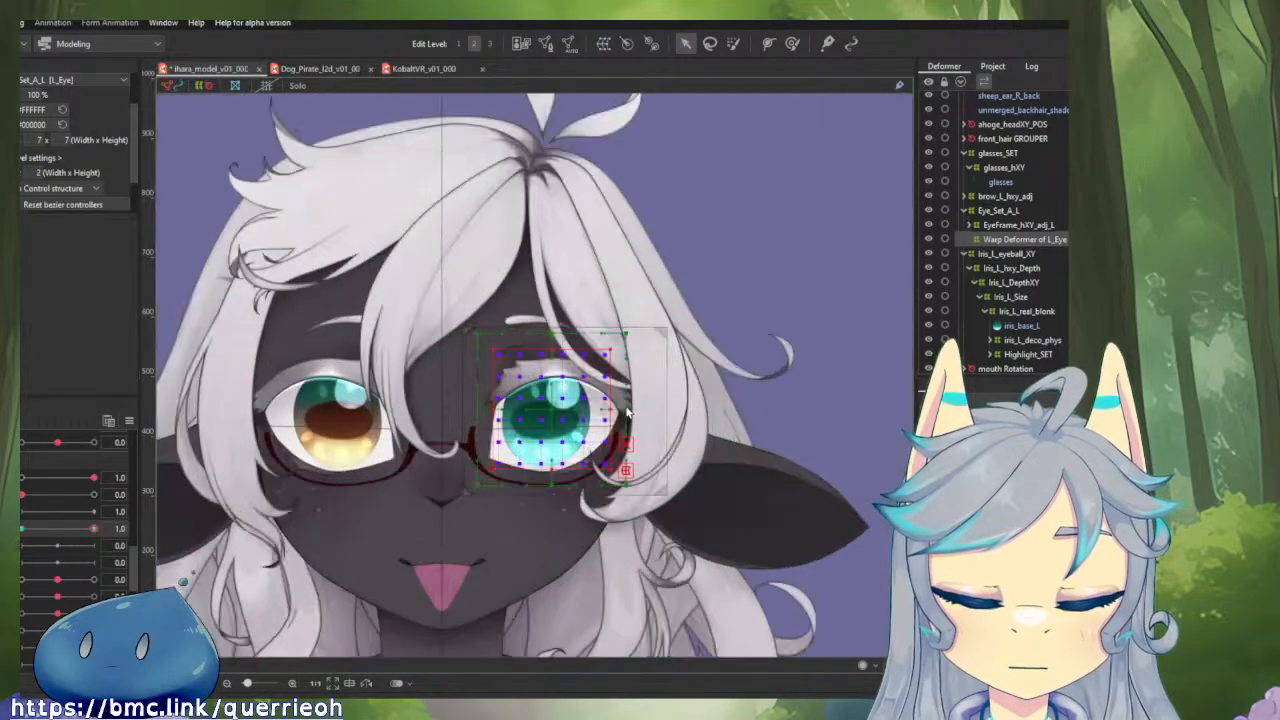
{"action": "left_click", "coordinate": [733, 44]}
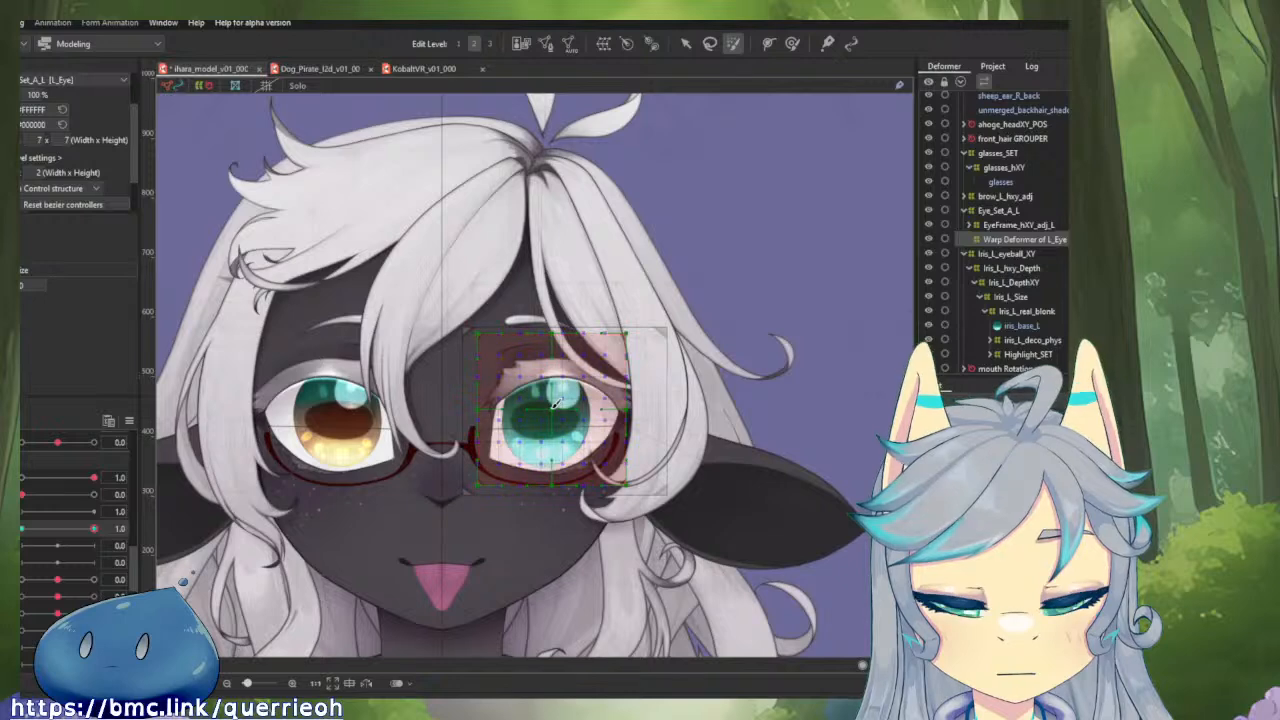
{"action": "key", "text": "v"}
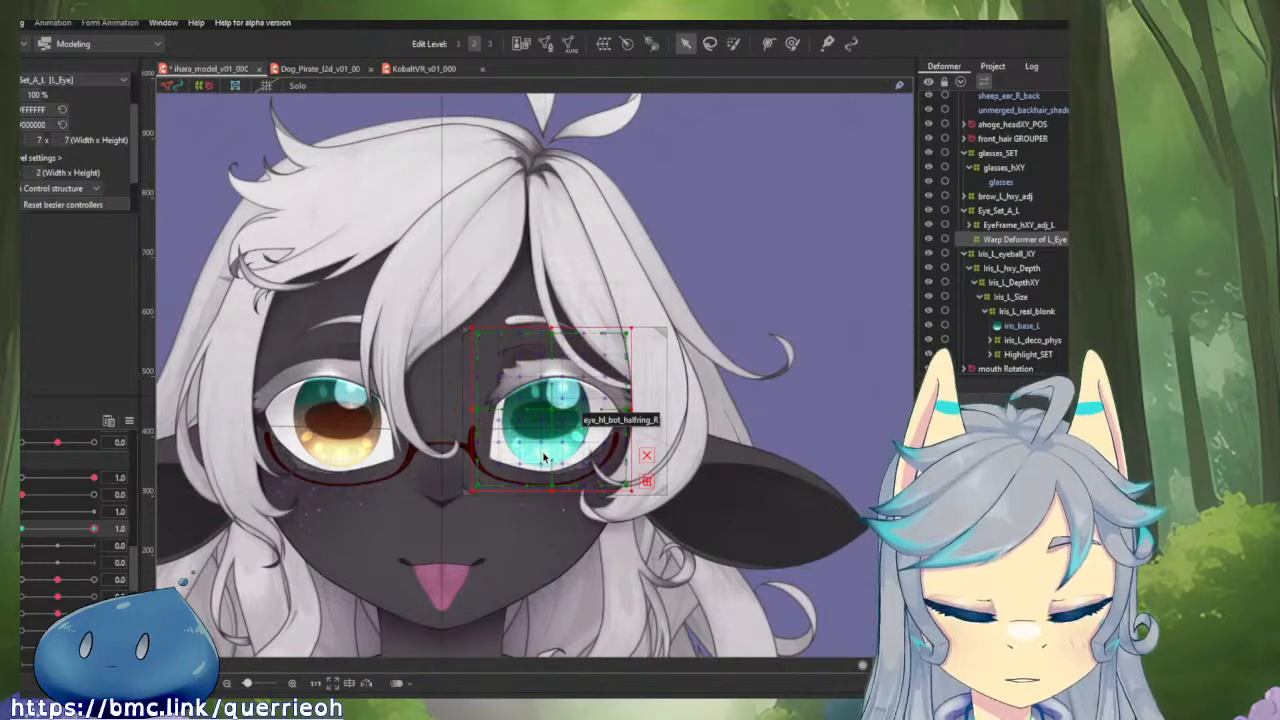
{"action": "left_click", "coordinate": [551, 448]}
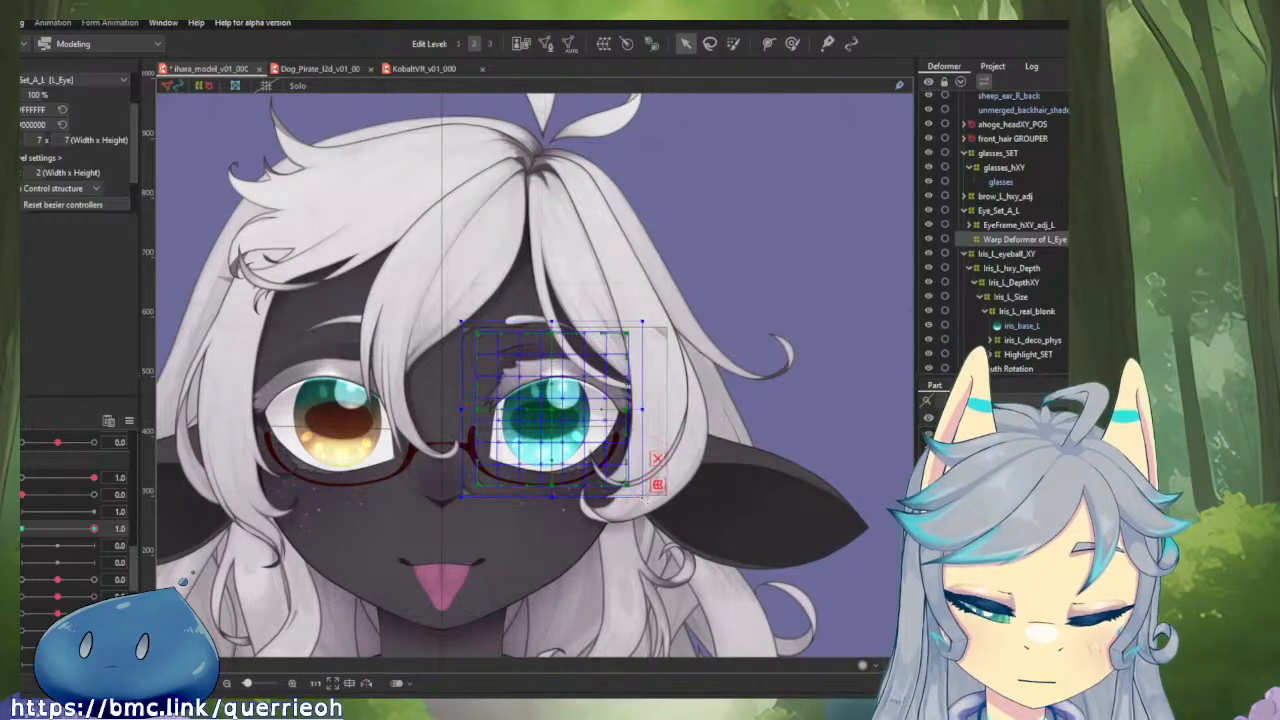
{"action": "left_click_drag", "start_coordinate": [646, 500], "coordinate": [842, 652]}
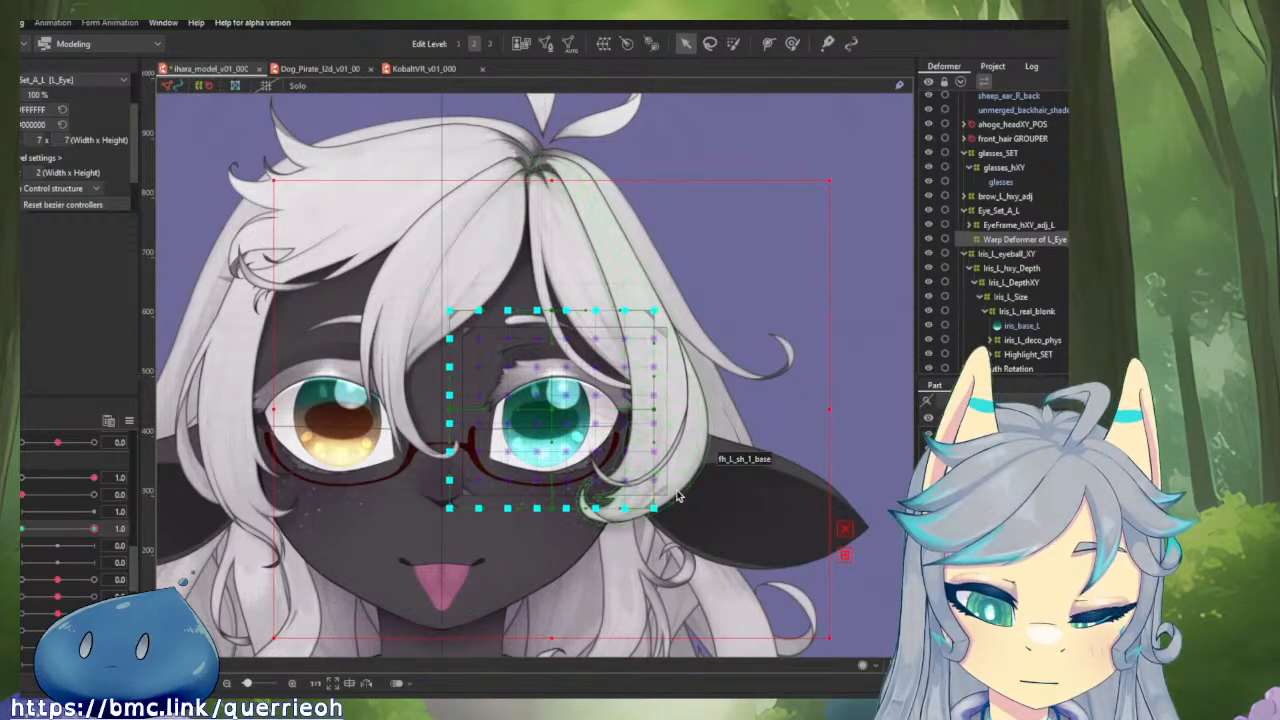
{"action": "scroll", "coordinate": [676, 495], "scroll_direction": "down", "scroll_amount": 5}
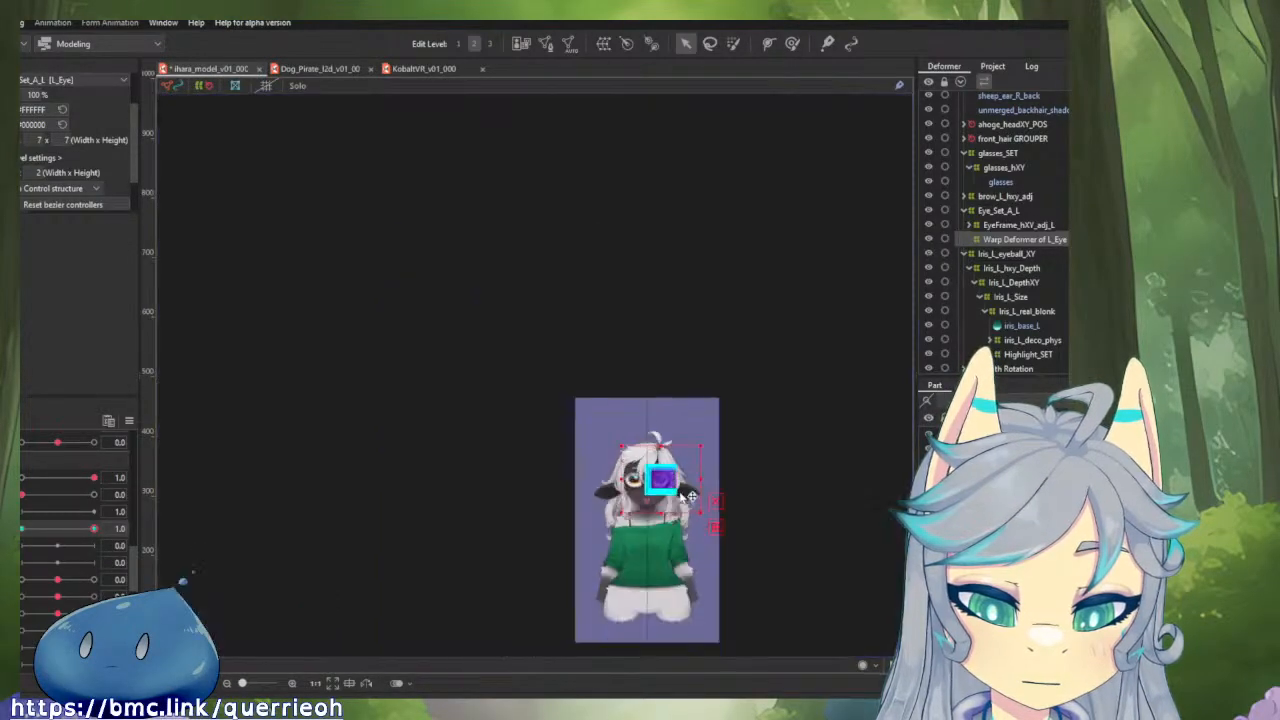
{"action": "left_click_drag", "start_coordinate": [710, 521], "coordinate": [1010, 719]}
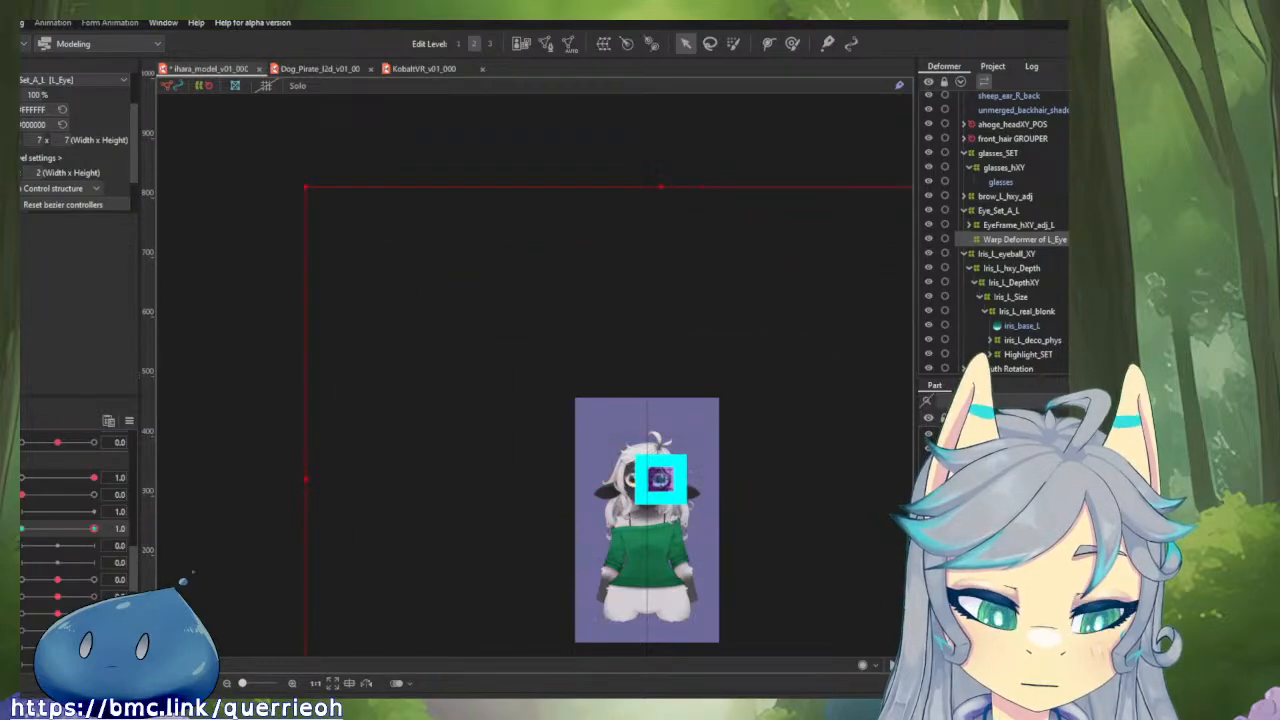
{"action": "scroll", "coordinate": [742, 505], "scroll_direction": "up", "scroll_amount": 5}
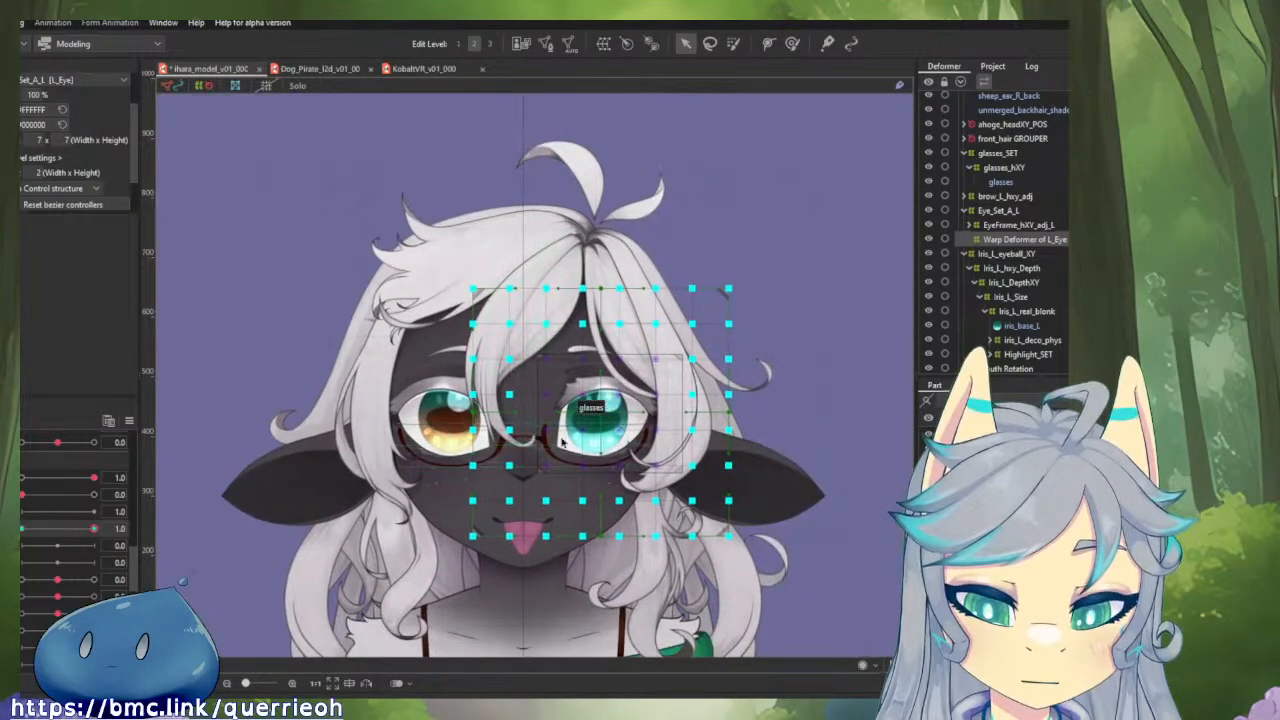
{"action": "scroll", "coordinate": [606, 393], "scroll_direction": "up", "scroll_amount": 2}
{"action": "scroll", "coordinate": [606, 393], "scroll_direction": "down", "scroll_amount": 2}
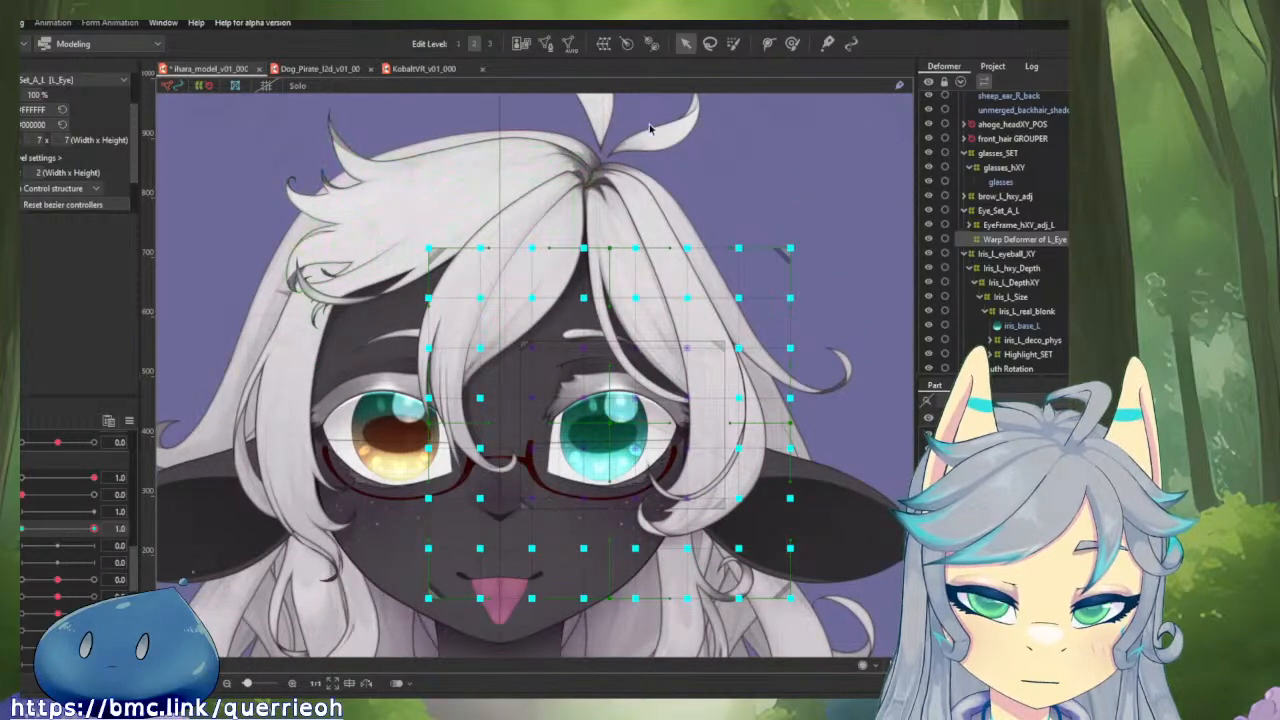
{"action": "left_click", "coordinate": [834, 163]}
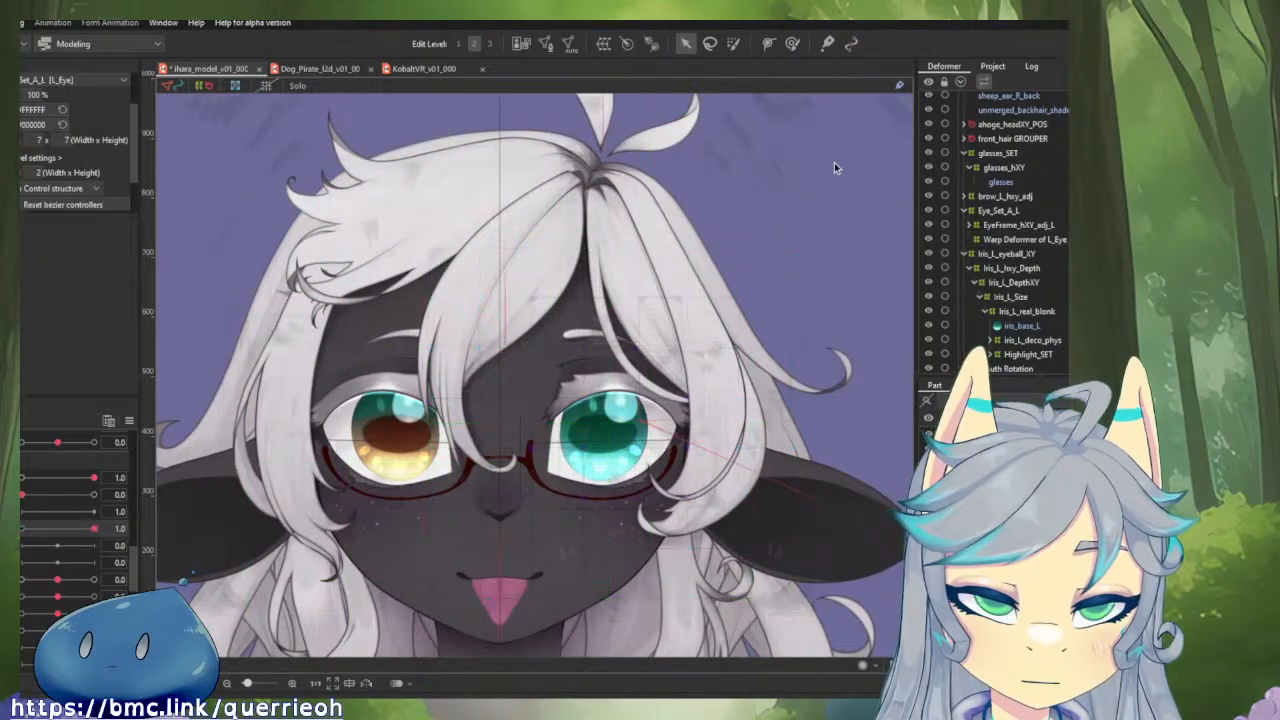
Reselect the Warp Deformer of L_Eye and switch the Solo view on and back off.
{"action": "left_click", "coordinate": [734, 44]}
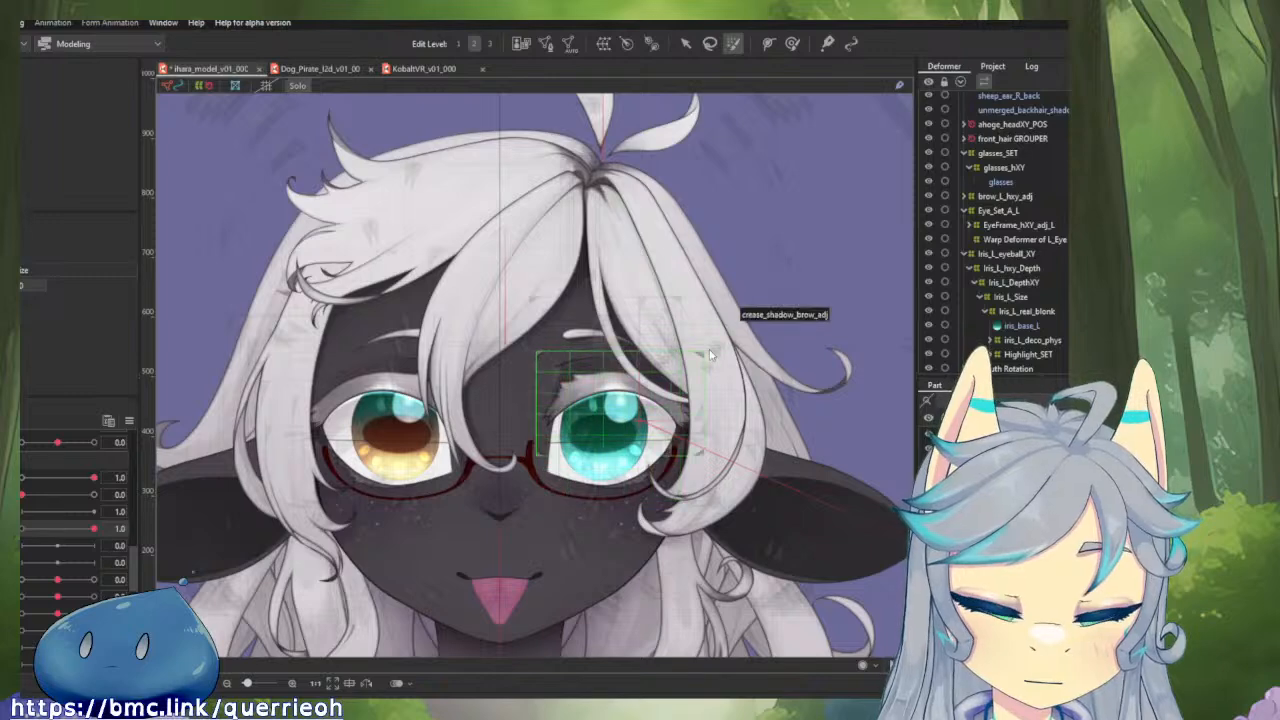
{"action": "key", "text": "v"}
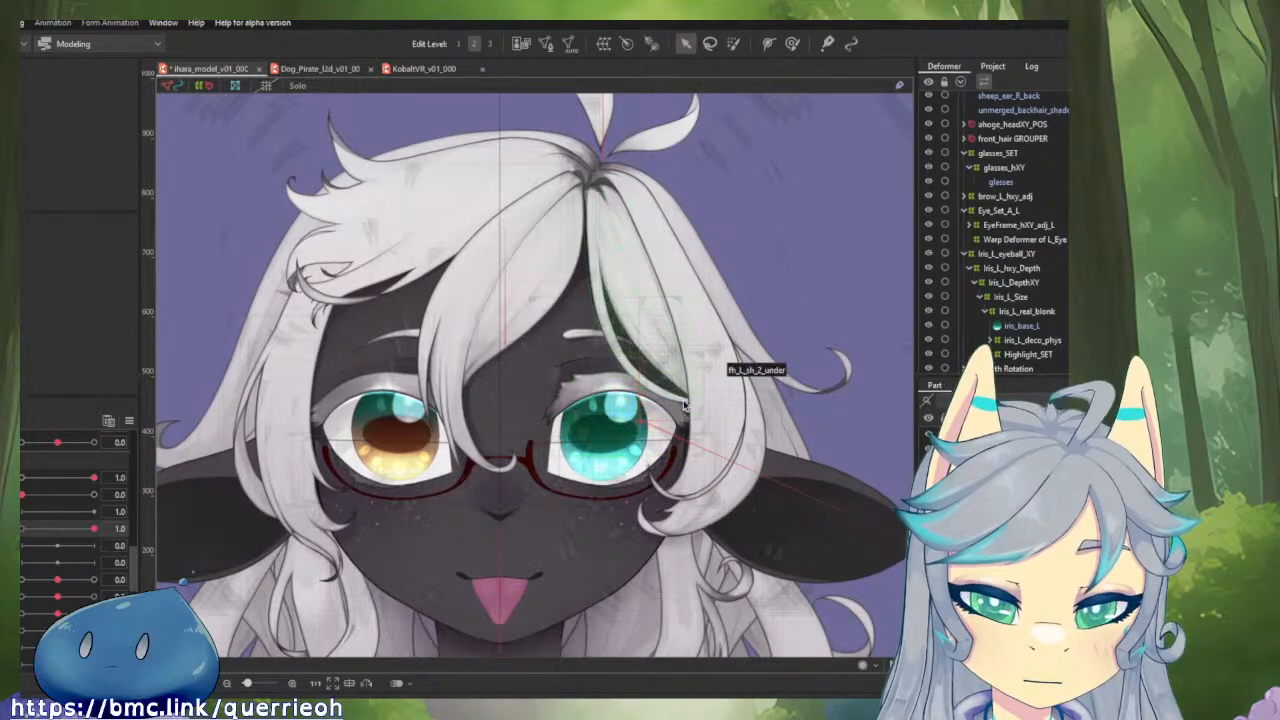
{"action": "left_click", "coordinate": [1011, 240]}
{"action": "key", "text": "s"}
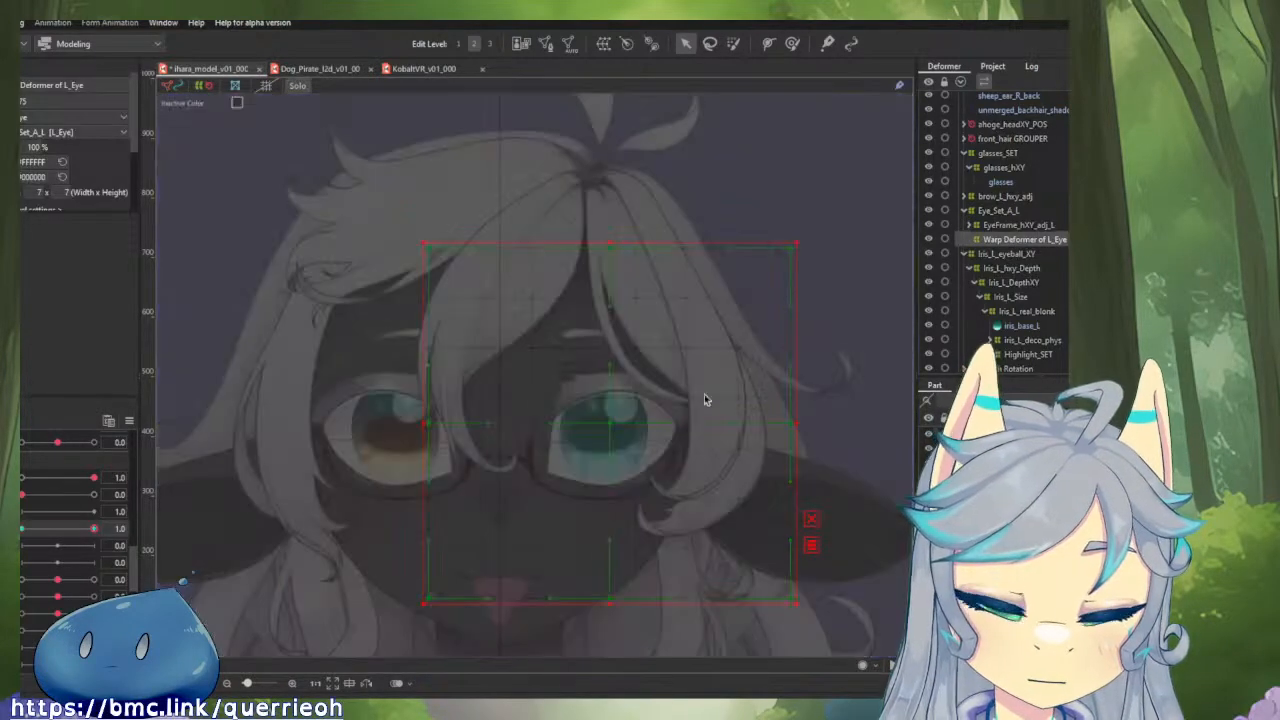
{"action": "key", "text": "s"}
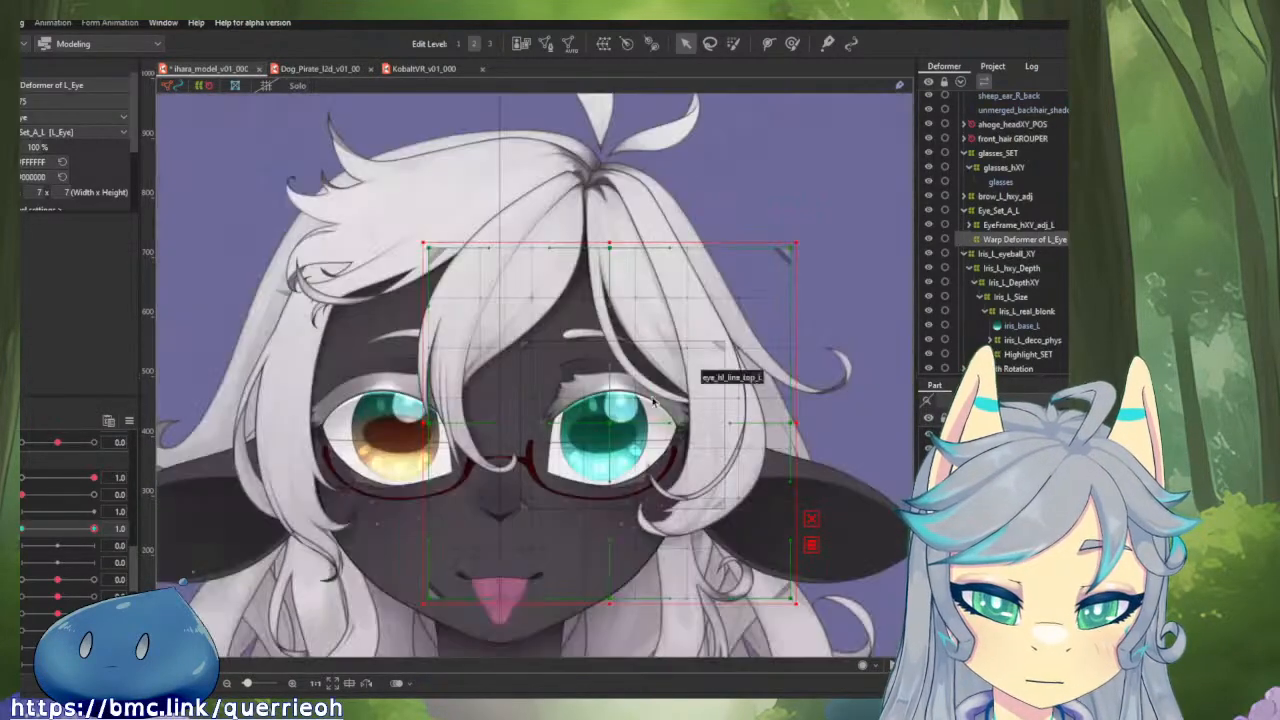
Brush-select the enlarged left-eye warp grid, try stretching it sideways, and undo back to the grid's size before the enlargements.
{"action": "left_click", "coordinate": [731, 45]}
{"action": "scroll", "coordinate": [605, 424], "scroll_direction": "down", "scroll_amount": 2}
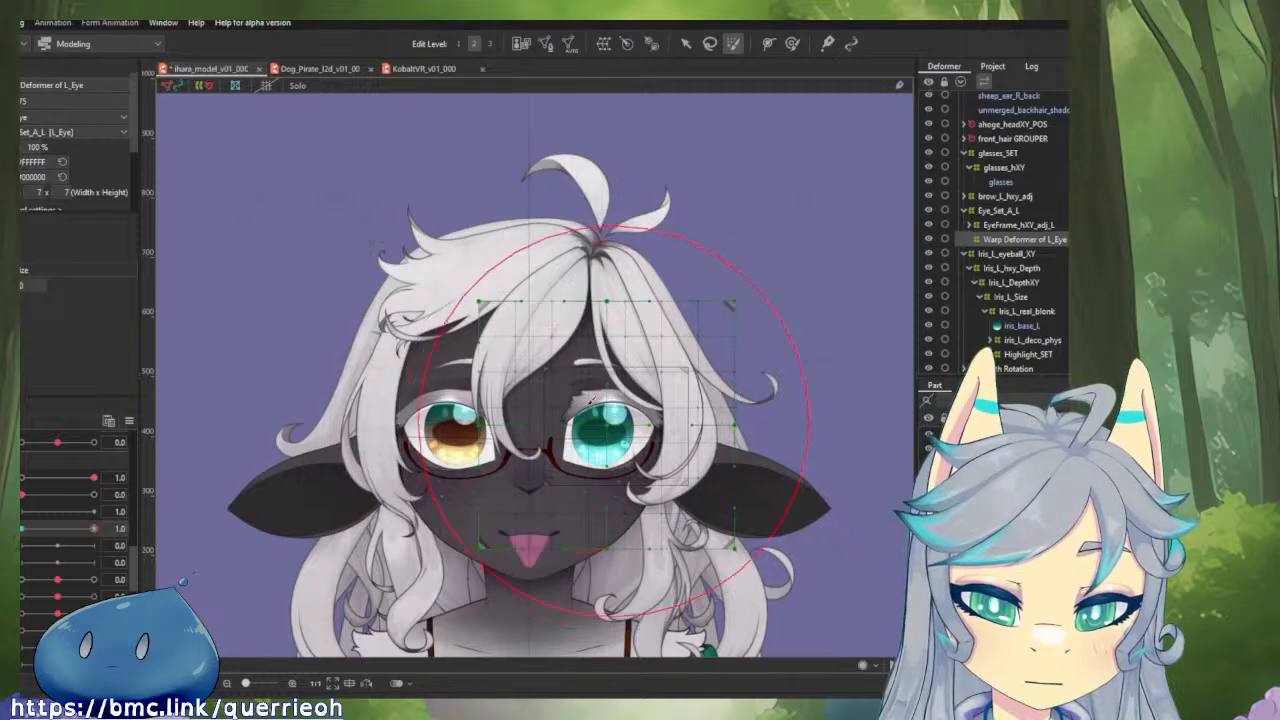
{"action": "left_click_drag", "start_coordinate": [613, 421], "coordinate": [579, 407]}
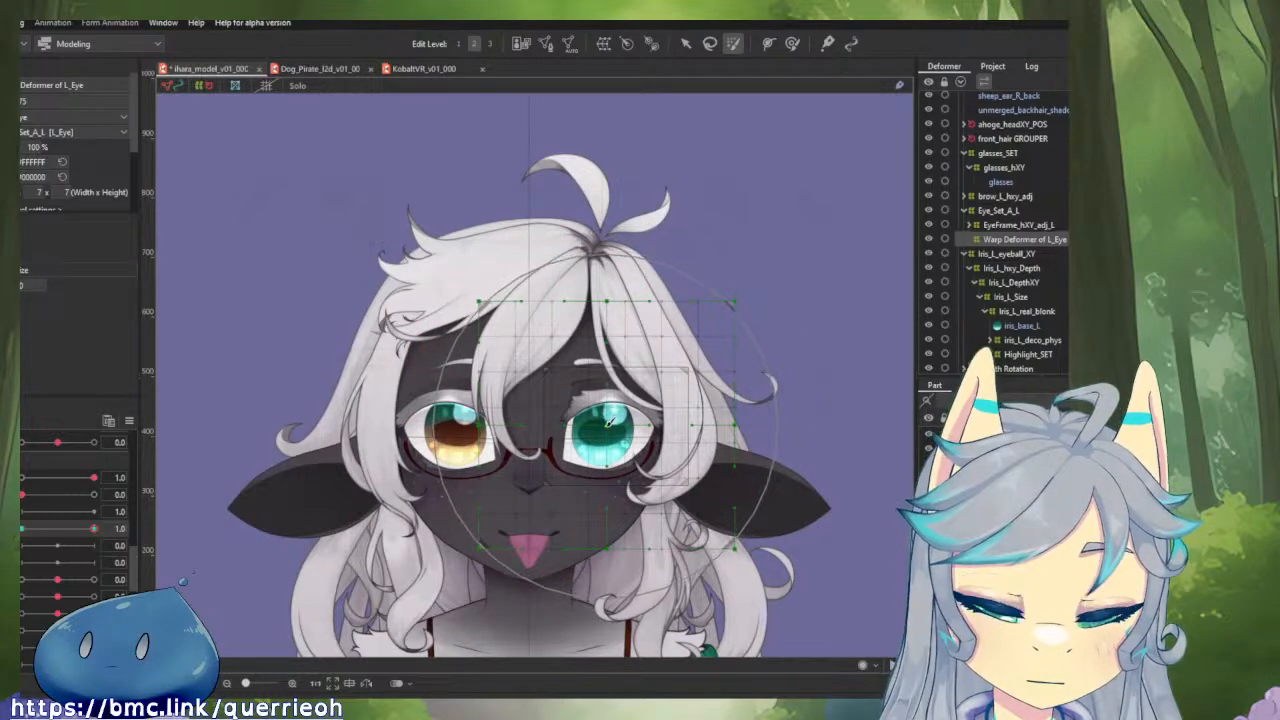
{"action": "key", "text": "ctrl+a"}
{"action": "key", "text": "v"}
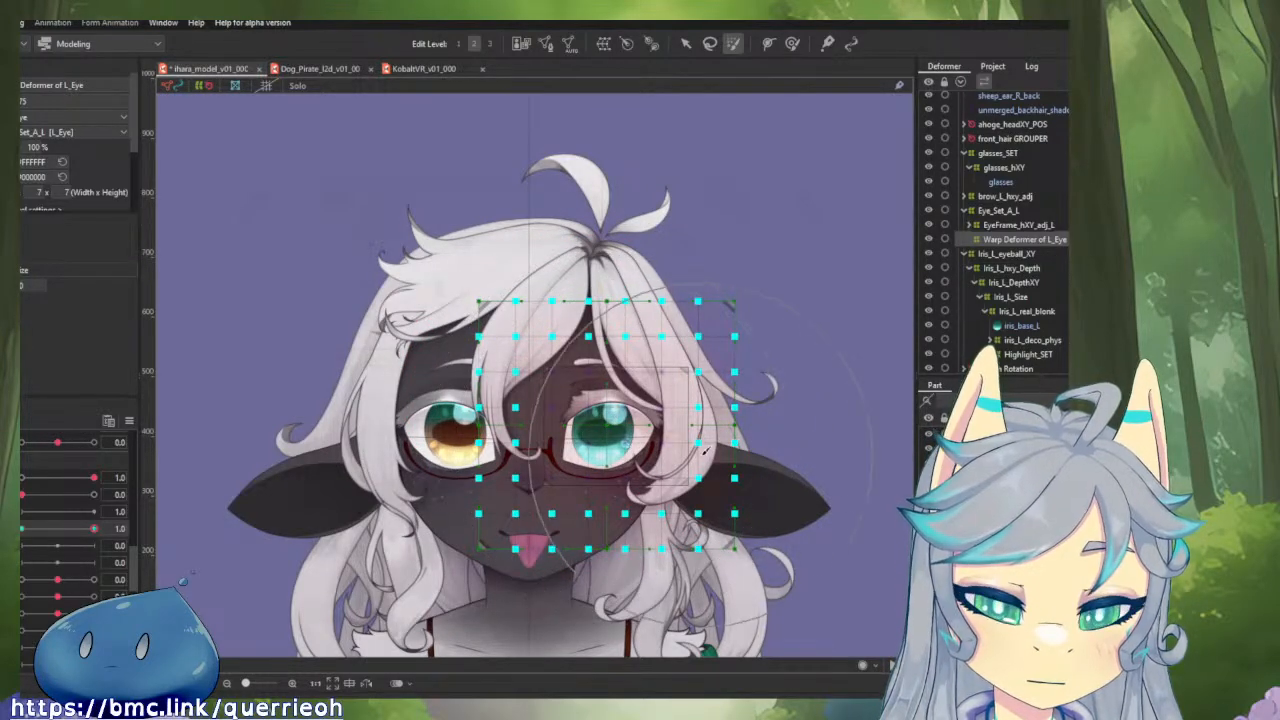
{"action": "left_click_drag", "start_coordinate": [740, 554], "coordinate": [808, 556]}
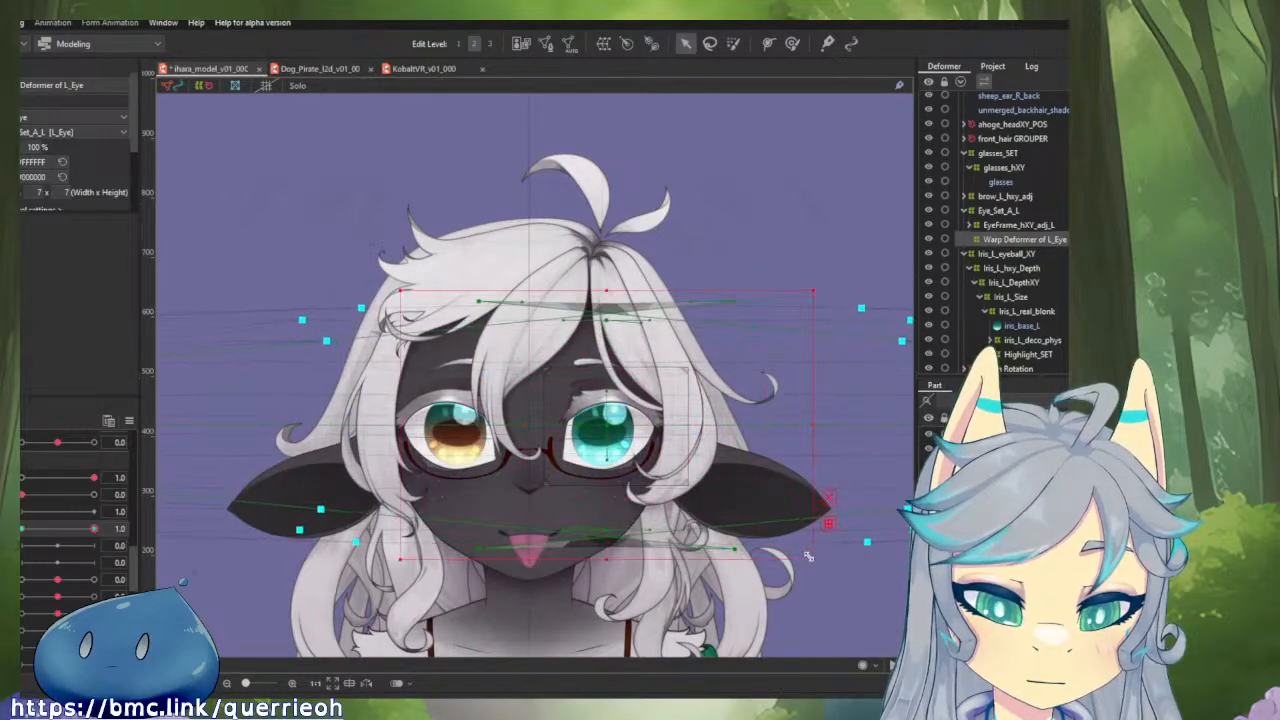
{"action": "key", "text": "ctrl+z"}
{"action": "key", "text": "ctrl+z"}
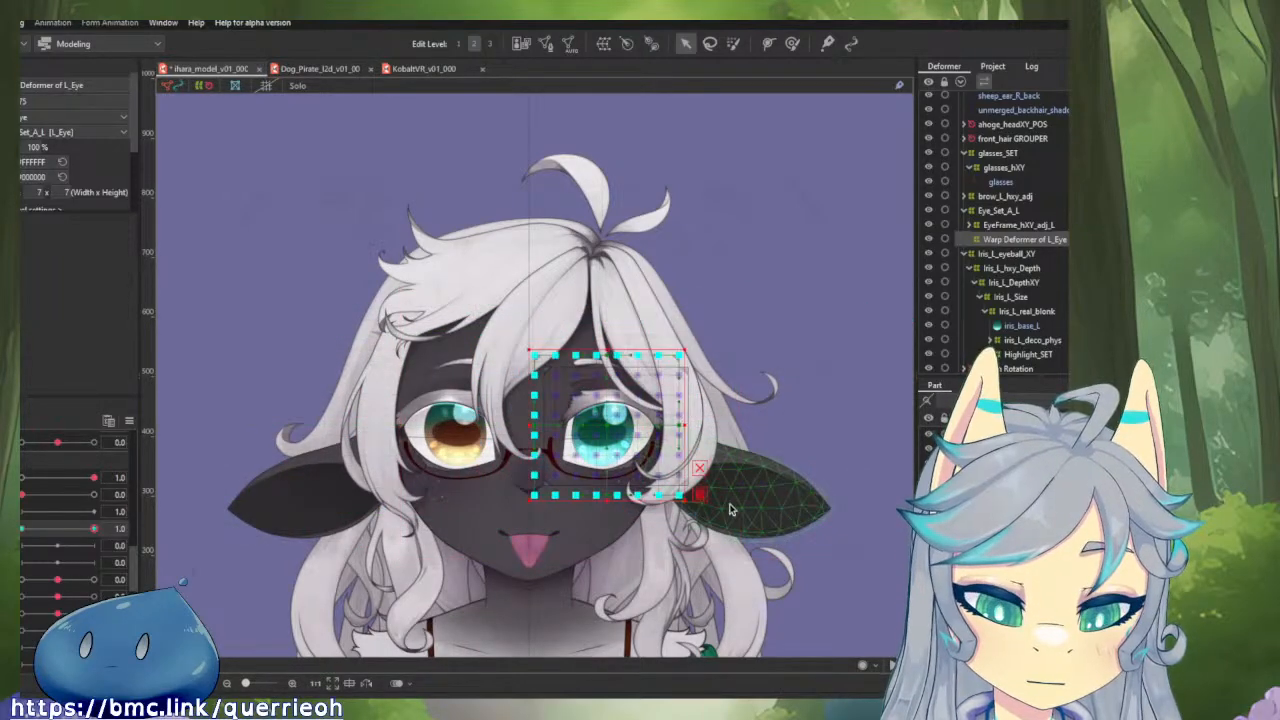
{"action": "left_click_drag", "start_coordinate": [95, 533], "coordinate": [21, 529]}
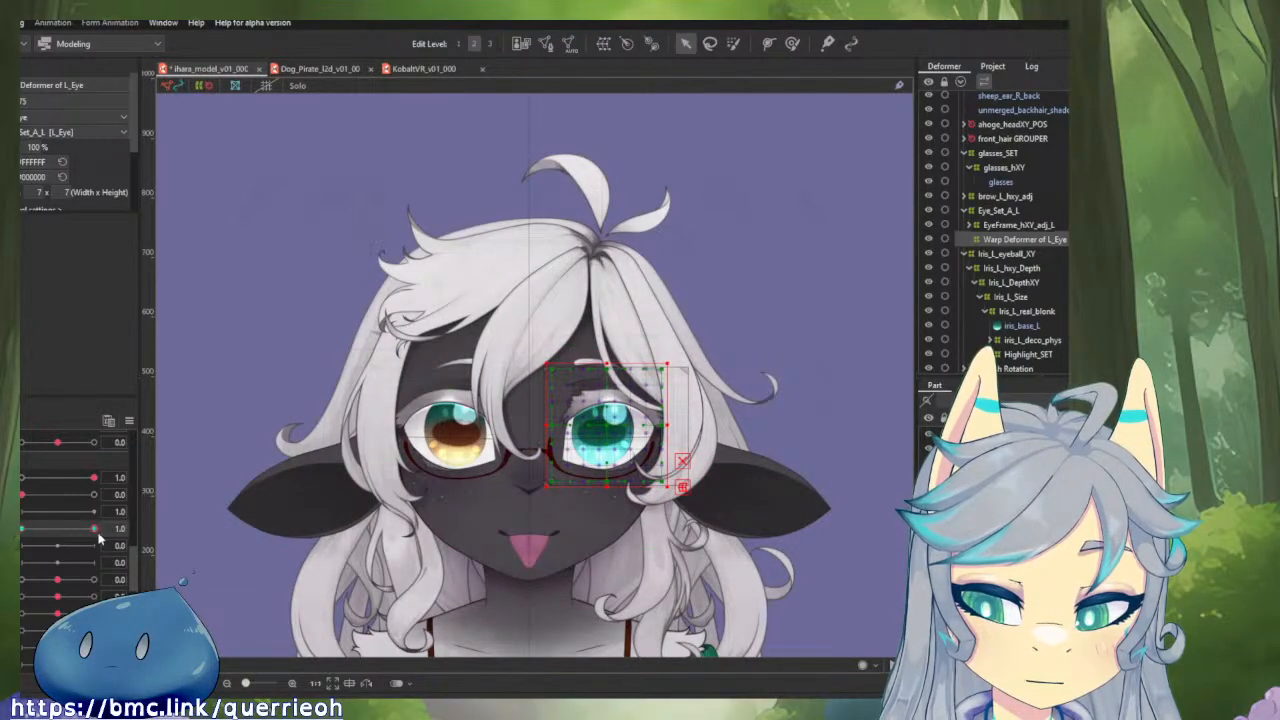
Brush-select the left eye's warp grid points around the iris with a smaller brush and try to shrink them toward the iris.
{"action": "left_click", "coordinate": [730, 45]}
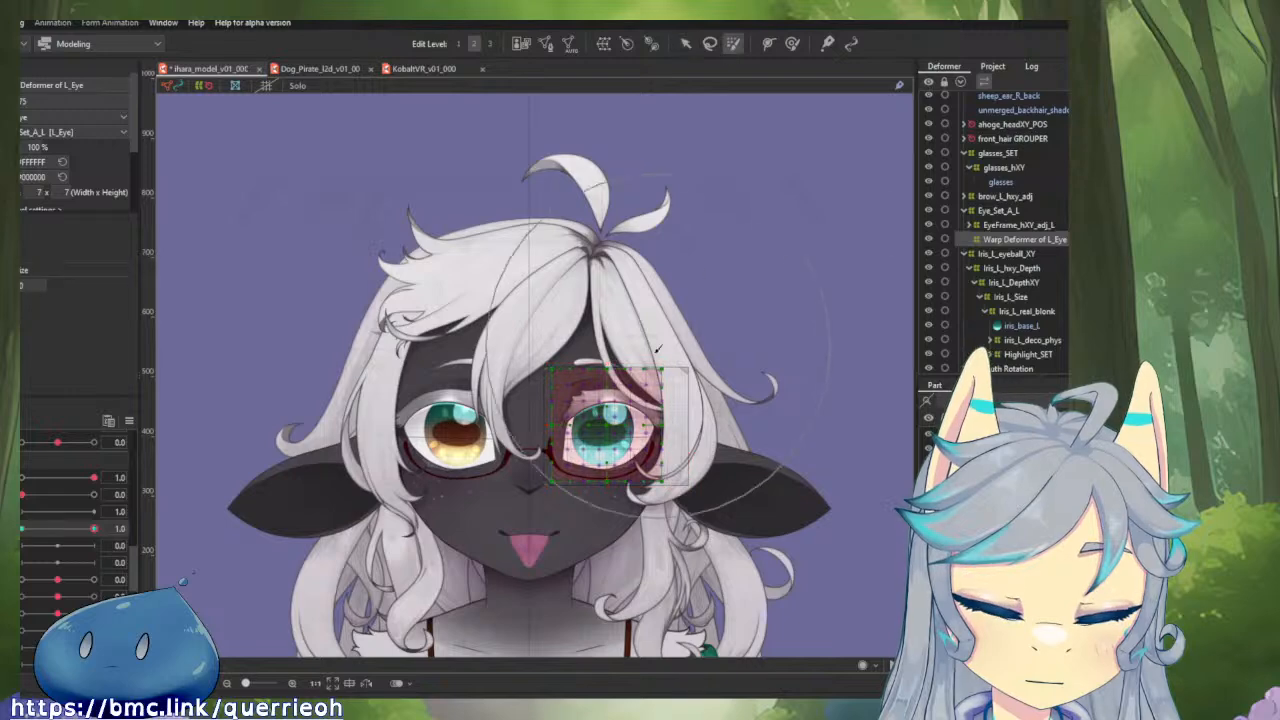
{"action": "scroll", "coordinate": [605, 430], "scroll_direction": "up", "scroll_amount": 2}
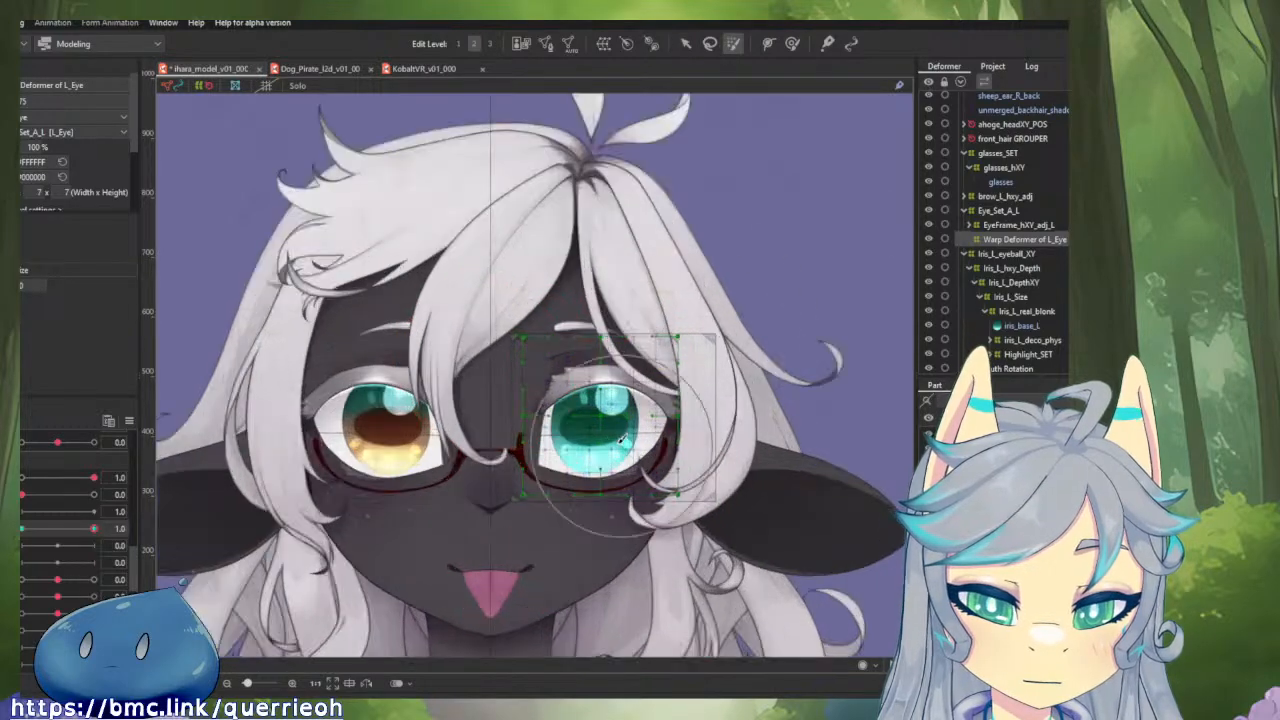
{"action": "left_click_drag", "start_coordinate": [601, 414], "coordinate": [592, 408]}
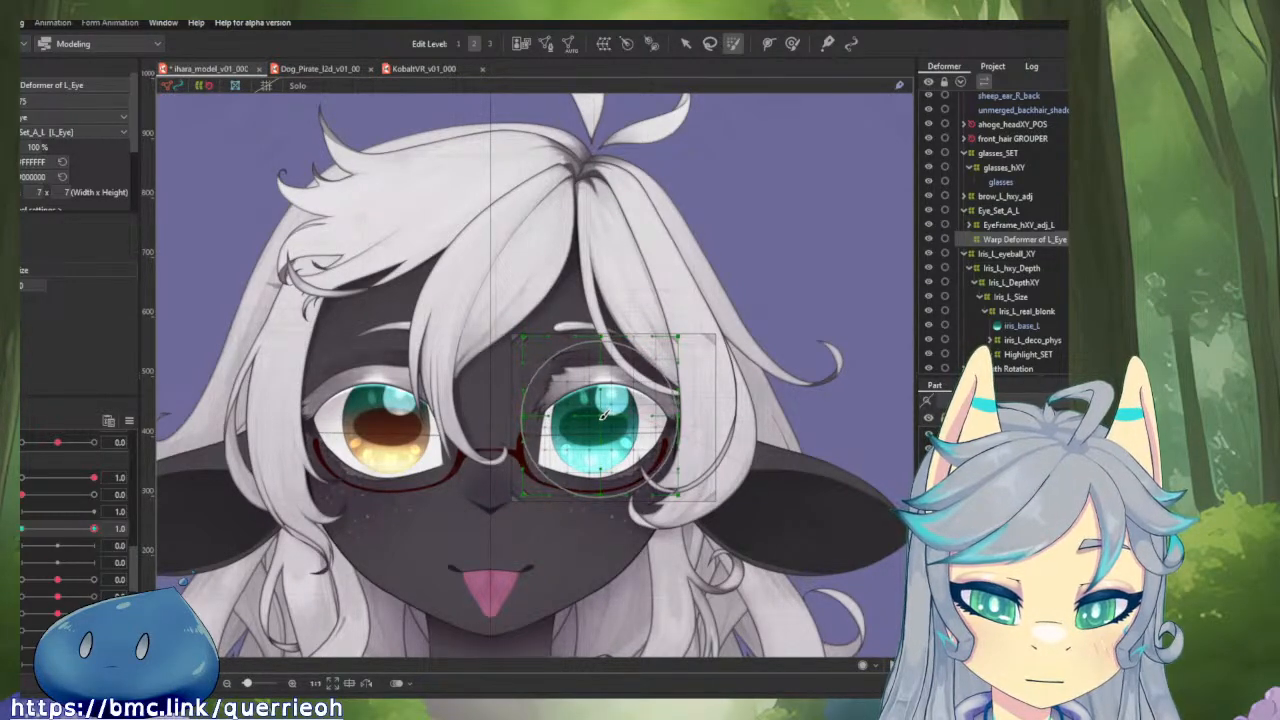
{"action": "key", "text": "v"}
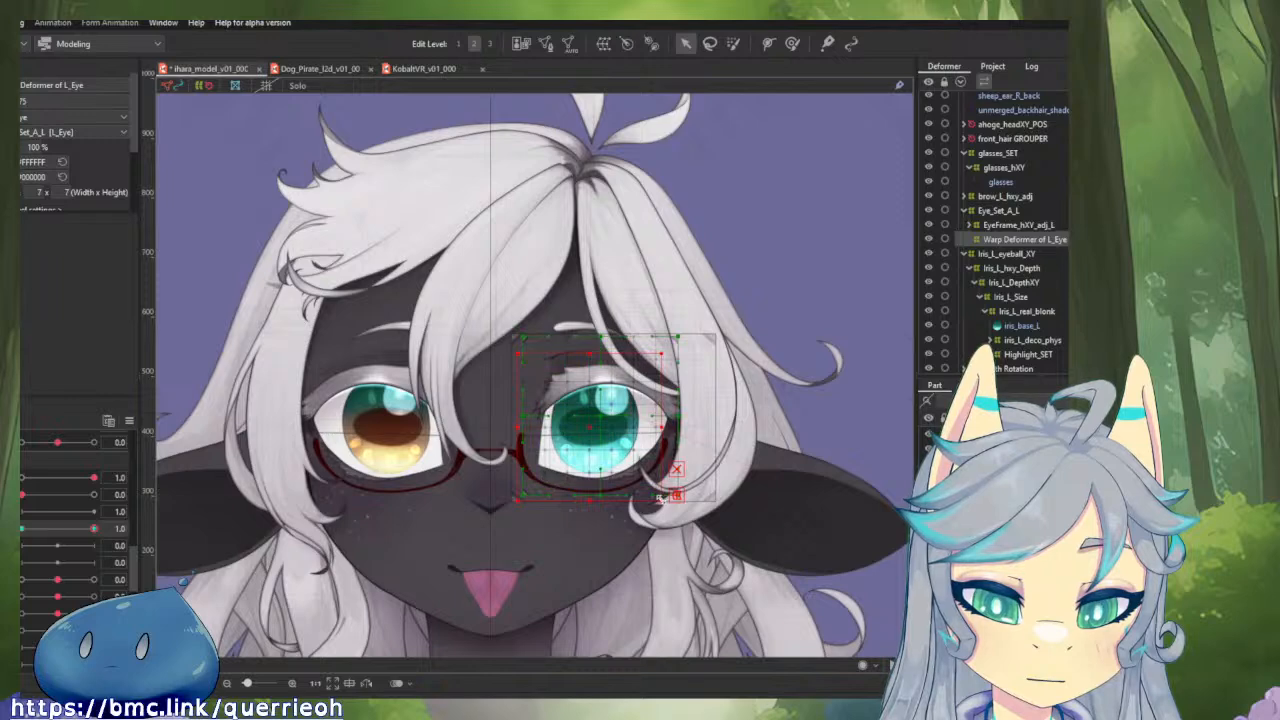
{"action": "left_click_drag", "start_coordinate": [690, 502], "coordinate": [560, 410]}
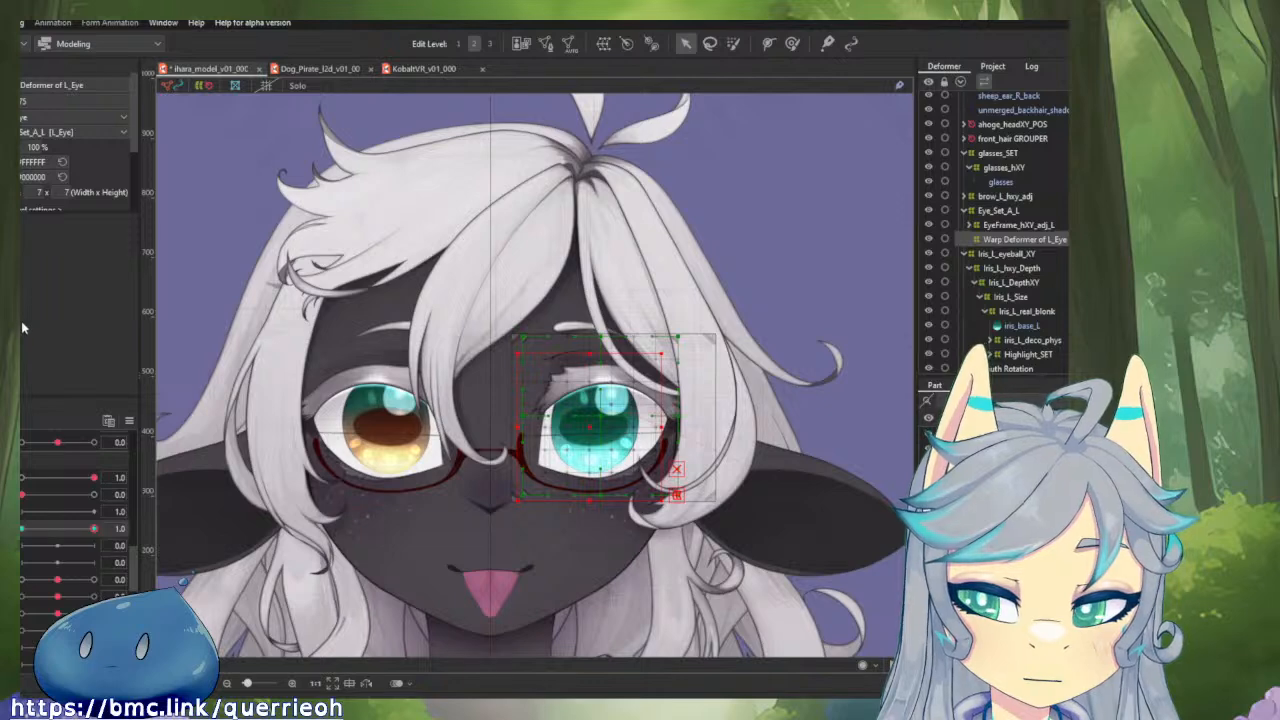
Brush-select the left eye's whole warp grid with a wide brush and enlarge it in four passes until its outline rounds off.
{"action": "scroll", "coordinate": [75, 150], "scroll_direction": "down", "scroll_amount": 3}
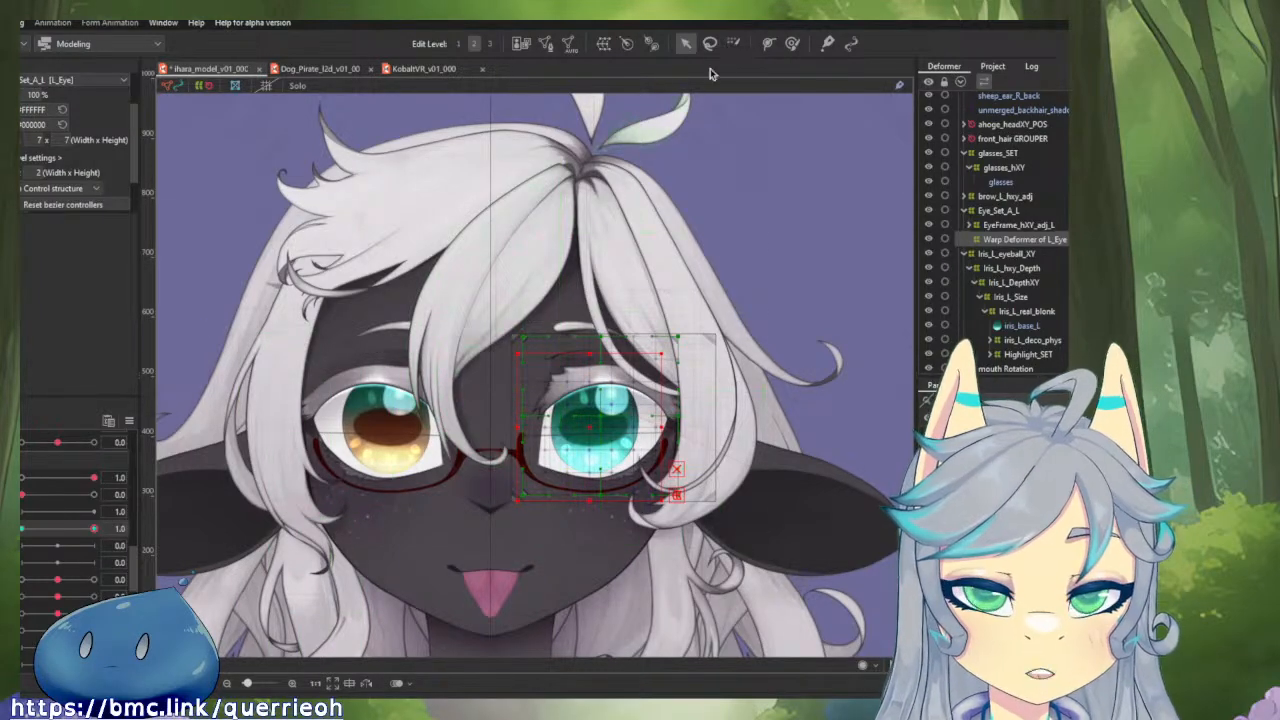
{"action": "left_click", "coordinate": [739, 46]}
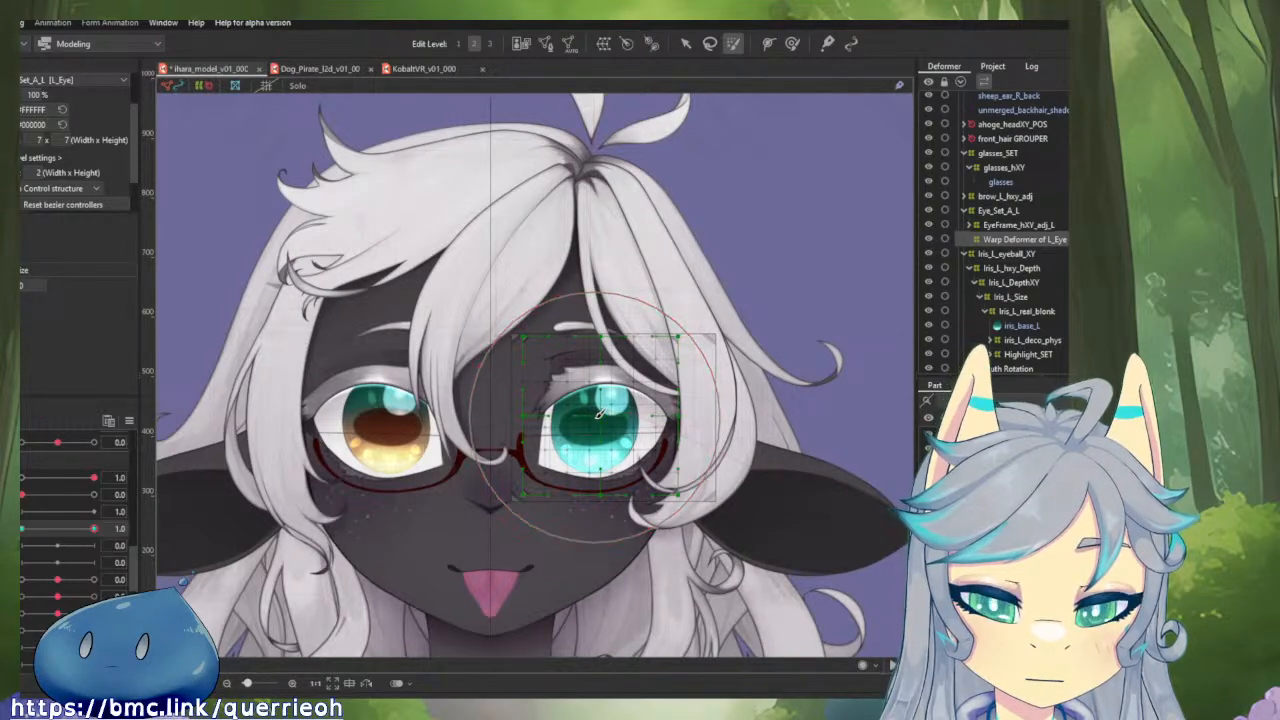
{"action": "key", "text": "v"}
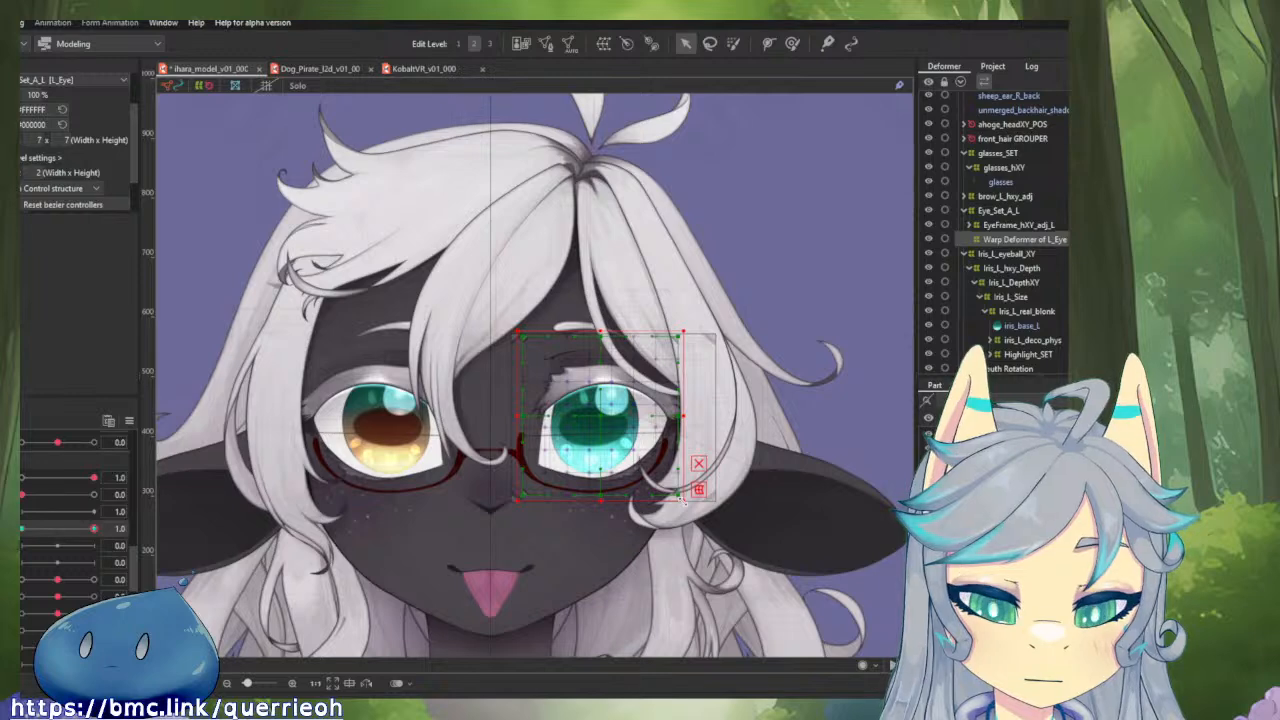
{"action": "scroll", "coordinate": [682, 502], "scroll_direction": "down", "scroll_amount": 4}
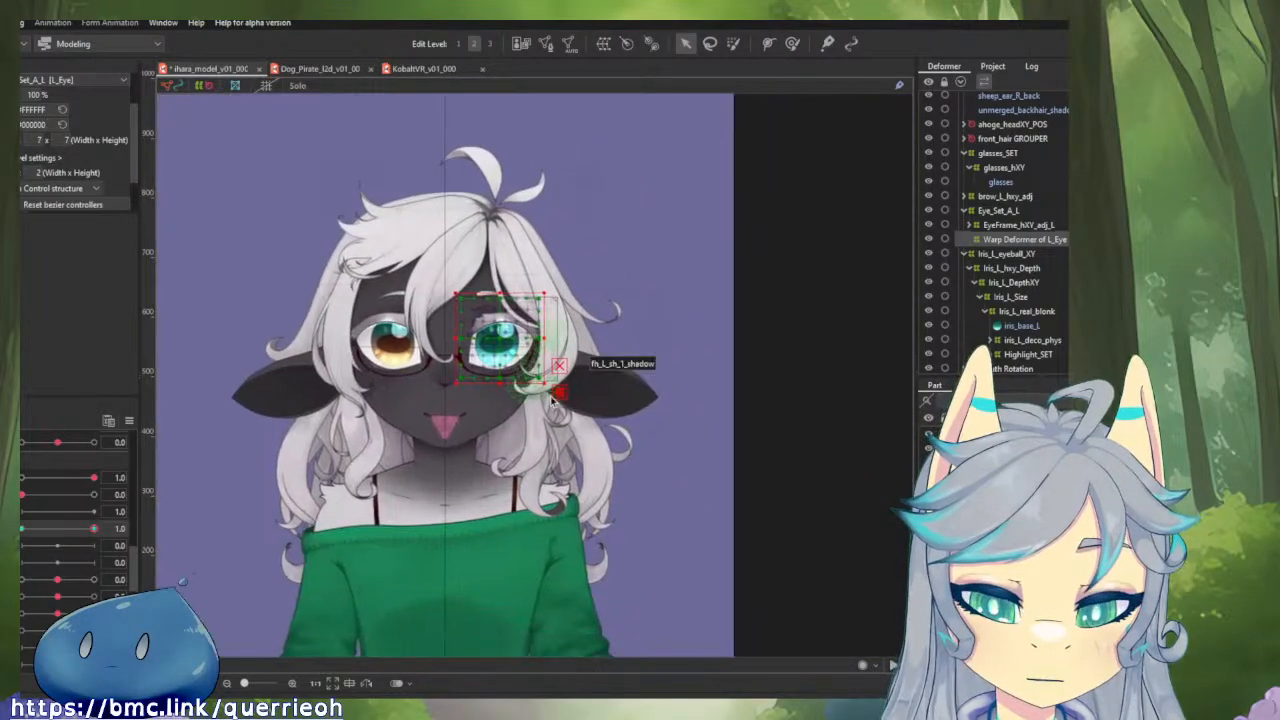
{"action": "left_click_drag", "start_coordinate": [547, 387], "coordinate": [943, 638]}
{"action": "scroll", "coordinate": [871, 593], "scroll_direction": "down", "scroll_amount": 2}
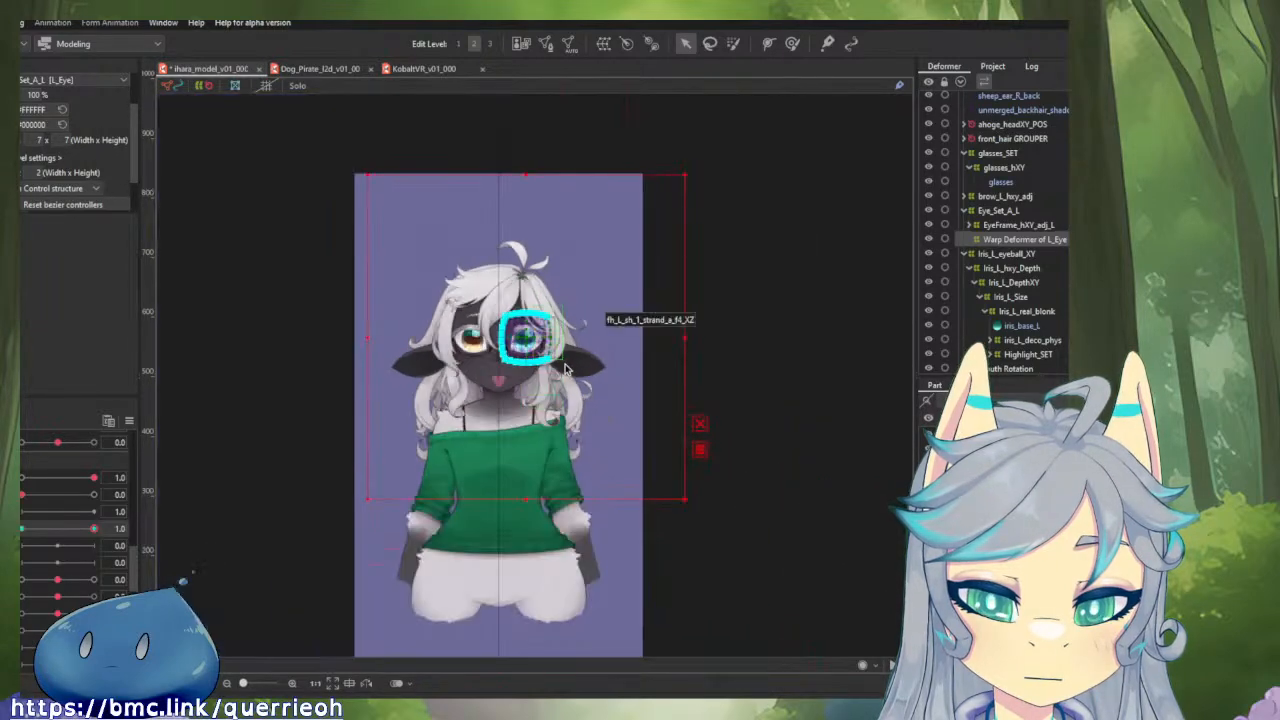
{"action": "left_click_drag", "start_coordinate": [684, 498], "coordinate": [851, 617]}
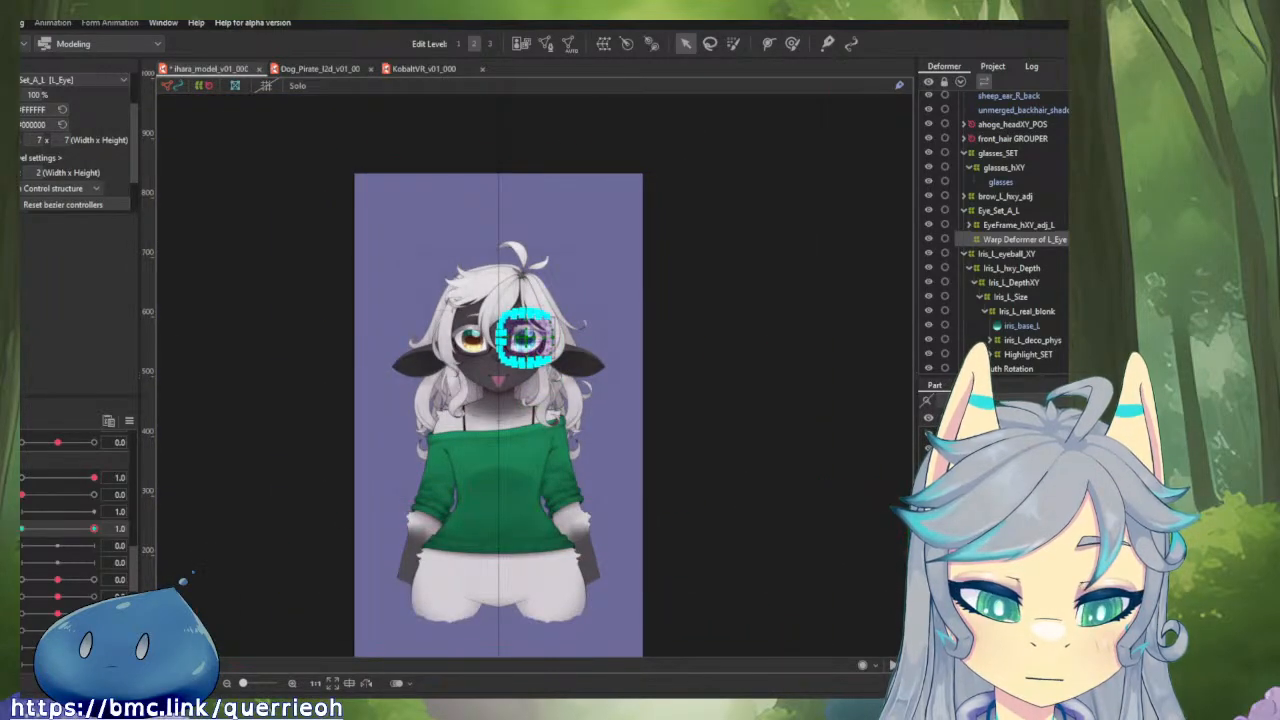
{"action": "scroll", "coordinate": [720, 517], "scroll_direction": "down", "scroll_amount": 3}
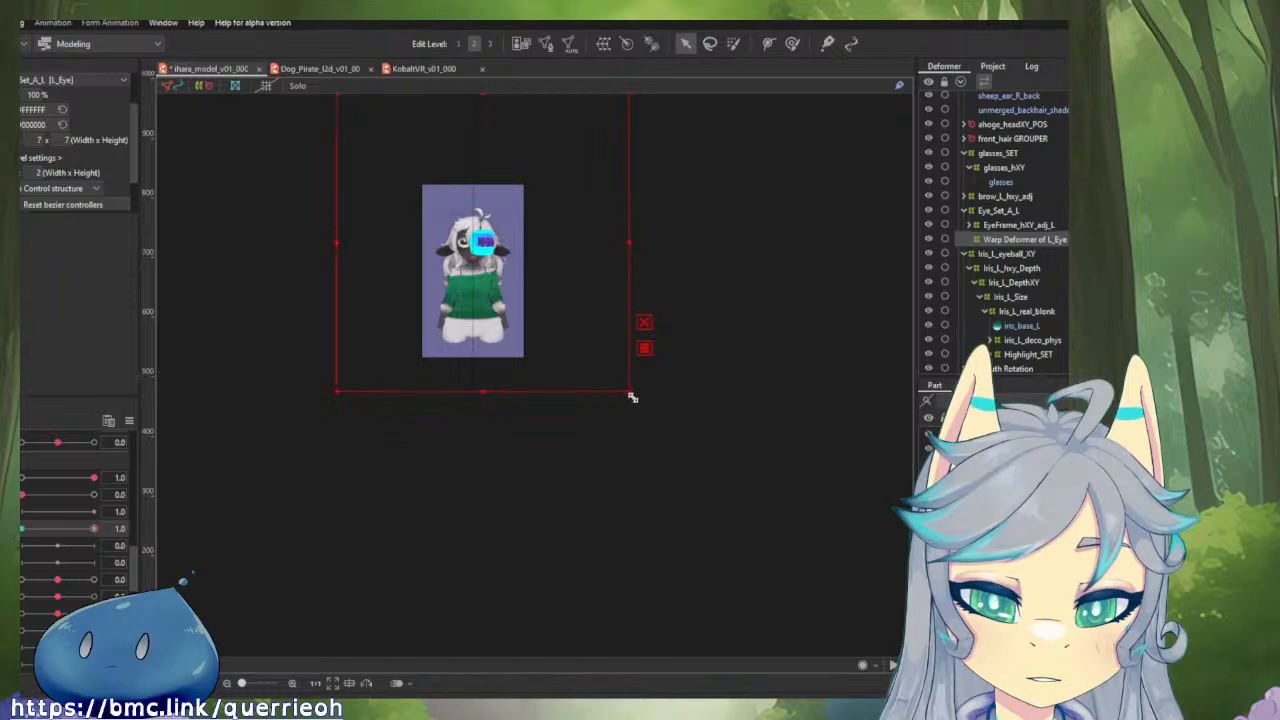
{"action": "left_click_drag", "start_coordinate": [632, 397], "coordinate": [872, 631]}
{"action": "scroll", "coordinate": [554, 370], "scroll_direction": "down", "scroll_amount": 2}
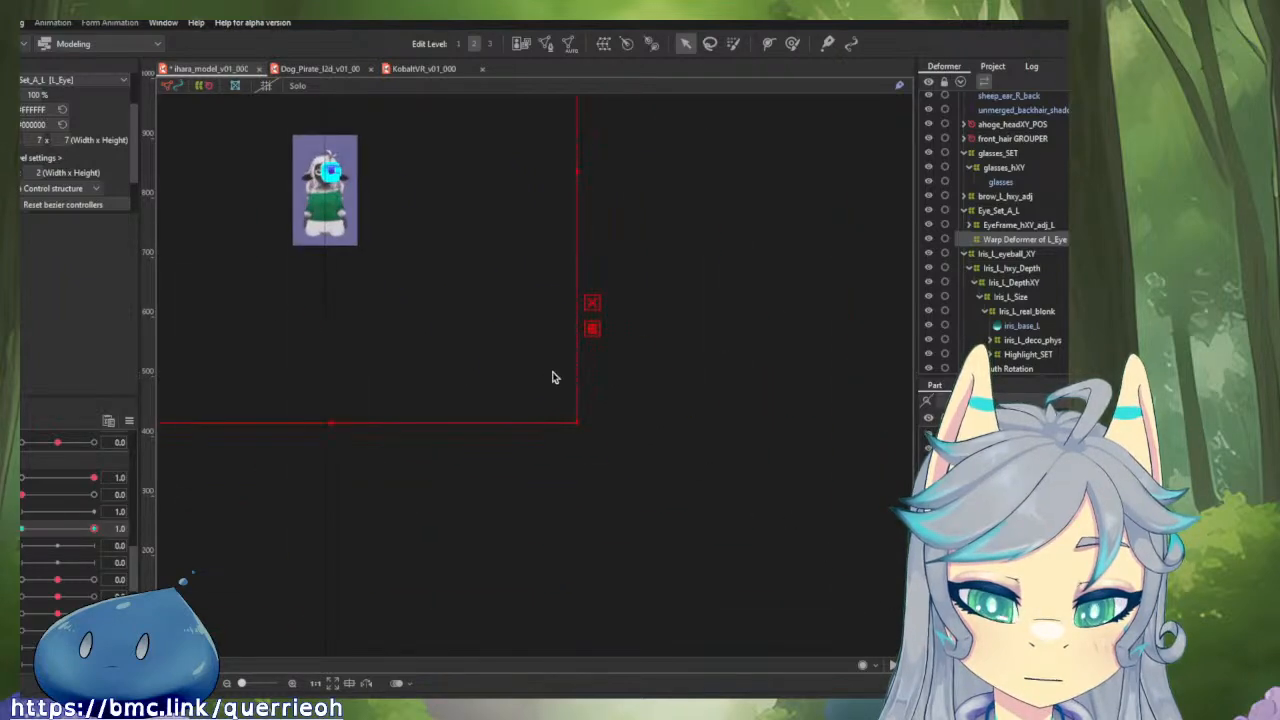
{"action": "left_click_drag", "start_coordinate": [577, 424], "coordinate": [789, 640]}
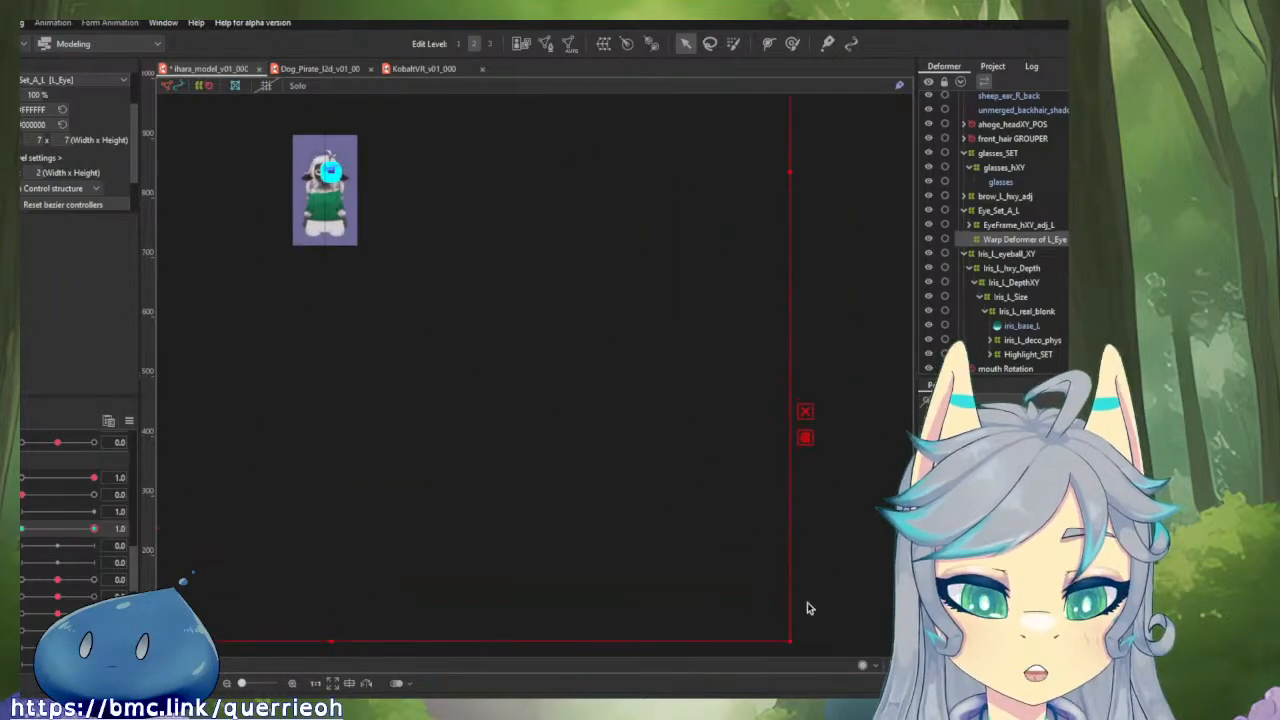
Deselect the rounded grid points, reselect the Warp Deformer of L_Eye and recentre its grid on the left iris.
{"action": "left_click_drag", "start_coordinate": [305, 230], "coordinate": [477, 368]}
{"action": "scroll", "coordinate": [494, 243], "scroll_direction": "up", "scroll_amount": 5}
{"action": "scroll", "coordinate": [595, 406], "scroll_direction": "up", "scroll_amount": 2}
{"action": "left_click_drag", "start_coordinate": [595, 406], "coordinate": [529, 36]}
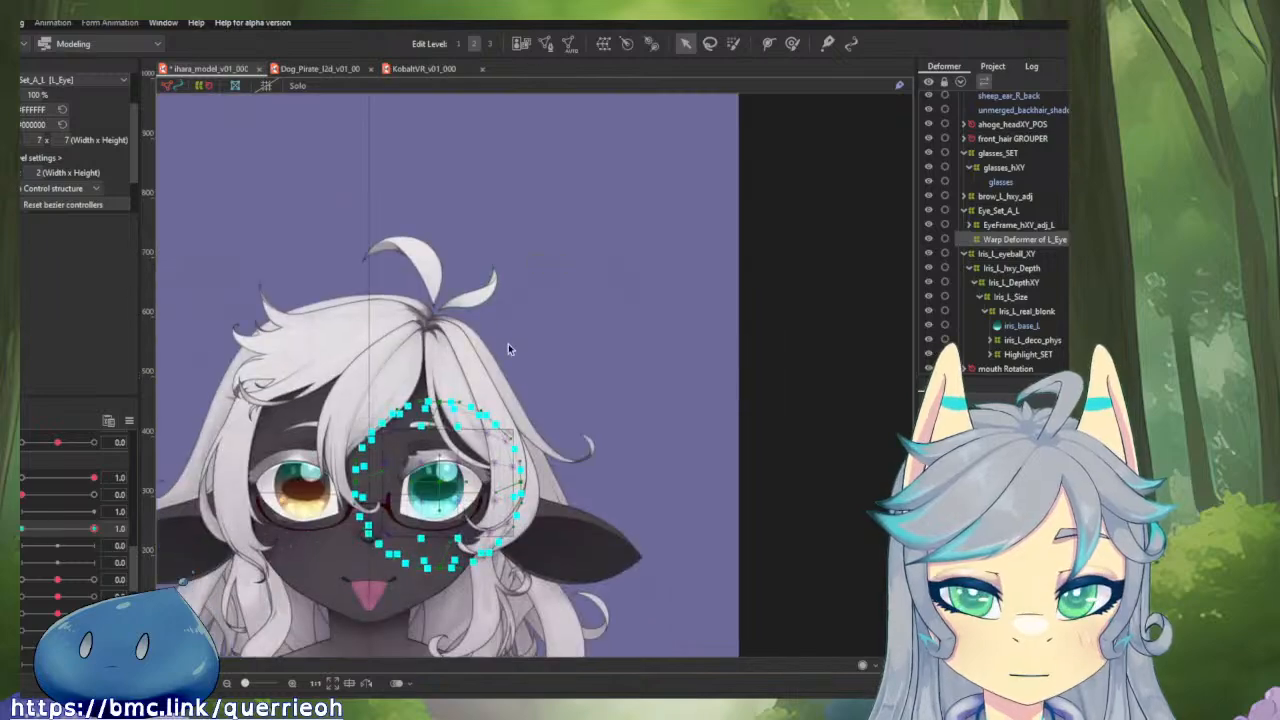
{"action": "left_click_drag", "start_coordinate": [508, 343], "coordinate": [561, 246]}
{"action": "left_click_drag", "start_coordinate": [558, 331], "coordinate": [648, 273]}
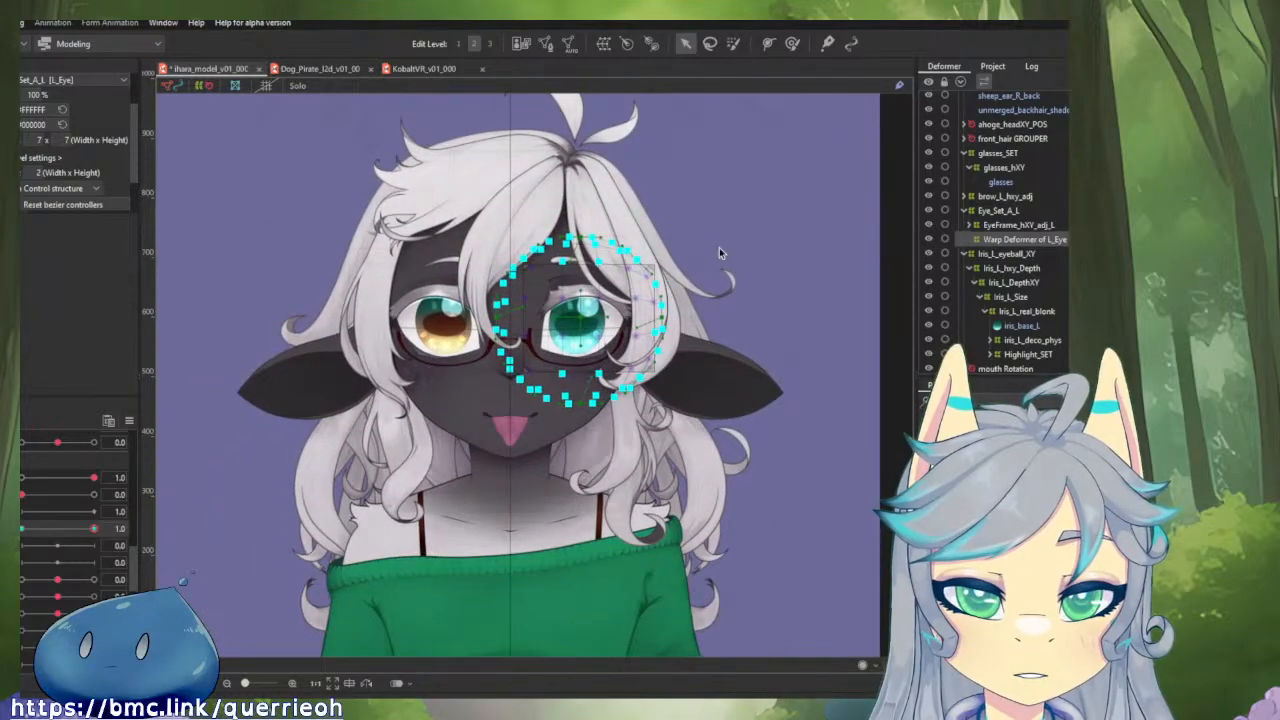
{"action": "left_click", "coordinate": [719, 250]}
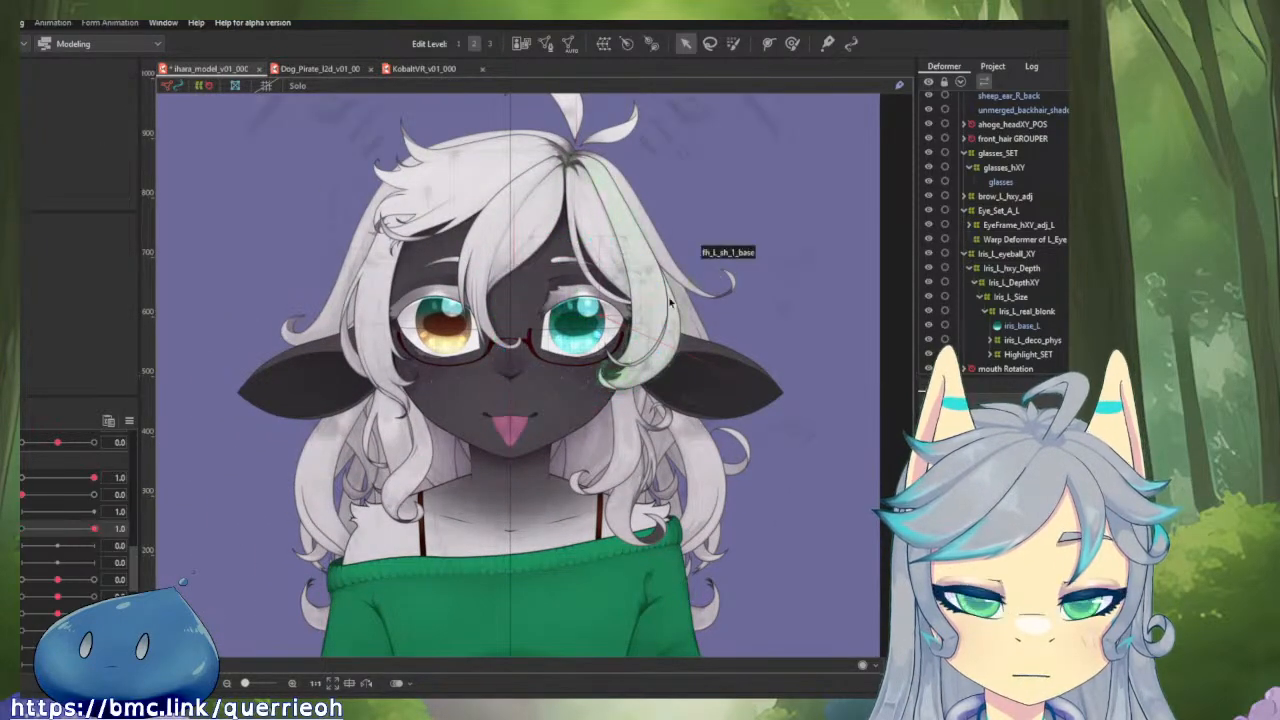
{"action": "left_click", "coordinate": [1015, 240]}
{"action": "scroll", "coordinate": [582, 315], "scroll_direction": "up", "scroll_amount": 3}
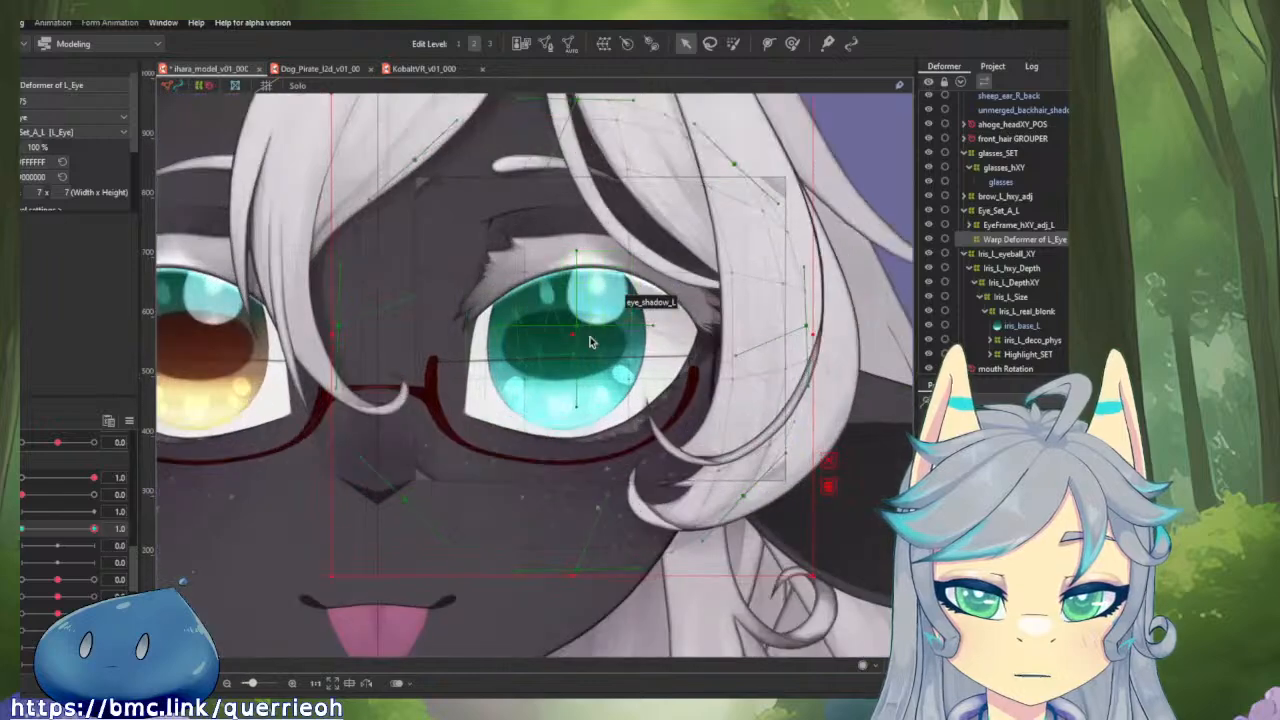
{"action": "left_click_drag", "start_coordinate": [604, 350], "coordinate": [571, 390]}
{"action": "scroll", "coordinate": [564, 388], "scroll_direction": "down", "scroll_amount": 1}
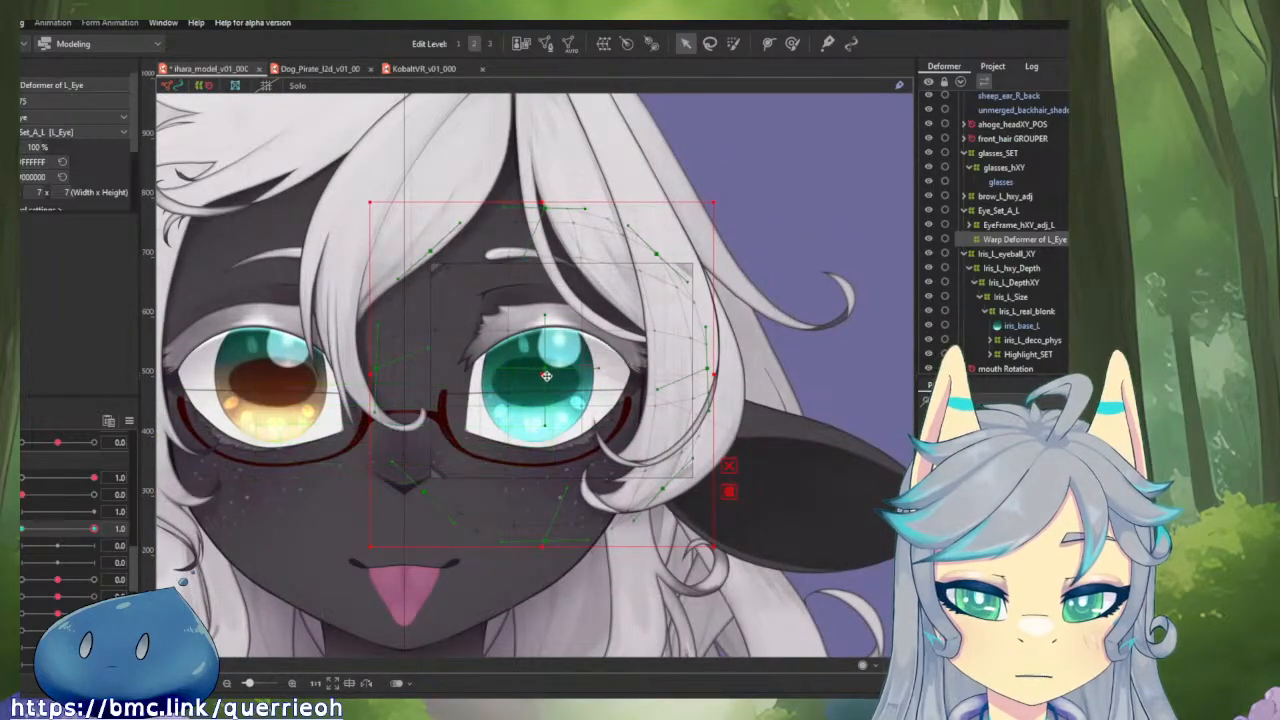
{"action": "left_click", "coordinate": [549, 375]}
{"action": "left_click_drag", "start_coordinate": [549, 375], "coordinate": [549, 369]}
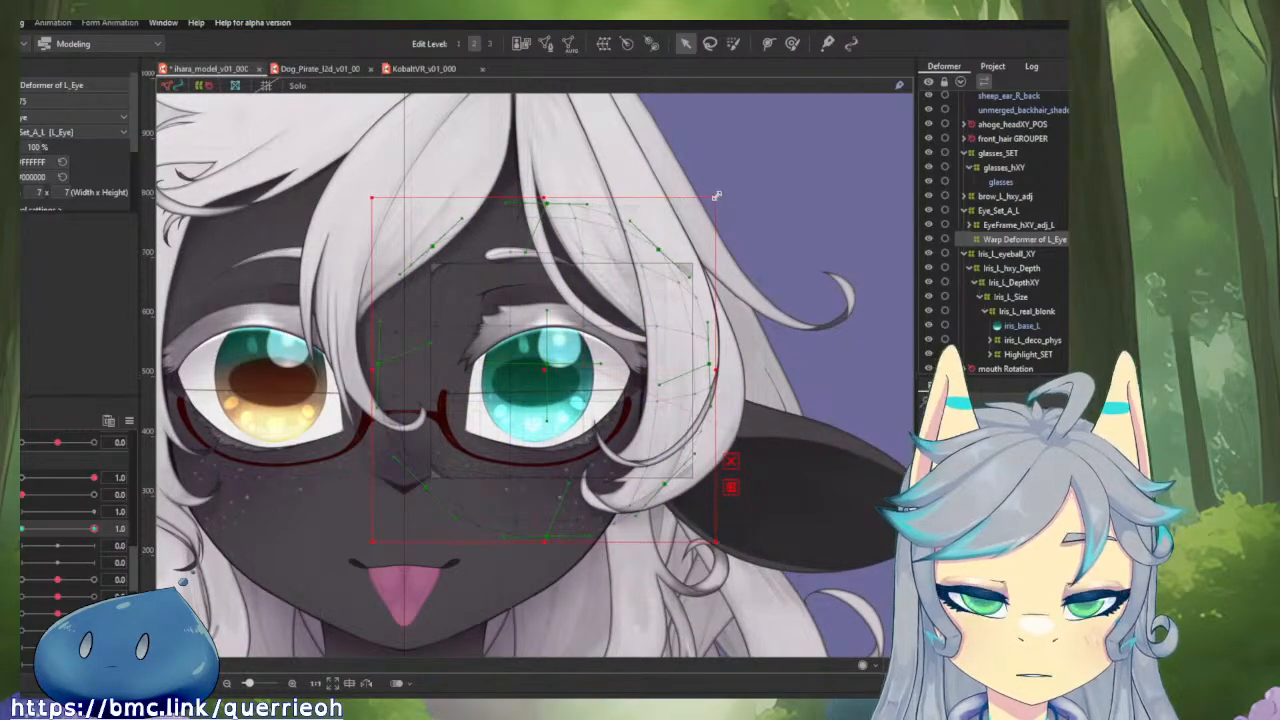
Shrink the rounded left-eye warp grid to just around the eye, narrow it slightly and align its centre with the iris.
{"action": "left_click_drag", "start_coordinate": [716, 196], "coordinate": [653, 263]}
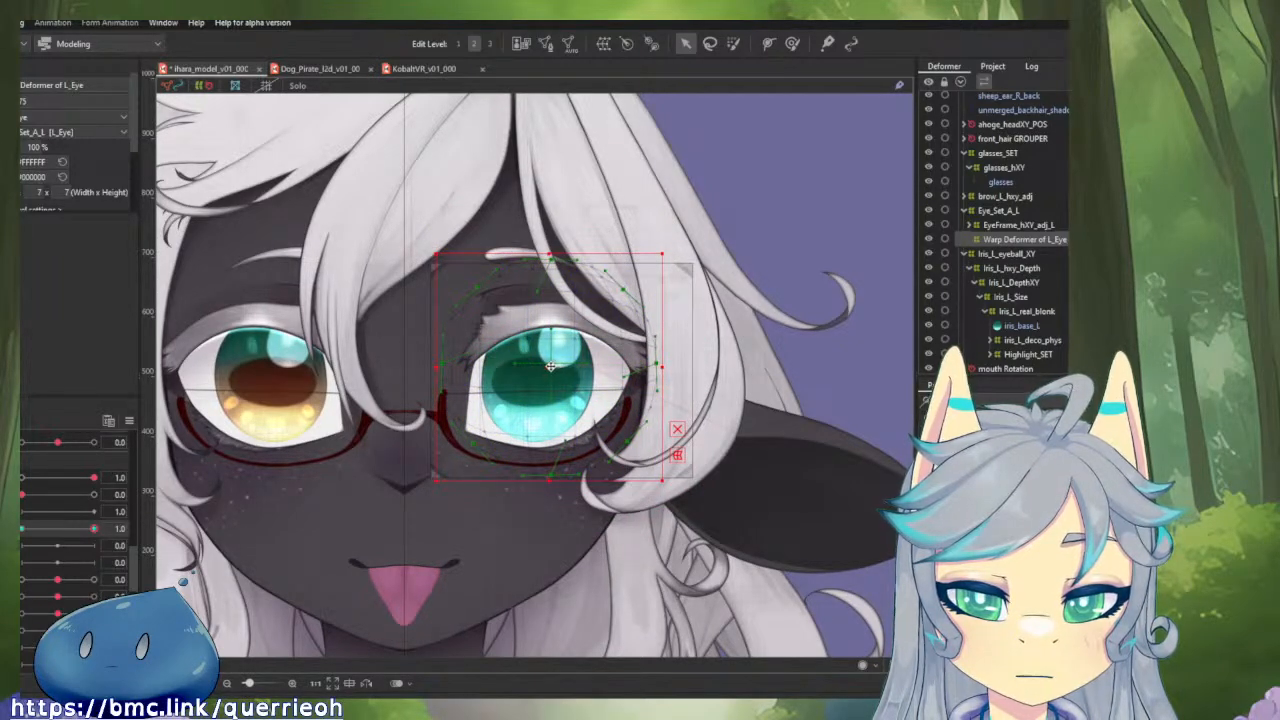
{"action": "left_click_drag", "start_coordinate": [546, 379], "coordinate": [541, 375]}
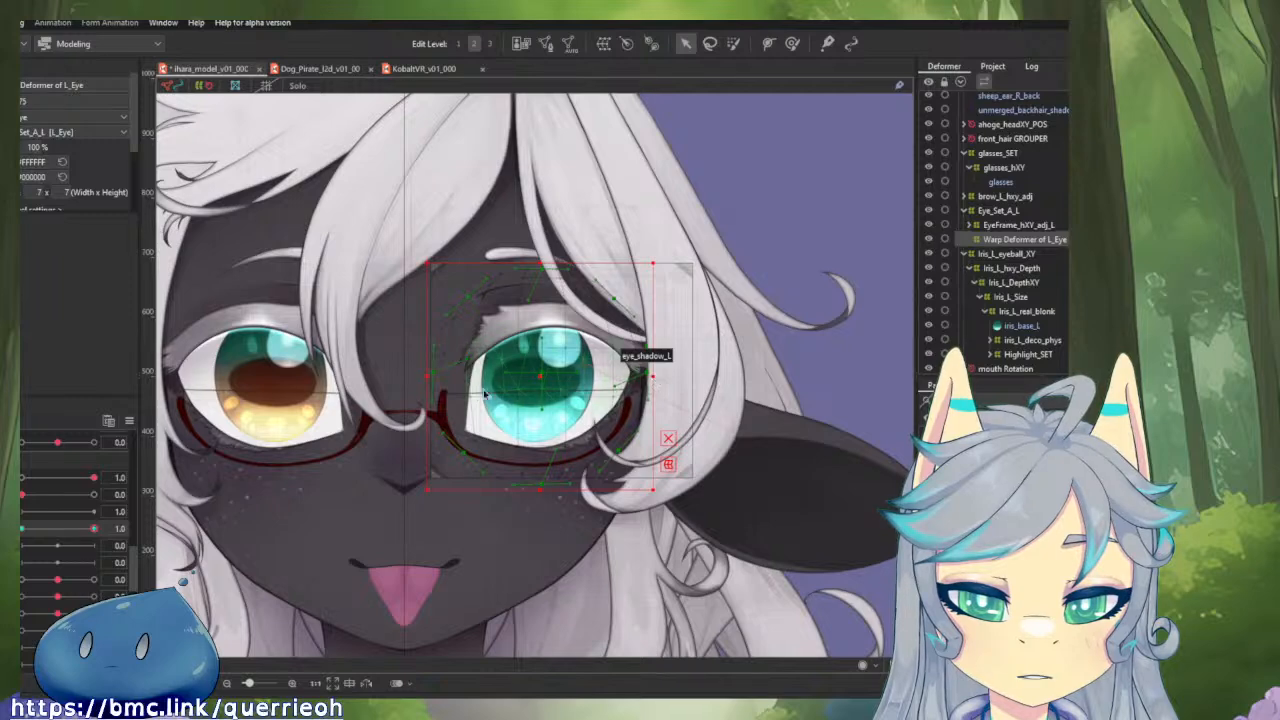
{"action": "left_click_drag", "start_coordinate": [426, 375], "coordinate": [441, 375]}
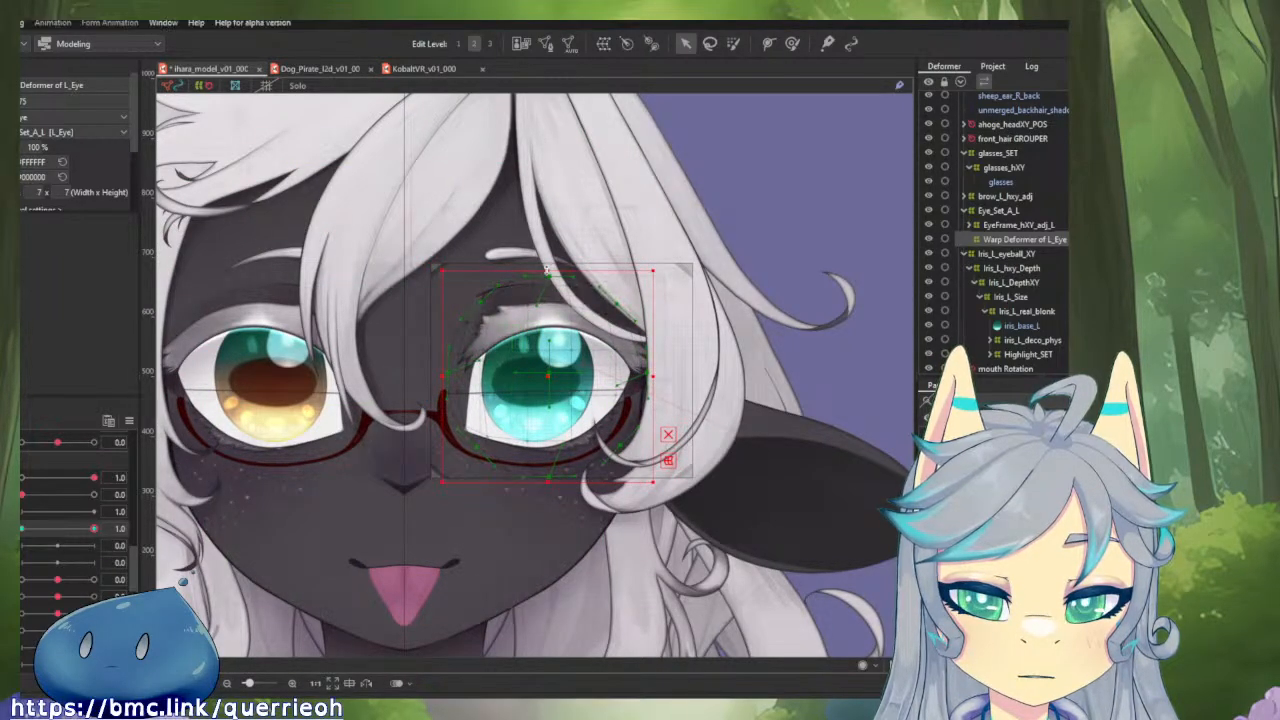
{"action": "left_click_drag", "start_coordinate": [548, 378], "coordinate": [539, 378]}
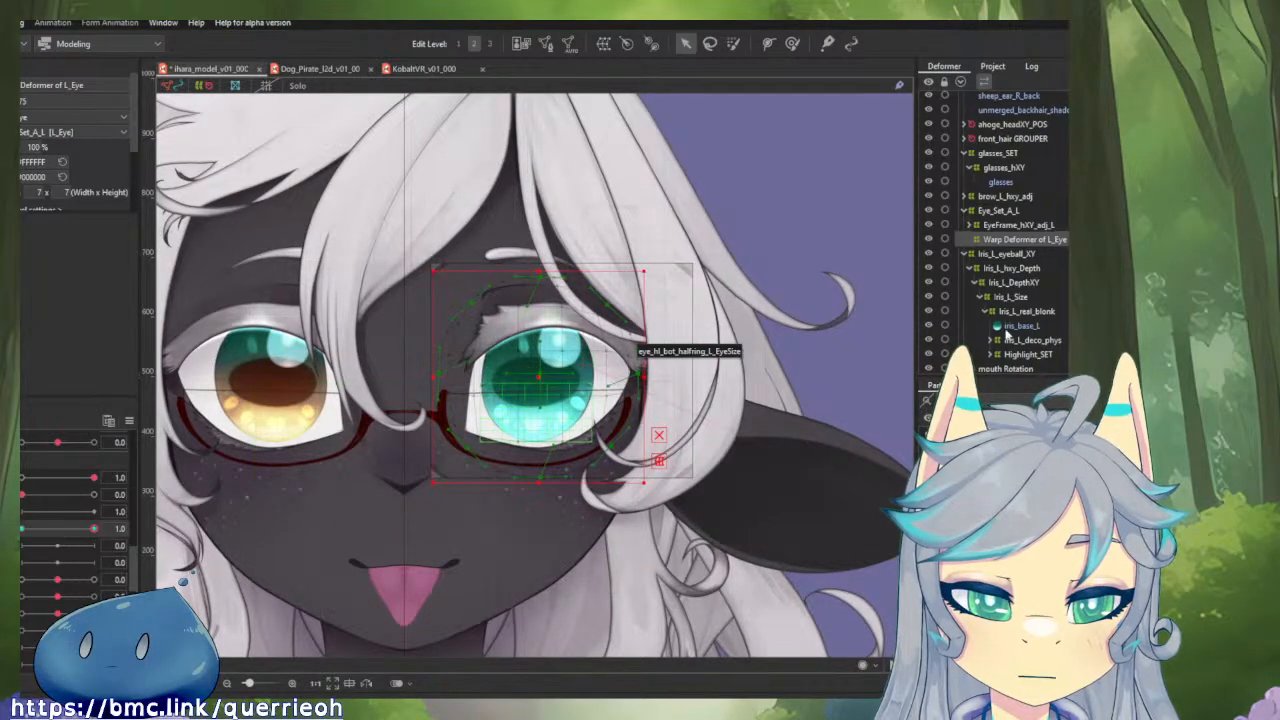
Add three keys for Iris_L_eyeball_XY on the horizontal eyeball parameter, shifting it outward at 1.0 and inward at -1.0, and return to 0.0.
{"action": "left_click", "coordinate": [1008, 254]}
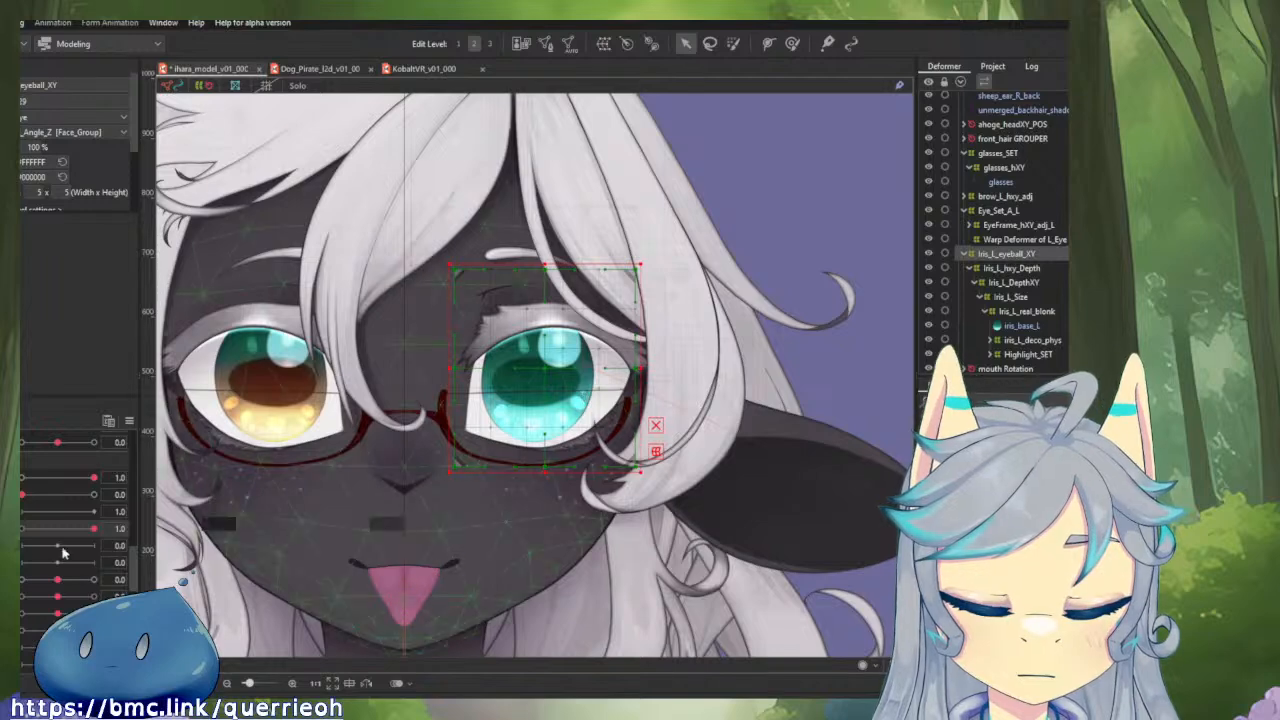
{"action": "scroll", "coordinate": [35, 556], "scroll_direction": "down", "scroll_amount": 1}
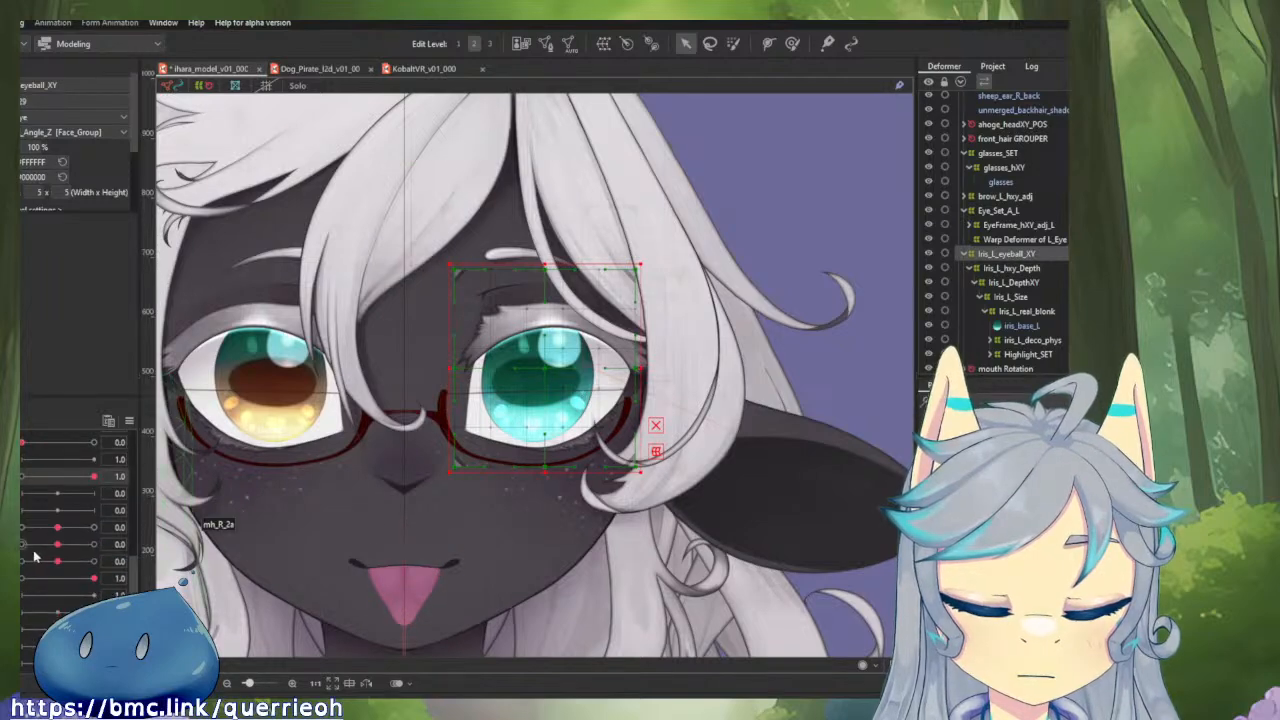
{"action": "left_click", "coordinate": [61, 495]}
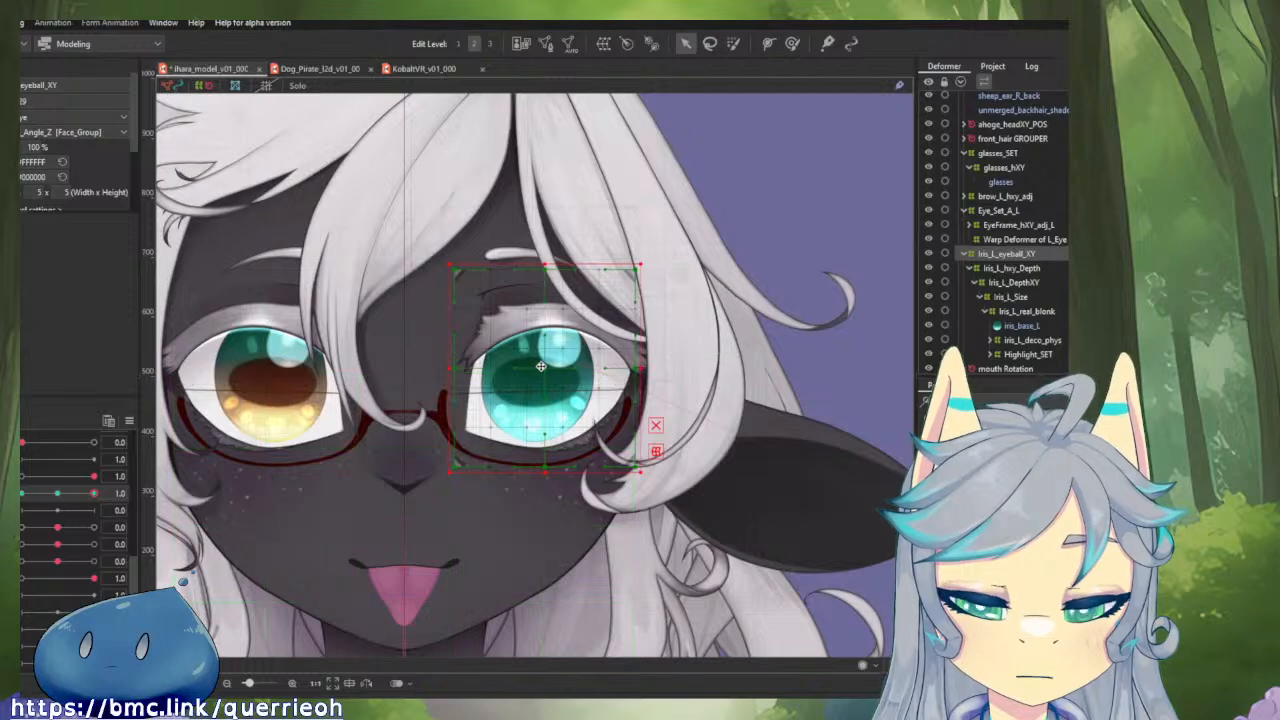
{"action": "left_click_drag", "start_coordinate": [546, 368], "coordinate": [598, 367]}
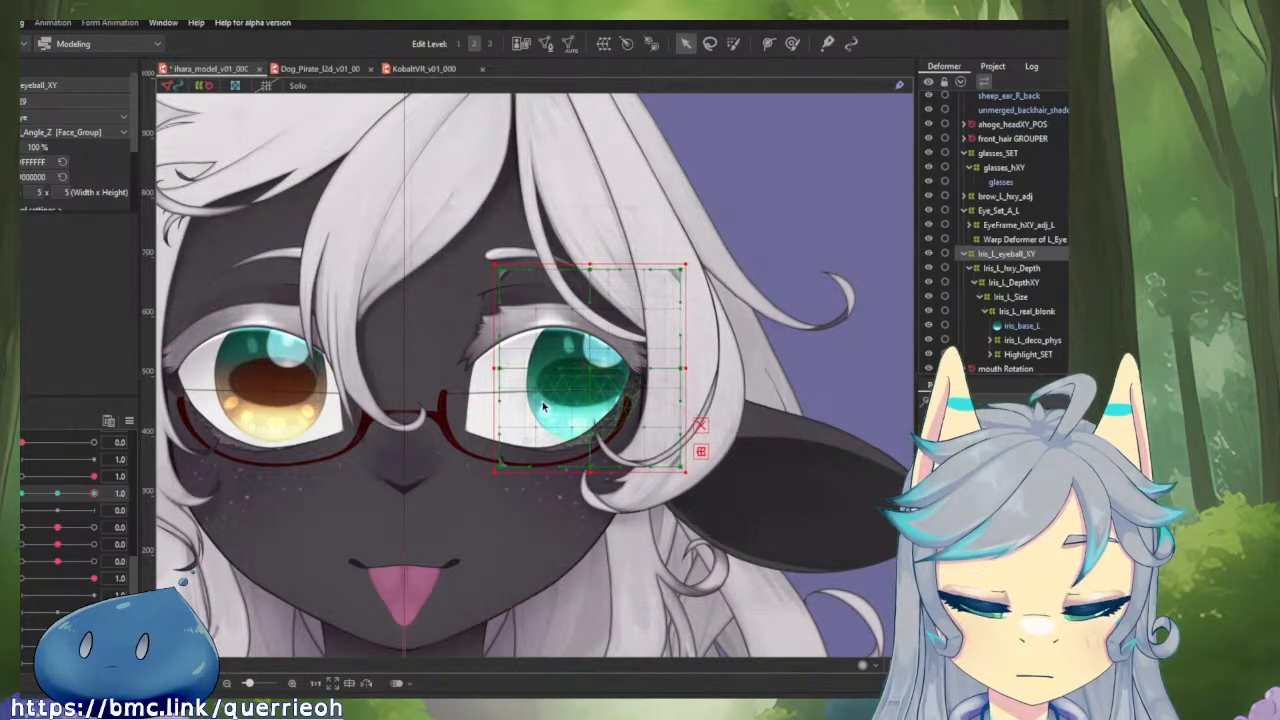
{"action": "left_click_drag", "start_coordinate": [585, 366], "coordinate": [589, 366]}
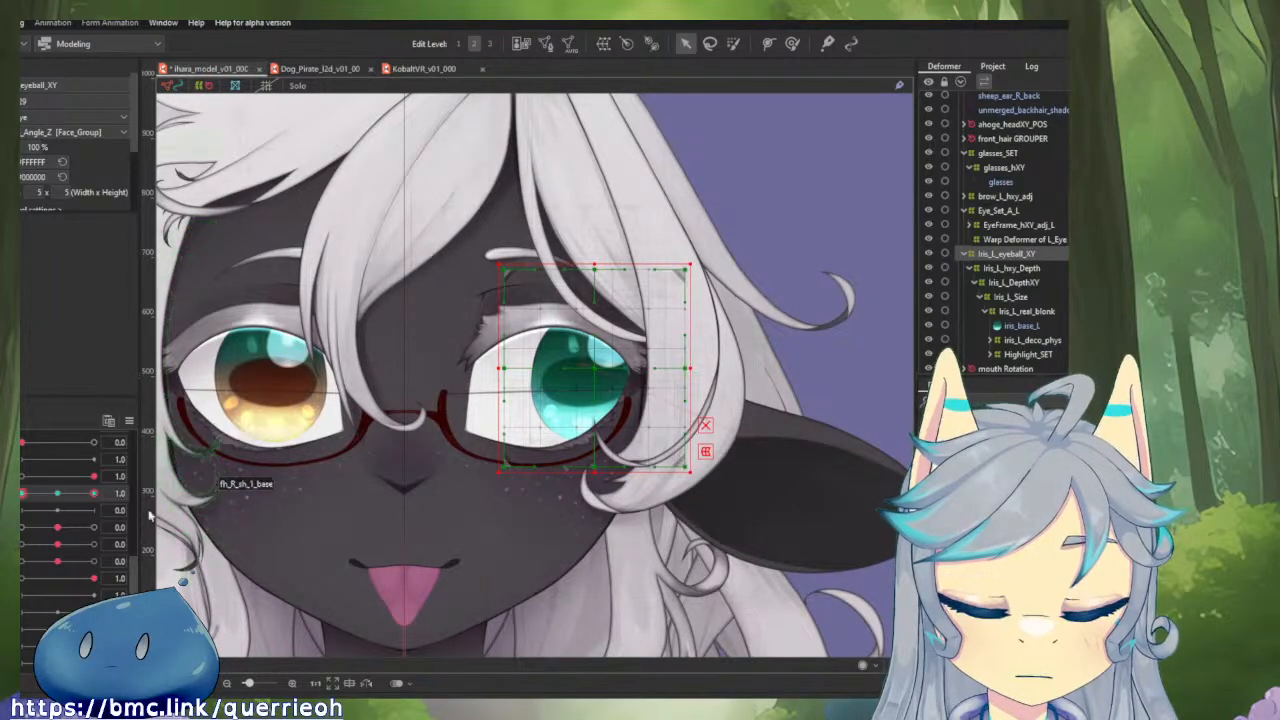
{"action": "mouse_move", "coordinate": [94, 494]}
{"action": "left_mouse_down"}
{"action": "mouse_move", "coordinate": [32, 495]}
{"action": "mouse_move", "coordinate": [98, 494]}
{"action": "left_mouse_up"}
{"action": "left_click", "coordinate": [55, 495]}
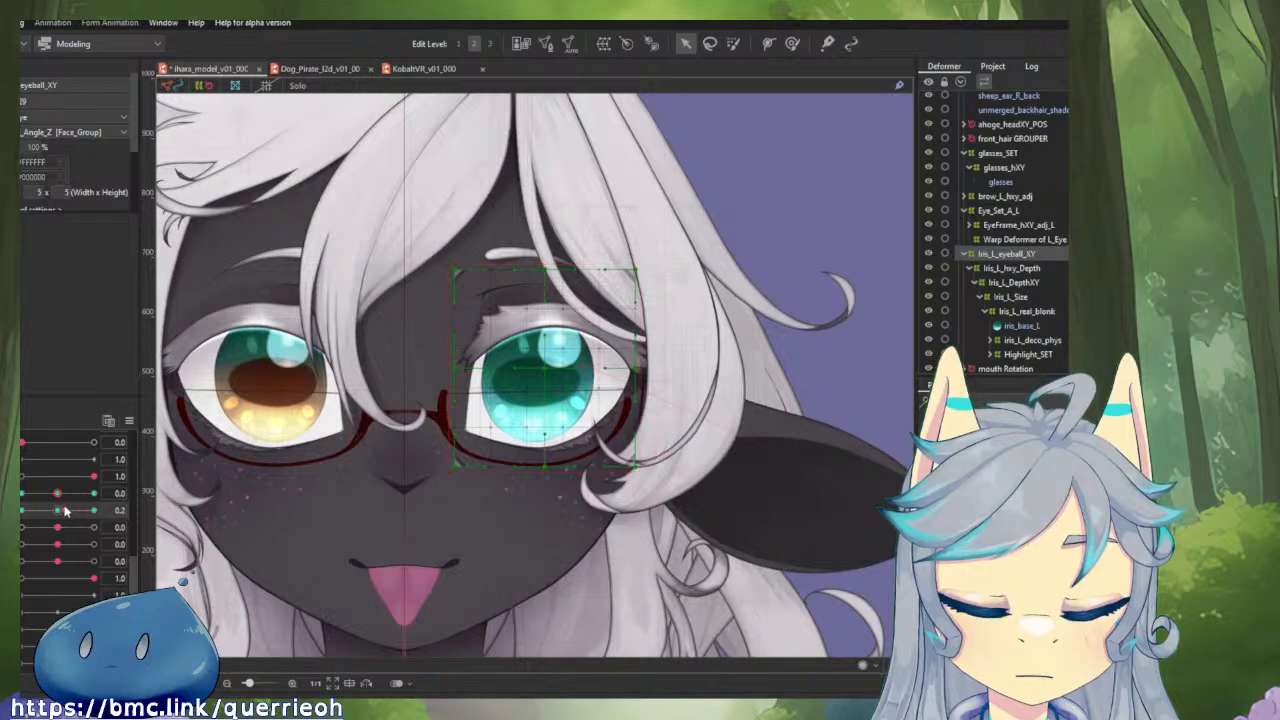
Key Iris_L_eyeball_XY on the vertical eyeball parameter, raised at 1.0 and lowered at -1.0, and return to 0.0.
{"action": "left_click_drag", "start_coordinate": [57, 510], "coordinate": [94, 510]}
{"action": "left_click_drag", "start_coordinate": [536, 340], "coordinate": [536, 325]}
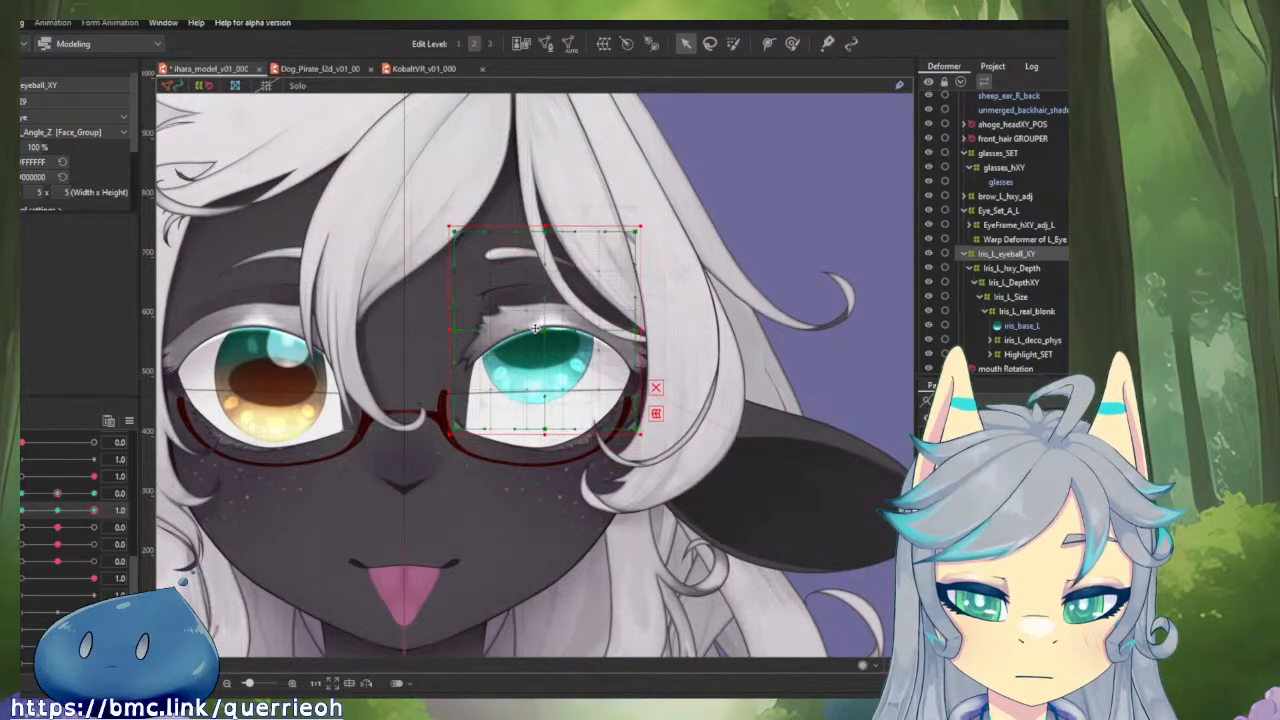
{"action": "left_click_drag", "start_coordinate": [96, 512], "coordinate": [21, 510]}
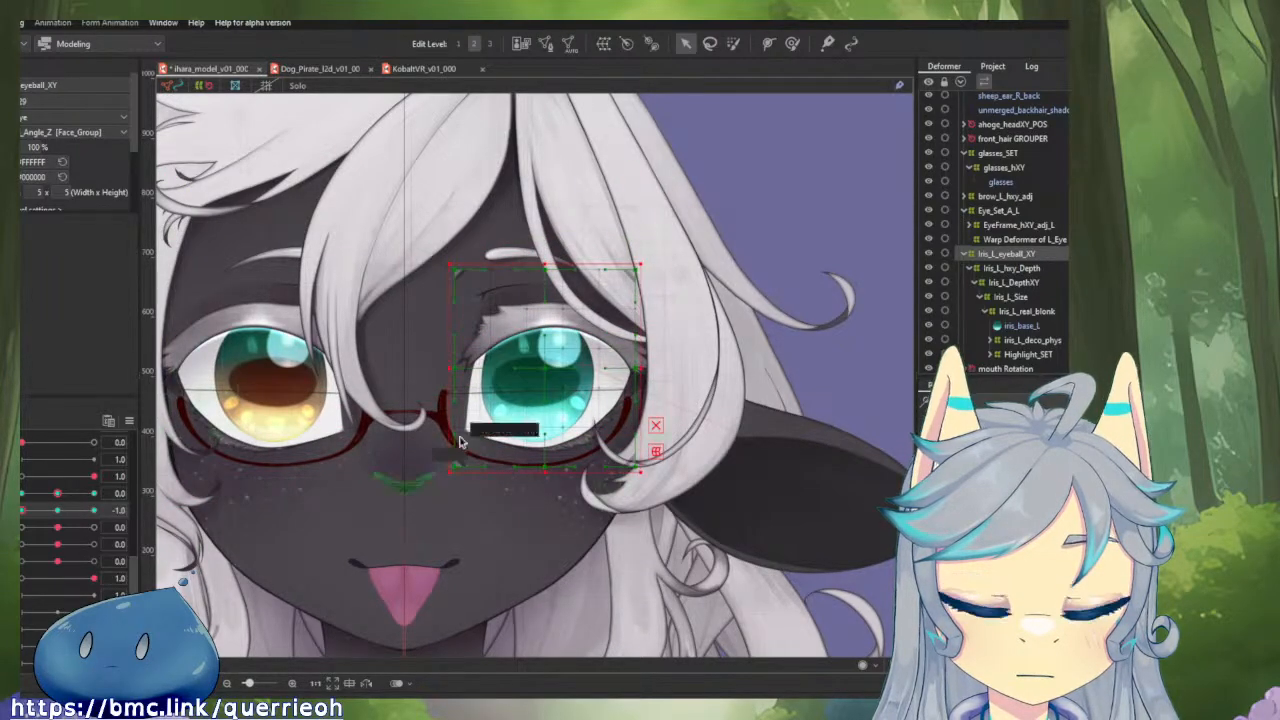
{"action": "left_click_drag", "start_coordinate": [545, 380], "coordinate": [545, 408]}
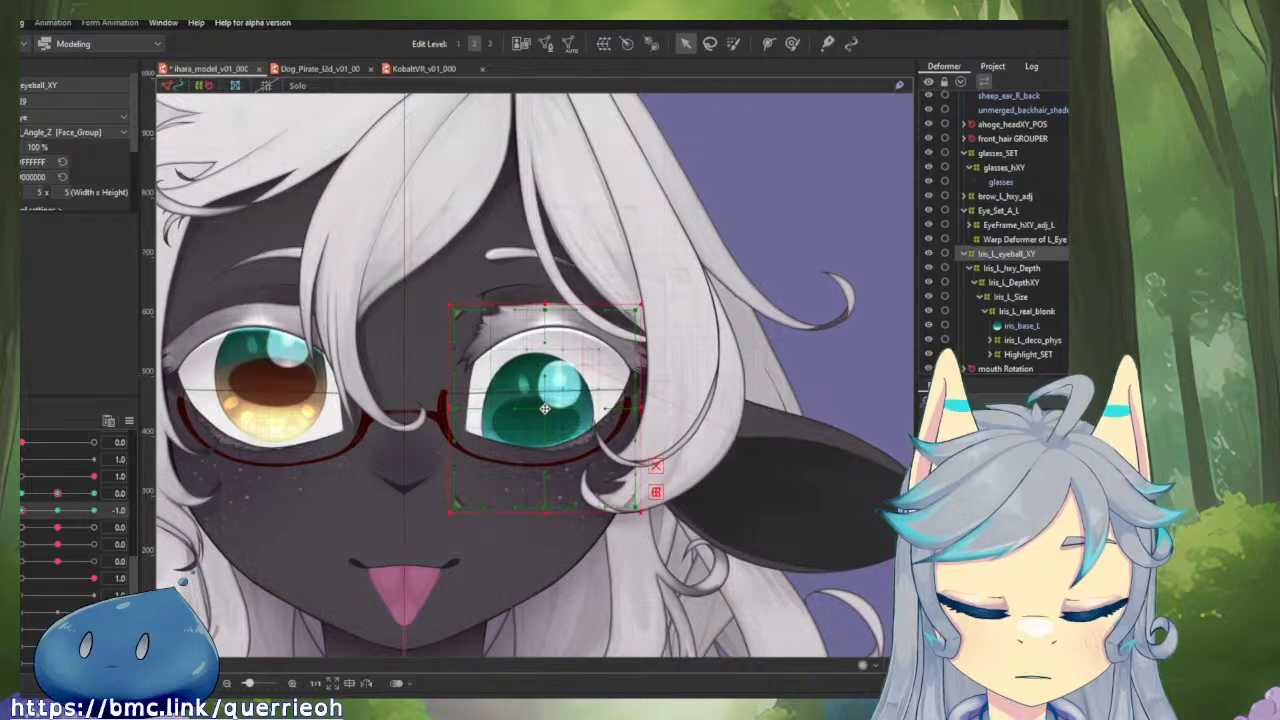
{"action": "left_click", "coordinate": [57, 511]}
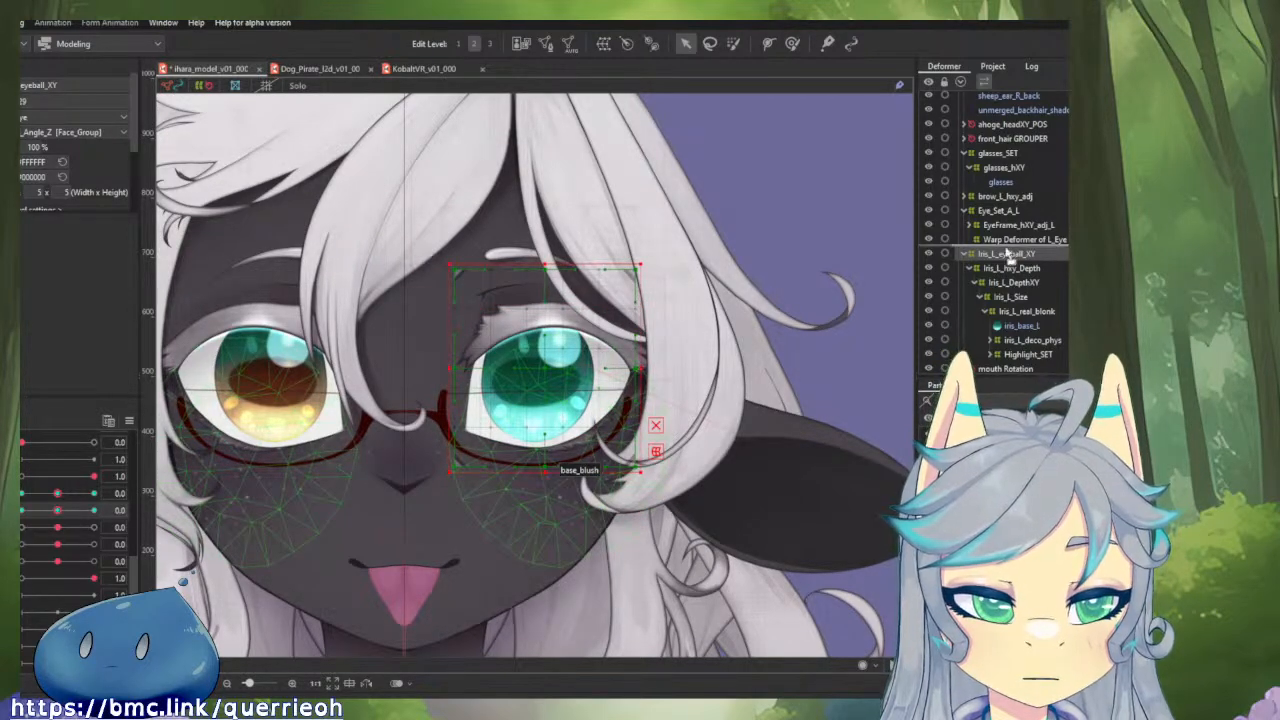
Parent Iris_L_eyeball_XY to the Warp Deformer of L_Eye and test the horizontal eyeball parameter at -1.0 and back at 0.0.
{"action": "left_click_drag", "start_coordinate": [1010, 249], "coordinate": [1010, 246]}
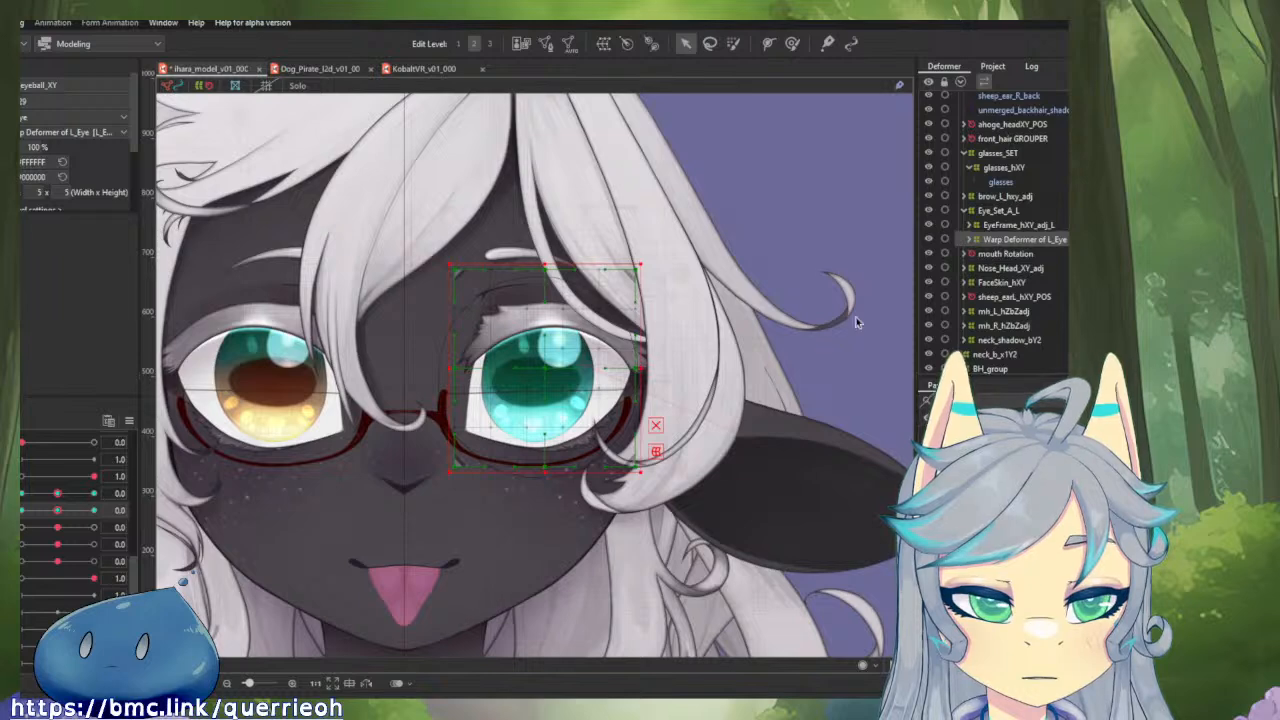
{"action": "left_click_drag", "start_coordinate": [59, 493], "coordinate": [19, 493]}
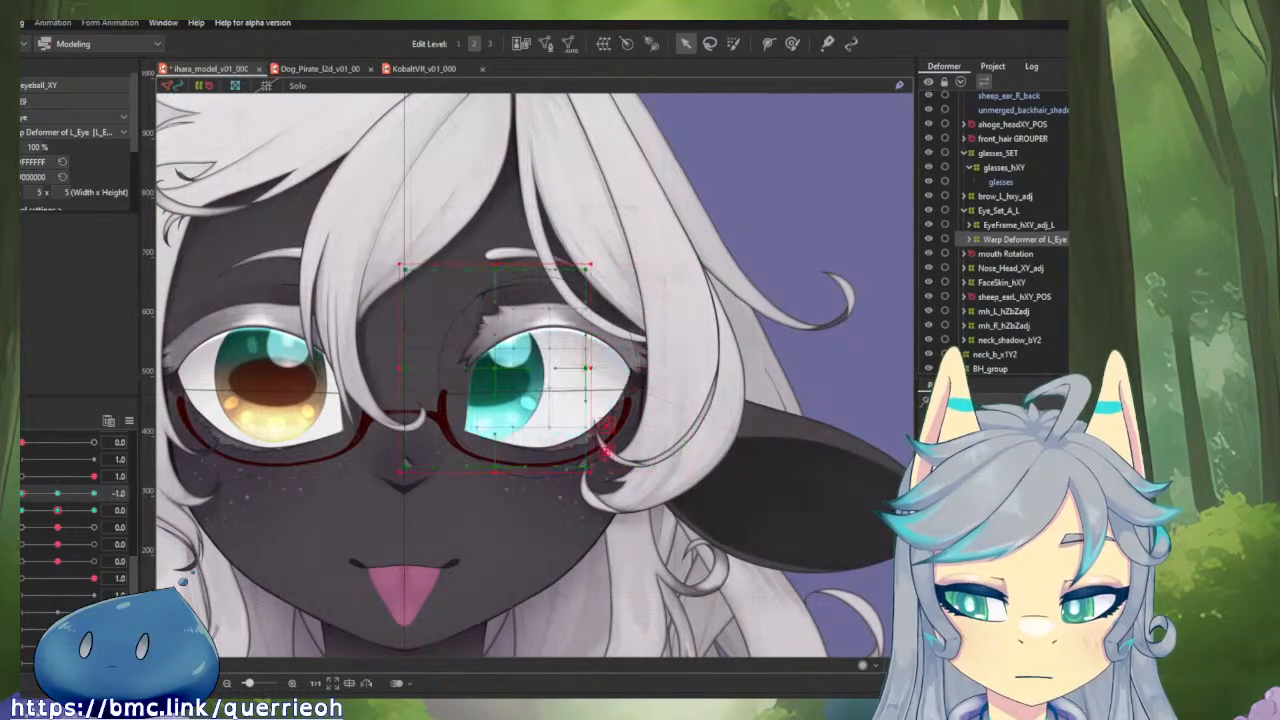
{"action": "left_click", "coordinate": [57, 496]}
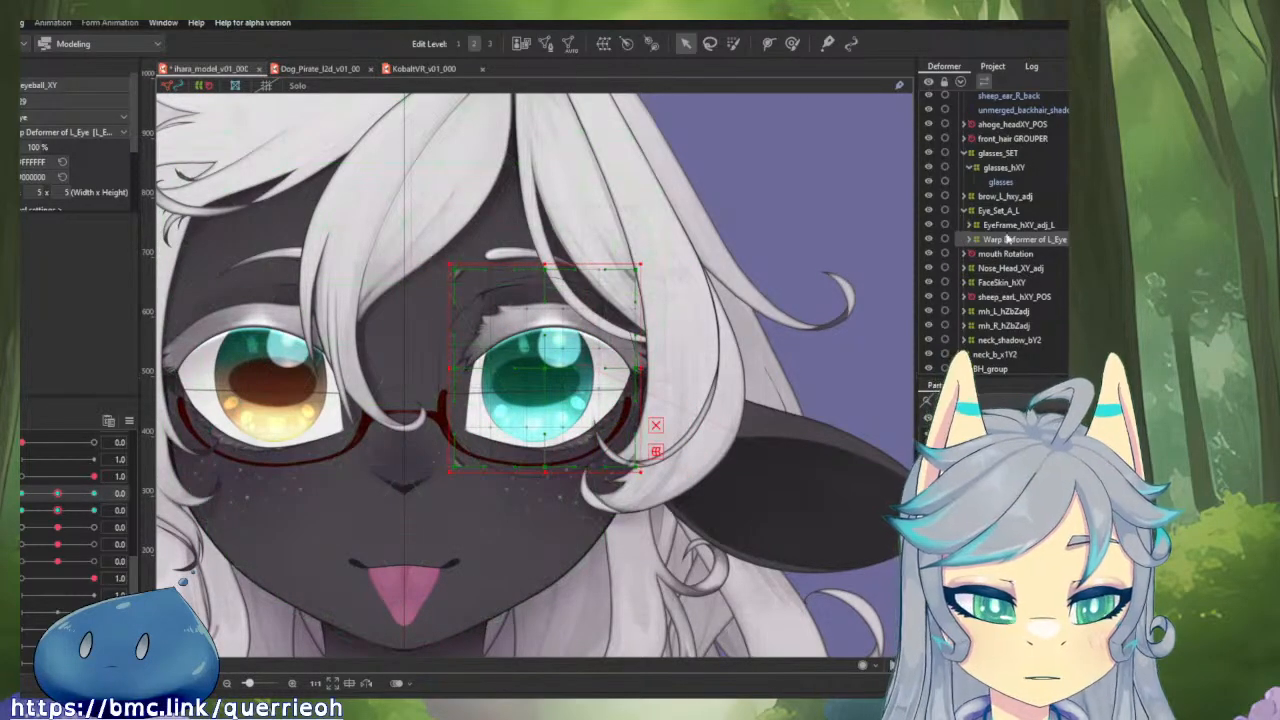
Parent the Warp Deformer of L_Eye to EyeFrame_hXY_adj_L and test the iris movement on the horizontal and vertical eyeball parameters.
{"action": "left_click_drag", "start_coordinate": [1010, 242], "coordinate": [1005, 230]}
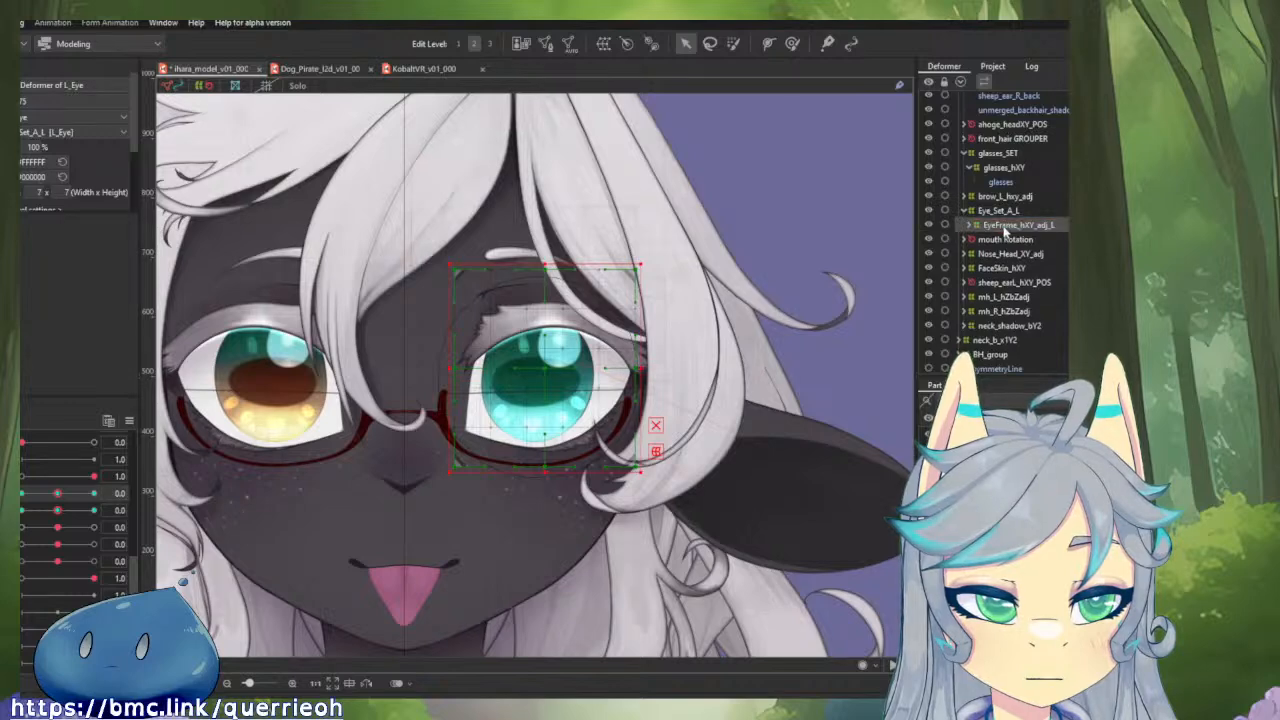
{"action": "left_click_drag", "start_coordinate": [63, 497], "coordinate": [20, 513]}
{"action": "left_click", "coordinate": [57, 496]}
{"action": "left_click", "coordinate": [60, 512]}
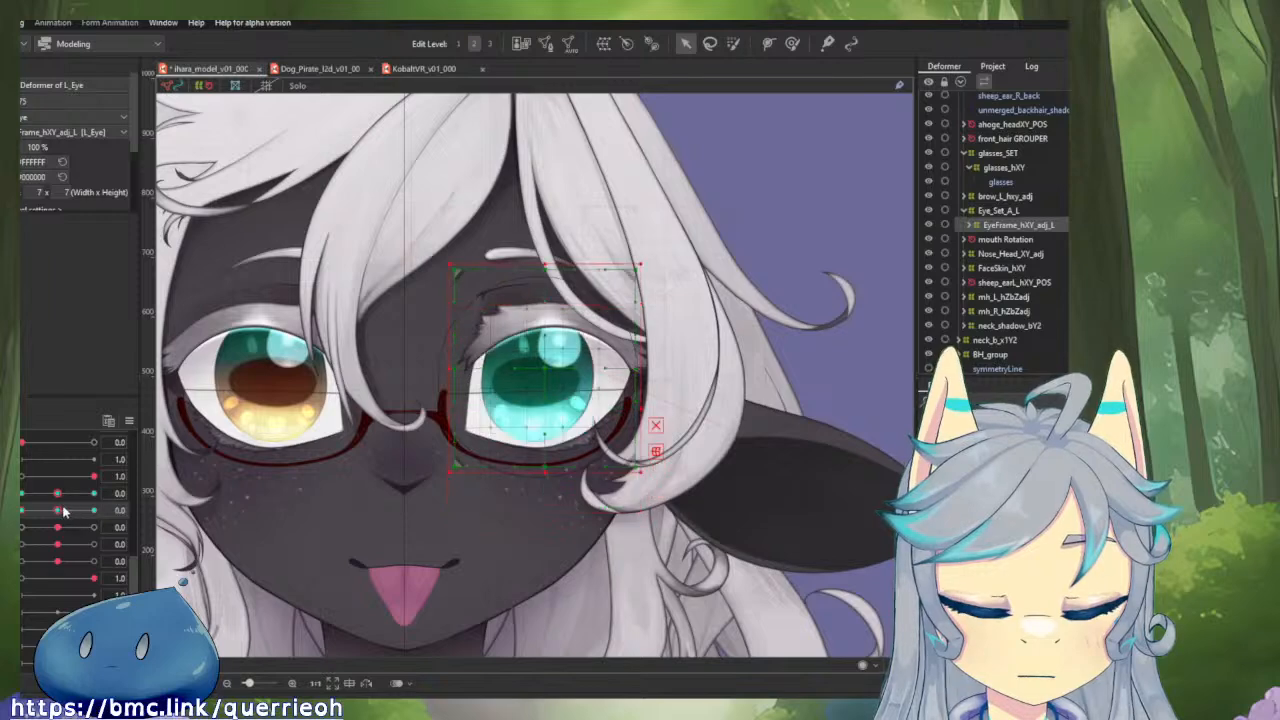
{"action": "left_click_drag", "start_coordinate": [100, 481], "coordinate": [22, 493]}
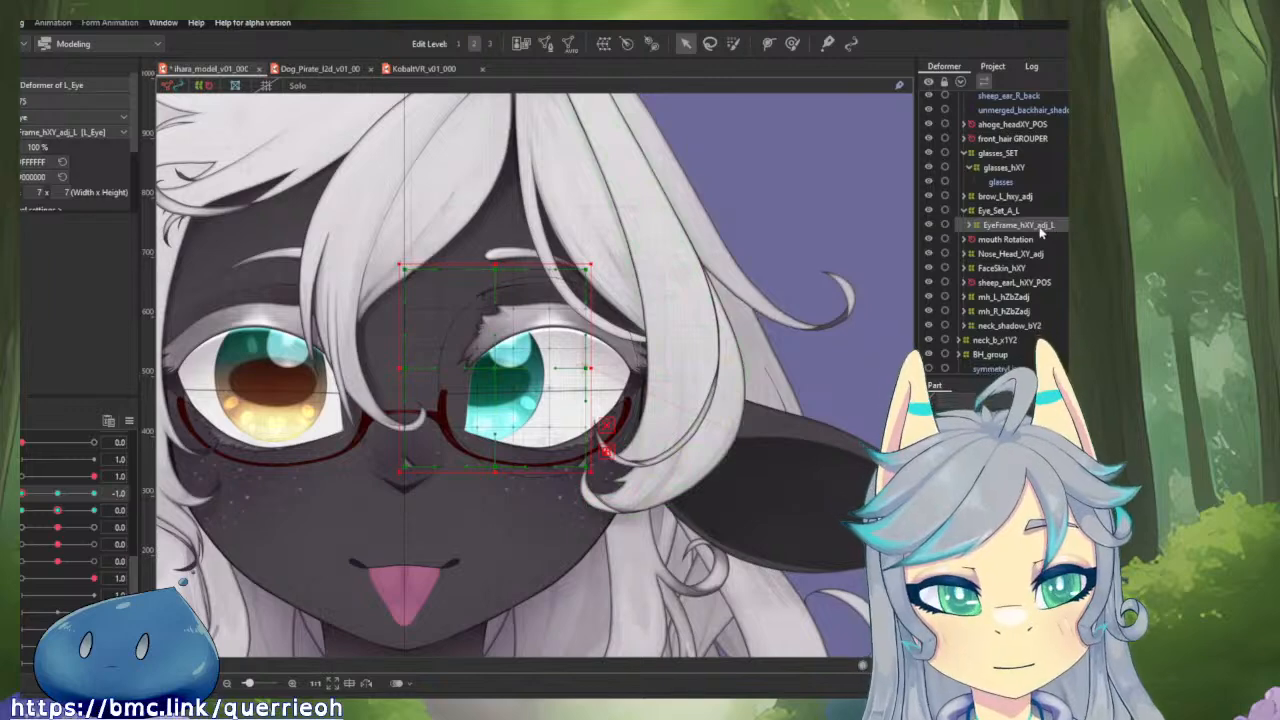
Select the Warp Deformer of L_Eye inside EyeFrame_hXY_adj_L and return the horizontal eyeball parameter to 0.0.
{"action": "left_click", "coordinate": [969, 226]}
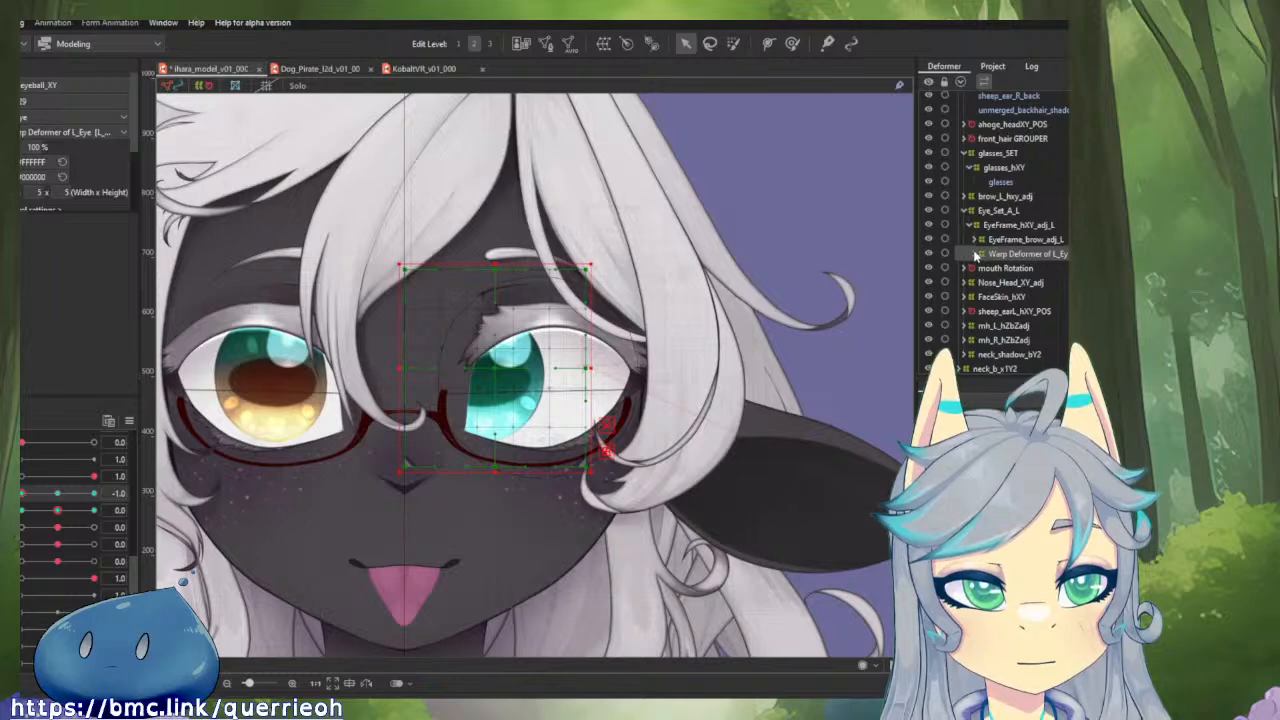
{"action": "left_click", "coordinate": [975, 255]}
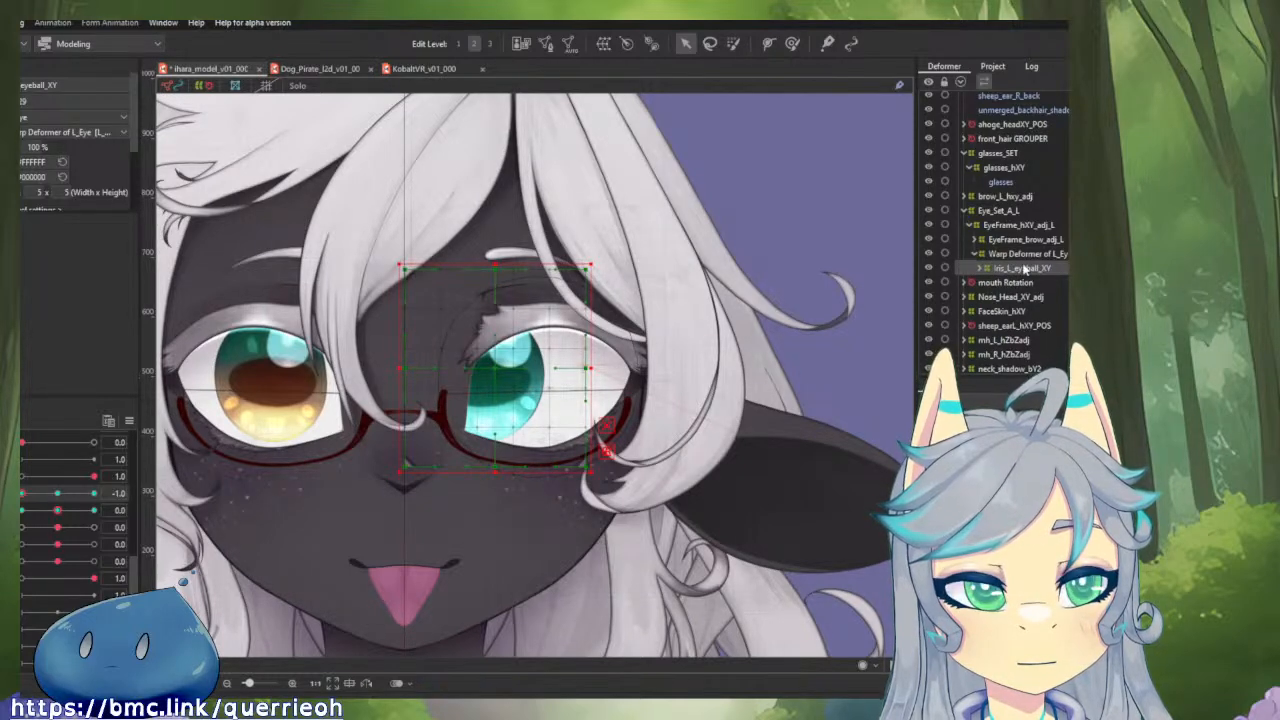
{"action": "left_click", "coordinate": [1022, 254]}
{"action": "scroll", "coordinate": [606, 347], "scroll_direction": "up", "scroll_amount": 2}
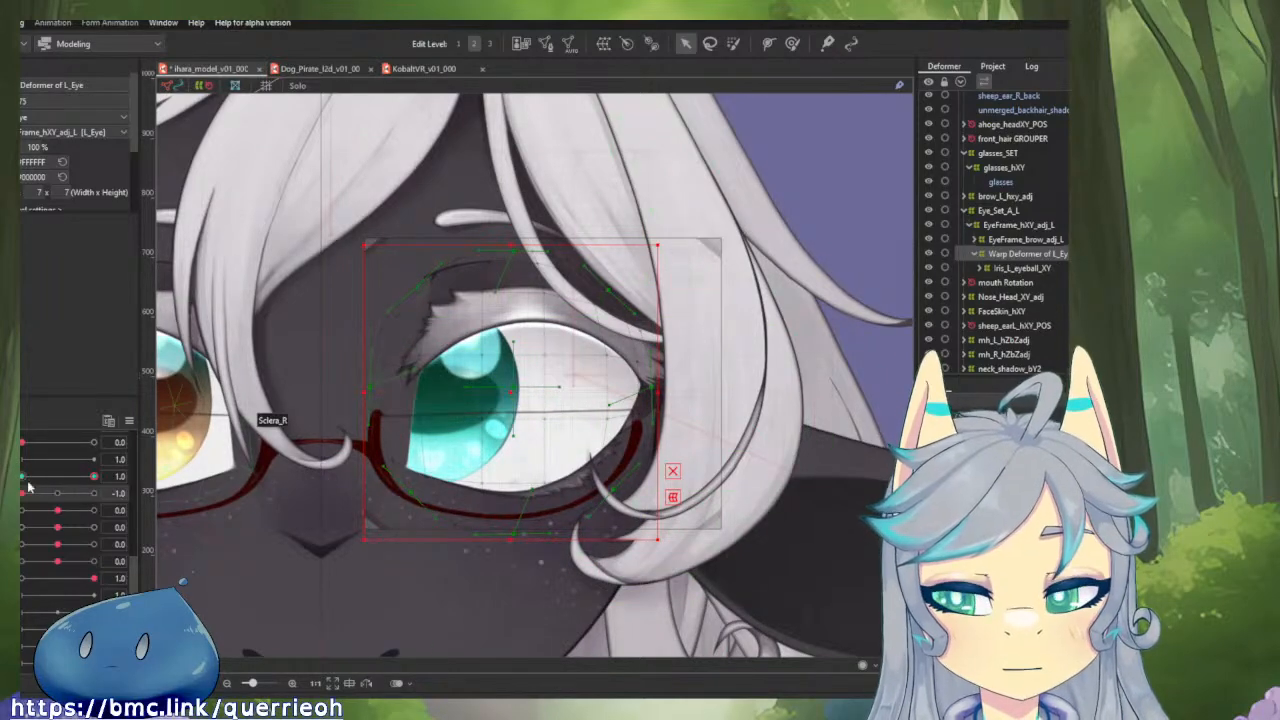
{"action": "left_click", "coordinate": [57, 493]}
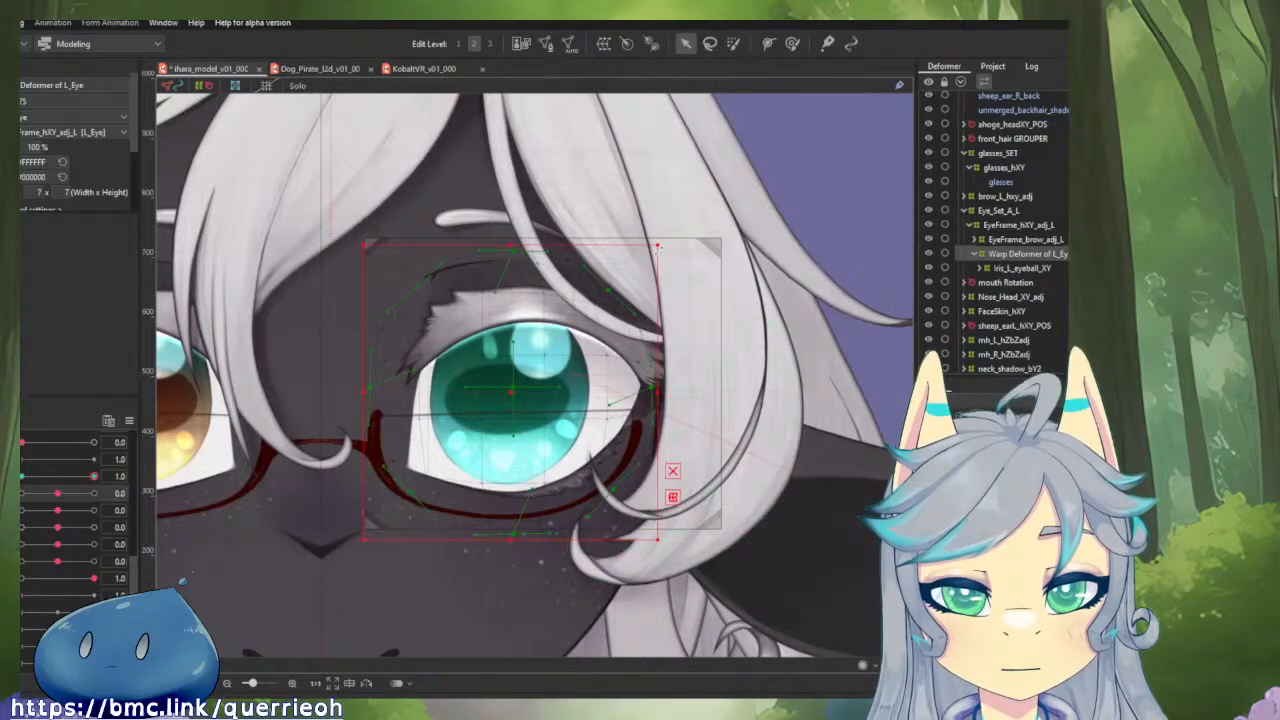
Shrink the Warp Deformer of L_Eye slightly around the iris and scale its brush-selected inner grid points outward.
{"action": "left_click_drag", "start_coordinate": [658, 246], "coordinate": [645, 262]}
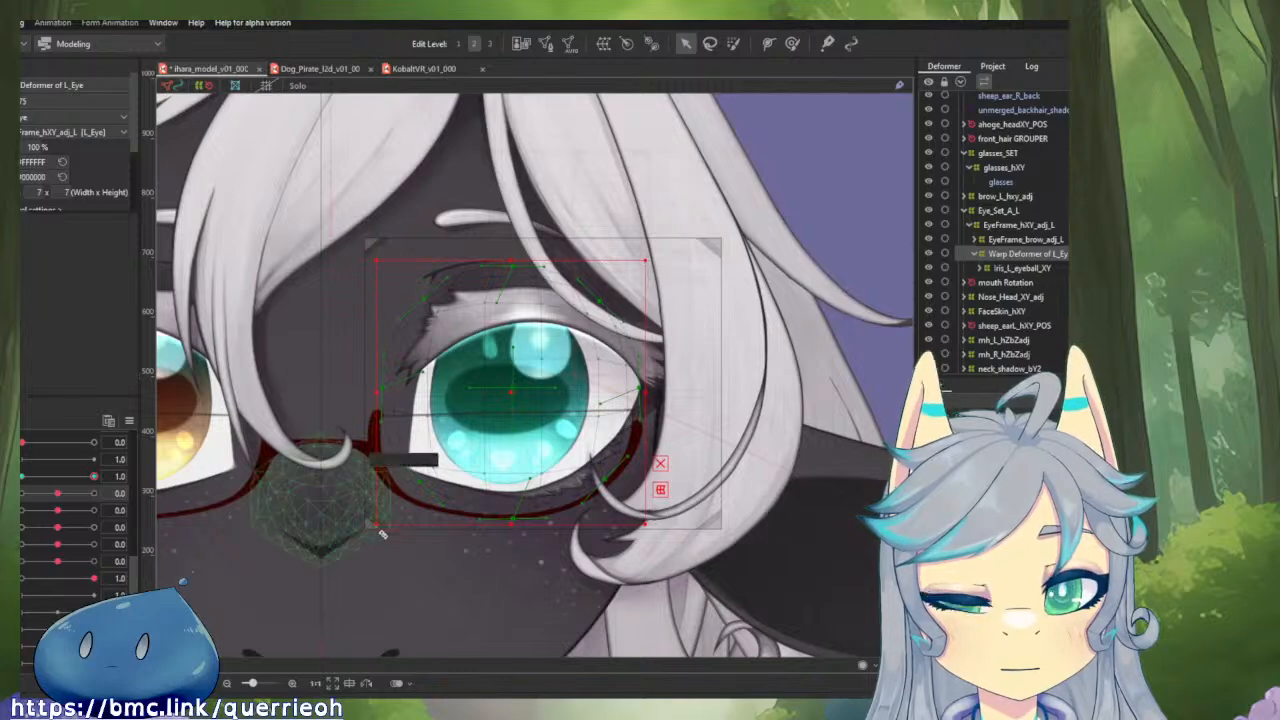
{"action": "left_click", "coordinate": [733, 43]}
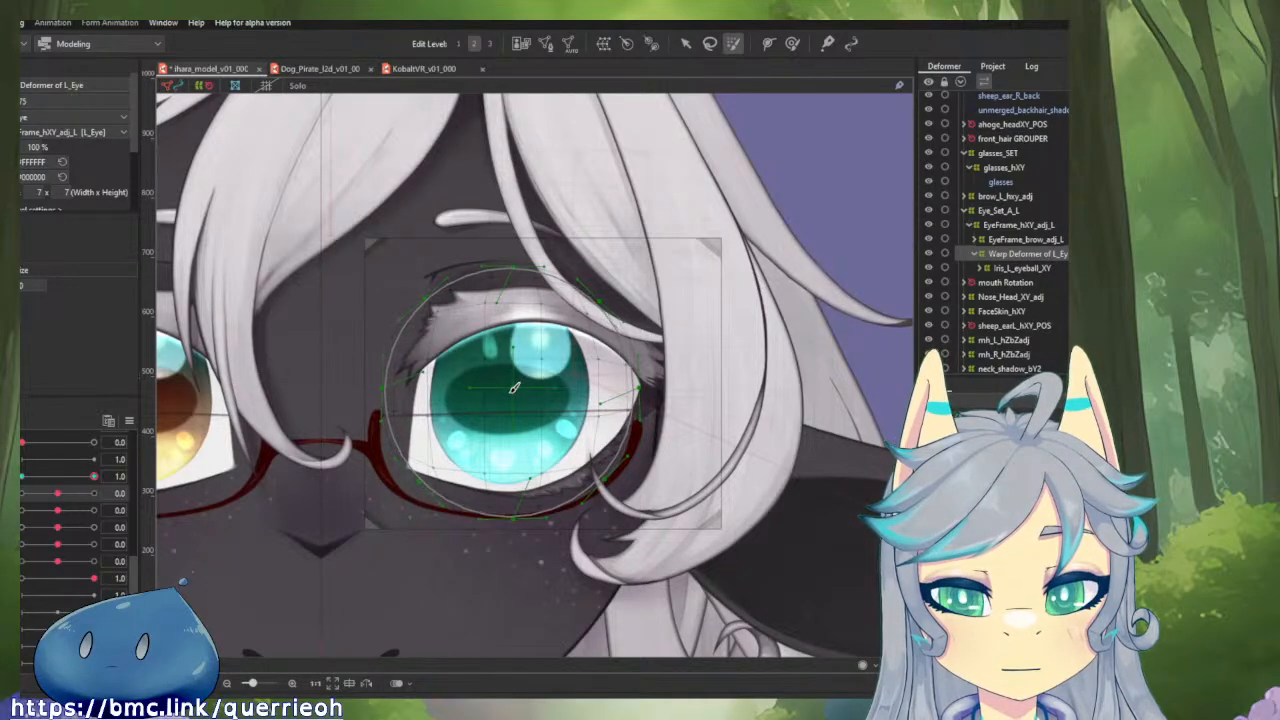
{"action": "key", "text": "v"}
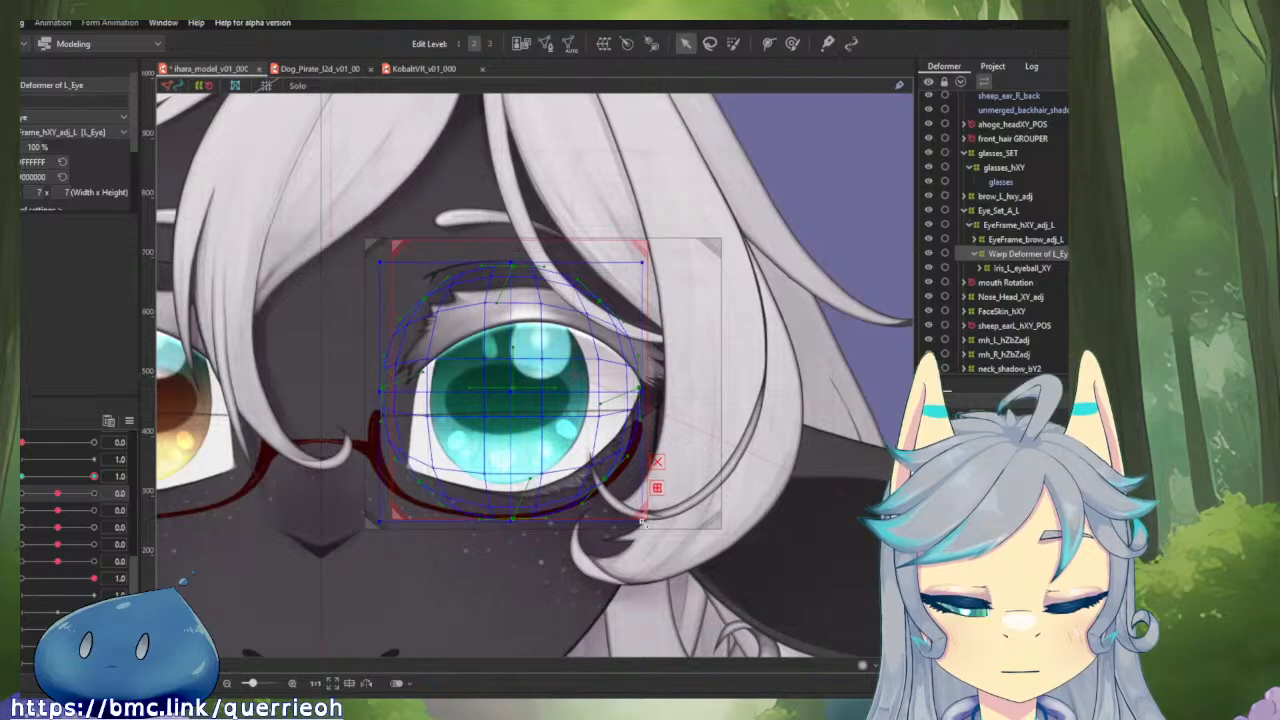
{"action": "left_click_drag", "start_coordinate": [633, 513], "coordinate": [927, 661]}
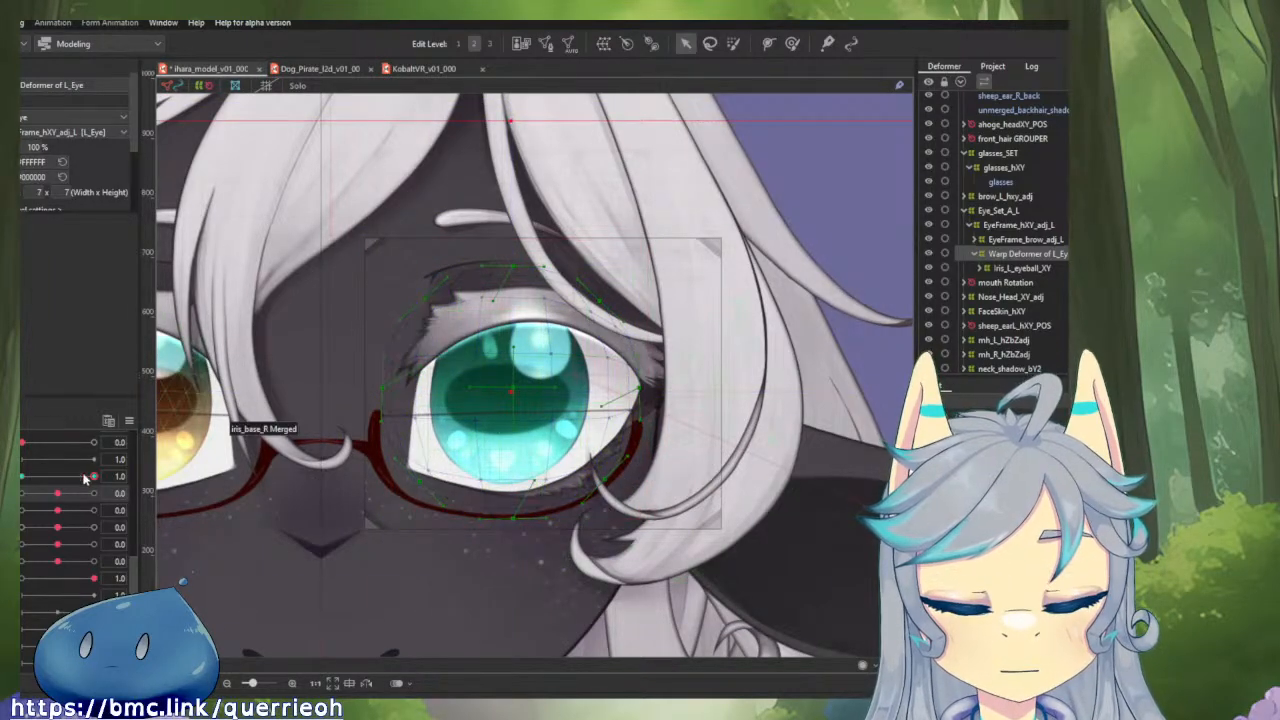
Test the reshaped deformer with the horizontal and vertical eyeball parameters and return both to 0.0.
{"action": "left_click_drag", "start_coordinate": [58, 494], "coordinate": [94, 477]}
{"action": "left_click", "coordinate": [56, 494]}
{"action": "left_click", "coordinate": [58, 510]}
{"action": "left_click", "coordinate": [59, 495]}
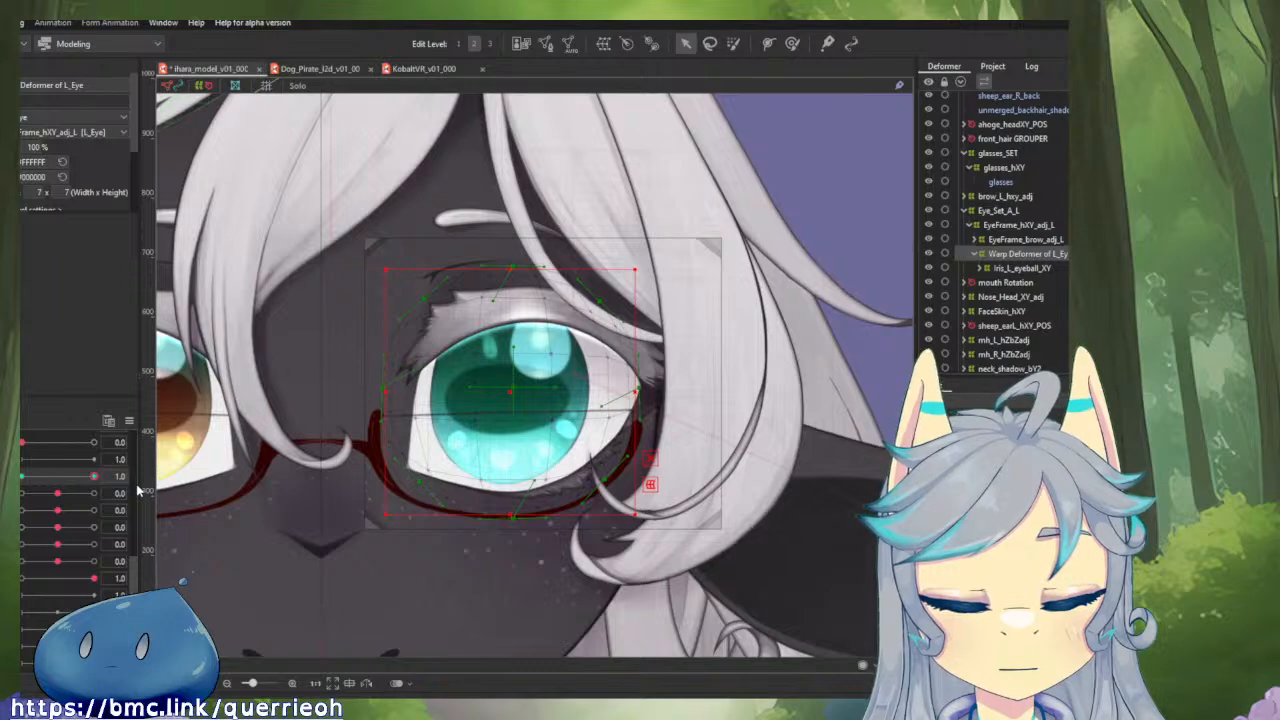
Set the grid divisions of the Warp Deformer of L_Eye to 8 x 8 and check the horizontal eyeball parameter.
{"action": "scroll", "coordinate": [100, 183], "scroll_direction": "down", "scroll_amount": 2}
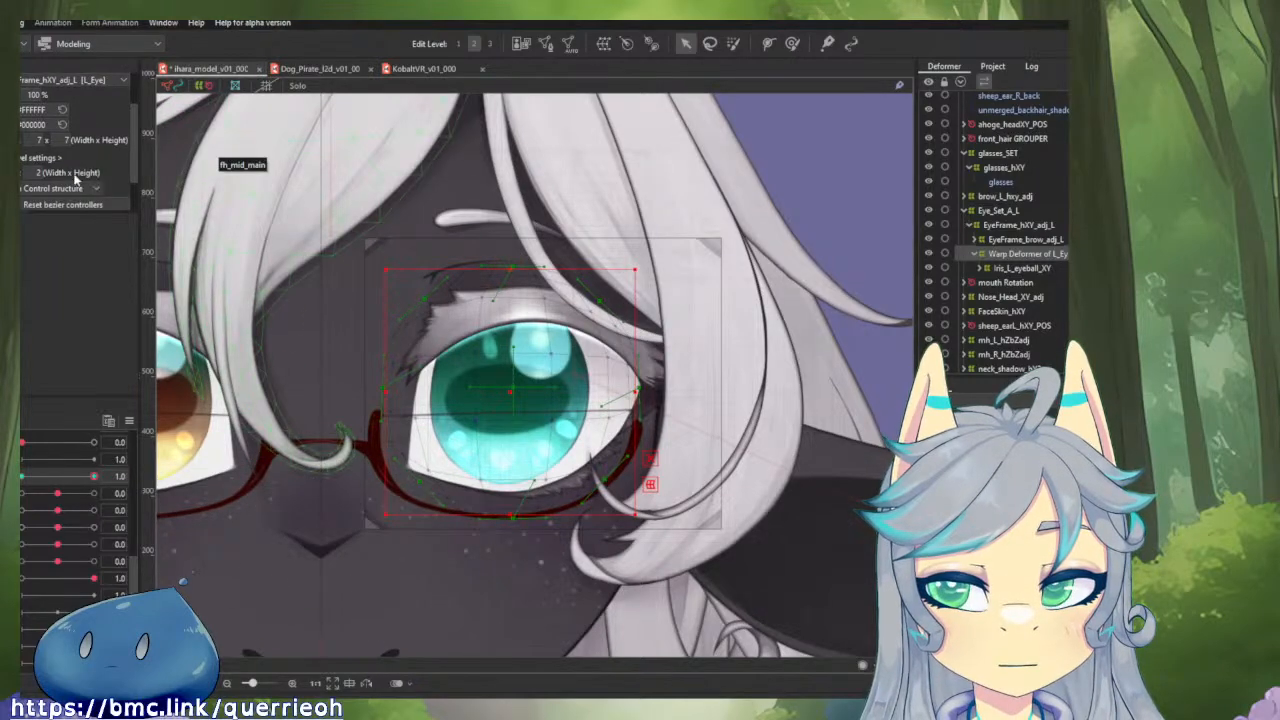
{"action": "scroll", "coordinate": [40, 170], "scroll_direction": "up", "scroll_amount": 2}
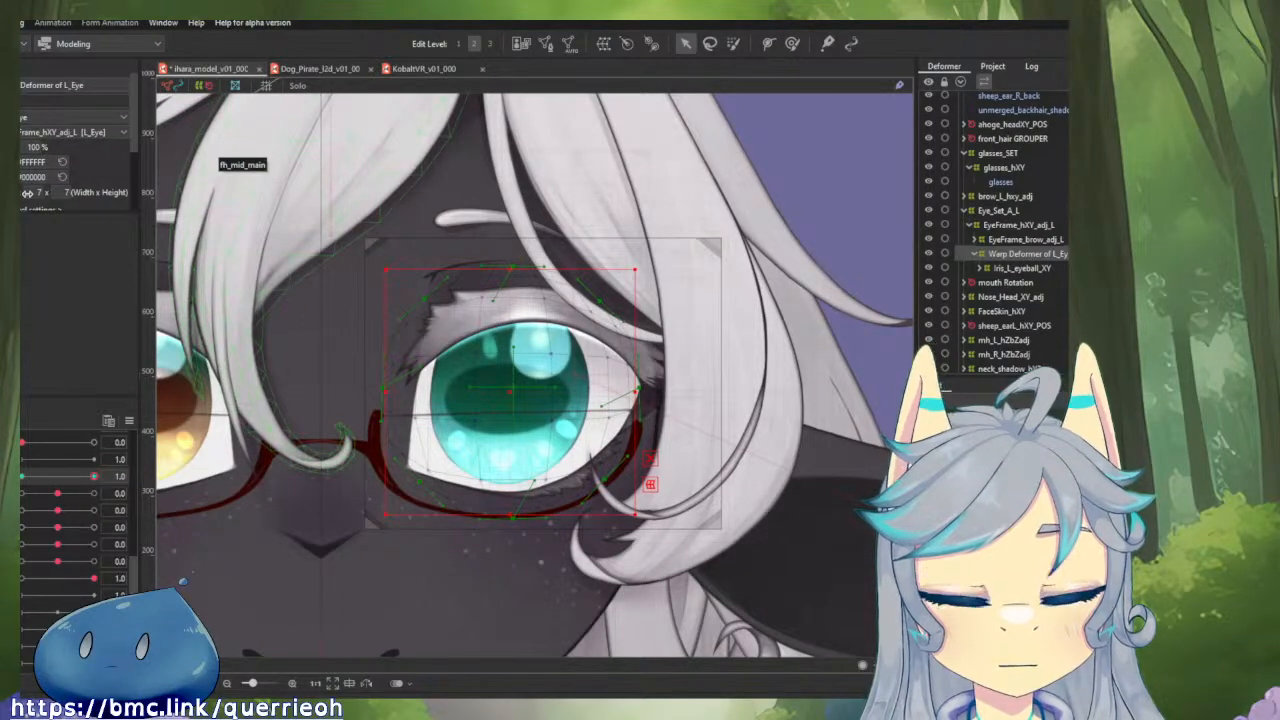
{"action": "left_click_drag", "start_coordinate": [36, 192], "coordinate": [72, 191]}
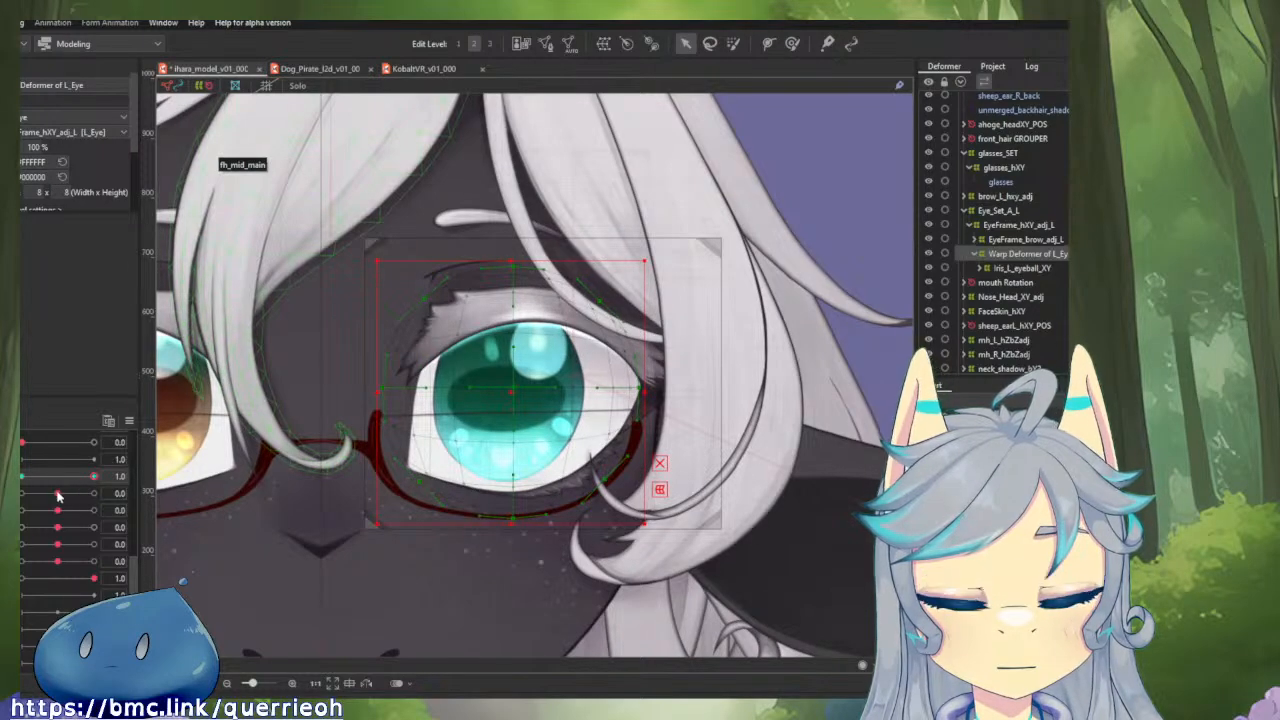
{"action": "mouse_move", "coordinate": [57, 495]}
{"action": "left_mouse_down"}
{"action": "mouse_move", "coordinate": [95, 495]}
{"action": "mouse_move", "coordinate": [22, 493]}
{"action": "mouse_move", "coordinate": [57, 494]}
{"action": "left_mouse_up"}
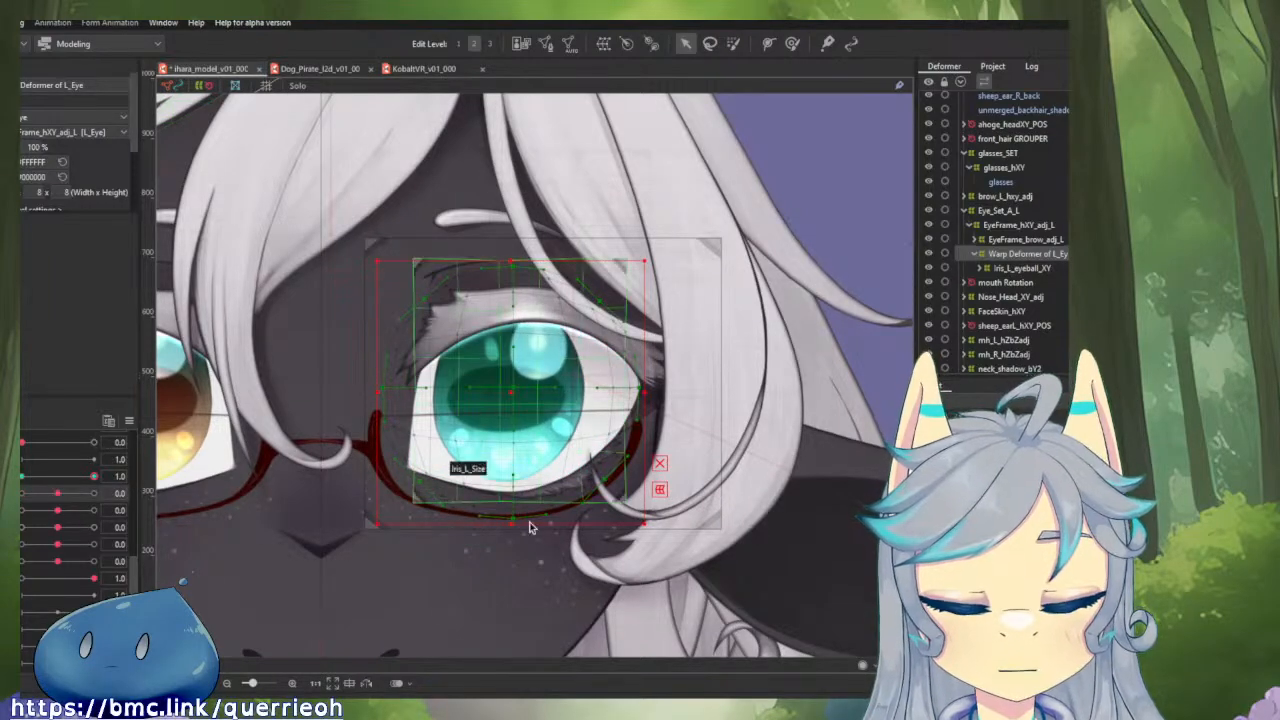
Test Iris_L_eyeball_XY with the eye deformer's rounding parameter at 0.0 and the horizontal and vertical eyeball parameters temporarily linked.
{"action": "left_click", "coordinate": [1050, 268]}
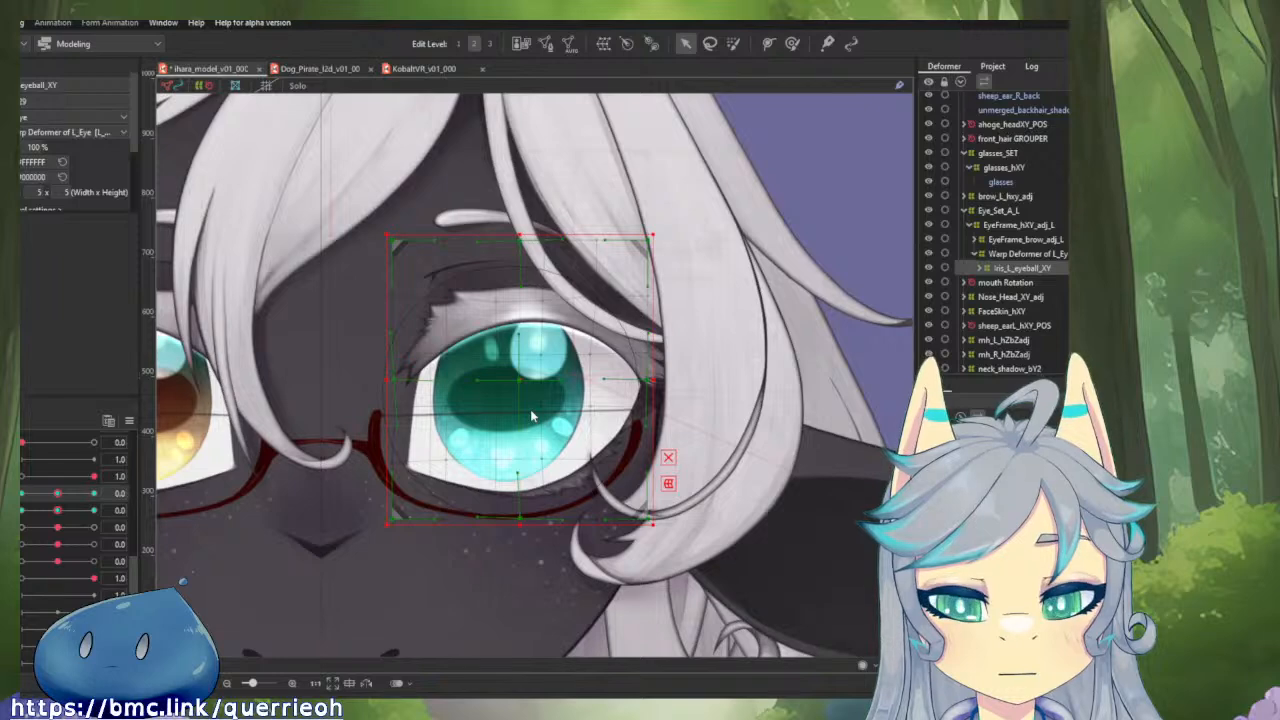
{"action": "key", "text": "ctrl+z"}
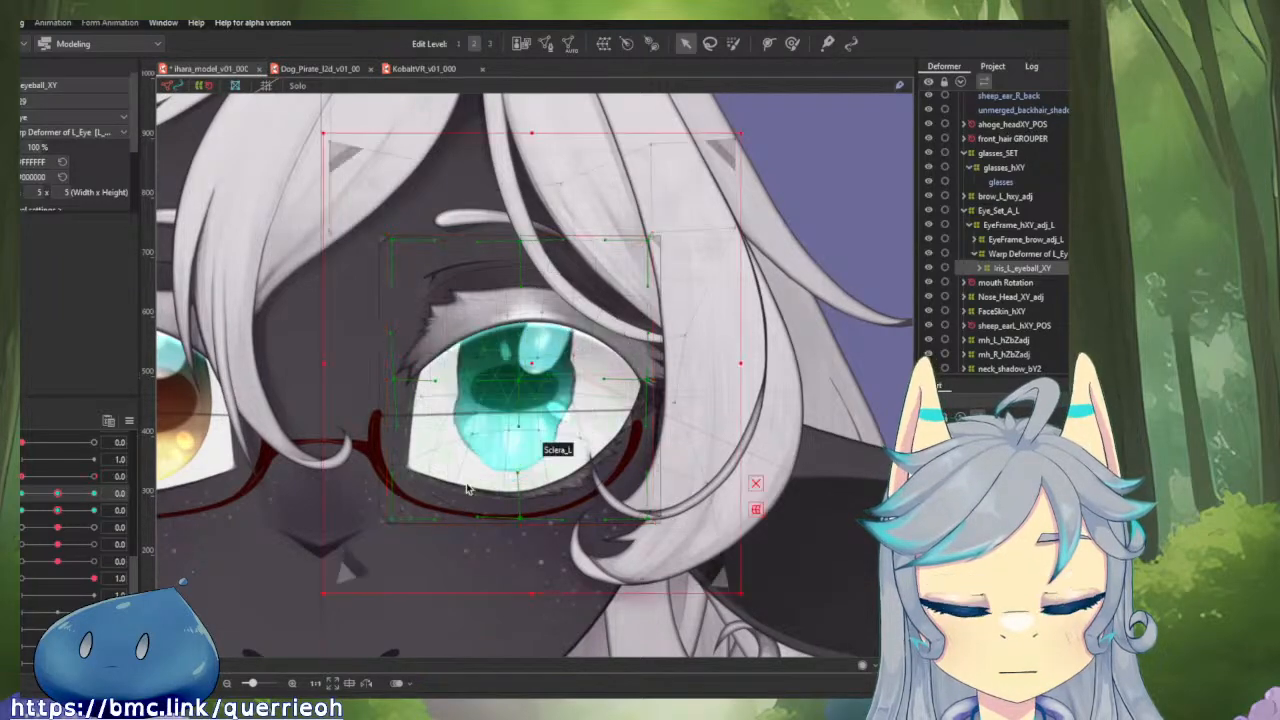
{"action": "left_click", "coordinate": [8, 502]}
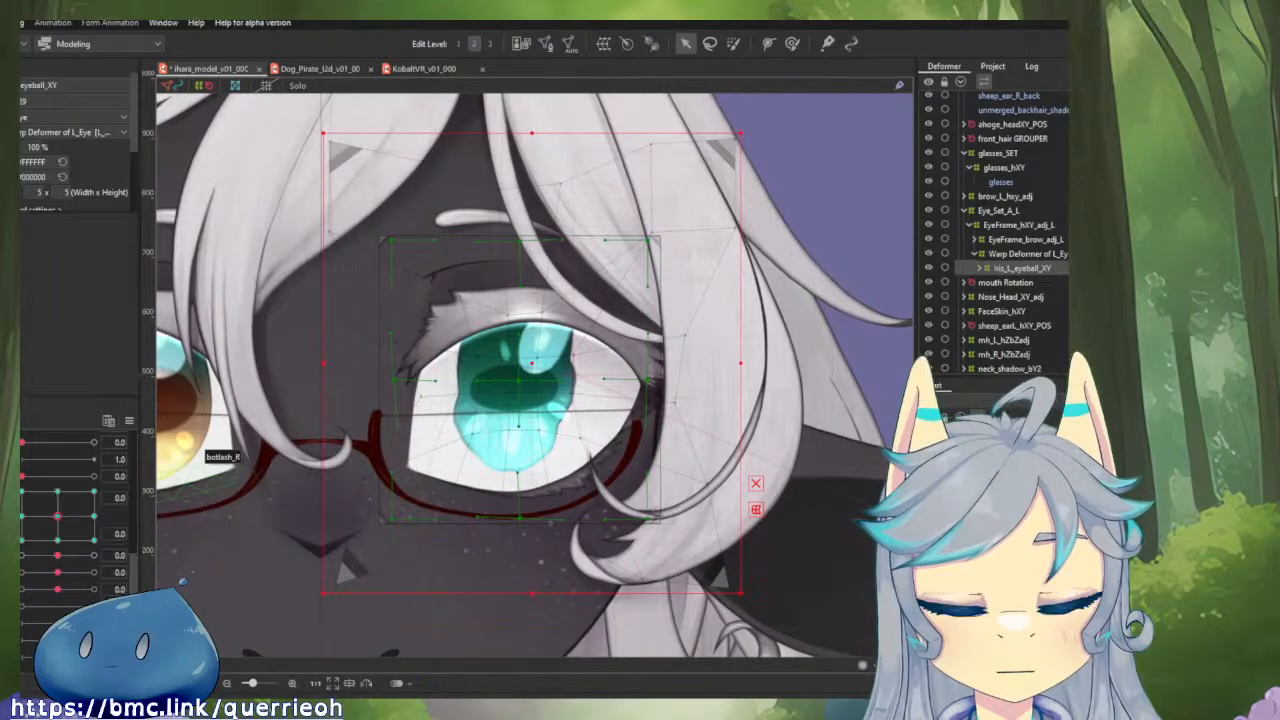
{"action": "left_click_drag", "start_coordinate": [58, 515], "coordinate": [113, 498]}
{"action": "left_click", "coordinate": [65, 515]}
{"action": "left_click", "coordinate": [21, 516]}
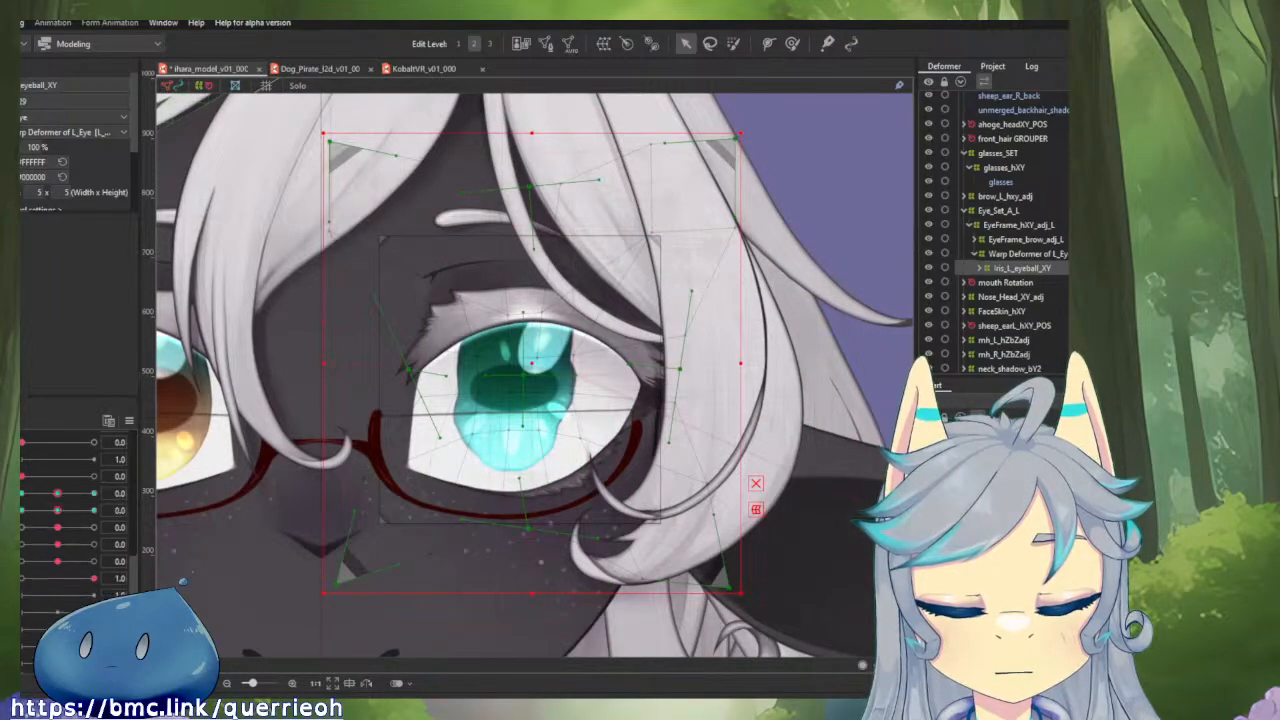
Delete the Iris_L_eyeball_XY deformer and undo the deletion.
{"action": "key", "text": "Delete"}
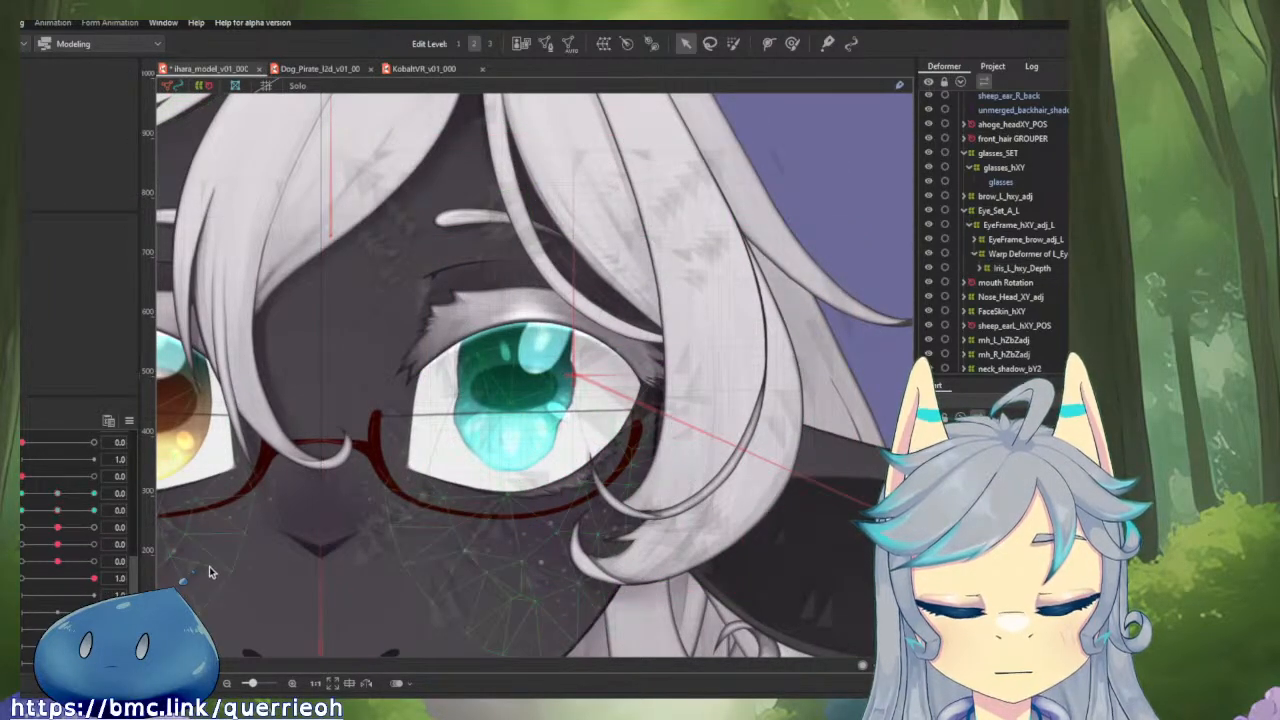
{"action": "key", "text": "ctrl+z"}
Undo the 8 x 8 division and the shrinking of the Warp Deformer of L_Eye, plus its parenting and that of Iris_L_eyeball_XY.
{"action": "key", "text": "ctrl+z"}
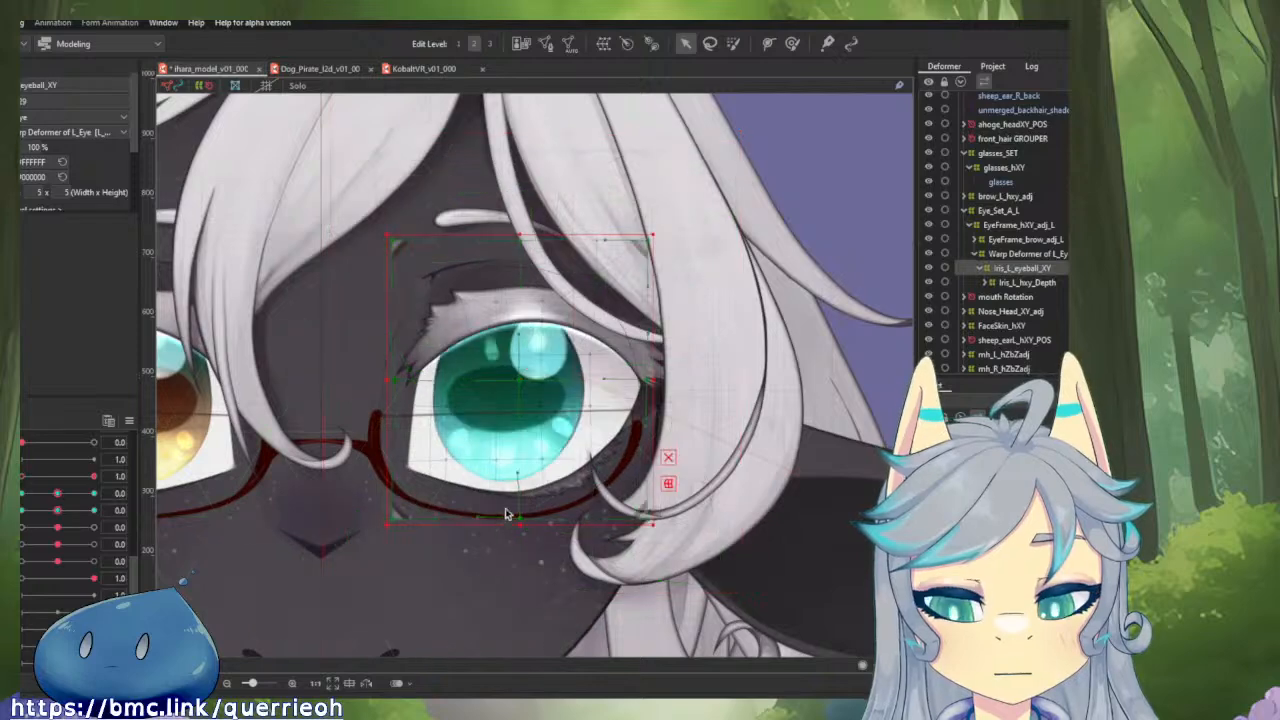
{"action": "key", "text": "ctrl+z"}
{"action": "key", "text": "ctrl+z"}
{"action": "key", "text": "ctrl+z"}
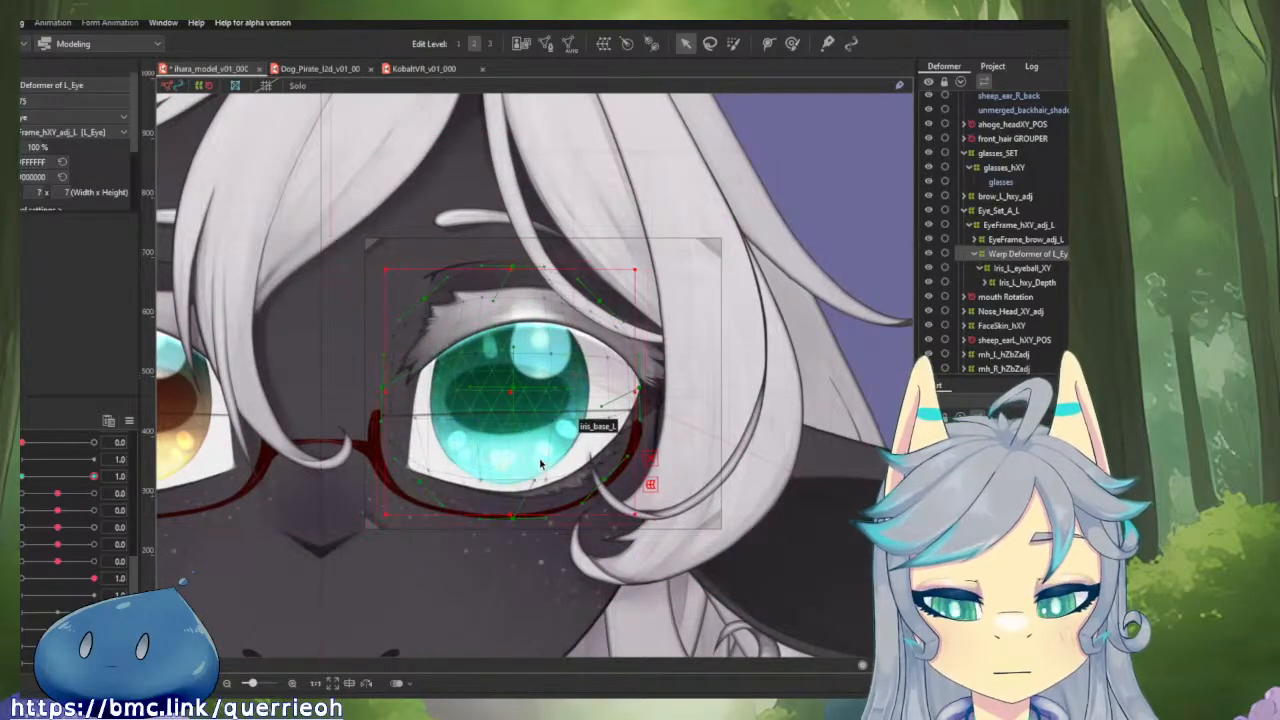
{"action": "key", "text": "ctrl+z"}
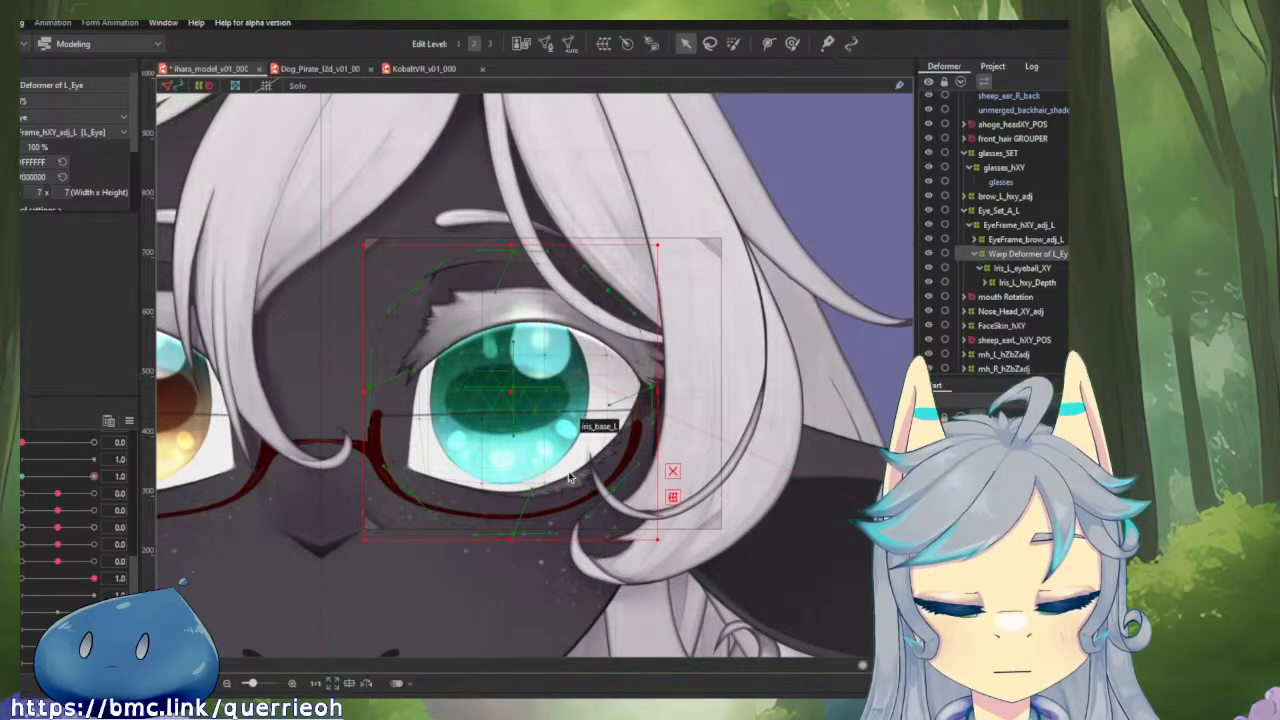
{"action": "left_click", "coordinate": [1013, 270]}
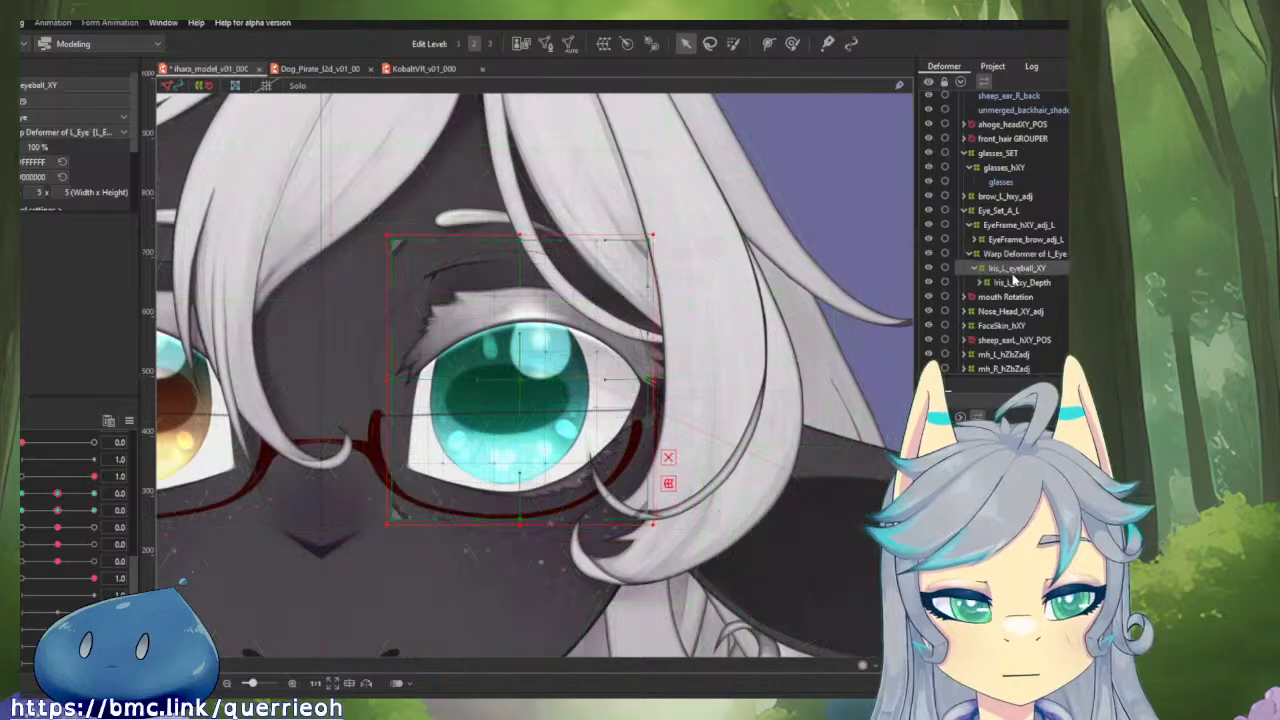
{"action": "key", "text": "ctrl+z"}
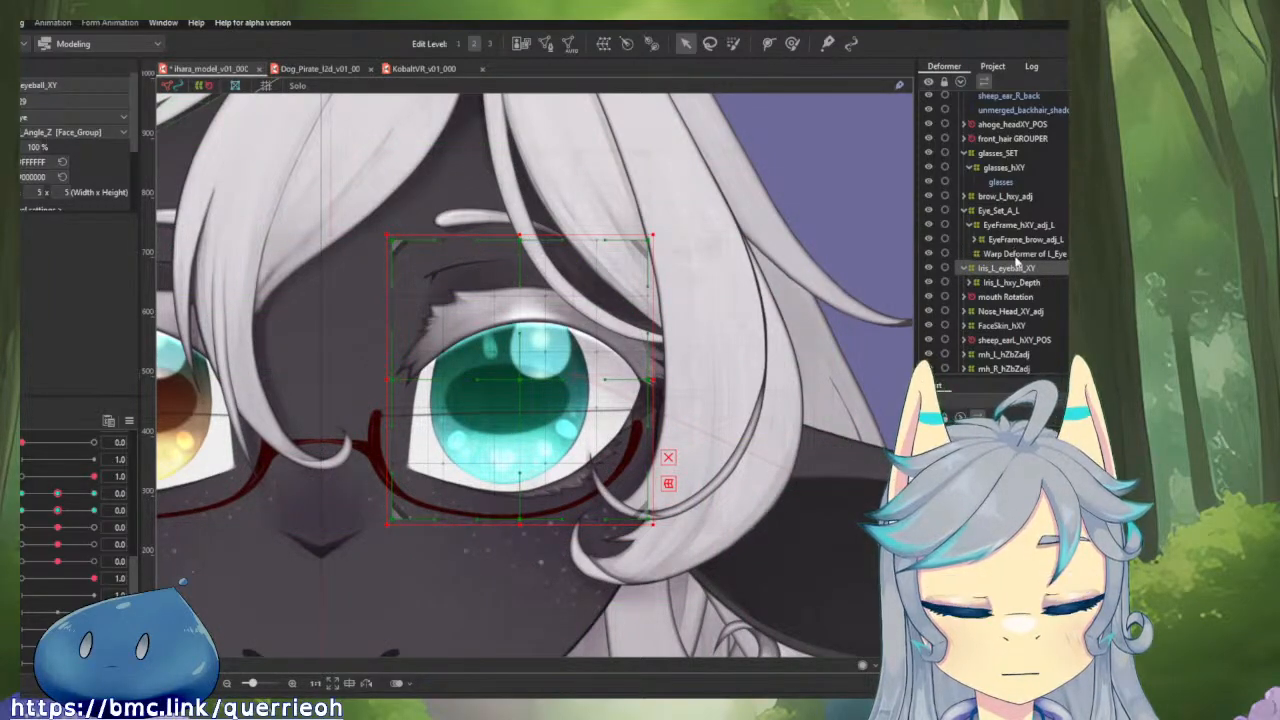
Set the grid divisions of the Warp Deformer of L_Eye to 9 x 9 and compare its shape at rounding parameter 0.0 and 1.0.
{"action": "left_click", "coordinate": [1018, 255]}
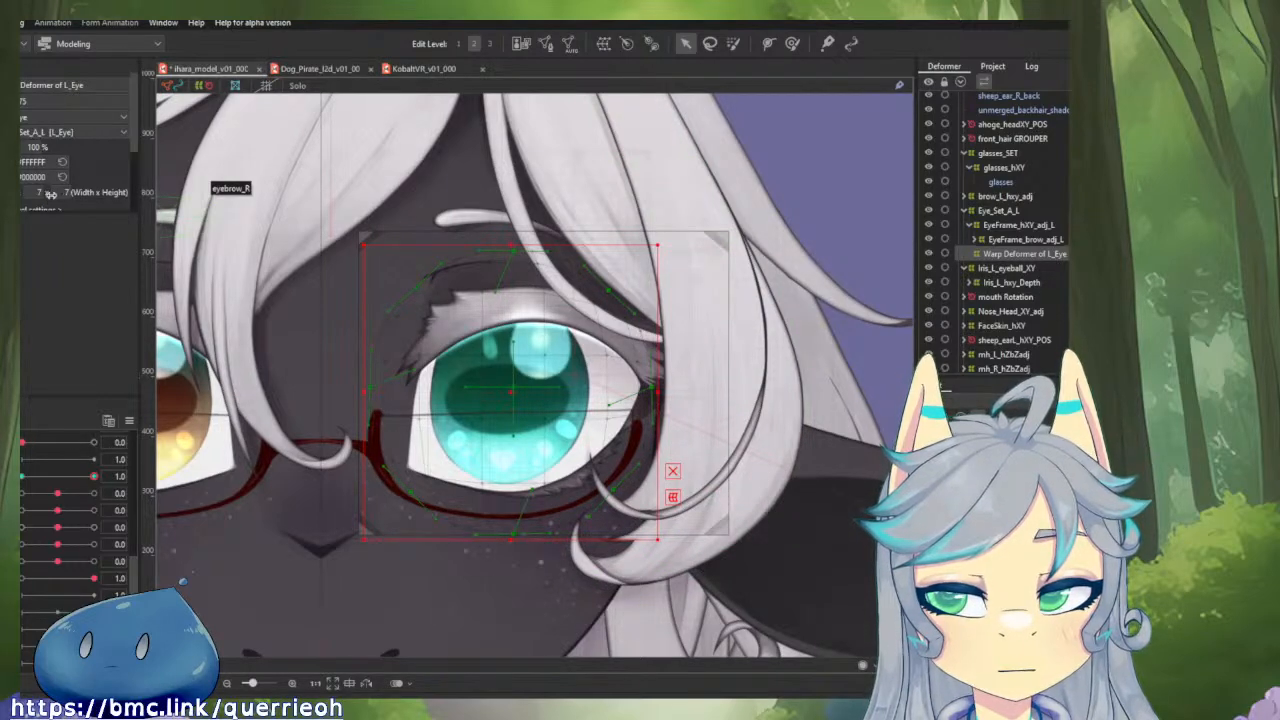
{"action": "left_click_drag", "start_coordinate": [46, 197], "coordinate": [71, 192]}
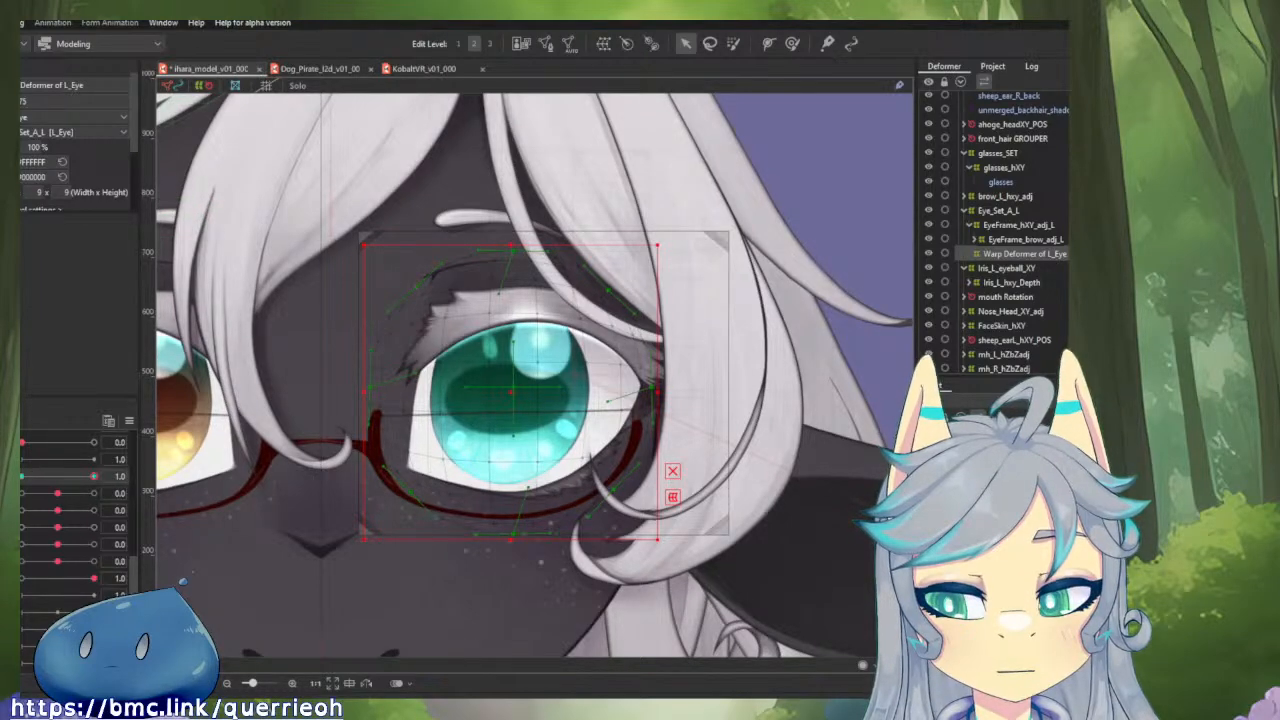
{"action": "key", "text": "ctrl+z"}
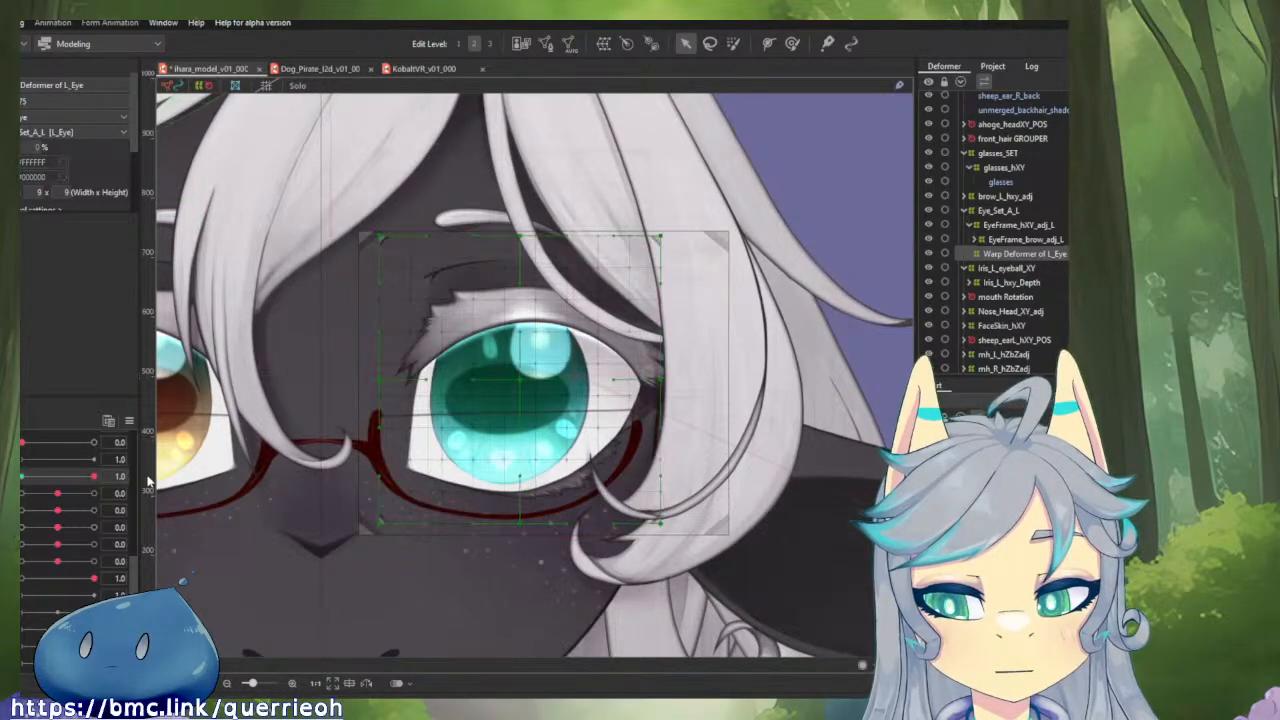
{"action": "key", "text": "ctrl+y"}
{"action": "left_click", "coordinate": [30, 483]}
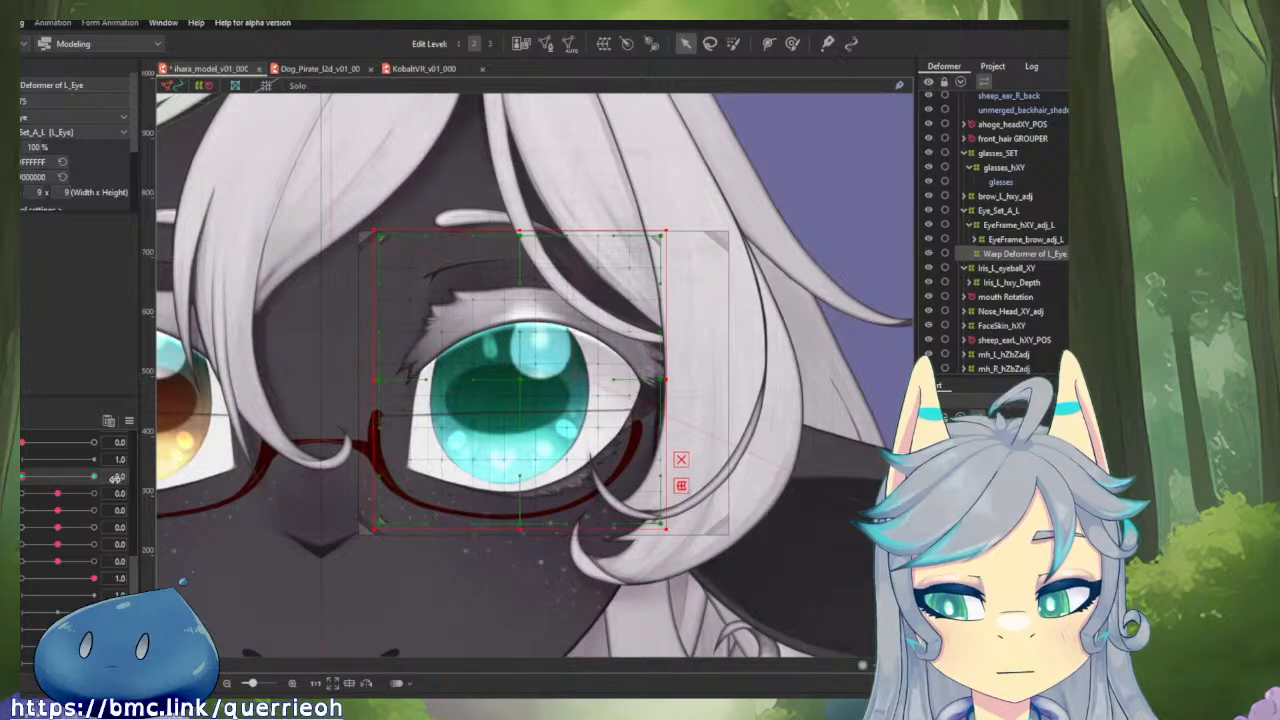
{"action": "left_click_drag", "start_coordinate": [50, 480], "coordinate": [100, 480]}
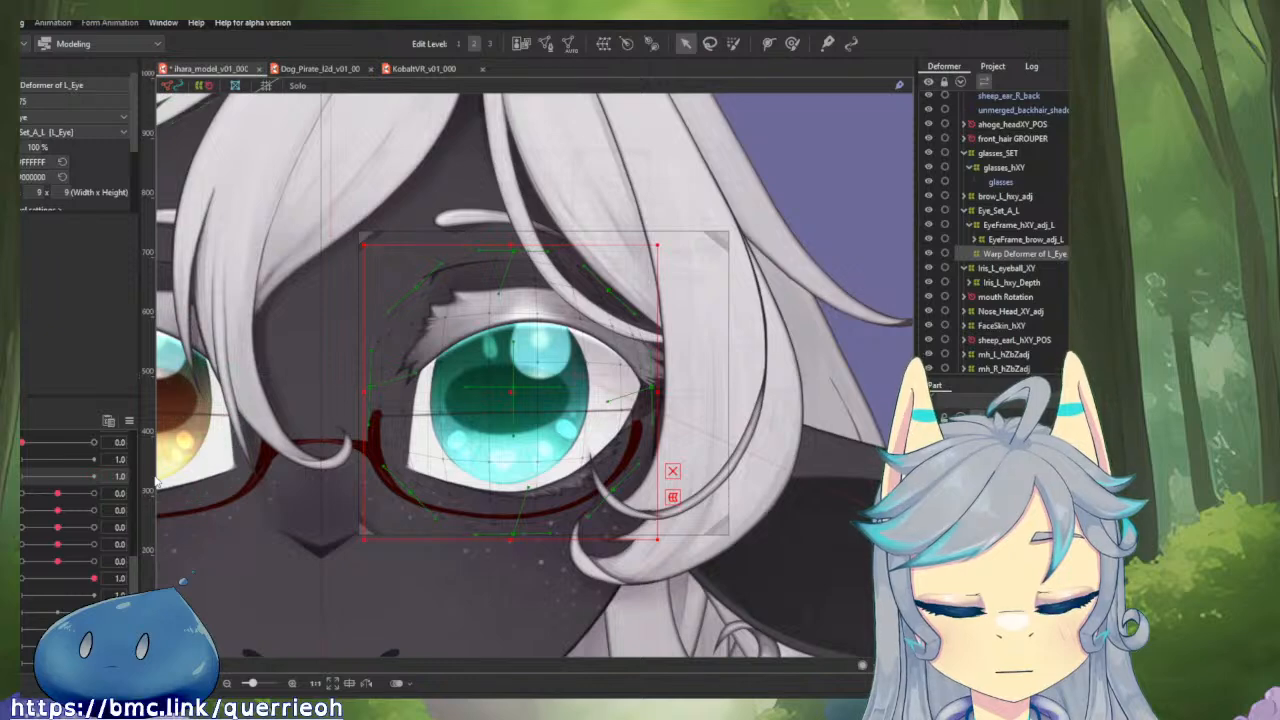
Test the horizontal eyeball parameter, return it to 0.0, and enlarge the rounded Warp Deformer of L_Eye evenly around its centre.
{"action": "mouse_move", "coordinate": [59, 497]}
{"action": "left_mouse_down"}
{"action": "mouse_move", "coordinate": [92, 496]}
{"action": "mouse_move", "coordinate": [44, 503]}
{"action": "left_mouse_up"}
{"action": "left_click", "coordinate": [57, 498]}
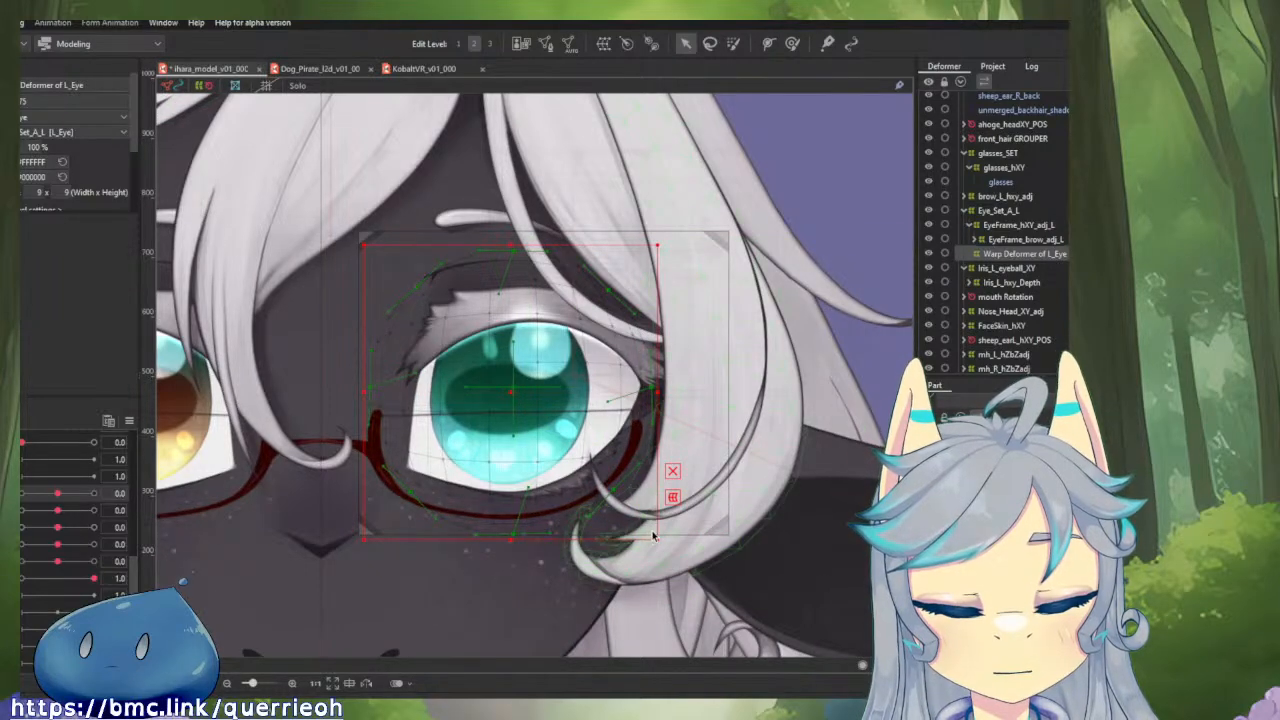
{"action": "key", "text": "ctrl"}
{"action": "left_click_drag", "start_coordinate": [657, 538], "coordinate": [705, 590]}
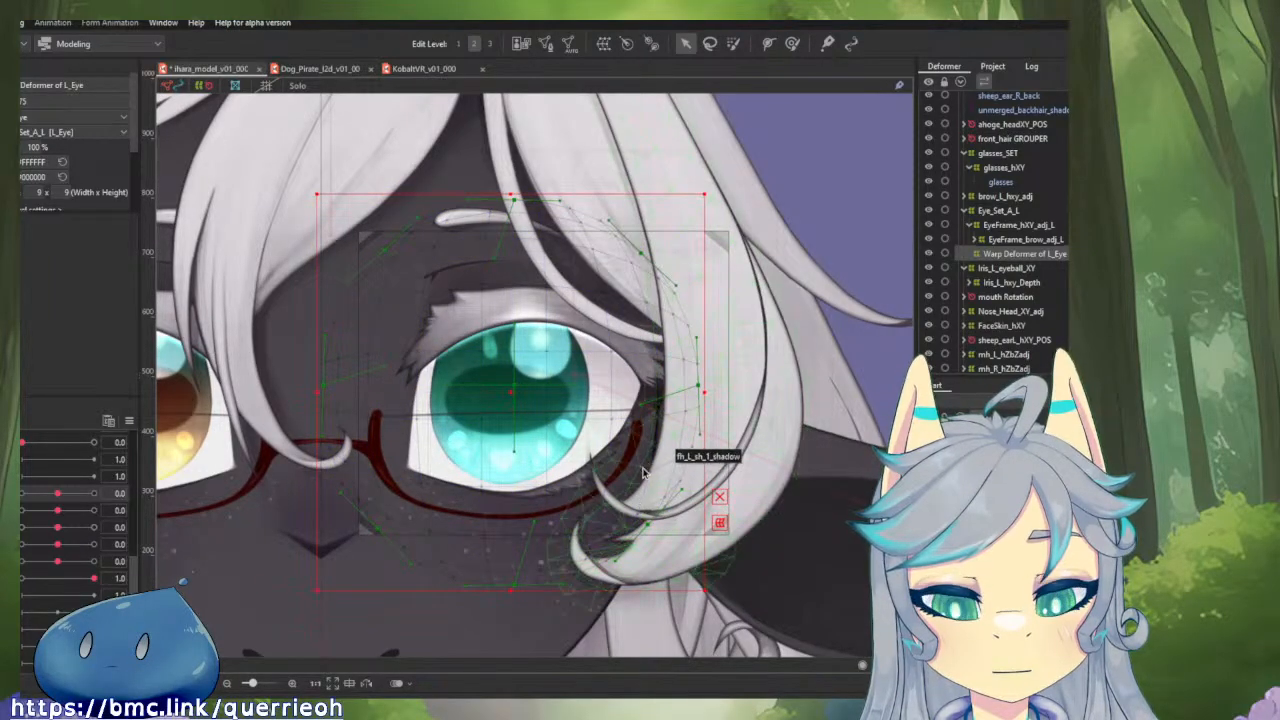
Brush-select the inner control points of the Warp Deformer of L_Eye and try to enlarge them around the deformer's centre.
{"action": "left_click", "coordinate": [733, 43]}
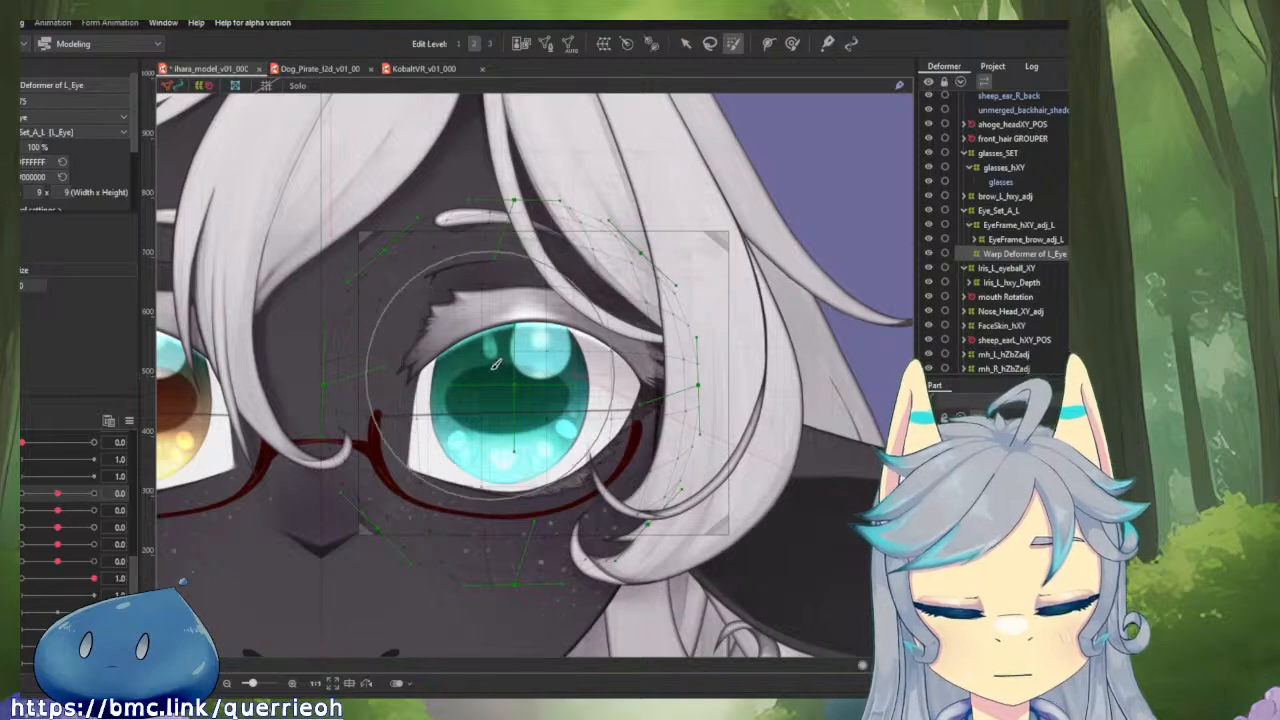
{"action": "left_click_drag", "start_coordinate": [486, 376], "coordinate": [595, 415]}
{"action": "mouse_move", "coordinate": [519, 385]}
{"action": "left_mouse_down"}
{"action": "mouse_move", "coordinate": [491, 372]}
{"action": "mouse_move", "coordinate": [502, 381]}
{"action": "left_mouse_up"}
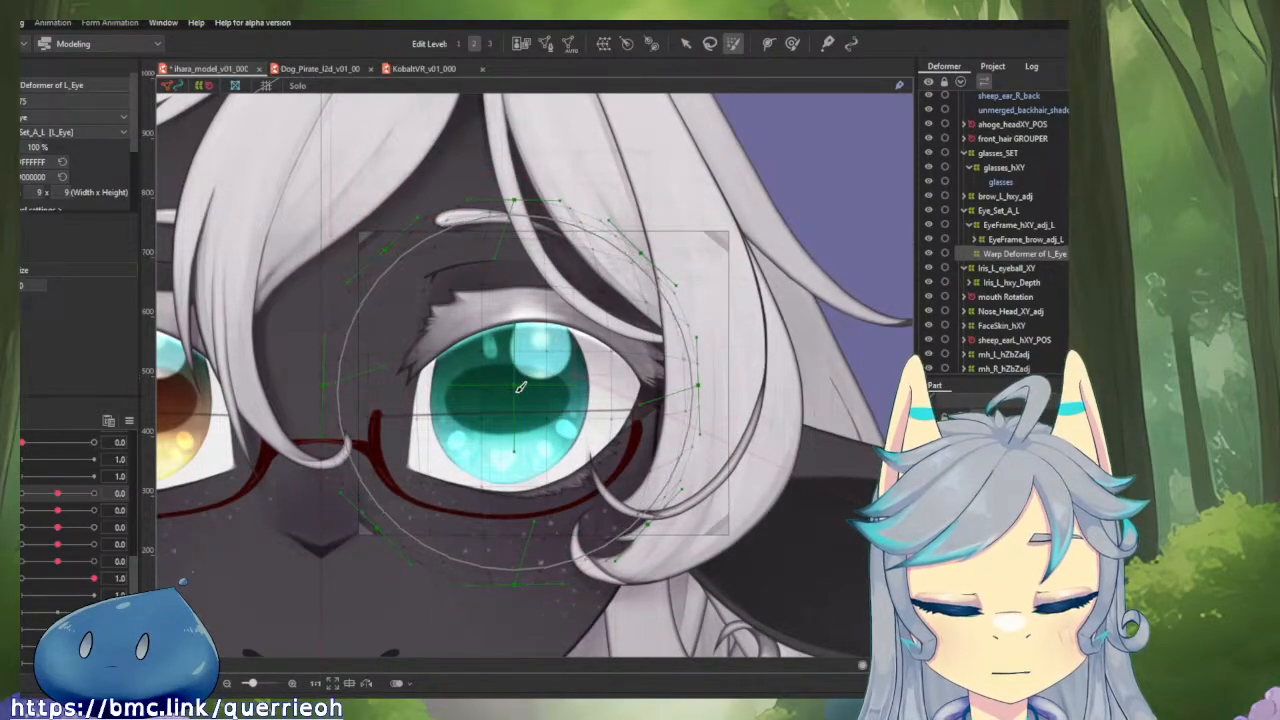
{"action": "key", "text": "v"}
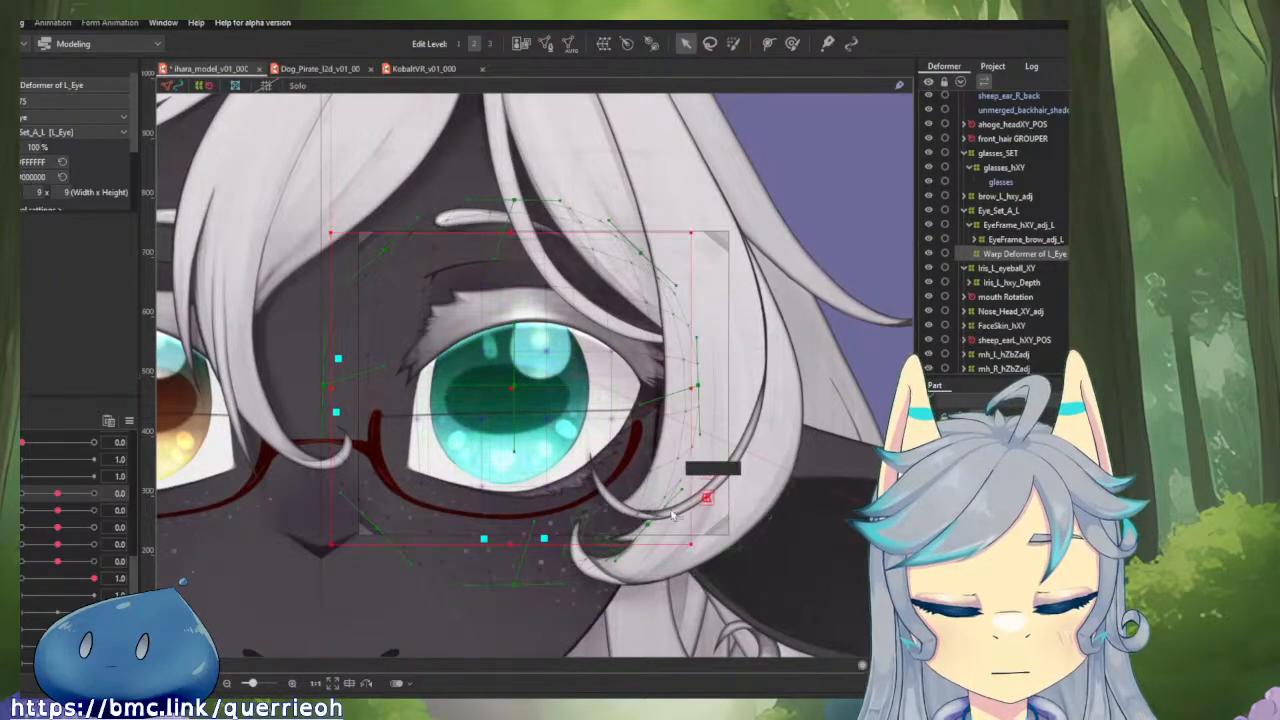
{"action": "left_click", "coordinate": [707, 497]}
{"action": "left_click_drag", "start_coordinate": [693, 547], "coordinate": [764, 598]}
{"action": "left_click_drag", "start_coordinate": [920, 660], "coordinate": [466, 313]}
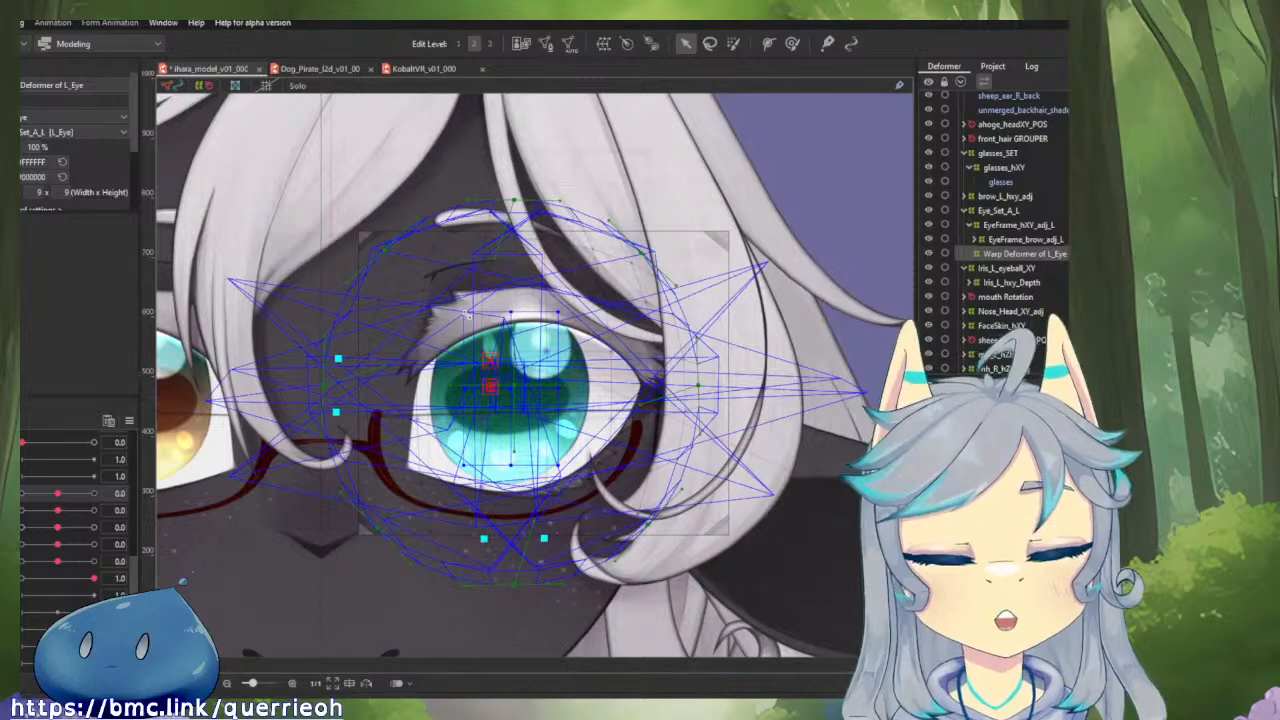
{"action": "left_click_drag", "start_coordinate": [466, 313], "coordinate": [421, 373]}
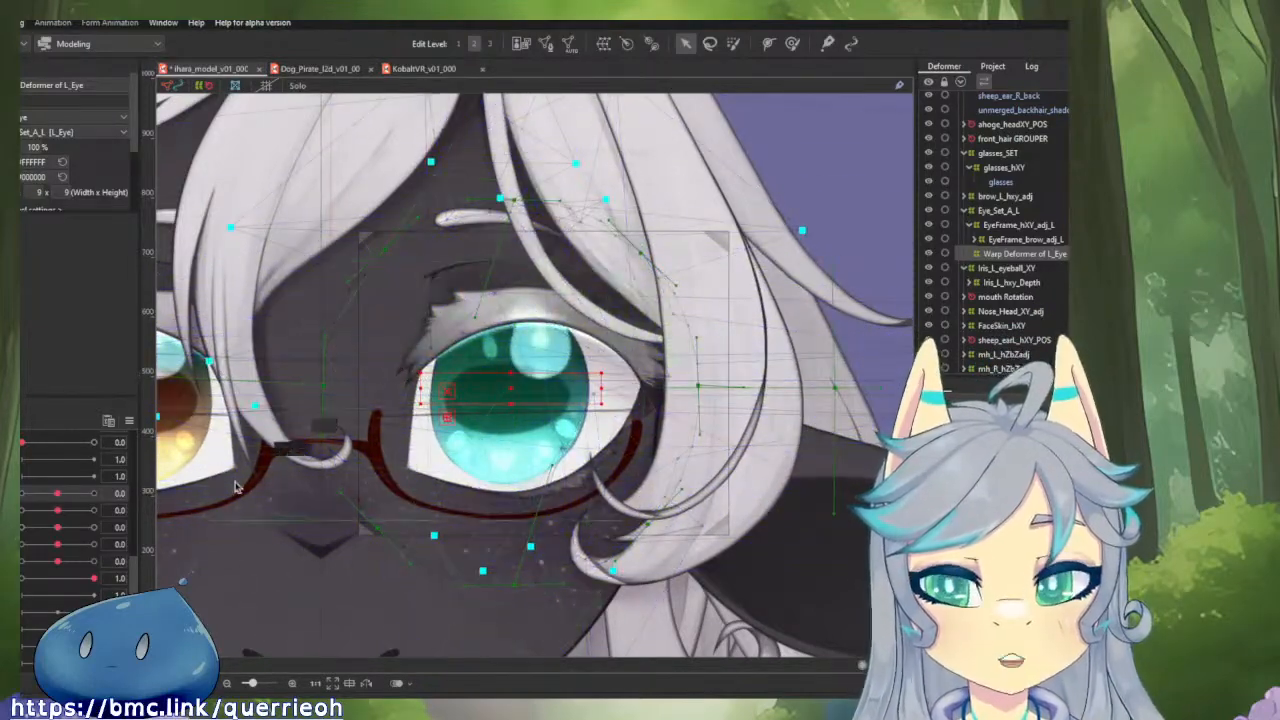
Undo the distortion of the deformer's inner points and try again to enlarge them evenly around the eye.
{"action": "scroll", "coordinate": [493, 462], "scroll_direction": "down", "scroll_amount": 3}
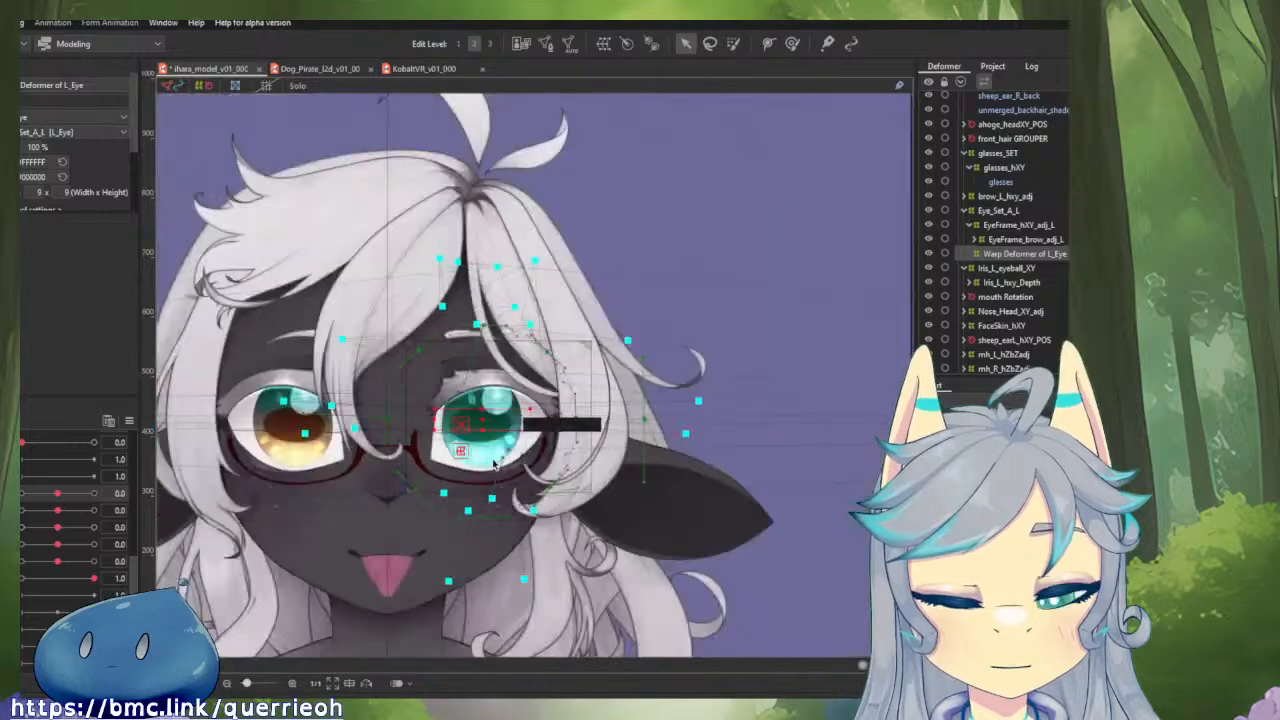
{"action": "scroll", "coordinate": [493, 462], "scroll_direction": "down", "scroll_amount": 2}
{"action": "scroll", "coordinate": [640, 418], "scroll_direction": "up", "scroll_amount": 3}
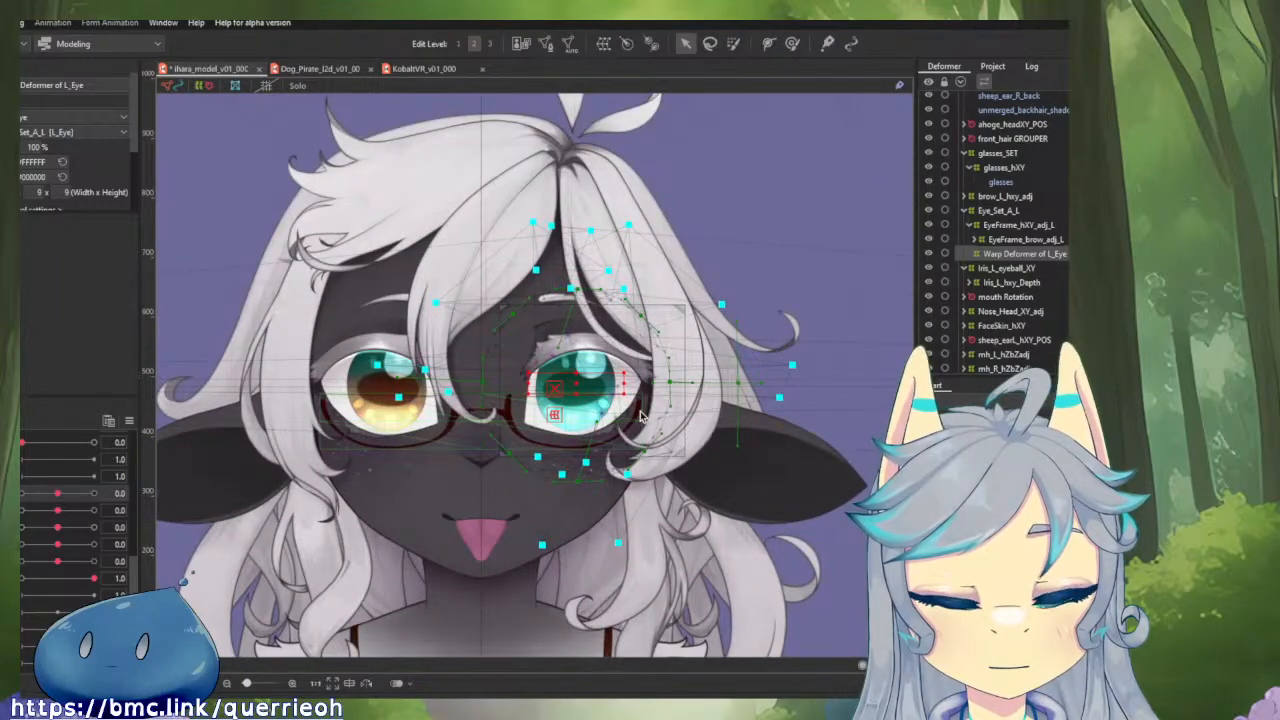
{"action": "scroll", "coordinate": [639, 417], "scroll_direction": "up", "scroll_amount": 2}
{"action": "scroll", "coordinate": [637, 417], "scroll_direction": "up", "scroll_amount": 2}
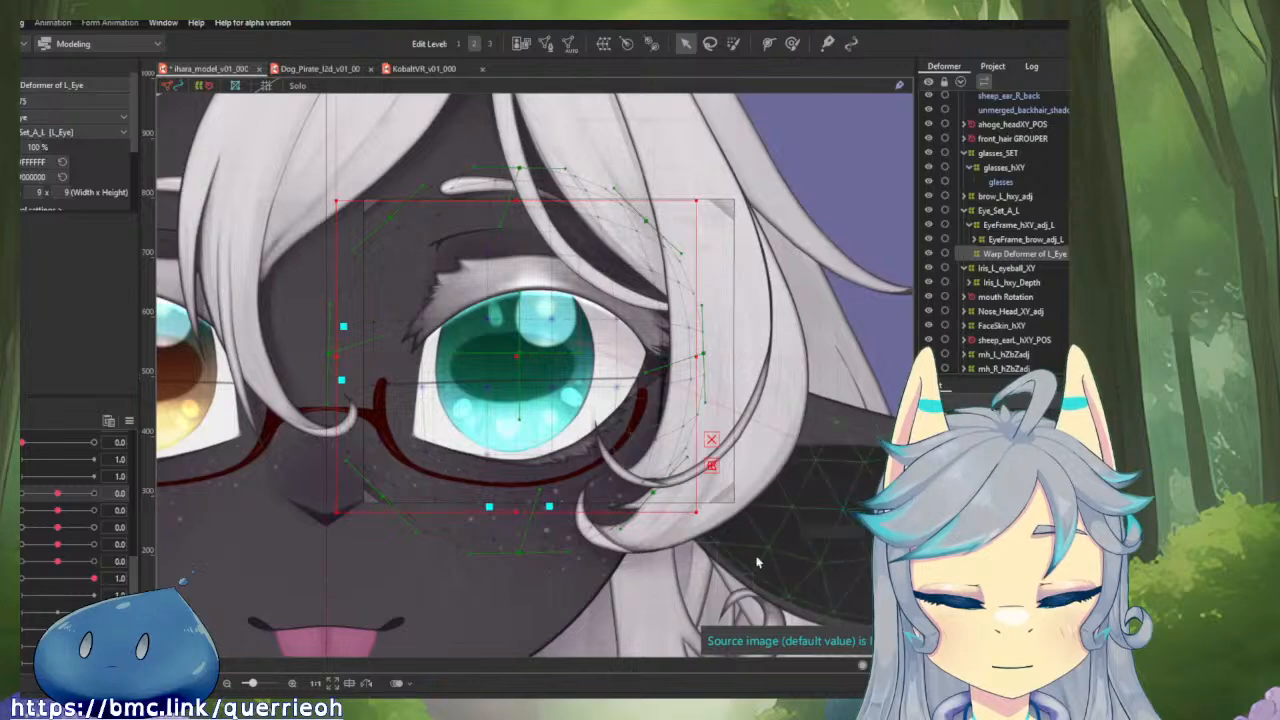
{"action": "scroll", "coordinate": [760, 564], "scroll_direction": "down", "scroll_amount": 4}
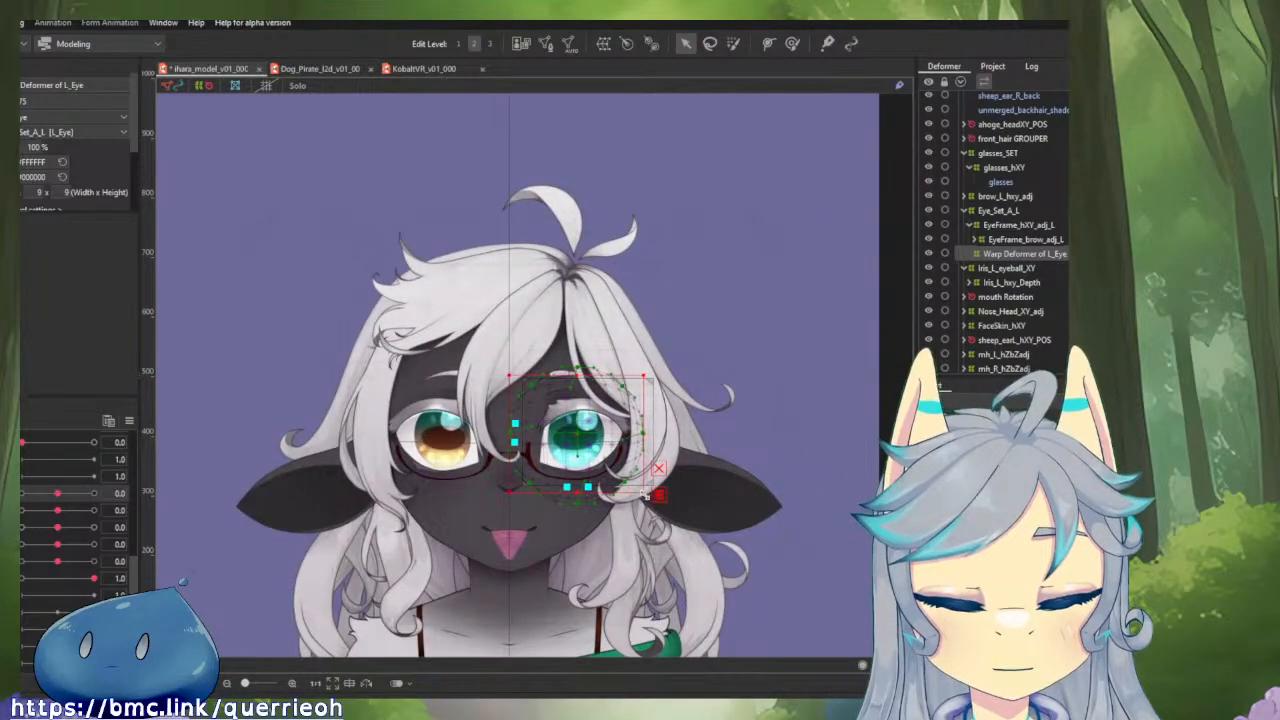
{"action": "left_click_drag", "start_coordinate": [645, 494], "coordinate": [771, 611]}
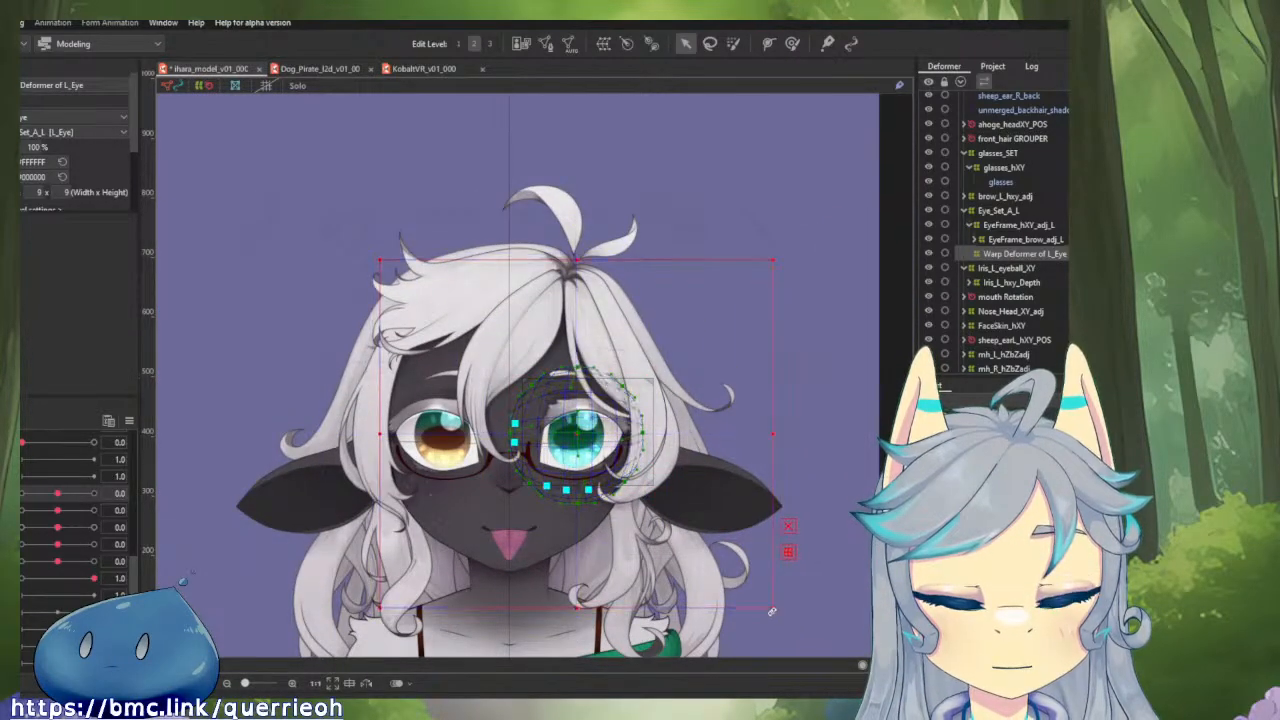
Undo the point enlargement and set the grid divisions of the Warp Deformer of L_Eye to 9 x 10.
{"action": "scroll", "coordinate": [586, 482], "scroll_direction": "up", "scroll_amount": 3}
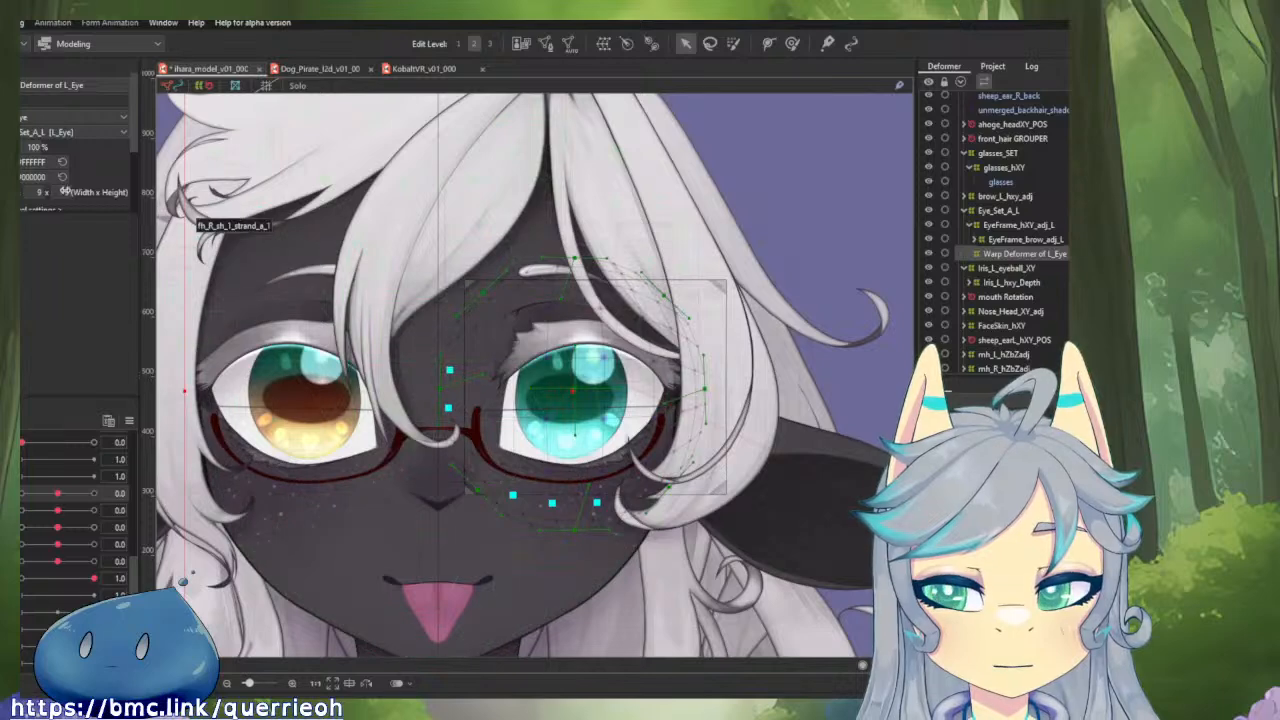
{"action": "key", "text": "ctrl+z"}
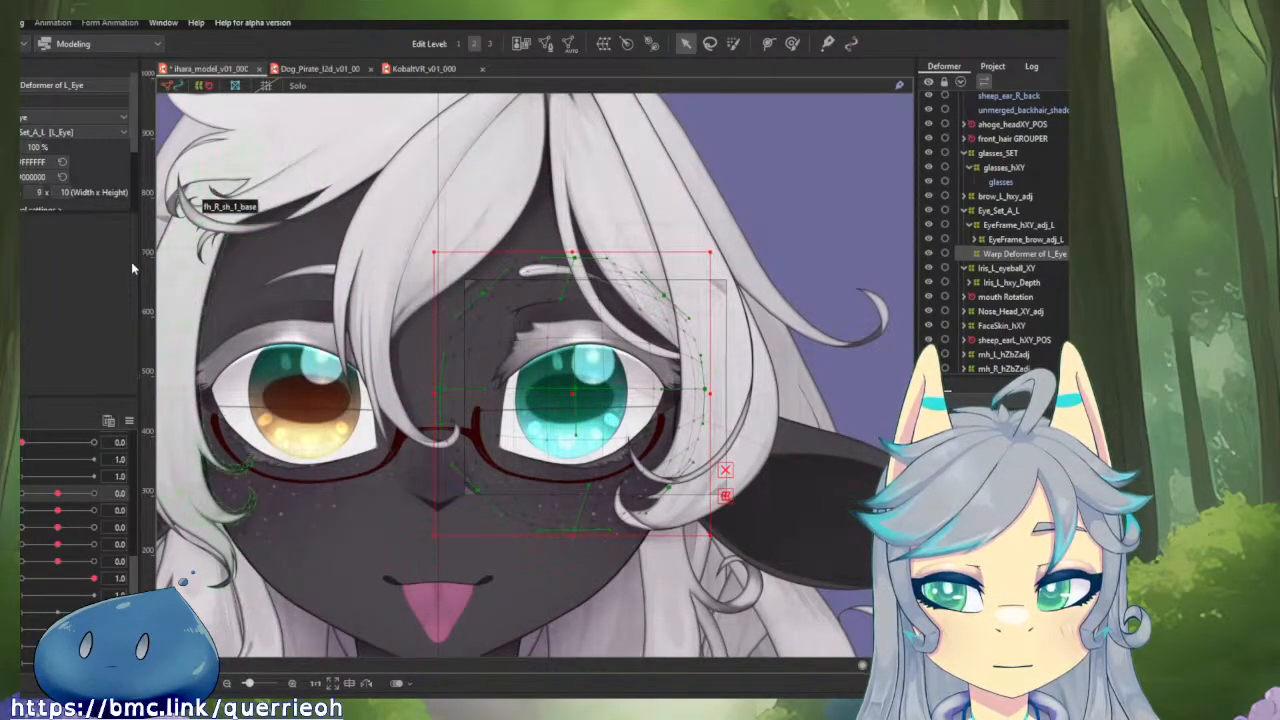
Shrink the Warp Deformer of L_Eye evenly around its centre until it closely surrounds the eye, and nudge it into place.
{"action": "left_click_drag", "start_coordinate": [665, 339], "coordinate": [645, 323]}
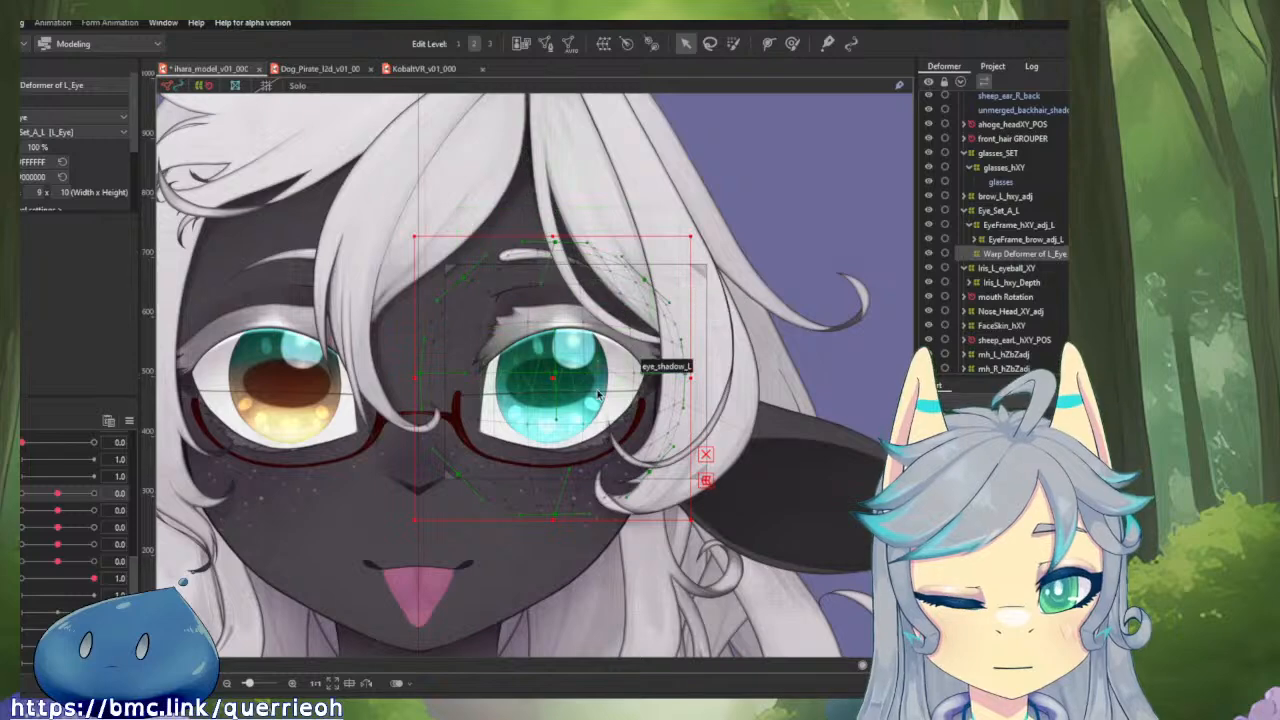
{"action": "scroll", "coordinate": [598, 396], "scroll_direction": "up", "scroll_amount": 2}
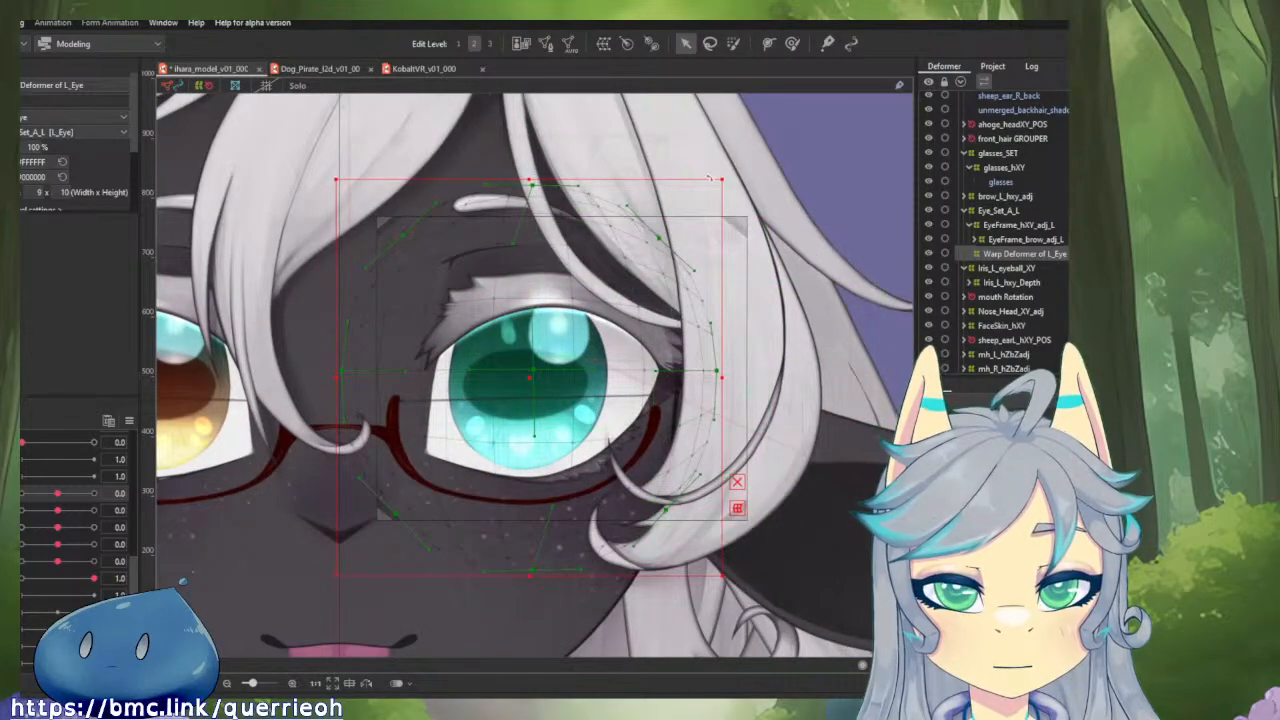
{"action": "left_click_drag", "start_coordinate": [728, 176], "coordinate": [665, 250]}
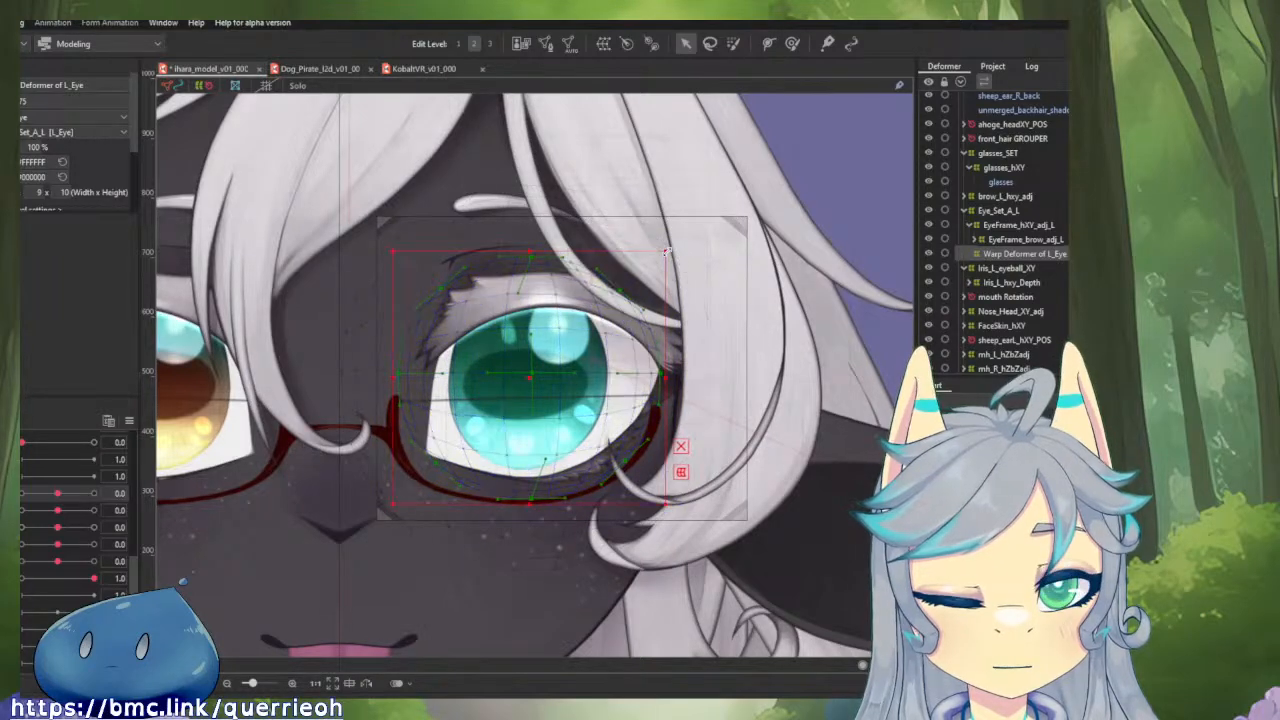
{"action": "left_click_drag", "start_coordinate": [535, 375], "coordinate": [537, 373]}
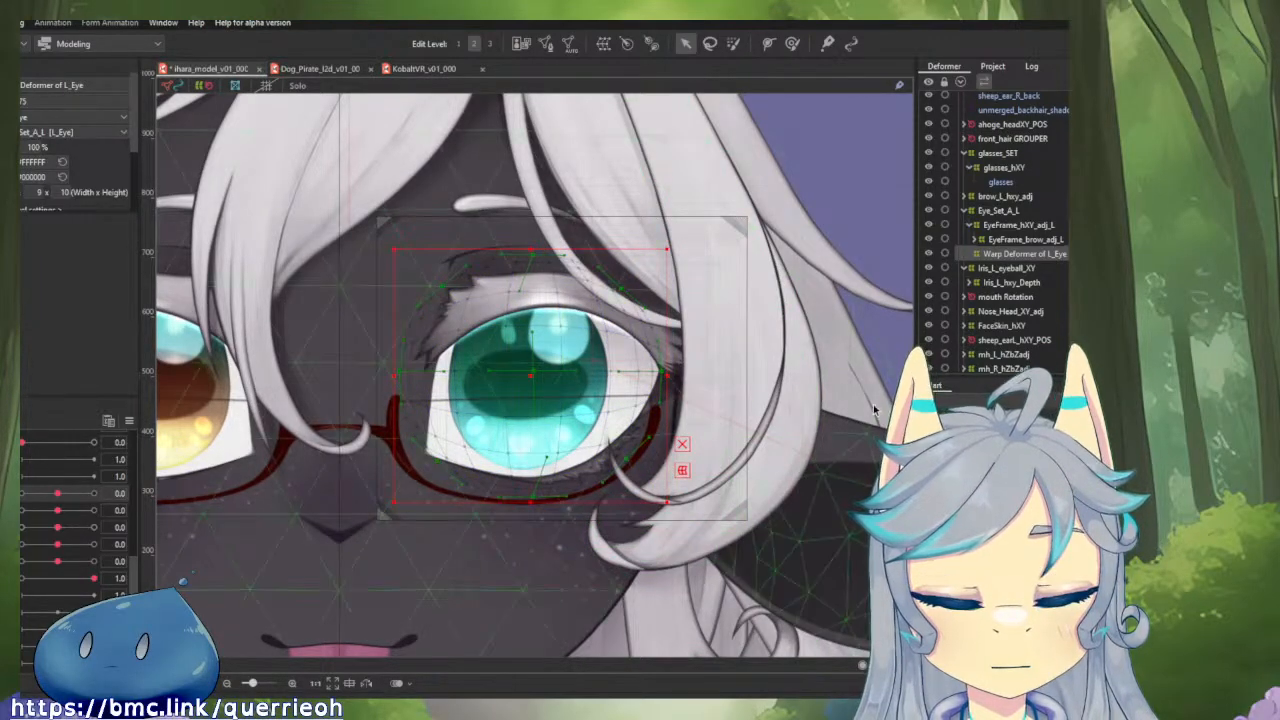
Parent Iris_L_eyeball_XY under the Warp Deformer of L_Eye and set the horizontal eyeball parameter to -1.0.
{"action": "left_click_drag", "start_coordinate": [1004, 274], "coordinate": [1008, 259]}
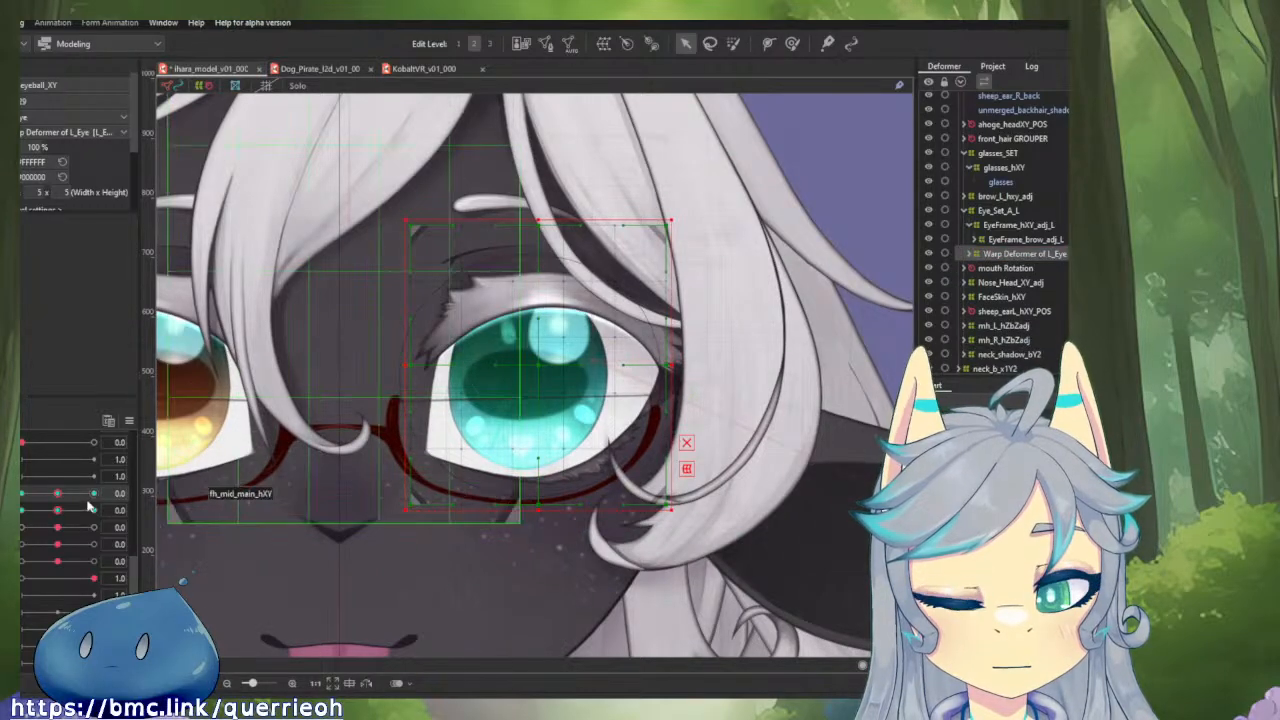
{"action": "left_click_drag", "start_coordinate": [58, 497], "coordinate": [20, 494]}
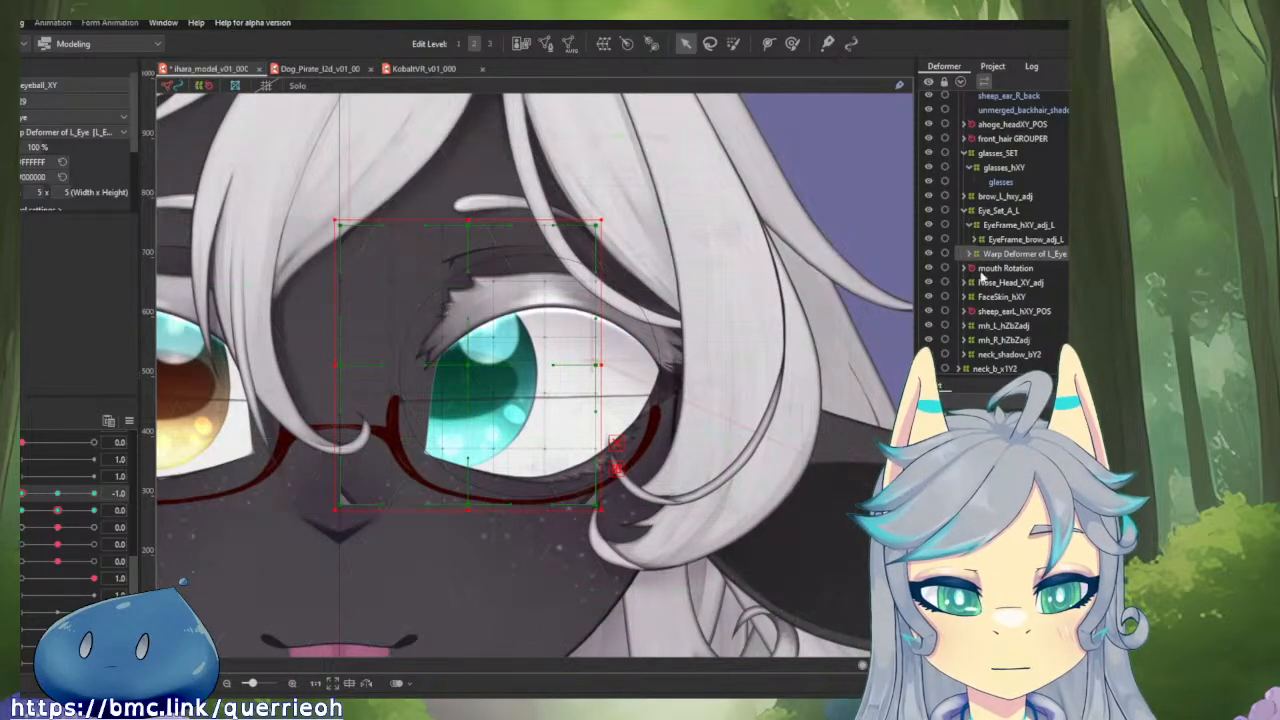
Isolate iris_base_L in Solo view with Iris_L_eyeball_XY and the Warp Deformer of L_Eye selected, and test the horizontal eyeball parameter up to 1.0.
{"action": "left_click", "coordinate": [977, 254]}
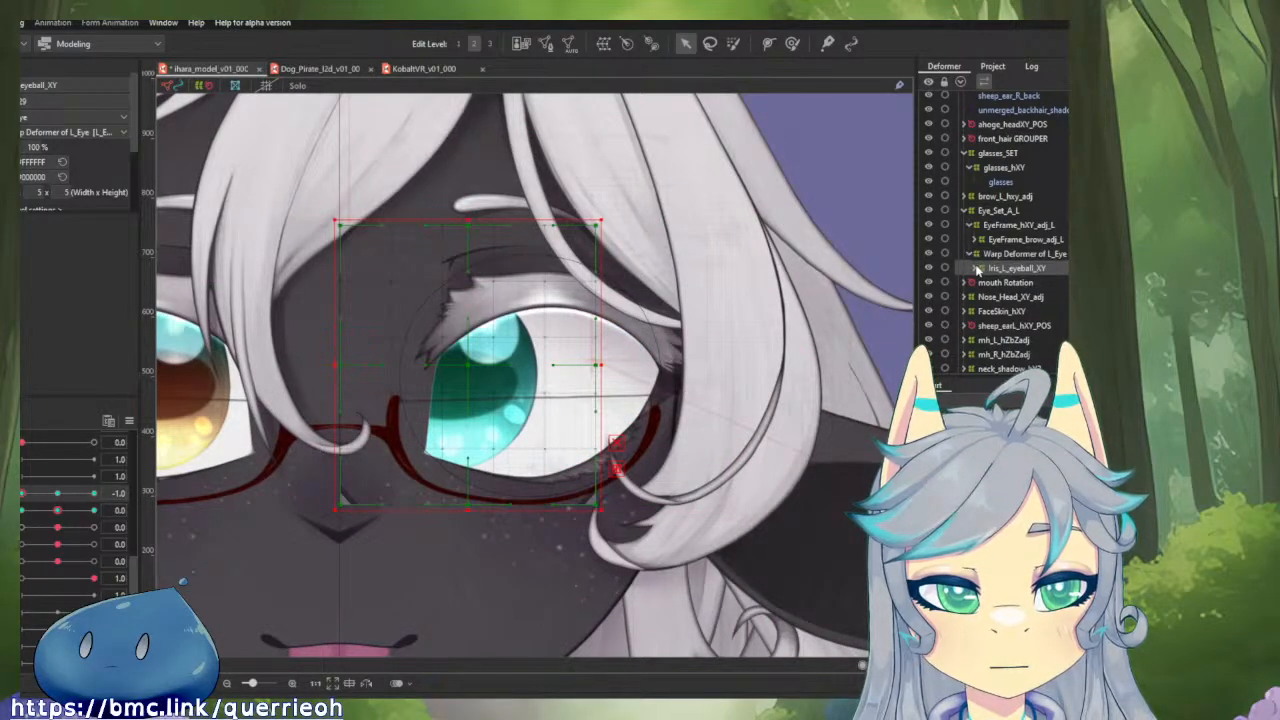
{"action": "left_click", "coordinate": [978, 270]}
{"action": "left_click", "coordinate": [985, 284]}
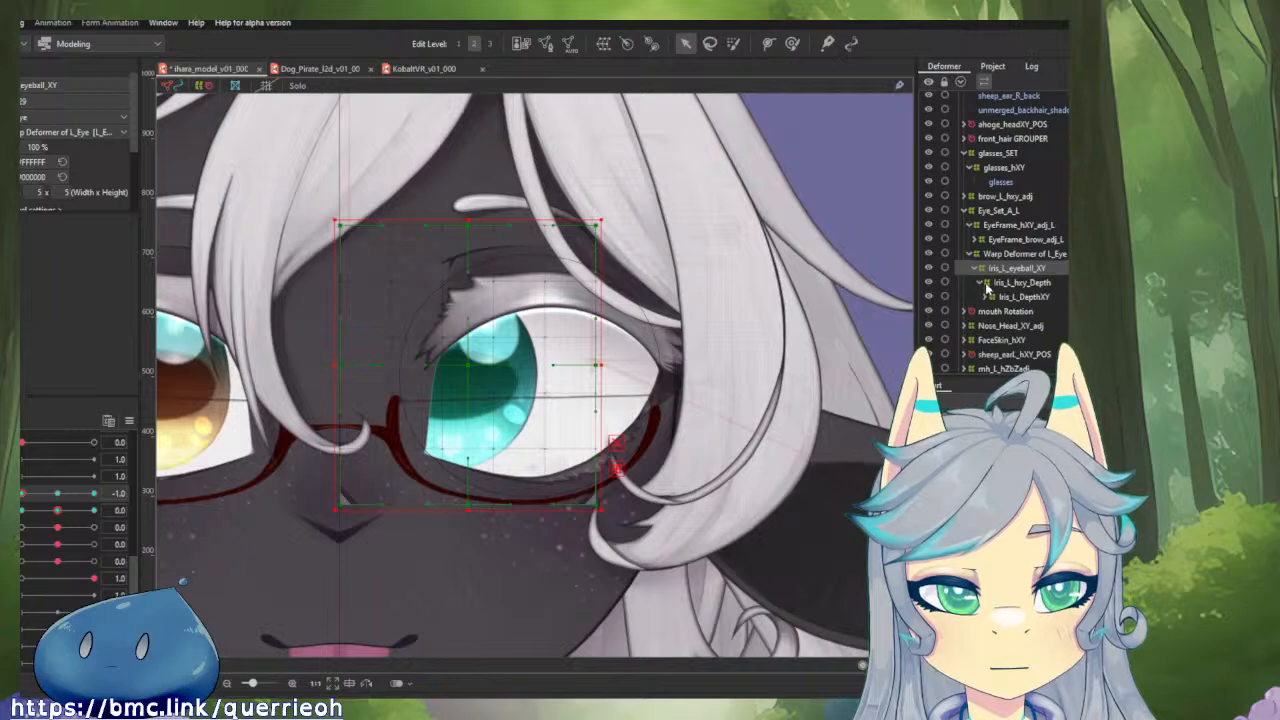
{"action": "left_click", "coordinate": [986, 298]}
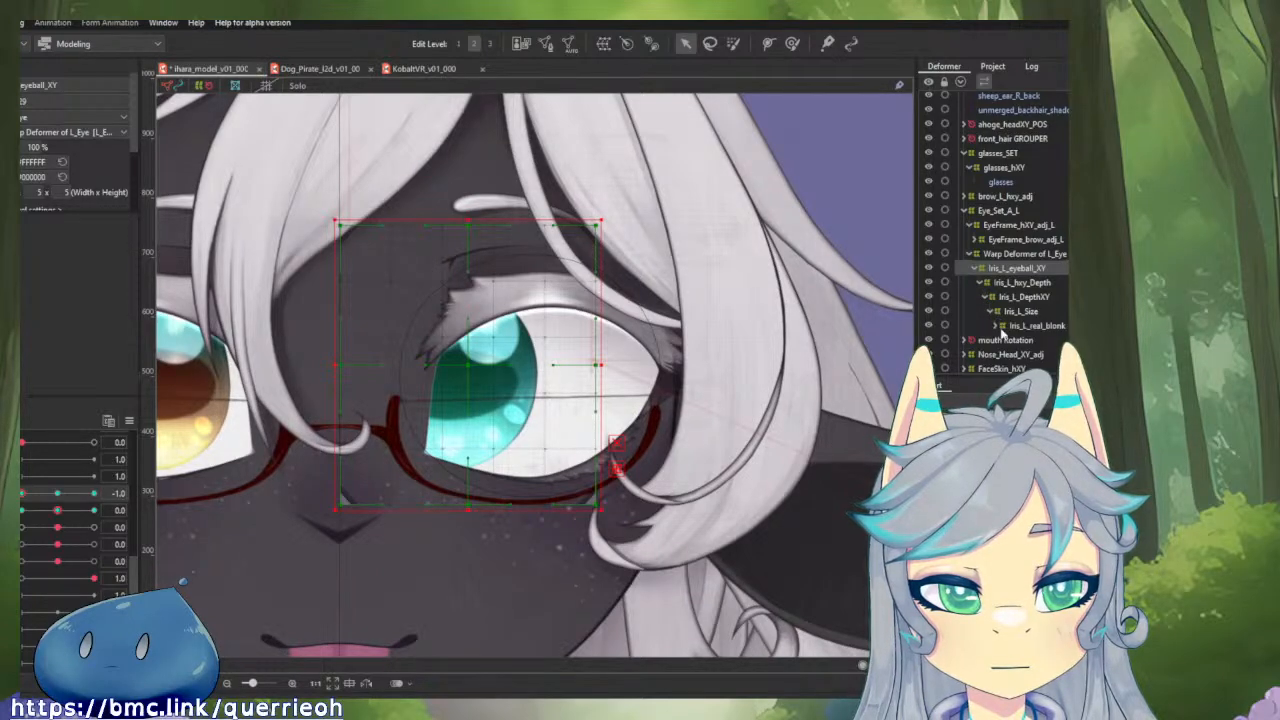
{"action": "left_click", "coordinate": [1010, 340]}
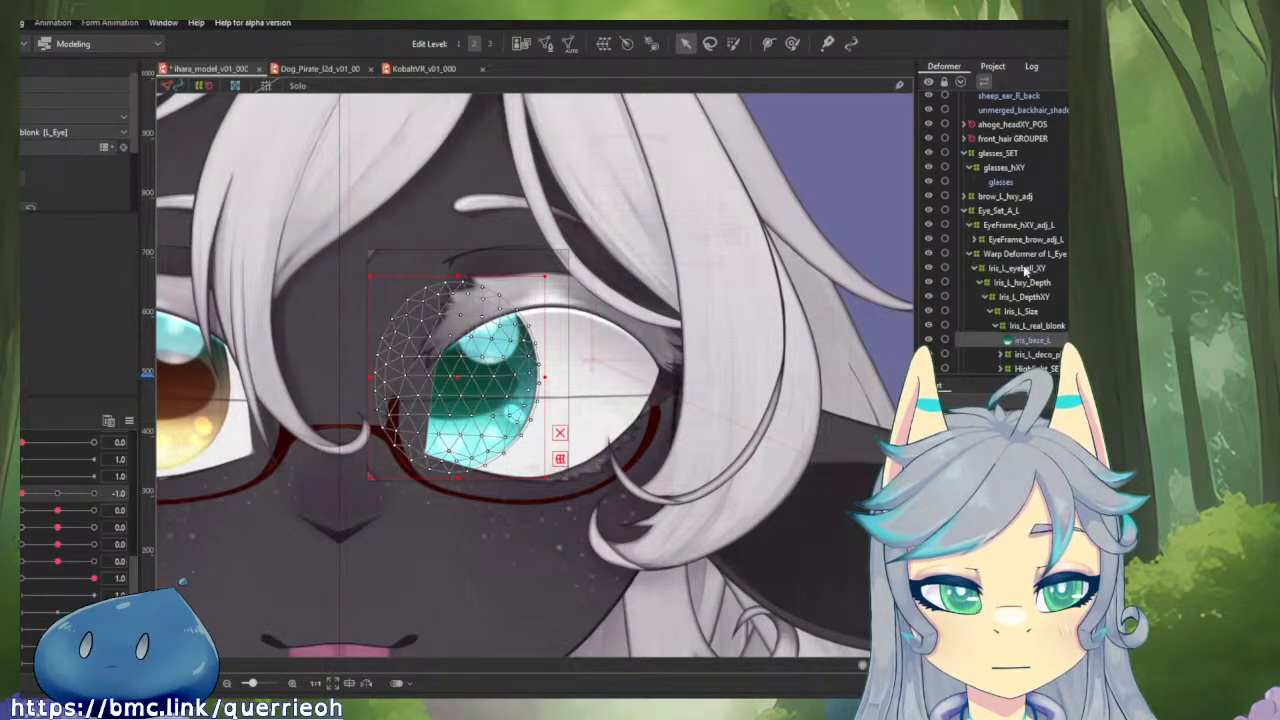
{"action": "left_click", "coordinate": [1020, 268]}
{"action": "left_click", "coordinate": [1022, 256]}
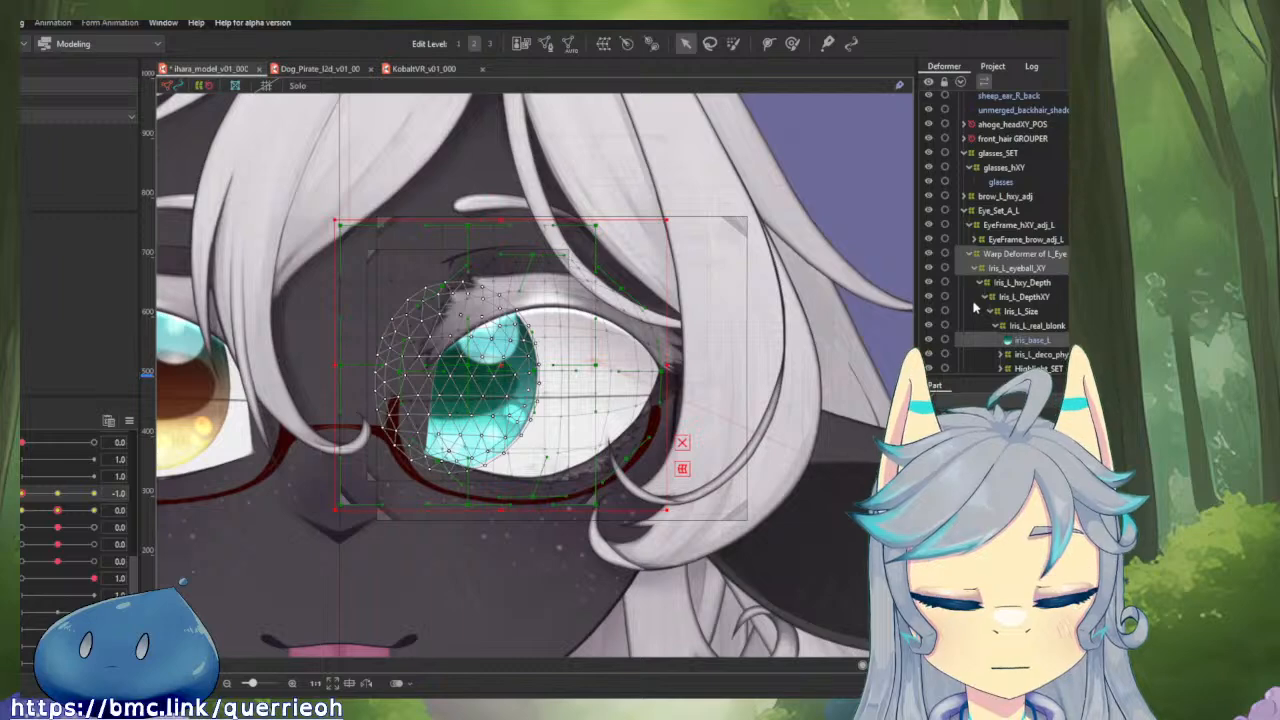
{"action": "key", "text": "s"}
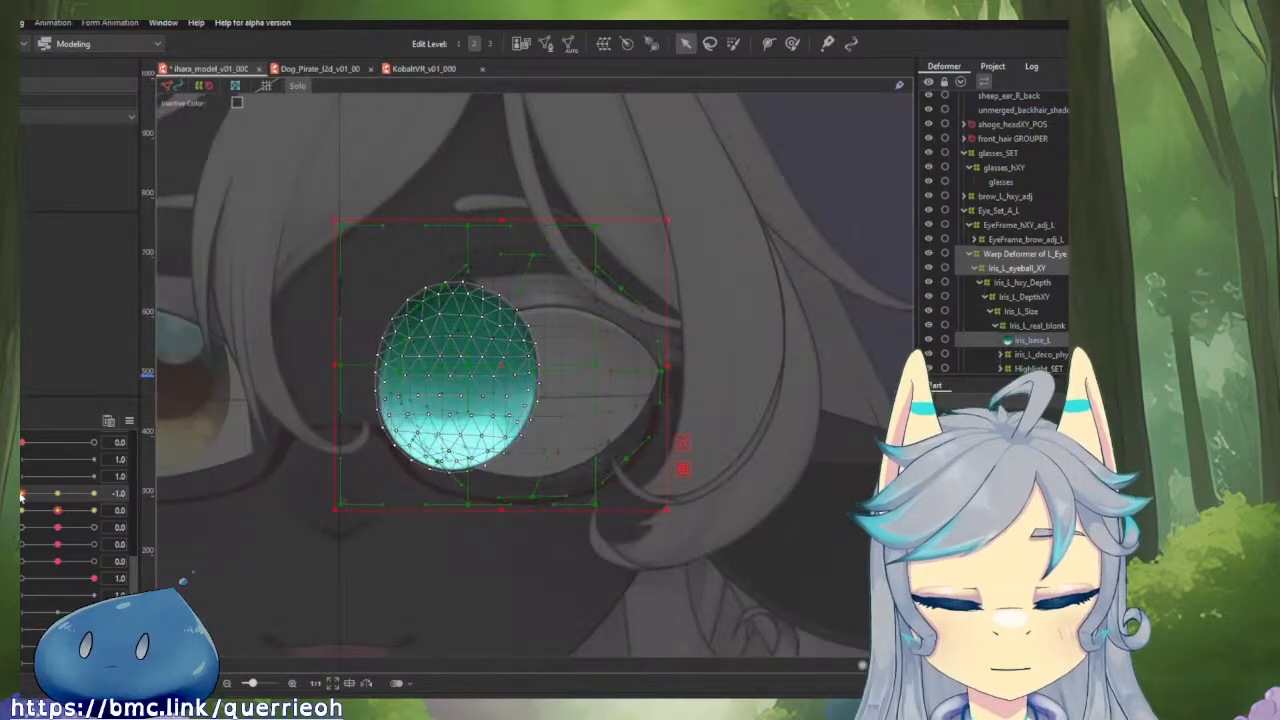
{"action": "left_click_drag", "start_coordinate": [21, 497], "coordinate": [125, 505]}
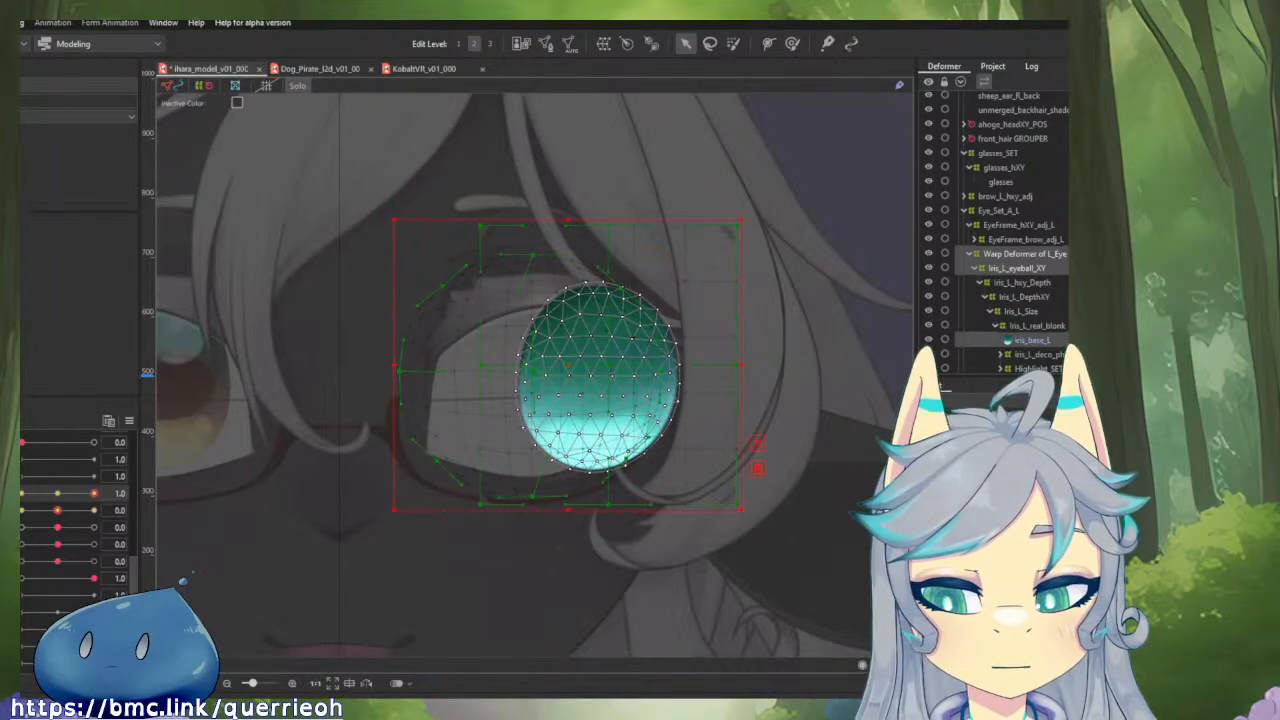
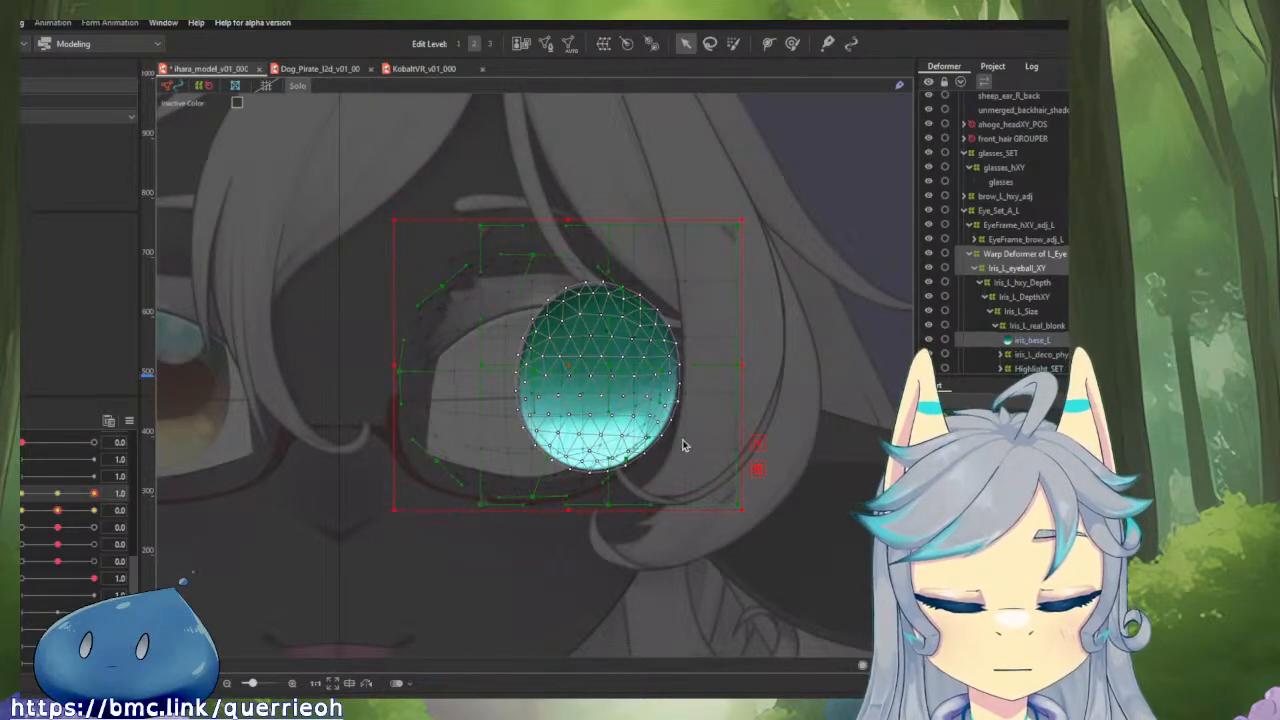
Leave Solo view and check the iris with the horizontal eyeball parameter at -1.0.
{"action": "key", "text": "shift+s"}
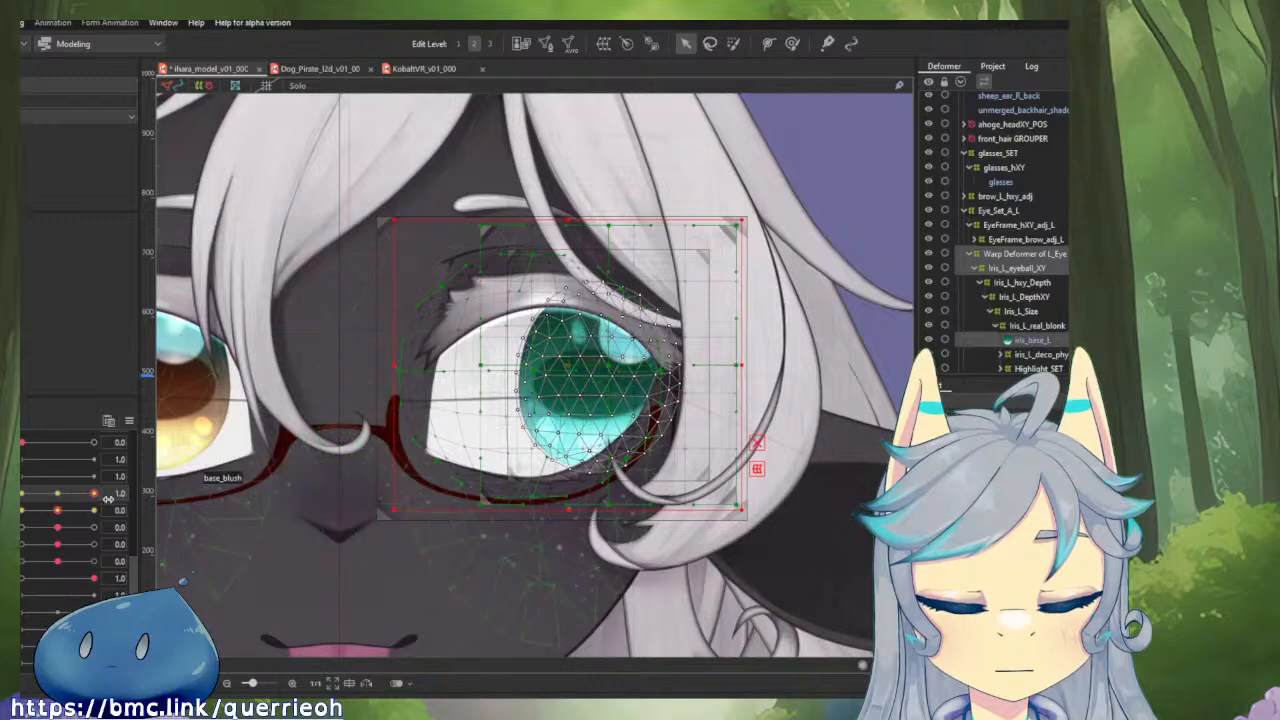
{"action": "left_click_drag", "start_coordinate": [89, 494], "coordinate": [20, 494]}
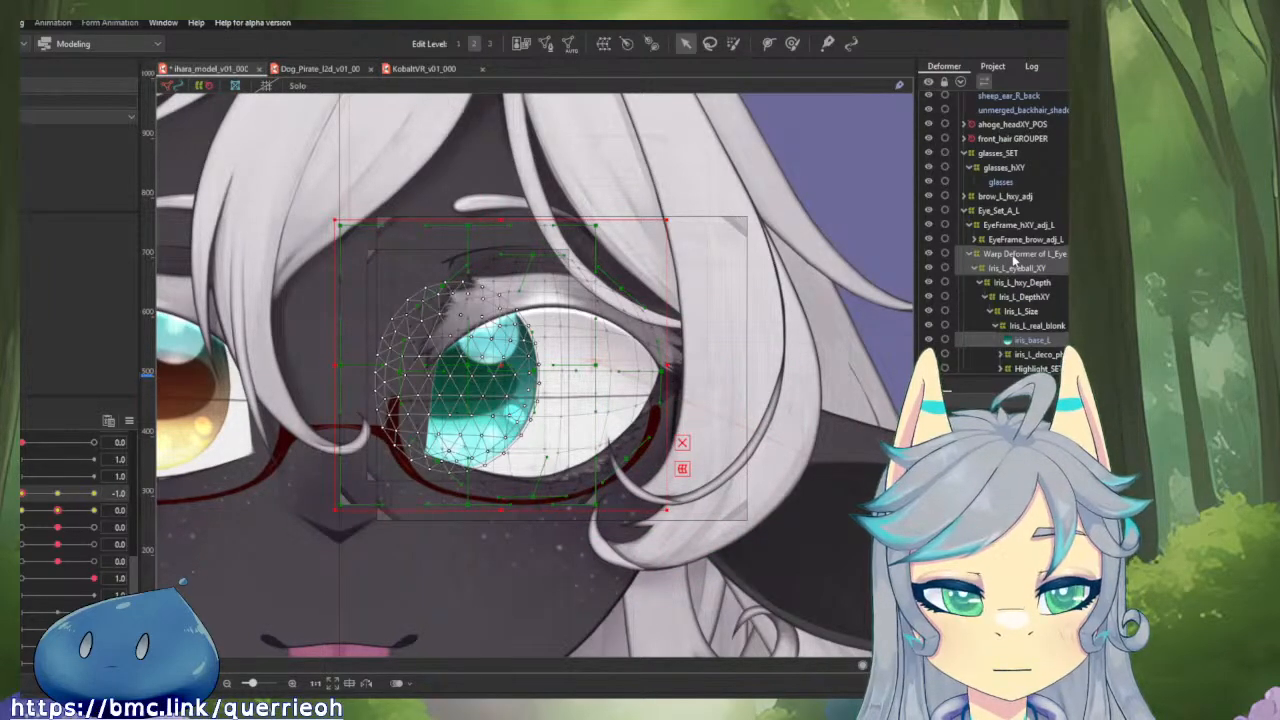
Try enlarging the Warp Deformer of L_Eye evenly around its centre, and return the horizontal eyeball parameter to 0.0.
{"action": "left_click", "coordinate": [1013, 256]}
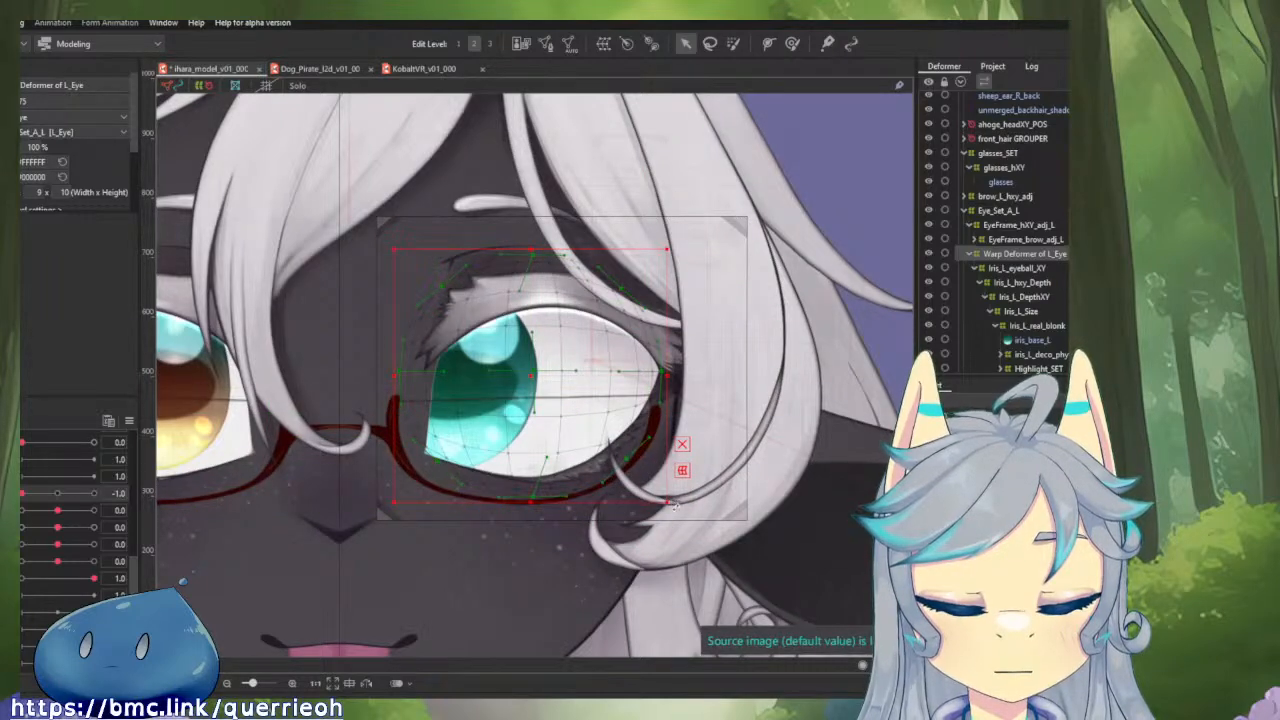
{"action": "left_click_drag", "start_coordinate": [668, 502], "coordinate": [703, 547]}
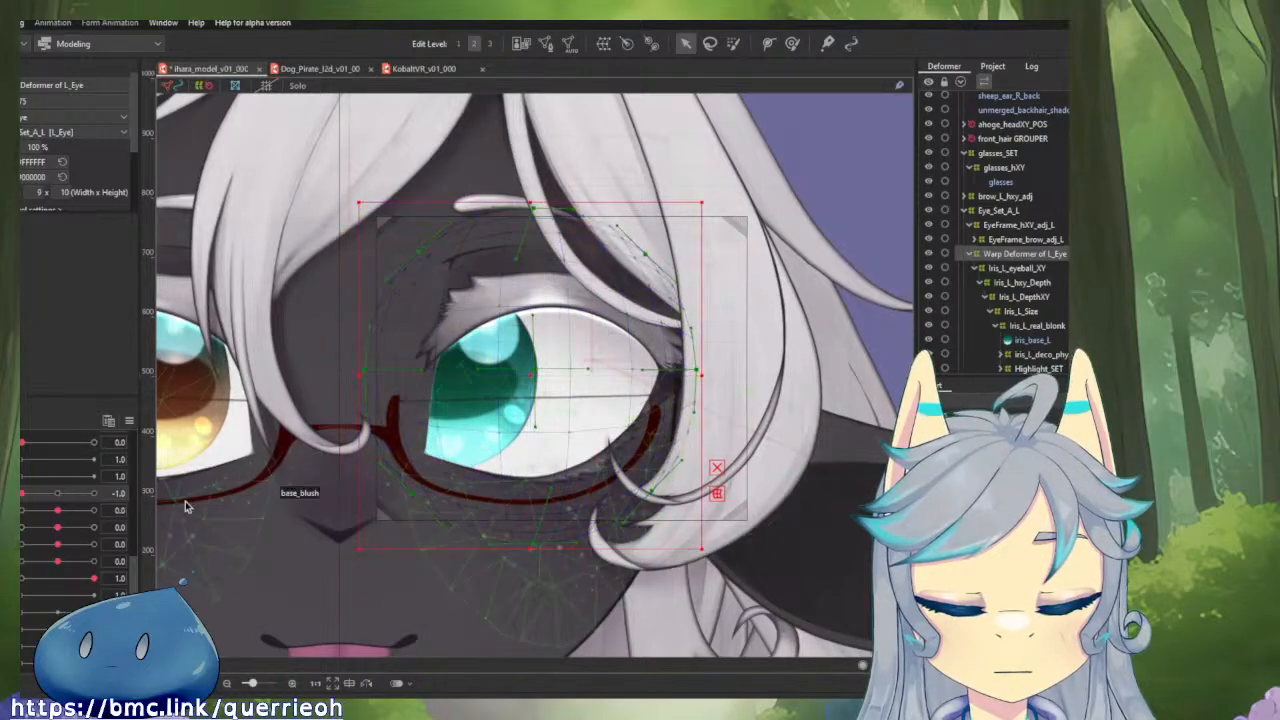
{"action": "left_click_drag", "start_coordinate": [29, 500], "coordinate": [58, 512]}
{"action": "left_click", "coordinate": [58, 498]}
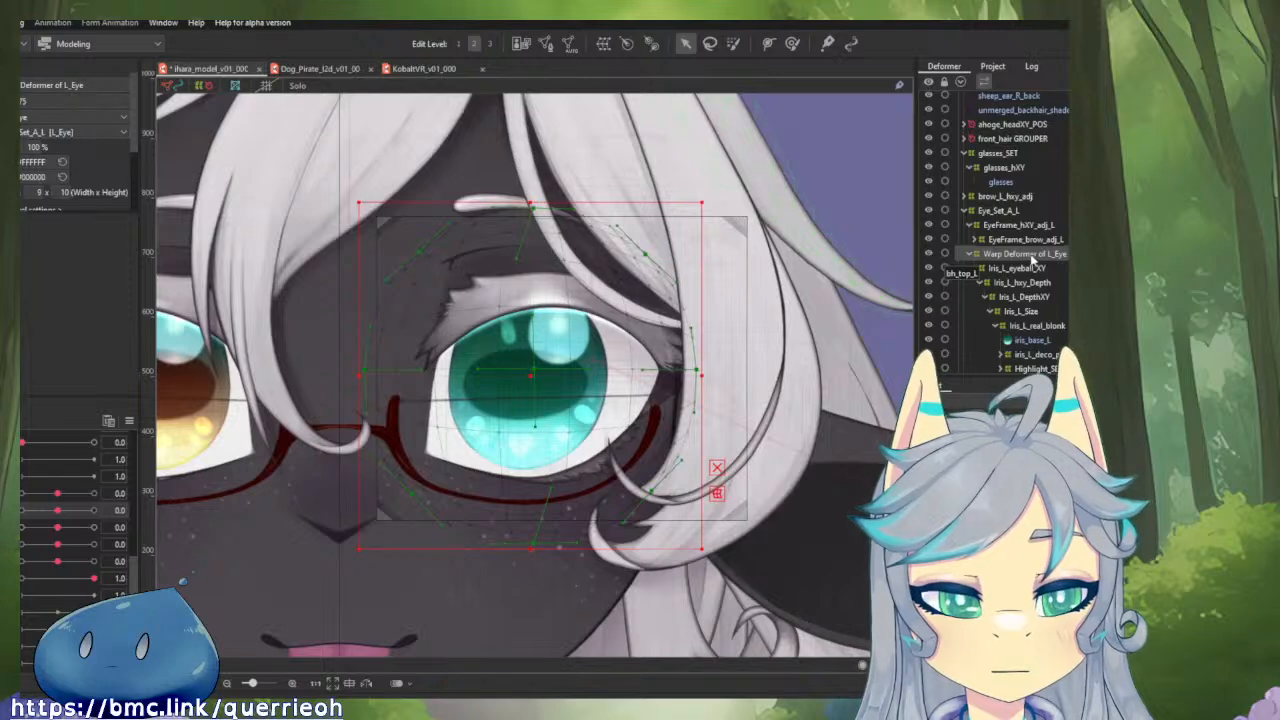
Undo the enlargement of the Warp Deformer of L_Eye and the parenting of Iris_L_eyeball_XY beneath it, and select Iris_L_eyeball_XY.
{"action": "key", "text": "ctrl+z"}
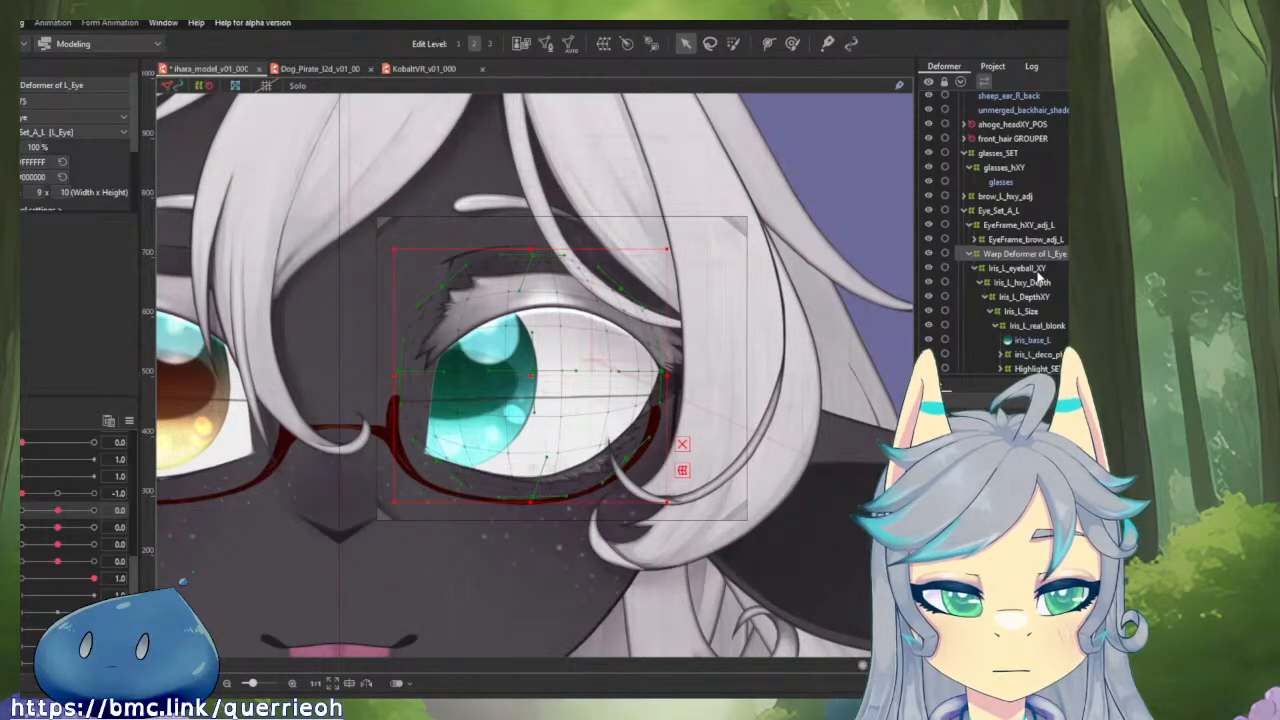
{"action": "left_click", "coordinate": [1038, 272]}
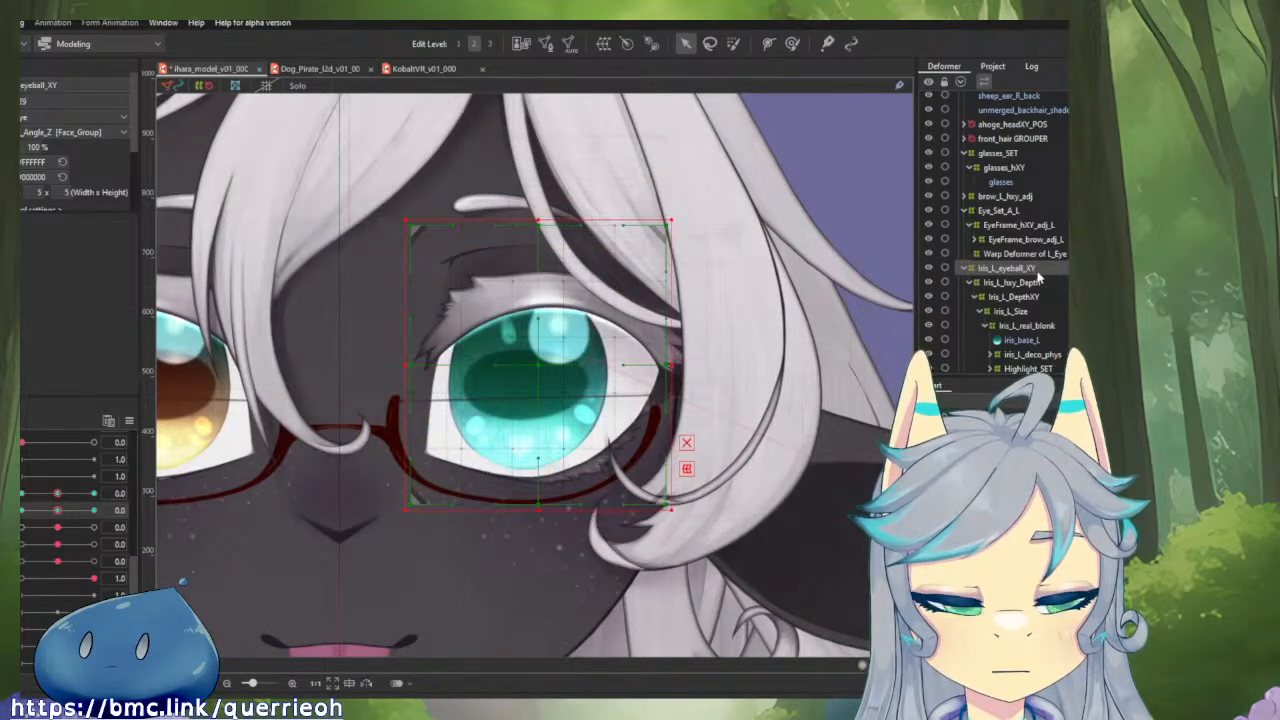
Test Iris_L_eyeball_XY at vertical eyeball -1.0, and check its keys with the horizontal and vertical parameters temporarily linked.
{"action": "left_click_drag", "start_coordinate": [56, 512], "coordinate": [20, 512]}
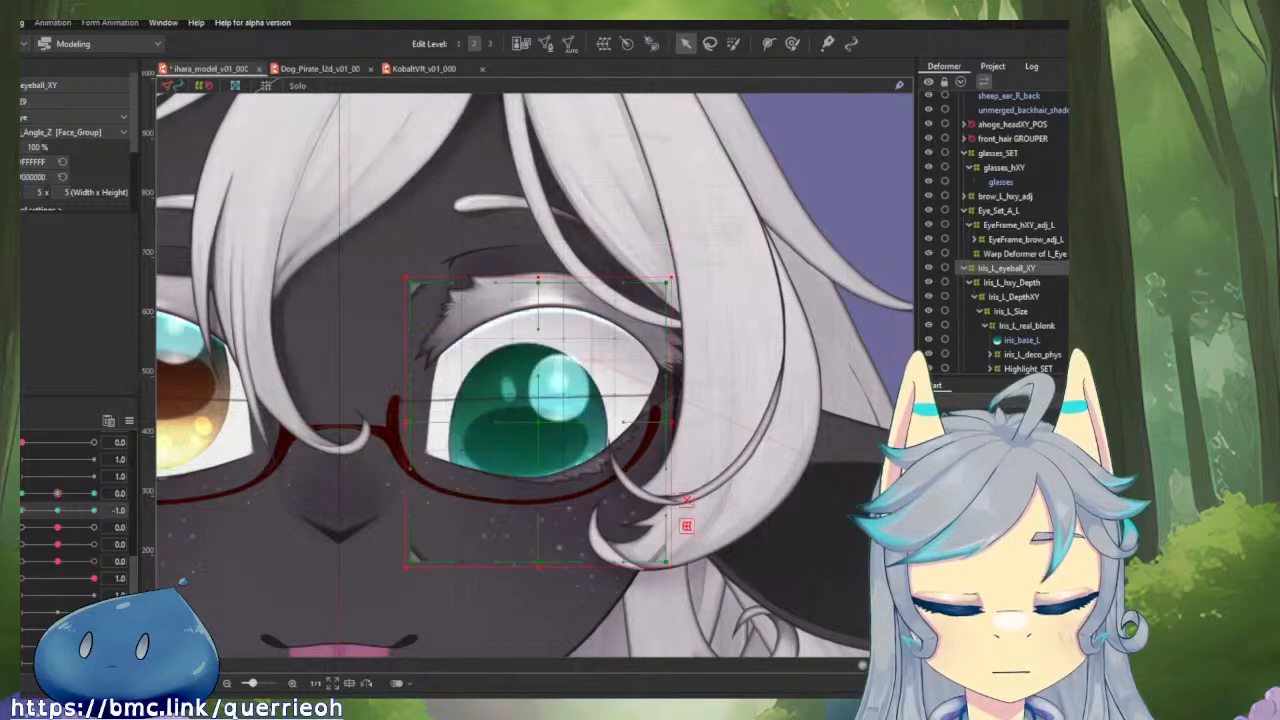
{"action": "left_click", "coordinate": [56, 512]}
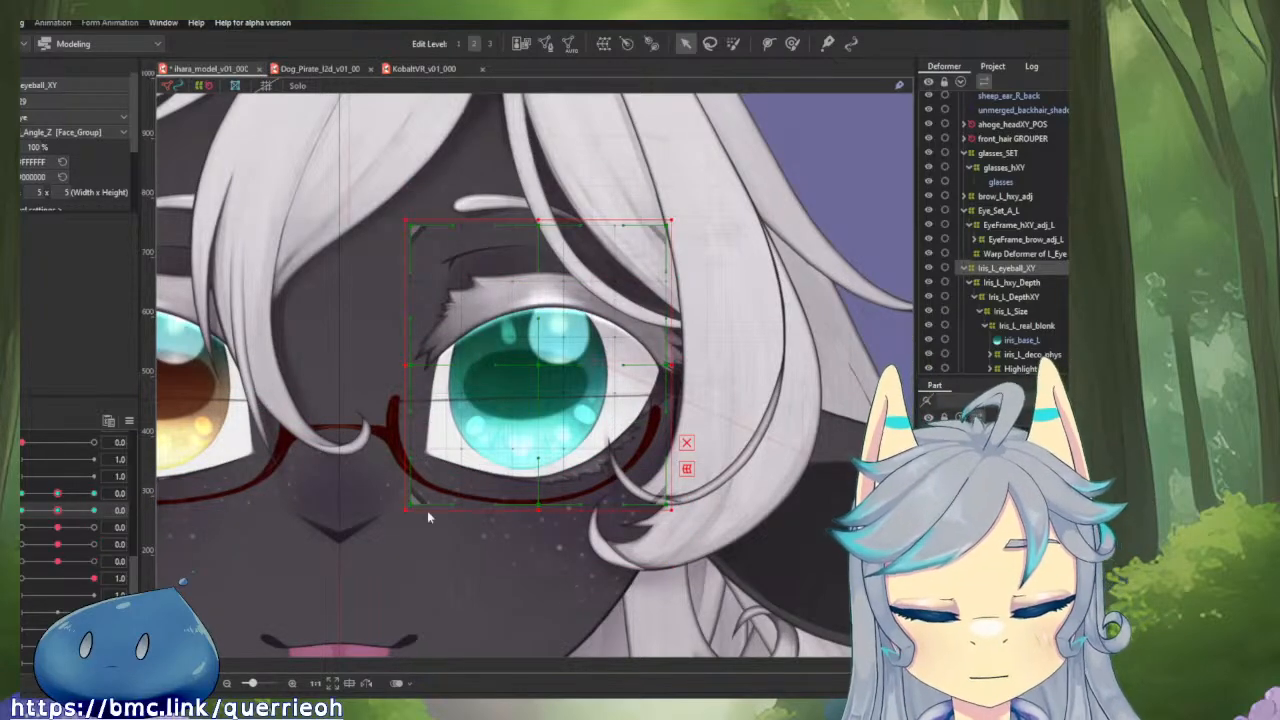
{"action": "left_click", "coordinate": [20, 502]}
{"action": "mouse_move", "coordinate": [56, 516]}
{"action": "left_mouse_down"}
{"action": "mouse_move", "coordinate": [54, 540]}
{"action": "mouse_move", "coordinate": [93, 499]}
{"action": "mouse_move", "coordinate": [22, 491]}
{"action": "mouse_move", "coordinate": [70, 550]}
{"action": "mouse_move", "coordinate": [69, 478]}
{"action": "mouse_move", "coordinate": [71, 573]}
{"action": "mouse_move", "coordinate": [59, 467]}
{"action": "mouse_move", "coordinate": [92, 533]}
{"action": "mouse_move", "coordinate": [52, 530]}
{"action": "mouse_move", "coordinate": [124, 516]}
{"action": "mouse_move", "coordinate": [22, 477]}
{"action": "mouse_move", "coordinate": [16, 521]}
{"action": "mouse_move", "coordinate": [50, 515]}
{"action": "mouse_move", "coordinate": [48, 492]}
{"action": "mouse_move", "coordinate": [52, 510]}
{"action": "mouse_move", "coordinate": [90, 530]}
{"action": "mouse_move", "coordinate": [70, 497]}
{"action": "mouse_move", "coordinate": [92, 535]}
{"action": "mouse_move", "coordinate": [42, 500]}
{"action": "mouse_move", "coordinate": [56, 552]}
{"action": "mouse_move", "coordinate": [68, 530]}
{"action": "left_mouse_up"}
{"action": "left_click", "coordinate": [57, 517]}
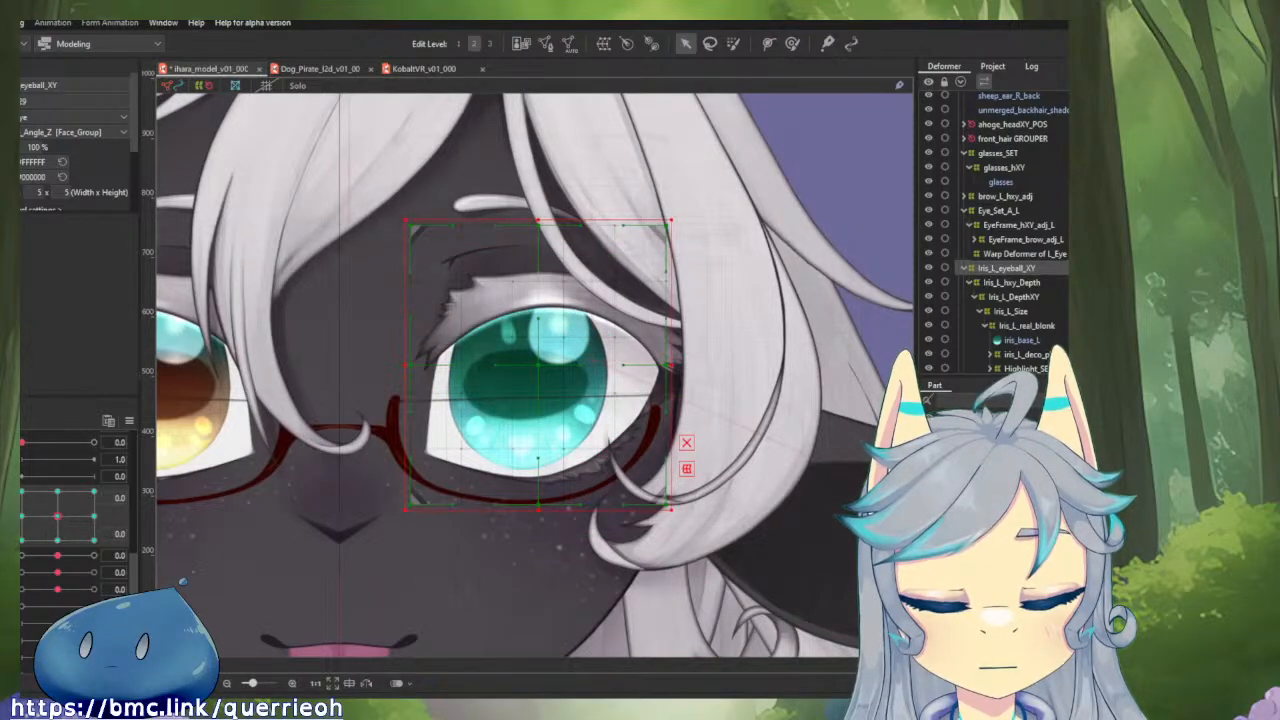
{"action": "left_click", "coordinate": [20, 515]}
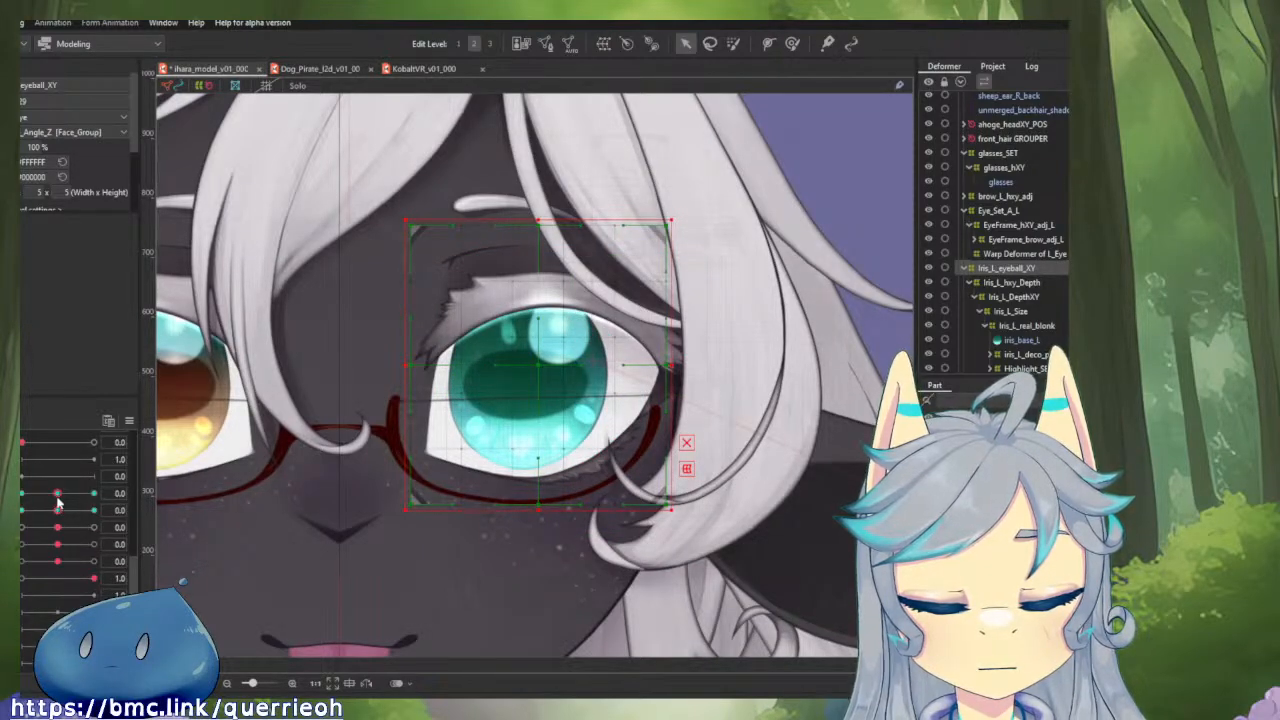
With both eyeball parameters at 1.0, taper the outer side of Iris_L_eyeball_XY using the Perspective temporary deform, and test the movement.
{"action": "left_click_drag", "start_coordinate": [72, 514], "coordinate": [94, 511]}
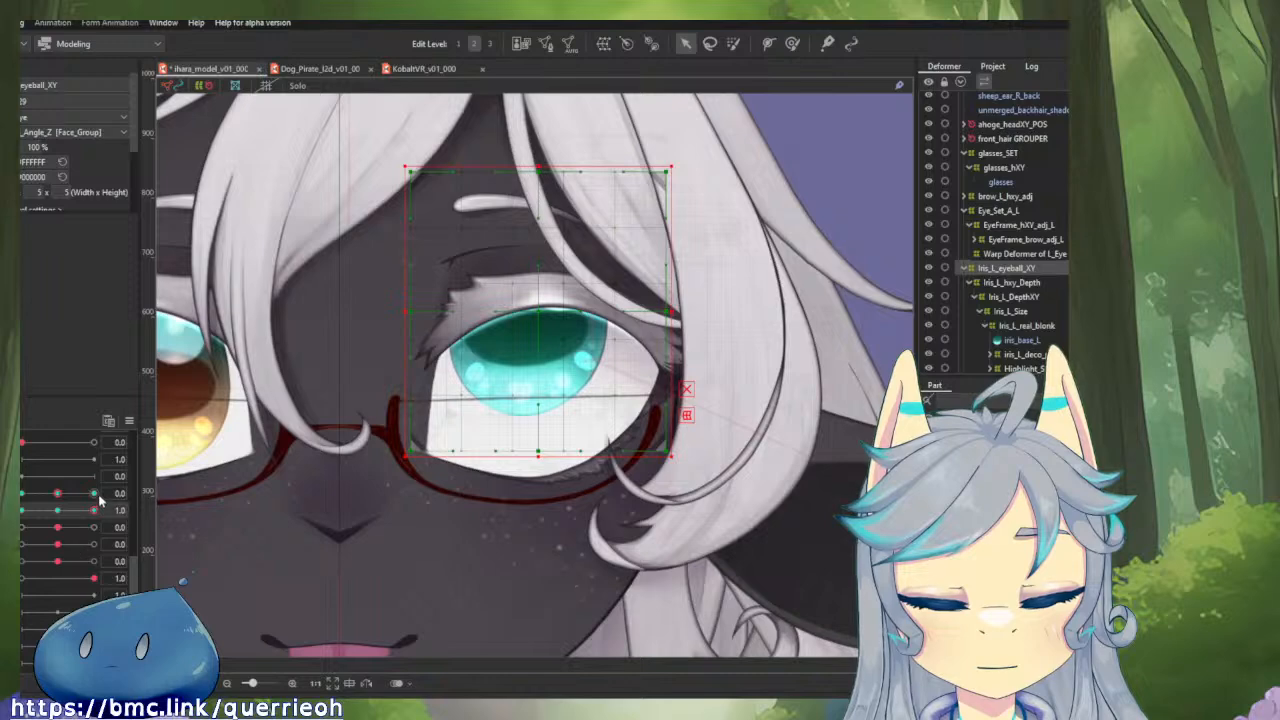
{"action": "left_click", "coordinate": [96, 494]}
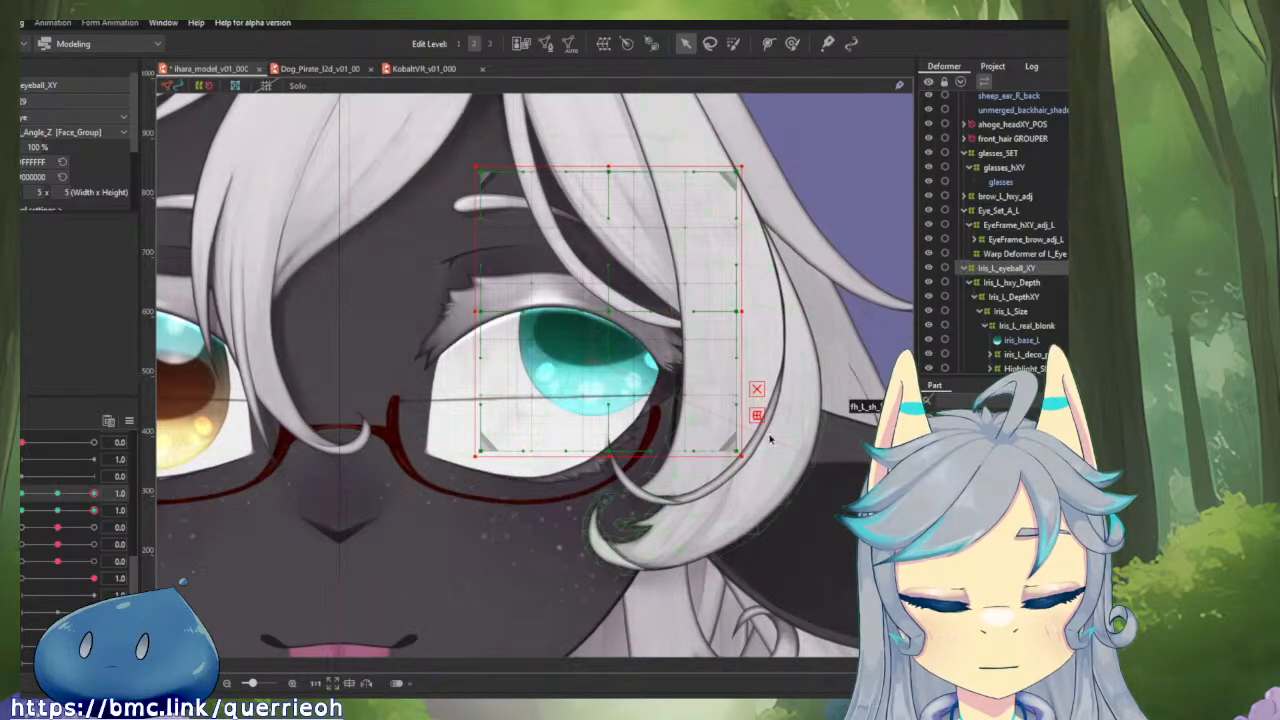
{"action": "left_click", "coordinate": [757, 415]}
{"action": "left_click", "coordinate": [62, 241]}
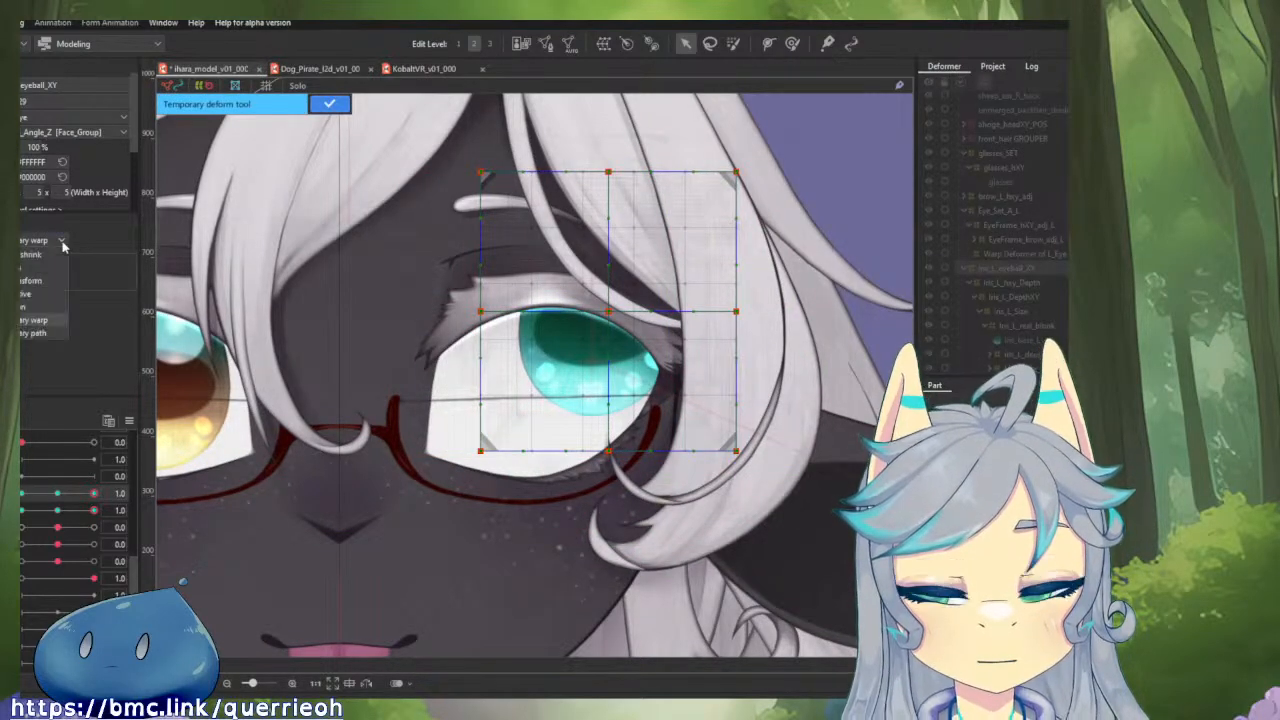
{"action": "left_click", "coordinate": [33, 296]}
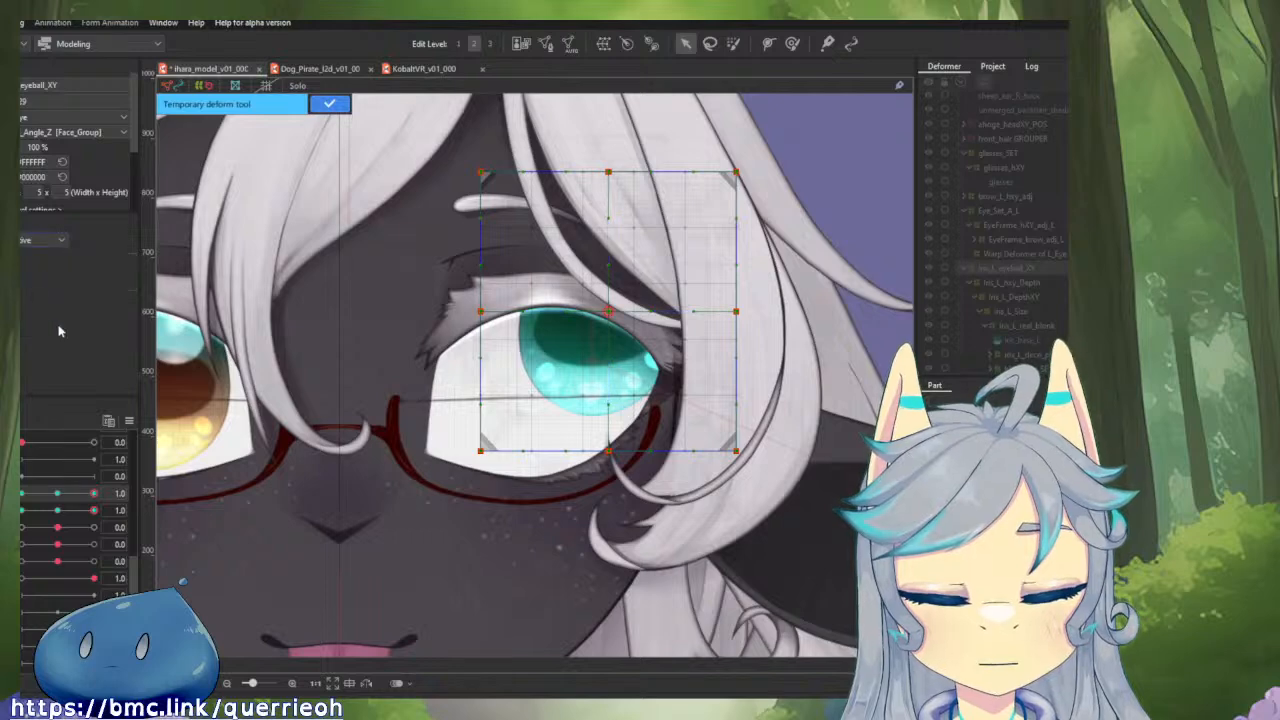
{"action": "left_click_drag", "start_coordinate": [749, 173], "coordinate": [715, 212]}
{"action": "mouse_move", "coordinate": [745, 312]}
{"action": "left_mouse_down"}
{"action": "mouse_move", "coordinate": [680, 312]}
{"action": "mouse_move", "coordinate": [737, 296]}
{"action": "left_mouse_up"}
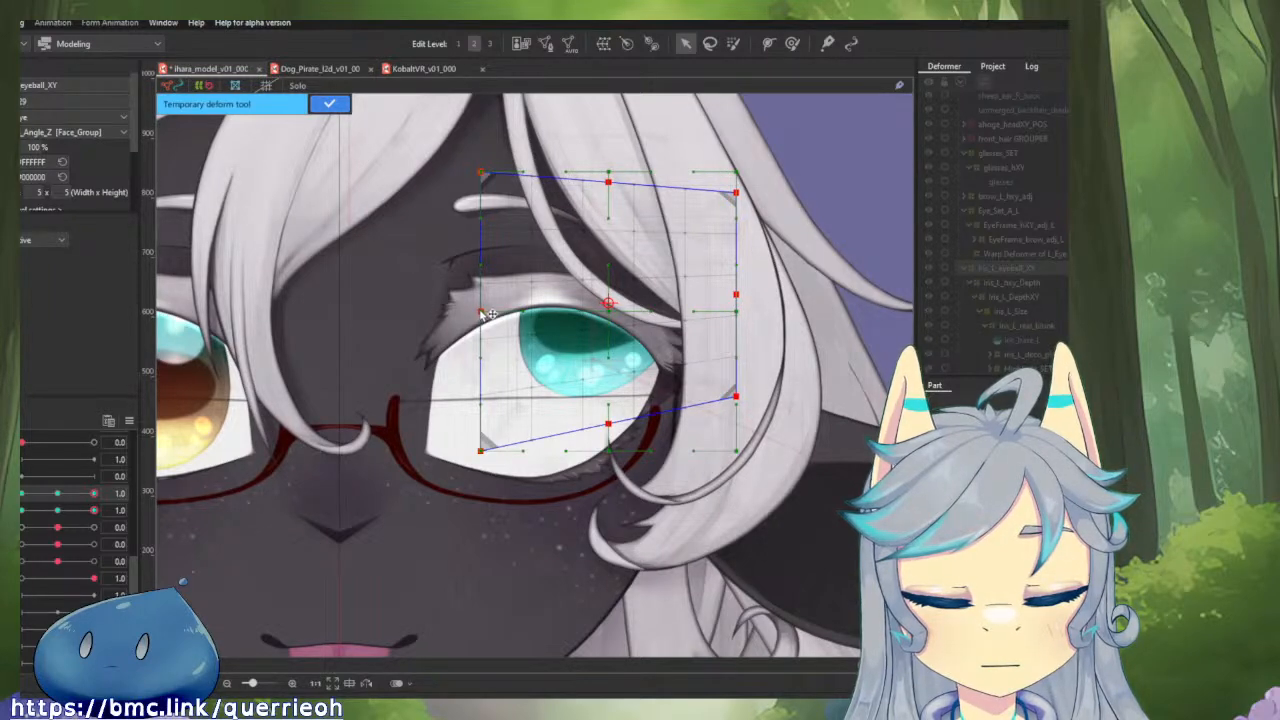
{"action": "left_click_drag", "start_coordinate": [502, 316], "coordinate": [502, 318]}
{"action": "left_click", "coordinate": [330, 104]}
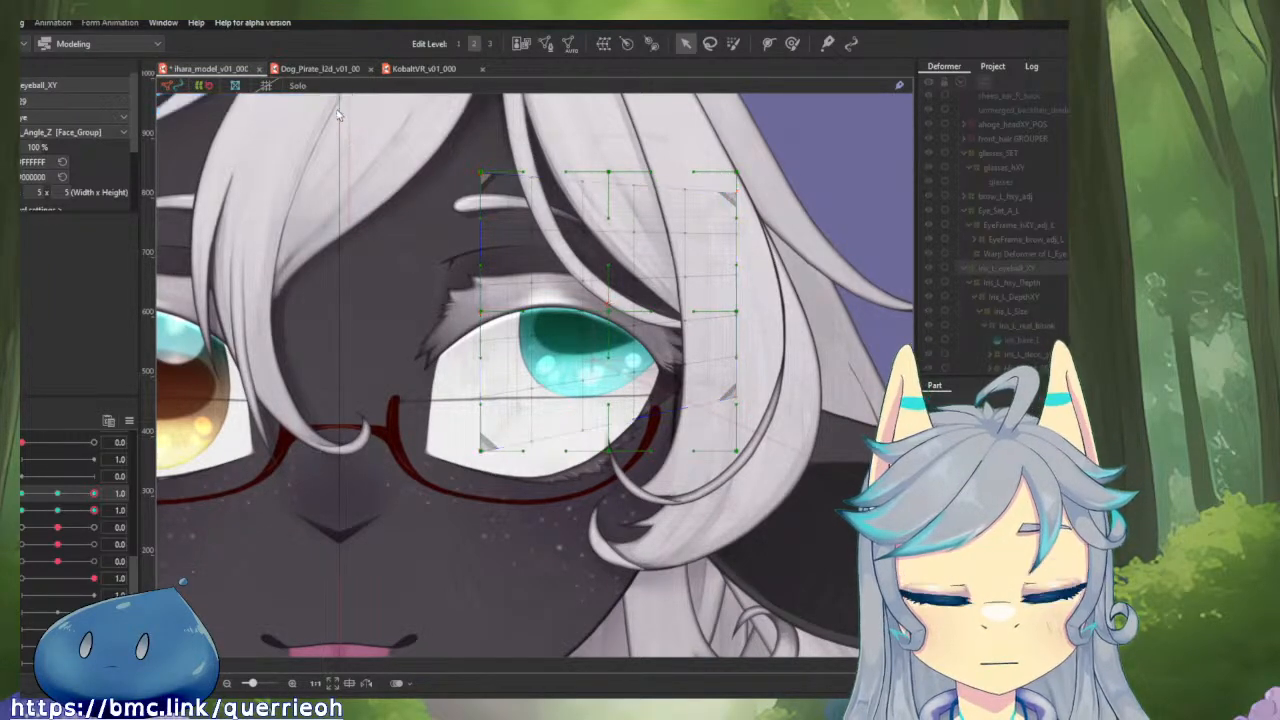
{"action": "mouse_move", "coordinate": [94, 493]}
{"action": "left_mouse_down"}
{"action": "mouse_move", "coordinate": [63, 495]}
{"action": "mouse_move", "coordinate": [112, 495]}
{"action": "left_mouse_up"}
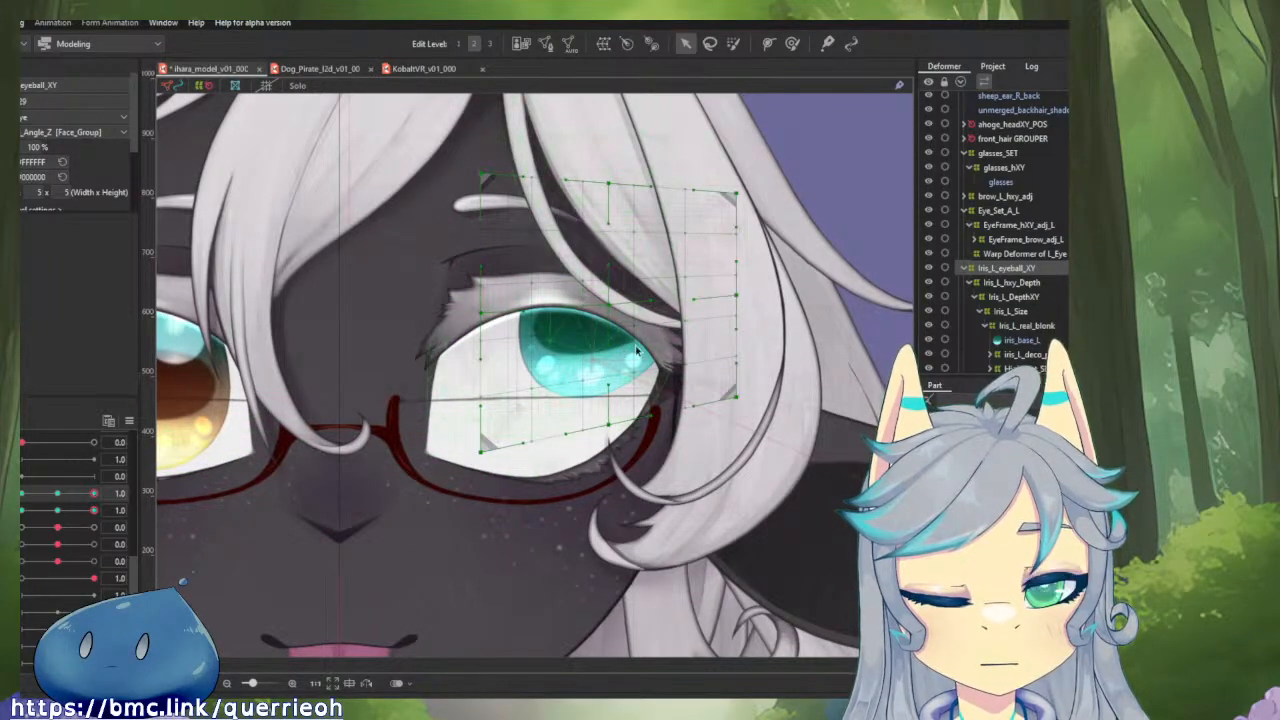
Pull the outer corners of Iris_L_eyeball_XY inward with a temporary warp, narrow the outer side slightly more, and test the horizontal movement.
{"action": "left_click", "coordinate": [980, 282]}
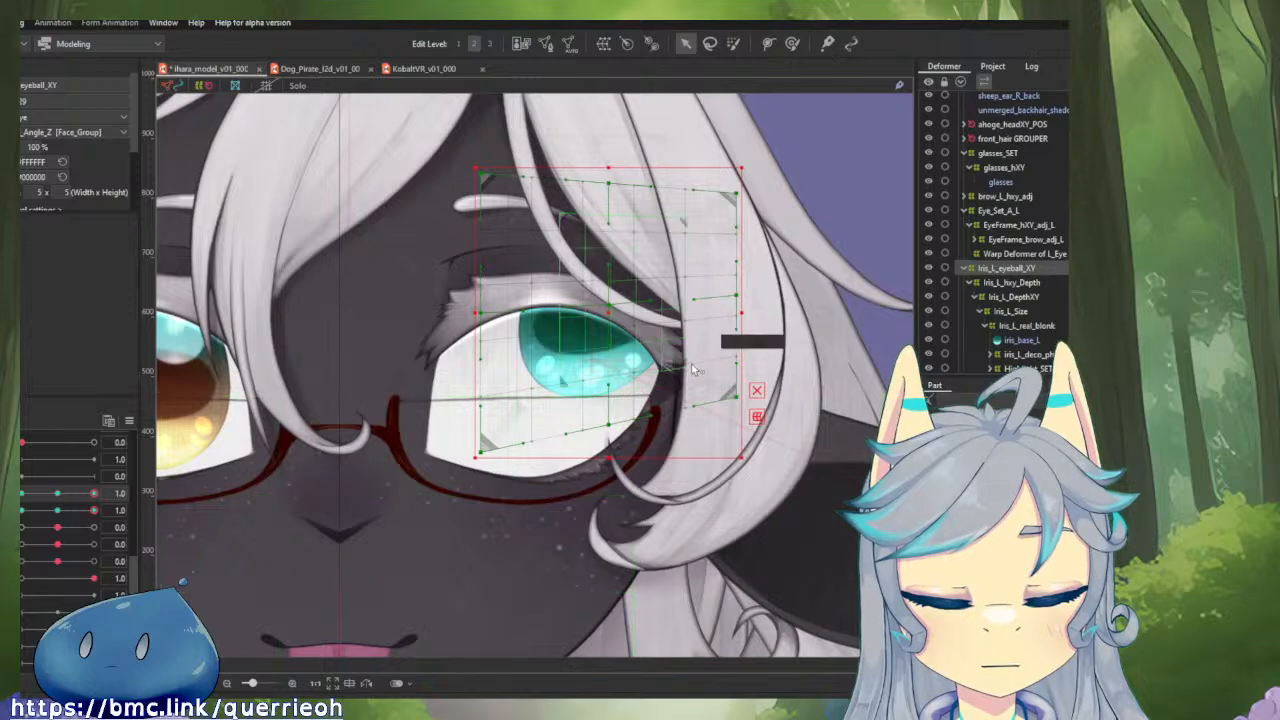
{"action": "left_click", "coordinate": [757, 417]}
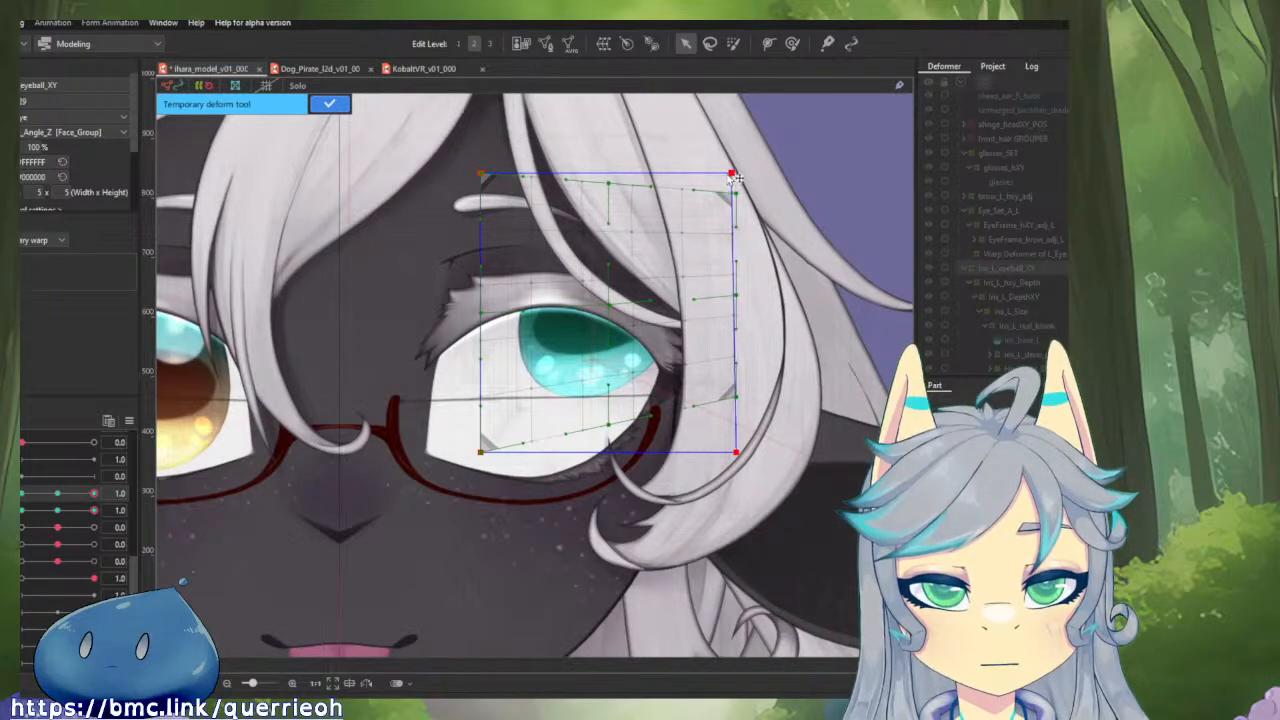
{"action": "left_click_drag", "start_coordinate": [736, 177], "coordinate": [695, 179]}
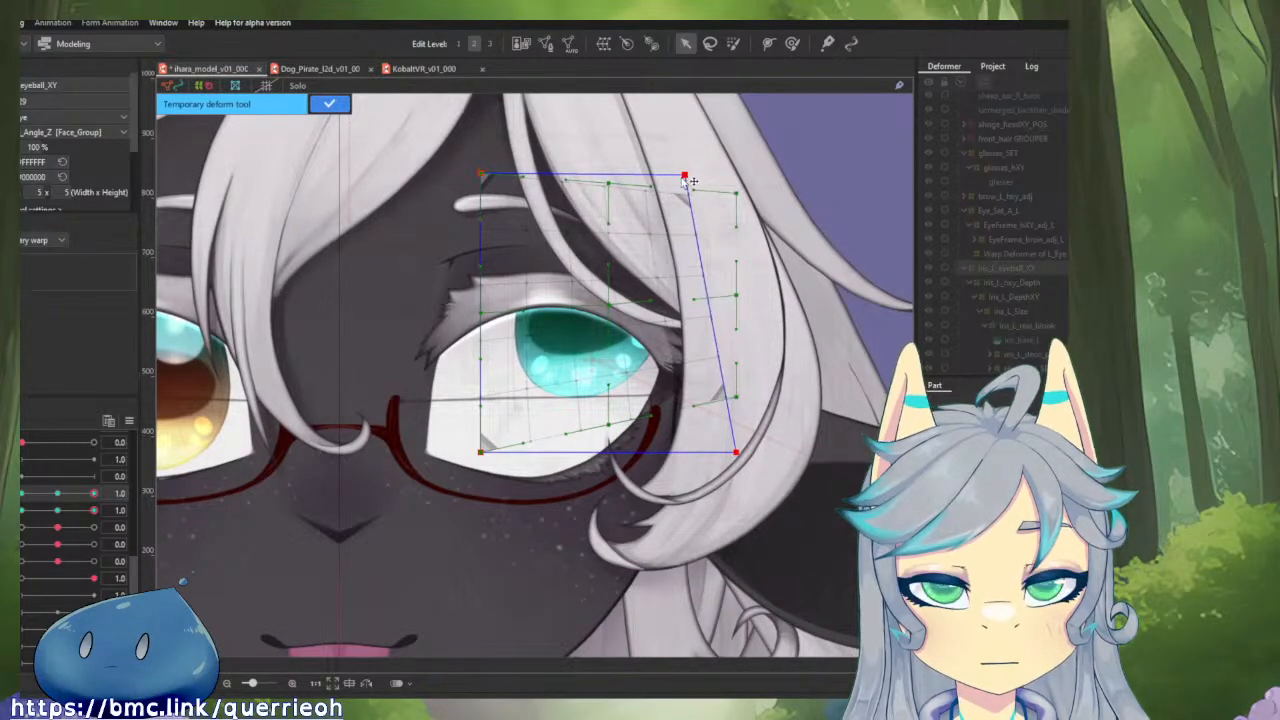
{"action": "left_click_drag", "start_coordinate": [738, 456], "coordinate": [683, 455]}
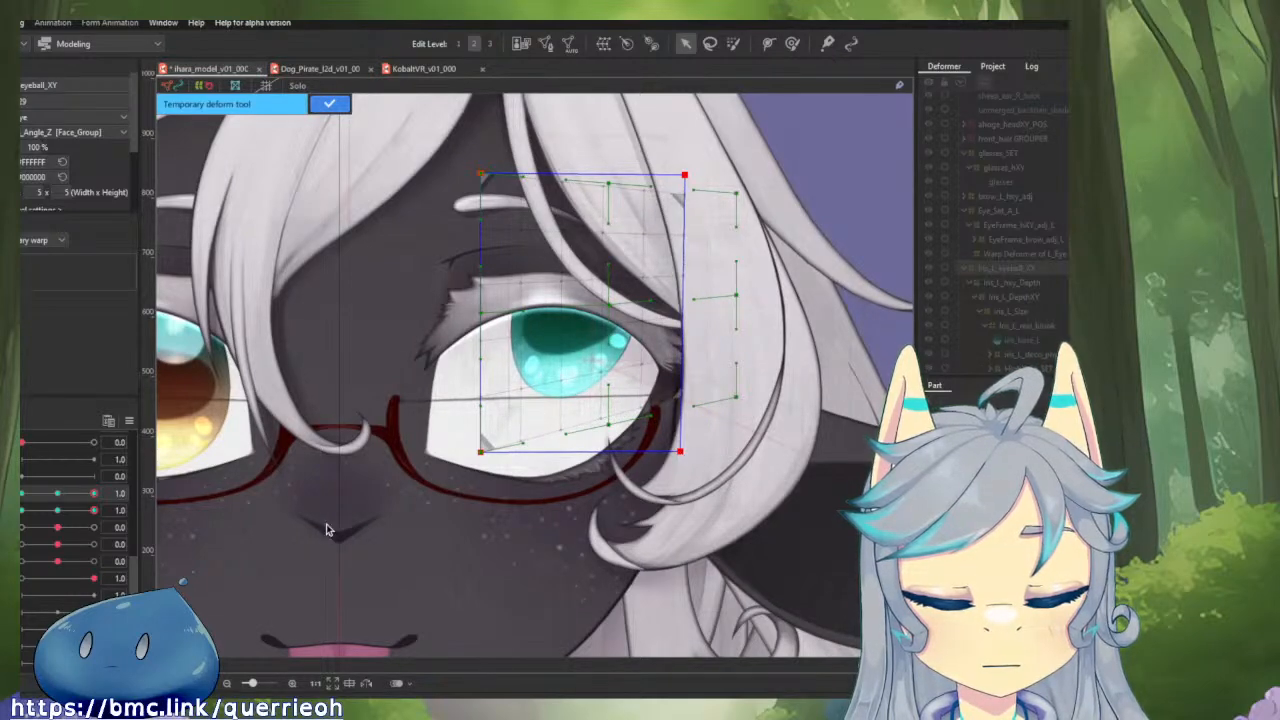
{"action": "left_click_drag", "start_coordinate": [95, 497], "coordinate": [98, 503]}
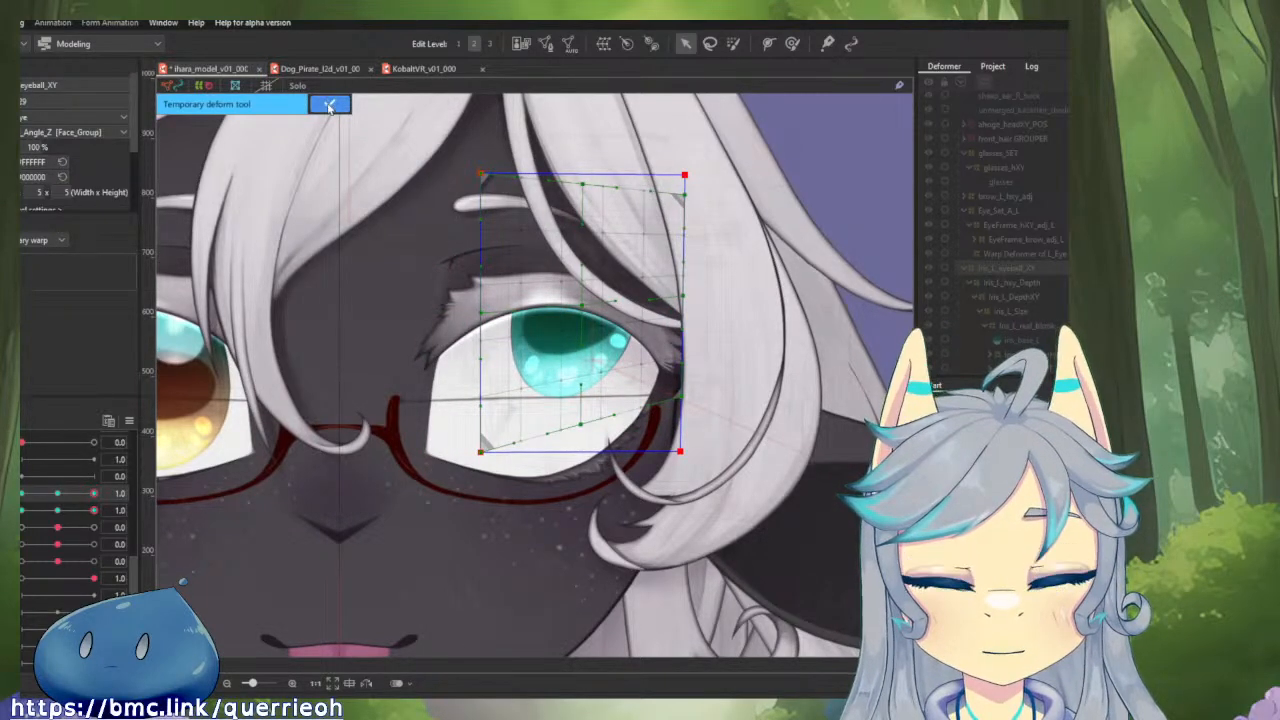
{"action": "left_click", "coordinate": [330, 106]}
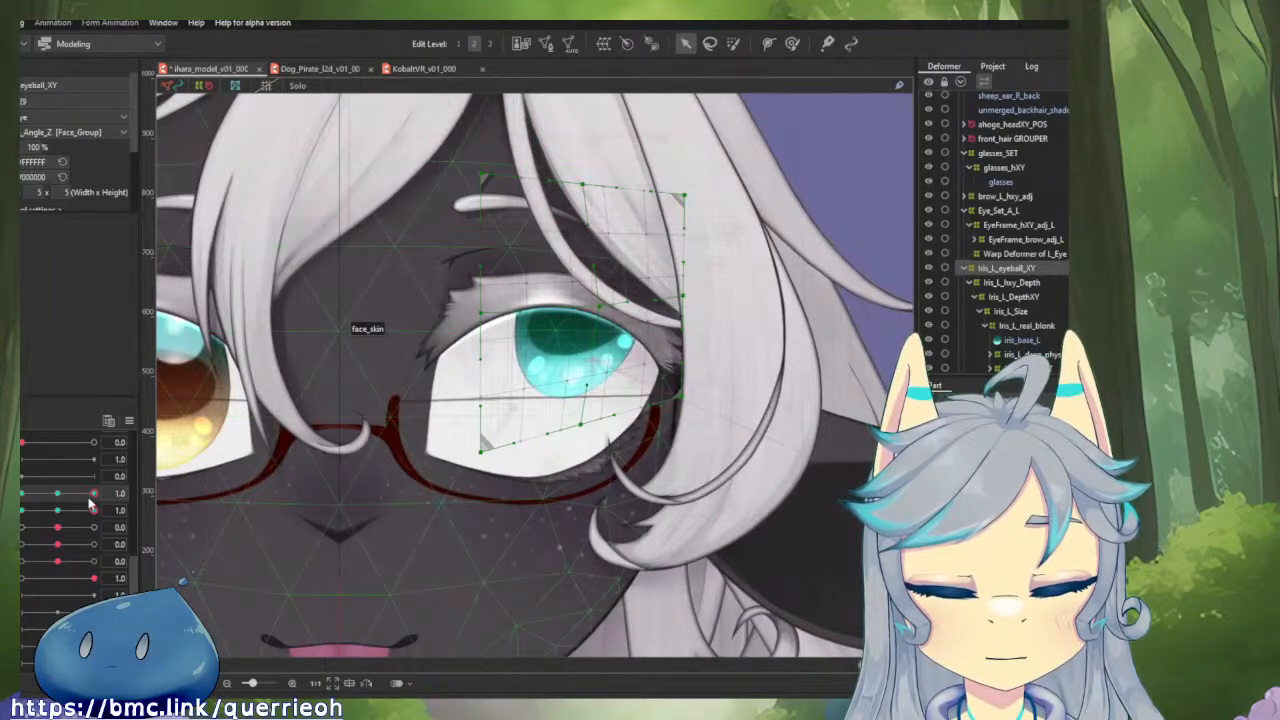
{"action": "left_click_drag", "start_coordinate": [89, 500], "coordinate": [118, 508]}
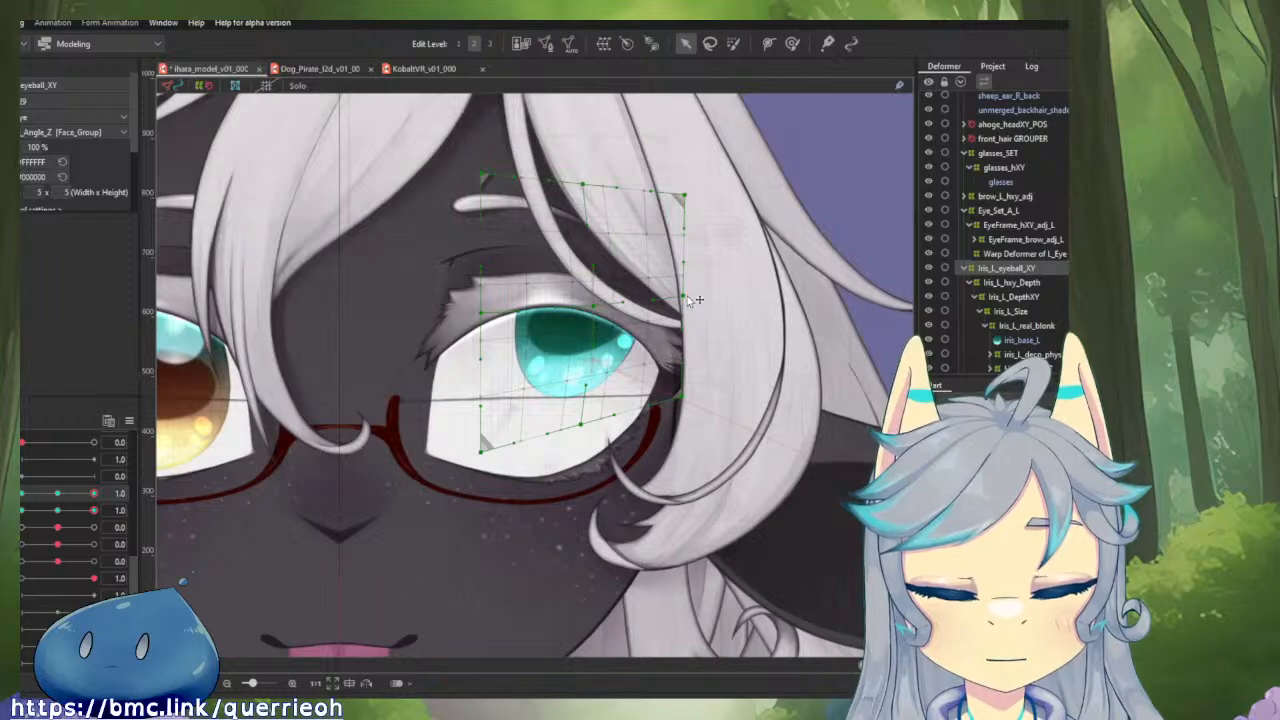
{"action": "left_click_drag", "start_coordinate": [690, 197], "coordinate": [678, 197]}
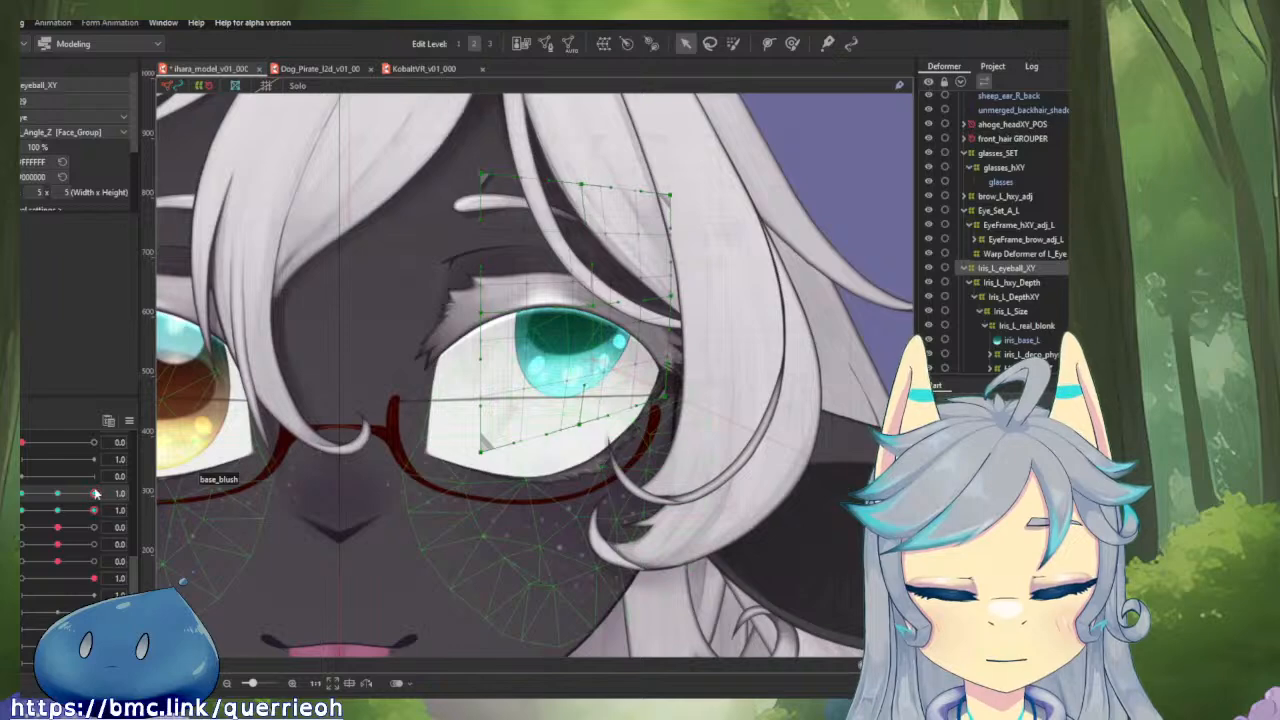
{"action": "mouse_move", "coordinate": [95, 493]}
{"action": "left_mouse_down"}
{"action": "mouse_move", "coordinate": [62, 499]}
{"action": "mouse_move", "coordinate": [117, 493]}
{"action": "left_mouse_up"}
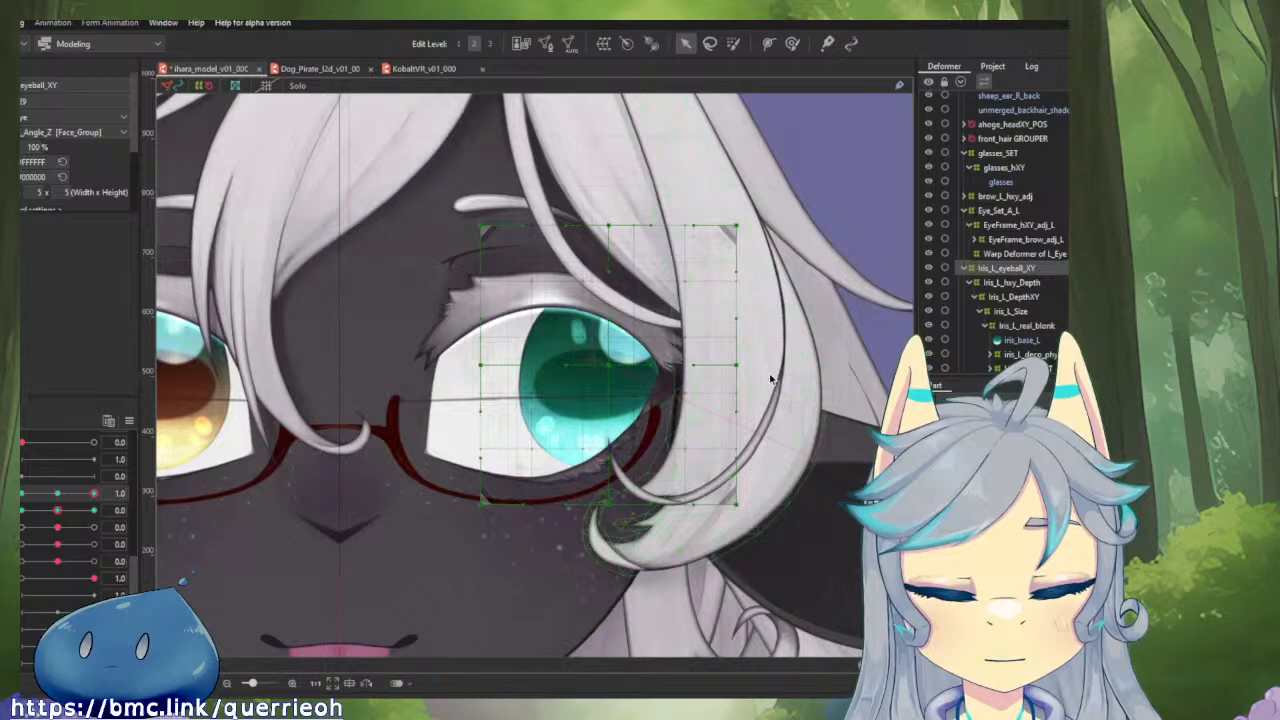
At horizontal eyeball 1.0 and vertical 0.0, shrink Iris_L_eyeball_XY from its upper outer corner in small amounts, testing the movement.
{"action": "left_click", "coordinate": [733, 44]}
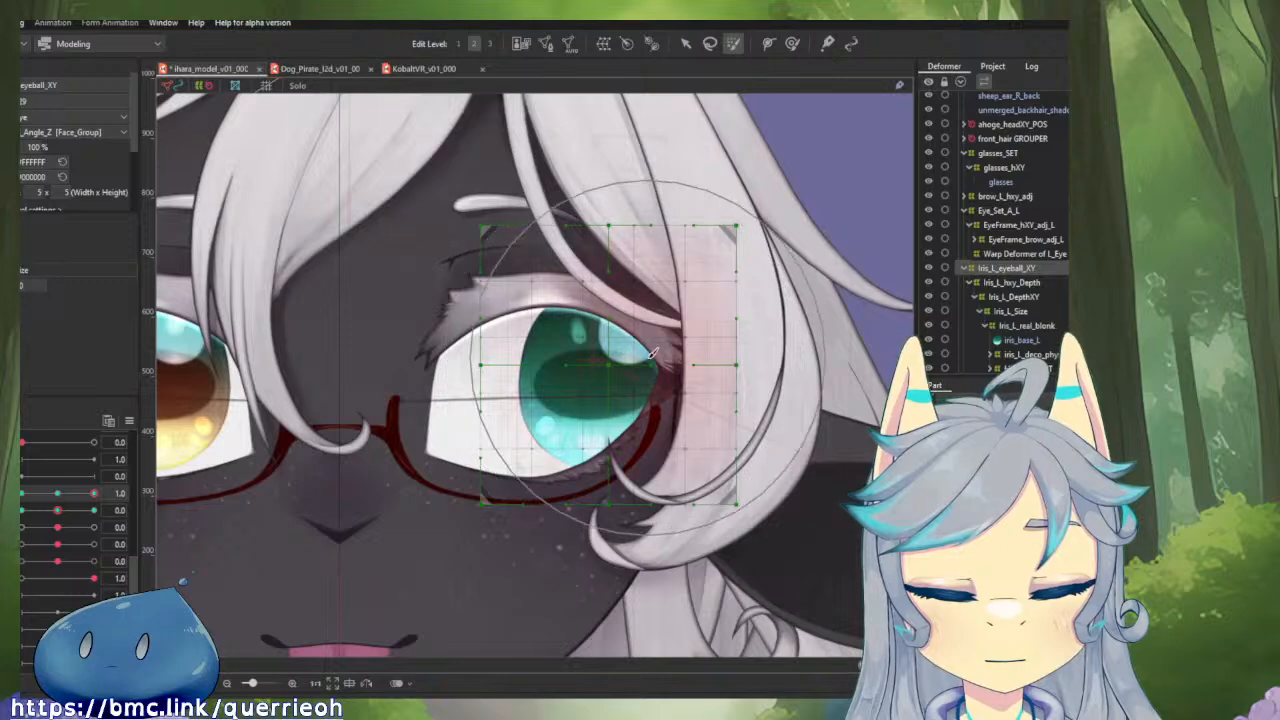
{"action": "key", "text": "v"}
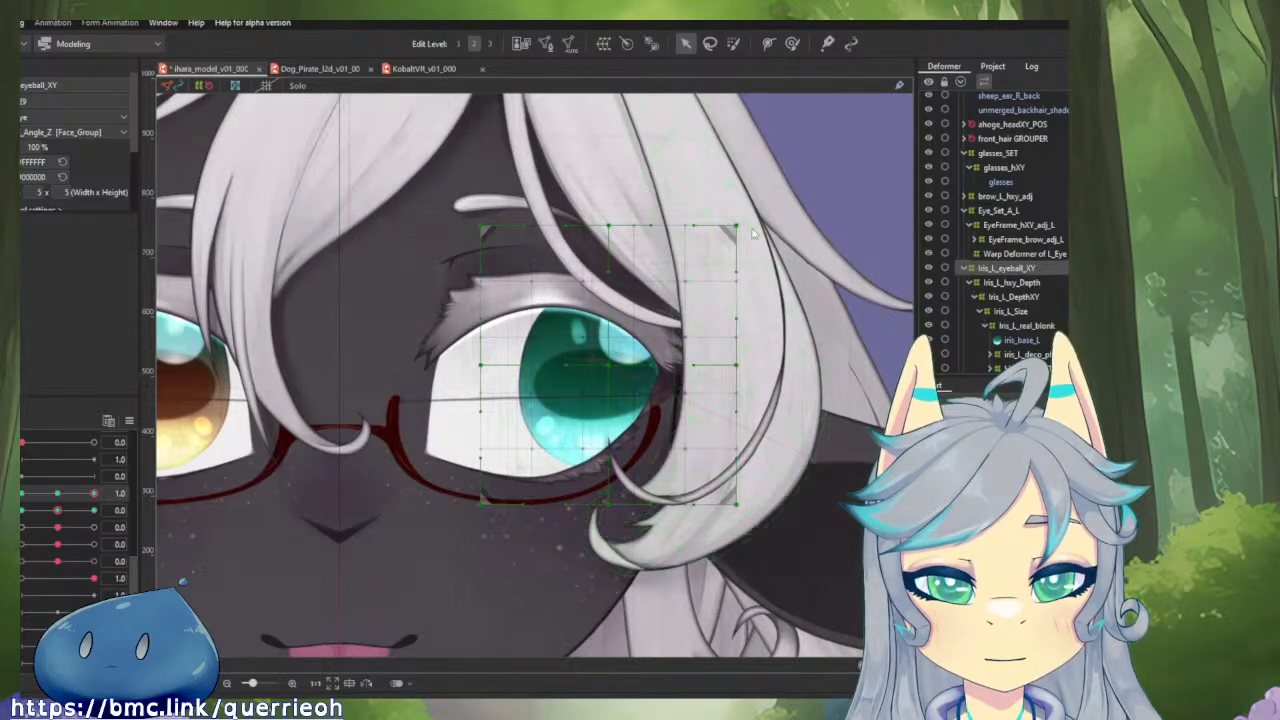
{"action": "left_click", "coordinate": [997, 268]}
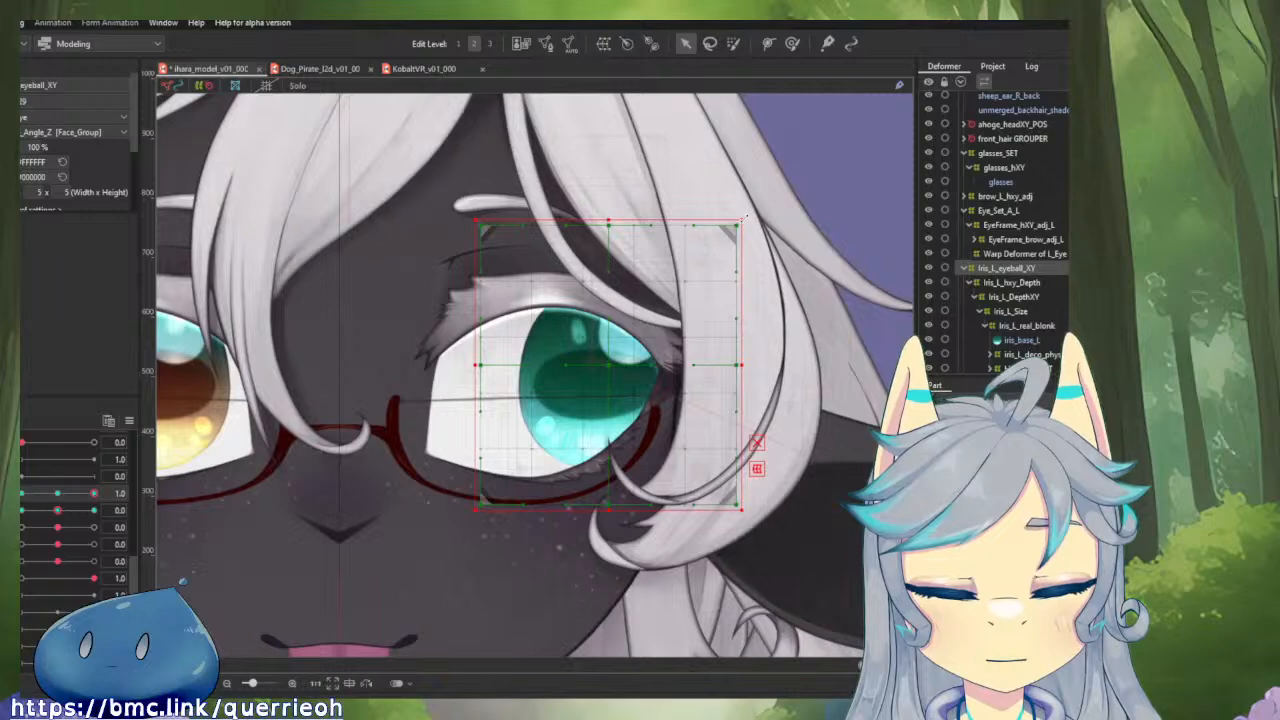
{"action": "left_click_drag", "start_coordinate": [744, 216], "coordinate": [722, 230]}
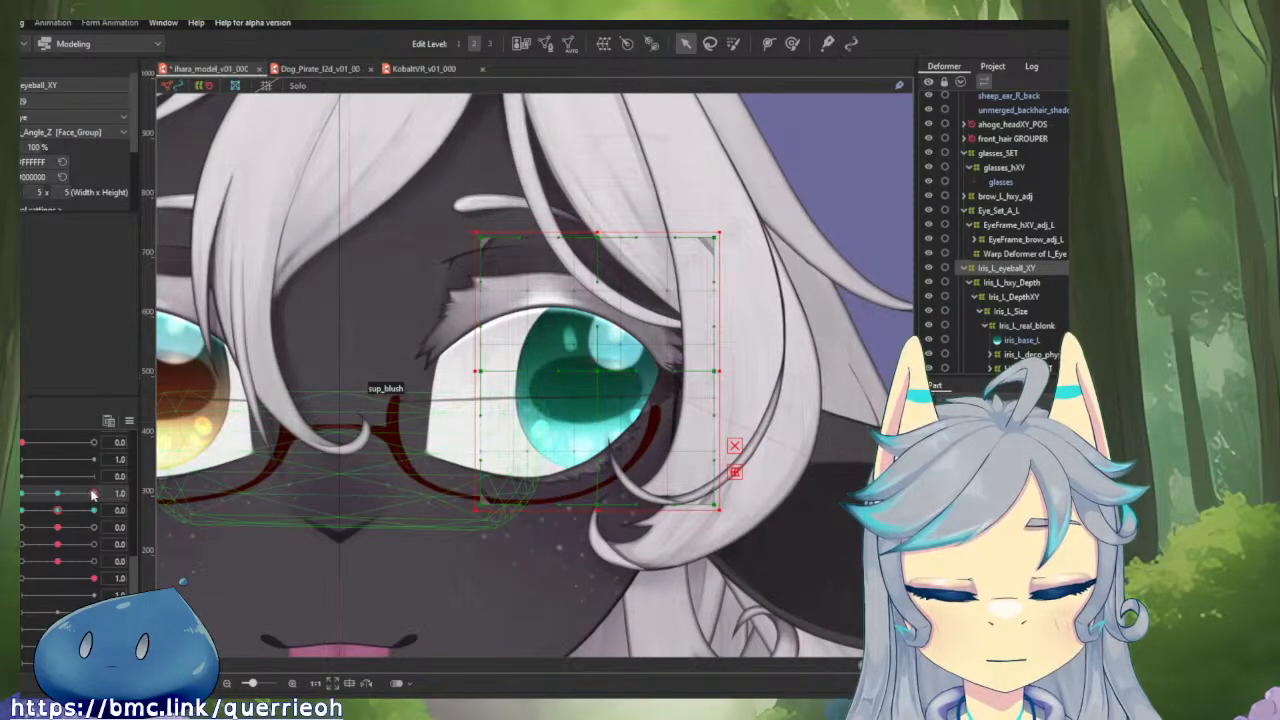
{"action": "mouse_move", "coordinate": [93, 495]}
{"action": "left_mouse_down"}
{"action": "mouse_move", "coordinate": [63, 495]}
{"action": "mouse_move", "coordinate": [95, 494]}
{"action": "left_mouse_up"}
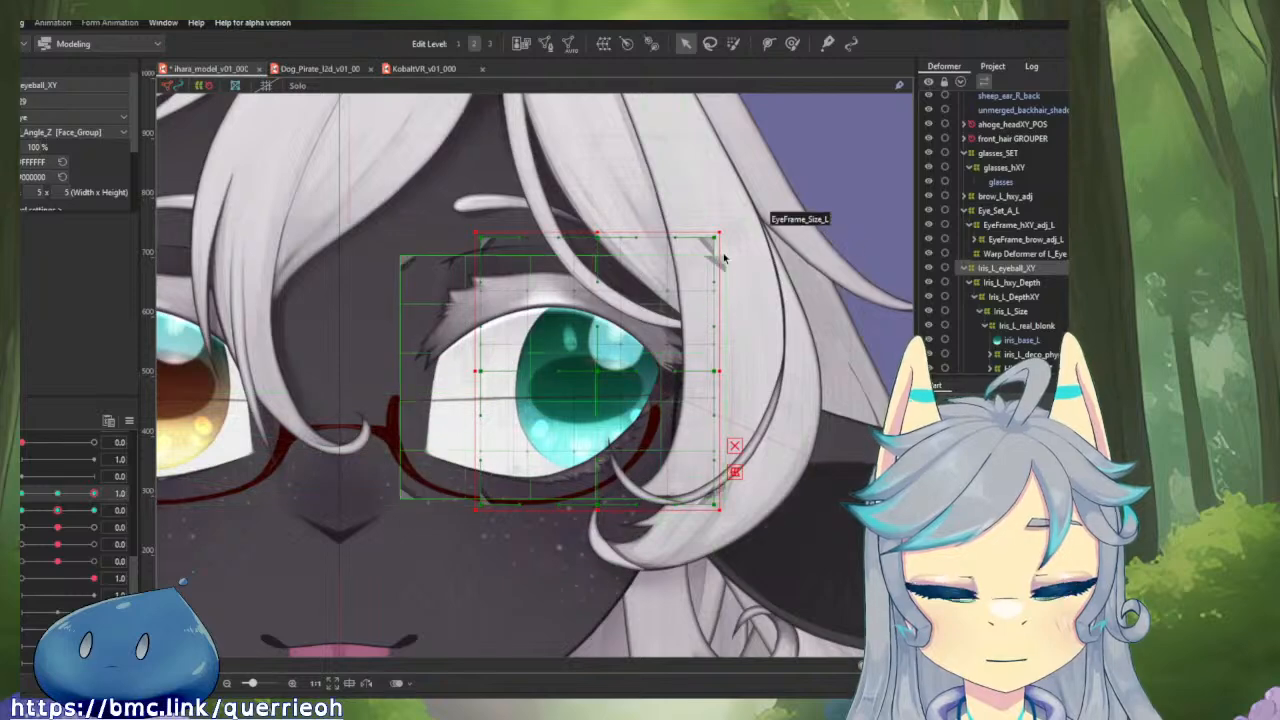
{"action": "left_click_drag", "start_coordinate": [719, 231], "coordinate": [715, 231]}
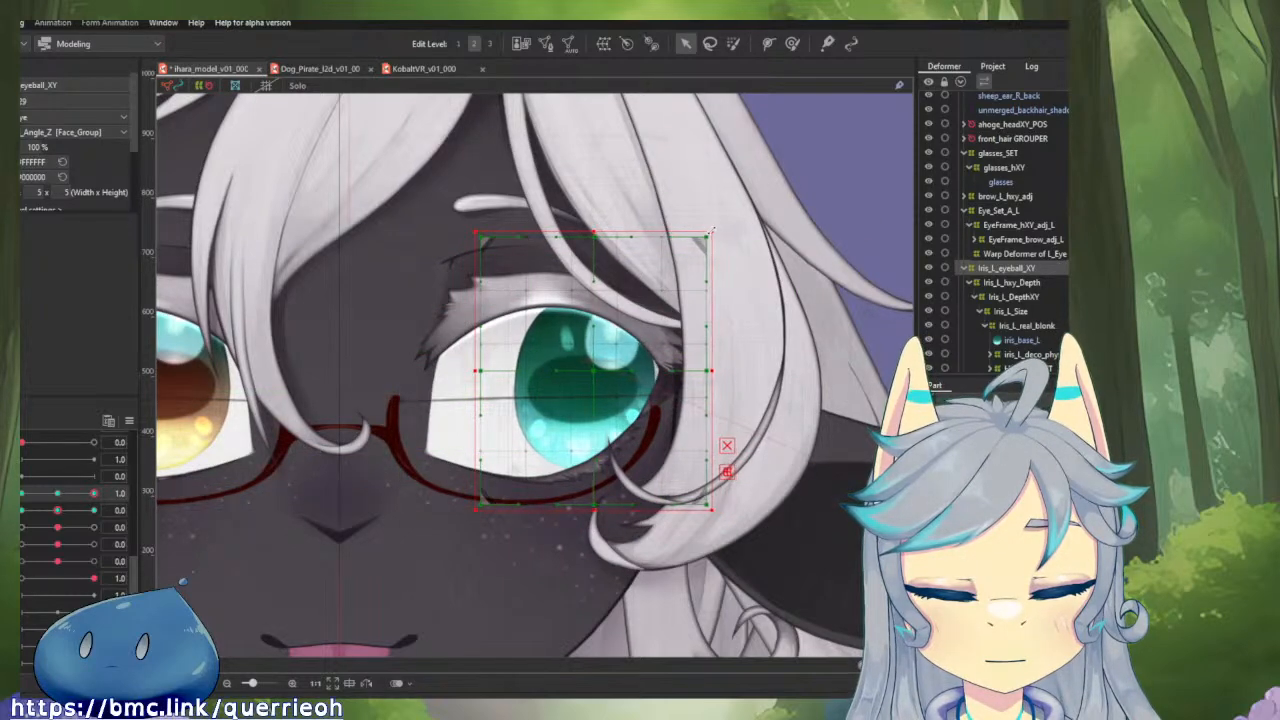
{"action": "mouse_move", "coordinate": [93, 494]}
{"action": "left_mouse_down"}
{"action": "mouse_move", "coordinate": [80, 496]}
{"action": "mouse_move", "coordinate": [94, 495]}
{"action": "left_mouse_up"}
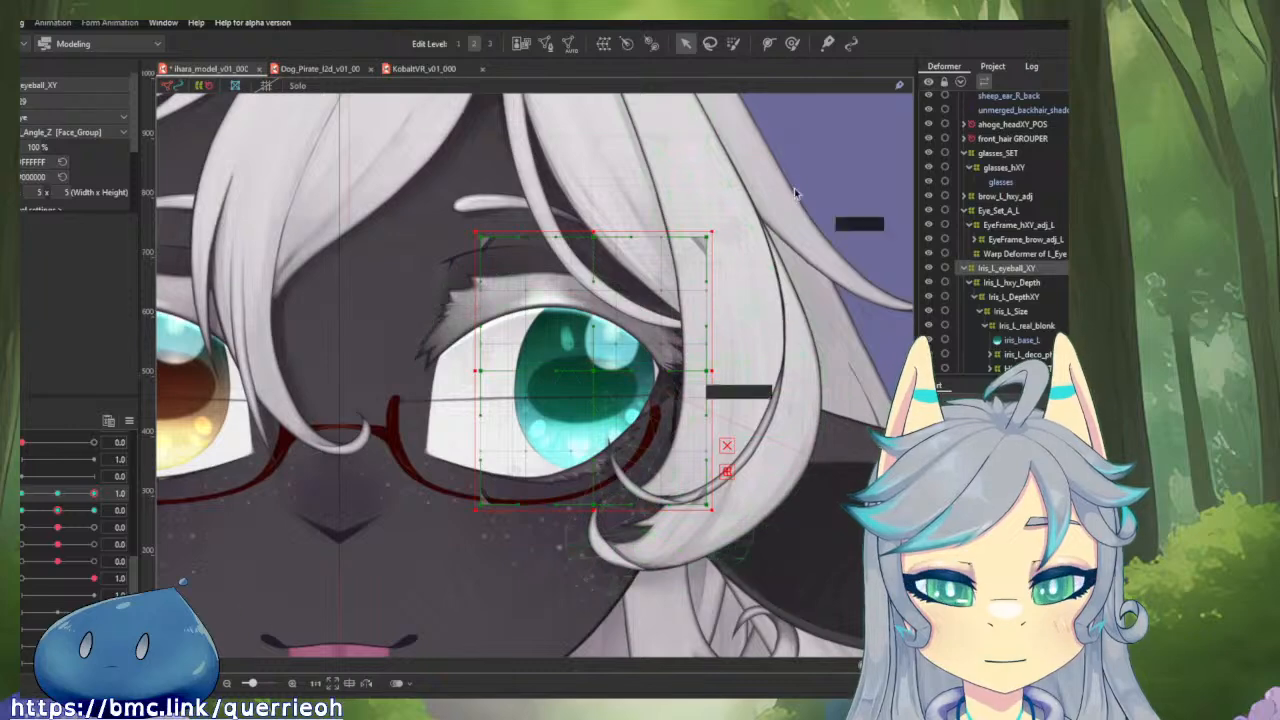
Set up the Deform Brush with a larger brush size for shaping Iris_L_eyeball_XY at horizontal eyeball 1.0 and vertical 0.0.
{"action": "left_click", "coordinate": [792, 44]}
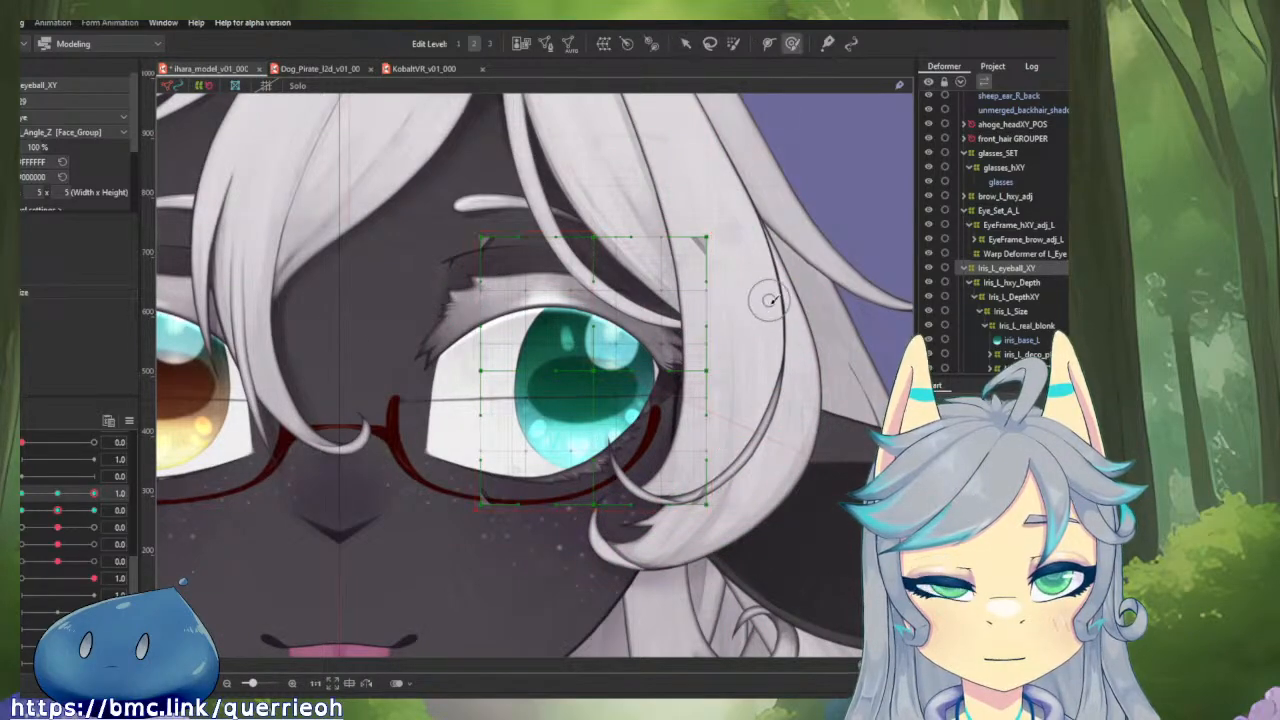
{"action": "mouse_move", "coordinate": [722, 360]}
{"action": "left_mouse_down"}
{"action": "mouse_move", "coordinate": [800, 440]}
{"action": "mouse_move", "coordinate": [715, 322]}
{"action": "left_mouse_up"}
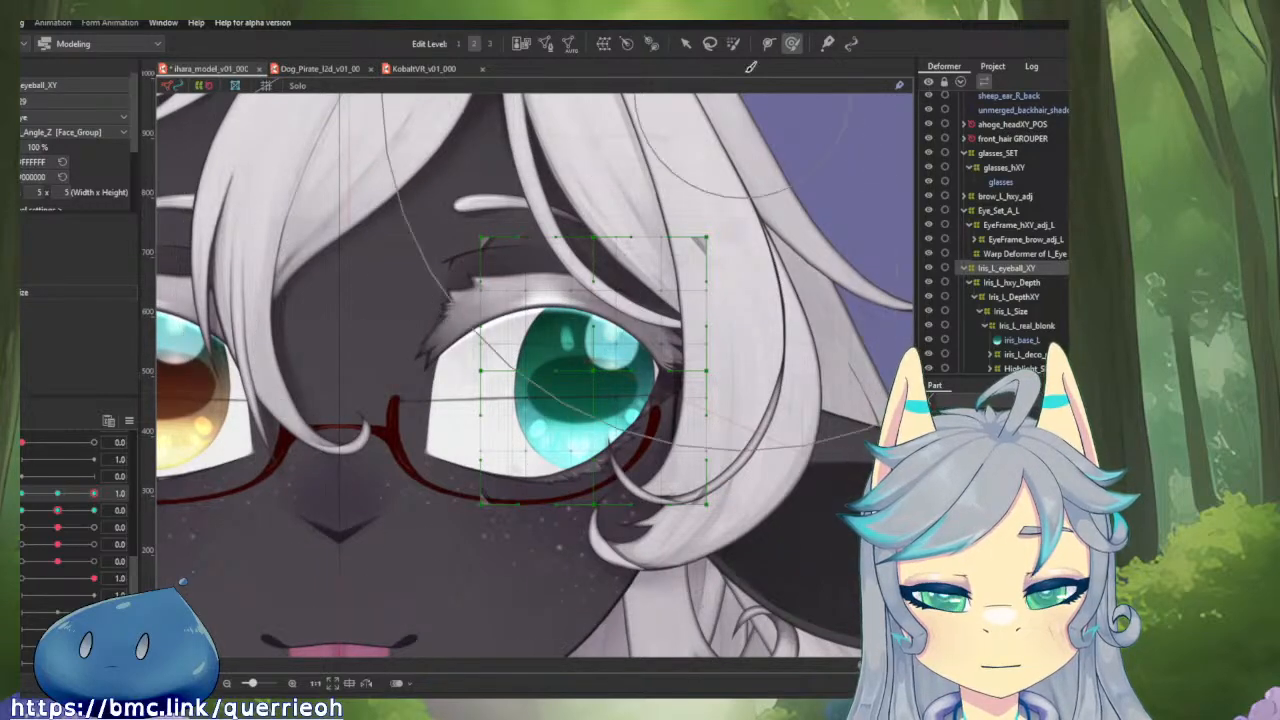
{"action": "left_click", "coordinate": [736, 44]}
{"action": "mouse_move", "coordinate": [721, 266]}
{"action": "left_mouse_down"}
{"action": "mouse_move", "coordinate": [671, 274]}
{"action": "mouse_move", "coordinate": [661, 296]}
{"action": "mouse_move", "coordinate": [691, 311]}
{"action": "mouse_move", "coordinate": [600, 325]}
{"action": "left_mouse_up"}
{"action": "mouse_move", "coordinate": [620, 135]}
{"action": "left_mouse_down"}
{"action": "mouse_move", "coordinate": [489, 220]}
{"action": "mouse_move", "coordinate": [724, 330]}
{"action": "left_mouse_up"}
{"action": "left_click", "coordinate": [794, 44]}
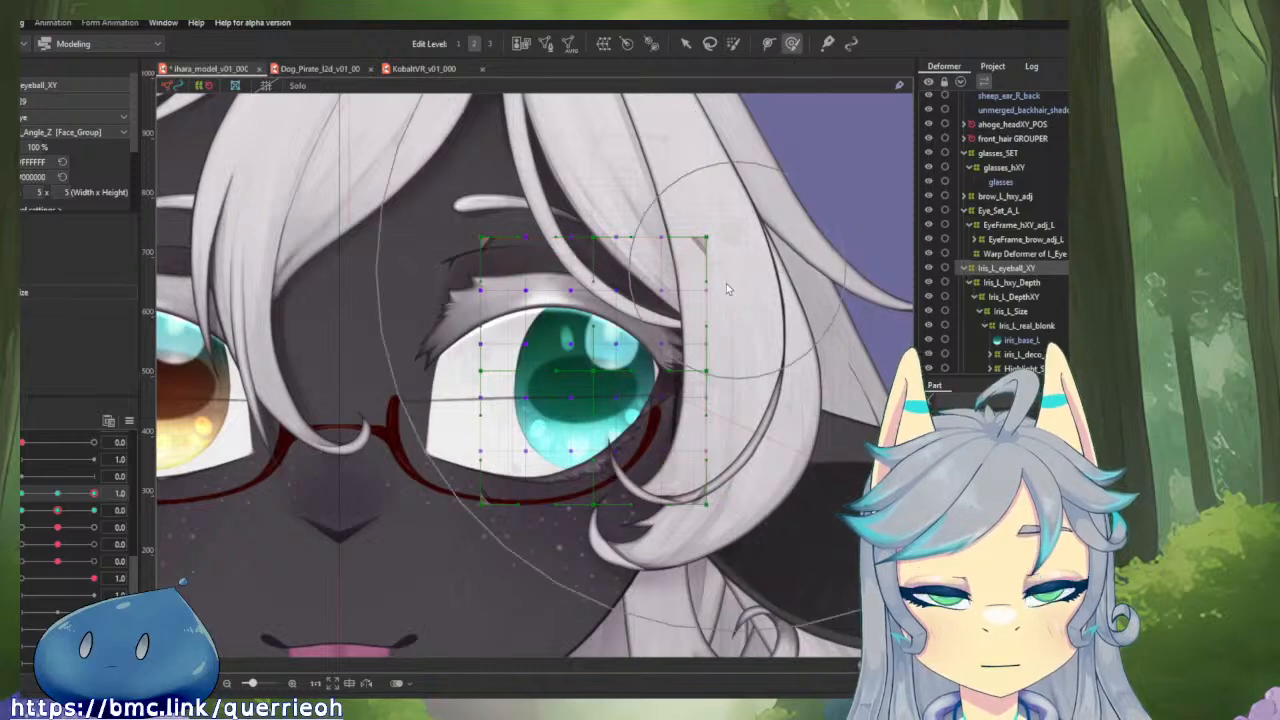
{"action": "scroll", "coordinate": [709, 286], "scroll_direction": "down", "scroll_amount": 5}
{"action": "scroll", "coordinate": [745, 274], "scroll_direction": "up", "scroll_amount": 4}
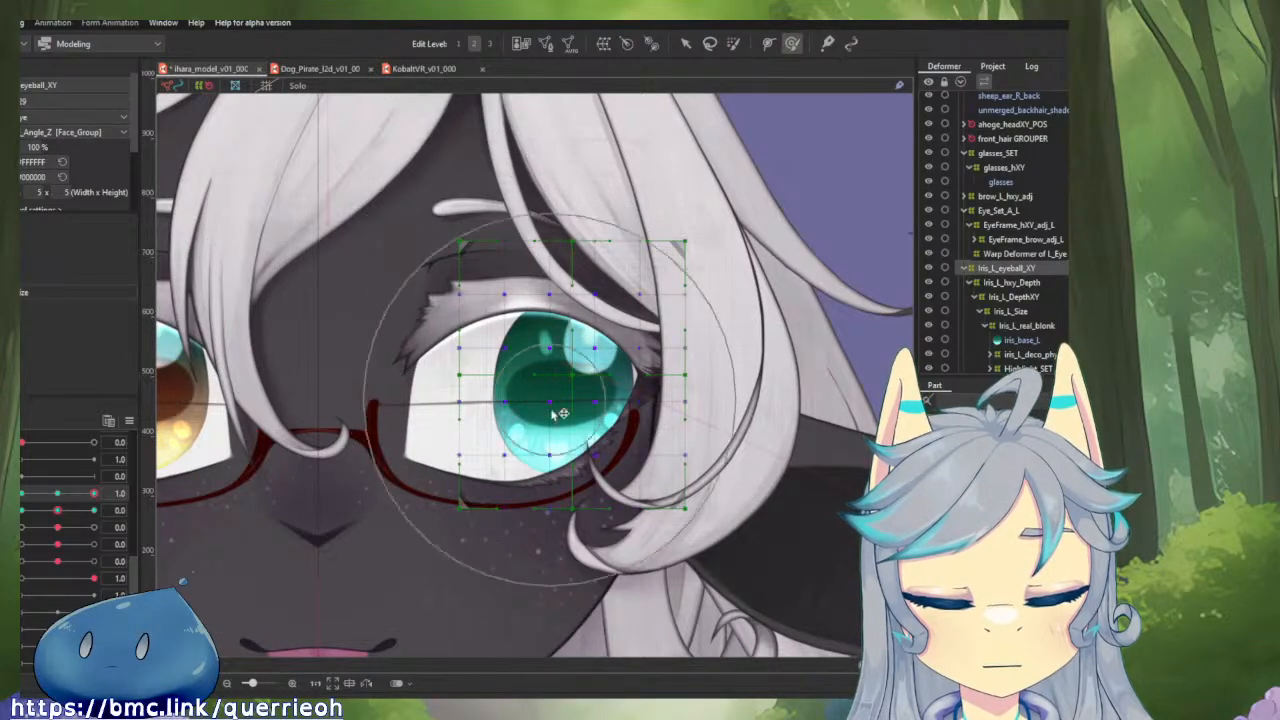
{"action": "key", "text": "v"}
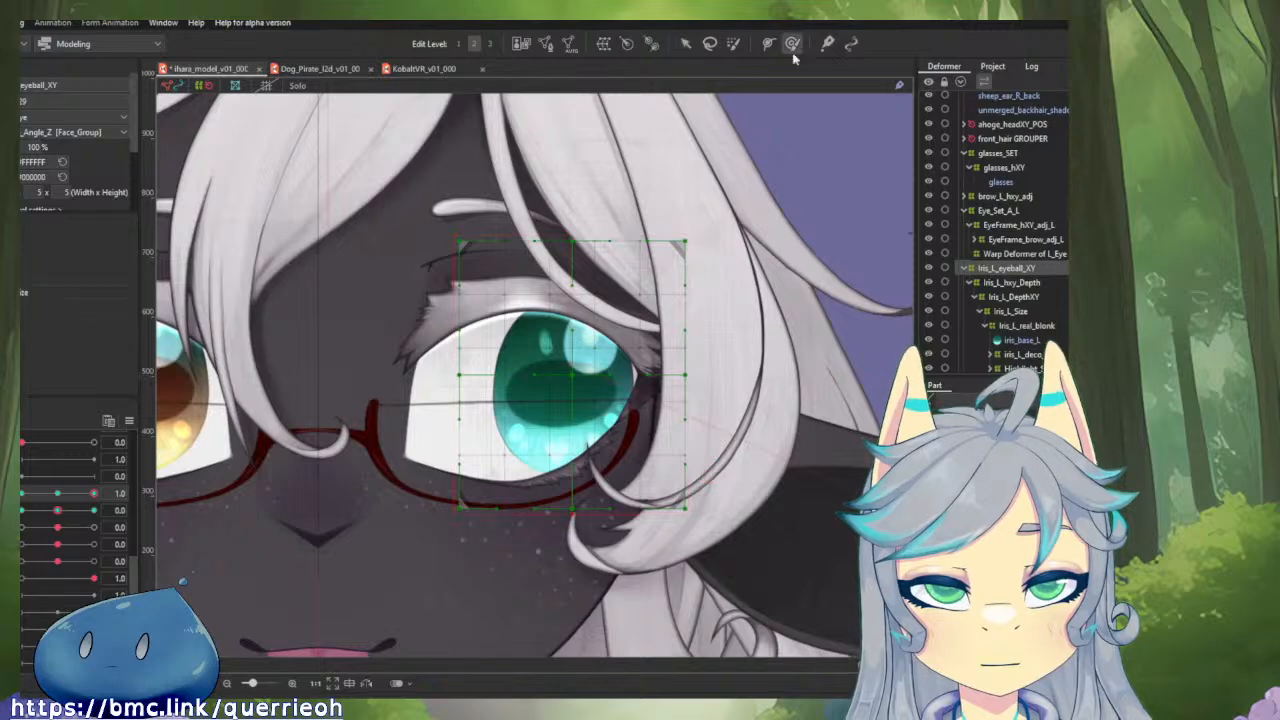
{"action": "right_click", "coordinate": [603, 306]}
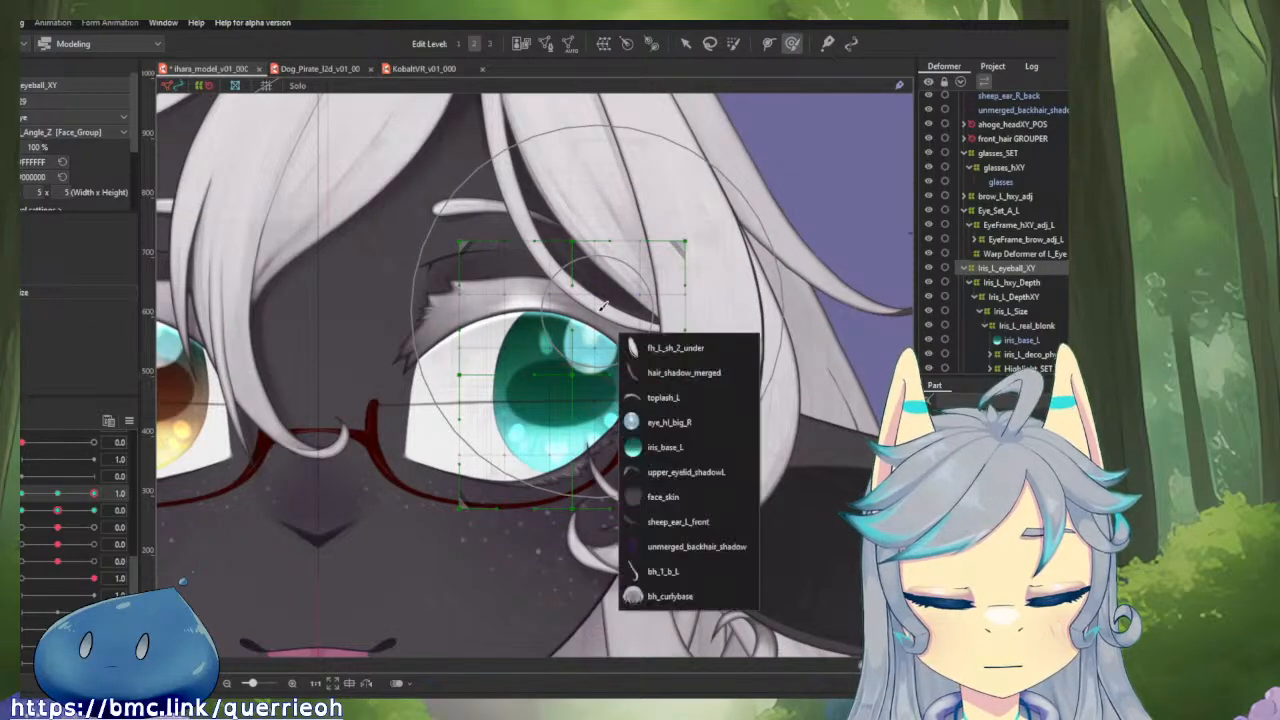
{"action": "left_click", "coordinate": [570, 300]}
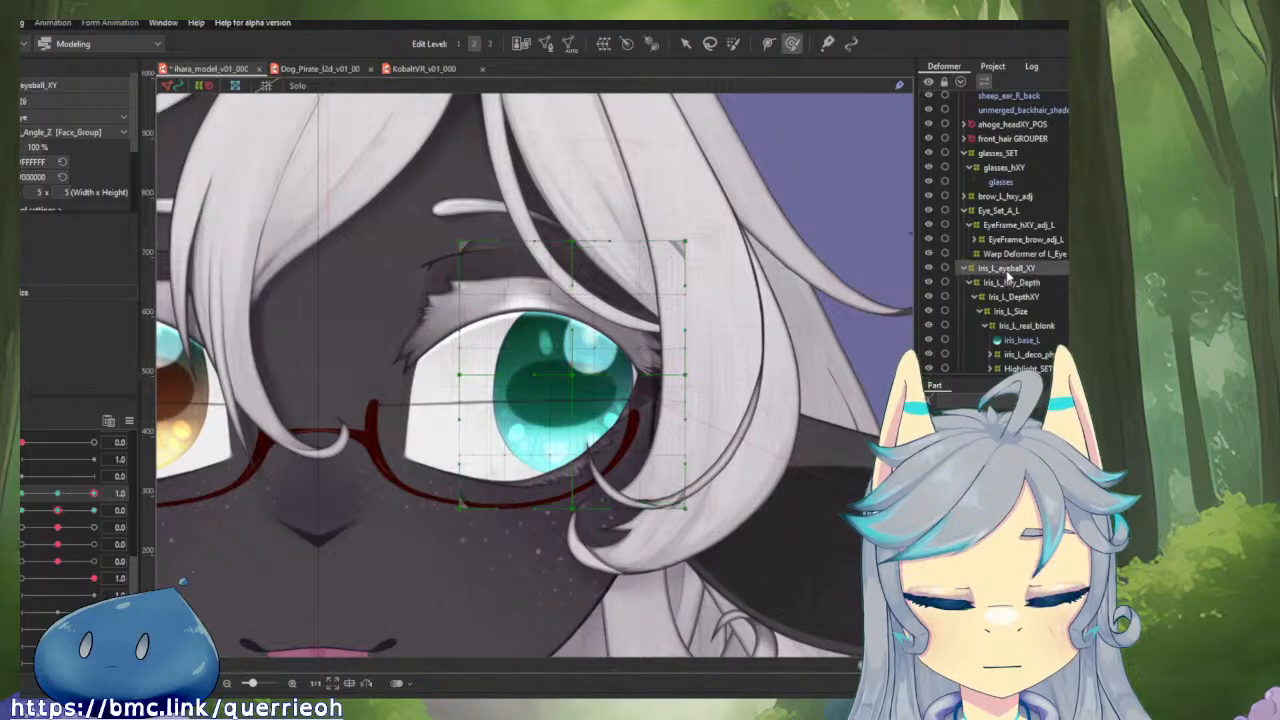
Check Iris_L_eyeball_XY at horizontal eyeball 0.0 and with both eyeball parameters at 1.0, and return both parameters to 0.0.
{"action": "left_click", "coordinate": [54, 494]}
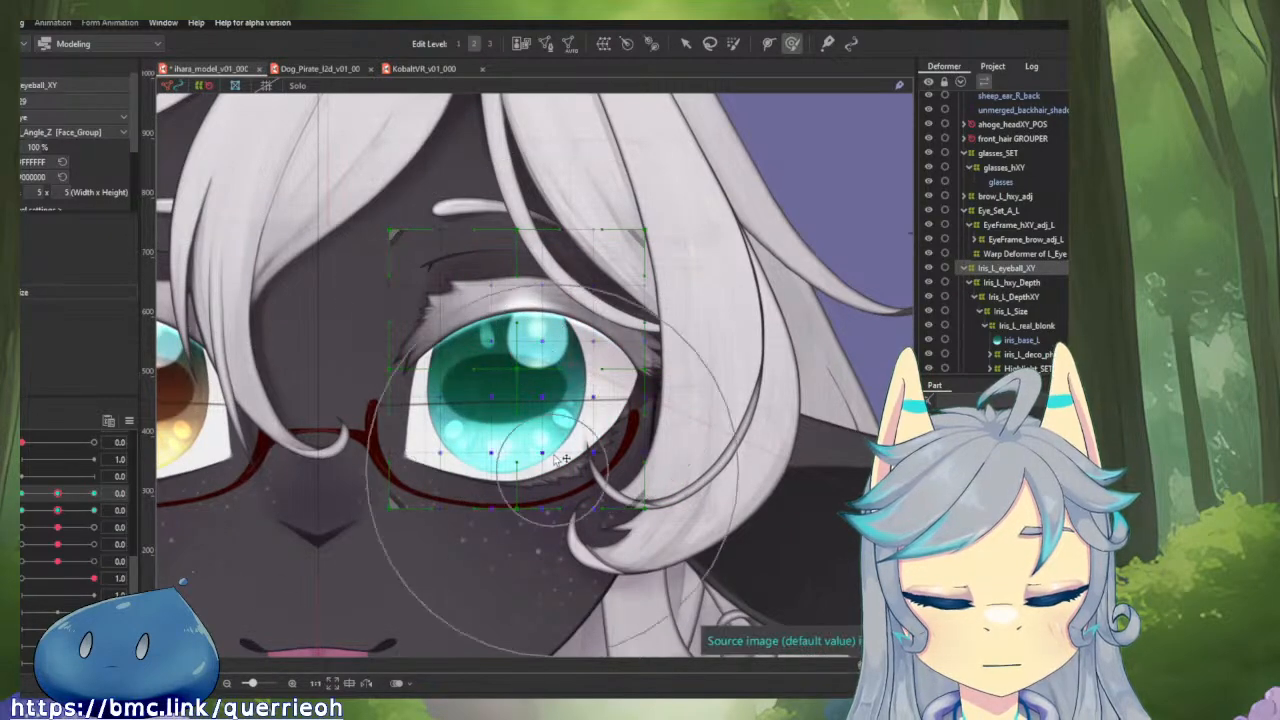
{"action": "left_click", "coordinate": [94, 511]}
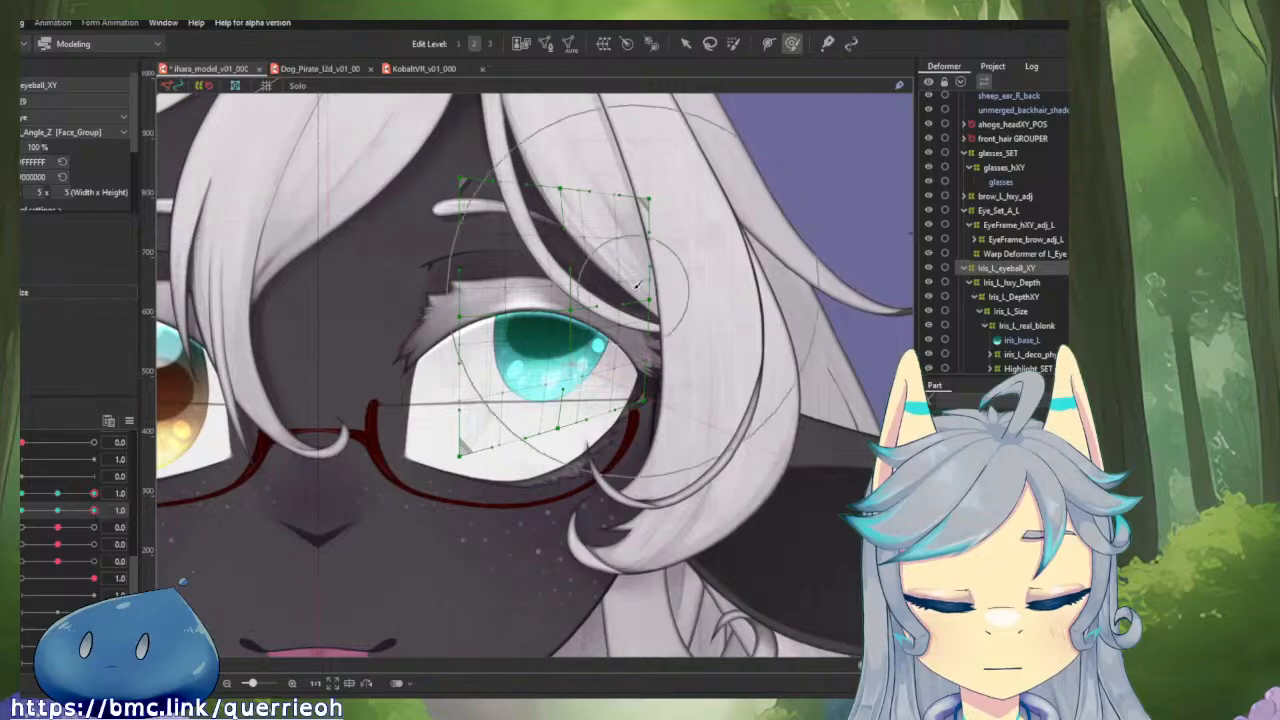
{"action": "scroll", "coordinate": [496, 322], "scroll_direction": "down", "scroll_amount": 10}
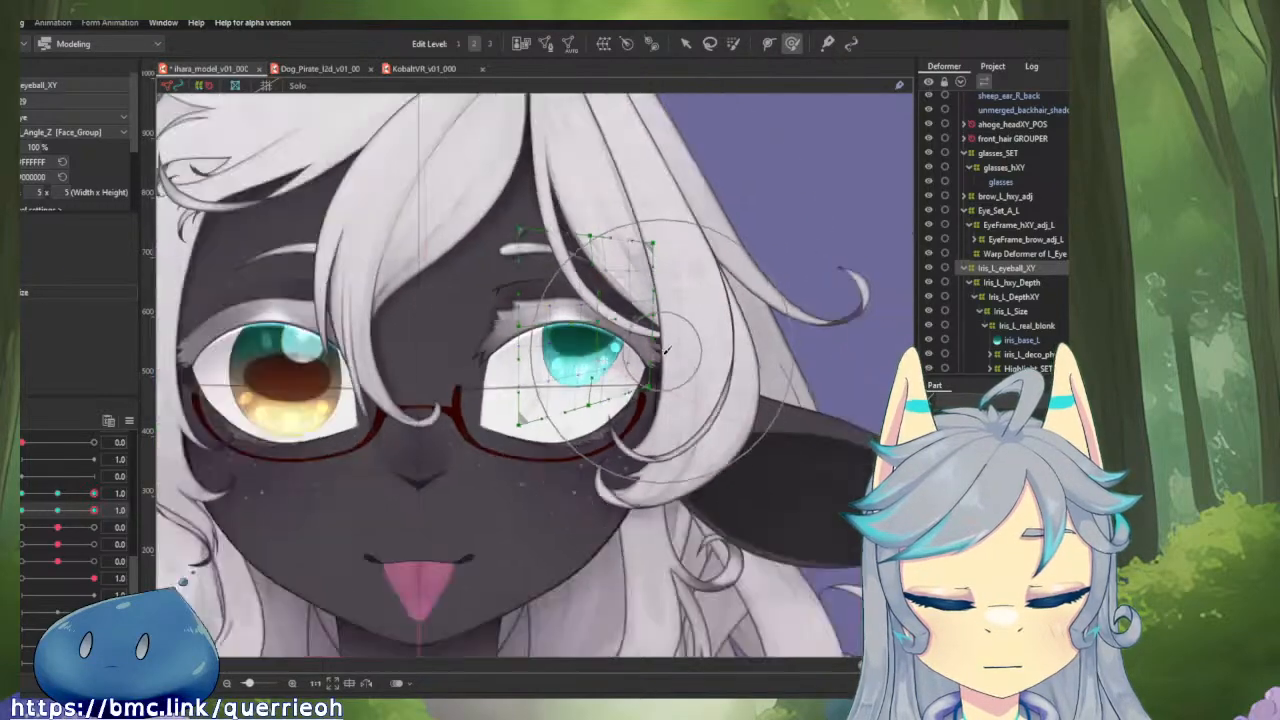
{"action": "scroll", "coordinate": [690, 357], "scroll_direction": "up", "scroll_amount": 8}
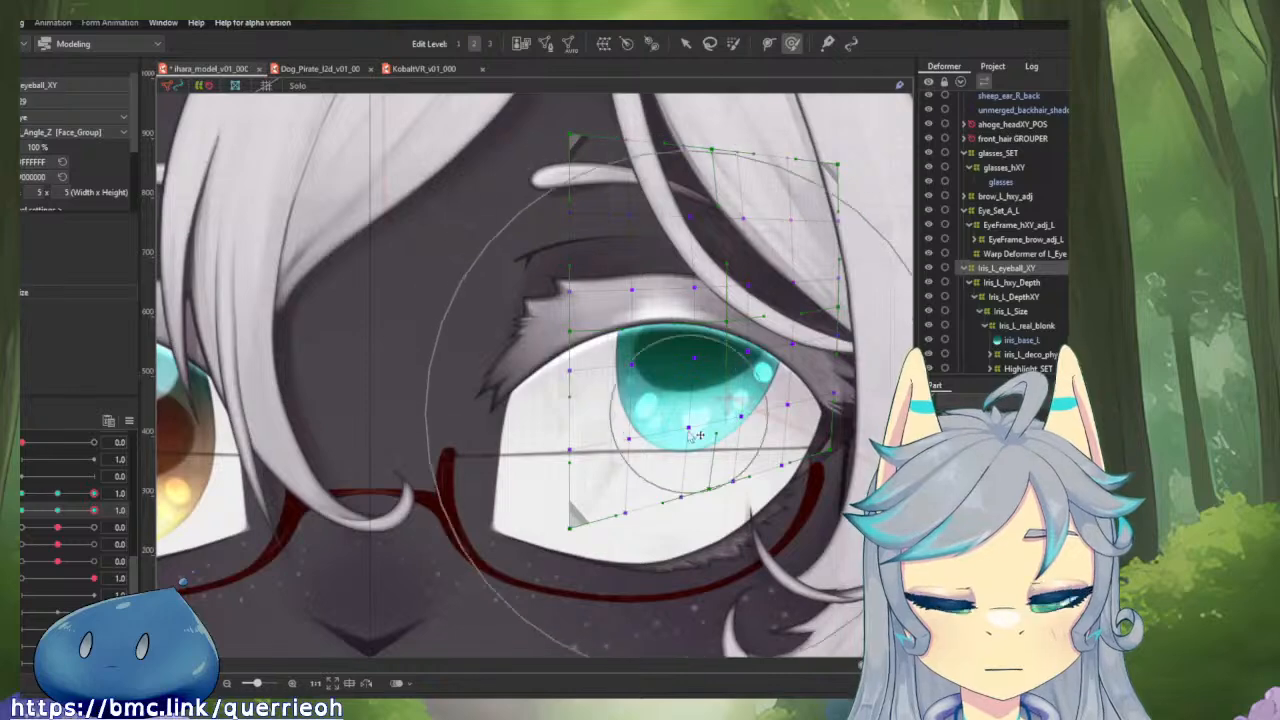
{"action": "scroll", "coordinate": [575, 440], "scroll_direction": "down", "scroll_amount": 8}
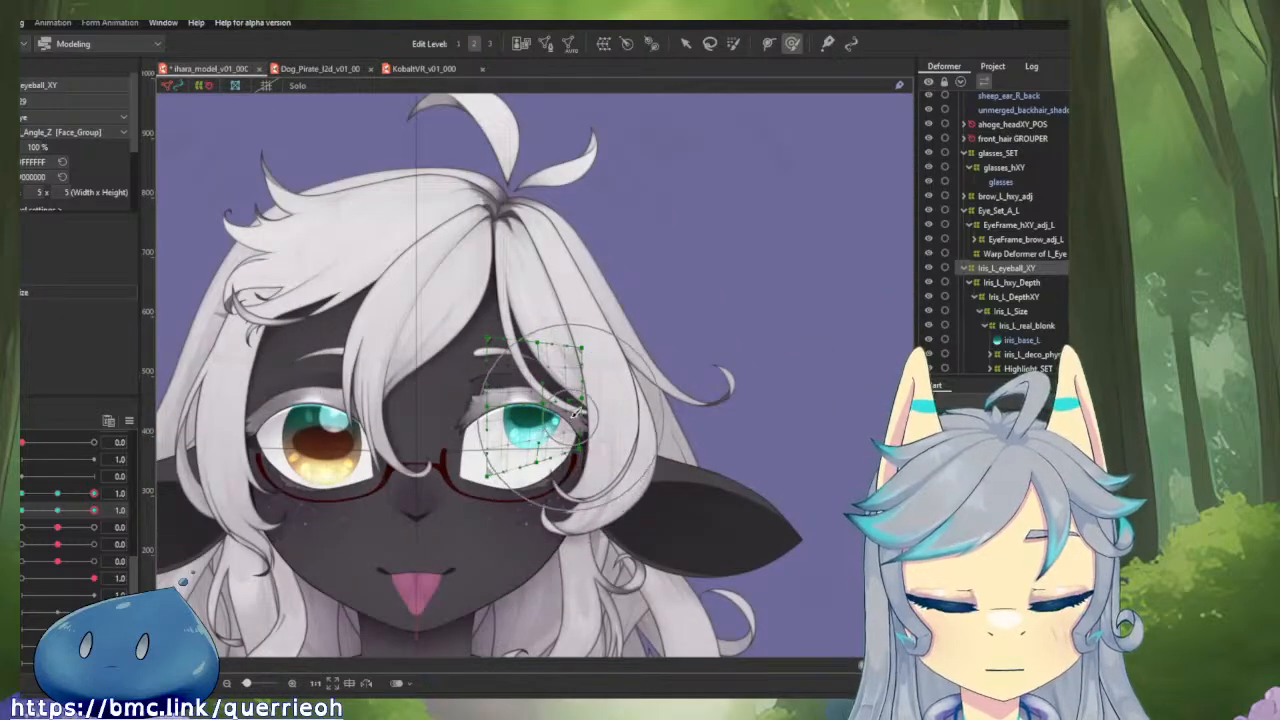
{"action": "scroll", "coordinate": [575, 440], "scroll_direction": "up", "scroll_amount": 3}
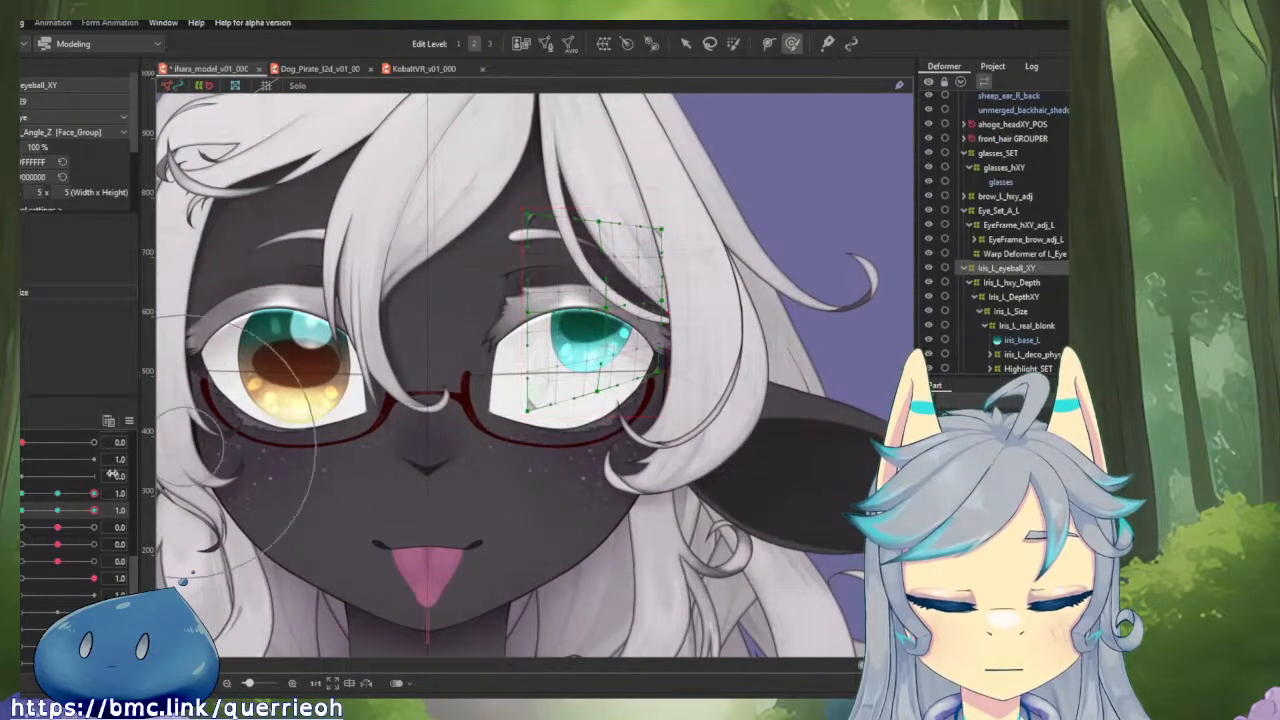
{"action": "left_click", "coordinate": [47, 493]}
{"action": "left_click", "coordinate": [55, 510]}
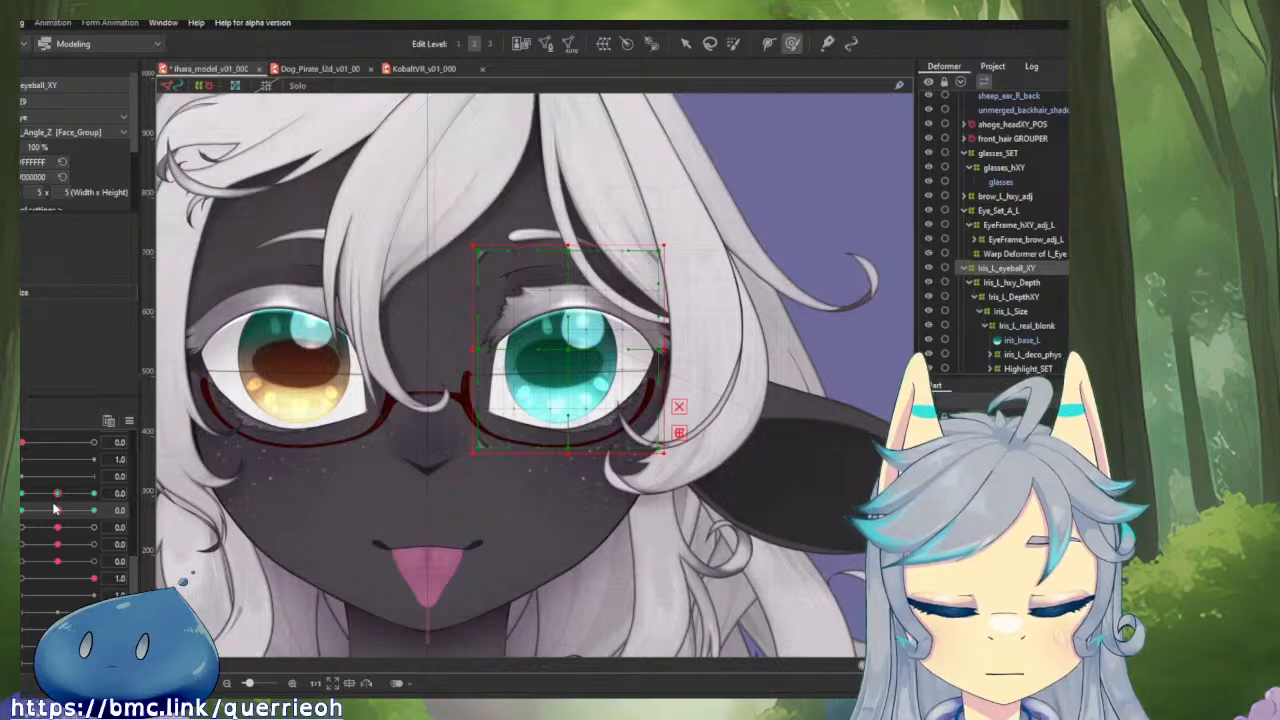
Switch to the Dog_Pirate model, select the left cheek head XY deformer and try the Deform Brush on it.
{"action": "left_click", "coordinate": [345, 69]}
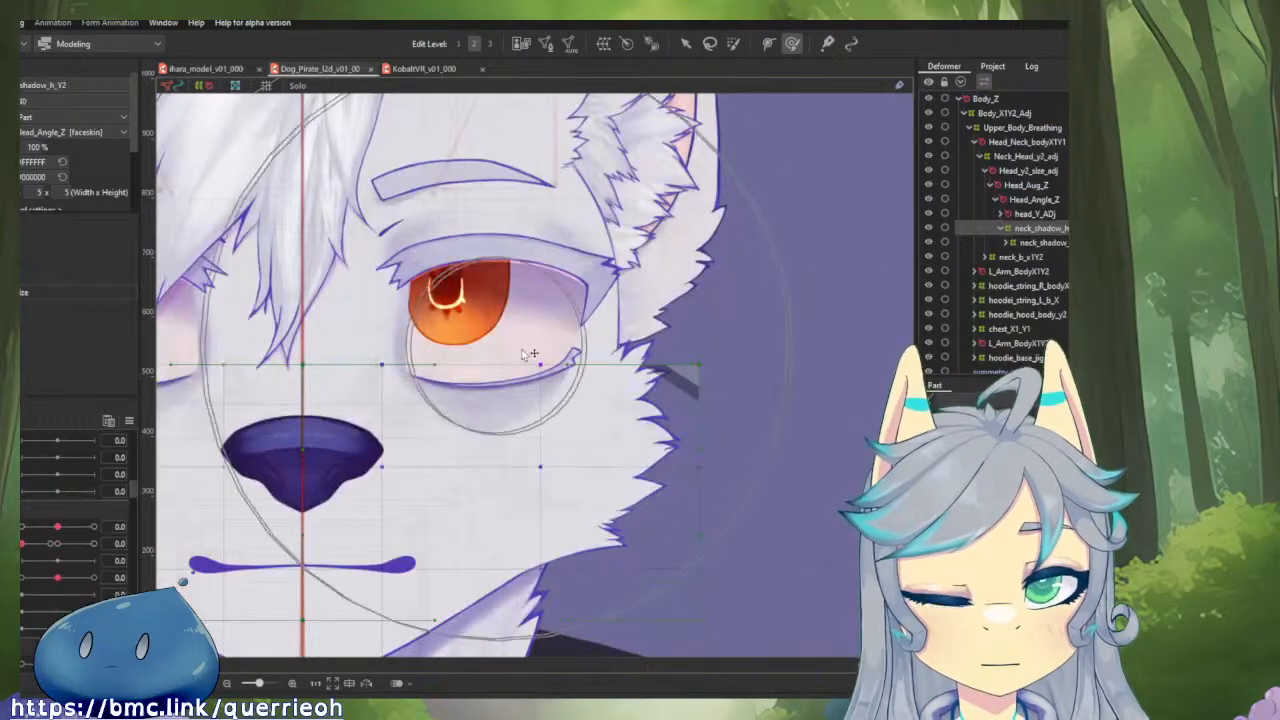
{"action": "left_click", "coordinate": [450, 275]}
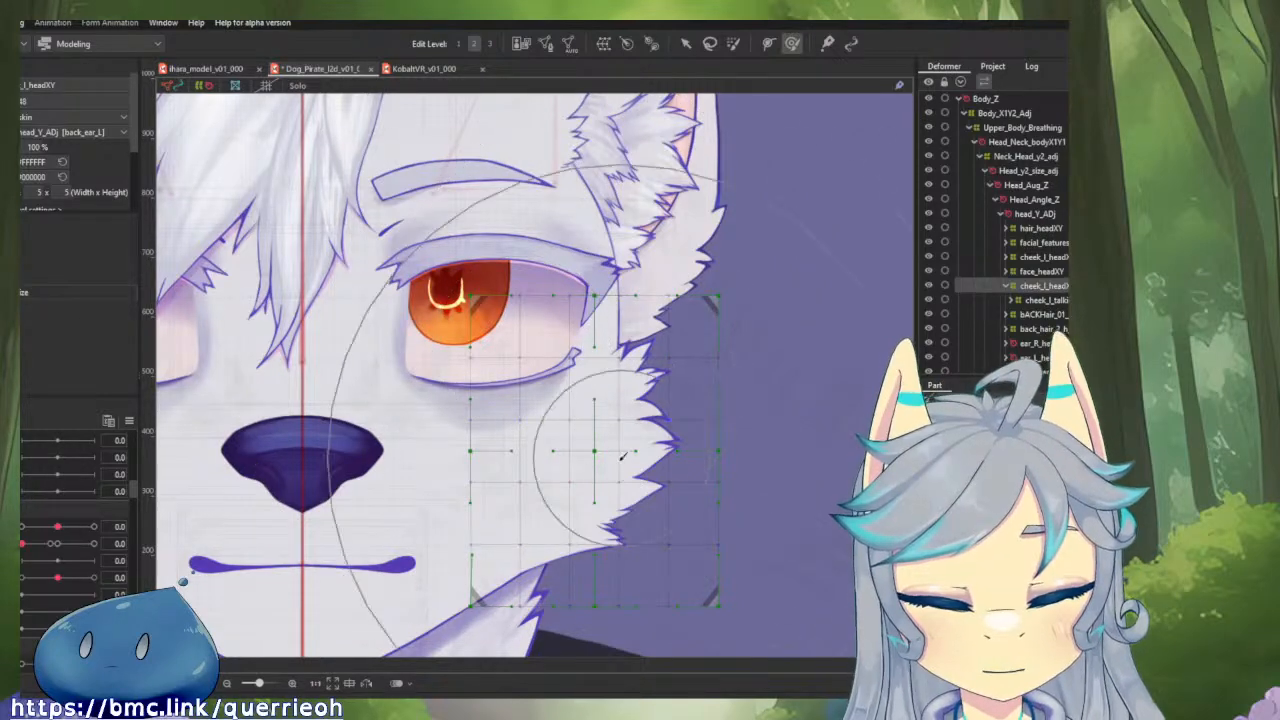
{"action": "key", "text": "v"}
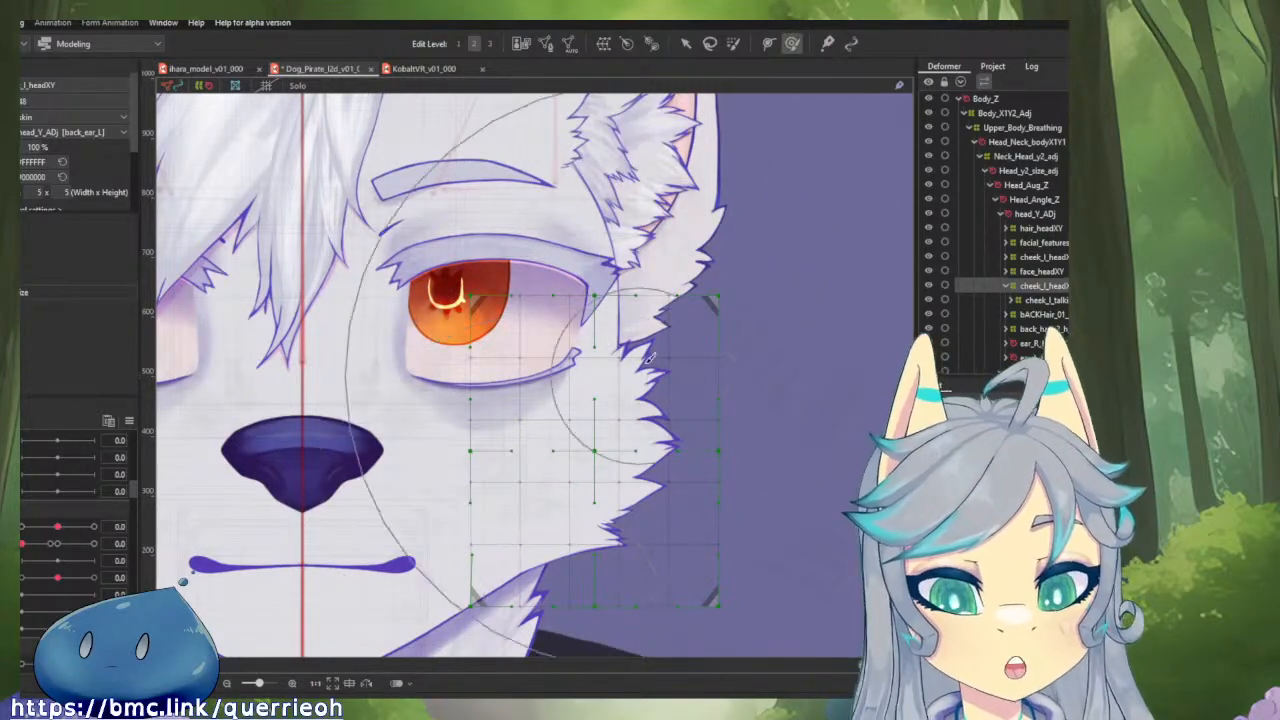
{"action": "key", "text": "b"}
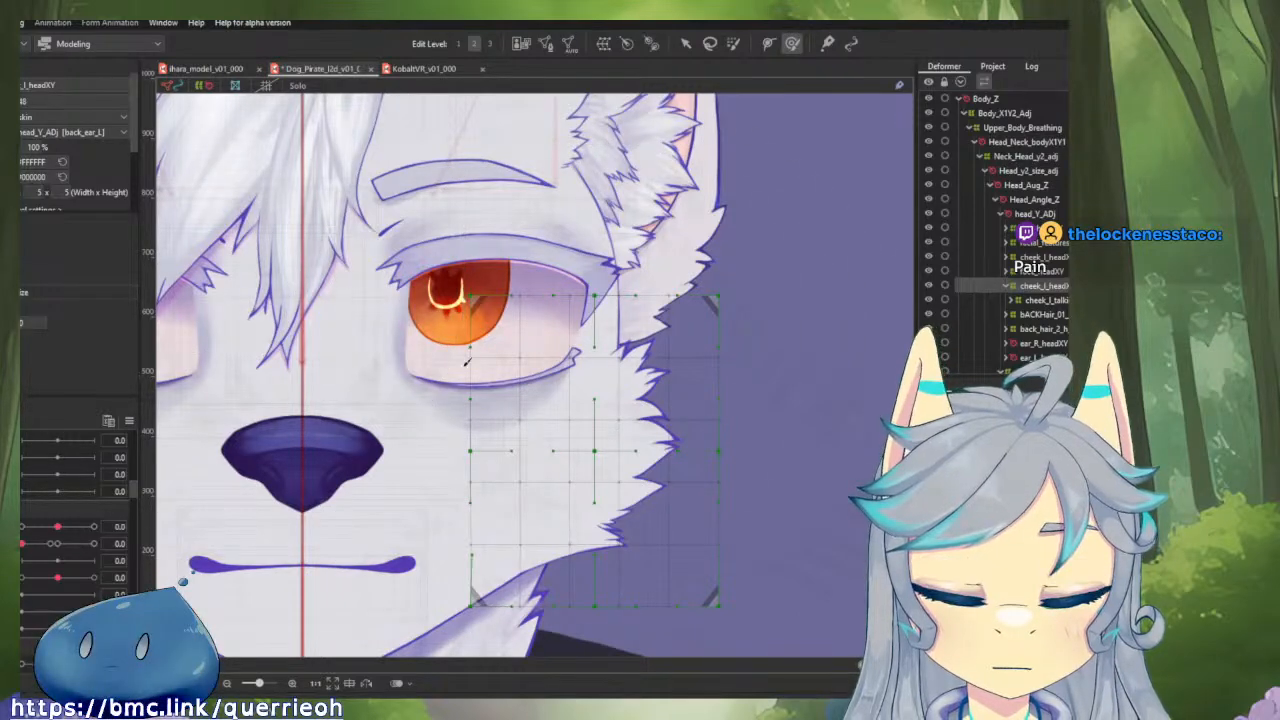
{"action": "left_click_drag", "start_coordinate": [465, 362], "coordinate": [568, 284]}
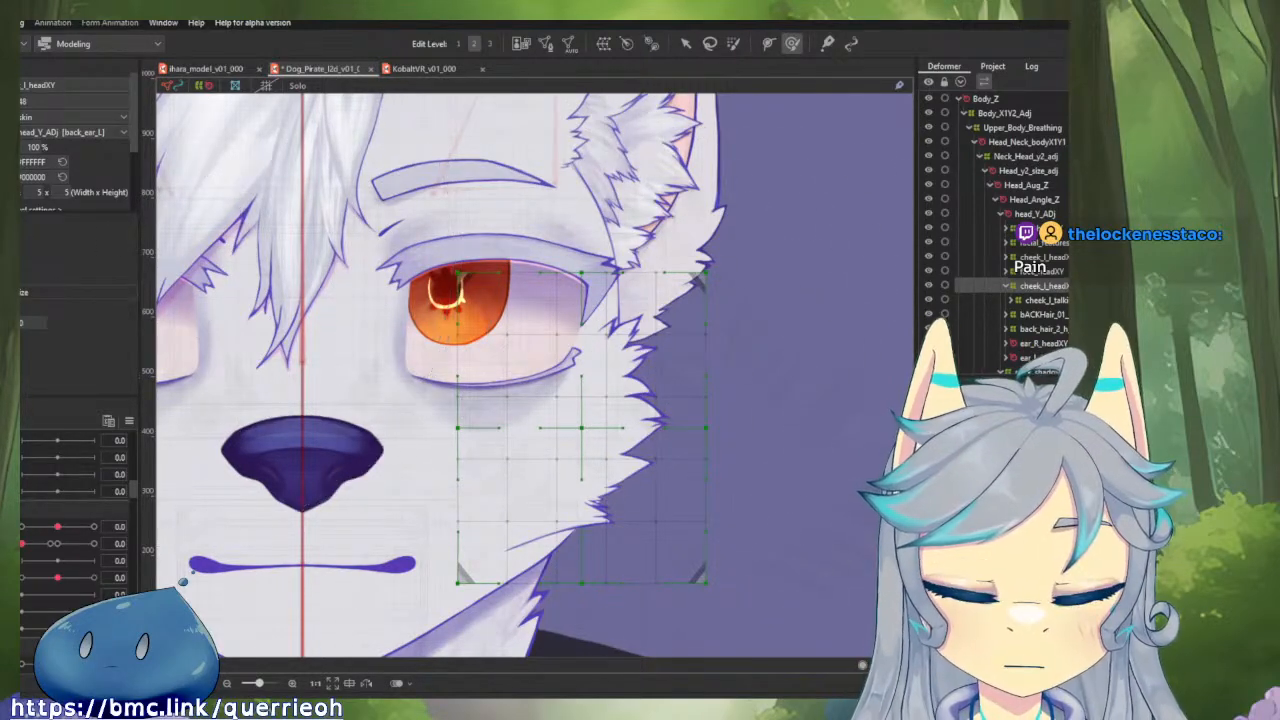
Return to the sheep model and set the horizontal eyeball parameter to 1.0 for Iris_L_eyeball_XY.
{"action": "left_click", "coordinate": [230, 70]}
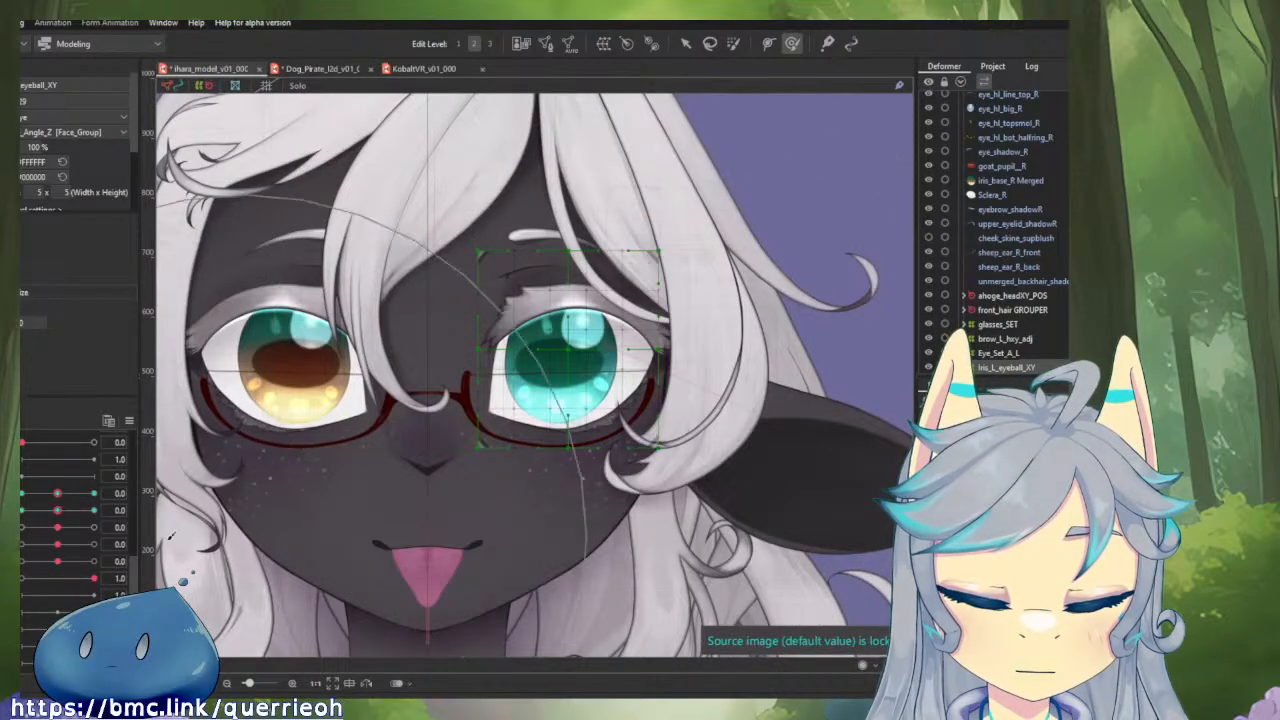
{"action": "left_click_drag", "start_coordinate": [57, 493], "coordinate": [97, 493]}
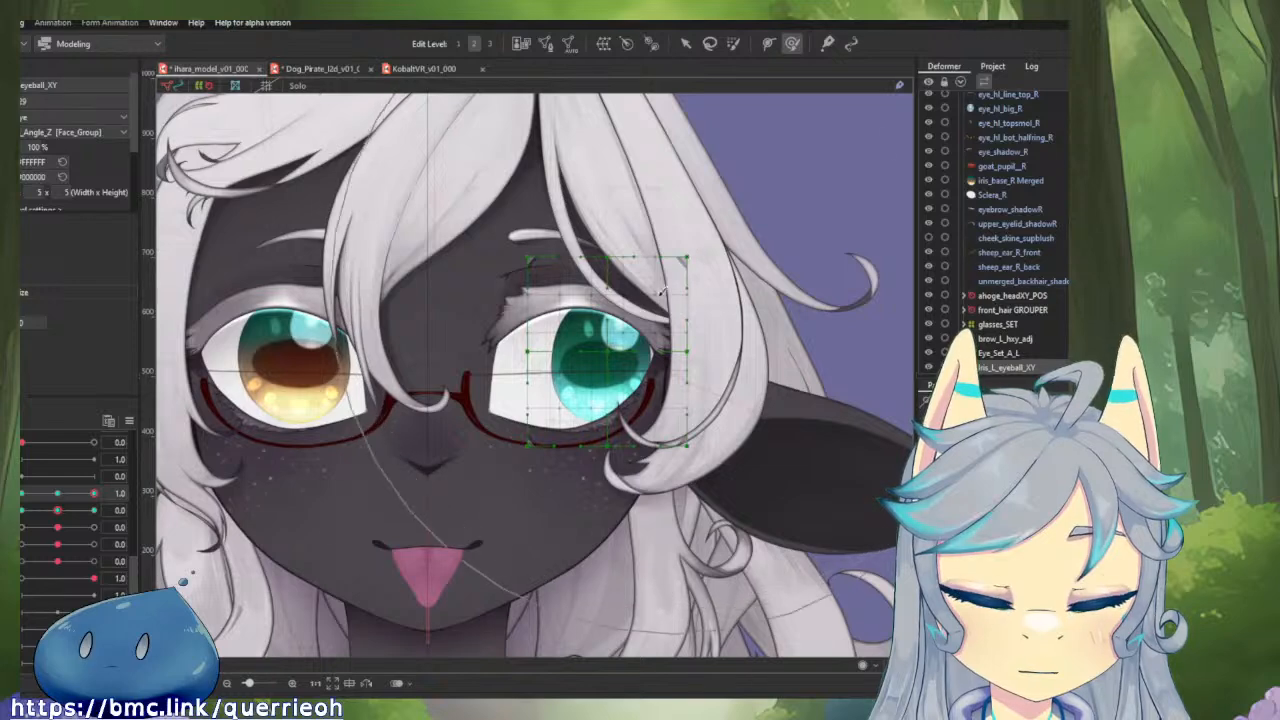
{"action": "left_click_drag", "start_coordinate": [848, 257], "coordinate": [660, 284]}
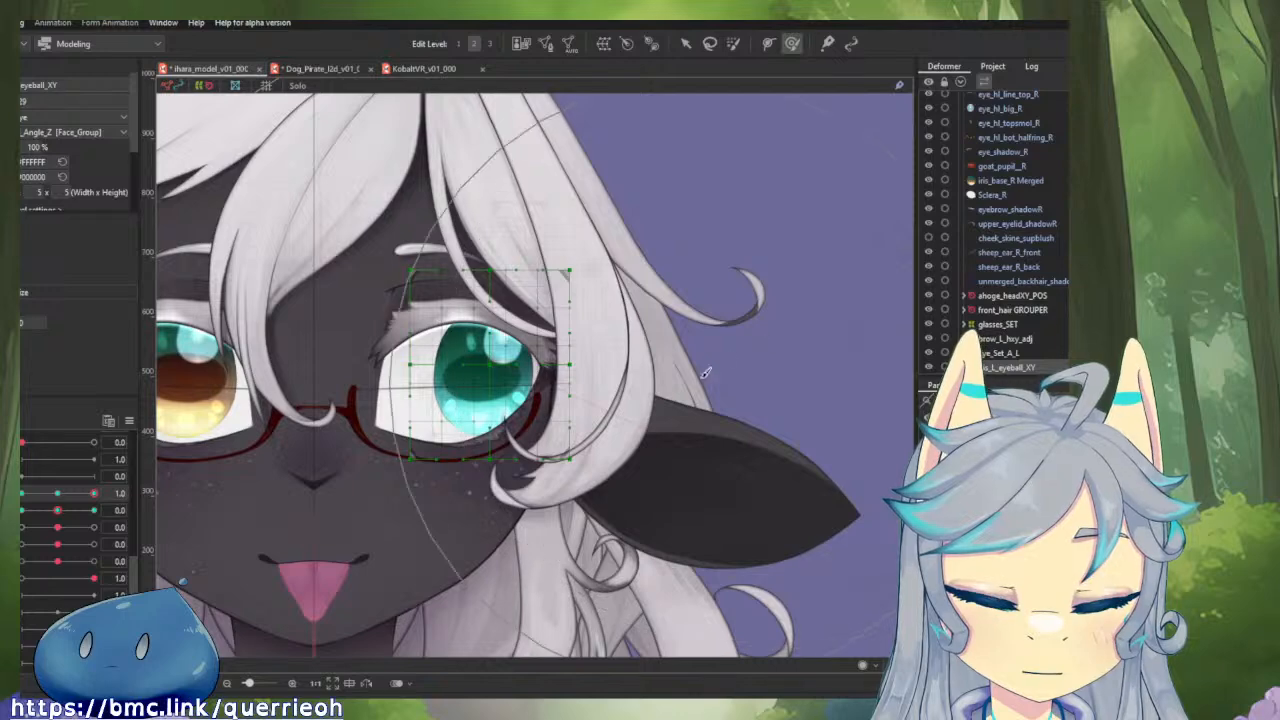
{"action": "mouse_move", "coordinate": [95, 494]}
{"action": "left_mouse_down"}
{"action": "mouse_move", "coordinate": [60, 499]}
{"action": "mouse_move", "coordinate": [97, 499]}
{"action": "left_mouse_up"}
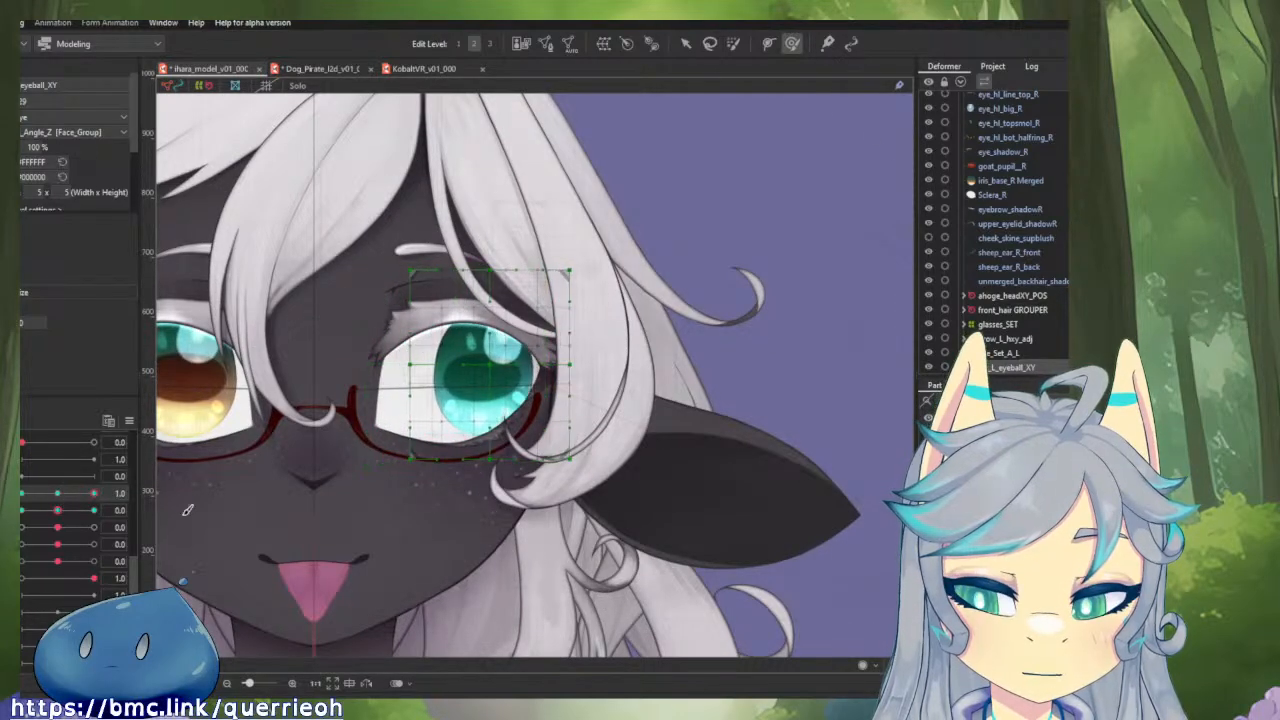
{"action": "left_click_drag", "start_coordinate": [670, 362], "coordinate": [575, 367]}
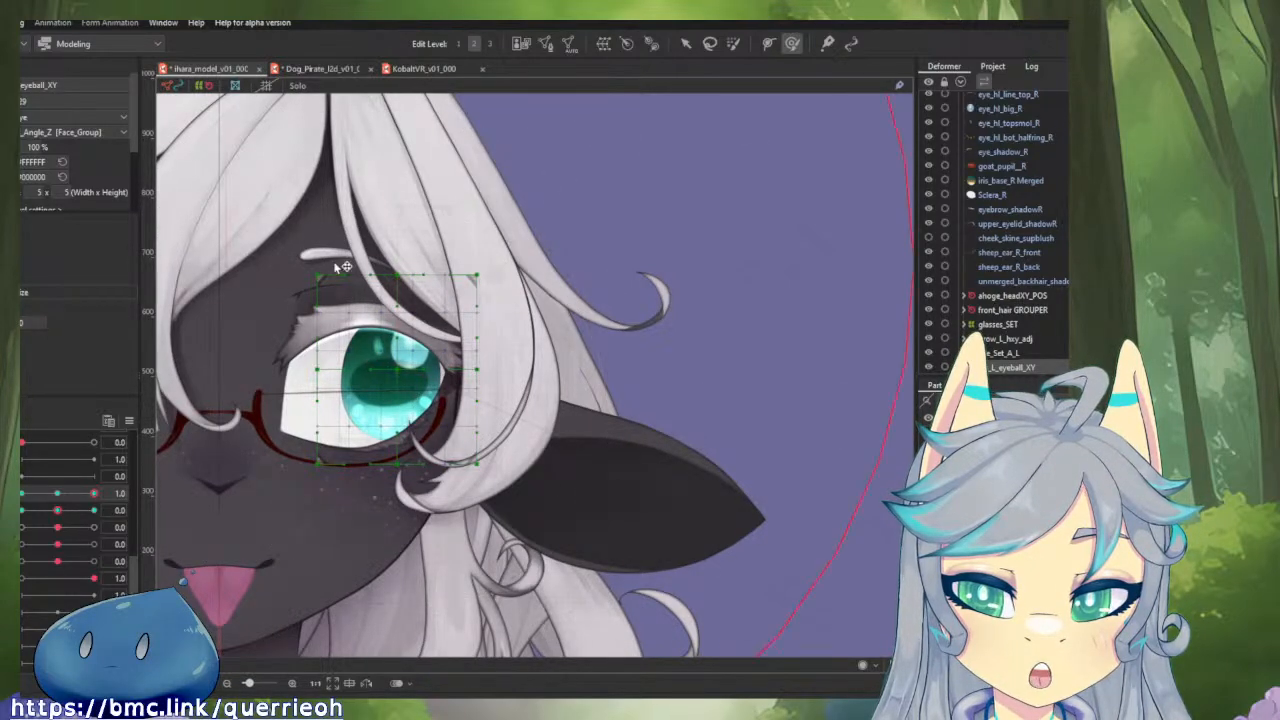
{"action": "scroll", "coordinate": [563, 418], "scroll_direction": "down", "scroll_amount": 3}
{"action": "scroll", "coordinate": [563, 418], "scroll_direction": "down", "scroll_amount": 2}
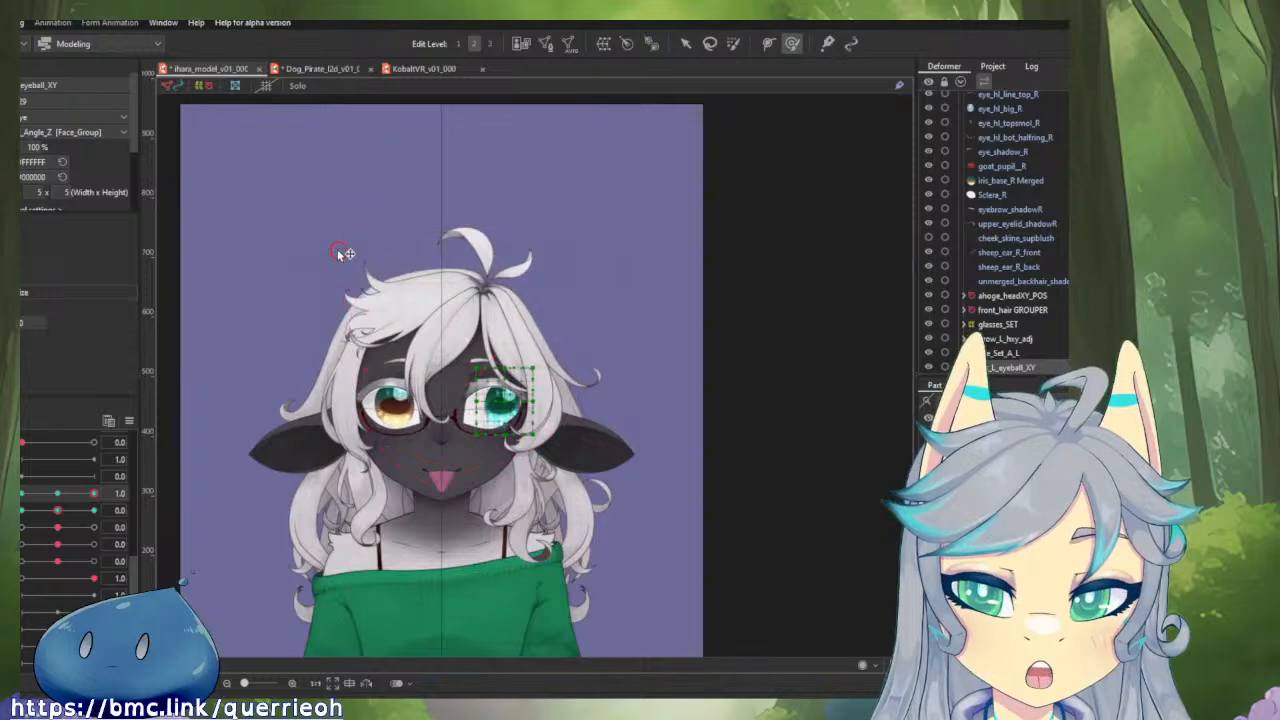
{"action": "scroll", "coordinate": [459, 375], "scroll_direction": "up", "scroll_amount": 4}
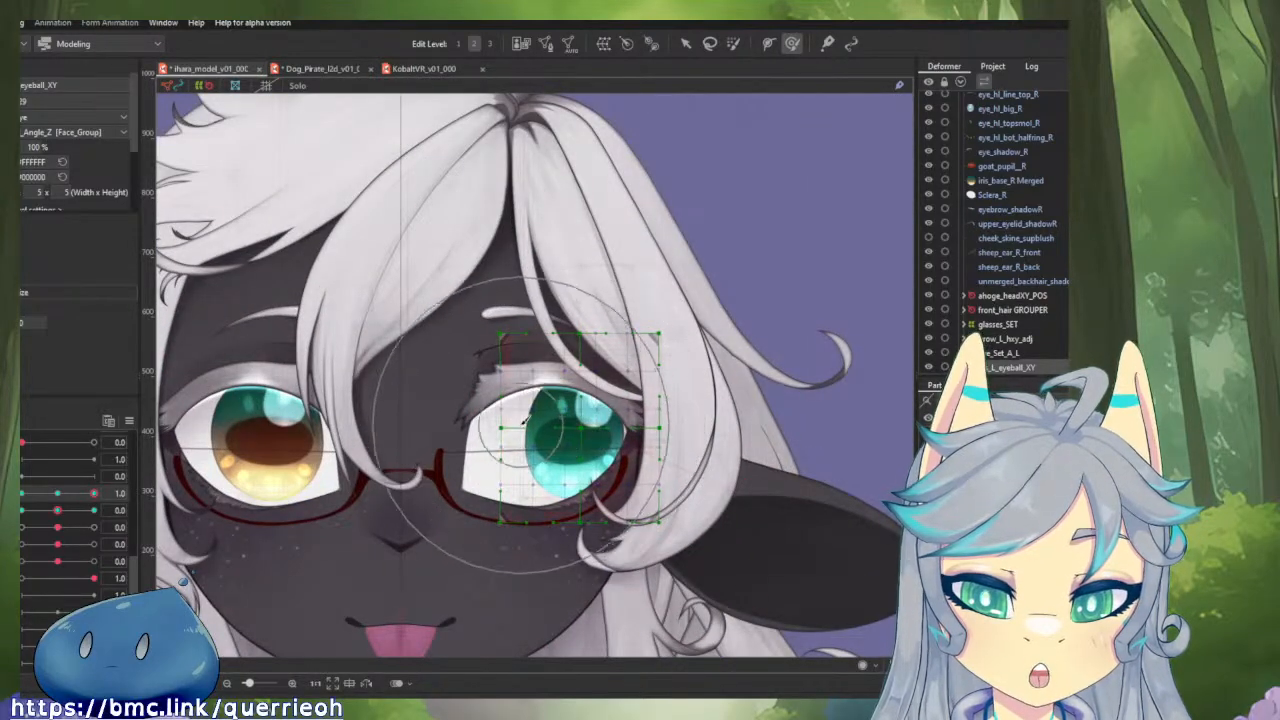
Push the outer corners of Iris_L_eyeball_XY slightly inward with the Deform Brush at horizontal eyeball 1.0, testing the horizontal movement.
{"action": "mouse_move", "coordinate": [93, 493]}
{"action": "left_mouse_down"}
{"action": "mouse_move", "coordinate": [62, 497]}
{"action": "mouse_move", "coordinate": [82, 502]}
{"action": "left_mouse_up"}
{"action": "left_click_drag", "start_coordinate": [537, 437], "coordinate": [497, 417]}
{"action": "mouse_move", "coordinate": [688, 336]}
{"action": "left_mouse_down"}
{"action": "mouse_move", "coordinate": [700, 332]}
{"action": "mouse_move", "coordinate": [697, 345]}
{"action": "left_mouse_up"}
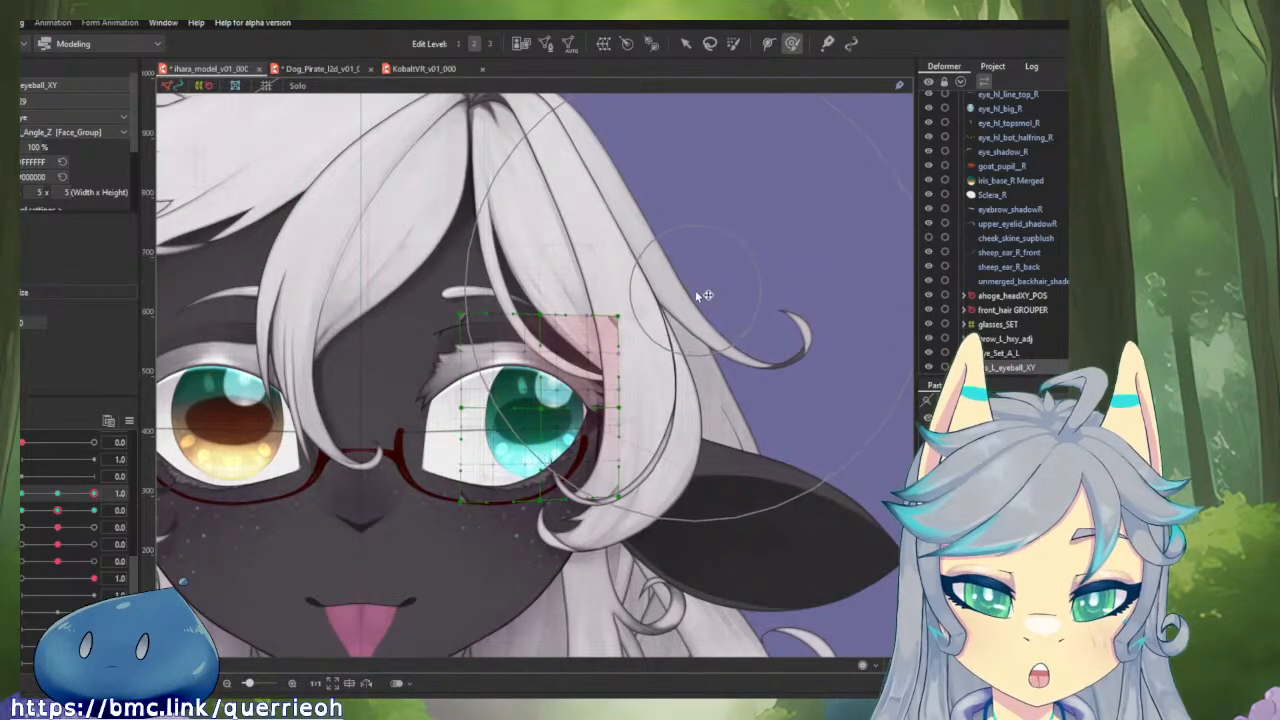
{"action": "left_click_drag", "start_coordinate": [590, 345], "coordinate": [472, 392]}
{"action": "left_click_drag", "start_coordinate": [611, 408], "coordinate": [597, 412]}
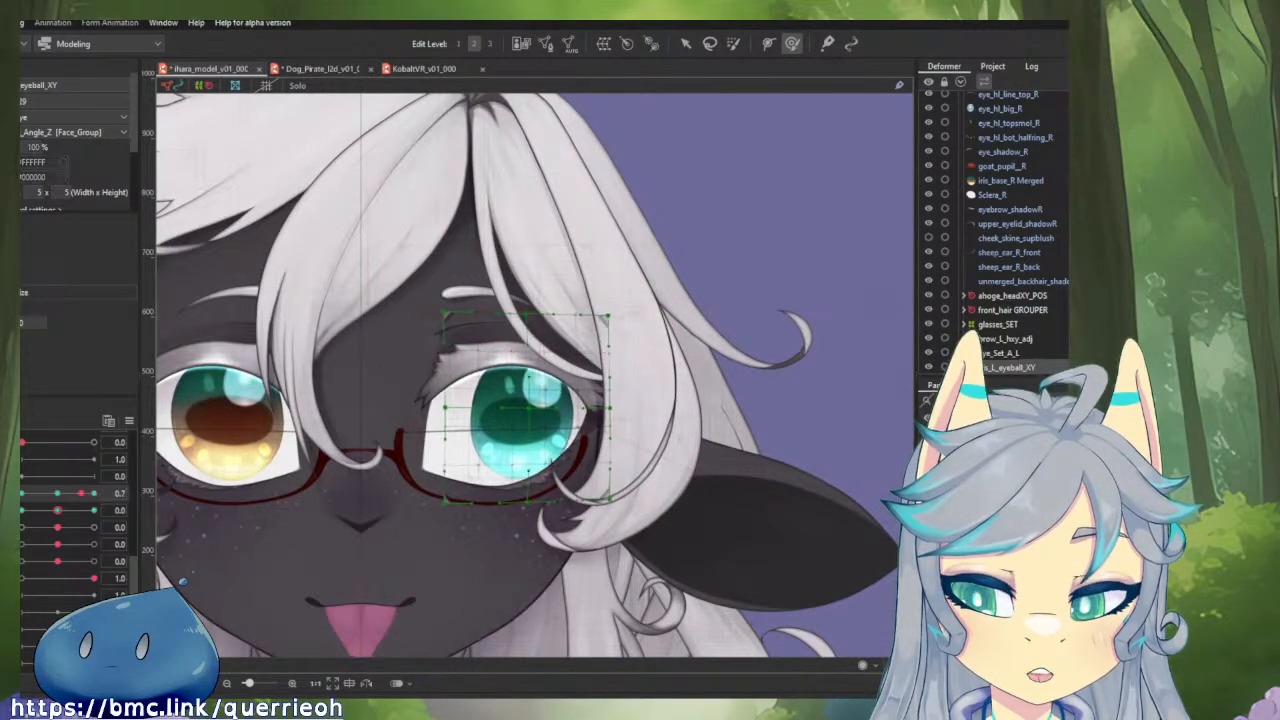
{"action": "mouse_move", "coordinate": [81, 493]}
{"action": "left_mouse_down"}
{"action": "mouse_move", "coordinate": [95, 494]}
{"action": "mouse_move", "coordinate": [75, 495]}
{"action": "left_mouse_up"}
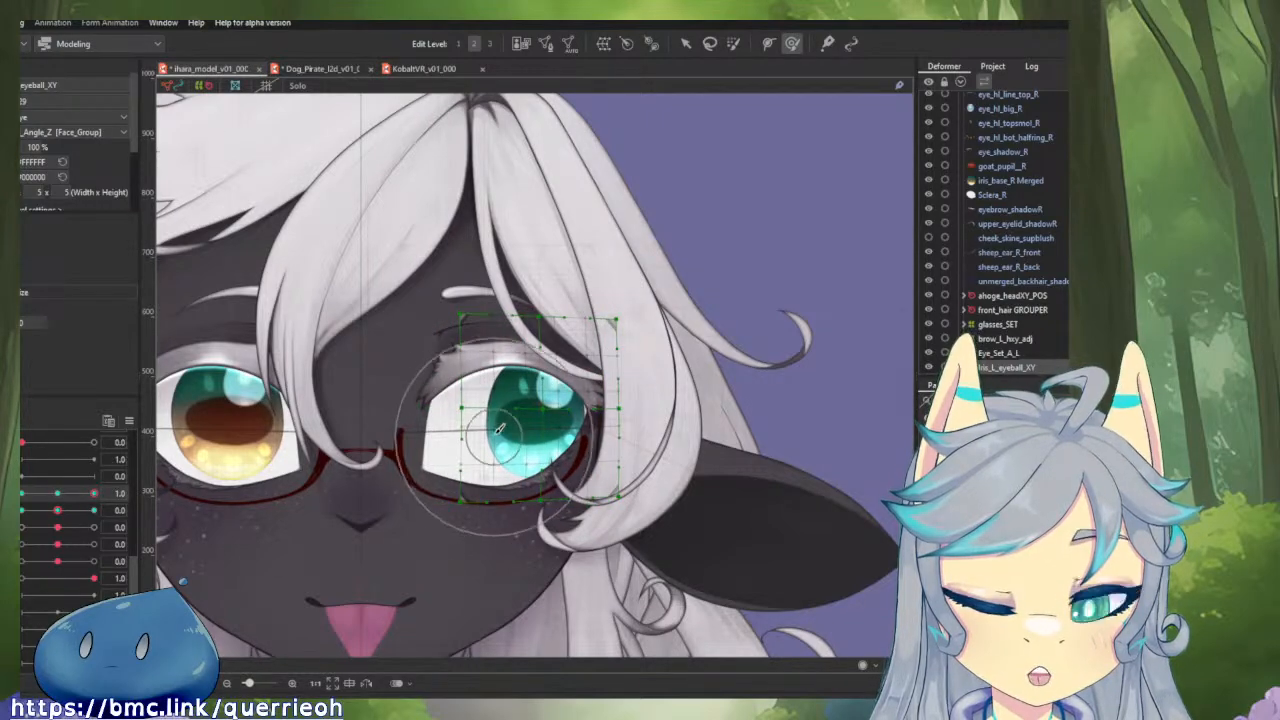
{"action": "left_click_drag", "start_coordinate": [577, 437], "coordinate": [550, 432]}
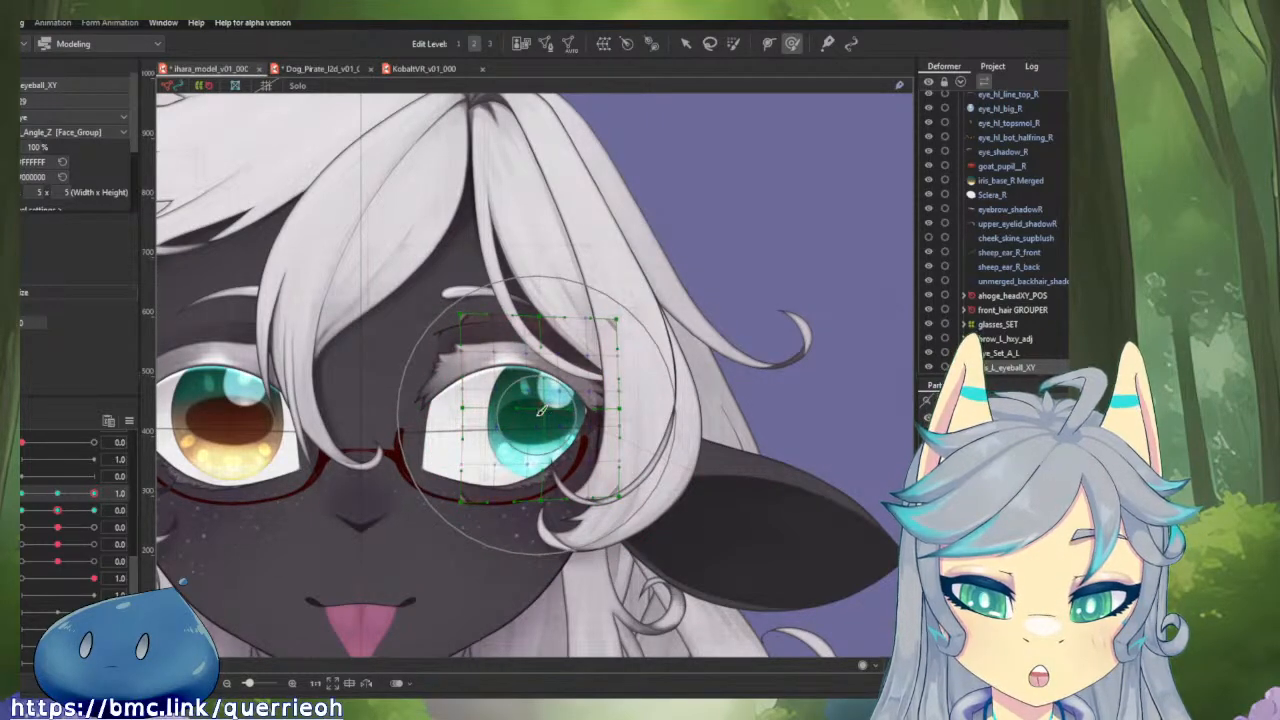
{"action": "left_click_drag", "start_coordinate": [94, 493], "coordinate": [94, 493]}
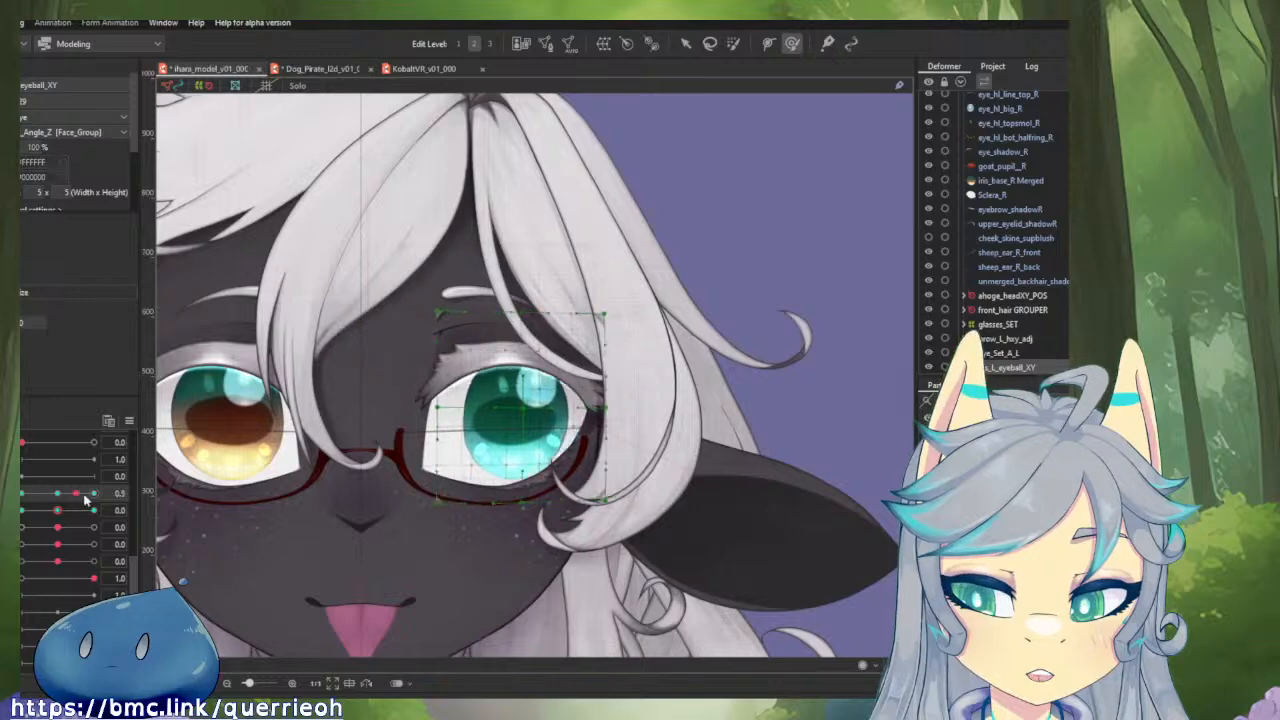
Brush-select the outer side of Iris_L_eyeball_XY at horizontal eyeball 1.0 and enlarge it slightly, testing the horizontal movement.
{"action": "left_click_drag", "start_coordinate": [712, 293], "coordinate": [891, 451]}
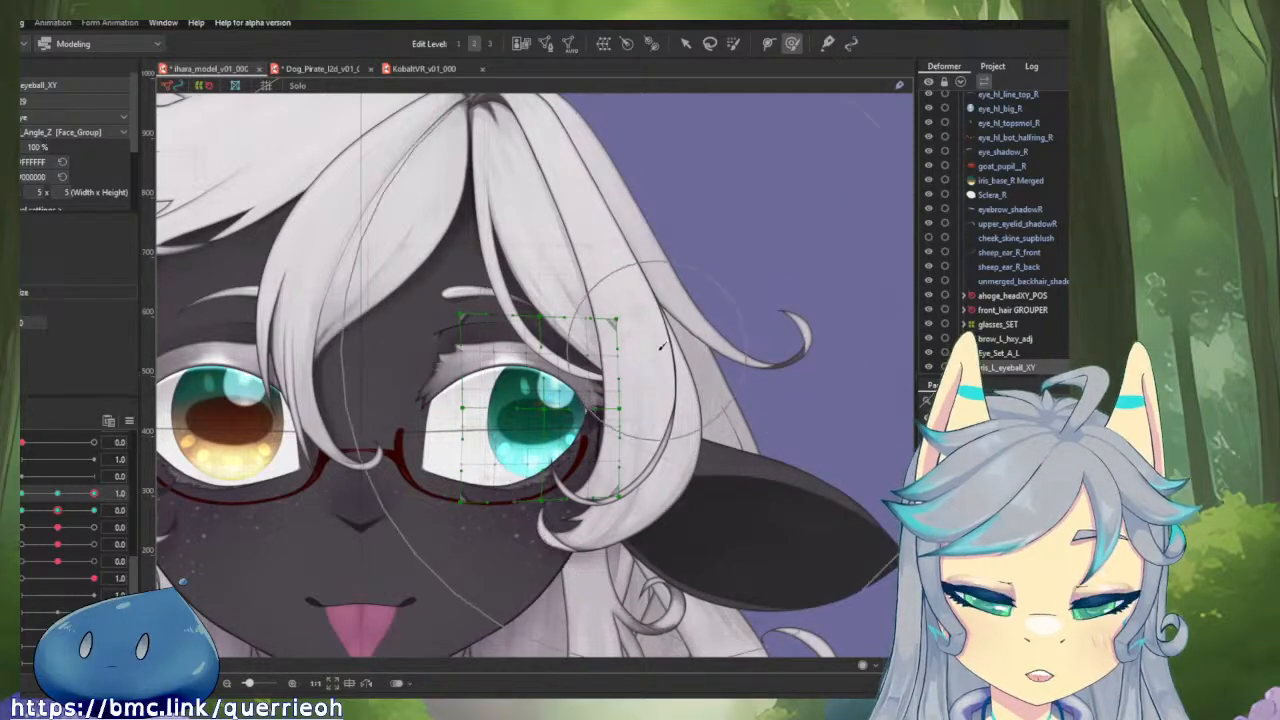
{"action": "key", "text": "v"}
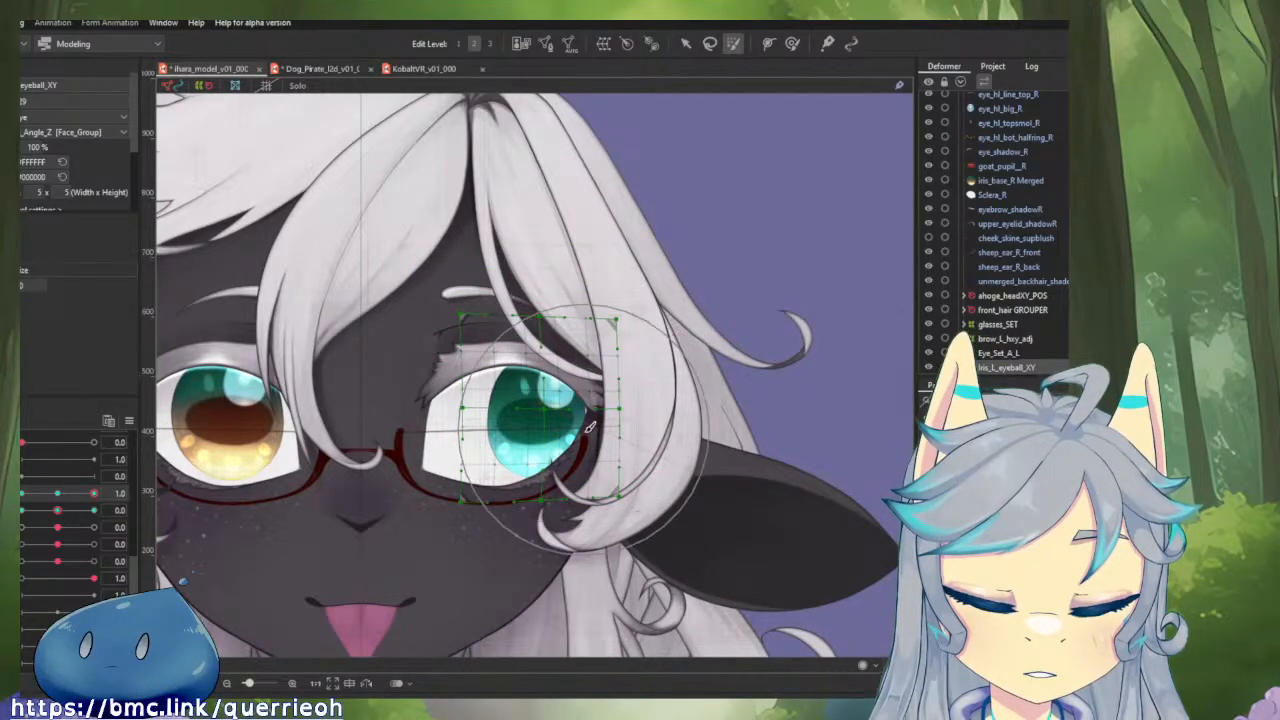
{"action": "left_click_drag", "start_coordinate": [554, 409], "coordinate": [557, 411]}
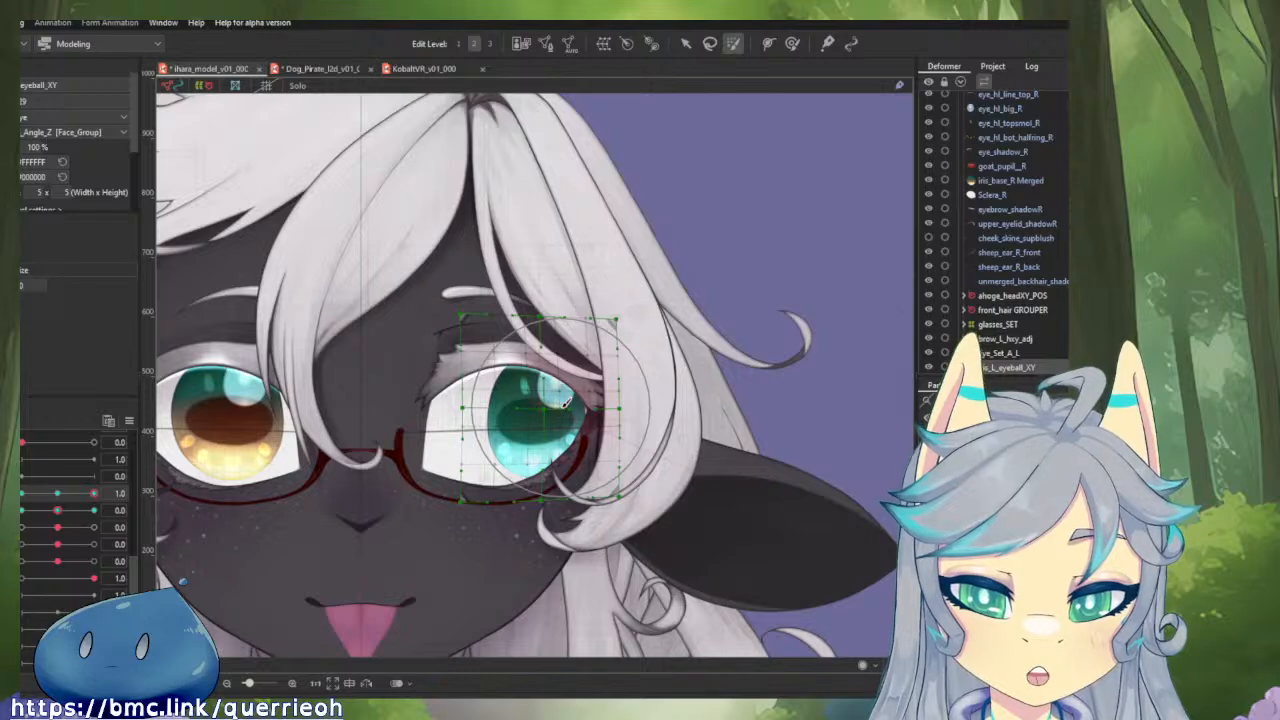
{"action": "key", "text": "v"}
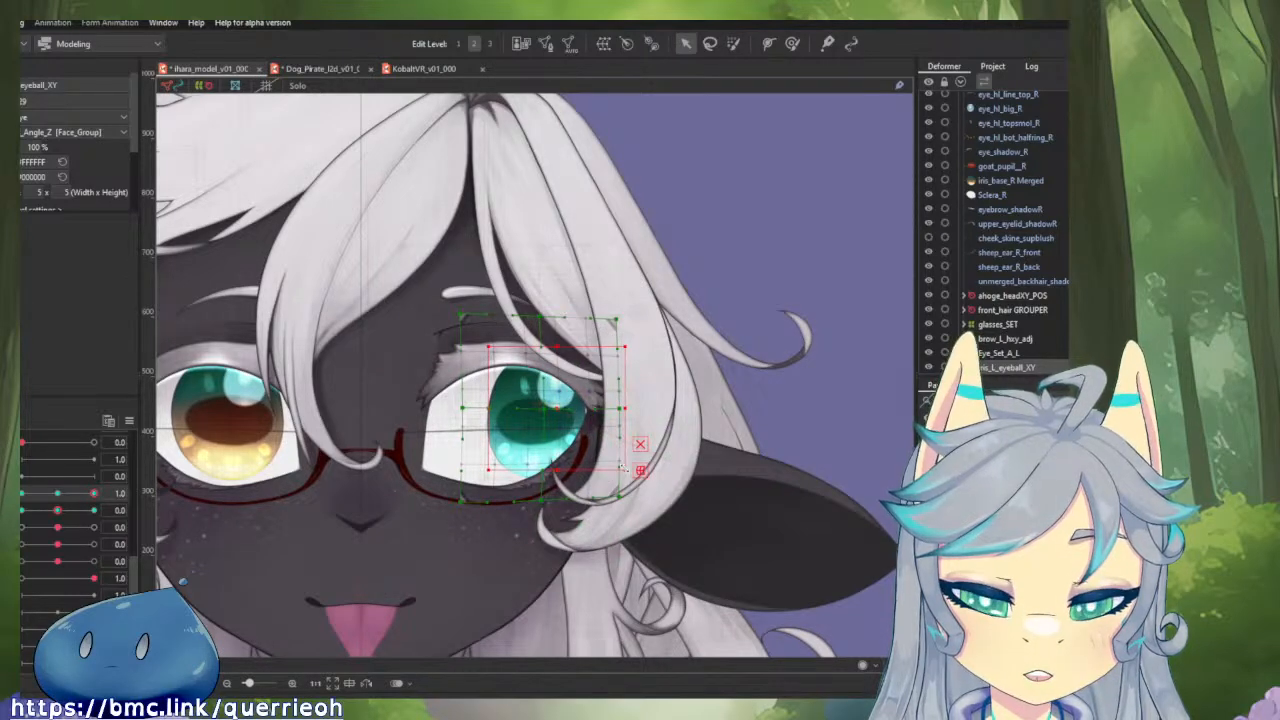
{"action": "left_click_drag", "start_coordinate": [622, 467], "coordinate": [668, 524]}
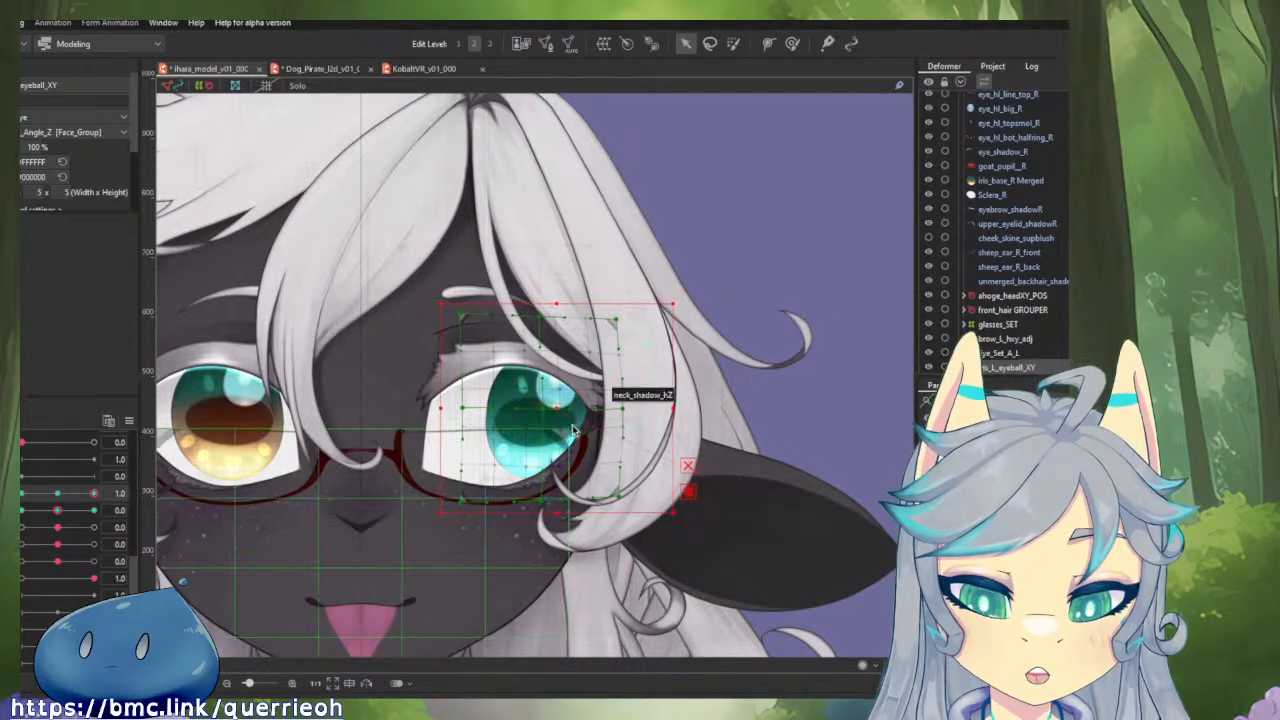
{"action": "mouse_move", "coordinate": [95, 497]}
{"action": "left_mouse_down"}
{"action": "mouse_move", "coordinate": [58, 496]}
{"action": "mouse_move", "coordinate": [100, 499]}
{"action": "left_mouse_up"}
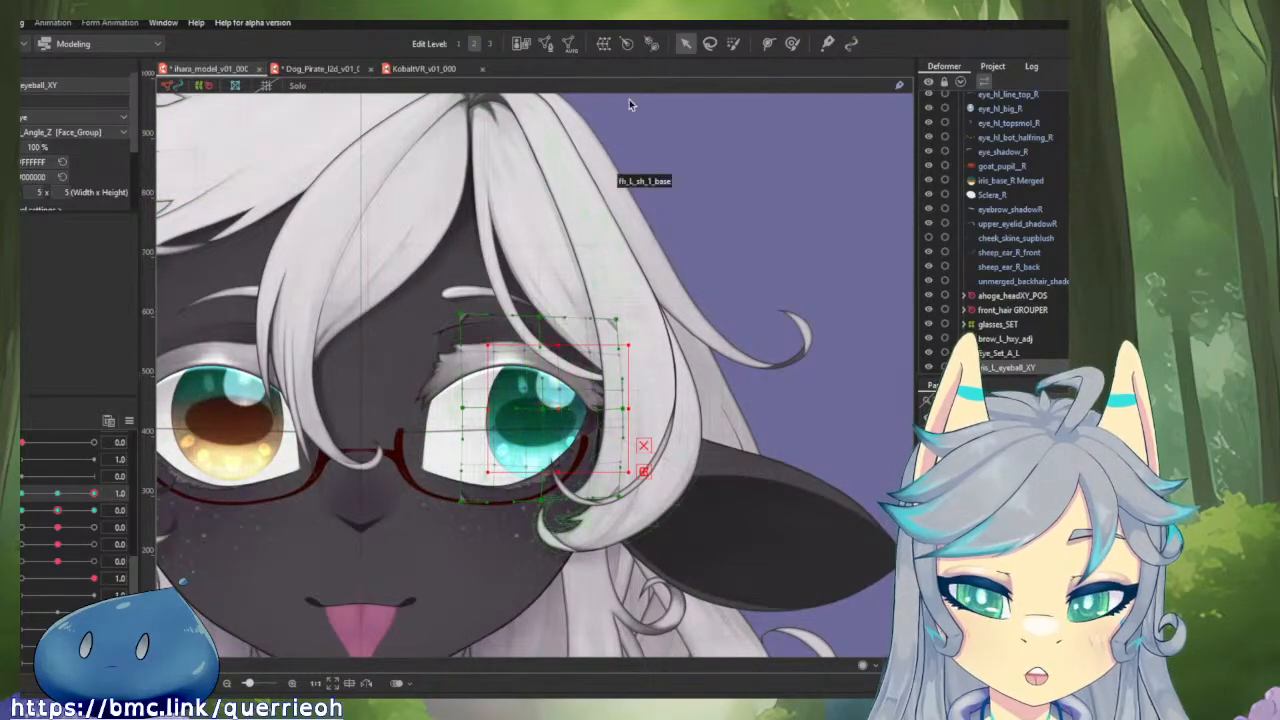
Try to scale a larger brush-selected area of Iris_L_eyeball_XY at horizontal eyeball 1.0, check both extremes and undo the scaling.
{"action": "left_click", "coordinate": [733, 44]}
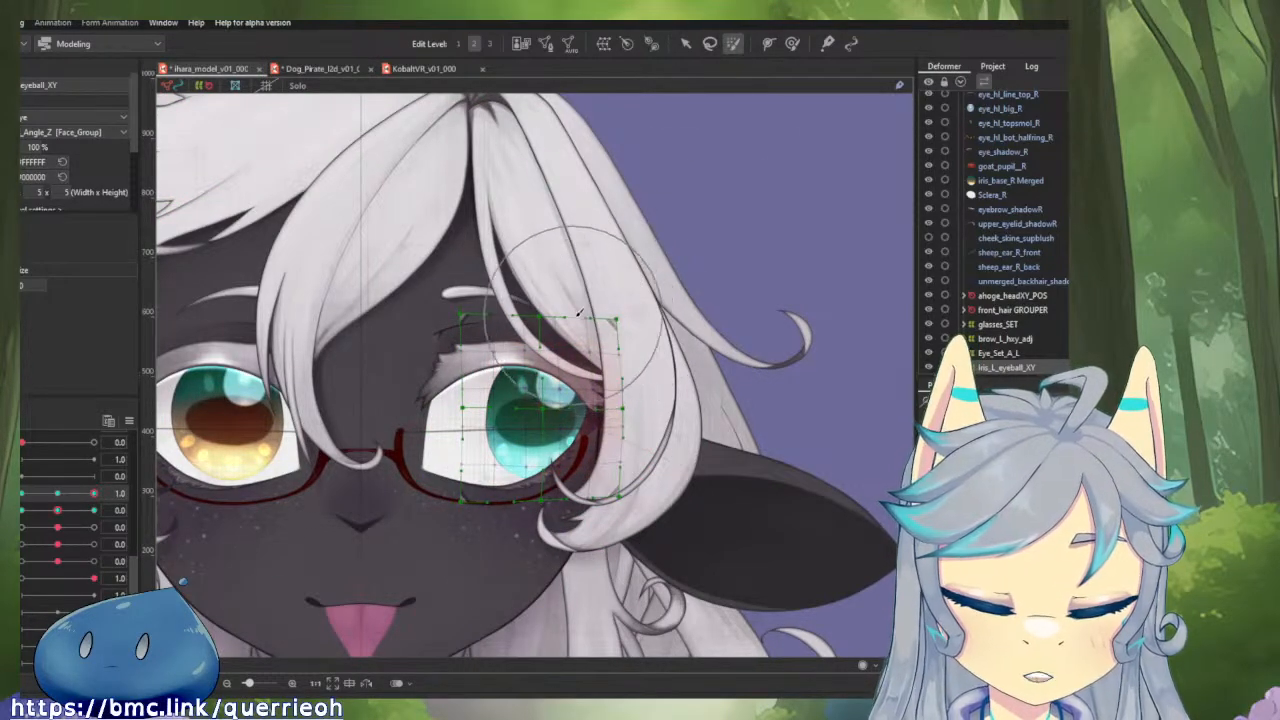
{"action": "left_click_drag", "start_coordinate": [602, 334], "coordinate": [592, 390]}
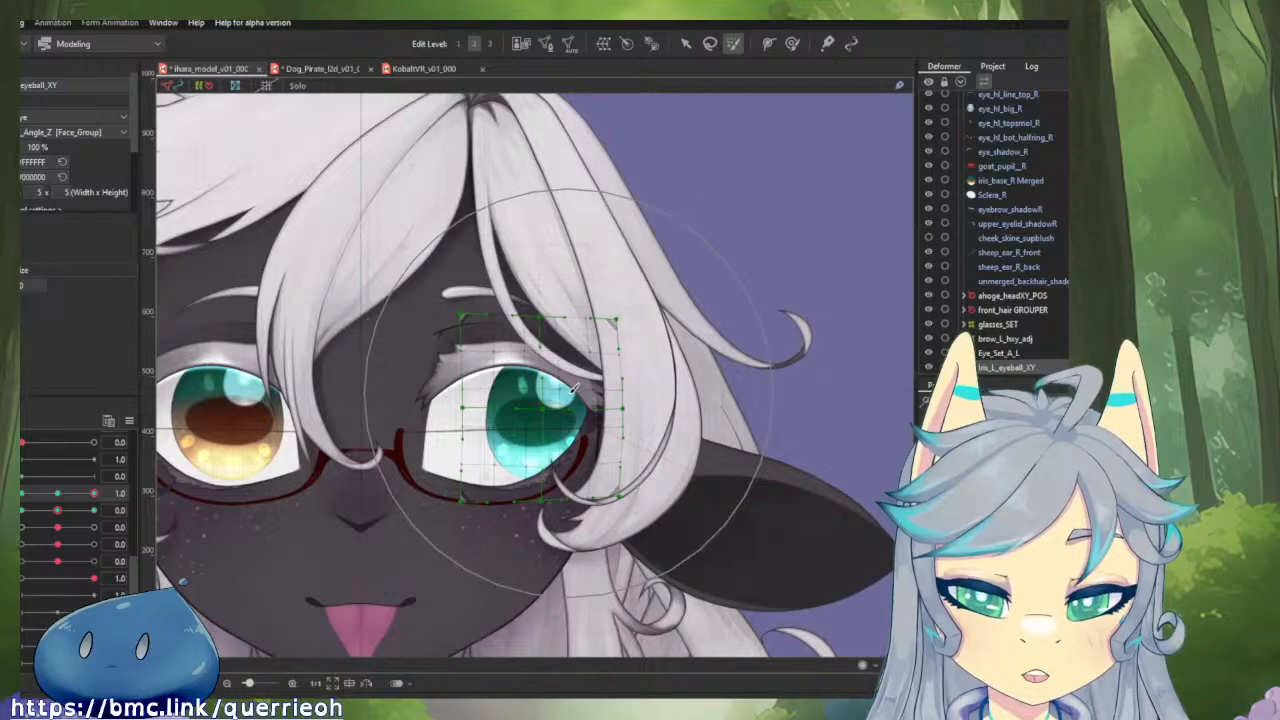
{"action": "key", "text": "v"}
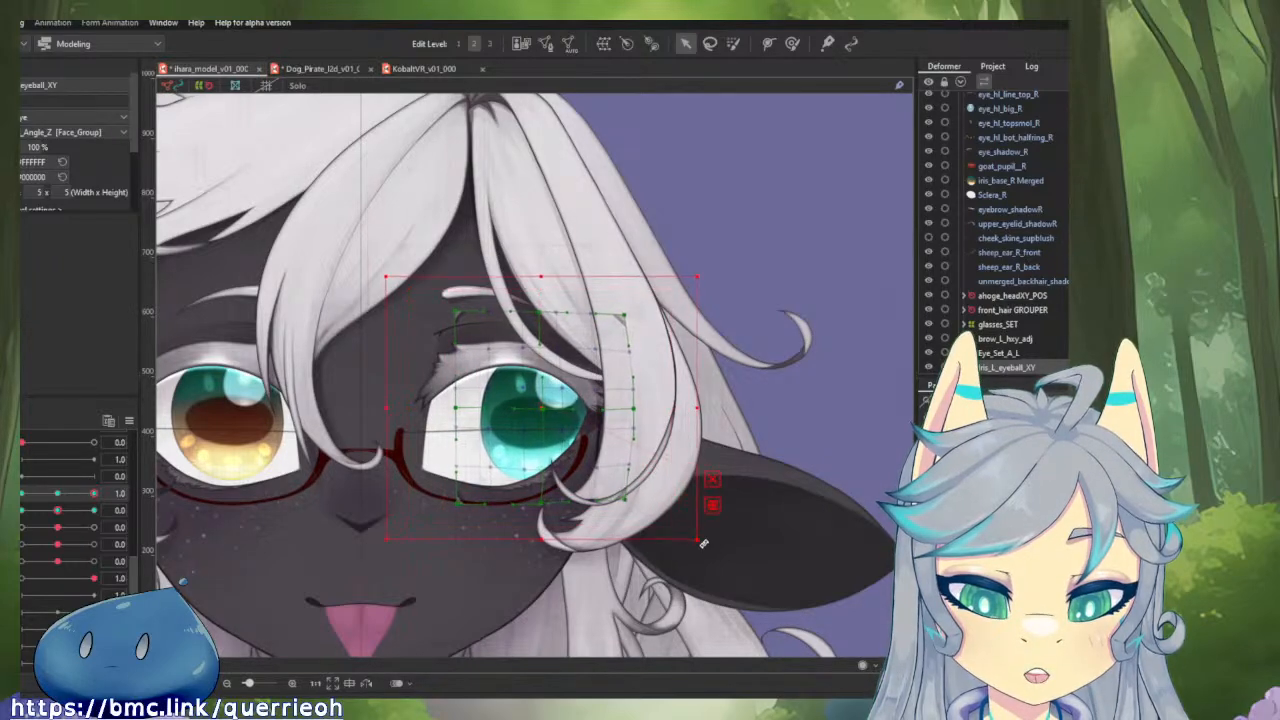
{"action": "left_click_drag", "start_coordinate": [703, 544], "coordinate": [441, 579]}
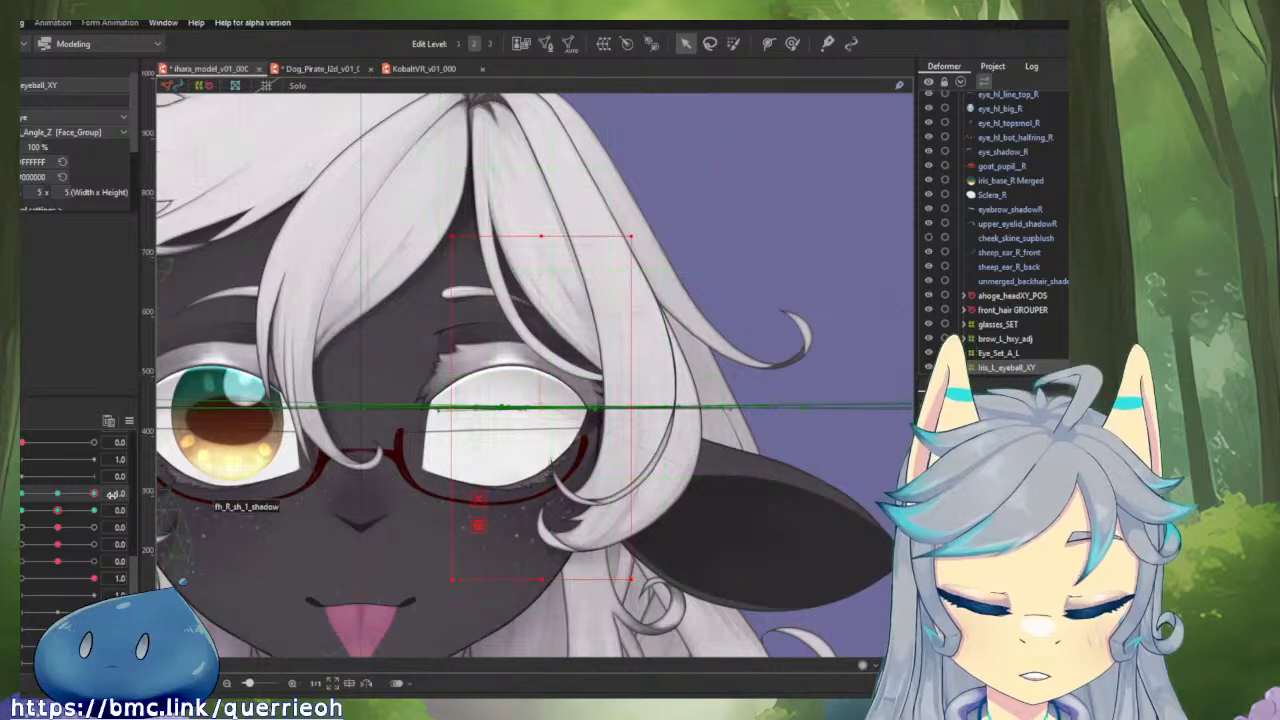
{"action": "left_click_drag", "start_coordinate": [93, 499], "coordinate": [15, 520]}
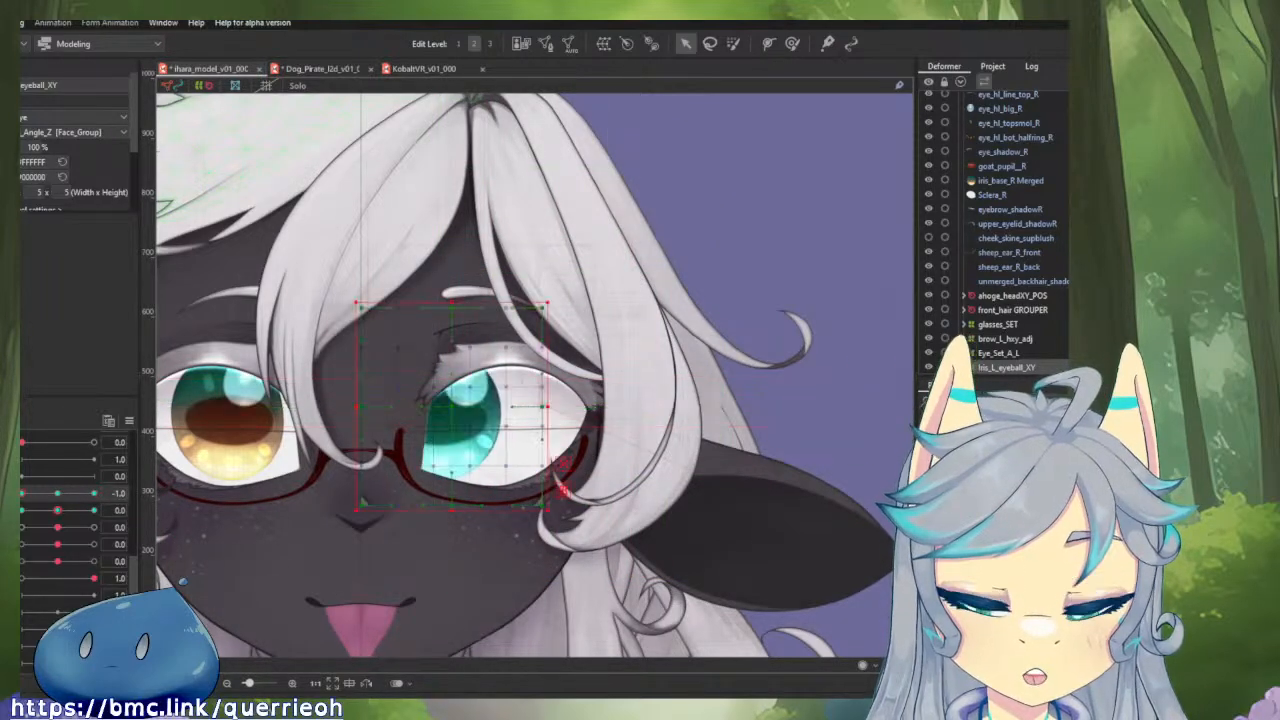
{"action": "left_click", "coordinate": [90, 492]}
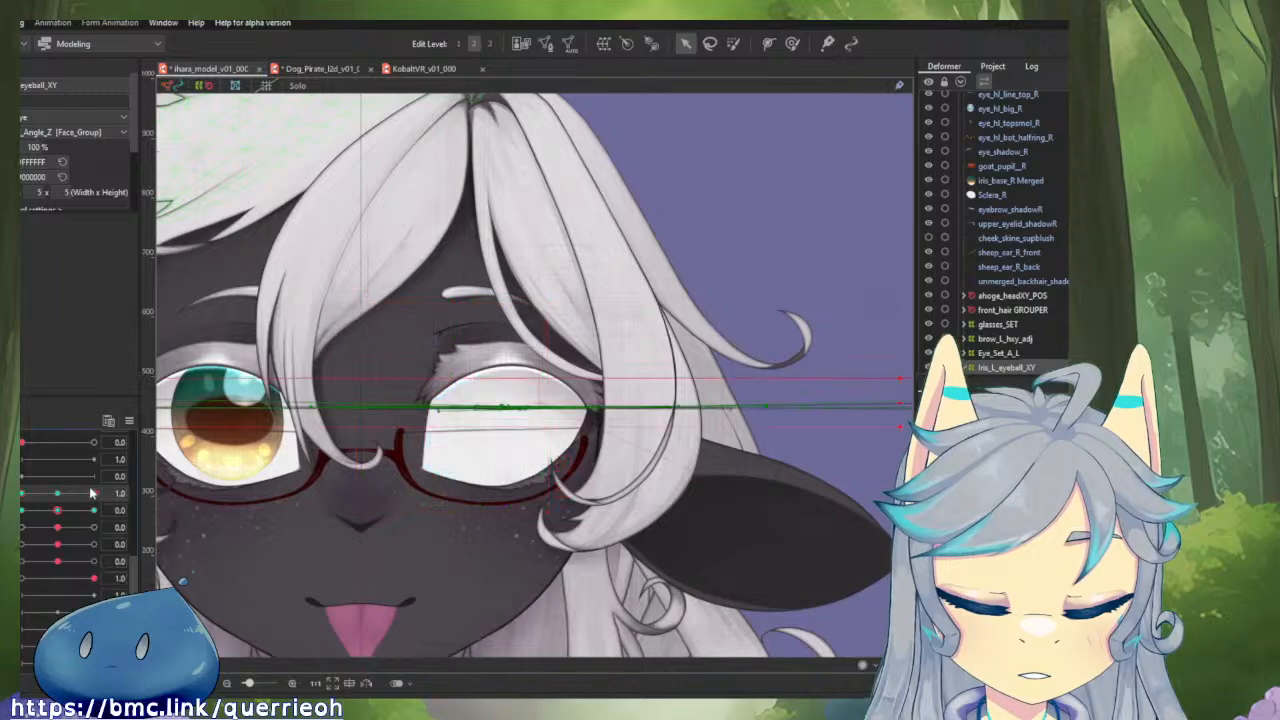
{"action": "key", "text": "ctrl+z"}
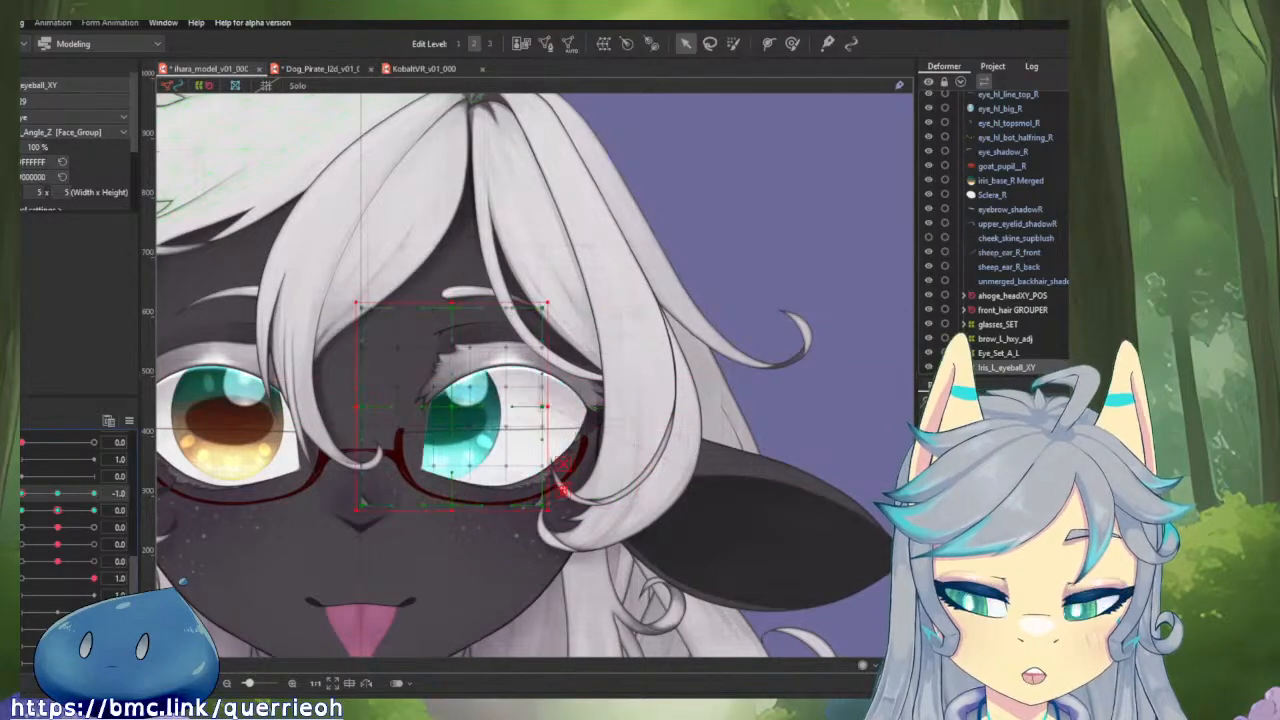
Open Reflect Motion and leave it, and shift the selected part of Iris_L_eyeball_XY slightly outward at horizontal eyeball 1.0, testing the movement.
{"action": "left_click", "coordinate": [128, 421]}
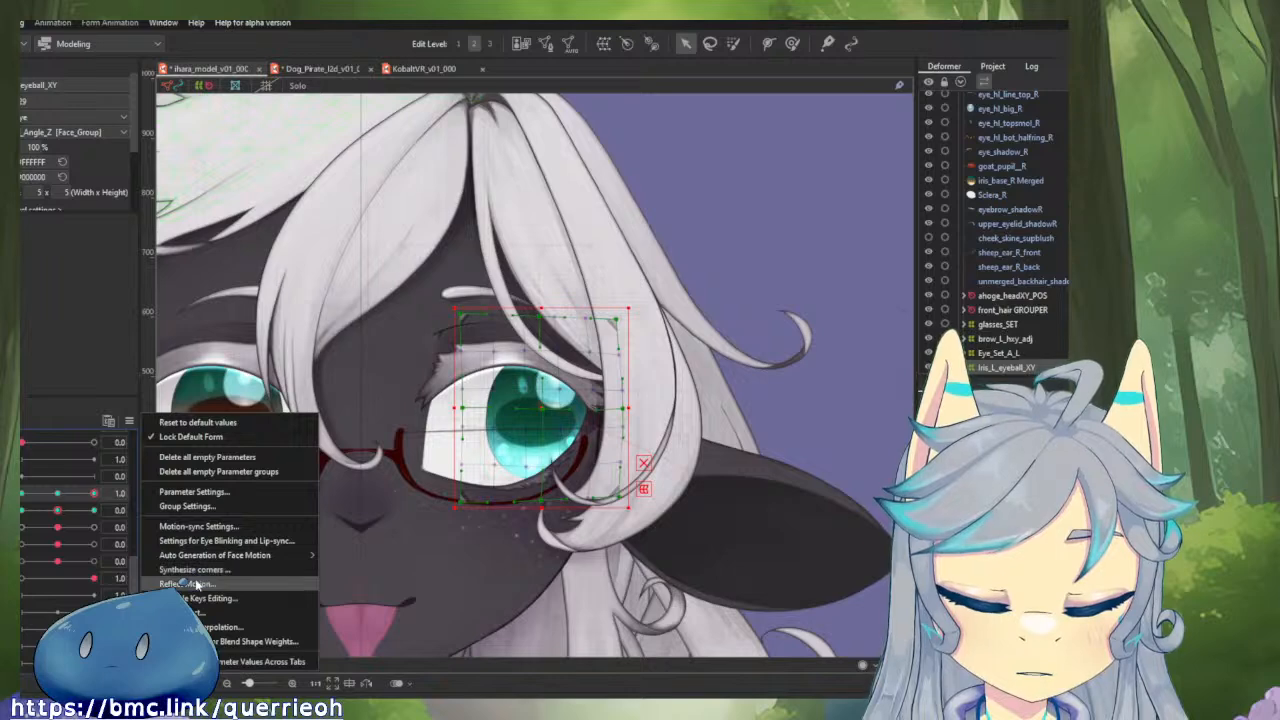
{"action": "left_click", "coordinate": [197, 585]}
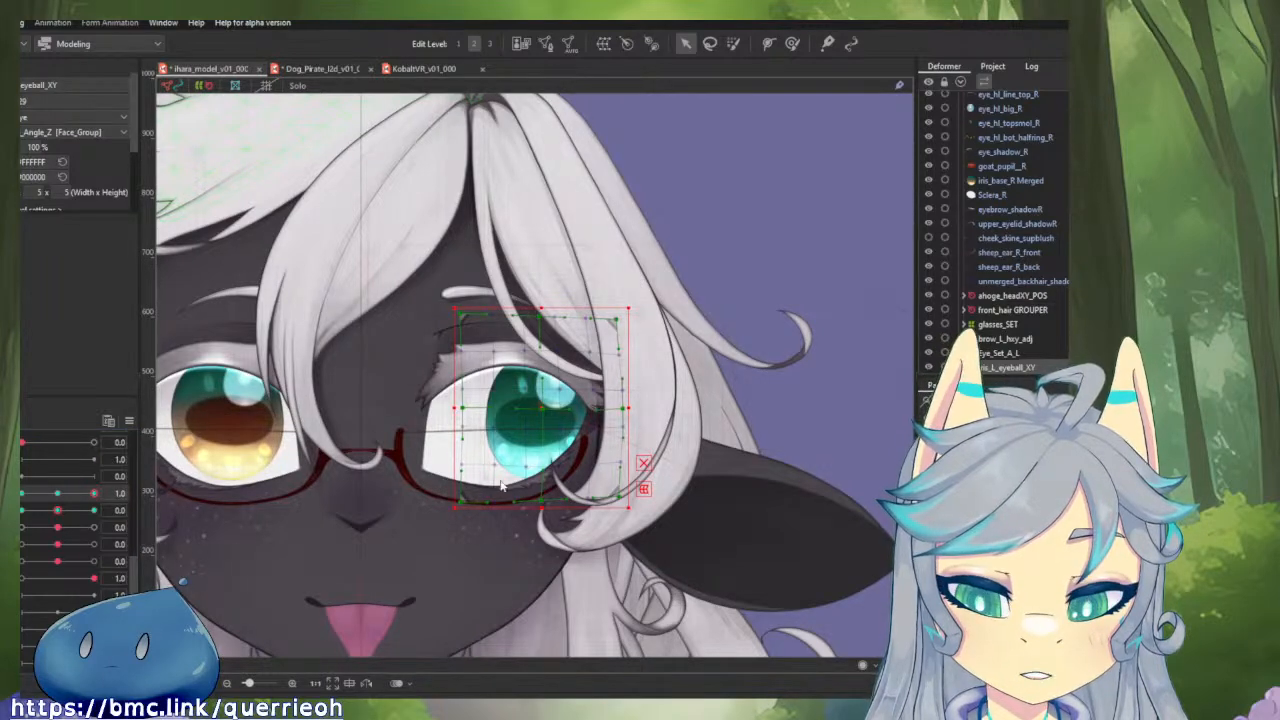
{"action": "left_click_drag", "start_coordinate": [52, 497], "coordinate": [98, 502]}
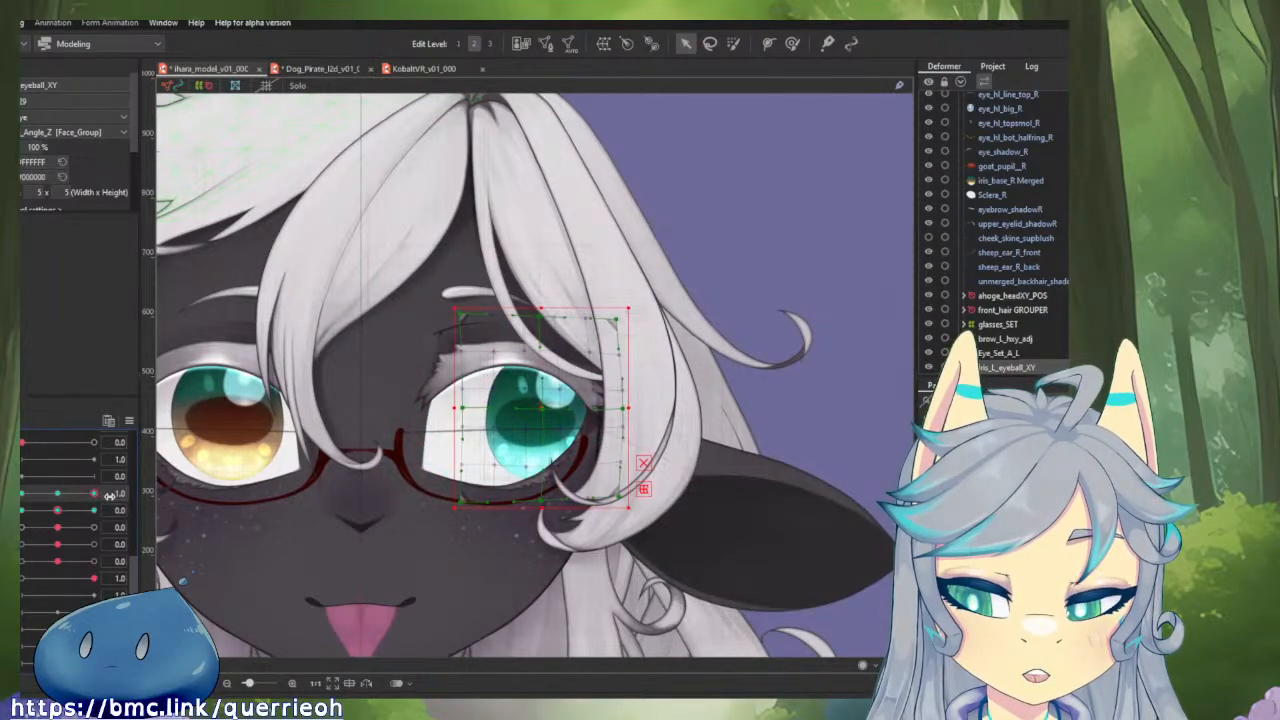
{"action": "left_click_drag", "start_coordinate": [513, 434], "coordinate": [568, 413]}
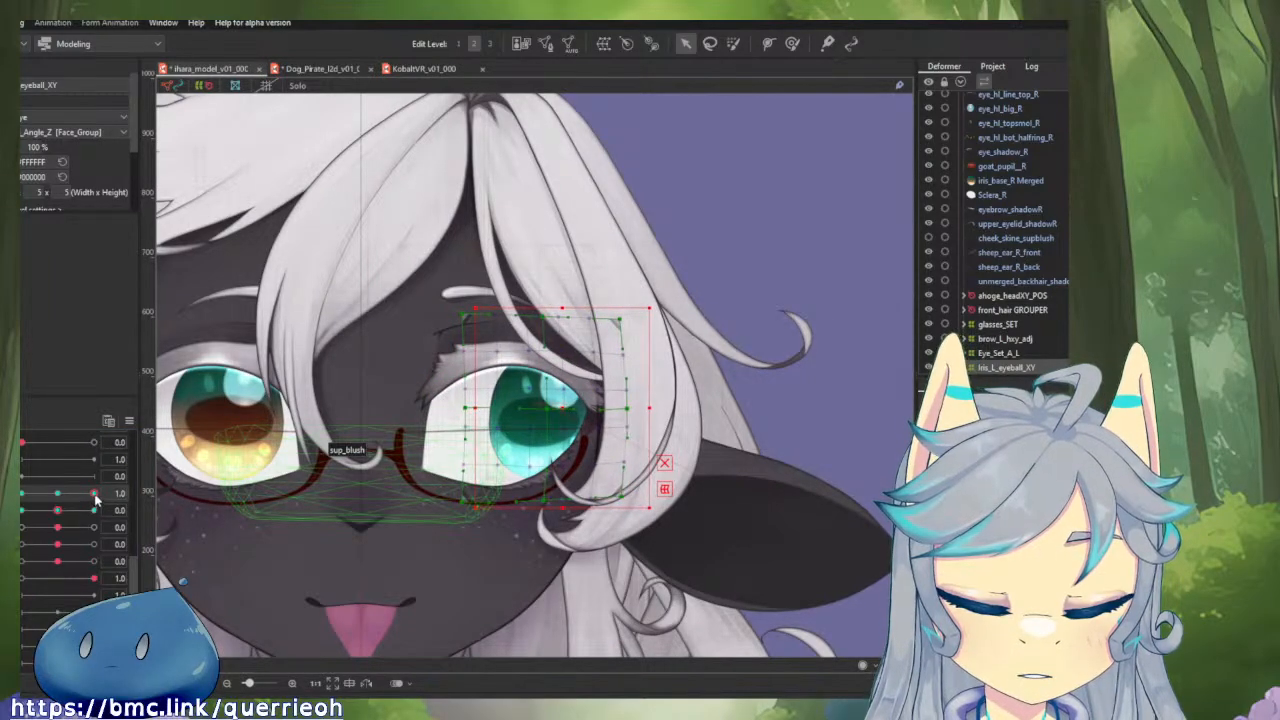
{"action": "mouse_move", "coordinate": [95, 495]}
{"action": "left_mouse_down"}
{"action": "mouse_move", "coordinate": [72, 501]}
{"action": "mouse_move", "coordinate": [114, 502]}
{"action": "mouse_move", "coordinate": [71, 511]}
{"action": "mouse_move", "coordinate": [112, 514]}
{"action": "left_mouse_up"}
Reselect Iris_L_eyeball_XY and stretch it slightly in height at horizontal eyeball 1.0, testing the horizontal movement.
{"action": "scroll", "coordinate": [542, 405], "scroll_direction": "up", "scroll_amount": 3}
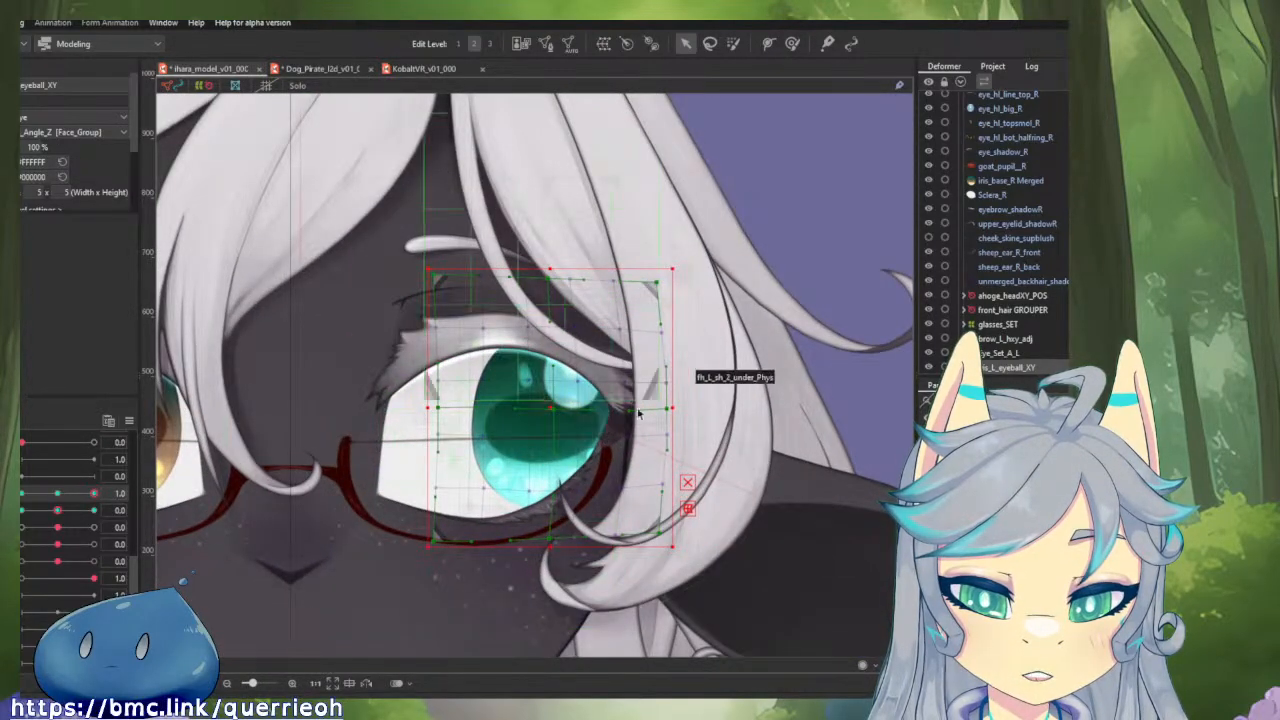
{"action": "left_click", "coordinate": [783, 372]}
{"action": "left_click", "coordinate": [572, 394]}
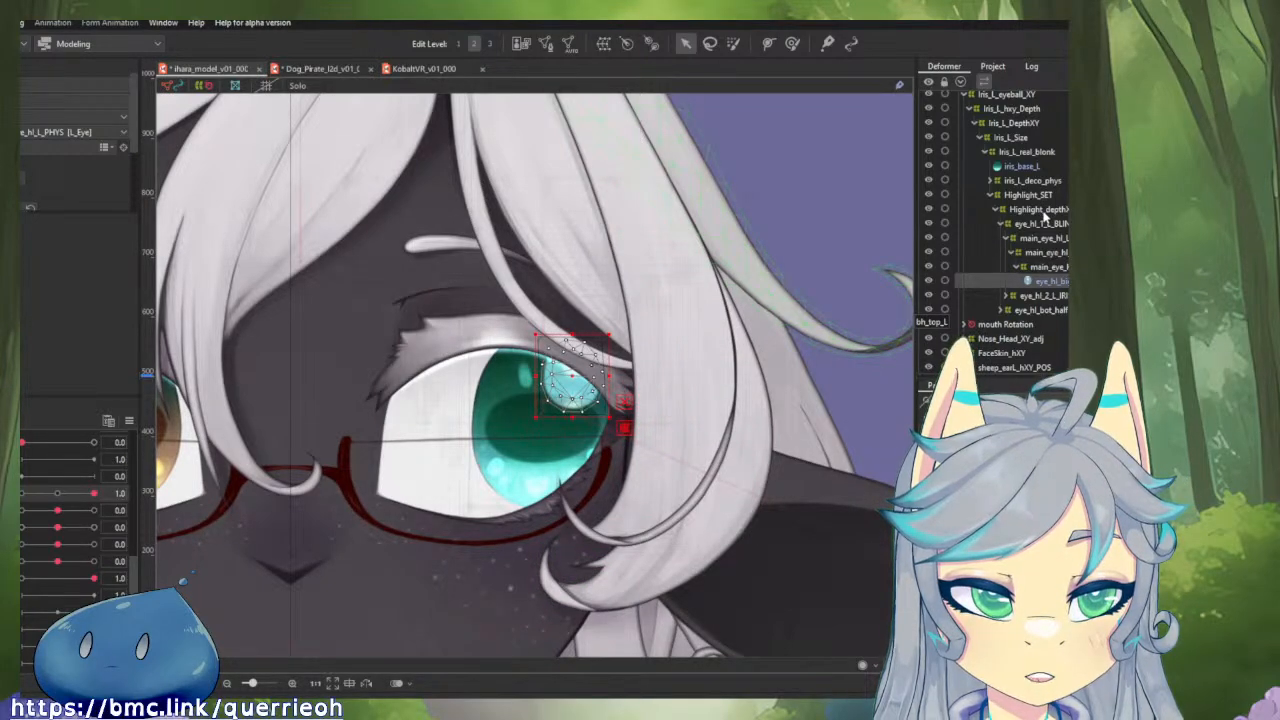
{"action": "left_click", "coordinate": [1008, 95]}
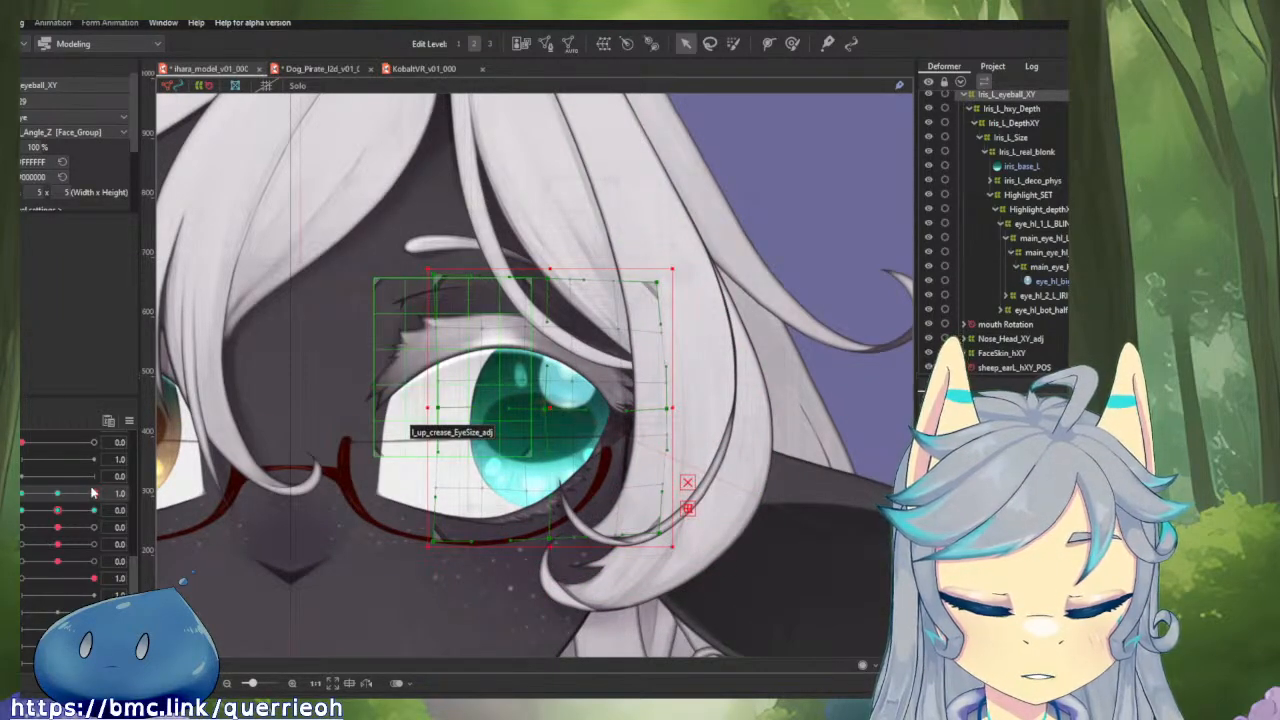
{"action": "mouse_move", "coordinate": [91, 492]}
{"action": "left_mouse_down"}
{"action": "mouse_move", "coordinate": [58, 497]}
{"action": "mouse_move", "coordinate": [93, 493]}
{"action": "left_mouse_up"}
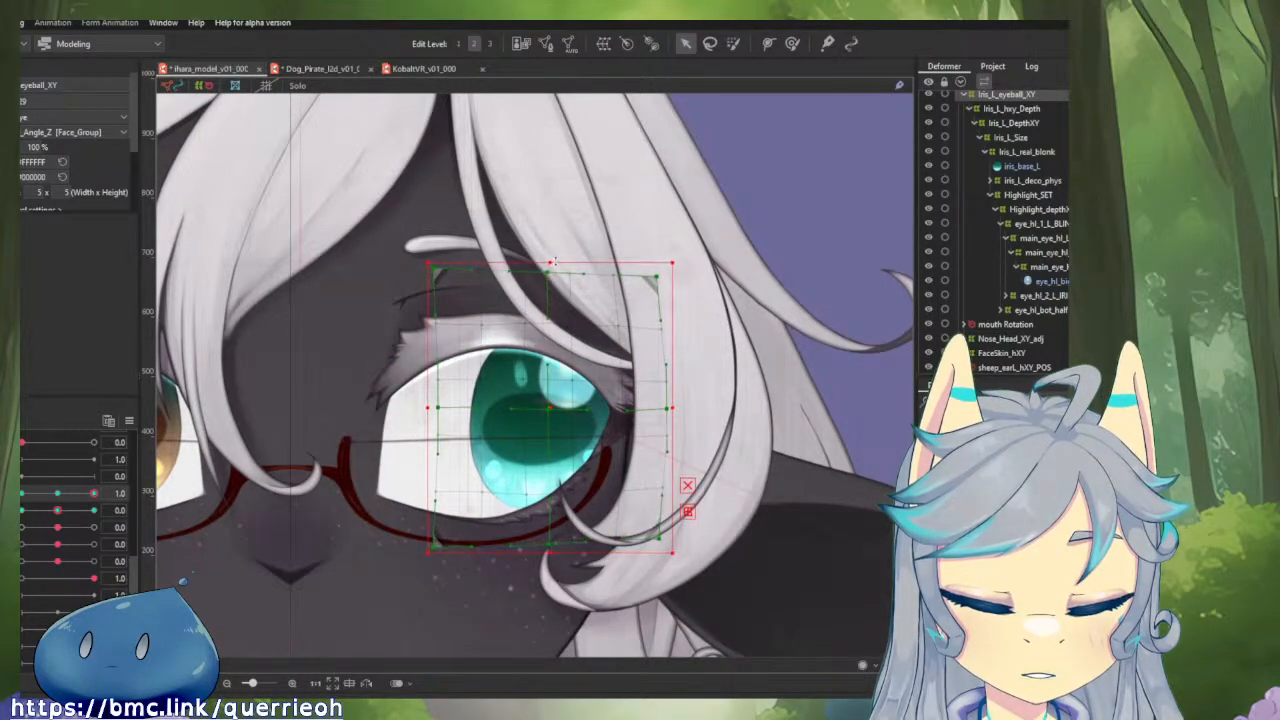
{"action": "mouse_move", "coordinate": [99, 496]}
{"action": "left_mouse_down"}
{"action": "mouse_move", "coordinate": [68, 500]}
{"action": "mouse_move", "coordinate": [93, 493]}
{"action": "left_mouse_up"}
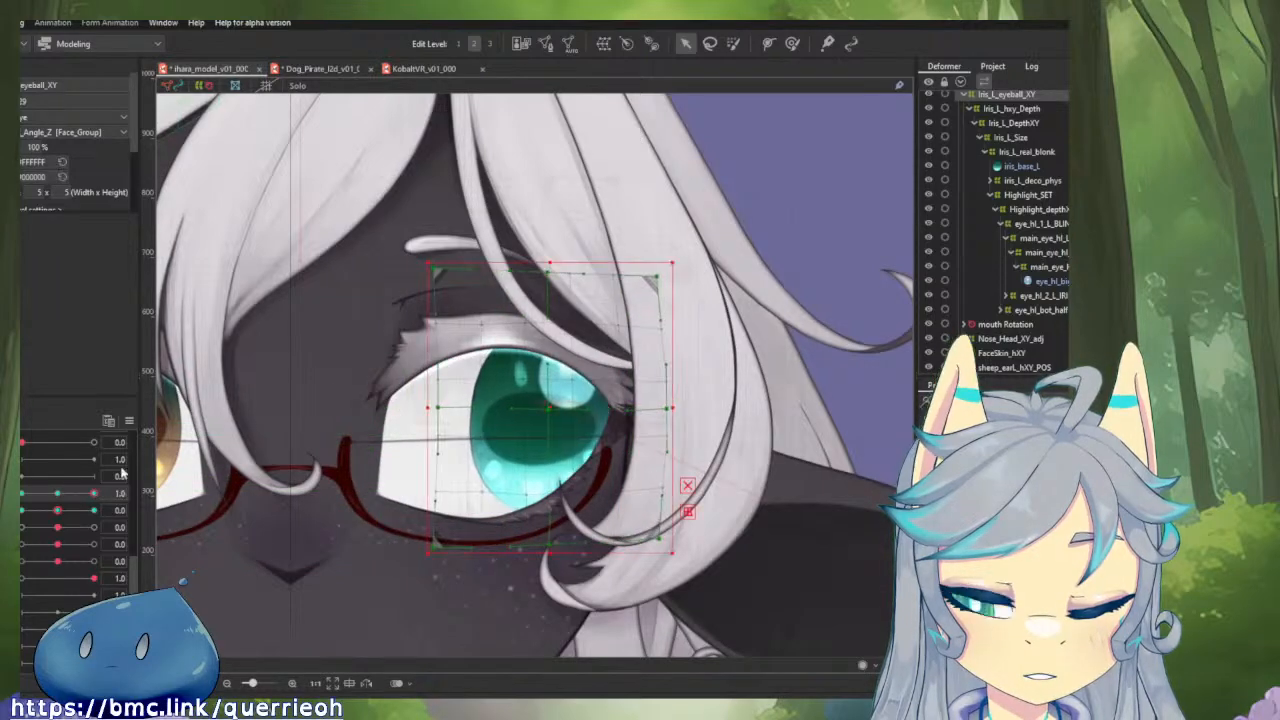
Nudge the lower edge of Iris_L_eyeball_XY slightly upward with the Deform Brush at horizontal eyeball 1.0, testing the movement and checking the shape in Solo view.
{"action": "left_click", "coordinate": [791, 46]}
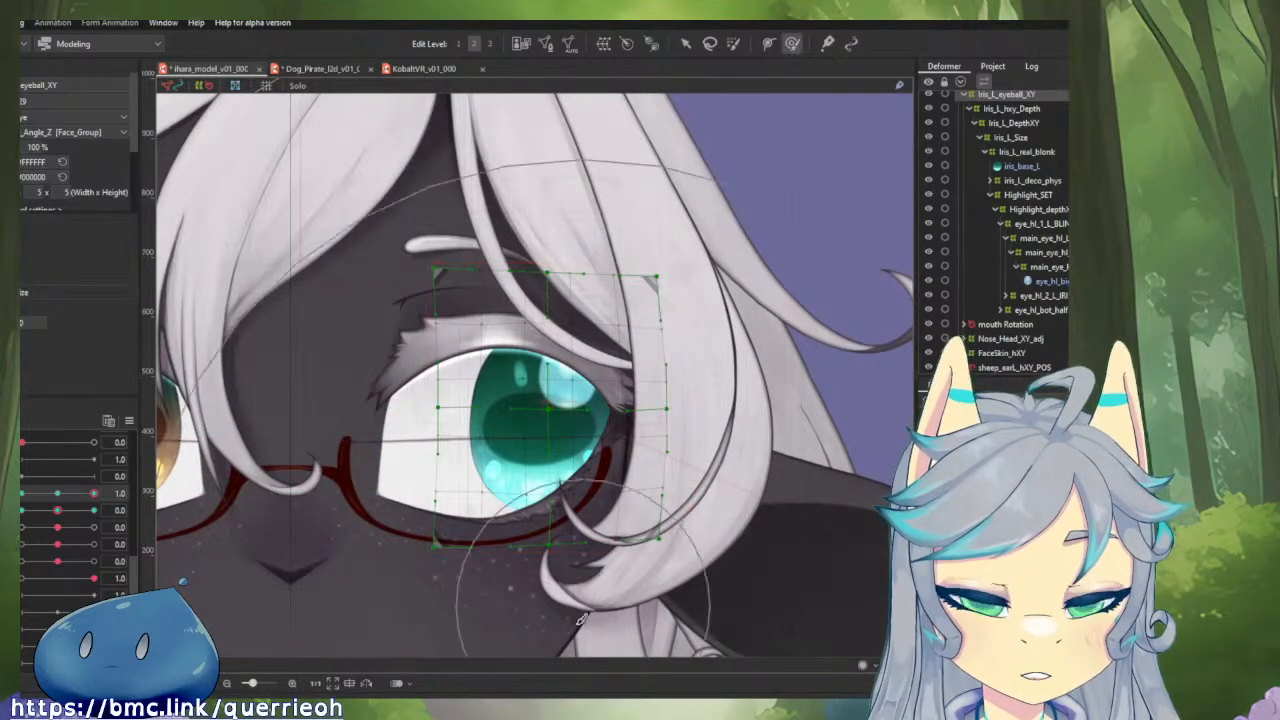
{"action": "scroll", "coordinate": [619, 529], "scroll_direction": "down", "scroll_amount": 2}
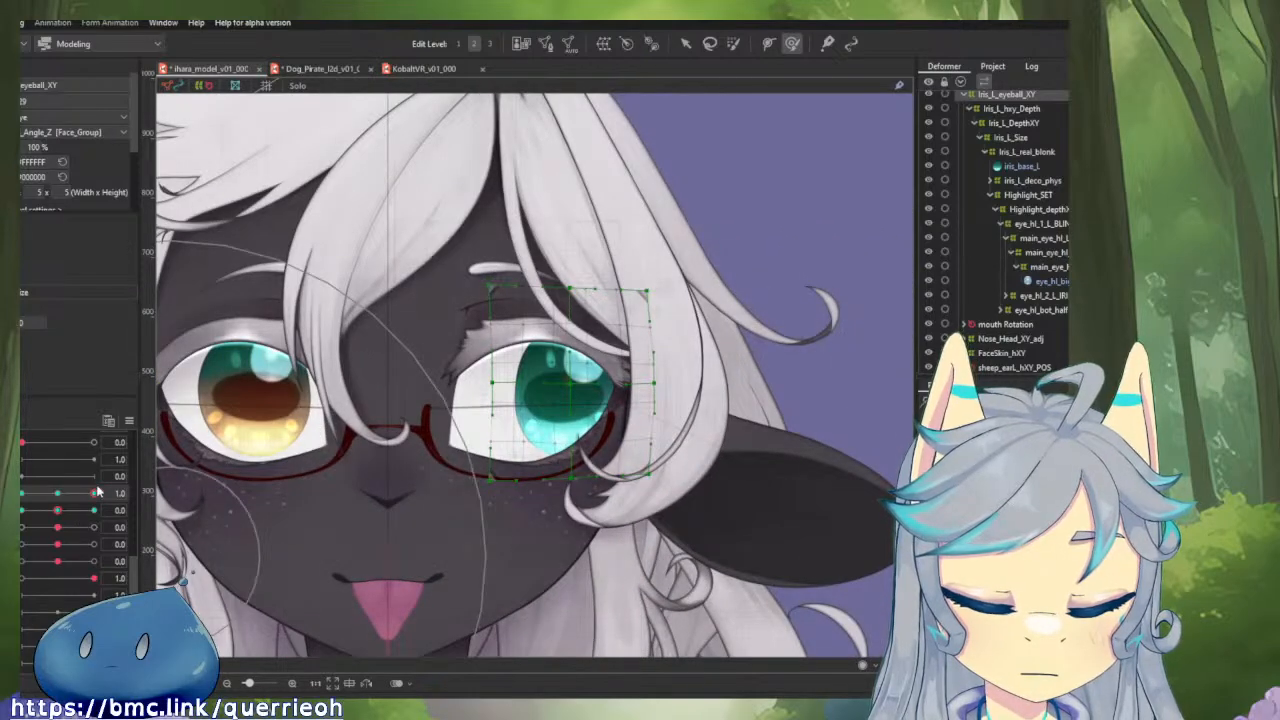
{"action": "mouse_move", "coordinate": [96, 492]}
{"action": "left_mouse_down"}
{"action": "mouse_move", "coordinate": [62, 494]}
{"action": "mouse_move", "coordinate": [102, 492]}
{"action": "left_mouse_up"}
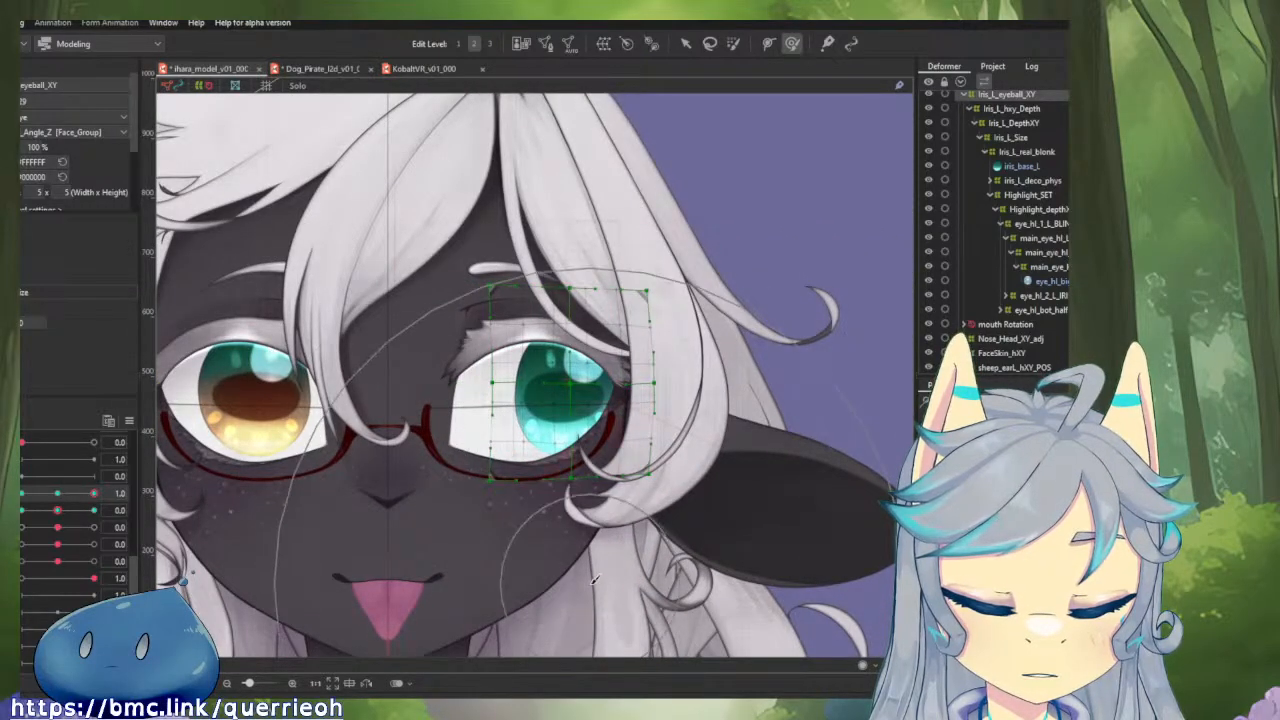
{"action": "mouse_move", "coordinate": [94, 493]}
{"action": "left_mouse_down"}
{"action": "mouse_move", "coordinate": [79, 496]}
{"action": "mouse_move", "coordinate": [98, 495]}
{"action": "left_mouse_up"}
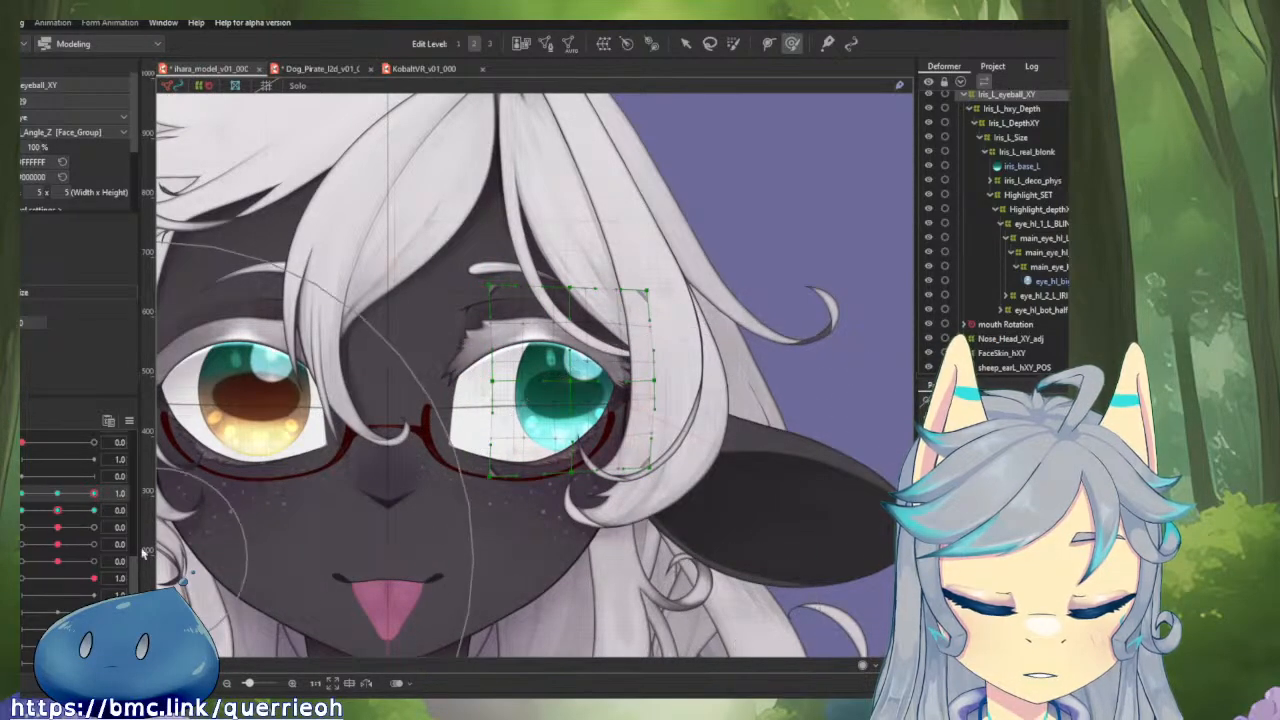
{"action": "mouse_move", "coordinate": [95, 494]}
{"action": "left_mouse_down"}
{"action": "mouse_move", "coordinate": [58, 495]}
{"action": "mouse_move", "coordinate": [97, 495]}
{"action": "left_mouse_up"}
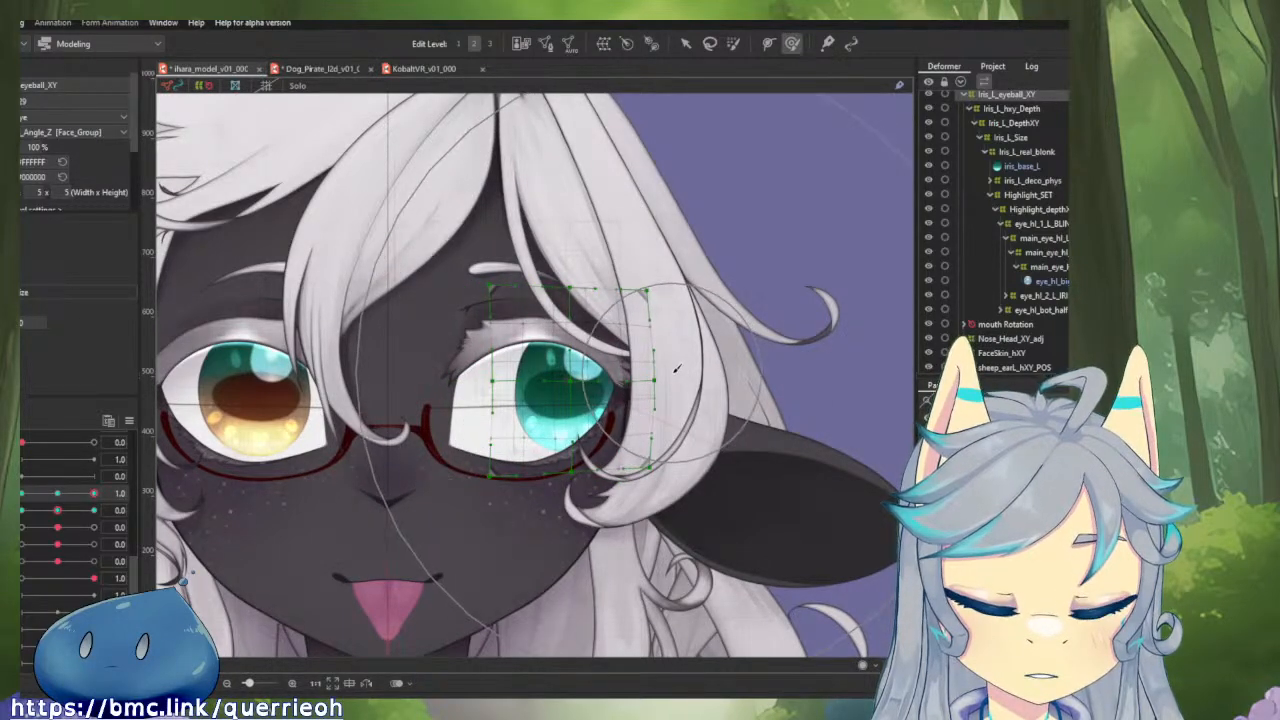
{"action": "key", "text": "s"}
{"action": "scroll", "coordinate": [635, 376], "scroll_direction": "up", "scroll_amount": 4}
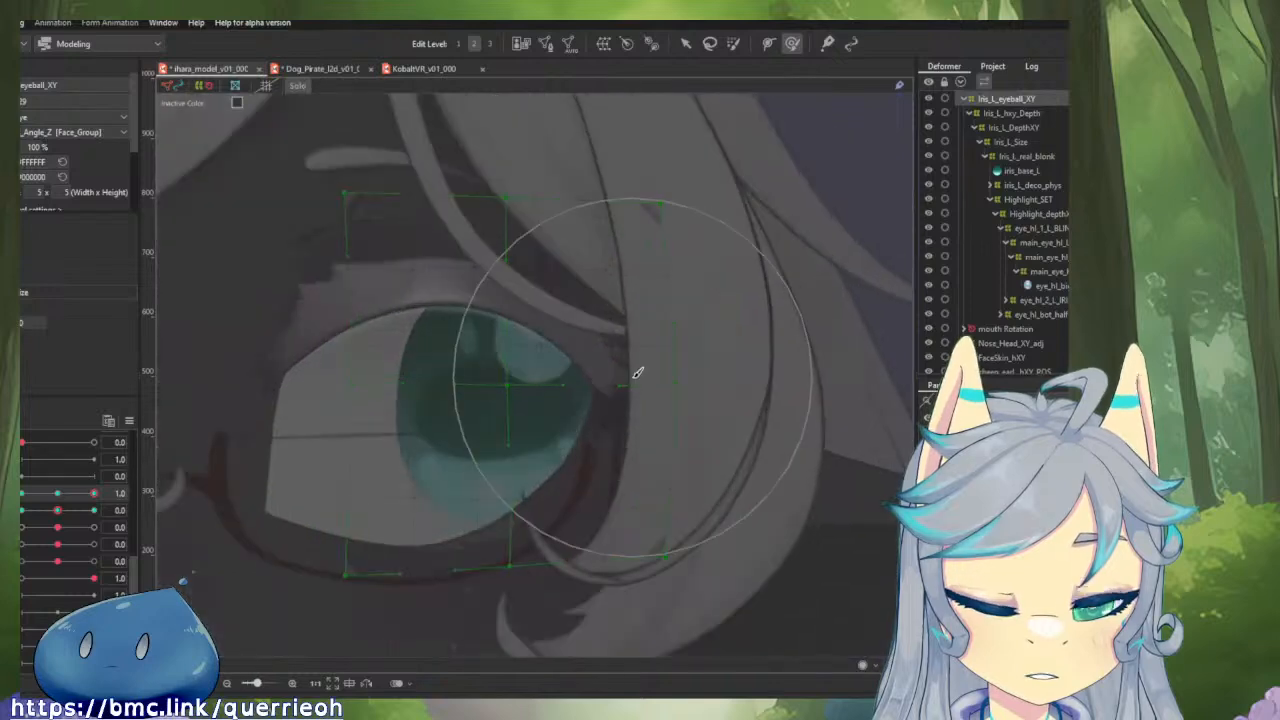
{"action": "scroll", "coordinate": [635, 376], "scroll_direction": "down", "scroll_amount": 2}
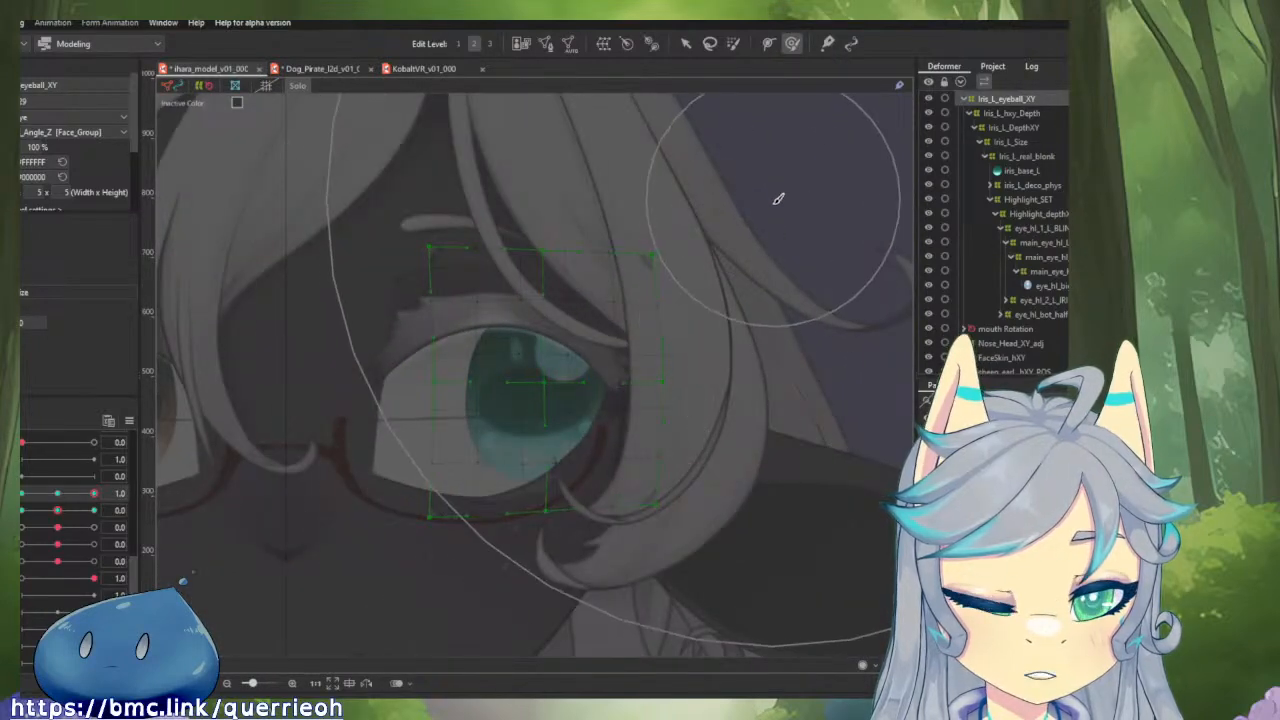
{"action": "key", "text": "s"}
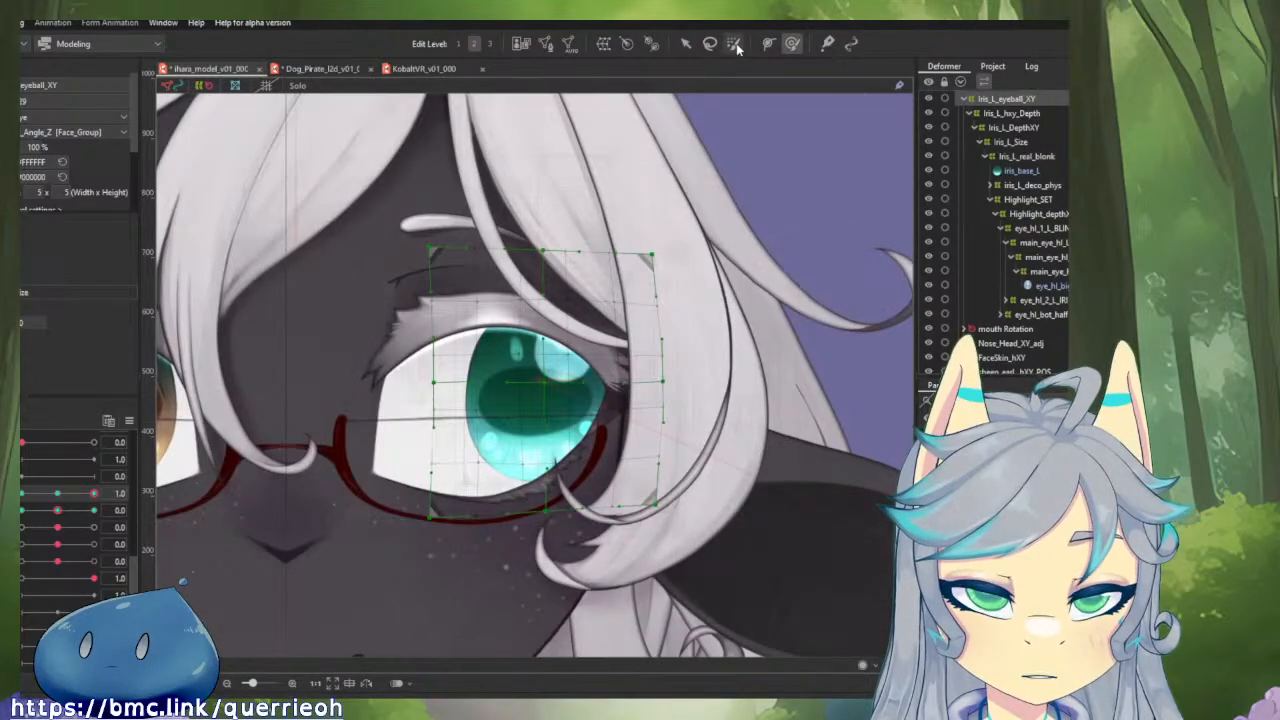
Brush-select the central area of Iris_L_eyeball_XY and shrink it slightly at horizontal eyeball 1.0, testing the horizontal movement.
{"action": "left_click", "coordinate": [734, 44]}
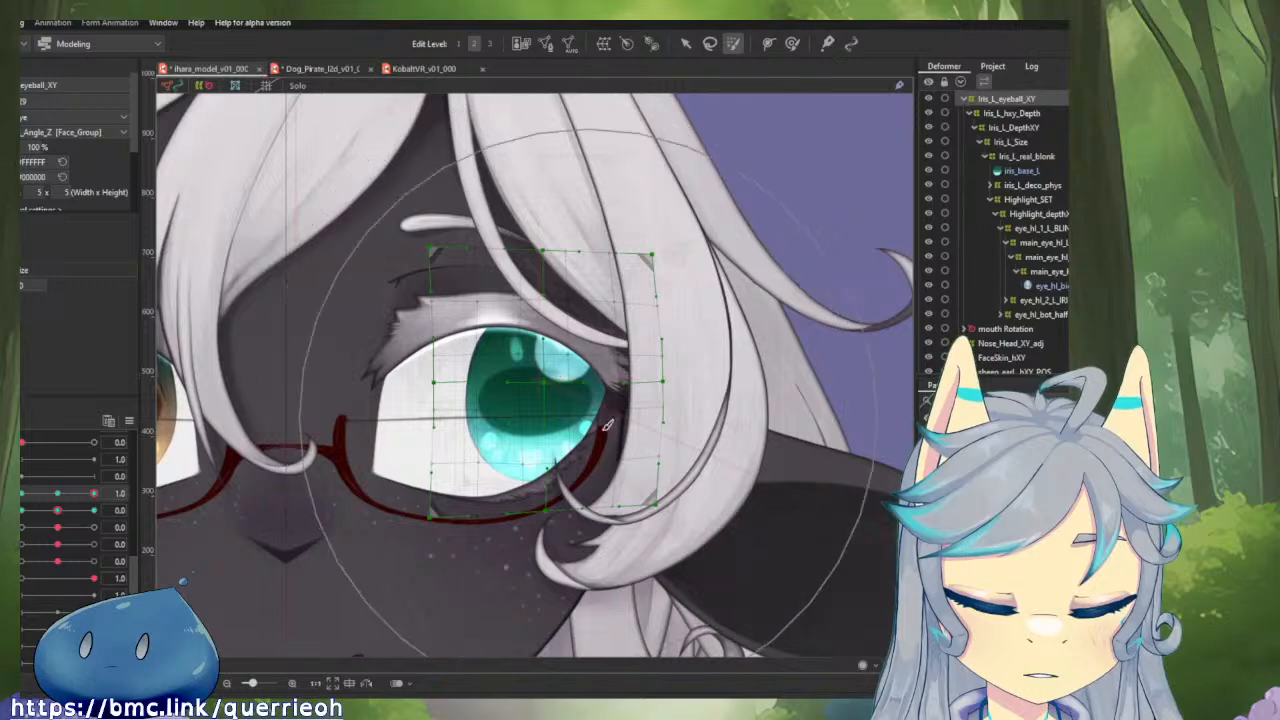
{"action": "left_click_drag", "start_coordinate": [668, 462], "coordinate": [522, 320]}
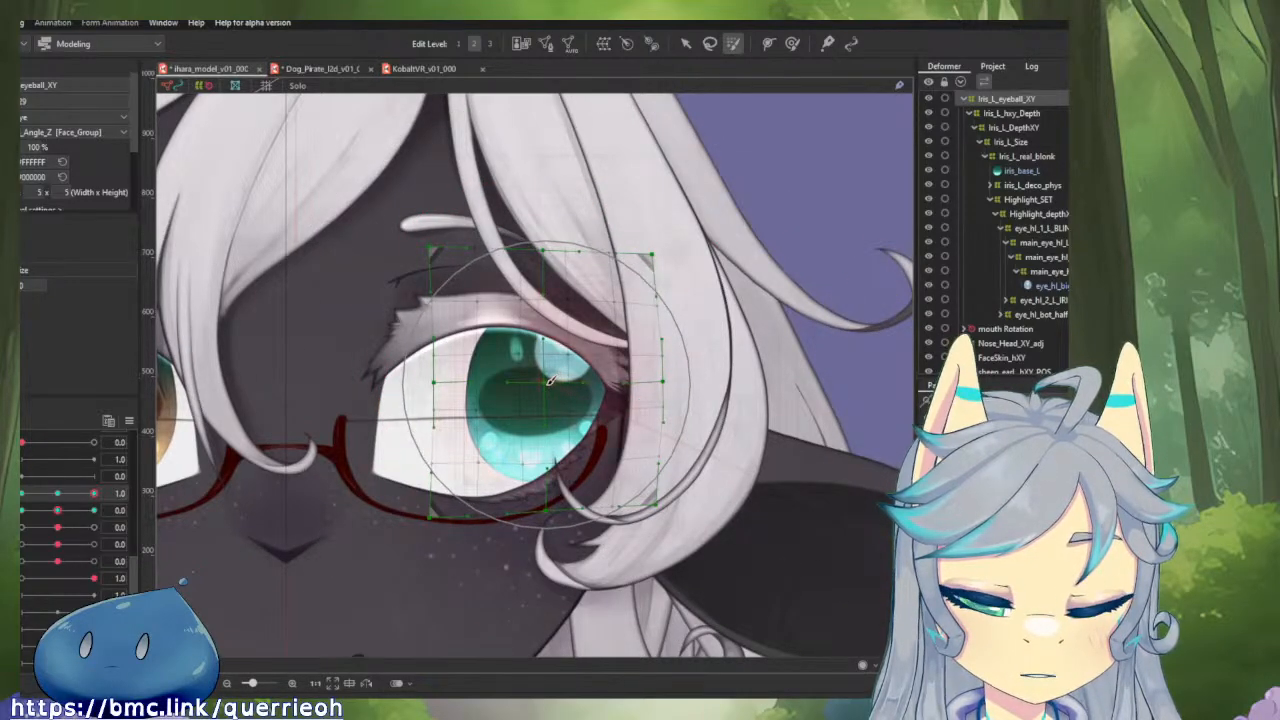
{"action": "key", "text": "v"}
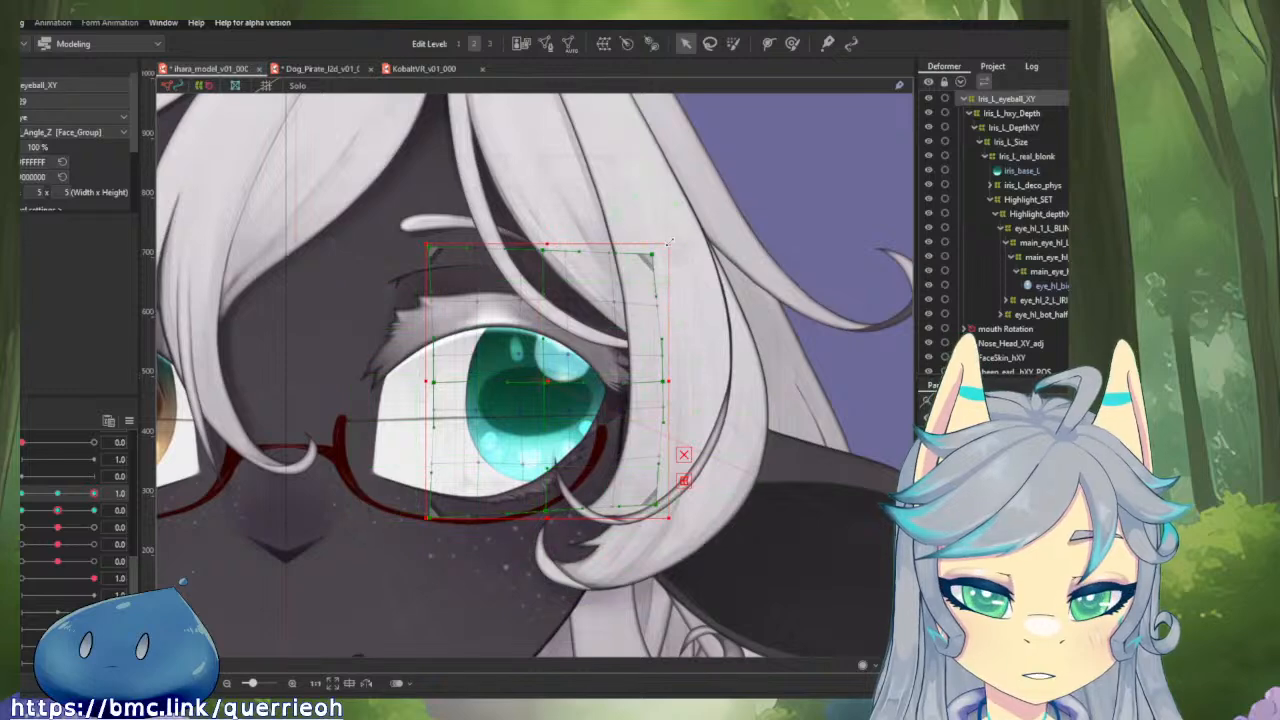
{"action": "left_click_drag", "start_coordinate": [669, 242], "coordinate": [654, 273]}
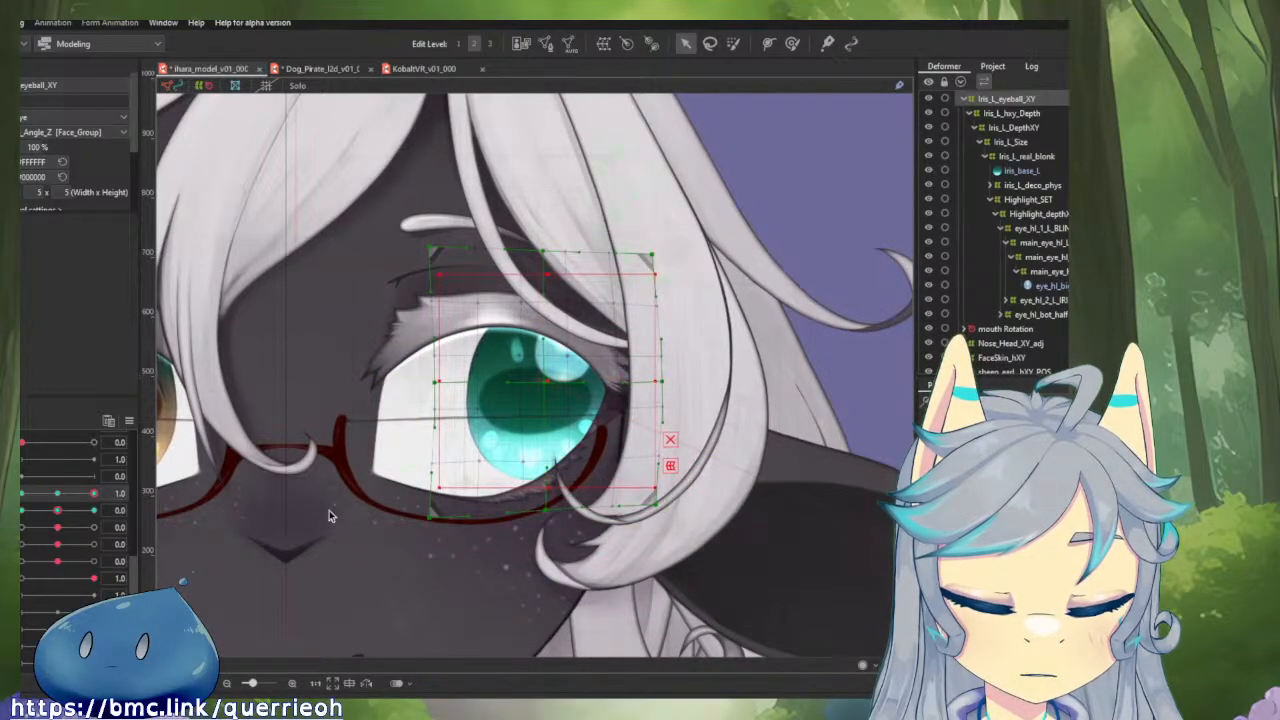
{"action": "mouse_move", "coordinate": [94, 494]}
{"action": "left_mouse_down"}
{"action": "mouse_move", "coordinate": [65, 497]}
{"action": "mouse_move", "coordinate": [95, 494]}
{"action": "left_mouse_up"}
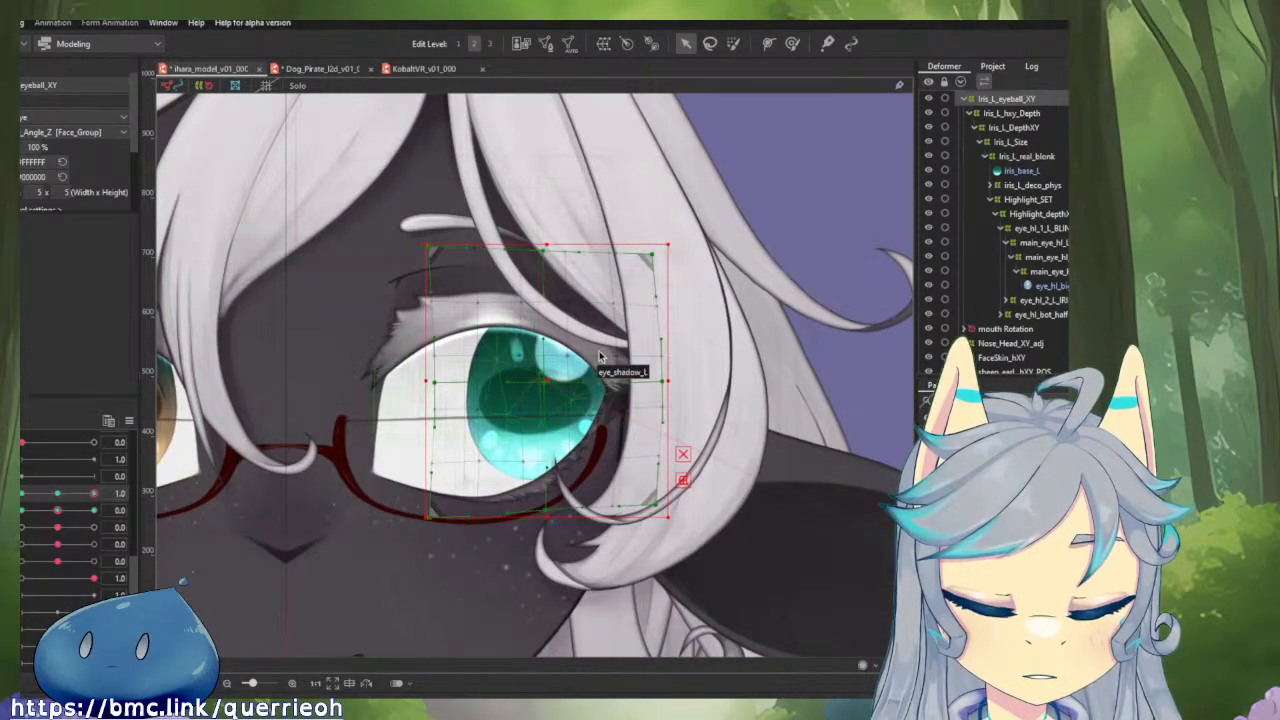
Reselect Iris_L_eyeball_XY, reflect its horizontal eyeball motion to the opposite extreme with Reflect Motion, and test the movement.
{"action": "left_click", "coordinate": [1012, 100]}
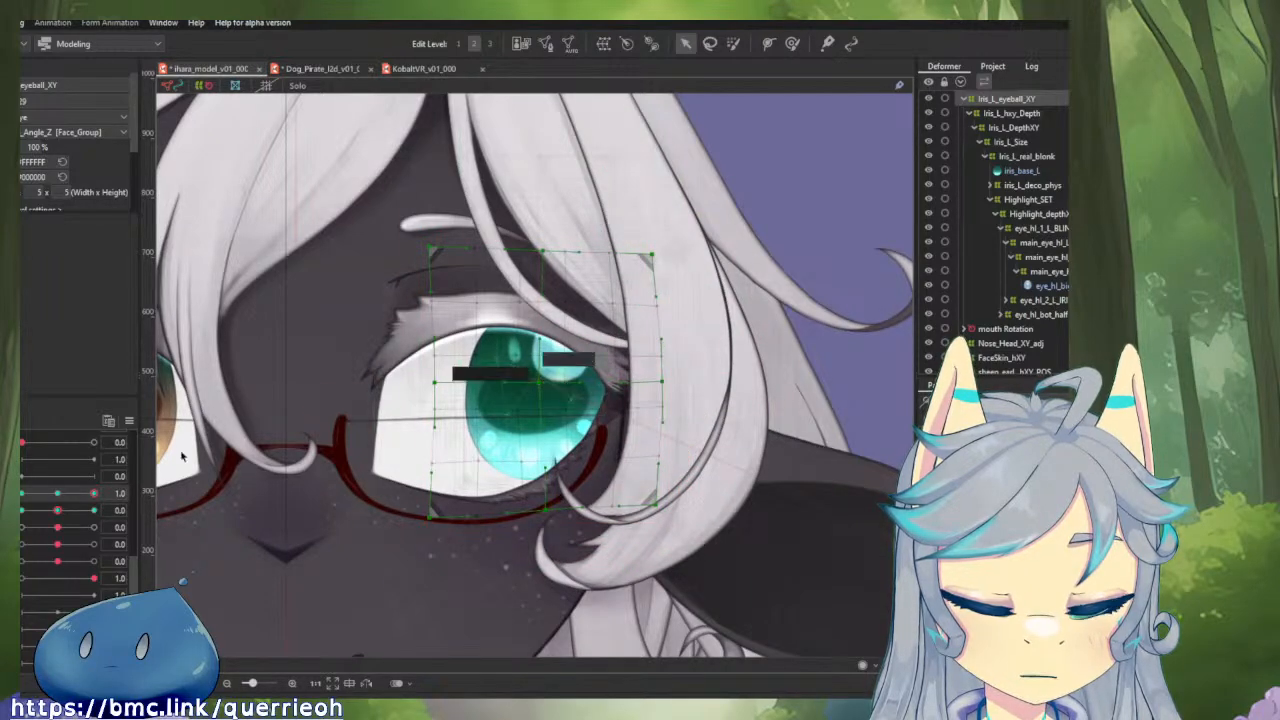
{"action": "mouse_move", "coordinate": [95, 494]}
{"action": "left_mouse_down"}
{"action": "mouse_move", "coordinate": [77, 503]}
{"action": "mouse_move", "coordinate": [94, 494]}
{"action": "left_mouse_up"}
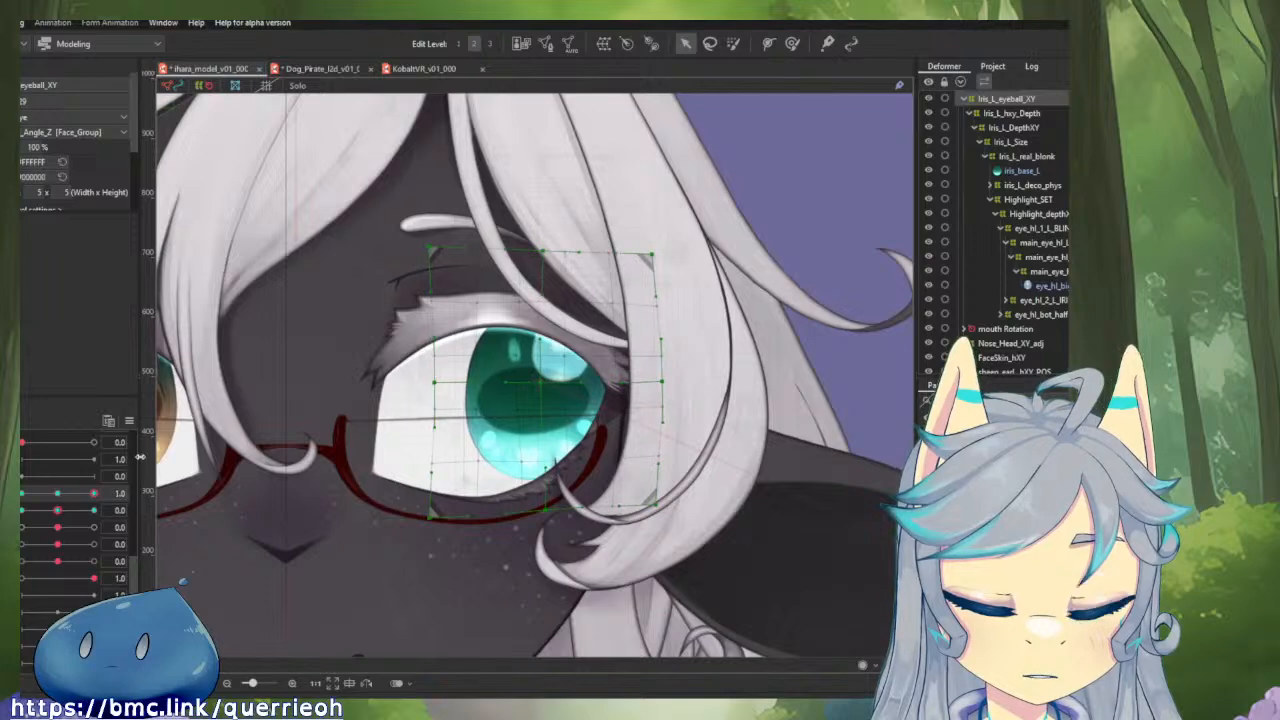
{"action": "left_click", "coordinate": [129, 421]}
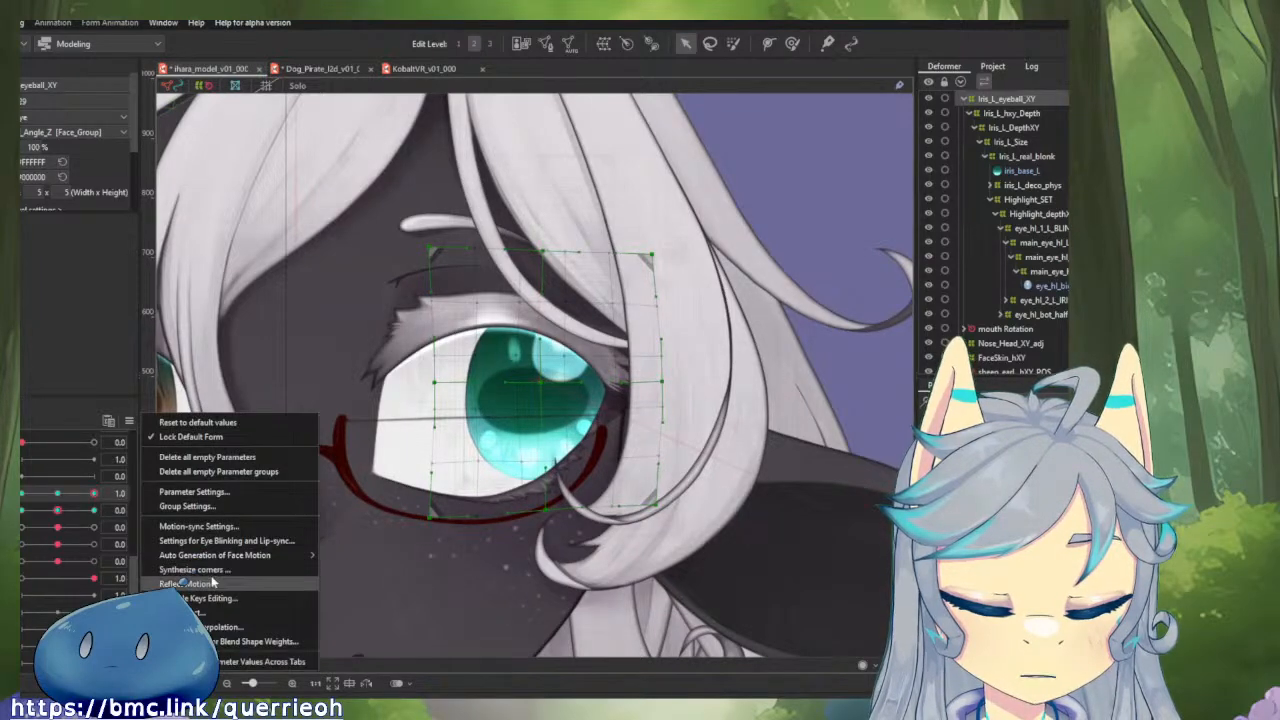
{"action": "left_click", "coordinate": [212, 582]}
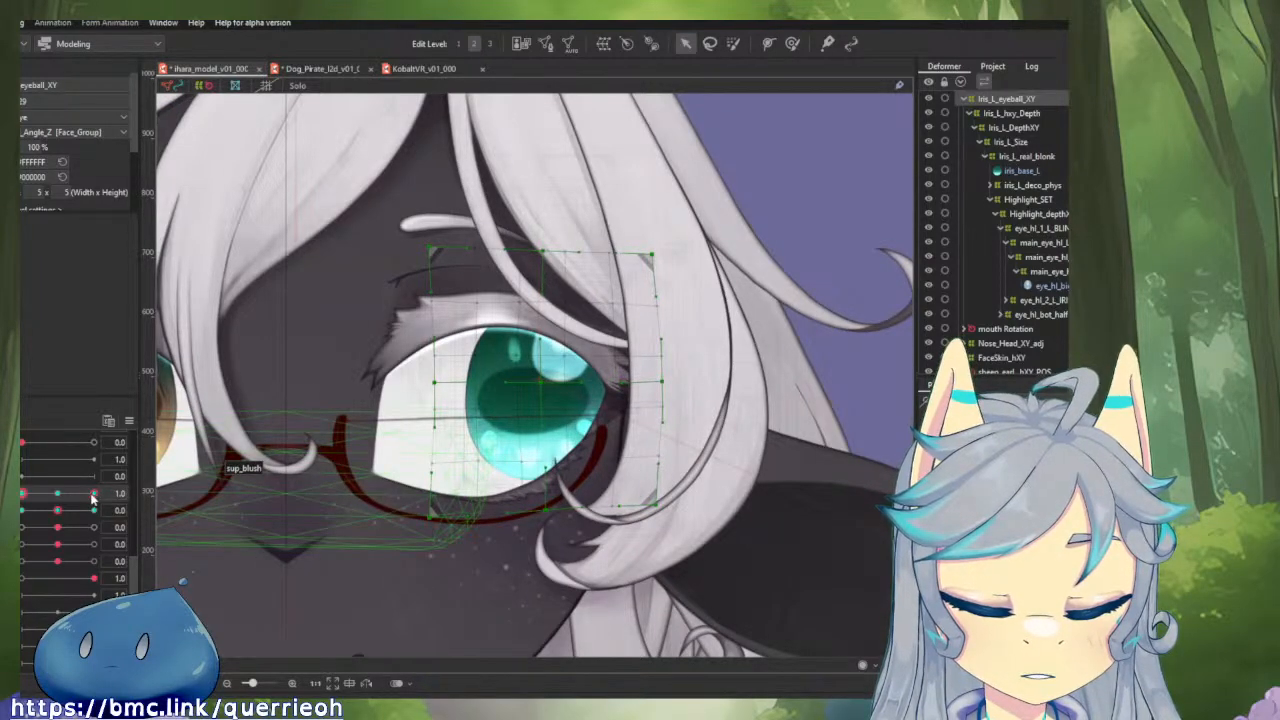
{"action": "left_click_drag", "start_coordinate": [92, 497], "coordinate": [150, 523]}
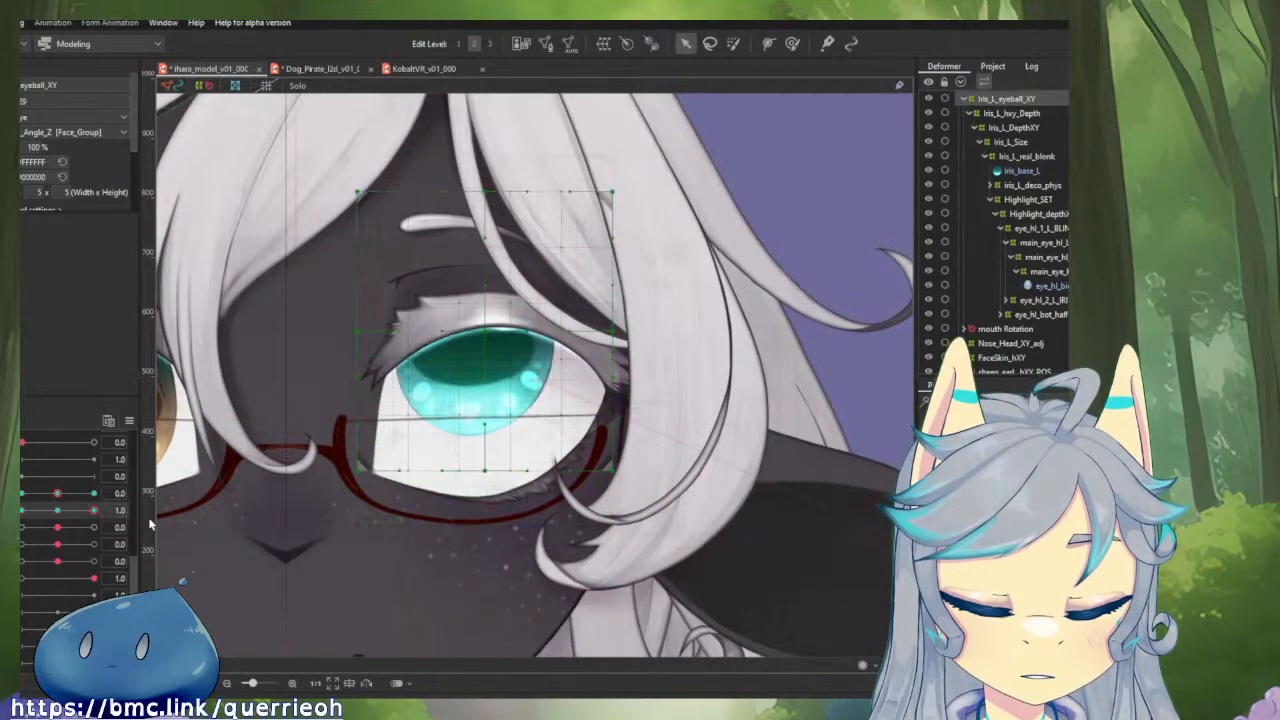
Test the iris movement through the horizontal, vertical and diagonal eyeball positions, and return both eyeball parameters to 0.0.
{"action": "left_click", "coordinate": [57, 508]}
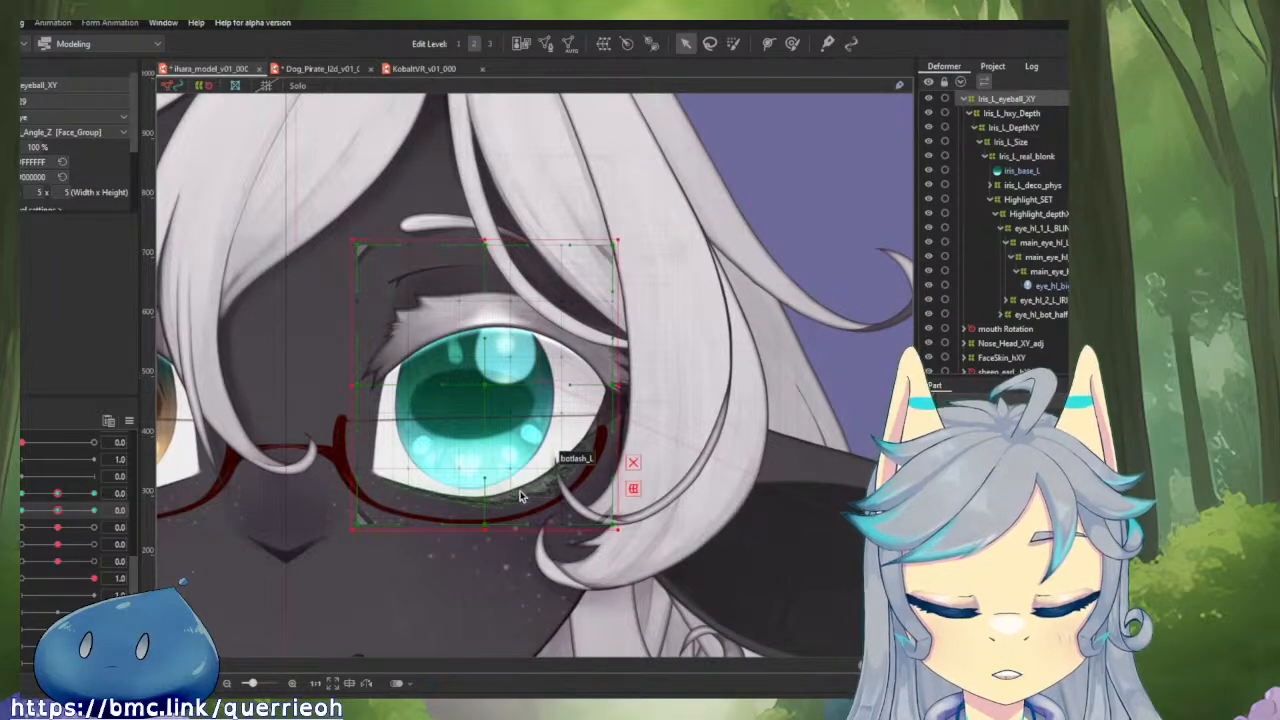
{"action": "left_click_drag", "start_coordinate": [58, 494], "coordinate": [21, 494]}
{"action": "left_click_drag", "start_coordinate": [52, 510], "coordinate": [115, 525]}
{"action": "mouse_move", "coordinate": [20, 495]}
{"action": "left_mouse_down"}
{"action": "mouse_move", "coordinate": [118, 510]}
{"action": "mouse_move", "coordinate": [22, 511]}
{"action": "mouse_move", "coordinate": [95, 504]}
{"action": "mouse_move", "coordinate": [21, 498]}
{"action": "mouse_move", "coordinate": [52, 513]}
{"action": "mouse_move", "coordinate": [85, 514]}
{"action": "mouse_move", "coordinate": [71, 500]}
{"action": "mouse_move", "coordinate": [118, 509]}
{"action": "mouse_move", "coordinate": [22, 512]}
{"action": "mouse_move", "coordinate": [52, 501]}
{"action": "mouse_move", "coordinate": [21, 499]}
{"action": "mouse_move", "coordinate": [96, 500]}
{"action": "mouse_move", "coordinate": [23, 498]}
{"action": "left_mouse_up"}
{"action": "left_click", "coordinate": [60, 511]}
{"action": "left_click", "coordinate": [61, 495]}
{"action": "left_click", "coordinate": [60, 497]}
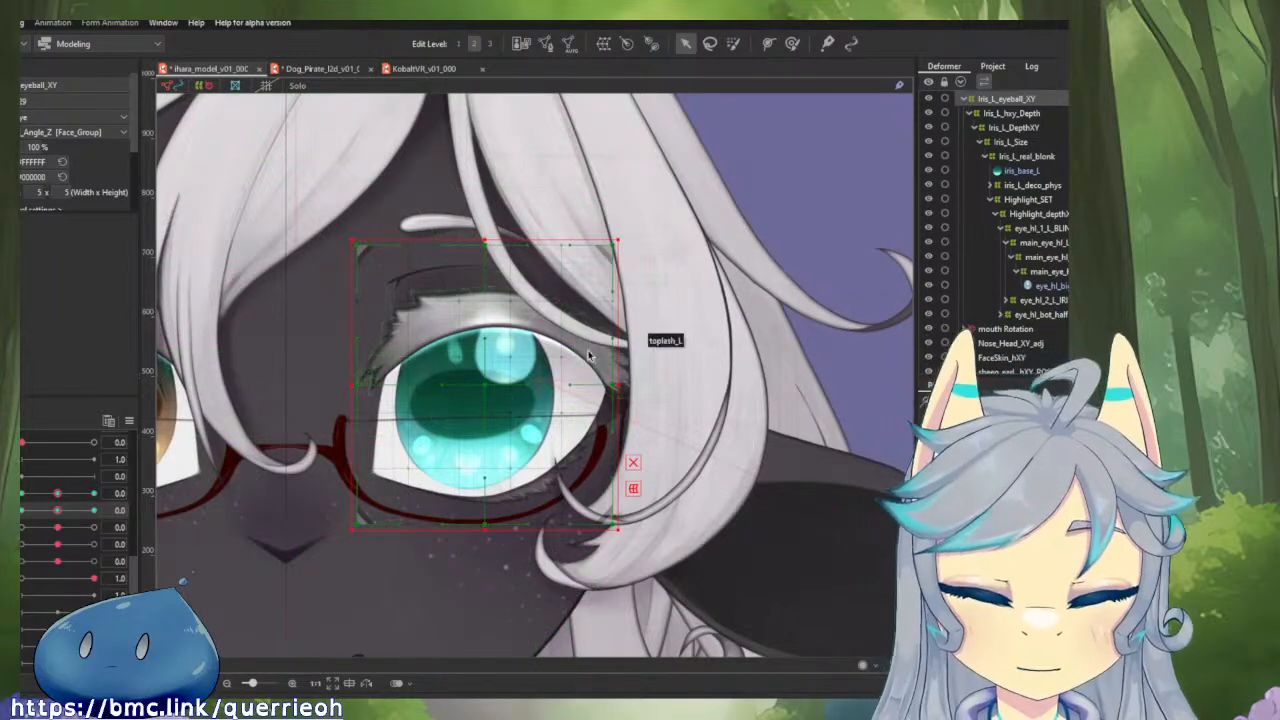
Look at the sheep's highlight deformers, examine the iris depth deformers in the Dog_Pirate model for reference, and return to the sheep model.
{"action": "left_click", "coordinate": [515, 348]}
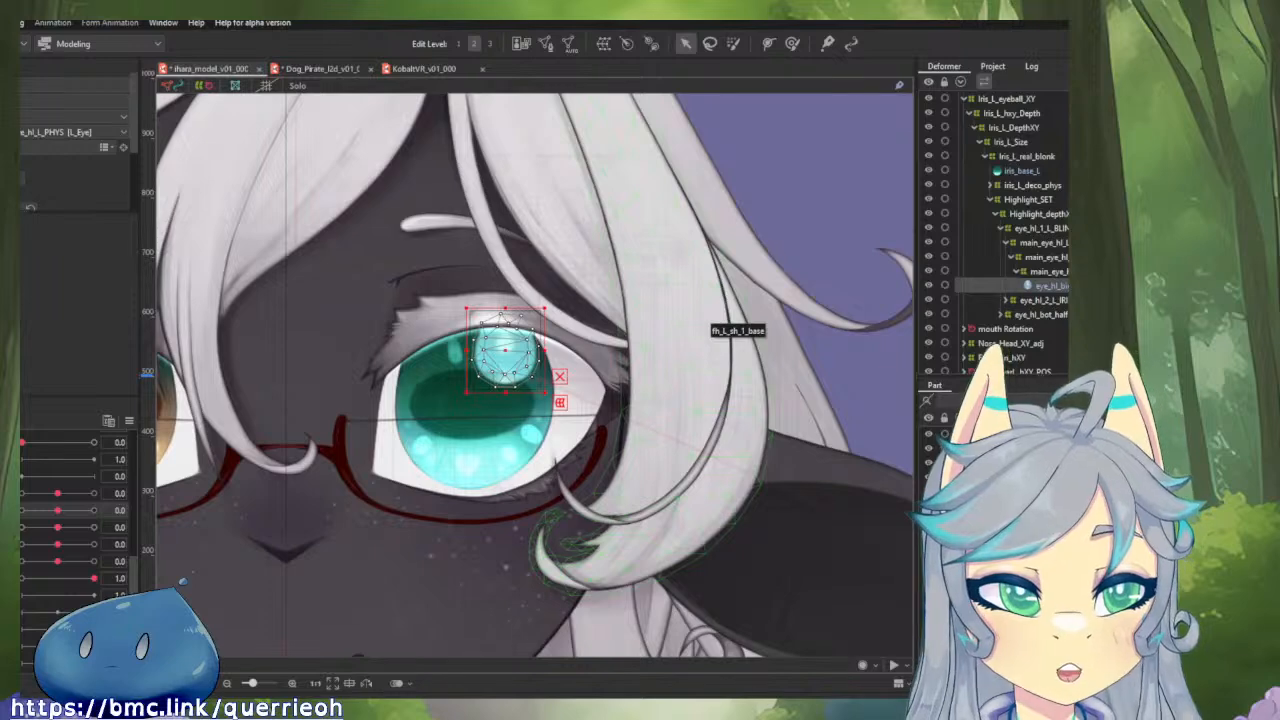
{"action": "left_click", "coordinate": [1046, 214]}
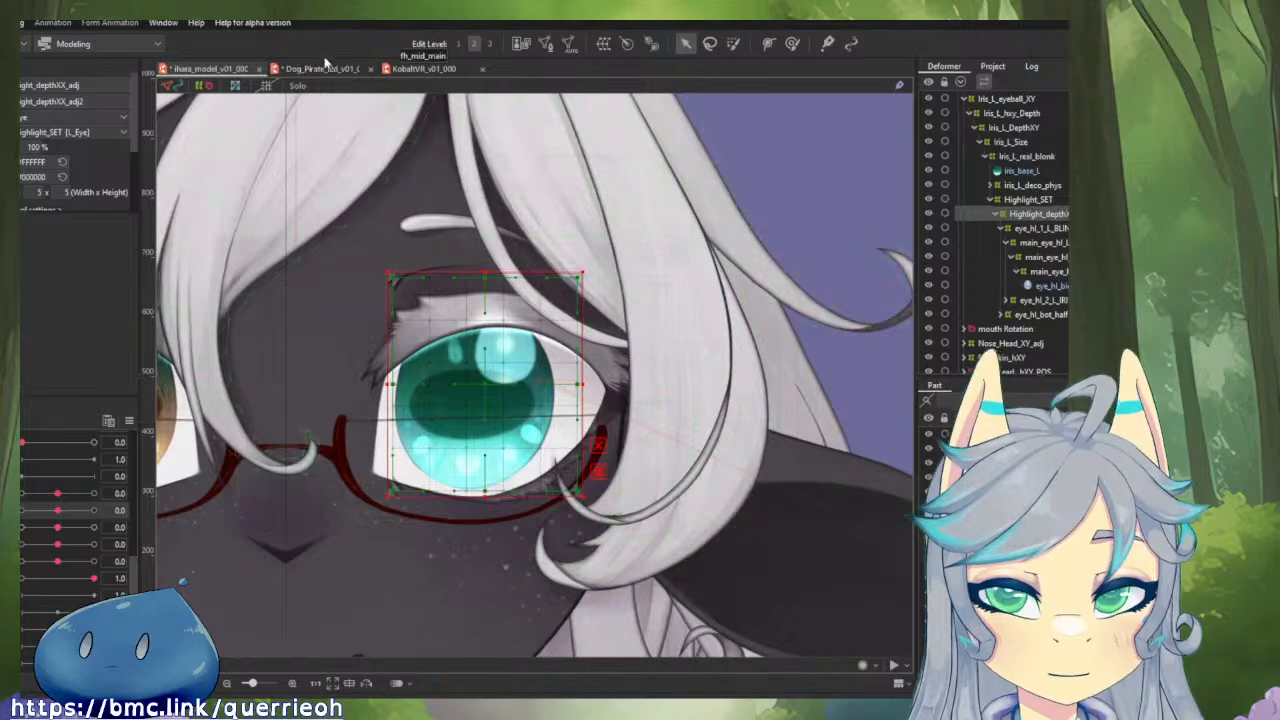
{"action": "left_click", "coordinate": [328, 68]}
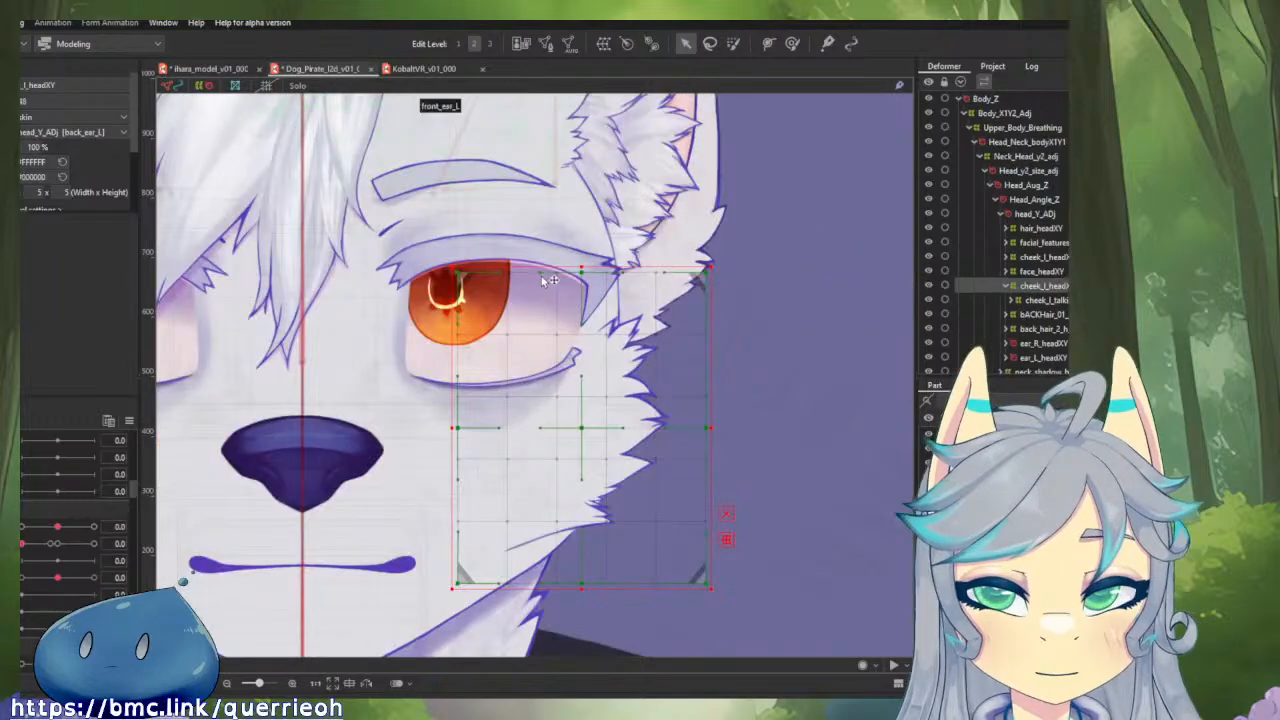
{"action": "scroll", "coordinate": [447, 311], "scroll_direction": "up", "scroll_amount": 3}
{"action": "left_click", "coordinate": [447, 313]}
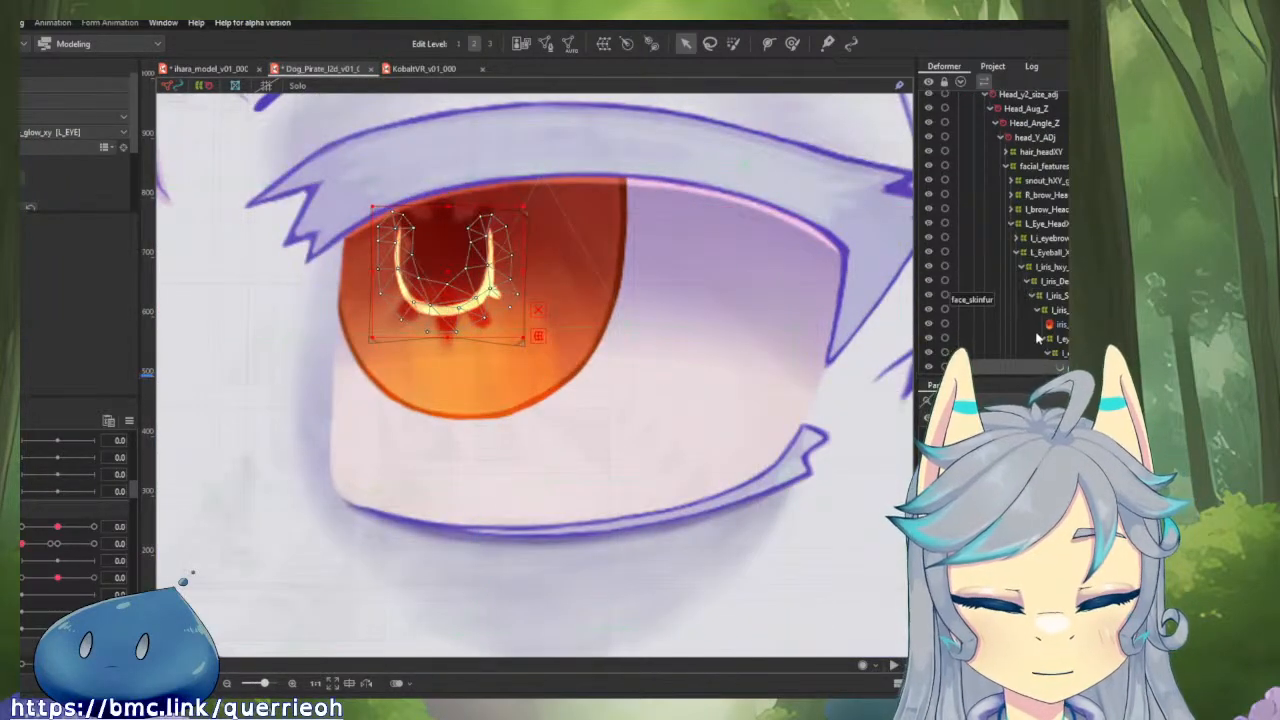
{"action": "left_click", "coordinate": [1060, 268]}
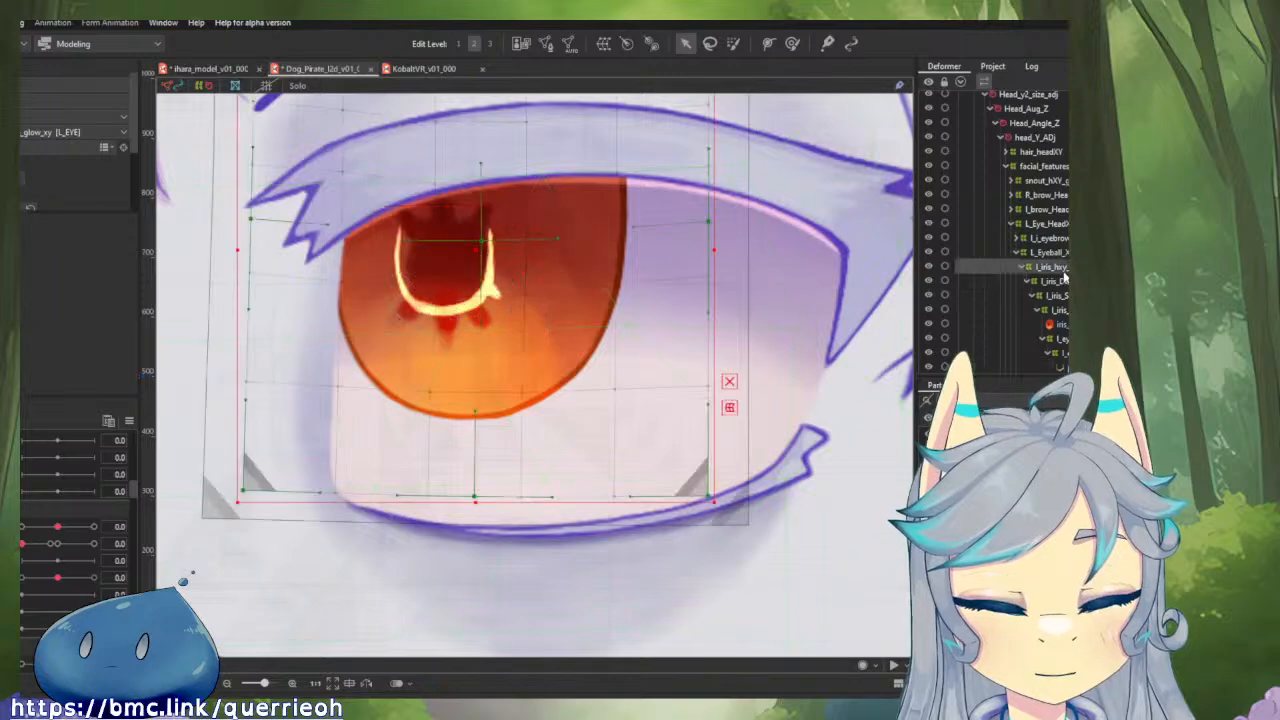
{"action": "left_click", "coordinate": [1060, 282]}
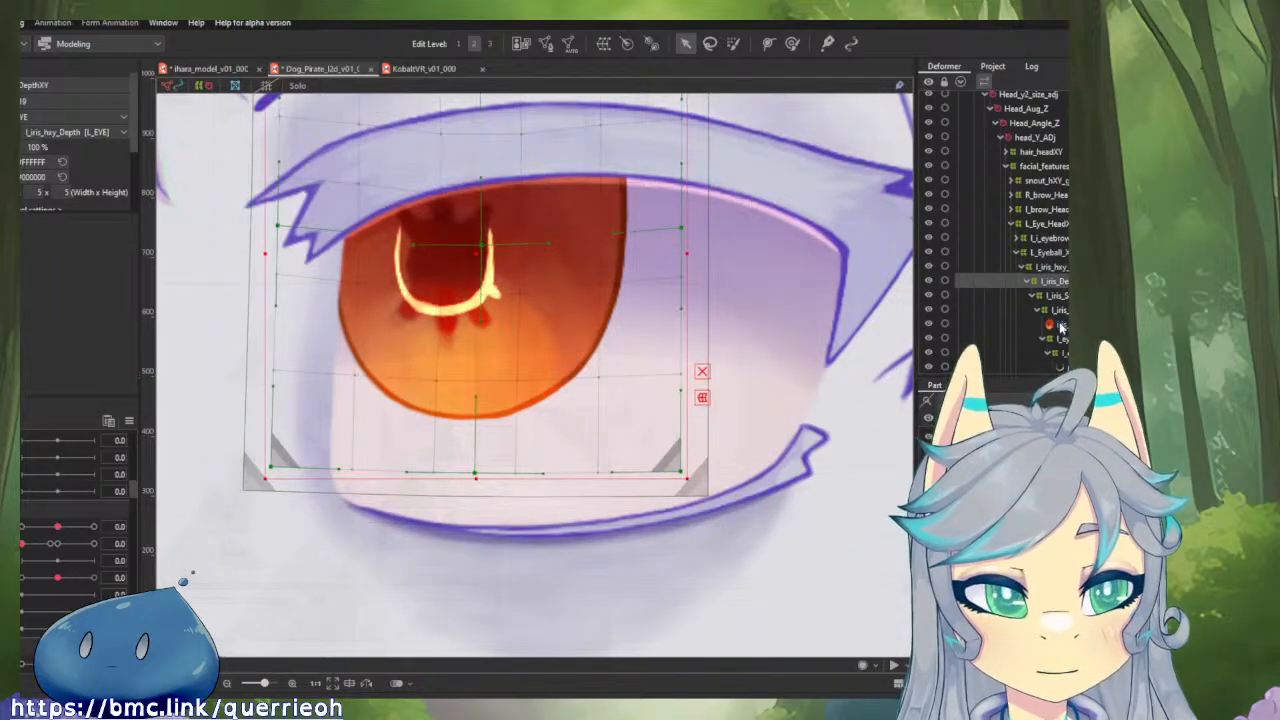
{"action": "left_click", "coordinate": [1052, 267]}
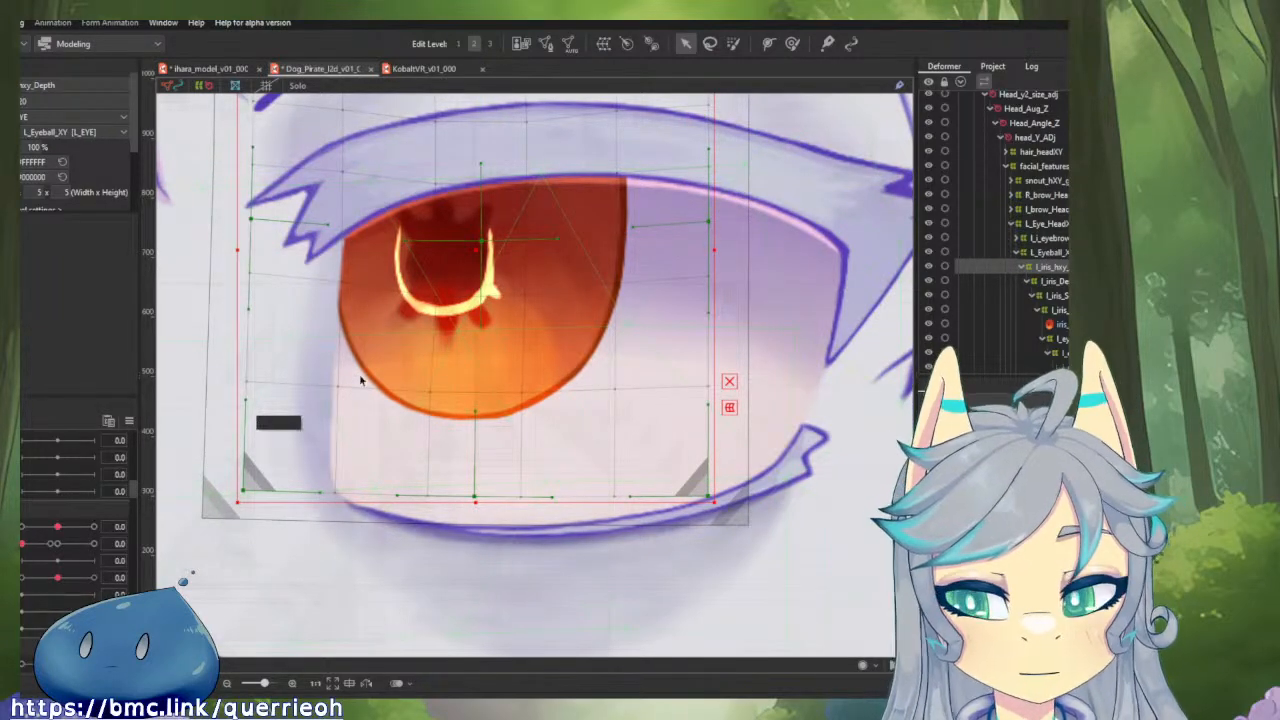
{"action": "left_click", "coordinate": [1045, 281]}
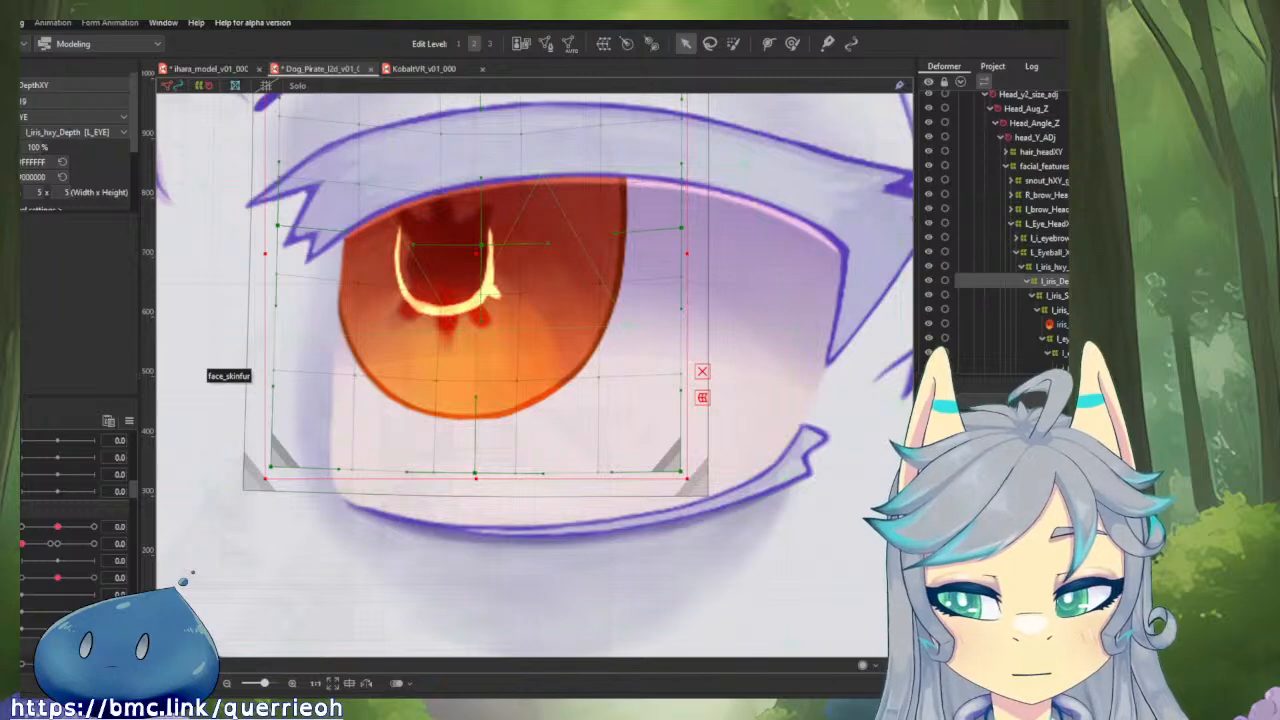
{"action": "left_click", "coordinate": [210, 69]}
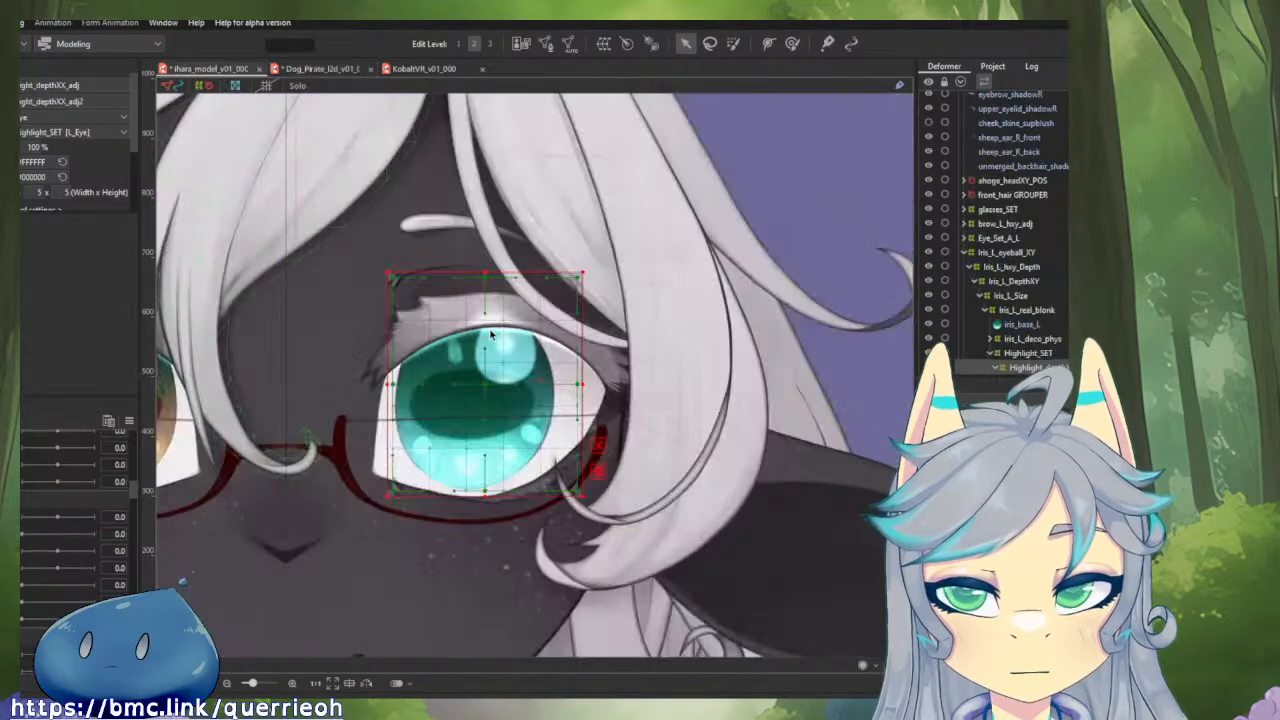
Try to push Iris_L_DepthXY toward the nose with the Deform Brush at horizontal eyeball -1.0, undo it and reset the parameter.
{"action": "left_click", "coordinate": [1013, 296]}
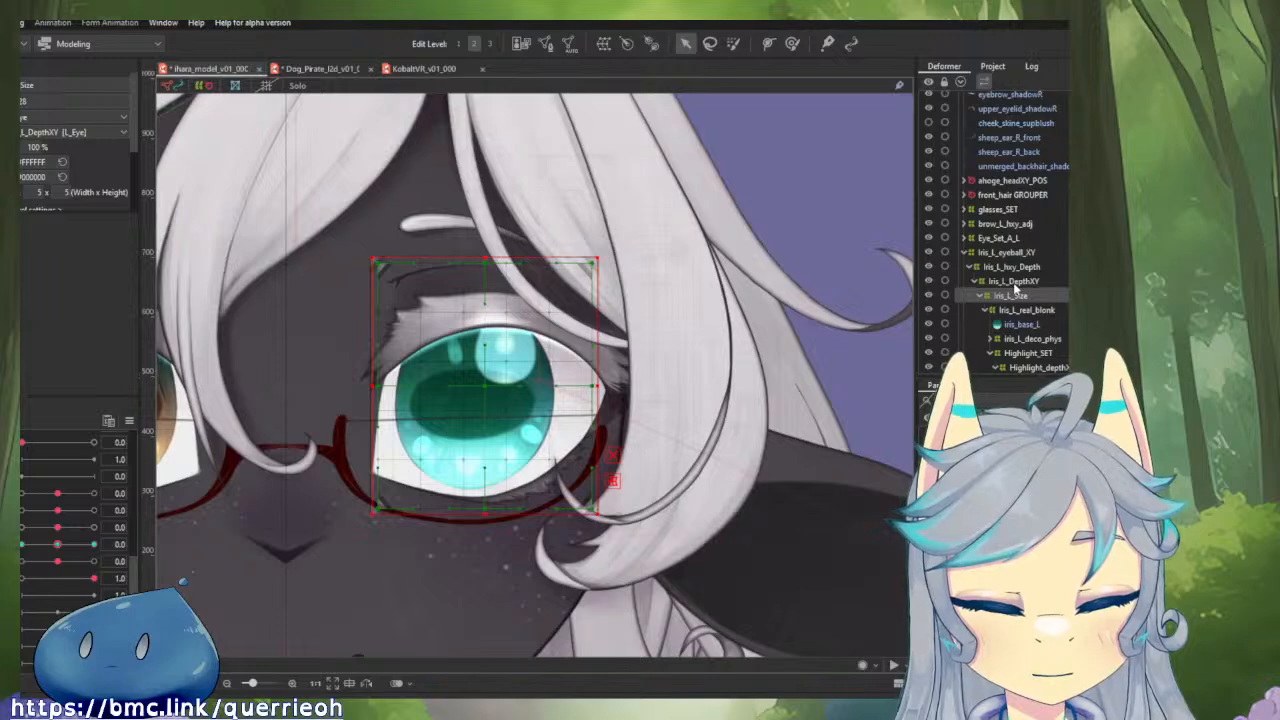
{"action": "left_click", "coordinate": [1013, 283]}
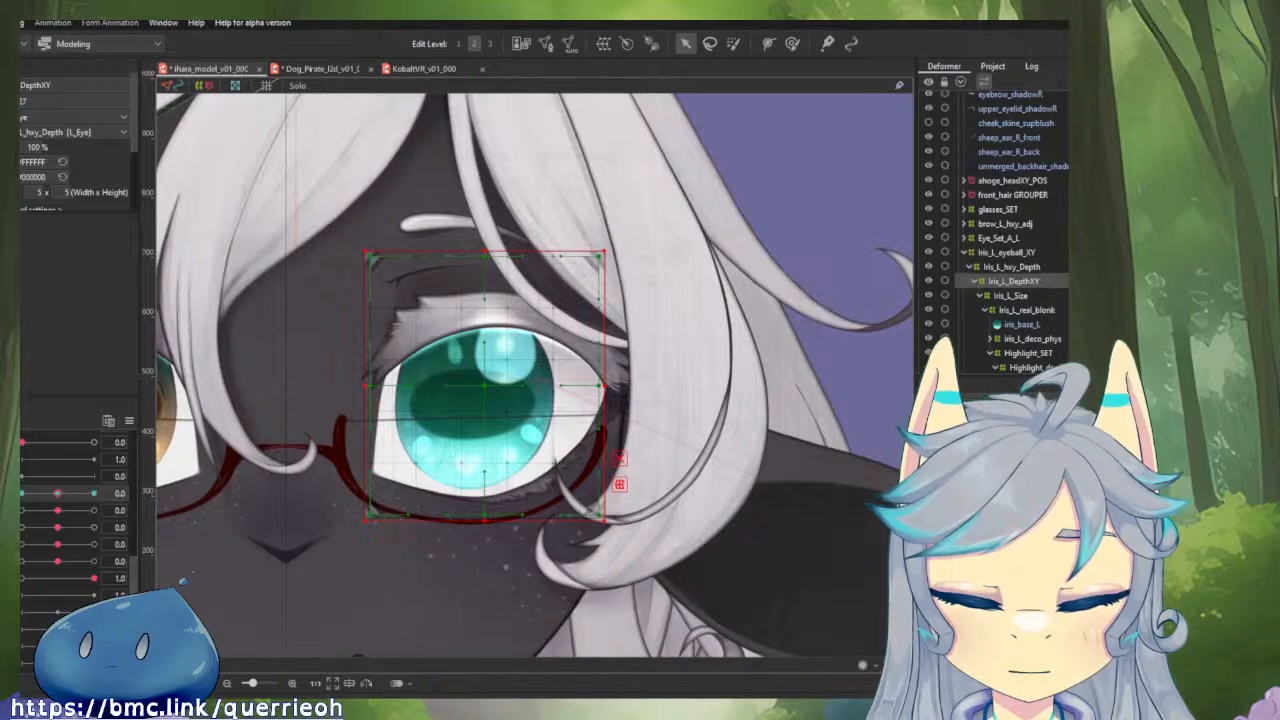
{"action": "left_click_drag", "start_coordinate": [58, 494], "coordinate": [21, 494]}
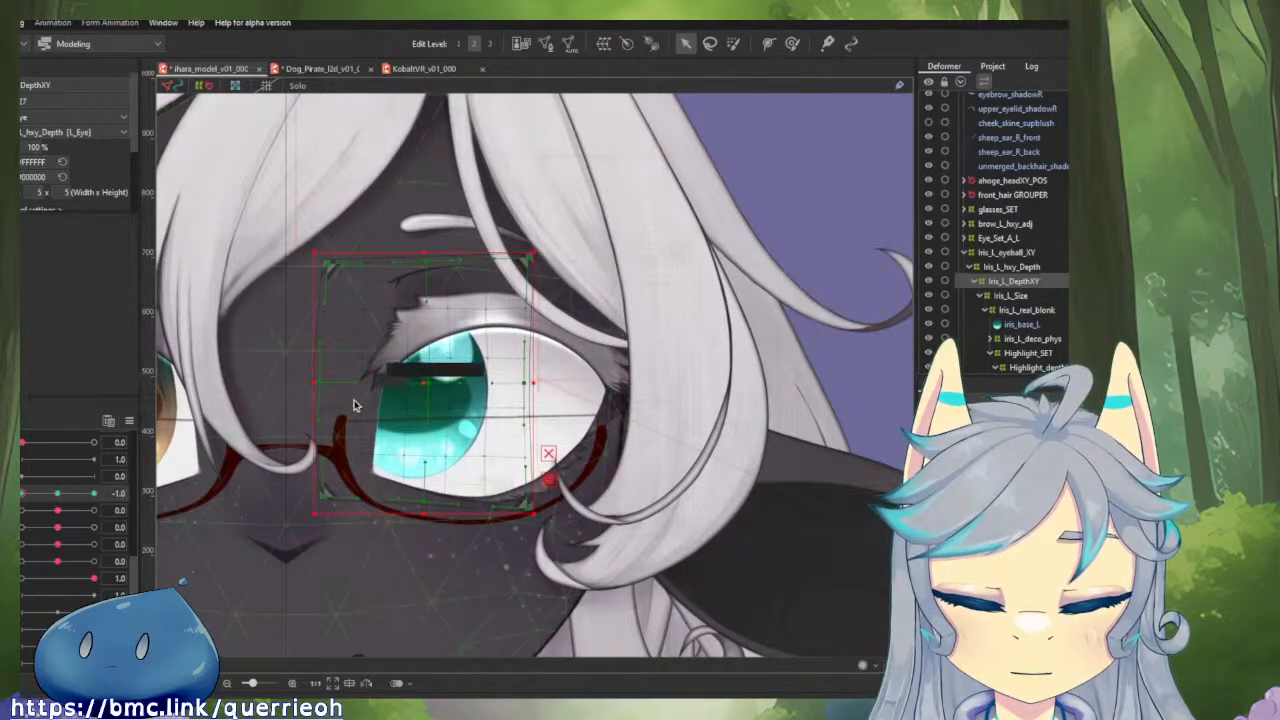
{"action": "key", "text": "b"}
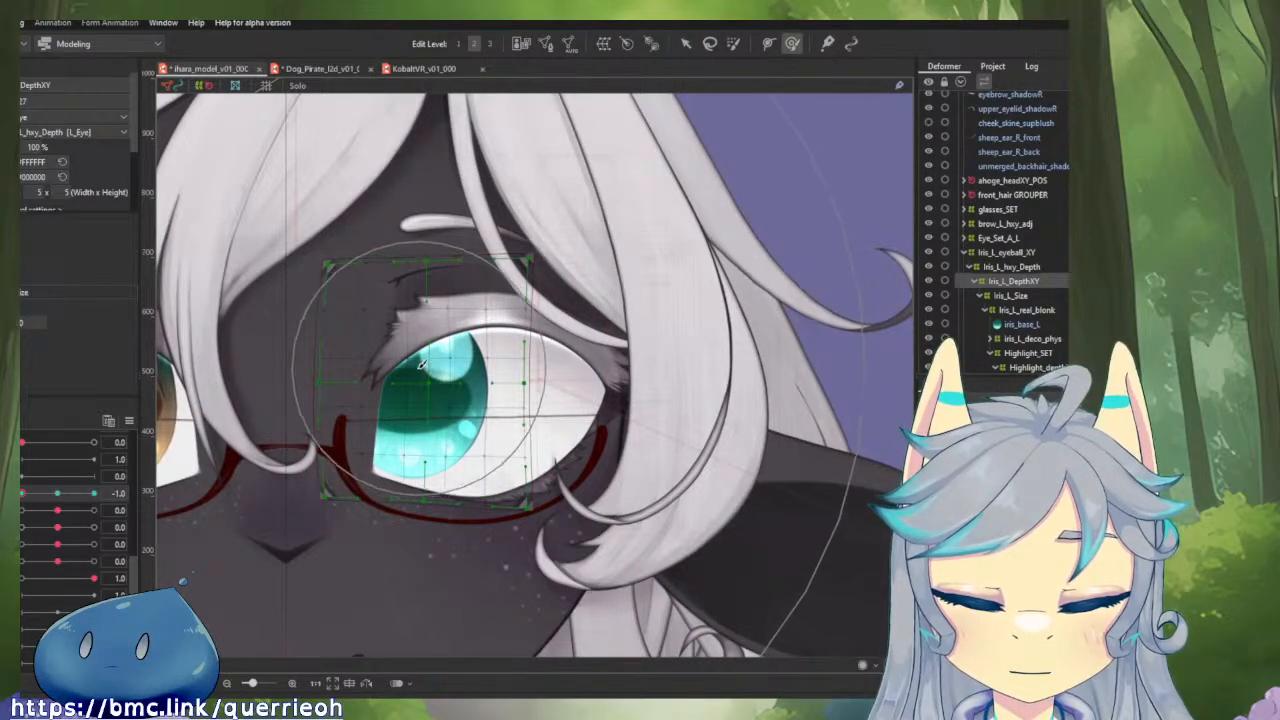
{"action": "left_click", "coordinate": [400, 375]}
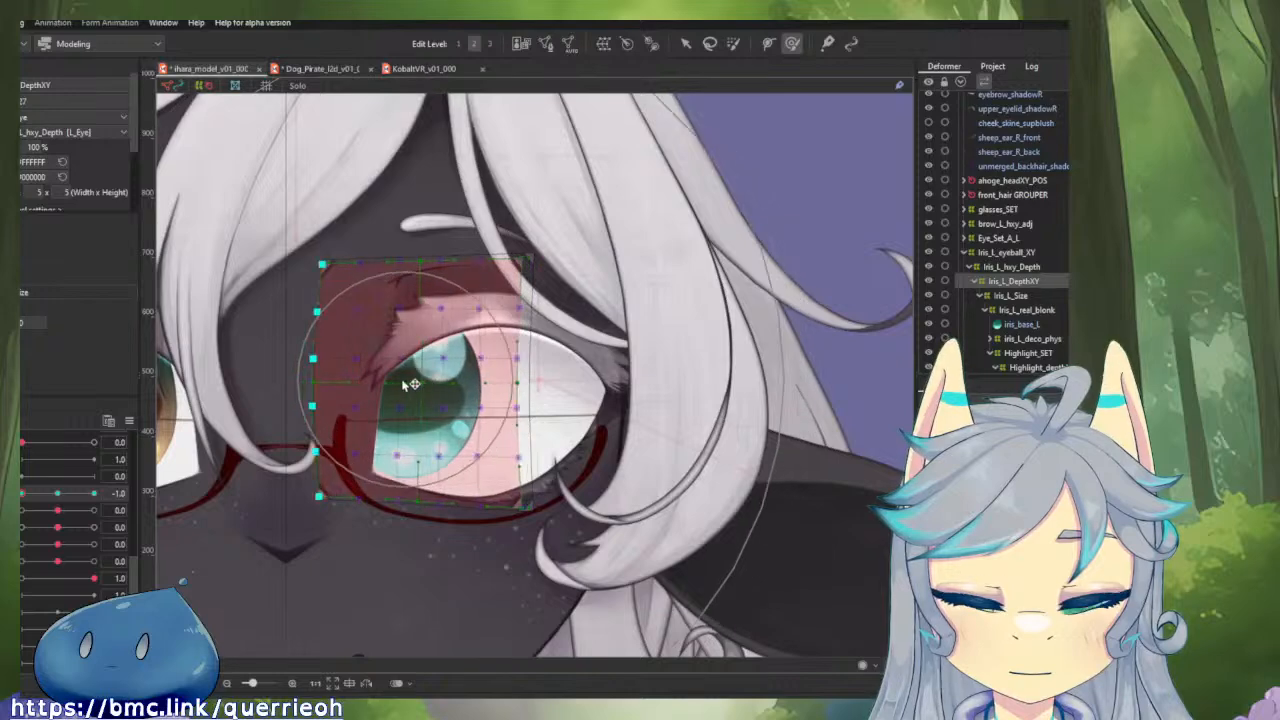
{"action": "key", "text": "ctrl+z"}
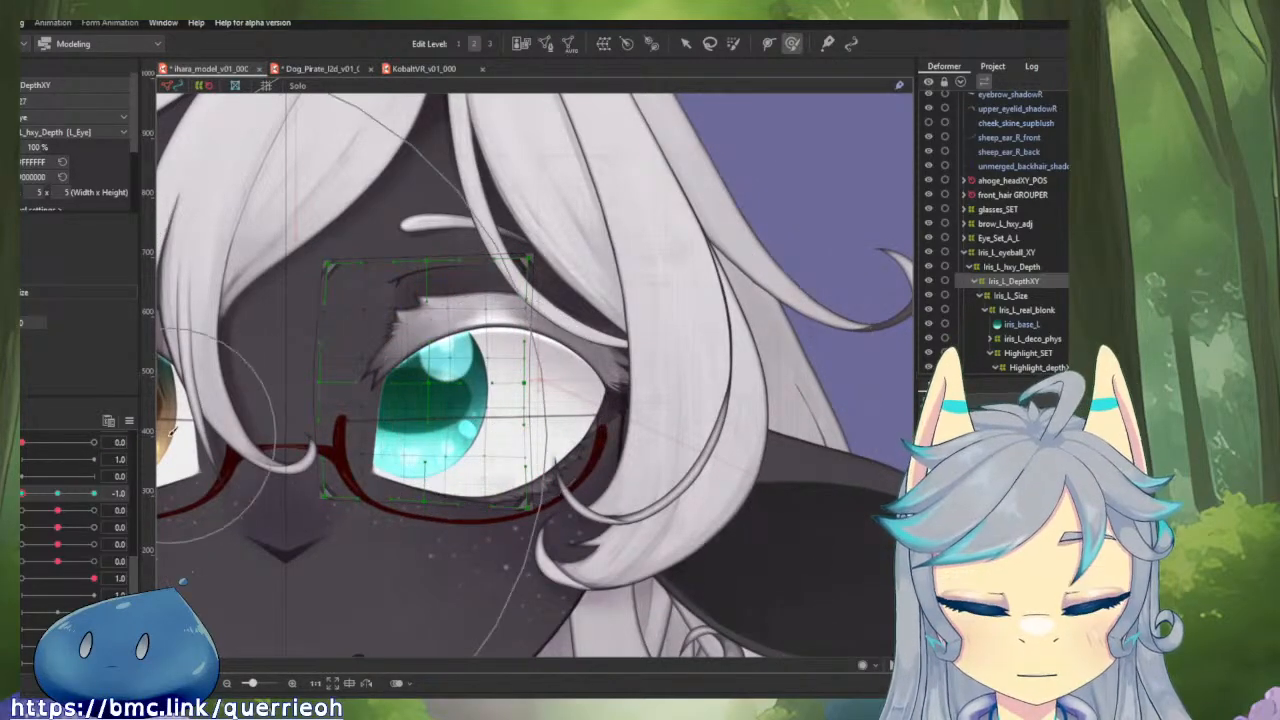
{"action": "left_click", "coordinate": [62, 495]}
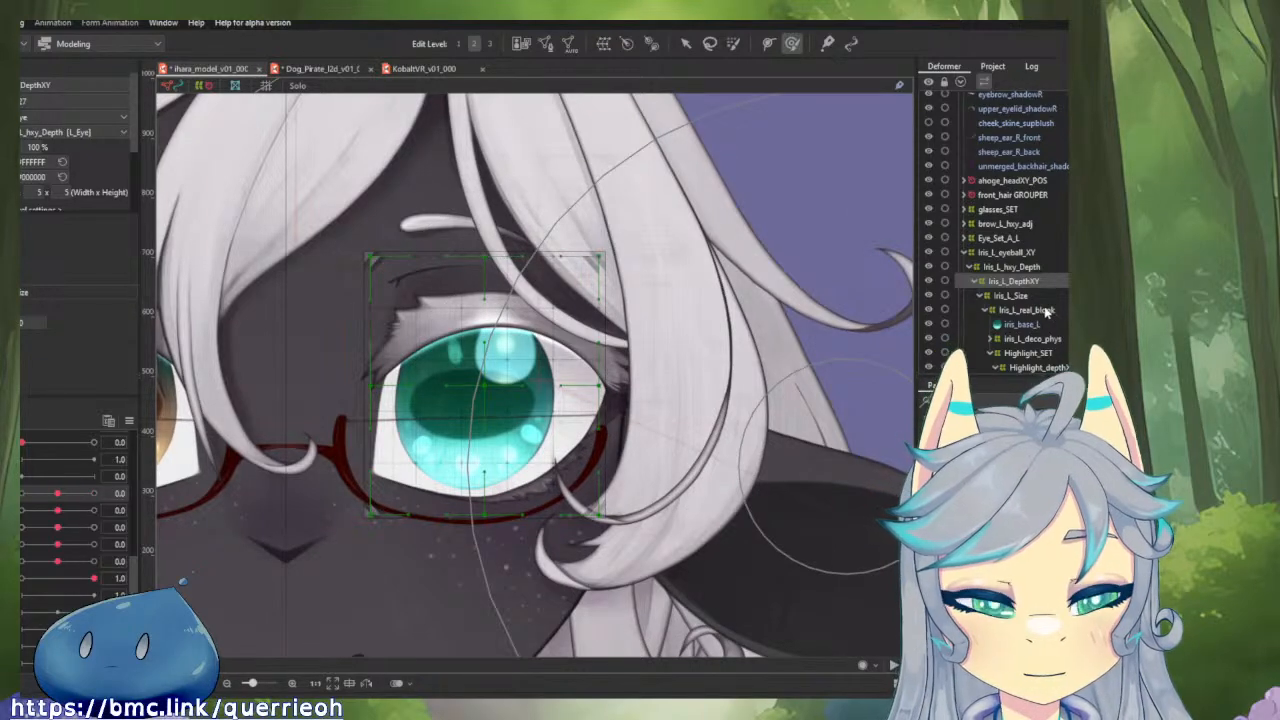
Shift the highlight depth deformer slightly toward the nose with the Deform Brush at horizontal eyeball -1.0.
{"action": "scroll", "coordinate": [1046, 313], "scroll_direction": "down", "scroll_amount": 1}
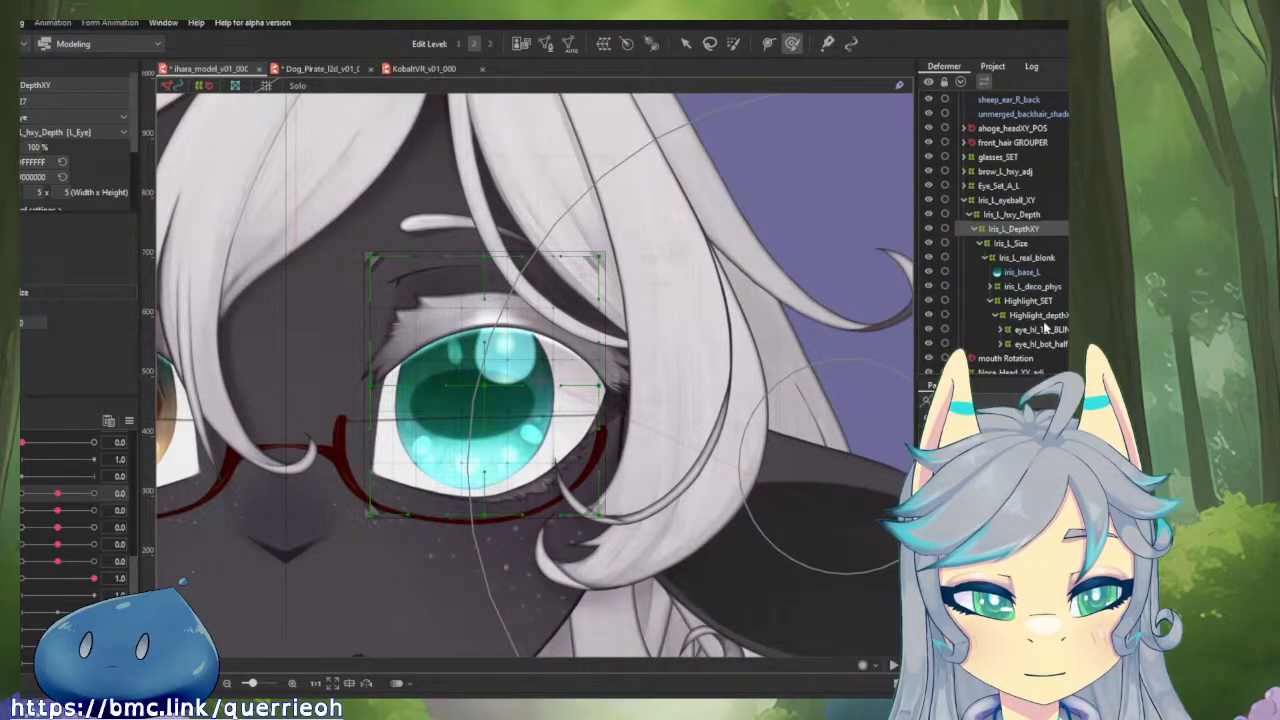
{"action": "left_click", "coordinate": [1040, 331]}
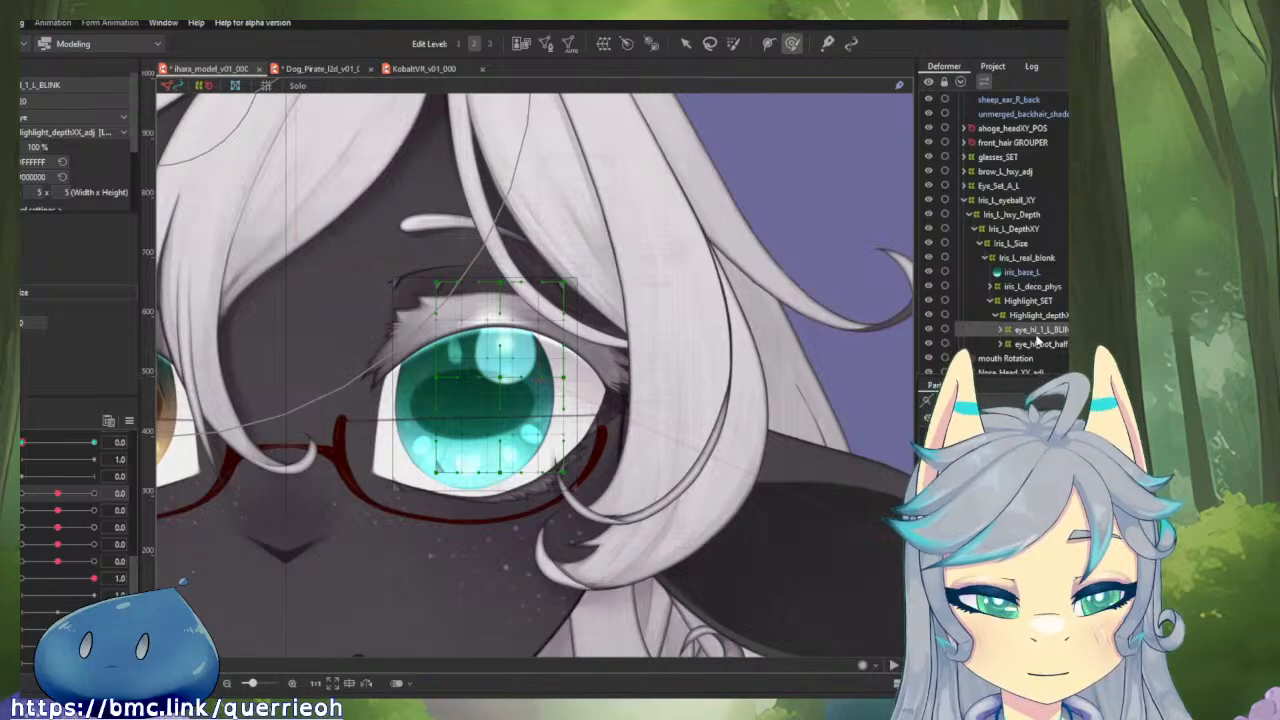
{"action": "left_click", "coordinate": [1038, 315]}
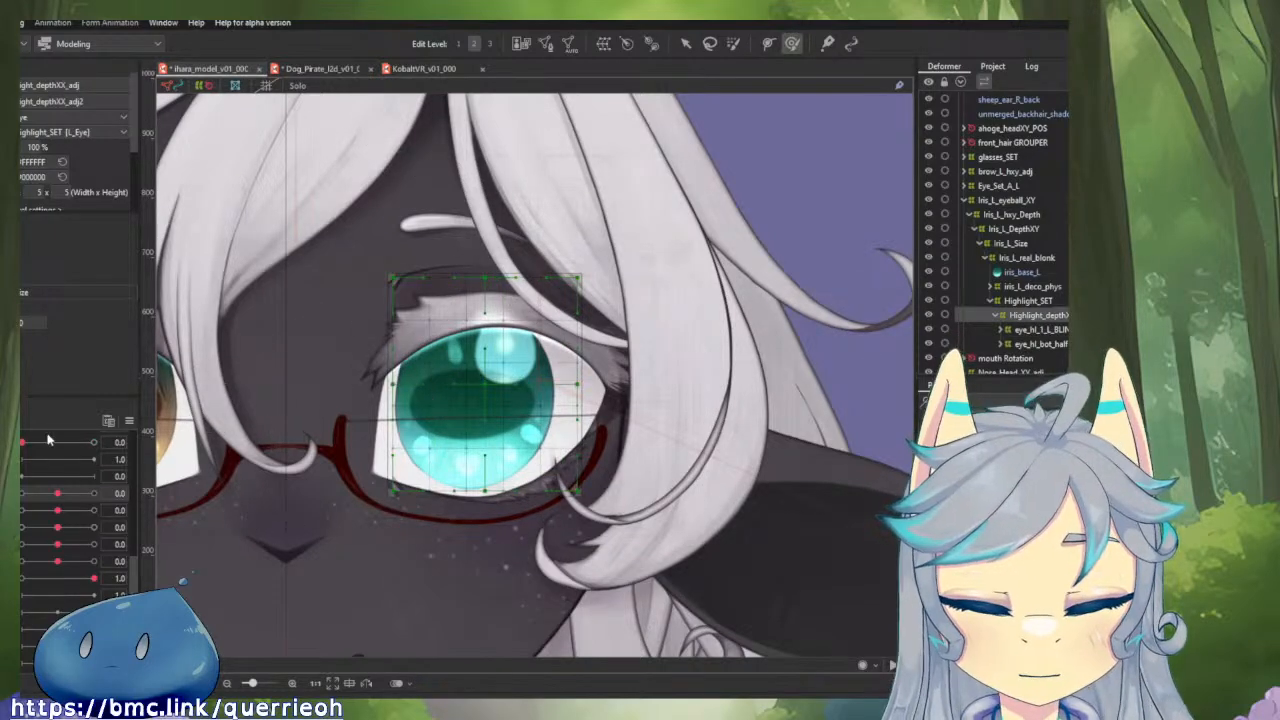
{"action": "left_click_drag", "start_coordinate": [56, 493], "coordinate": [21, 493]}
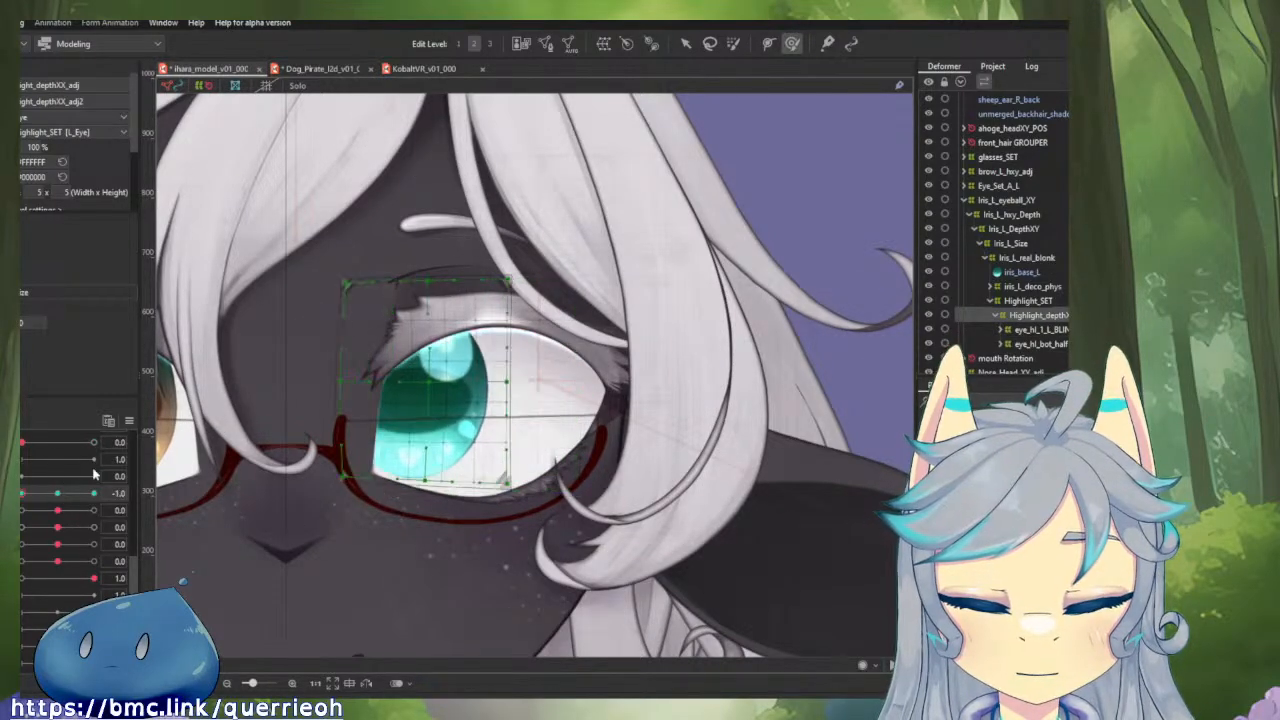
{"action": "left_click_drag", "start_coordinate": [409, 373], "coordinate": [373, 374]}
{"action": "left_click_drag", "start_coordinate": [457, 389], "coordinate": [543, 403]}
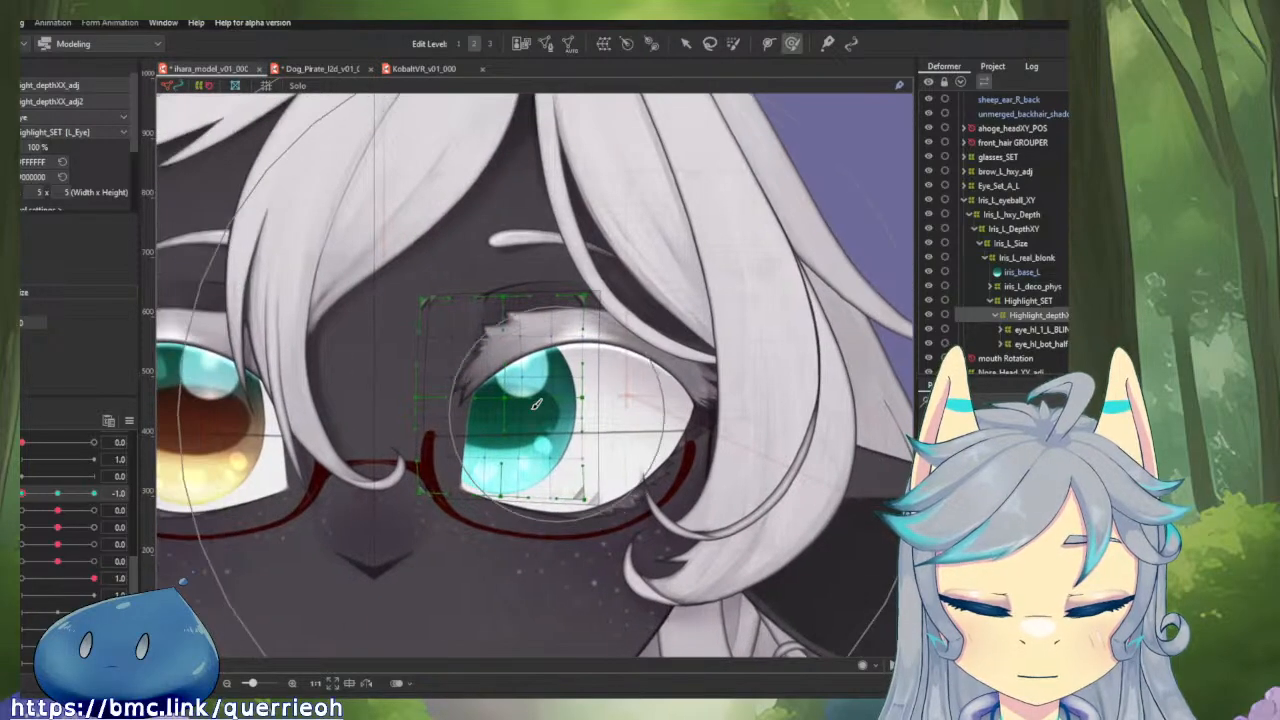
{"action": "left_click_drag", "start_coordinate": [373, 386], "coordinate": [370, 386]}
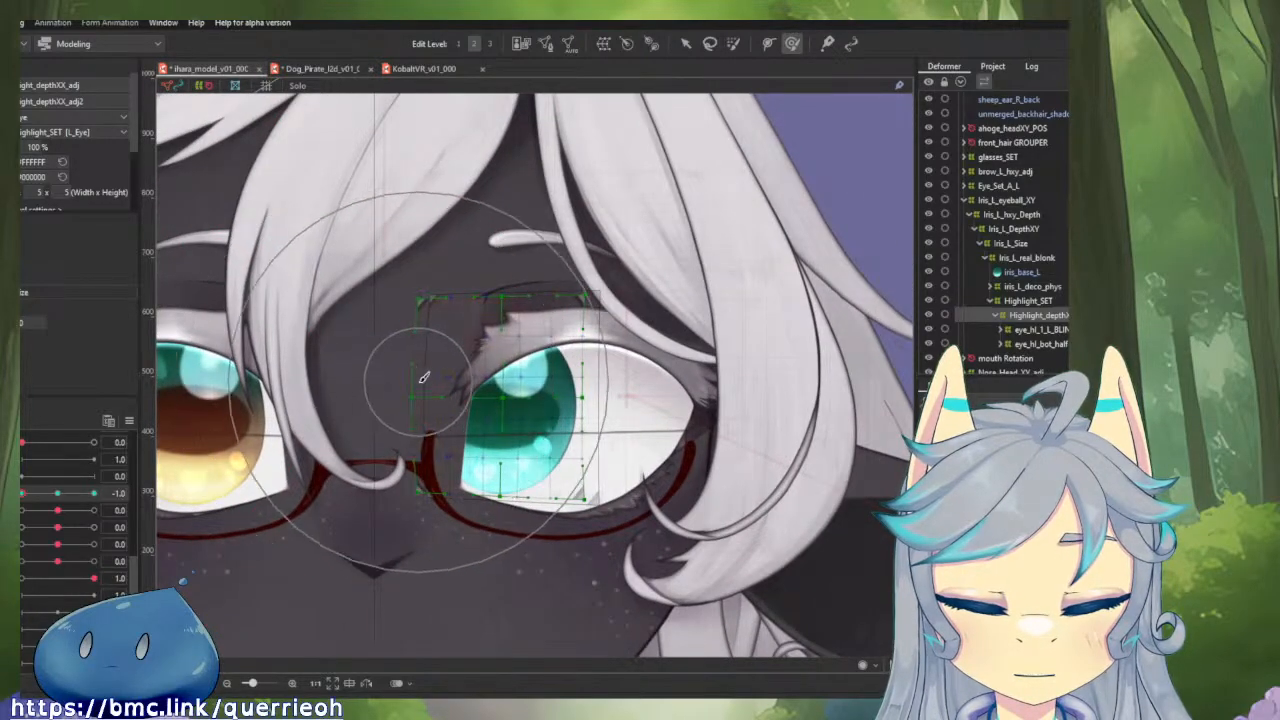
{"action": "mouse_move", "coordinate": [480, 387]}
{"action": "left_mouse_down"}
{"action": "mouse_move", "coordinate": [517, 390]}
{"action": "mouse_move", "coordinate": [470, 381]}
{"action": "left_mouse_up"}
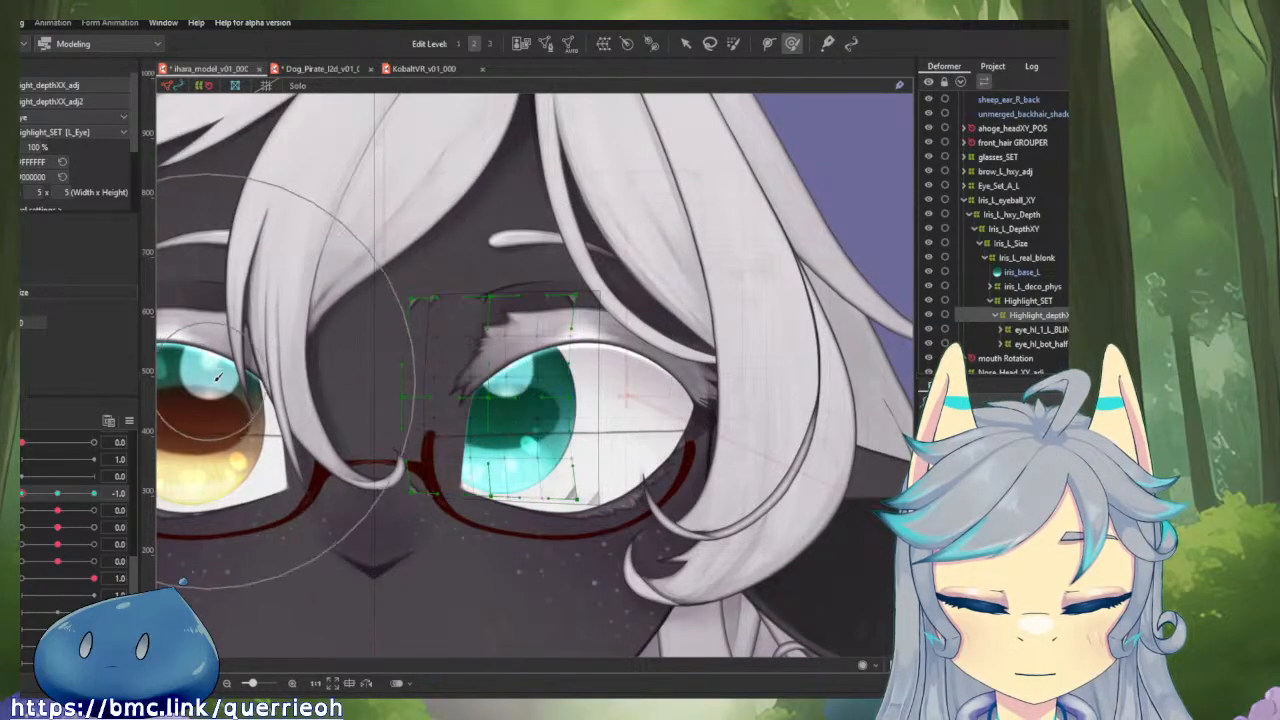
{"action": "left_click_drag", "start_coordinate": [276, 367], "coordinate": [288, 368]}
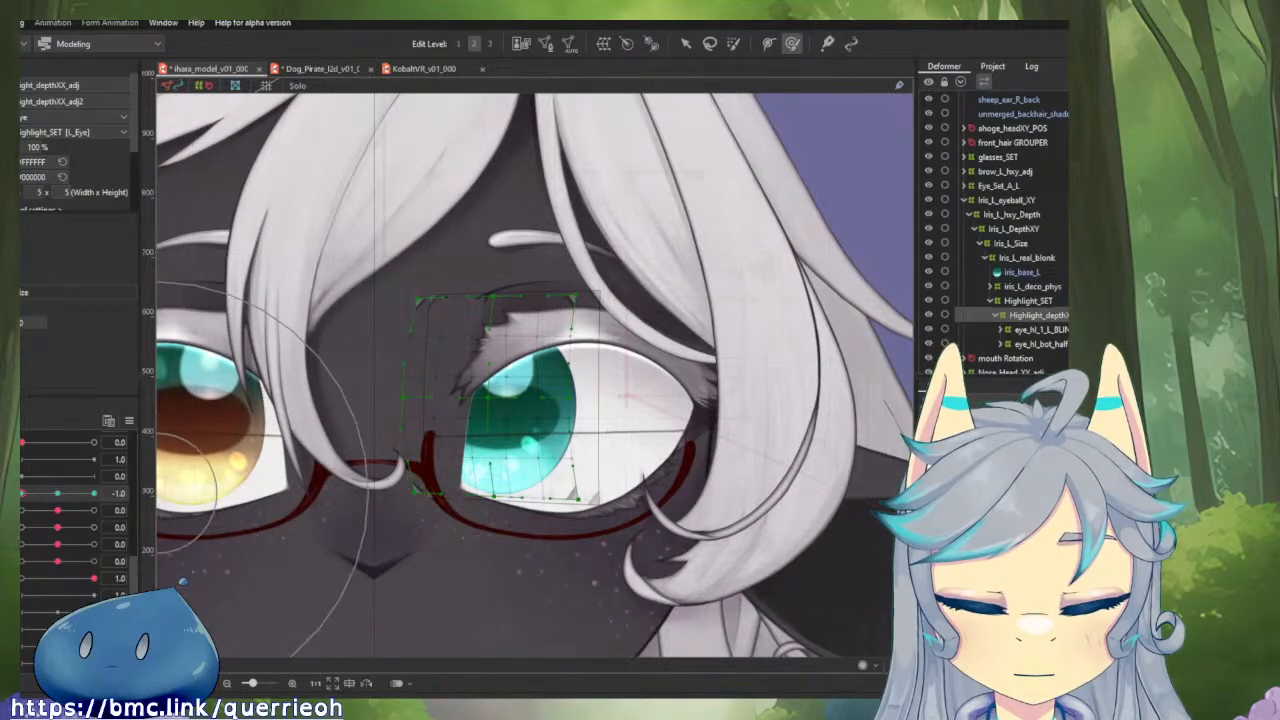
{"action": "mouse_move", "coordinate": [21, 494]}
{"action": "left_mouse_down"}
{"action": "mouse_move", "coordinate": [72, 495]}
{"action": "mouse_move", "coordinate": [20, 503]}
{"action": "left_mouse_up"}
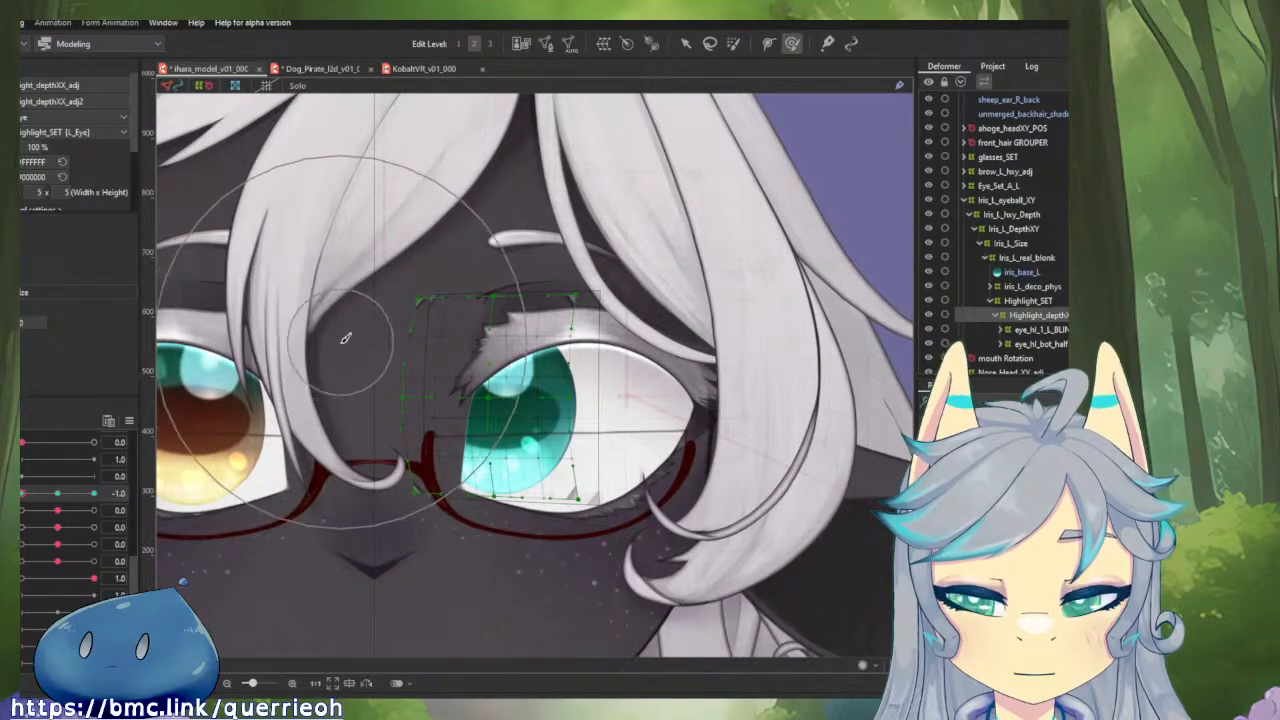
Brush-select the nose-side area of the highlight depth deformer and shrink it slightly in height at horizontal eyeball -1.0.
{"action": "left_click", "coordinate": [733, 43]}
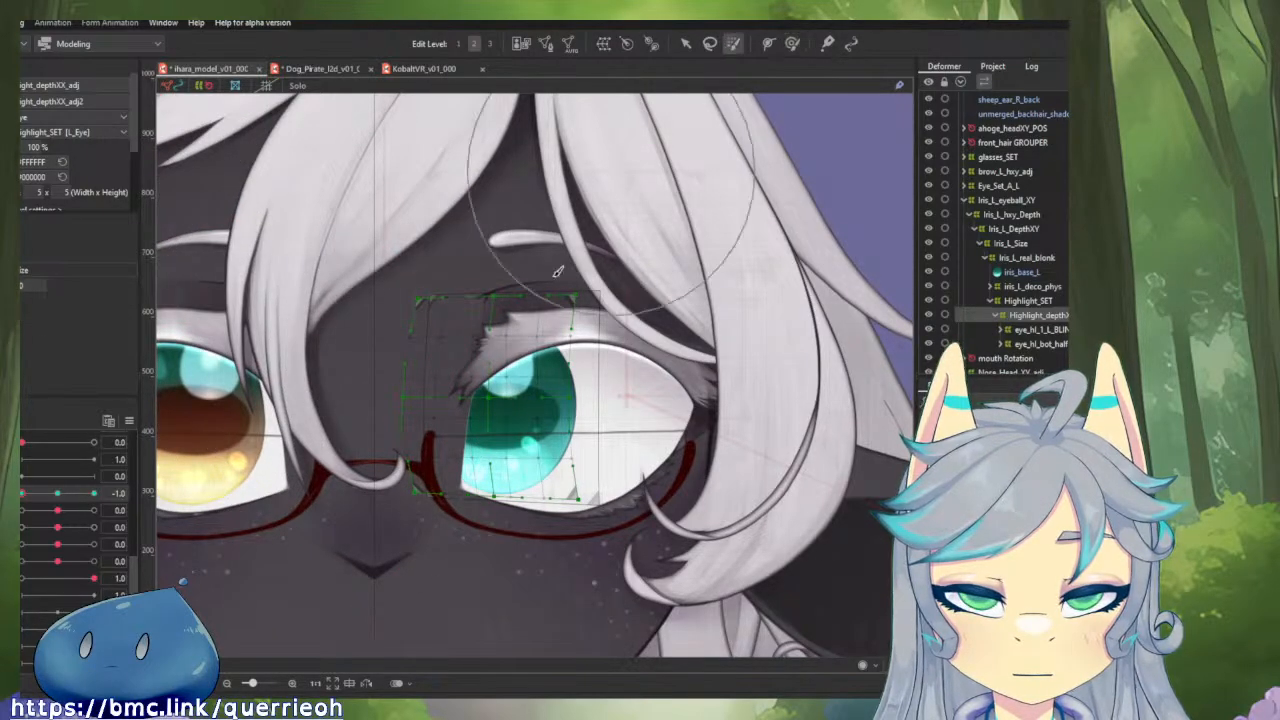
{"action": "left_click", "coordinate": [372, 352]}
{"action": "key", "text": "v"}
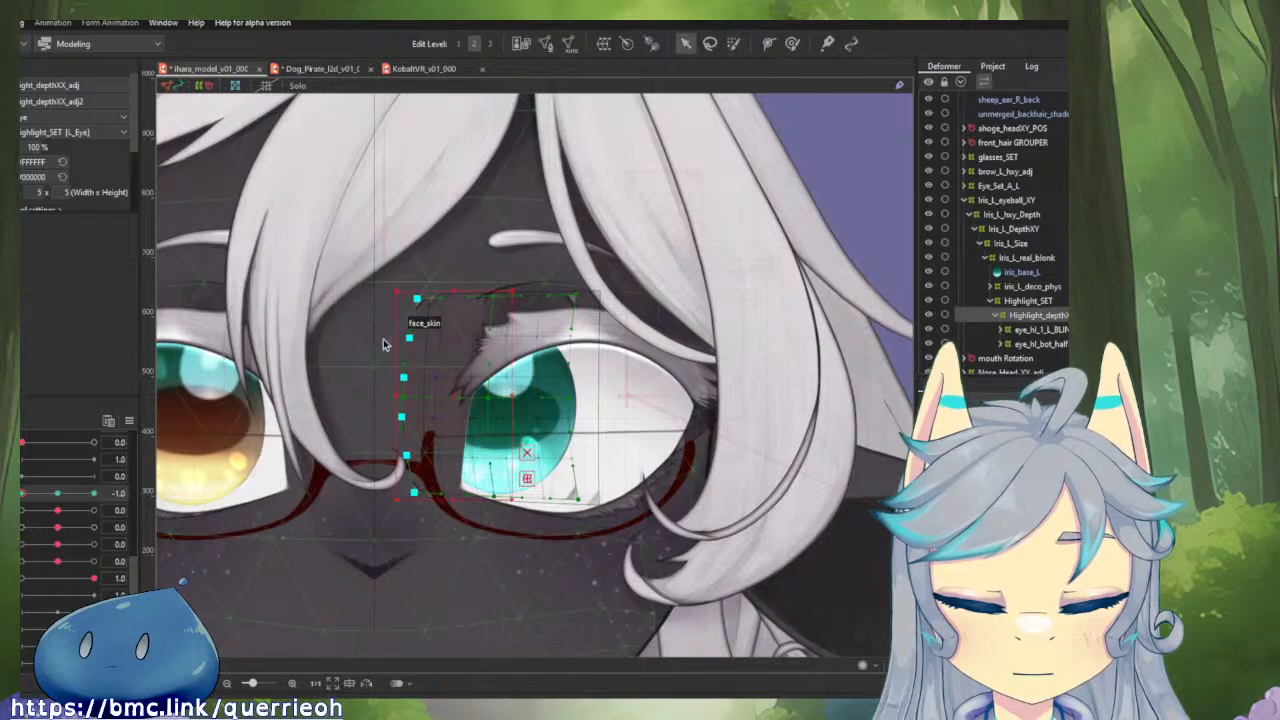
{"action": "left_click", "coordinate": [414, 297], "text": "shift"}
{"action": "left_click_drag", "start_coordinate": [452, 288], "coordinate": [453, 298]}
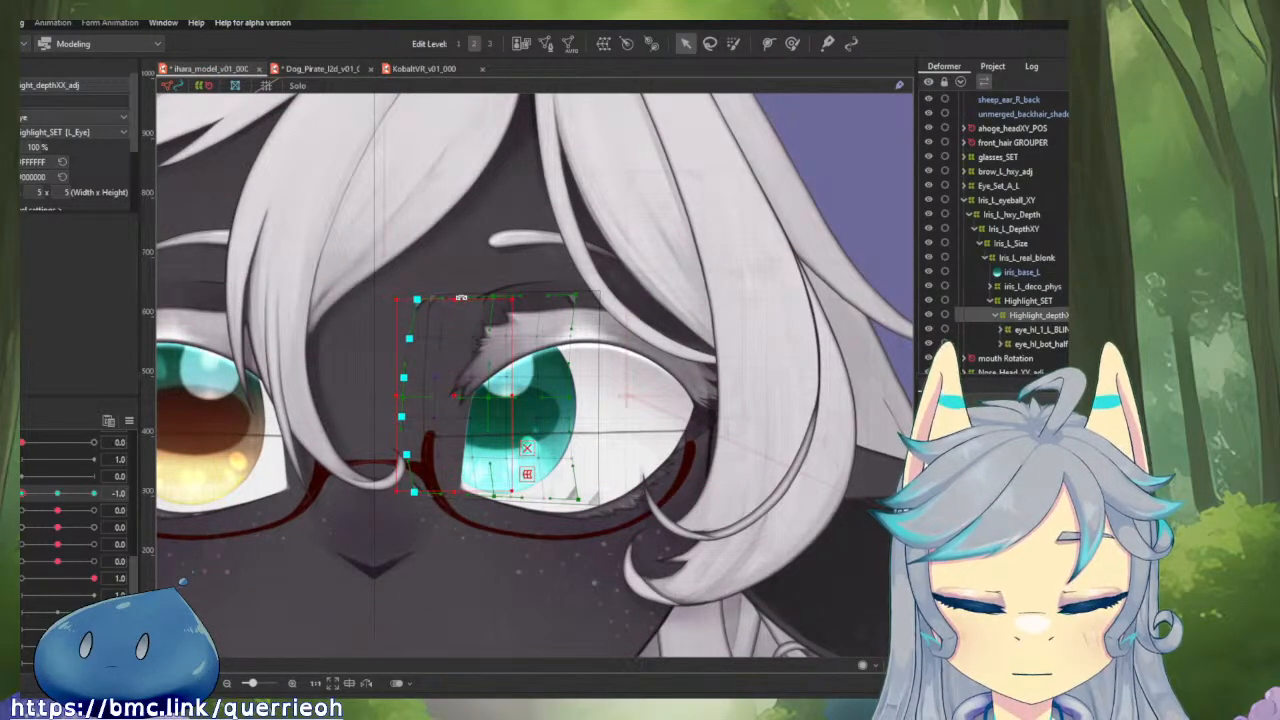
Try shifting the highlight depth deformer's nose-side points toward the iris and back at horizontal eyeball -1.0.
{"action": "mouse_move", "coordinate": [25, 495]}
{"action": "left_mouse_down"}
{"action": "mouse_move", "coordinate": [58, 496]}
{"action": "mouse_move", "coordinate": [20, 497]}
{"action": "left_mouse_up"}
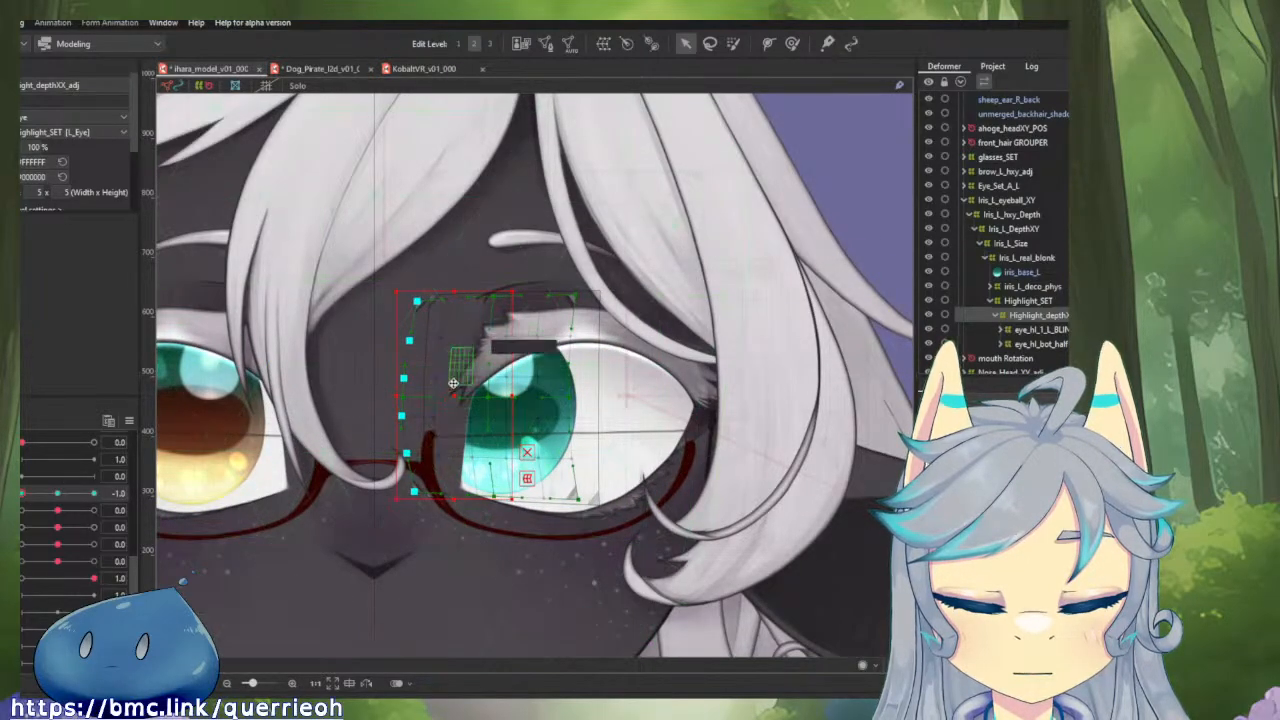
{"action": "left_click_drag", "start_coordinate": [462, 398], "coordinate": [501, 375]}
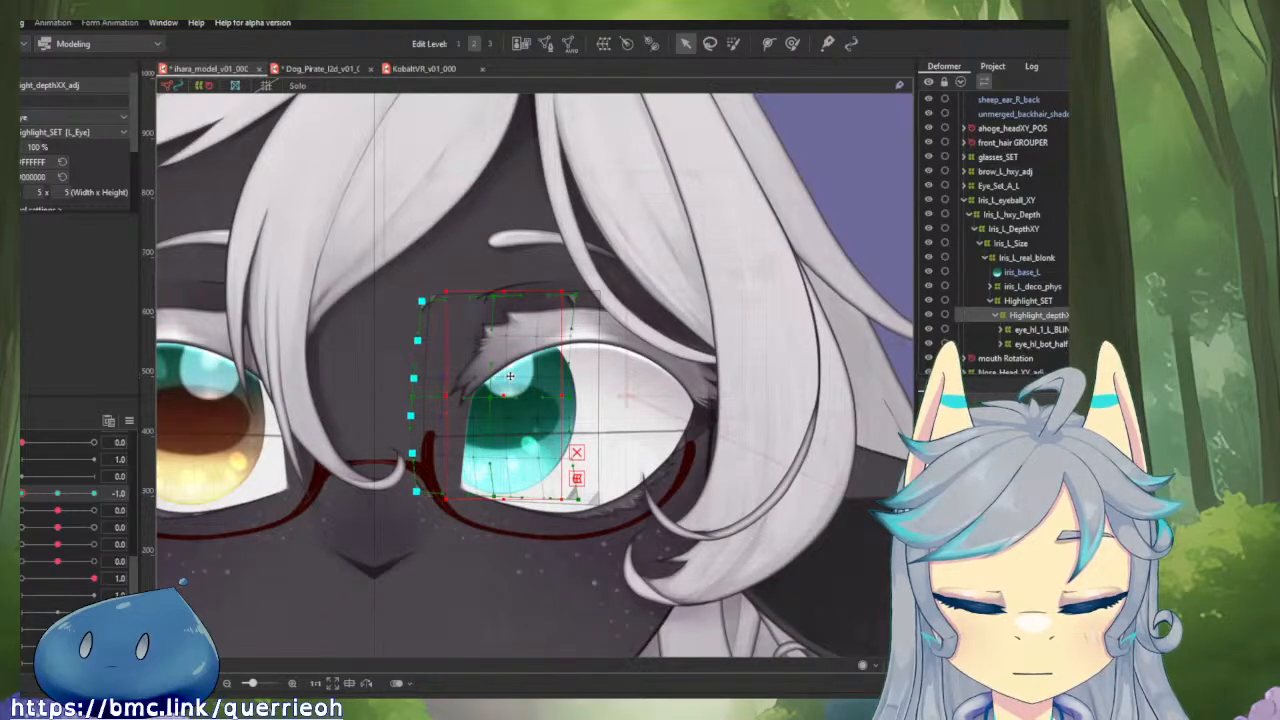
{"action": "left_click_drag", "start_coordinate": [508, 376], "coordinate": [457, 377]}
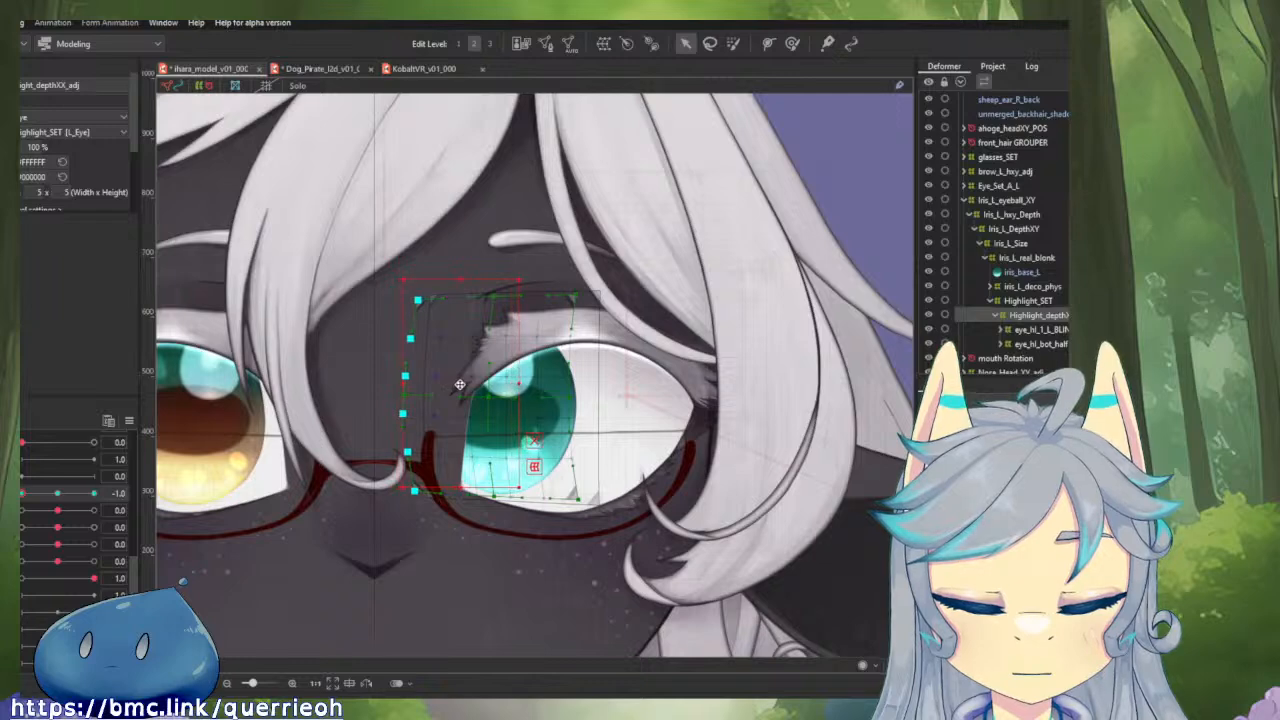
Lasso-select the highlight depth deformer's upper and nose-side points, nudge them slightly toward the outer eye corner, and test the horizontal eyeball motion.
{"action": "left_click", "coordinate": [713, 46]}
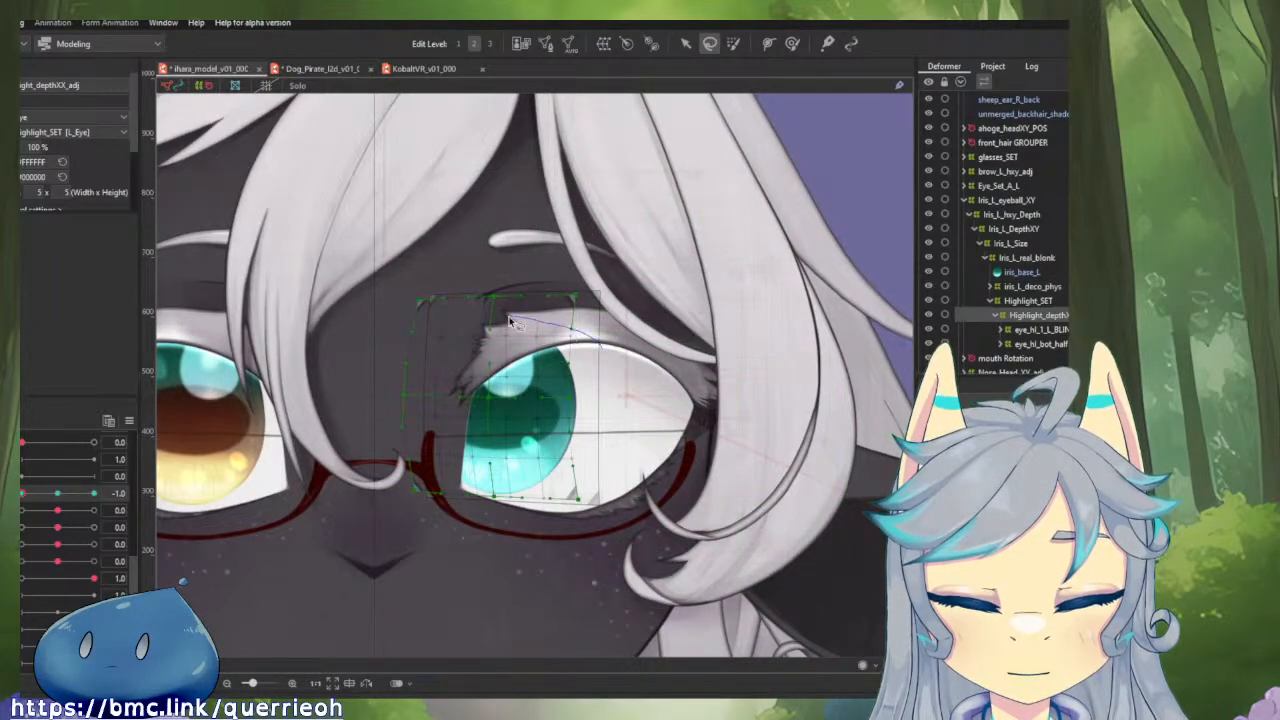
{"action": "mouse_move", "coordinate": [440, 428]}
{"action": "left_mouse_down"}
{"action": "mouse_move", "coordinate": [446, 452]}
{"action": "mouse_move", "coordinate": [506, 462]}
{"action": "left_mouse_up"}
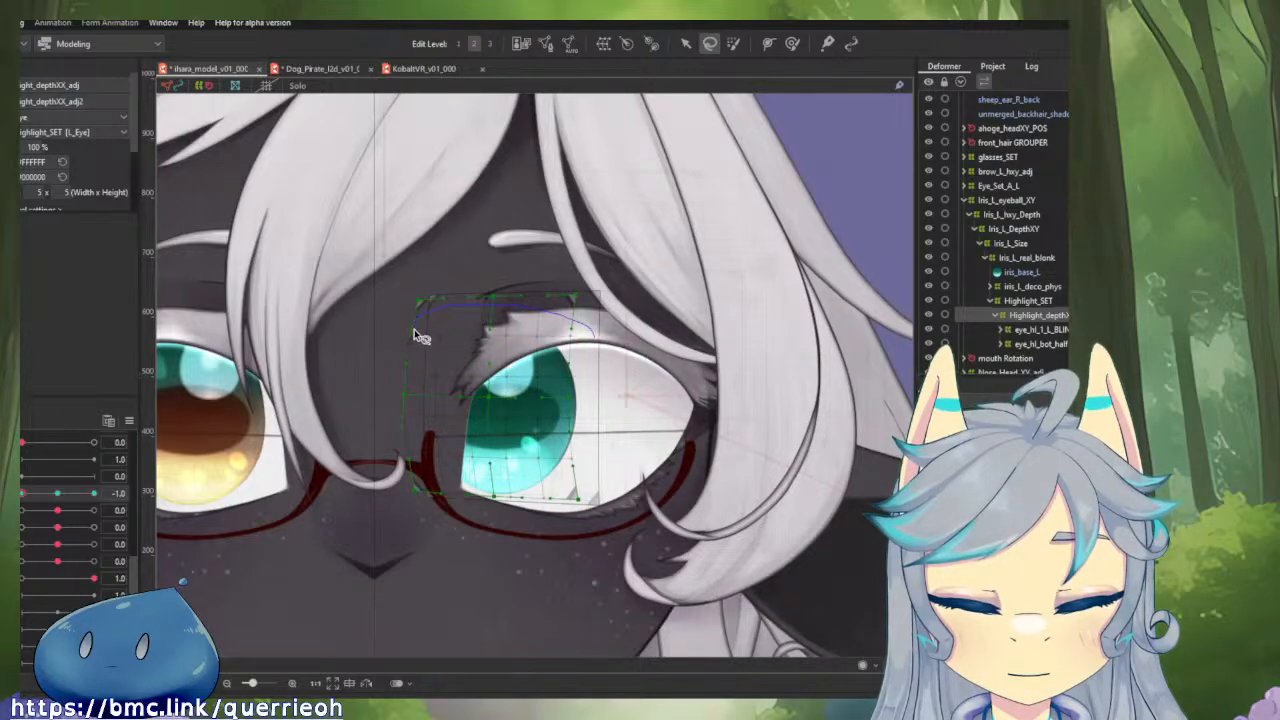
{"action": "left_click_drag", "start_coordinate": [414, 329], "coordinate": [423, 363]}
{"action": "key", "text": "ctrl+z"}
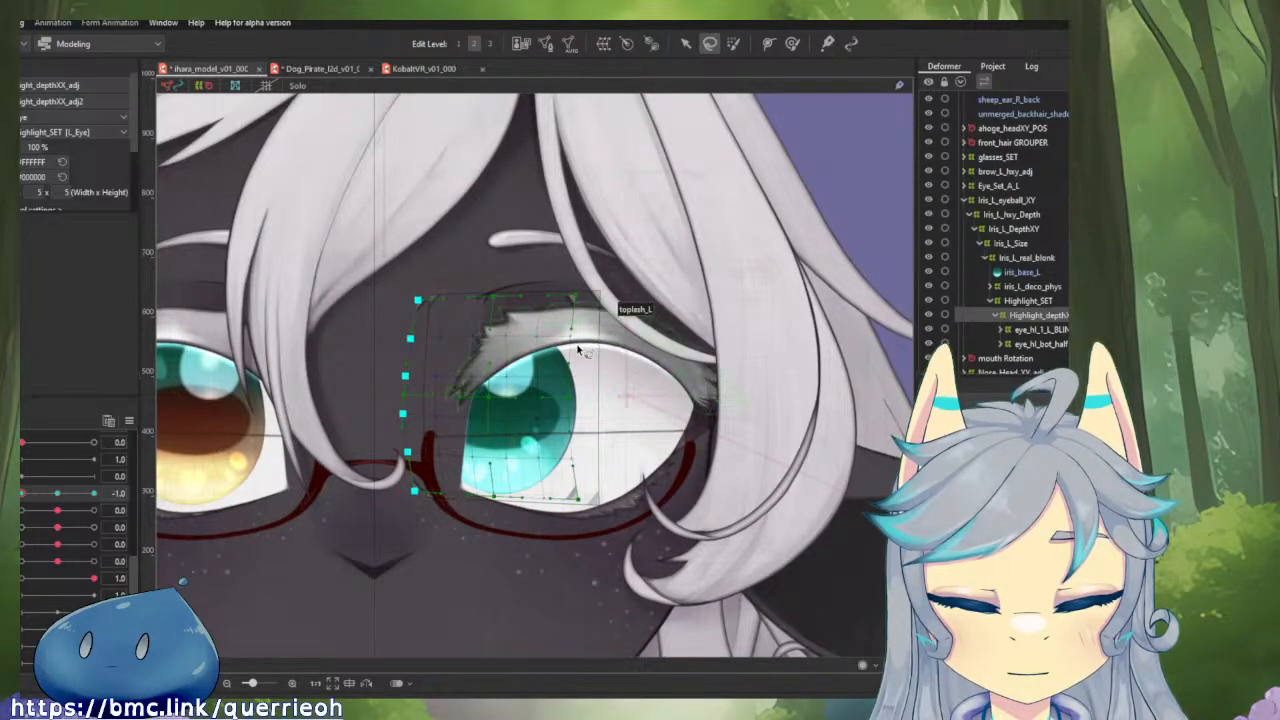
{"action": "left_click_drag", "start_coordinate": [575, 350], "coordinate": [479, 345]}
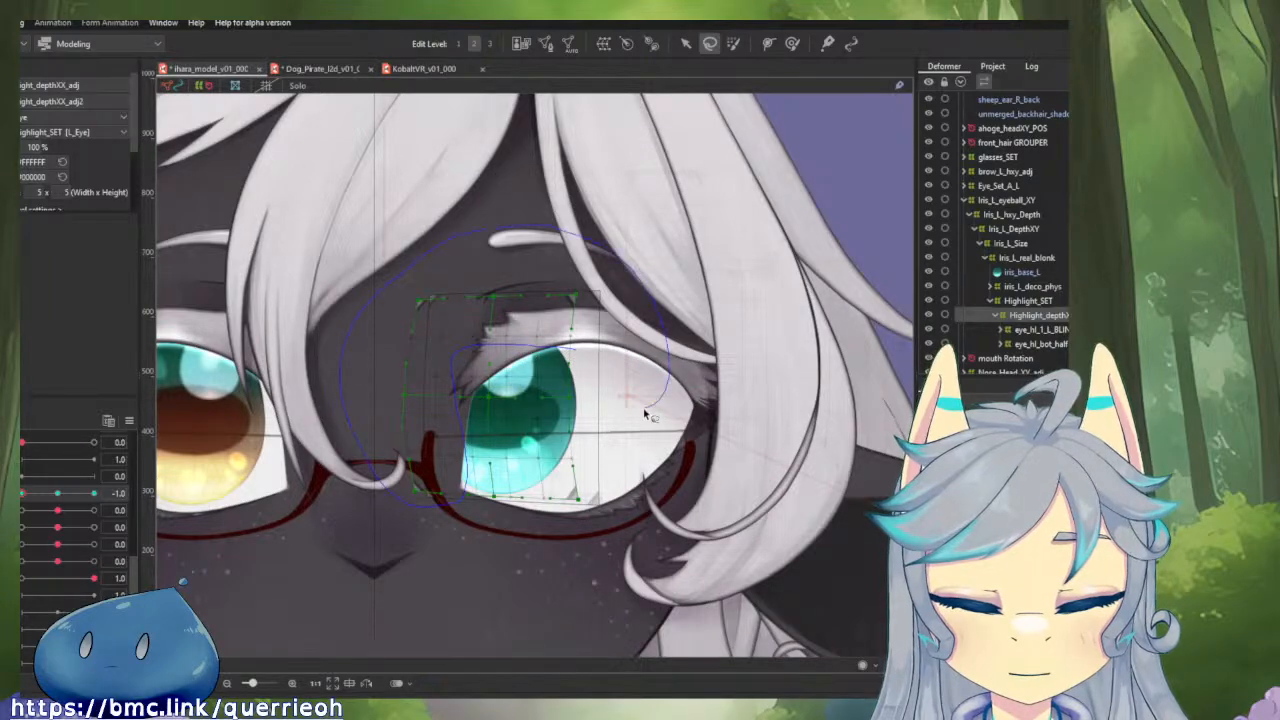
{"action": "left_click_drag", "start_coordinate": [645, 413], "coordinate": [640, 405]}
{"action": "key", "text": "v"}
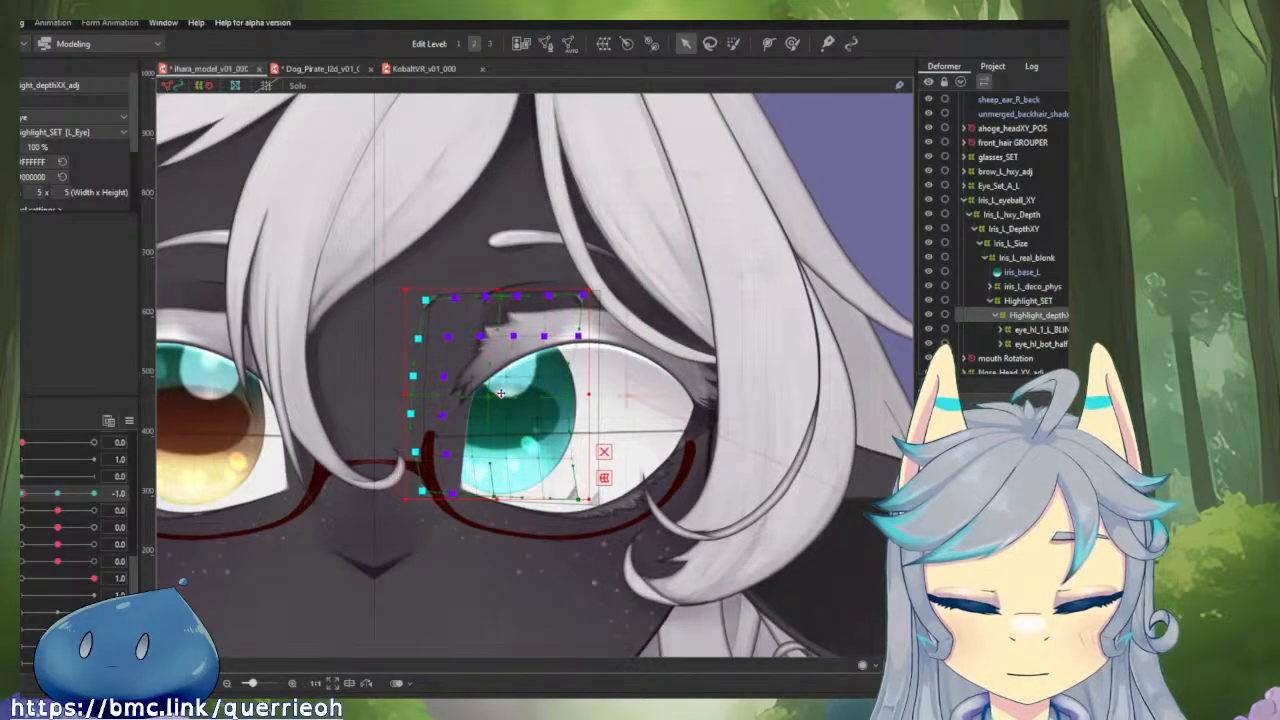
{"action": "left_click_drag", "start_coordinate": [501, 393], "coordinate": [506, 394]}
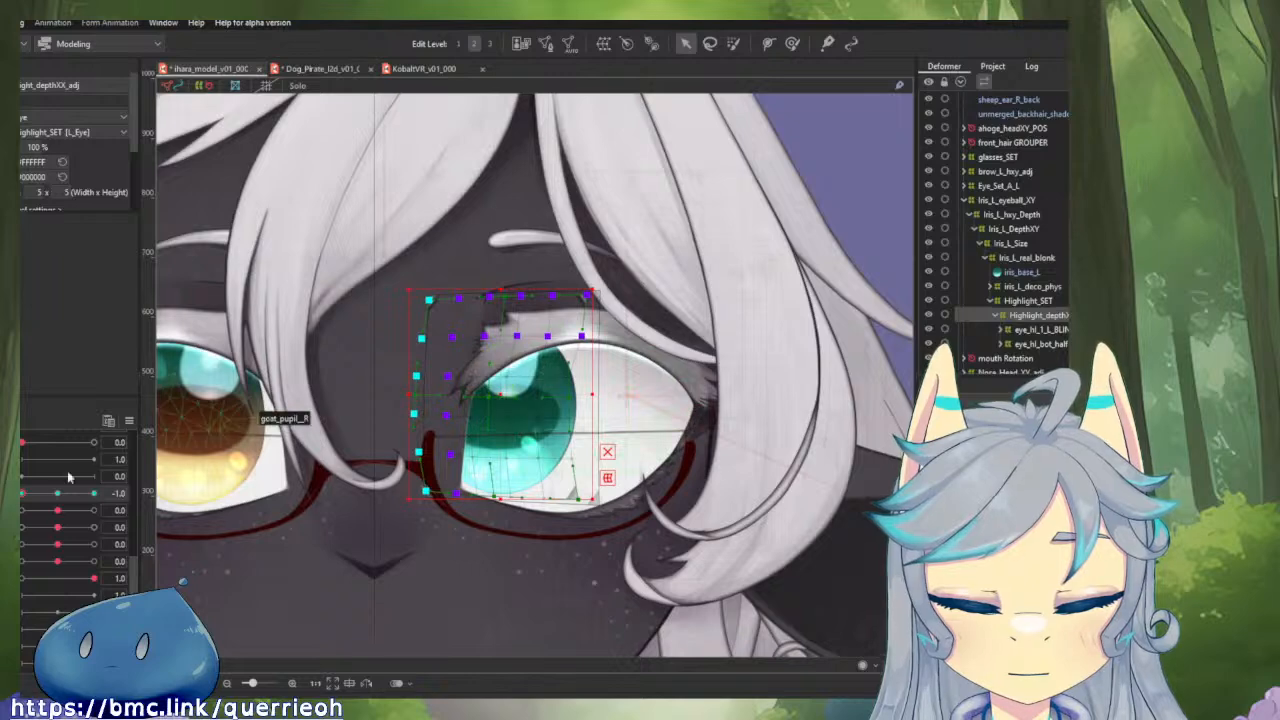
{"action": "mouse_move", "coordinate": [31, 496]}
{"action": "left_mouse_down"}
{"action": "mouse_move", "coordinate": [56, 495]}
{"action": "mouse_move", "coordinate": [20, 496]}
{"action": "left_mouse_up"}
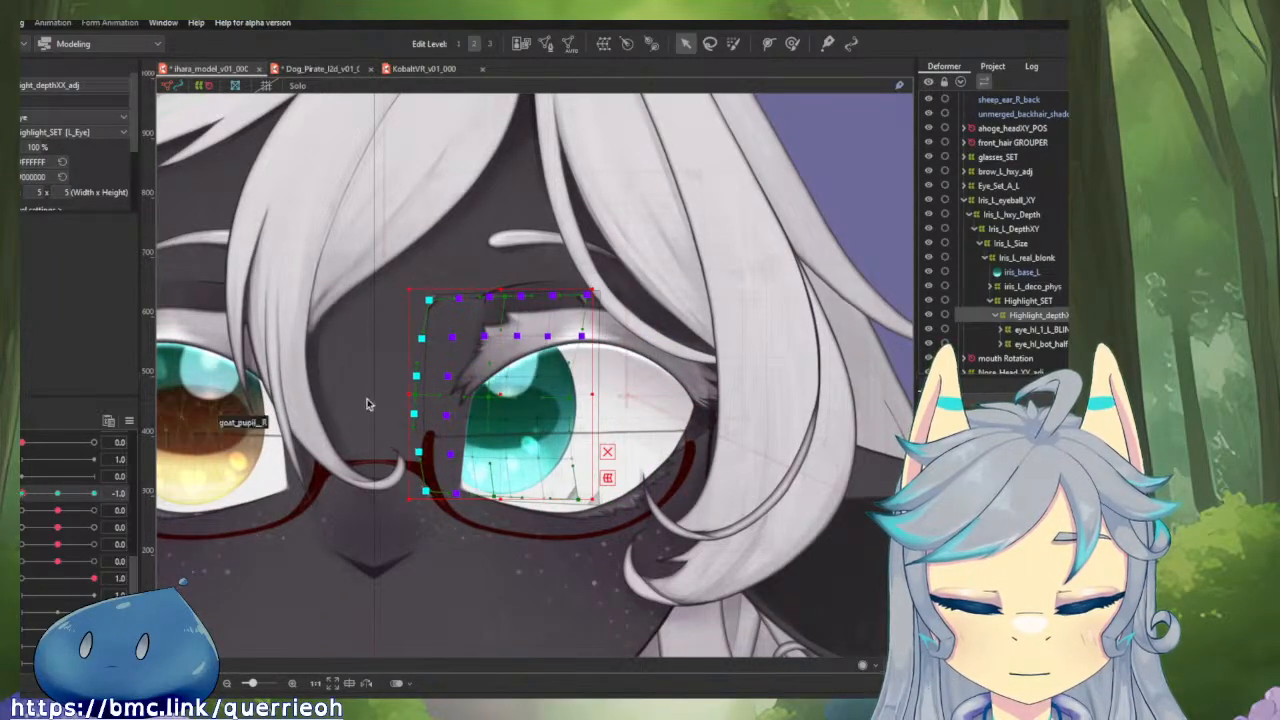
Push the highlight depth deformer's top edge slightly down and toward the nose with the Deform Brush at -1.0, and compare with the neutral pose.
{"action": "left_click", "coordinate": [791, 43]}
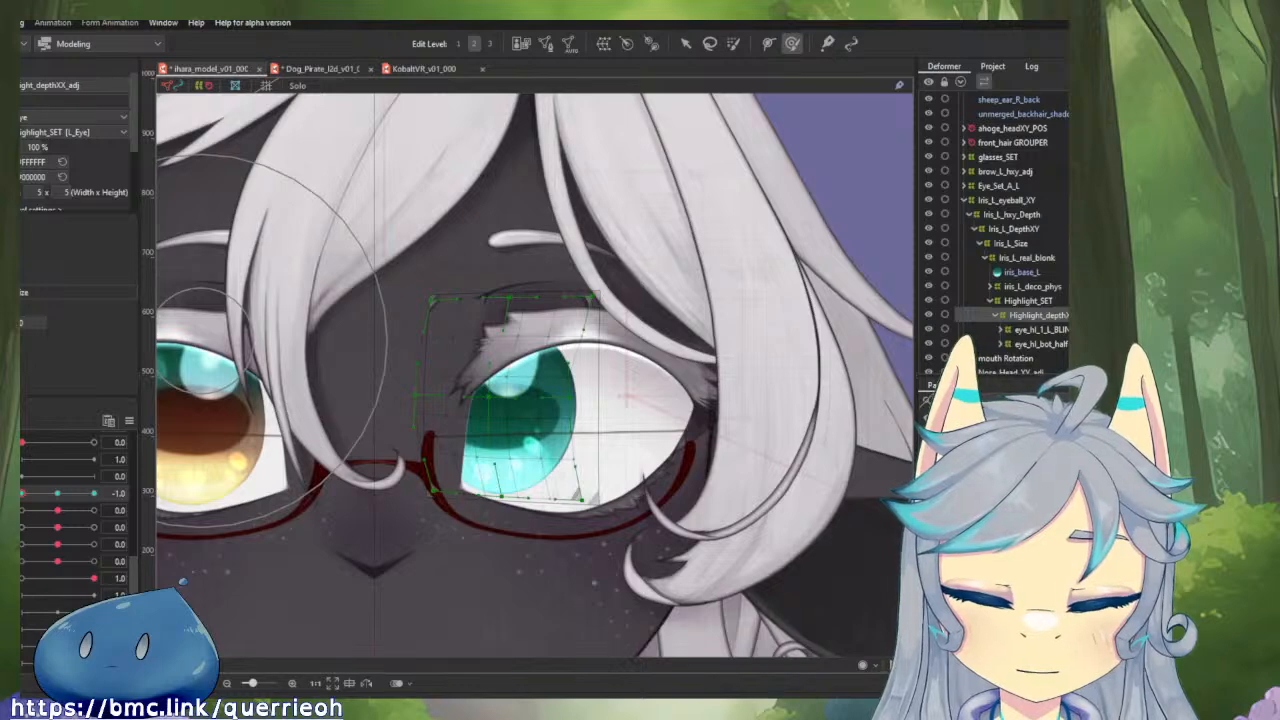
{"action": "mouse_move", "coordinate": [22, 494]}
{"action": "left_mouse_down"}
{"action": "mouse_move", "coordinate": [66, 498]}
{"action": "mouse_move", "coordinate": [20, 499]}
{"action": "left_mouse_up"}
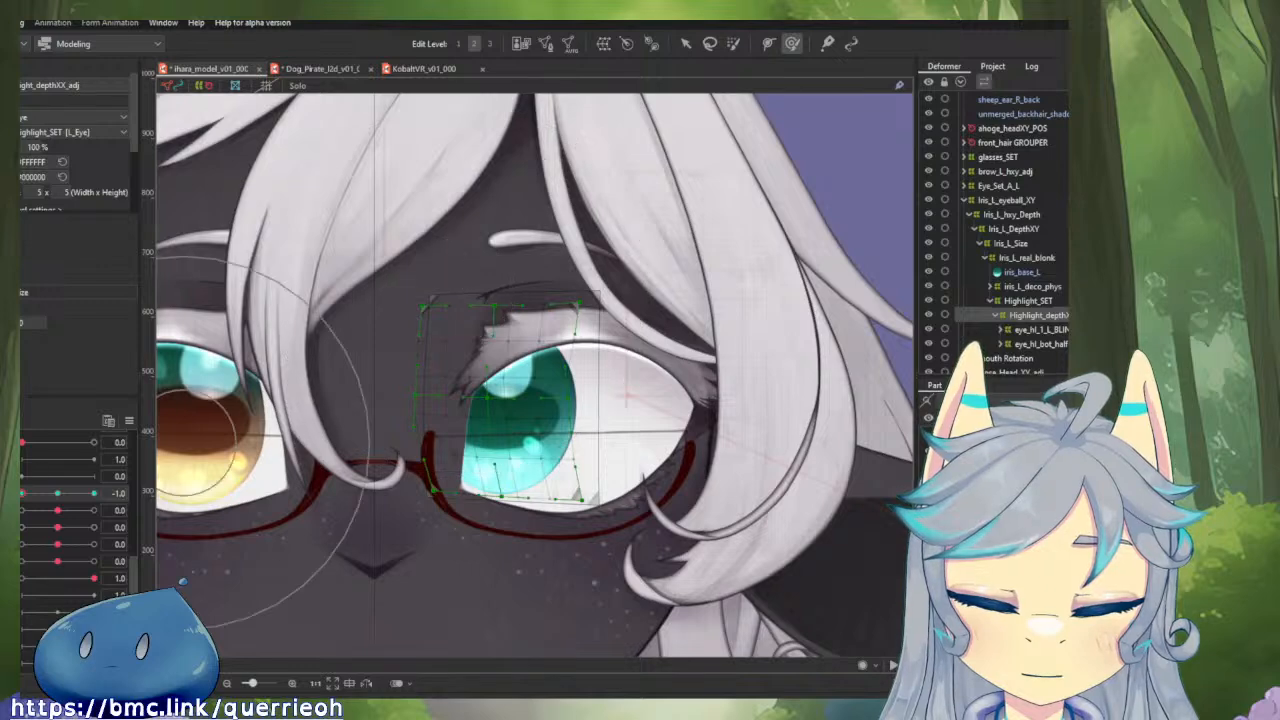
{"action": "left_click", "coordinate": [57, 494]}
{"action": "left_click_drag", "start_coordinate": [57, 494], "coordinate": [26, 503]}
{"action": "left_click_drag", "start_coordinate": [44, 503], "coordinate": [20, 505]}
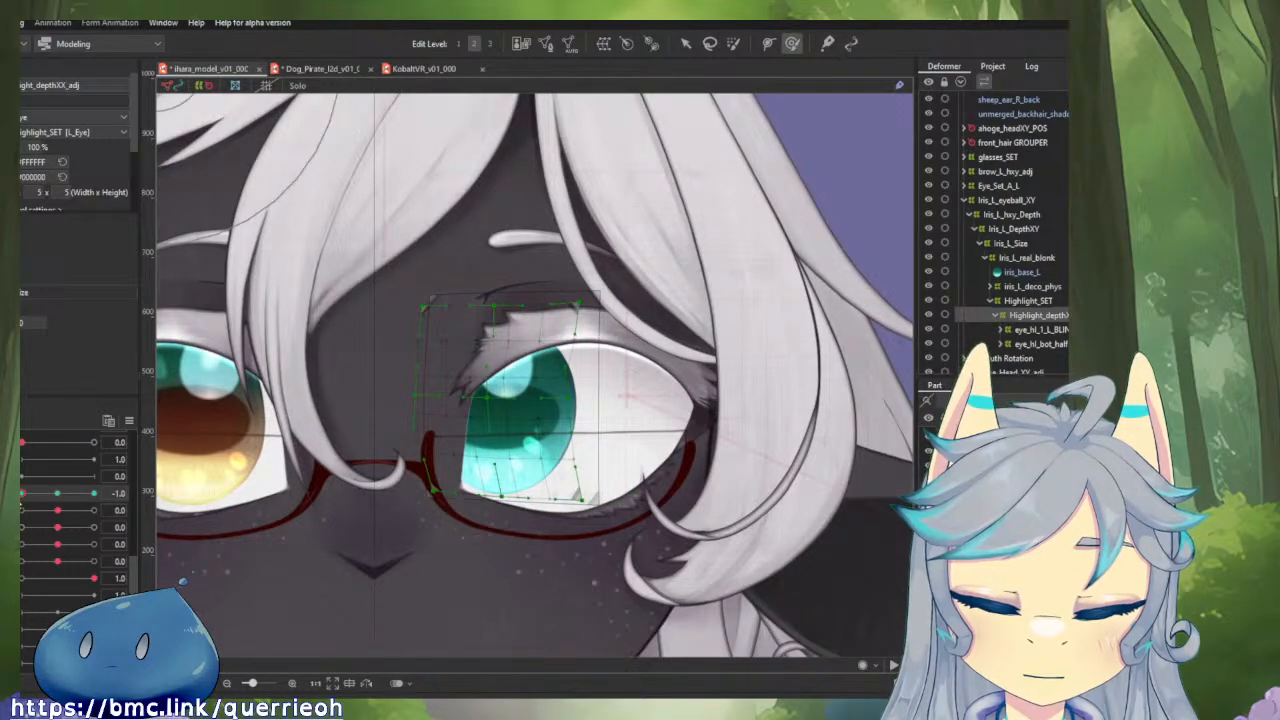
{"action": "left_click", "coordinate": [53, 494]}
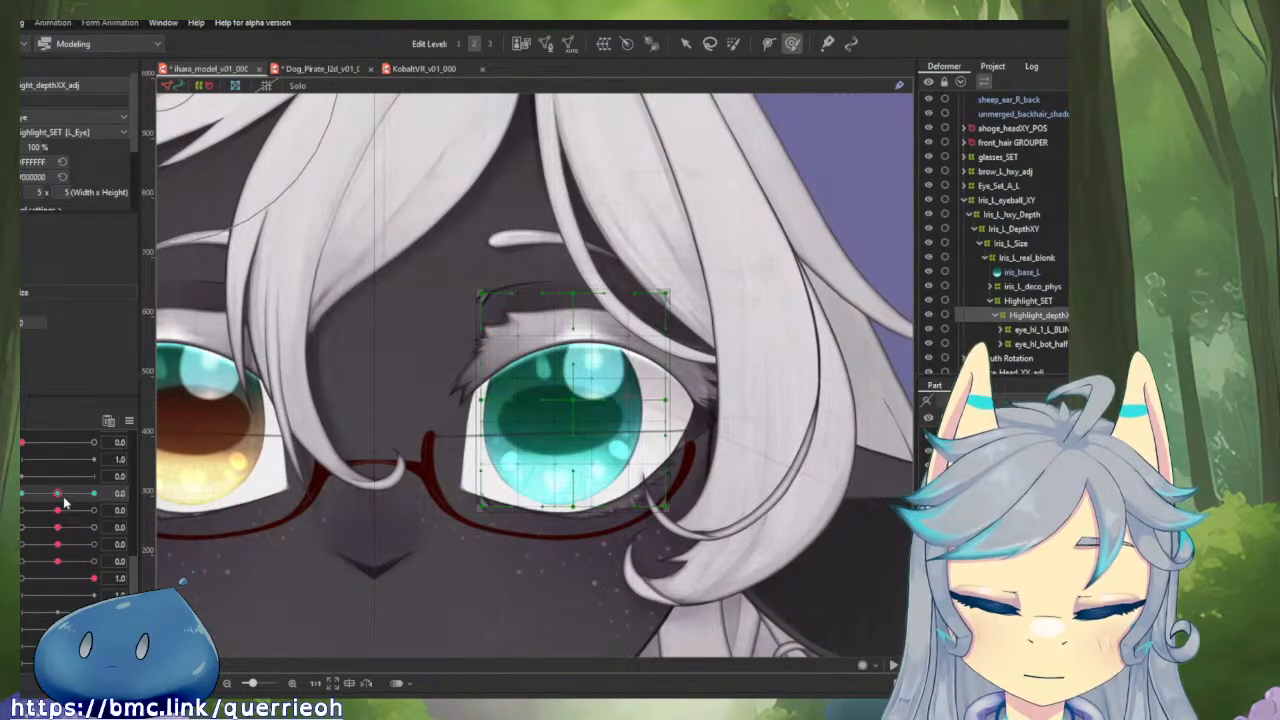
{"action": "left_click_drag", "start_coordinate": [58, 492], "coordinate": [20, 494]}
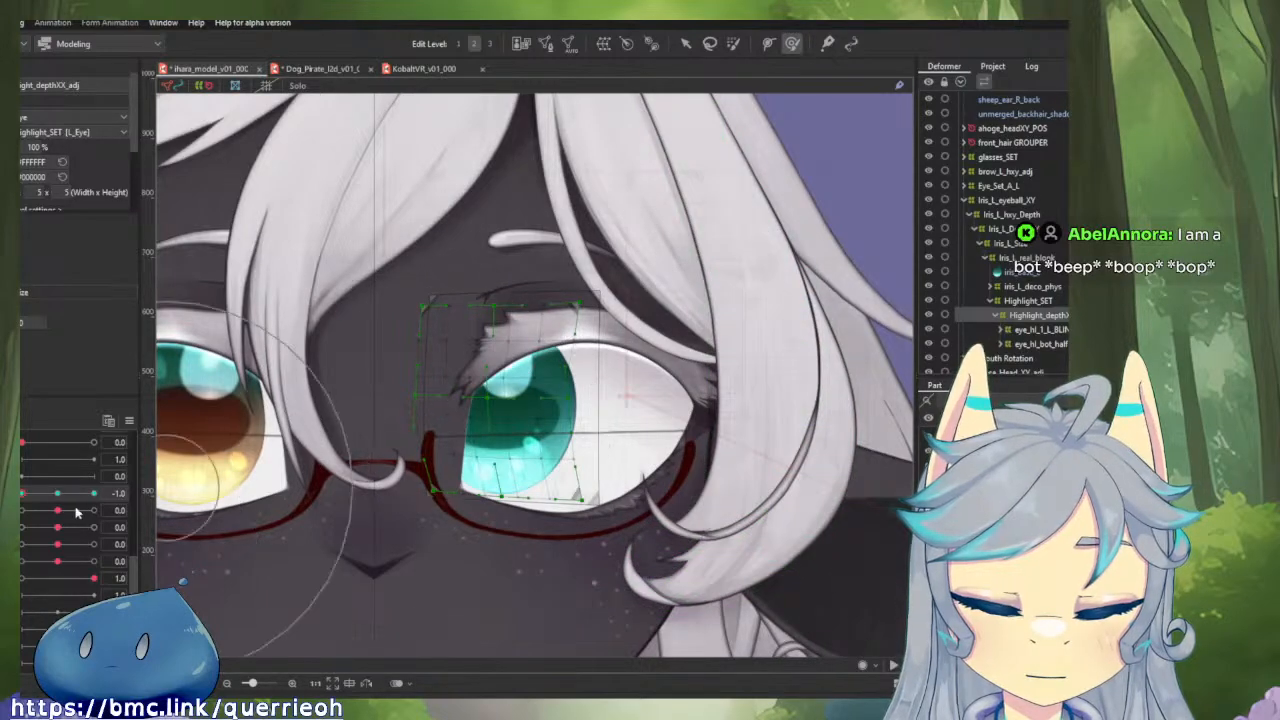
{"action": "left_click_drag", "start_coordinate": [52, 497], "coordinate": [18, 497]}
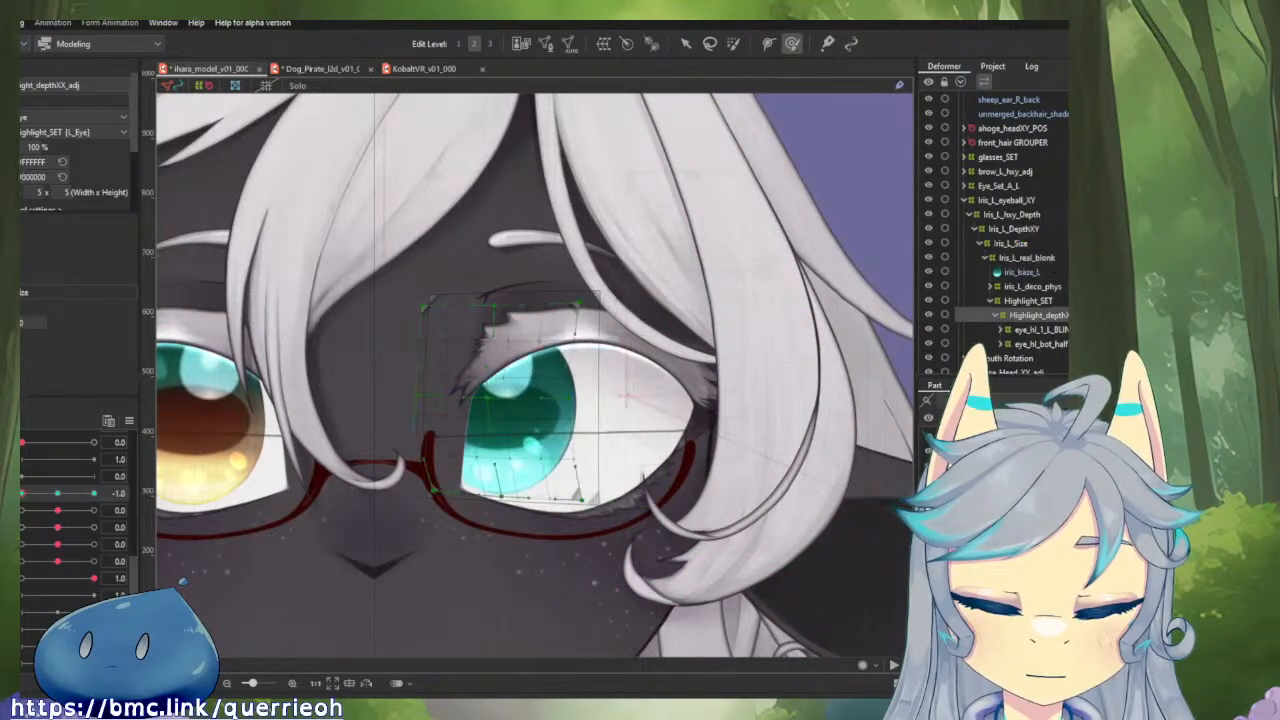
Reset the highlight depth deformer's horizontal eyeball keyforms and brush its nose-side and top edges inward at -1.0.
{"action": "left_click", "coordinate": [51, 498]}
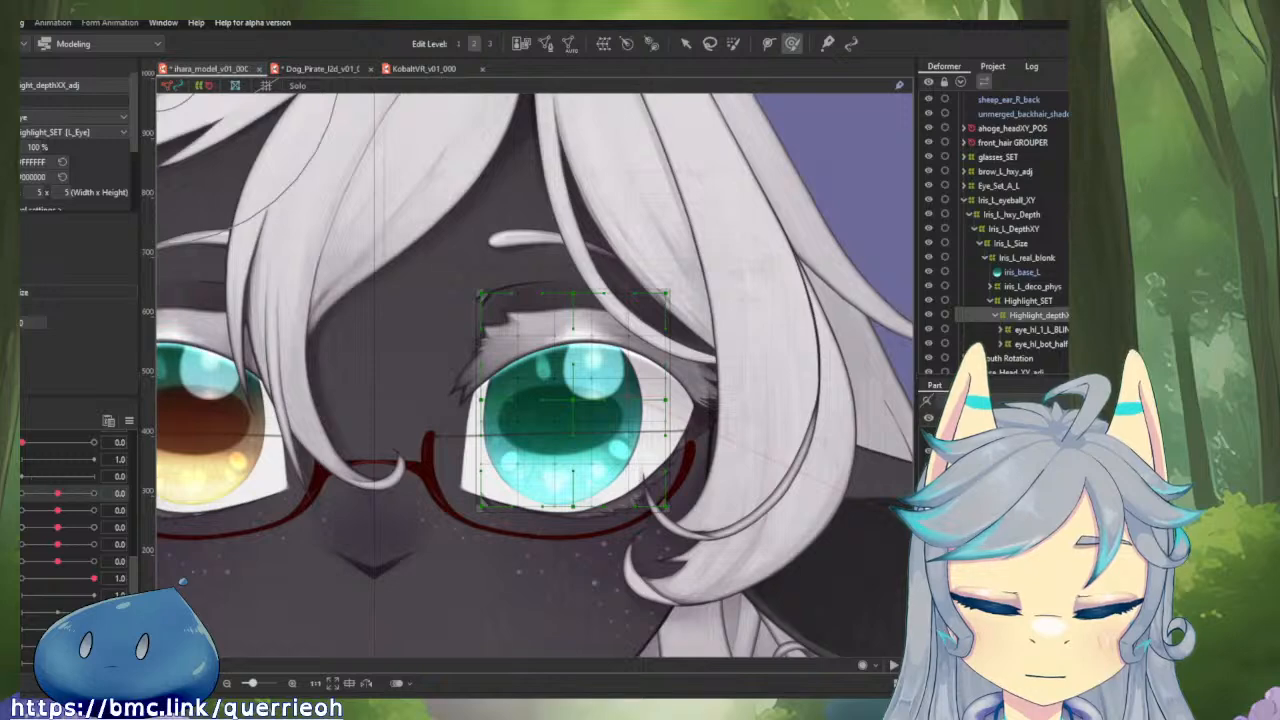
{"action": "left_click_drag", "start_coordinate": [60, 497], "coordinate": [19, 497]}
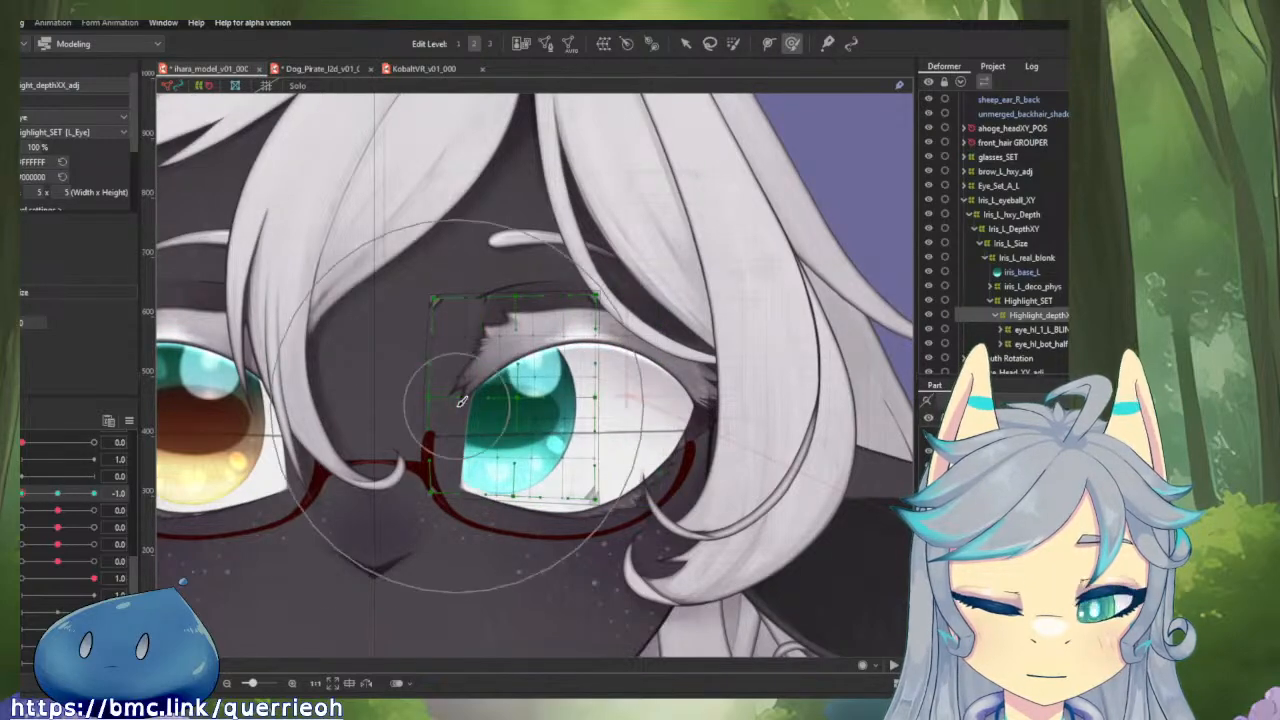
{"action": "left_click_drag", "start_coordinate": [476, 403], "coordinate": [502, 400]}
{"action": "mouse_move", "coordinate": [486, 251]}
{"action": "left_mouse_down"}
{"action": "mouse_move", "coordinate": [514, 256]}
{"action": "mouse_move", "coordinate": [506, 288]}
{"action": "left_mouse_up"}
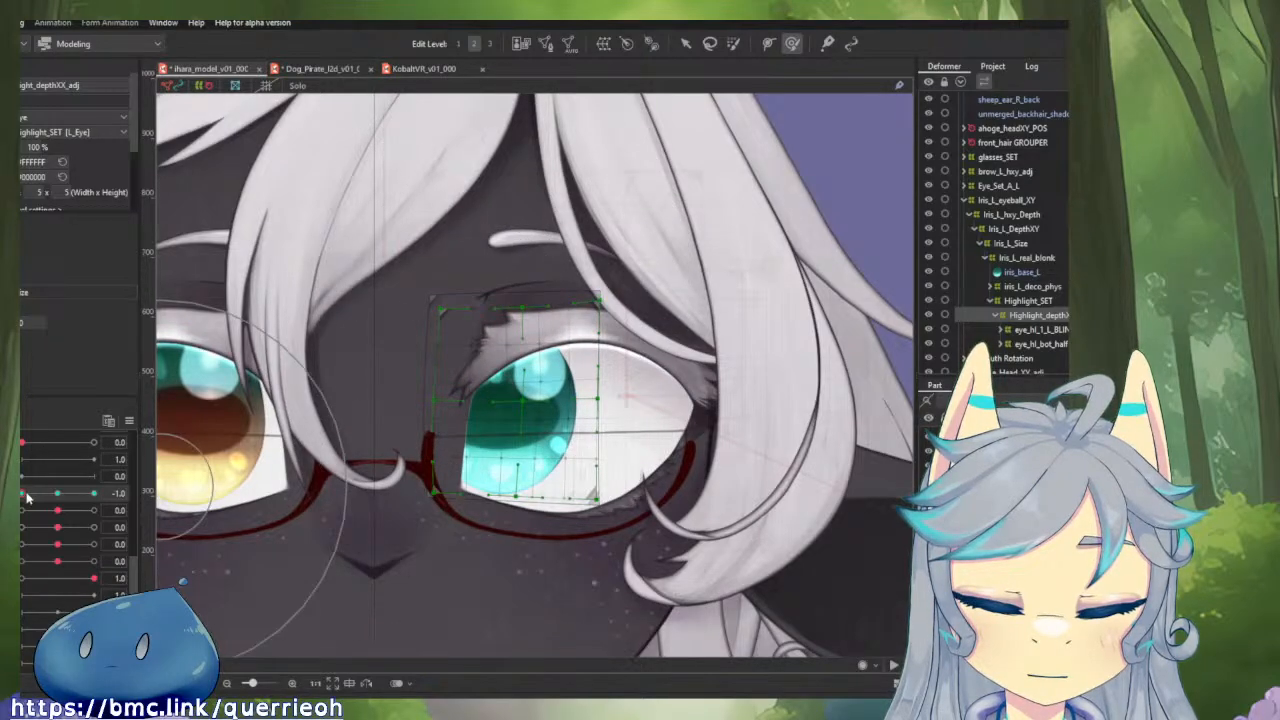
{"action": "mouse_move", "coordinate": [27, 497]}
{"action": "left_mouse_down"}
{"action": "mouse_move", "coordinate": [63, 498]}
{"action": "mouse_move", "coordinate": [22, 497]}
{"action": "left_mouse_up"}
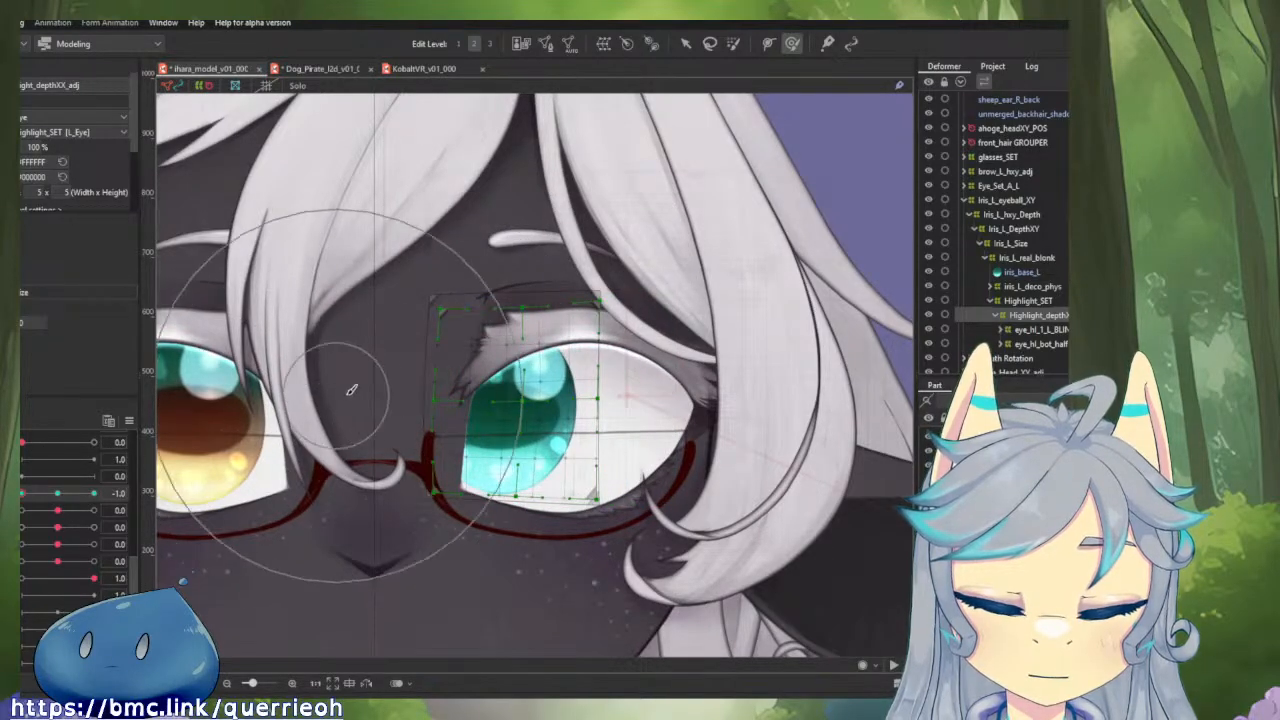
{"action": "left_click_drag", "start_coordinate": [445, 365], "coordinate": [476, 400]}
Push the highlight depth deformer's outer edge toward the nose with the Deform Brush at horizontal eyeball 1.0 and test the motion.
{"action": "left_click_drag", "start_coordinate": [27, 497], "coordinate": [105, 497]}
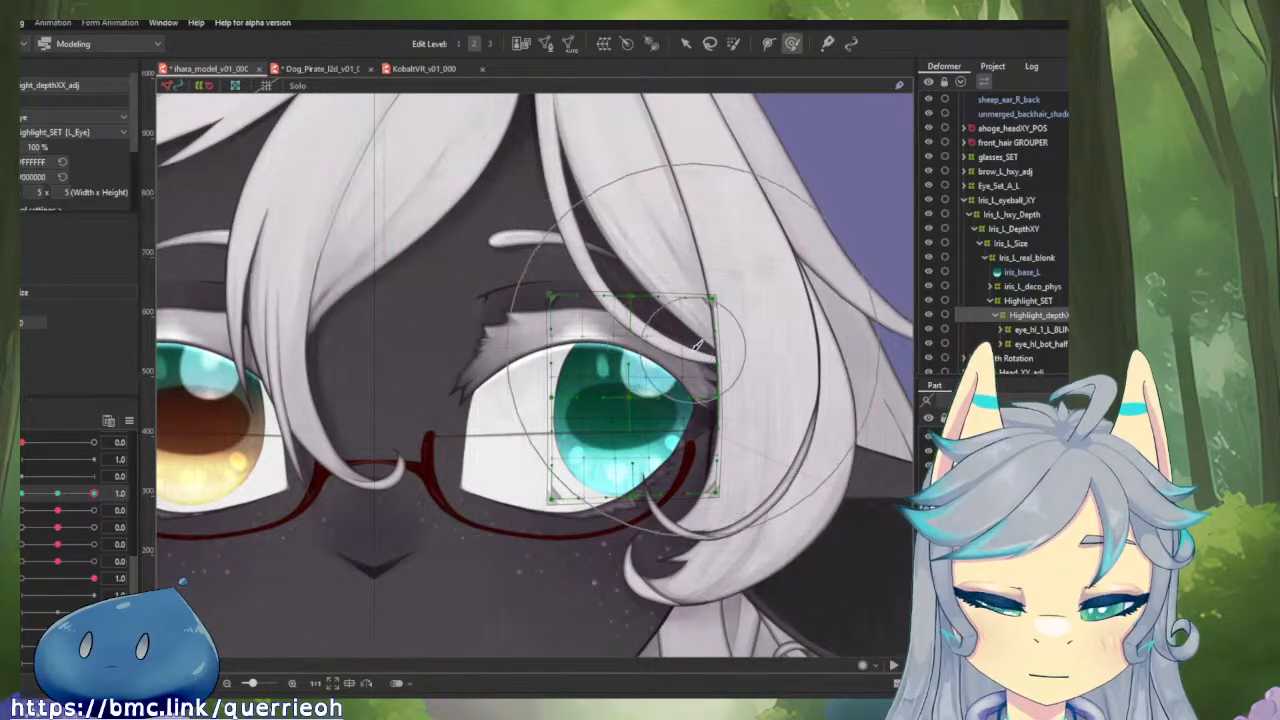
{"action": "left_click_drag", "start_coordinate": [686, 350], "coordinate": [641, 358]}
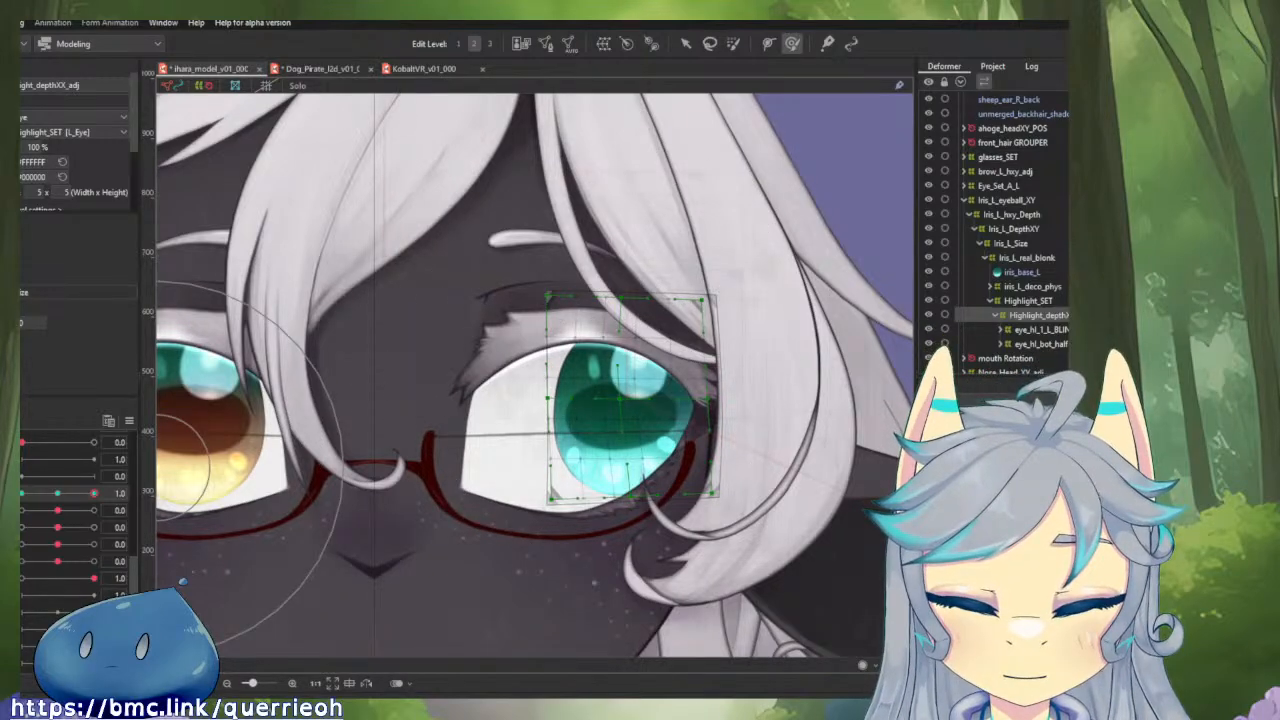
{"action": "mouse_move", "coordinate": [94, 493]}
{"action": "left_mouse_down"}
{"action": "mouse_move", "coordinate": [22, 493]}
{"action": "mouse_move", "coordinate": [94, 493]}
{"action": "left_mouse_up"}
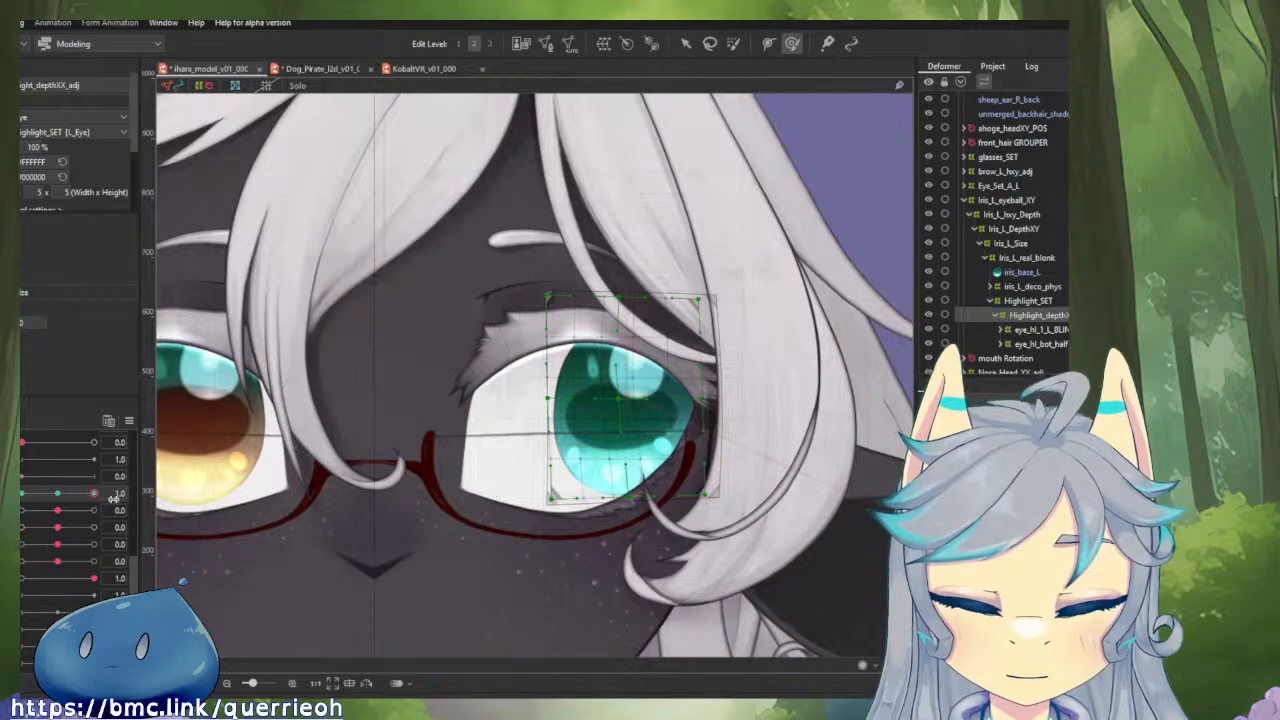
{"action": "mouse_move", "coordinate": [93, 495]}
{"action": "left_mouse_down"}
{"action": "mouse_move", "coordinate": [70, 496]}
{"action": "mouse_move", "coordinate": [115, 494]}
{"action": "mouse_move", "coordinate": [45, 496]}
{"action": "mouse_move", "coordinate": [65, 495]}
{"action": "mouse_move", "coordinate": [66, 509]}
{"action": "mouse_move", "coordinate": [104, 497]}
{"action": "left_mouse_up"}
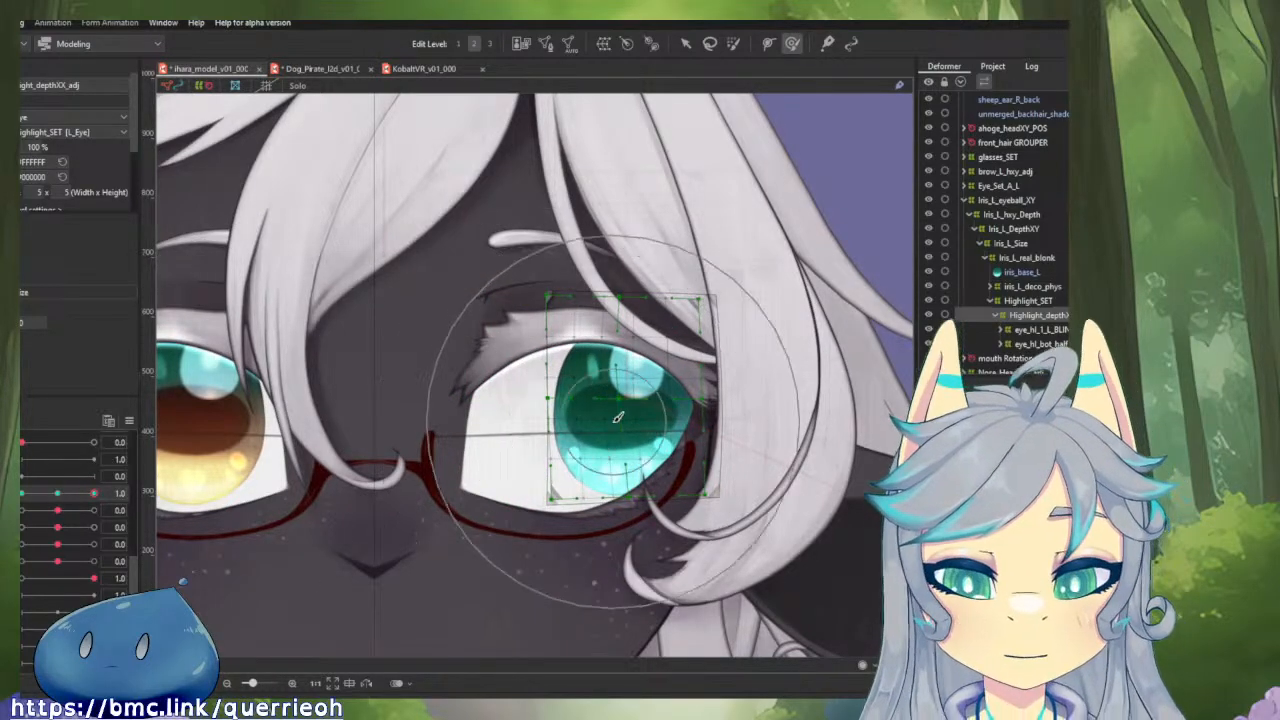
Push the middle of the highlight depth deformer toward the outer eye corner at horizontal eyeball 1.0 and compare the motion across both extremes.
{"action": "mouse_move", "coordinate": [618, 418]}
{"action": "left_mouse_down"}
{"action": "mouse_move", "coordinate": [482, 409]}
{"action": "mouse_move", "coordinate": [573, 409]}
{"action": "left_mouse_up"}
{"action": "key", "text": "b"}
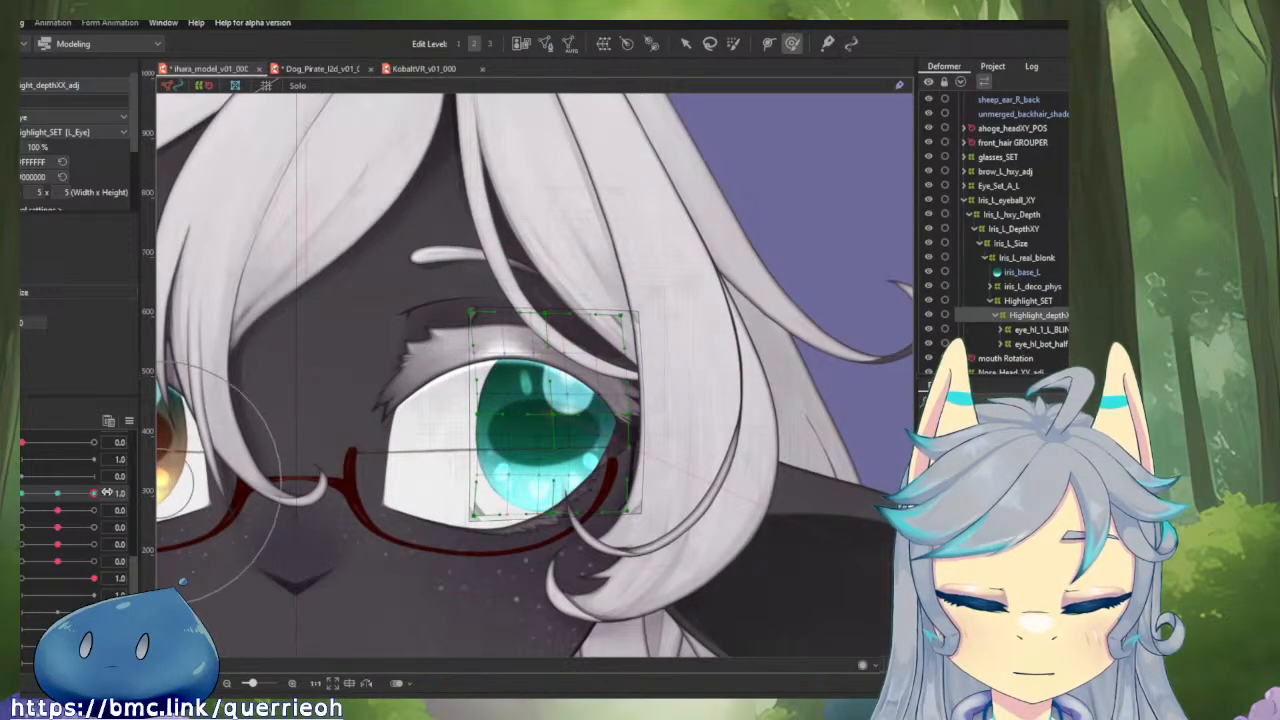
{"action": "mouse_move", "coordinate": [94, 493]}
{"action": "left_mouse_down"}
{"action": "mouse_move", "coordinate": [71, 498]}
{"action": "mouse_move", "coordinate": [98, 496]}
{"action": "left_mouse_up"}
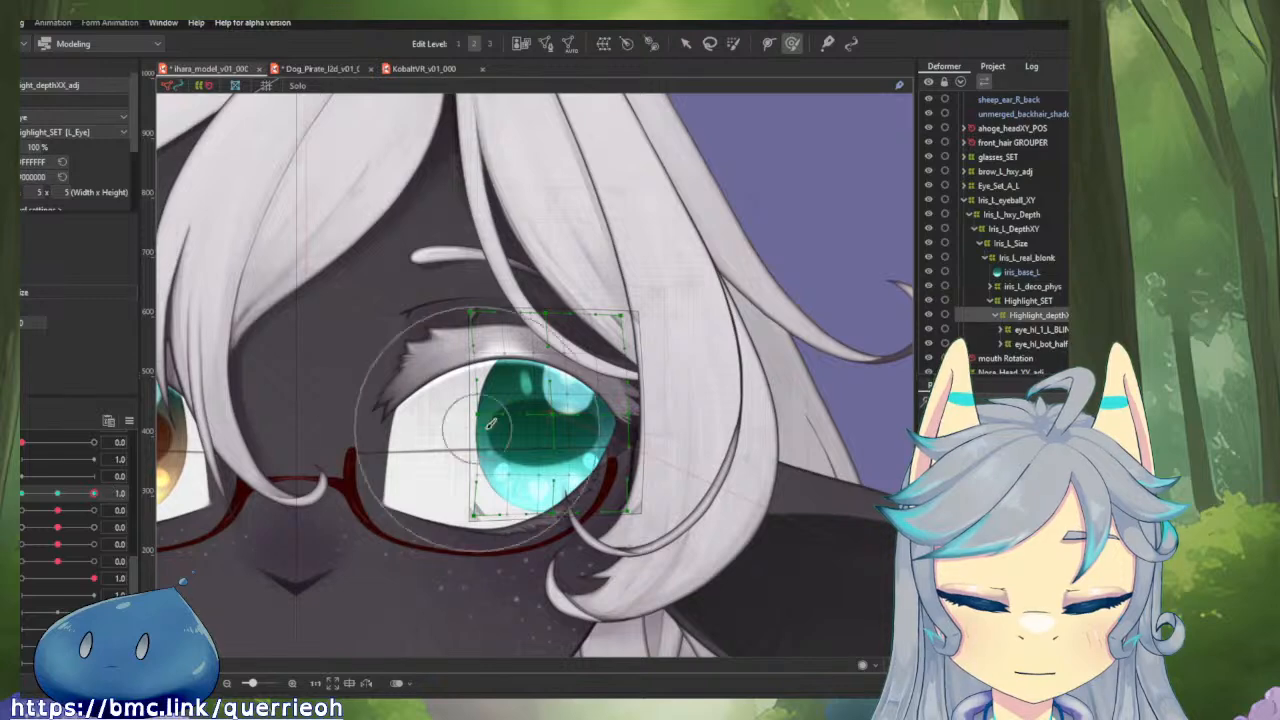
{"action": "left_click_drag", "start_coordinate": [532, 421], "coordinate": [582, 422]}
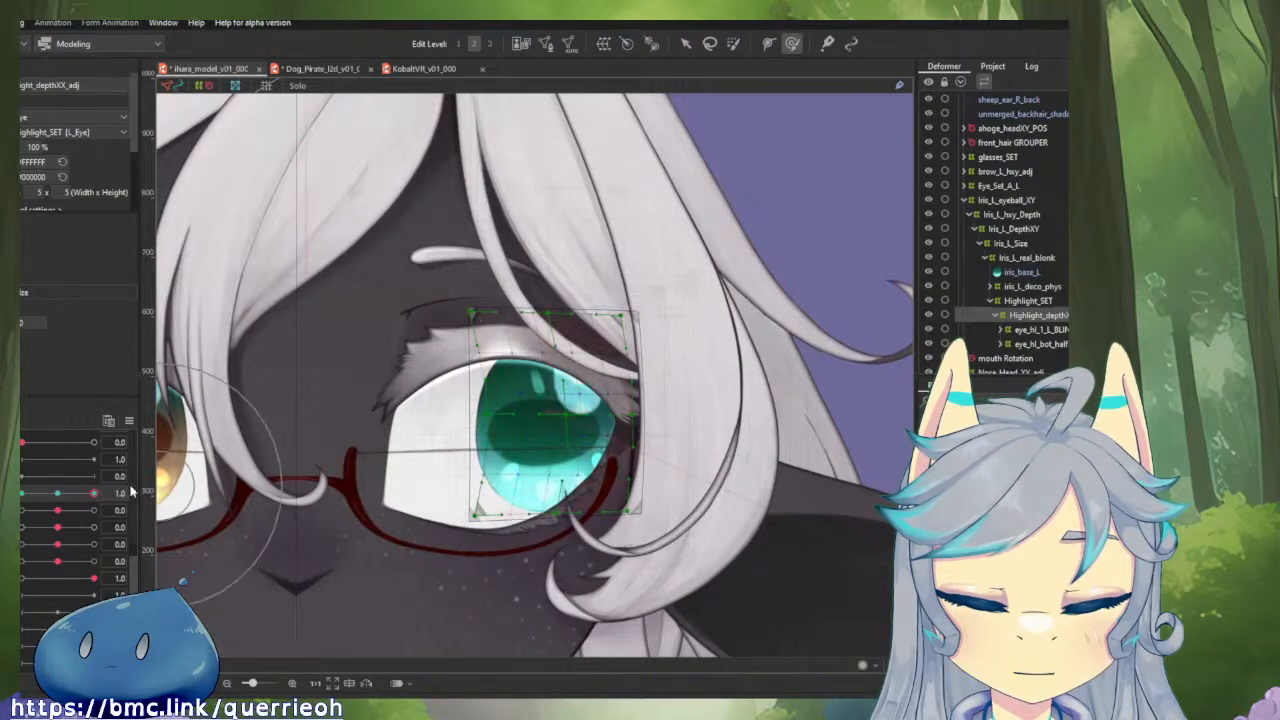
{"action": "mouse_move", "coordinate": [94, 493]}
{"action": "left_mouse_down"}
{"action": "mouse_move", "coordinate": [72, 497]}
{"action": "mouse_move", "coordinate": [94, 493]}
{"action": "left_mouse_up"}
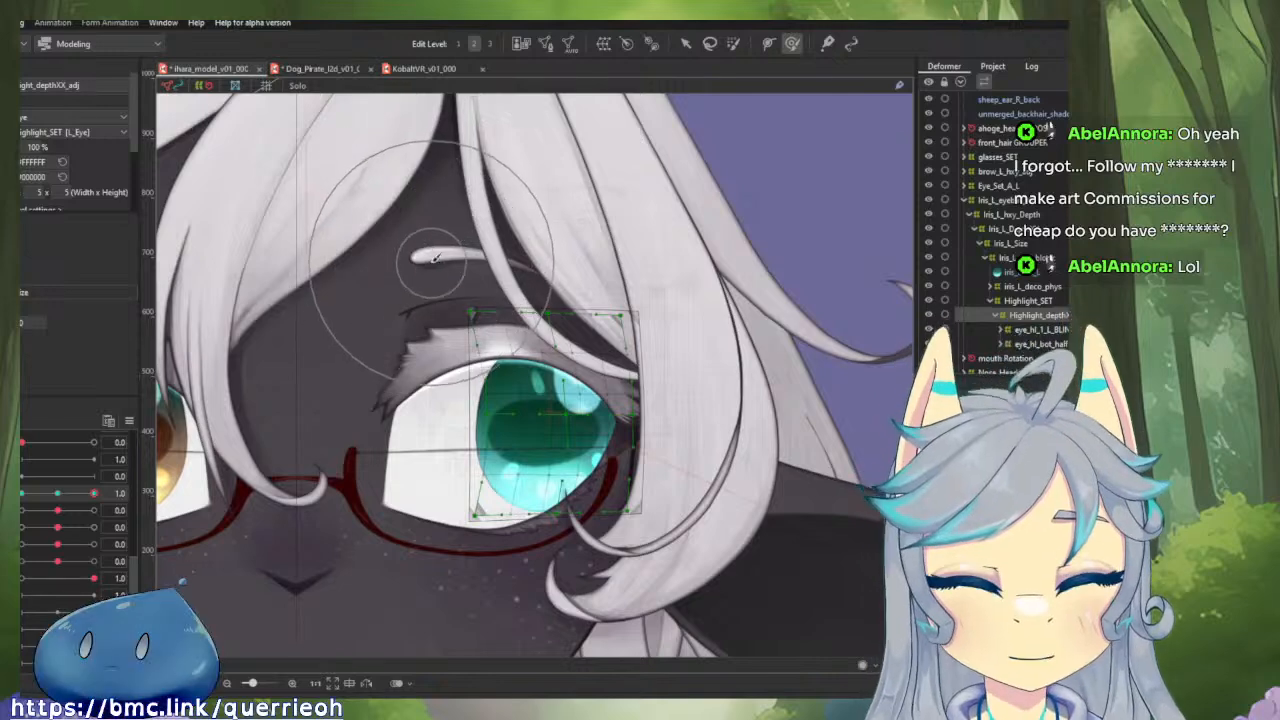
{"action": "mouse_move", "coordinate": [92, 494]}
{"action": "left_mouse_down"}
{"action": "mouse_move", "coordinate": [80, 494]}
{"action": "mouse_move", "coordinate": [98, 492]}
{"action": "left_mouse_up"}
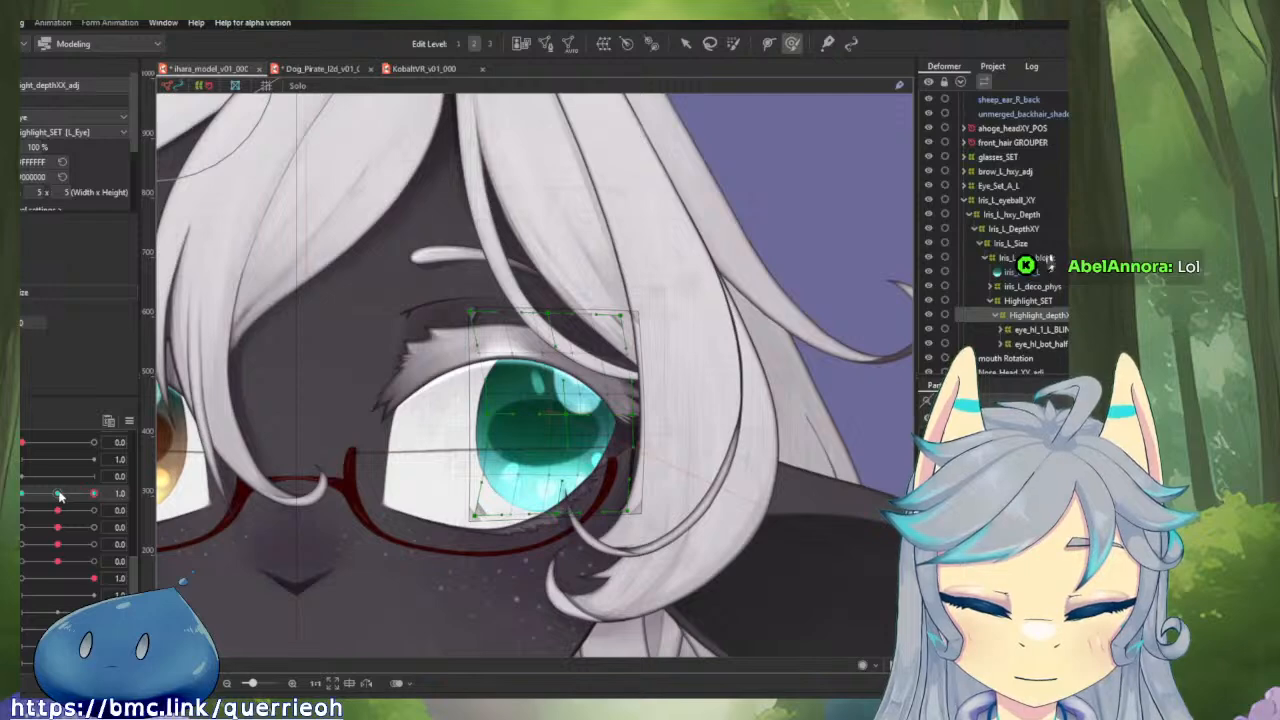
{"action": "left_click", "coordinate": [59, 495]}
{"action": "left_click_drag", "start_coordinate": [59, 495], "coordinate": [96, 495]}
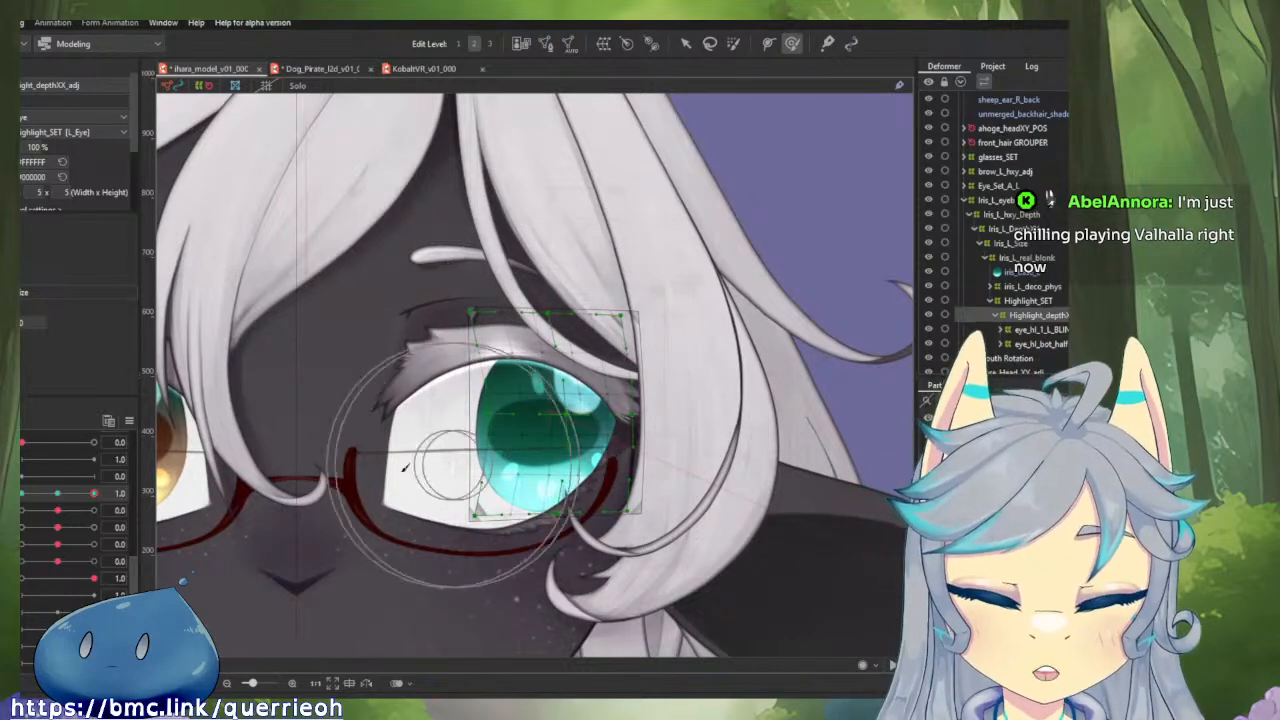
{"action": "left_click_drag", "start_coordinate": [66, 495], "coordinate": [21, 510]}
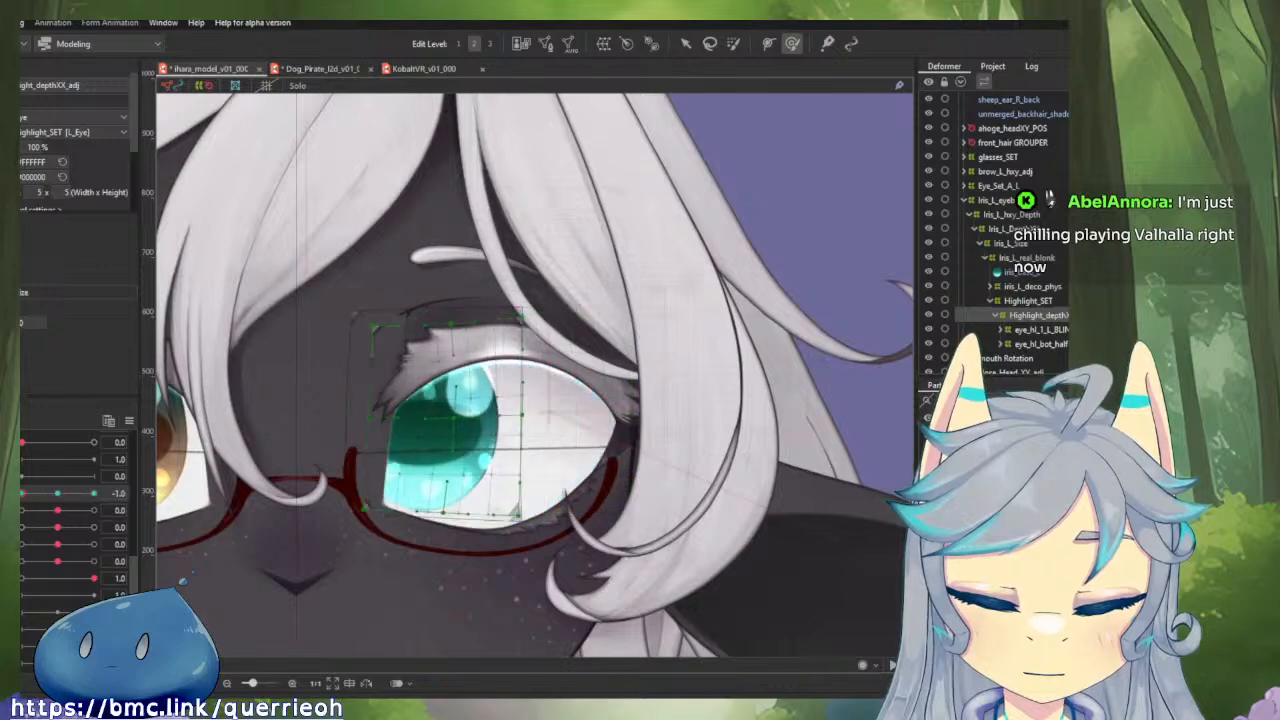
Reset the highlight depth deformer's keyforms and brush its outer edge toward the nose and top edge downward at horizontal eyeball 1.0.
{"action": "left_click", "coordinate": [58, 494]}
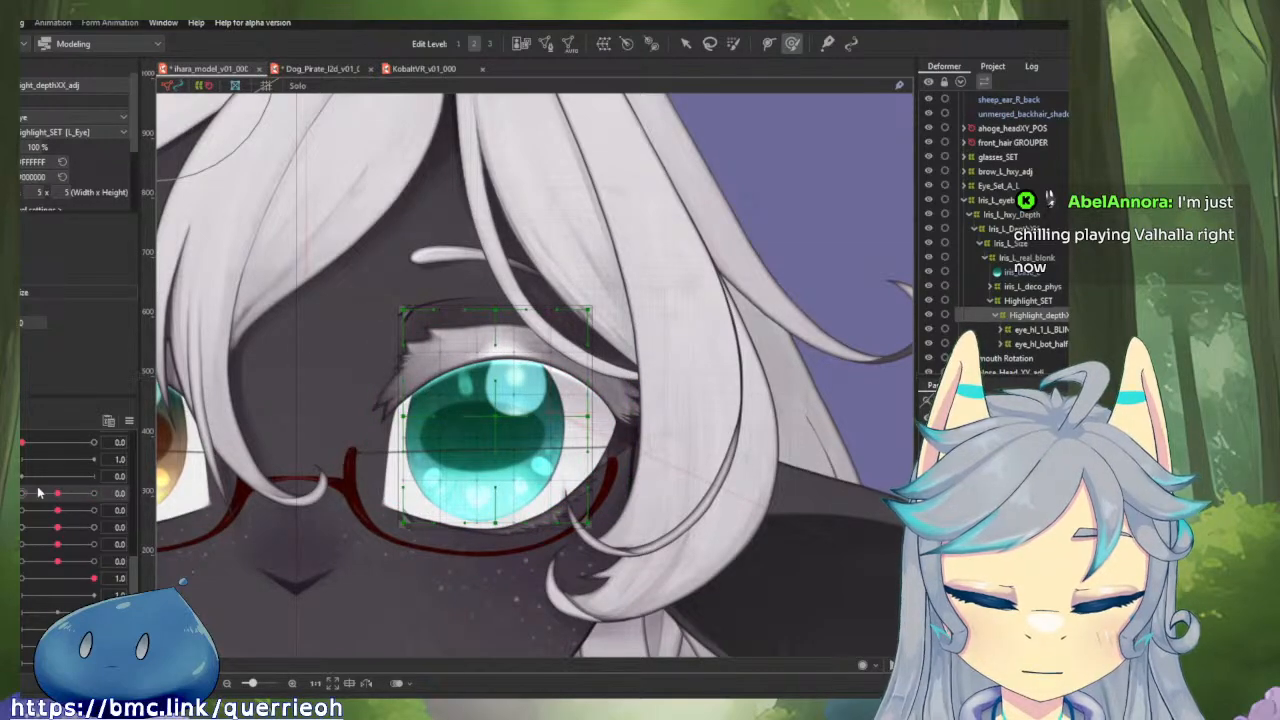
{"action": "left_click_drag", "start_coordinate": [58, 495], "coordinate": [102, 503]}
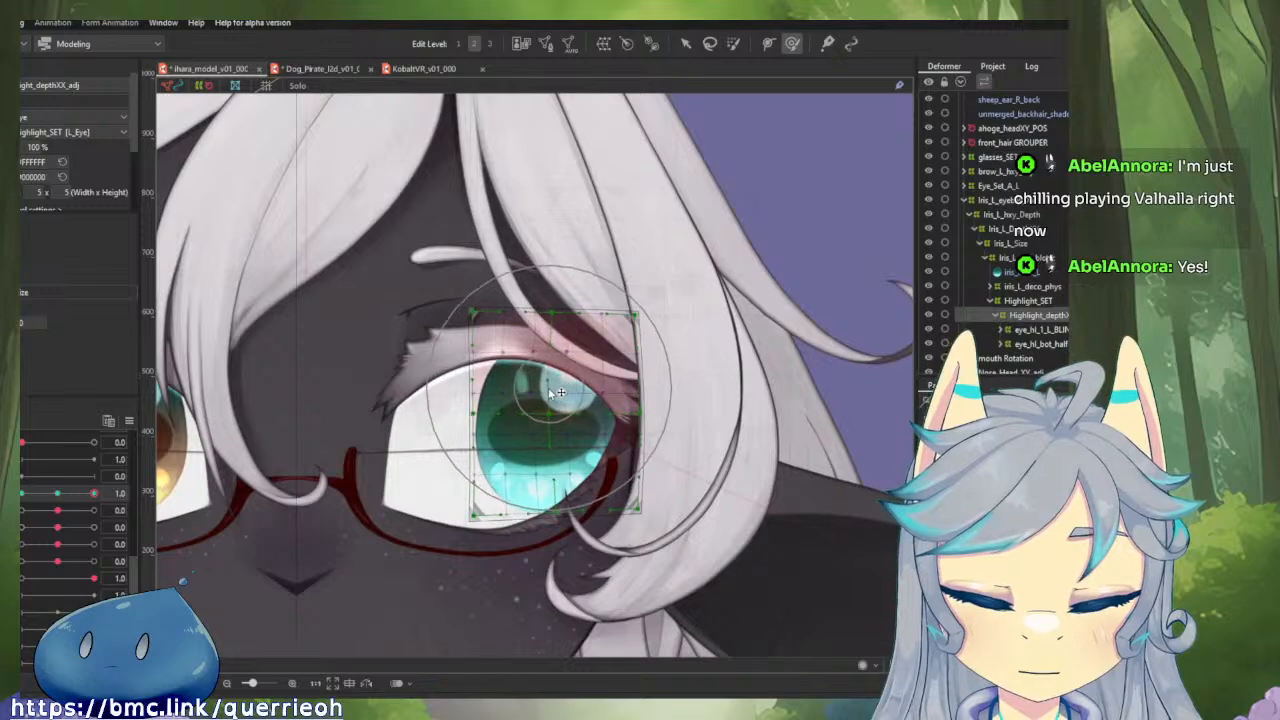
{"action": "left_click_drag", "start_coordinate": [563, 283], "coordinate": [490, 287]}
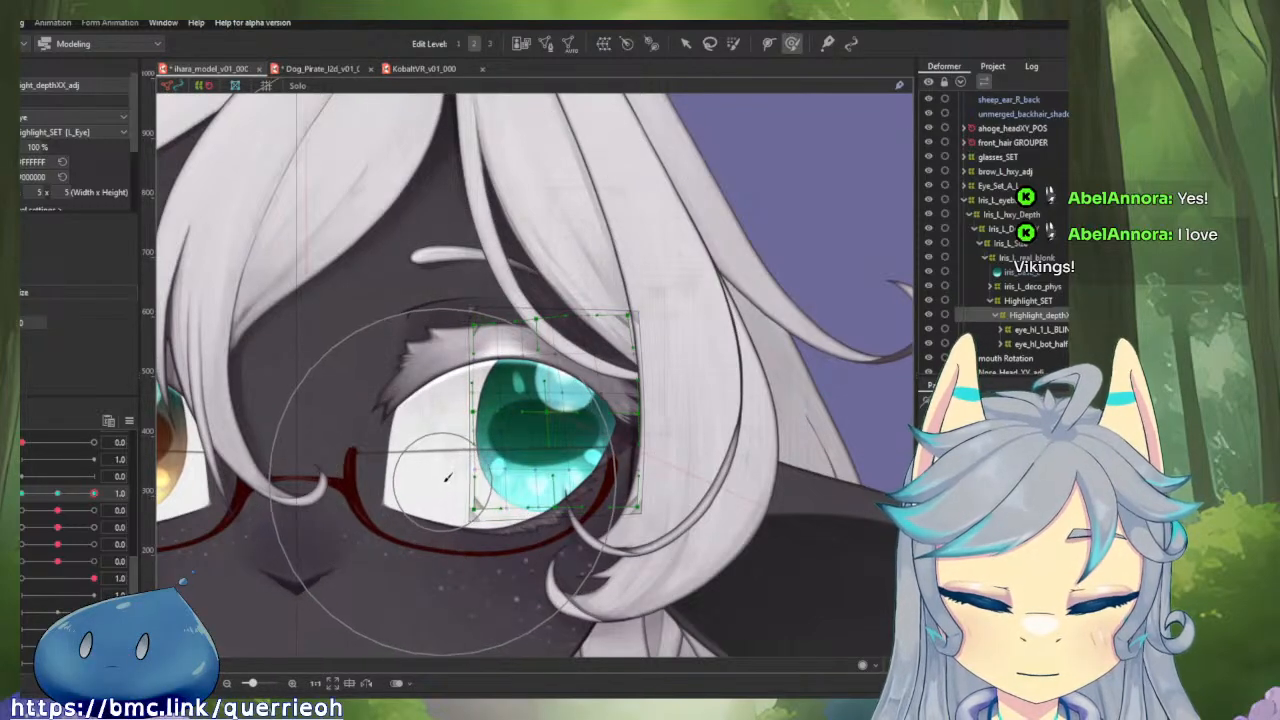
{"action": "mouse_move", "coordinate": [93, 493]}
{"action": "left_mouse_down"}
{"action": "mouse_move", "coordinate": [70, 493]}
{"action": "mouse_move", "coordinate": [93, 493]}
{"action": "left_mouse_up"}
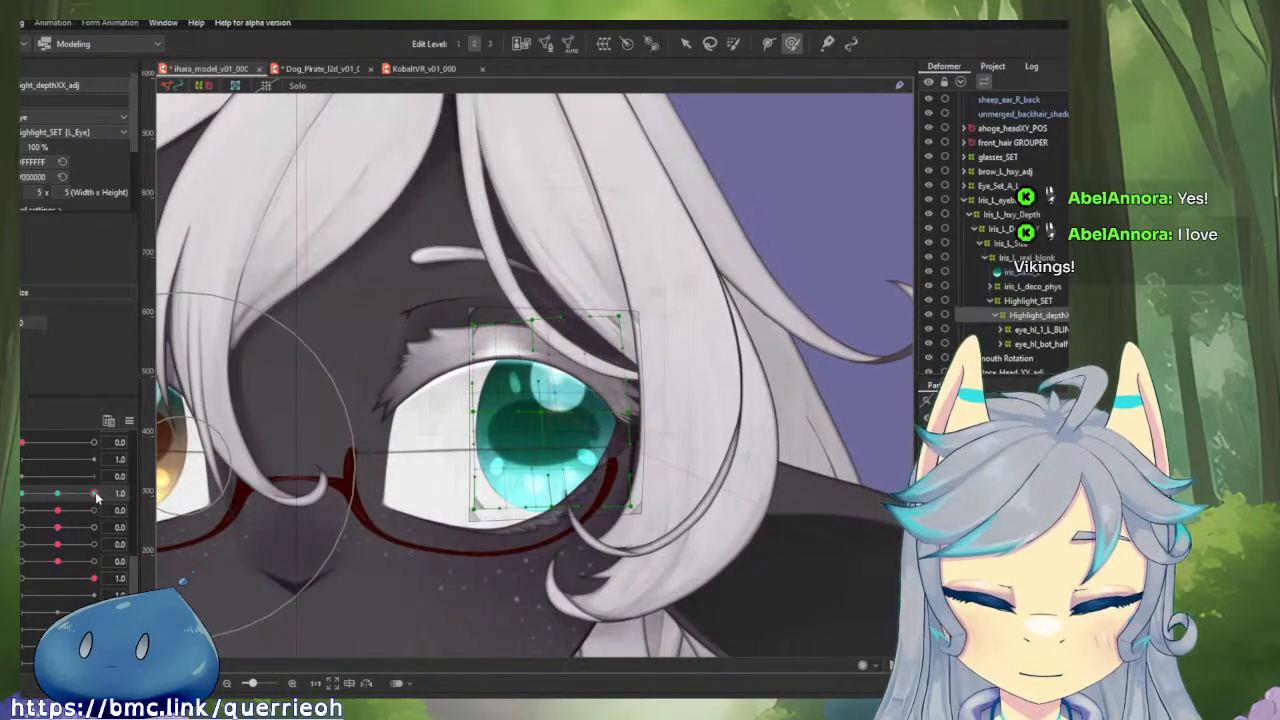
Try to push the middle and top edge of the highlight depth deformer toward the outer eye corner at horizontal eyeball 1.0.
{"action": "mouse_move", "coordinate": [96, 494]}
{"action": "left_mouse_down"}
{"action": "mouse_move", "coordinate": [76, 498]}
{"action": "mouse_move", "coordinate": [96, 494]}
{"action": "left_mouse_up"}
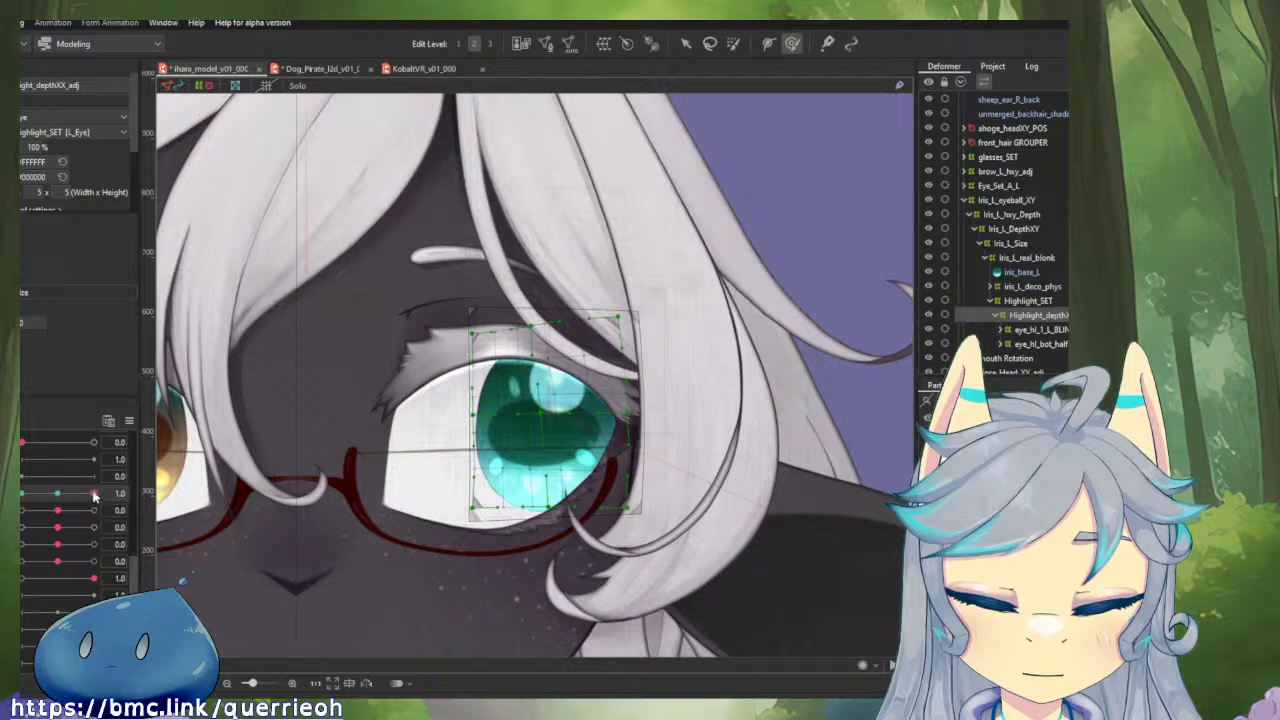
{"action": "scroll", "coordinate": [570, 427], "scroll_direction": "up", "scroll_amount": 2}
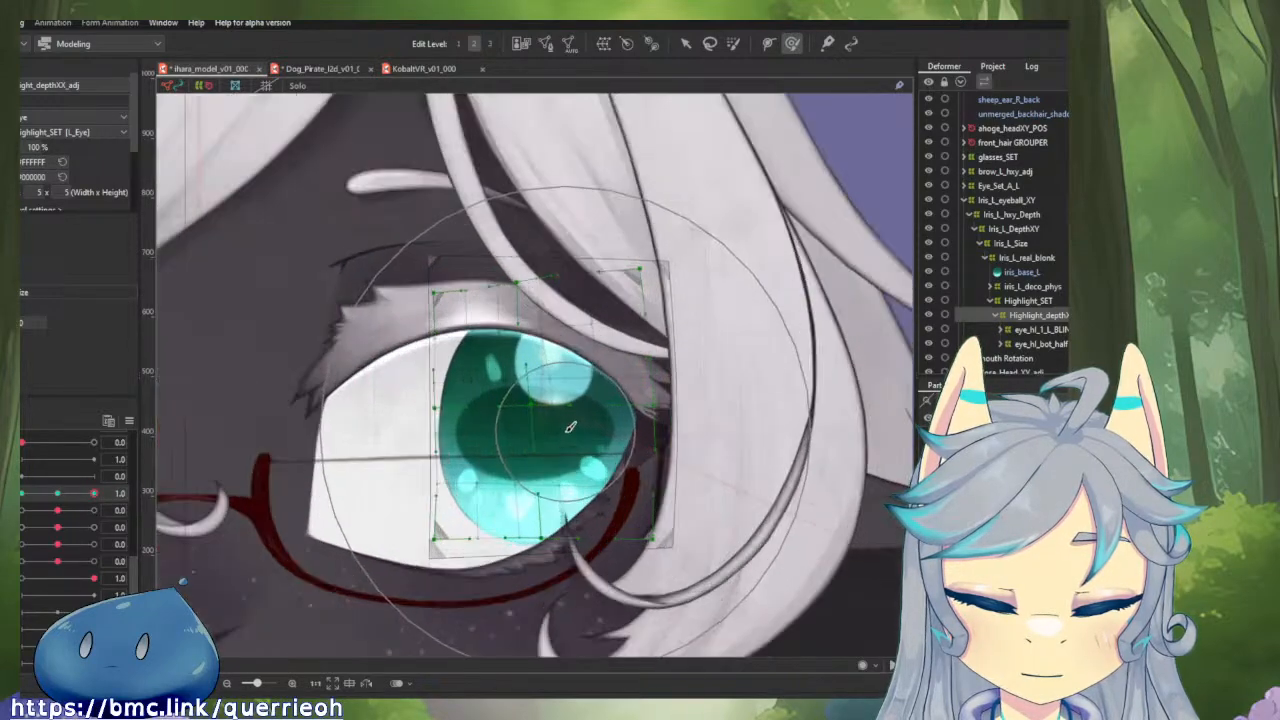
{"action": "left_click_drag", "start_coordinate": [566, 431], "coordinate": [430, 394]}
{"action": "left_click_drag", "start_coordinate": [532, 415], "coordinate": [570, 414]}
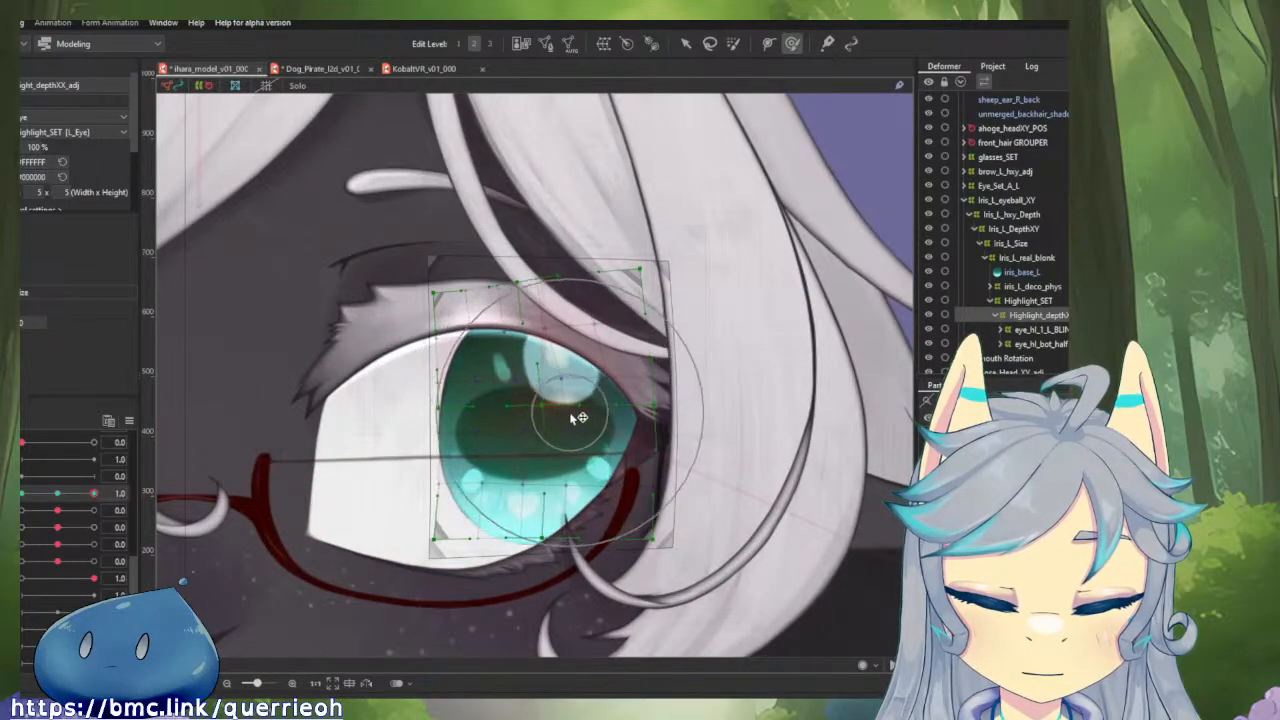
{"action": "mouse_move", "coordinate": [101, 493]}
{"action": "left_mouse_down"}
{"action": "mouse_move", "coordinate": [43, 495]}
{"action": "mouse_move", "coordinate": [94, 495]}
{"action": "left_mouse_up"}
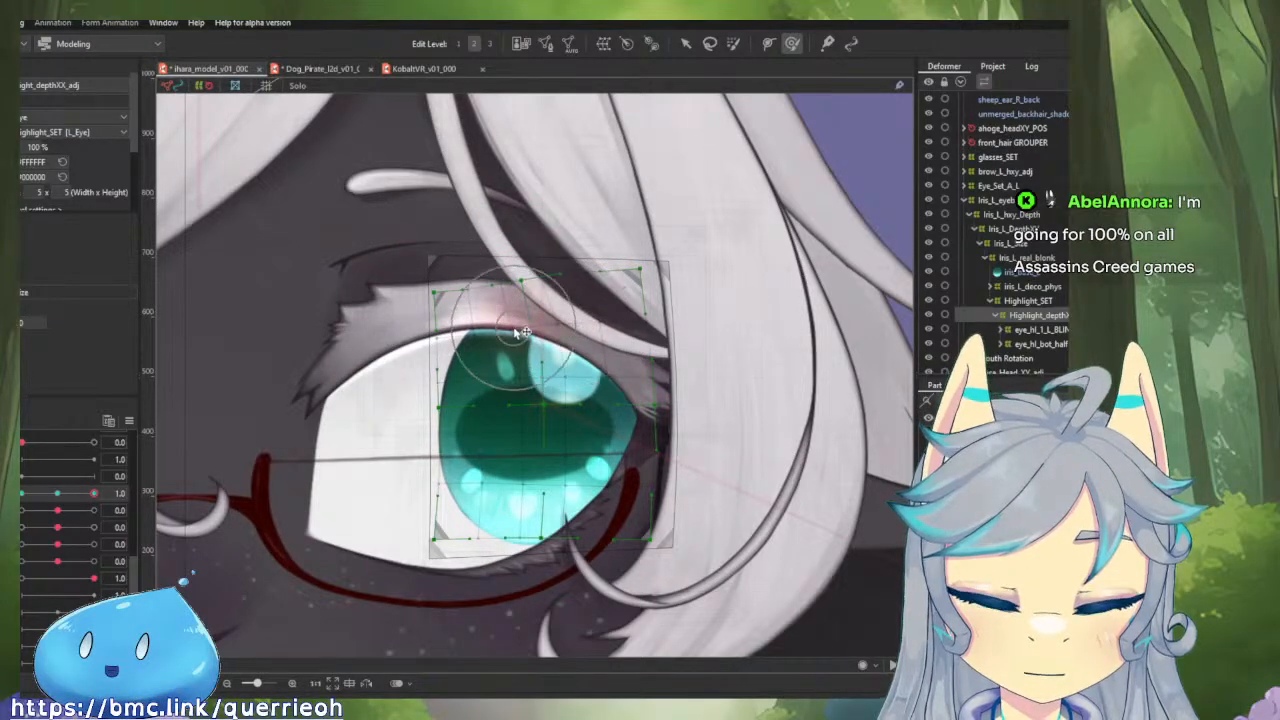
{"action": "mouse_move", "coordinate": [94, 494]}
{"action": "left_mouse_down"}
{"action": "mouse_move", "coordinate": [65, 493]}
{"action": "mouse_move", "coordinate": [114, 492]}
{"action": "left_mouse_up"}
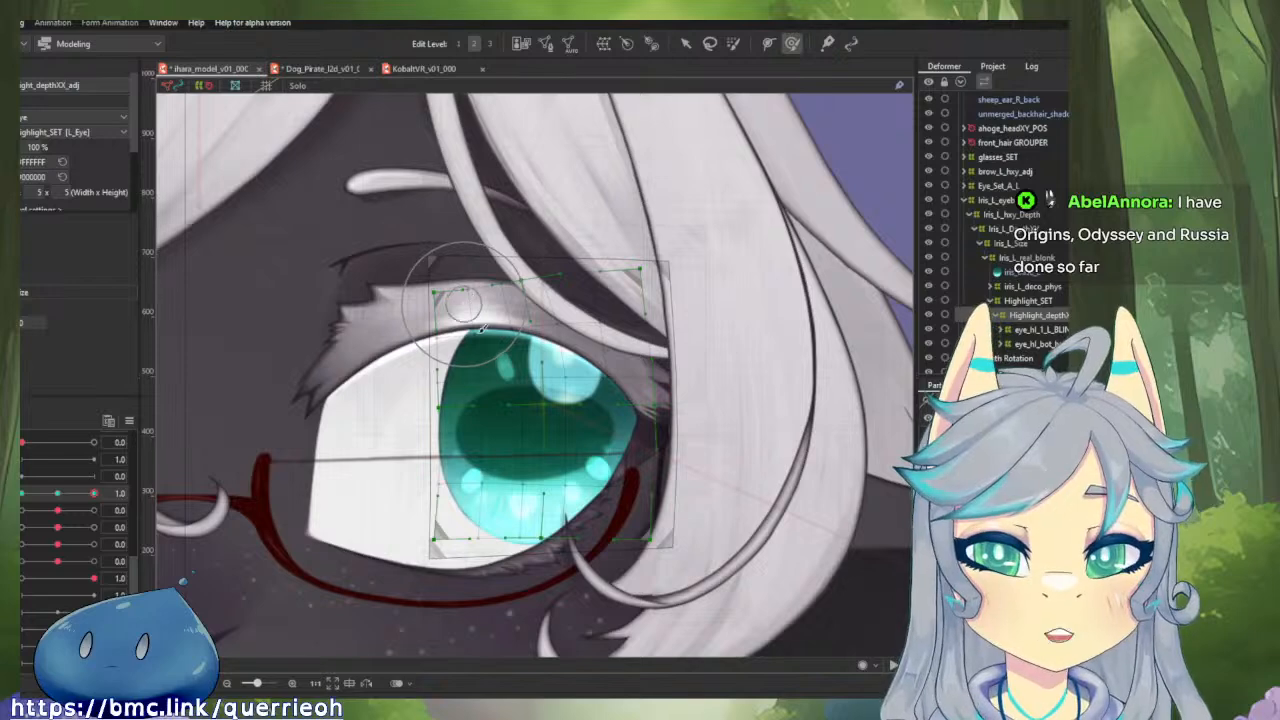
{"action": "mouse_move", "coordinate": [94, 495]}
{"action": "left_mouse_down"}
{"action": "mouse_move", "coordinate": [65, 499]}
{"action": "mouse_move", "coordinate": [101, 503]}
{"action": "mouse_move", "coordinate": [62, 500]}
{"action": "mouse_move", "coordinate": [96, 509]}
{"action": "left_mouse_up"}
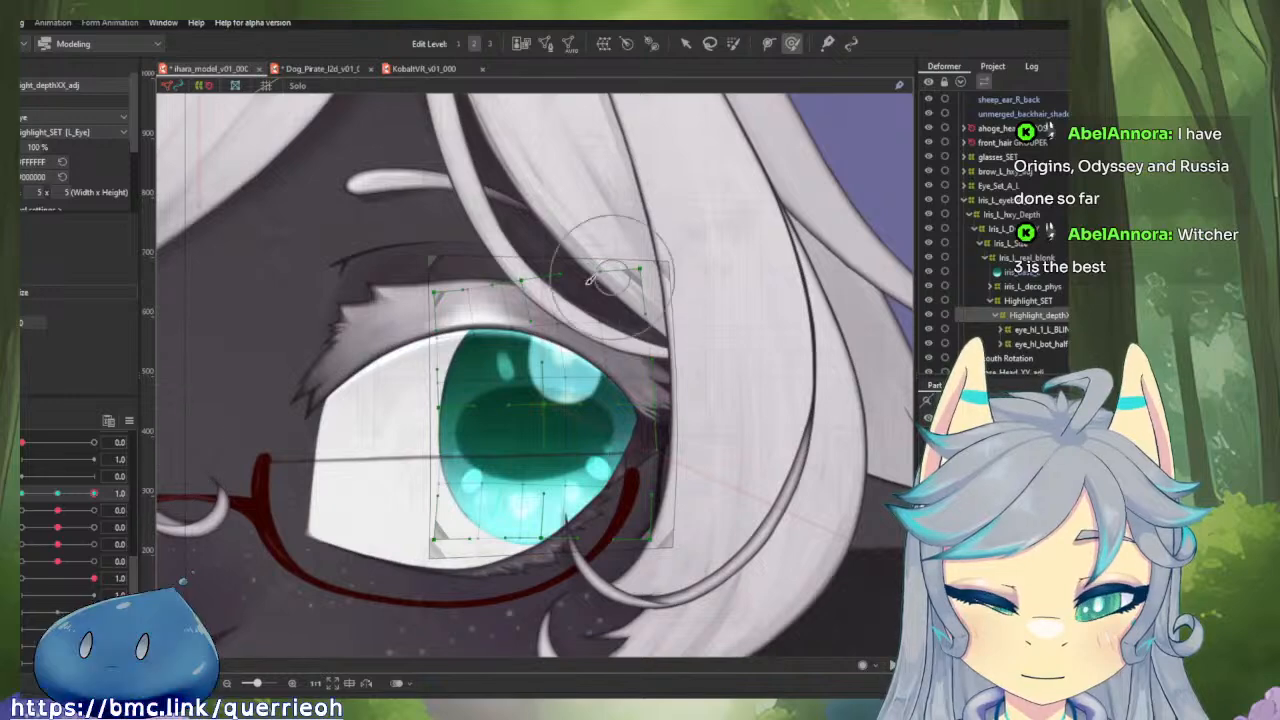
Restore the highlight depth deformer's undeformed shape and push it as a whole toward the nose with the Deform Brush at horizontal eyeball 1.0.
{"action": "left_click", "coordinate": [60, 496]}
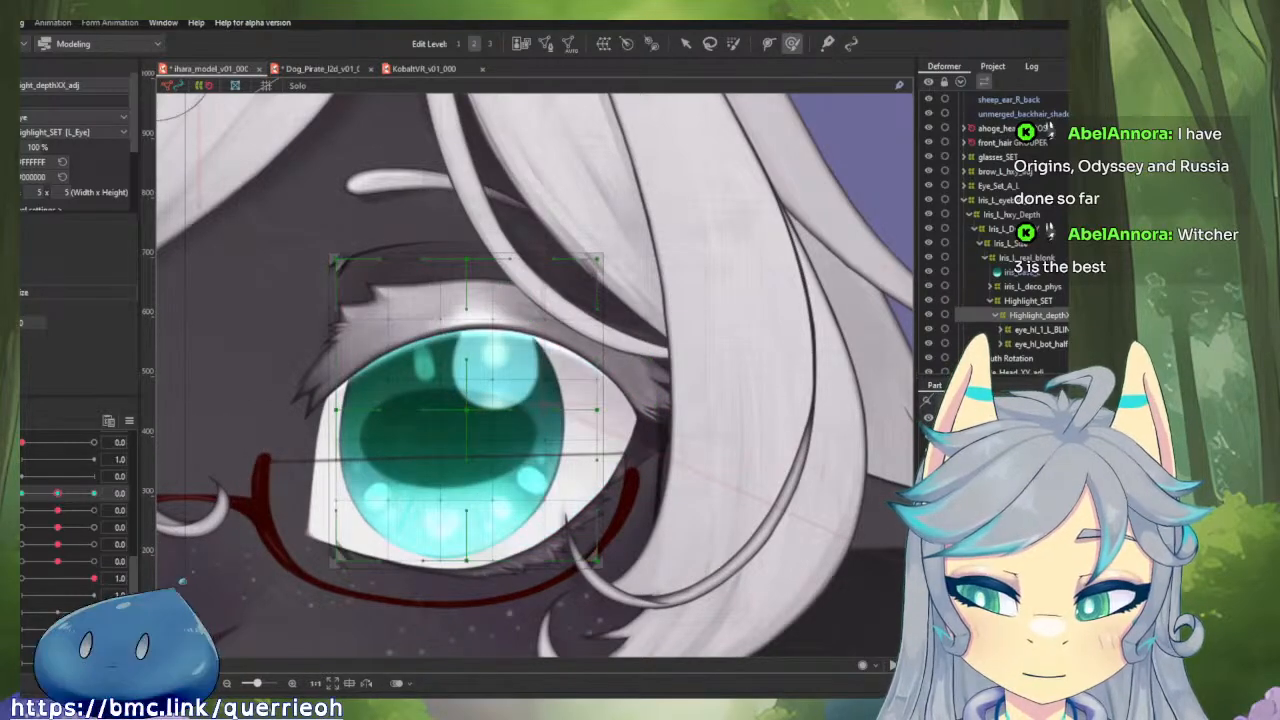
{"action": "left_click", "coordinate": [93, 494]}
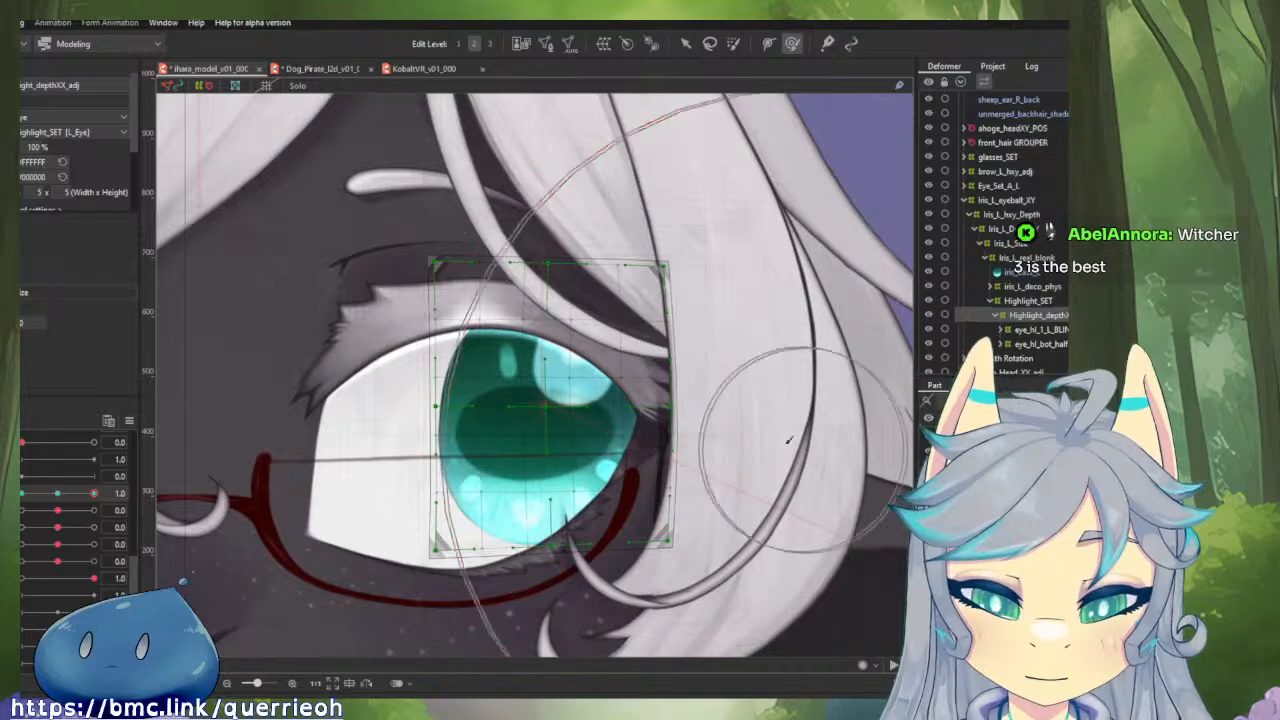
{"action": "left_click", "coordinate": [550, 395]}
{"action": "left_click_drag", "start_coordinate": [545, 395], "coordinate": [533, 398]}
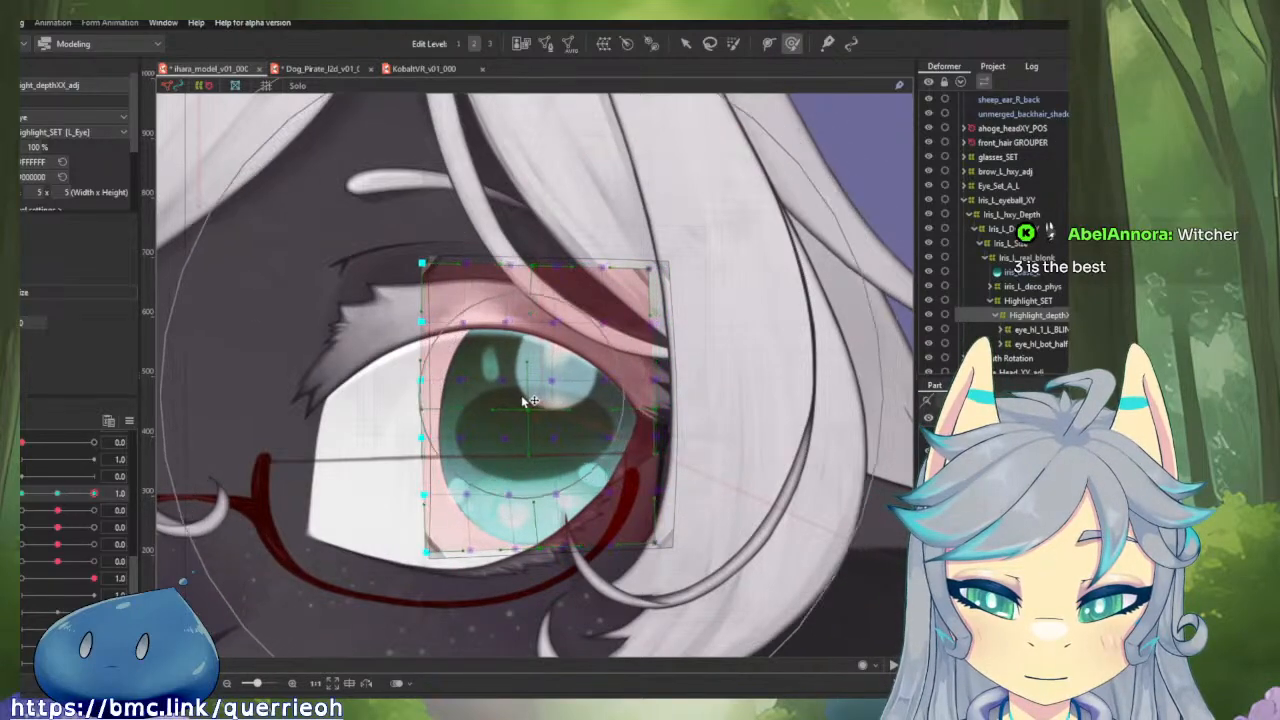
{"action": "mouse_move", "coordinate": [93, 494]}
{"action": "left_mouse_down"}
{"action": "mouse_move", "coordinate": [72, 494]}
{"action": "mouse_move", "coordinate": [108, 494]}
{"action": "mouse_move", "coordinate": [94, 494]}
{"action": "left_mouse_up"}
Reflect the highlight depth motion to the opposite horizontal eyeball extreme and check it at -1.0.
{"action": "left_click", "coordinate": [133, 423]}
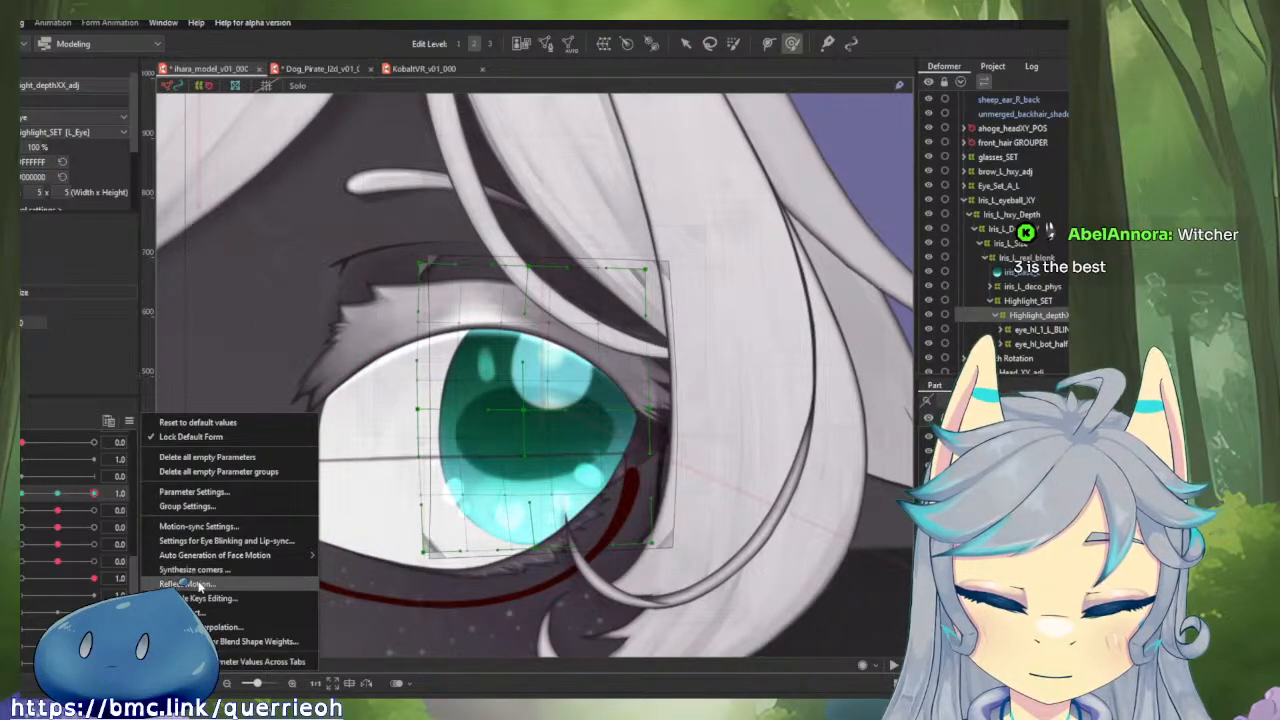
{"action": "left_click", "coordinate": [195, 585]}
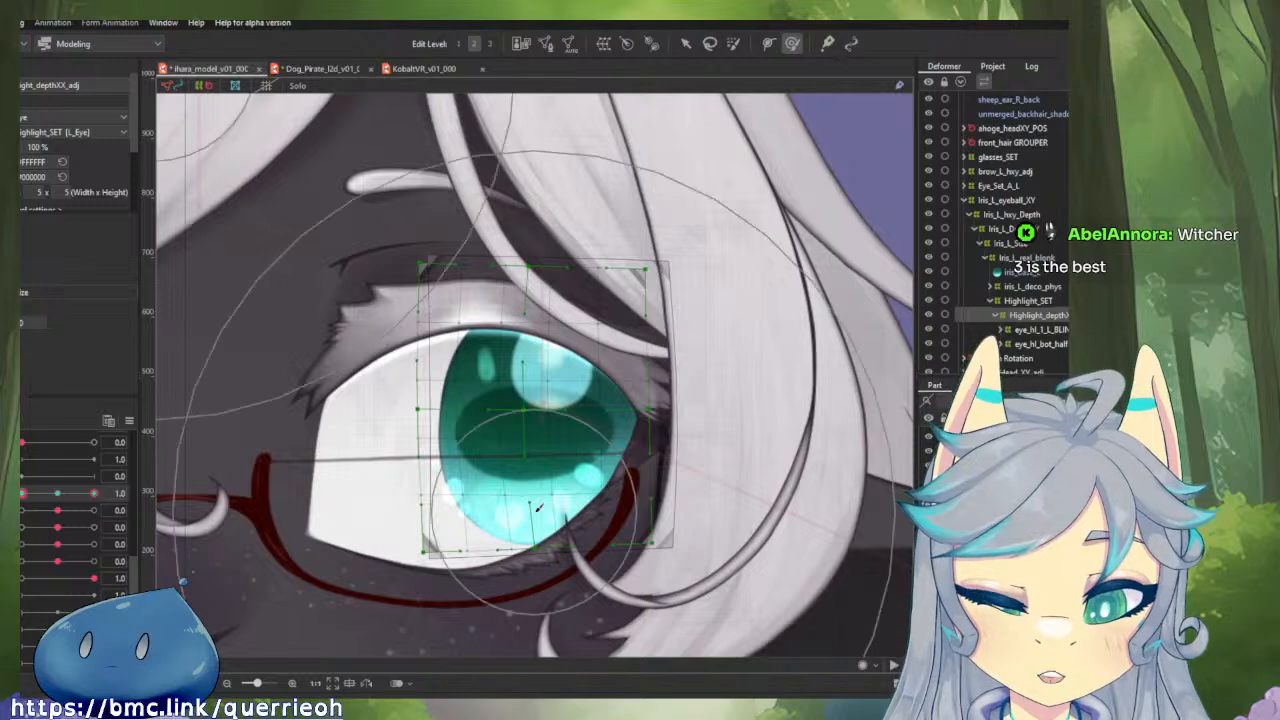
{"action": "left_click_drag", "start_coordinate": [94, 494], "coordinate": [22, 496]}
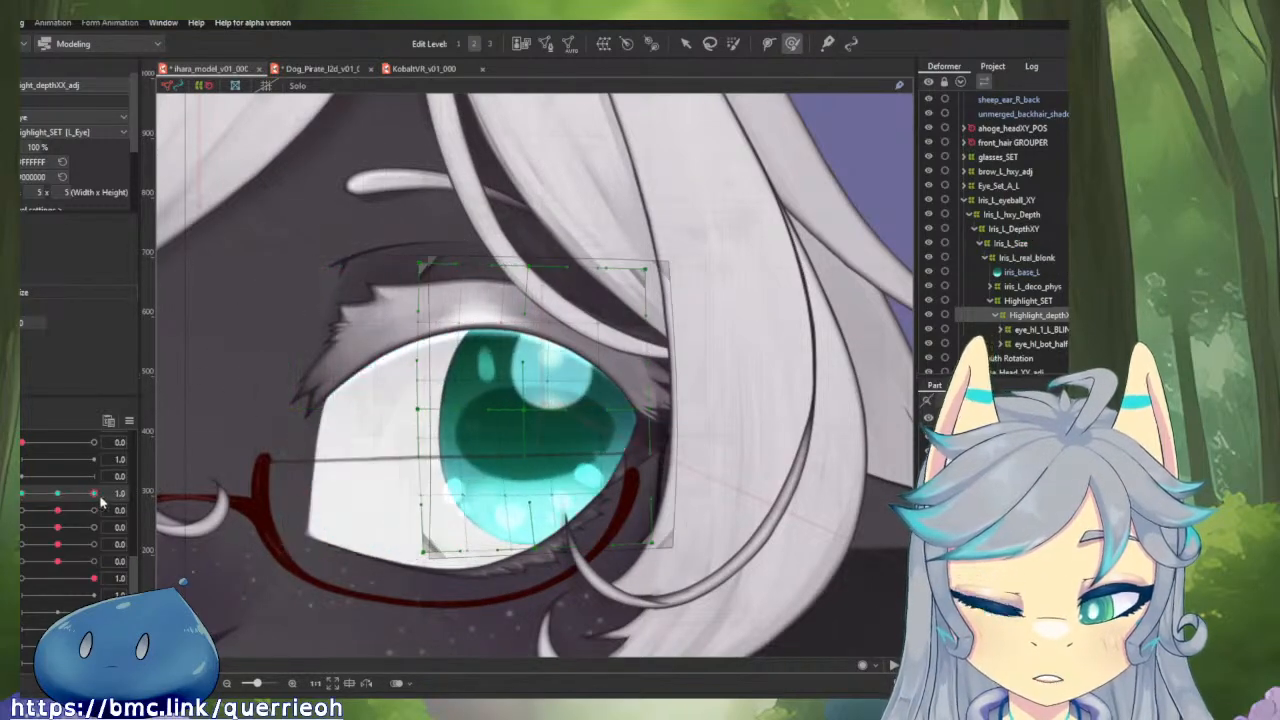
Brush the upper and lower parts of the highlight depth deformer's outer edge toward the nose at horizontal eyeball -1.0.
{"action": "left_click_drag", "start_coordinate": [612, 334], "coordinate": [584, 328]}
{"action": "left_click_drag", "start_coordinate": [574, 240], "coordinate": [538, 248]}
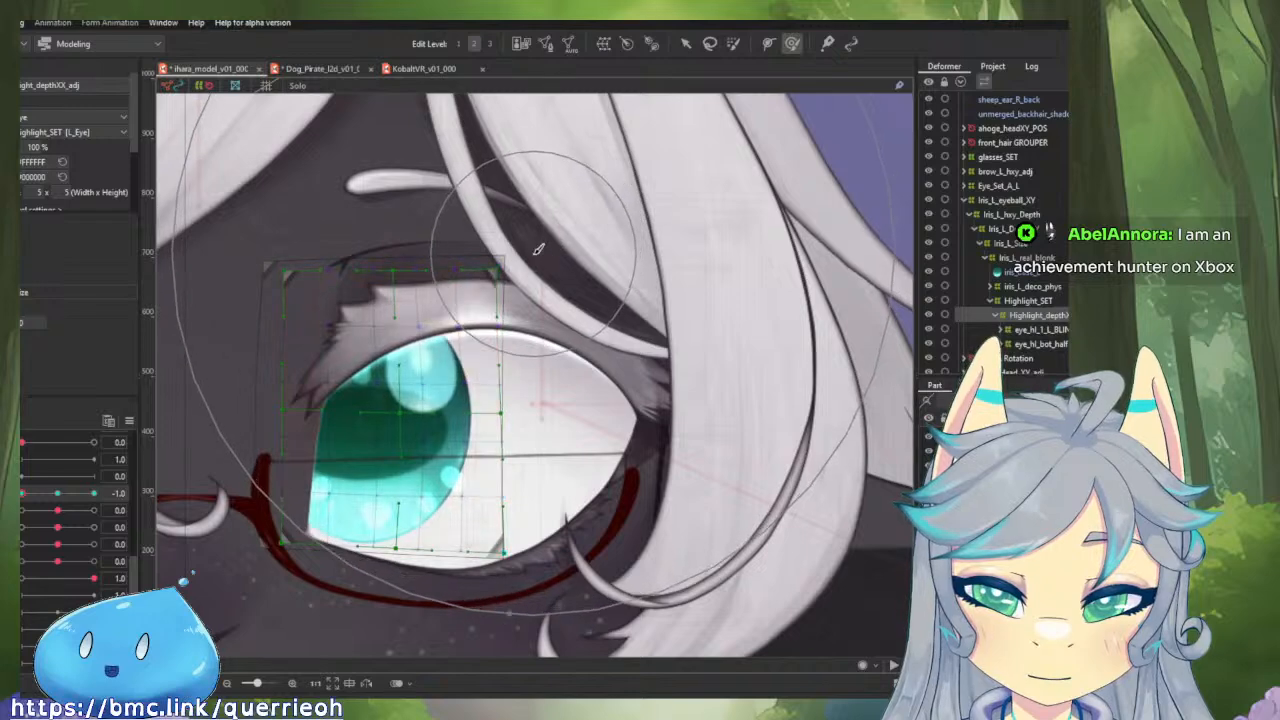
{"action": "left_click_drag", "start_coordinate": [602, 607], "coordinate": [506, 613]}
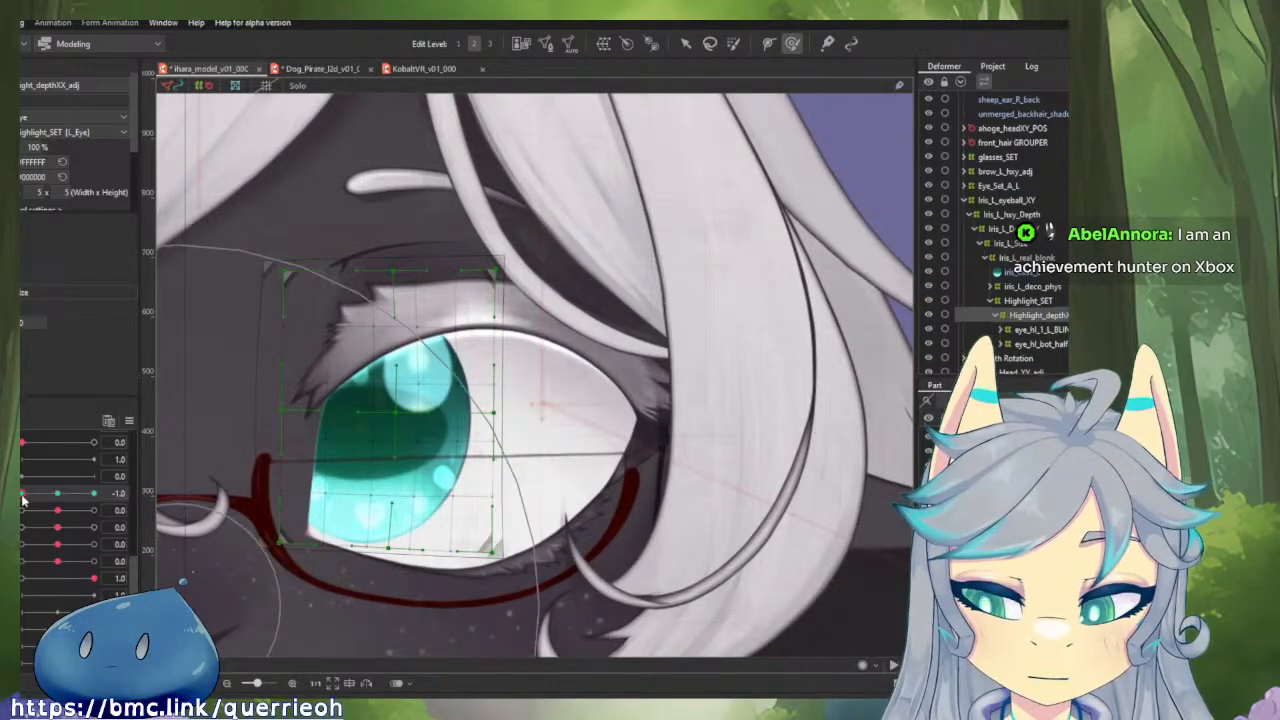
Brush the highlight depth deformer's nose-side edge inward and its upper corner slightly down at horizontal eyeball 1.0.
{"action": "left_click_drag", "start_coordinate": [24, 500], "coordinate": [93, 493]}
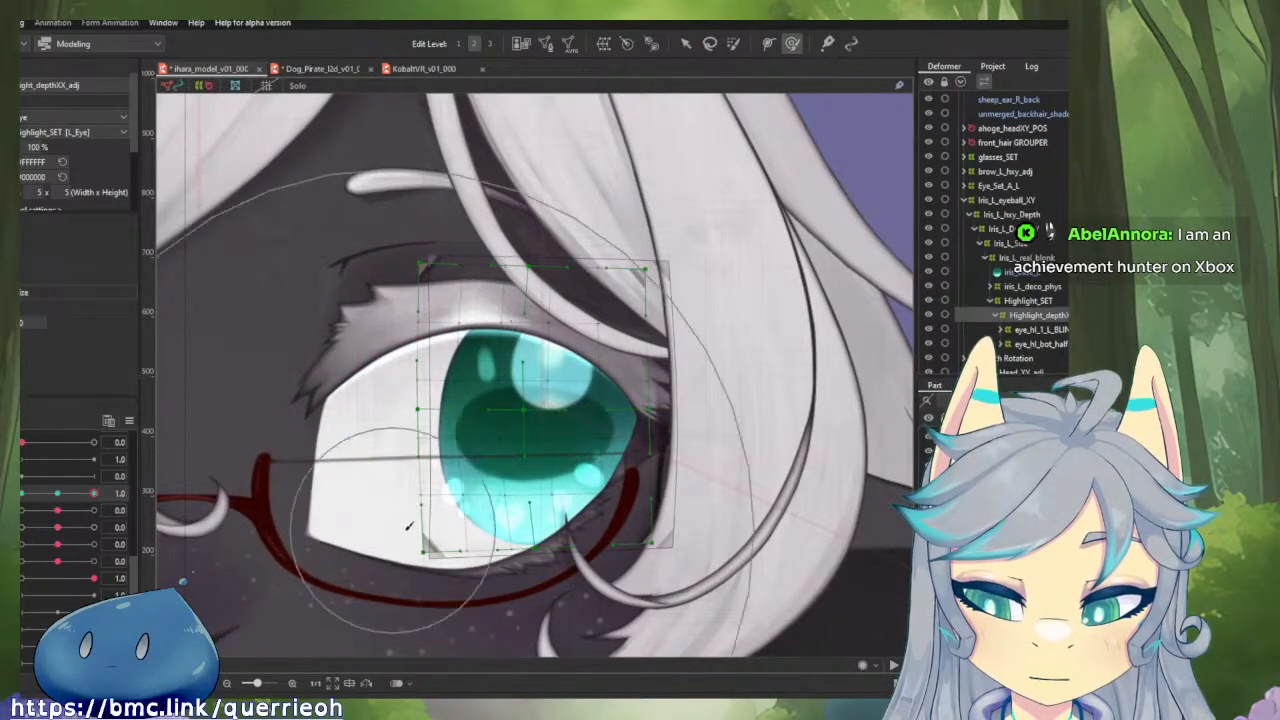
{"action": "left_click_drag", "start_coordinate": [254, 553], "coordinate": [290, 543]}
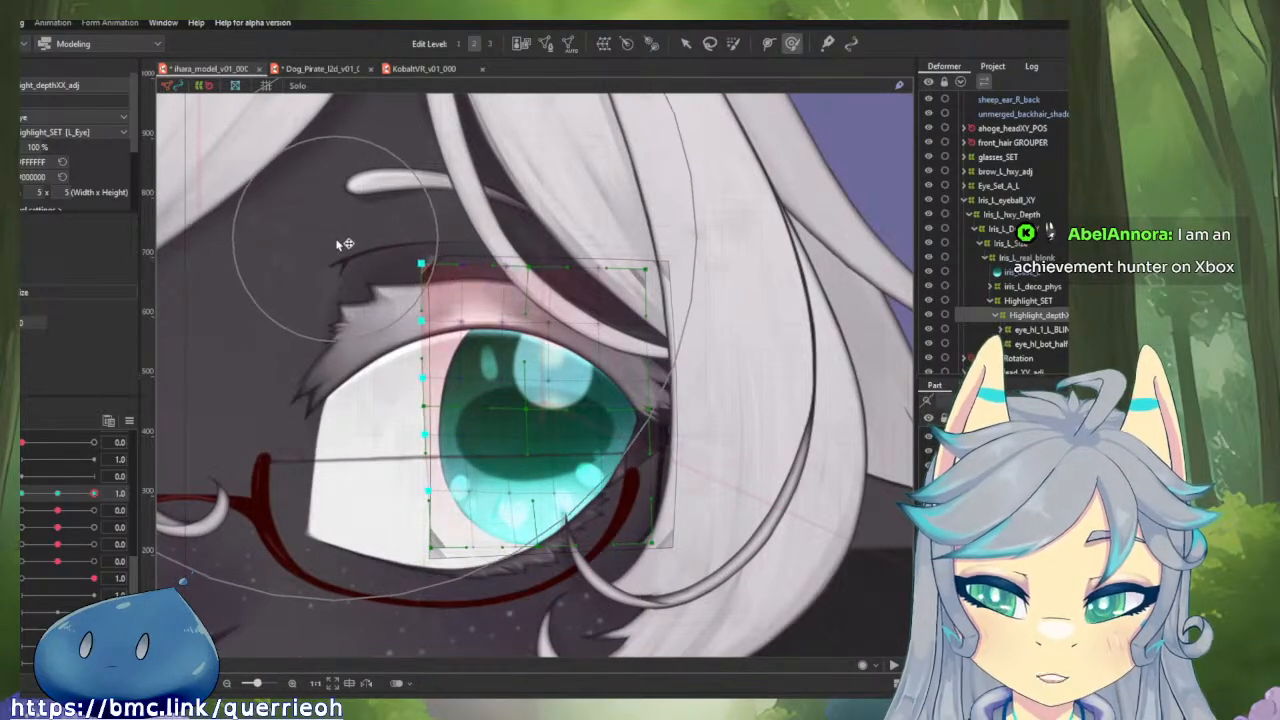
{"action": "left_click_drag", "start_coordinate": [337, 244], "coordinate": [343, 251]}
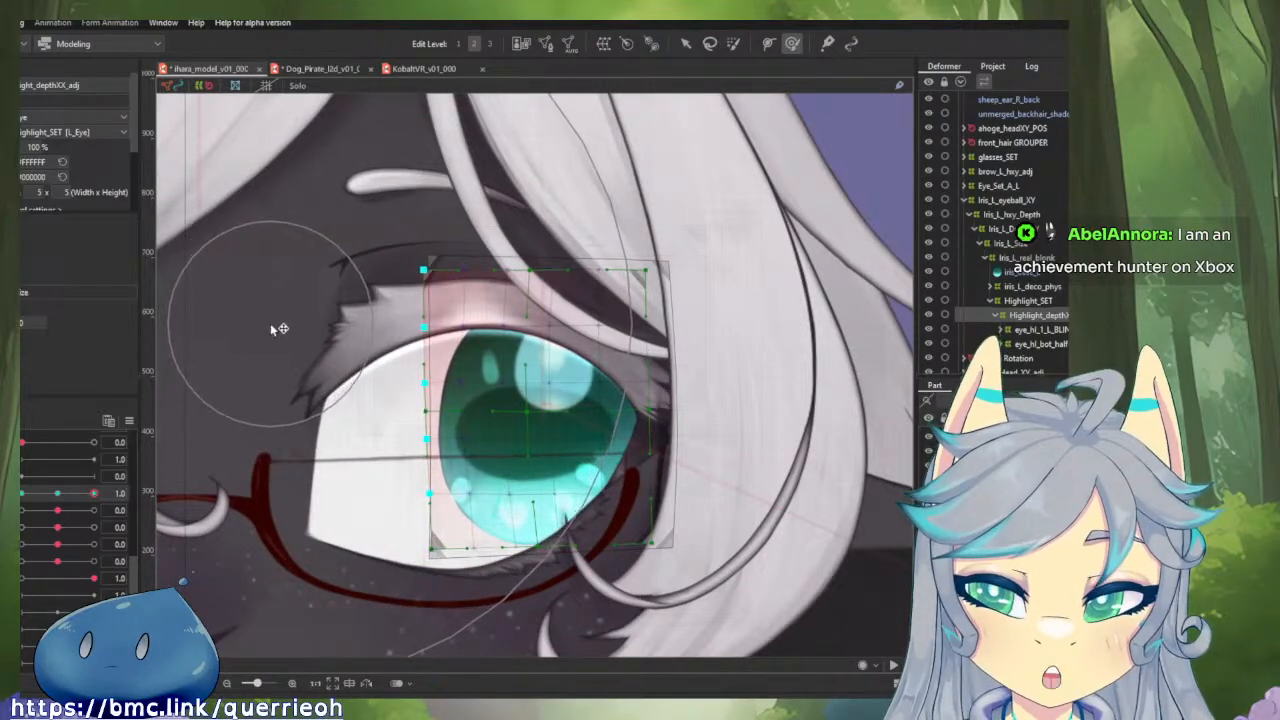
Refine the middle of the highlight depth deformer with the Deform Brush at horizontal eyeball -1.0 and 1.0.
{"action": "left_click_drag", "start_coordinate": [94, 494], "coordinate": [21, 496]}
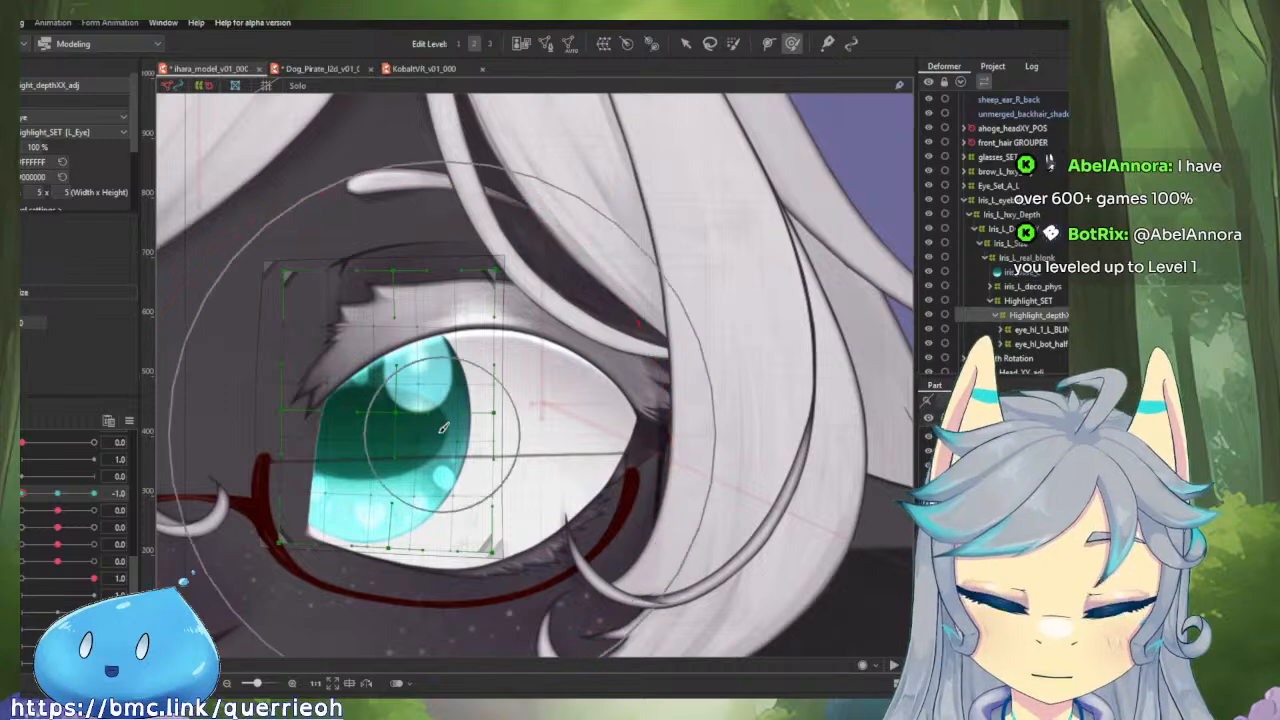
{"action": "left_click_drag", "start_coordinate": [458, 440], "coordinate": [280, 400]}
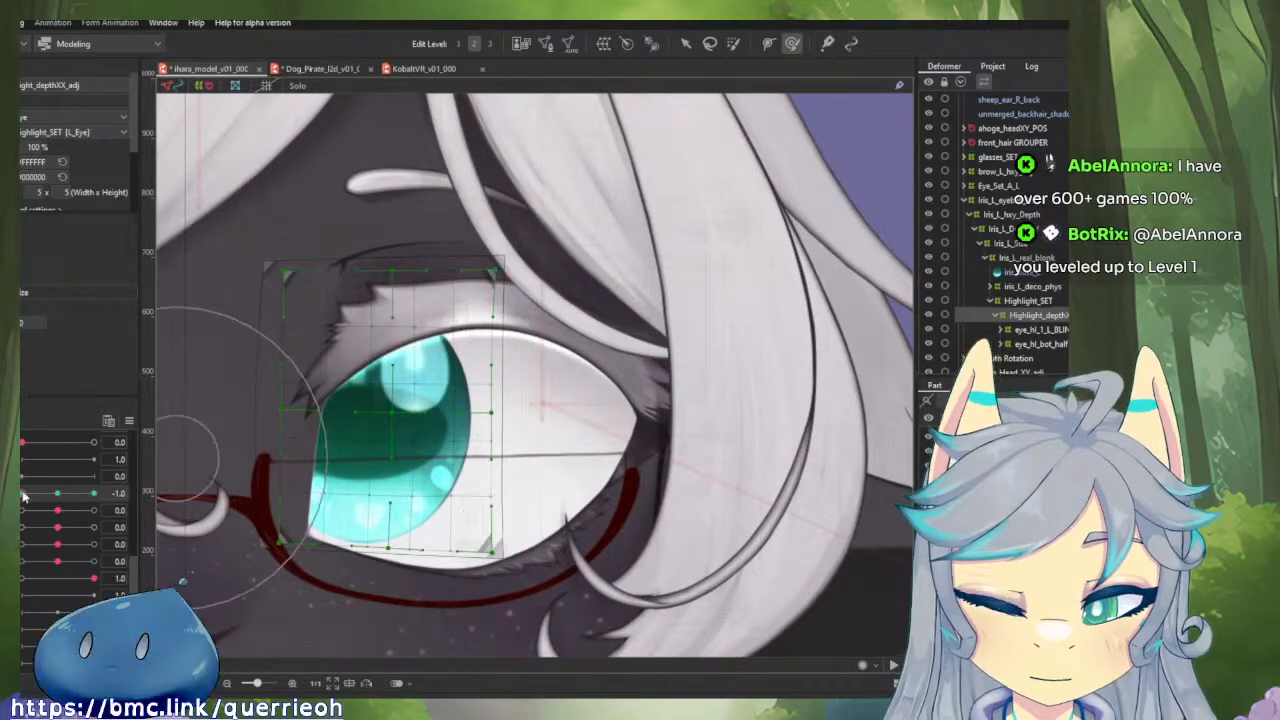
{"action": "left_click_drag", "start_coordinate": [23, 493], "coordinate": [95, 493]}
{"action": "mouse_move", "coordinate": [575, 440]}
{"action": "left_mouse_down"}
{"action": "mouse_move", "coordinate": [645, 477]}
{"action": "mouse_move", "coordinate": [517, 423]}
{"action": "mouse_move", "coordinate": [528, 418]}
{"action": "left_mouse_up"}
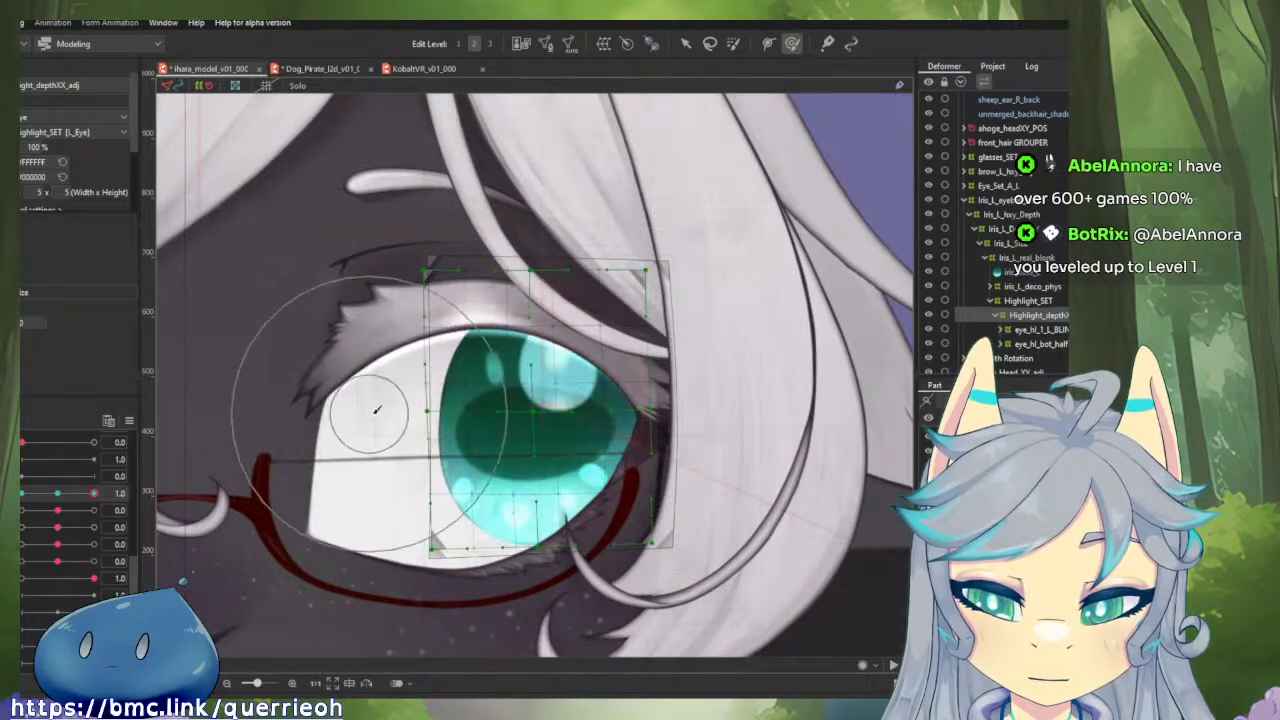
Return horizontal eyeball to 0.0 and brush the highlight depth deformer's top edge downward at vertical eyeball 1.0.
{"action": "mouse_move", "coordinate": [94, 493]}
{"action": "left_mouse_down"}
{"action": "mouse_move", "coordinate": [34, 493]}
{"action": "mouse_move", "coordinate": [94, 494]}
{"action": "mouse_move", "coordinate": [57, 494]}
{"action": "mouse_move", "coordinate": [94, 510]}
{"action": "left_mouse_up"}
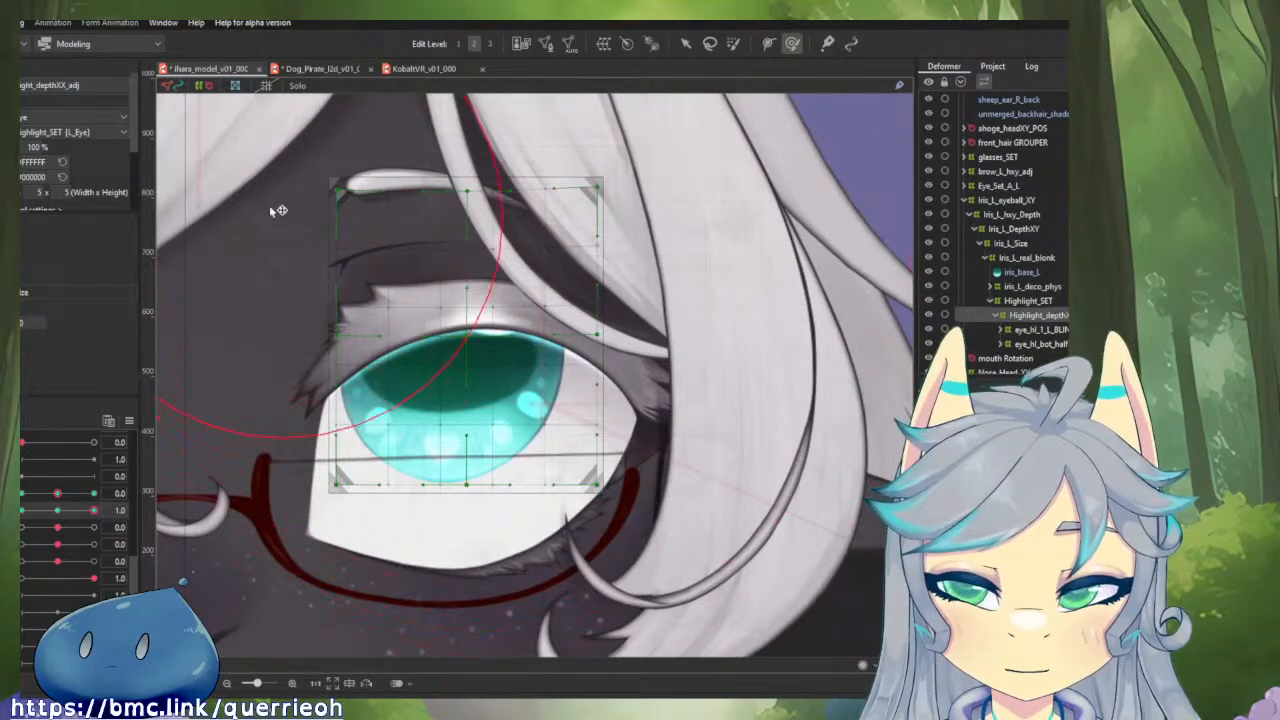
{"action": "scroll", "coordinate": [466, 222], "scroll_direction": "down", "scroll_amount": 3}
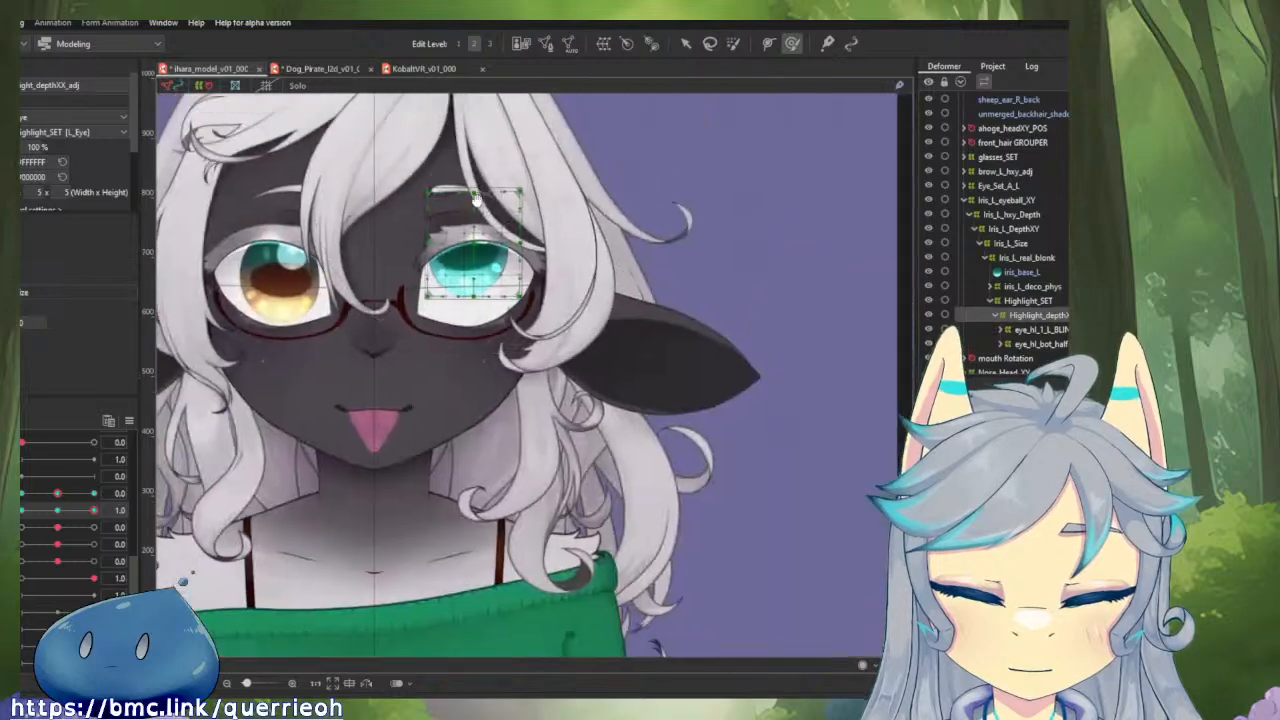
{"action": "left_click_drag", "start_coordinate": [466, 224], "coordinate": [463, 256]}
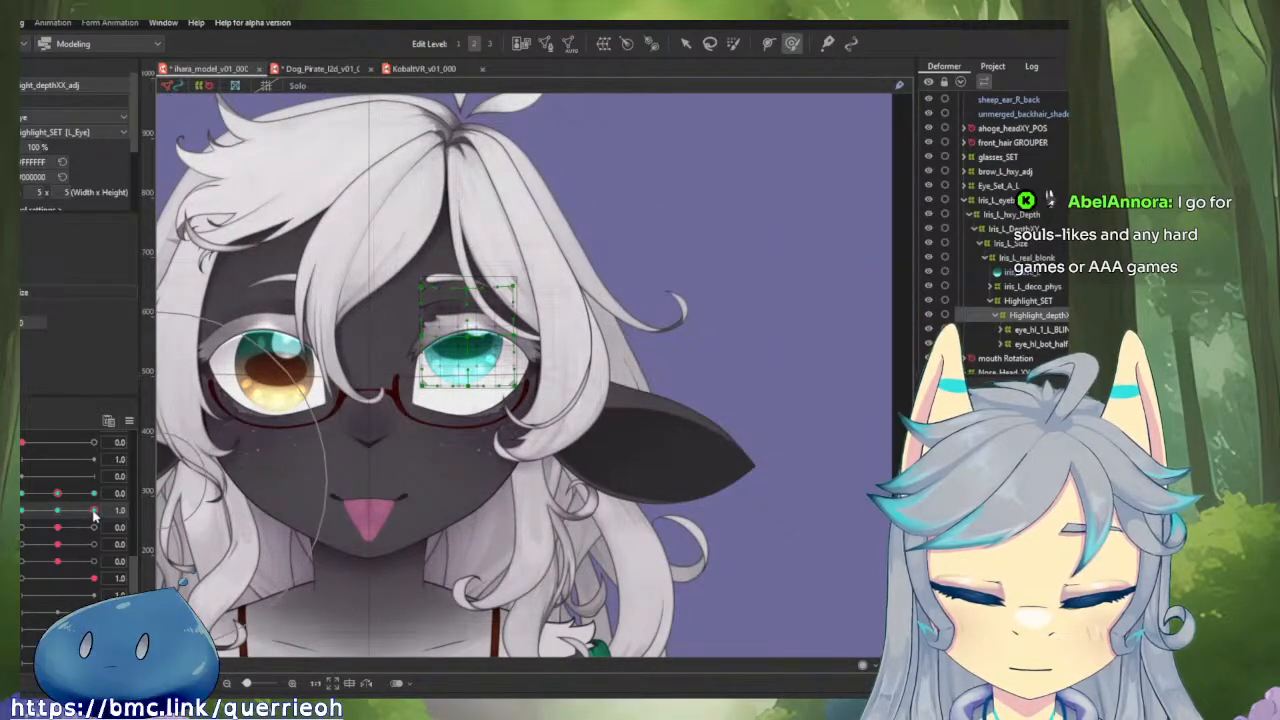
{"action": "mouse_move", "coordinate": [93, 511]}
{"action": "left_mouse_down"}
{"action": "mouse_move", "coordinate": [51, 512]}
{"action": "mouse_move", "coordinate": [93, 511]}
{"action": "left_mouse_up"}
{"action": "scroll", "coordinate": [405, 245], "scroll_direction": "up", "scroll_amount": 3}
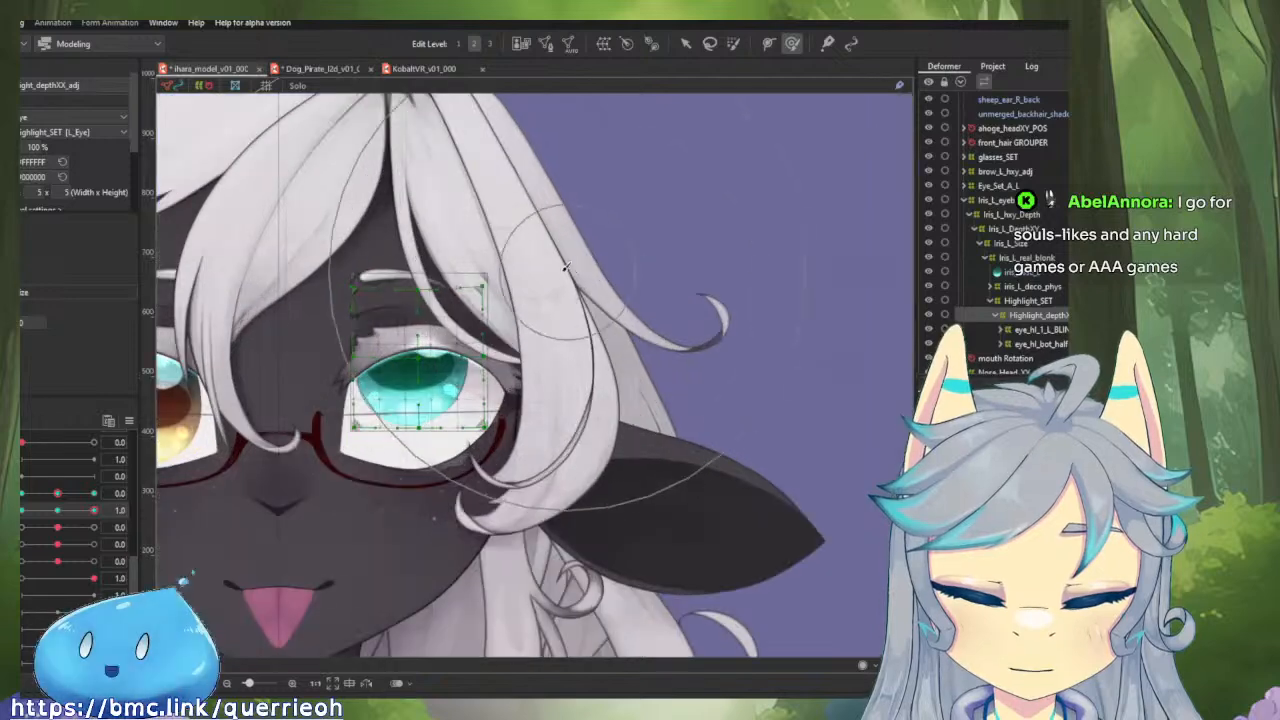
{"action": "left_click_drag", "start_coordinate": [406, 222], "coordinate": [408, 258]}
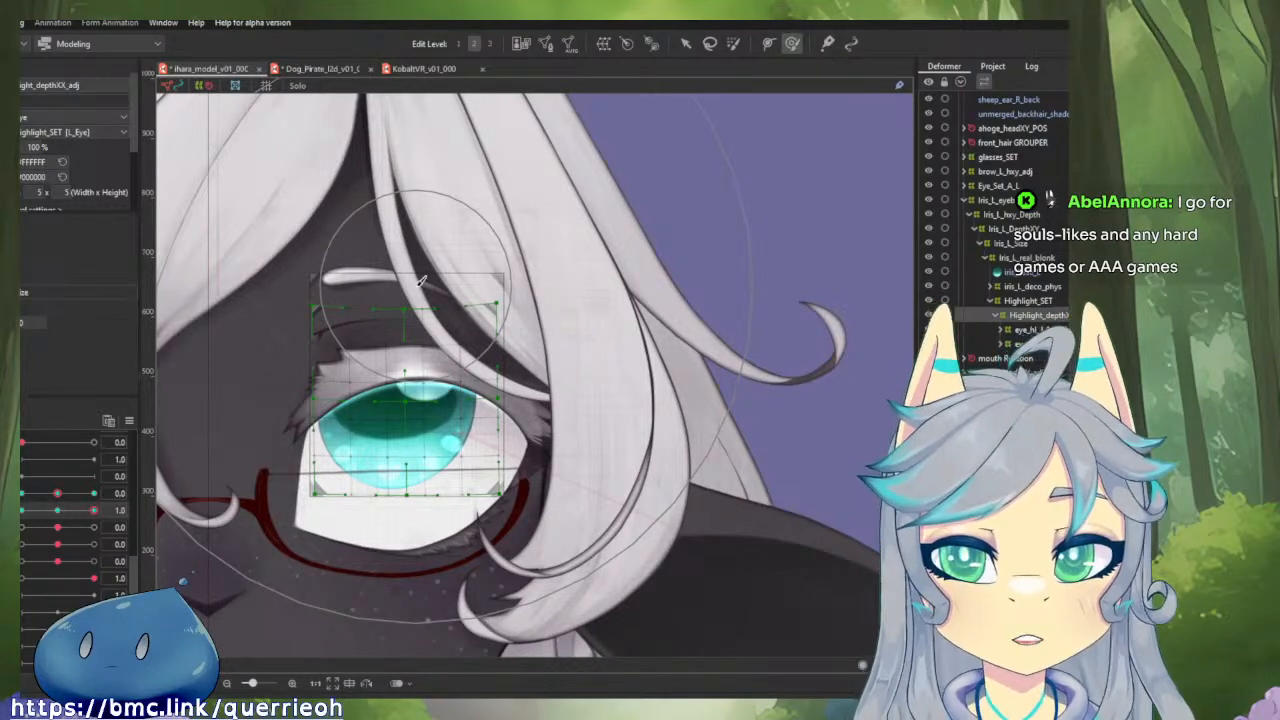
Pull the highlight depth deformer's upper corners down and inward at vertical eyeball 1.0 and test the motion.
{"action": "mouse_move", "coordinate": [93, 513]}
{"action": "left_mouse_down"}
{"action": "mouse_move", "coordinate": [59, 515]}
{"action": "mouse_move", "coordinate": [97, 517]}
{"action": "left_mouse_up"}
{"action": "left_click_drag", "start_coordinate": [319, 186], "coordinate": [312, 201]}
{"action": "left_click_drag", "start_coordinate": [560, 208], "coordinate": [547, 223]}
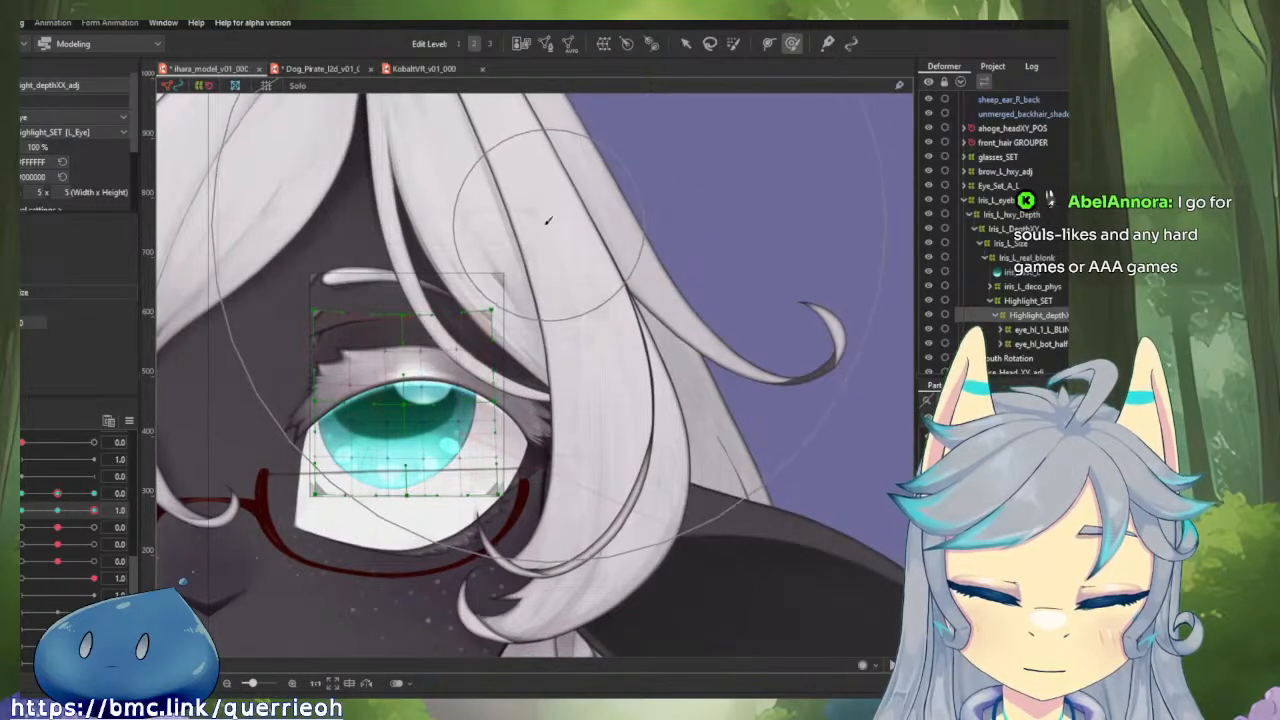
{"action": "left_click_drag", "start_coordinate": [278, 208], "coordinate": [289, 230]}
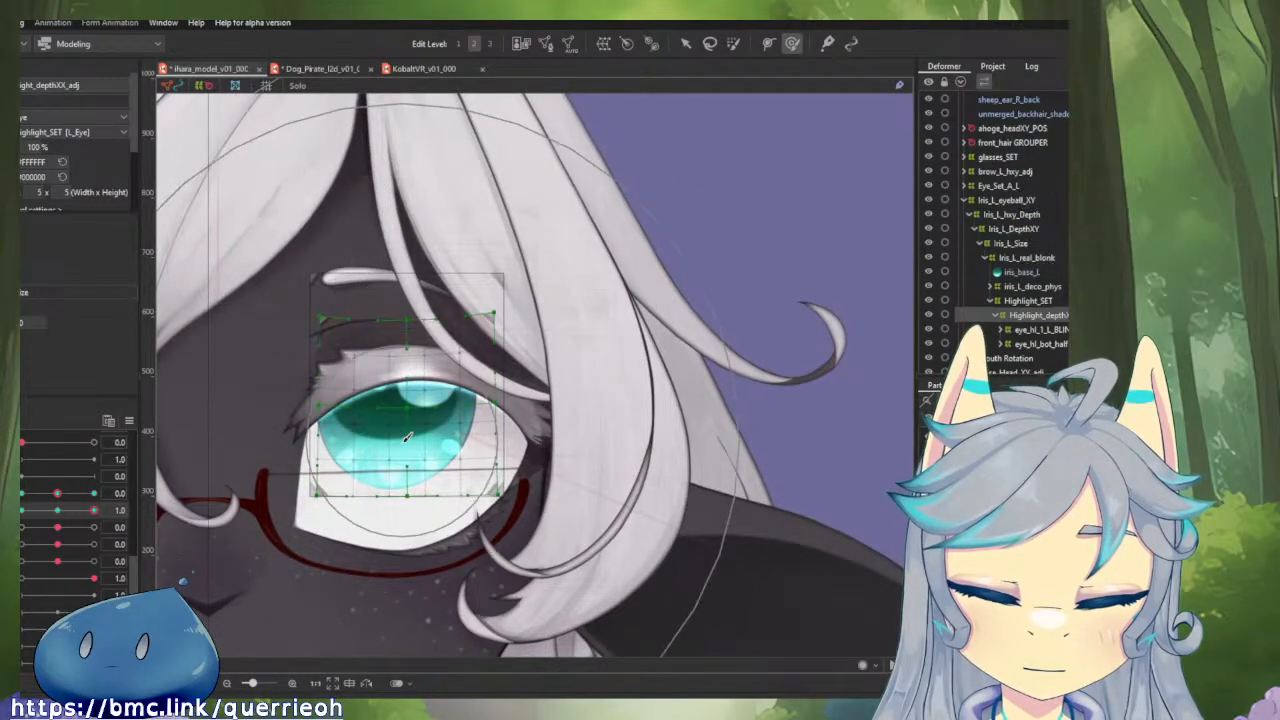
{"action": "mouse_move", "coordinate": [97, 511]}
{"action": "left_mouse_down"}
{"action": "mouse_move", "coordinate": [22, 513]}
{"action": "mouse_move", "coordinate": [97, 514]}
{"action": "left_mouse_up"}
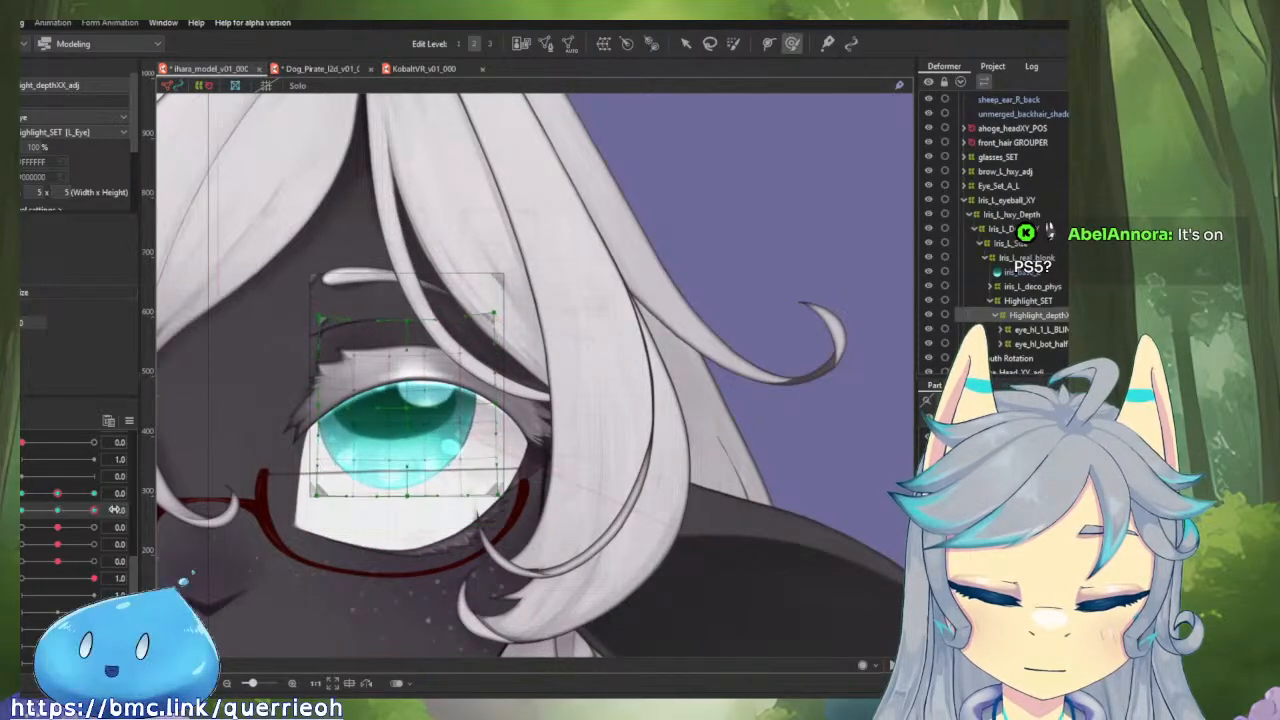
Nudge the highlight depth deformer's bottom edge and lower corners slightly upward at vertical eyeball 1.0.
{"action": "left_click_drag", "start_coordinate": [500, 530], "coordinate": [497, 532]}
{"action": "left_click_drag", "start_coordinate": [294, 534], "coordinate": [297, 528]}
{"action": "left_click_drag", "start_coordinate": [449, 535], "coordinate": [450, 529]}
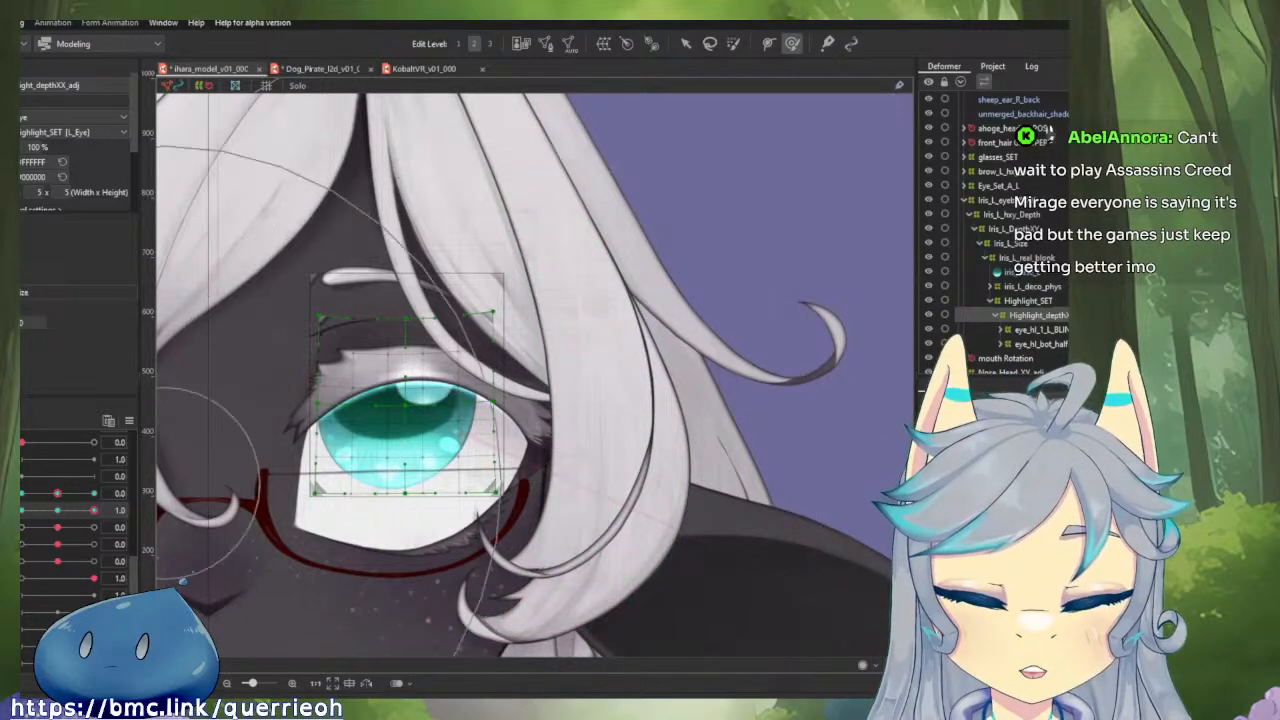
Set vertical eyeball to -1.0 and brush the highlight depth deformer's bottom edge upward.
{"action": "left_click_drag", "start_coordinate": [93, 511], "coordinate": [21, 511]}
{"action": "mouse_move", "coordinate": [322, 478]}
{"action": "left_mouse_down"}
{"action": "mouse_move", "coordinate": [414, 434]}
{"action": "mouse_move", "coordinate": [430, 373]}
{"action": "left_mouse_up"}
{"action": "scroll", "coordinate": [572, 395], "scroll_direction": "up", "scroll_amount": 4}
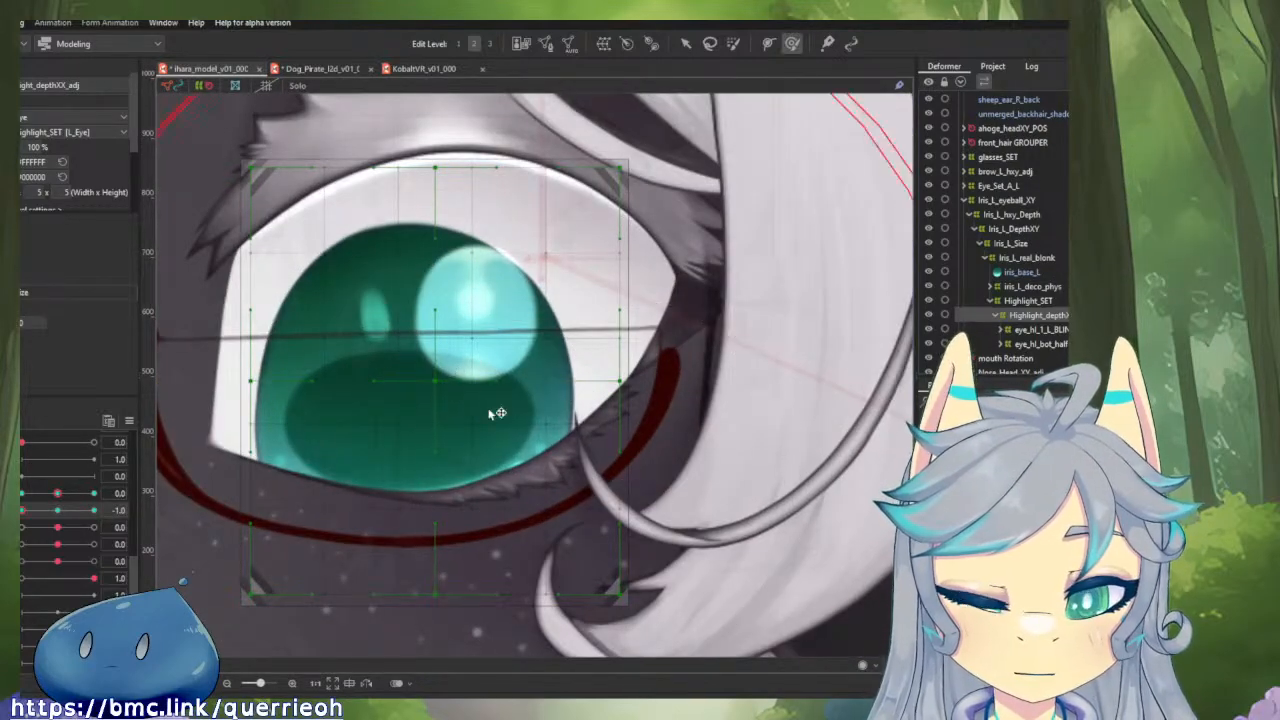
{"action": "scroll", "coordinate": [453, 383], "scroll_direction": "down", "scroll_amount": 4}
{"action": "mouse_move", "coordinate": [25, 518]}
{"action": "left_mouse_down"}
{"action": "mouse_move", "coordinate": [120, 514]}
{"action": "mouse_move", "coordinate": [17, 517]}
{"action": "left_mouse_up"}
{"action": "left_click_drag", "start_coordinate": [599, 330], "coordinate": [639, 303]}
{"action": "left_click_drag", "start_coordinate": [518, 222], "coordinate": [524, 230]}
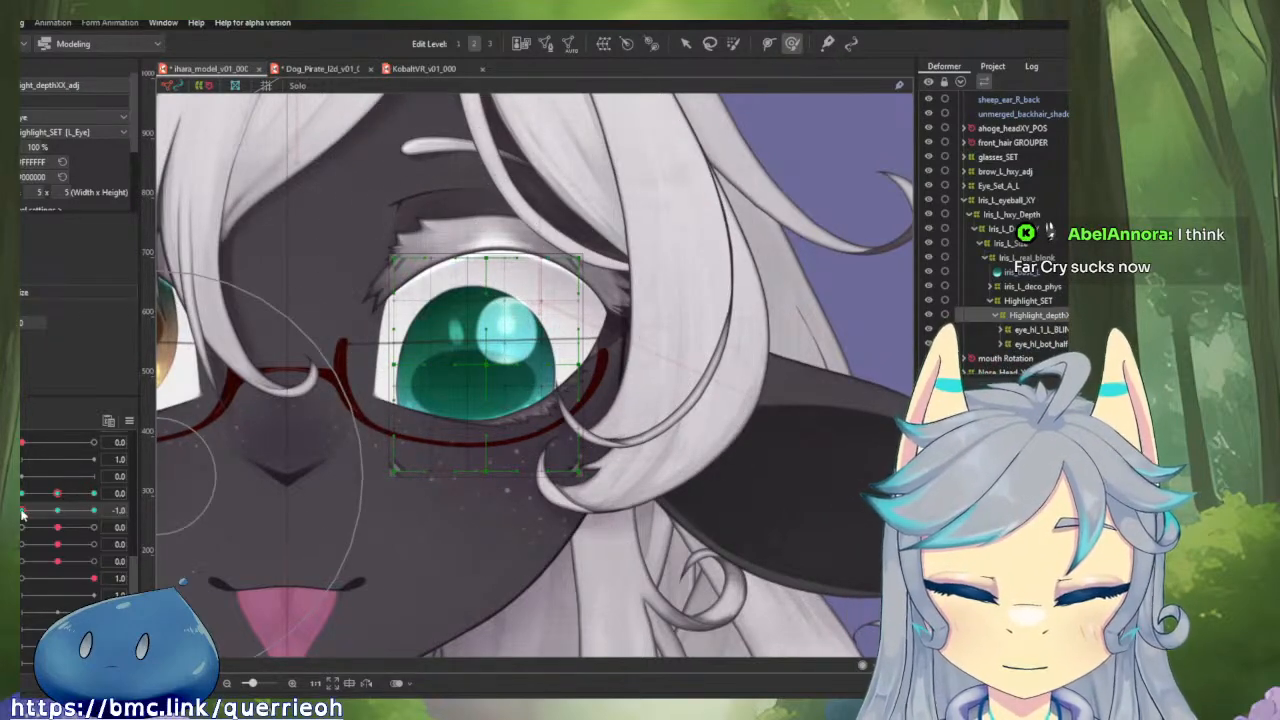
{"action": "mouse_move", "coordinate": [22, 514]}
{"action": "left_mouse_down"}
{"action": "mouse_move", "coordinate": [103, 512]}
{"action": "mouse_move", "coordinate": [28, 524]}
{"action": "mouse_move", "coordinate": [113, 524]}
{"action": "mouse_move", "coordinate": [20, 526]}
{"action": "left_mouse_up"}
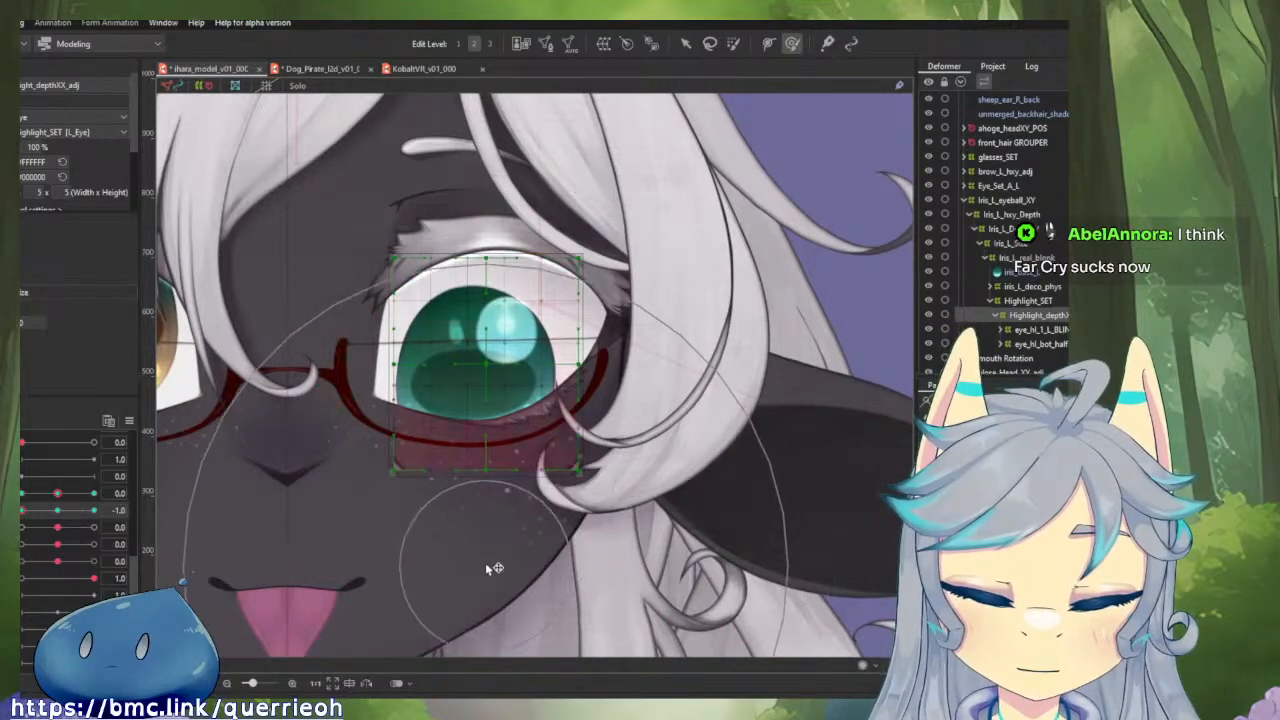
{"action": "left_click_drag", "start_coordinate": [486, 525], "coordinate": [485, 512]}
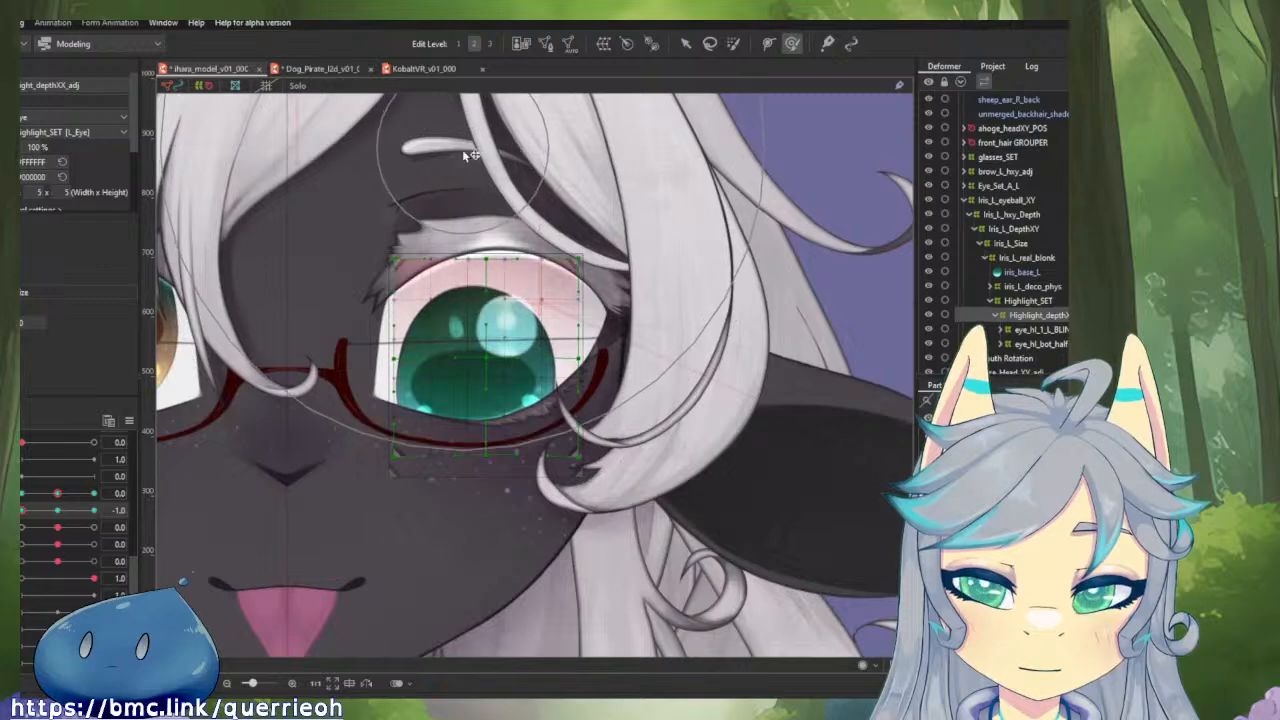
Brush the highlight depth deformer's top edge slightly downward at vertical eyeball -1.0 and test the motion.
{"action": "left_click_drag", "start_coordinate": [462, 149], "coordinate": [462, 167]}
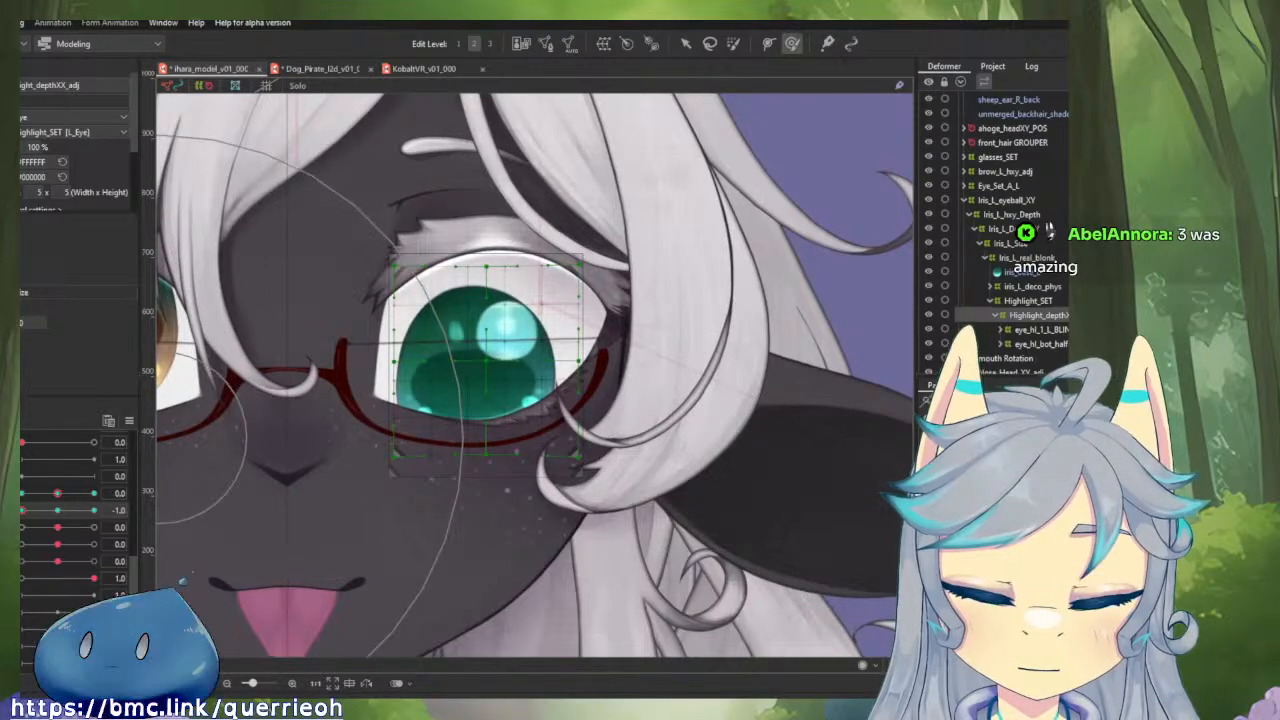
{"action": "mouse_move", "coordinate": [23, 511]}
{"action": "left_mouse_down"}
{"action": "mouse_move", "coordinate": [108, 514]}
{"action": "mouse_move", "coordinate": [22, 512]}
{"action": "left_mouse_up"}
{"action": "left_click", "coordinate": [50, 513]}
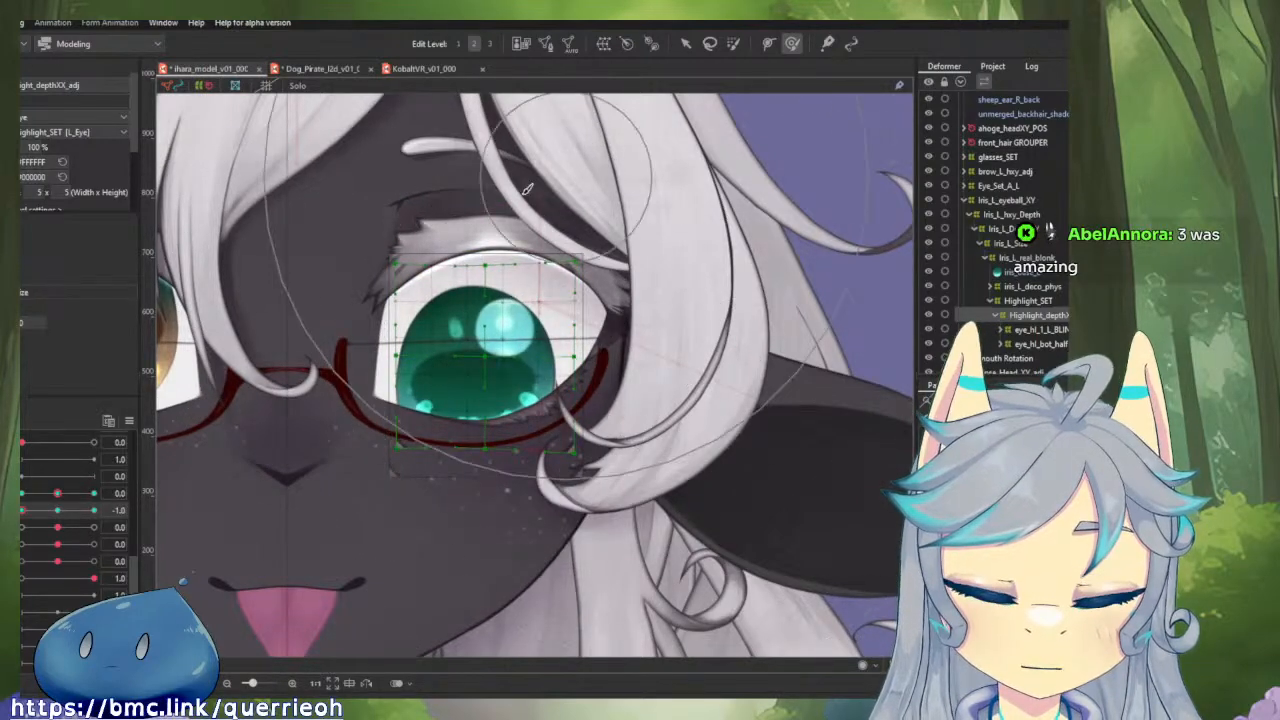
Test the highlight depth deformer's motion between vertical eyeball -1.0 and 1.0.
{"action": "mouse_move", "coordinate": [23, 514]}
{"action": "left_mouse_down"}
{"action": "mouse_move", "coordinate": [94, 519]}
{"action": "mouse_move", "coordinate": [22, 522]}
{"action": "left_mouse_up"}
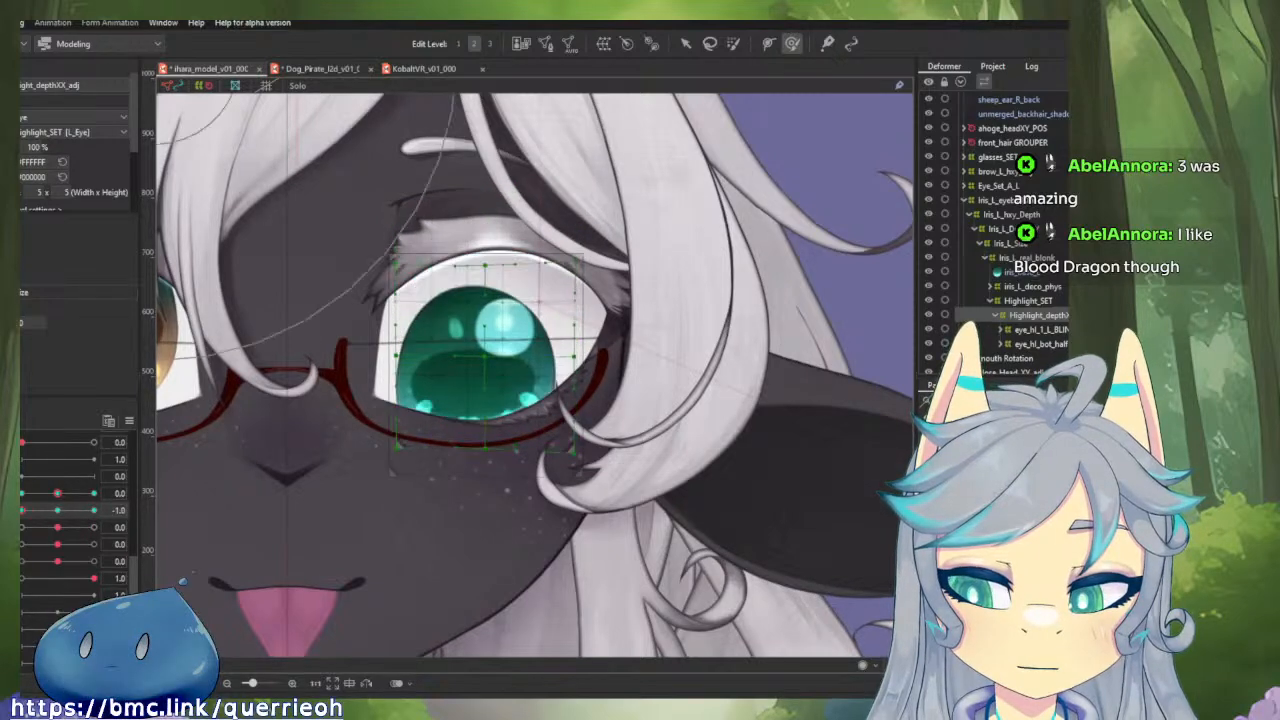
{"action": "left_click_drag", "start_coordinate": [490, 260], "coordinate": [496, 302]}
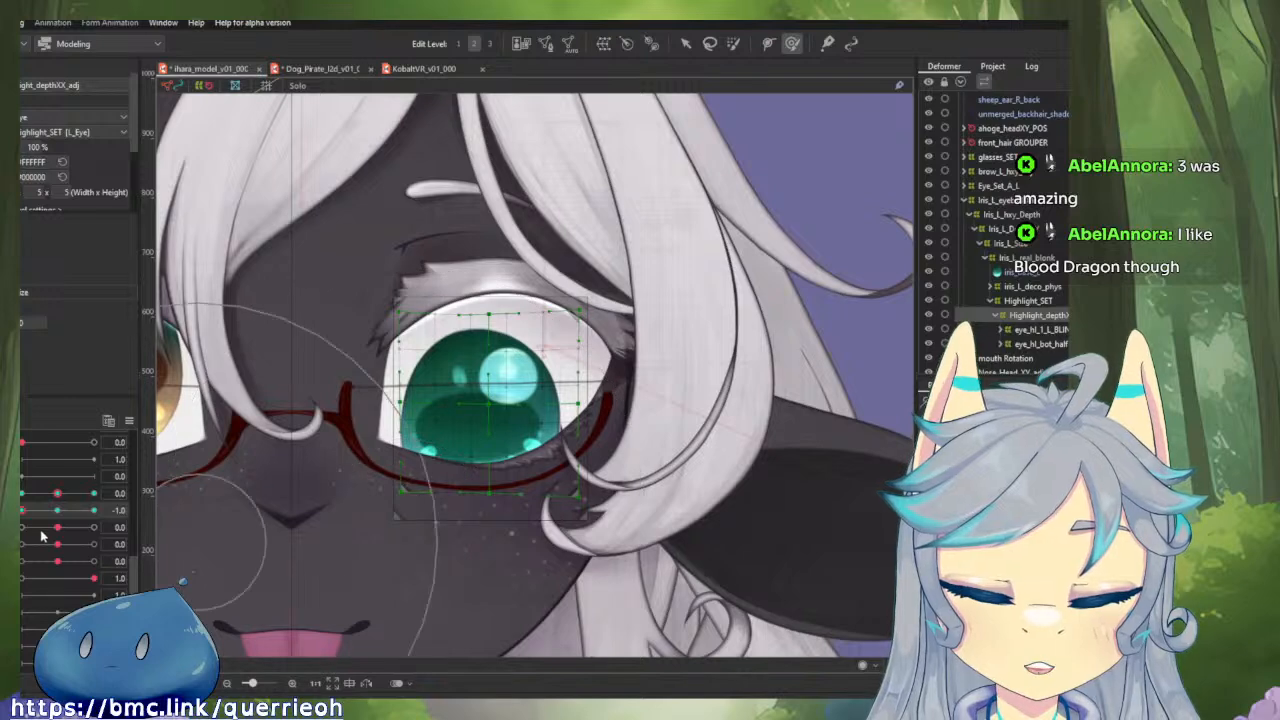
{"action": "left_click_drag", "start_coordinate": [23, 512], "coordinate": [27, 515]}
{"action": "mouse_move", "coordinate": [113, 516]}
{"action": "left_mouse_down"}
{"action": "mouse_move", "coordinate": [37, 518]}
{"action": "mouse_move", "coordinate": [125, 520]}
{"action": "left_mouse_up"}
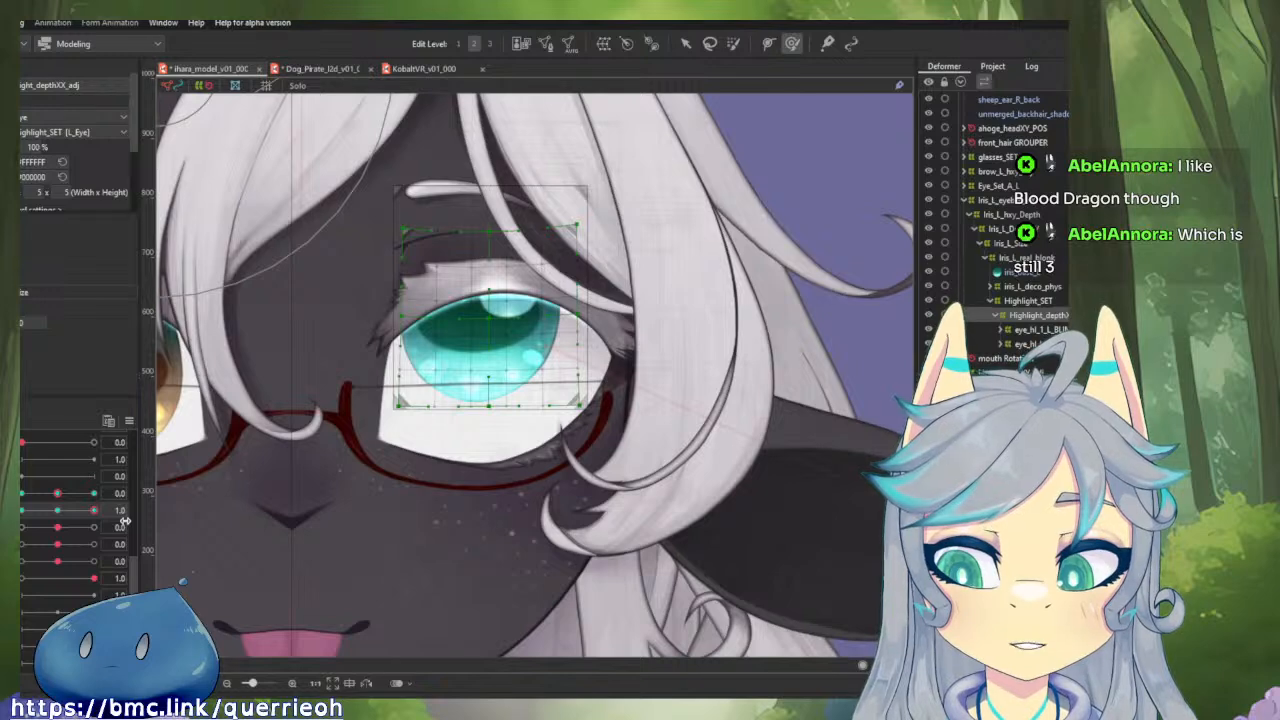
{"action": "left_click_drag", "start_coordinate": [125, 520], "coordinate": [20, 543]}
Return vertical eyeball to 0.0, link the horizontal and vertical eyeball parameters into one grid, and test a diagonal toward 0.2, -1.0.
{"action": "left_click", "coordinate": [59, 512]}
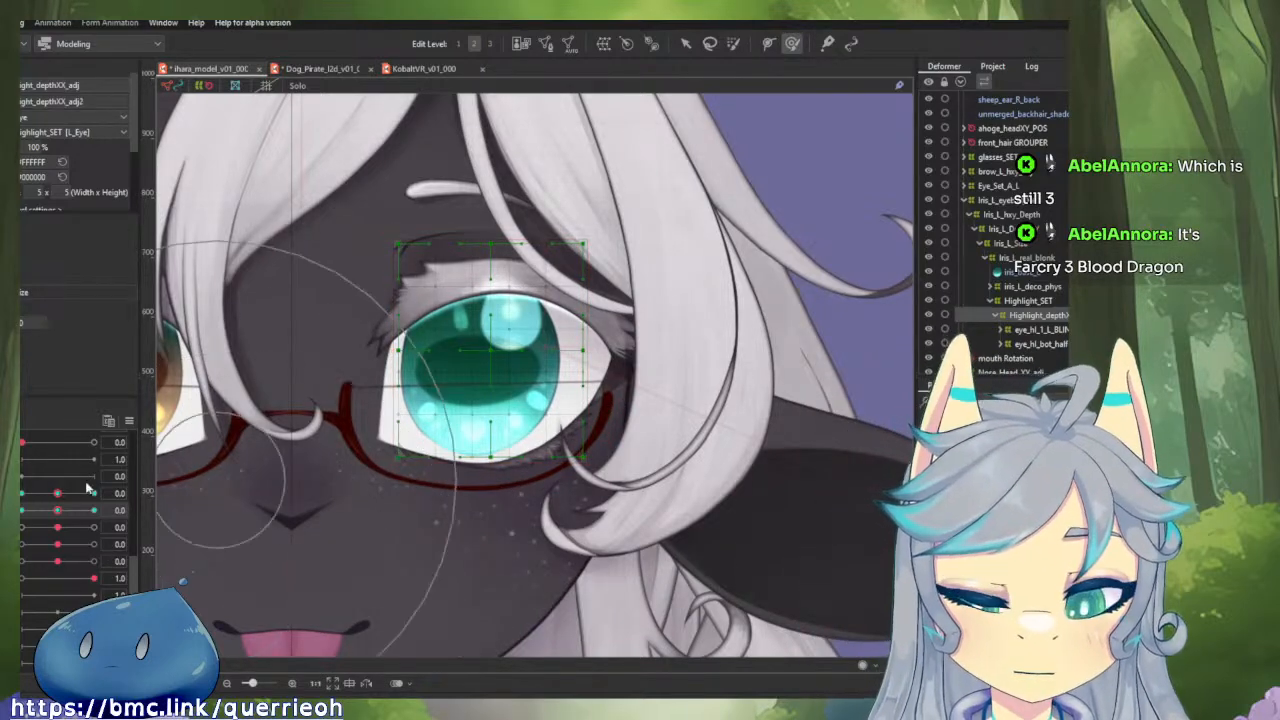
{"action": "left_click", "coordinate": [14, 498]}
{"action": "mouse_move", "coordinate": [57, 516]}
{"action": "left_mouse_down"}
{"action": "mouse_move", "coordinate": [88, 541]}
{"action": "mouse_move", "coordinate": [95, 491]}
{"action": "mouse_move", "coordinate": [40, 553]}
{"action": "mouse_move", "coordinate": [57, 540]}
{"action": "left_mouse_up"}
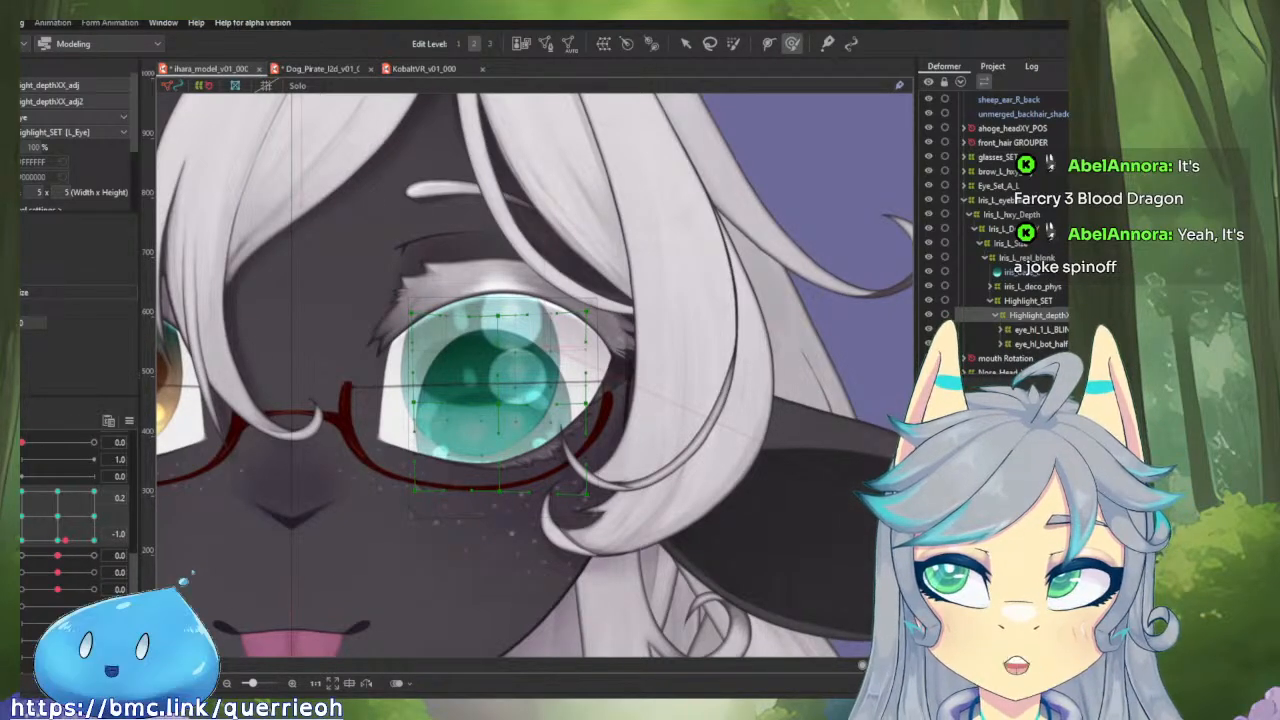
Check the onion skin options and view the highlight depth deformer in solo display.
{"action": "left_click", "coordinate": [4, 22]}
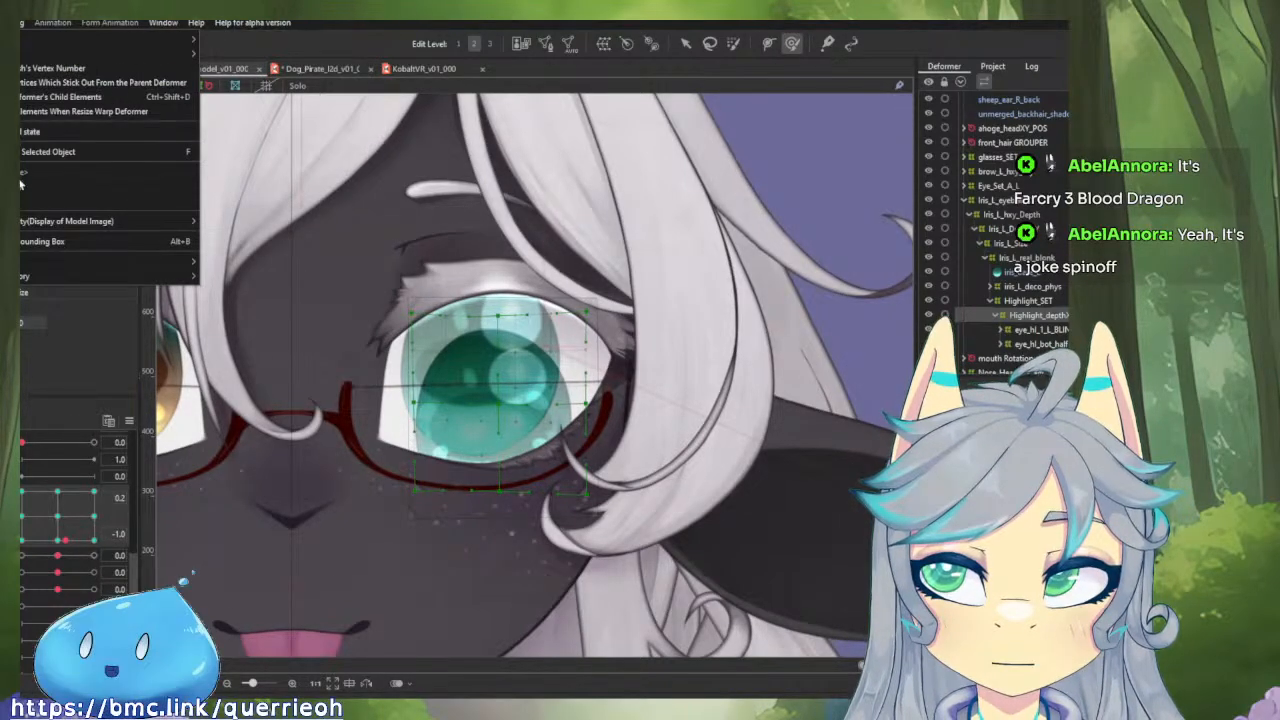
{"action": "mouse_move", "coordinate": [42, 266]}
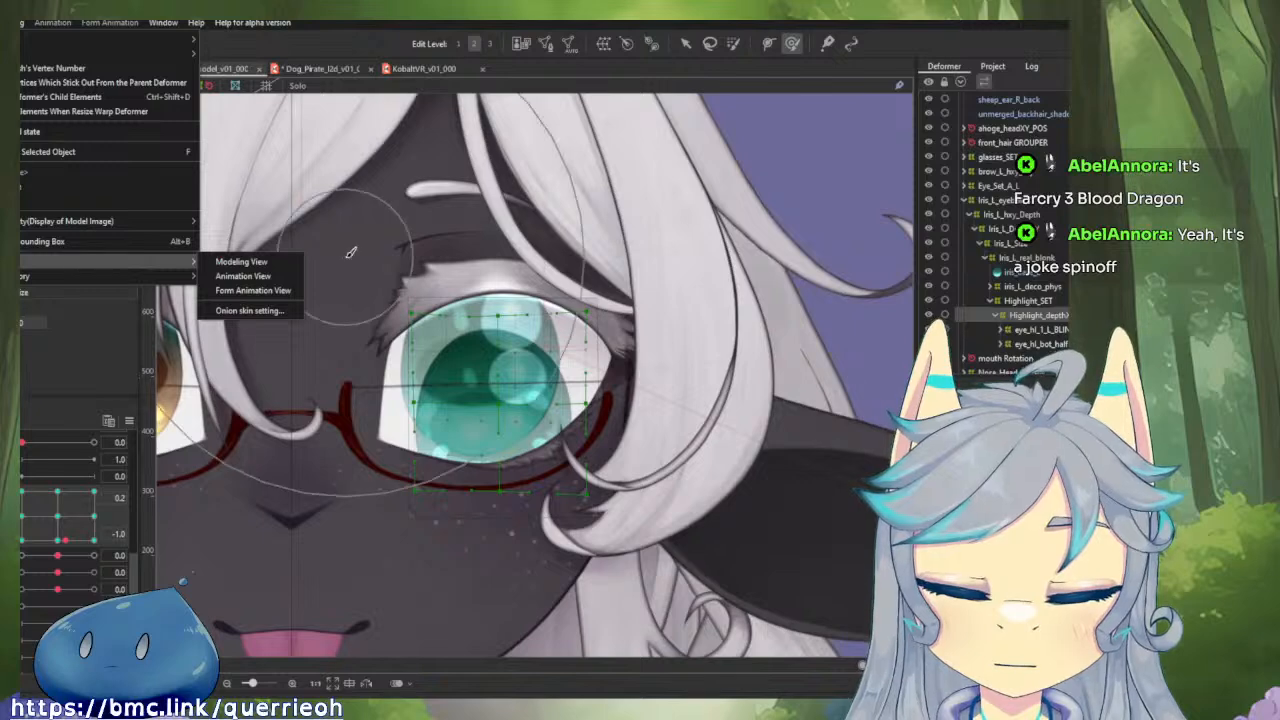
{"action": "left_click", "coordinate": [1052, 287]}
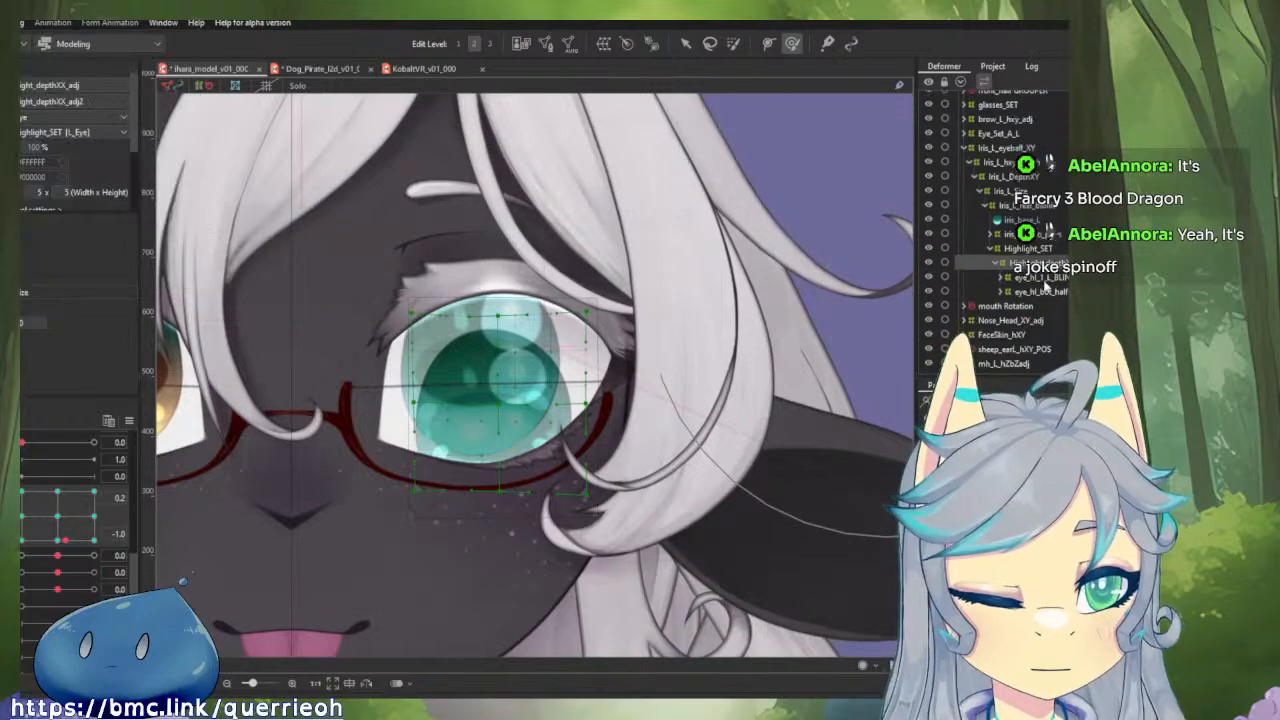
{"action": "scroll", "coordinate": [1050, 250], "scroll_direction": "down", "scroll_amount": 2}
{"action": "scroll", "coordinate": [1028, 300], "scroll_direction": "down", "scroll_amount": 10}
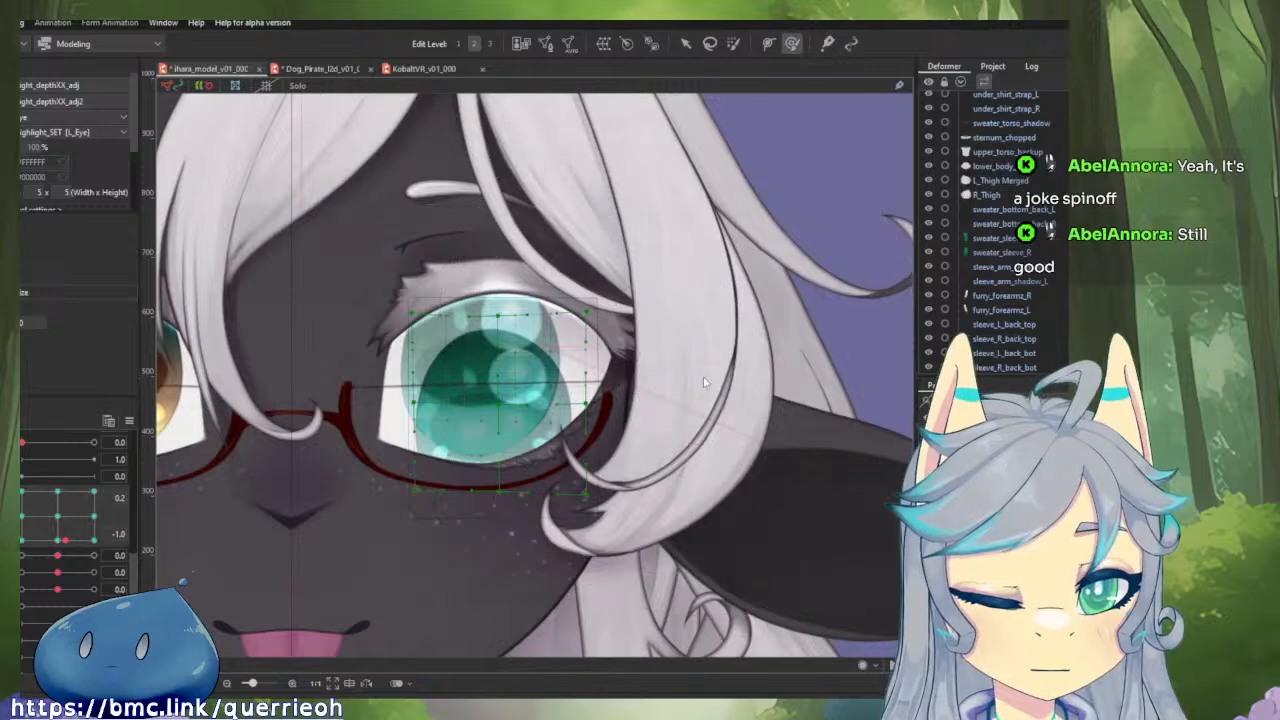
{"action": "key", "text": "f"}
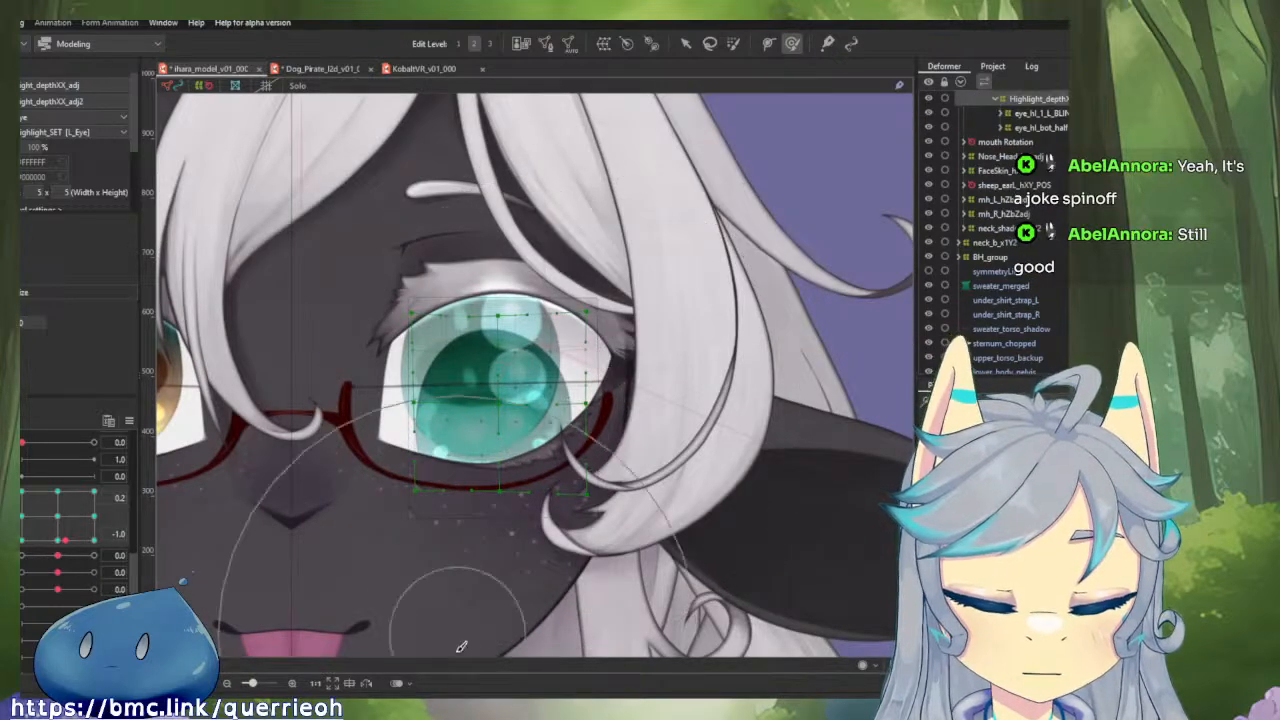
{"action": "left_click", "coordinate": [398, 683]}
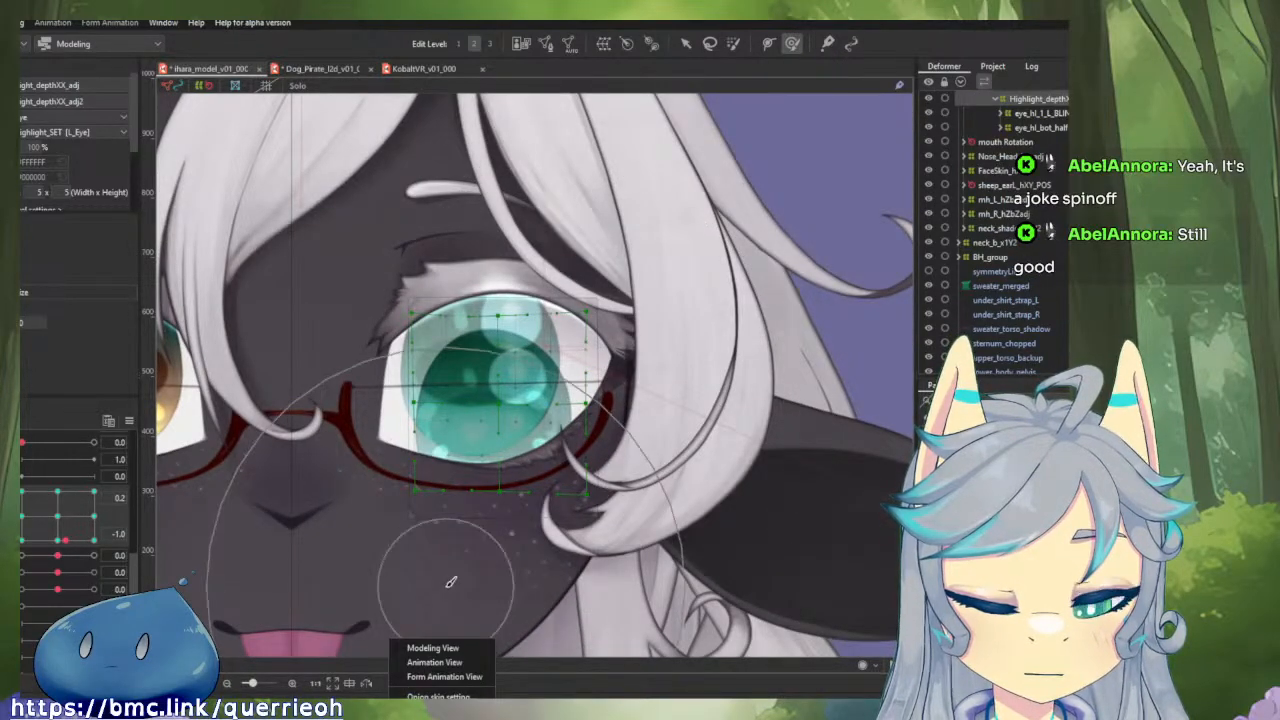
{"action": "left_click", "coordinate": [450, 575]}
{"action": "key", "text": "s"}
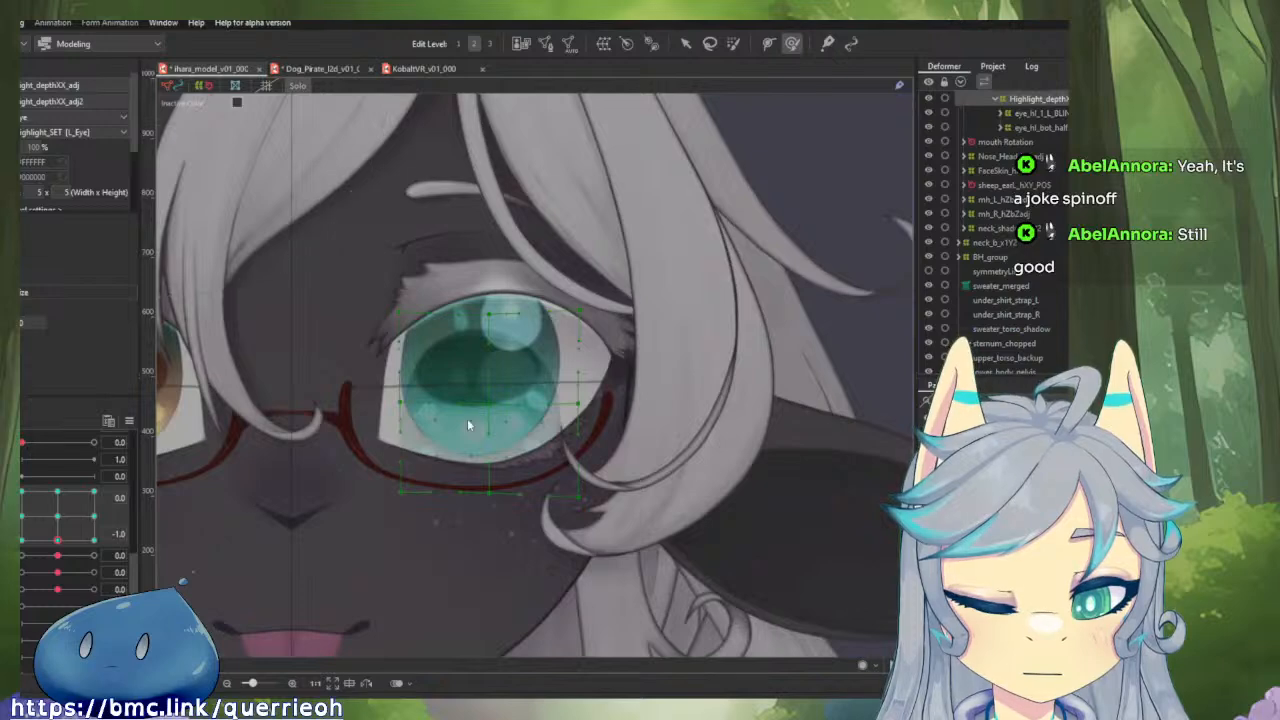
{"action": "key", "text": "s"}
Examine the left iris and its highlights at combined eyeball positions, both close up and with the whole character in view.
{"action": "left_click_drag", "start_coordinate": [66, 534], "coordinate": [43, 486]}
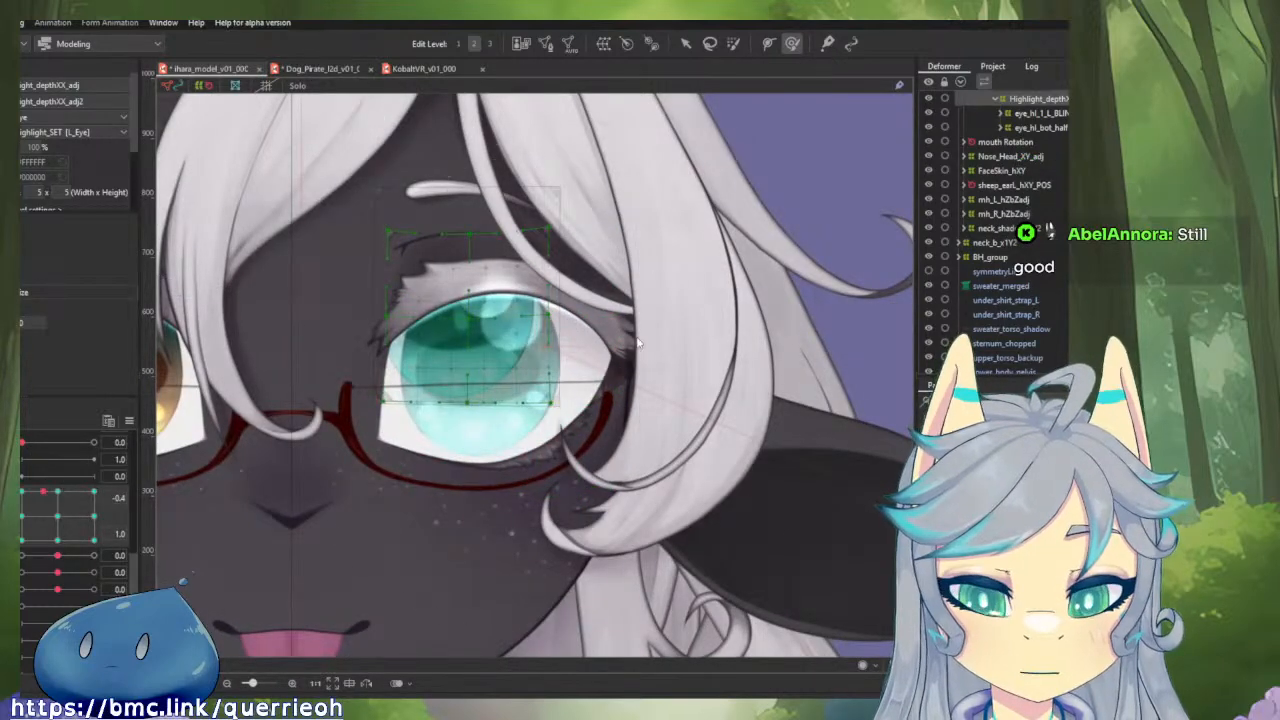
{"action": "key", "text": "v"}
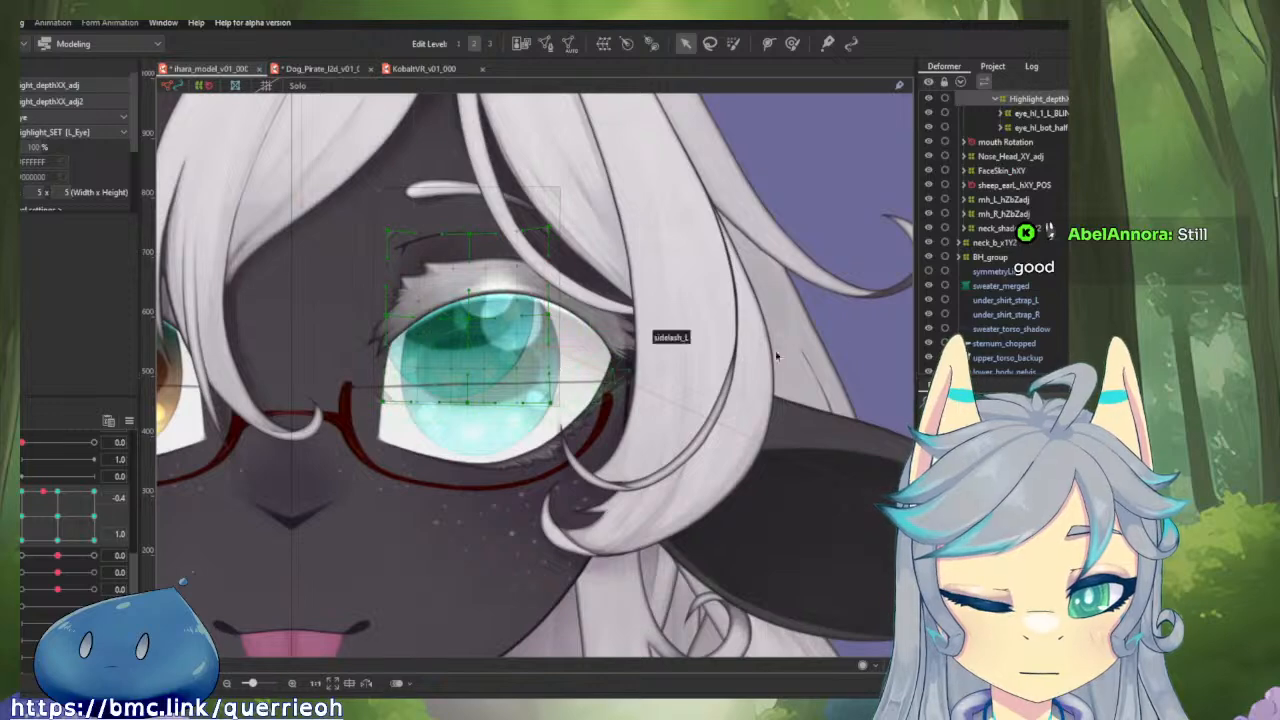
{"action": "scroll", "coordinate": [1063, 316], "scroll_direction": "up", "scroll_amount": 4}
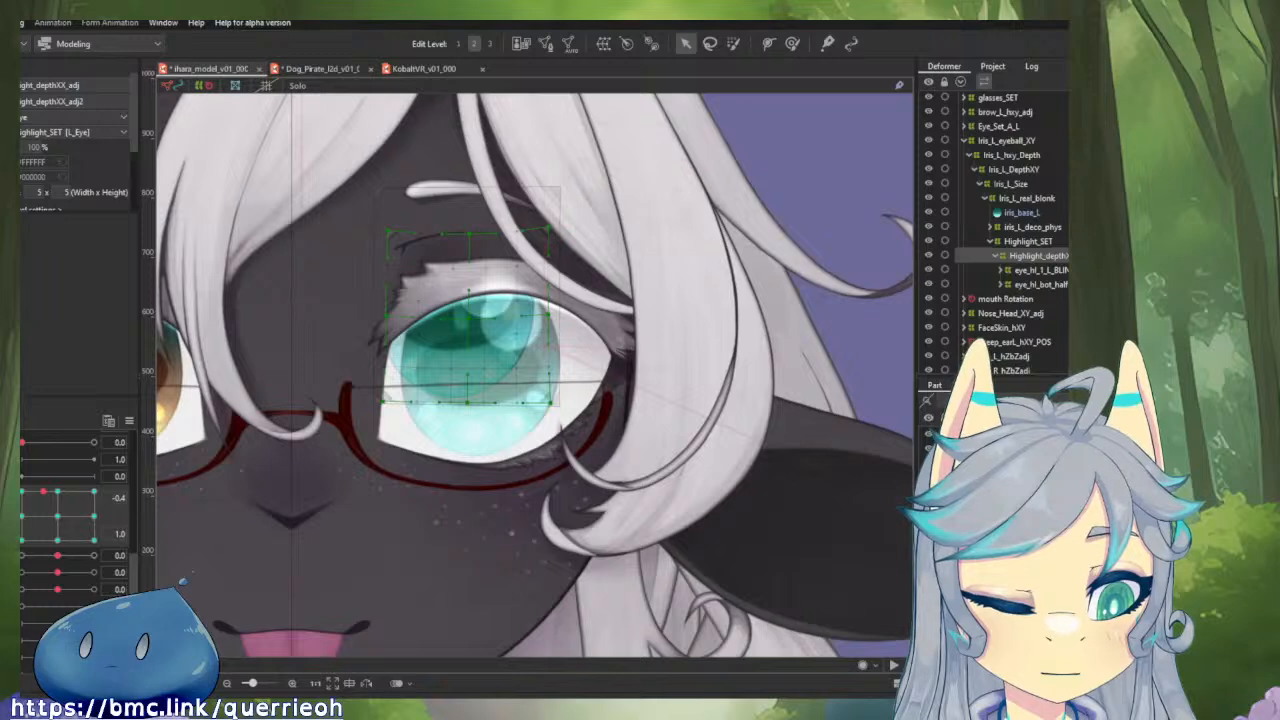
{"action": "key", "text": "Escape"}
{"action": "left_click", "coordinate": [291, 378]}
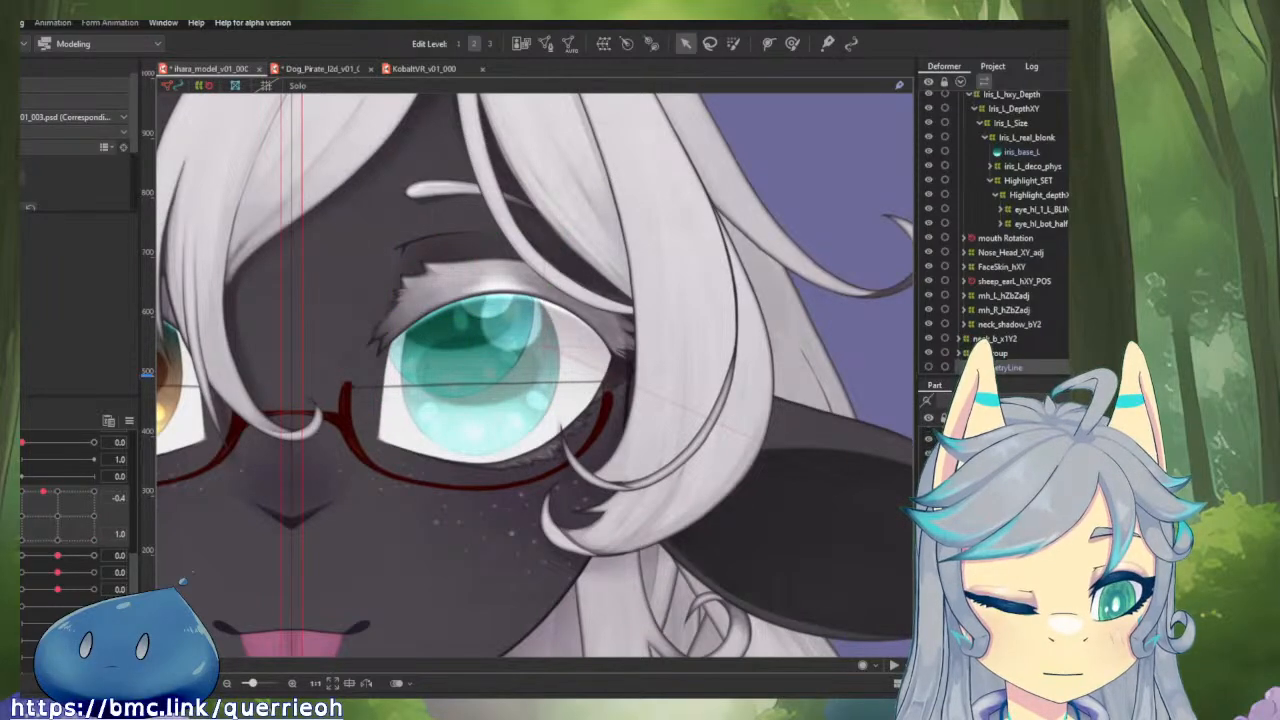
{"action": "scroll", "coordinate": [904, 455], "scroll_direction": "down", "scroll_amount": 3}
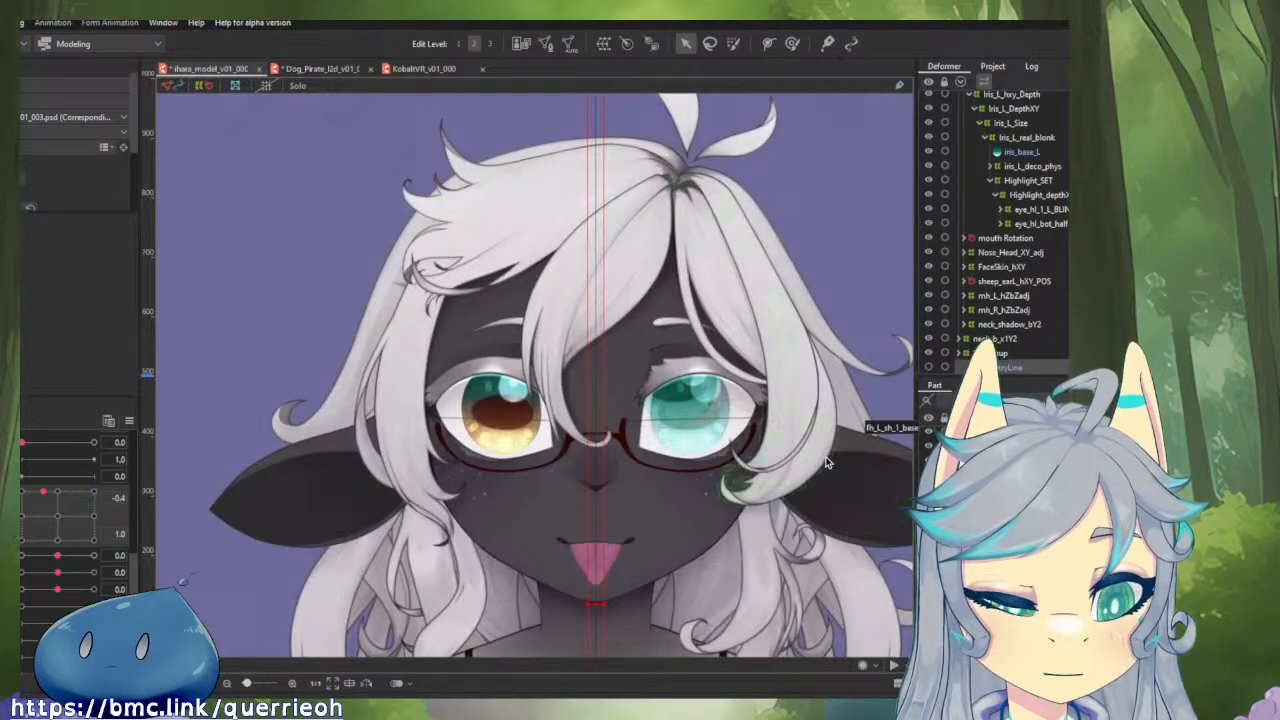
{"action": "scroll", "coordinate": [826, 462], "scroll_direction": "down", "scroll_amount": 5}
{"action": "key", "text": "Escape"}
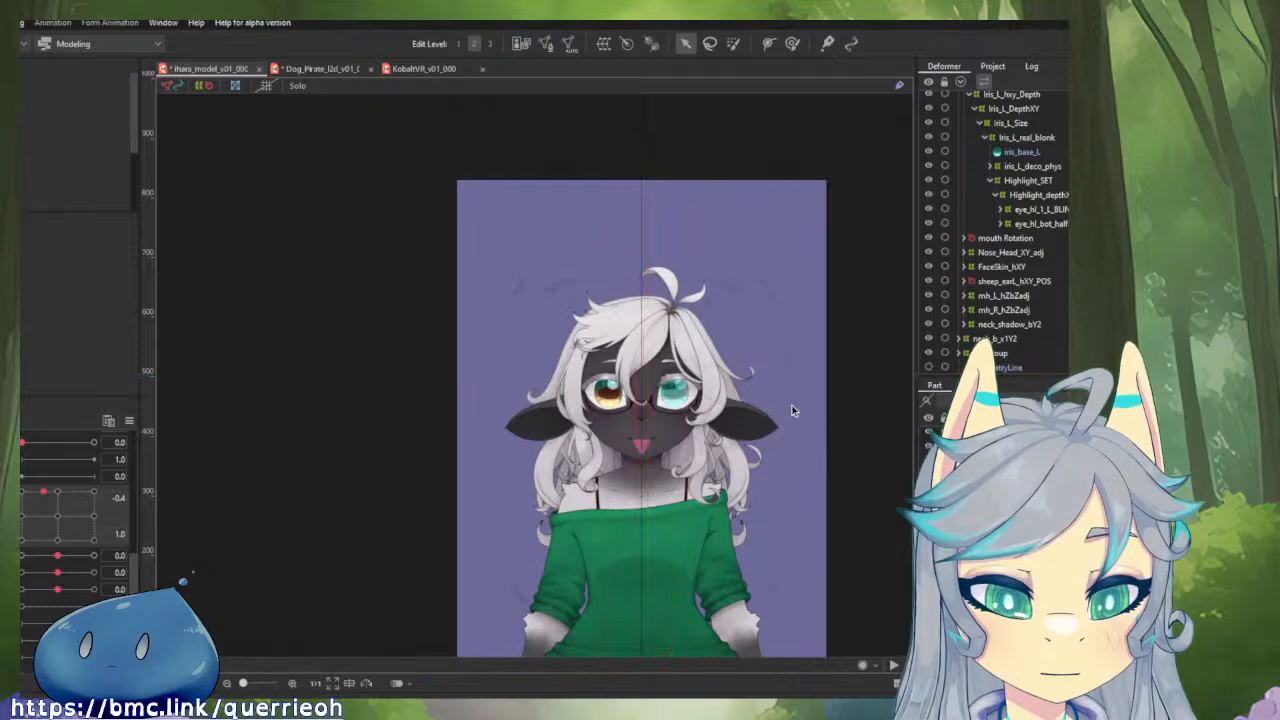
{"action": "scroll", "coordinate": [722, 390], "scroll_direction": "up", "scroll_amount": 5}
{"action": "scroll", "coordinate": [555, 392], "scroll_direction": "up", "scroll_amount": 4}
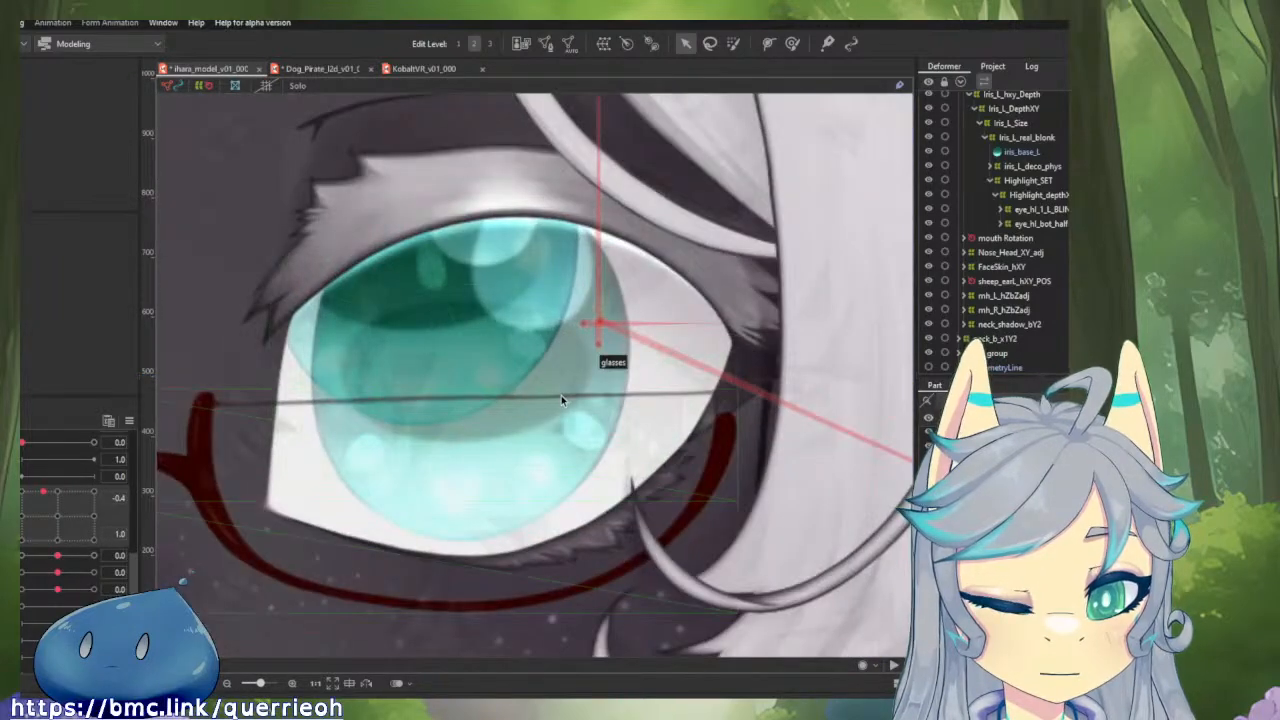
{"action": "scroll", "coordinate": [561, 396], "scroll_direction": "down", "scroll_amount": 3}
{"action": "mouse_move", "coordinate": [42, 507]}
{"action": "left_mouse_down"}
{"action": "mouse_move", "coordinate": [140, 500]}
{"action": "mouse_move", "coordinate": [27, 551]}
{"action": "mouse_move", "coordinate": [95, 538]}
{"action": "mouse_move", "coordinate": [60, 511]}
{"action": "left_mouse_up"}
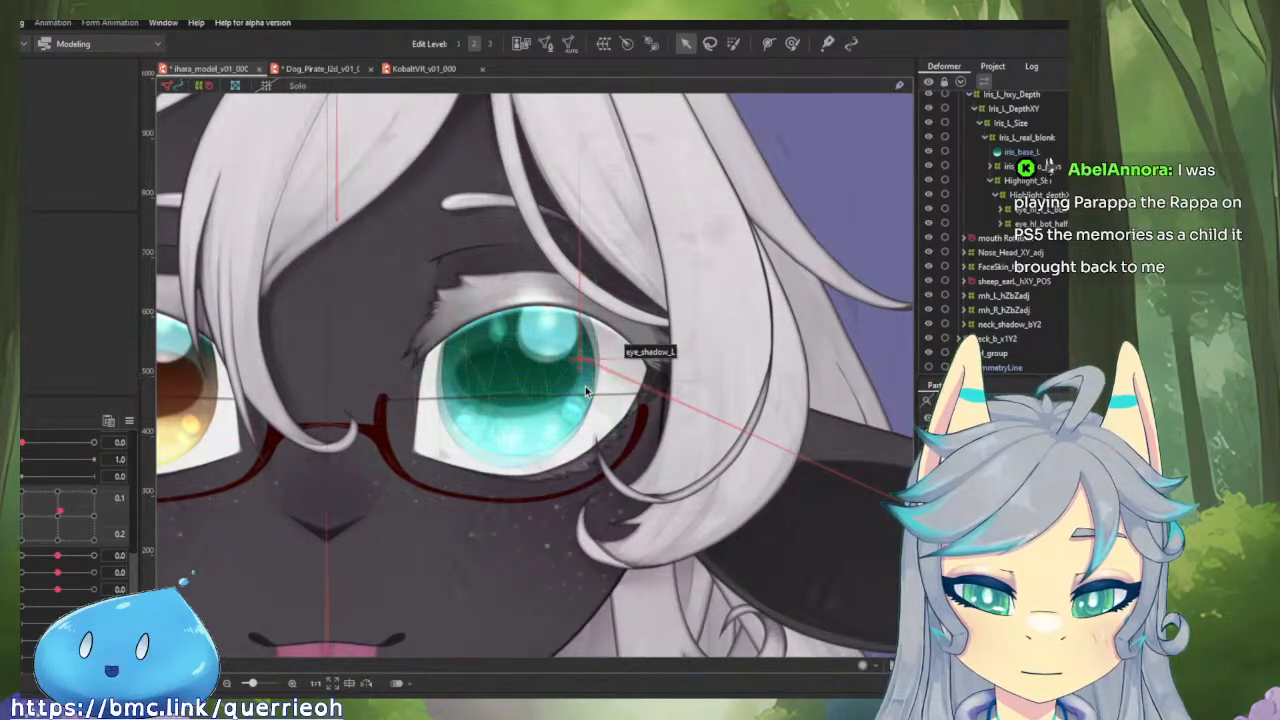
{"action": "scroll", "coordinate": [630, 360], "scroll_direction": "down", "scroll_amount": 5}
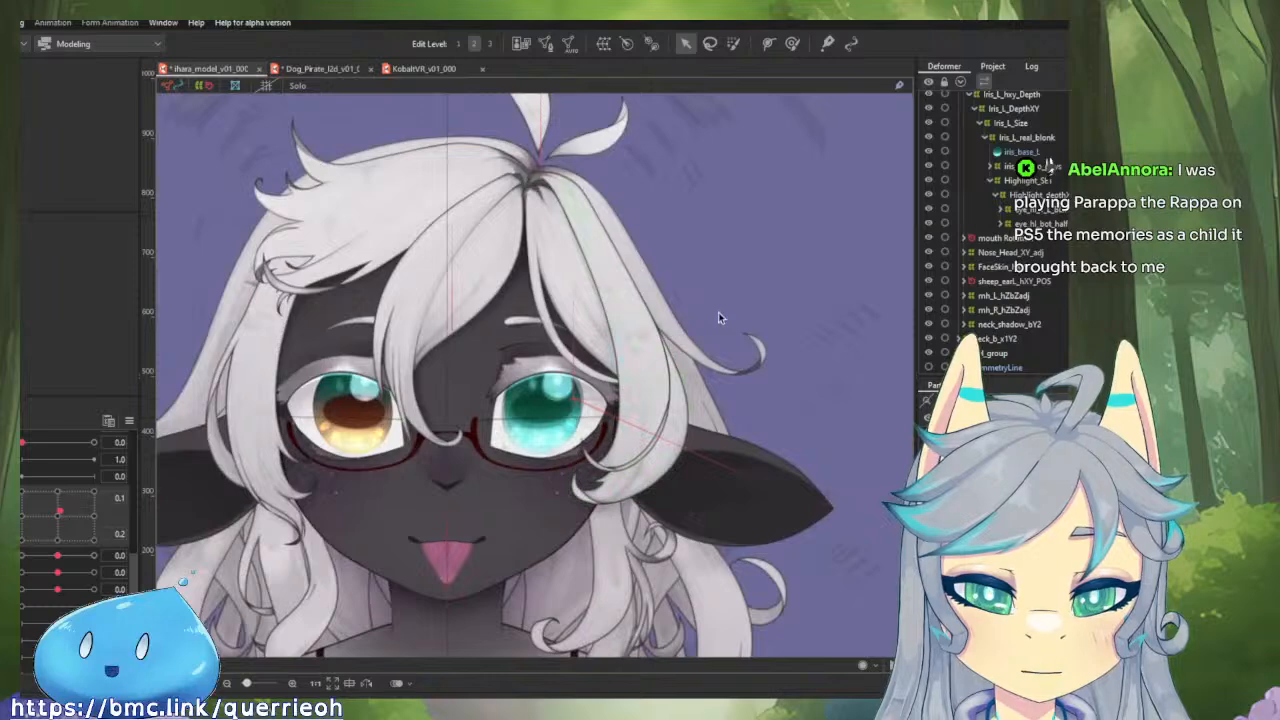
Select the left front hair strand and try the left eye smile parameter at 1.0.
{"action": "left_click", "coordinate": [642, 321]}
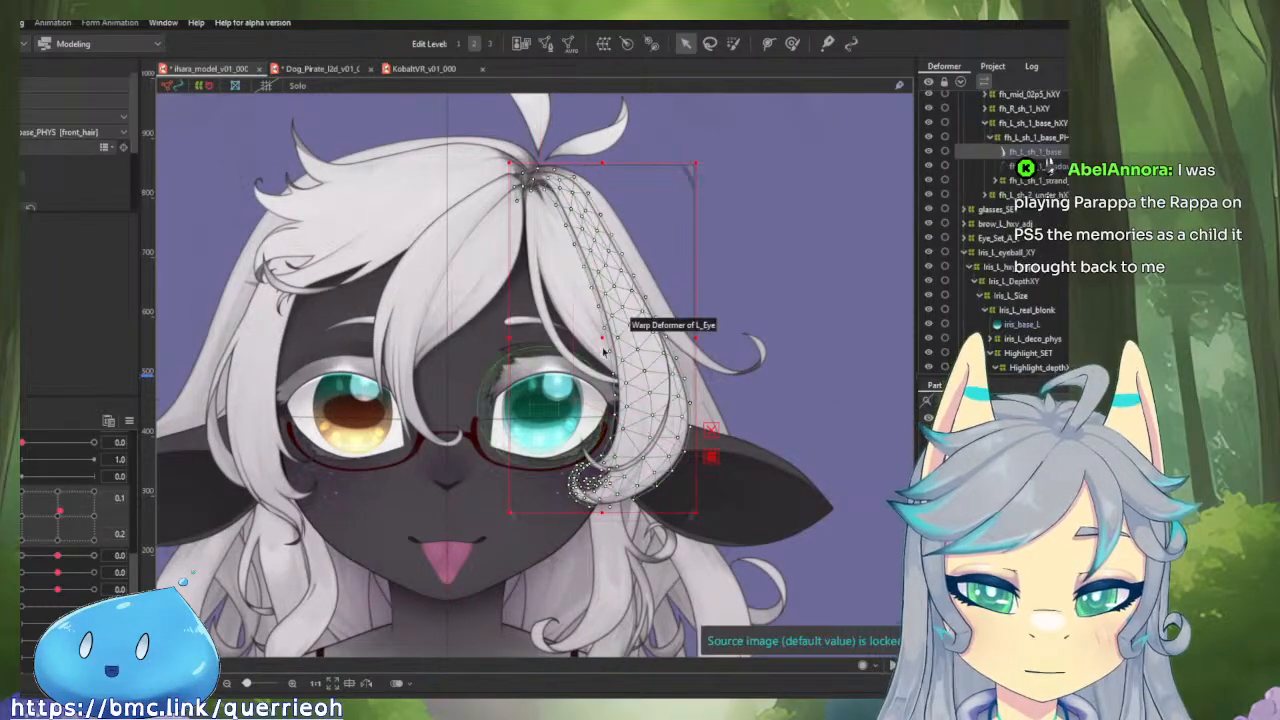
{"action": "scroll", "coordinate": [36, 471], "scroll_direction": "up", "scroll_amount": 1}
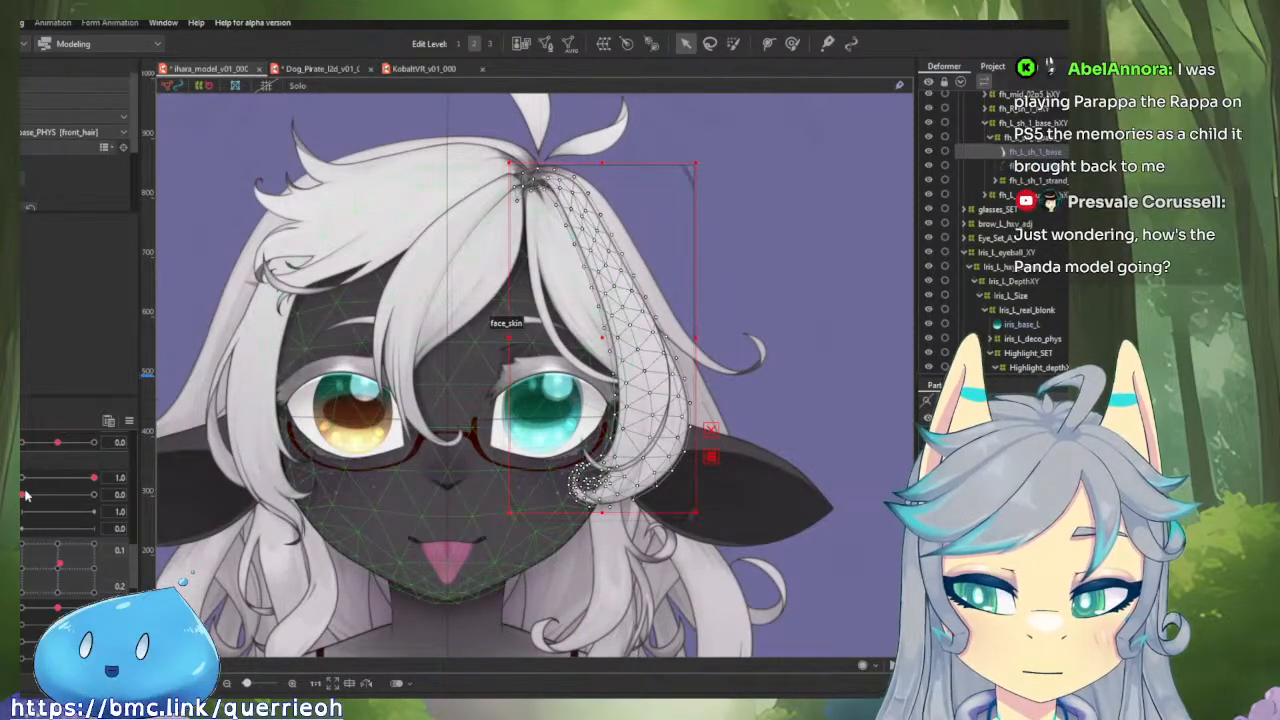
{"action": "mouse_move", "coordinate": [25, 494]}
{"action": "left_mouse_down"}
{"action": "mouse_move", "coordinate": [70, 497]}
{"action": "mouse_move", "coordinate": [22, 494]}
{"action": "left_mouse_up"}
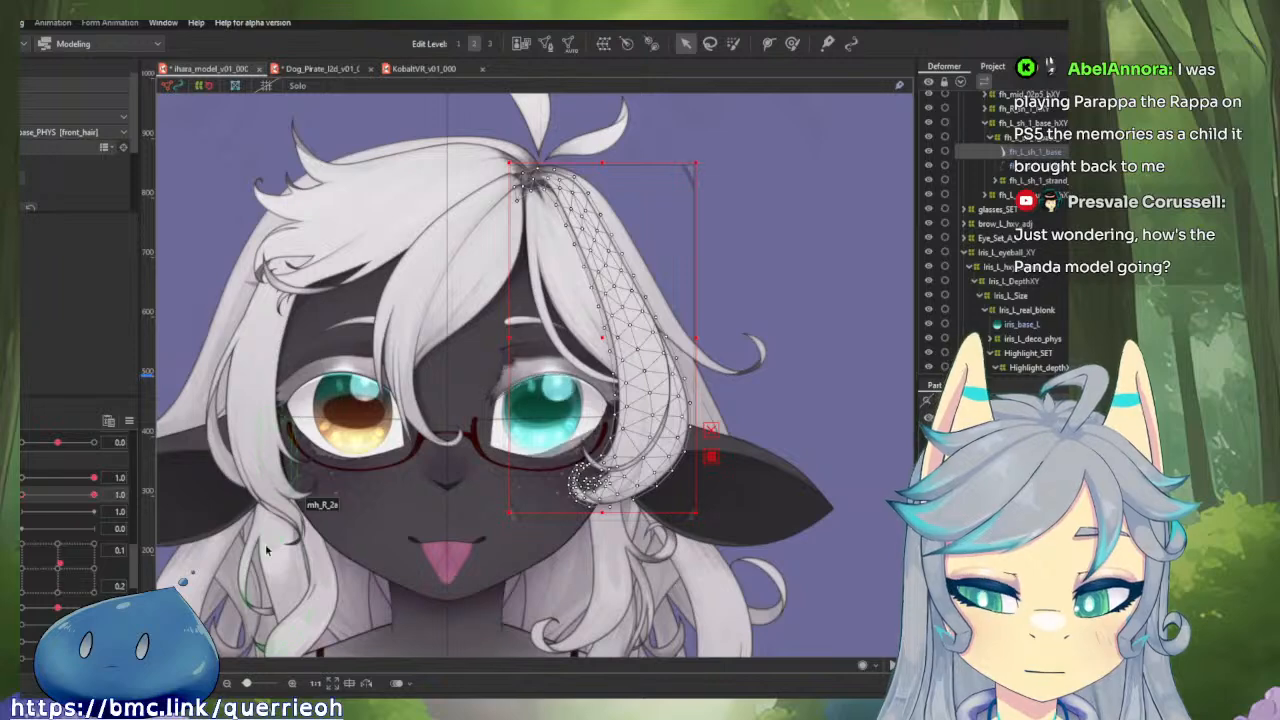
Deselect the hair strand and unlock all objects in the model.
{"action": "right_click", "coordinate": [193, 178]}
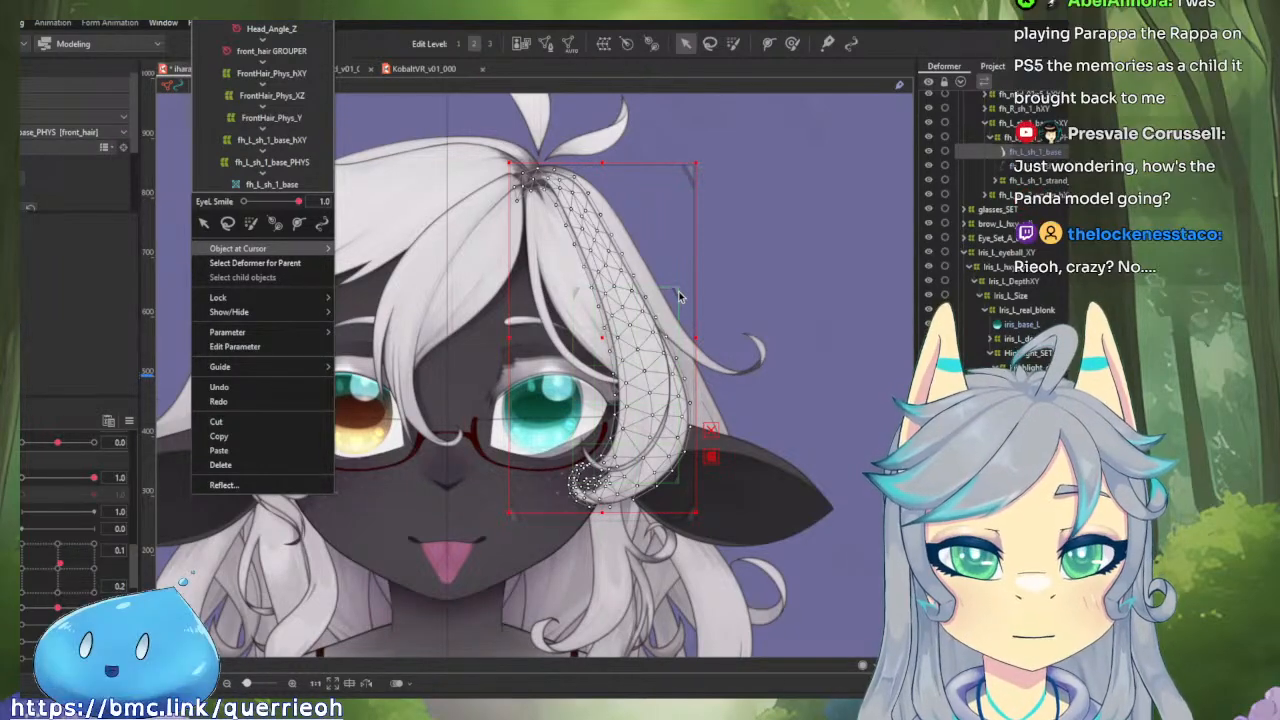
{"action": "right_click", "coordinate": [801, 243]}
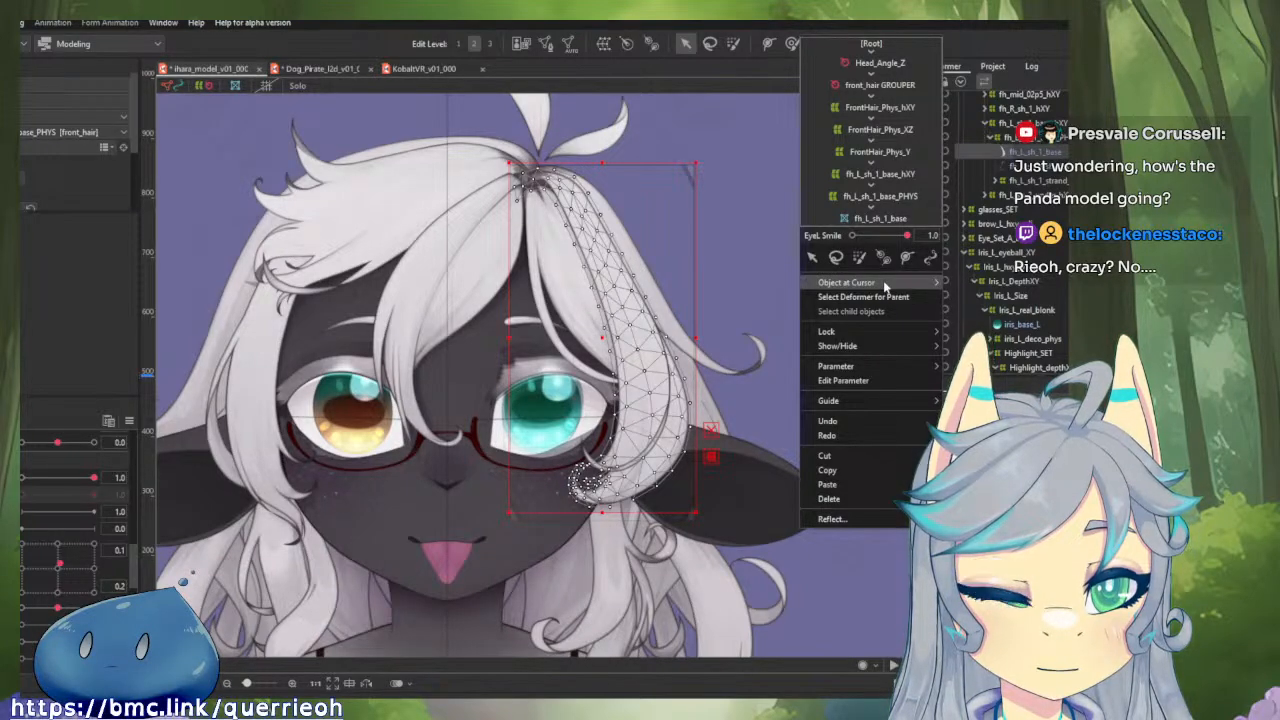
{"action": "left_click", "coordinate": [733, 235]}
{"action": "right_click", "coordinate": [733, 235]}
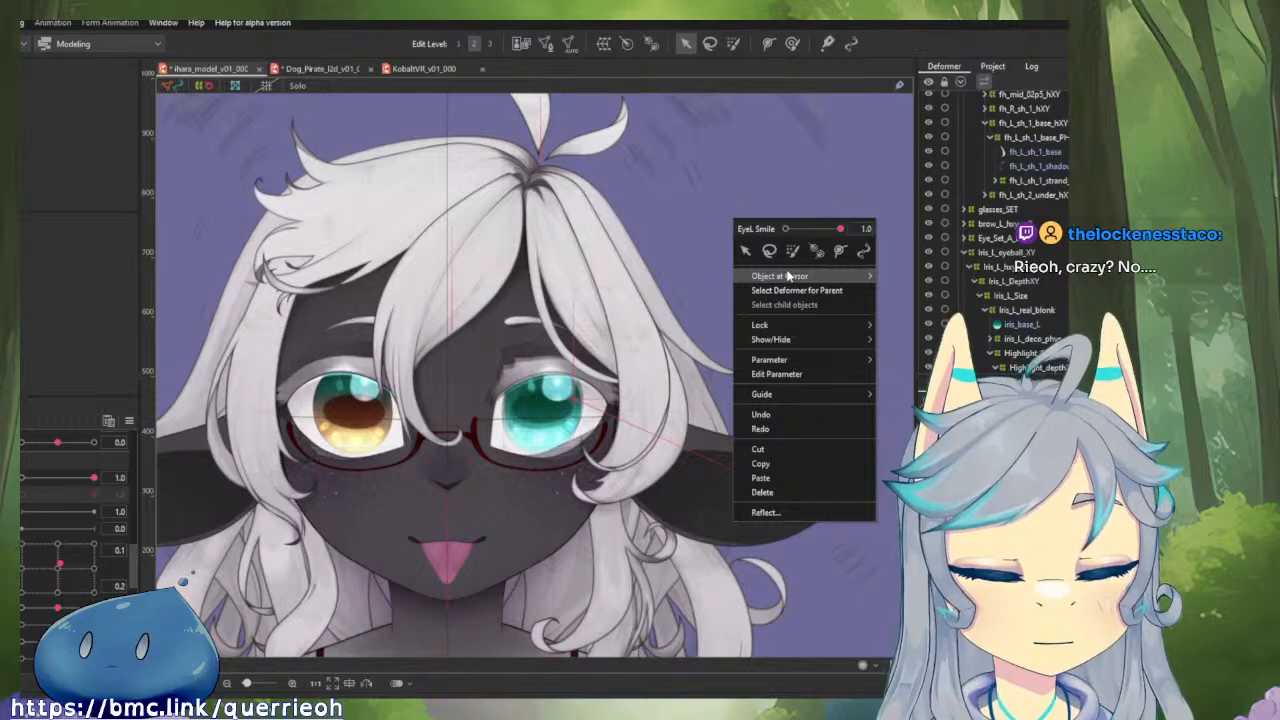
{"action": "mouse_move", "coordinate": [790, 325]}
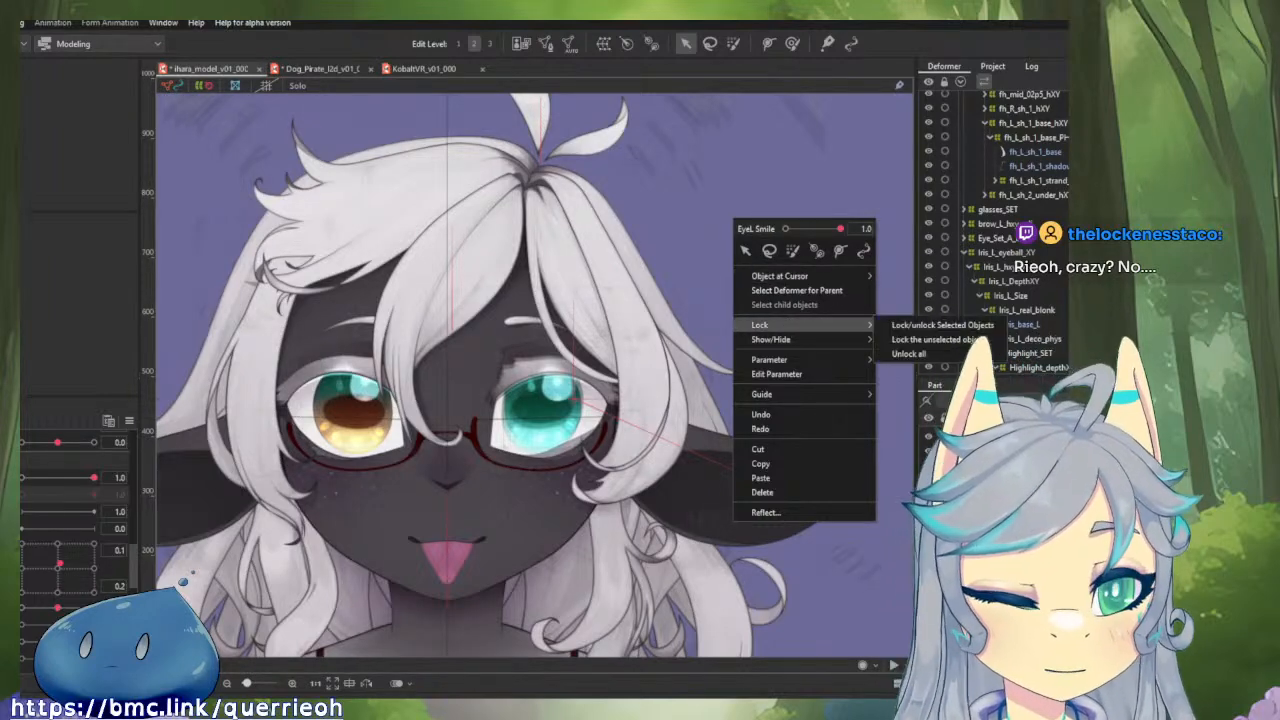
{"action": "left_click", "coordinate": [909, 354]}
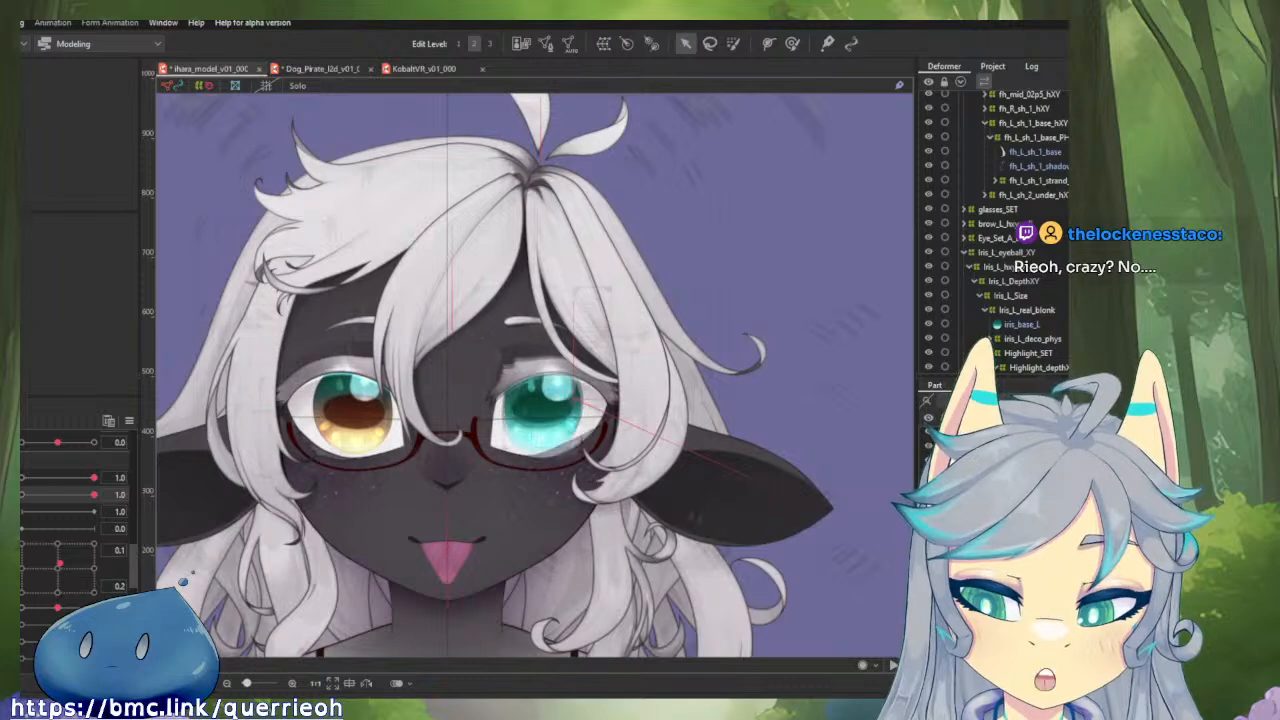
Reset the parameters to their defaults, test the eyeball XY motion, and return the eyeball to its center.
{"action": "scroll", "coordinate": [600, 380], "scroll_direction": "up", "scroll_amount": 3}
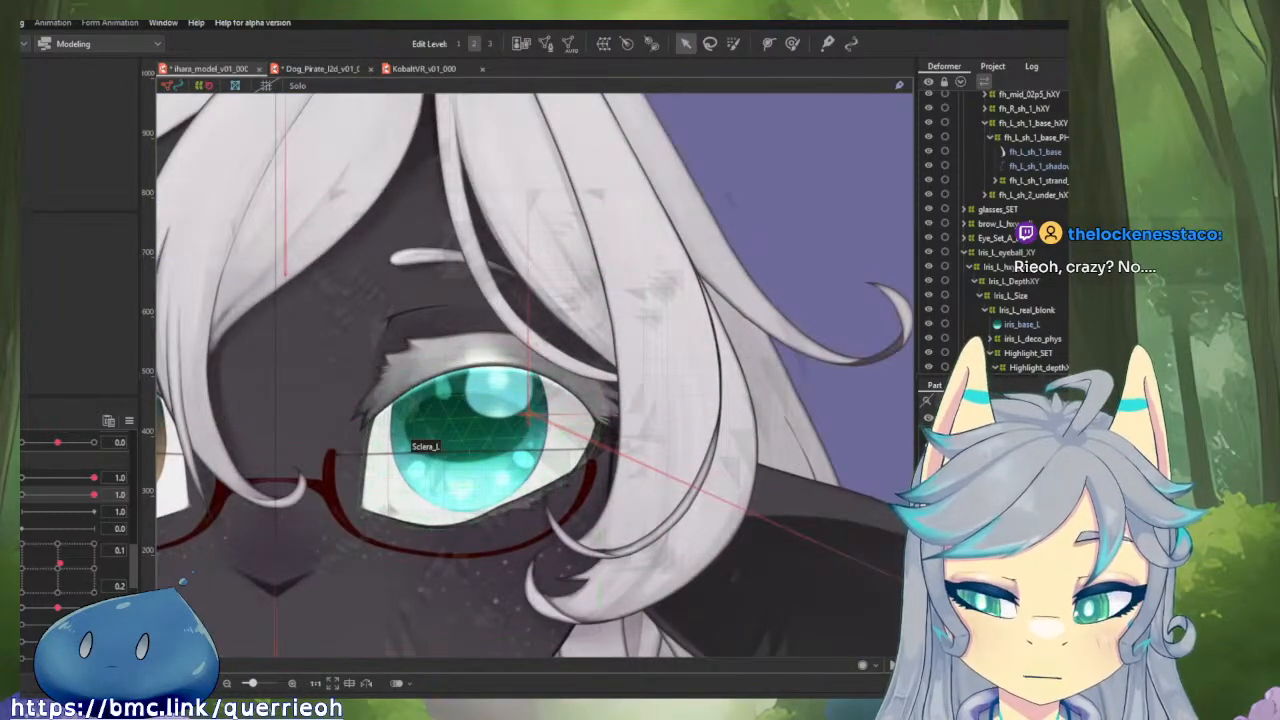
{"action": "left_click", "coordinate": [129, 420]}
{"action": "left_click", "coordinate": [156, 426]}
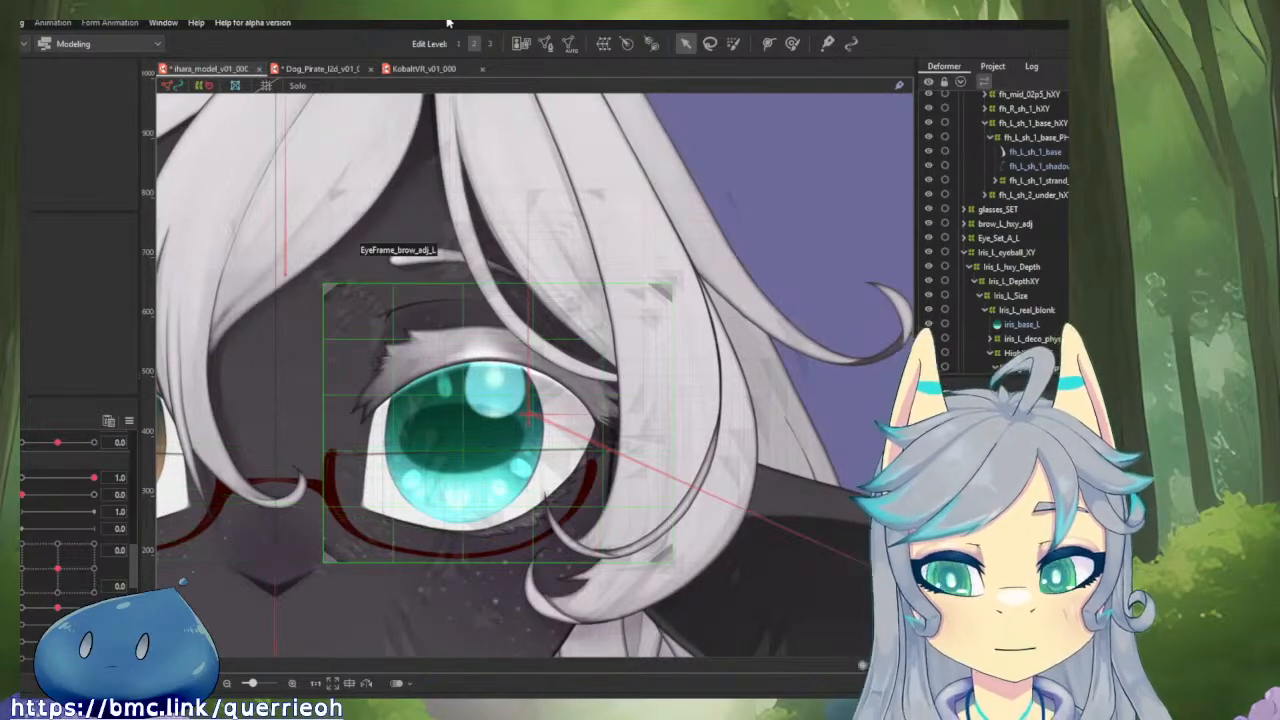
{"action": "left_click_drag", "start_coordinate": [53, 580], "coordinate": [91, 590]}
{"action": "left_click", "coordinate": [58, 568]}
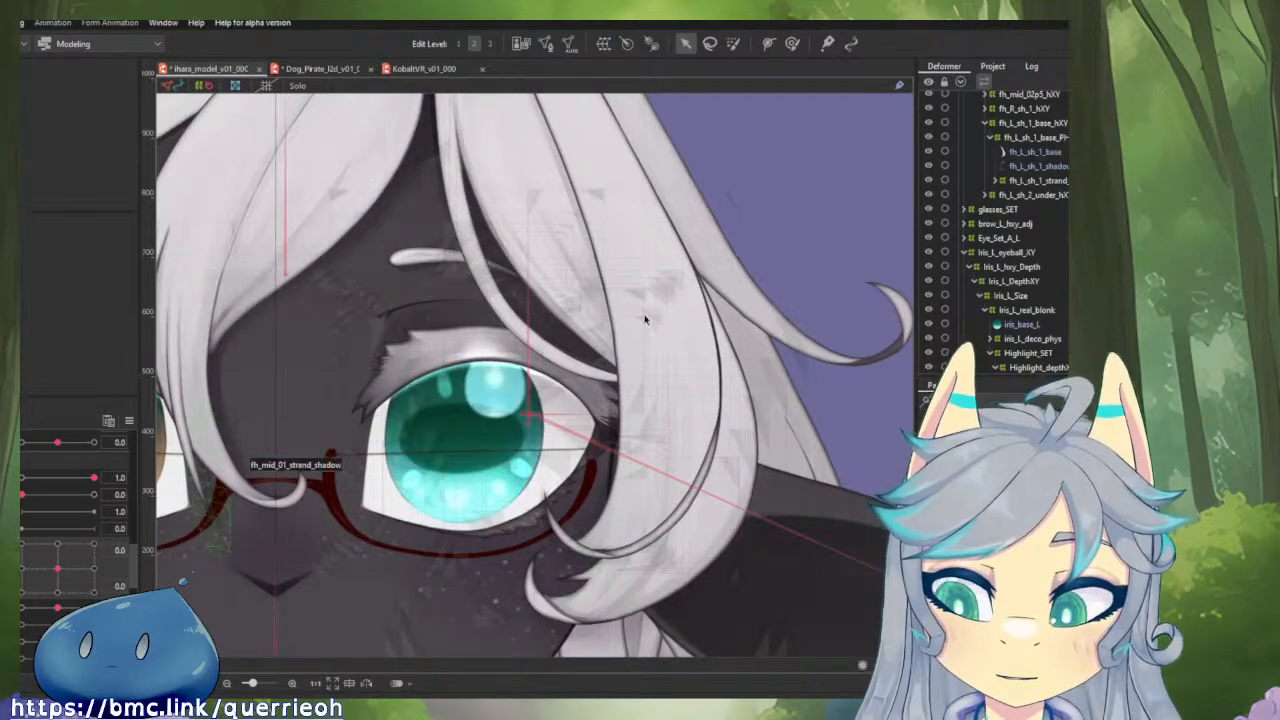
Trace the left top lash's parent deformers, check EyeFrame_Size_L, and select the EyeFrame_eyeballXY_L warp deformer.
{"action": "left_click", "coordinate": [440, 343]}
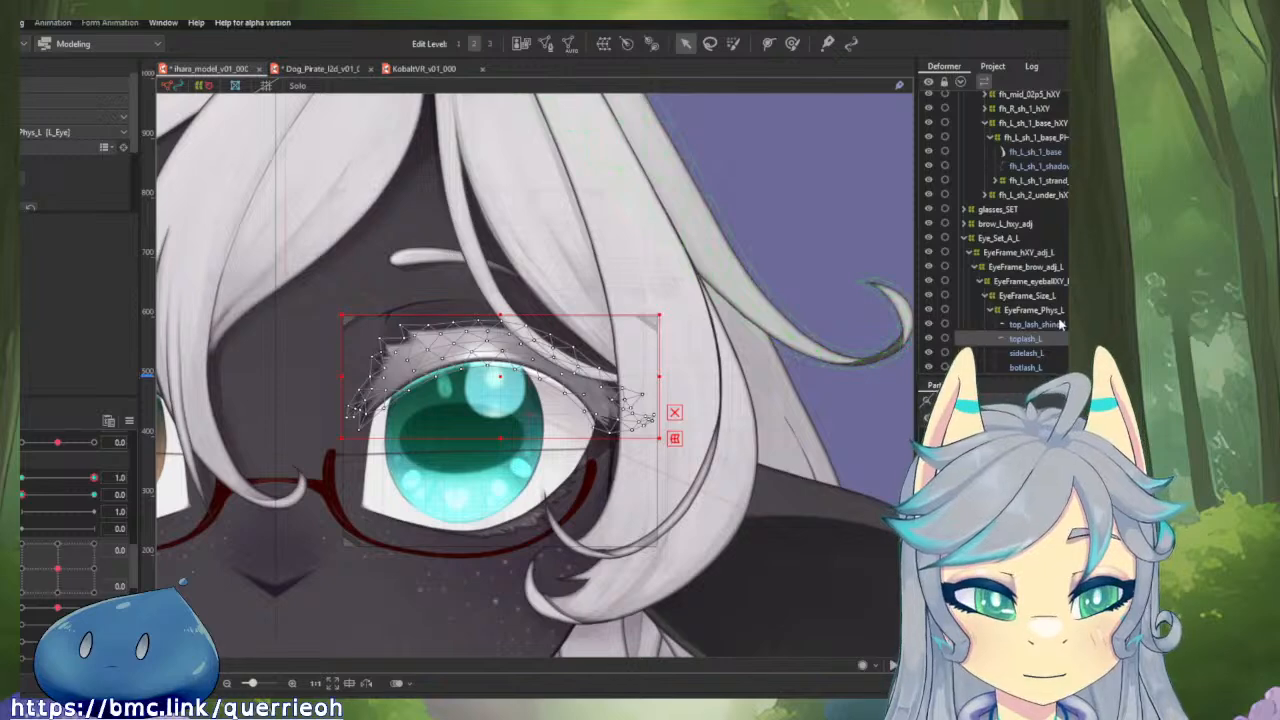
{"action": "left_click", "coordinate": [1030, 296]}
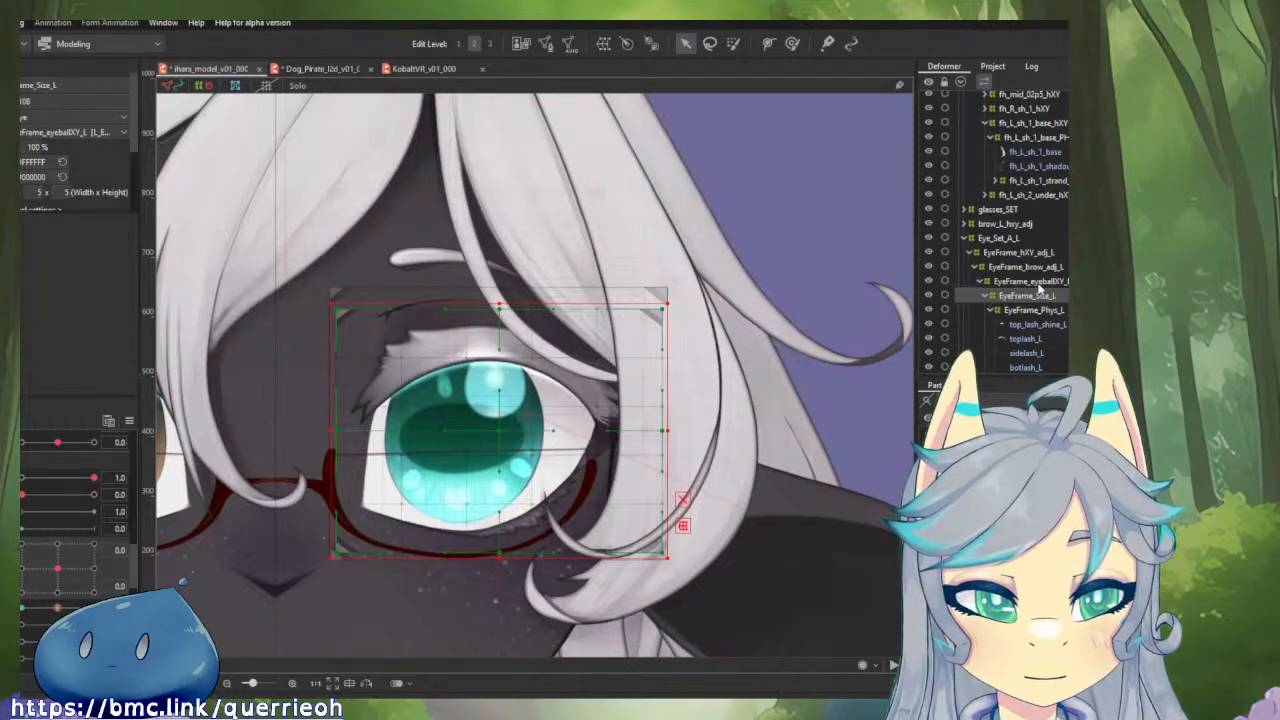
{"action": "left_click", "coordinate": [1036, 282]}
{"action": "left_click_drag", "start_coordinate": [534, 388], "coordinate": [630, 320]}
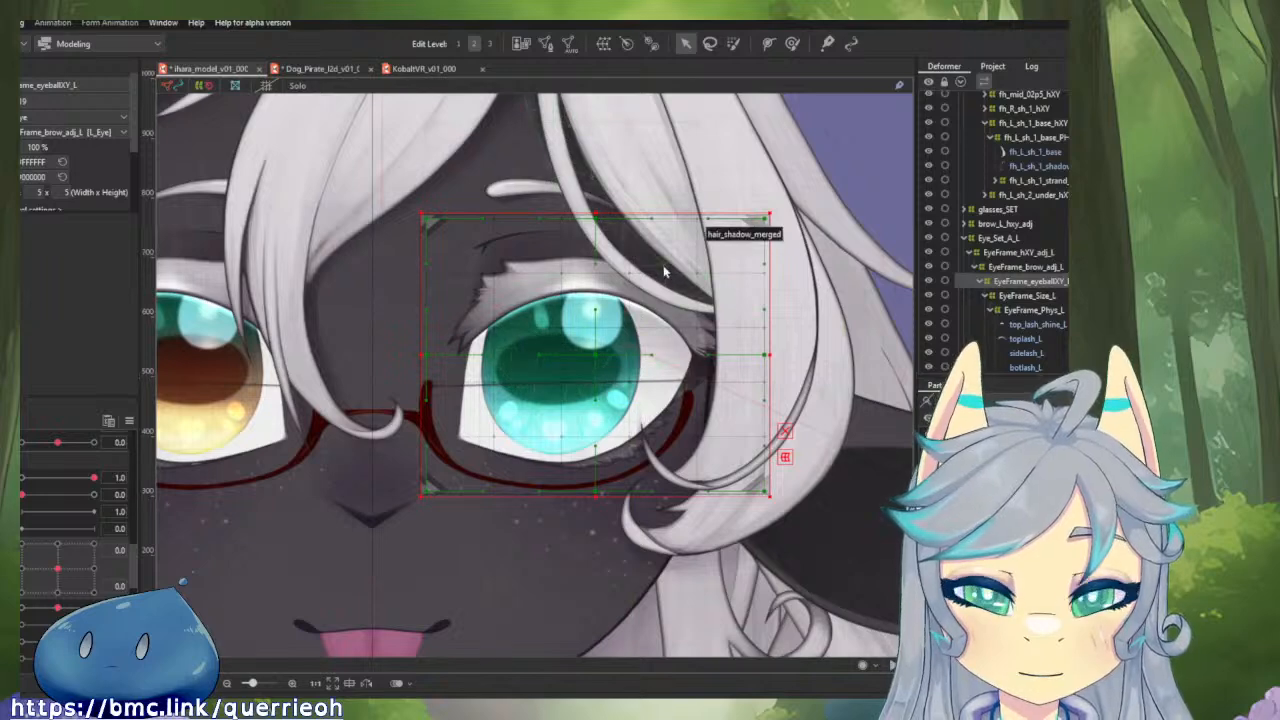
{"action": "scroll", "coordinate": [623, 297], "scroll_direction": "up", "scroll_amount": 2}
{"action": "left_click", "coordinate": [1025, 296]}
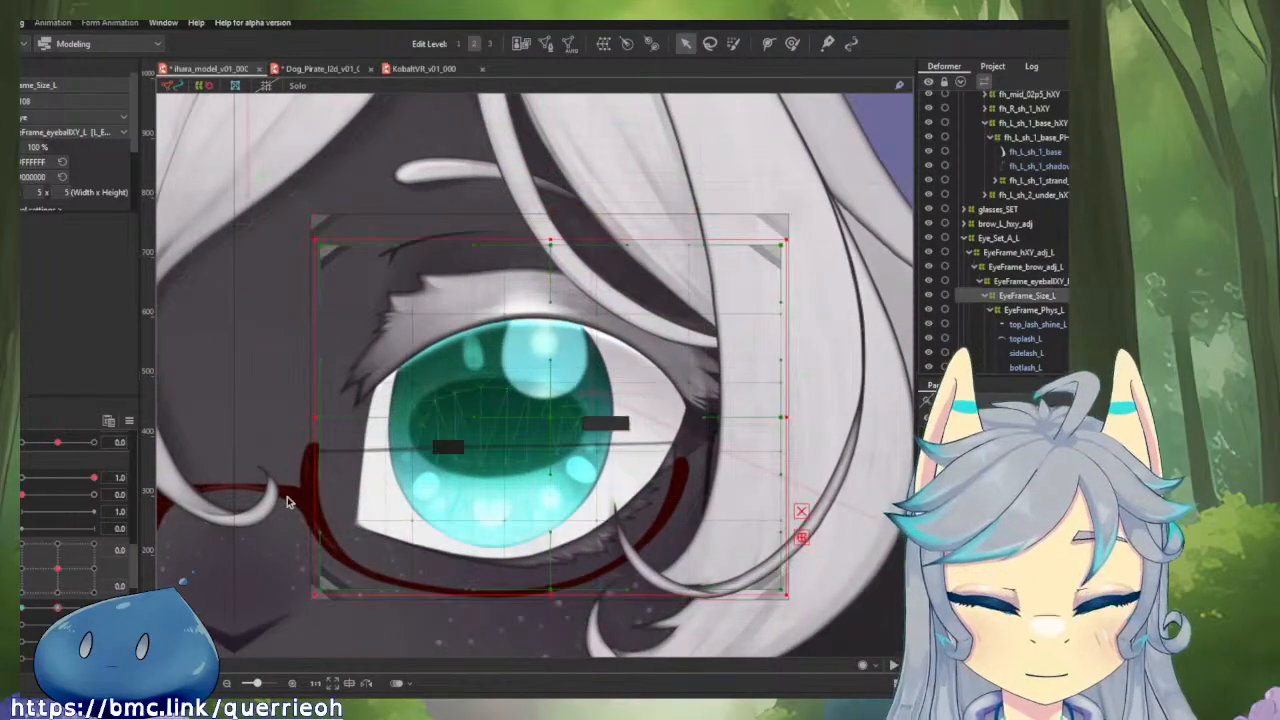
{"action": "mouse_move", "coordinate": [57, 608]}
{"action": "left_mouse_down"}
{"action": "mouse_move", "coordinate": [44, 609]}
{"action": "mouse_move", "coordinate": [90, 609]}
{"action": "mouse_move", "coordinate": [57, 608]}
{"action": "left_mouse_up"}
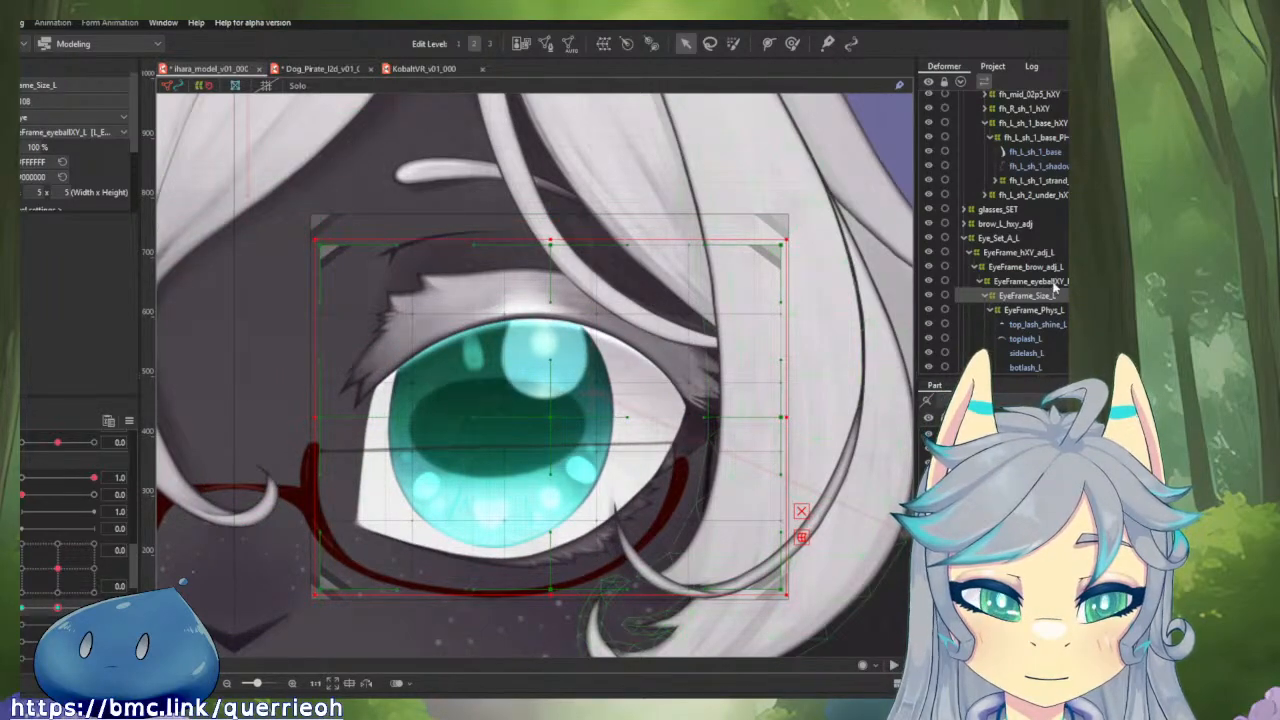
{"action": "left_click", "coordinate": [1052, 283]}
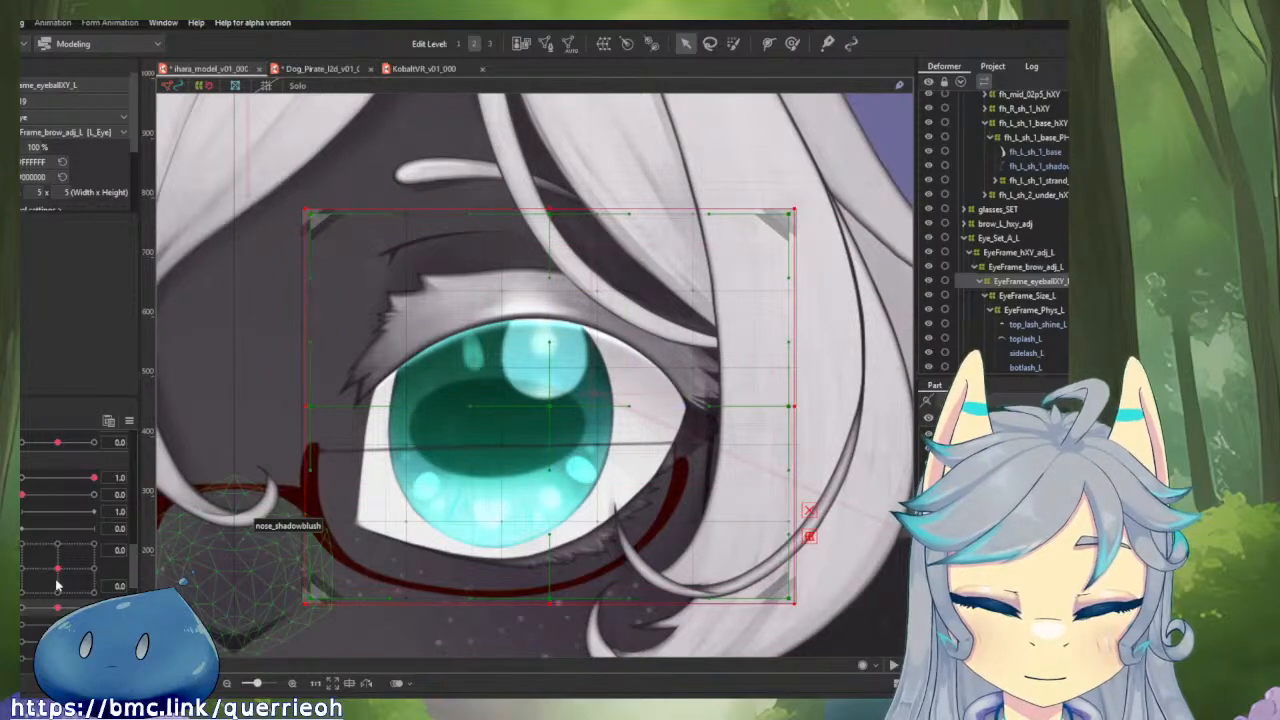
Separate the combined eyeball X and Y parameters and add three keys on eyeball X to EyeFrame_eyeballXY_L.
{"action": "left_click", "coordinate": [10, 566]}
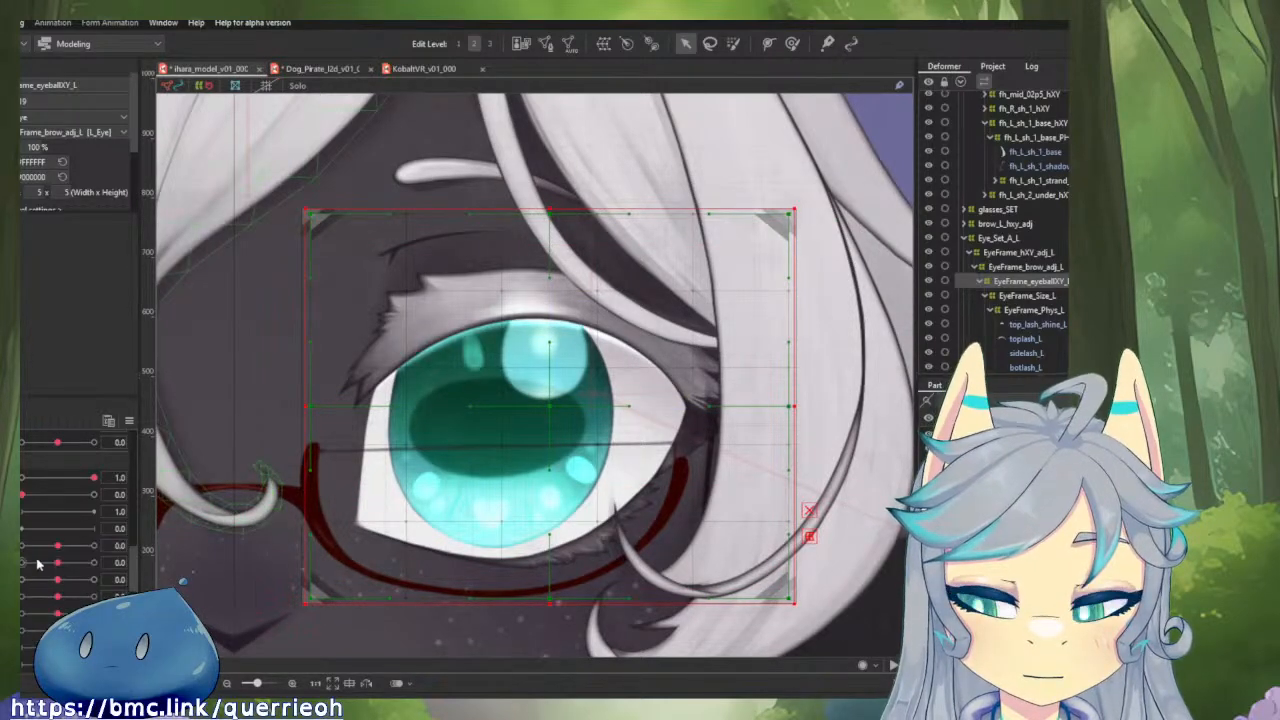
{"action": "left_click_drag", "start_coordinate": [65, 548], "coordinate": [58, 548]}
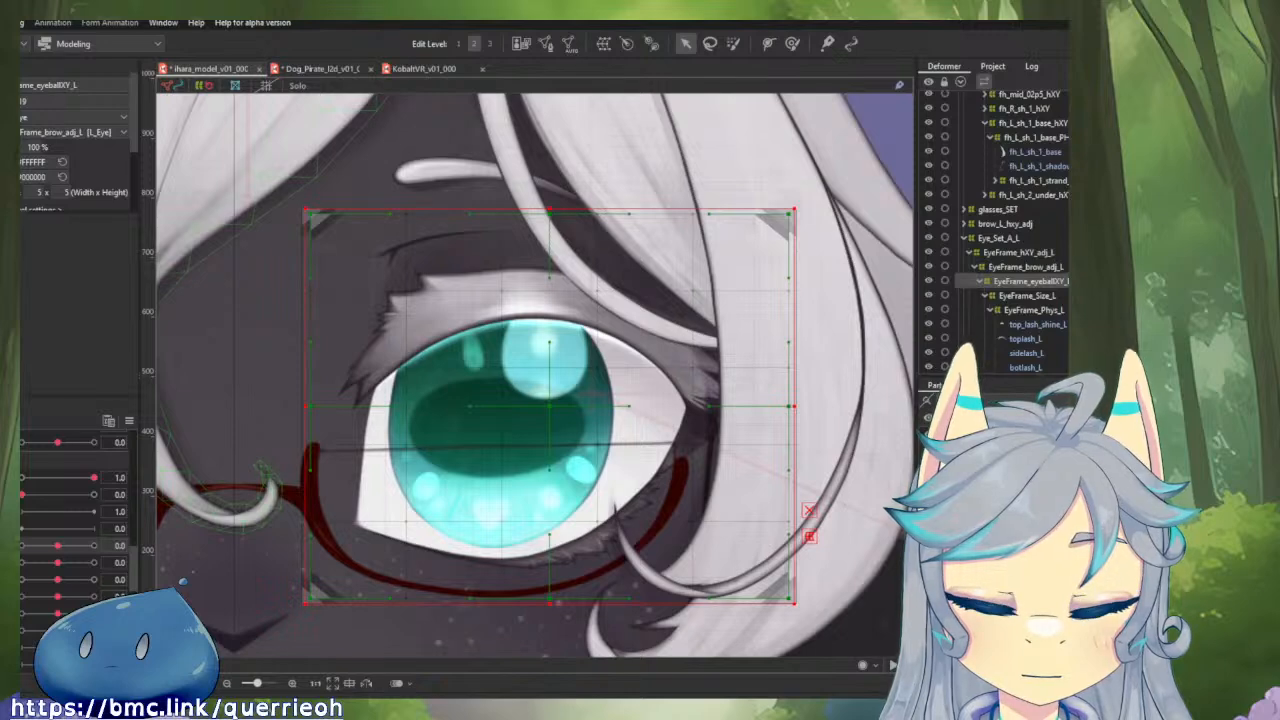
{"action": "left_click", "coordinate": [10, 553]}
{"action": "left_click", "coordinate": [10, 566]}
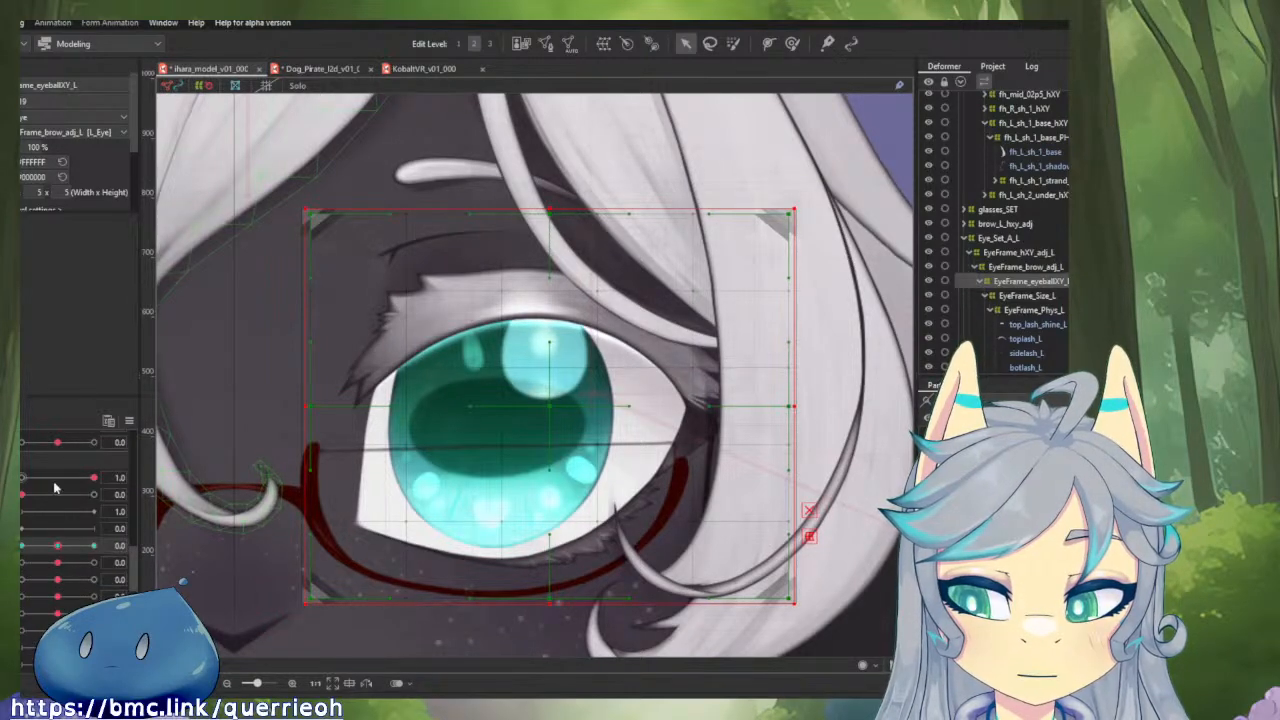
Set eyeball X to 1.0, nudge the middle of EyeFrame_eyeballXY_L slightly toward the eye's outer corner with the deform brush, and test the motion.
{"action": "left_click_drag", "start_coordinate": [59, 546], "coordinate": [131, 550]}
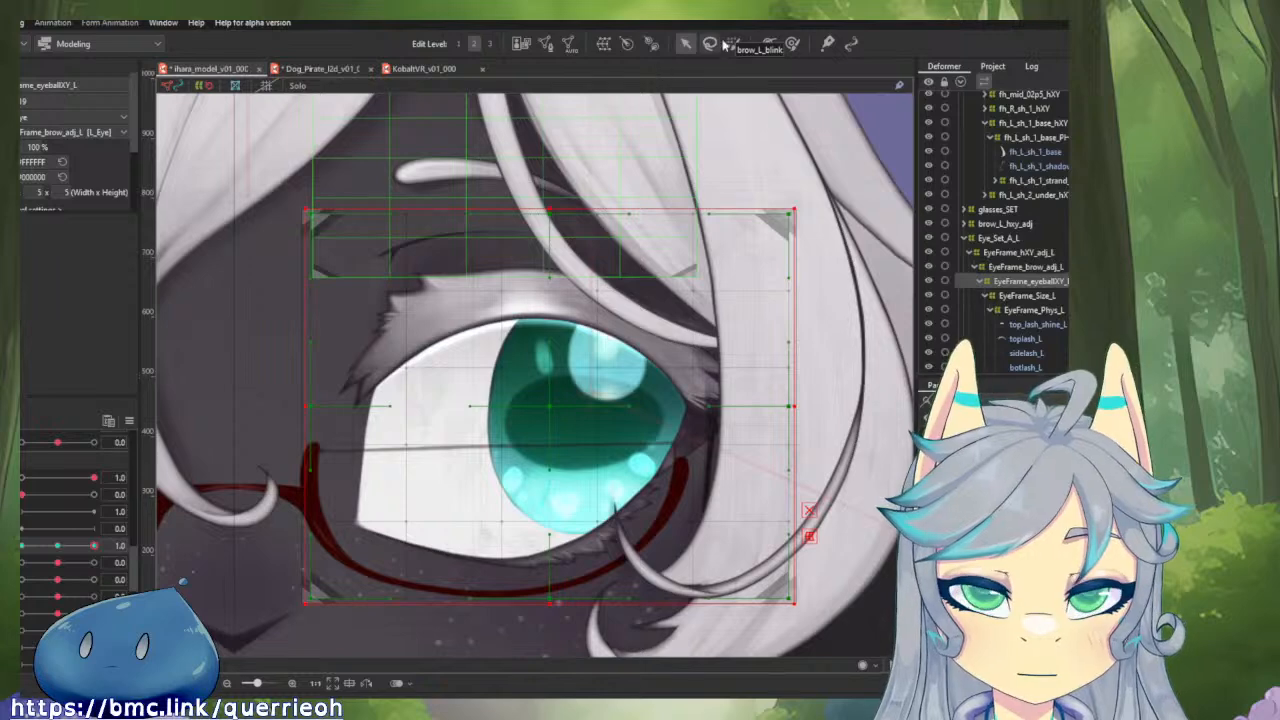
{"action": "left_click", "coordinate": [792, 43]}
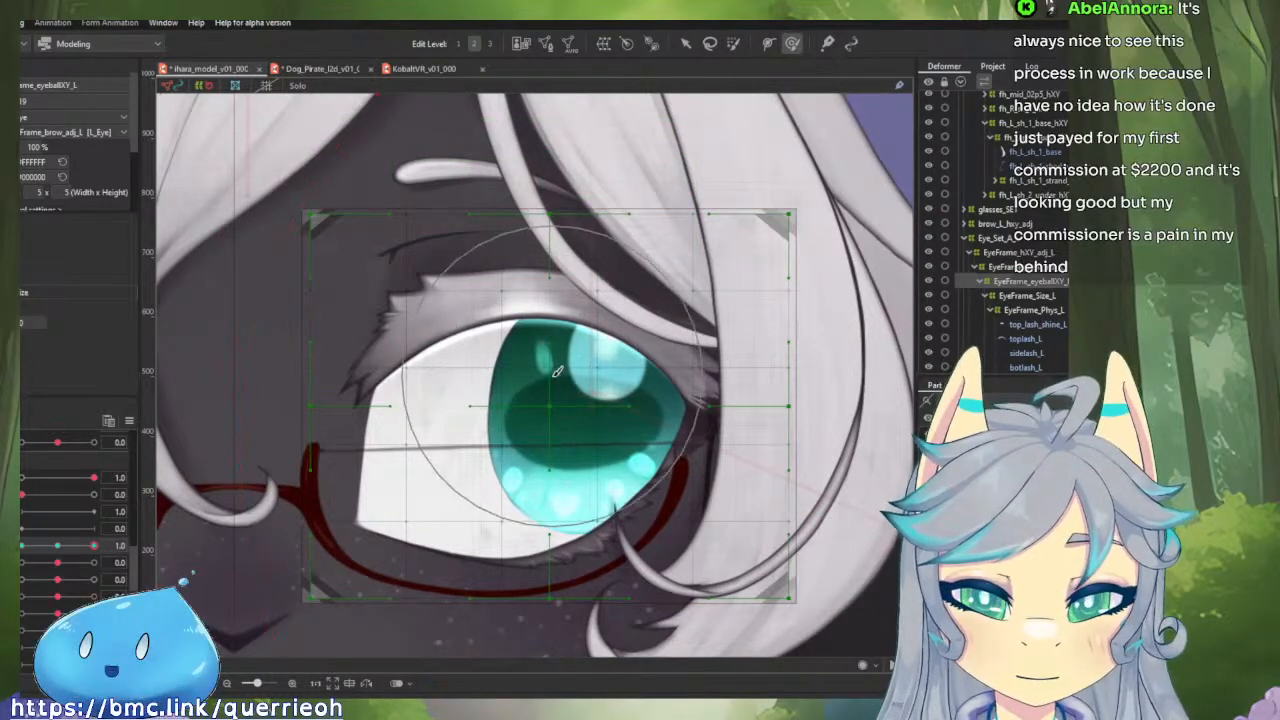
{"action": "mouse_move", "coordinate": [553, 375]}
{"action": "left_mouse_down"}
{"action": "mouse_move", "coordinate": [584, 384]}
{"action": "mouse_move", "coordinate": [551, 400]}
{"action": "left_mouse_up"}
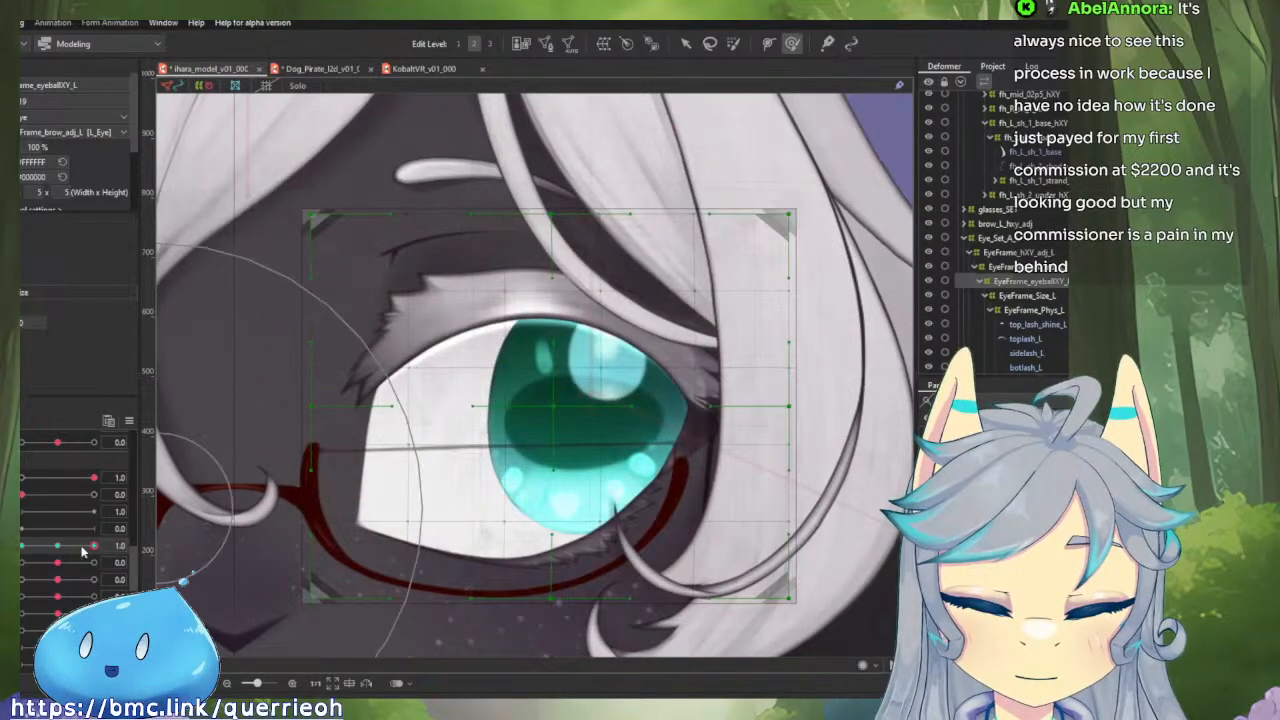
{"action": "mouse_move", "coordinate": [94, 546]}
{"action": "left_mouse_down"}
{"action": "mouse_move", "coordinate": [83, 546]}
{"action": "mouse_move", "coordinate": [104, 544]}
{"action": "left_mouse_up"}
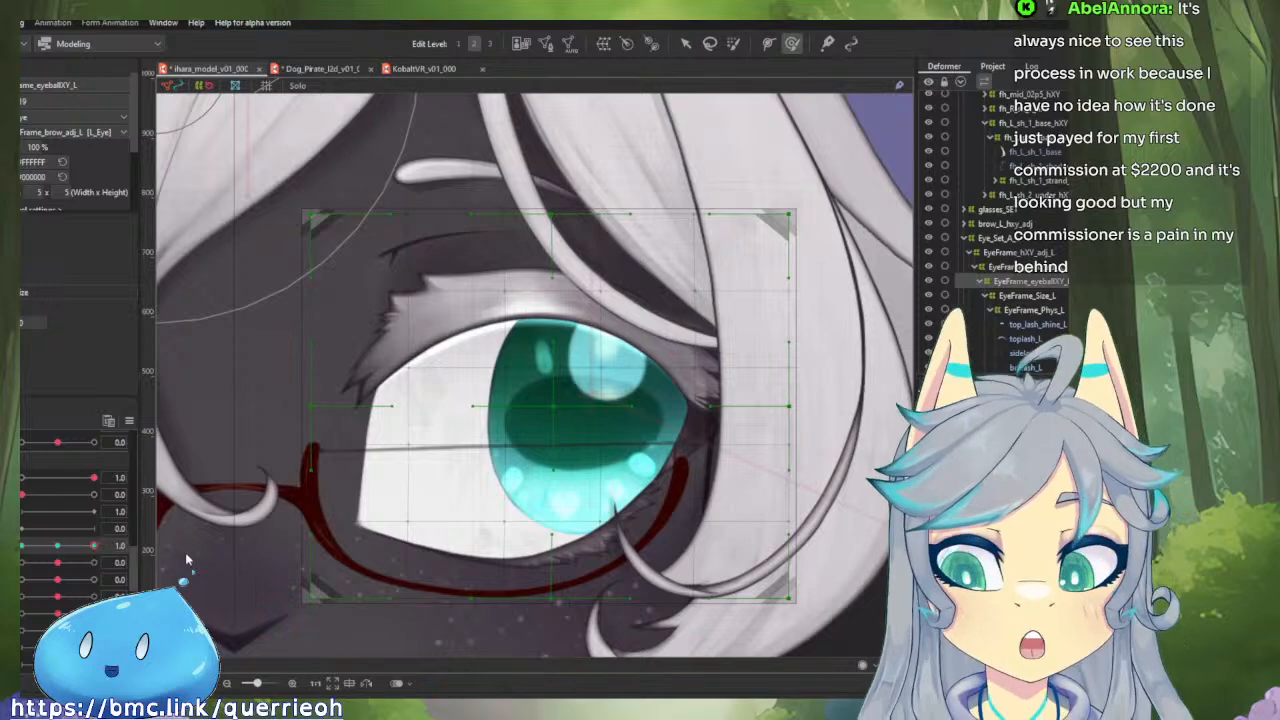
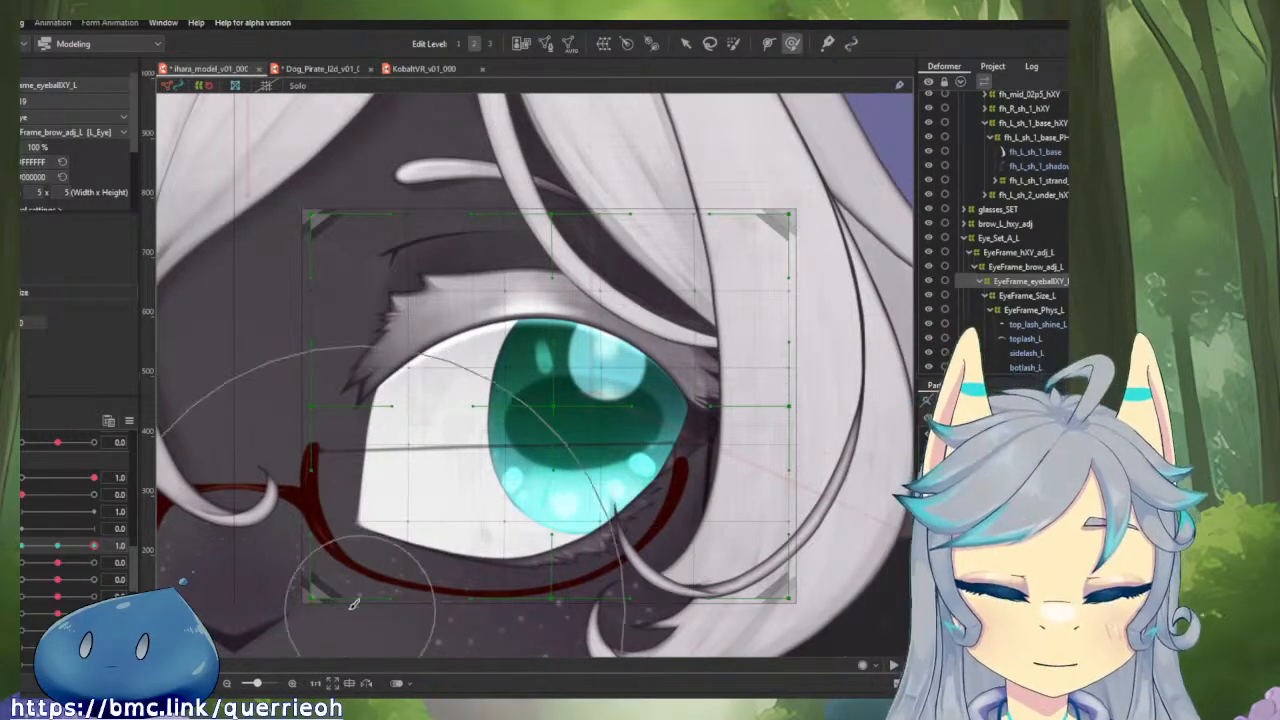
Refine the middle of EyeFrame_eyeballXY_L slightly further toward the eye's outer corner at eyeball X 1.0, and check it across the X range.
{"action": "left_click_drag", "start_coordinate": [88, 546], "coordinate": [100, 583]}
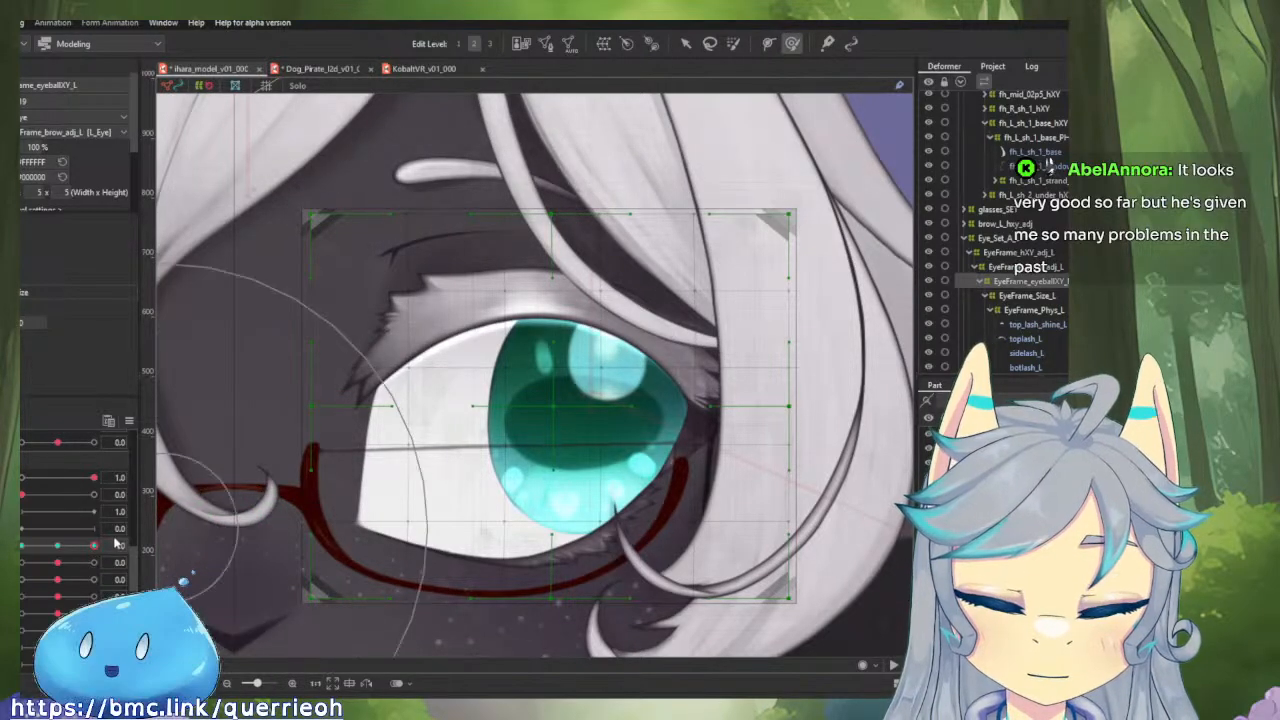
{"action": "mouse_move", "coordinate": [93, 545]}
{"action": "left_mouse_down"}
{"action": "mouse_move", "coordinate": [62, 548]}
{"action": "mouse_move", "coordinate": [93, 546]}
{"action": "left_mouse_up"}
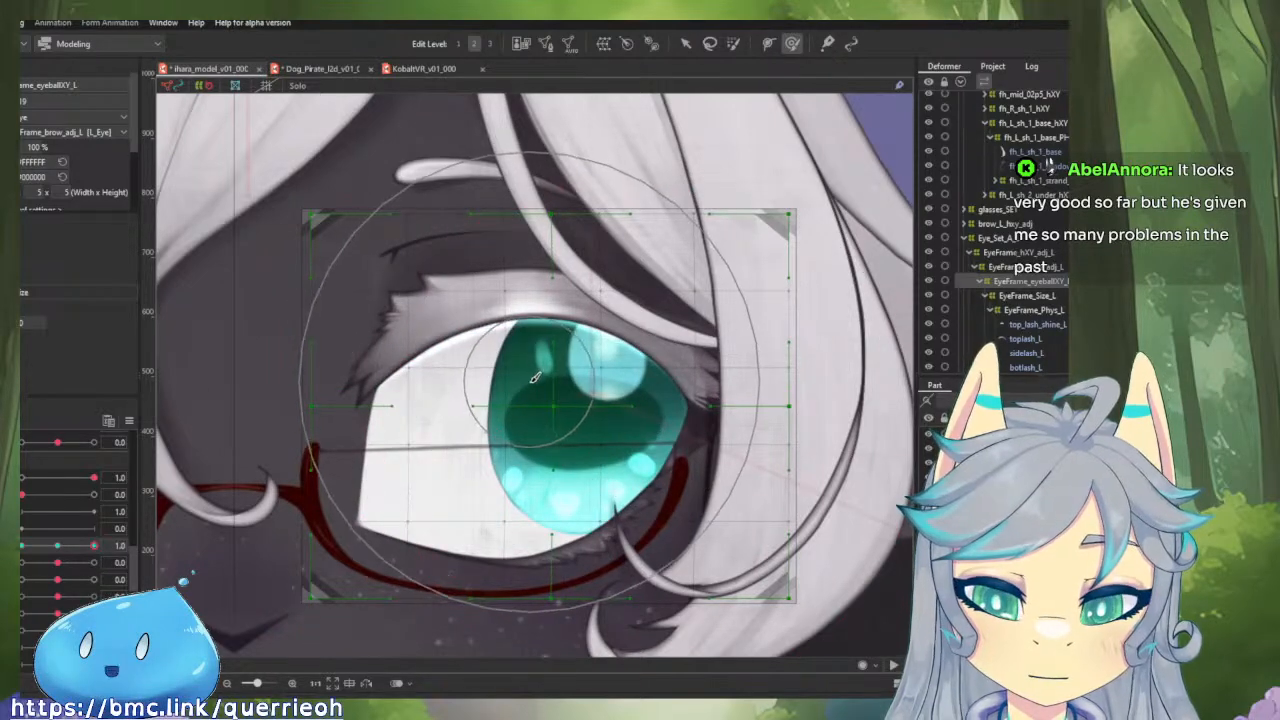
{"action": "left_click_drag", "start_coordinate": [545, 387], "coordinate": [558, 386]}
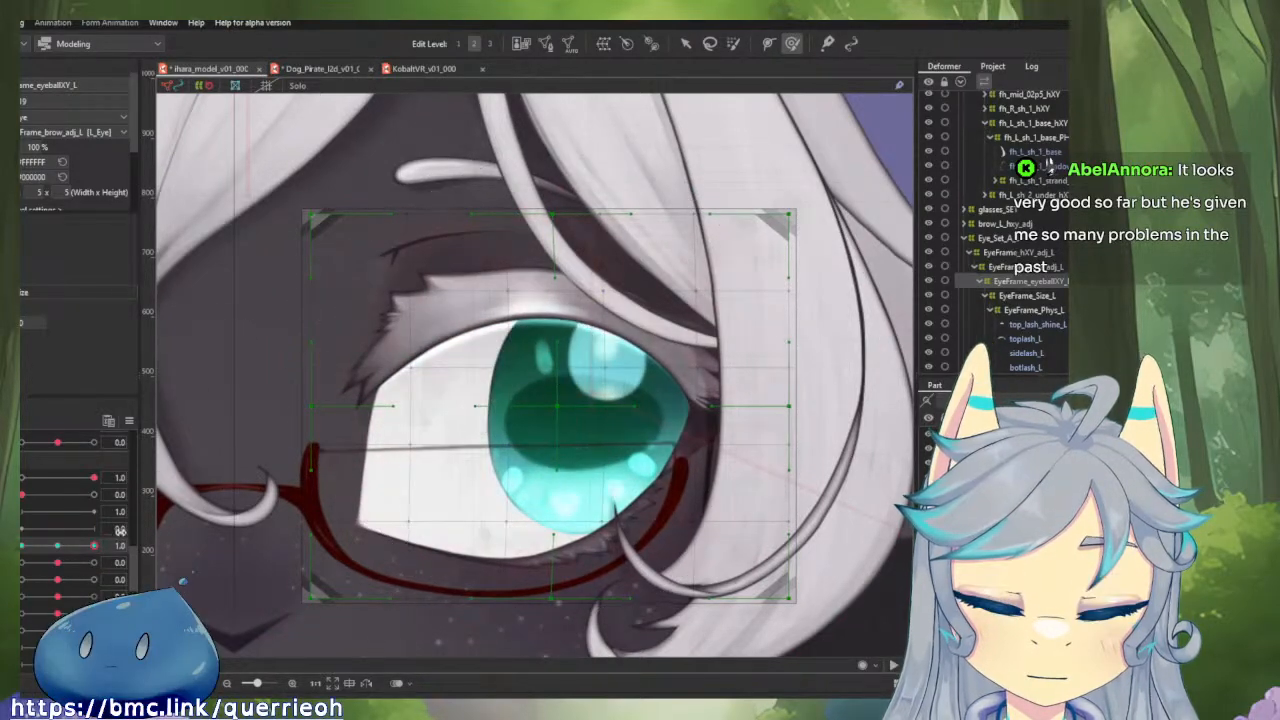
{"action": "mouse_move", "coordinate": [96, 546]}
{"action": "left_mouse_down"}
{"action": "mouse_move", "coordinate": [24, 546]}
{"action": "mouse_move", "coordinate": [120, 547]}
{"action": "left_mouse_up"}
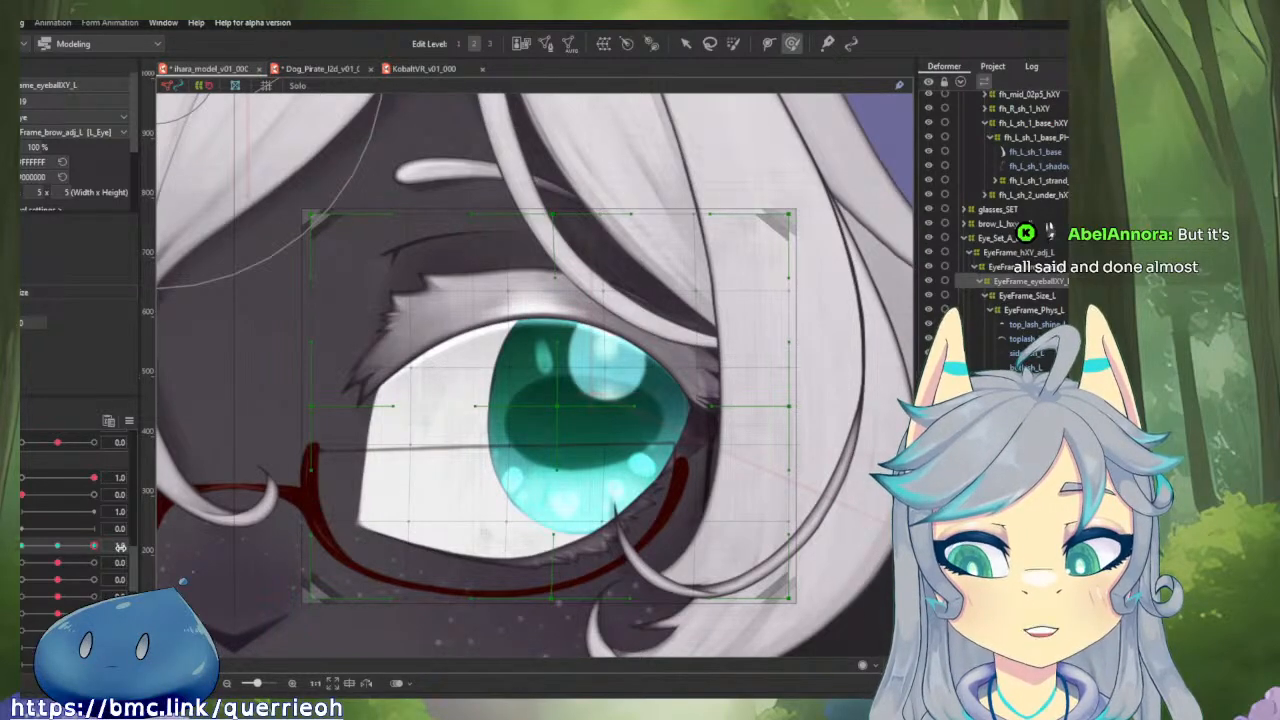
{"action": "mouse_move", "coordinate": [120, 547]}
{"action": "left_mouse_down"}
{"action": "mouse_move", "coordinate": [18, 556]}
{"action": "mouse_move", "coordinate": [127, 571]}
{"action": "mouse_move", "coordinate": [16, 572]}
{"action": "mouse_move", "coordinate": [145, 572]}
{"action": "mouse_move", "coordinate": [18, 572]}
{"action": "mouse_move", "coordinate": [146, 568]}
{"action": "mouse_move", "coordinate": [47, 560]}
{"action": "mouse_move", "coordinate": [120, 560]}
{"action": "left_mouse_up"}
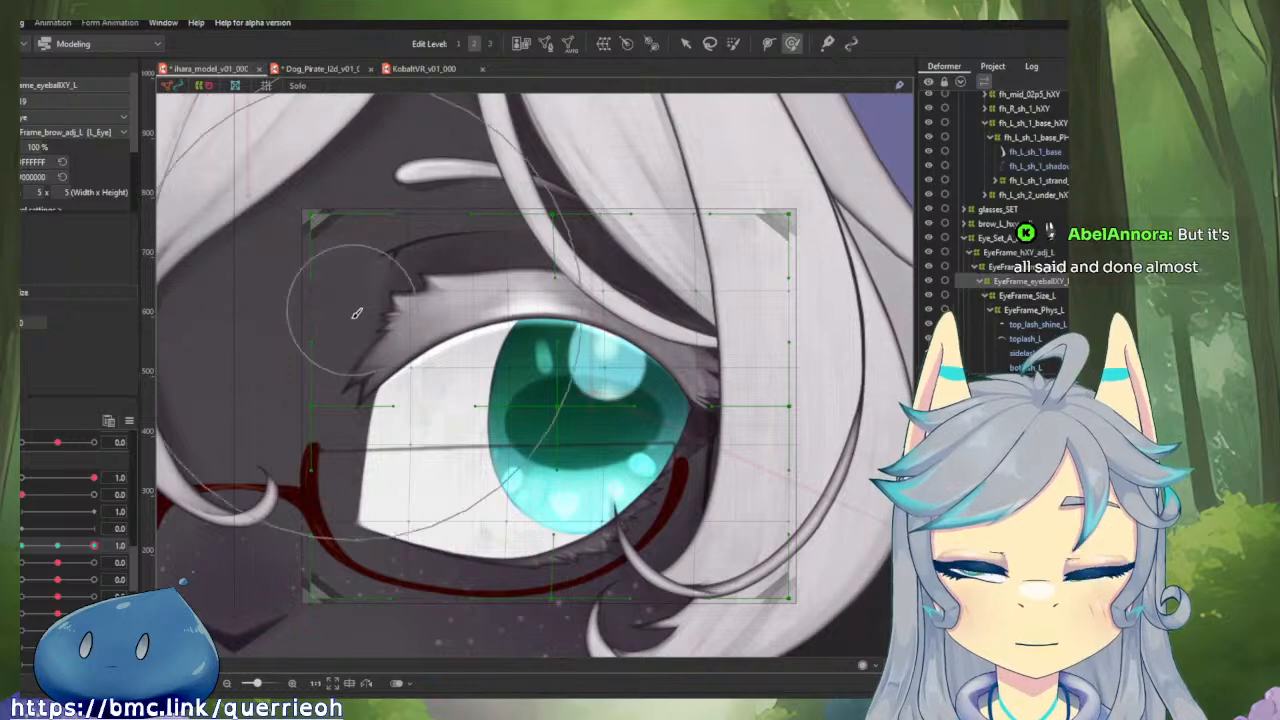
{"action": "left_click_drag", "start_coordinate": [99, 545], "coordinate": [126, 560]}
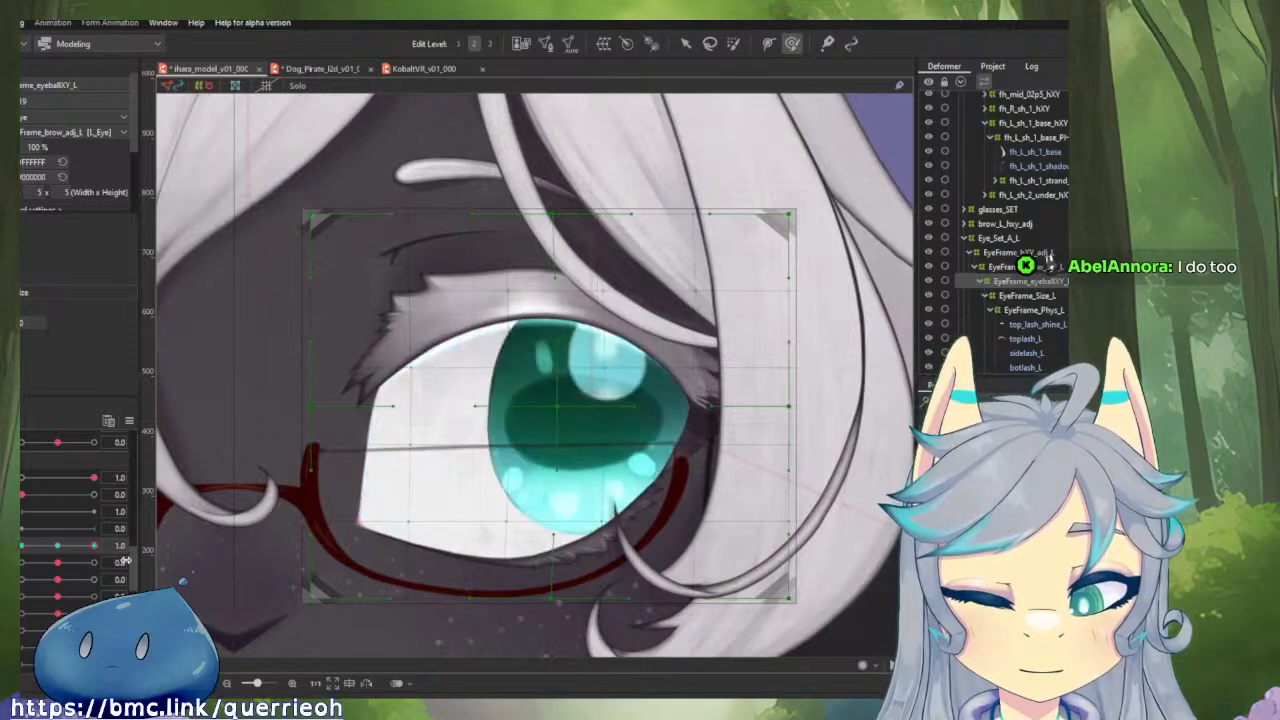
{"action": "left_click_drag", "start_coordinate": [22, 546], "coordinate": [112, 564]}
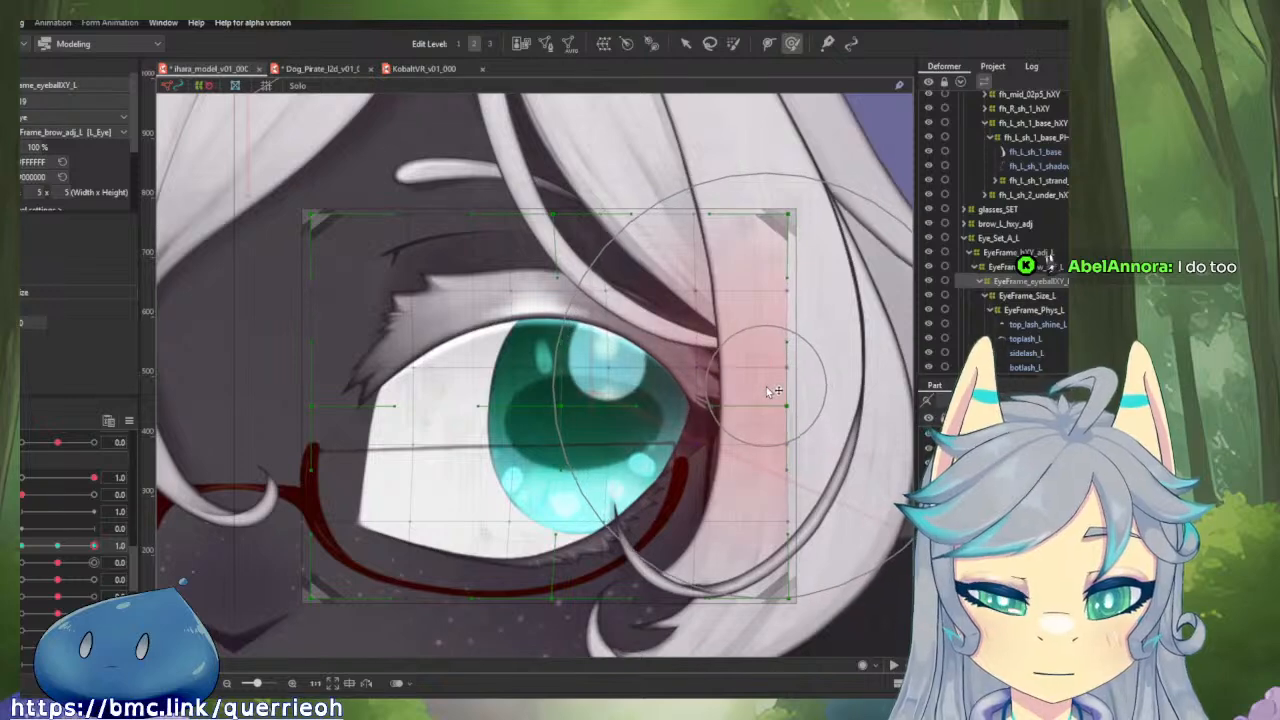
{"action": "mouse_move", "coordinate": [94, 546]}
{"action": "left_mouse_down"}
{"action": "mouse_move", "coordinate": [20, 548]}
{"action": "mouse_move", "coordinate": [96, 546]}
{"action": "left_mouse_up"}
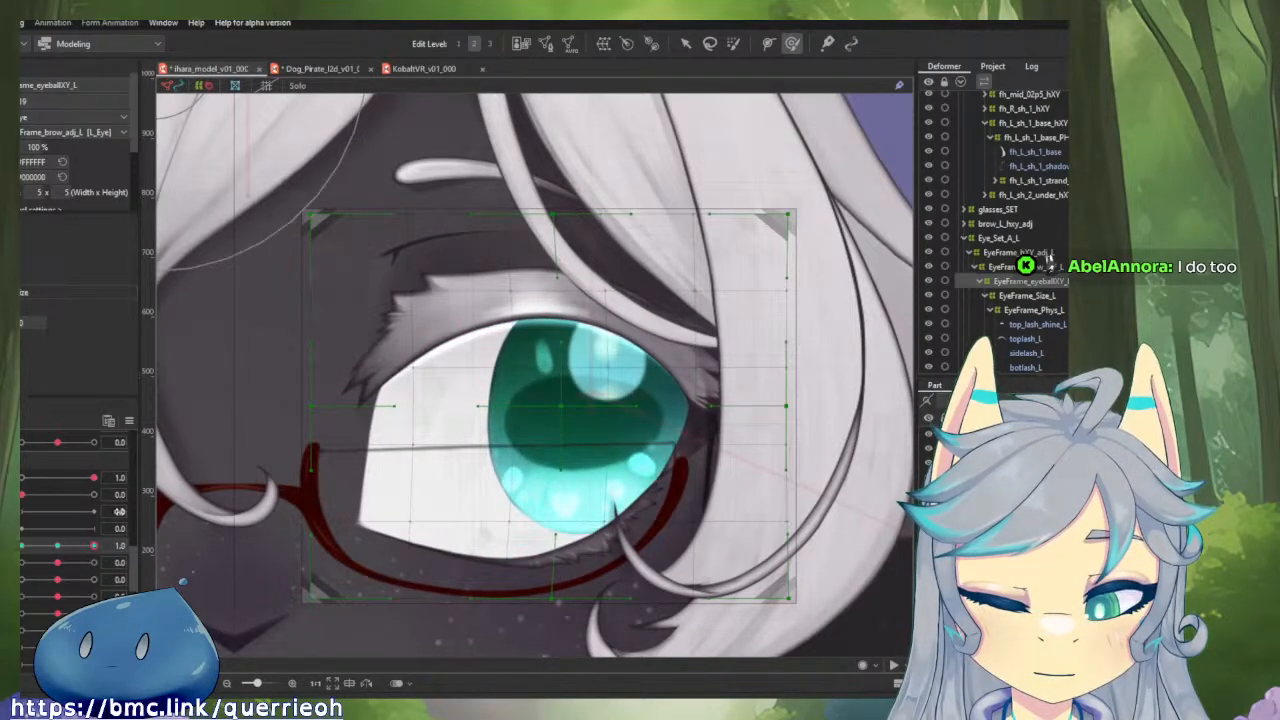
Mirror the eyeball X form to the opposite side with Reflect Motion, then refine EyeFrame_eyeballXY_L at -1.0 and test it.
{"action": "left_click", "coordinate": [128, 421]}
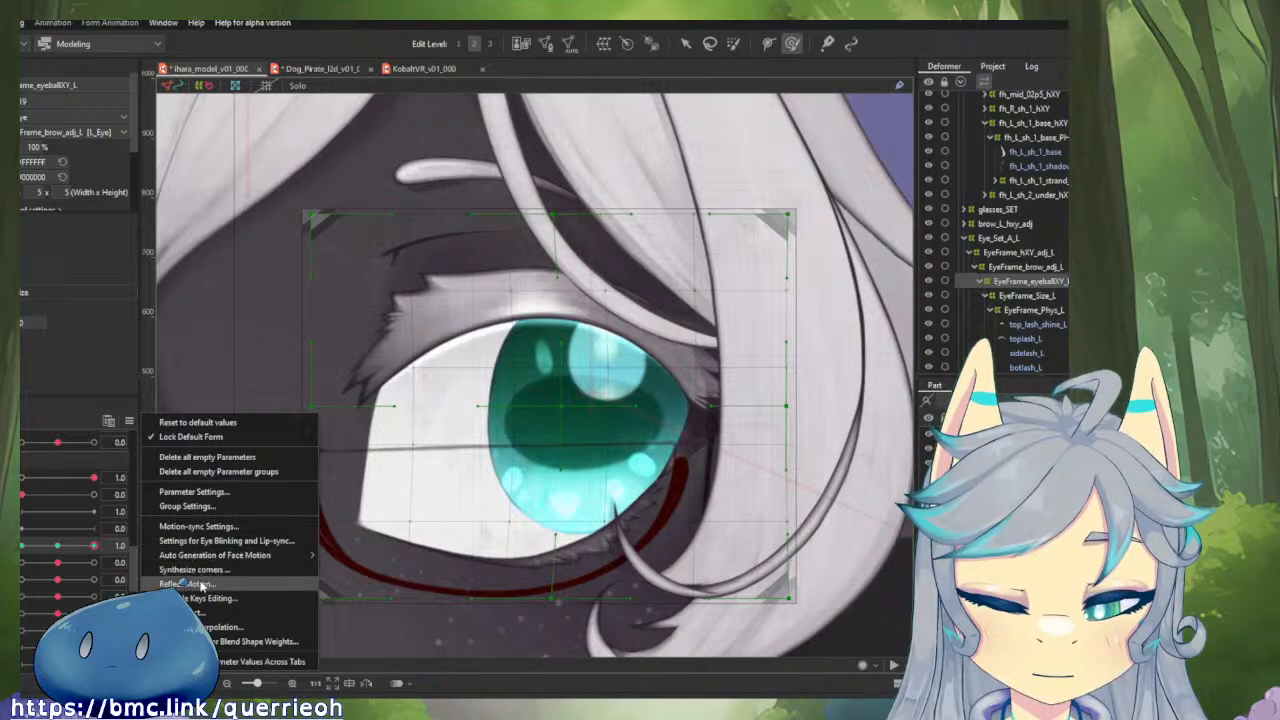
{"action": "left_click", "coordinate": [366, 553]}
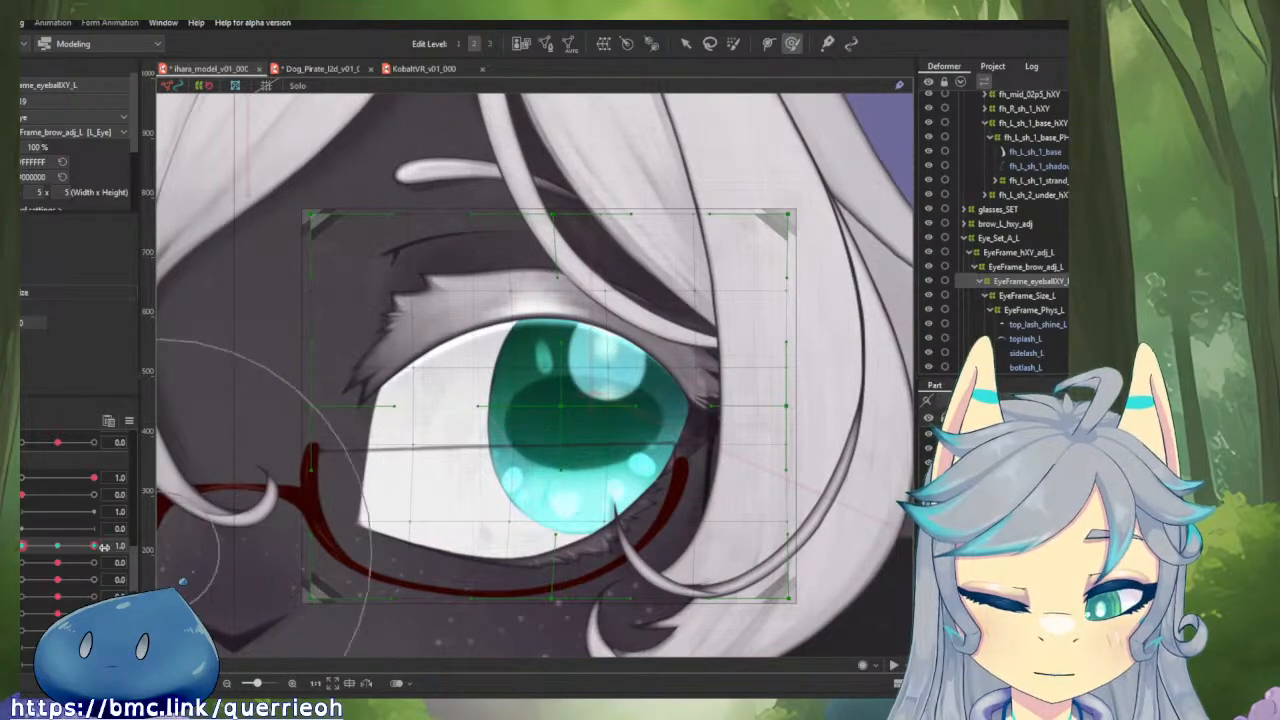
{"action": "left_click_drag", "start_coordinate": [95, 546], "coordinate": [22, 556]}
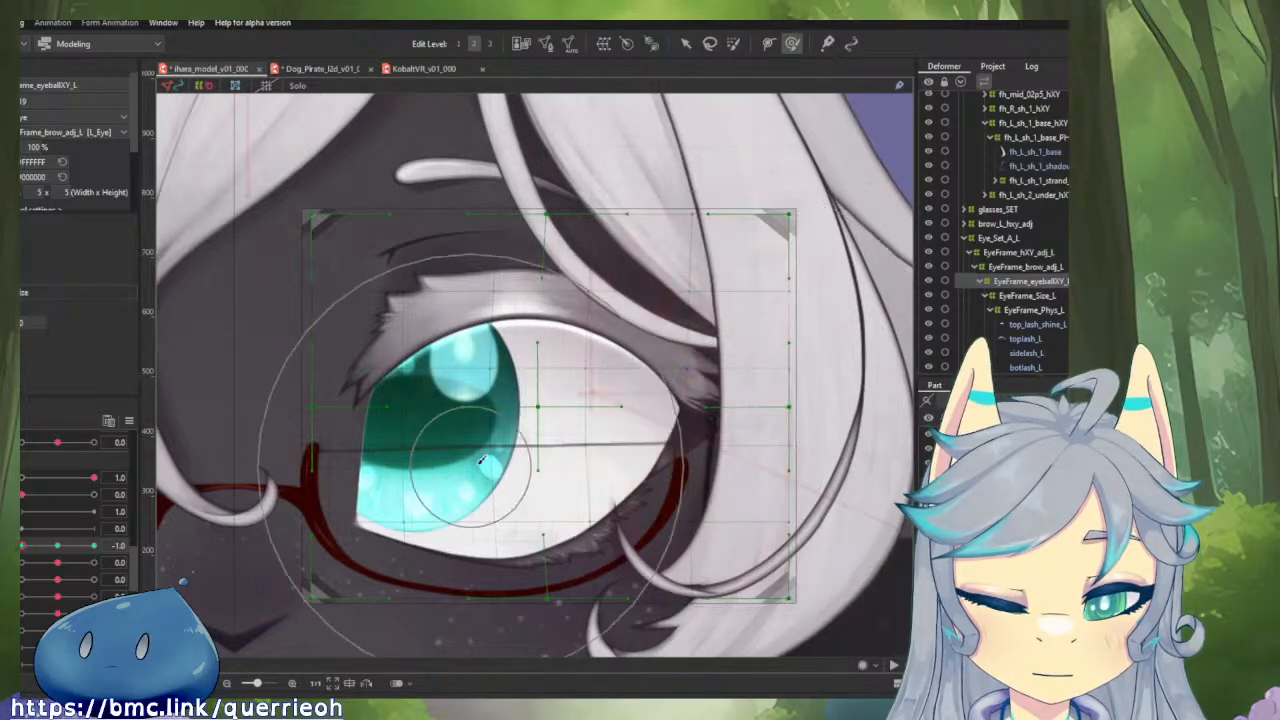
{"action": "mouse_move", "coordinate": [23, 547]}
{"action": "left_mouse_down"}
{"action": "mouse_move", "coordinate": [90, 548]}
{"action": "mouse_move", "coordinate": [20, 551]}
{"action": "left_mouse_up"}
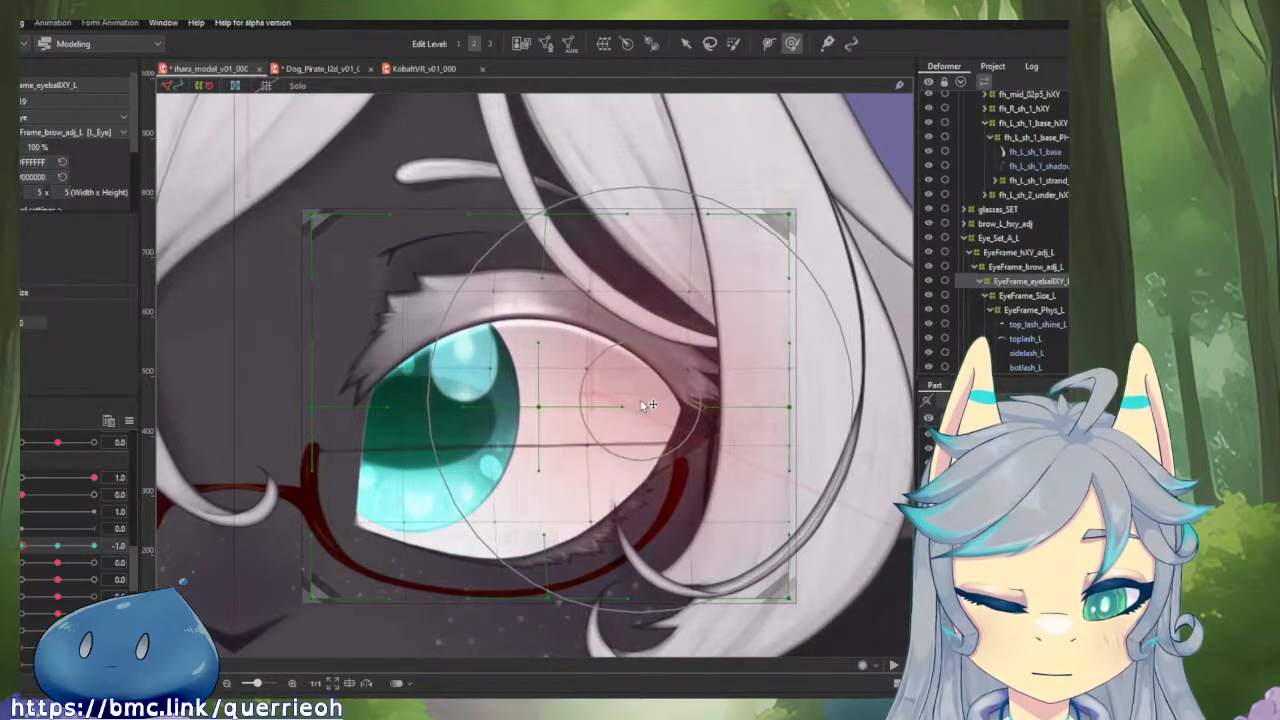
{"action": "left_click_drag", "start_coordinate": [22, 549], "coordinate": [42, 568]}
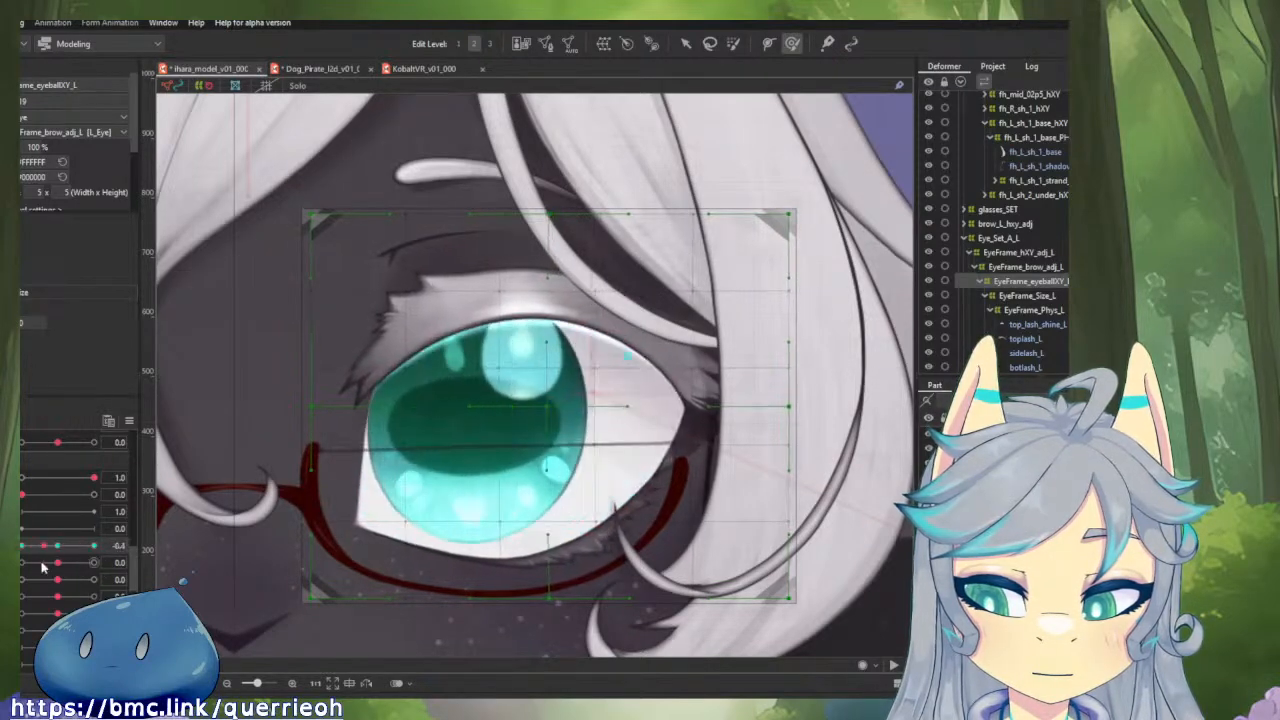
Add three eyeball Y keys to EyeFrame_eyeballXY_L and brush its middle slightly up at 1.0 and down at -1.0.
{"action": "left_click_drag", "start_coordinate": [217, 320], "coordinate": [205, 326]}
{"action": "left_click_drag", "start_coordinate": [25, 556], "coordinate": [59, 565]}
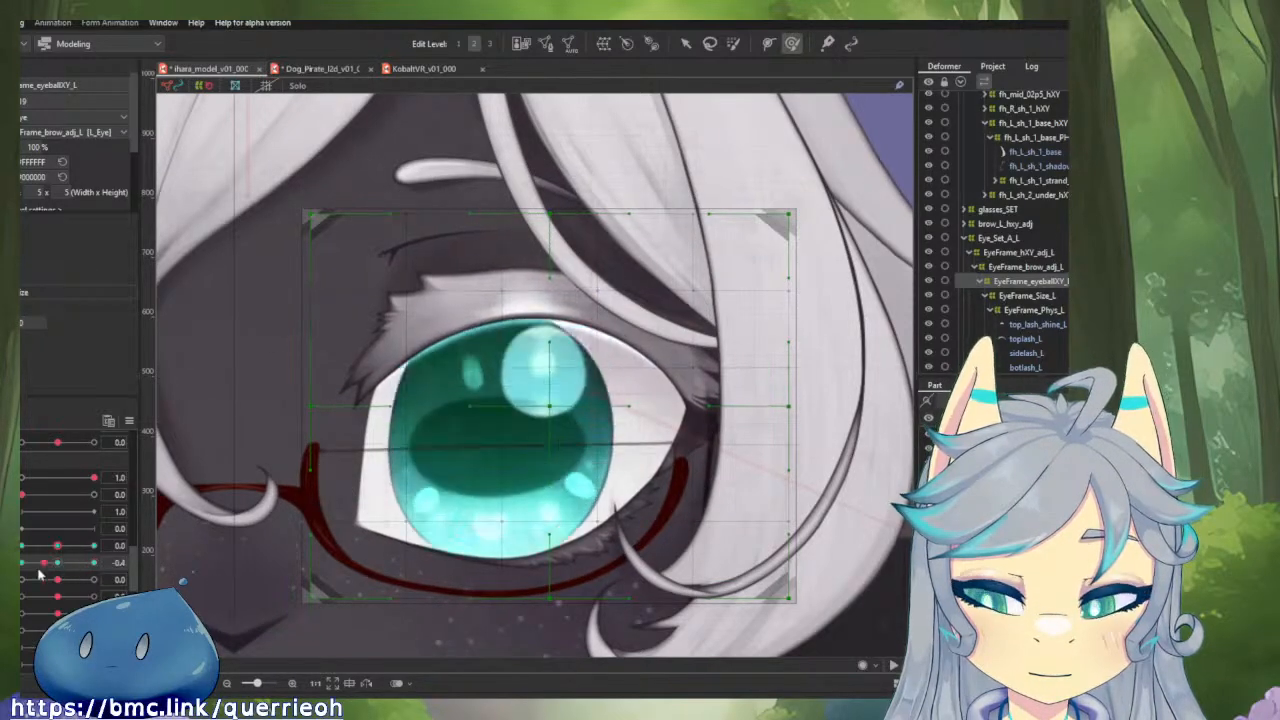
{"action": "left_click_drag", "start_coordinate": [40, 573], "coordinate": [20, 575]}
{"action": "left_click_drag", "start_coordinate": [118, 575], "coordinate": [209, 555]}
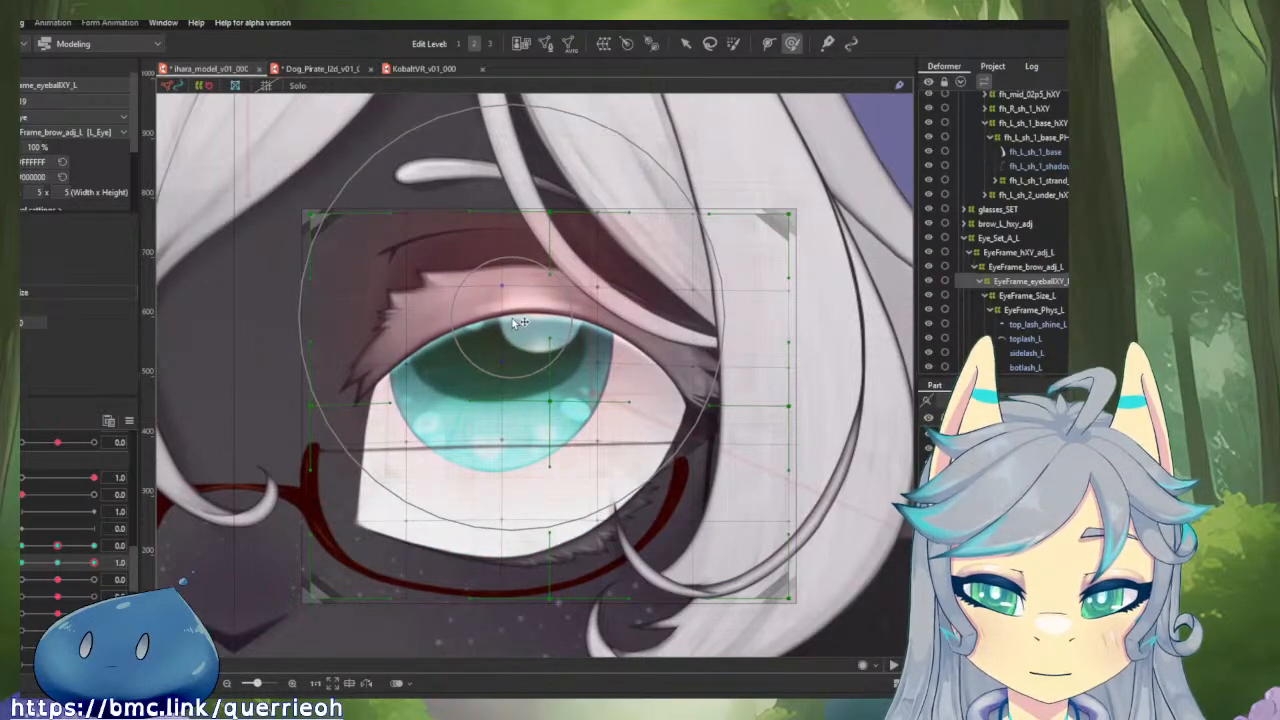
{"action": "left_click_drag", "start_coordinate": [93, 562], "coordinate": [22, 562]}
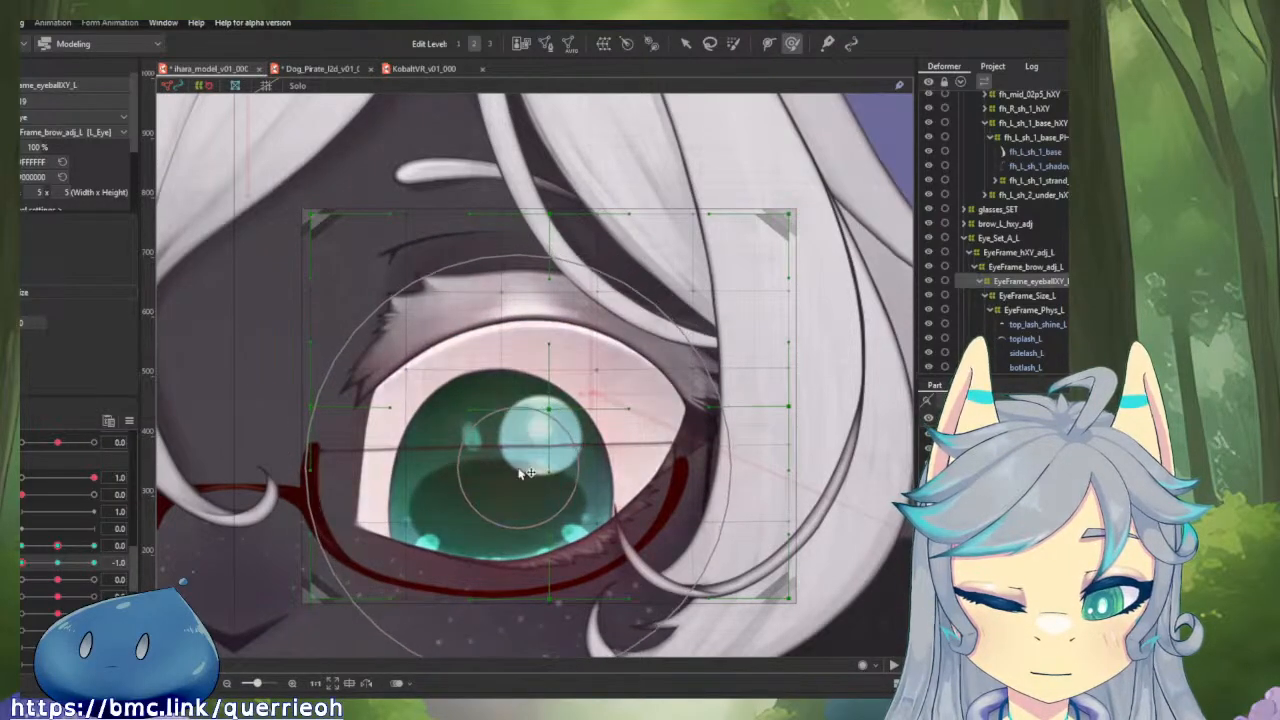
{"action": "left_click_drag", "start_coordinate": [22, 563], "coordinate": [95, 563]}
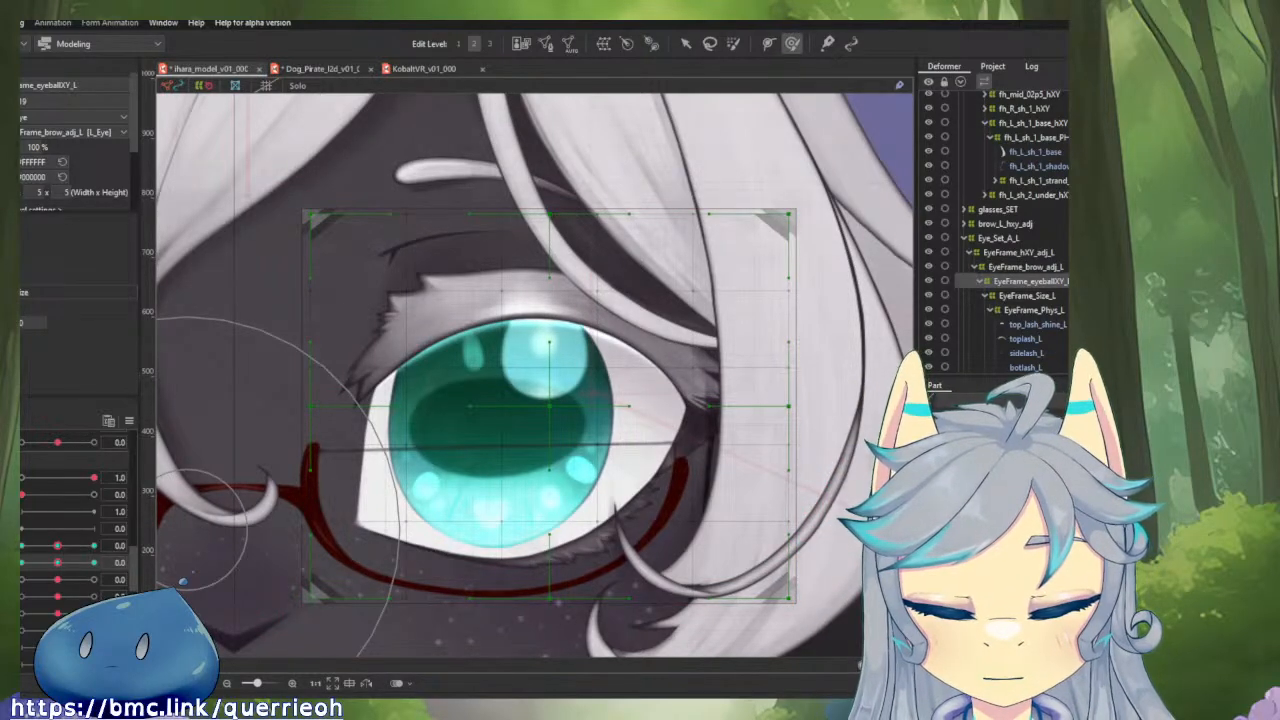
Recombine the eyeball X and Y parameters and test the eye frame's motion at the diagonal positions.
{"action": "left_click", "coordinate": [14, 554]}
{"action": "left_click_drag", "start_coordinate": [70, 568], "coordinate": [22, 548]}
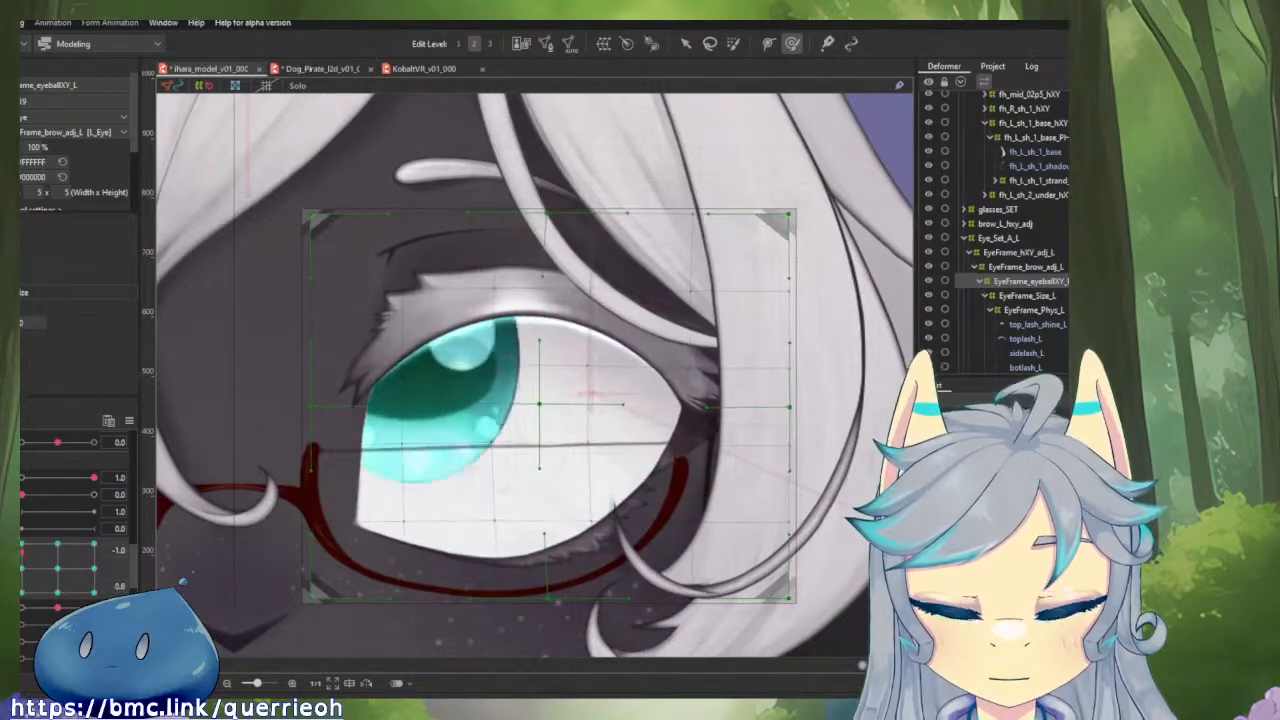
{"action": "left_click_drag", "start_coordinate": [50, 592], "coordinate": [22, 546]}
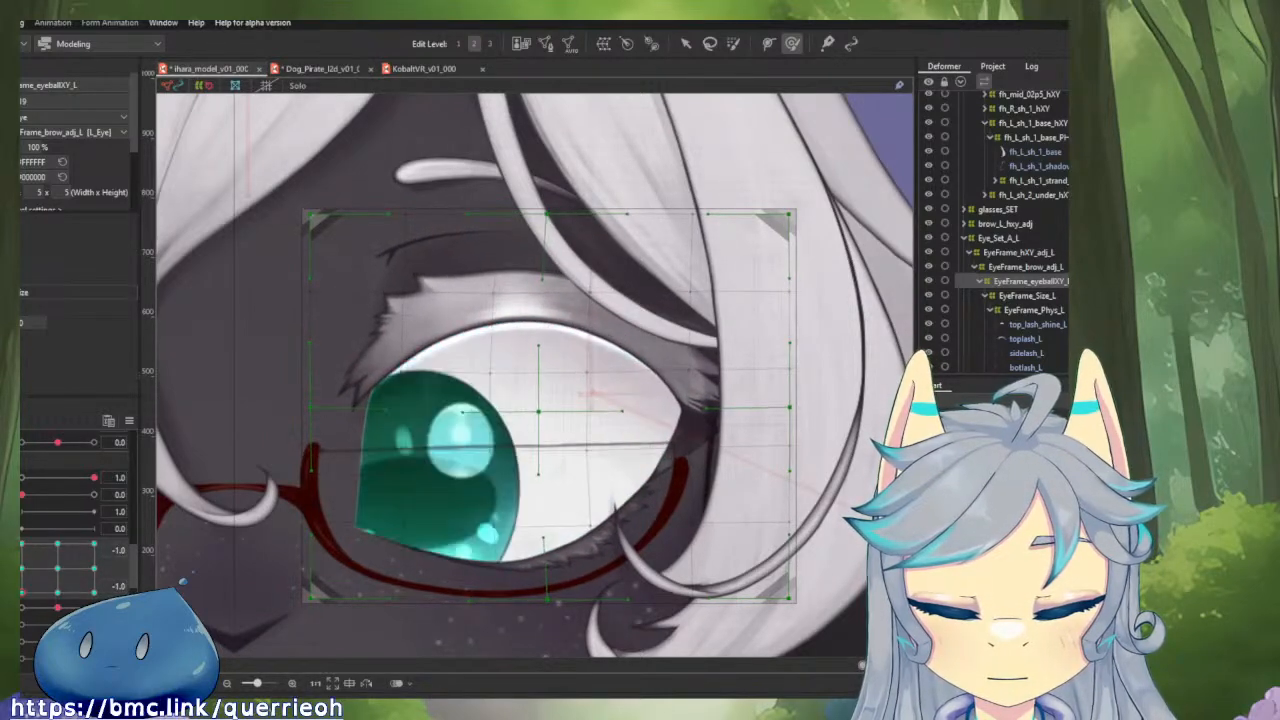
{"action": "left_click_drag", "start_coordinate": [46, 627], "coordinate": [21, 591]}
Check the eyeball parameters that follow eyeball XY and compare both eyes with the whole face in view.
{"action": "scroll", "coordinate": [64, 576], "scroll_direction": "down", "scroll_amount": 2}
{"action": "left_click", "coordinate": [61, 556]}
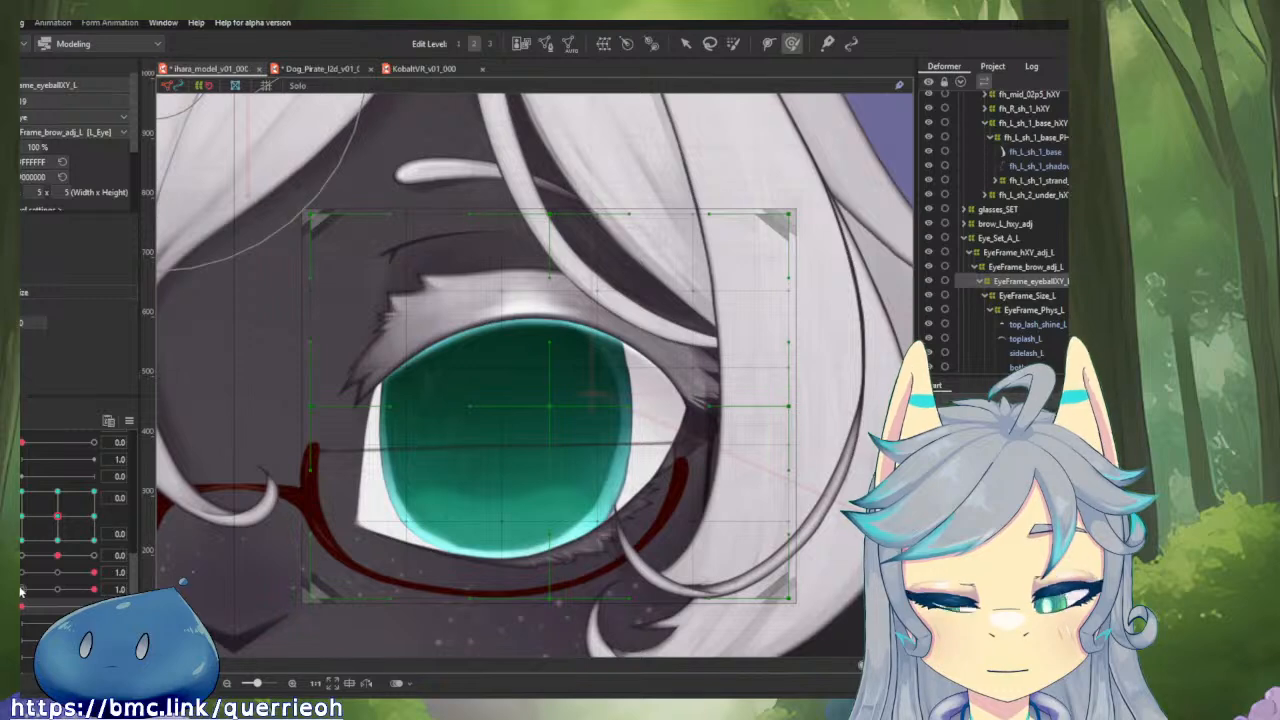
{"action": "scroll", "coordinate": [436, 540], "scroll_direction": "down", "scroll_amount": 4}
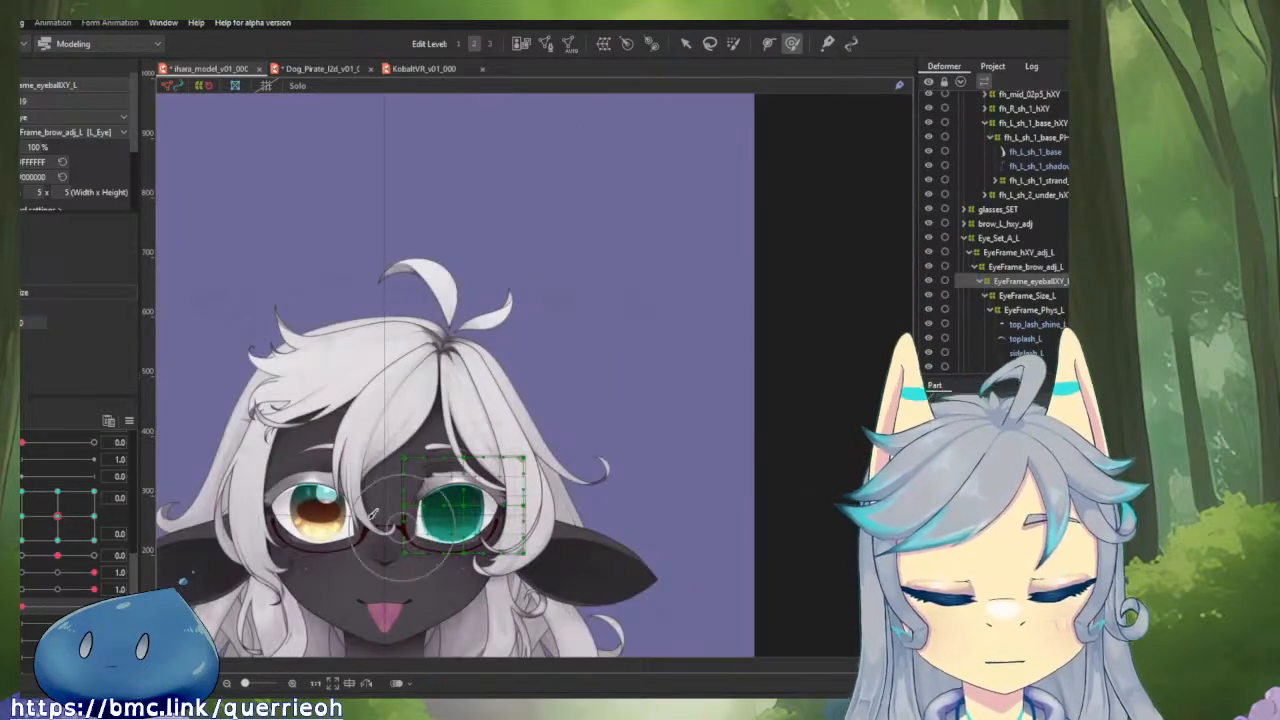
{"action": "scroll", "coordinate": [452, 560], "scroll_direction": "up", "scroll_amount": 4}
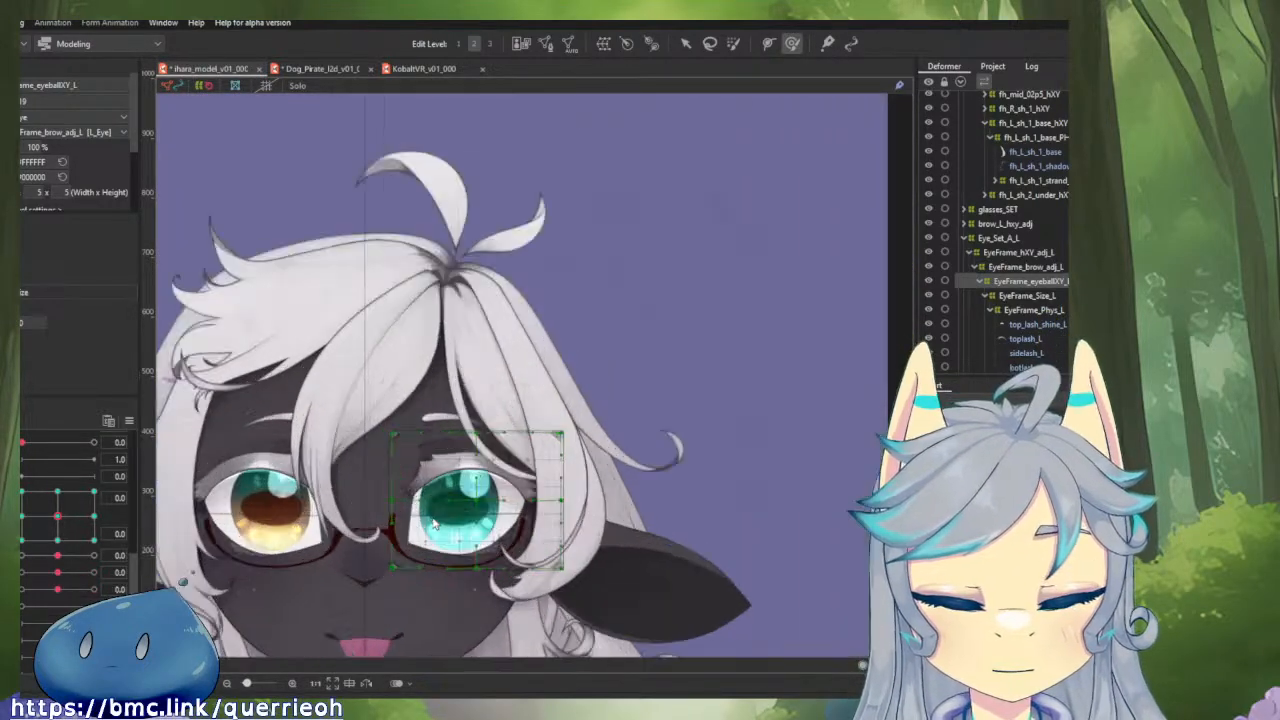
{"action": "scroll", "coordinate": [57, 600], "scroll_direction": "down", "scroll_amount": 1}
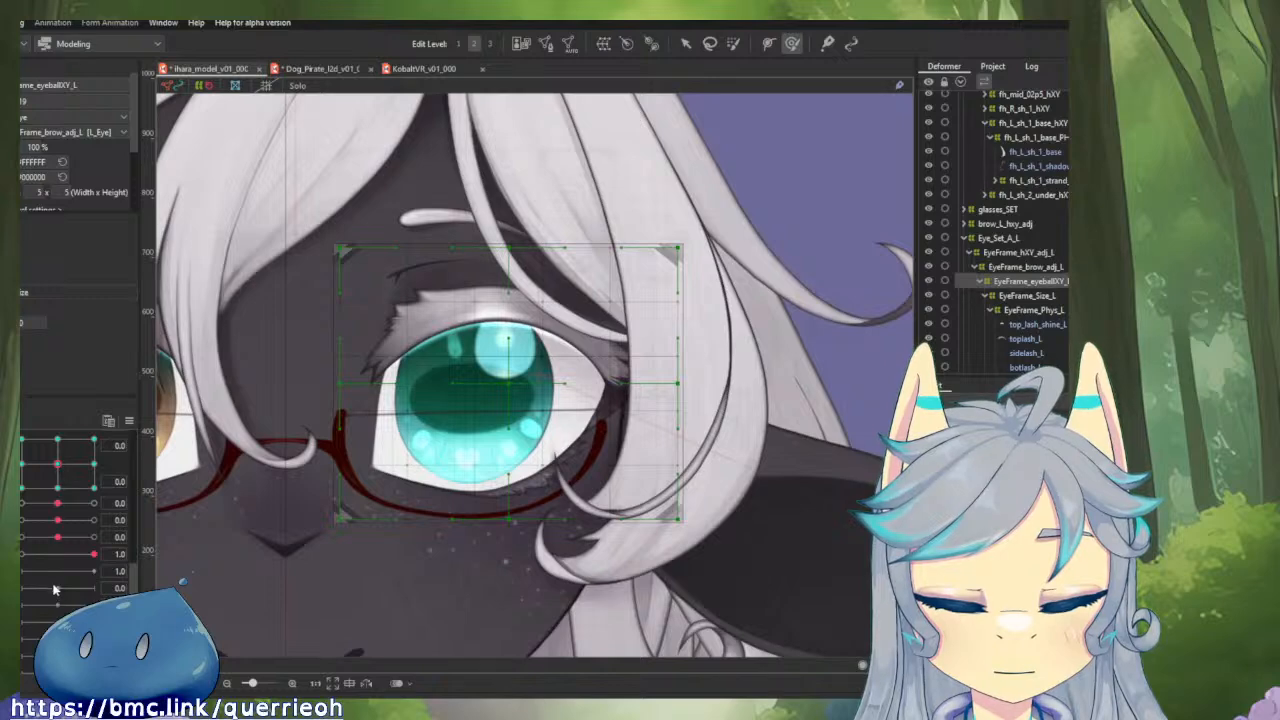
Select the EyeFrame_Phys_L warp deformer, add three keys for its physics parameter, and set the parameter to 1.0.
{"action": "left_click", "coordinate": [66, 574]}
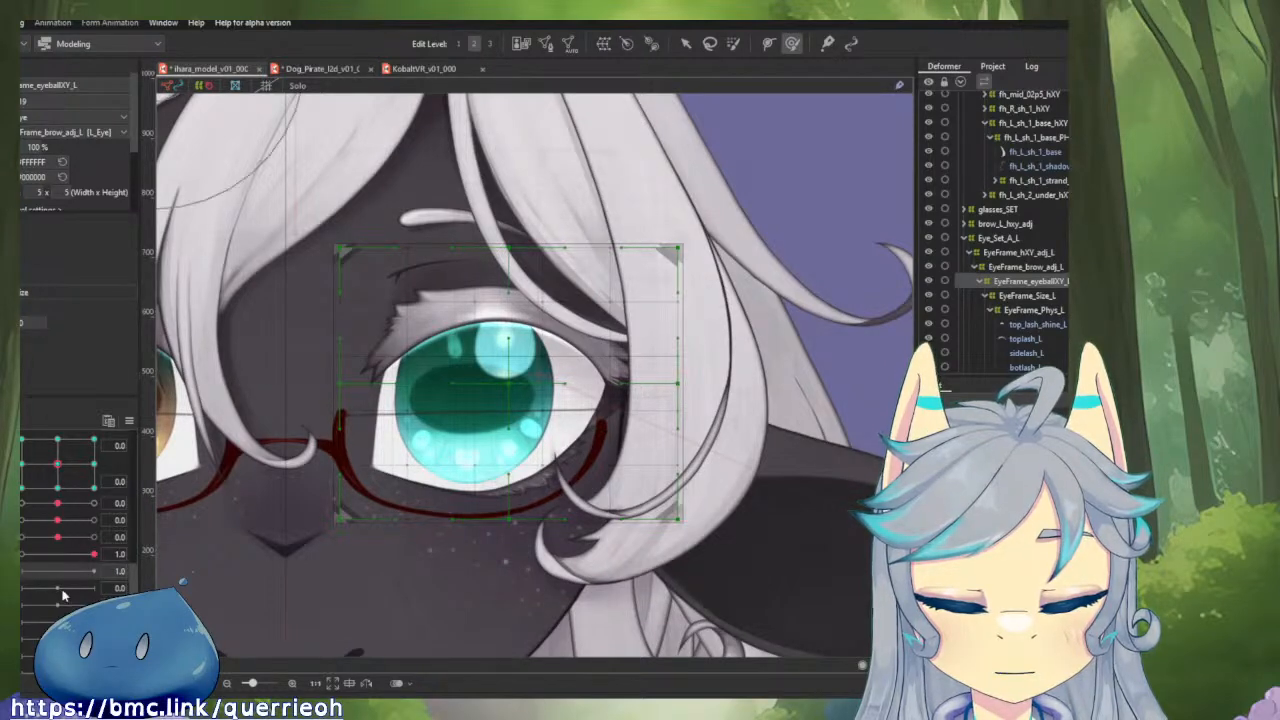
{"action": "scroll", "coordinate": [73, 605], "scroll_direction": "down", "scroll_amount": 1}
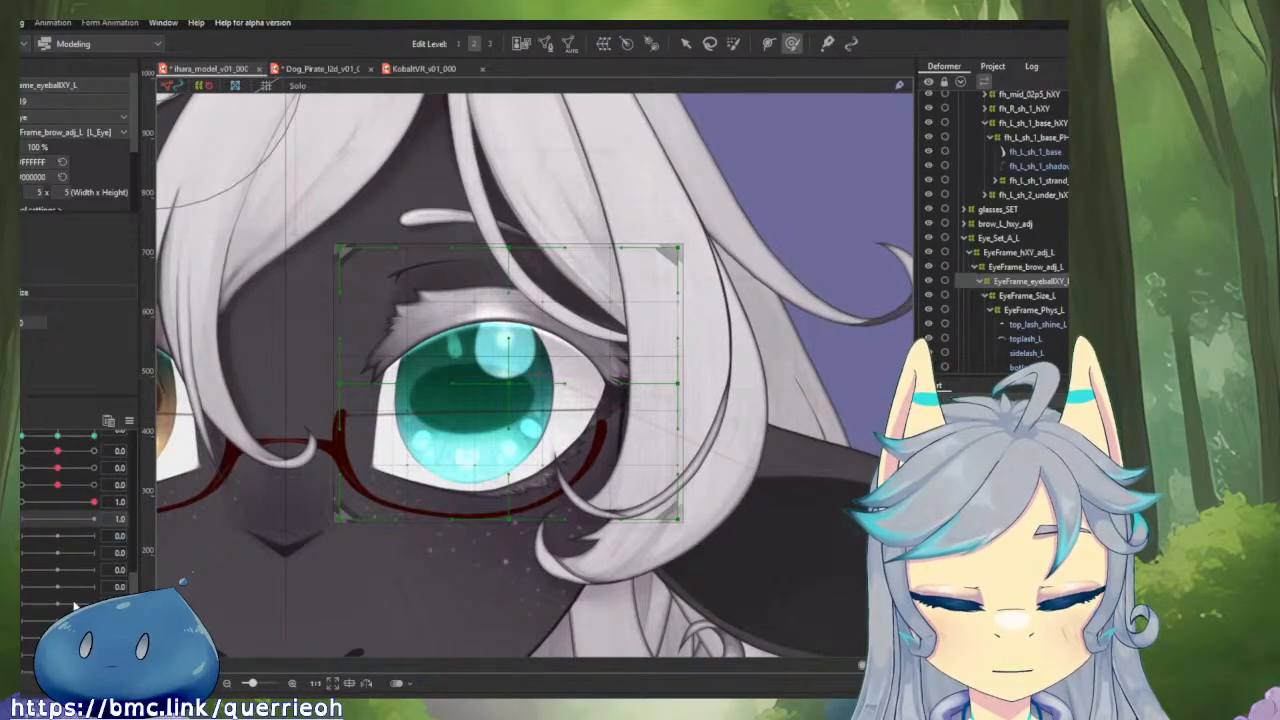
{"action": "left_click", "coordinate": [61, 538]}
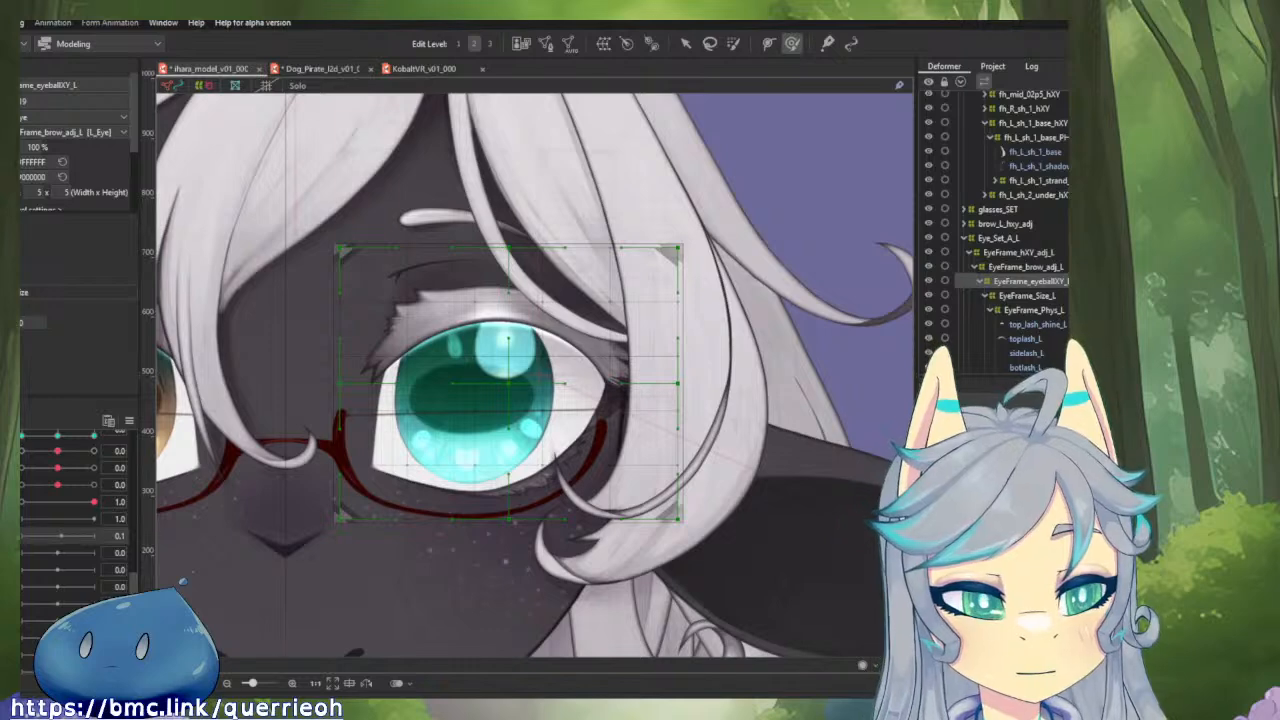
{"action": "left_click", "coordinate": [1047, 315]}
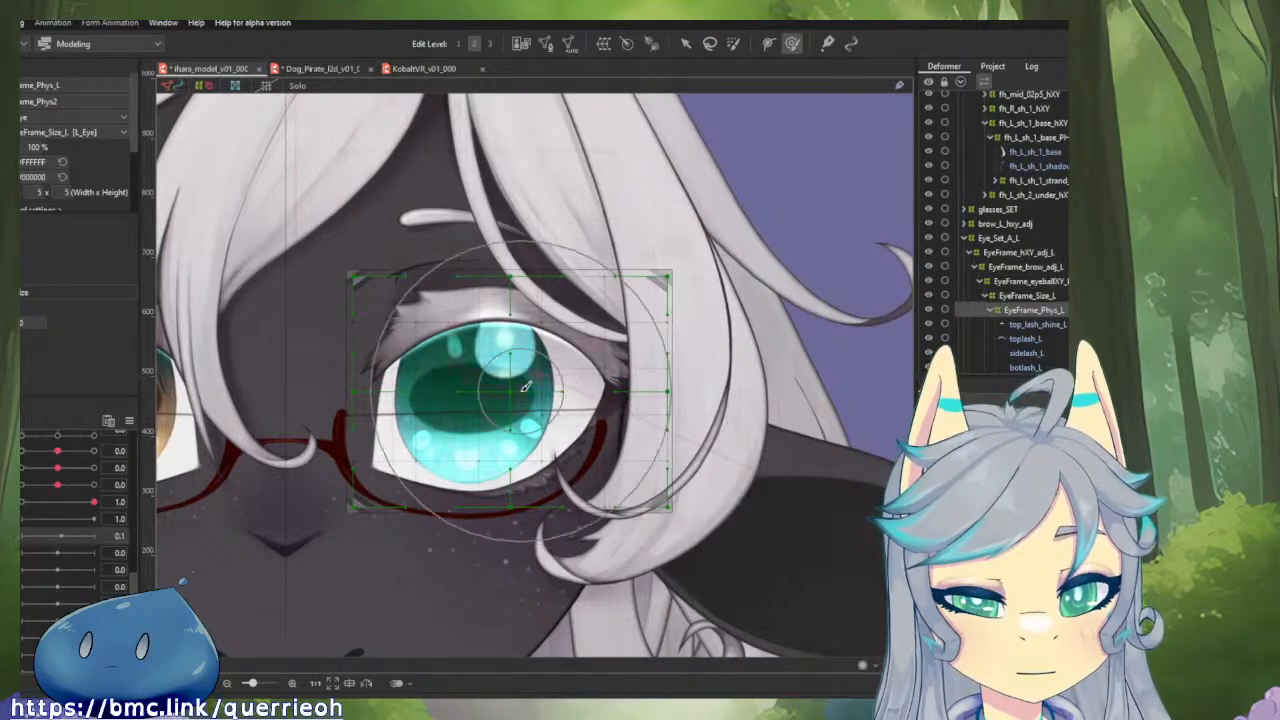
{"action": "left_click_drag", "start_coordinate": [548, 393], "coordinate": [581, 440]}
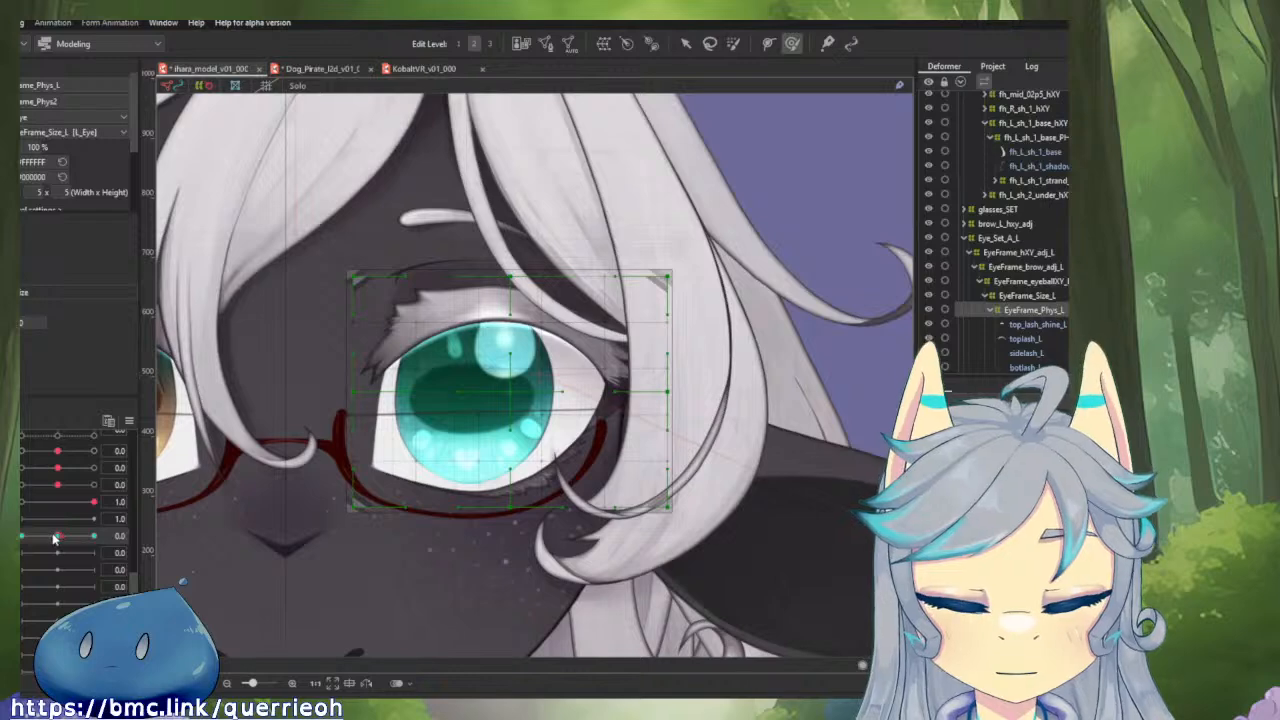
{"action": "left_click_drag", "start_coordinate": [57, 538], "coordinate": [97, 539]}
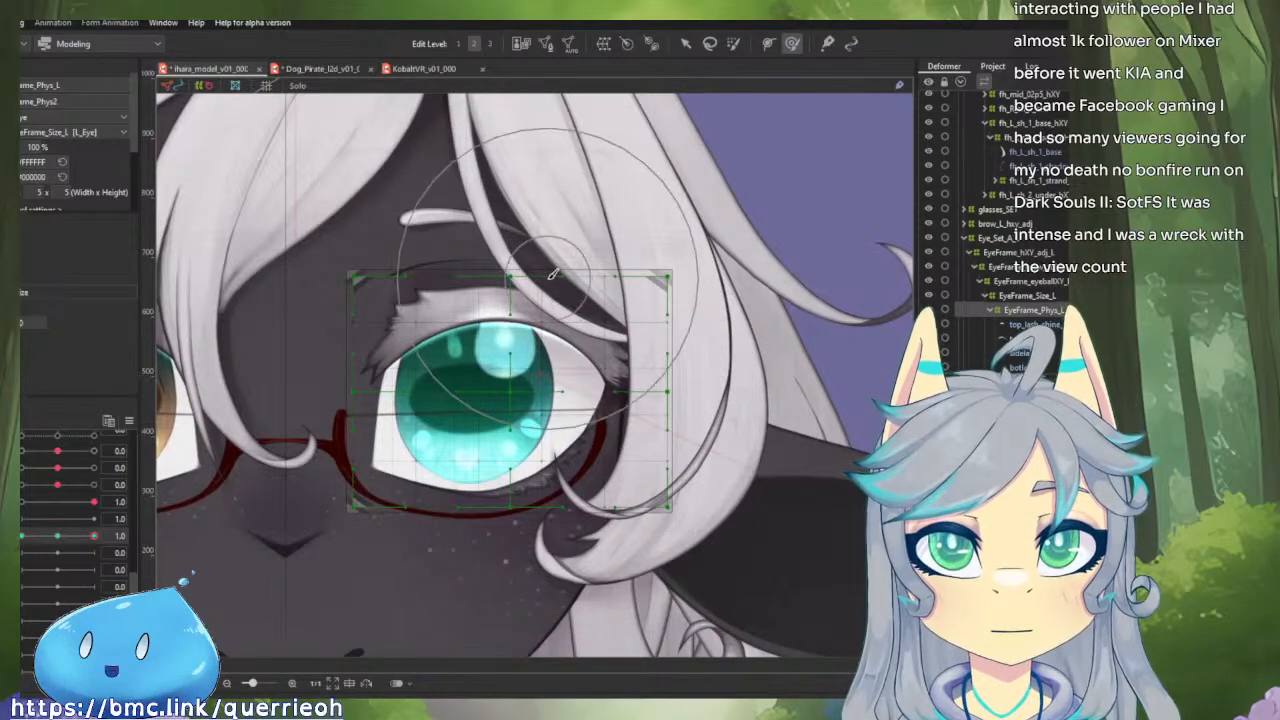
Try to shape the outer side of EyeFrame_Phys_L with the deform brush at the 1.0 key.
{"action": "left_click_drag", "start_coordinate": [612, 340], "coordinate": [659, 297]}
{"action": "scroll", "coordinate": [663, 287], "scroll_direction": "up", "scroll_amount": 2}
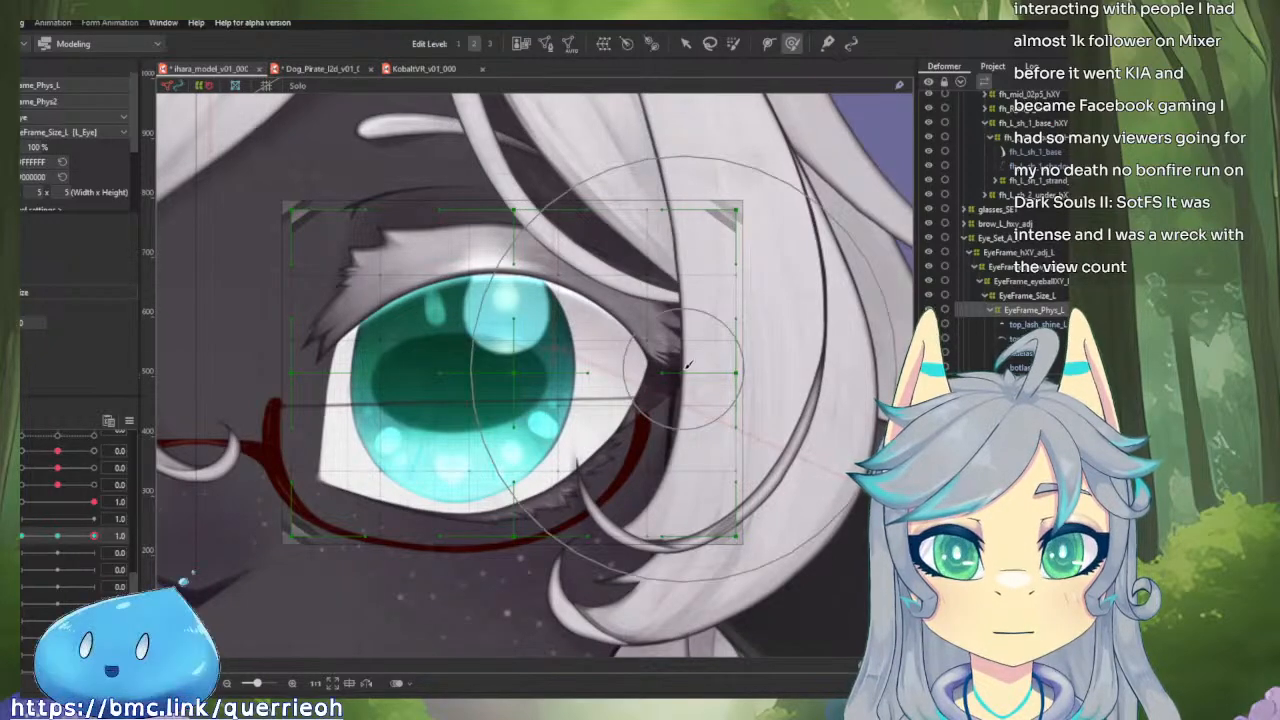
{"action": "mouse_move", "coordinate": [697, 335]}
{"action": "left_mouse_down"}
{"action": "mouse_move", "coordinate": [726, 248]}
{"action": "mouse_move", "coordinate": [656, 363]}
{"action": "left_mouse_up"}
{"action": "scroll", "coordinate": [622, 470], "scroll_direction": "down", "scroll_amount": 3}
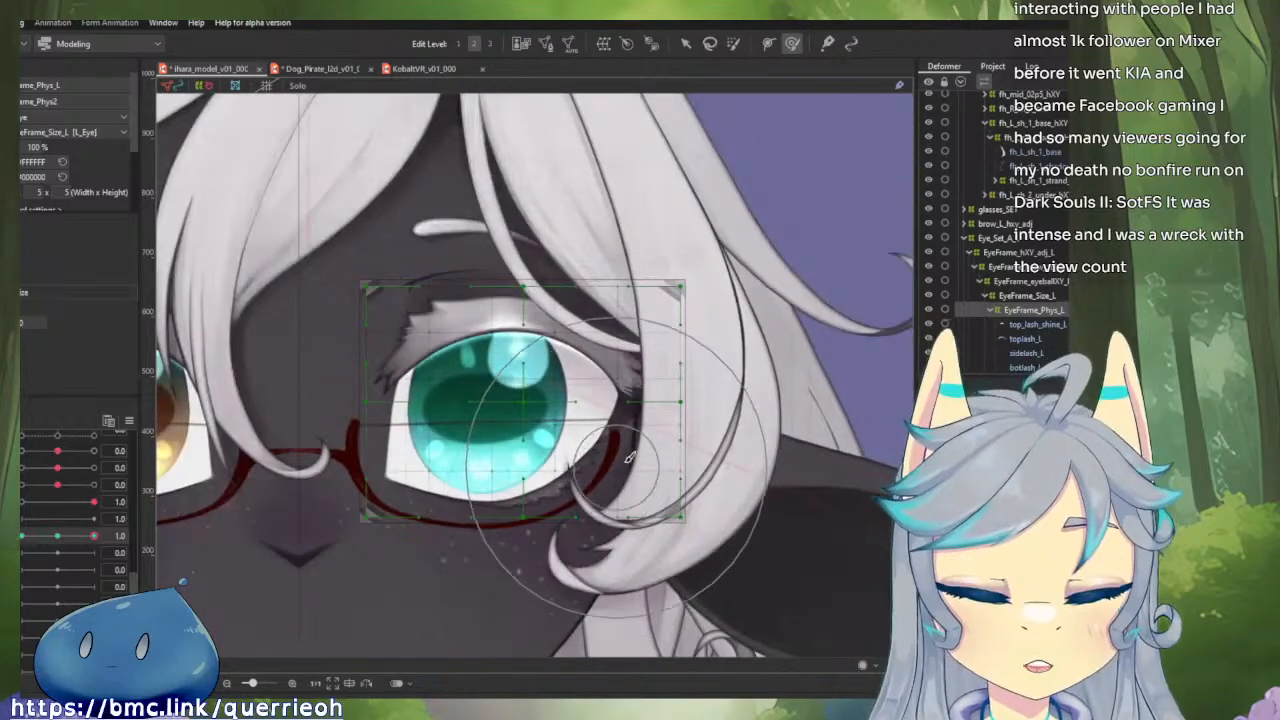
{"action": "scroll", "coordinate": [654, 386], "scroll_direction": "up", "scroll_amount": 2}
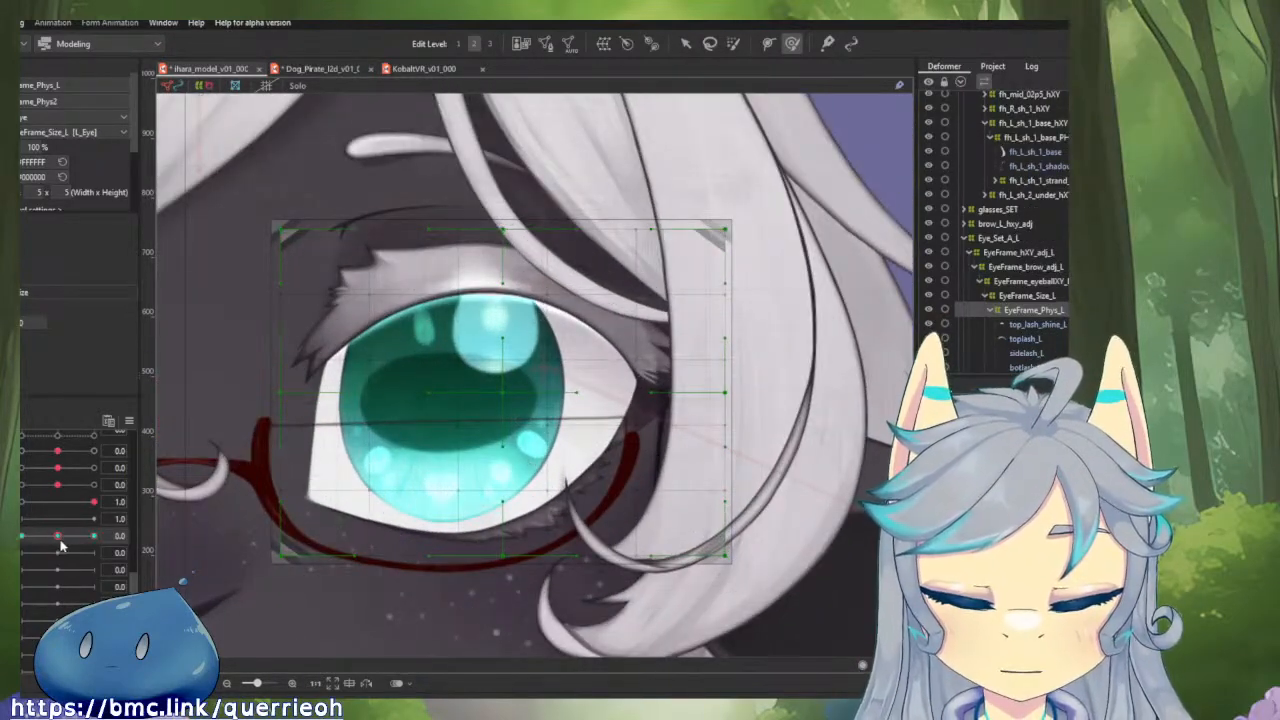
{"action": "left_click_drag", "start_coordinate": [59, 538], "coordinate": [92, 538]}
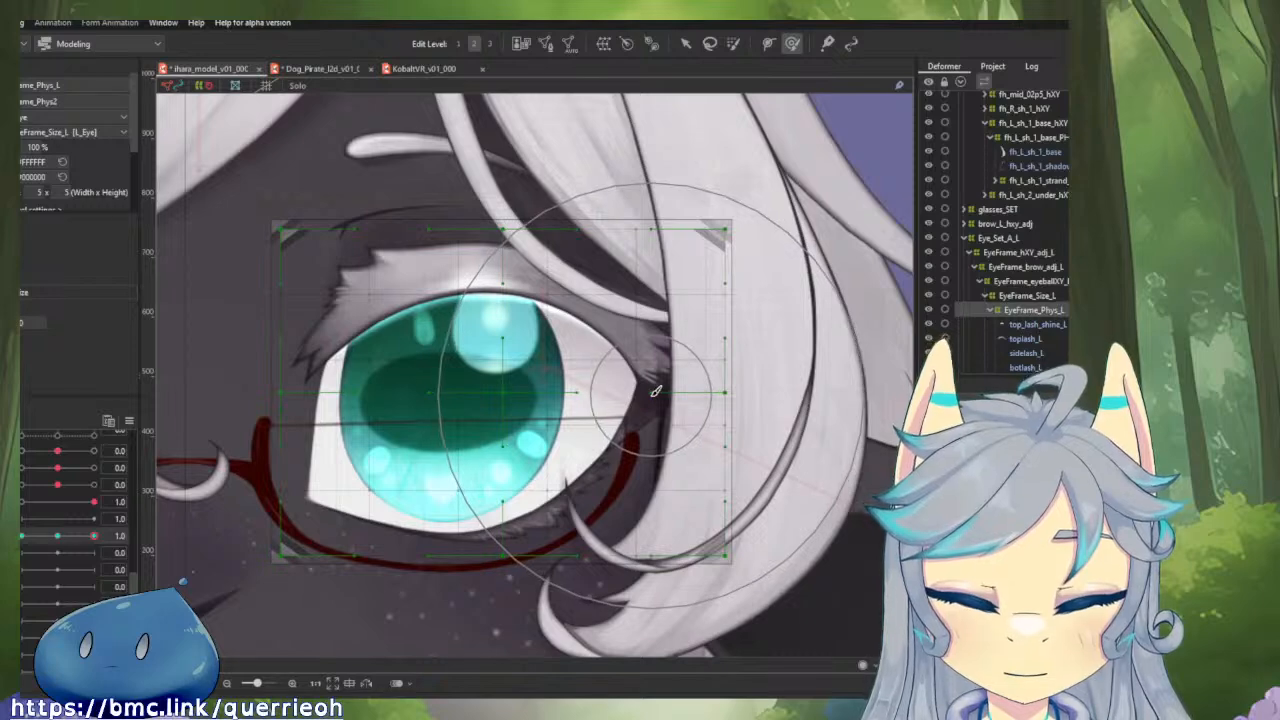
Switch to the Dog_Pirate model, look through its eye parameters, and open its physics settings for reference.
{"action": "left_click", "coordinate": [342, 71]}
{"action": "scroll", "coordinate": [24, 554], "scroll_direction": "up", "scroll_amount": 6}
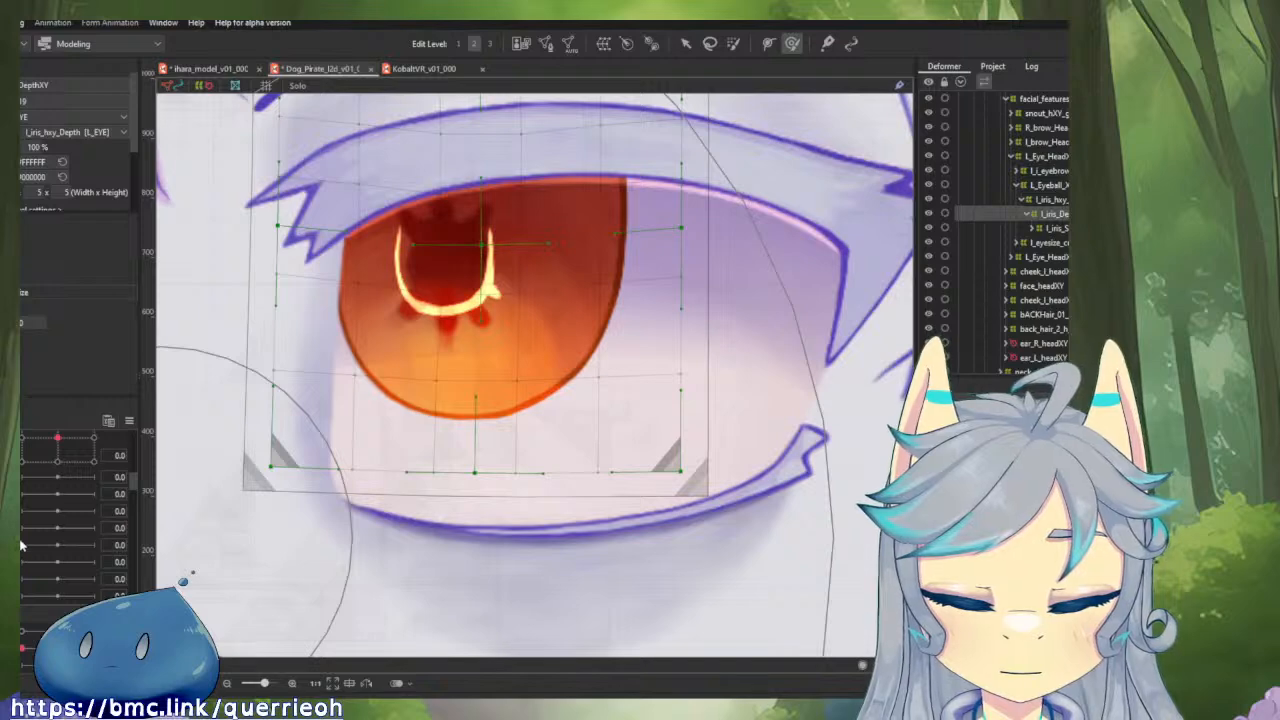
{"action": "scroll", "coordinate": [20, 545], "scroll_direction": "up", "scroll_amount": 3}
{"action": "left_click_drag", "start_coordinate": [41, 546], "coordinate": [120, 512]}
{"action": "scroll", "coordinate": [548, 460], "scroll_direction": "down", "scroll_amount": 2}
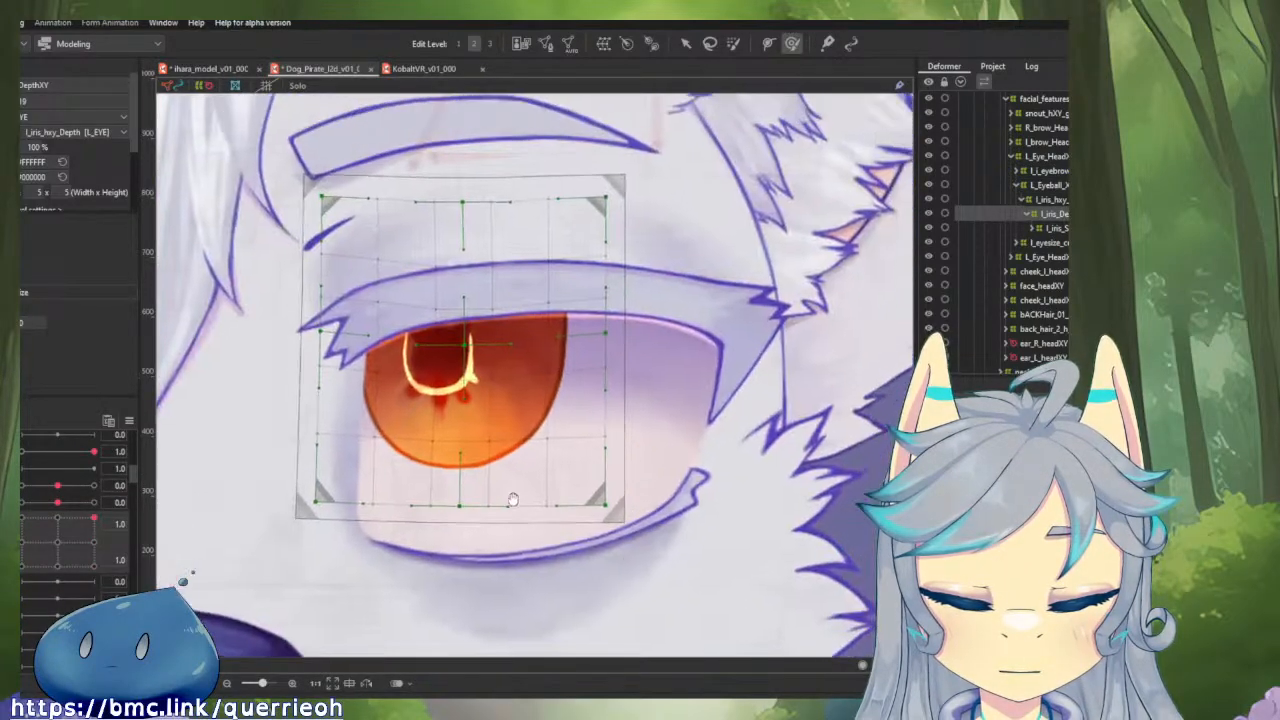
{"action": "left_click", "coordinate": [21, 23]}
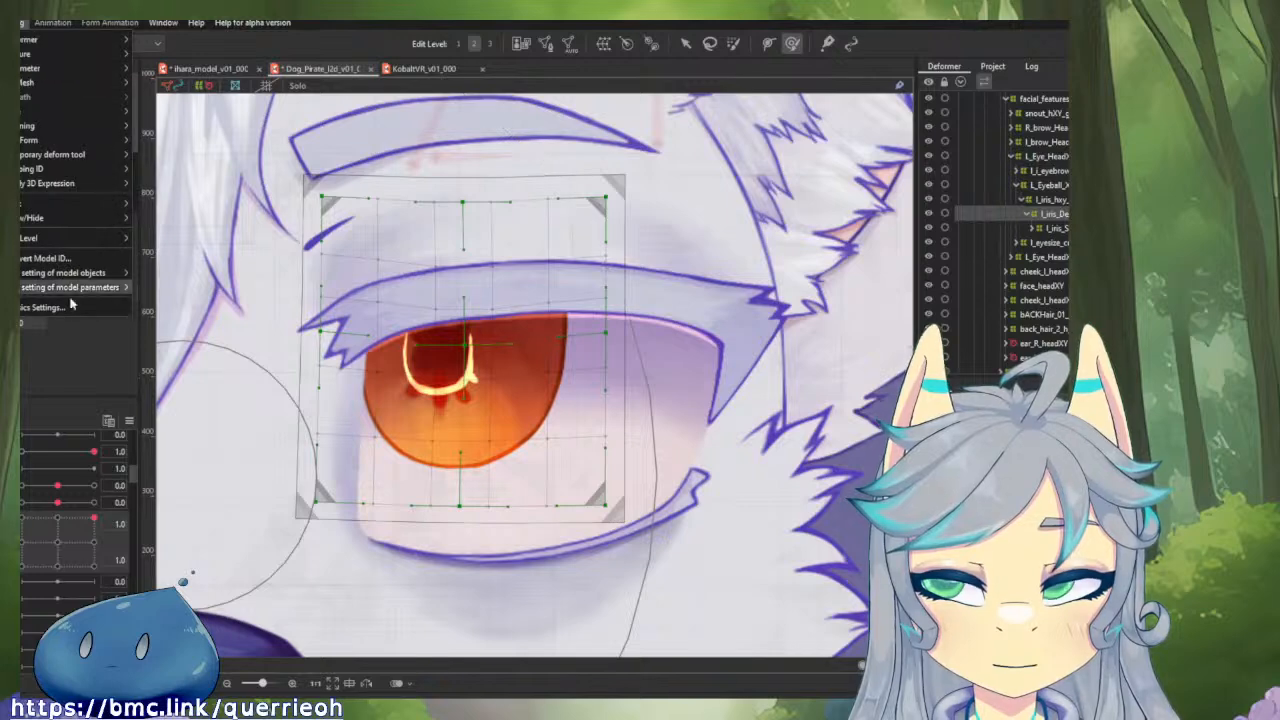
{"action": "left_click", "coordinate": [90, 308]}
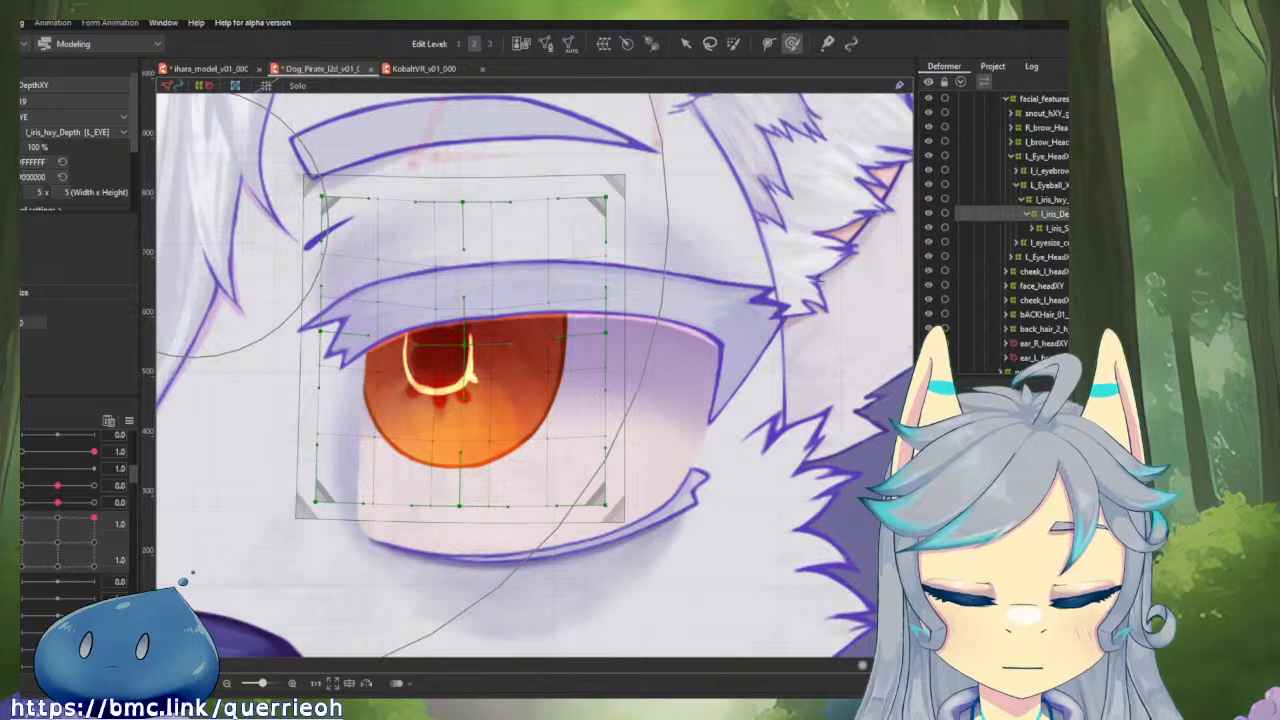
Separate Dog_Pirate's combined eye parameters, test their effect on the eyelids, and return both to 0.0.
{"action": "left_click", "coordinate": [12, 542]}
{"action": "left_click_drag", "start_coordinate": [65, 523], "coordinate": [98, 536]}
{"action": "left_click", "coordinate": [59, 522]}
{"action": "left_click", "coordinate": [59, 536]}
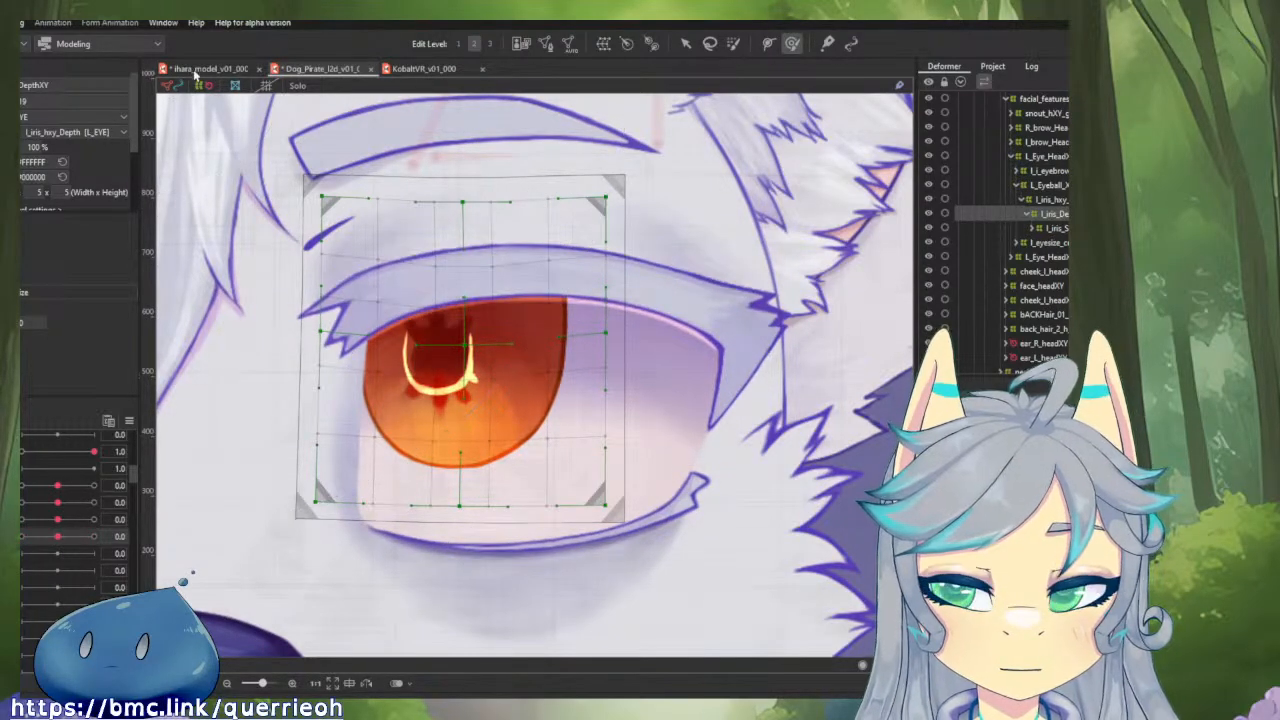
Return to the ihara model and remove the EyeFrame_Phys_L keys from the current physics parameter, leaving it at 0.0.
{"action": "left_click", "coordinate": [196, 70]}
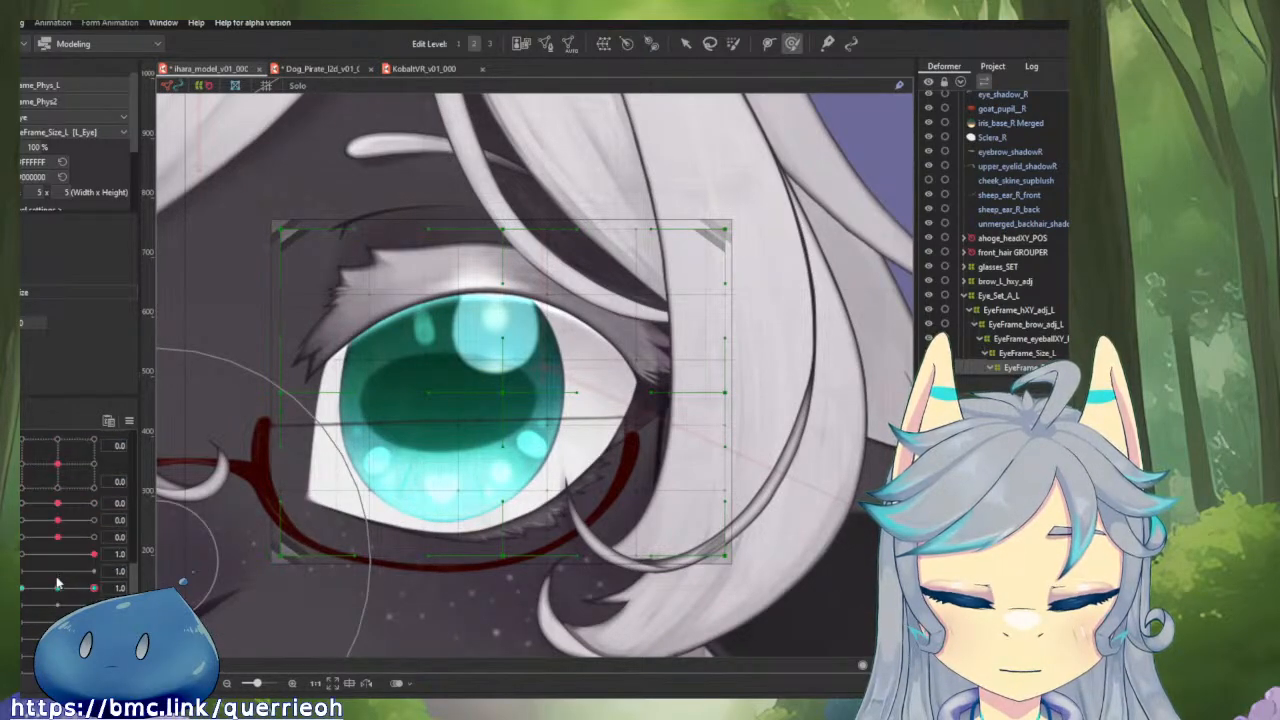
{"action": "scroll", "coordinate": [52, 562], "scroll_direction": "down", "scroll_amount": 1}
{"action": "left_click", "coordinate": [57, 538]}
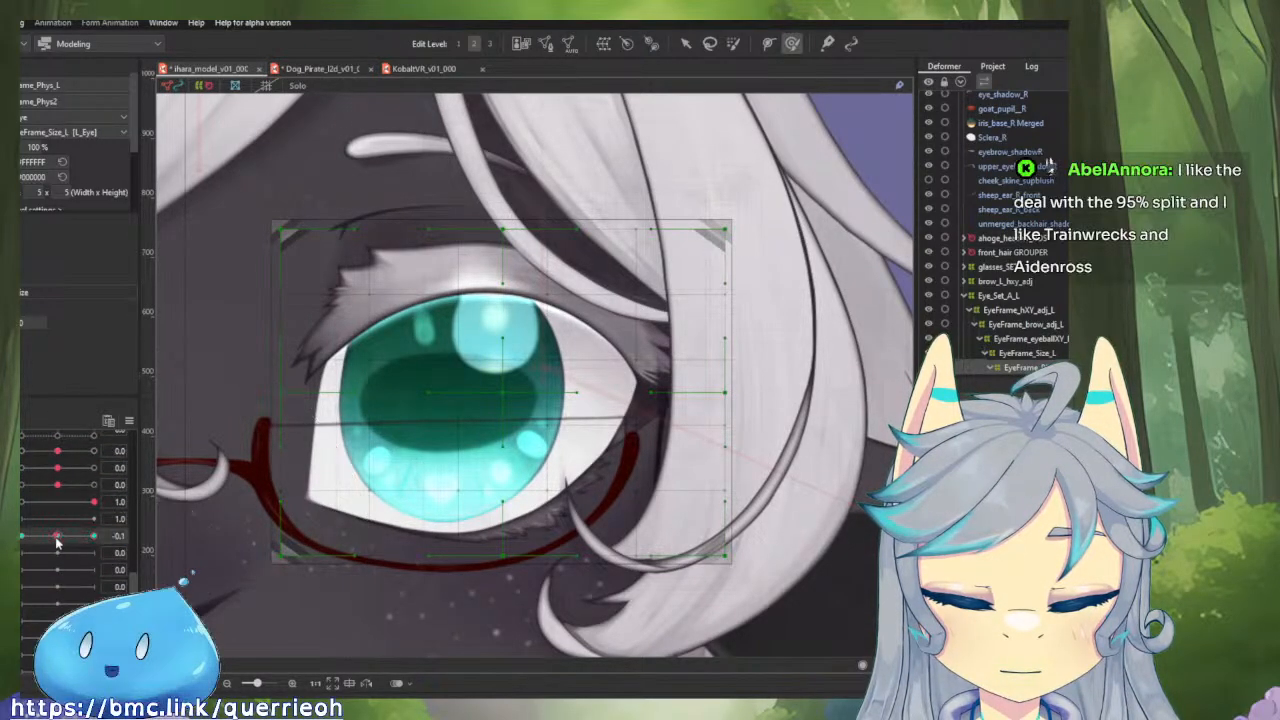
{"action": "left_click_drag", "start_coordinate": [116, 538], "coordinate": [54, 527]}
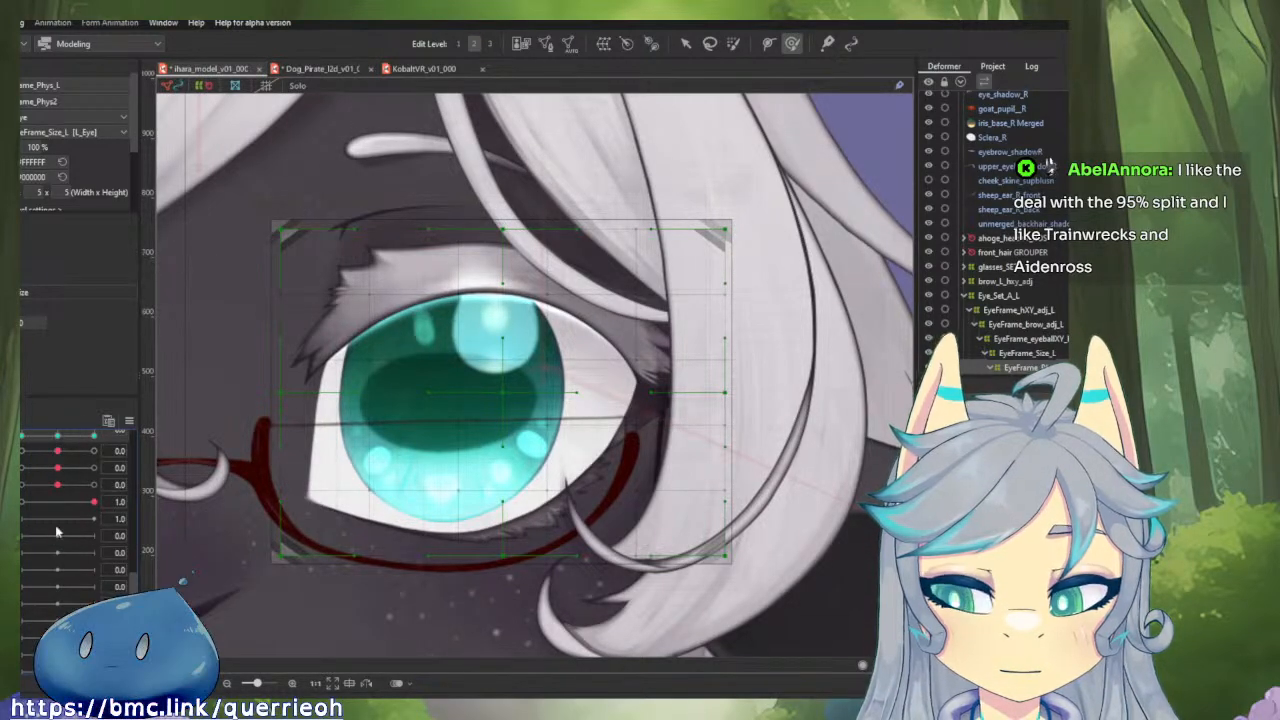
{"action": "scroll", "coordinate": [56, 533], "scroll_direction": "up", "scroll_amount": 1}
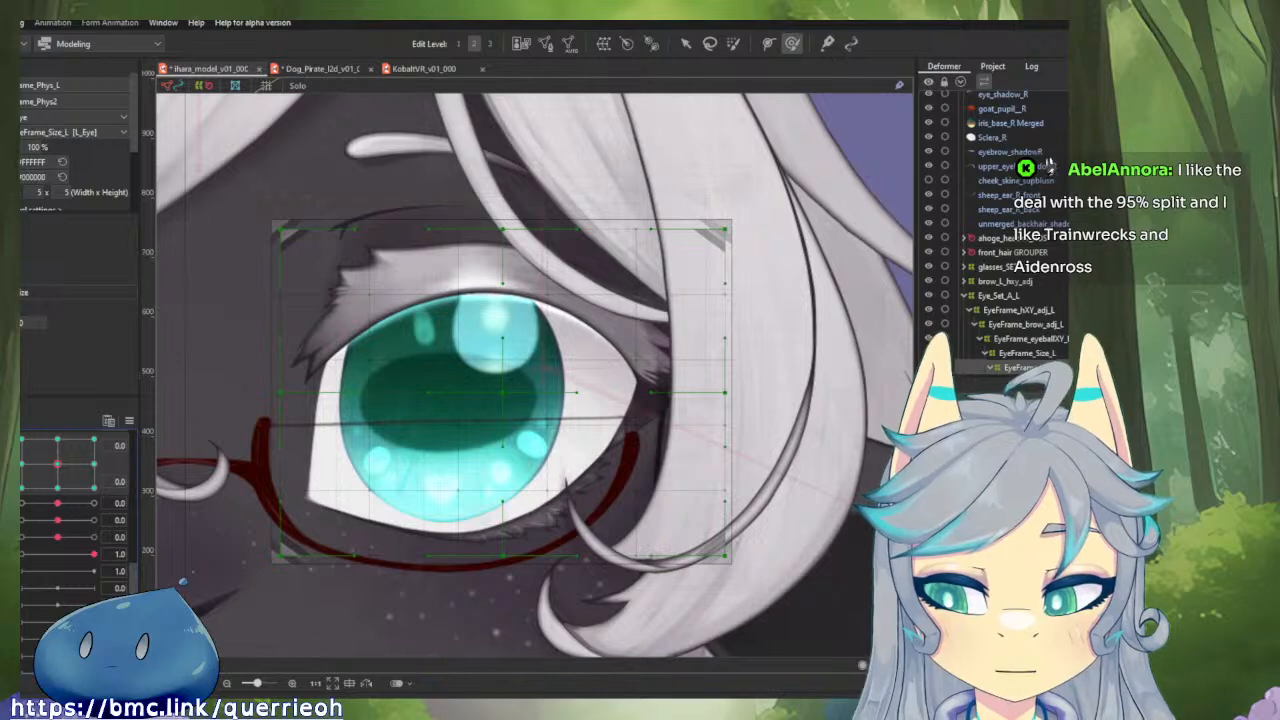
{"action": "scroll", "coordinate": [52, 554], "scroll_direction": "down", "scroll_amount": 1}
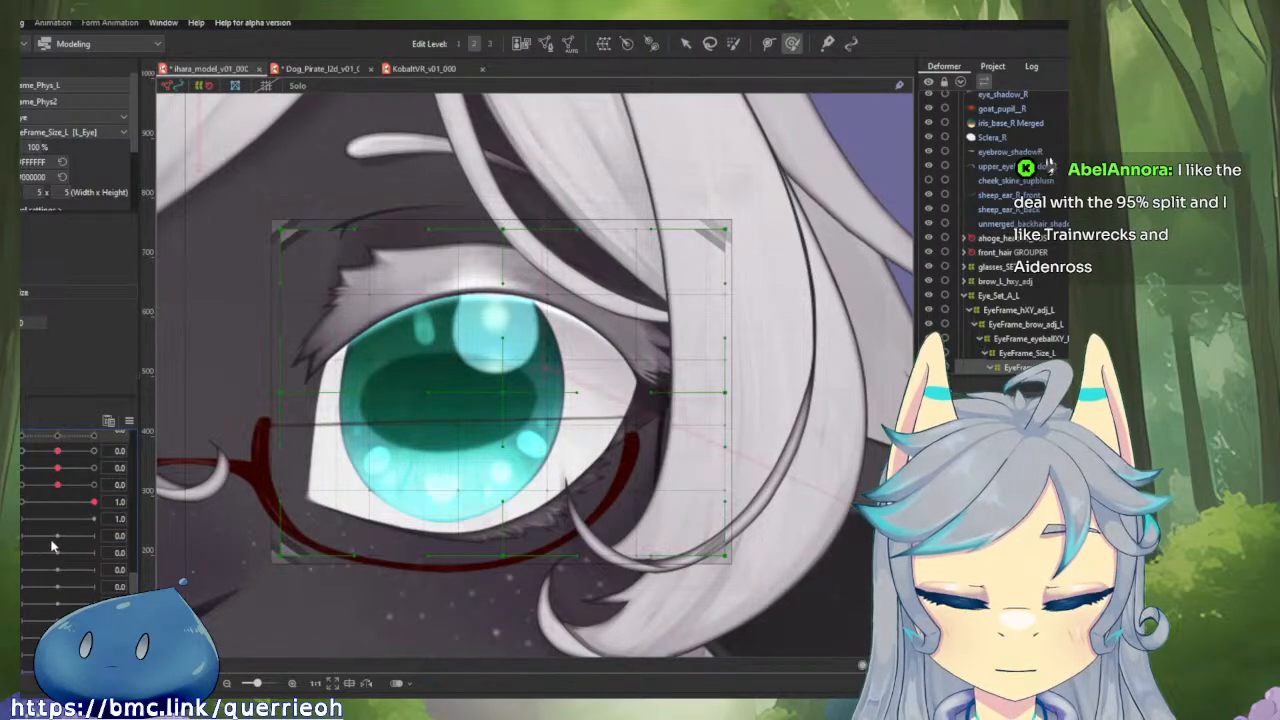
Add three keys for EyeFrame_Phys_L on the physics parameter two rows below and set it to 1.0.
{"action": "left_click", "coordinate": [55, 570]}
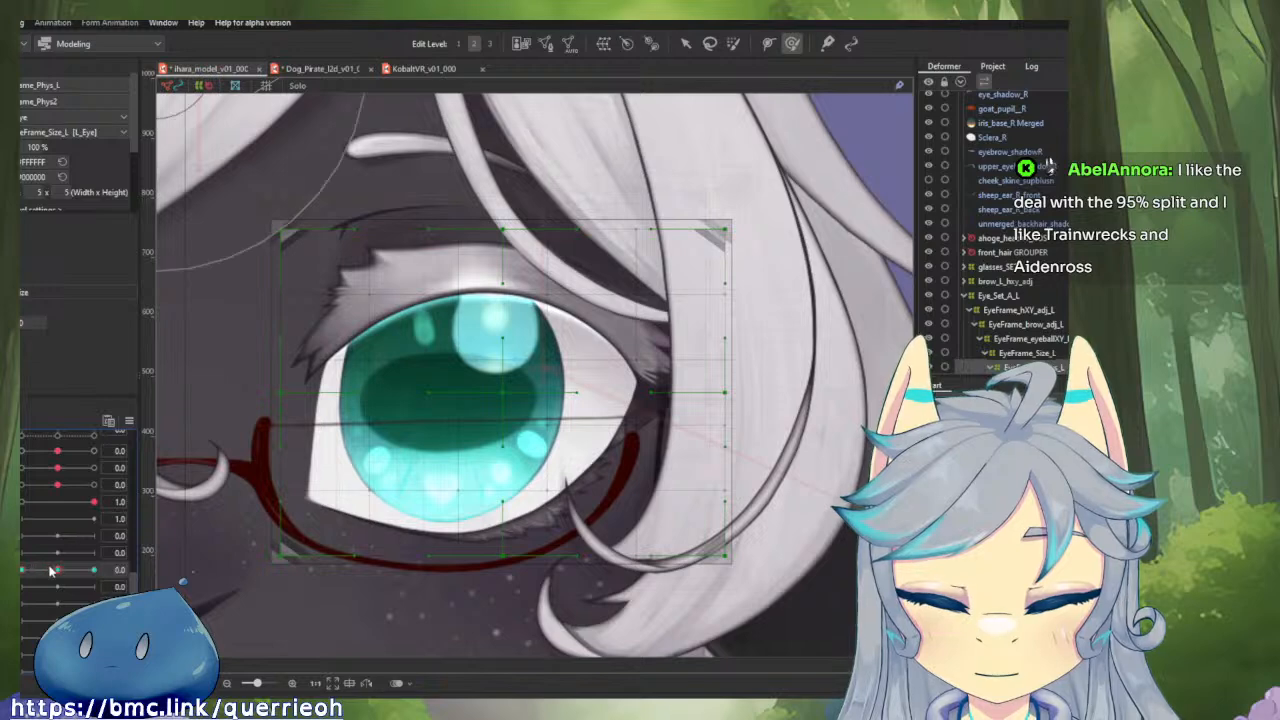
{"action": "left_click", "coordinate": [92, 572]}
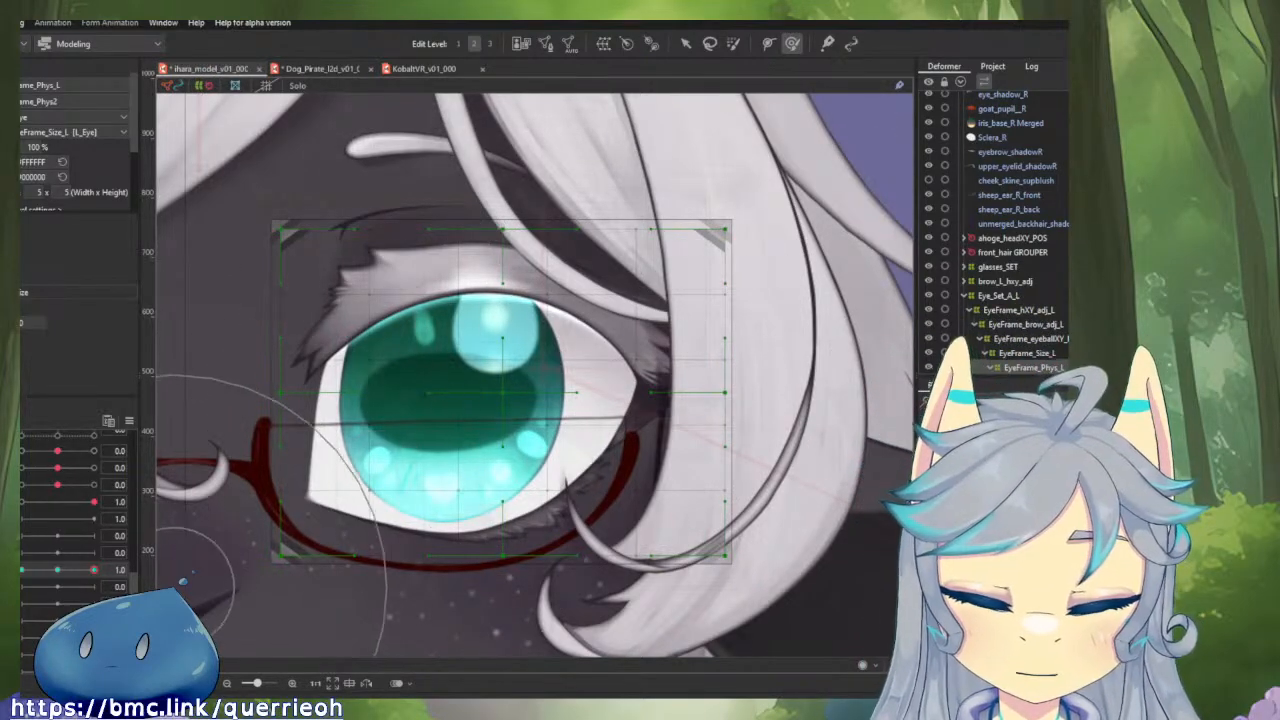
{"action": "left_click", "coordinate": [55, 570]}
{"action": "left_click_drag", "start_coordinate": [55, 572], "coordinate": [95, 573]}
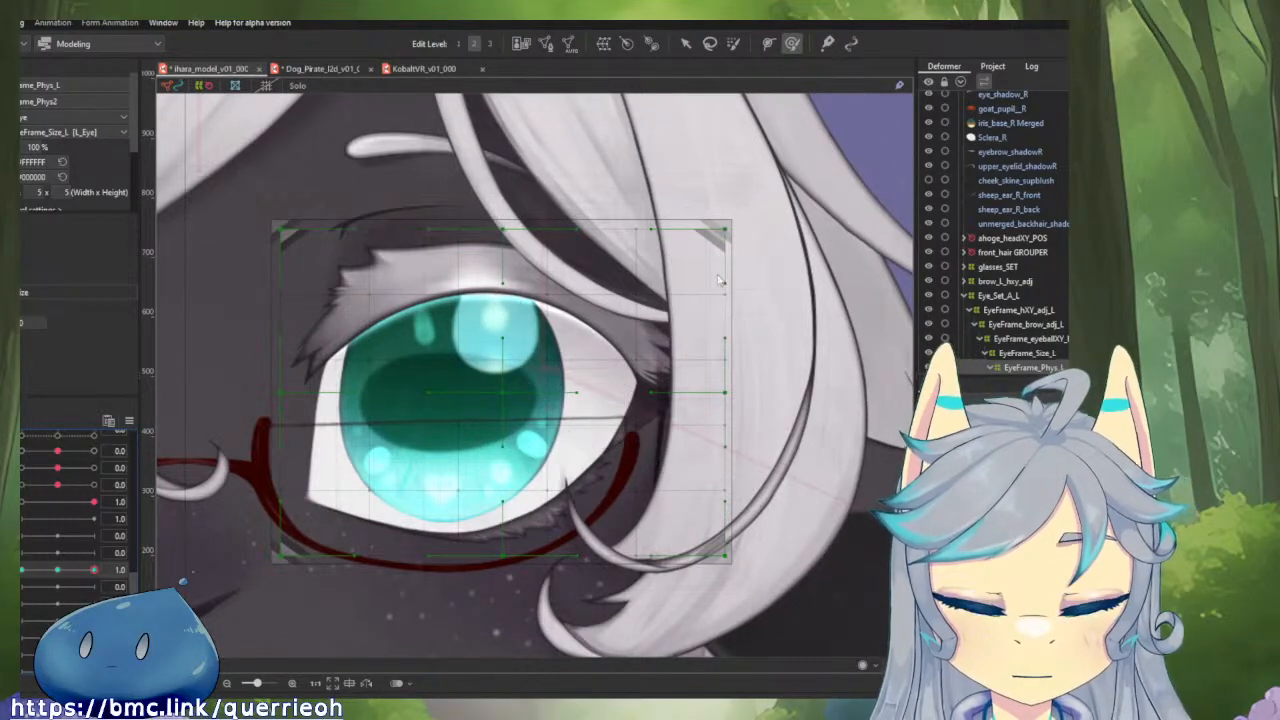
Tilt EyeFrame_Phys_L with the deform brush at 1.0, outer corner down and inner corner slightly up, and reflect the motion onto the opposite key.
{"action": "key", "text": "b"}
{"action": "mouse_move", "coordinate": [742, 340]}
{"action": "left_mouse_down"}
{"action": "mouse_move", "coordinate": [757, 320]}
{"action": "mouse_move", "coordinate": [763, 205]}
{"action": "left_mouse_up"}
{"action": "left_click", "coordinate": [792, 43]}
{"action": "left_click_drag", "start_coordinate": [654, 374], "coordinate": [677, 429]}
{"action": "key", "text": "Escape"}
{"action": "left_click_drag", "start_coordinate": [503, 349], "coordinate": [492, 346]}
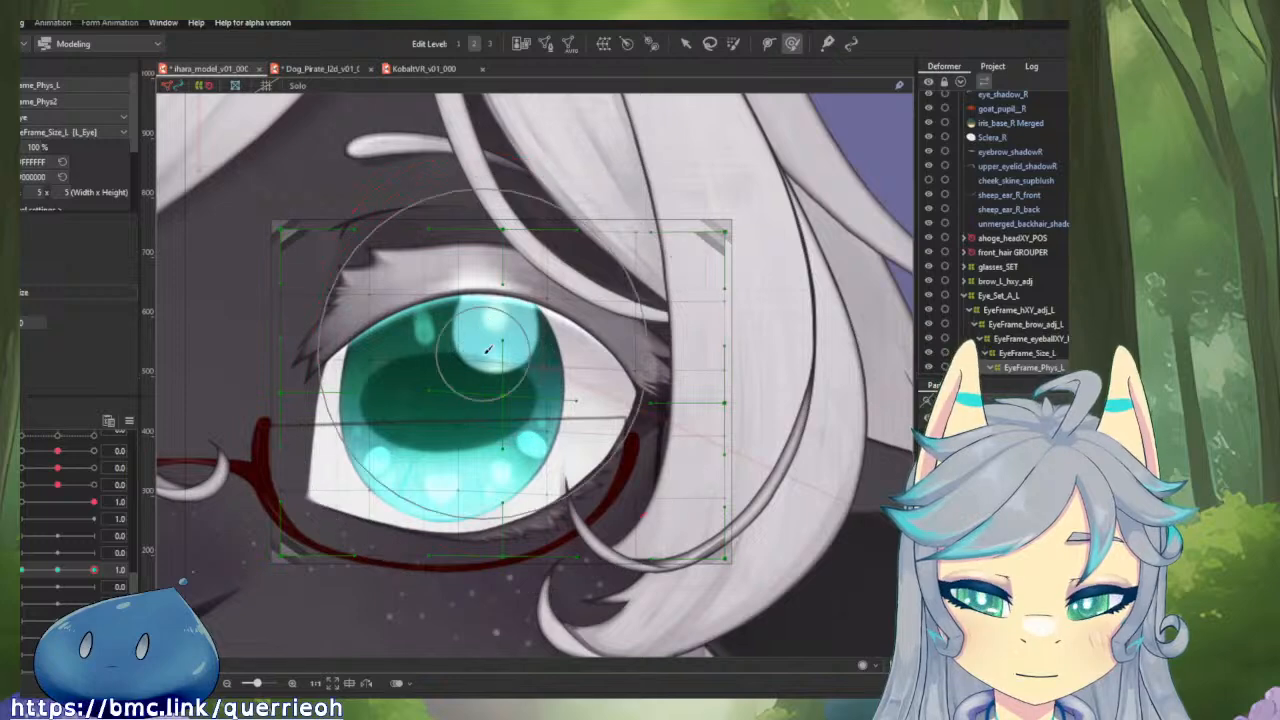
{"action": "left_click_drag", "start_coordinate": [665, 335], "coordinate": [659, 364]}
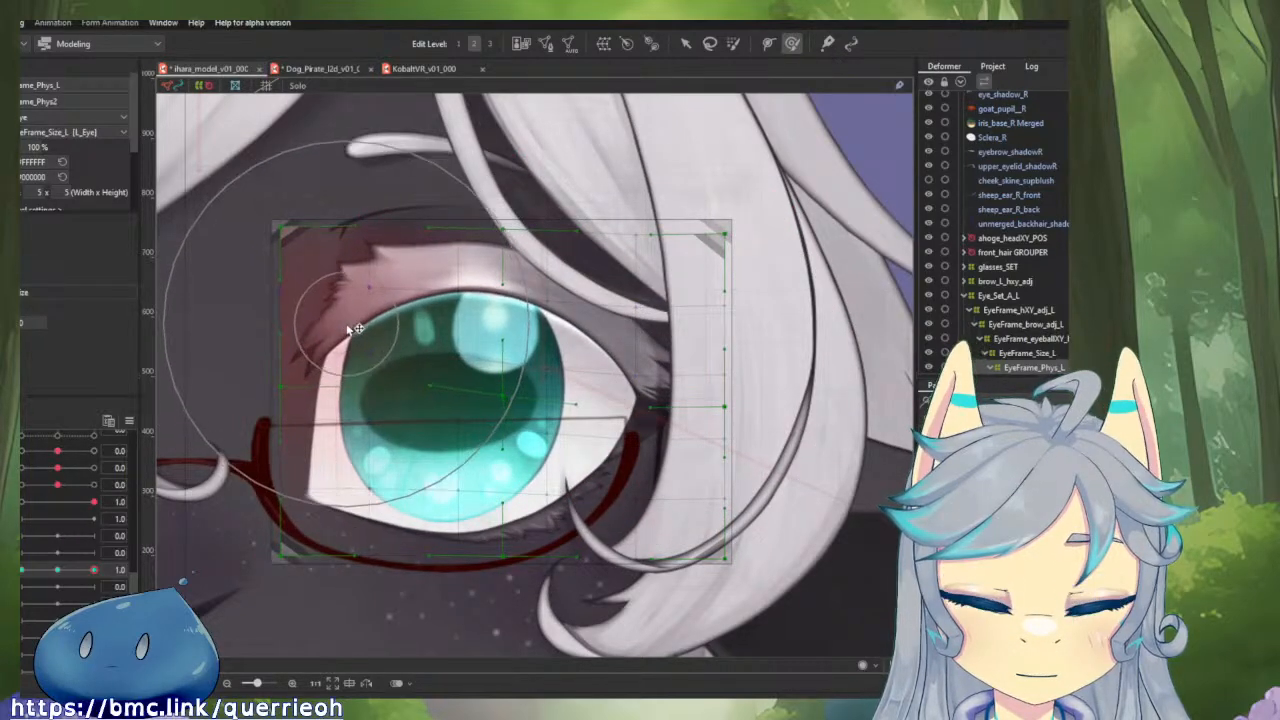
{"action": "left_click_drag", "start_coordinate": [434, 516], "coordinate": [424, 514]}
{"action": "left_click_drag", "start_coordinate": [604, 511], "coordinate": [602, 517]}
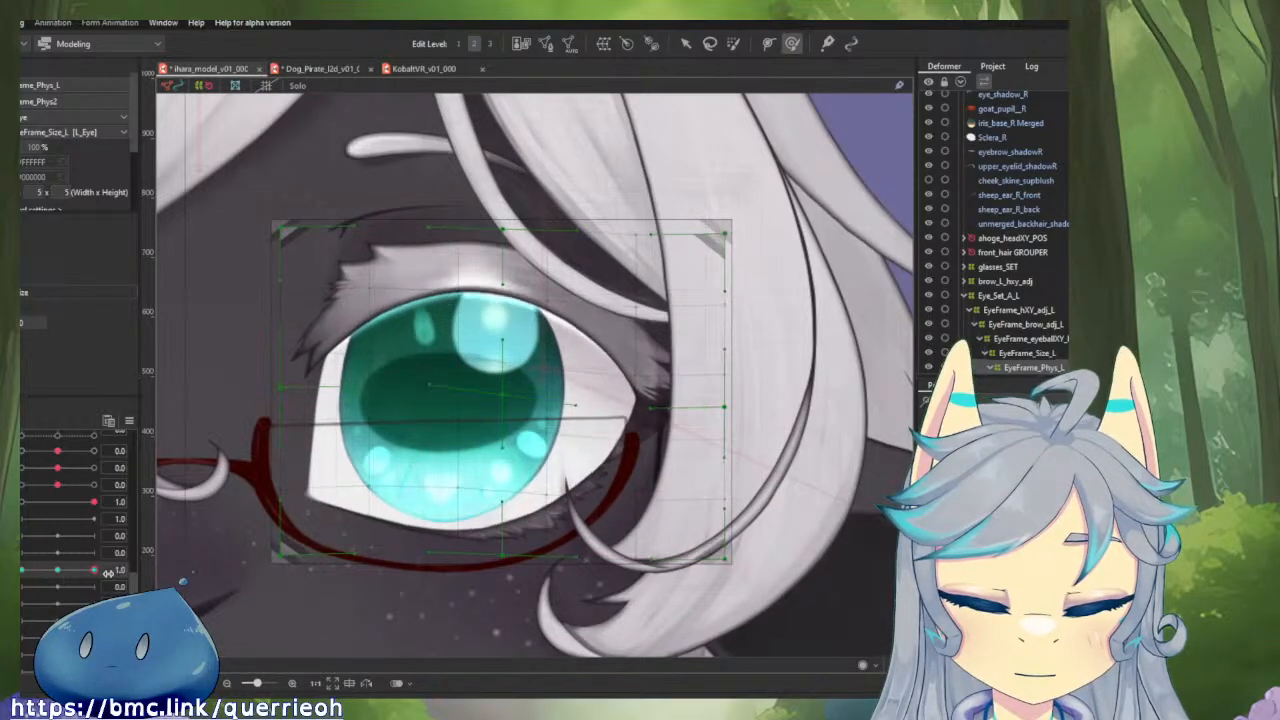
{"action": "left_click", "coordinate": [130, 420]}
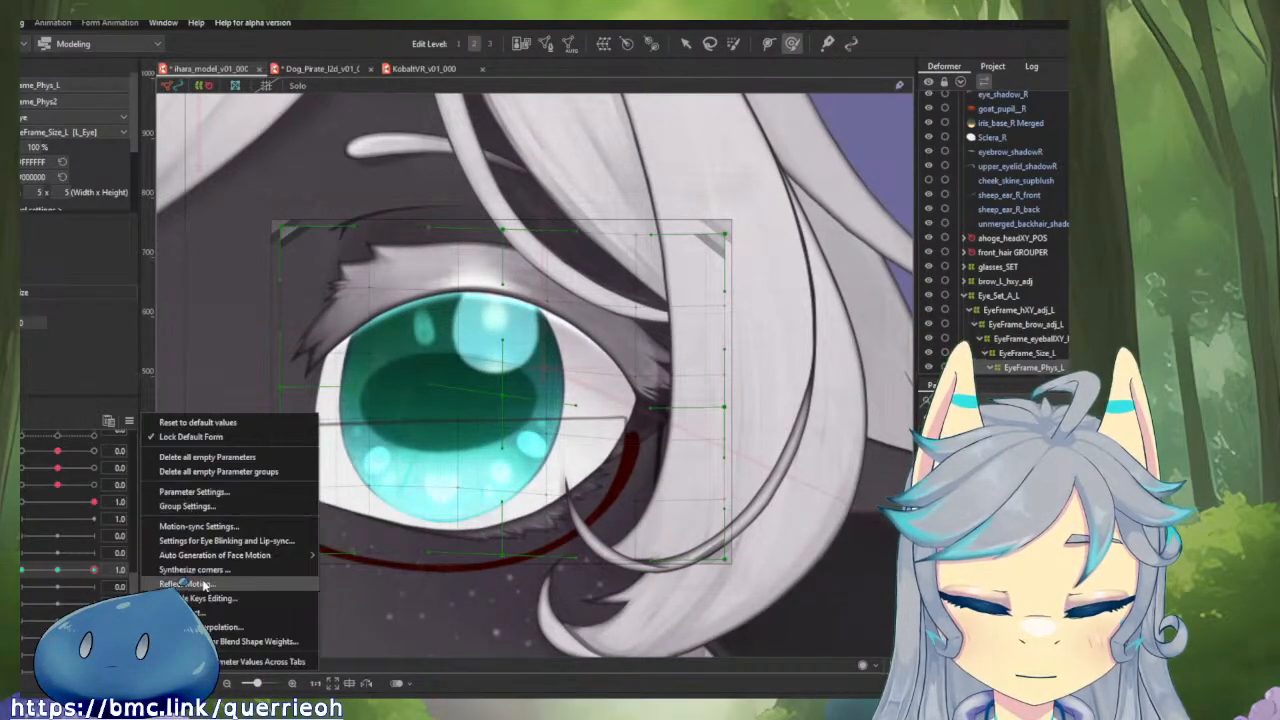
{"action": "left_click", "coordinate": [332, 576]}
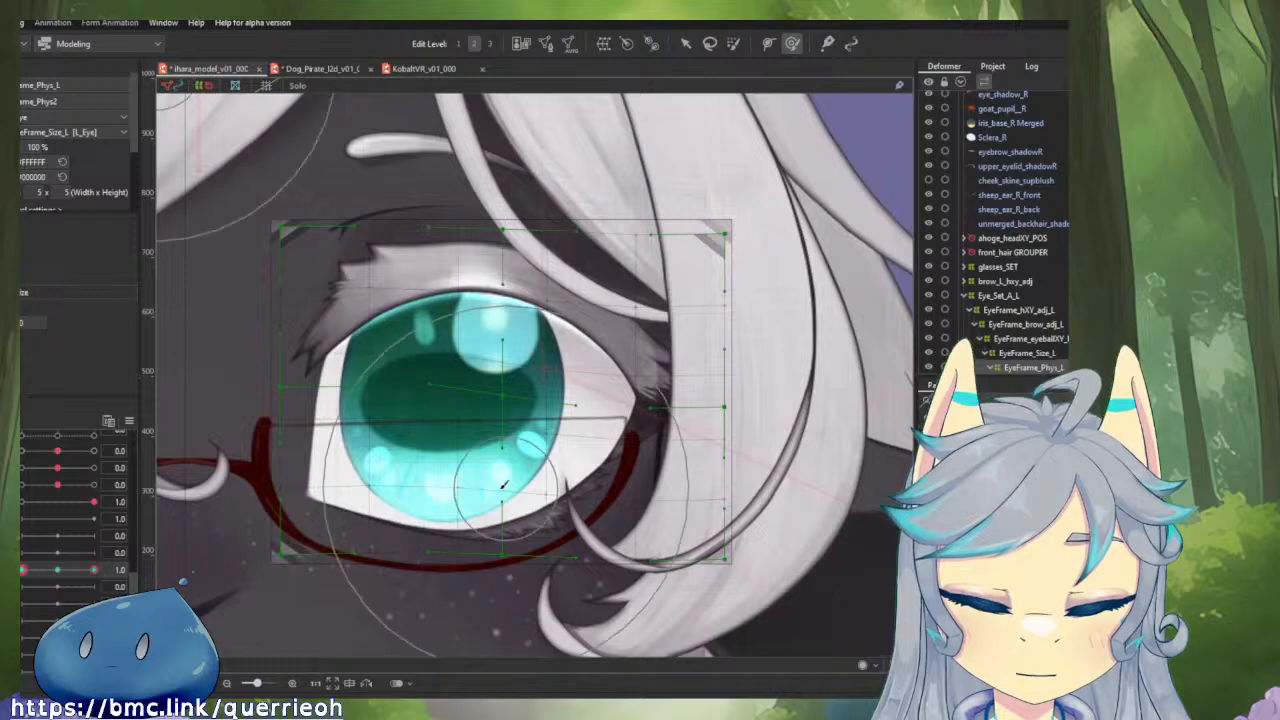
Add three keys on the next physics parameter and raise the middle of the eye frame with the deform brush at 1.0.
{"action": "mouse_move", "coordinate": [102, 569]}
{"action": "left_mouse_down"}
{"action": "mouse_move", "coordinate": [51, 581]}
{"action": "mouse_move", "coordinate": [109, 583]}
{"action": "mouse_move", "coordinate": [22, 582]}
{"action": "mouse_move", "coordinate": [118, 580]}
{"action": "mouse_move", "coordinate": [58, 583]}
{"action": "mouse_move", "coordinate": [94, 587]}
{"action": "left_mouse_up"}
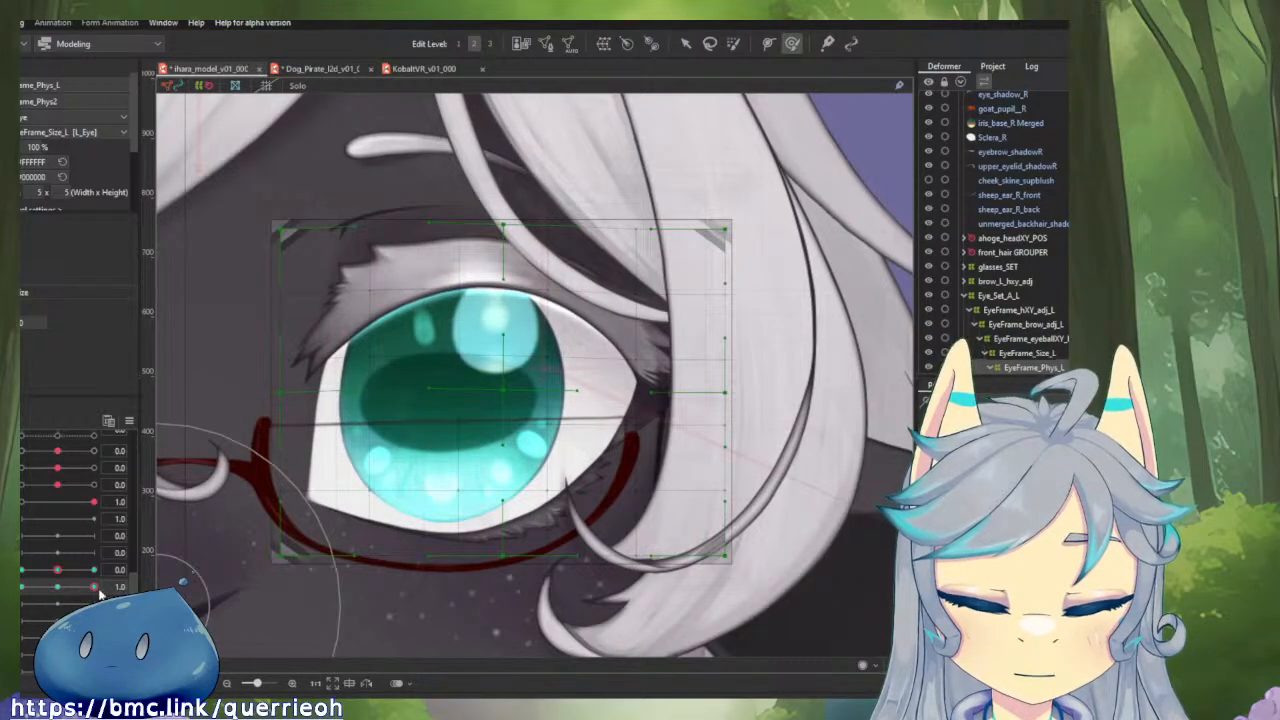
{"action": "mouse_move", "coordinate": [95, 588]}
{"action": "left_mouse_down"}
{"action": "mouse_move", "coordinate": [22, 588]}
{"action": "mouse_move", "coordinate": [95, 587]}
{"action": "left_mouse_up"}
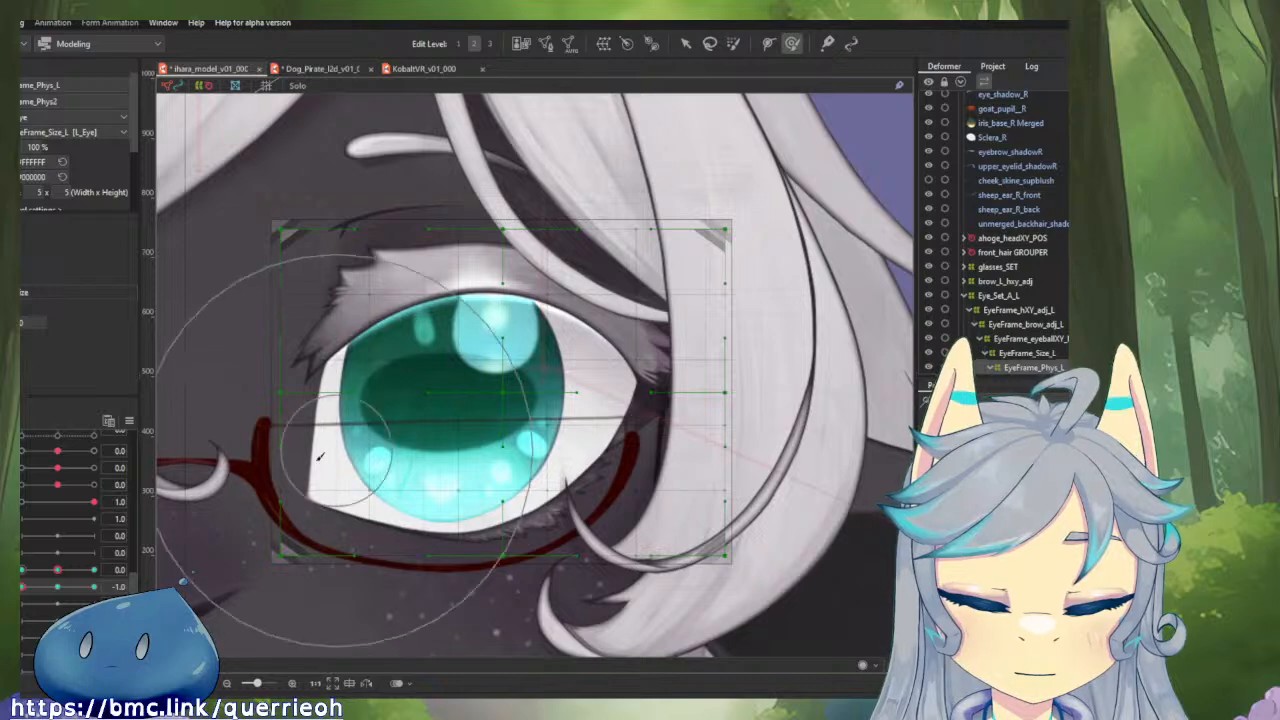
{"action": "left_click_drag", "start_coordinate": [91, 588], "coordinate": [50, 573]}
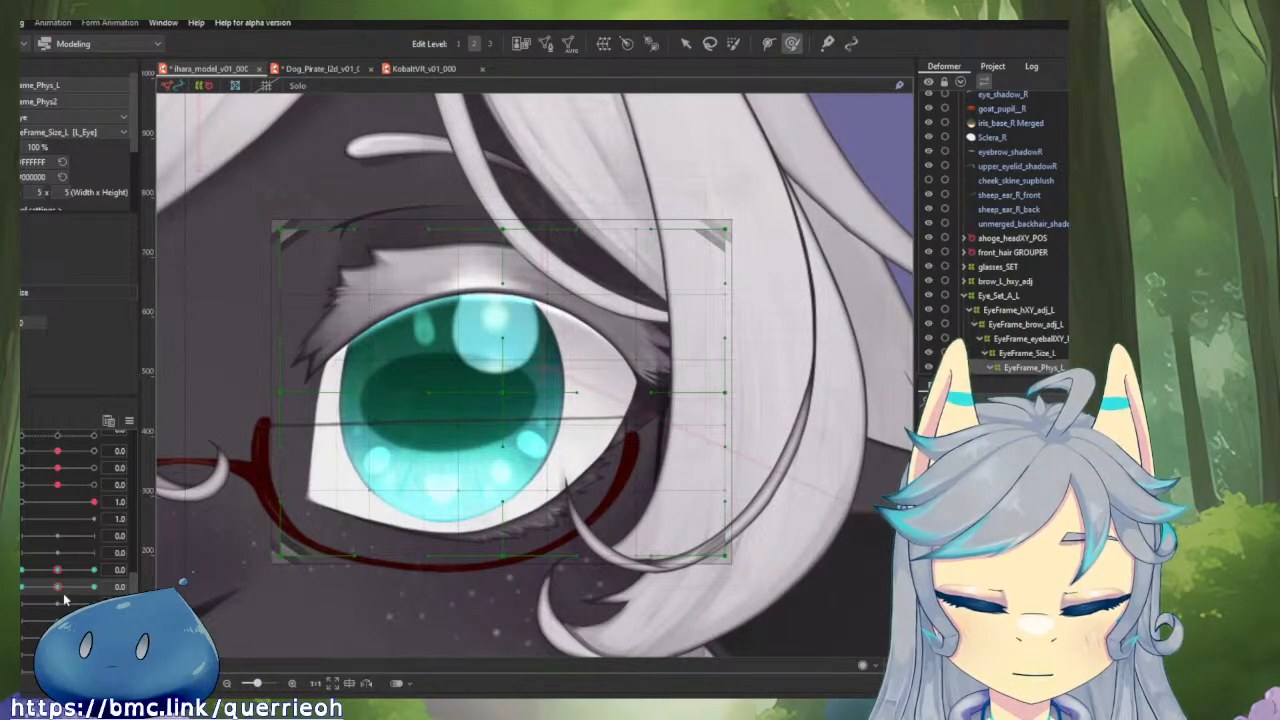
{"action": "left_click", "coordinate": [92, 587]}
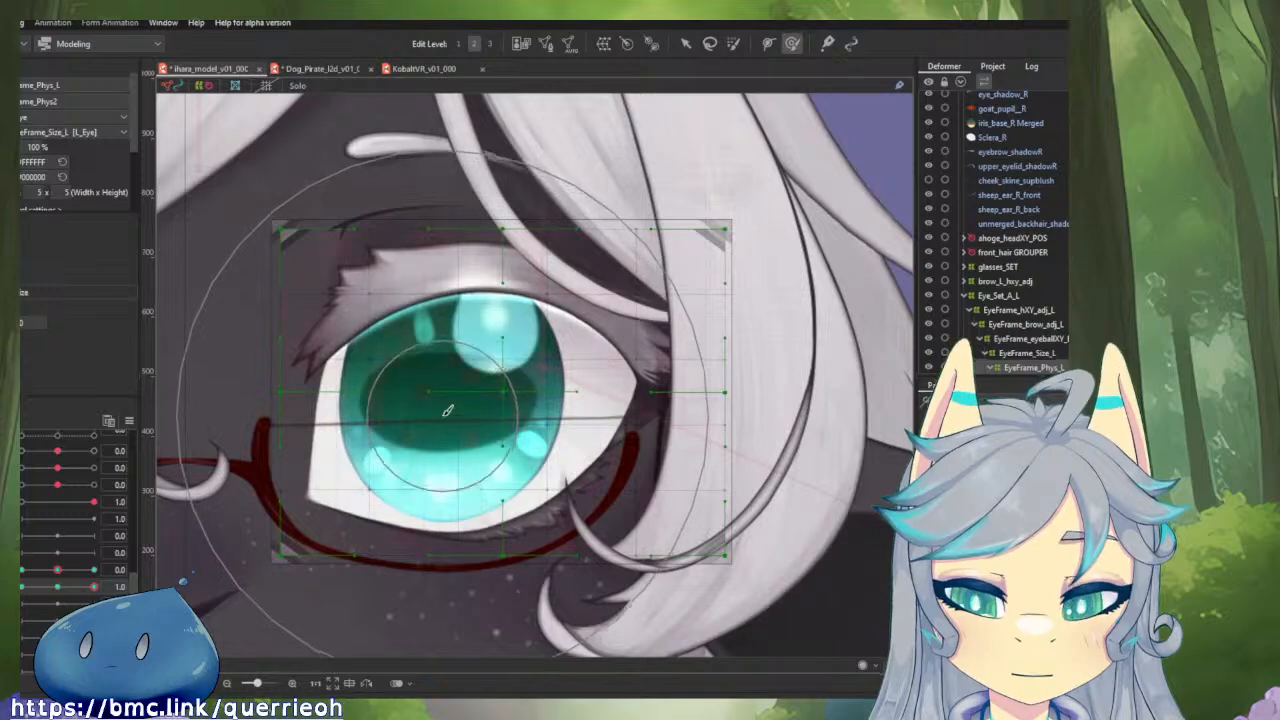
{"action": "left_click_drag", "start_coordinate": [448, 354], "coordinate": [453, 335]}
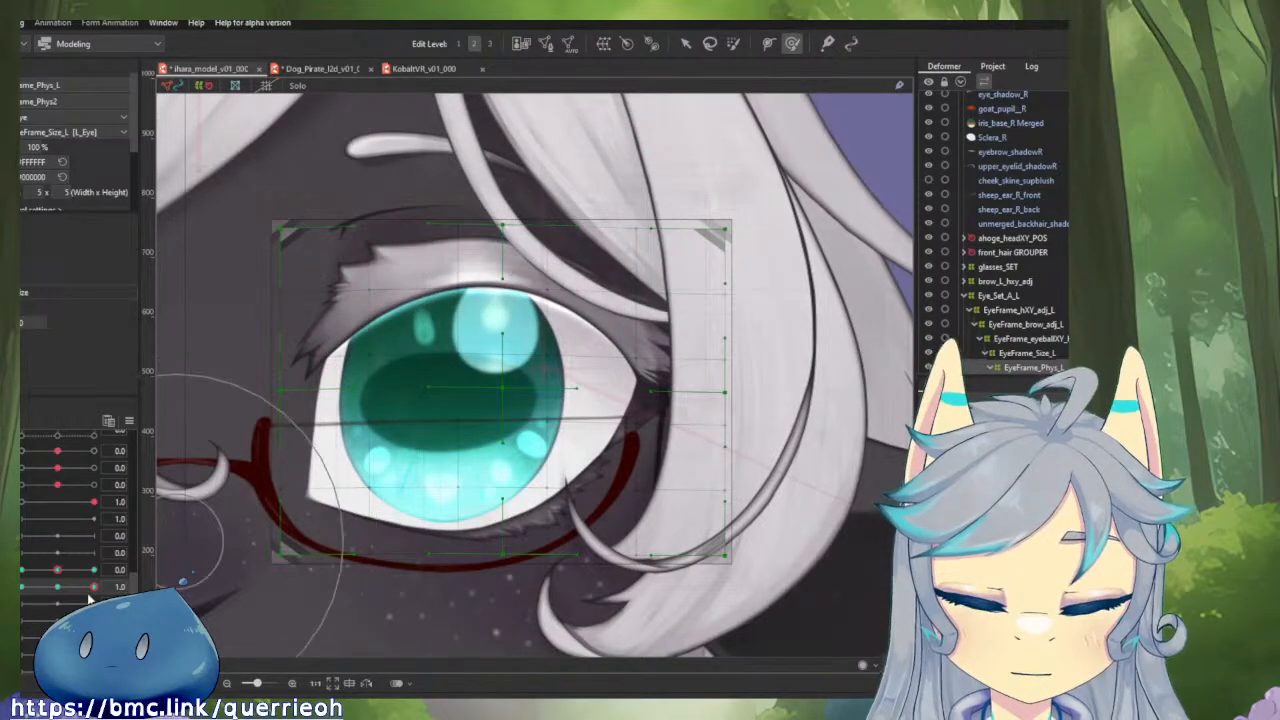
{"action": "left_click_drag", "start_coordinate": [92, 584], "coordinate": [131, 589]}
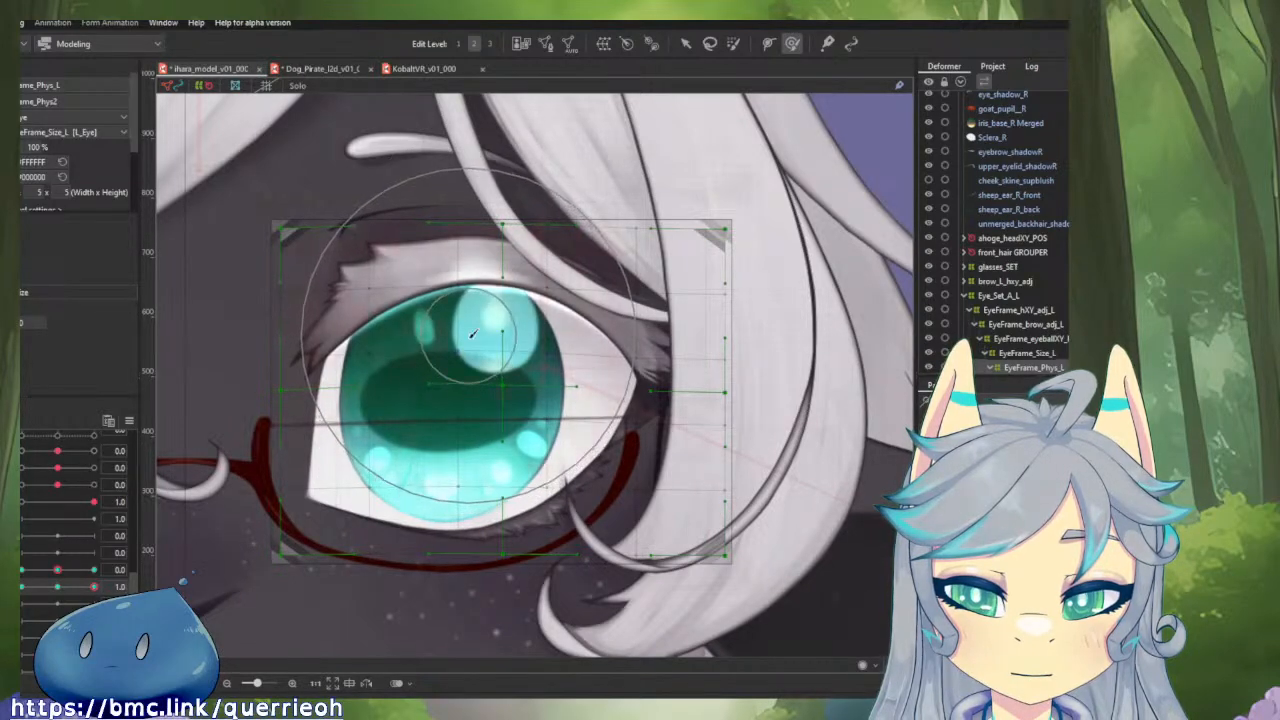
Lower the middle of the eye frame at the -1.0 key, refine it against the 1.0 key, and return the parameter to 0.0.
{"action": "left_click_drag", "start_coordinate": [88, 590], "coordinate": [22, 589]}
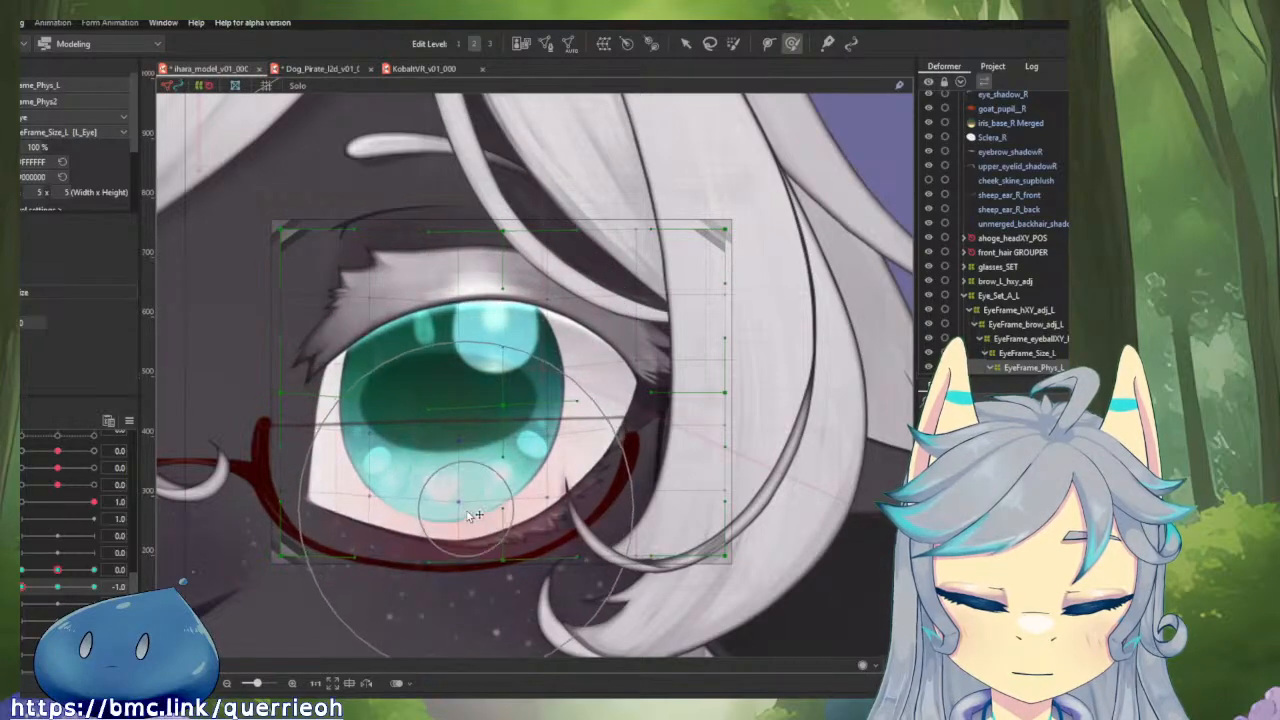
{"action": "left_click_drag", "start_coordinate": [25, 589], "coordinate": [94, 588]}
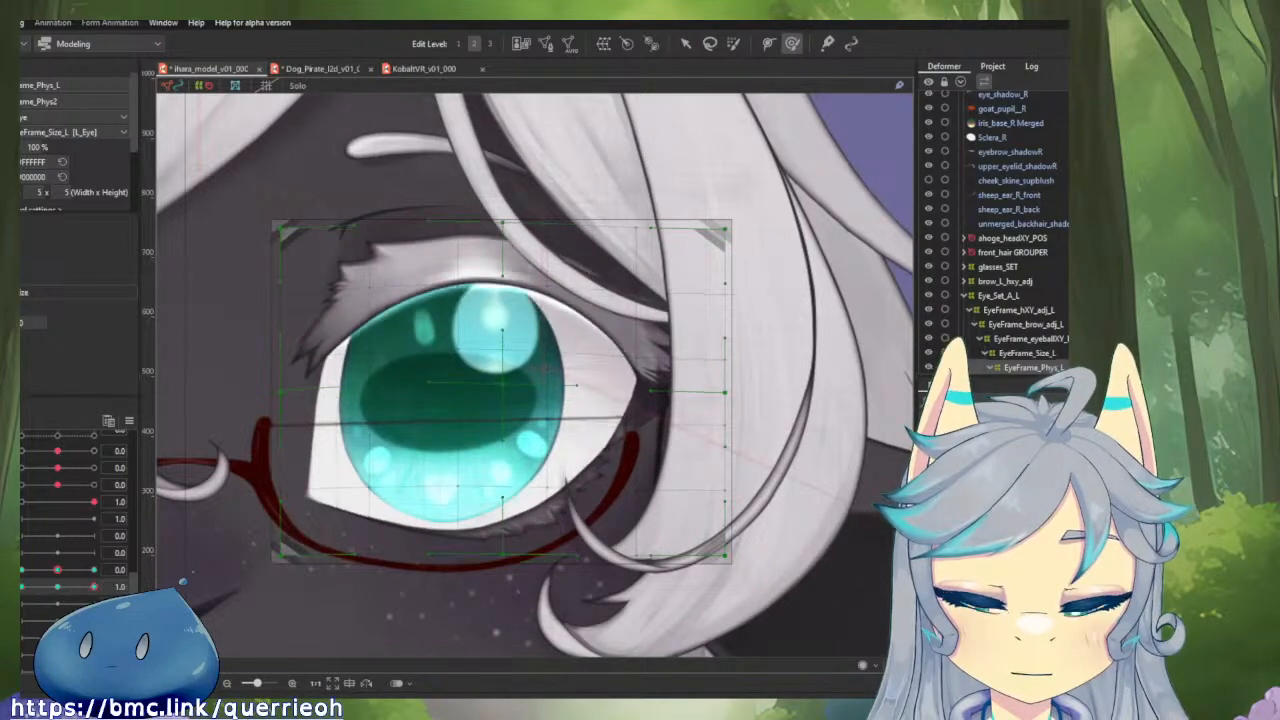
{"action": "left_click_drag", "start_coordinate": [88, 588], "coordinate": [22, 588]}
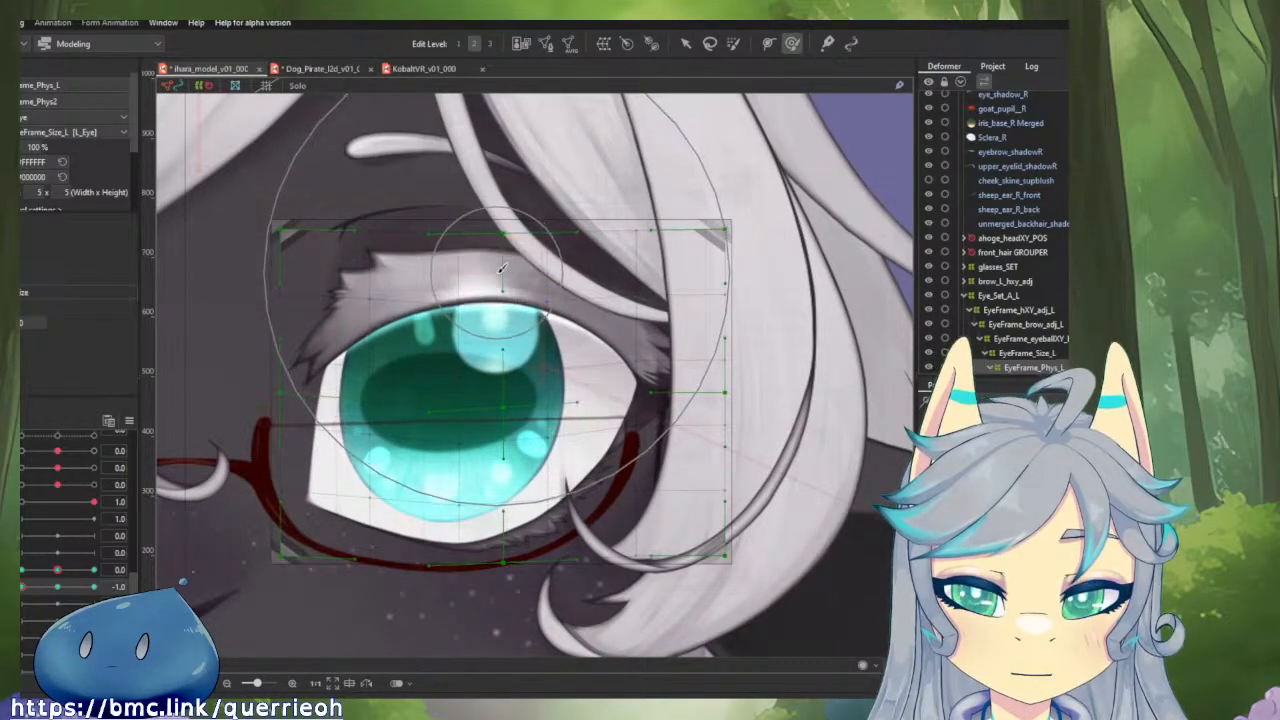
{"action": "left_click_drag", "start_coordinate": [28, 588], "coordinate": [93, 588]}
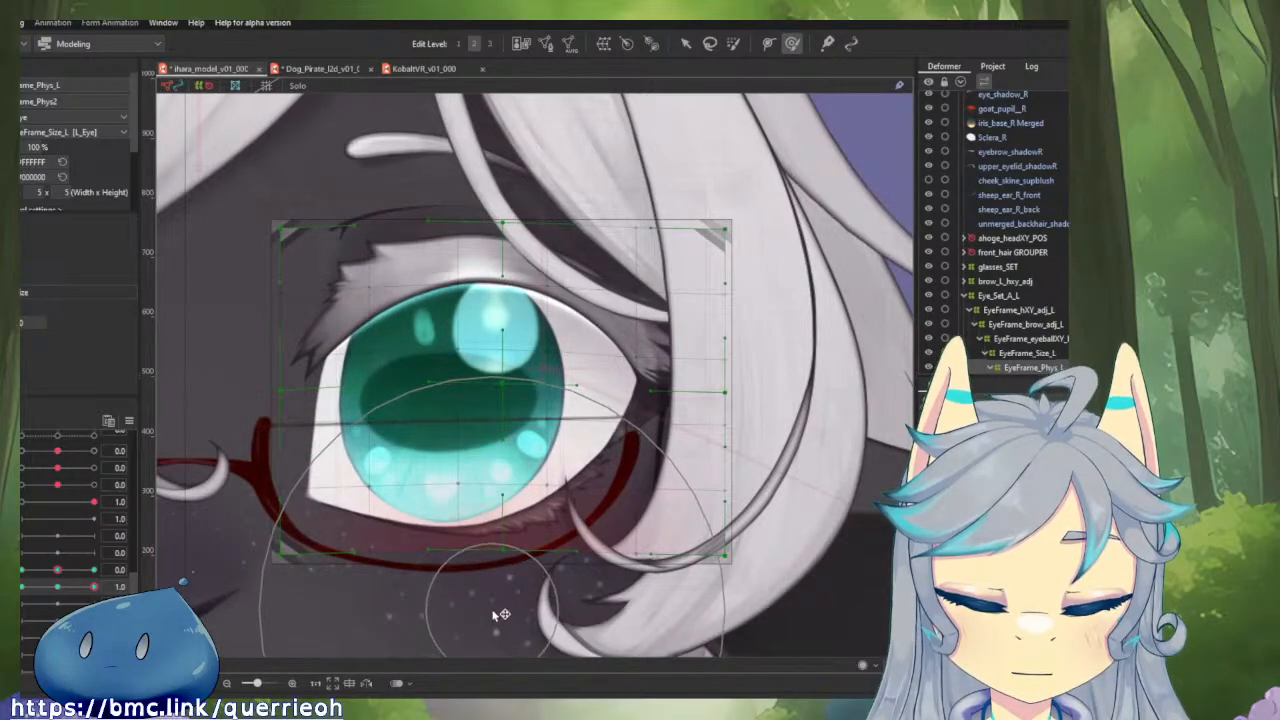
{"action": "left_click_drag", "start_coordinate": [97, 588], "coordinate": [30, 590]}
{"action": "mouse_move", "coordinate": [30, 590]}
{"action": "left_mouse_down"}
{"action": "mouse_move", "coordinate": [95, 590]}
{"action": "mouse_move", "coordinate": [36, 590]}
{"action": "left_mouse_up"}
{"action": "mouse_move", "coordinate": [36, 590]}
{"action": "left_mouse_down"}
{"action": "mouse_move", "coordinate": [95, 590]}
{"action": "mouse_move", "coordinate": [34, 588]}
{"action": "left_mouse_up"}
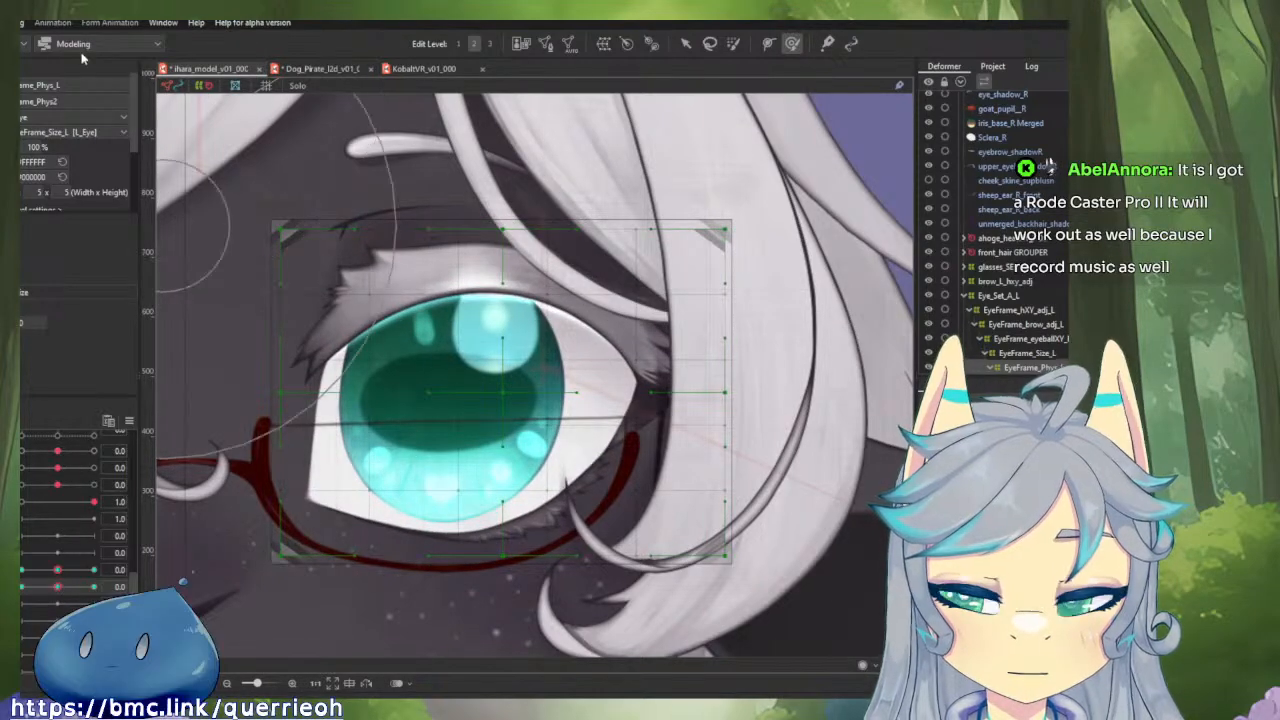
Combine the two eye frame physics parameters and test the eye frame's deformation at a diagonal position.
{"action": "left_click", "coordinate": [24, 22]}
{"action": "left_click", "coordinate": [26, 25]}
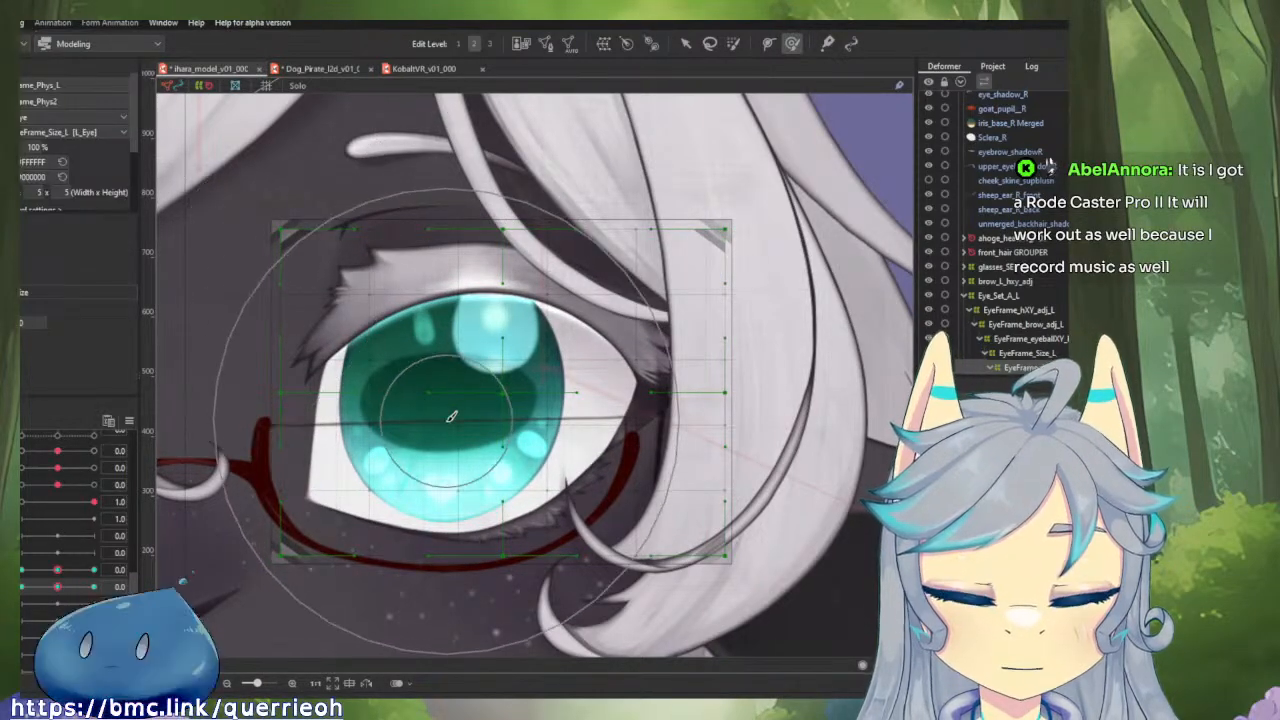
{"action": "key", "text": "ctrl"}
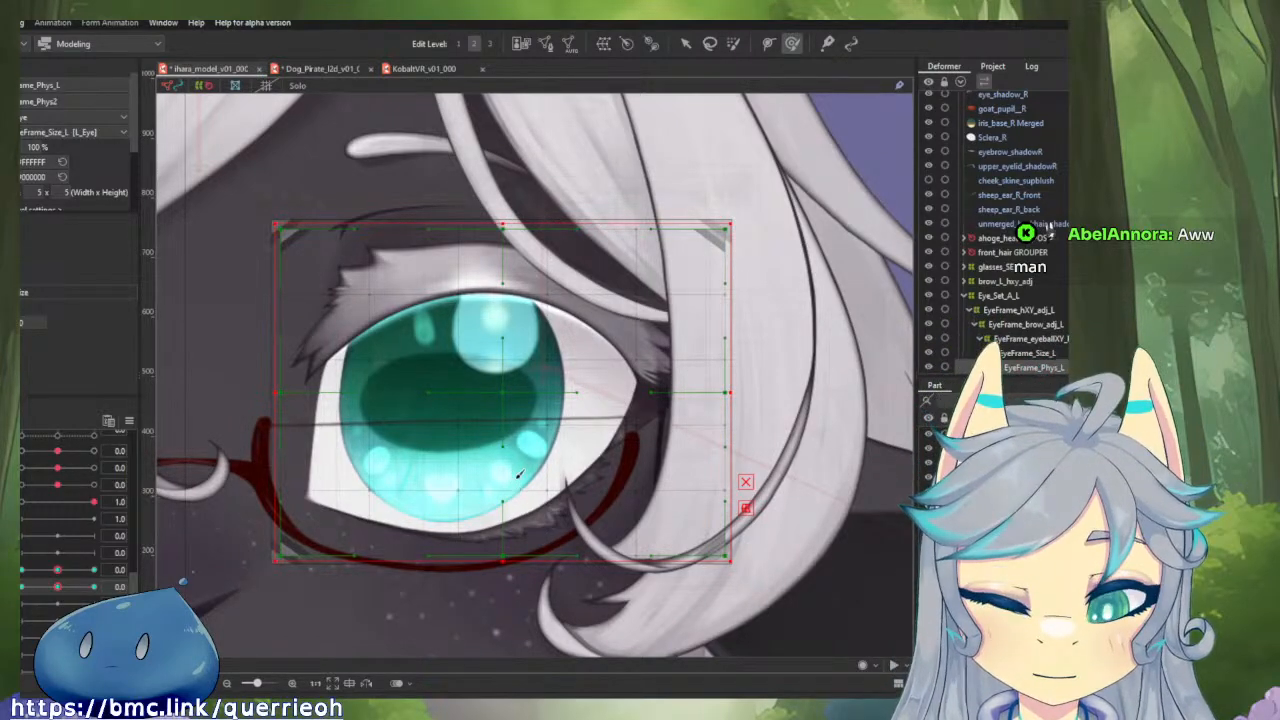
{"action": "left_click", "coordinate": [14, 578]}
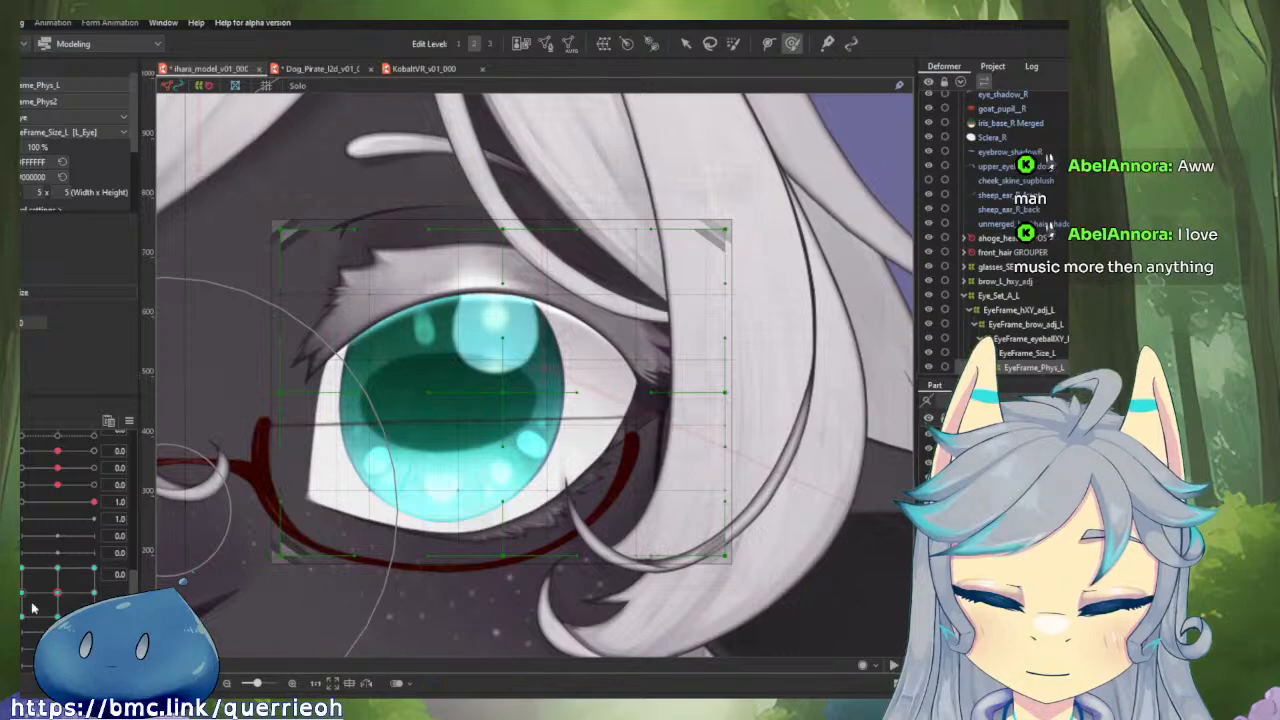
{"action": "left_click_drag", "start_coordinate": [32, 608], "coordinate": [92, 320]}
Review the physics settings of the sheep model and of the Dog_Pirate reference model.
{"action": "left_click", "coordinate": [22, 23]}
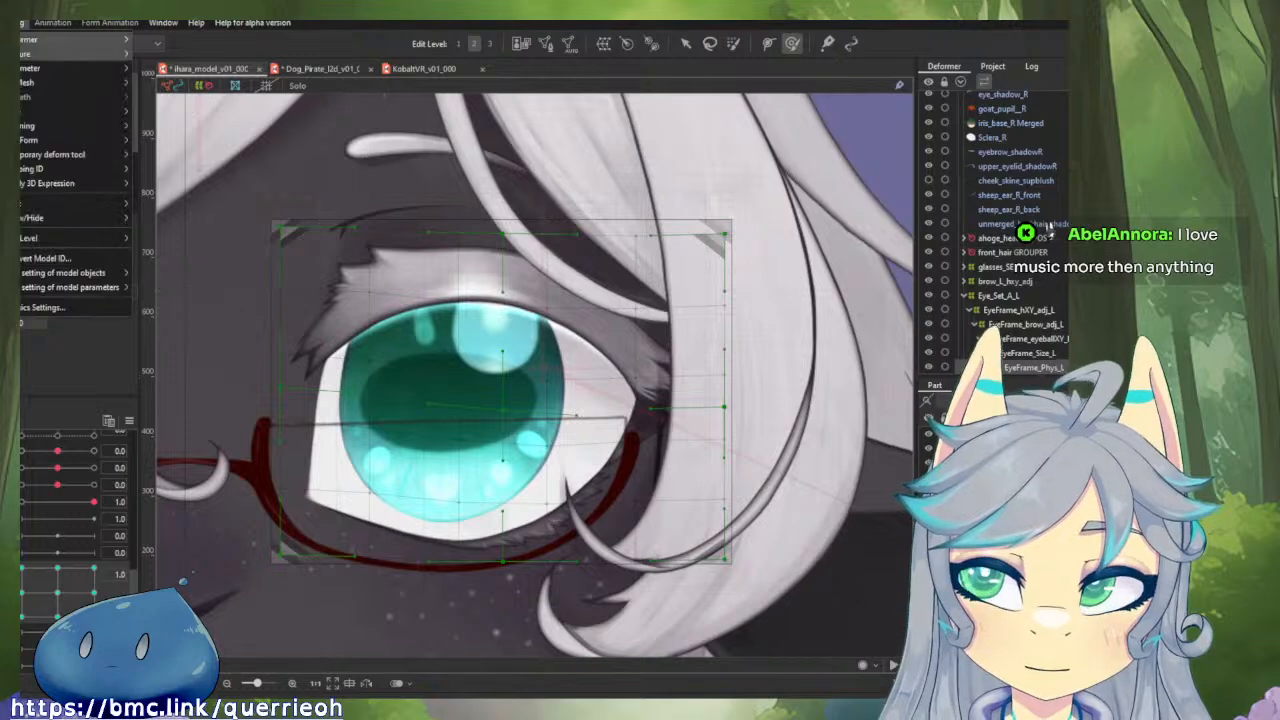
{"action": "left_click", "coordinate": [27, 308]}
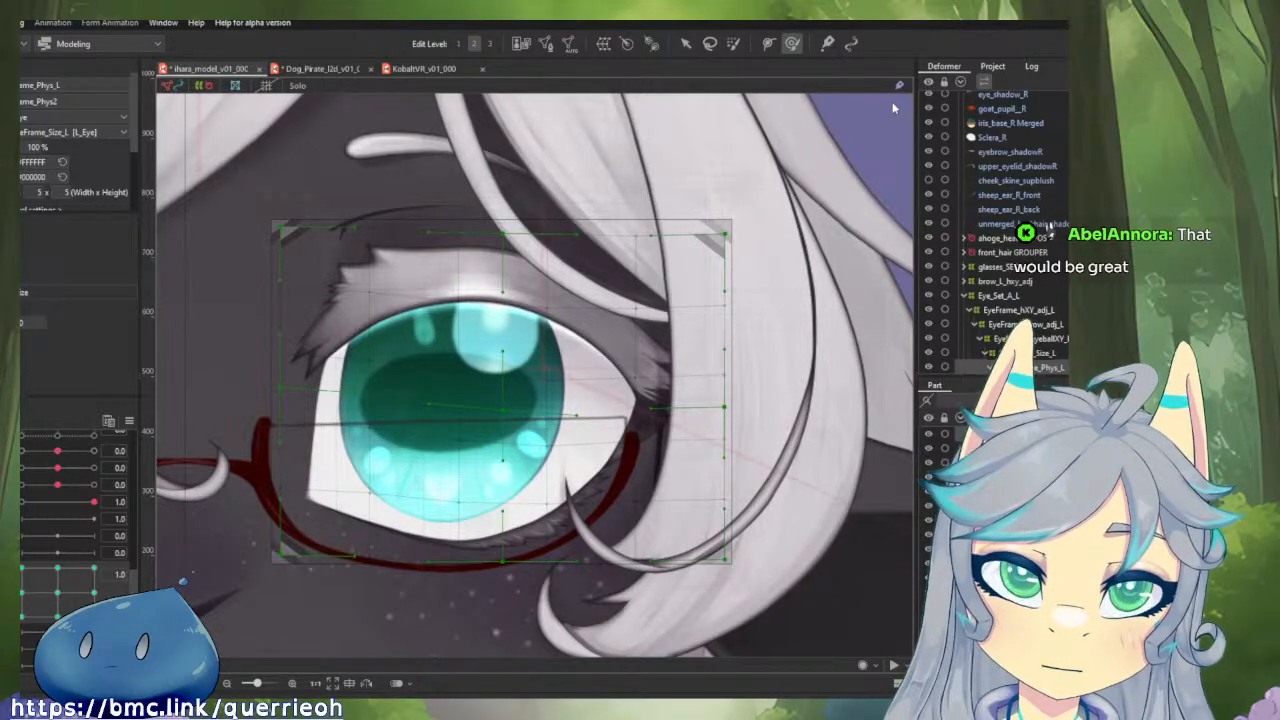
{"action": "left_click", "coordinate": [333, 67]}
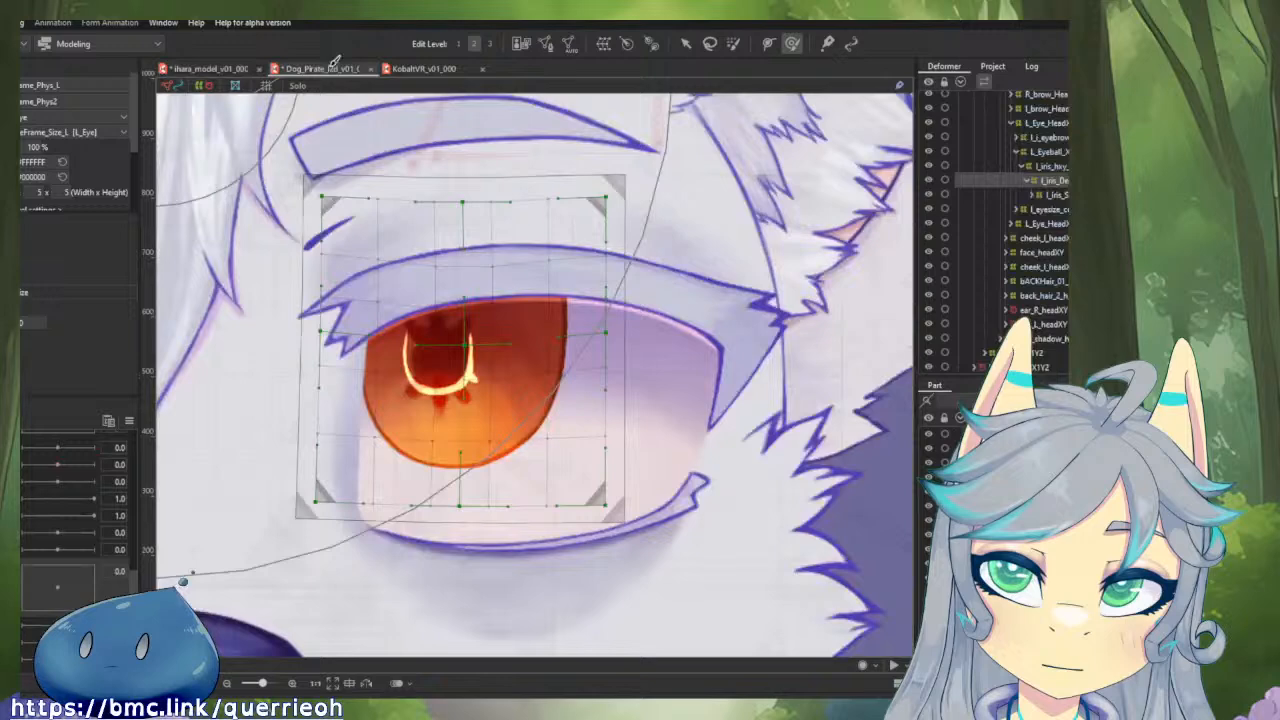
{"action": "left_click", "coordinate": [20, 22]}
{"action": "left_click", "coordinate": [66, 311]}
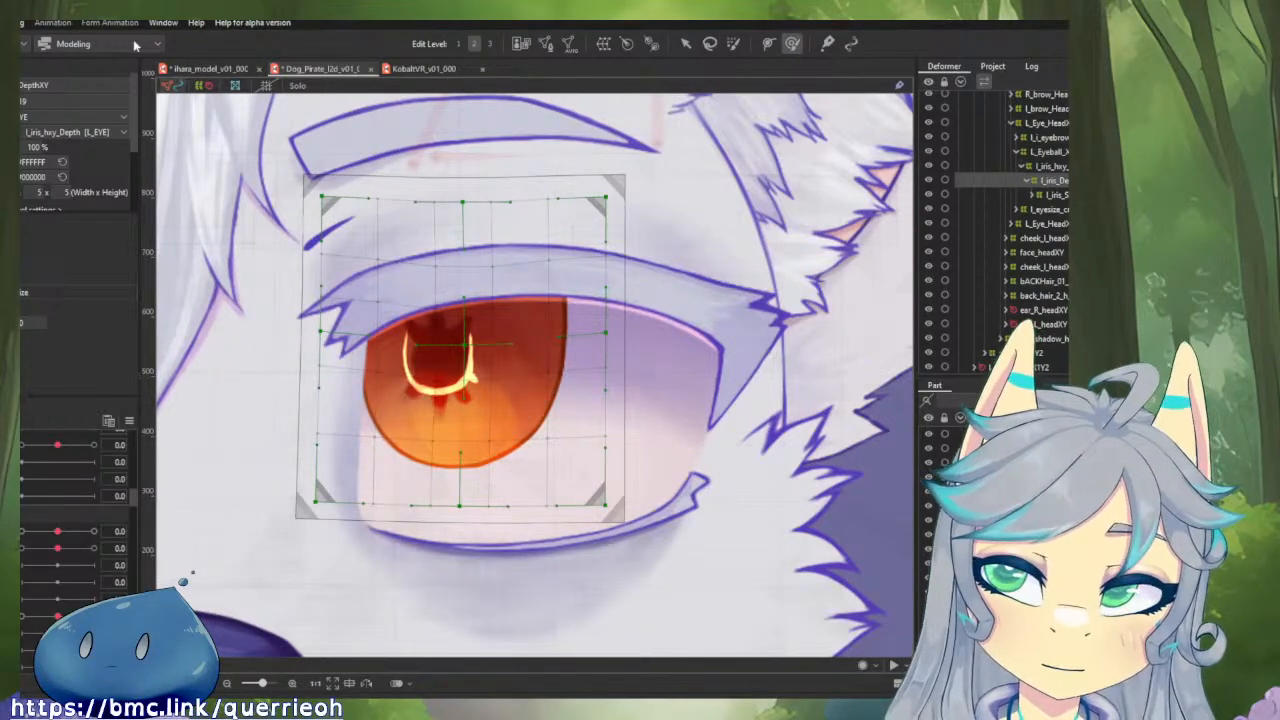
Return to the sheep model, open its physics settings, and test the left eye's blink in the preview.
{"action": "left_click", "coordinate": [224, 68]}
{"action": "left_click", "coordinate": [20, 23]}
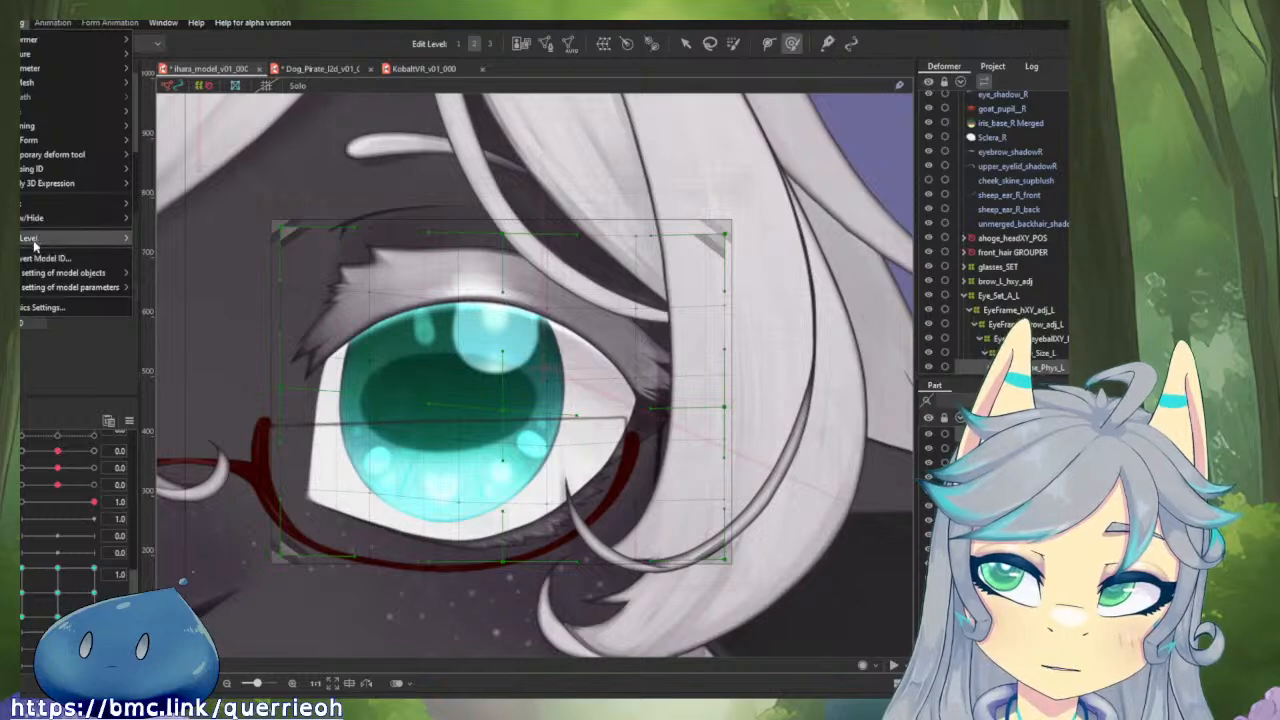
{"action": "left_click", "coordinate": [42, 309]}
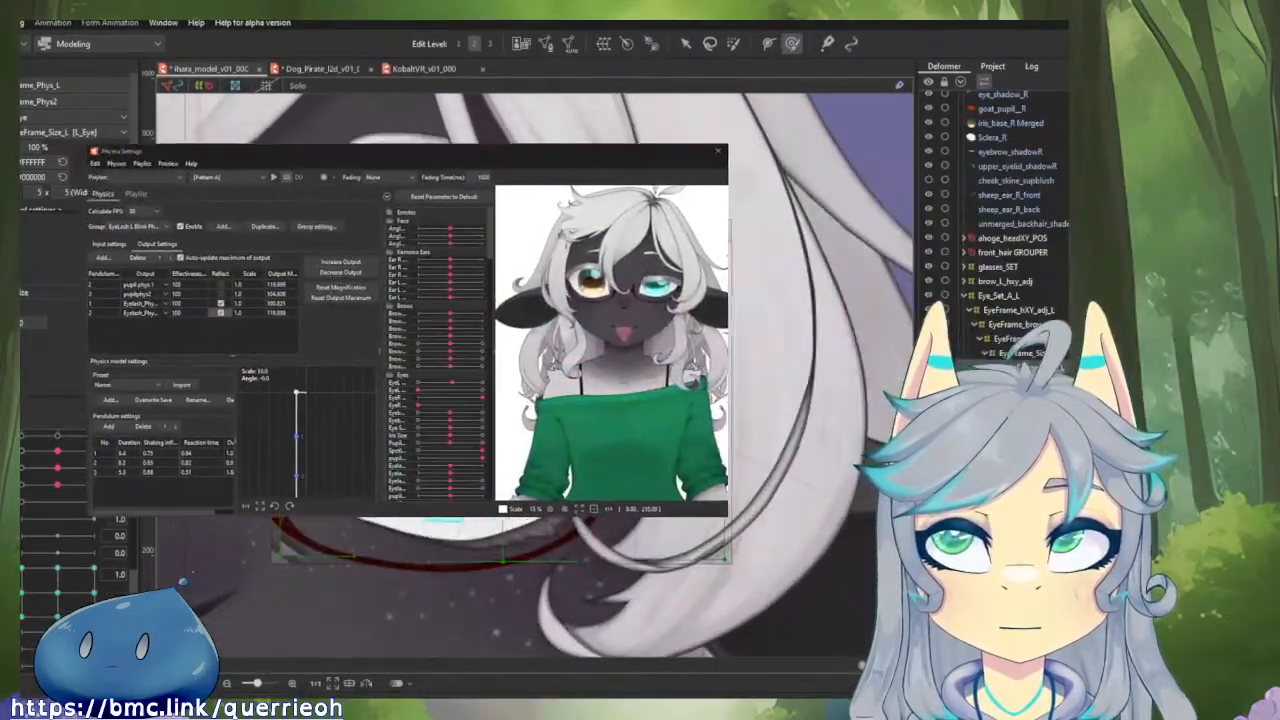
{"action": "left_click_drag", "start_coordinate": [400, 151], "coordinate": [348, 115]}
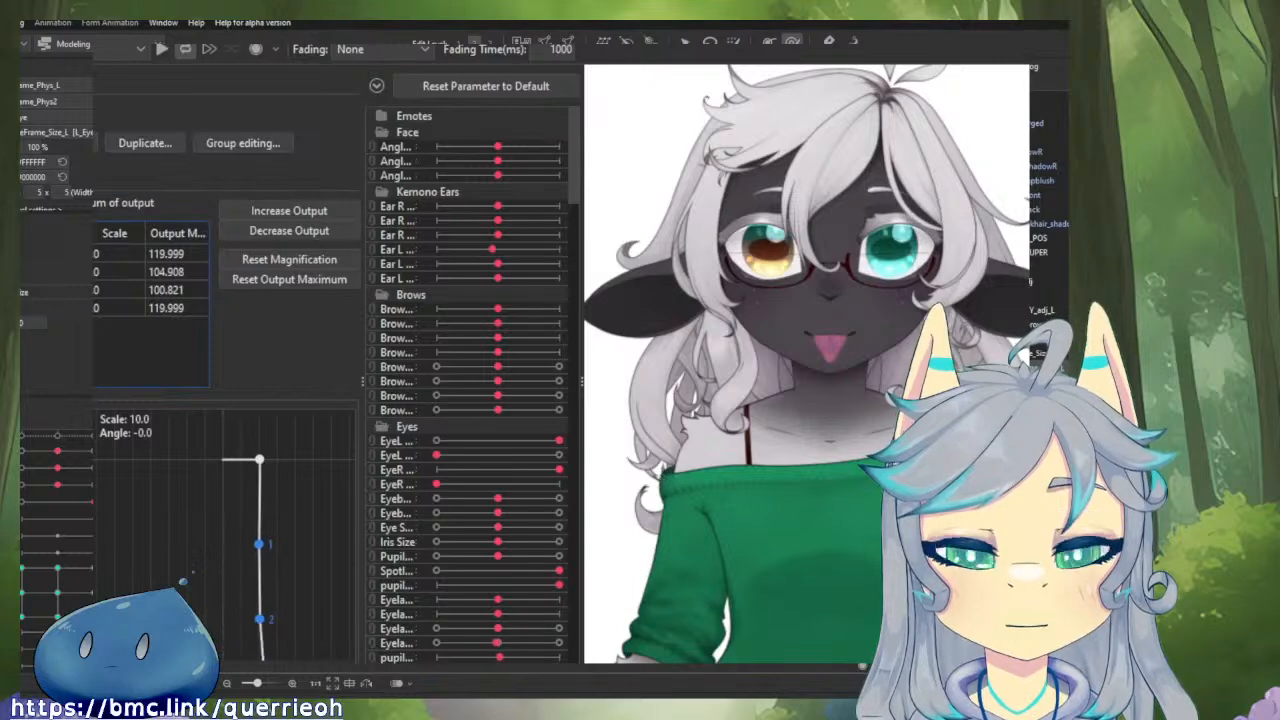
{"action": "scroll", "coordinate": [890, 222], "scroll_direction": "up", "scroll_amount": 10}
{"action": "scroll", "coordinate": [900, 218], "scroll_direction": "down", "scroll_amount": 3}
{"action": "left_click_drag", "start_coordinate": [760, 236], "coordinate": [375, 391]}
{"action": "mouse_move", "coordinate": [556, 441]}
{"action": "left_mouse_down"}
{"action": "mouse_move", "coordinate": [437, 444]}
{"action": "mouse_move", "coordinate": [596, 462]}
{"action": "mouse_move", "coordinate": [388, 459]}
{"action": "mouse_move", "coordinate": [590, 465]}
{"action": "mouse_move", "coordinate": [401, 462]}
{"action": "mouse_move", "coordinate": [572, 455]}
{"action": "left_mouse_up"}
{"action": "left_click", "coordinate": [80, 290]}
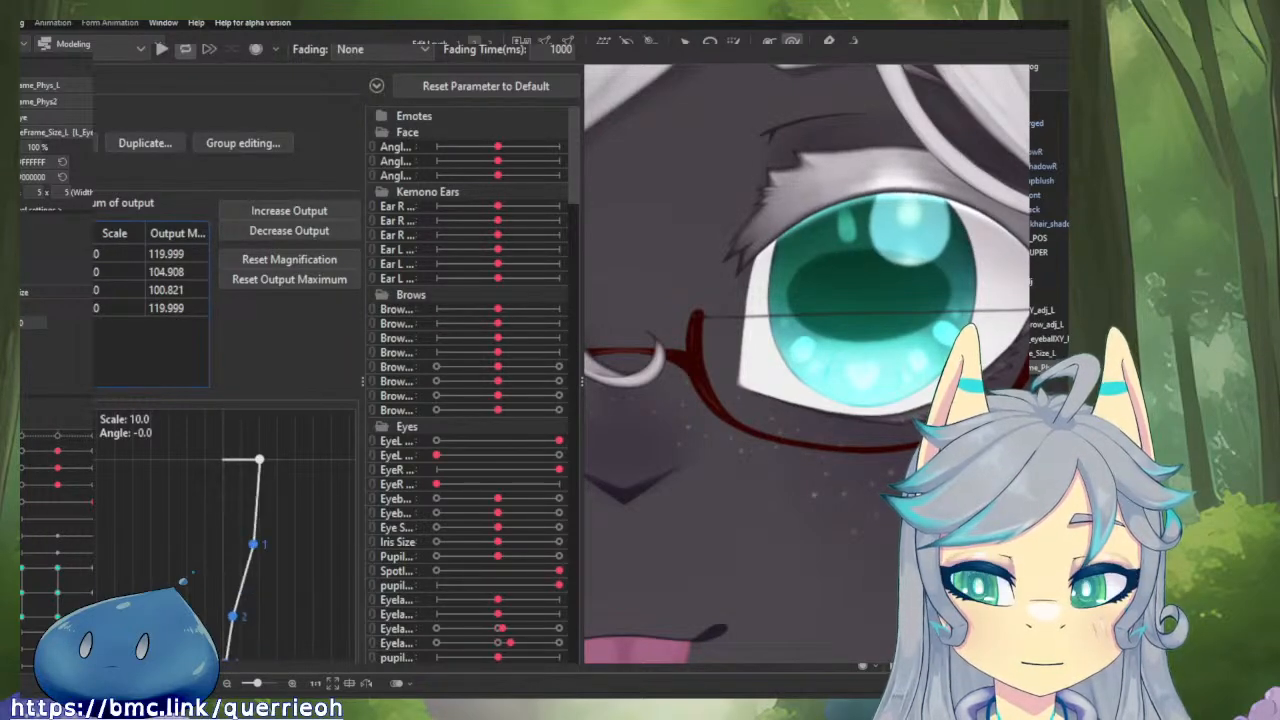
Reduce the scale of the first pupil physics output and add an eye frame physics parameter as another output.
{"action": "left_click", "coordinate": [434, 408]}
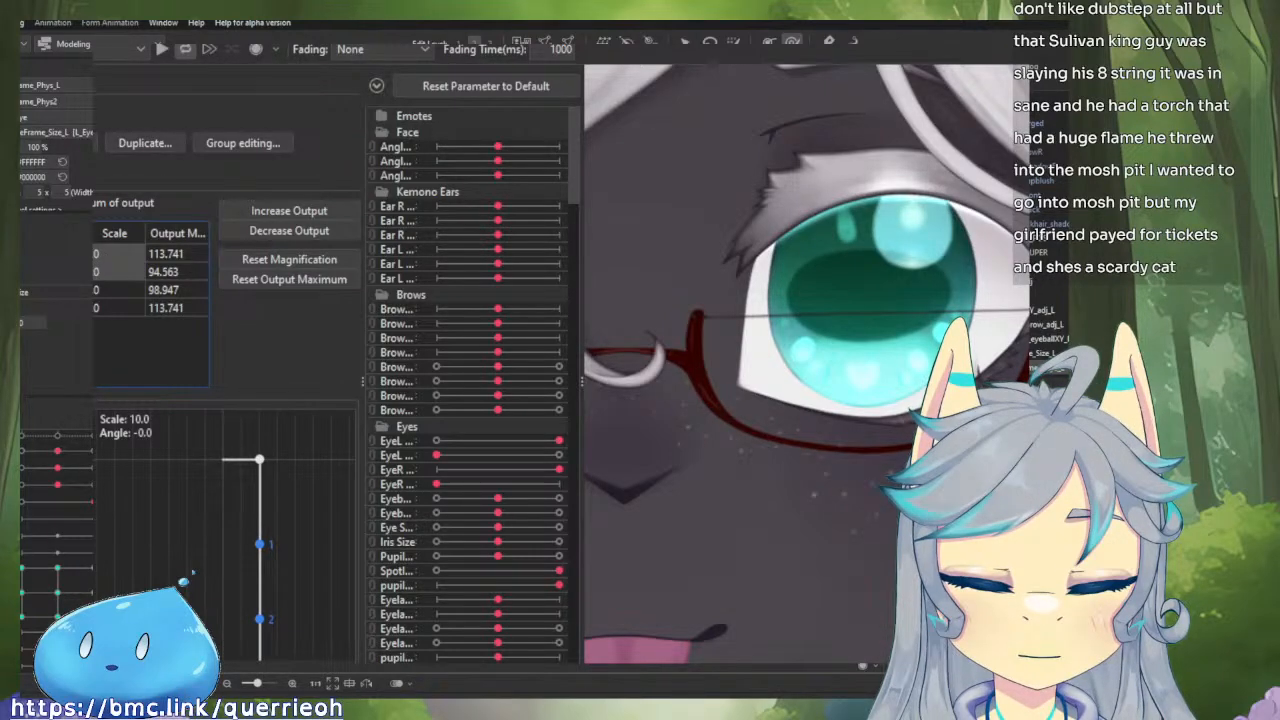
{"action": "double_click", "coordinate": [116, 254]}
{"action": "mouse_move", "coordinate": [119, 254]}
{"action": "left_mouse_down"}
{"action": "mouse_move", "coordinate": [84, 254]}
{"action": "mouse_move", "coordinate": [134, 255]}
{"action": "mouse_move", "coordinate": [100, 257]}
{"action": "left_mouse_up"}
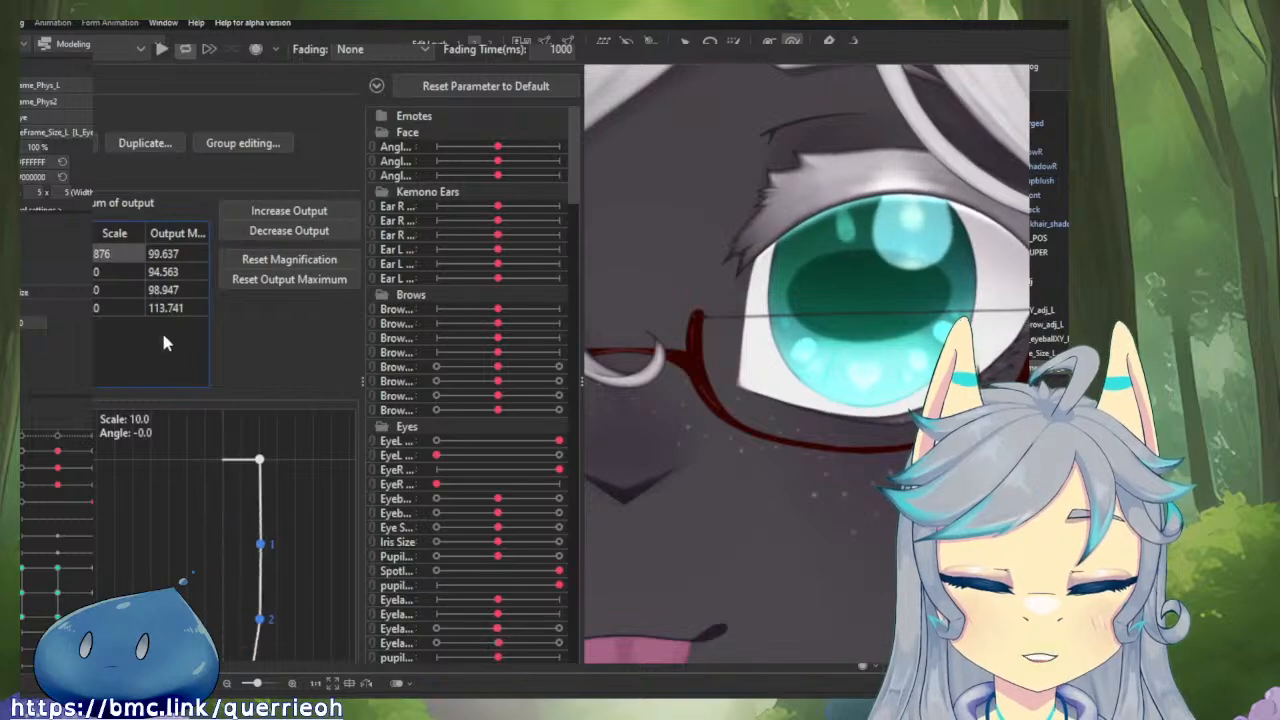
{"action": "left_click_drag", "start_coordinate": [556, 441], "coordinate": [606, 539]}
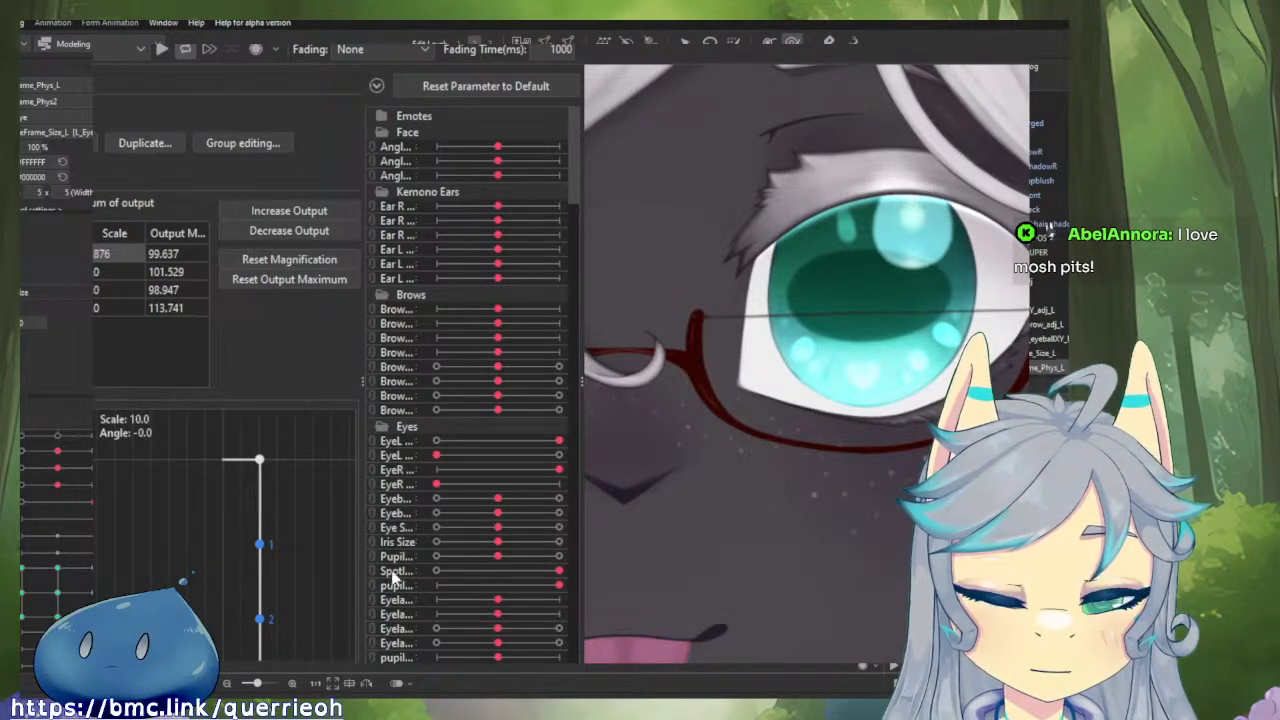
{"action": "left_click", "coordinate": [390, 613]}
{"action": "left_click_drag", "start_coordinate": [802, 477], "coordinate": [462, 444]}
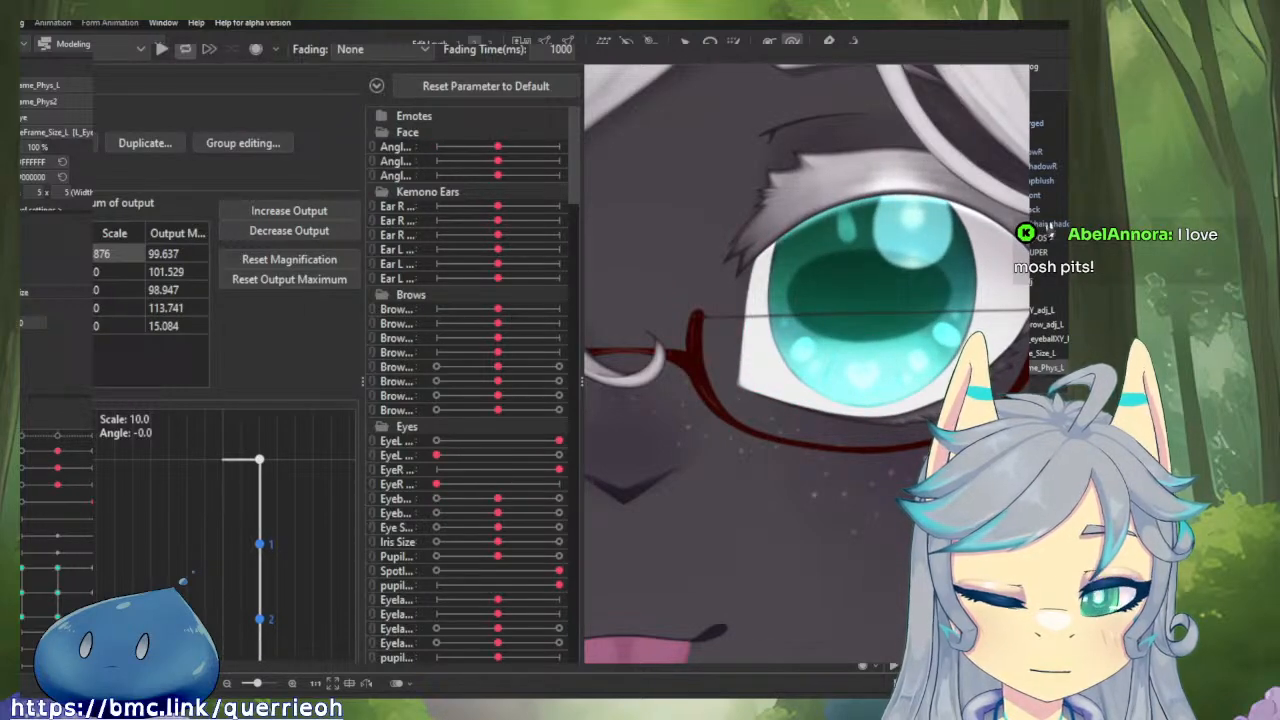
Add Eyeball X and Eyeball Y as inputs with effectiveness 5 each, and set EyeL Open's effectiveness to 60.
{"action": "left_click", "coordinate": [50, 180]}
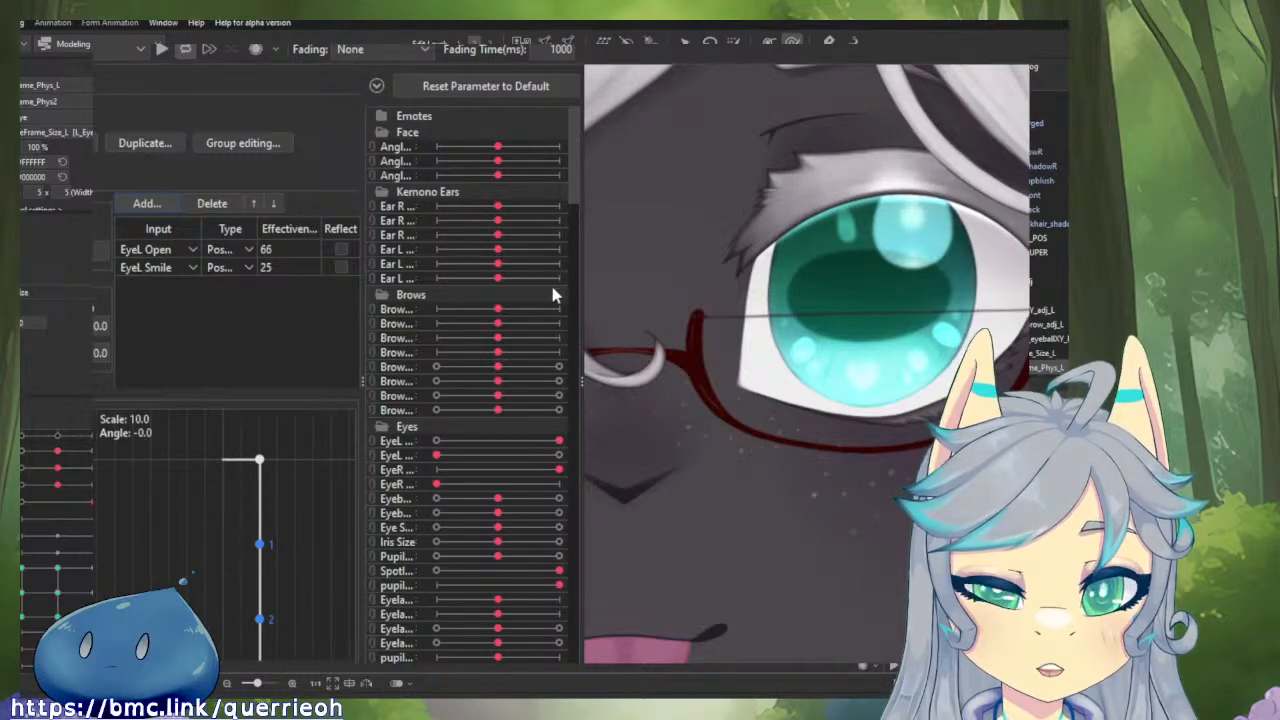
{"action": "left_click", "coordinate": [406, 568]}
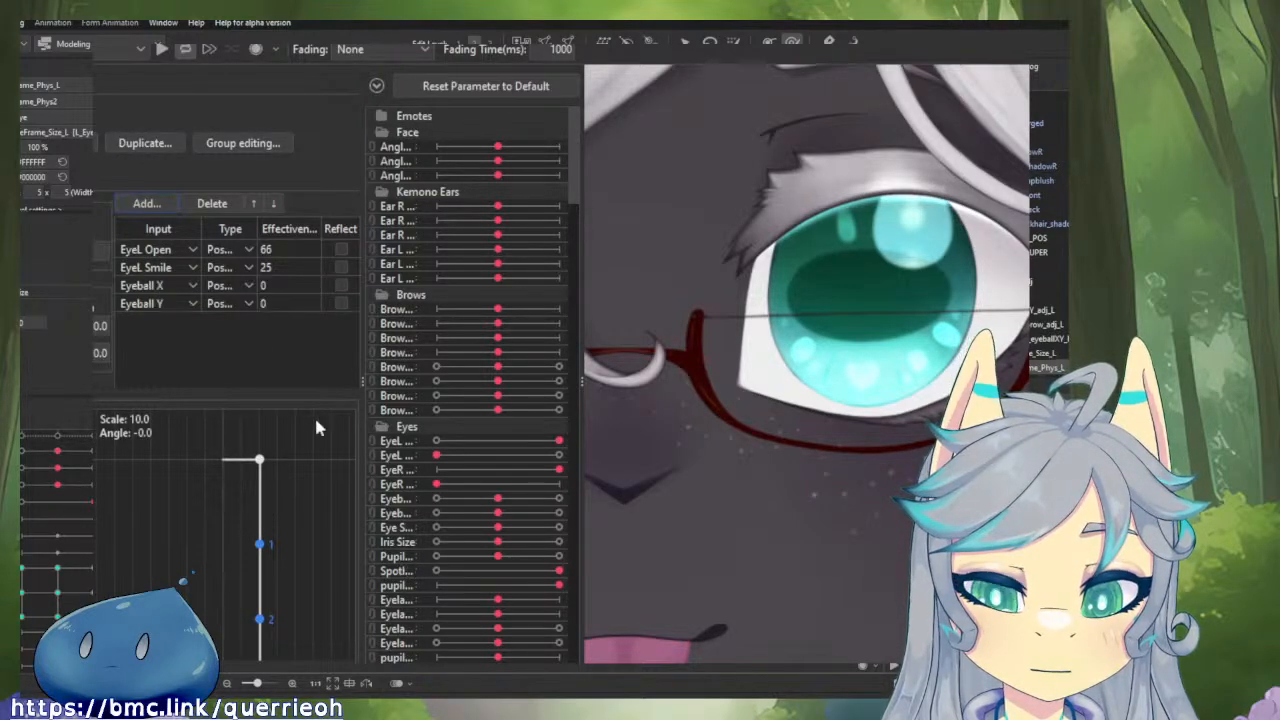
{"action": "left_click_drag", "start_coordinate": [270, 286], "coordinate": [289, 306]}
{"action": "left_click", "coordinate": [279, 286]}
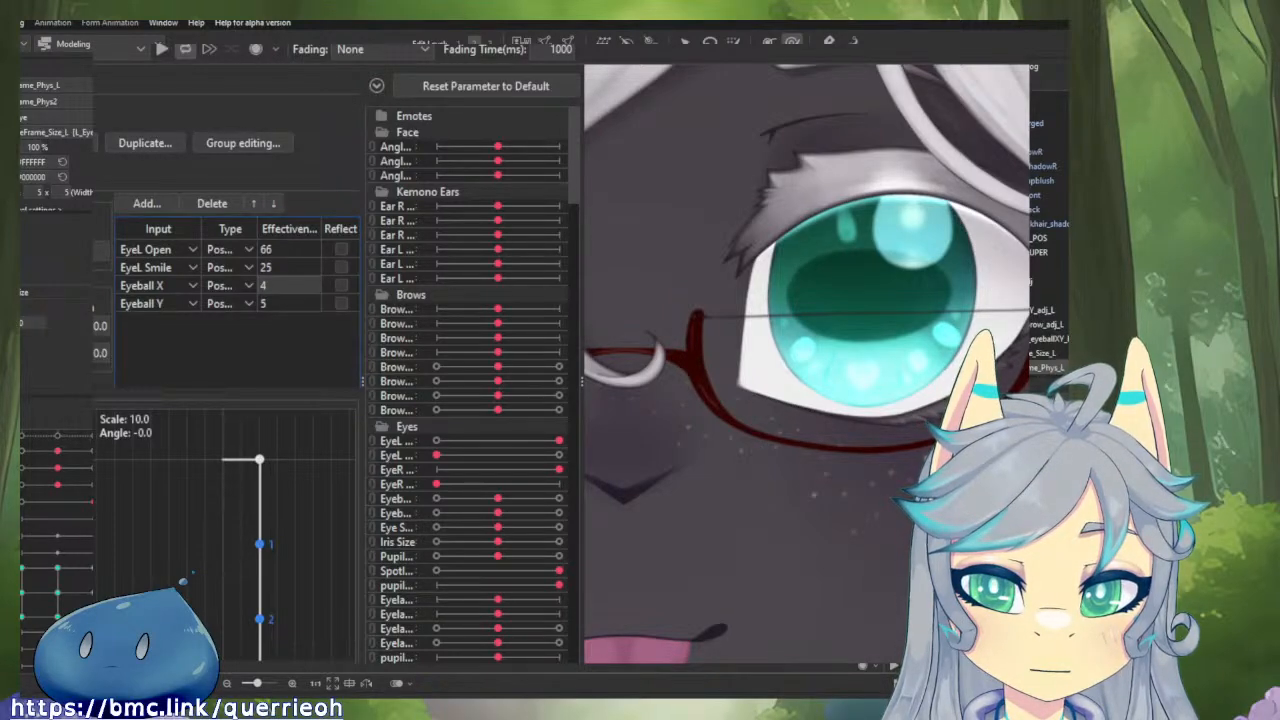
{"action": "left_click_drag", "start_coordinate": [289, 243], "coordinate": [292, 242]}
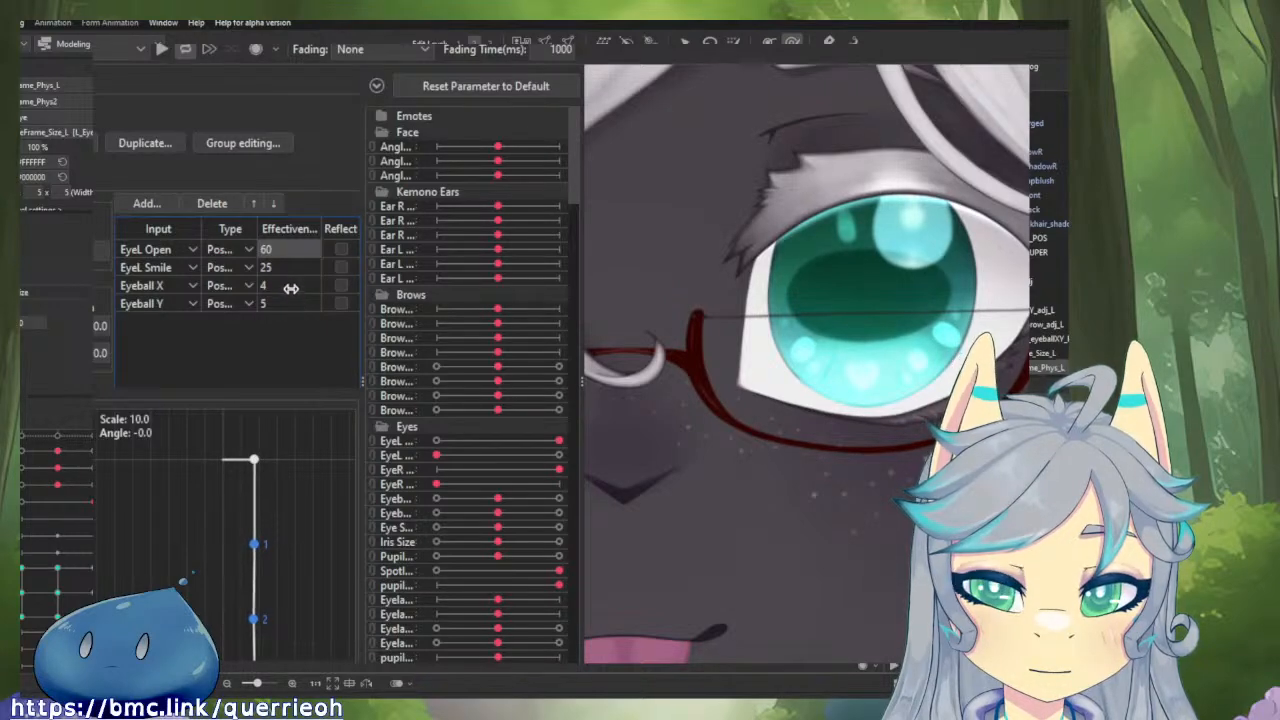
{"action": "left_click_drag", "start_coordinate": [289, 282], "coordinate": [295, 303]}
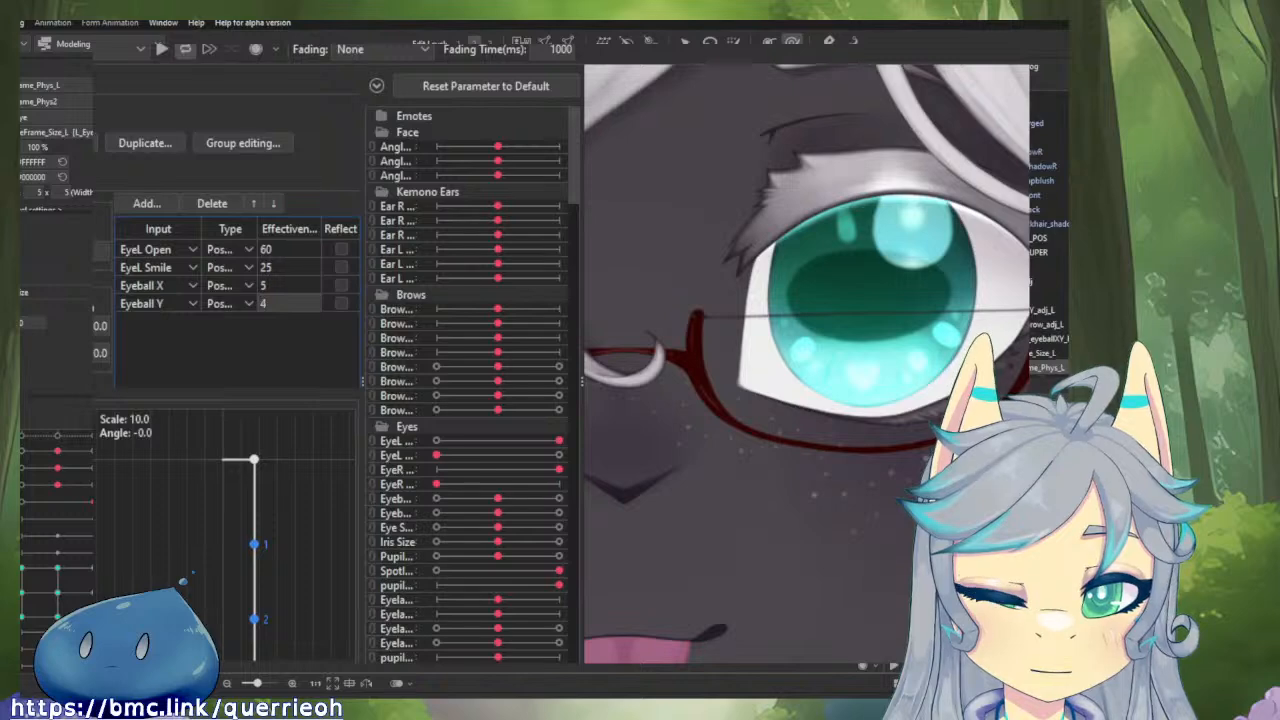
Adjust the scale of the newly added eye frame output while testing the blink in the preview.
{"action": "left_click", "coordinate": [70, 180]}
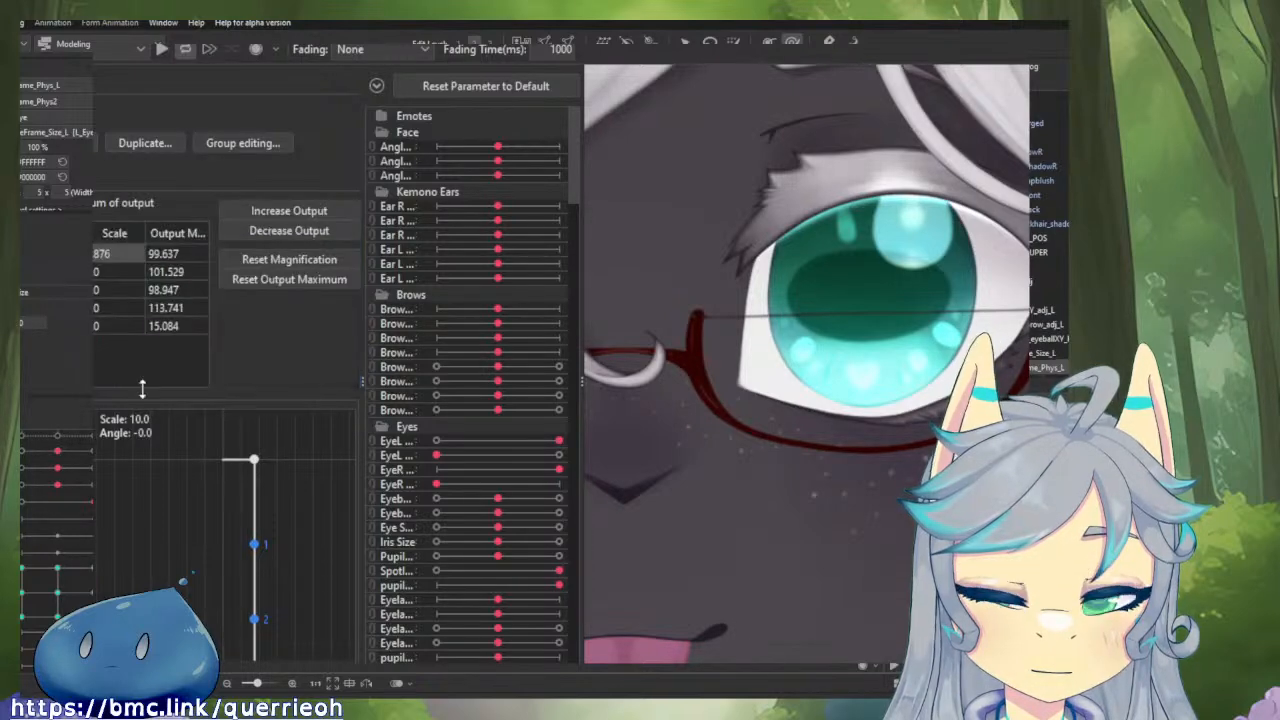
{"action": "mouse_move", "coordinate": [558, 441]}
{"action": "left_mouse_down"}
{"action": "mouse_move", "coordinate": [491, 443]}
{"action": "mouse_move", "coordinate": [551, 443]}
{"action": "left_mouse_up"}
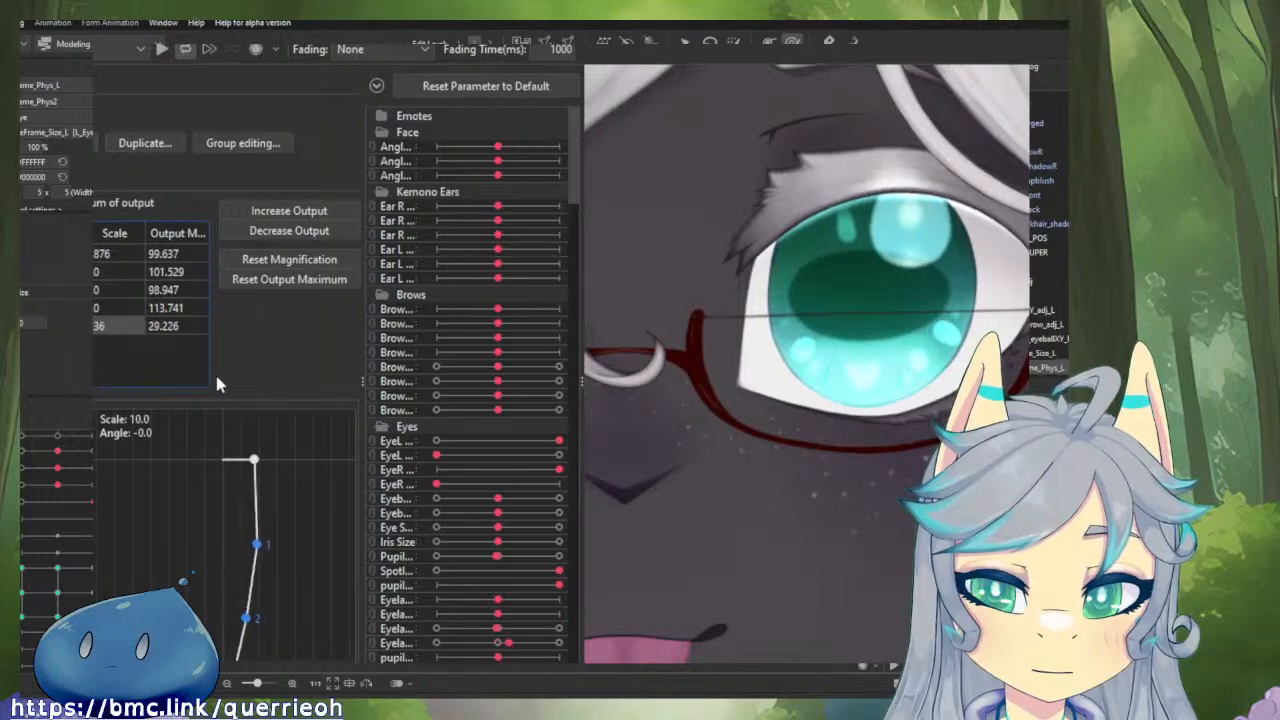
{"action": "left_click_drag", "start_coordinate": [507, 437], "coordinate": [622, 445]}
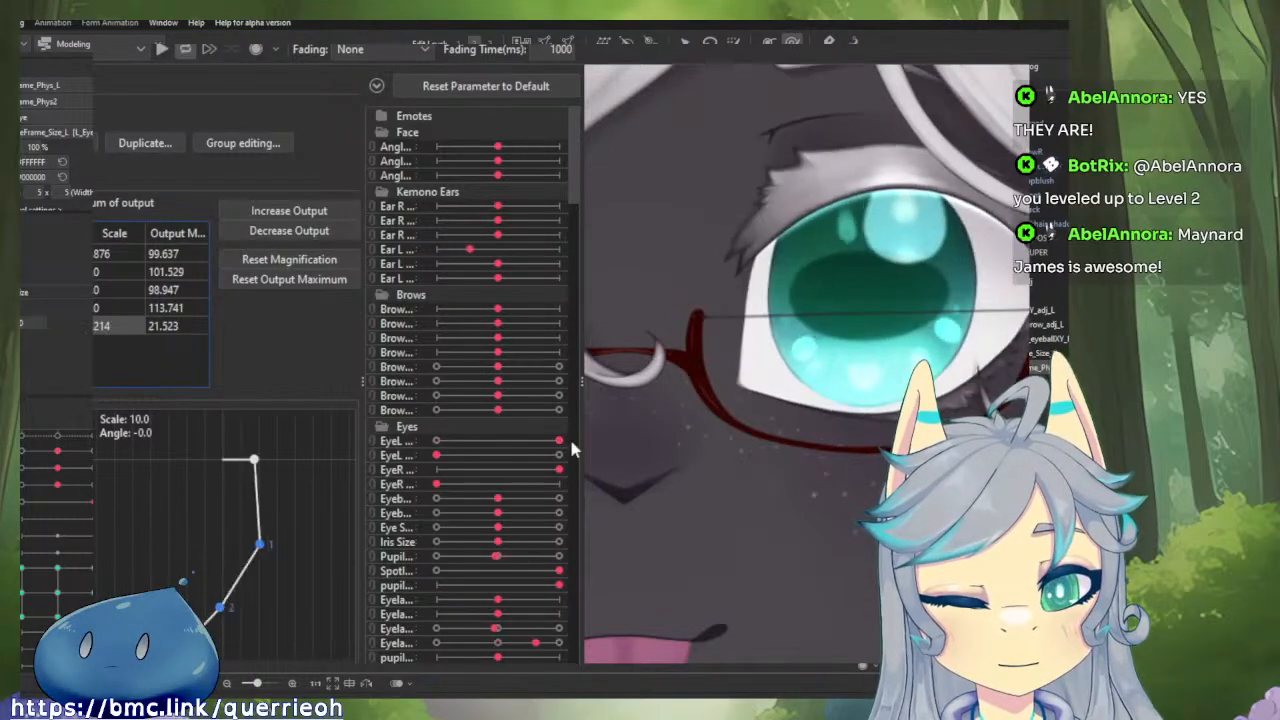
{"action": "scroll", "coordinate": [656, 425], "scroll_direction": "down", "scroll_amount": 5}
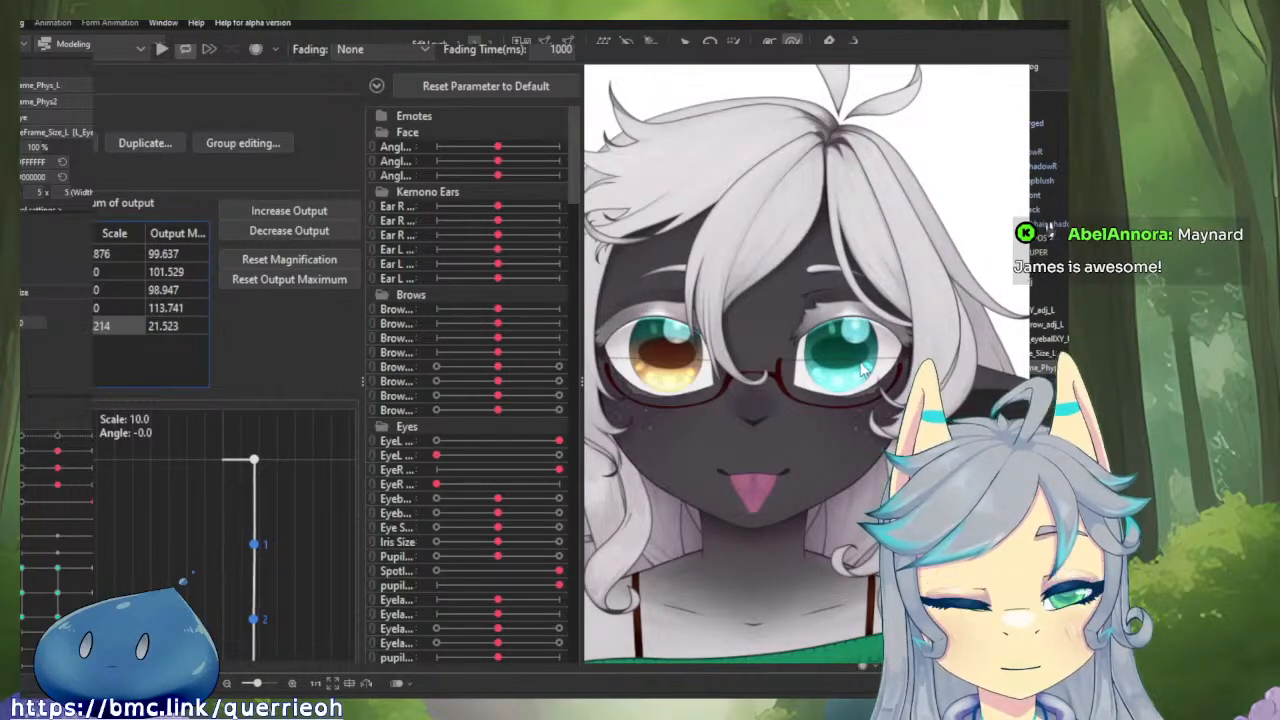
{"action": "scroll", "coordinate": [614, 458], "scroll_direction": "up", "scroll_amount": 5}
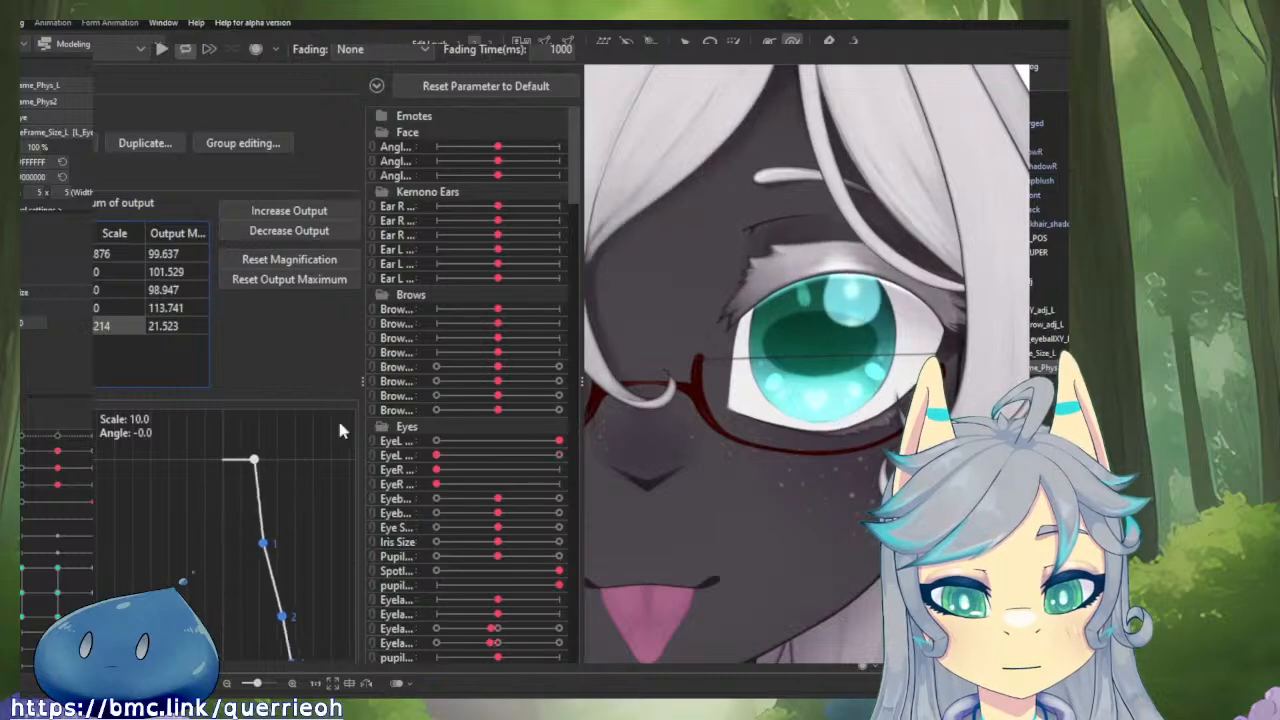
Set EyeL Smile's input effectiveness to 10 and test the gaze motion in the preview.
{"action": "left_click", "coordinate": [55, 182]}
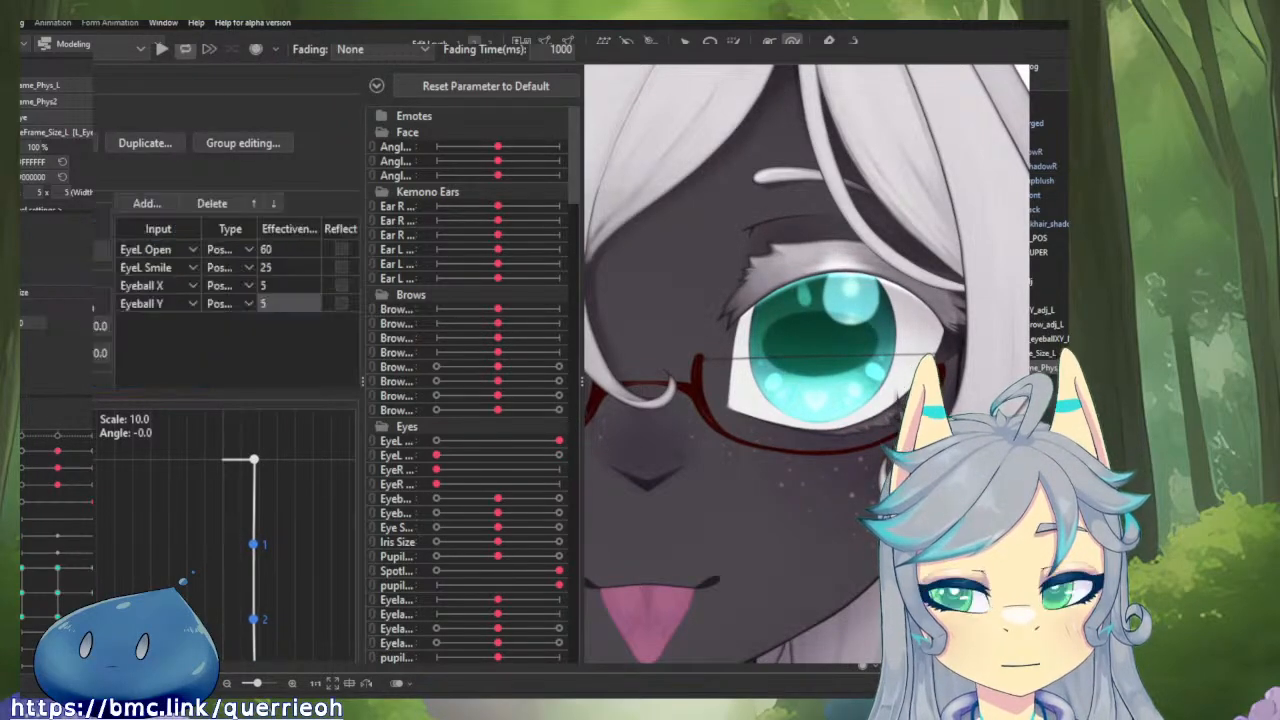
{"action": "left_click_drag", "start_coordinate": [291, 271], "coordinate": [283, 271]}
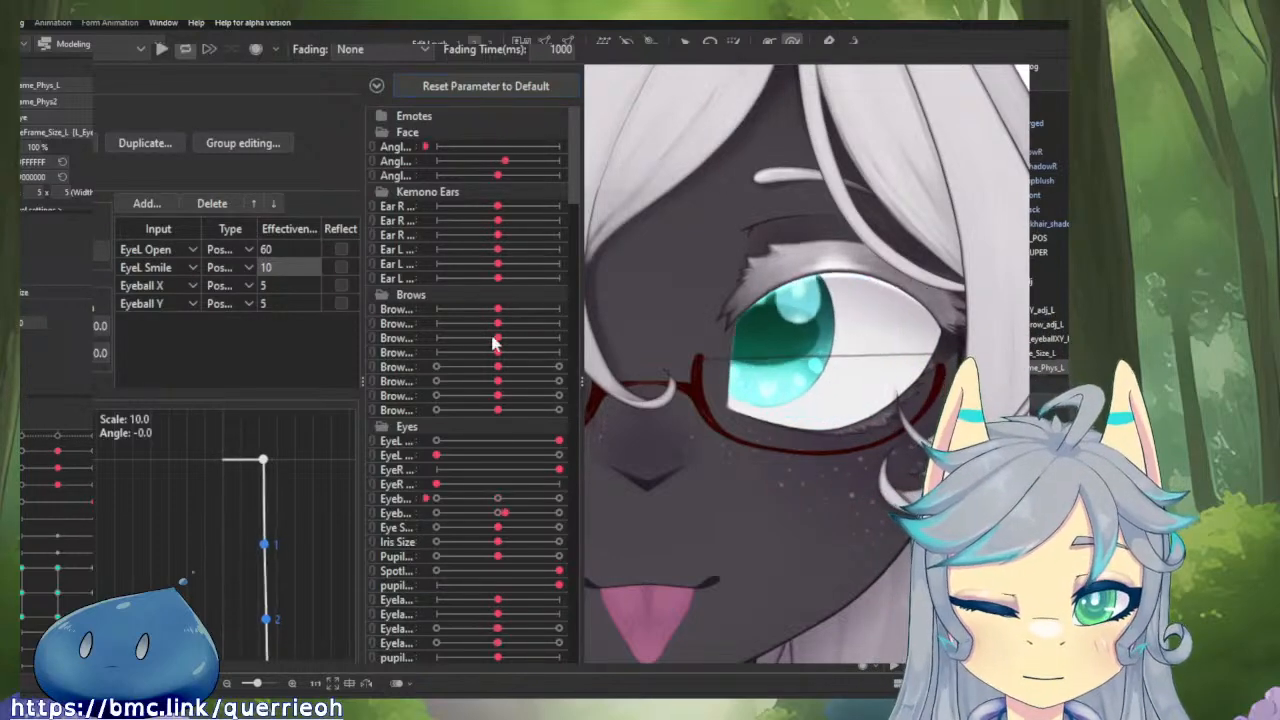
{"action": "scroll", "coordinate": [905, 292], "scroll_direction": "down", "scroll_amount": 2}
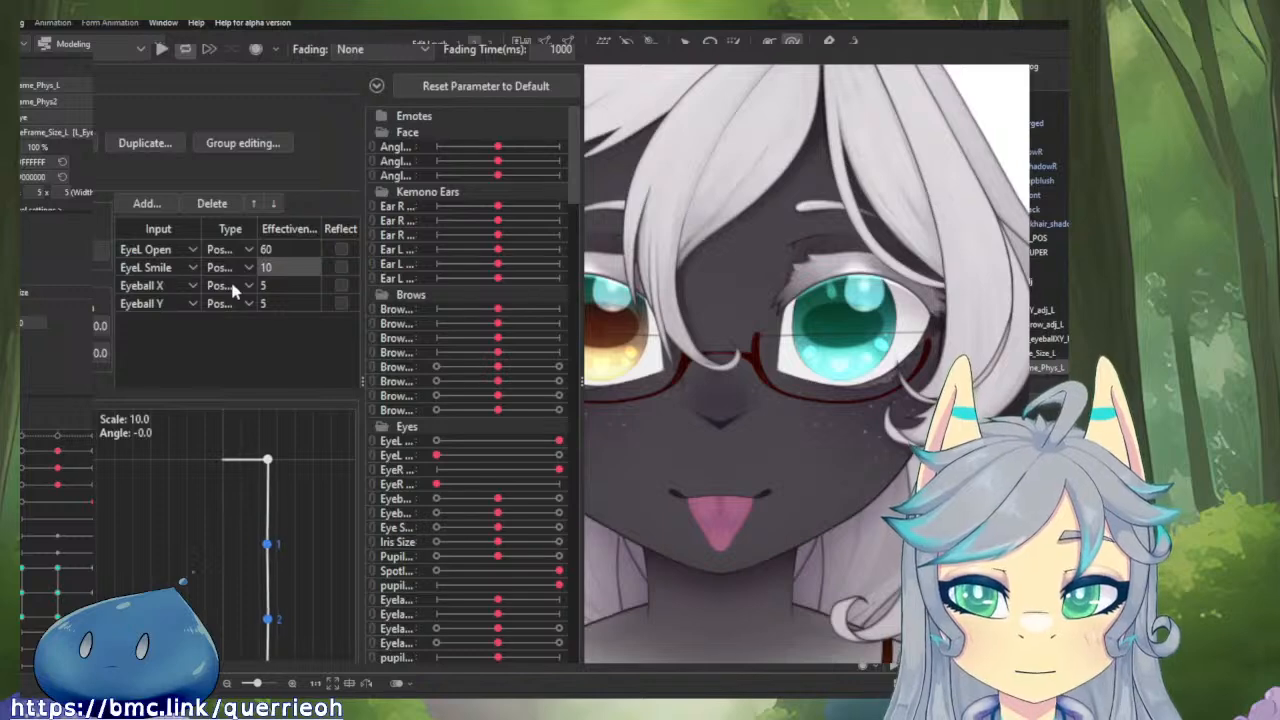
Try effectiveness values of 7 and 12 for the Eyeball X input, testing each with sideways gaze motion.
{"action": "double_click", "coordinate": [270, 285]}
{"action": "type", "text": "7"}
{"action": "left_click_drag", "start_coordinate": [711, 338], "coordinate": [1062, 352]}
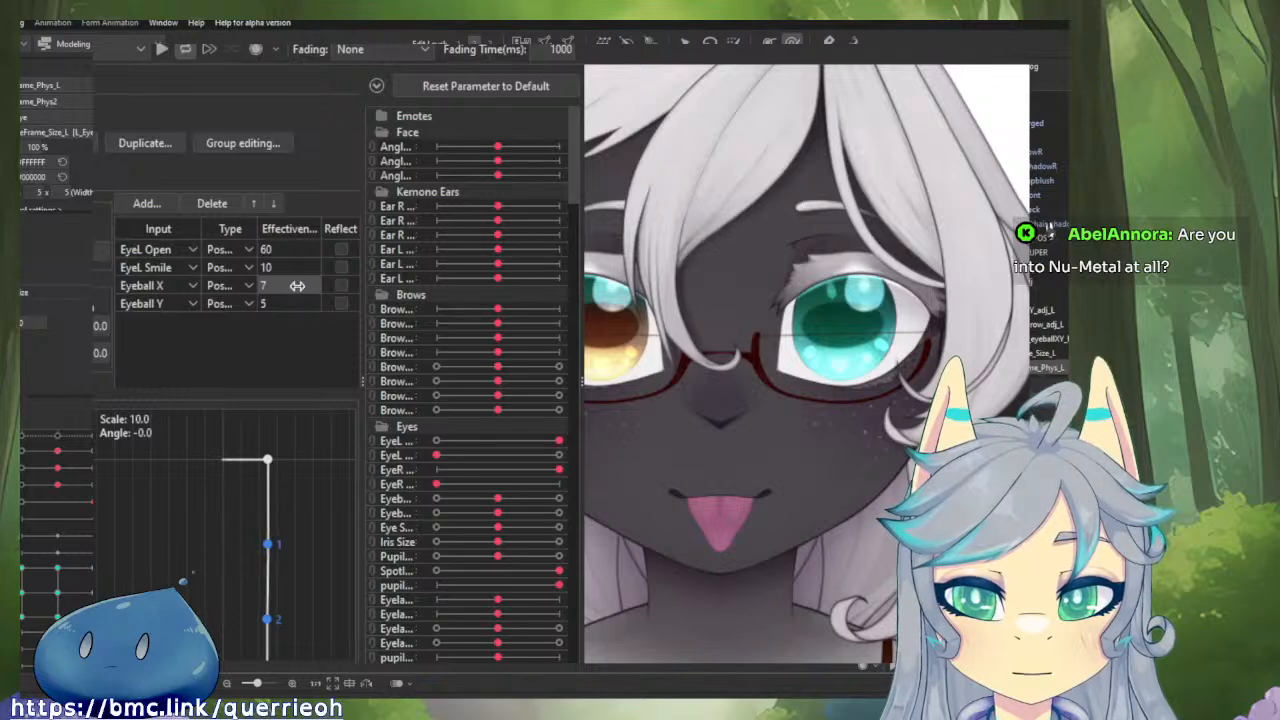
{"action": "double_click", "coordinate": [298, 286]}
{"action": "type", "text": "12"}
{"action": "key", "text": "Return"}
{"action": "left_click_drag", "start_coordinate": [650, 318], "coordinate": [370, 325]}
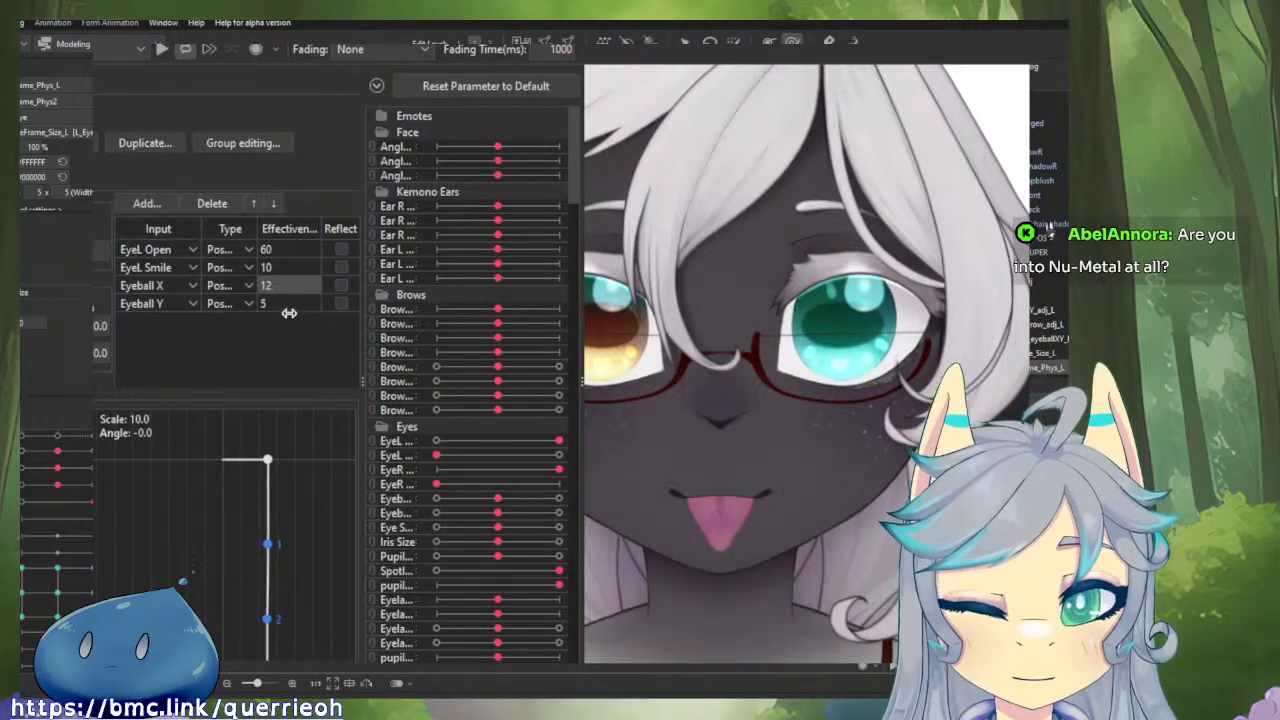
Change the Eyeball X input type to Angle, set its effectiveness to 100, and test the sideways gaze motion.
{"action": "left_click", "coordinate": [230, 303]}
{"action": "left_click", "coordinate": [238, 322]}
{"action": "left_click_drag", "start_coordinate": [700, 325], "coordinate": [968, 327]}
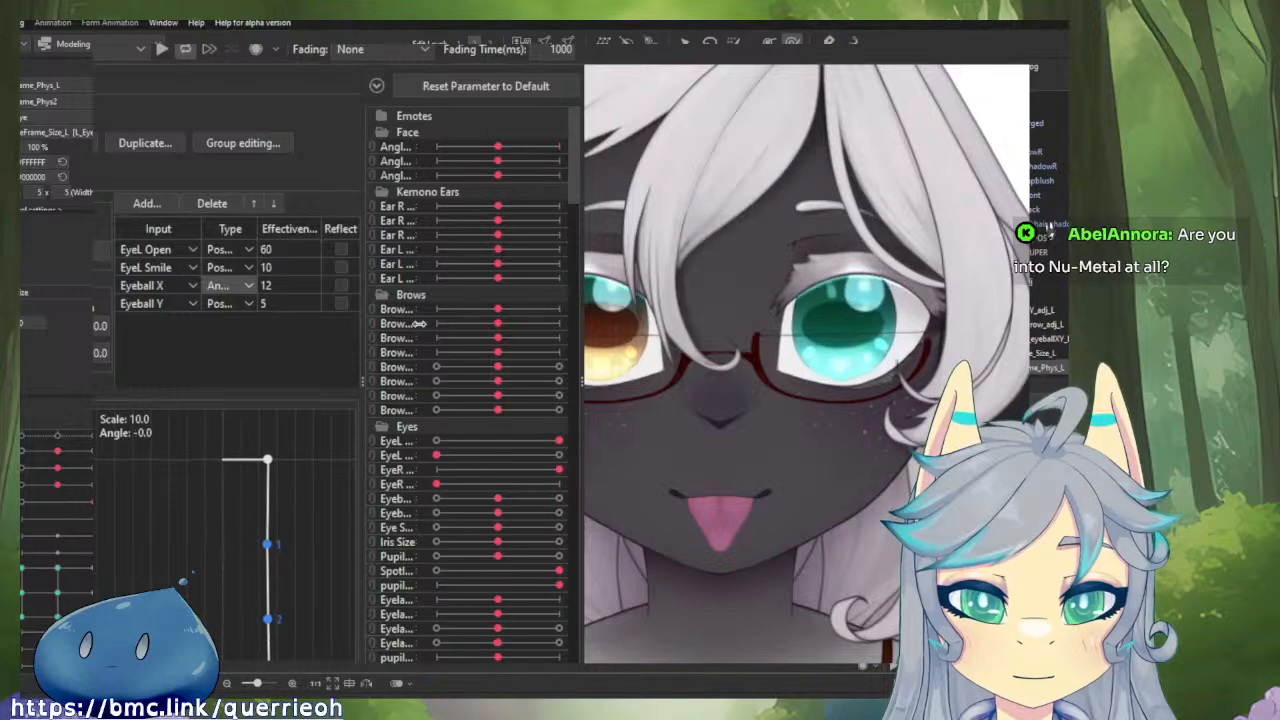
{"action": "double_click", "coordinate": [295, 287]}
{"action": "type", "text": "100"}
{"action": "key", "text": "Return"}
{"action": "left_click_drag", "start_coordinate": [803, 369], "coordinate": [514, 360]}
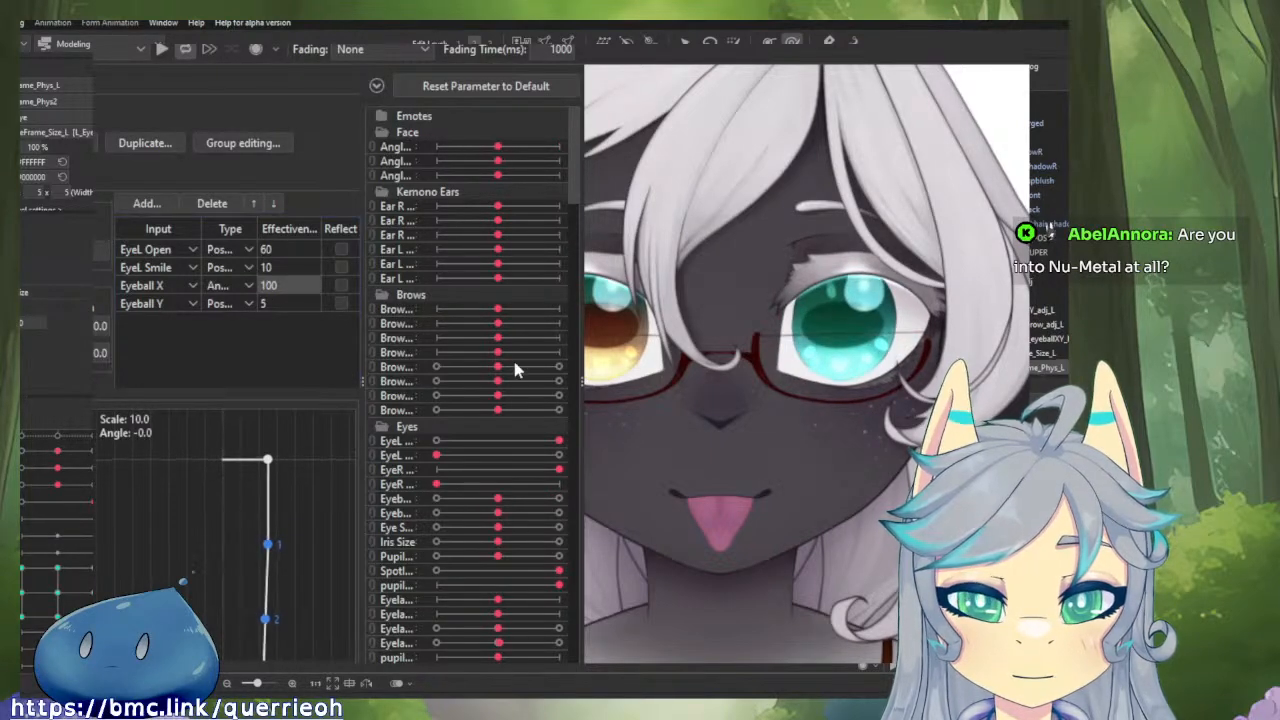
{"action": "left_click_drag", "start_coordinate": [774, 377], "coordinate": [499, 394]}
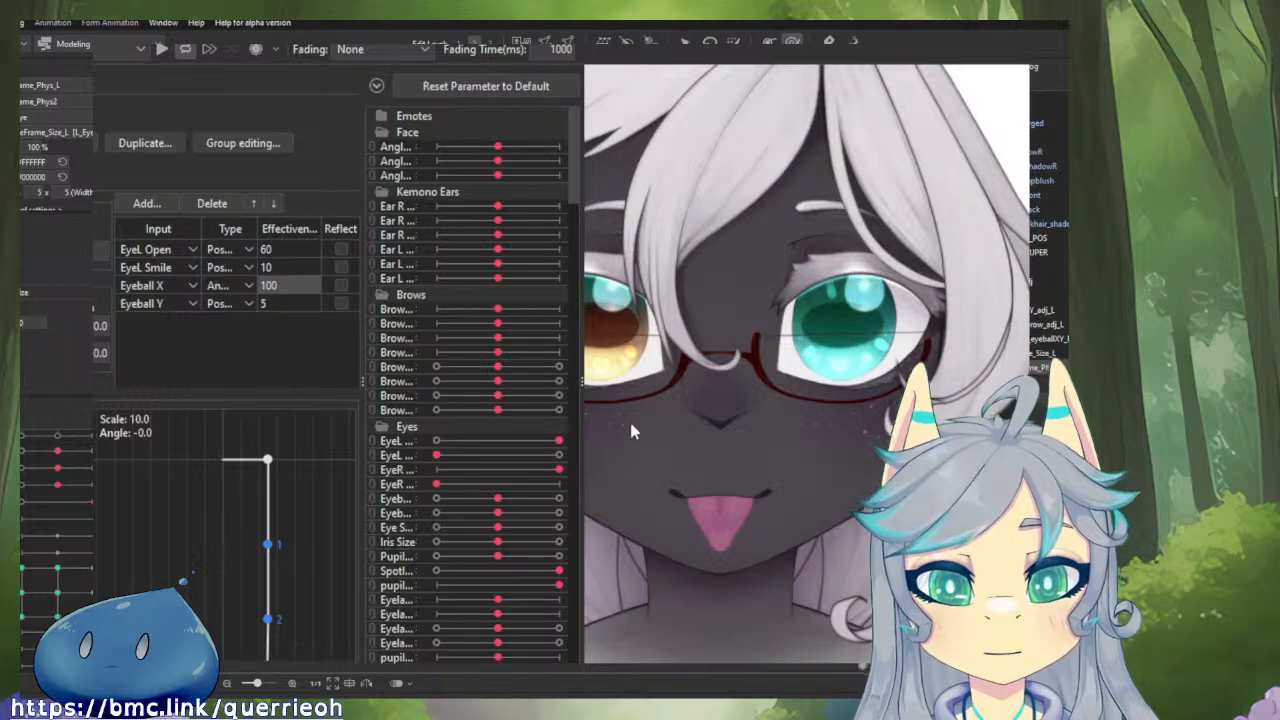
{"action": "left_click_drag", "start_coordinate": [622, 482], "coordinate": [725, 450]}
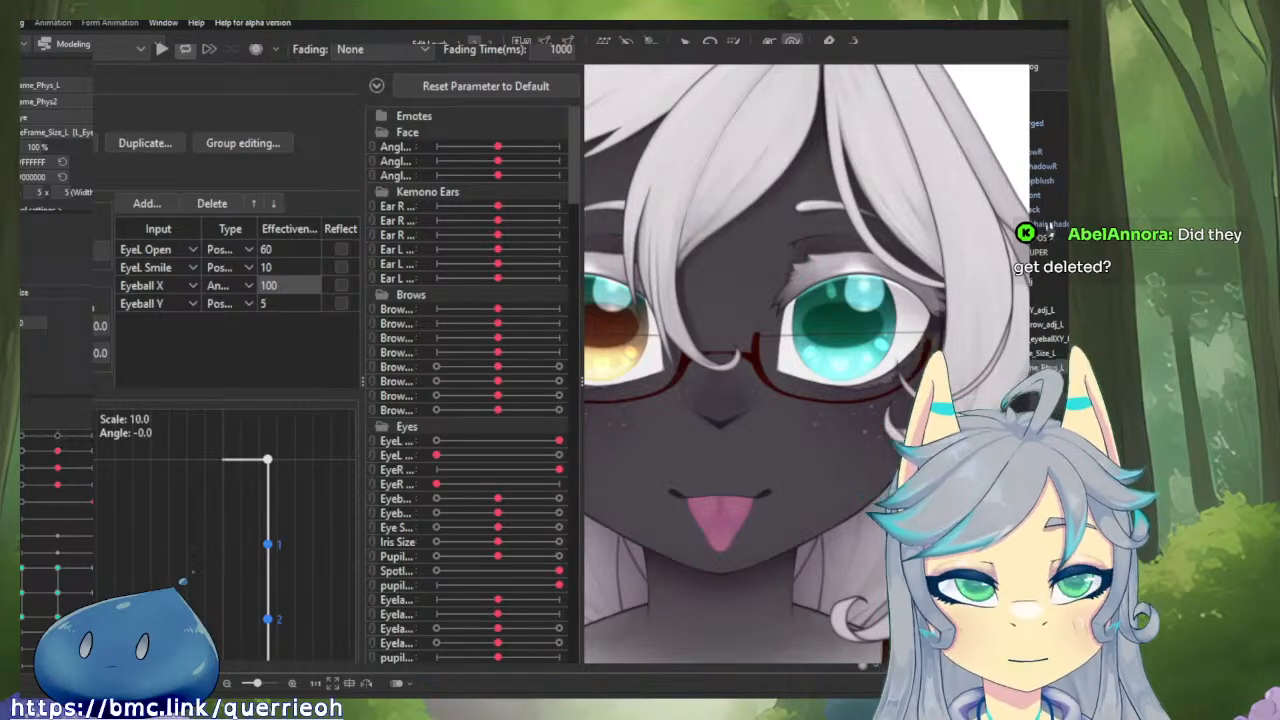
Close the physics settings, reset the model's parameters to their defaults, and check the whole face.
{"action": "key", "text": "Escape"}
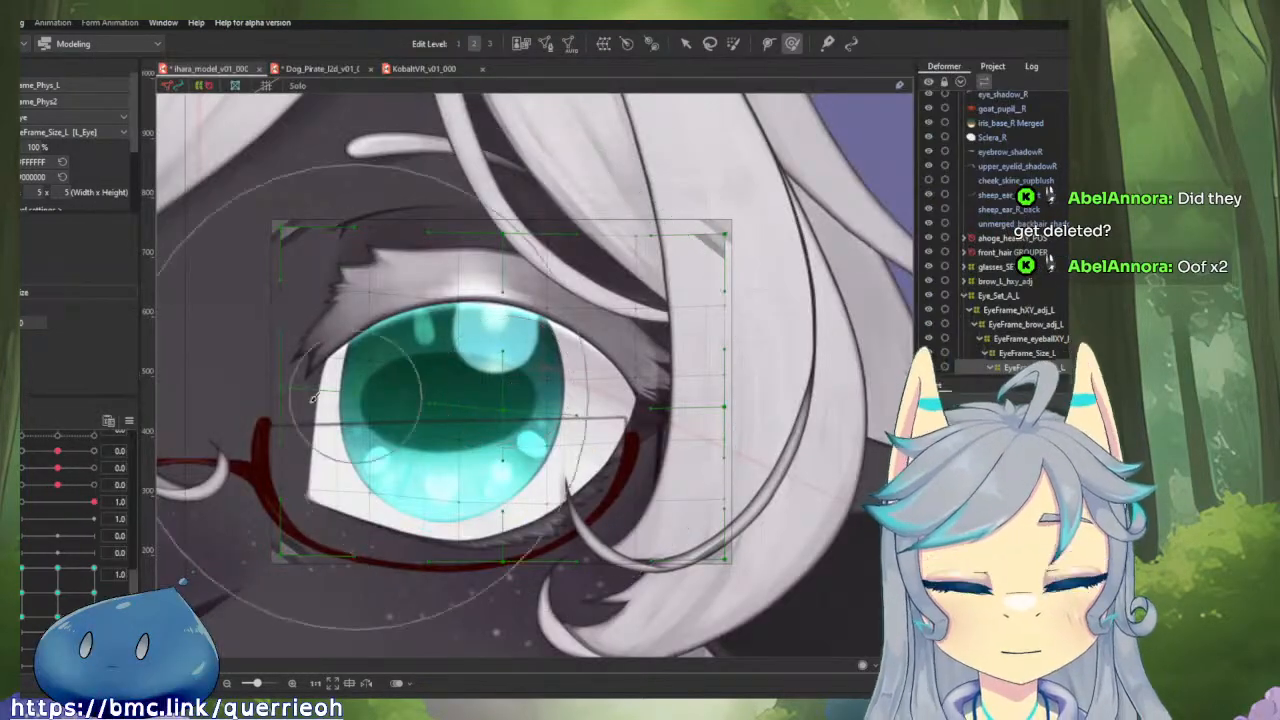
{"action": "left_click", "coordinate": [129, 421]}
{"action": "left_click", "coordinate": [182, 423]}
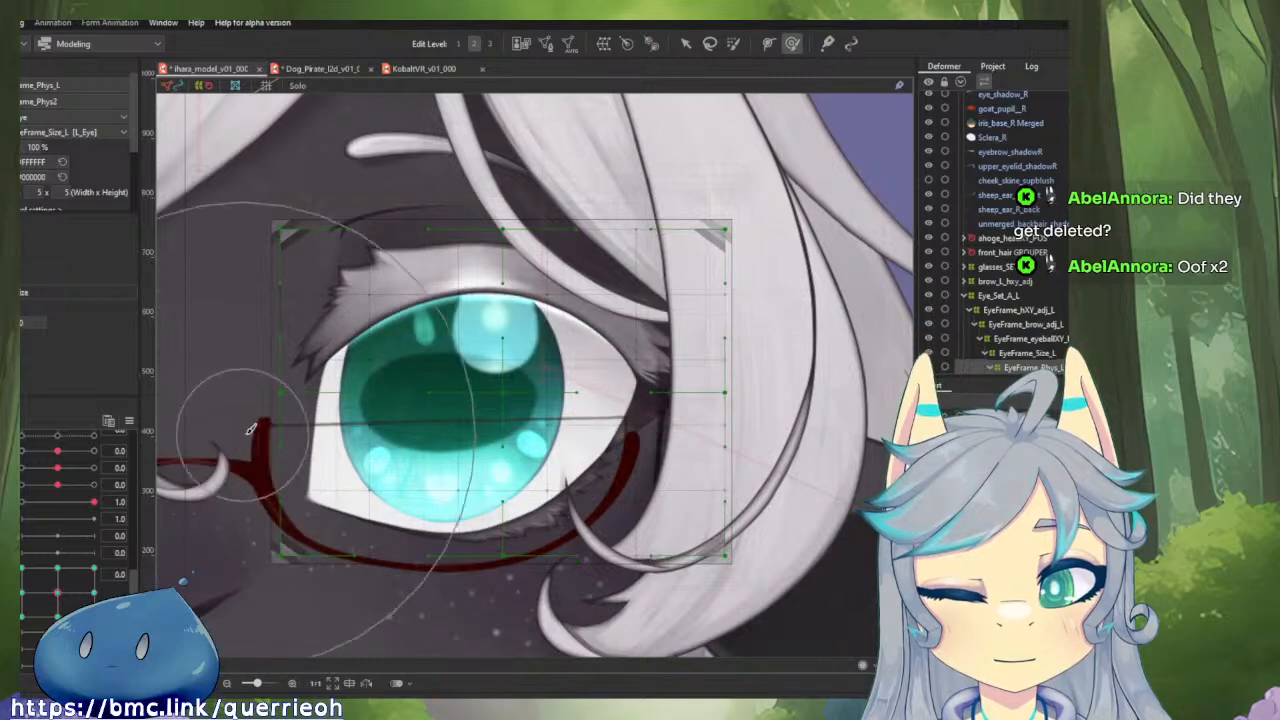
{"action": "scroll", "coordinate": [554, 401], "scroll_direction": "down", "scroll_amount": 5}
{"action": "scroll", "coordinate": [566, 398], "scroll_direction": "down", "scroll_amount": 3}
{"action": "scroll", "coordinate": [585, 385], "scroll_direction": "up", "scroll_amount": 6}
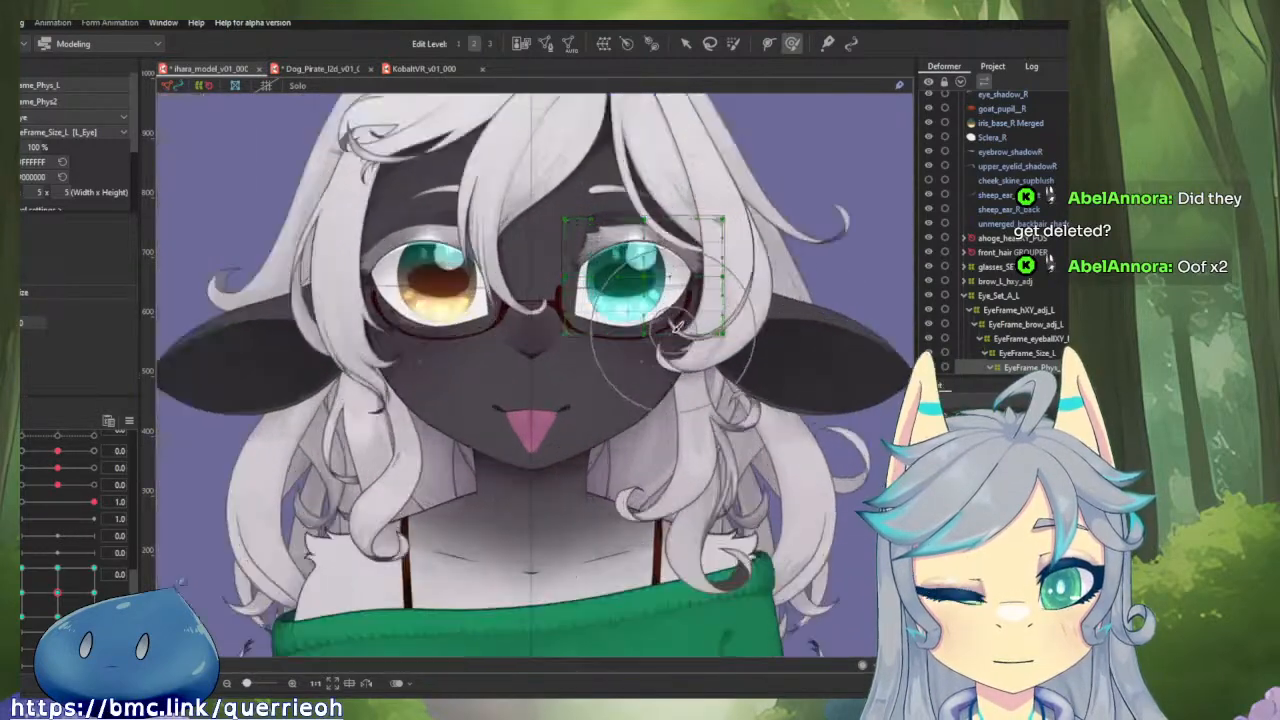
{"action": "scroll", "coordinate": [540, 414], "scroll_direction": "down", "scroll_amount": 3}
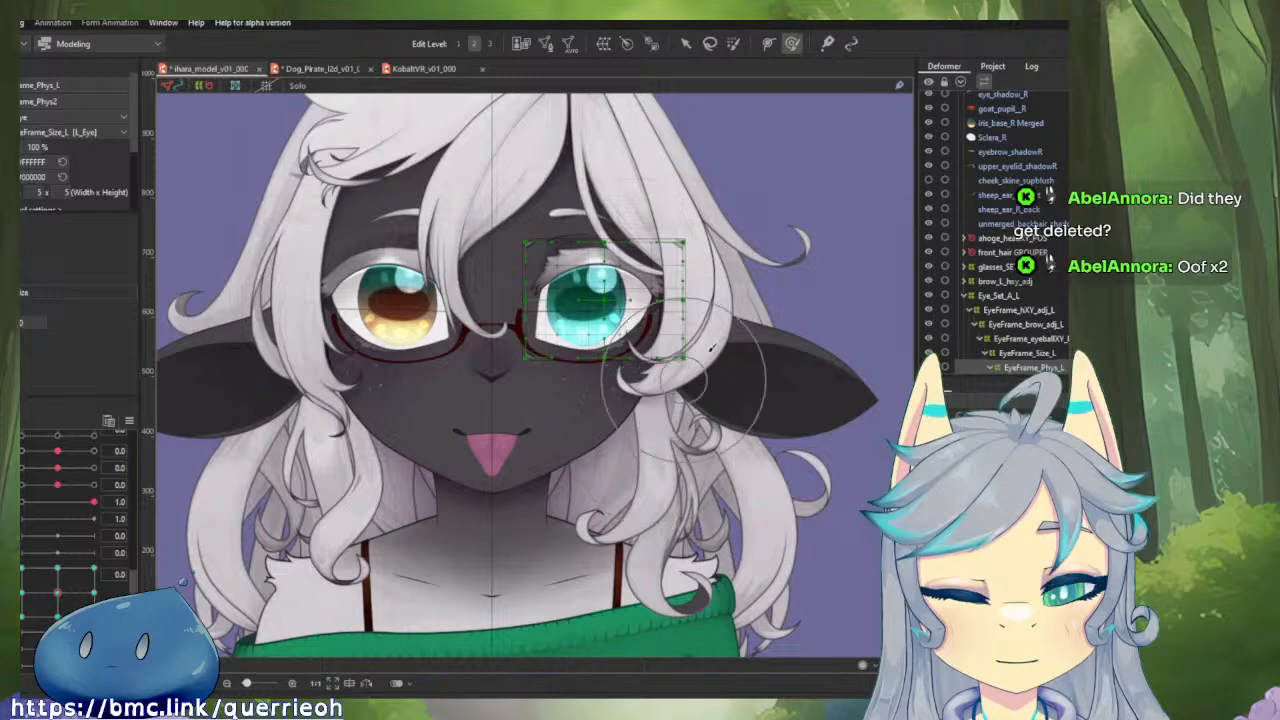
Delete the leftover Warp Deformer of L_Eye inside the Eye_Set_A_L deformer.
{"action": "left_click_drag", "start_coordinate": [704, 274], "coordinate": [725, 307]}
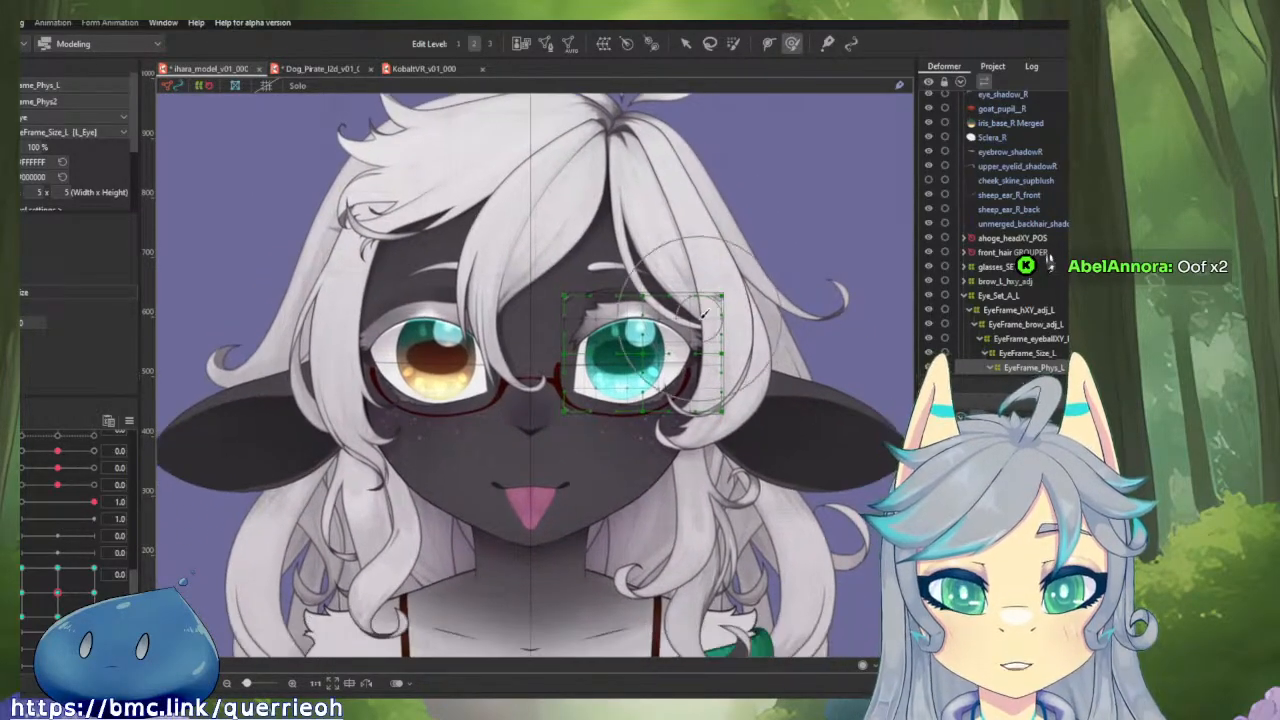
{"action": "scroll", "coordinate": [1004, 244], "scroll_direction": "up", "scroll_amount": 2}
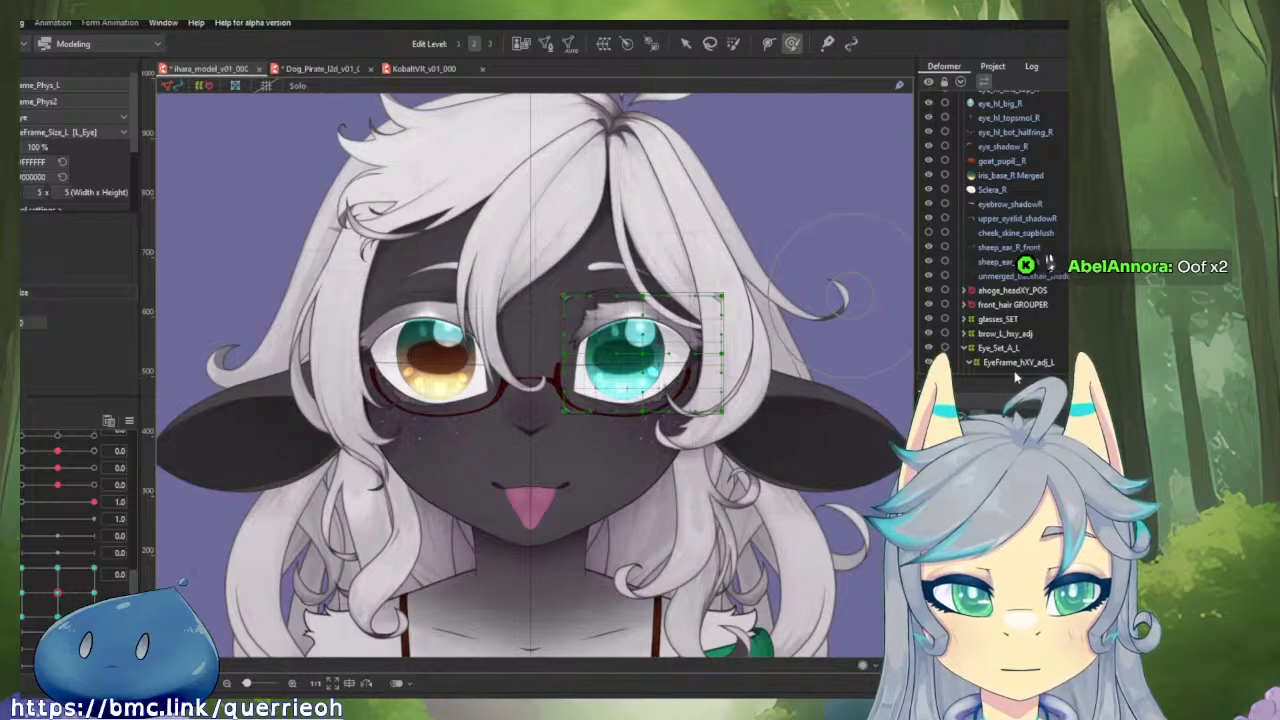
{"action": "scroll", "coordinate": [1018, 319], "scroll_direction": "down", "scroll_amount": 2}
{"action": "scroll", "coordinate": [1010, 316], "scroll_direction": "down", "scroll_amount": 2}
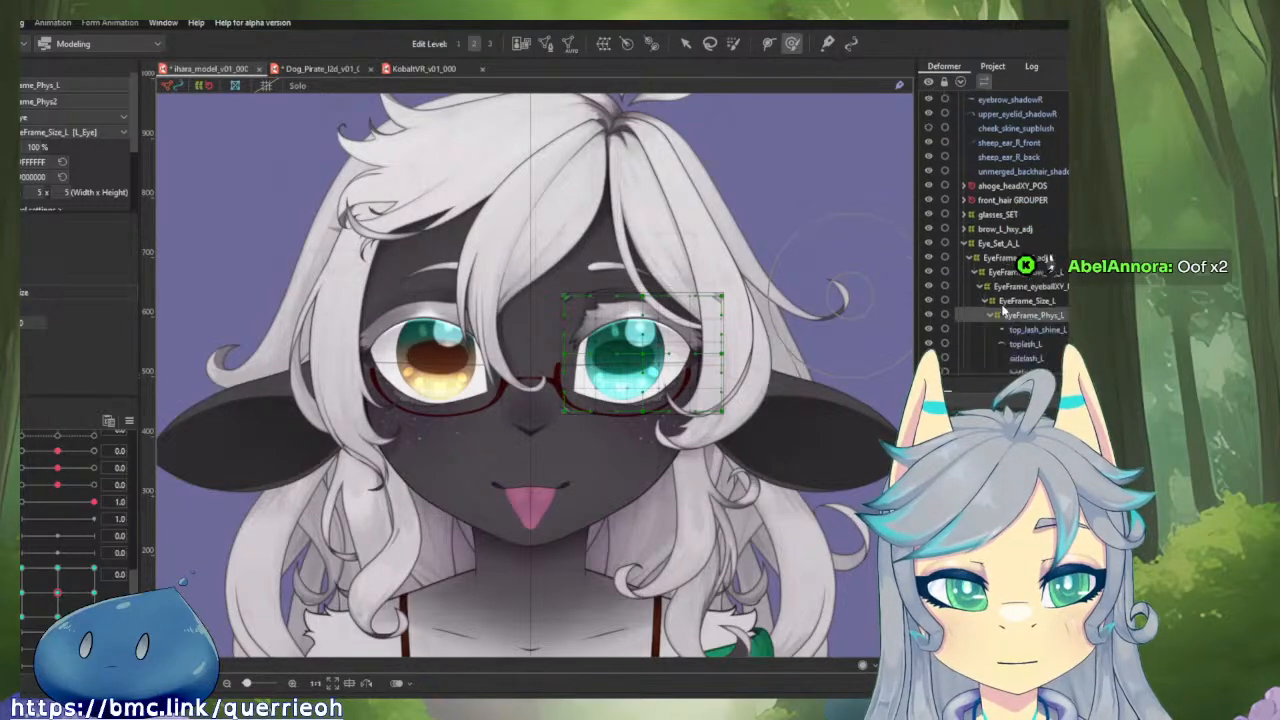
{"action": "left_click", "coordinate": [1006, 243]}
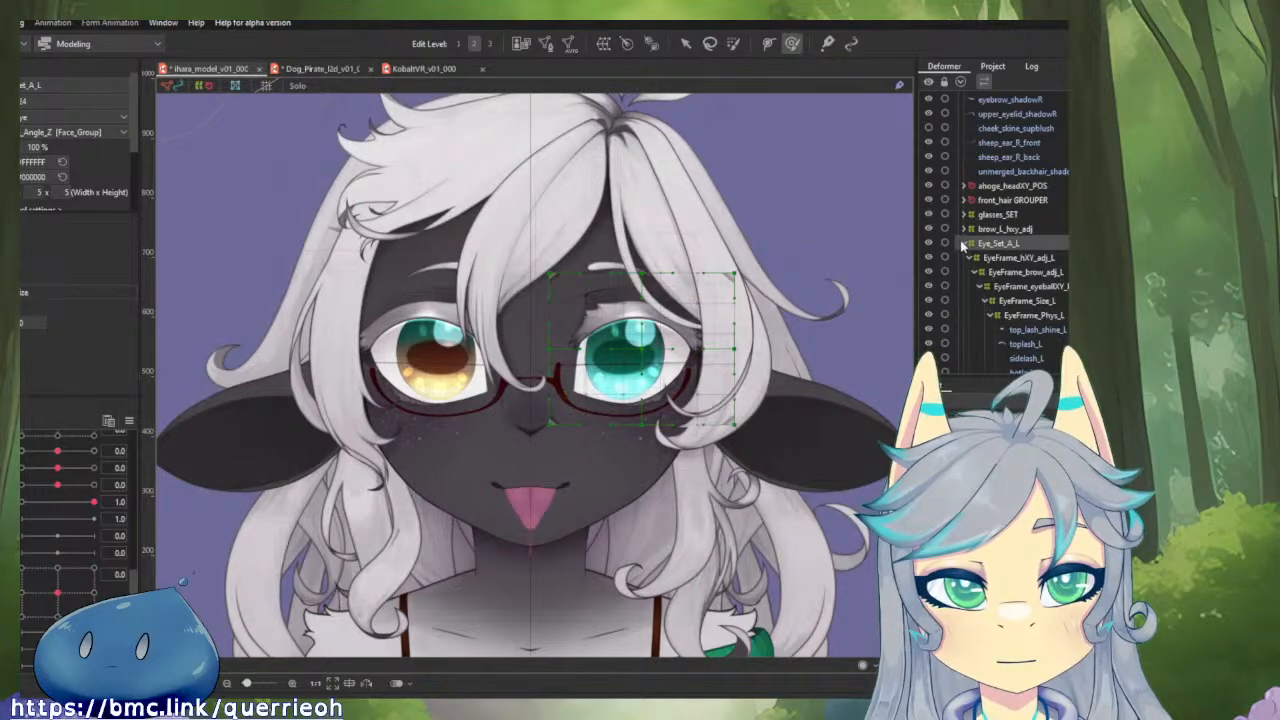
{"action": "scroll", "coordinate": [1010, 250], "scroll_direction": "down", "scroll_amount": 8}
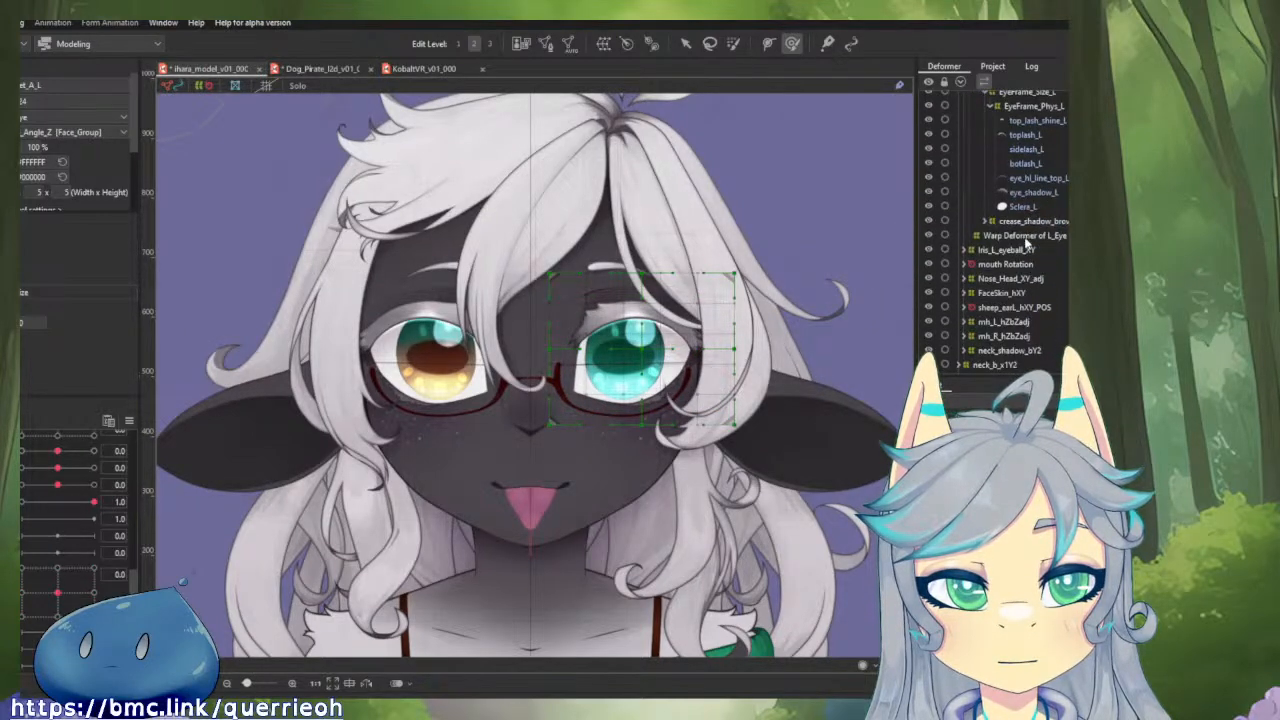
{"action": "left_click", "coordinate": [1025, 235]}
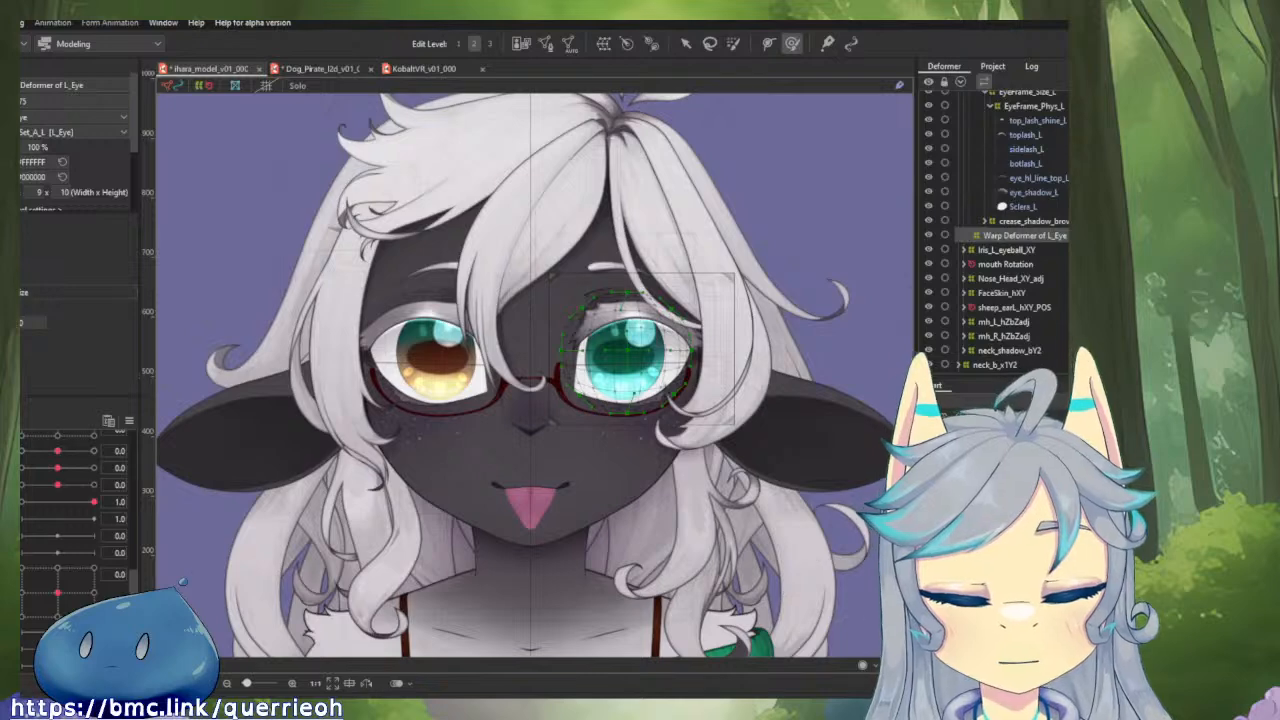
{"action": "key", "text": "Delete"}
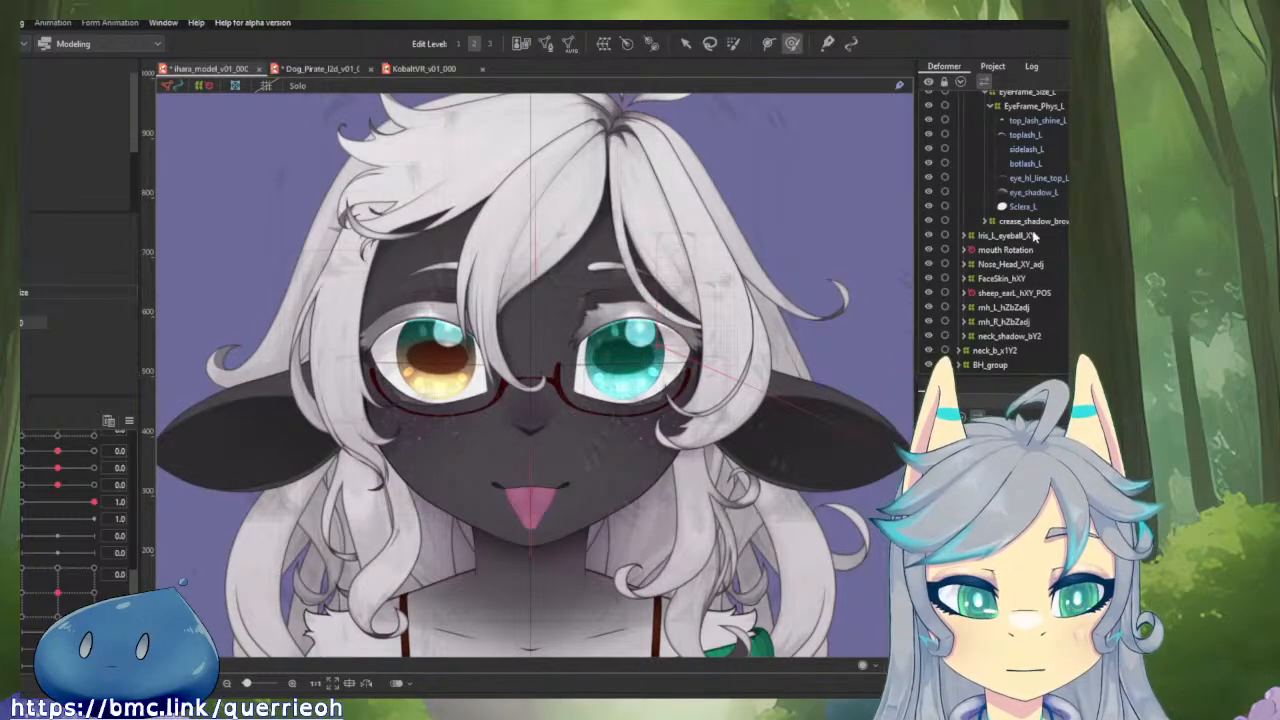
Inspect the left eye's lash and shadow meshes under EyeFrame_Phys_L one by one, looking closely at sidelash_L.
{"action": "scroll", "coordinate": [1041, 228], "scroll_direction": "up", "scroll_amount": 2}
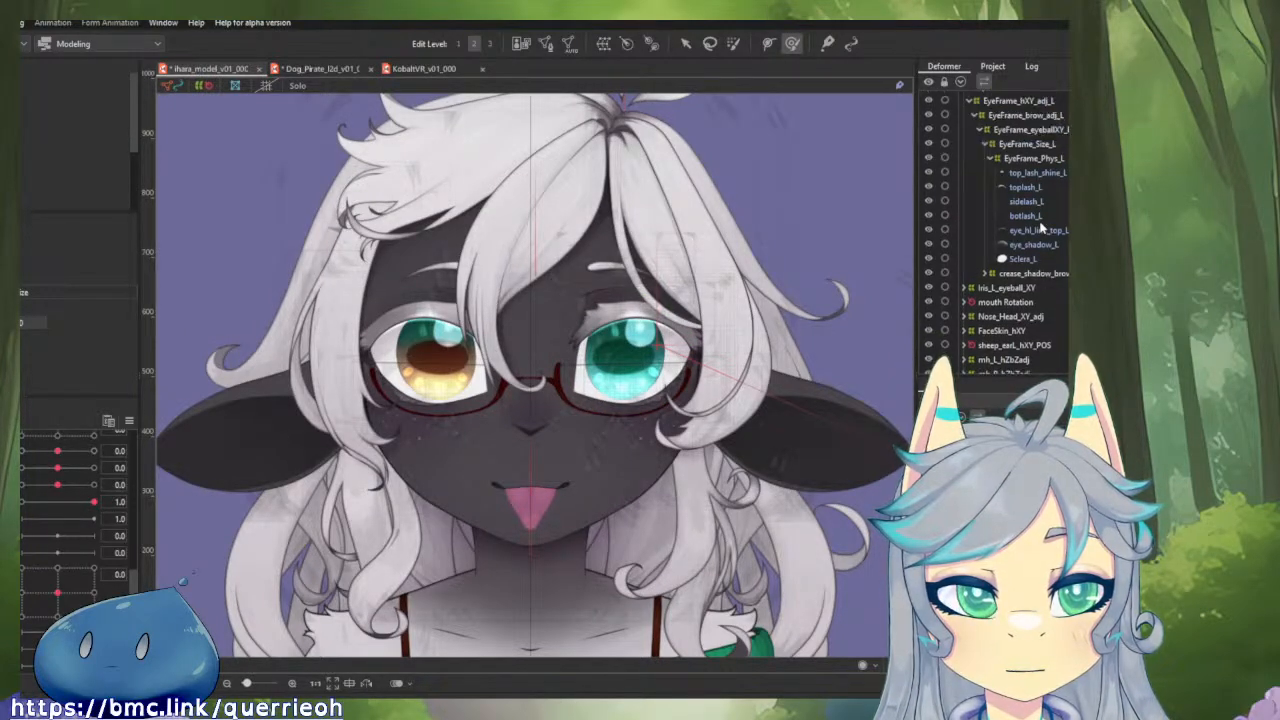
{"action": "left_click", "coordinate": [1040, 174]}
{"action": "left_click", "coordinate": [1035, 189]}
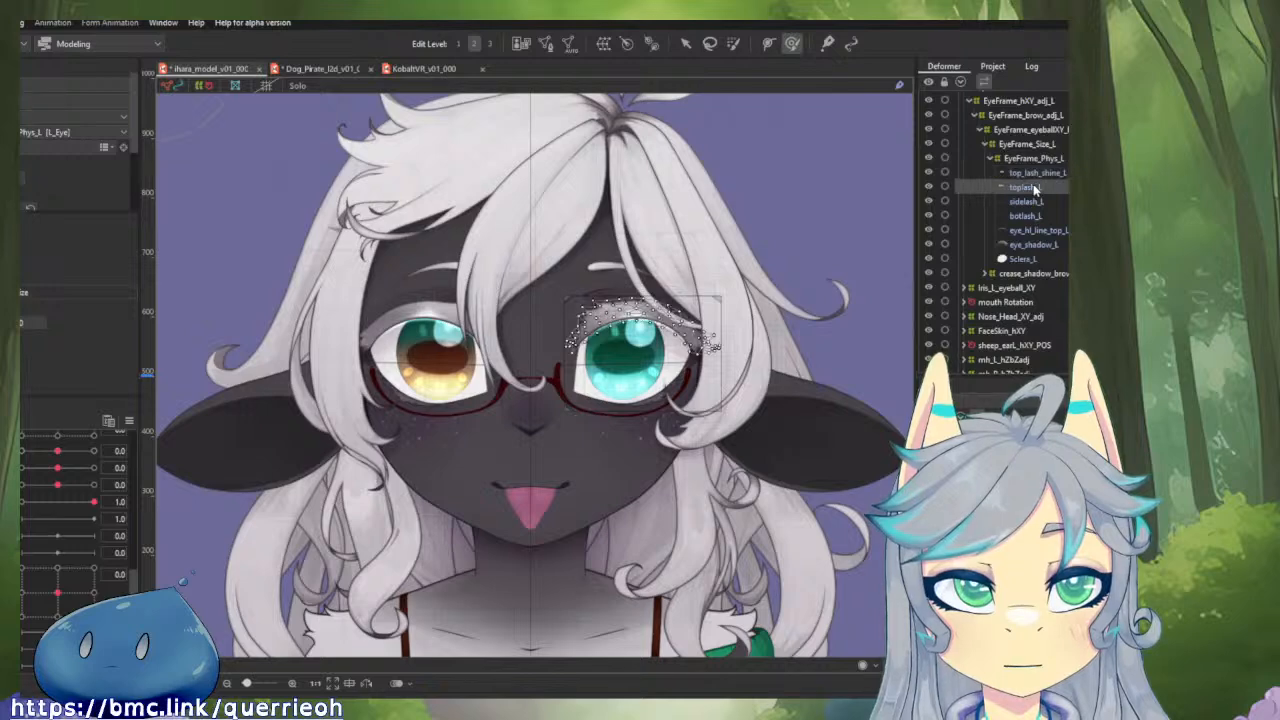
{"action": "left_click", "coordinate": [1035, 203]}
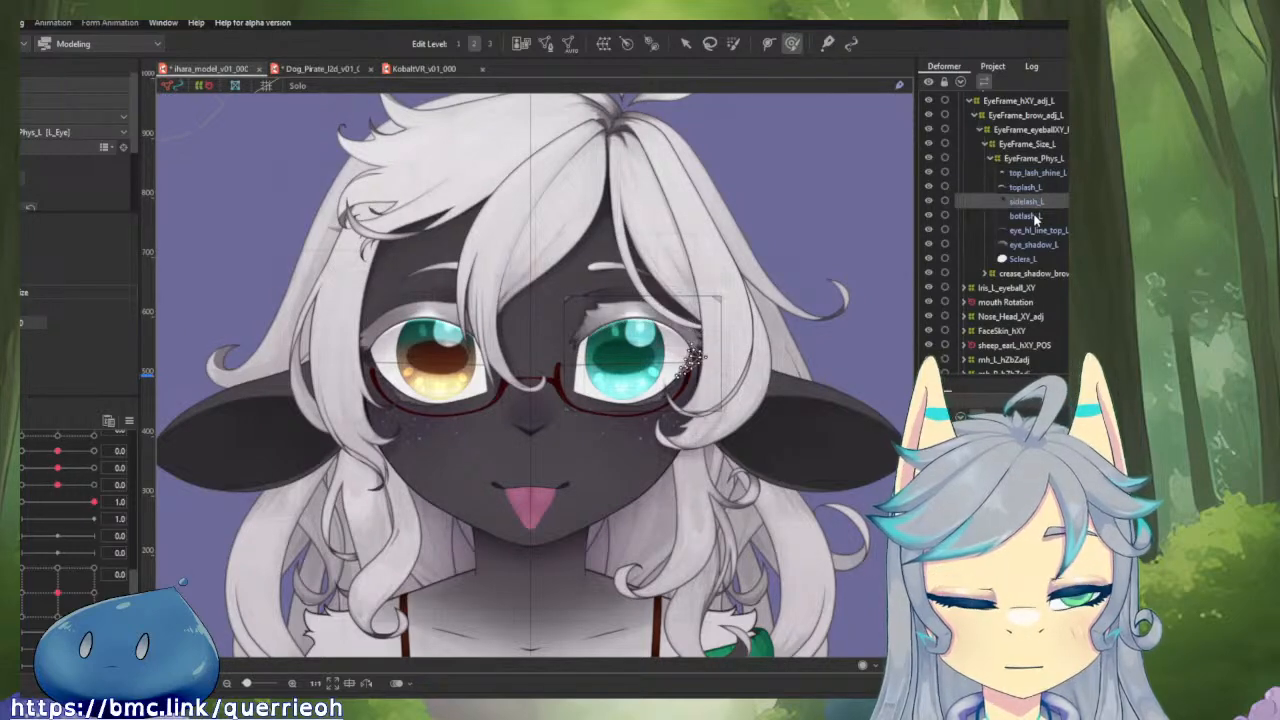
{"action": "left_click", "coordinate": [1035, 216]}
{"action": "left_click", "coordinate": [1034, 244]}
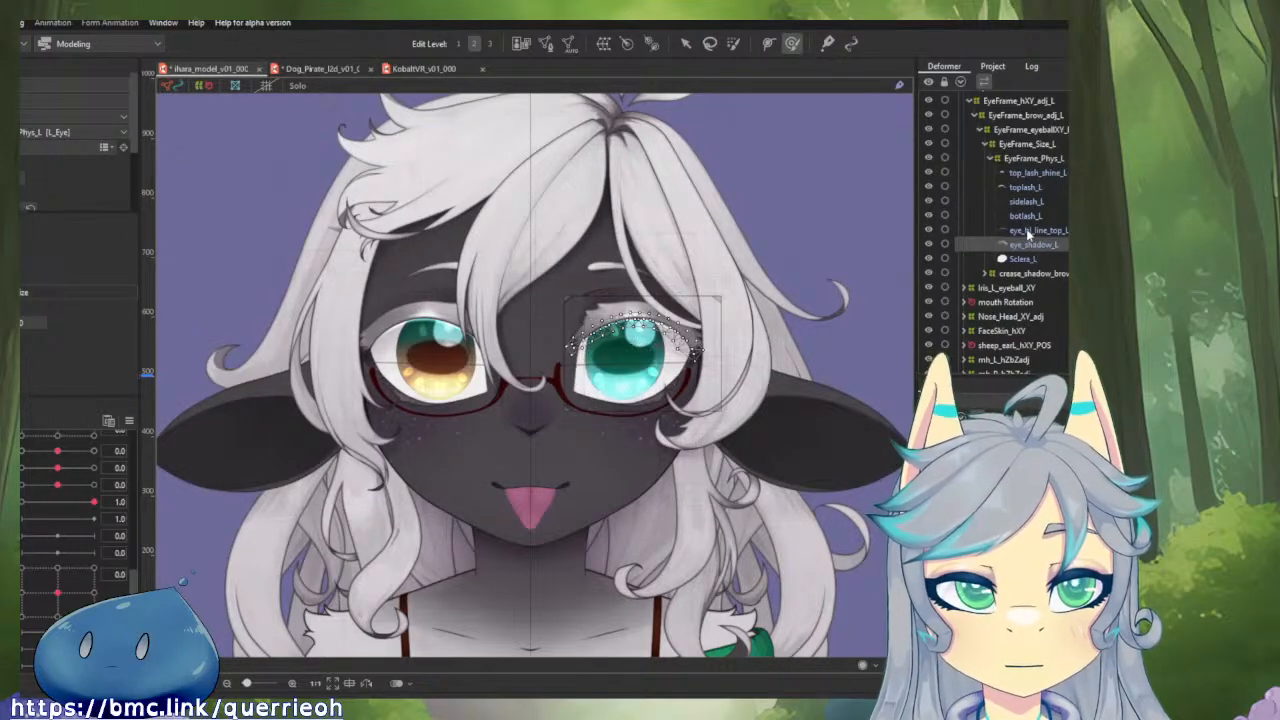
{"action": "left_click", "coordinate": [1028, 216]}
{"action": "left_click", "coordinate": [1028, 201]}
{"action": "scroll", "coordinate": [672, 367], "scroll_direction": "up", "scroll_amount": 5}
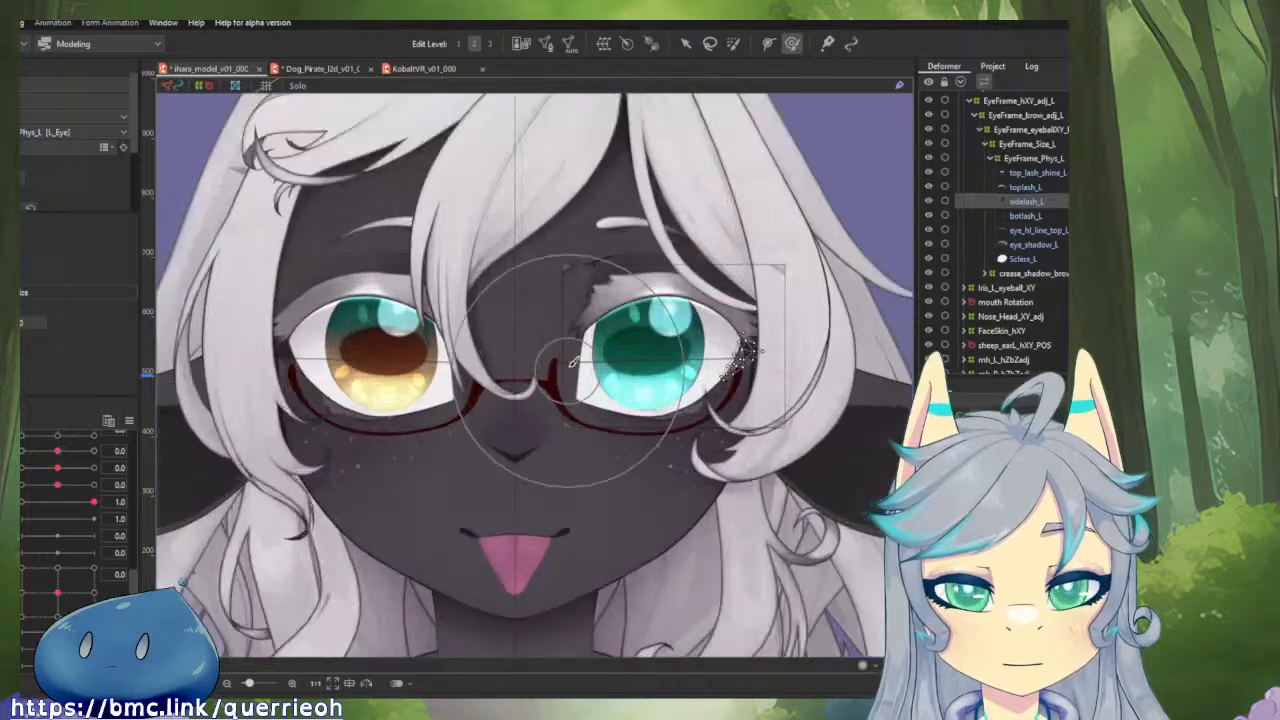
{"action": "scroll", "coordinate": [60, 554], "scroll_direction": "up", "scroll_amount": 4}
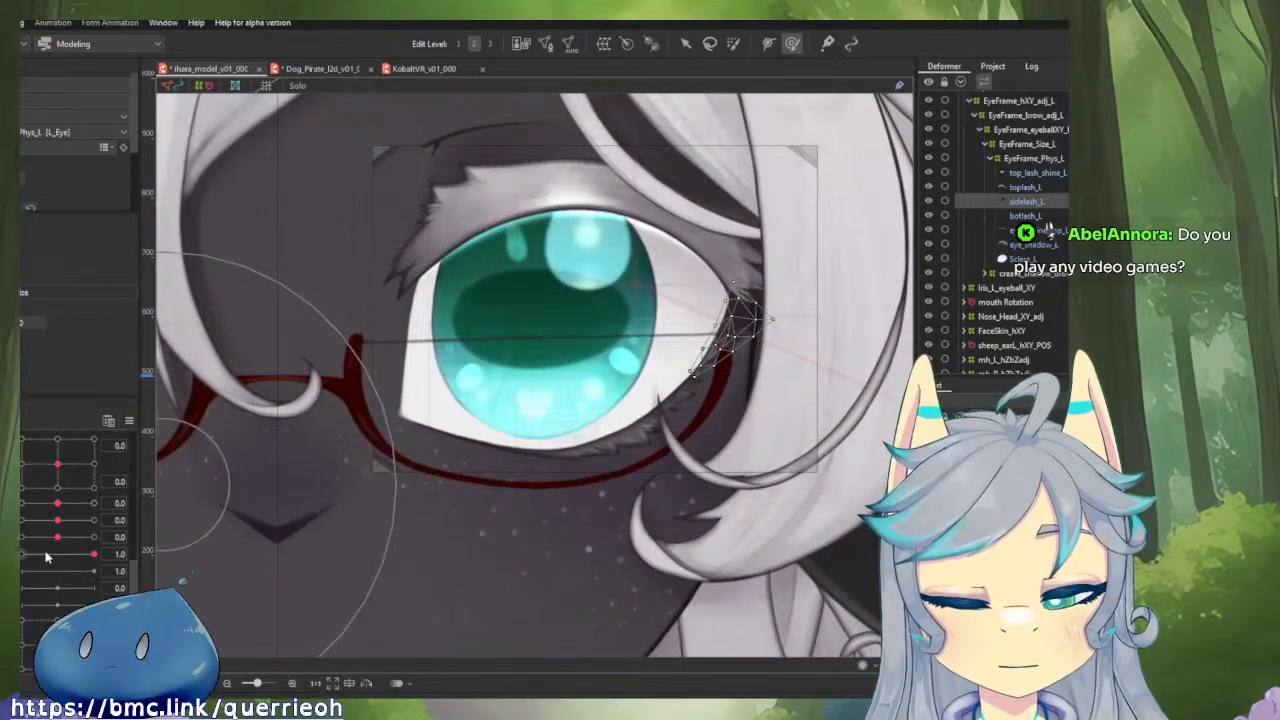
Put the left eye in its closed pose and check the sidelash_L shape against the rest of the face.
{"action": "left_click_drag", "start_coordinate": [93, 479], "coordinate": [135, 536]}
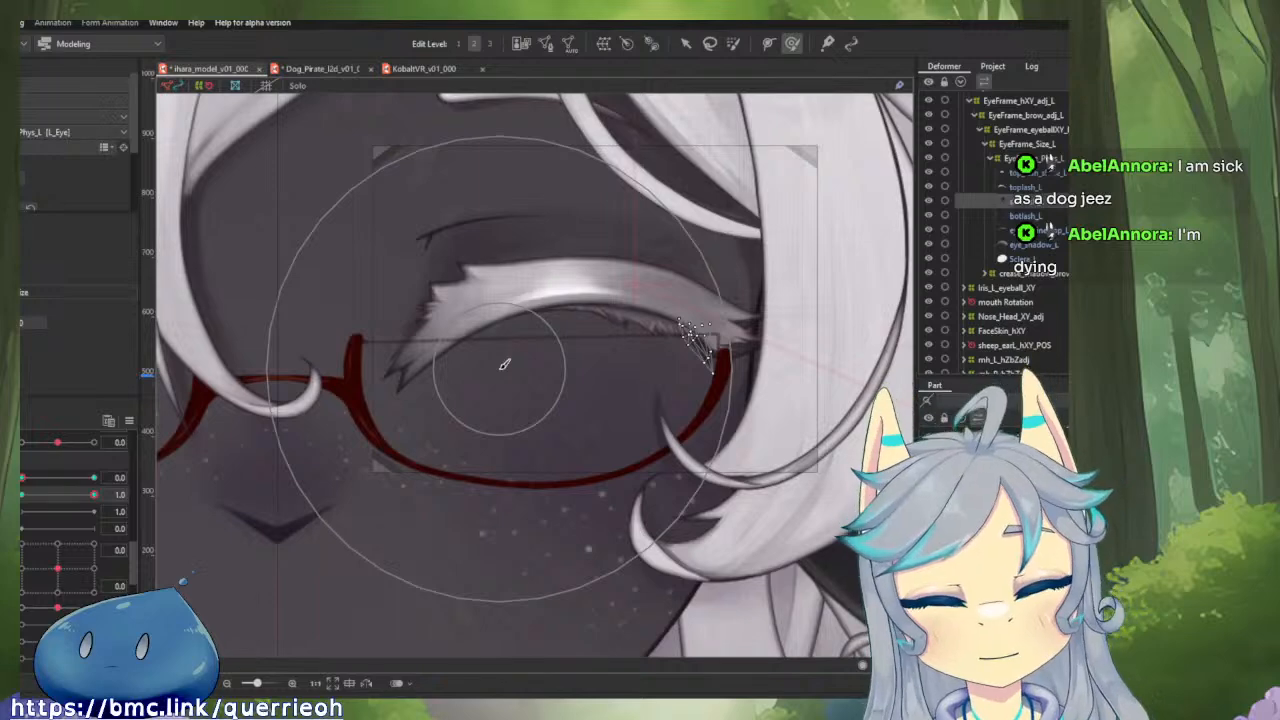
{"action": "scroll", "coordinate": [501, 368], "scroll_direction": "down", "scroll_amount": 4}
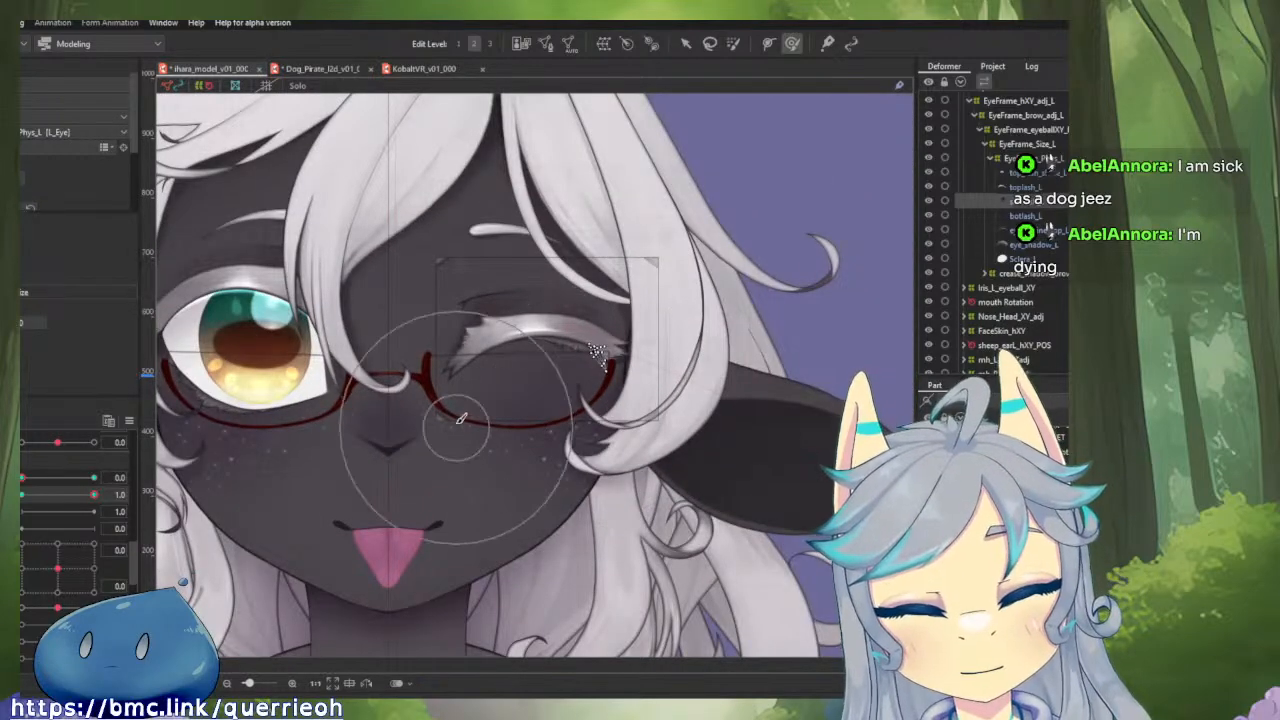
{"action": "left_click_drag", "start_coordinate": [489, 440], "coordinate": [573, 449]}
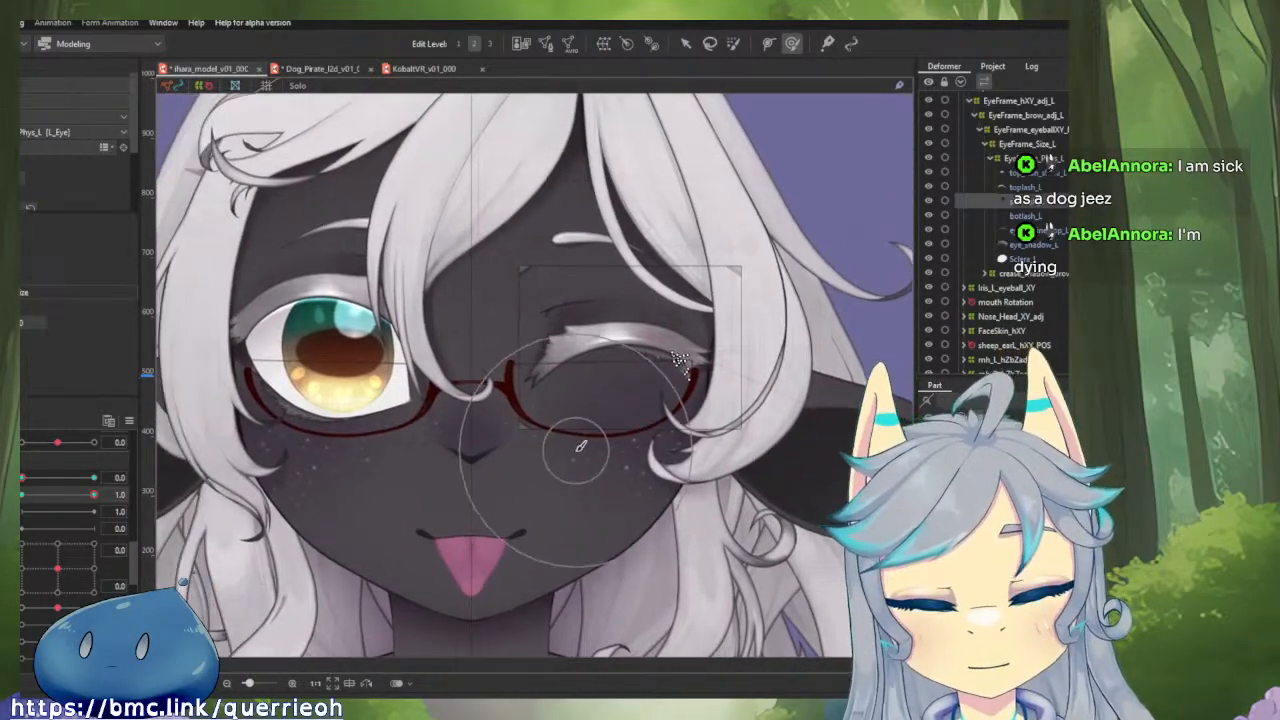
Save the sheep model and close its file, leaving the Dog_Pirate model in view.
{"action": "scroll", "coordinate": [572, 449], "scroll_direction": "down", "scroll_amount": 2}
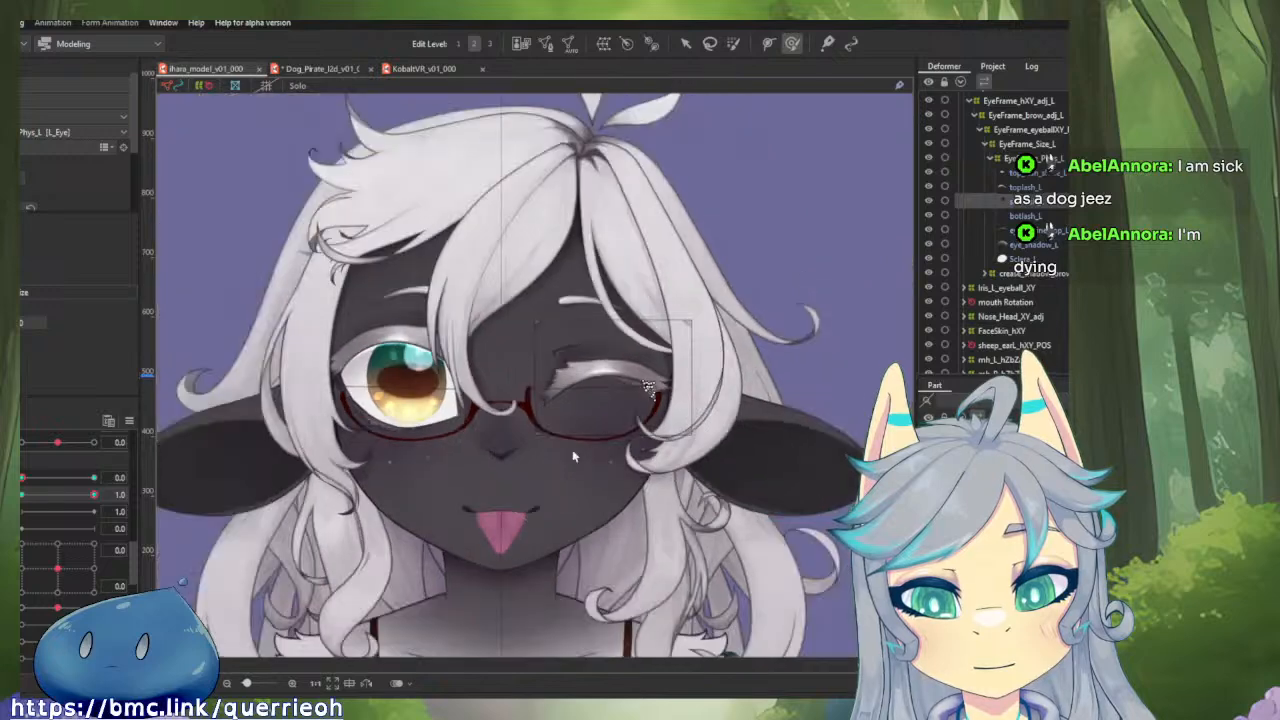
{"action": "scroll", "coordinate": [660, 318], "scroll_direction": "up", "scroll_amount": 2}
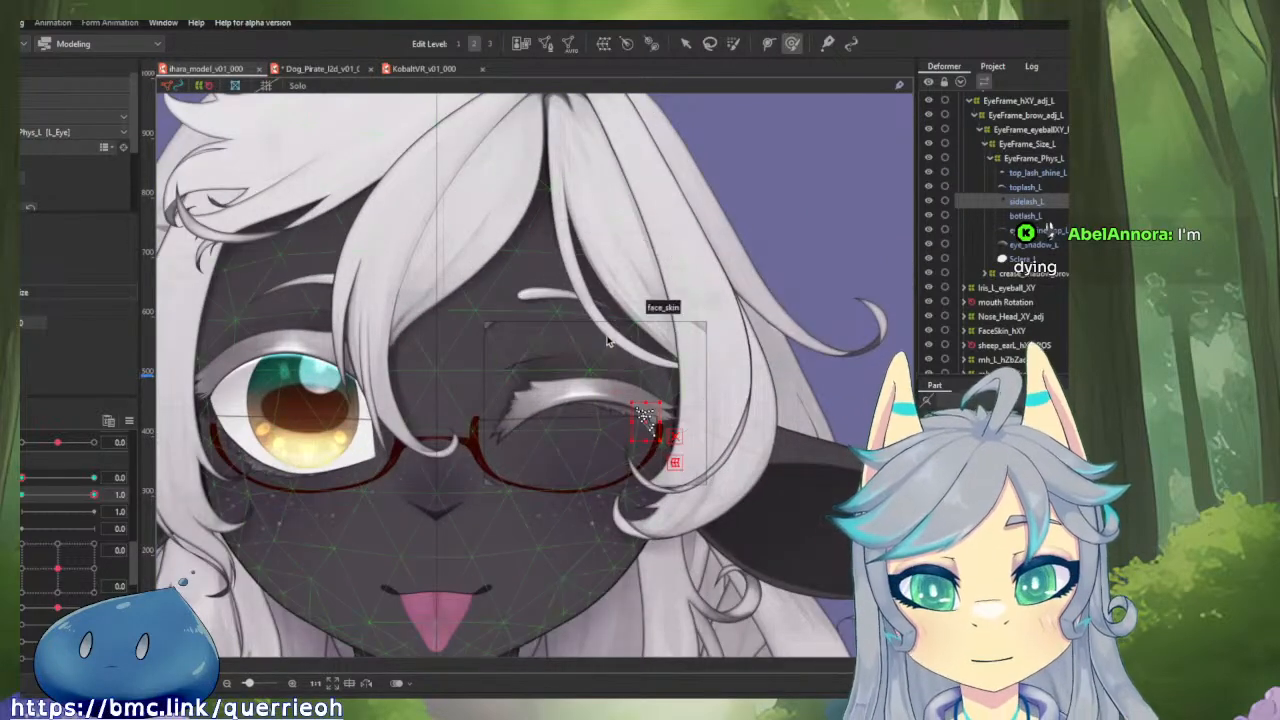
{"action": "key", "text": "ctrl+w"}
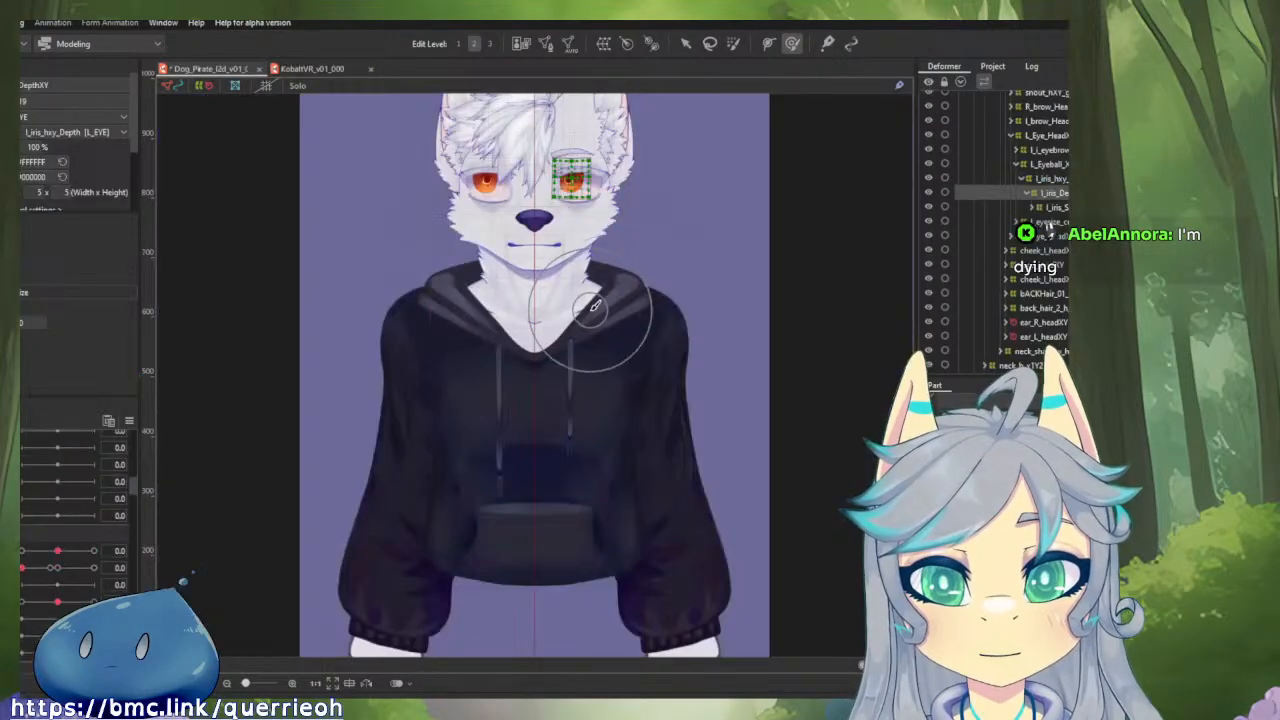
{"action": "left_click_drag", "start_coordinate": [632, 326], "coordinate": [676, 395]}
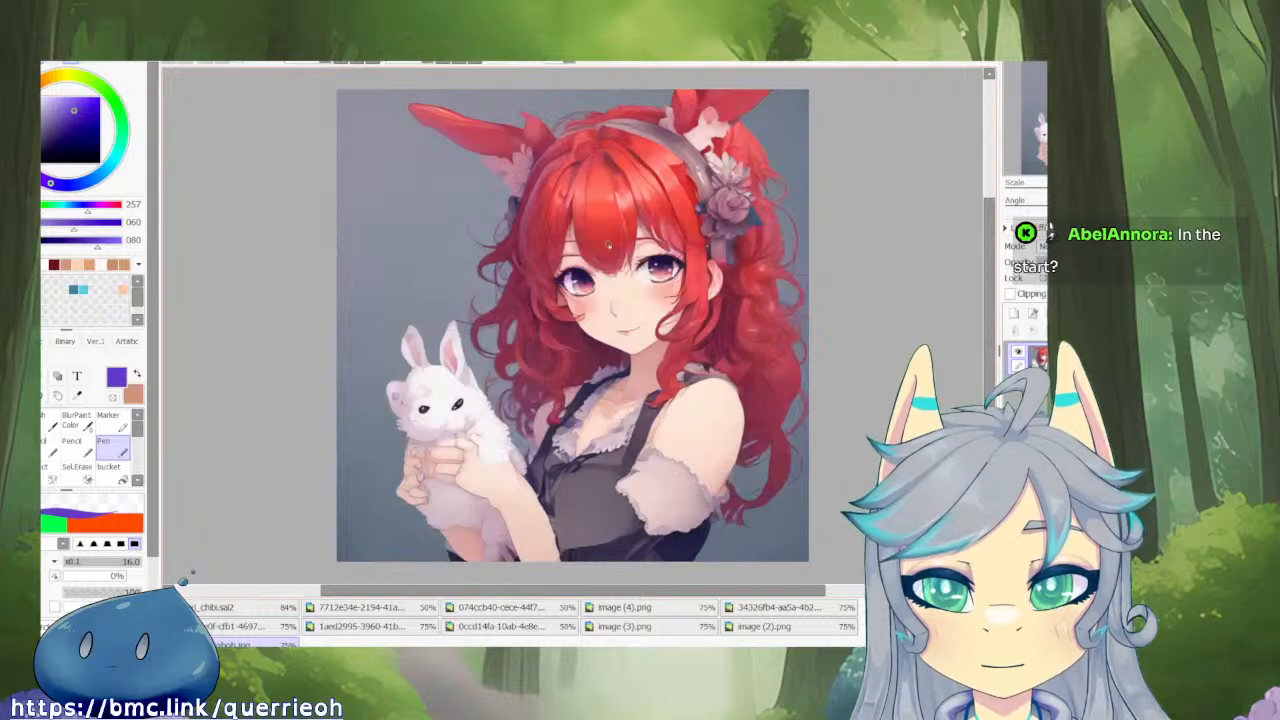
Browse the red-haired character reference images and look closely at the faces in the three-character image.
{"action": "left_click", "coordinate": [274, 626]}
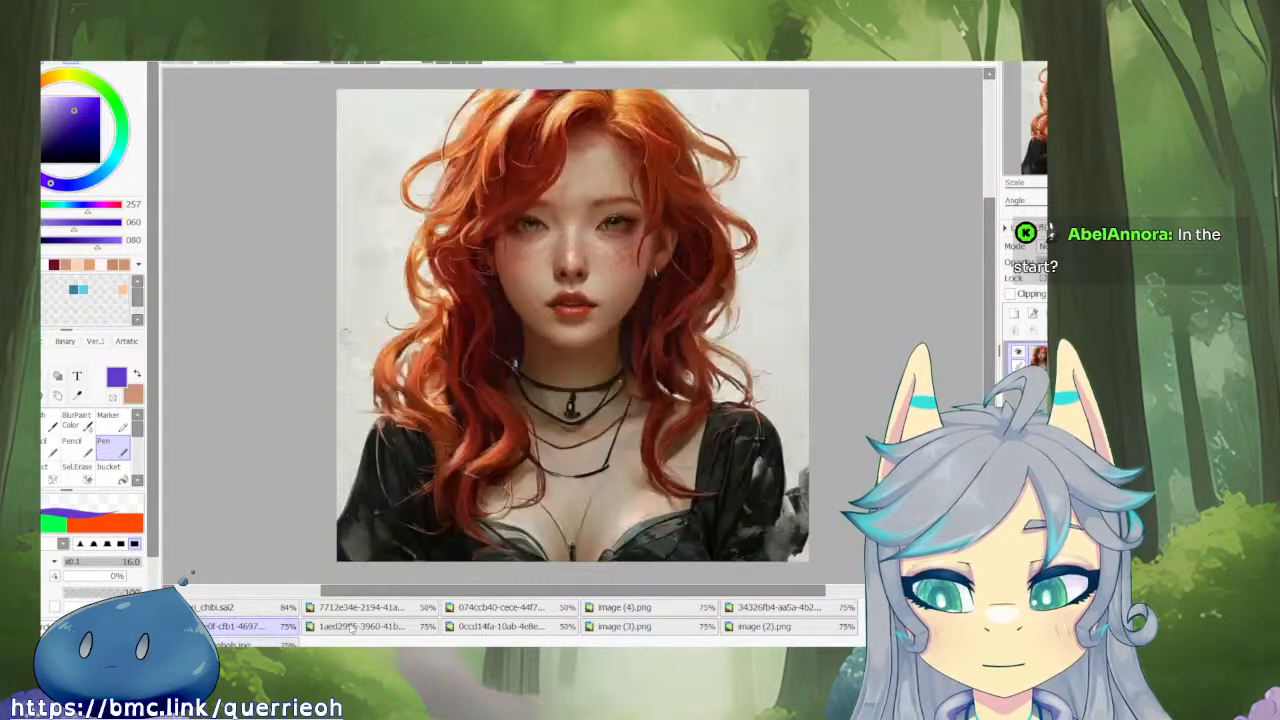
{"action": "left_click", "coordinate": [415, 630]}
{"action": "left_click", "coordinate": [415, 608]}
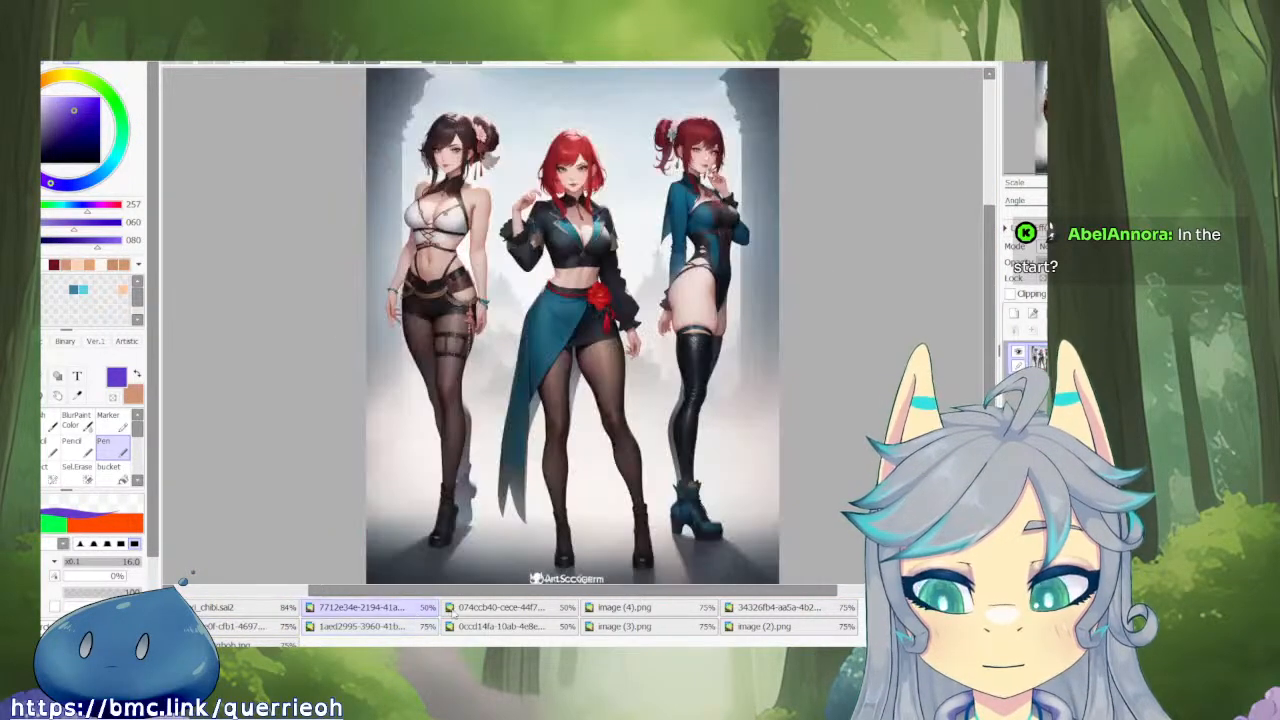
{"action": "scroll", "coordinate": [576, 222], "scroll_direction": "up", "scroll_amount": 2}
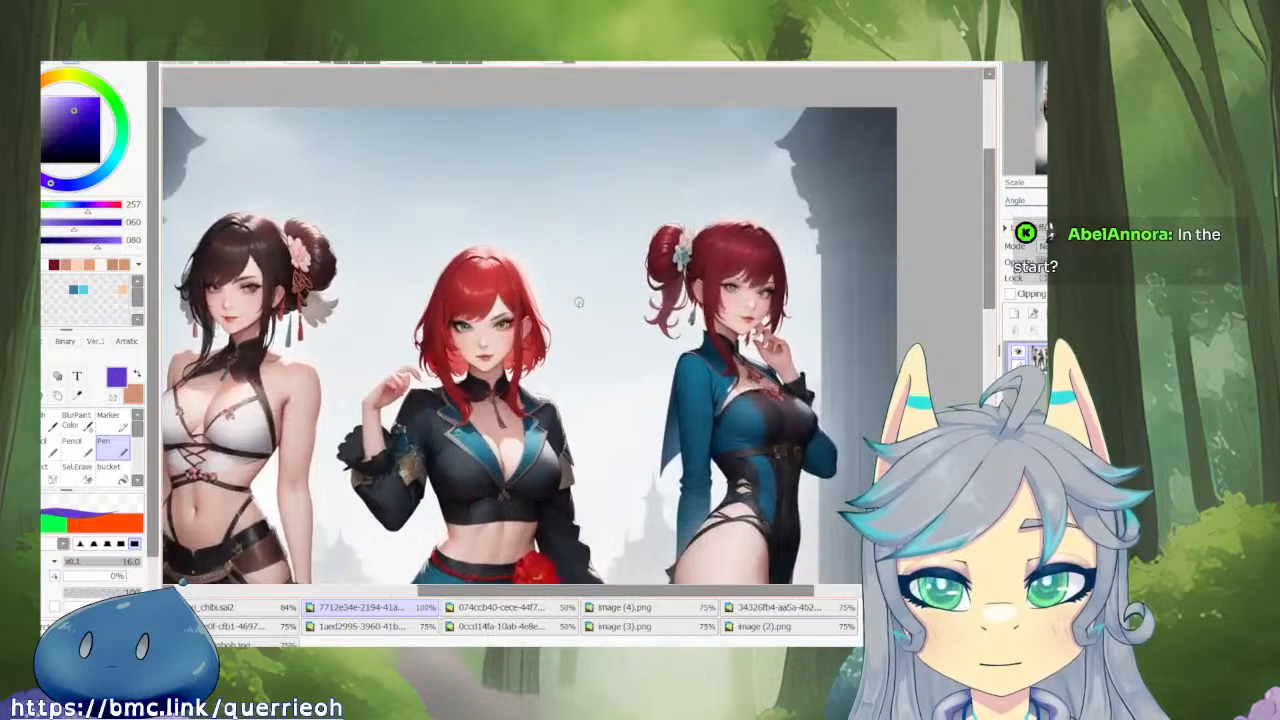
{"action": "scroll", "coordinate": [538, 302], "scroll_direction": "up", "scroll_amount": 1}
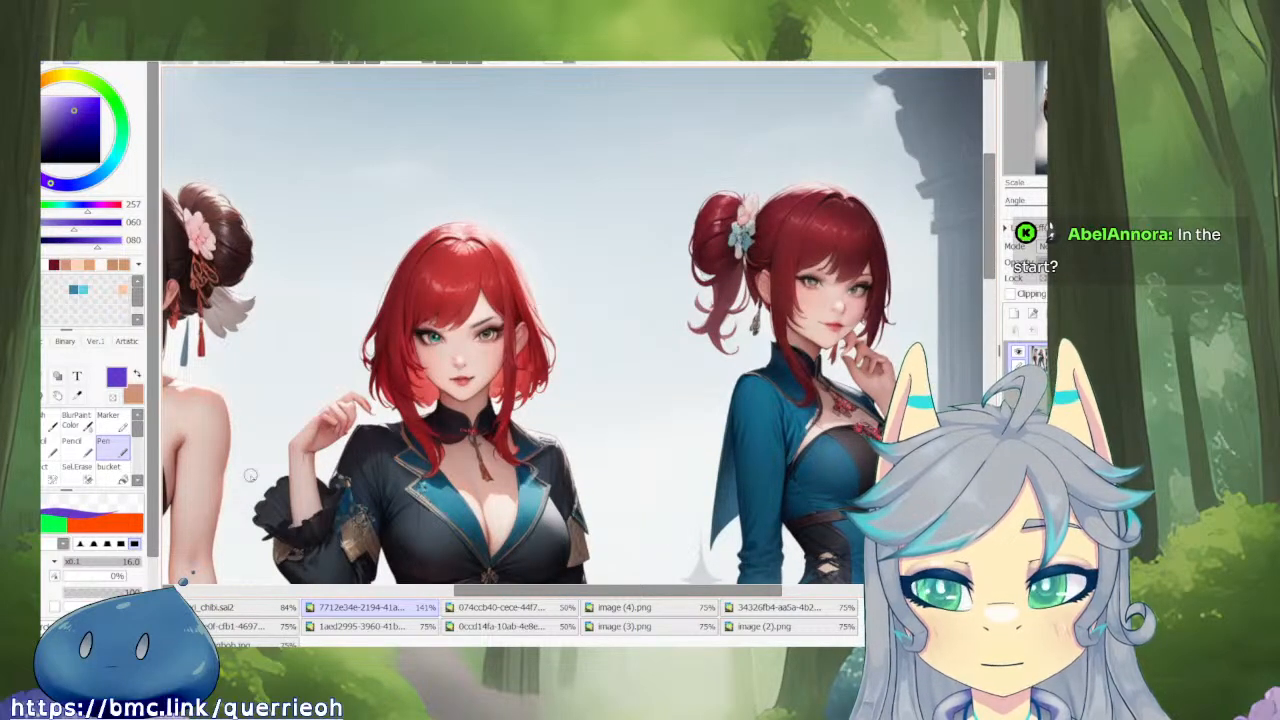
Compare the chibi sketch with the three-character reference image and look over the sketch's head, dress and legs.
{"action": "left_click", "coordinate": [228, 608]}
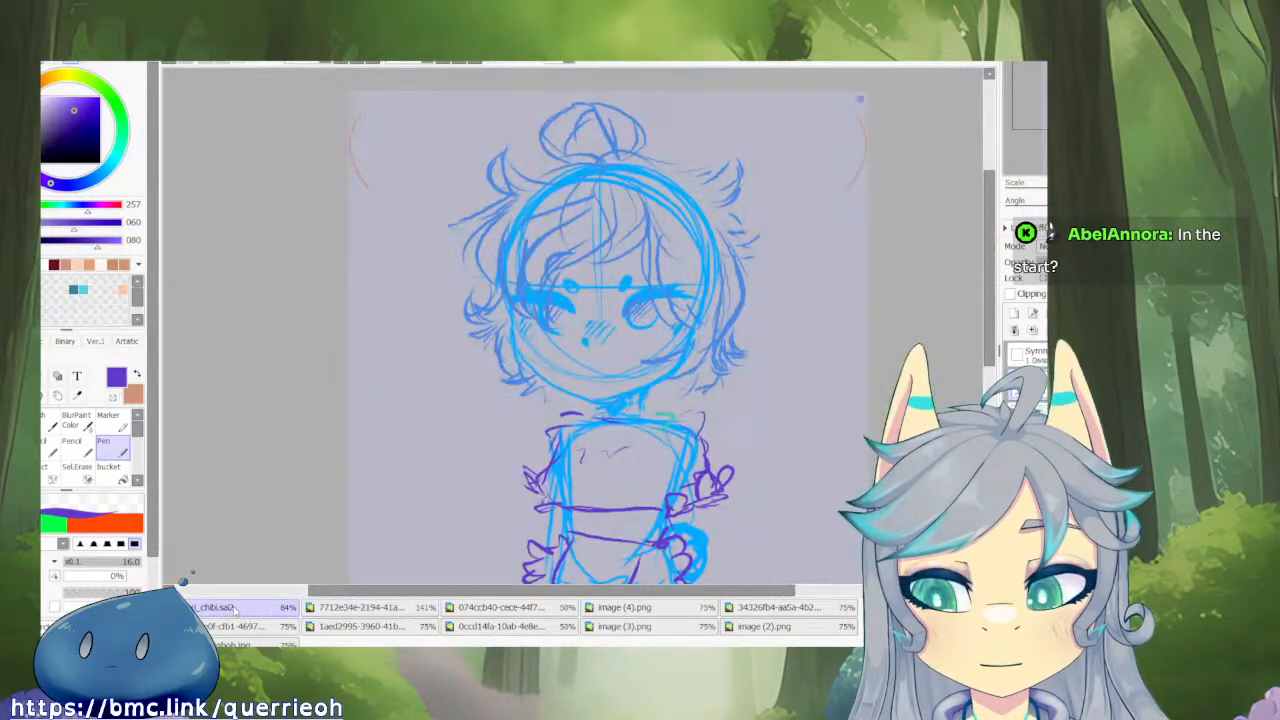
{"action": "left_click", "coordinate": [310, 609]}
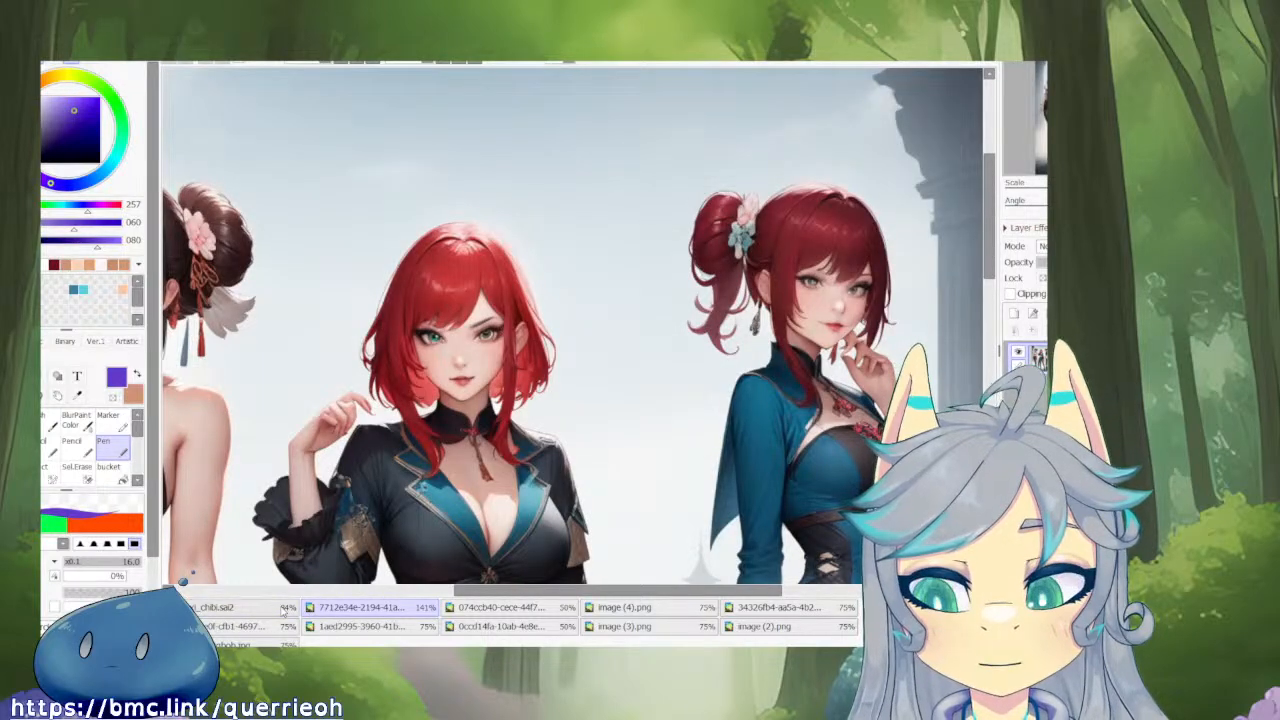
{"action": "left_click", "coordinate": [284, 611]}
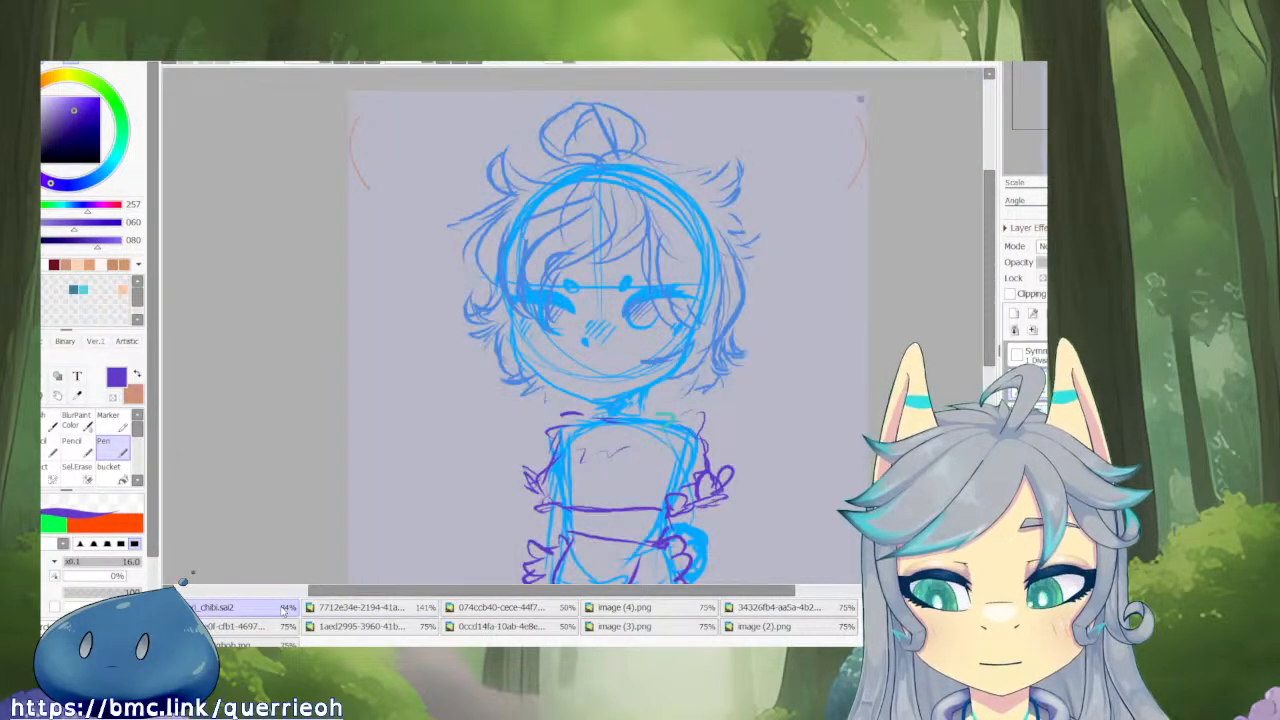
{"action": "scroll", "coordinate": [494, 528], "scroll_direction": "down", "scroll_amount": 3}
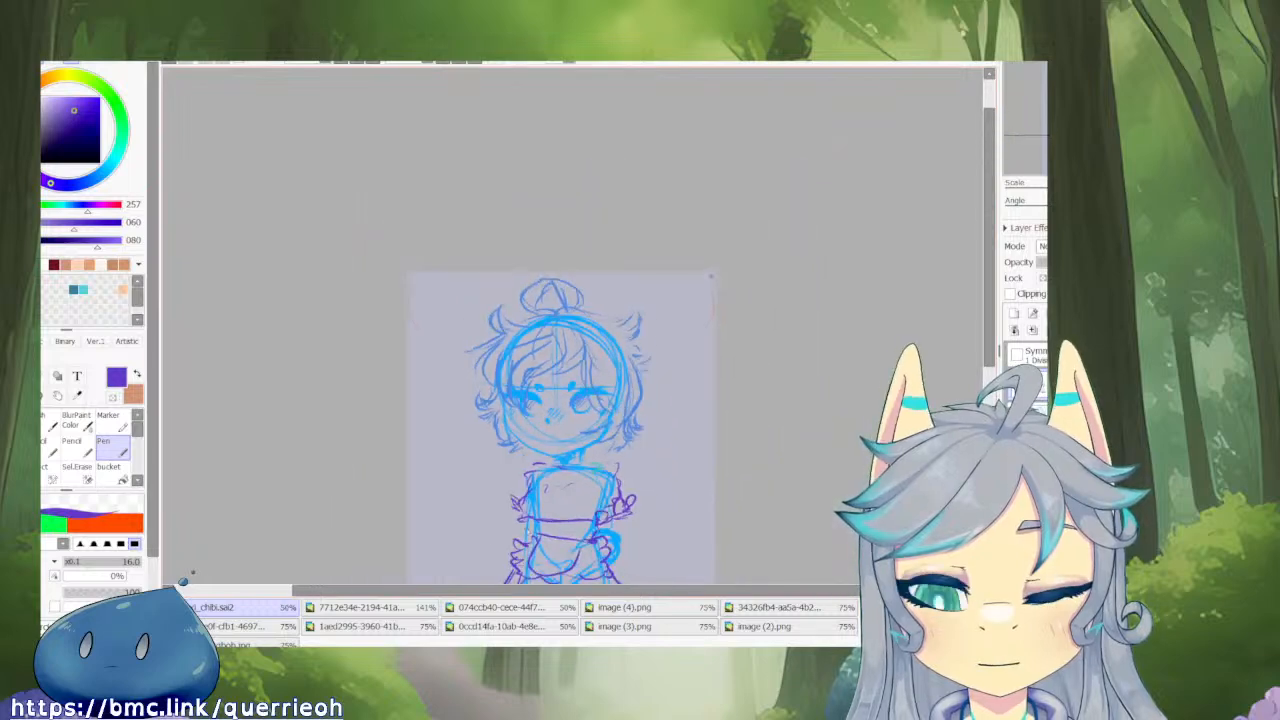
{"action": "mouse_move", "coordinate": [534, 522]}
{"action": "left_mouse_down"}
{"action": "mouse_move", "coordinate": [498, 331]}
{"action": "mouse_move", "coordinate": [498, 397]}
{"action": "left_mouse_up"}
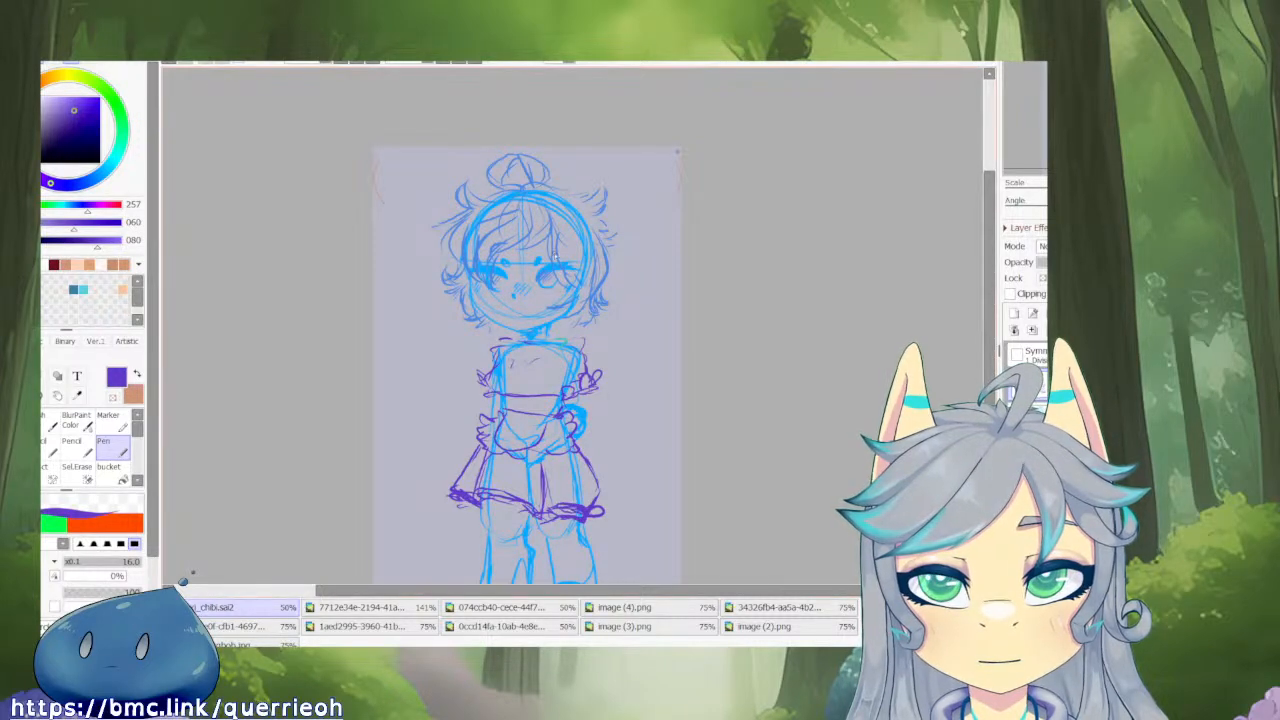
{"action": "left_click_drag", "start_coordinate": [520, 308], "coordinate": [593, 316]}
{"action": "scroll", "coordinate": [593, 316], "scroll_direction": "up", "scroll_amount": 4}
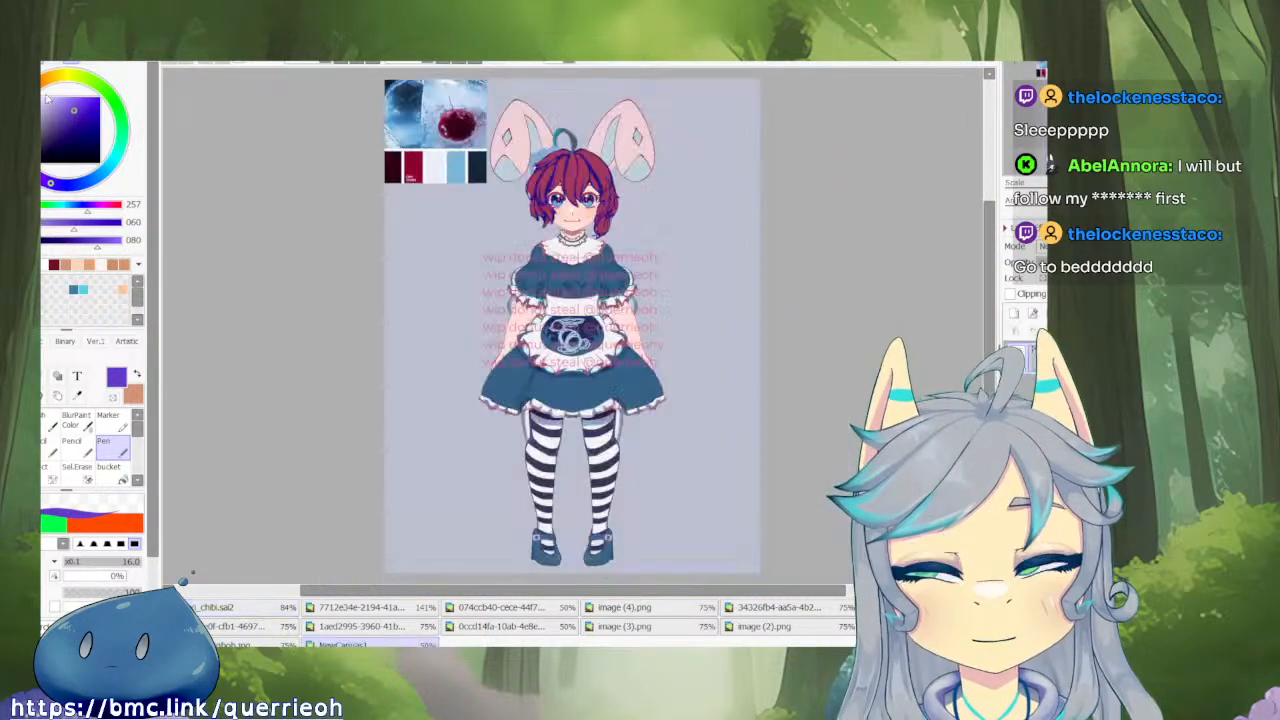
View the coloured bunny maid artwork, switch back to the chibi sketch and look at its head and upper body.
{"action": "left_click", "coordinate": [362, 644]}
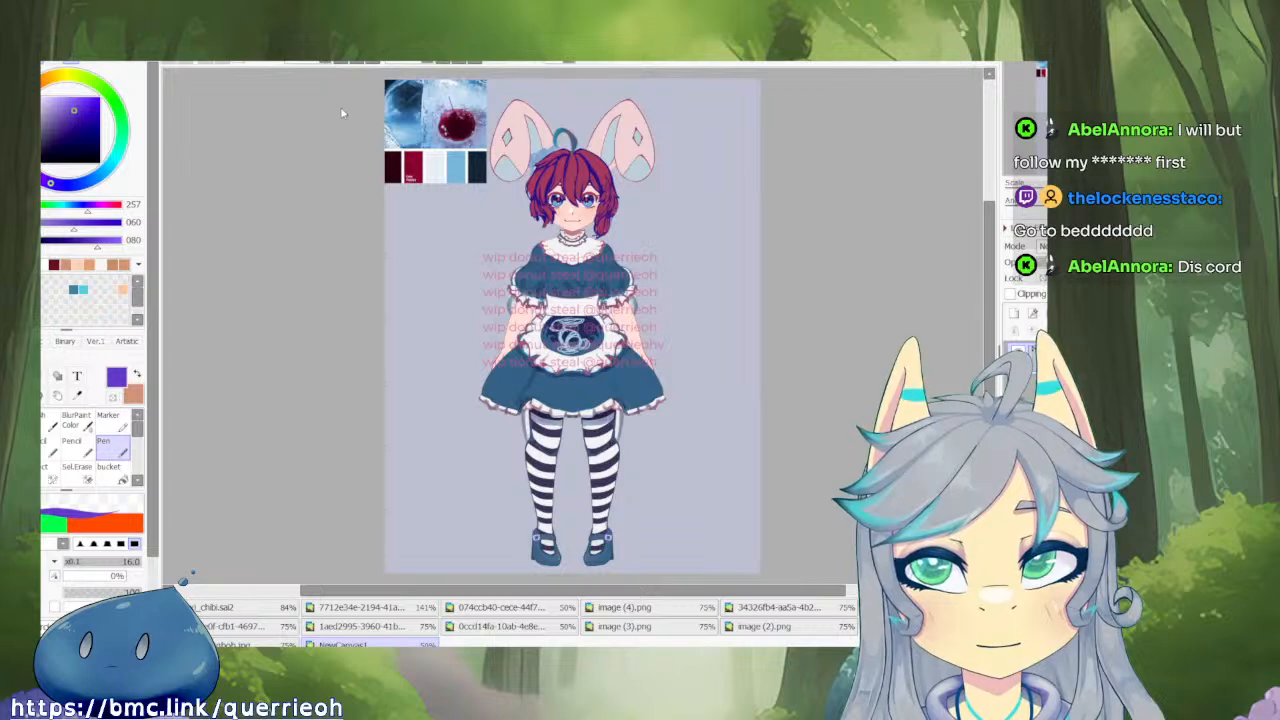
{"action": "left_click", "coordinate": [297, 74]}
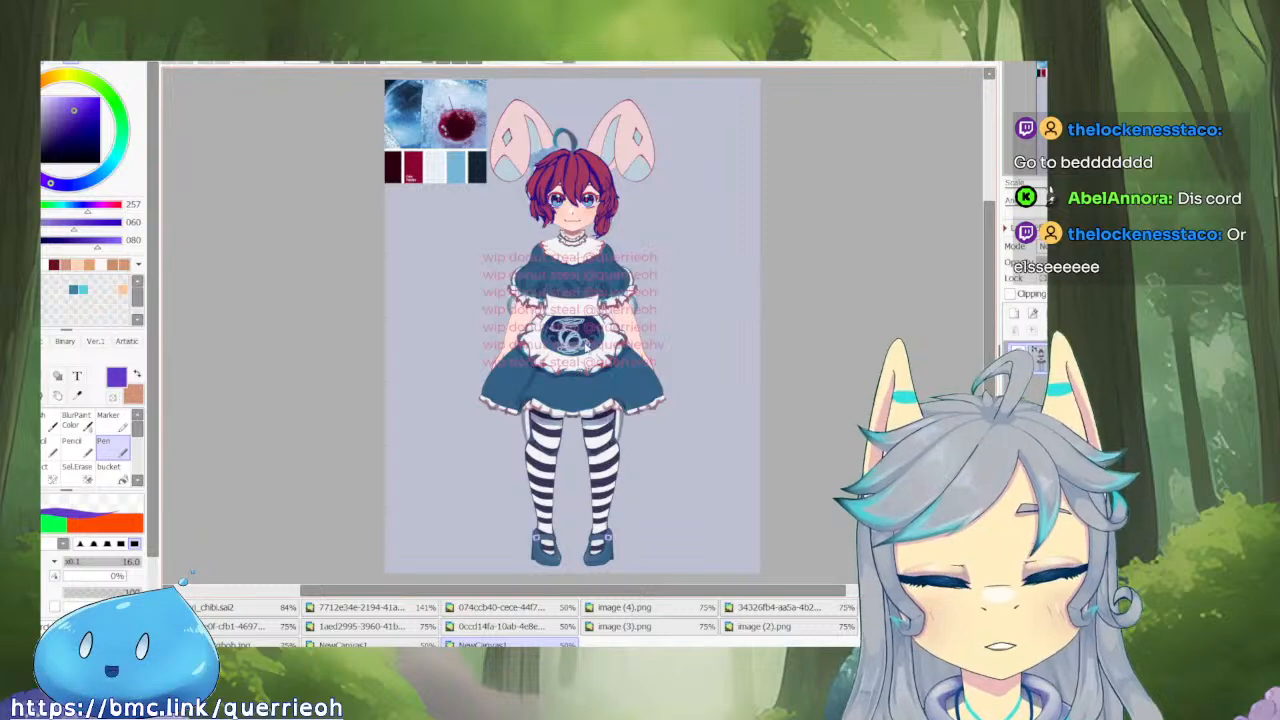
{"action": "left_click", "coordinate": [215, 607]}
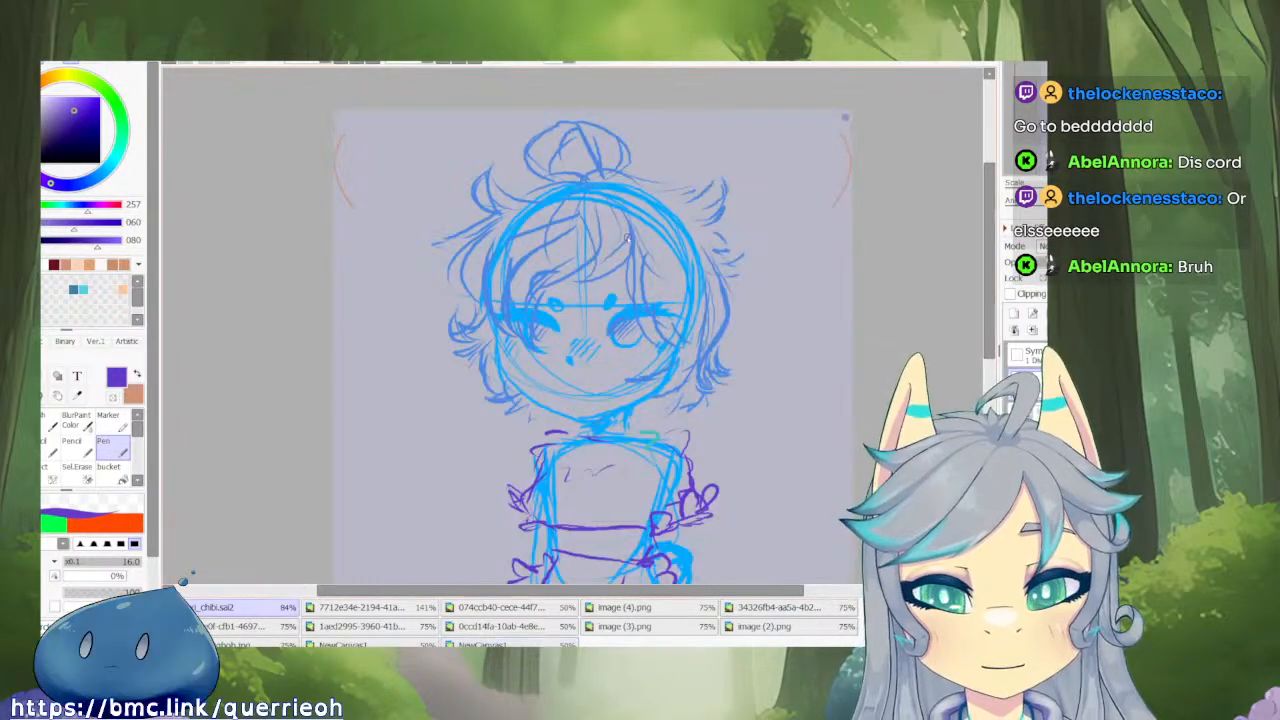
{"action": "scroll", "coordinate": [718, 222], "scroll_direction": "up", "scroll_amount": 2}
{"action": "left_click_drag", "start_coordinate": [719, 221], "coordinate": [714, 245]}
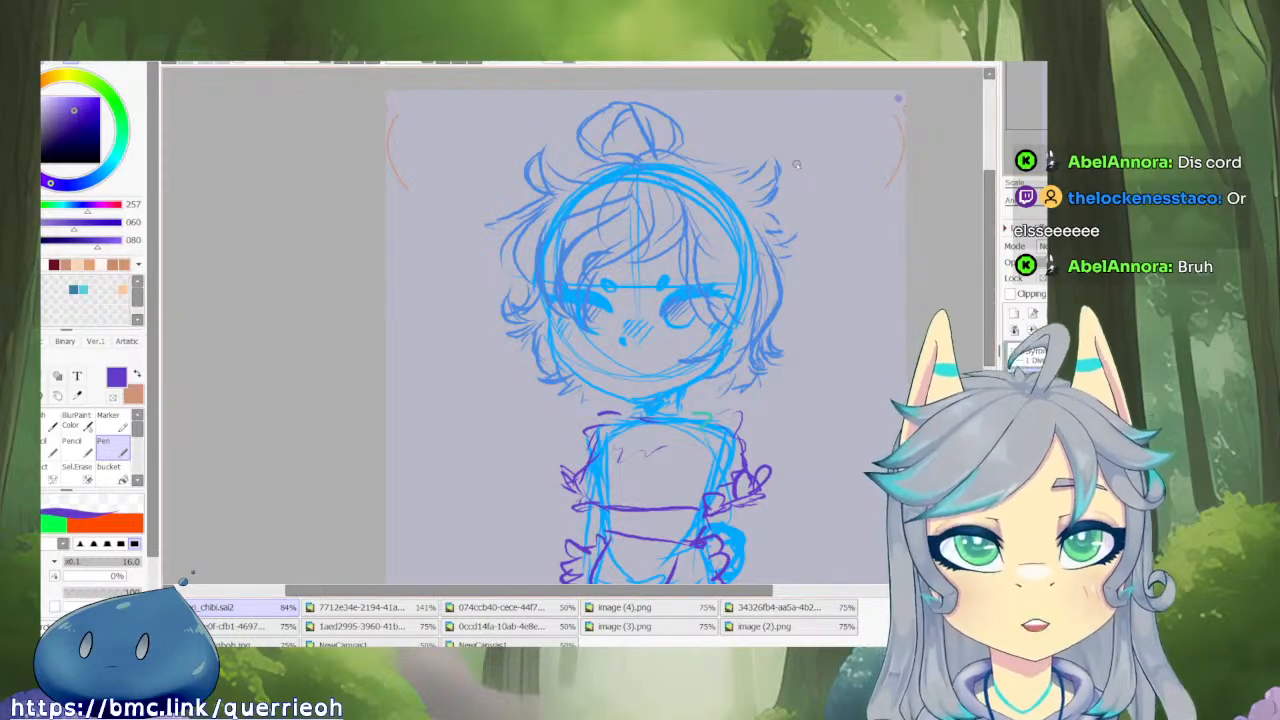
{"action": "left_click_drag", "start_coordinate": [742, 230], "coordinate": [742, 226]}
{"action": "mouse_move", "coordinate": [880, 282]}
{"action": "left_mouse_down"}
{"action": "mouse_move", "coordinate": [886, 254]}
{"action": "mouse_move", "coordinate": [884, 282]}
{"action": "left_mouse_up"}
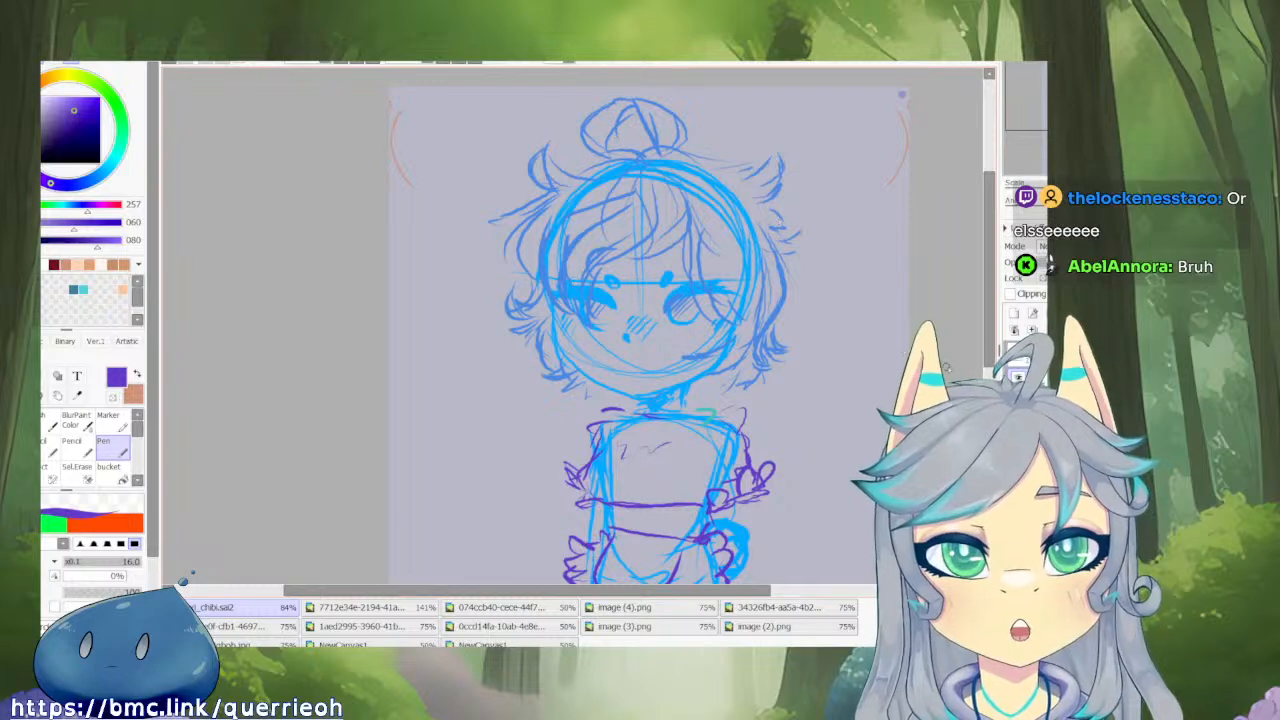
Hide the chibi's hair and clothing sketch layers to view the base body sketch, and show them again.
{"action": "left_click", "coordinate": [1018, 377], "text": "alt"}
{"action": "left_click", "coordinate": [1018, 408], "text": "alt"}
{"action": "left_click", "coordinate": [1018, 439], "text": "alt"}
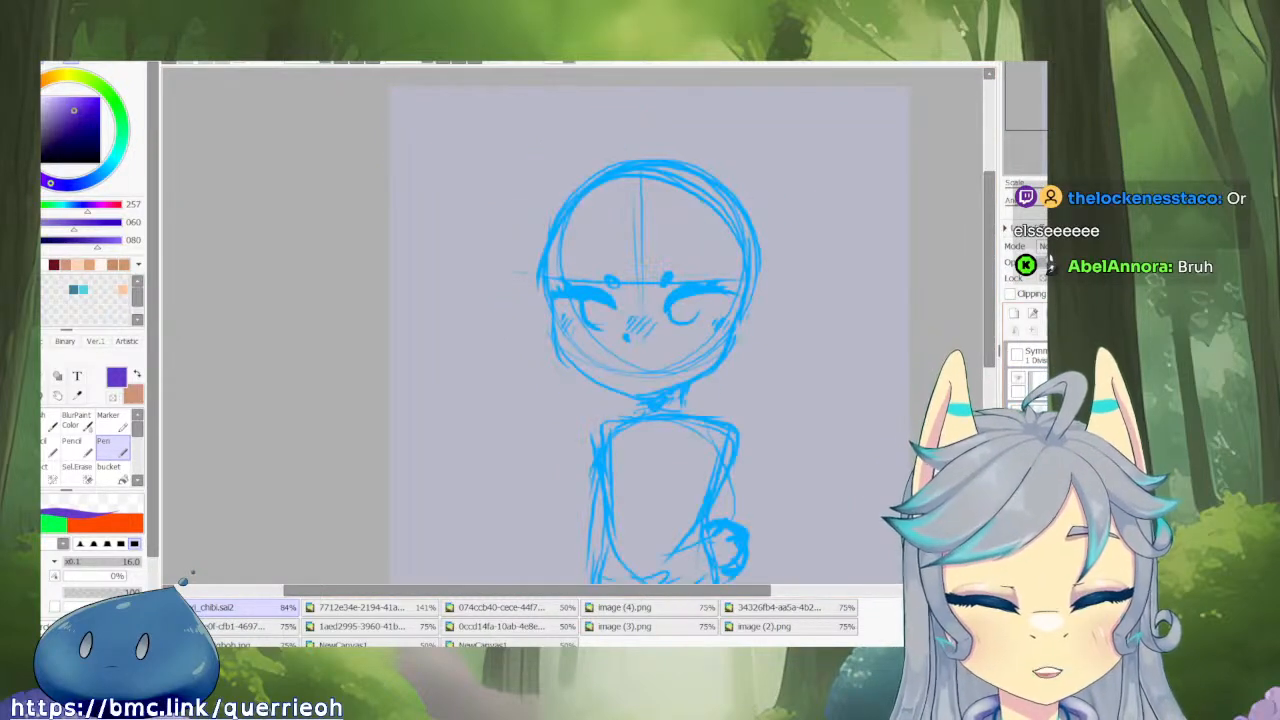
{"action": "left_click", "coordinate": [1018, 470], "text": "alt"}
{"action": "left_click", "coordinate": [1018, 470], "text": "alt"}
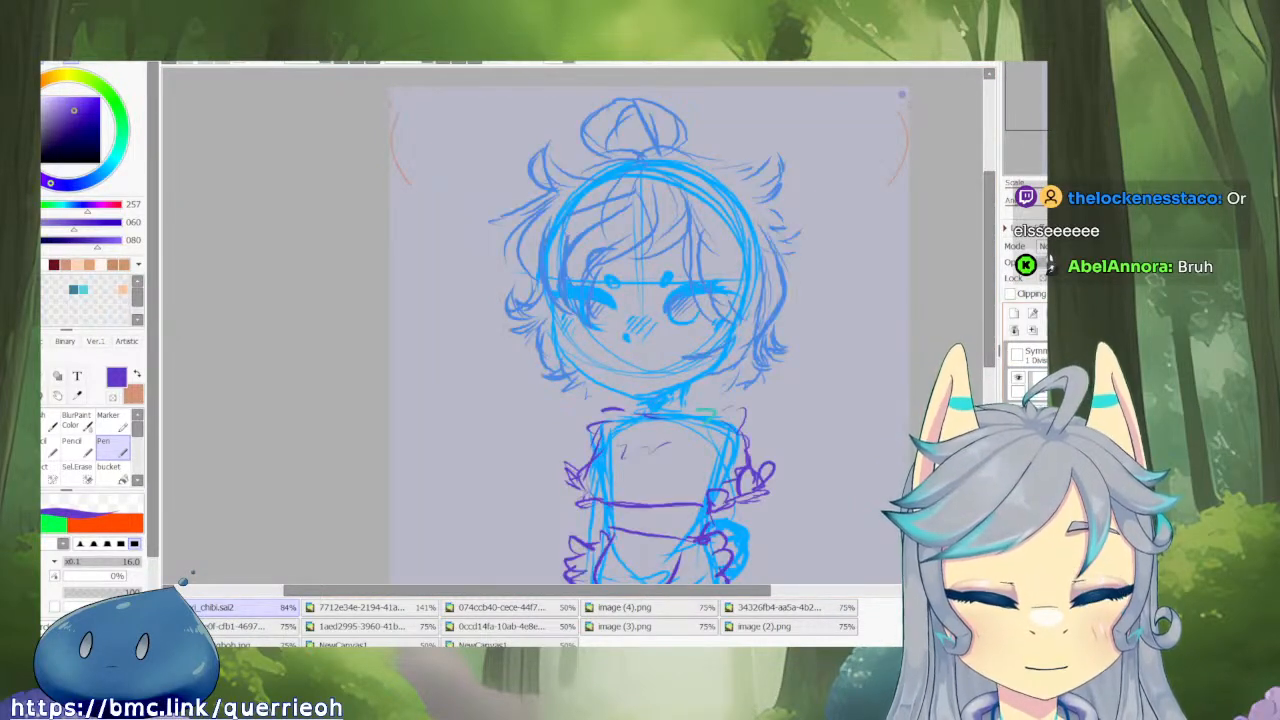
Pick a dark red drawing colour from the NewCanvas1 artwork.
{"action": "left_click", "coordinate": [309, 413]}
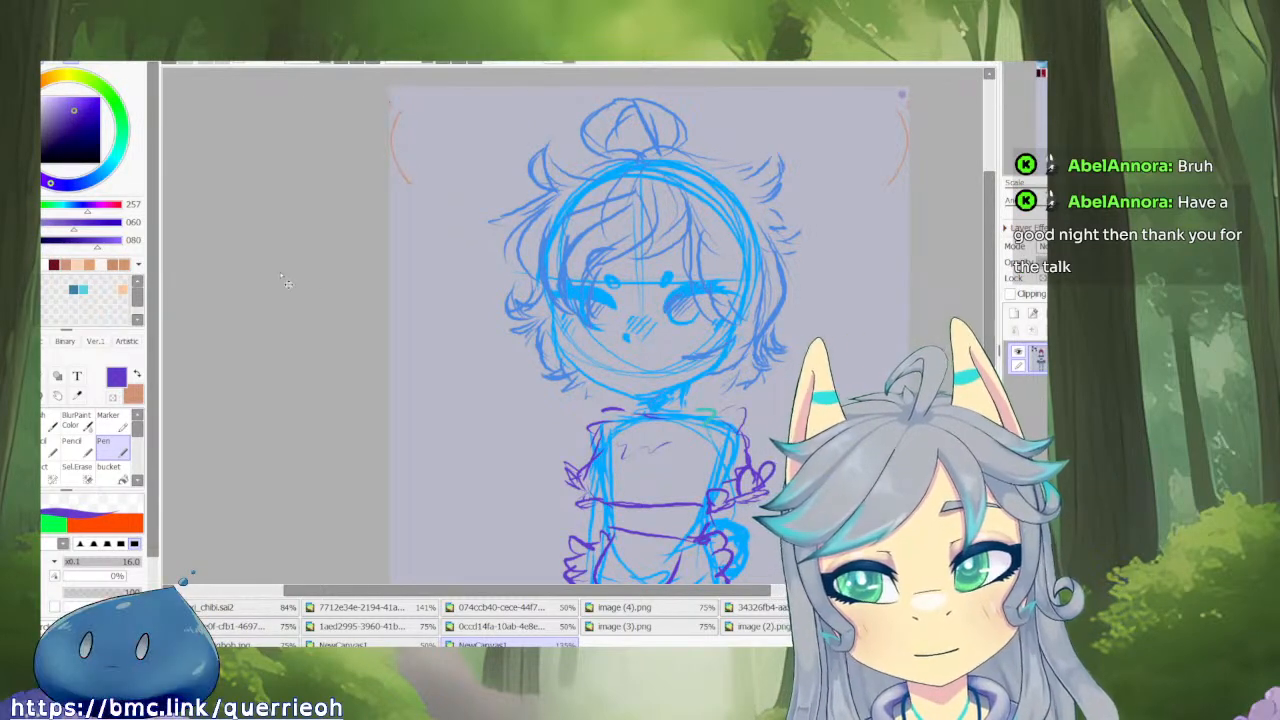
{"action": "right_click", "coordinate": [278, 250]}
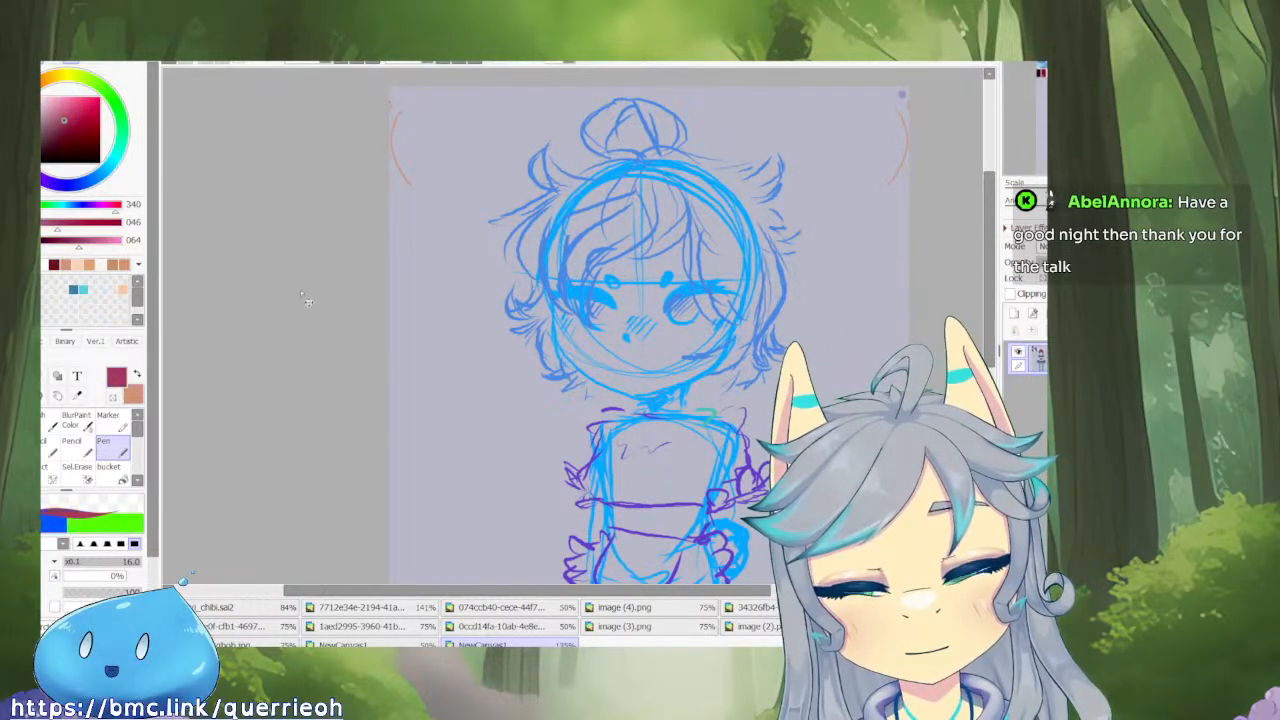